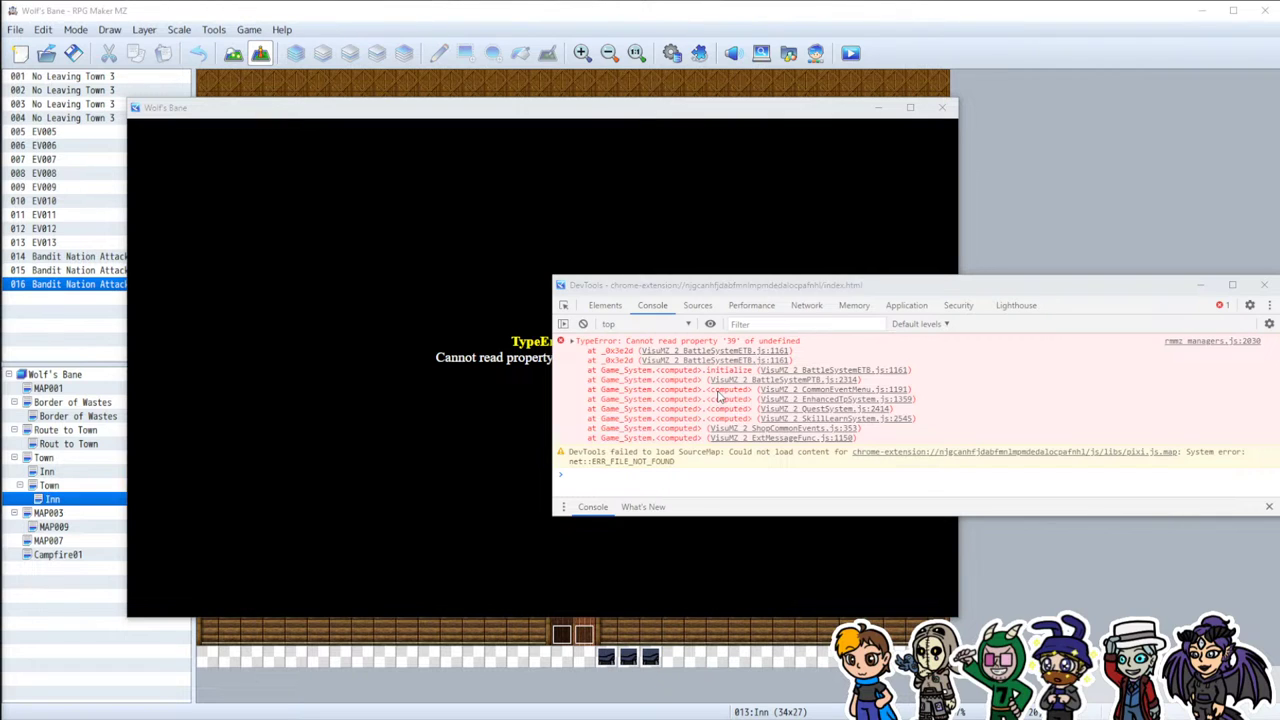
Step: Close the developer tools and the crashed playtest to return to the map editor
{"action": "left_click", "coordinate": [1264, 285]}
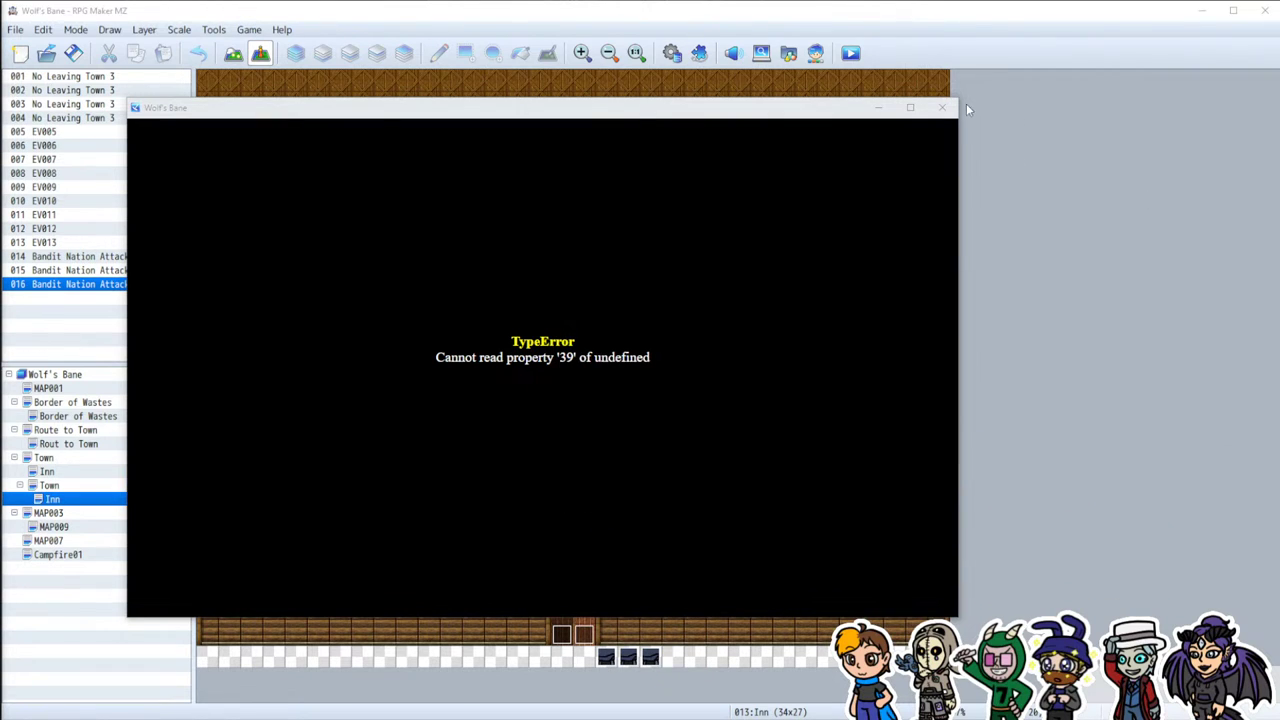
{"action": "left_click", "coordinate": [942, 107]}
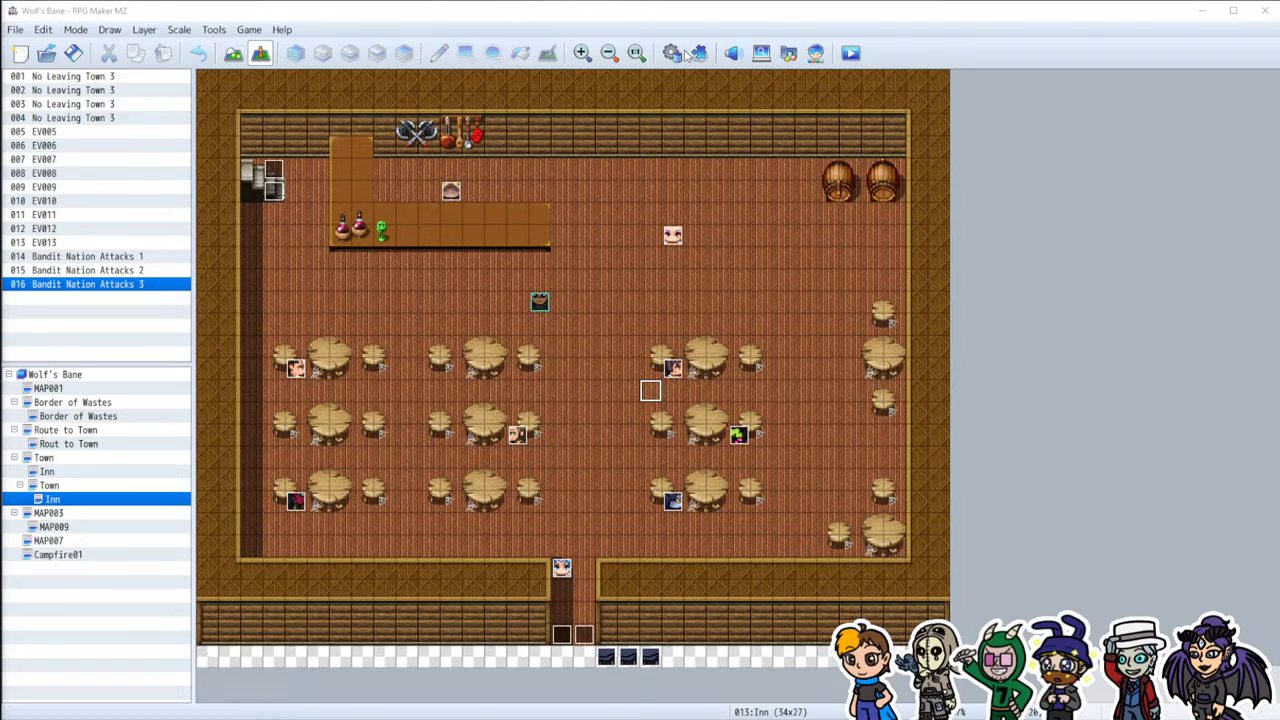
{"action": "left_click", "coordinate": [671, 53]}
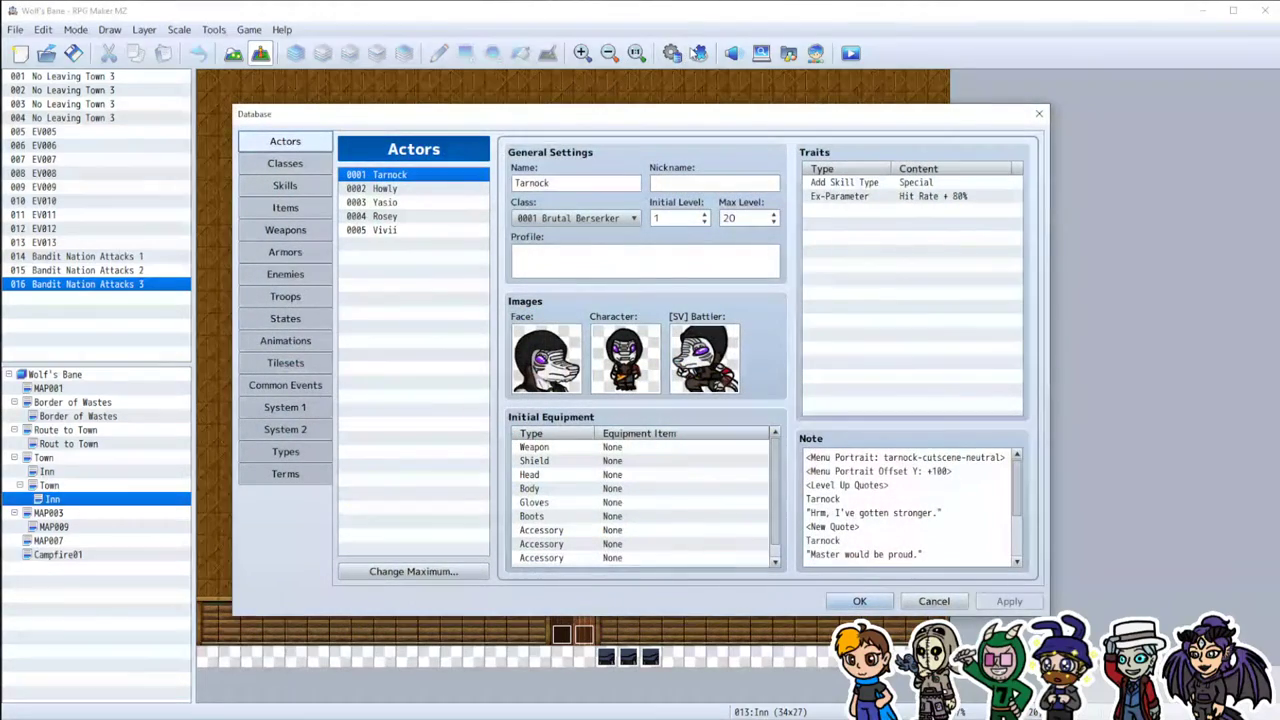
{"action": "left_click", "coordinate": [1039, 113]}
Step: Turn off the VisuMZ_2_BattleSystemETB plugin and confirm the plugin list
{"action": "left_click", "coordinate": [699, 53]}
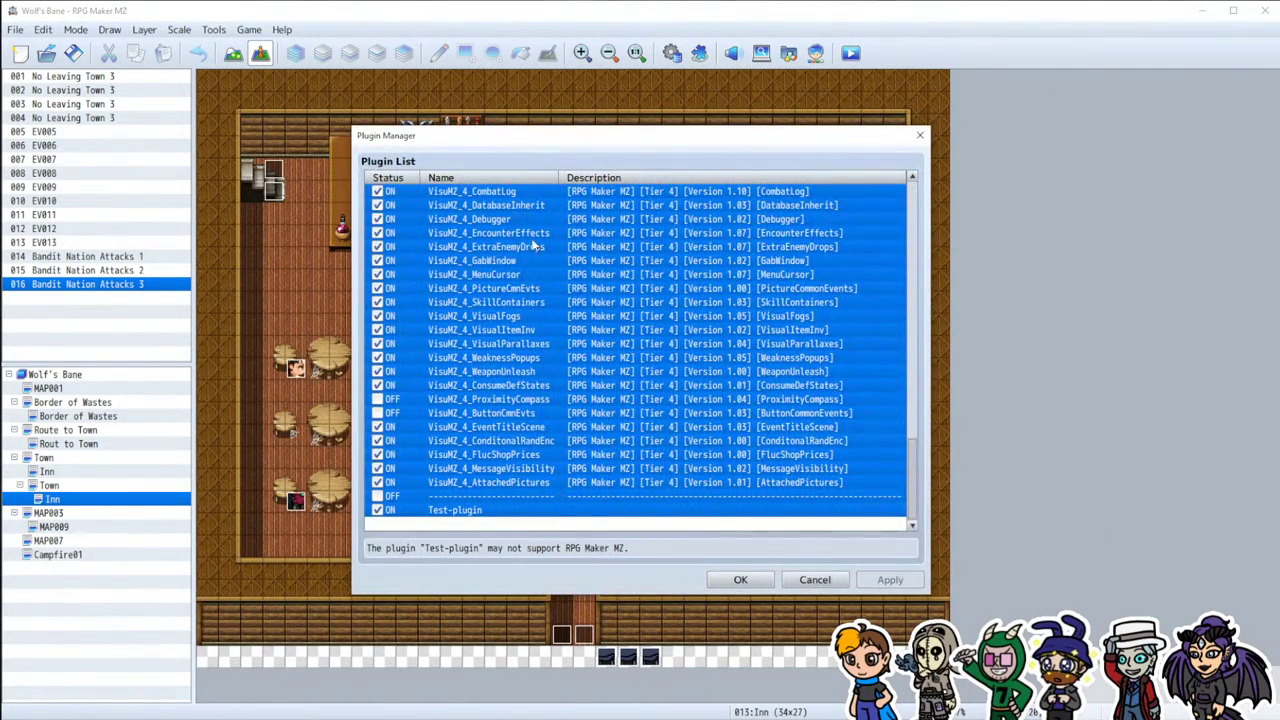
{"action": "scroll", "coordinate": [449, 288], "scroll_direction": "up", "scroll_amount": 15}
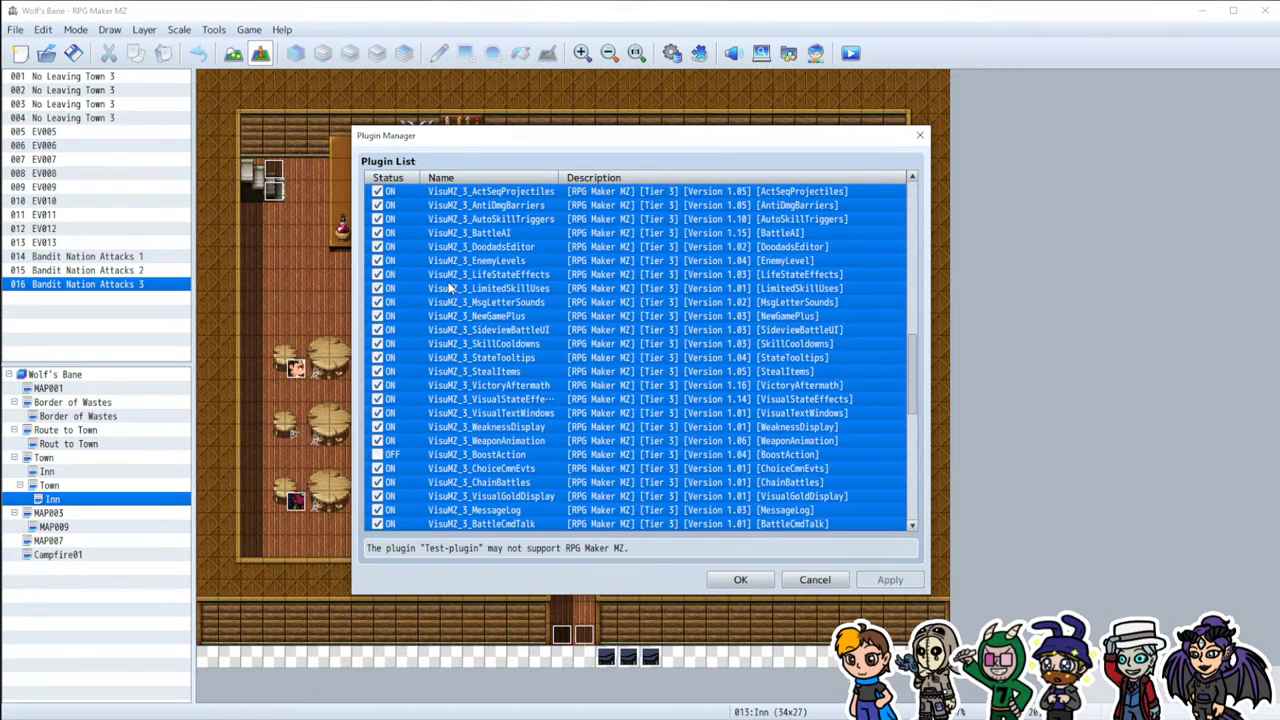
{"action": "scroll", "coordinate": [449, 288], "scroll_direction": "up", "scroll_amount": 15}
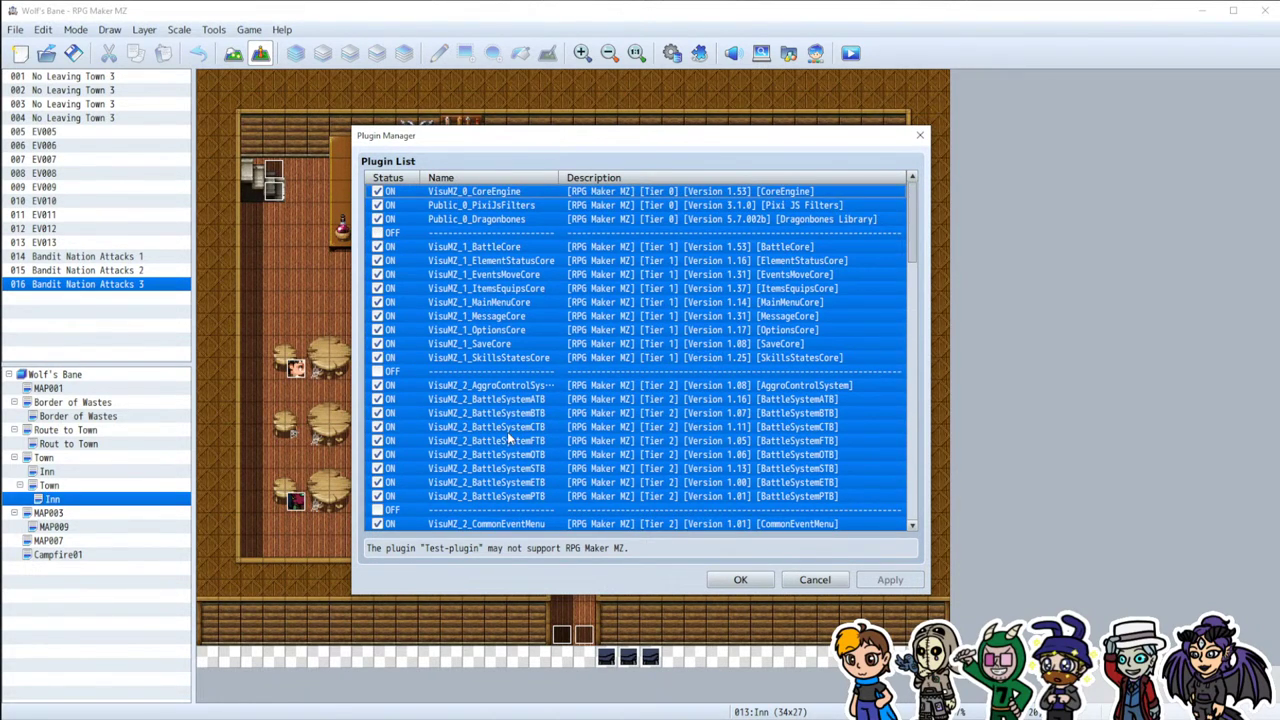
{"action": "left_click", "coordinate": [507, 486]}
{"action": "left_click", "coordinate": [378, 482]}
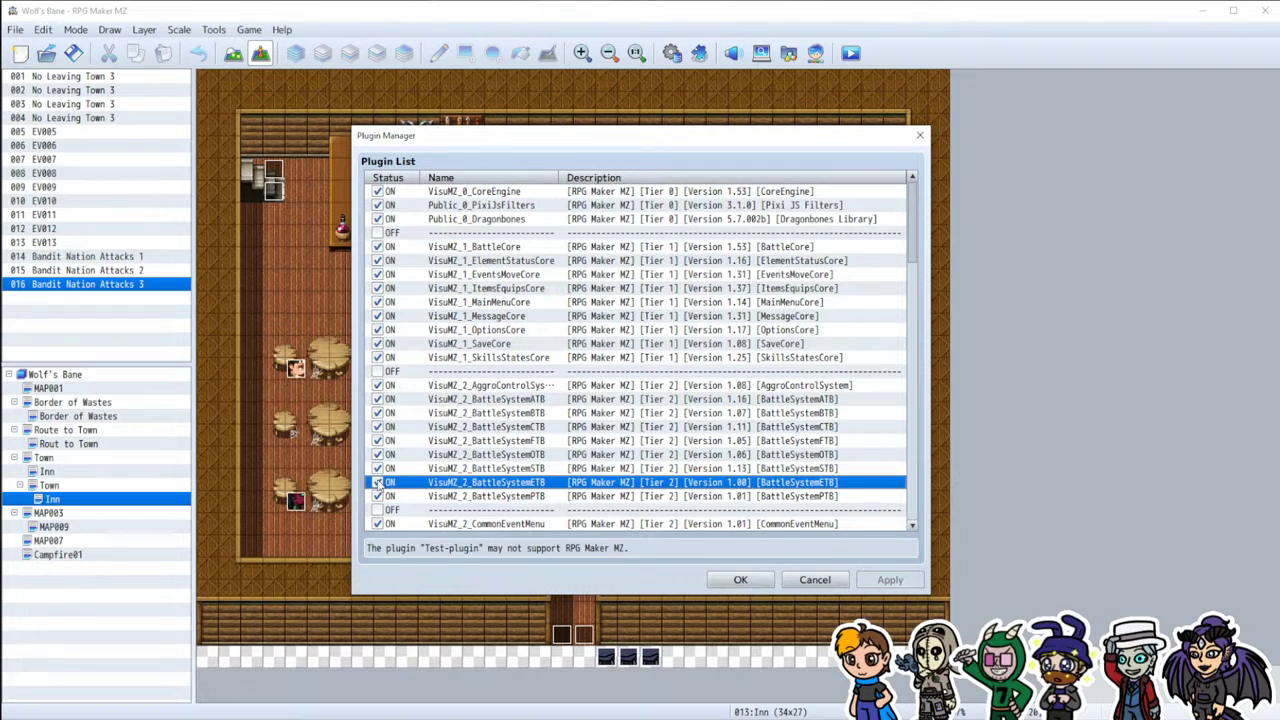
{"action": "left_click", "coordinate": [740, 580]}
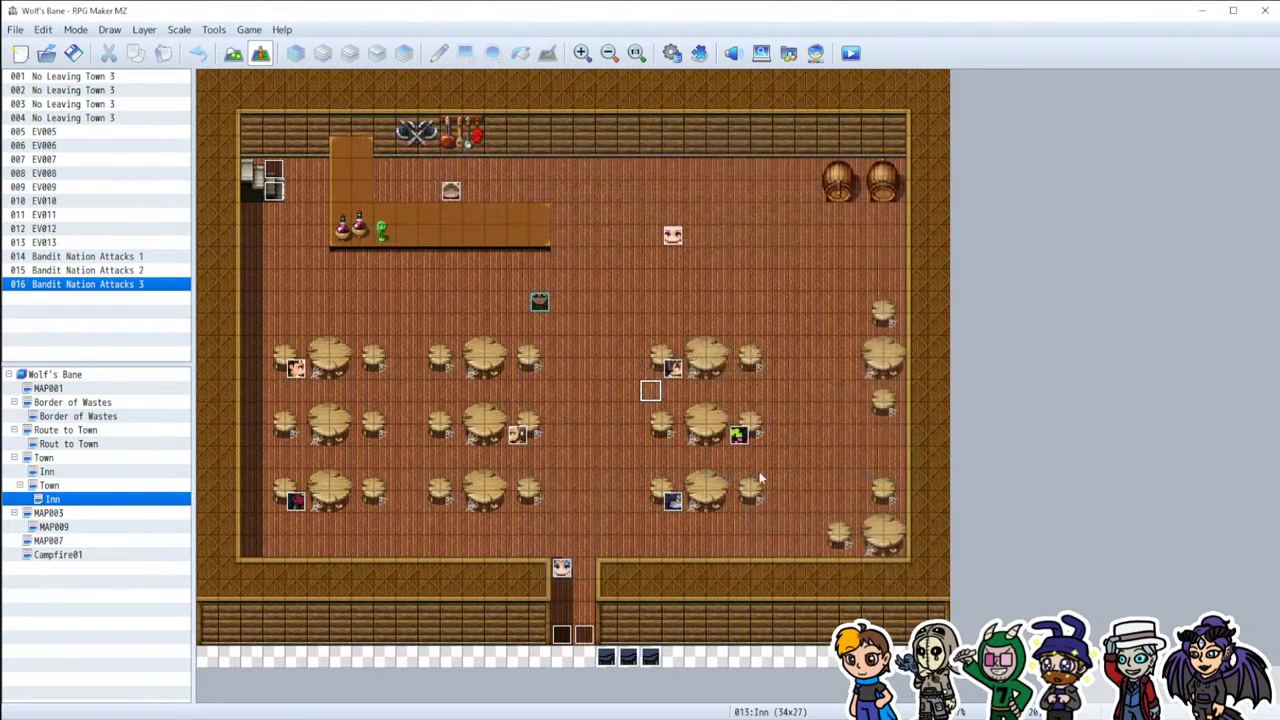
Step: Save the game changes, run a playtest up to the title screen and close it
{"action": "left_click", "coordinate": [851, 53]}
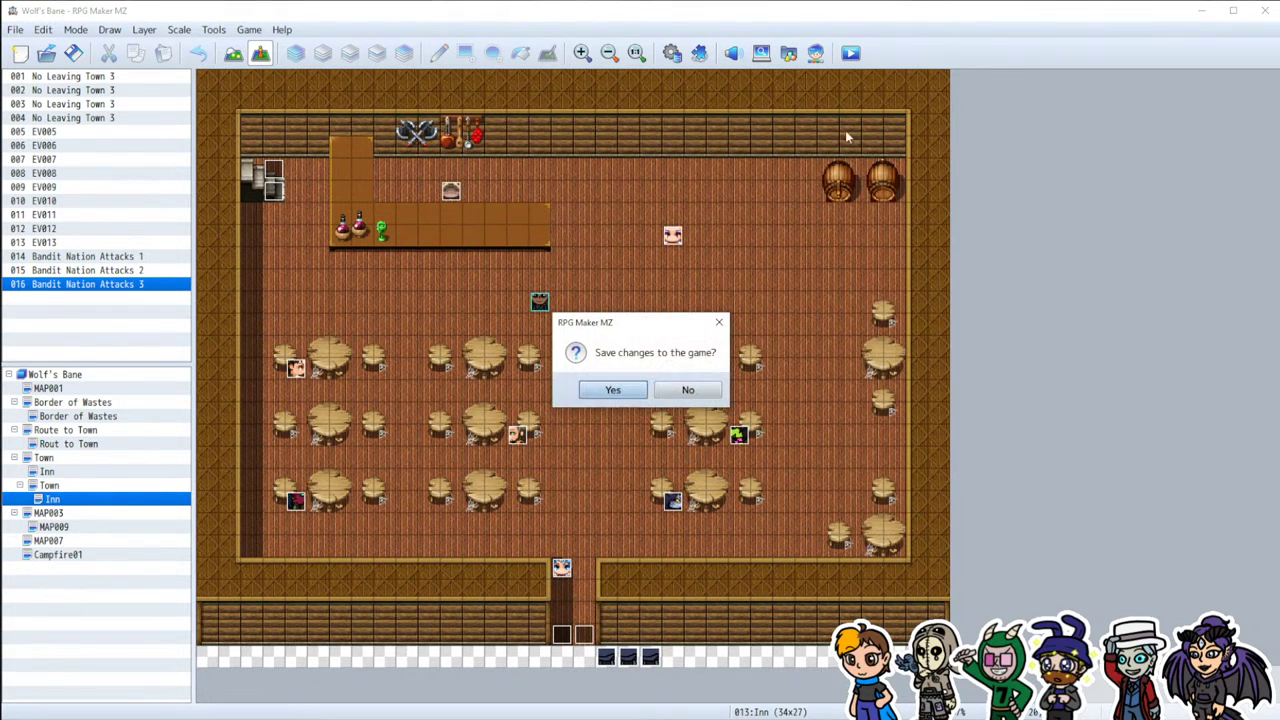
{"action": "left_click", "coordinate": [613, 389]}
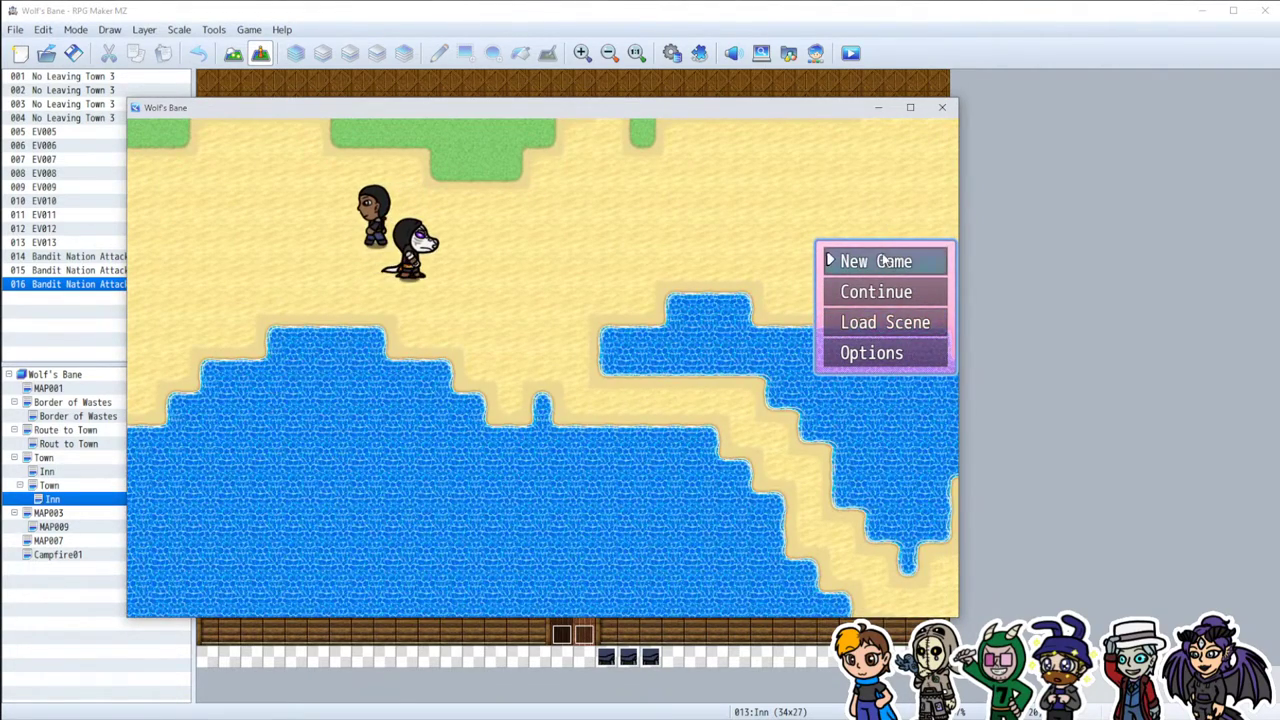
{"action": "left_click", "coordinate": [943, 108]}
Step: Add the VisuMZ_2_FurnitureSystem plugin in the empty slot at the end of the plugin list
{"action": "left_click", "coordinate": [699, 52]}
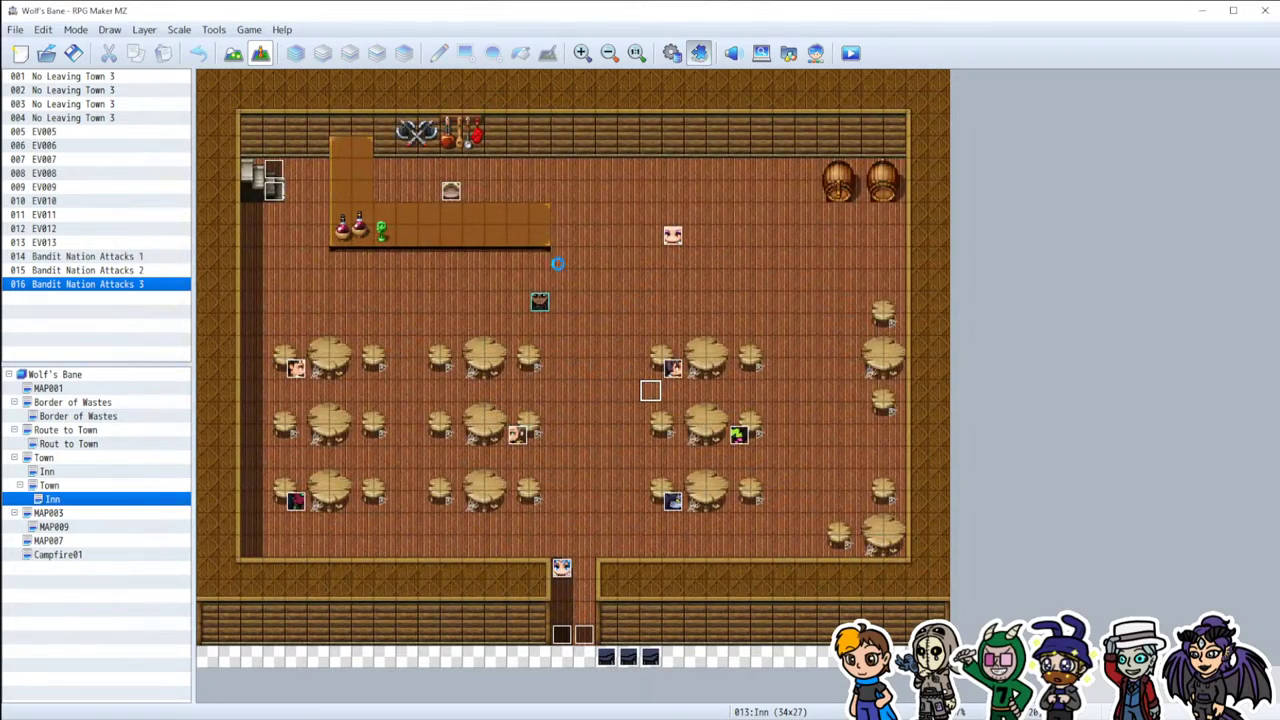
{"action": "scroll", "coordinate": [432, 344], "scroll_direction": "down", "scroll_amount": 10}
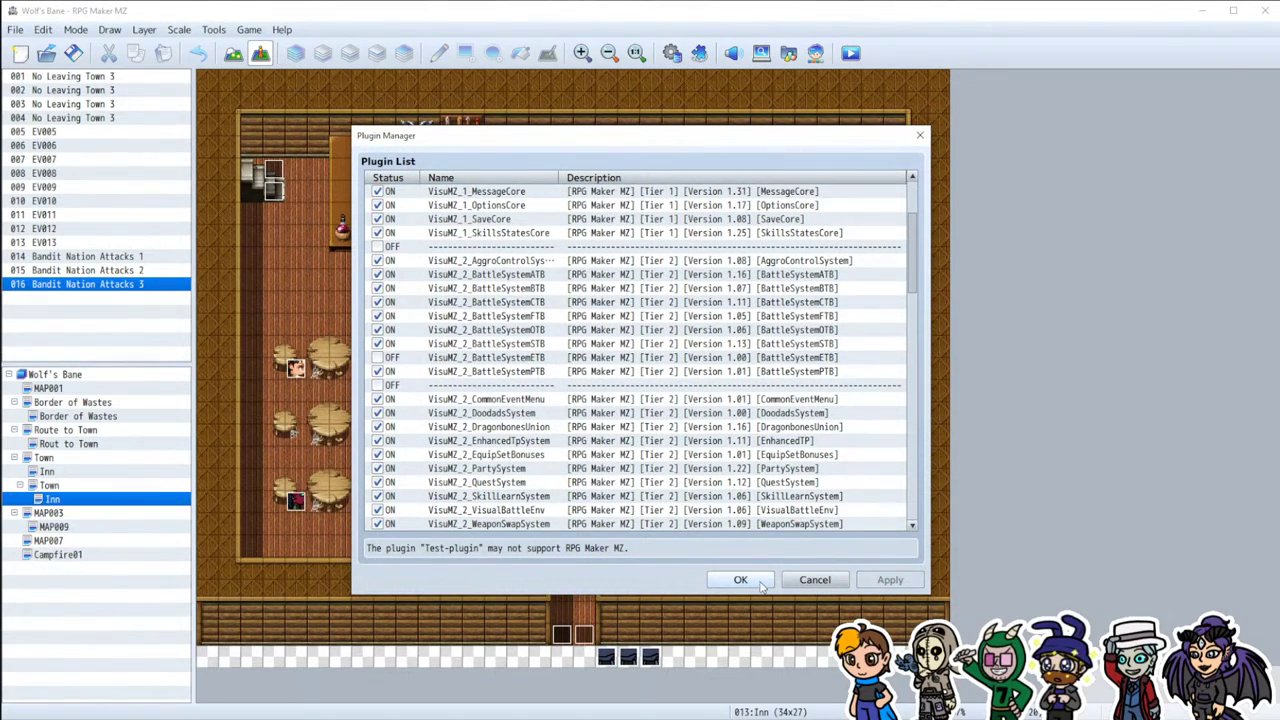
{"action": "scroll", "coordinate": [577, 487], "scroll_direction": "down", "scroll_amount": 5}
{"action": "double_click", "coordinate": [476, 524]}
{"action": "left_click", "coordinate": [413, 196]}
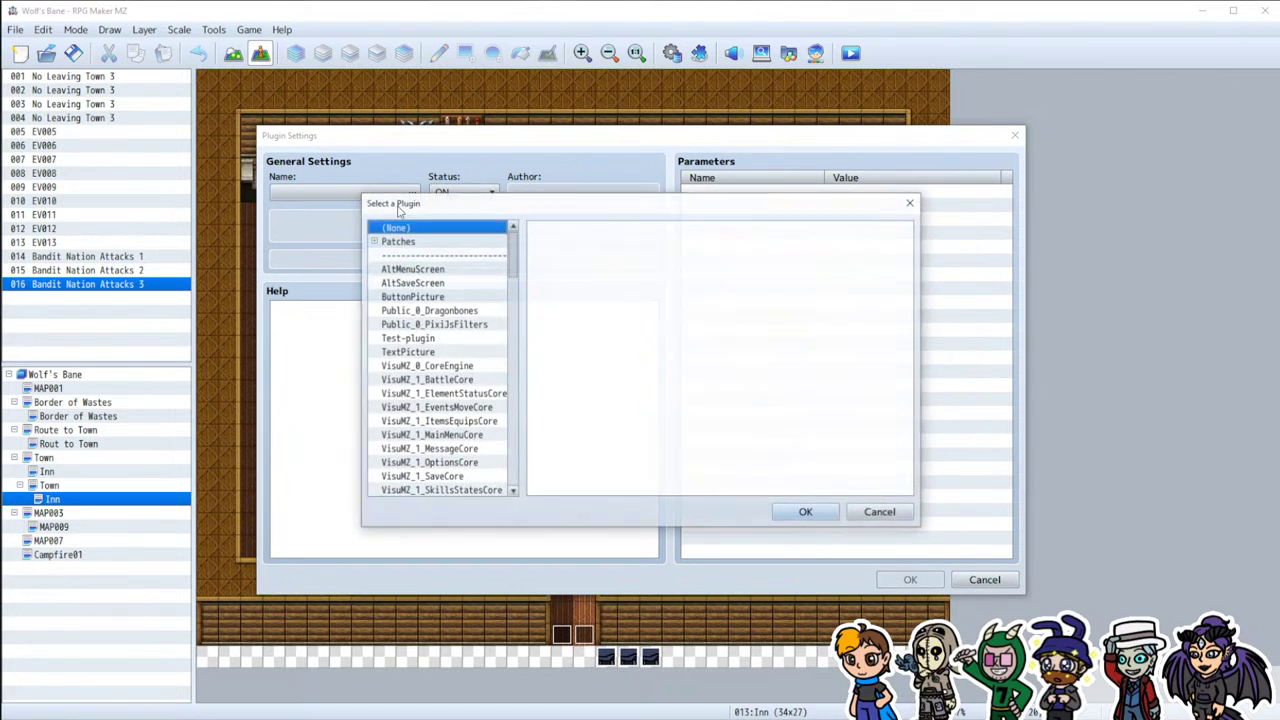
{"action": "scroll", "coordinate": [444, 320], "scroll_direction": "down", "scroll_amount": 3}
{"action": "scroll", "coordinate": [444, 327], "scroll_direction": "down", "scroll_amount": 1}
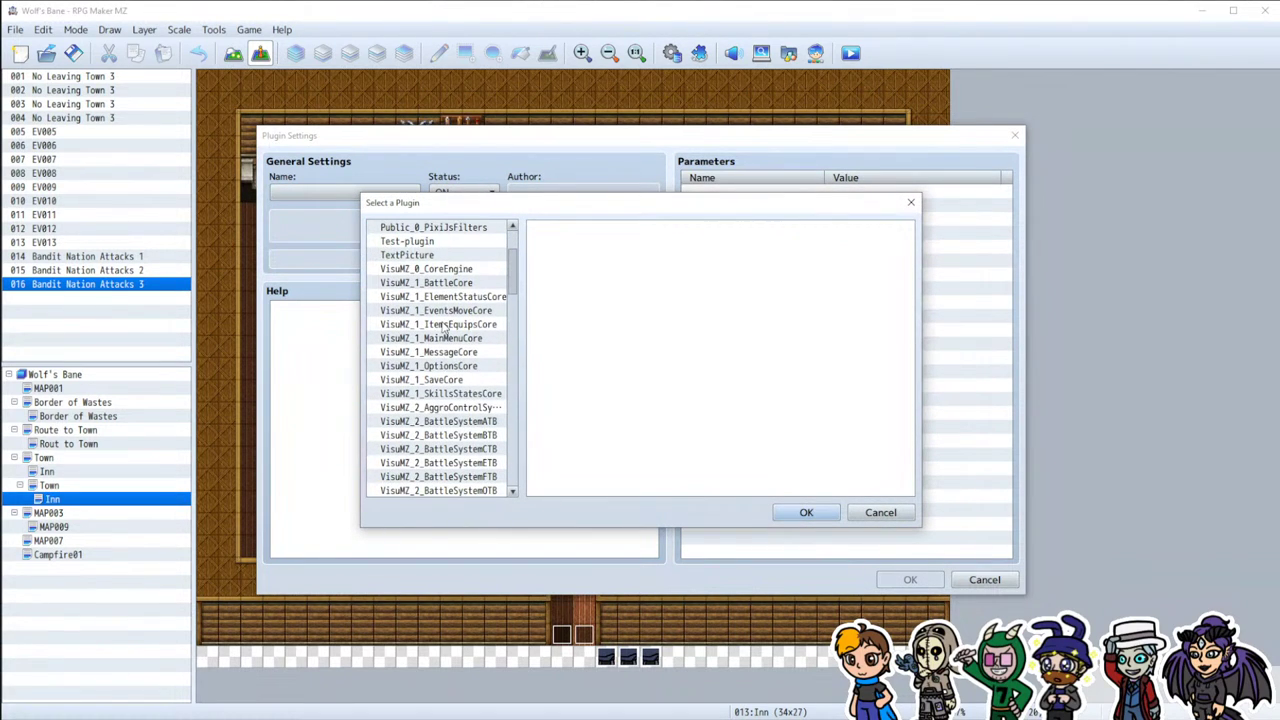
{"action": "left_click_drag", "start_coordinate": [790, 125], "coordinate": [0, 160]}
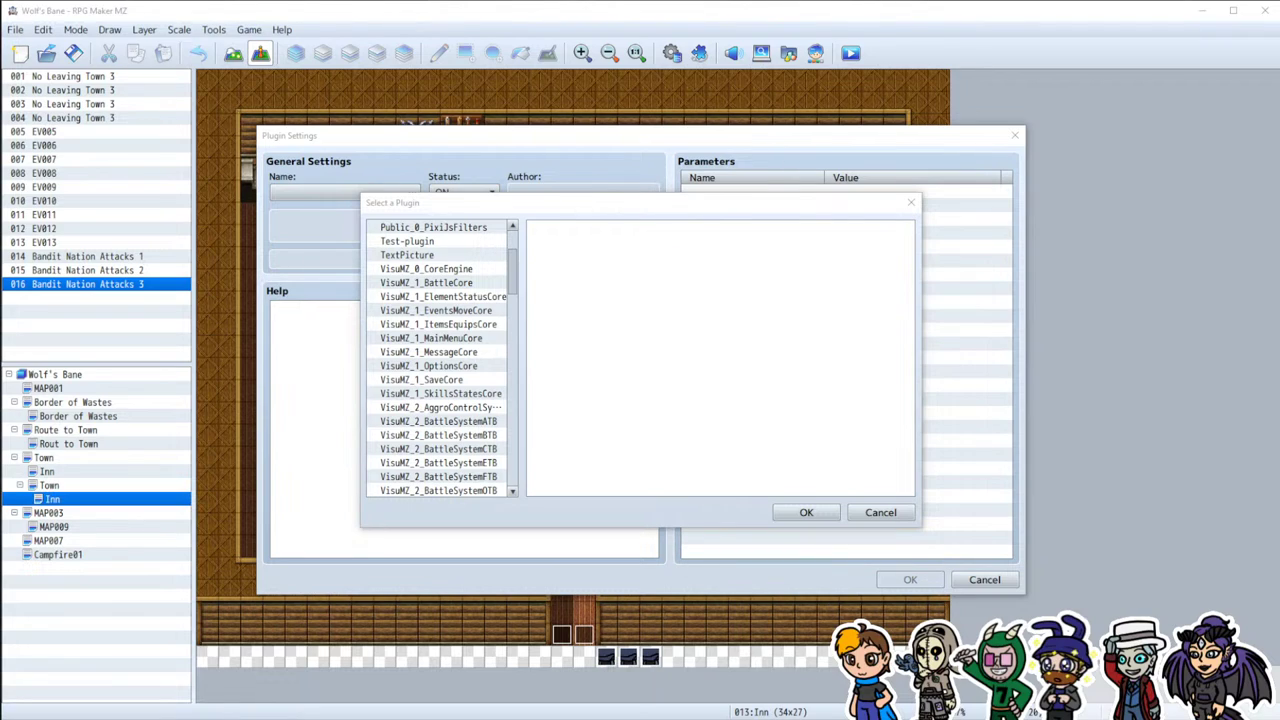
{"action": "scroll", "coordinate": [430, 362], "scroll_direction": "down", "scroll_amount": 3}
{"action": "scroll", "coordinate": [420, 423], "scroll_direction": "down", "scroll_amount": 4}
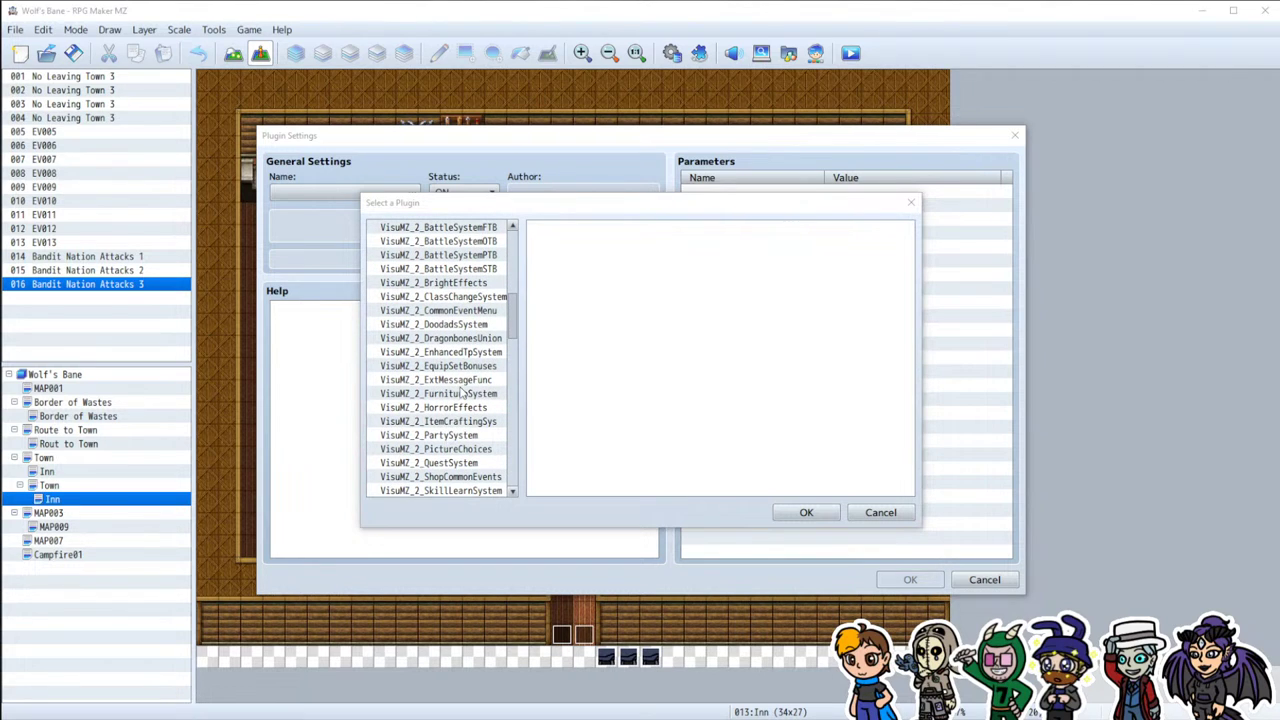
{"action": "scroll", "coordinate": [456, 386], "scroll_direction": "down", "scroll_amount": 1}
{"action": "double_click", "coordinate": [456, 388]}
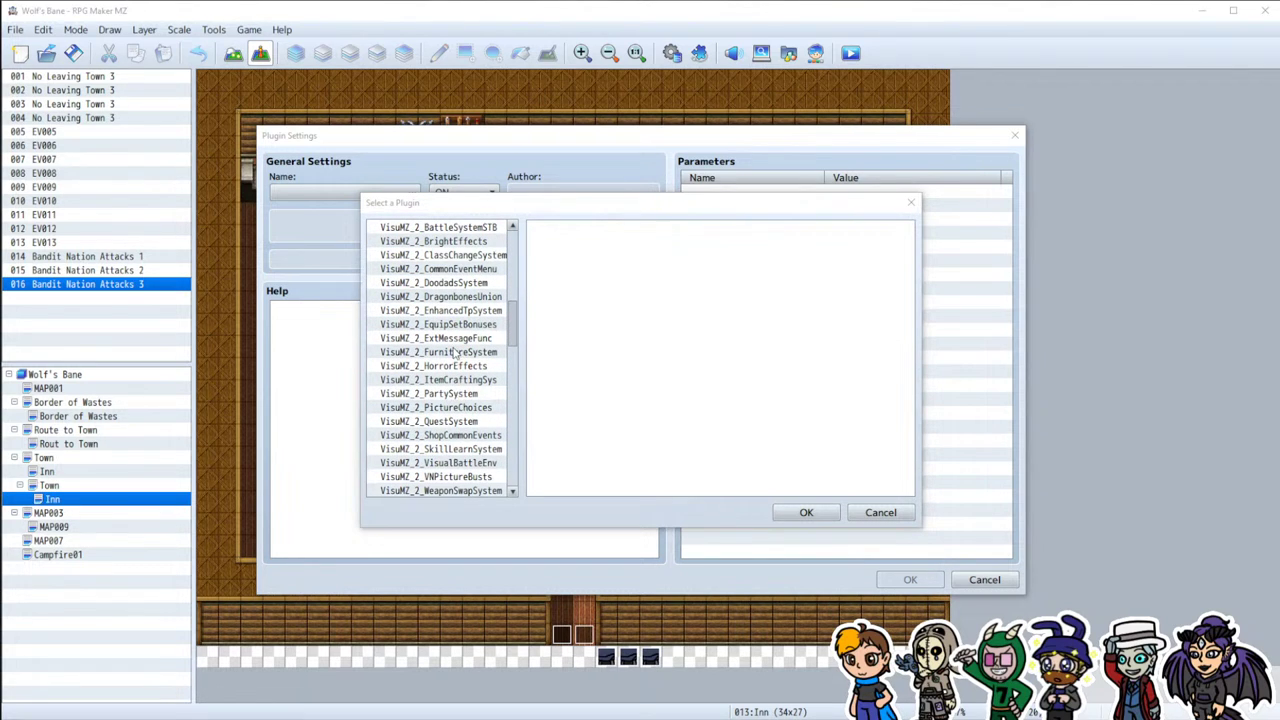
{"action": "left_click", "coordinate": [912, 578]}
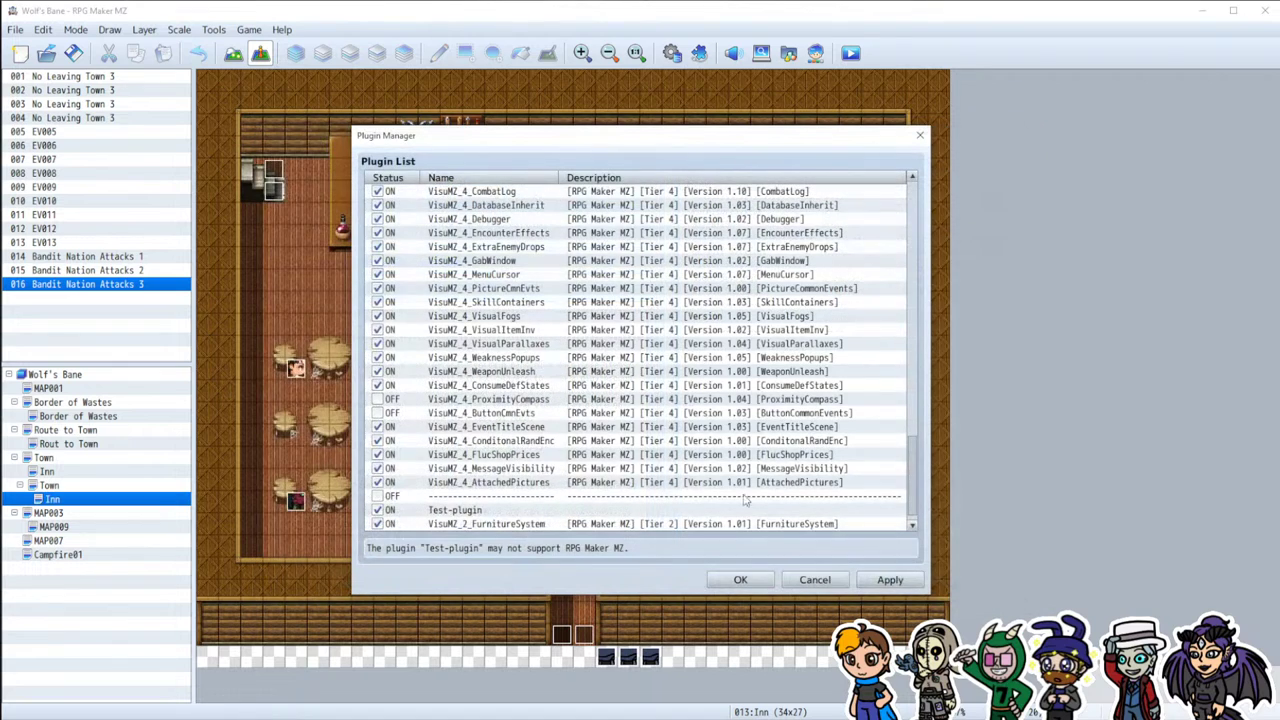
Step: Add the VisuMZ_3_ButtonTriggerEvts plugin in the next empty slot of the plugin list
{"action": "double_click", "coordinate": [516, 526]}
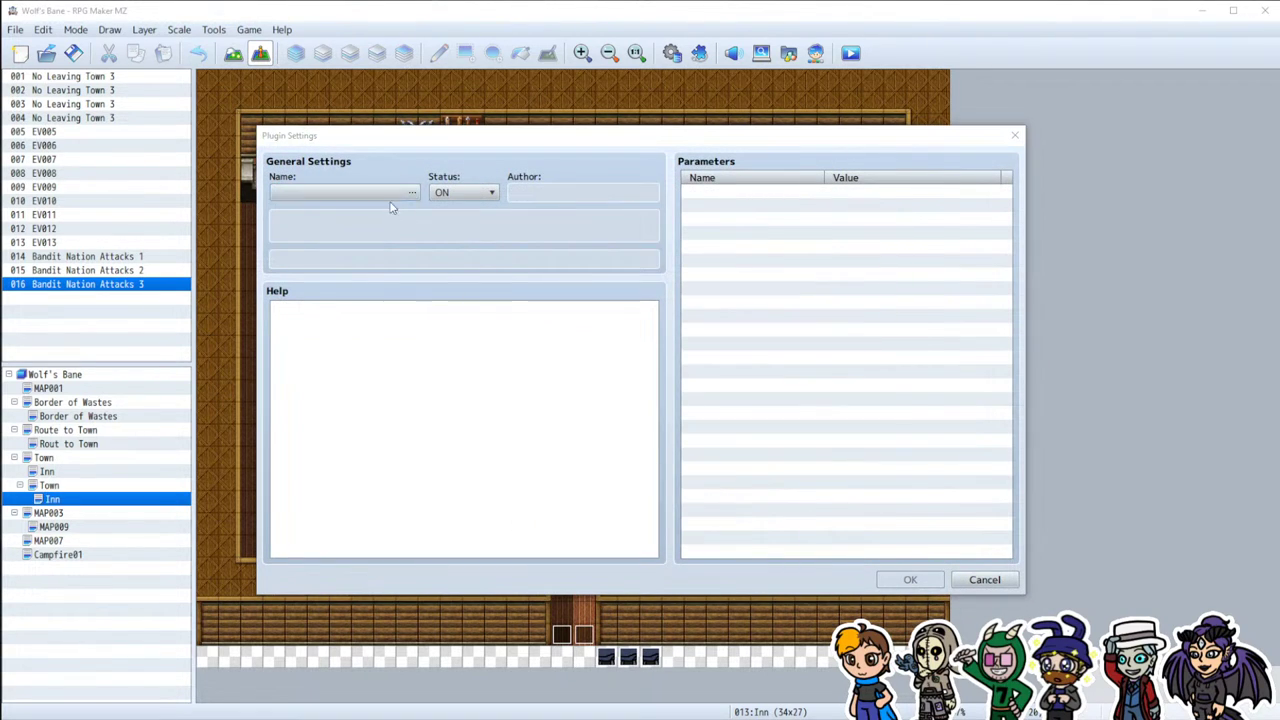
{"action": "left_click", "coordinate": [395, 193]}
{"action": "scroll", "coordinate": [452, 458], "scroll_direction": "down", "scroll_amount": 8}
{"action": "scroll", "coordinate": [452, 458], "scroll_direction": "down", "scroll_amount": 8}
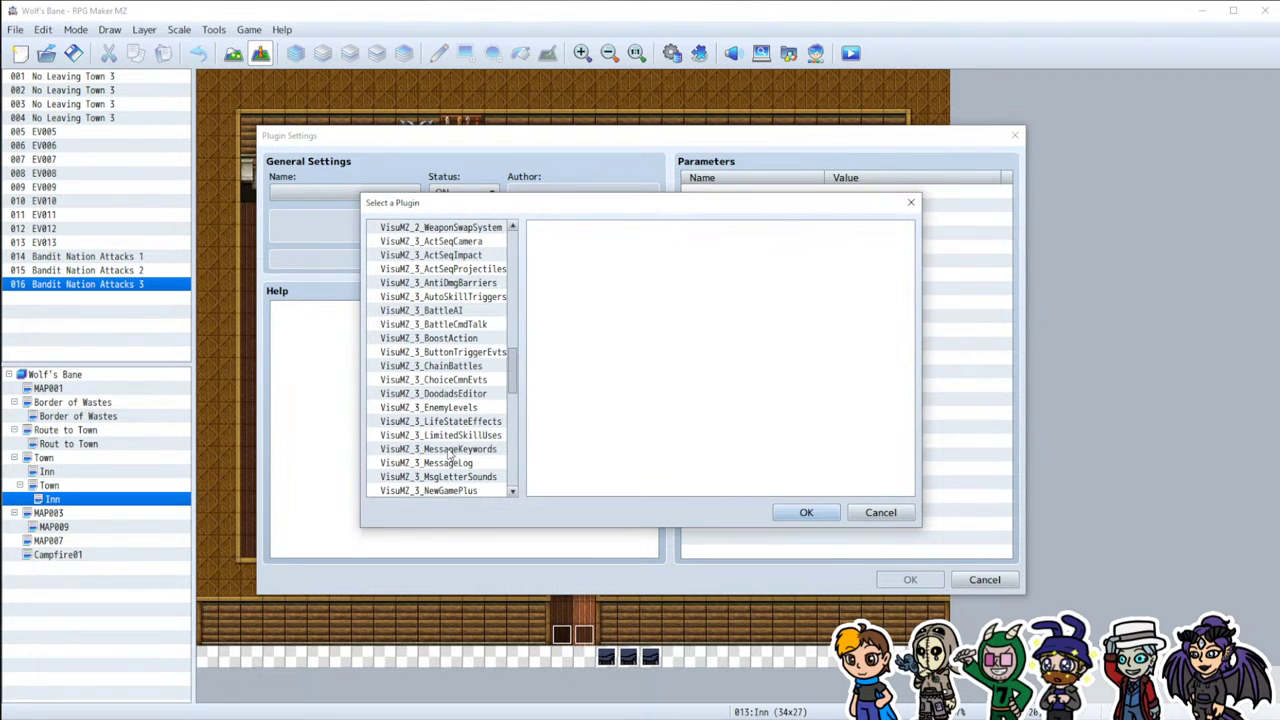
{"action": "left_click", "coordinate": [436, 355]}
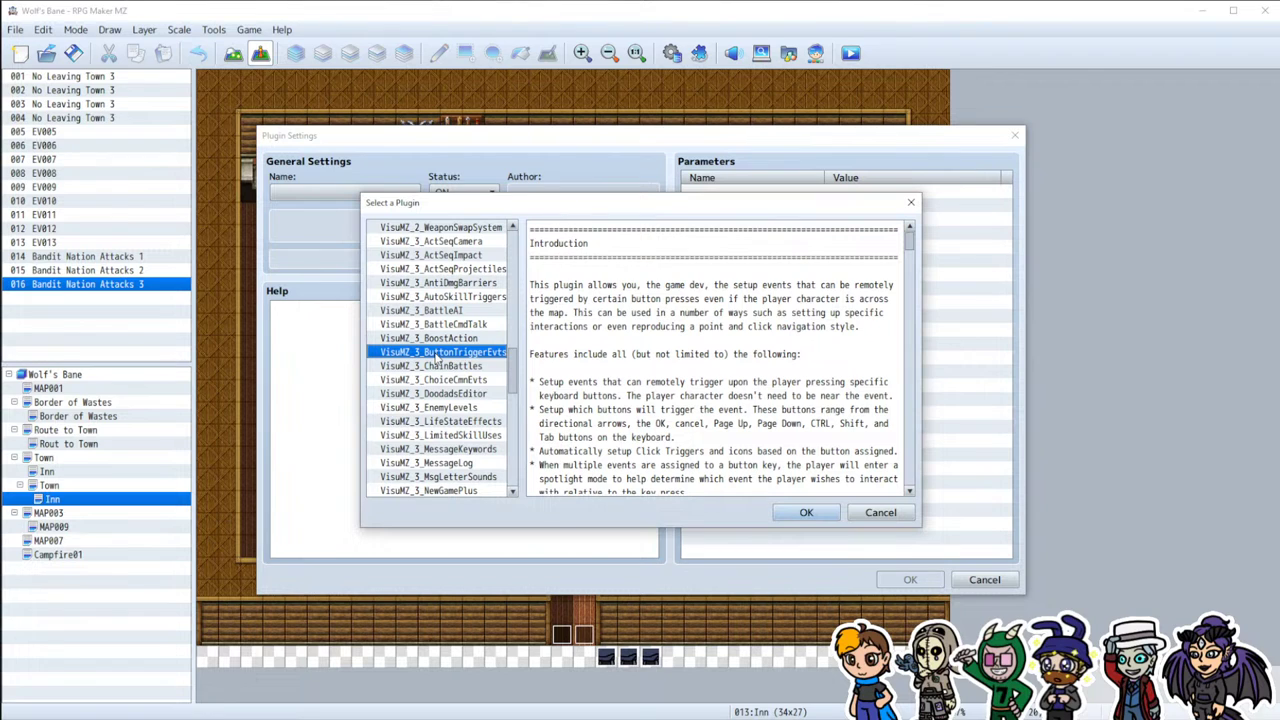
{"action": "double_click", "coordinate": [436, 355]}
{"action": "left_click", "coordinate": [910, 580]}
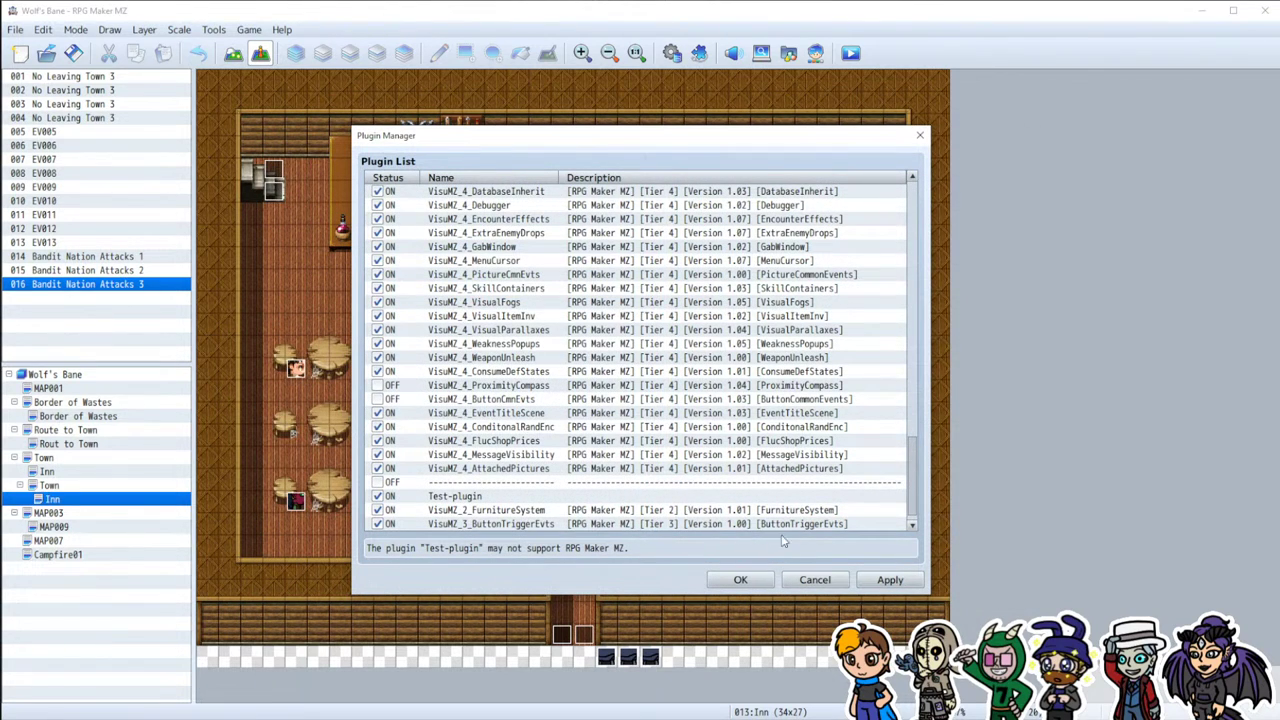
Step: Add the VisuMZ_4_VariableGauges plugin at the end of the plugin list and apply the additions
{"action": "scroll", "coordinate": [888, 548], "scroll_direction": "down", "scroll_amount": 1}
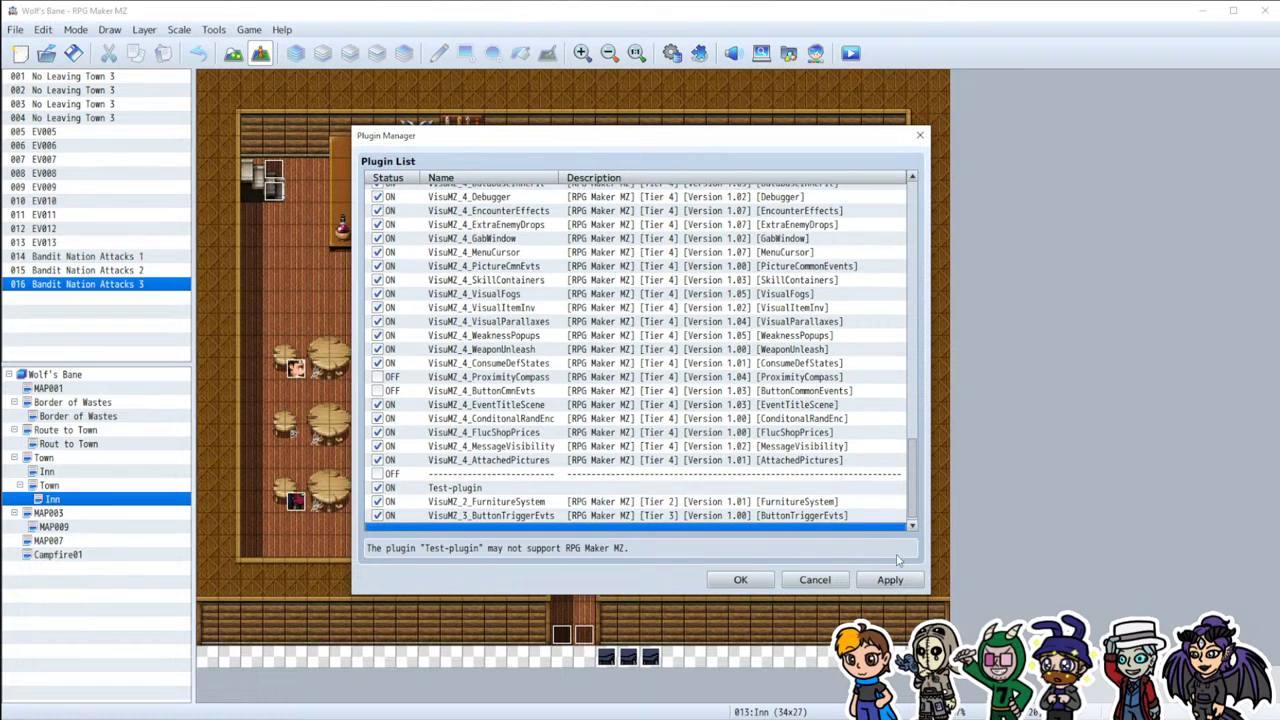
{"action": "double_click", "coordinate": [630, 527]}
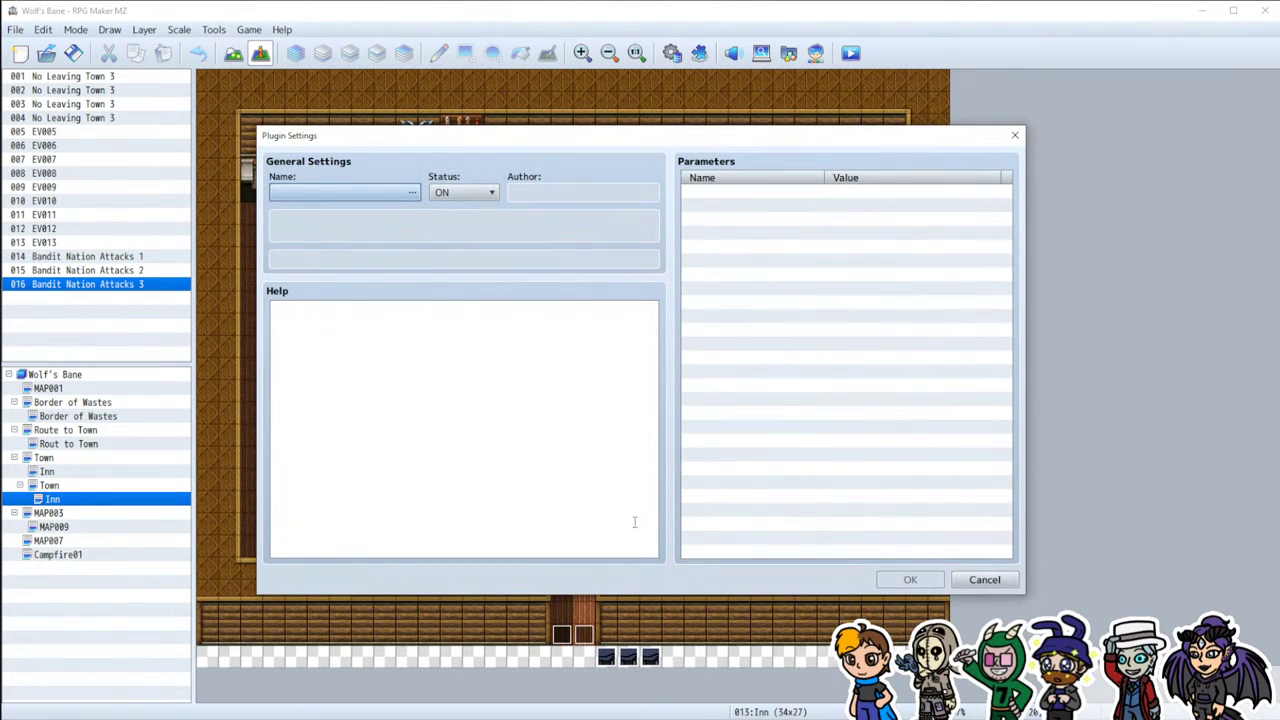
{"action": "left_click", "coordinate": [414, 195]}
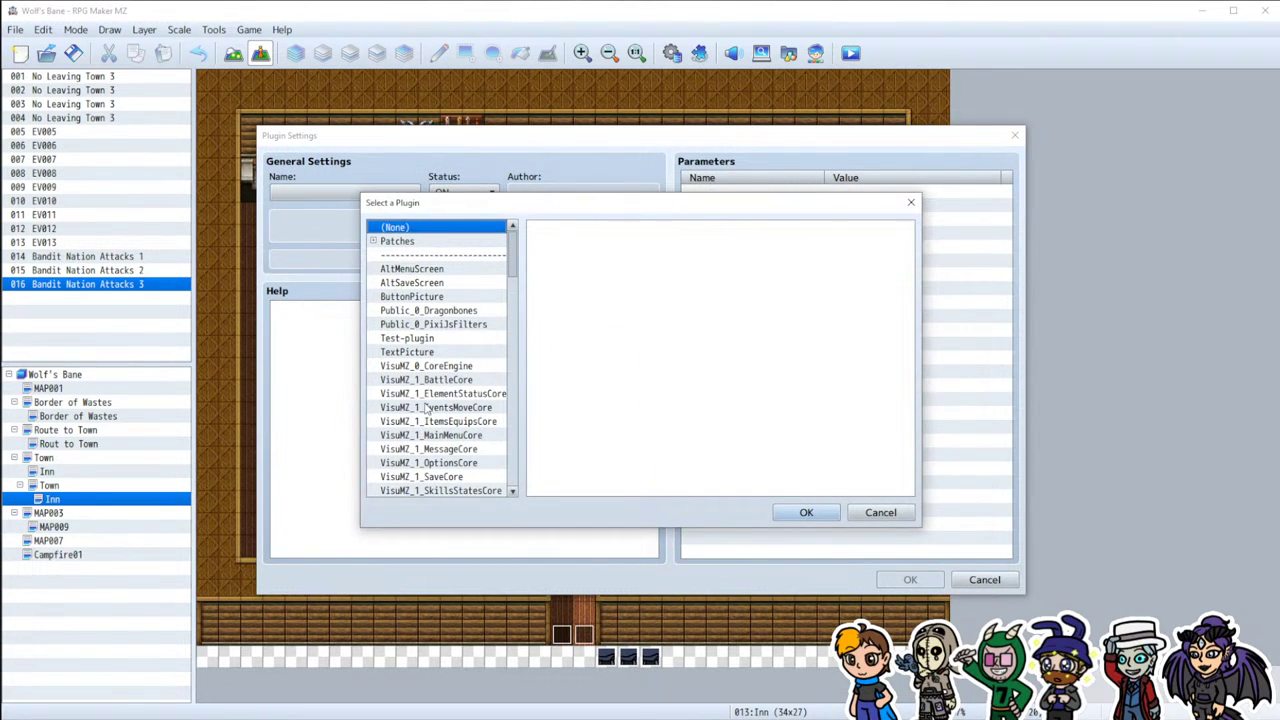
{"action": "scroll", "coordinate": [443, 407], "scroll_direction": "down", "scroll_amount": 15}
{"action": "scroll", "coordinate": [442, 403], "scroll_direction": "down", "scroll_amount": 6}
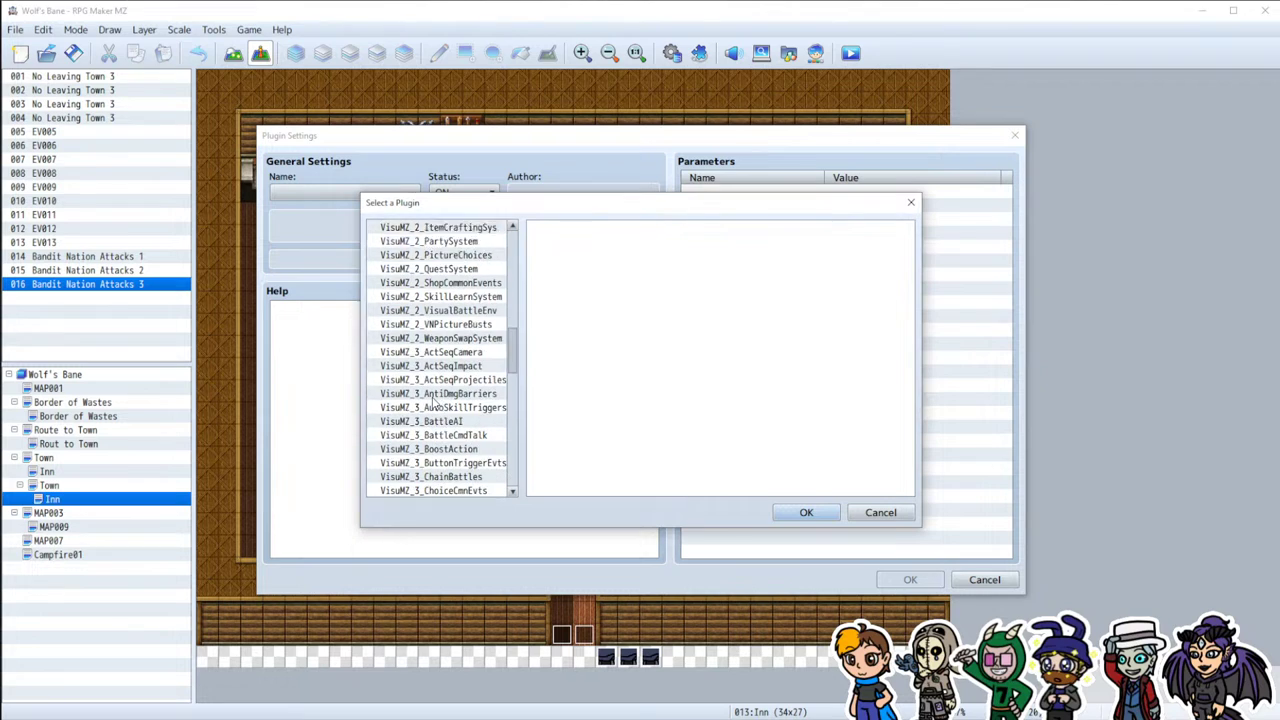
{"action": "scroll", "coordinate": [426, 404], "scroll_direction": "down", "scroll_amount": 5}
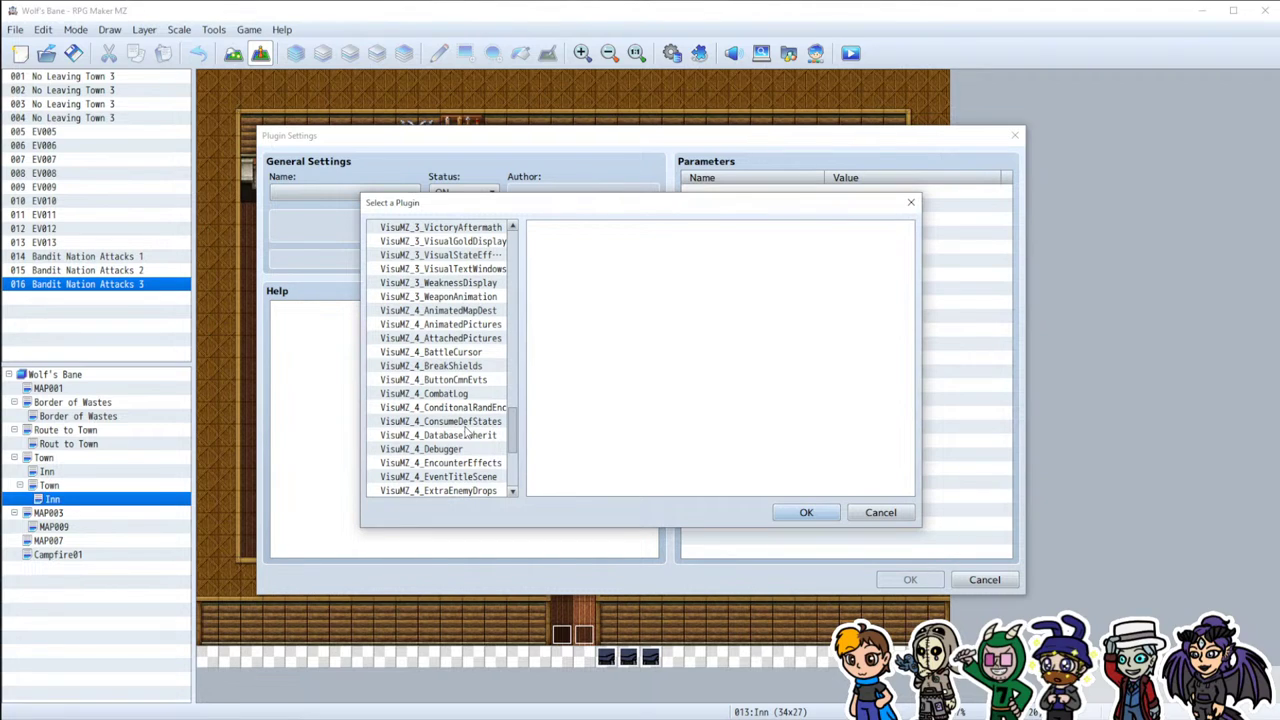
{"action": "scroll", "coordinate": [466, 428], "scroll_direction": "down", "scroll_amount": 1}
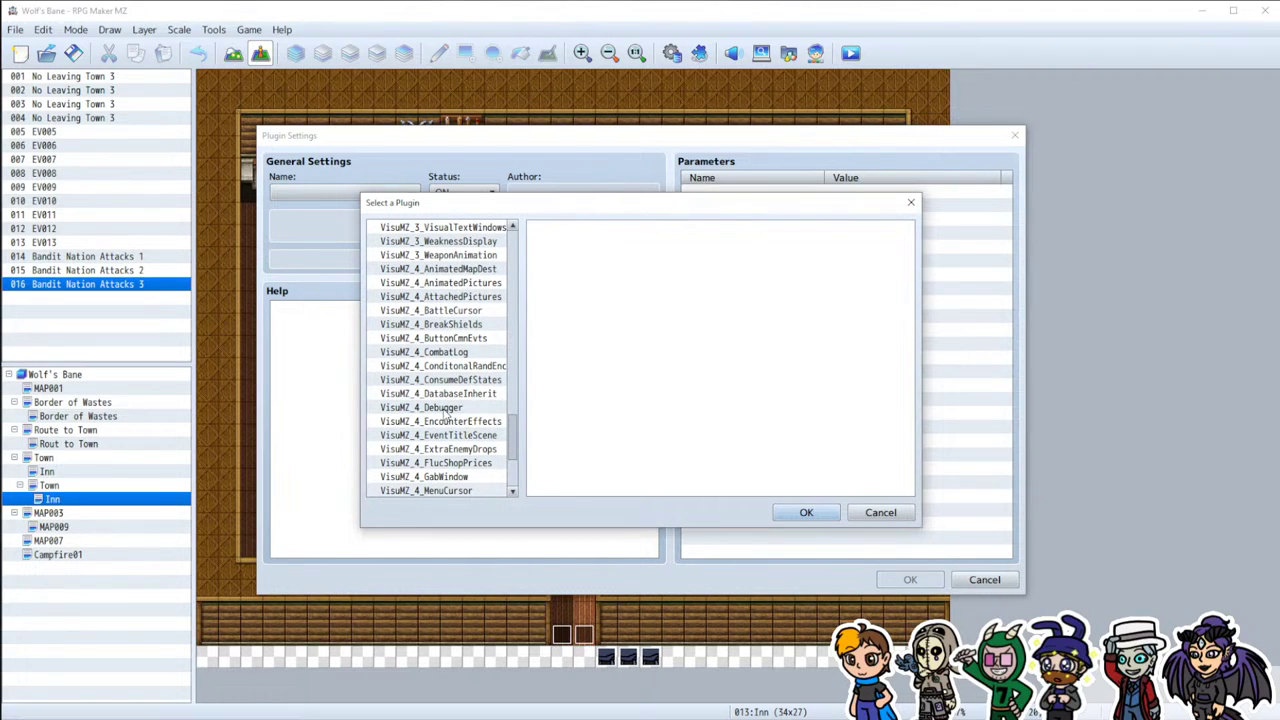
{"action": "scroll", "coordinate": [455, 428], "scroll_direction": "down", "scroll_amount": 3}
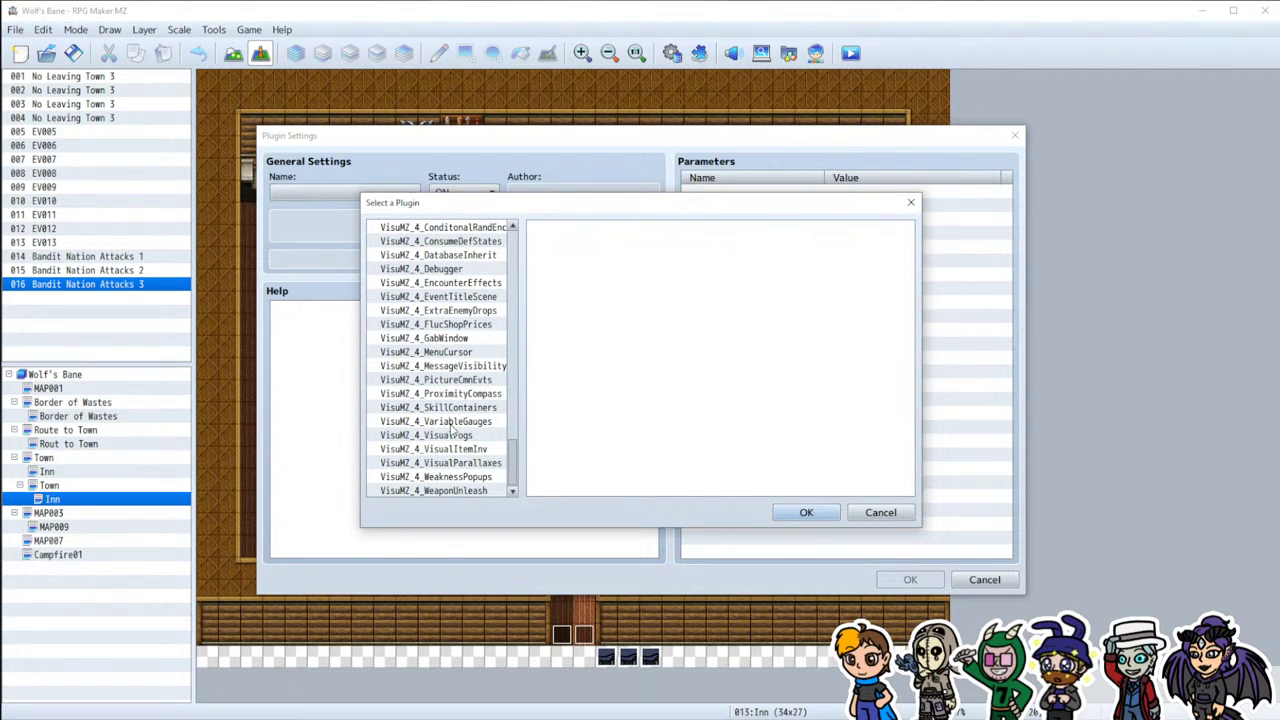
{"action": "double_click", "coordinate": [452, 421]}
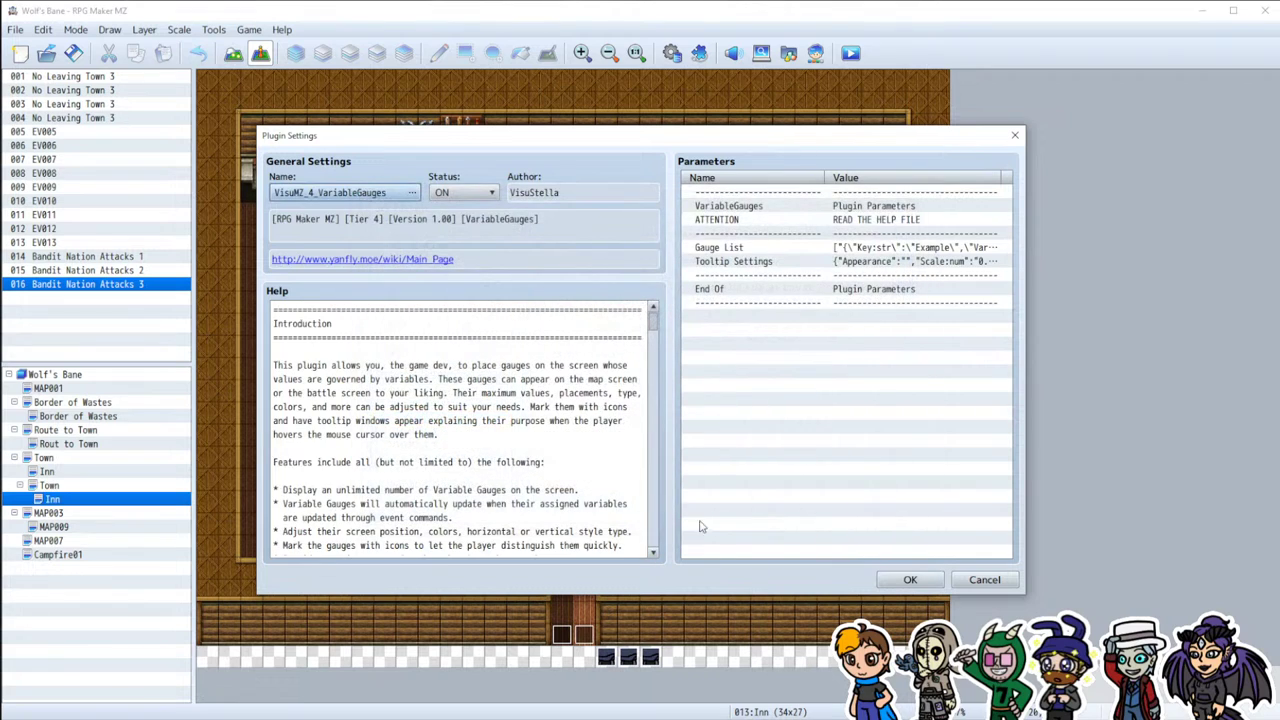
{"action": "left_click", "coordinate": [910, 579]}
{"action": "scroll", "coordinate": [428, 408], "scroll_direction": "up", "scroll_amount": 1}
{"action": "scroll", "coordinate": [407, 503], "scroll_direction": "down", "scroll_amount": 2}
{"action": "left_click", "coordinate": [886, 586]}
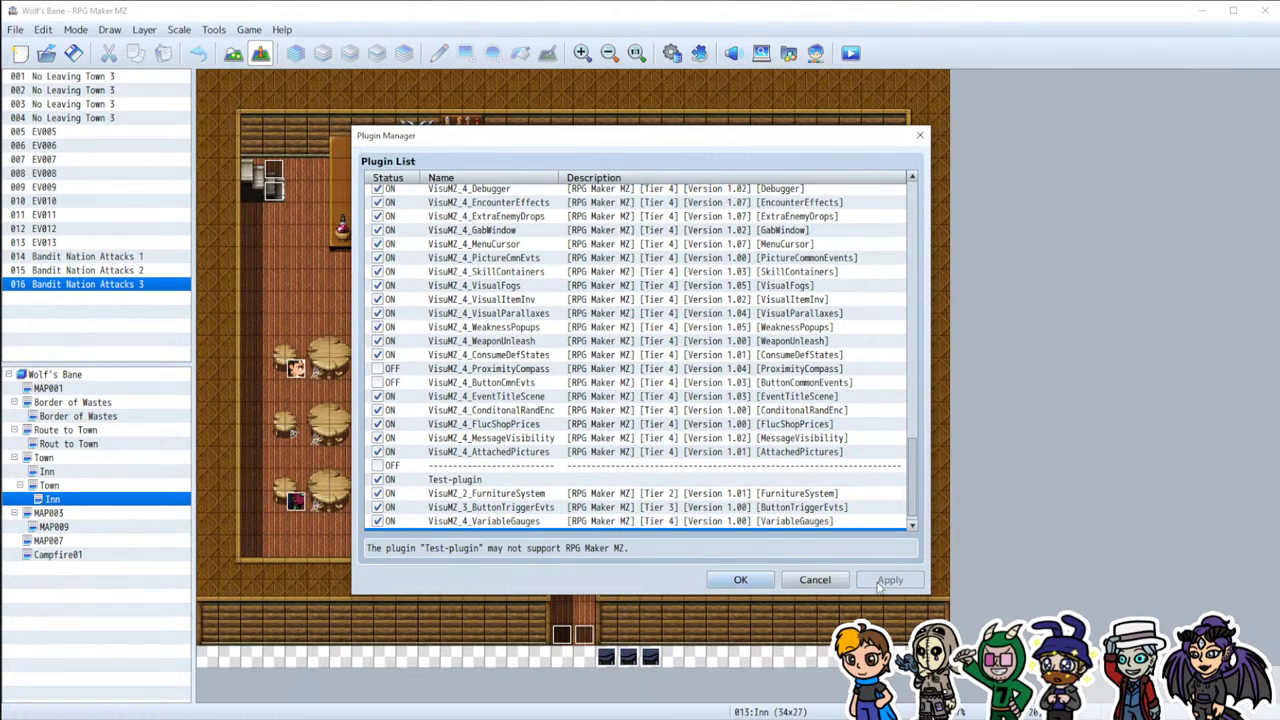
Step: Move the three added plugins into their tier groups, with ButtonTriggerEvts after MessageKeywords and VariableGauges after AttachedPictures, and apply the new order
{"action": "left_click_drag", "start_coordinate": [445, 495], "coordinate": [520, 356]}
{"action": "scroll", "coordinate": [520, 460], "scroll_direction": "down", "scroll_amount": 10}
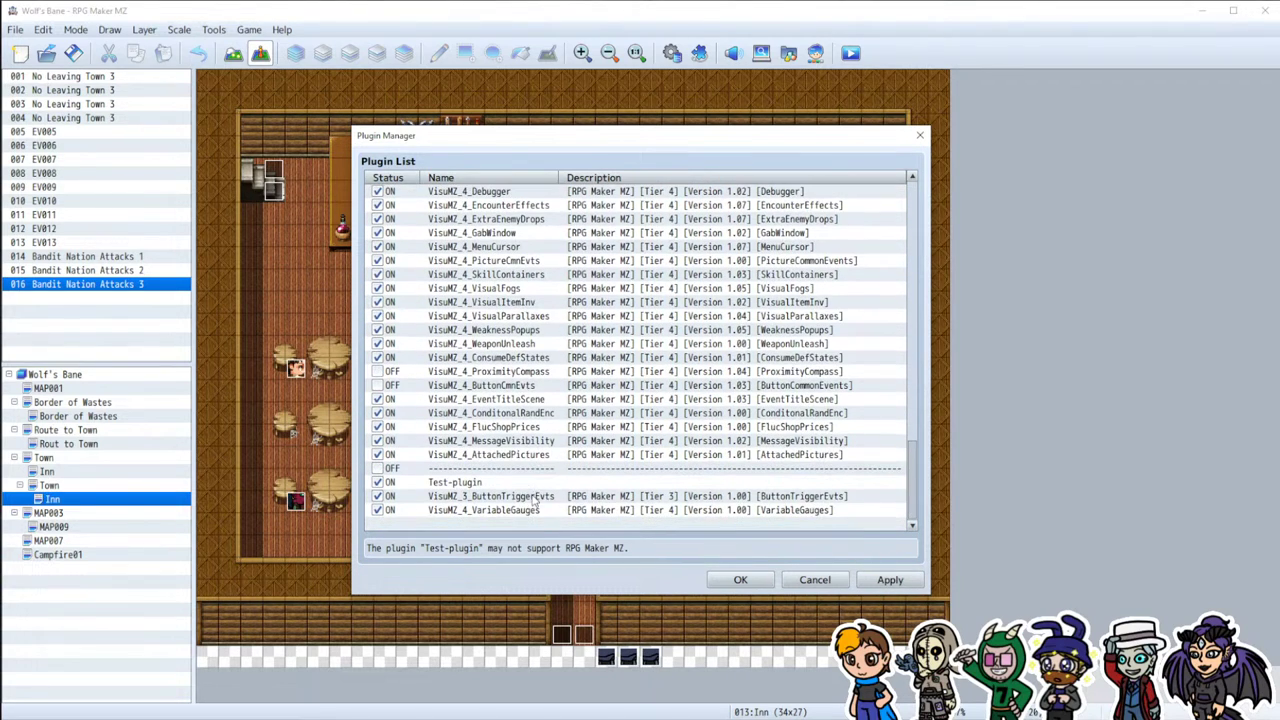
{"action": "mouse_move", "coordinate": [518, 495]}
{"action": "left_mouse_down"}
{"action": "mouse_move", "coordinate": [533, 460]}
{"action": "mouse_move", "coordinate": [526, 360]}
{"action": "mouse_move", "coordinate": [540, 456]}
{"action": "mouse_move", "coordinate": [520, 520]}
{"action": "mouse_move", "coordinate": [540, 487]}
{"action": "left_mouse_up"}
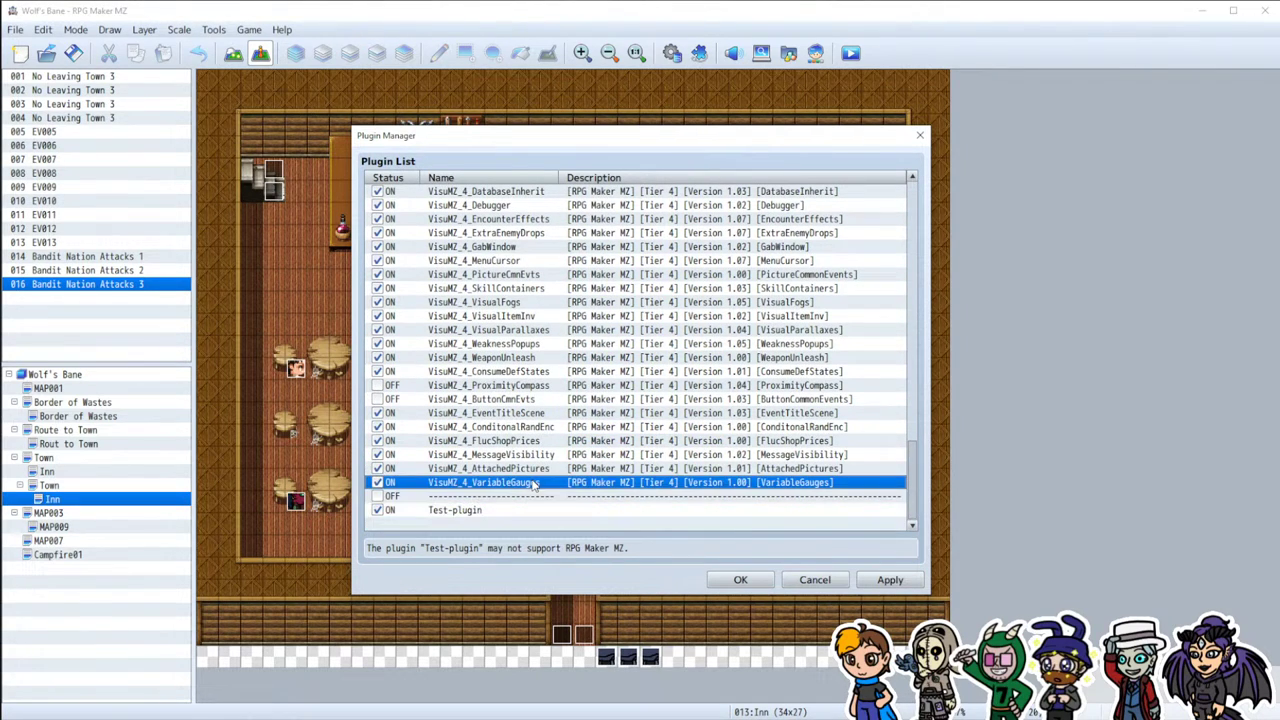
{"action": "left_click", "coordinate": [880, 580]}
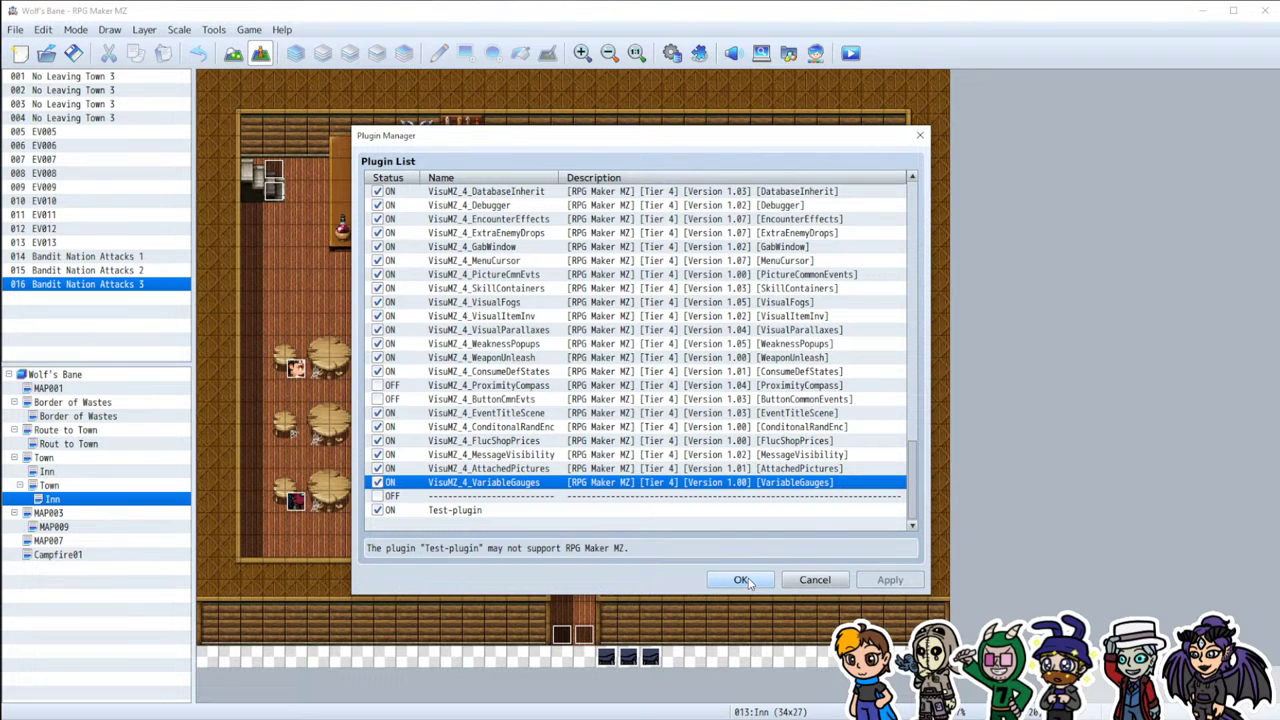
{"action": "scroll", "coordinate": [497, 413], "scroll_direction": "up", "scroll_amount": 10}
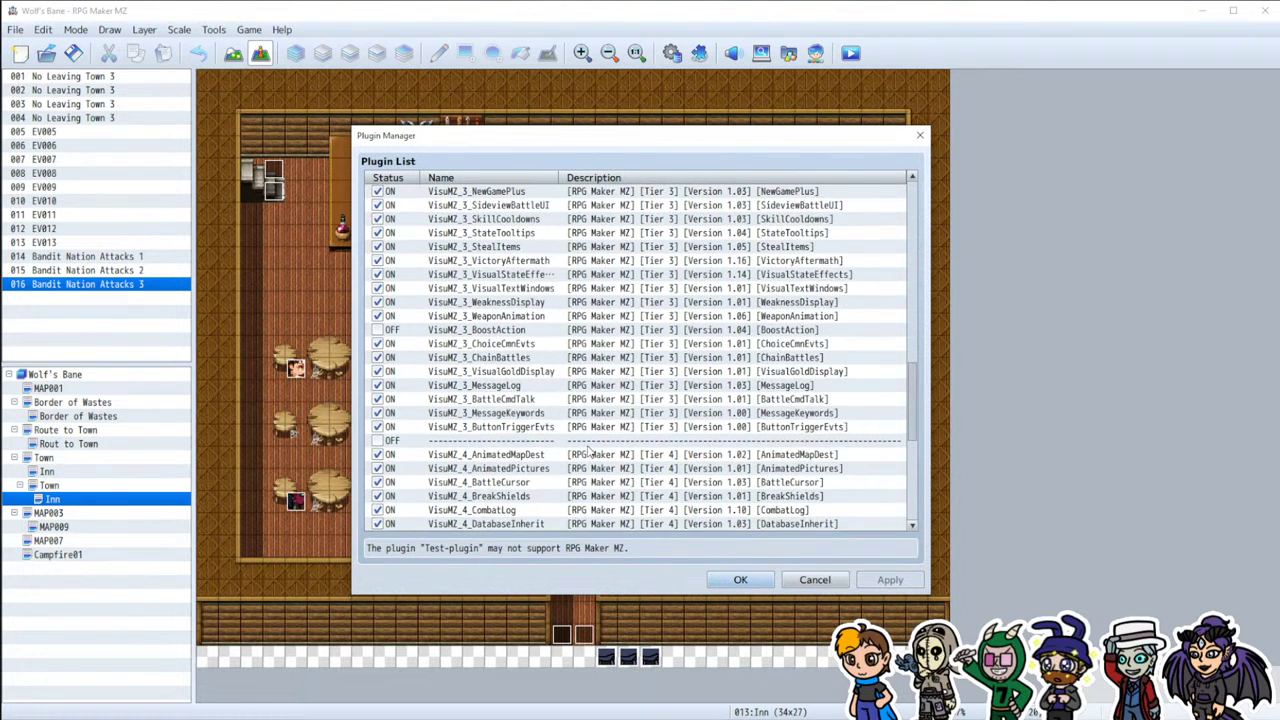
Step: Turn the VisuMZ_2_BattleSystemETB plugin back on and save the plugin list
{"action": "scroll", "coordinate": [420, 445], "scroll_direction": "up", "scroll_amount": 5}
{"action": "scroll", "coordinate": [400, 318], "scroll_direction": "up", "scroll_amount": 1}
{"action": "scroll", "coordinate": [400, 318], "scroll_direction": "up", "scroll_amount": 6}
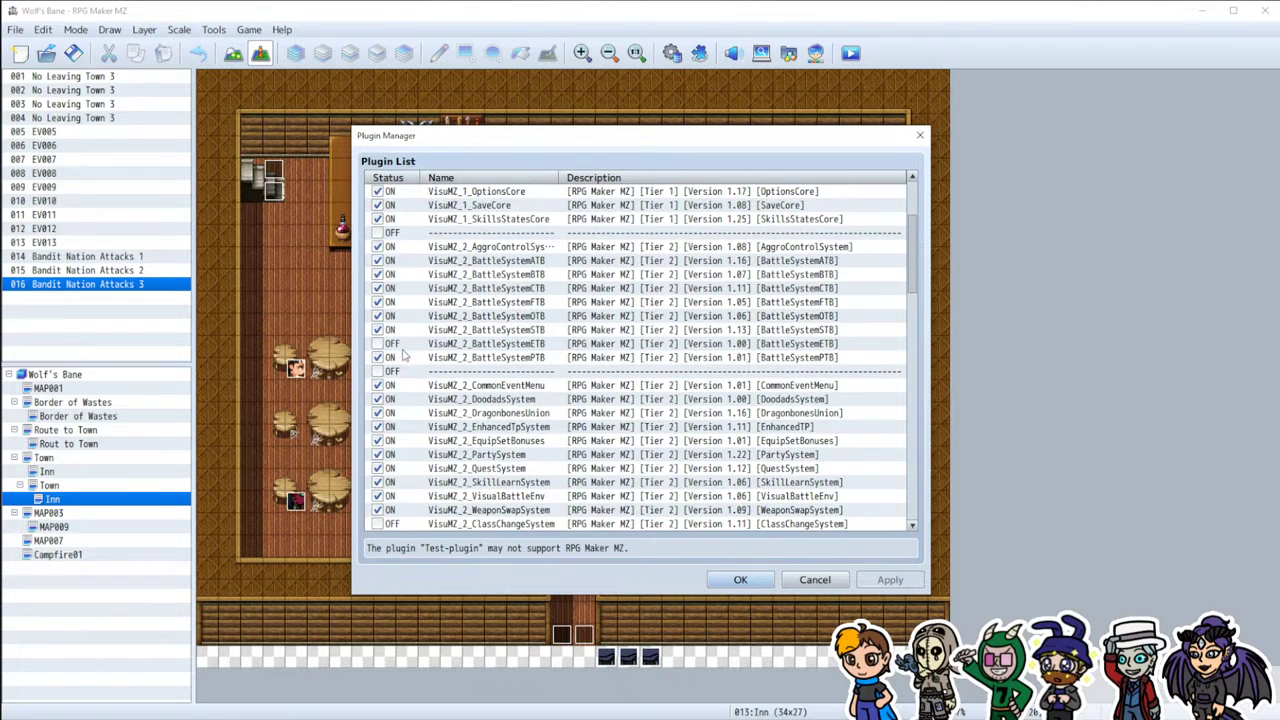
{"action": "left_click", "coordinate": [386, 345]}
{"action": "left_click", "coordinate": [890, 580]}
{"action": "left_click", "coordinate": [740, 580]}
Step: Playtest the project with the BattleSystemETB plugin enabled and close the game window
{"action": "left_click", "coordinate": [850, 53]}
{"action": "left_click", "coordinate": [612, 389]}
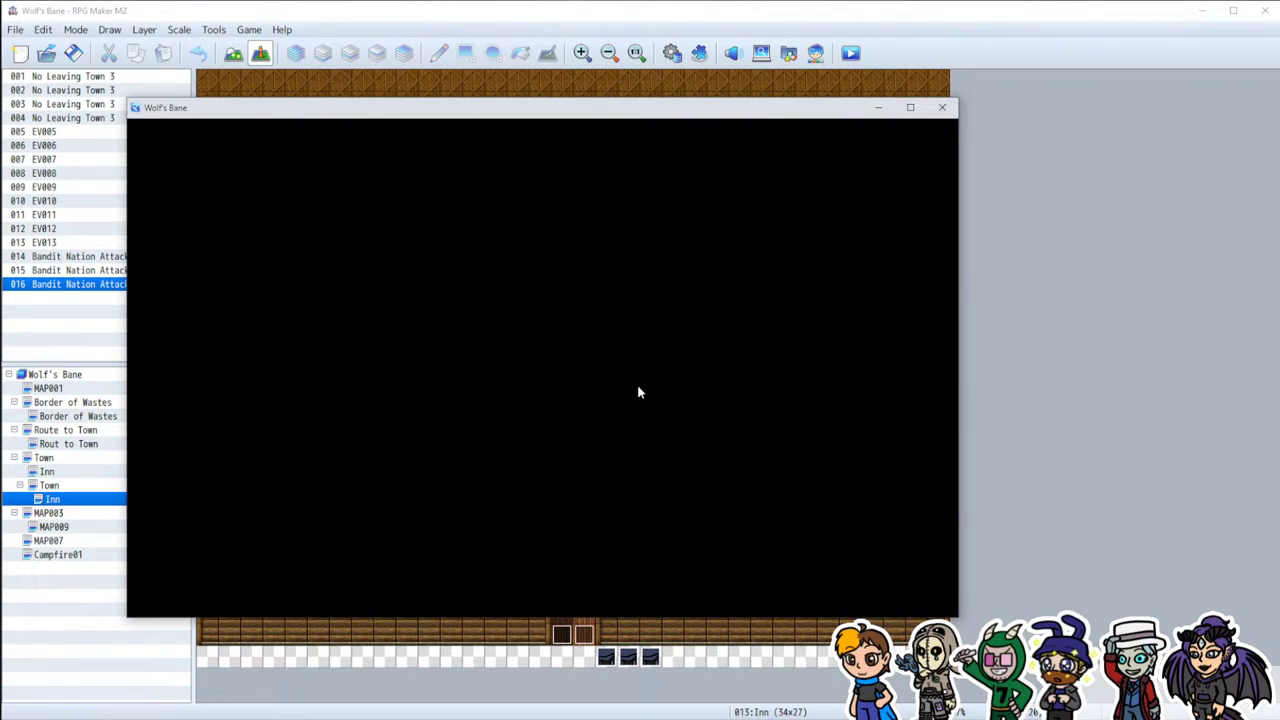
{"action": "left_click", "coordinate": [1266, 281]}
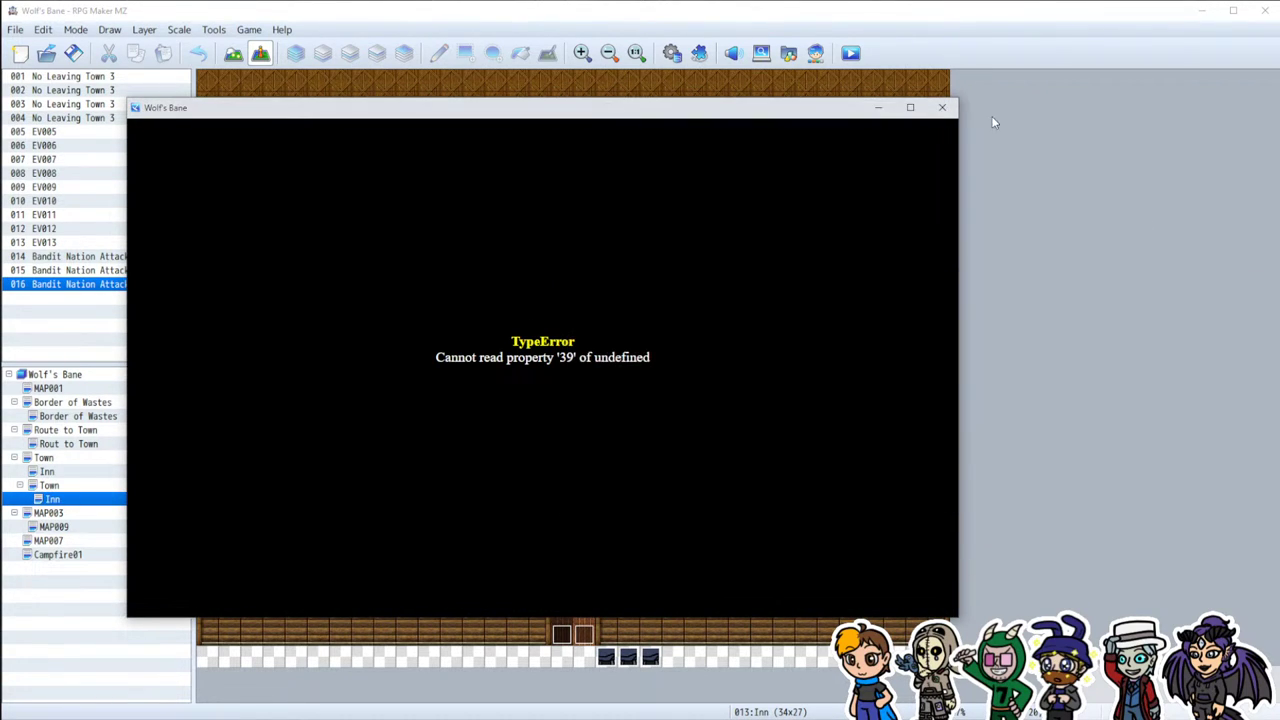
{"action": "left_click", "coordinate": [942, 107]}
Step: Turn off the VisuMZ_2_BattleSystemETB plugin in the plugin list and save the change
{"action": "left_click", "coordinate": [671, 53]}
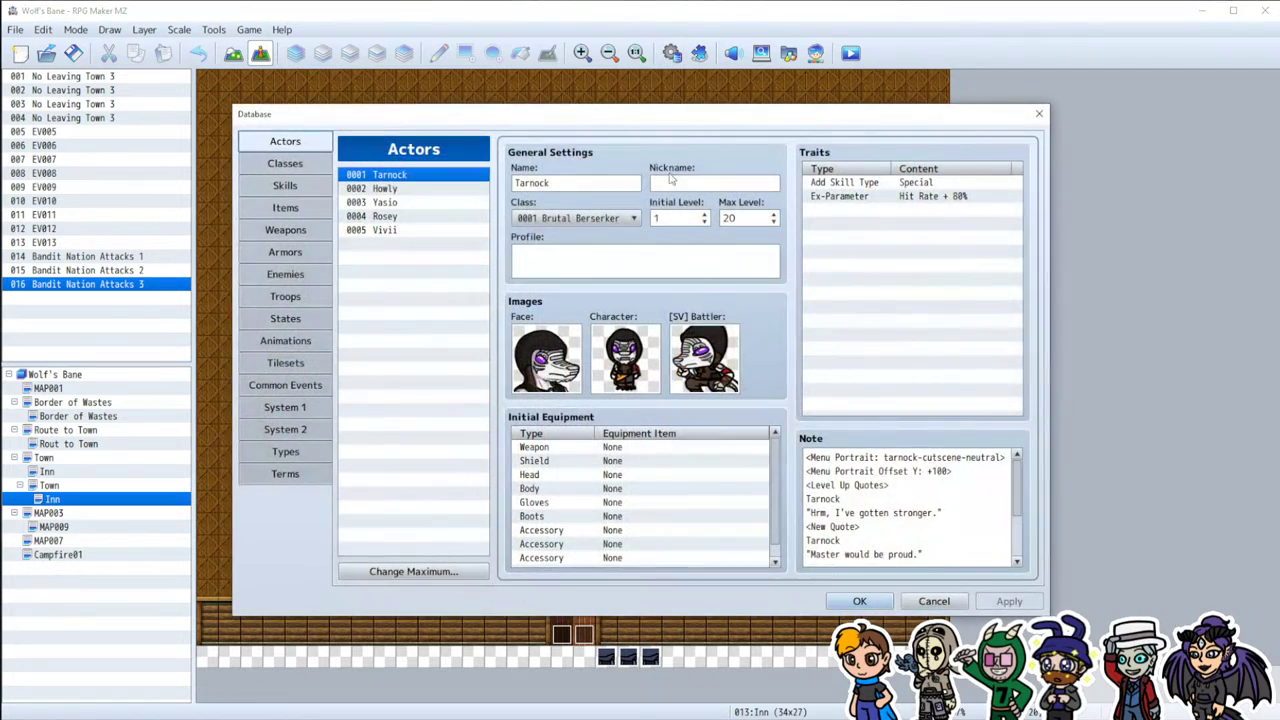
{"action": "left_click", "coordinate": [1039, 113]}
{"action": "left_click", "coordinate": [699, 53]}
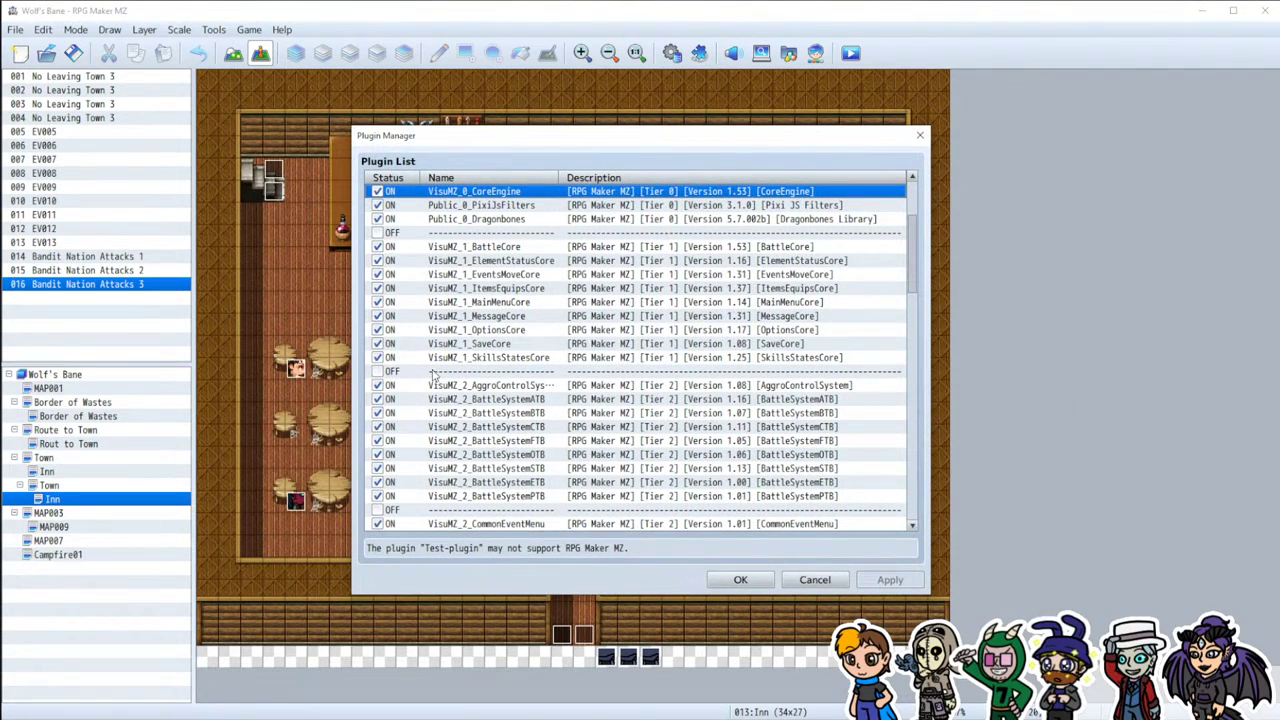
{"action": "scroll", "coordinate": [431, 406], "scroll_direction": "down", "scroll_amount": 5}
{"action": "left_click", "coordinate": [377, 289]}
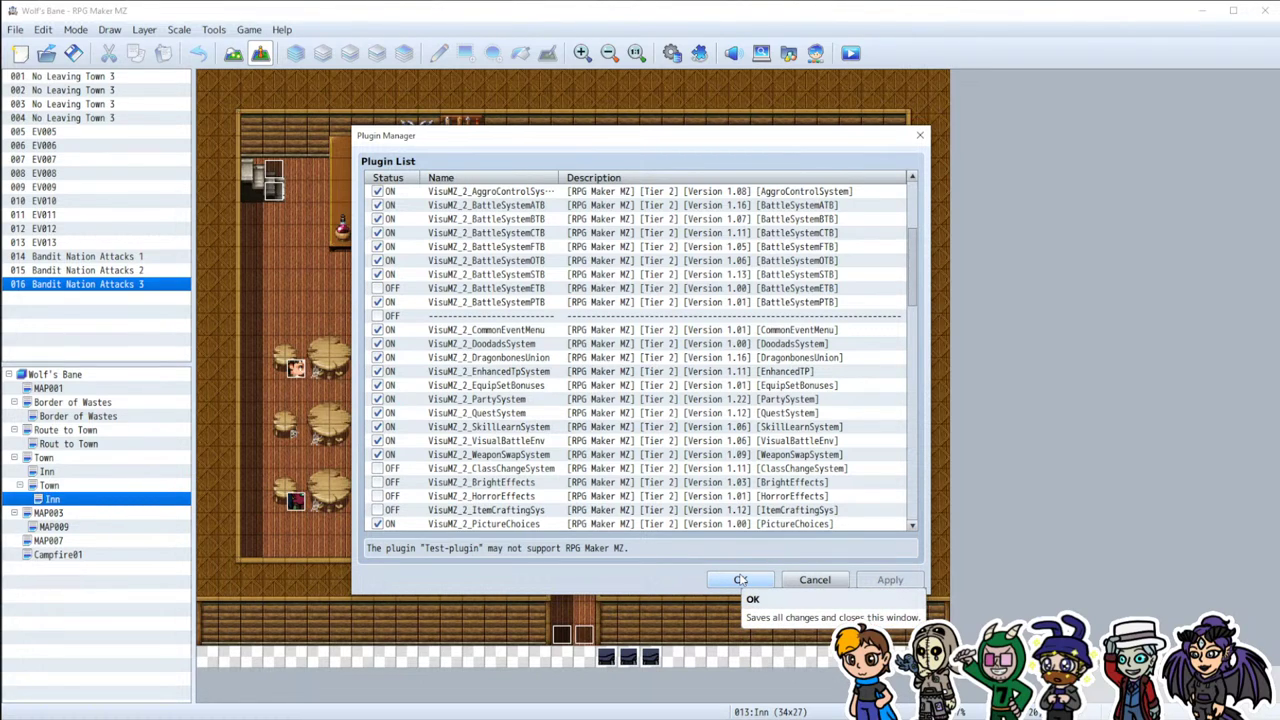
{"action": "left_click", "coordinate": [740, 580]}
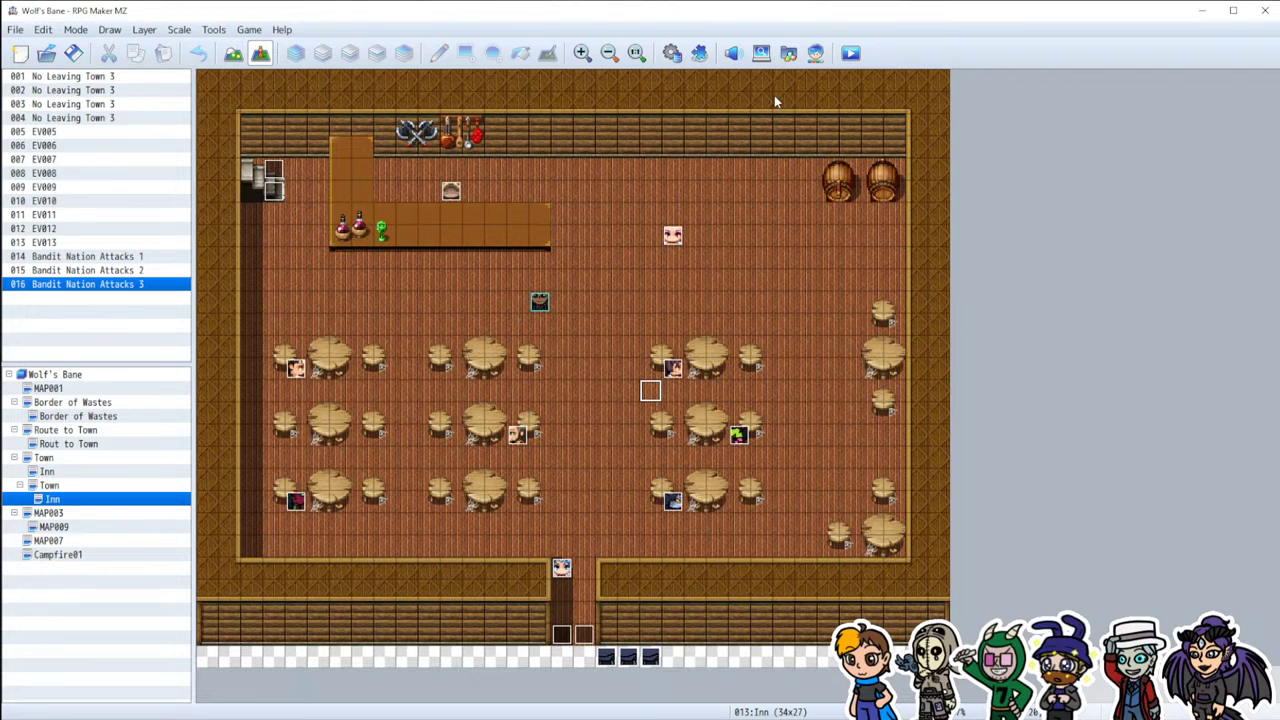
Step: Playtest a new game, walk through the inn and read the tooltips of the horizontal and vertical variable gauges
{"action": "left_click", "coordinate": [851, 53]}
{"action": "left_click", "coordinate": [614, 389]}
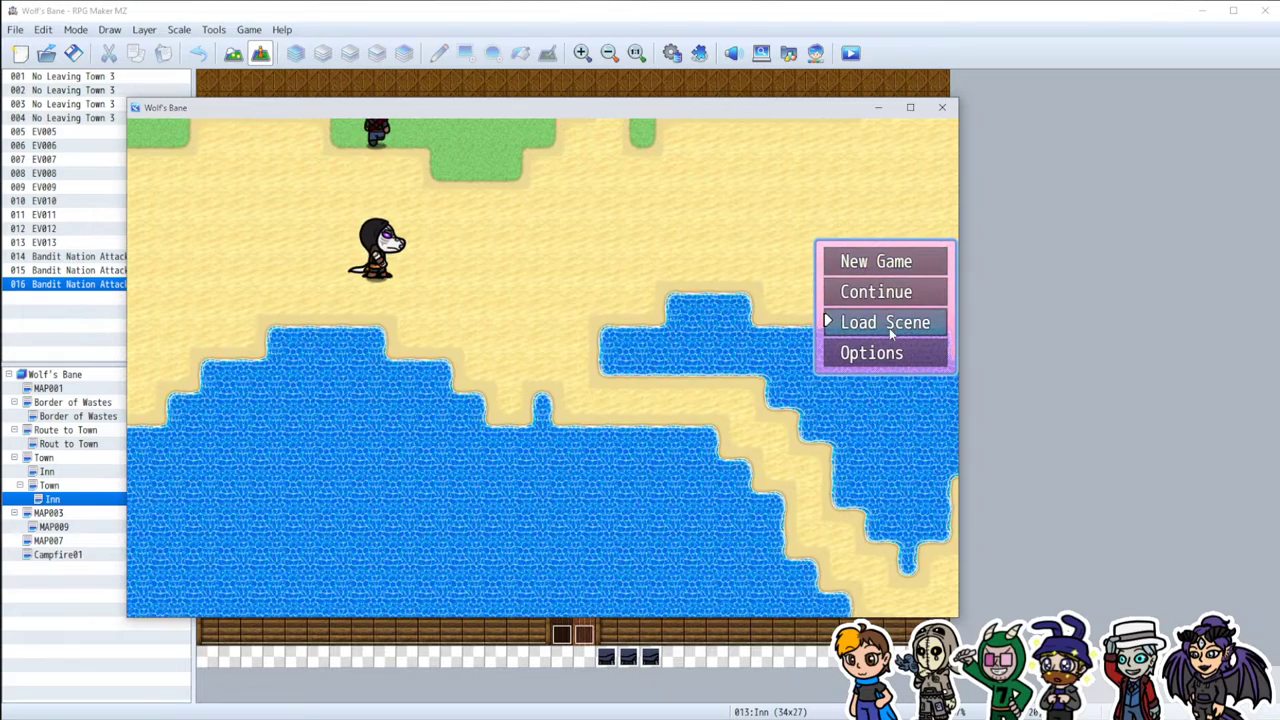
{"action": "left_click", "coordinate": [886, 268]}
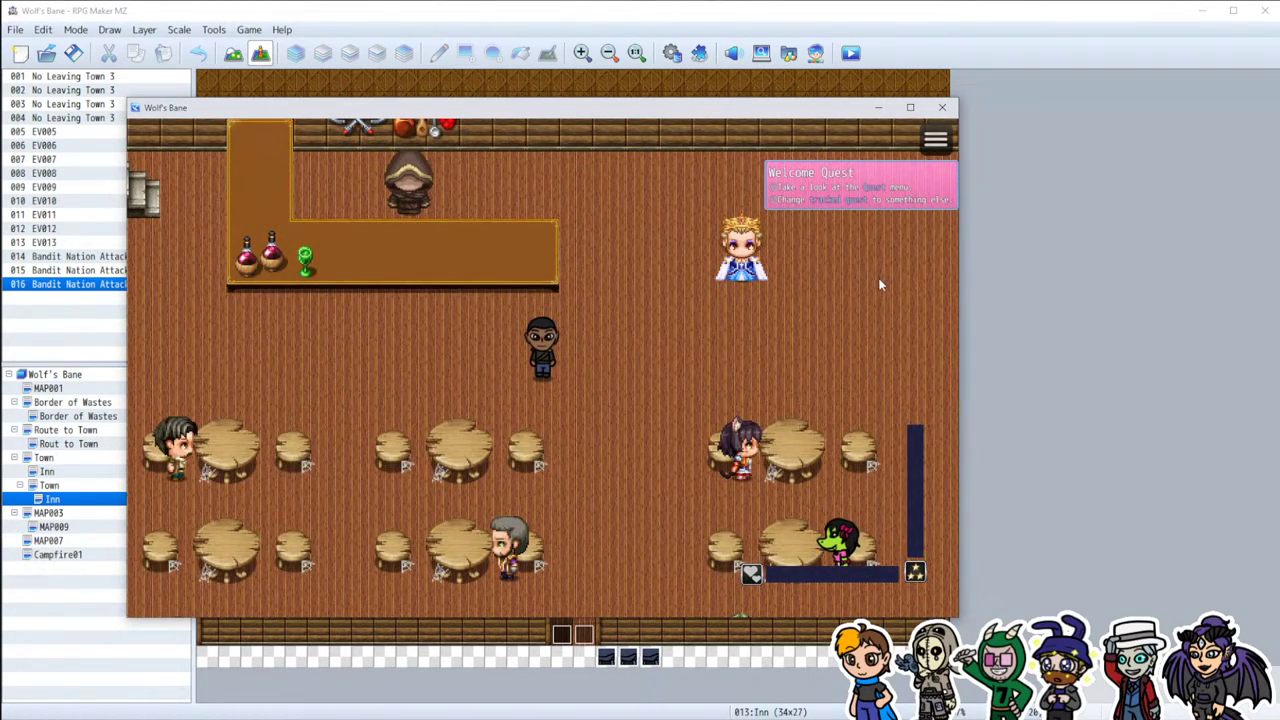
{"action": "key", "text": "Right"}
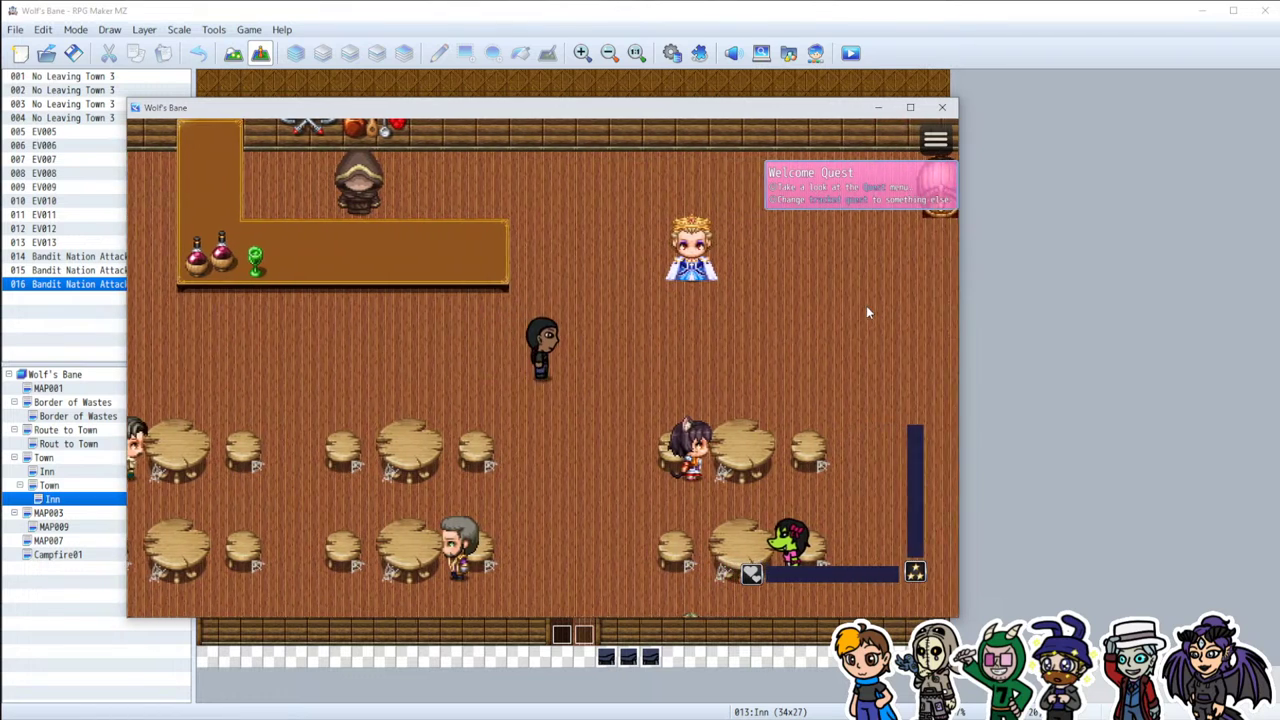
{"action": "key", "text": "Down"}
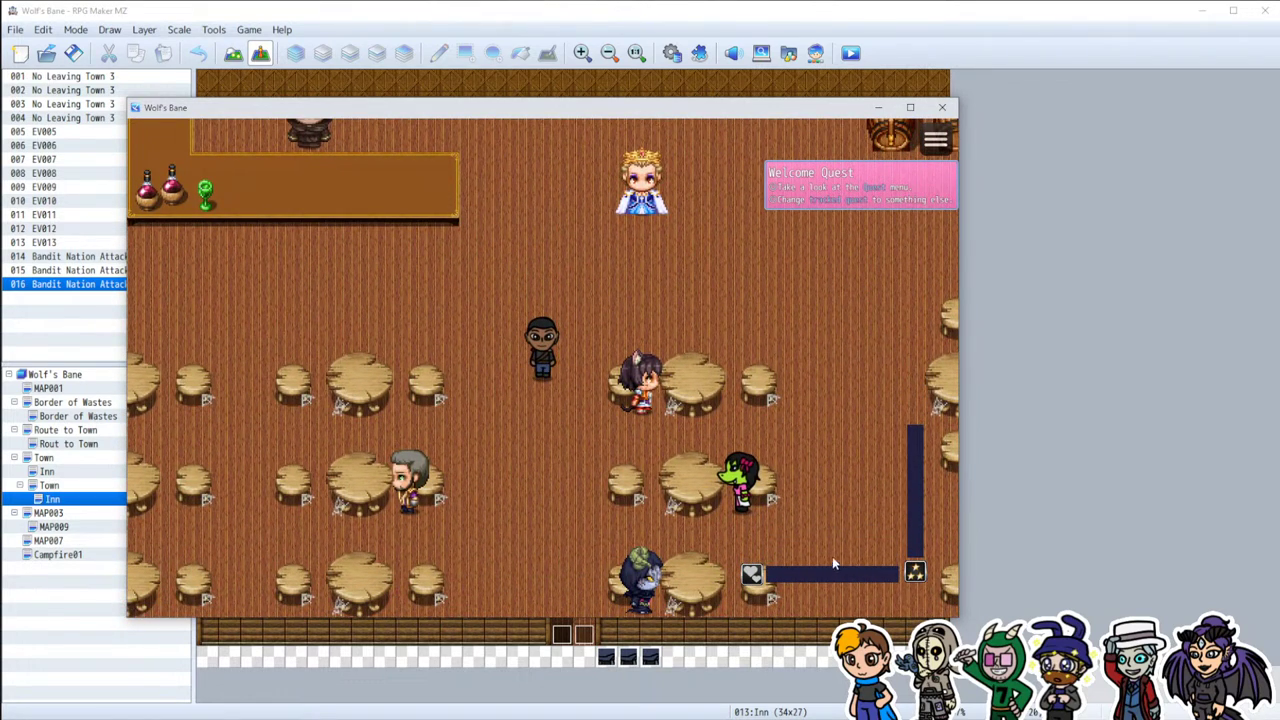
{"action": "mouse_move", "coordinate": [803, 573]}
{"action": "mouse_move", "coordinate": [914, 502]}
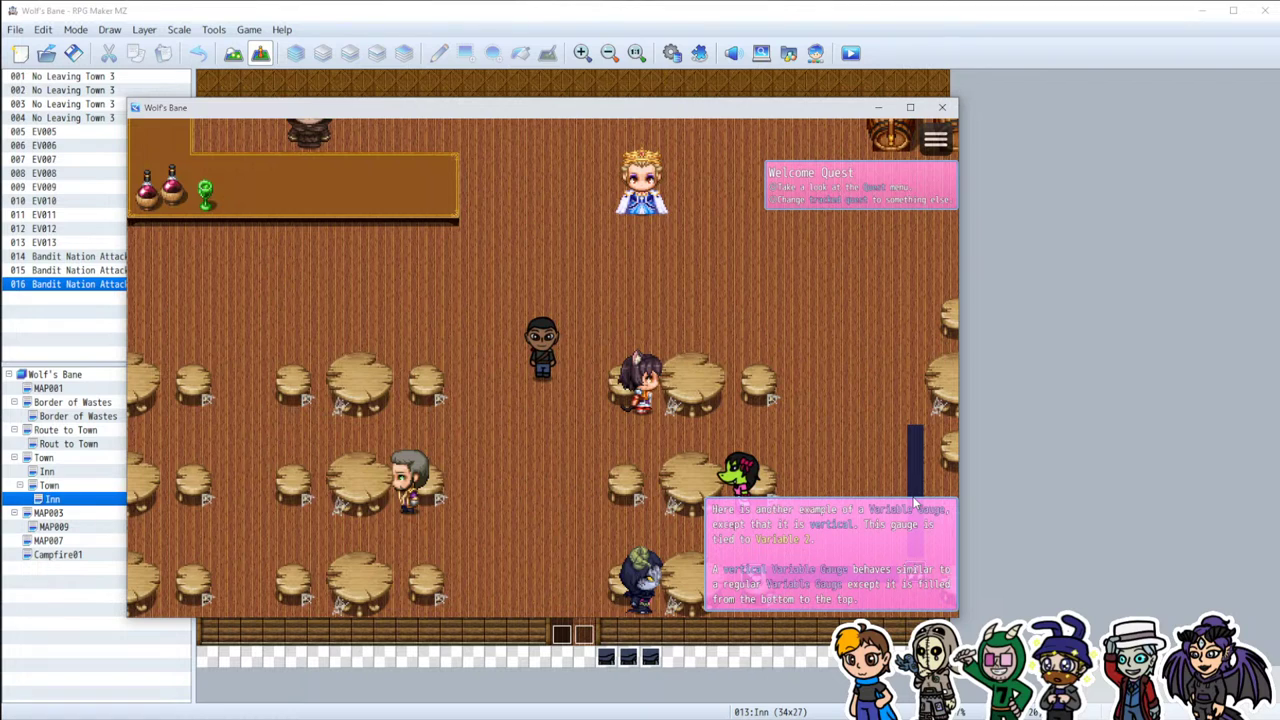
Step: Look over the VisuMZ_4_VariableGauges plugin's settings, switch the plugin off and save the plugin list
{"action": "left_click", "coordinate": [699, 52]}
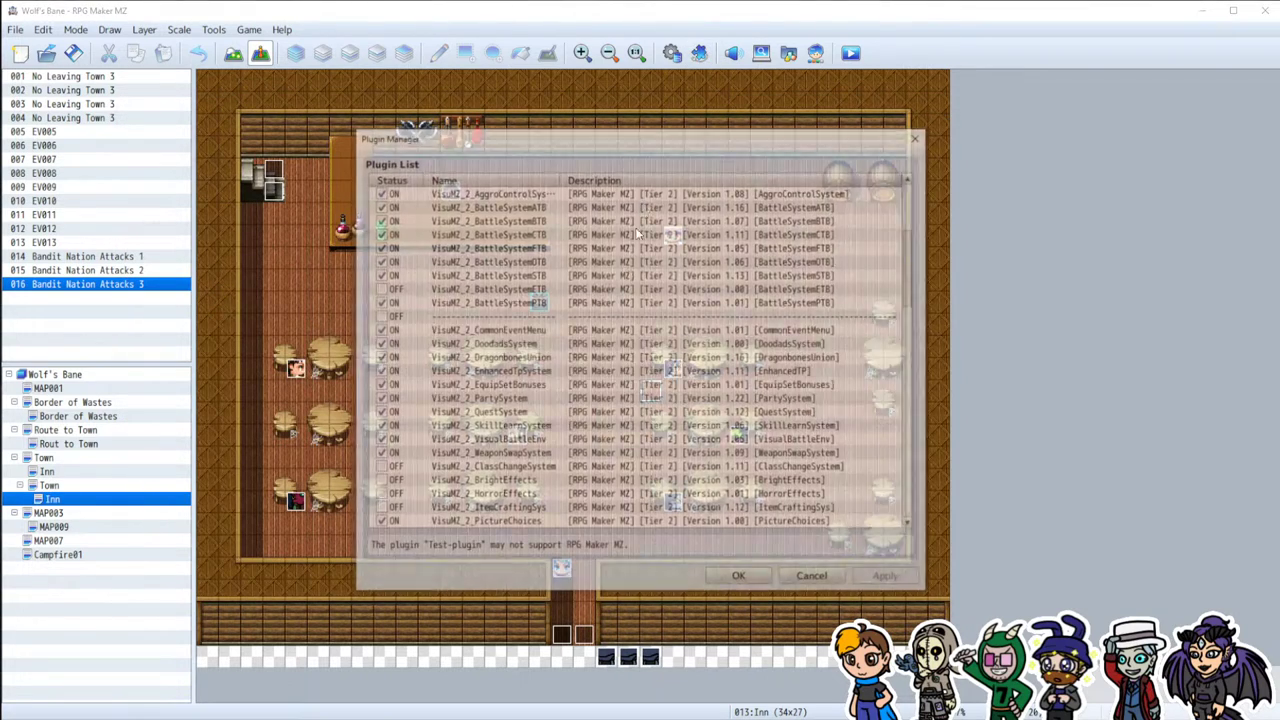
{"action": "scroll", "coordinate": [516, 430], "scroll_direction": "down", "scroll_amount": 6}
{"action": "scroll", "coordinate": [520, 420], "scroll_direction": "down", "scroll_amount": 13}
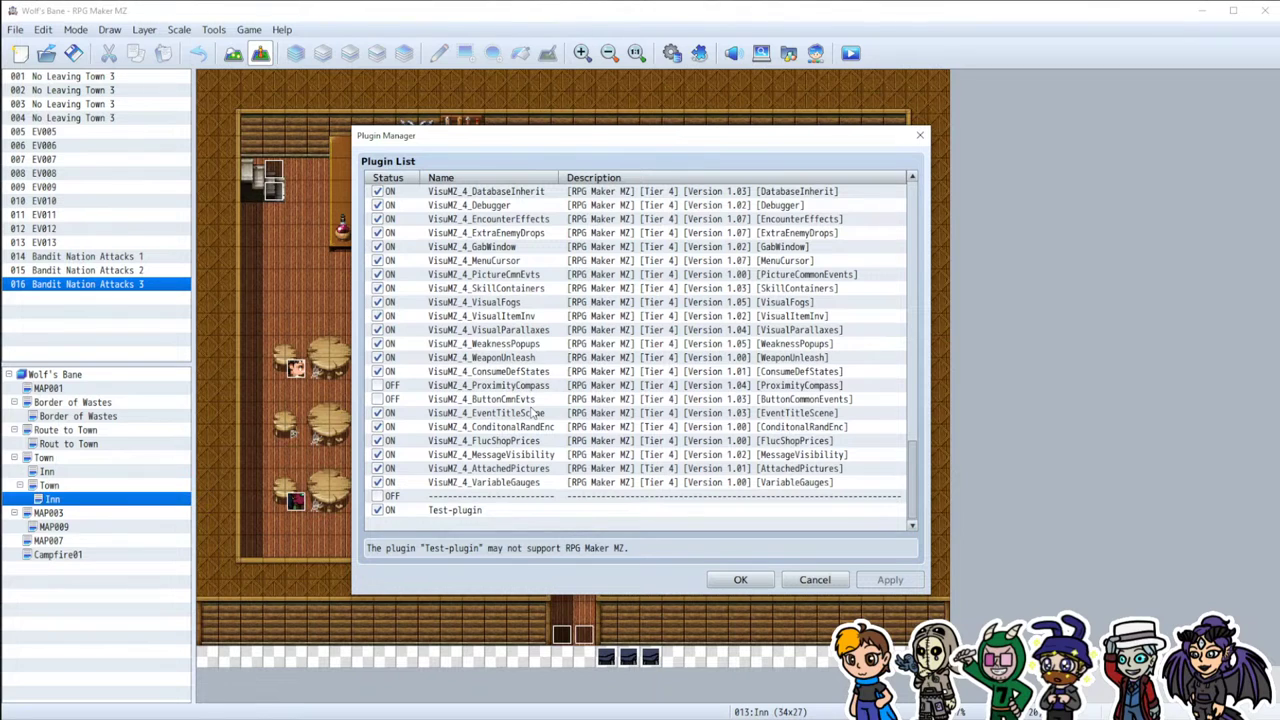
{"action": "scroll", "coordinate": [533, 410], "scroll_direction": "up", "scroll_amount": 3}
{"action": "scroll", "coordinate": [510, 450], "scroll_direction": "down", "scroll_amount": 3}
{"action": "left_click", "coordinate": [491, 483]}
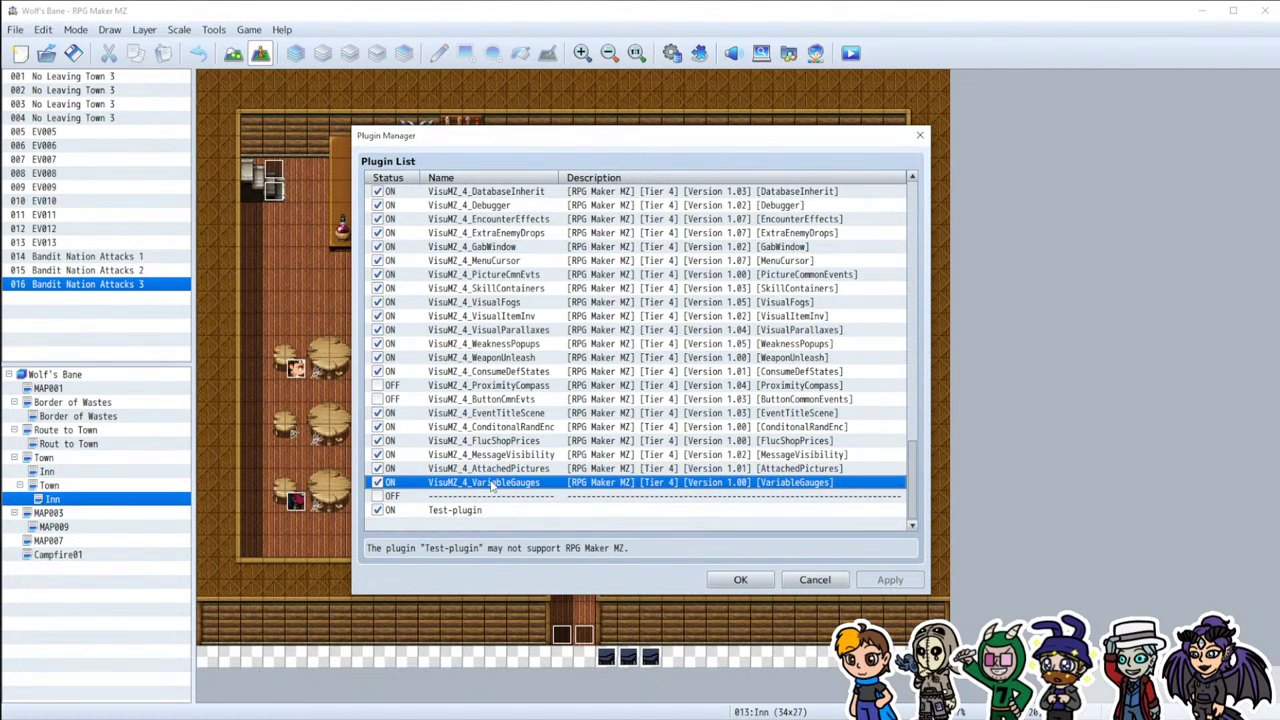
{"action": "double_click", "coordinate": [491, 483]}
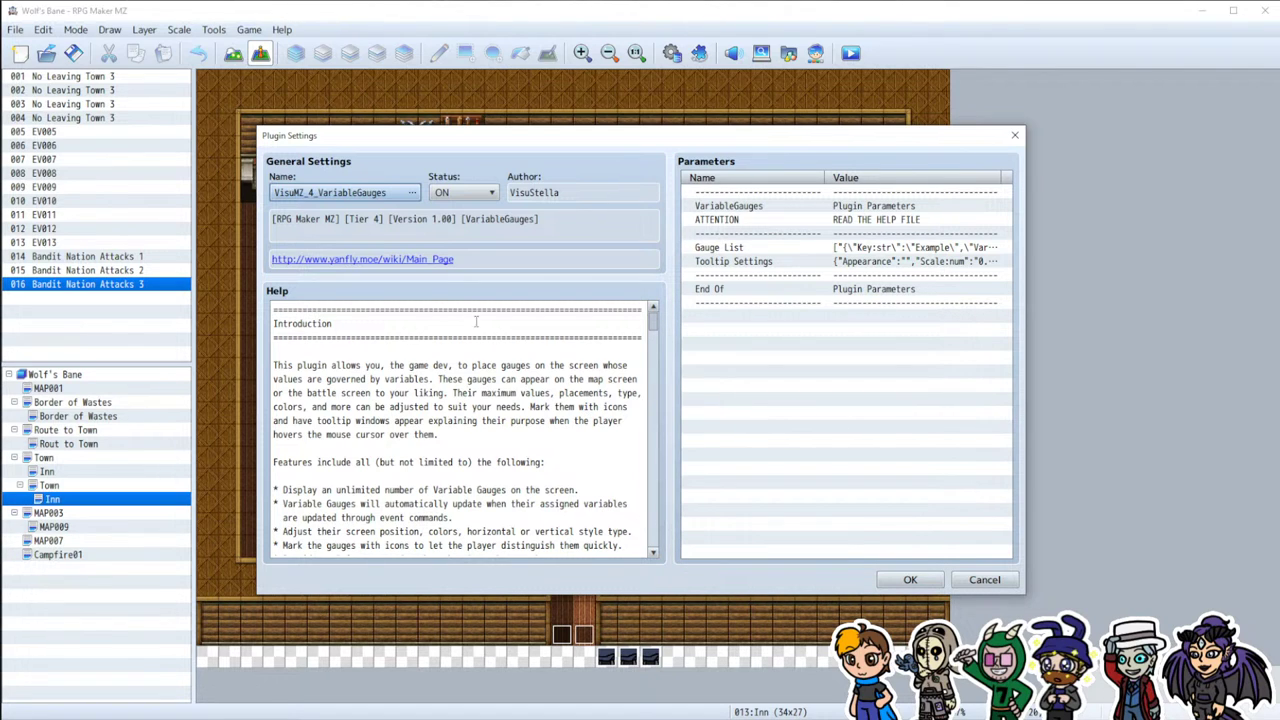
{"action": "left_click", "coordinate": [975, 580]}
{"action": "left_click", "coordinate": [378, 482]}
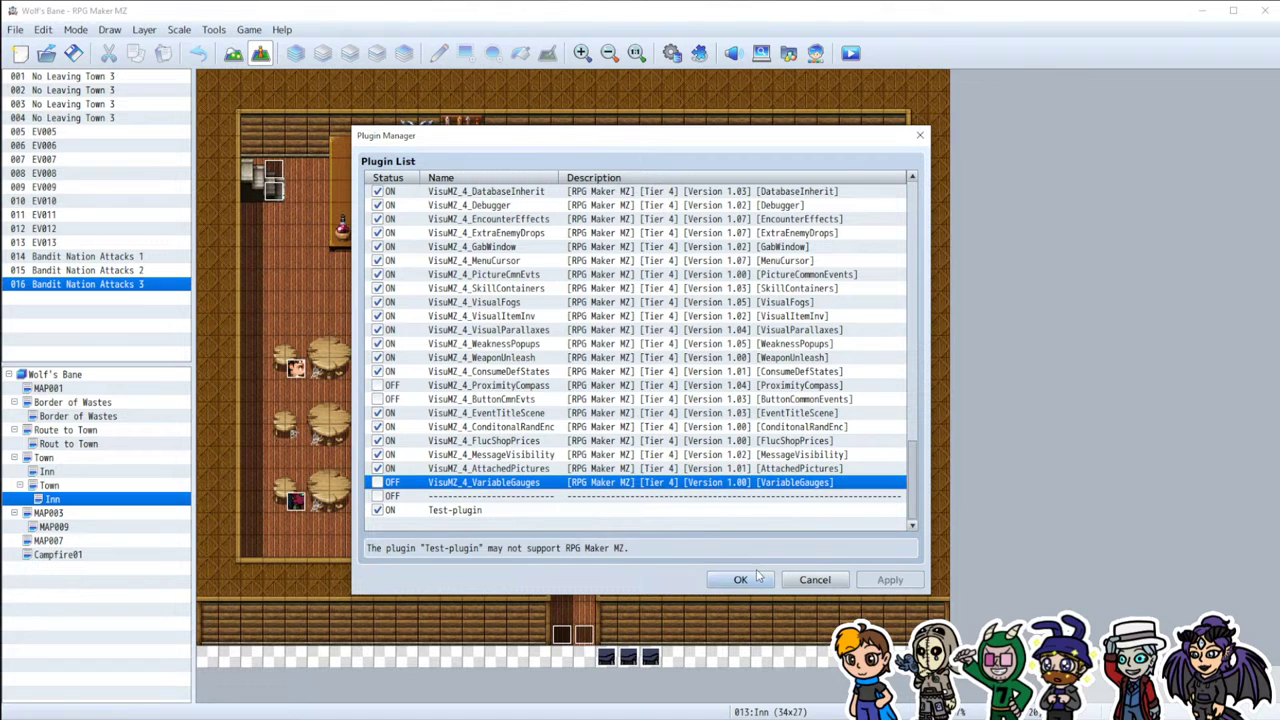
{"action": "left_click", "coordinate": [741, 579]}
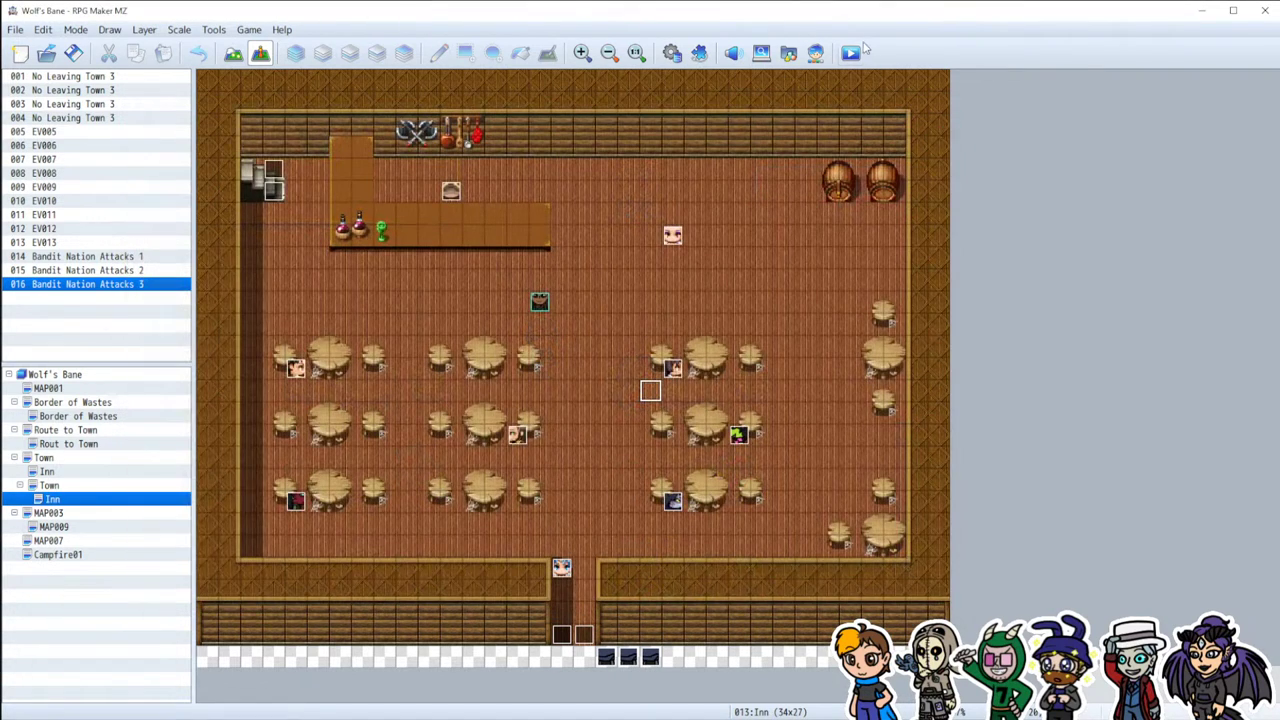
Step: Playtest a new game, talk to the inn owner and advance through the bandit attack dialogue
{"action": "left_click", "coordinate": [850, 52]}
{"action": "left_click", "coordinate": [632, 392]}
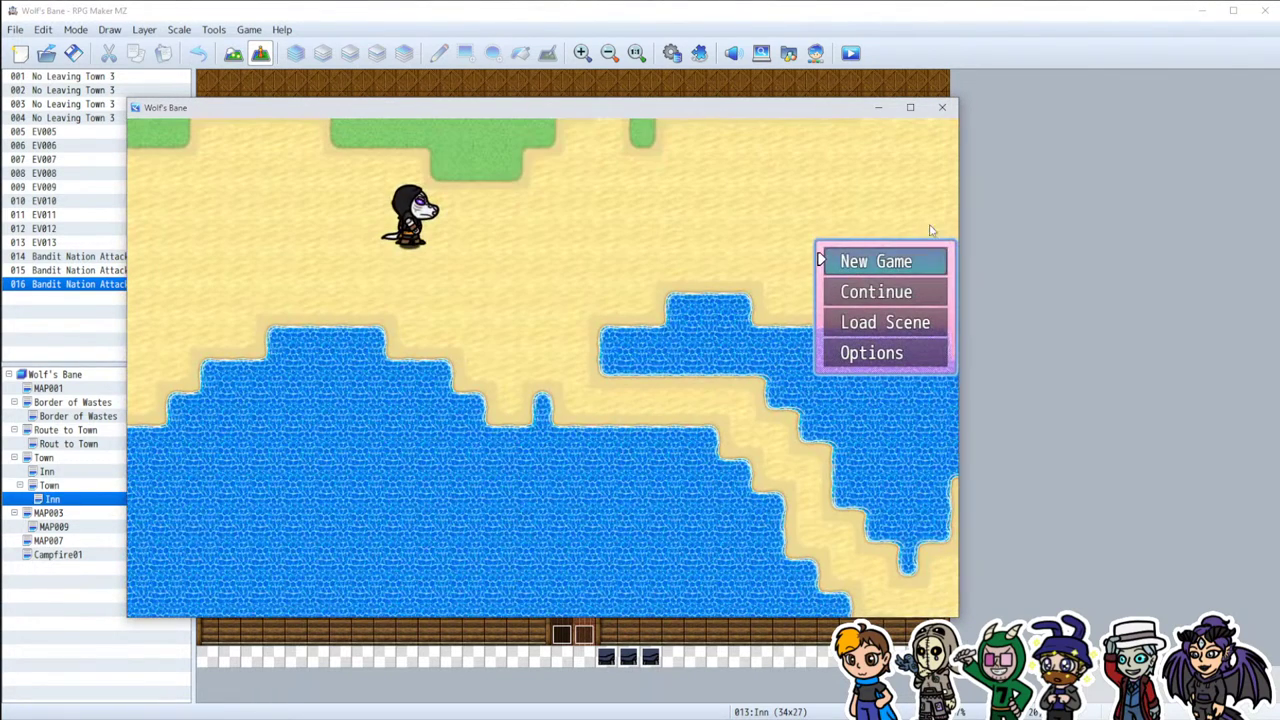
{"action": "left_click", "coordinate": [882, 277]}
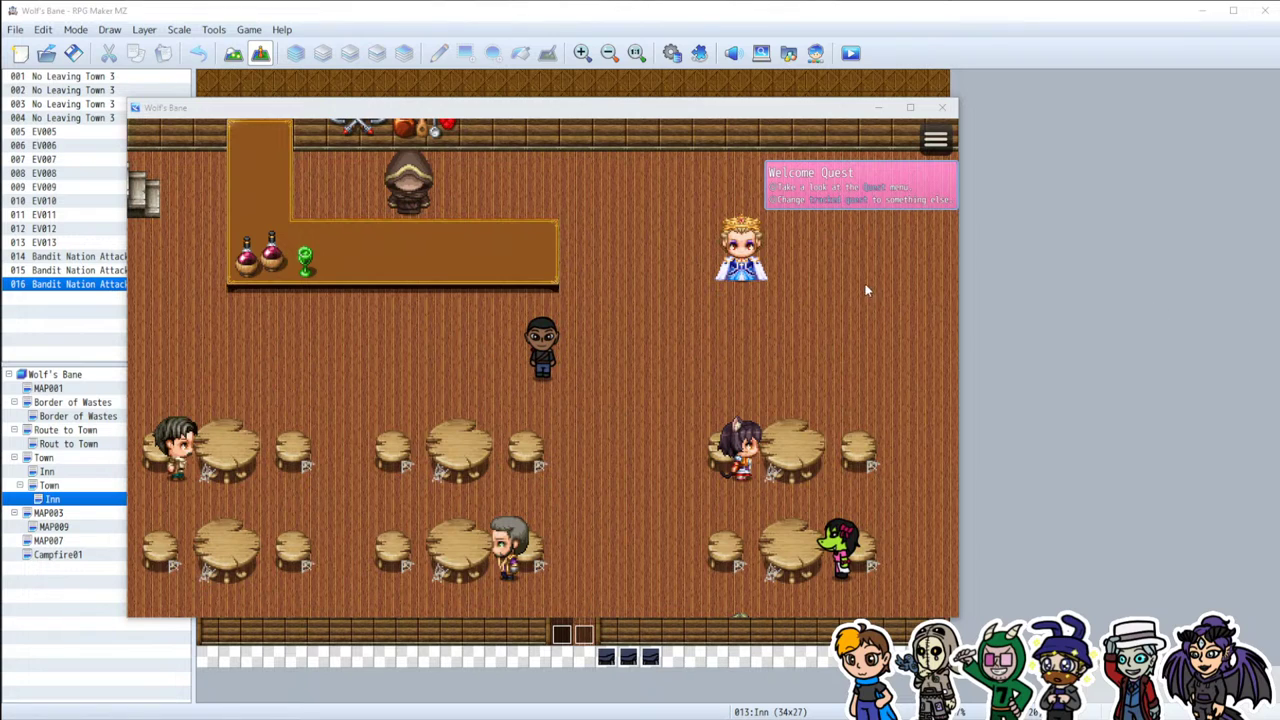
{"action": "left_click", "coordinate": [574, 509]}
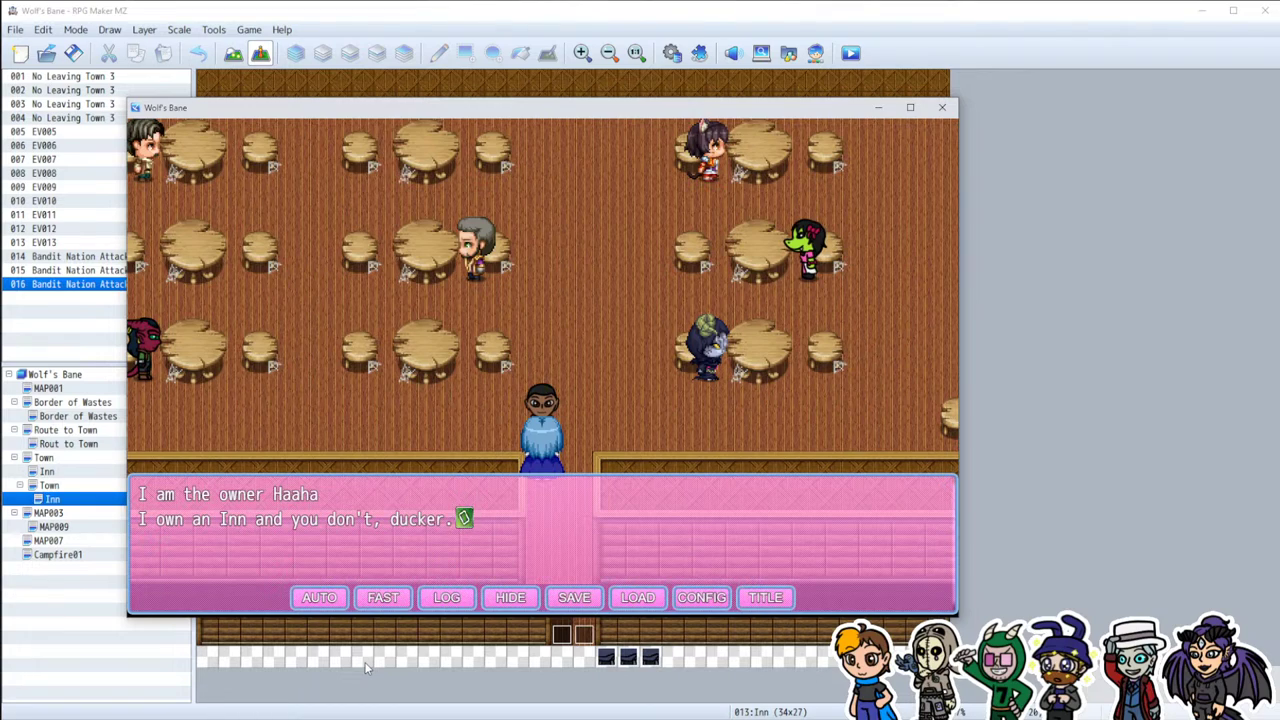
{"action": "key", "text": "Return"}
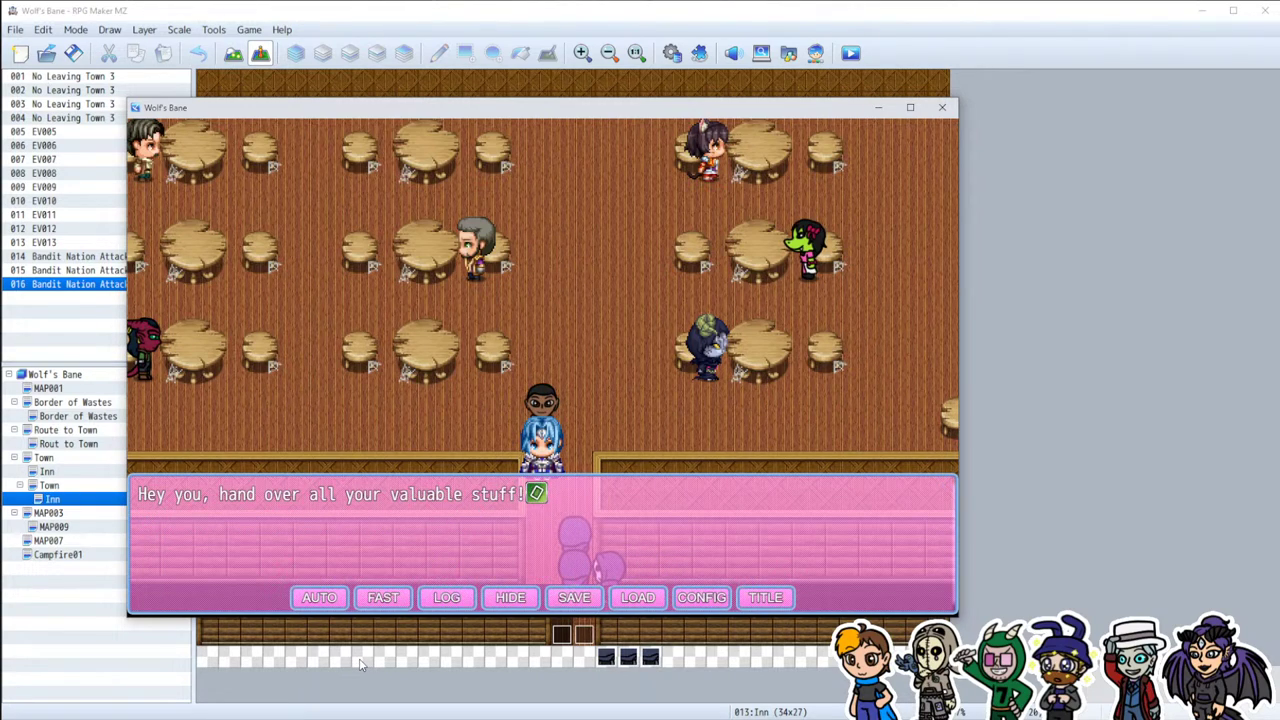
{"action": "key", "text": "Return"}
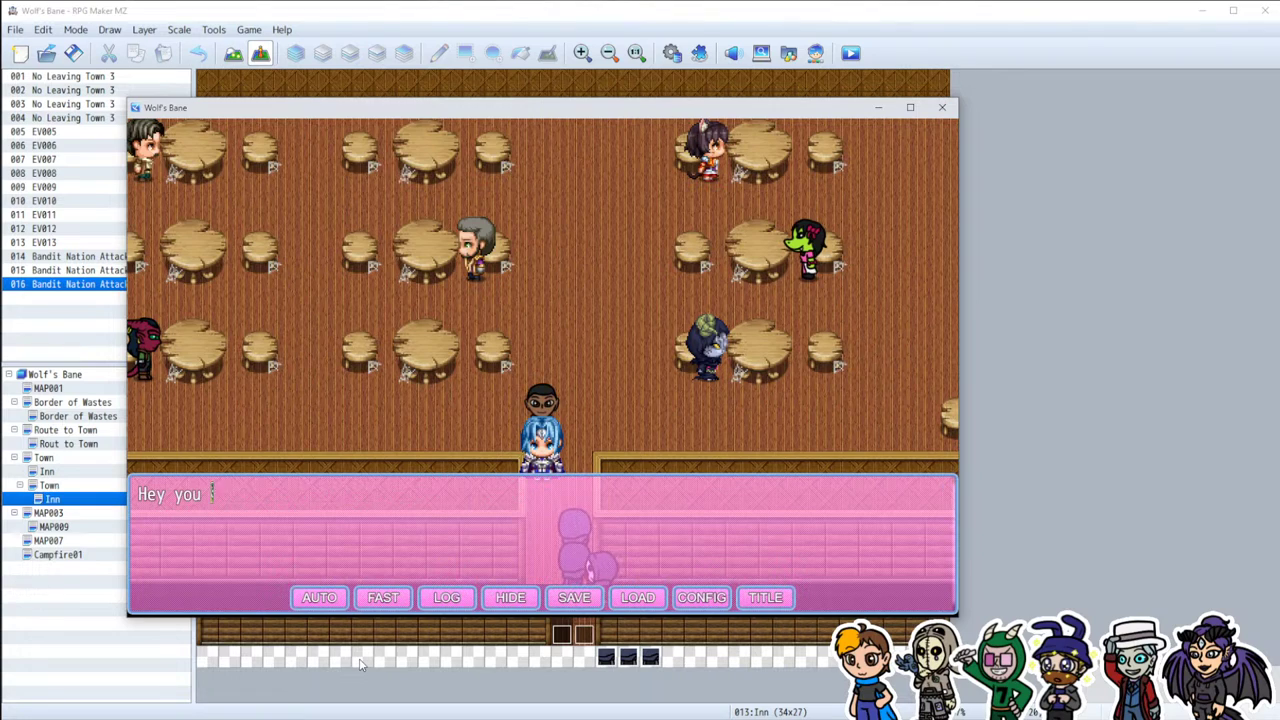
{"action": "key", "text": "Return"}
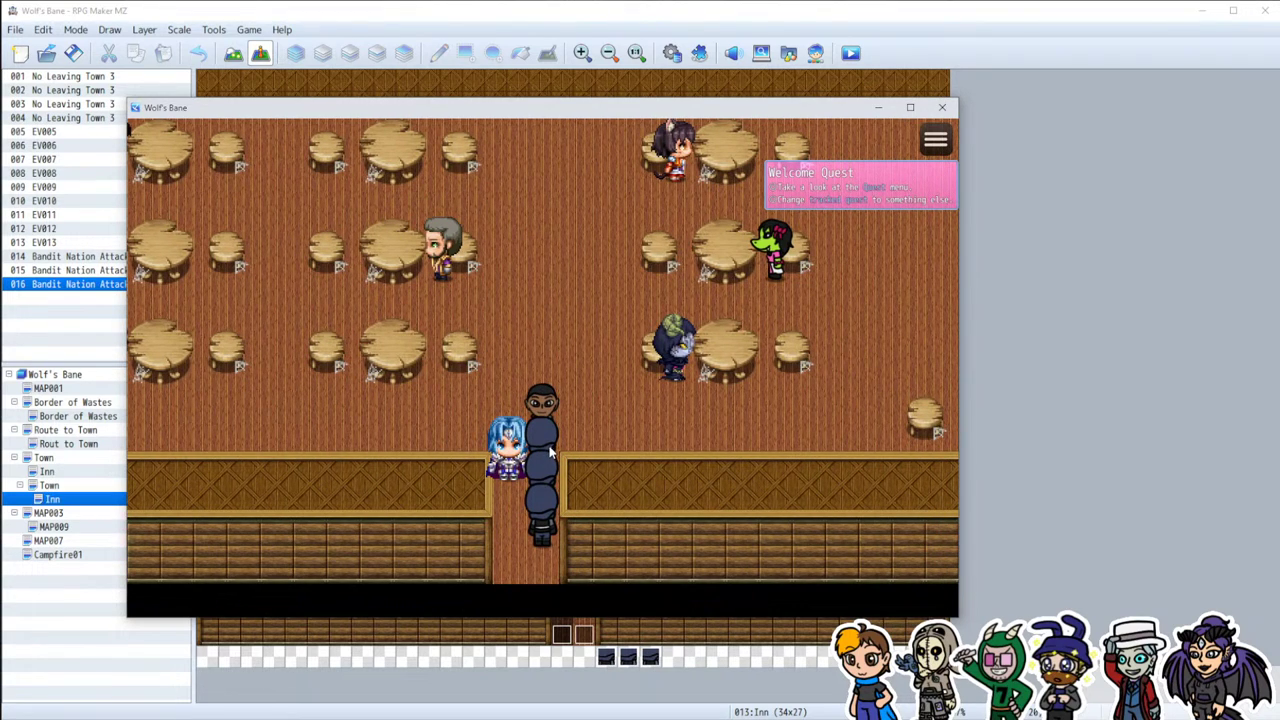
Step: Test the in-game menu and the character's movement around the bandits, and close the playtest
{"action": "key", "text": "Escape"}
{"action": "key", "text": "Down"}
{"action": "left_click", "coordinate": [920, 140]}
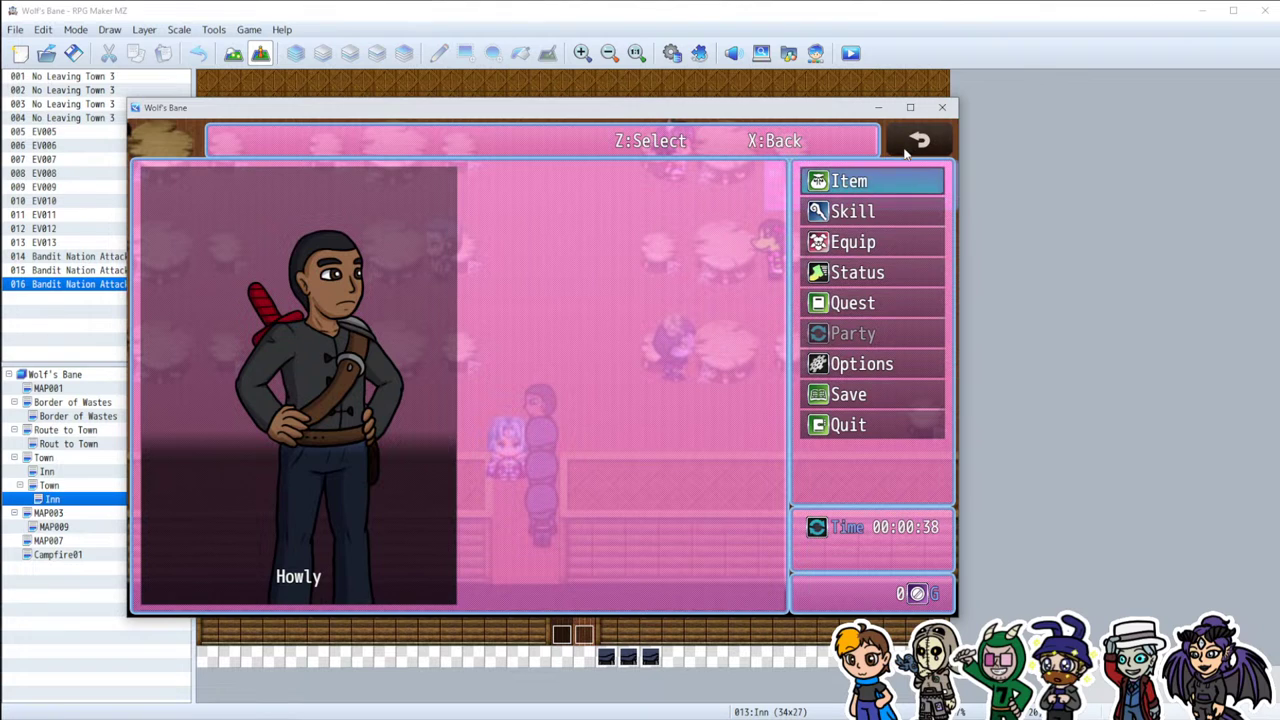
{"action": "key", "text": "Down"}
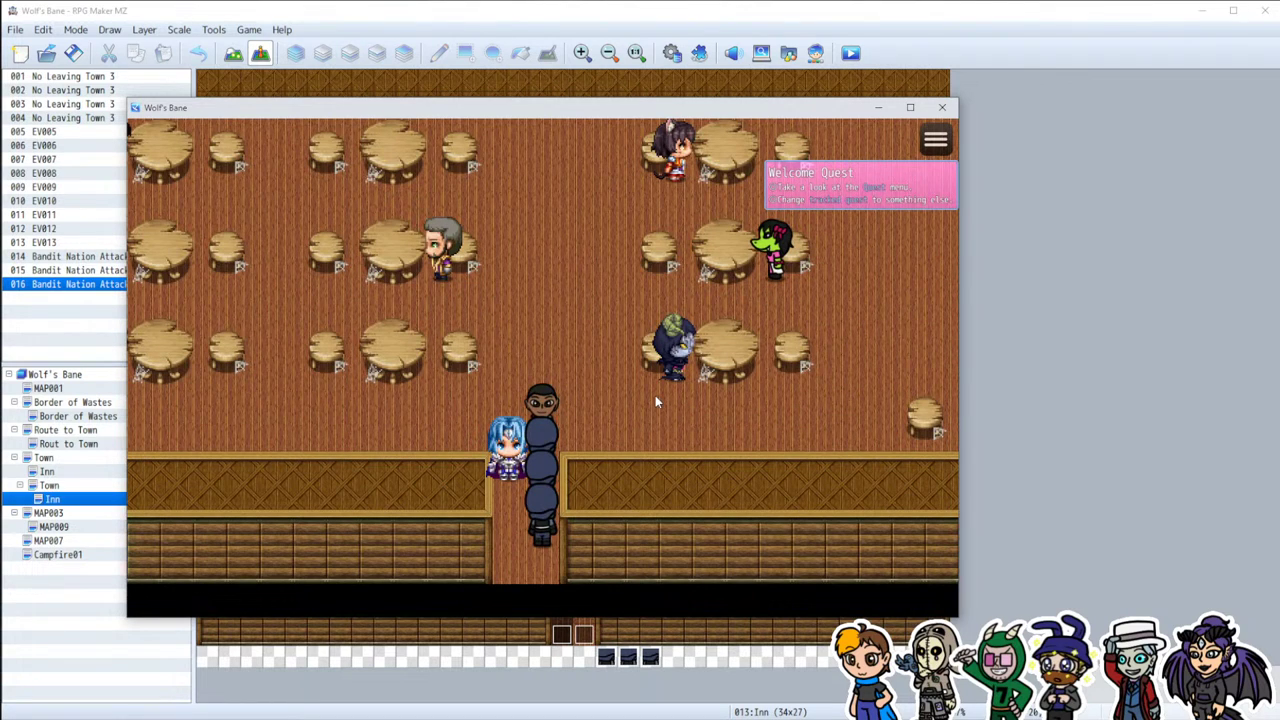
{"action": "key", "text": "Left"}
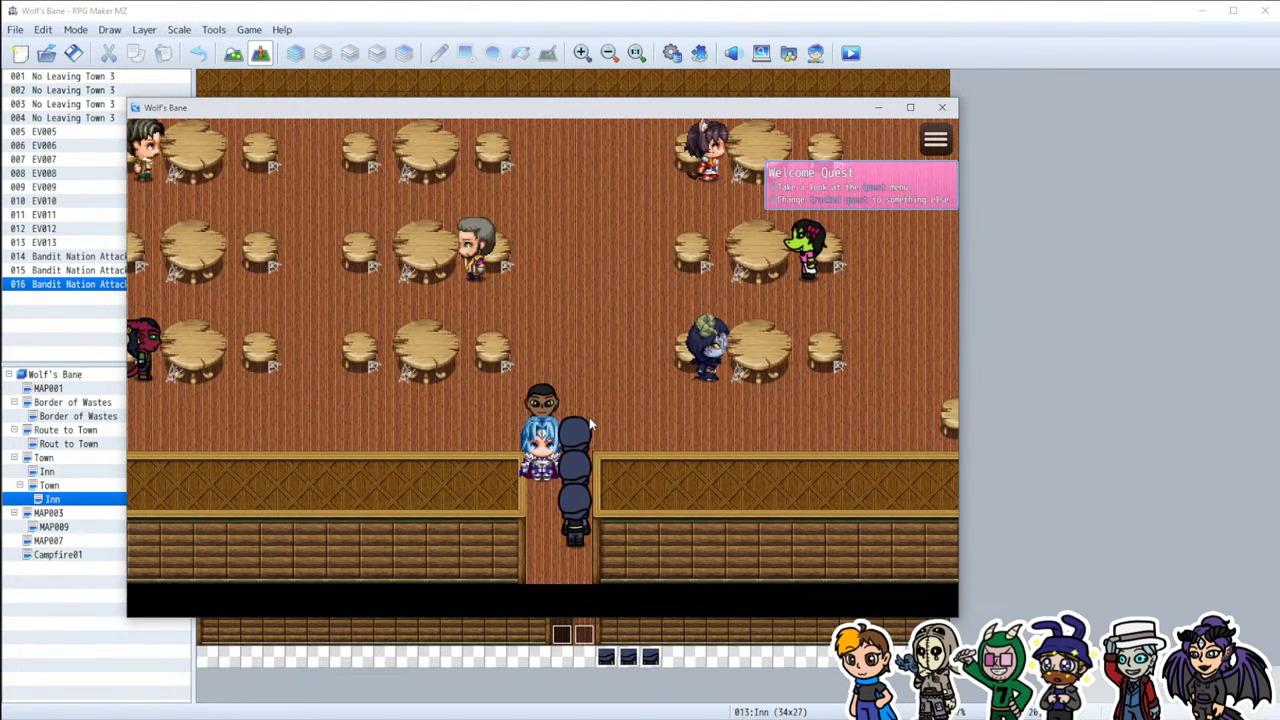
{"action": "key", "text": "Left"}
{"action": "key", "text": "Left"}
{"action": "key", "text": "Left"}
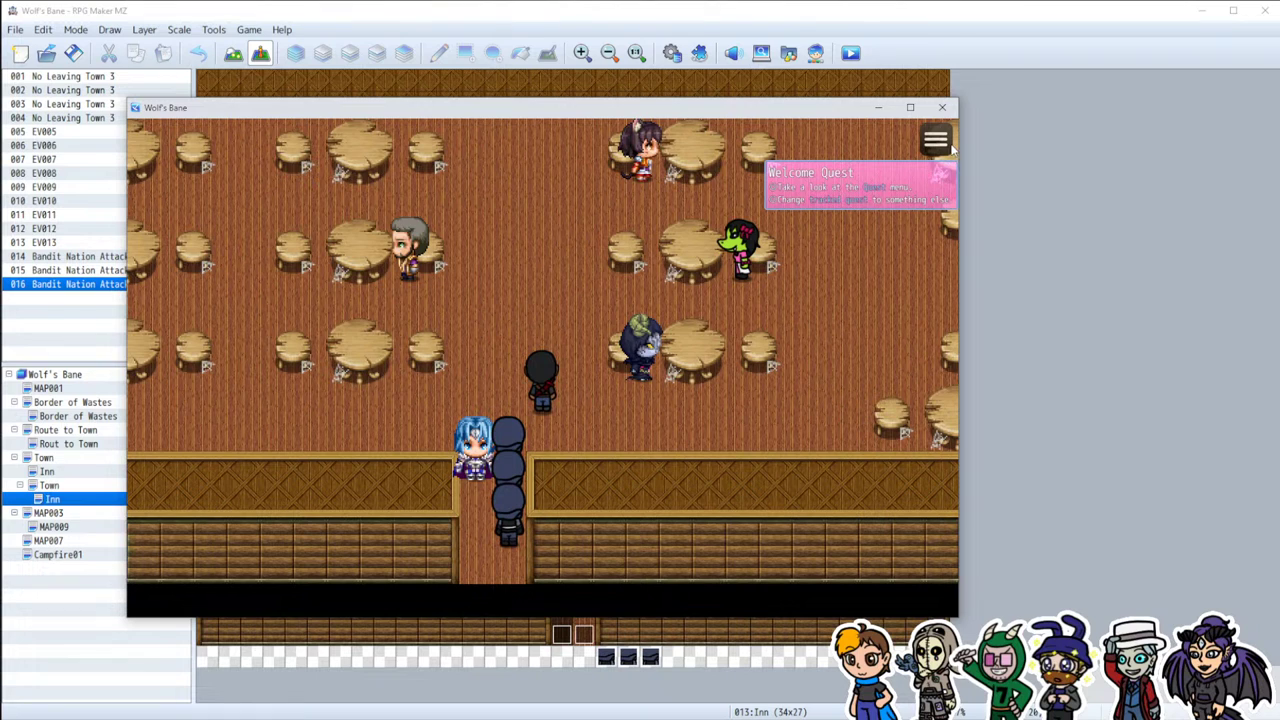
{"action": "left_click", "coordinate": [942, 107]}
Step: Inspect the inn owner's event EV013 and the Bandit Nation Attacks events on the Inn map without changing them
{"action": "double_click", "coordinate": [561, 567]}
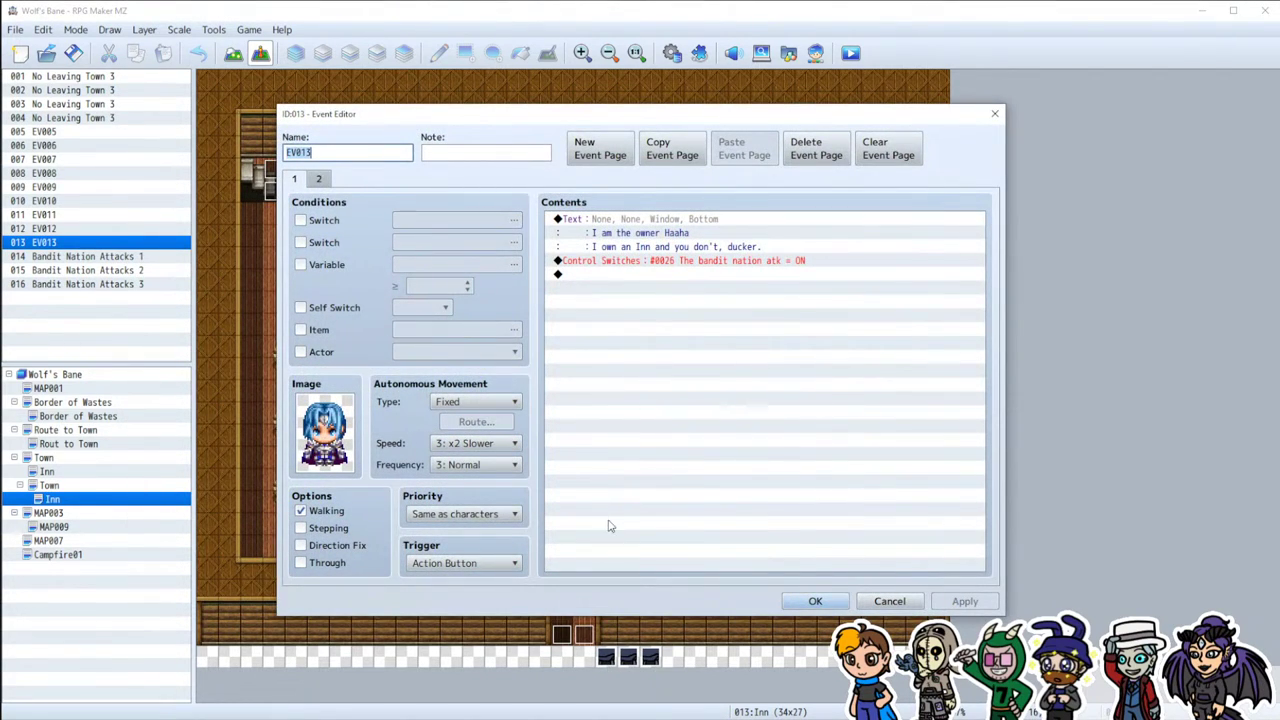
{"action": "left_click", "coordinate": [895, 602]}
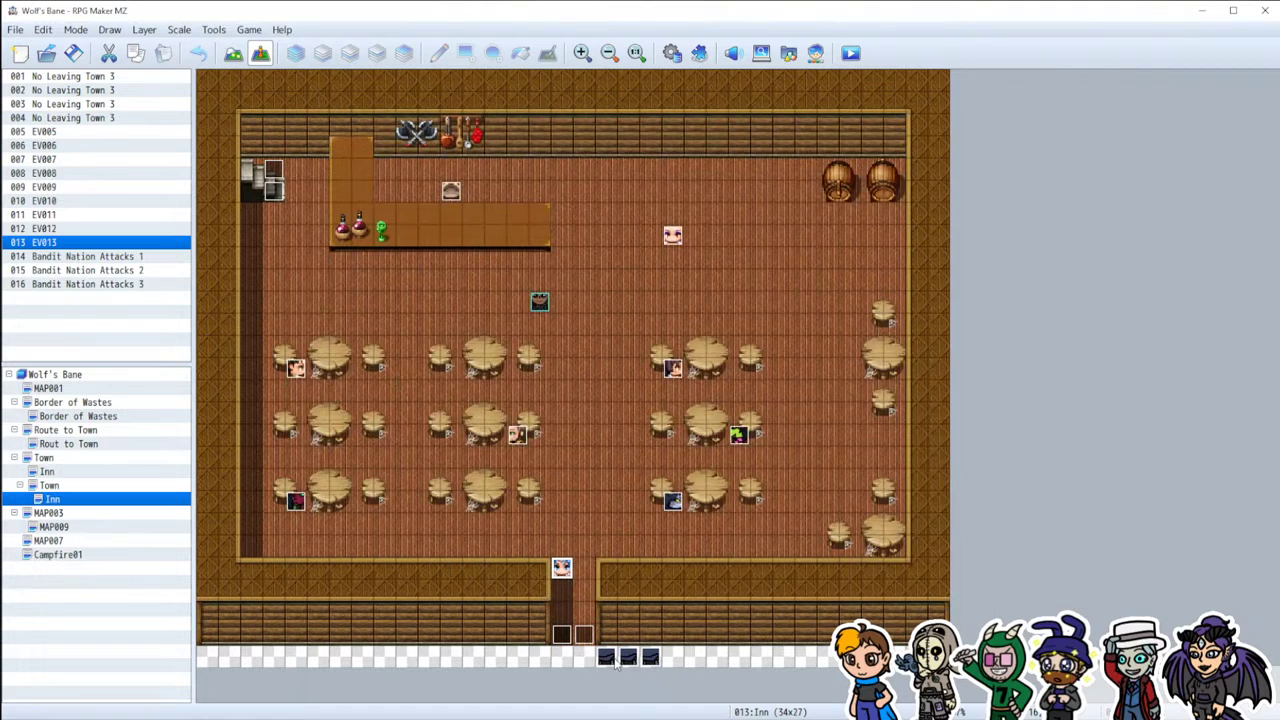
{"action": "double_click", "coordinate": [610, 662]}
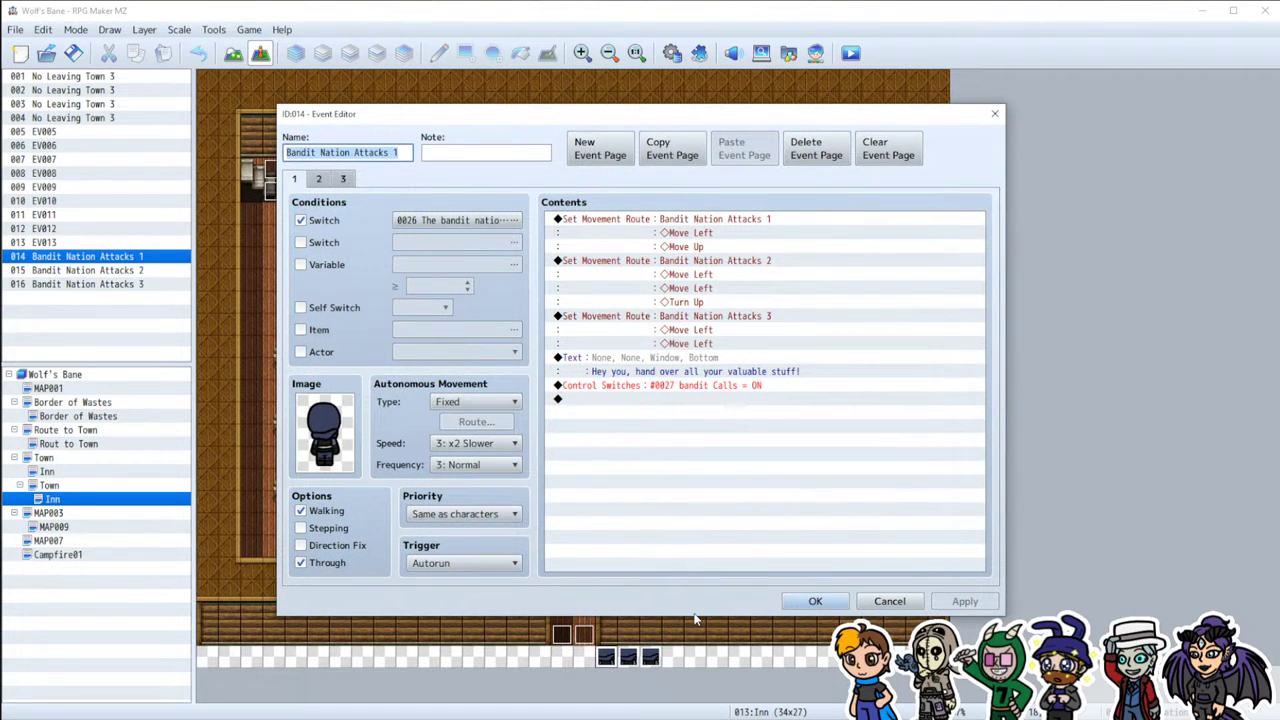
{"action": "left_click", "coordinate": [900, 603]}
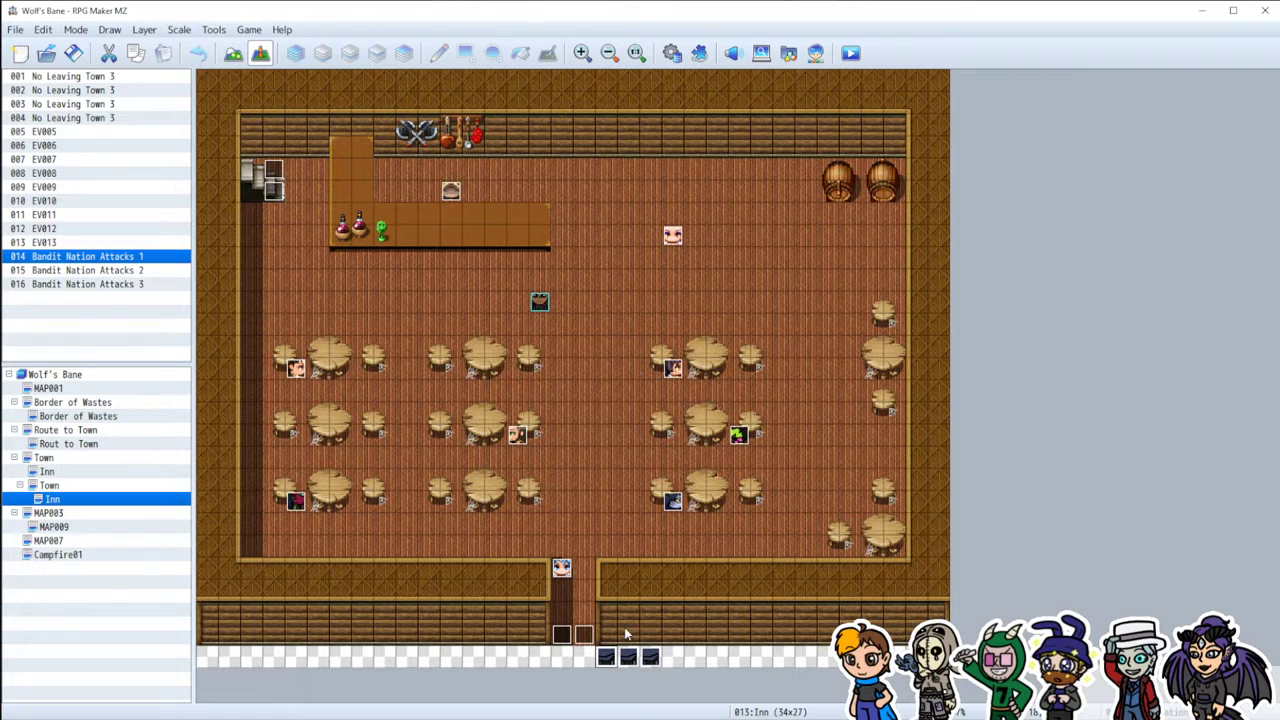
{"action": "double_click", "coordinate": [606, 656]}
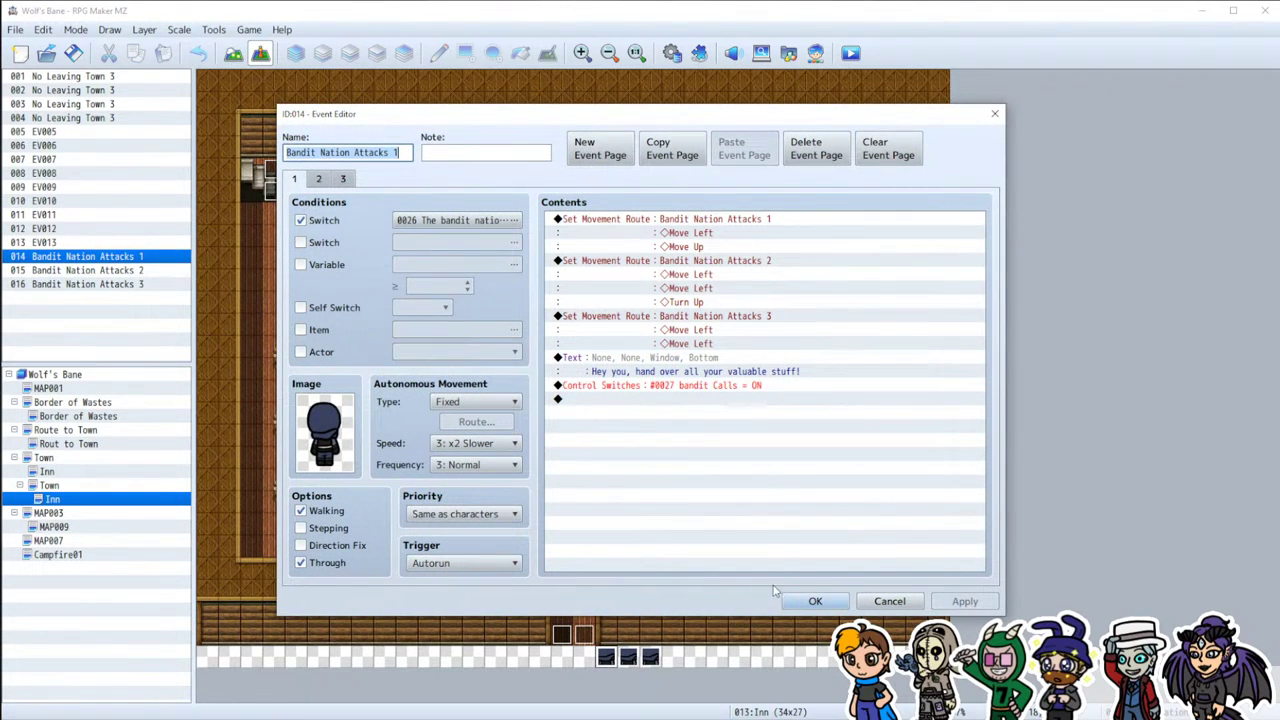
{"action": "left_click", "coordinate": [882, 601]}
{"action": "double_click", "coordinate": [628, 658]}
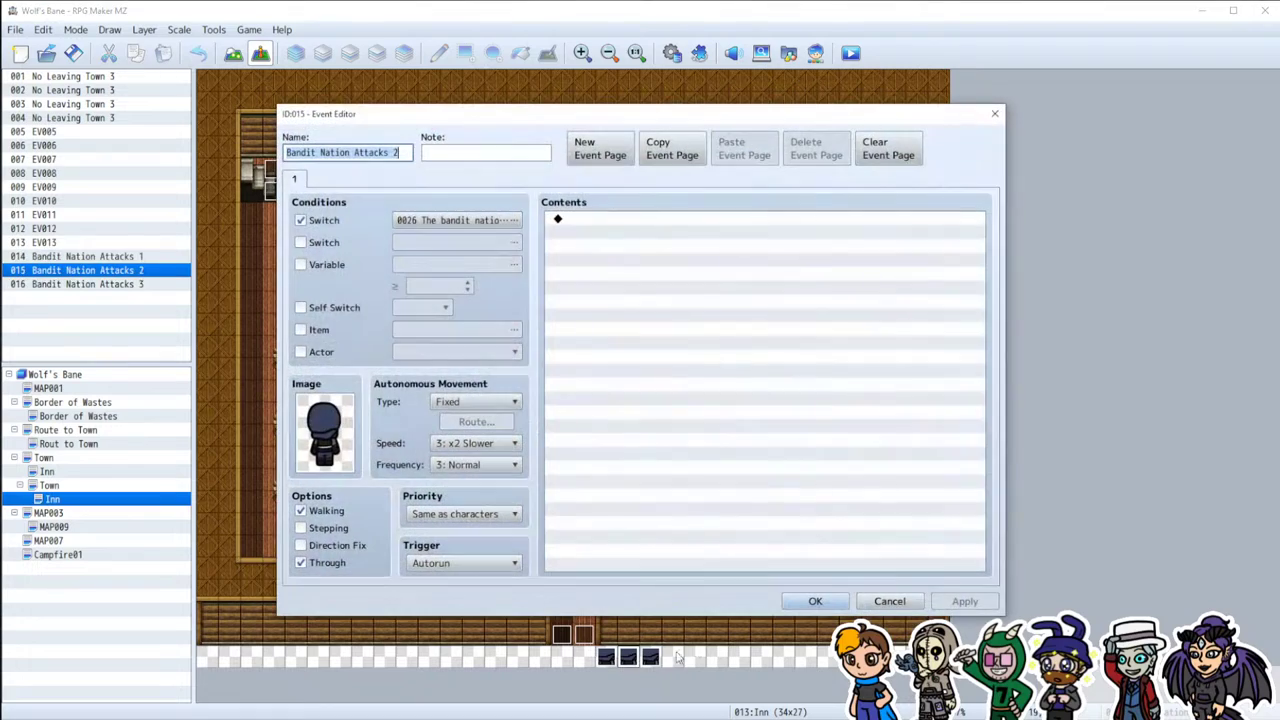
{"action": "left_click", "coordinate": [888, 600]}
{"action": "double_click", "coordinate": [606, 657]}
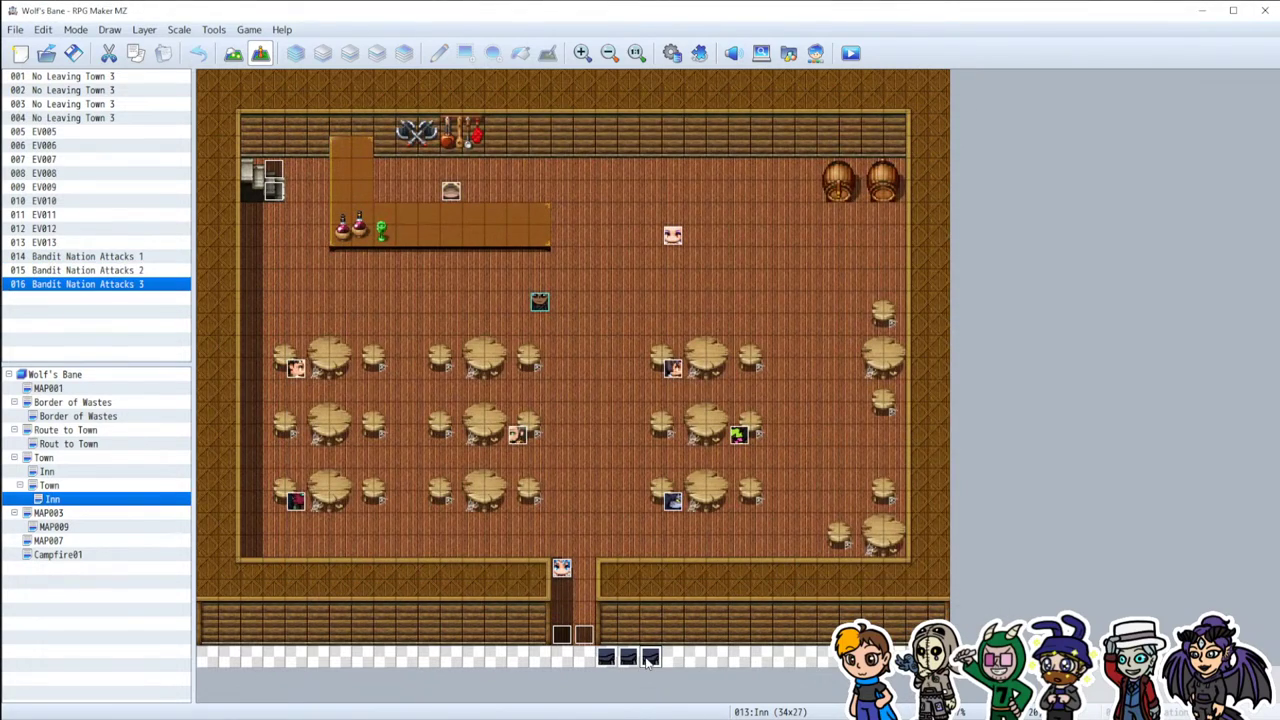
Step: Delete the message "Hey you, hand over all your valuable stuff!" from page 2 of the Bandit Nation Attacks 1 event
{"action": "left_click", "coordinate": [886, 601]}
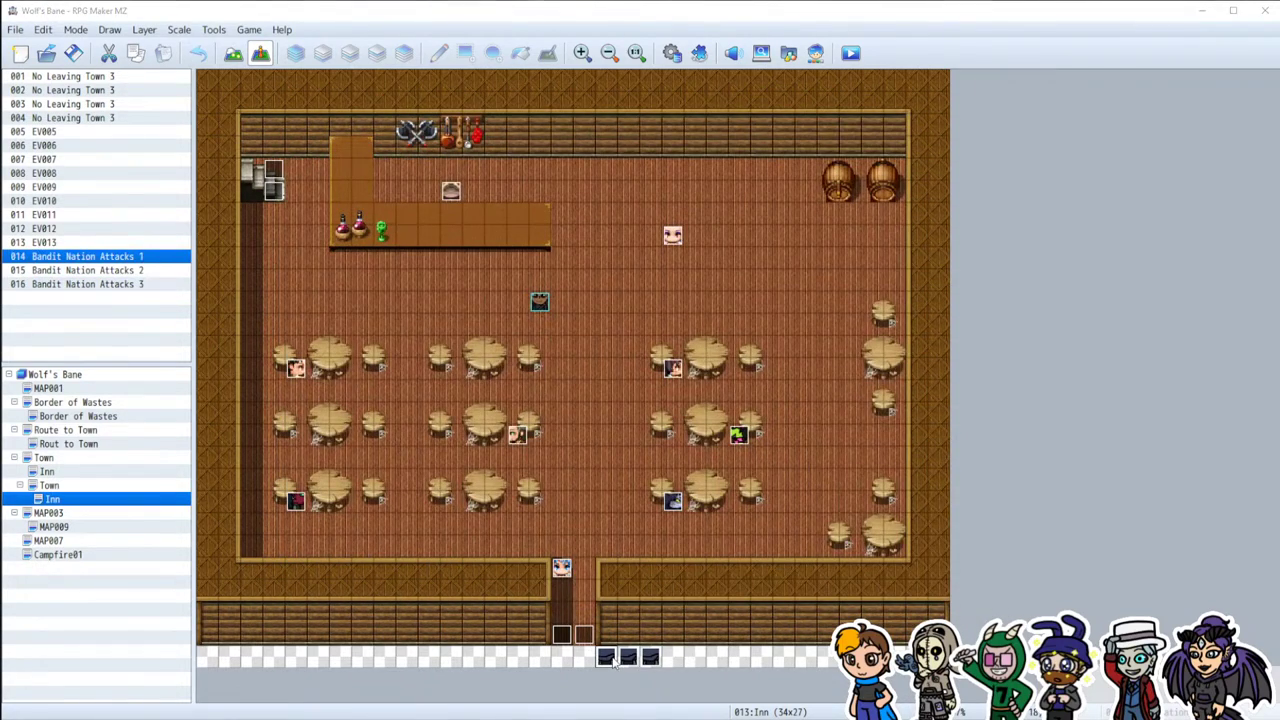
{"action": "double_click", "coordinate": [606, 657]}
{"action": "left_click", "coordinate": [322, 179]}
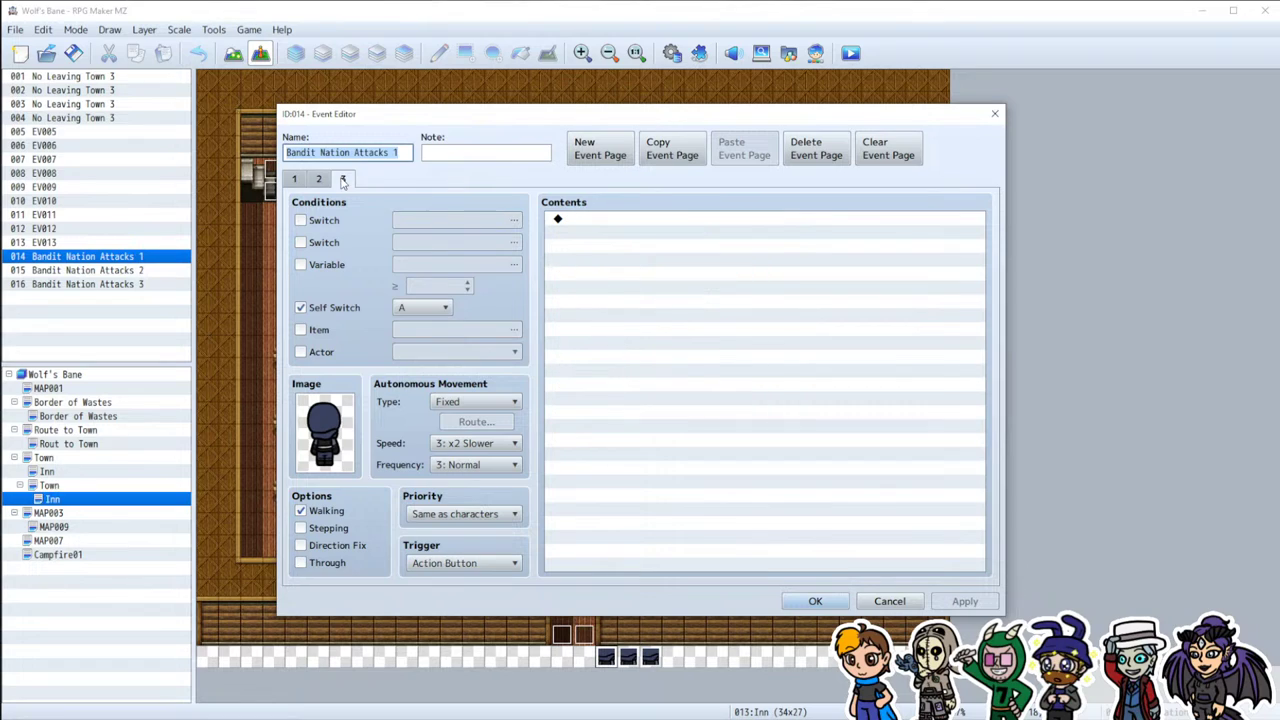
{"action": "left_click", "coordinate": [309, 182]}
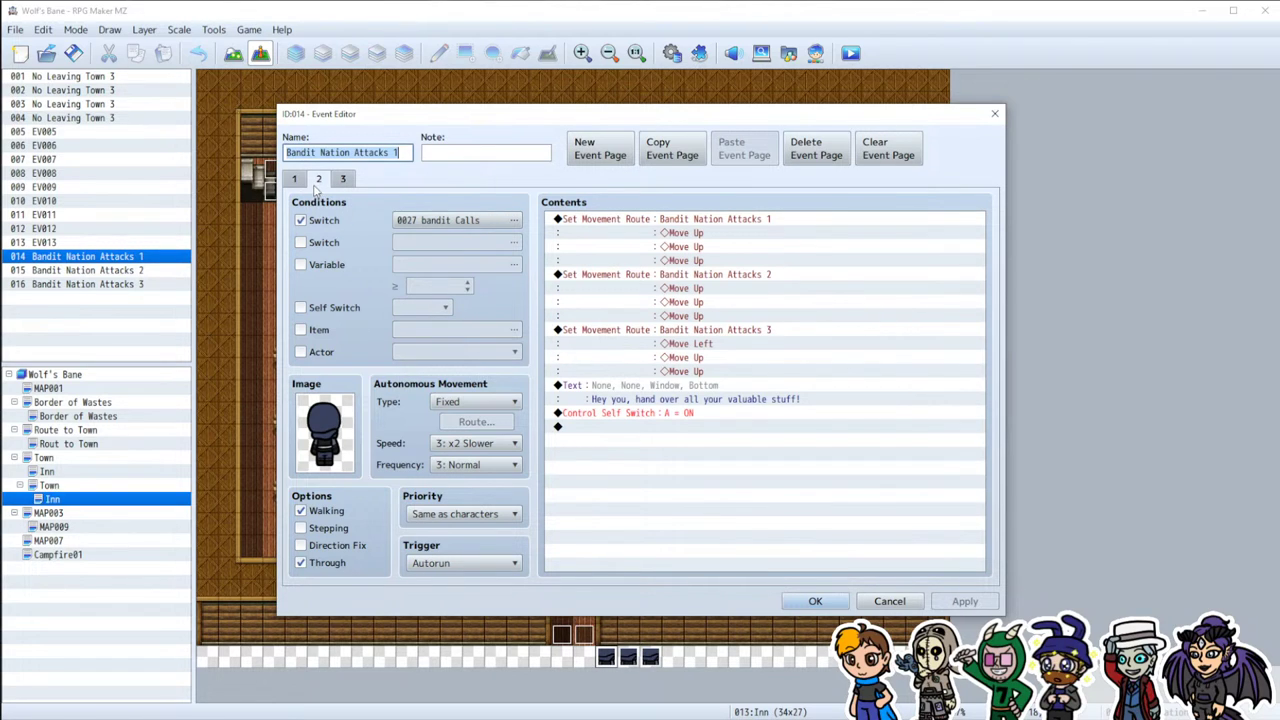
{"action": "left_click", "coordinate": [614, 390]}
{"action": "key", "text": "Delete"}
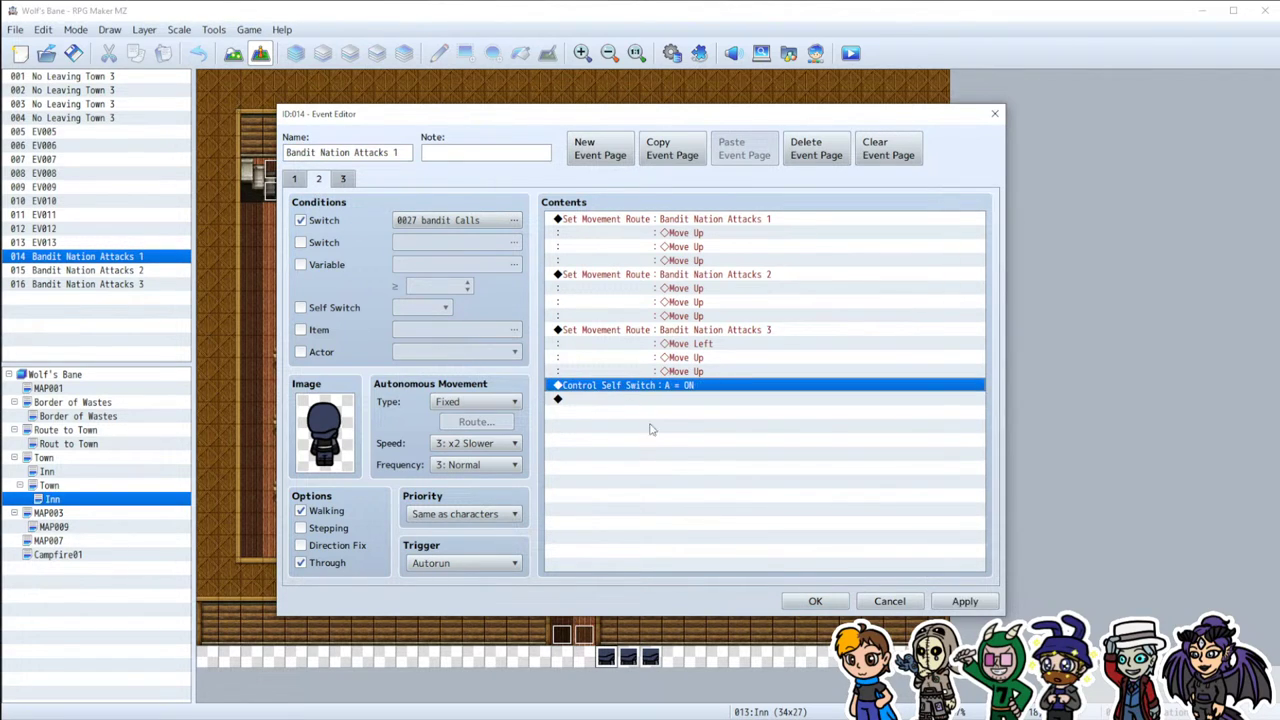
Step: Compare pages 1 and 2 of the Bandit Nation Attacks 1 event, and apply its changes
{"action": "left_click", "coordinate": [296, 178]}
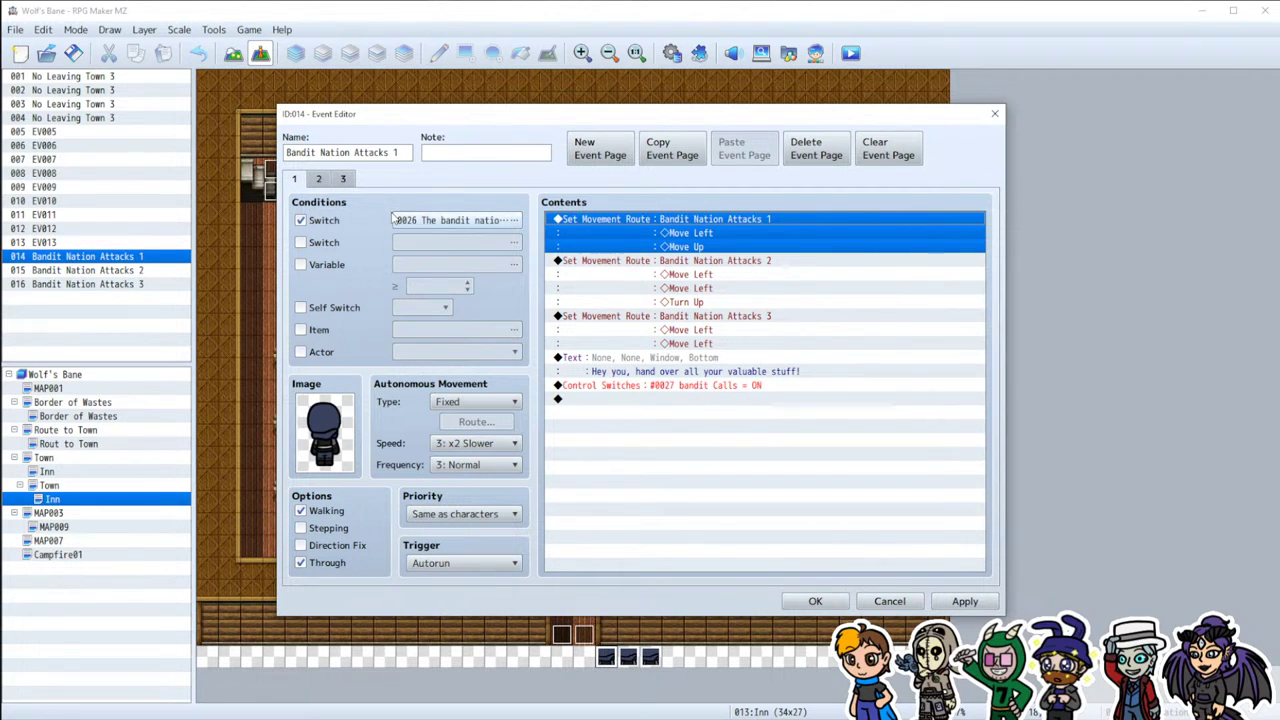
{"action": "left_click", "coordinate": [320, 180]}
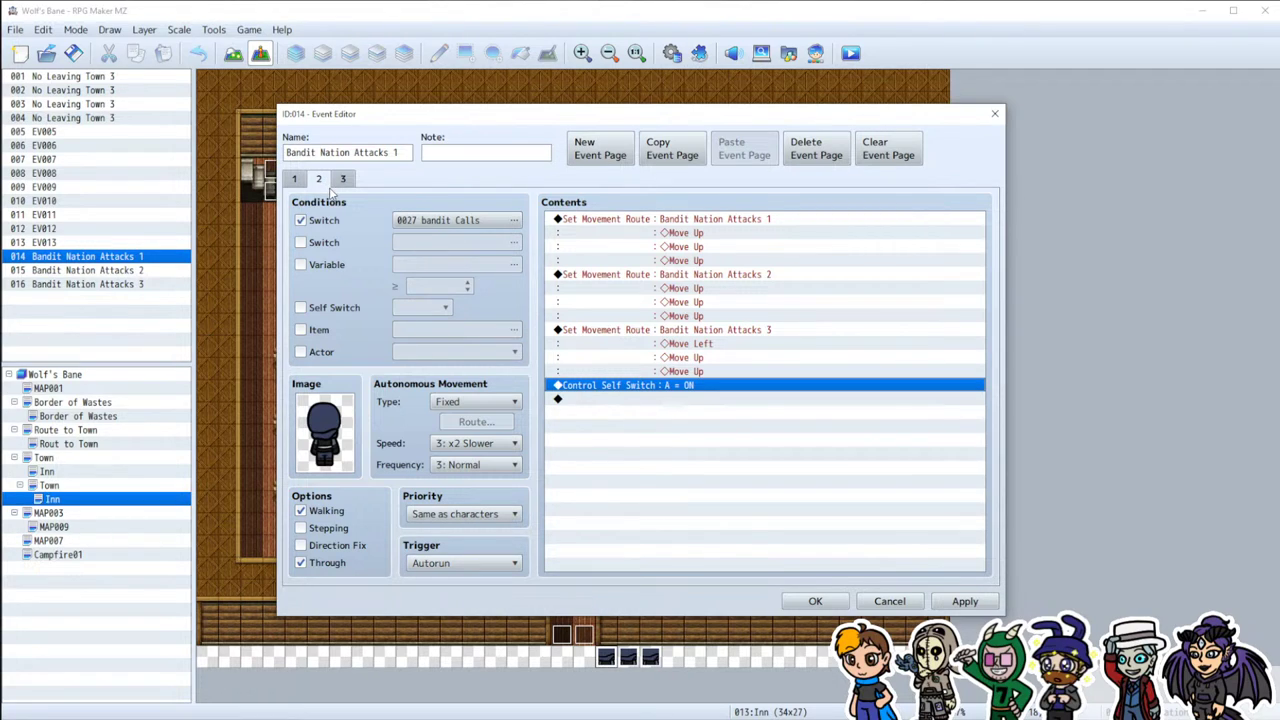
{"action": "mouse_move", "coordinate": [330, 196]}
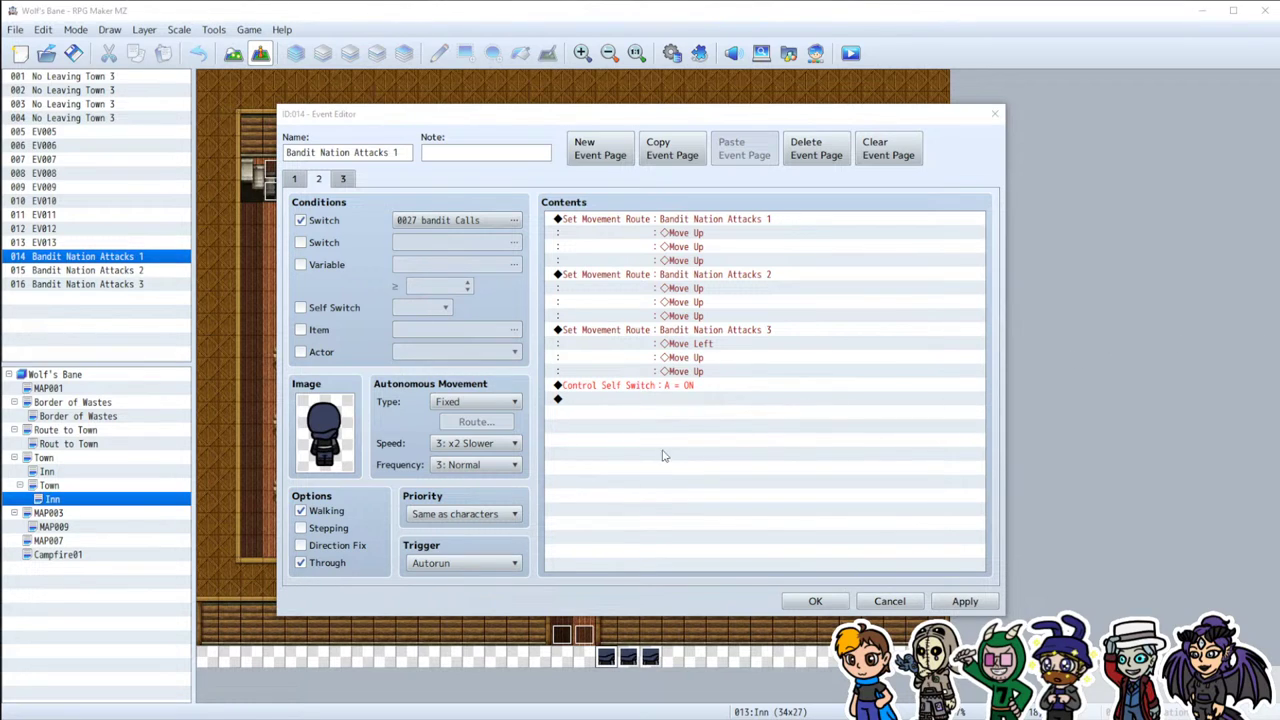
{"action": "left_click", "coordinate": [292, 181]}
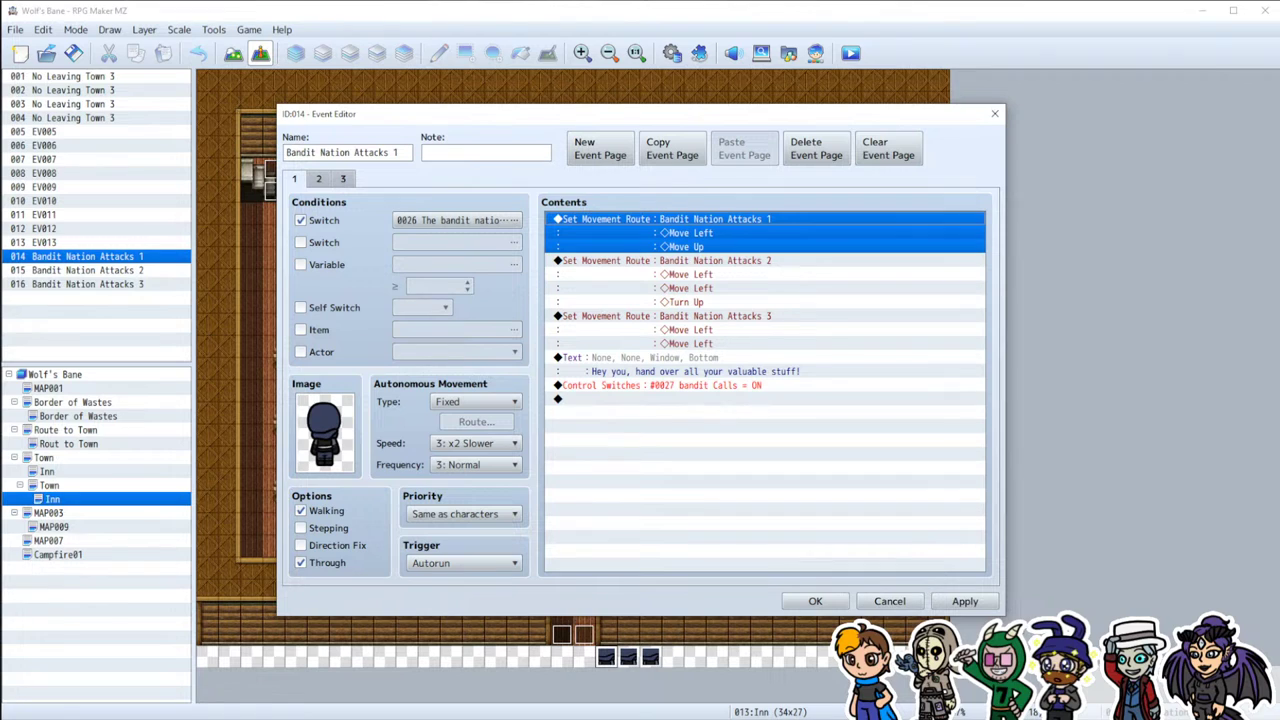
{"action": "left_click", "coordinate": [963, 601]}
{"action": "left_click", "coordinate": [815, 601]}
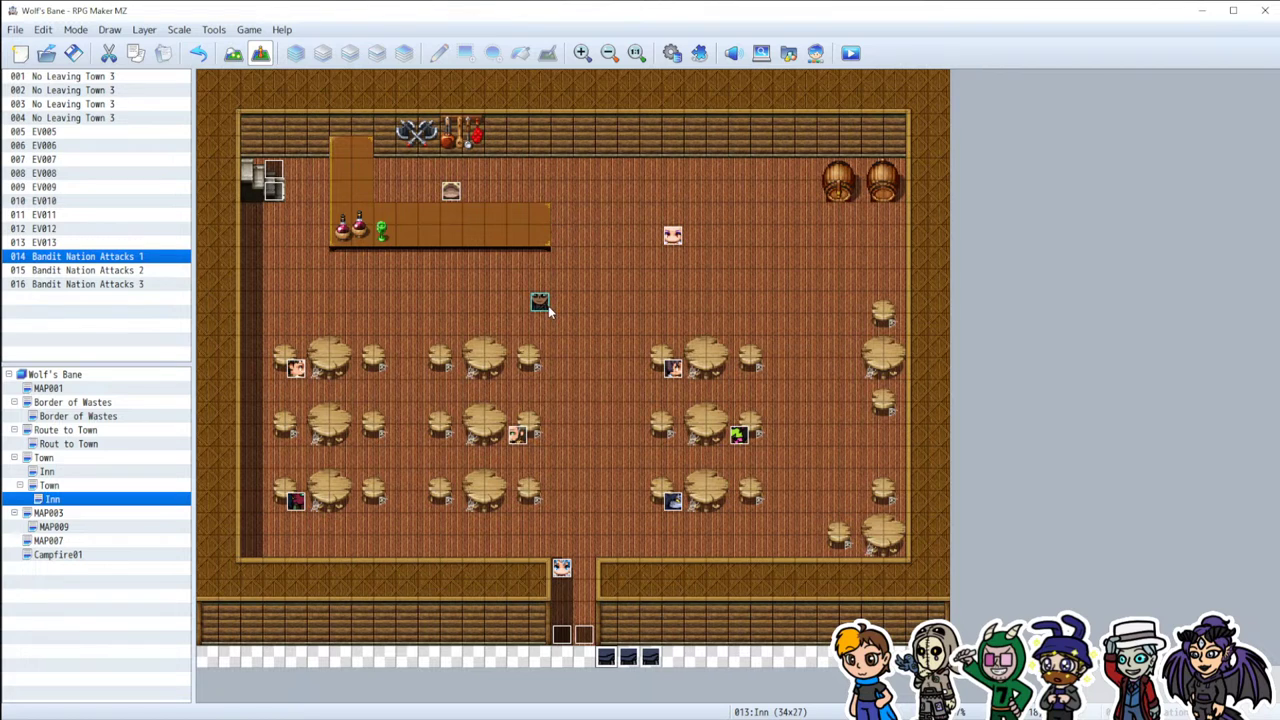
Step: Move the player's starting position from the Inn to the inner Border of Wastes map, beside the event among the southern rocks
{"action": "key", "text": "Delete"}
{"action": "left_click", "coordinate": [50, 389]}
{"action": "left_click", "coordinate": [100, 402]}
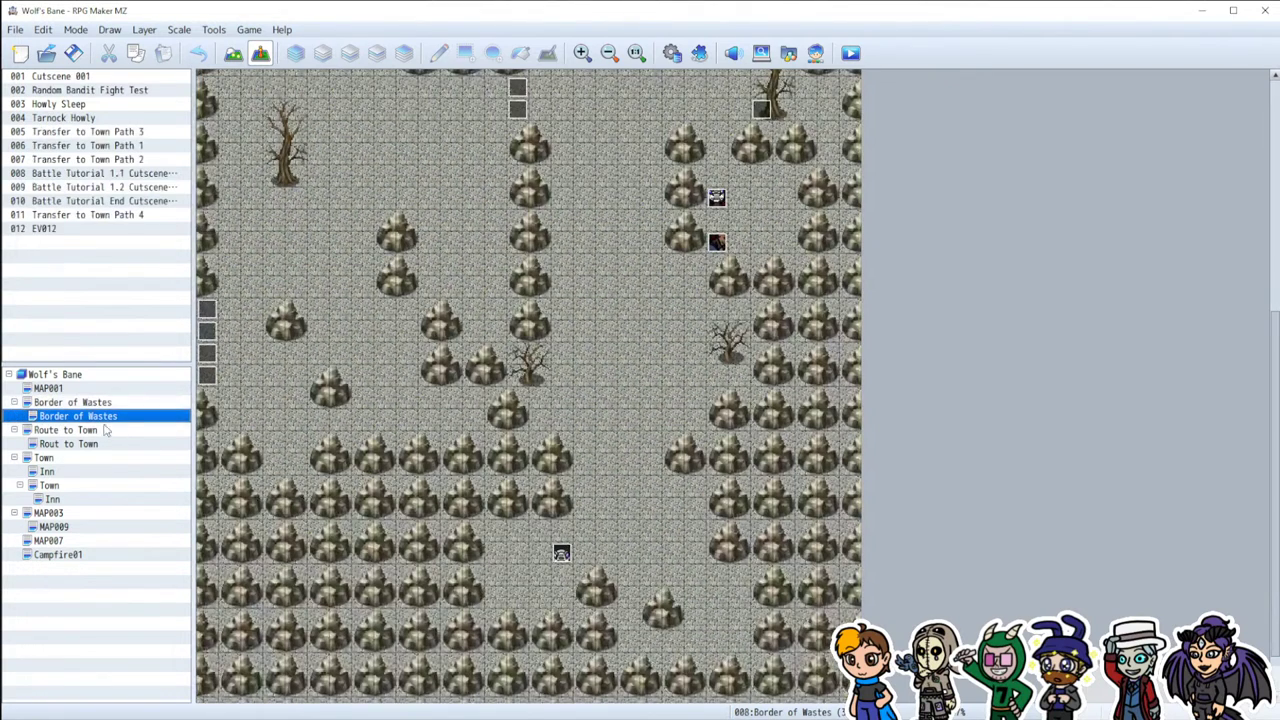
{"action": "left_click", "coordinate": [88, 418]}
{"action": "left_click", "coordinate": [584, 552]}
{"action": "key", "text": "ctrl+v"}
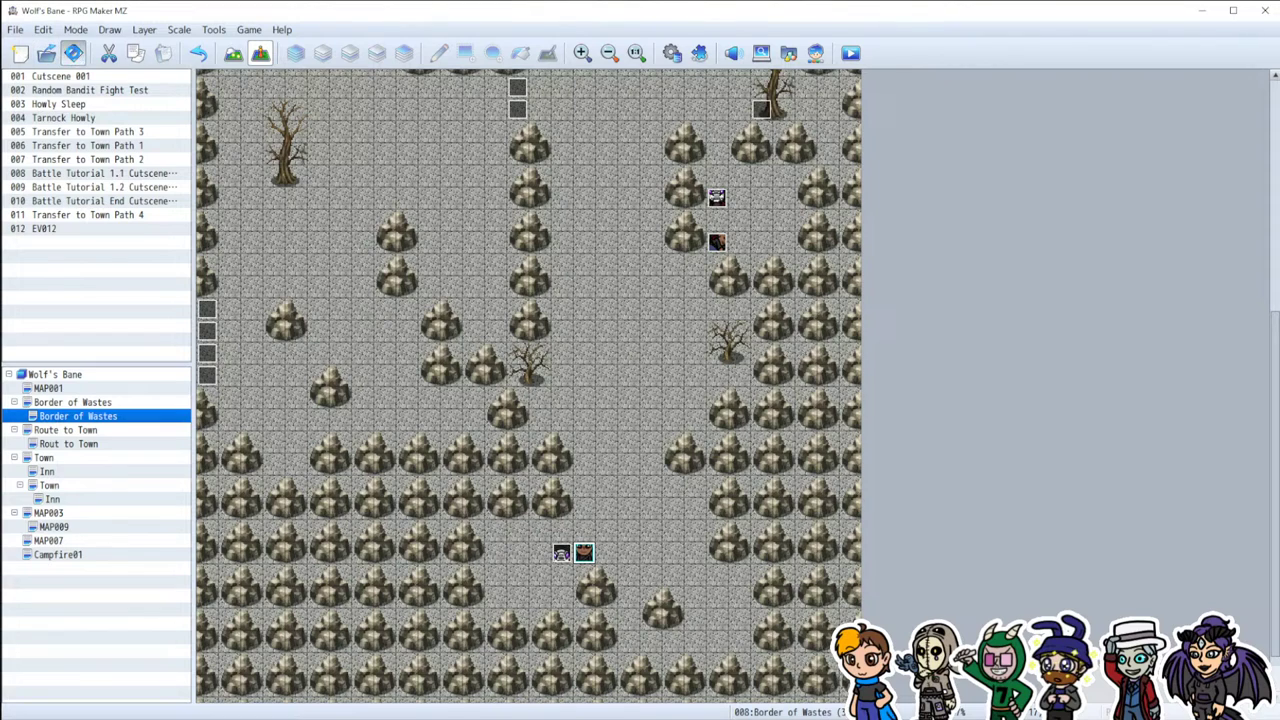
Step: Playtest a new game and advance the opening cutscene through the sniffing and "Food? Where?" lines
{"action": "left_click", "coordinate": [850, 53]}
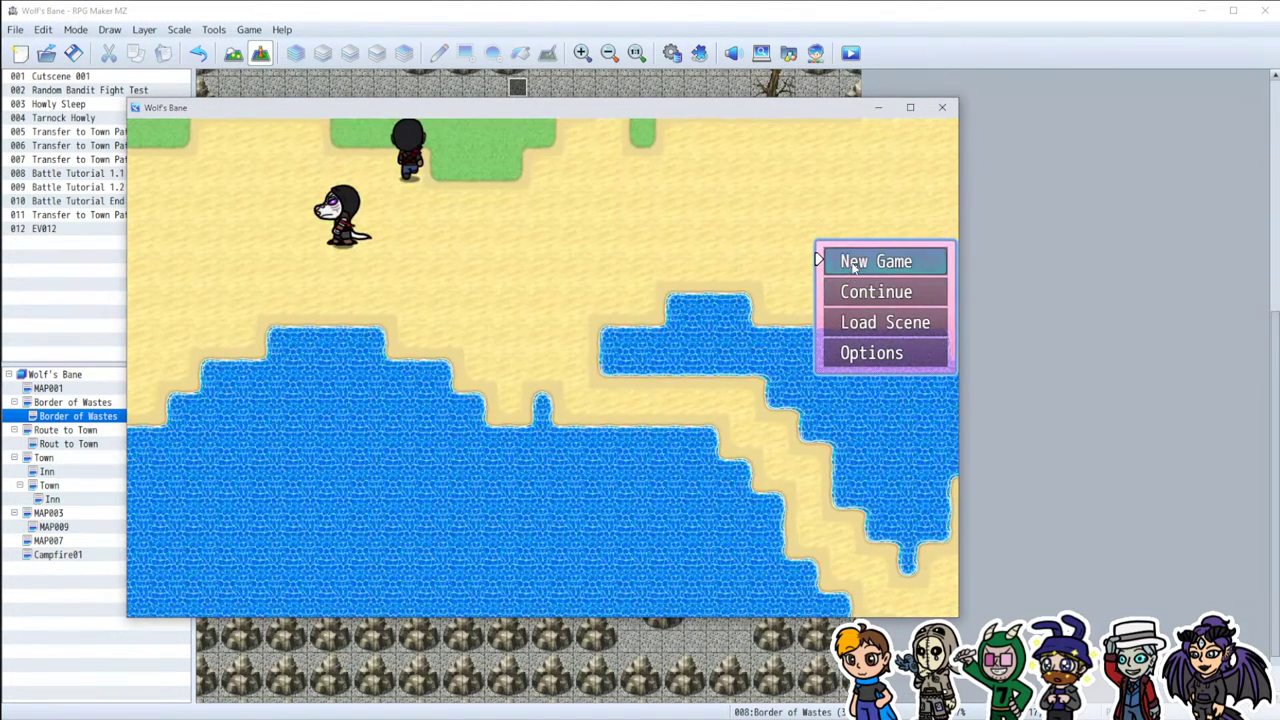
{"action": "left_click", "coordinate": [851, 262]}
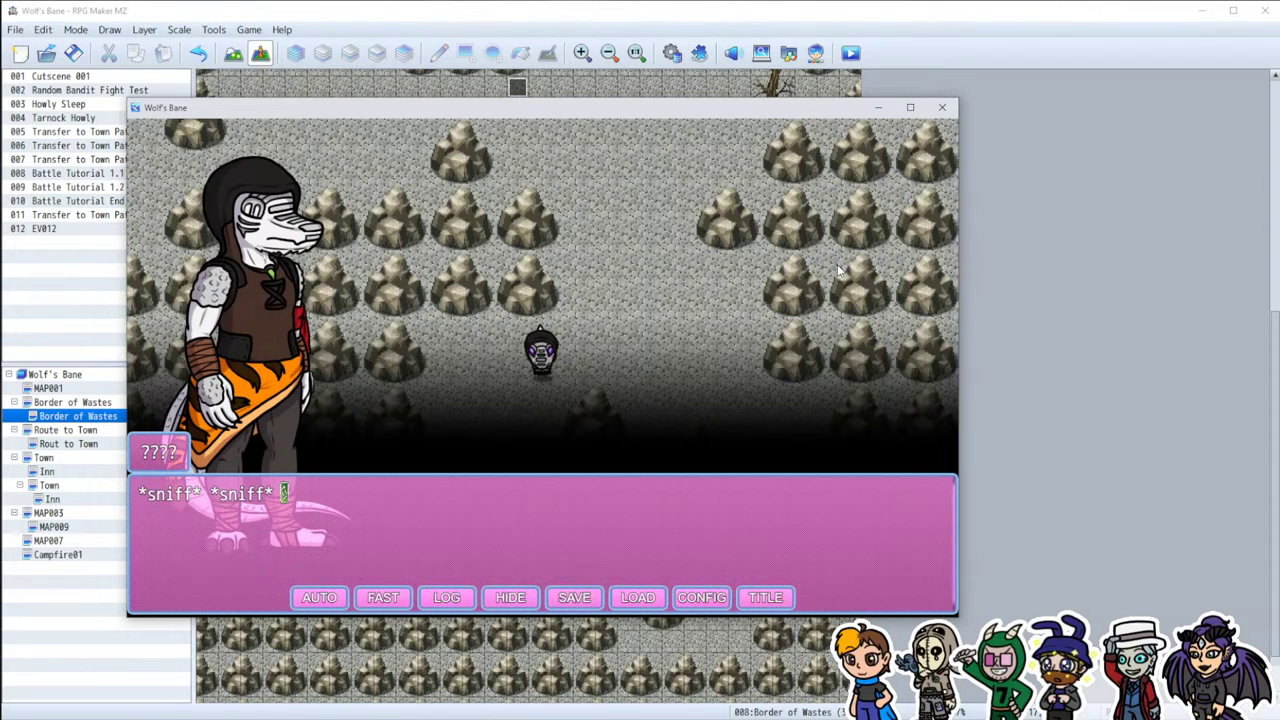
{"action": "key", "text": "Return"}
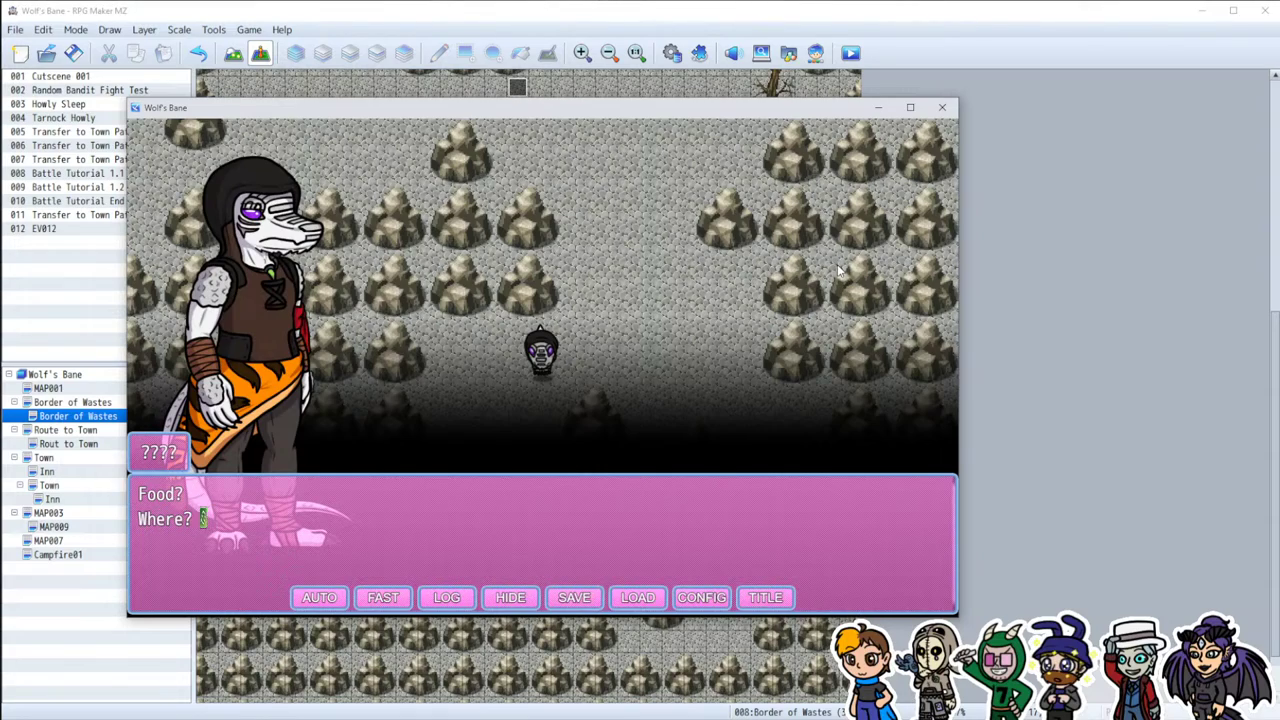
{"action": "left_click", "coordinate": [840, 270]}
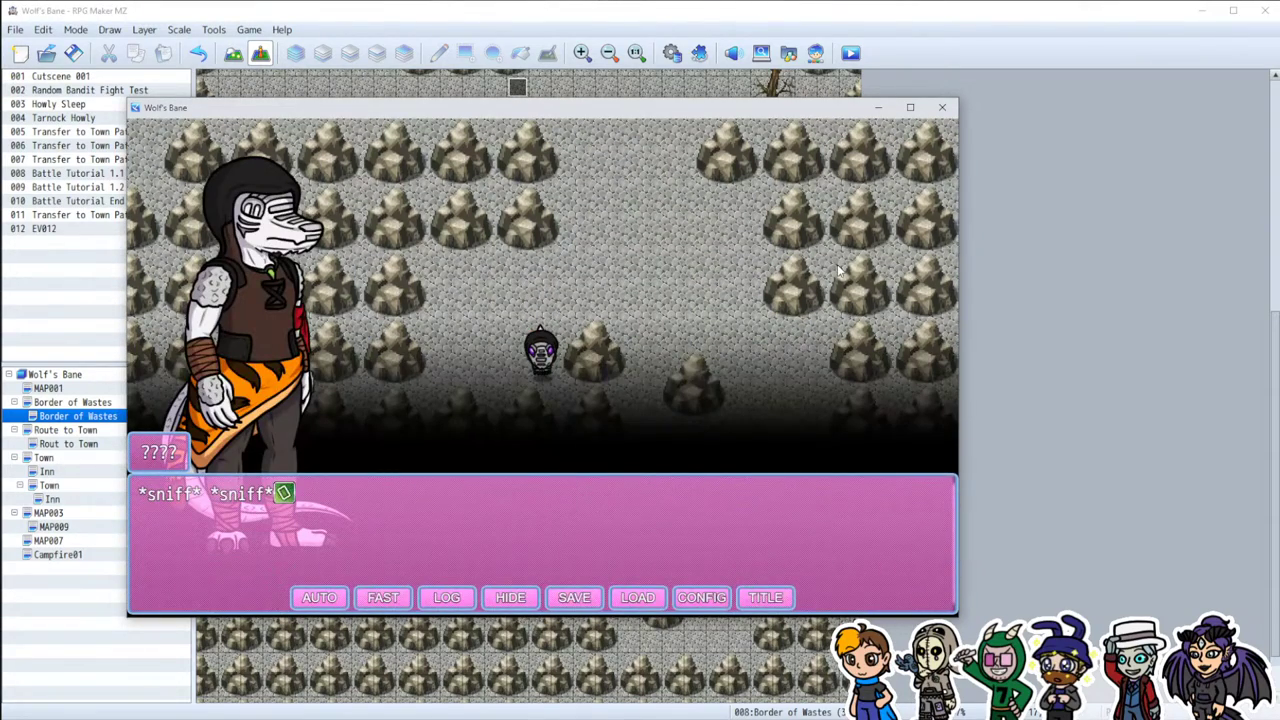
{"action": "left_click", "coordinate": [840, 270]}
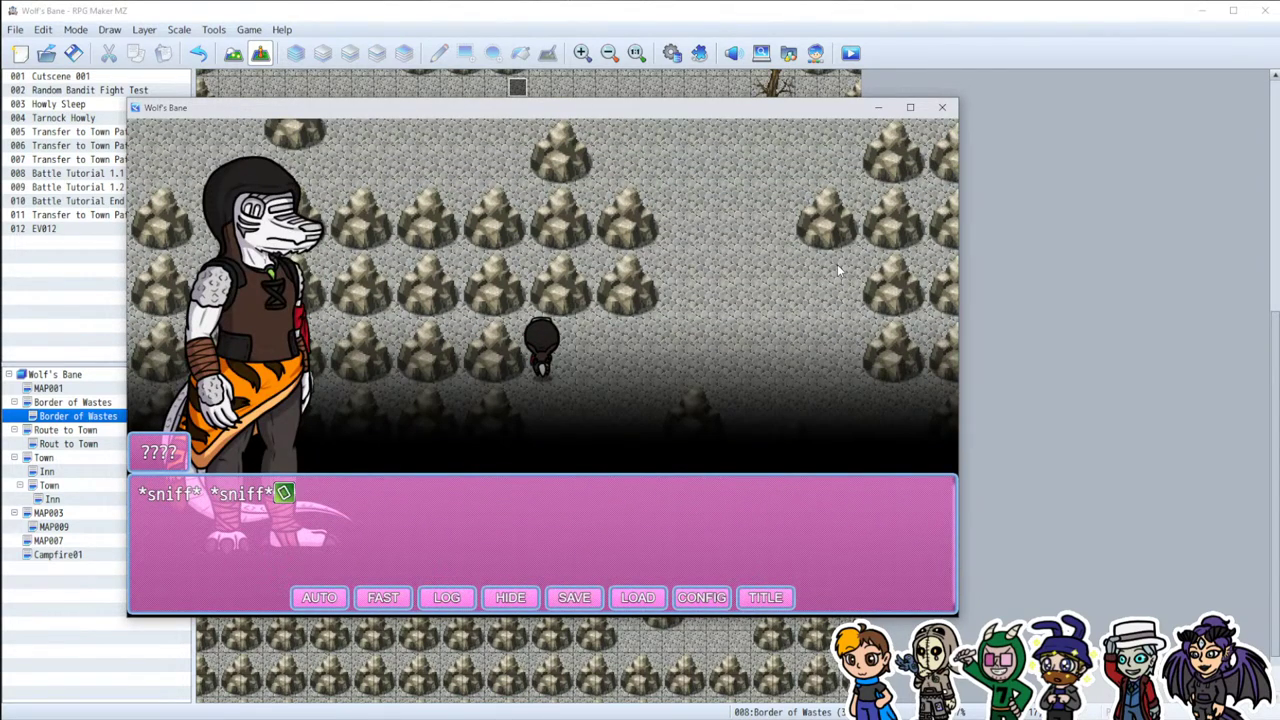
{"action": "key", "text": "Return"}
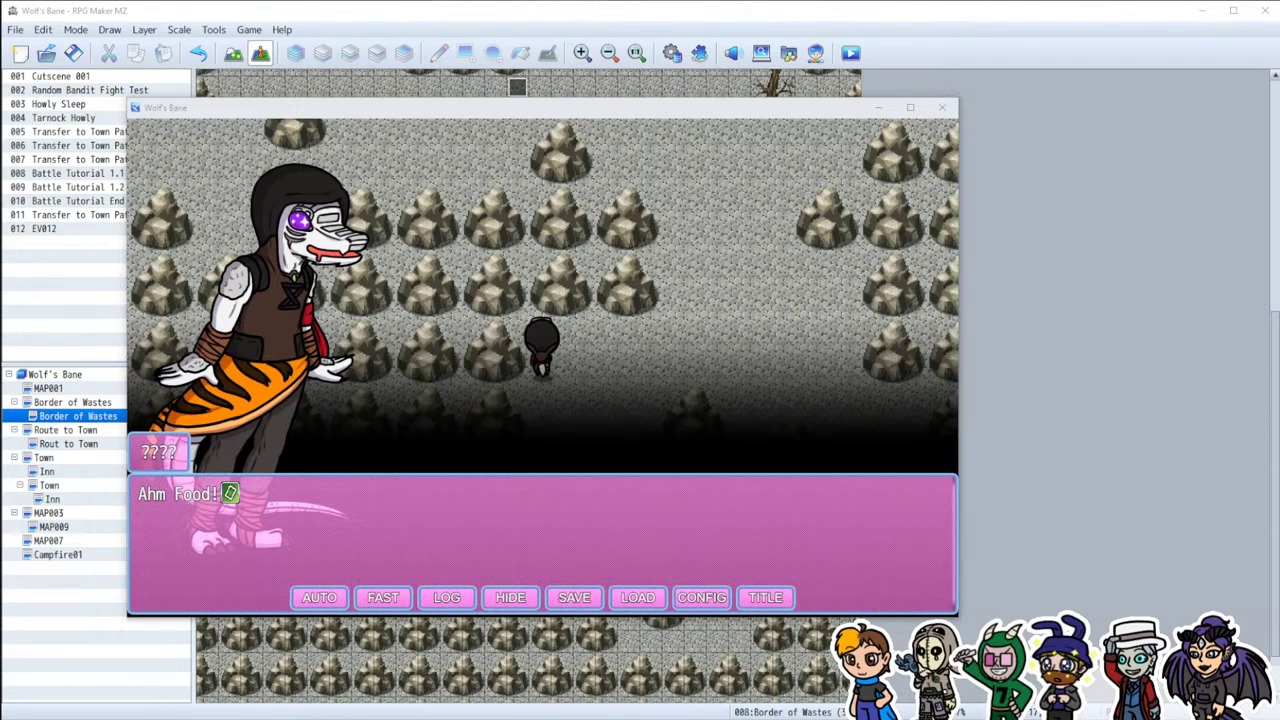
Step: Switch to Discord and view the two graphics card images posted in the general channel
{"action": "key", "text": "alt+Tab"}
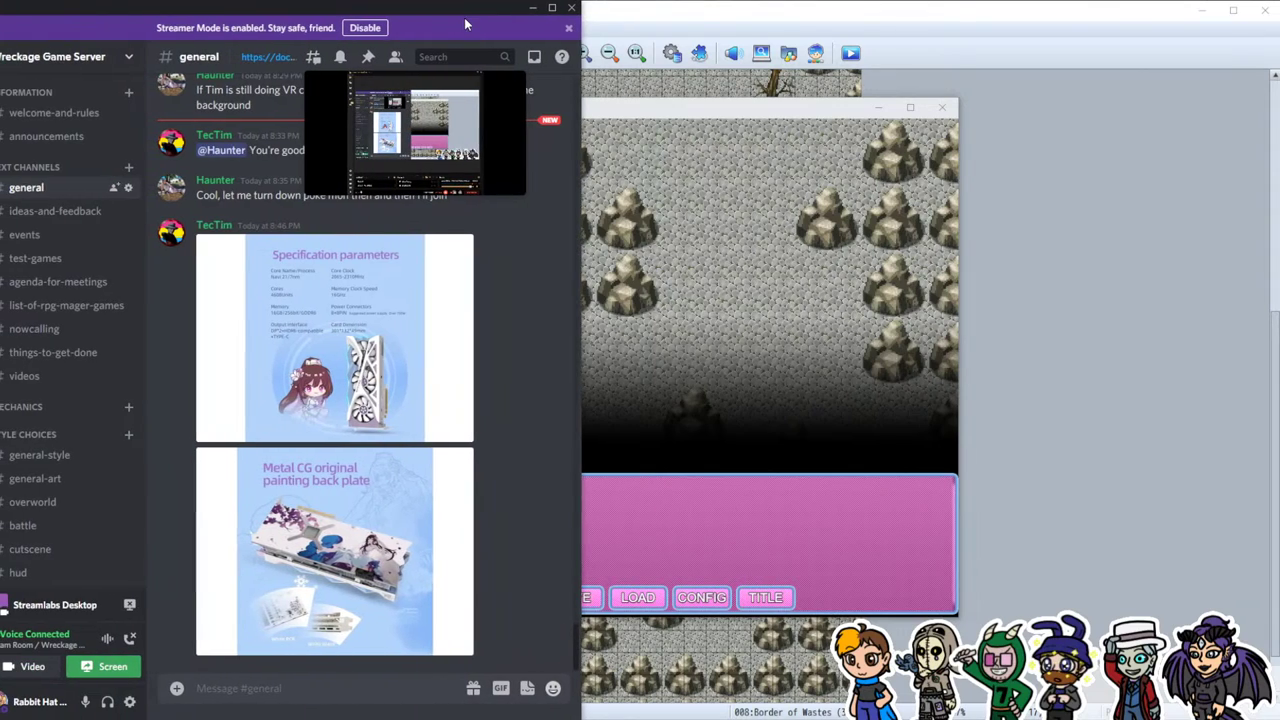
{"action": "left_click", "coordinate": [366, 333]}
{"action": "left_click_drag", "start_coordinate": [345, 13], "coordinate": [274, 6]}
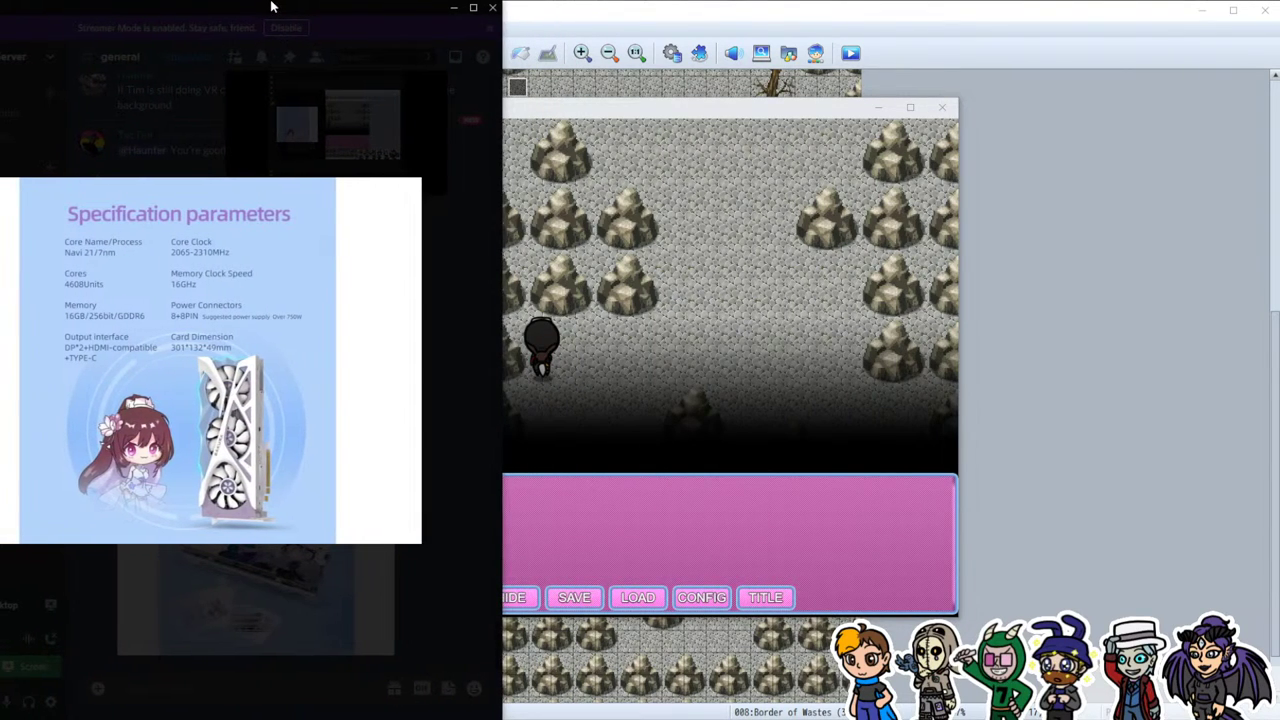
{"action": "left_click", "coordinate": [268, 627]}
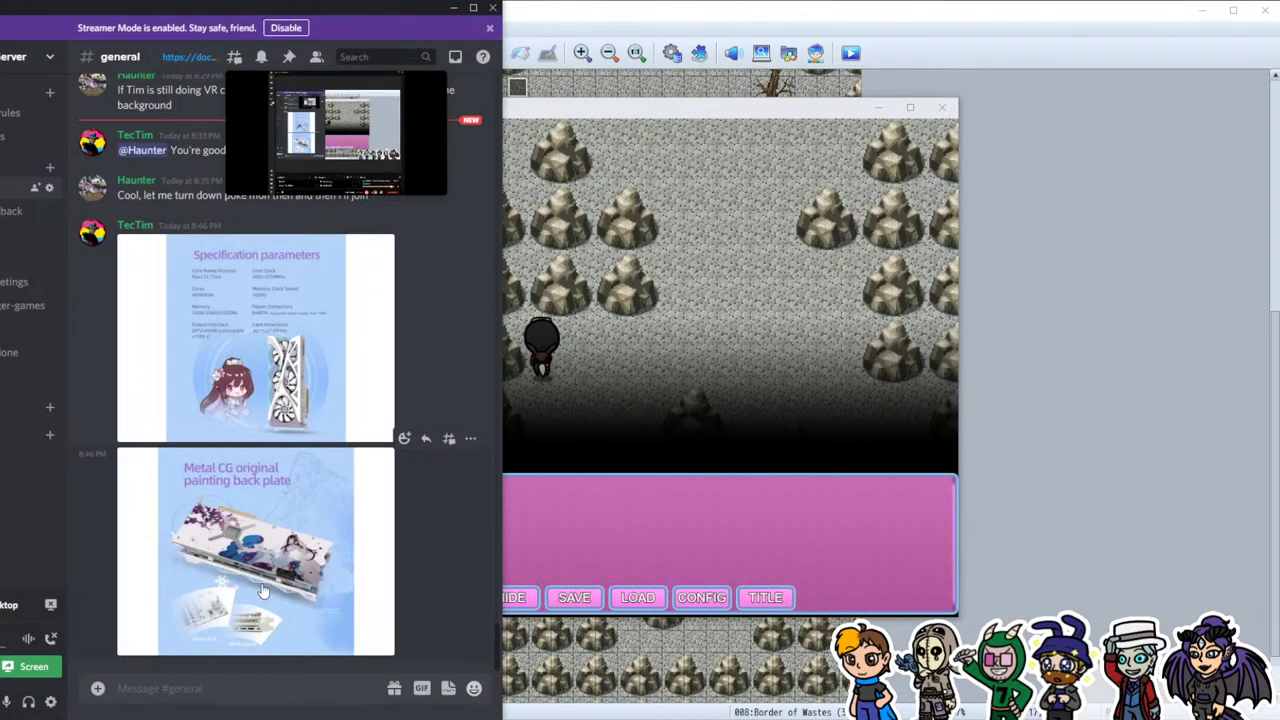
{"action": "left_click", "coordinate": [262, 590]}
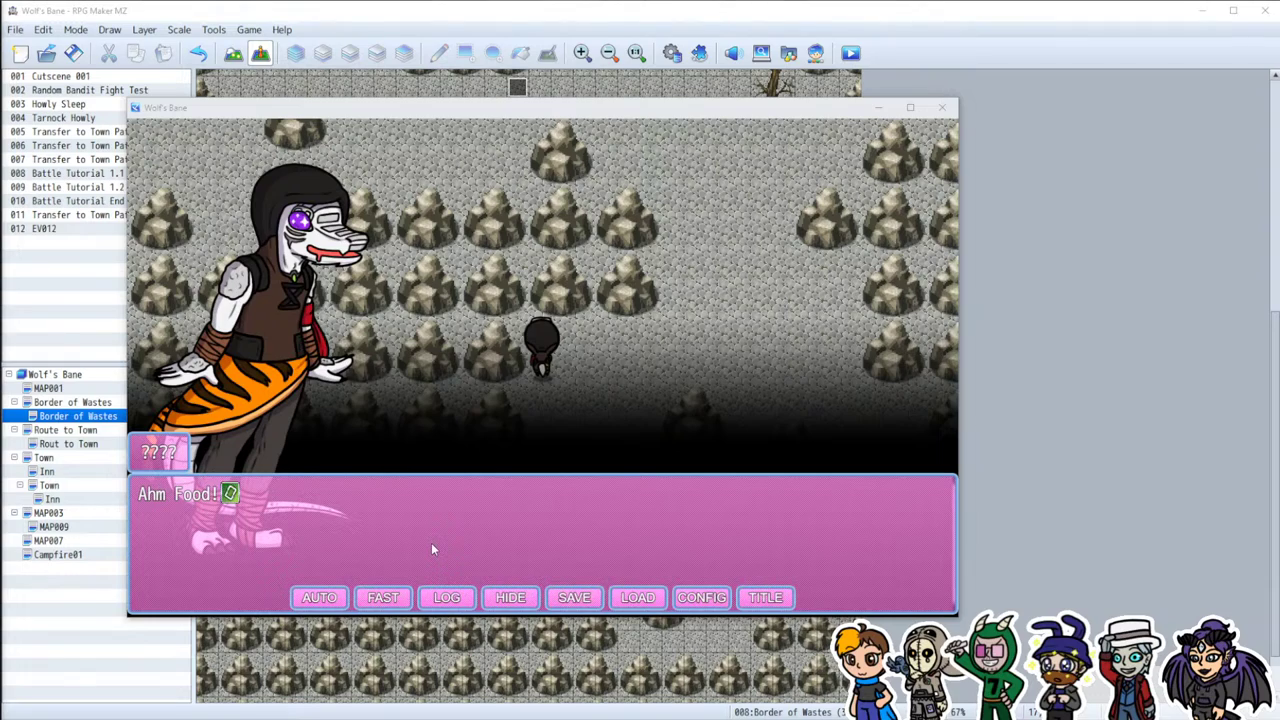
Step: Return to the playtest and advance the cutscene dialogue between the two characters up to the tutorial question
{"action": "left_click", "coordinate": [362, 519]}
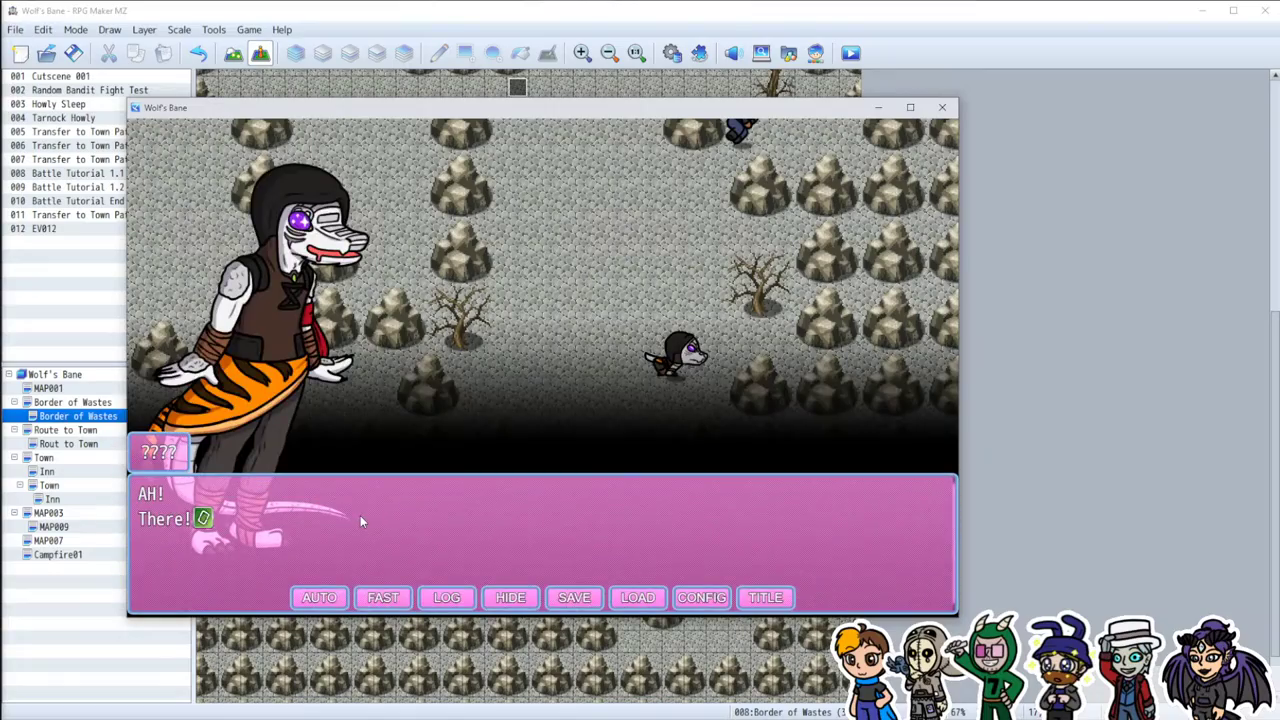
{"action": "left_click", "coordinate": [369, 520]}
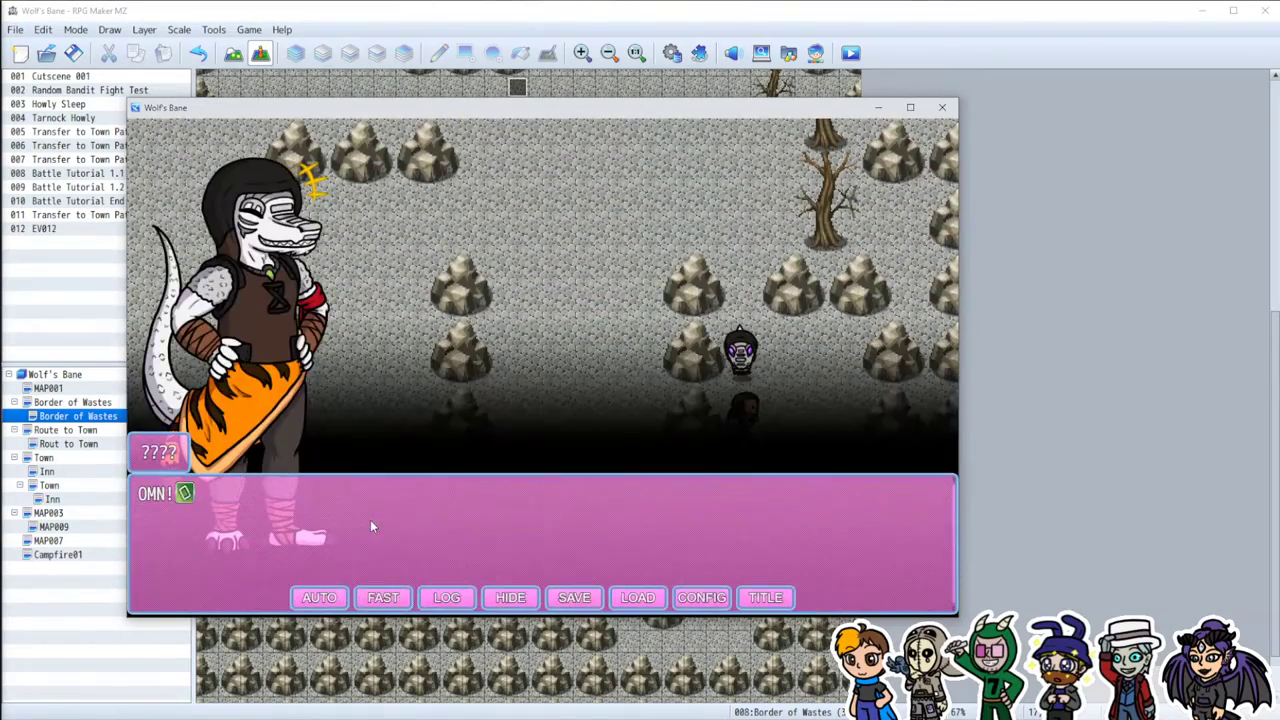
{"action": "left_click", "coordinate": [382, 530]}
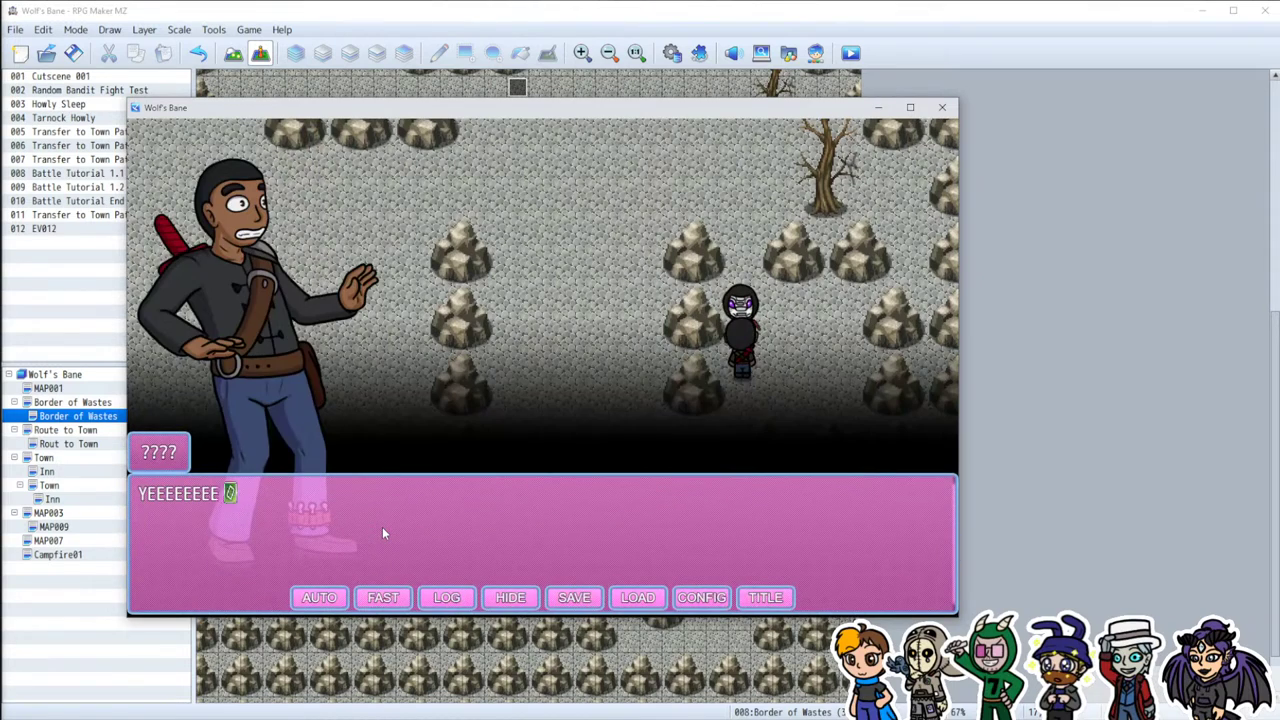
{"action": "left_click", "coordinate": [382, 527]}
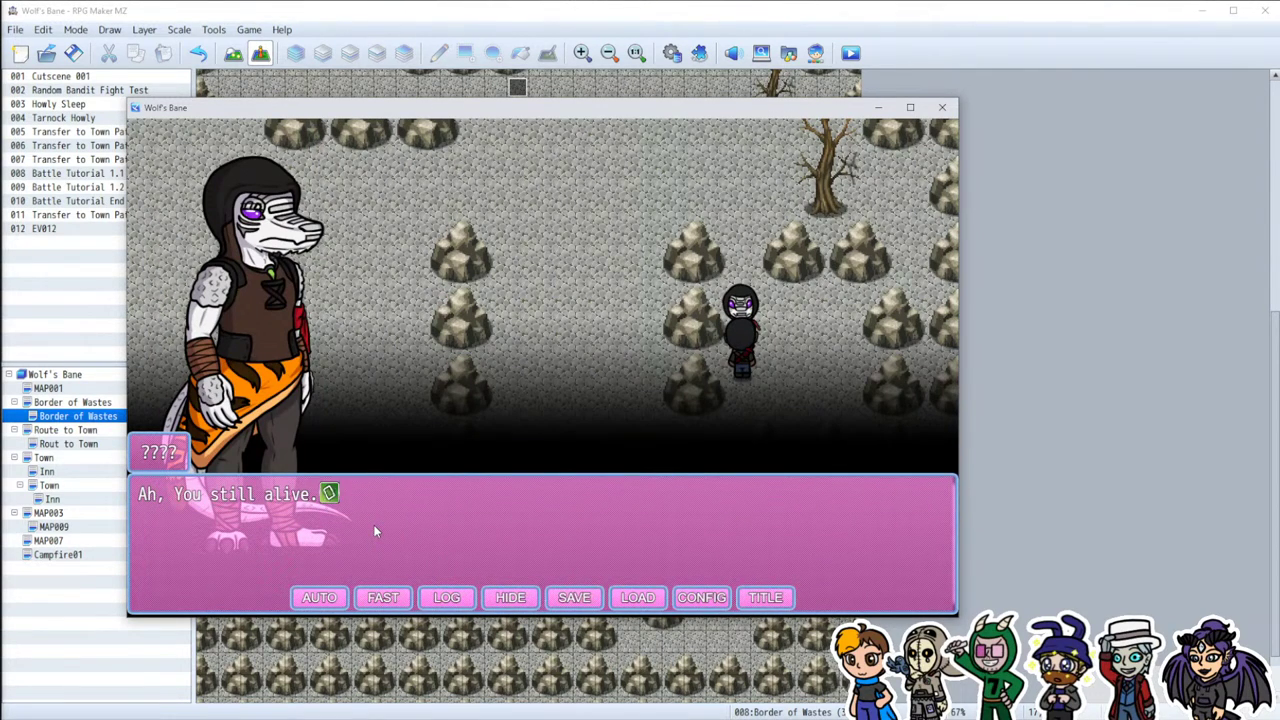
{"action": "left_click", "coordinate": [373, 526]}
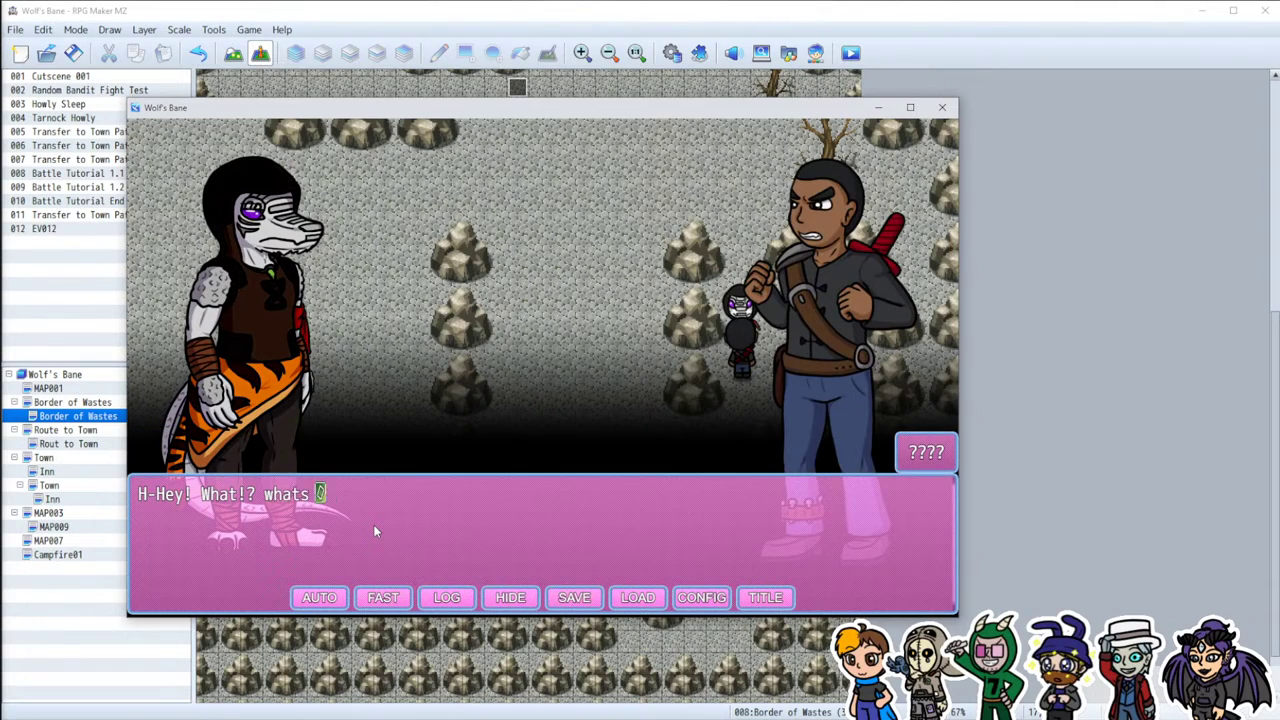
{"action": "left_click", "coordinate": [373, 524]}
{"action": "left_click", "coordinate": [373, 524]}
{"action": "left_click", "coordinate": [373, 524]}
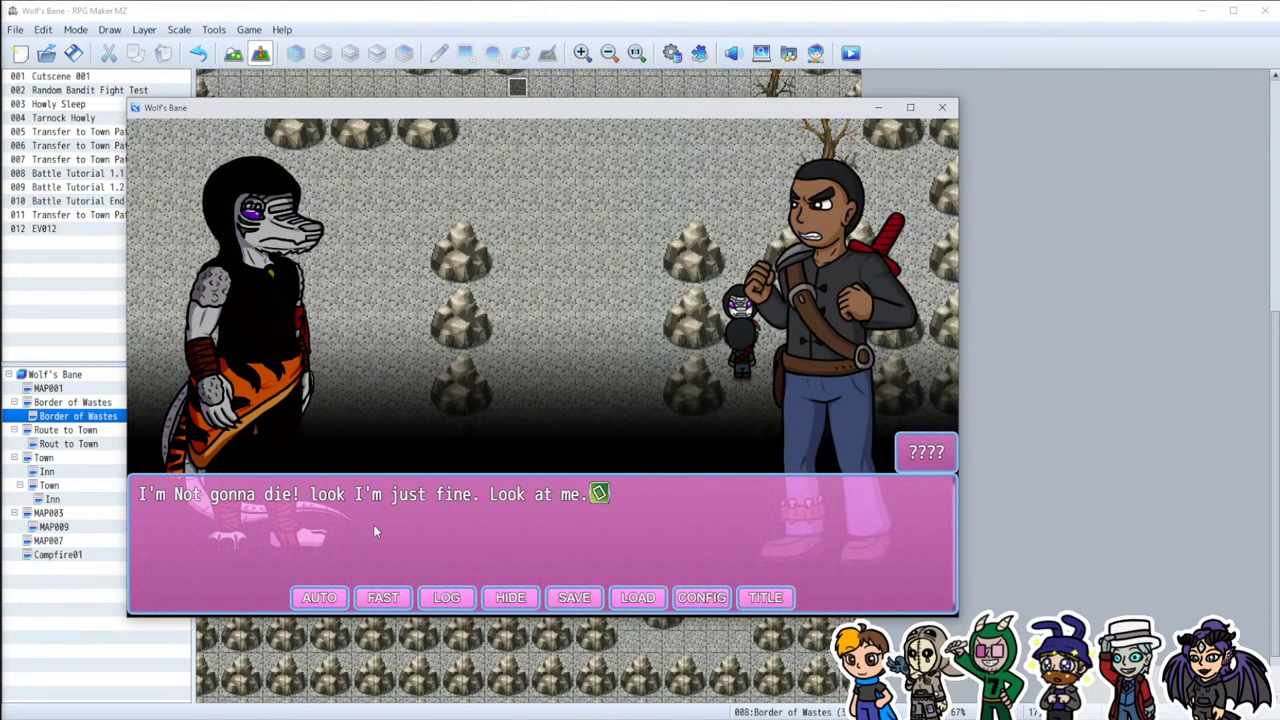
{"action": "left_click", "coordinate": [375, 530]}
{"action": "left_click", "coordinate": [375, 530]}
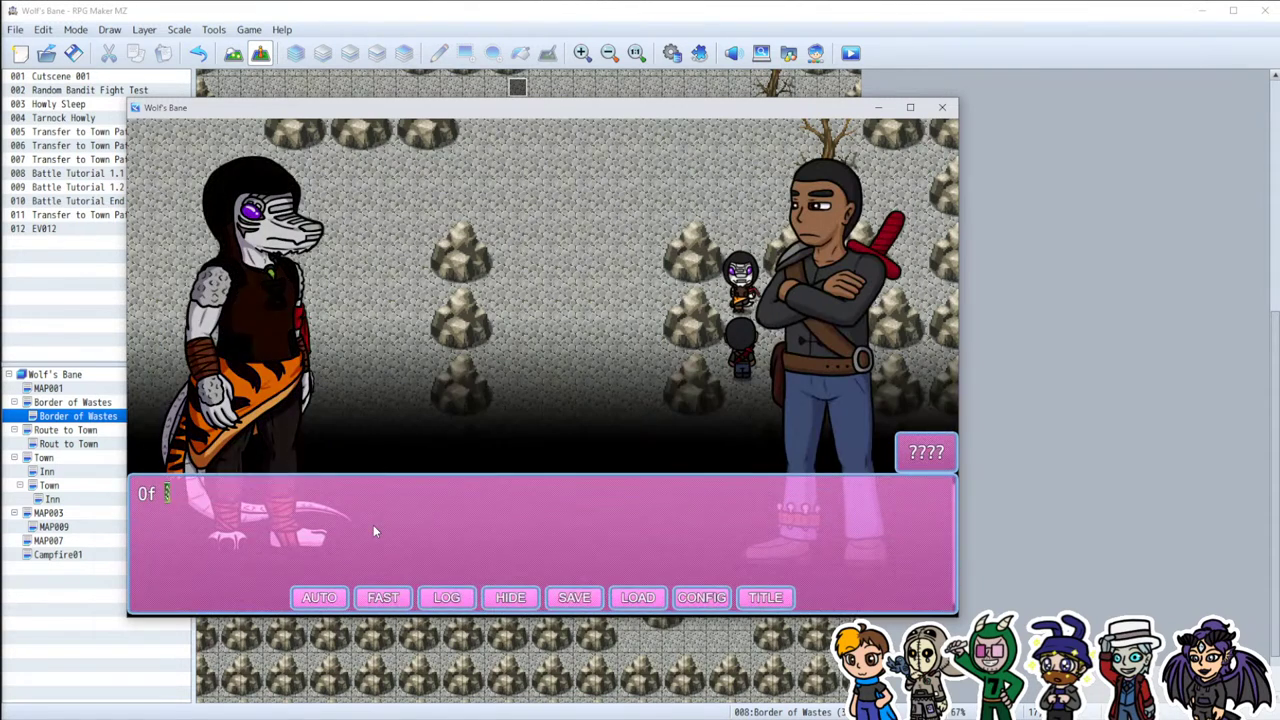
{"action": "left_click", "coordinate": [388, 550]}
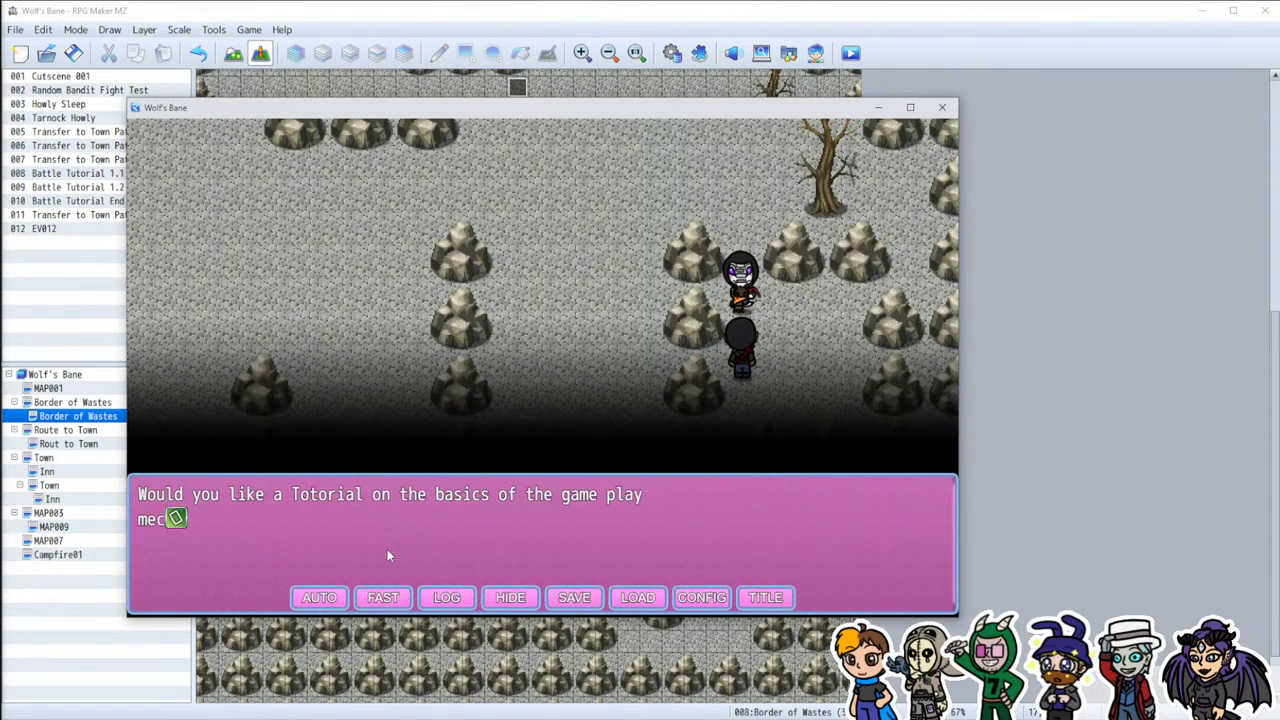
Step: Decline the gameplay mechanics tutorial and advance the cutscene through the "See? I'm just fine." and "Hmmmmm" lines
{"action": "key", "text": "Up"}
{"action": "key", "text": "Up"}
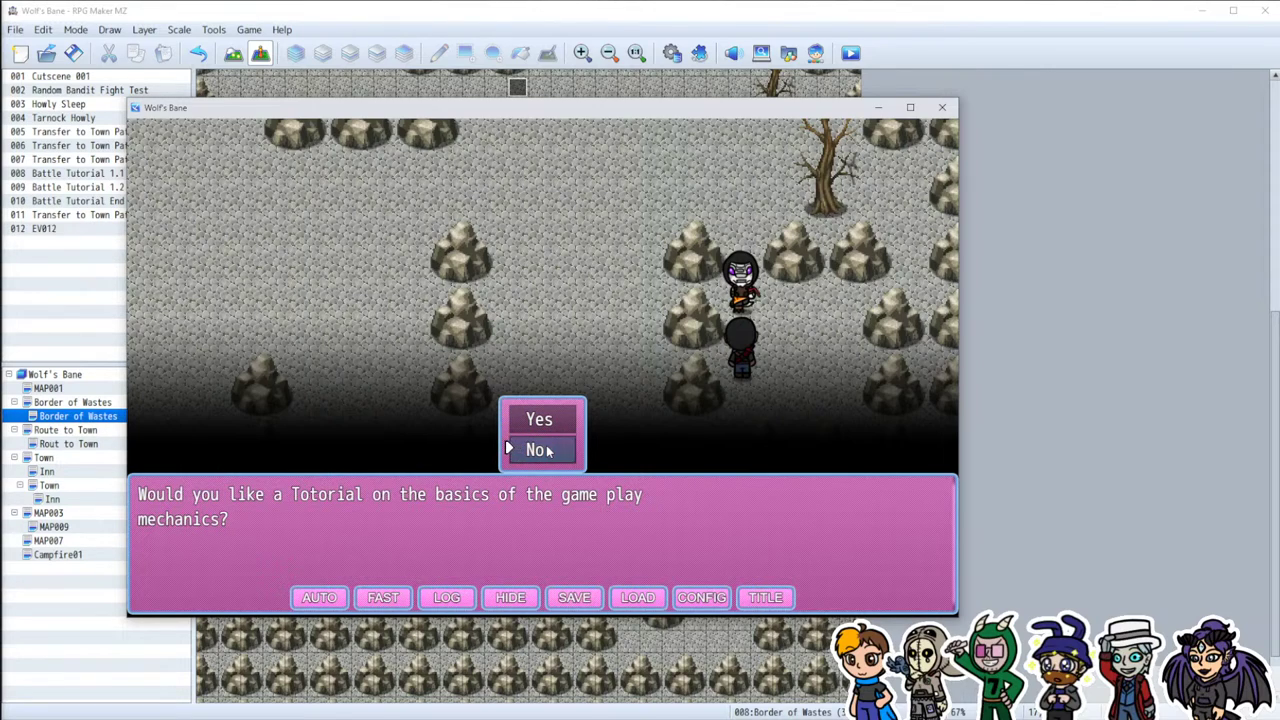
{"action": "left_click", "coordinate": [549, 452]}
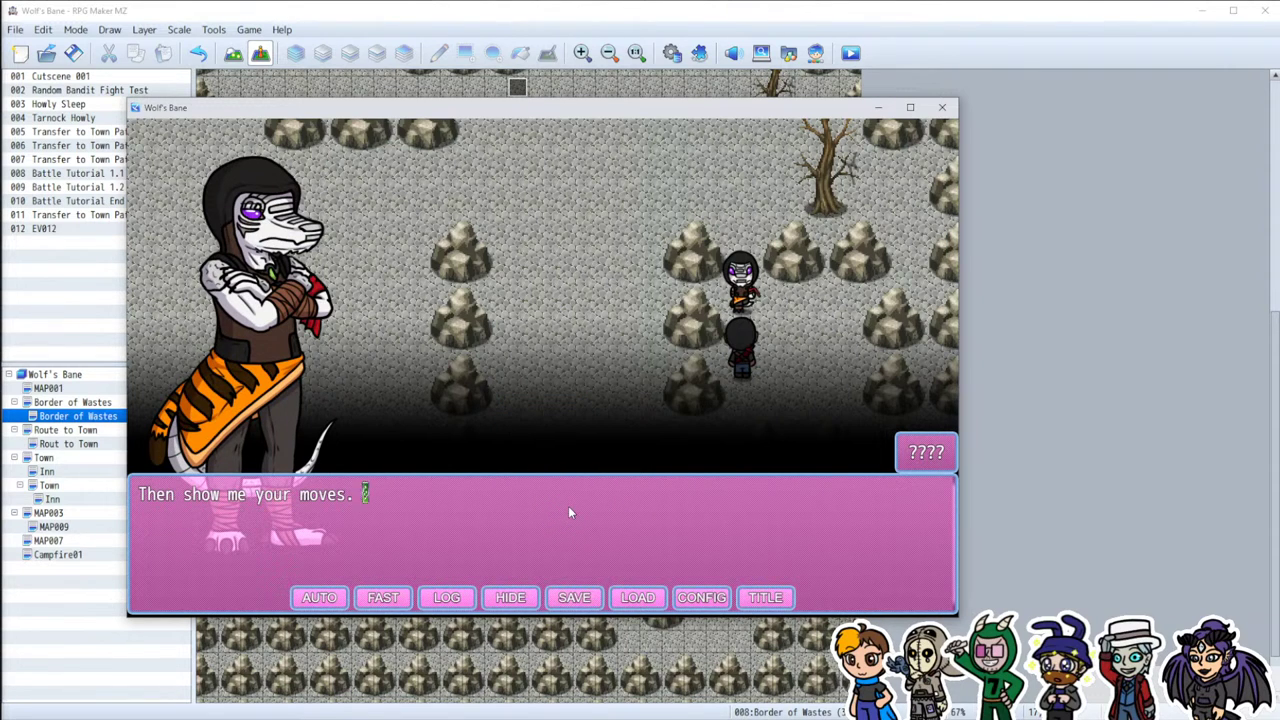
{"action": "left_click", "coordinate": [569, 511]}
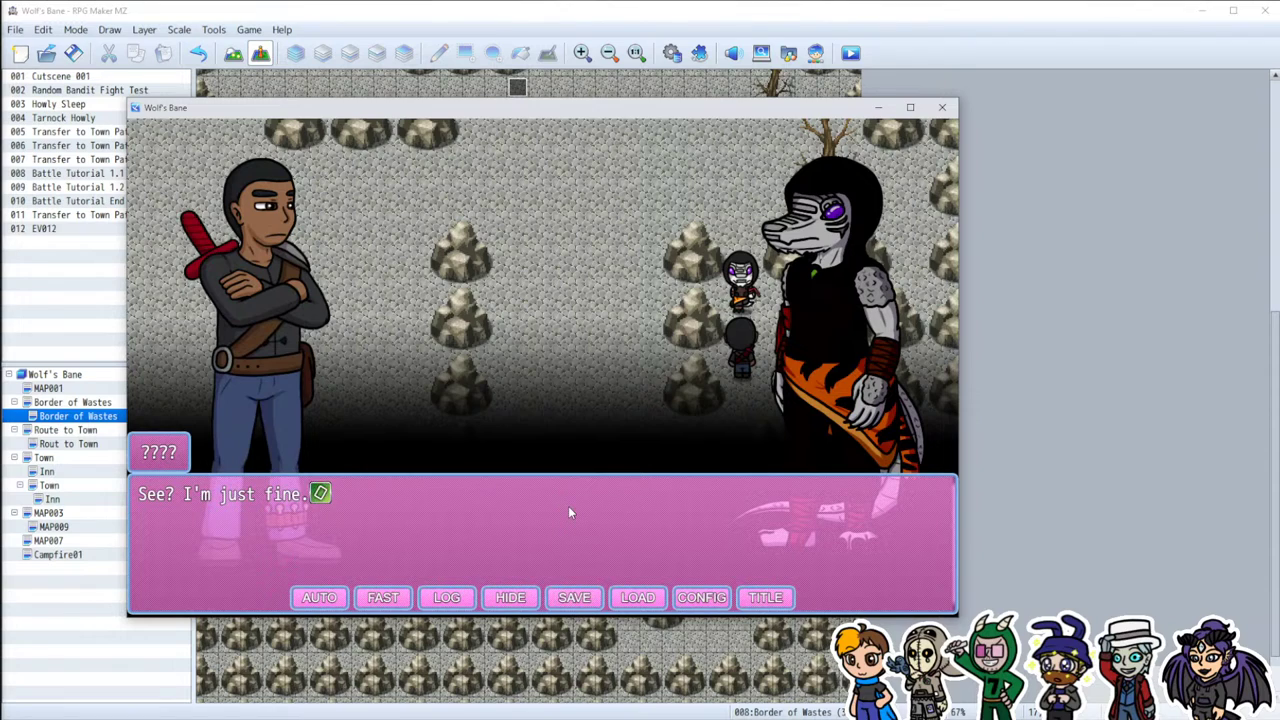
{"action": "left_click", "coordinate": [569, 509]}
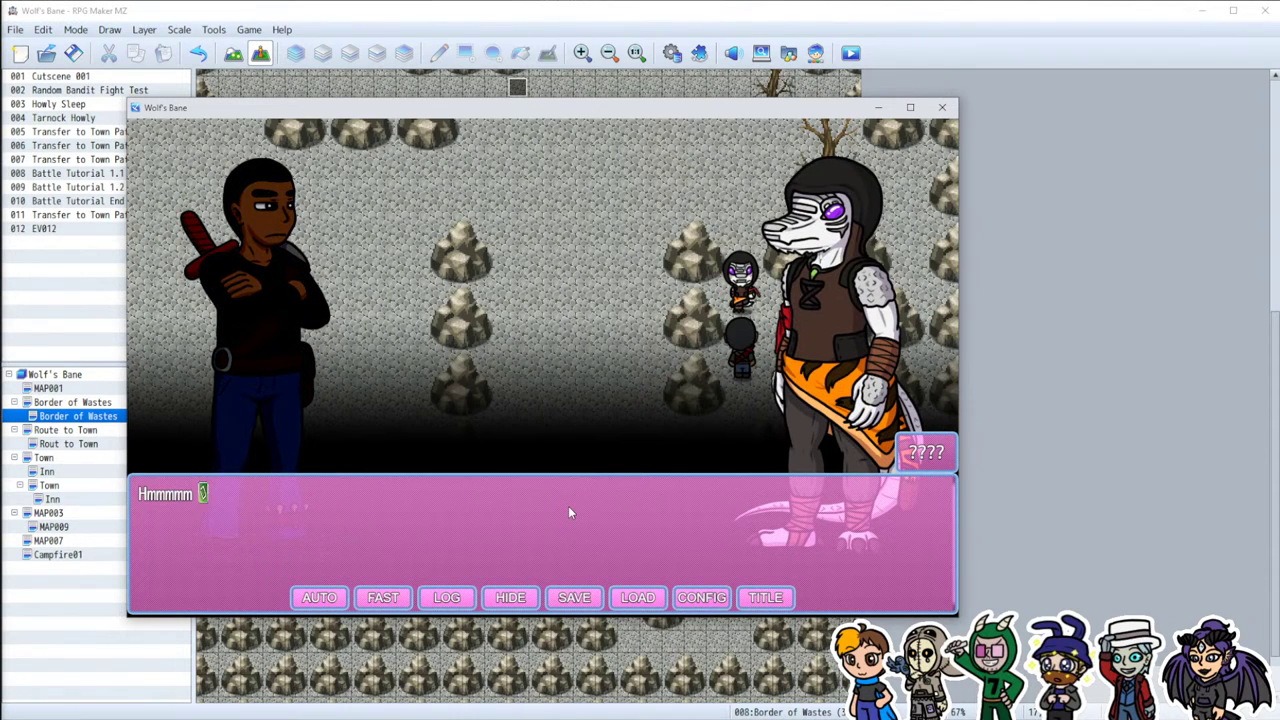
{"action": "left_click", "coordinate": [569, 512]}
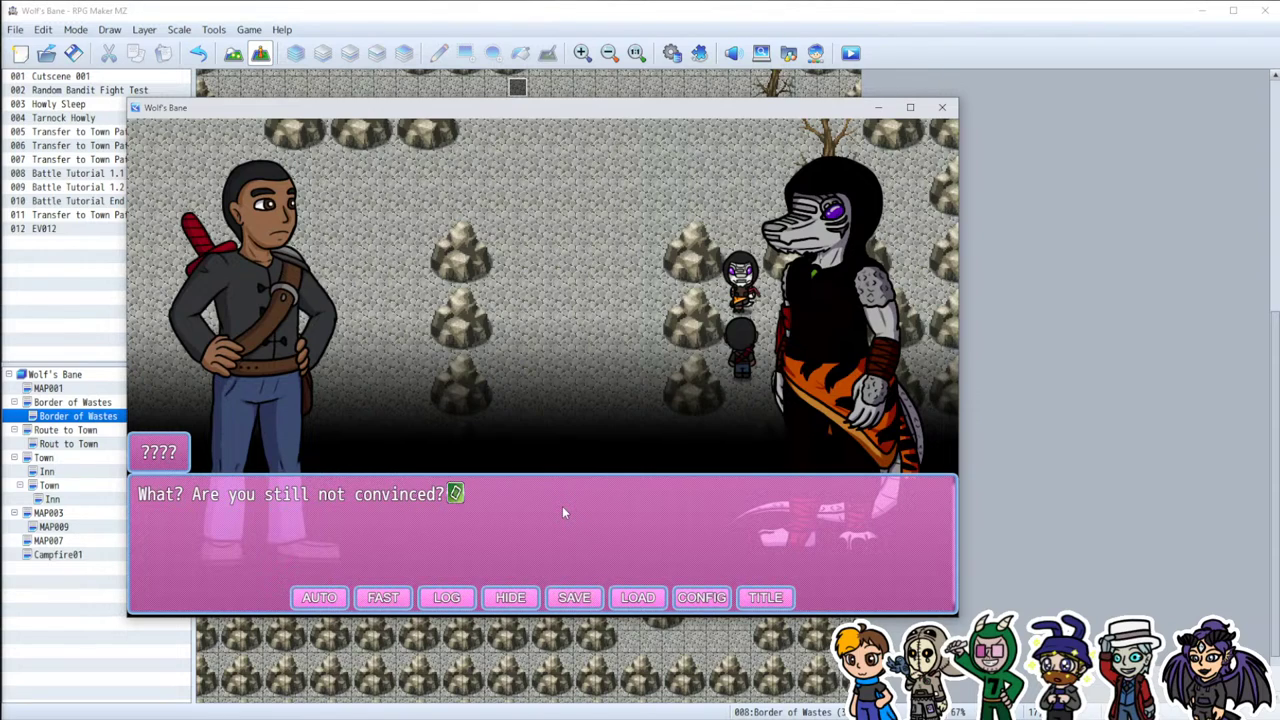
Step: Advance the cutscene from "What? Are you still not convinced?" to Howly giving his name
{"action": "left_click", "coordinate": [562, 506]}
{"action": "left_click", "coordinate": [562, 507]}
{"action": "left_click", "coordinate": [562, 506]}
{"action": "left_click", "coordinate": [562, 506]}
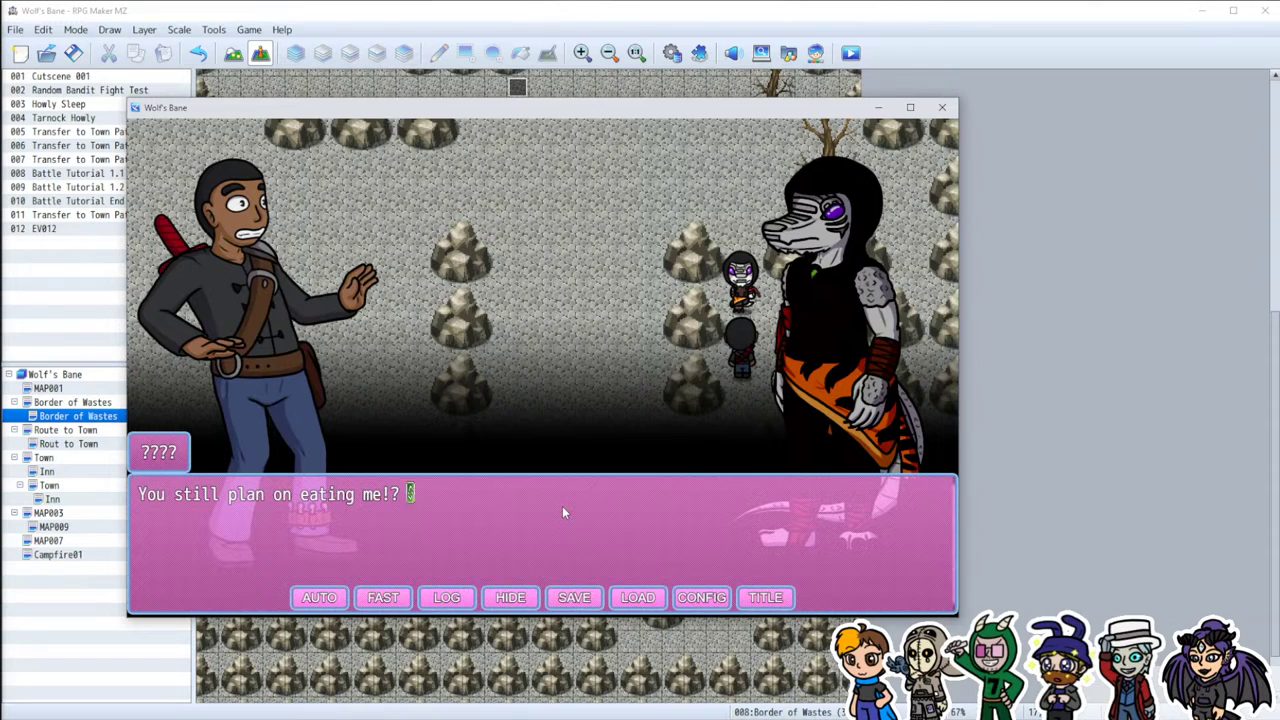
{"action": "left_click", "coordinate": [562, 506]}
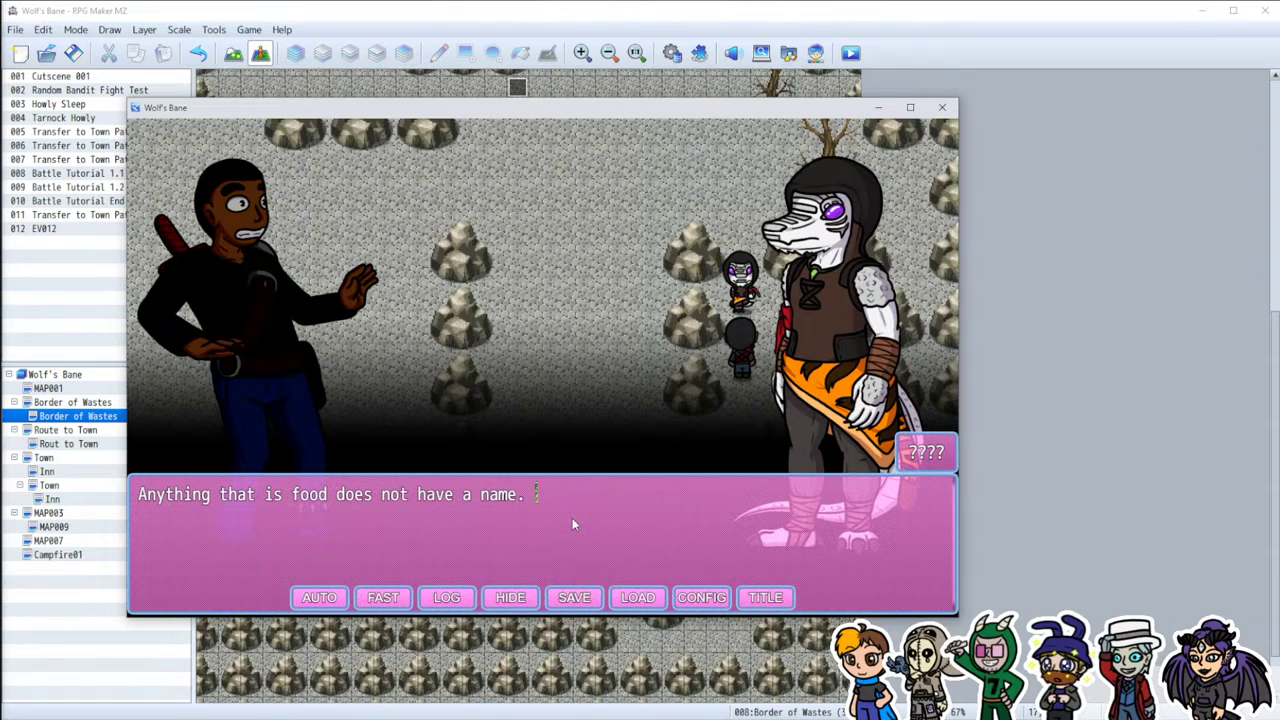
{"action": "left_click", "coordinate": [572, 518]}
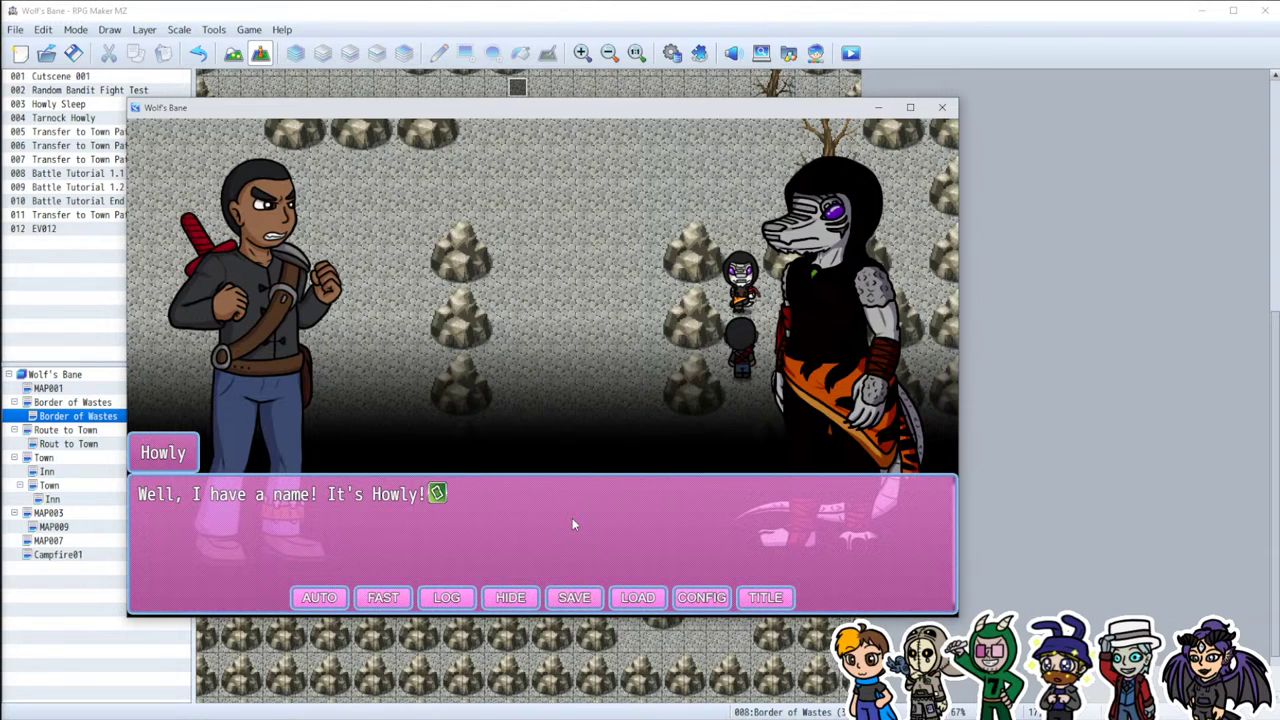
Step: Advance the remaining dialogue, from Tarnock's introduction through the line about finding something to eat, until the cutscene ends
{"action": "left_click", "coordinate": [573, 519]}
{"action": "left_click", "coordinate": [573, 519]}
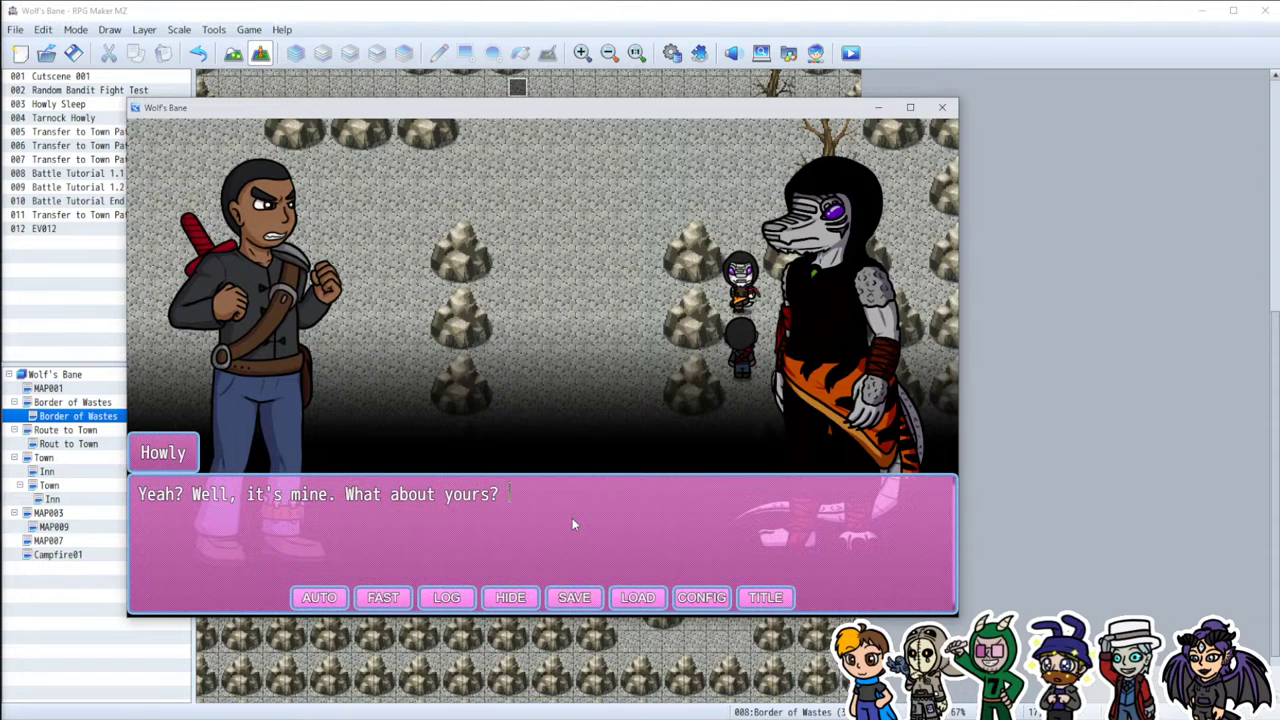
{"action": "left_click", "coordinate": [572, 518]}
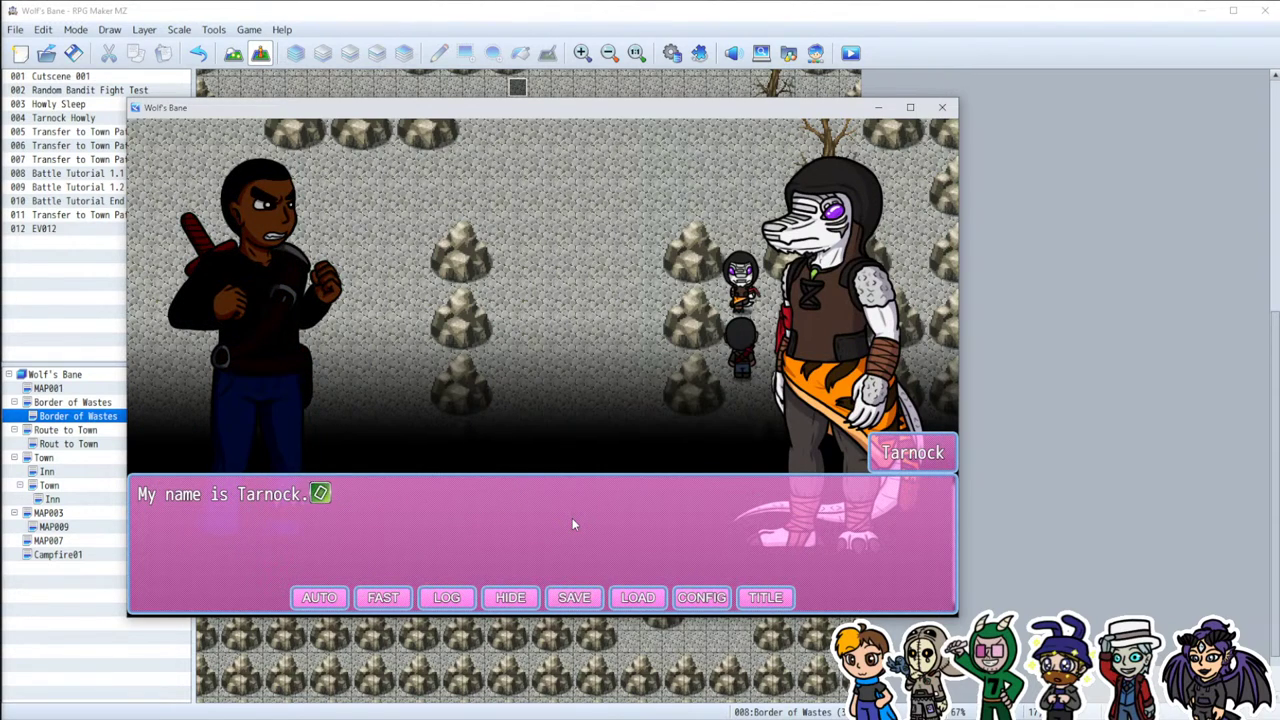
{"action": "left_click", "coordinate": [572, 518]}
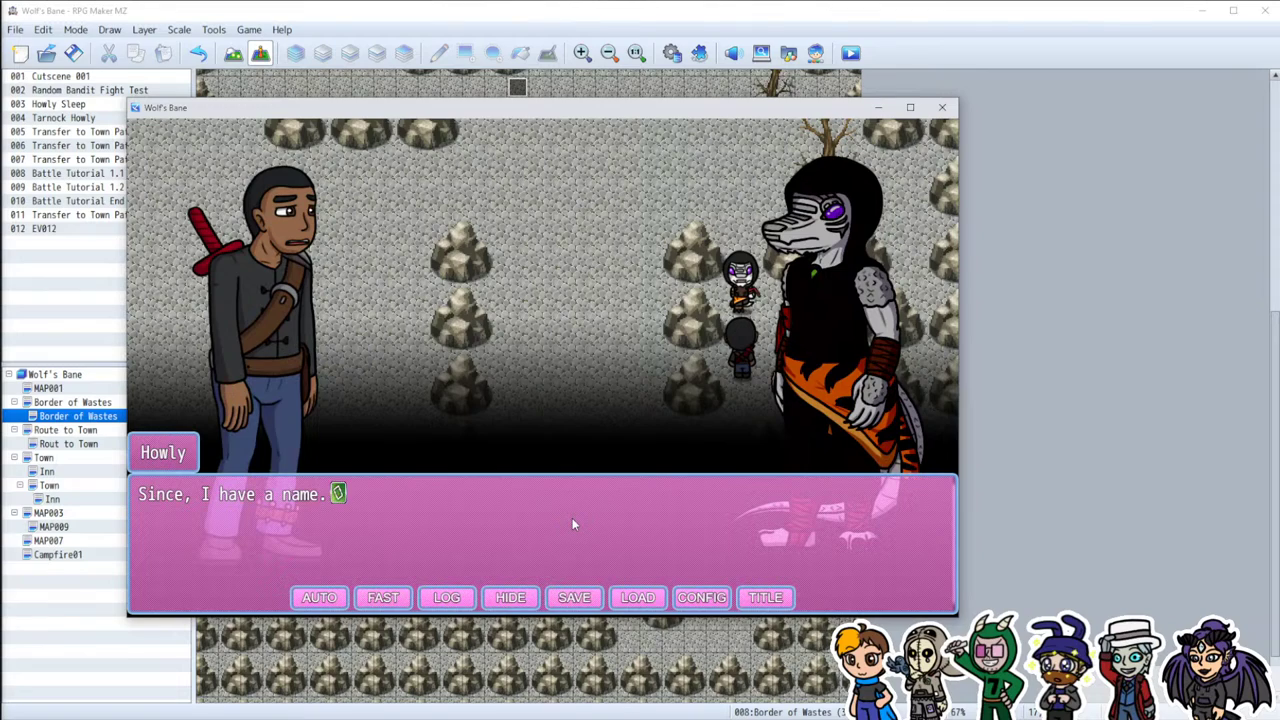
{"action": "left_click", "coordinate": [572, 518]}
{"action": "left_click", "coordinate": [572, 518]}
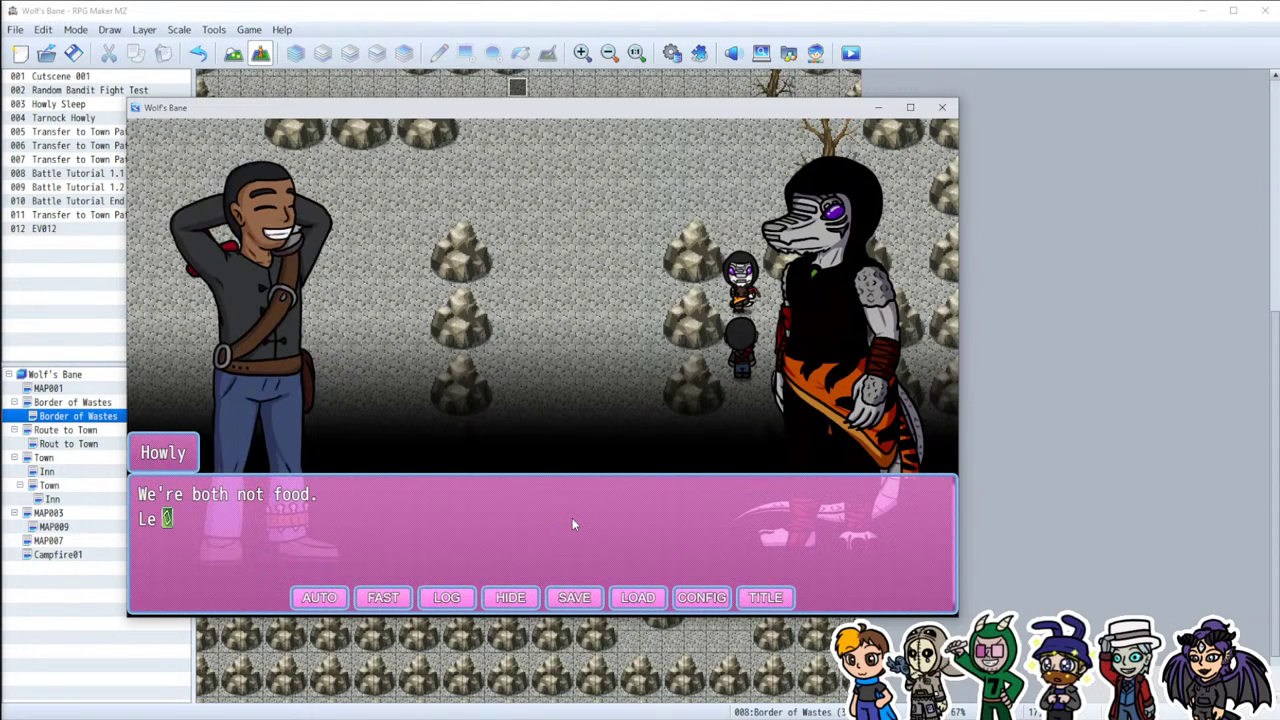
{"action": "left_click", "coordinate": [572, 518]}
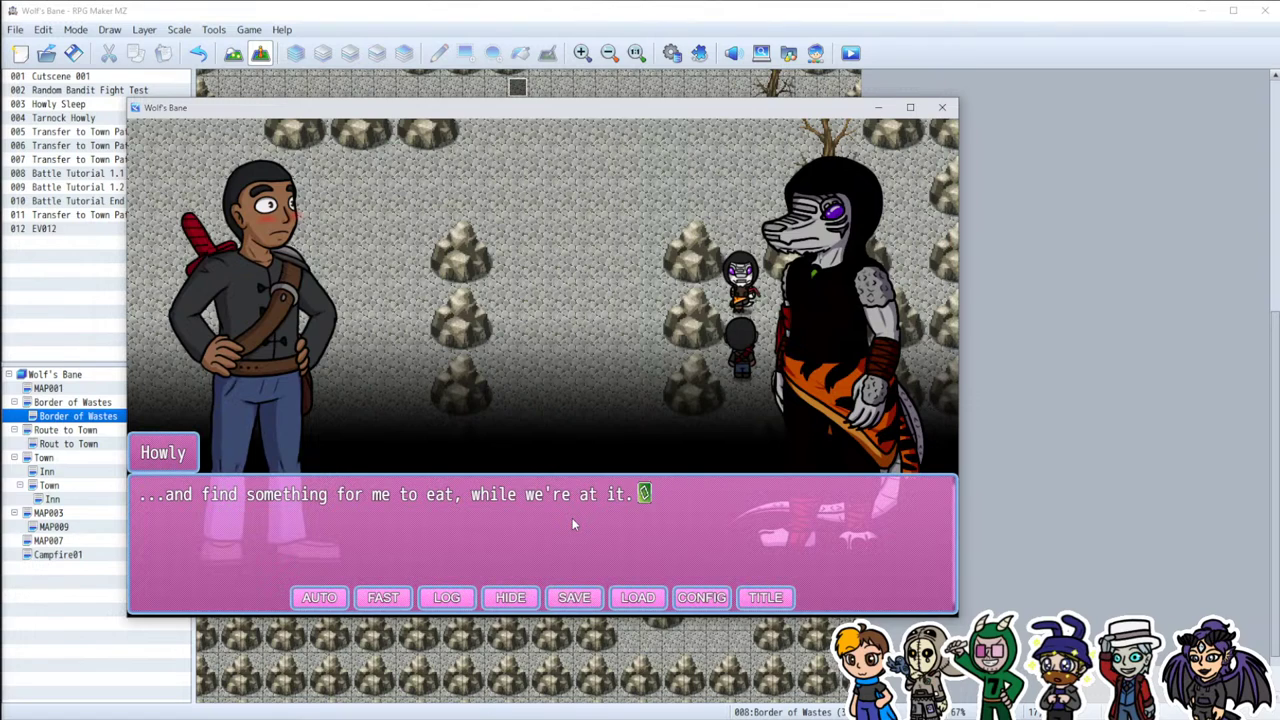
{"action": "left_click", "coordinate": [572, 518]}
{"action": "left_click", "coordinate": [572, 518]}
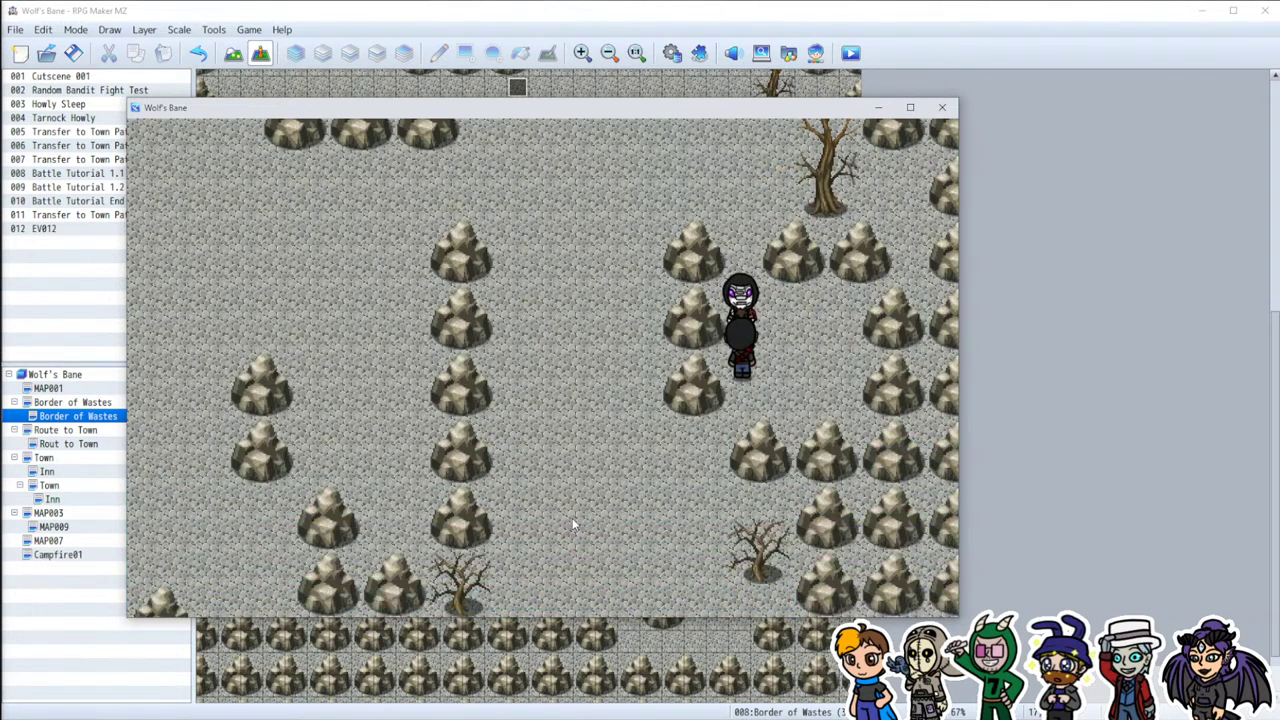
{"action": "left_click", "coordinate": [572, 518]}
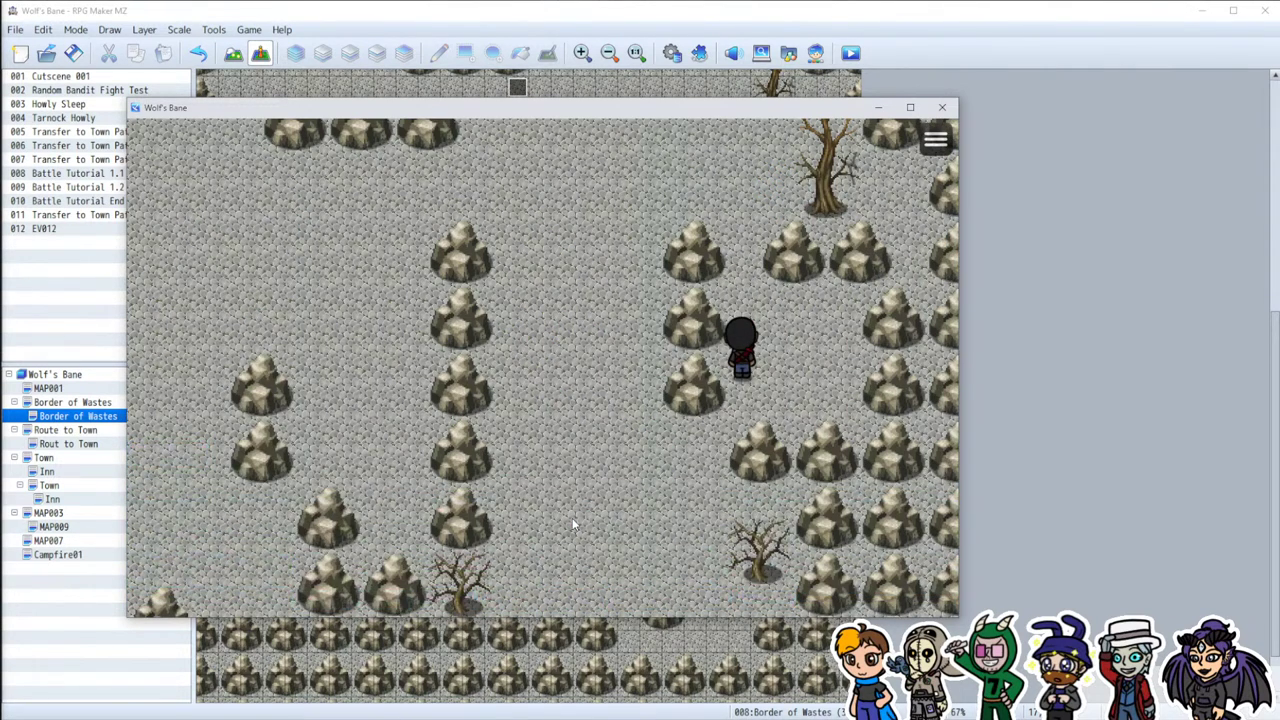
Step: Walk Howly around the nearby rock columns and north to the small dead tree below the rock wall
{"action": "key", "text": "Up"}
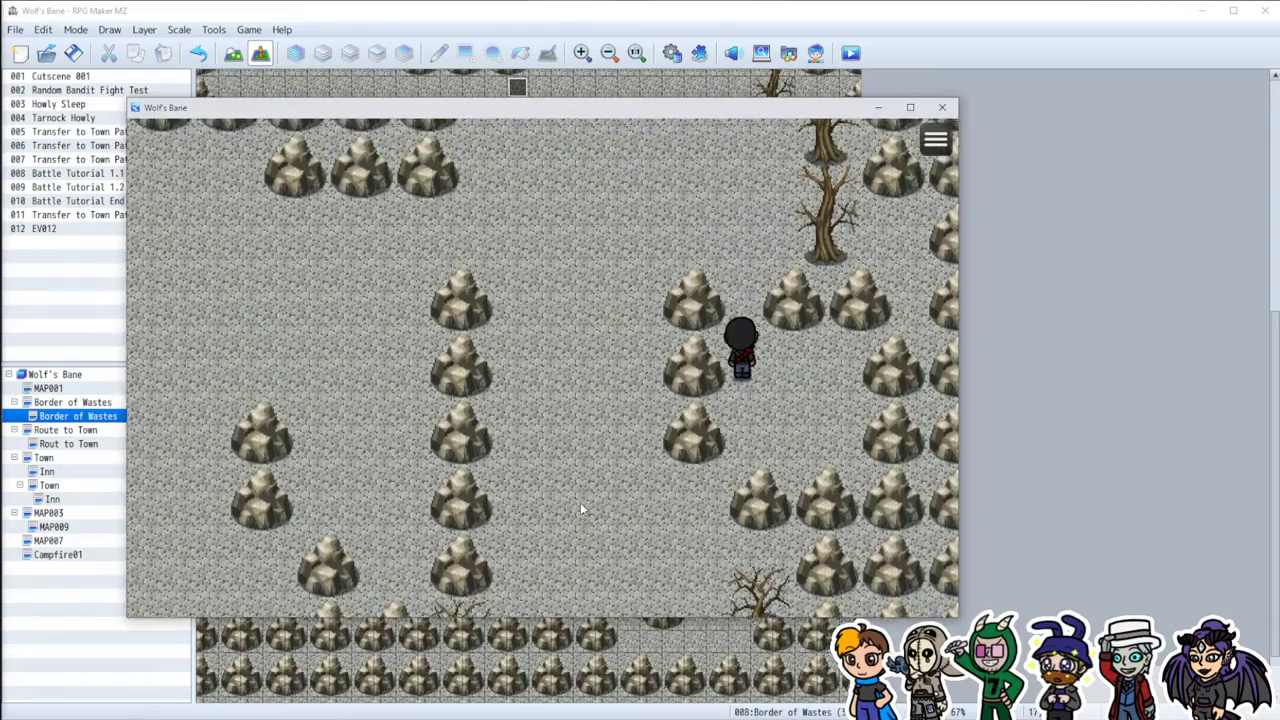
{"action": "key", "text": "Left"}
{"action": "key", "text": "Down"}
{"action": "key", "text": "Right"}
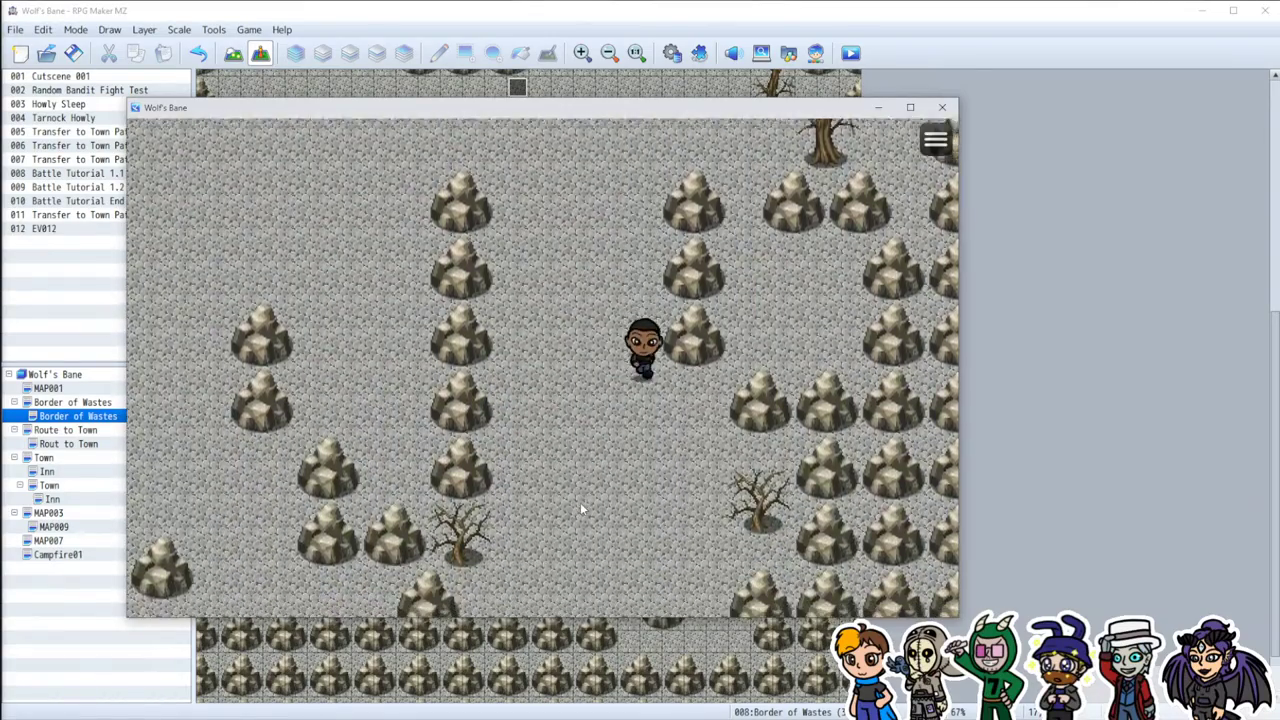
{"action": "key", "text": "Left"}
{"action": "key", "text": "Up"}
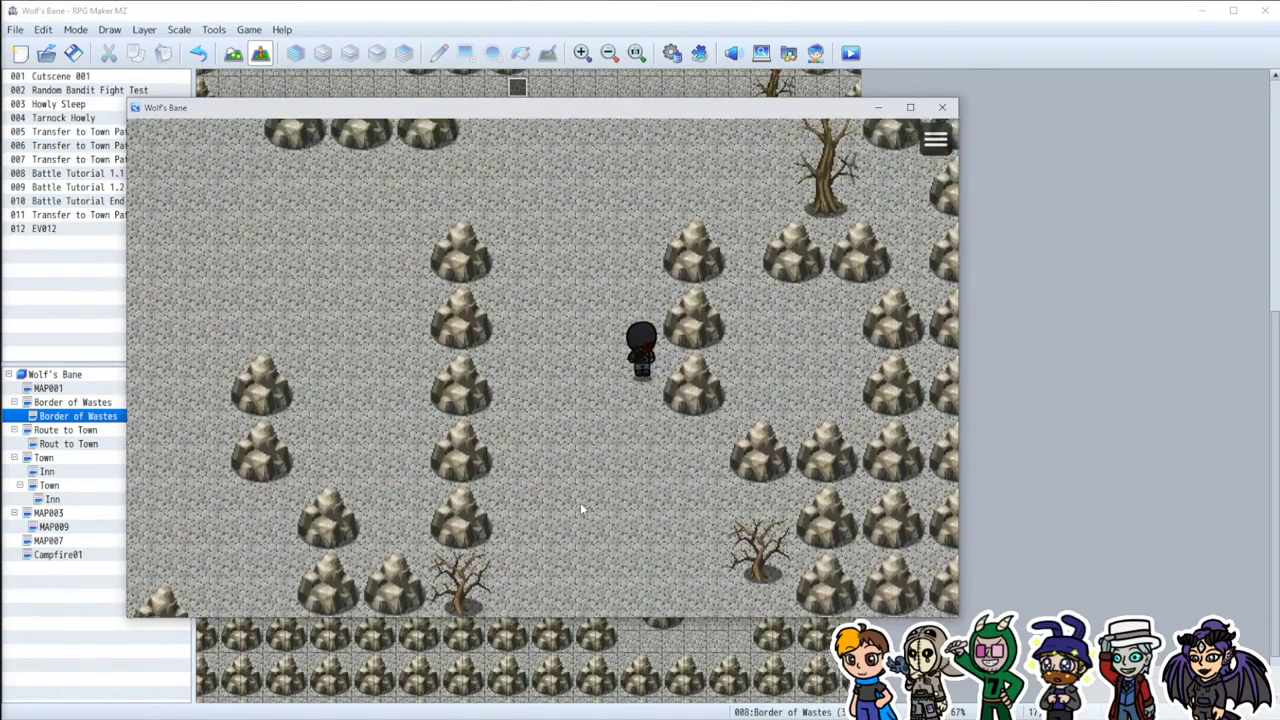
{"action": "key", "text": "Right"}
{"action": "key", "text": "Up"}
{"action": "key", "text": "Left"}
{"action": "key", "text": "Down"}
{"action": "key", "text": "Up"}
{"action": "key", "text": "Right"}
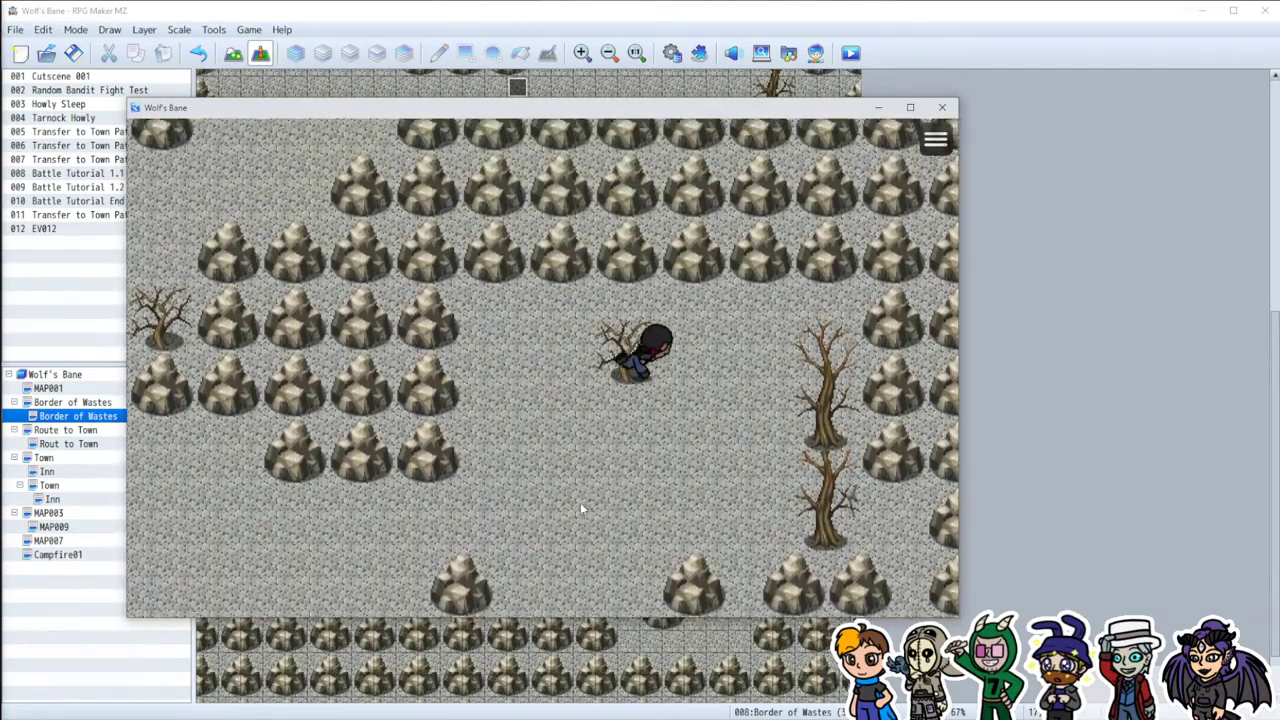
Step: Walk Howly back south and west beneath the rock cluster to trigger Tarnock's second sniffing scene
{"action": "key", "text": "Down"}
{"action": "key", "text": "Down"}
{"action": "key", "text": "Left"}
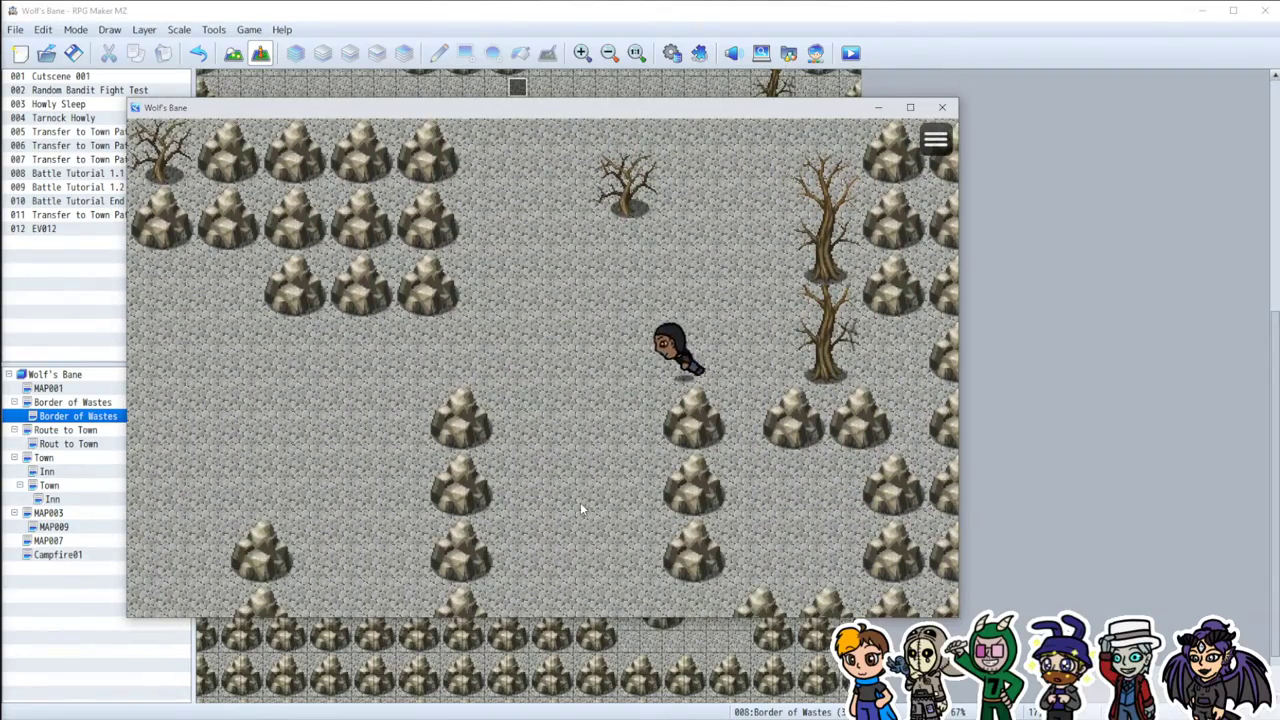
{"action": "key", "text": "Left"}
{"action": "key", "text": "Up"}
{"action": "key", "text": "Down"}
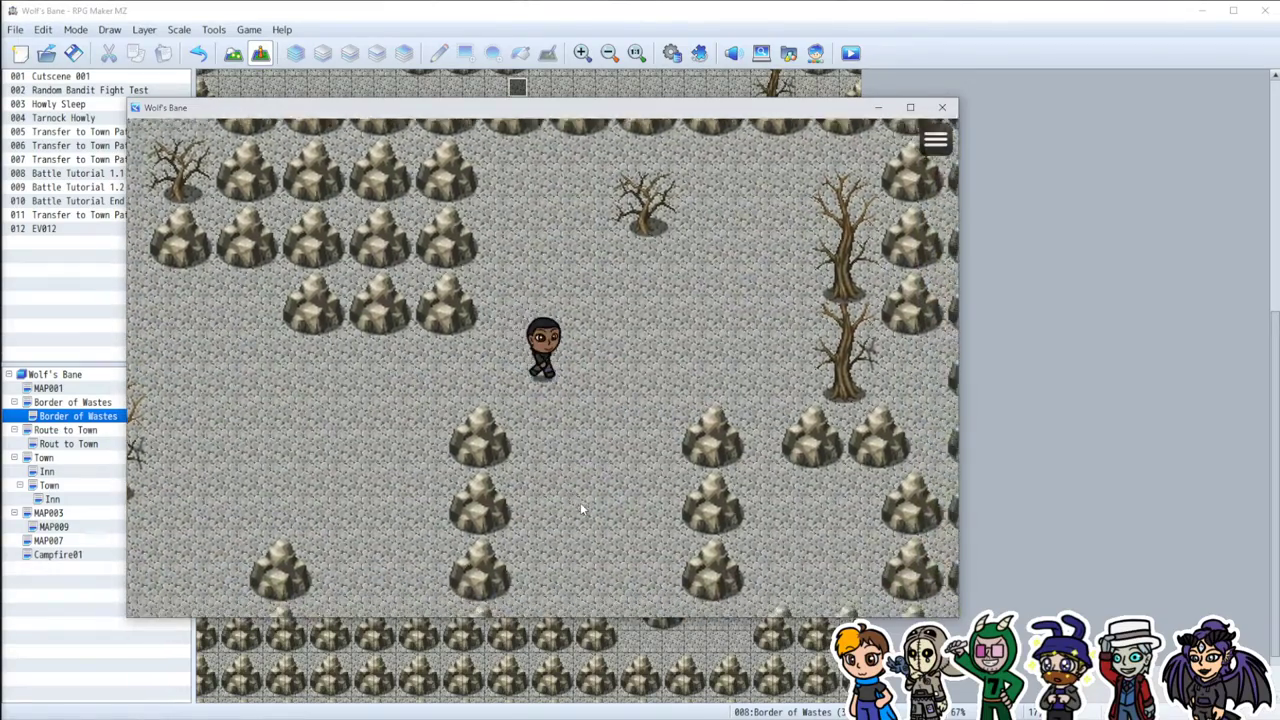
{"action": "key", "text": "Right"}
{"action": "key", "text": "Up"}
{"action": "key", "text": "Left"}
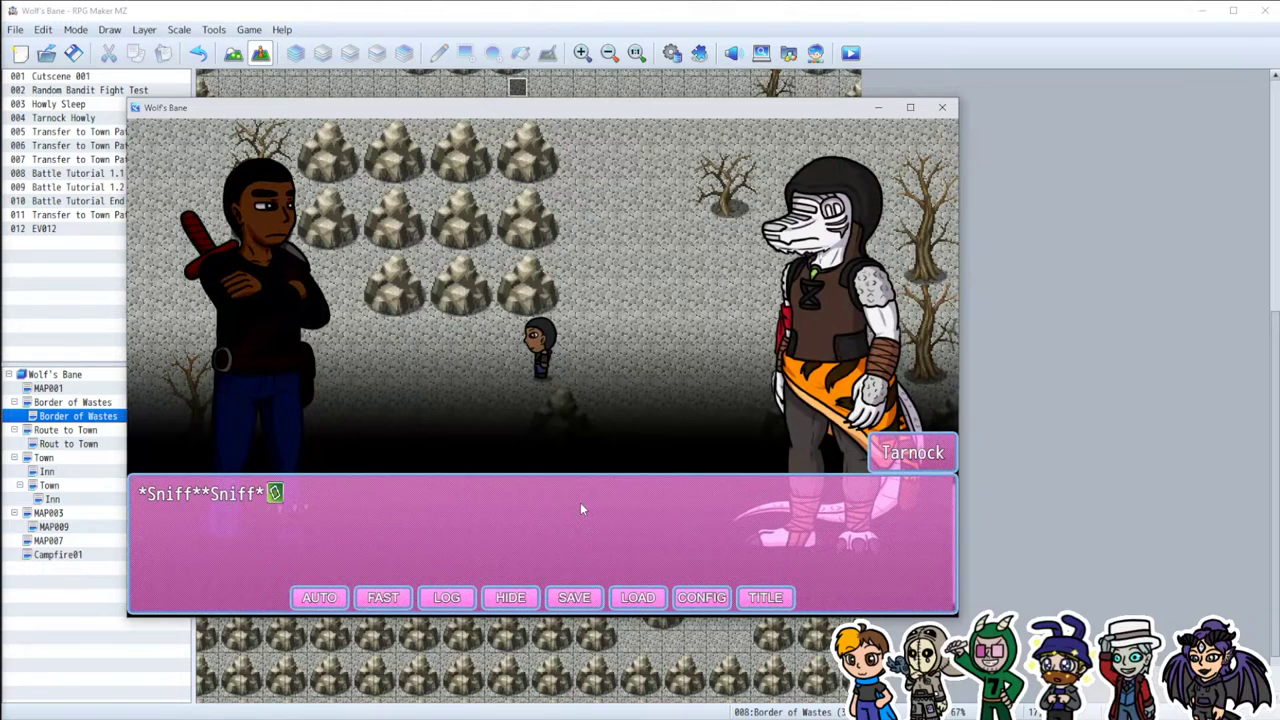
Step: Advance the "Food, near by." dialogue between Tarnock and Howly until the serpent battle starts
{"action": "left_click", "coordinate": [513, 507]}
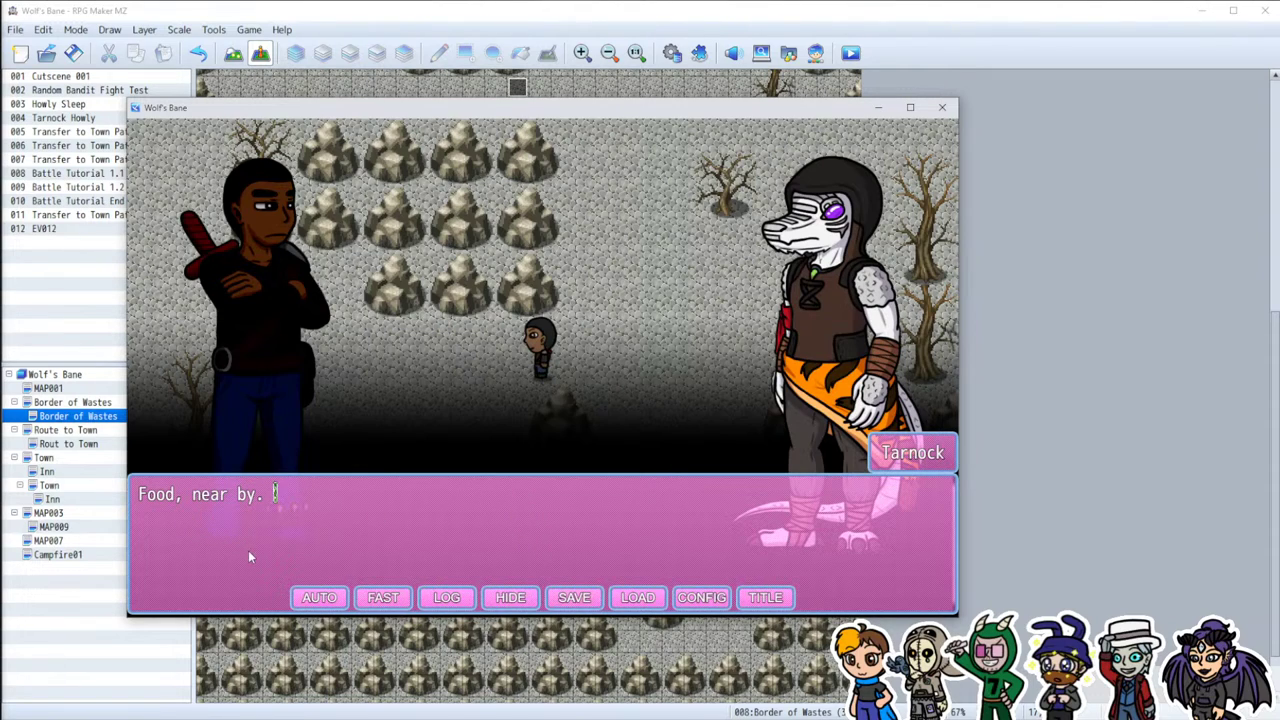
{"action": "left_click", "coordinate": [399, 541]}
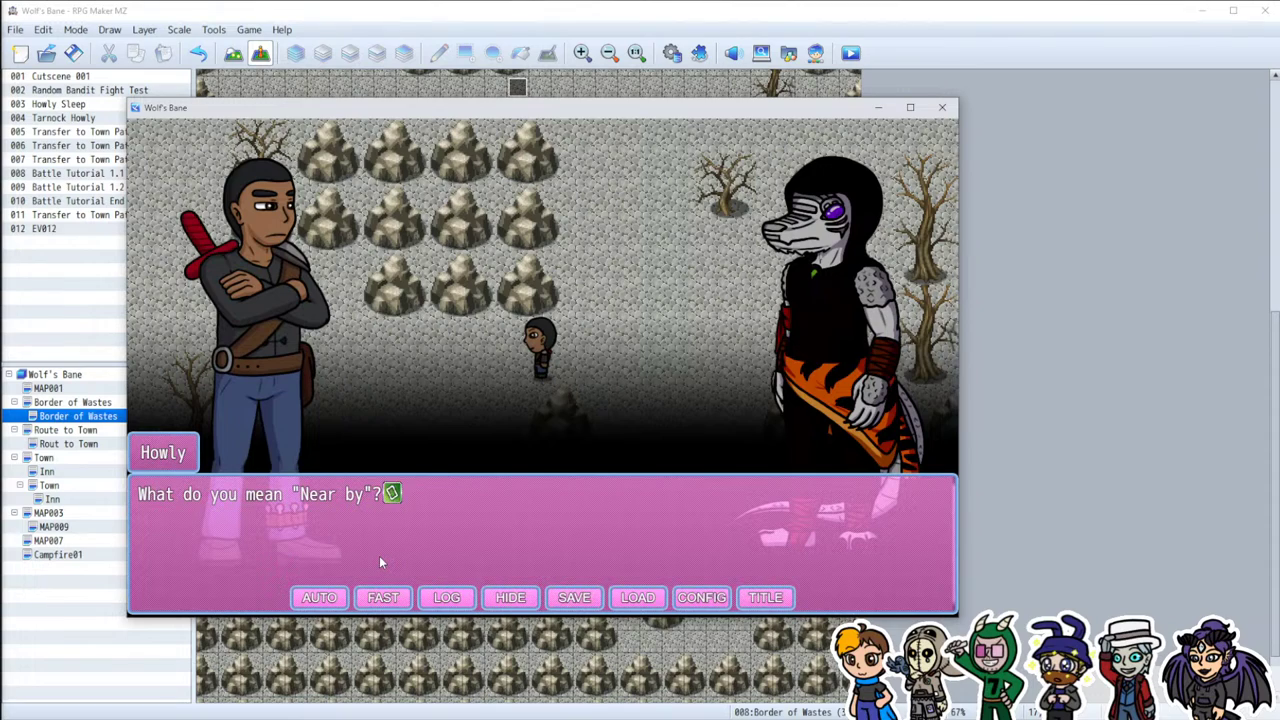
{"action": "left_click", "coordinate": [380, 558]}
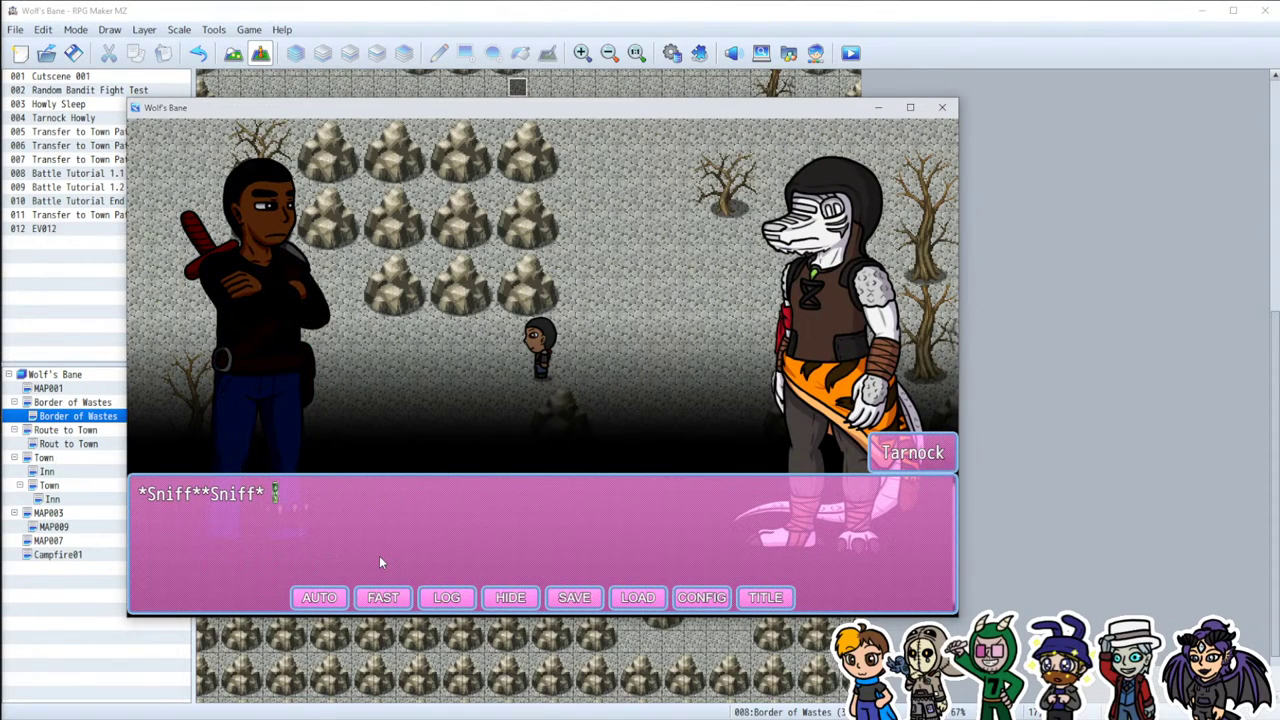
{"action": "left_click", "coordinate": [391, 557]}
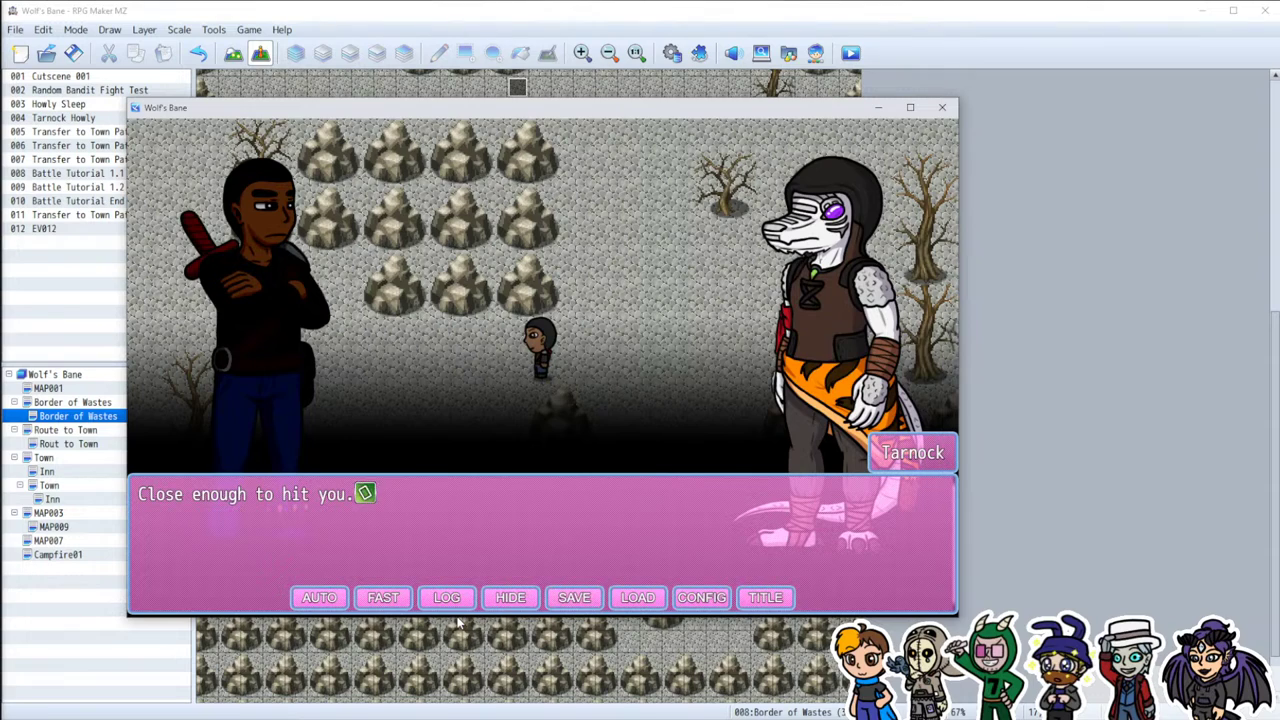
{"action": "left_click", "coordinate": [433, 563]}
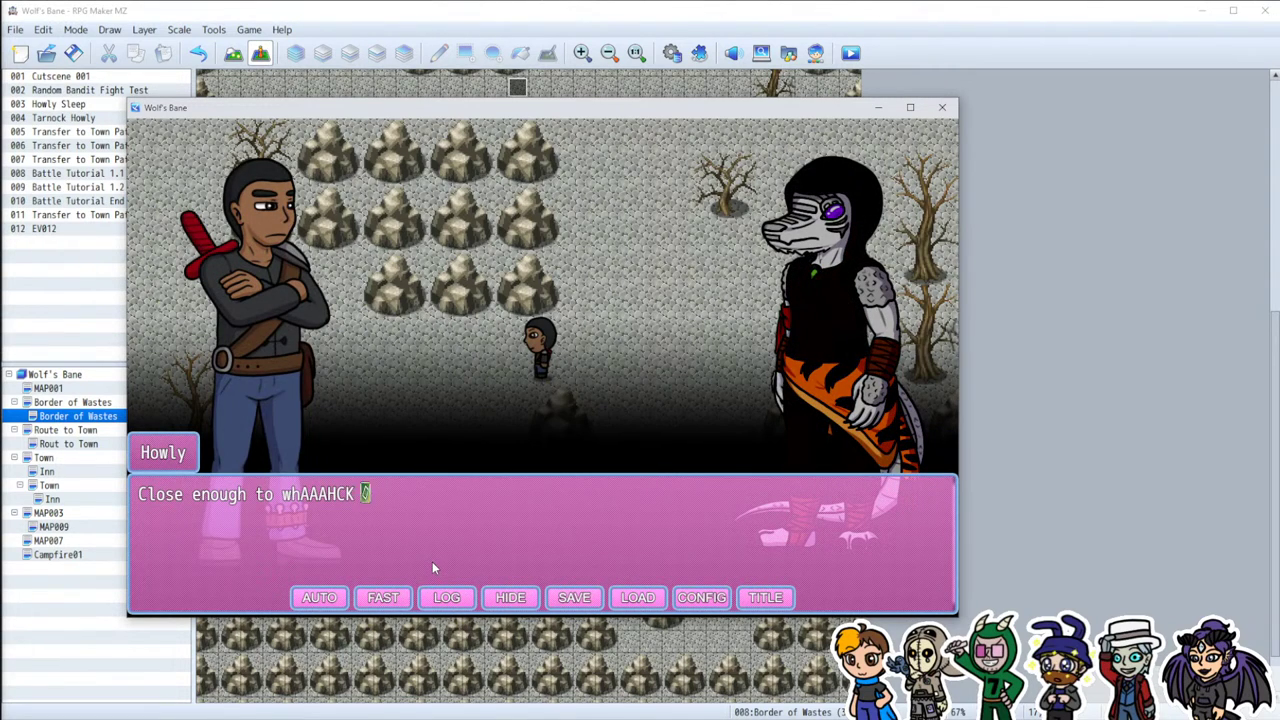
{"action": "left_click", "coordinate": [433, 557]}
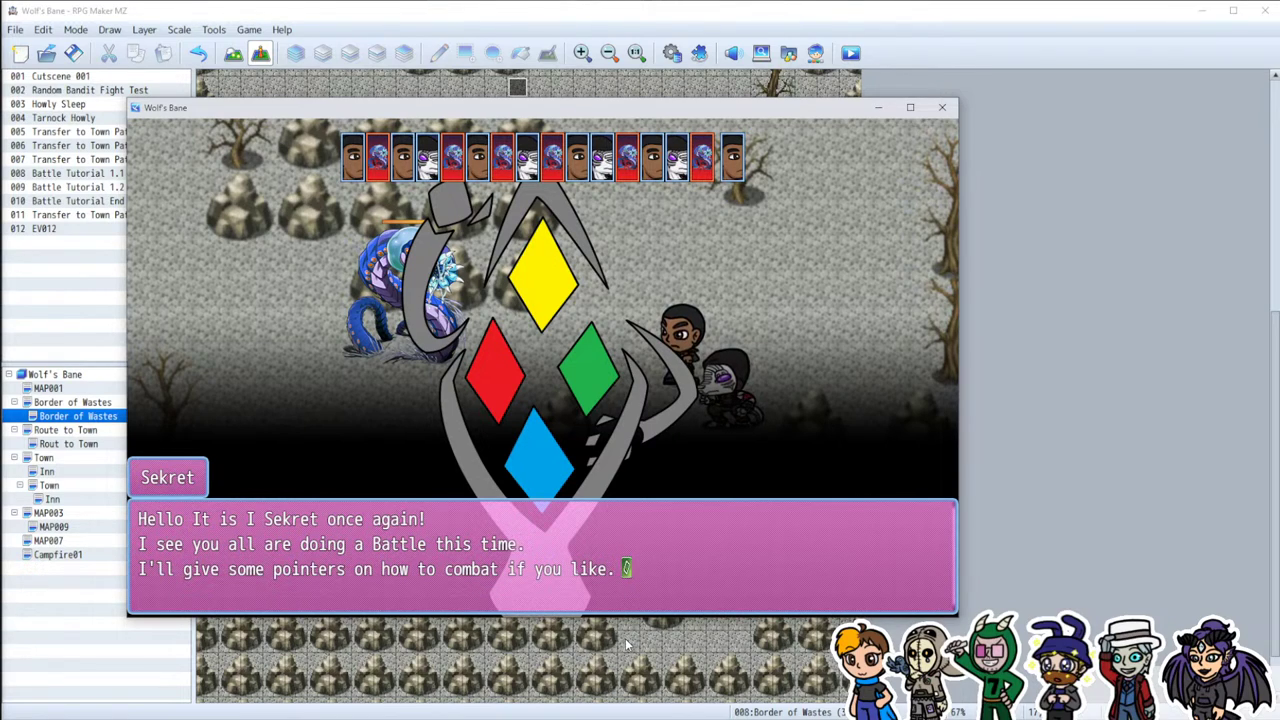
Step: Accept Sekret's combat pointers, advance the explanation up to the basic attack instruction, and view Howly's battle commands
{"action": "left_click", "coordinate": [768, 595]}
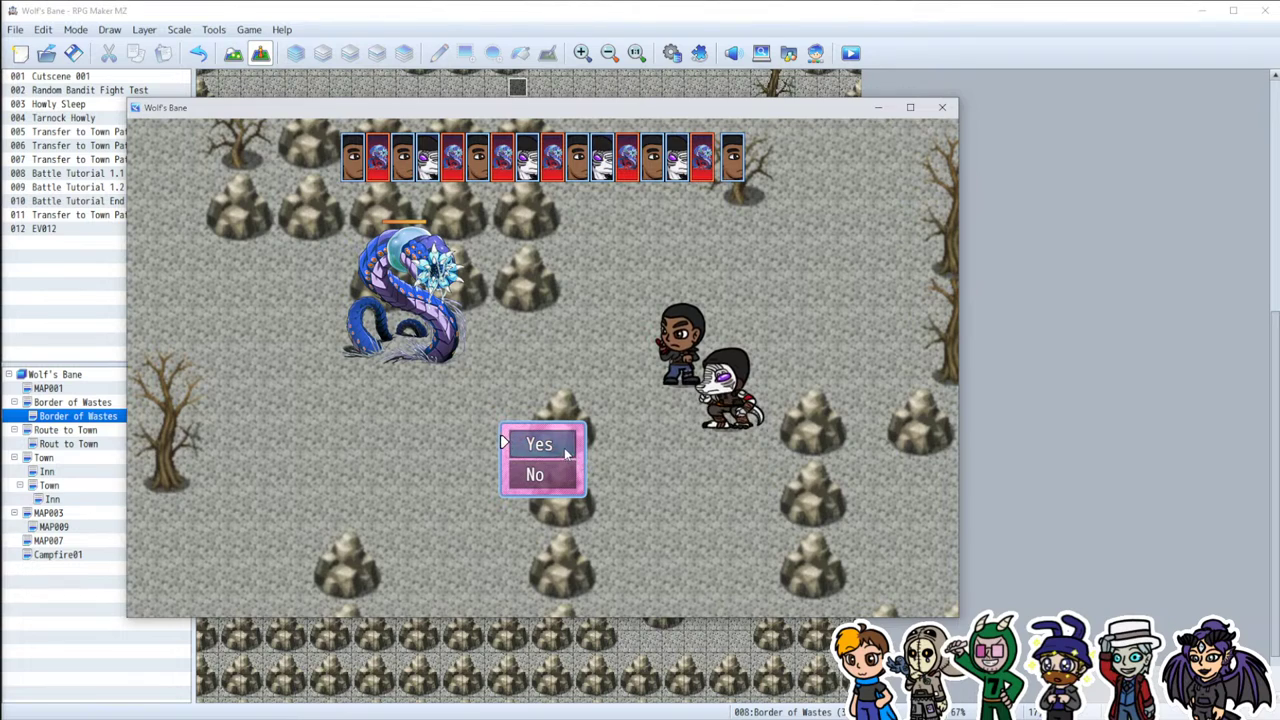
{"action": "key", "text": "Return"}
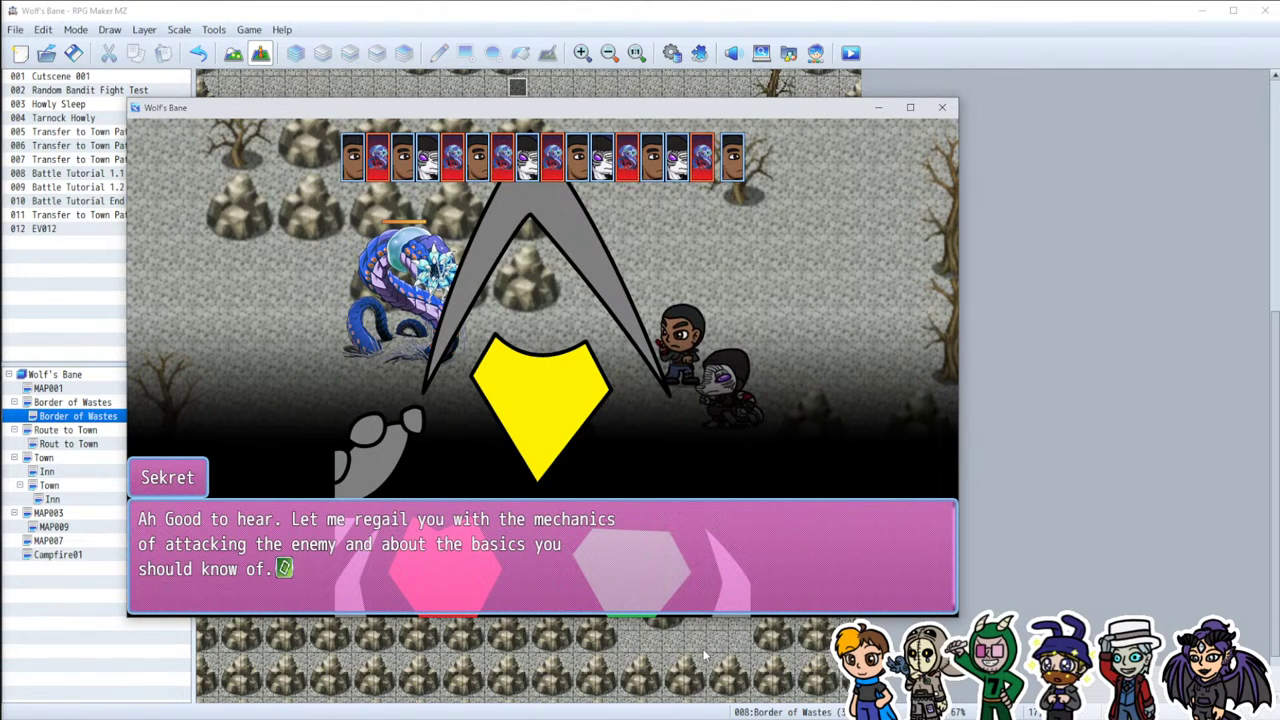
{"action": "left_click", "coordinate": [693, 579]}
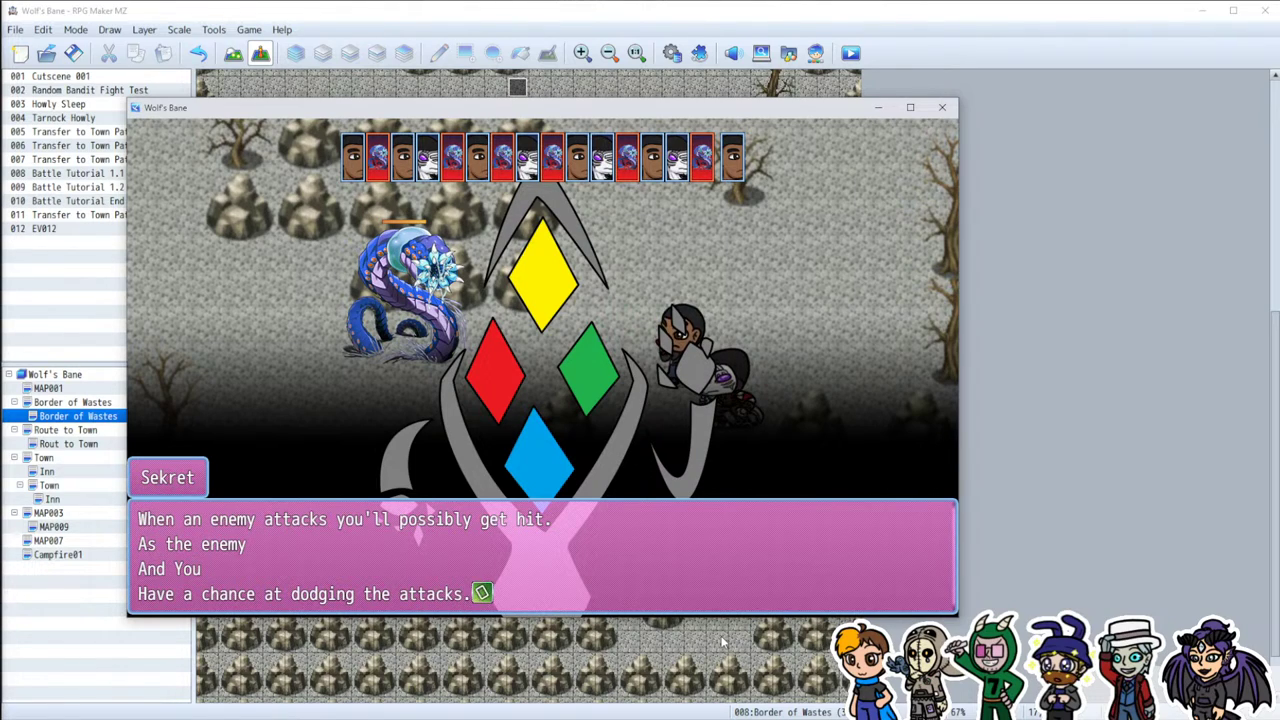
{"action": "left_click", "coordinate": [648, 567]}
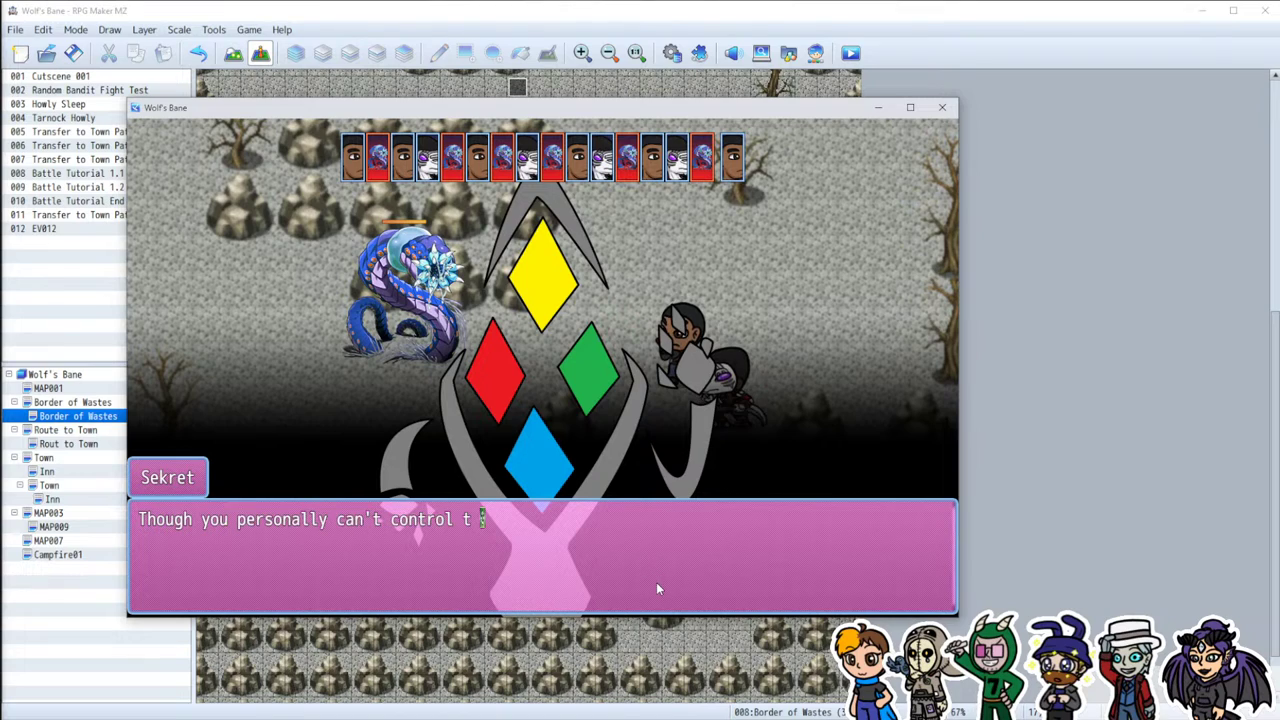
{"action": "key", "text": "Return"}
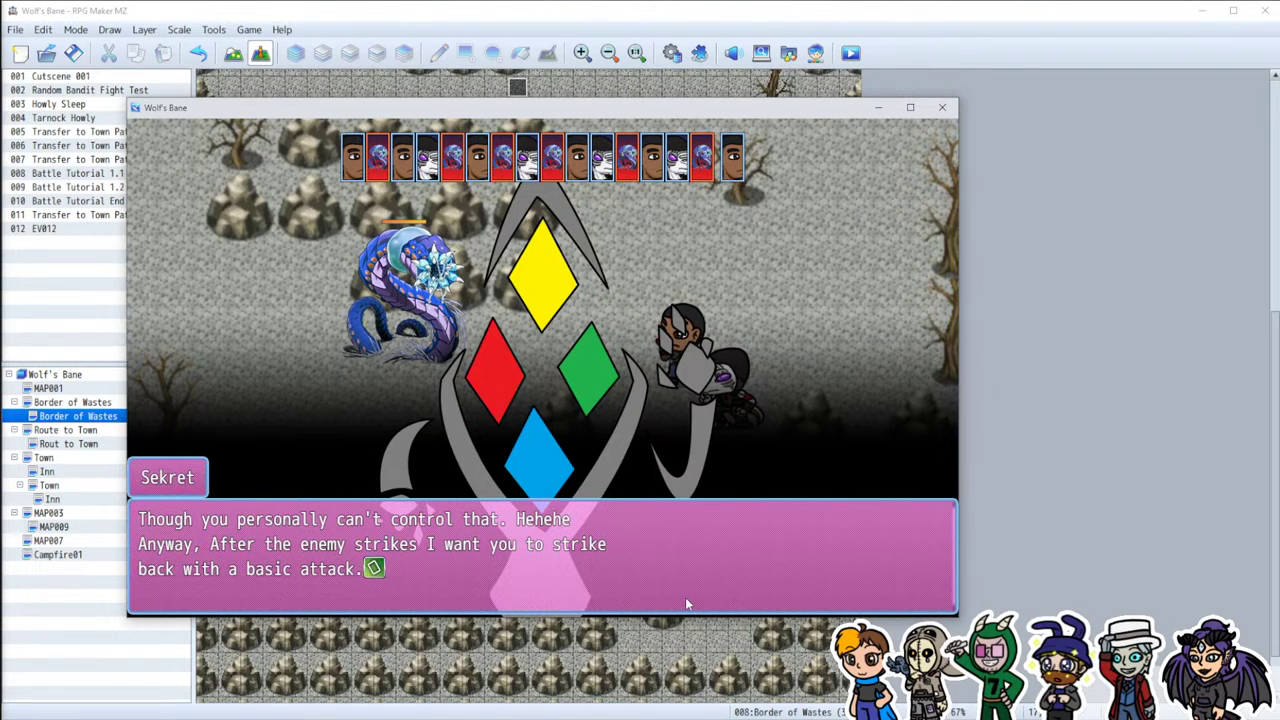
{"action": "left_click", "coordinate": [688, 595]}
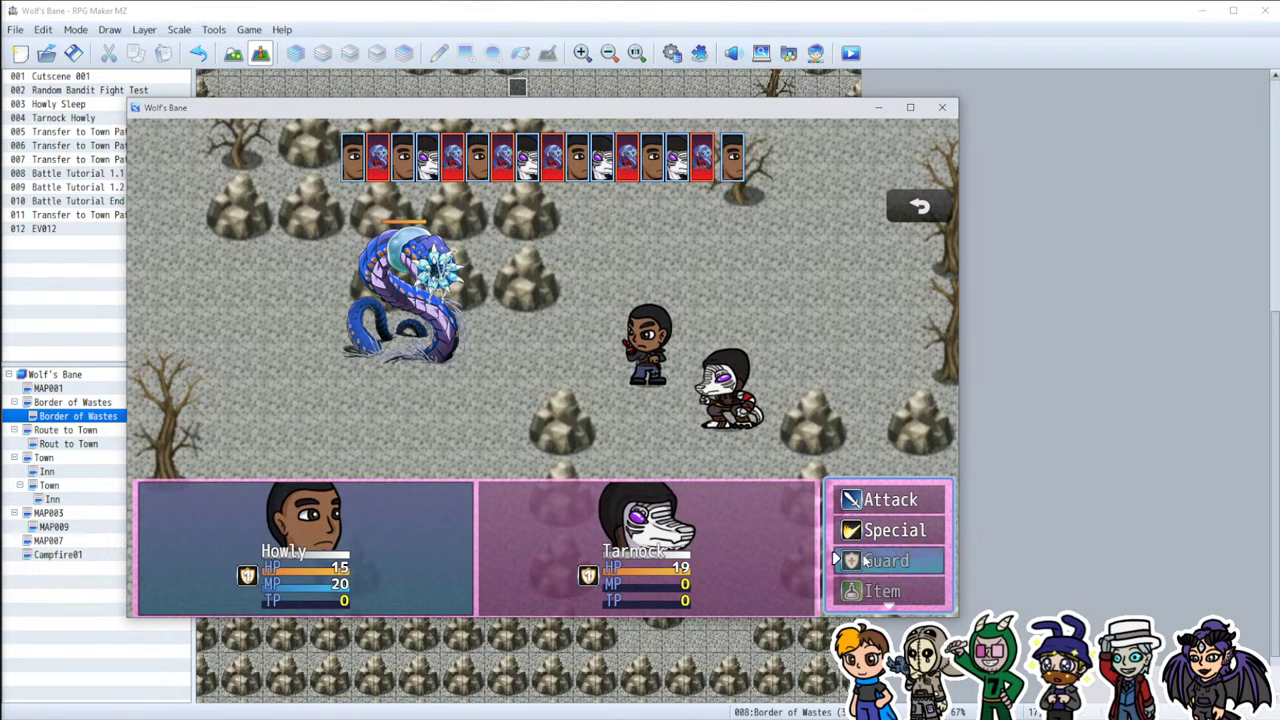
{"action": "scroll", "coordinate": [868, 562], "scroll_direction": "down", "scroll_amount": 1}
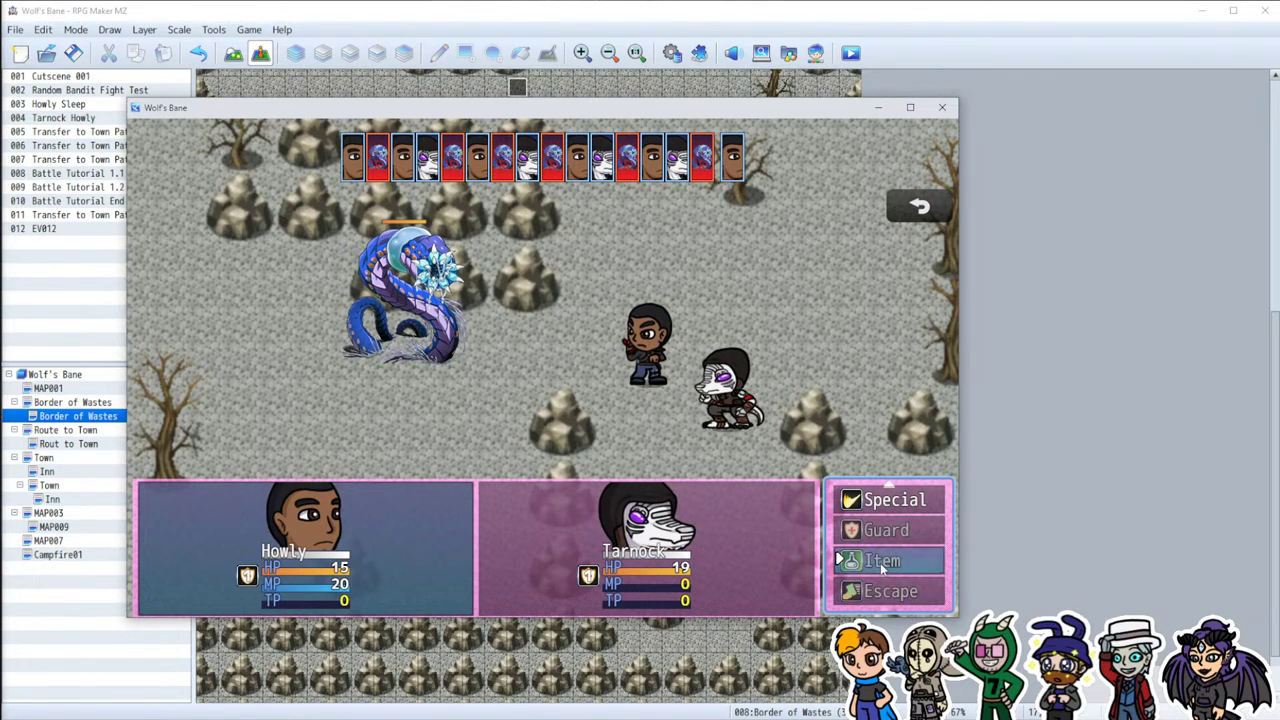
Step: View Howly's list of Special skills in the battle and return to the battle commands
{"action": "scroll", "coordinate": [888, 563], "scroll_direction": "up", "scroll_amount": 1}
{"action": "left_click", "coordinate": [890, 530]}
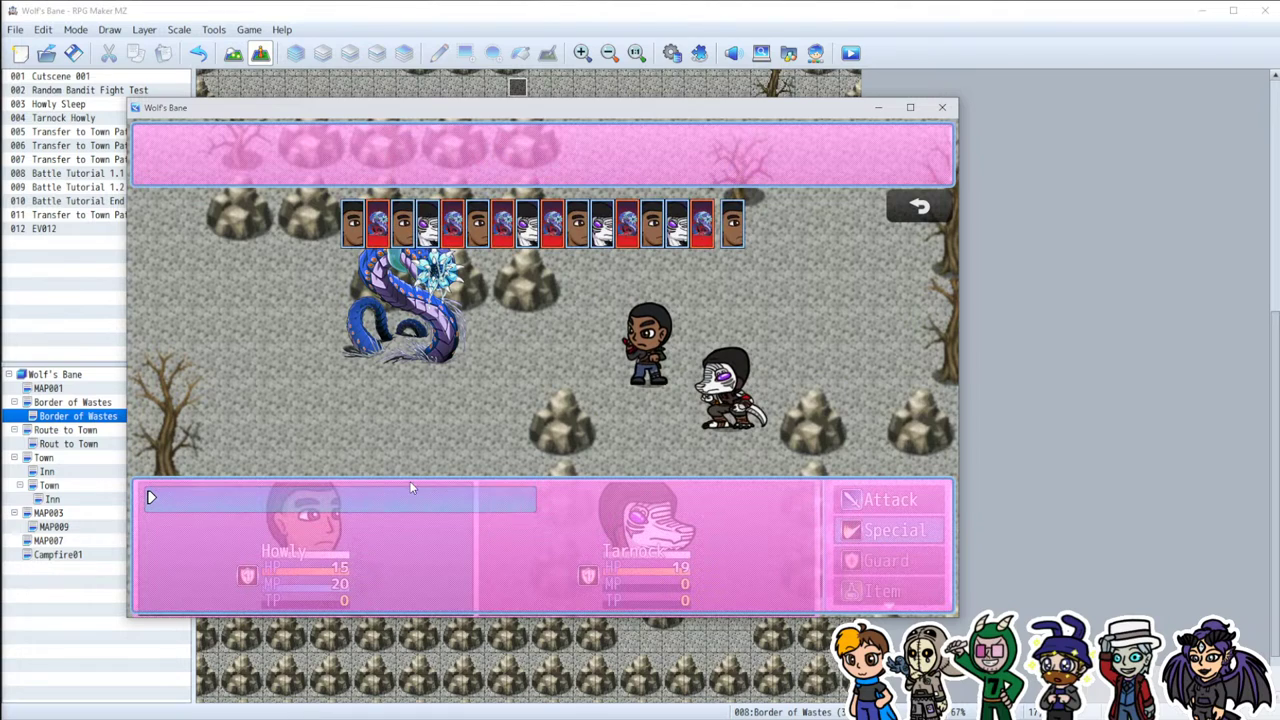
{"action": "right_click", "coordinate": [619, 493]}
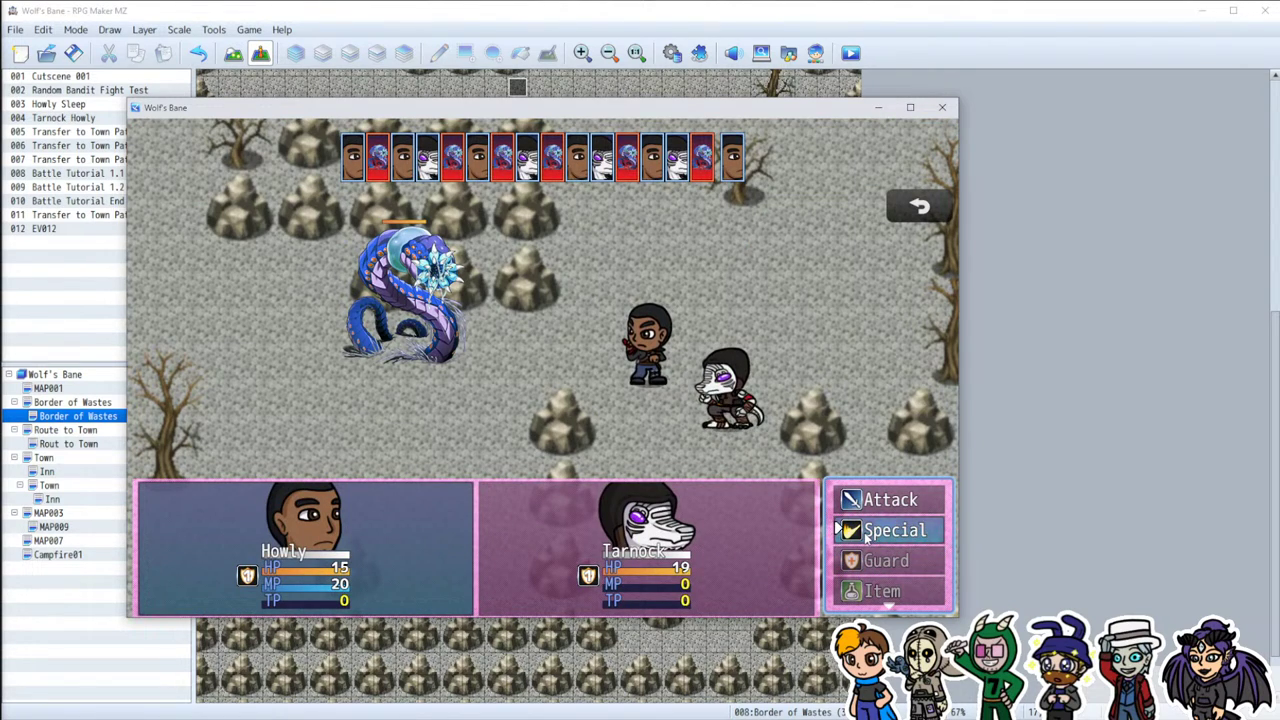
Step: Attack the Ashkins with Howly, Tarnock and Howly again to win the battle, dismiss the victory screen, and end the playtest
{"action": "left_click", "coordinate": [890, 500]}
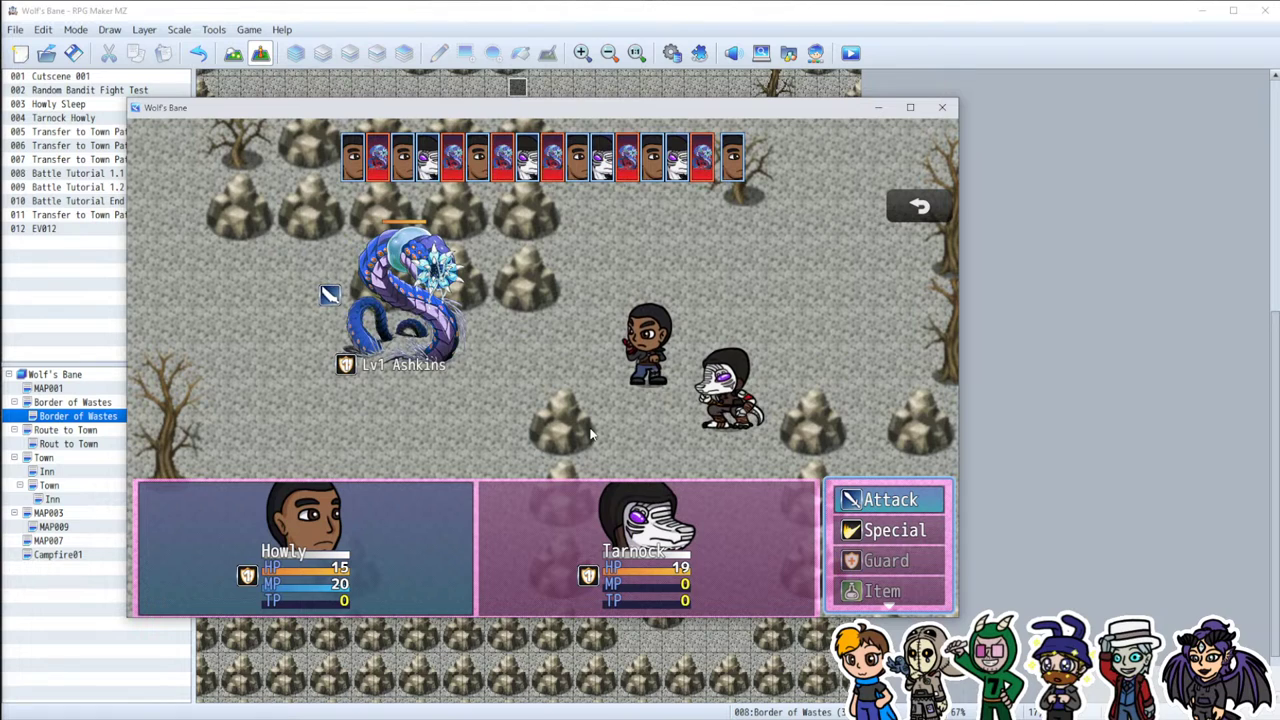
{"action": "left_click", "coordinate": [437, 320]}
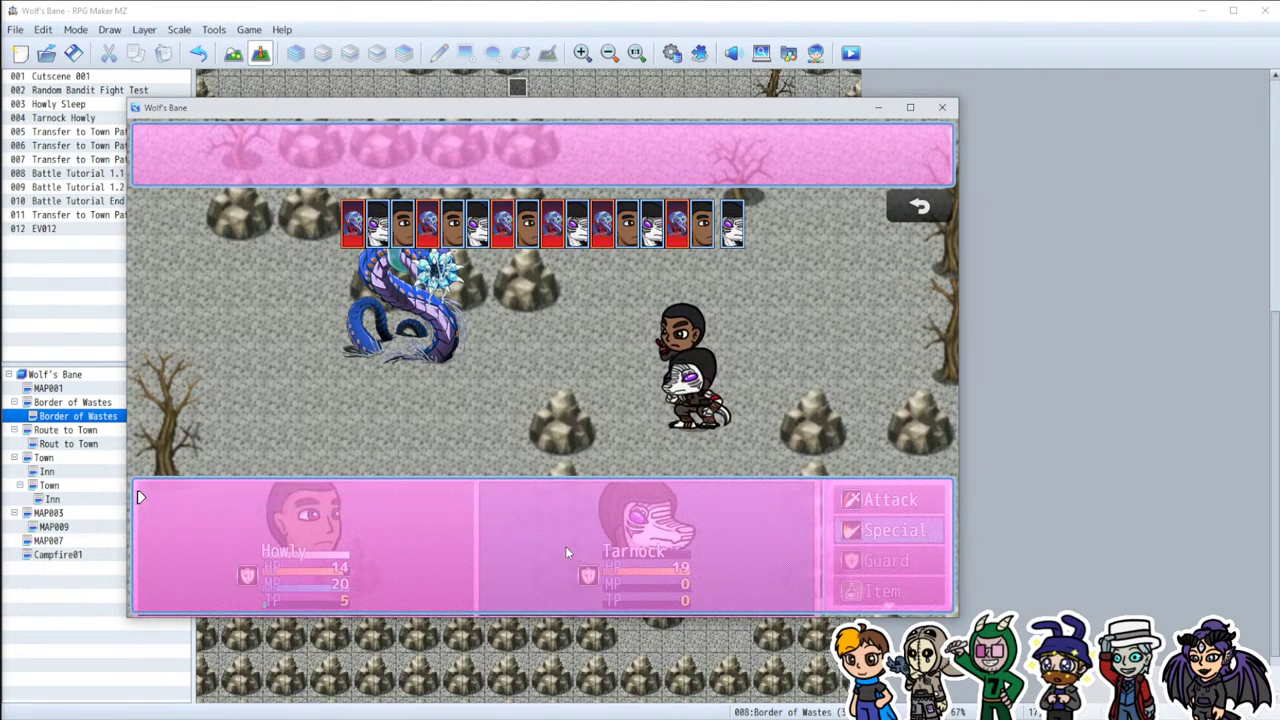
{"action": "left_click", "coordinate": [890, 500]}
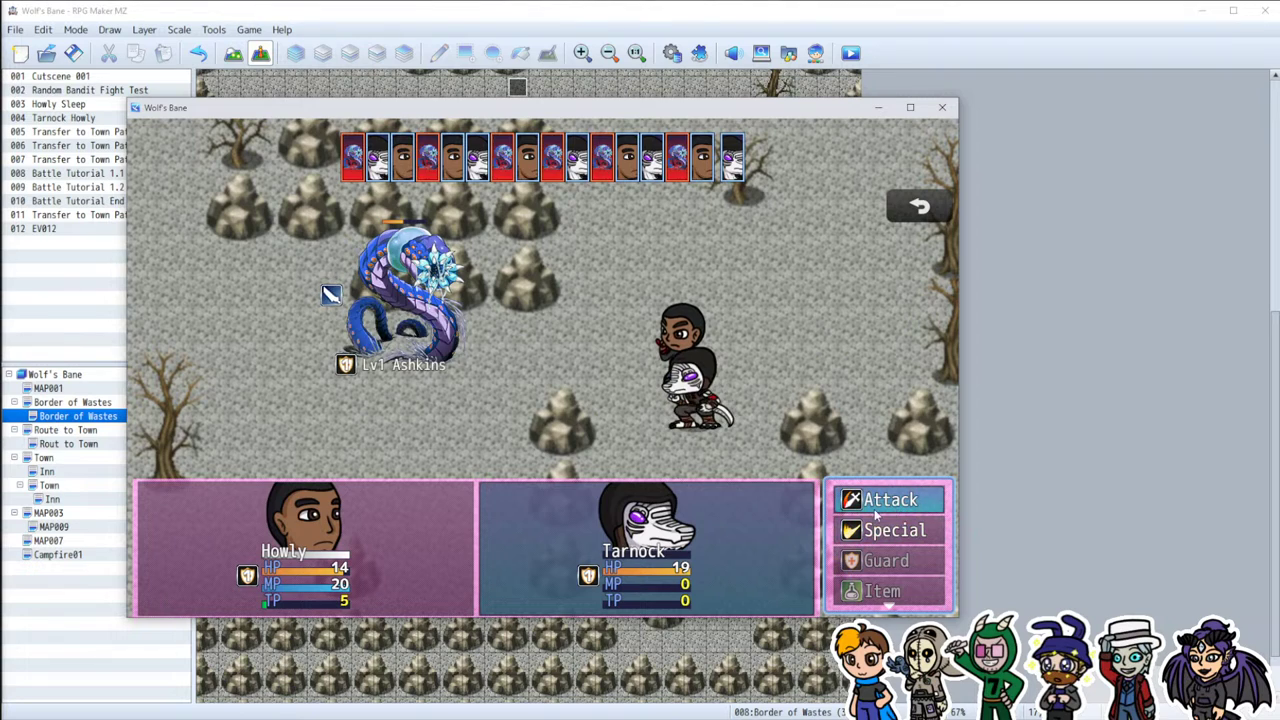
{"action": "left_click", "coordinate": [430, 320]}
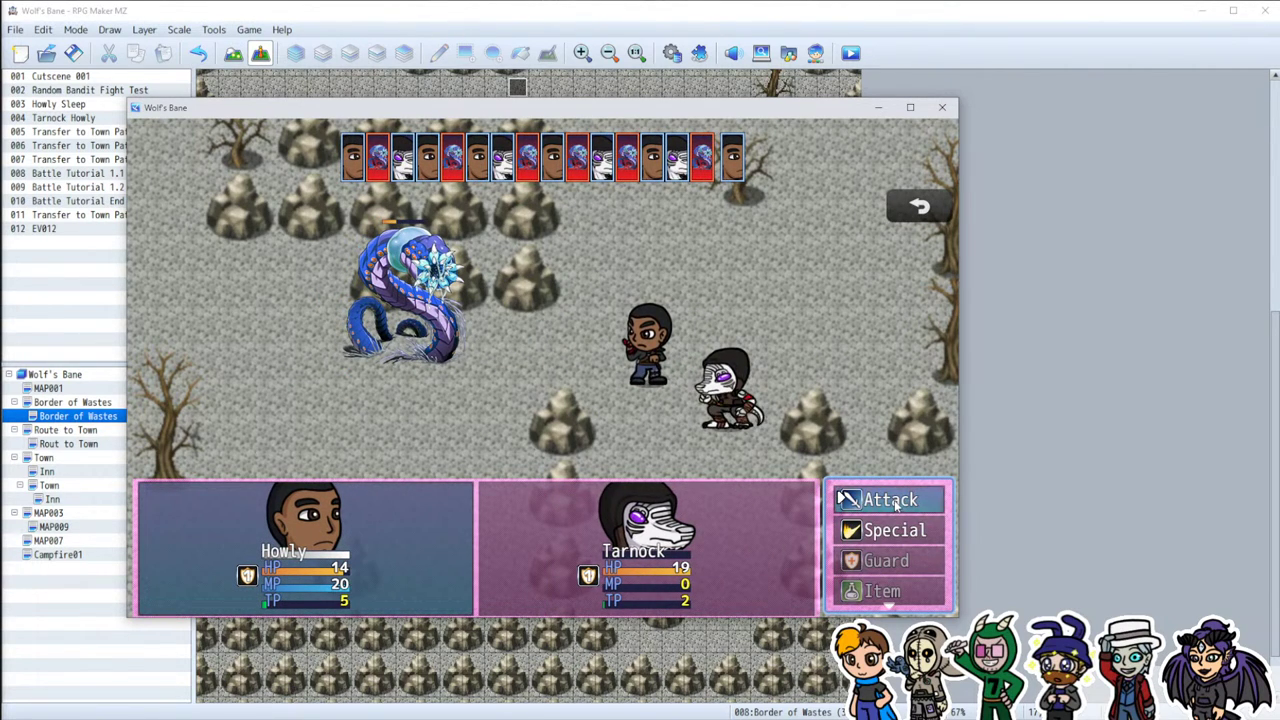
{"action": "left_click", "coordinate": [893, 502]}
{"action": "left_click", "coordinate": [458, 343]}
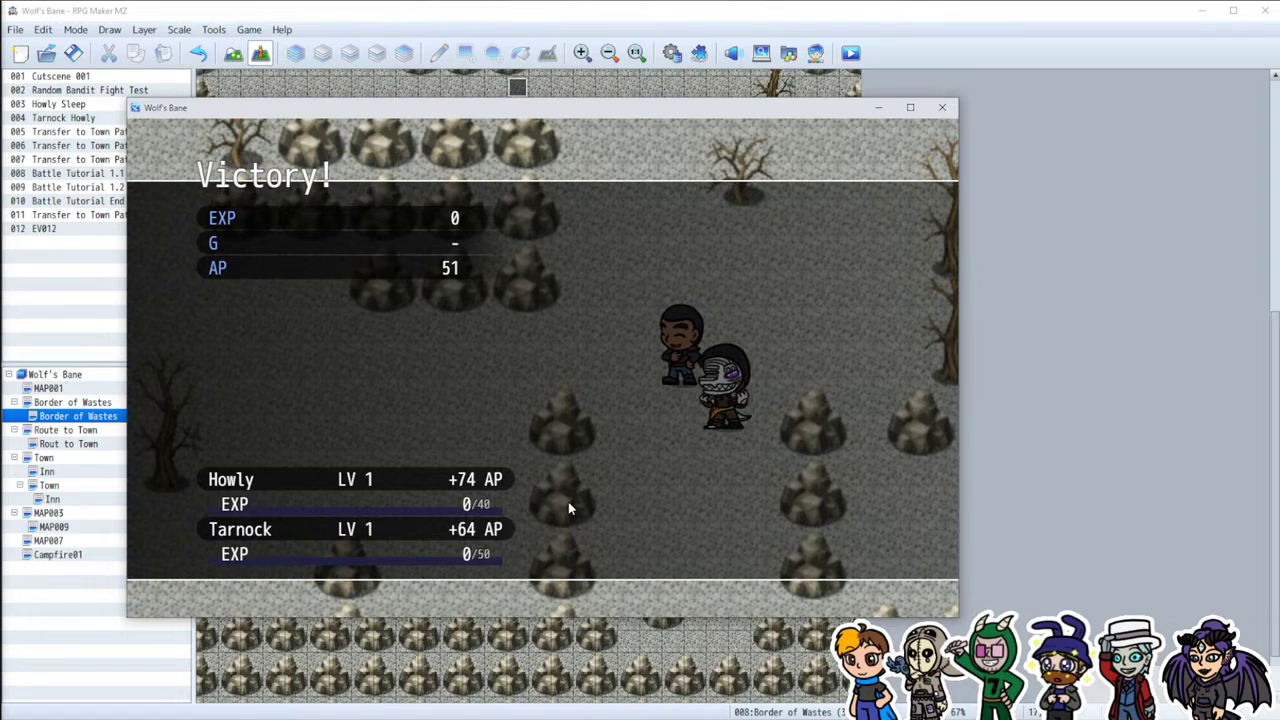
{"action": "key", "text": "z"}
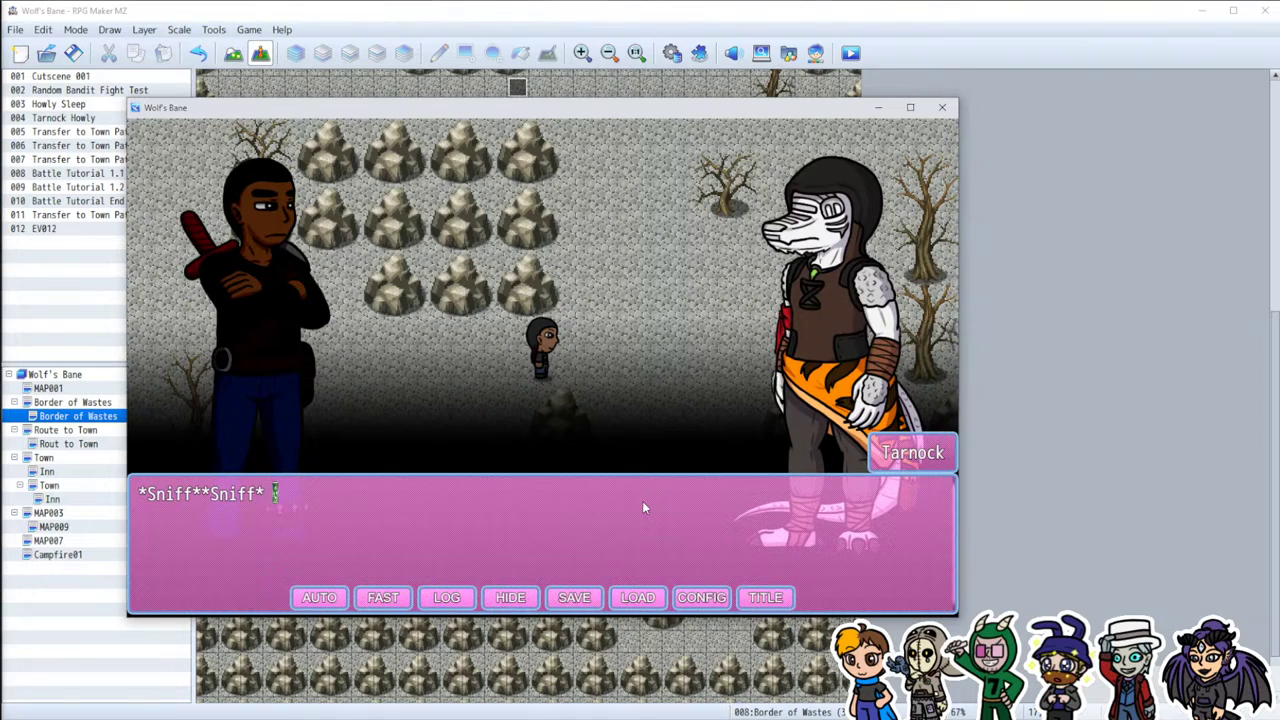
{"action": "left_click", "coordinate": [936, 108]}
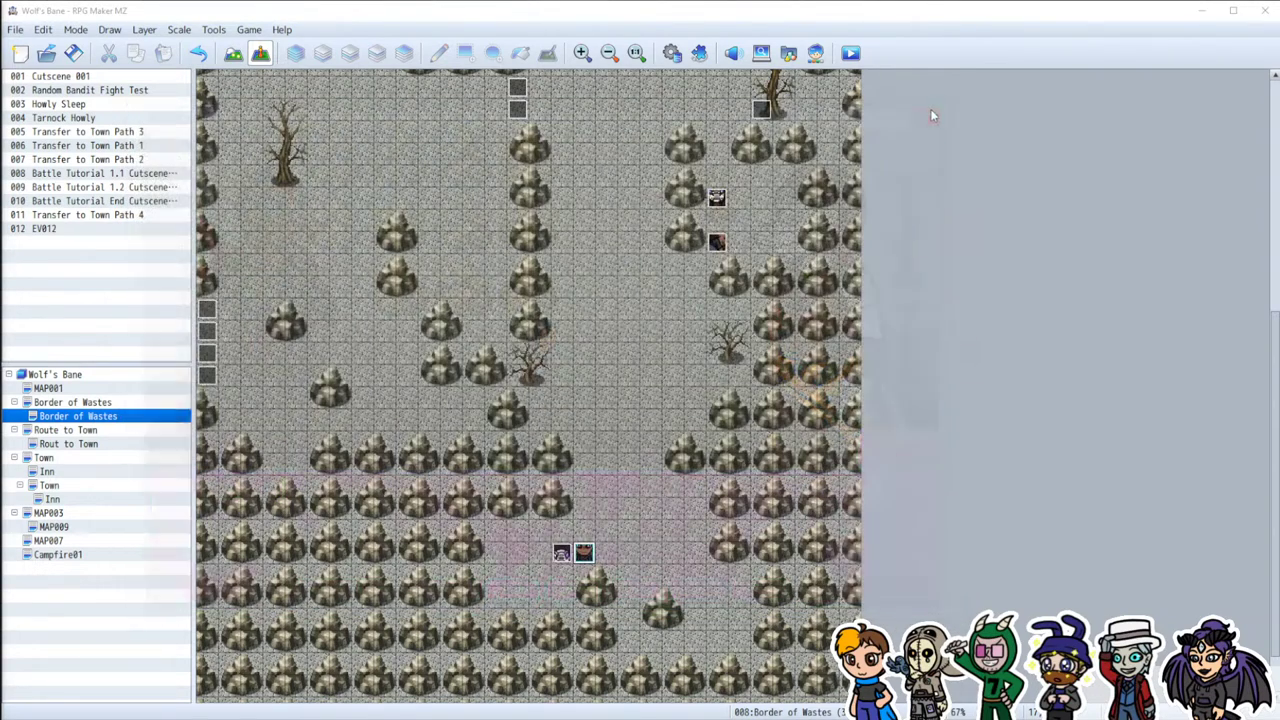
Step: Examine the commands of the Battle Tutorial 1.2 Cutscene event up to its Ashkin Basic battle, and close it unchanged
{"action": "scroll", "coordinate": [558, 290], "scroll_direction": "up", "scroll_amount": 3}
{"action": "scroll", "coordinate": [565, 310], "scroll_direction": "up", "scroll_amount": 2}
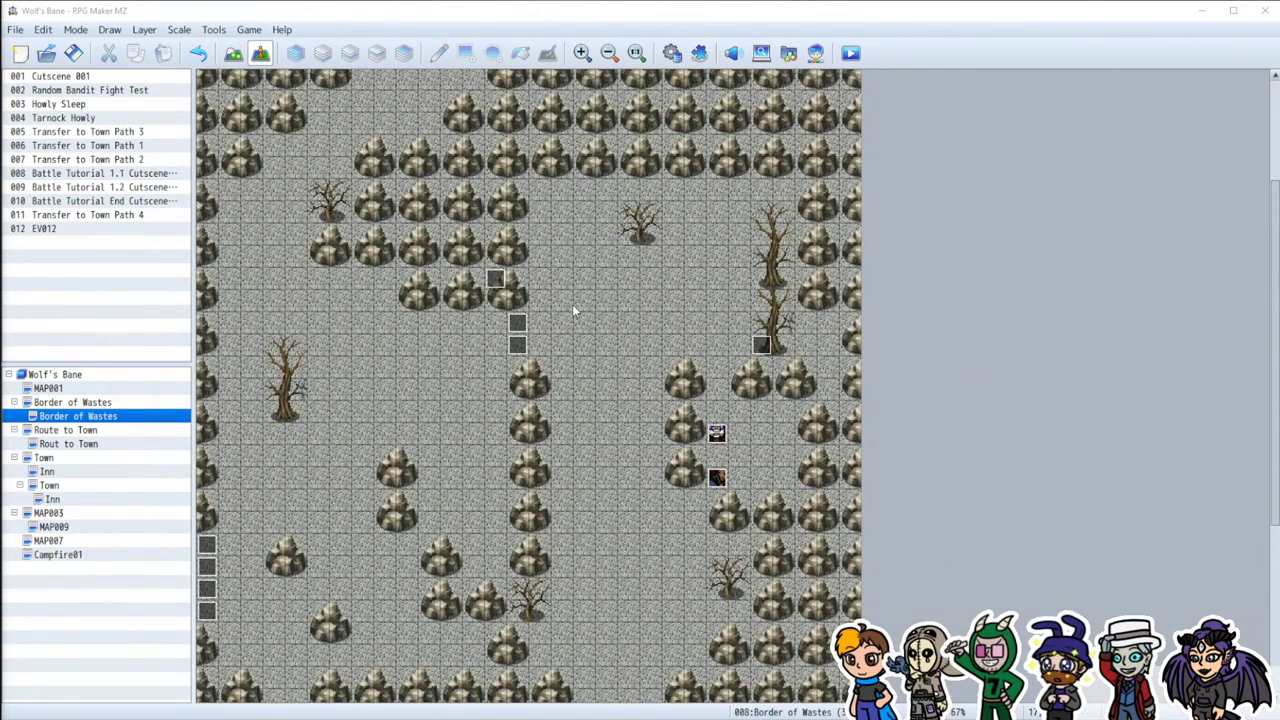
{"action": "left_click", "coordinate": [517, 345]}
{"action": "double_click", "coordinate": [517, 345]}
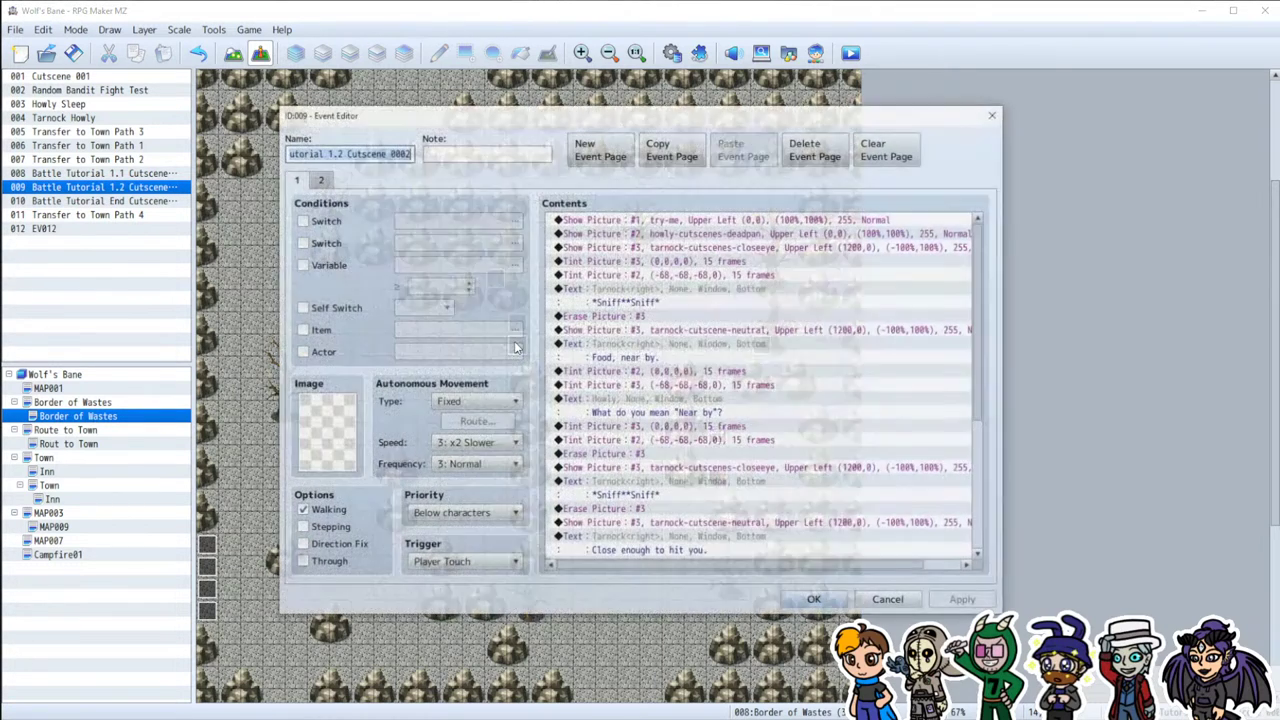
{"action": "scroll", "coordinate": [670, 427], "scroll_direction": "down", "scroll_amount": 5}
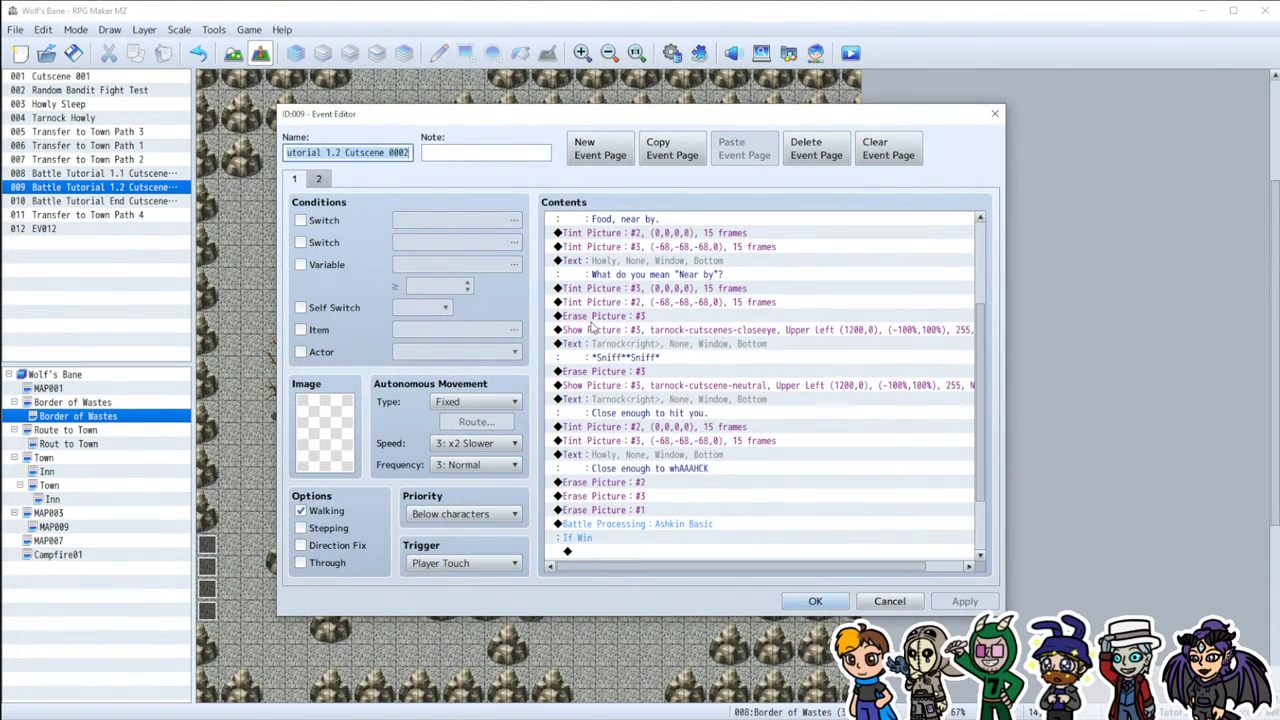
{"action": "left_click", "coordinate": [882, 602]}
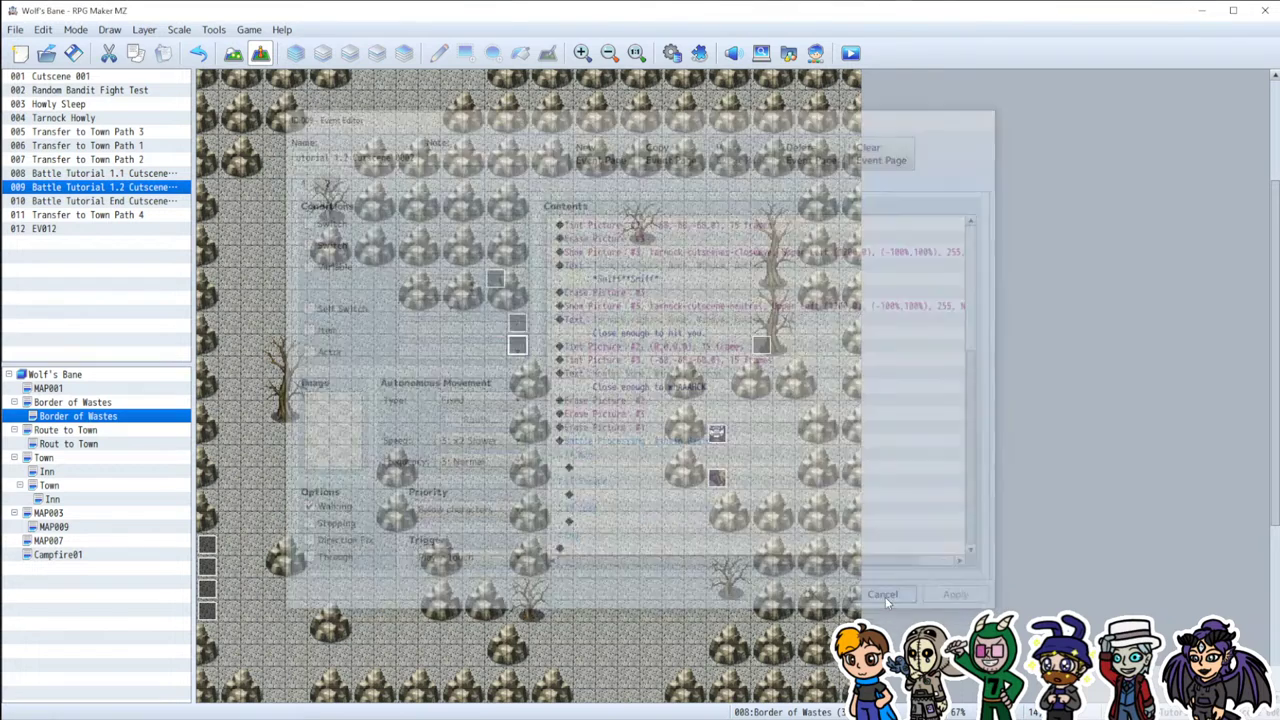
Step: Look through the database's weapons, enemies, troops, states and animations
{"action": "left_click", "coordinate": [671, 52]}
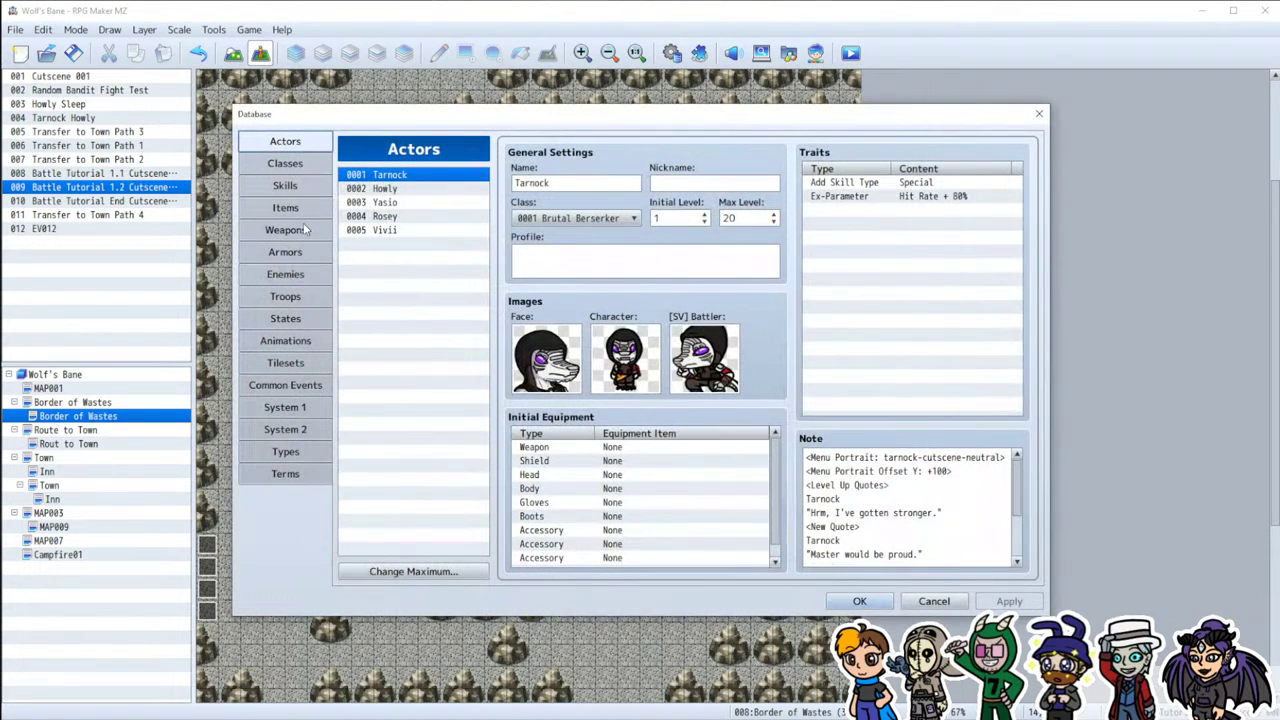
{"action": "left_click", "coordinate": [297, 218]}
{"action": "left_click", "coordinate": [284, 230]}
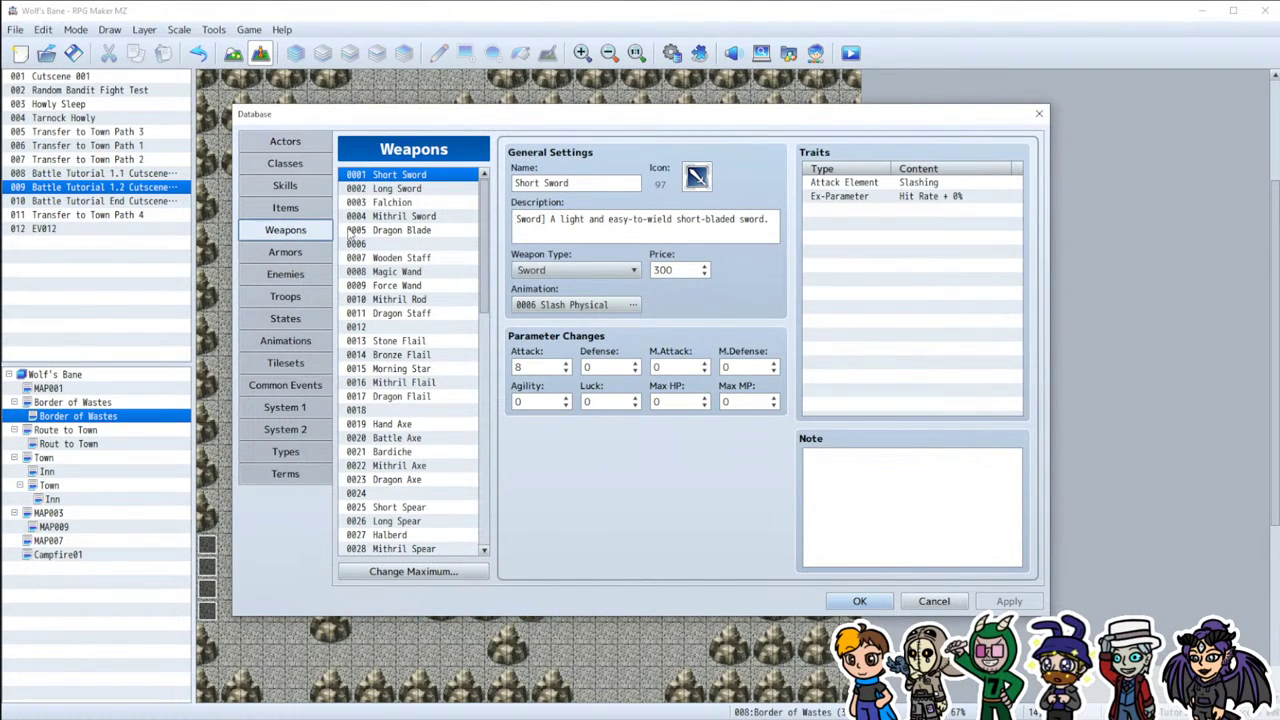
{"action": "left_click", "coordinate": [296, 272]}
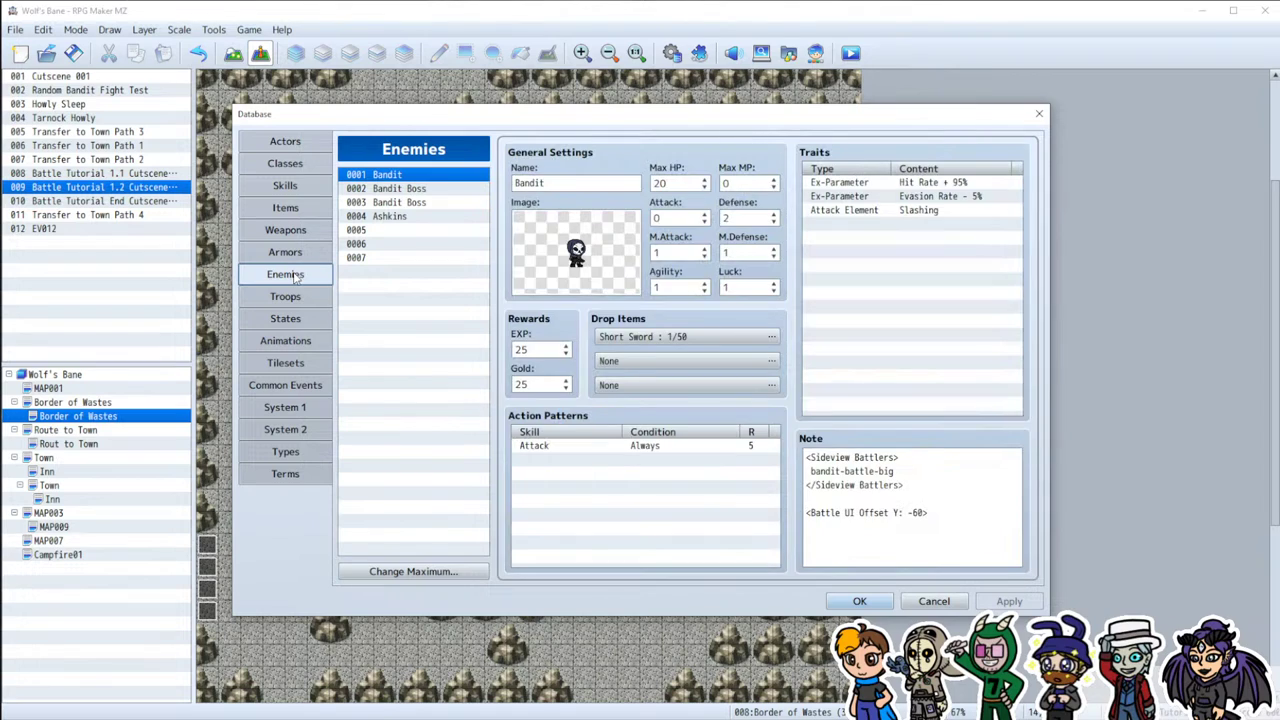
{"action": "left_click", "coordinate": [292, 298]}
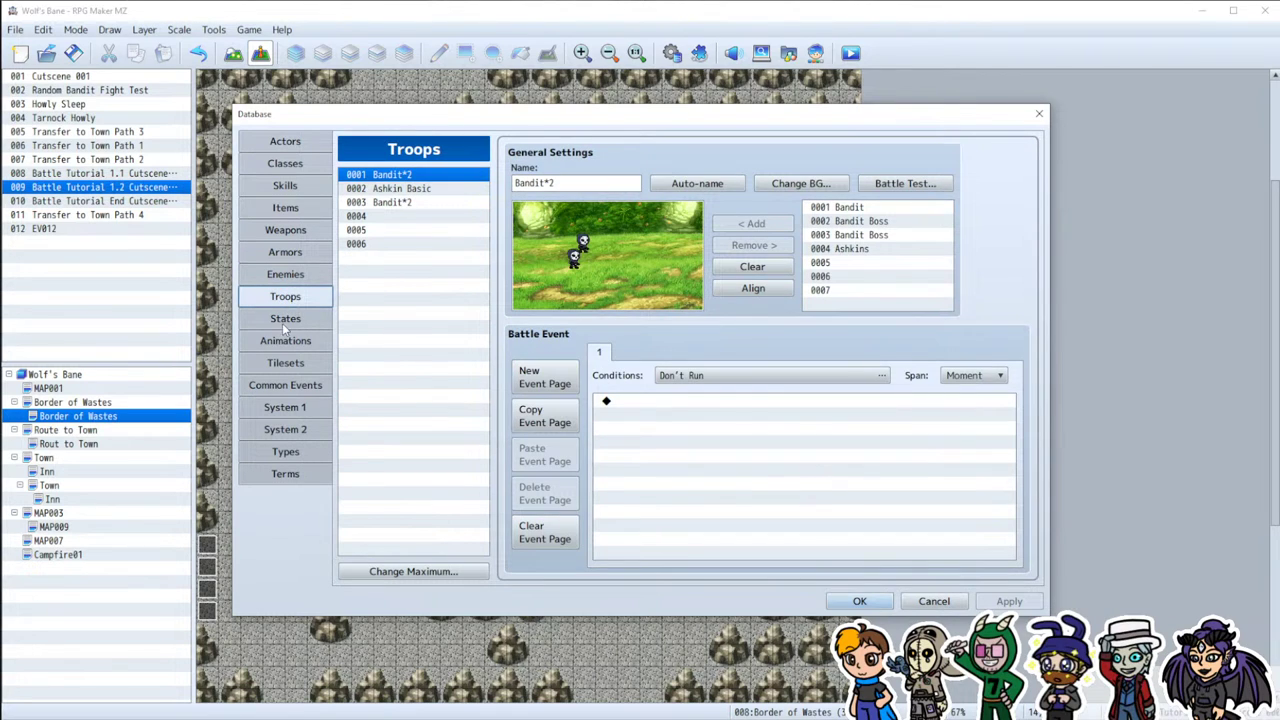
{"action": "left_click", "coordinate": [285, 320]}
{"action": "left_click", "coordinate": [285, 341]}
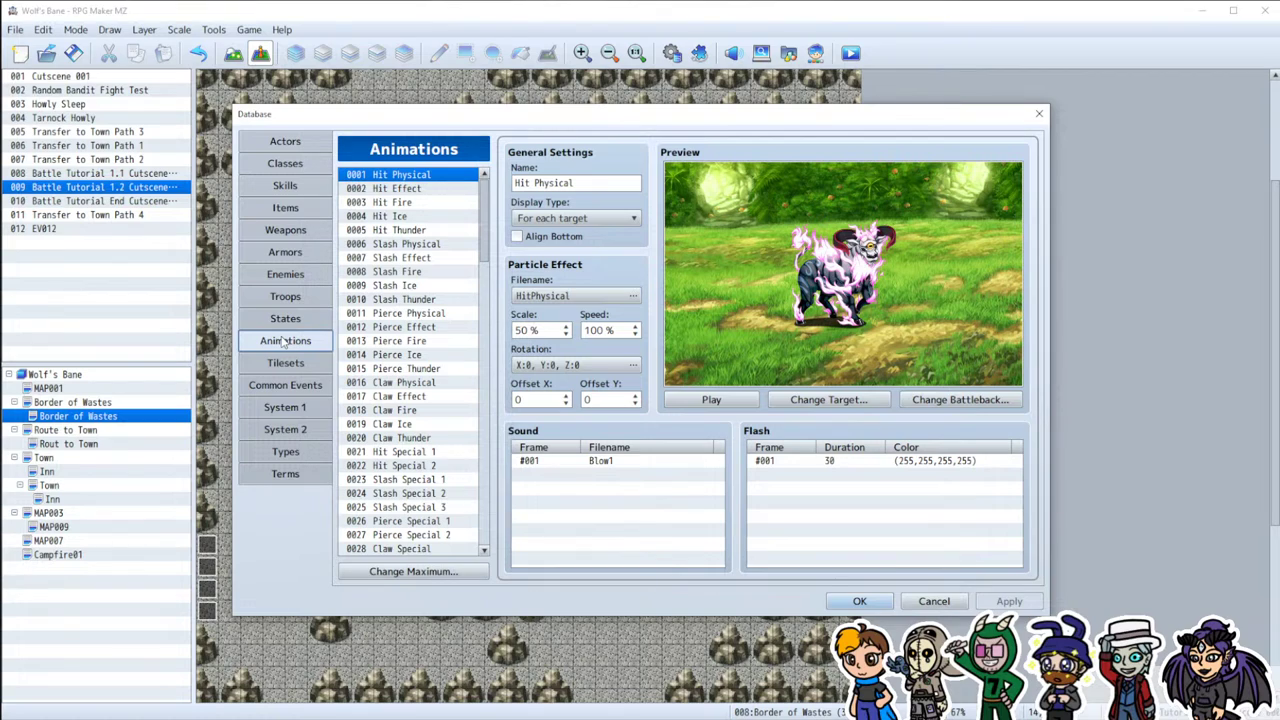
Step: Set the Ashkins enemy's defense to 5 and apply the change
{"action": "left_click", "coordinate": [292, 276]}
{"action": "left_click", "coordinate": [294, 298]}
{"action": "left_click", "coordinate": [300, 276]}
{"action": "left_click", "coordinate": [388, 217]}
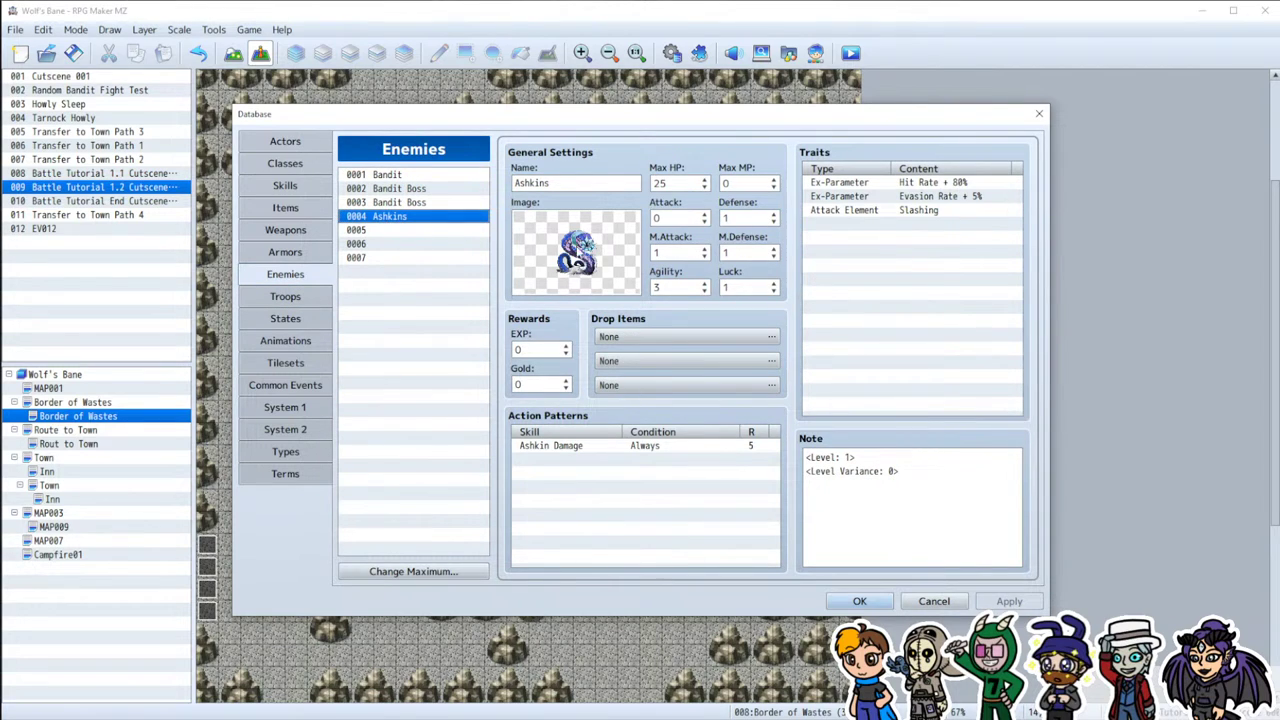
{"action": "left_click", "coordinate": [773, 216]}
{"action": "left_click", "coordinate": [773, 214]}
{"action": "left_click", "coordinate": [773, 214]}
{"action": "left_click", "coordinate": [773, 223]}
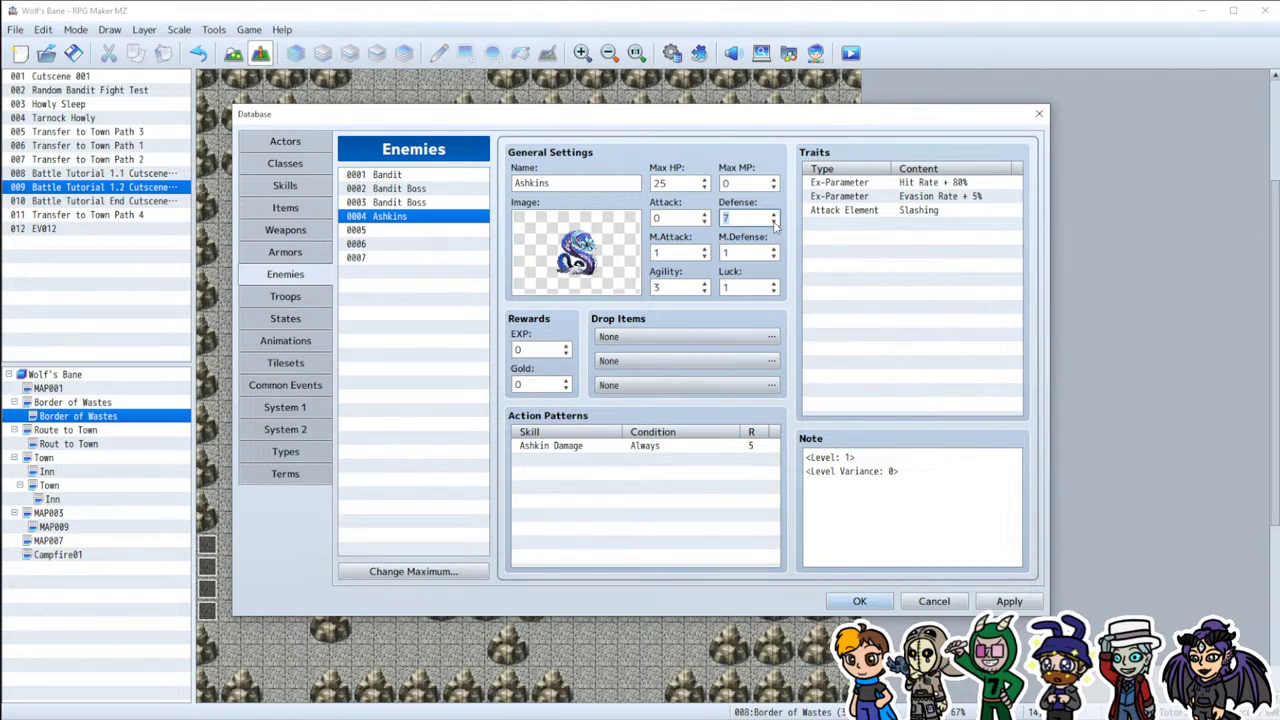
{"action": "left_click", "coordinate": [775, 224]}
{"action": "left_click", "coordinate": [775, 224]}
{"action": "left_click", "coordinate": [984, 602]}
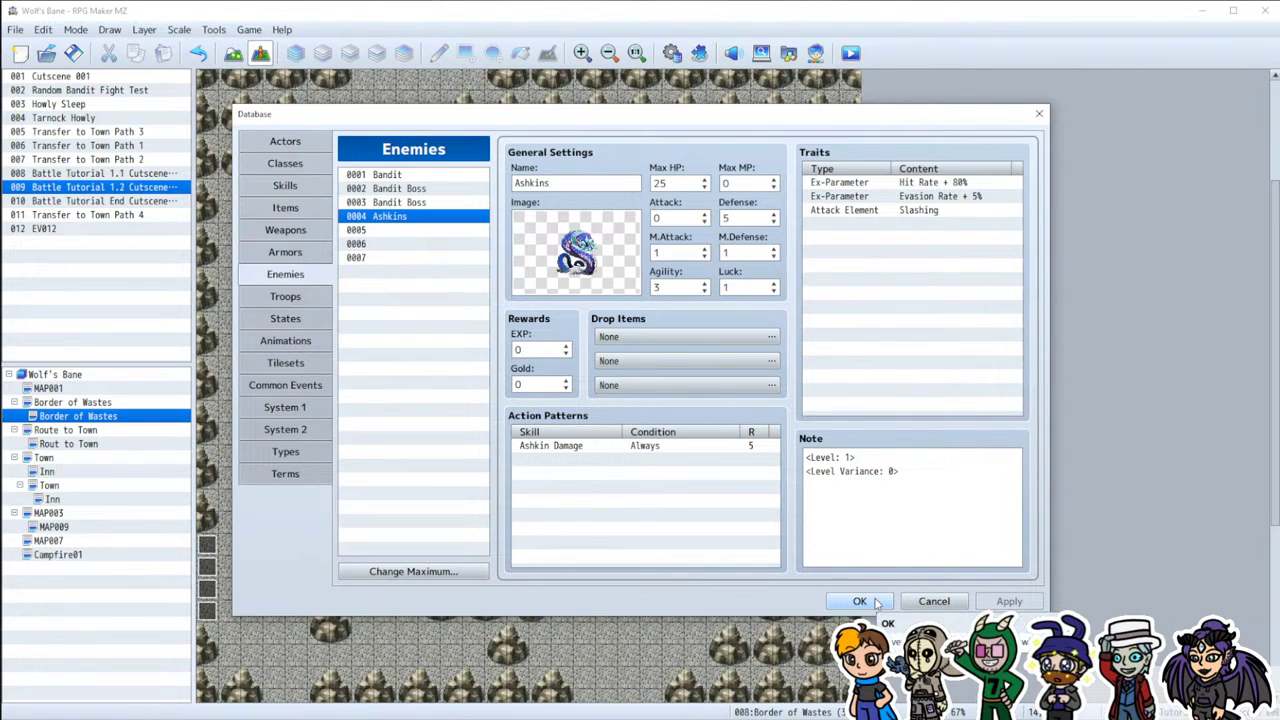
Step: Browse the database's states, tilesets, common events and animations for the tutorial battle's settings
{"action": "left_click", "coordinate": [290, 319]}
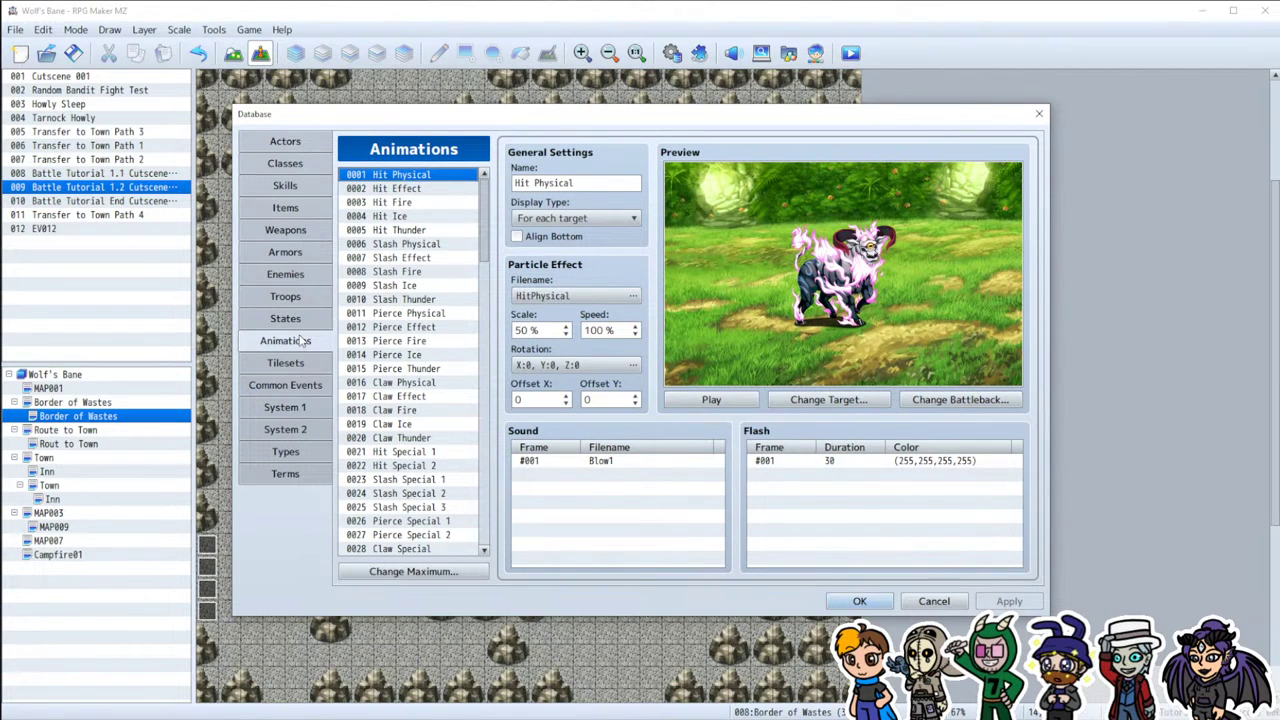
{"action": "left_click", "coordinate": [305, 324]}
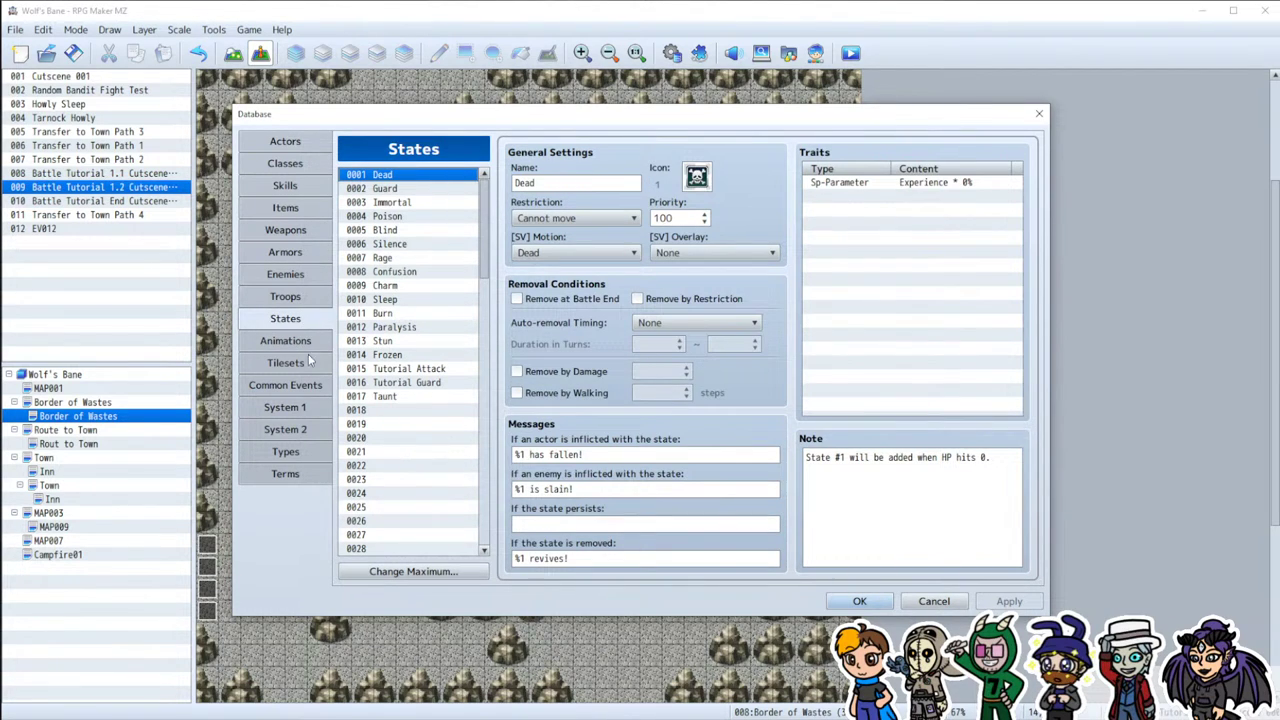
{"action": "left_click", "coordinate": [300, 362]}
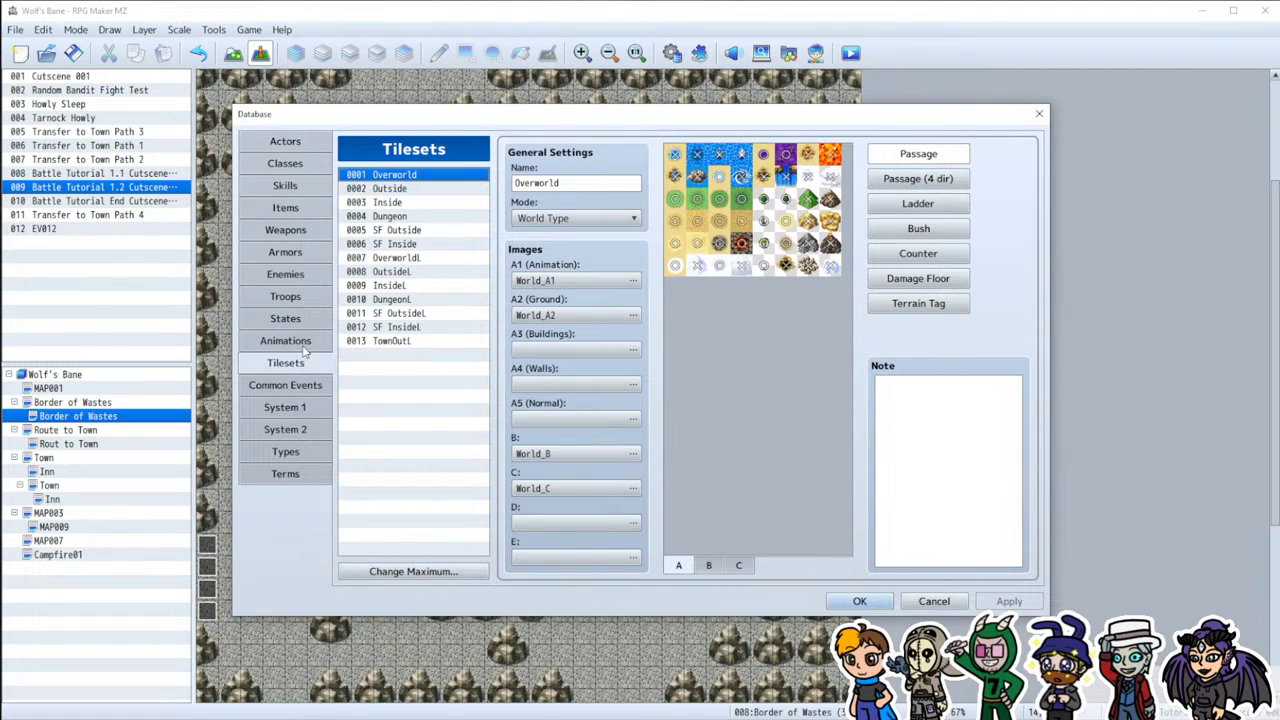
{"action": "left_click", "coordinate": [292, 402]}
{"action": "left_click", "coordinate": [294, 388]}
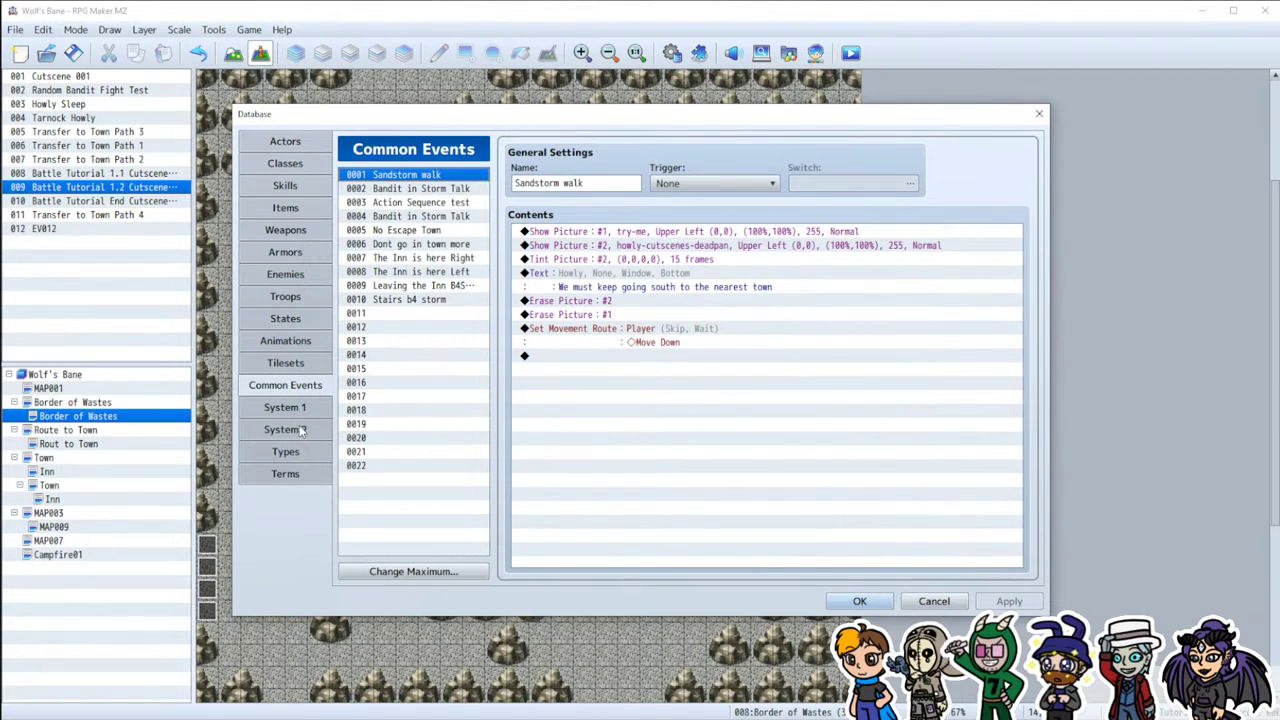
{"action": "left_click", "coordinate": [286, 364]}
{"action": "left_click", "coordinate": [288, 343]}
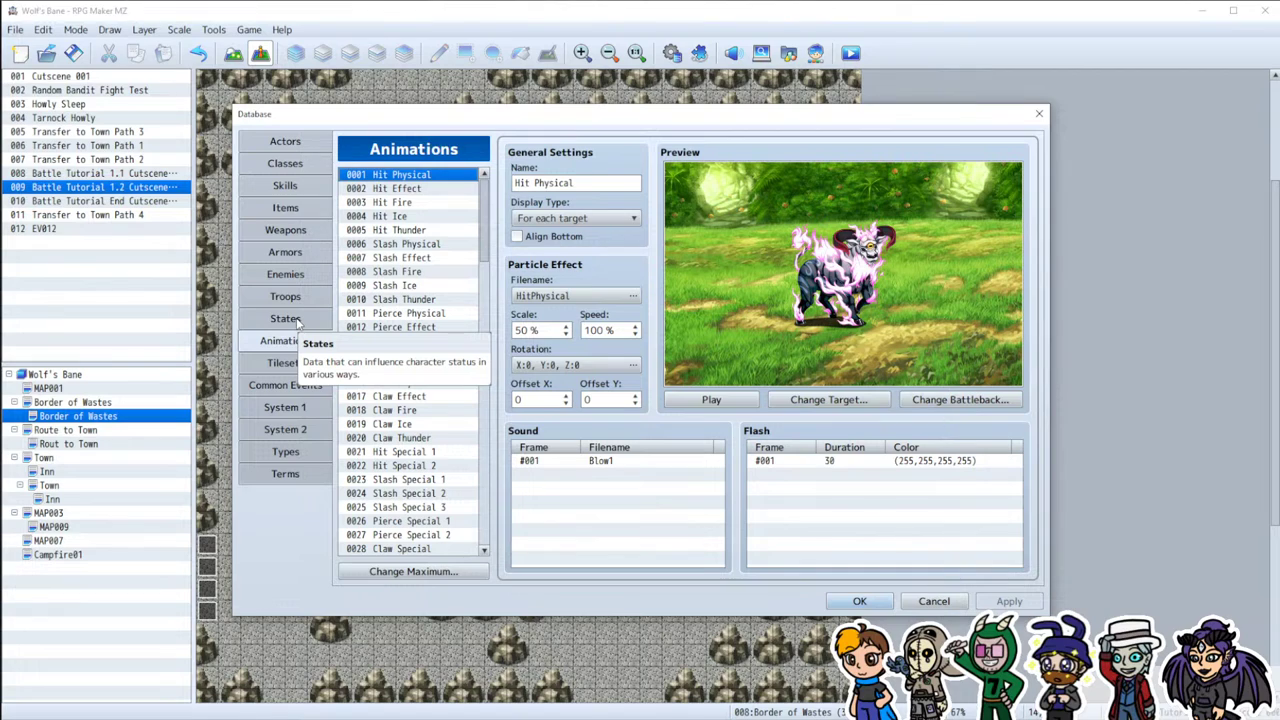
Step: Review the common events from Stairs b4 storm up to Bandit in Storm Talk, and close the database
{"action": "left_click", "coordinate": [284, 388]}
{"action": "left_click", "coordinate": [420, 300]}
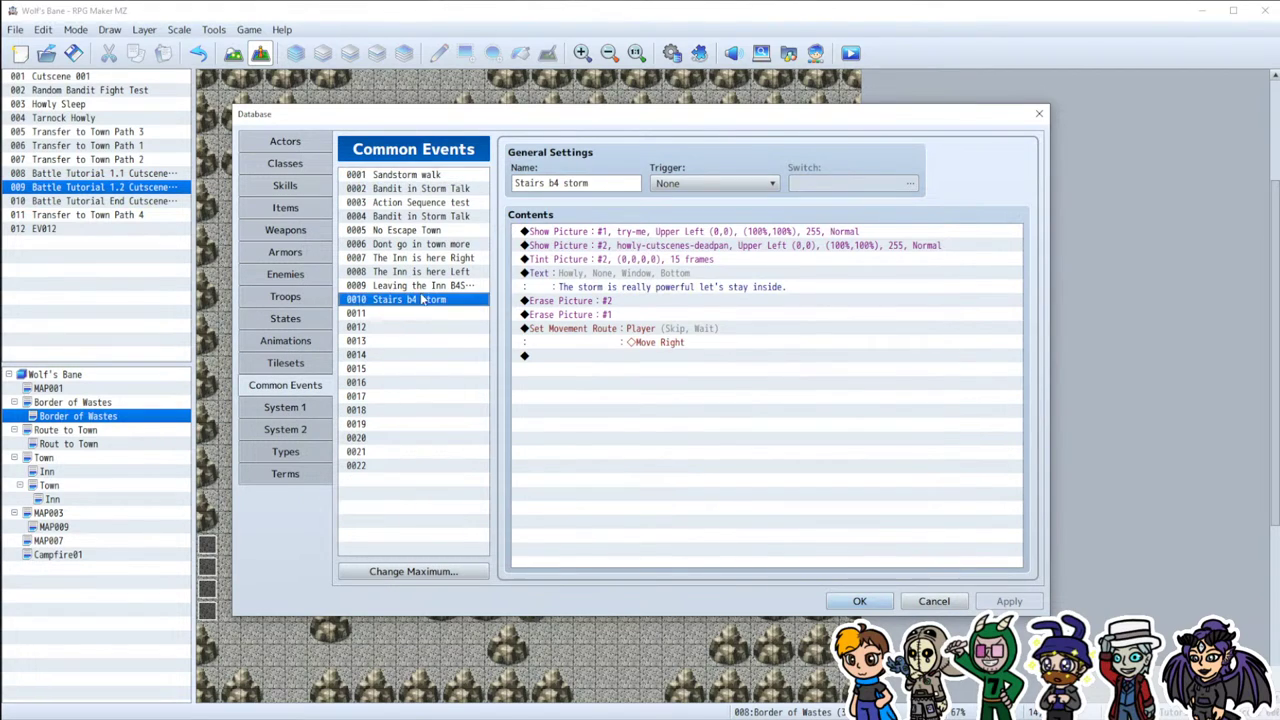
{"action": "left_click", "coordinate": [430, 288]}
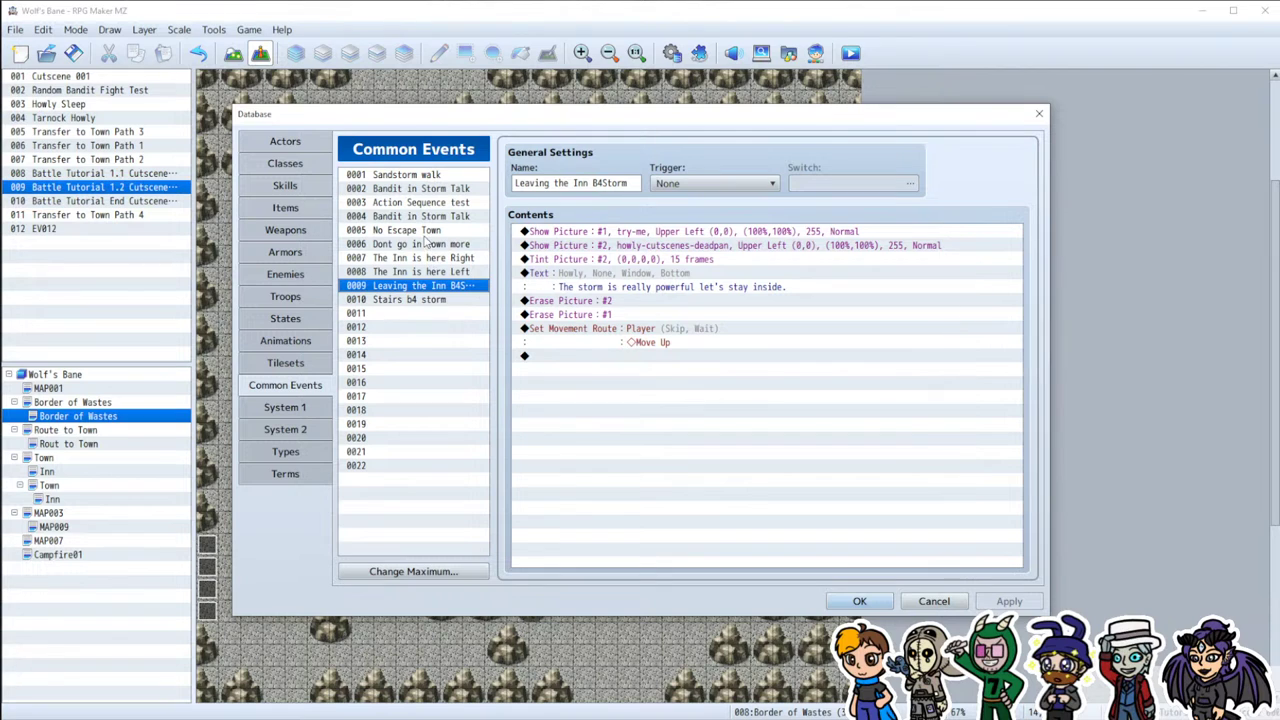
{"action": "left_click", "coordinate": [427, 231]}
{"action": "left_click", "coordinate": [428, 217]}
{"action": "left_click", "coordinate": [437, 203]}
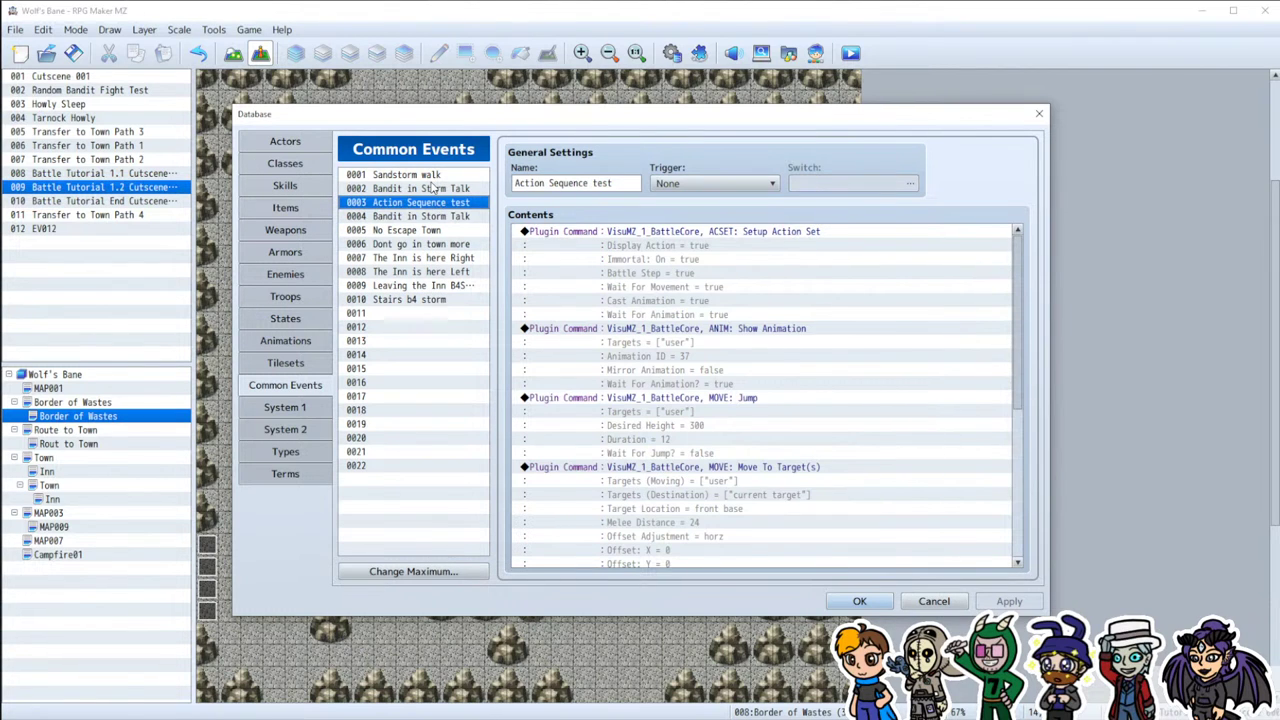
{"action": "left_click", "coordinate": [432, 189]}
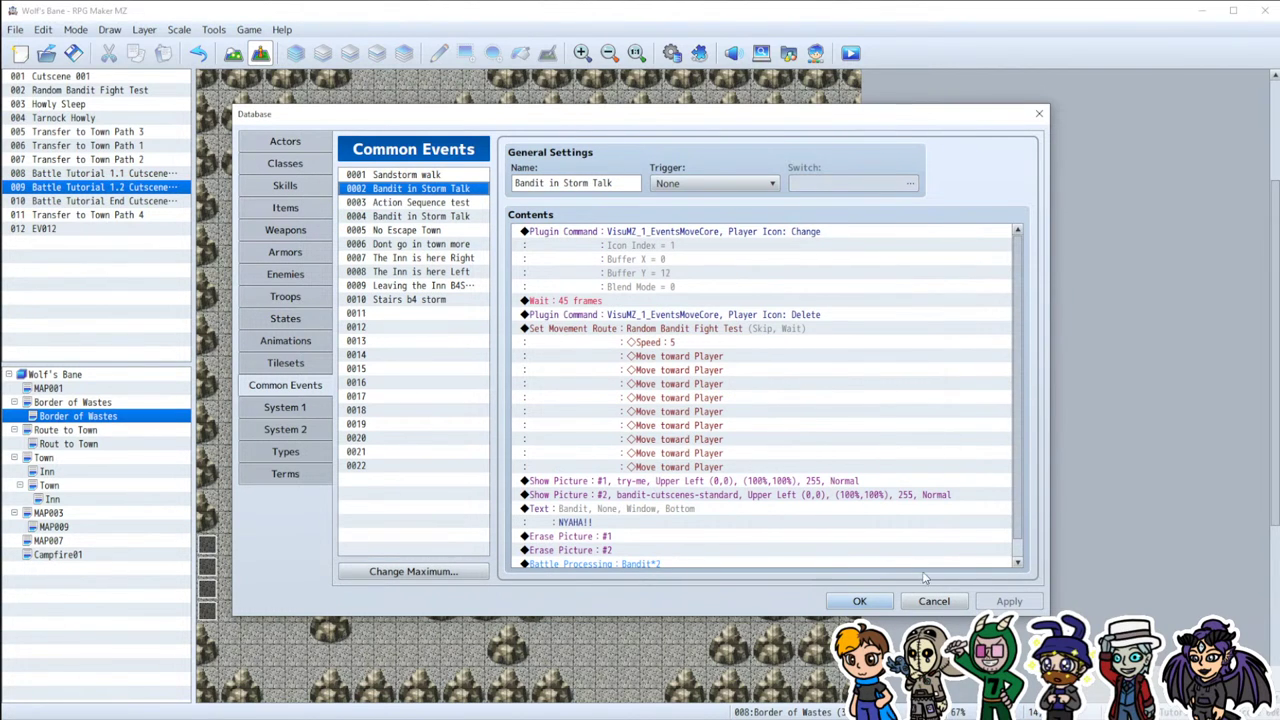
{"action": "left_click", "coordinate": [859, 601]}
Step: Examine both pages of the Battle Tutorial End Cutscene event, including its switch condition and dialogue, and close it unchanged
{"action": "double_click", "coordinate": [503, 283]}
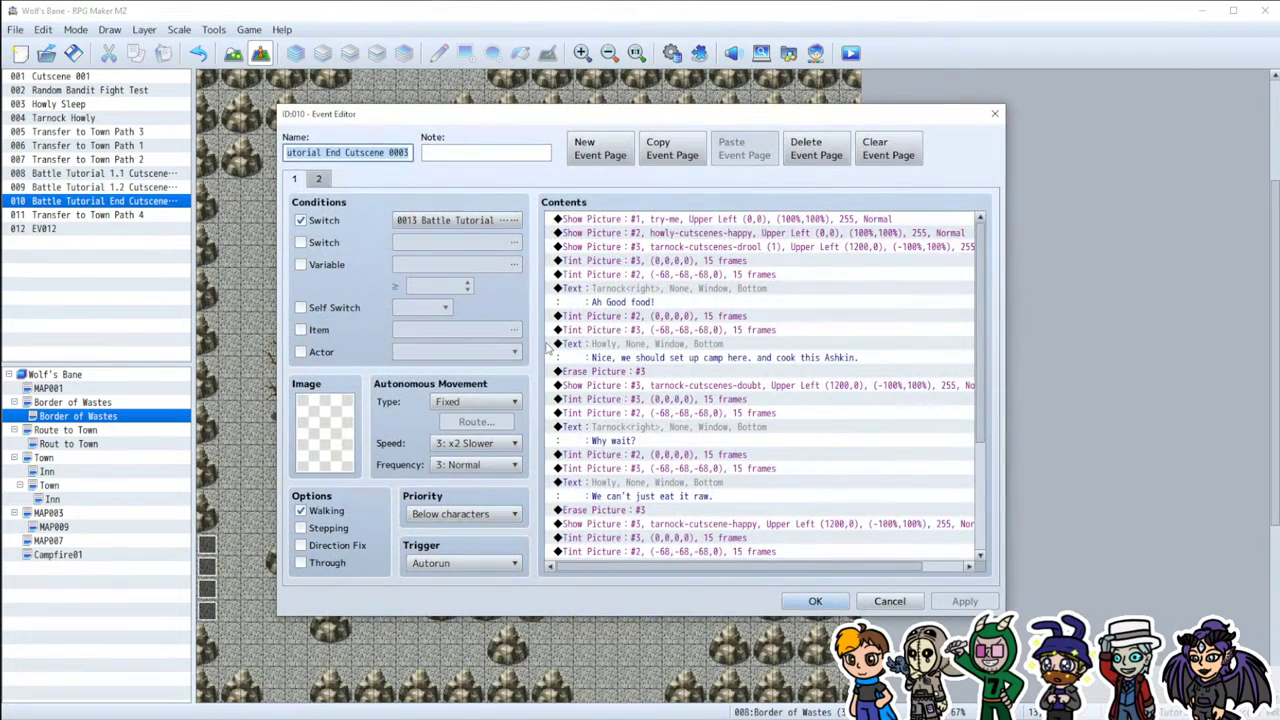
{"action": "scroll", "coordinate": [612, 375], "scroll_direction": "down", "scroll_amount": 4}
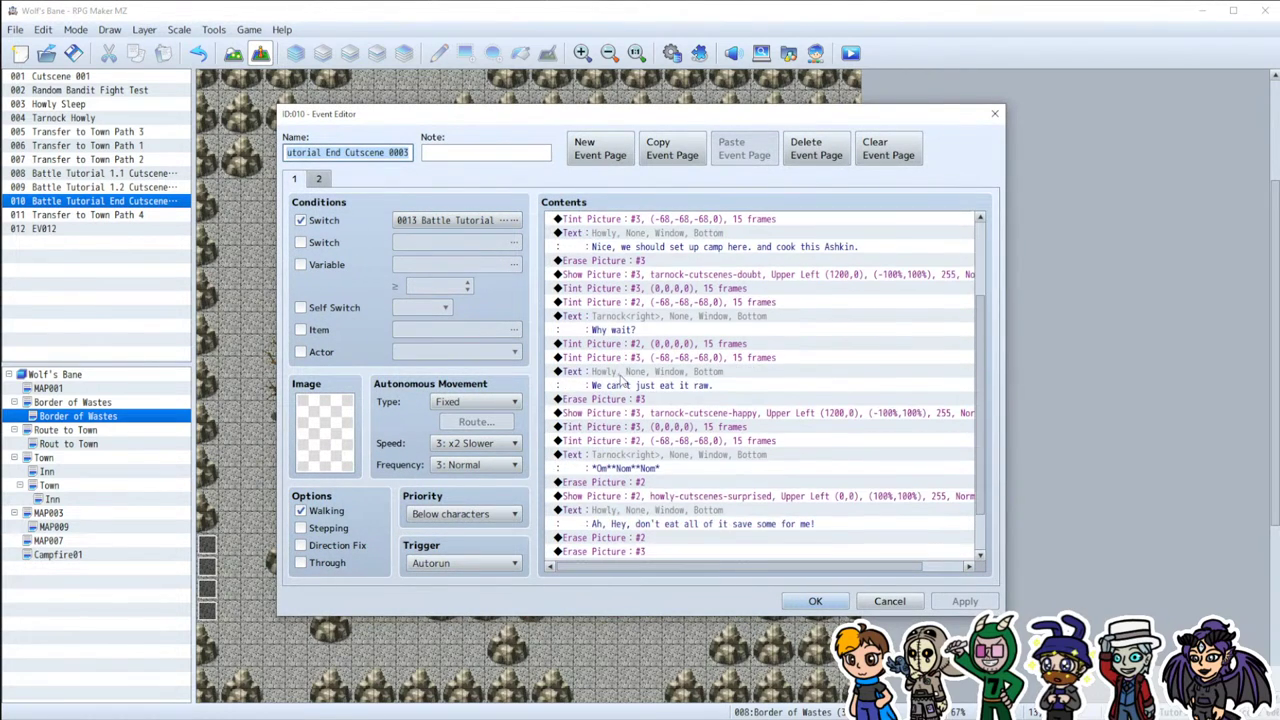
{"action": "left_click", "coordinate": [319, 179]}
{"action": "left_click", "coordinate": [889, 601]}
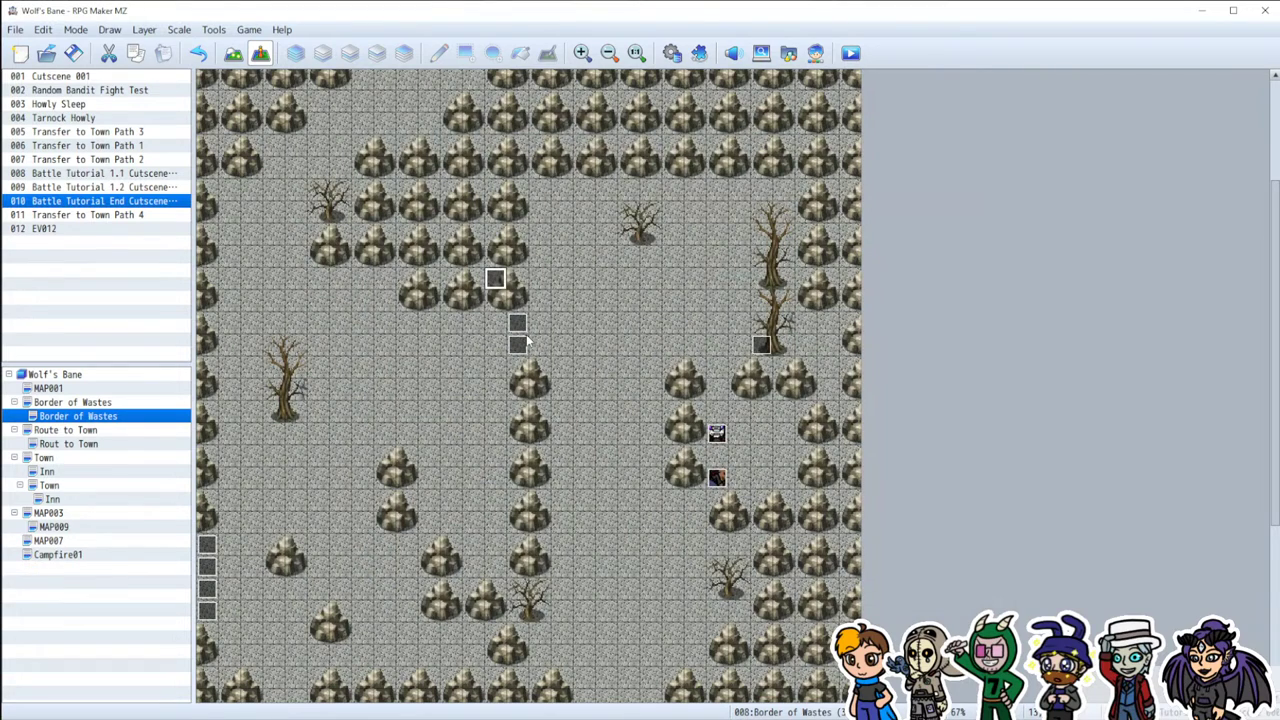
Step: Check the Battle Tutorial 1.2 Cutscene event's win, escape and lose branches and its second page, and close it unchanged
{"action": "double_click", "coordinate": [517, 344]}
{"action": "scroll", "coordinate": [637, 372], "scroll_direction": "down", "scroll_amount": 5}
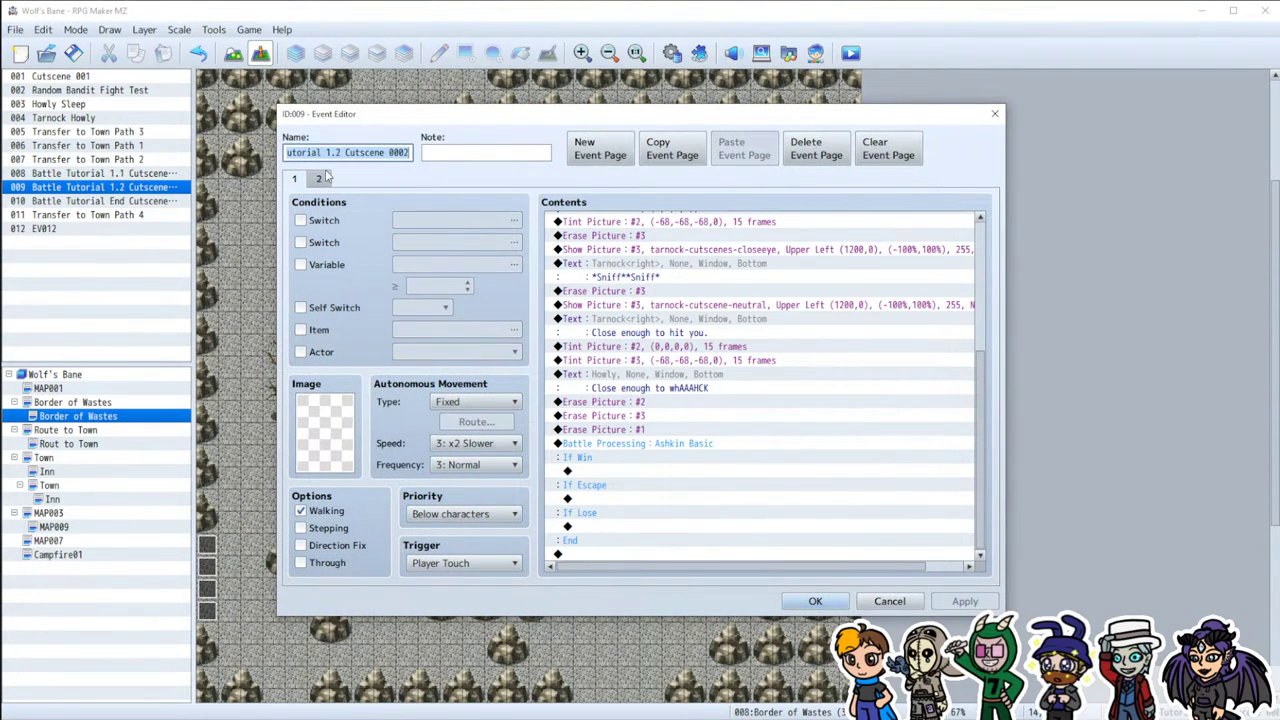
{"action": "left_click", "coordinate": [326, 178]}
{"action": "left_click", "coordinate": [889, 601]}
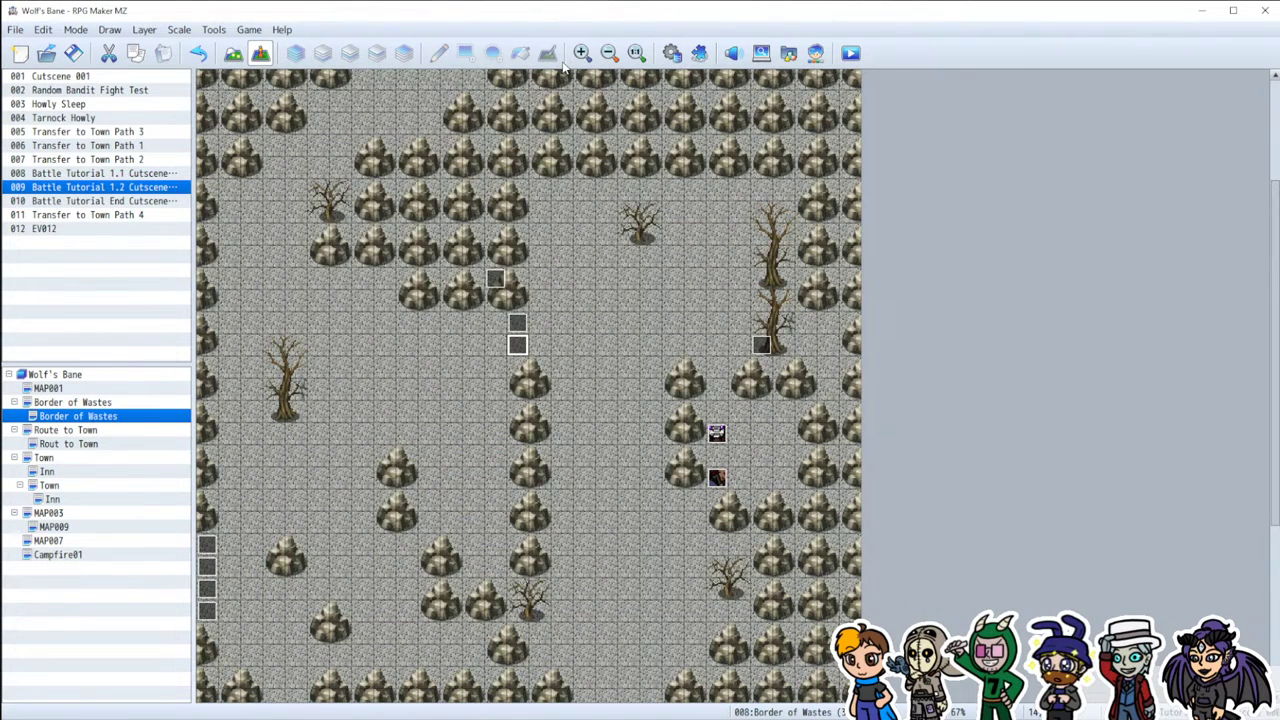
Step: Review the database's common events from Bandit in Storm Talk through Action Sequence test to Stairs b4 storm
{"action": "left_click", "coordinate": [671, 53]}
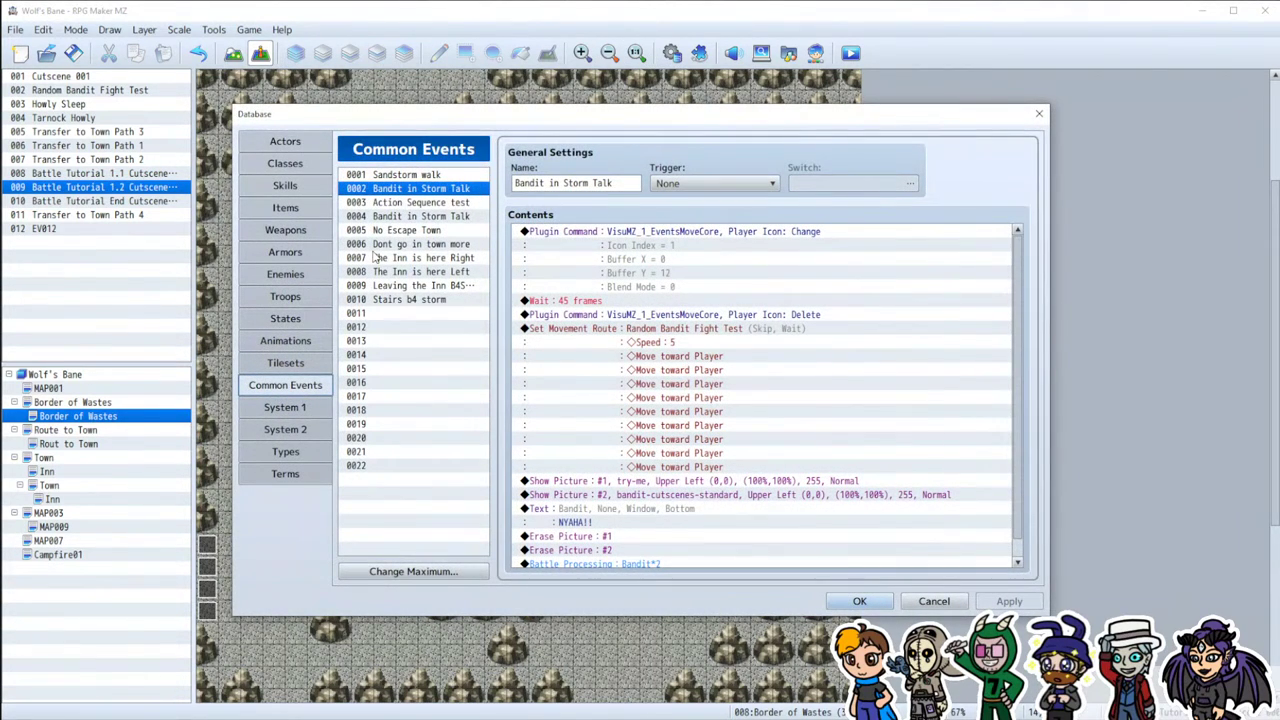
{"action": "scroll", "coordinate": [558, 362], "scroll_direction": "down", "scroll_amount": 1}
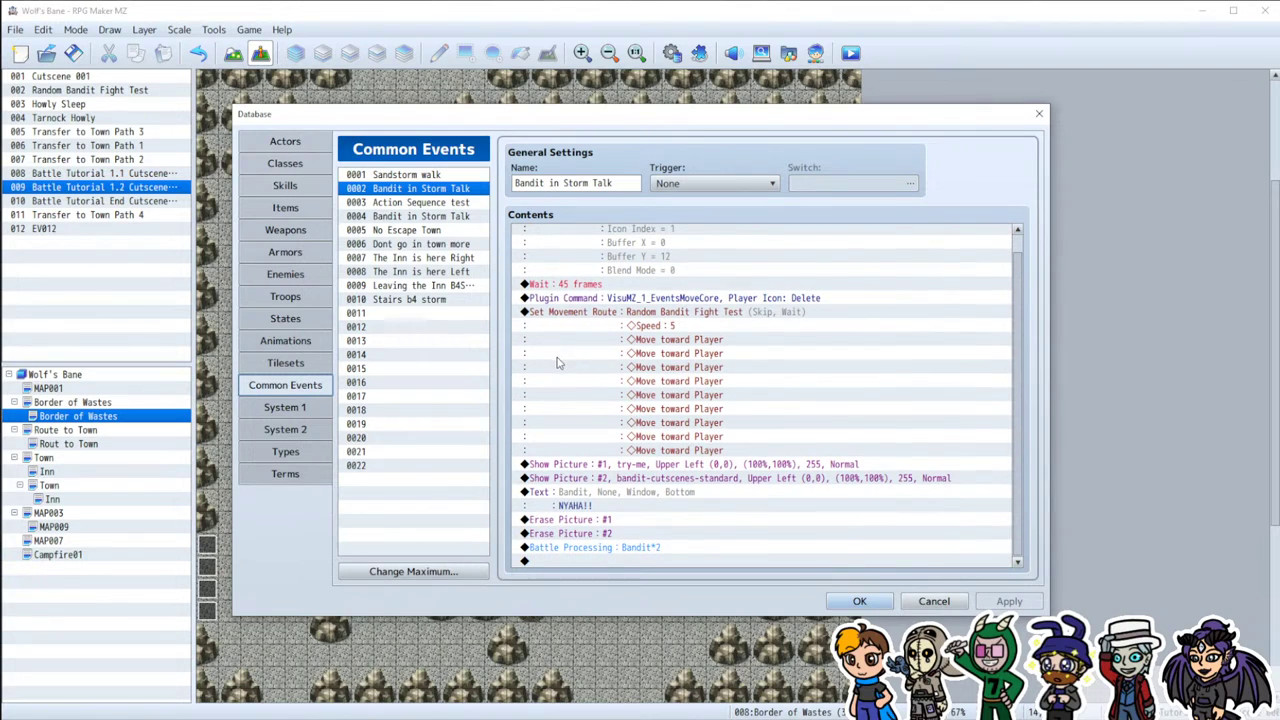
{"action": "left_click", "coordinate": [426, 203]}
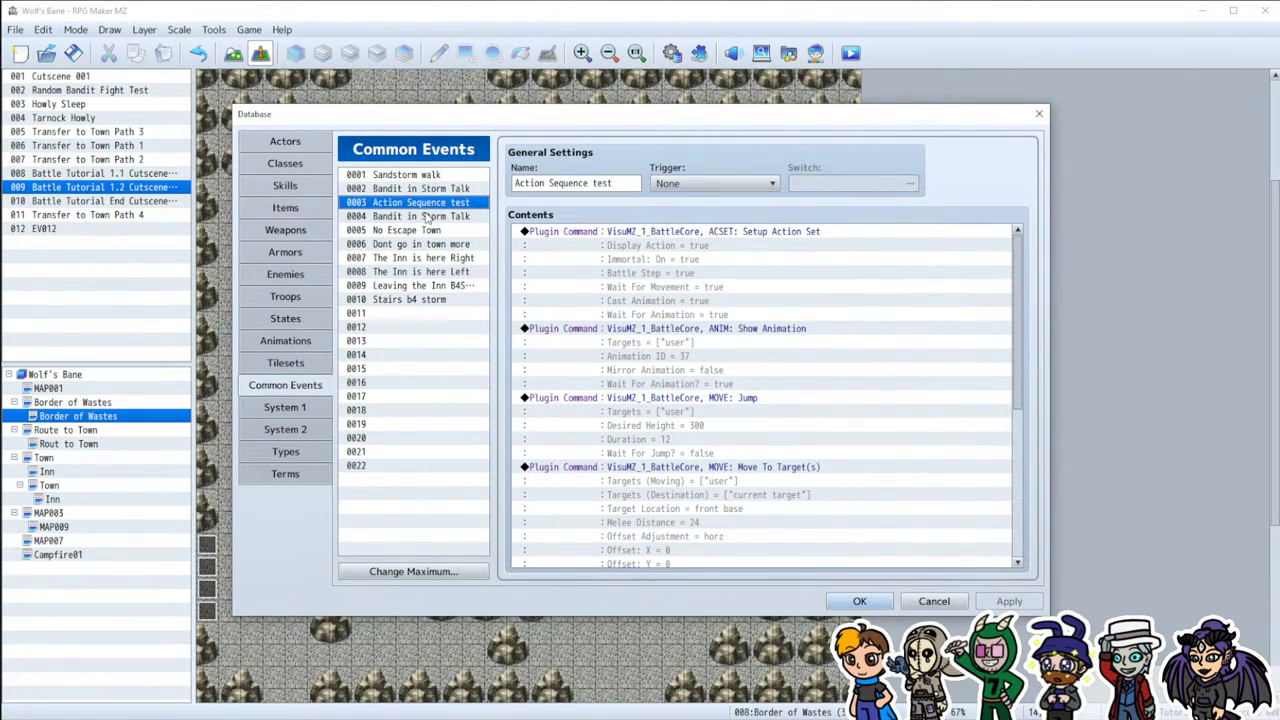
{"action": "scroll", "coordinate": [556, 346], "scroll_direction": "down", "scroll_amount": 6}
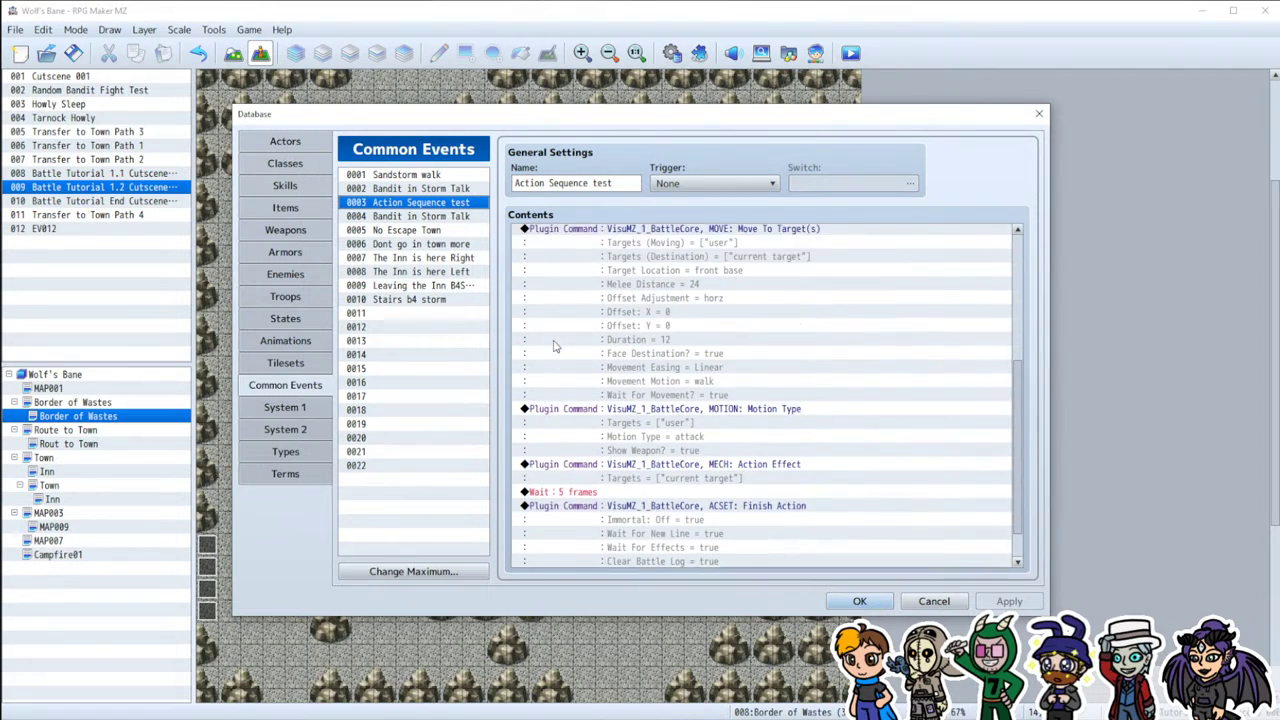
{"action": "scroll", "coordinate": [556, 346], "scroll_direction": "down", "scroll_amount": 1}
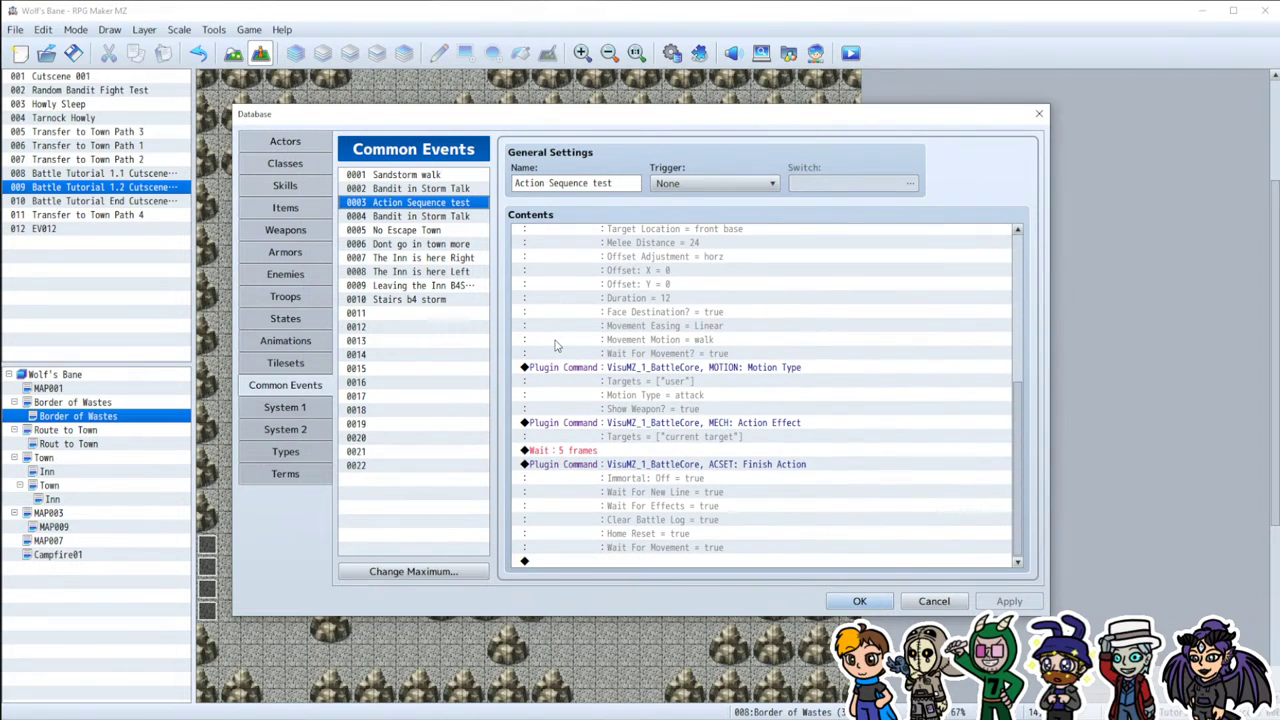
{"action": "left_click", "coordinate": [430, 218]}
{"action": "left_click", "coordinate": [430, 231]}
{"action": "left_click", "coordinate": [431, 245]}
{"action": "left_click", "coordinate": [432, 259]}
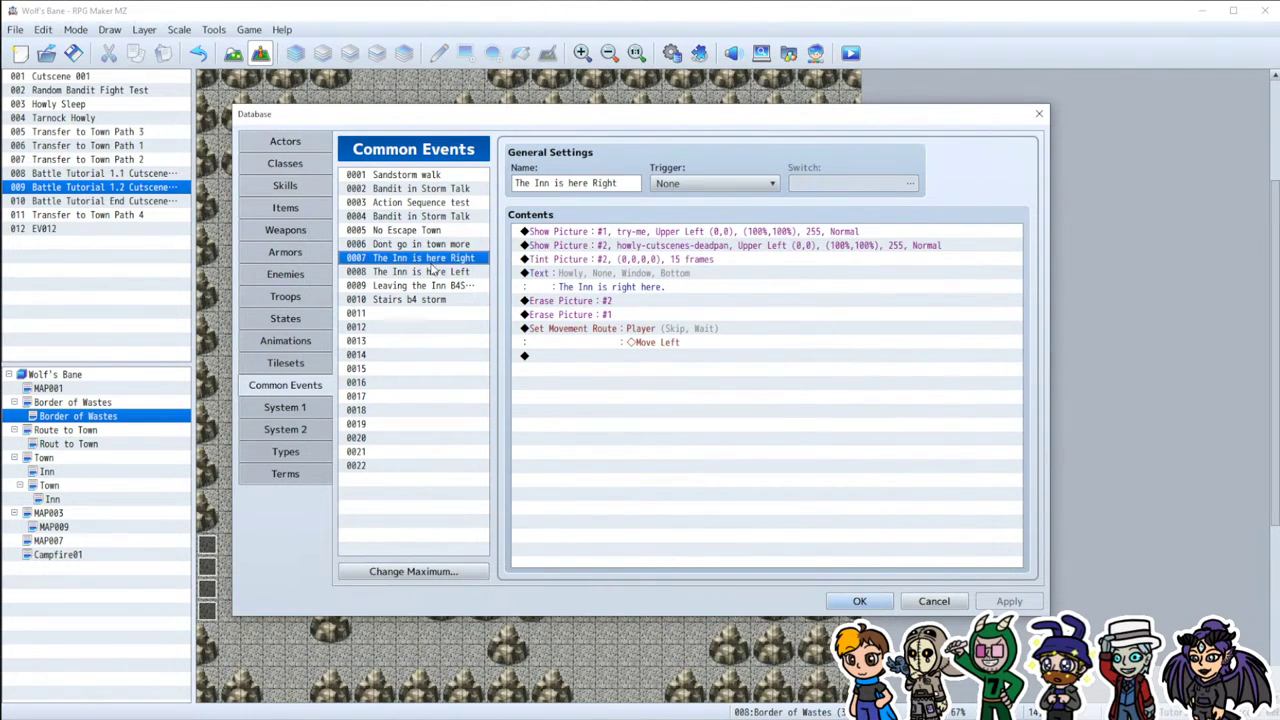
{"action": "left_click", "coordinate": [424, 299]}
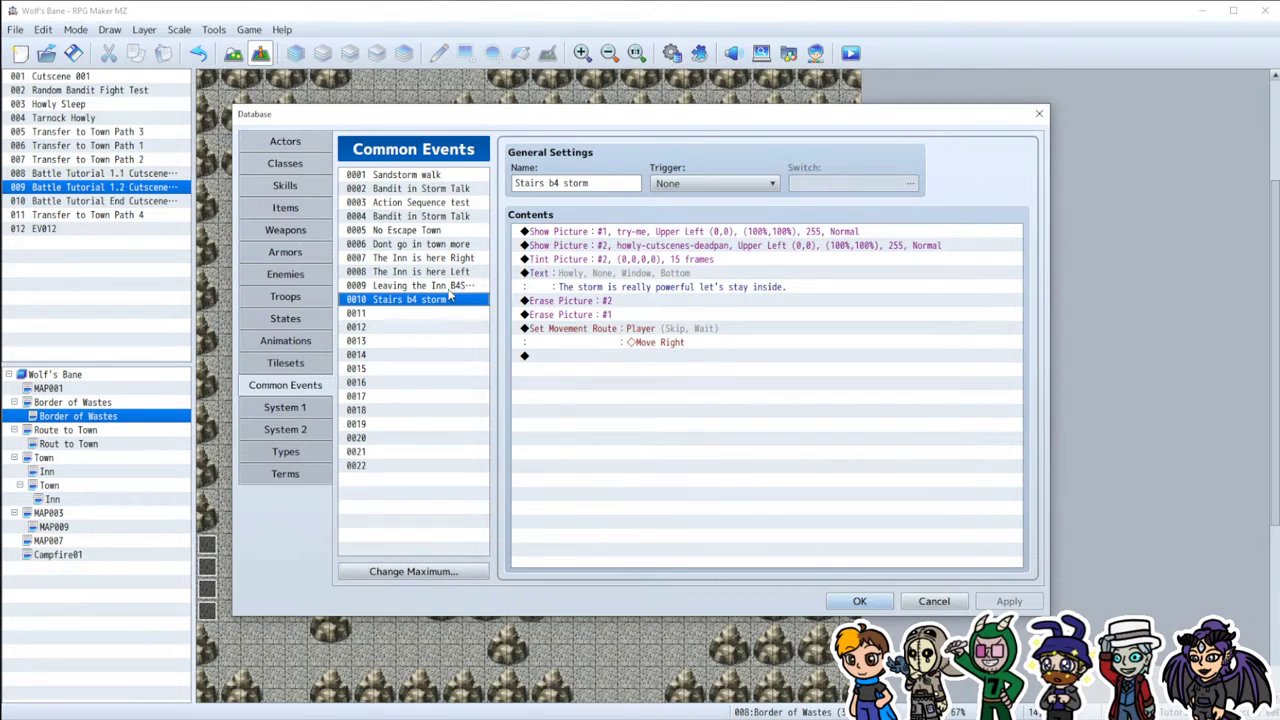
Step: Find the Ashkin Basic troop and examine its first battle event page down to the tutorial switches in the Yes and No branches
{"action": "left_click", "coordinate": [287, 363]}
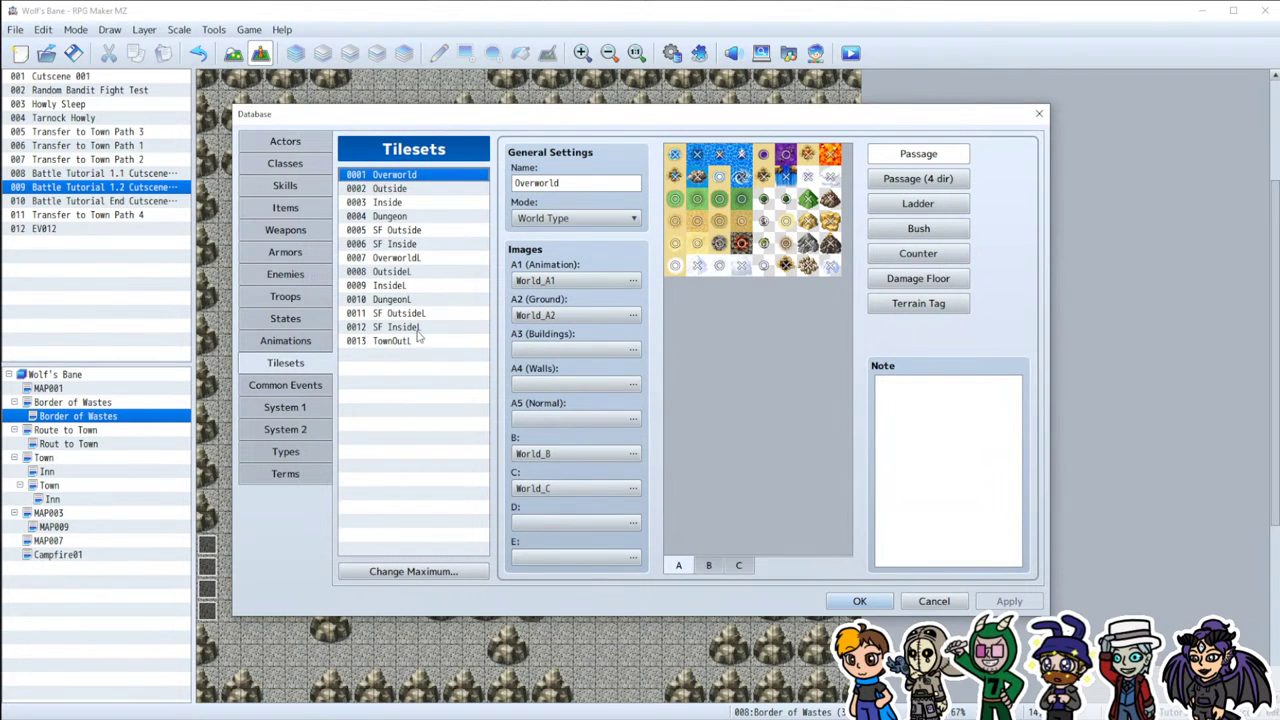
{"action": "left_click", "coordinate": [287, 340]}
{"action": "left_click", "coordinate": [287, 319]}
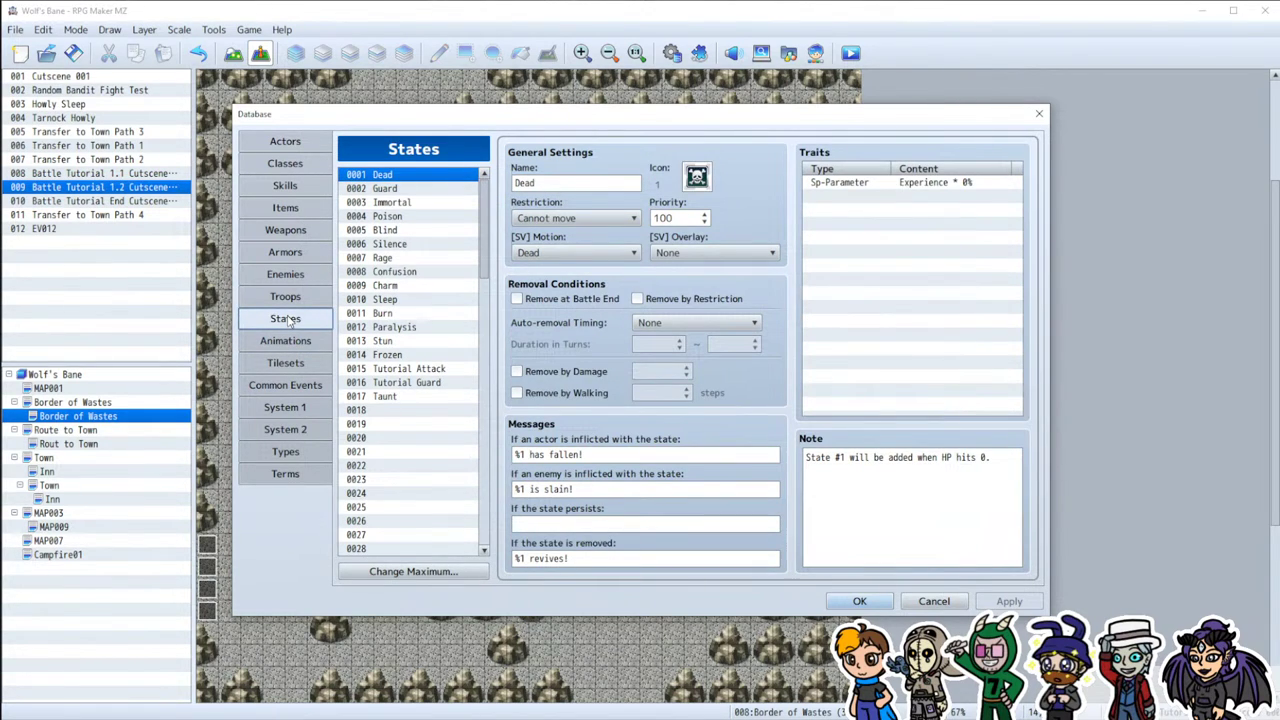
{"action": "left_click", "coordinate": [287, 297]}
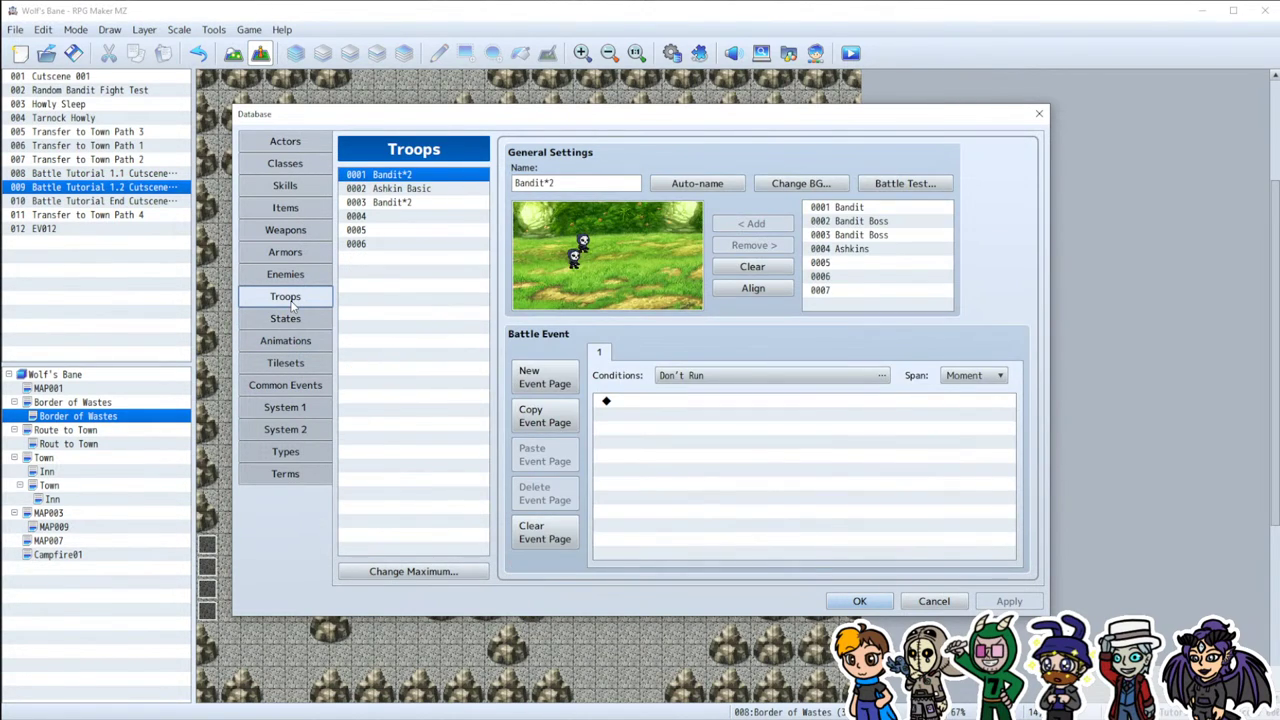
{"action": "left_click", "coordinate": [398, 204]}
{"action": "left_click", "coordinate": [406, 190]}
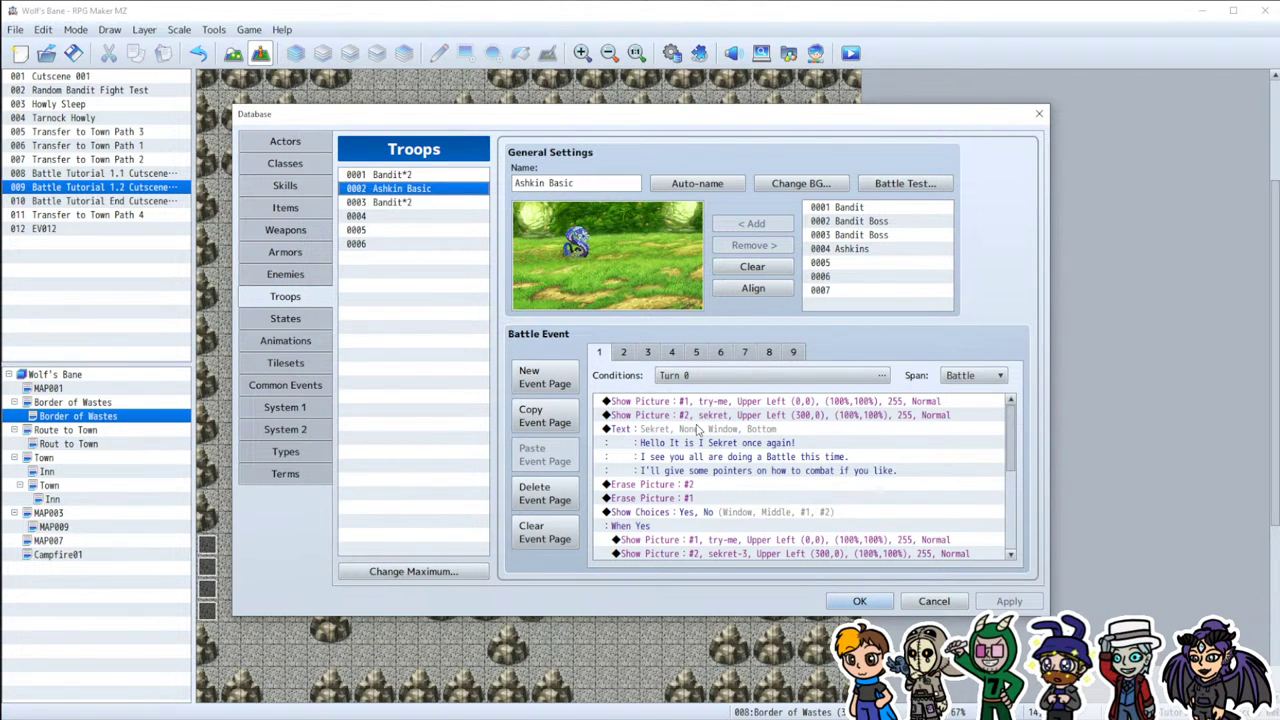
{"action": "scroll", "coordinate": [698, 430], "scroll_direction": "down", "scroll_amount": 4}
{"action": "scroll", "coordinate": [696, 446], "scroll_direction": "up", "scroll_amount": 1}
{"action": "scroll", "coordinate": [697, 446], "scroll_direction": "up", "scroll_amount": 2}
{"action": "scroll", "coordinate": [700, 445], "scroll_direction": "down", "scroll_amount": 4}
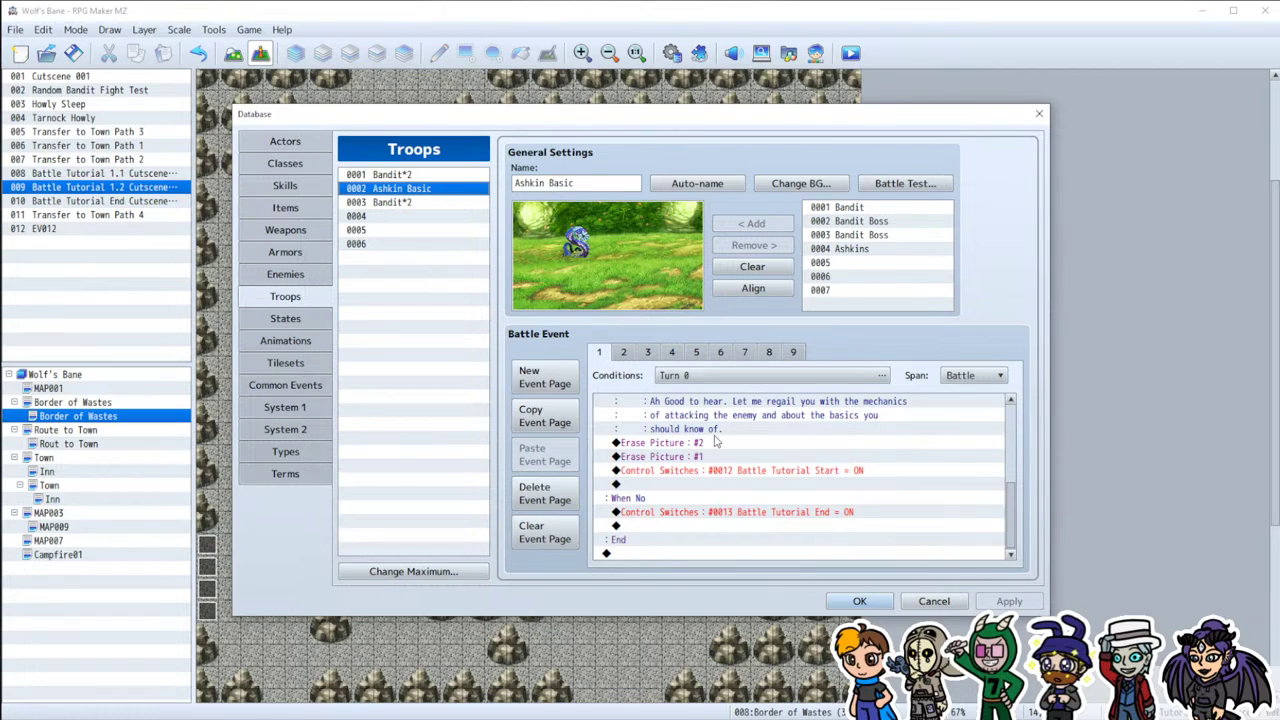
{"action": "left_click", "coordinate": [694, 513]}
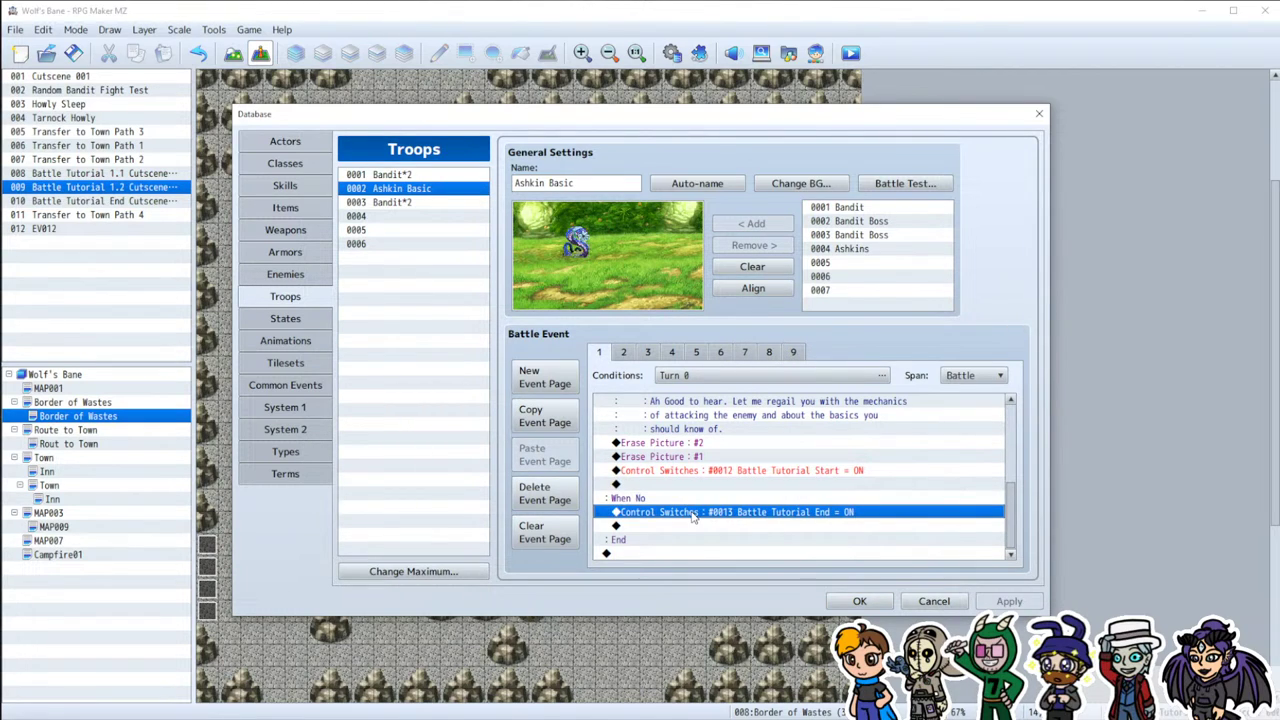
Step: Check Ashkin Basic's remaining battle event pages, including the defeat recovery pages and the tutorial's closing dialogue, and close the database
{"action": "left_click", "coordinate": [770, 353]}
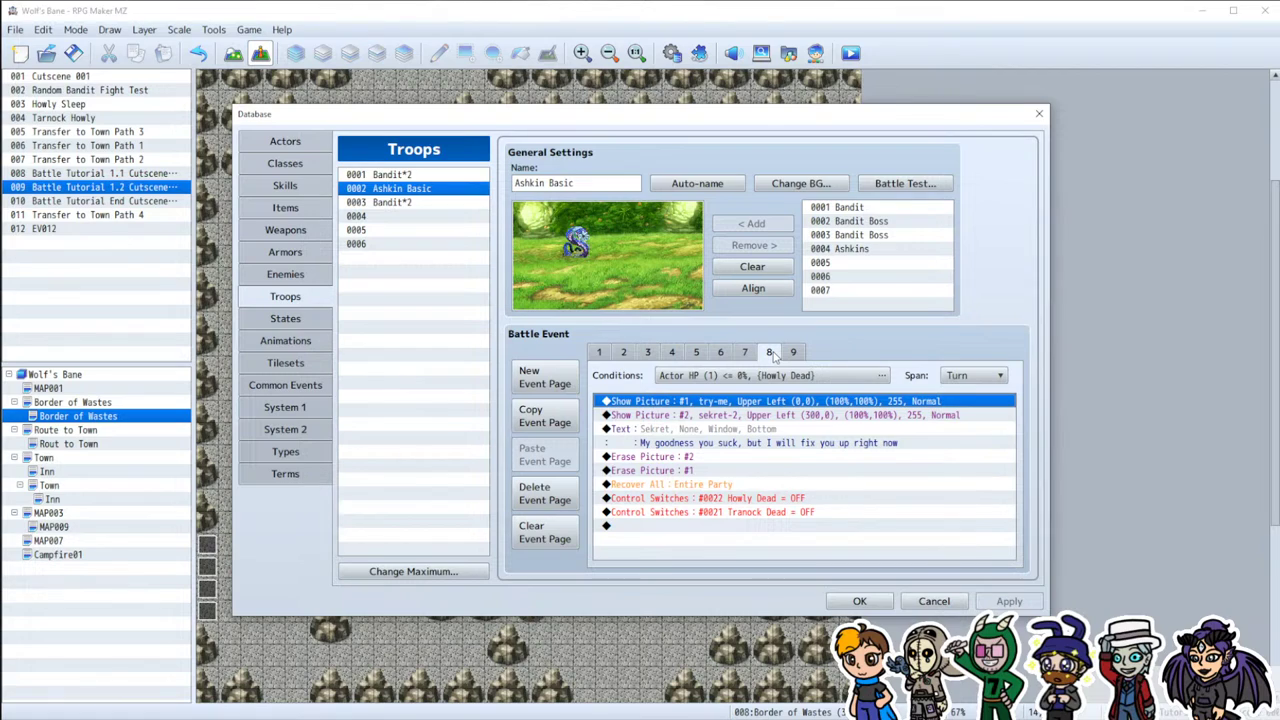
{"action": "left_click", "coordinate": [794, 356]}
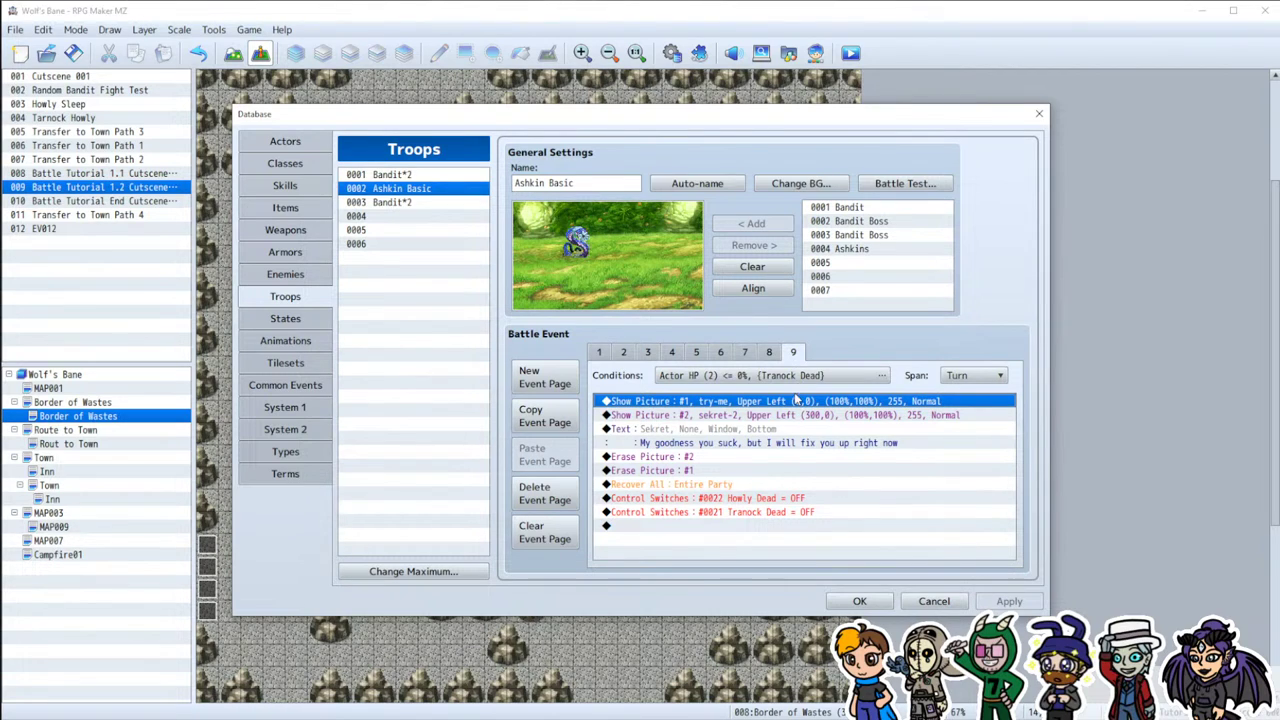
{"action": "left_click", "coordinate": [745, 353]}
{"action": "left_click", "coordinate": [769, 353]}
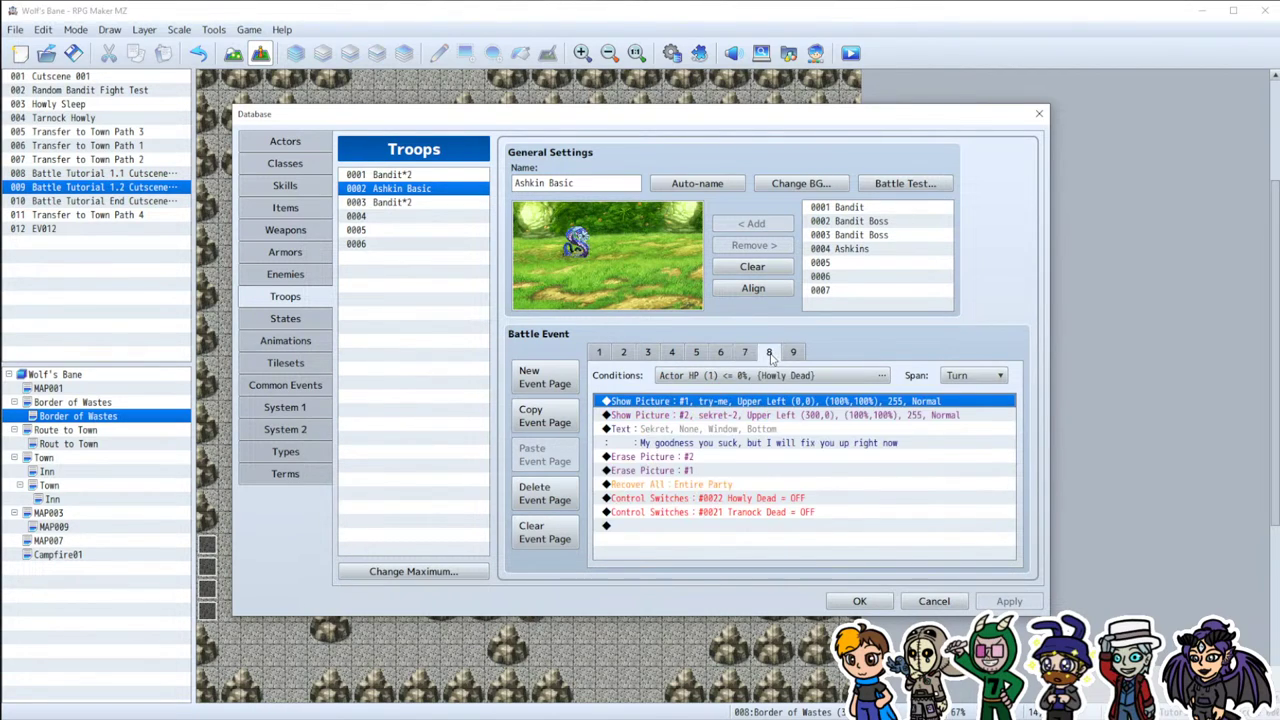
{"action": "left_click", "coordinate": [720, 353]}
{"action": "left_click", "coordinate": [696, 353]}
{"action": "left_click", "coordinate": [647, 353]}
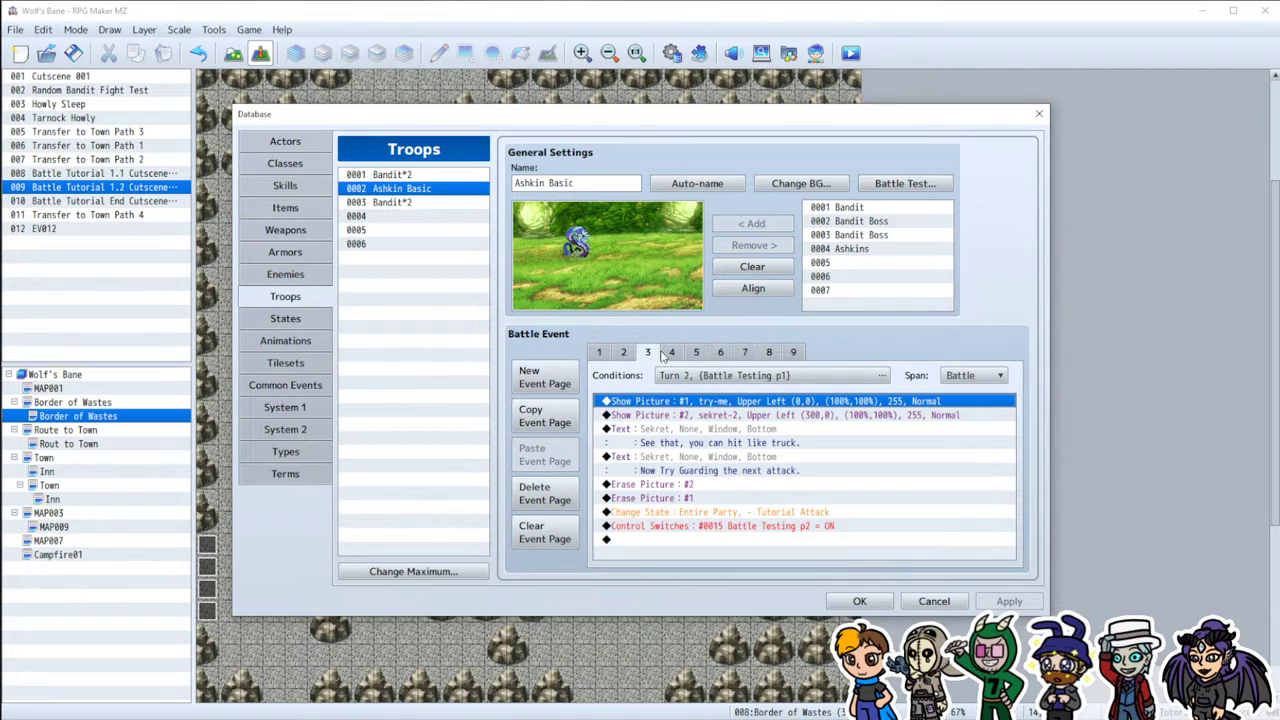
{"action": "left_click", "coordinate": [672, 353]}
{"action": "scroll", "coordinate": [714, 488], "scroll_direction": "down", "scroll_amount": 2}
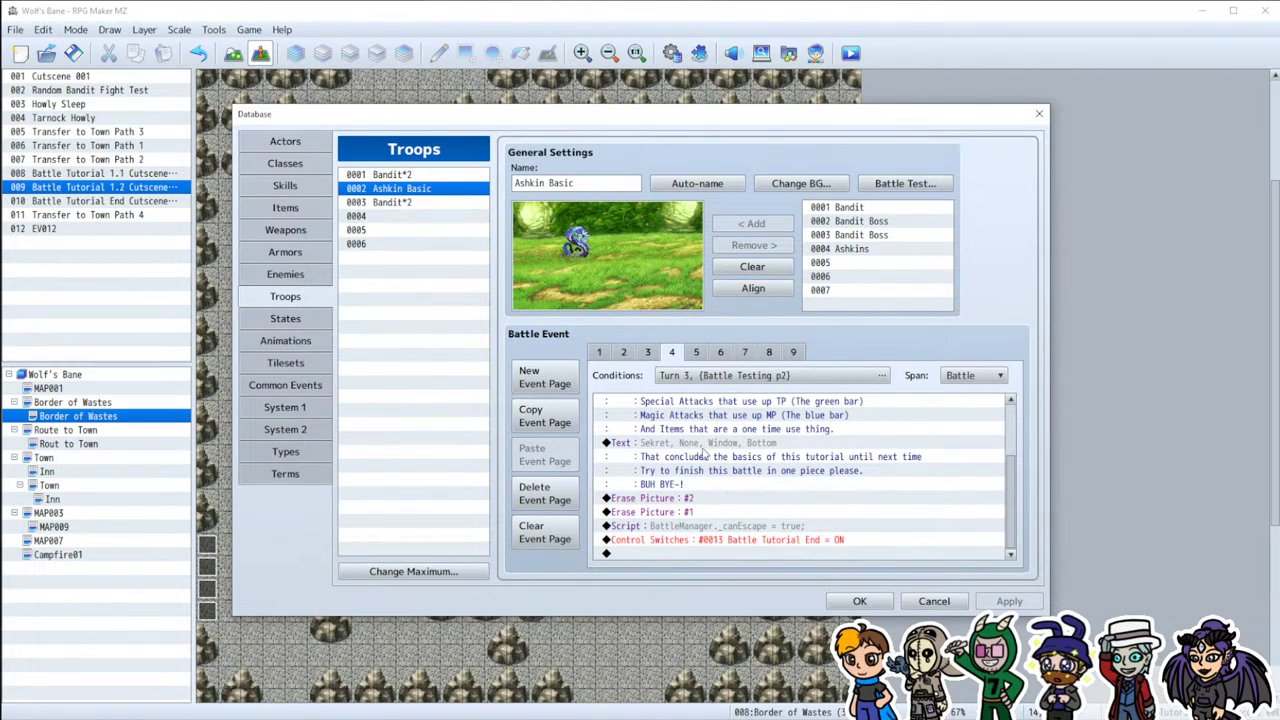
{"action": "left_click", "coordinate": [697, 356]}
{"action": "left_click", "coordinate": [672, 353]}
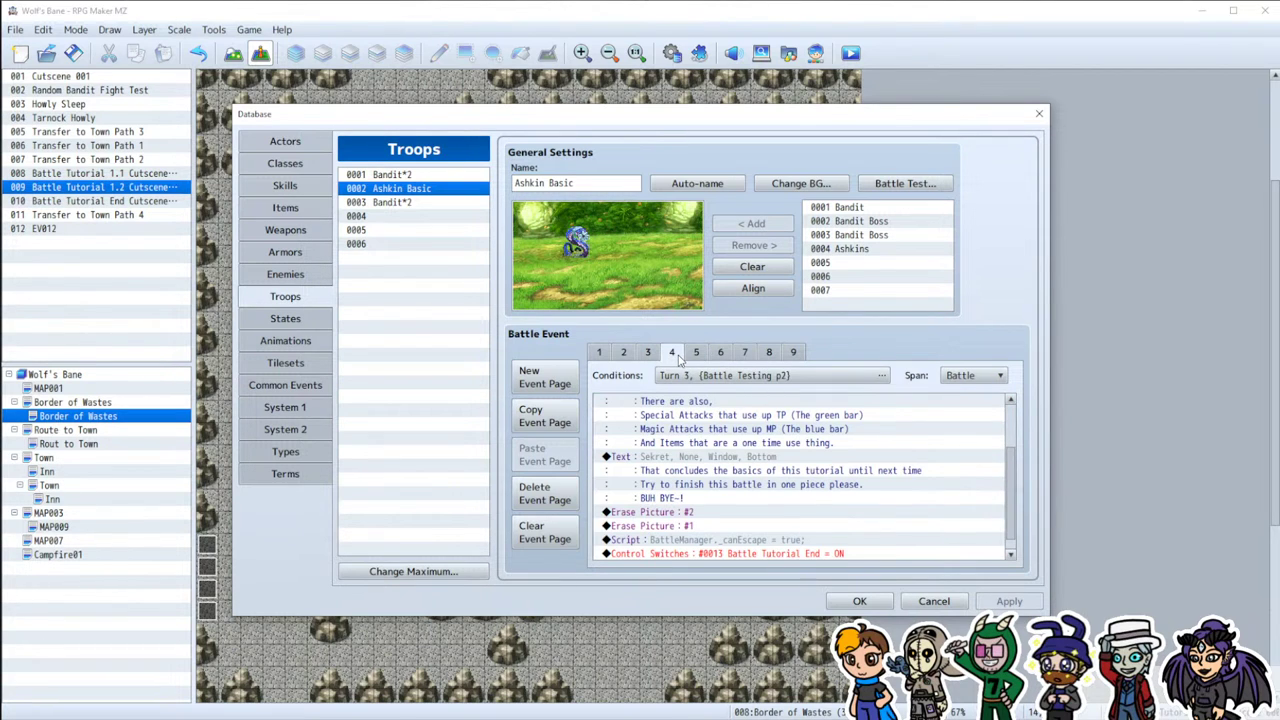
{"action": "left_click", "coordinate": [860, 601]}
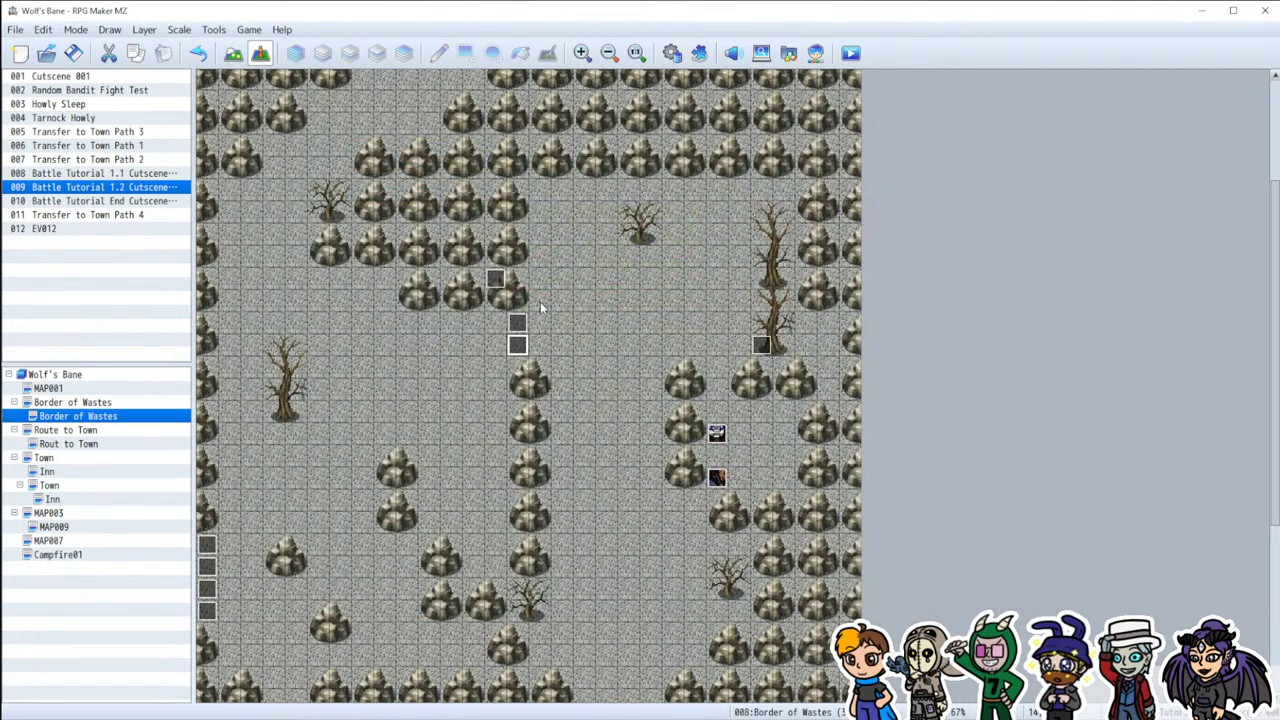
Step: Inspect both pages of the Battle Tutorial 1.1 Cutscene event and close it
{"action": "double_click", "coordinate": [517, 344]}
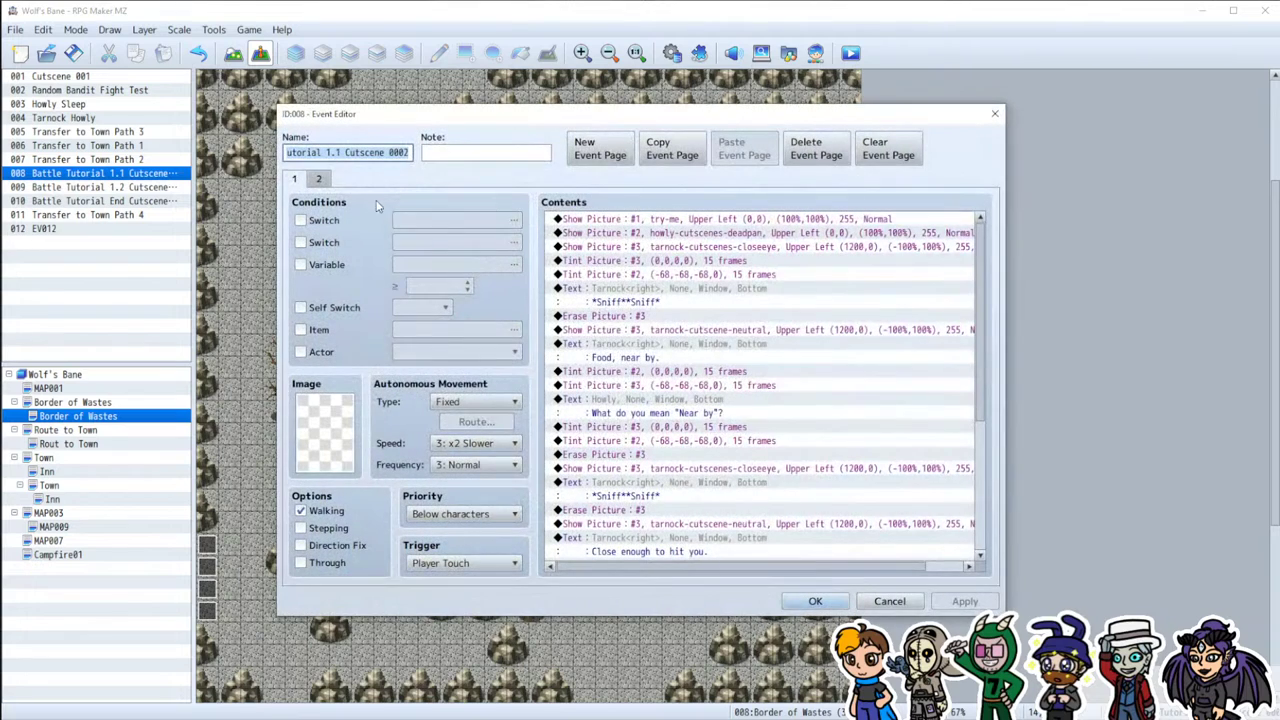
{"action": "left_click", "coordinate": [315, 178]}
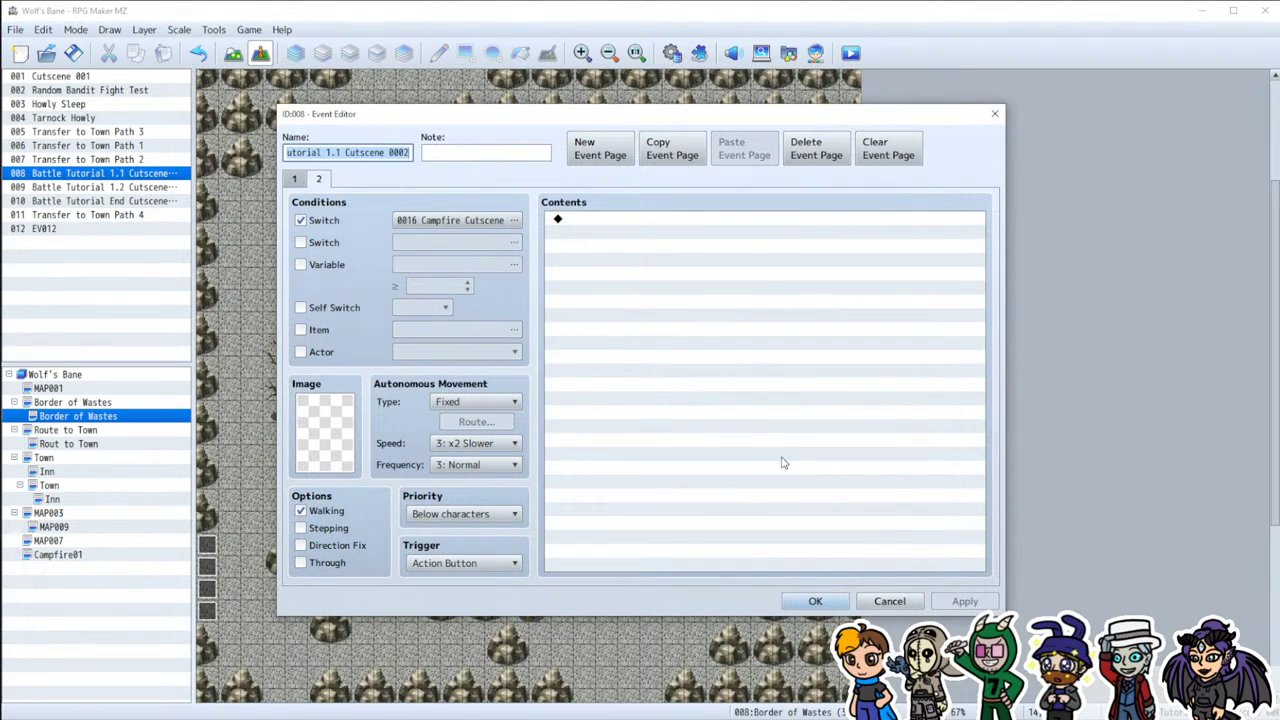
{"action": "left_click", "coordinate": [905, 602]}
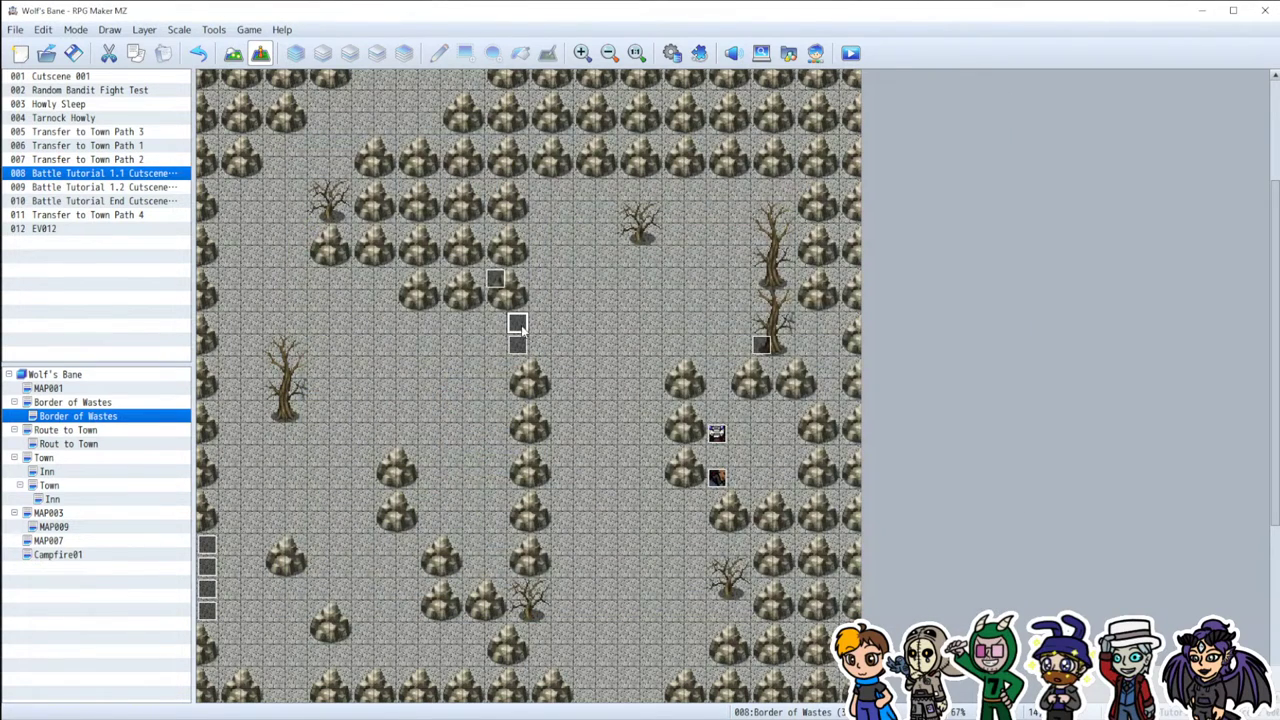
Step: Compare the switch conditions on both pages of the Battle Tutorial End Cutscene event, check the switch list, and close the event
{"action": "double_click", "coordinate": [495, 279]}
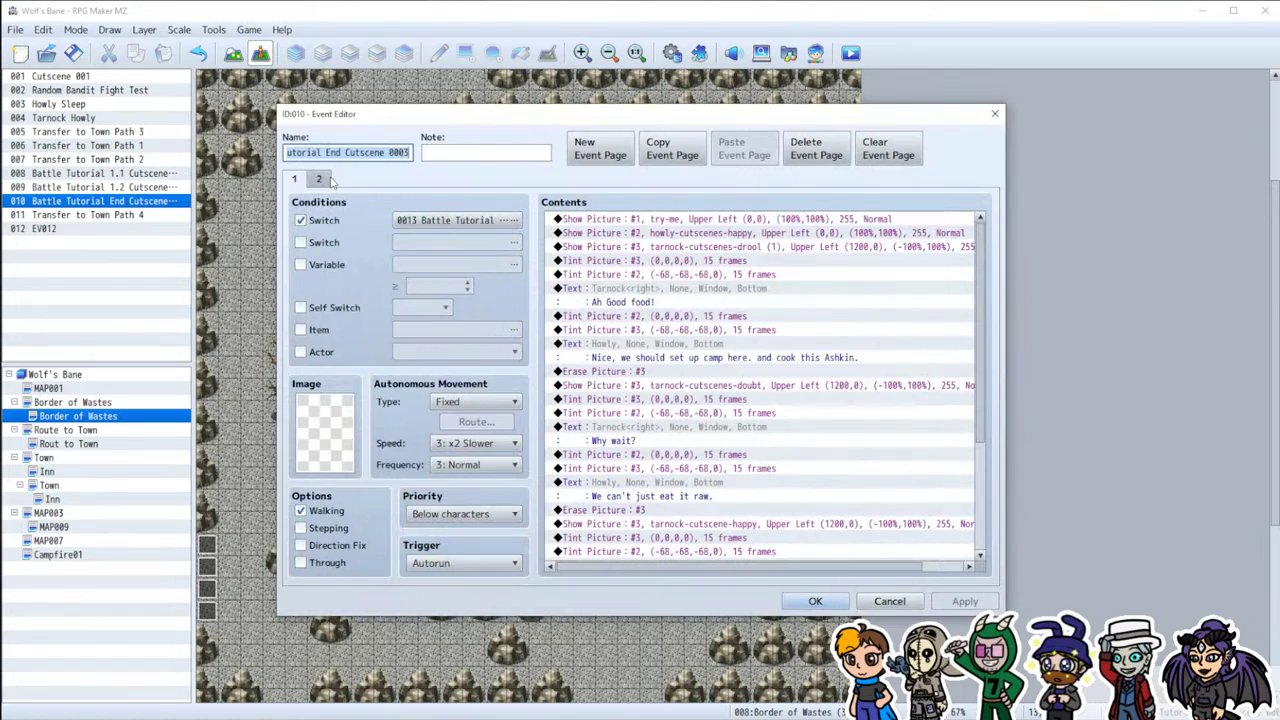
{"action": "left_click", "coordinate": [316, 179]}
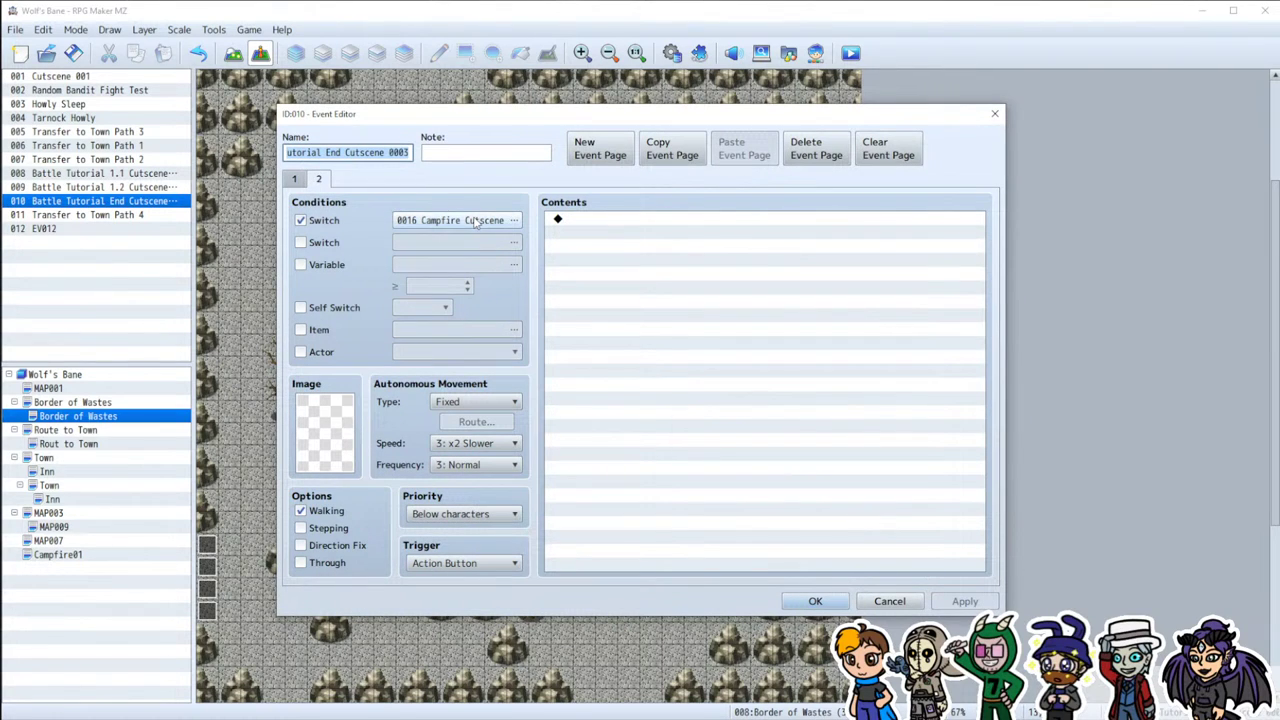
{"action": "left_click", "coordinate": [295, 179]}
{"action": "left_click", "coordinate": [479, 227]}
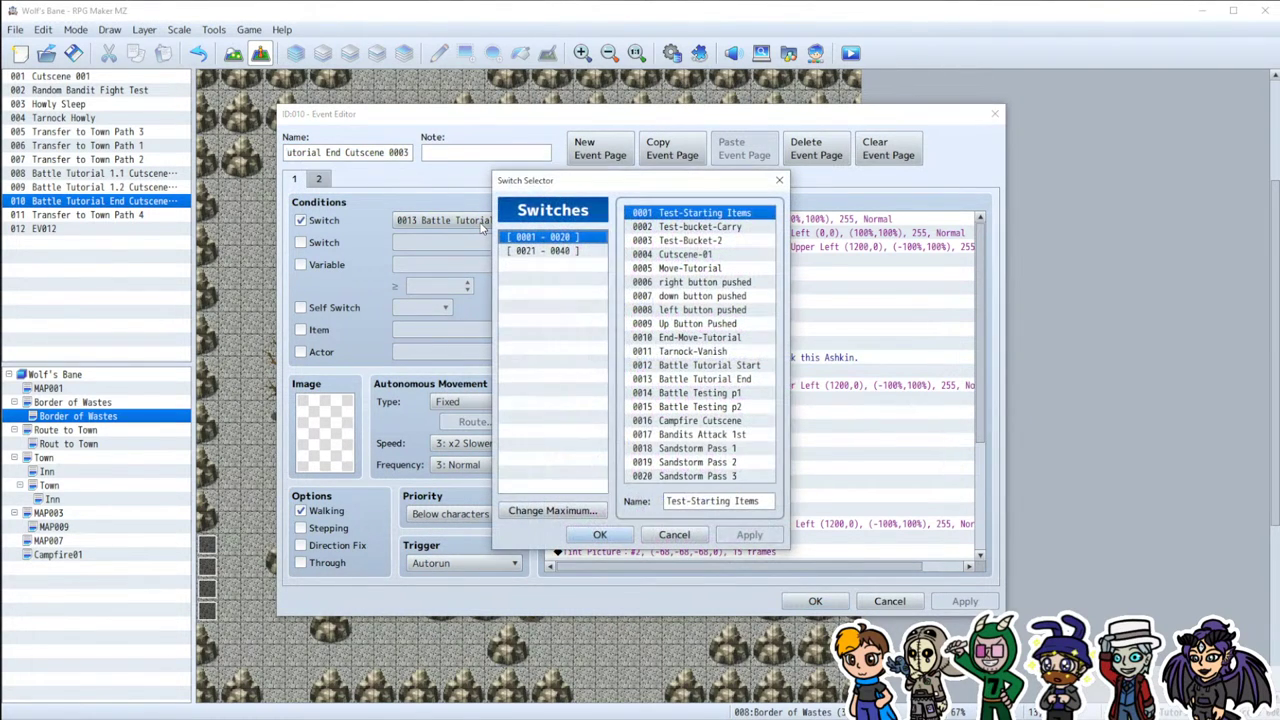
{"action": "left_click", "coordinate": [674, 534]}
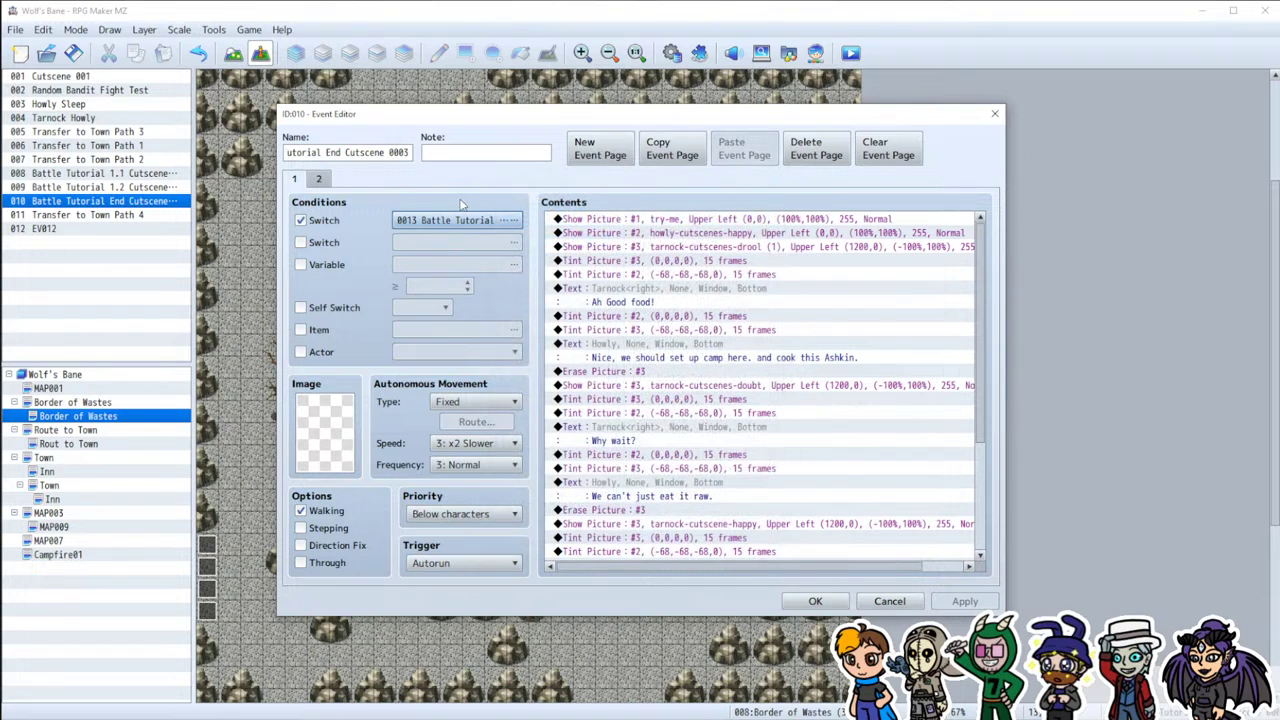
{"action": "left_click", "coordinate": [481, 222]}
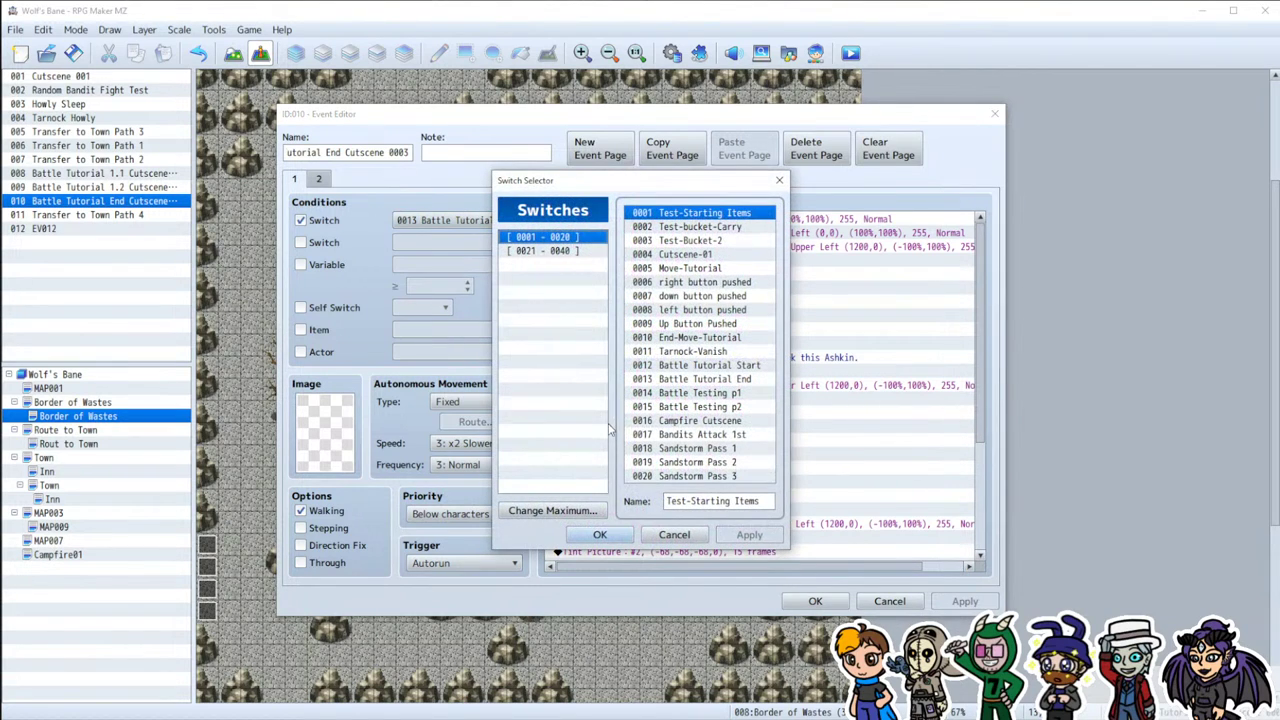
{"action": "left_click", "coordinate": [701, 380]}
{"action": "left_click", "coordinate": [676, 532]}
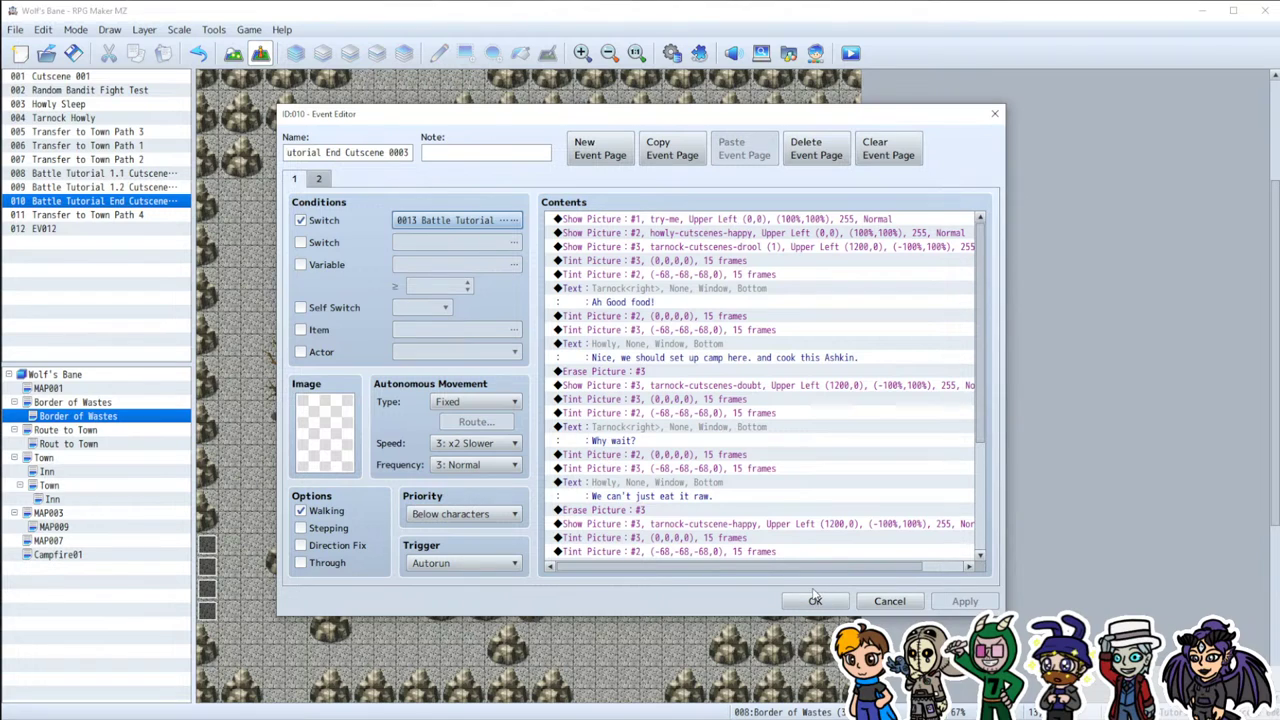
{"action": "left_click", "coordinate": [815, 600]}
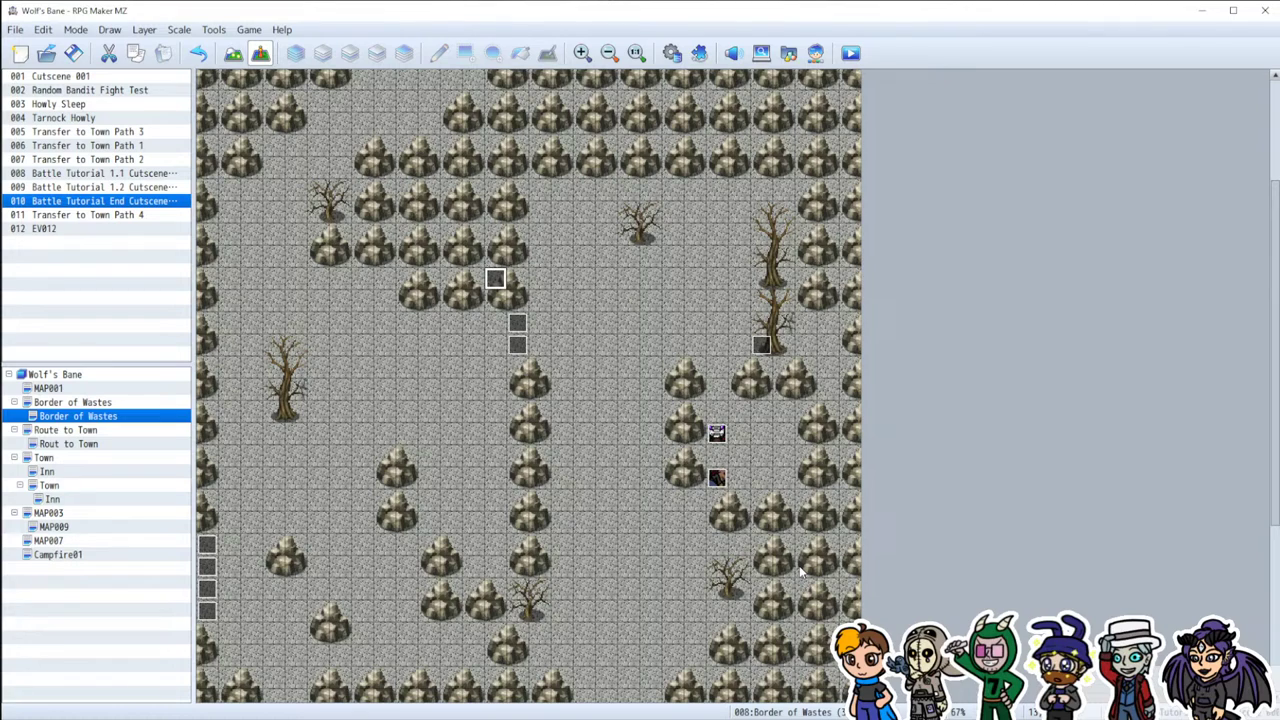
Step: Look through the database's items, weapons and armors, and inspect the Ashkins enemy's stats, focusing on its Defense value
{"action": "left_click", "coordinate": [670, 54]}
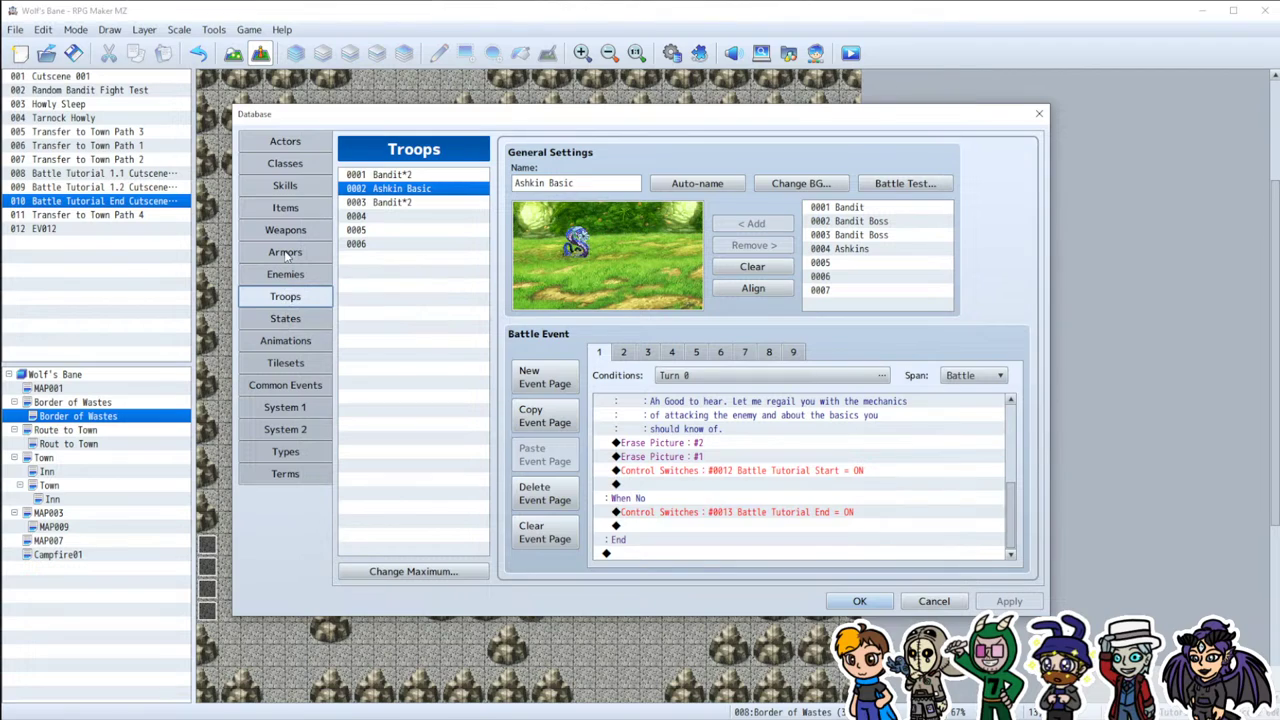
{"action": "left_click", "coordinate": [287, 209]}
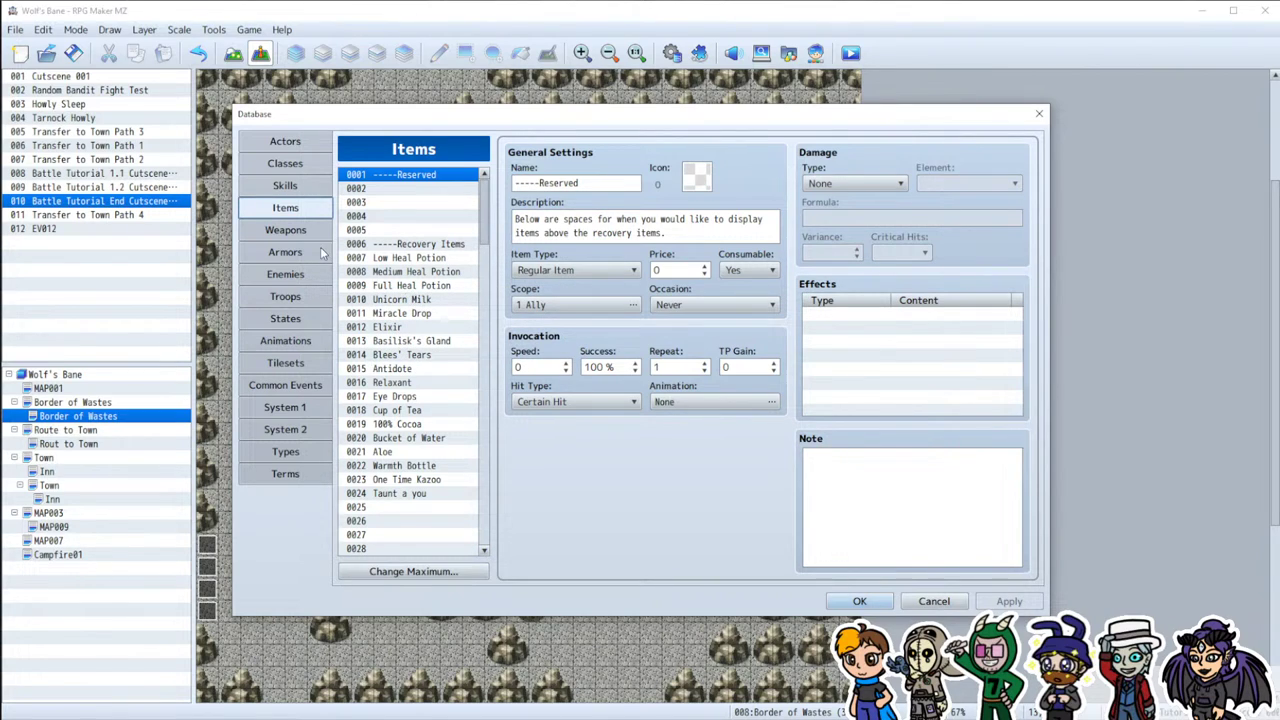
{"action": "left_click", "coordinate": [285, 229]}
{"action": "left_click", "coordinate": [311, 252]}
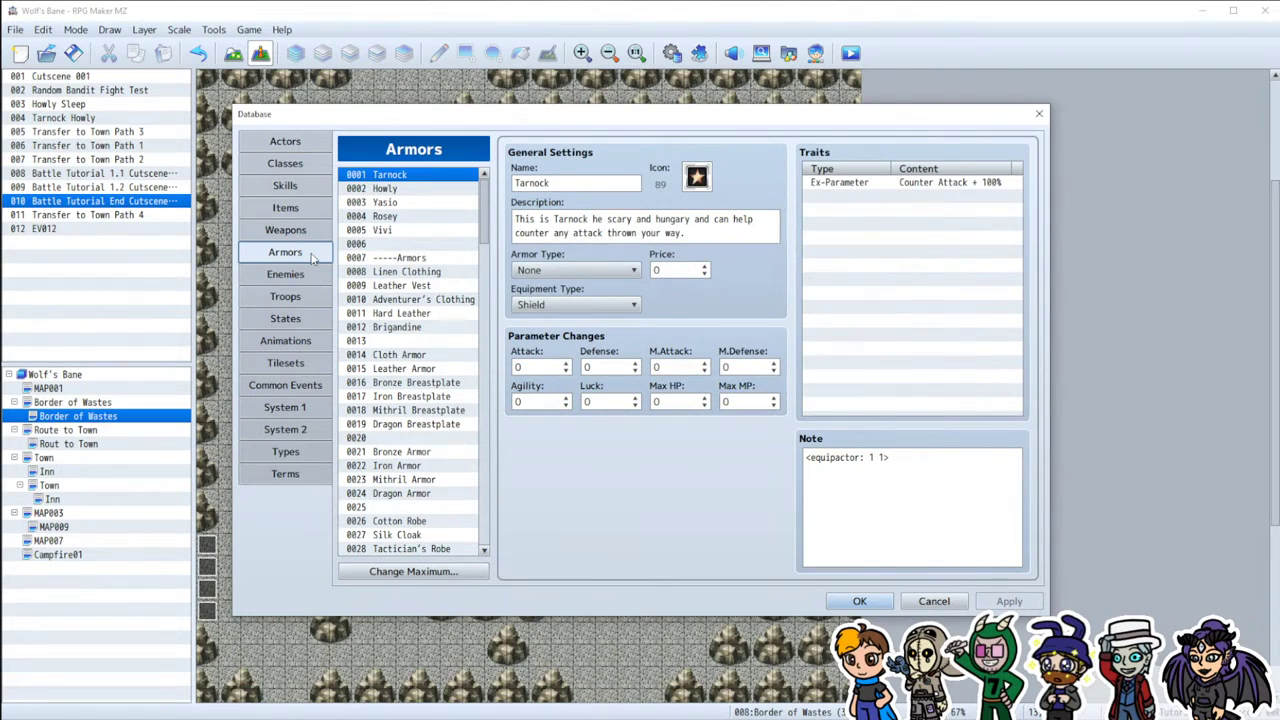
{"action": "left_click", "coordinate": [311, 276]}
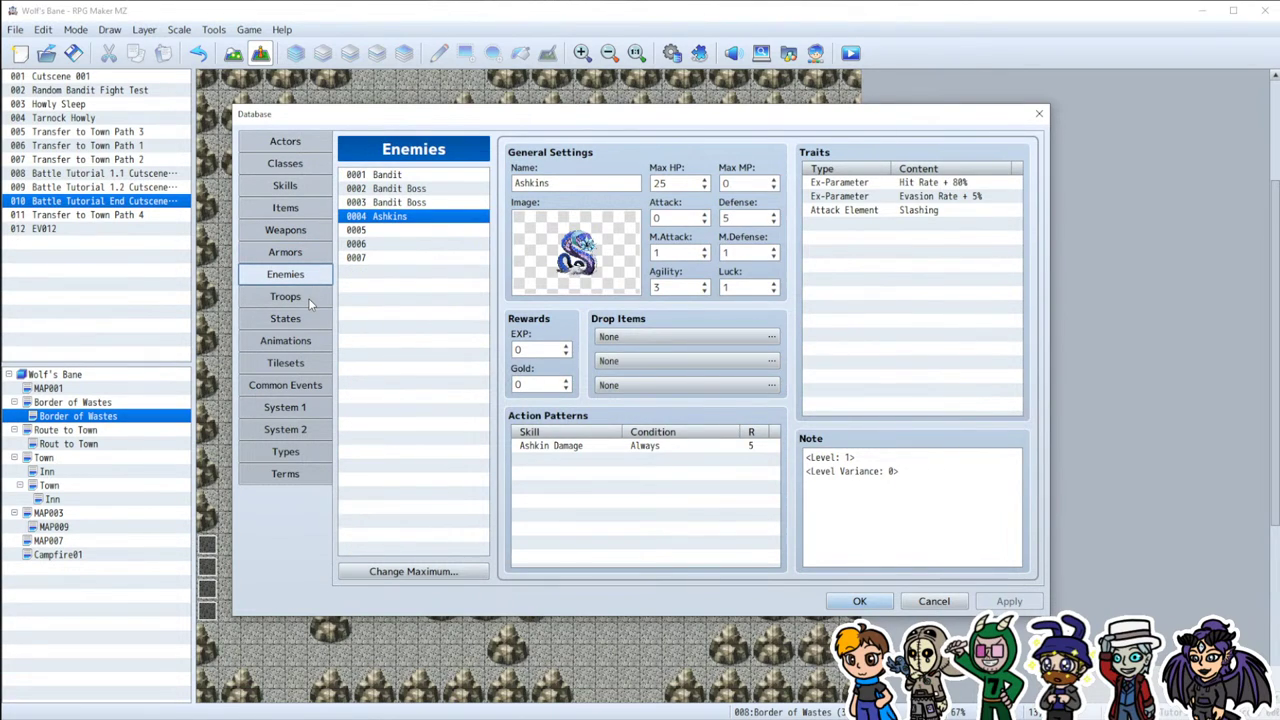
{"action": "left_click", "coordinate": [774, 224]}
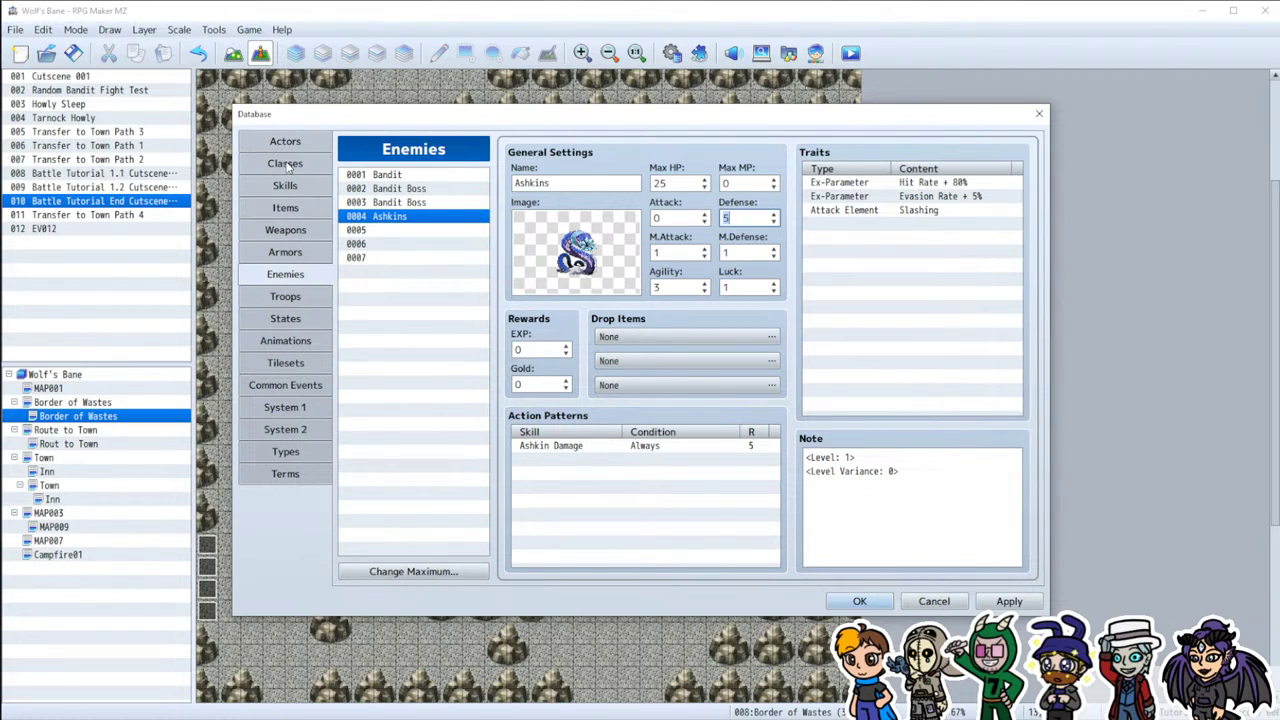
Step: Apply the Ashkins enemy's Defense of 5, close the database, and launch a playtest with the game changes saved
{"action": "left_click", "coordinate": [1008, 601]}
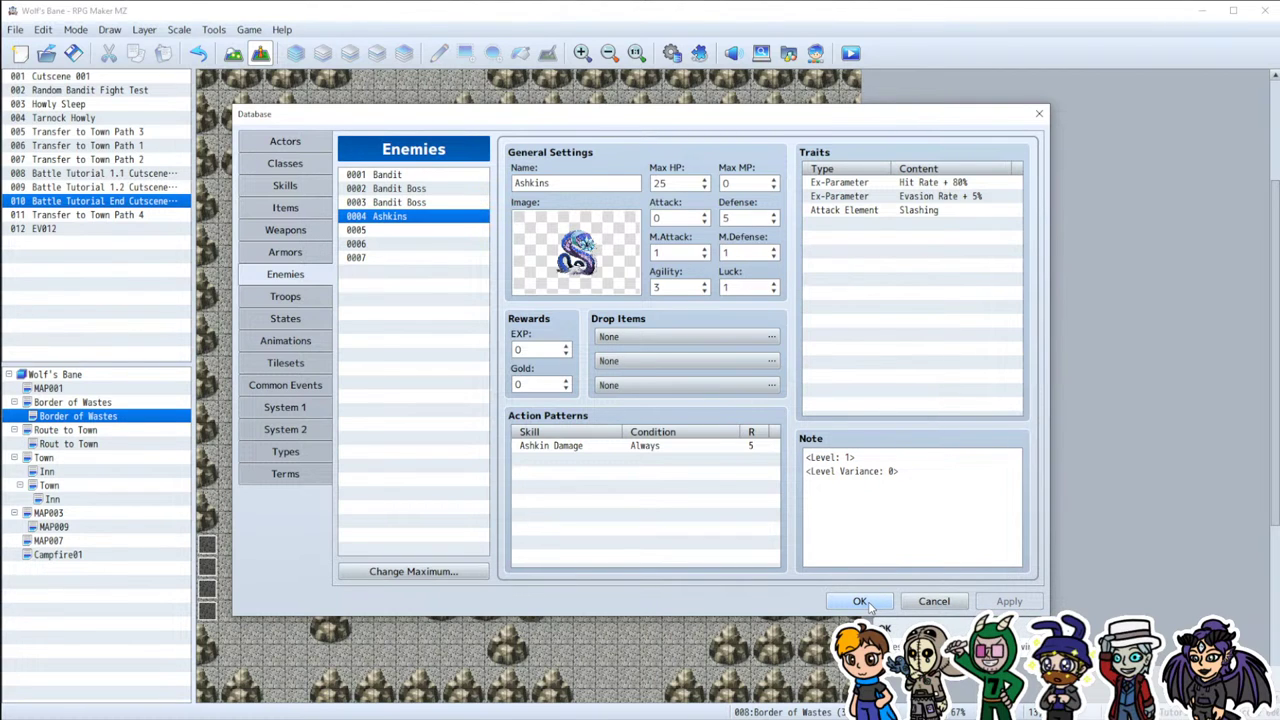
{"action": "left_click", "coordinate": [862, 601]}
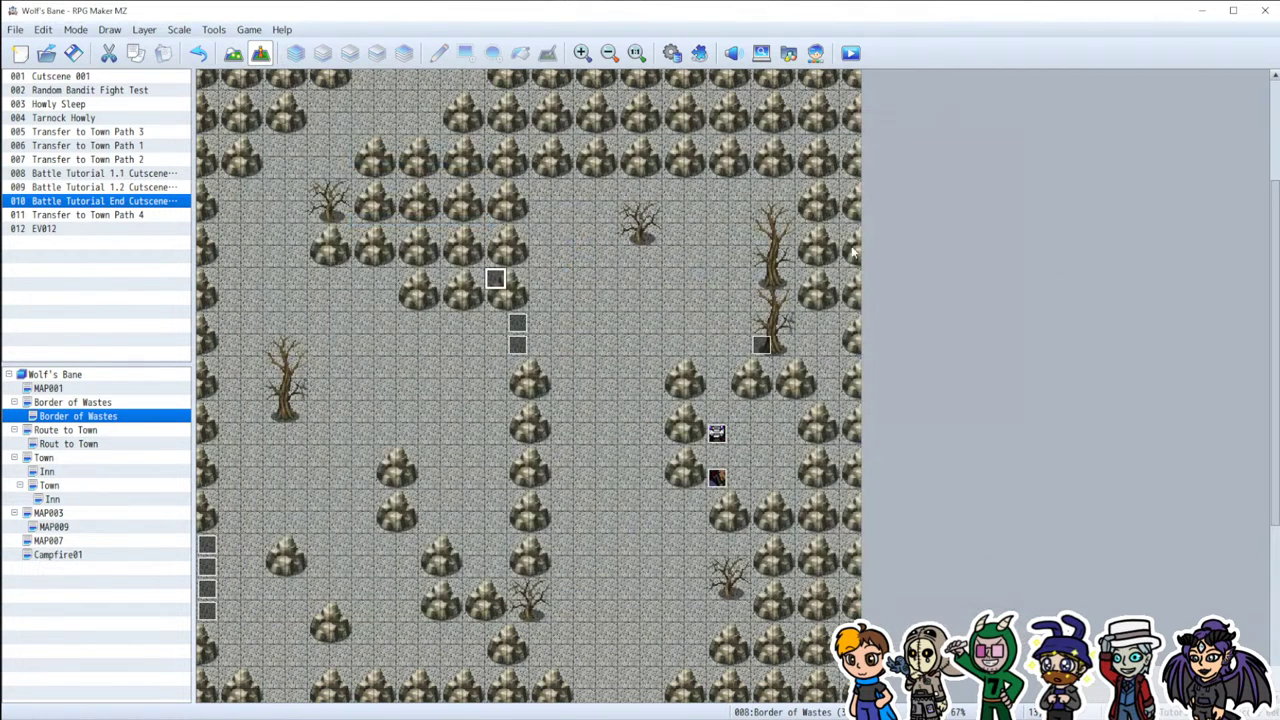
{"action": "left_click", "coordinate": [850, 52]}
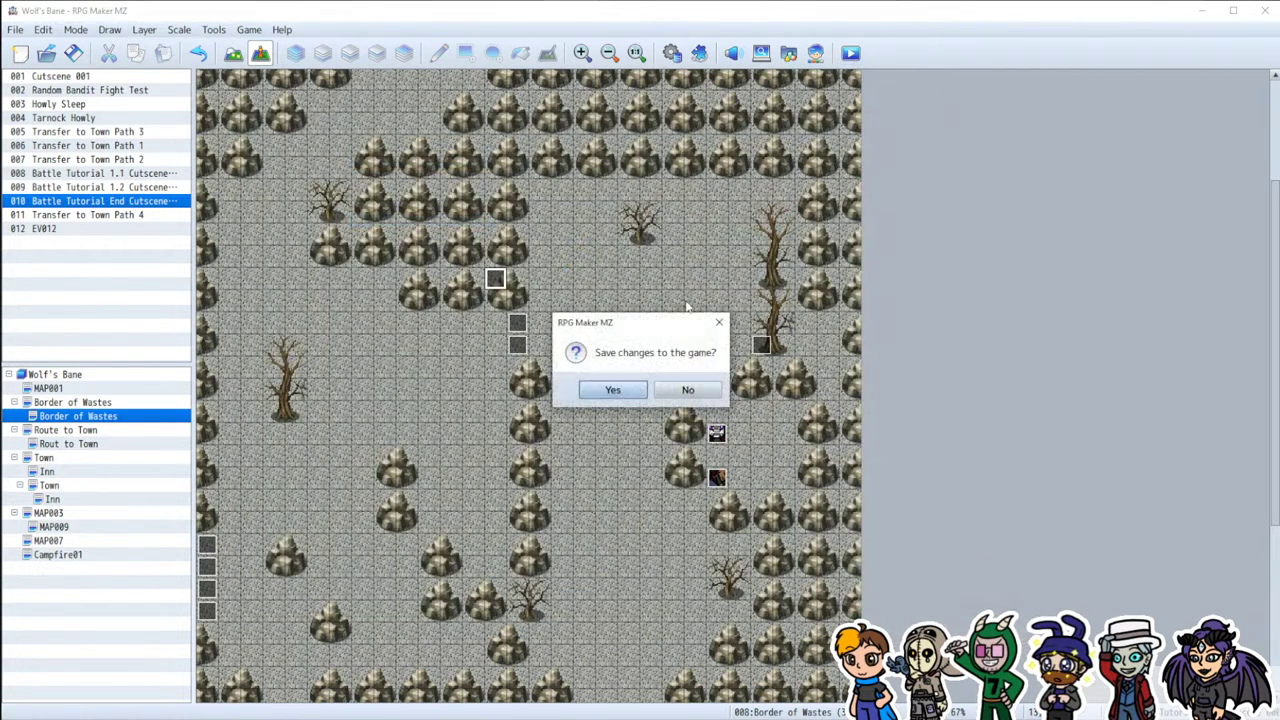
{"action": "left_click", "coordinate": [608, 390]}
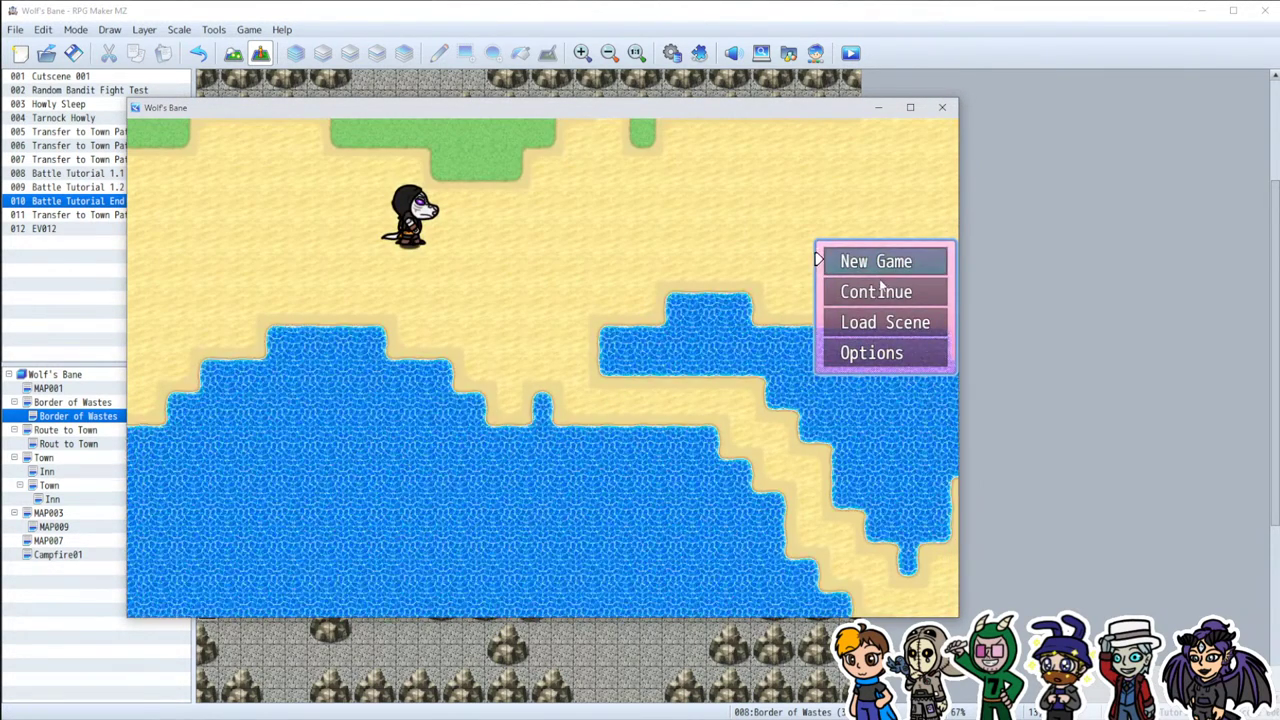
Step: Start the game from the title screen, fast-forward the opening scenes, and decline the tutorial on basic gameplay mechanics
{"action": "left_click", "coordinate": [878, 288]}
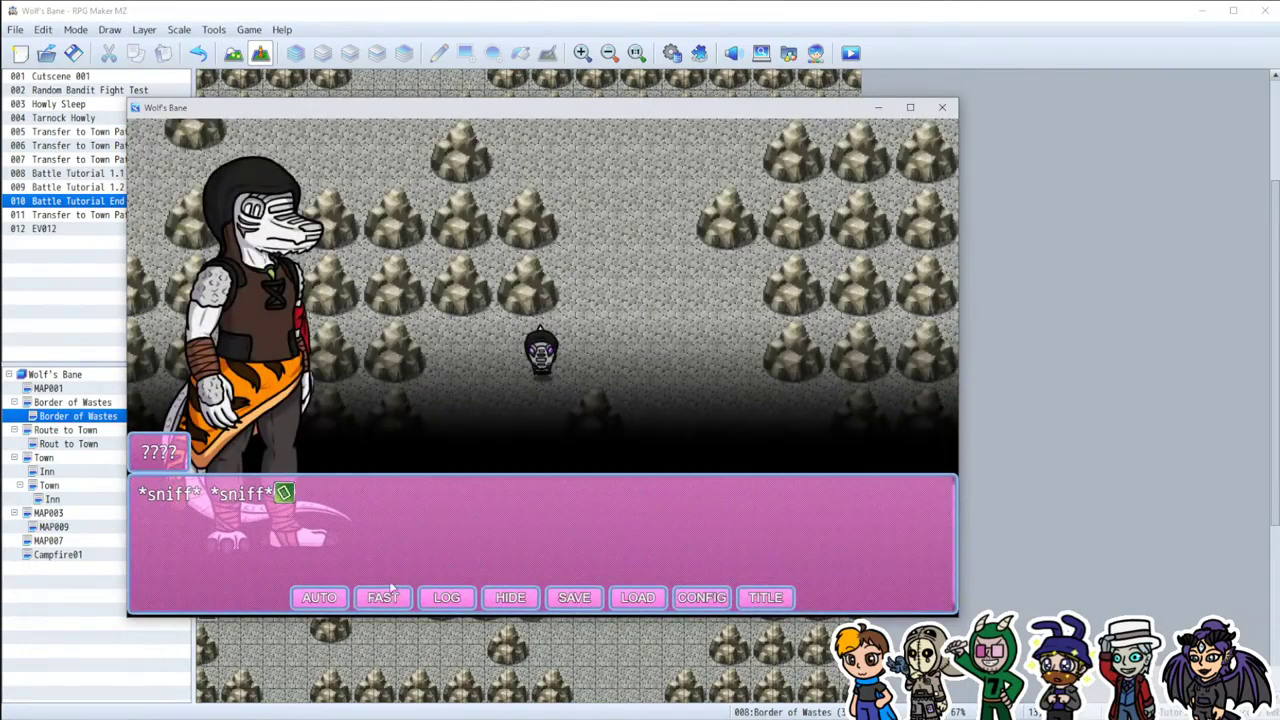
{"action": "left_click", "coordinate": [386, 597]}
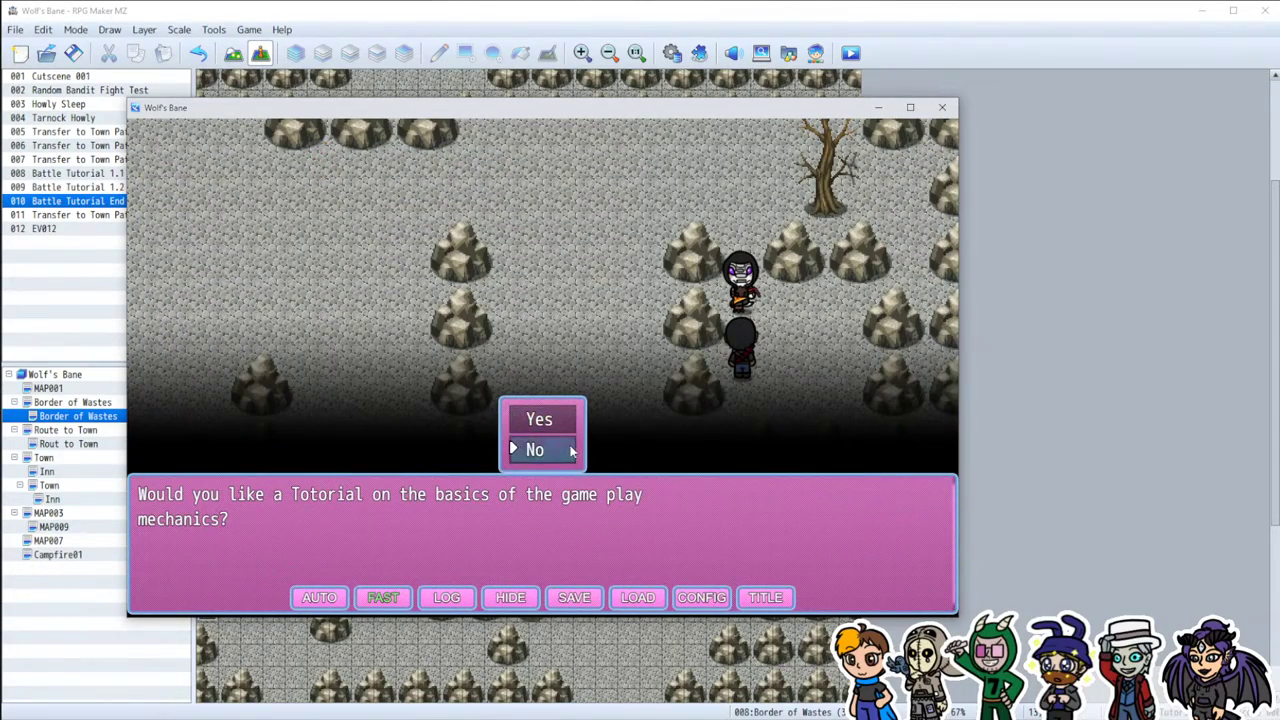
{"action": "left_click", "coordinate": [572, 452]}
Step: Advance the dialogue between Tarnock and Howly until the tutorial battle against the Ashkins begins
{"action": "left_click", "coordinate": [507, 529]}
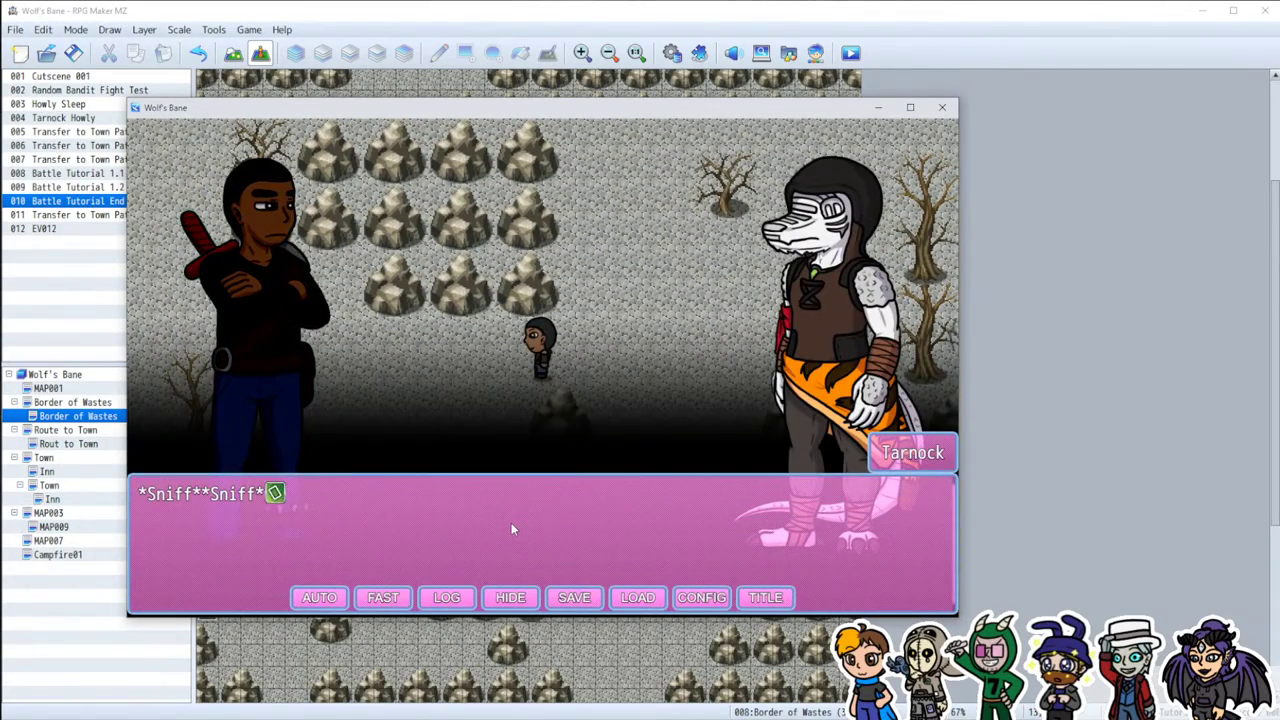
{"action": "left_click", "coordinate": [511, 522]}
{"action": "left_click", "coordinate": [508, 521]}
{"action": "left_click", "coordinate": [506, 521]}
{"action": "left_click", "coordinate": [501, 519]}
{"action": "left_click", "coordinate": [500, 519]}
{"action": "left_click", "coordinate": [500, 519]}
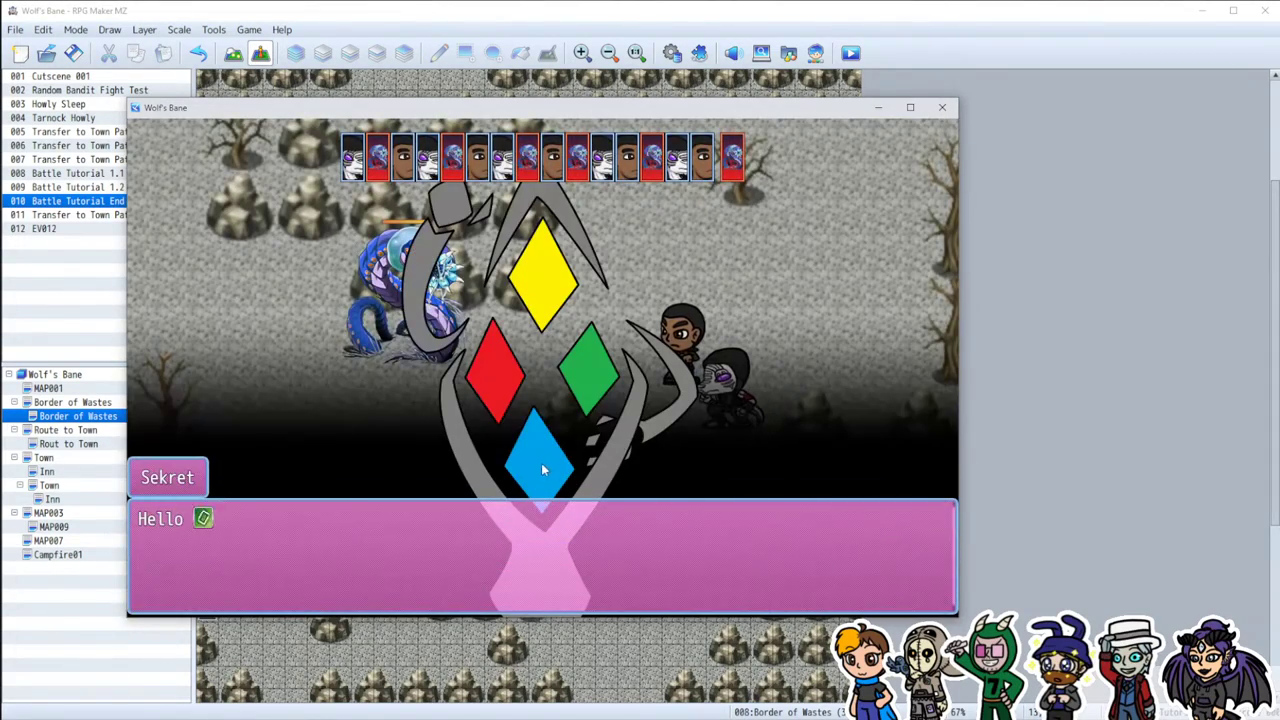
Step: Go through Sekret's combat introduction and attack the Ashkins with both Howly and Tarnock
{"action": "left_click", "coordinate": [506, 473]}
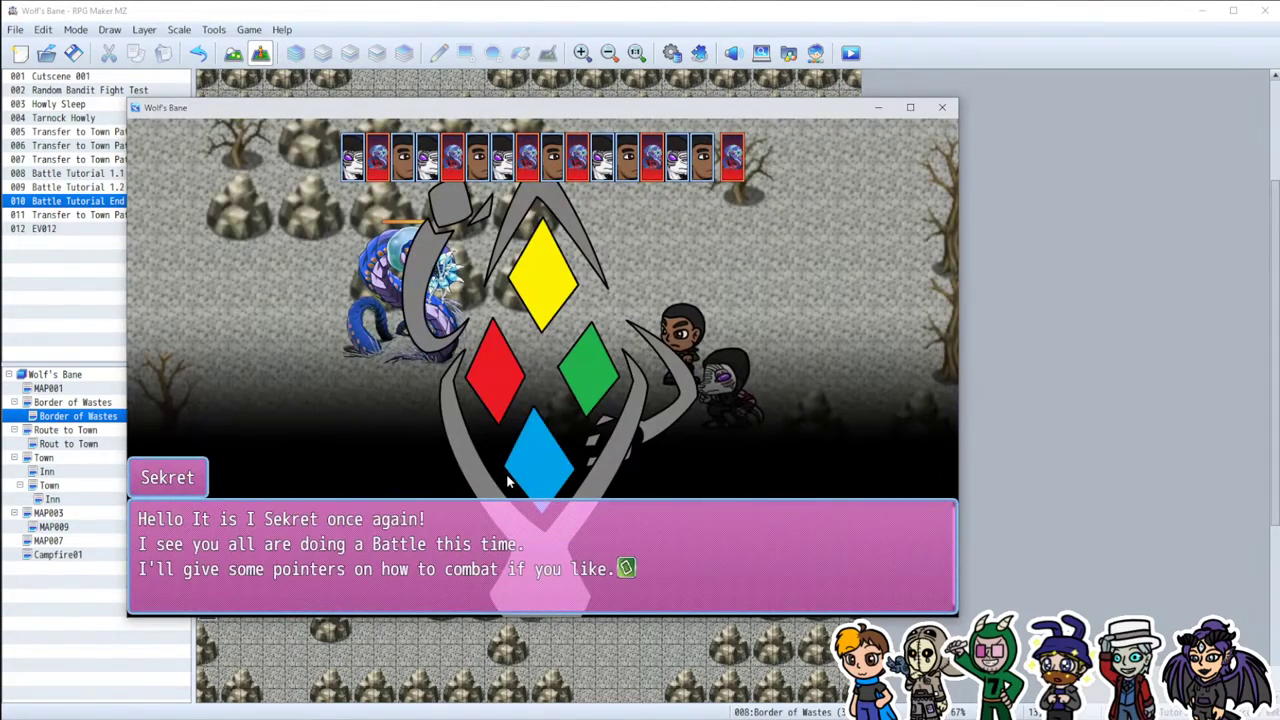
{"action": "left_click", "coordinate": [514, 466]}
{"action": "left_click", "coordinate": [512, 470]}
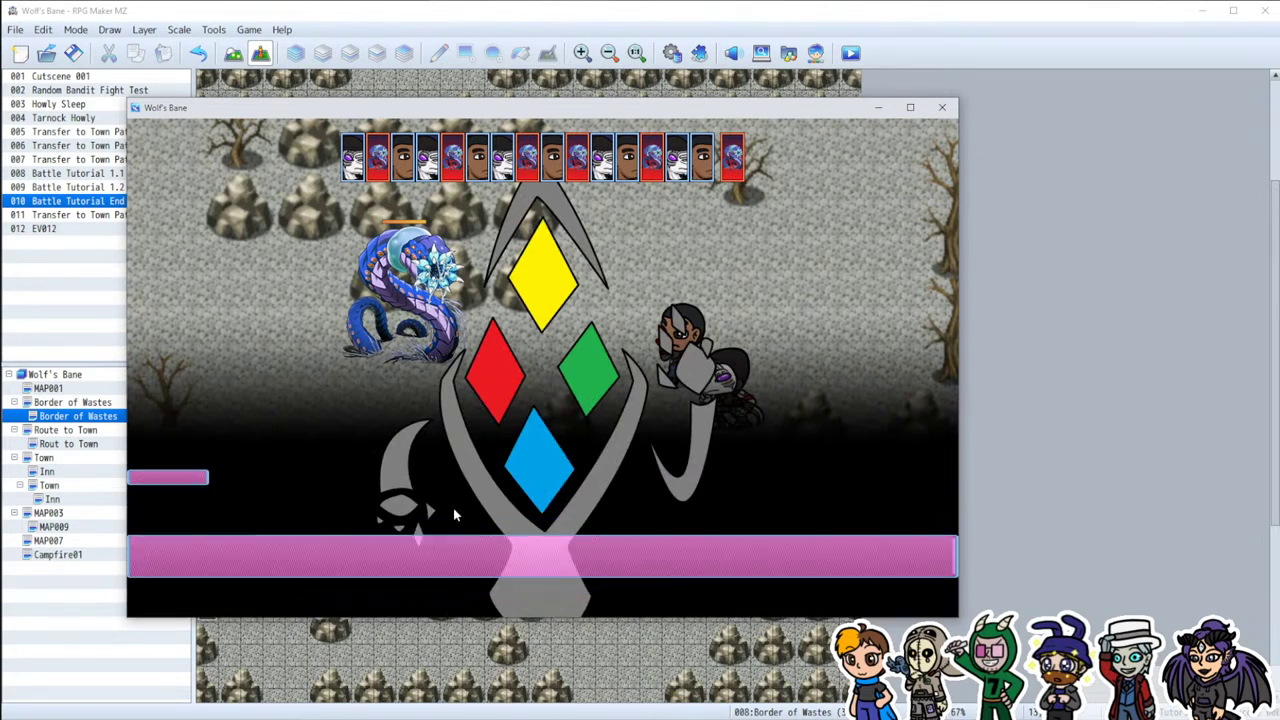
{"action": "left_click", "coordinate": [400, 537]}
{"action": "left_click", "coordinate": [390, 546]}
{"action": "left_click", "coordinate": [384, 547]}
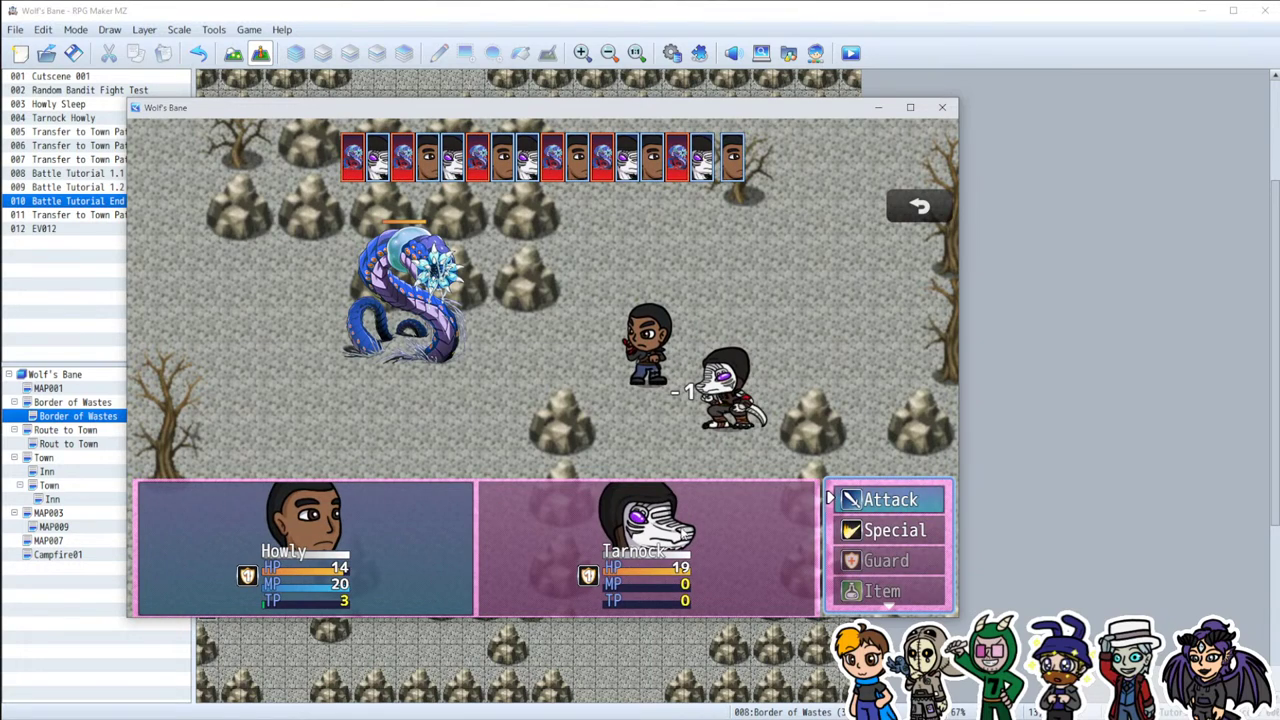
{"action": "left_click", "coordinate": [470, 348]}
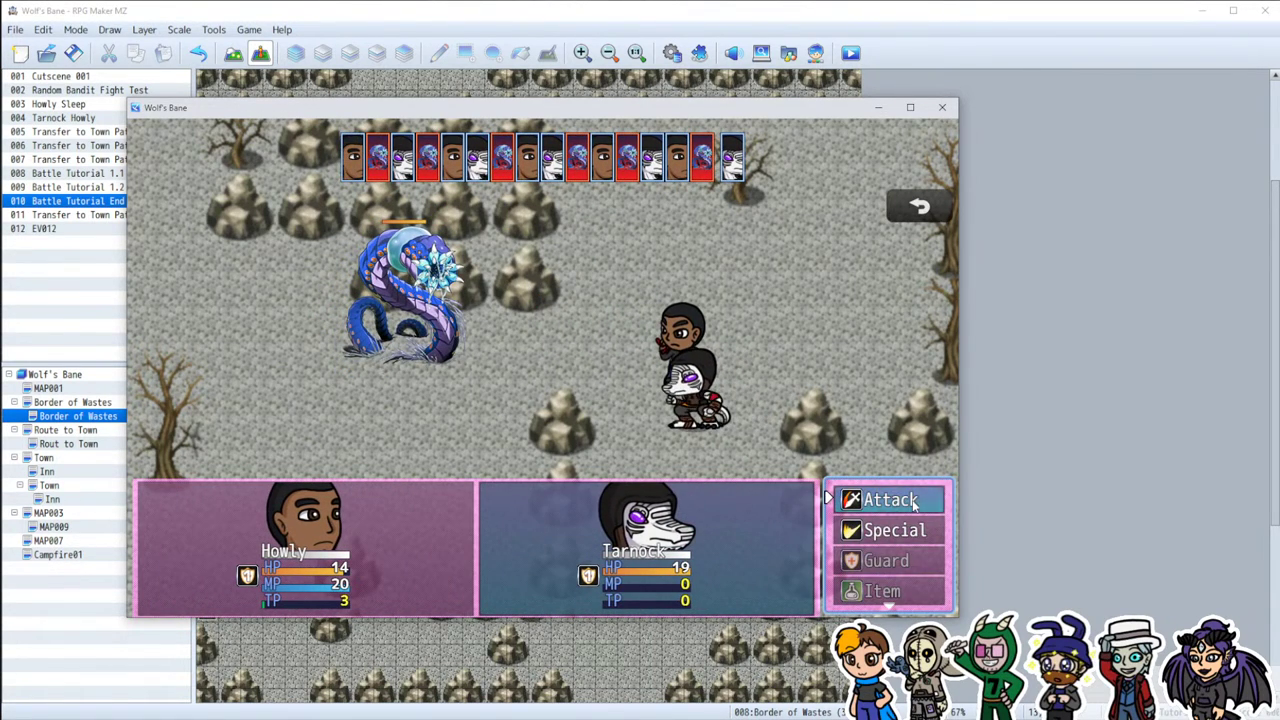
{"action": "left_click", "coordinate": [462, 341]}
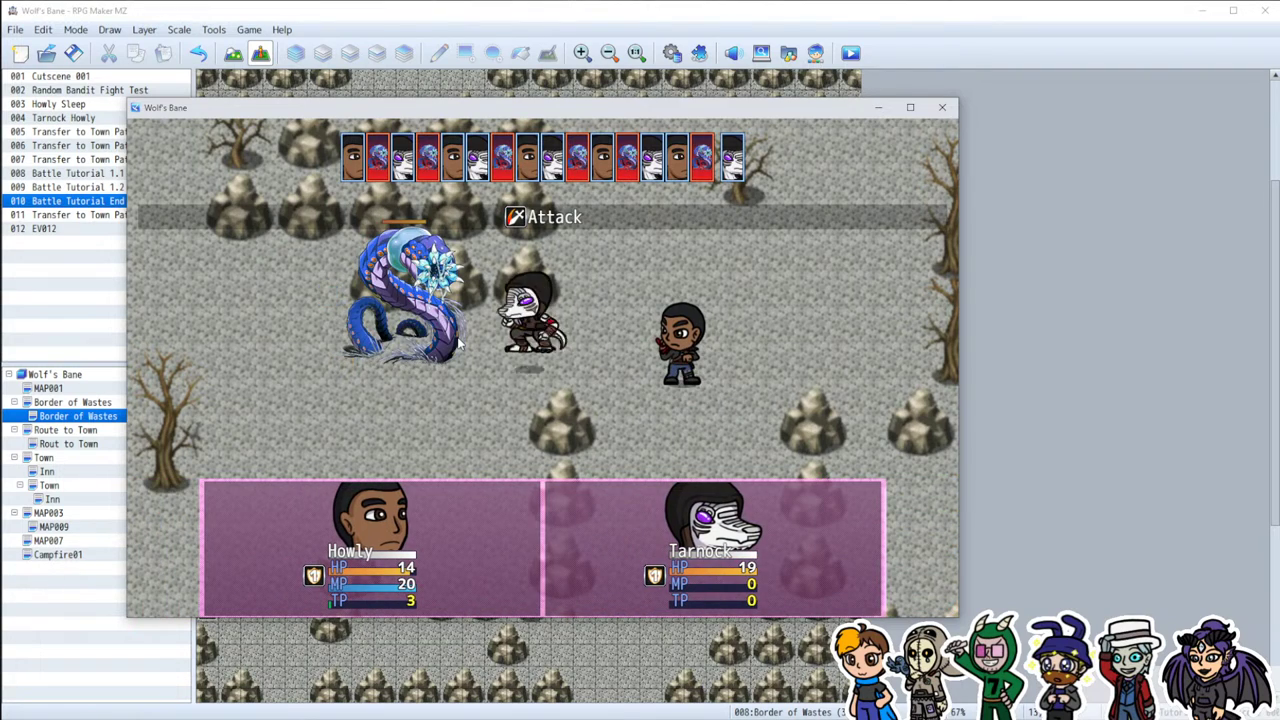
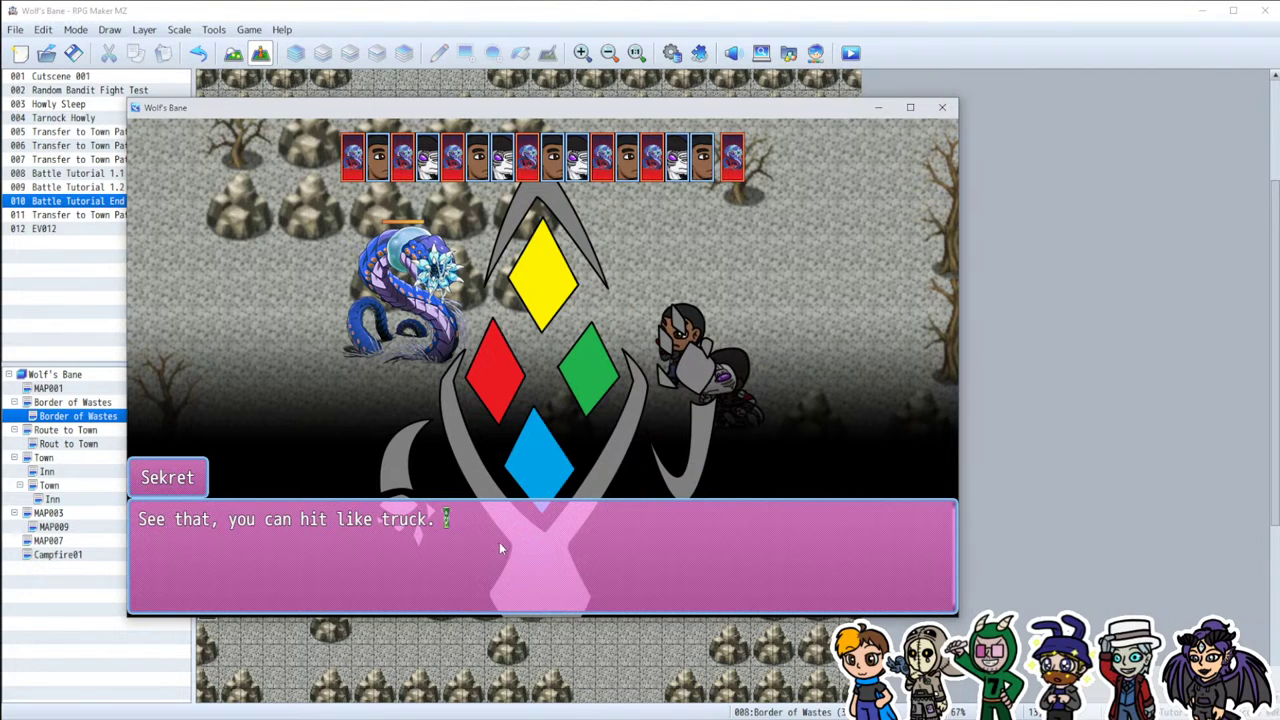
Step: Advance Sekret's guarding instructions and have both Howly and Tarnock guard against the next attack
{"action": "left_click", "coordinate": [551, 520]}
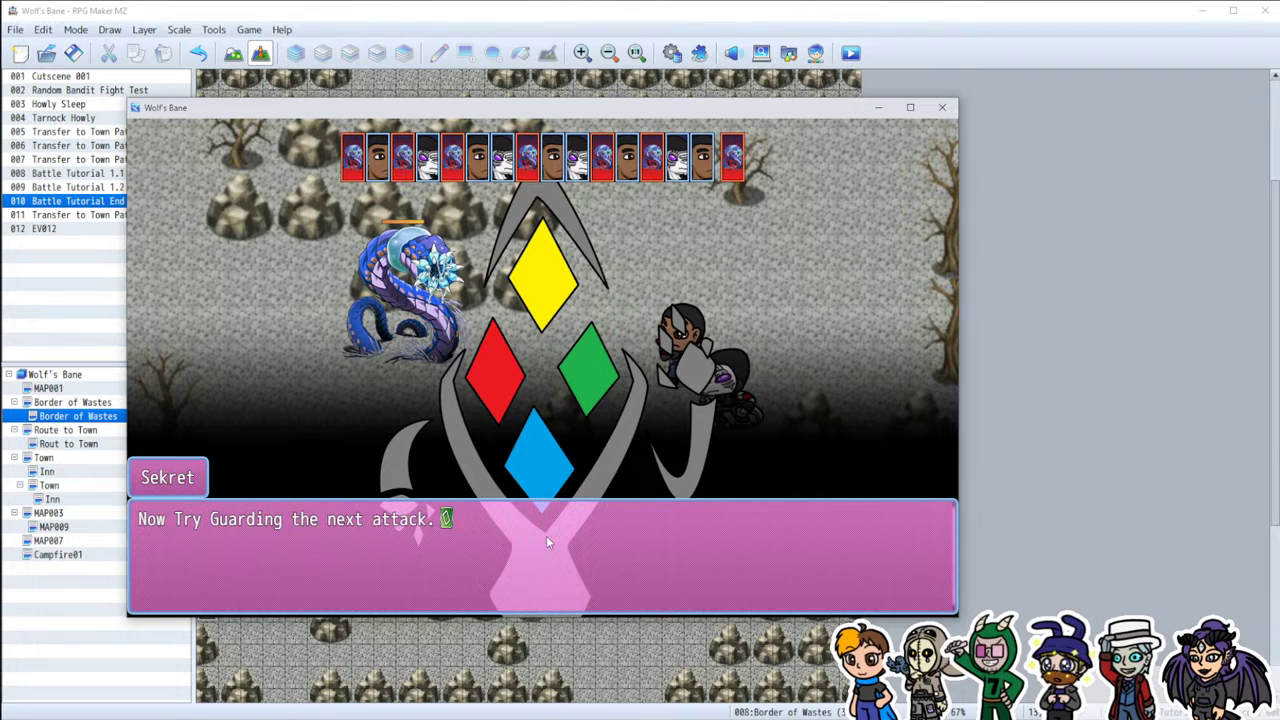
{"action": "left_click", "coordinate": [543, 590]}
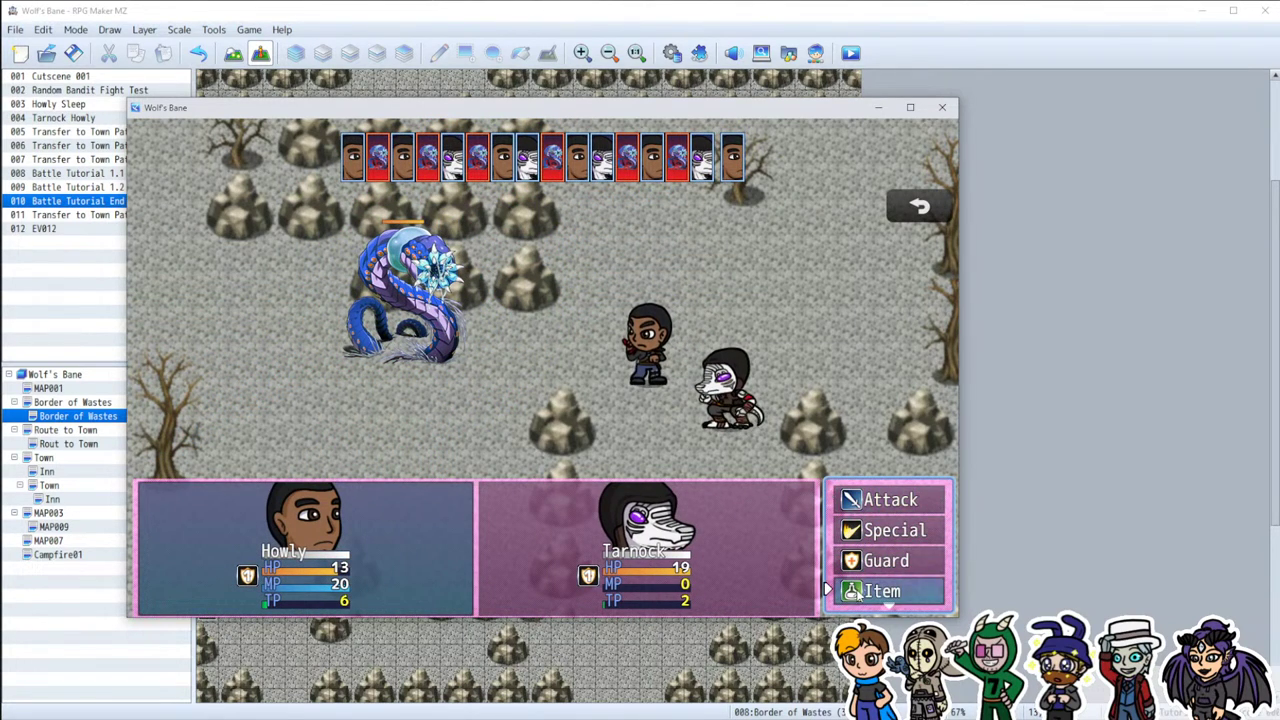
{"action": "left_click", "coordinate": [868, 561]}
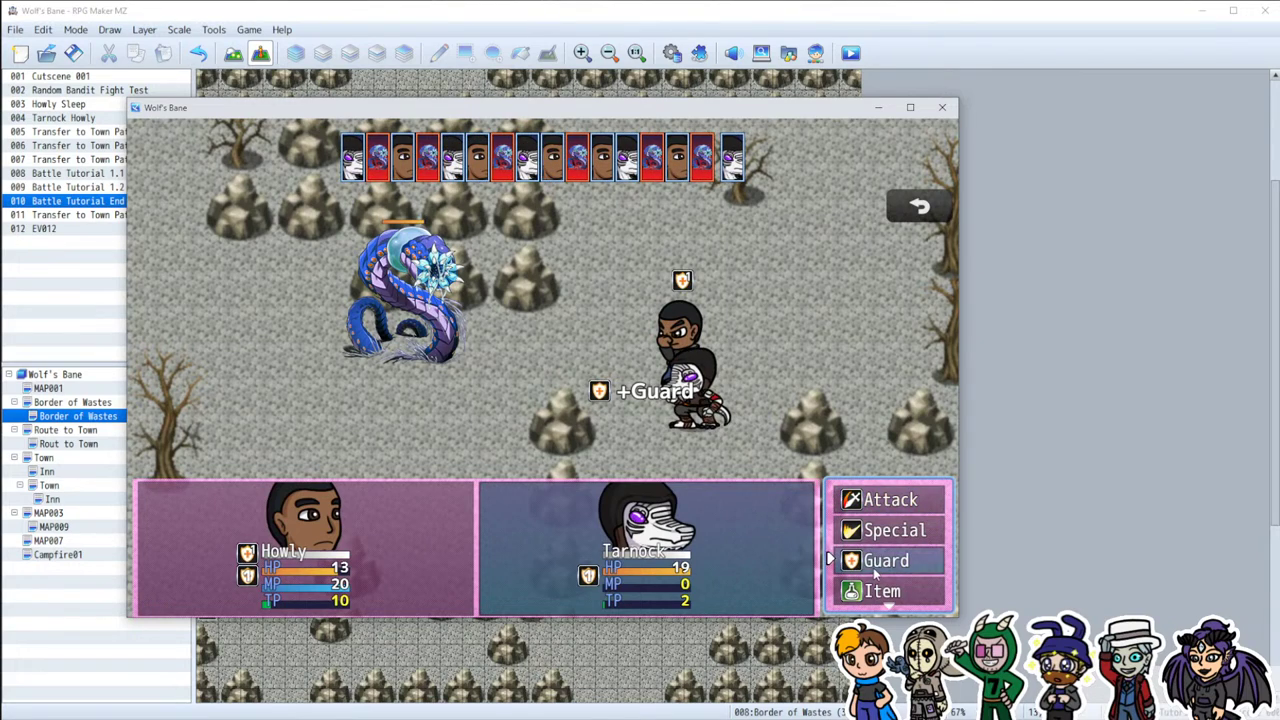
{"action": "left_click", "coordinate": [872, 566]}
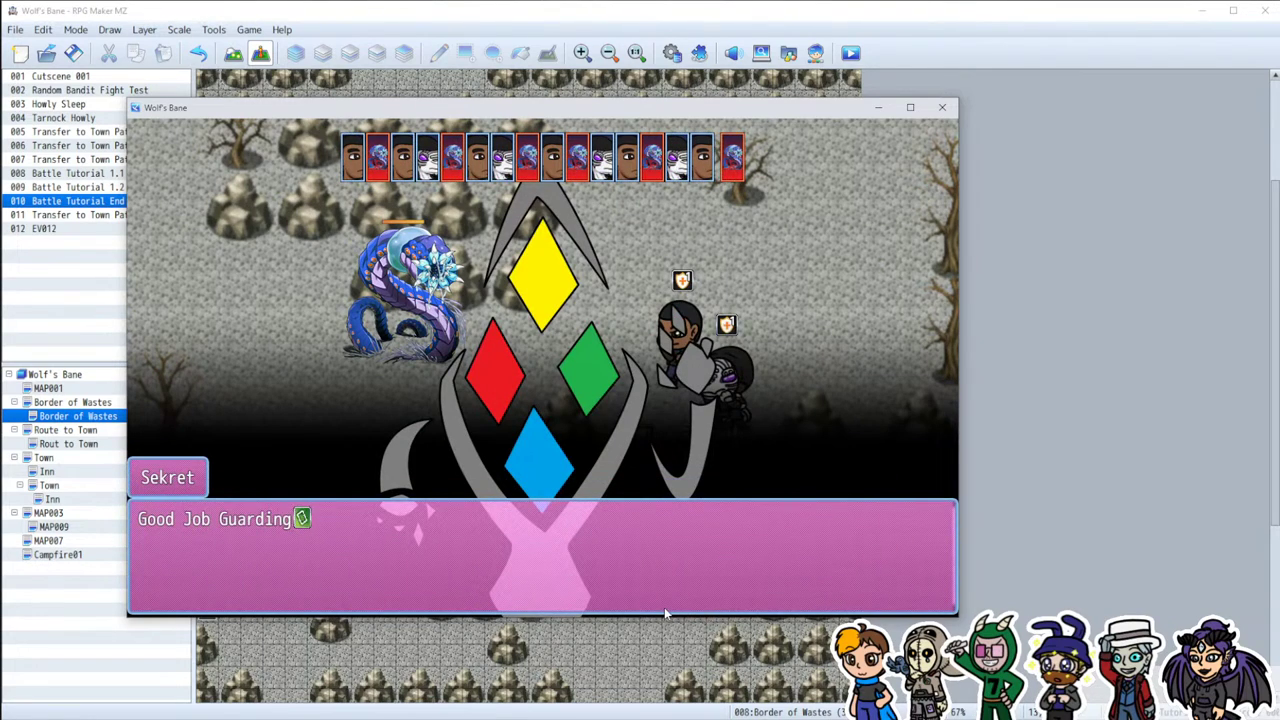
Step: Advance Sekret's explanation of special attacks, magic and items through the end of the battle tutorial
{"action": "left_click", "coordinate": [625, 551]}
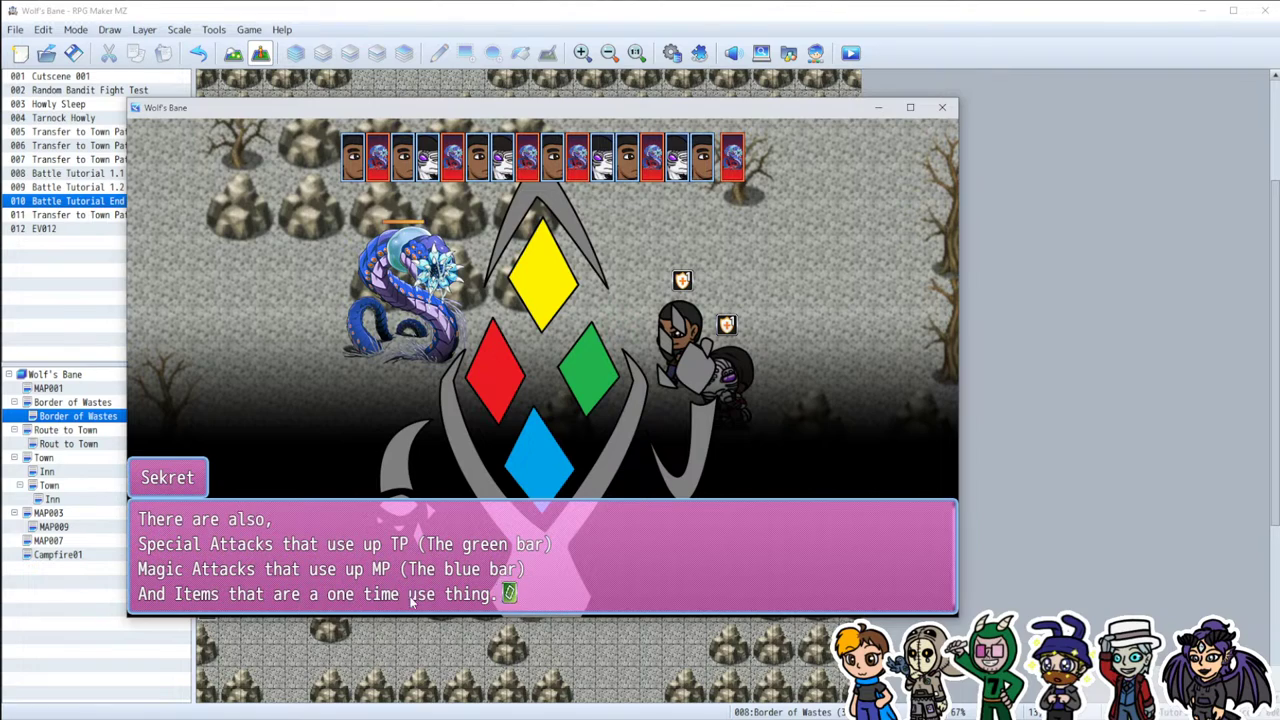
{"action": "key", "text": "Return"}
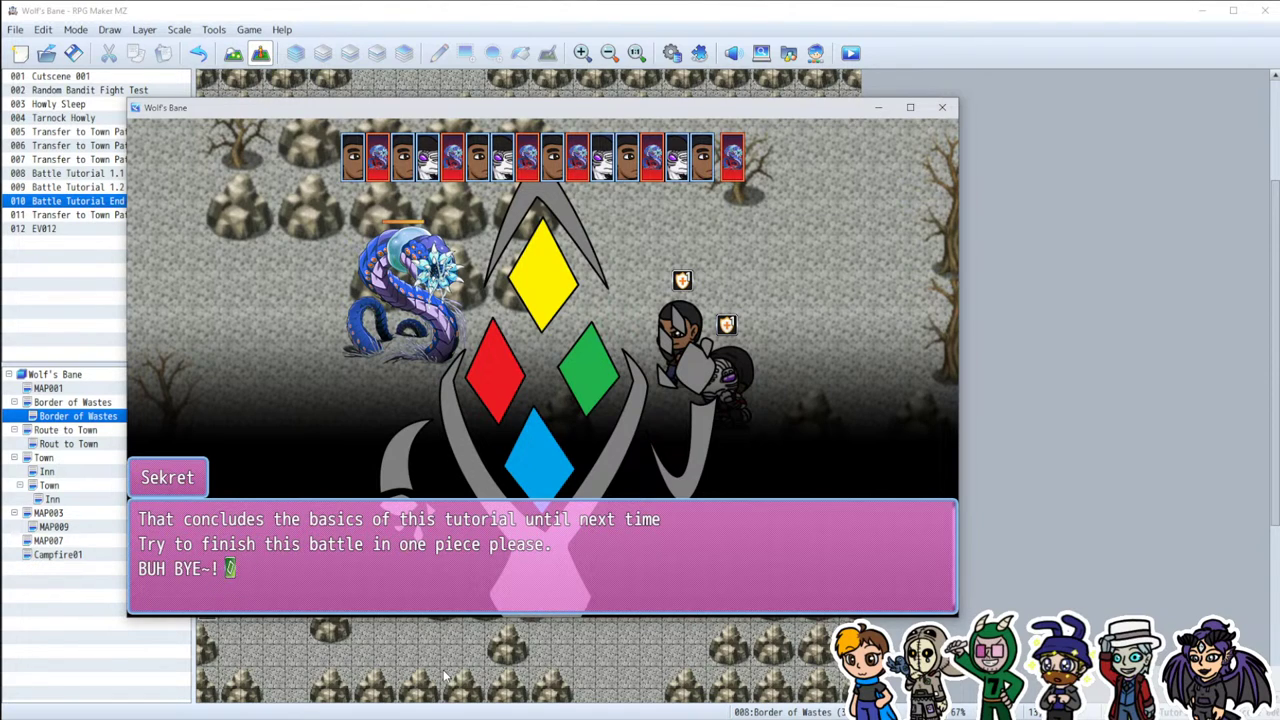
{"action": "left_click", "coordinate": [491, 564]}
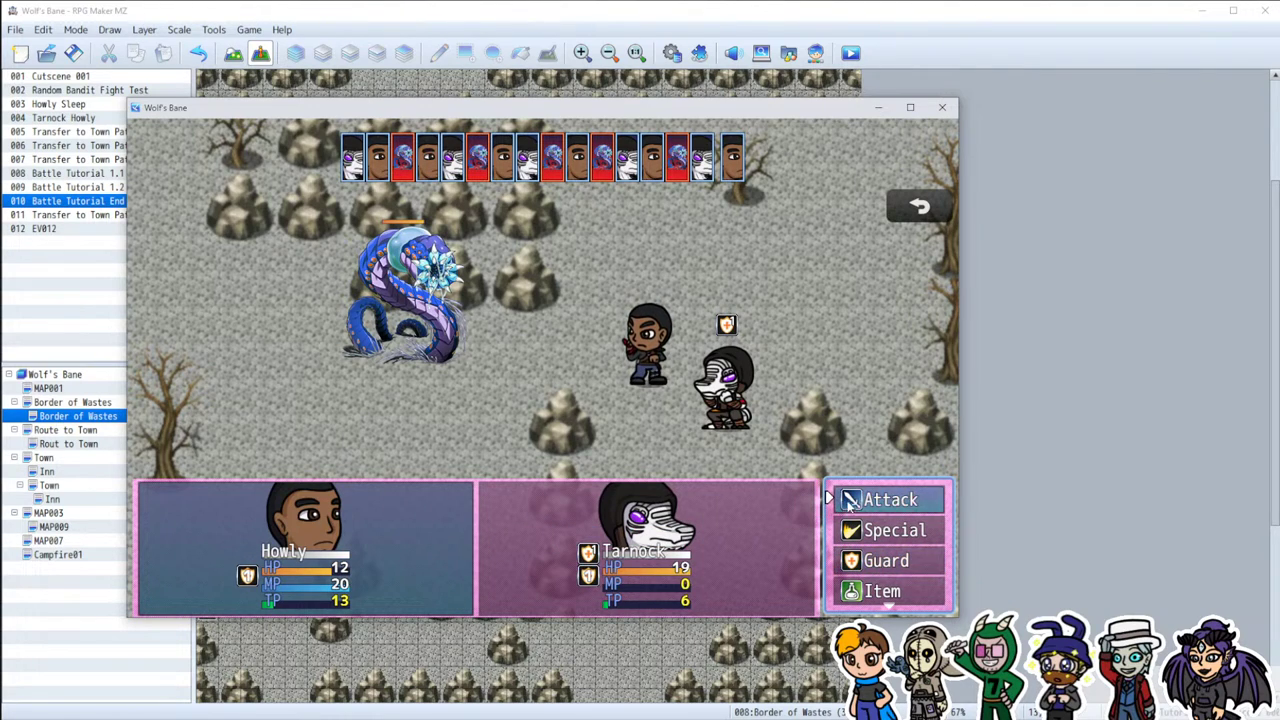
Step: Attack the Ashkins with Howly and Tarnock on each of their turns until it is defeated
{"action": "left_click", "coordinate": [848, 505]}
{"action": "left_click", "coordinate": [428, 340]}
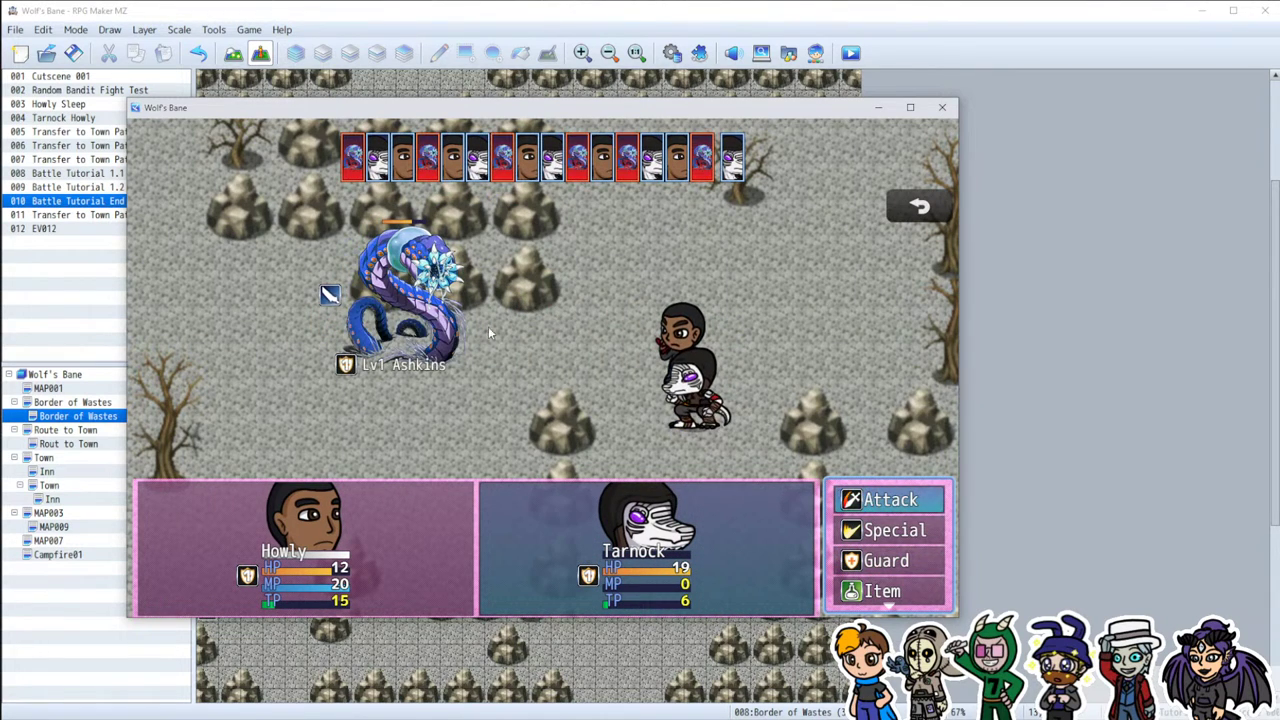
{"action": "left_click", "coordinate": [505, 340]}
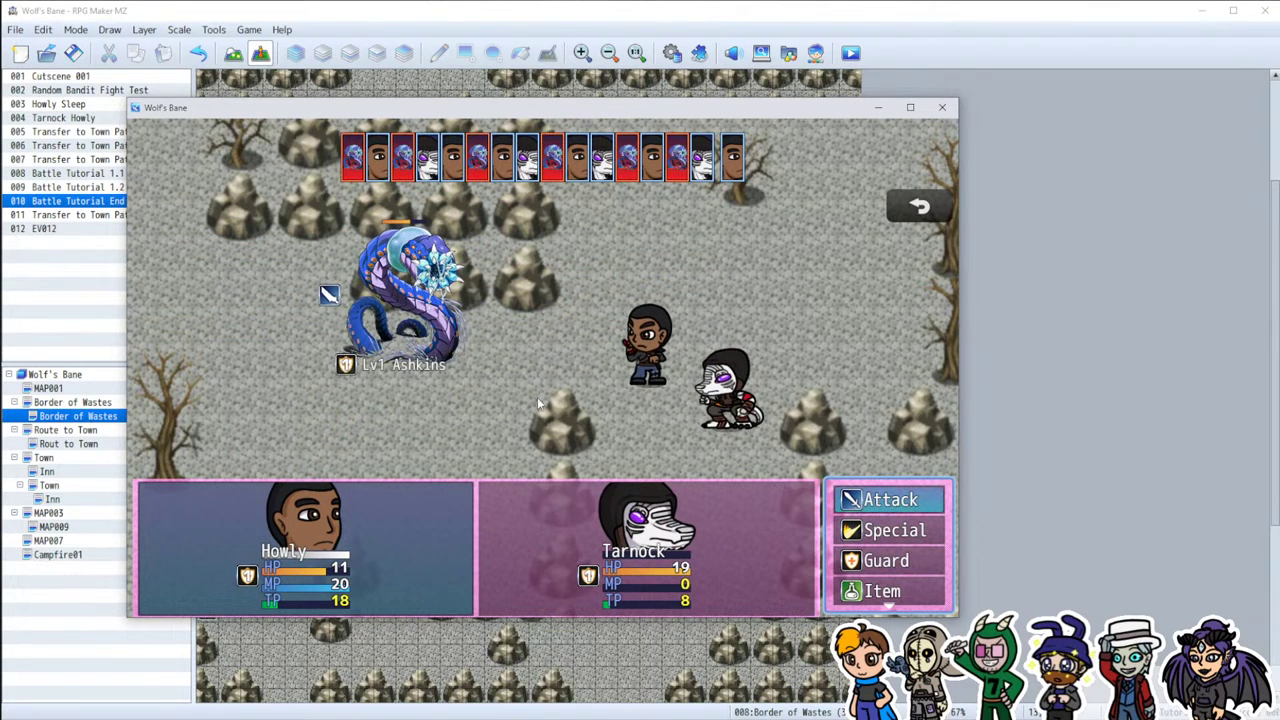
{"action": "key", "text": "Return"}
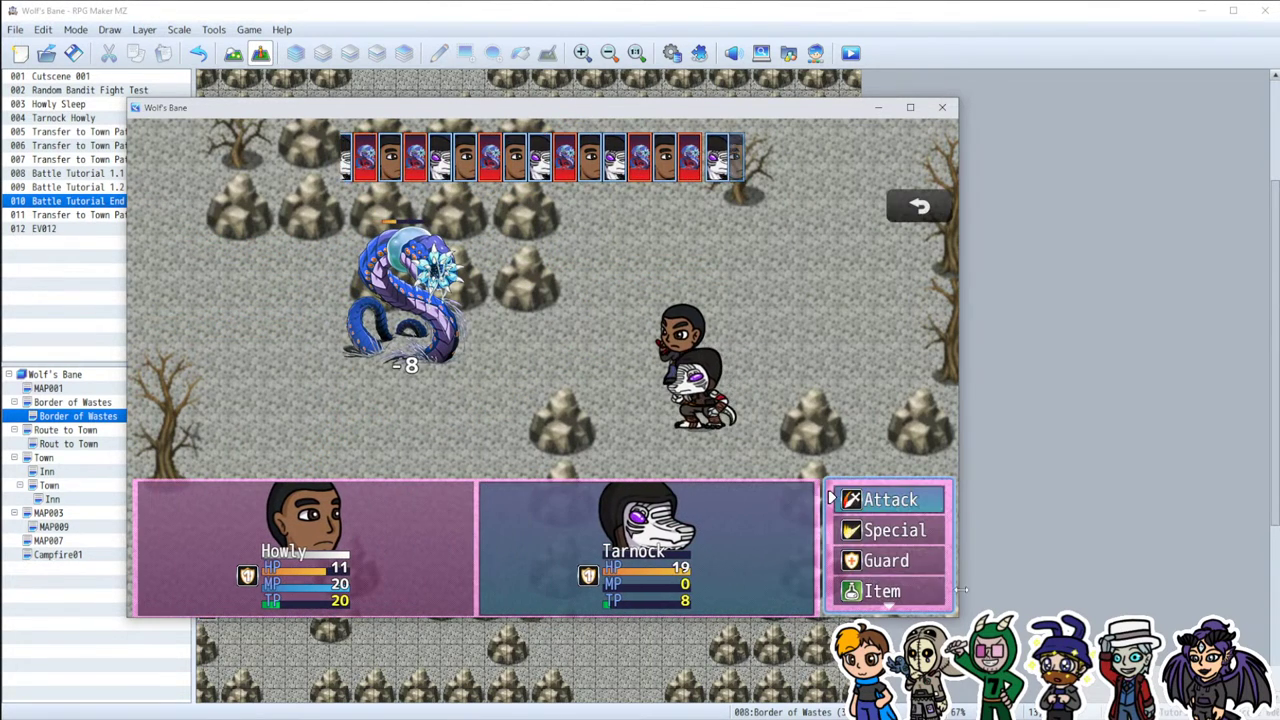
{"action": "key", "text": "Return"}
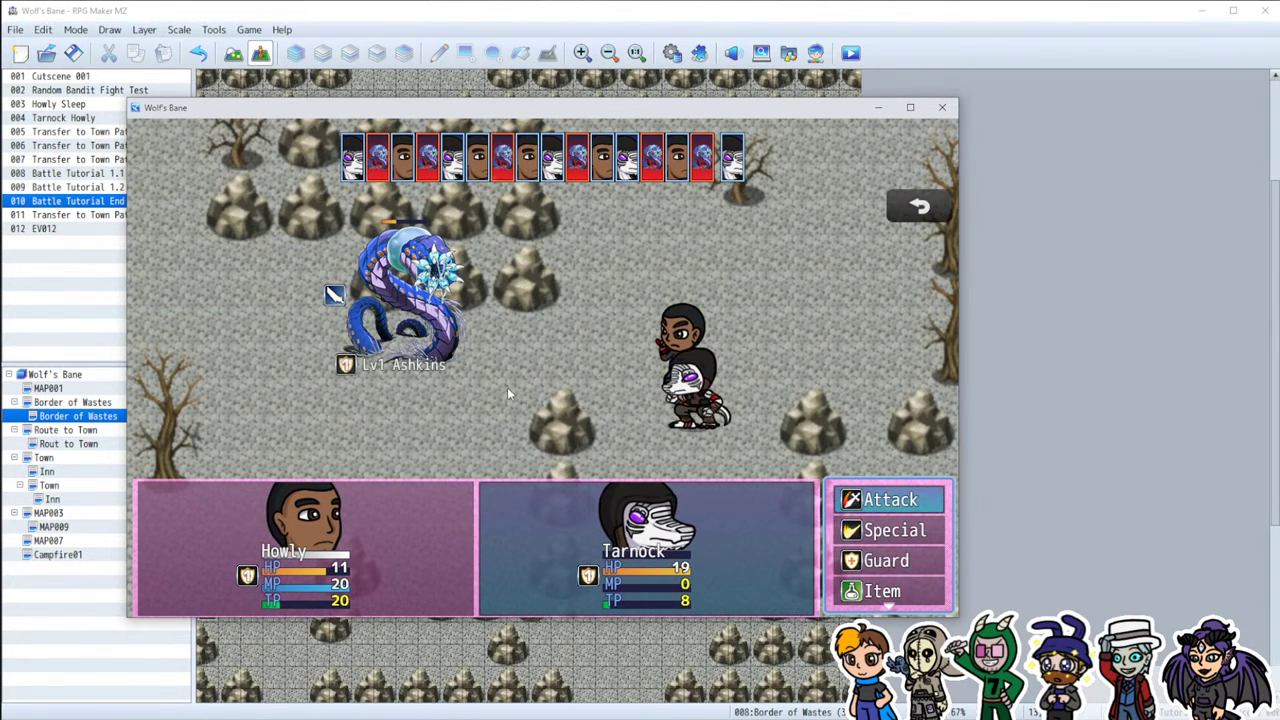
{"action": "left_click", "coordinate": [458, 370]}
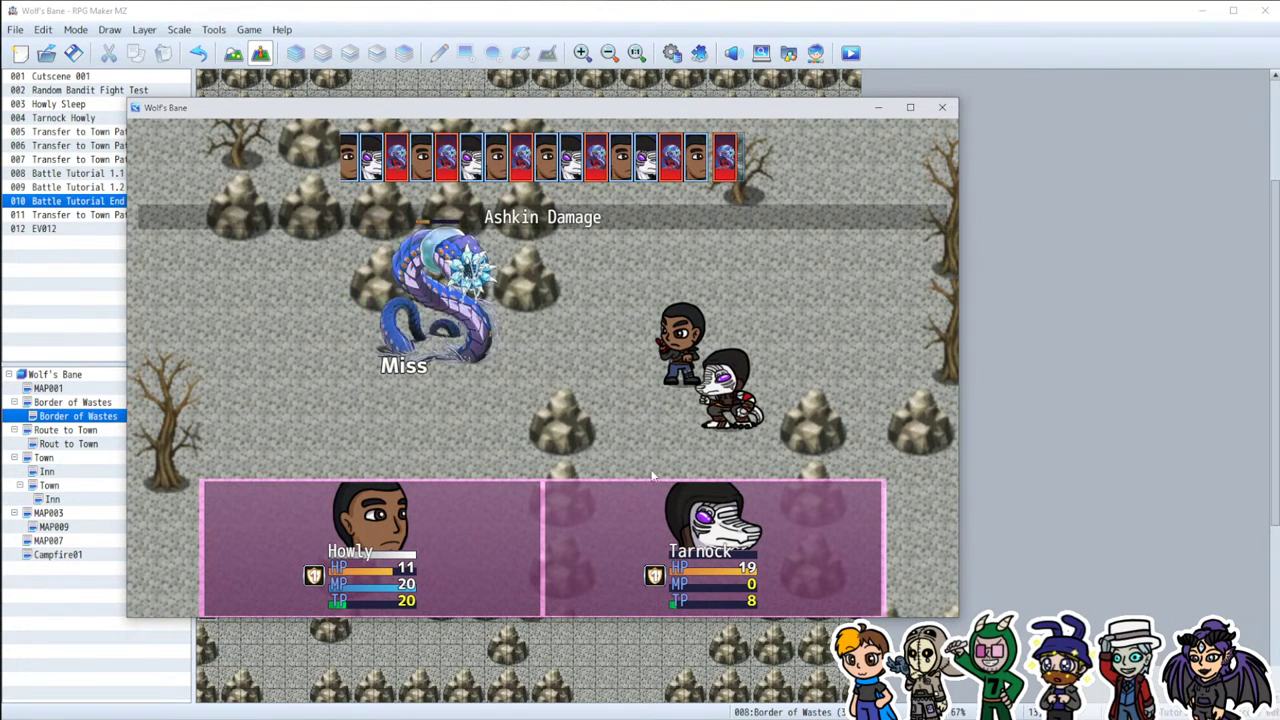
{"action": "left_click", "coordinate": [888, 500]}
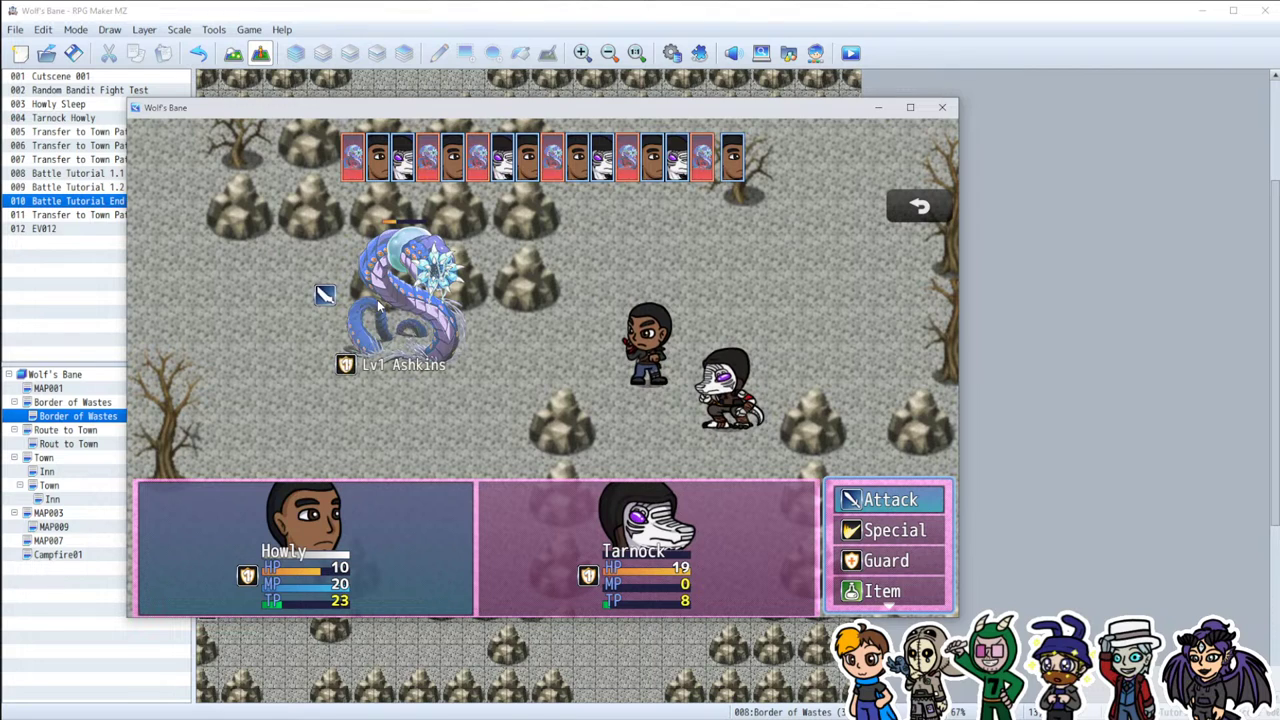
{"action": "left_click", "coordinate": [340, 295]}
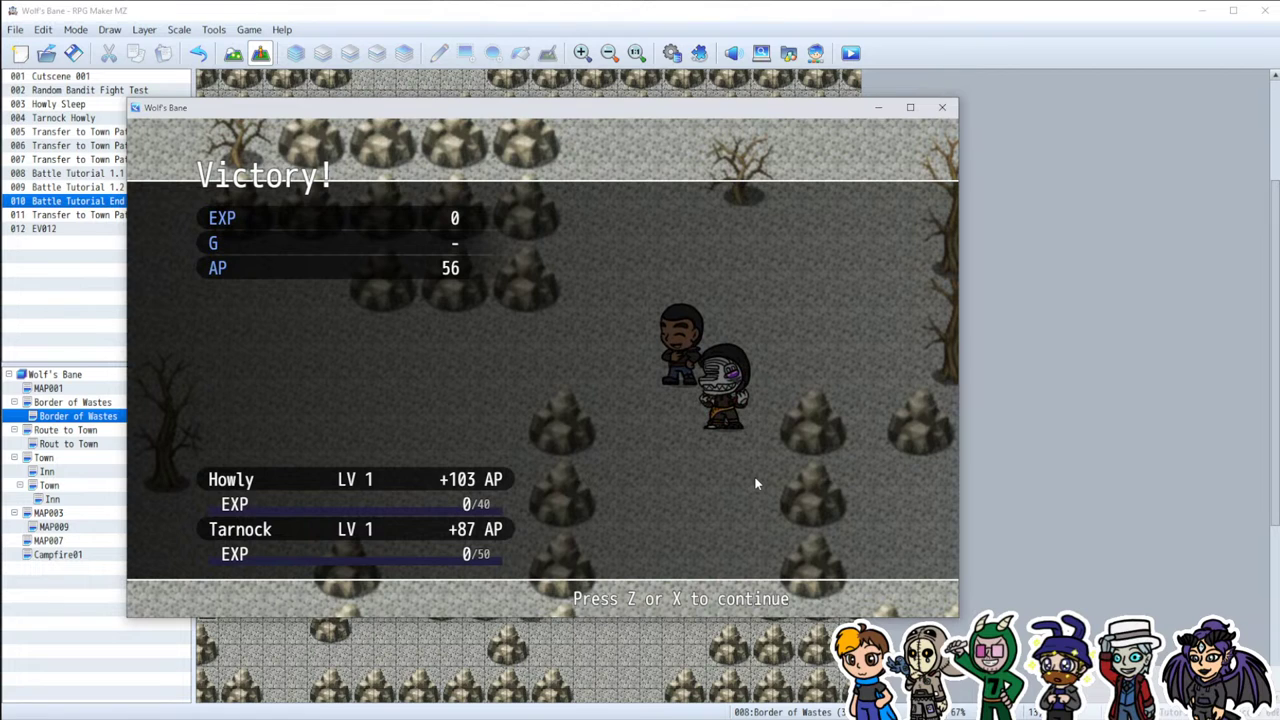
Step: Continue past the victory screen and play the post-battle cutscene about eating the Ashkin through to the campfire scene
{"action": "key", "text": "z"}
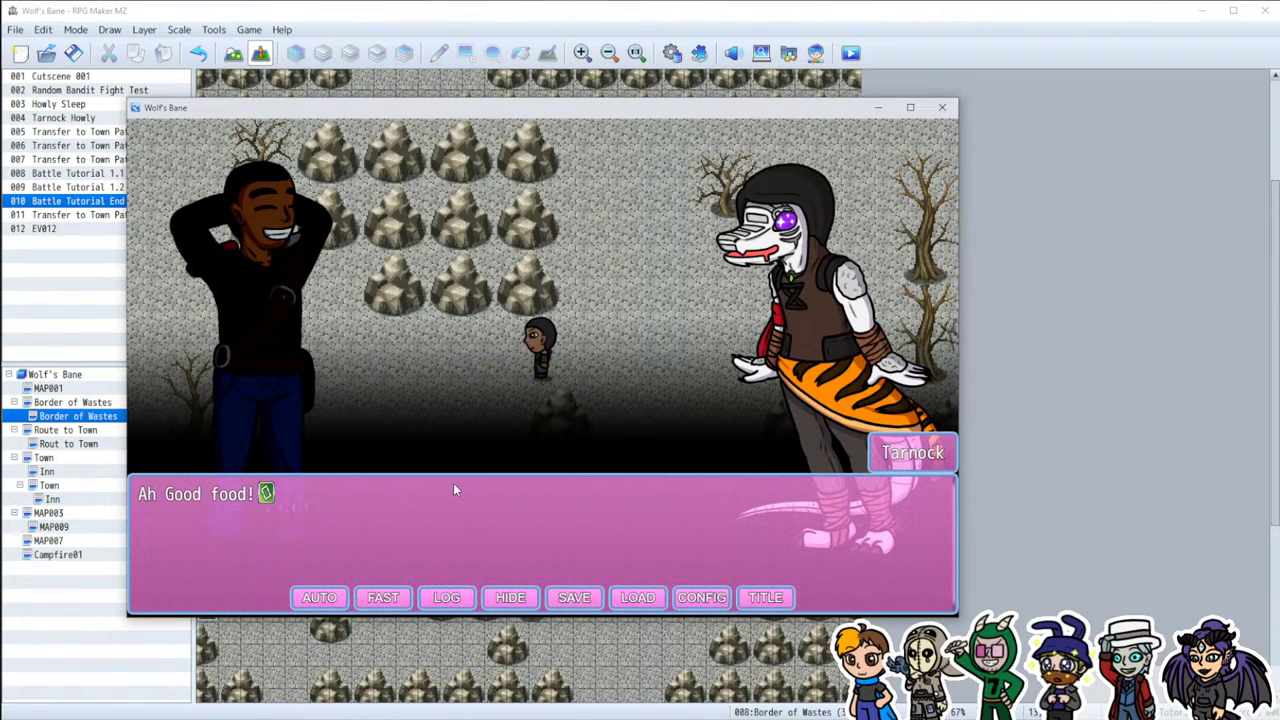
{"action": "left_click", "coordinate": [520, 505]}
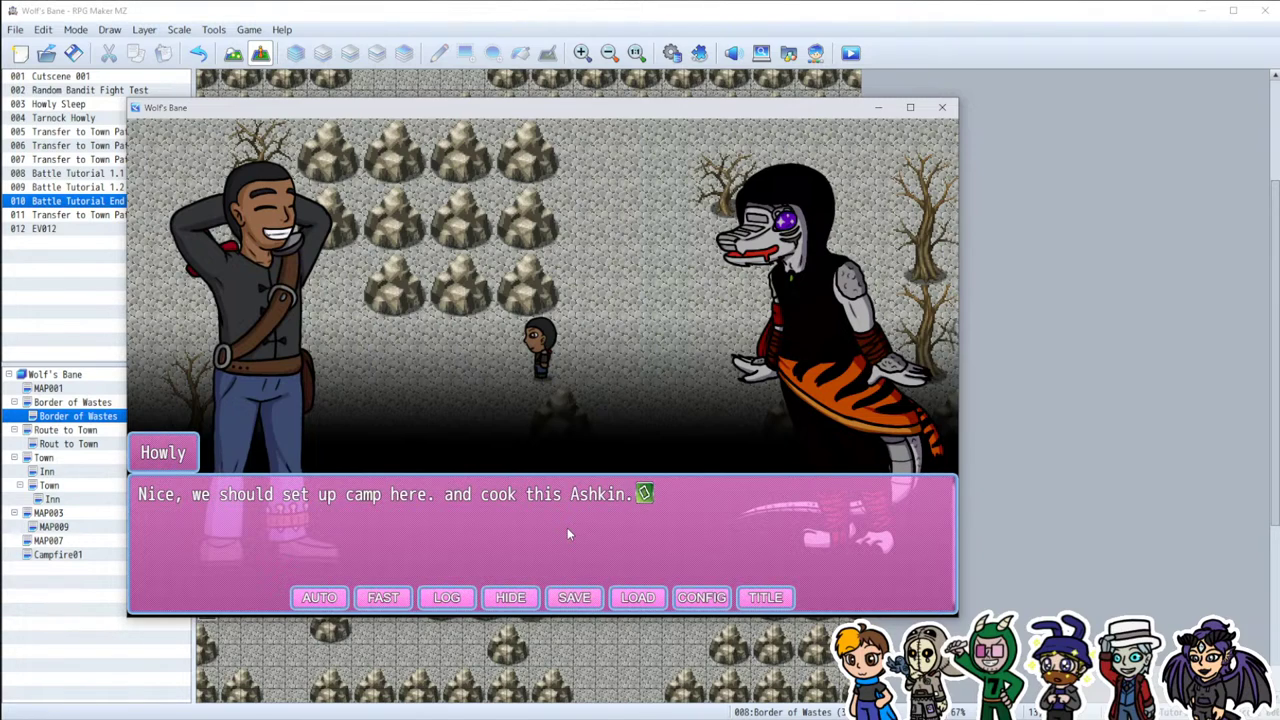
{"action": "left_click", "coordinate": [567, 532]}
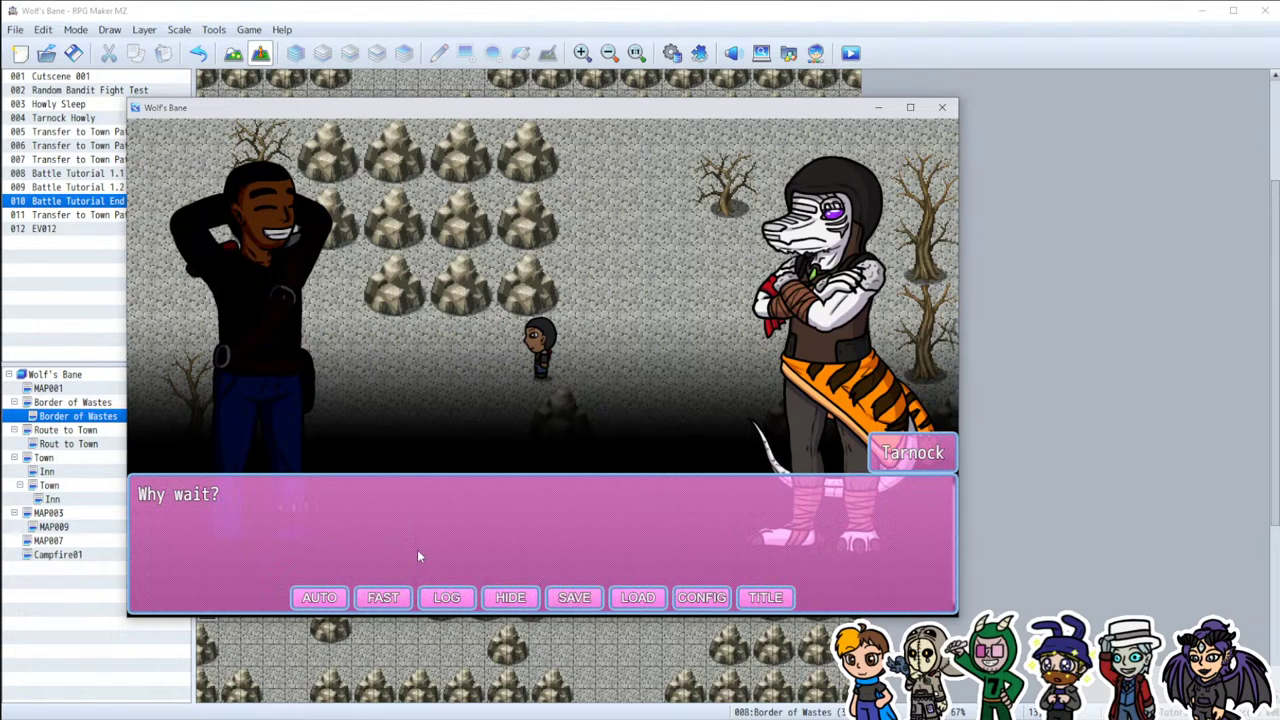
{"action": "left_click", "coordinate": [404, 555]}
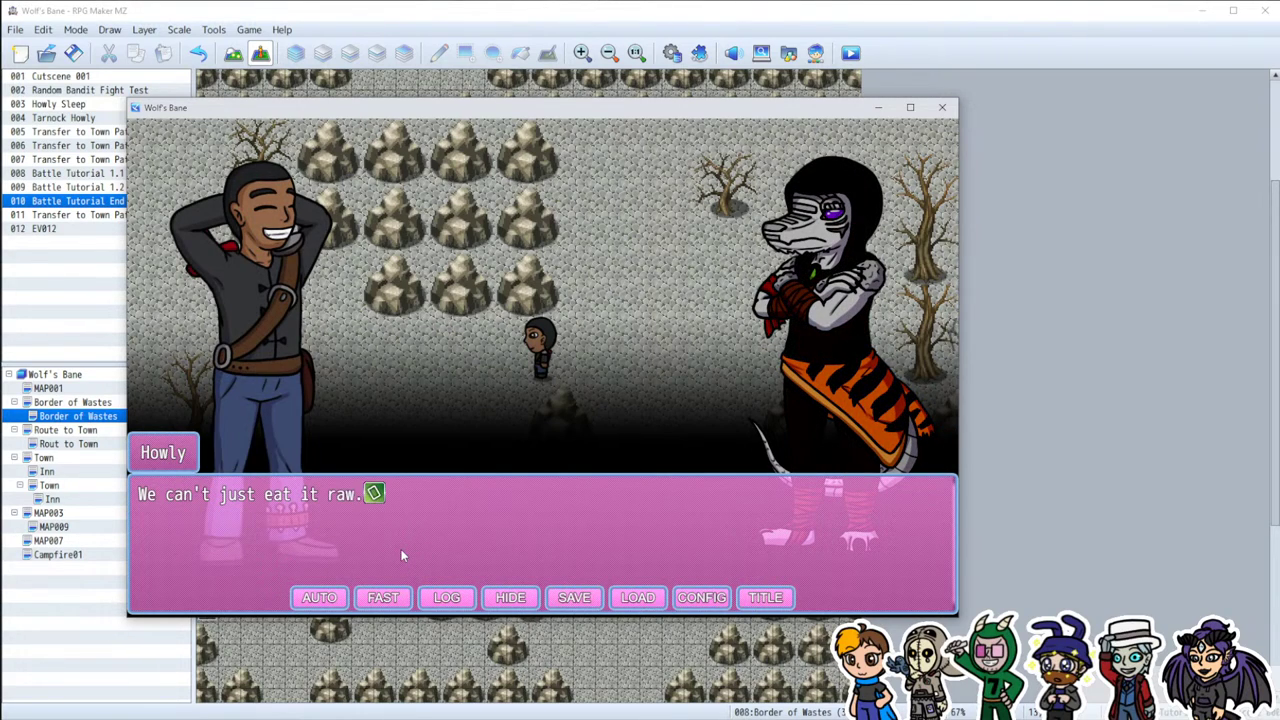
{"action": "left_click", "coordinate": [344, 548]}
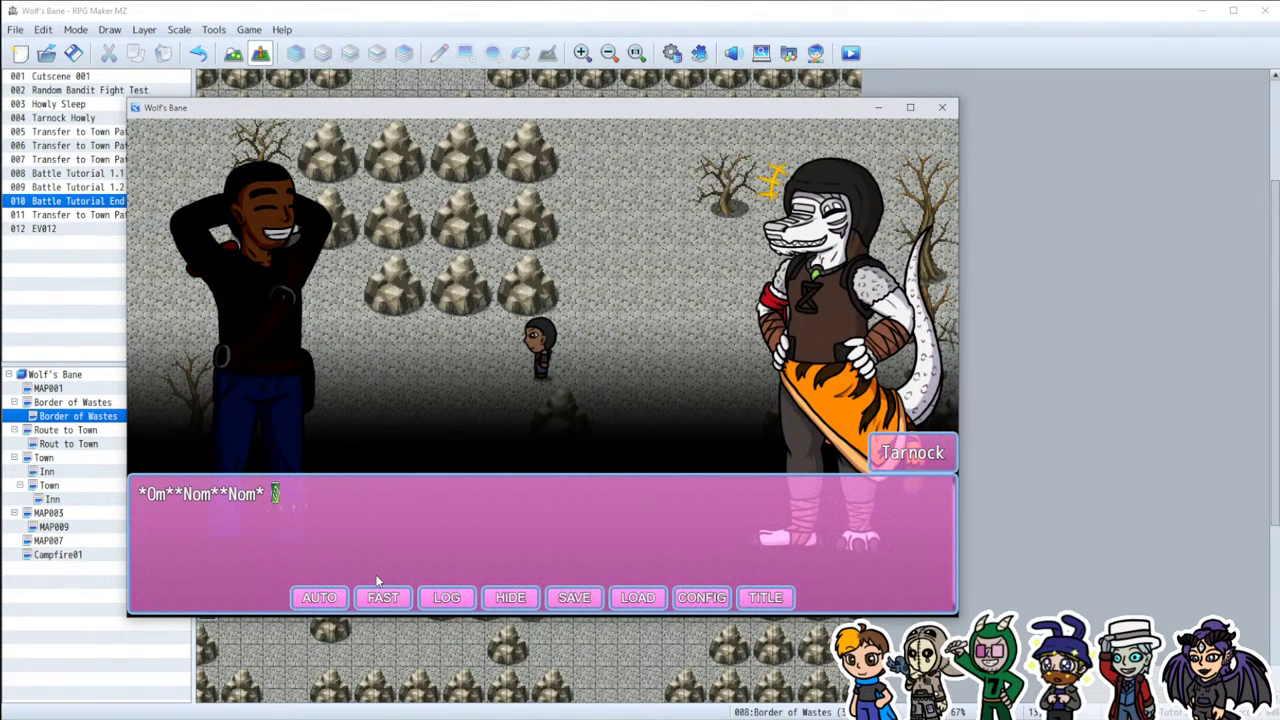
{"action": "left_click", "coordinate": [380, 553]}
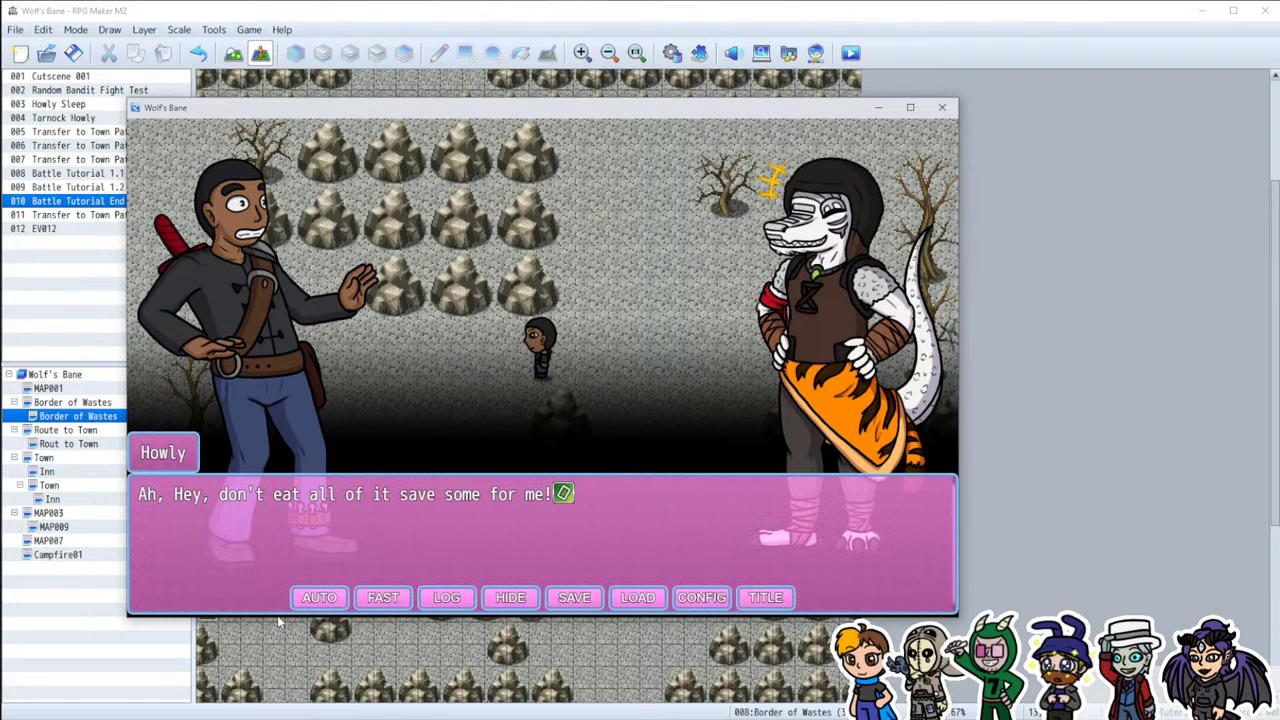
{"action": "left_click", "coordinate": [389, 536]}
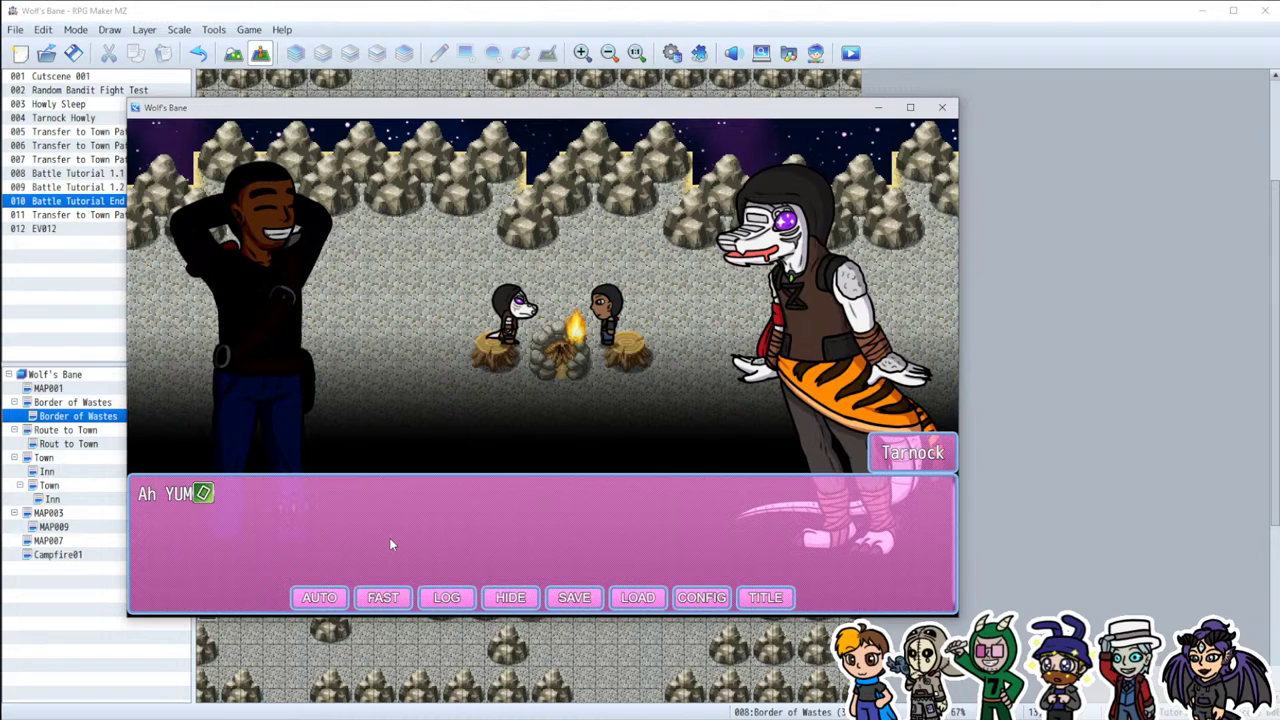
Step: Finish the campfire dialogue and test the map's east edge and nearby opening, dismissing Howly's reminders to go west then south
{"action": "left_click", "coordinate": [391, 544]}
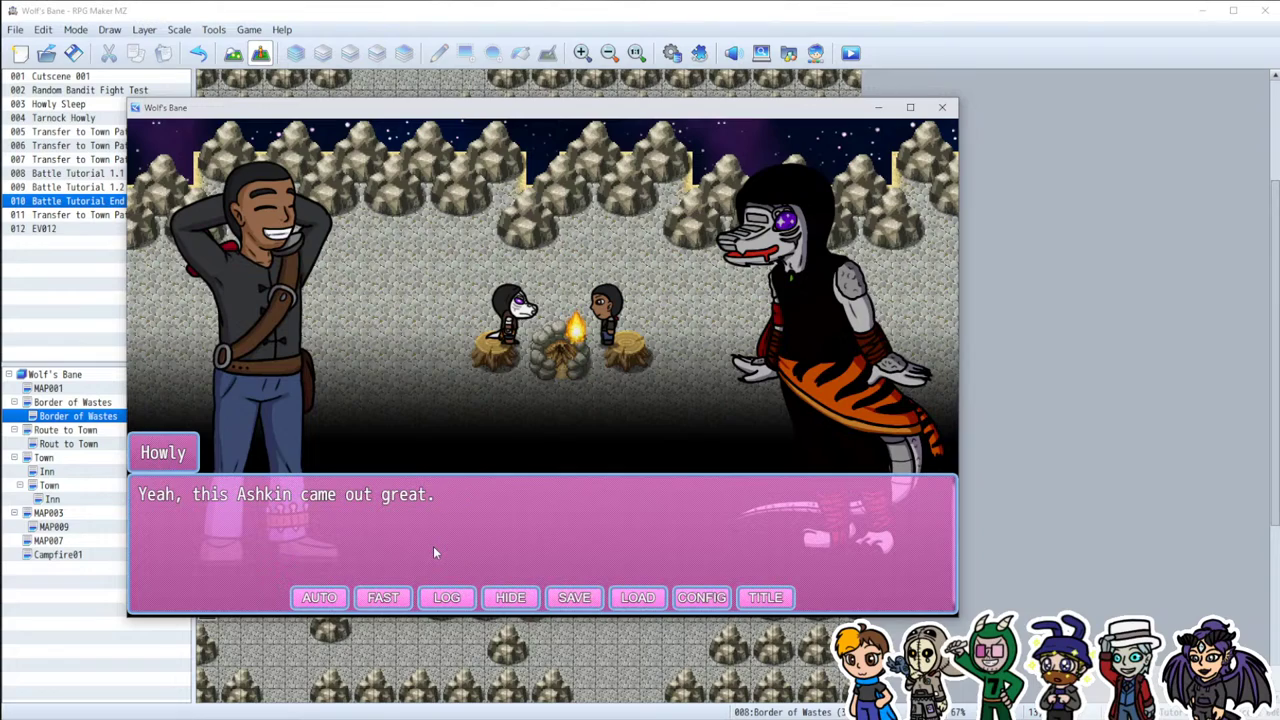
{"action": "left_click", "coordinate": [434, 548]}
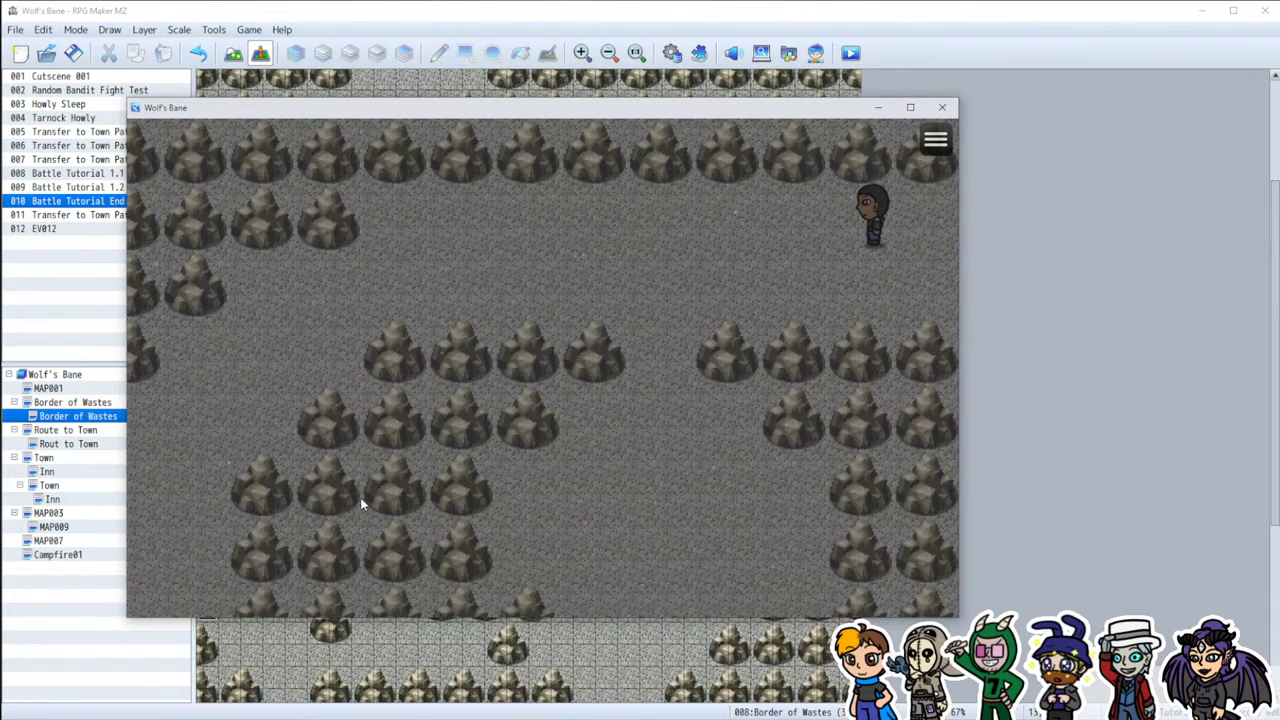
{"action": "key", "text": "Right"}
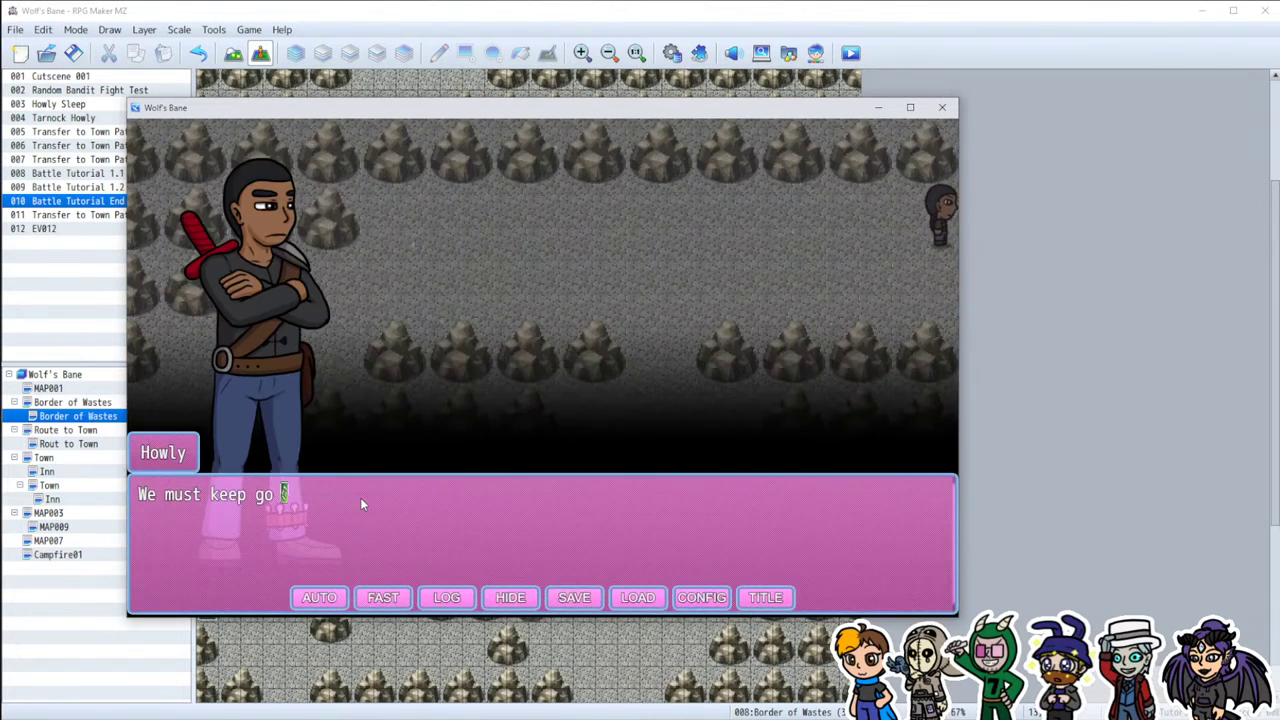
{"action": "left_click", "coordinate": [461, 531]}
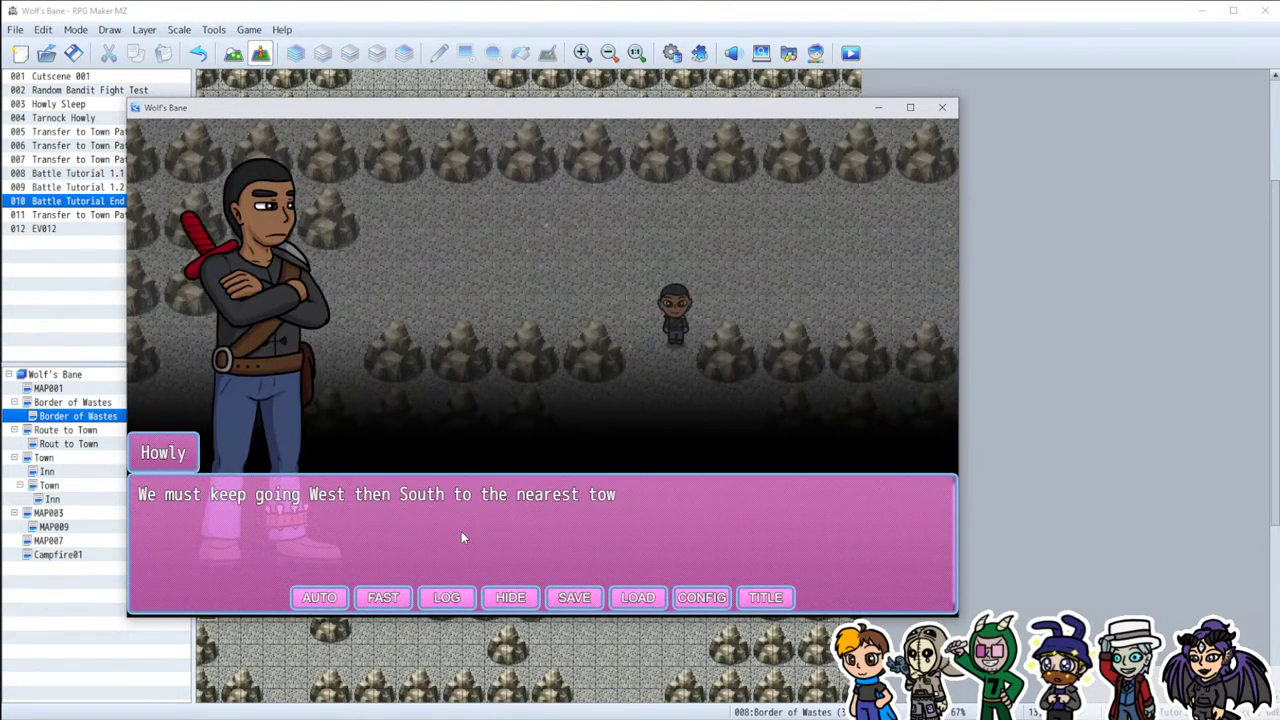
{"action": "left_click", "coordinate": [461, 538]}
Step: Walk Howly west and south through the rocky pass, dismissing his direction reminder along the way
{"action": "key", "text": "Left"}
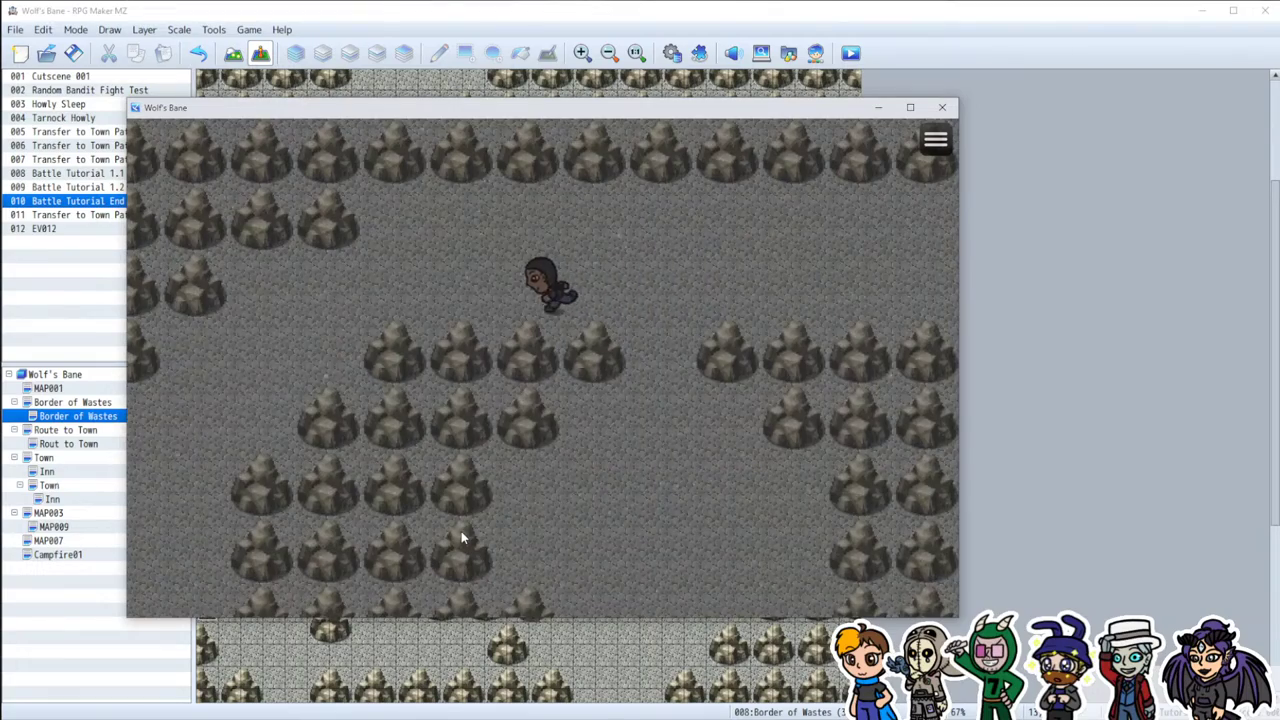
{"action": "key", "text": "Down"}
{"action": "key", "text": "Up"}
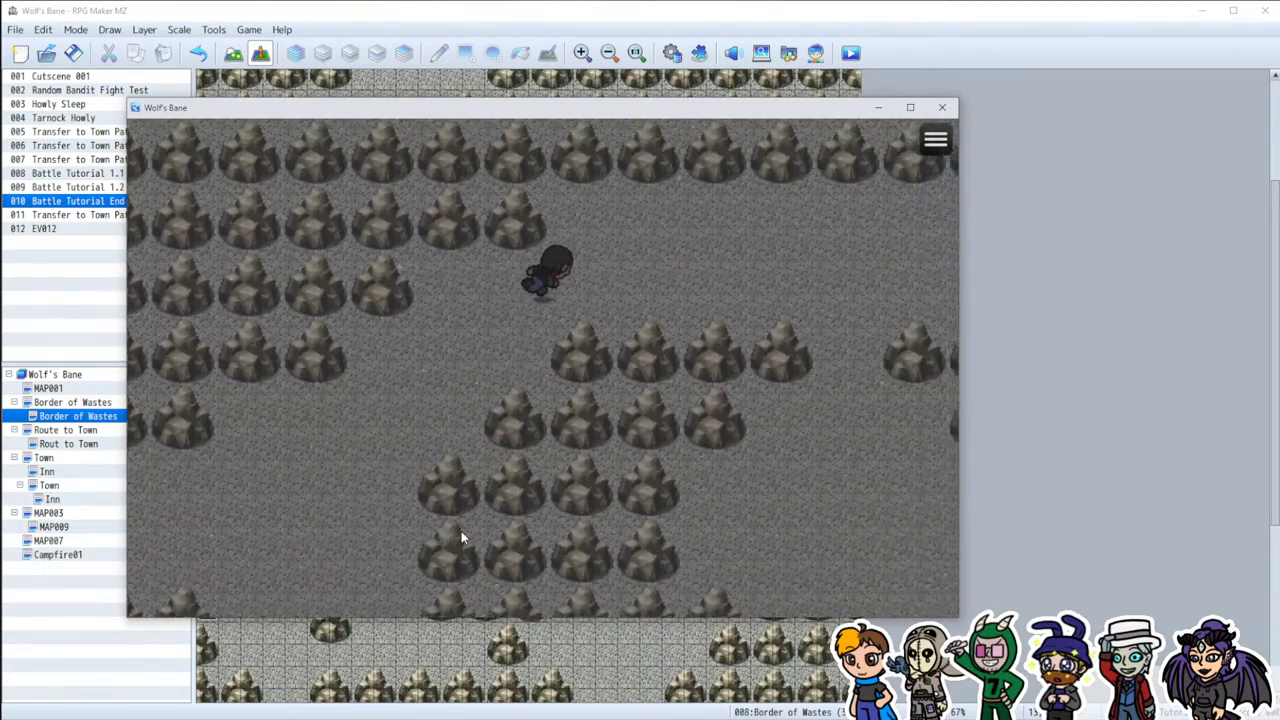
{"action": "key", "text": "Down"}
{"action": "key", "text": "Right"}
{"action": "key", "text": "Up"}
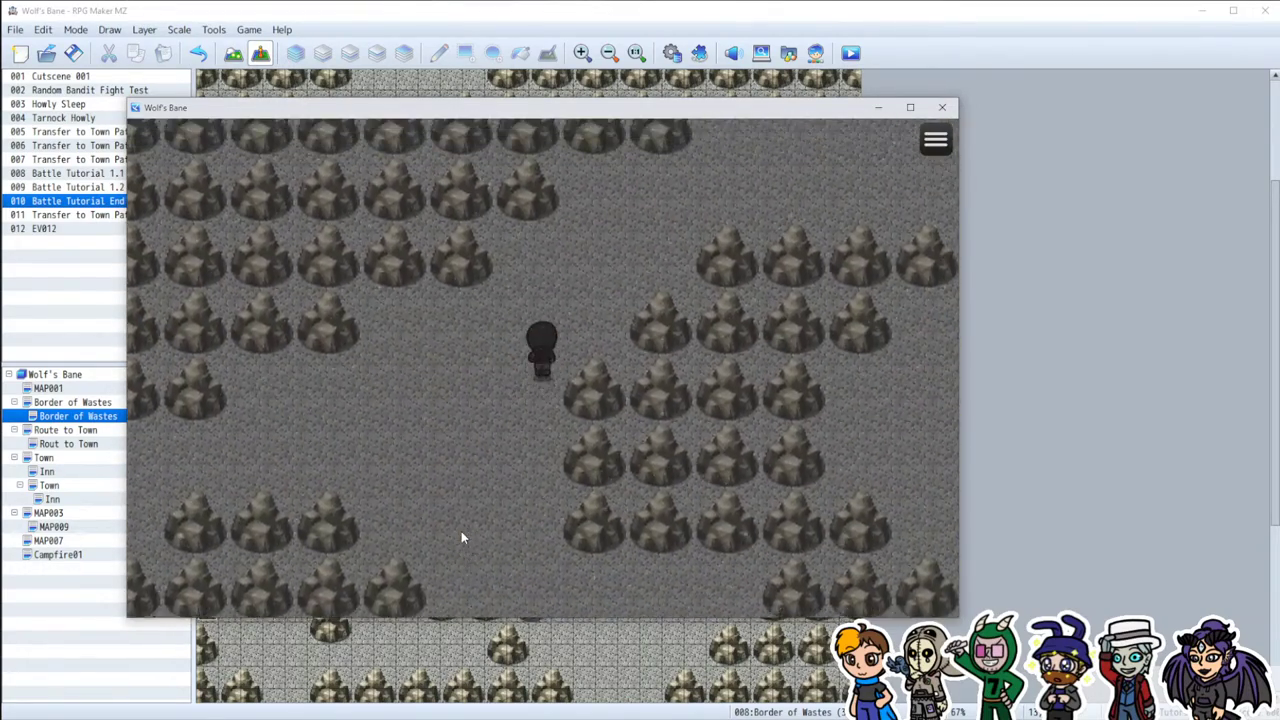
{"action": "key", "text": "Left"}
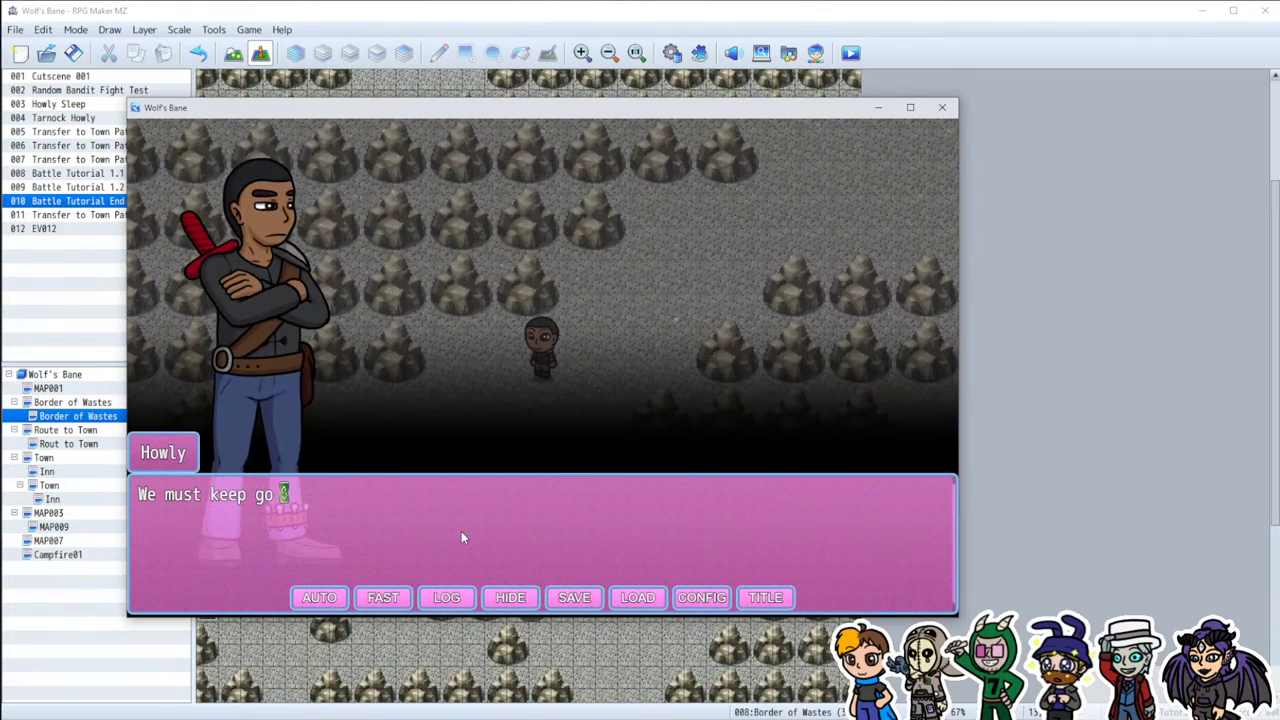
{"action": "key", "text": "Return"}
{"action": "key", "text": "Down"}
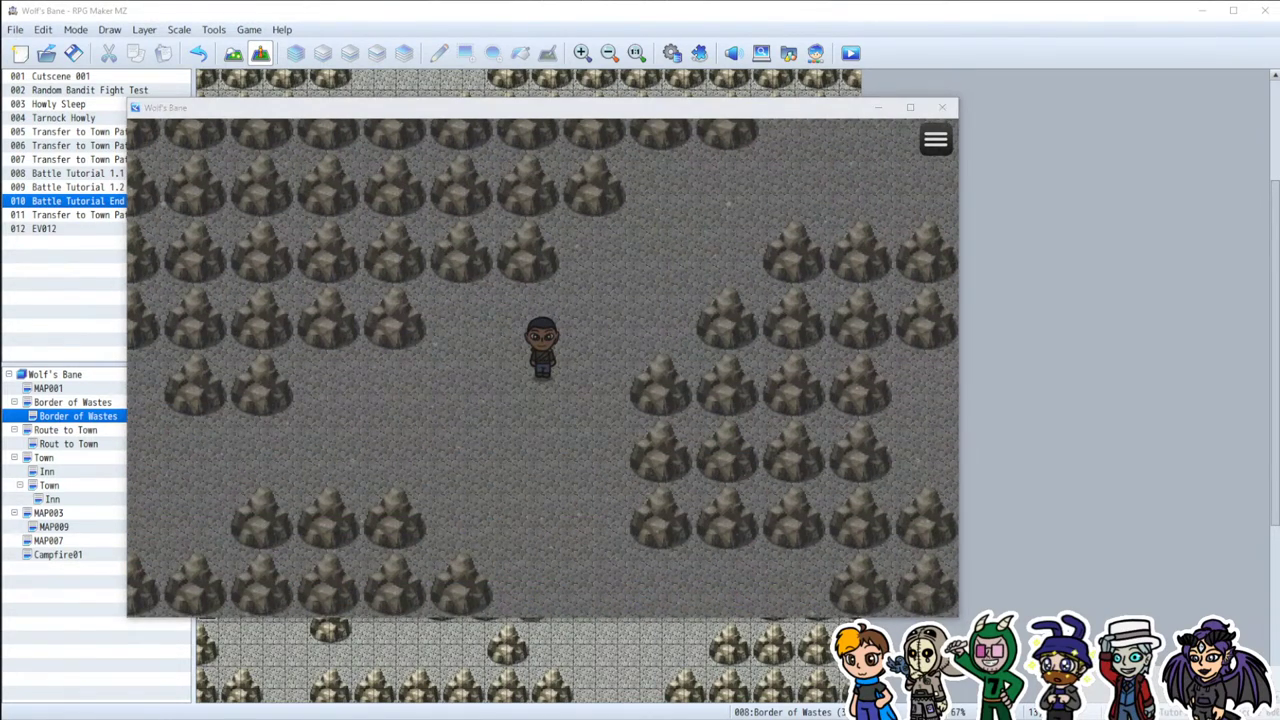
Step: Resume the playtest and explore the passage farther south, doubling back northwest before heading down again
{"action": "key", "text": "alt+Tab"}
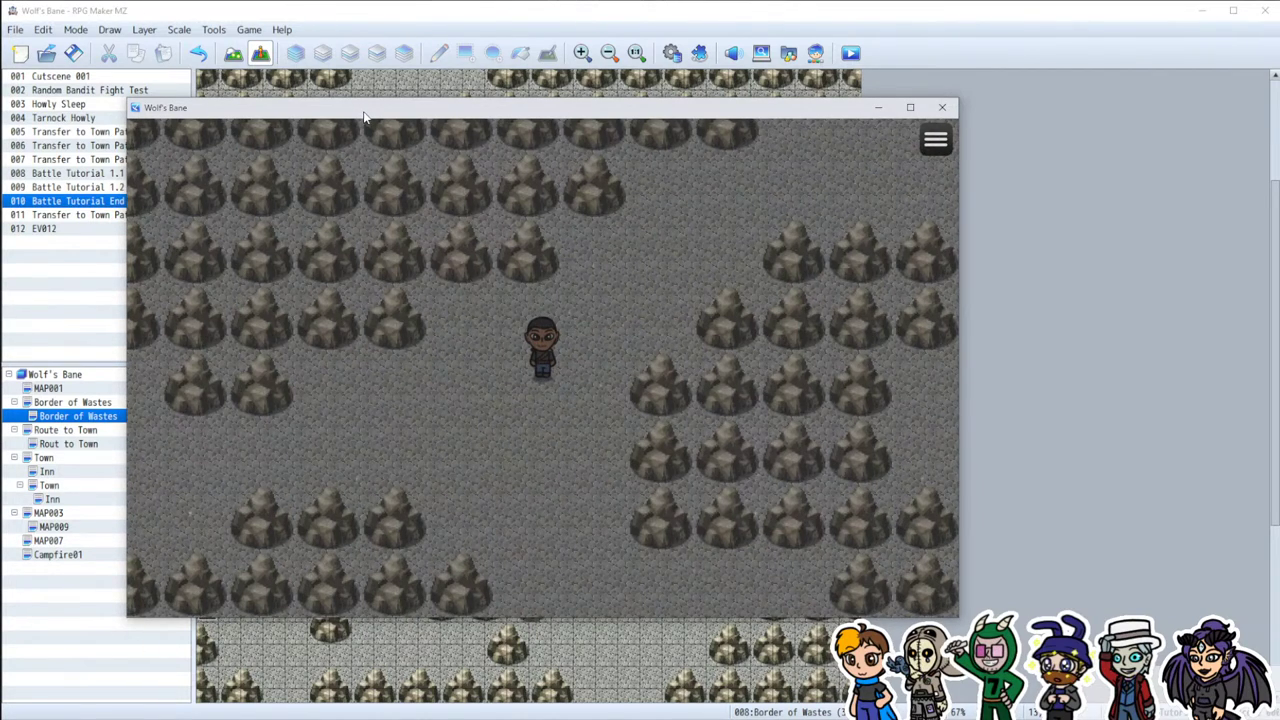
{"action": "key", "text": "Down"}
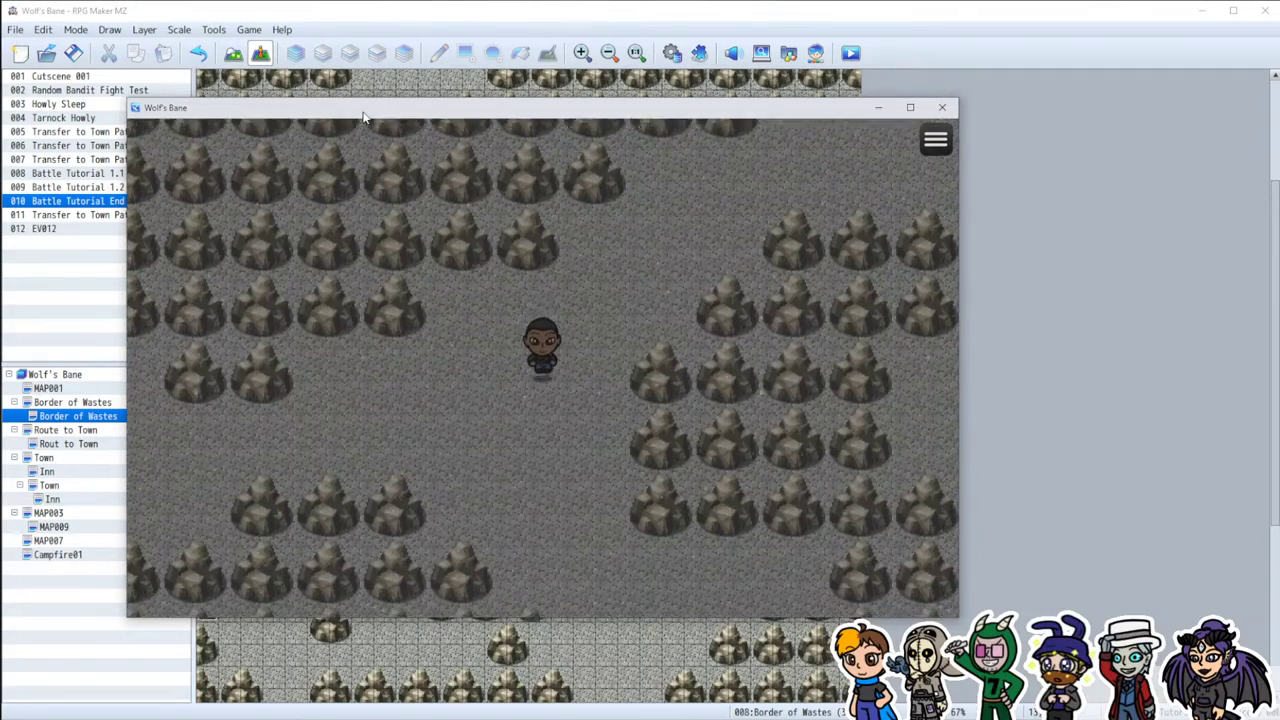
{"action": "key", "text": "Right"}
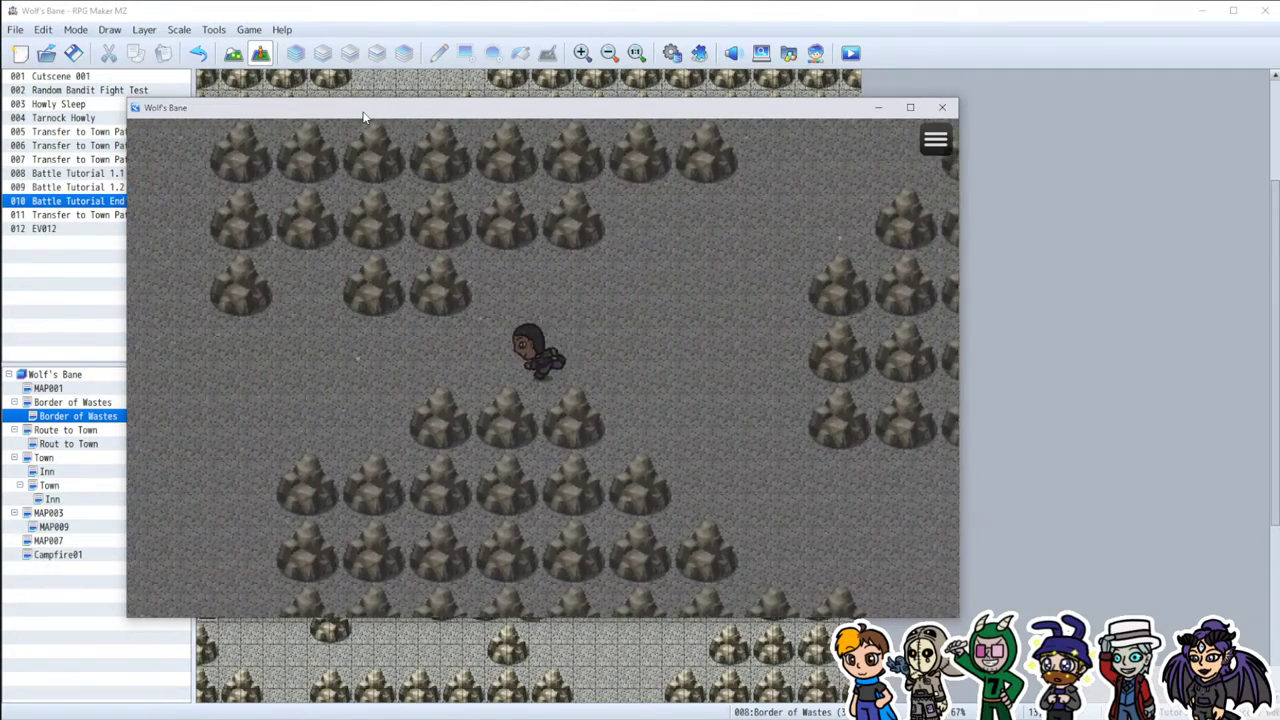
{"action": "key", "text": "Left"}
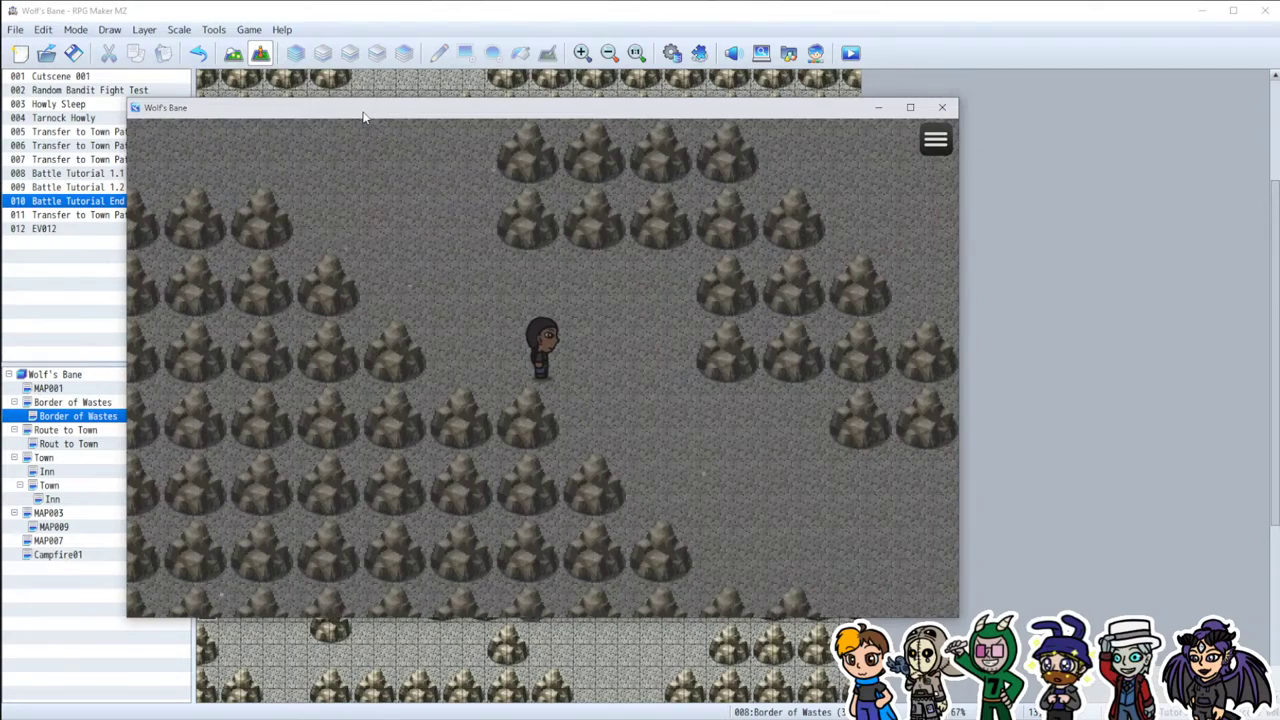
{"action": "key", "text": "Up"}
{"action": "key", "text": "Left"}
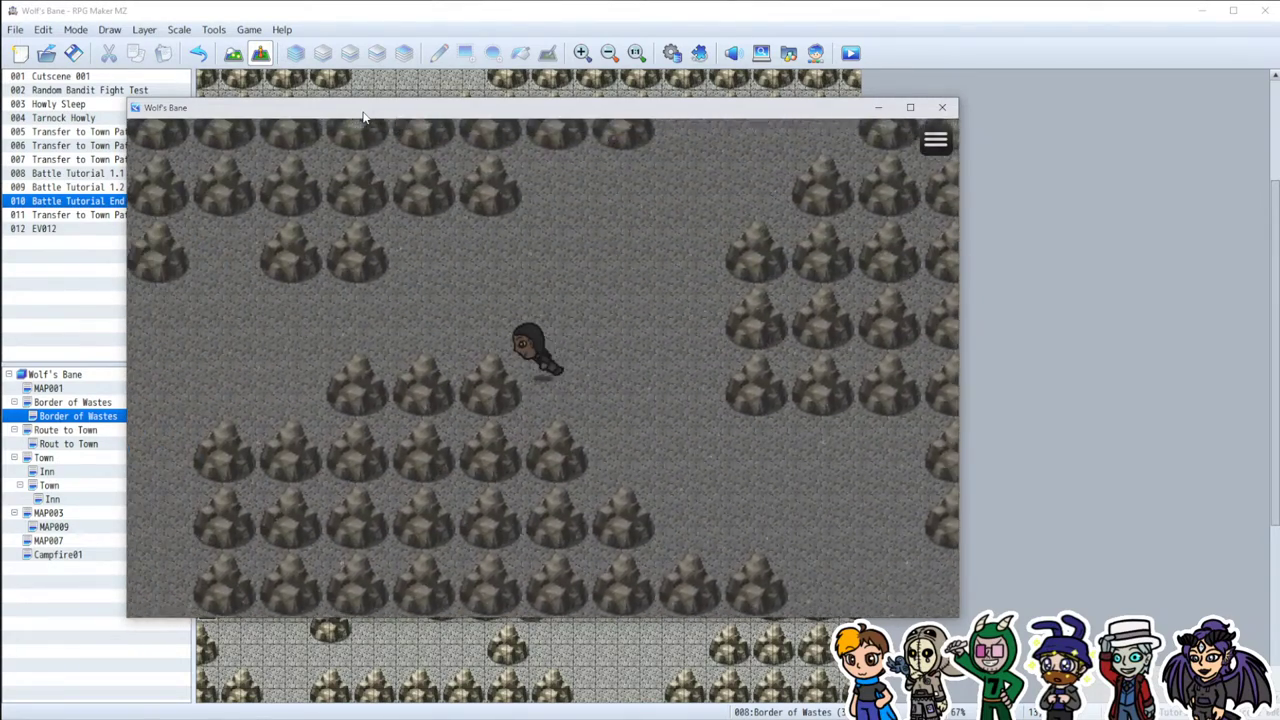
{"action": "key", "text": "Down"}
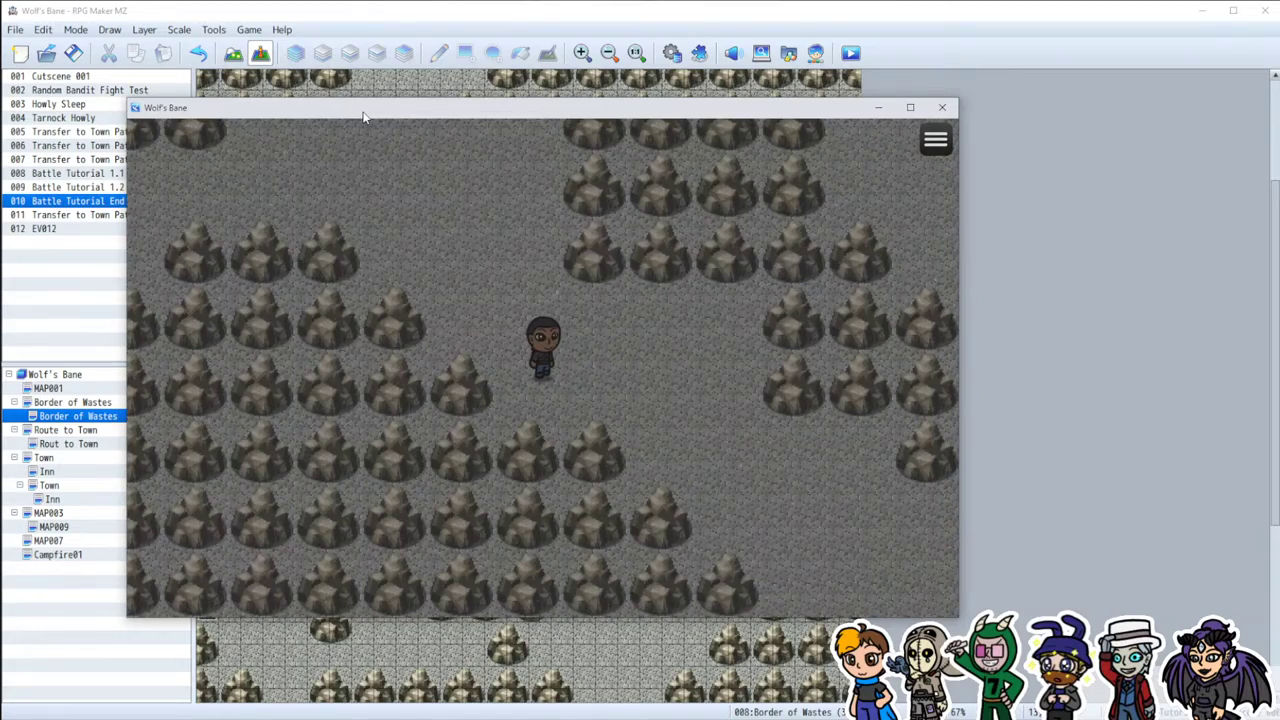
Step: Test the side path around the middle rock formation until Howly's reminder to keep going south is triggered
{"action": "key", "text": "Down"}
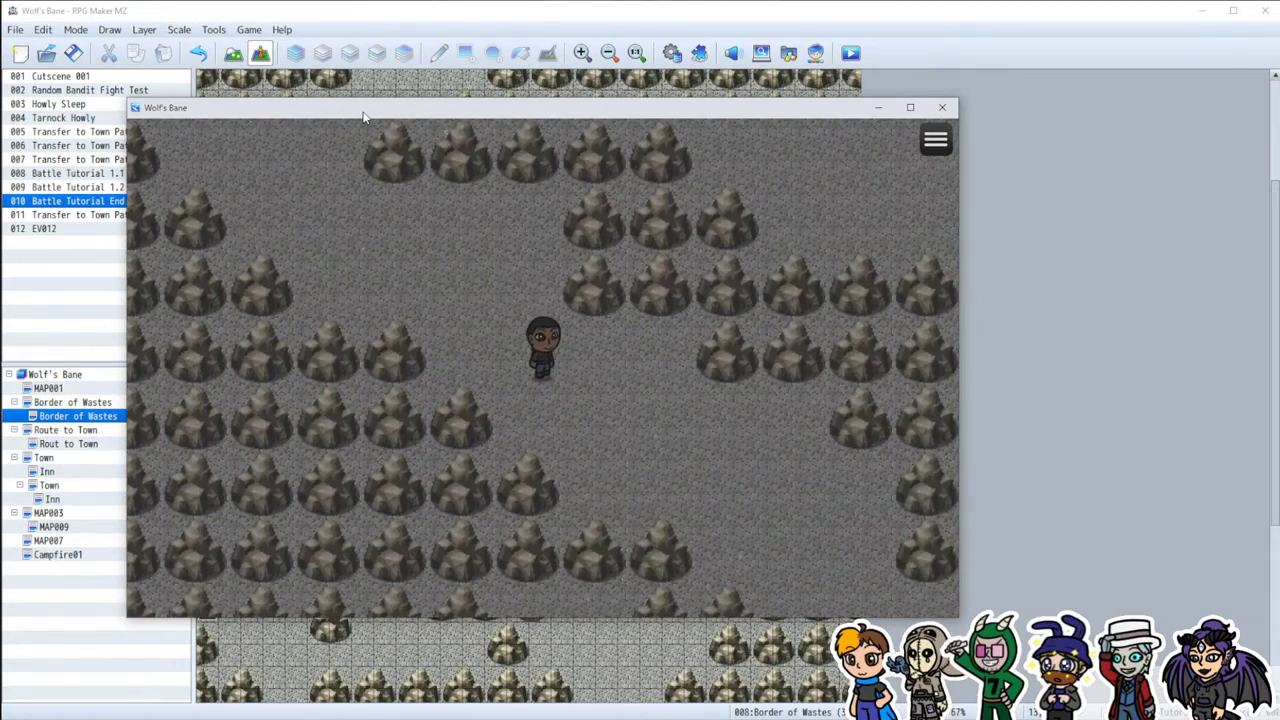
{"action": "key", "text": "Left"}
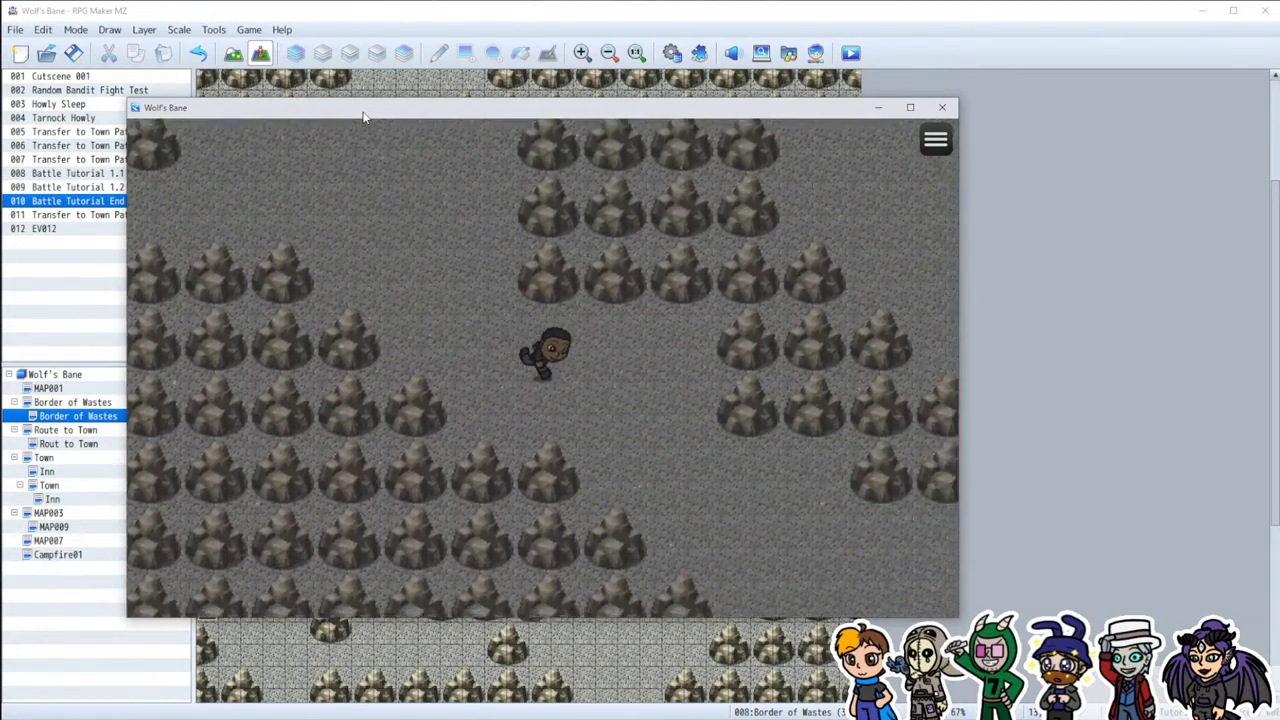
{"action": "key", "text": "Up"}
{"action": "key", "text": "Right"}
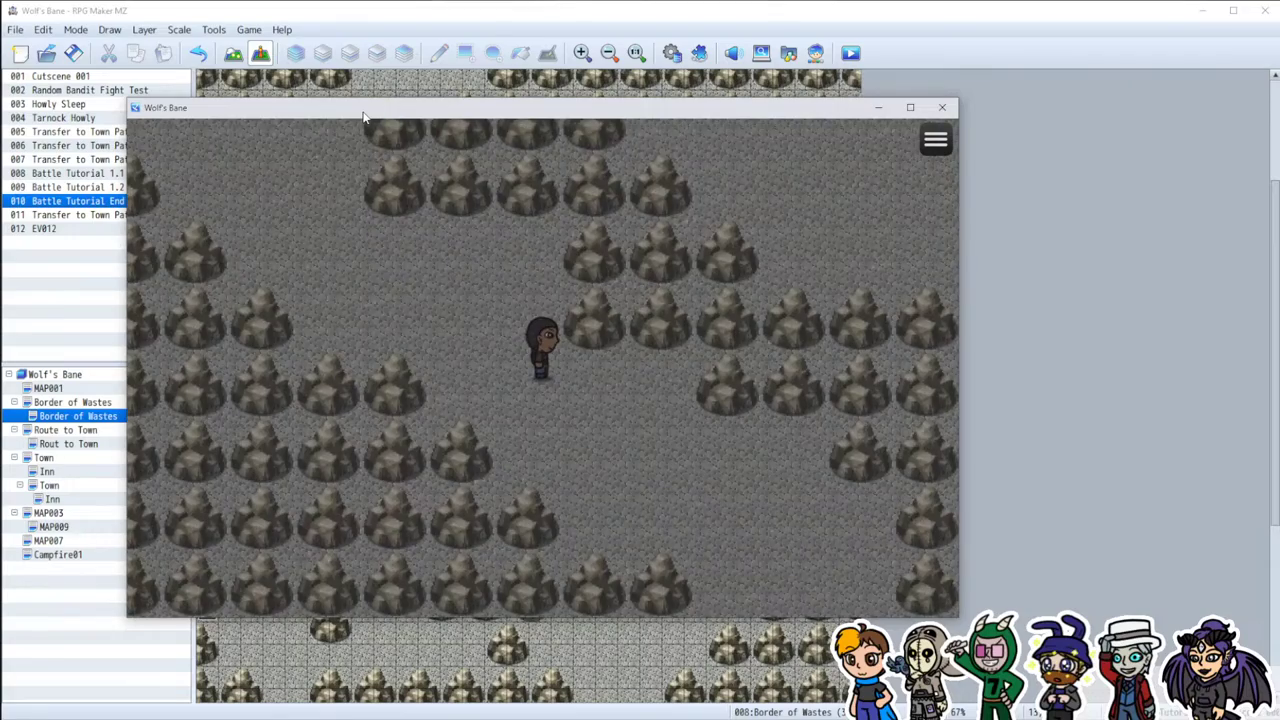
{"action": "key", "text": "Down"}
{"action": "key", "text": "Right"}
{"action": "key", "text": "Down"}
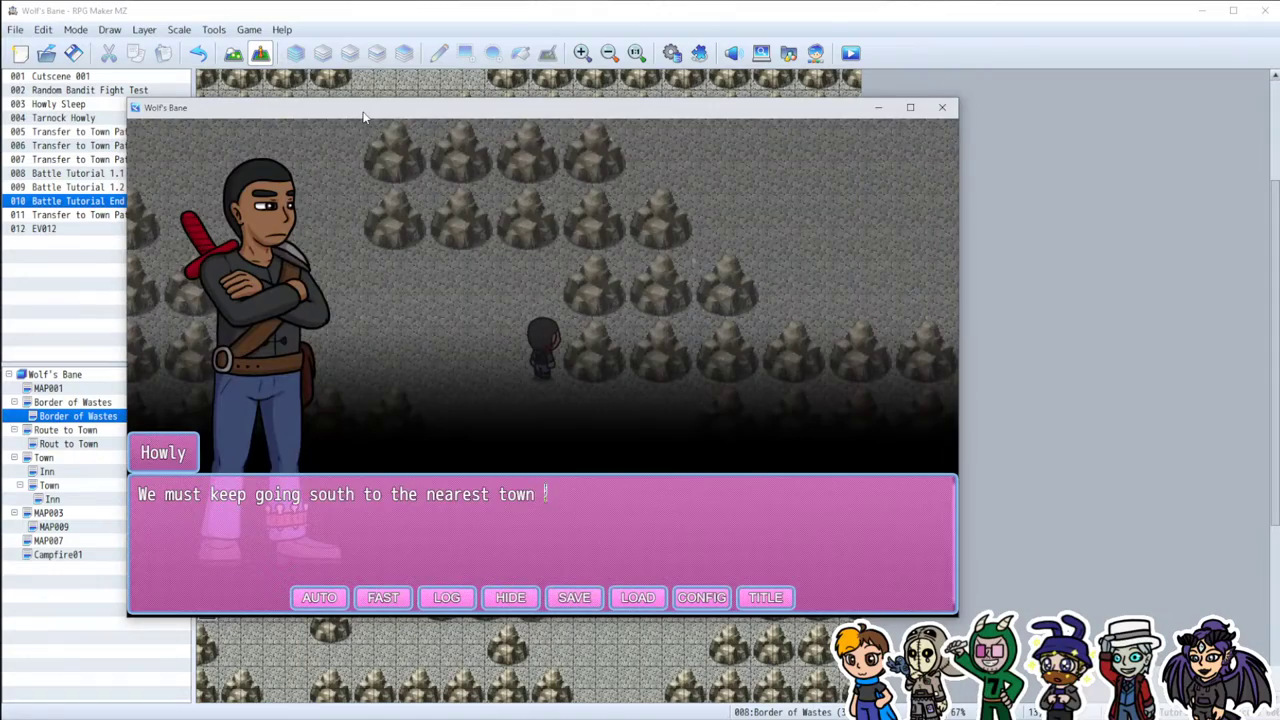
Step: Continue past Howly's reminder and walk southeast into the corridor along the map's eastern rock wall
{"action": "key", "text": "Down"}
{"action": "key", "text": "Right"}
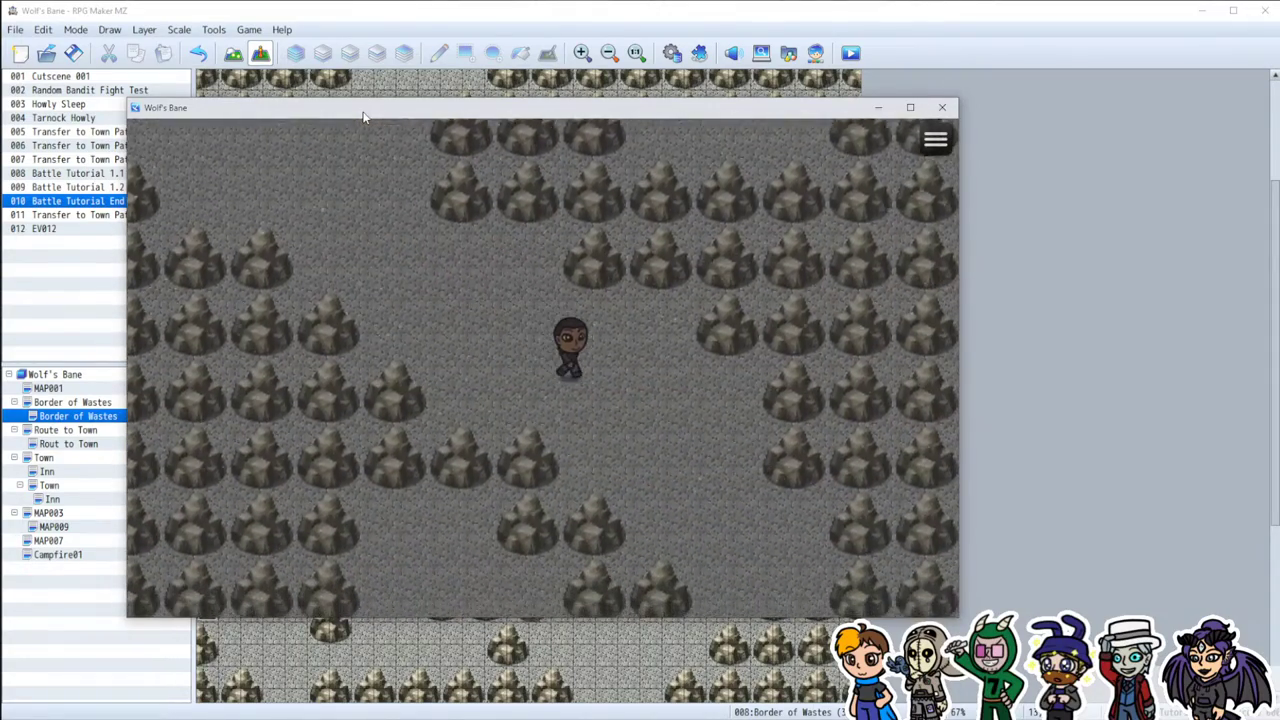
{"action": "key", "text": "Right"}
{"action": "key", "text": "Down"}
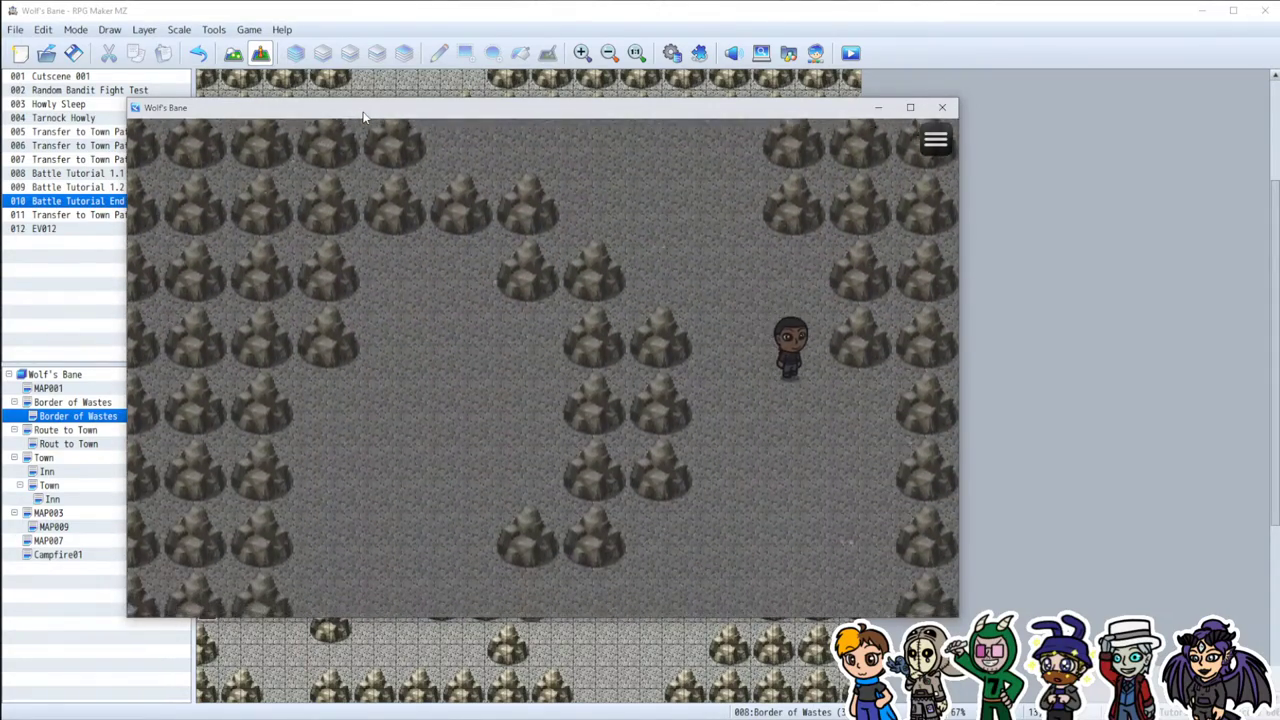
{"action": "key", "text": "Left"}
{"action": "key", "text": "Down"}
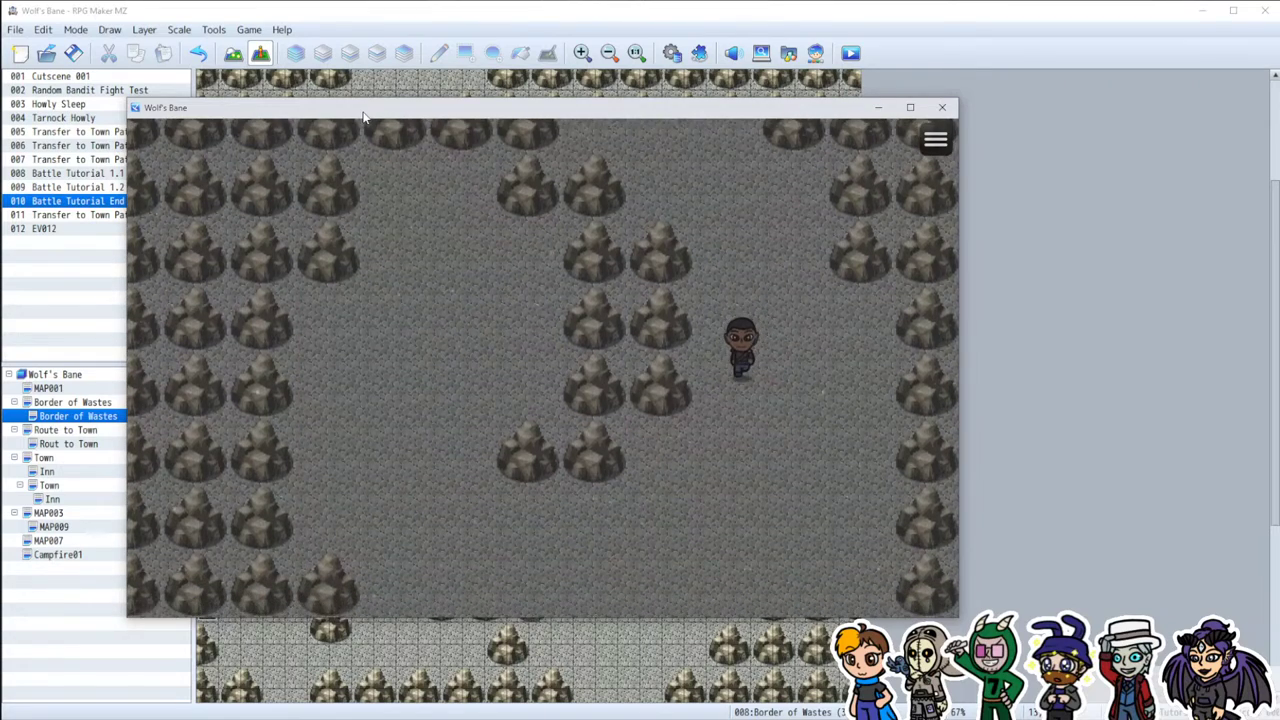
{"action": "key", "text": "Right"}
{"action": "key", "text": "Left"}
{"action": "key", "text": "Down"}
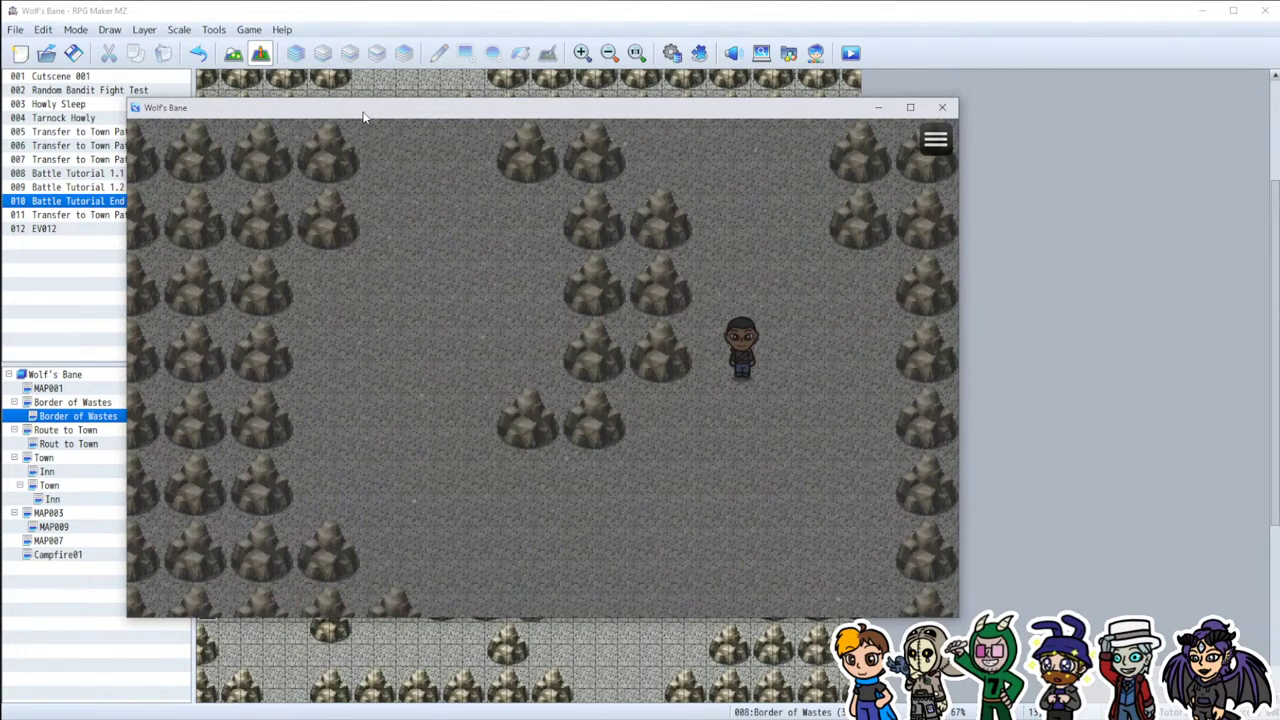
Step: Pace around the eastern corridor and head south until the bandit encounter starts, then advance the Bandit's line into battle
{"action": "key", "text": "Right"}
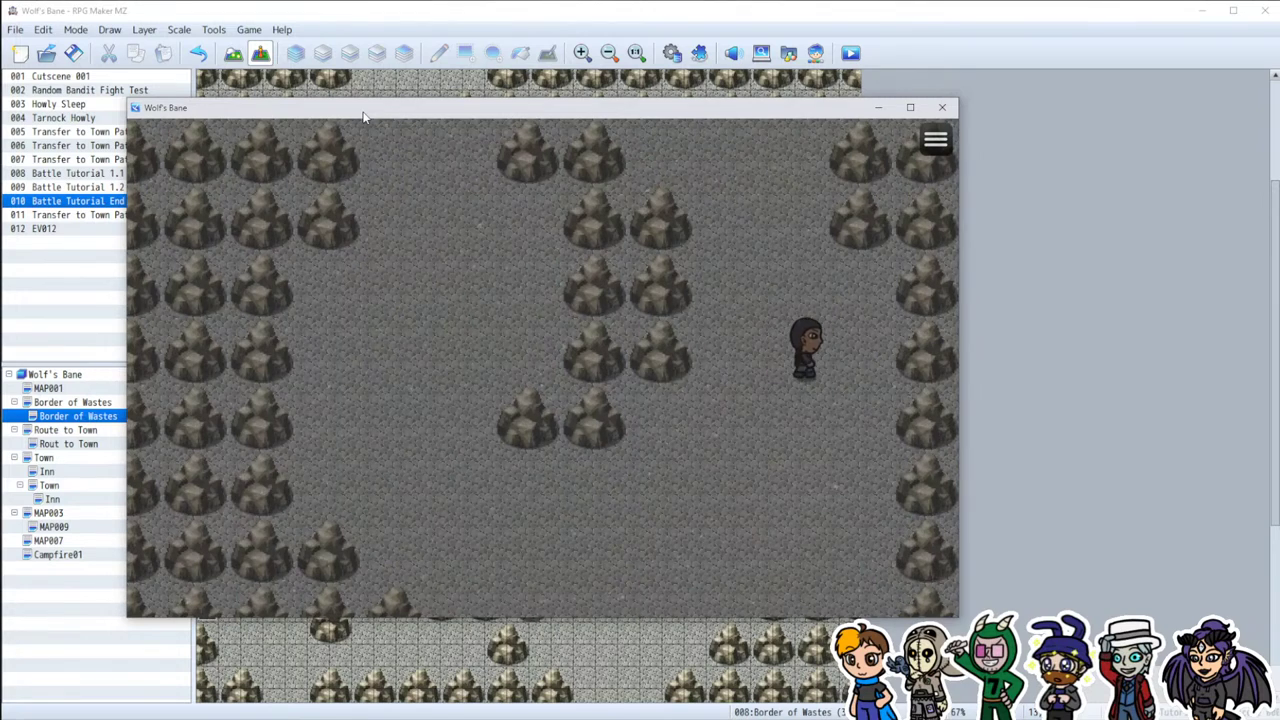
{"action": "key", "text": "Left"}
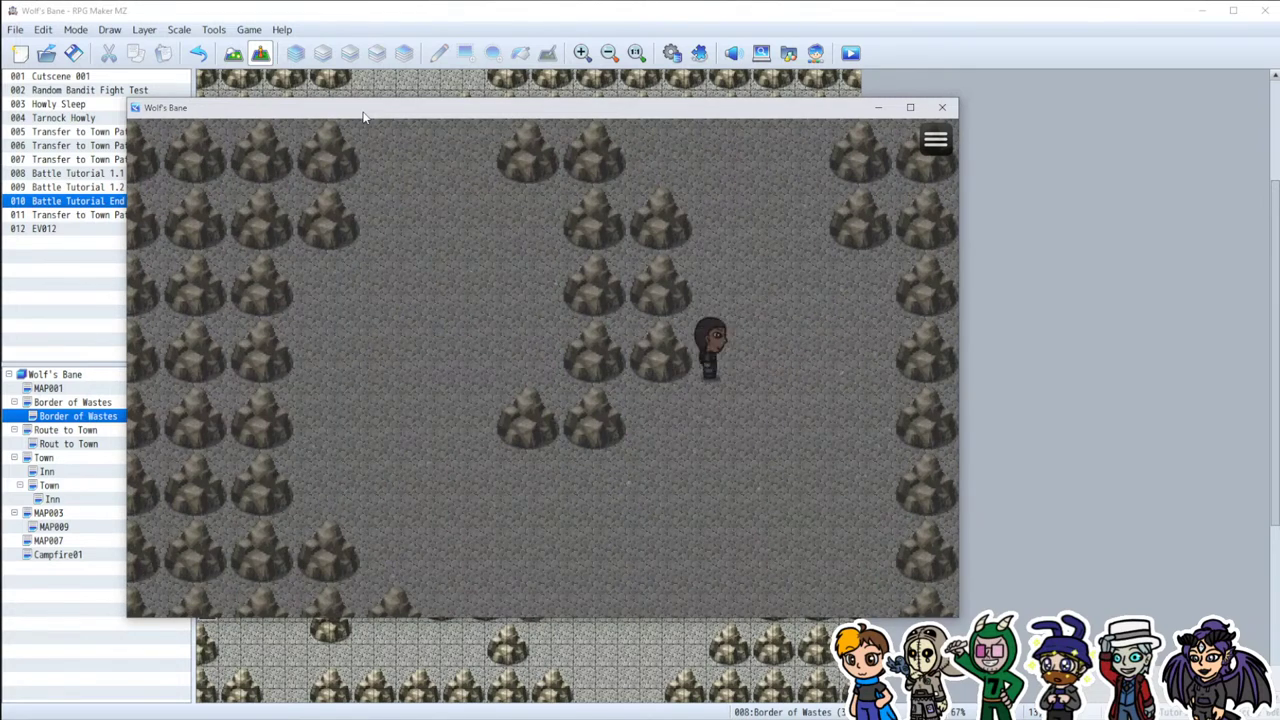
{"action": "key", "text": "Right"}
{"action": "key", "text": "Left"}
{"action": "key", "text": "Right"}
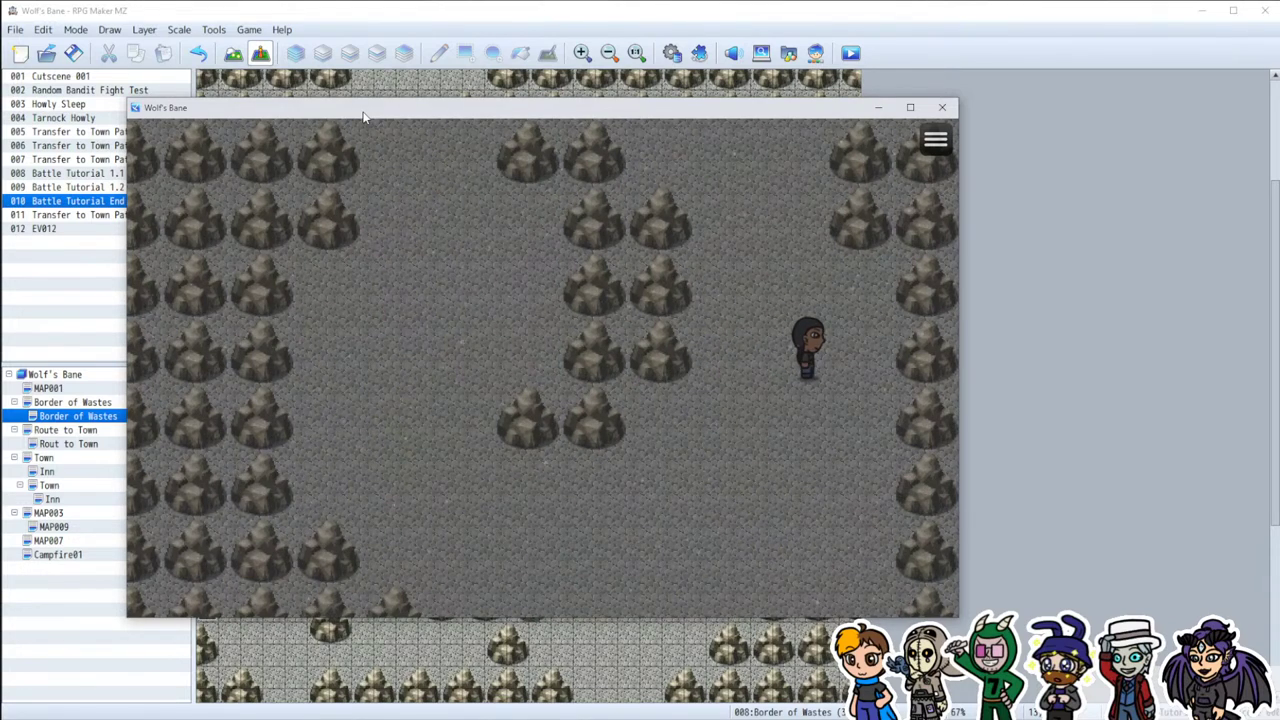
{"action": "key", "text": "Left"}
{"action": "key", "text": "Down"}
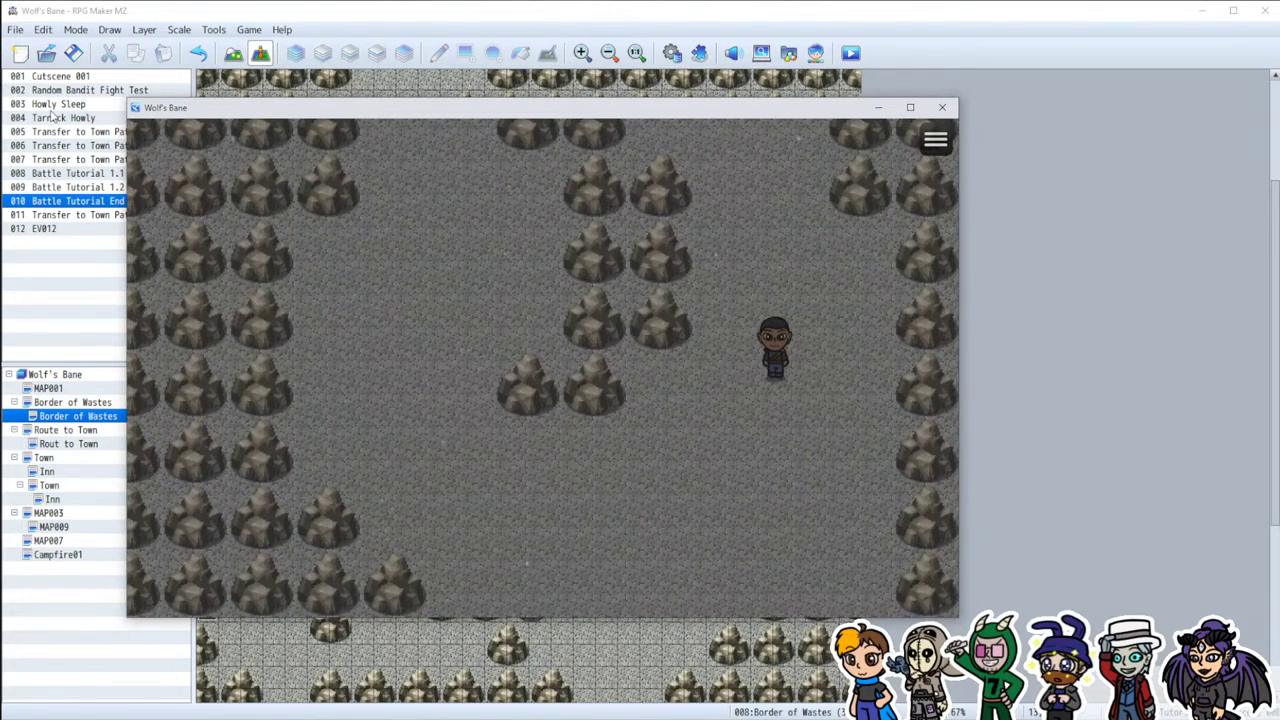
{"action": "key", "text": "Down"}
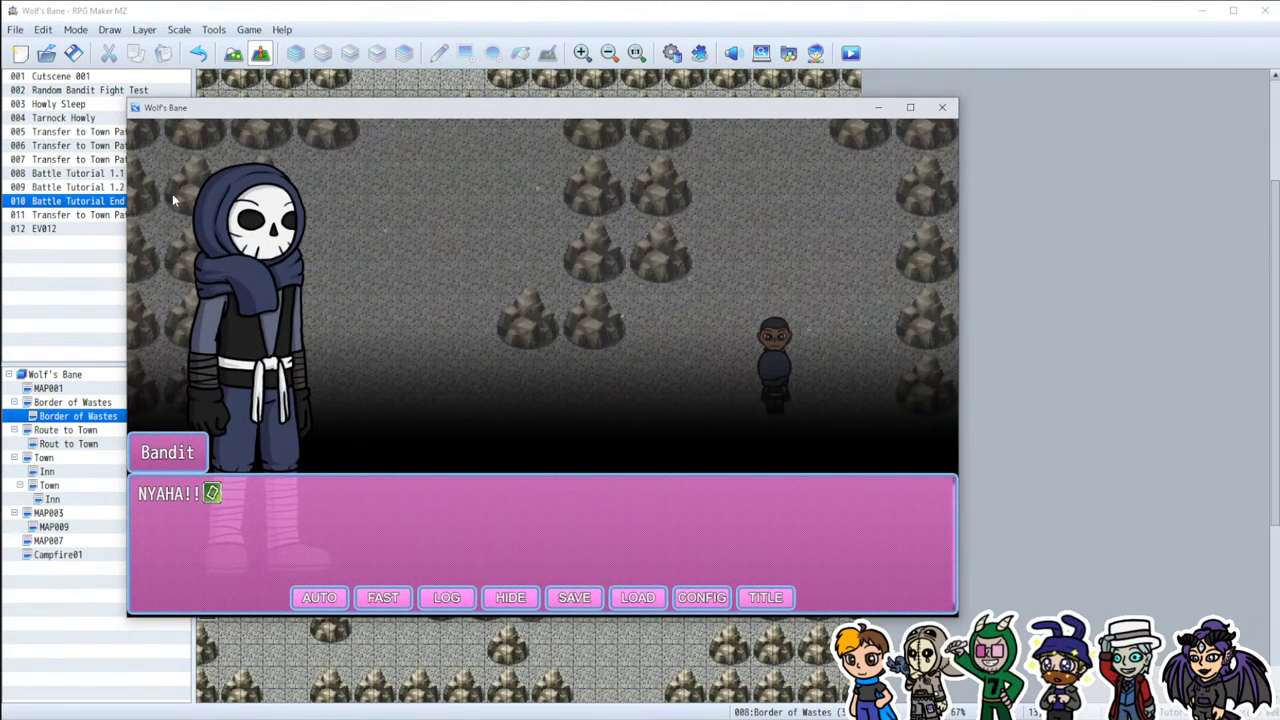
{"action": "left_click", "coordinate": [283, 495]}
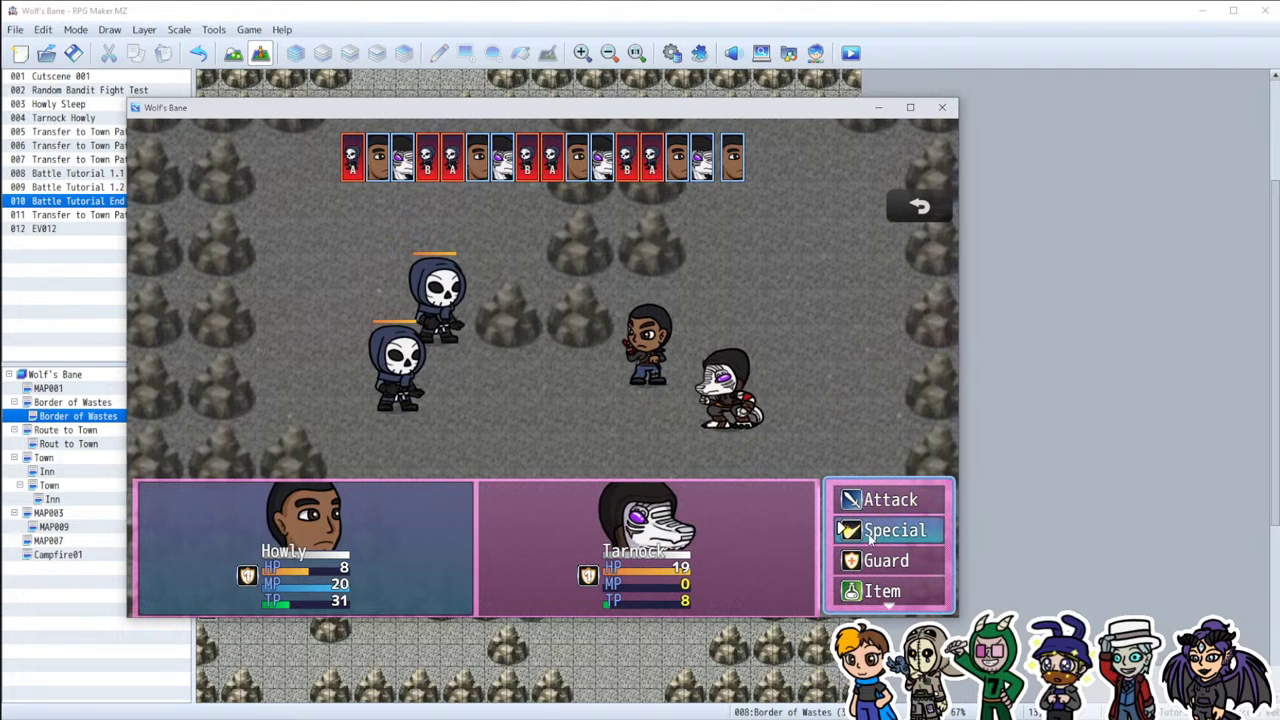
Step: Attack the rear bandit with Howly and Tarnock on their turns until it is defeated
{"action": "left_click", "coordinate": [880, 500]}
{"action": "left_click", "coordinate": [450, 345]}
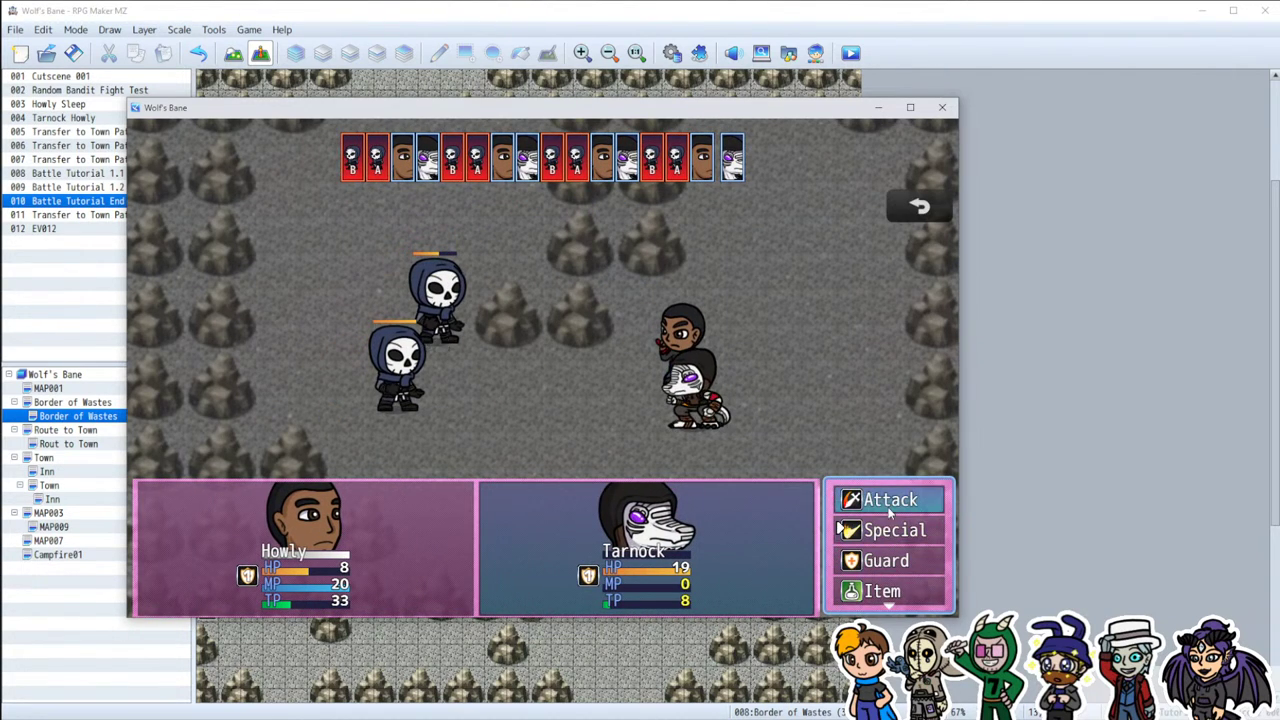
{"action": "left_click", "coordinate": [889, 501]}
{"action": "left_click", "coordinate": [437, 295]}
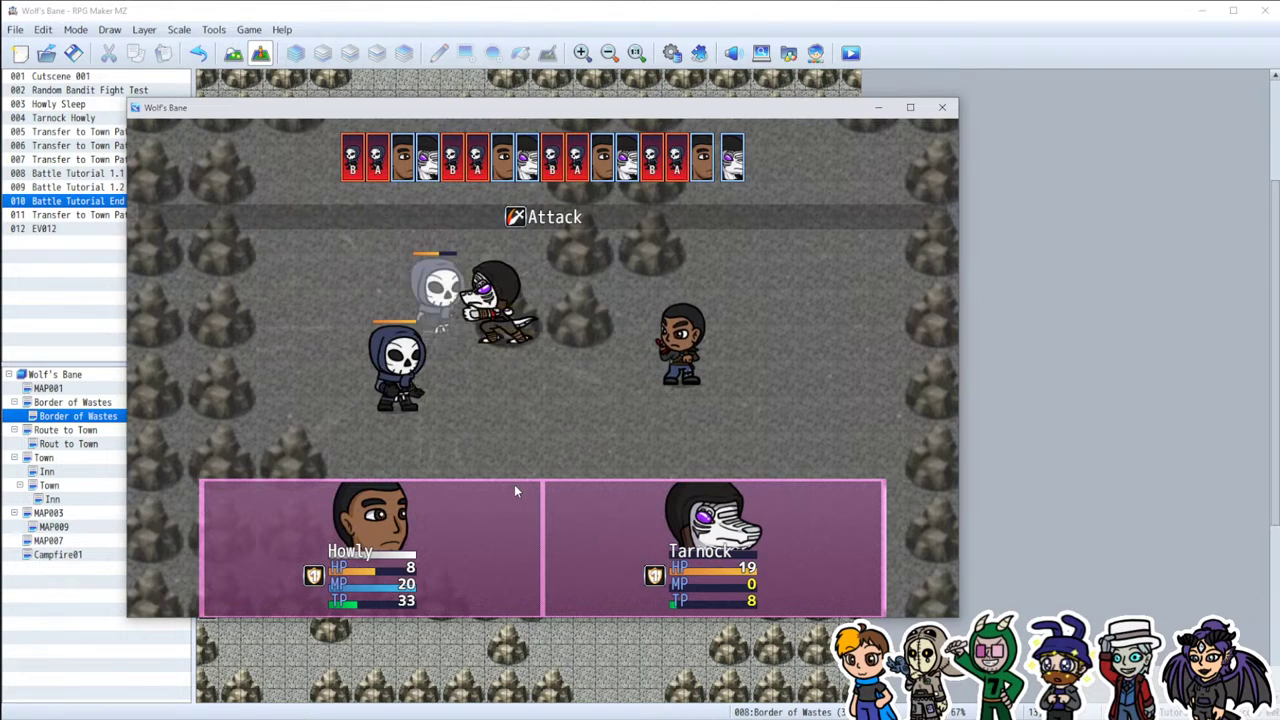
{"action": "left_click", "coordinate": [866, 500]}
{"action": "left_click", "coordinate": [437, 295]}
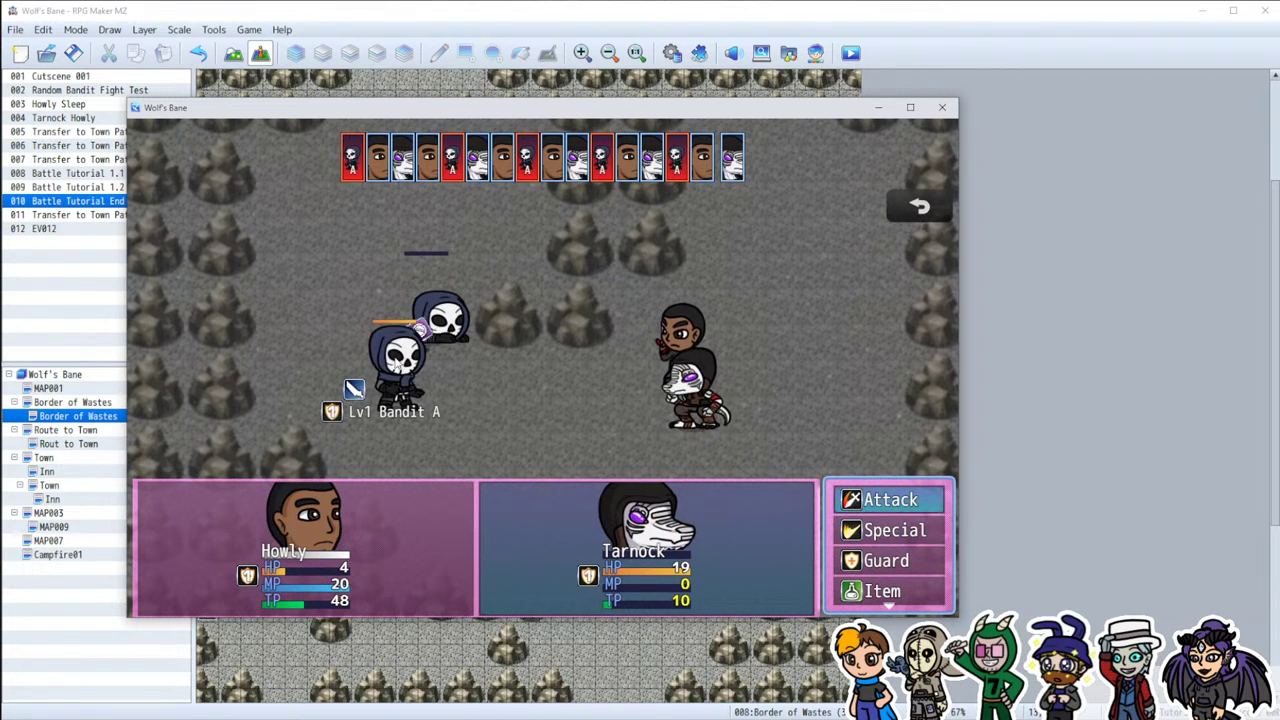
Step: Attack Bandit A with Howly and Tarnock on their turns until the battle is won
{"action": "left_click", "coordinate": [385, 367]}
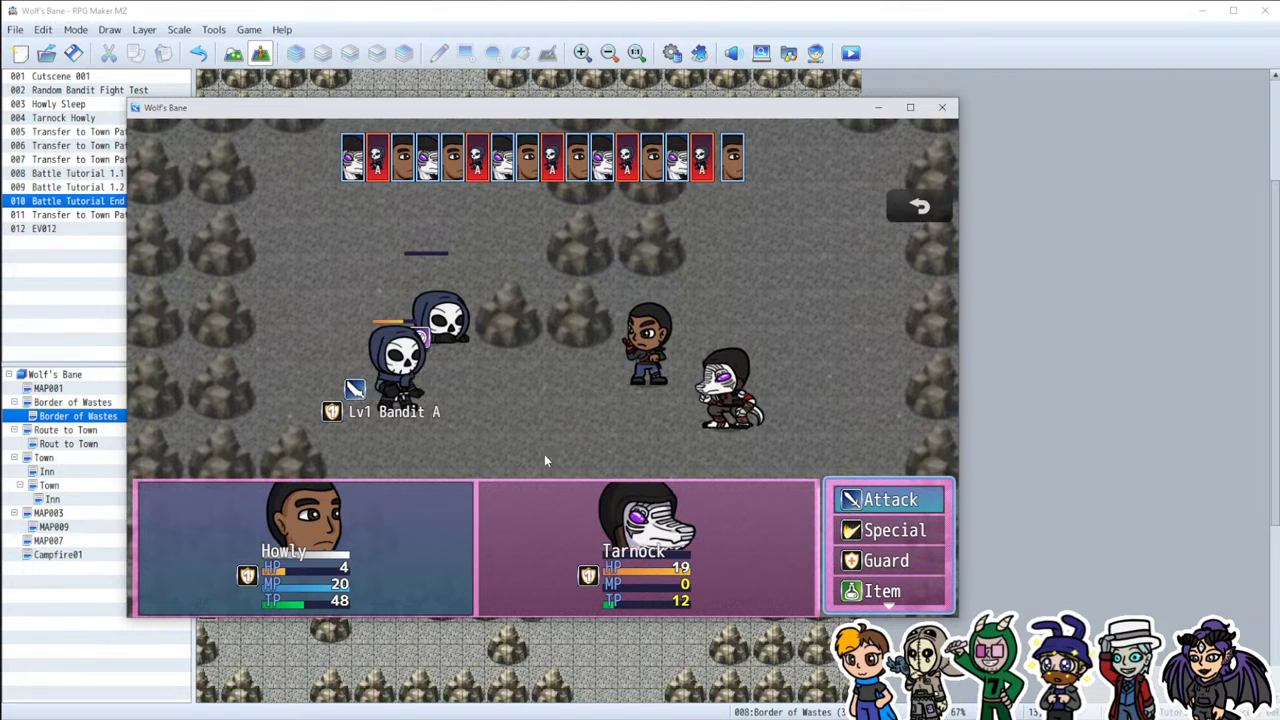
{"action": "key", "text": "Return"}
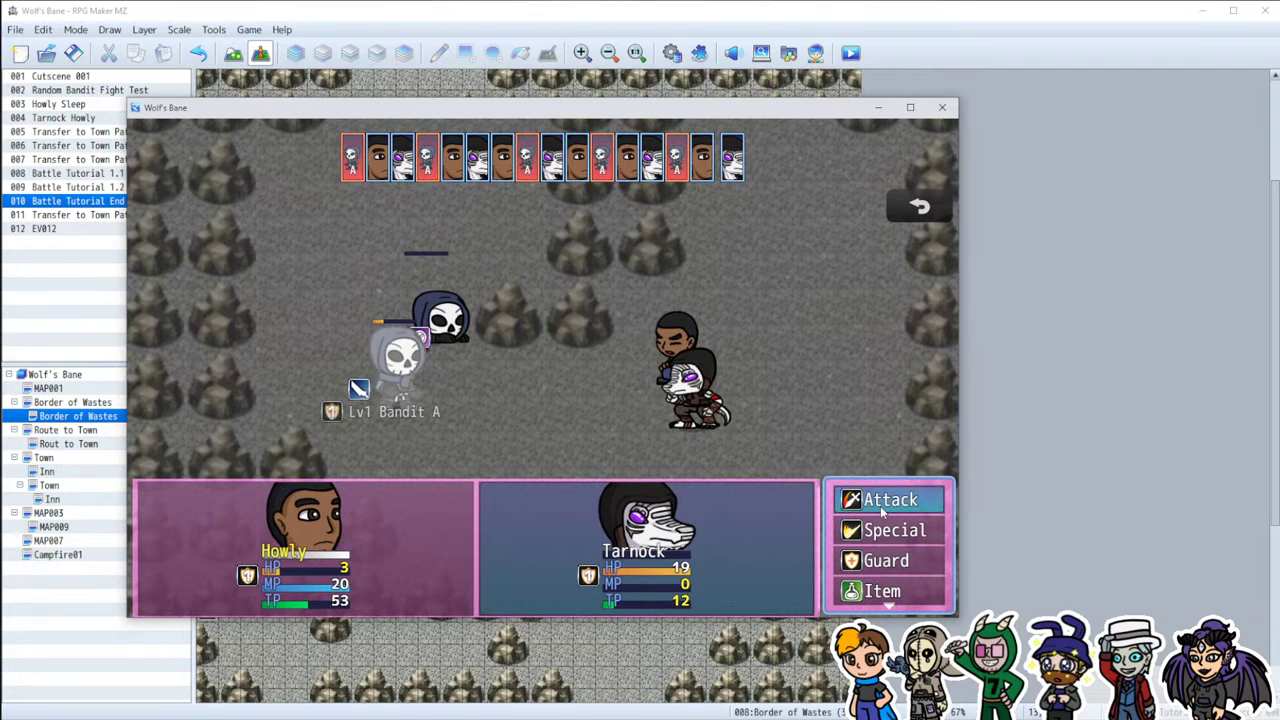
{"action": "left_click", "coordinate": [883, 510]}
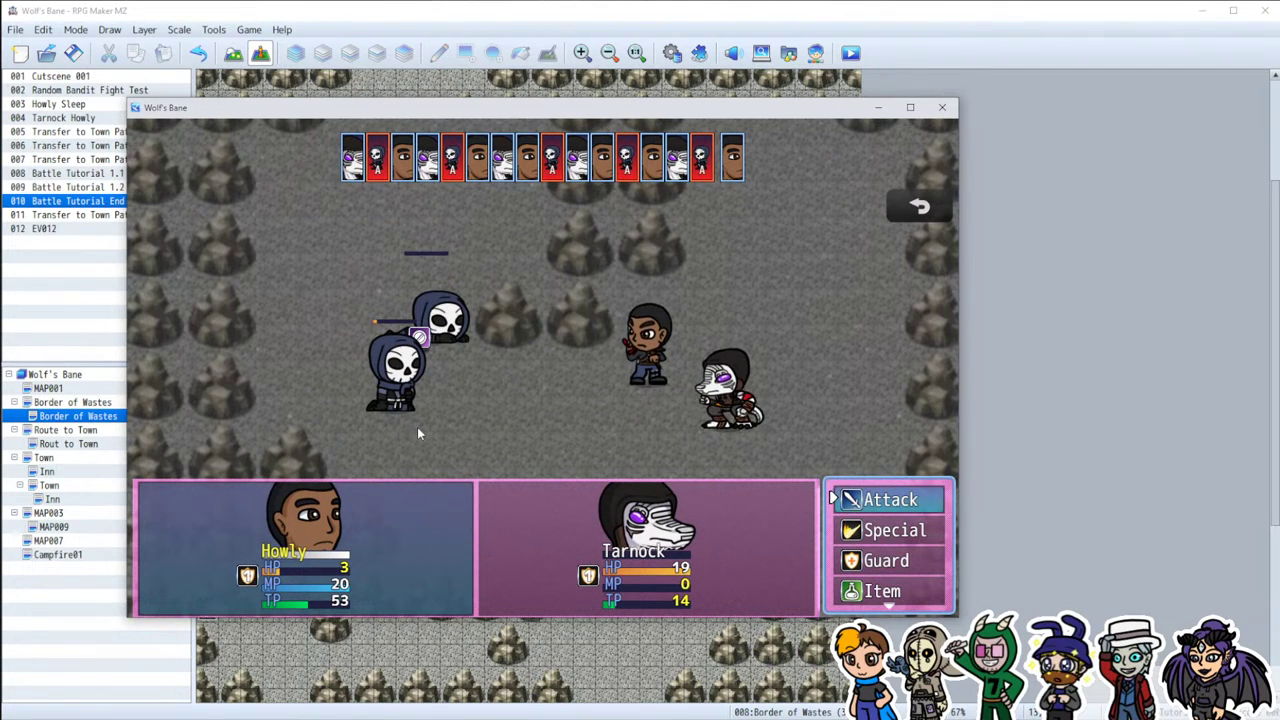
{"action": "key", "text": "Return"}
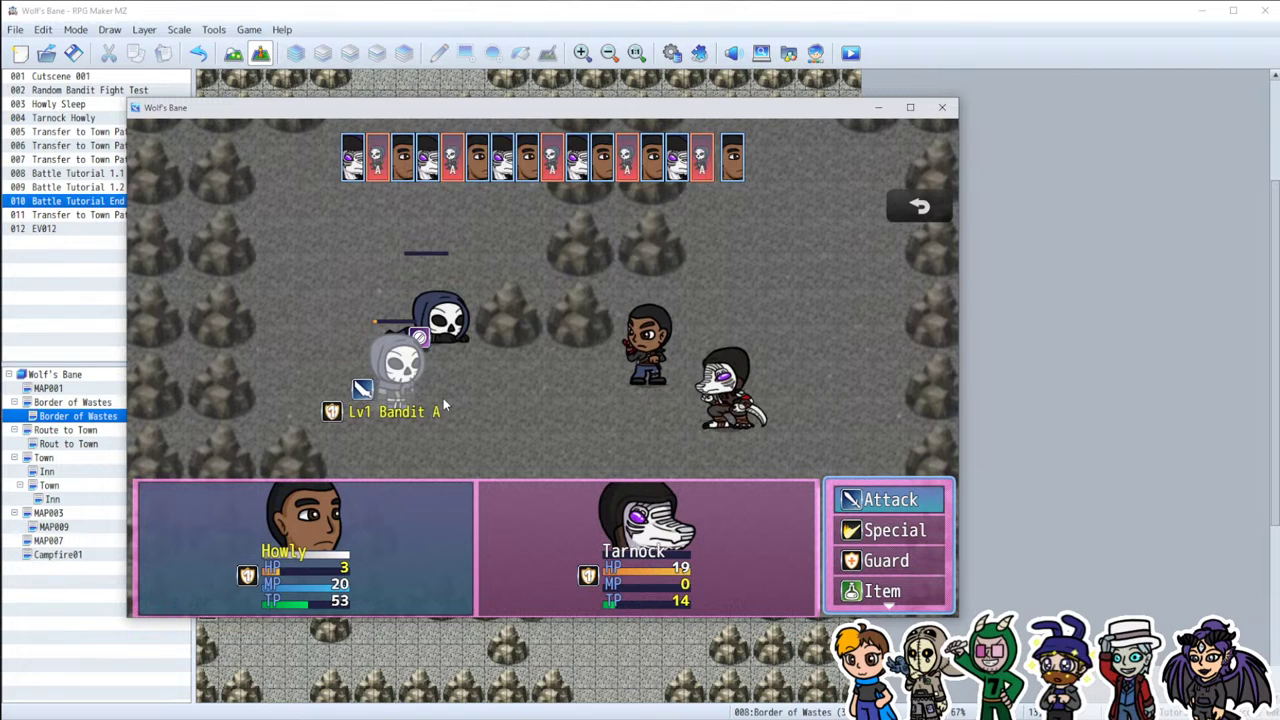
{"action": "left_click", "coordinate": [419, 397]}
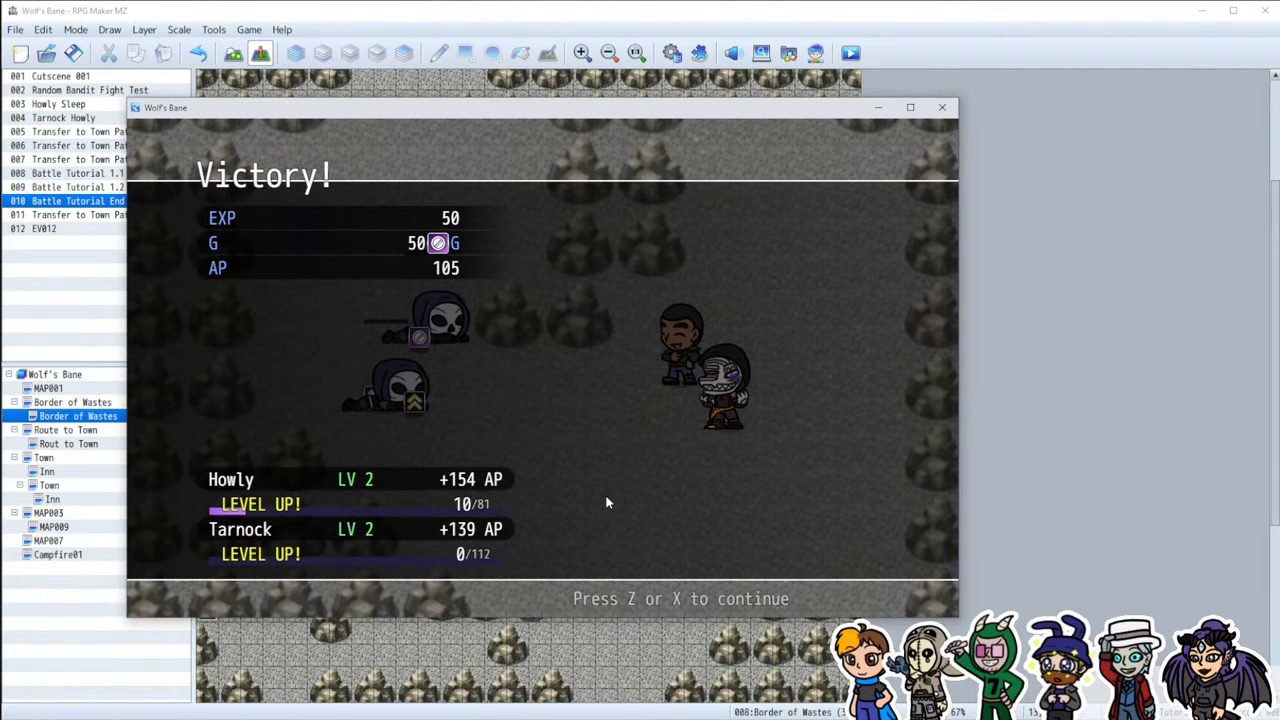
Step: Advance through the victory summary and the level-up screens for Howly and Tarnock back to the map
{"action": "key", "text": "z"}
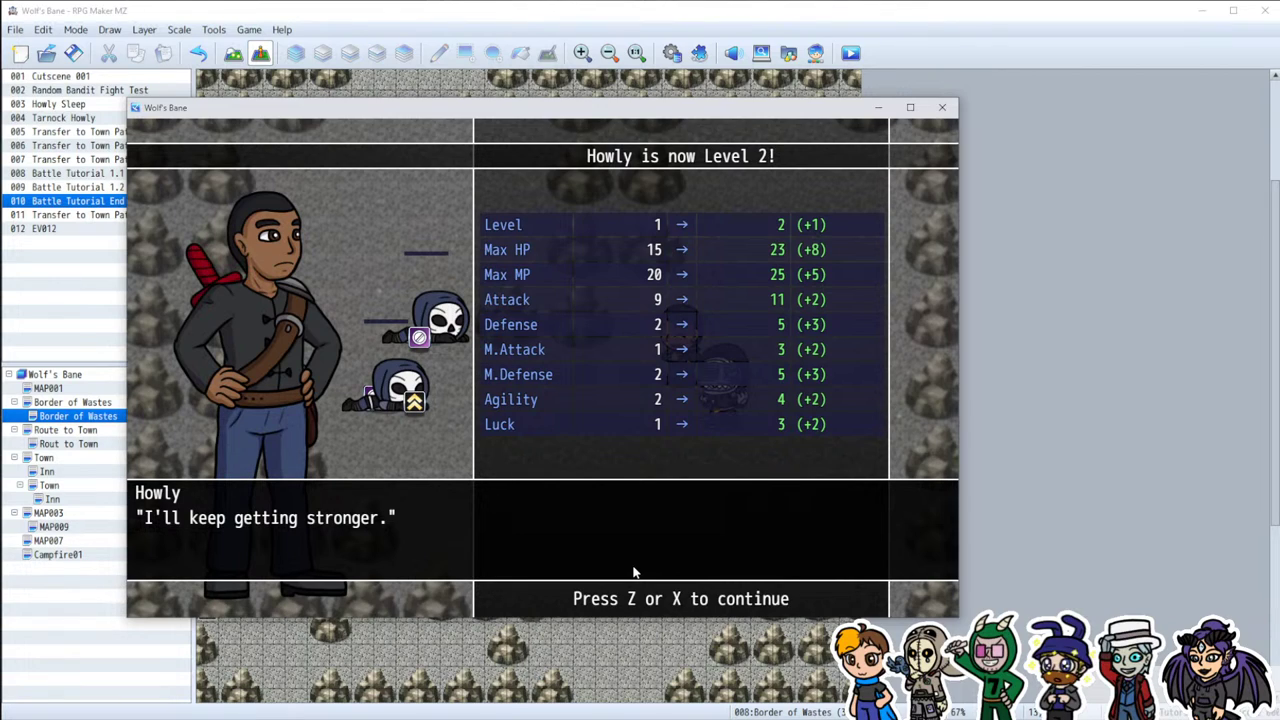
{"action": "key", "text": "z"}
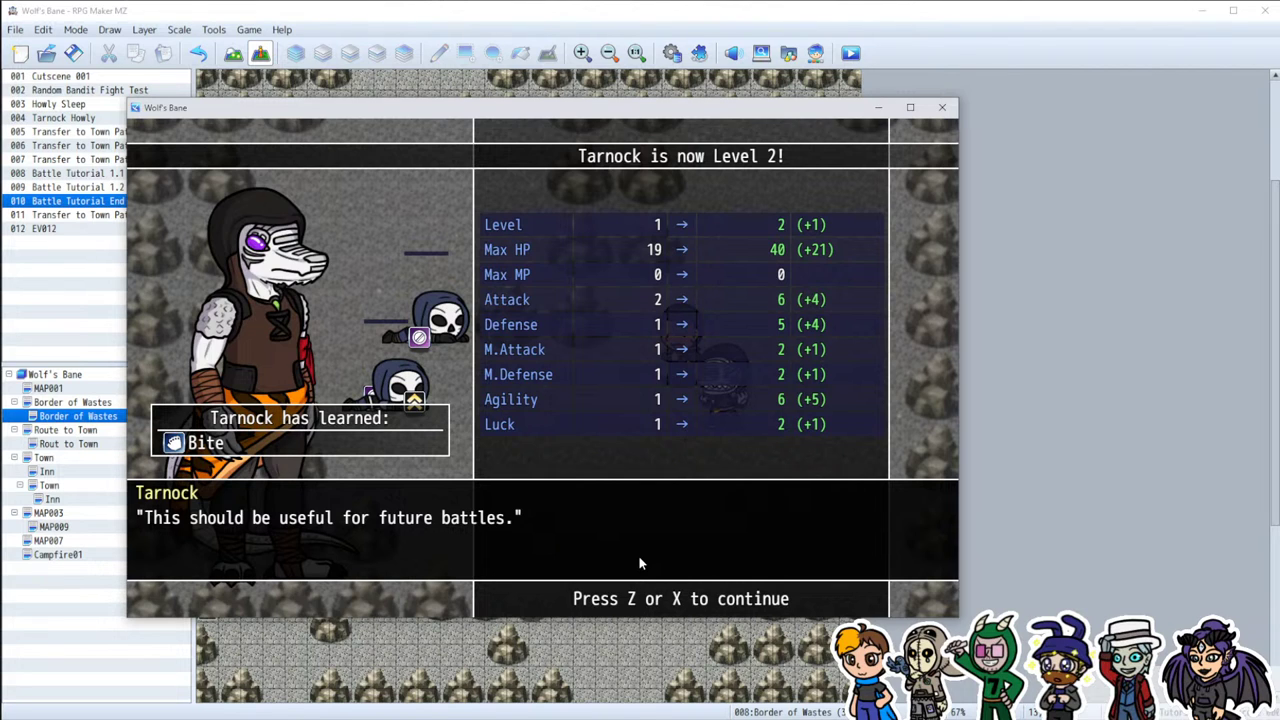
{"action": "key", "text": "z"}
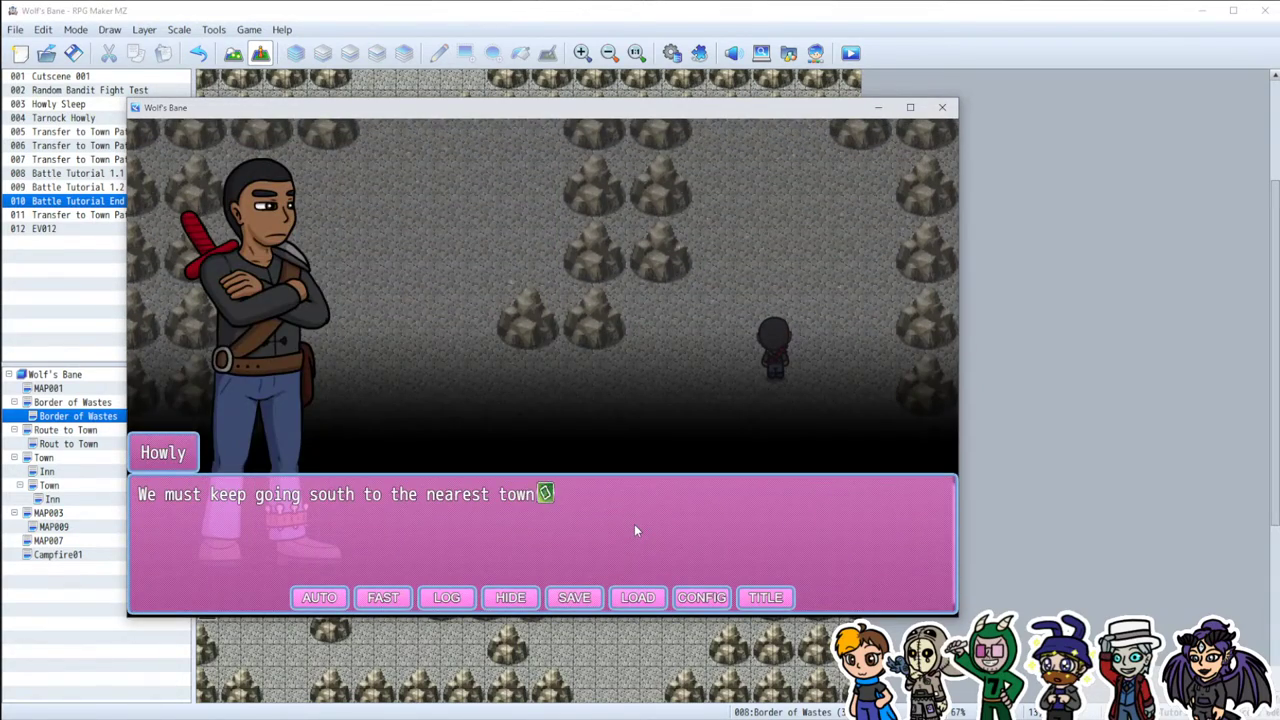
Step: Walk south past Howly's reminders into town, follow the path west to the Inn and go inside
{"action": "left_click", "coordinate": [634, 530]}
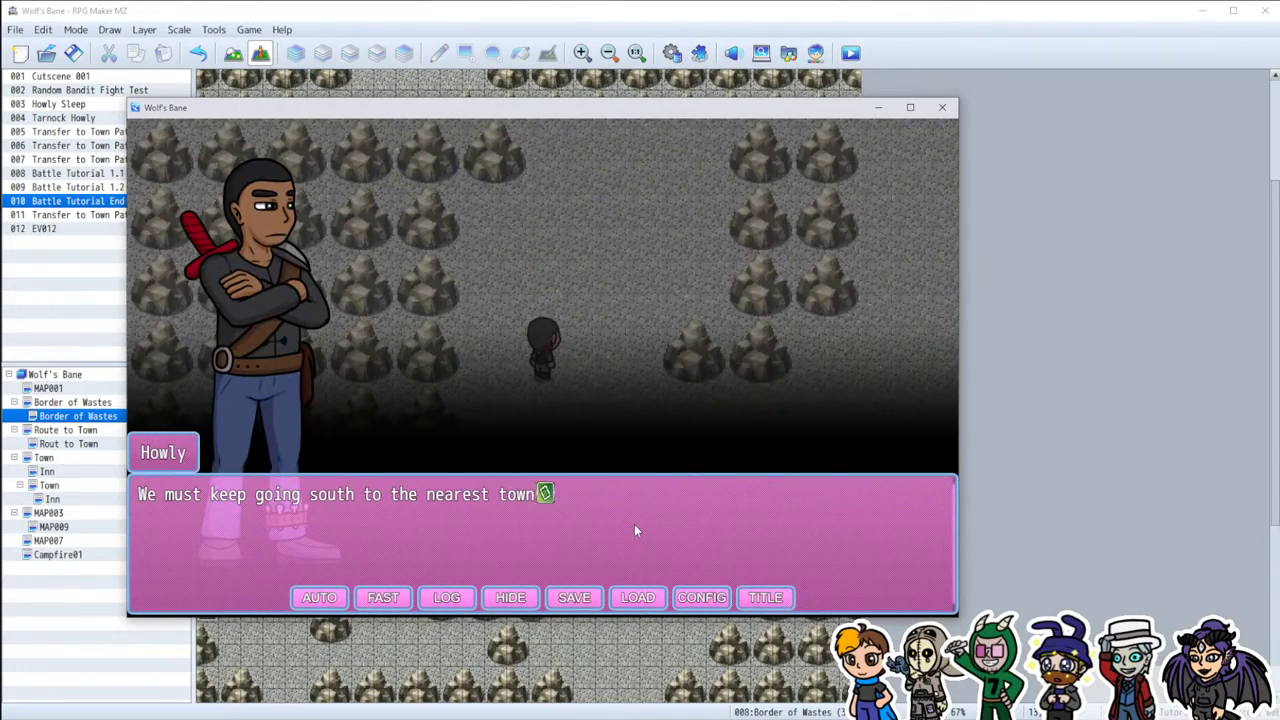
{"action": "left_click", "coordinate": [634, 530]}
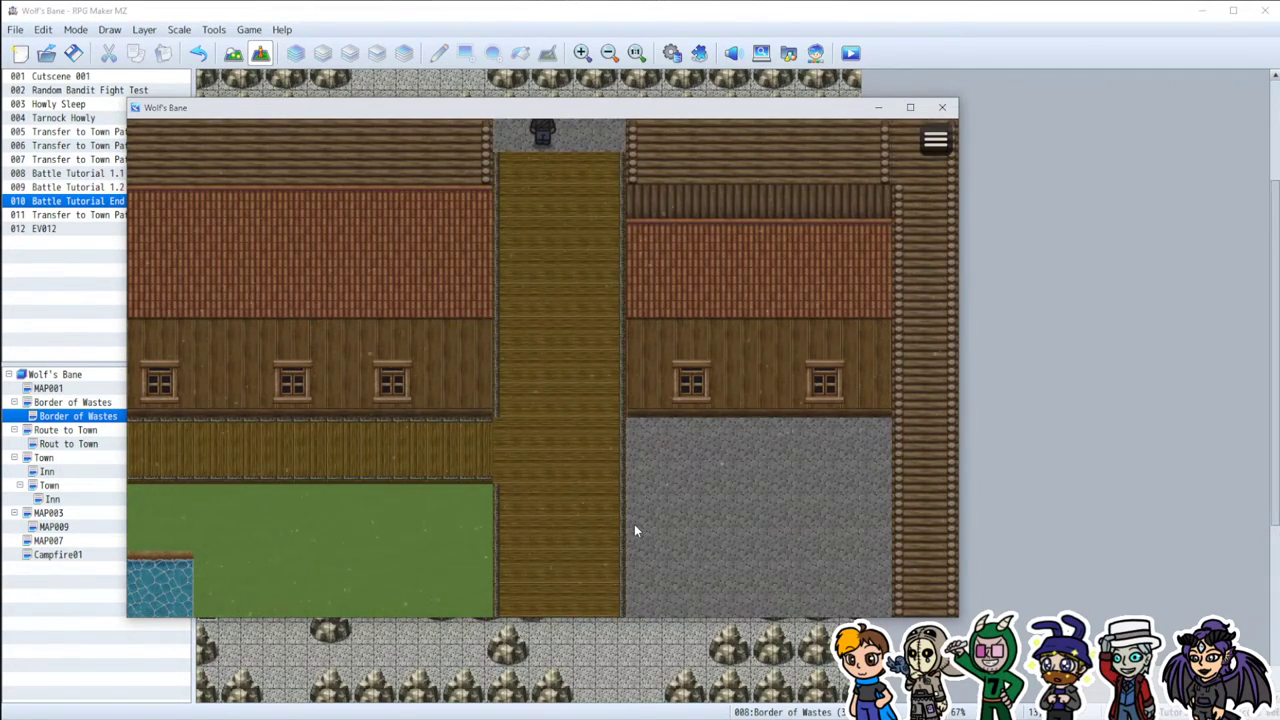
{"action": "left_click", "coordinate": [634, 530]}
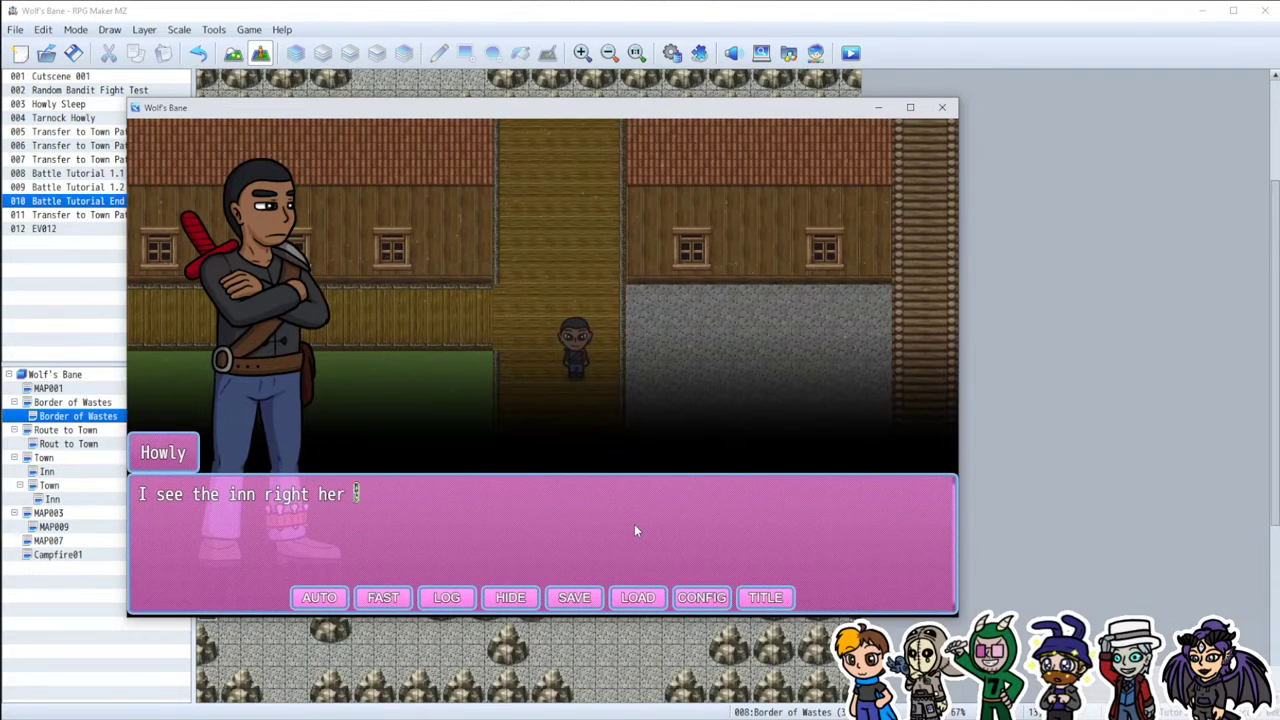
{"action": "left_click", "coordinate": [635, 526]}
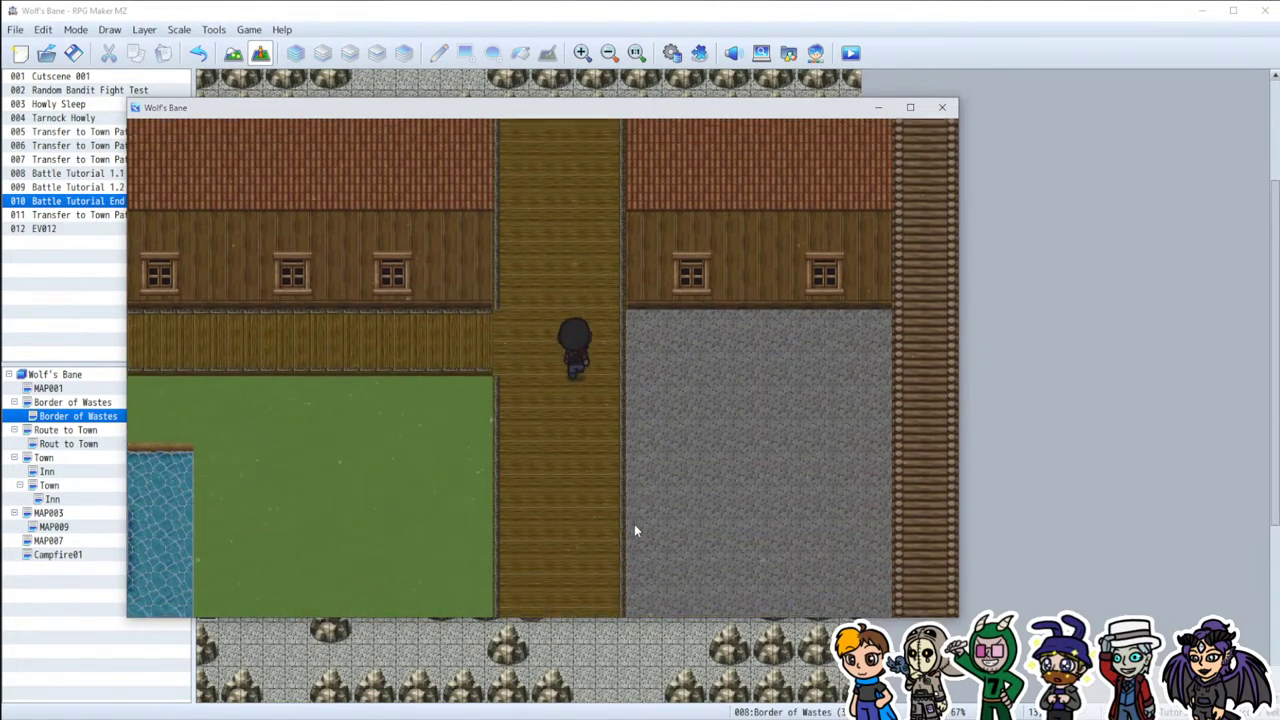
{"action": "key", "text": "Left"}
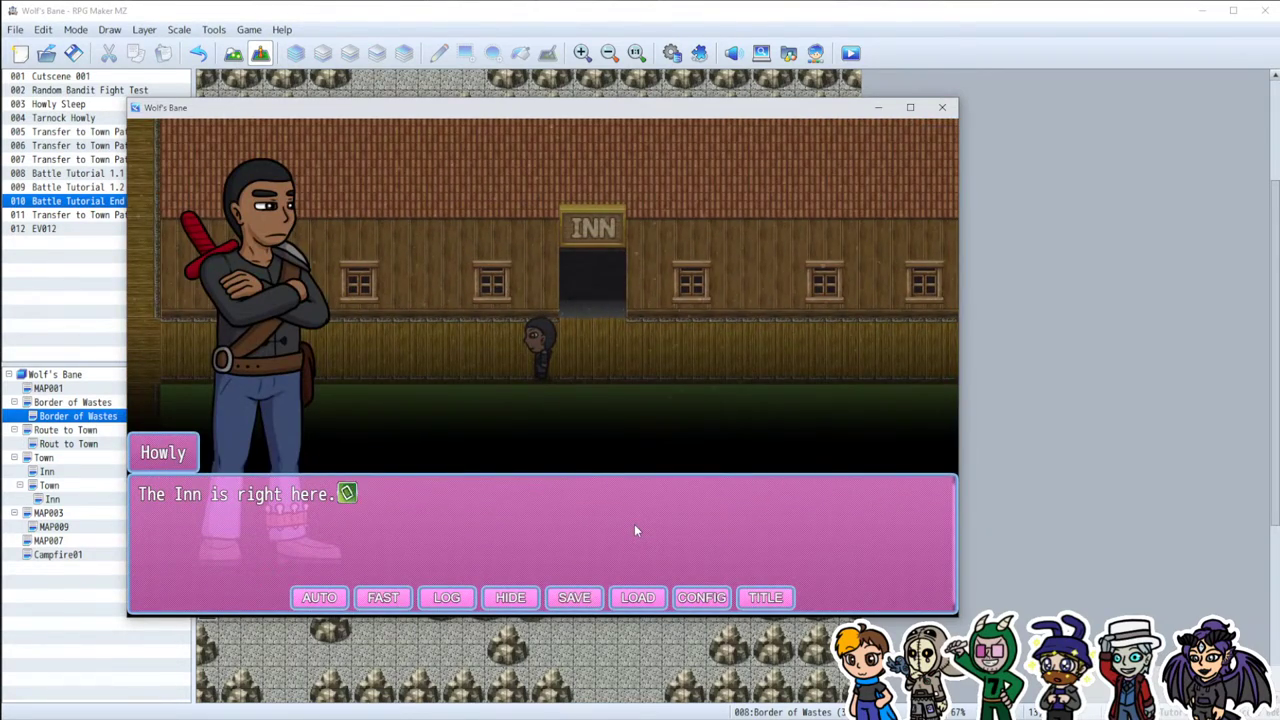
{"action": "left_click", "coordinate": [634, 528]}
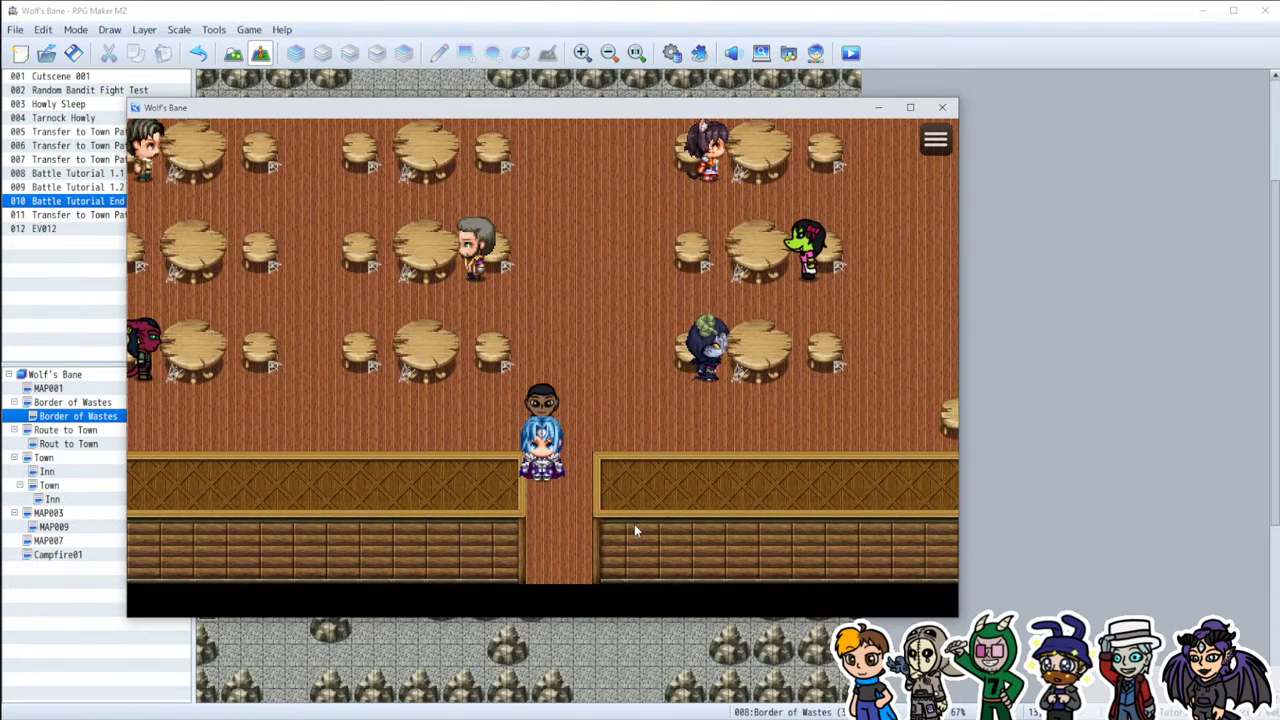
Step: Talk to the blue-haired owner, the grey-haired patron, the crowned woman and the hooded bartender, accepting the healing meal
{"action": "key", "text": "Return"}
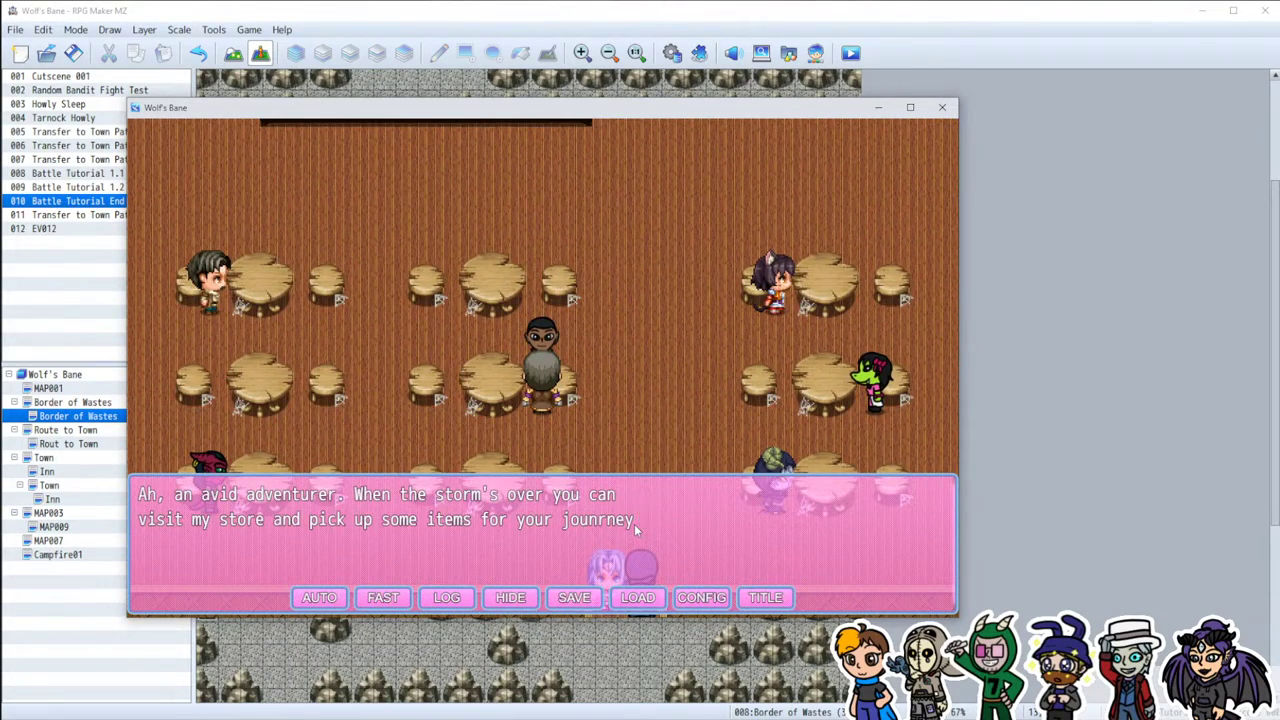
{"action": "left_click", "coordinate": [634, 524]}
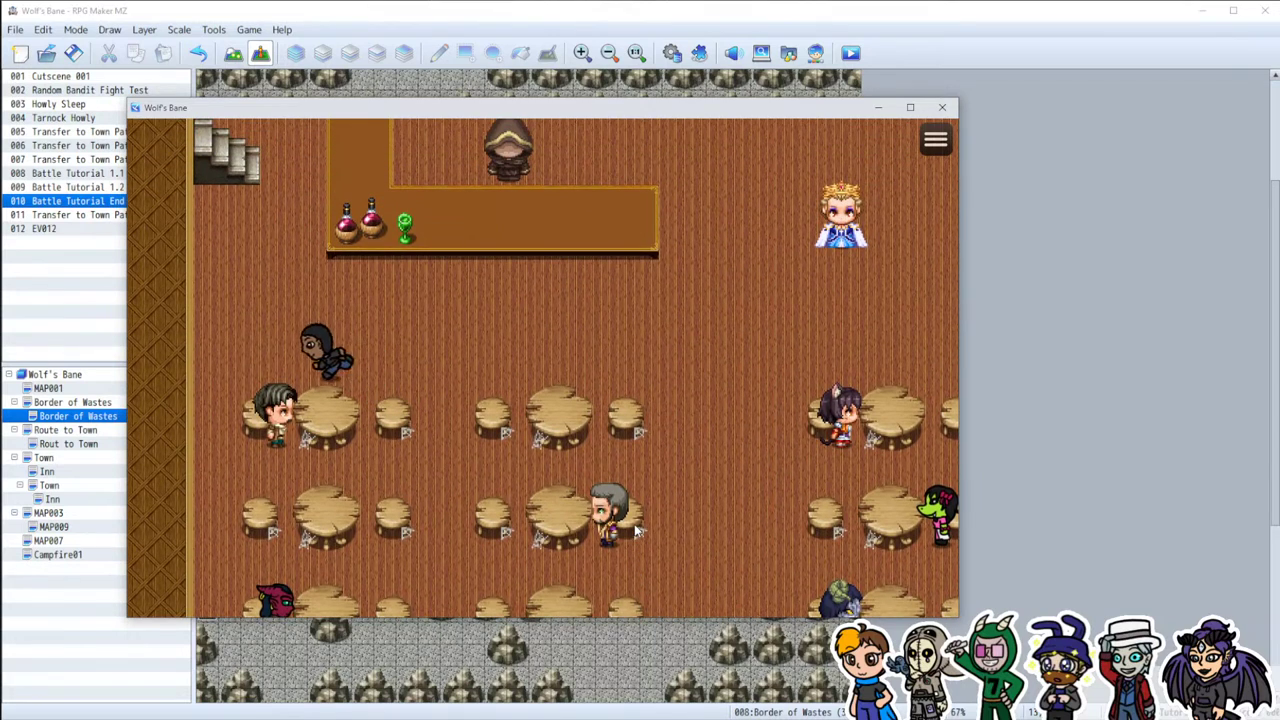
{"action": "left_click", "coordinate": [634, 524]}
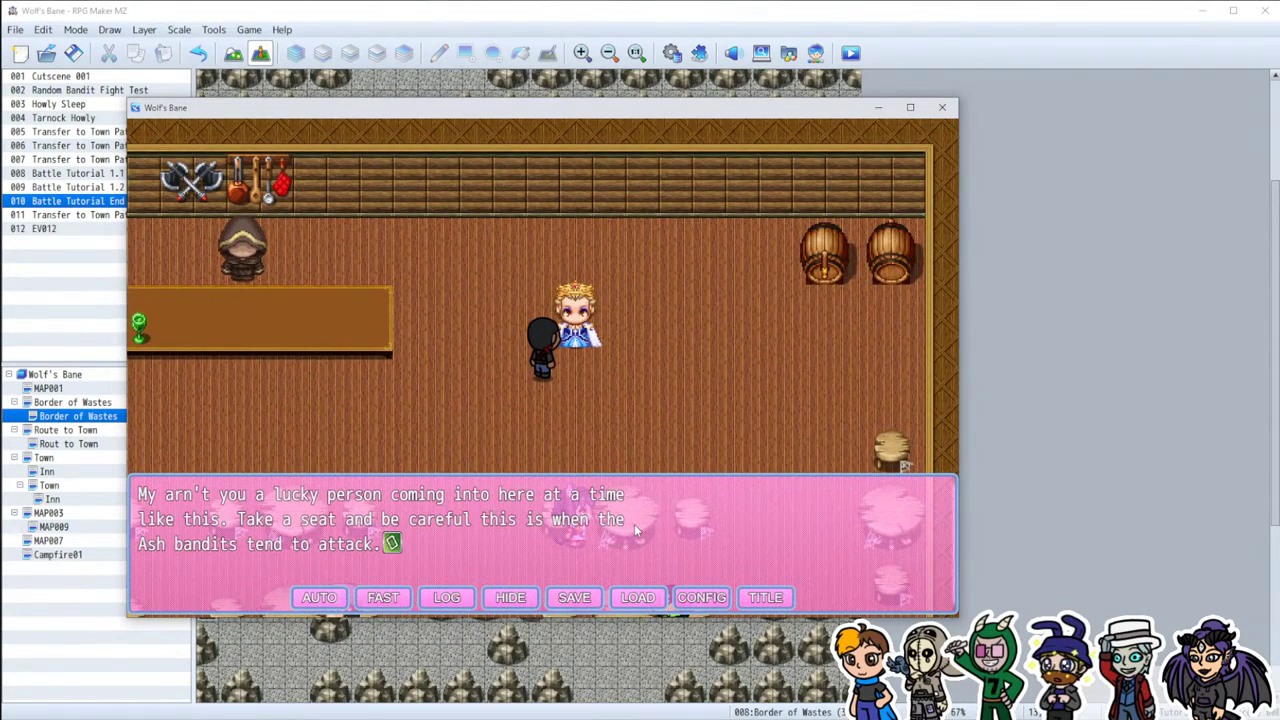
{"action": "left_click", "coordinate": [634, 524]}
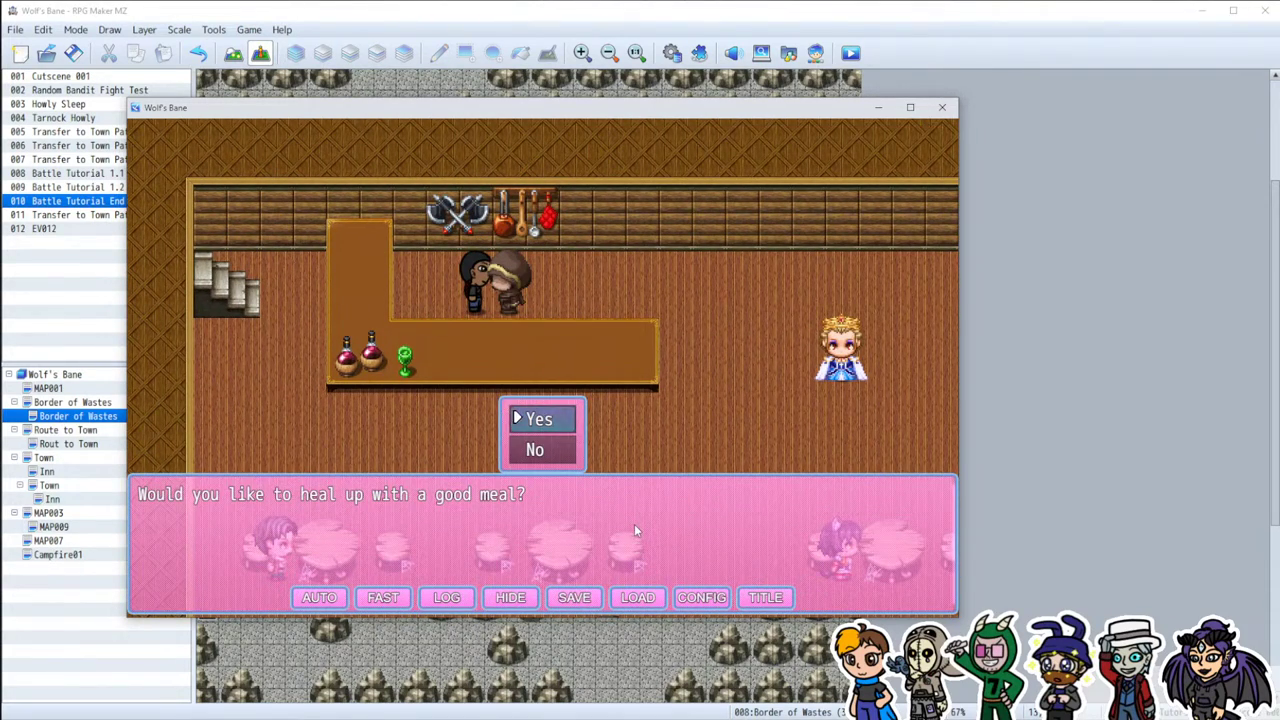
{"action": "key", "text": "Return"}
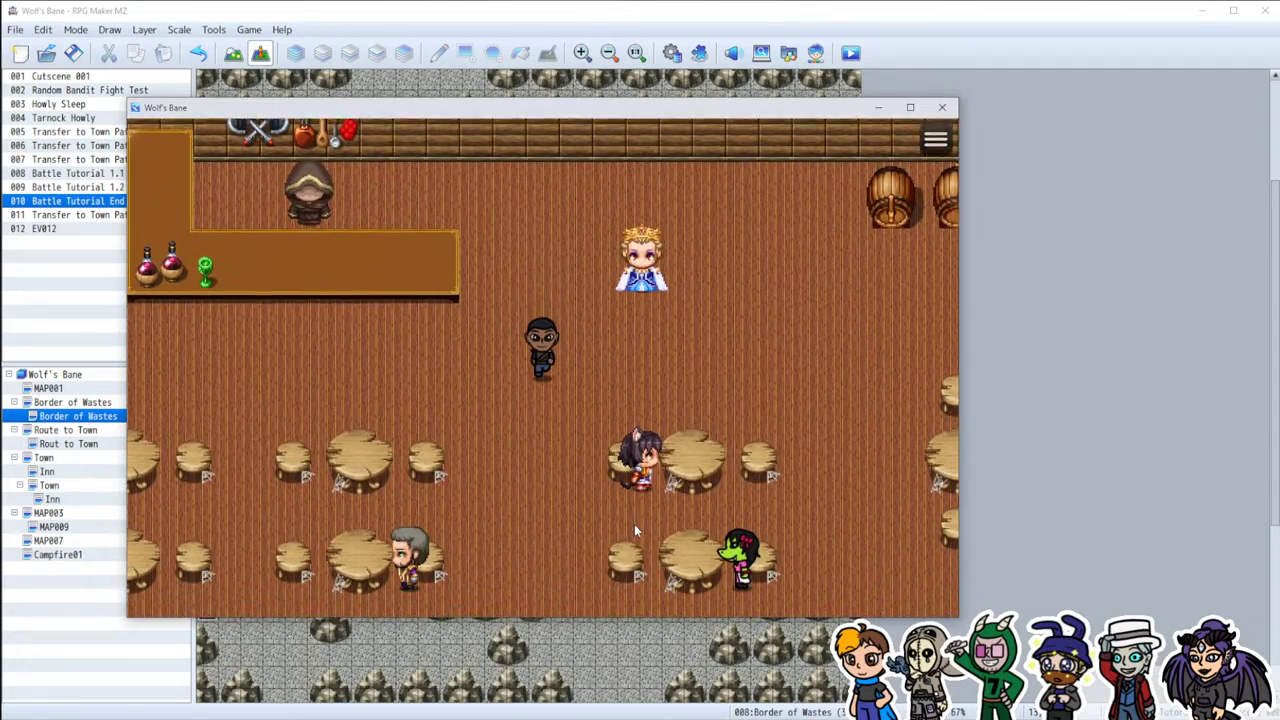
Step: Close the playtest and set the player's starting position in the central aisle of the Inn map nested under the inner Town map
{"action": "left_click", "coordinate": [942, 107]}
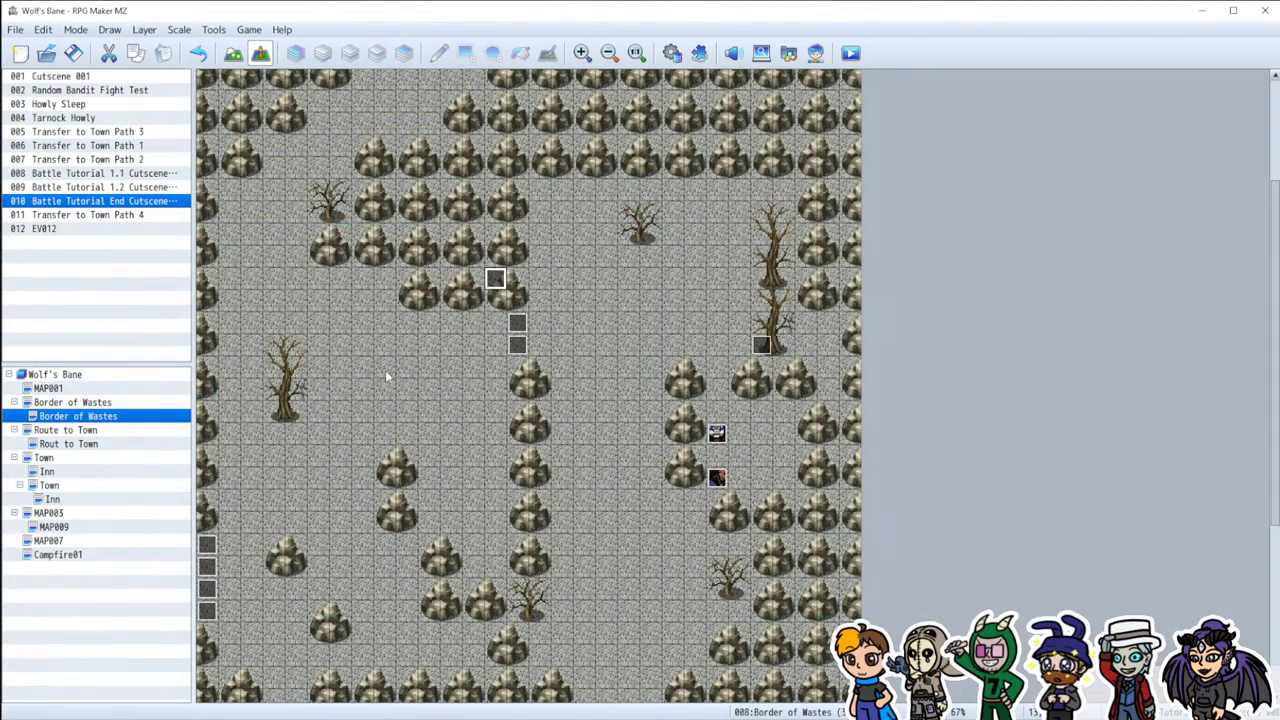
{"action": "scroll", "coordinate": [498, 446], "scroll_direction": "down", "scroll_amount": 5}
{"action": "key", "text": "Delete"}
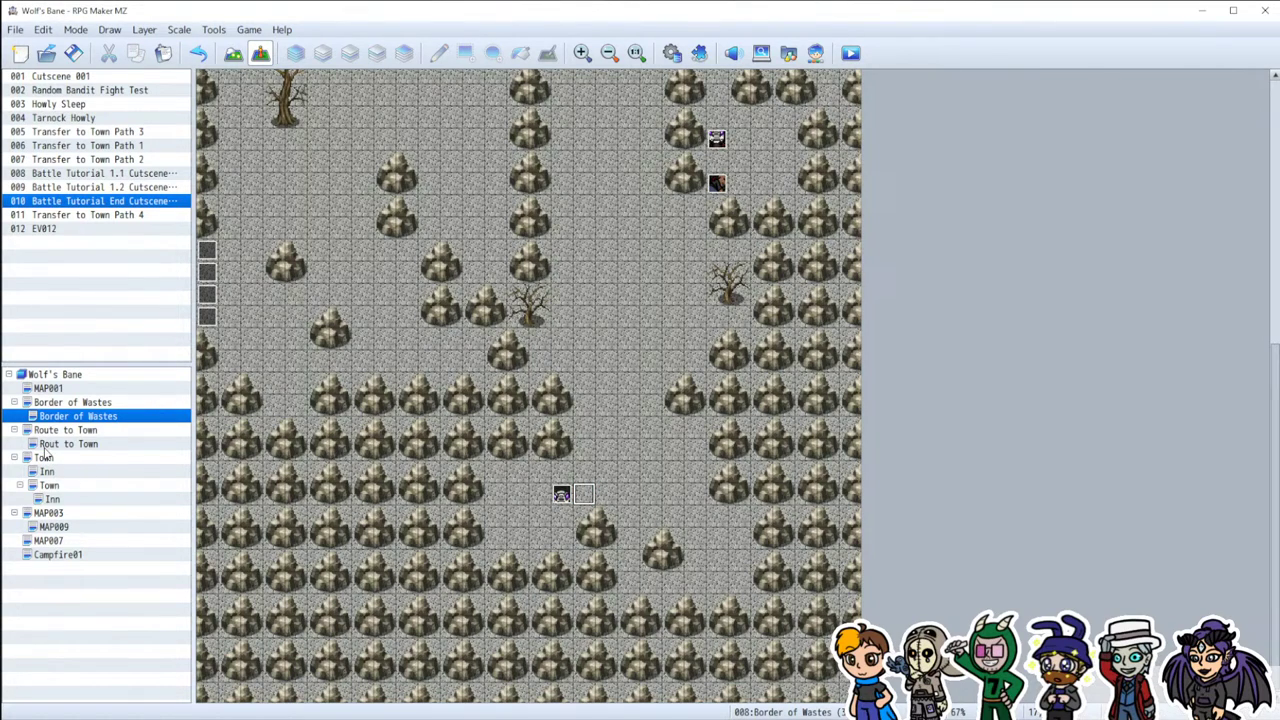
{"action": "left_click", "coordinate": [52, 499]}
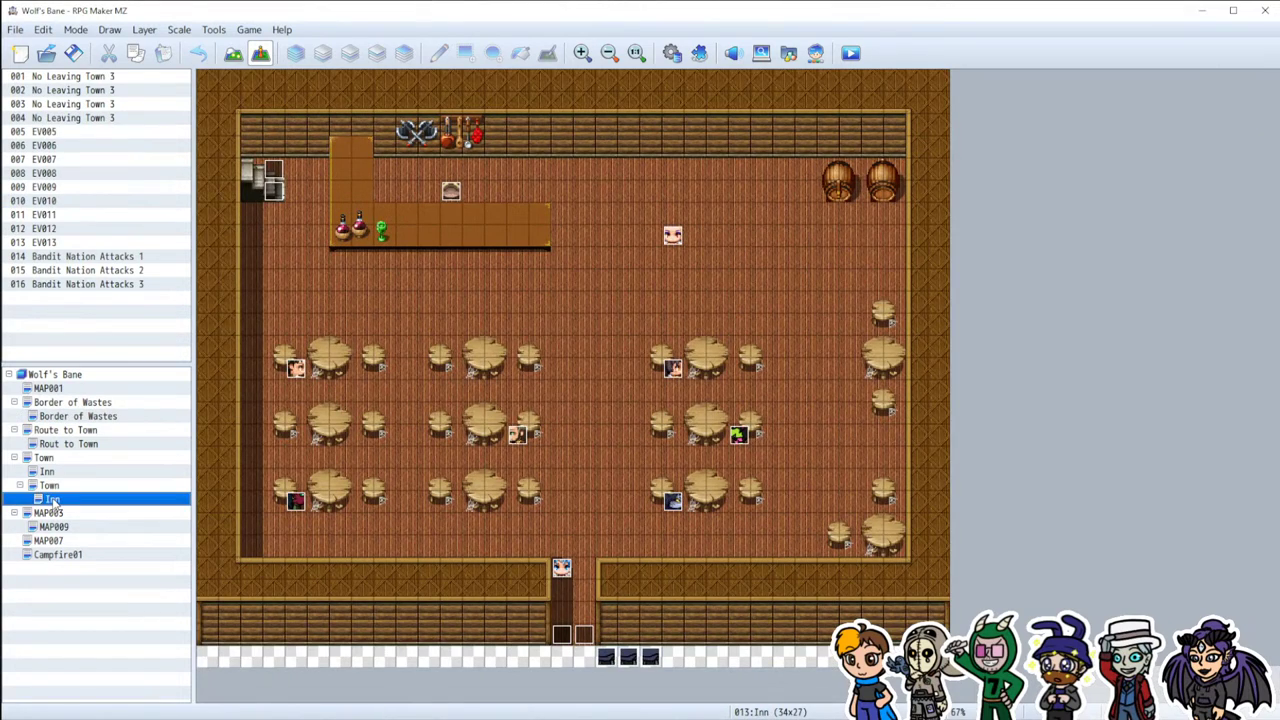
{"action": "key", "text": "Up"}
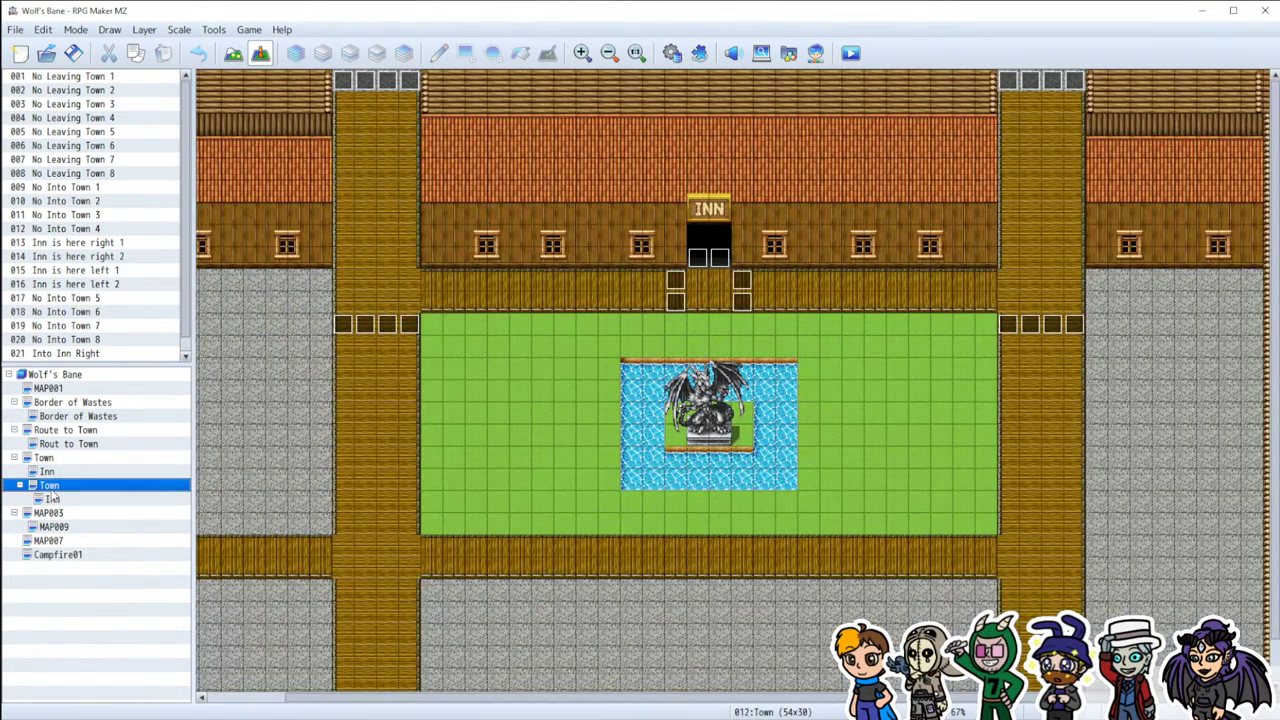
{"action": "left_click", "coordinate": [48, 475]}
{"action": "left_click", "coordinate": [52, 501]}
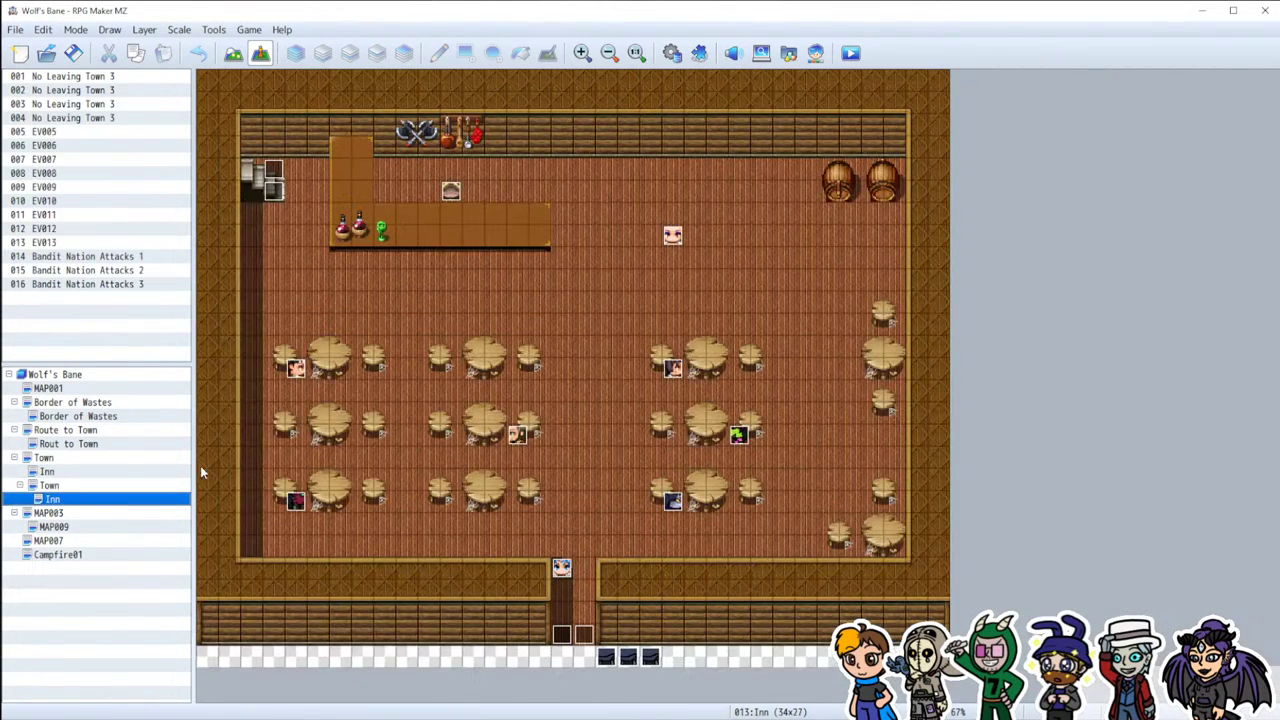
{"action": "left_click", "coordinate": [562, 345]}
{"action": "key", "text": "ctrl+v"}
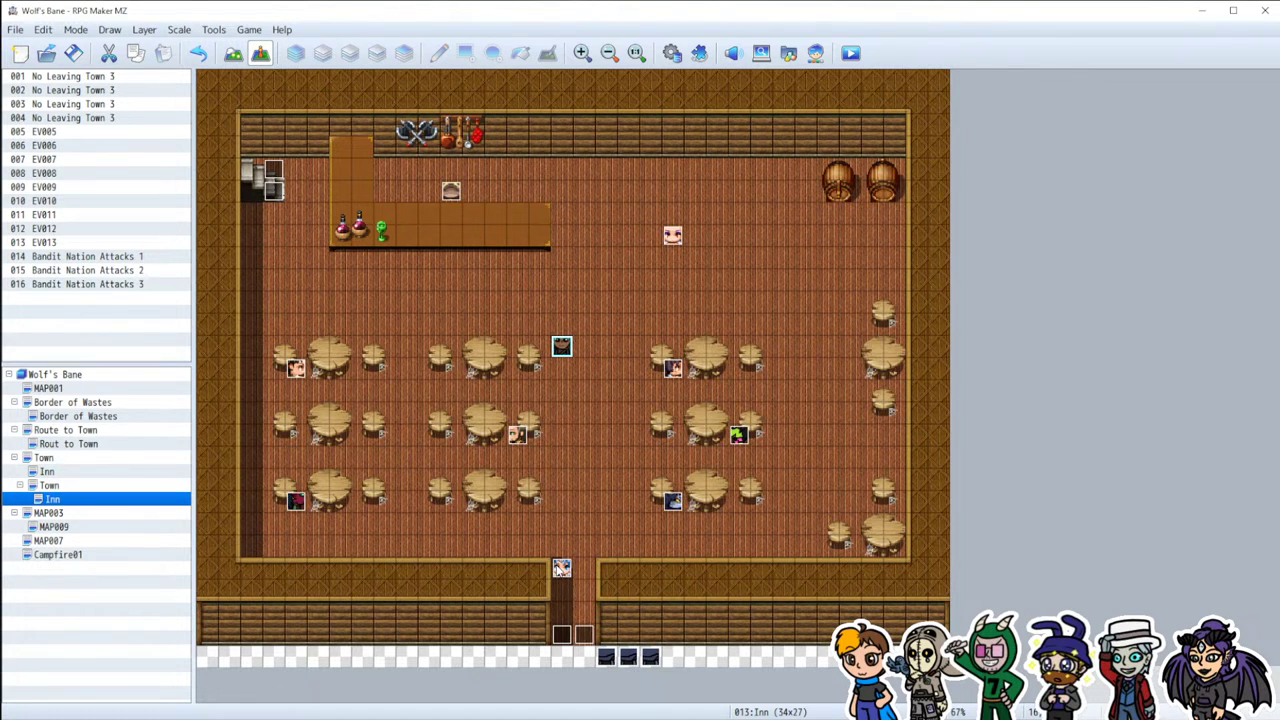
Step: Add an event page to the blue-haired owner's event EV013 and move page 1's dialogue and switch #0026 command to page 2
{"action": "double_click", "coordinate": [562, 568]}
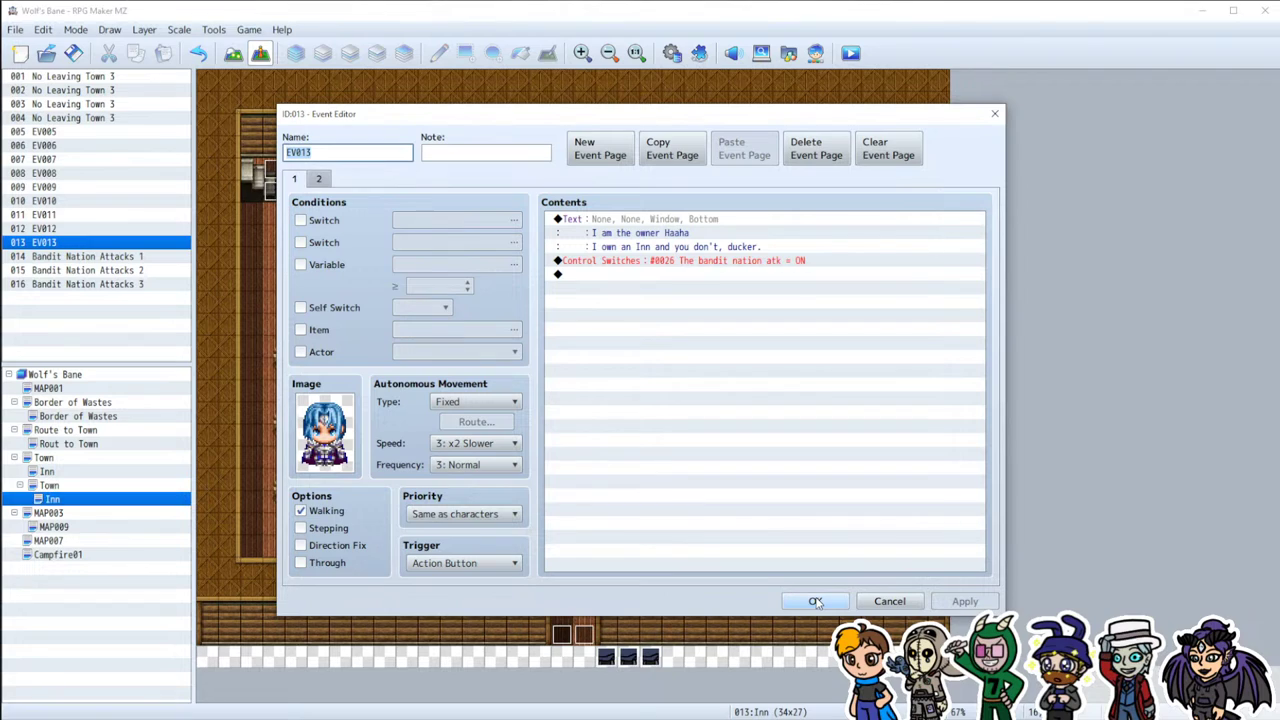
{"action": "left_click", "coordinate": [600, 148]}
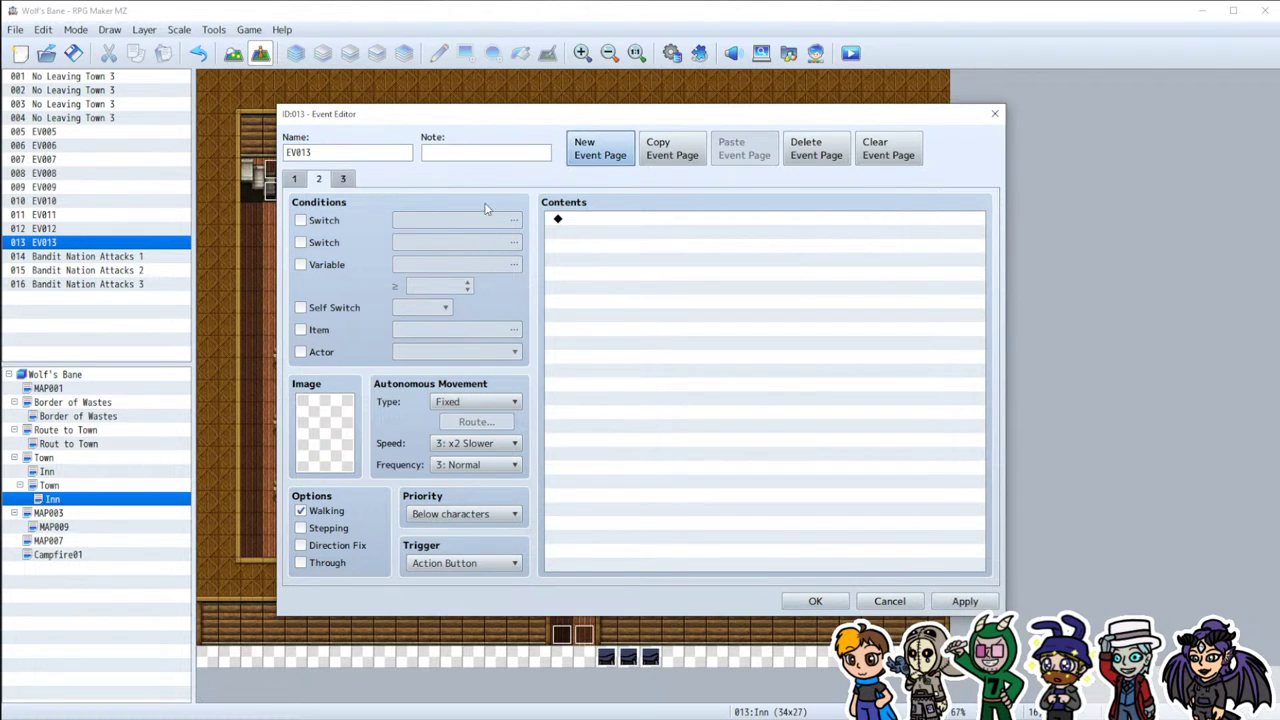
{"action": "left_click", "coordinate": [294, 178]}
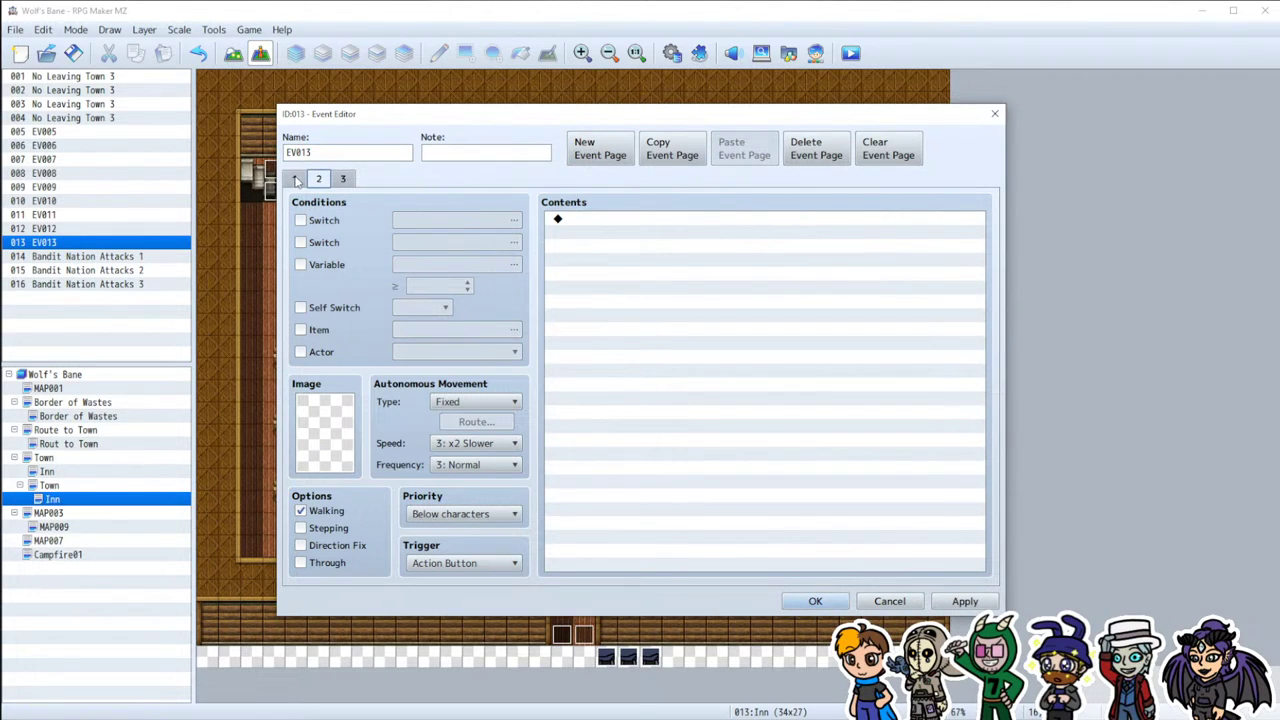
{"action": "left_click", "coordinate": [296, 179]}
{"action": "left_click_drag", "start_coordinate": [624, 225], "coordinate": [640, 260]}
{"action": "key", "text": "ctrl+x"}
{"action": "left_click", "coordinate": [320, 179]}
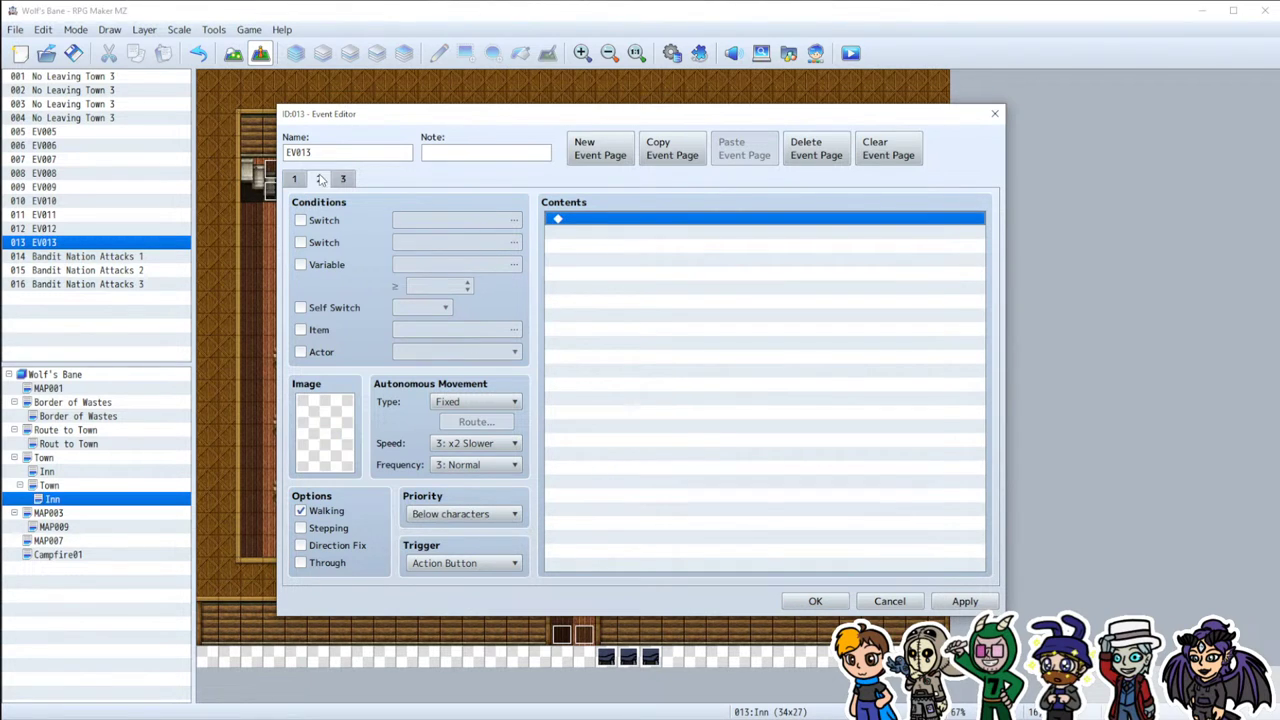
{"action": "key", "text": "ctrl+v"}
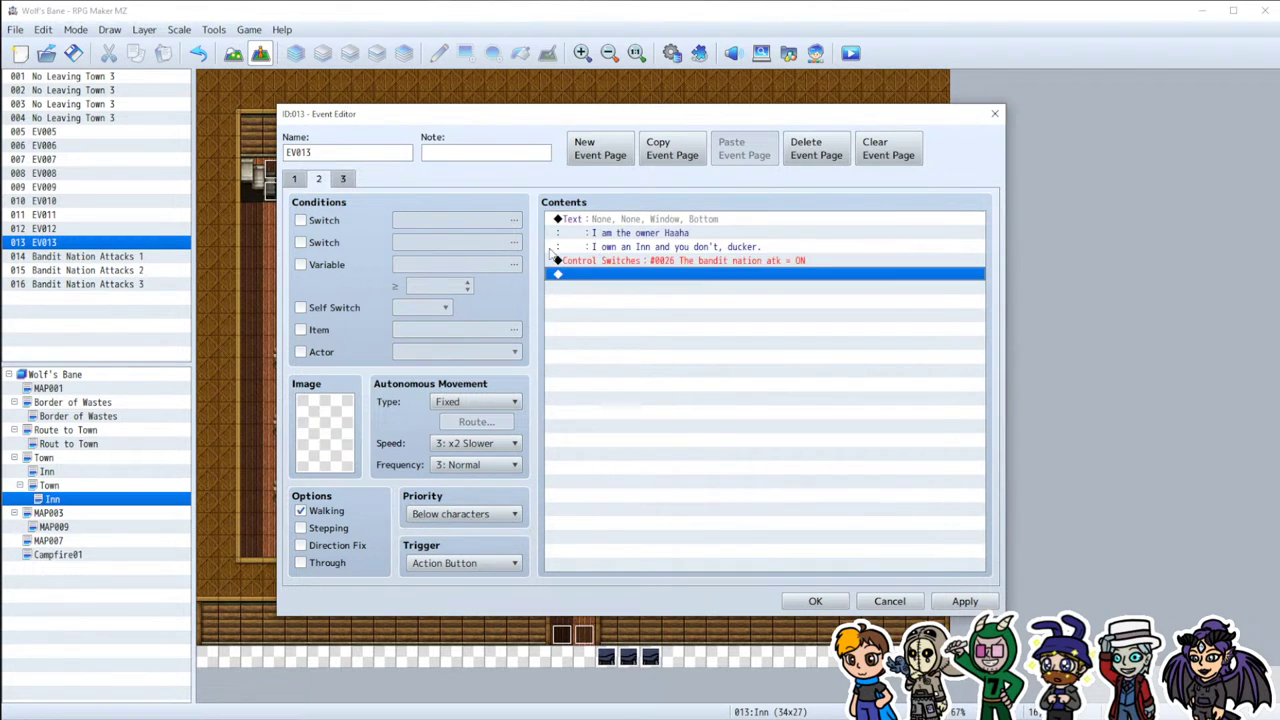
Step: Set the image of EV013's page 2 to the blue-haired character from Actor2-L
{"action": "double_click", "coordinate": [342, 409]}
{"action": "scroll", "coordinate": [425, 305], "scroll_direction": "down", "scroll_amount": 1}
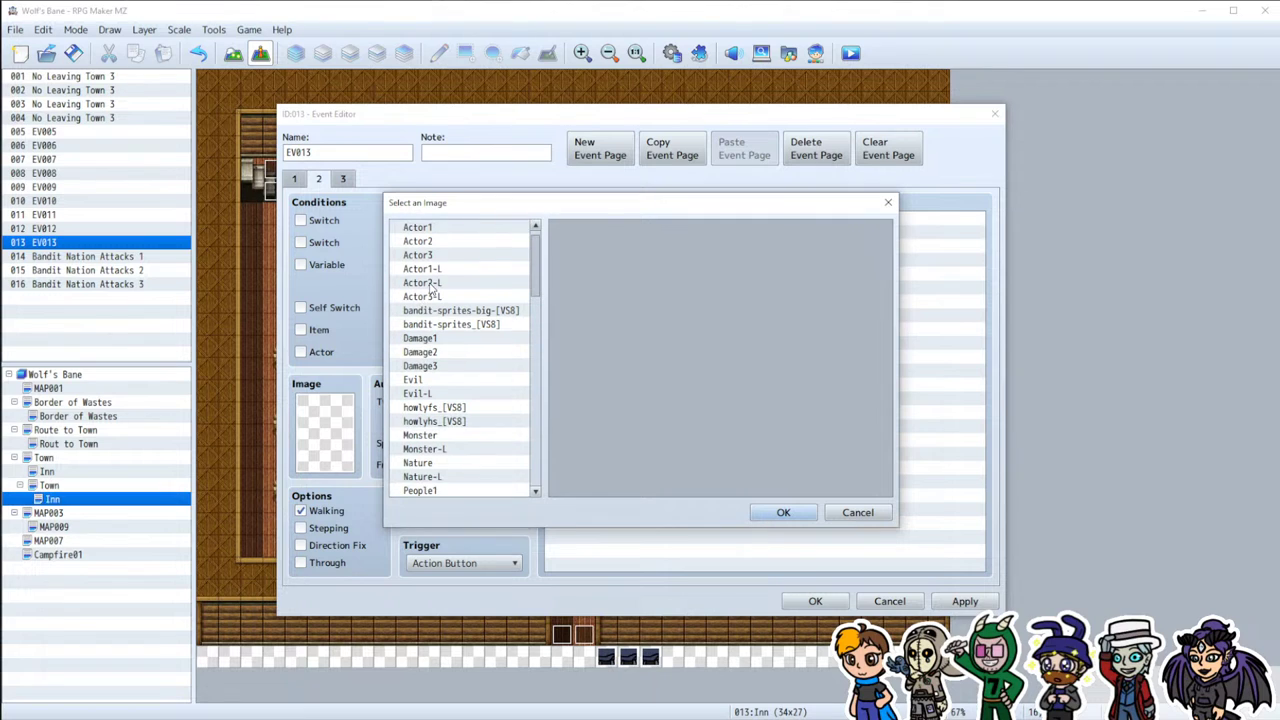
{"action": "left_click", "coordinate": [432, 268]}
{"action": "left_click", "coordinate": [432, 296]}
{"action": "left_click", "coordinate": [431, 325]}
{"action": "key", "text": "Up"}
{"action": "key", "text": "Up"}
{"action": "key", "text": "Up"}
{"action": "key", "text": "Down"}
{"action": "key", "text": "Down"}
{"action": "key", "text": "Up"}
{"action": "key", "text": "Up"}
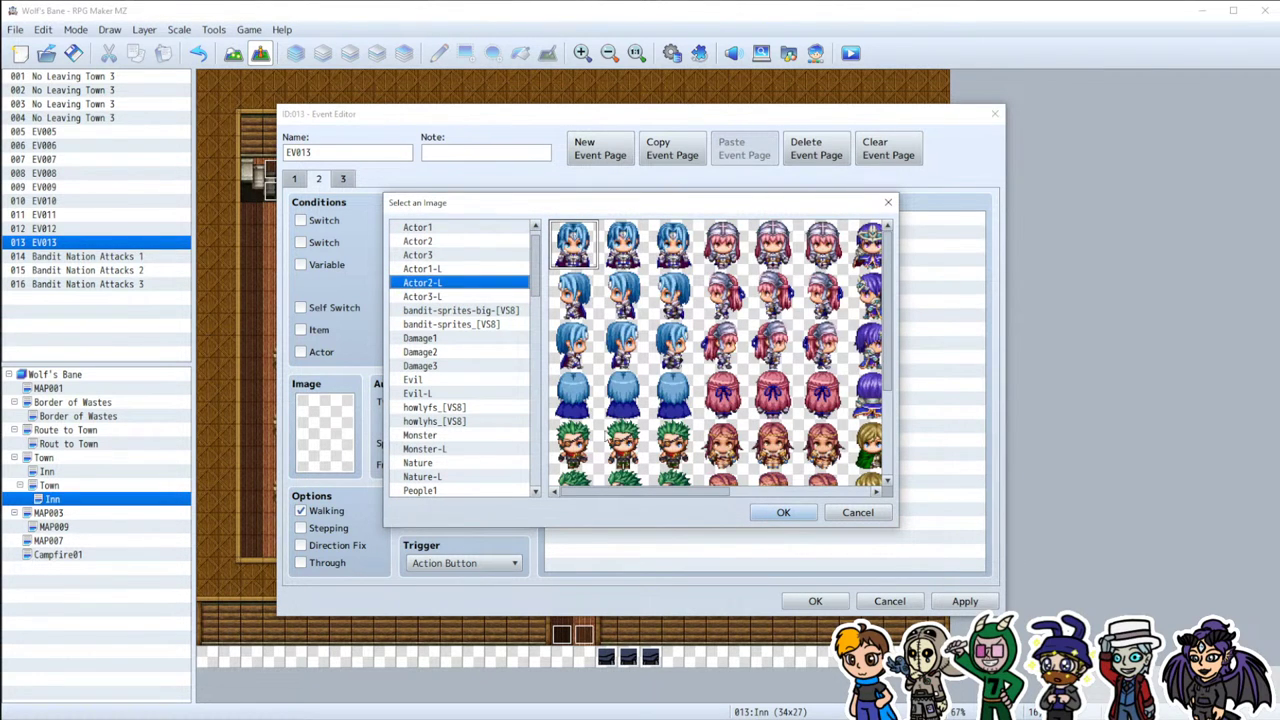
{"action": "key", "text": "Return"}
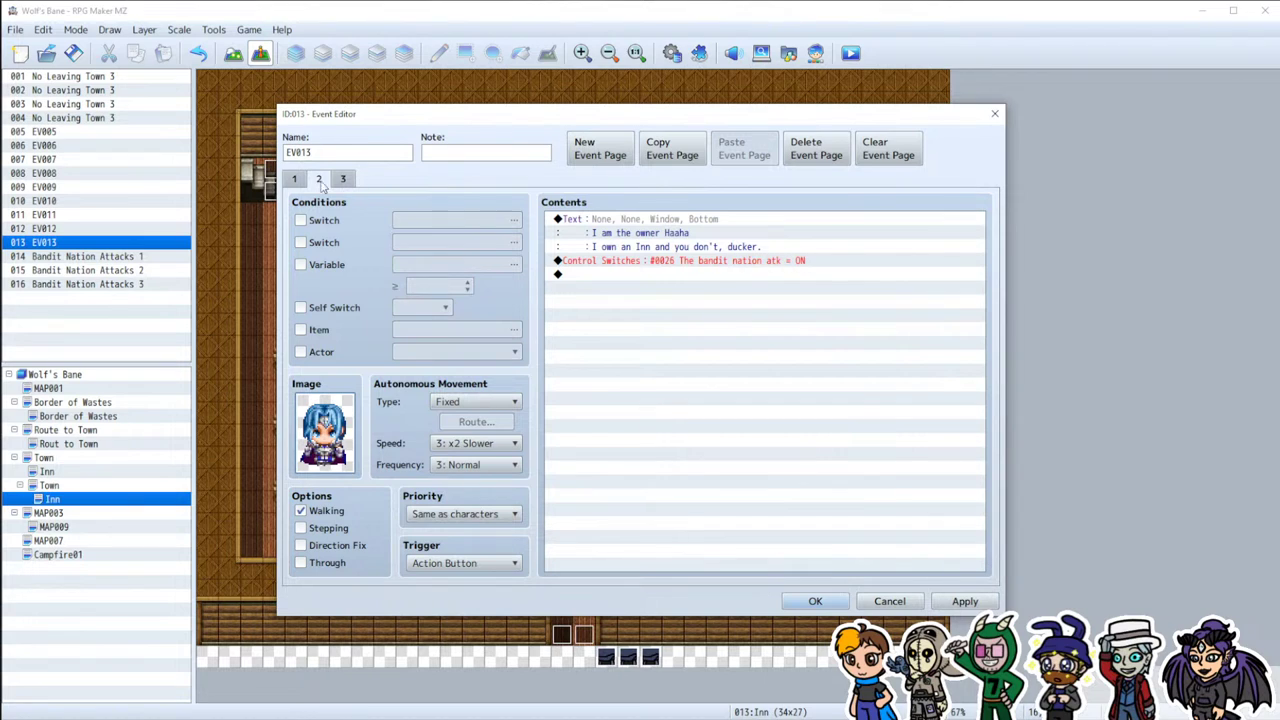
Step: Set the image of EV013's page 2 to the middle front-facing frame of the blue-haired character in Actor2-L
{"action": "left_click", "coordinate": [297, 178]}
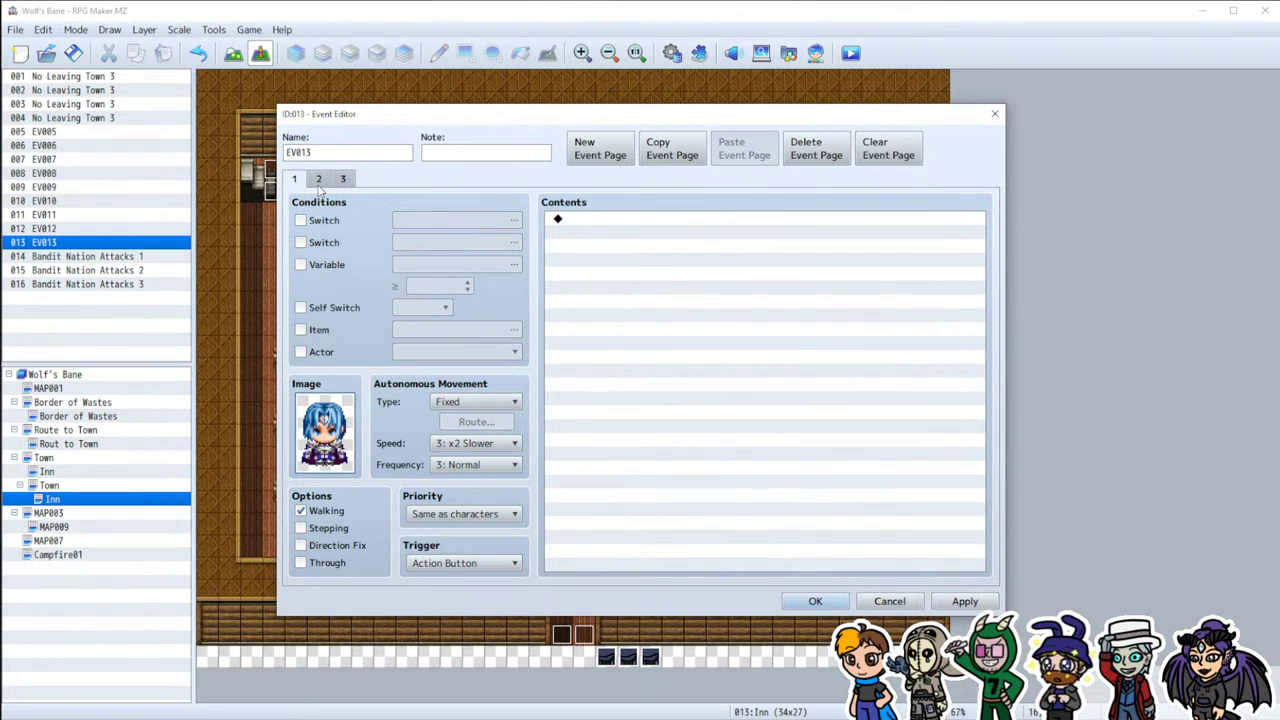
{"action": "left_click", "coordinate": [318, 181]}
{"action": "double_click", "coordinate": [345, 430]}
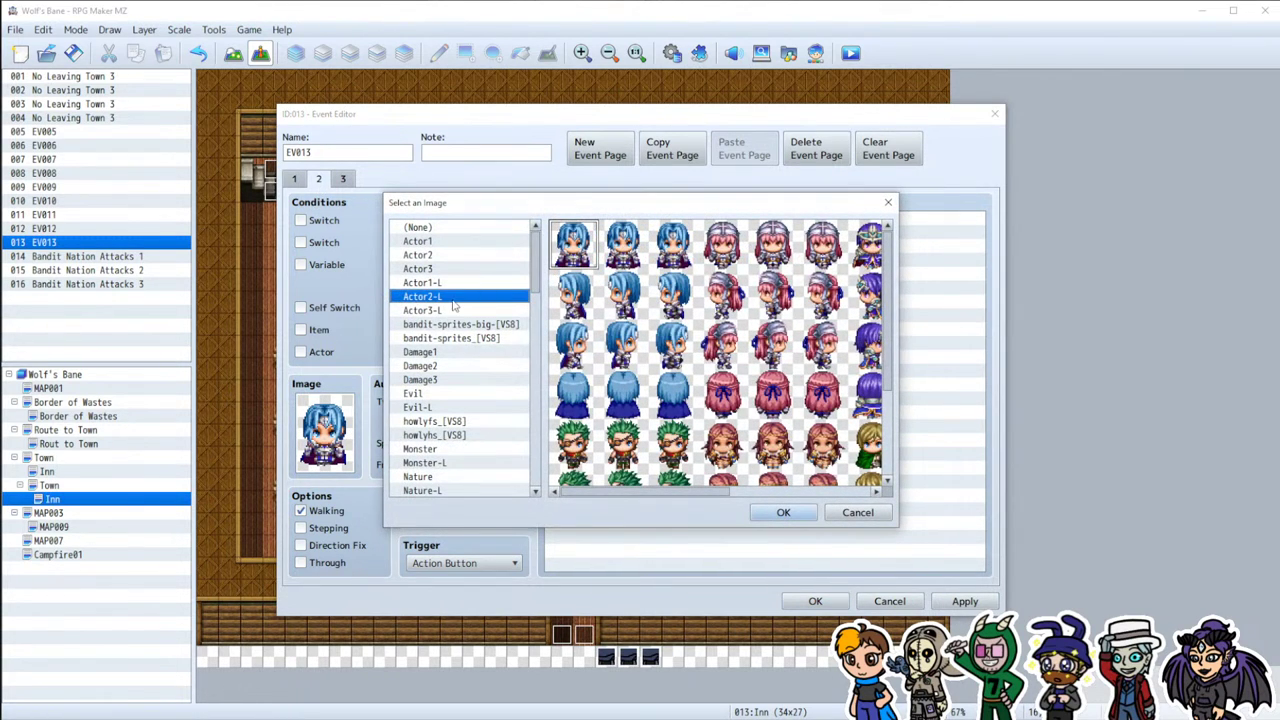
{"action": "double_click", "coordinate": [617, 254]}
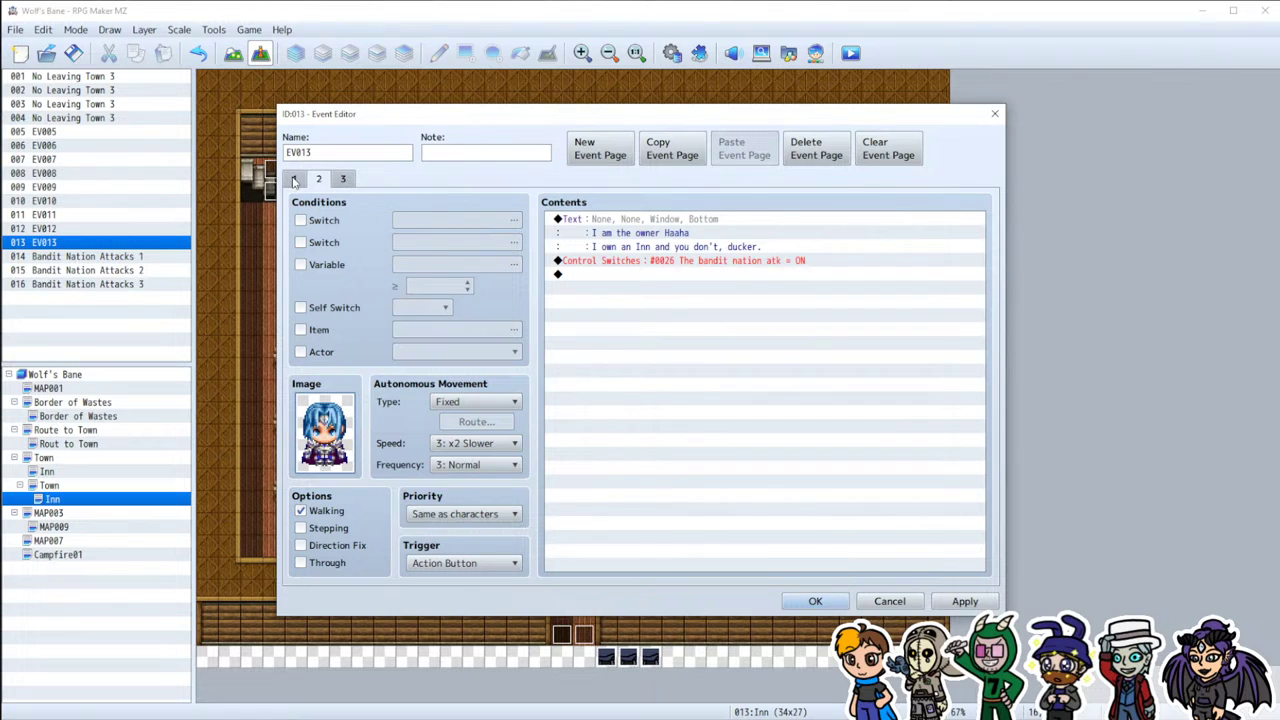
Step: Start a Show Text message on EV013's page 1 reading "Hello, glad you can make it"
{"action": "left_click", "coordinate": [294, 180]}
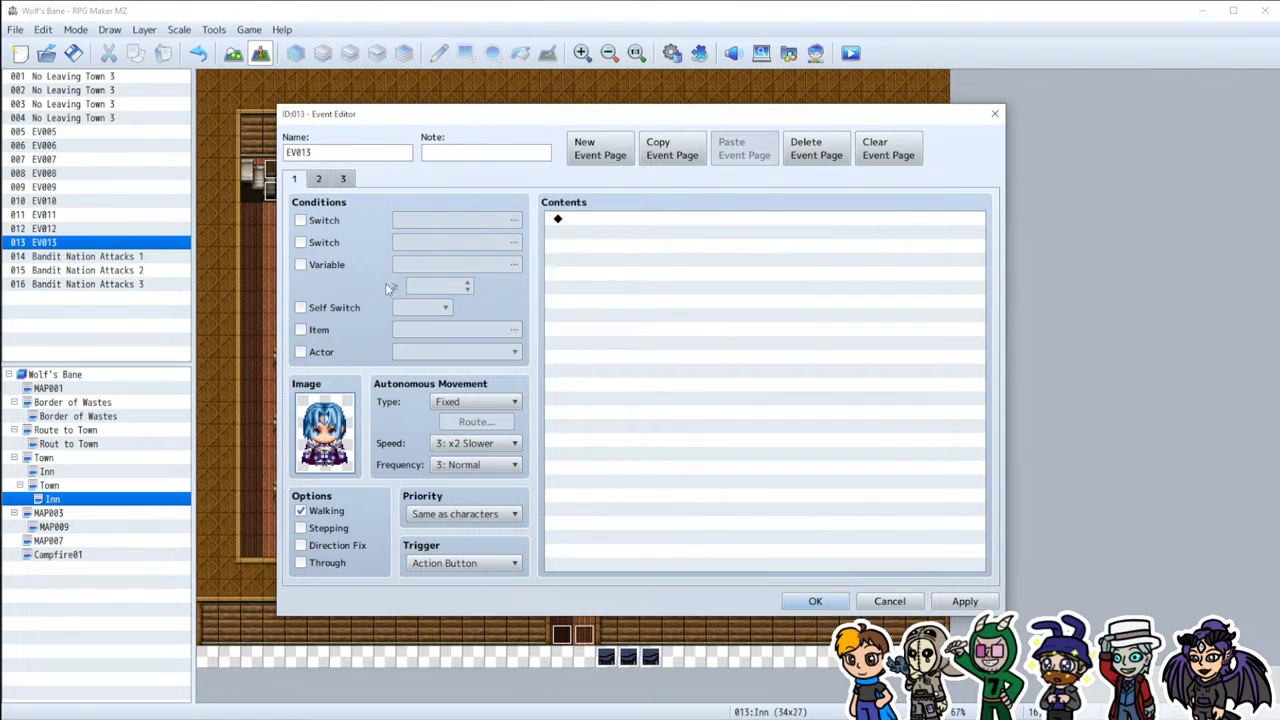
{"action": "double_click", "coordinate": [573, 222]}
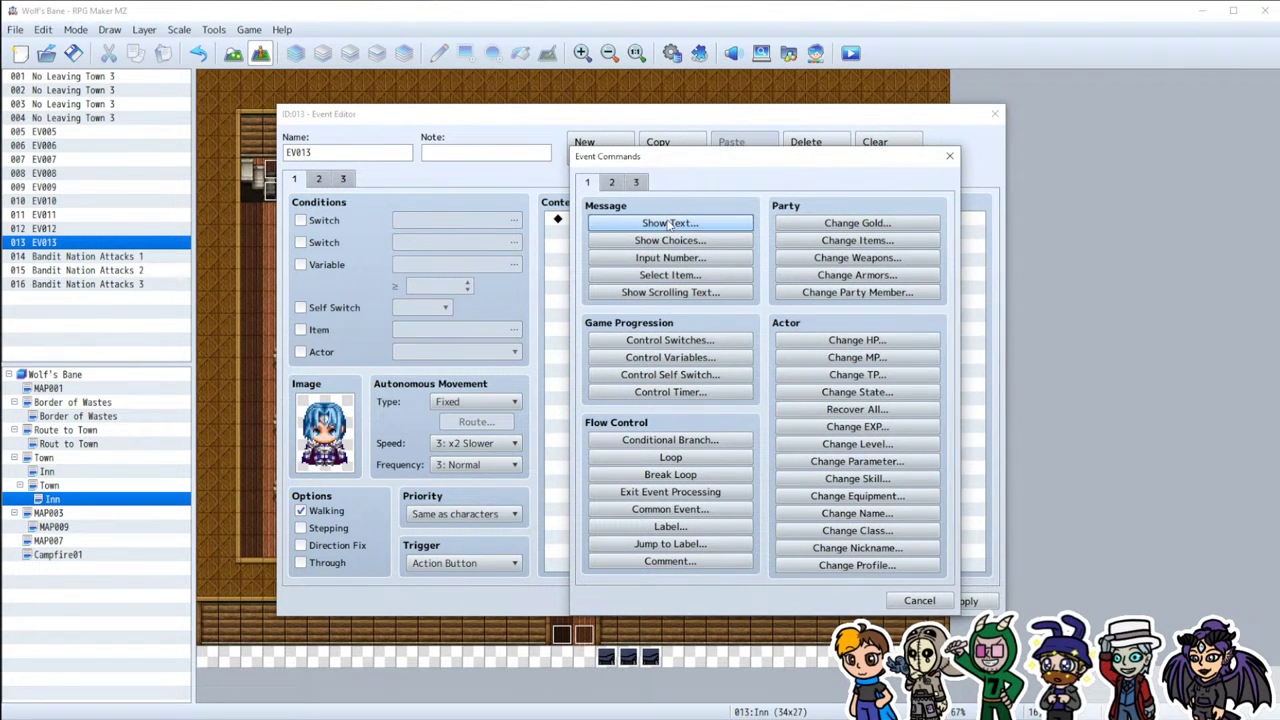
{"action": "left_click", "coordinate": [668, 224]}
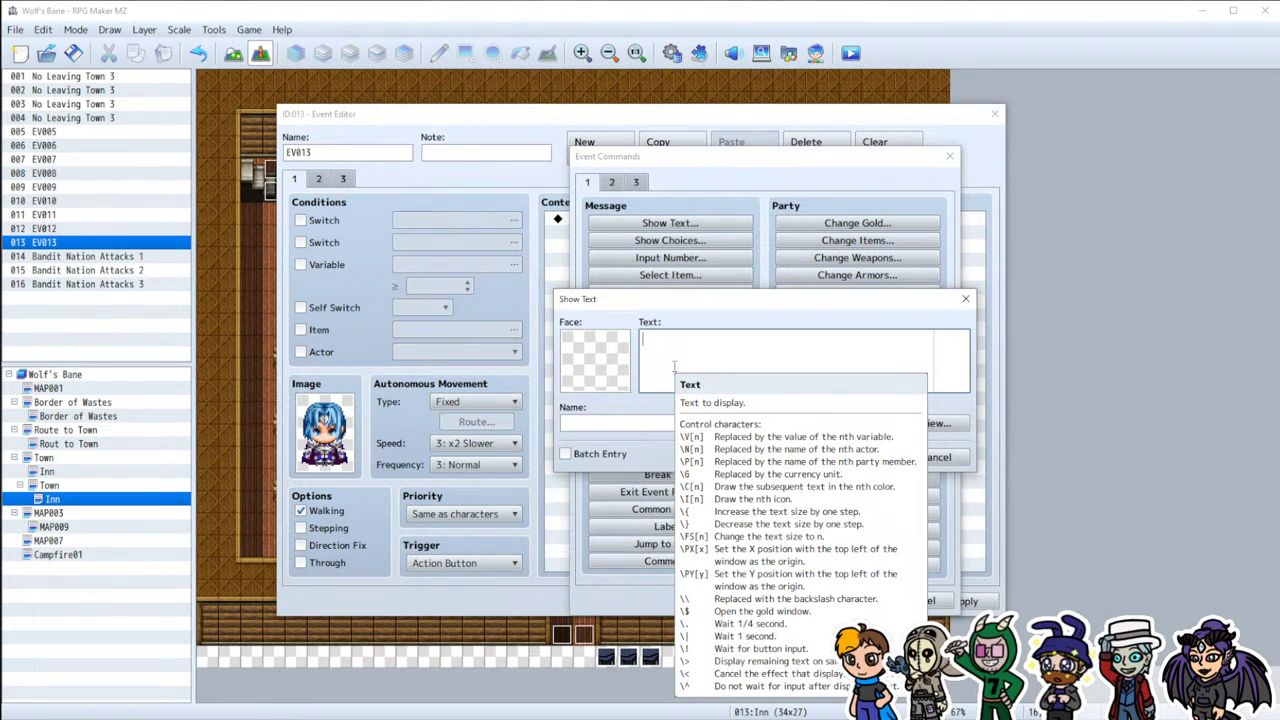
{"action": "type", "text": "A"}
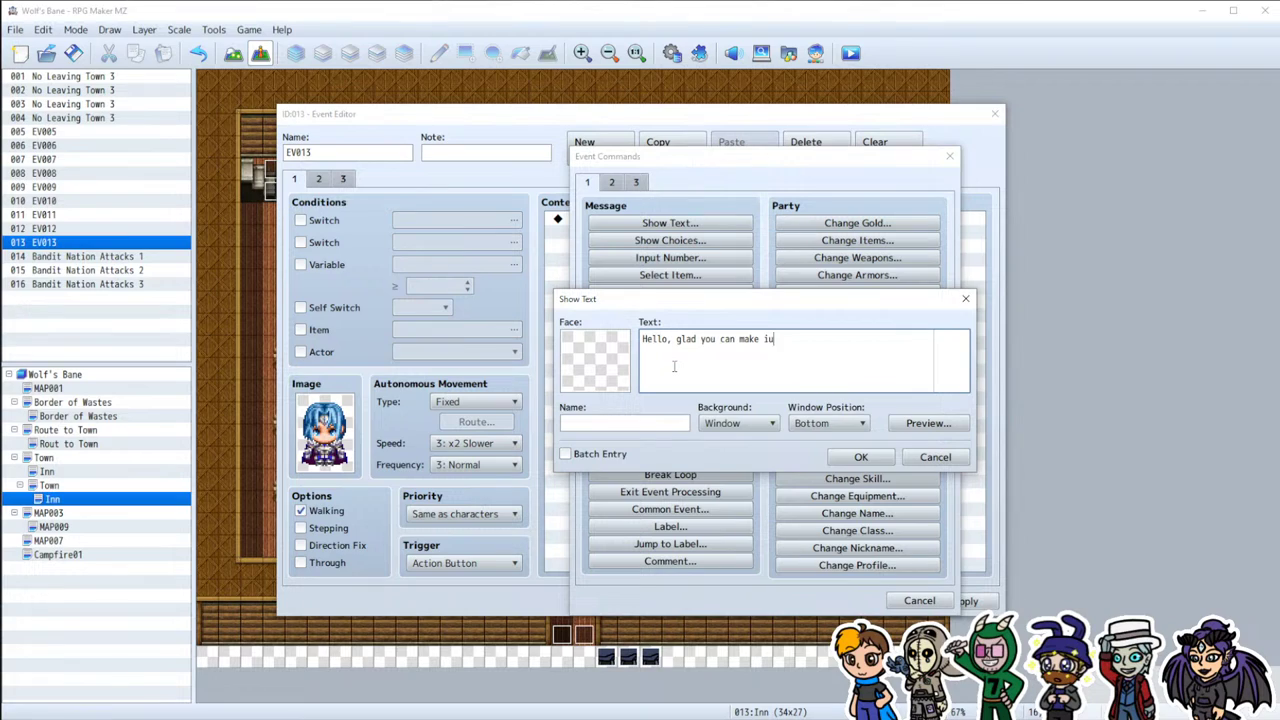
{"action": "key", "text": "ctrl+a"}
{"action": "key", "text": "BackSpace"}
{"action": "type", "text": "Hello, glad you can make it"}
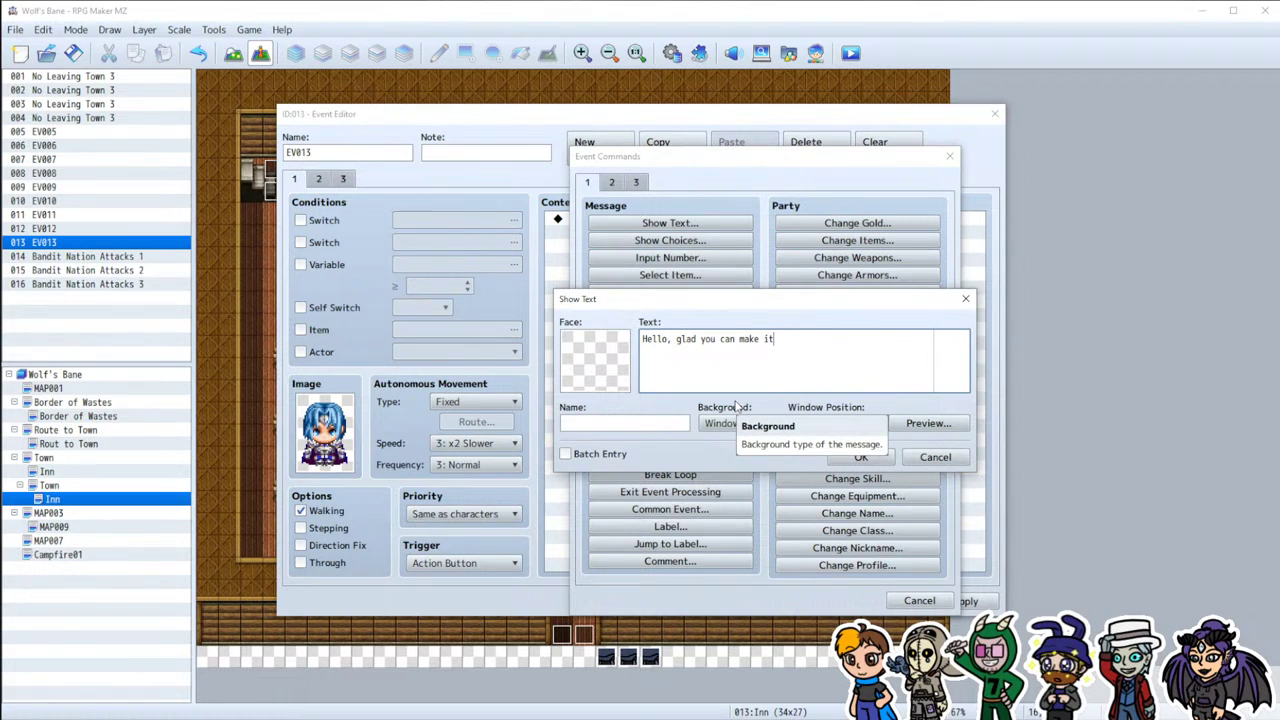
Step: Replace the draft message with "Ah, I didn't think anyone was still out here."
{"action": "key", "text": "ctrl+shift+Left"}
{"action": "key", "text": "ctrl+shift+Left"}
{"action": "key", "text": "ctrl+shift+Left"}
{"action": "key", "text": "ctrl+shift+Left"}
{"action": "key", "text": "ctrl+shift+Left"}
{"action": "key", "text": "ctrl+shift+Left"}
{"action": "type", "text": "Ah, I didn';"}
{"action": "key", "text": "BackSpace"}
{"action": "type", "text": "t think y"}
{"action": "key", "text": "BackSpace"}
{"action": "type", "text": "anyone was still out here."}
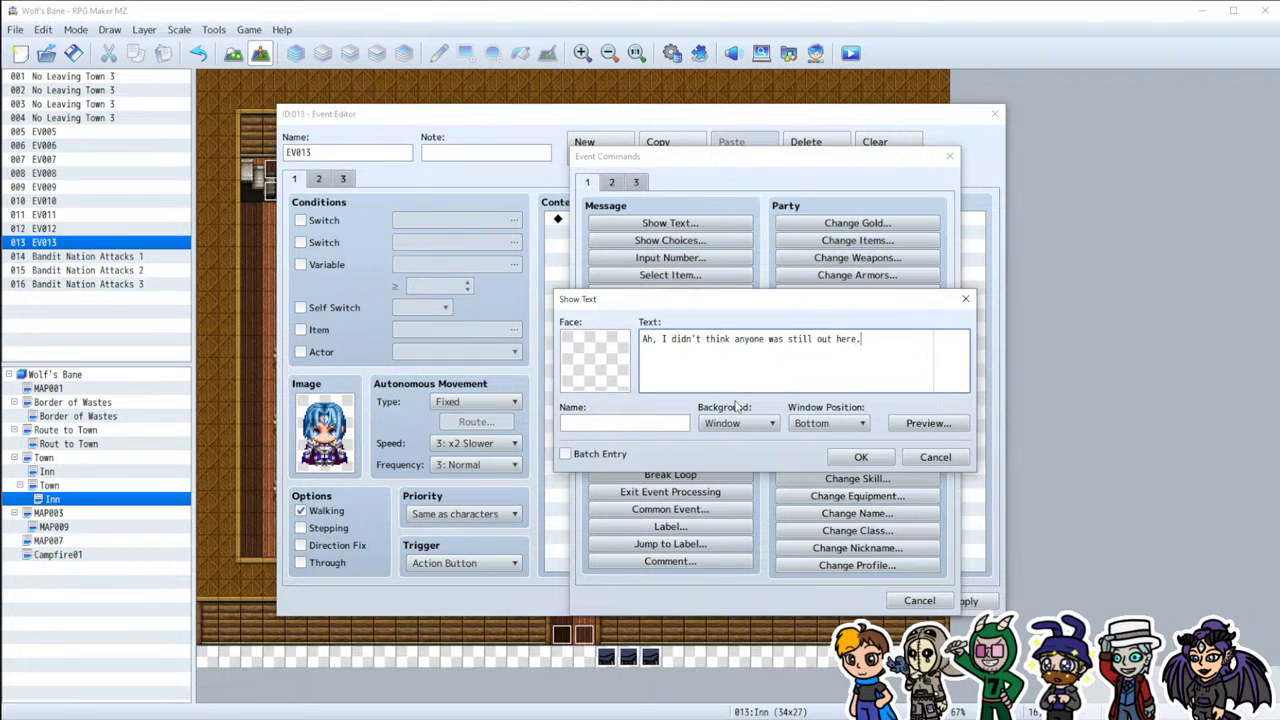
Step: Change the message's ending to "there. If you wanna stay around you can.", breaking the line before "wanna", and accept it
{"action": "key", "text": "shift+Left"}
{"action": "key", "text": "shift+Left"}
{"action": "key", "text": "shift+Left"}
{"action": "key", "text": "shift+Left"}
{"action": "key", "text": "shift+Left"}
{"action": "type", "text": "there. If you"}
{"action": "key", "text": "Return"}
{"action": "type", "text": "wanna"}
{"action": "type", "text": " stayu"}
{"action": "type", "text": " arou"}
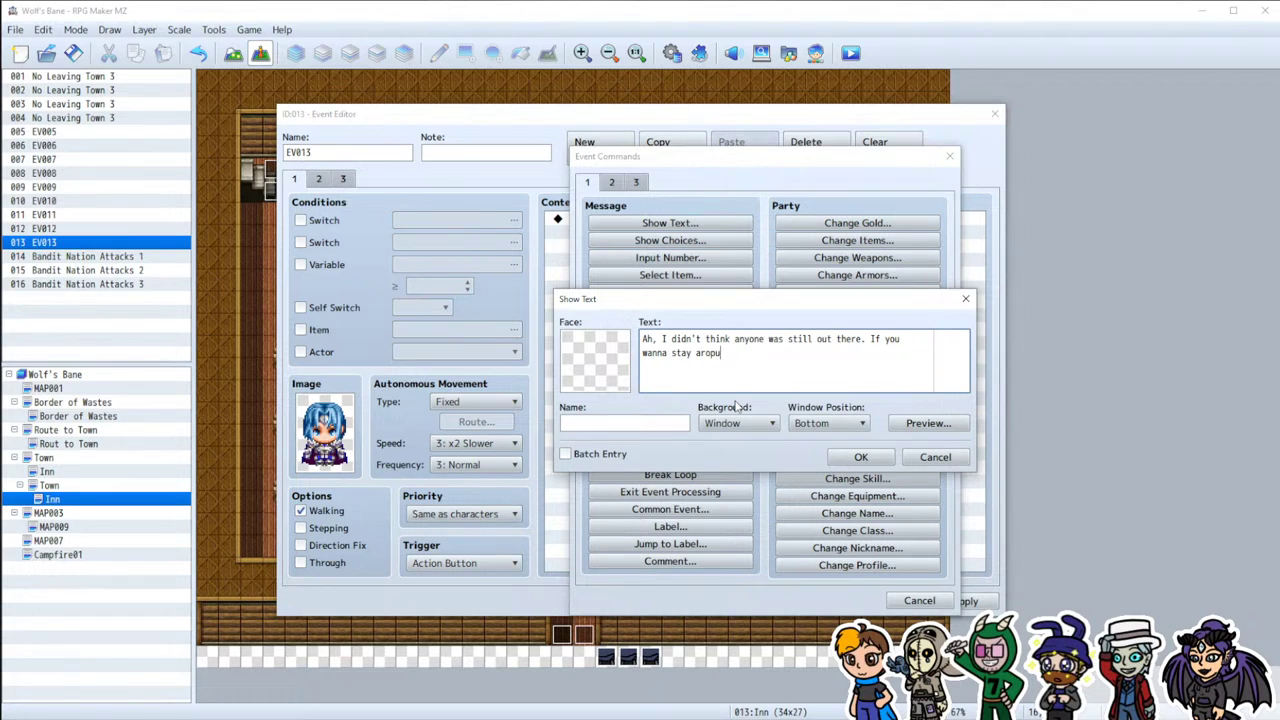
{"action": "key", "text": "BackSpace"}
{"action": "key", "text": "BackSpace"}
{"action": "key", "text": "BackSpace"}
{"action": "key", "text": "BackSpace"}
{"action": "type", "text": "around"}
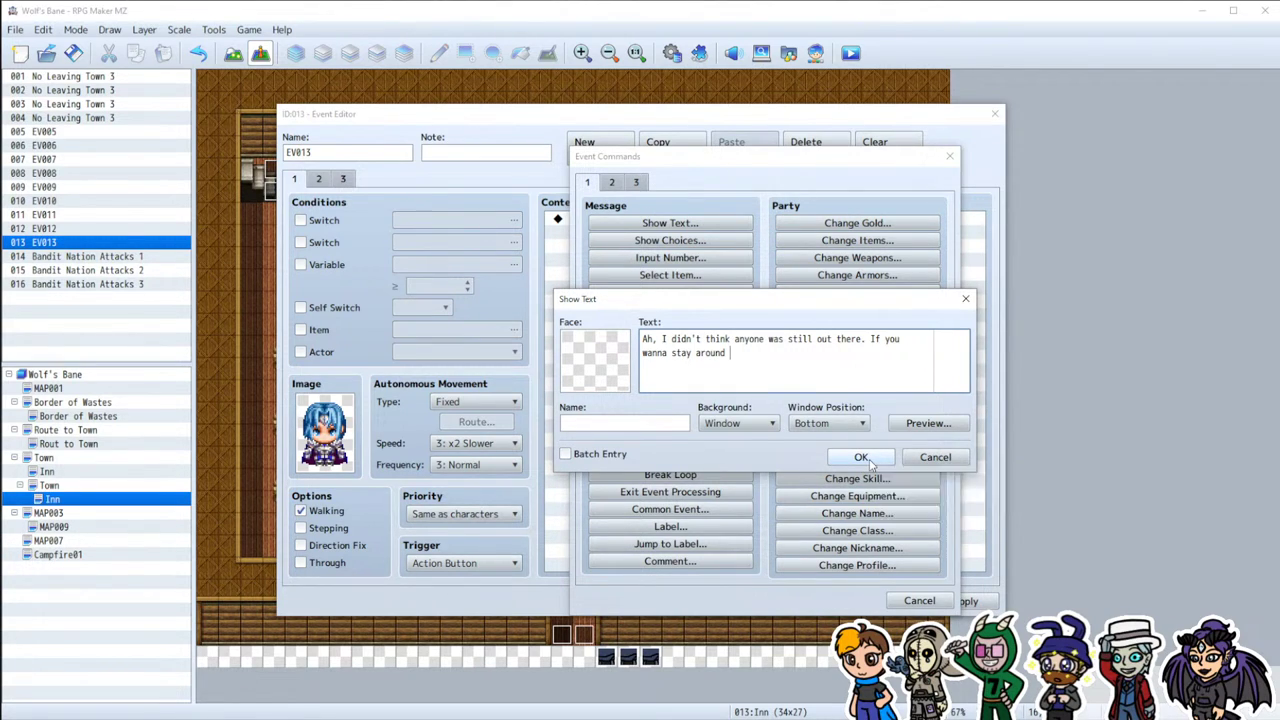
{"action": "type", "text": "you can."}
{"action": "left_click", "coordinate": [857, 457]}
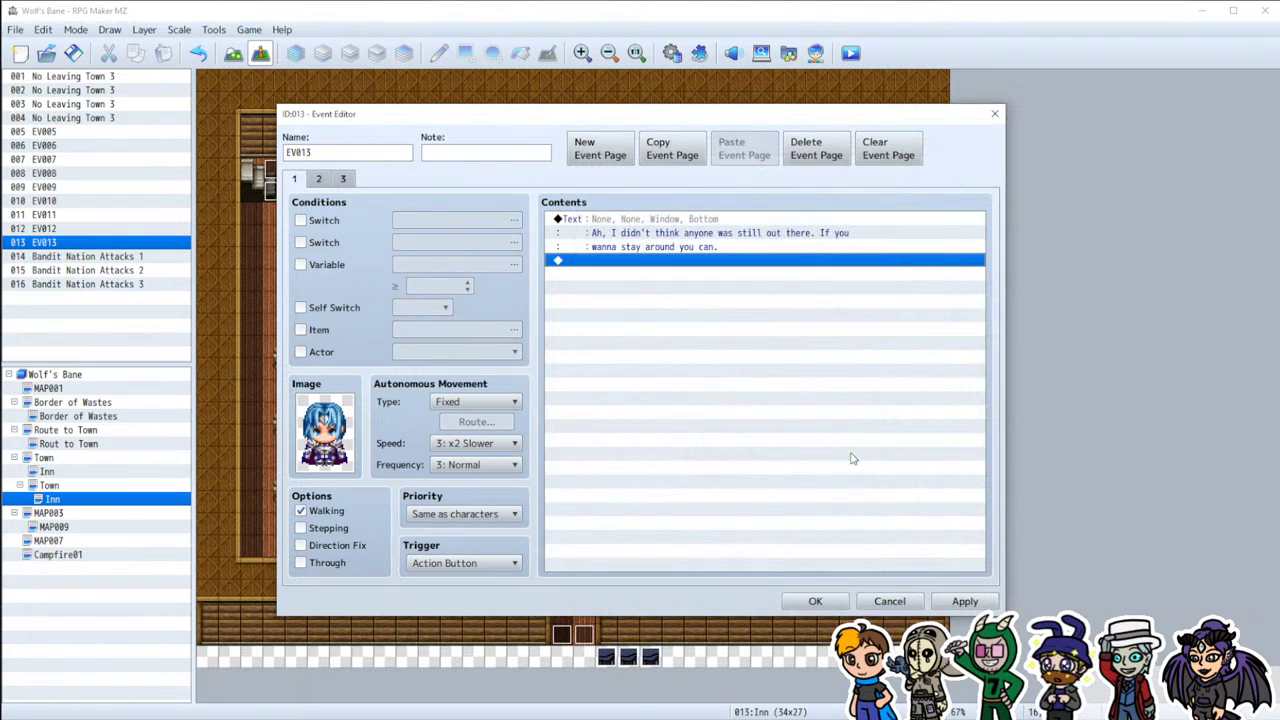
Step: Add a Control Switches command after the message that turns ON switch 0028, naming that switch "Enter Inn"
{"action": "double_click", "coordinate": [582, 262]}
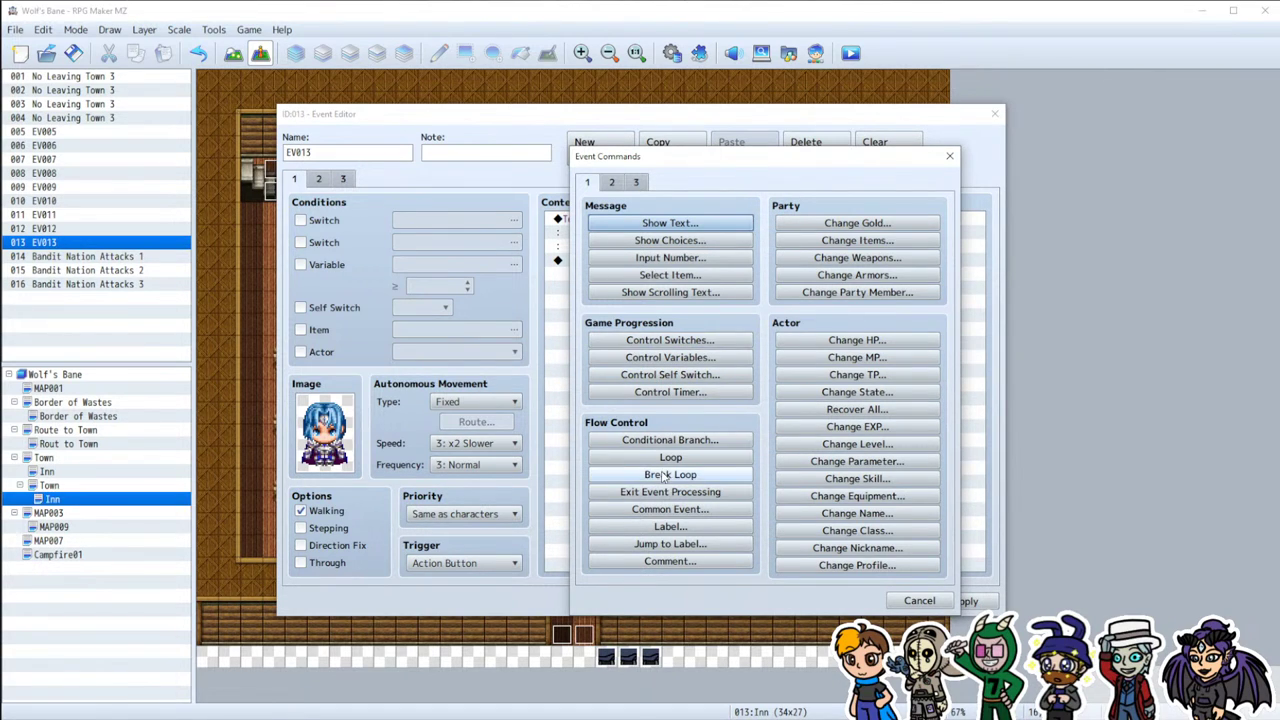
{"action": "left_click", "coordinate": [683, 341]}
{"action": "left_click", "coordinate": [797, 358]}
{"action": "left_click", "coordinate": [683, 272]}
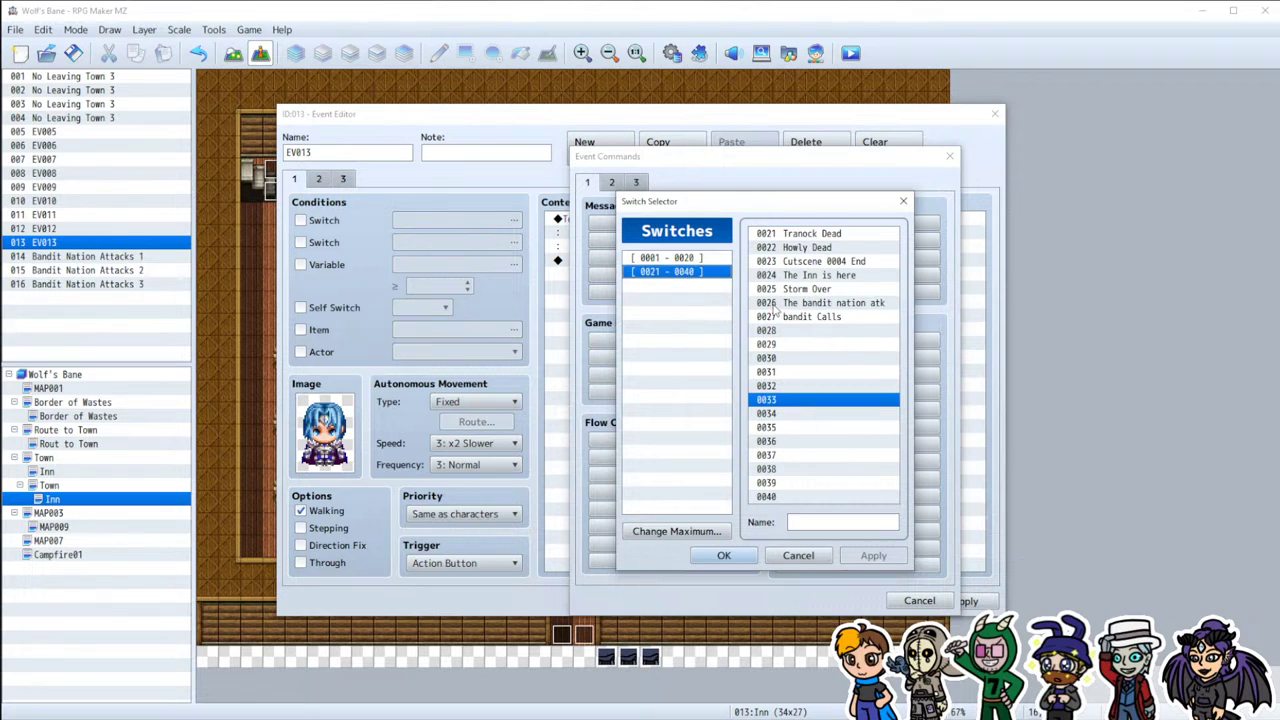
{"action": "left_click", "coordinate": [793, 331]}
{"action": "left_click", "coordinate": [818, 521]}
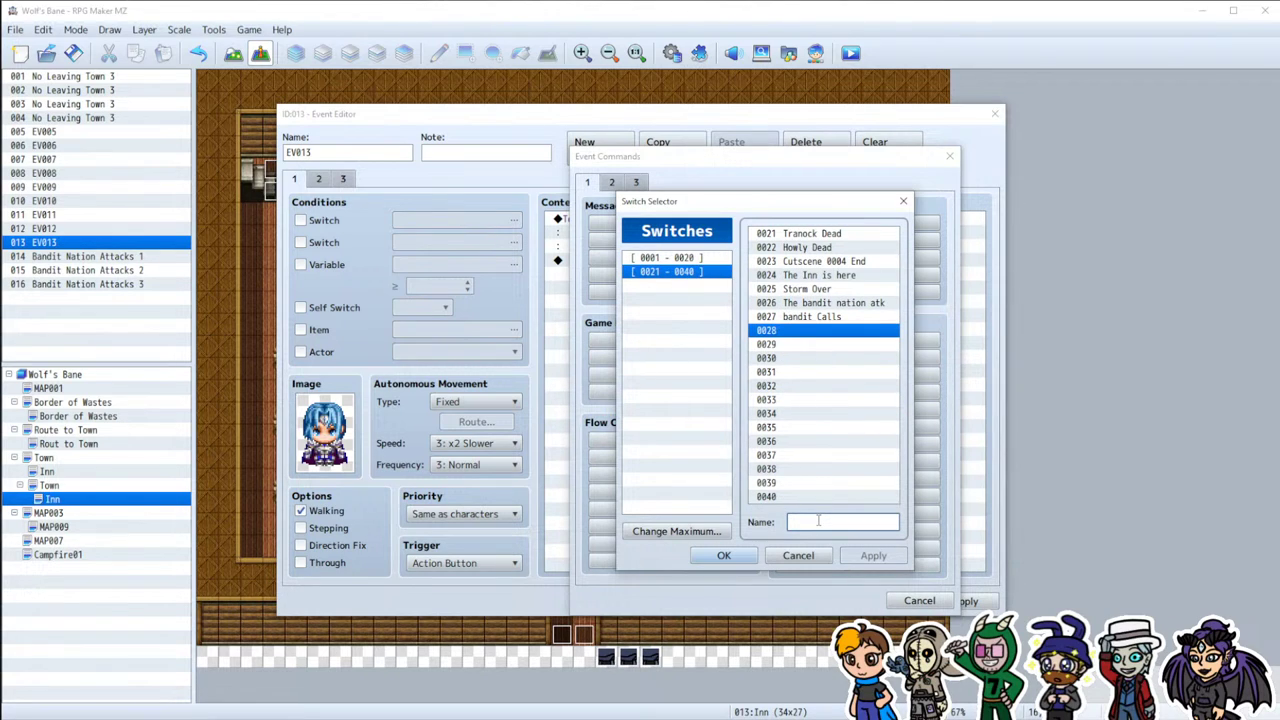
{"action": "type", "text": "Enter Inn"}
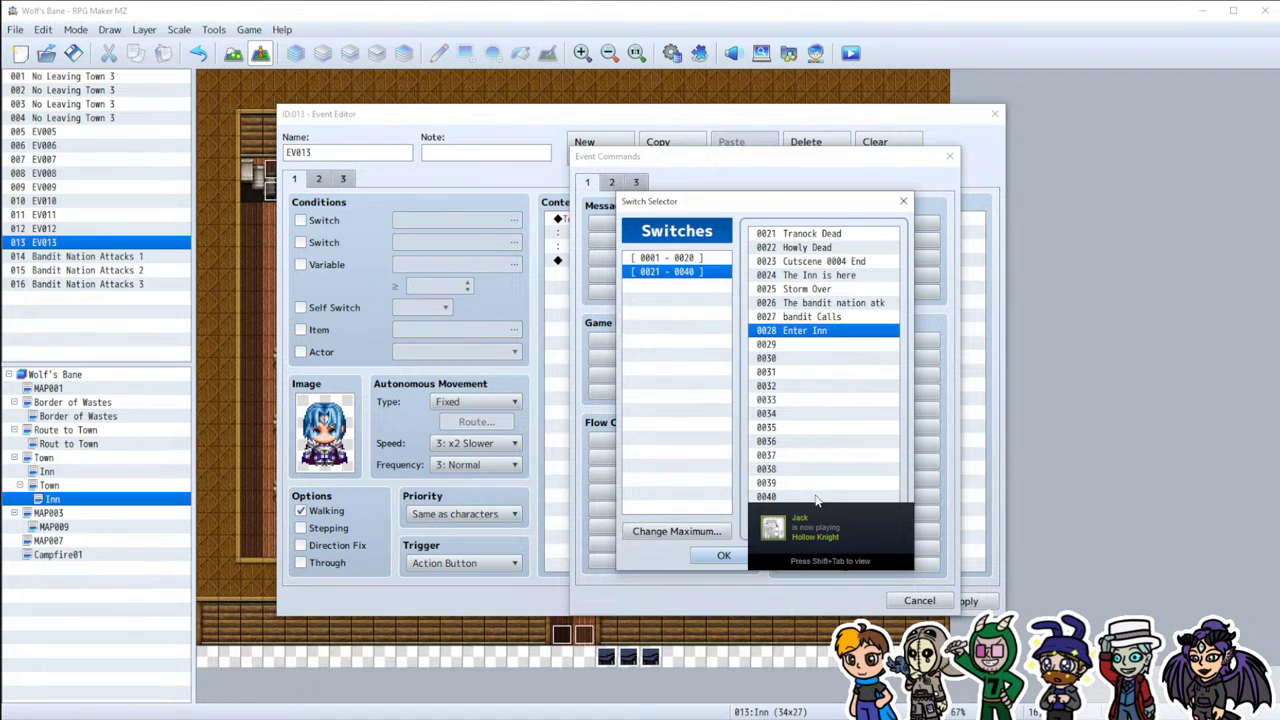
{"action": "double_click", "coordinate": [798, 329]}
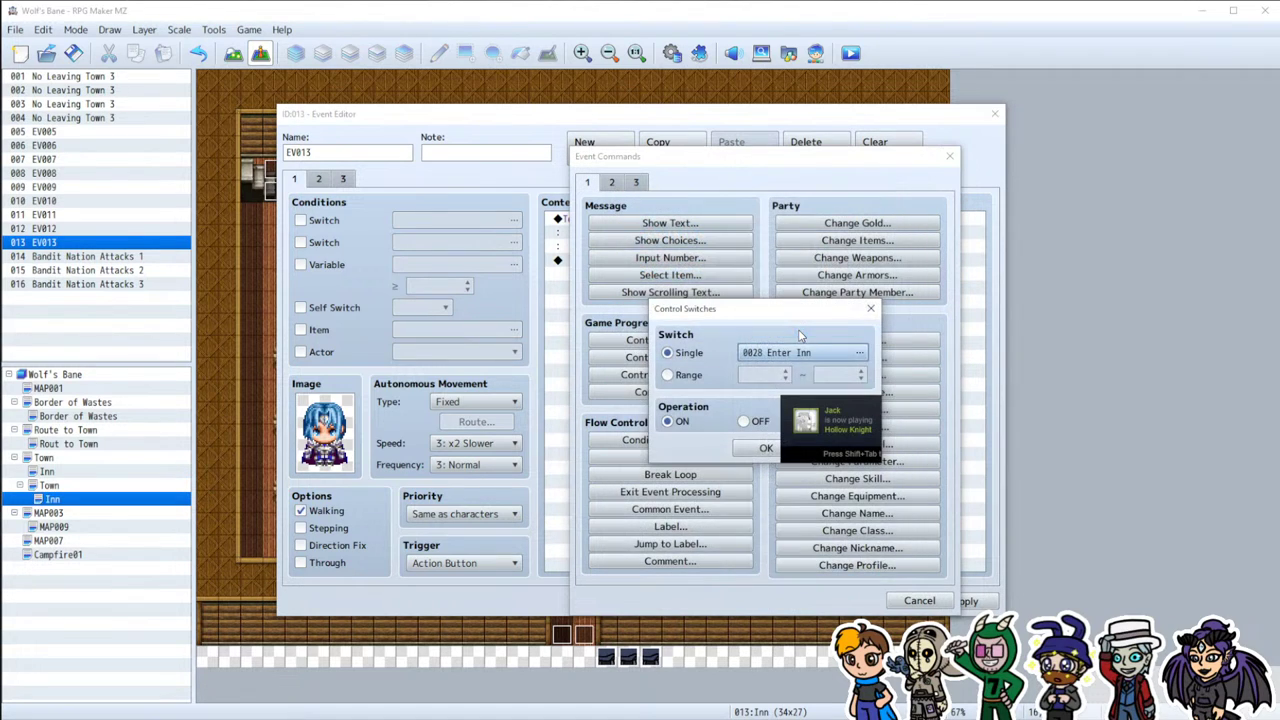
{"action": "left_click", "coordinate": [765, 452]}
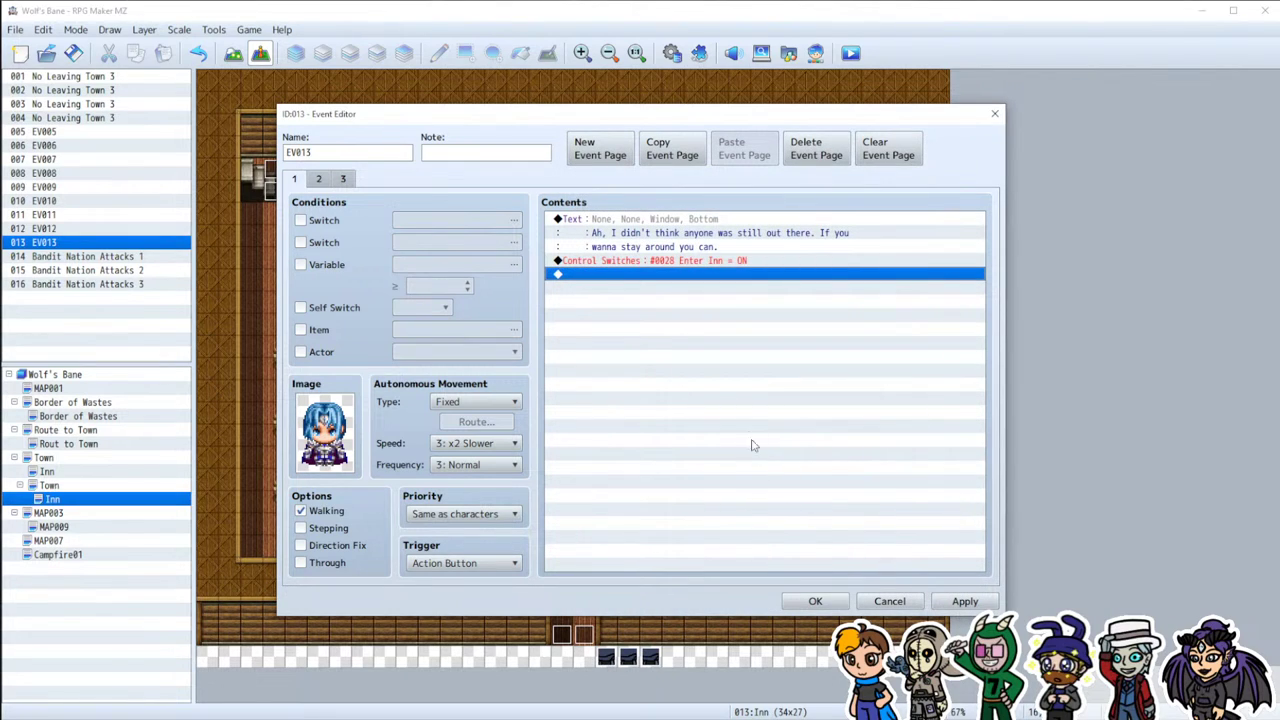
Step: Make EV013's page 2 conditional on switch 0028 Enter Inn
{"action": "left_click", "coordinate": [324, 180]}
{"action": "left_click", "coordinate": [300, 220]}
{"action": "left_click", "coordinate": [450, 220]}
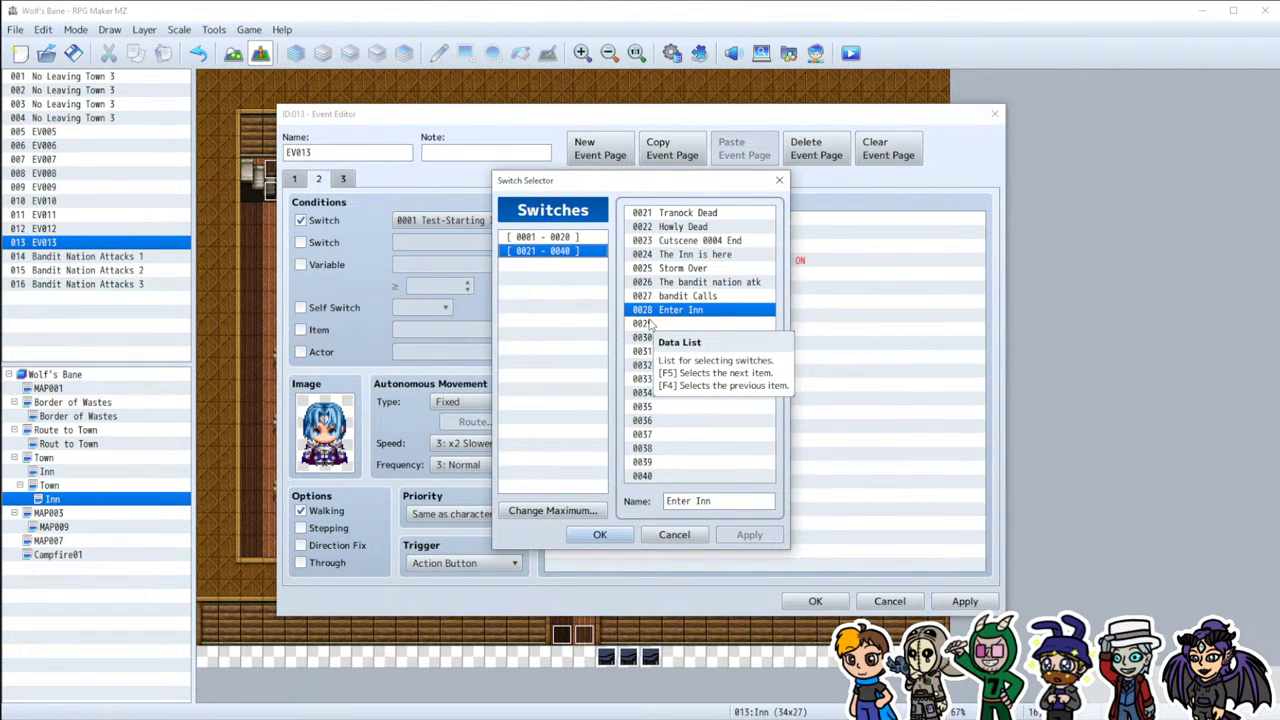
{"action": "double_click", "coordinate": [669, 312]}
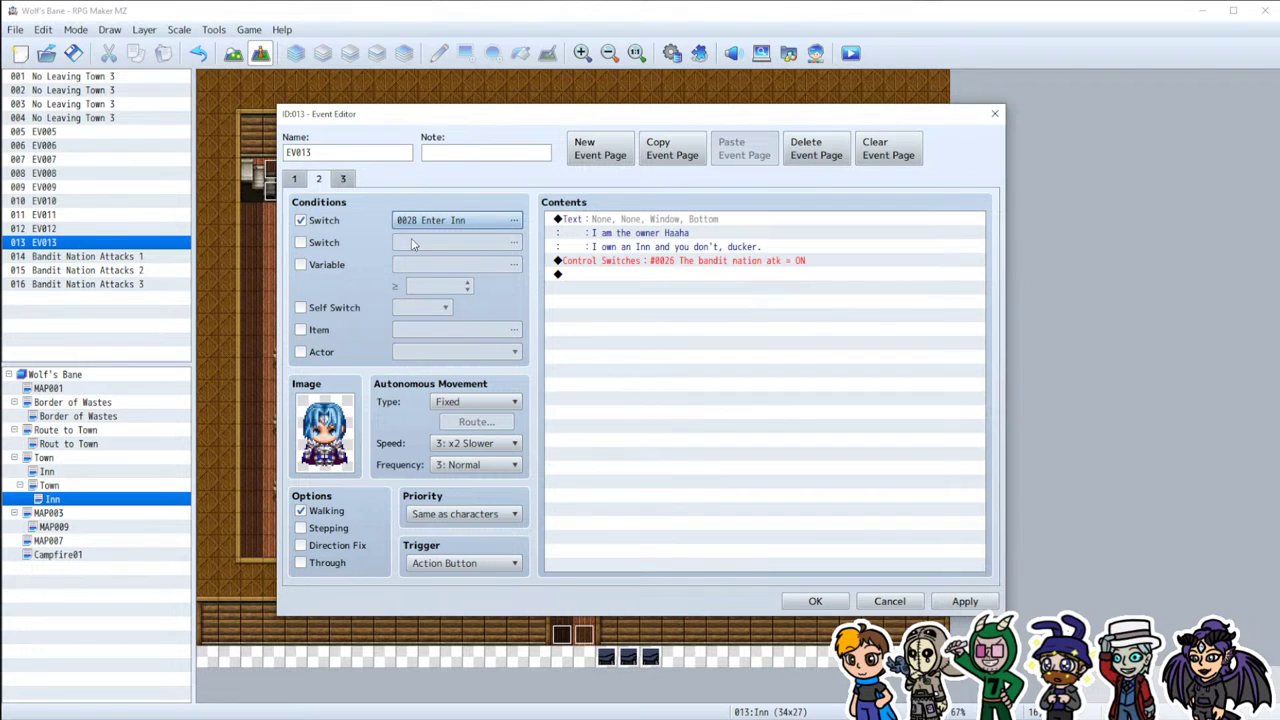
Step: Check page 1, accept the changes to EV013, and move the player's starting position down within the Inn's entrance corridor
{"action": "left_click", "coordinate": [304, 182]}
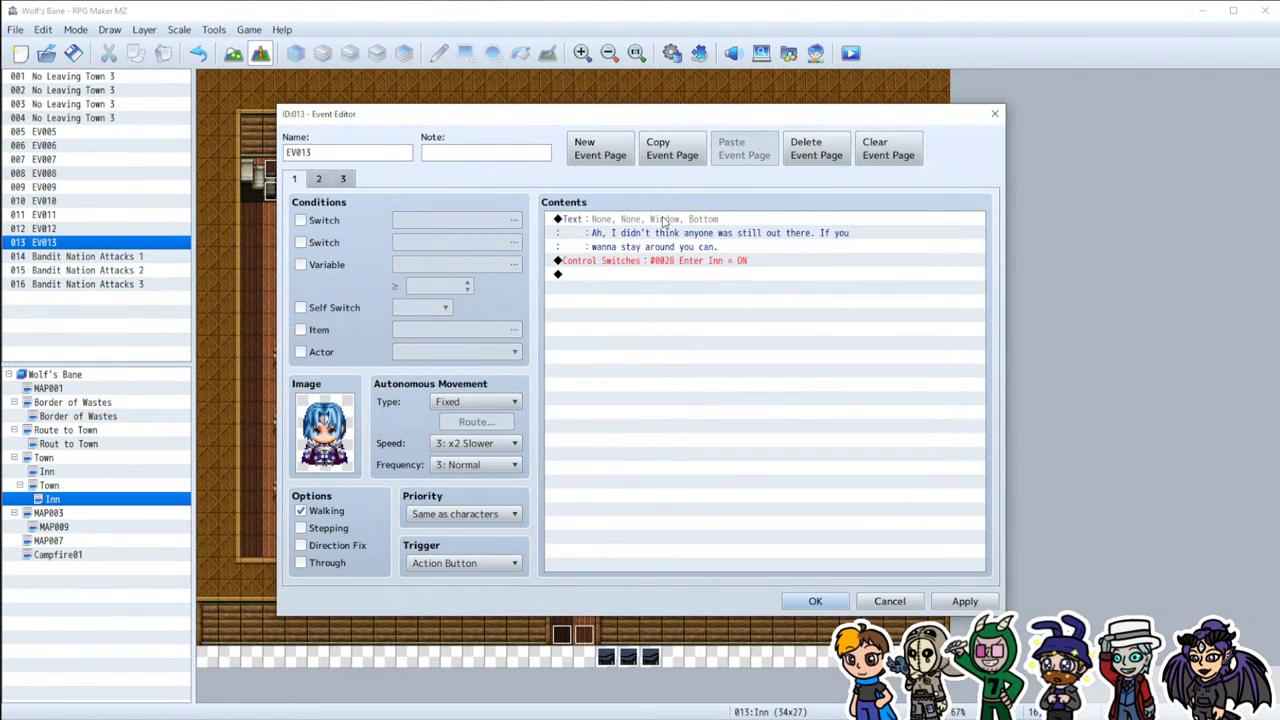
{"action": "left_click", "coordinate": [815, 601]}
{"action": "left_click_drag", "start_coordinate": [568, 566], "coordinate": [564, 608]}
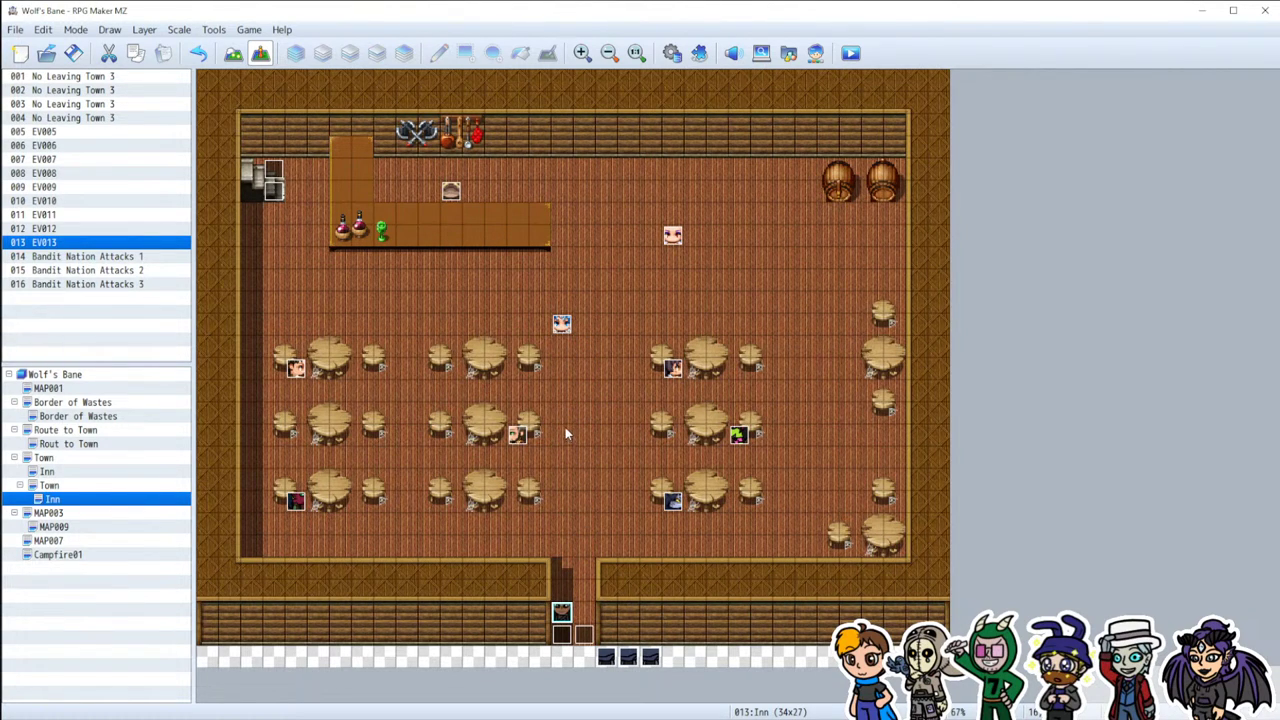
Step: Insert a Set Movement Route for the Player with five Move Down commands before the text on EV013's page 1 and accept the event
{"action": "double_click", "coordinate": [562, 325]}
{"action": "left_click", "coordinate": [603, 226]}
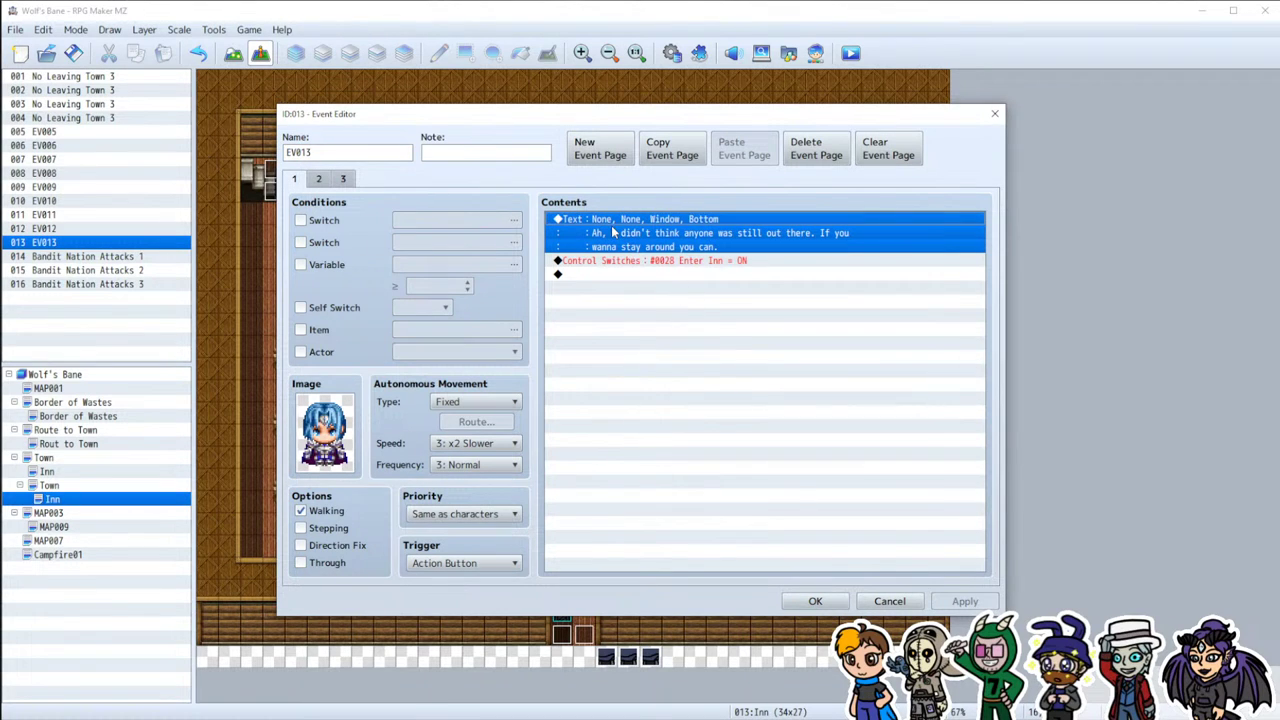
{"action": "double_click", "coordinate": [640, 274]}
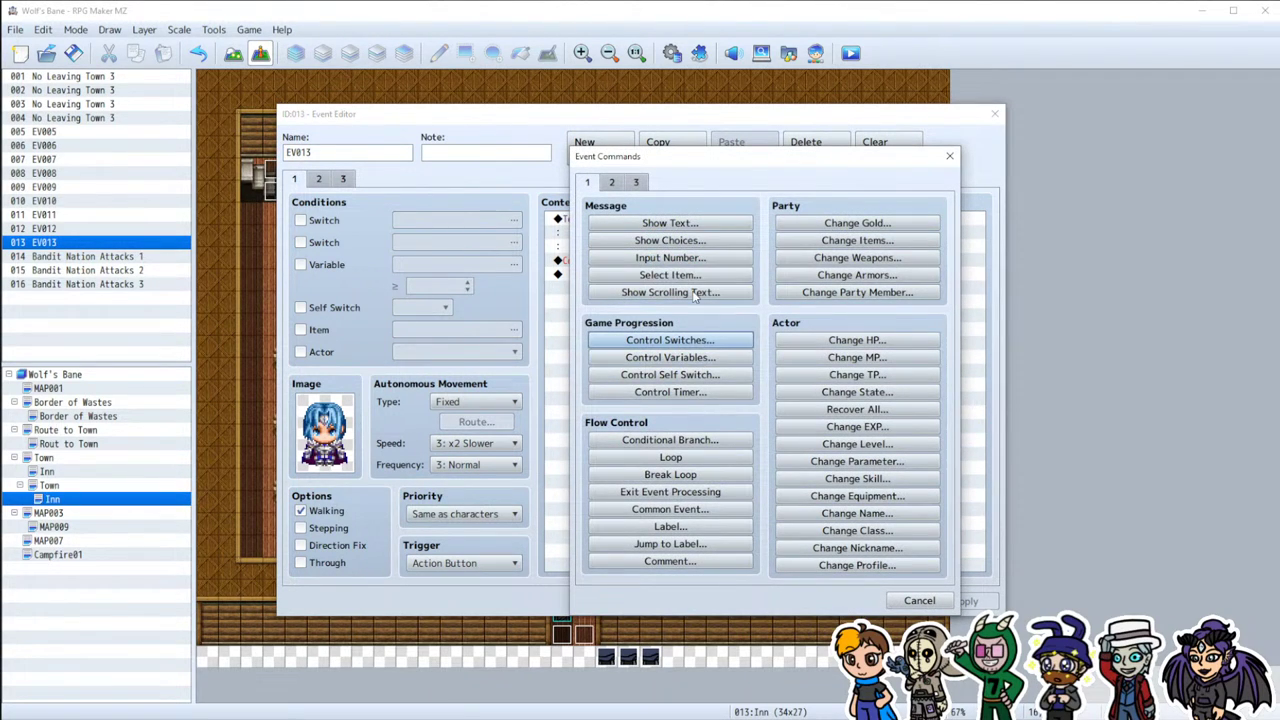
{"action": "left_click", "coordinate": [689, 224]}
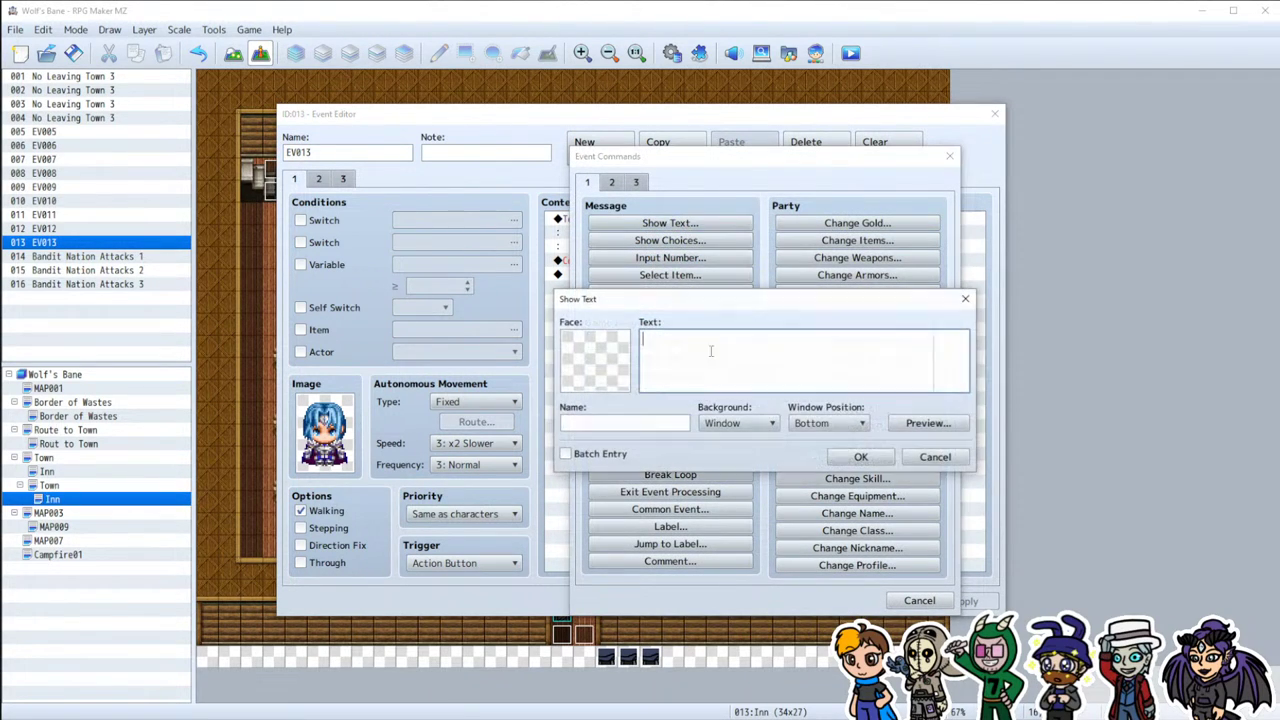
{"action": "left_click", "coordinate": [935, 457]}
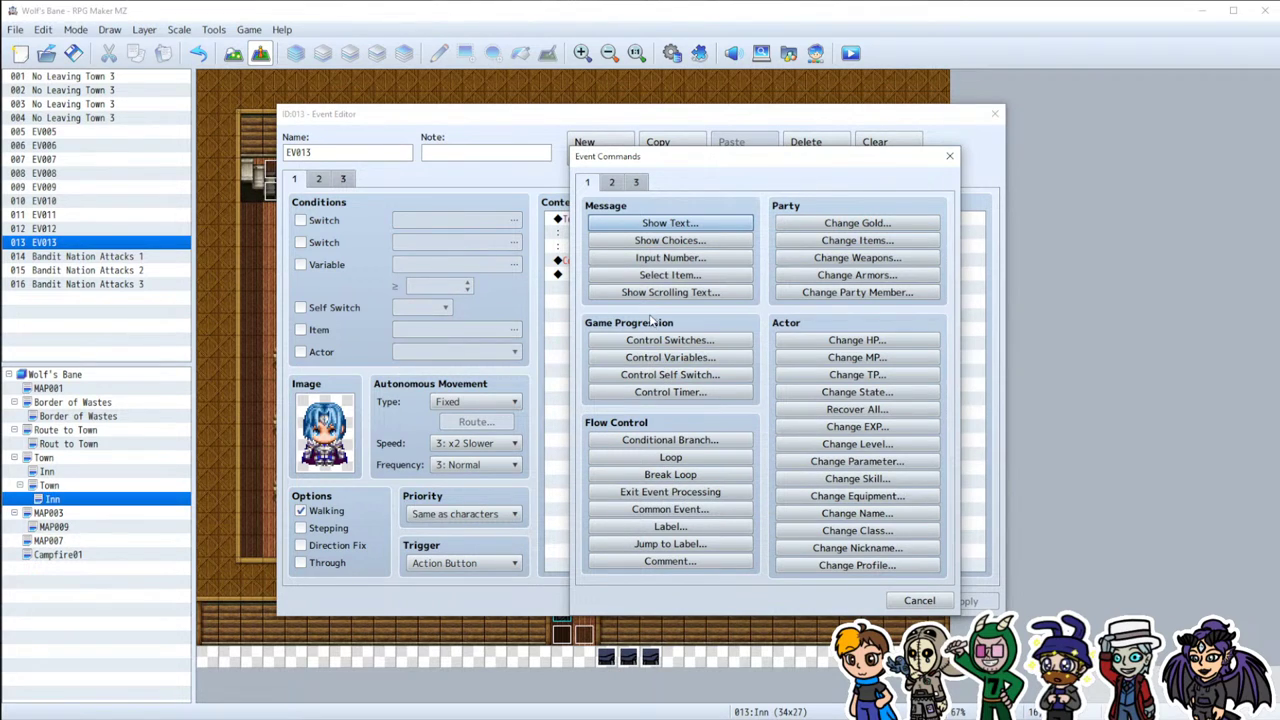
{"action": "left_click", "coordinate": [611, 183]}
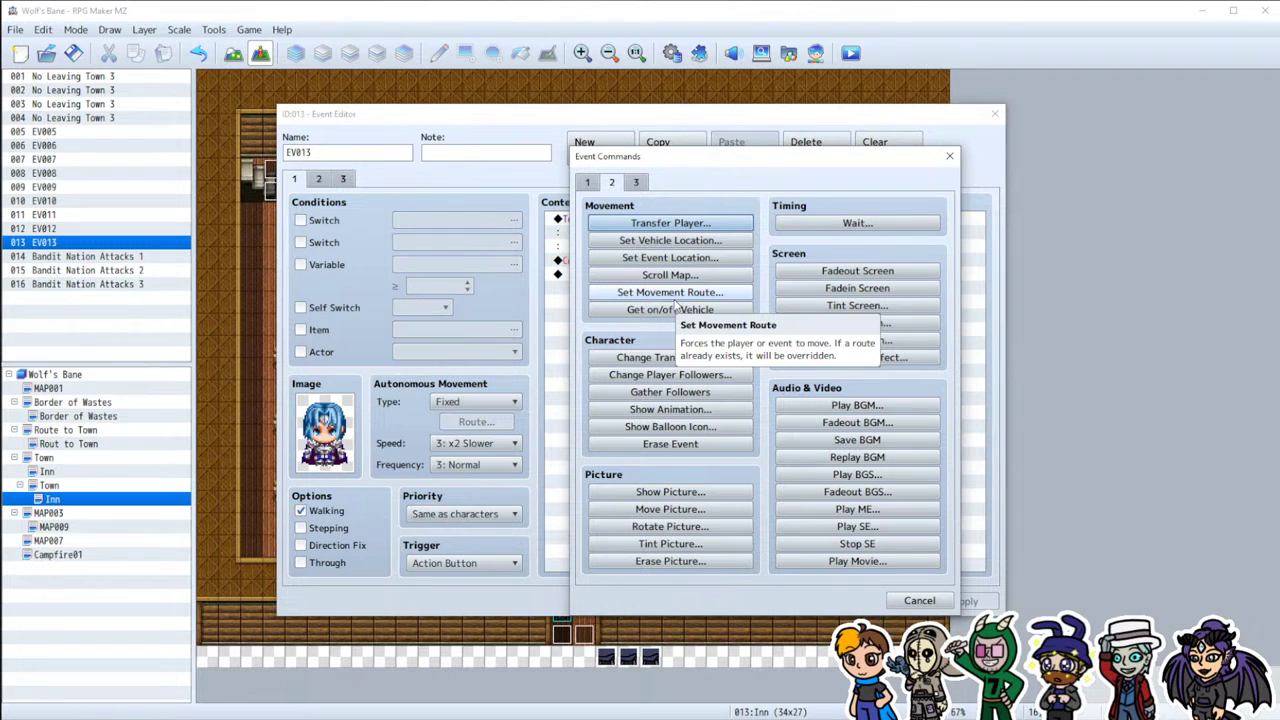
{"action": "left_click", "coordinate": [673, 296]}
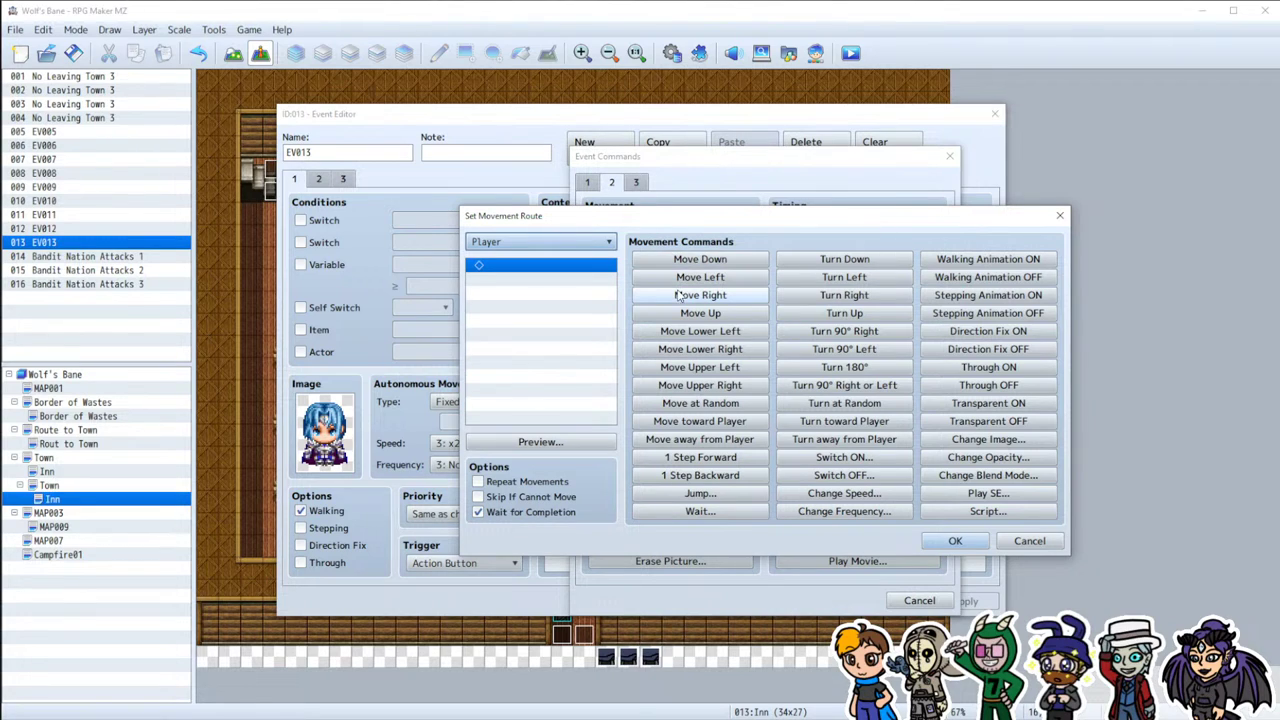
{"action": "left_click", "coordinate": [704, 260]}
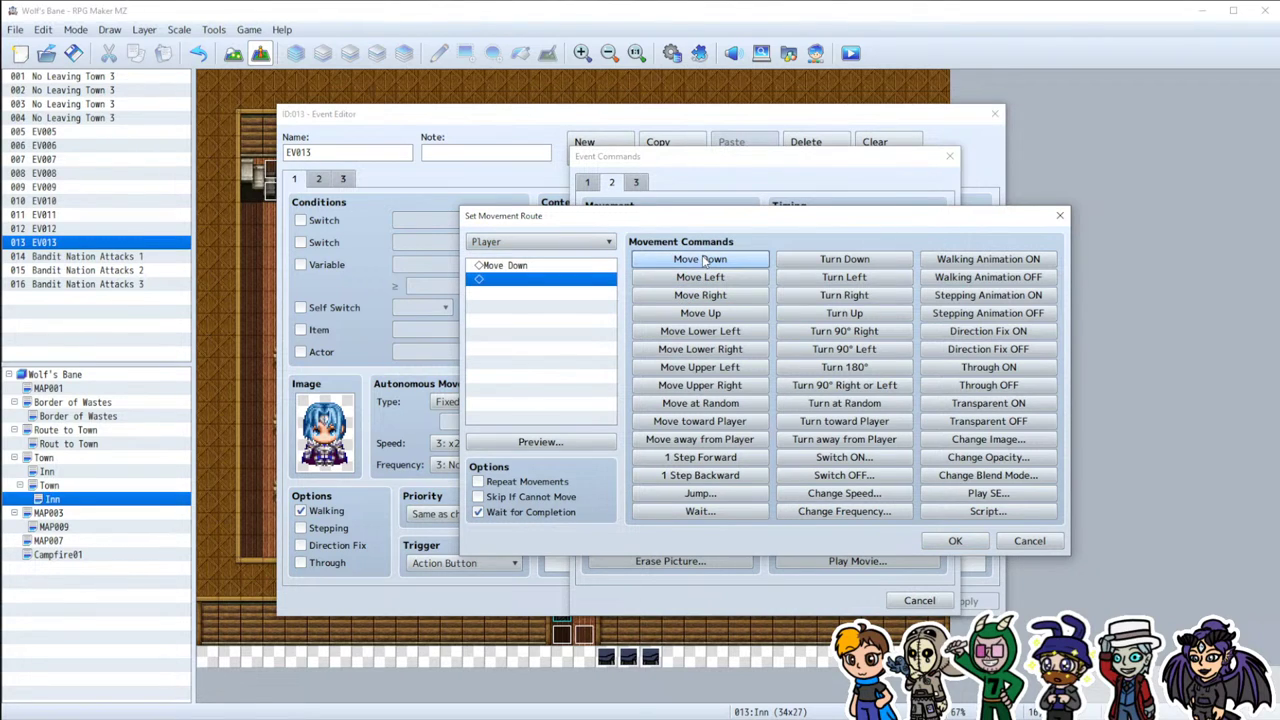
{"action": "left_click", "coordinate": [704, 260]}
{"action": "left_click", "coordinate": [704, 260]}
{"action": "left_click", "coordinate": [704, 260]}
{"action": "left_click", "coordinate": [704, 260]}
{"action": "left_click", "coordinate": [955, 541]}
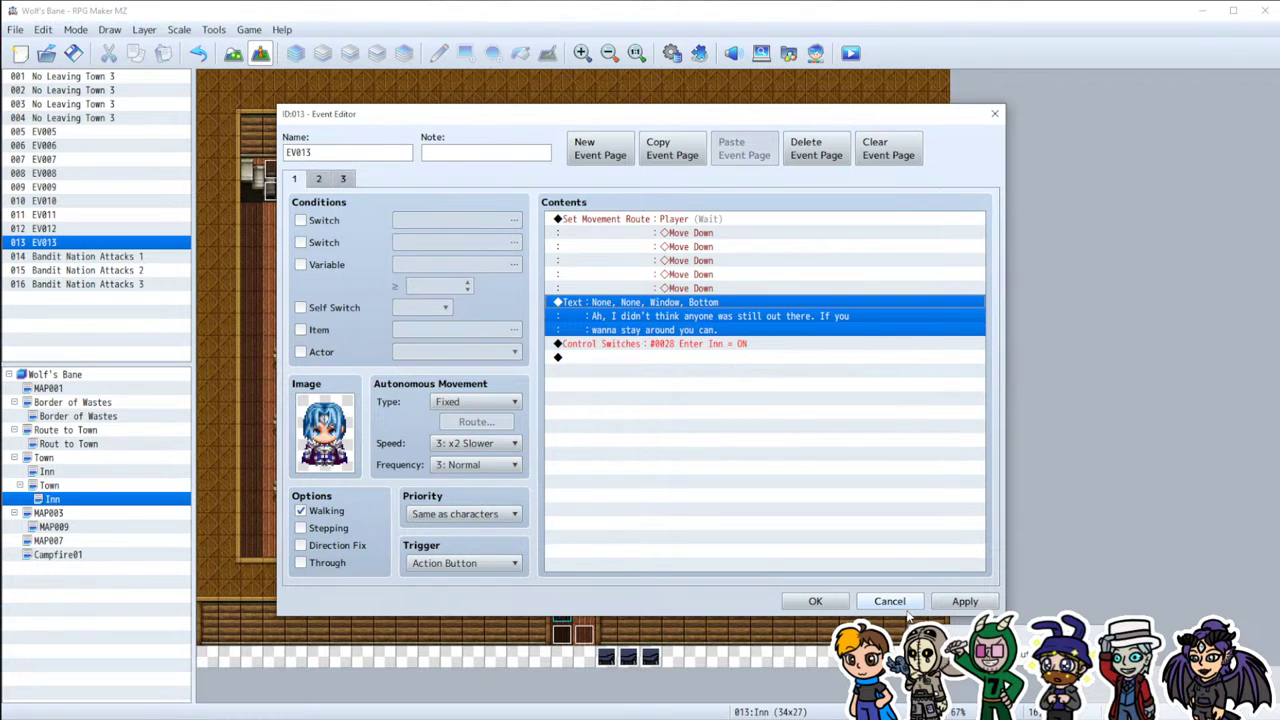
{"action": "left_click", "coordinate": [932, 604]}
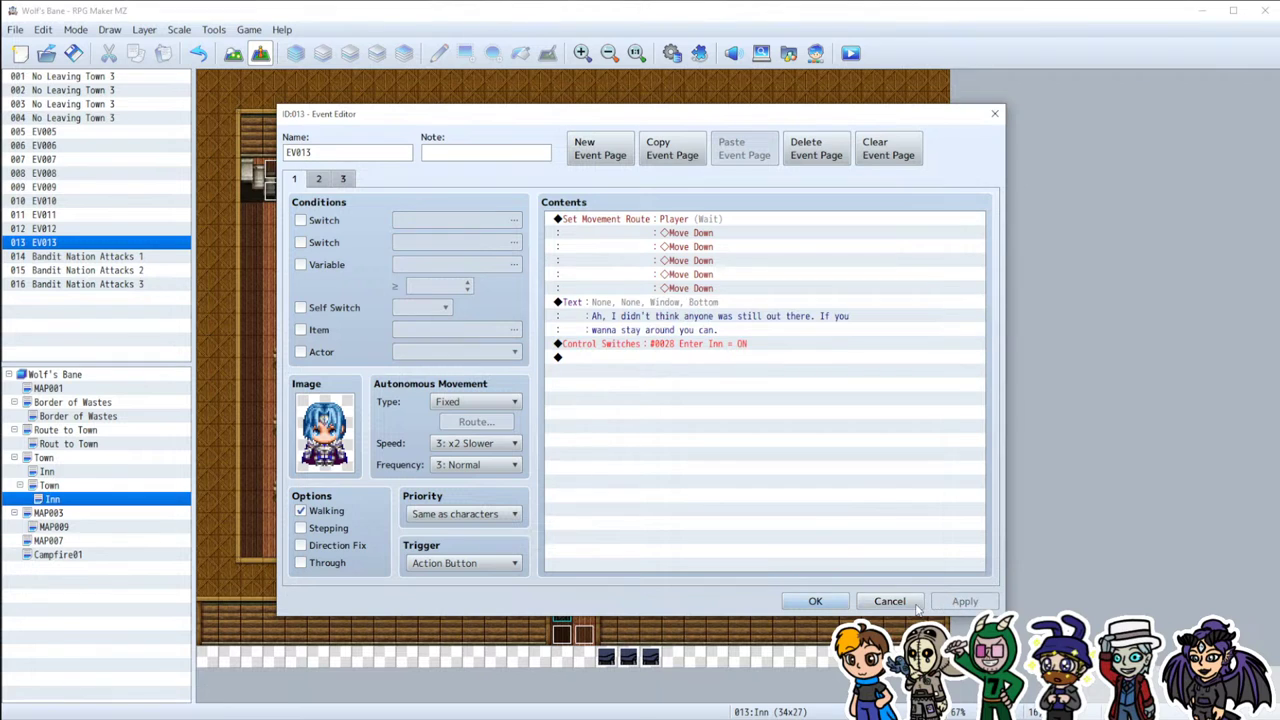
{"action": "left_click", "coordinate": [815, 601]}
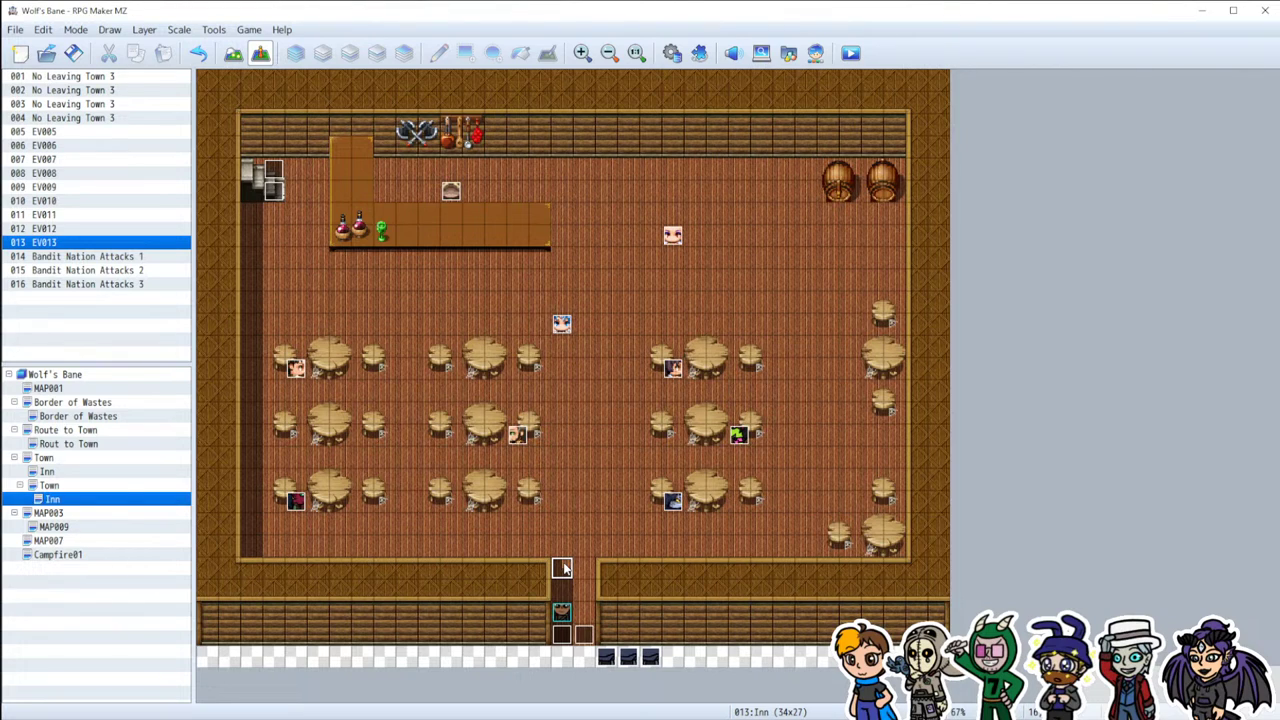
Step: Remove all five Move Down commands from the Player's movement route on EV013's page 1
{"action": "double_click", "coordinate": [561, 323]}
{"action": "left_click", "coordinate": [663, 222]}
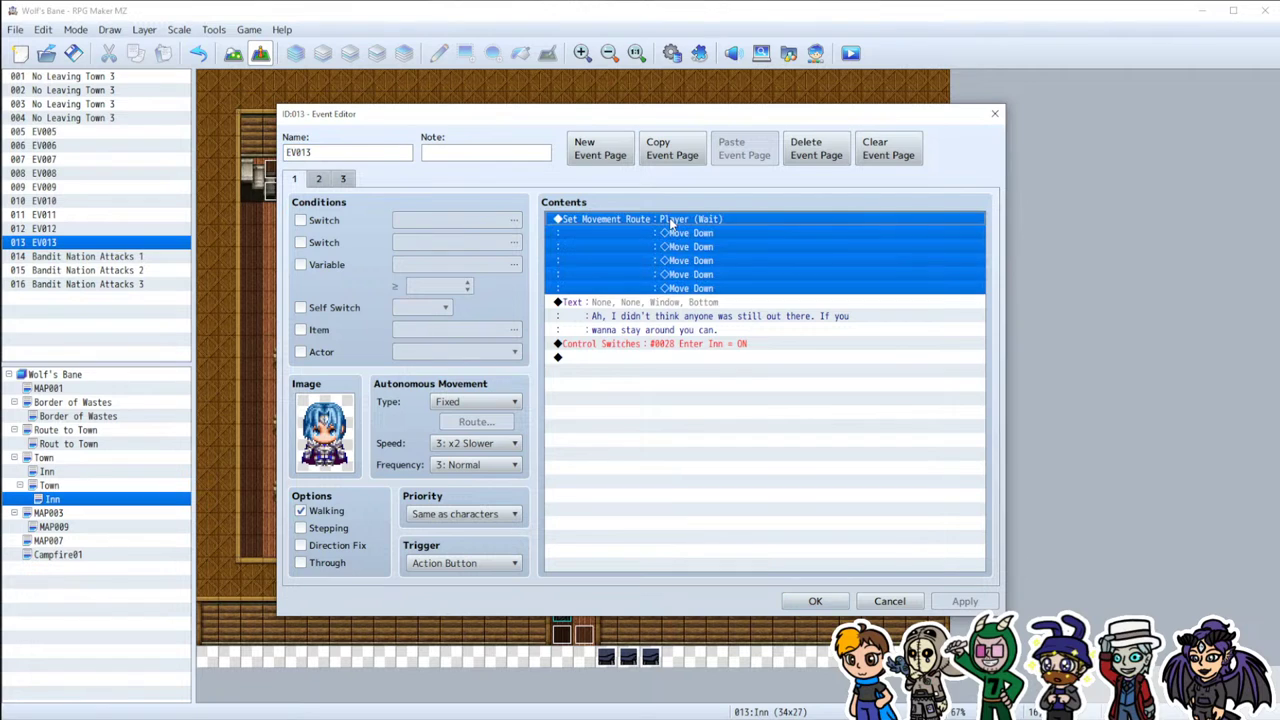
{"action": "double_click", "coordinate": [668, 222]}
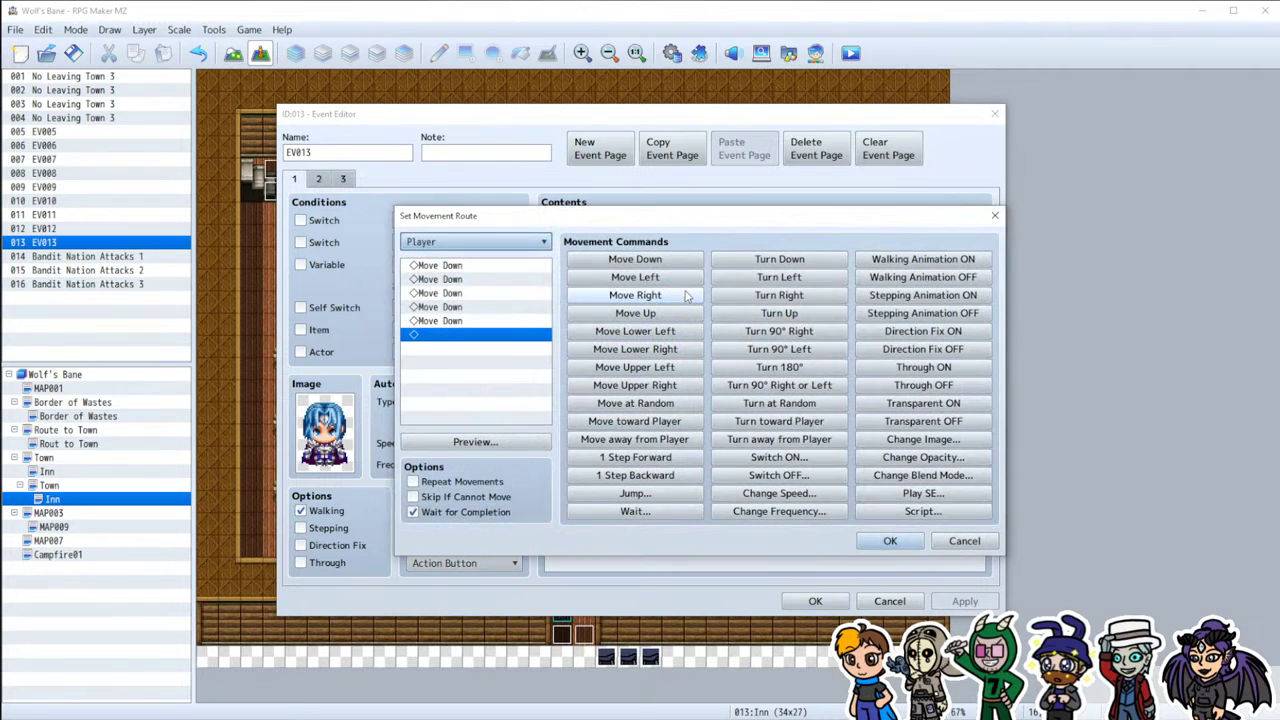
{"action": "left_click", "coordinate": [476, 267]}
{"action": "key", "text": "Delete"}
{"action": "key", "text": "Delete"}
{"action": "key", "text": "Delete"}
{"action": "key", "text": "Delete"}
{"action": "key", "text": "Delete"}
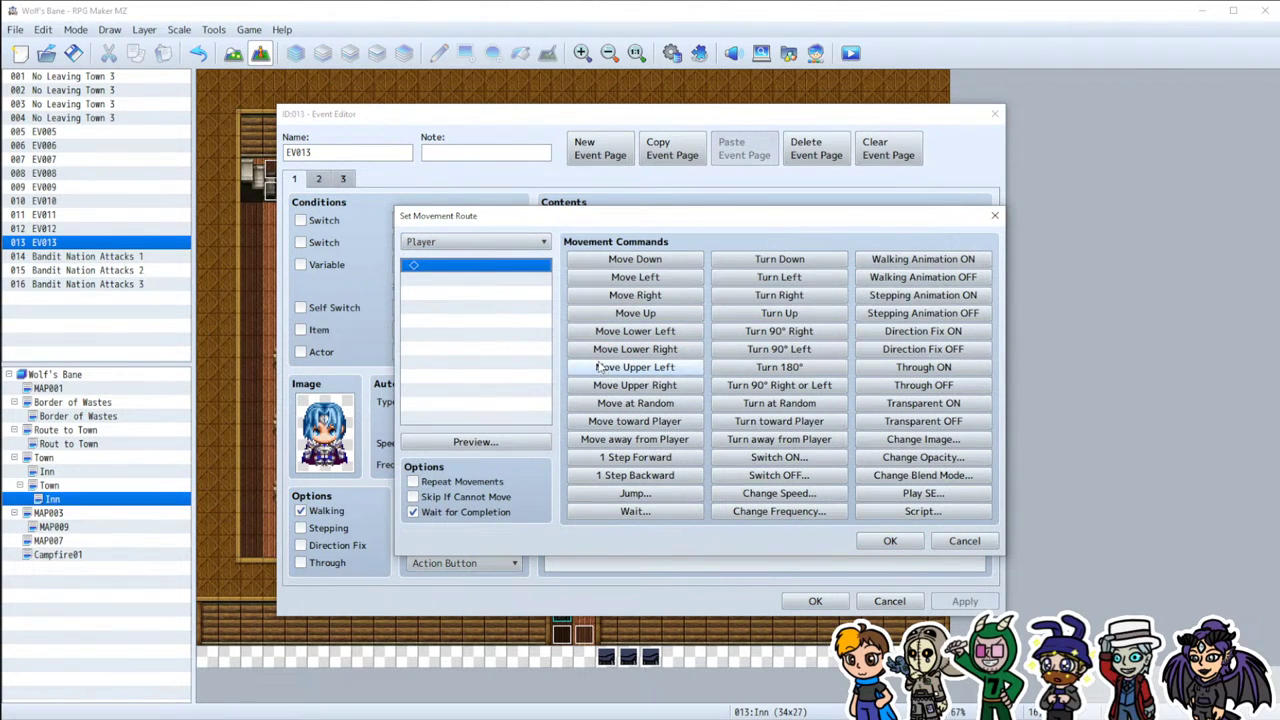
Step: Check the Script and Play SE movement commands without adding either, and accept the emptied Player route in EV013
{"action": "left_click", "coordinate": [921, 511]}
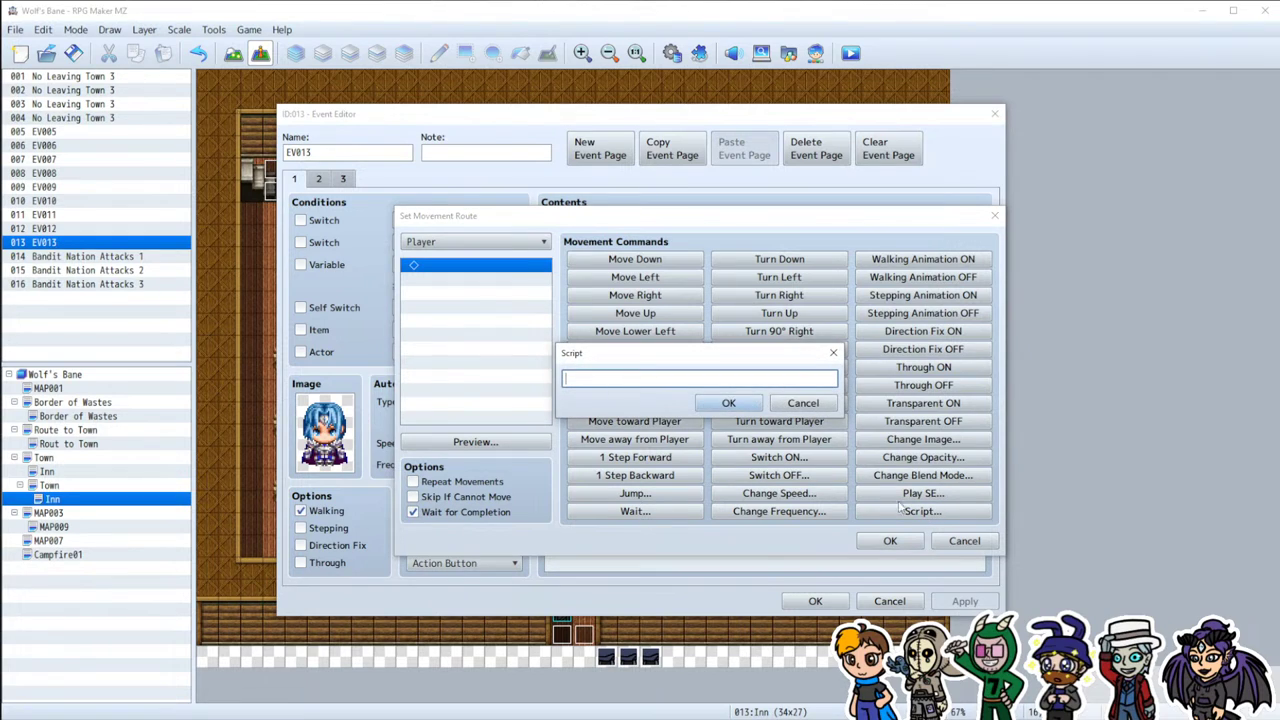
{"action": "left_click", "coordinate": [804, 408]}
{"action": "left_click", "coordinate": [925, 494]}
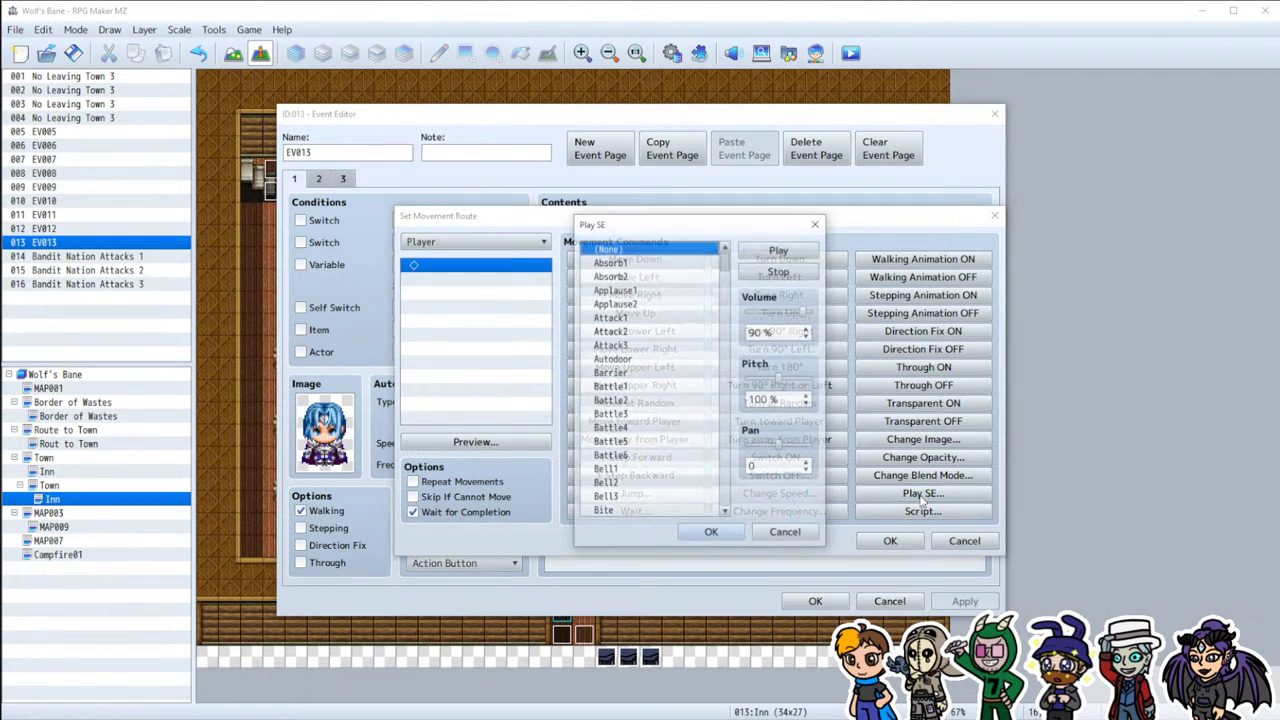
{"action": "left_click", "coordinate": [787, 537]}
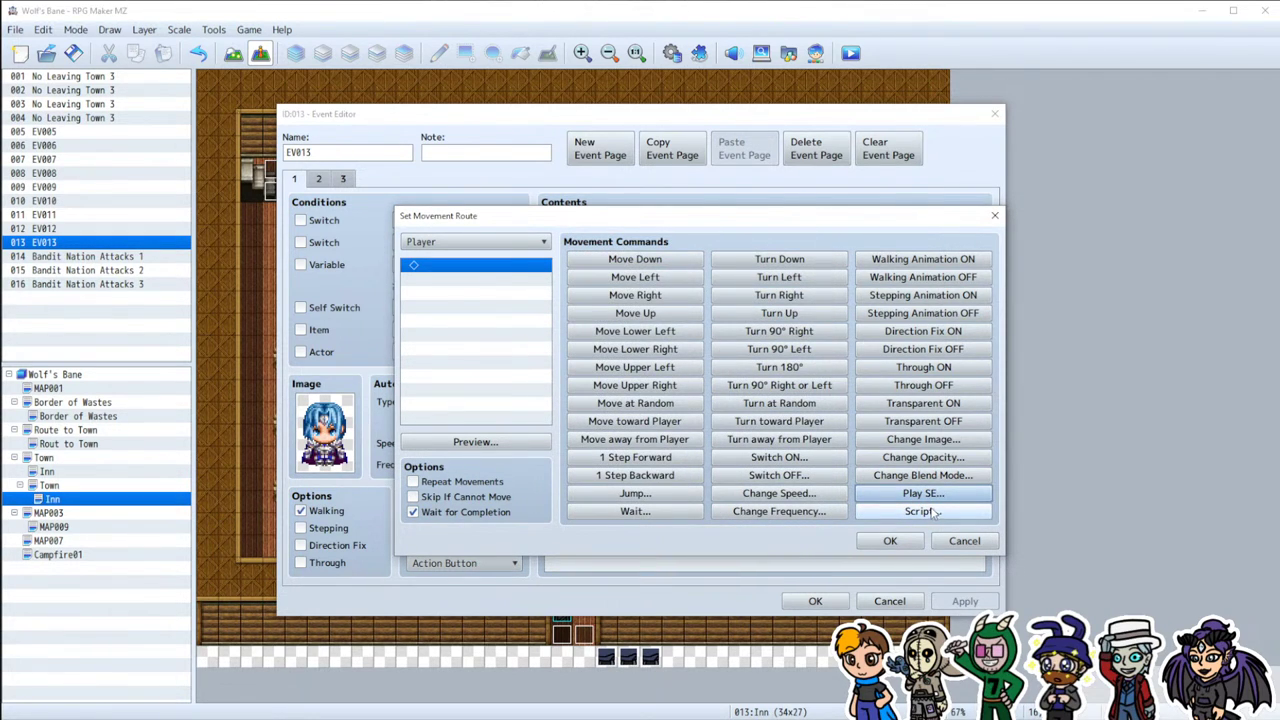
{"action": "left_click", "coordinate": [922, 512]}
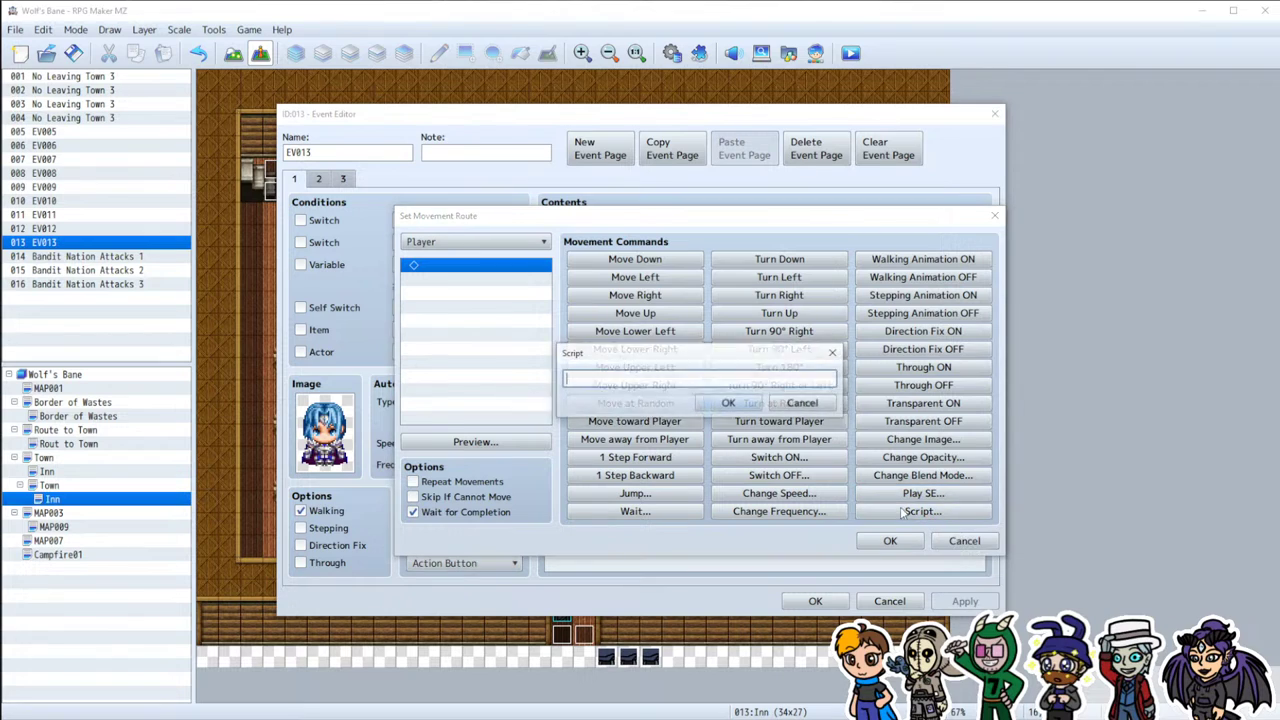
{"action": "left_click", "coordinate": [779, 405]}
{"action": "left_click", "coordinate": [884, 541]}
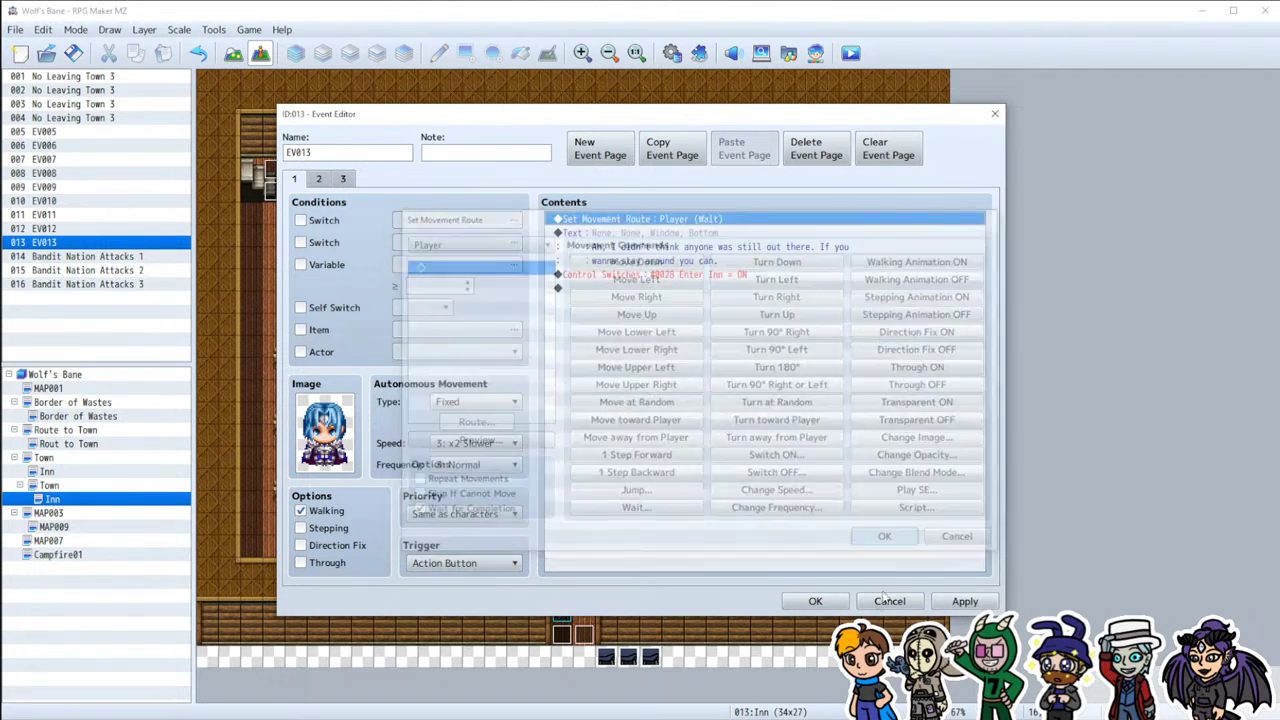
{"action": "left_click", "coordinate": [880, 603]}
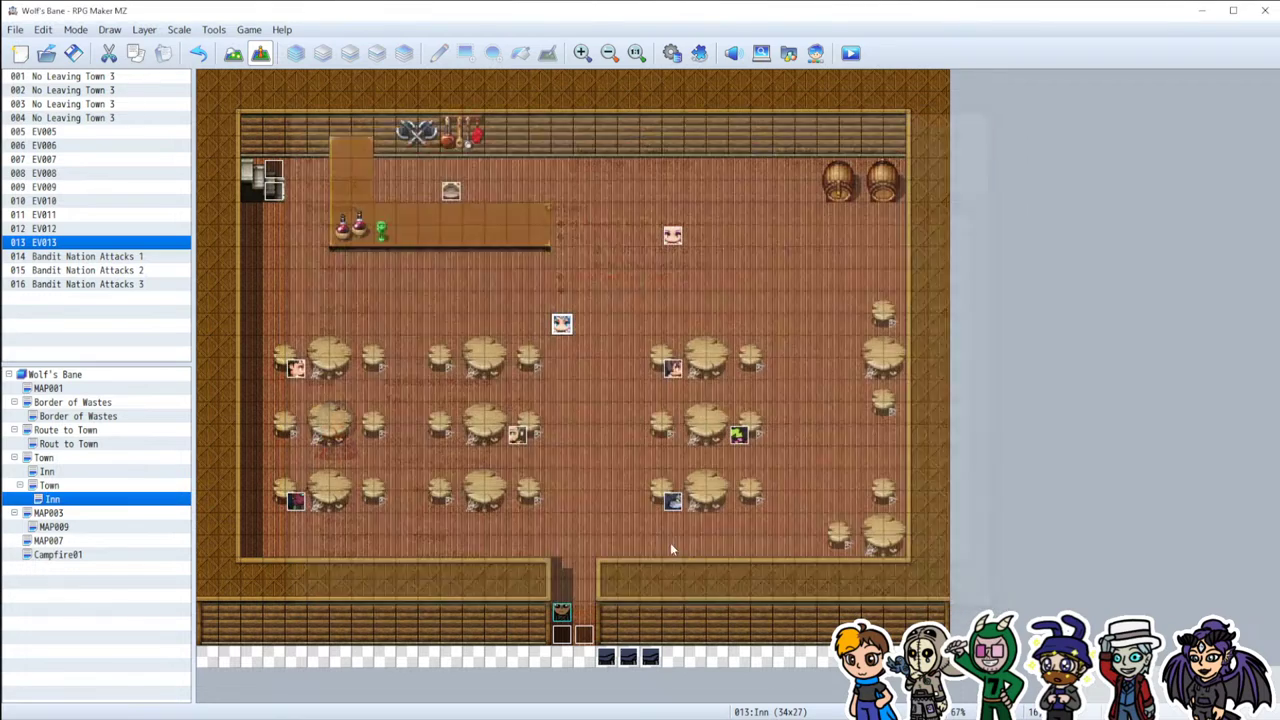
Step: In the nested Border of Wastes map, copy Cutscene 001's This Event movement route containing the script Move To: 16, 42
{"action": "left_click", "coordinate": [42, 404]}
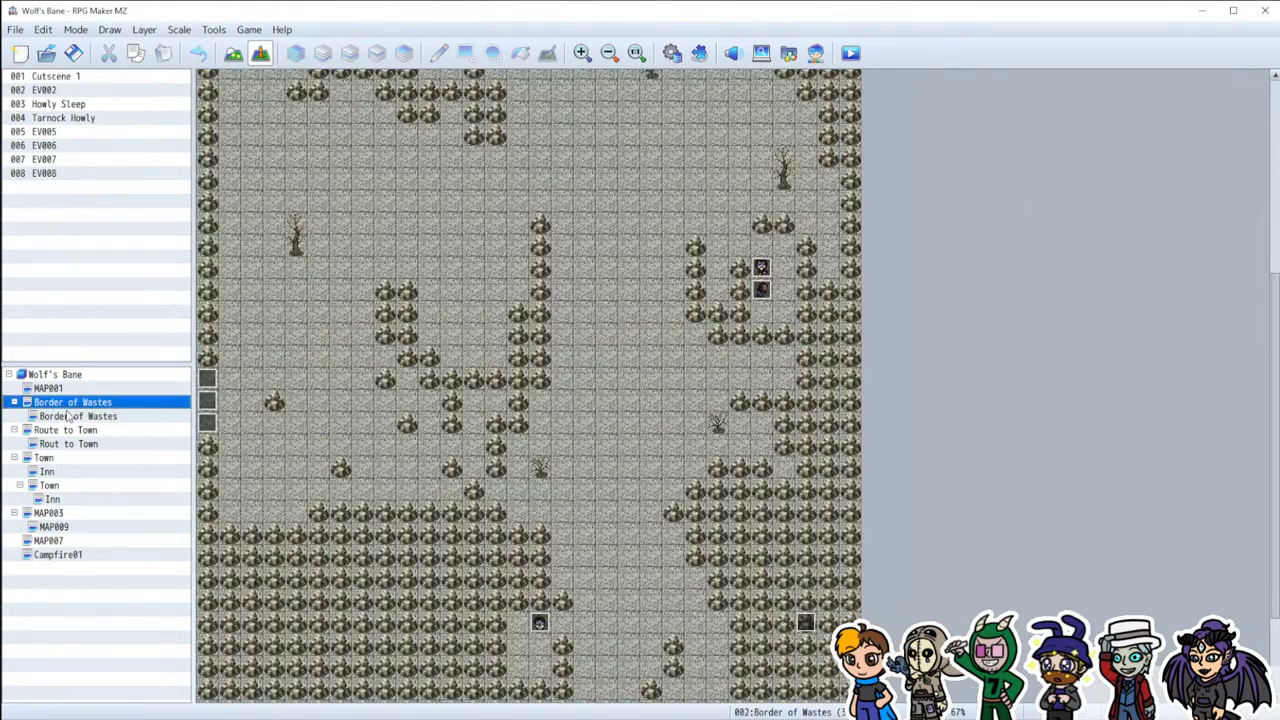
{"action": "left_click", "coordinate": [55, 416]}
{"action": "double_click", "coordinate": [561, 494]}
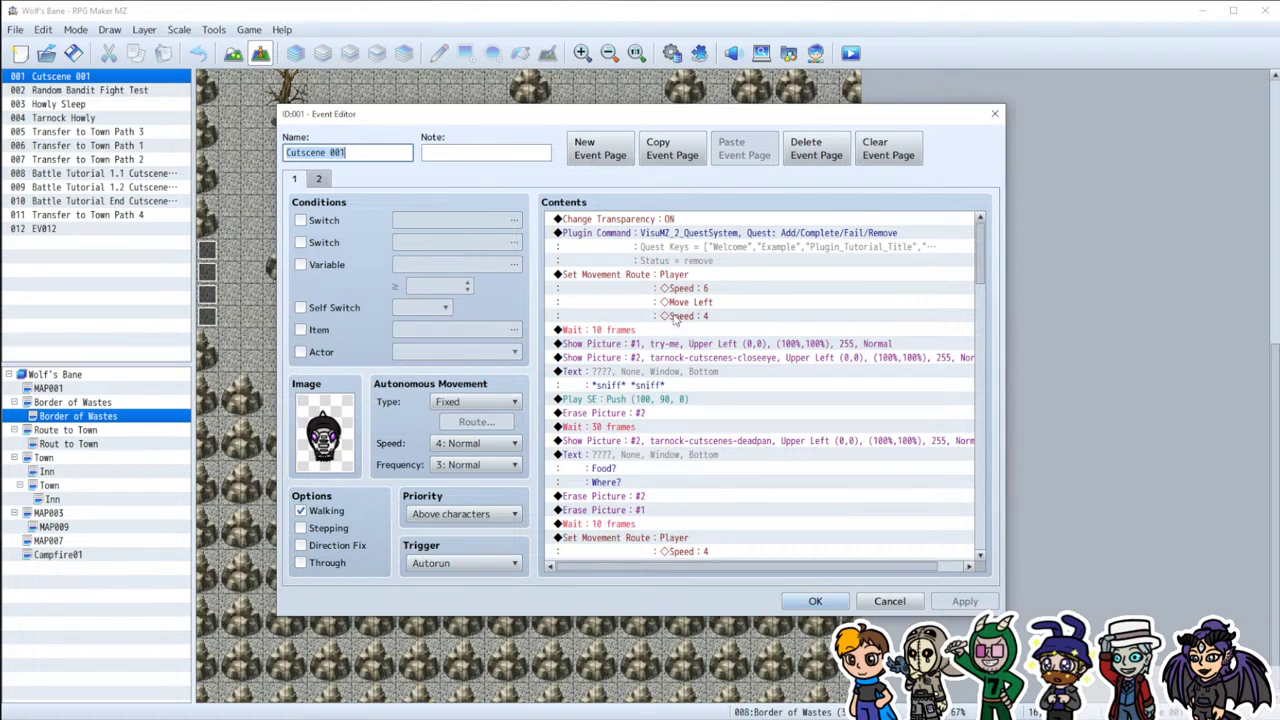
{"action": "scroll", "coordinate": [658, 430], "scroll_direction": "down", "scroll_amount": 2}
{"action": "scroll", "coordinate": [680, 492], "scroll_direction": "down", "scroll_amount": 2}
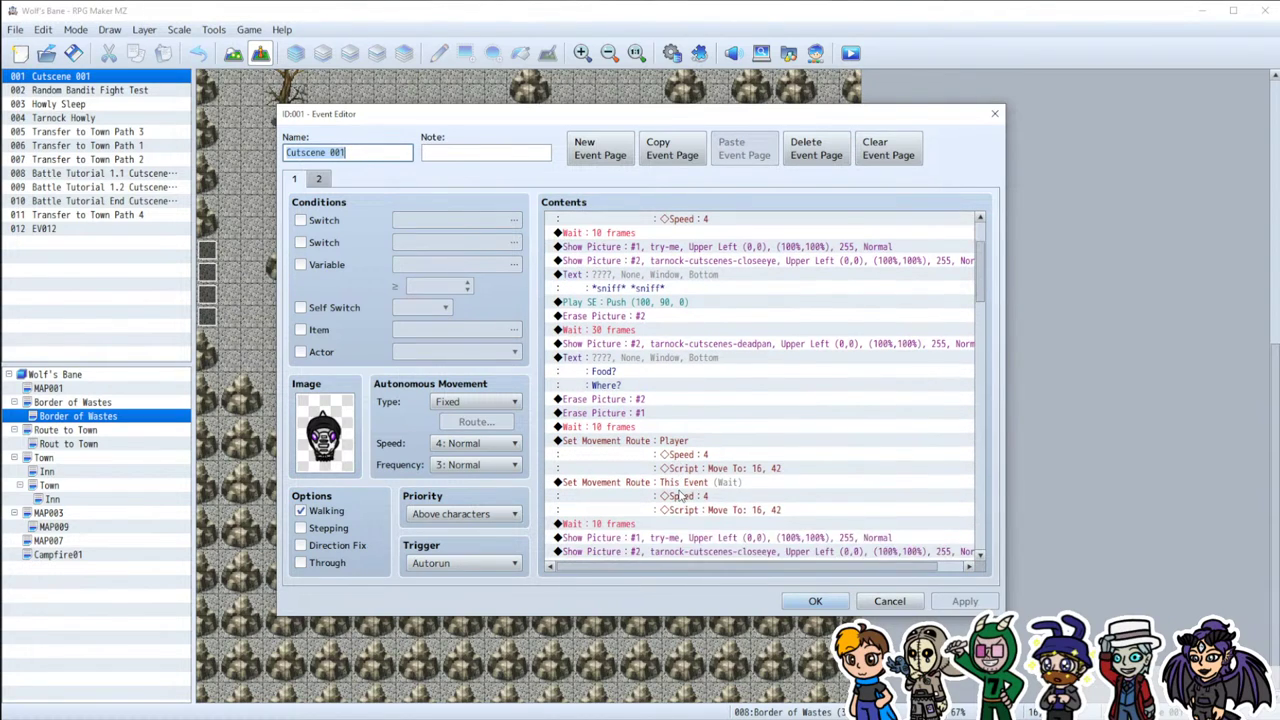
{"action": "left_click", "coordinate": [704, 497]}
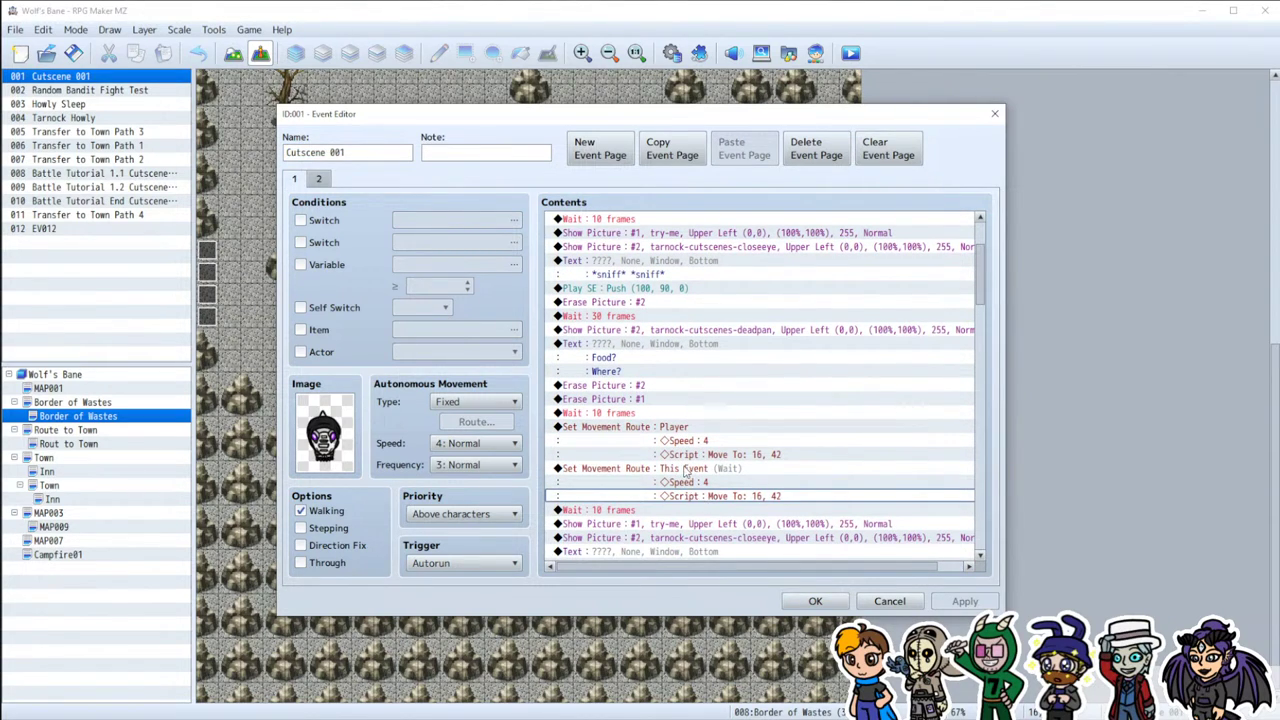
{"action": "left_click", "coordinate": [685, 469]}
{"action": "left_click", "coordinate": [994, 114]}
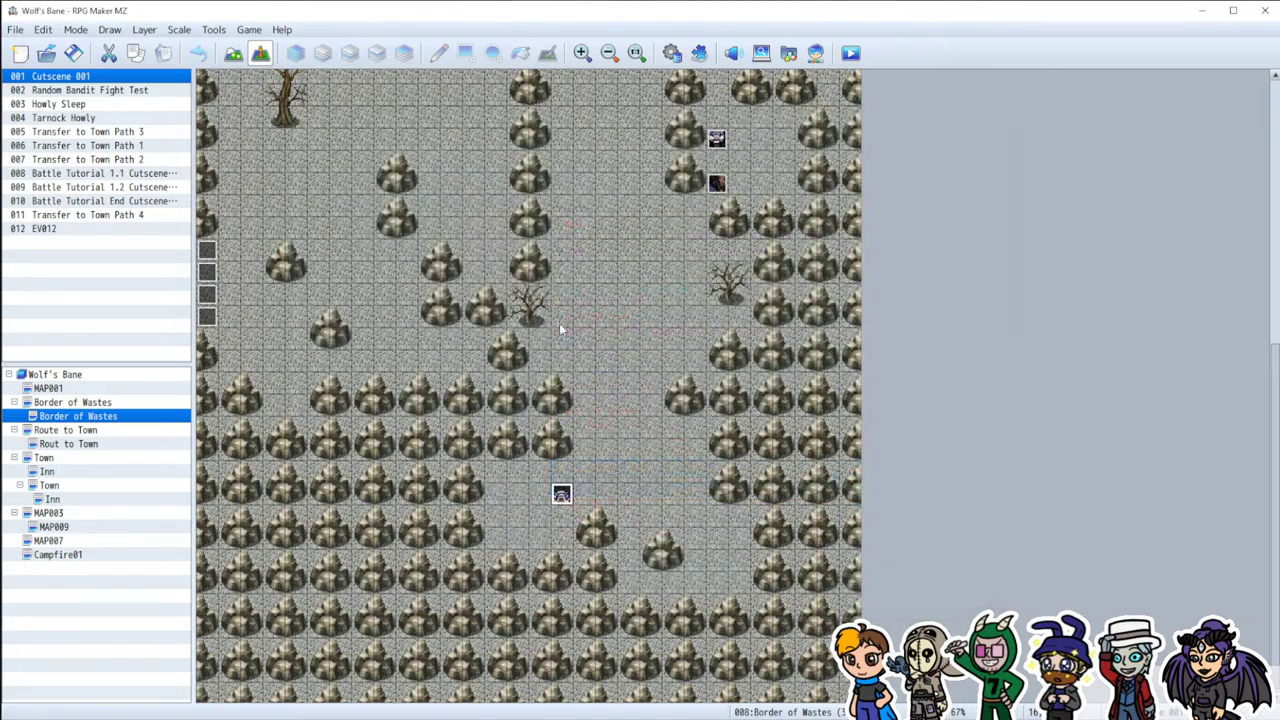
Step: Paste the copied movement route at the start of the Inn's EV013 page 1 and delete the empty Player route
{"action": "left_click", "coordinate": [52, 499]}
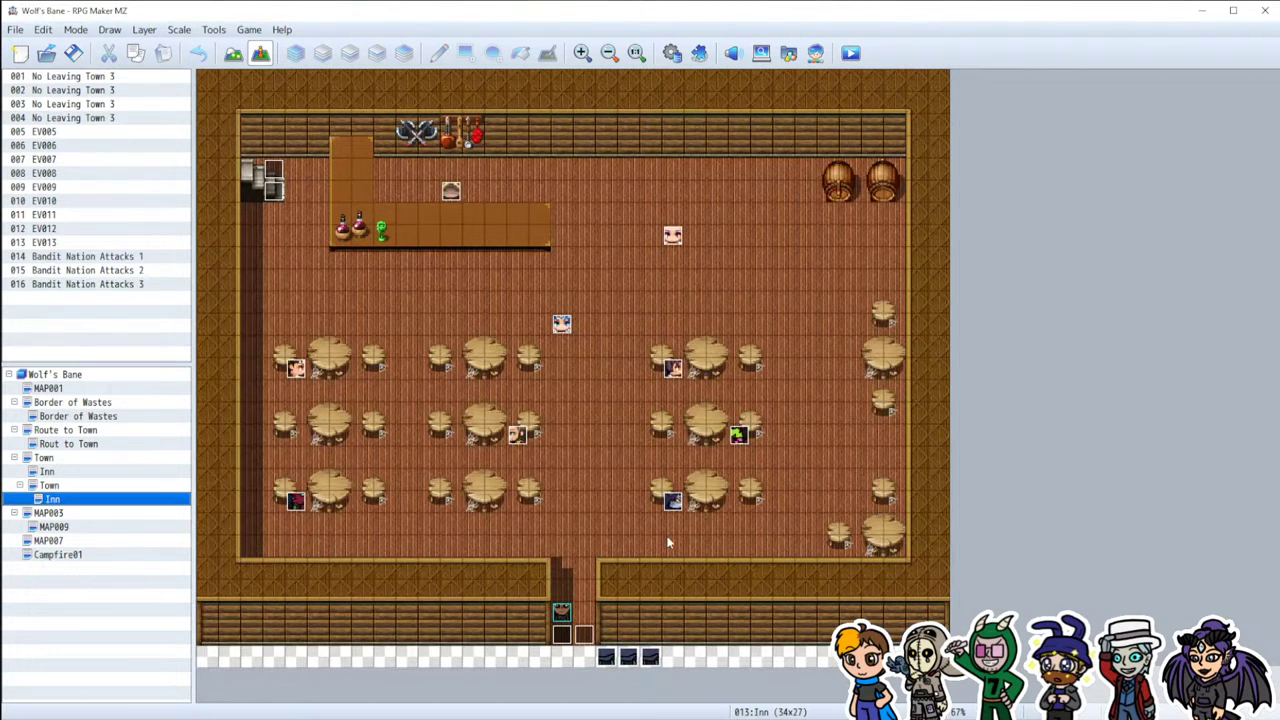
{"action": "double_click", "coordinate": [561, 323]}
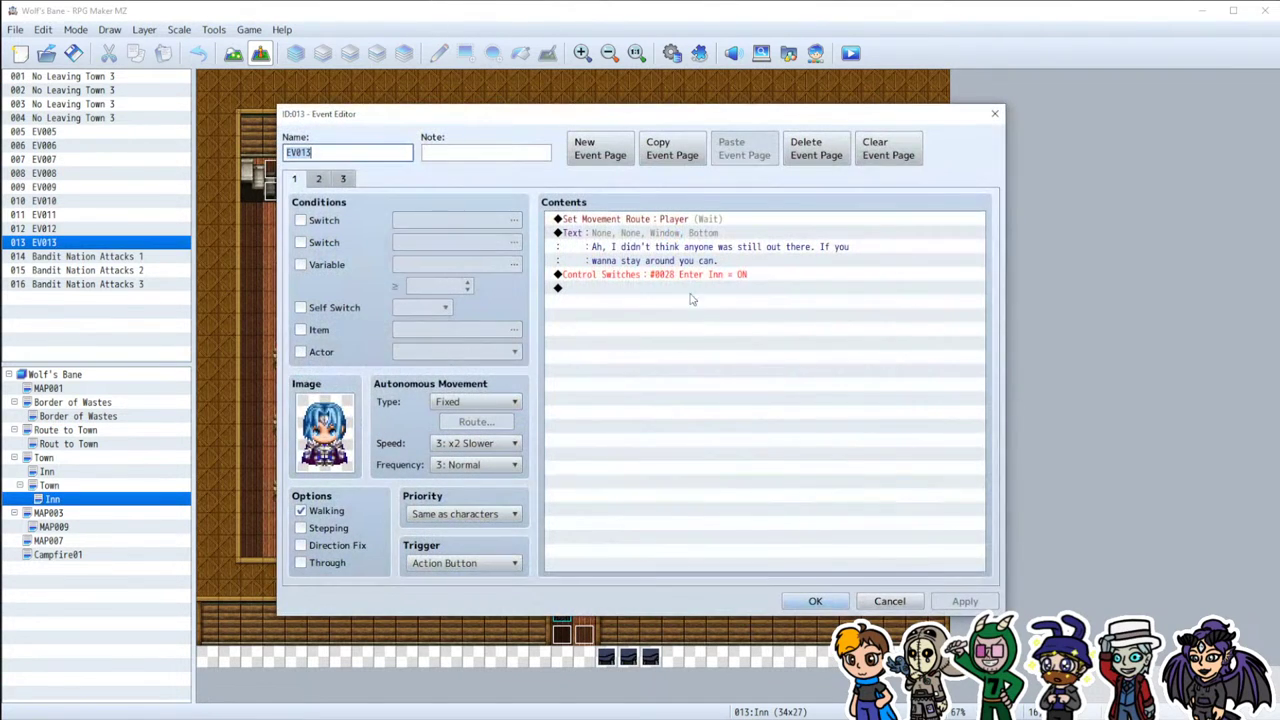
{"action": "left_click", "coordinate": [655, 222]}
{"action": "key", "text": "ctrl+v"}
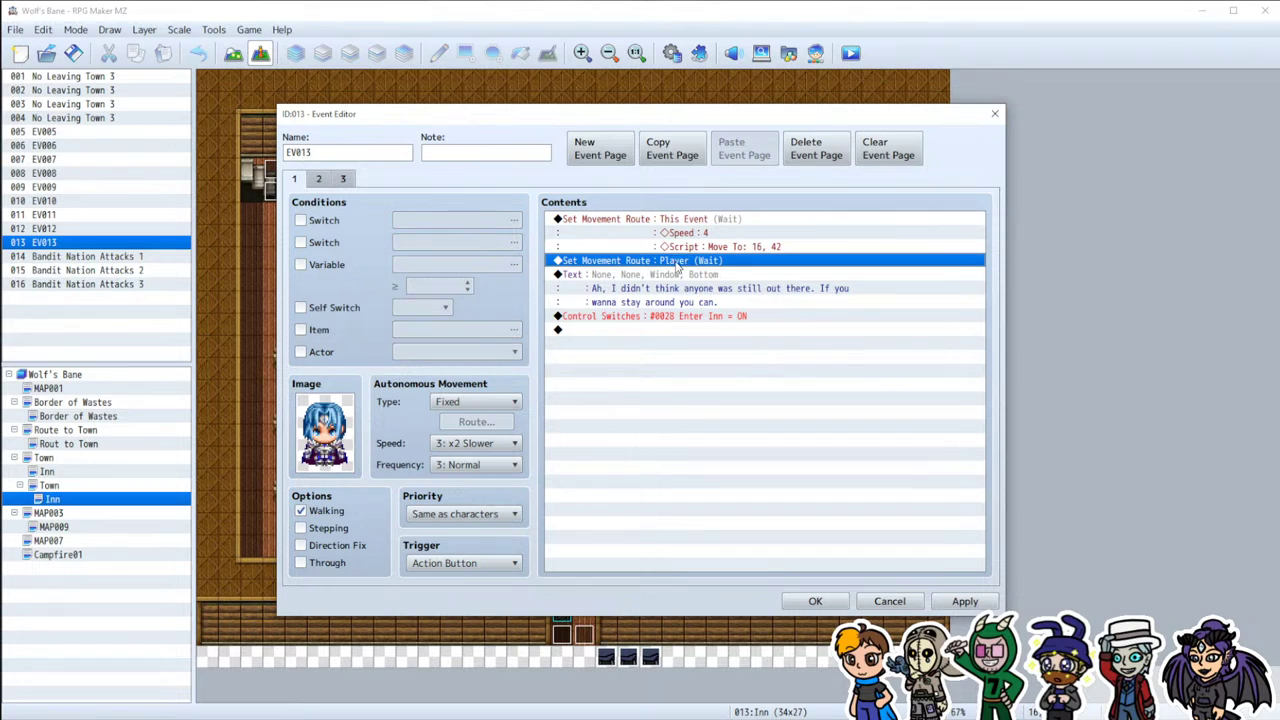
{"action": "key", "text": "Delete"}
Step: Remove the Speed command from the pasted route, change its script to Move To: 34, 42, and accept the event
{"action": "double_click", "coordinate": [703, 232]}
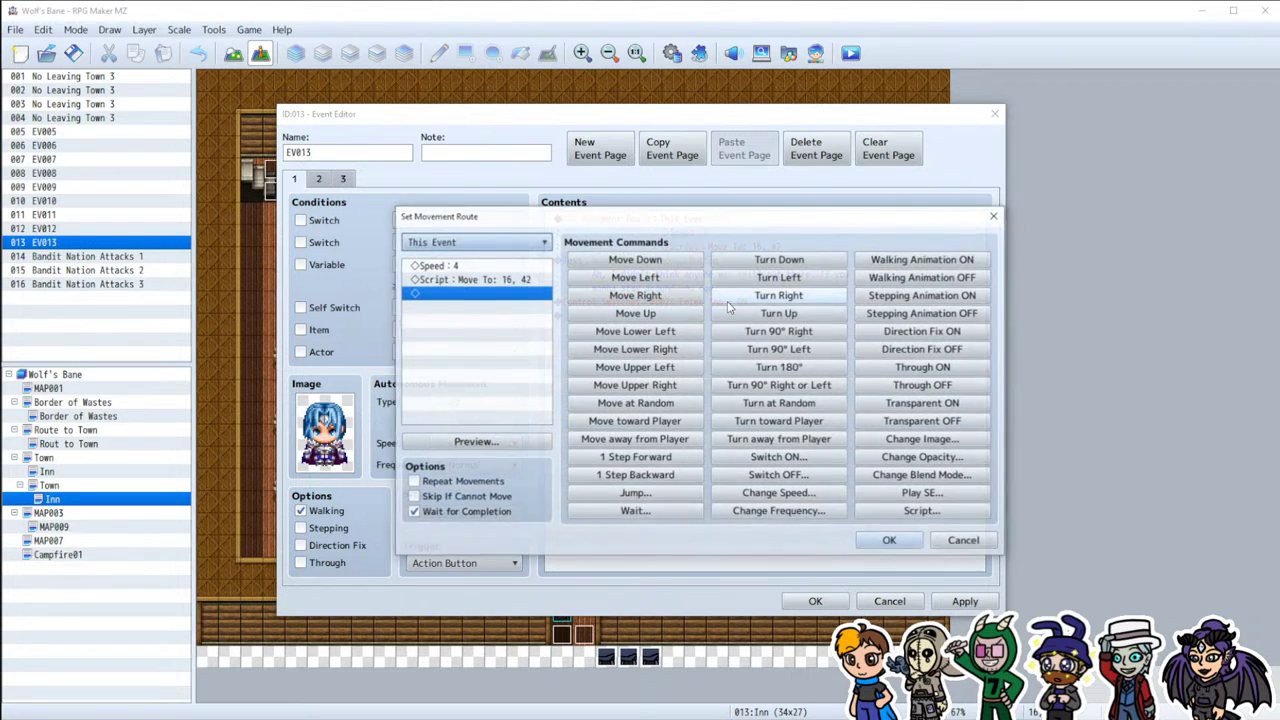
{"action": "left_click", "coordinate": [505, 266]}
{"action": "key", "text": "Delete"}
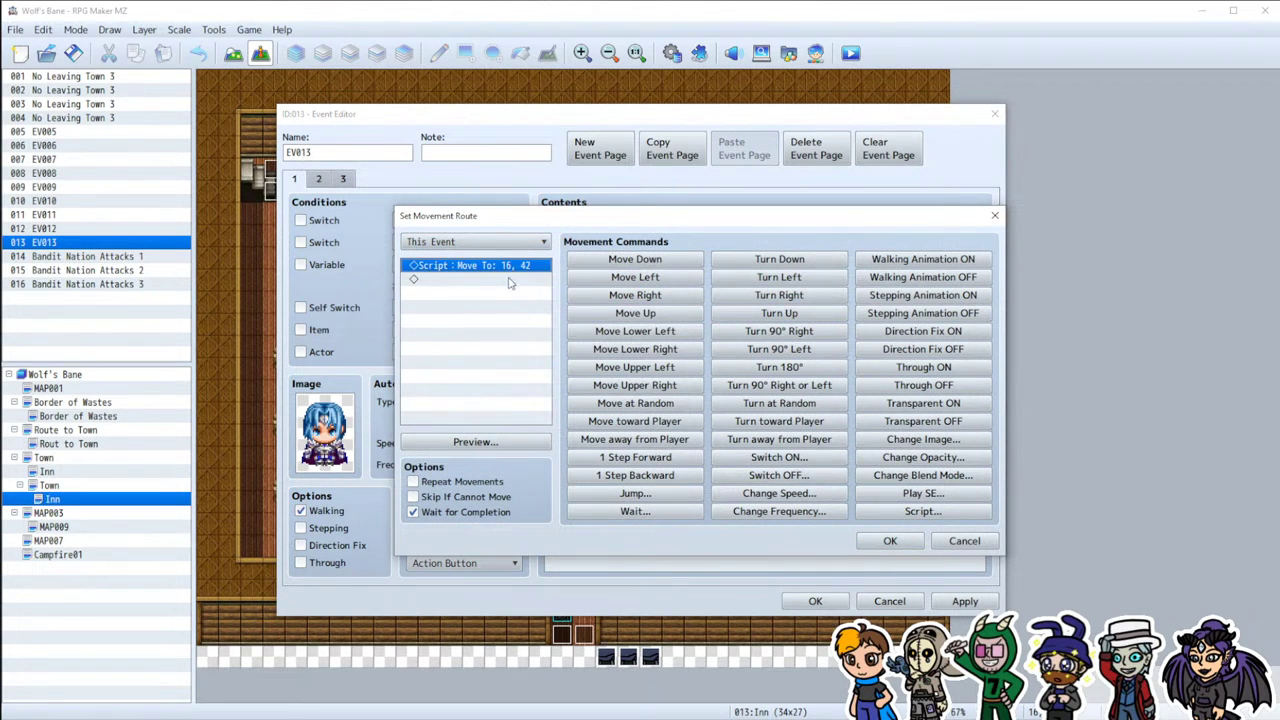
{"action": "double_click", "coordinate": [515, 266]}
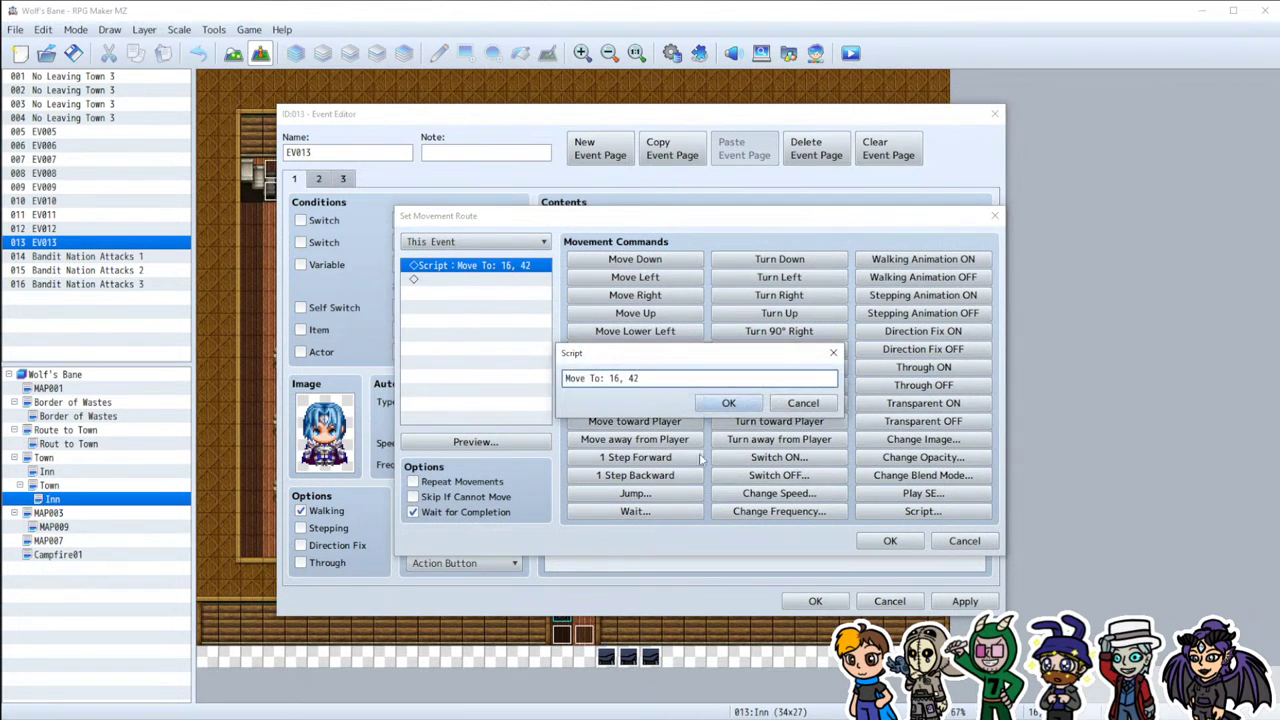
{"action": "double_click", "coordinate": [614, 378]}
{"action": "type", "text": "34"}
{"action": "left_click", "coordinate": [728, 403]}
{"action": "left_click", "coordinate": [890, 541]}
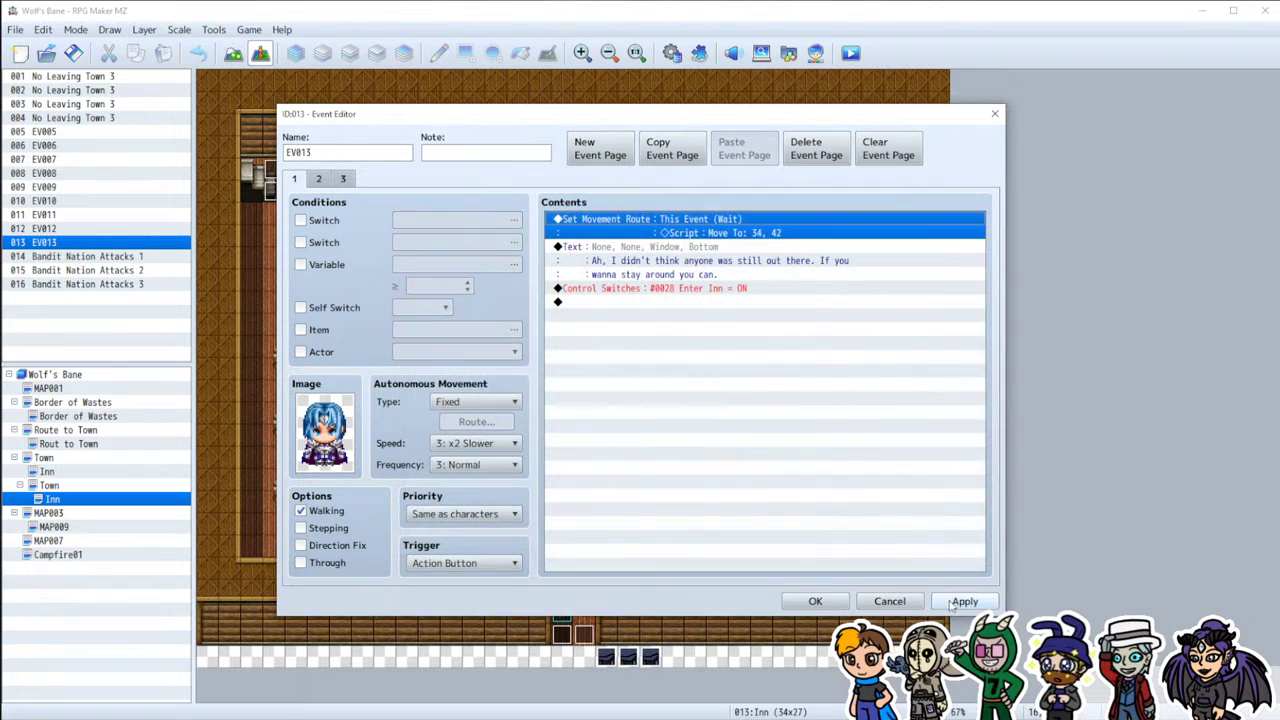
{"action": "left_click", "coordinate": [815, 601]}
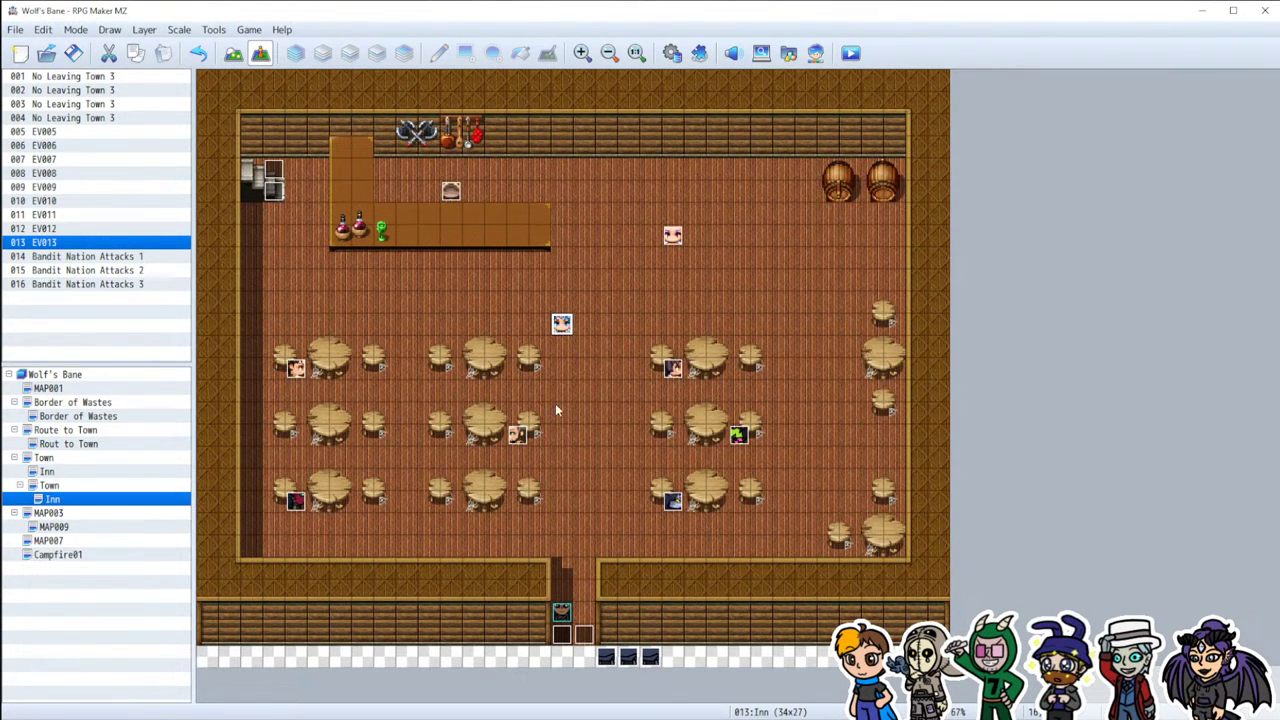
Step: Change the script in EV013's page 1 movement route to Move To: 34, 27 and accept the event
{"action": "double_click", "coordinate": [561, 323]}
{"action": "double_click", "coordinate": [706, 233]}
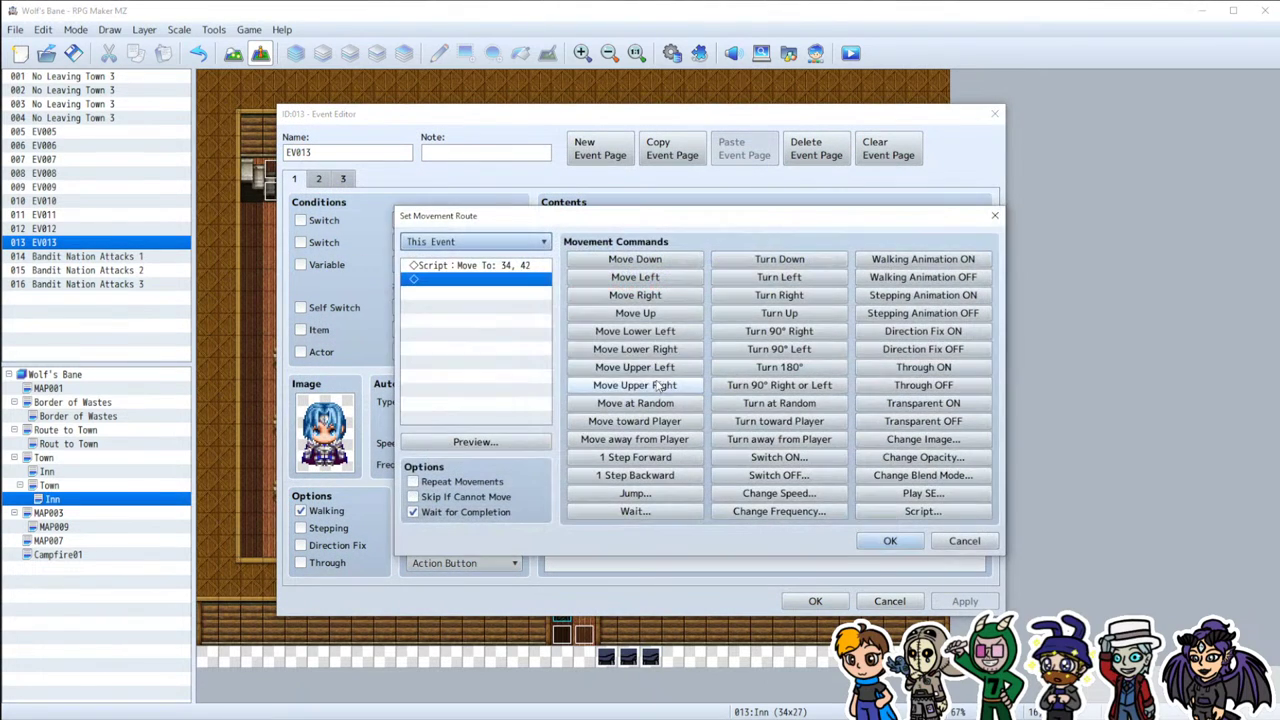
{"action": "left_click", "coordinate": [529, 270]}
{"action": "double_click", "coordinate": [529, 270]}
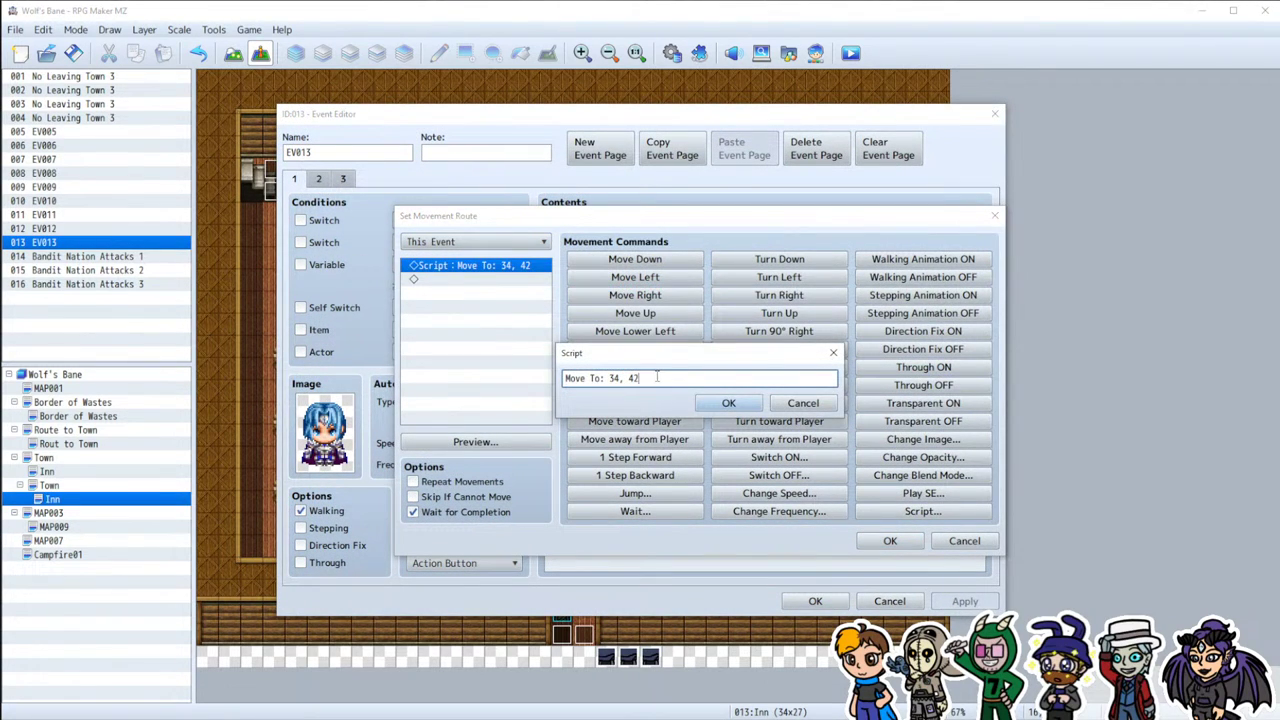
{"action": "key", "text": "BackSpace"}
{"action": "key", "text": "BackSpace"}
{"action": "type", "text": "27"}
{"action": "left_click", "coordinate": [729, 403]}
{"action": "left_click", "coordinate": [890, 541]}
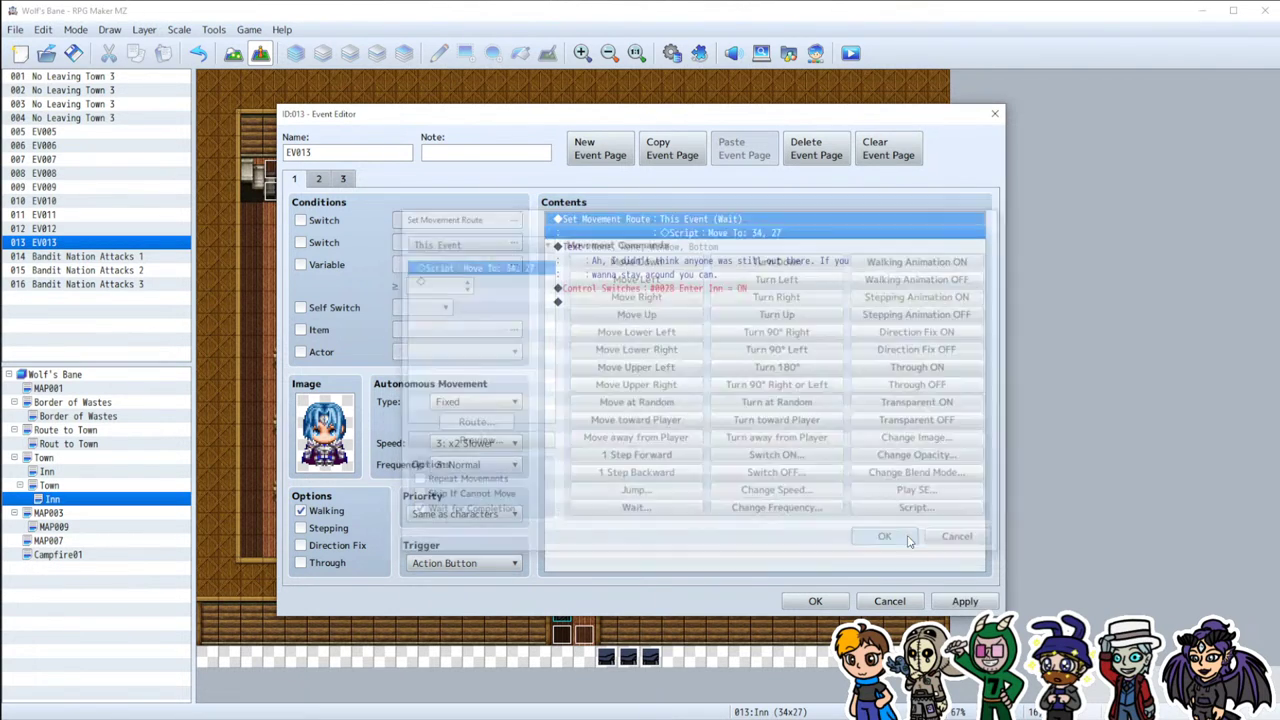
{"action": "left_click", "coordinate": [965, 601]}
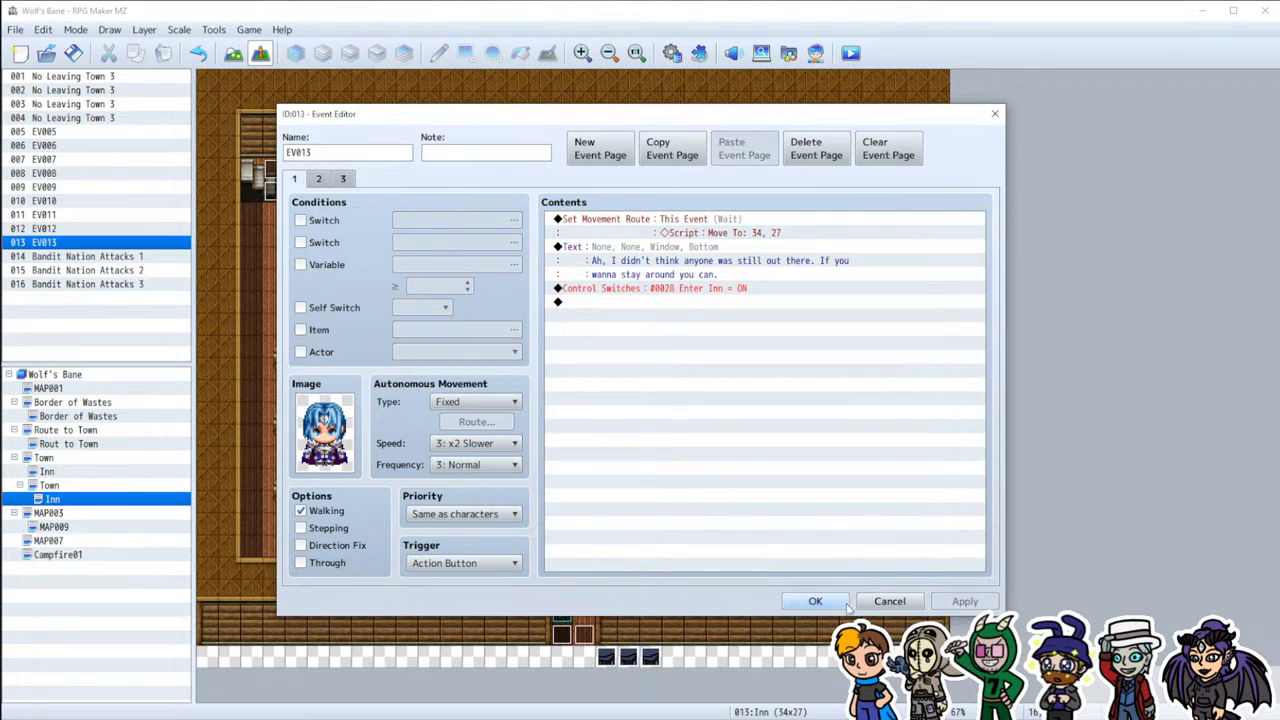
{"action": "left_click", "coordinate": [813, 603]}
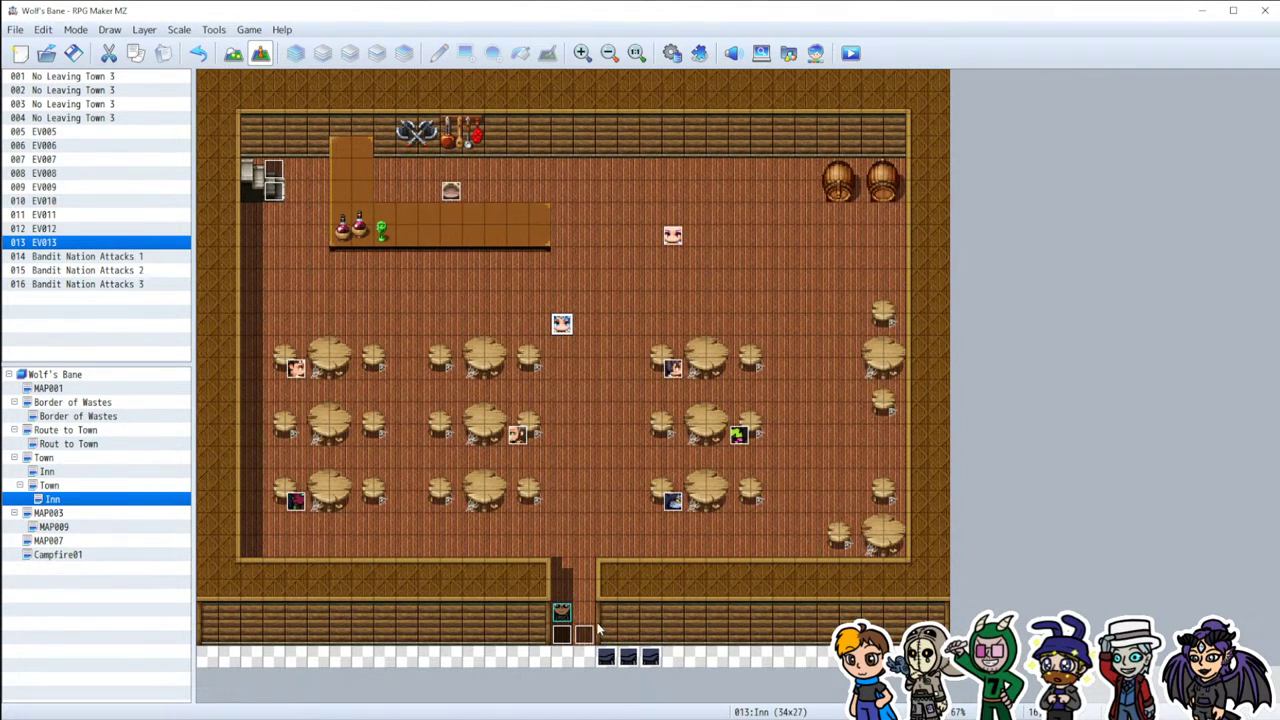
Step: Begin a Play SE command at the end of EV013's page 1 and preview the Bell1 and Bell3 sounds
{"action": "double_click", "coordinate": [562, 325]}
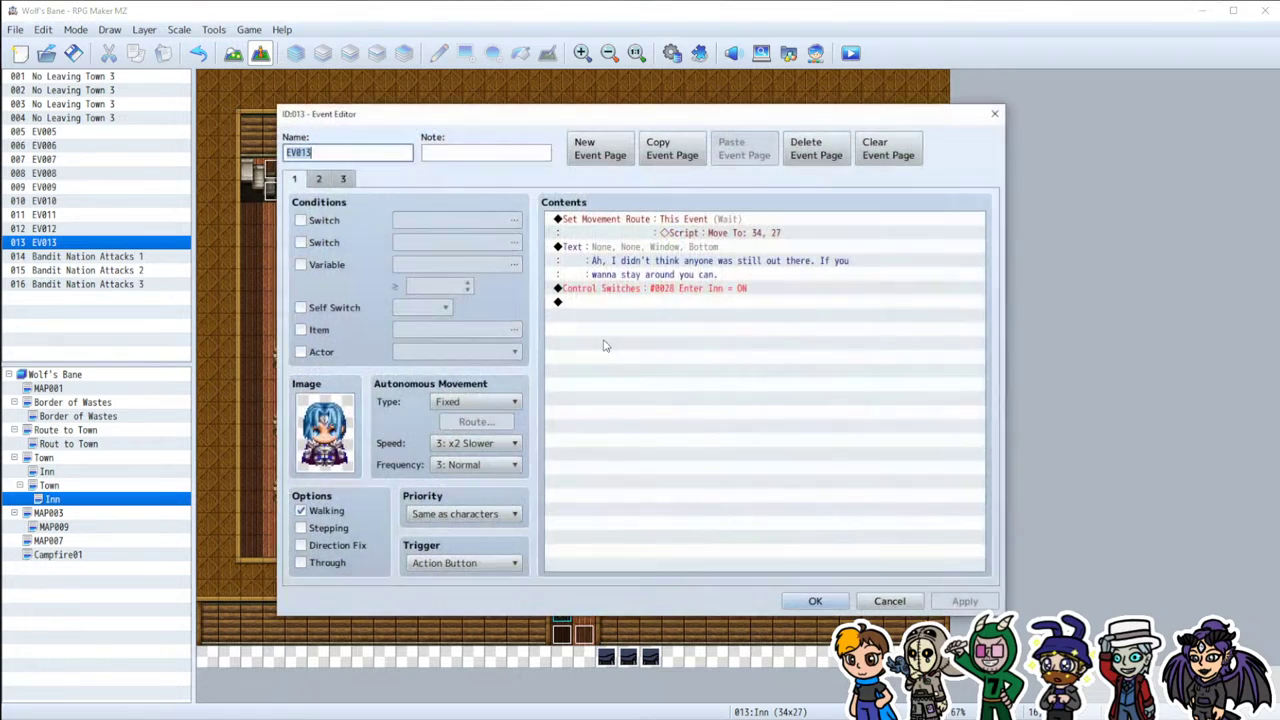
{"action": "left_click", "coordinate": [686, 219]}
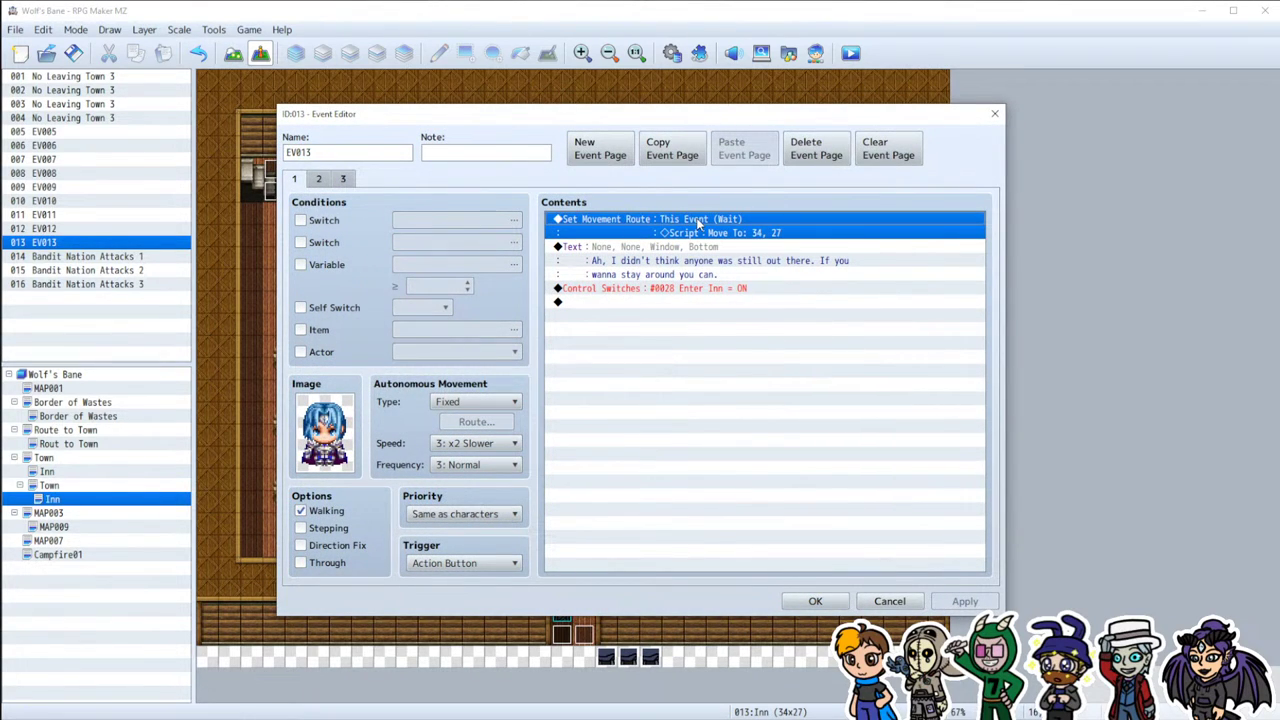
{"action": "double_click", "coordinate": [680, 301]}
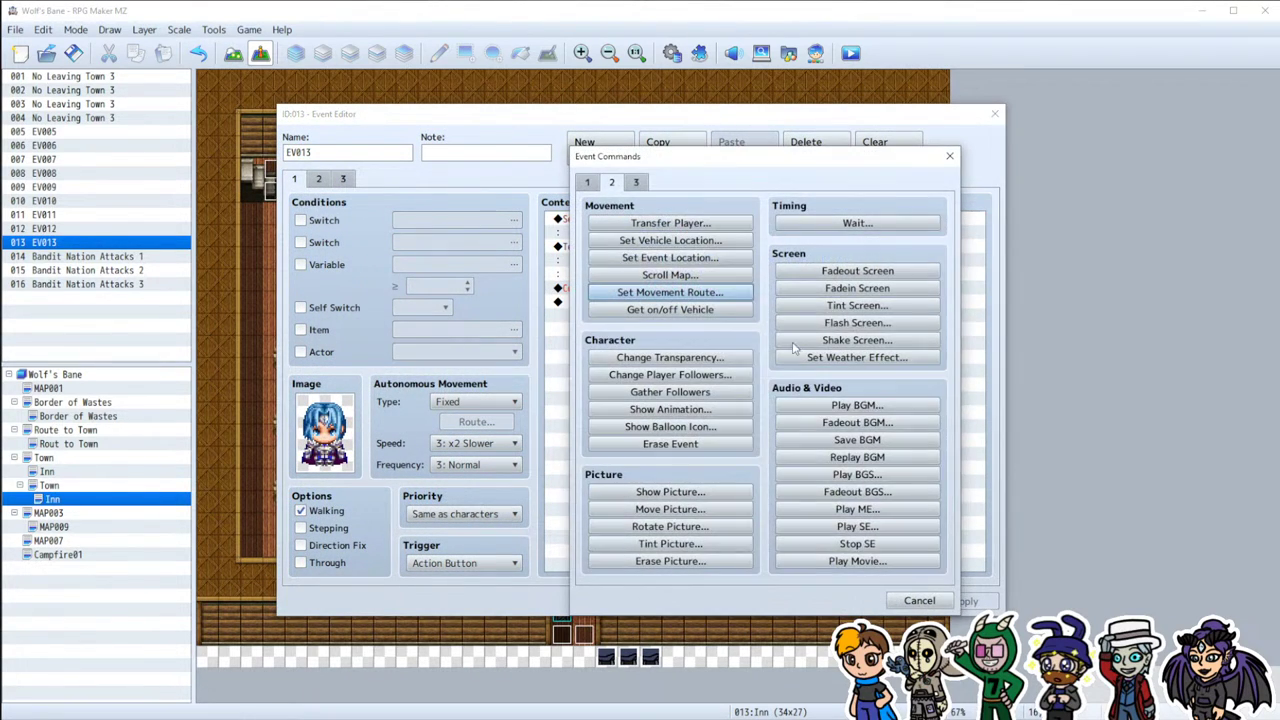
{"action": "left_click", "coordinate": [858, 526]}
{"action": "left_click", "coordinate": [684, 387]}
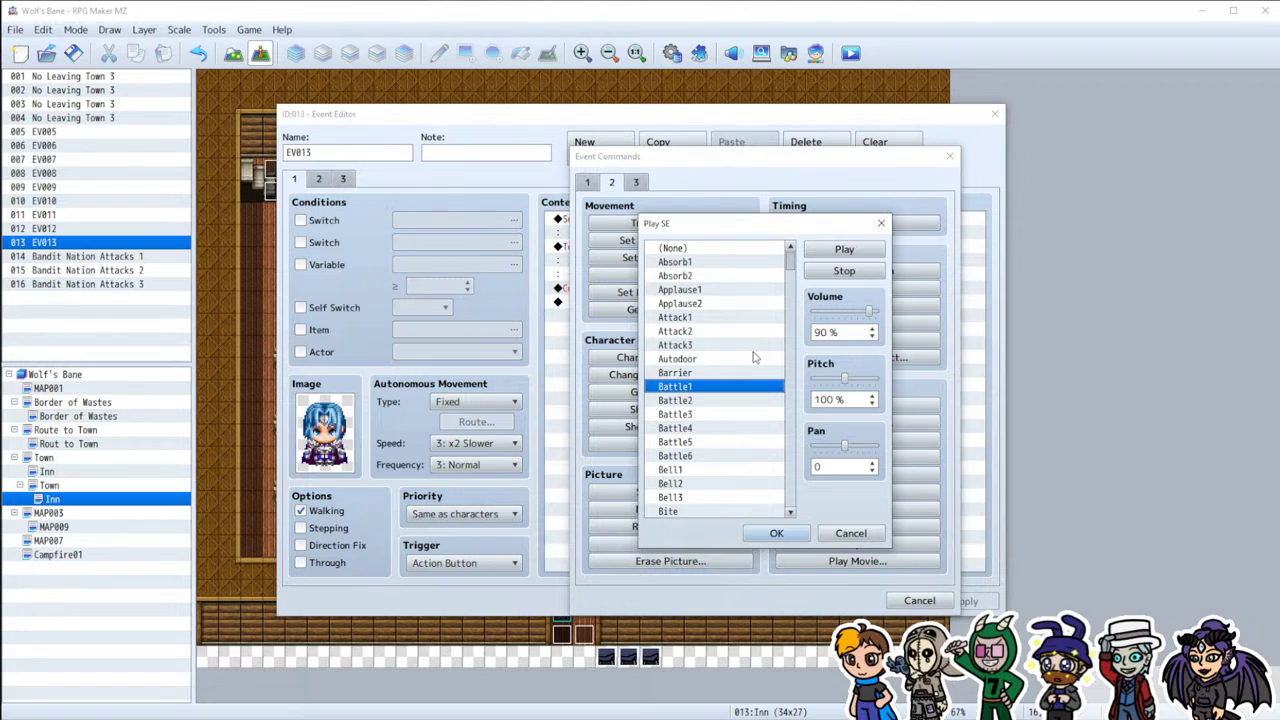
{"action": "scroll", "coordinate": [688, 440], "scroll_direction": "down", "scroll_amount": 1}
{"action": "left_click", "coordinate": [688, 440]}
{"action": "left_click", "coordinate": [842, 252]}
{"action": "left_click", "coordinate": [715, 469]}
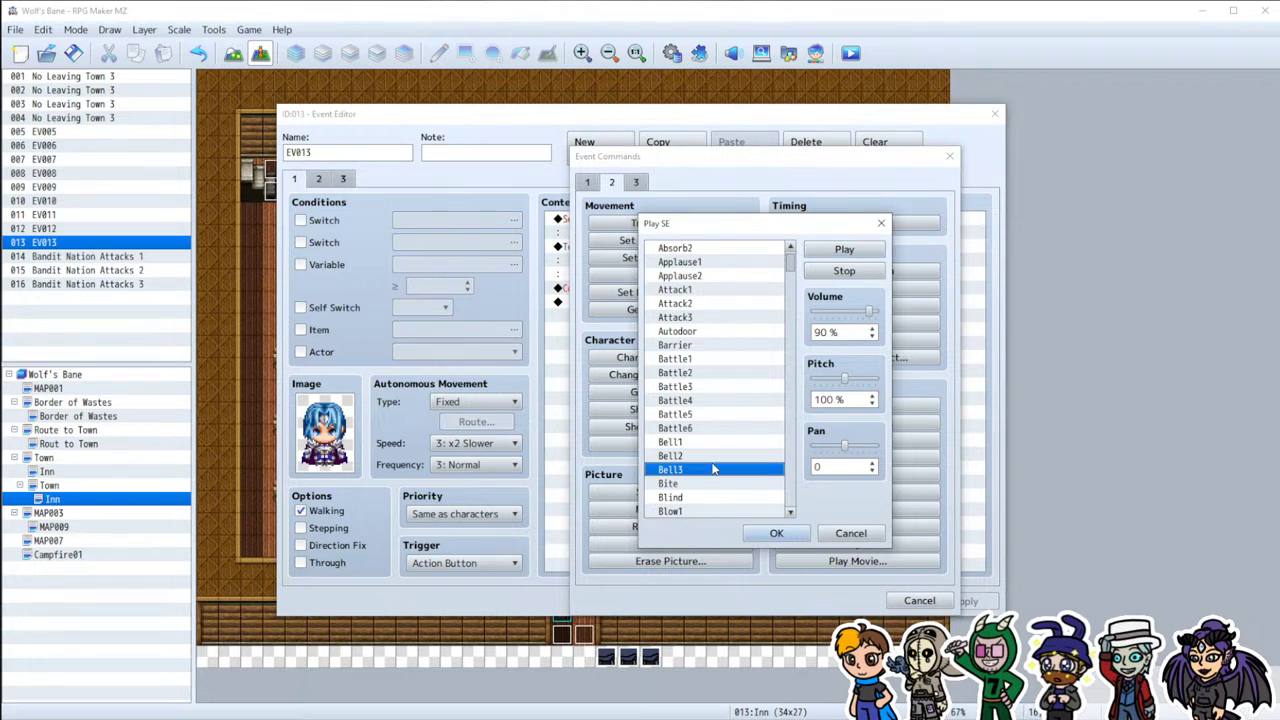
{"action": "left_click", "coordinate": [840, 251]}
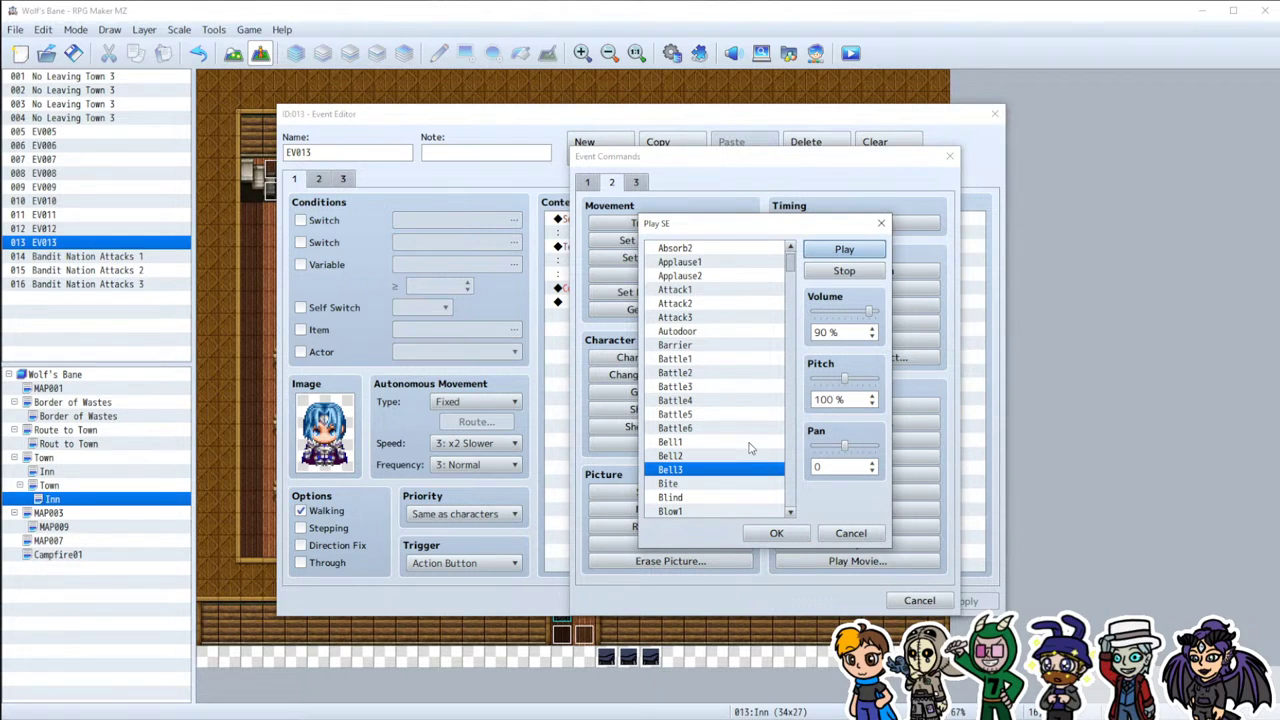
Step: Raise the sound effect's pitch to 150 % and preview the Bite sound
{"action": "left_click_drag", "start_coordinate": [844, 378], "coordinate": [875, 378]}
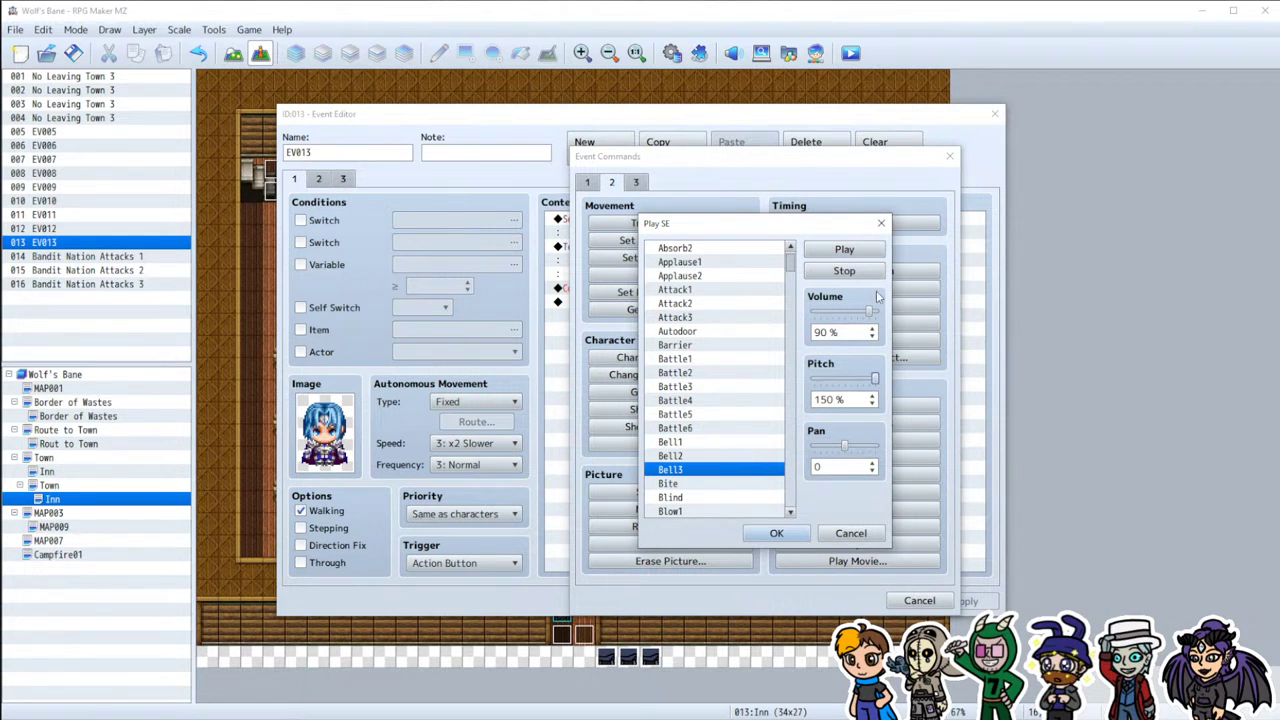
{"action": "left_click", "coordinate": [726, 483]}
{"action": "left_click", "coordinate": [845, 251]}
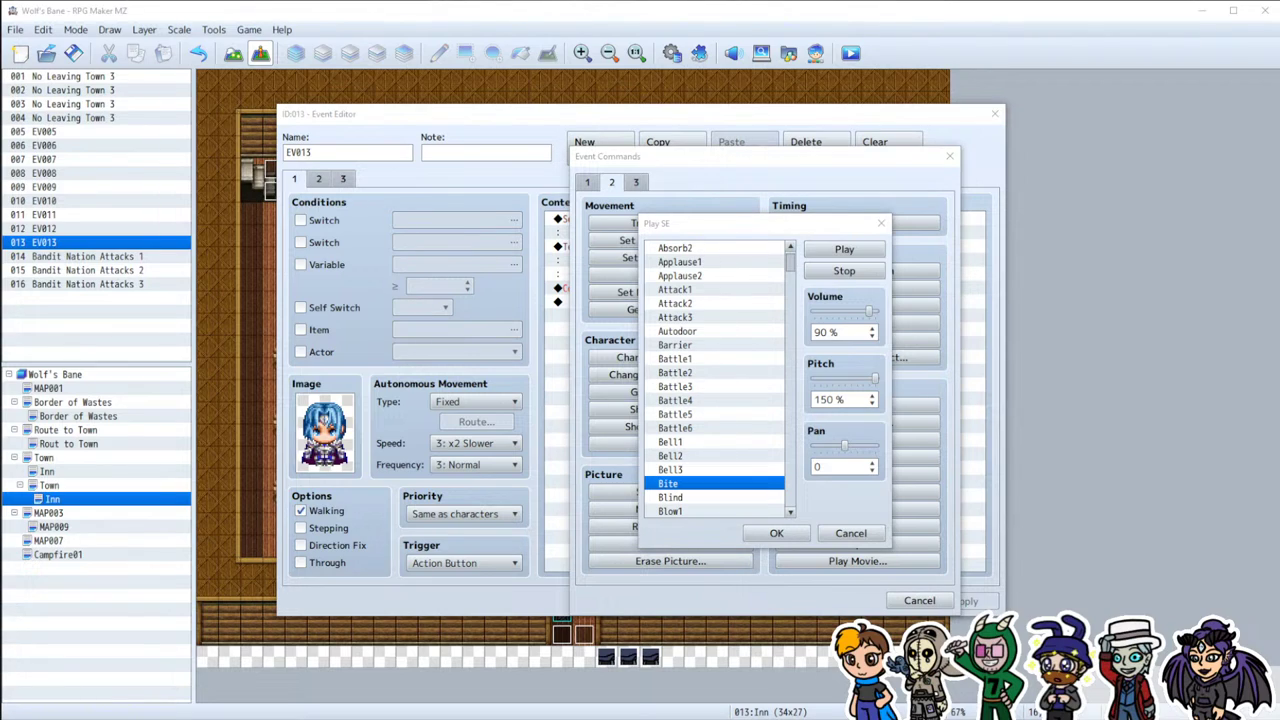
Step: Look further through the sound effects list and preview the Dive sound
{"action": "scroll", "coordinate": [740, 455], "scroll_direction": "down", "scroll_amount": 2}
{"action": "scroll", "coordinate": [733, 465], "scroll_direction": "down", "scroll_amount": 8}
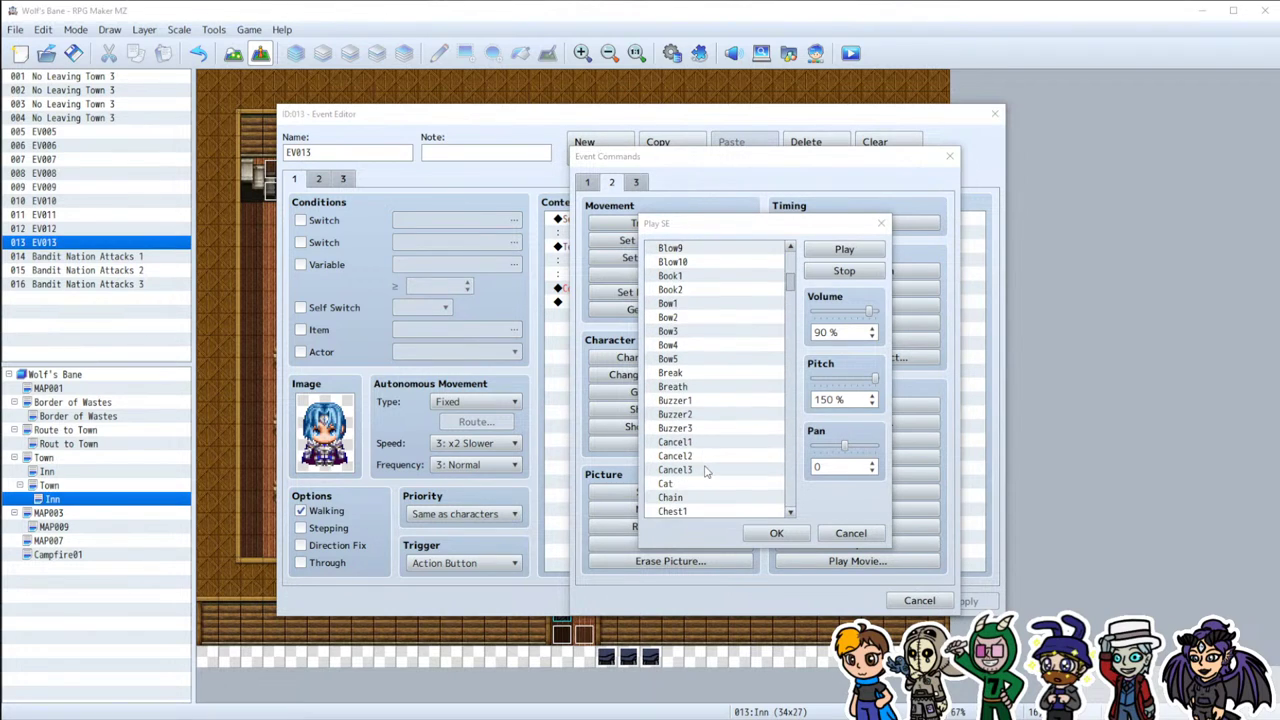
{"action": "scroll", "coordinate": [703, 472], "scroll_direction": "down", "scroll_amount": 6}
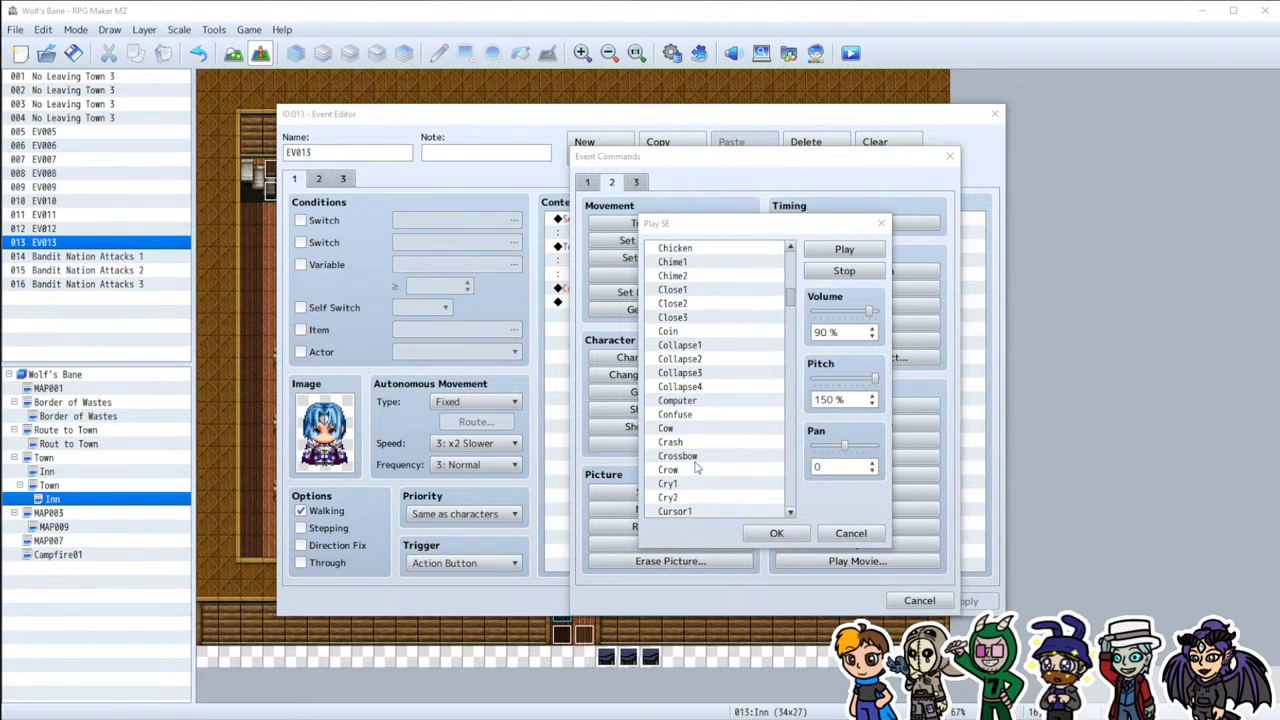
{"action": "scroll", "coordinate": [697, 467], "scroll_direction": "down", "scroll_amount": 6}
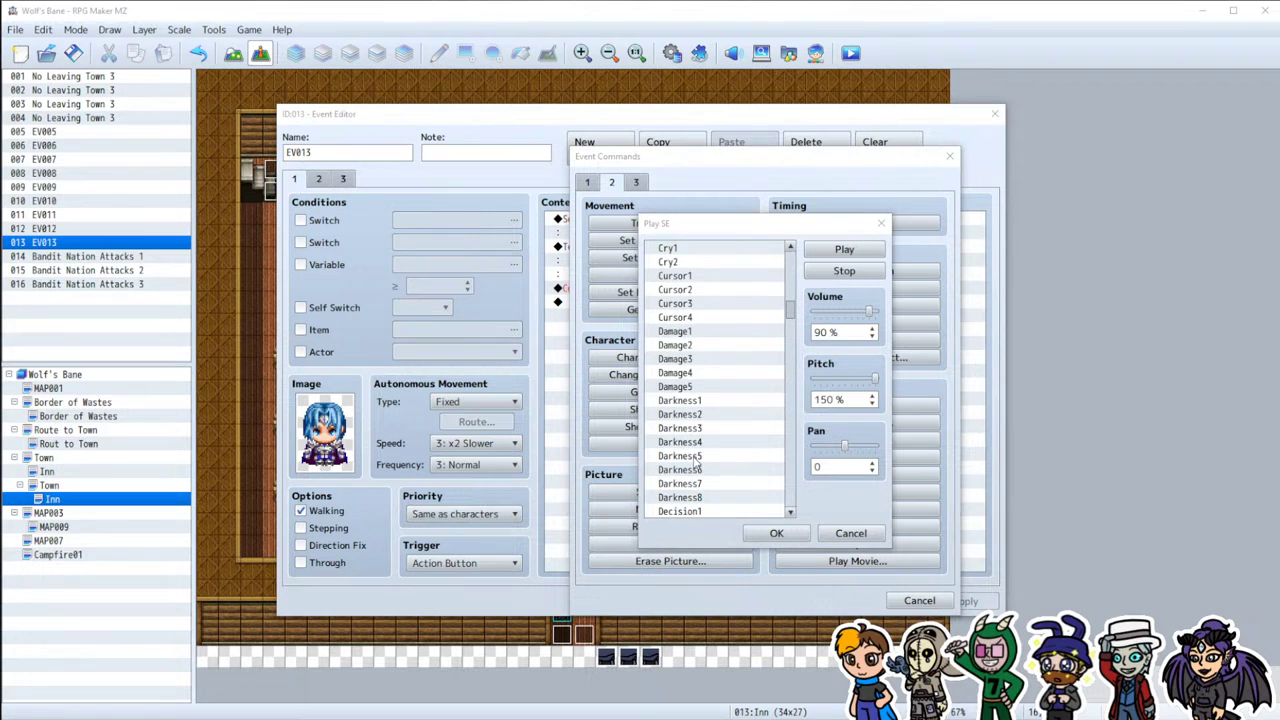
{"action": "scroll", "coordinate": [697, 467], "scroll_direction": "down", "scroll_amount": 3}
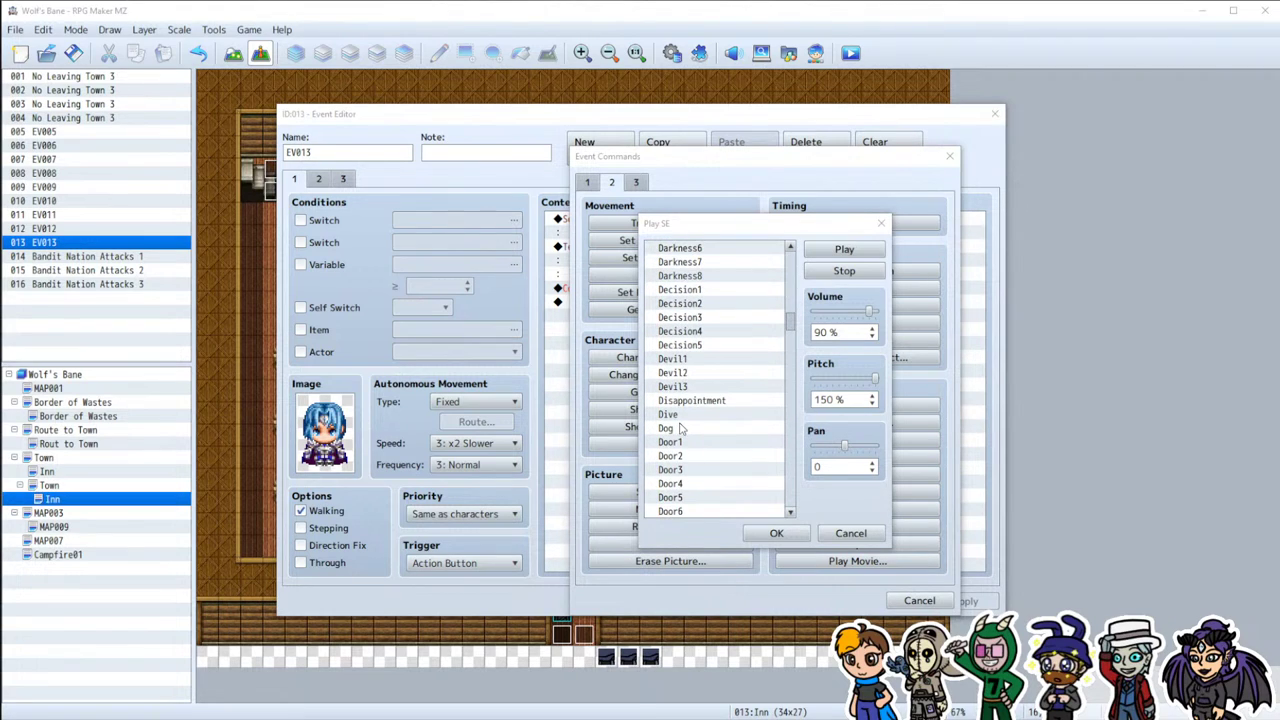
{"action": "left_click", "coordinate": [686, 414]}
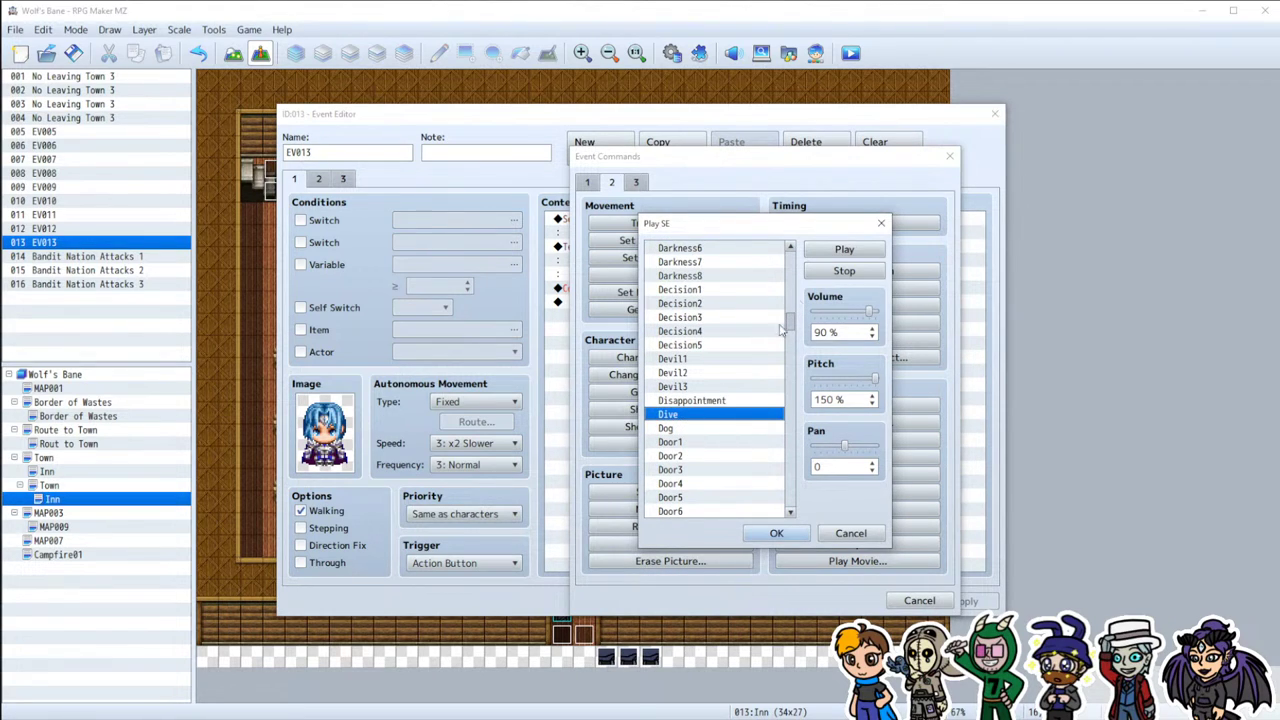
{"action": "left_click", "coordinate": [846, 251]}
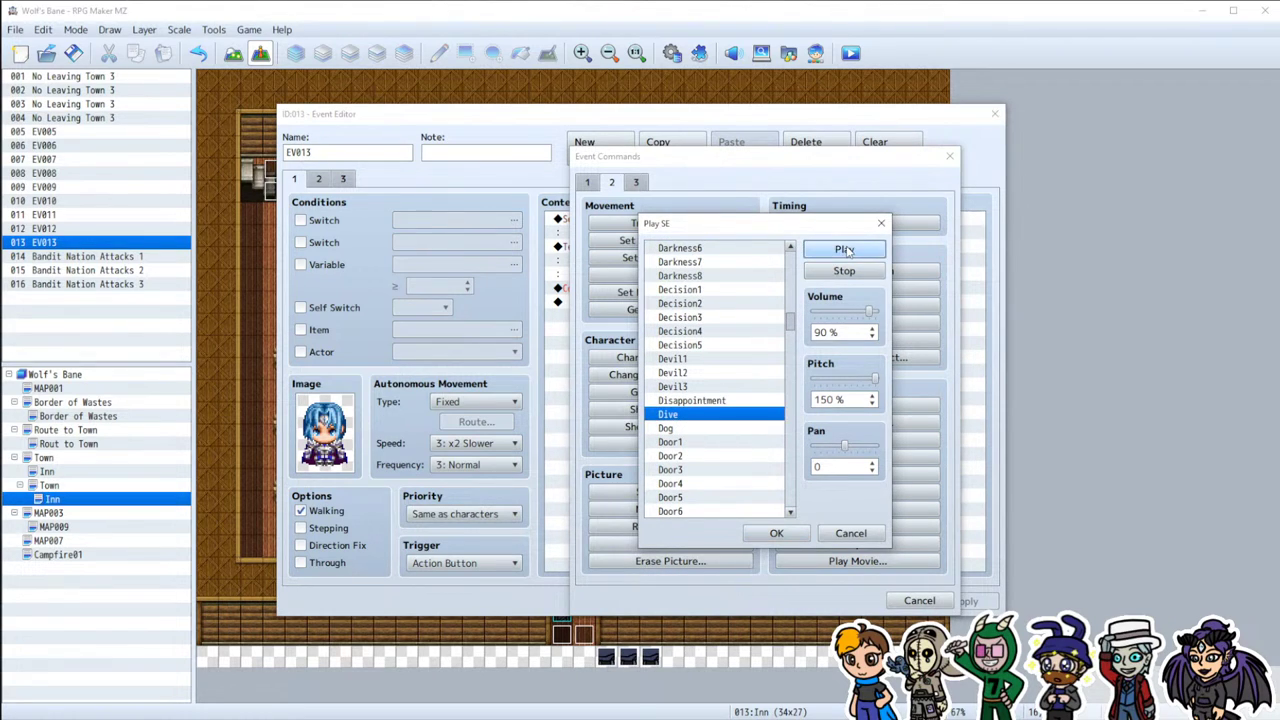
Step: Select the Disappointment sound and examine the door, down and earth effects for a suitable alternative
{"action": "left_click", "coordinate": [700, 401]}
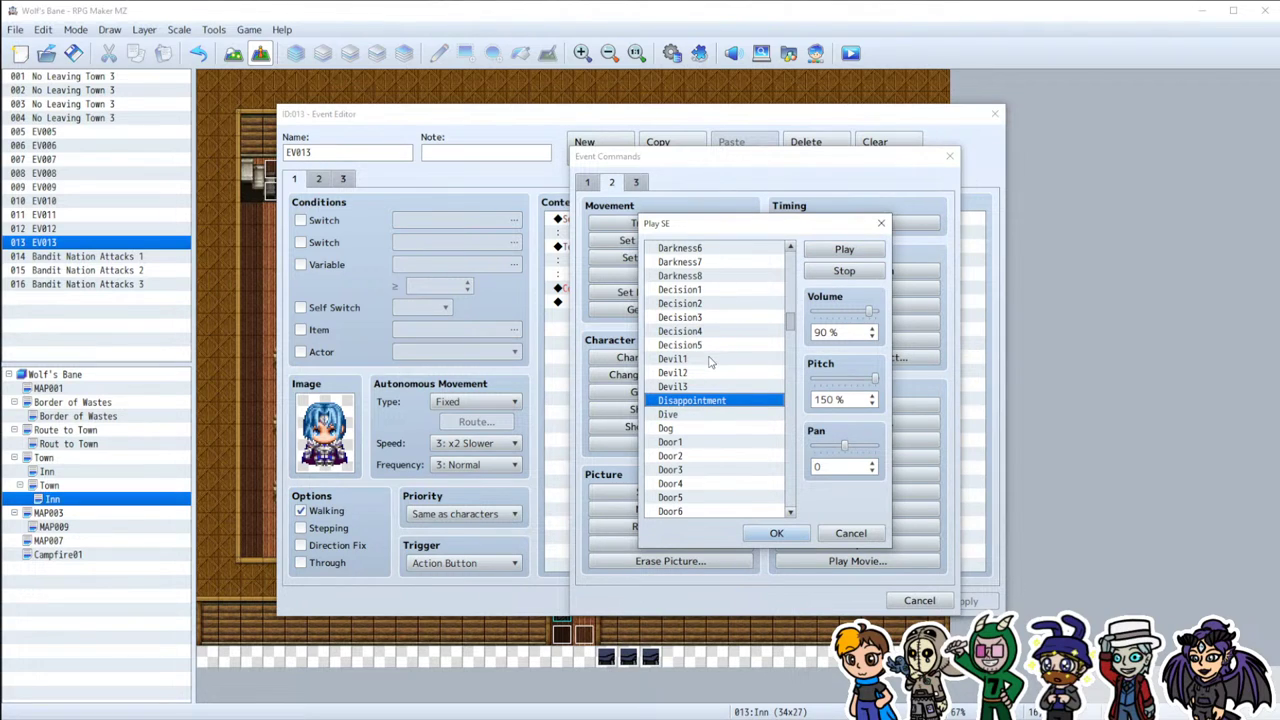
{"action": "scroll", "coordinate": [712, 366], "scroll_direction": "down", "scroll_amount": 1}
{"action": "scroll", "coordinate": [710, 370], "scroll_direction": "down", "scroll_amount": 3}
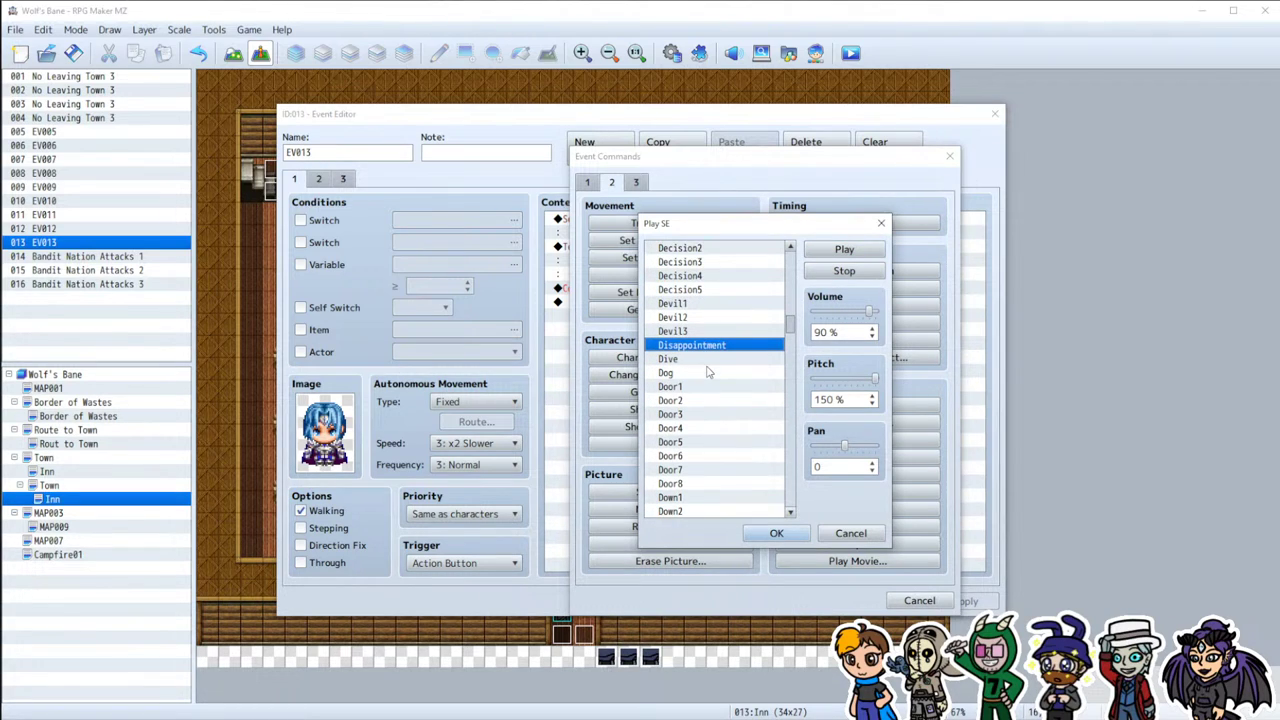
{"action": "scroll", "coordinate": [707, 372], "scroll_direction": "down", "scroll_amount": 4}
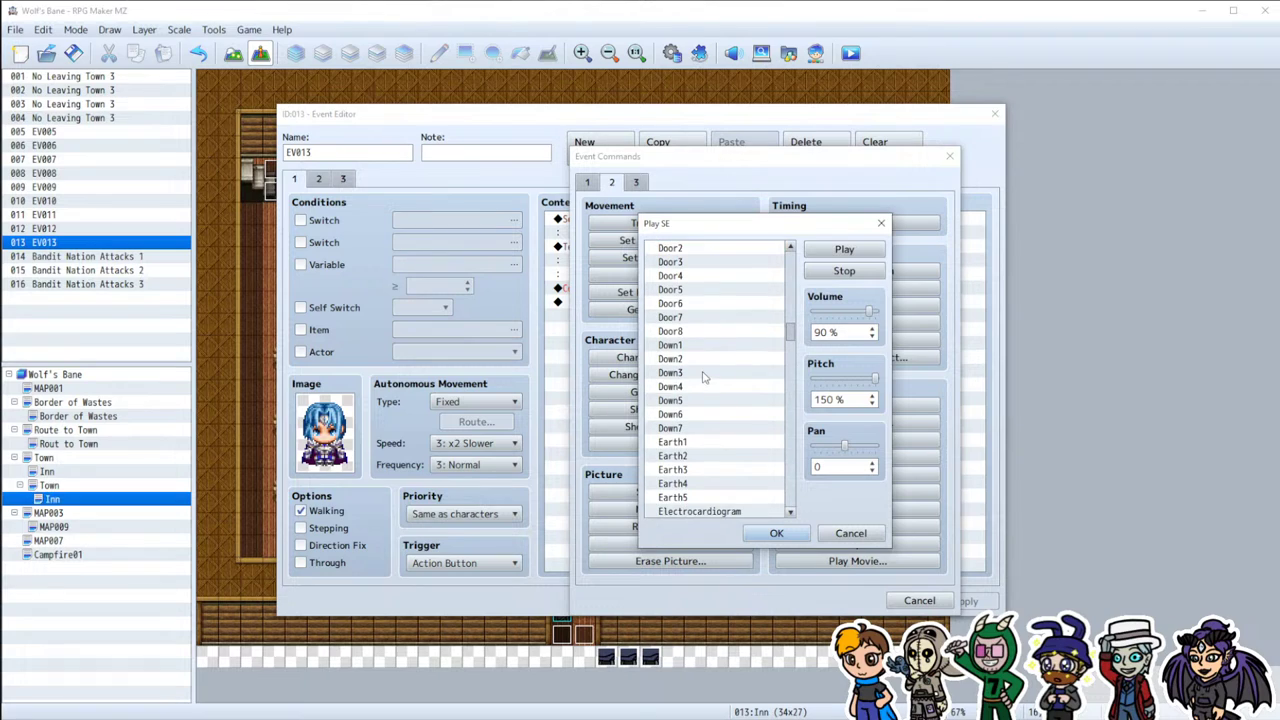
Step: Preview the Earth1 and Equip2 sound effects and two more entries further down the Play SE list
{"action": "left_click", "coordinate": [680, 443]}
{"action": "left_click", "coordinate": [838, 251]}
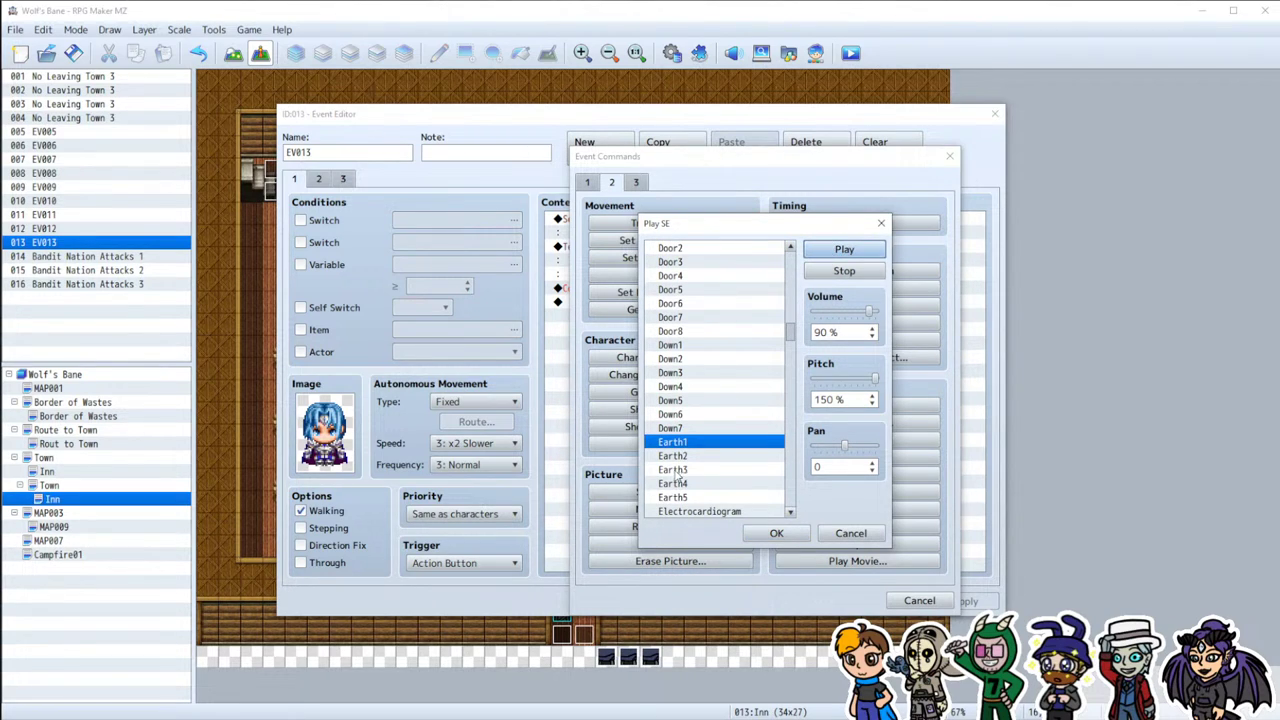
{"action": "scroll", "coordinate": [688, 412], "scroll_direction": "down", "scroll_amount": 3}
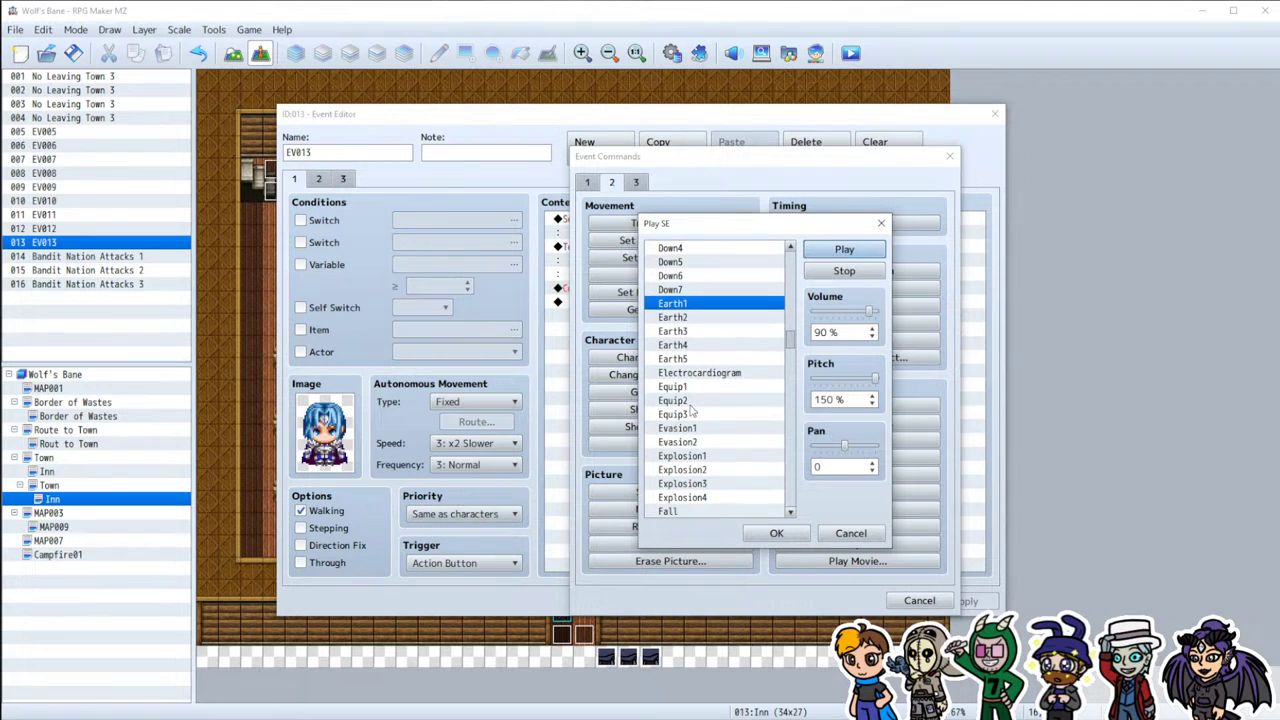
{"action": "left_click", "coordinate": [693, 401]}
{"action": "left_click", "coordinate": [845, 250]}
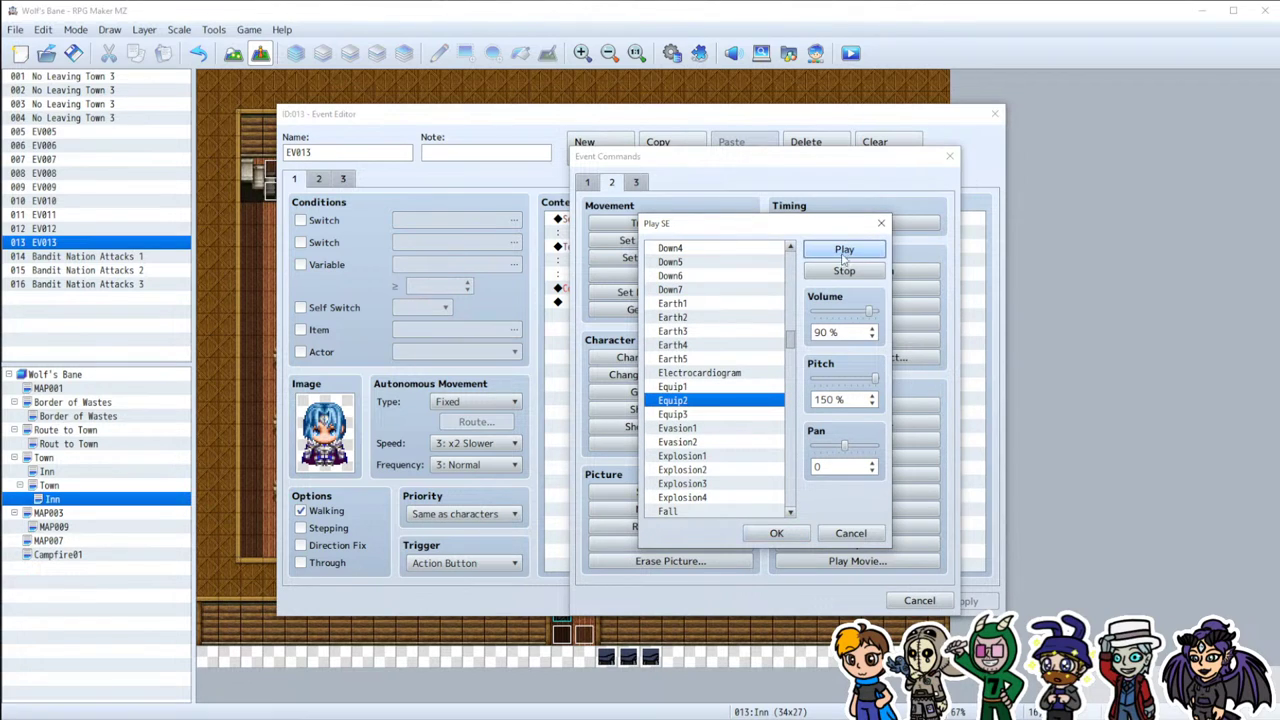
{"action": "scroll", "coordinate": [716, 432], "scroll_direction": "down", "scroll_amount": 2}
{"action": "left_click", "coordinate": [692, 333]}
{"action": "left_click", "coordinate": [832, 252]}
{"action": "left_click", "coordinate": [686, 360]}
{"action": "left_click", "coordinate": [828, 252]}
Step: Preview the Frog, Gate1, Gate2 and Growl sound effects
{"action": "scroll", "coordinate": [712, 455], "scroll_direction": "down", "scroll_amount": 7}
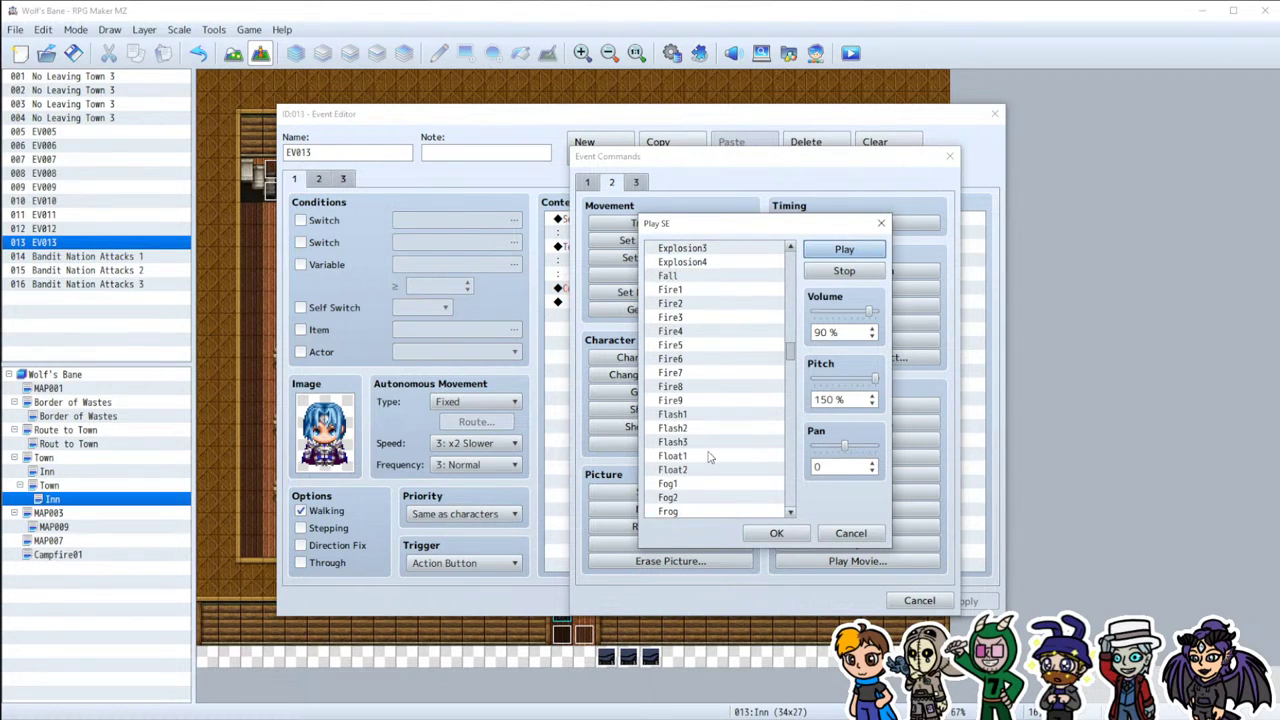
{"action": "left_click", "coordinate": [668, 345]}
{"action": "left_click", "coordinate": [832, 252]}
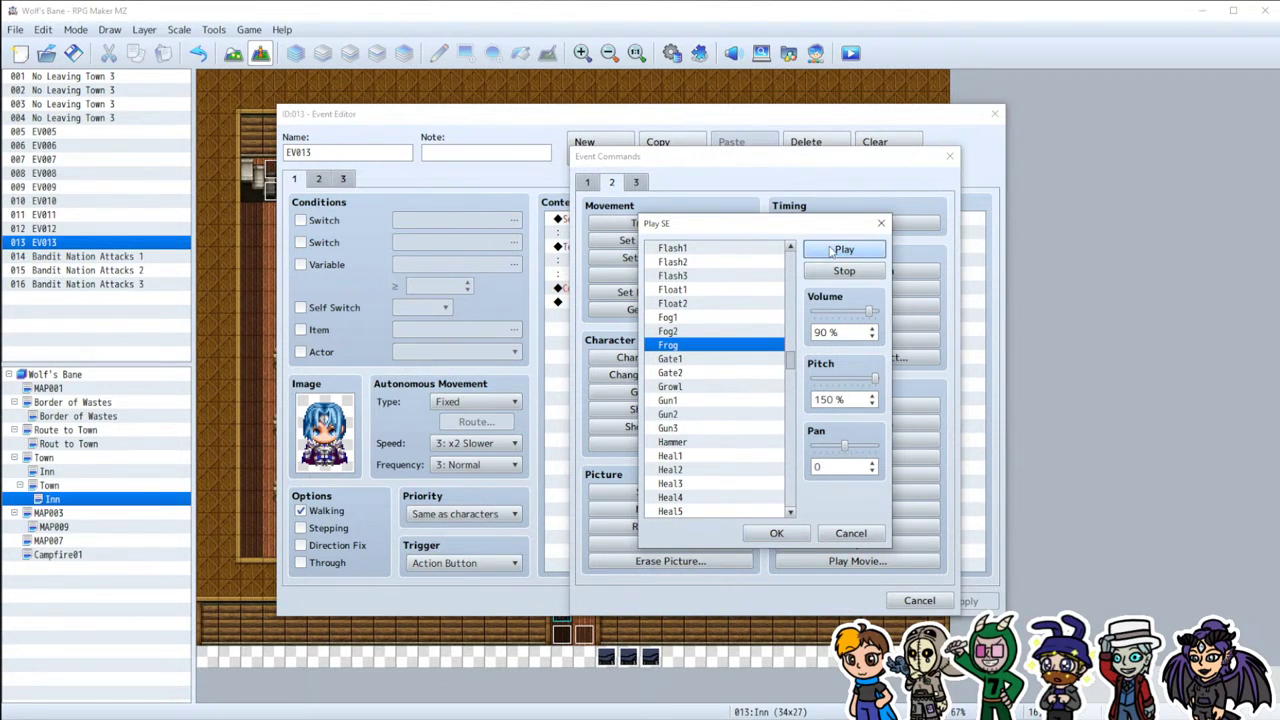
{"action": "left_click", "coordinate": [717, 359]}
{"action": "left_click", "coordinate": [844, 250]}
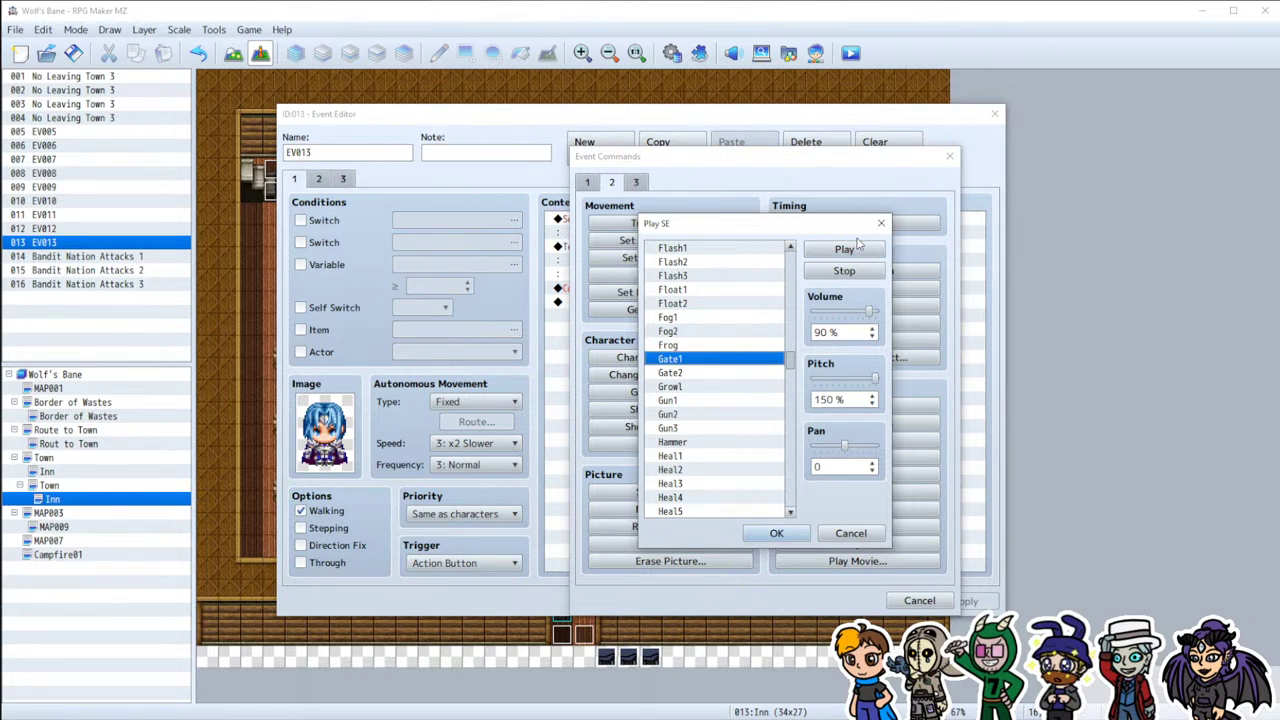
{"action": "left_click", "coordinate": [711, 374]}
{"action": "left_click", "coordinate": [845, 250]}
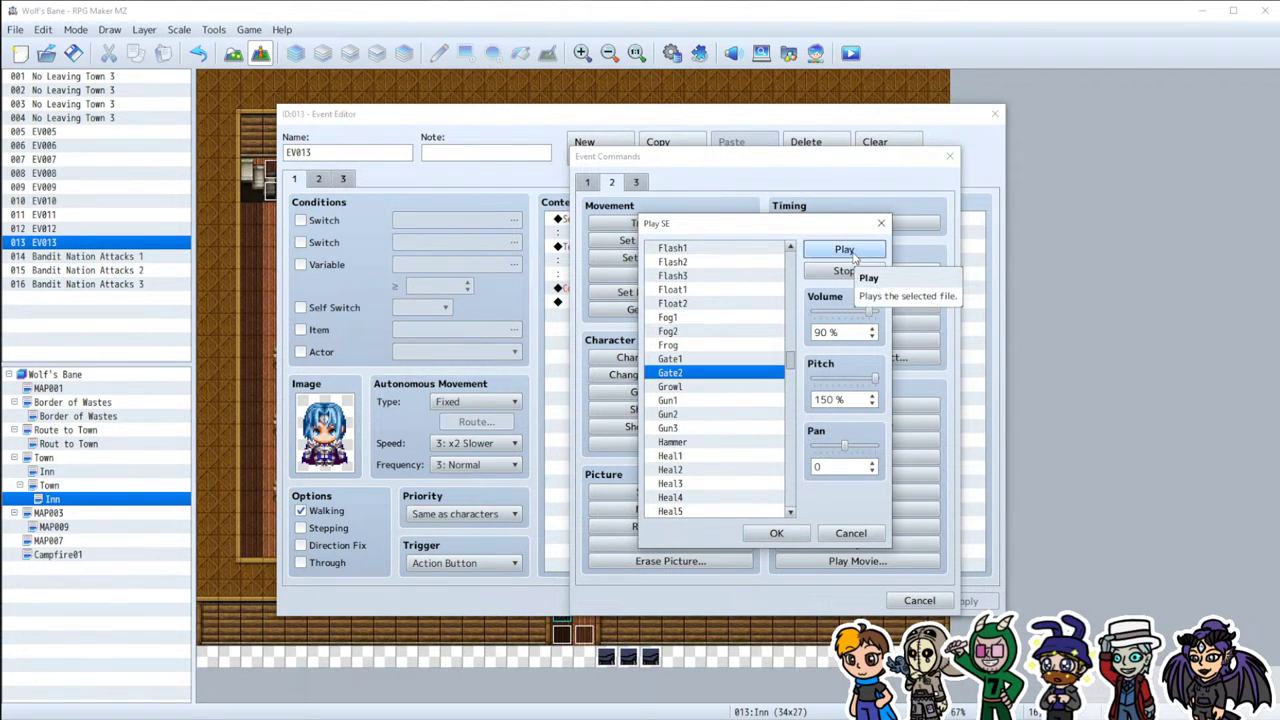
{"action": "left_click", "coordinate": [718, 388]}
{"action": "left_click", "coordinate": [844, 250]}
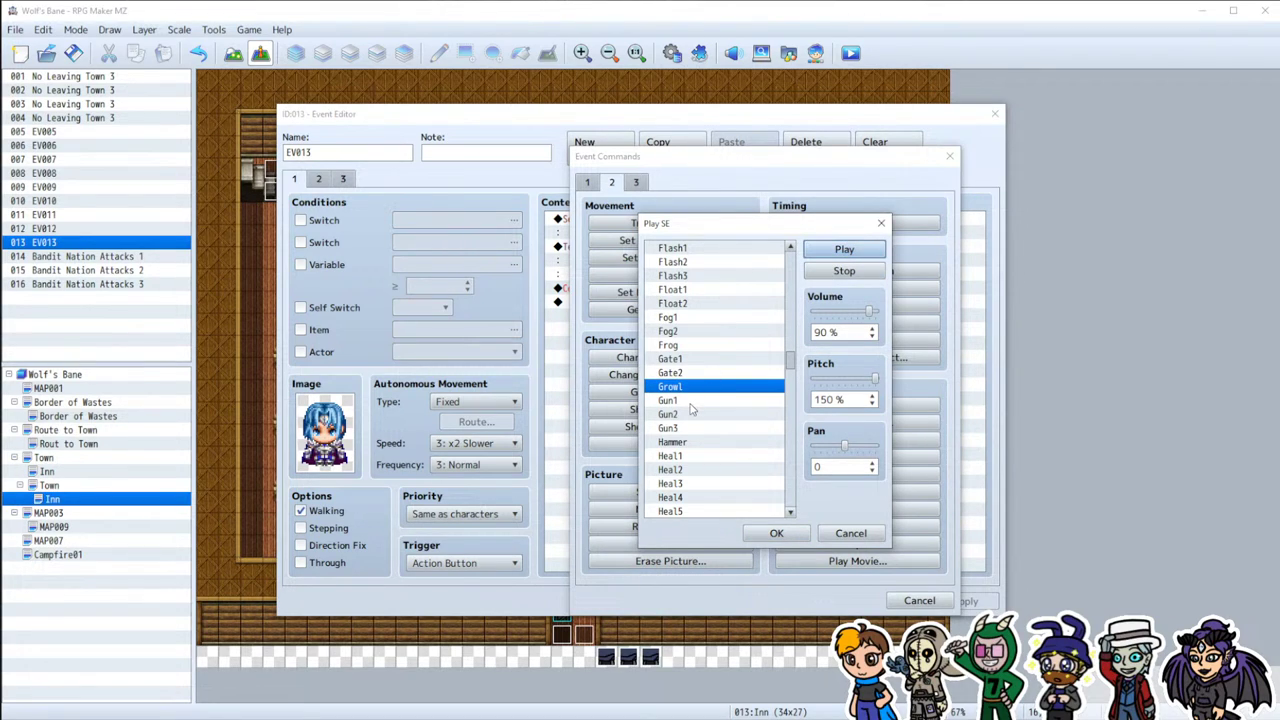
Step: Lower the sound effect volume to 20% and preview Gun3 and Heal1
{"action": "left_click_drag", "start_coordinate": [869, 311], "coordinate": [827, 316]}
{"action": "left_click", "coordinate": [713, 428]}
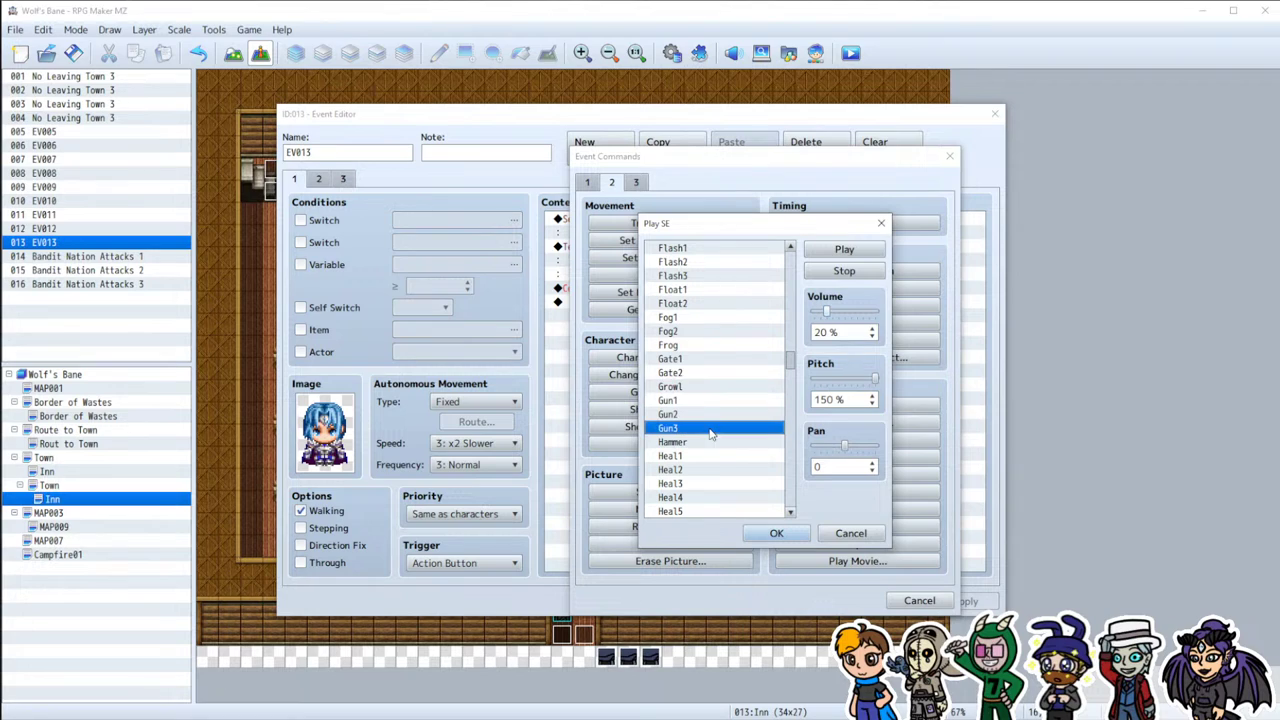
{"action": "left_click", "coordinate": [844, 250]}
{"action": "scroll", "coordinate": [722, 455], "scroll_direction": "down", "scroll_amount": 1}
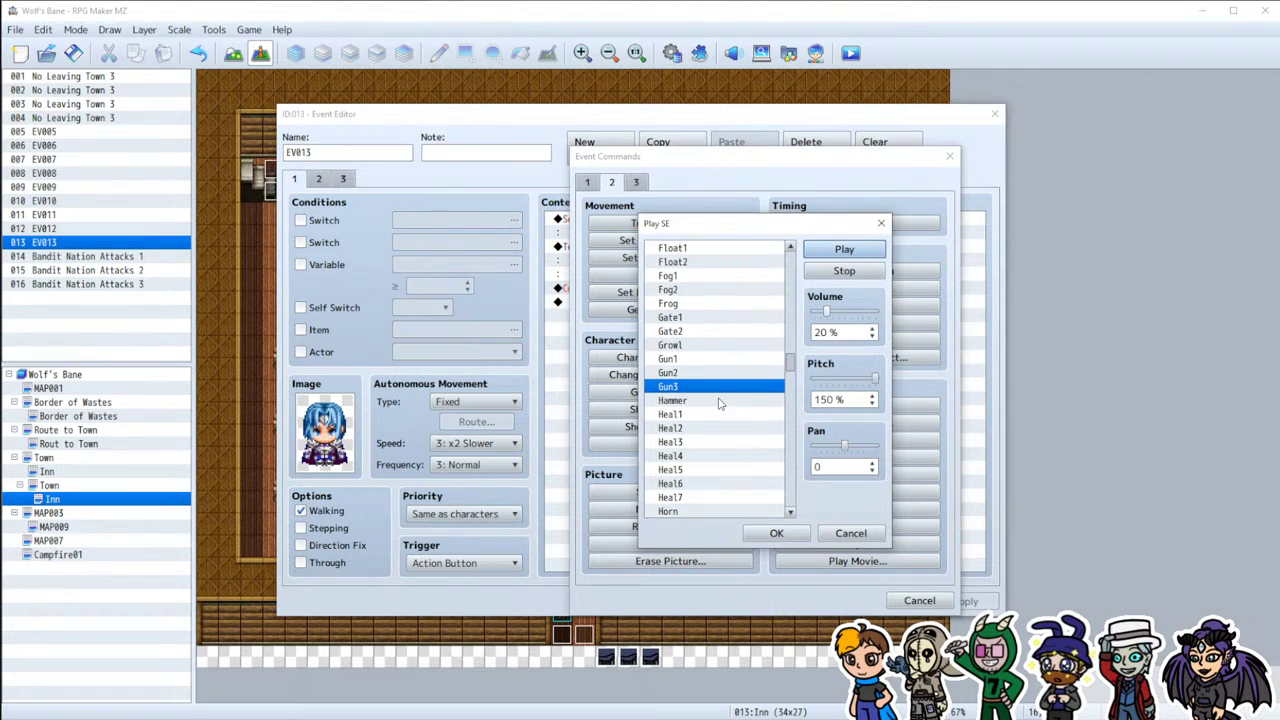
{"action": "scroll", "coordinate": [697, 446], "scroll_direction": "down", "scroll_amount": 1}
{"action": "left_click", "coordinate": [705, 390]}
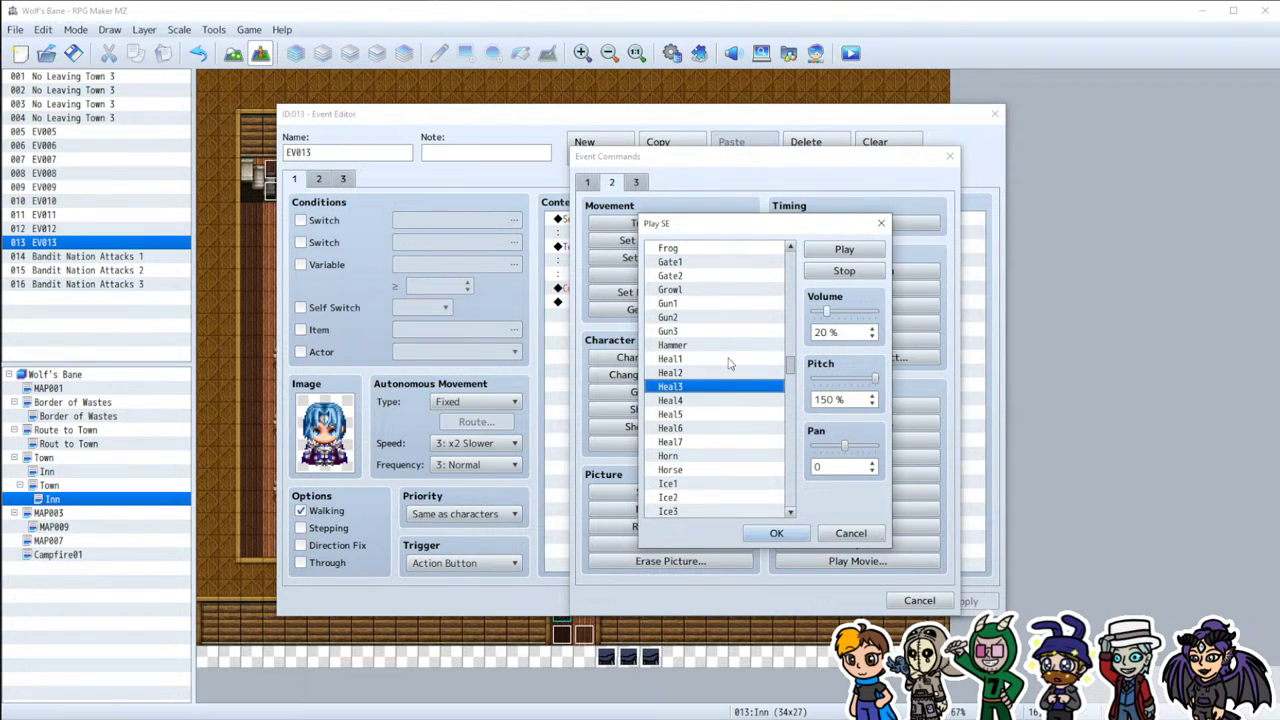
{"action": "left_click", "coordinate": [728, 358]}
{"action": "left_click", "coordinate": [826, 250]}
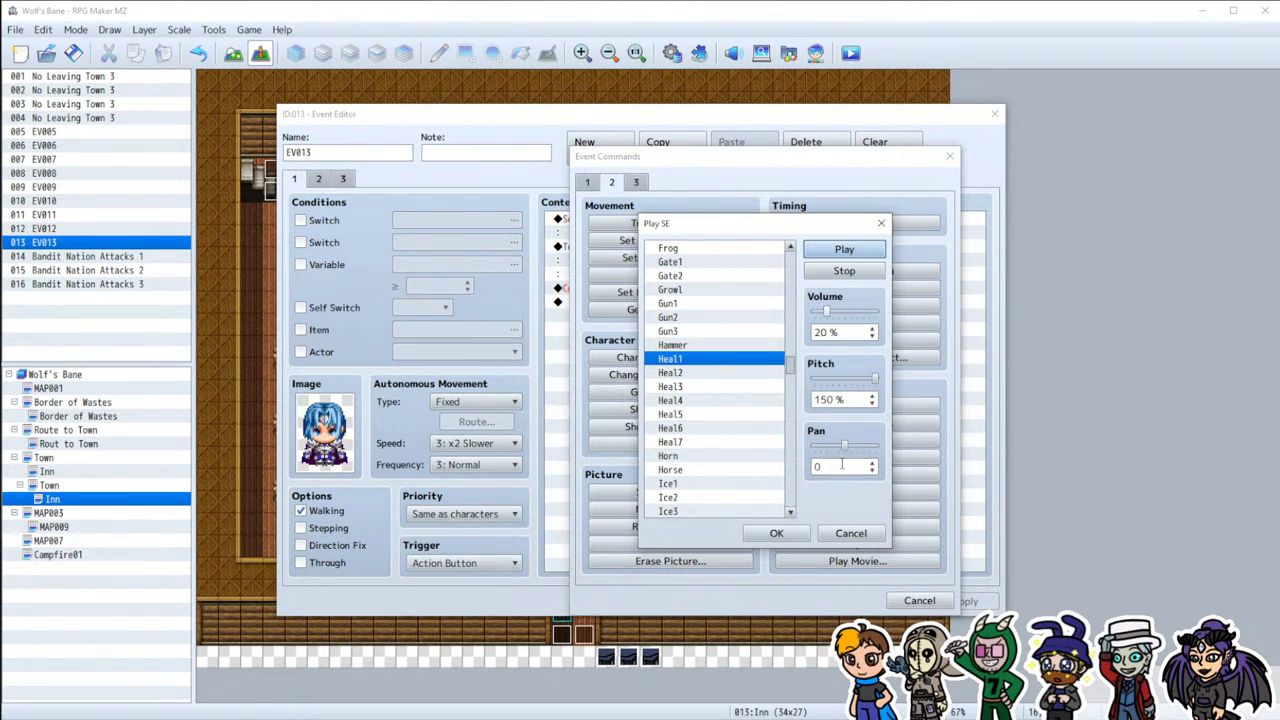
Step: Set the sound effect volume to 55% and preview Heal2 and Heal3
{"action": "left_click_drag", "start_coordinate": [828, 311], "coordinate": [847, 311]}
{"action": "left_click", "coordinate": [684, 374]}
{"action": "left_click", "coordinate": [852, 251]}
{"action": "left_click", "coordinate": [720, 388]}
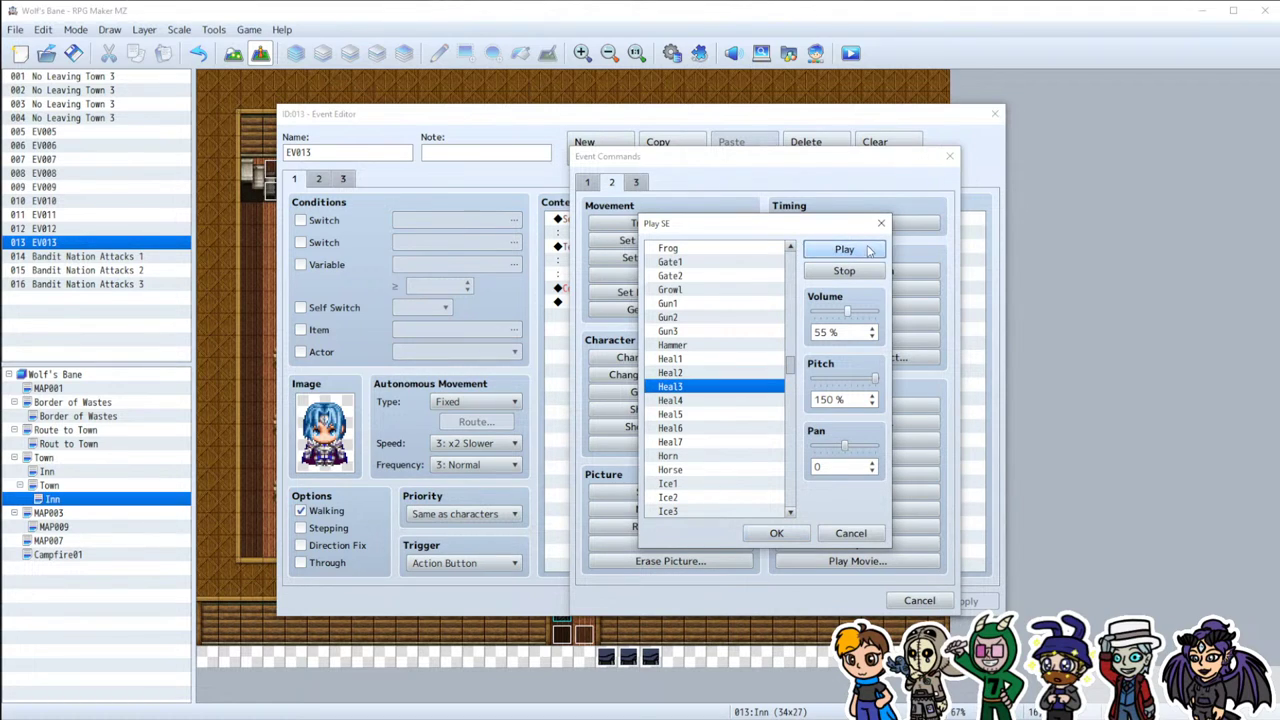
Step: Browse the sound effects from Heal4 through Key, previewing Ice1
{"action": "left_click", "coordinate": [752, 402]}
{"action": "left_click", "coordinate": [724, 469]}
{"action": "left_click", "coordinate": [730, 456]}
{"action": "scroll", "coordinate": [742, 441], "scroll_direction": "down", "scroll_amount": 4}
{"action": "left_click", "coordinate": [710, 317]}
{"action": "left_click", "coordinate": [852, 250]}
{"action": "left_click", "coordinate": [718, 441]}
{"action": "left_click", "coordinate": [721, 428]}
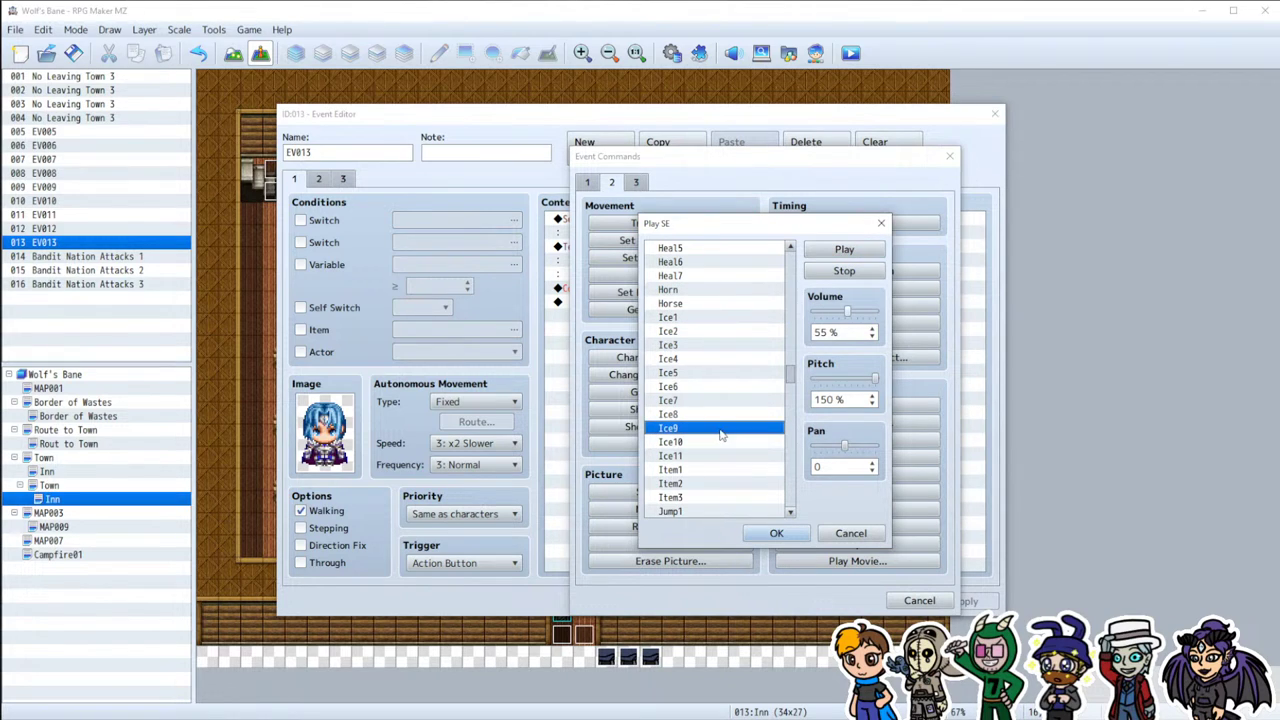
{"action": "scroll", "coordinate": [720, 441], "scroll_direction": "down", "scroll_amount": 2}
{"action": "left_click", "coordinate": [714, 444]}
{"action": "left_click", "coordinate": [710, 470]}
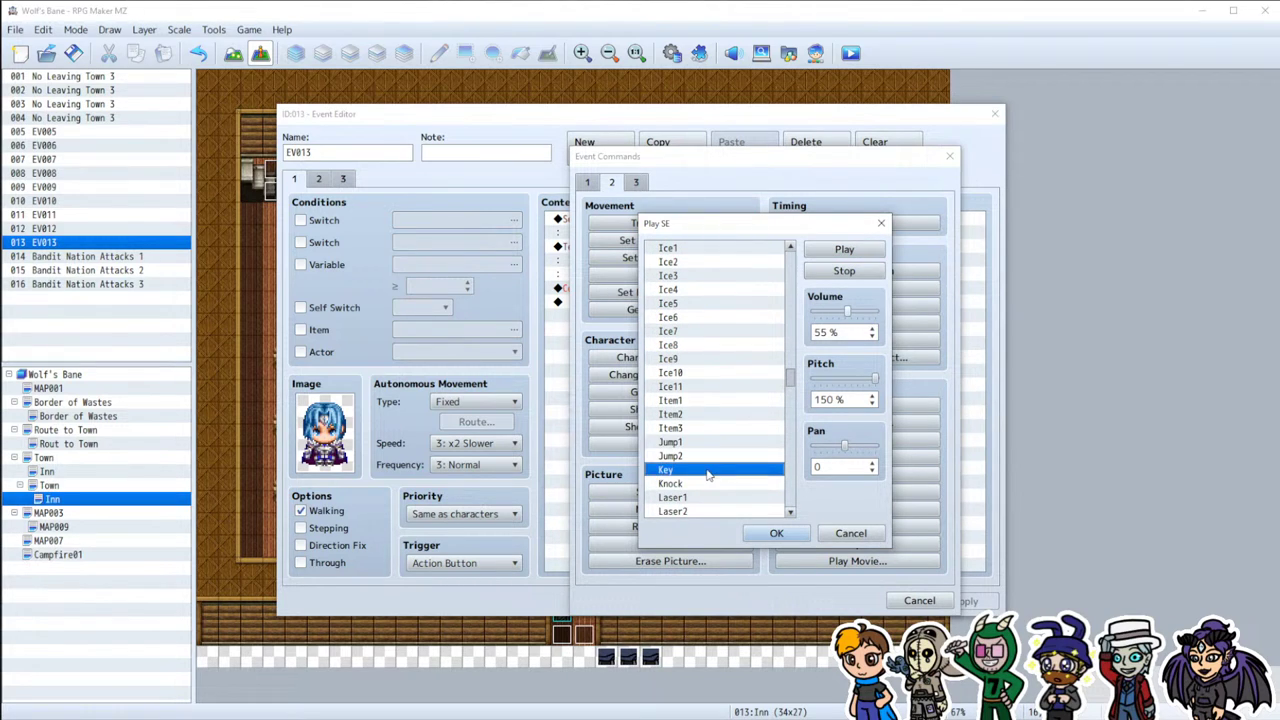
Step: Compare the Heal1, Knock and Laser1 sound effects by previewing them, repeat Knock, and check Key
{"action": "scroll", "coordinate": [743, 340], "scroll_direction": "up", "scroll_amount": 5}
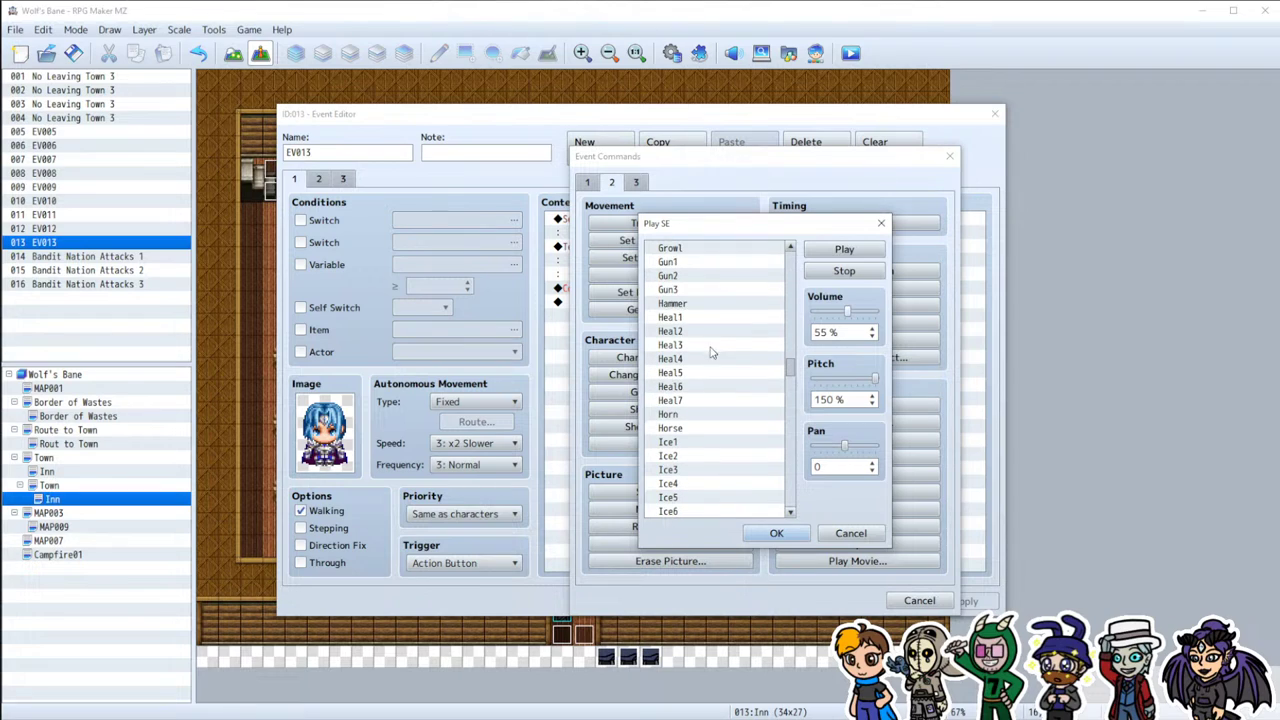
{"action": "left_click", "coordinate": [688, 317]}
{"action": "left_click", "coordinate": [844, 249]}
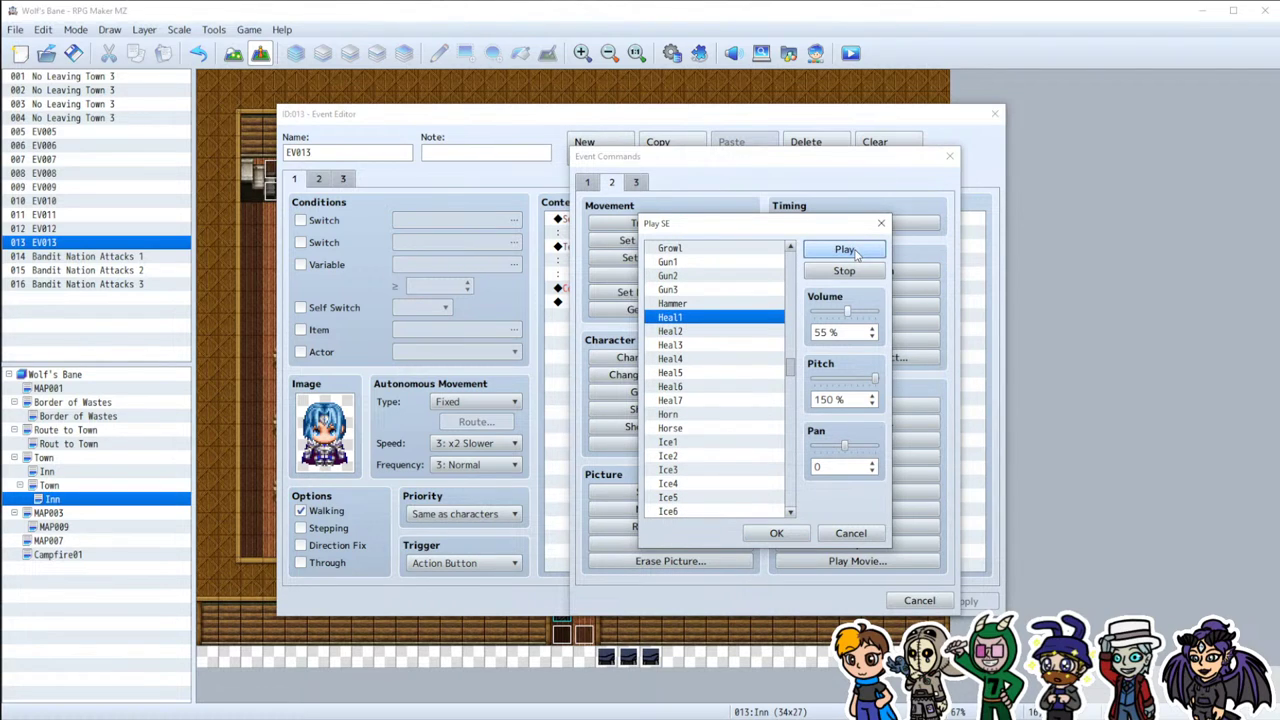
{"action": "scroll", "coordinate": [724, 345], "scroll_direction": "down", "scroll_amount": 6}
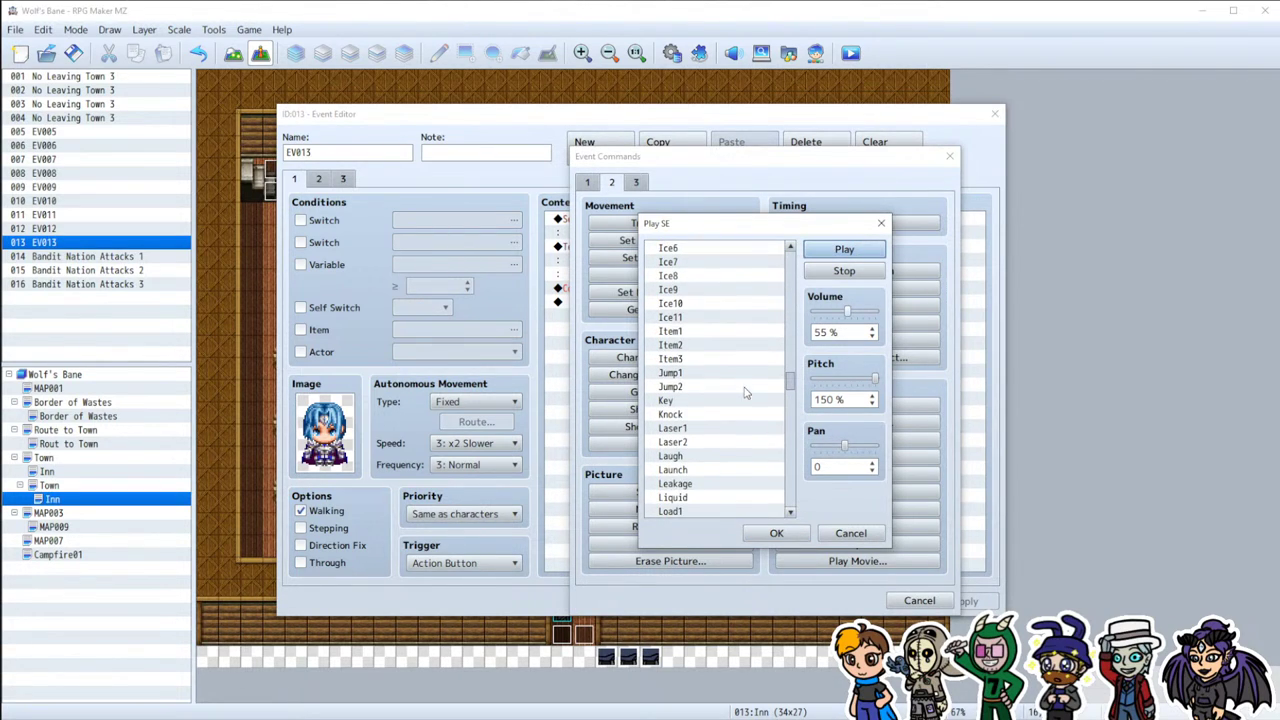
{"action": "left_click", "coordinate": [686, 415]}
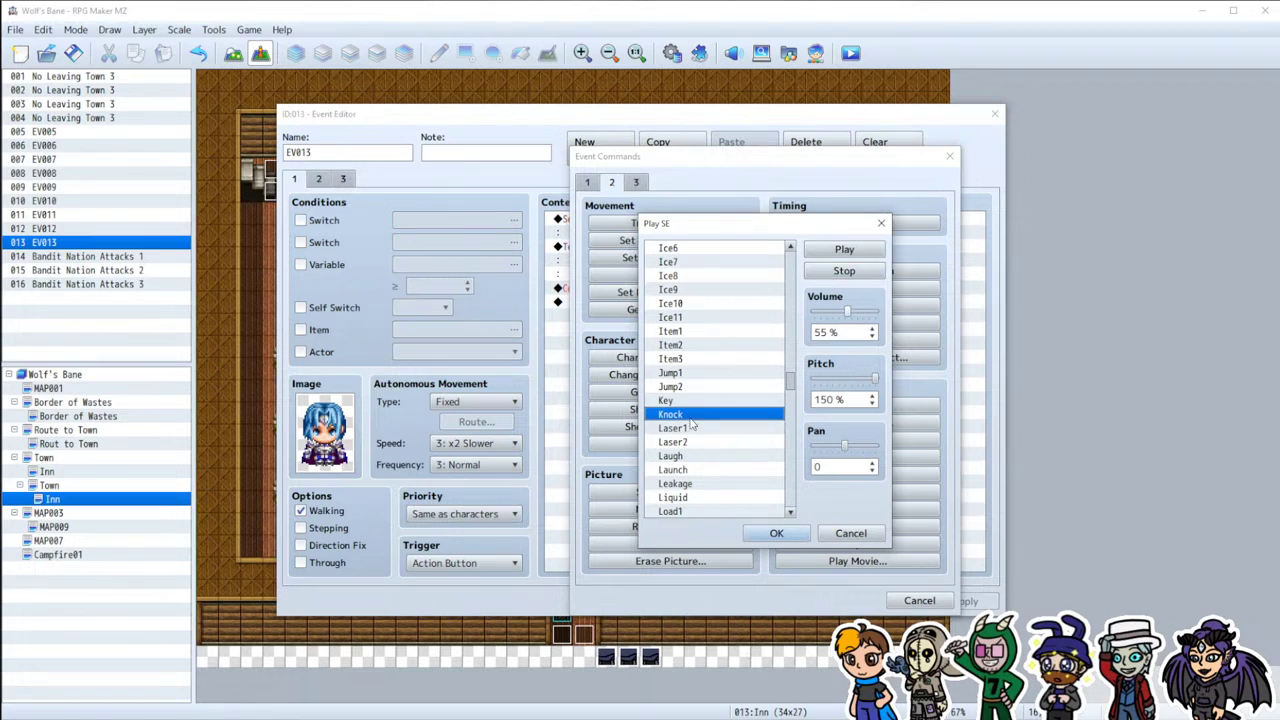
{"action": "left_click", "coordinate": [844, 249]}
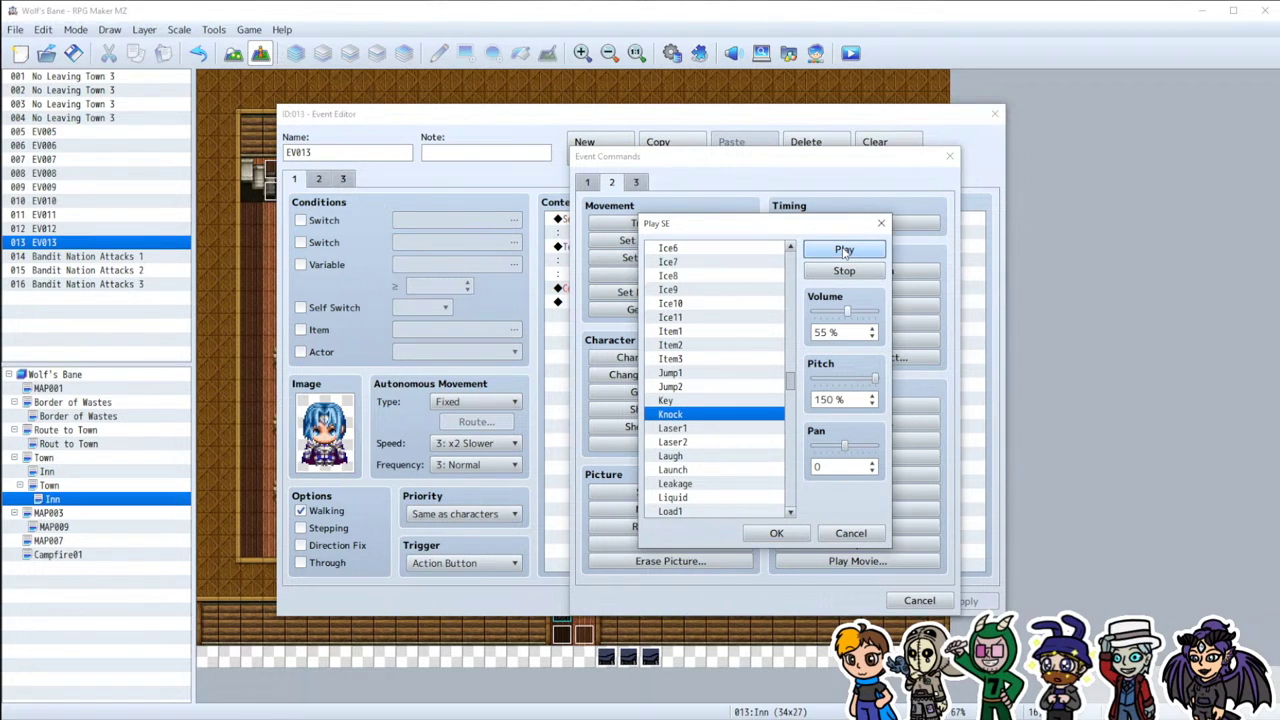
{"action": "left_click", "coordinate": [710, 428]}
{"action": "left_click", "coordinate": [844, 249]}
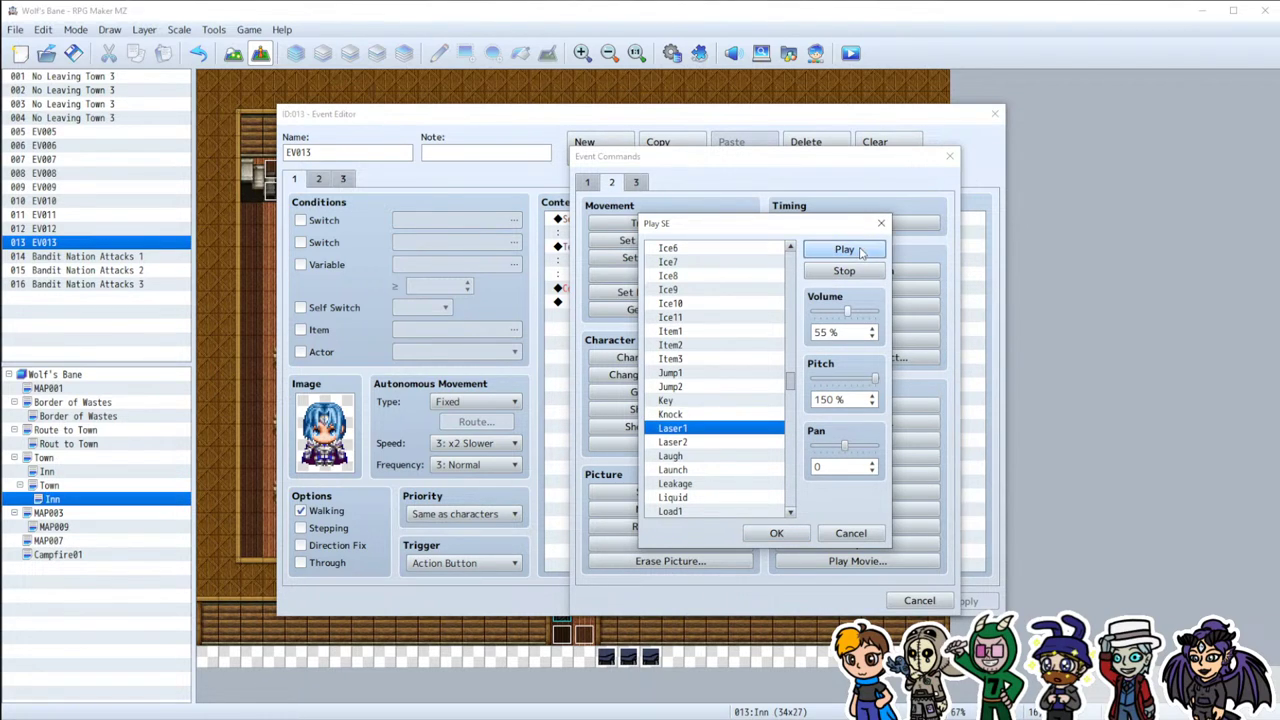
{"action": "left_click", "coordinate": [718, 414]}
{"action": "left_click", "coordinate": [844, 249]}
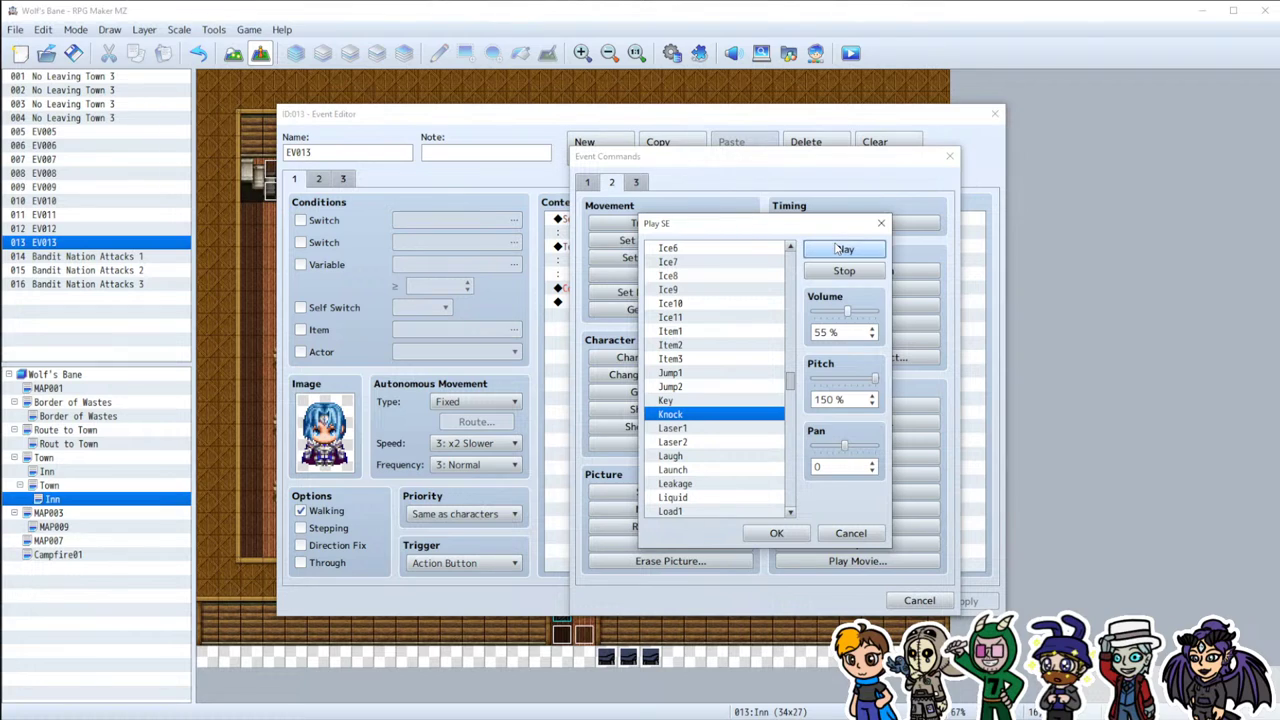
{"action": "left_click", "coordinate": [705, 402]}
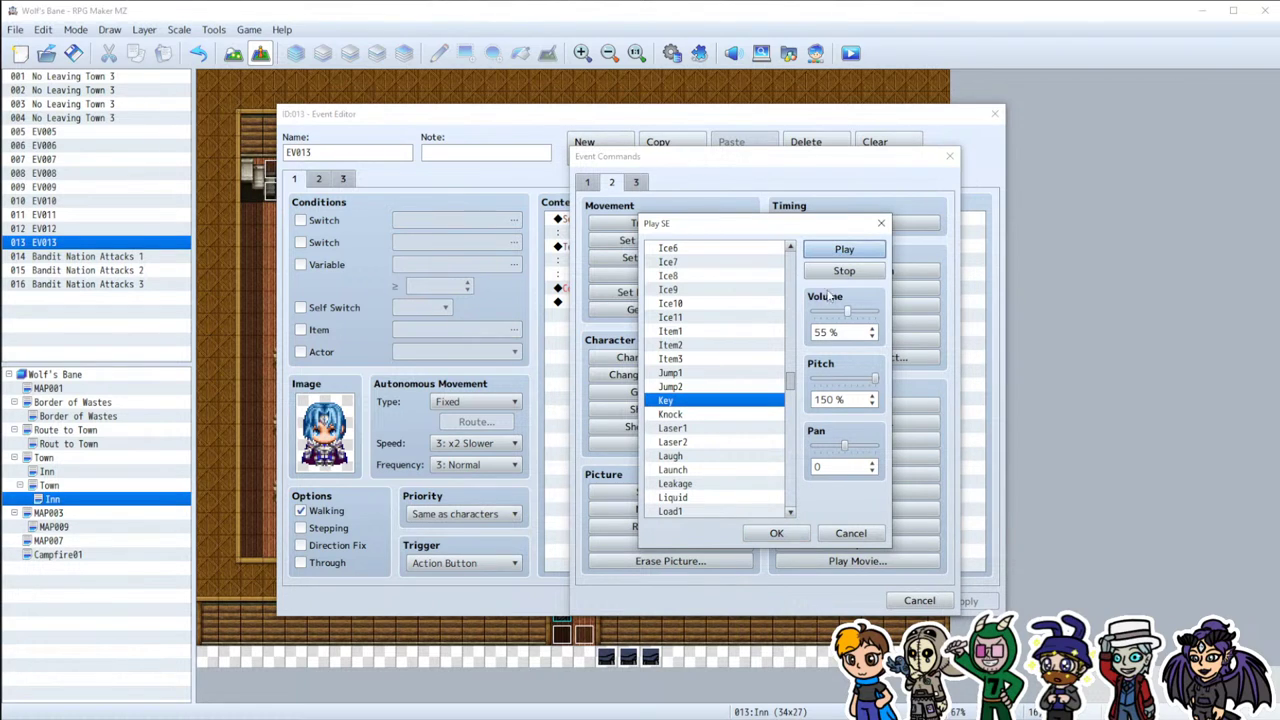
Step: Preview the Launch, Laugh, Load1 and Load2 sound effects
{"action": "scroll", "coordinate": [712, 424], "scroll_direction": "down", "scroll_amount": 1}
{"action": "scroll", "coordinate": [712, 424], "scroll_direction": "down", "scroll_amount": 4}
{"action": "left_click", "coordinate": [690, 400]}
{"action": "left_click", "coordinate": [844, 249]}
{"action": "left_click", "coordinate": [710, 387]}
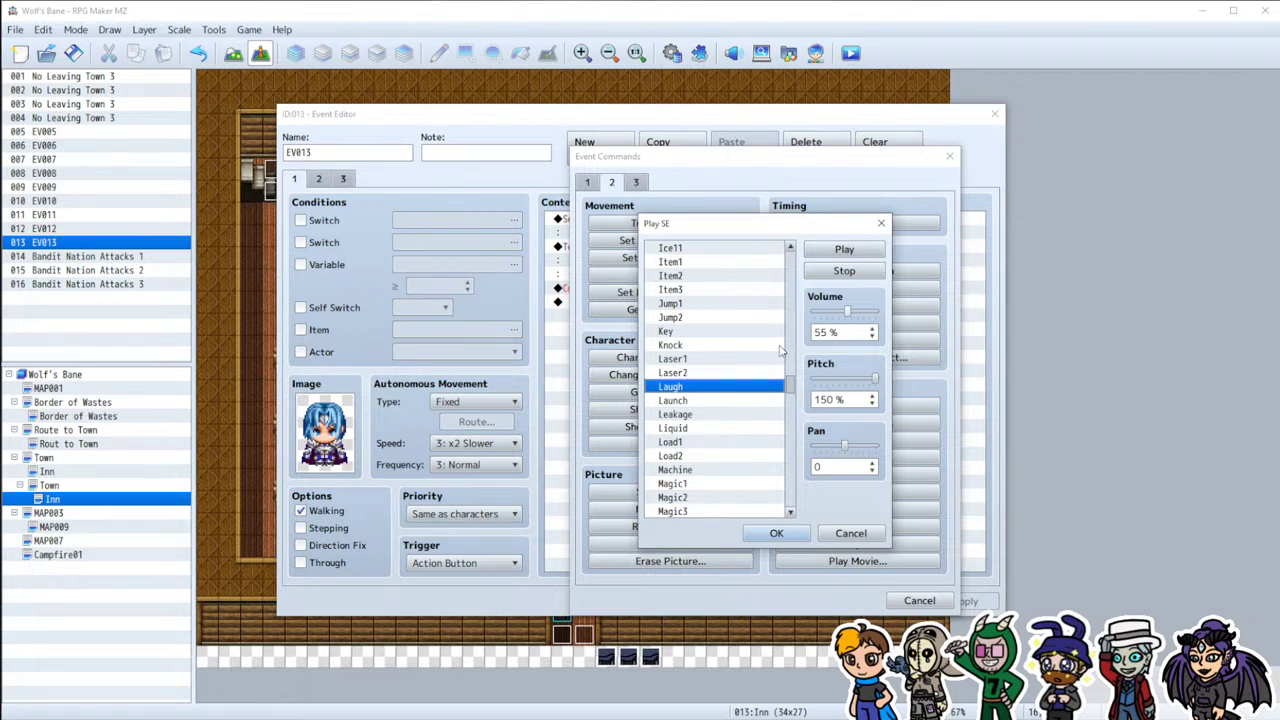
{"action": "scroll", "coordinate": [760, 399], "scroll_direction": "down", "scroll_amount": 5}
{"action": "left_click", "coordinate": [690, 359]}
{"action": "left_click", "coordinate": [812, 254]}
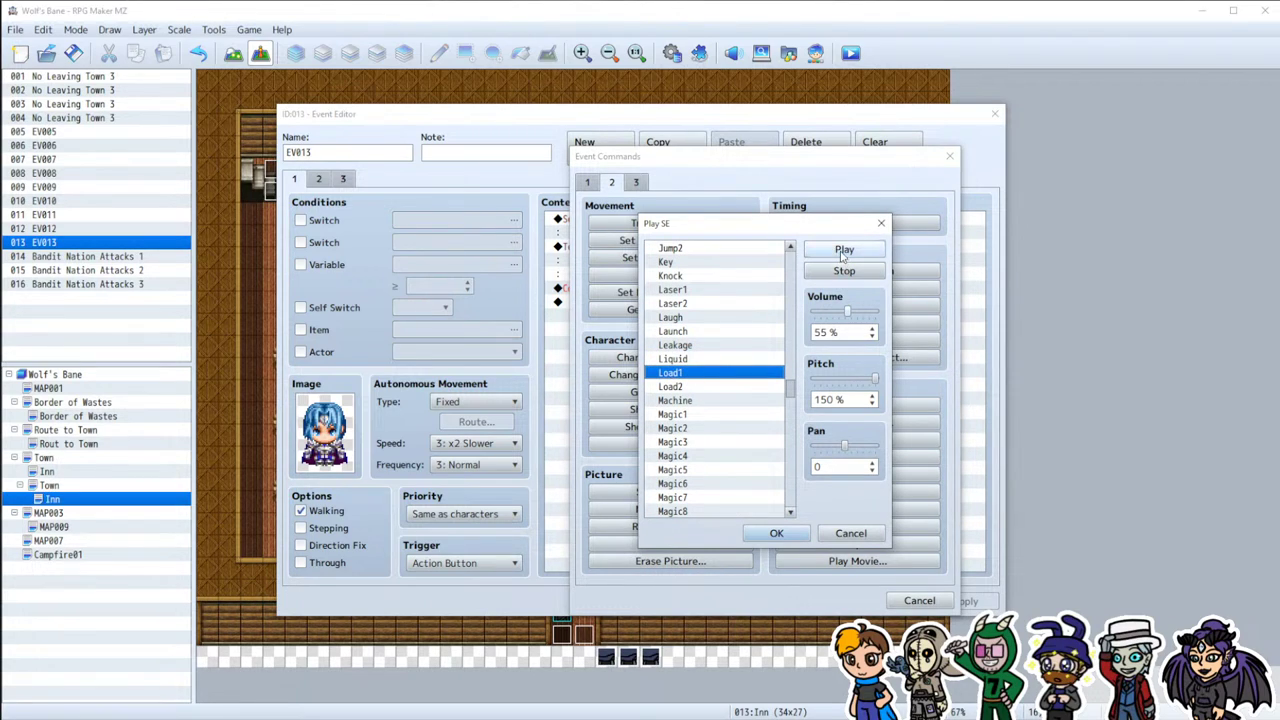
{"action": "left_click", "coordinate": [716, 387]}
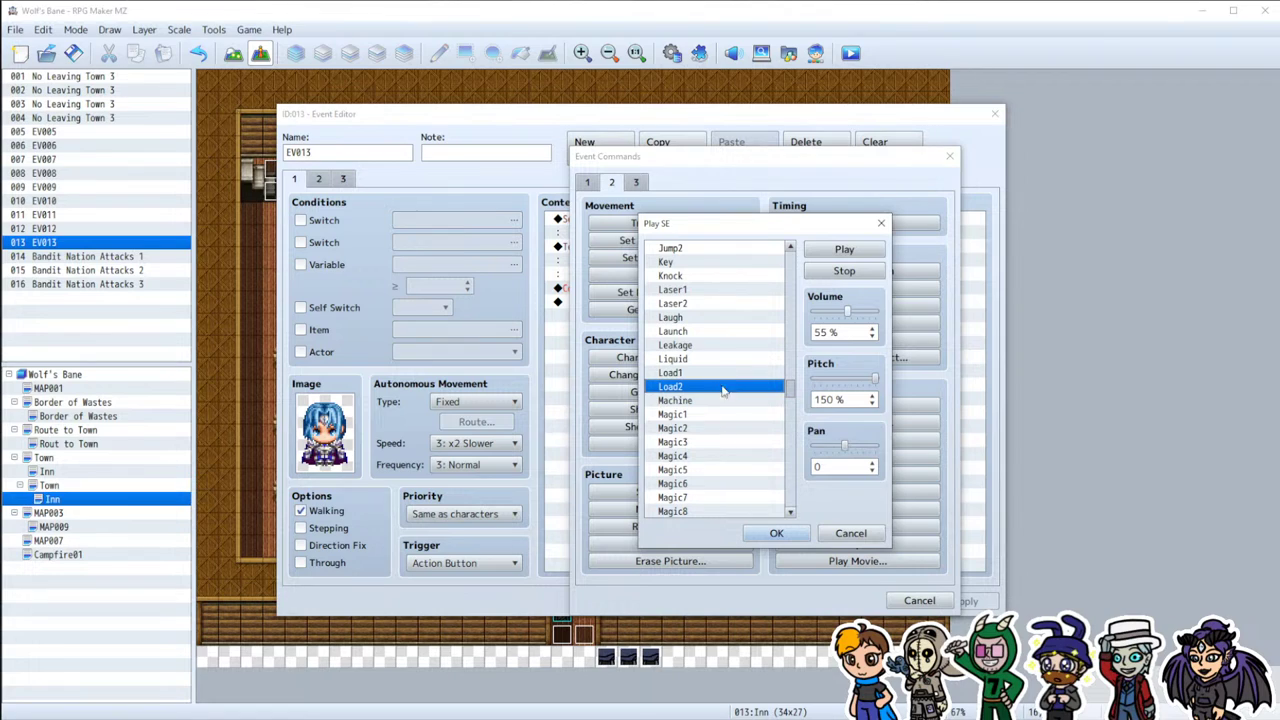
{"action": "left_click", "coordinate": [840, 250]}
Step: Choose the Miss sound effect and add its Play SE command ahead of the event's movement route
{"action": "scroll", "coordinate": [697, 411], "scroll_direction": "down", "scroll_amount": 2}
{"action": "scroll", "coordinate": [697, 411], "scroll_direction": "down", "scroll_amount": 3}
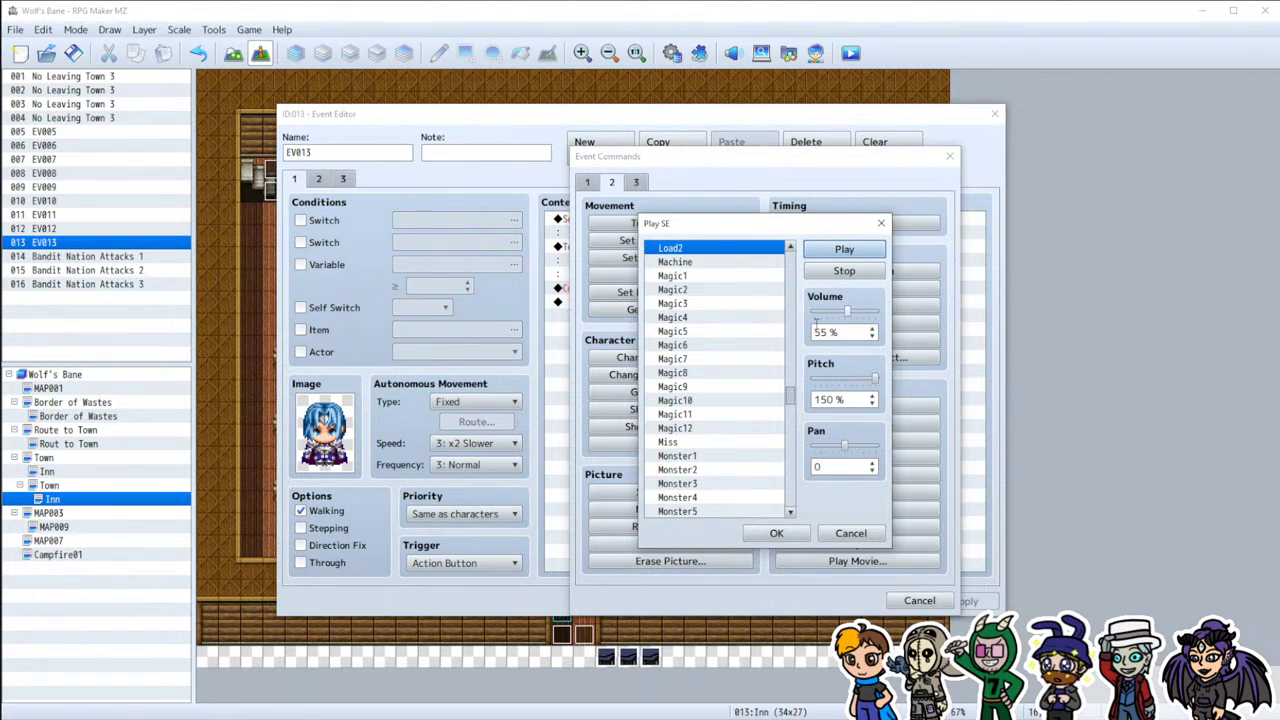
{"action": "scroll", "coordinate": [753, 367], "scroll_direction": "up", "scroll_amount": 1}
{"action": "scroll", "coordinate": [753, 367], "scroll_direction": "down", "scroll_amount": 2}
{"action": "left_click", "coordinate": [693, 428]}
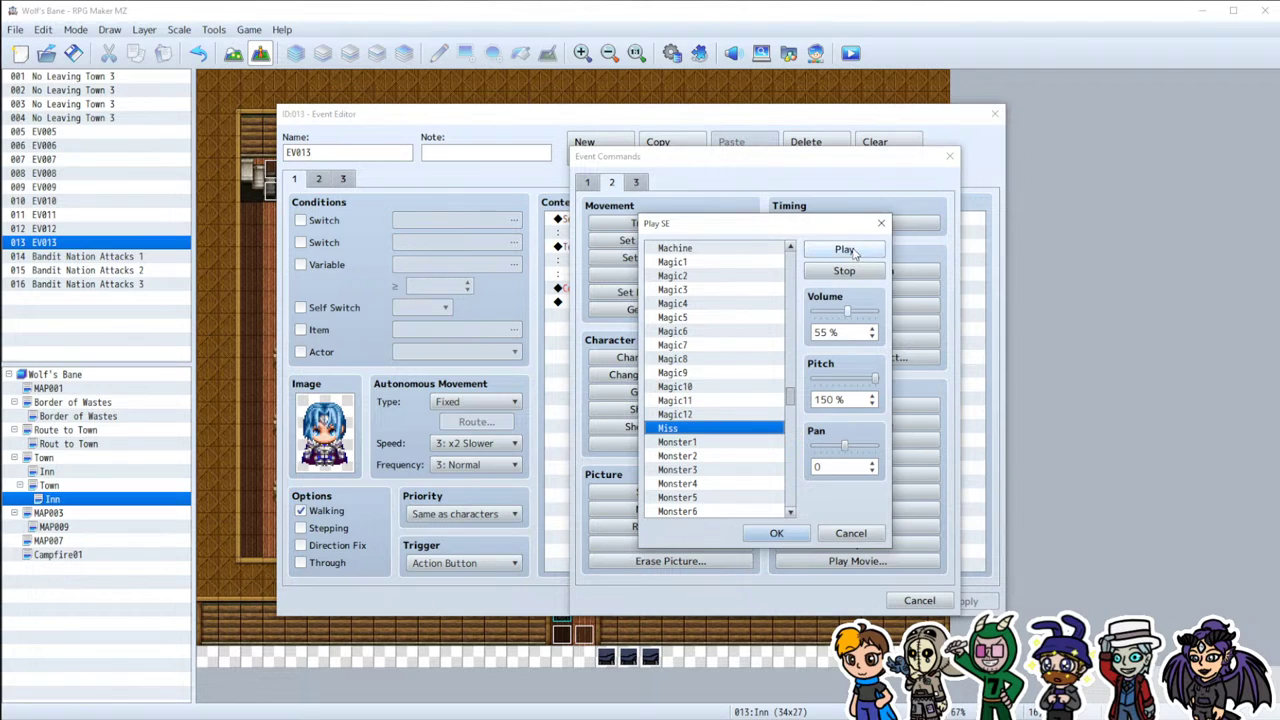
{"action": "left_click", "coordinate": [800, 533]}
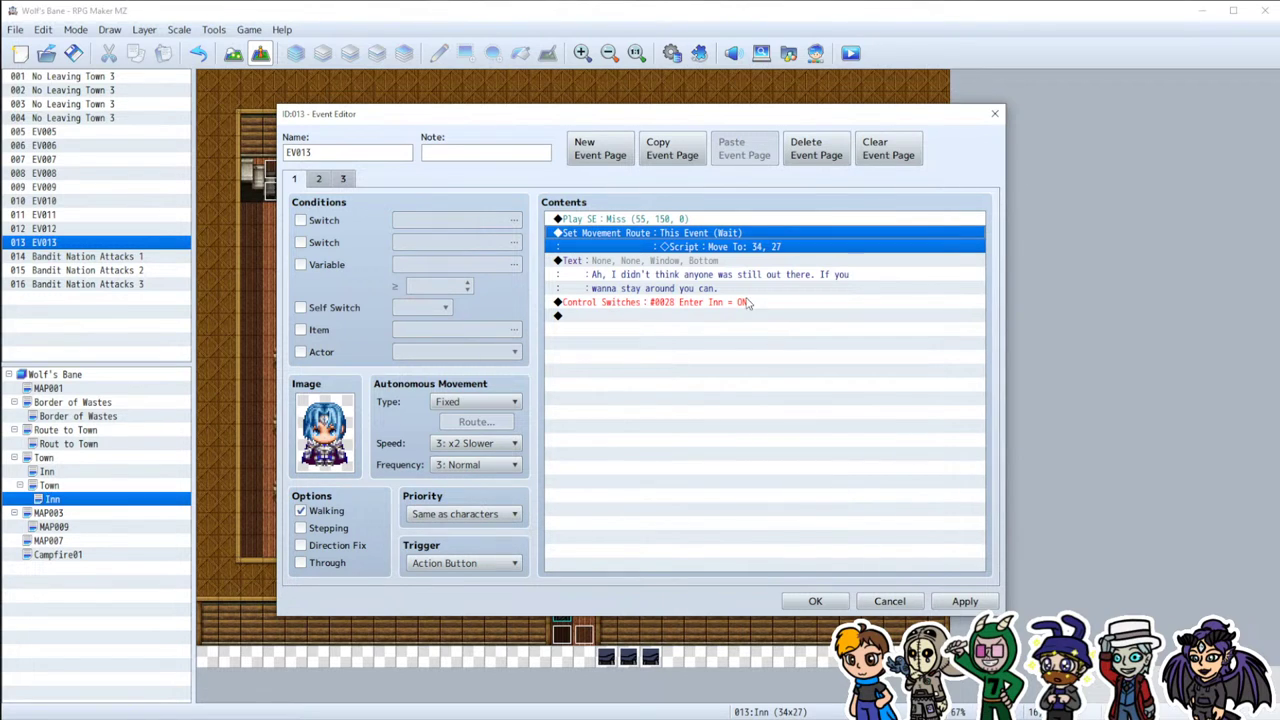
Step: Start a Play BGM command ahead of the event's movement route and browse the music tracks down to the Theme and Town groups
{"action": "key", "text": "Insert"}
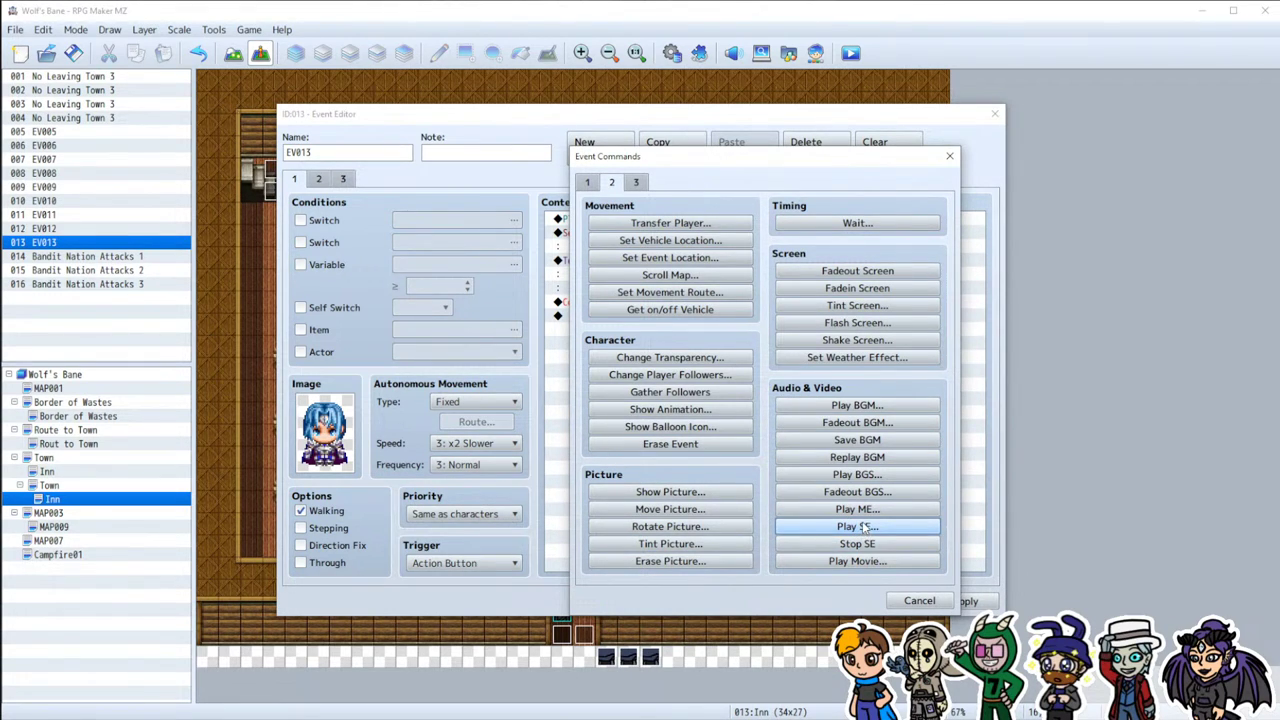
{"action": "left_click", "coordinate": [876, 405]}
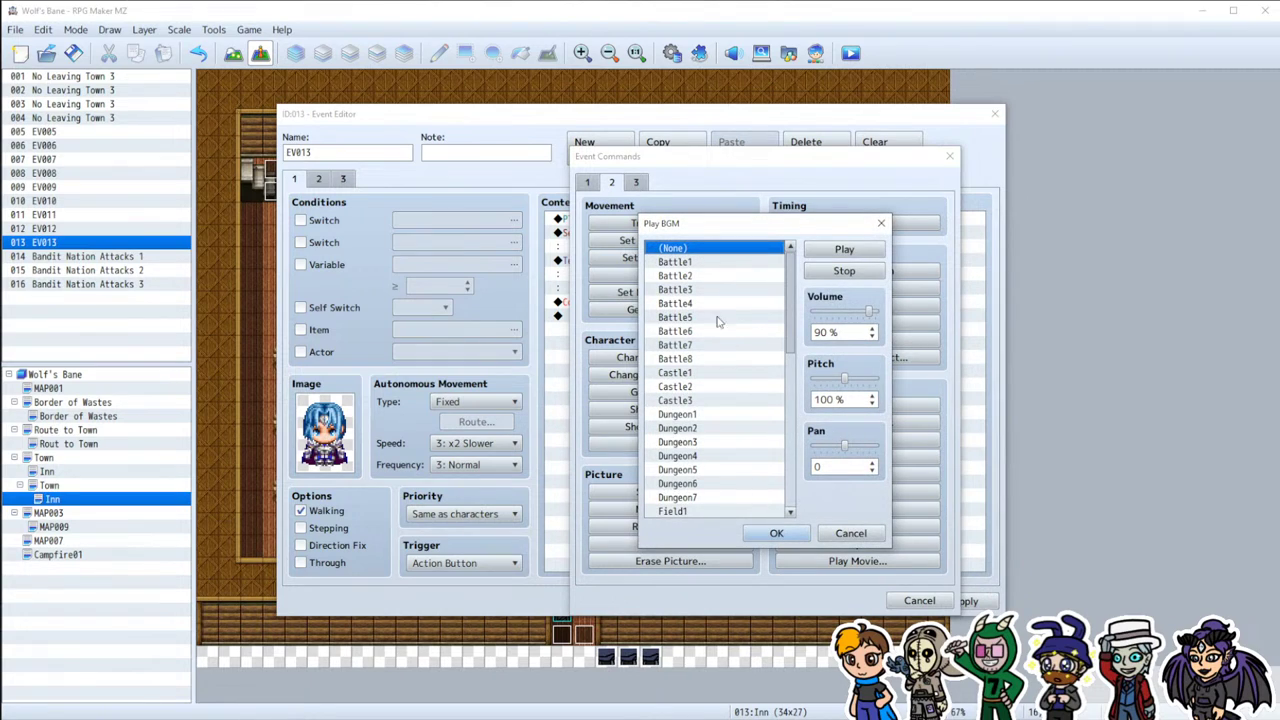
{"action": "scroll", "coordinate": [716, 400], "scroll_direction": "down", "scroll_amount": 7}
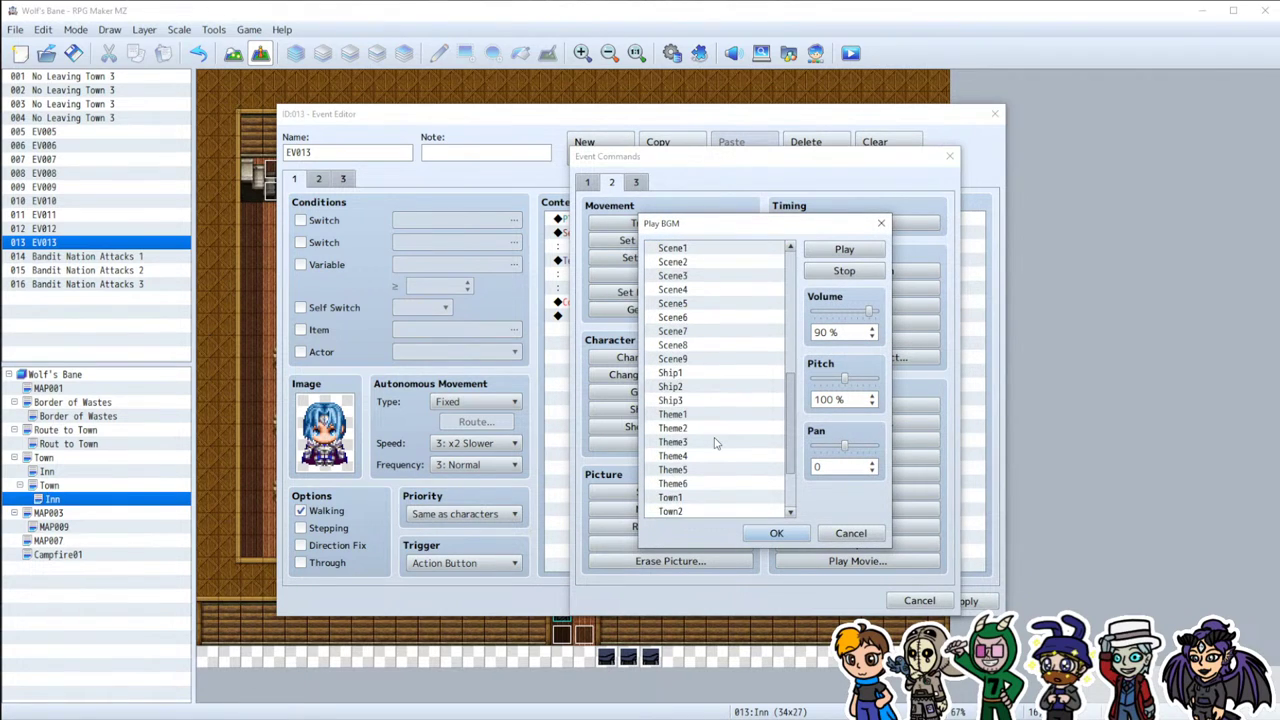
{"action": "scroll", "coordinate": [716, 443], "scroll_direction": "down", "scroll_amount": 2}
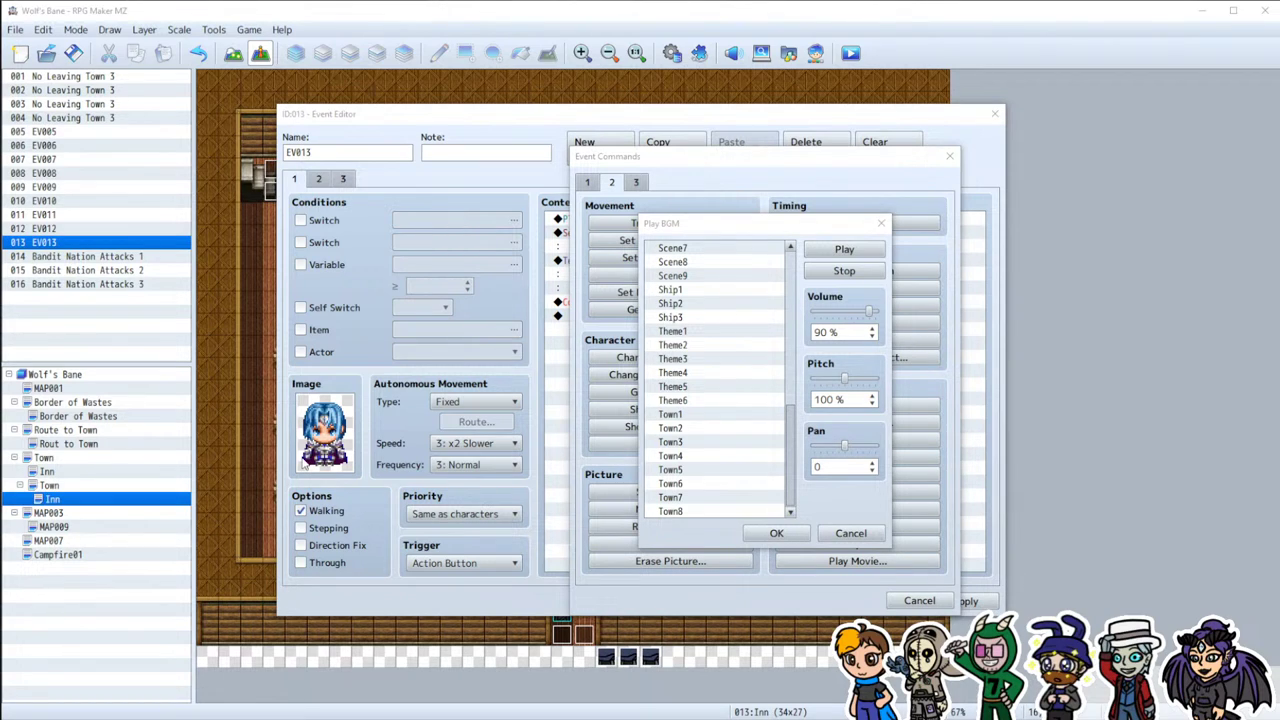
{"action": "scroll", "coordinate": [690, 423], "scroll_direction": "up", "scroll_amount": 2}
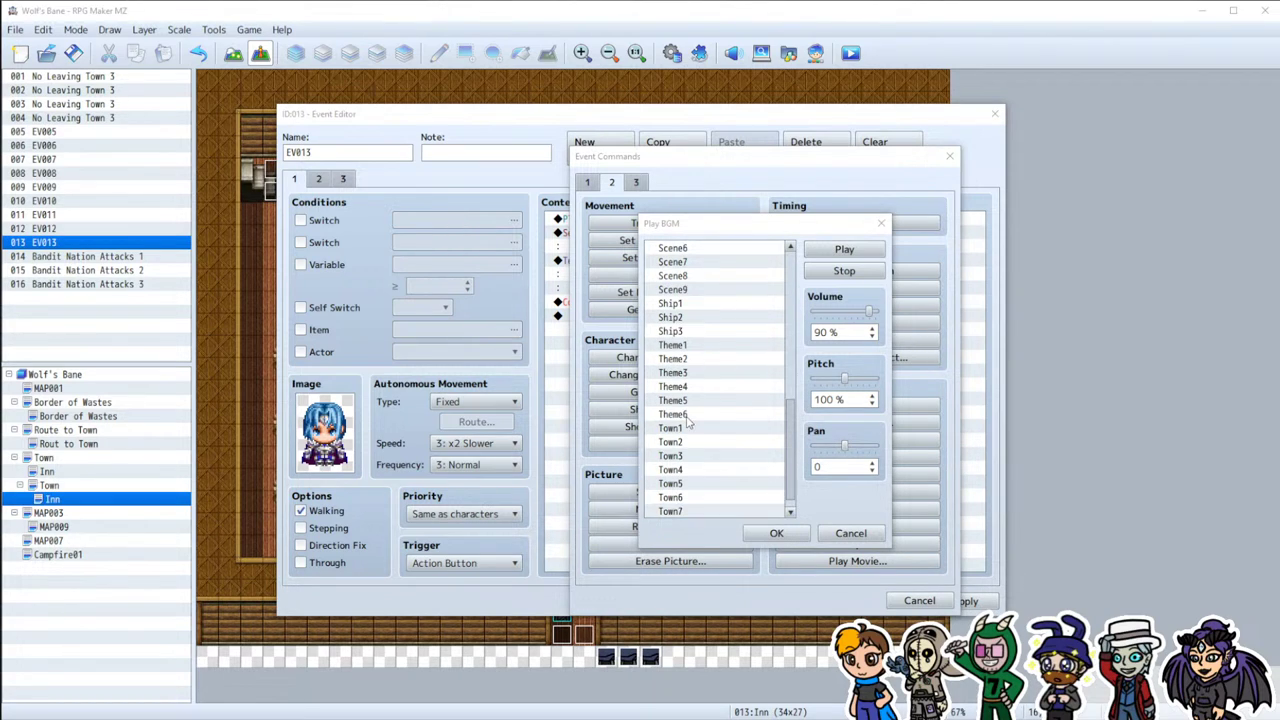
Step: Preview the Theme1, Theme2 and Town1 music tracks and lower the volume to 25 %
{"action": "left_click", "coordinate": [686, 360]}
{"action": "left_click", "coordinate": [844, 249]}
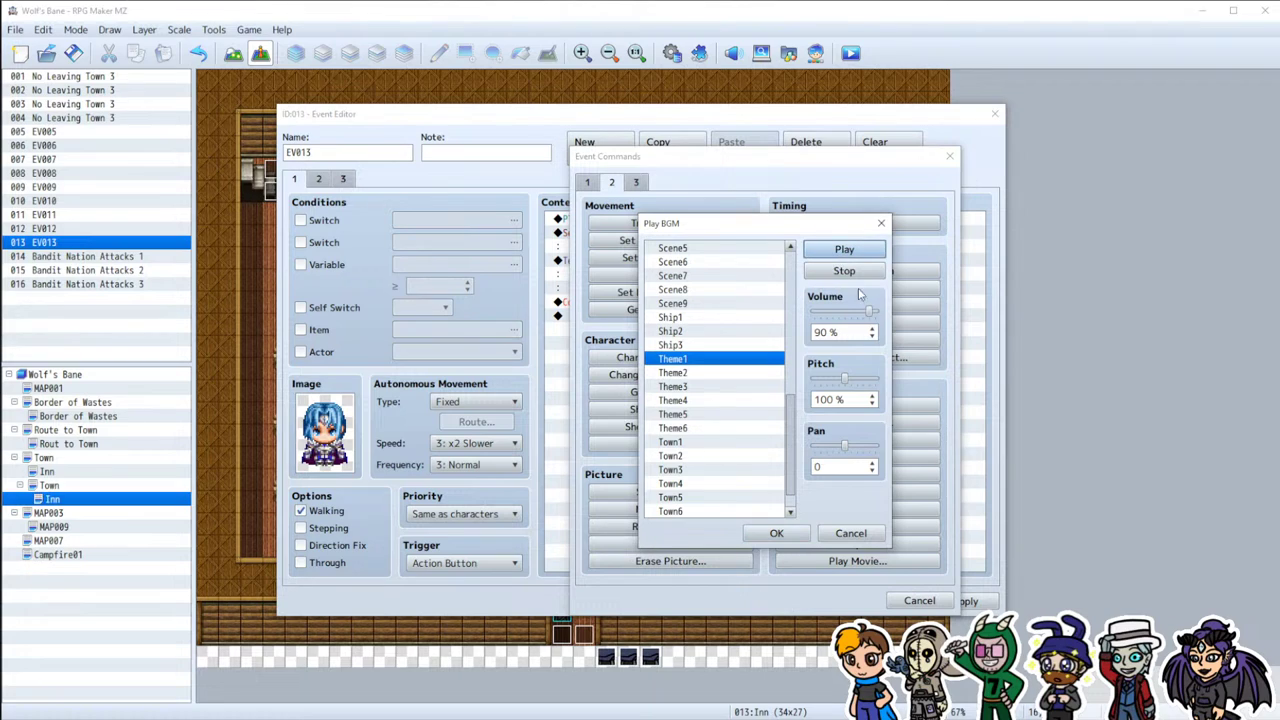
{"action": "left_click", "coordinate": [693, 372]}
{"action": "left_click", "coordinate": [822, 250]}
{"action": "left_click", "coordinate": [695, 444]}
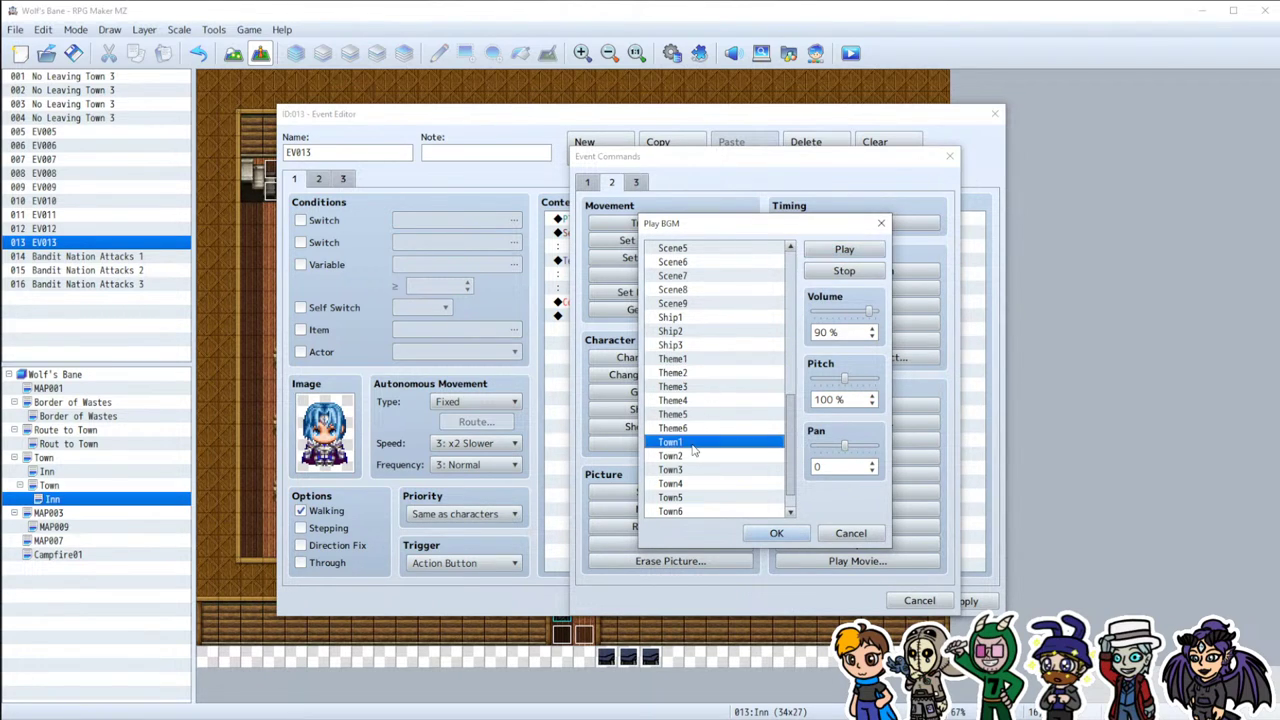
{"action": "left_click", "coordinate": [844, 252]}
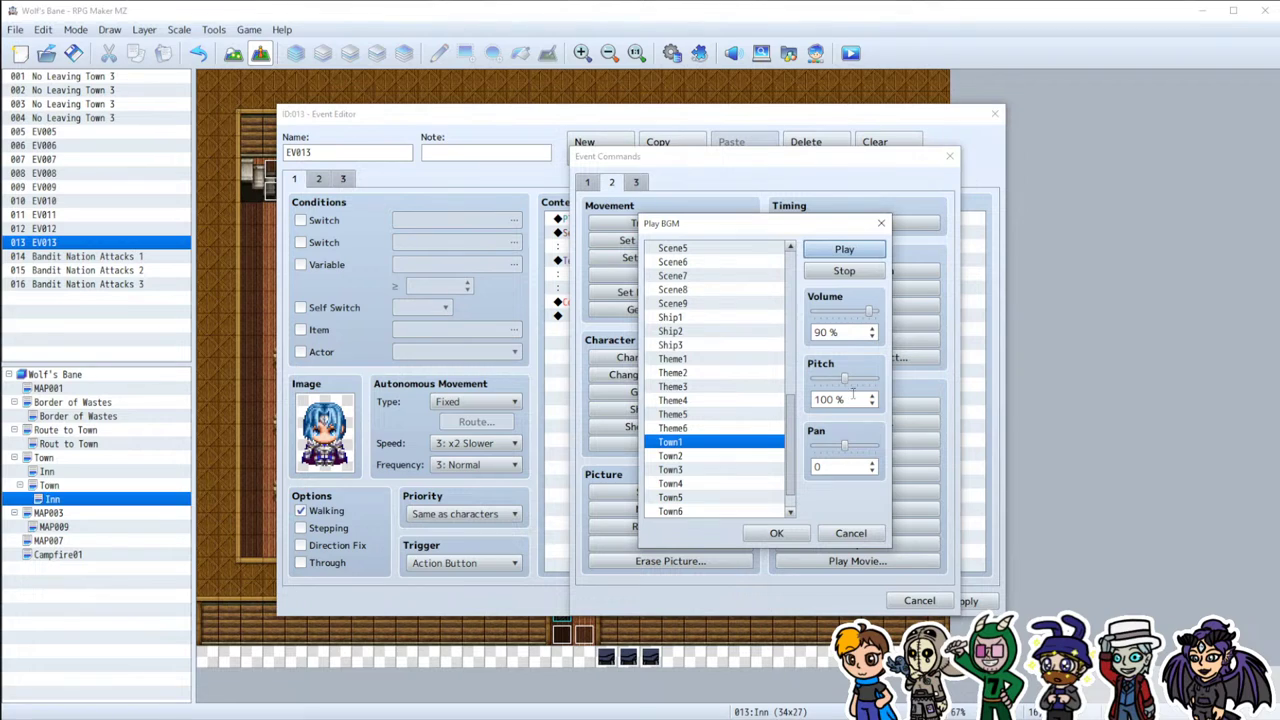
{"action": "left_click_drag", "start_coordinate": [867, 312], "coordinate": [832, 317]}
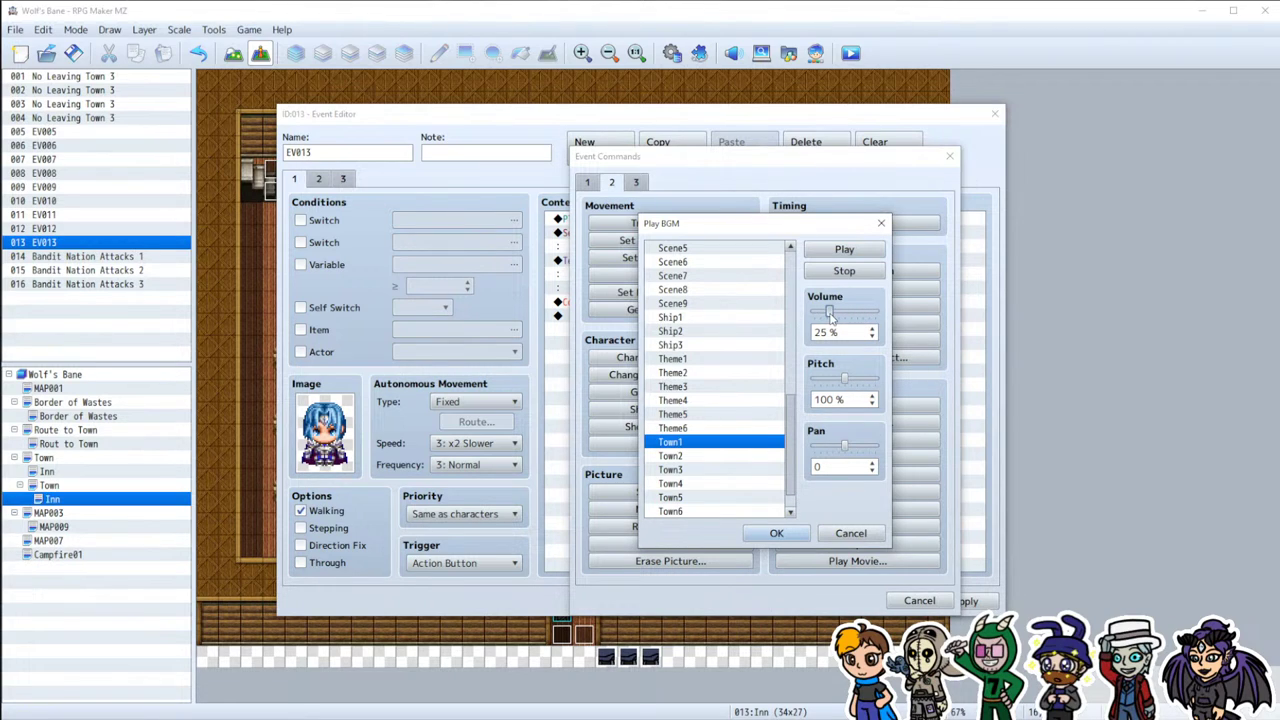
Step: Browse back up the music tracks and preview Field1 and Scene1
{"action": "scroll", "coordinate": [735, 417], "scroll_direction": "down", "scroll_amount": 1}
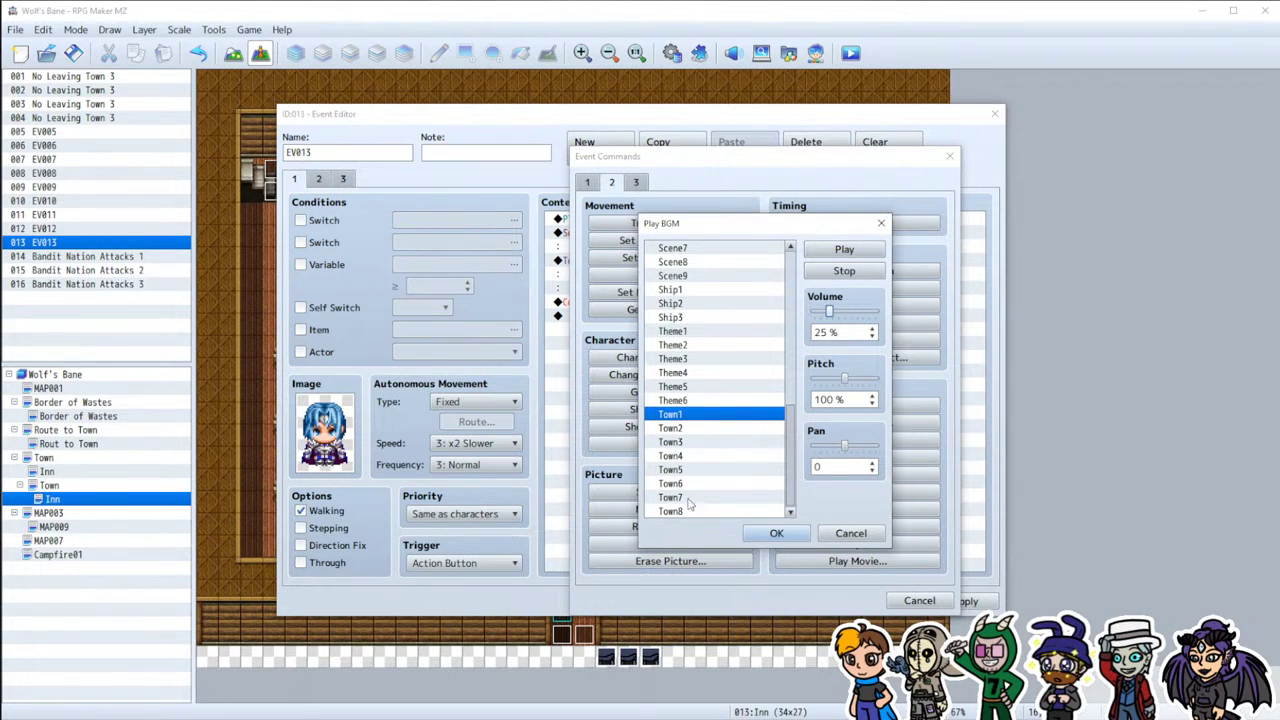
{"action": "scroll", "coordinate": [727, 392], "scroll_direction": "up", "scroll_amount": 2}
{"action": "scroll", "coordinate": [727, 392], "scroll_direction": "up", "scroll_amount": 2}
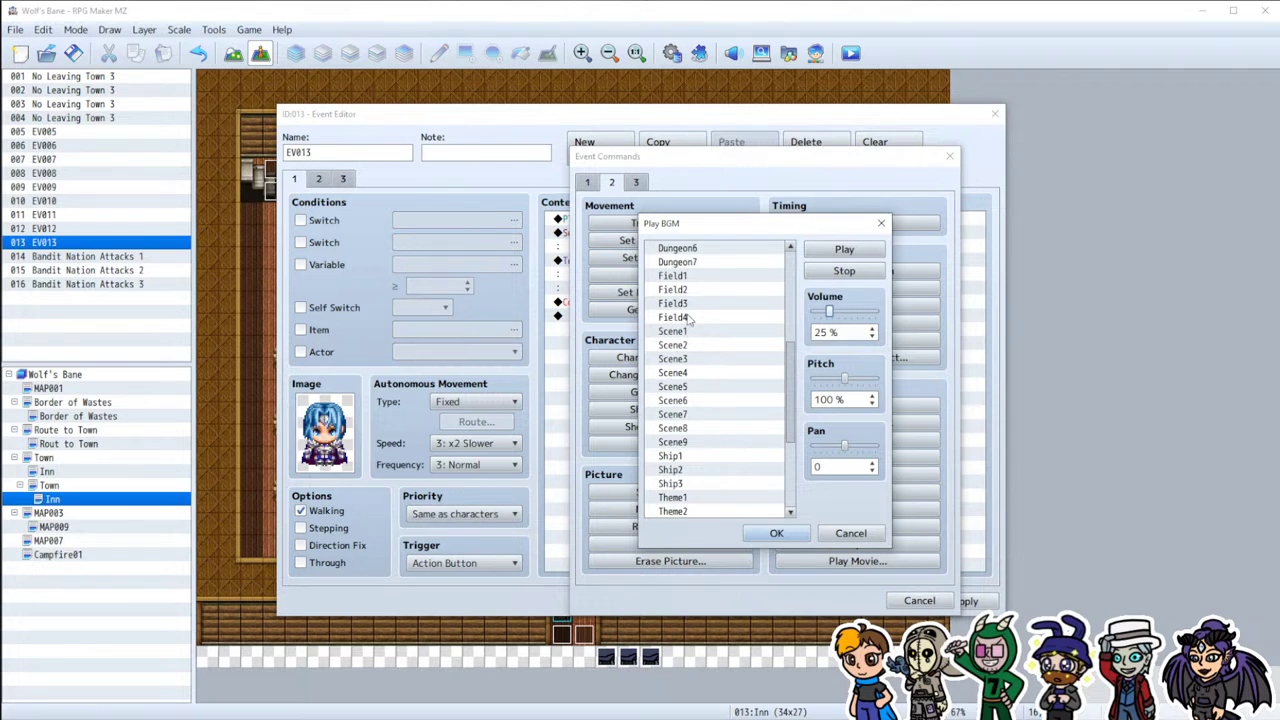
{"action": "left_click", "coordinate": [700, 277]}
{"action": "left_click", "coordinate": [829, 250]}
{"action": "left_click", "coordinate": [700, 331]}
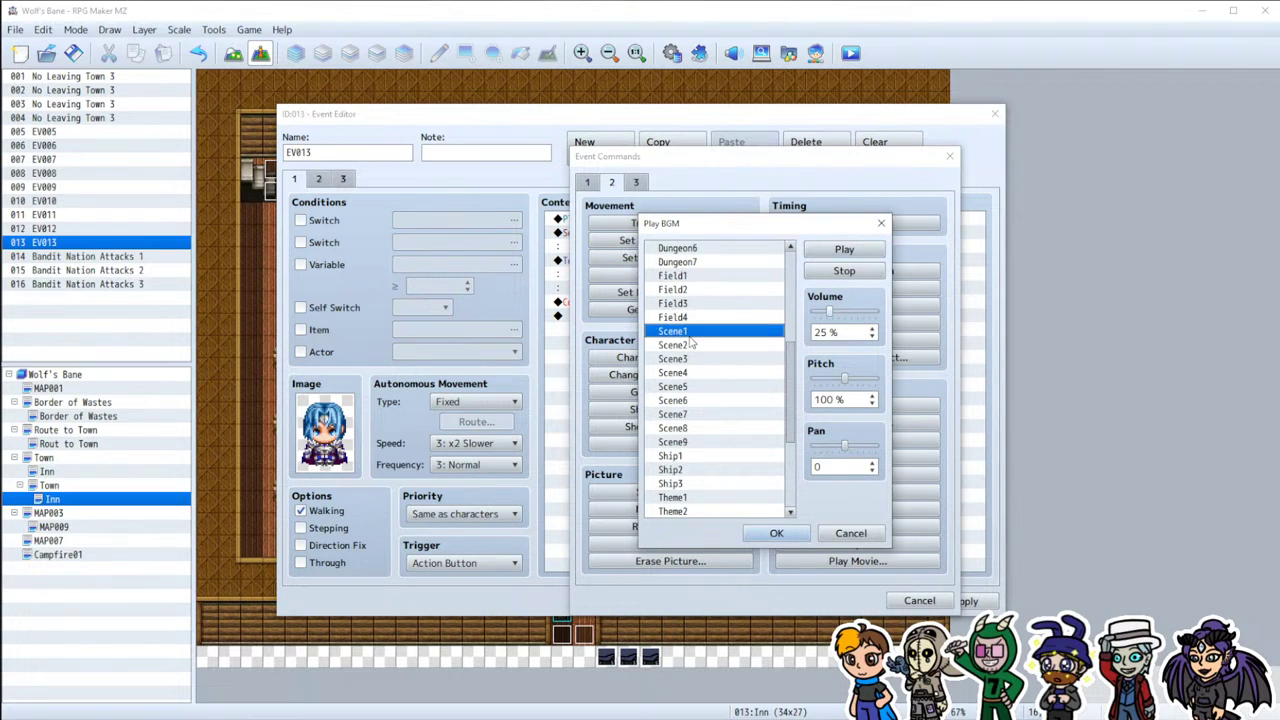
{"action": "left_click", "coordinate": [844, 251]}
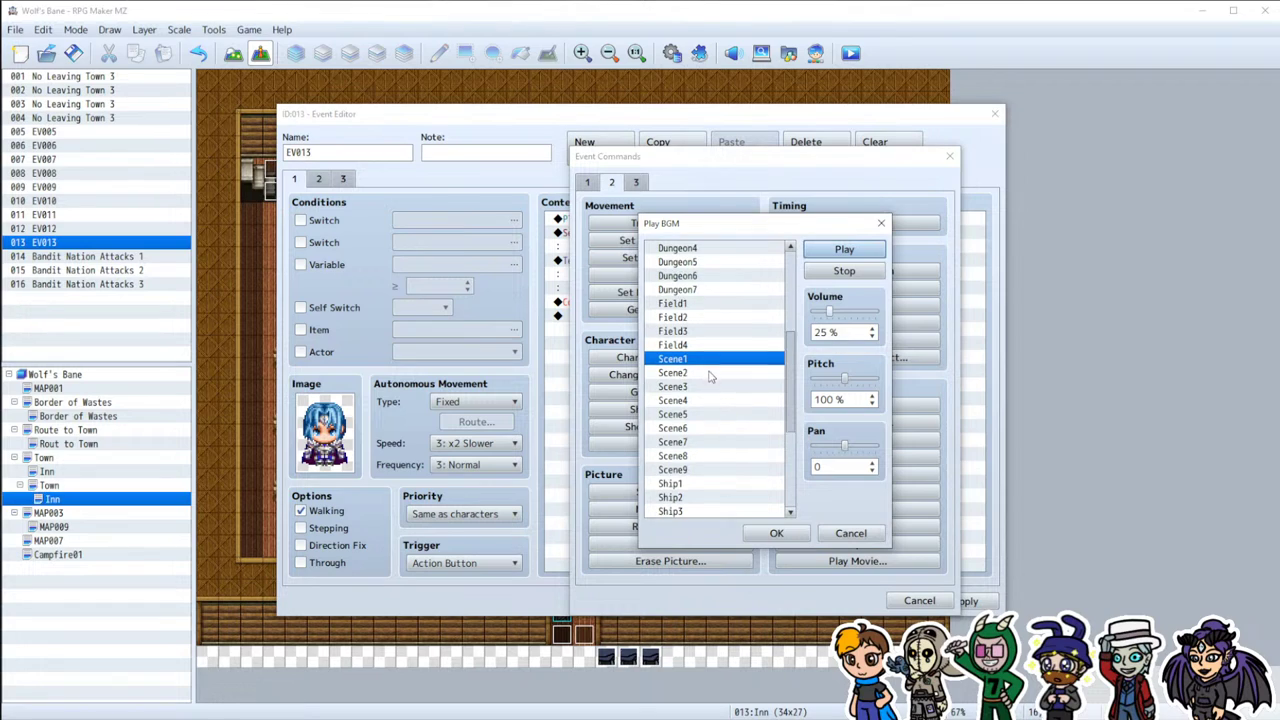
Step: Preview the Castle1 and Battle1 tracks, stop the playback, and return to the Town tracks
{"action": "scroll", "coordinate": [706, 365], "scroll_direction": "up", "scroll_amount": 6}
{"action": "left_click", "coordinate": [695, 400]}
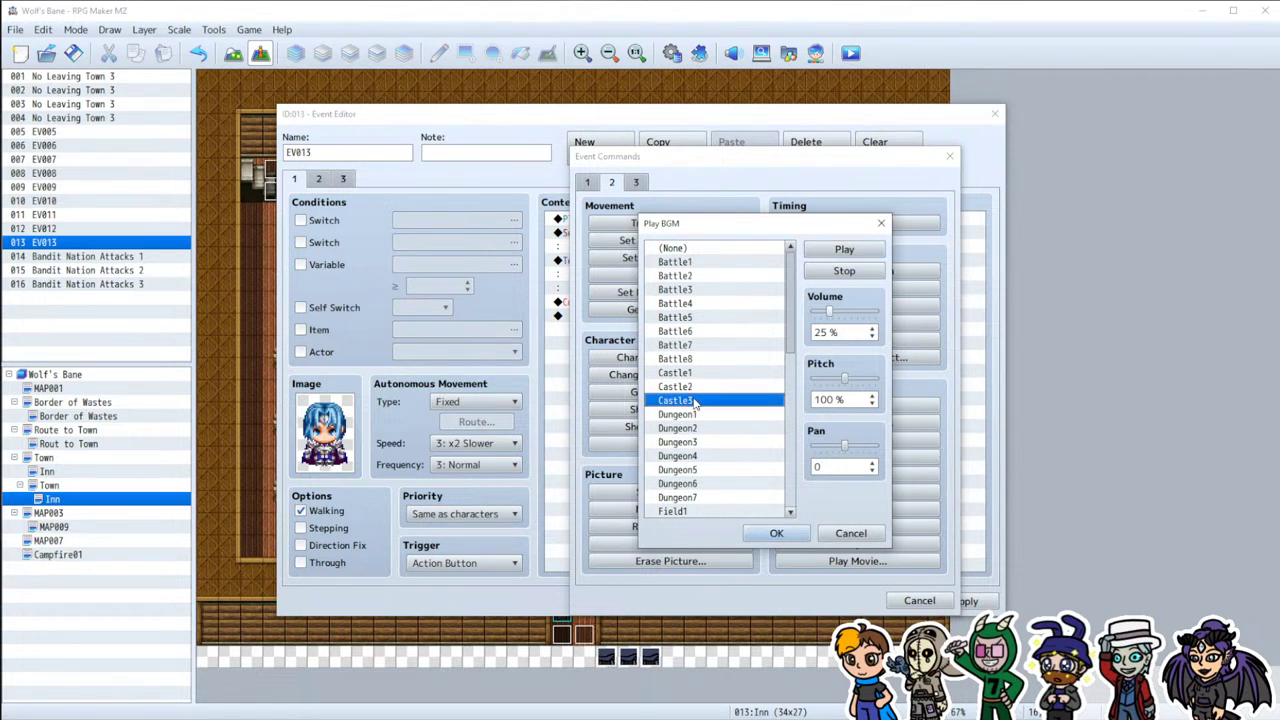
{"action": "left_click", "coordinate": [704, 374]}
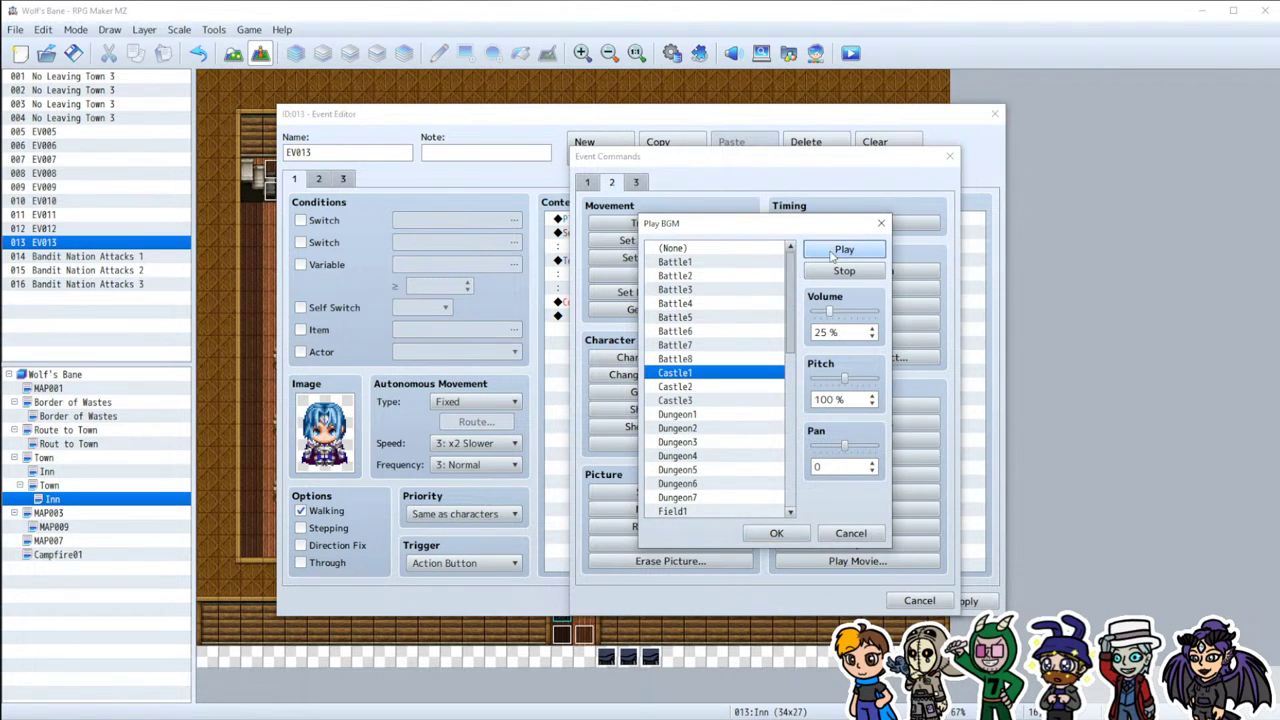
{"action": "left_click", "coordinate": [704, 264]}
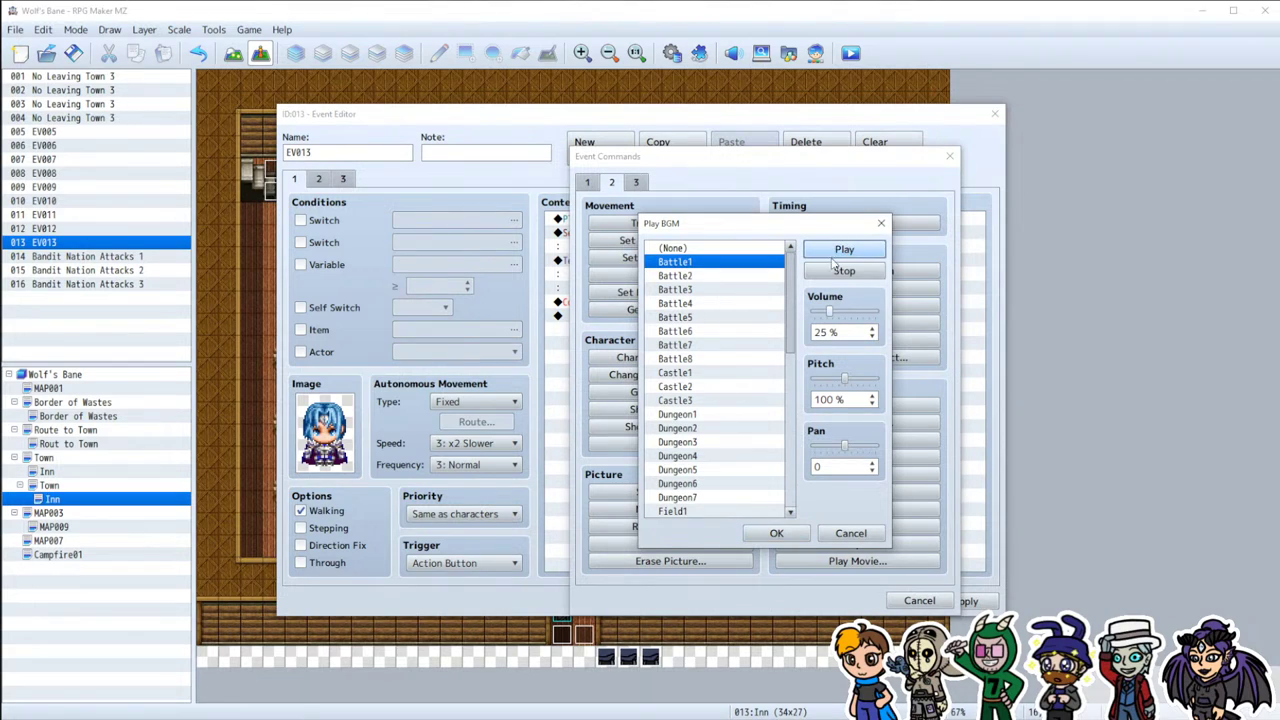
{"action": "scroll", "coordinate": [731, 372], "scroll_direction": "down", "scroll_amount": 3}
{"action": "scroll", "coordinate": [731, 372], "scroll_direction": "down", "scroll_amount": 2}
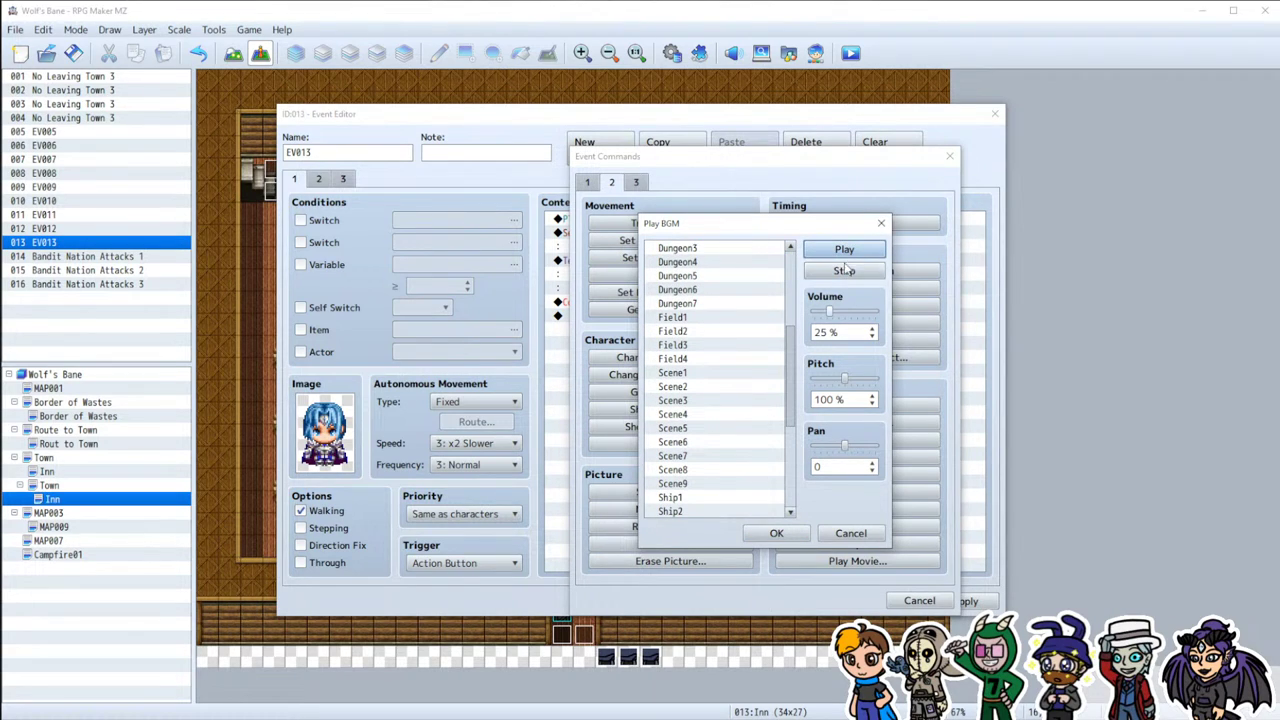
{"action": "scroll", "coordinate": [697, 380], "scroll_direction": "down", "scroll_amount": 5}
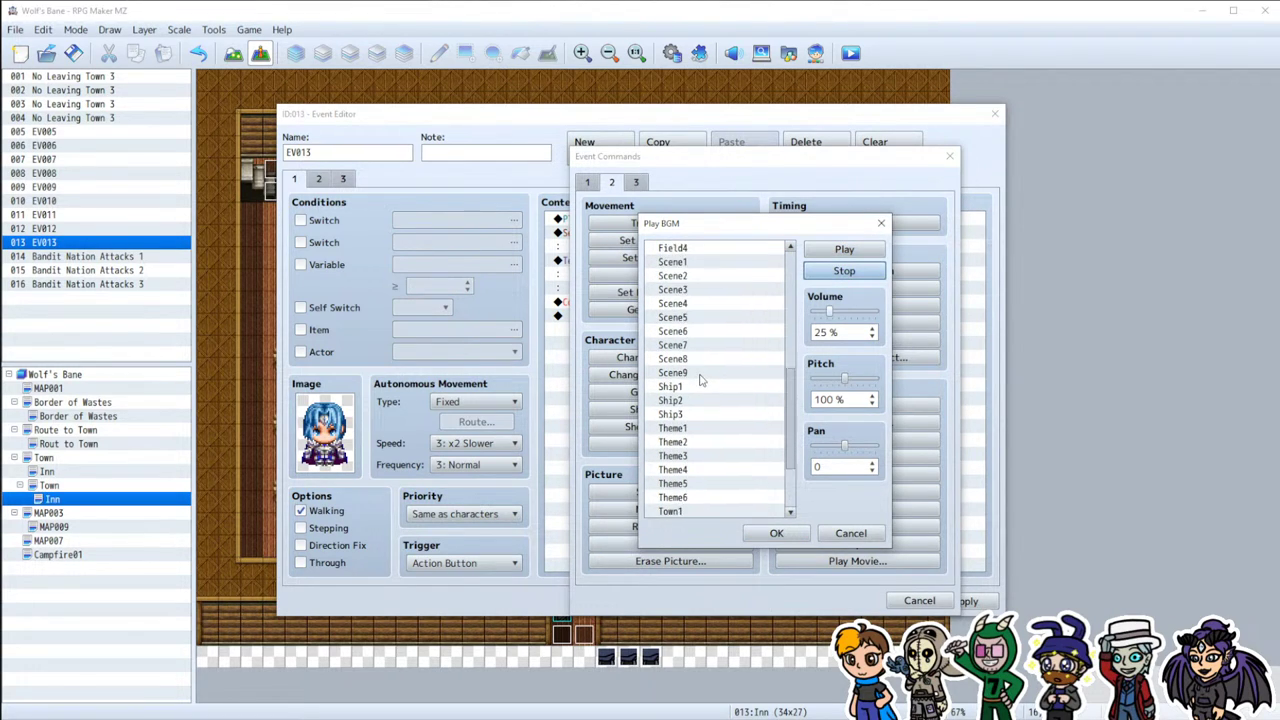
Step: Compare the Town1, Town2 and Town3 tracks by previewing them
{"action": "left_click", "coordinate": [682, 414]}
{"action": "left_click", "coordinate": [852, 255]}
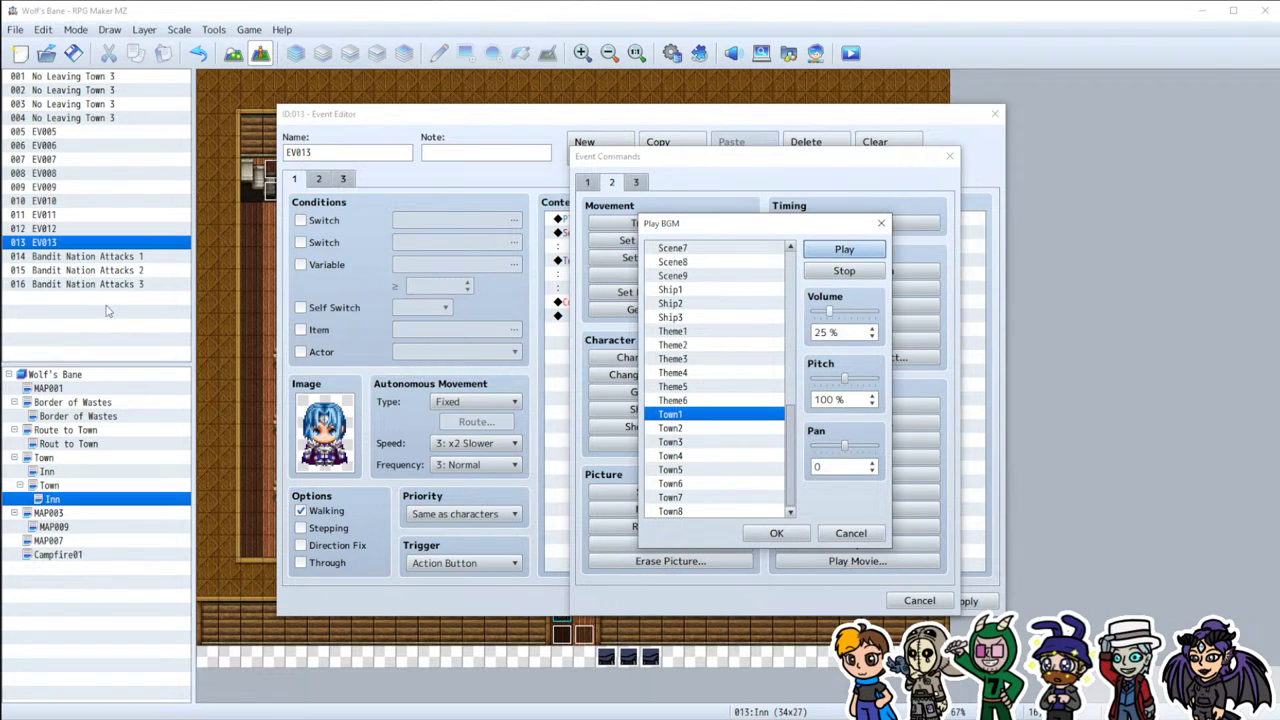
{"action": "left_click", "coordinate": [683, 430]}
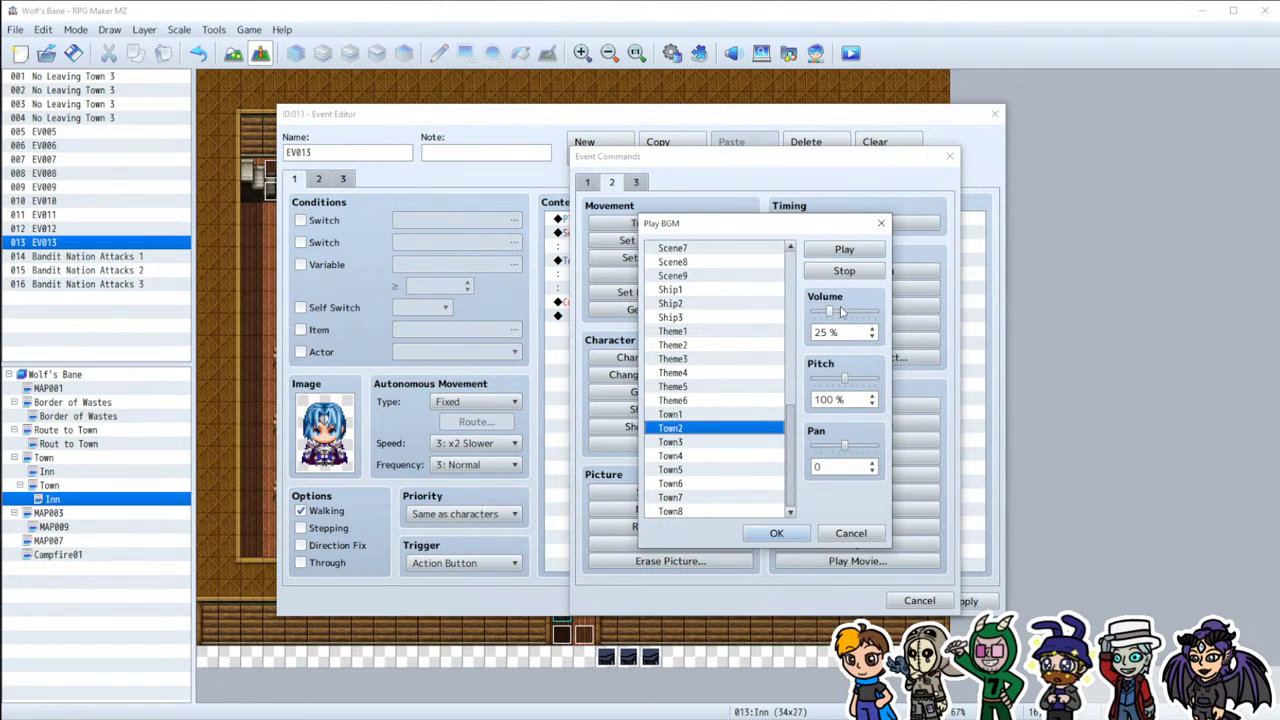
{"action": "left_click", "coordinate": [700, 442]}
{"action": "left_click", "coordinate": [862, 250]}
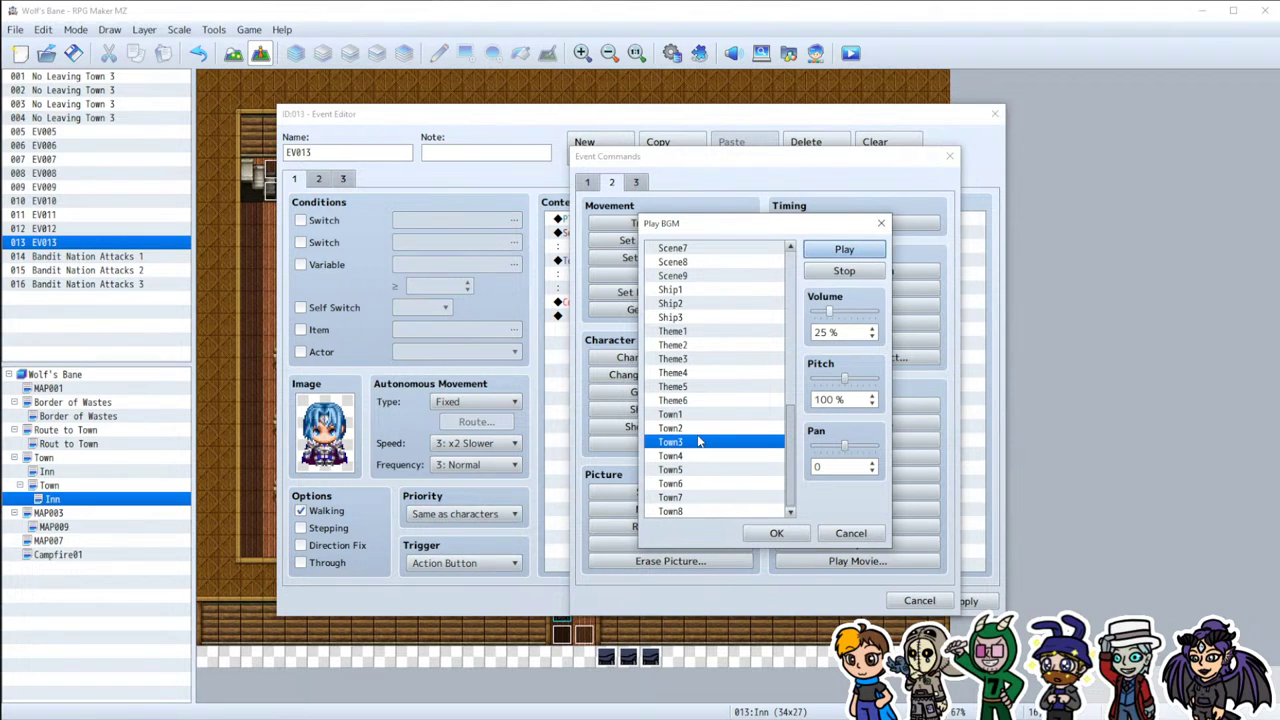
Step: Choose the Town2 track at 15 % volume and add its Play BGM command ahead of the movement route
{"action": "left_click", "coordinate": [690, 428]}
{"action": "left_click", "coordinate": [845, 250]}
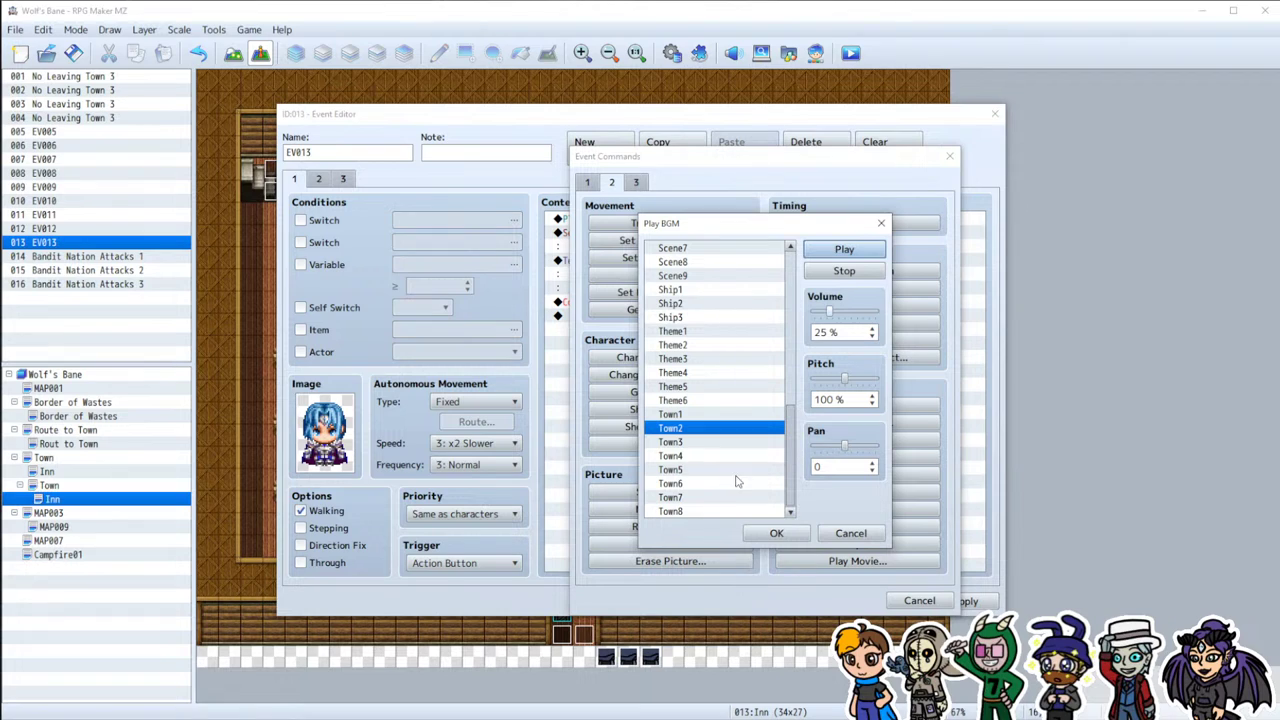
{"action": "left_click_drag", "start_coordinate": [829, 313], "coordinate": [822, 313]}
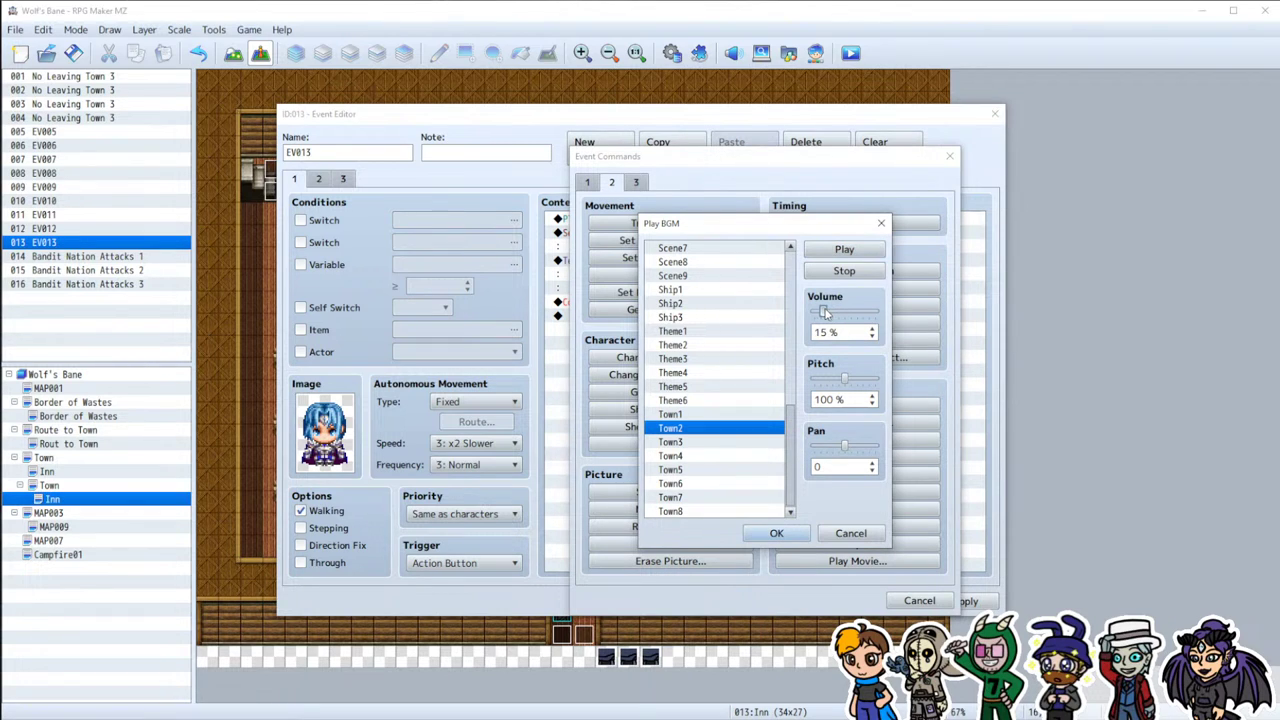
{"action": "left_click", "coordinate": [778, 534]}
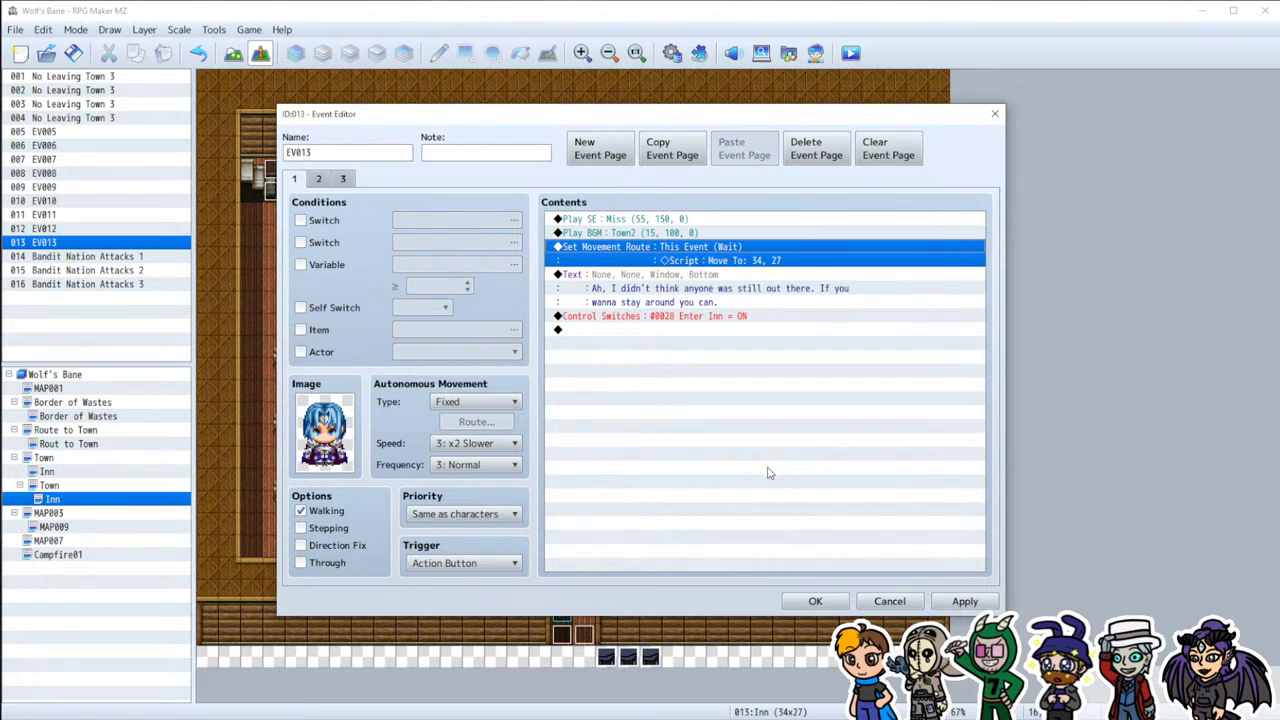
Step: Switch to Voicemeeter Banana, test the AUX input's gain up to 12 dB and its output routing, and reset the gain to 0 dB
{"action": "left_click", "coordinate": [705, 316]}
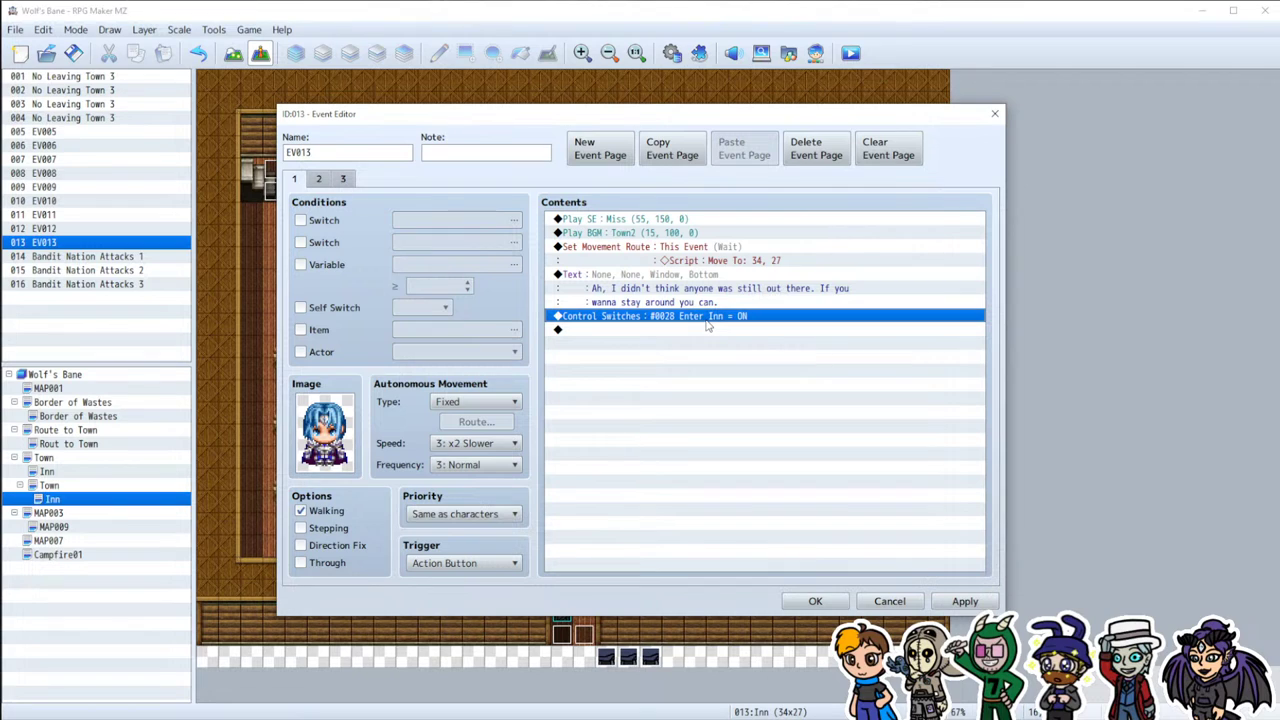
{"action": "double_click", "coordinate": [706, 330]}
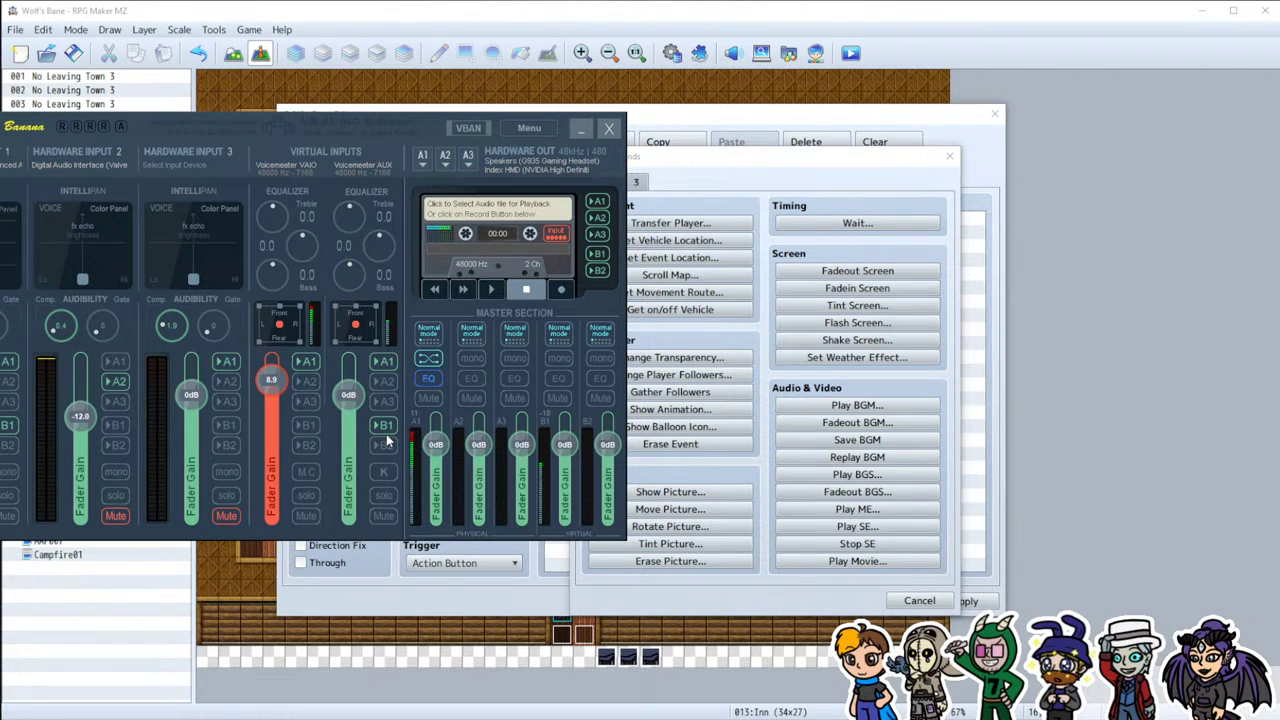
{"action": "left_click_drag", "start_coordinate": [349, 395], "coordinate": [349, 372]}
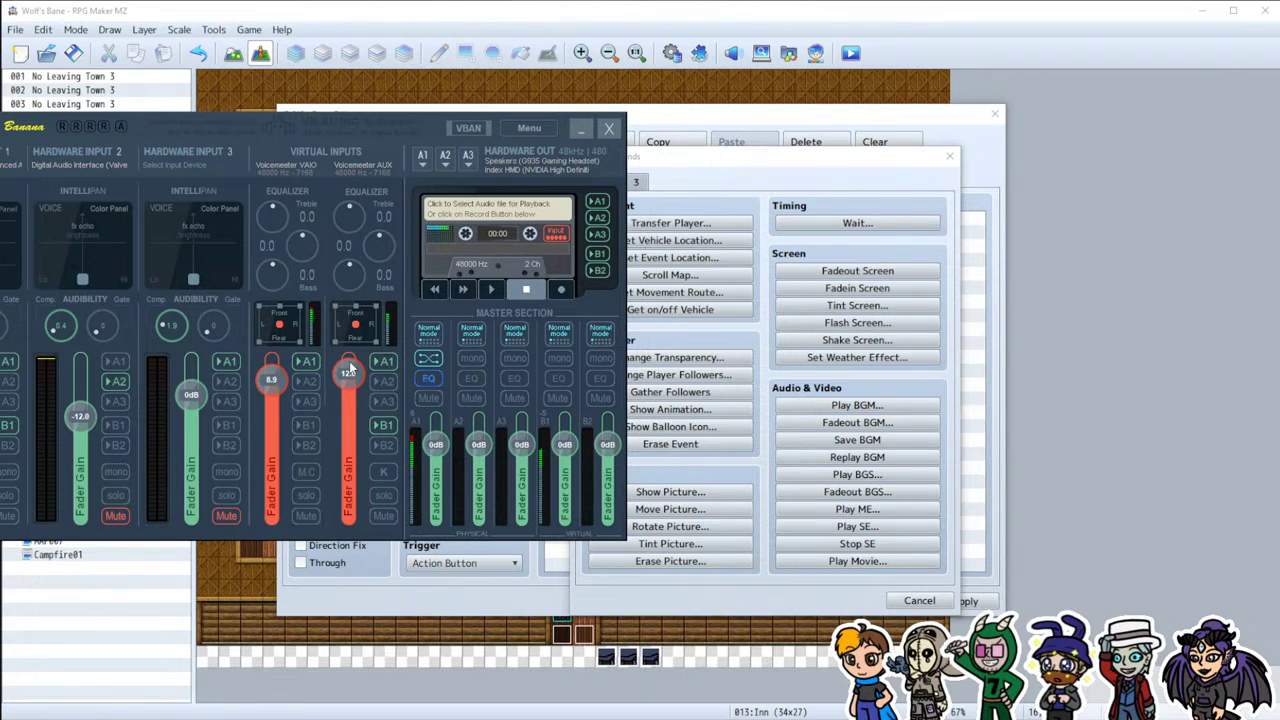
{"action": "left_click_drag", "start_coordinate": [349, 370], "coordinate": [351, 387]}
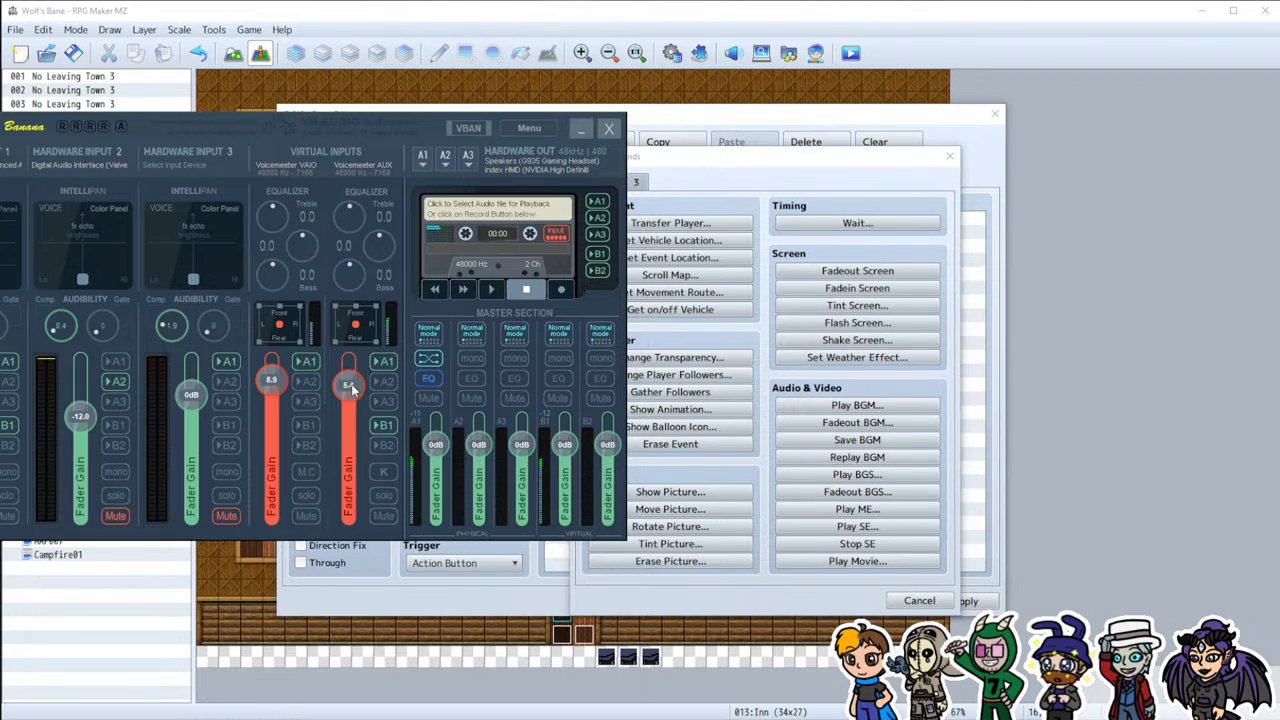
{"action": "scroll", "coordinate": [372, 408], "scroll_direction": "up", "scroll_amount": 5}
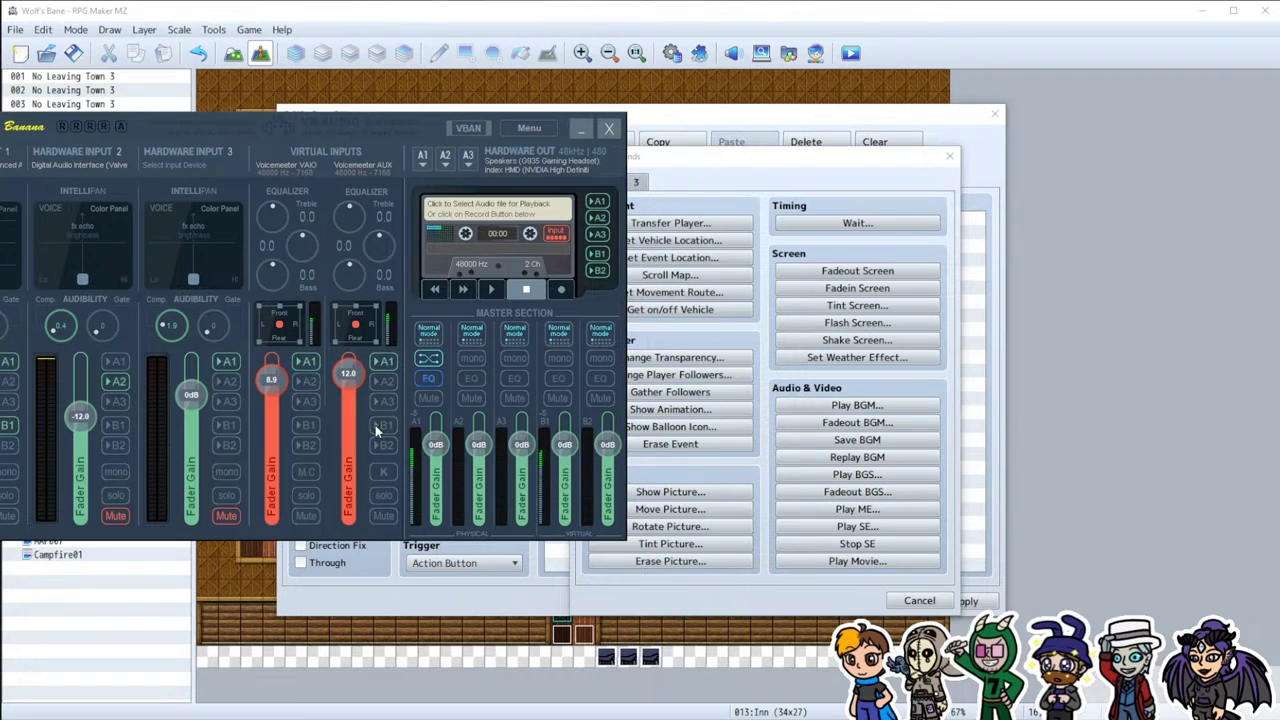
{"action": "left_click", "coordinate": [385, 446]}
{"action": "left_click", "coordinate": [387, 446]}
{"action": "double_click", "coordinate": [348, 366]}
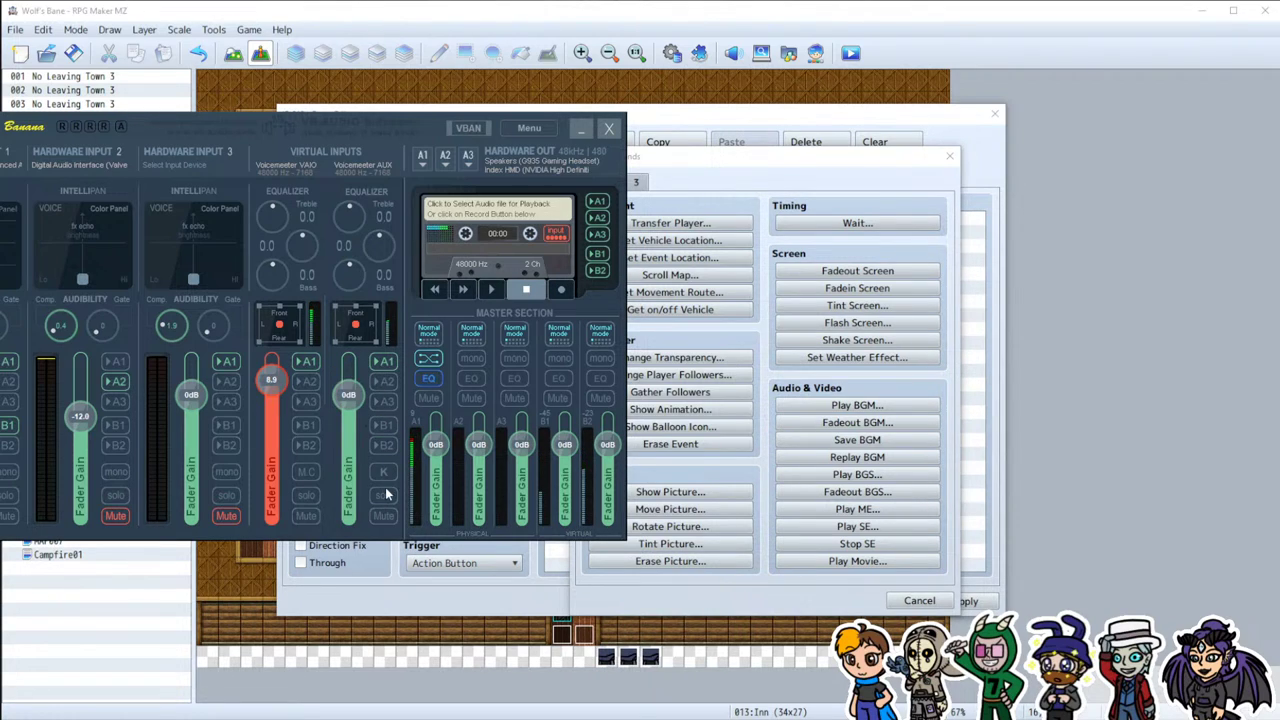
{"action": "left_click", "coordinate": [696, 160]}
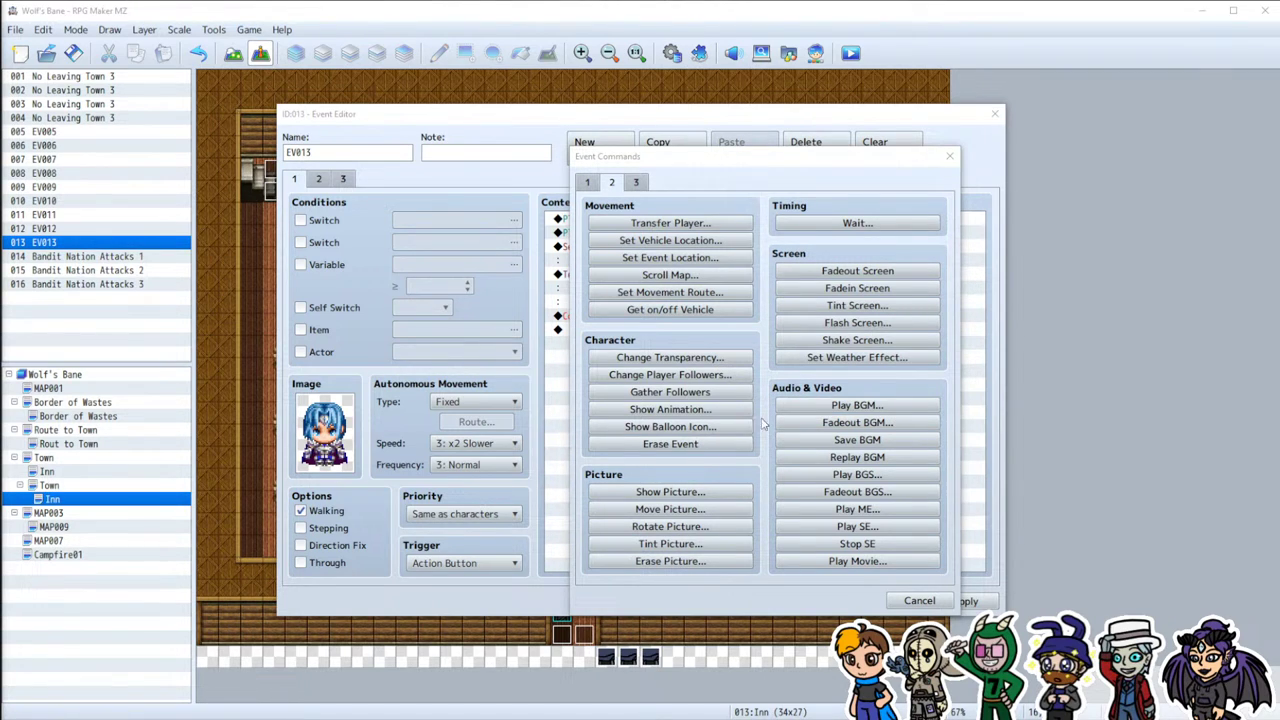
{"action": "left_click", "coordinate": [917, 601]}
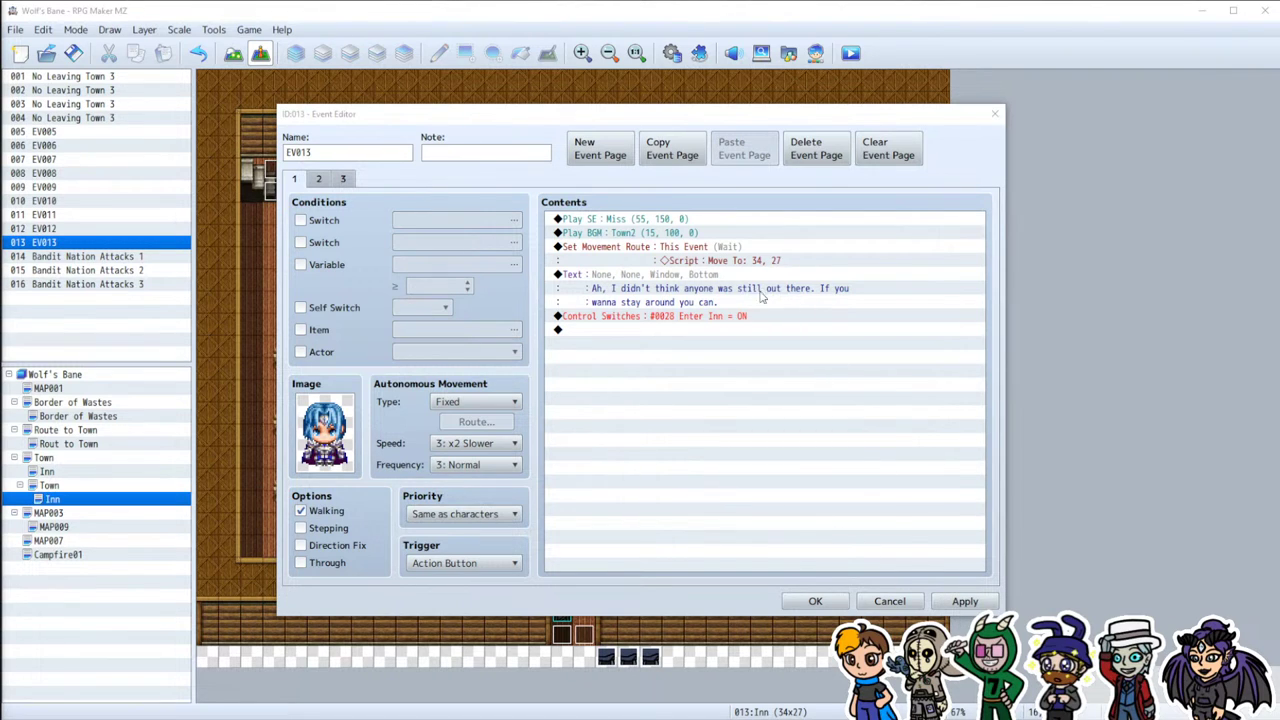
Step: Insert a Play BGM command set to None ahead of the Enter Inn switch command and apply the change
{"action": "double_click", "coordinate": [651, 328]}
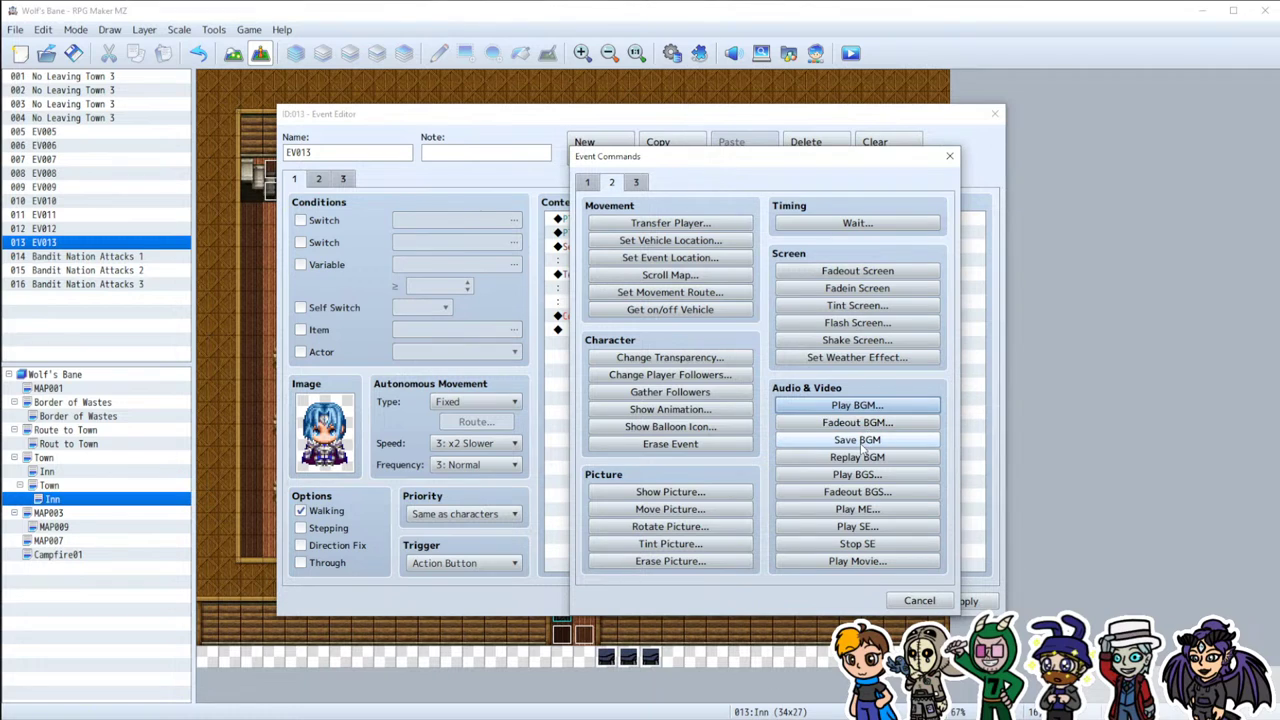
{"action": "left_click", "coordinate": [860, 408]}
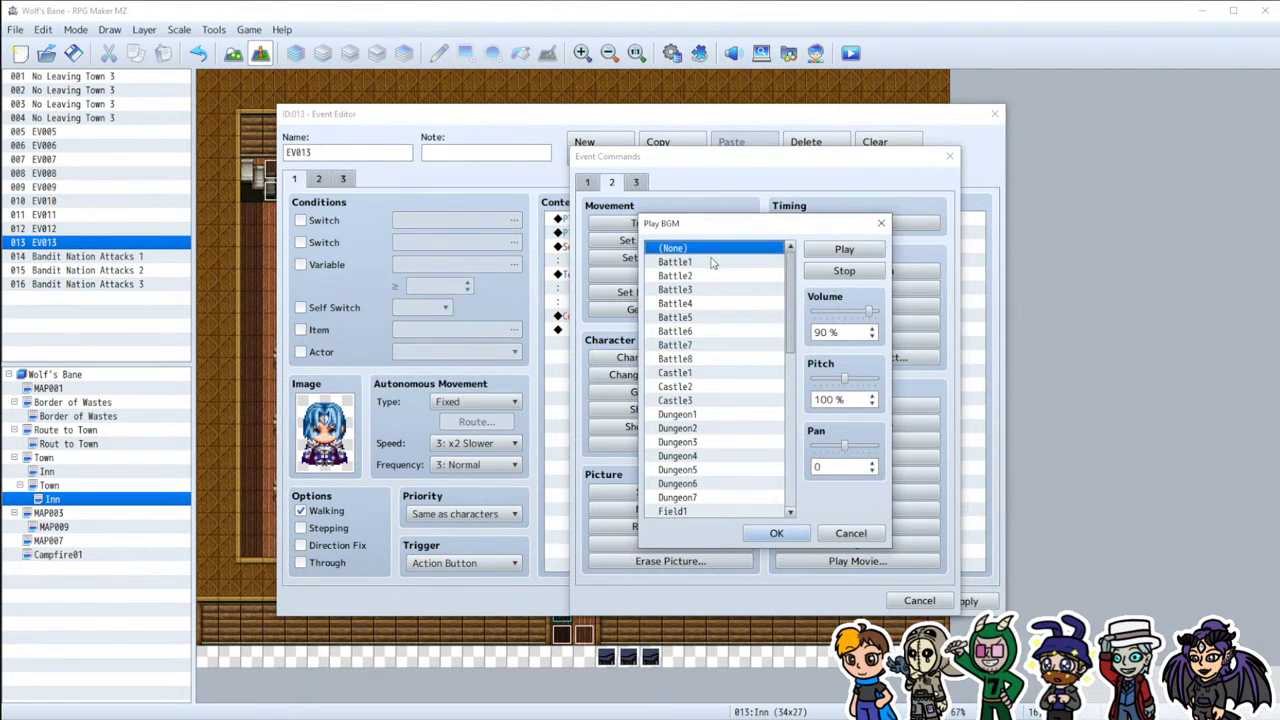
{"action": "left_click", "coordinate": [848, 249]}
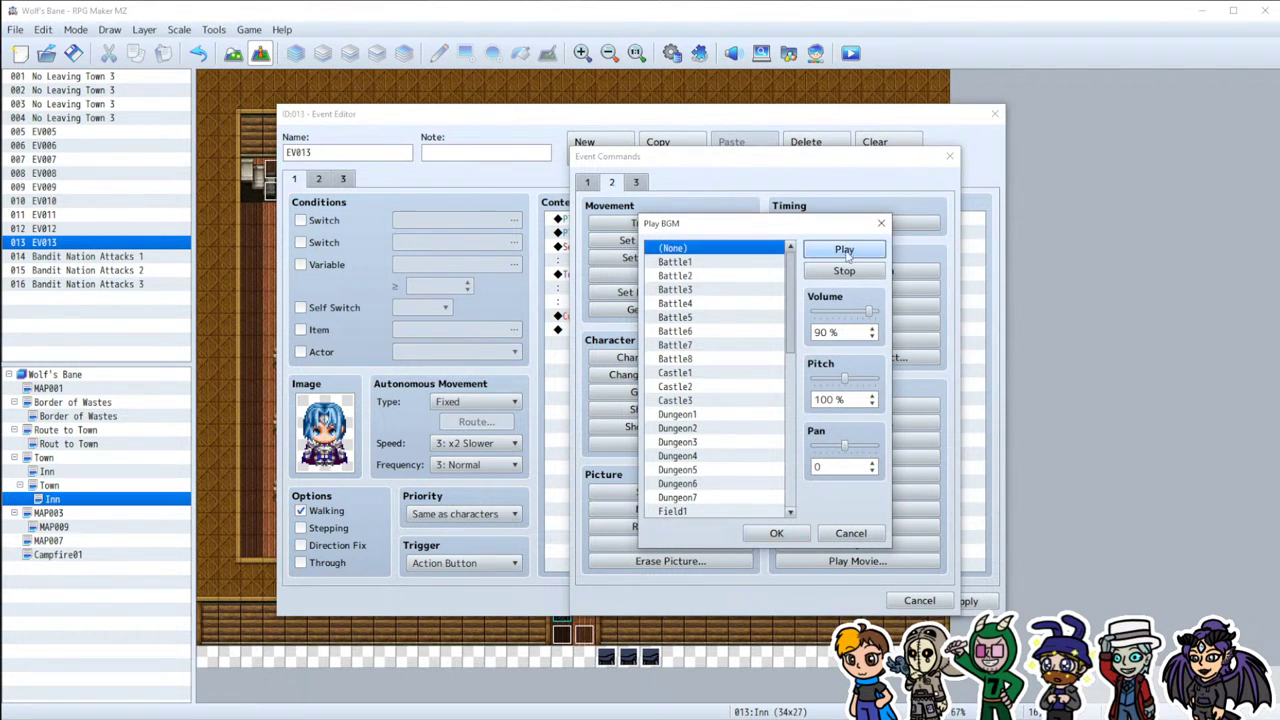
{"action": "left_click", "coordinate": [778, 533]}
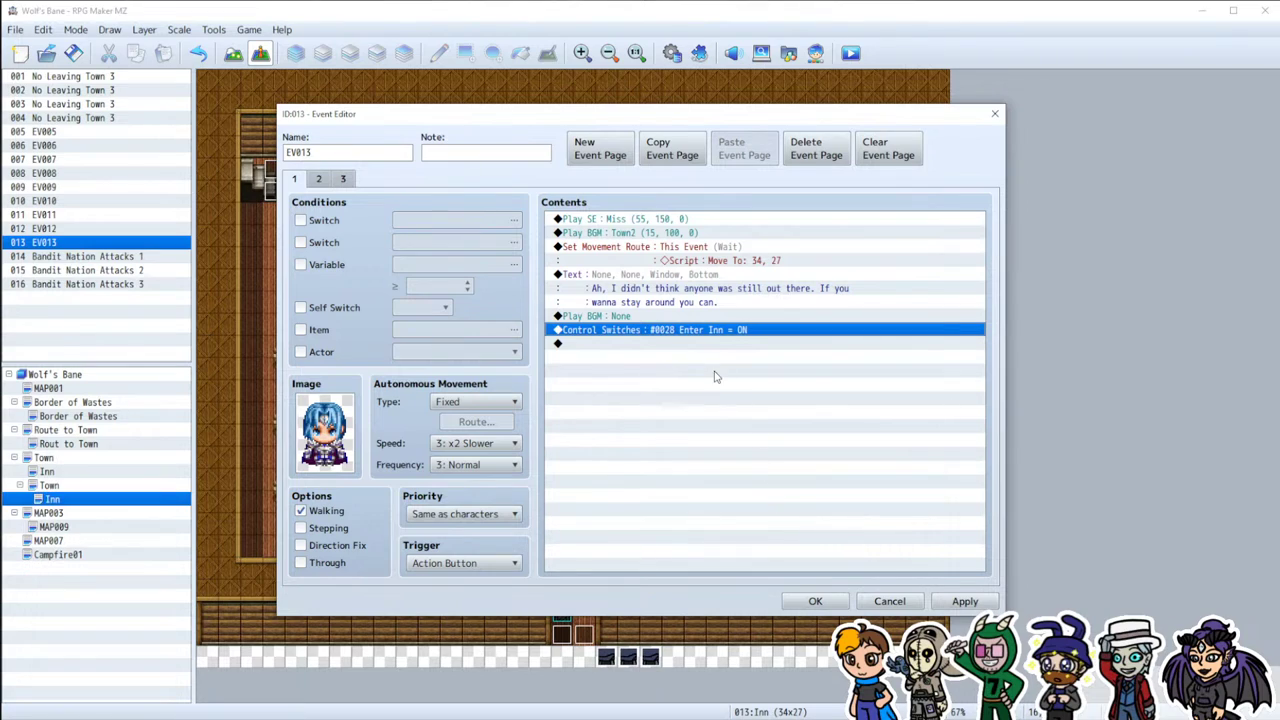
{"action": "left_click", "coordinate": [630, 316]}
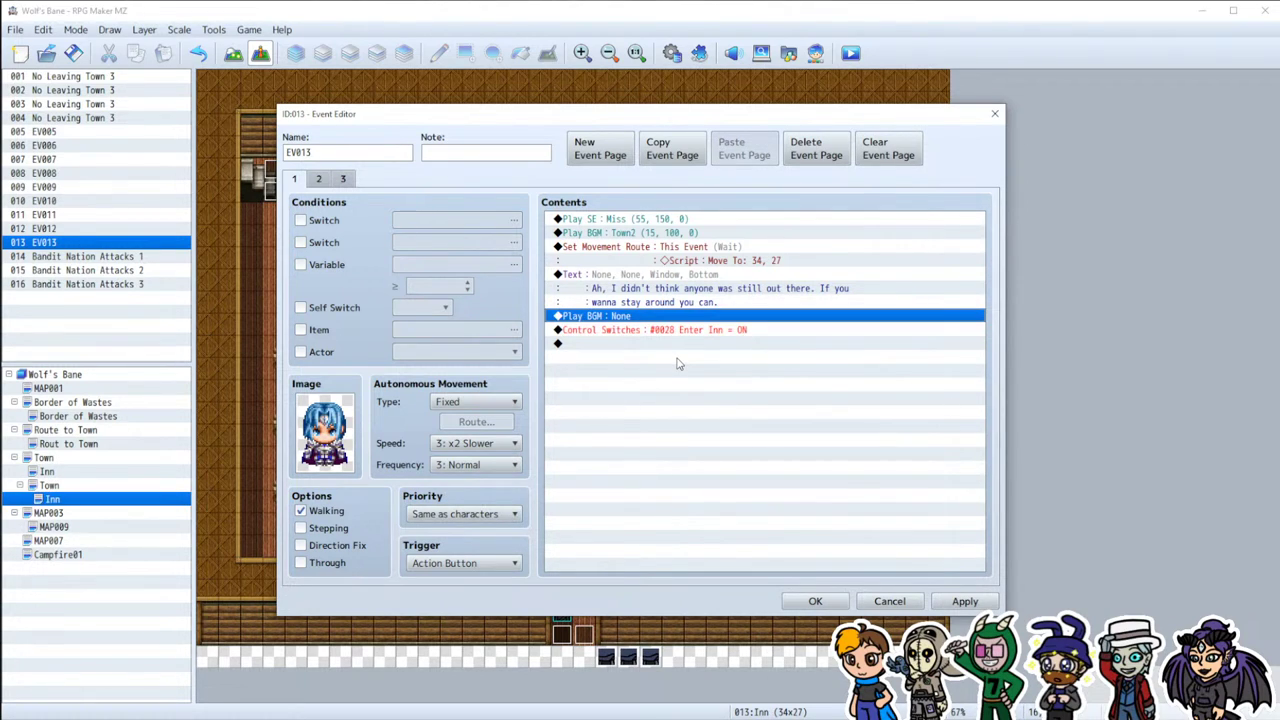
{"action": "left_click", "coordinate": [963, 603]}
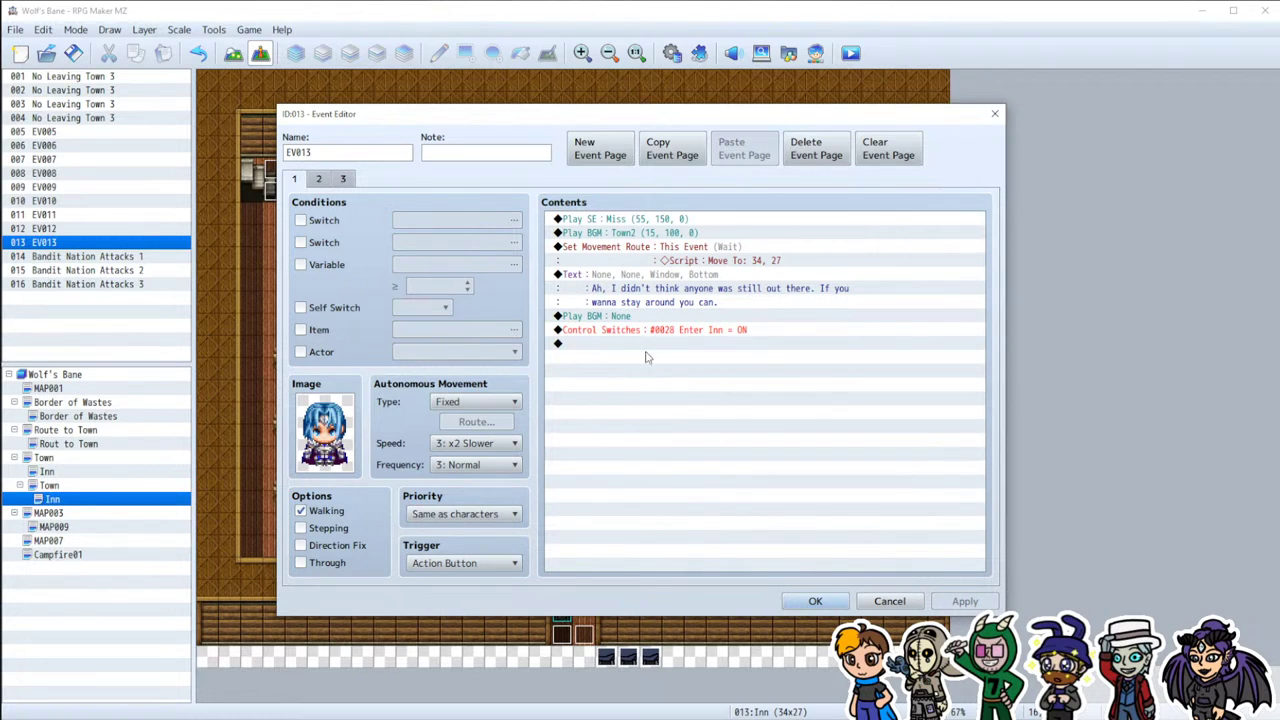
Step: Move the Play BGM: None command below the Enter Inn switch command and save the event
{"action": "left_click", "coordinate": [616, 343]}
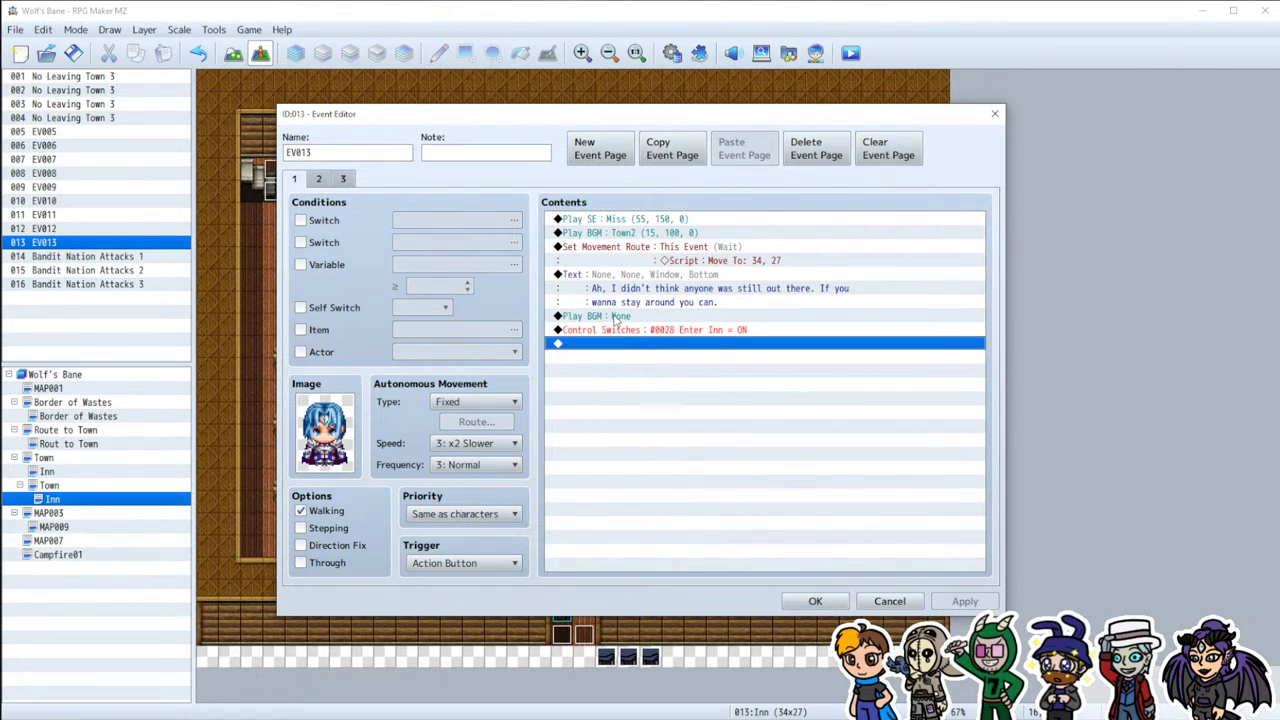
{"action": "left_click", "coordinate": [618, 330]}
{"action": "left_click", "coordinate": [620, 317]}
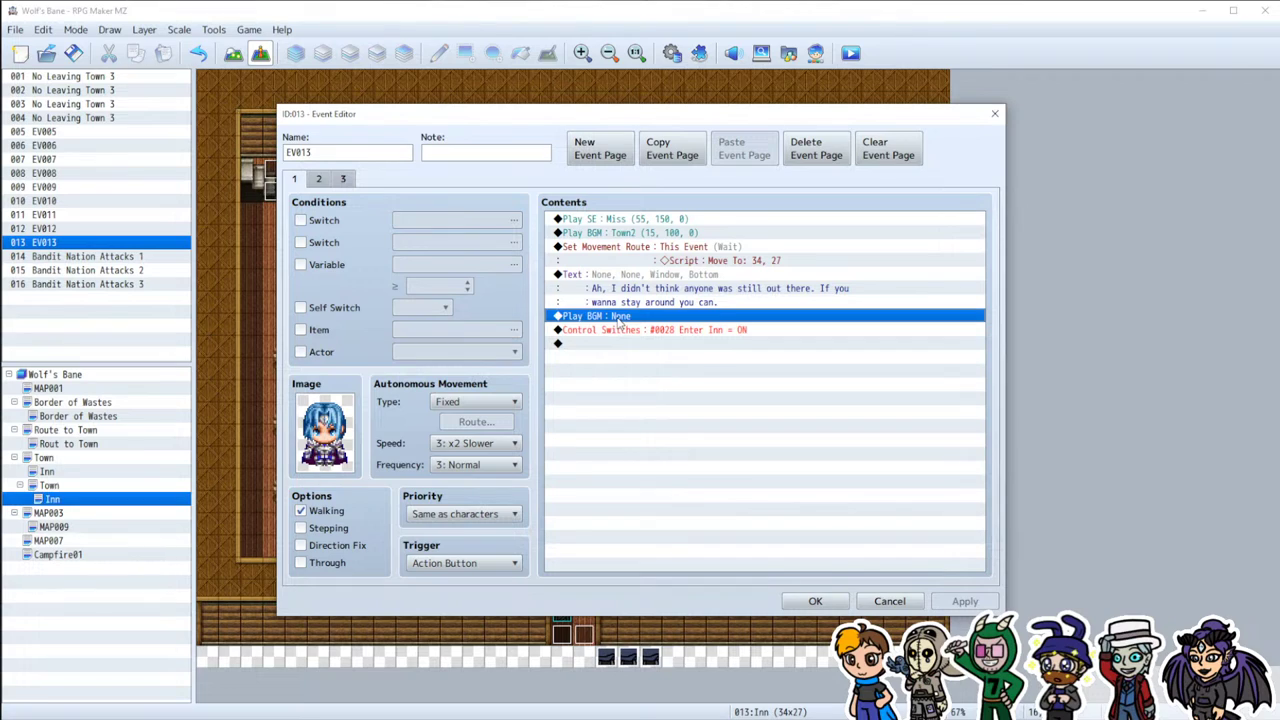
{"action": "key", "text": "ctrl+x"}
{"action": "left_click", "coordinate": [616, 332]}
{"action": "key", "text": "ctrl+v"}
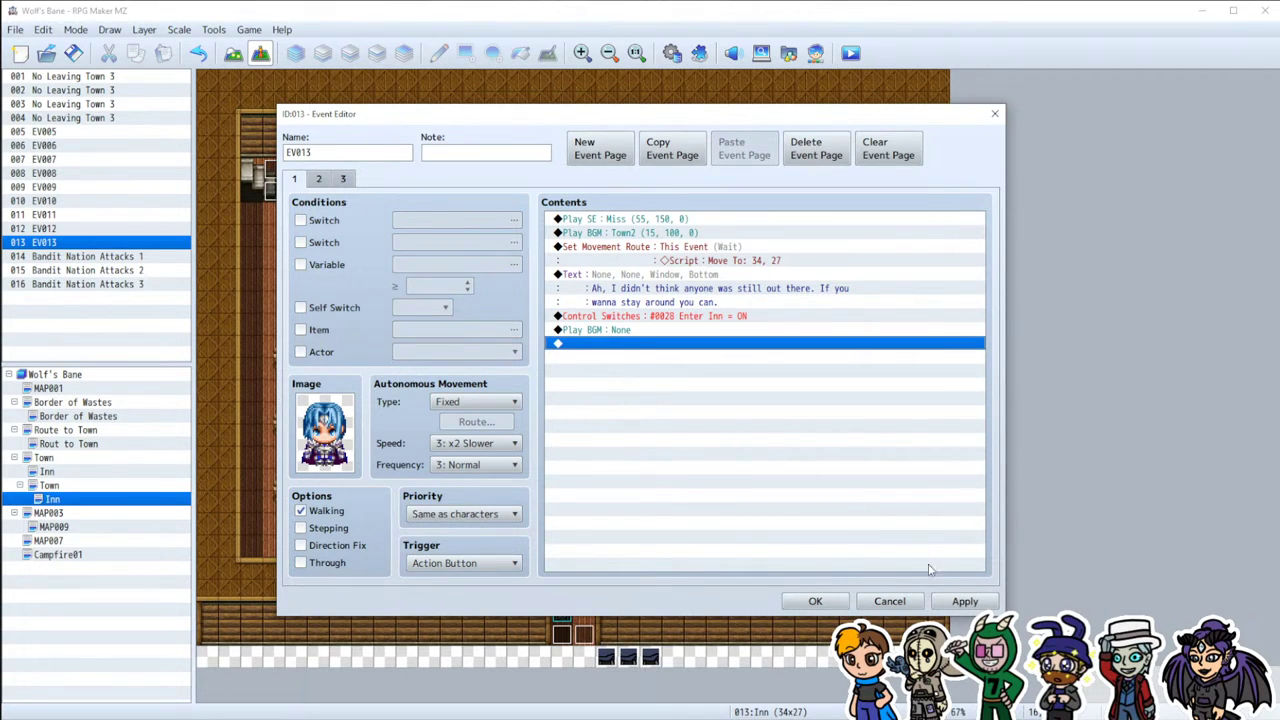
{"action": "left_click", "coordinate": [963, 602]}
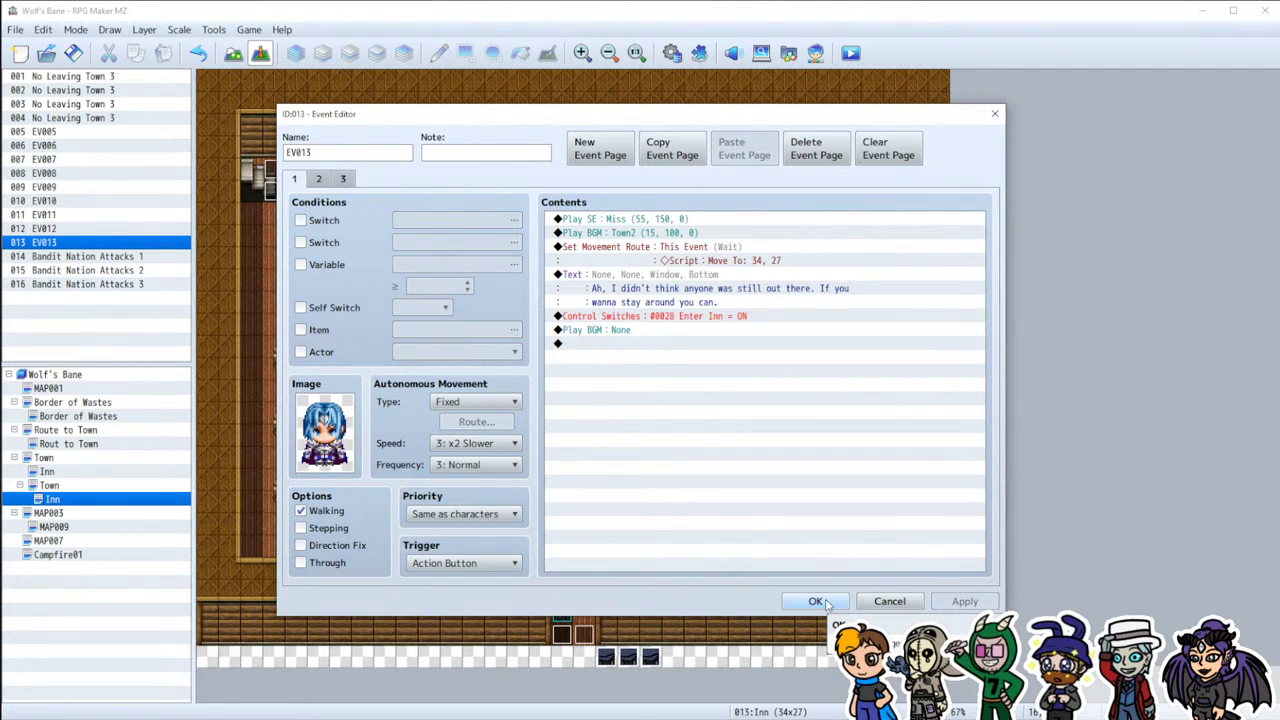
{"action": "left_click", "coordinate": [319, 179]}
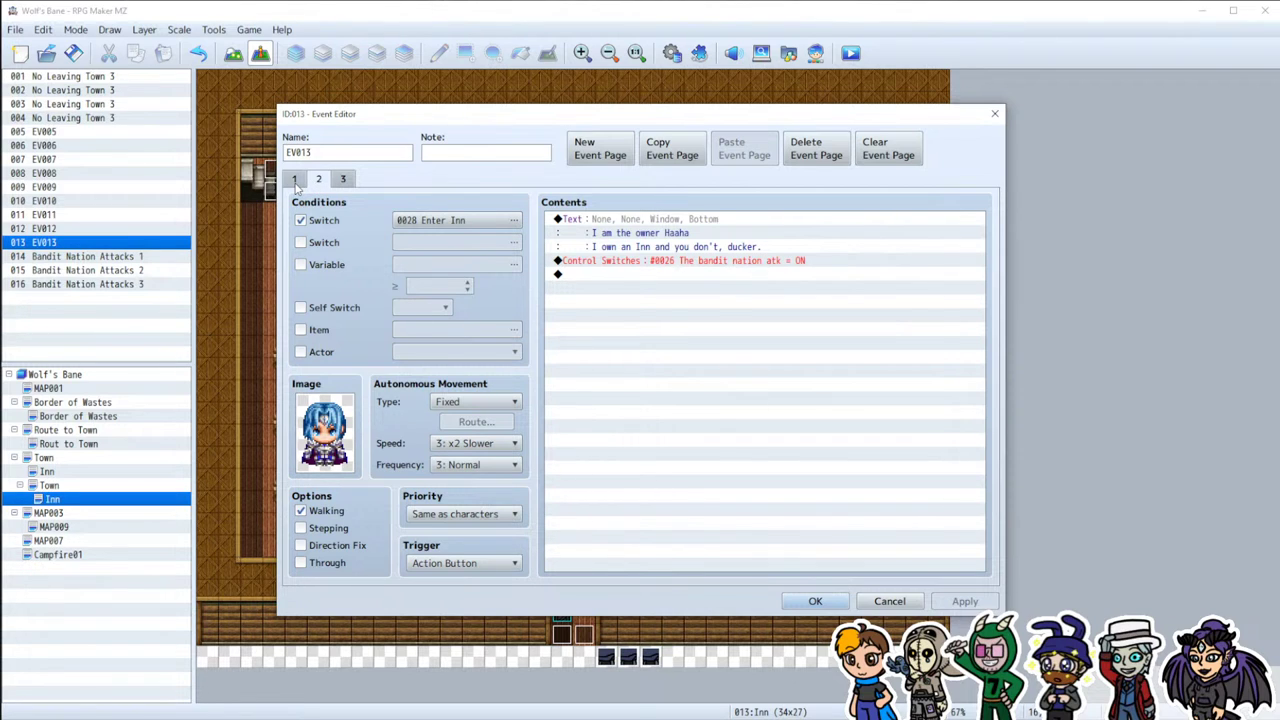
{"action": "left_click", "coordinate": [295, 184]}
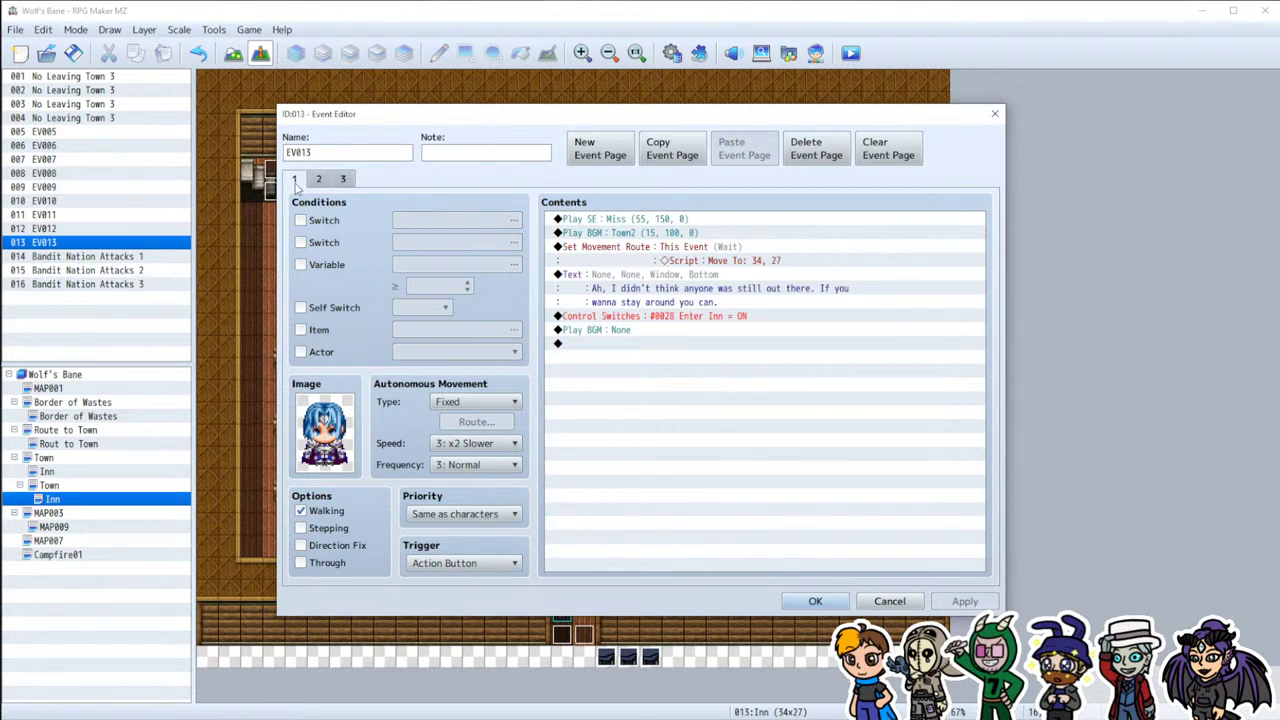
{"action": "left_click", "coordinate": [843, 603]}
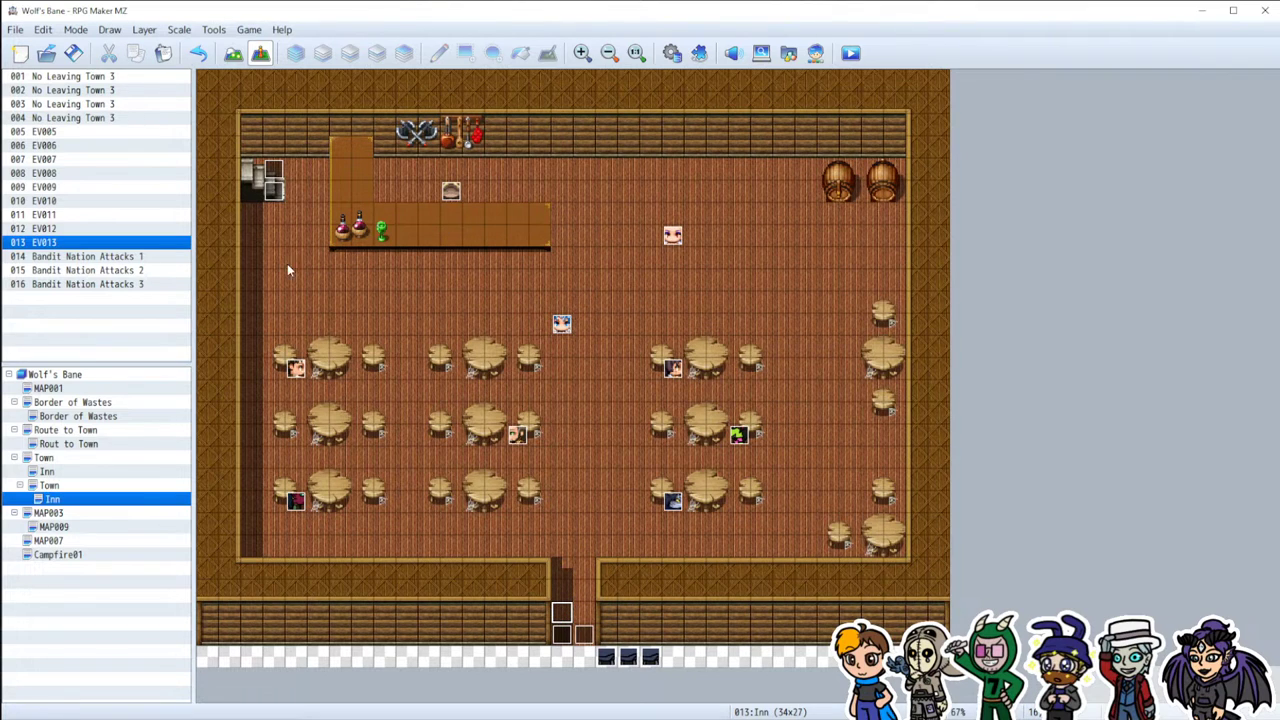
Step: Set the trigger of EV013's first page to Autorun and save the event
{"action": "double_click", "coordinate": [560, 326]}
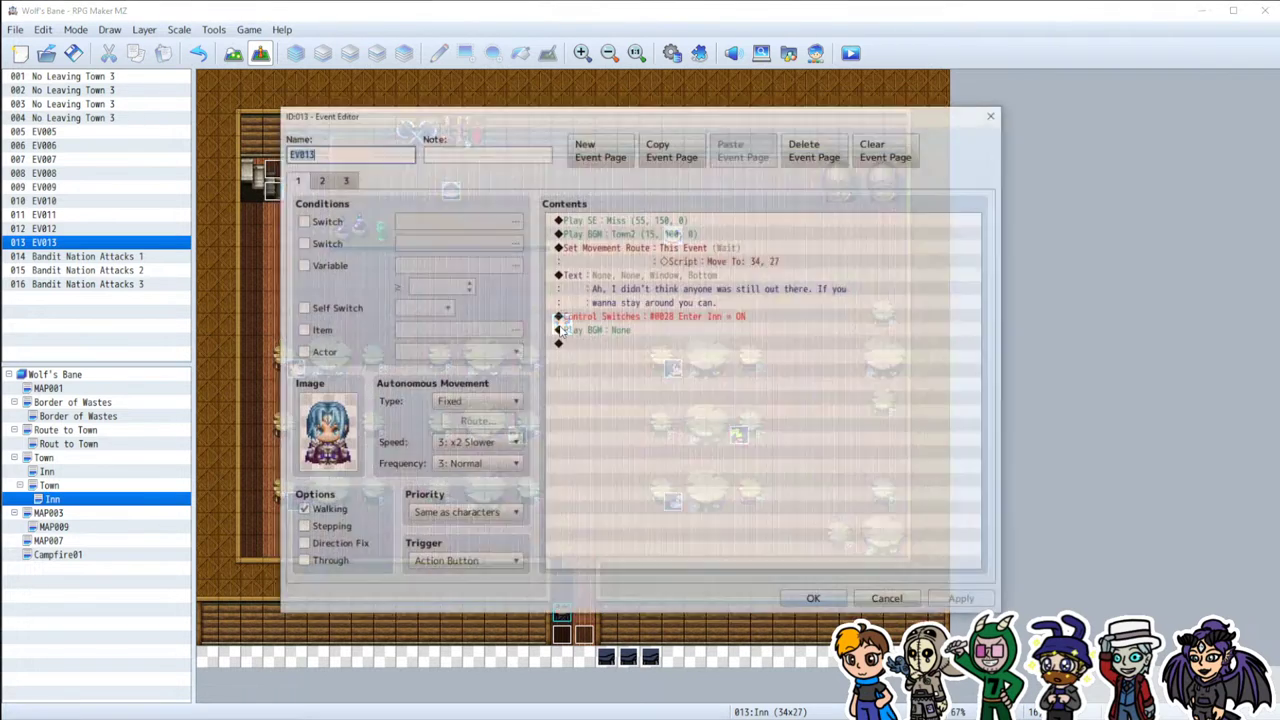
{"action": "left_click", "coordinate": [457, 515]}
{"action": "left_click", "coordinate": [460, 516]}
{"action": "left_click", "coordinate": [465, 563]}
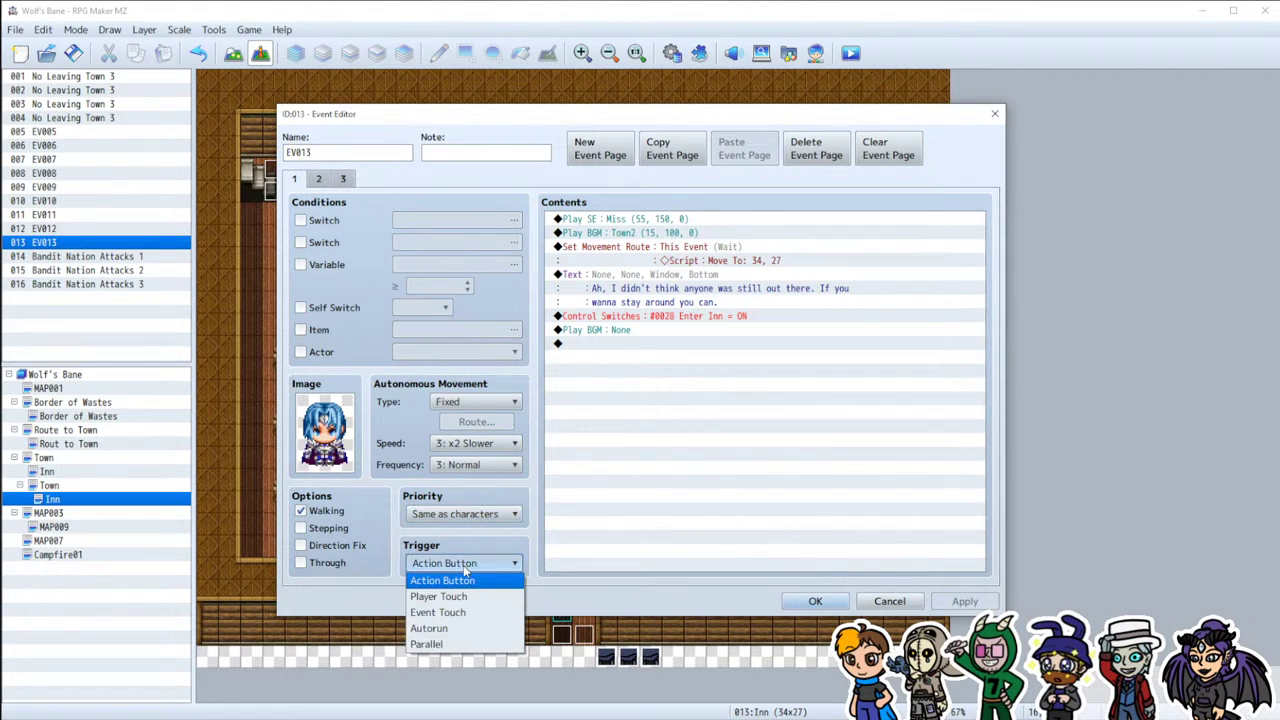
{"action": "left_click", "coordinate": [449, 628]}
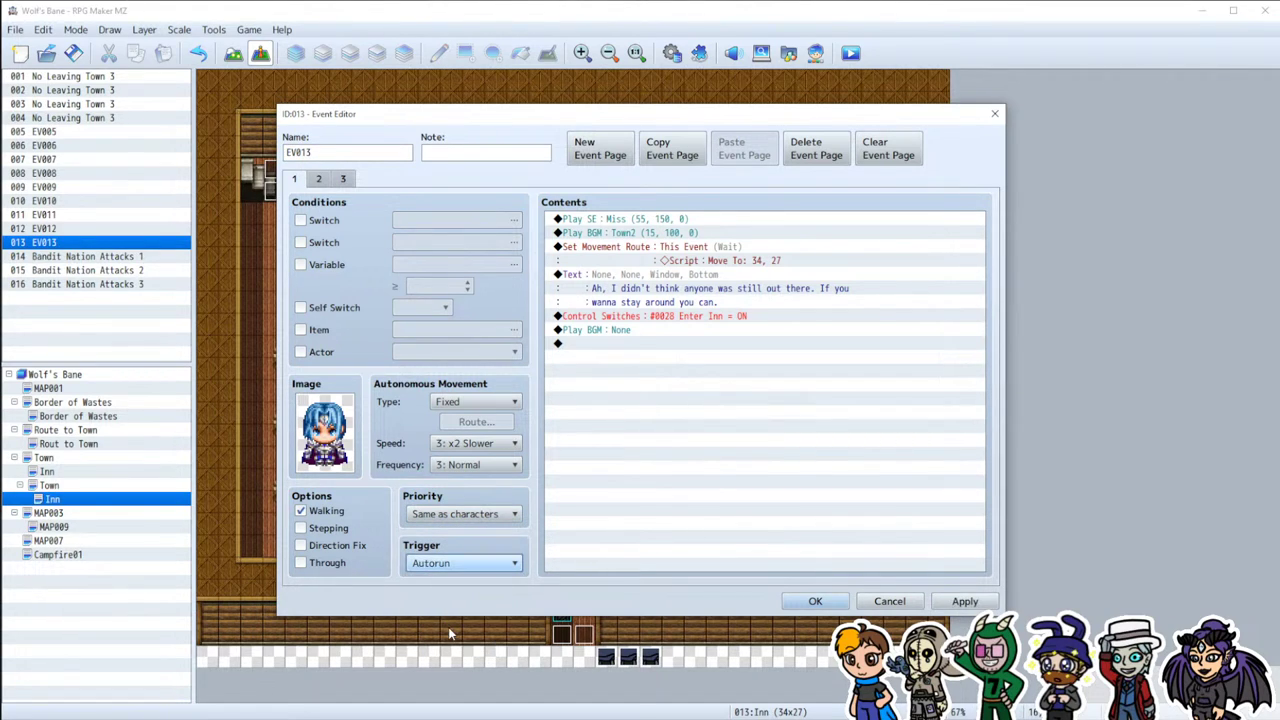
{"action": "left_click", "coordinate": [950, 600]}
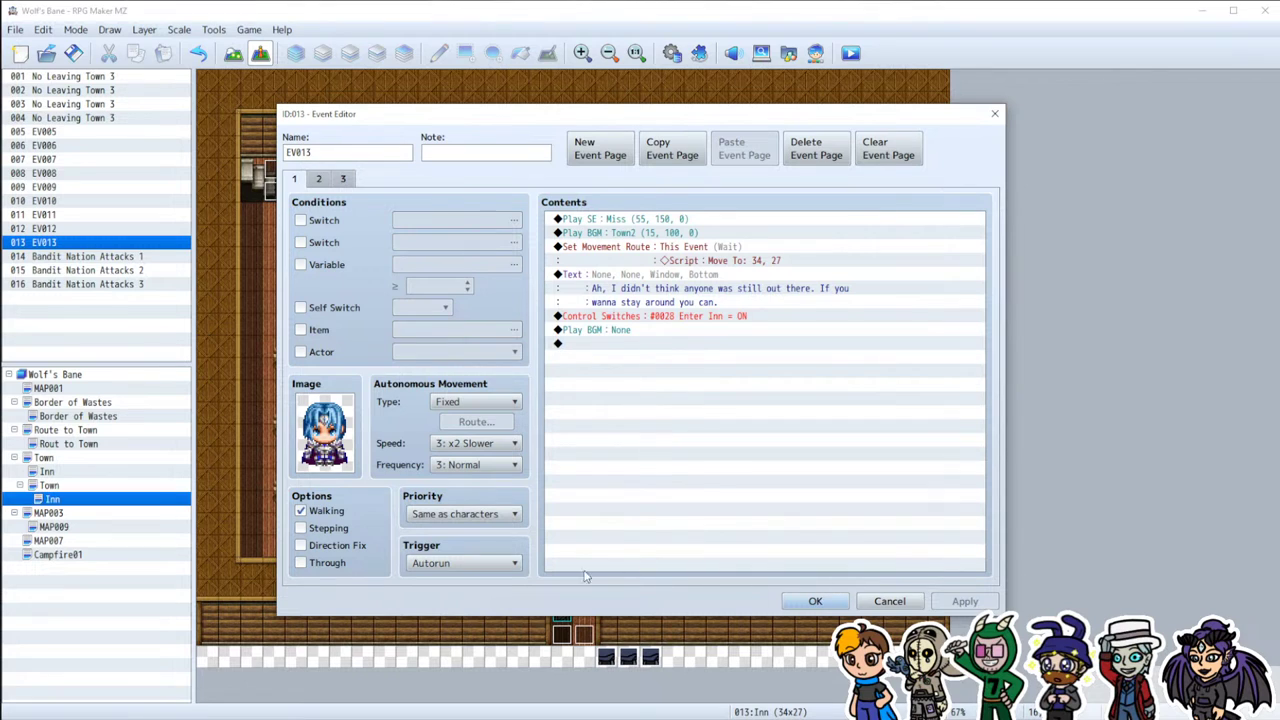
{"action": "left_click", "coordinate": [465, 563]}
{"action": "left_click", "coordinate": [555, 550]}
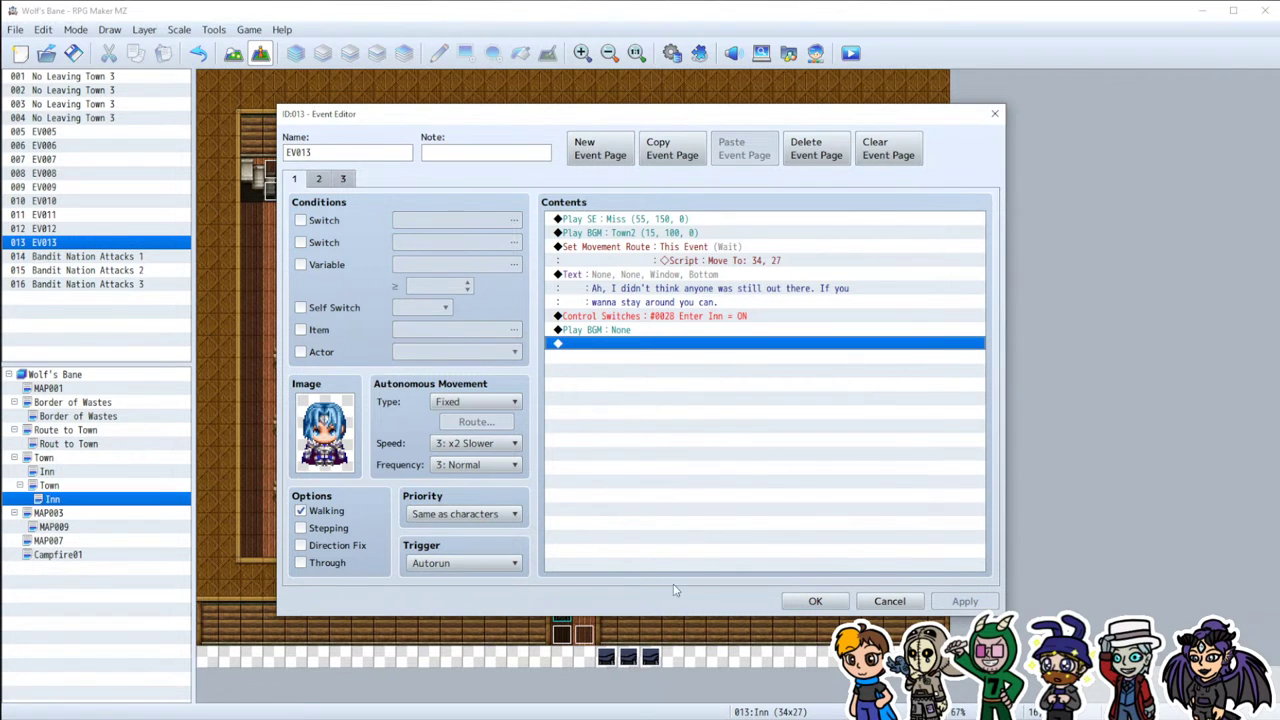
{"action": "left_click", "coordinate": [813, 601]}
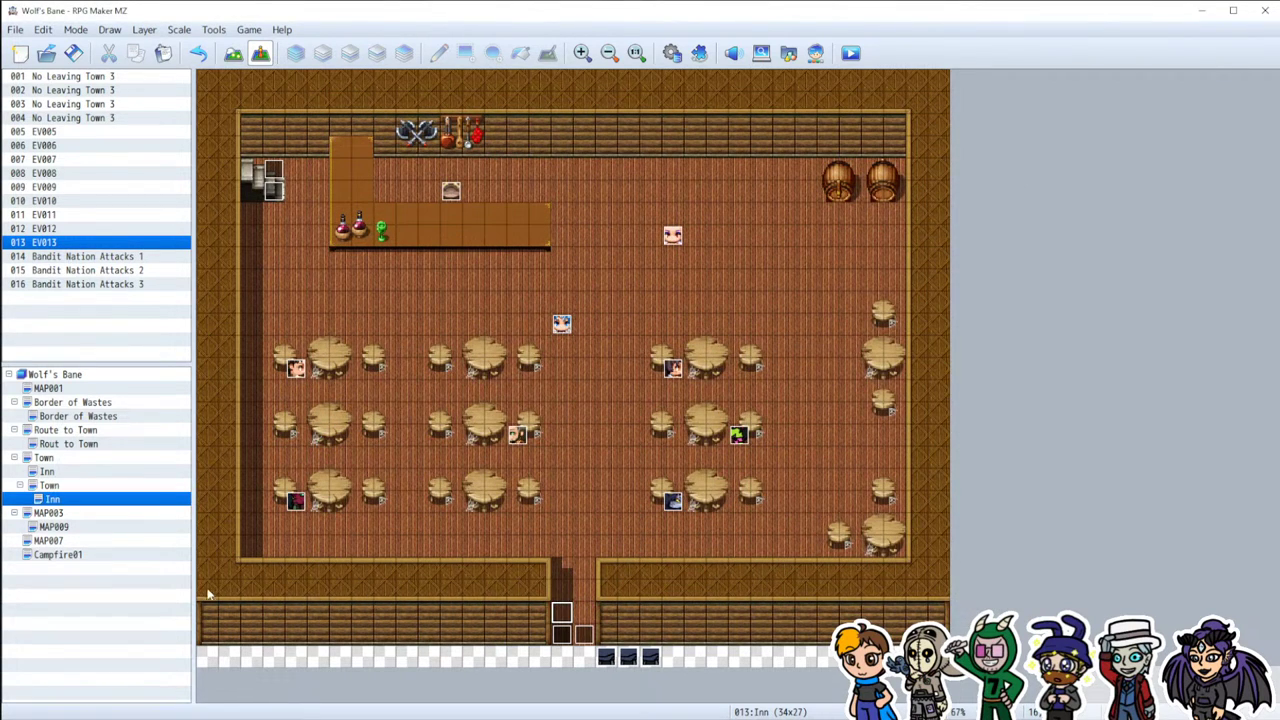
Step: Set the player's starting position in the Inn's entrance passage and playtest a new game from there
{"action": "left_click", "coordinate": [564, 590]}
{"action": "left_click_drag", "start_coordinate": [576, 588], "coordinate": [578, 588]}
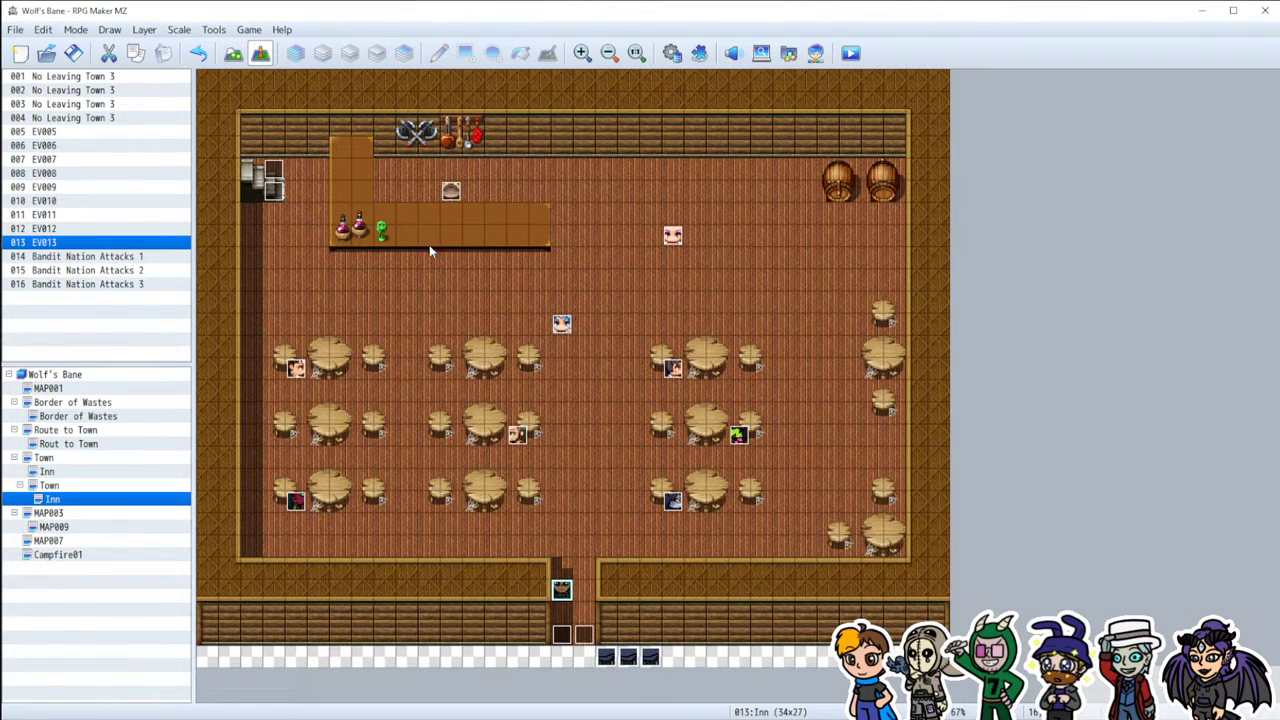
{"action": "left_click", "coordinate": [851, 53]}
{"action": "left_click", "coordinate": [613, 391]}
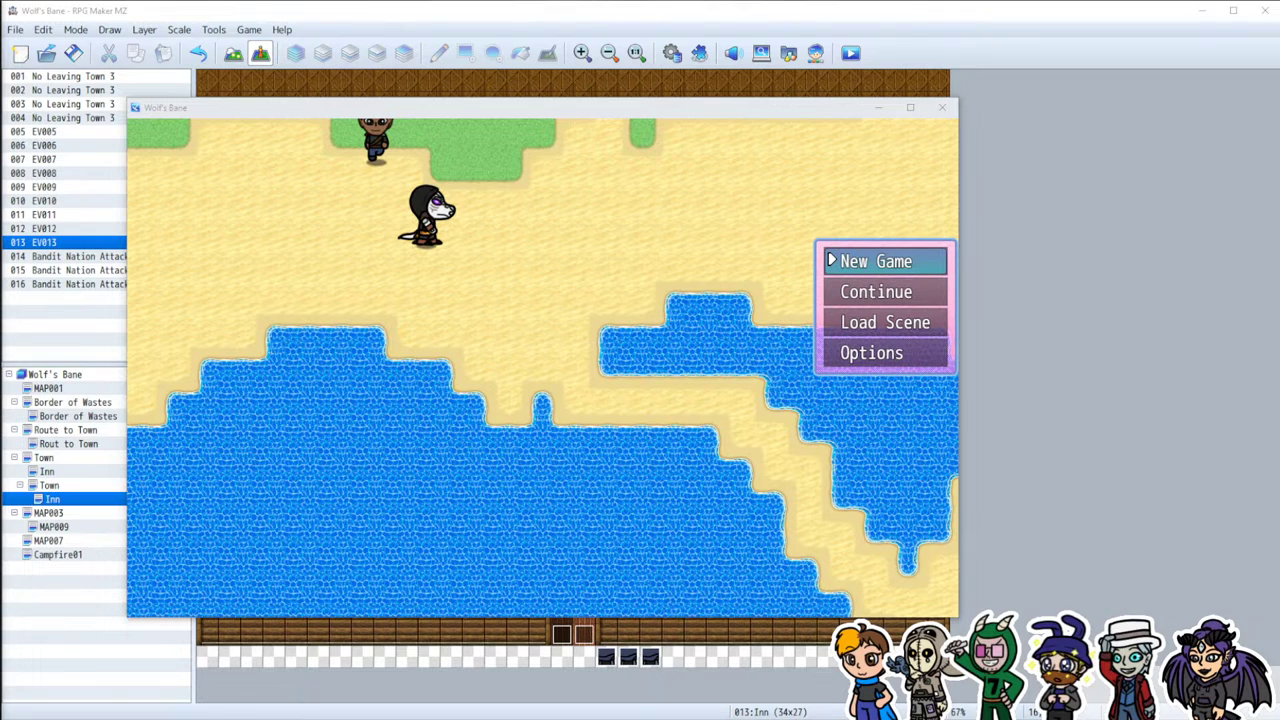
{"action": "left_click", "coordinate": [838, 263]}
{"action": "left_click", "coordinate": [838, 262]}
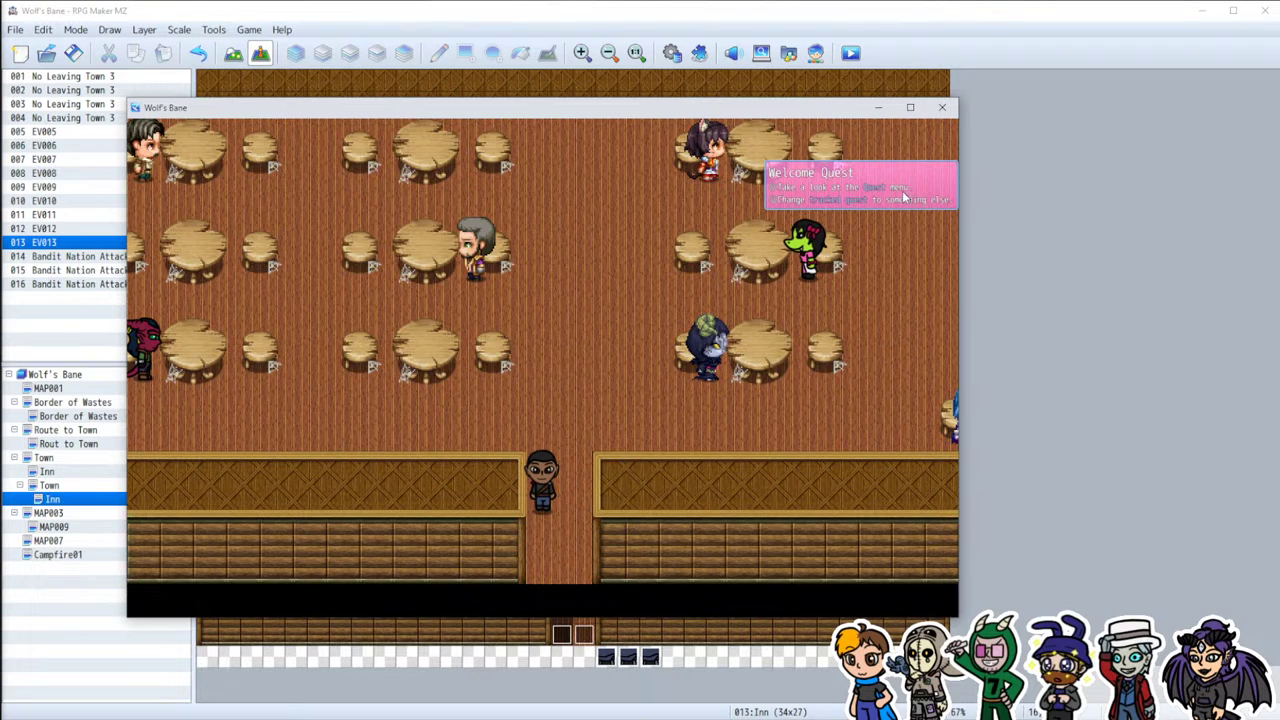
{"action": "left_click", "coordinate": [944, 112]}
Step: Playtest another new game to recheck the autorun scene in the Inn, and close it
{"action": "left_click", "coordinate": [850, 53]}
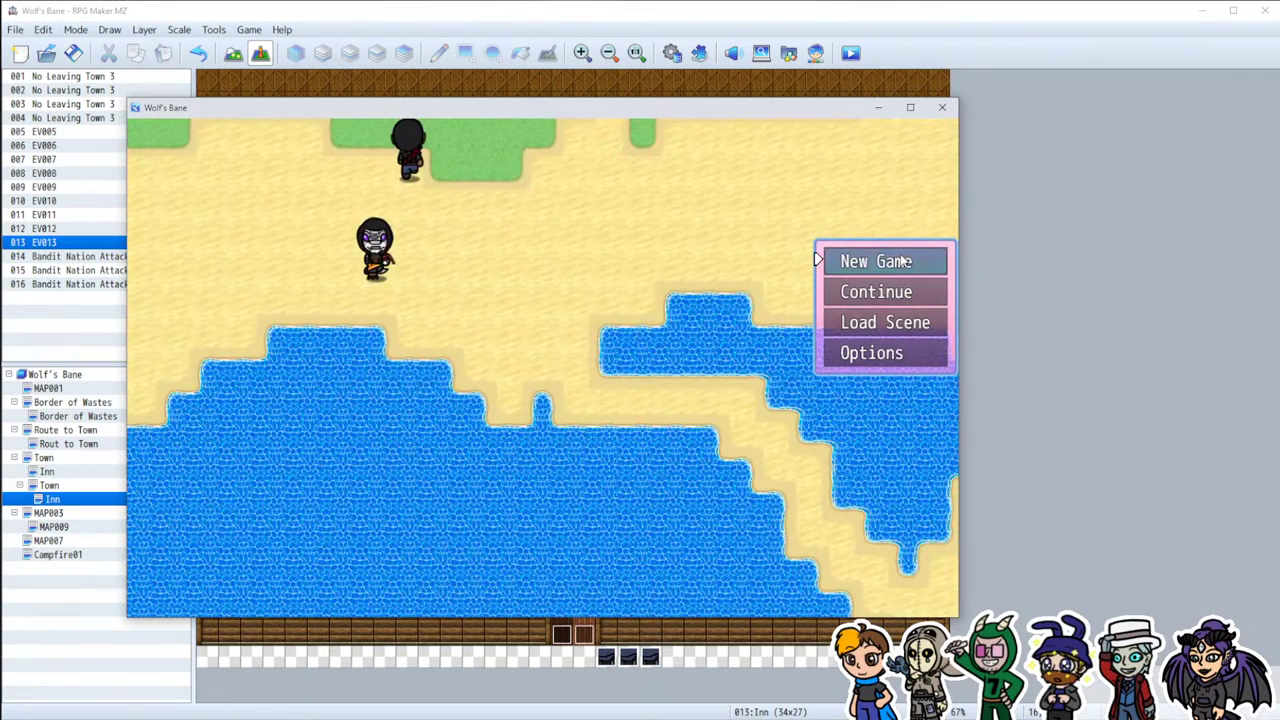
{"action": "left_click", "coordinate": [899, 262]}
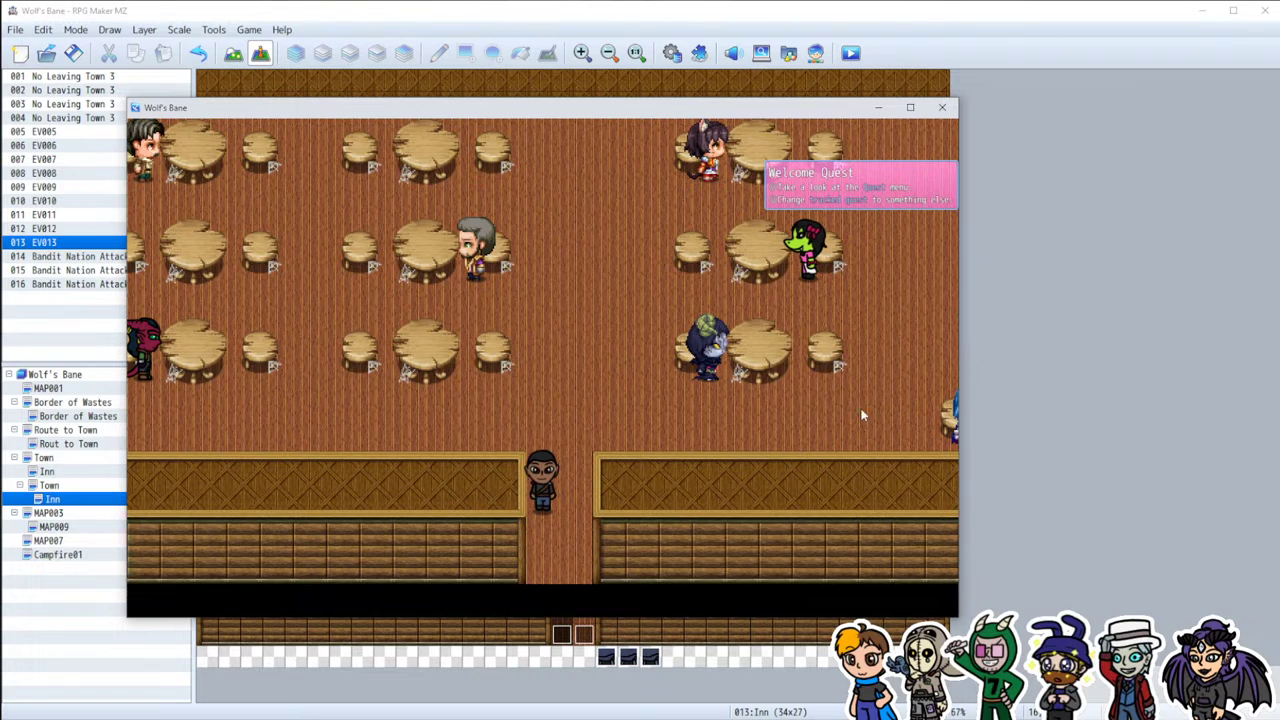
{"action": "left_click", "coordinate": [942, 107]}
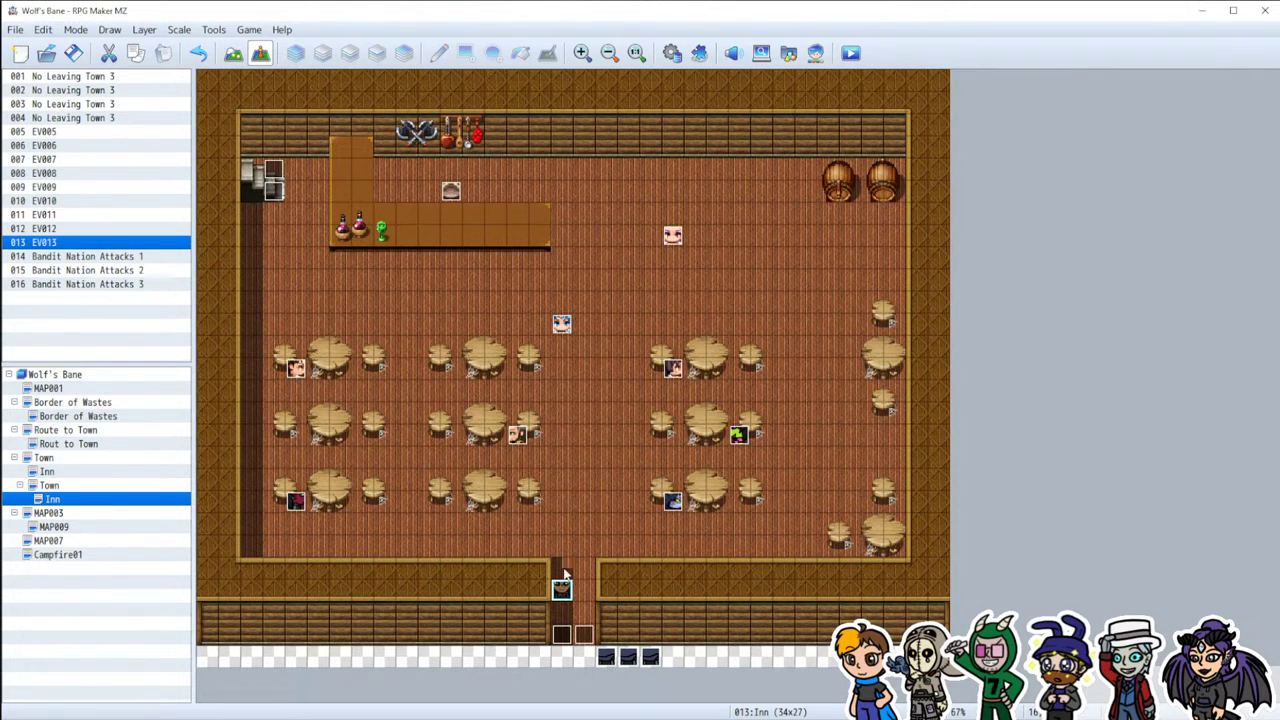
Step: Change the movement route script of EV013 to "Move To: 27, 34" and save the event
{"action": "double_click", "coordinate": [555, 344]}
{"action": "left_click", "coordinate": [655, 250]}
{"action": "double_click", "coordinate": [655, 250]}
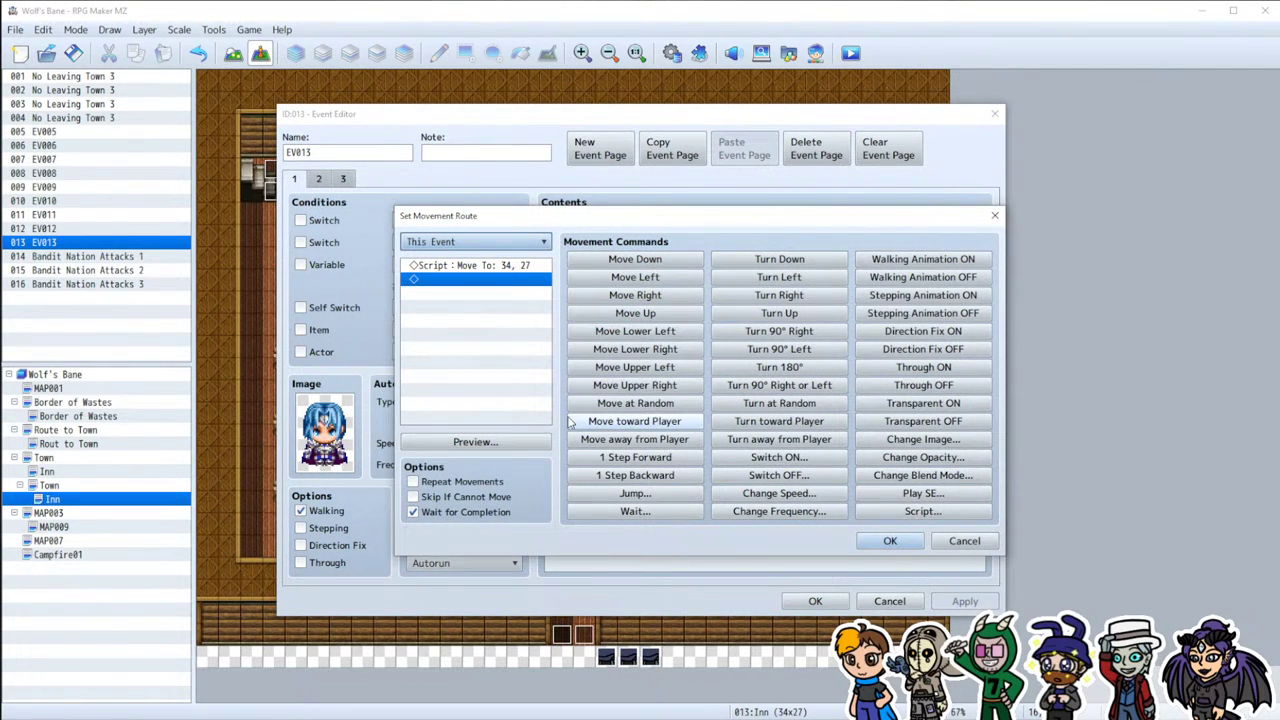
{"action": "double_click", "coordinate": [510, 267]}
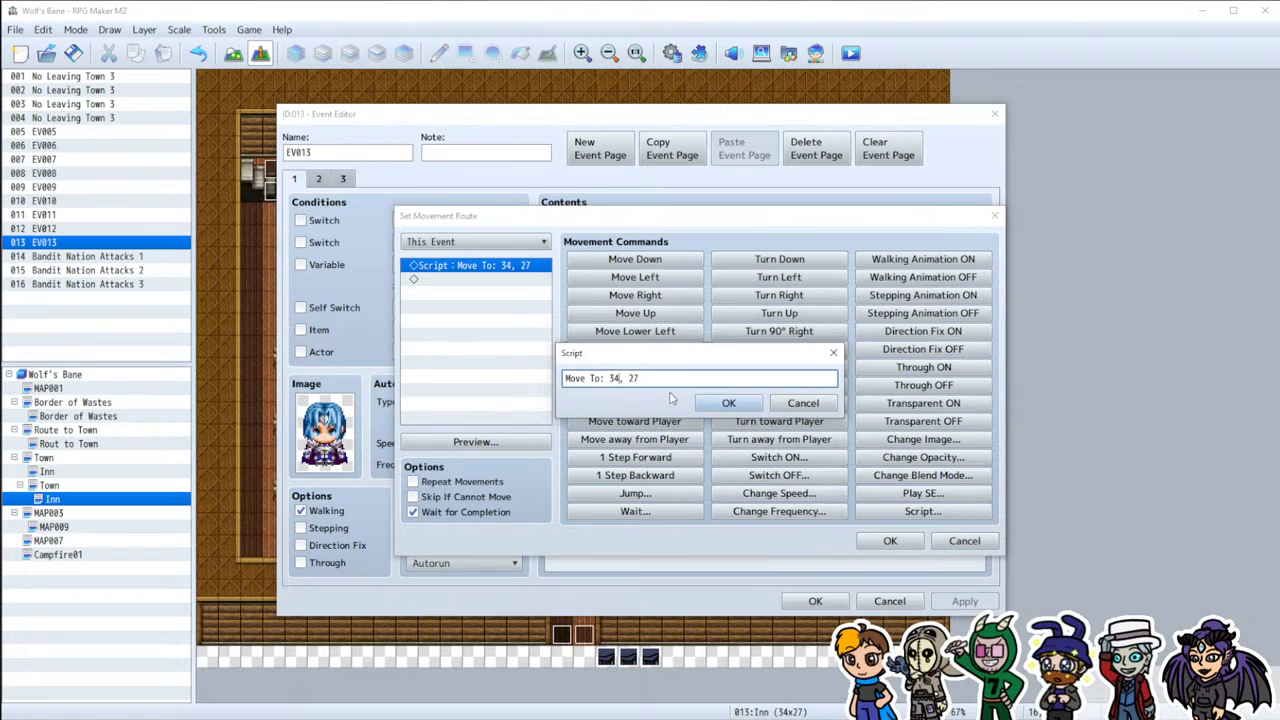
{"action": "key", "text": "ctrl+Left"}
{"action": "key", "text": "ctrl+shift+Left"}
{"action": "key", "text": "BackSpace"}
{"action": "type", "text": ", 34"}
{"action": "left_click", "coordinate": [729, 403]}
{"action": "left_click", "coordinate": [890, 541]}
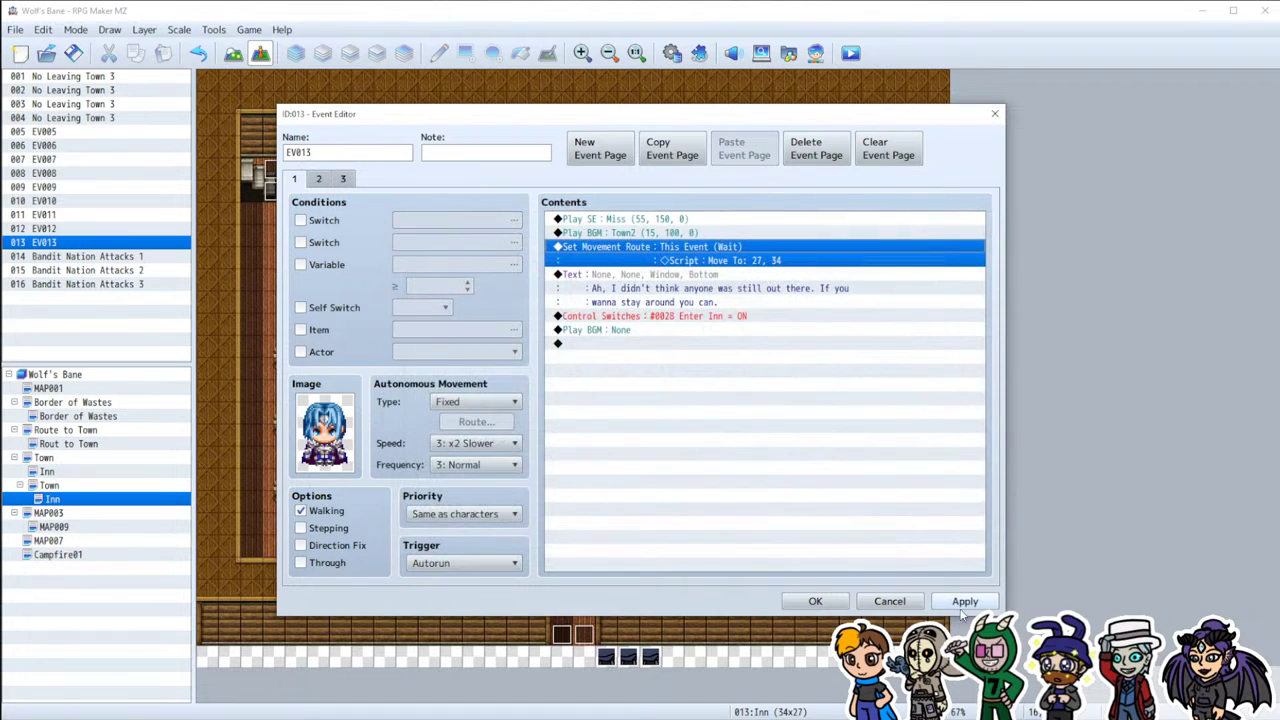
{"action": "left_click", "coordinate": [815, 601]}
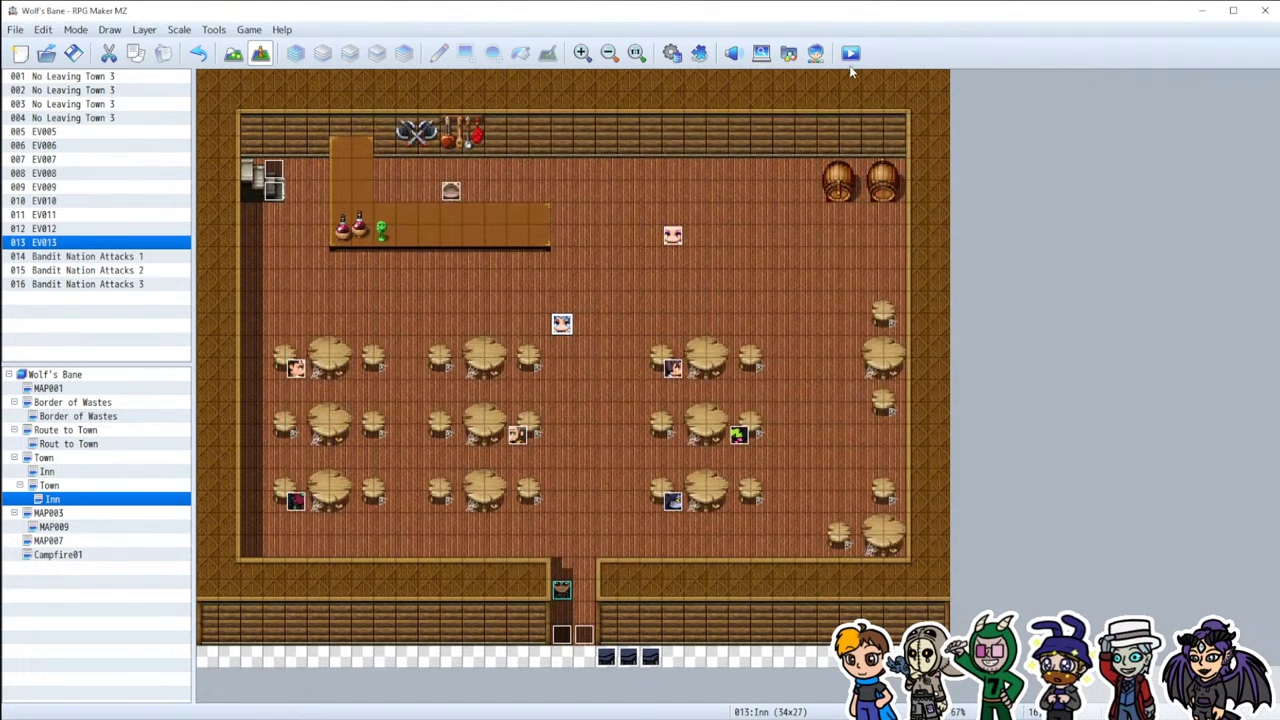
Step: Launch a playtest with the corrected move coordinates and return to the editor
{"action": "key", "text": "ctrl+r"}
{"action": "left_click", "coordinate": [628, 395]}
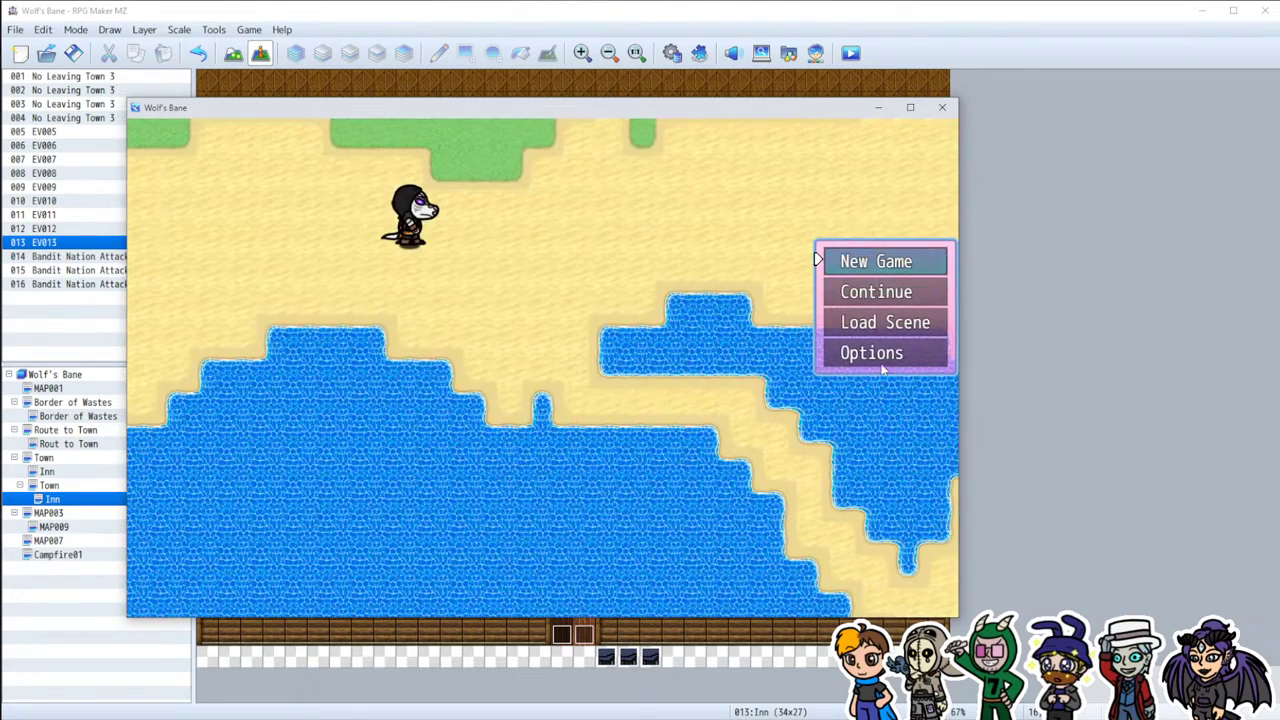
{"action": "key", "text": "Down"}
{"action": "key", "text": "Return"}
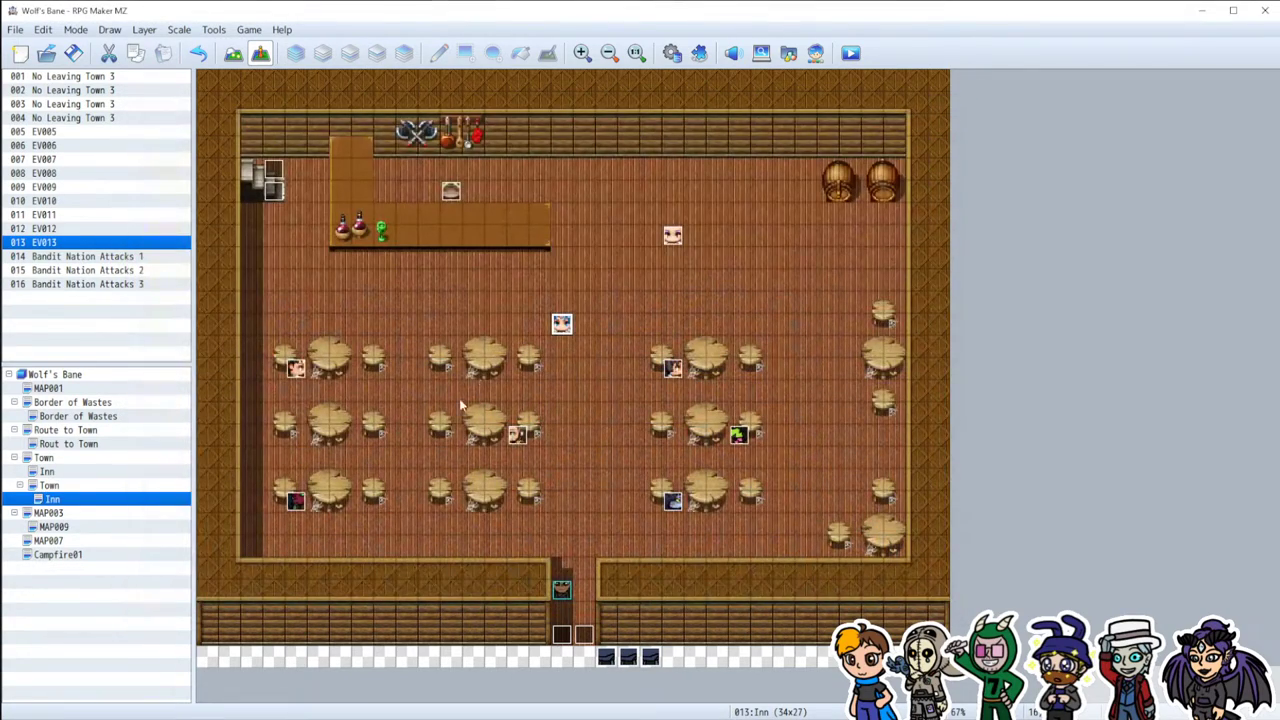
Step: Insert a Wait of 30 frames ahead of the Miss sound effect in EV013 and save the event
{"action": "double_click", "coordinate": [566, 324]}
{"action": "left_click", "coordinate": [636, 252]}
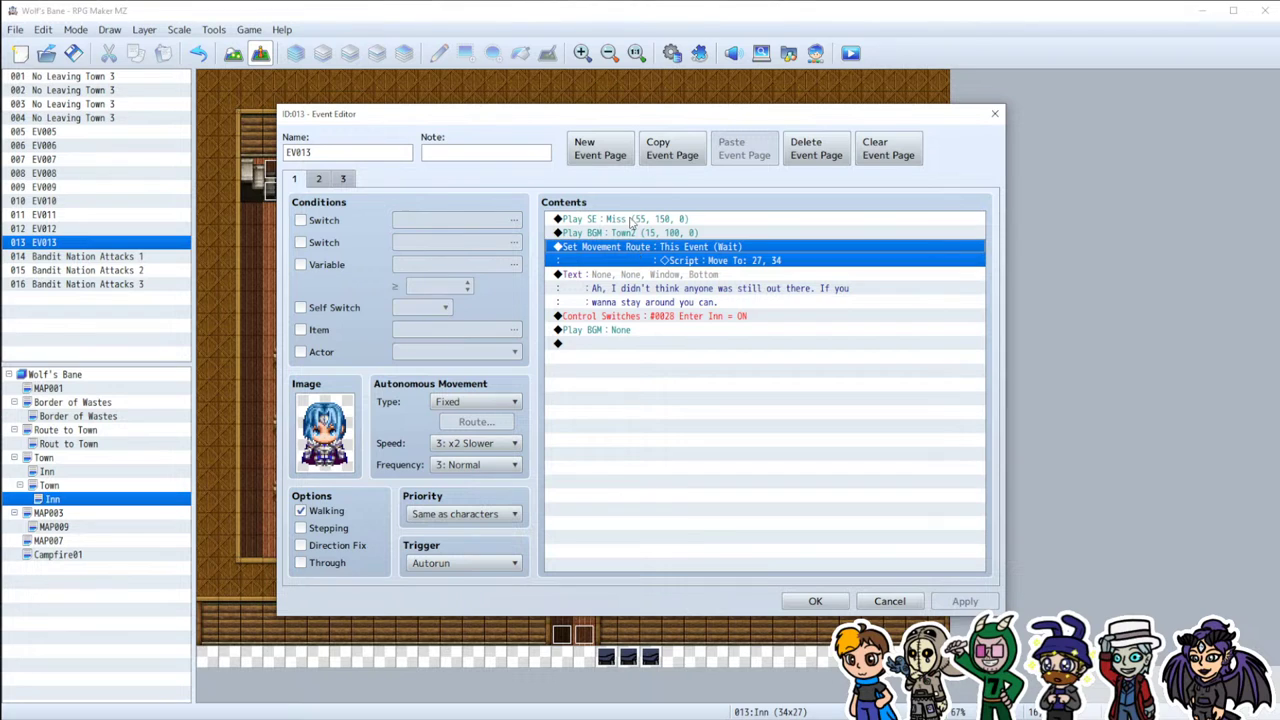
{"action": "left_click", "coordinate": [632, 219]}
{"action": "key", "text": "Insert"}
{"action": "left_click", "coordinate": [857, 223]}
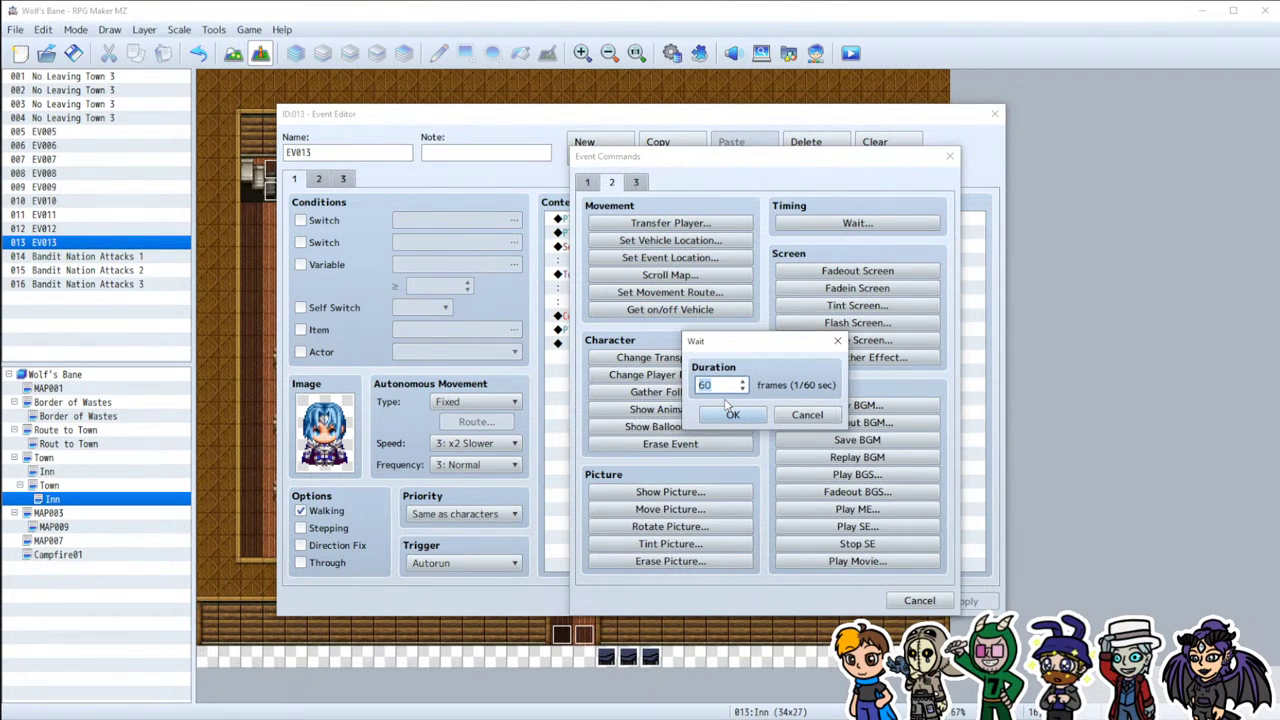
{"action": "type", "text": "30"}
{"action": "left_click", "coordinate": [732, 414]}
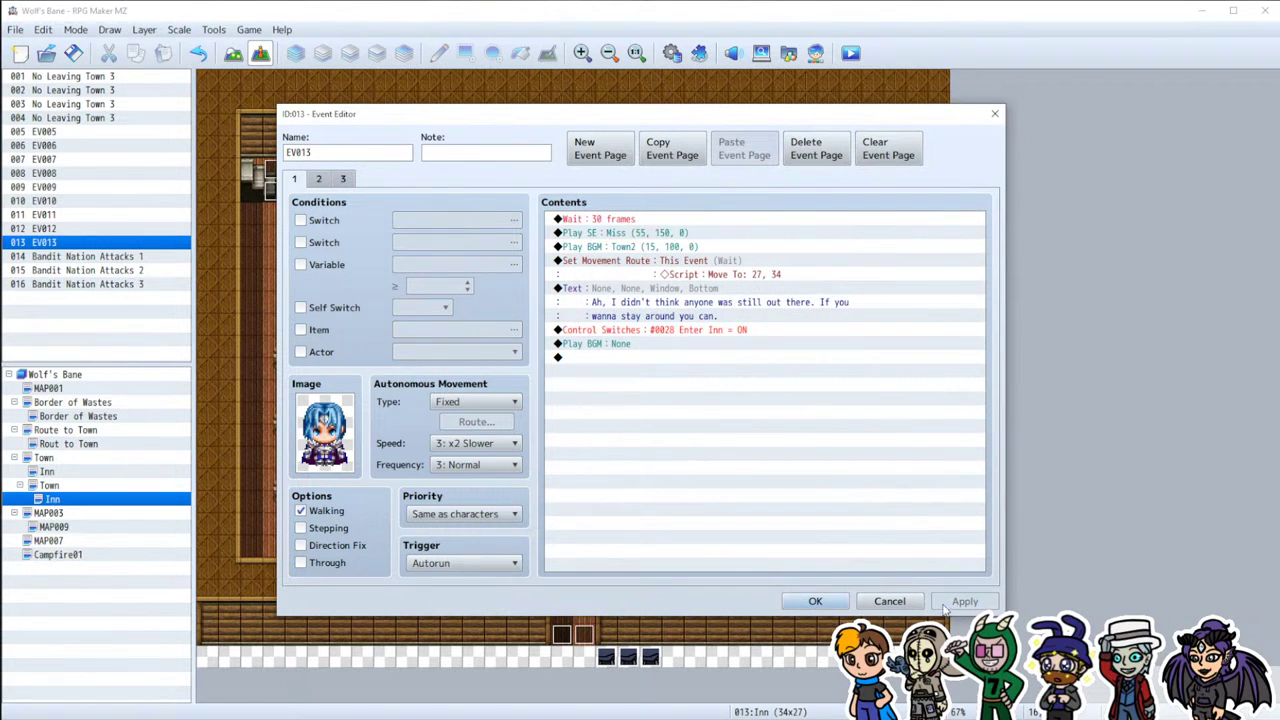
{"action": "left_click", "coordinate": [815, 601]}
Step: Save the project and playtest a new game to check EV013's autorun scene in the Inn, moving the game window aside
{"action": "left_click", "coordinate": [852, 53]}
{"action": "left_click", "coordinate": [613, 389]}
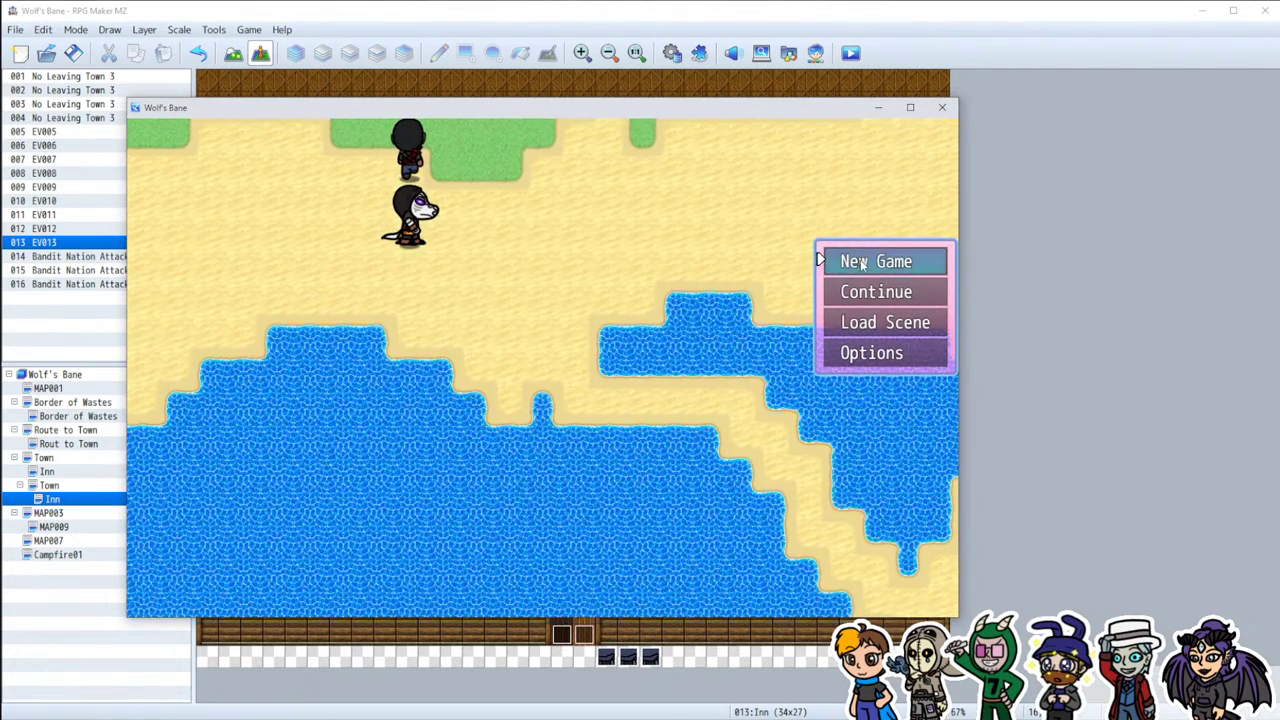
{"action": "left_click", "coordinate": [862, 263]}
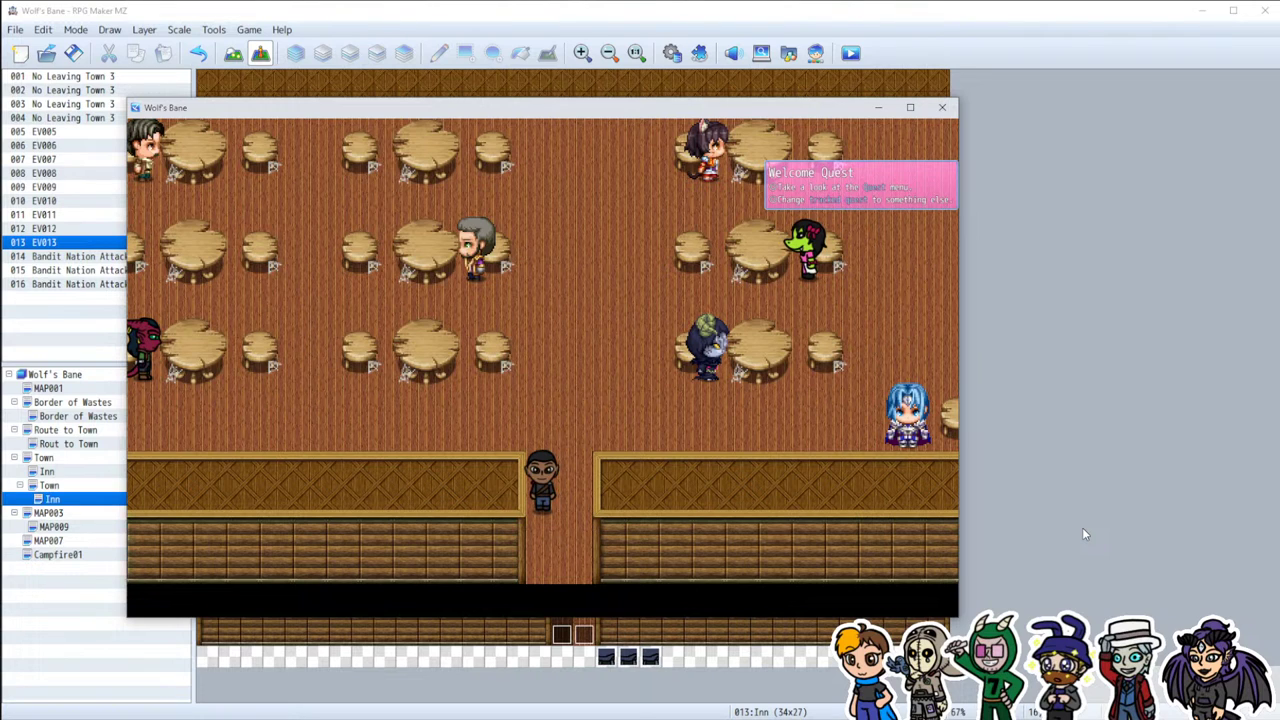
{"action": "left_click_drag", "start_coordinate": [817, 113], "coordinate": [662, 35]}
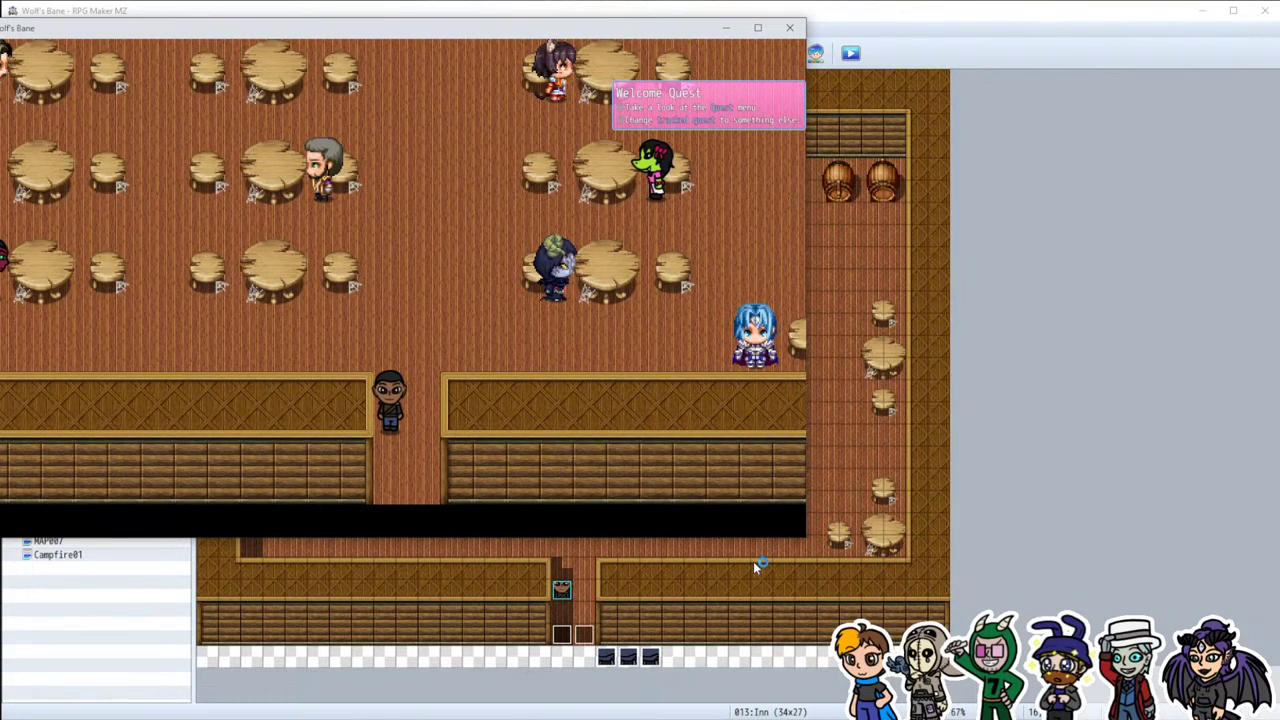
Step: Check the tile coordinates along the floor row in front of the Inn's entrance on the map
{"action": "left_click", "coordinate": [806, 553]}
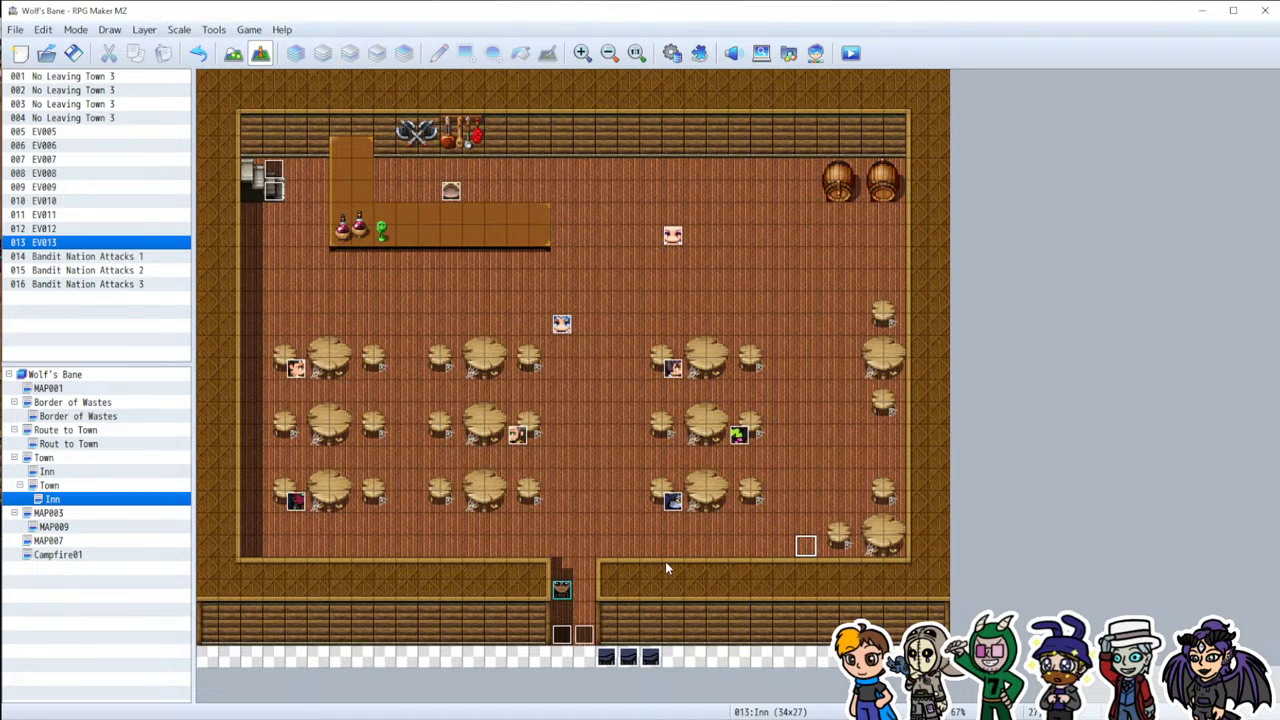
{"action": "left_click", "coordinate": [565, 549]}
{"action": "left_click", "coordinate": [822, 542]}
{"action": "key", "text": "Left"}
{"action": "key", "text": "Left"}
{"action": "key", "text": "Left"}
{"action": "key", "text": "Left"}
{"action": "key", "text": "Left"}
{"action": "key", "text": "Left"}
{"action": "key", "text": "Left"}
{"action": "key", "text": "Right"}
{"action": "key", "text": "Right"}
{"action": "key", "text": "Right"}
{"action": "key", "text": "Right"}
{"action": "key", "text": "Right"}
{"action": "key", "text": "Right"}
{"action": "key", "text": "Right"}
{"action": "key", "text": "Right"}
{"action": "key", "text": "Left"}
{"action": "key", "text": "Left"}
{"action": "key", "text": "Left"}
{"action": "key", "text": "Left"}
{"action": "key", "text": "Left"}
{"action": "key", "text": "Left"}
{"action": "key", "text": "Left"}
{"action": "key", "text": "Left"}
{"action": "key", "text": "Left"}
{"action": "key", "text": "Left"}
{"action": "key", "text": "Left"}
{"action": "key", "text": "Left"}
{"action": "key", "text": "Left"}
{"action": "key", "text": "Left"}
{"action": "key", "text": "Right"}
Step: Change EV013's movement route script to "Move To: 16, 11" and save the event
{"action": "double_click", "coordinate": [562, 328]}
{"action": "left_click", "coordinate": [667, 263]}
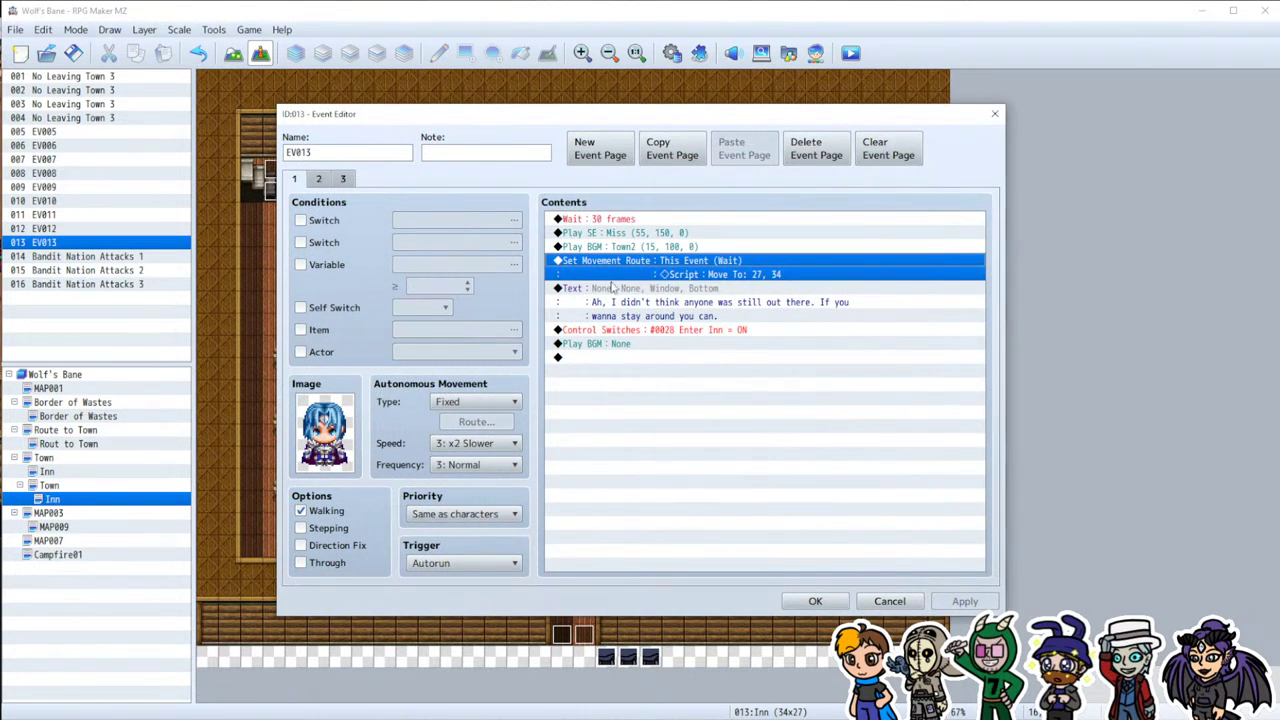
{"action": "key", "text": "Return"}
{"action": "left_click", "coordinate": [512, 270]}
{"action": "double_click", "coordinate": [512, 270]}
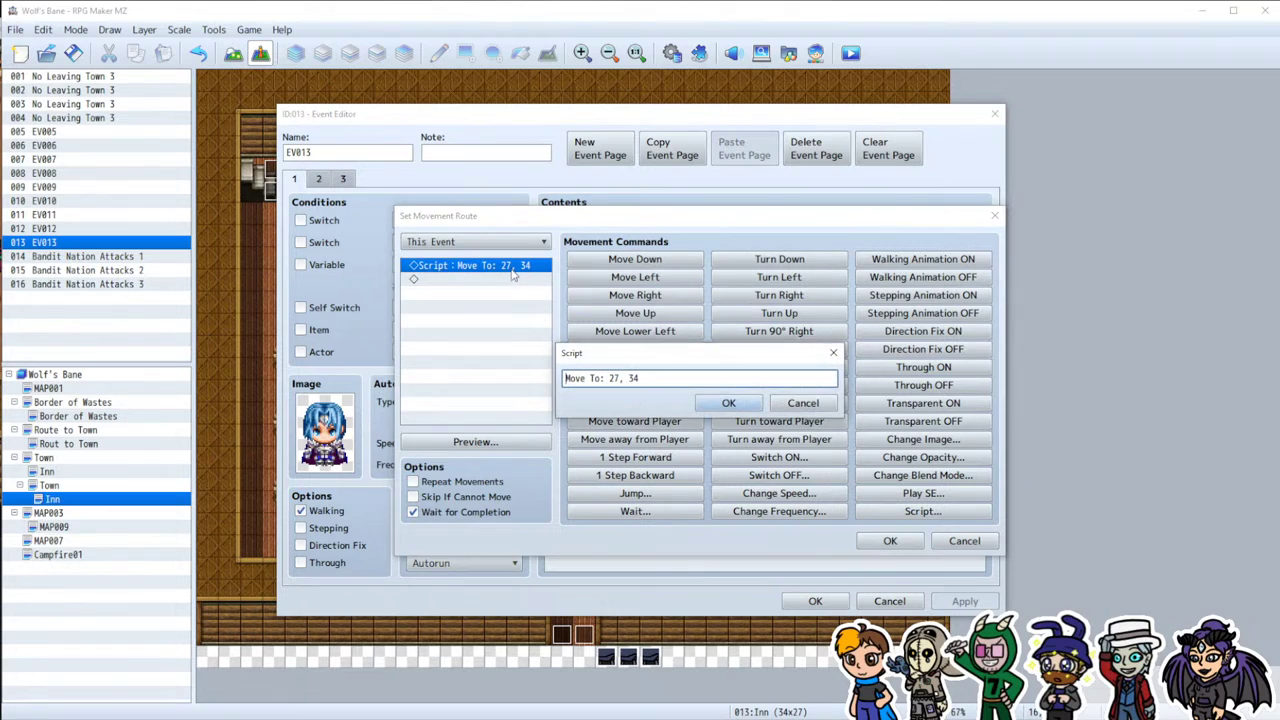
{"action": "left_click", "coordinate": [728, 403]}
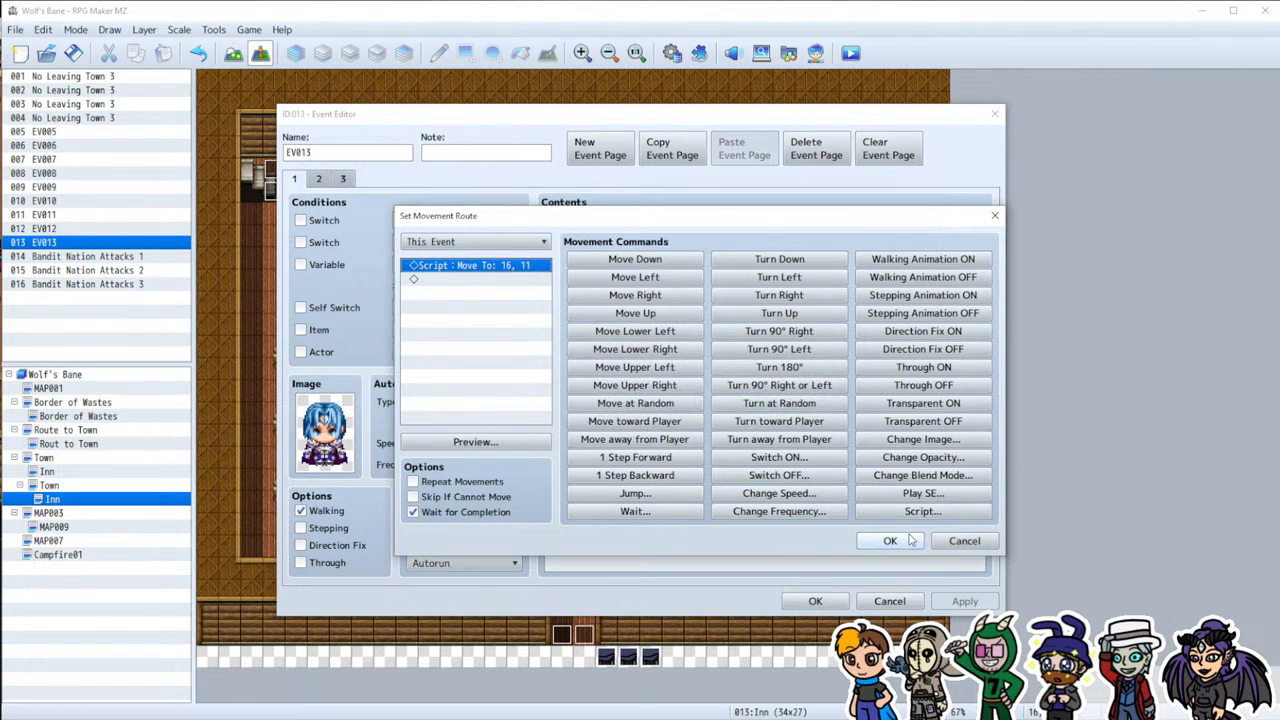
{"action": "left_click", "coordinate": [890, 541]}
{"action": "left_click", "coordinate": [957, 603]}
{"action": "left_click", "coordinate": [815, 601]}
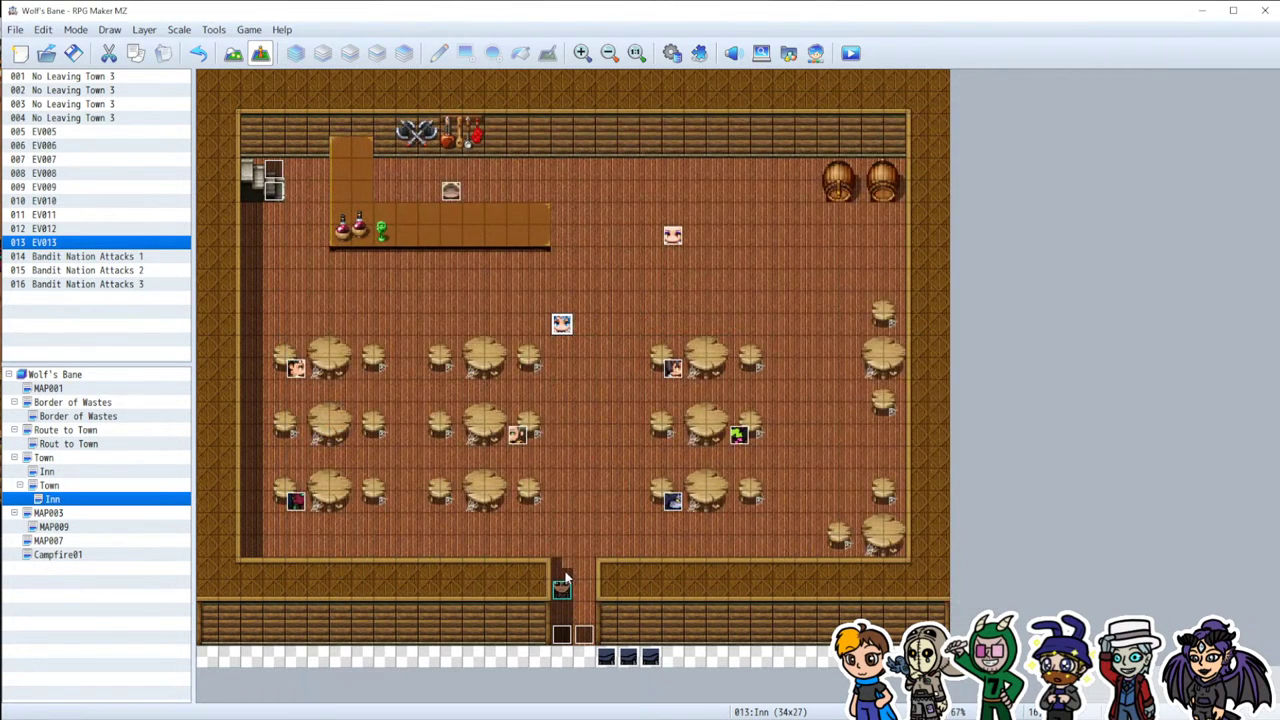
Step: Correct EV013's movement route script to "Move To: 16, 21" and save the event
{"action": "double_click", "coordinate": [566, 320]}
{"action": "double_click", "coordinate": [630, 264]}
{"action": "left_click", "coordinate": [516, 267]}
{"action": "key", "text": "Return"}
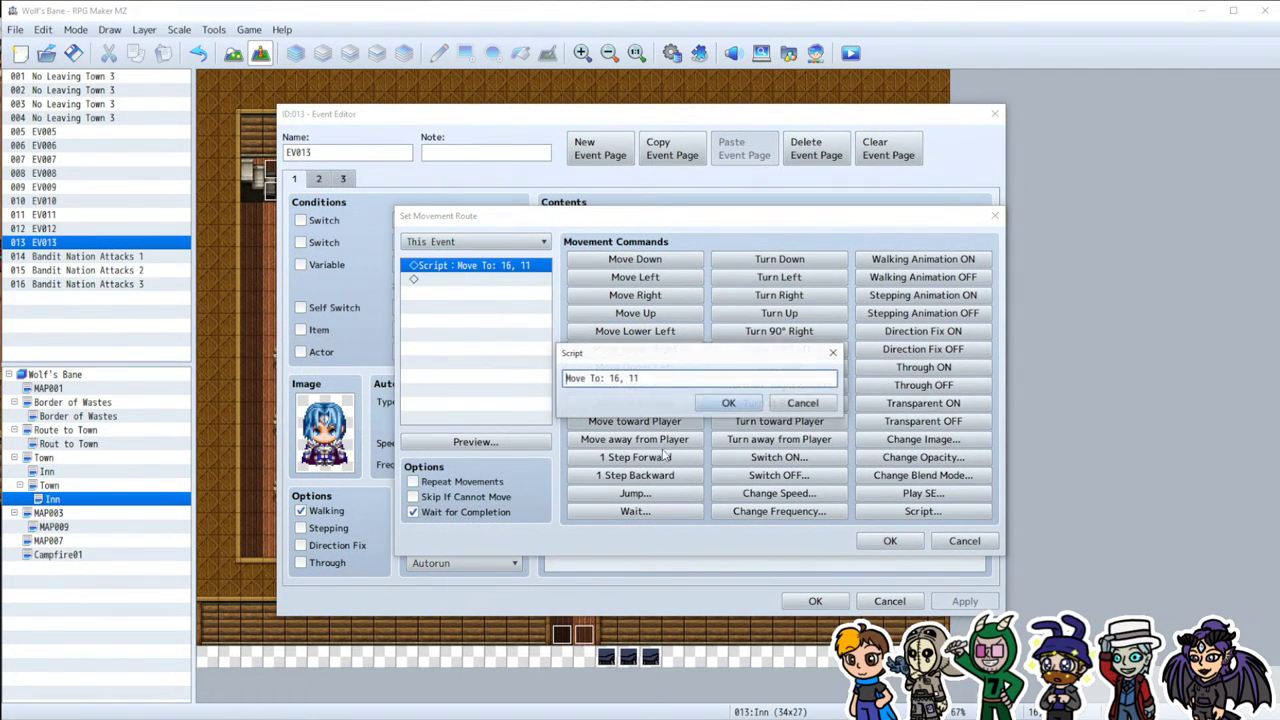
{"action": "type", "text": "21"}
{"action": "left_click", "coordinate": [712, 403]}
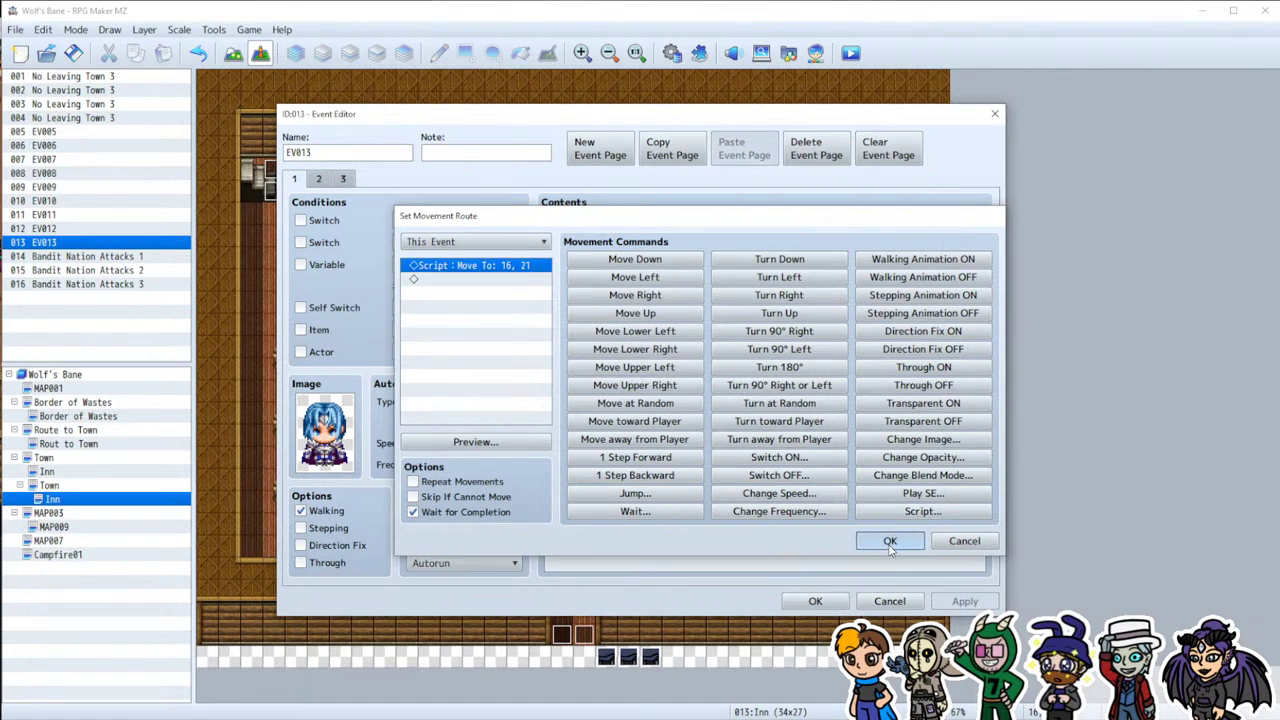
{"action": "left_click", "coordinate": [890, 541]}
{"action": "left_click", "coordinate": [812, 600]}
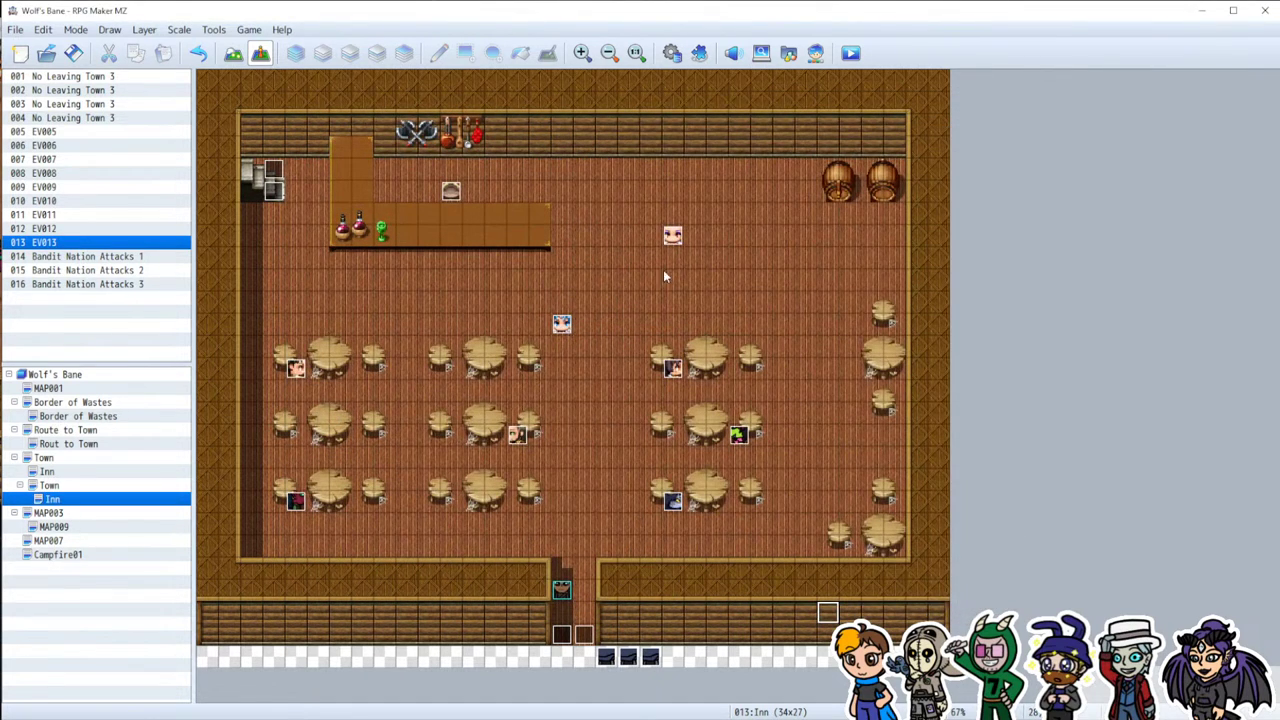
Step: Save the project for a playtest and close the old game window that is still running
{"action": "key", "text": "ctrl+r"}
{"action": "left_click", "coordinate": [610, 391]}
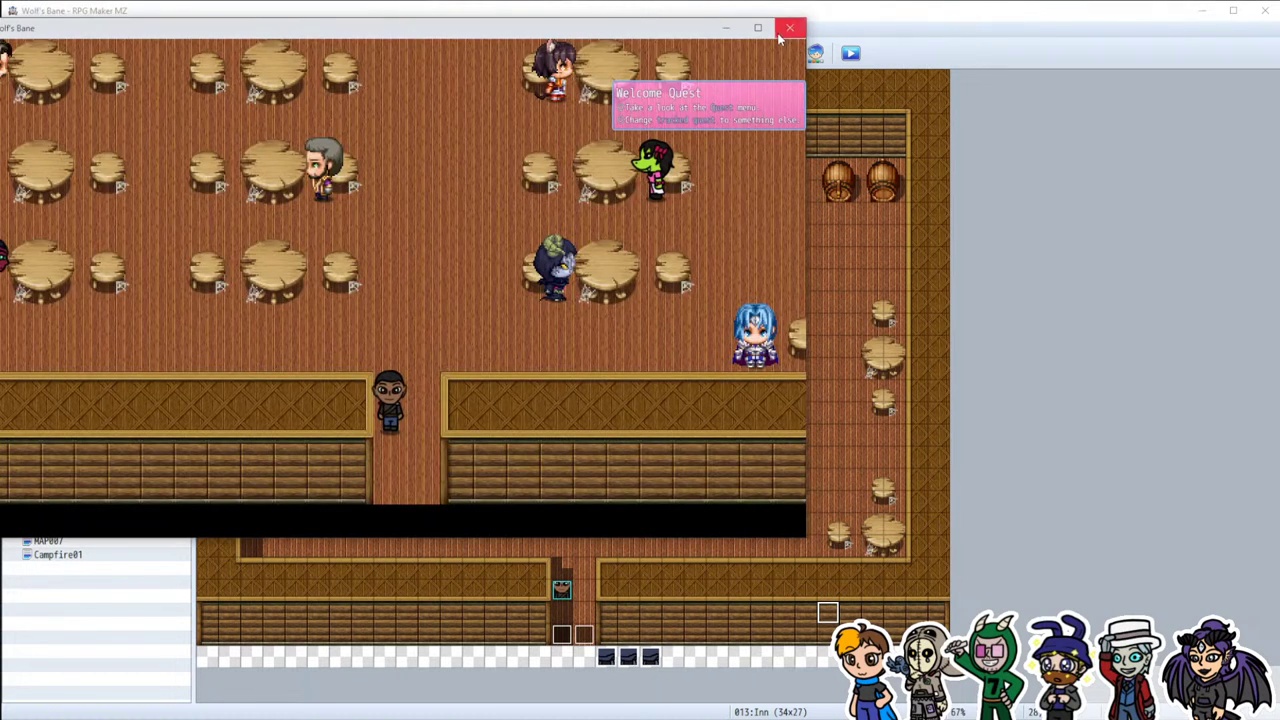
{"action": "left_click", "coordinate": [790, 22]}
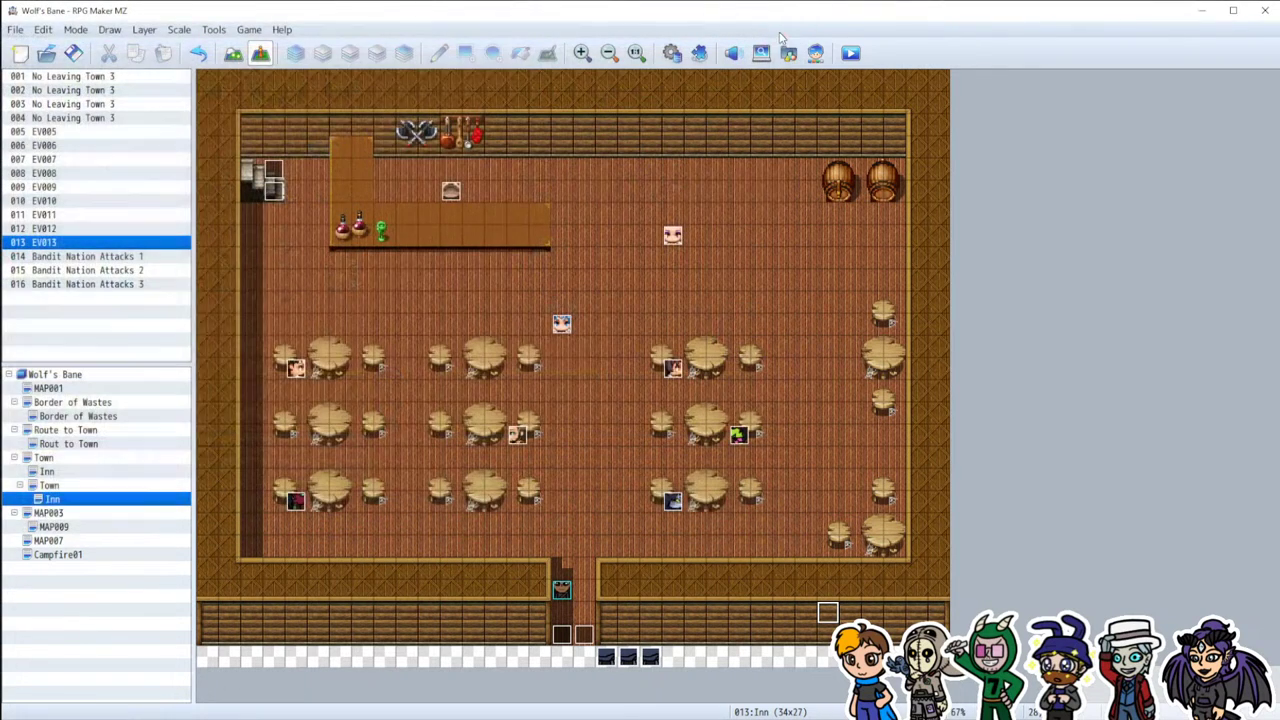
Step: Playtest a new game through the innkeeper's and bandits' dialogue in the Inn, and close the game
{"action": "left_click", "coordinate": [850, 54]}
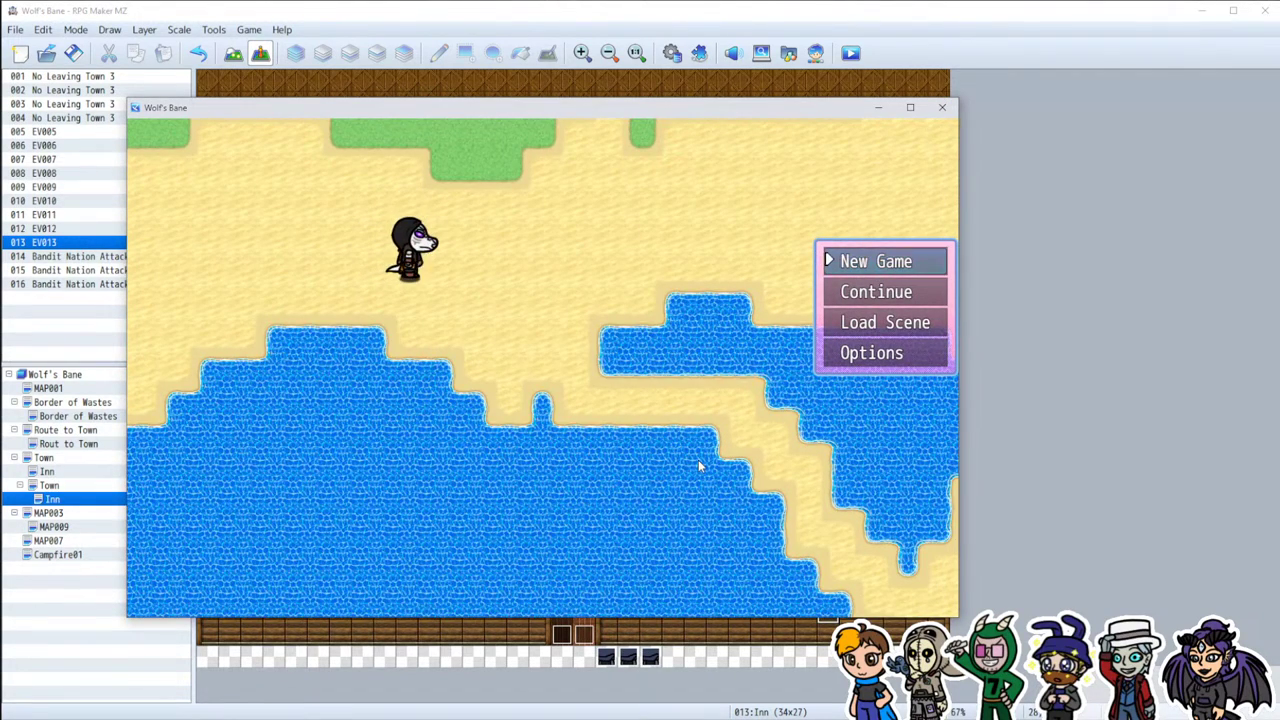
{"action": "left_click", "coordinate": [847, 262]}
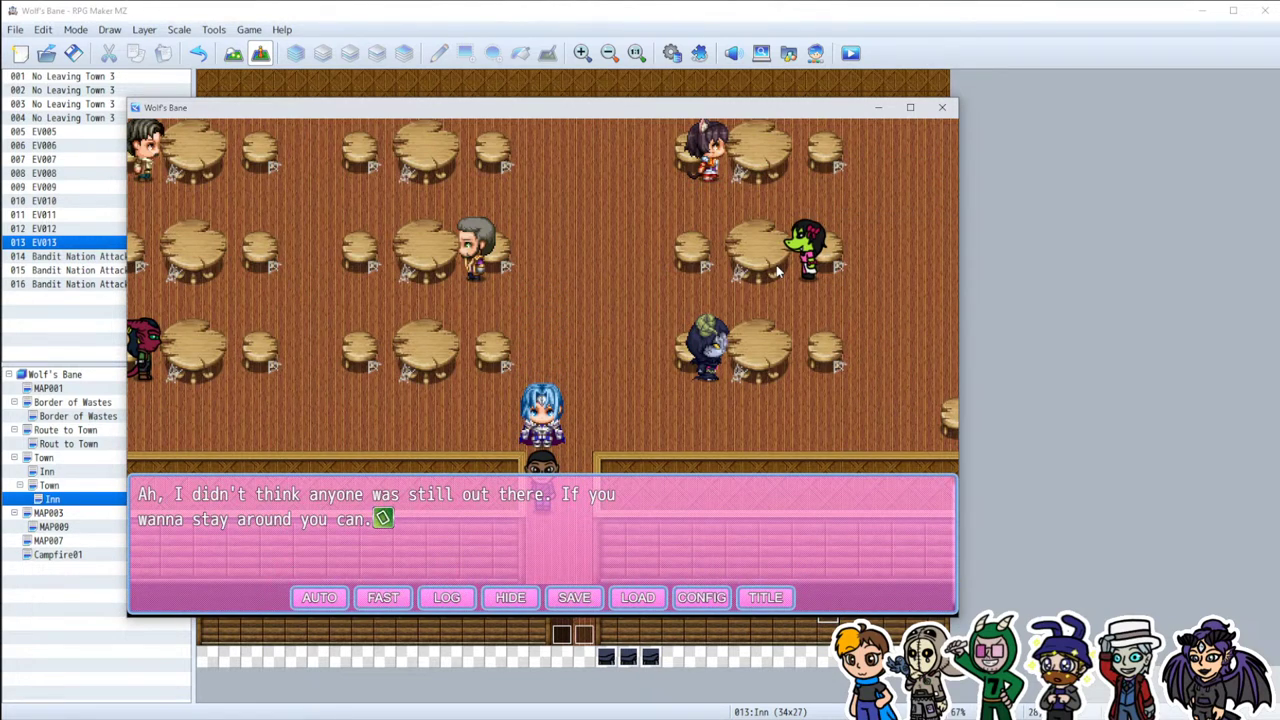
{"action": "left_click", "coordinate": [657, 538]}
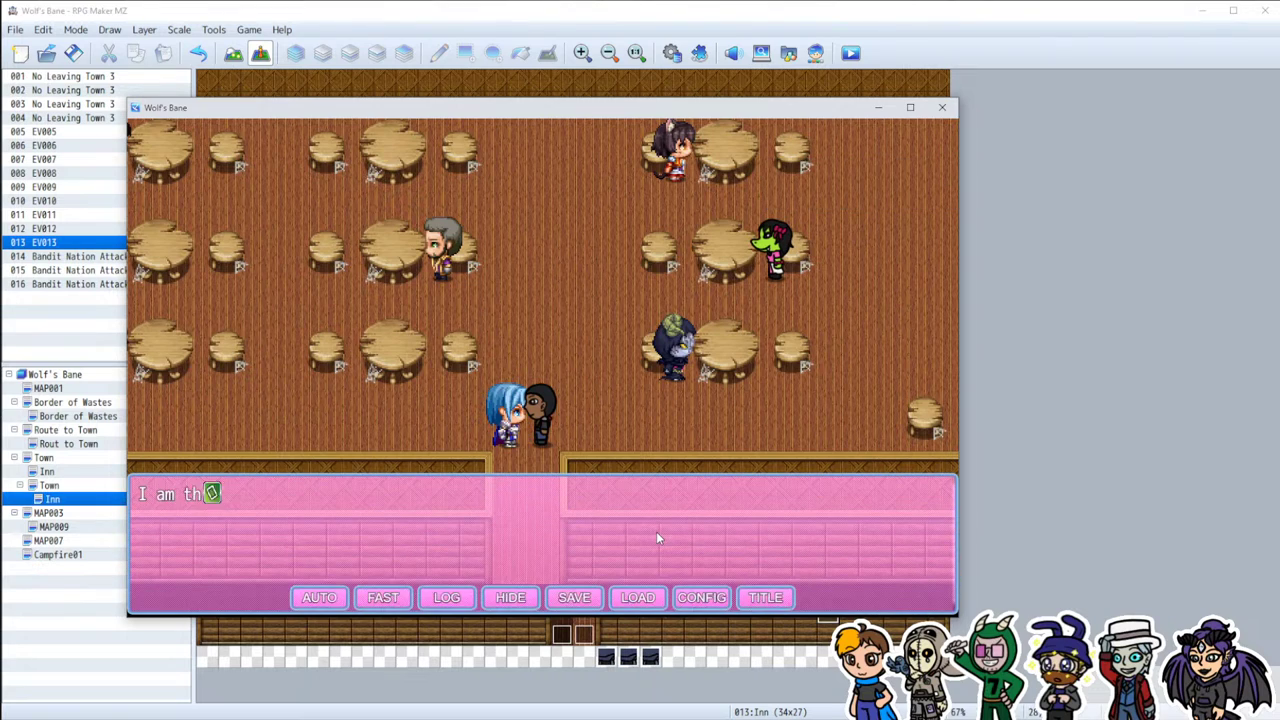
{"action": "key", "text": "Return"}
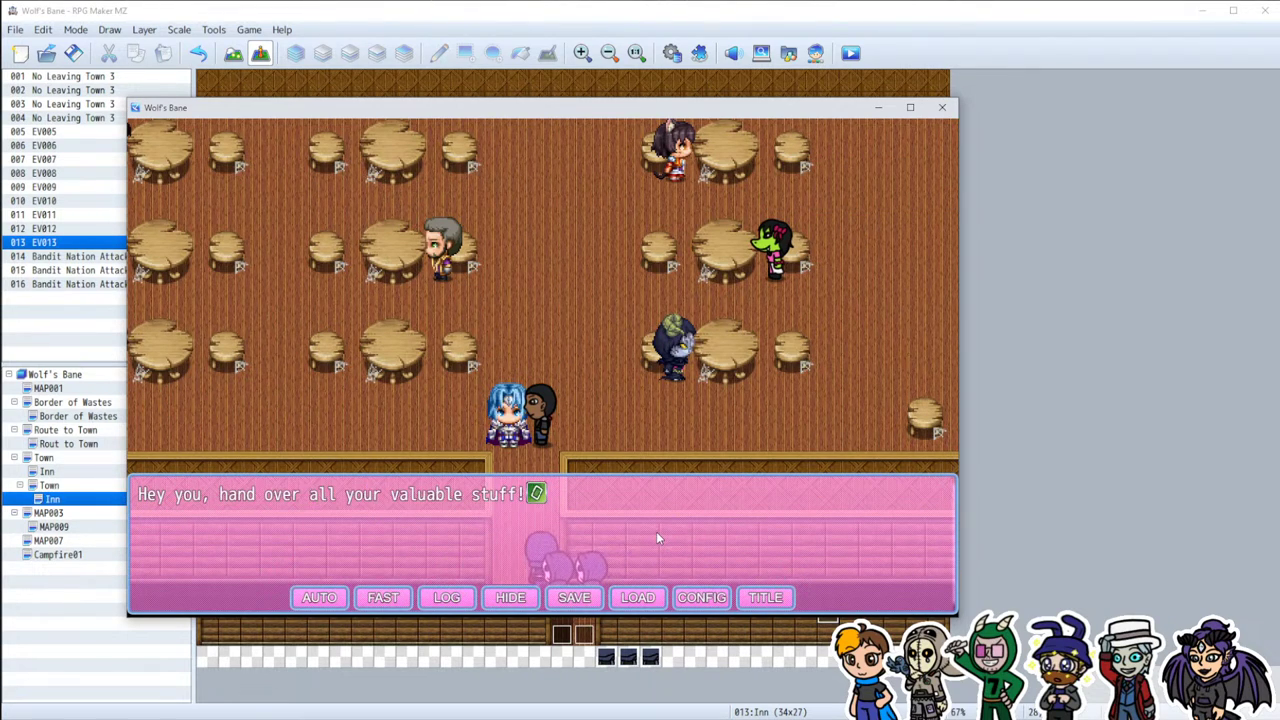
{"action": "key", "text": "Return"}
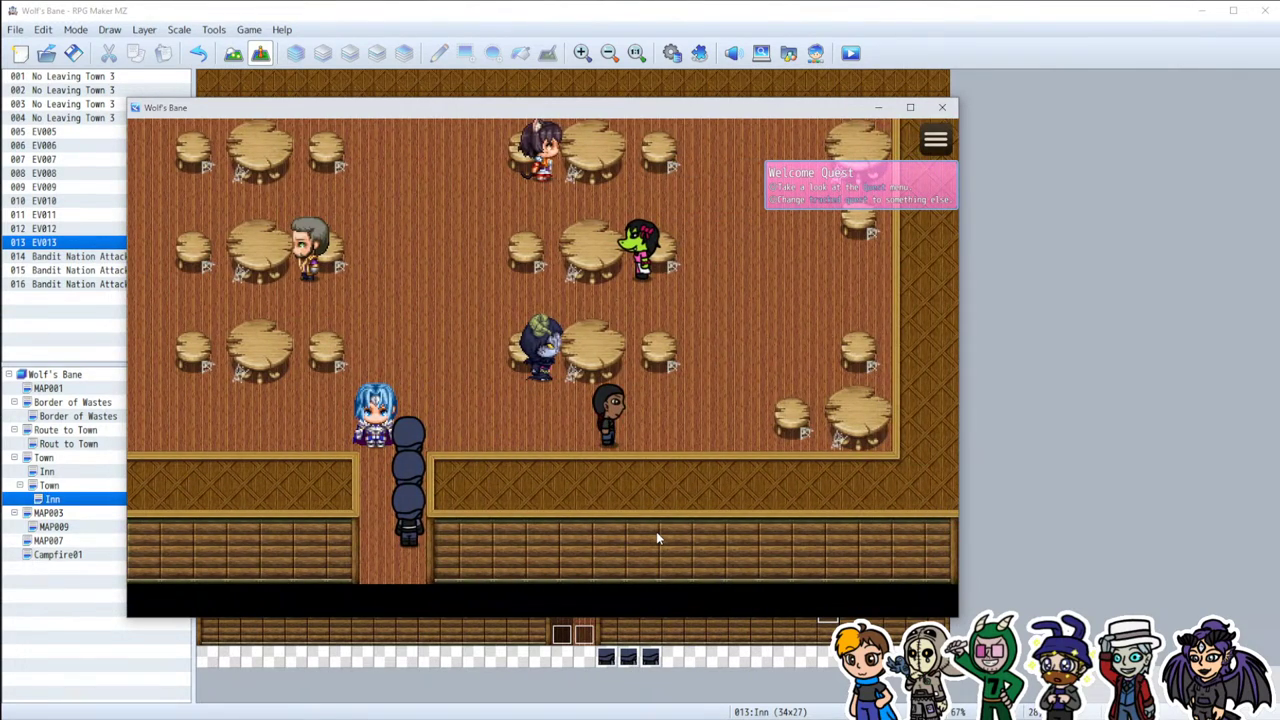
{"action": "left_click", "coordinate": [942, 107]}
{"action": "left_click", "coordinate": [562, 590]}
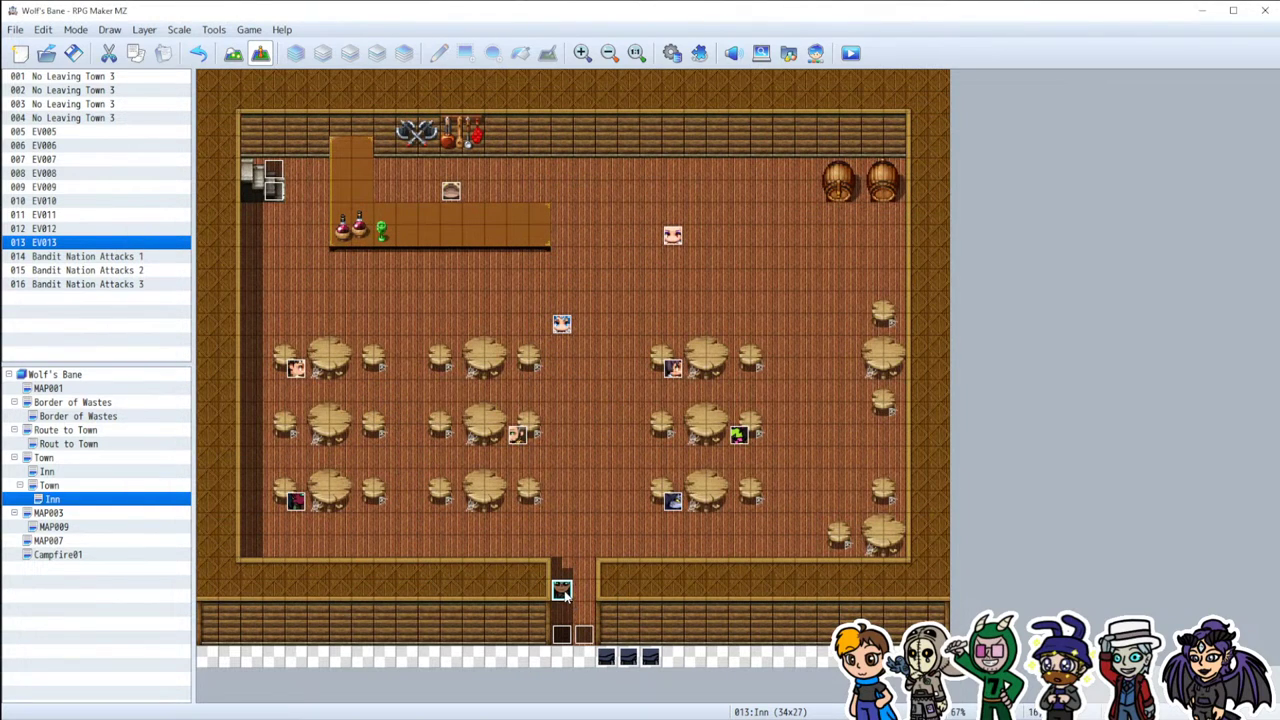
Step: Open EV013's second page and start a Play BGM command after its last command
{"action": "double_click", "coordinate": [559, 326]}
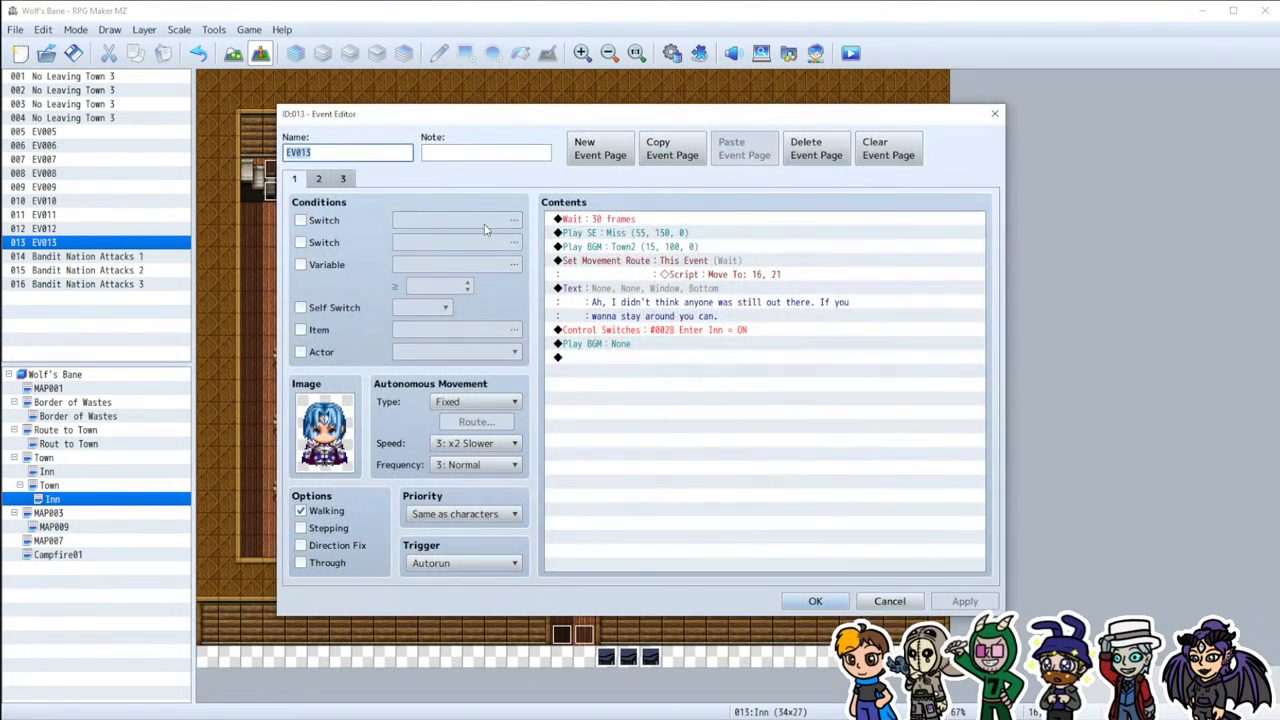
{"action": "left_click", "coordinate": [317, 180]}
{"action": "left_click", "coordinate": [342, 179]}
{"action": "left_click", "coordinate": [320, 179]}
{"action": "double_click", "coordinate": [768, 274]}
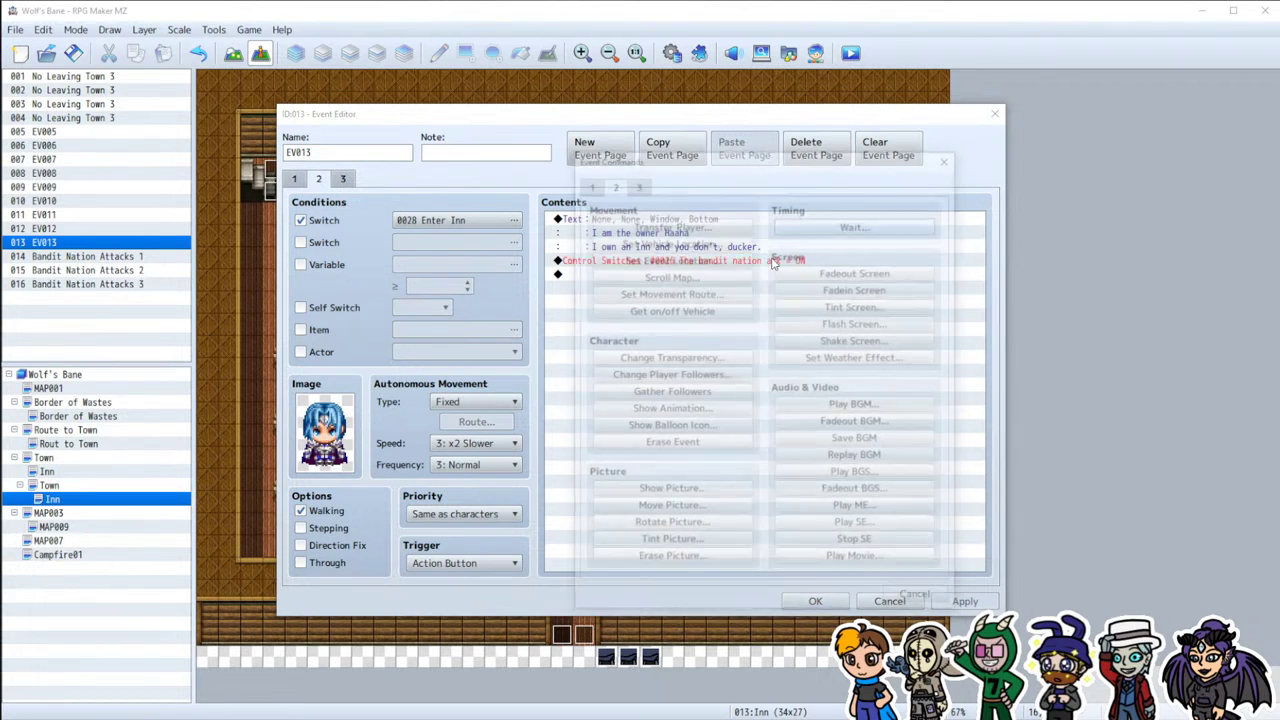
{"action": "left_click", "coordinate": [857, 405]}
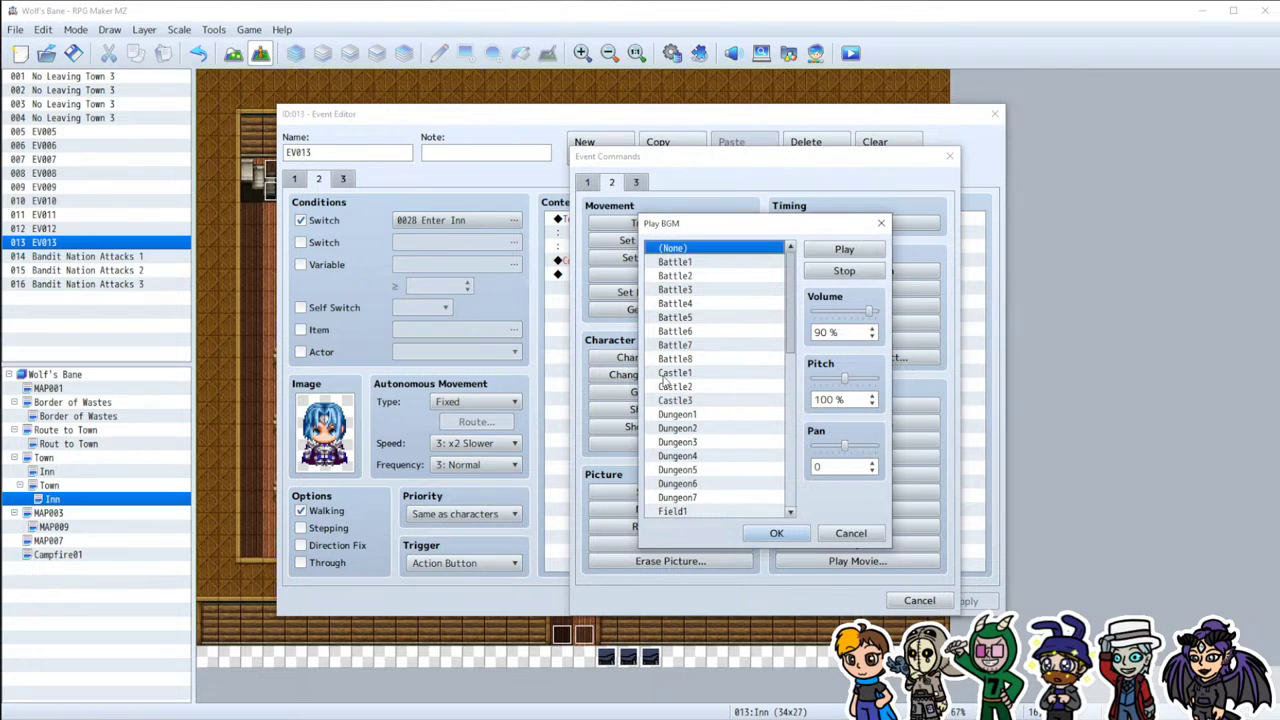
Step: Preview the Battle7 track with the volume lowered to 15 %, and listen to Battle6 for comparison
{"action": "left_click", "coordinate": [675, 344]}
{"action": "left_click", "coordinate": [844, 249]}
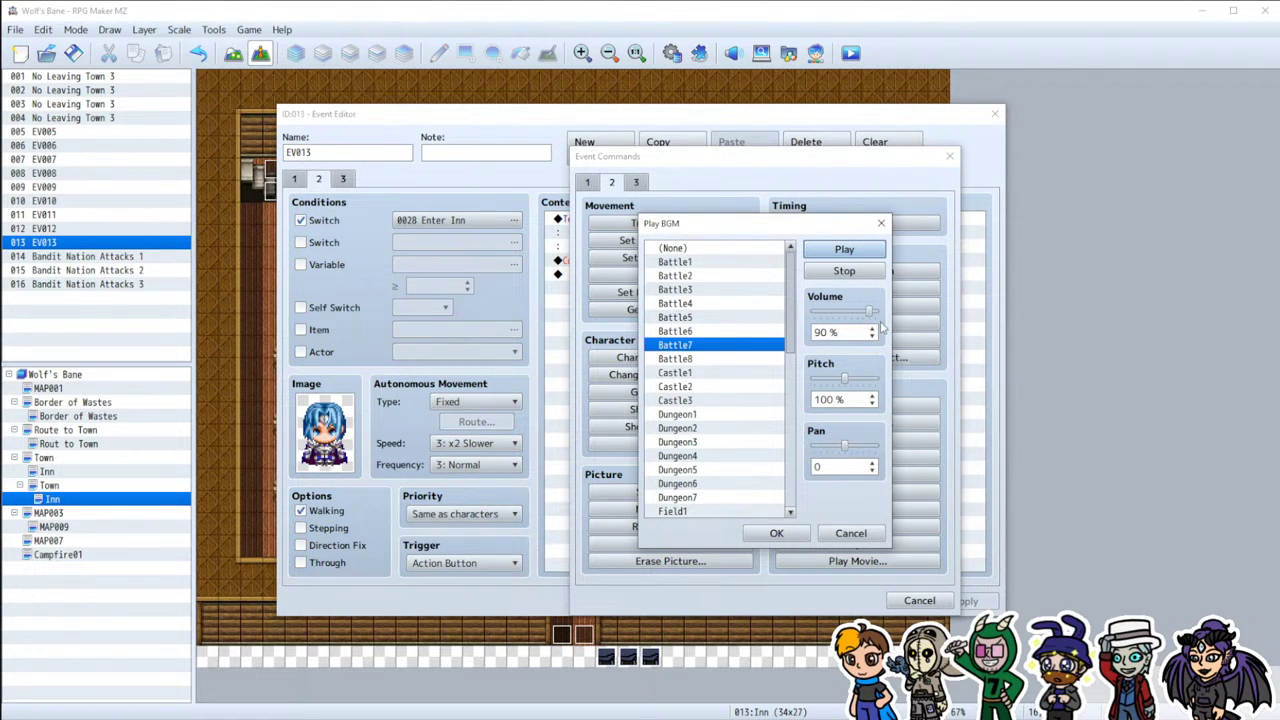
{"action": "left_click_drag", "start_coordinate": [868, 311], "coordinate": [823, 312]}
{"action": "left_click", "coordinate": [844, 249]}
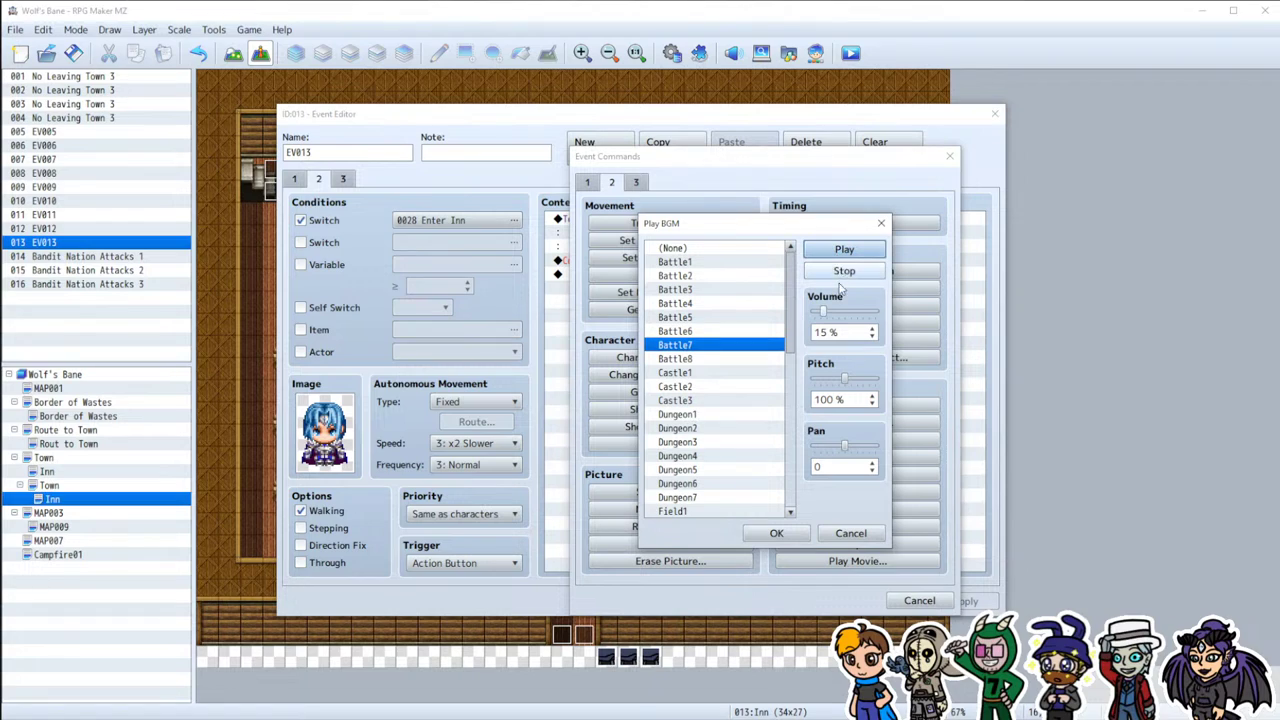
{"action": "left_click", "coordinate": [712, 331]}
{"action": "left_click", "coordinate": [840, 252]}
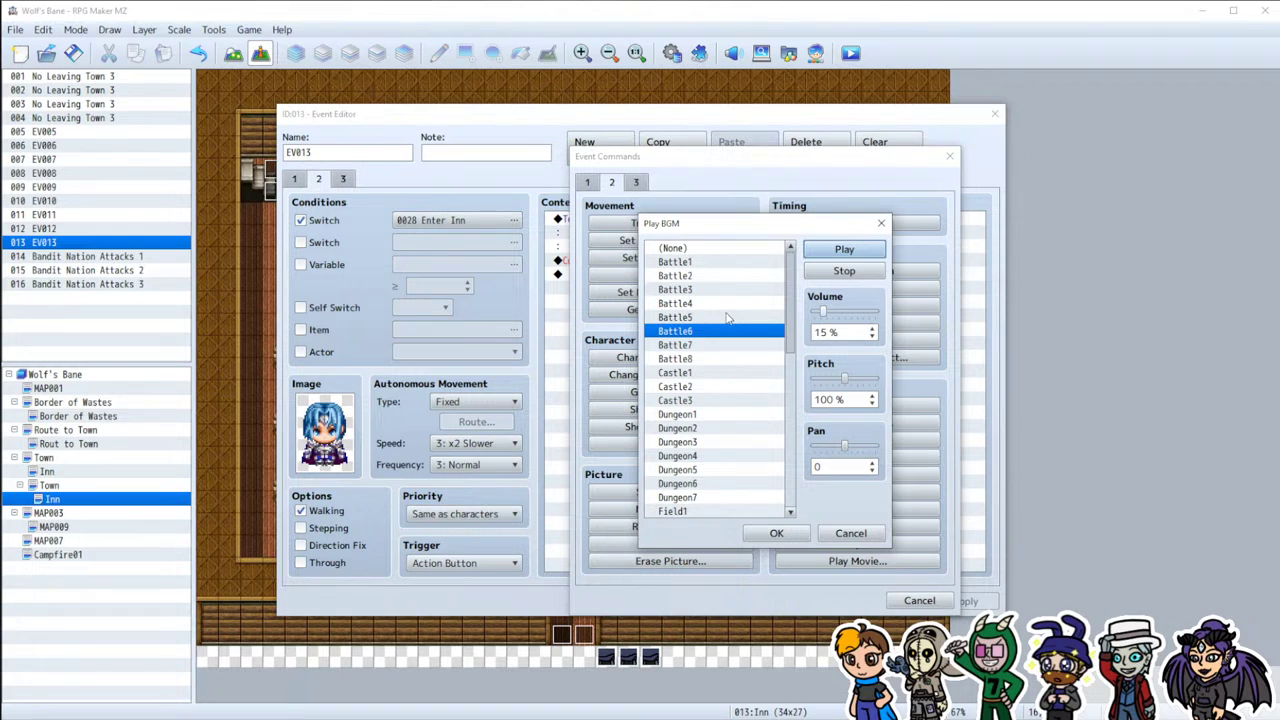
Step: Preview the Battle3 and Battle4 tracks and replay Battle7 to compare them
{"action": "left_click", "coordinate": [712, 289]}
{"action": "left_click", "coordinate": [844, 251]}
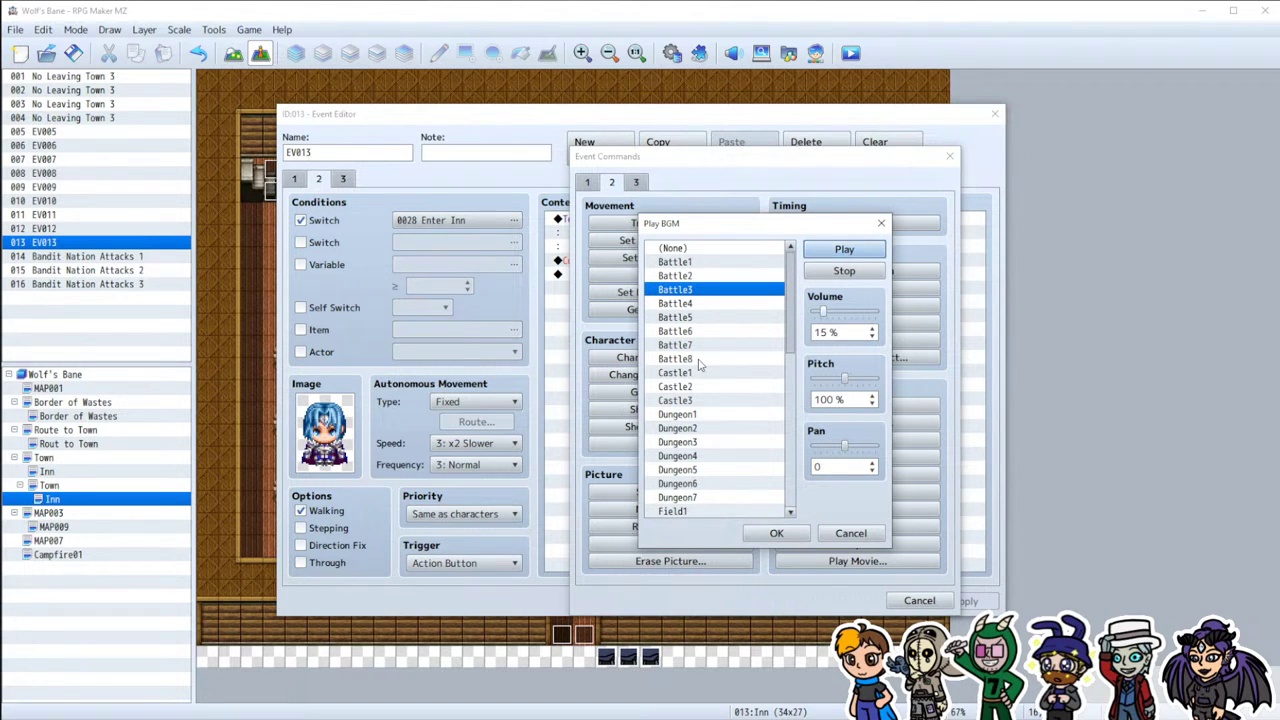
{"action": "left_click", "coordinate": [695, 303]}
{"action": "left_click", "coordinate": [844, 250]}
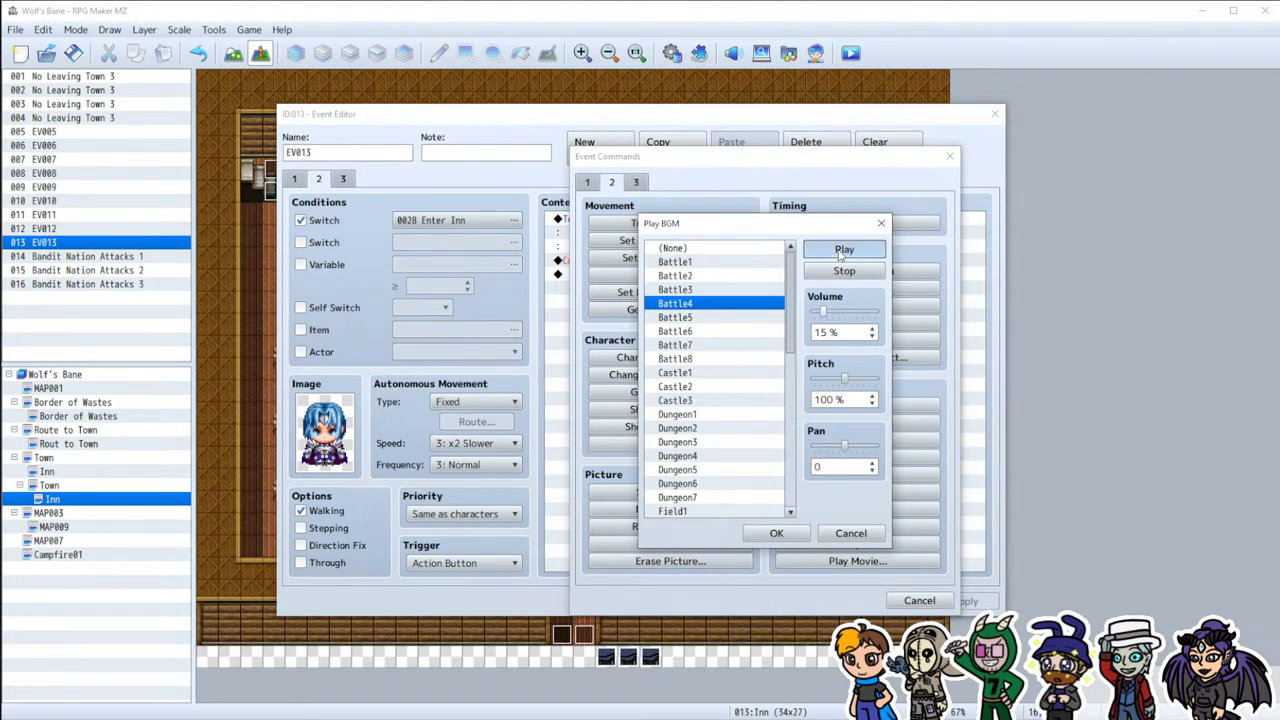
{"action": "left_click", "coordinate": [695, 345]}
{"action": "left_click", "coordinate": [844, 250]}
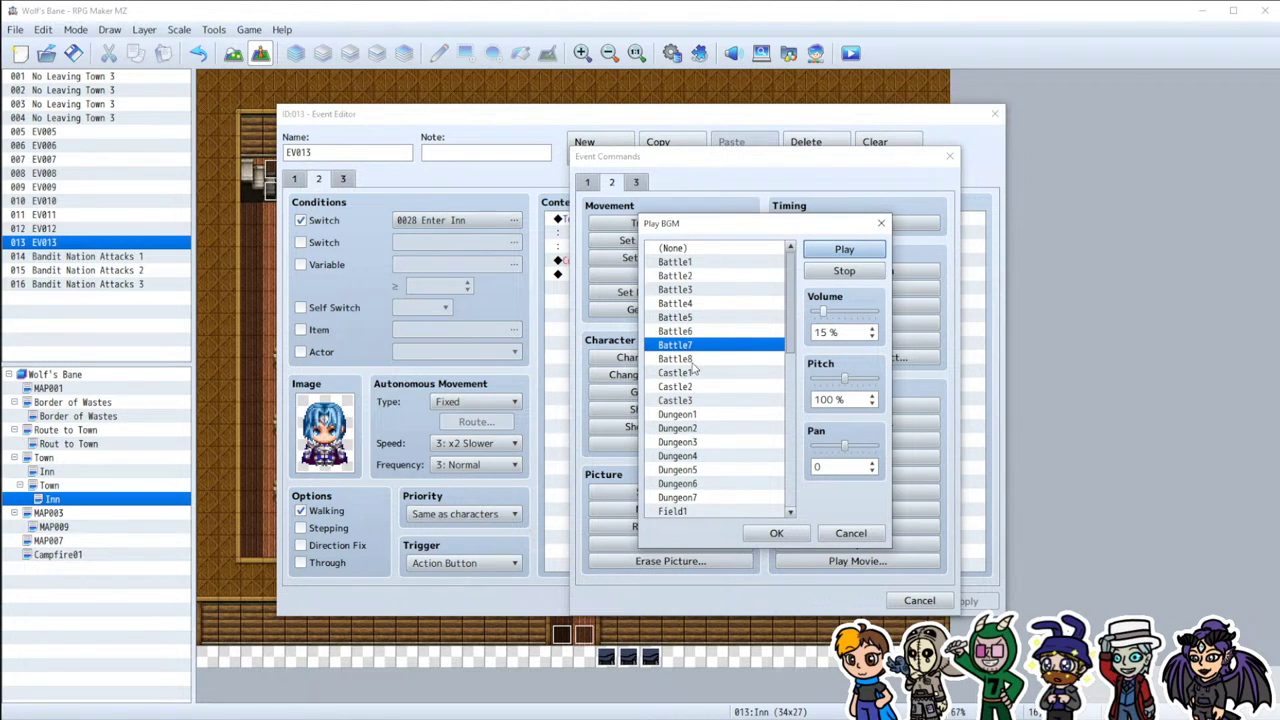
Step: Lower the background music volume to 5 % and preview the Battle8 track
{"action": "left_click_drag", "start_coordinate": [826, 316], "coordinate": [819, 314]}
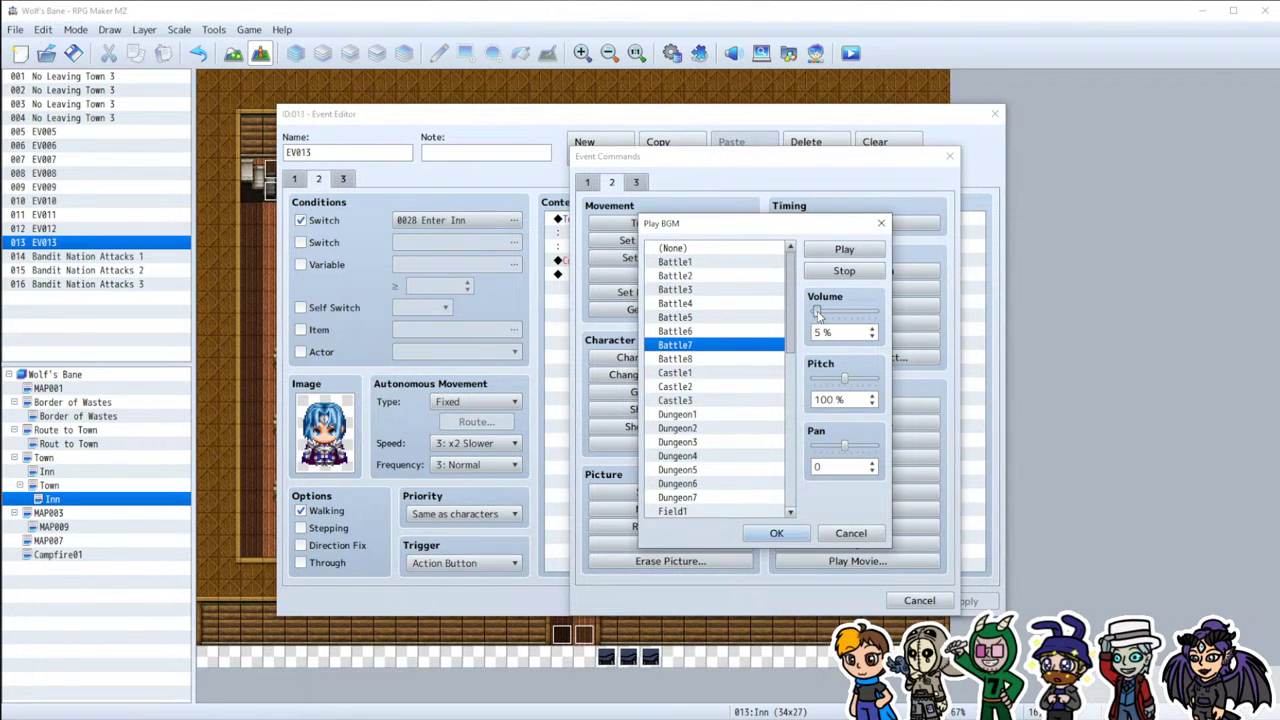
{"action": "left_click", "coordinate": [688, 358]}
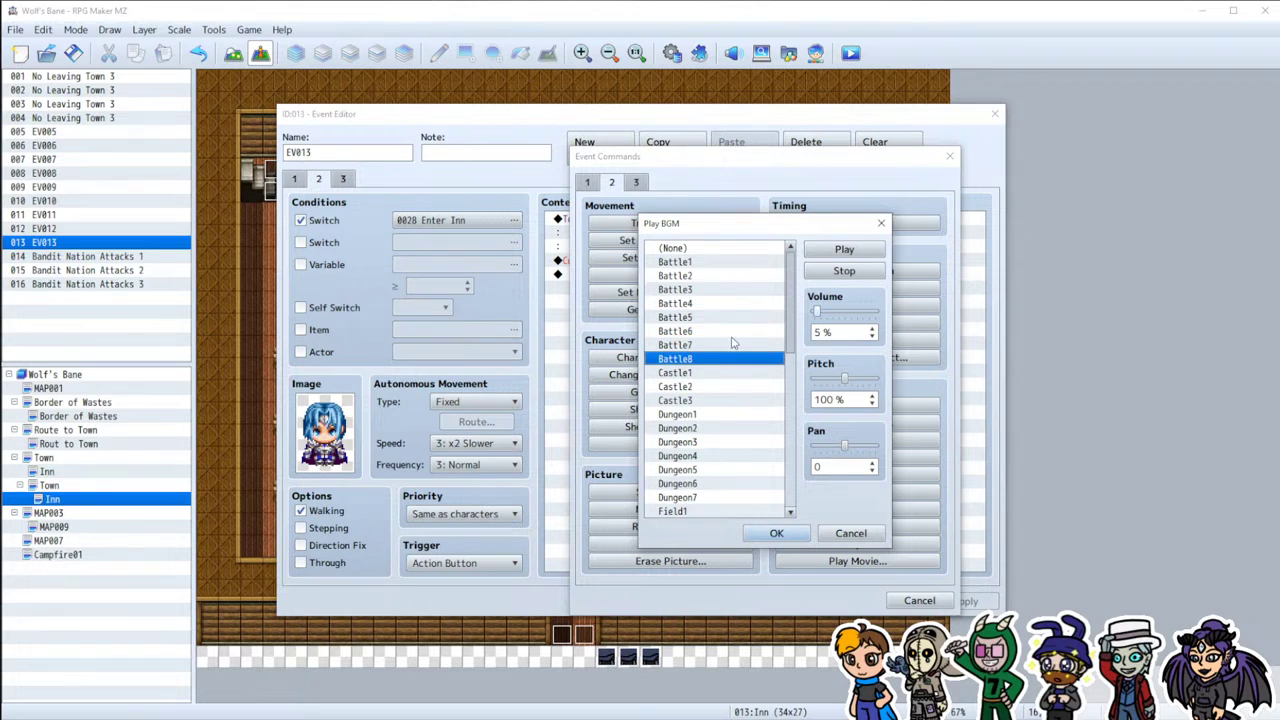
{"action": "left_click", "coordinate": [840, 250]}
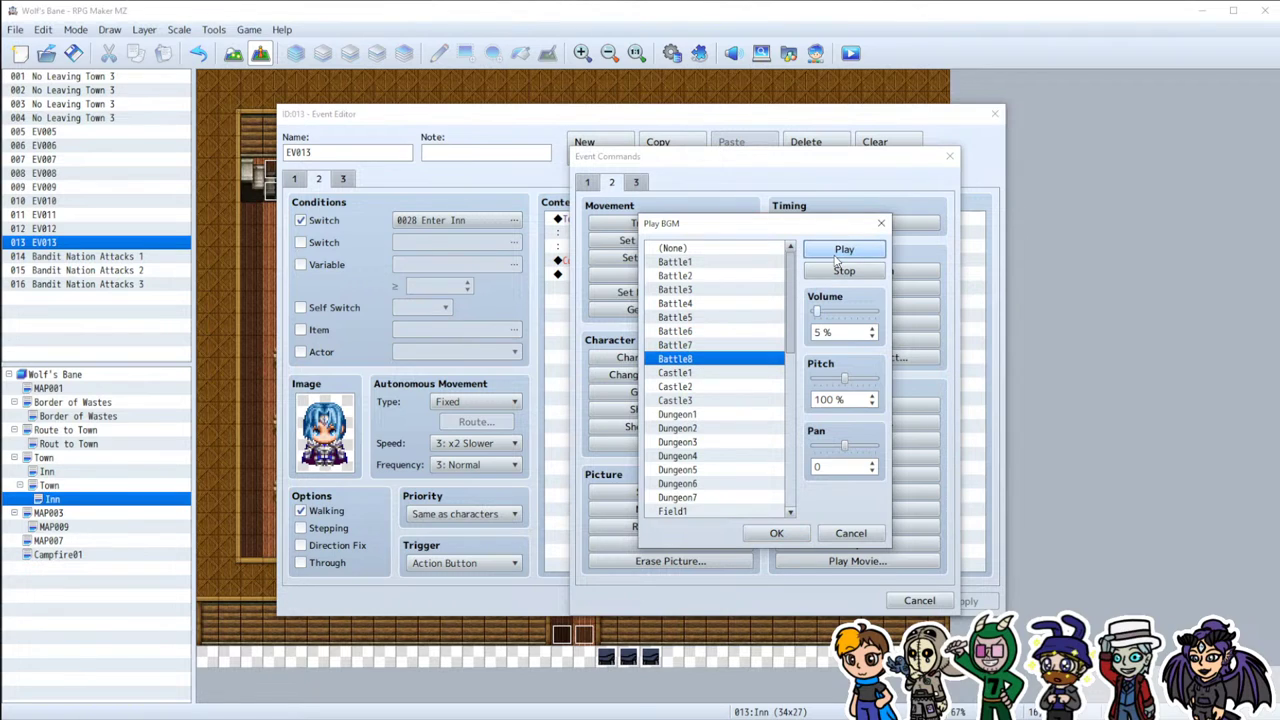
Step: Preview the Scene1 through Scene6 tracks at 5 % volume as candidates for the event's background music
{"action": "scroll", "coordinate": [705, 388], "scroll_direction": "down", "scroll_amount": 4}
{"action": "scroll", "coordinate": [703, 358], "scroll_direction": "down", "scroll_amount": 1}
{"action": "left_click", "coordinate": [698, 402]}
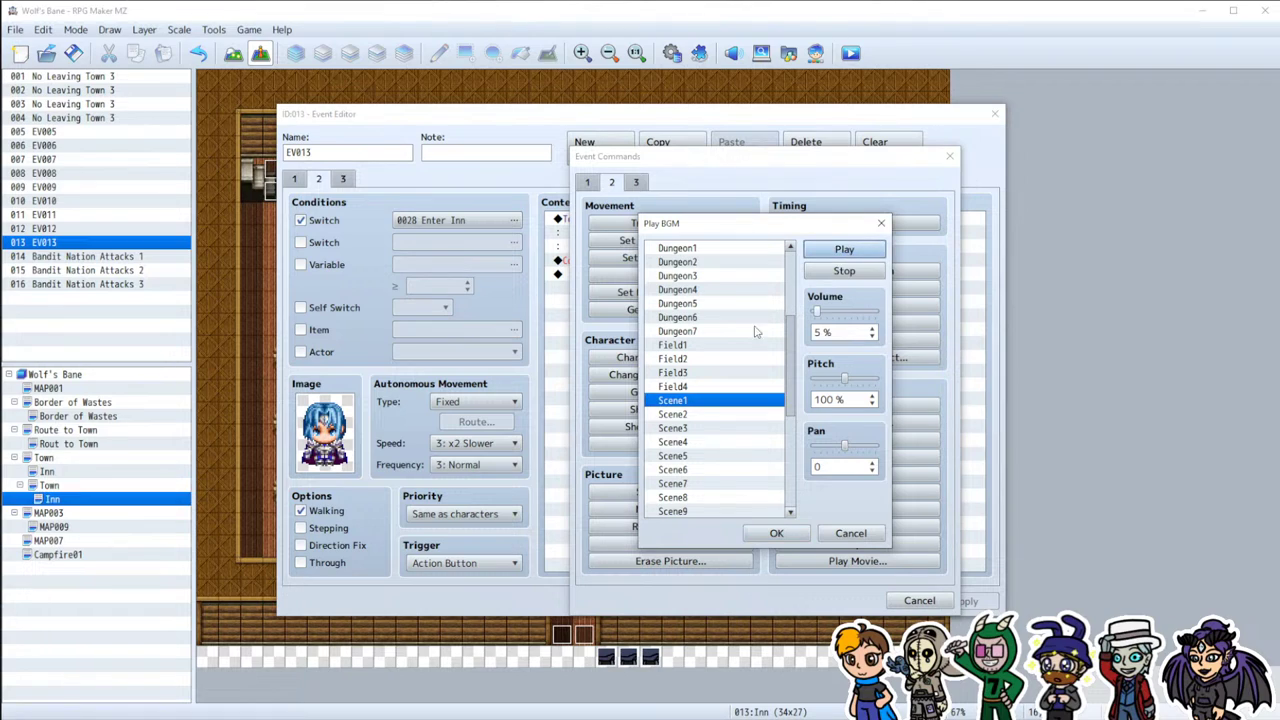
{"action": "left_click", "coordinate": [687, 416]}
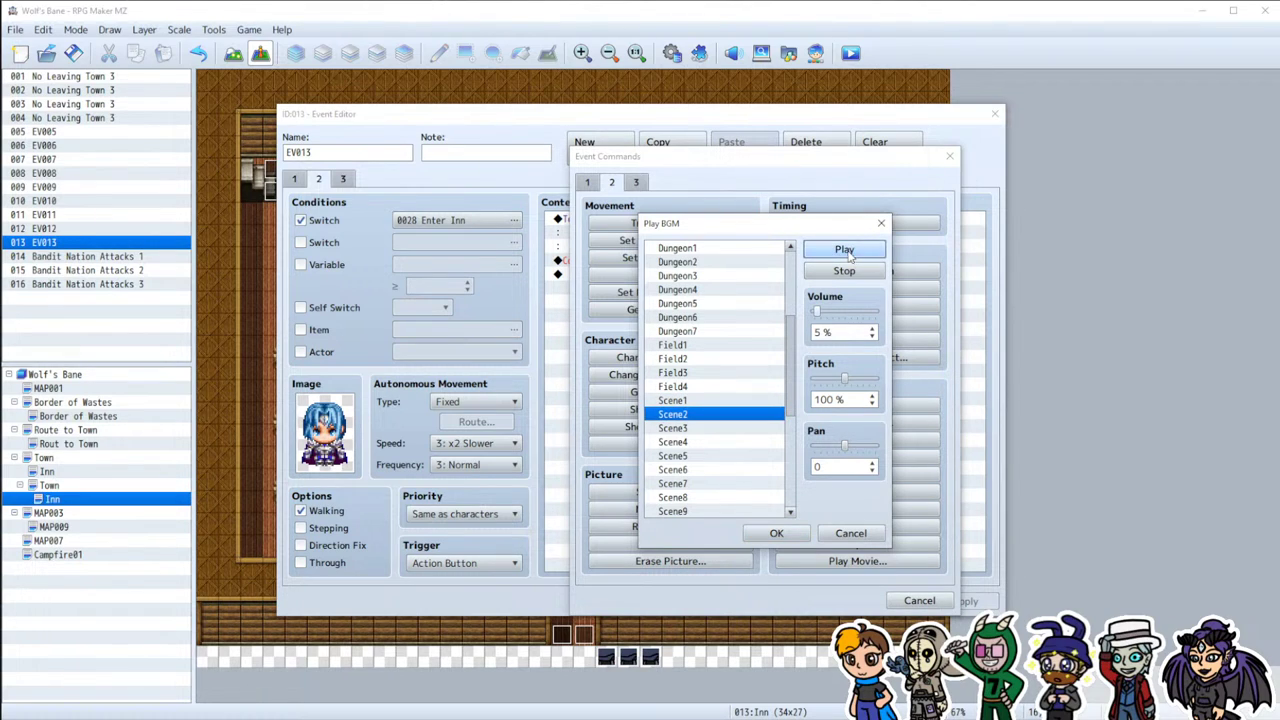
{"action": "left_click", "coordinate": [692, 428]}
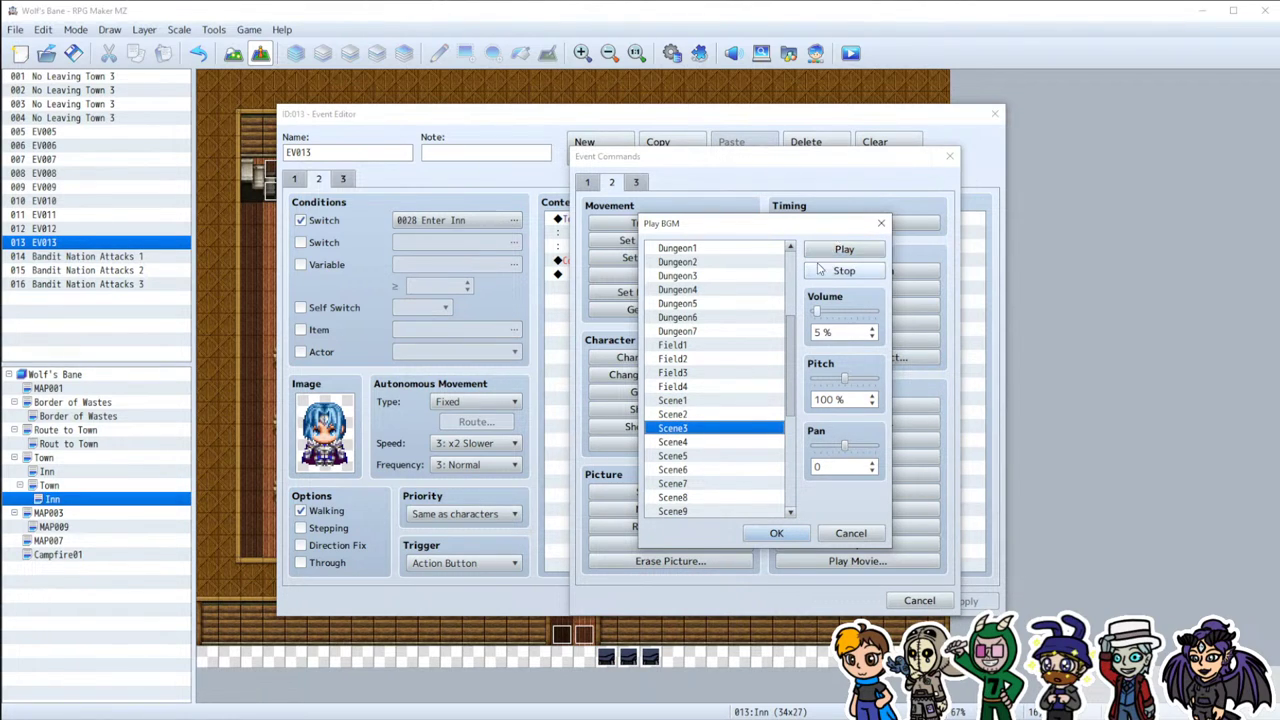
{"action": "left_click", "coordinate": [709, 440]}
{"action": "left_click", "coordinate": [844, 249]}
{"action": "left_click", "coordinate": [697, 457]}
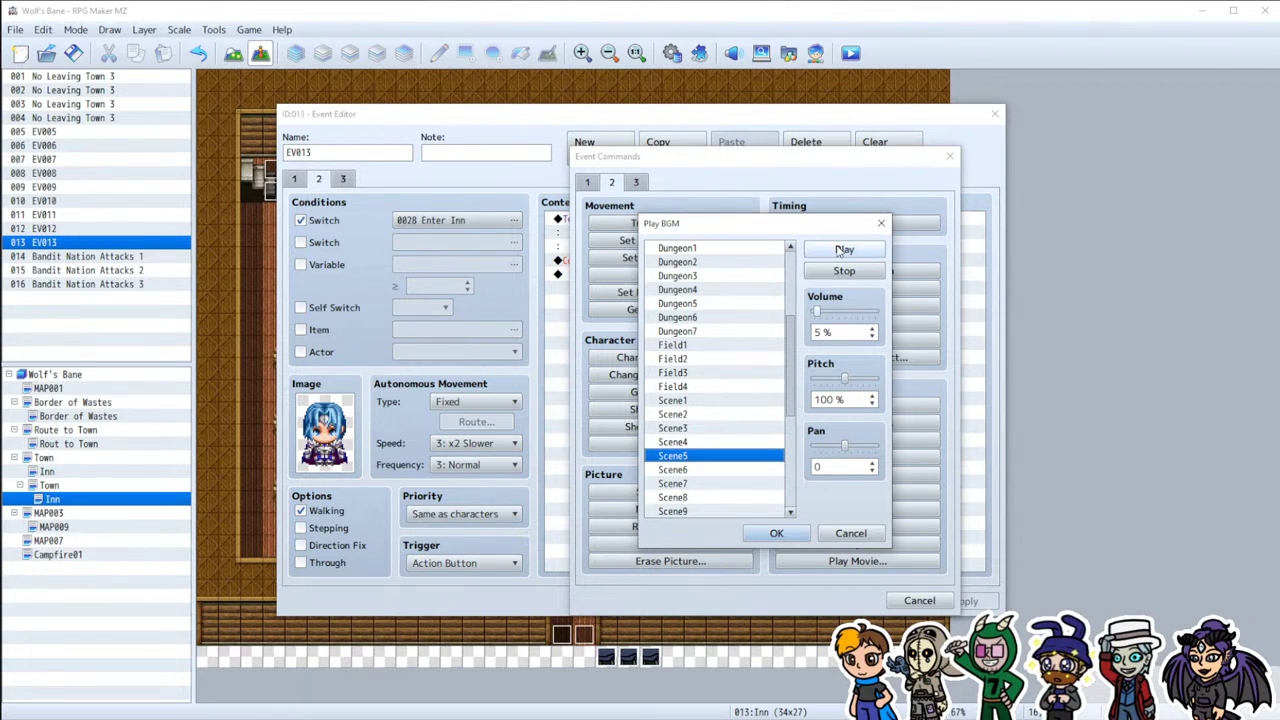
{"action": "left_click", "coordinate": [702, 472]}
{"action": "left_click", "coordinate": [844, 249]}
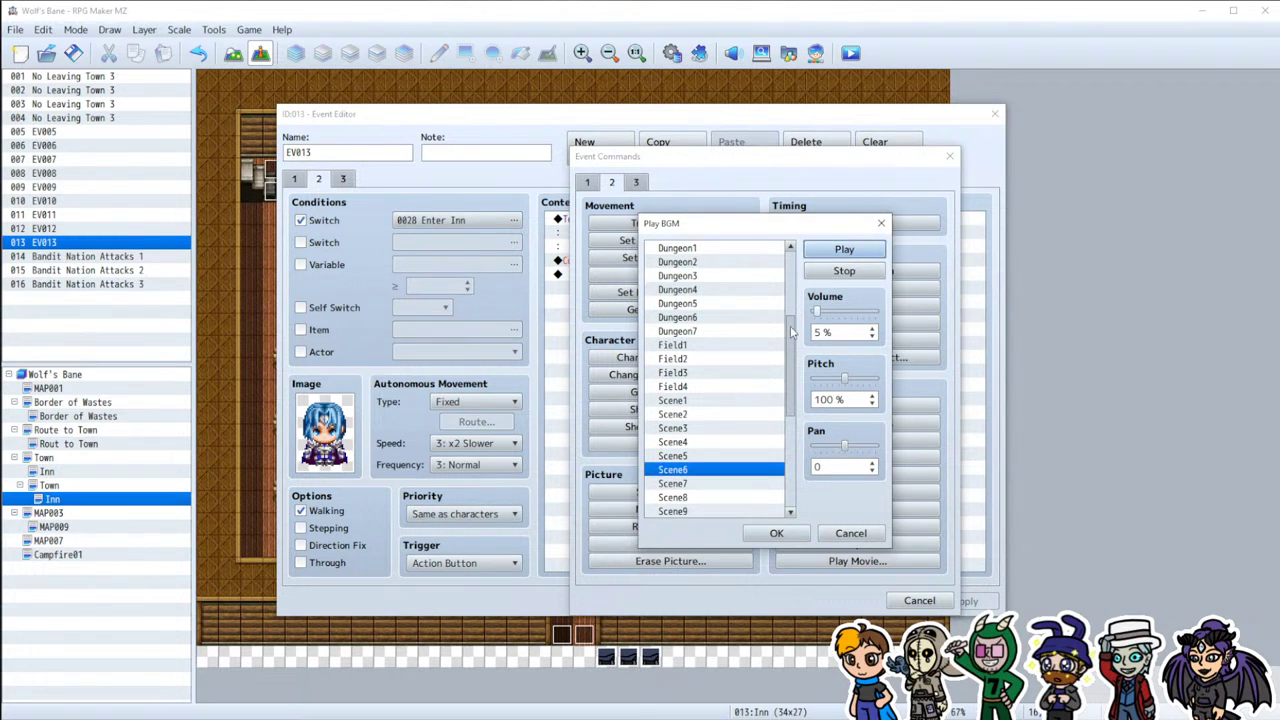
Step: Preview the Scene7, Scene8 and Scene9 tracks, and replay Scene1 for comparison
{"action": "left_click", "coordinate": [689, 484]}
{"action": "left_click", "coordinate": [868, 250]}
{"action": "scroll", "coordinate": [720, 465], "scroll_direction": "down", "scroll_amount": 2}
{"action": "left_click", "coordinate": [703, 444]}
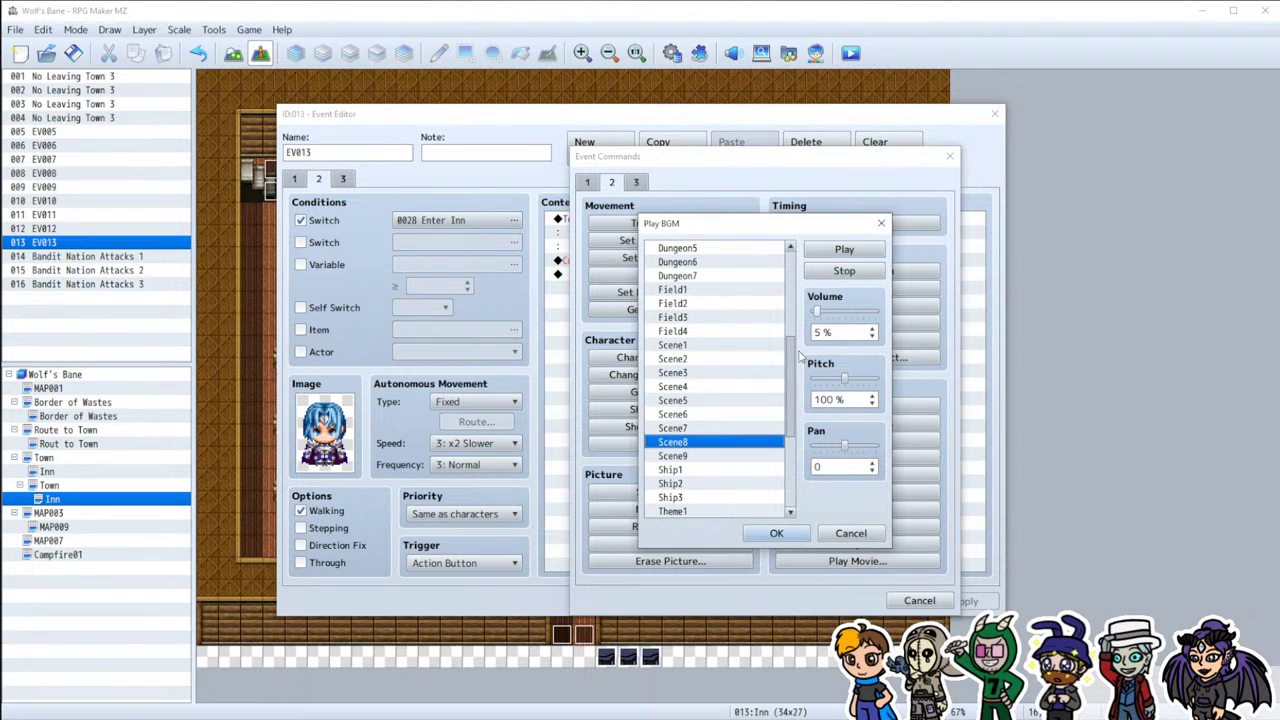
{"action": "left_click", "coordinate": [844, 251]}
{"action": "left_click", "coordinate": [681, 458]}
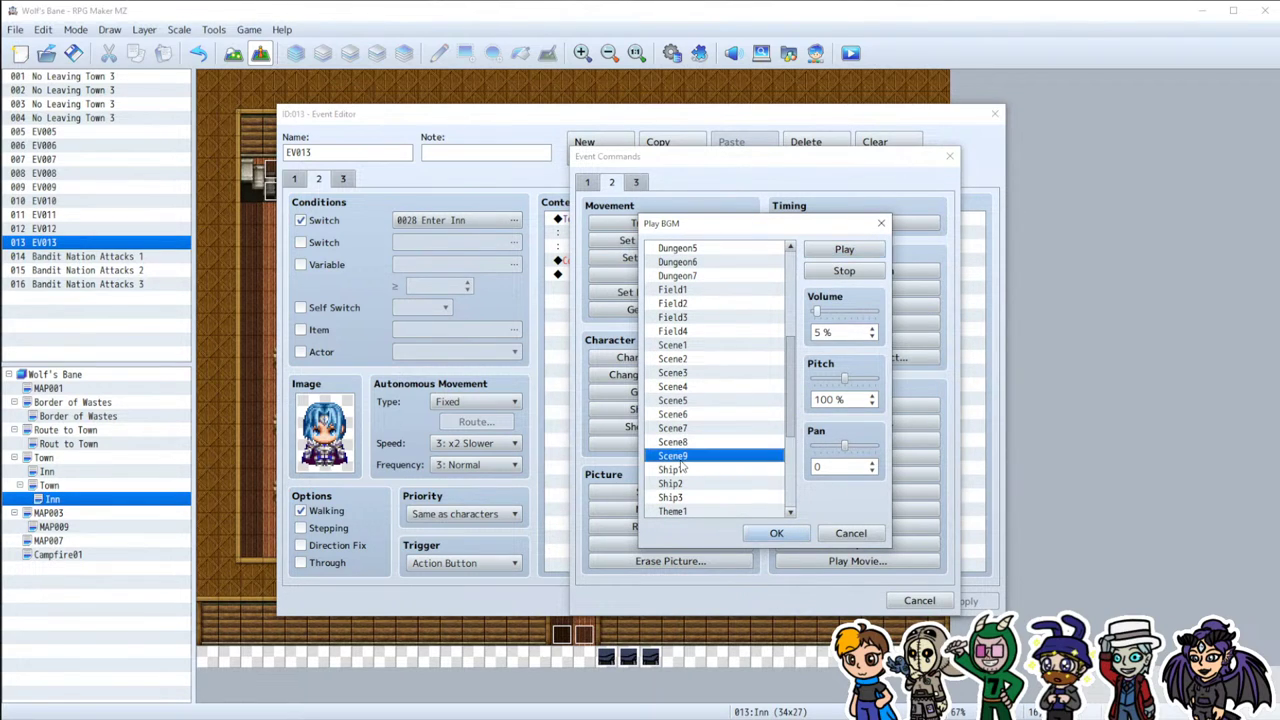
{"action": "left_click", "coordinate": [844, 250]}
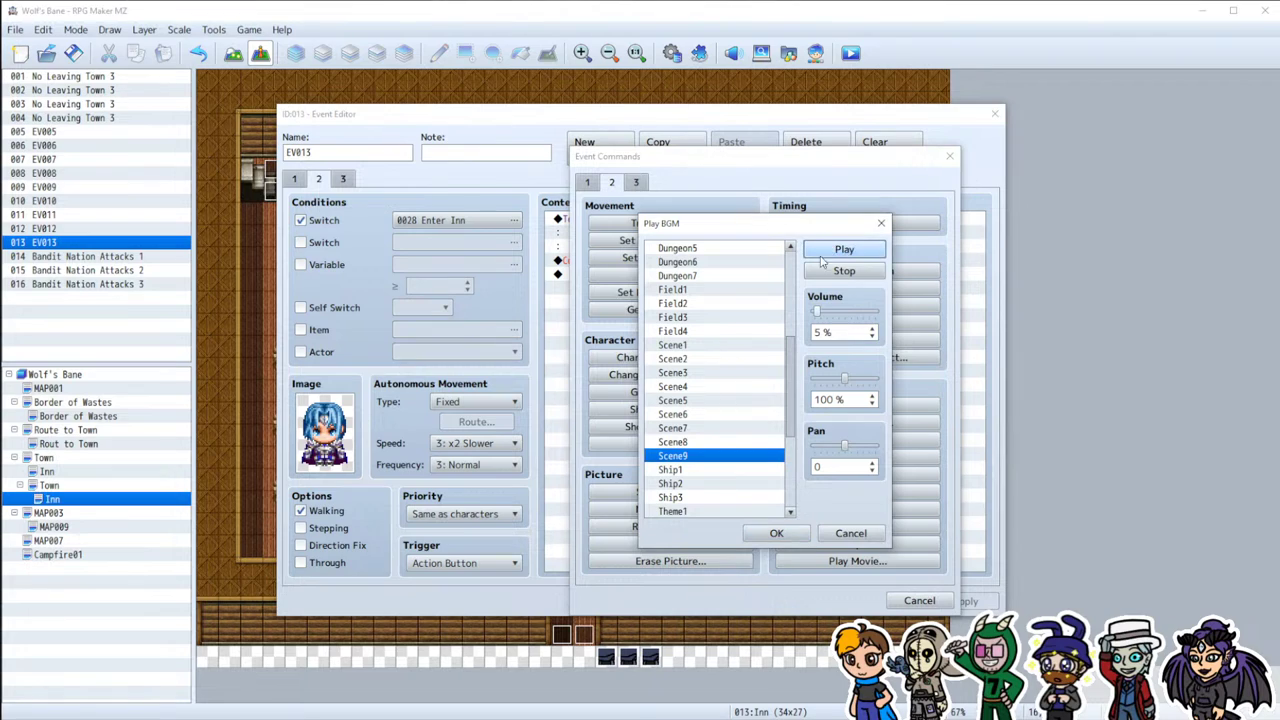
{"action": "left_click", "coordinate": [690, 346]}
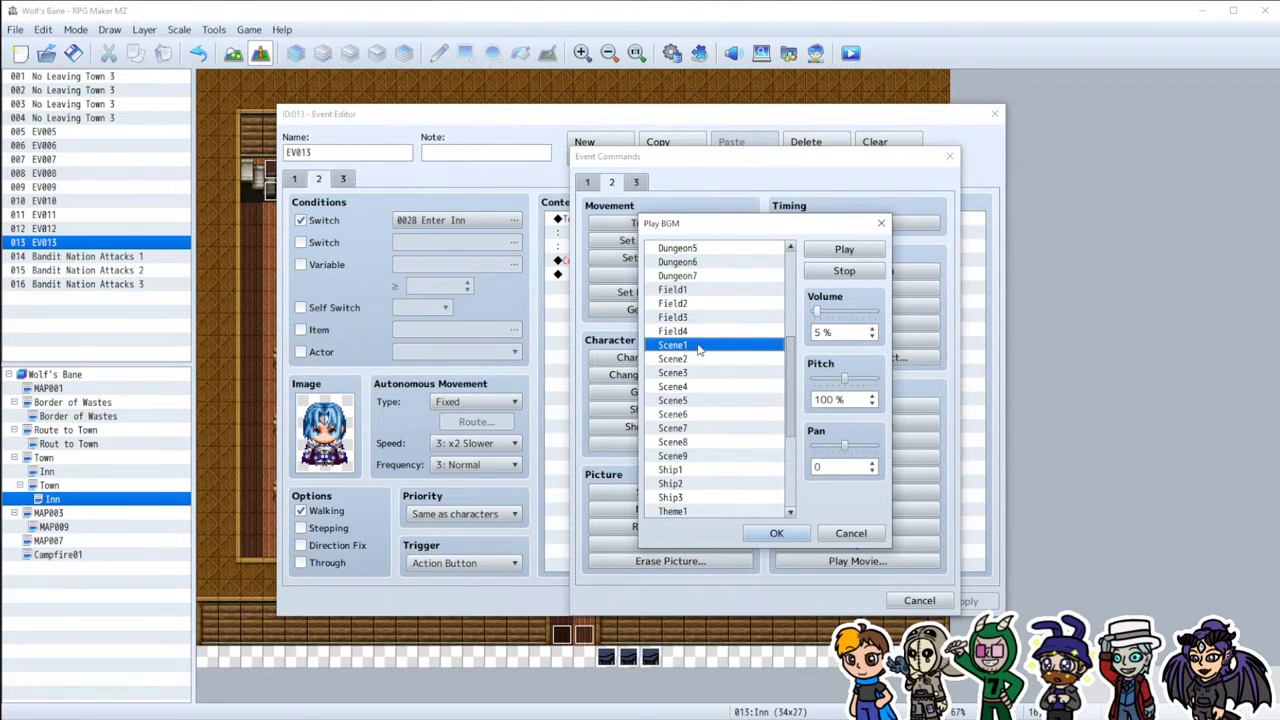
{"action": "left_click", "coordinate": [844, 250]}
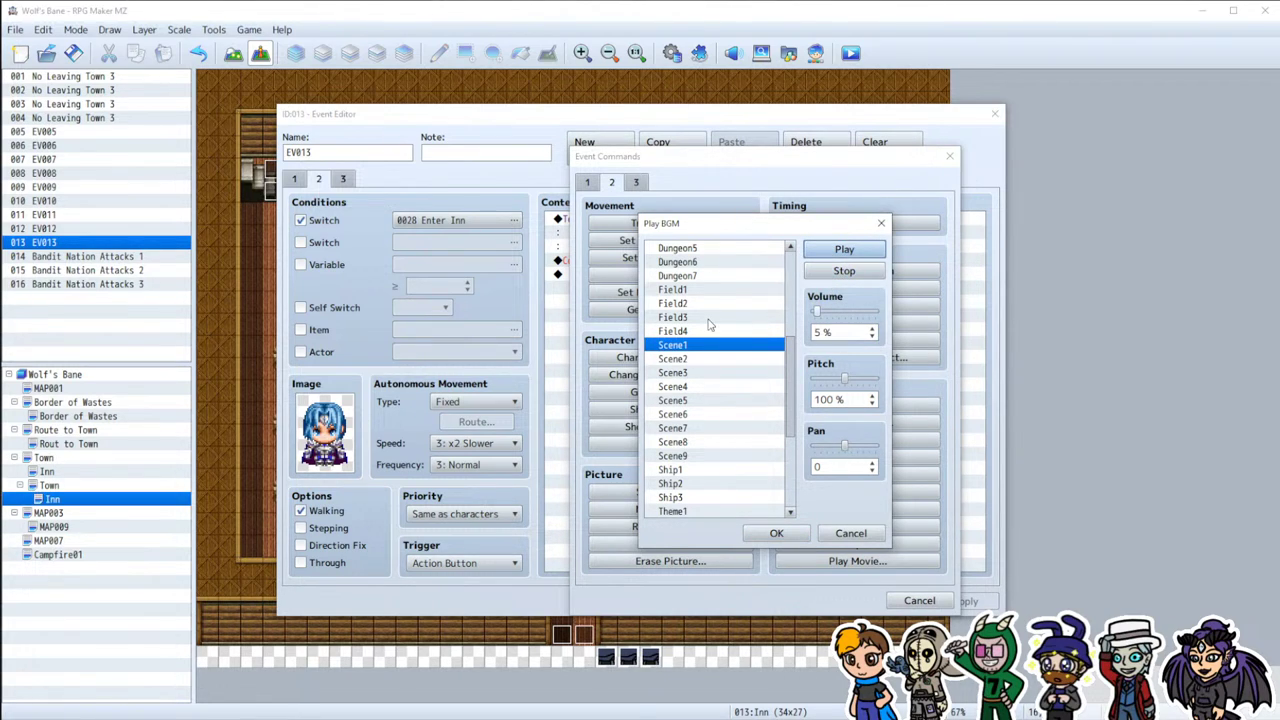
Step: Preview the Dungeon1 through Dungeon7 tracks as alternative background music
{"action": "scroll", "coordinate": [688, 295], "scroll_direction": "up", "scroll_amount": 3}
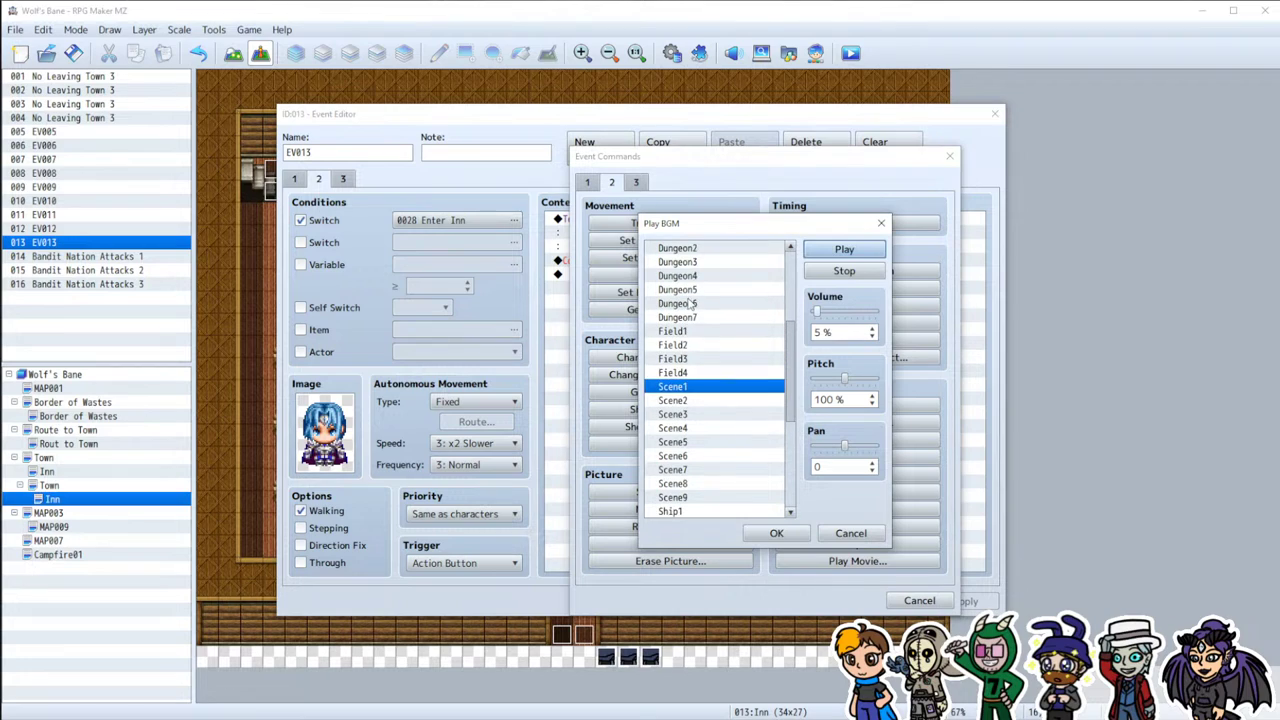
{"action": "left_click", "coordinate": [688, 290]}
{"action": "left_click", "coordinate": [844, 250]}
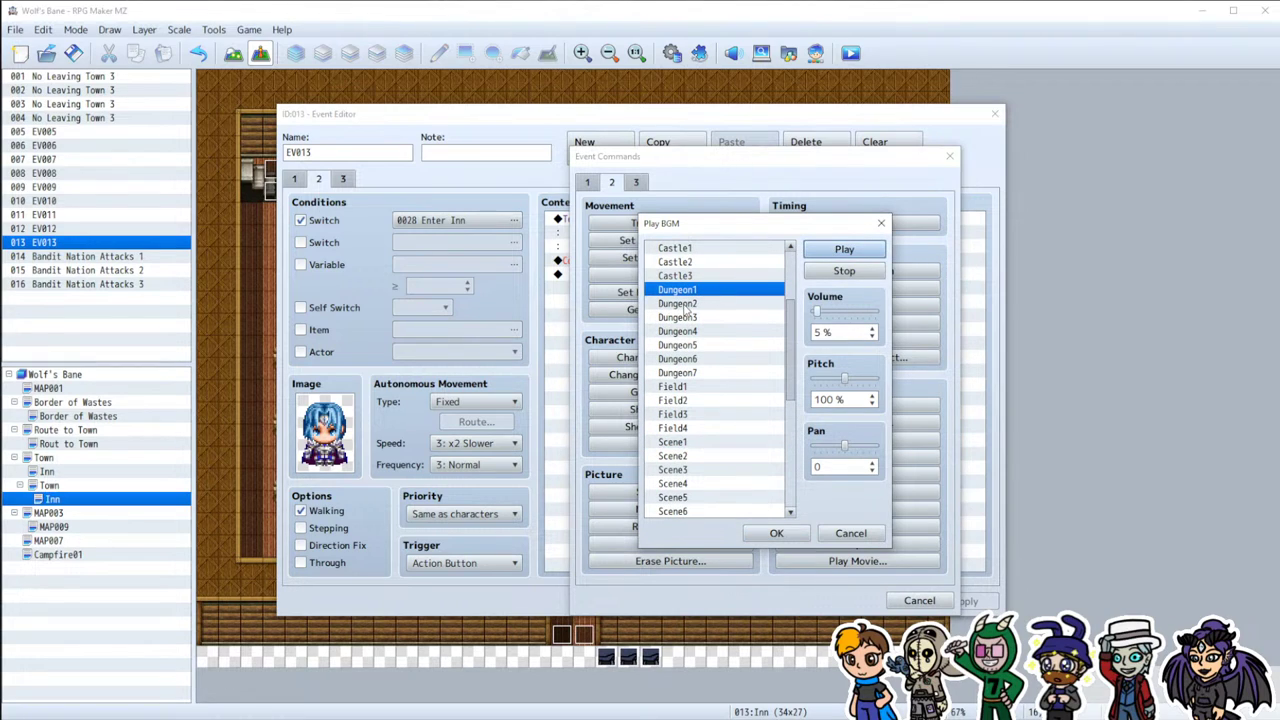
{"action": "left_click", "coordinate": [688, 304]}
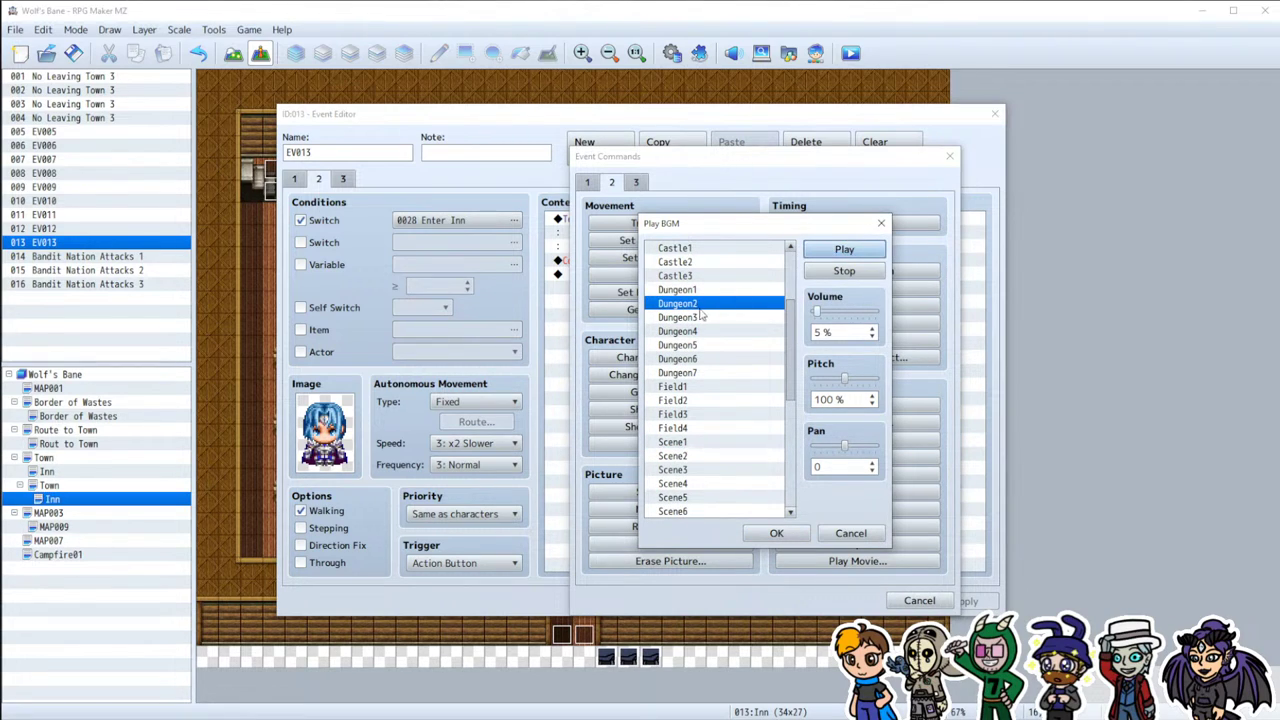
{"action": "left_click", "coordinate": [690, 318]}
{"action": "double_click", "coordinate": [691, 320]}
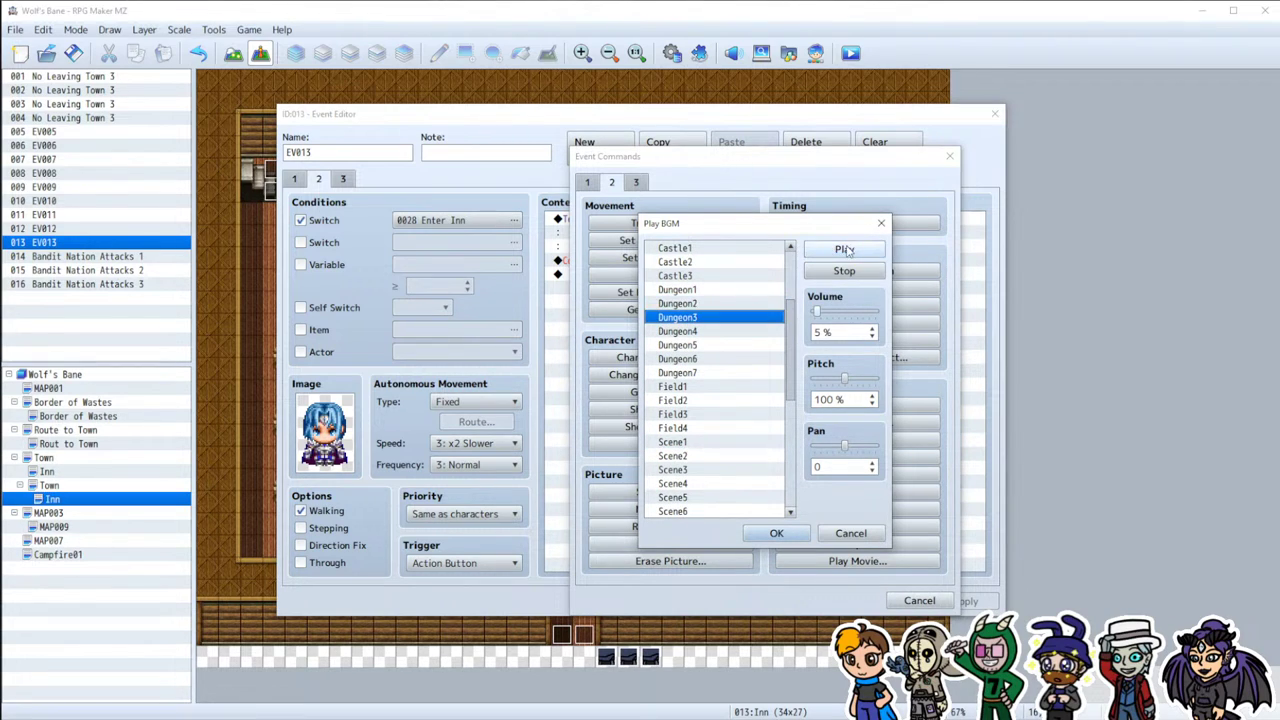
{"action": "double_click", "coordinate": [686, 332]}
{"action": "left_click", "coordinate": [691, 347]}
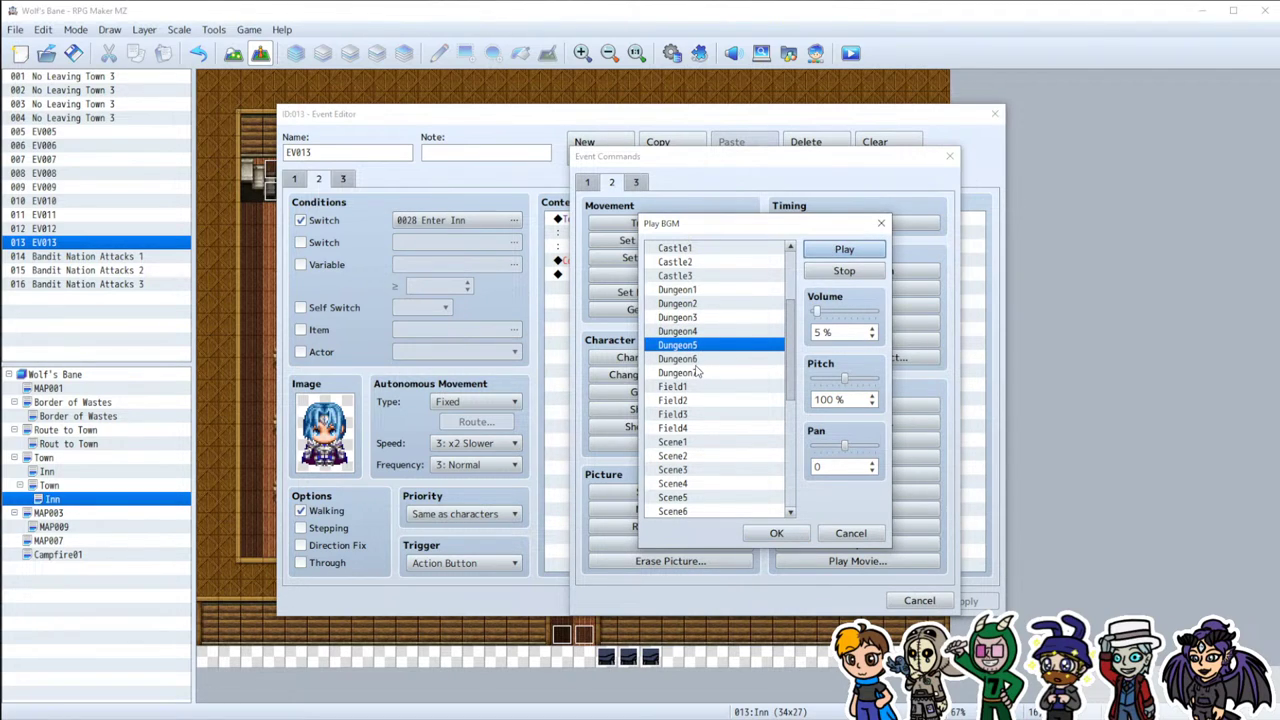
{"action": "left_click", "coordinate": [718, 358]}
{"action": "left_click", "coordinate": [697, 373]}
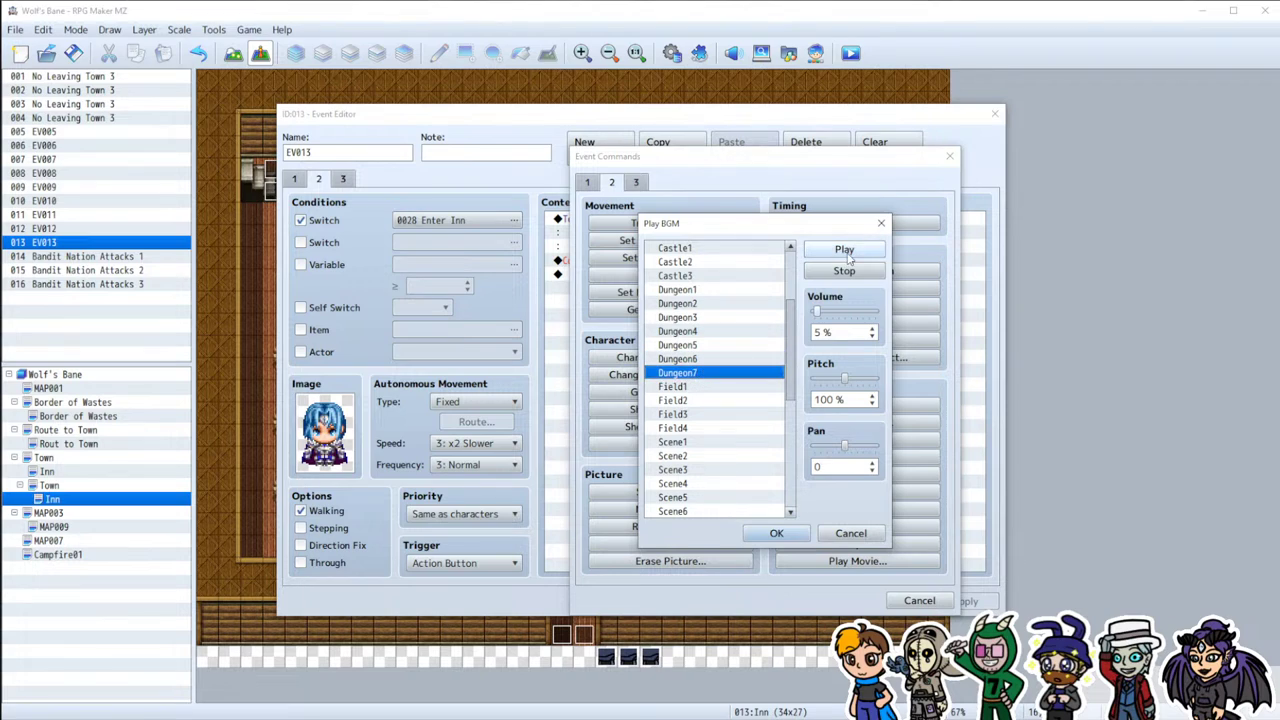
Step: Preview the Field1 through Field4 tracks and listen to Scene1 again
{"action": "scroll", "coordinate": [686, 393], "scroll_direction": "down", "scroll_amount": 1}
{"action": "left_click", "coordinate": [688, 373]}
{"action": "left_click", "coordinate": [690, 387]}
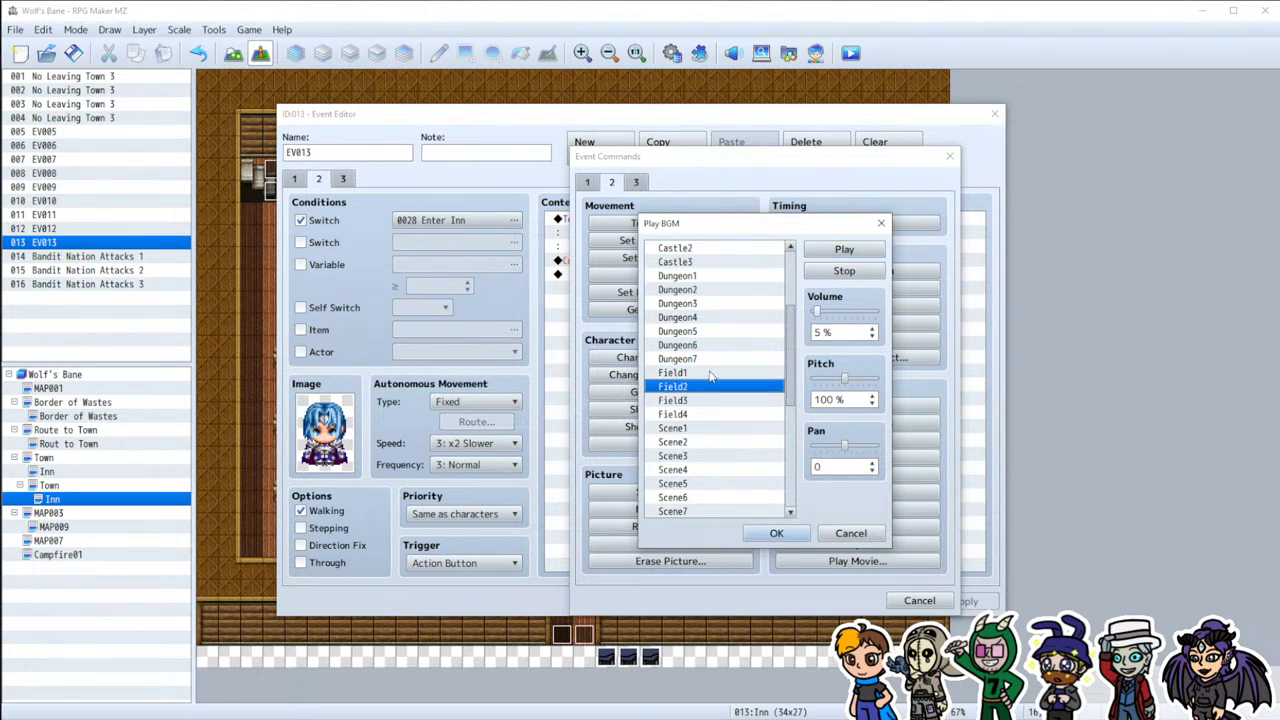
{"action": "left_click", "coordinate": [840, 250]}
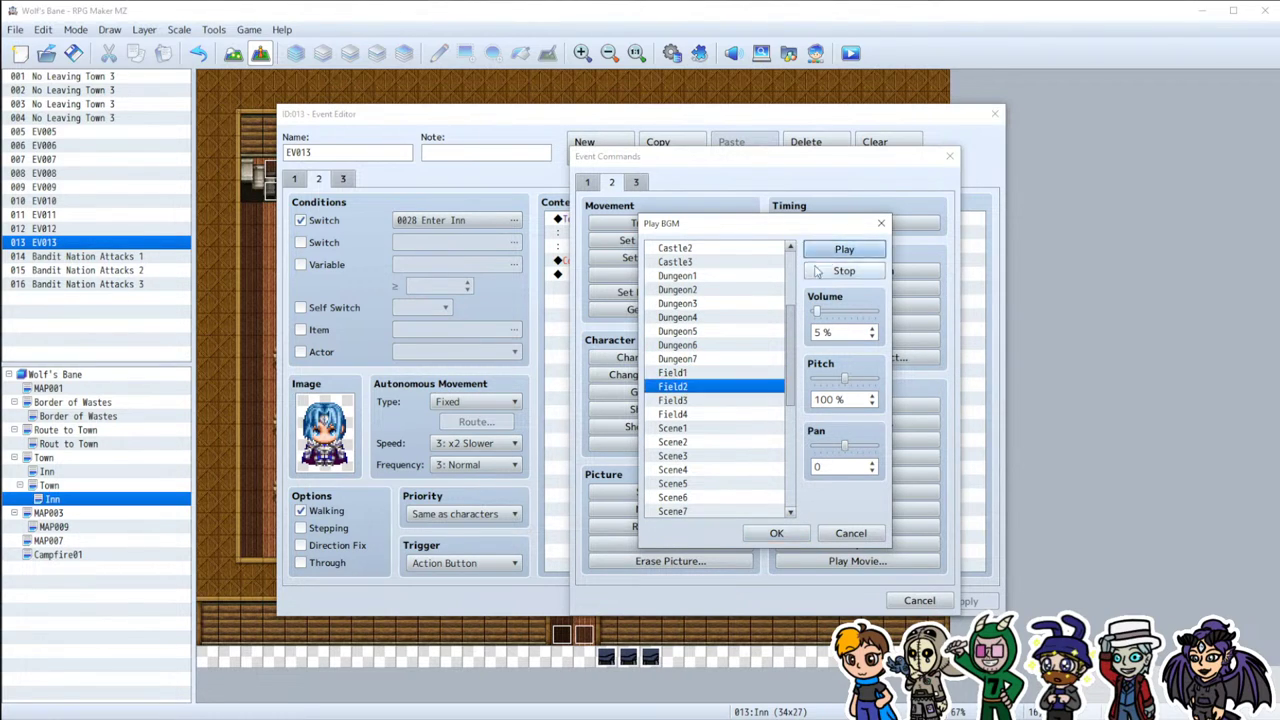
{"action": "left_click", "coordinate": [688, 400]}
{"action": "left_click", "coordinate": [700, 413]}
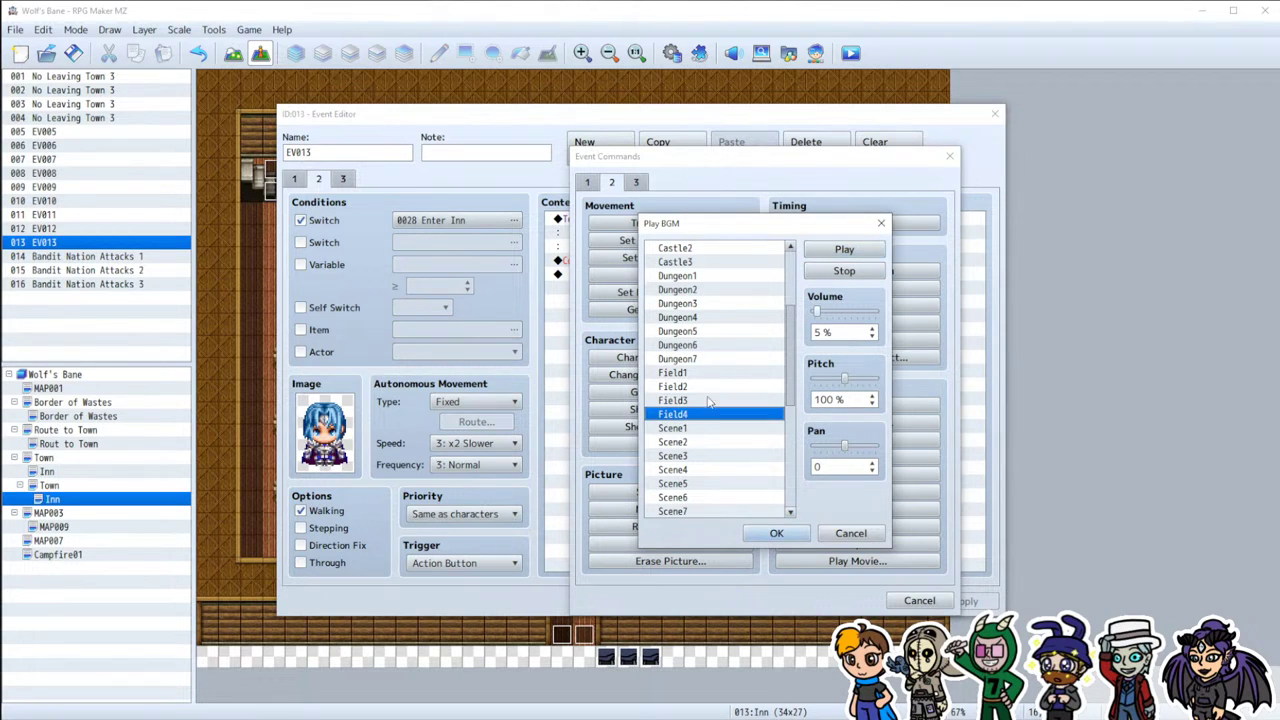
{"action": "left_click", "coordinate": [693, 429]}
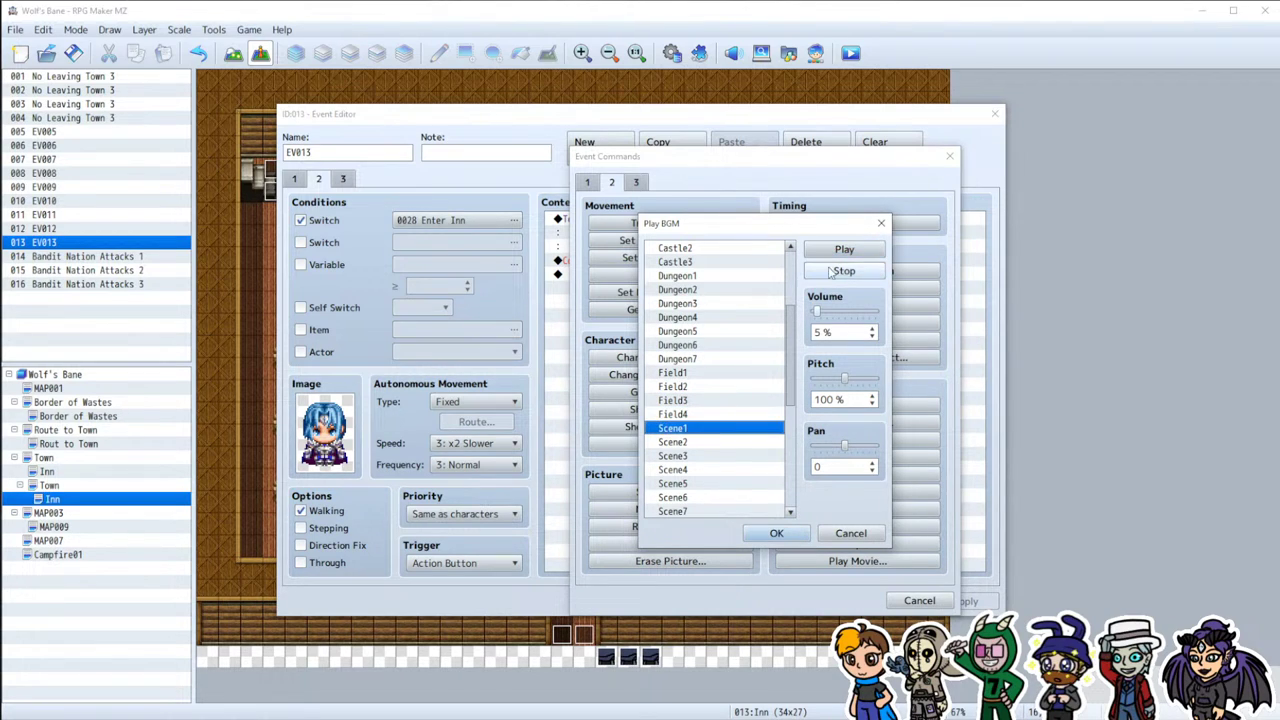
Step: Look through the remaining Ship, Theme and Town tracks and preview Town1
{"action": "scroll", "coordinate": [743, 440], "scroll_direction": "down", "scroll_amount": 6}
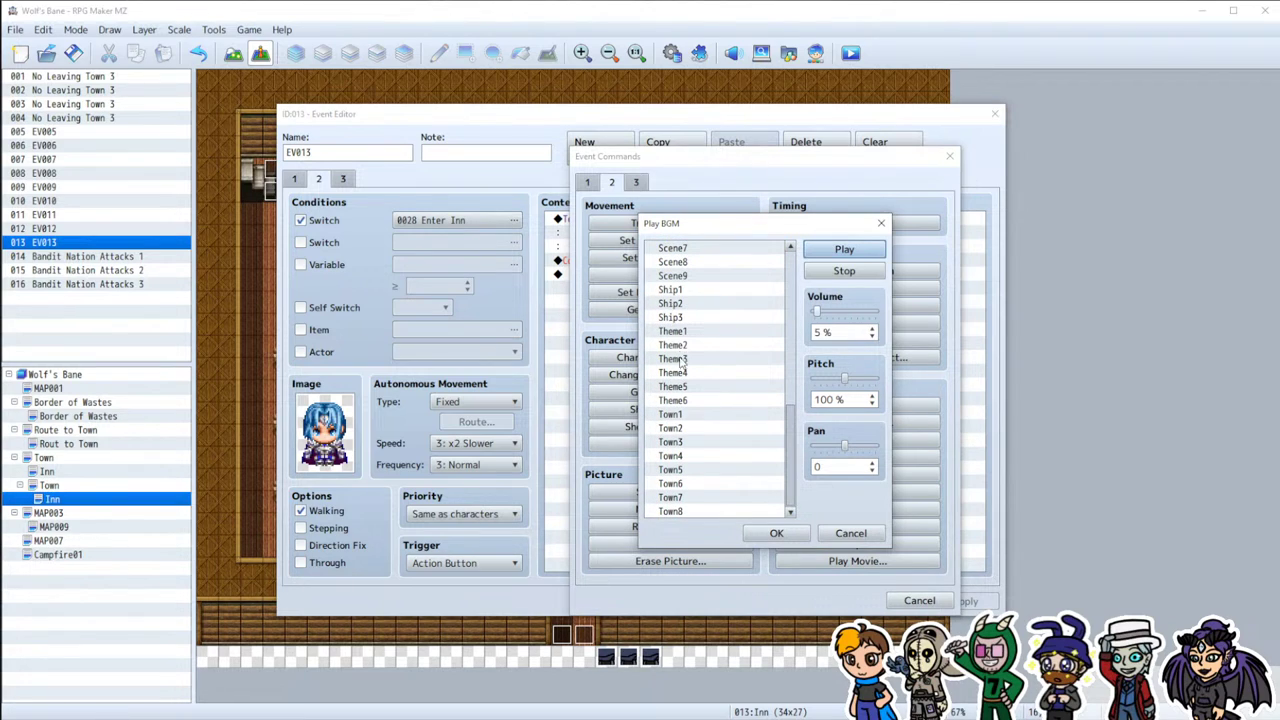
{"action": "scroll", "coordinate": [690, 376], "scroll_direction": "up", "scroll_amount": 1}
{"action": "scroll", "coordinate": [686, 432], "scroll_direction": "down", "scroll_amount": 1}
{"action": "left_click", "coordinate": [686, 420]}
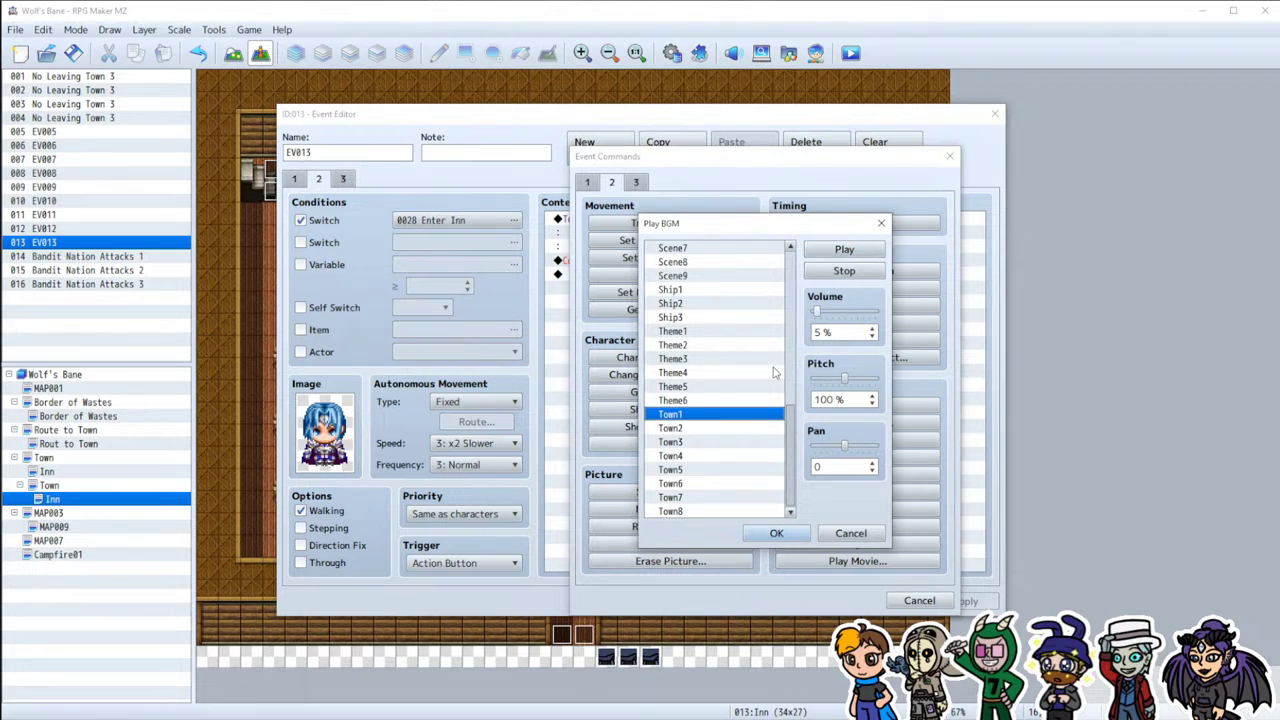
{"action": "scroll", "coordinate": [752, 398], "scroll_direction": "up", "scroll_amount": 10}
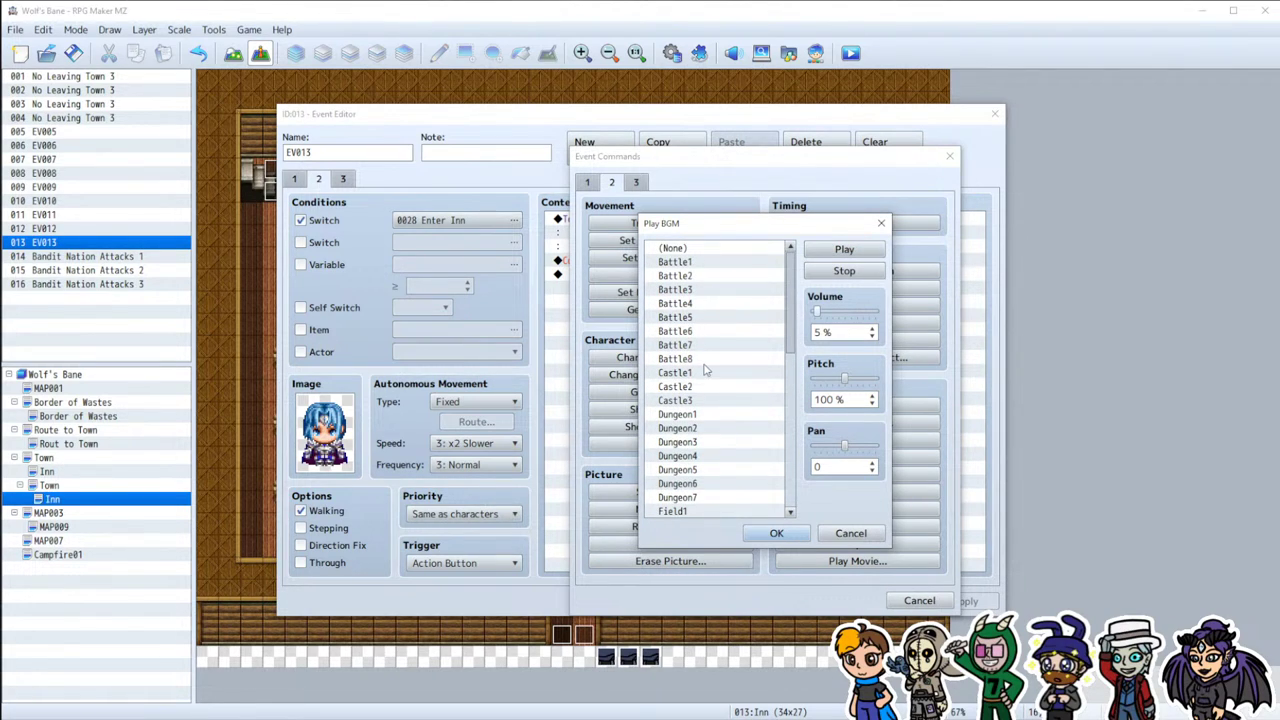
Step: Go back to the battle music and preview the Battle1, Battle2 and Battle3 tracks
{"action": "left_click", "coordinate": [697, 333]}
{"action": "left_click", "coordinate": [700, 263]}
{"action": "left_click", "coordinate": [845, 249]}
{"action": "left_click", "coordinate": [746, 276]}
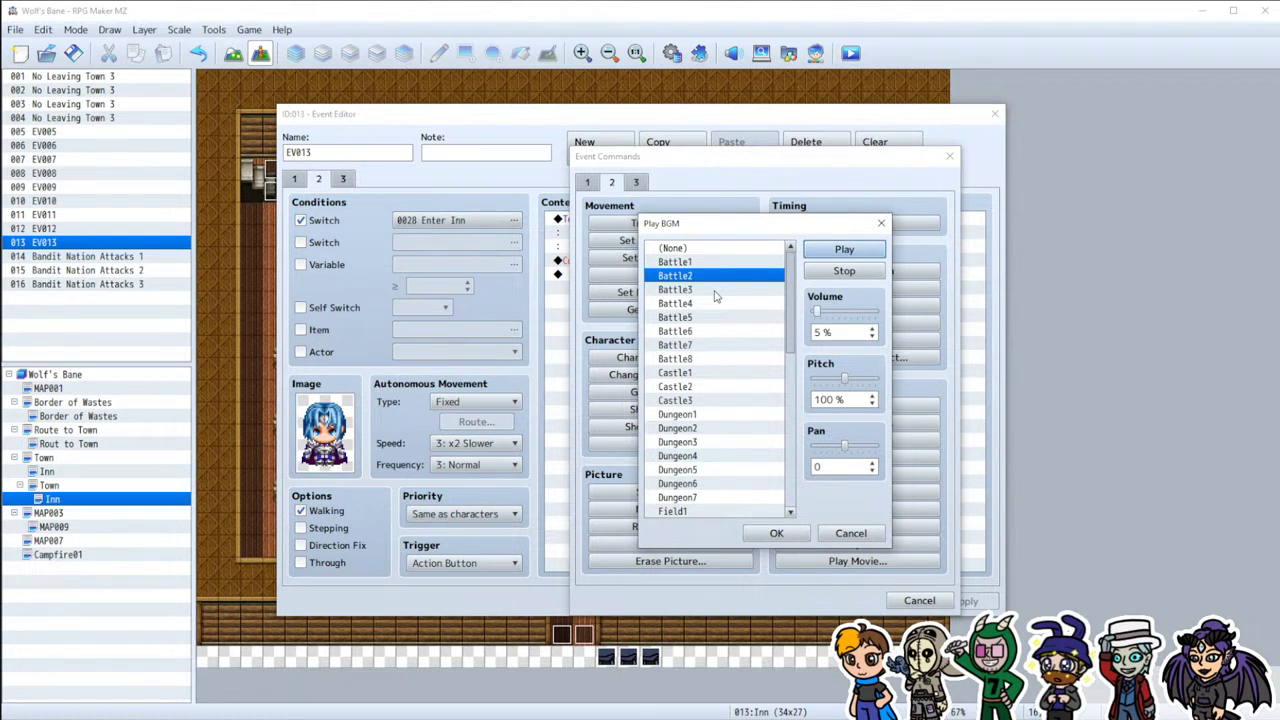
{"action": "left_click", "coordinate": [715, 290]}
{"action": "left_click", "coordinate": [830, 253]}
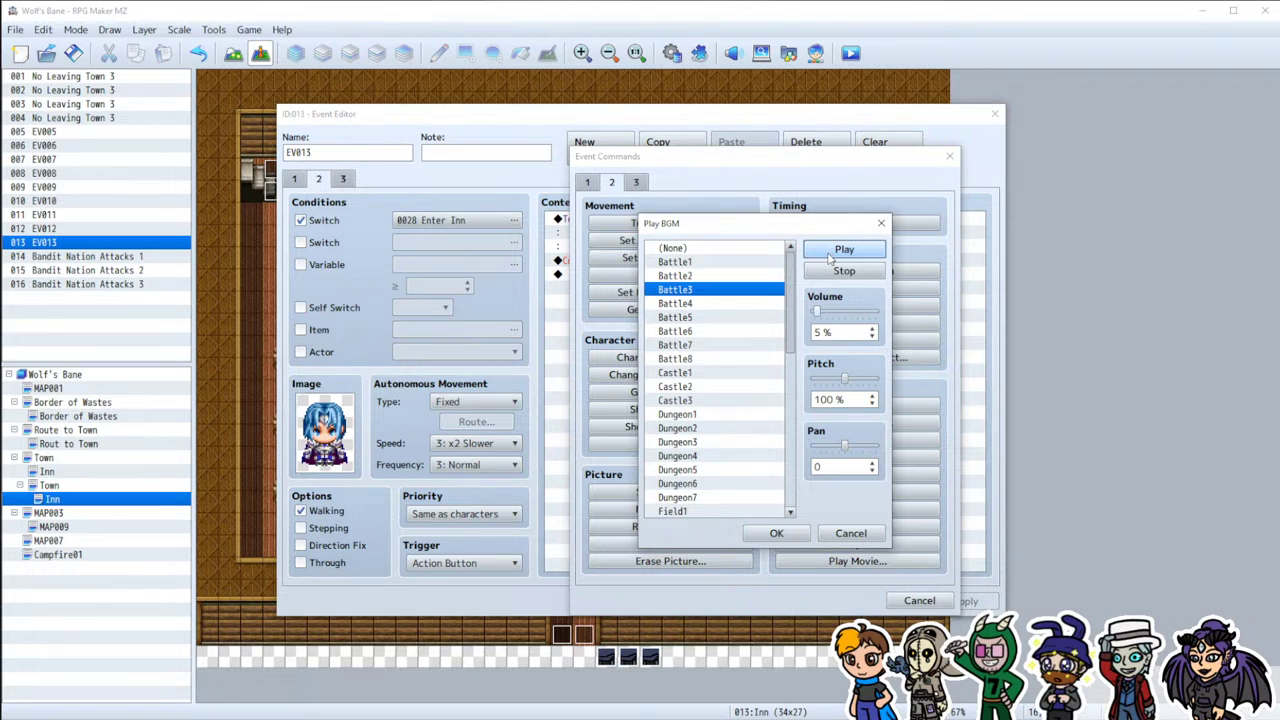
Step: Compare Battle4, Battle5 and Battle6, and insert the Play BGM command with Battle5 at 5 % volume and 100 % pitch
{"action": "left_click", "coordinate": [722, 303]}
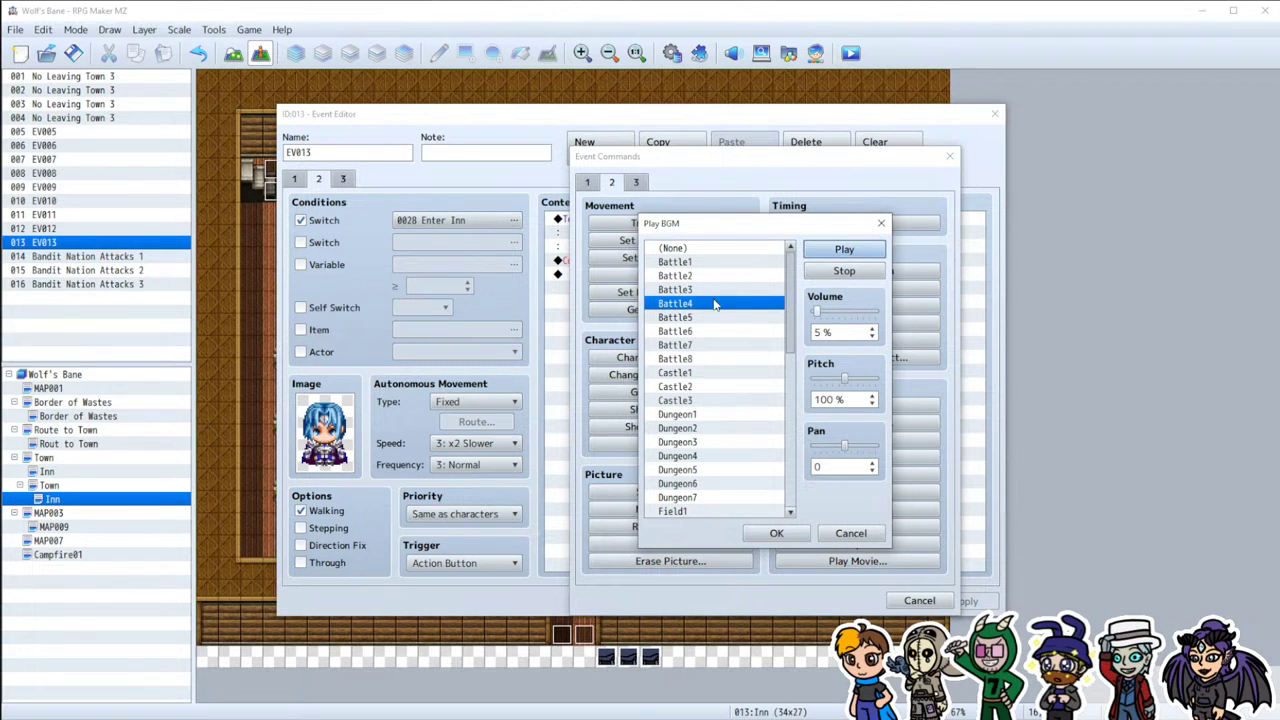
{"action": "left_click", "coordinate": [709, 317]}
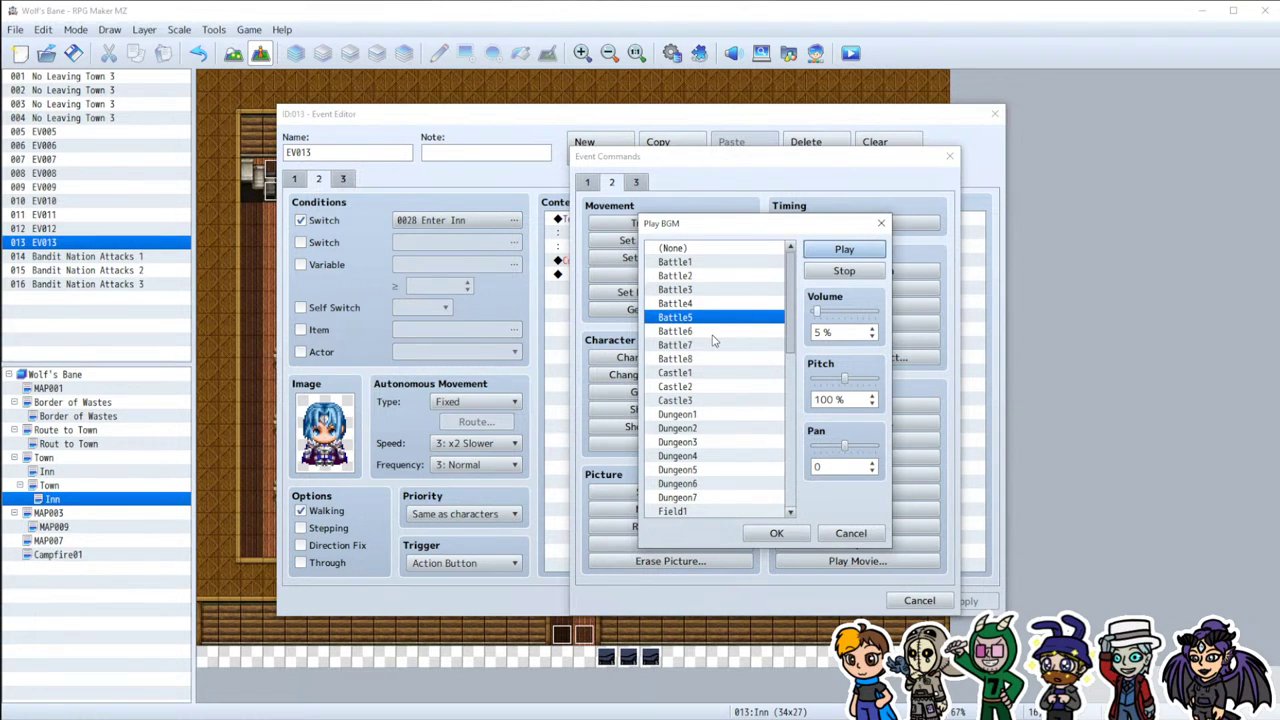
{"action": "left_click", "coordinate": [712, 331]}
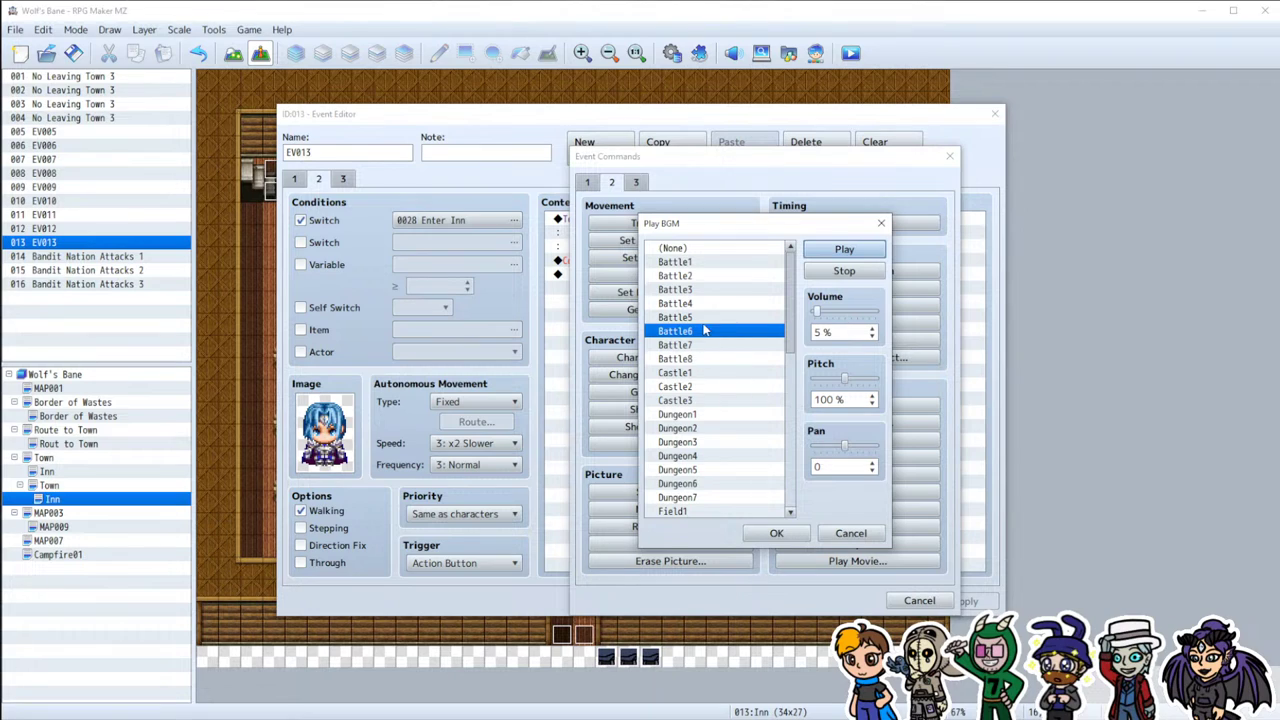
{"action": "left_click", "coordinate": [706, 318]}
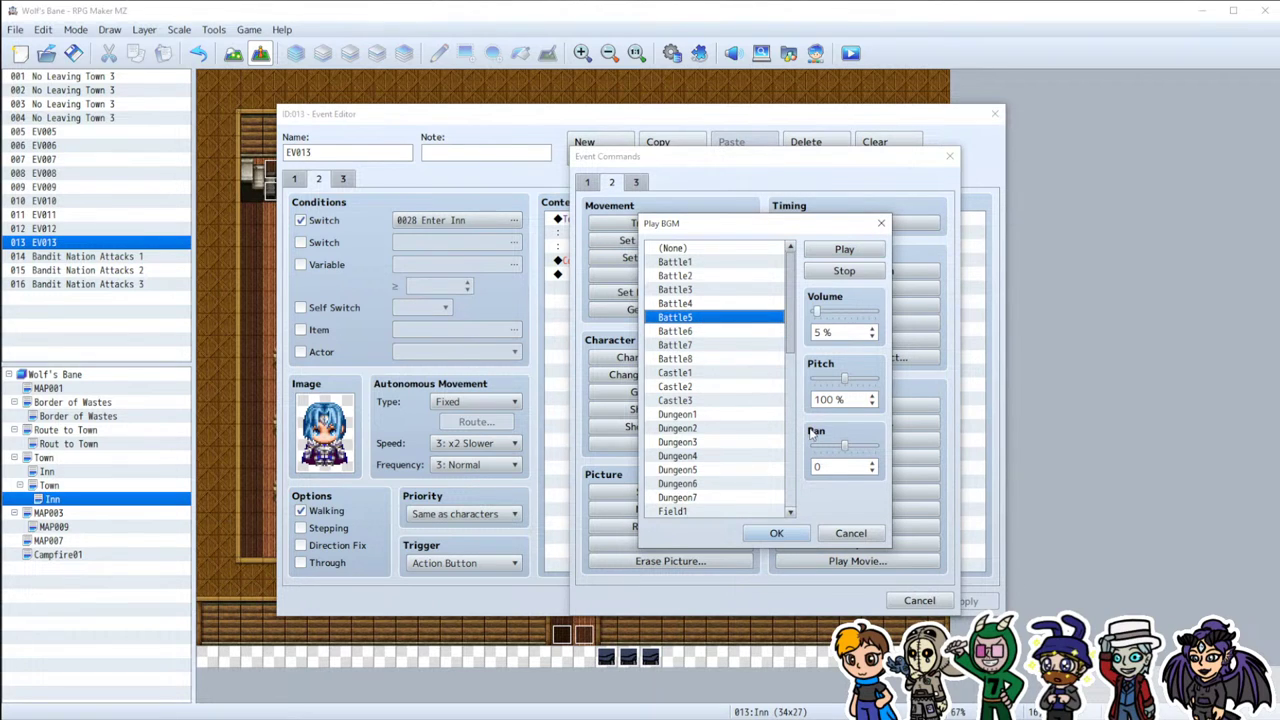
{"action": "left_click", "coordinate": [776, 533]}
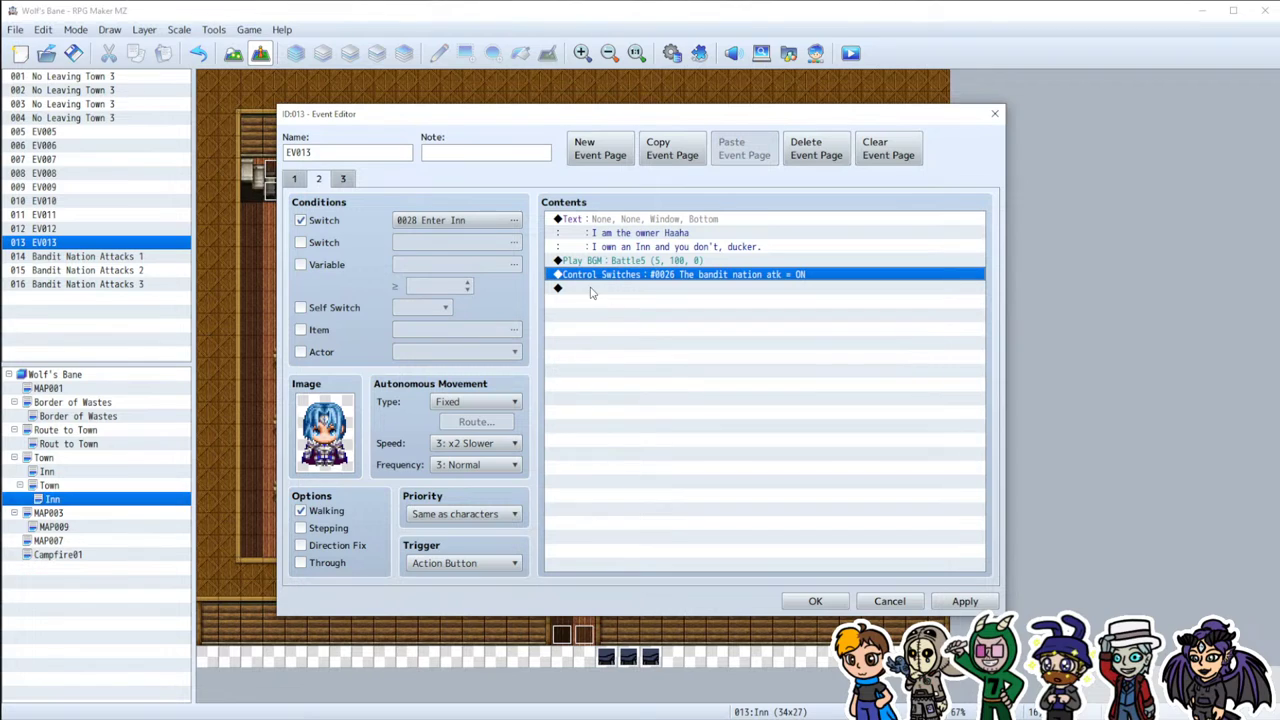
Step: Check EV013's new music command and its third page, and save the event's changes
{"action": "left_click", "coordinate": [622, 262]}
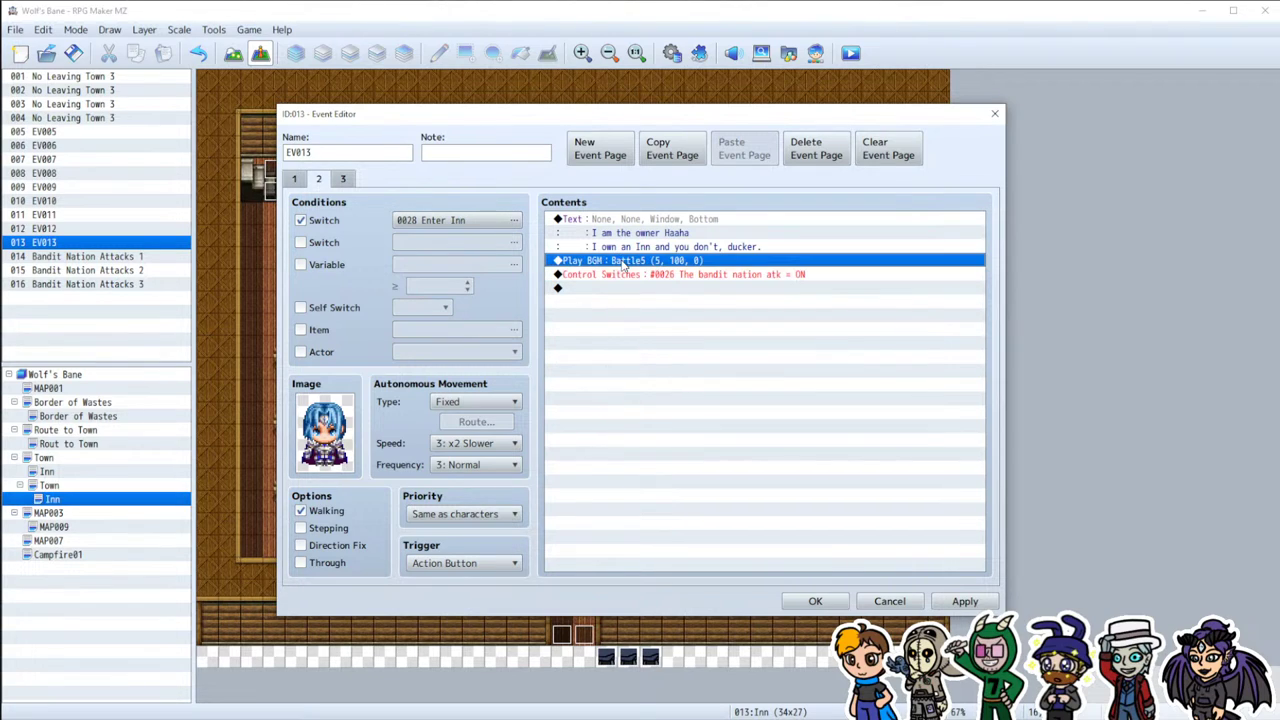
{"action": "left_click", "coordinate": [343, 179]}
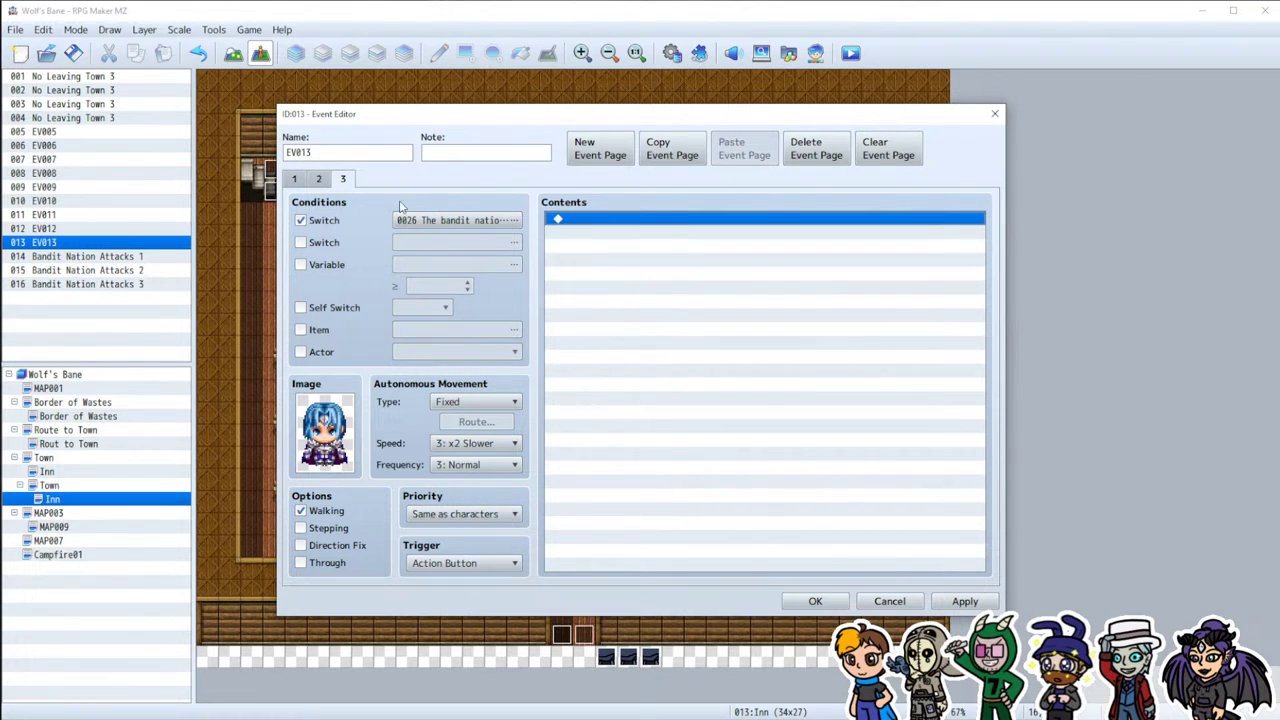
{"action": "left_click", "coordinate": [976, 600]}
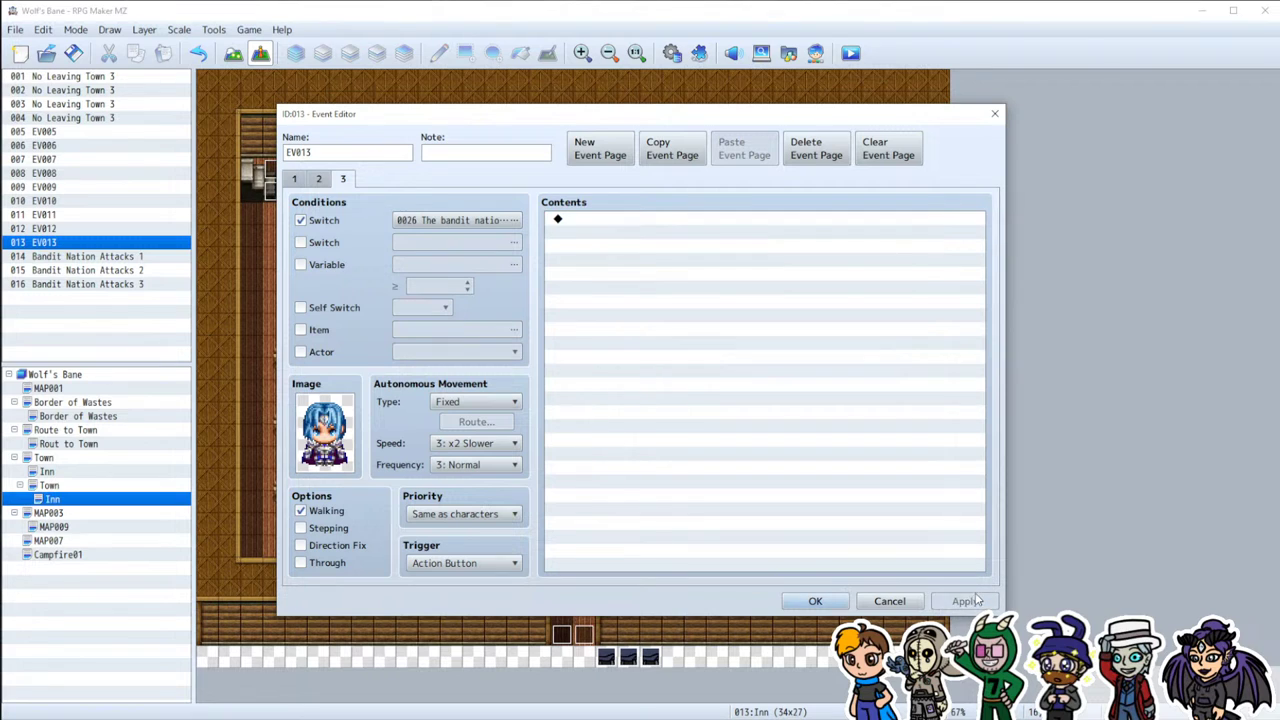
{"action": "left_click", "coordinate": [815, 601]}
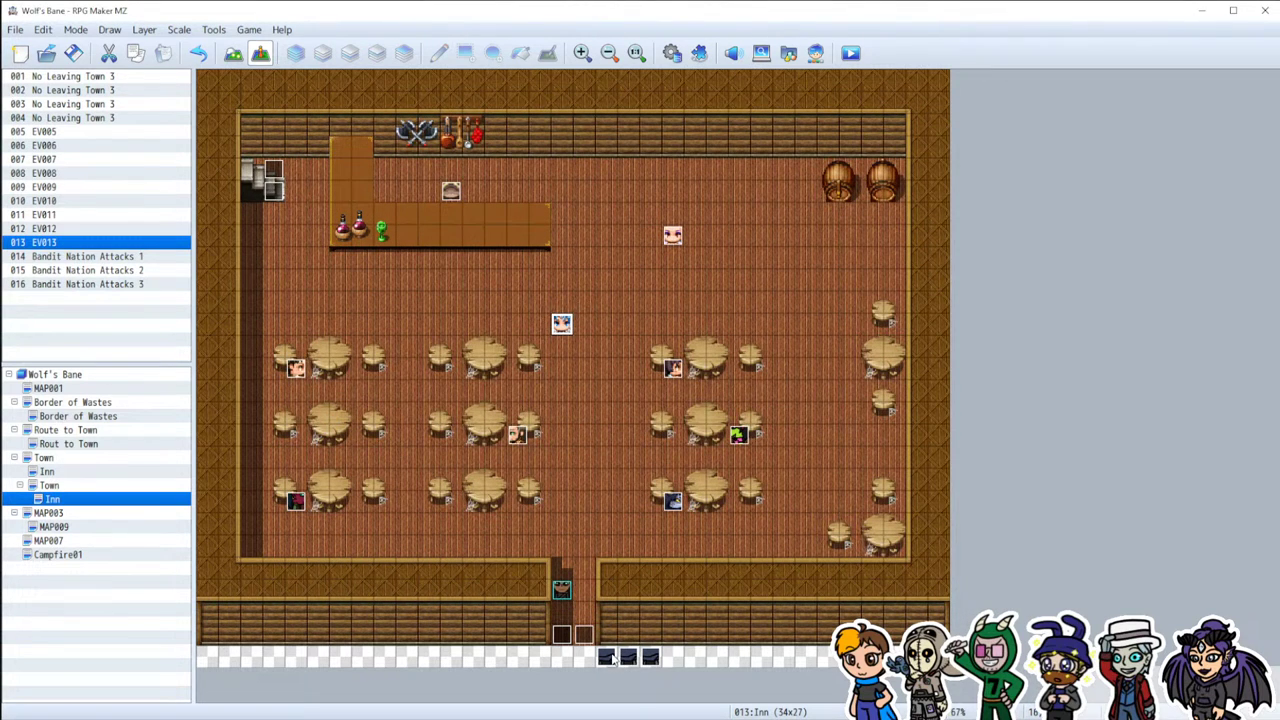
Step: Paste the Battle5 background music command at the start of Bandit Nation Attacks 1's first page, and save the event after checking its second page
{"action": "double_click", "coordinate": [561, 323]}
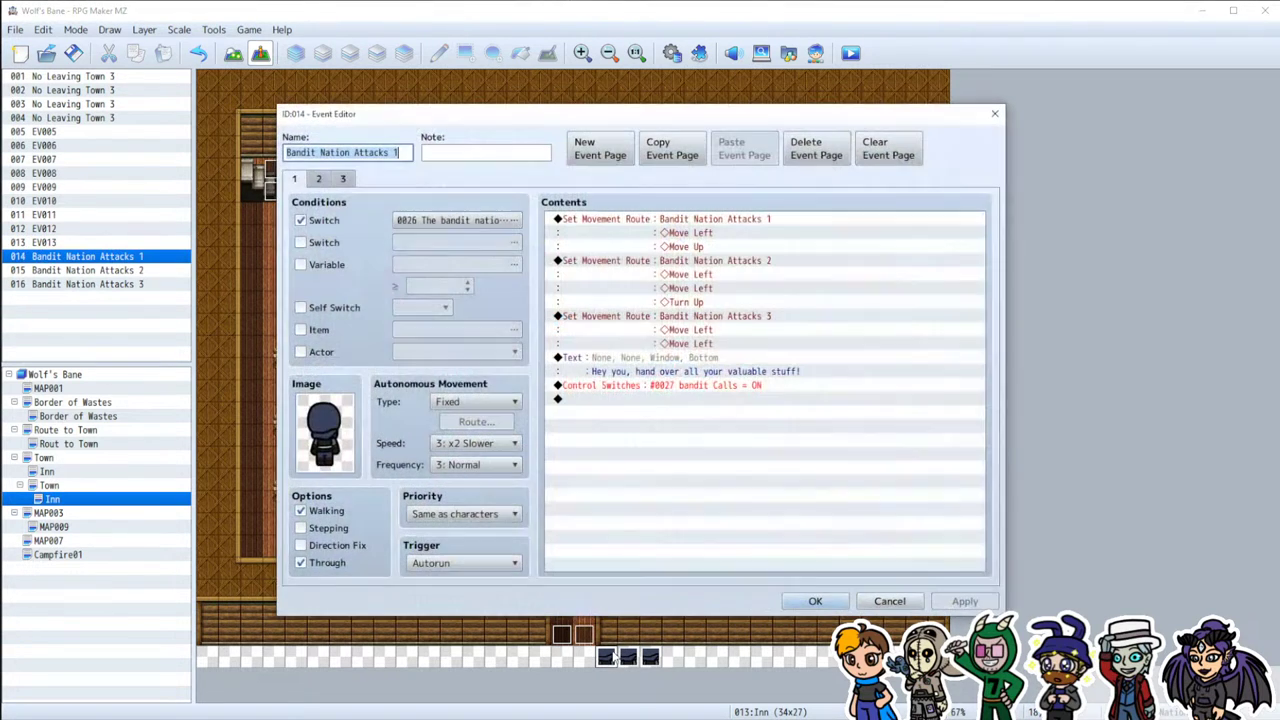
{"action": "left_click", "coordinate": [635, 224]}
{"action": "key", "text": "ctrl+v"}
{"action": "left_click", "coordinate": [965, 601]}
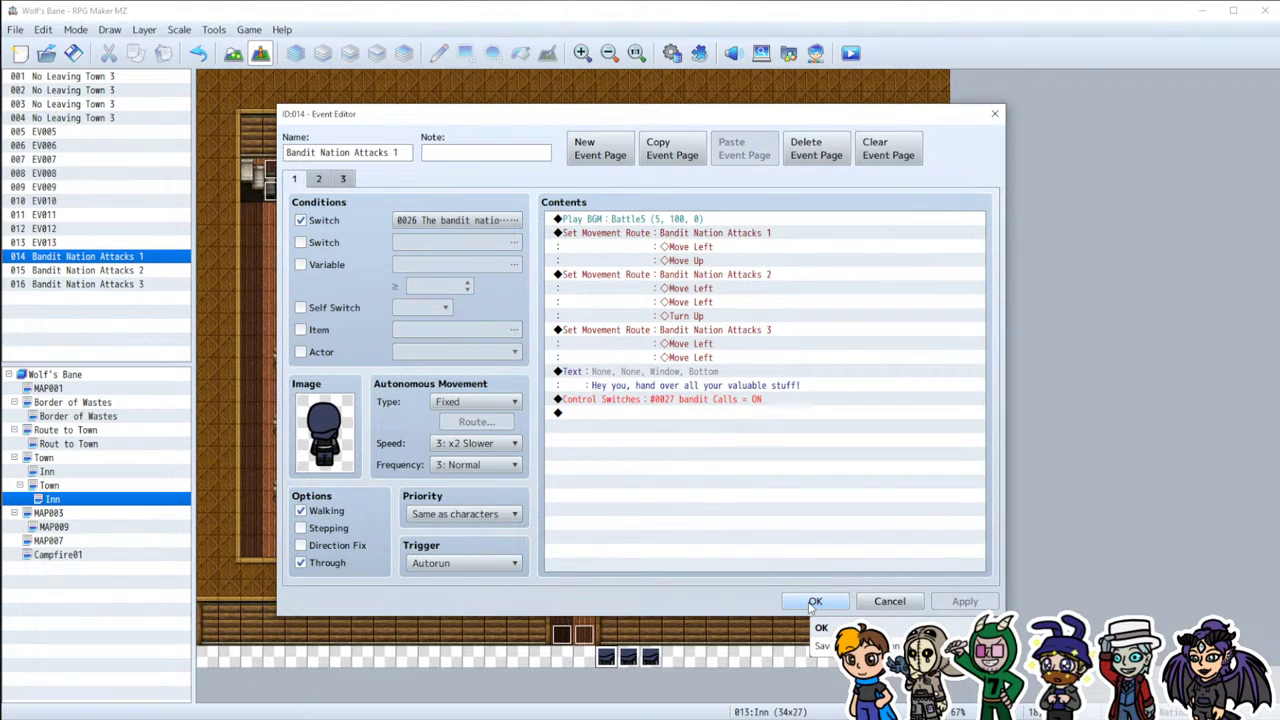
{"action": "left_click", "coordinate": [318, 180]}
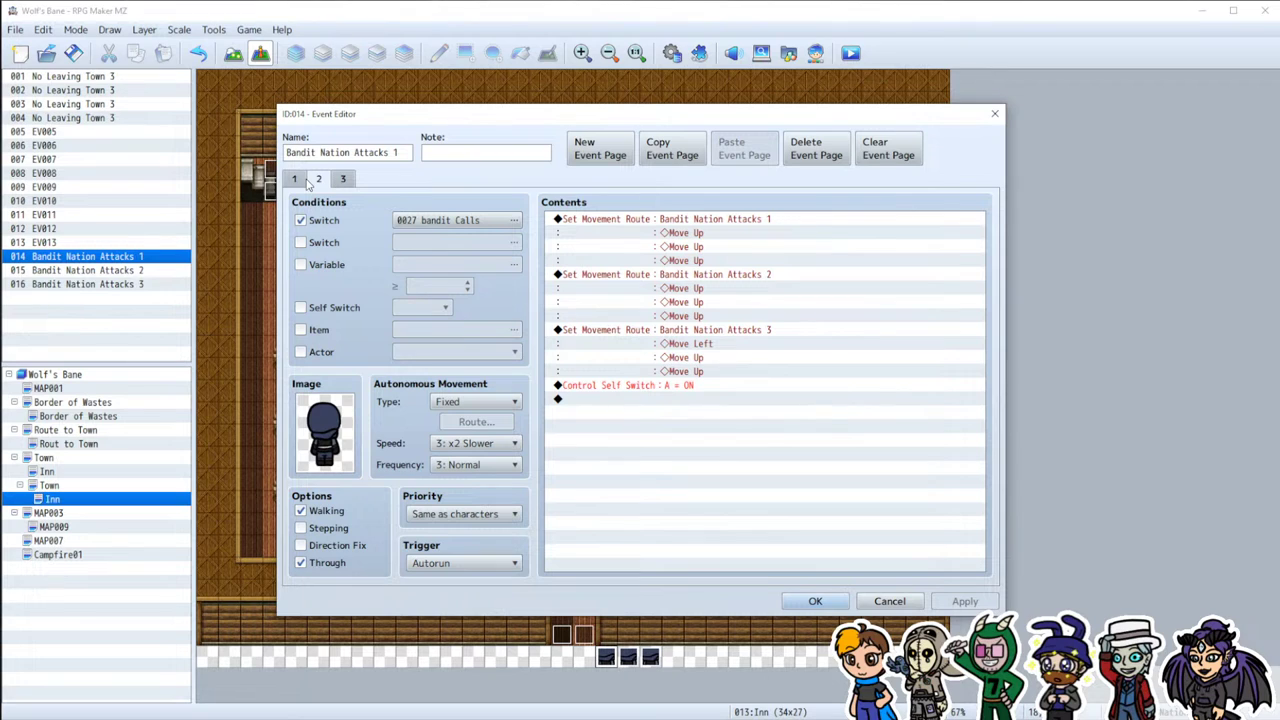
{"action": "left_click", "coordinate": [816, 601]}
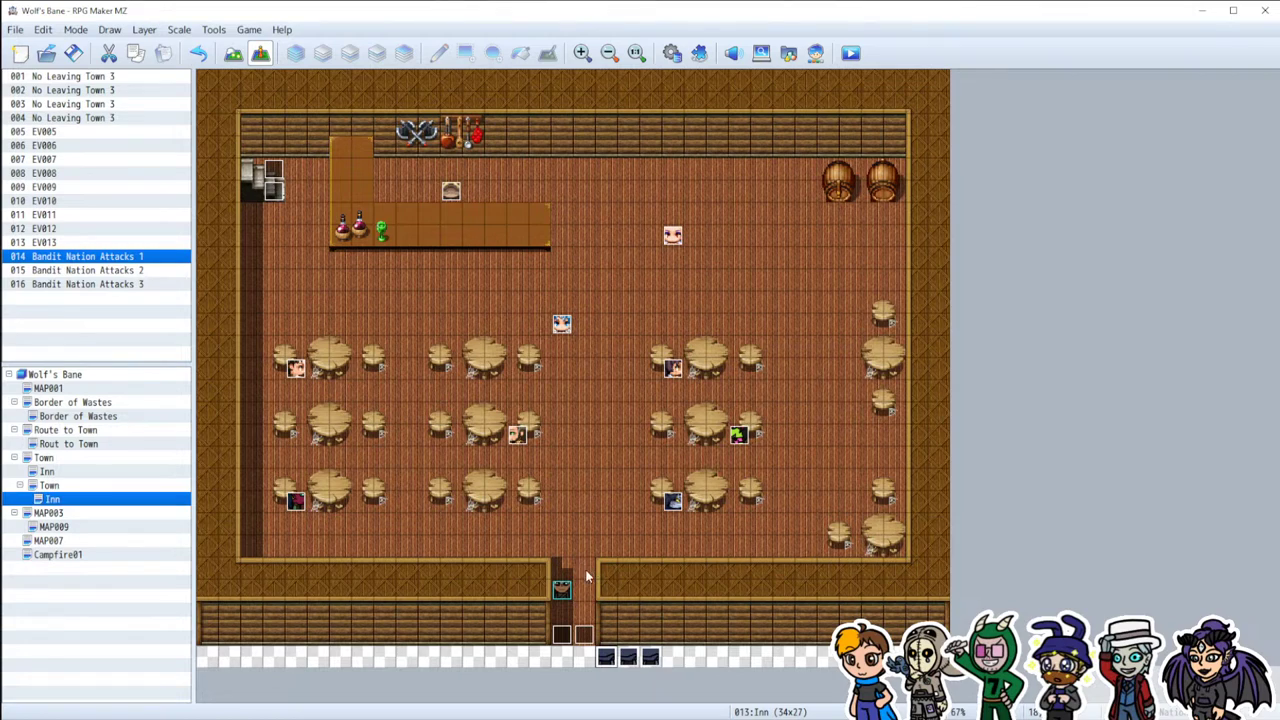
Step: Review the first two pages of Bandit Nation Attacks 1, including the upward movement routes on page 2, and close the event
{"action": "left_click", "coordinate": [589, 411]}
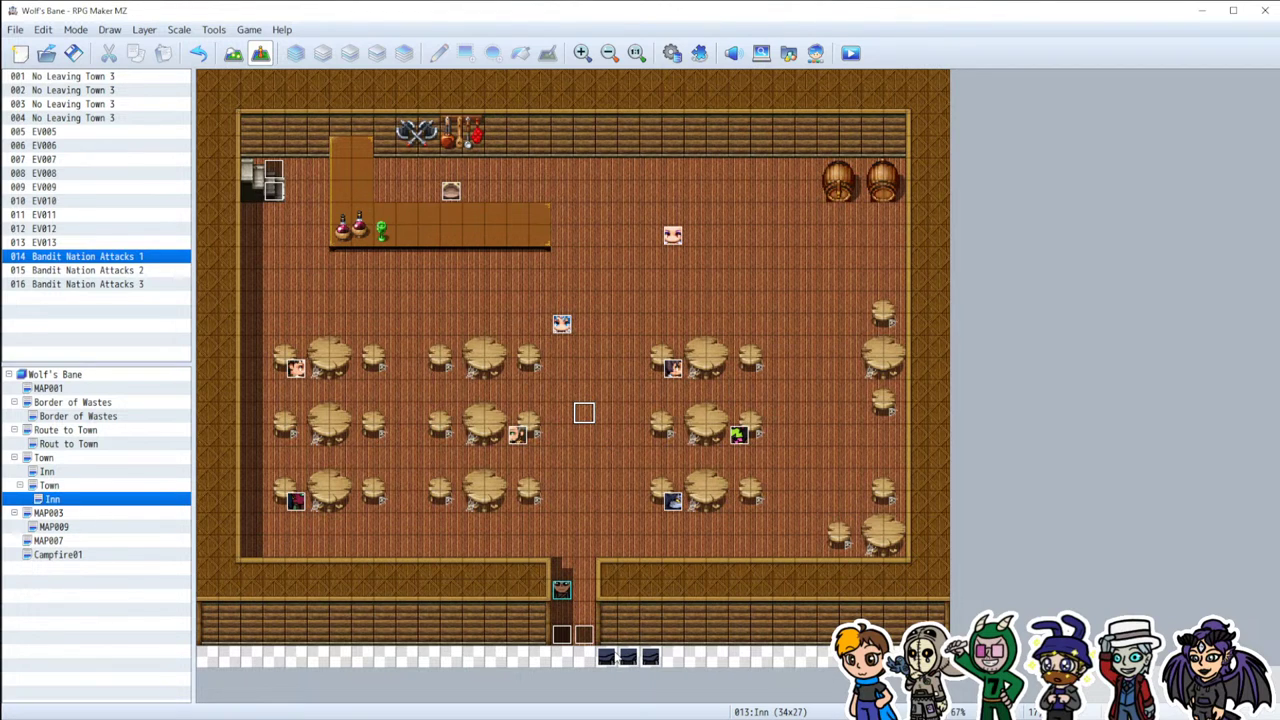
{"action": "double_click", "coordinate": [606, 657]}
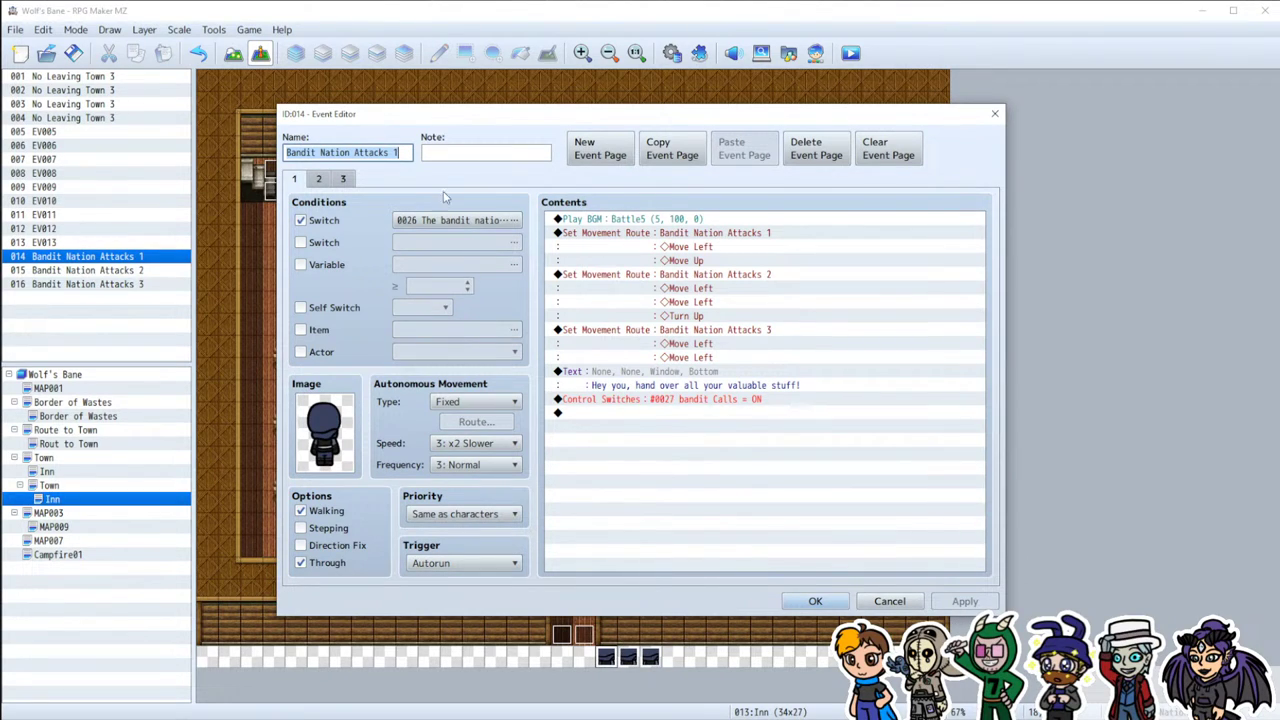
{"action": "left_click", "coordinate": [319, 178]}
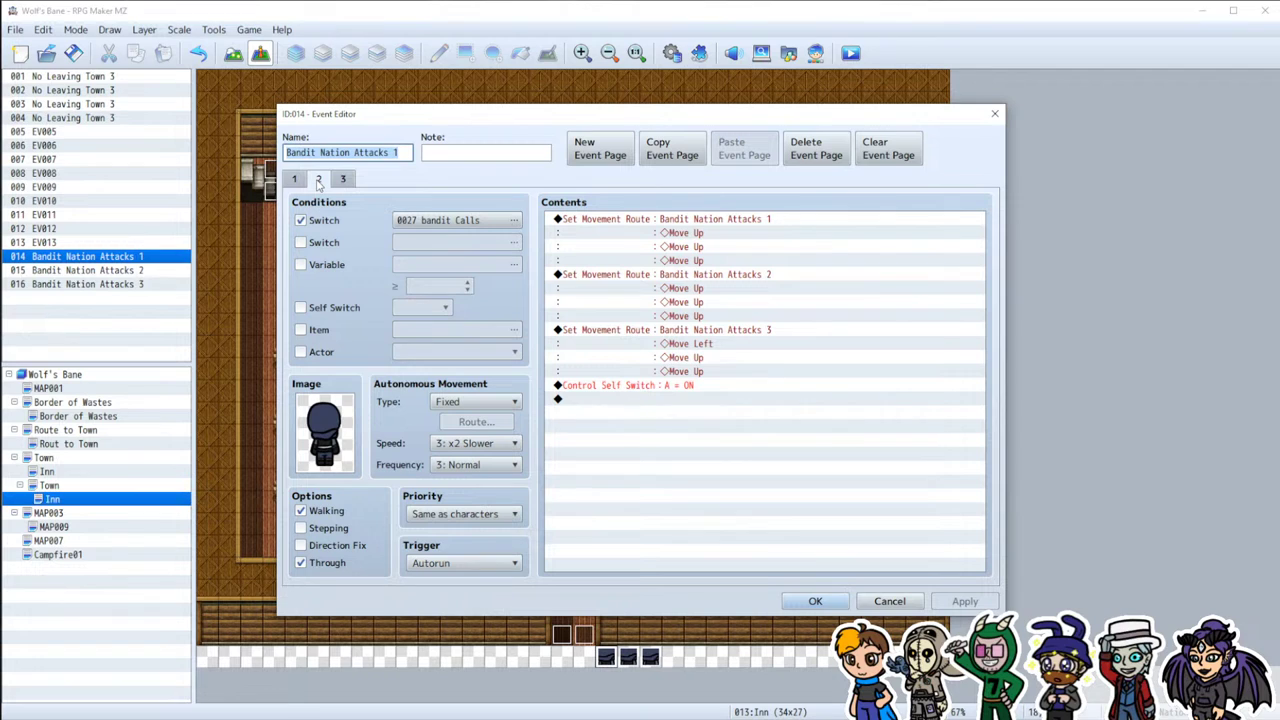
{"action": "left_click", "coordinate": [816, 602]}
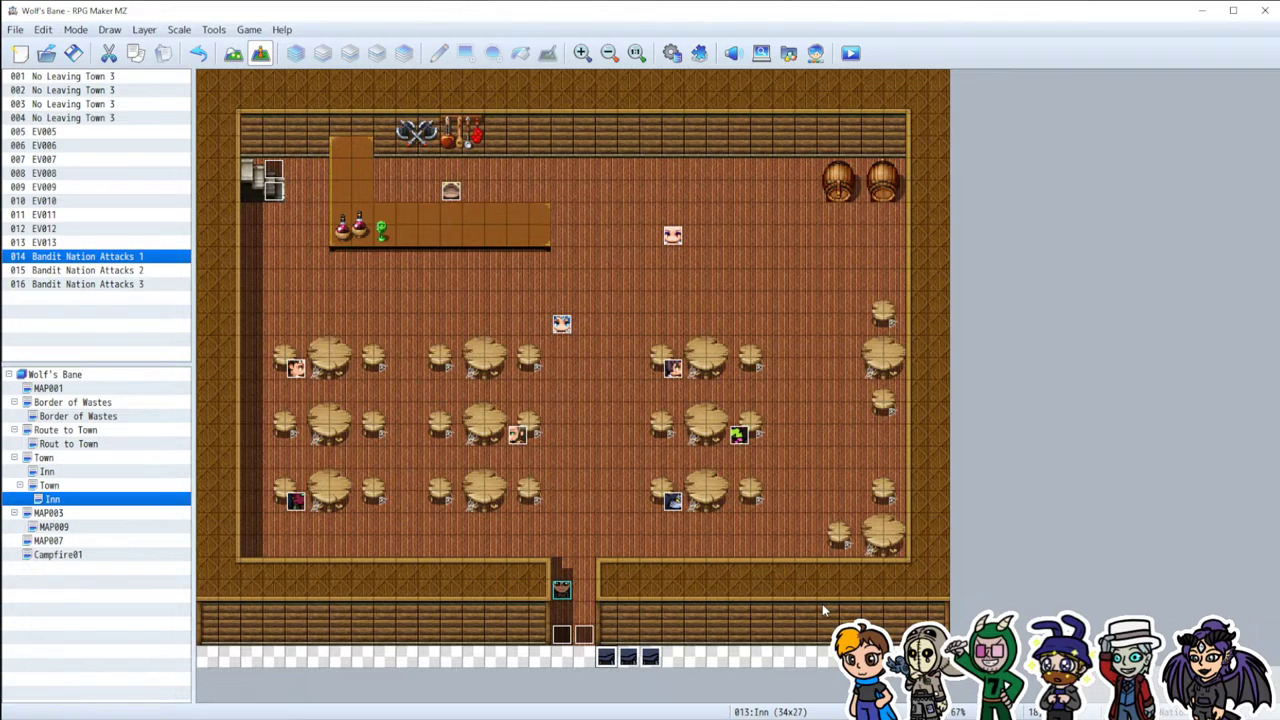
{"action": "left_click", "coordinate": [585, 570]}
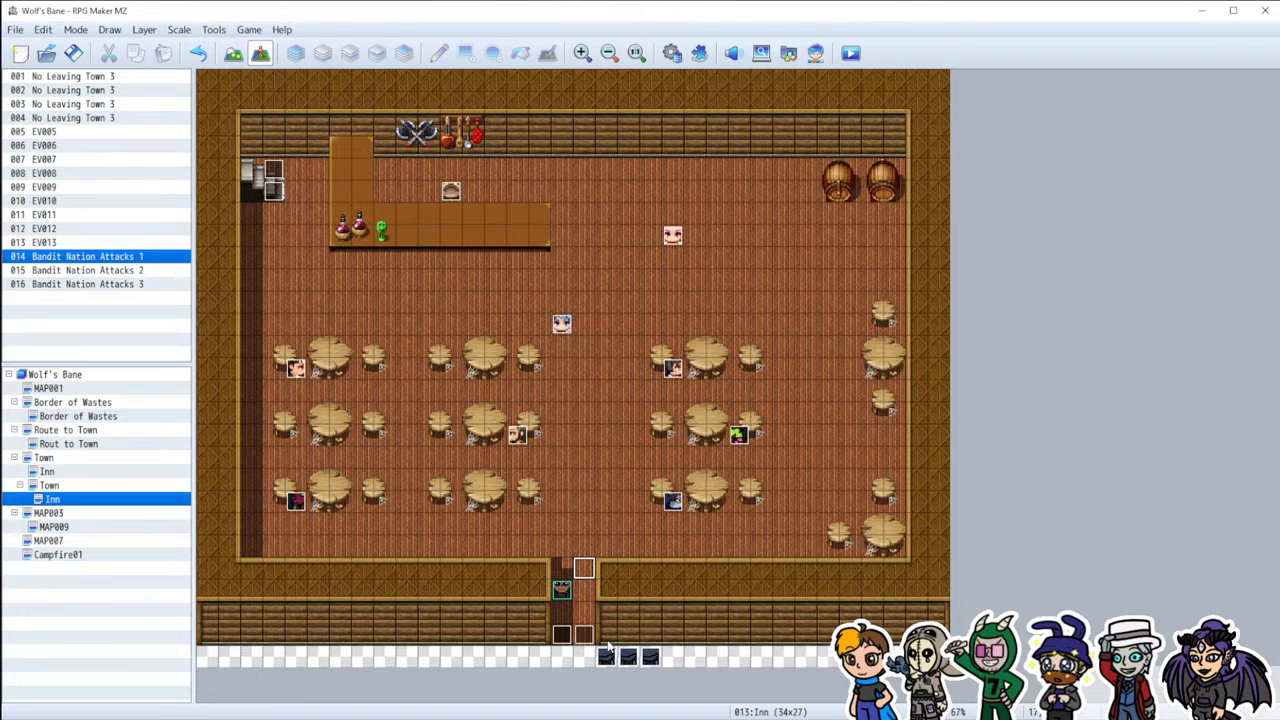
{"action": "double_click", "coordinate": [582, 597]}
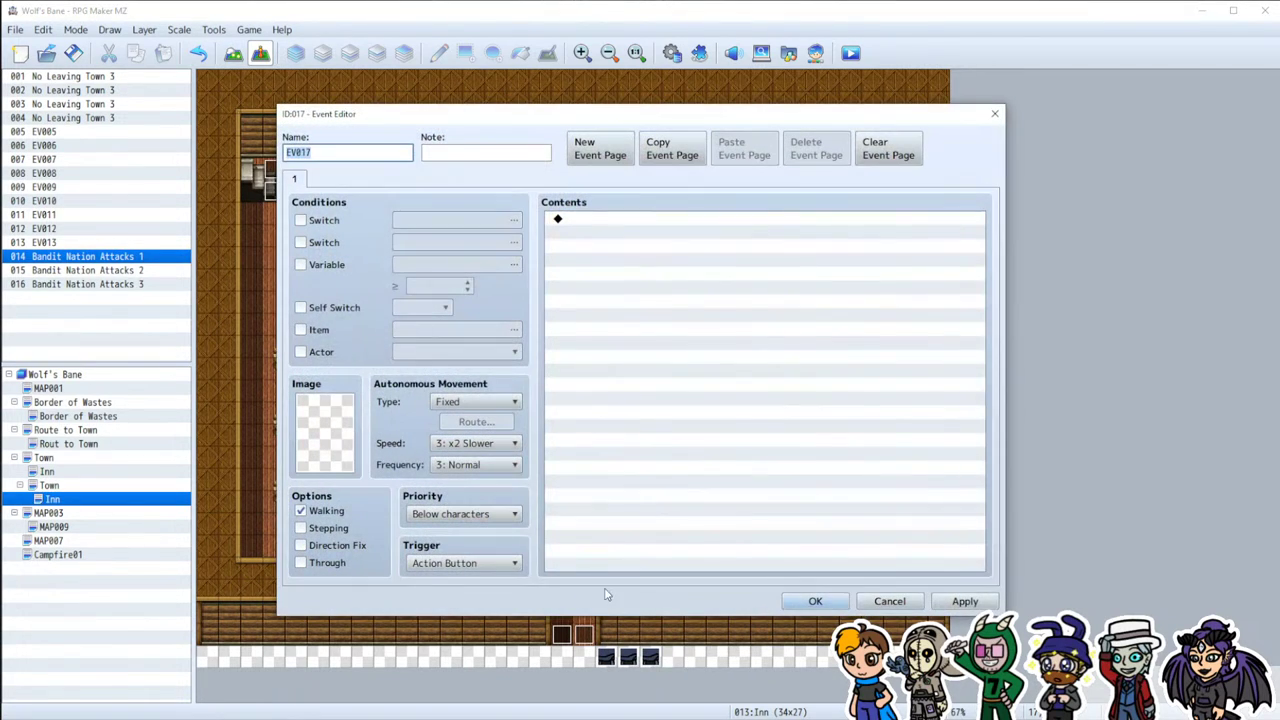
{"action": "left_click", "coordinate": [890, 602]}
{"action": "left_click", "coordinate": [586, 568]}
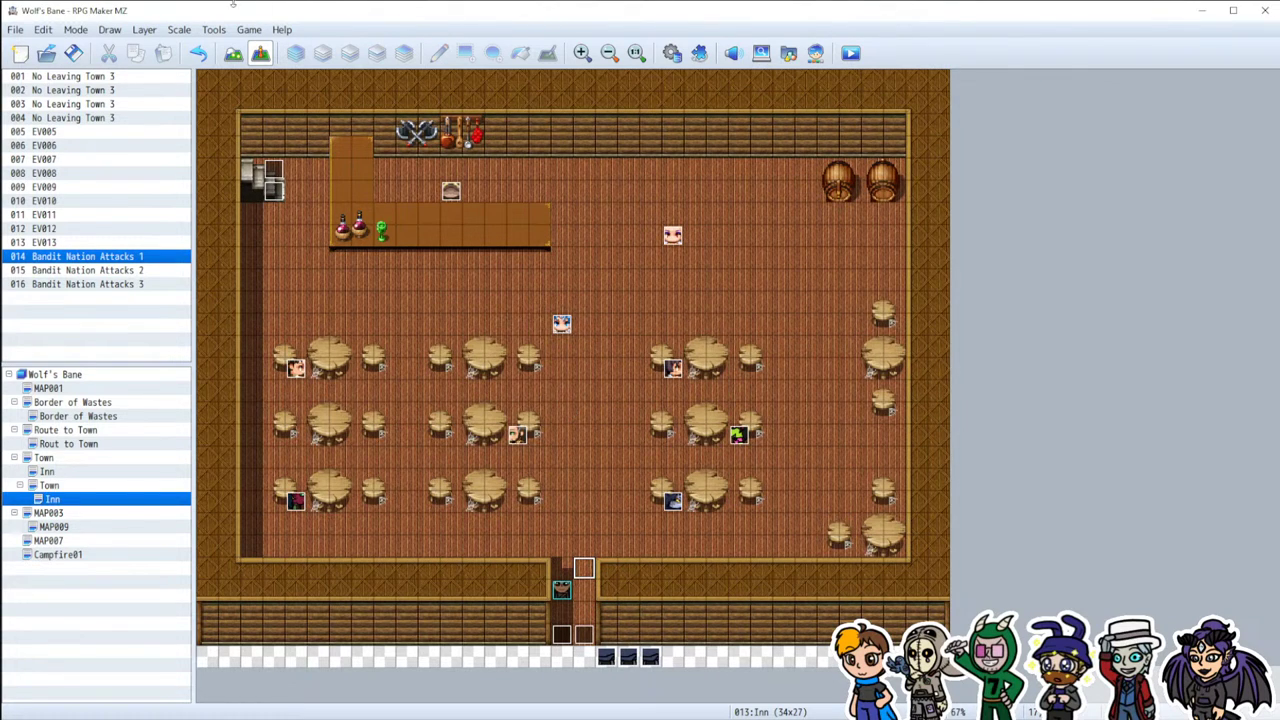
{"action": "left_click", "coordinate": [233, 52]}
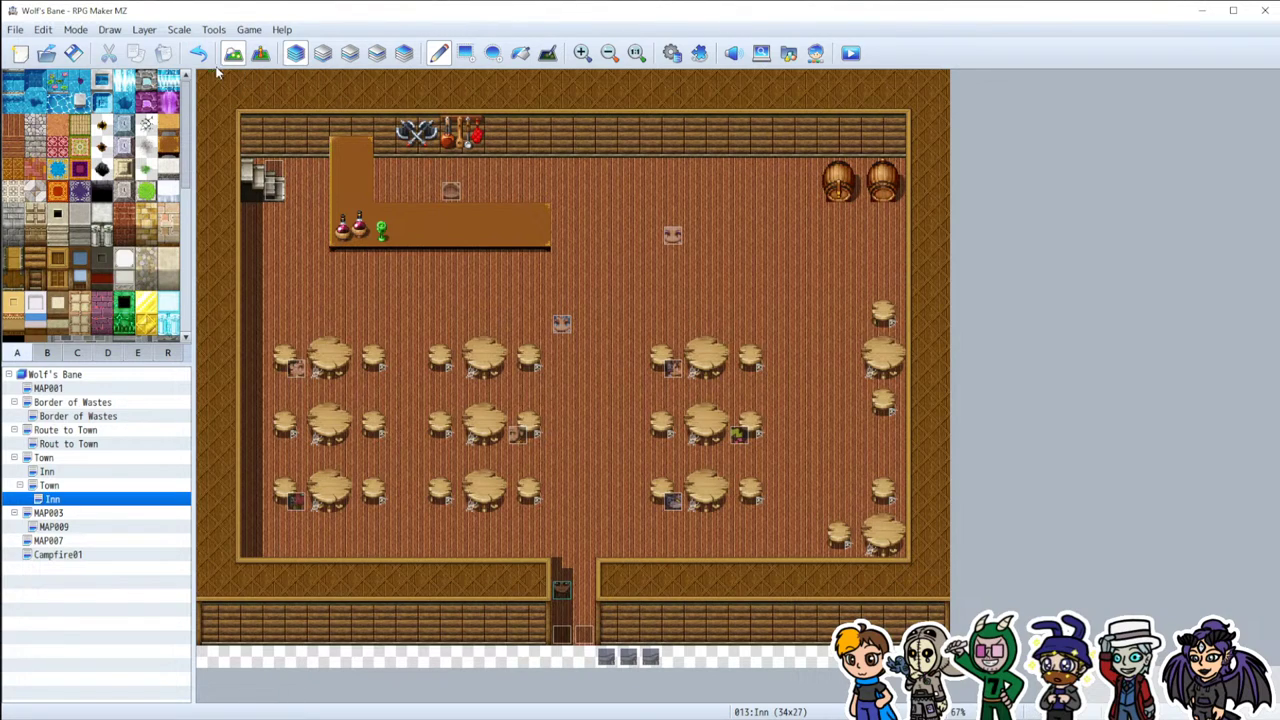
{"action": "left_click", "coordinate": [259, 53]}
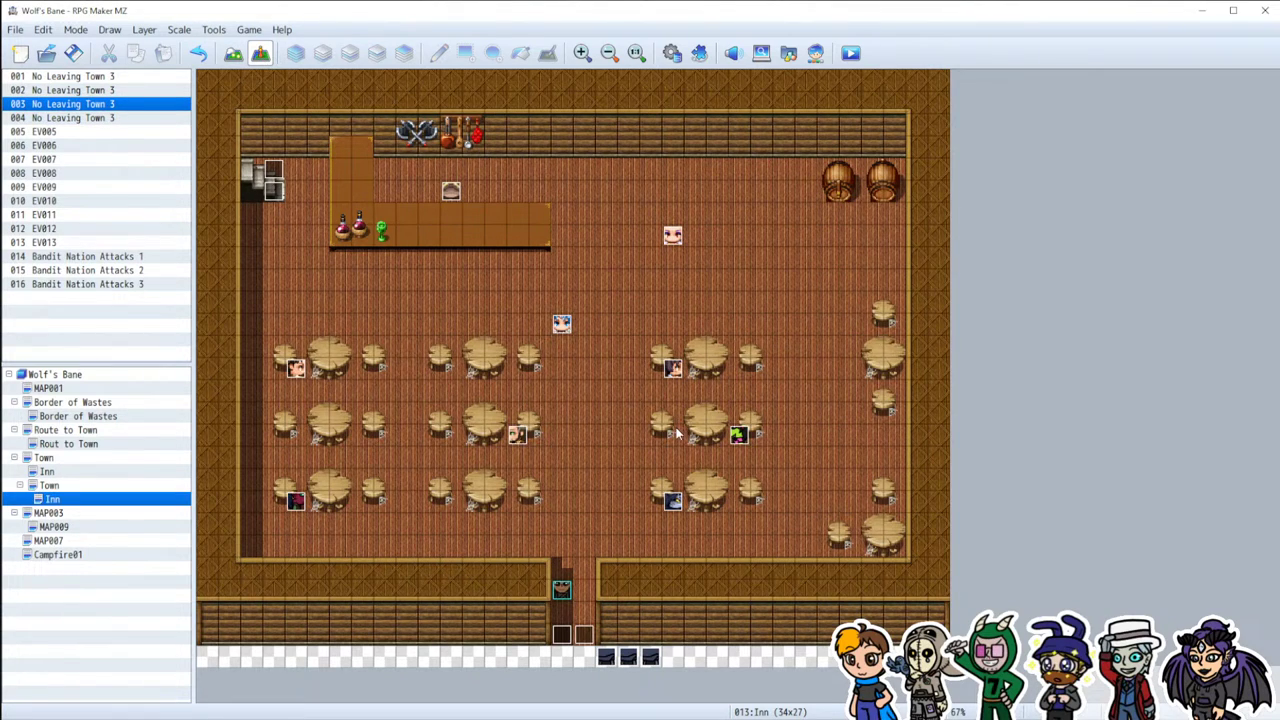
Step: Compare the movement routes on pages 1 and 2 of Bandit Nation Attacks 1 with the inn's layout
{"action": "double_click", "coordinate": [606, 660]}
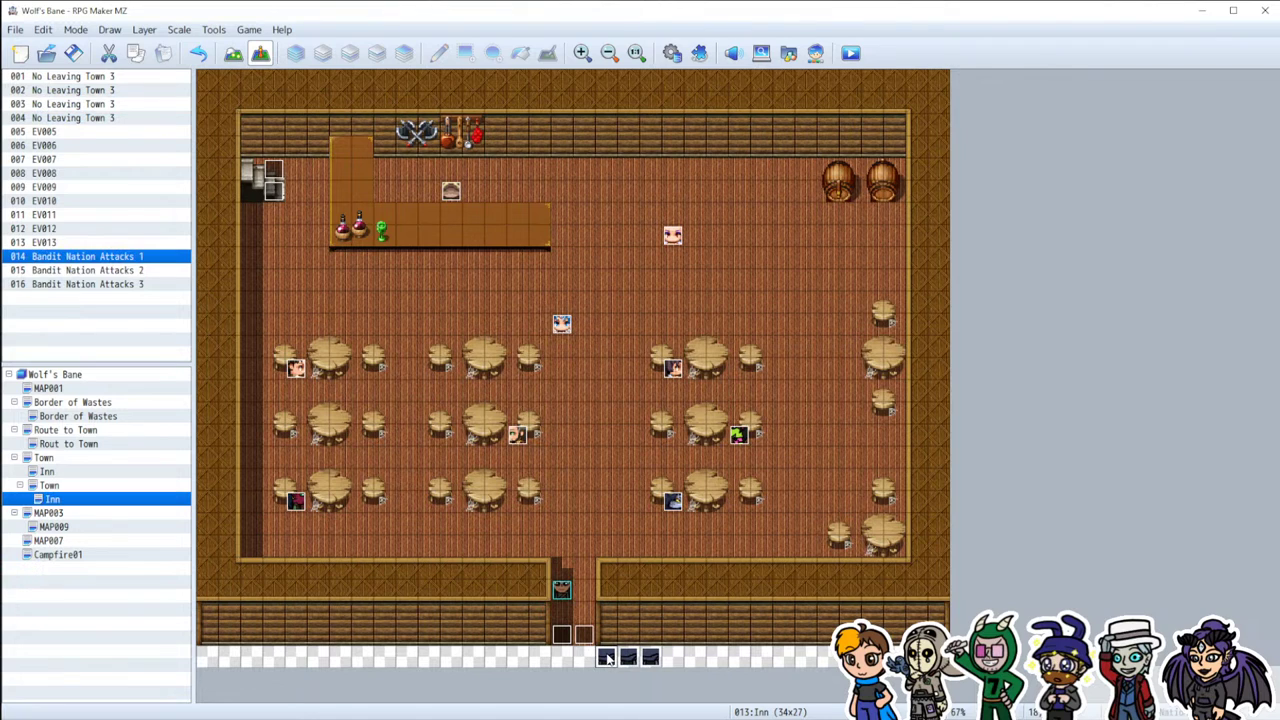
{"action": "left_click", "coordinate": [318, 179]}
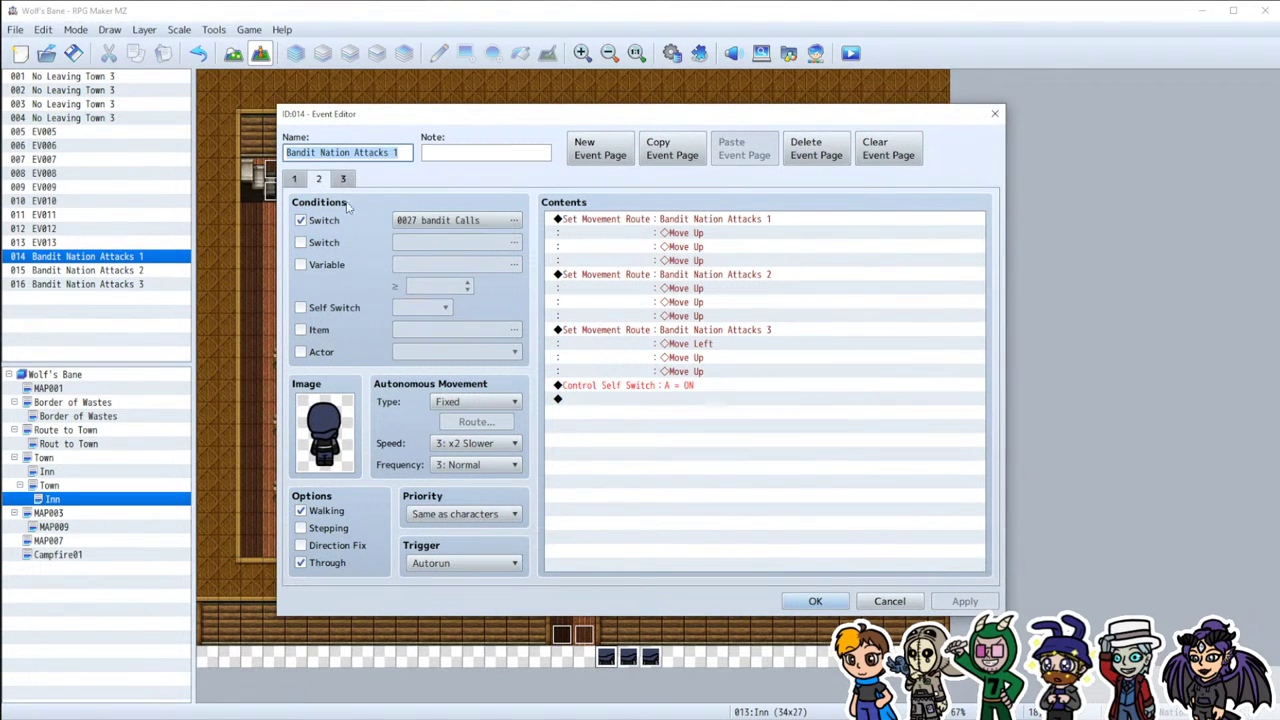
{"action": "left_click_drag", "start_coordinate": [512, 116], "coordinate": [1020, 77]}
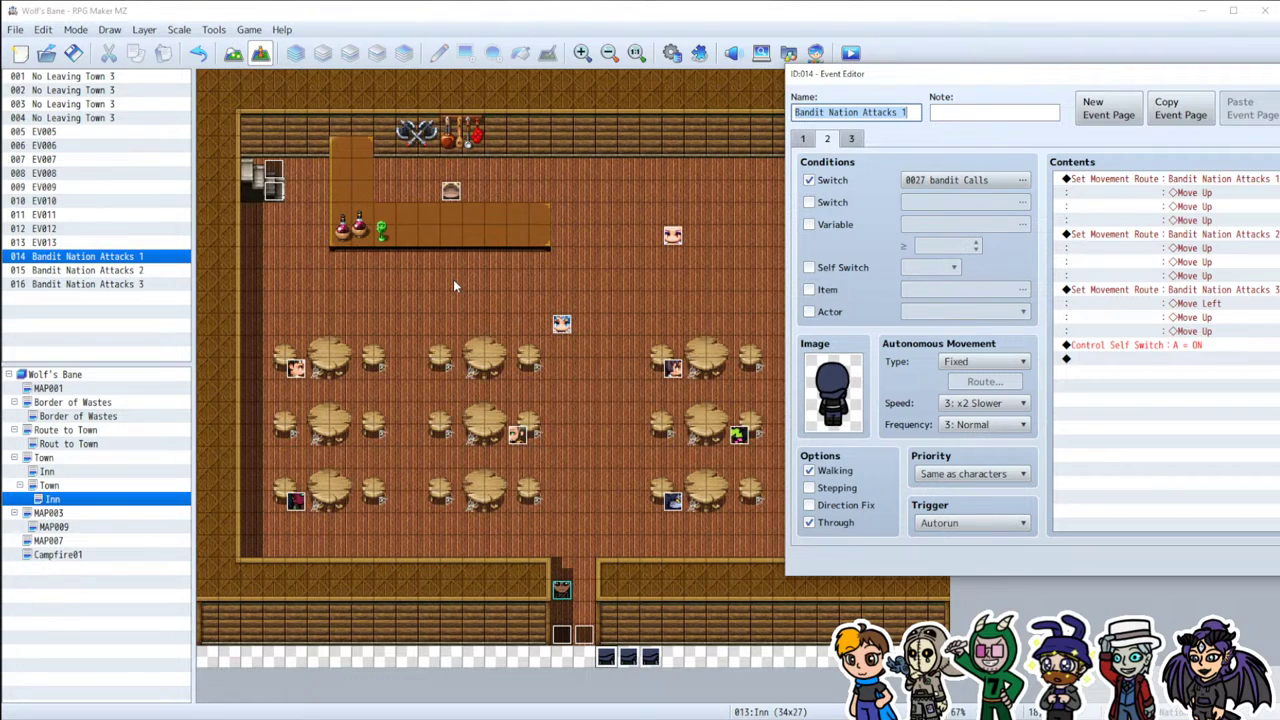
{"action": "left_click", "coordinate": [804, 139]}
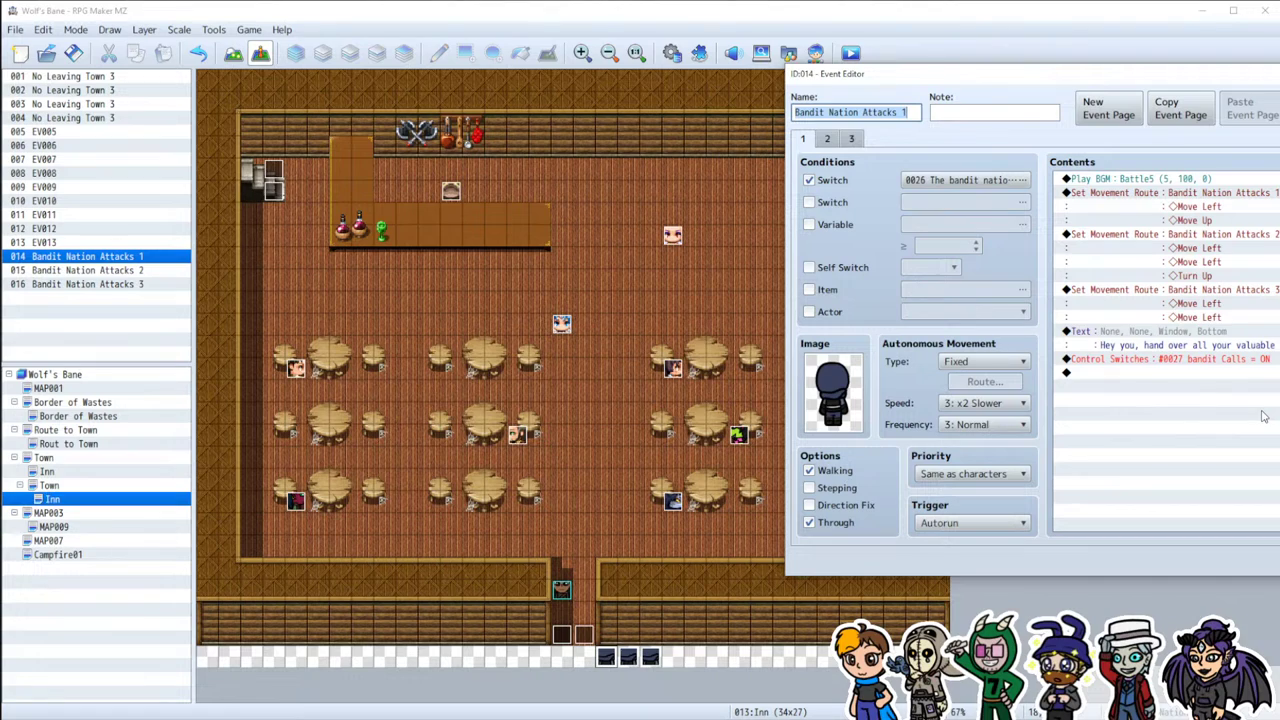
Step: Move the "Hey you, hand over all your valuable stuff!" text from page 1 to page 2, before the self switch command, and save the event
{"action": "left_click", "coordinate": [1210, 343]}
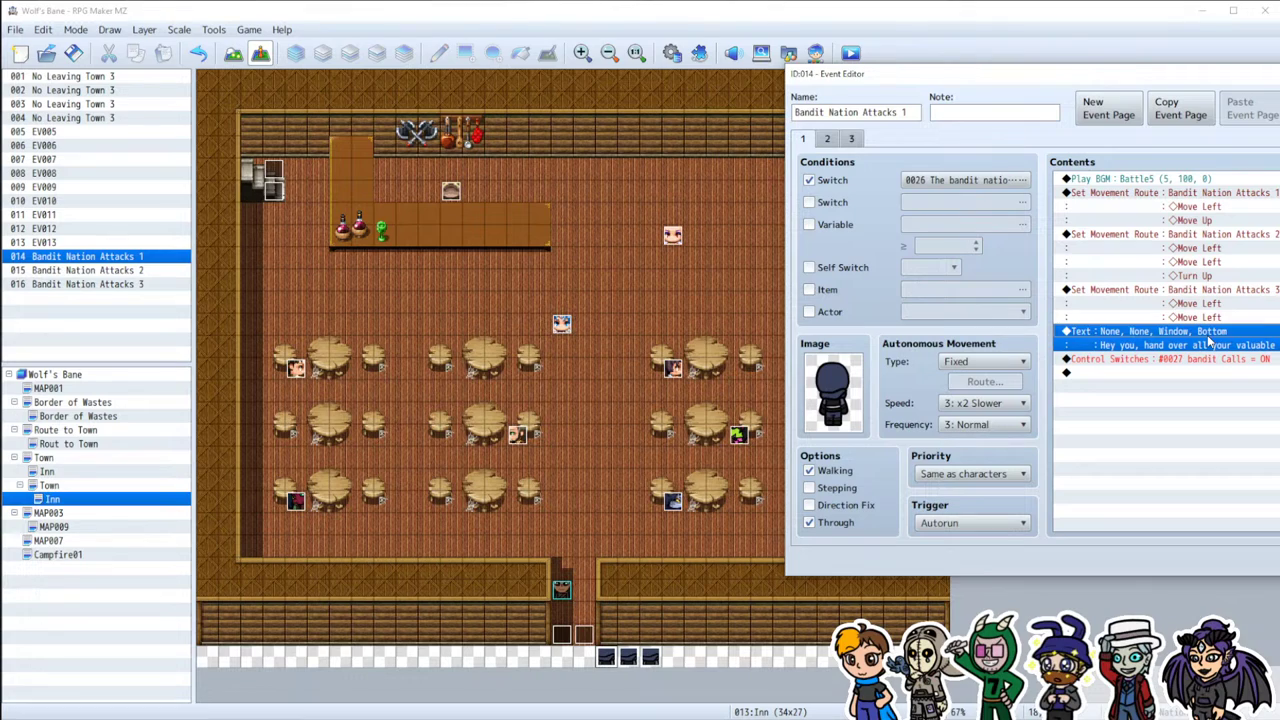
{"action": "key", "text": "Delete"}
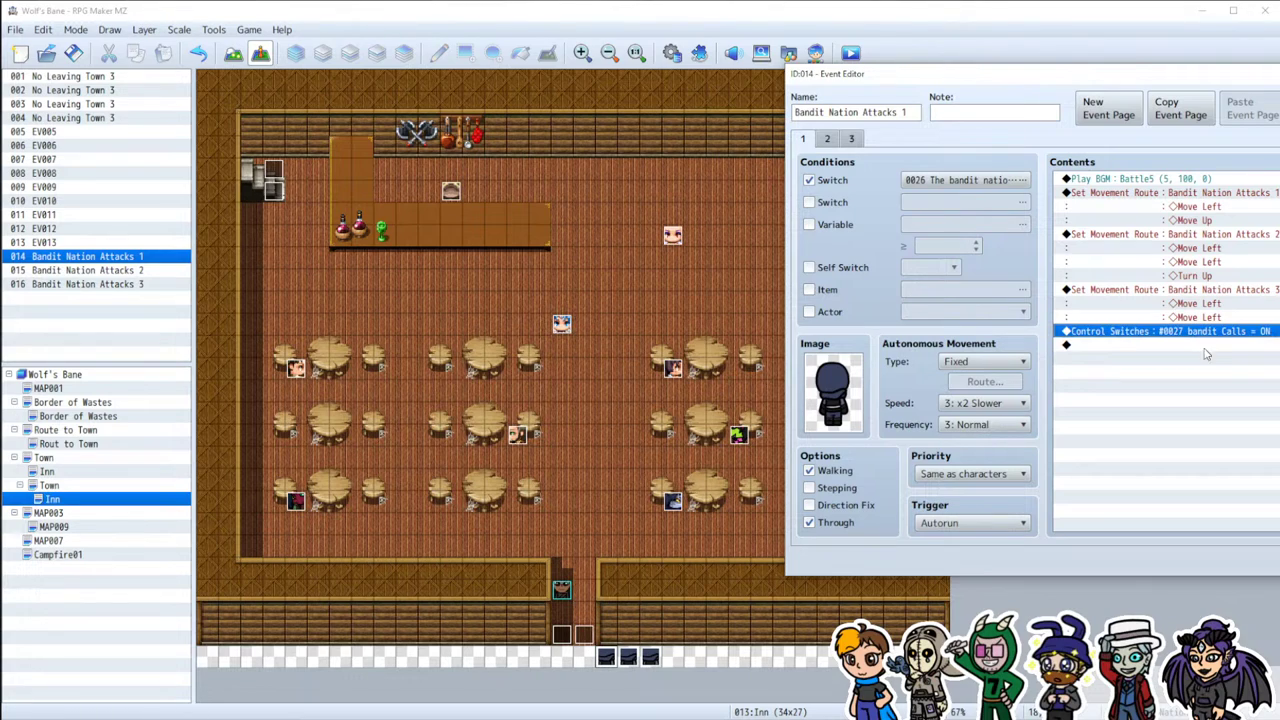
{"action": "left_click", "coordinate": [829, 140]}
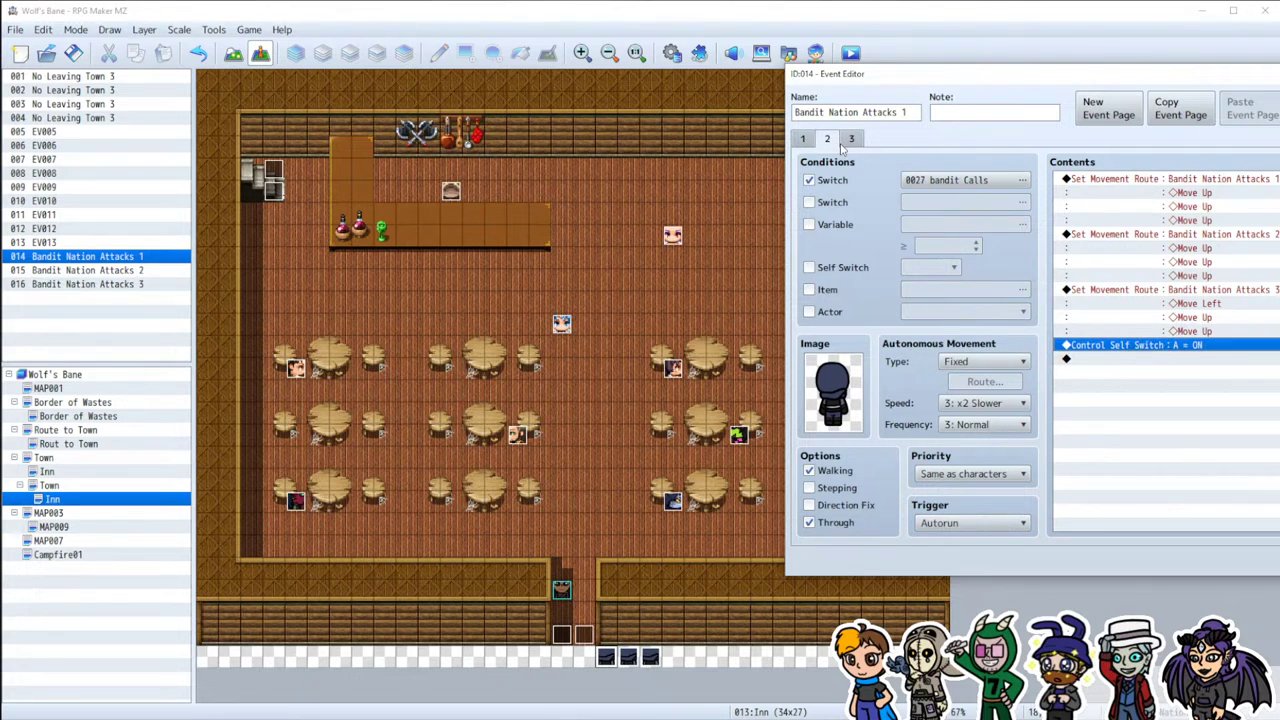
{"action": "key", "text": "ctrl+v"}
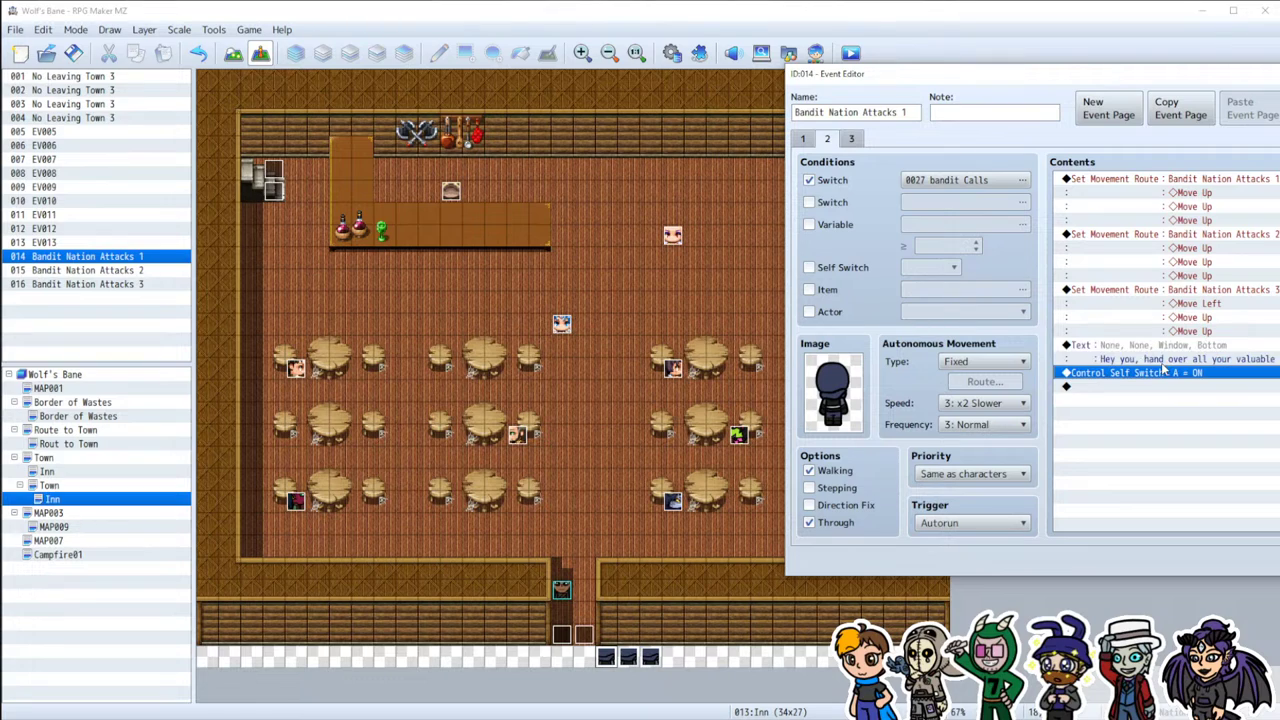
{"action": "left_click", "coordinate": [1153, 347]}
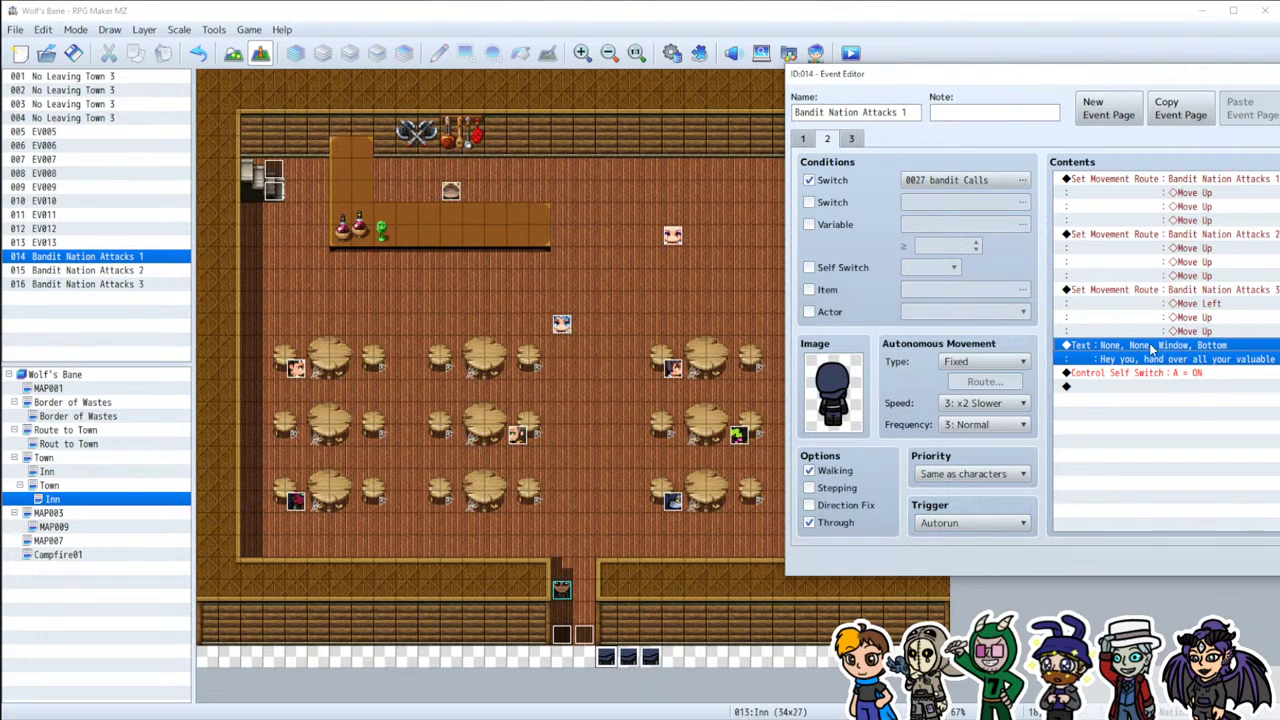
{"action": "left_click", "coordinate": [1190, 300]}
{"action": "left_click", "coordinate": [1187, 181]}
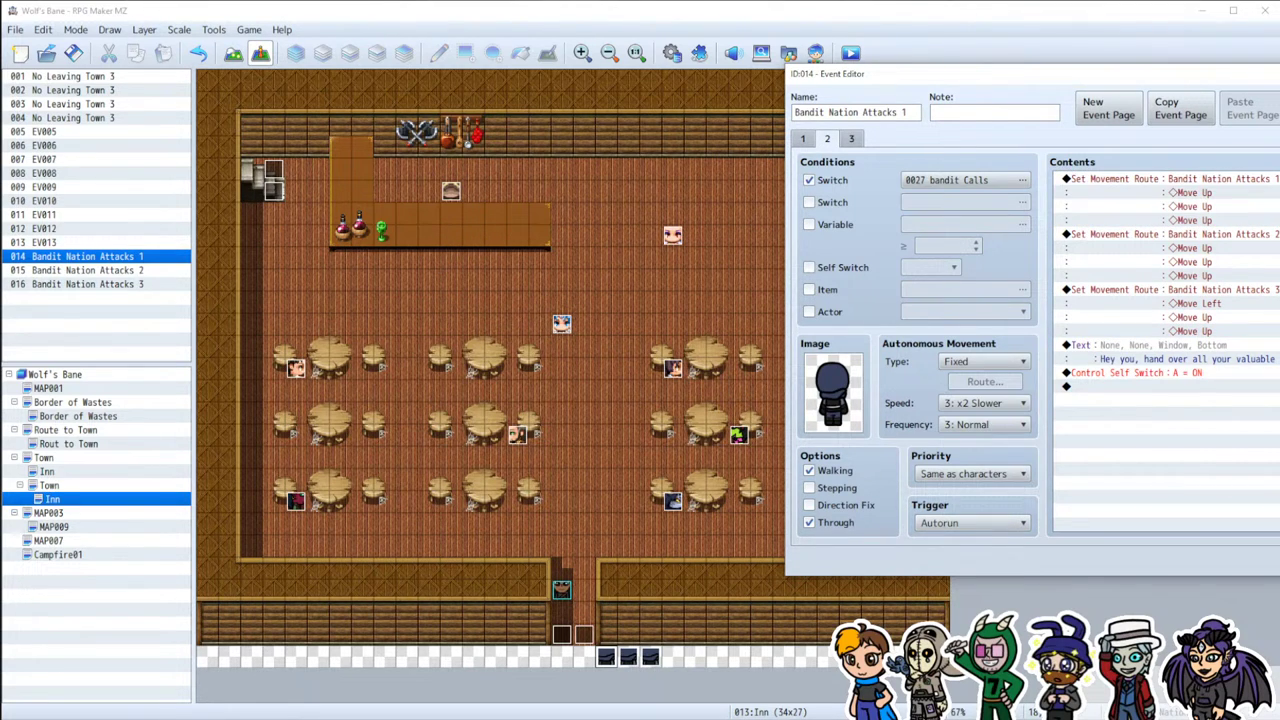
{"action": "key", "text": "Escape"}
{"action": "left_click", "coordinate": [450, 263]}
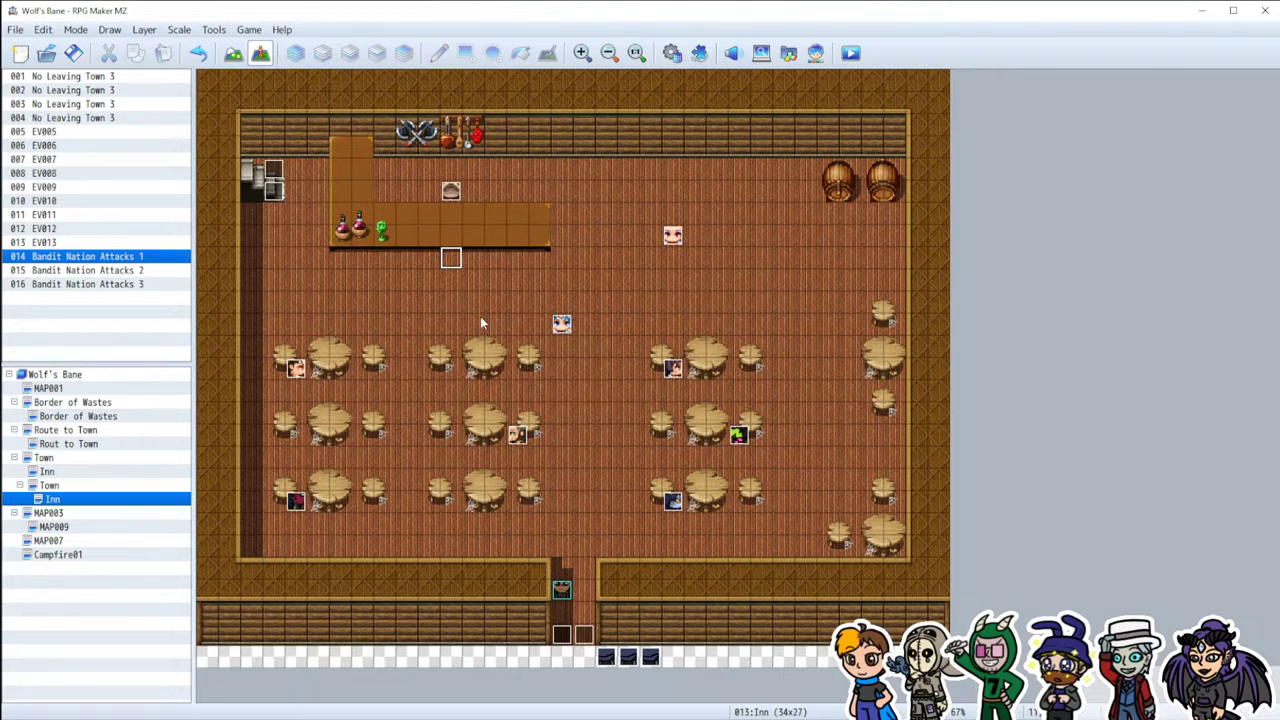
{"action": "double_click", "coordinate": [561, 323]}
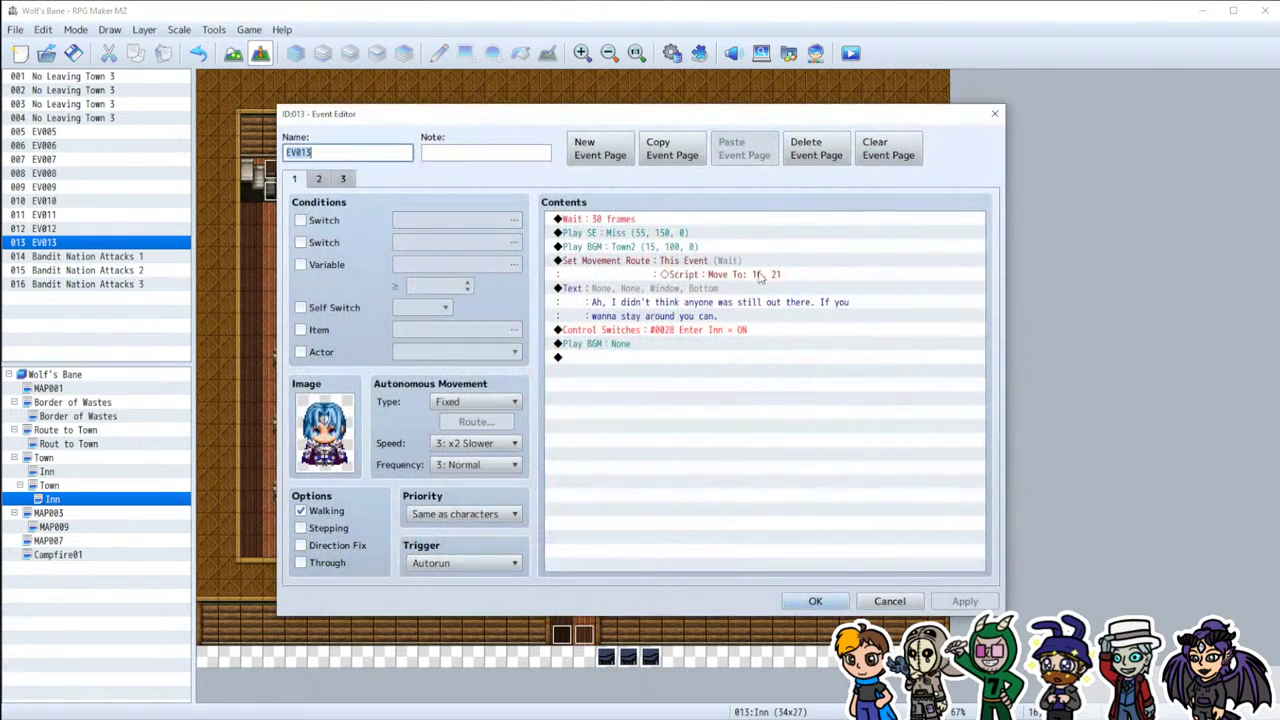
{"action": "left_click", "coordinate": [683, 270]}
{"action": "key", "text": "ctrl+c"}
{"action": "key", "text": "ctrl+v"}
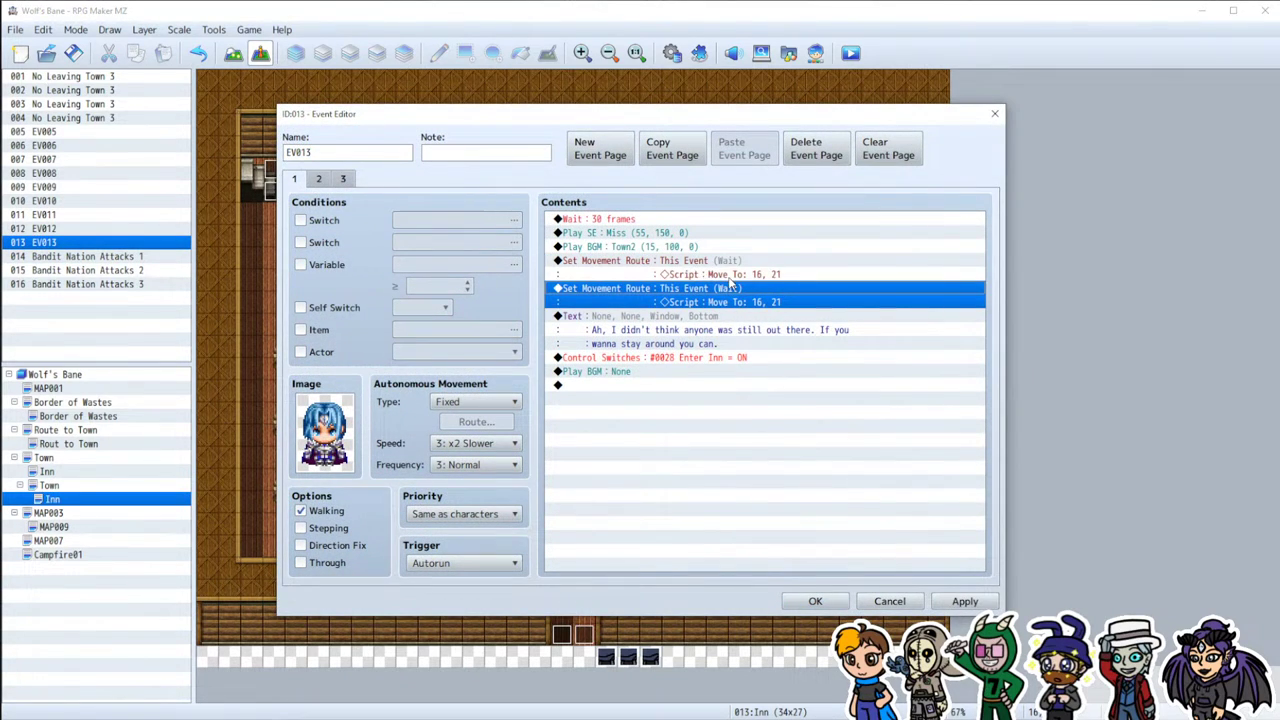
{"action": "left_click", "coordinate": [910, 603]}
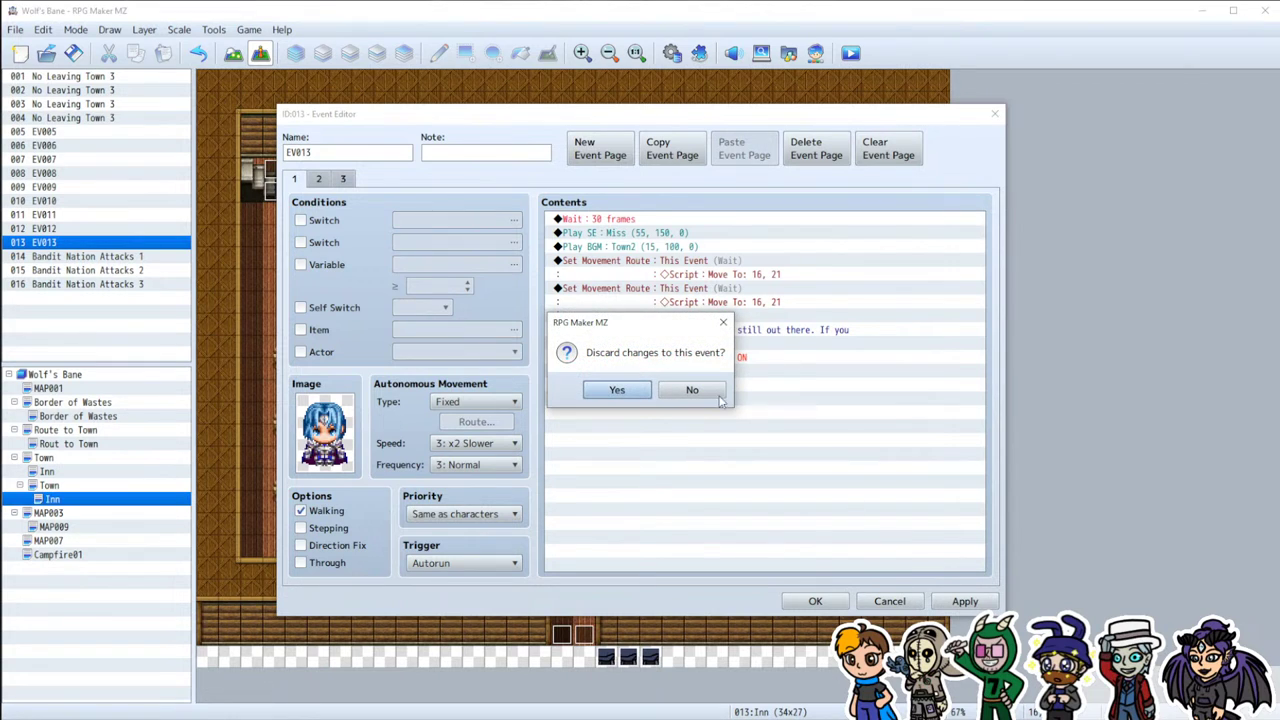
{"action": "left_click", "coordinate": [617, 391]}
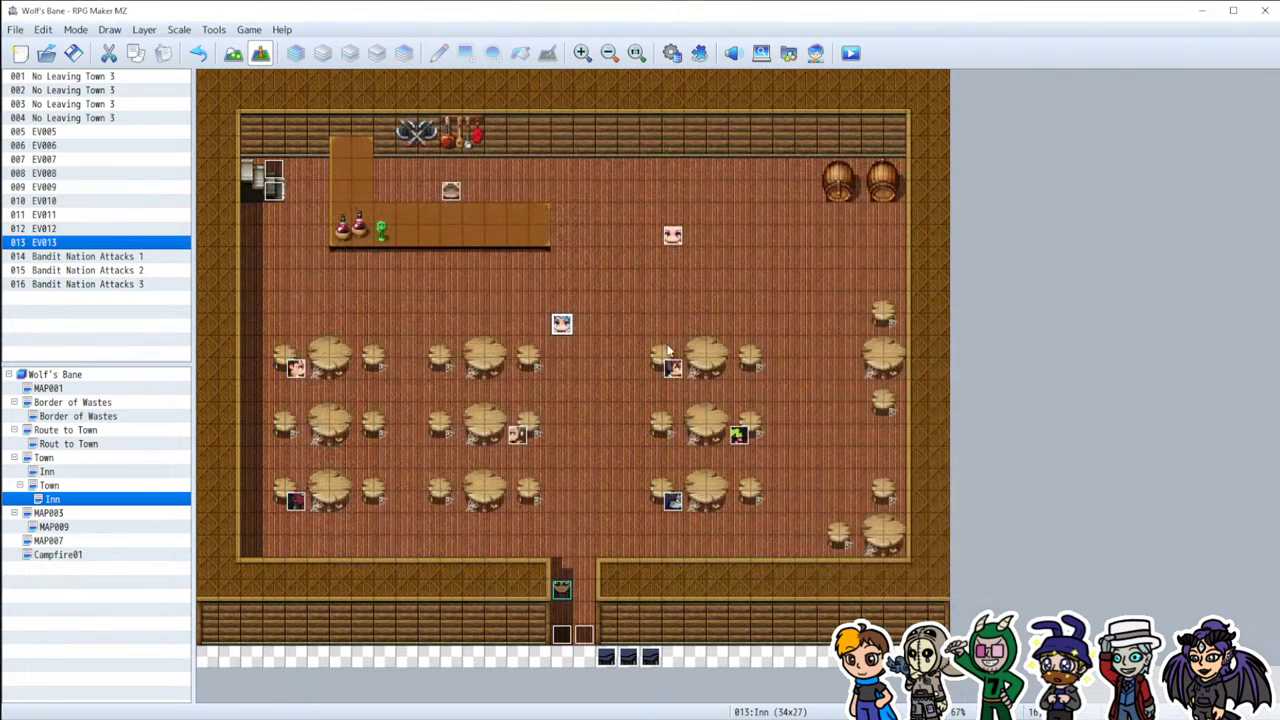
Step: Examine the Move To script in the movement route on EV013's first page, and close the event
{"action": "double_click", "coordinate": [561, 323]}
{"action": "left_click", "coordinate": [630, 246]}
{"action": "left_click", "coordinate": [630, 262]}
{"action": "key", "text": "Insert"}
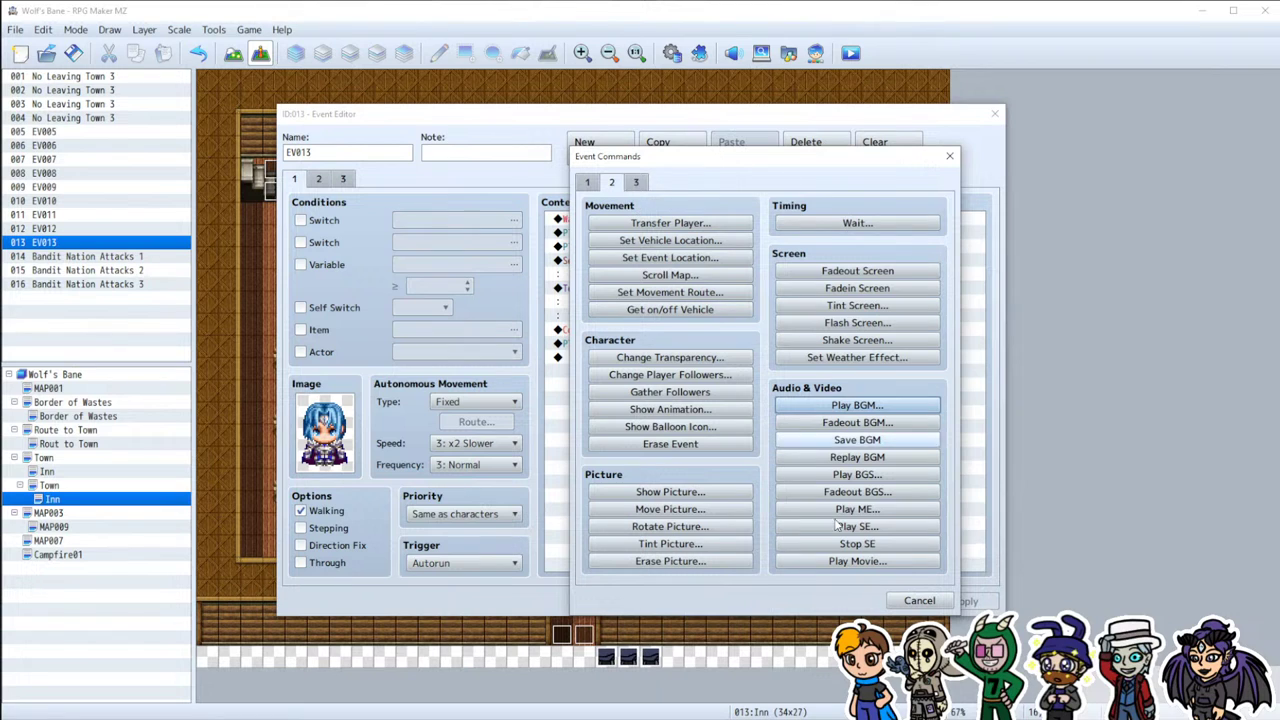
{"action": "left_click", "coordinate": [919, 601]}
{"action": "key", "text": "Return"}
{"action": "left_click", "coordinate": [470, 265]}
{"action": "left_click", "coordinate": [890, 541]}
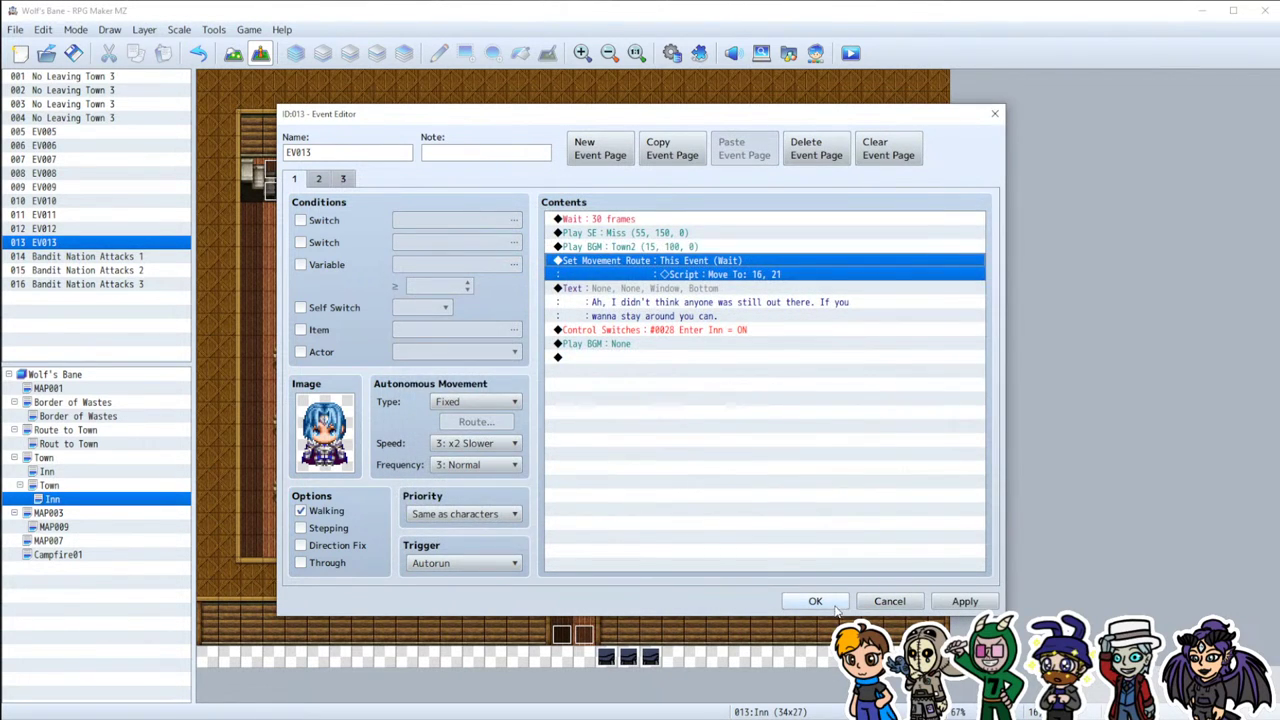
{"action": "left_click", "coordinate": [830, 601]}
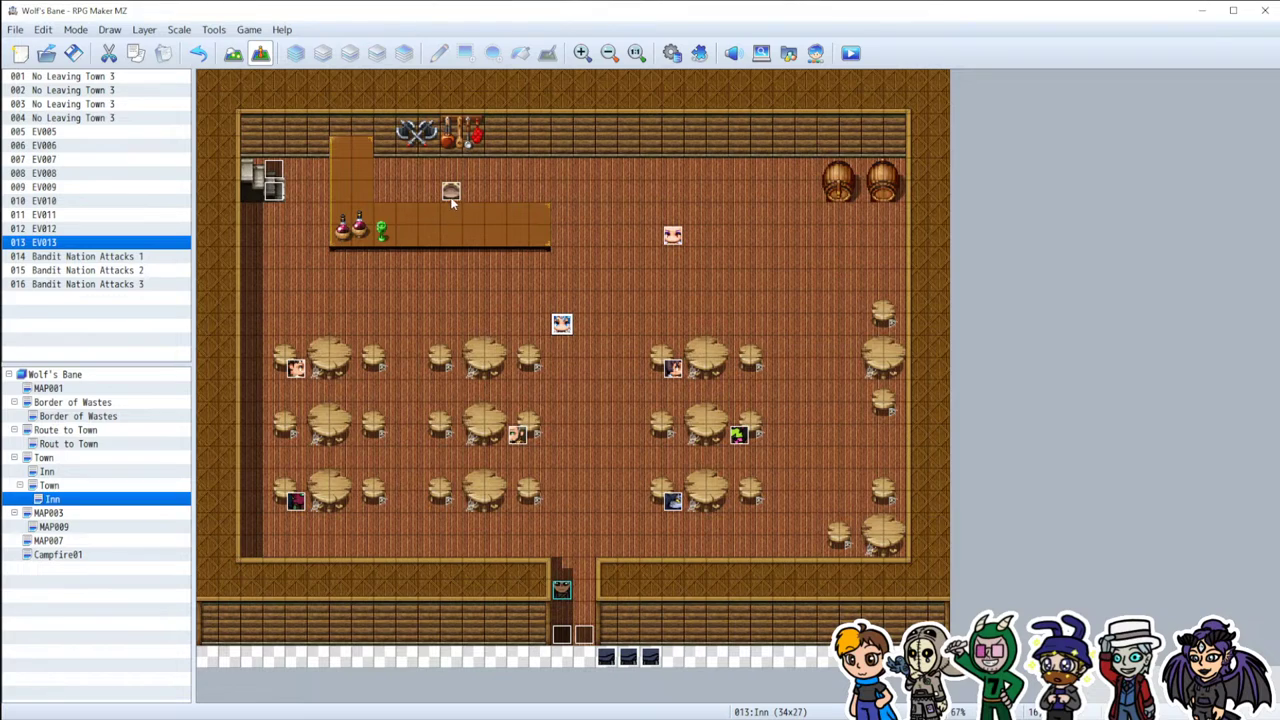
Step: Paste the copied Move To script at the end of Bandit Nation Attacks 1's movement route on page 2 of its event
{"action": "left_click", "coordinate": [430, 258]}
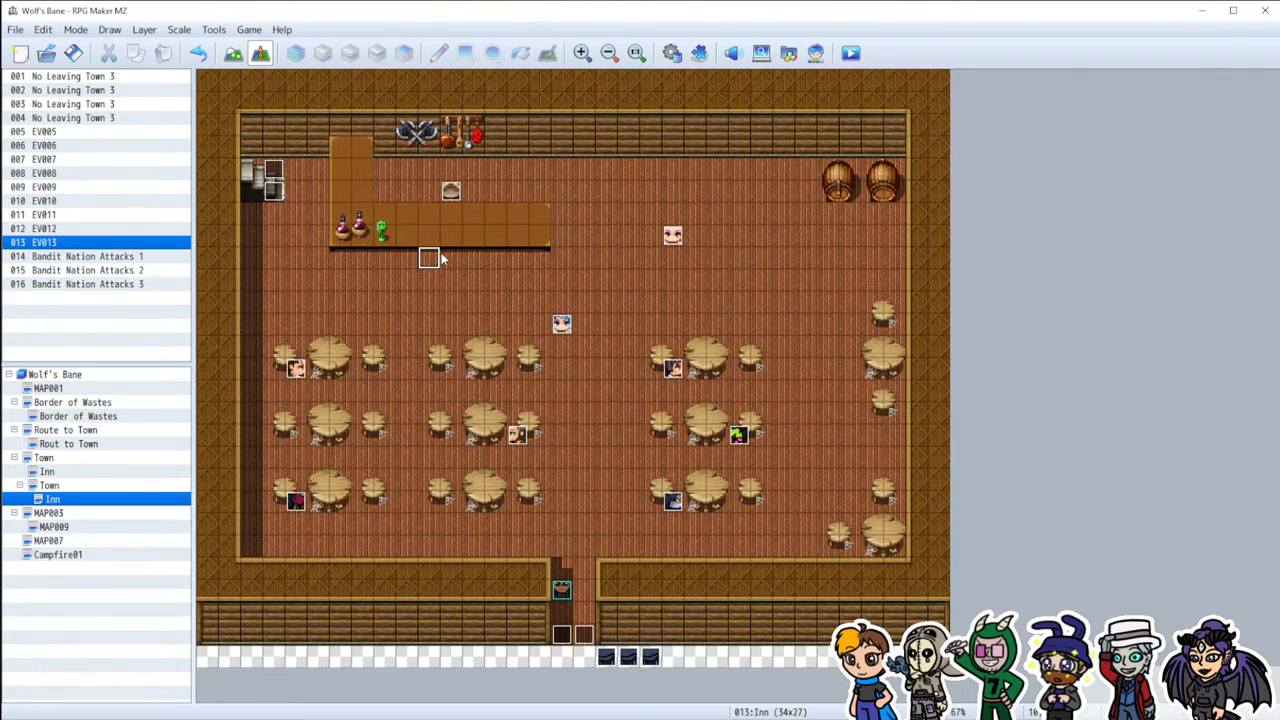
{"action": "left_click", "coordinate": [452, 258]}
{"action": "double_click", "coordinate": [607, 656]}
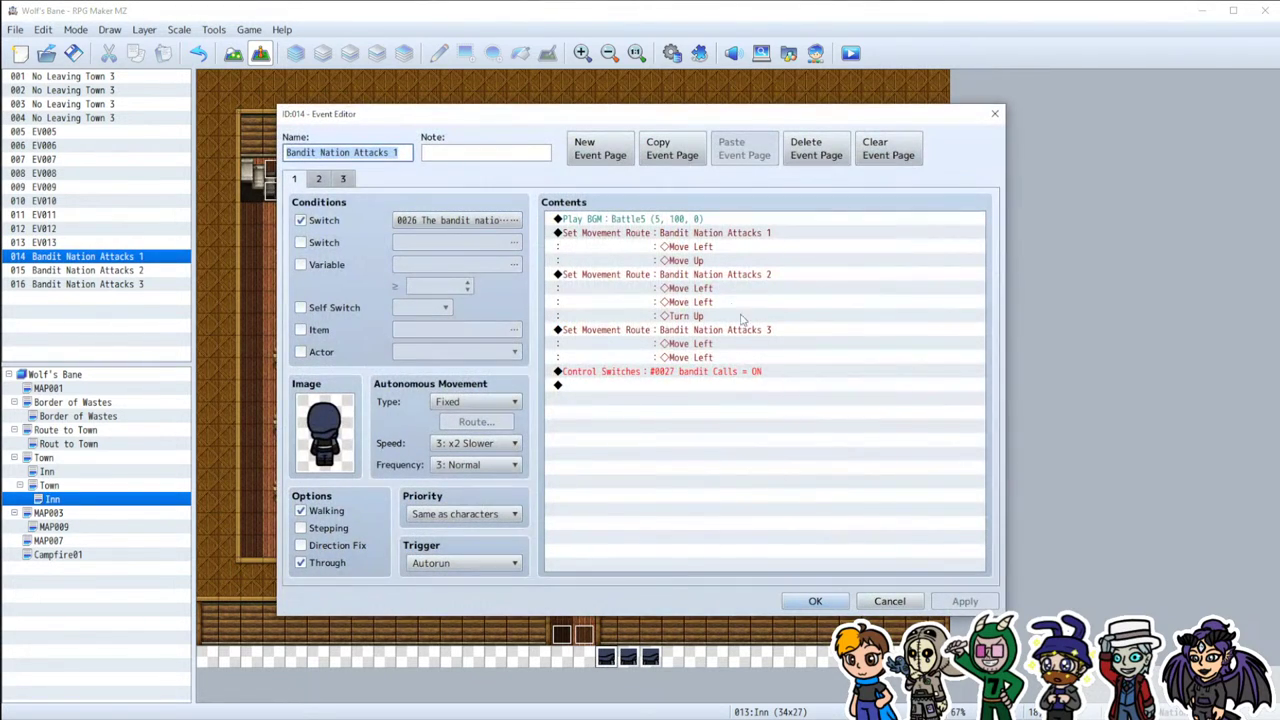
{"action": "left_click", "coordinate": [318, 179]}
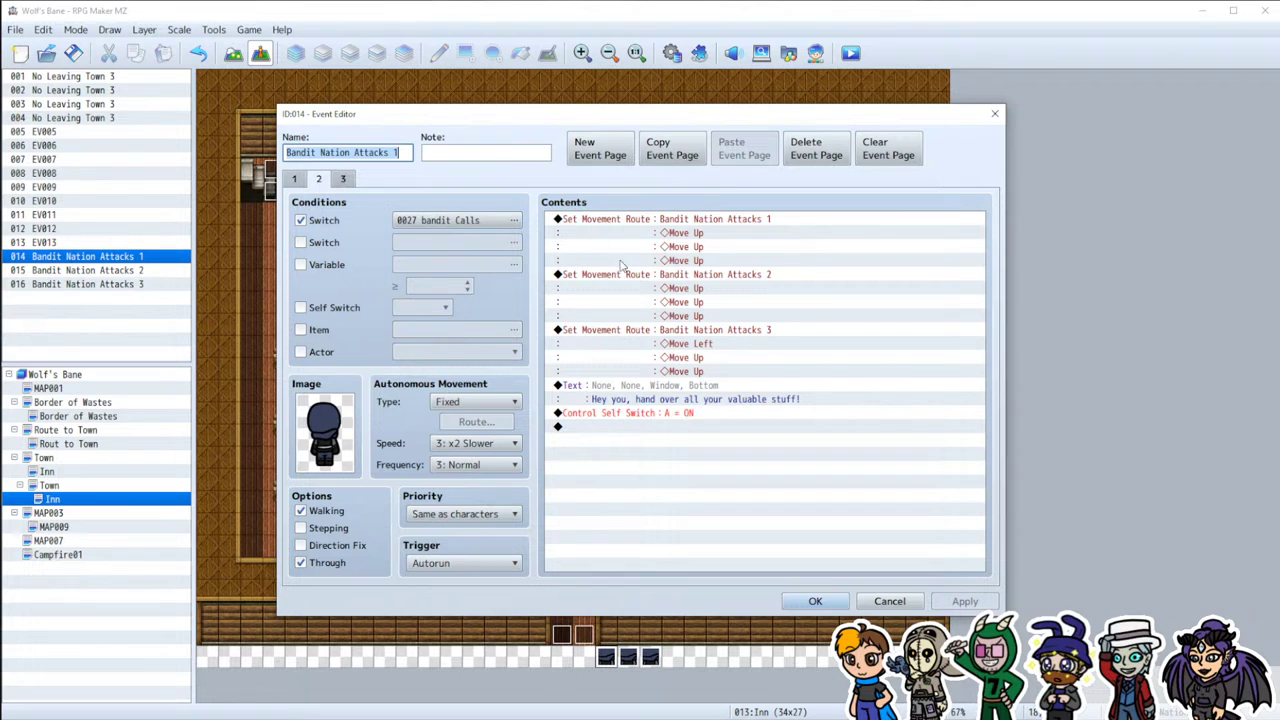
{"action": "left_click", "coordinate": [677, 222]}
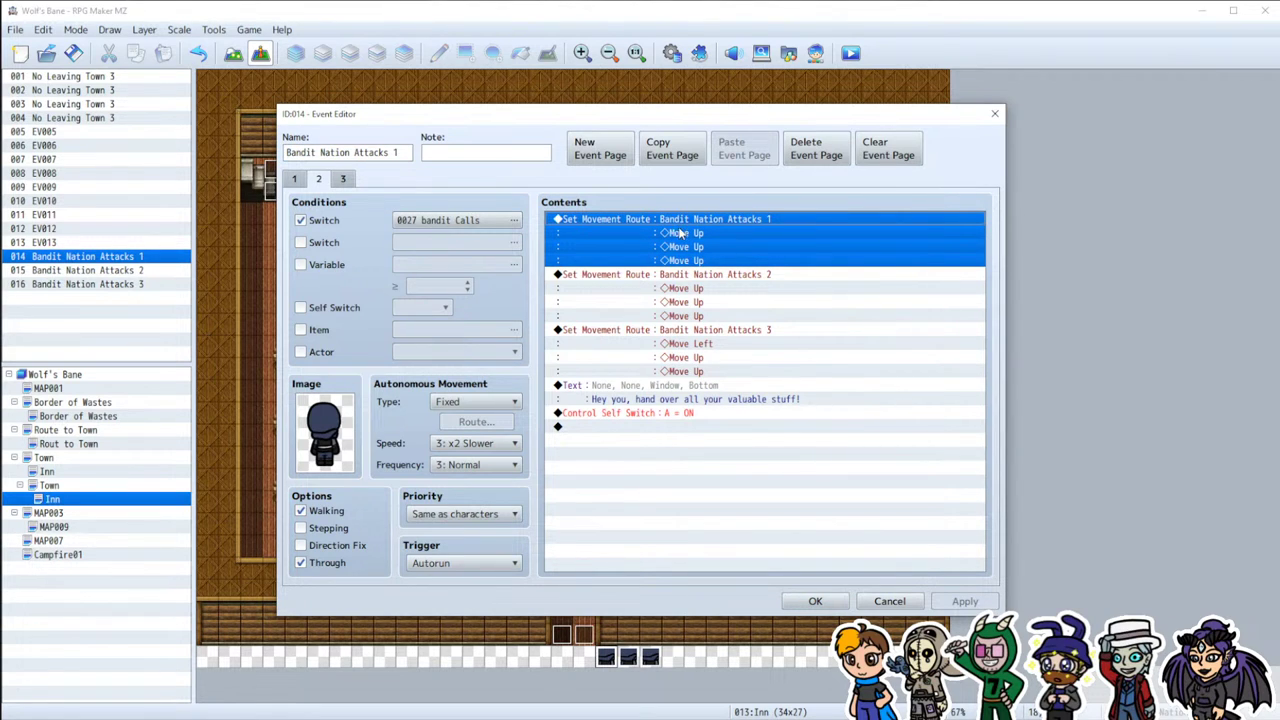
{"action": "key", "text": "Insert"}
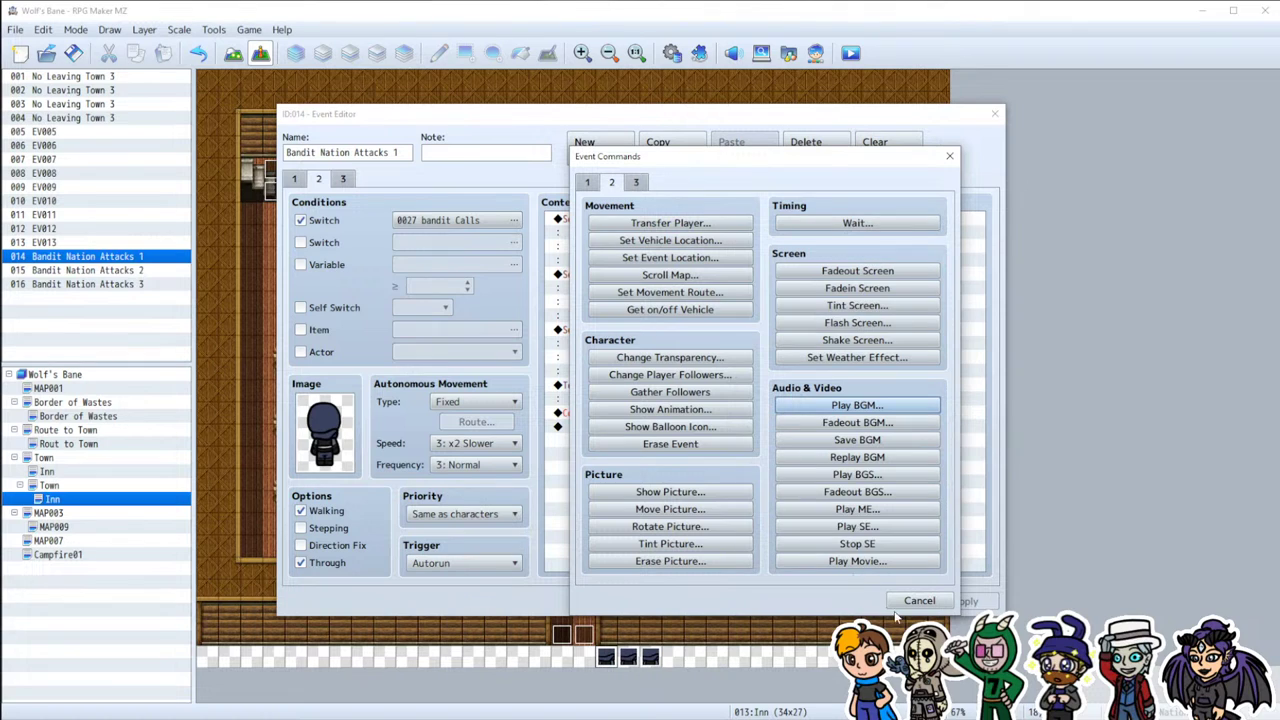
{"action": "left_click", "coordinate": [936, 606]}
{"action": "key", "text": "Return"}
{"action": "left_click", "coordinate": [470, 310]}
{"action": "key", "text": "ctrl+v"}
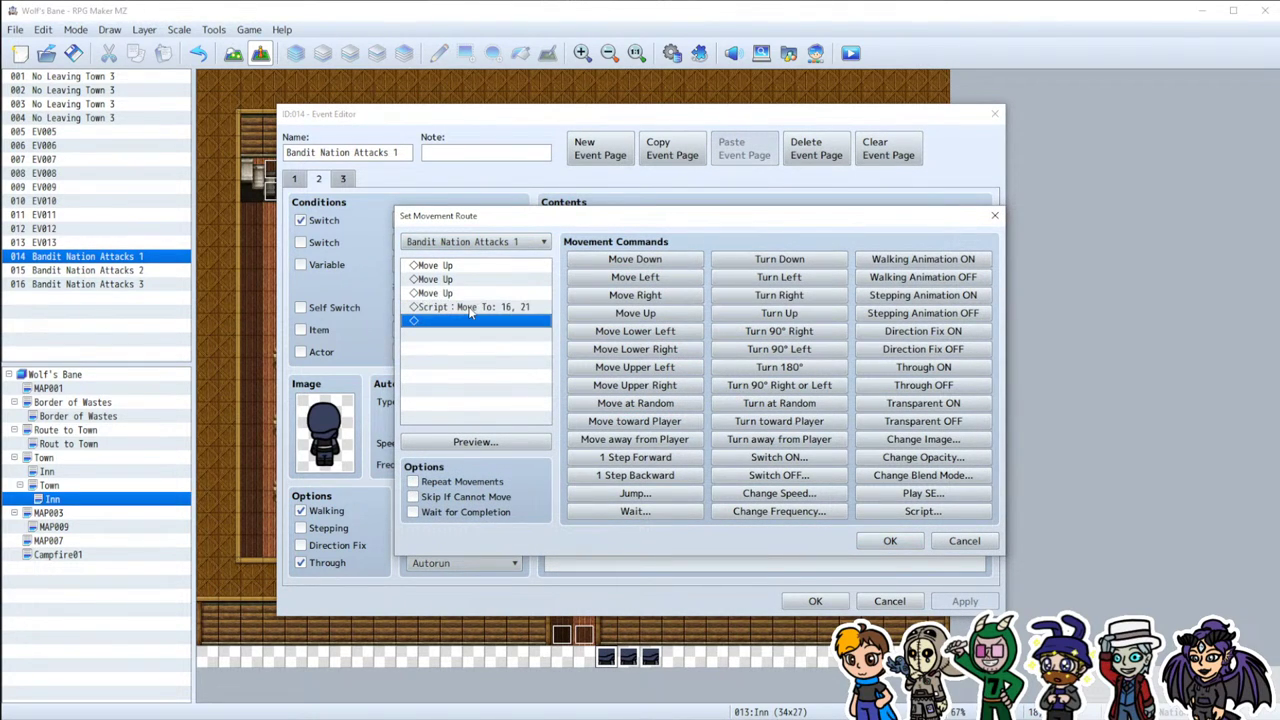
Step: Change the pasted script in Bandit Nation Attacks 1's route to "Move To: 10, 8" and confirm the route
{"action": "double_click", "coordinate": [485, 308]}
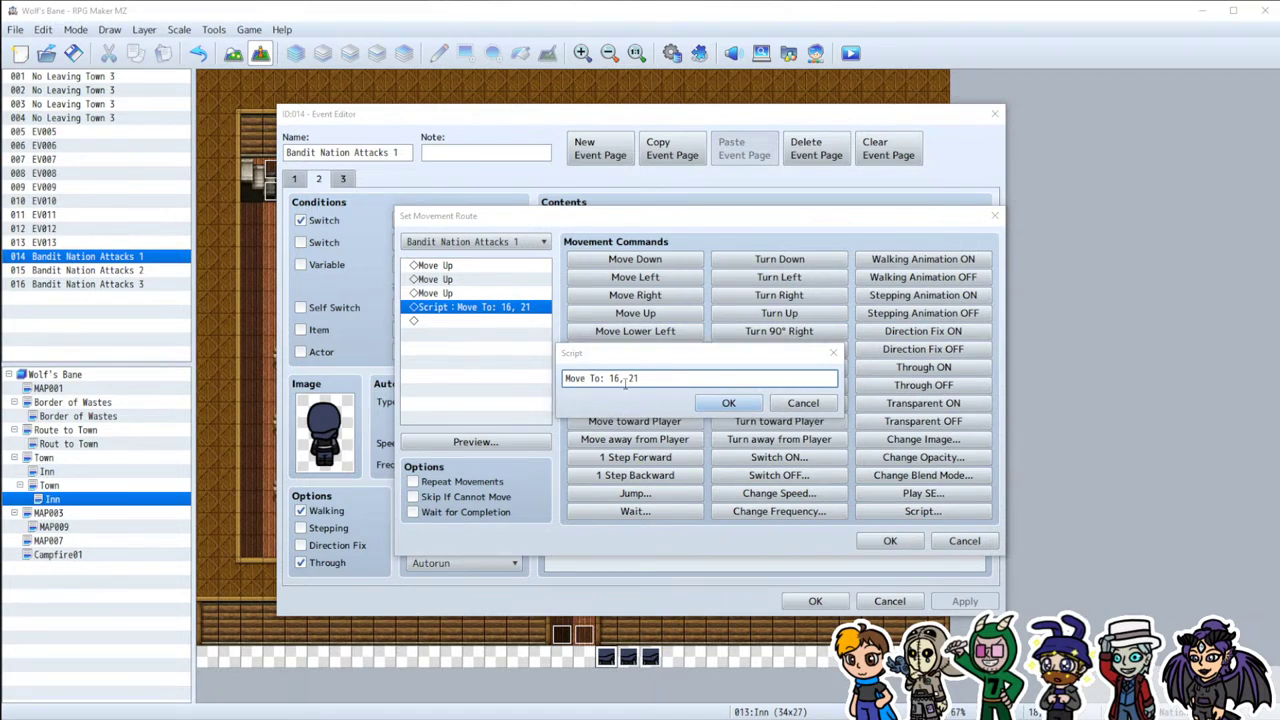
{"action": "key", "text": "shift+End"}
{"action": "key", "text": "Left"}
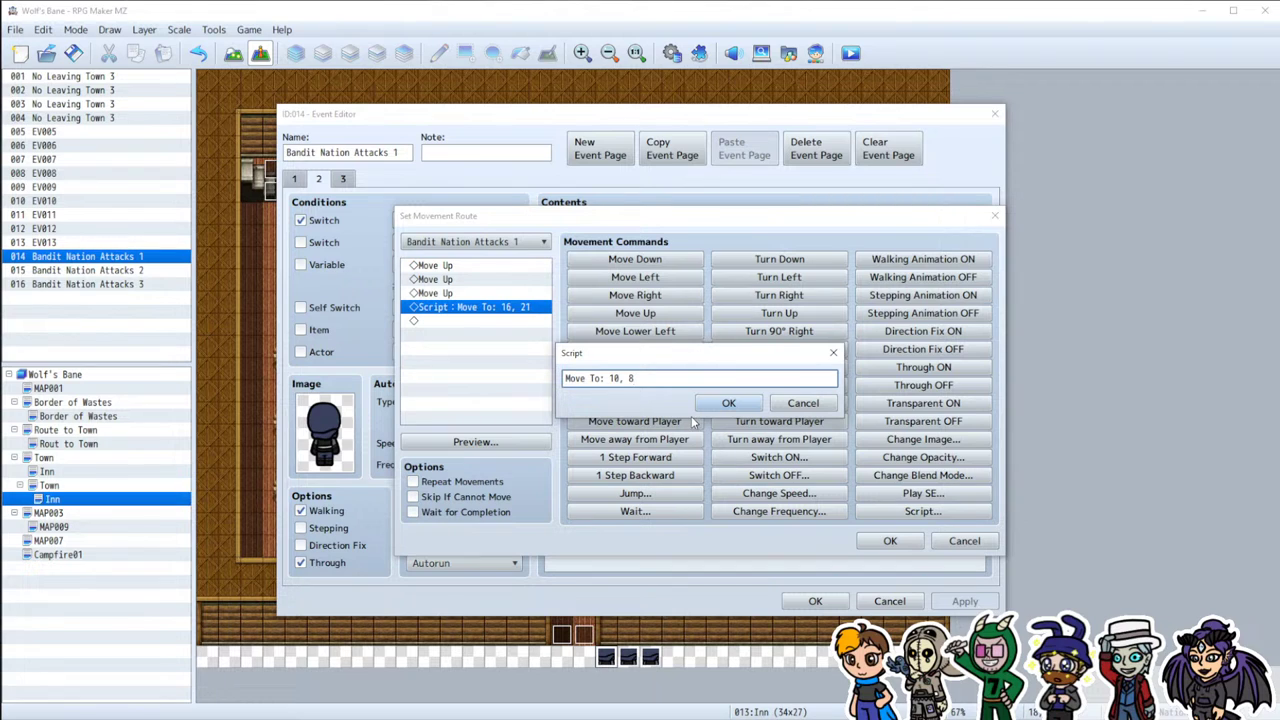
{"action": "left_click", "coordinate": [728, 403]}
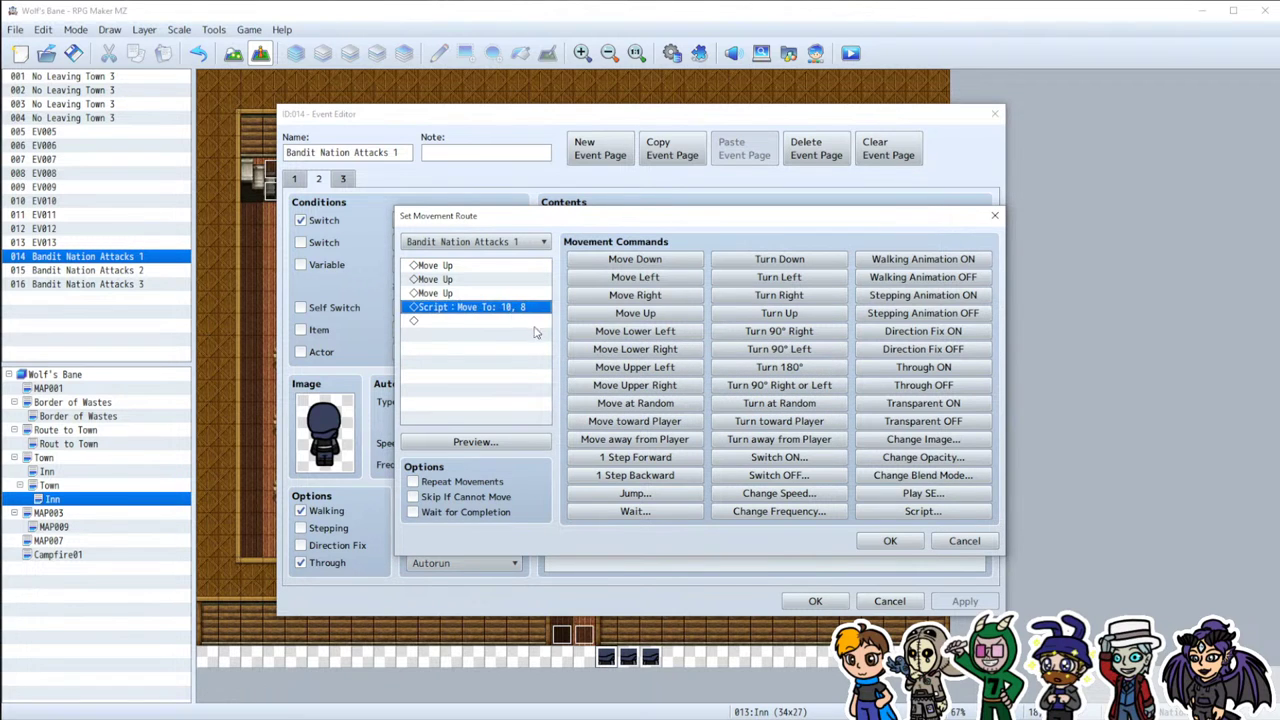
{"action": "left_click", "coordinate": [890, 541]}
Step: Append the Move To script to Bandit Nation Attacks 2's movement route on page 2, with the destination set to 11, 8
{"action": "left_click", "coordinate": [680, 290]}
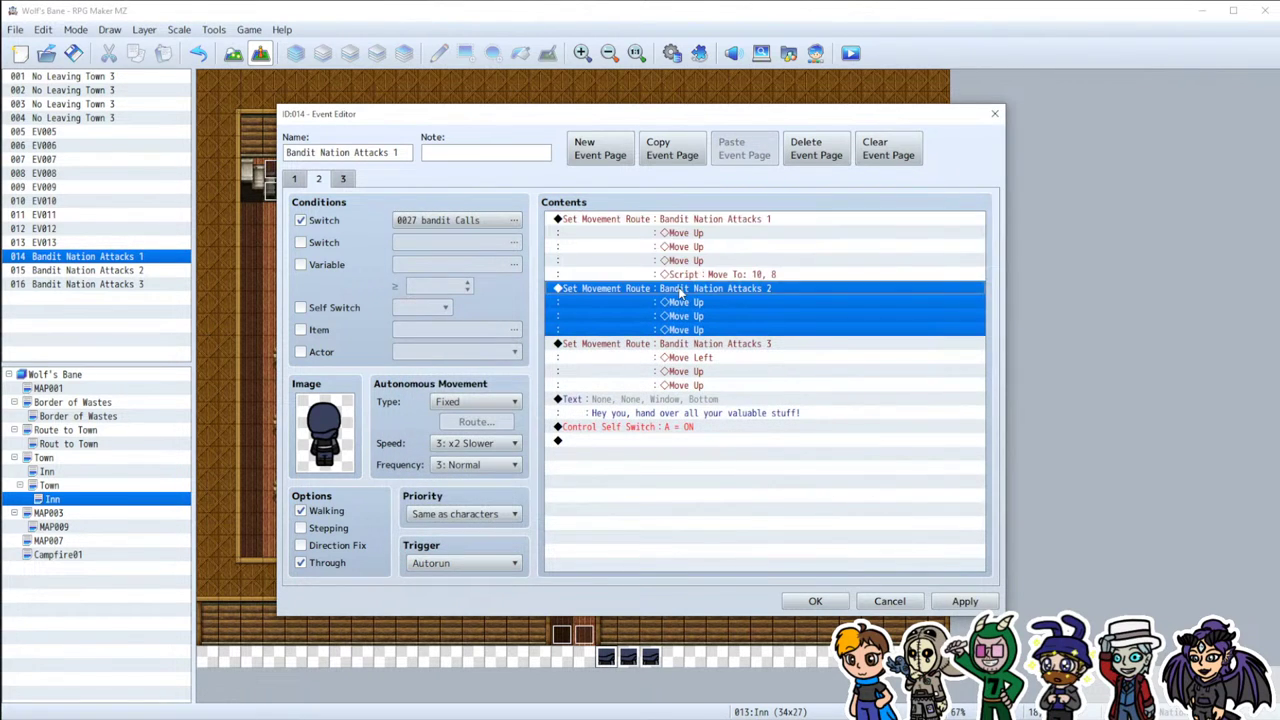
{"action": "double_click", "coordinate": [680, 290]}
{"action": "key", "text": "ctrl+v"}
{"action": "double_click", "coordinate": [487, 308]}
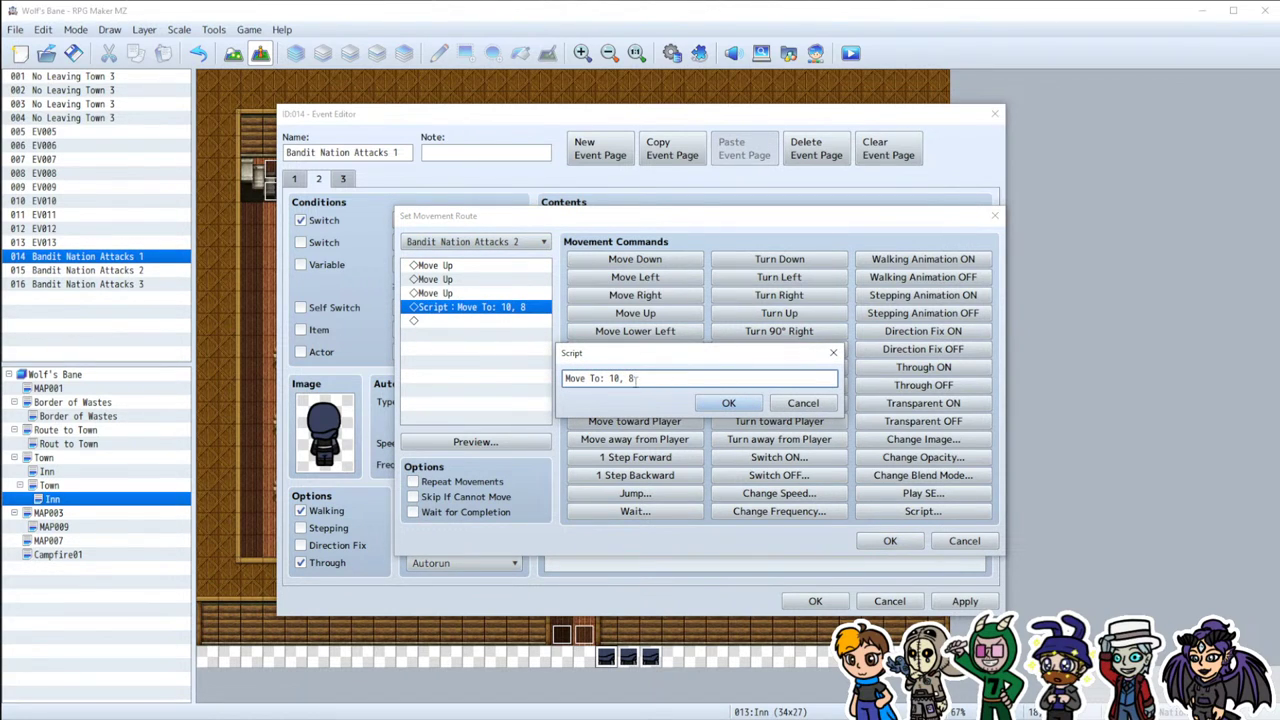
{"action": "type", "text": "1"}
{"action": "left_click", "coordinate": [729, 403]}
{"action": "left_click", "coordinate": [890, 541]}
Step: Append the script "Move To: 12, 8" to Bandit Nation Attacks 3's movement route on page 2, and save the event
{"action": "double_click", "coordinate": [756, 359]}
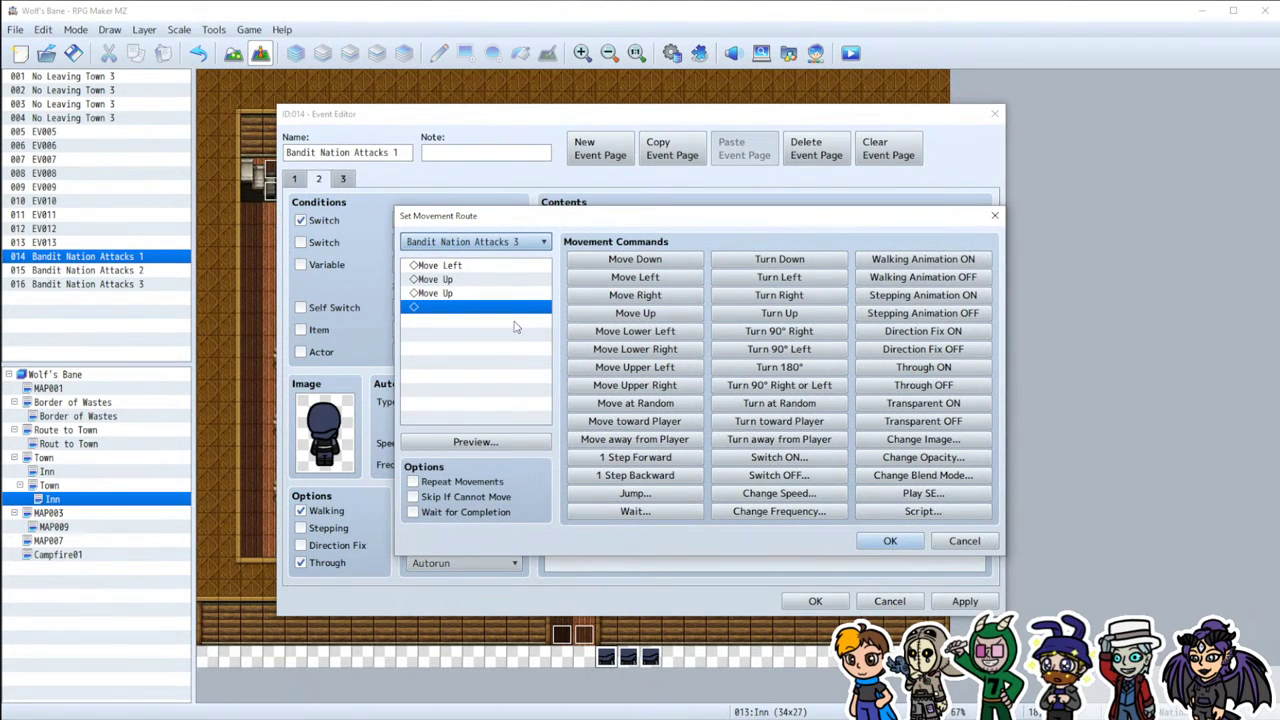
{"action": "key", "text": "ctrl+v"}
{"action": "double_click", "coordinate": [505, 307]}
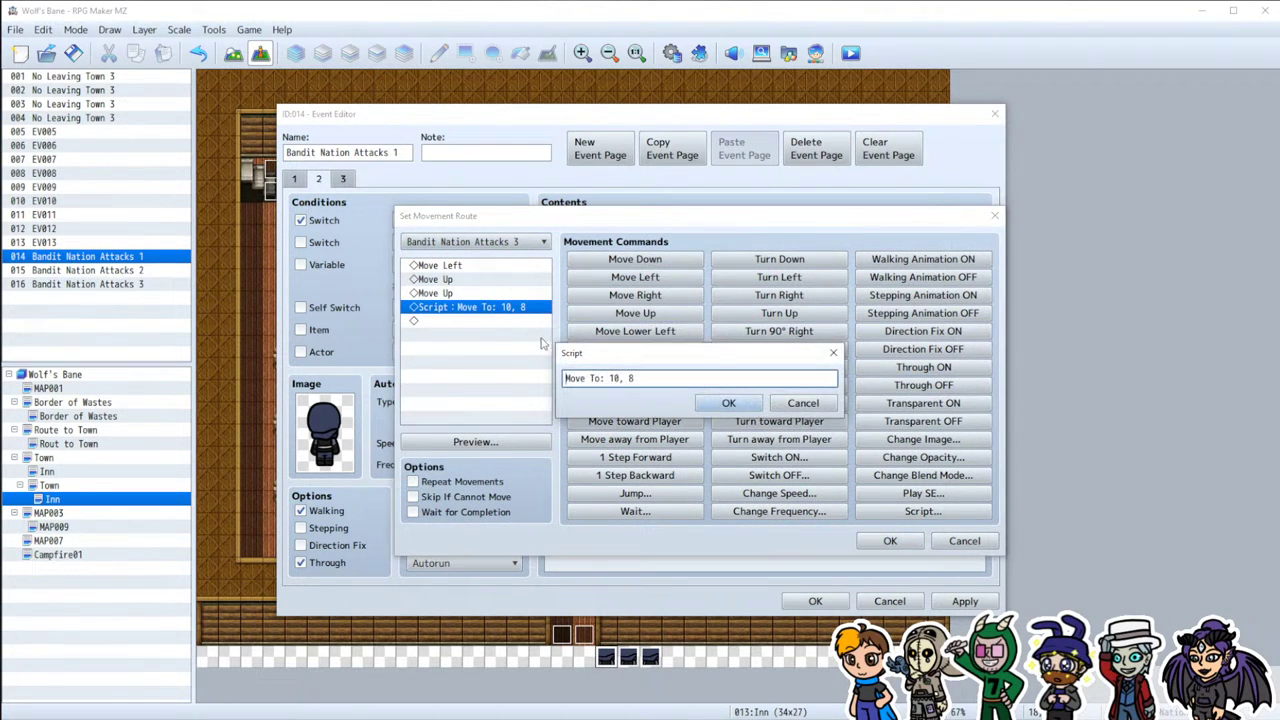
{"action": "type", "text": "2"}
{"action": "left_click", "coordinate": [729, 403]}
{"action": "left_click", "coordinate": [890, 541]}
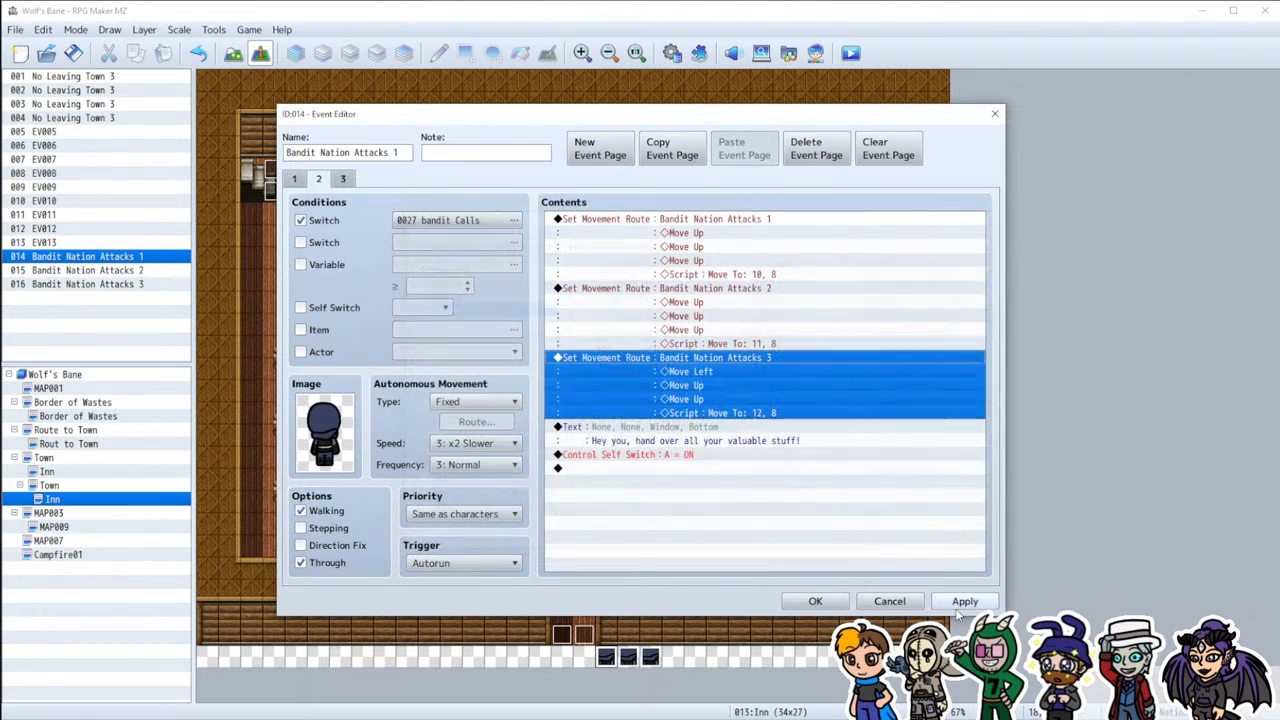
{"action": "left_click", "coordinate": [815, 601]}
Step: Playtest a new game through the inn owner's dialogue up to the bandit's demand, and end the playtest
{"action": "left_click", "coordinate": [828, 55]}
{"action": "left_click", "coordinate": [619, 392]}
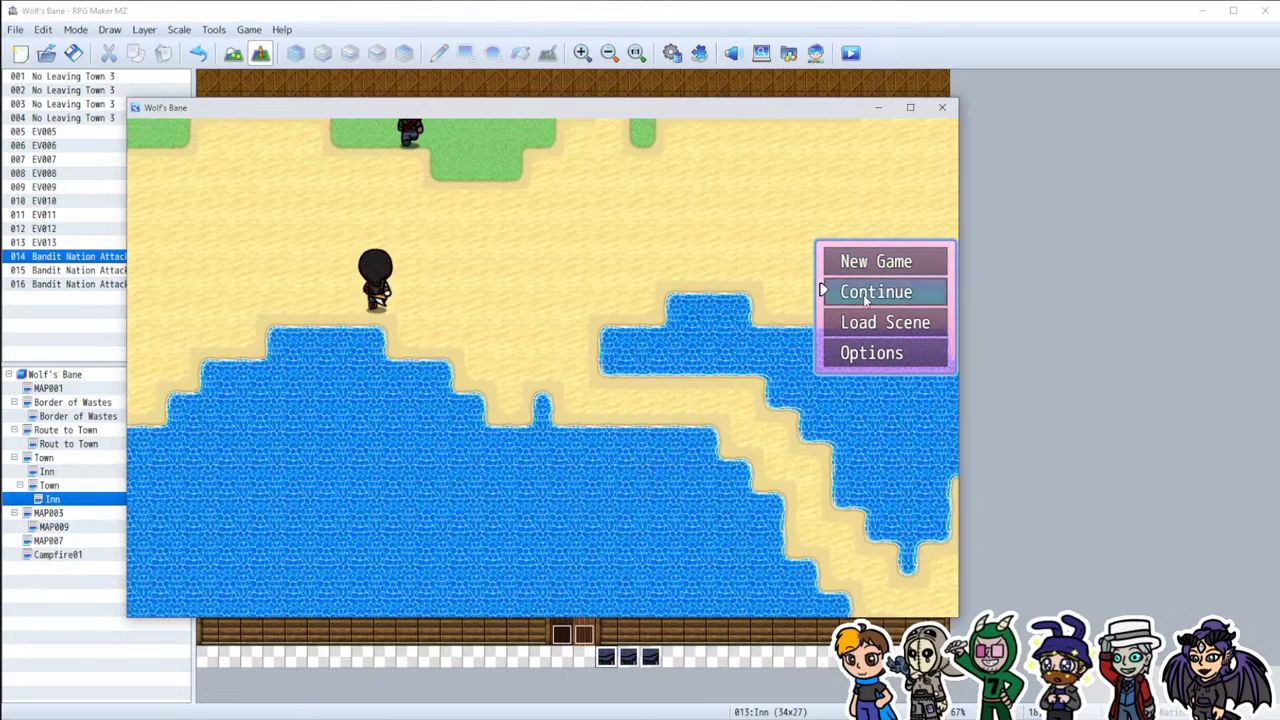
{"action": "left_click", "coordinate": [876, 261]}
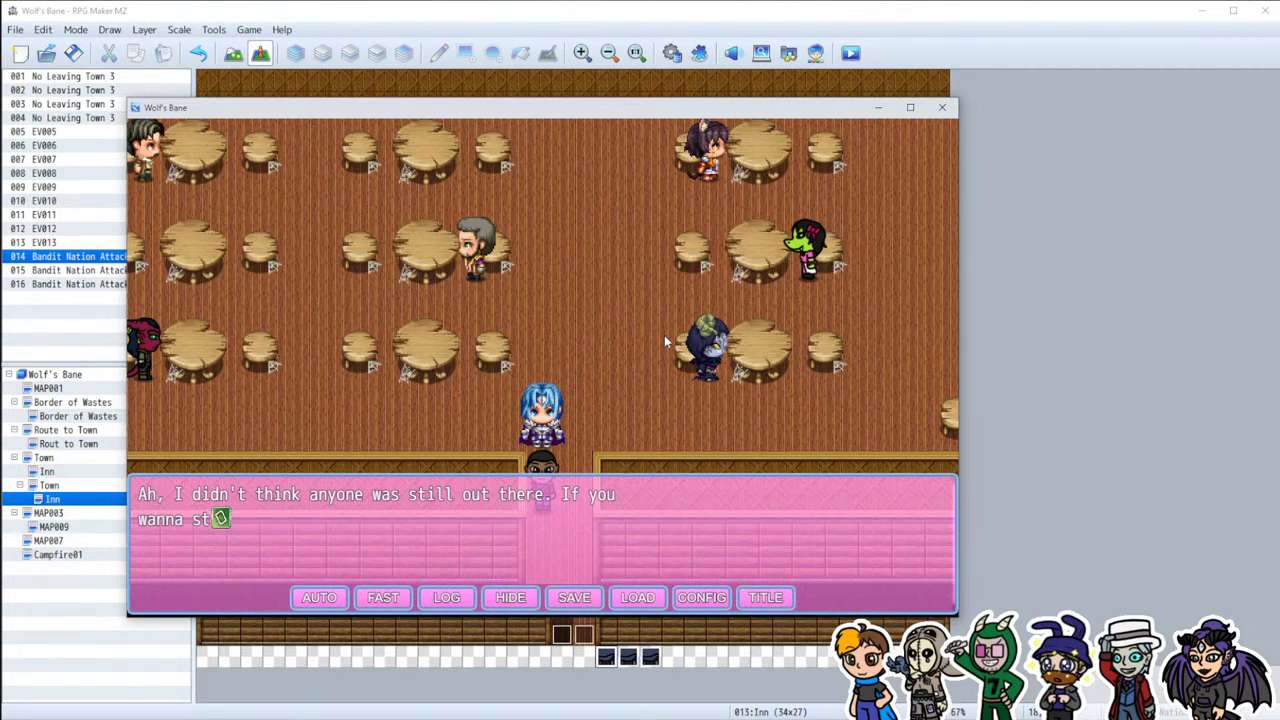
{"action": "left_click", "coordinate": [575, 510]}
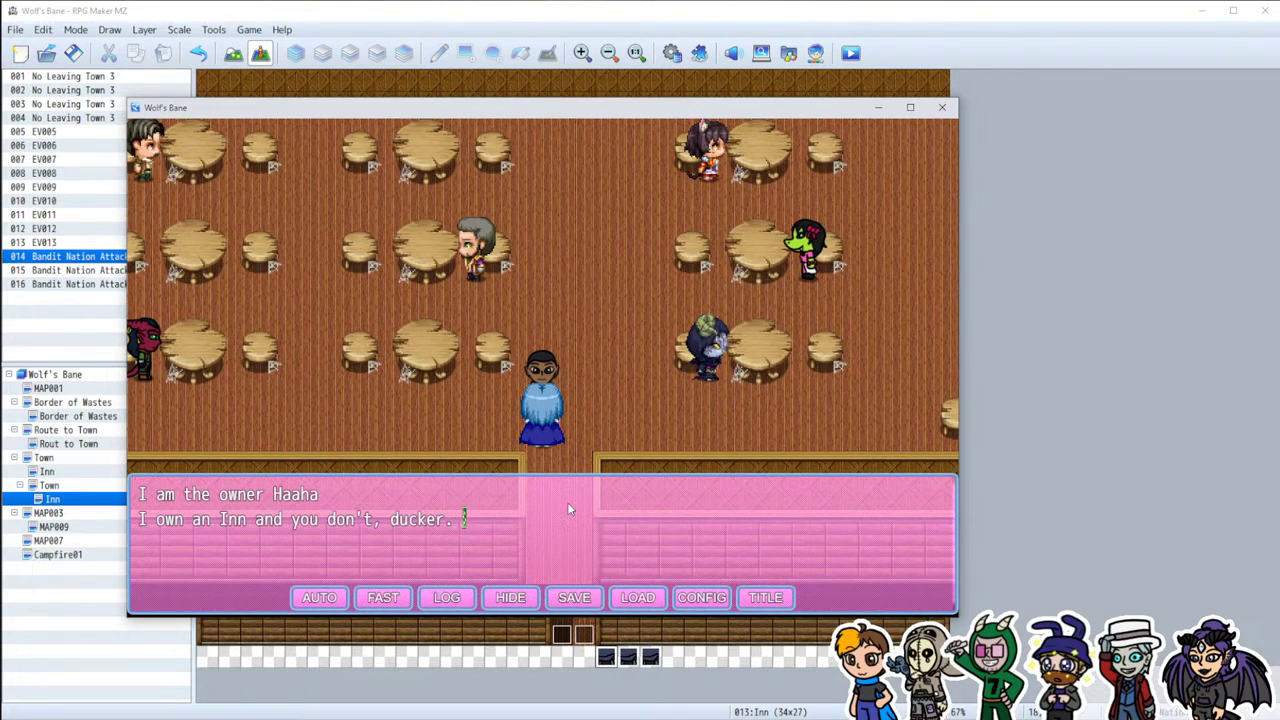
{"action": "left_click", "coordinate": [568, 507]}
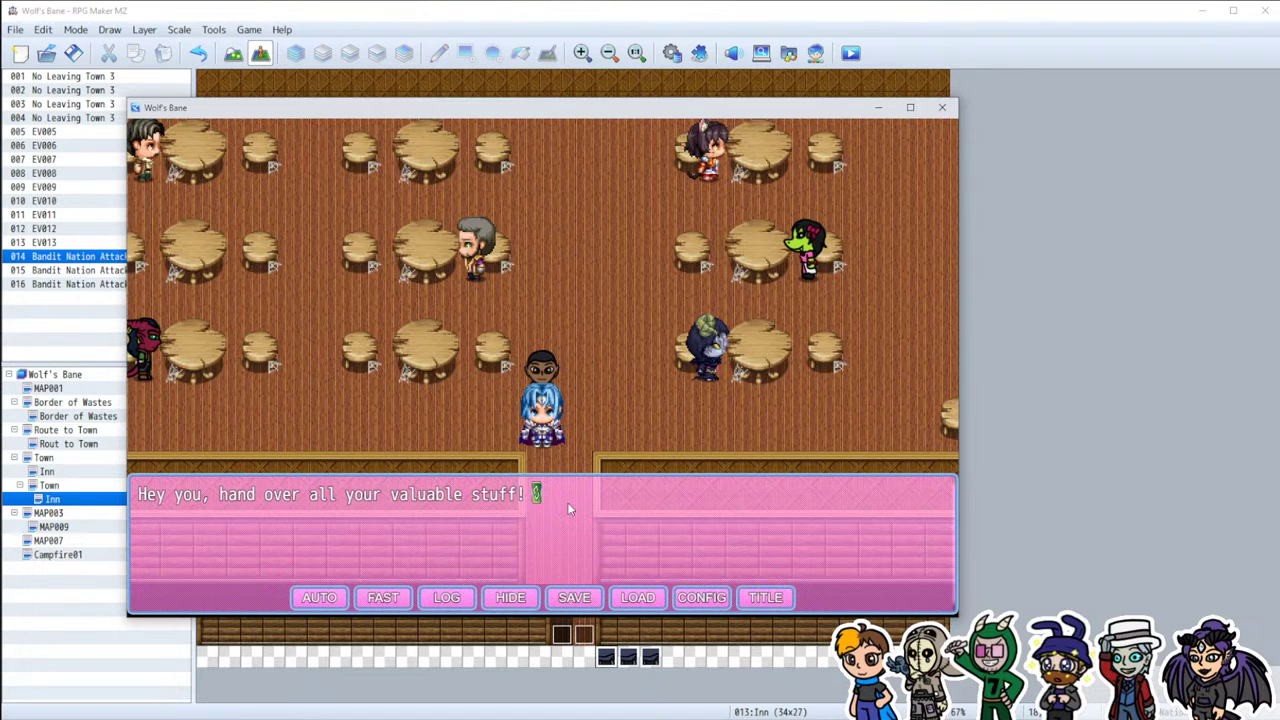
{"action": "left_click", "coordinate": [943, 106]}
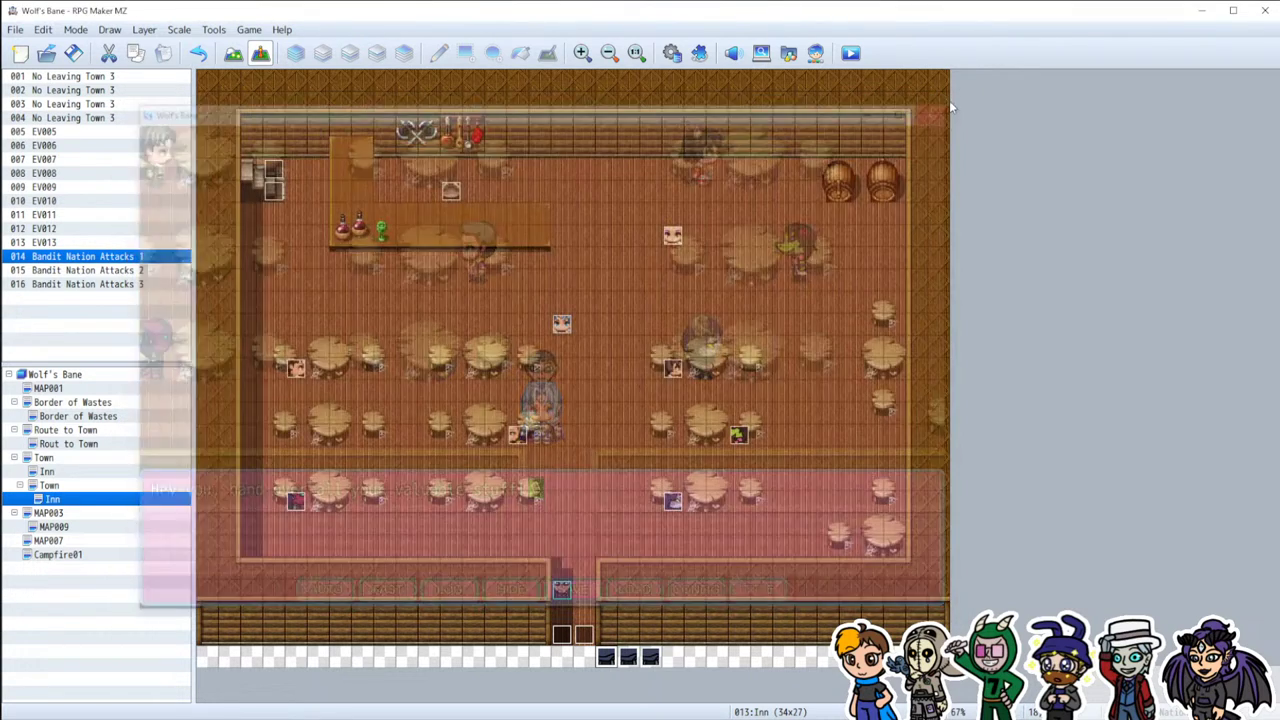
Step: Playtest the inn scene again from a new game, advancing all dialogue past the bandit's demand
{"action": "left_click", "coordinate": [850, 53]}
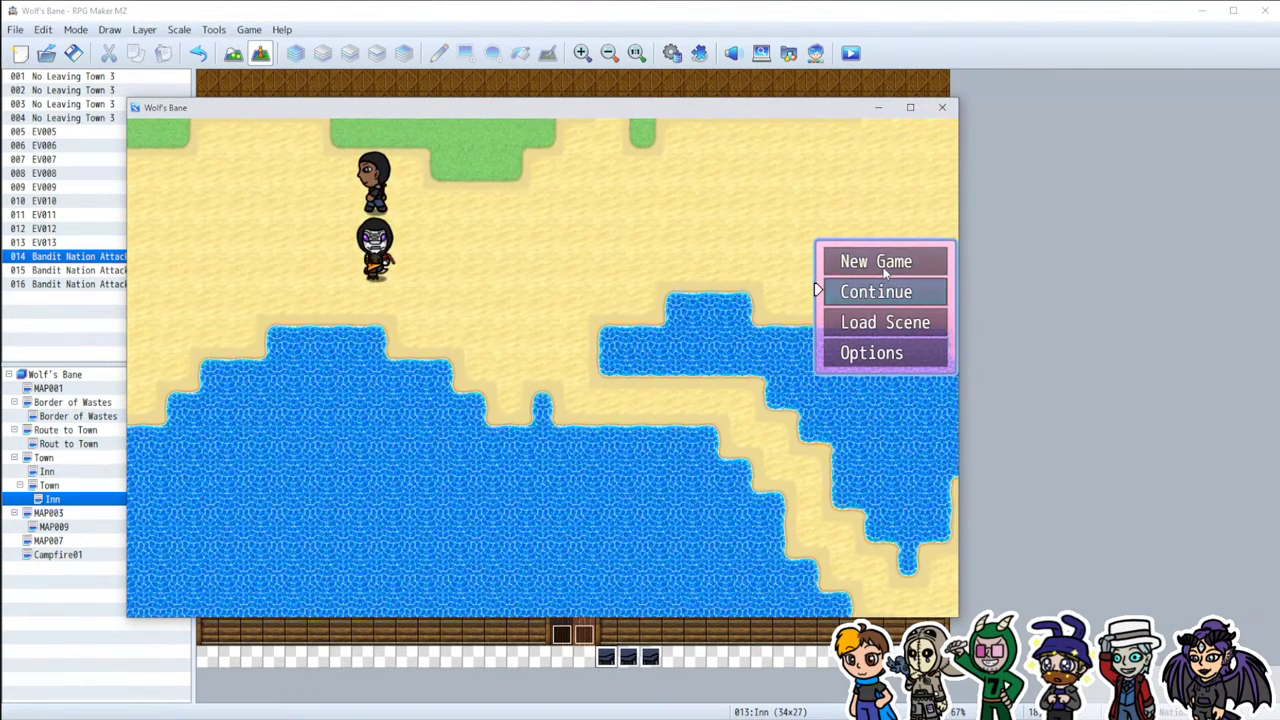
{"action": "left_click", "coordinate": [884, 268]}
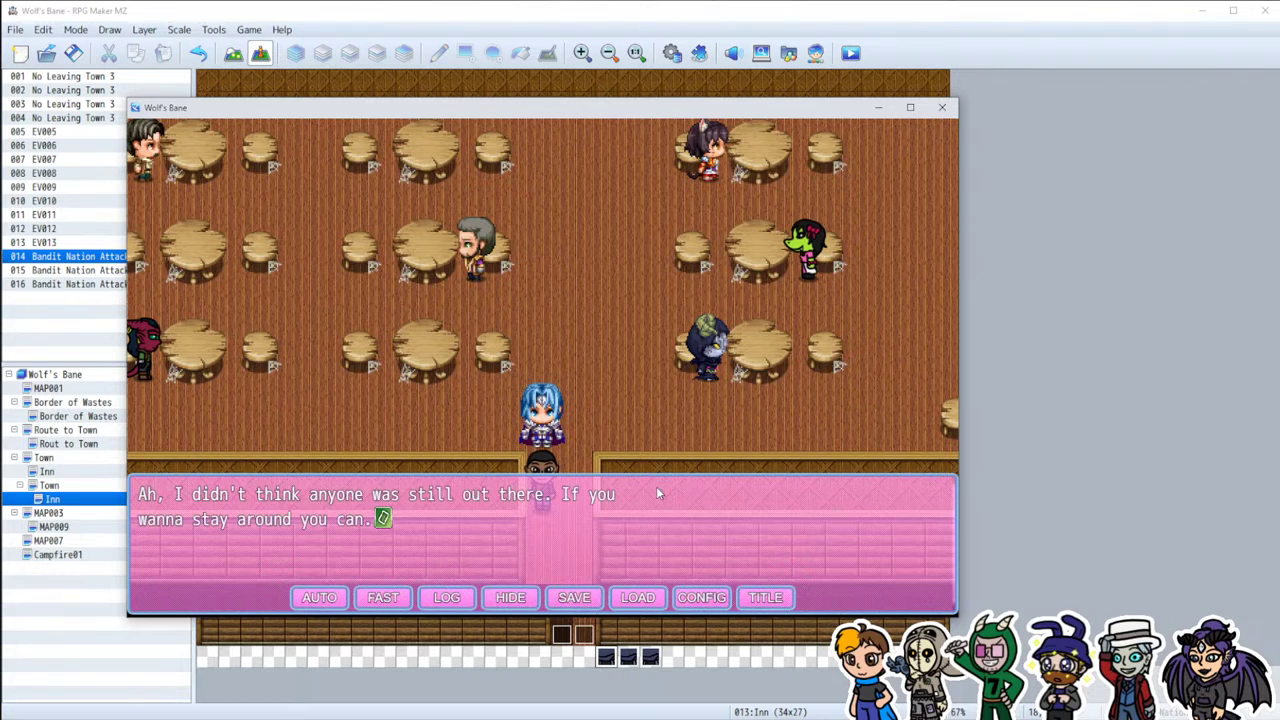
{"action": "left_click", "coordinate": [656, 486]}
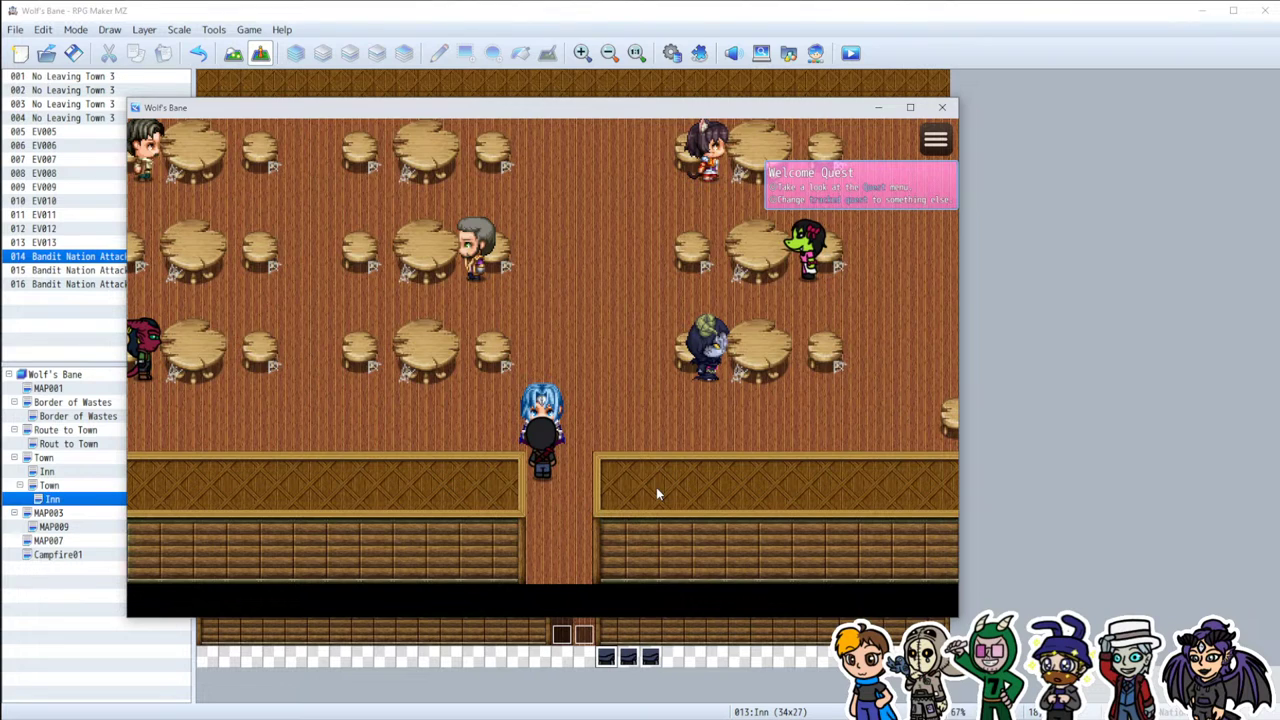
{"action": "key", "text": "Return"}
{"action": "key", "text": "Return"}
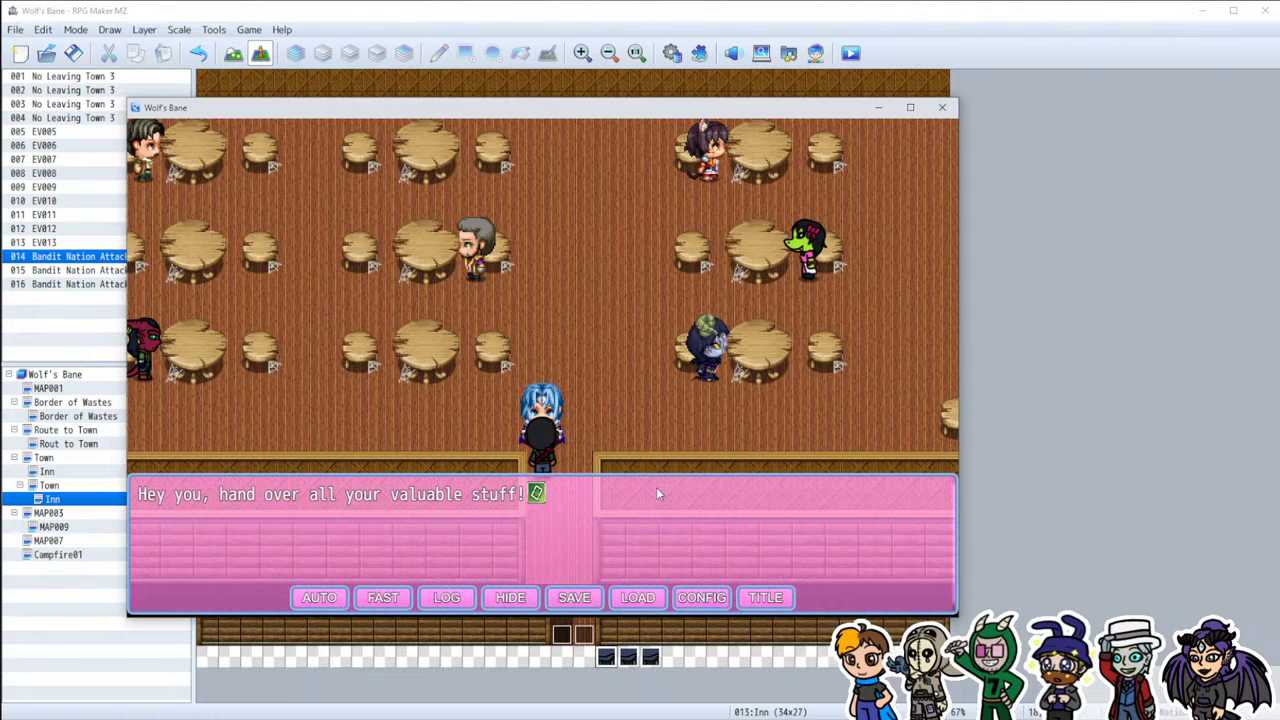
{"action": "key", "text": "Return"}
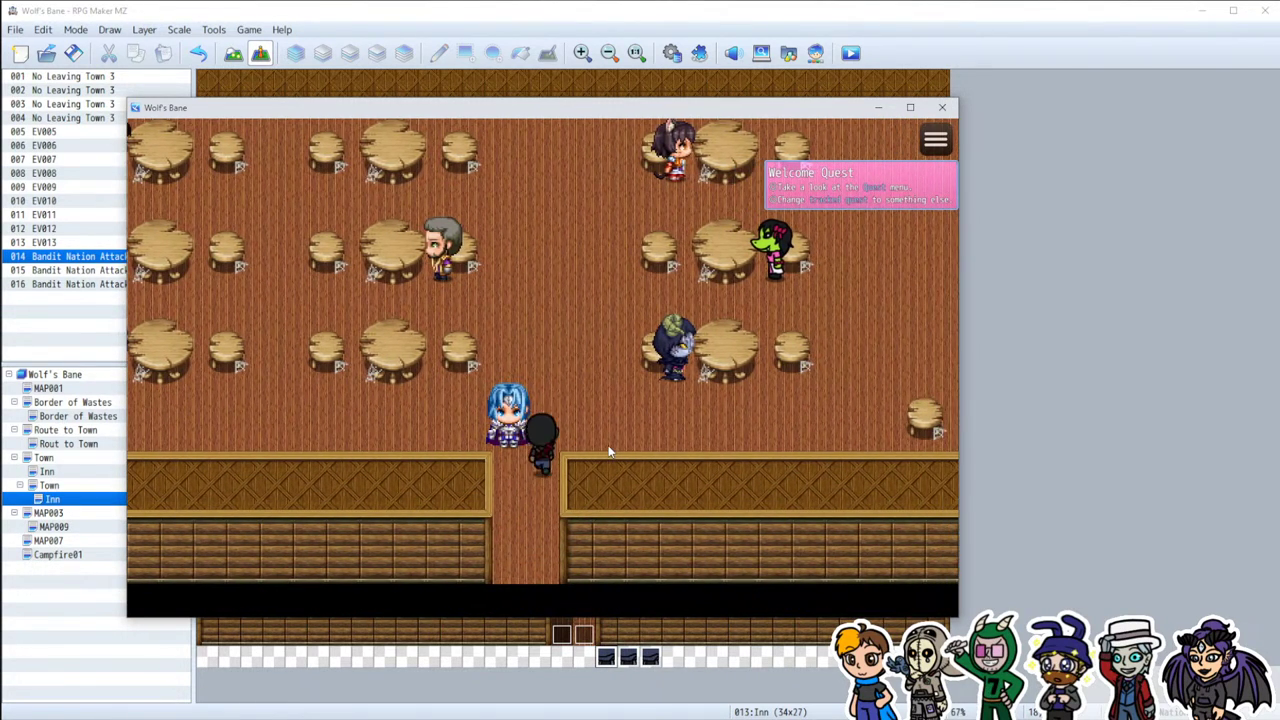
Step: Walk the player up to the inn's counter to check where the three bandits stand, and end the playtest
{"action": "key", "text": "Up"}
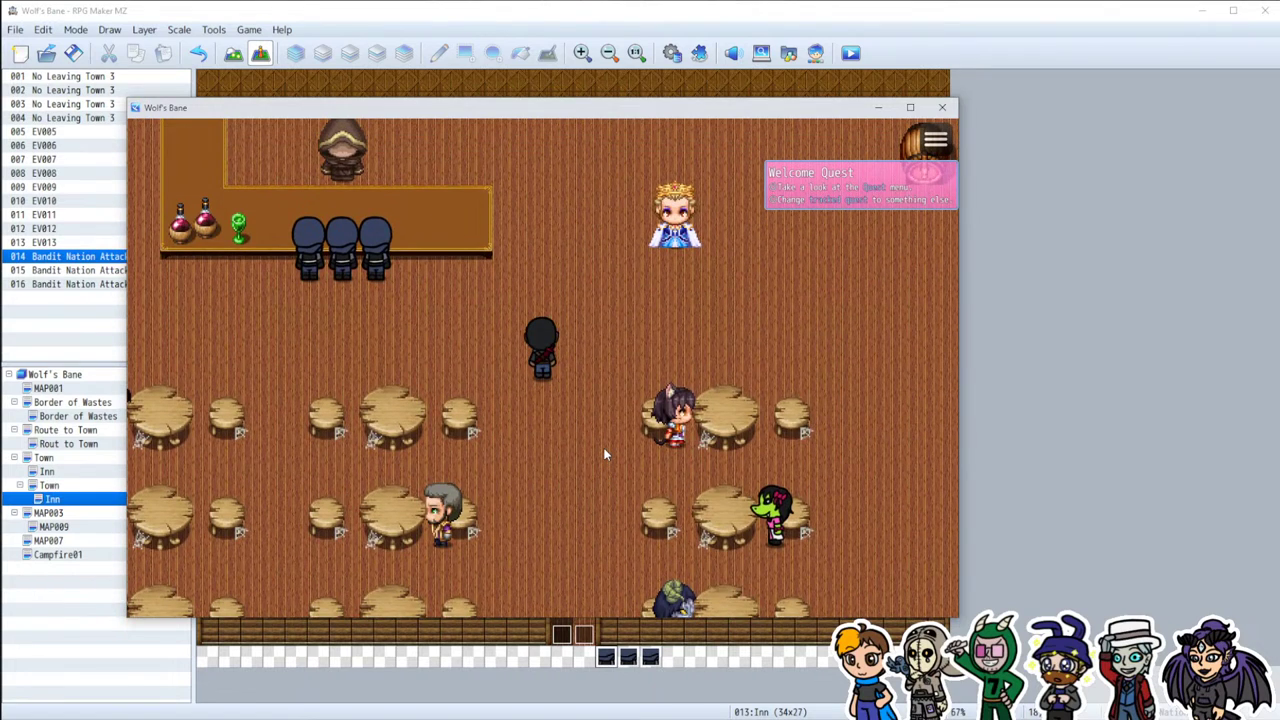
{"action": "key", "text": "Up"}
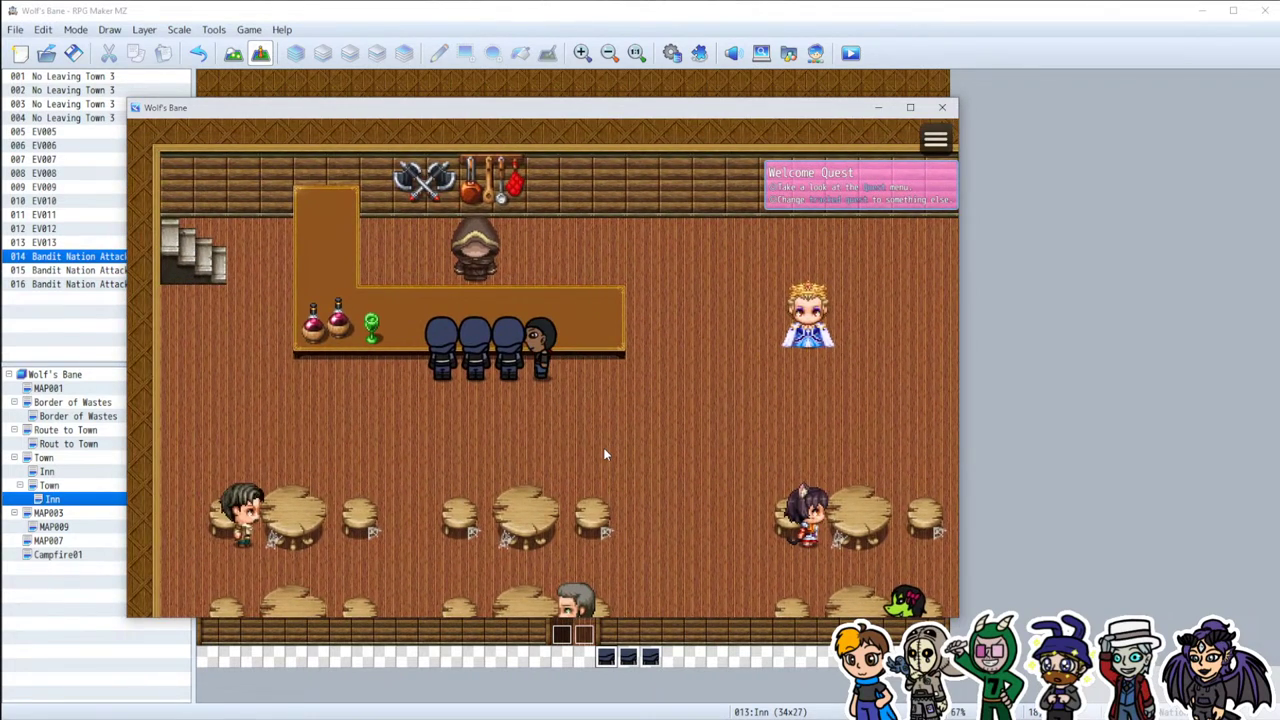
{"action": "key", "text": "Down"}
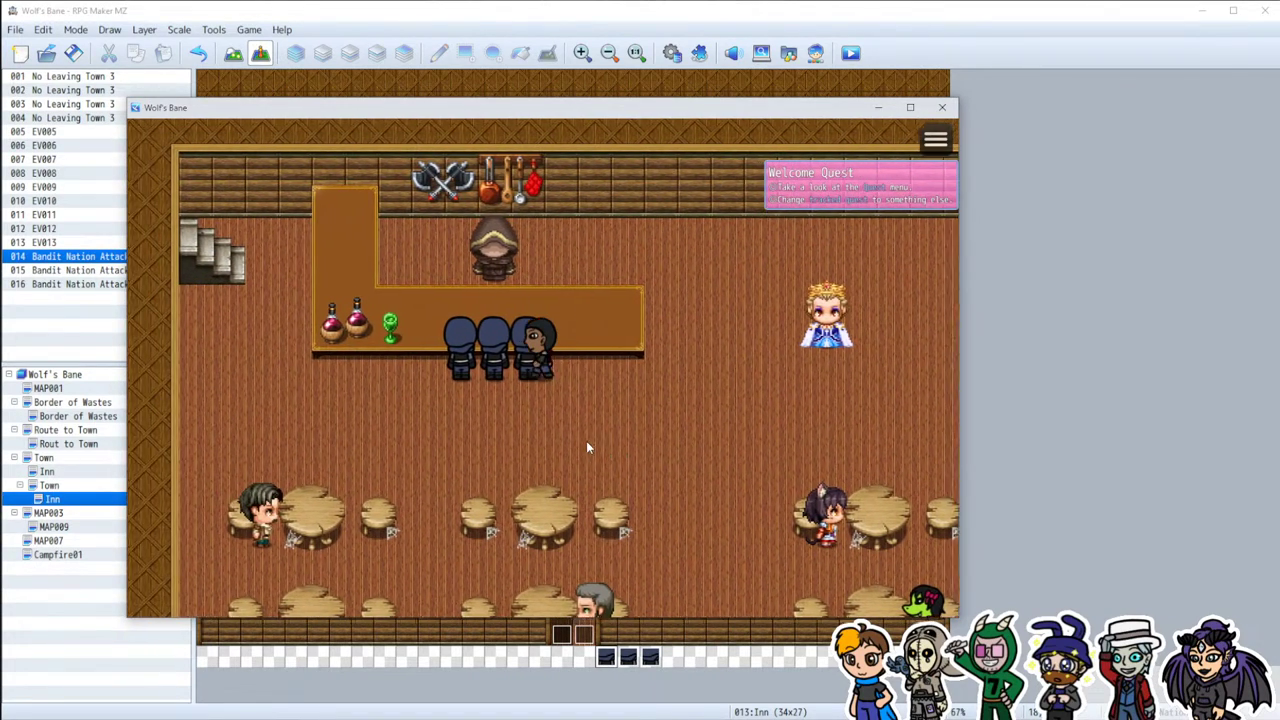
{"action": "key", "text": "Left"}
{"action": "key", "text": "Right"}
{"action": "key", "text": "Up"}
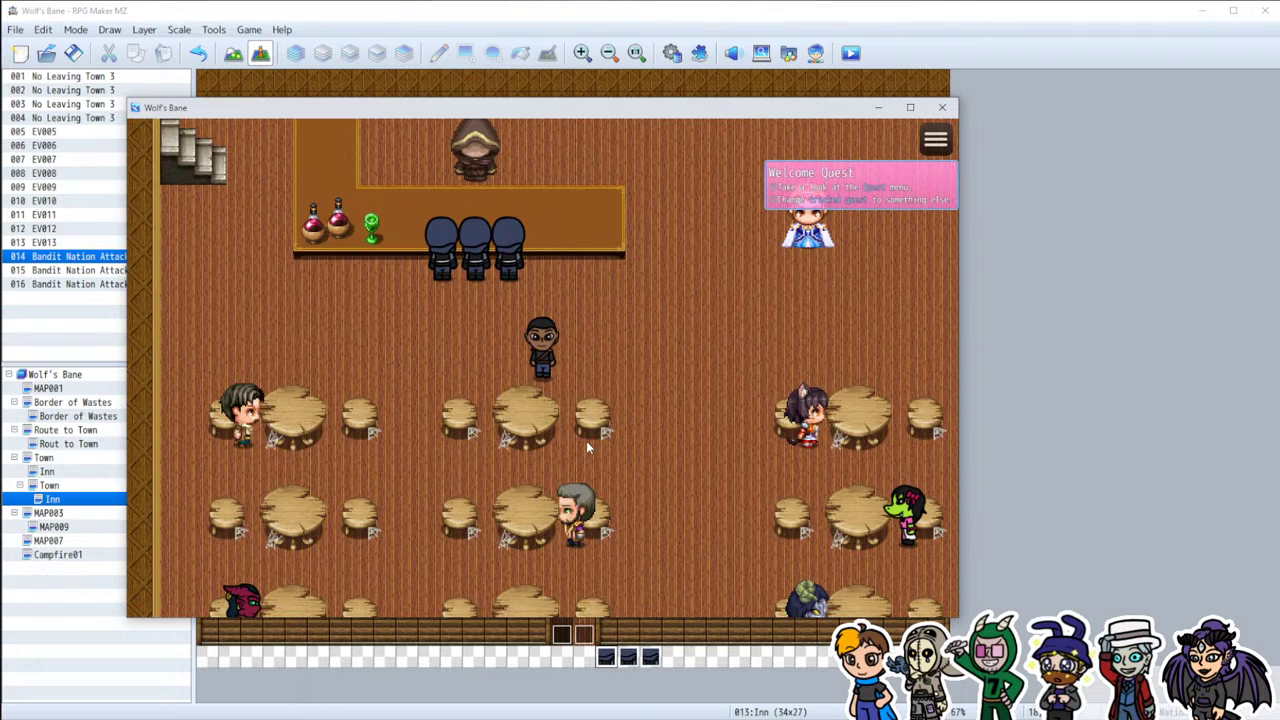
{"action": "left_click", "coordinate": [945, 107]}
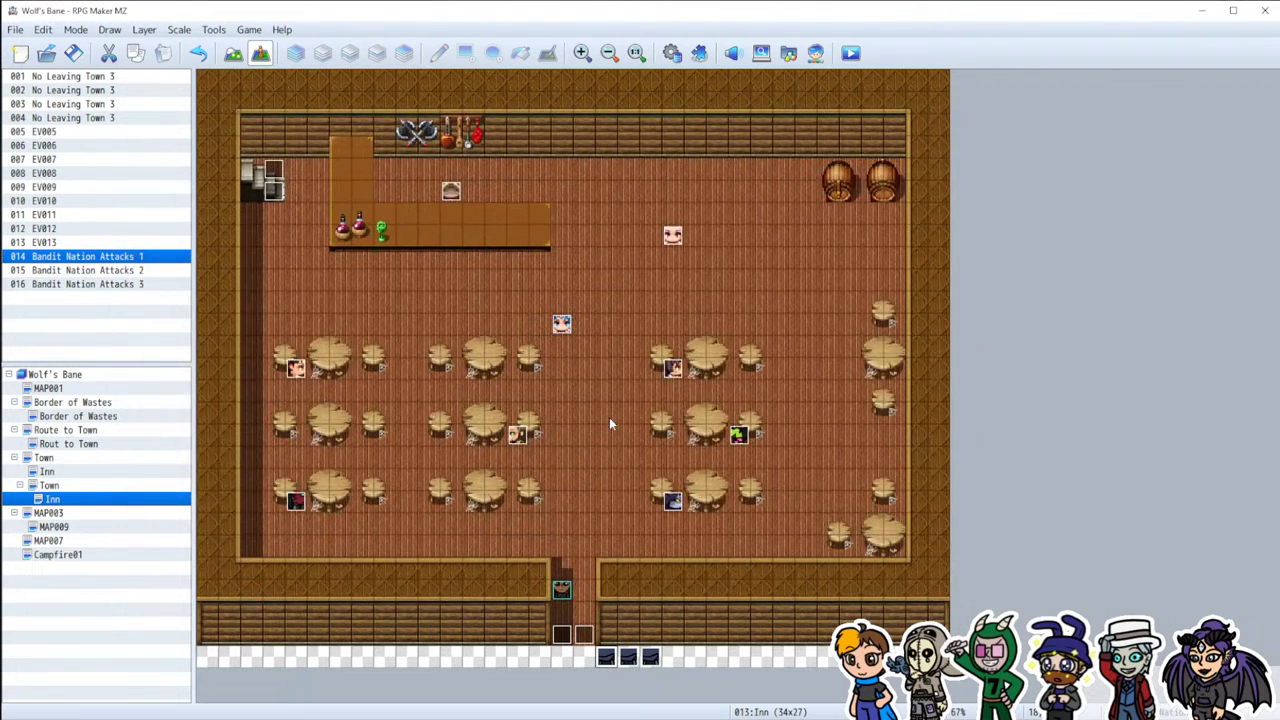
Step: Inspect the Bandit Nation Attacks 2 event and the switch condition on page 1 of Bandit Nation Attacks 1, leaving both unchanged
{"action": "double_click", "coordinate": [629, 659]}
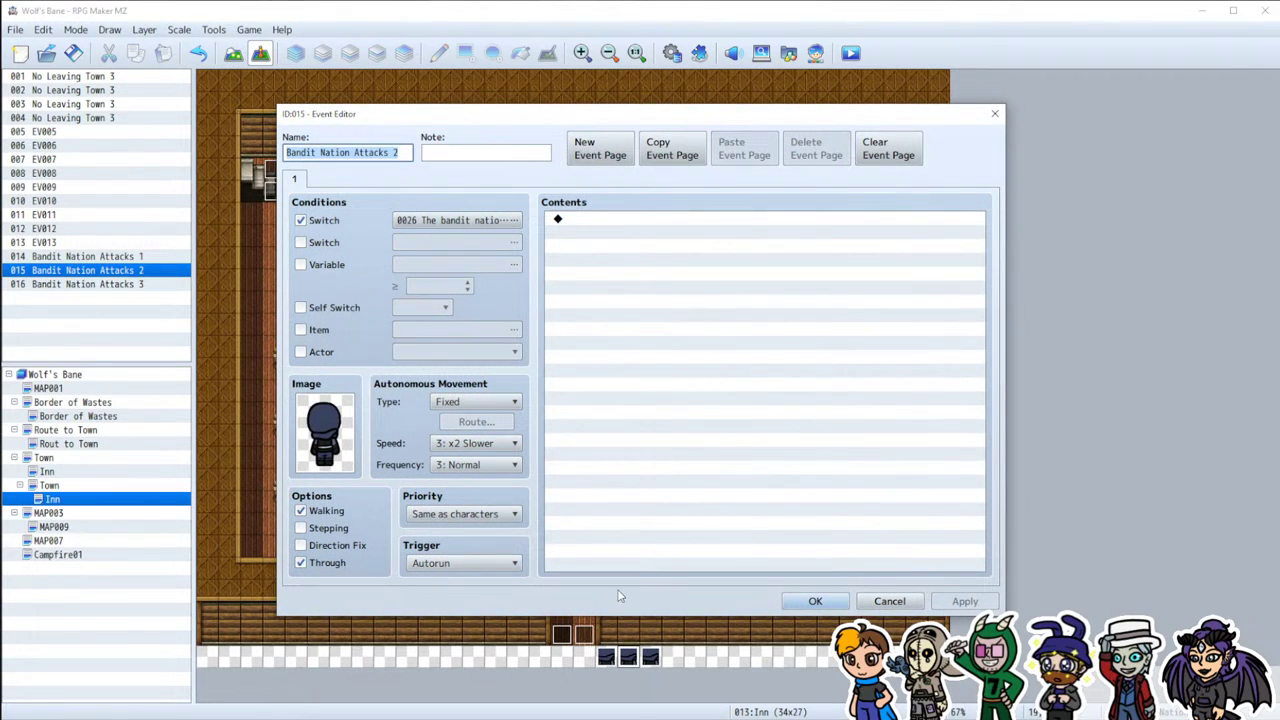
{"action": "left_click", "coordinate": [889, 601]}
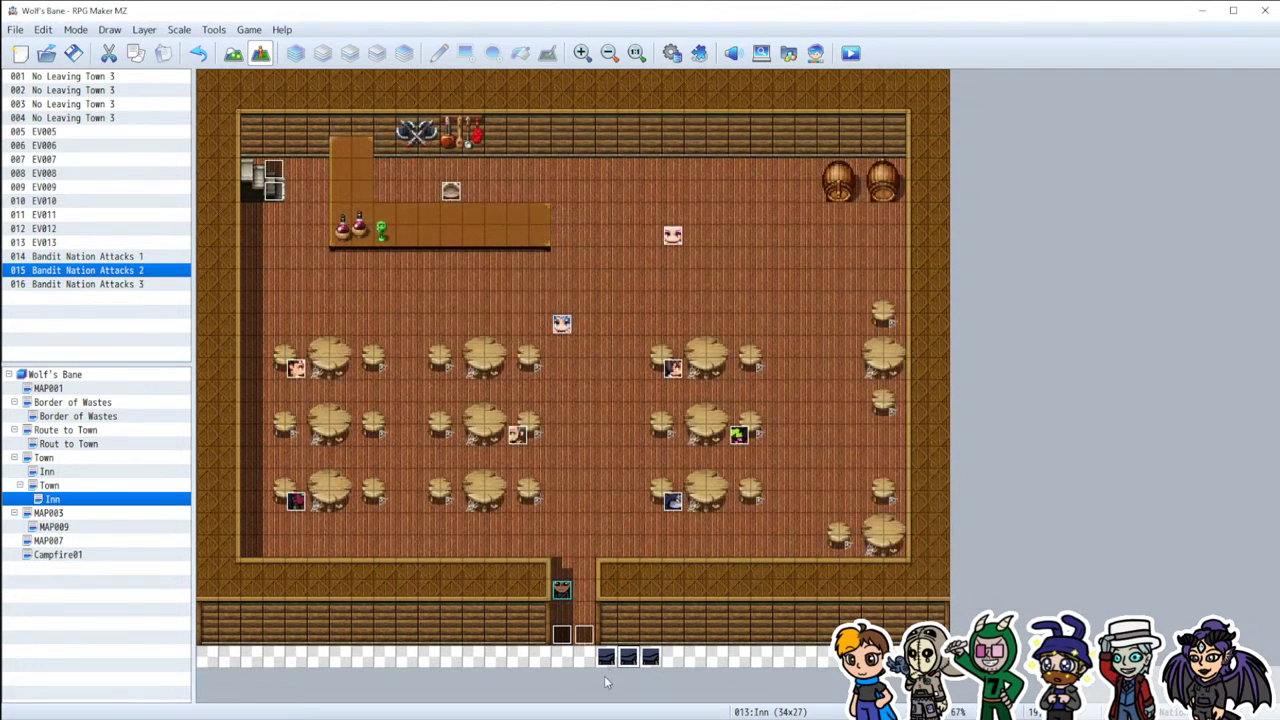
{"action": "double_click", "coordinate": [612, 662]}
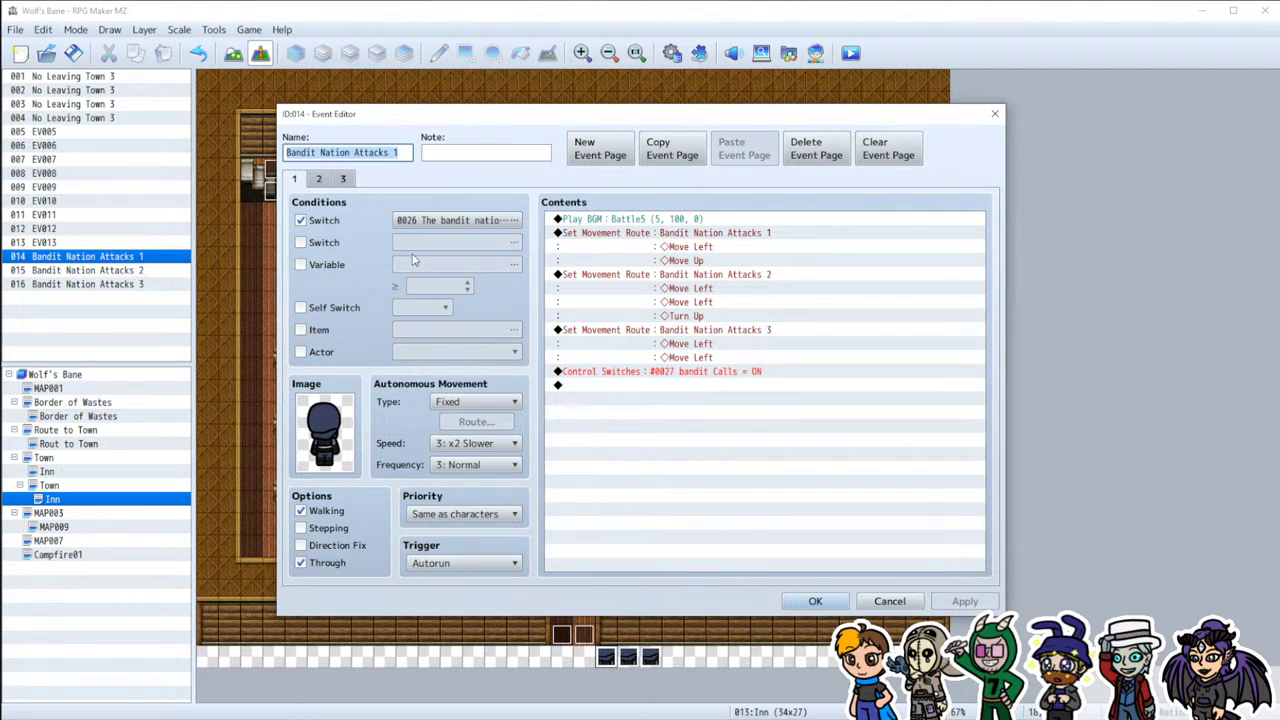
{"action": "left_click", "coordinate": [436, 222]}
{"action": "double_click", "coordinate": [436, 222]}
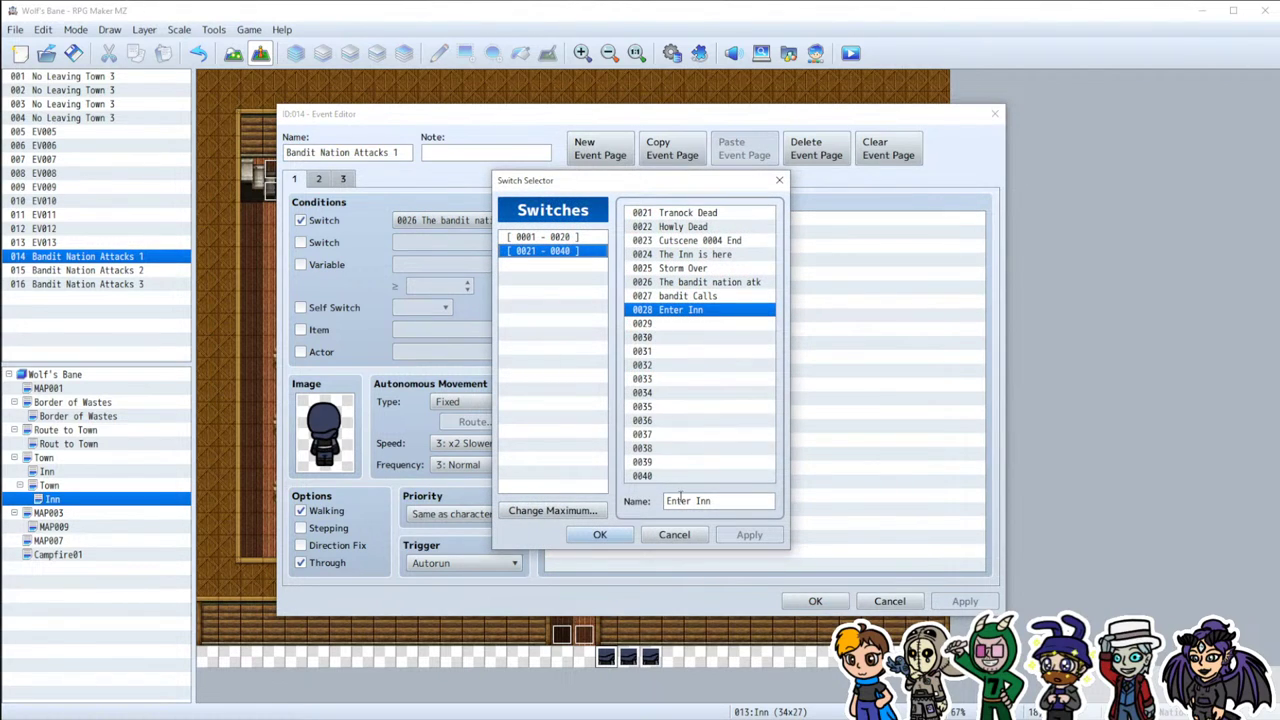
{"action": "left_click", "coordinate": [674, 535]}
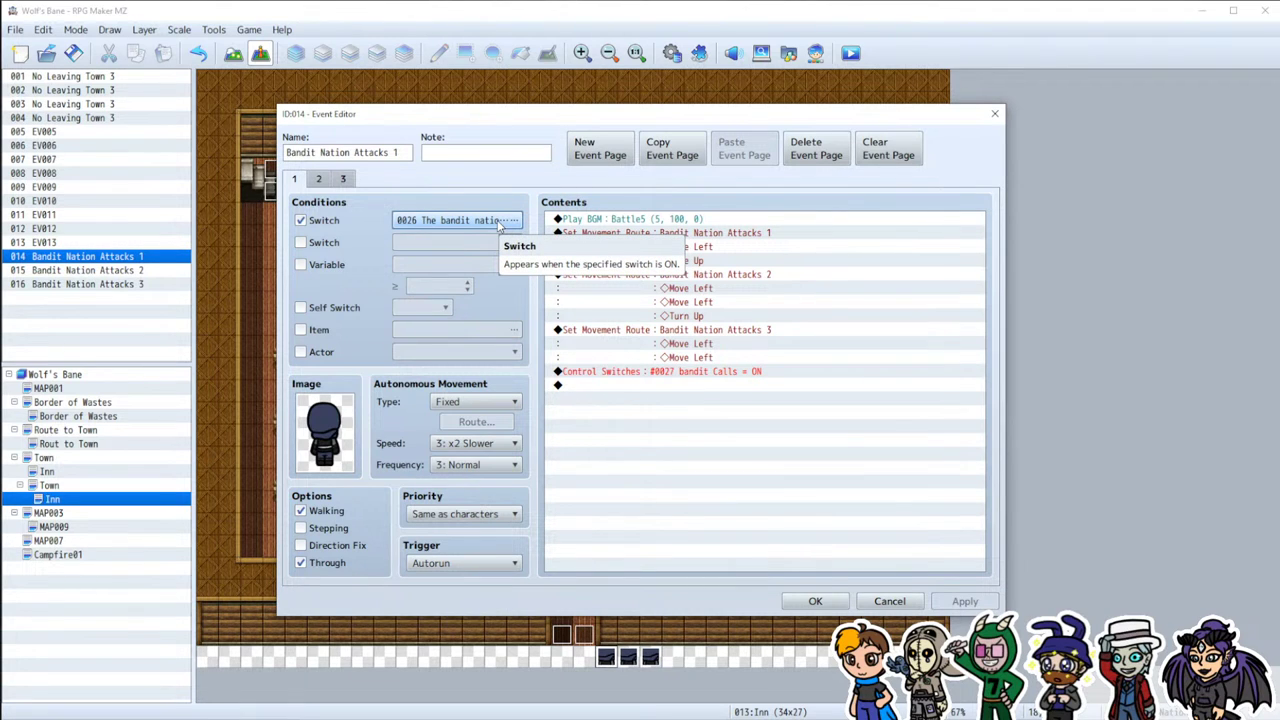
{"action": "left_click", "coordinate": [889, 601]}
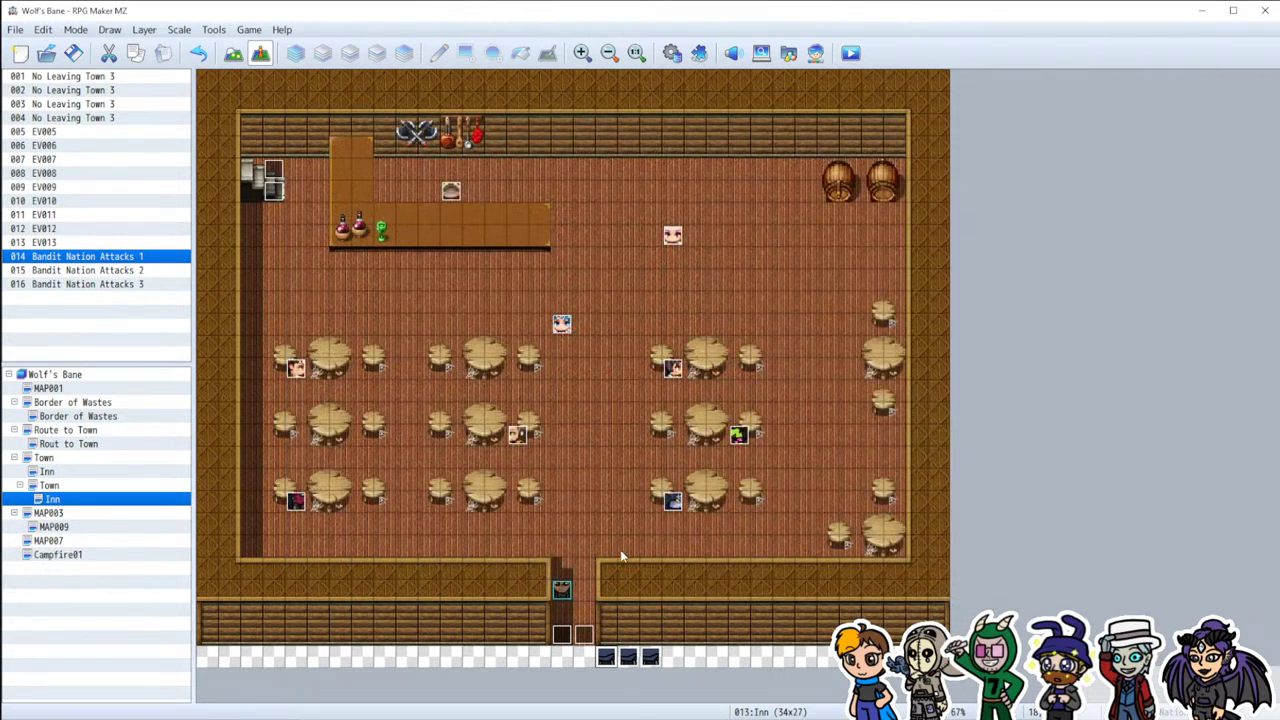
Step: Review the first two pages of the inn owner's event EV013 and of Bandit Nation Attacks 1, checking their switches and movement routes
{"action": "double_click", "coordinate": [562, 323]}
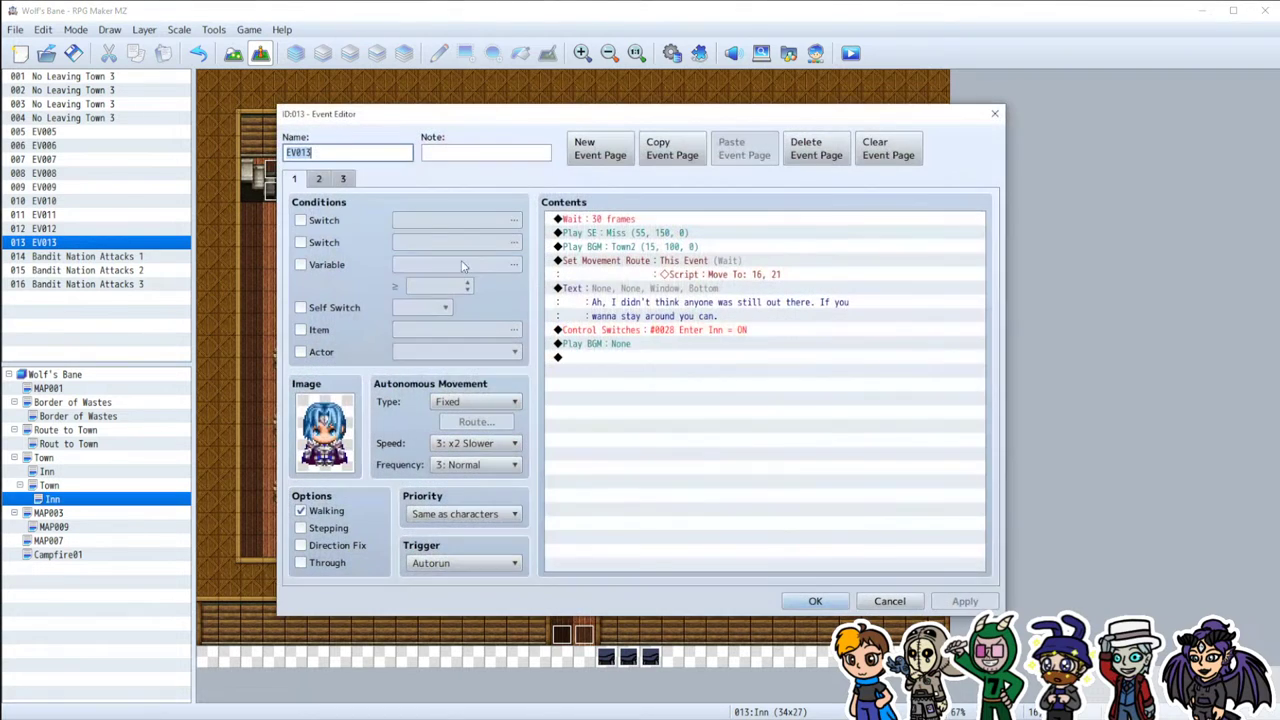
{"action": "left_click", "coordinate": [320, 179]}
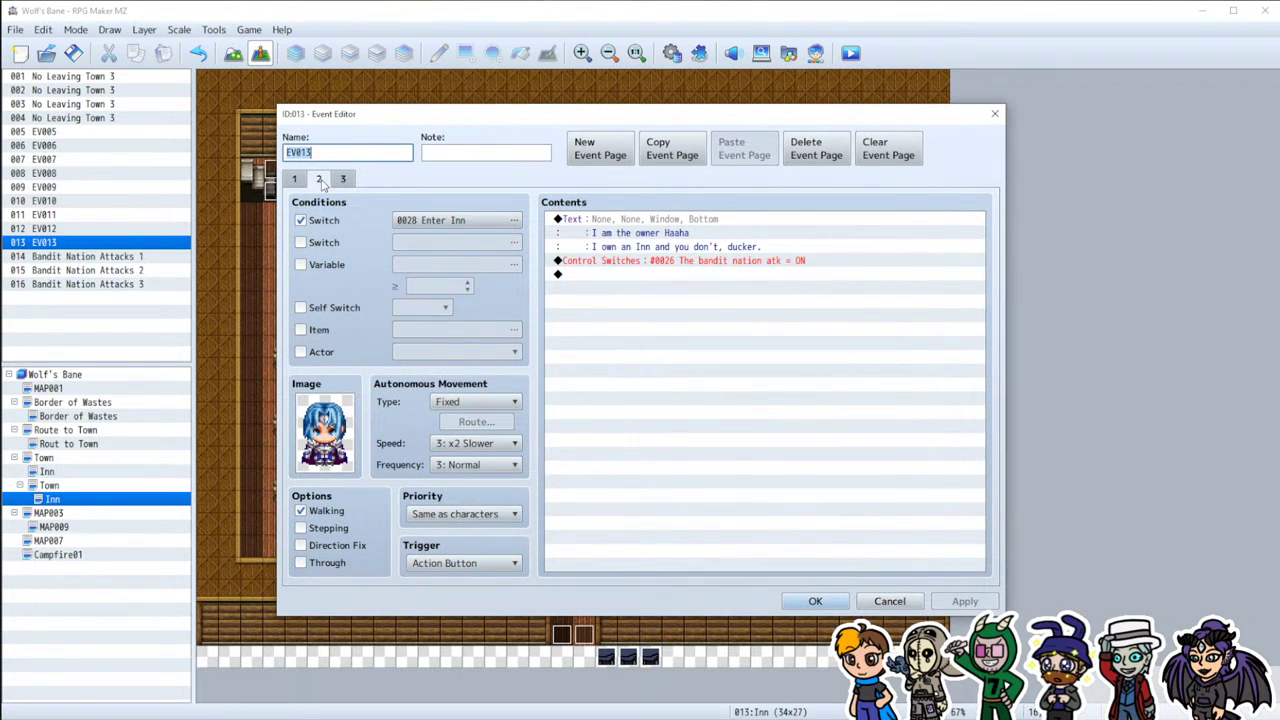
{"action": "left_click", "coordinate": [815, 601]}
{"action": "left_click", "coordinate": [603, 666]}
{"action": "double_click", "coordinate": [605, 660]}
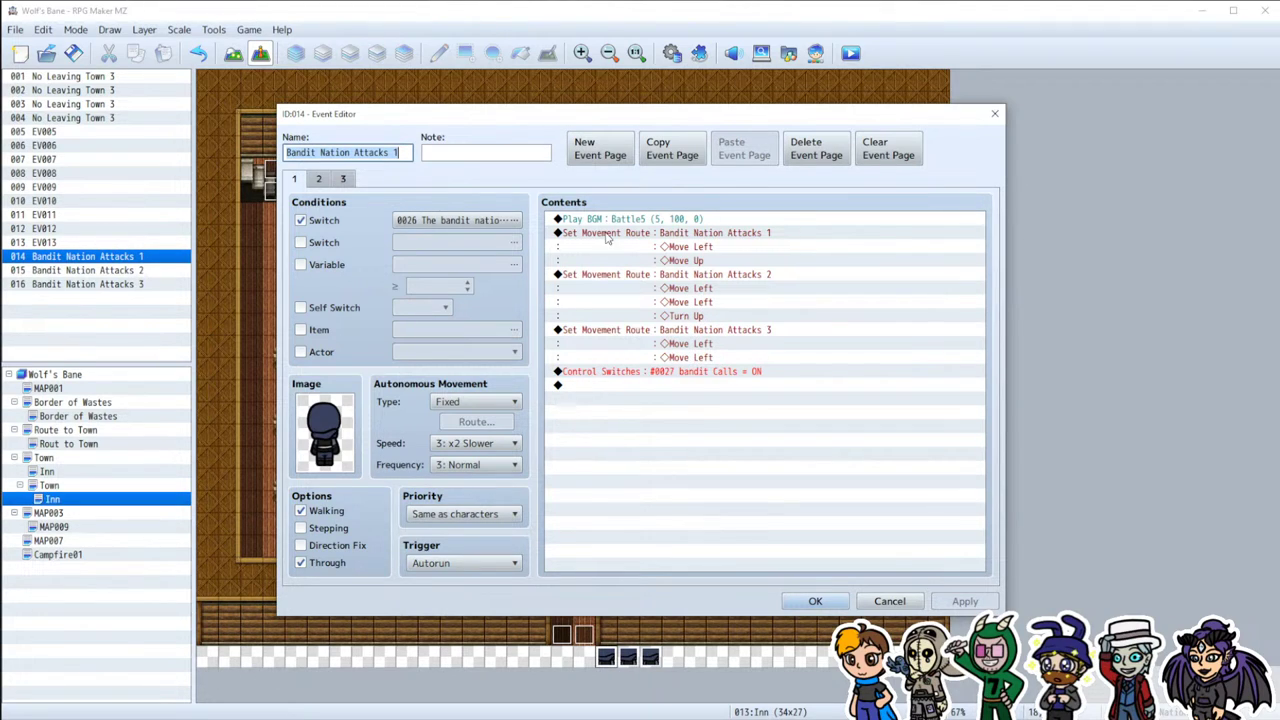
{"action": "left_click", "coordinate": [319, 180]}
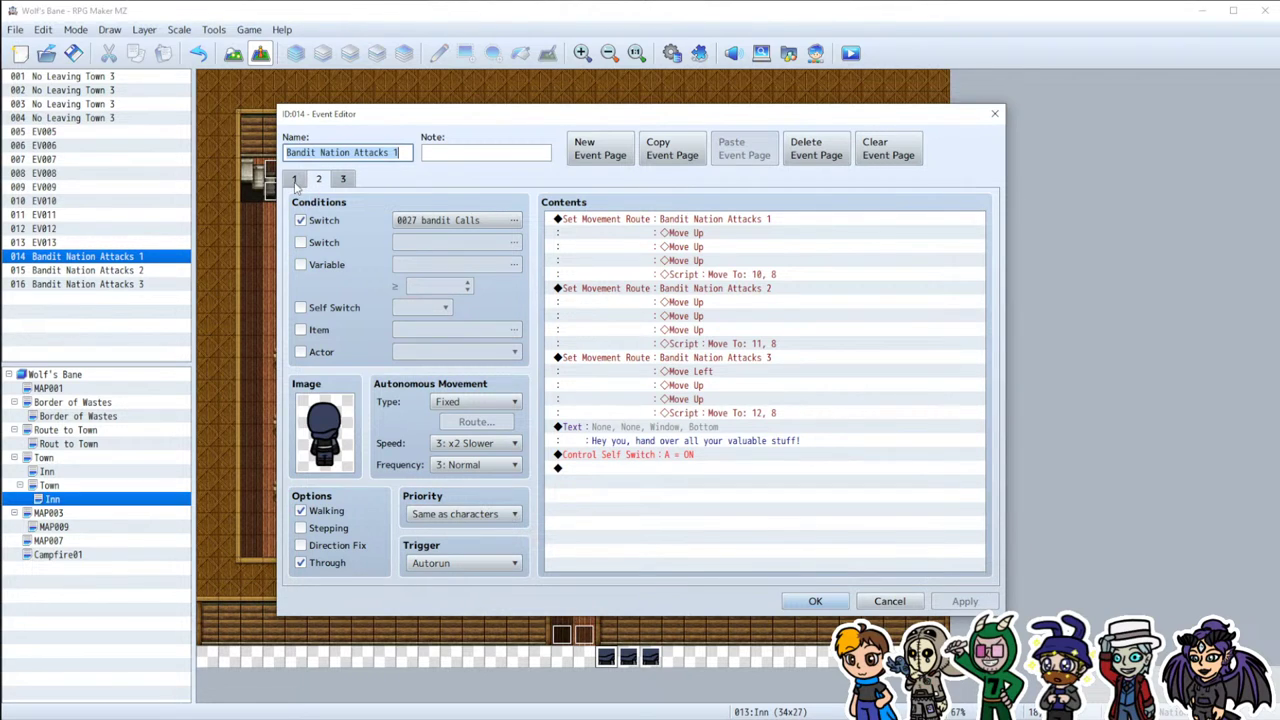
{"action": "left_click", "coordinate": [295, 180]}
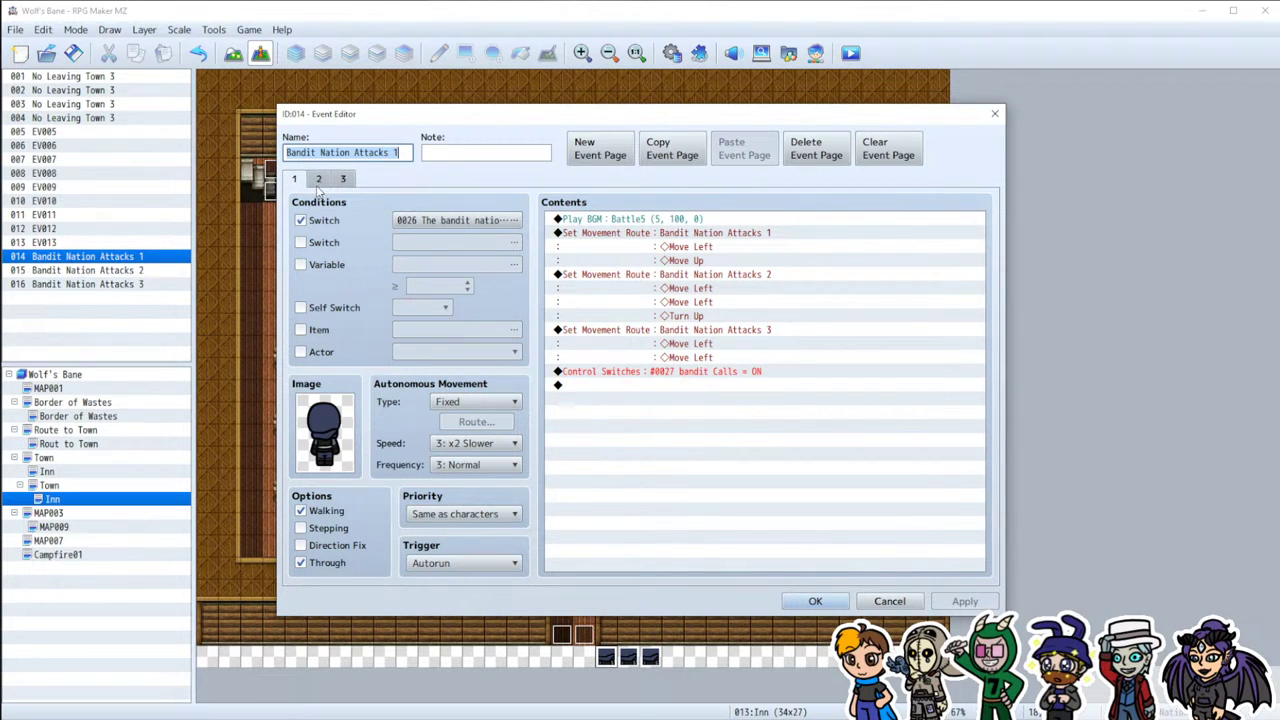
Step: Insert a 60-frame Wait before the bandit Calls switch command on page 1 of Bandit Nation Attacks 1, and apply it
{"action": "left_click", "coordinate": [757, 331]}
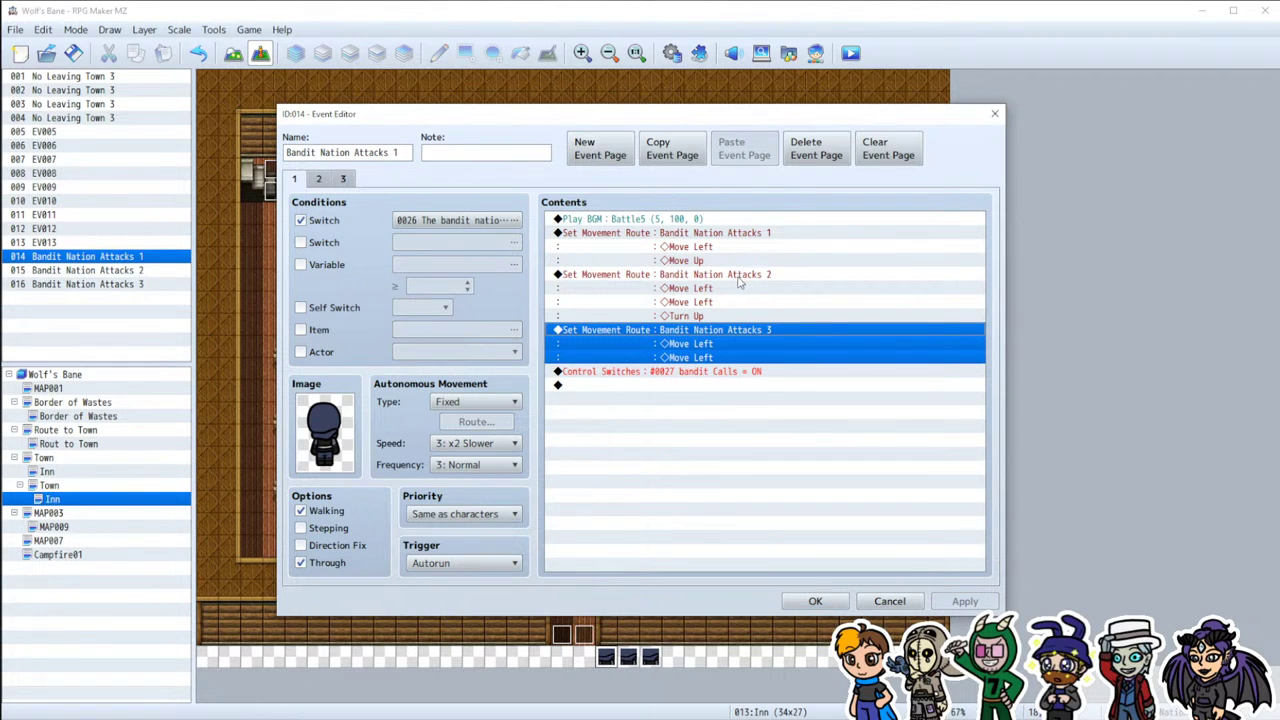
{"action": "key", "text": "Return"}
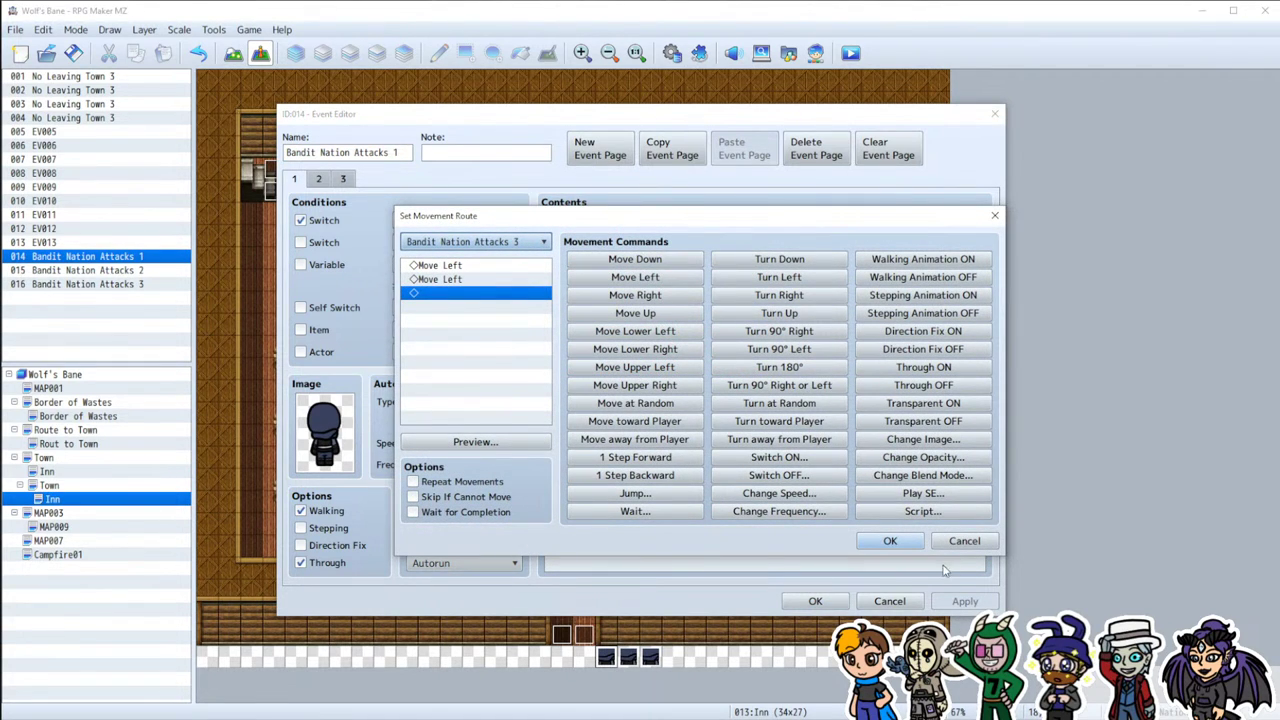
{"action": "left_click", "coordinate": [890, 541]}
{"action": "double_click", "coordinate": [762, 384]}
{"action": "left_click", "coordinate": [857, 223]}
{"action": "left_click", "coordinate": [738, 419]}
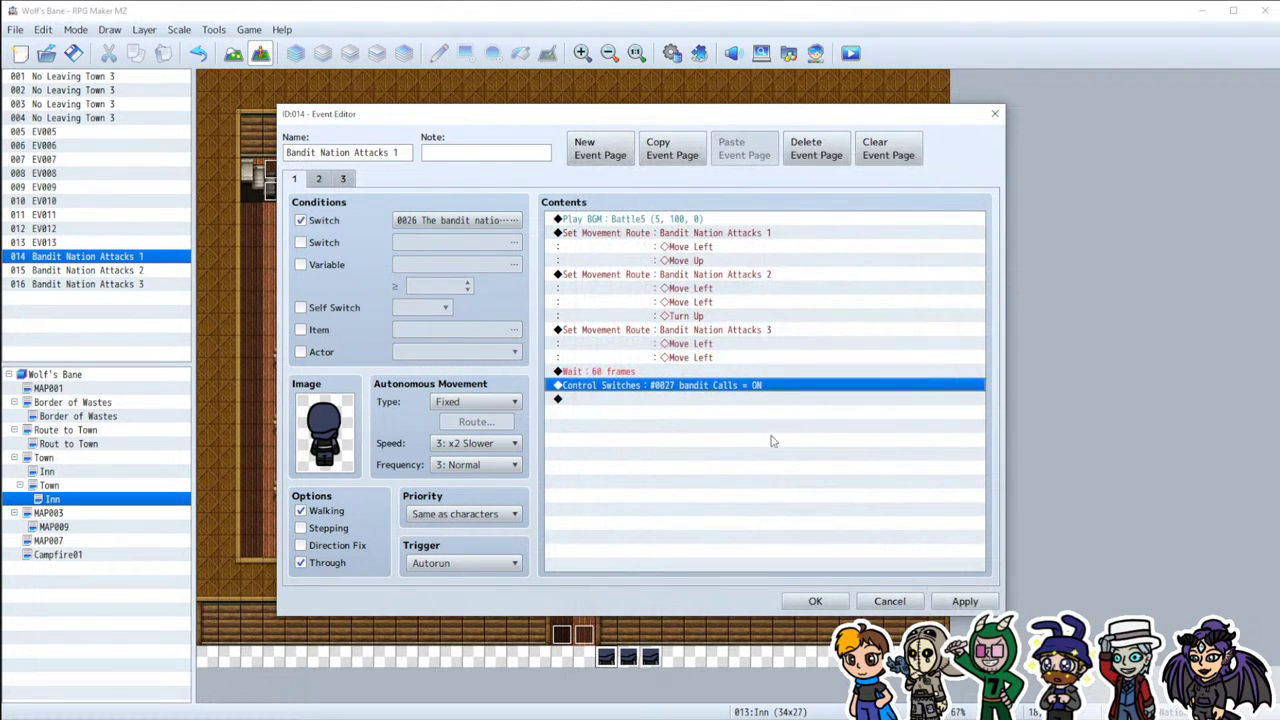
{"action": "left_click", "coordinate": [964, 601]}
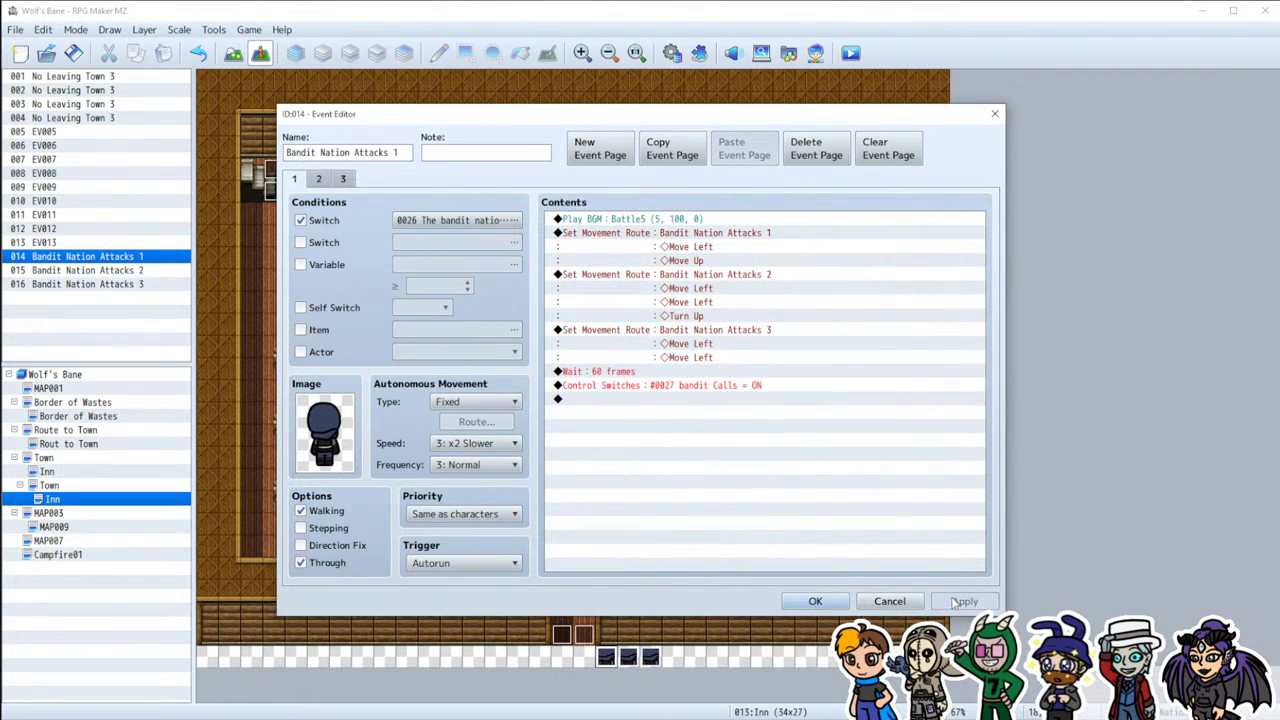
Step: Compare the movement routes on pages 1 and 2 of Bandit Nation Attacks 1, then close the event
{"action": "left_click", "coordinate": [320, 178]}
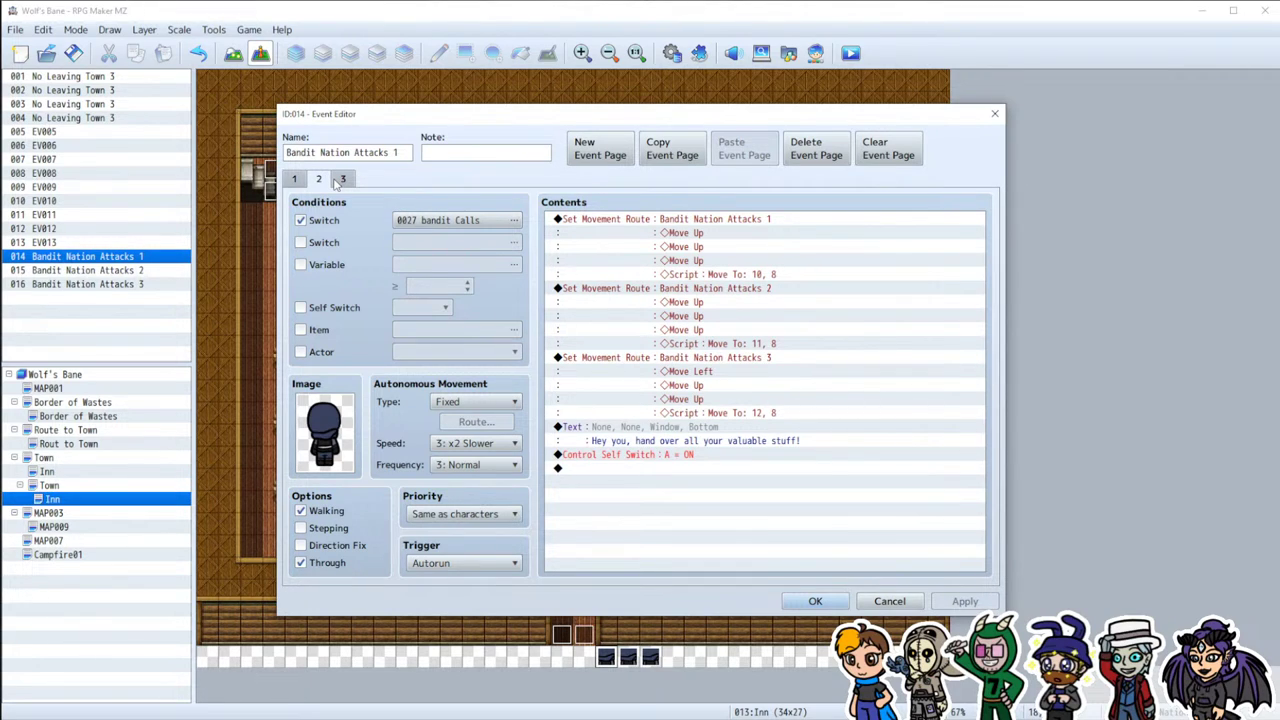
{"action": "left_click", "coordinate": [714, 370]}
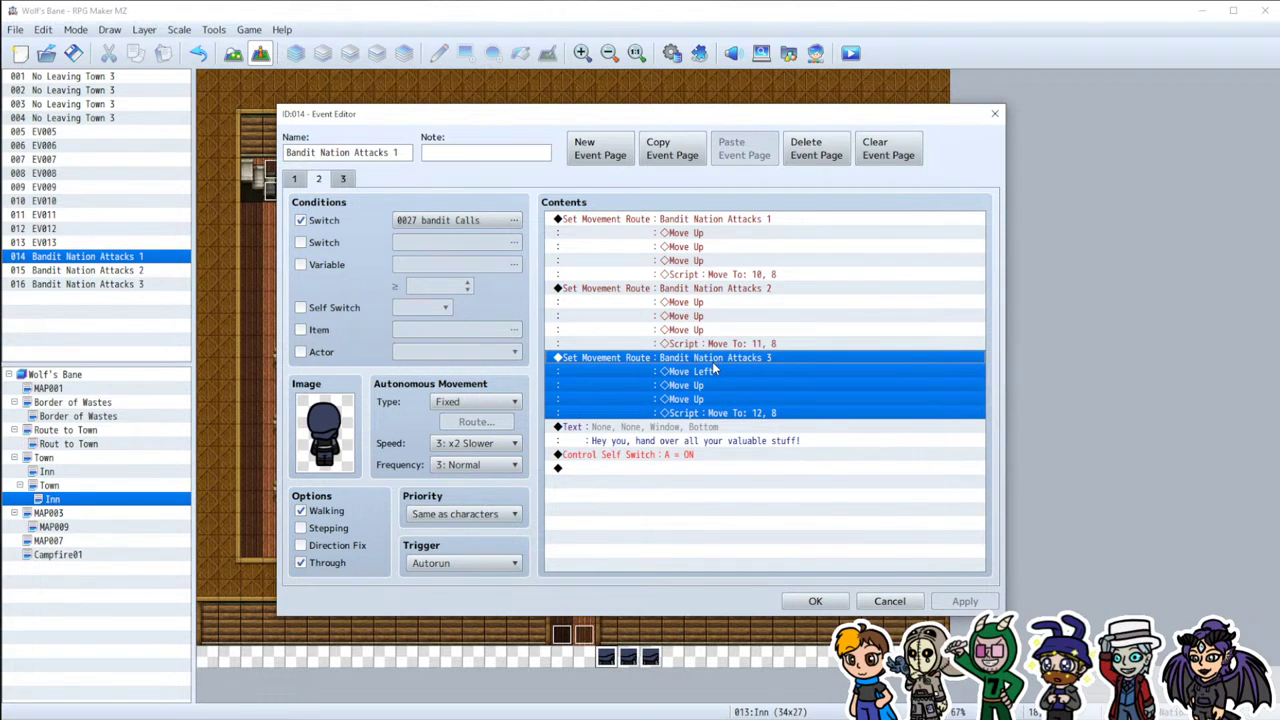
{"action": "left_click", "coordinate": [292, 184]}
{"action": "left_click", "coordinate": [317, 182]}
{"action": "left_click", "coordinate": [815, 601]}
Step: Playtest a new game to watch the inn owner walk to the player at the entrance, and end the playtest
{"action": "left_click", "coordinate": [850, 53]}
{"action": "left_click", "coordinate": [612, 392]}
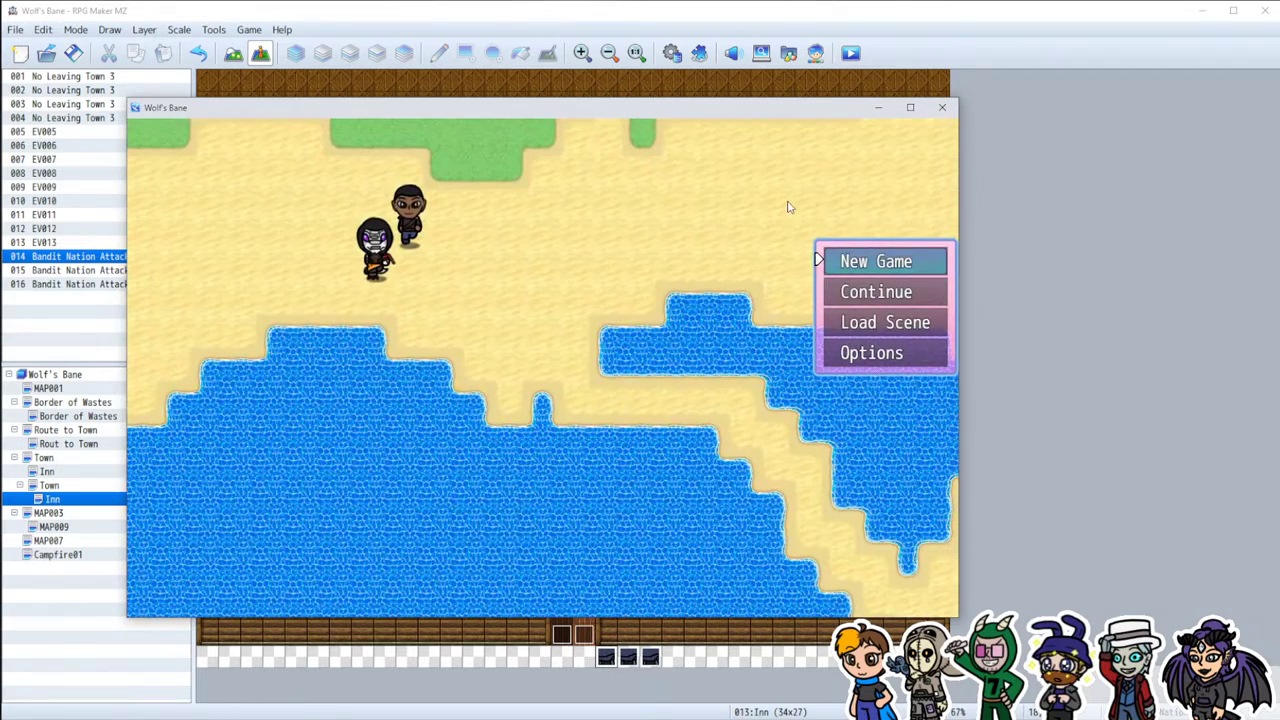
{"action": "key", "text": "Return"}
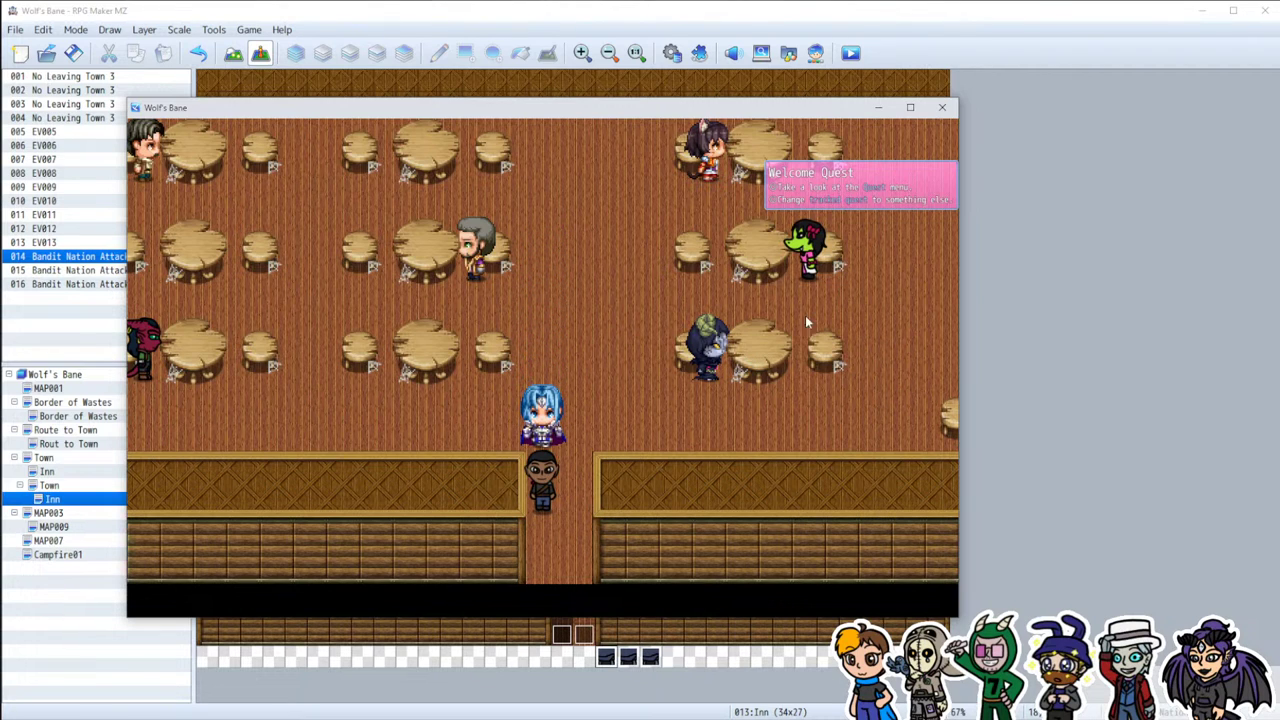
{"action": "left_click", "coordinate": [942, 107]}
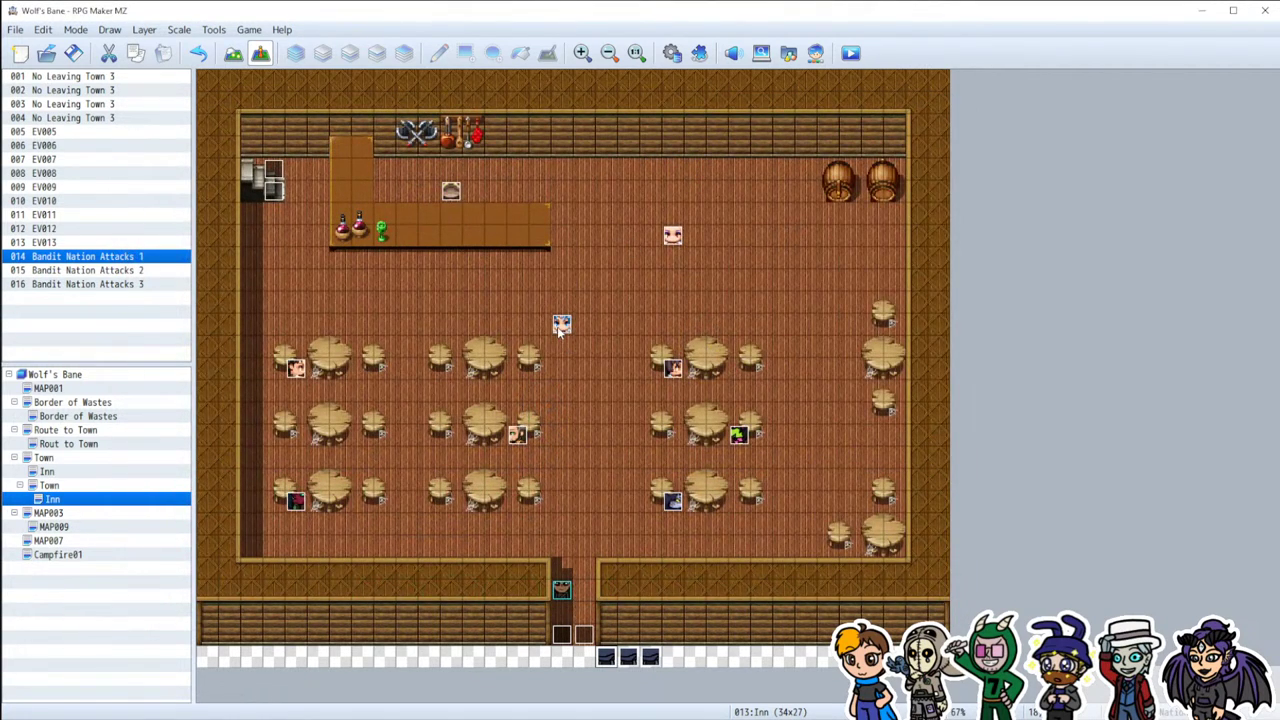
Step: In EV013's page 1 movement route, insert a speed change to 6: x4 Faster before the Move To: 16, 21 script
{"action": "double_click", "coordinate": [560, 326]}
{"action": "double_click", "coordinate": [625, 262]}
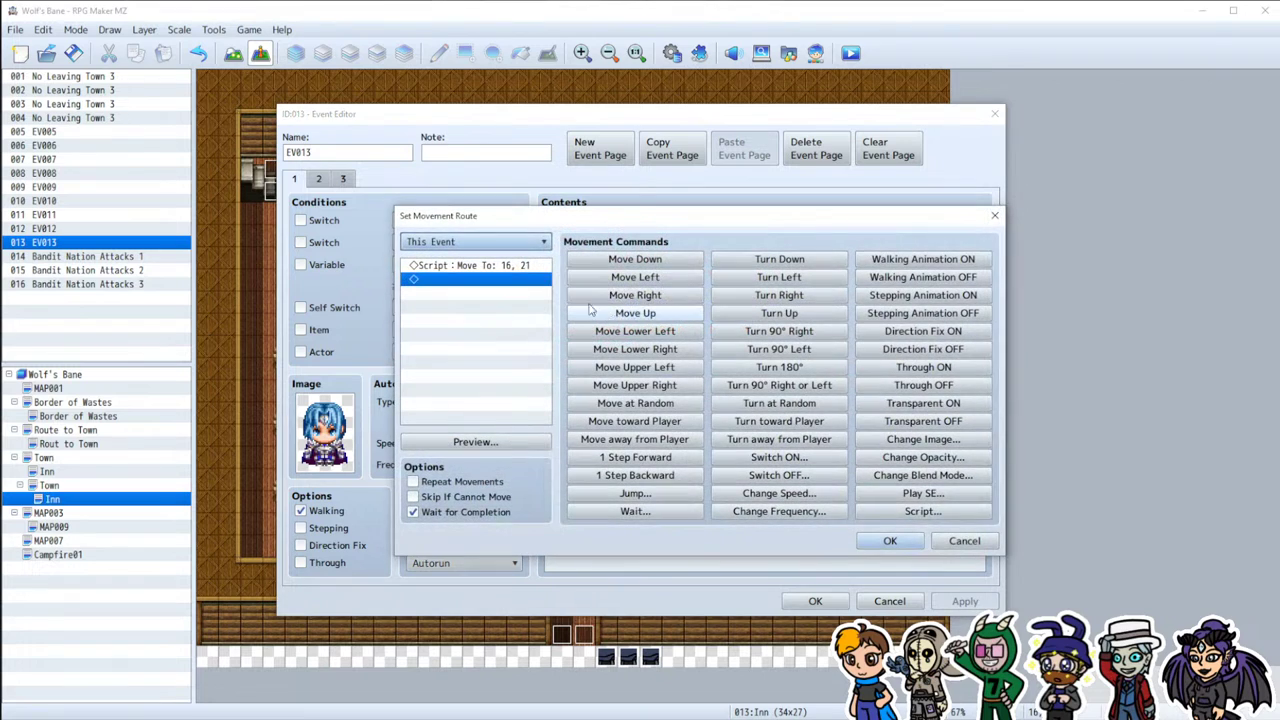
{"action": "left_click", "coordinate": [765, 494]}
{"action": "left_click", "coordinate": [668, 386]}
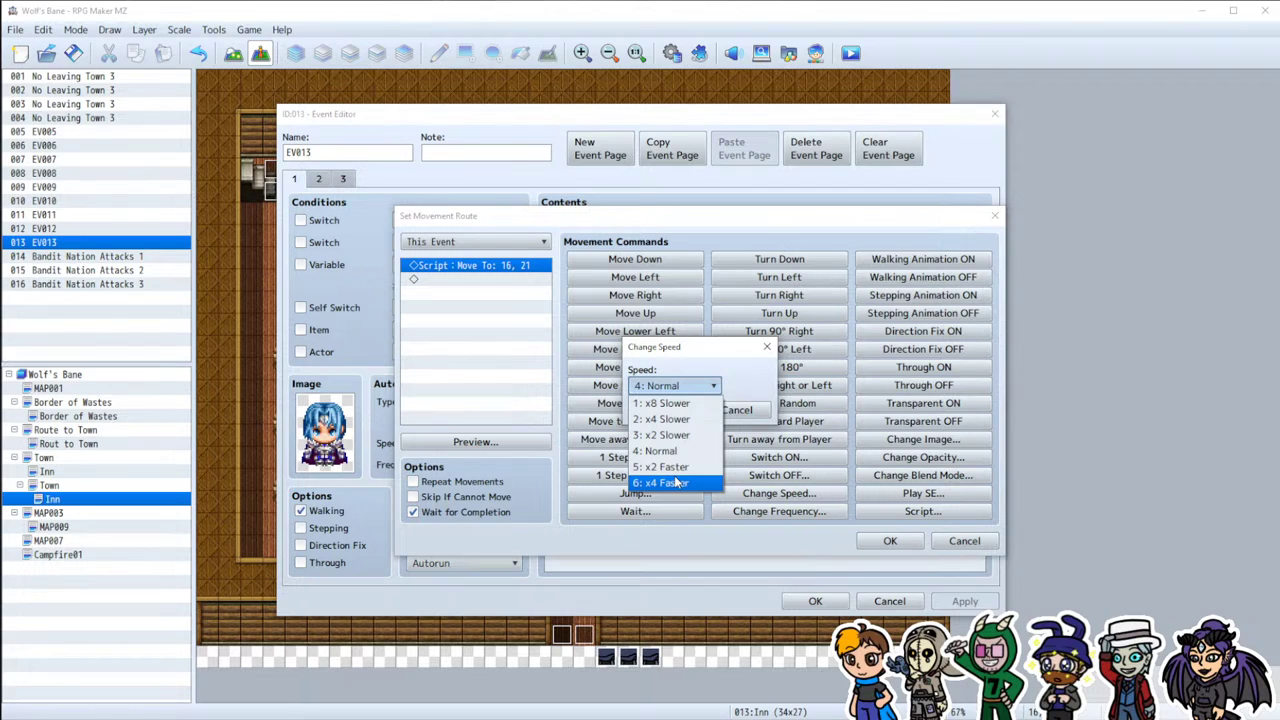
{"action": "left_click", "coordinate": [676, 483]}
{"action": "left_click", "coordinate": [662, 410]}
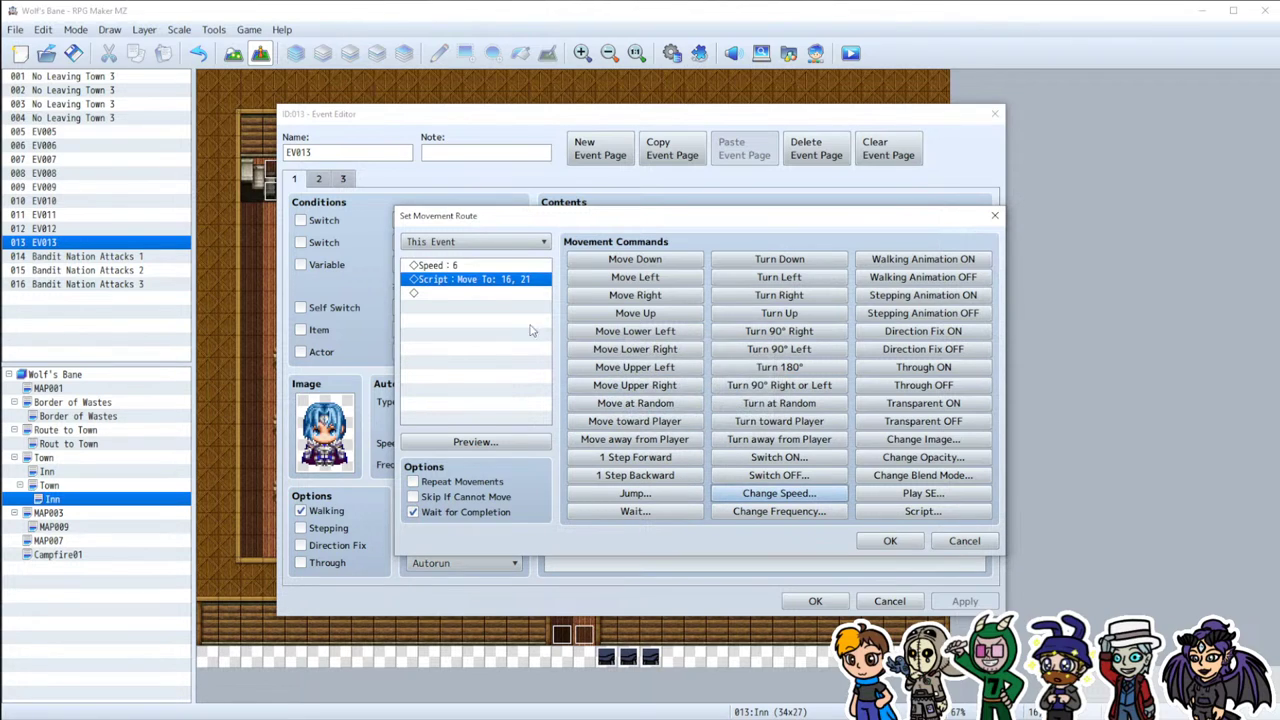
Step: Add a speed change to 4: Normal after the Move To script in EV013's route, and save the event
{"action": "left_click", "coordinate": [476, 294]}
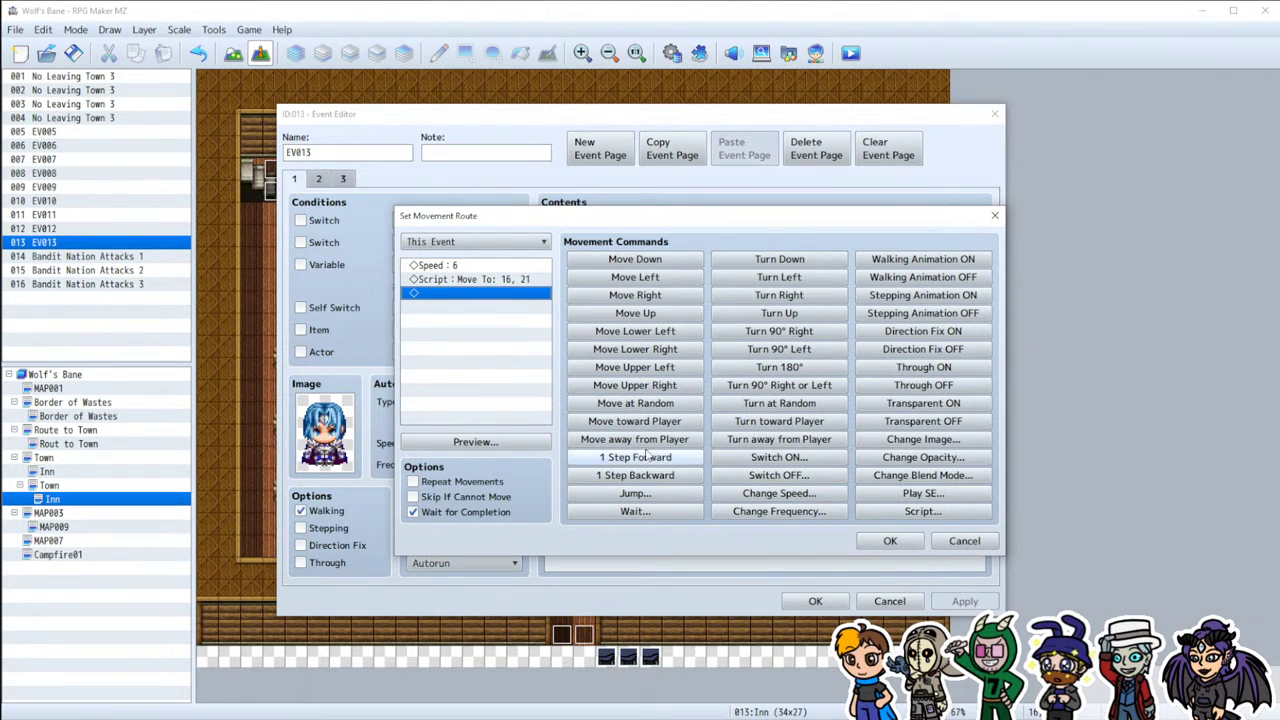
{"action": "left_click", "coordinate": [779, 493]}
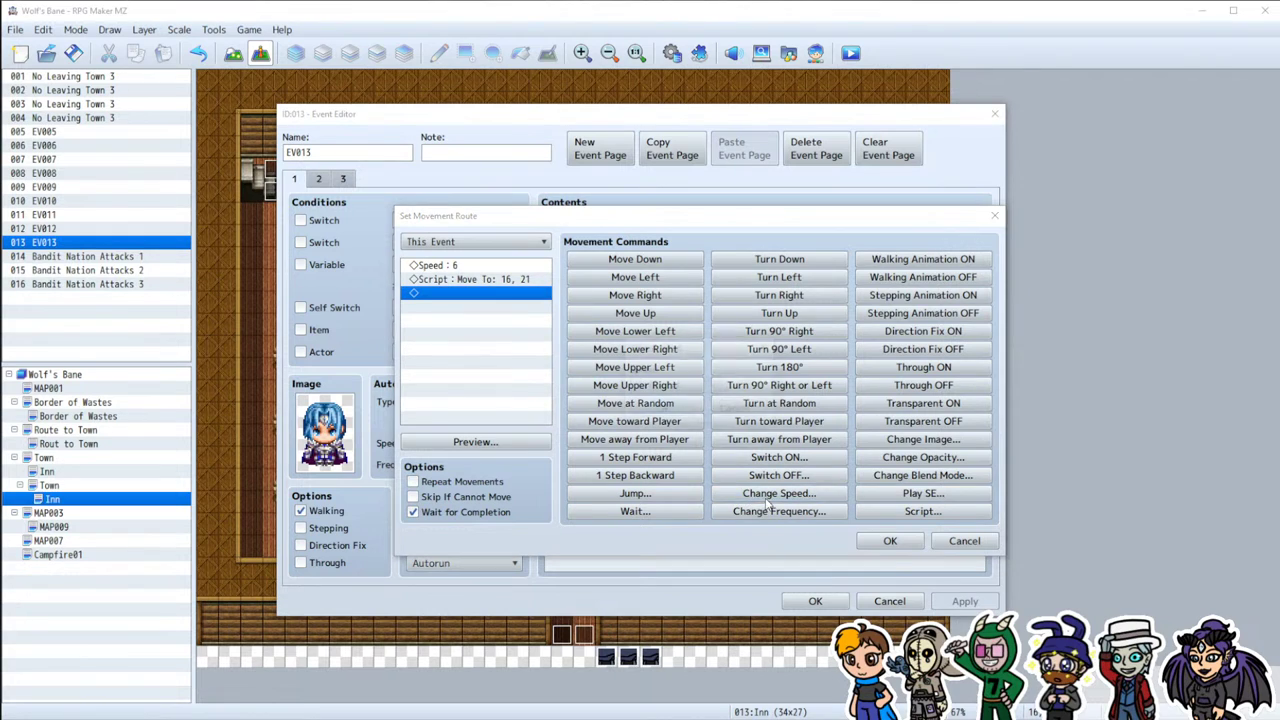
{"action": "left_click", "coordinate": [676, 386]}
{"action": "left_click", "coordinate": [680, 390]}
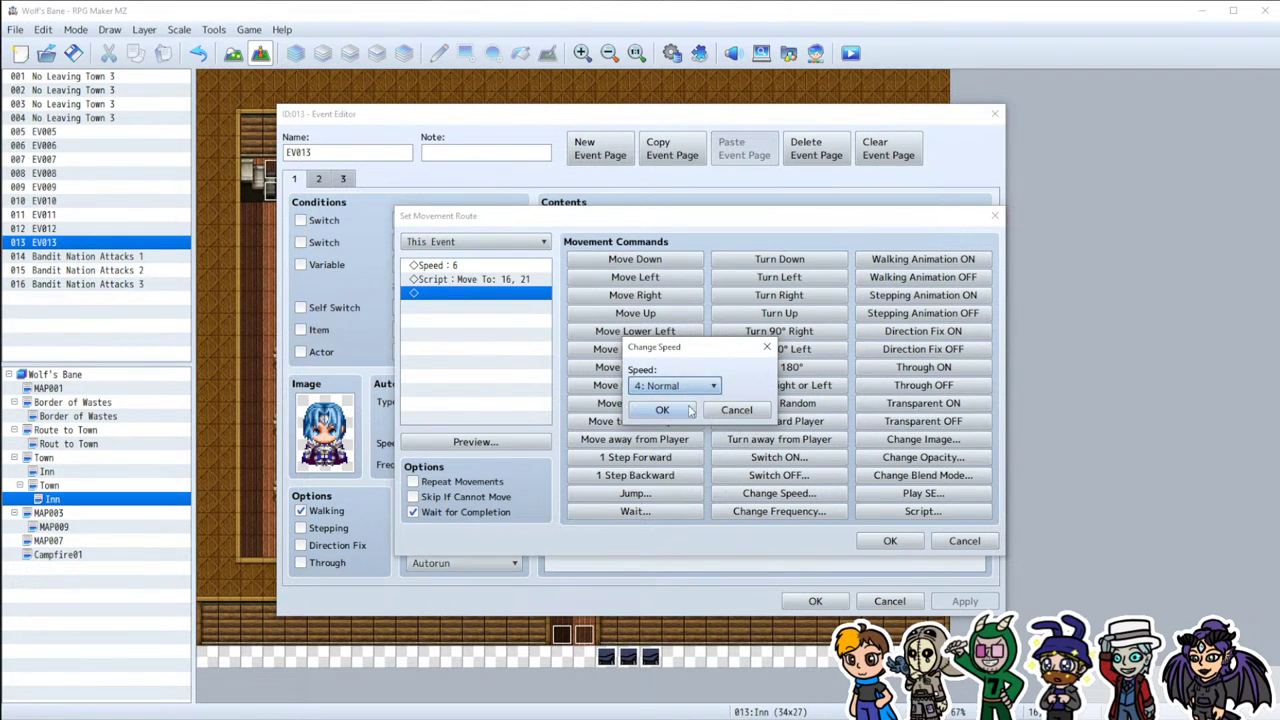
{"action": "left_click", "coordinate": [668, 410]}
{"action": "left_click", "coordinate": [890, 541]}
{"action": "left_click", "coordinate": [955, 601]}
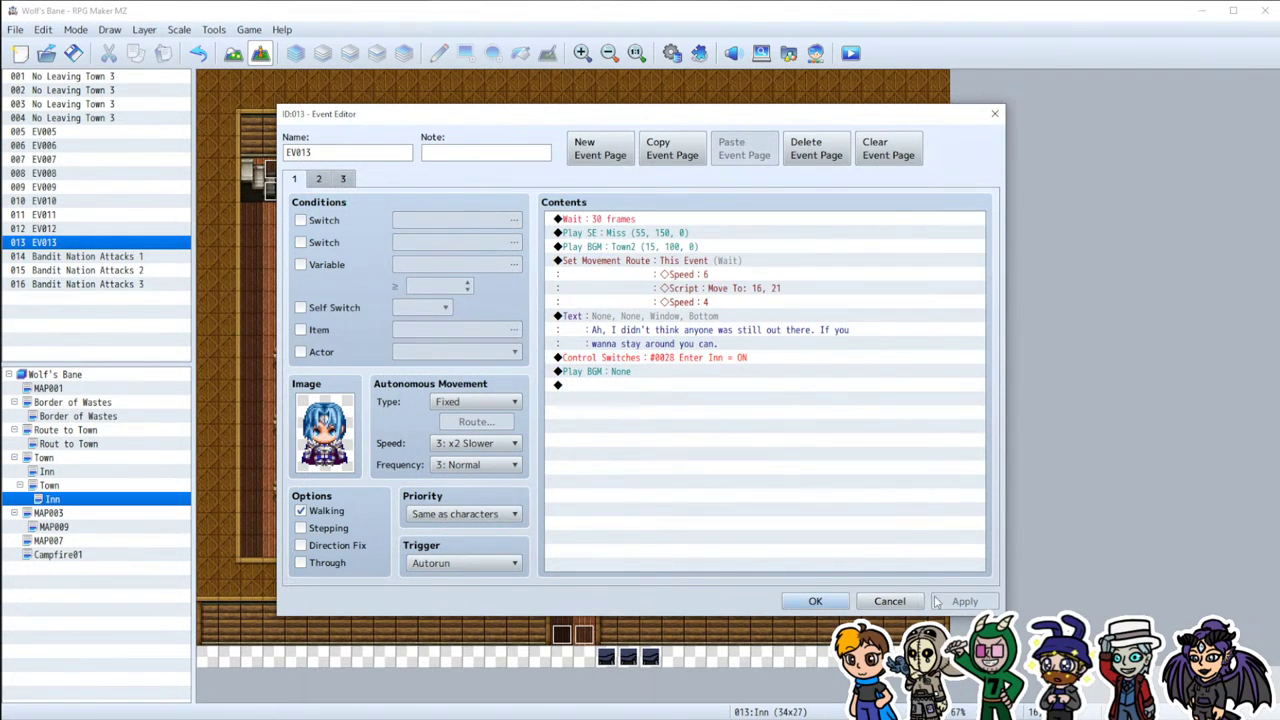
{"action": "left_click", "coordinate": [815, 601]}
Step: Playtest the inn scene from a new game through the owner's dialogue to the bandit's demand, and end the playtest
{"action": "left_click", "coordinate": [850, 53]}
{"action": "left_click", "coordinate": [630, 387]}
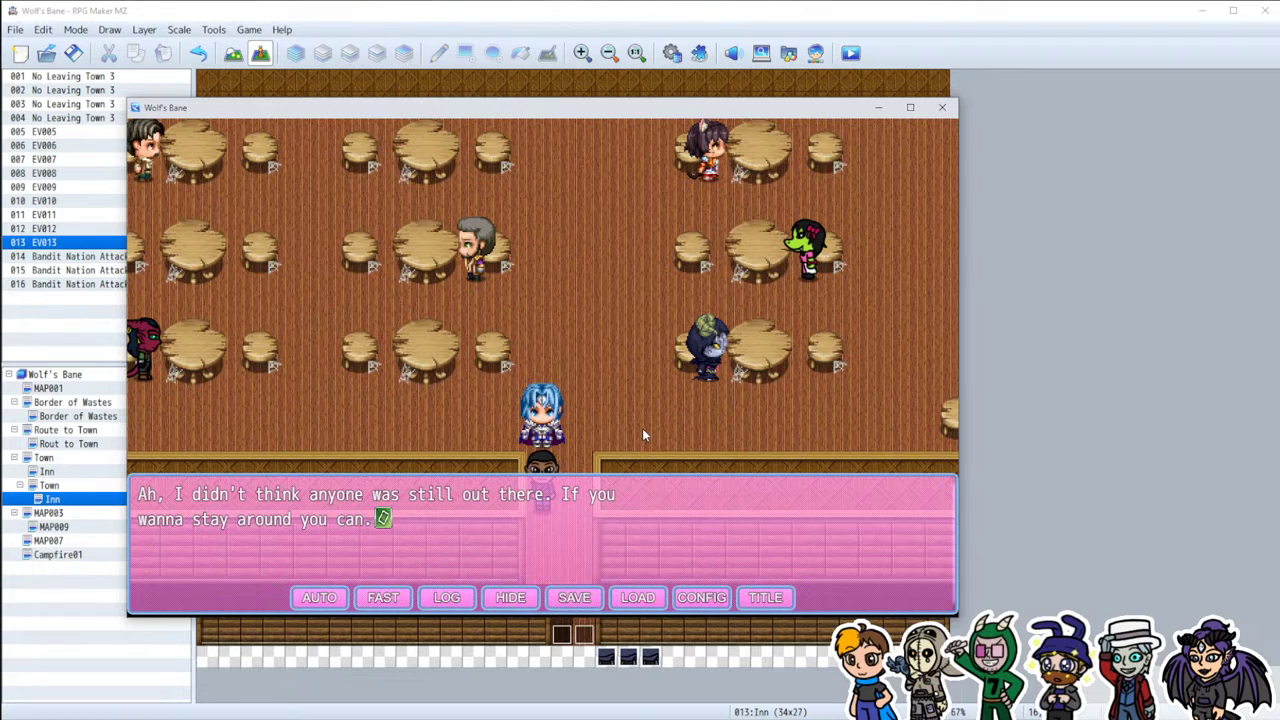
{"action": "left_click", "coordinate": [558, 560]}
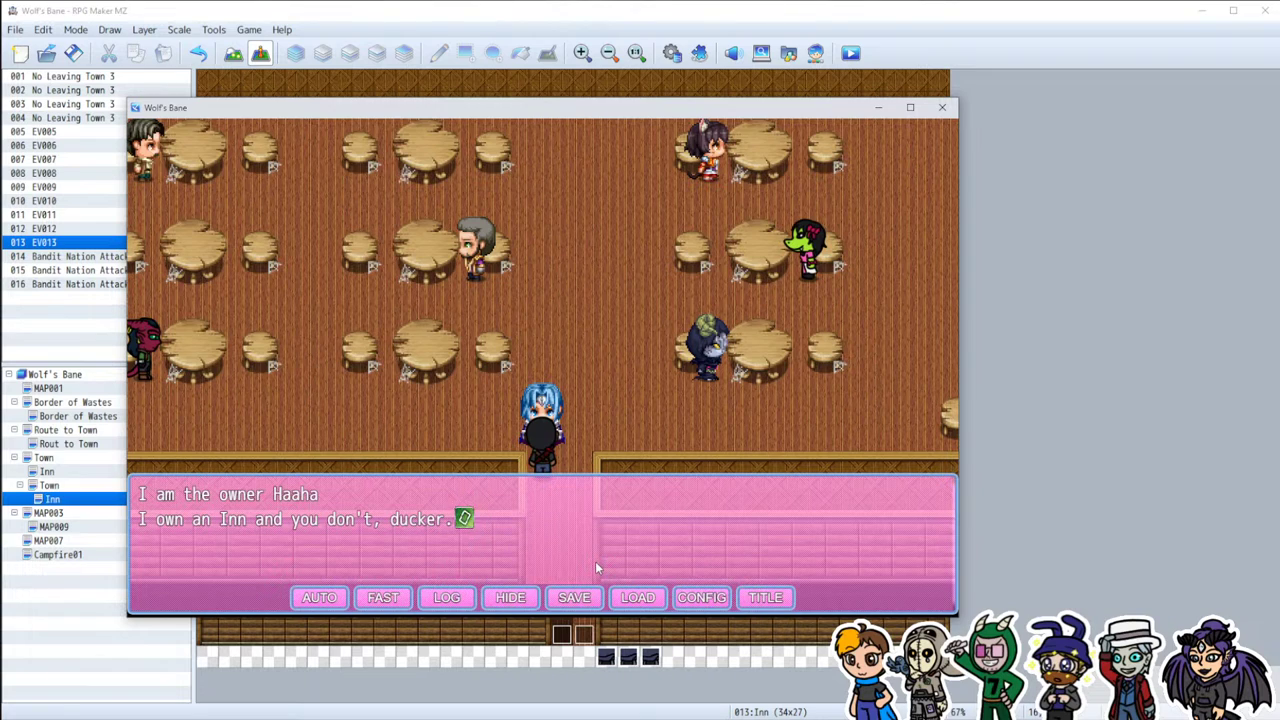
{"action": "left_click", "coordinate": [595, 567]}
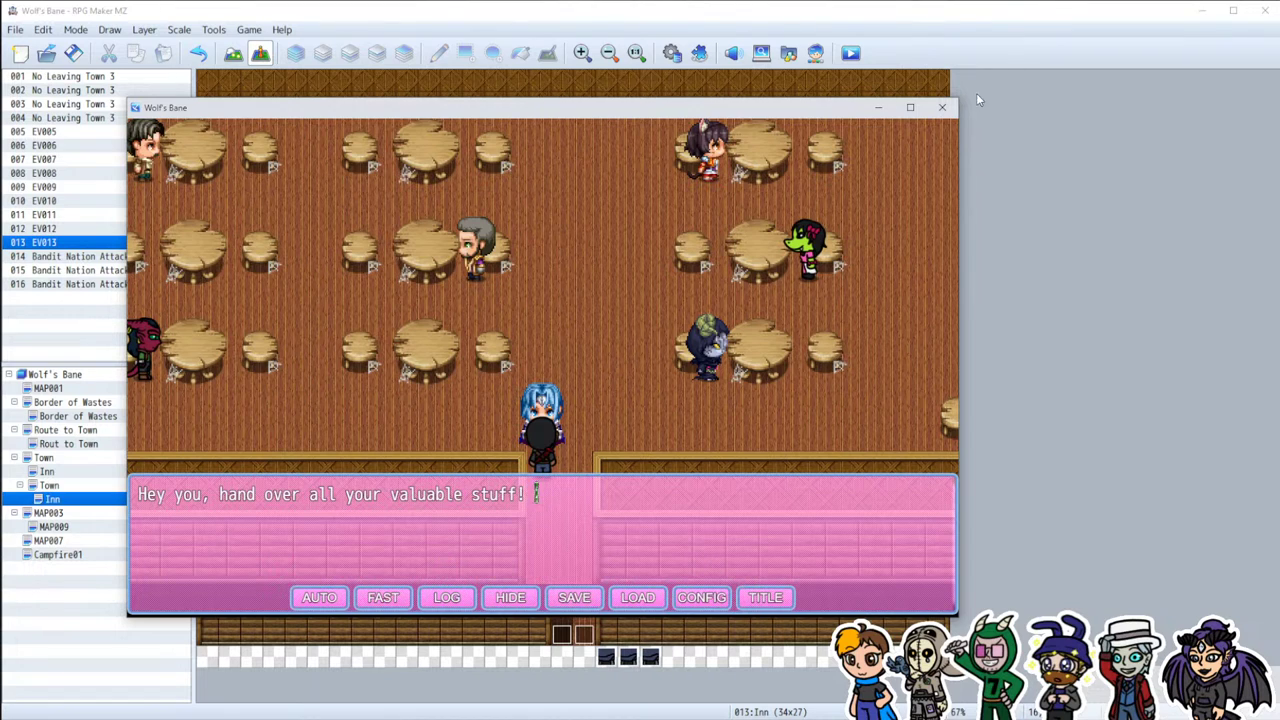
{"action": "left_click", "coordinate": [942, 107]}
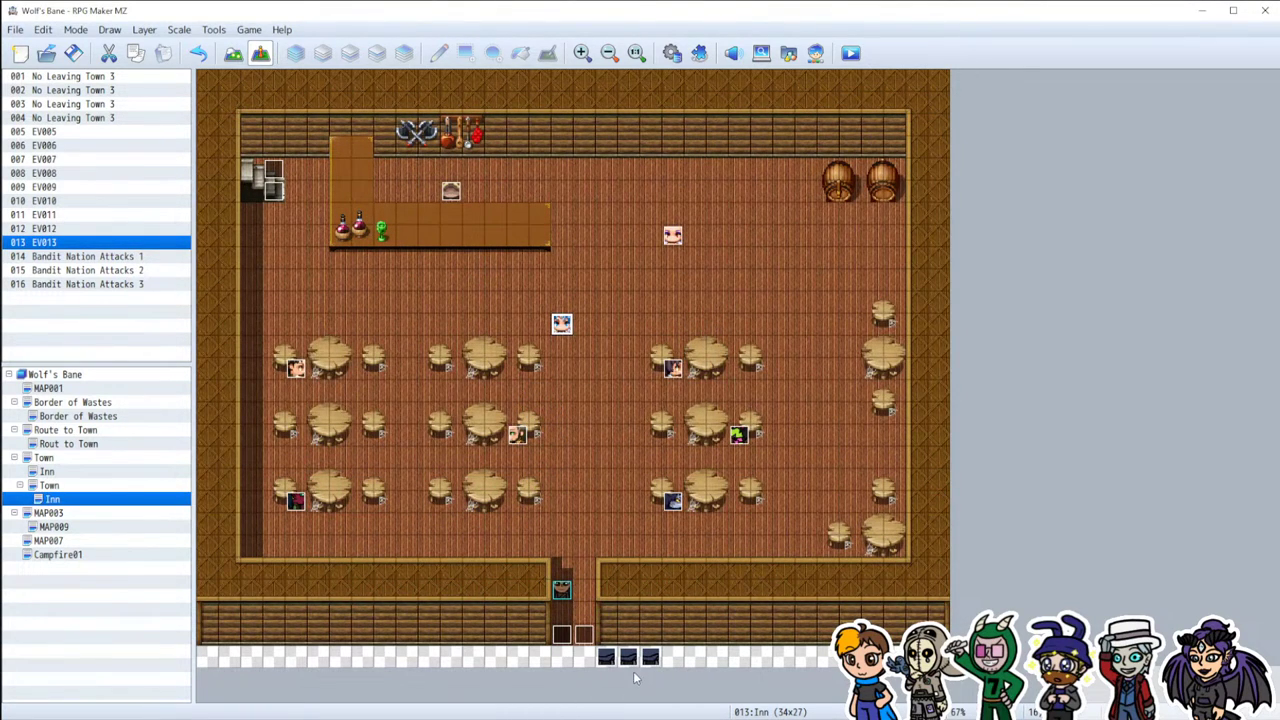
Step: Check the switch conditions and commands on pages 1 and 2 of Bandit Nation Attacks 1, leaving the event unchanged
{"action": "double_click", "coordinate": [606, 656]}
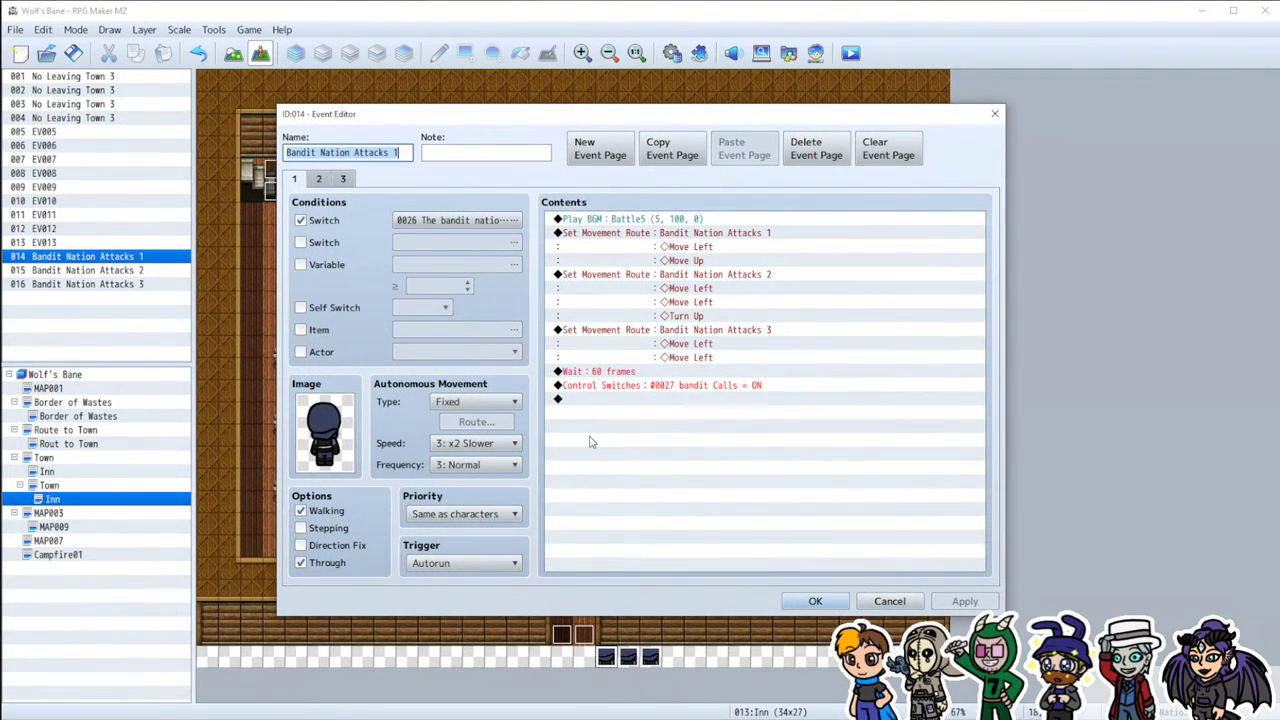
{"action": "left_click", "coordinate": [320, 179]}
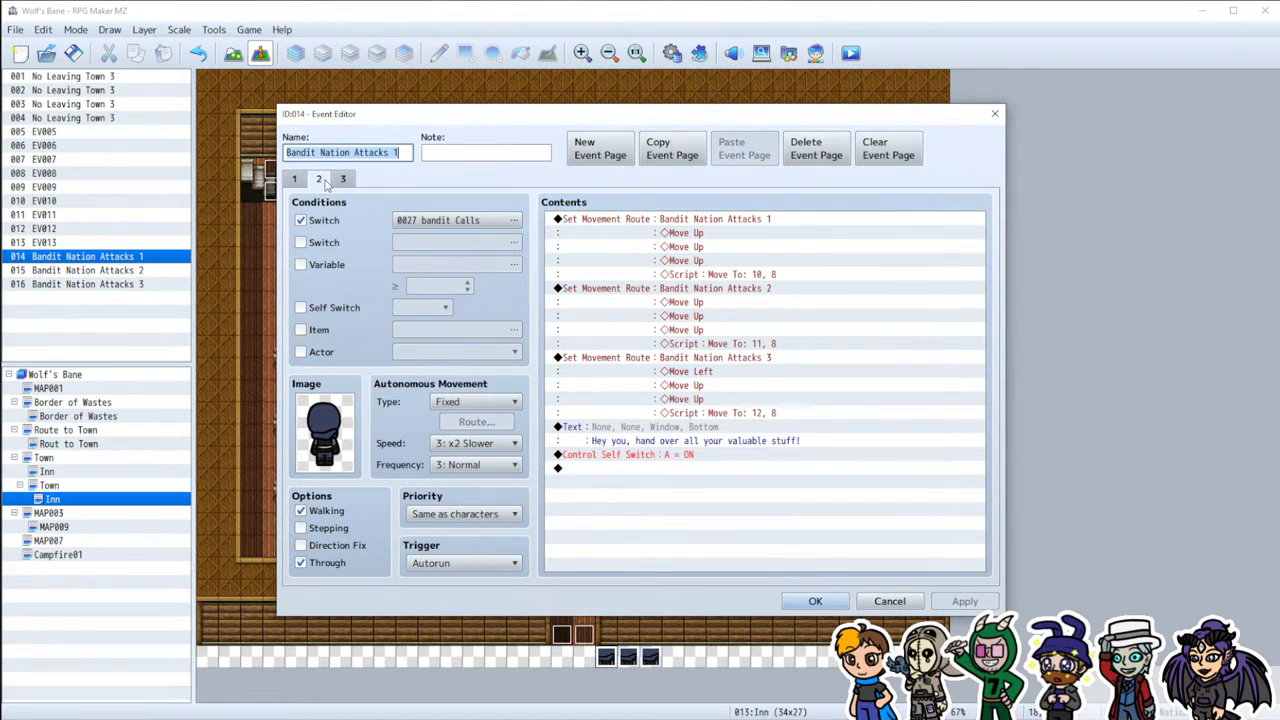
{"action": "left_click", "coordinate": [889, 601]}
Step: Add a second page to the Bandit Nation Attacks 2 event and enable its first switch condition
{"action": "double_click", "coordinate": [628, 656]}
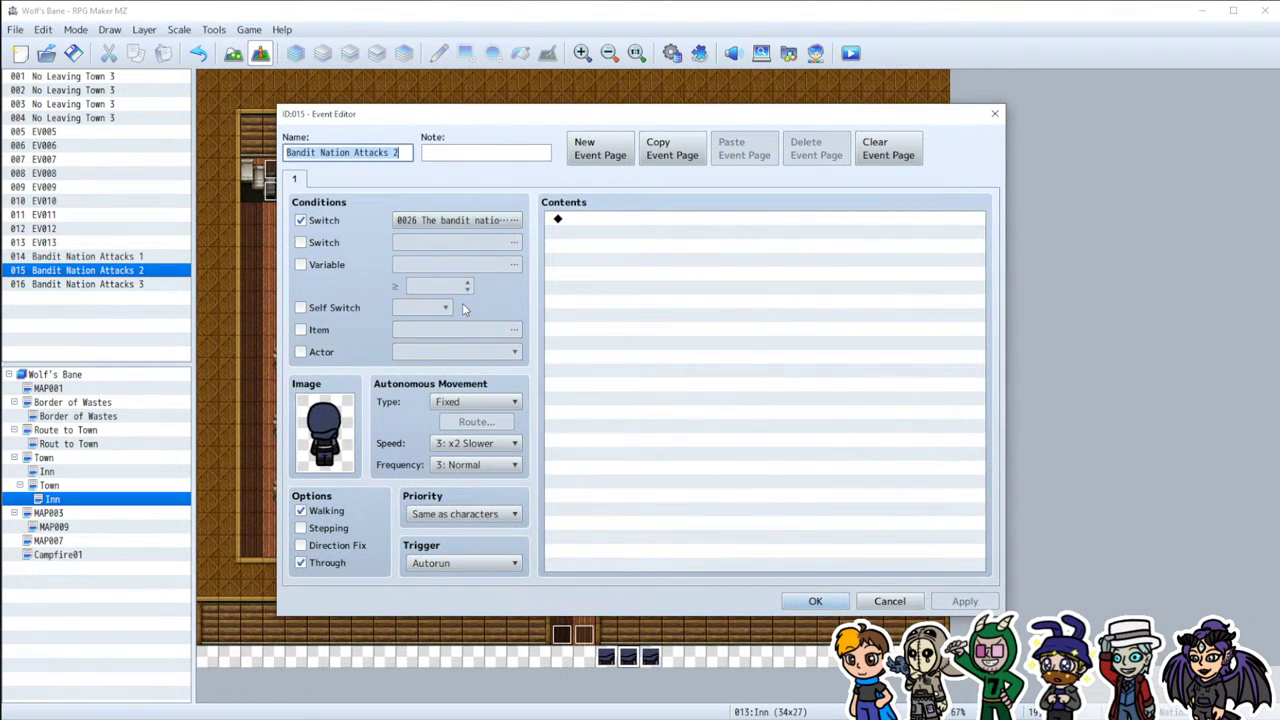
{"action": "left_click", "coordinate": [597, 160]}
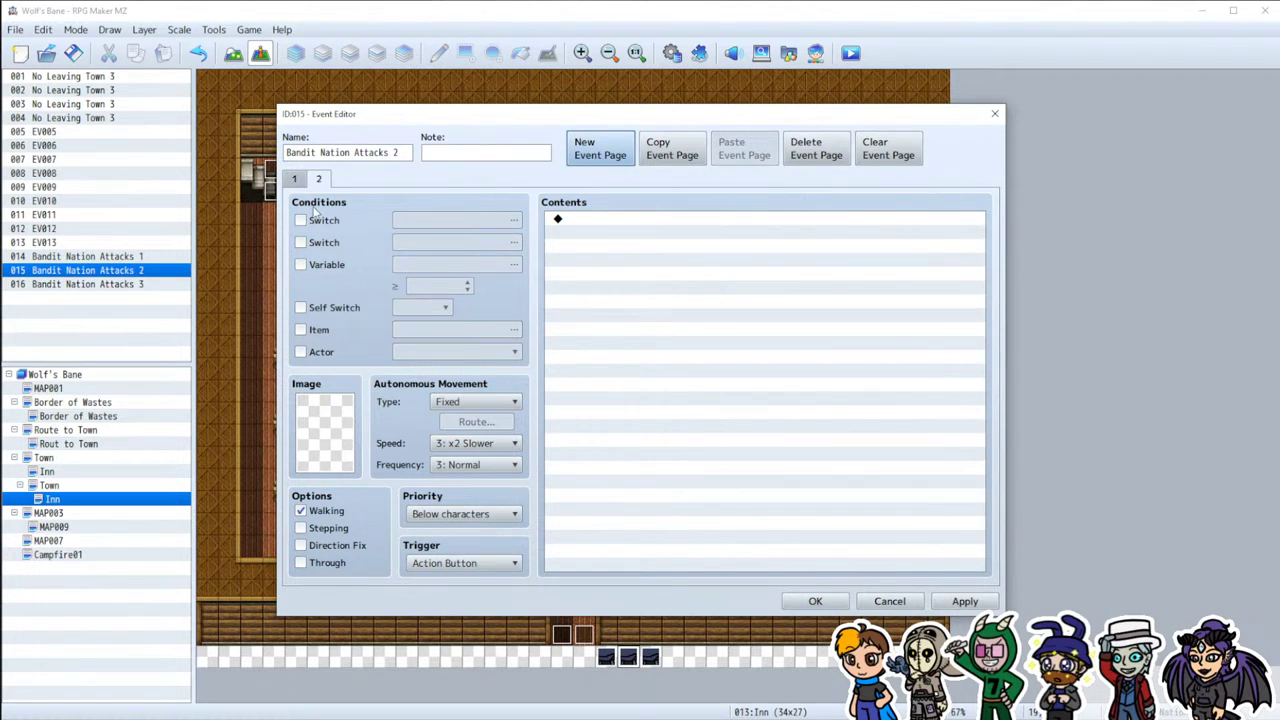
{"action": "left_click", "coordinate": [325, 220]}
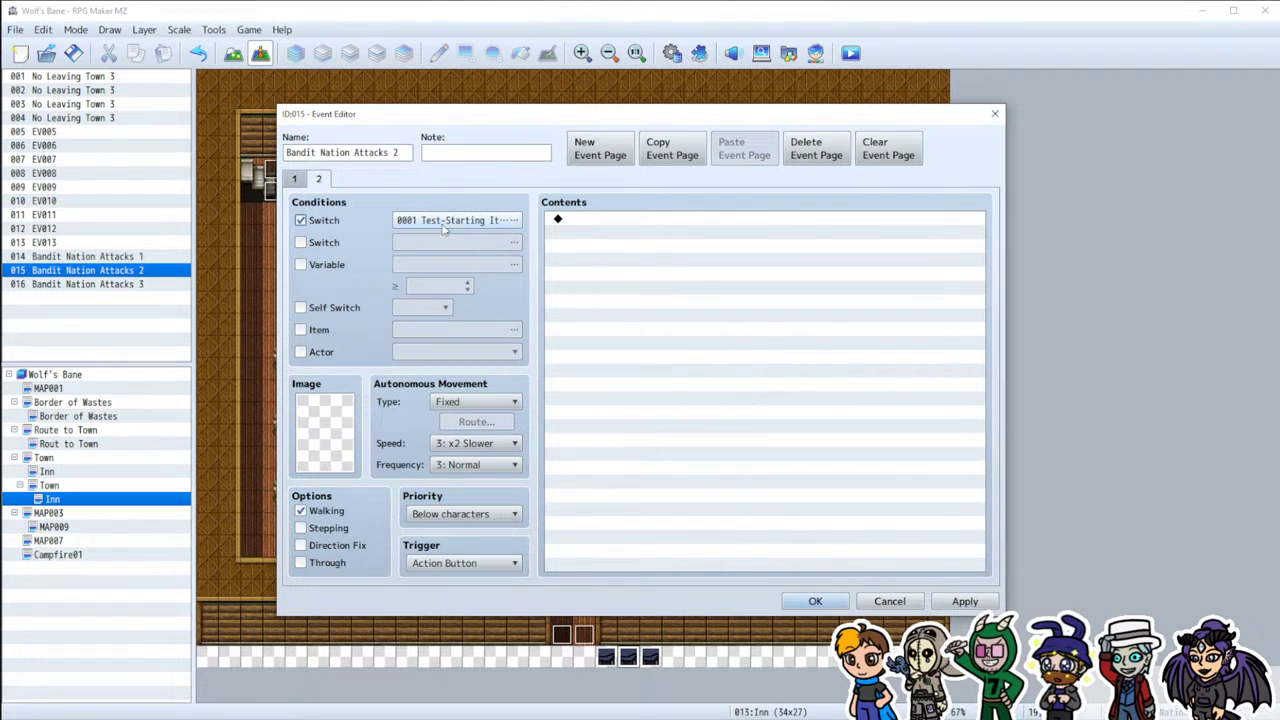
Step: Set the image of page 2 of Bandit Nation Attacks 2 to the back-facing bandit from bandit-sprites-big-[VS8]
{"action": "double_click", "coordinate": [350, 406]}
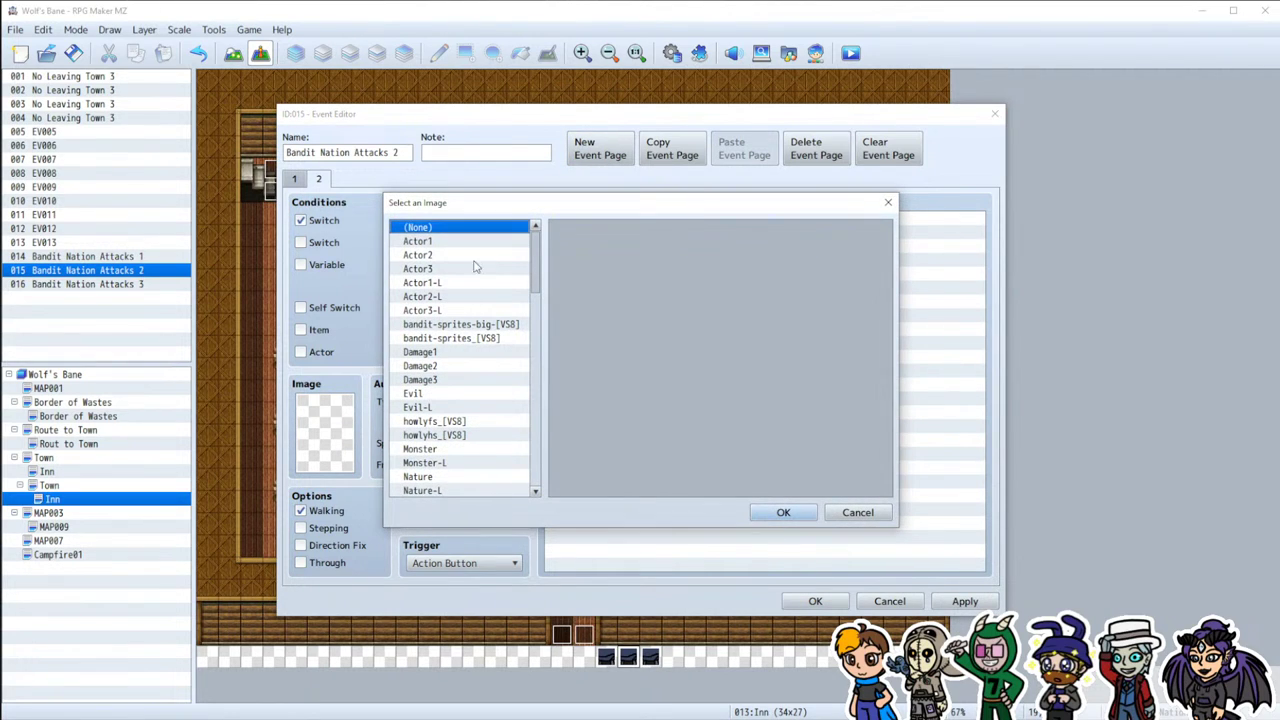
{"action": "left_click", "coordinate": [450, 325]}
{"action": "left_click", "coordinate": [462, 338]}
{"action": "left_click", "coordinate": [506, 325]}
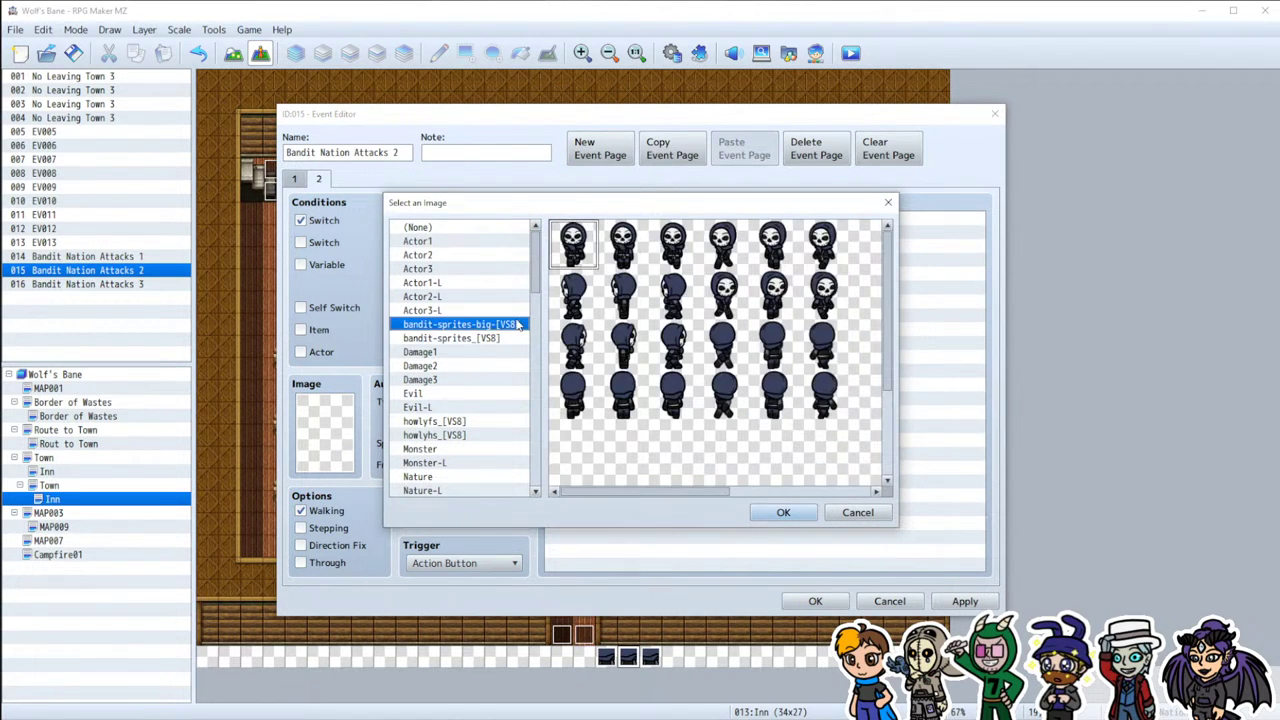
{"action": "double_click", "coordinate": [624, 390]}
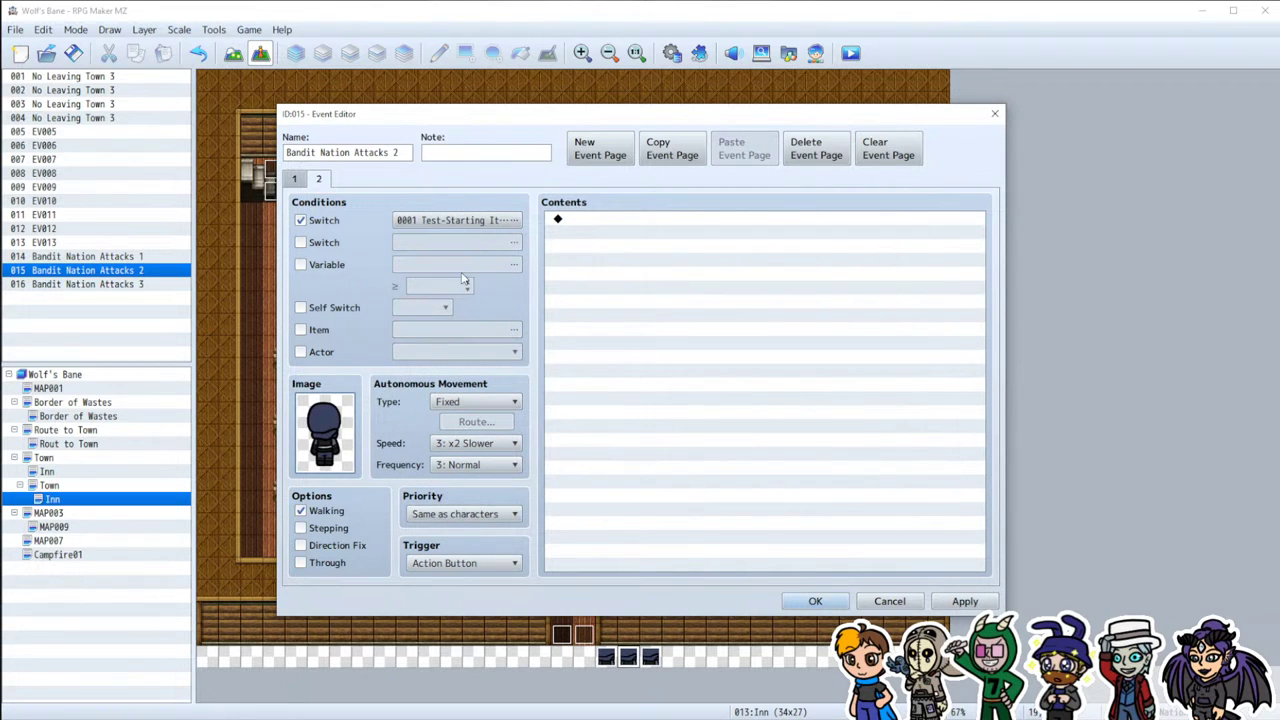
Step: Set the switch condition of page 2 of Bandit Nation Attacks 2 to 0026 The bandit nation atk and save the event
{"action": "left_click", "coordinate": [463, 224]}
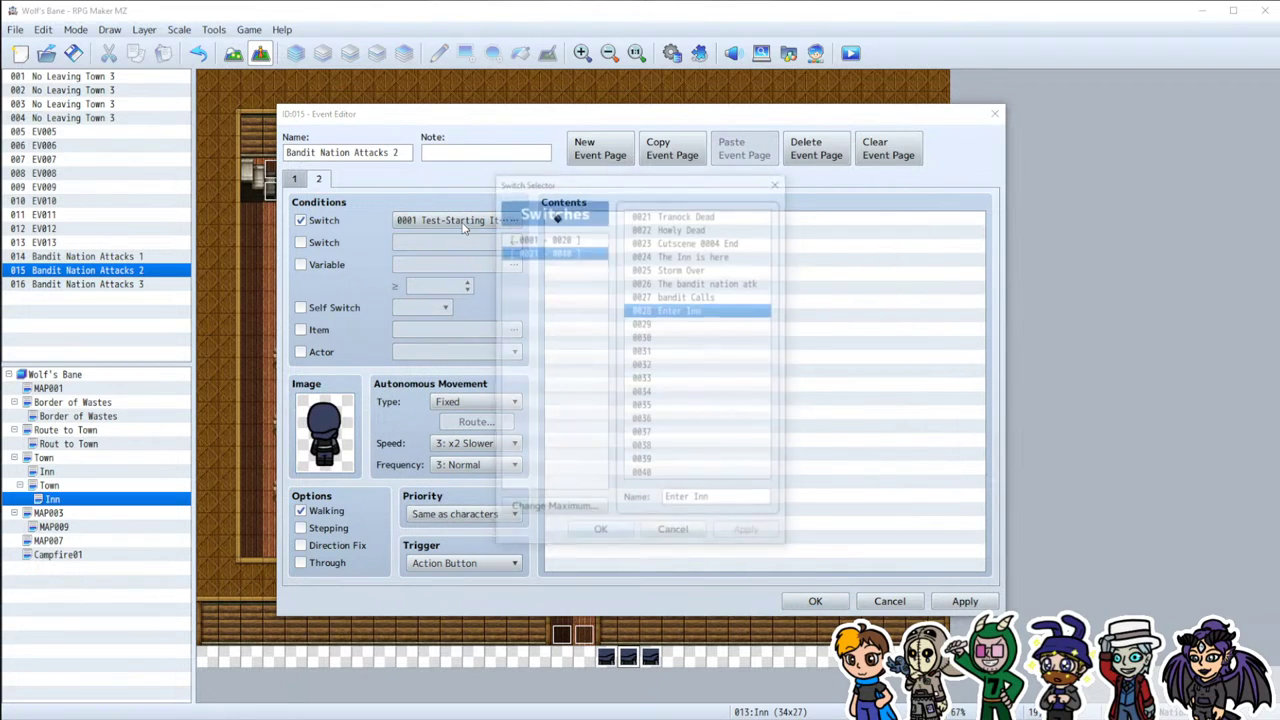
{"action": "left_click", "coordinate": [685, 297]}
{"action": "left_click", "coordinate": [684, 283]}
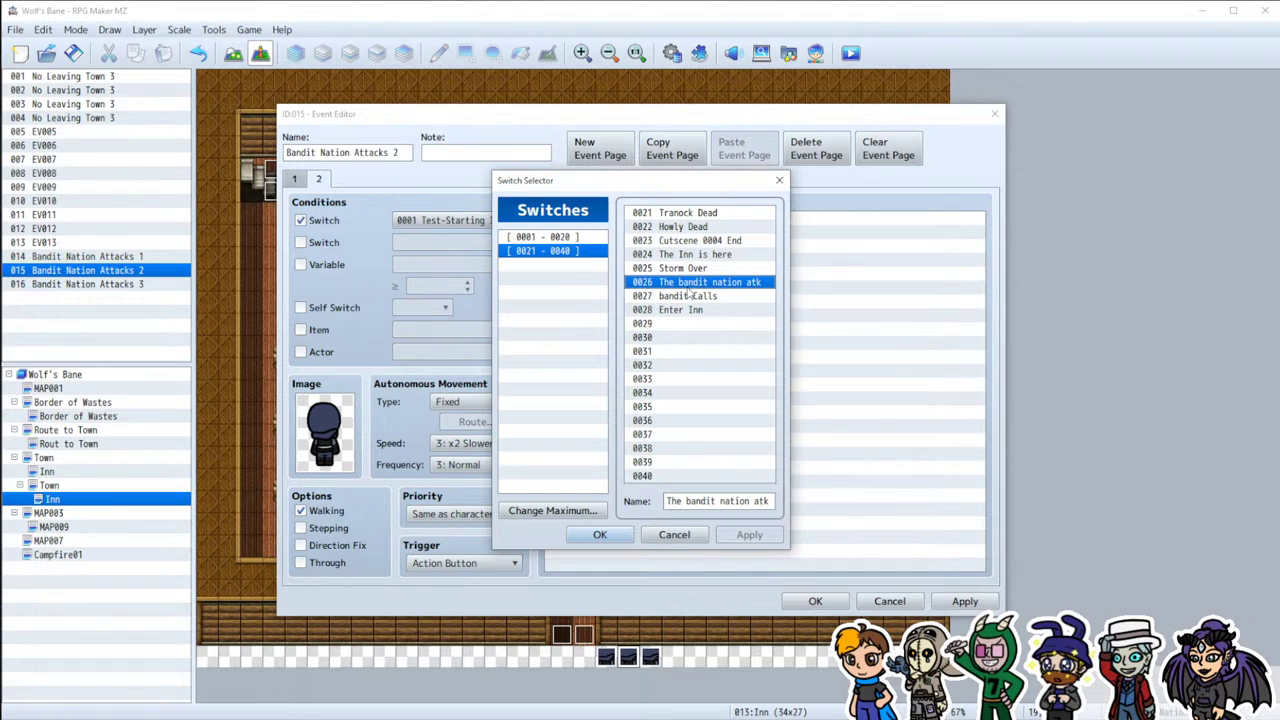
{"action": "key", "text": "Return"}
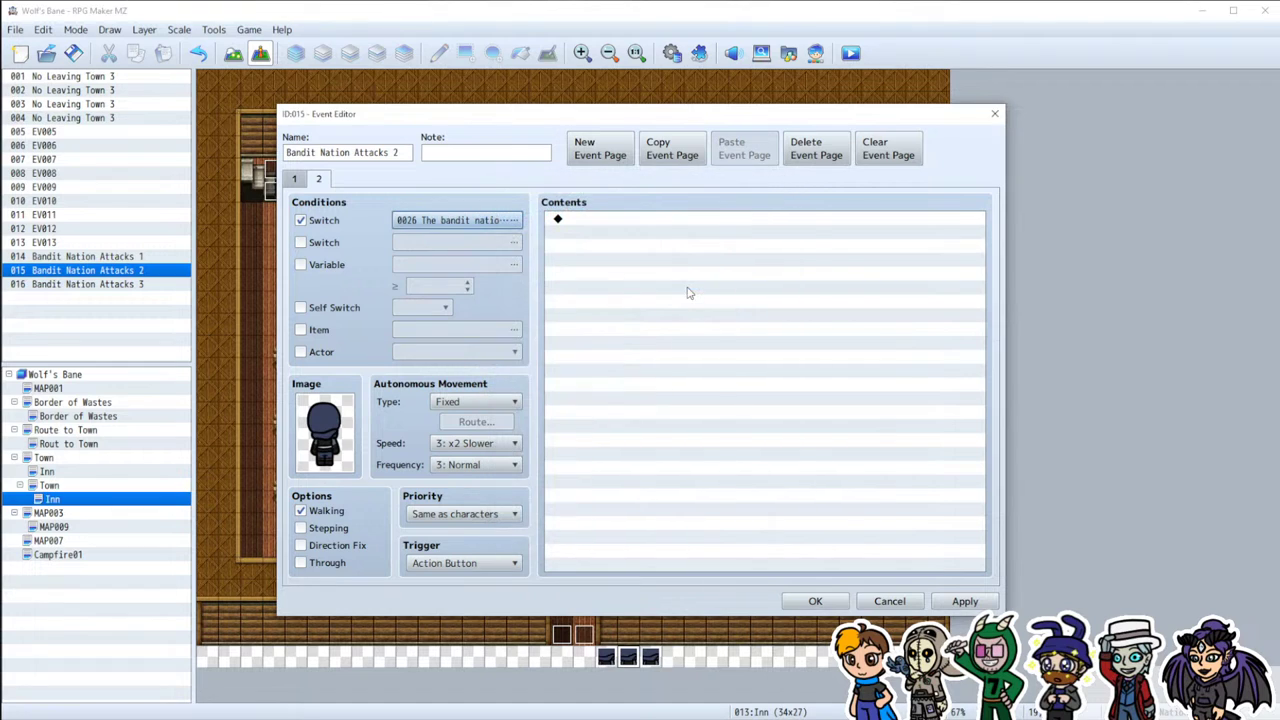
{"action": "left_click", "coordinate": [962, 601]}
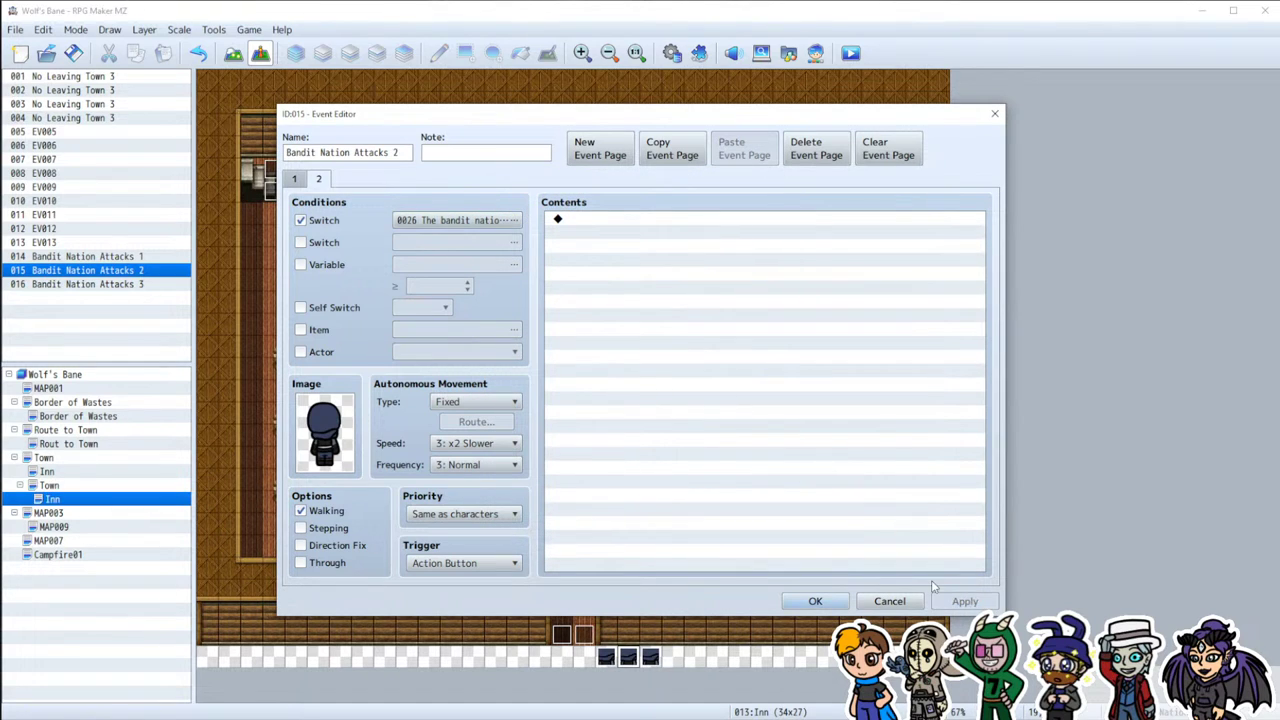
{"action": "left_click", "coordinate": [816, 604]}
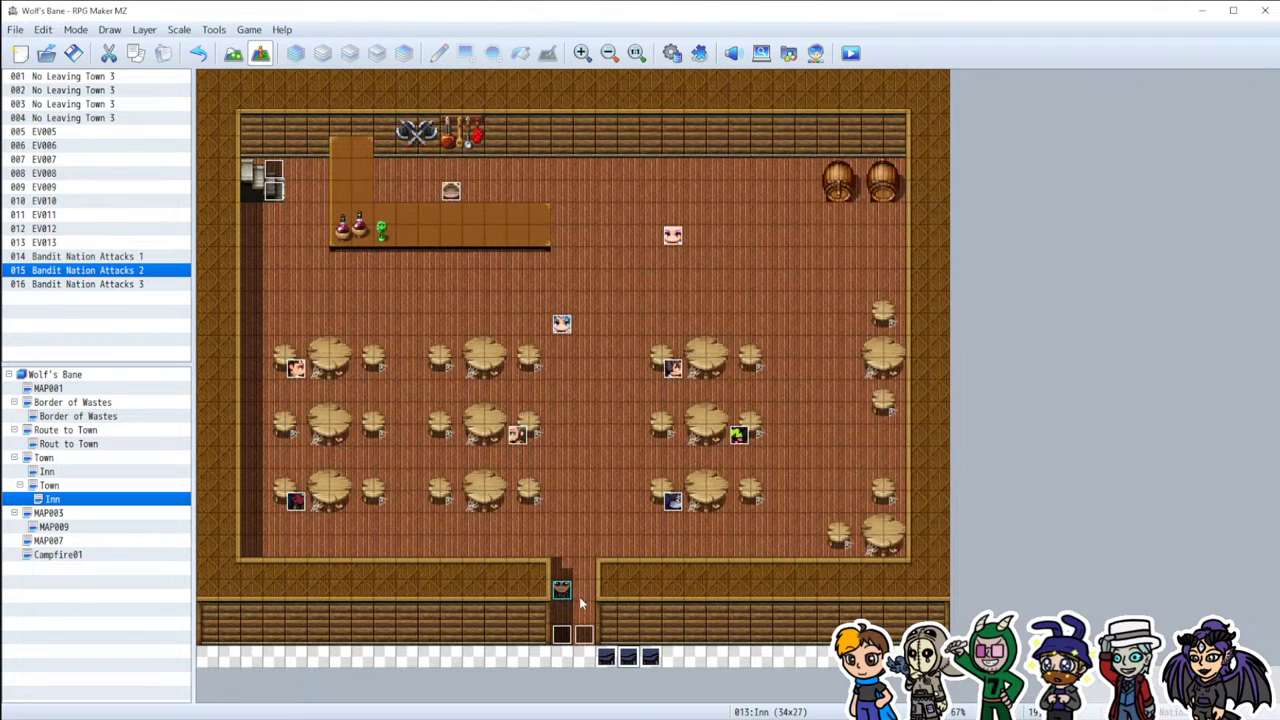
Step: Add a second page to the Bandit Nation Attacks 3 event with the back-facing bandit image from bandit-sprites-big-[VS8]
{"action": "double_click", "coordinate": [650, 657]}
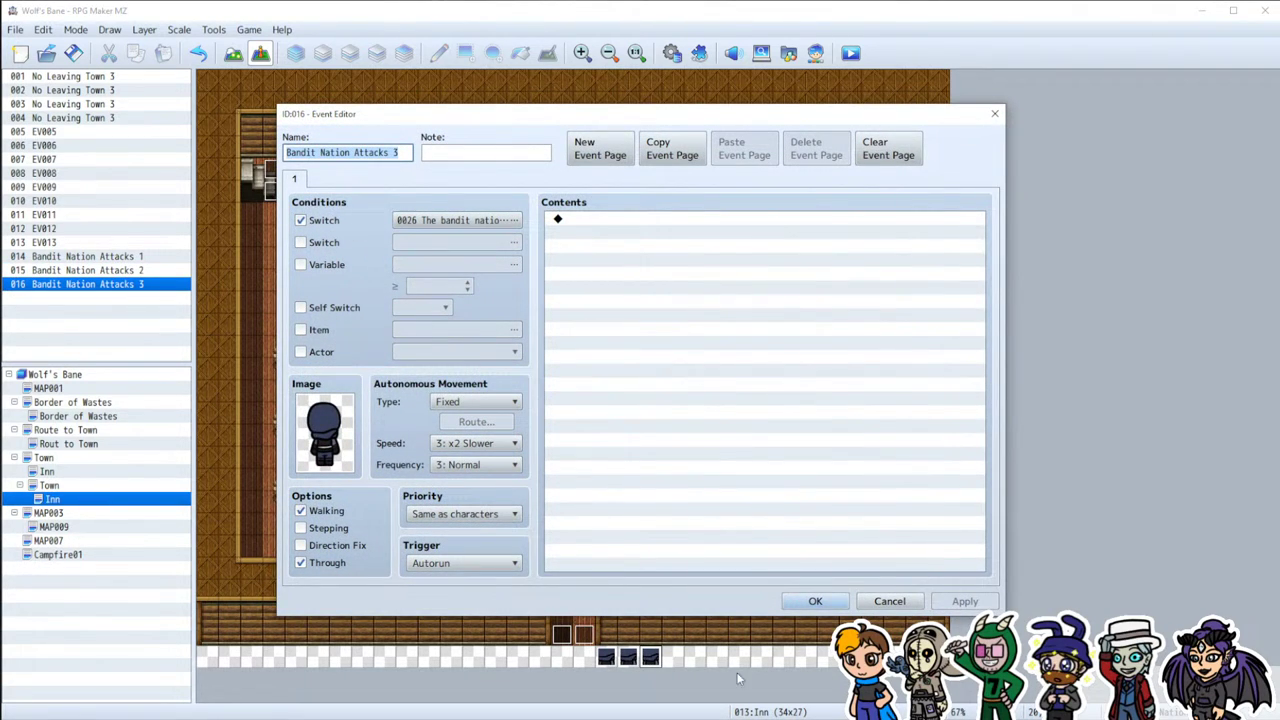
{"action": "left_click", "coordinate": [889, 601]}
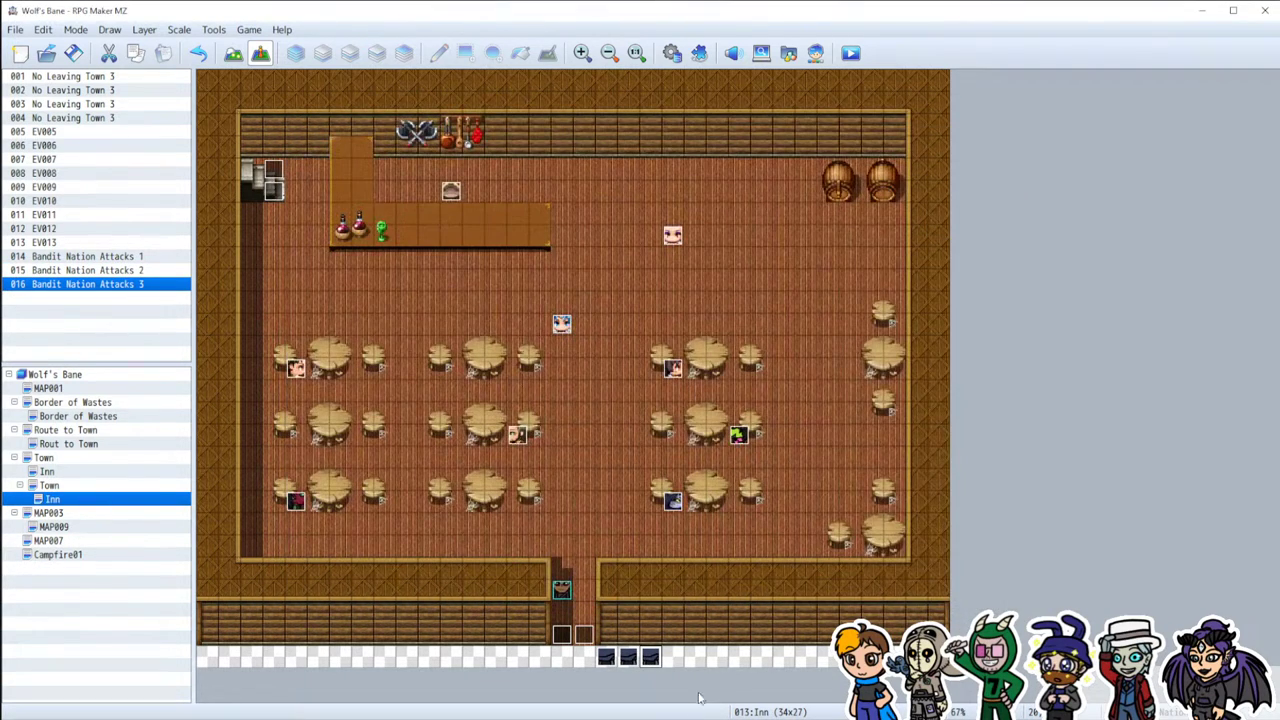
{"action": "double_click", "coordinate": [650, 657]}
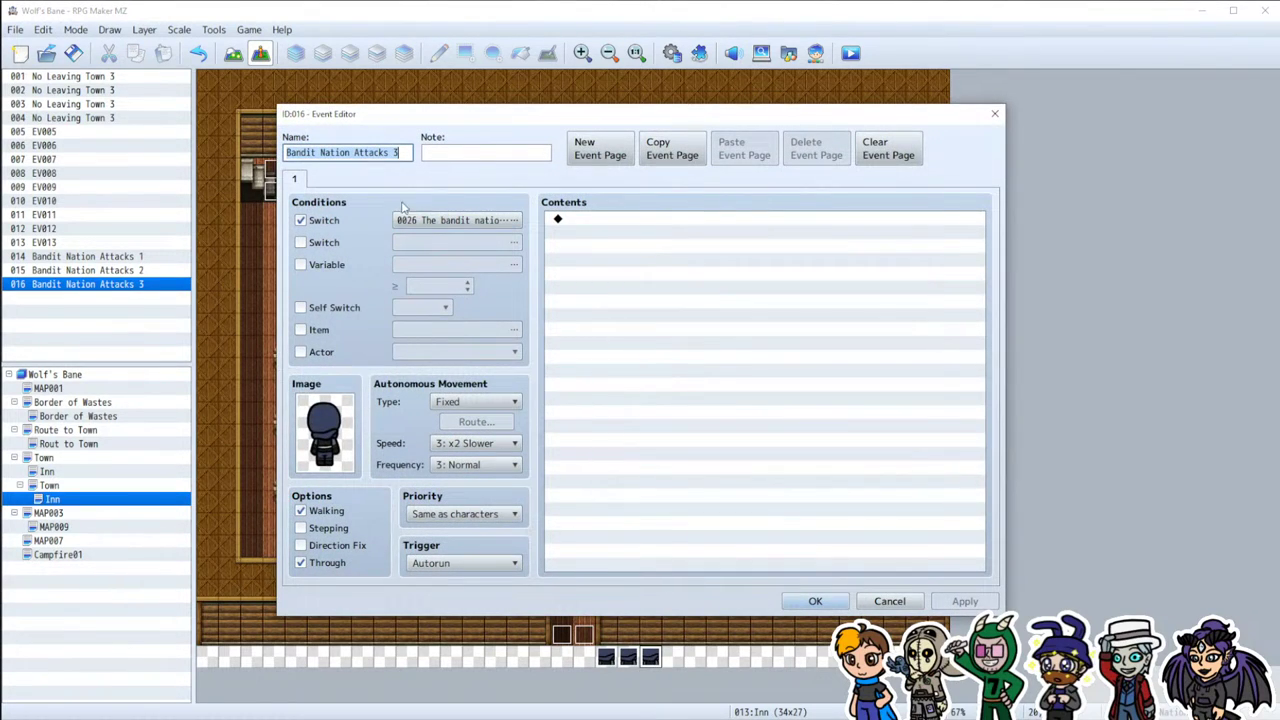
{"action": "left_click", "coordinate": [577, 157]}
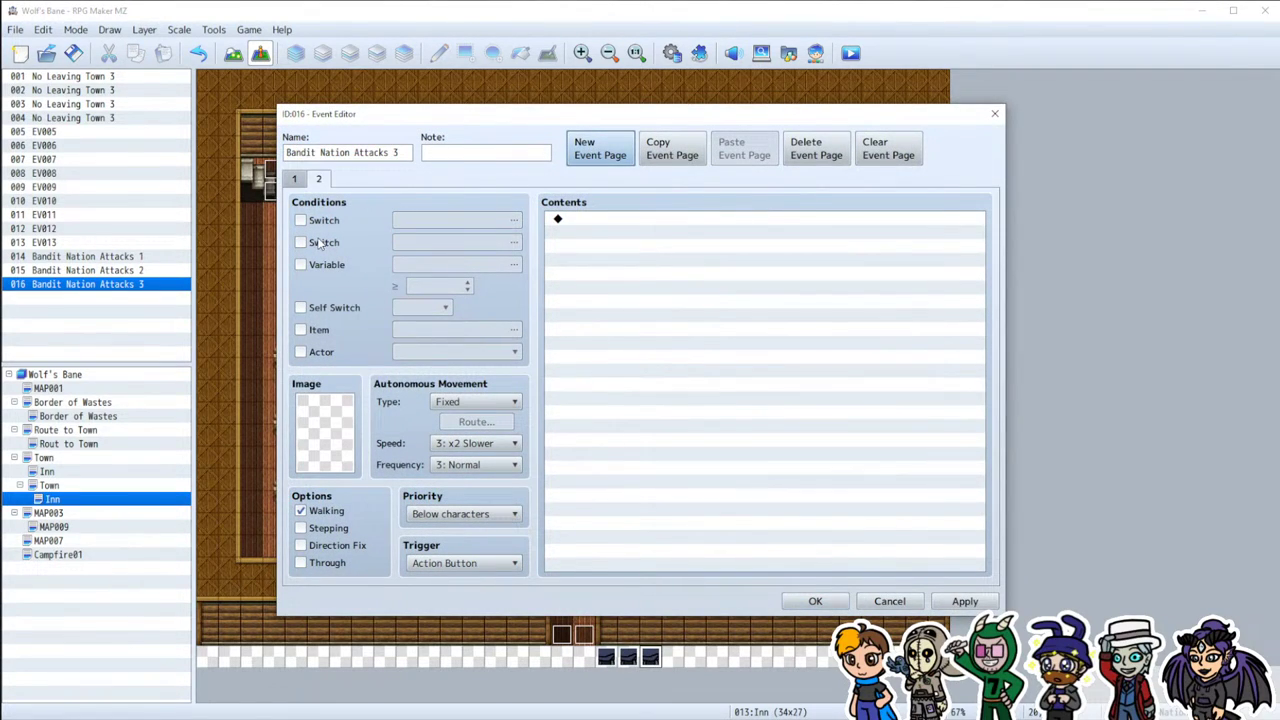
{"action": "double_click", "coordinate": [339, 410]}
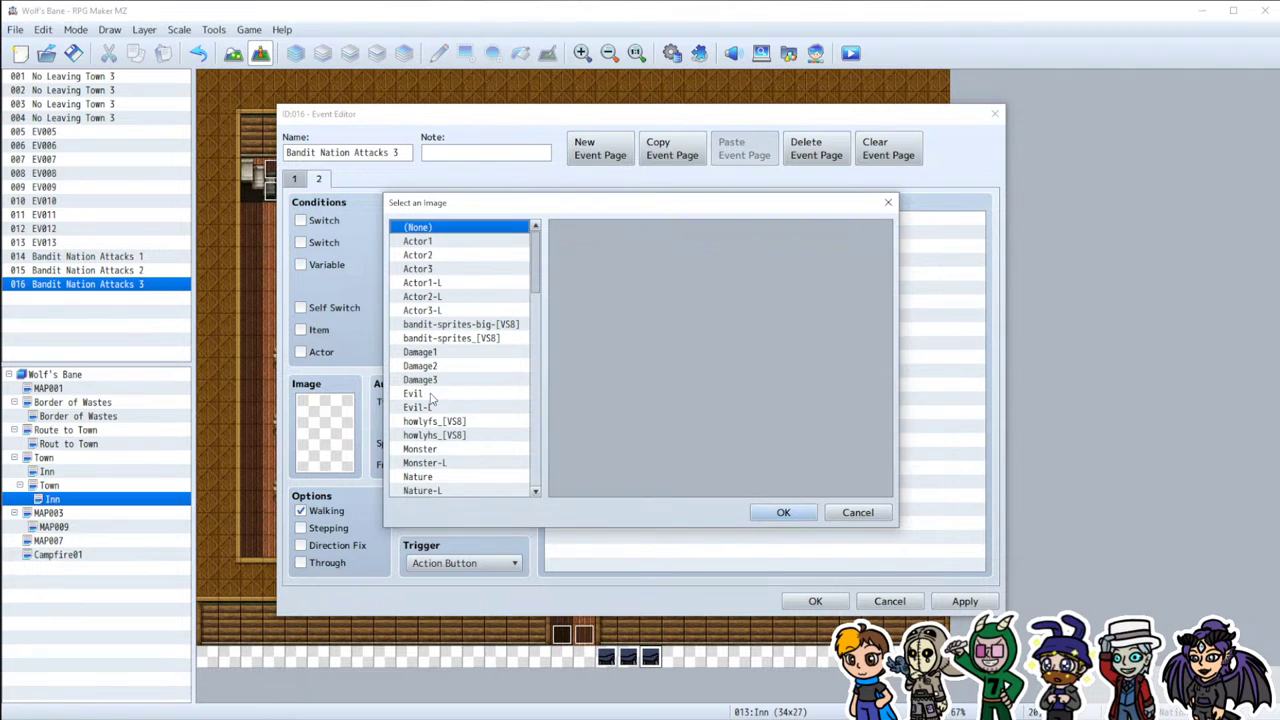
{"action": "left_click", "coordinate": [440, 324]}
{"action": "double_click", "coordinate": [620, 398]}
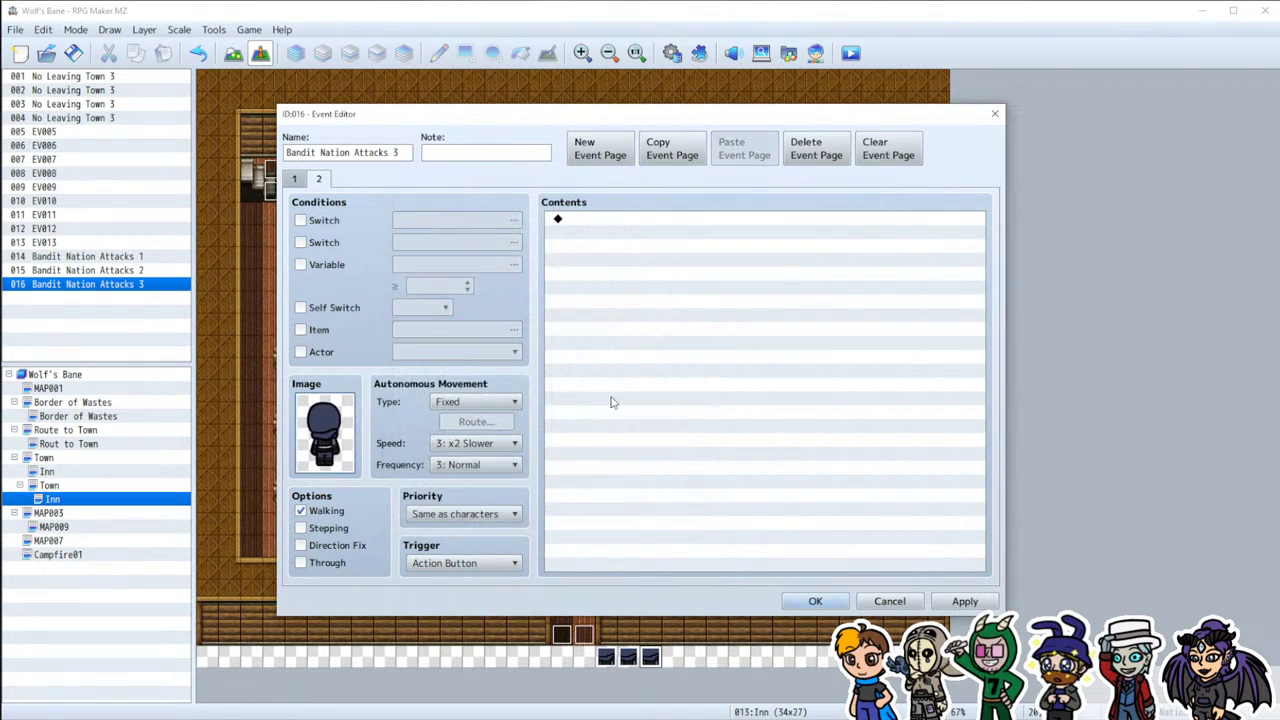
Step: Enable the first switch condition on page 2 of Bandit Nation Attacks 3 with switch 0026 The bandit nation atk and save the event
{"action": "left_click", "coordinate": [322, 223]}
{"action": "left_click", "coordinate": [430, 222]}
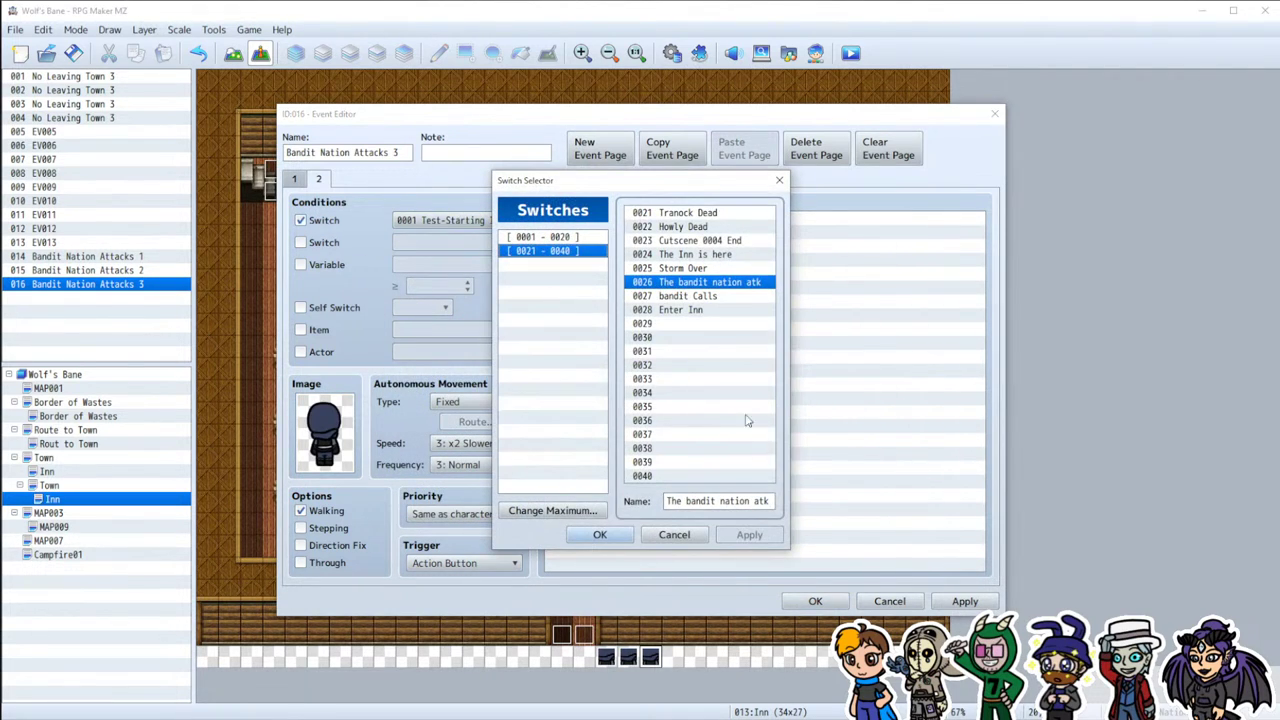
{"action": "left_click", "coordinate": [602, 535]}
{"action": "left_click", "coordinate": [815, 601]}
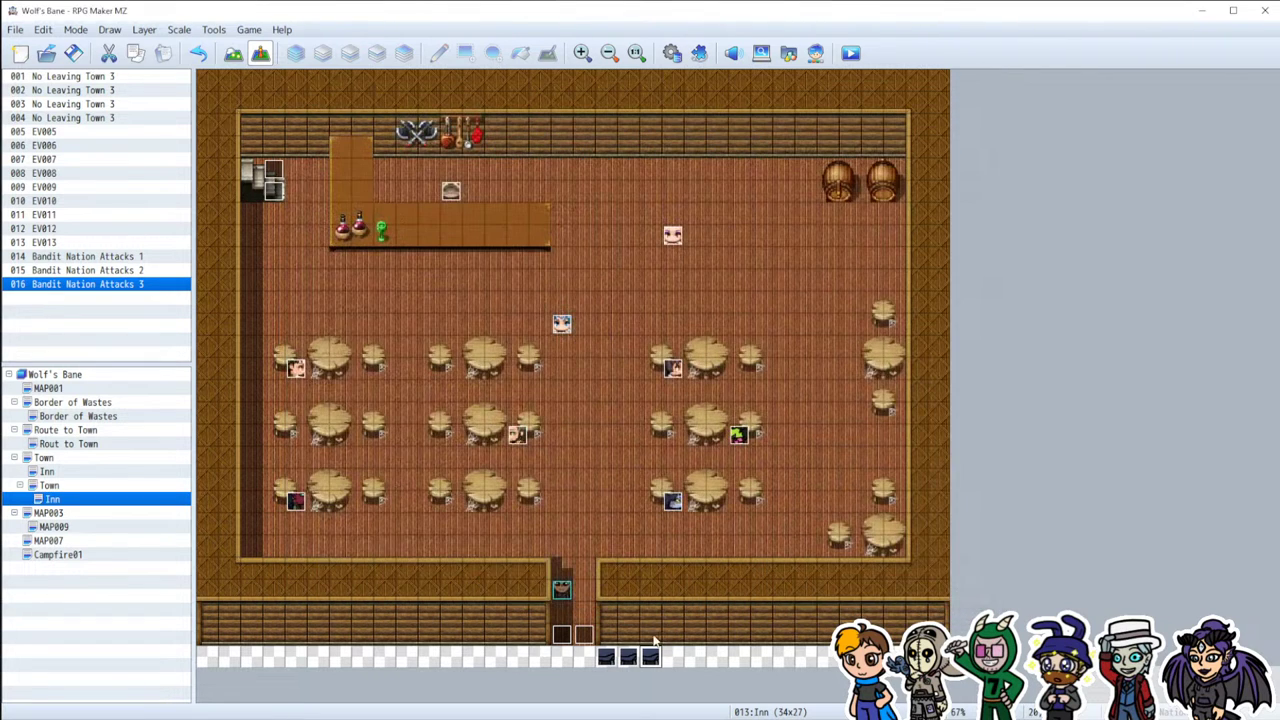
Step: After checking page 1 of Bandit Nation Attacks 1, set the page 2 switch condition of Bandit Nation Attacks 2 to 0027 bandit Calls
{"action": "double_click", "coordinate": [610, 652]}
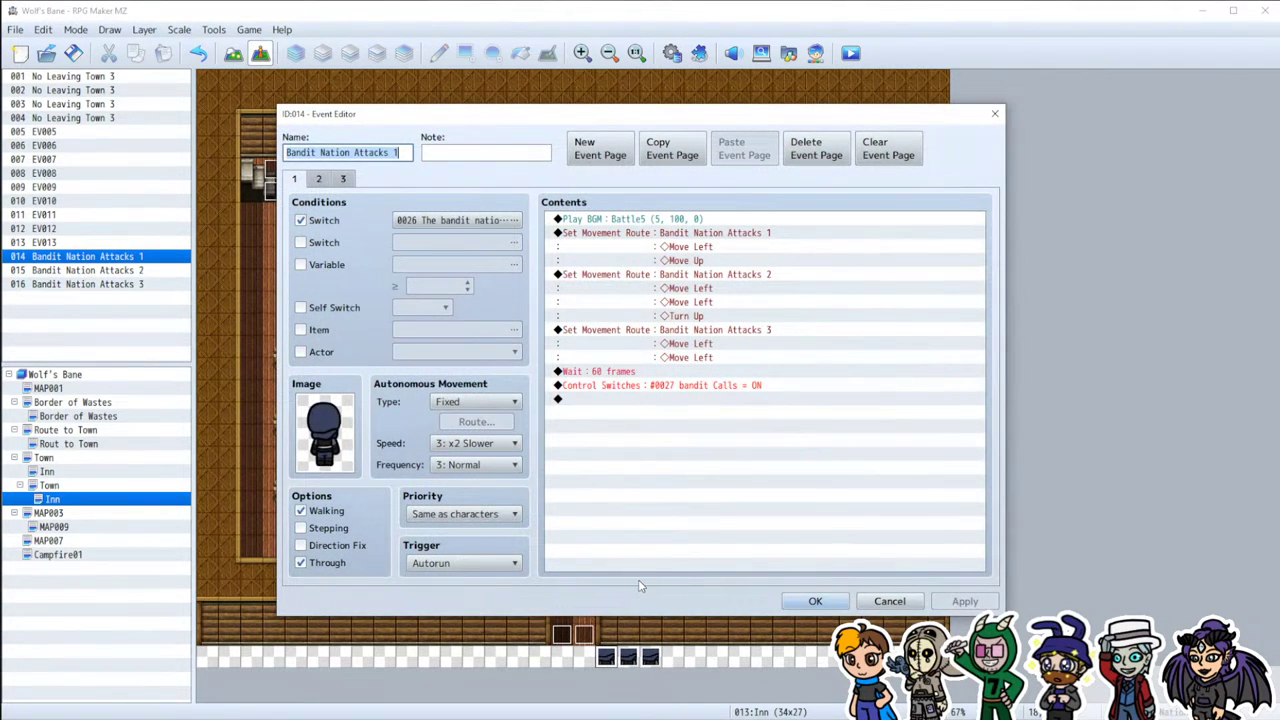
{"action": "left_click", "coordinate": [890, 601]}
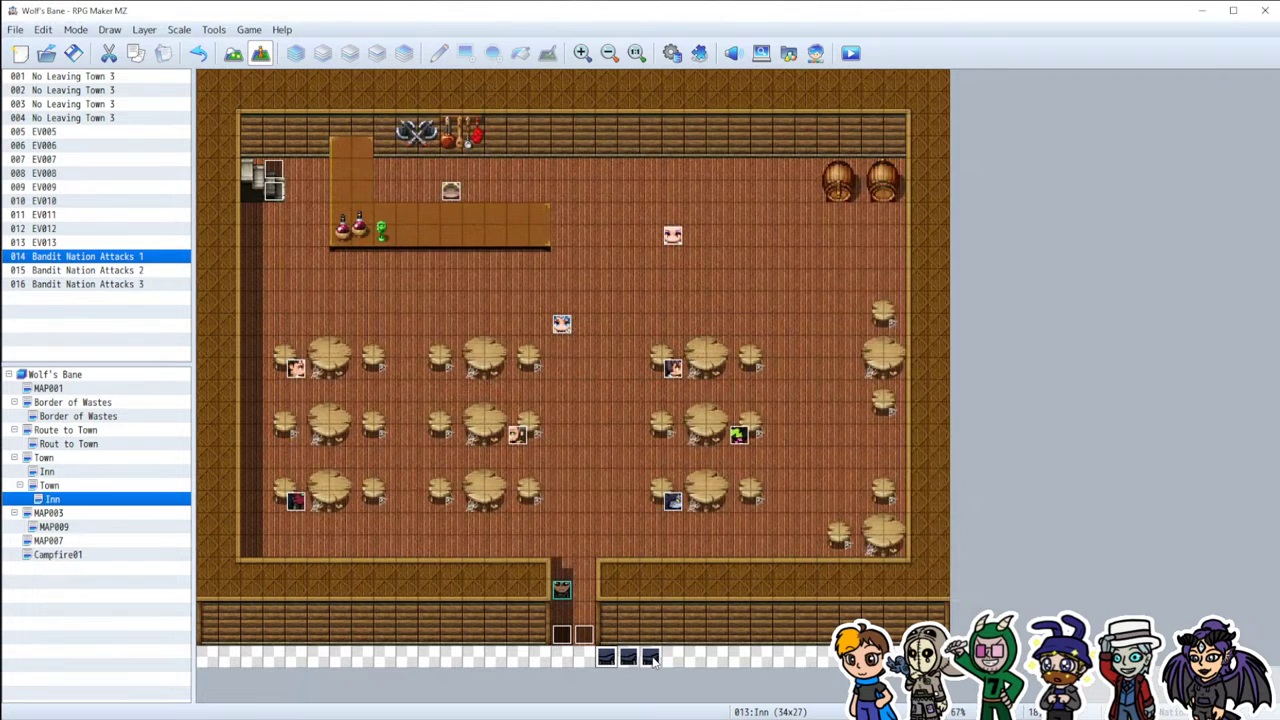
{"action": "left_click", "coordinate": [630, 658]}
{"action": "double_click", "coordinate": [630, 658]}
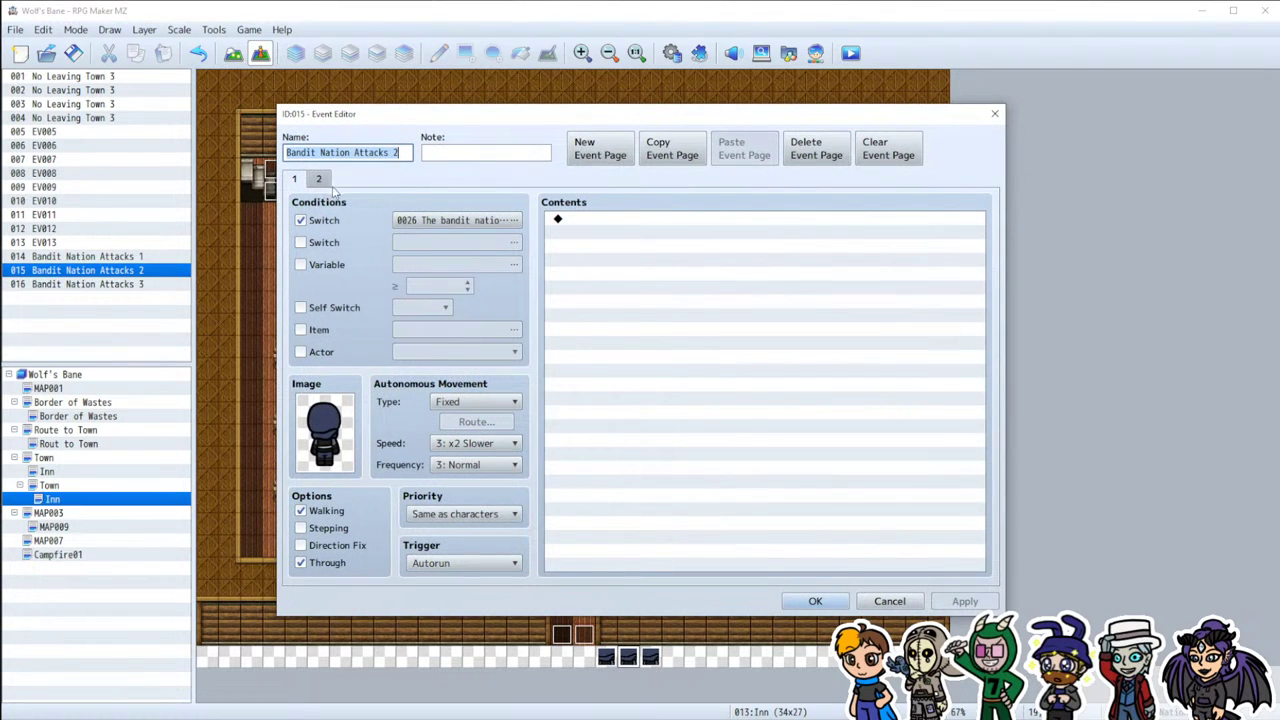
{"action": "left_click", "coordinate": [319, 178]}
{"action": "left_click", "coordinate": [405, 220]}
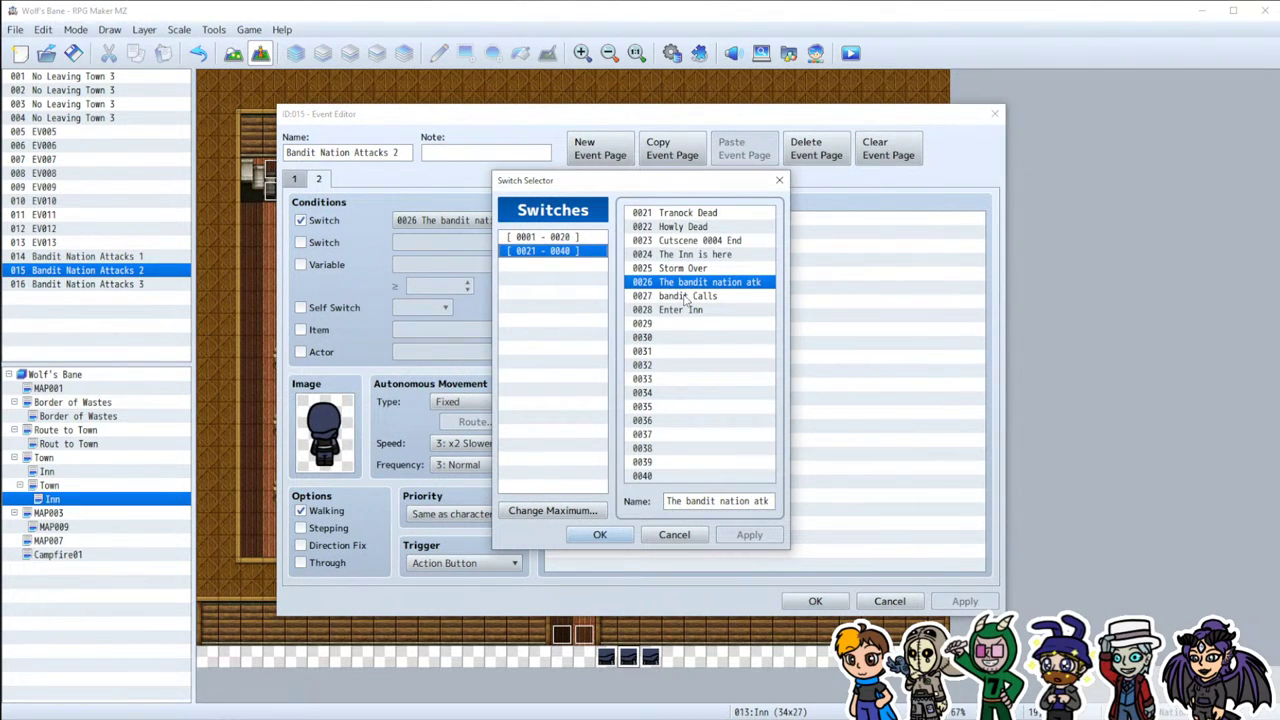
{"action": "double_click", "coordinate": [687, 301]}
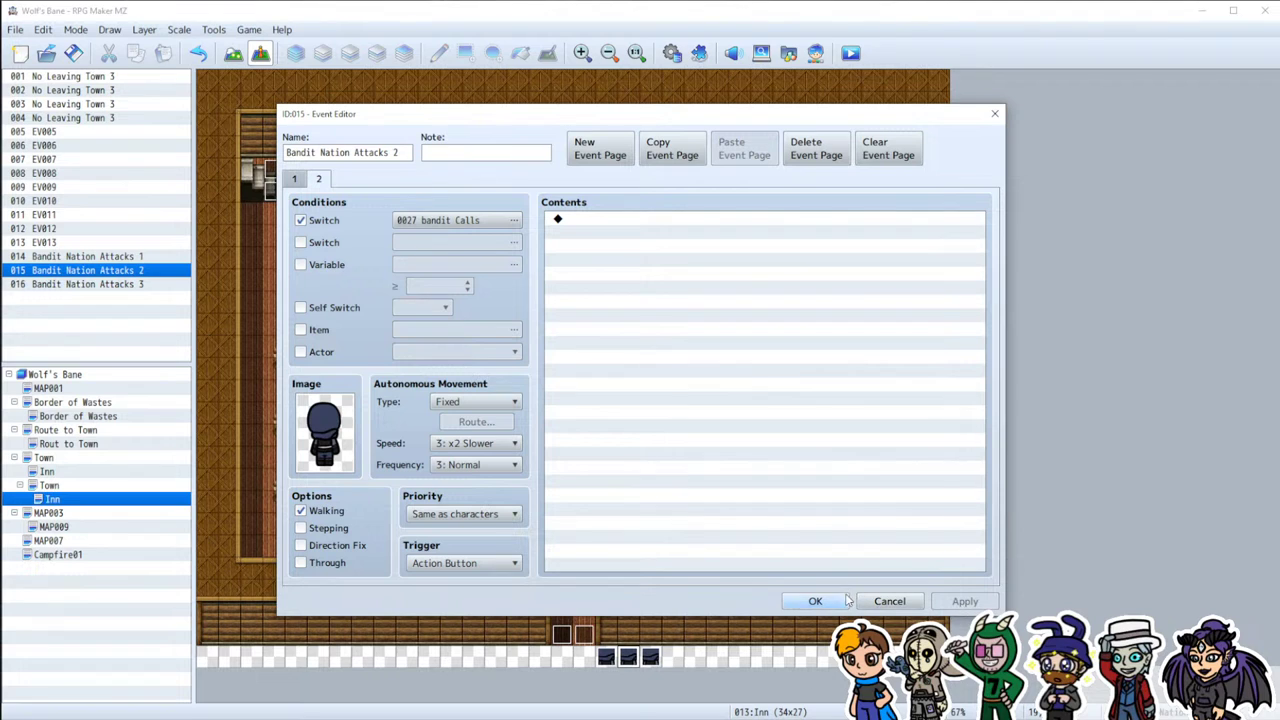
{"action": "left_click", "coordinate": [845, 599]}
Step: Set the switch condition on page 1 of Bandit Nation Attacks 3 to 0027 bandit Calls and save the event
{"action": "double_click", "coordinate": [656, 660]}
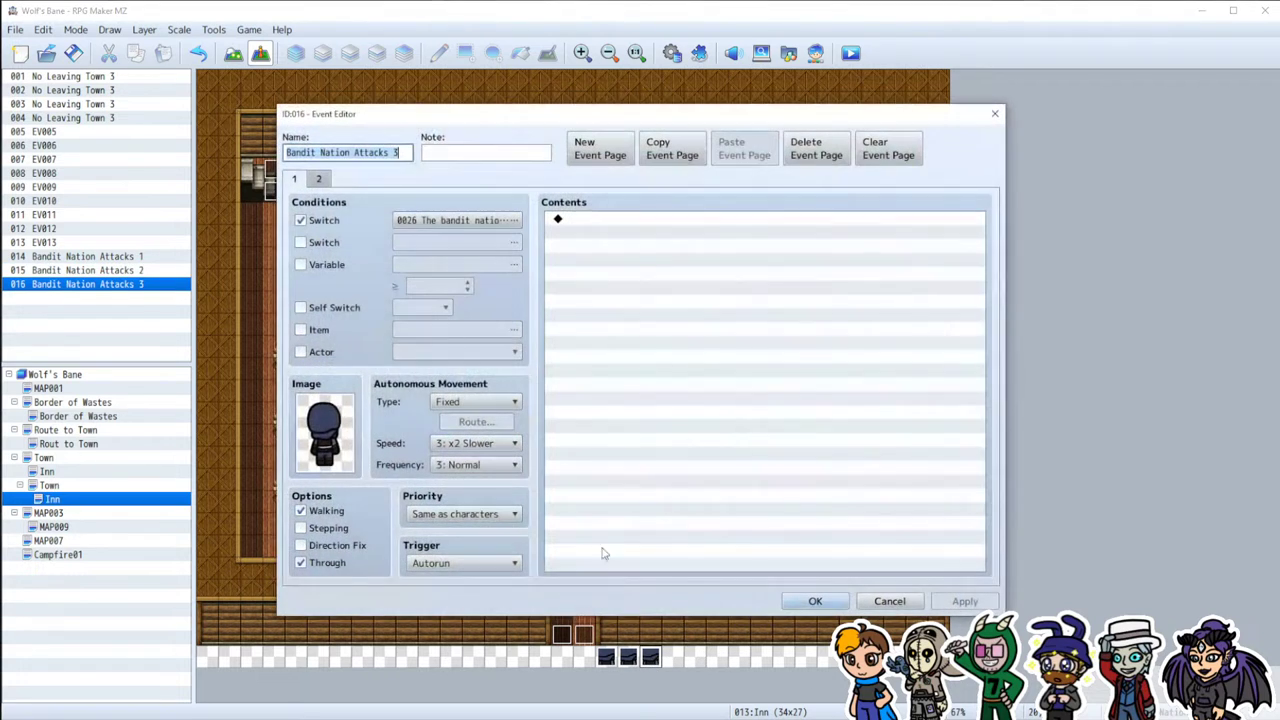
{"action": "left_click", "coordinate": [415, 219]}
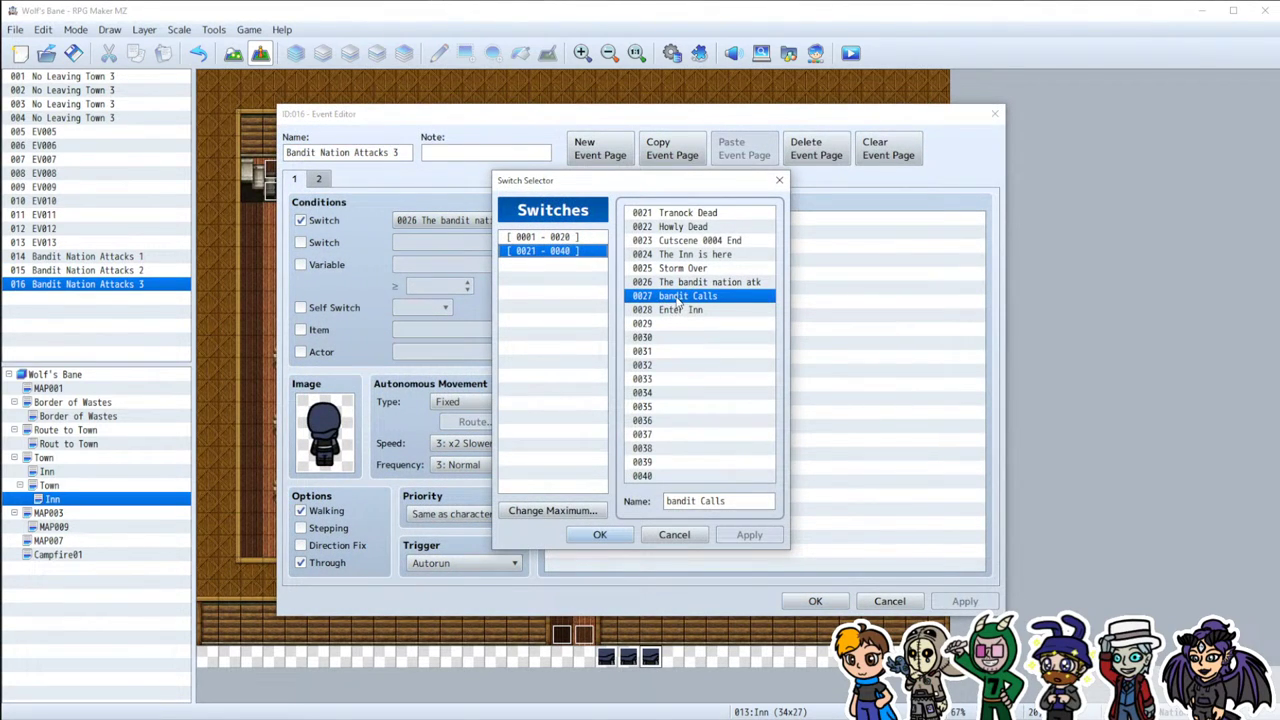
{"action": "left_click", "coordinate": [600, 534]}
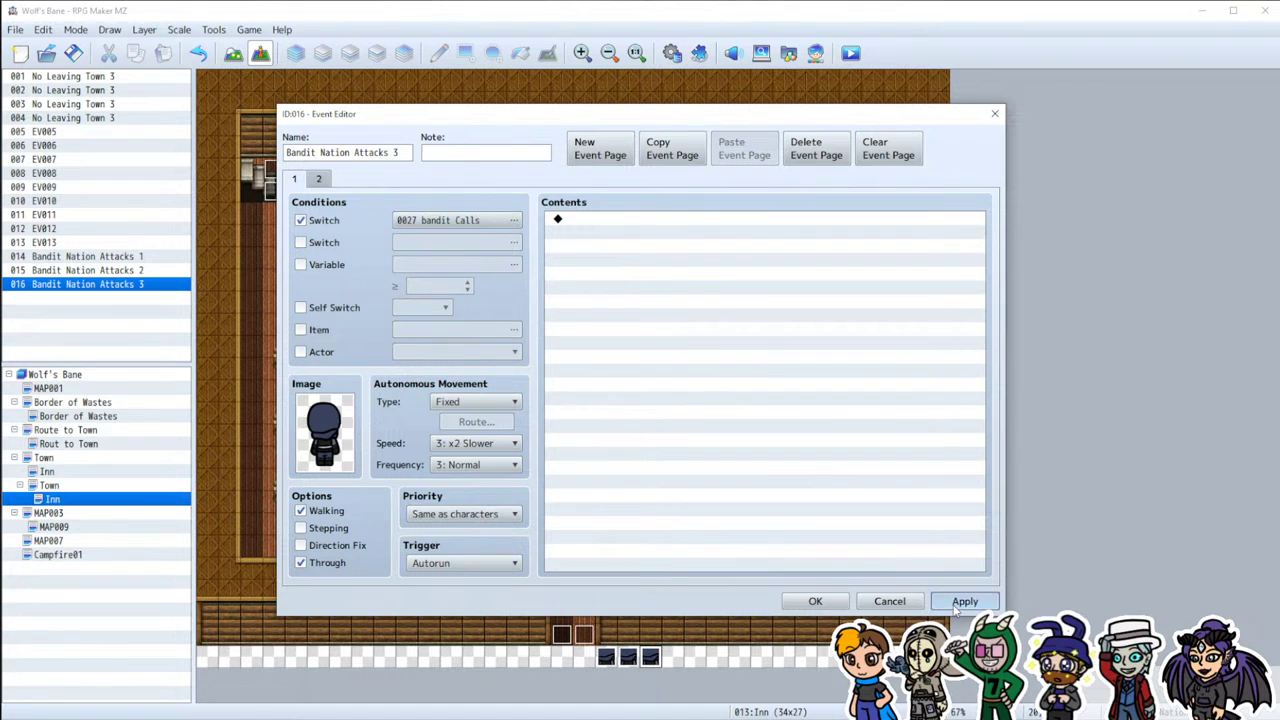
{"action": "left_click", "coordinate": [815, 601]}
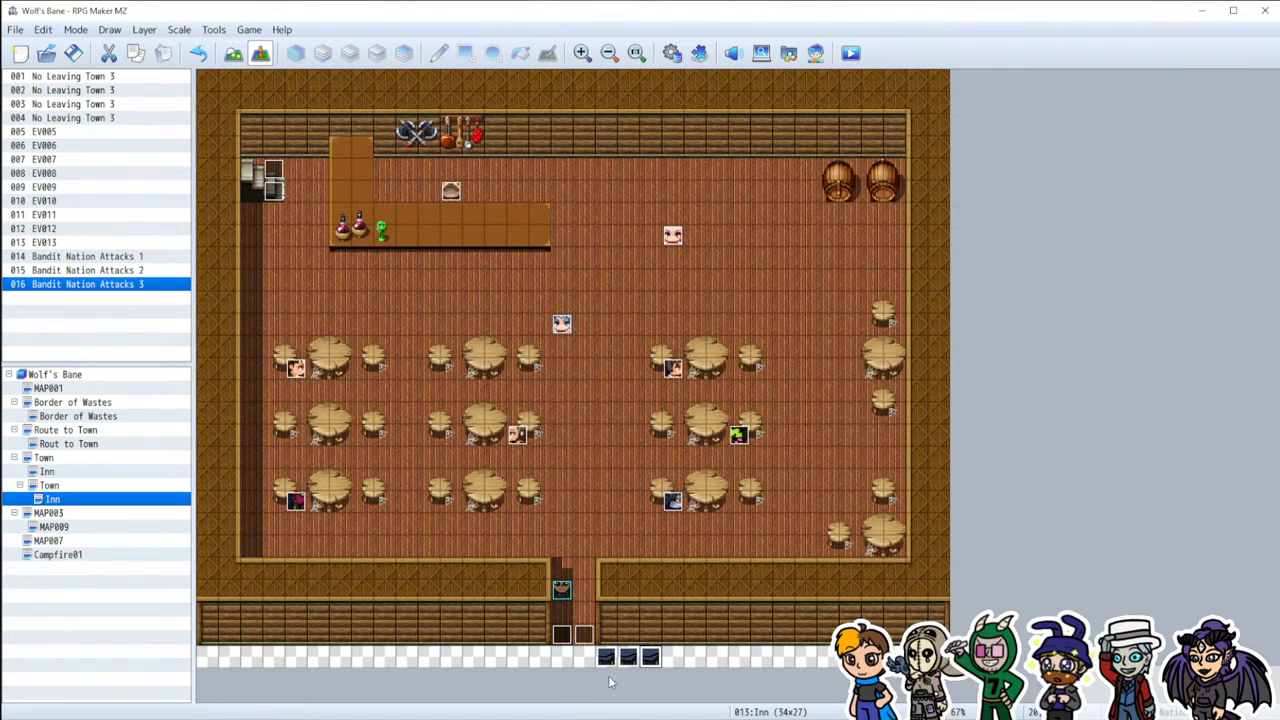
Step: Reopen the Bandit Nation Attacks 3 event and check the switch condition on its second page
{"action": "double_click", "coordinate": [658, 658]}
{"action": "left_click", "coordinate": [815, 603]}
{"action": "double_click", "coordinate": [650, 657]}
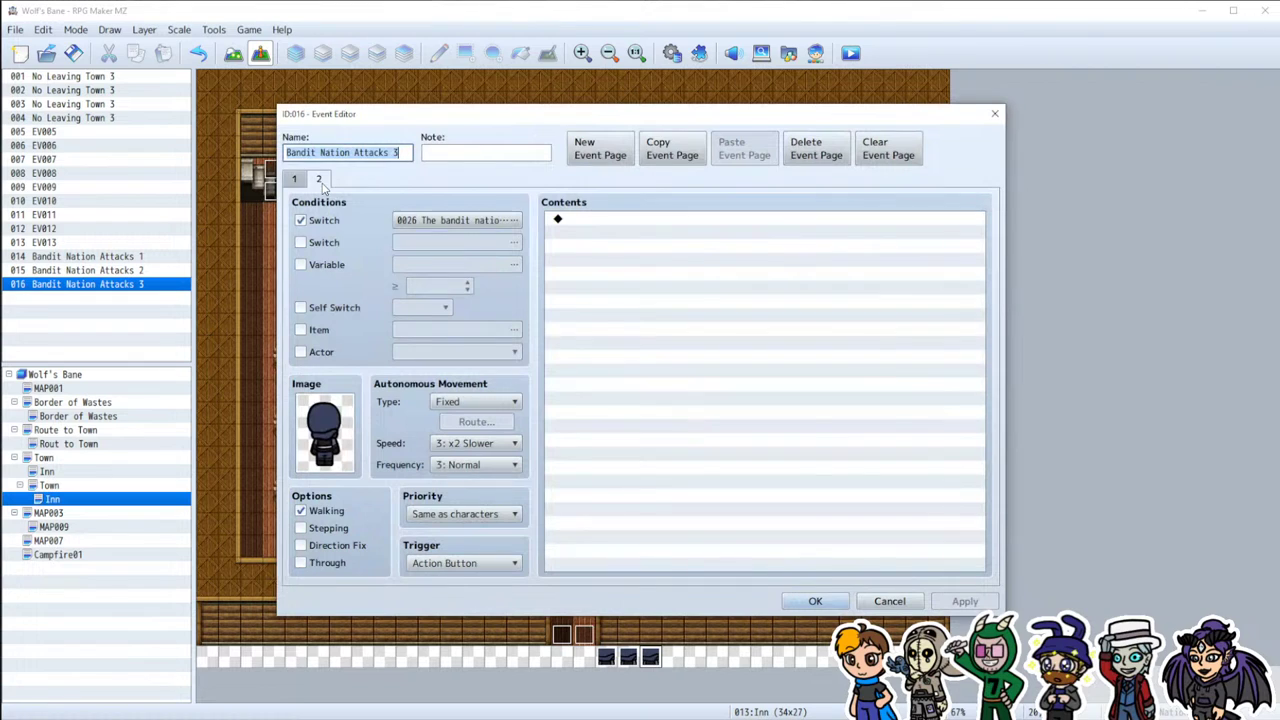
{"action": "left_click", "coordinate": [829, 603]}
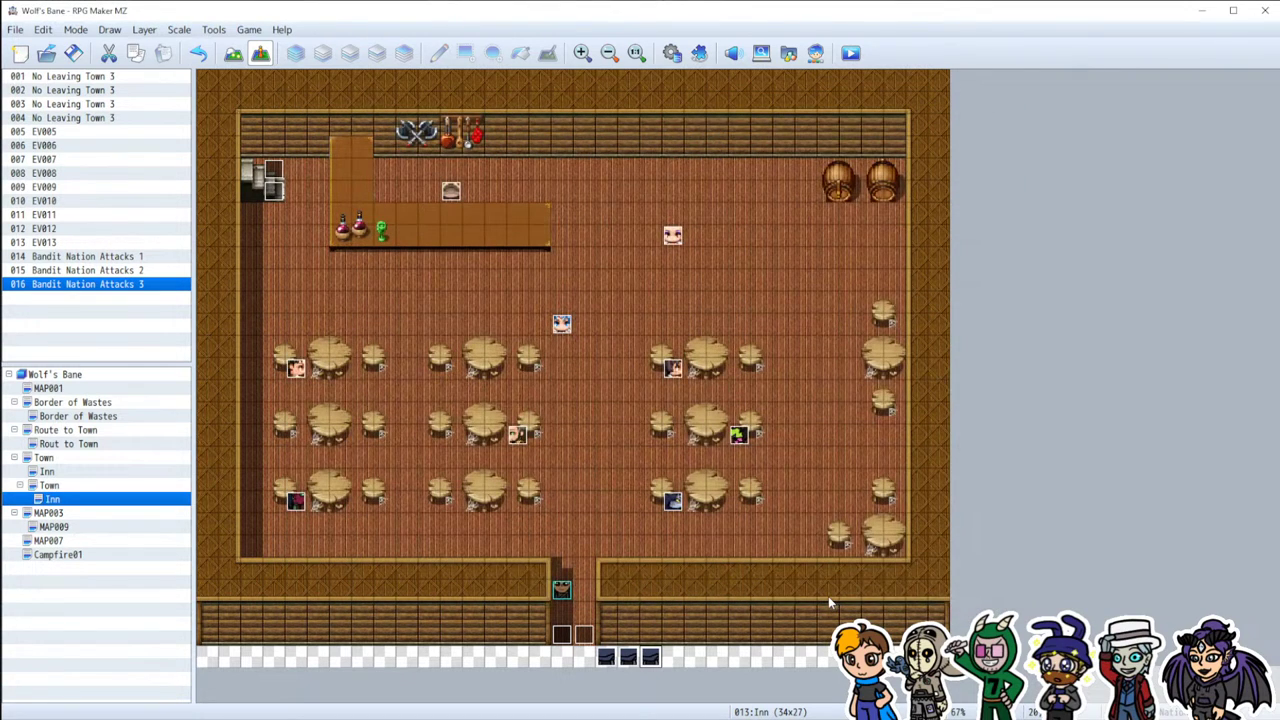
Step: Turn off the Through option on page 2 of the Bandit Nation Attacks 1 event and save the event
{"action": "double_click", "coordinate": [606, 657]}
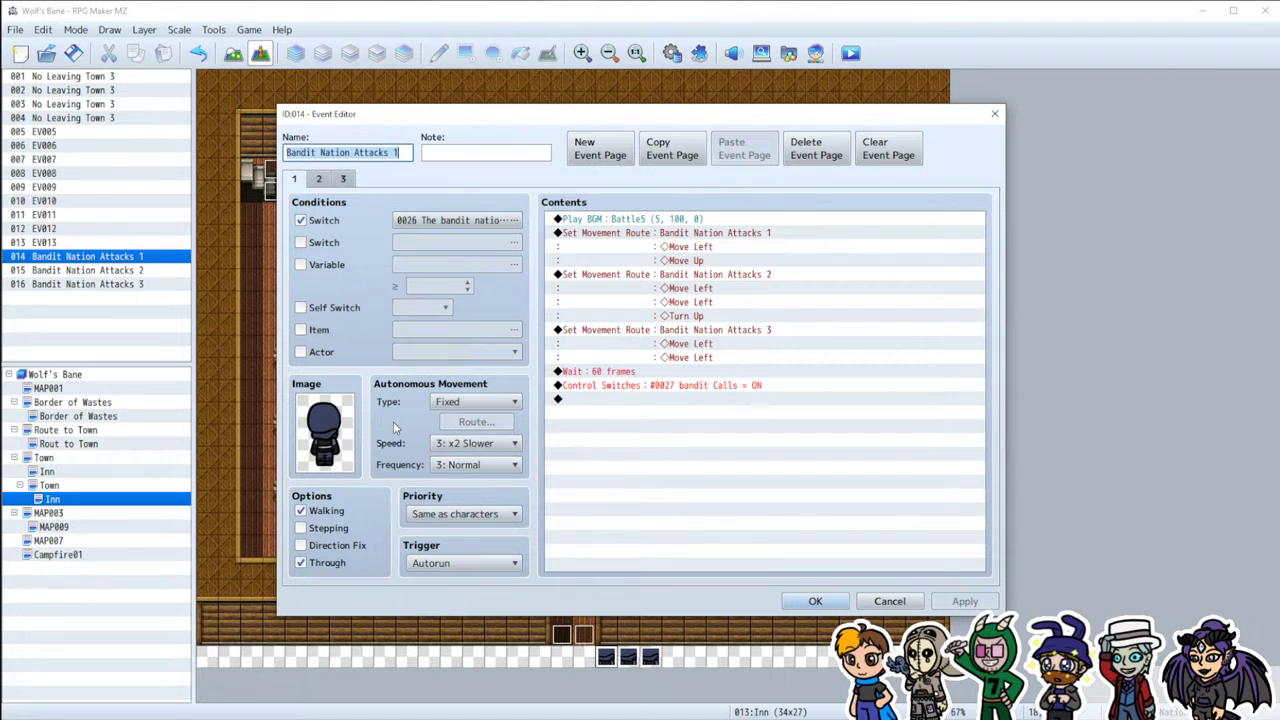
{"action": "left_click", "coordinate": [319, 179]}
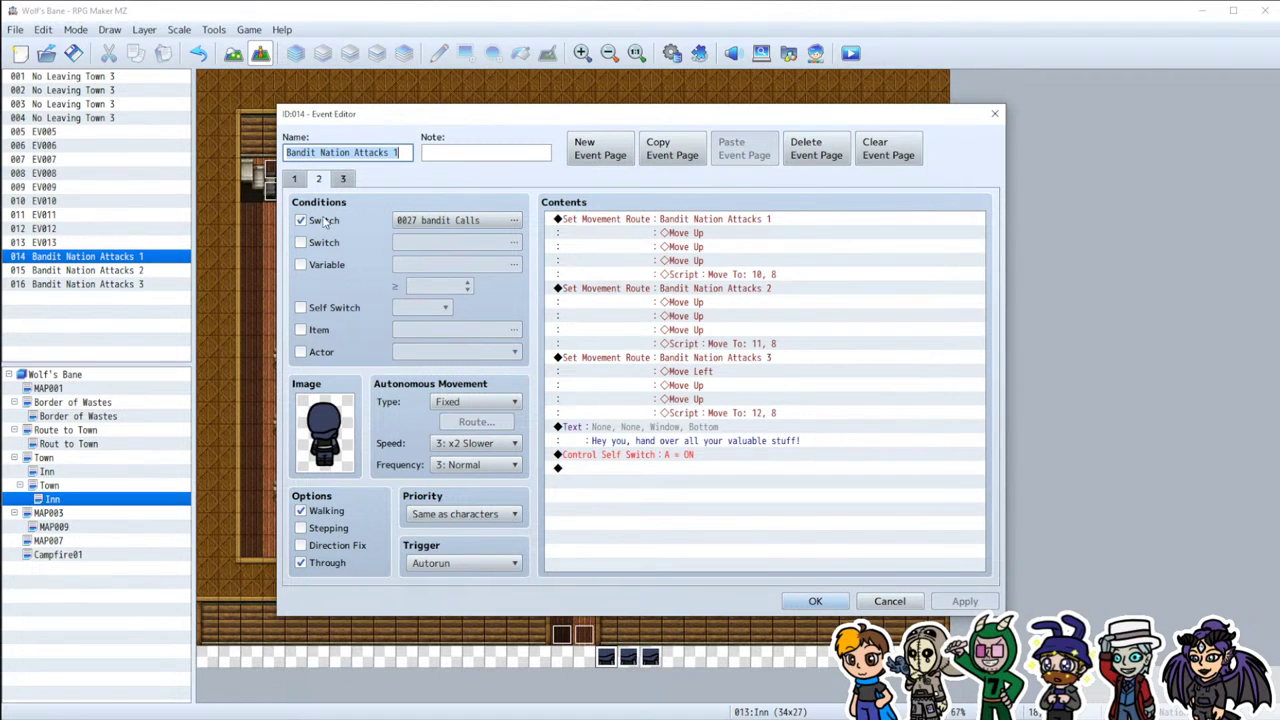
{"action": "left_click", "coordinate": [328, 560]}
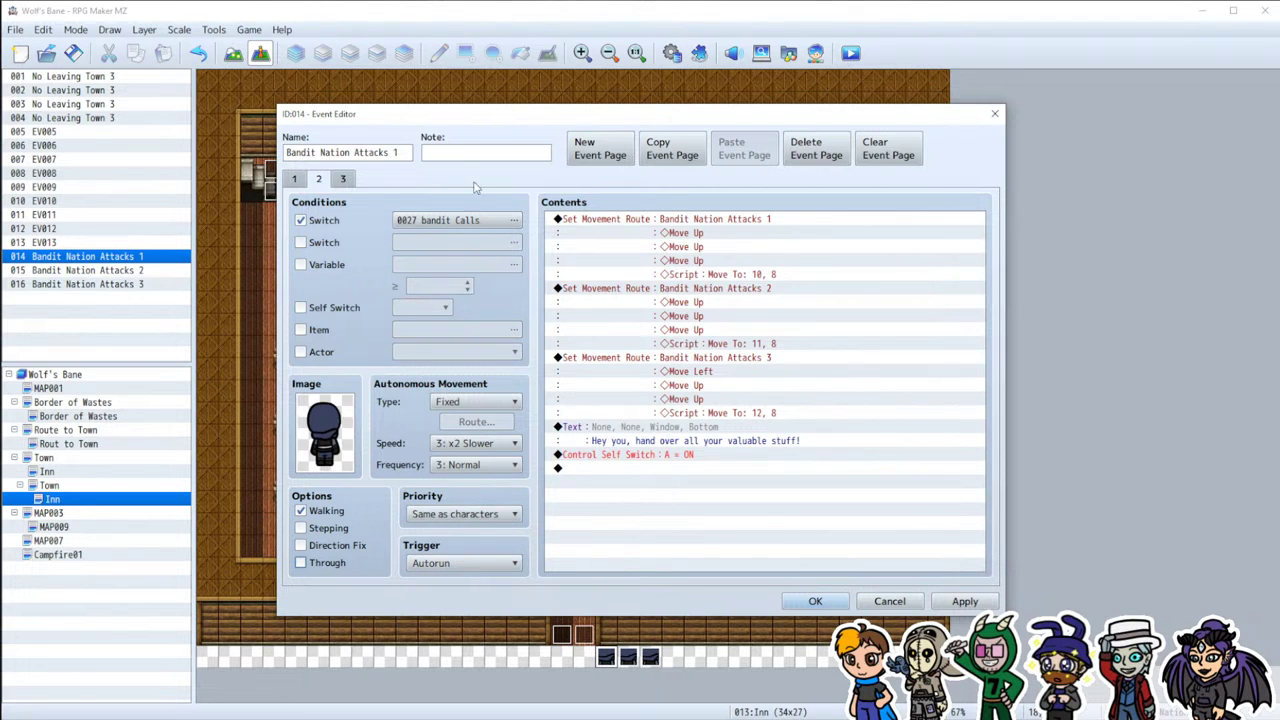
{"action": "left_click", "coordinate": [966, 603]}
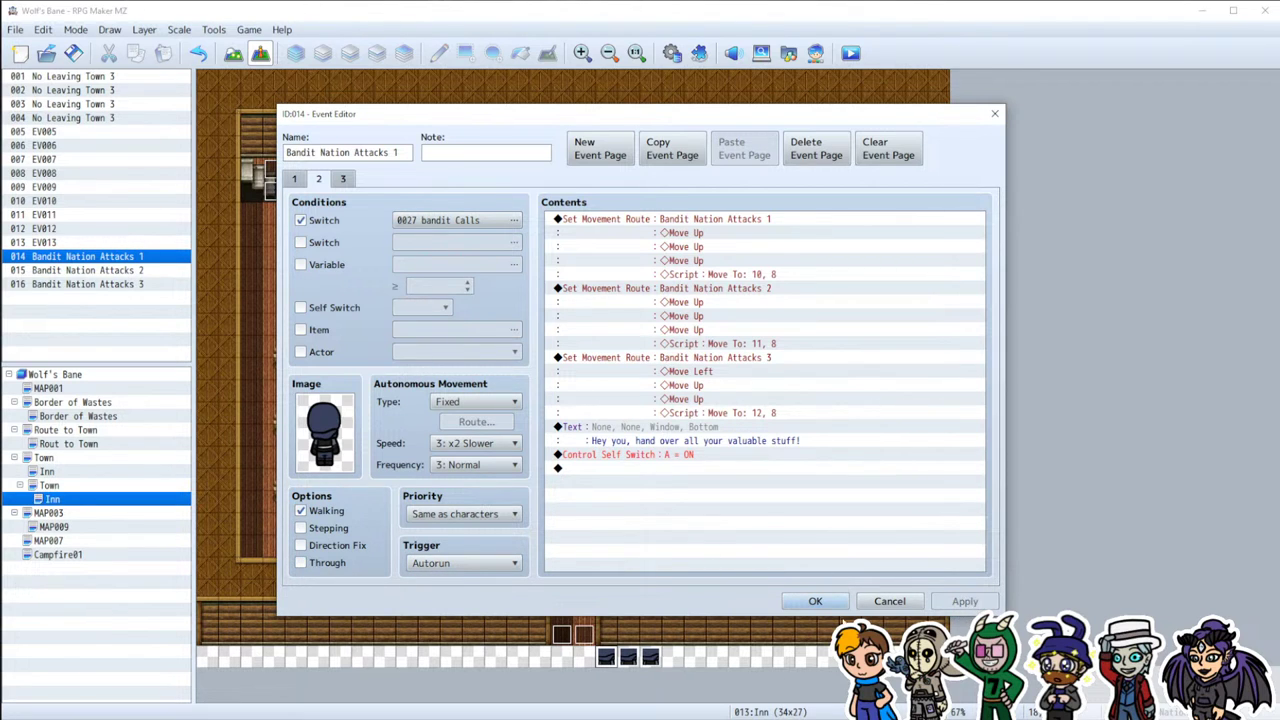
{"action": "left_click", "coordinate": [815, 601]}
Step: Playtest the inn scene from a new game through the bandit's demand and Howly's storm line, and end the playtest
{"action": "left_click", "coordinate": [852, 53]}
{"action": "left_click", "coordinate": [645, 390]}
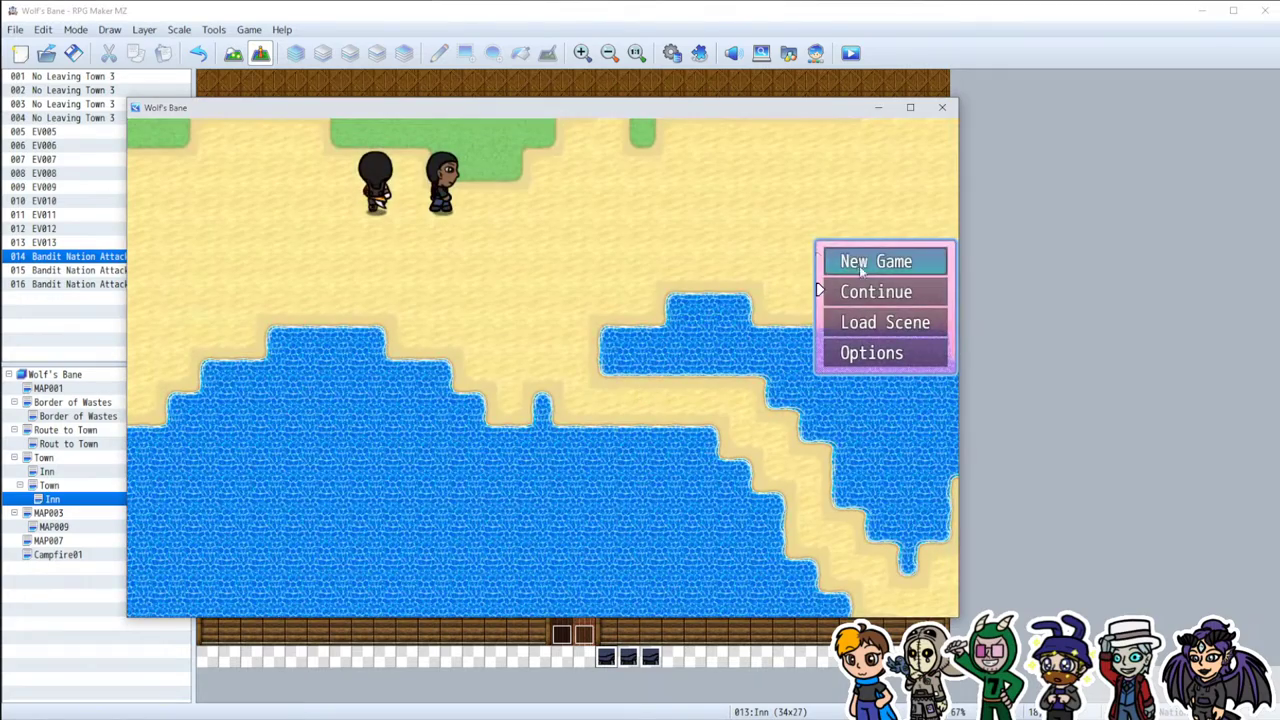
{"action": "left_click", "coordinate": [861, 264]}
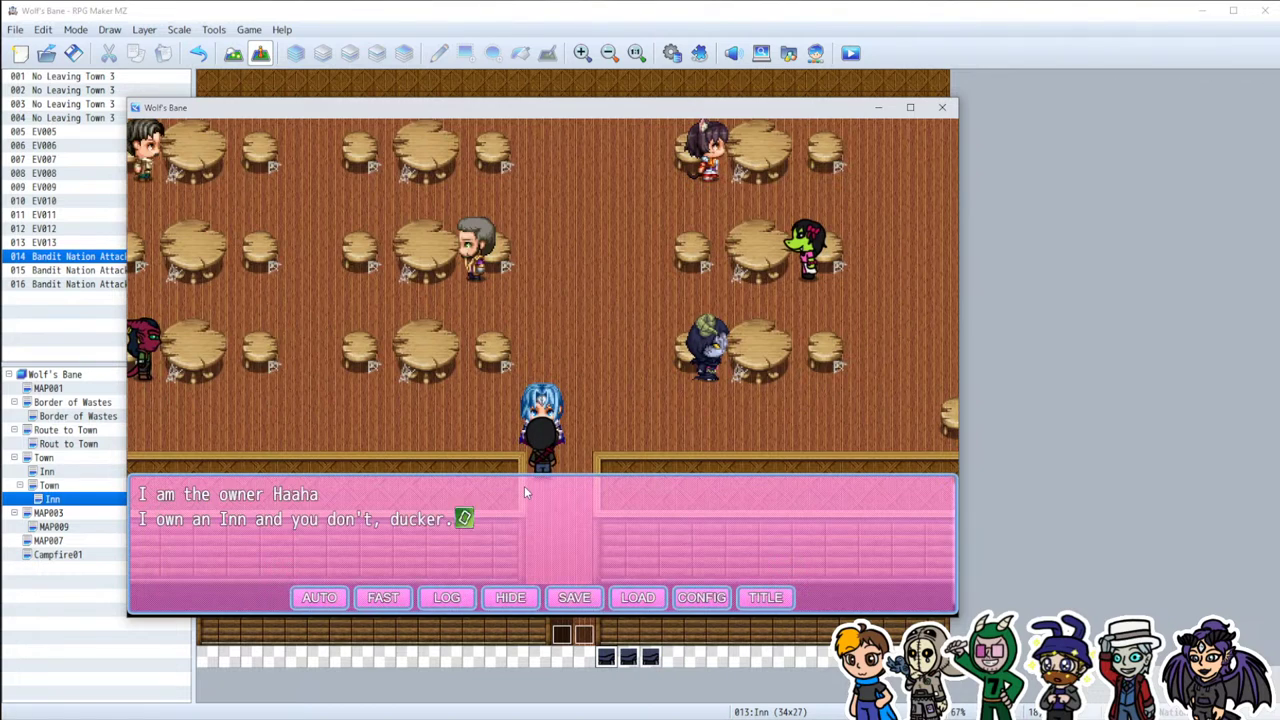
{"action": "left_click", "coordinate": [524, 486]}
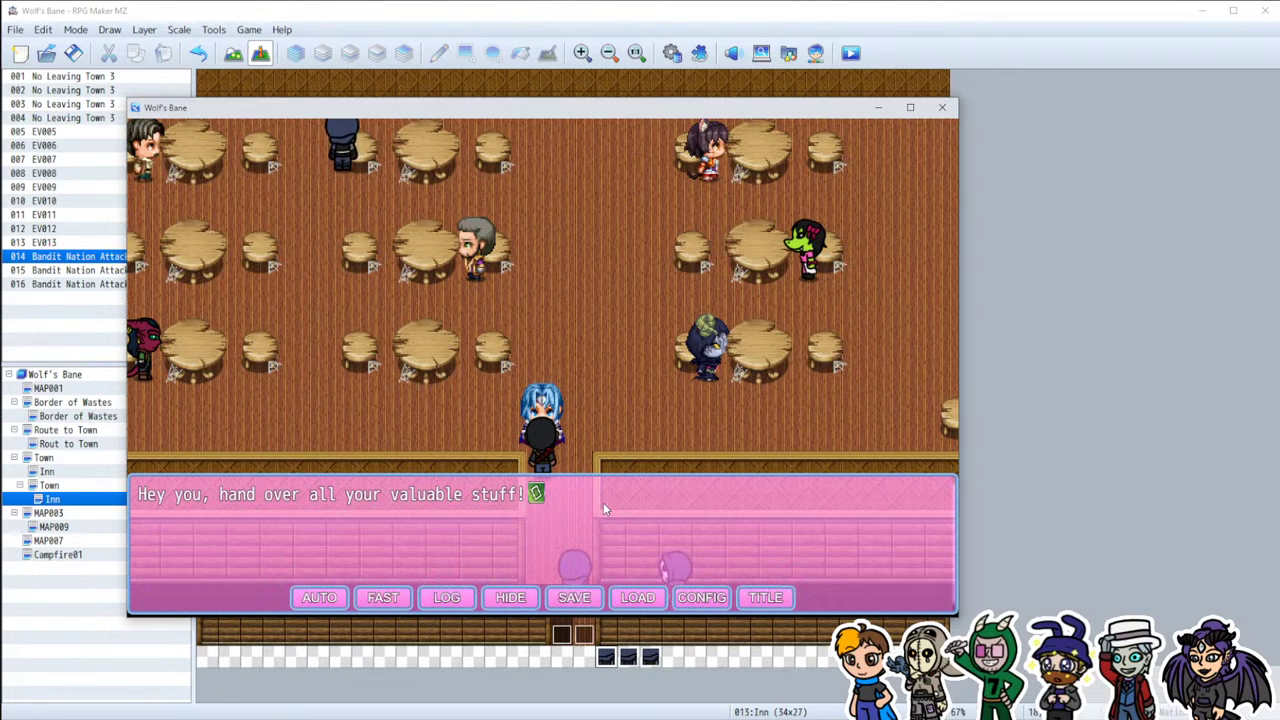
{"action": "left_click", "coordinate": [603, 505]}
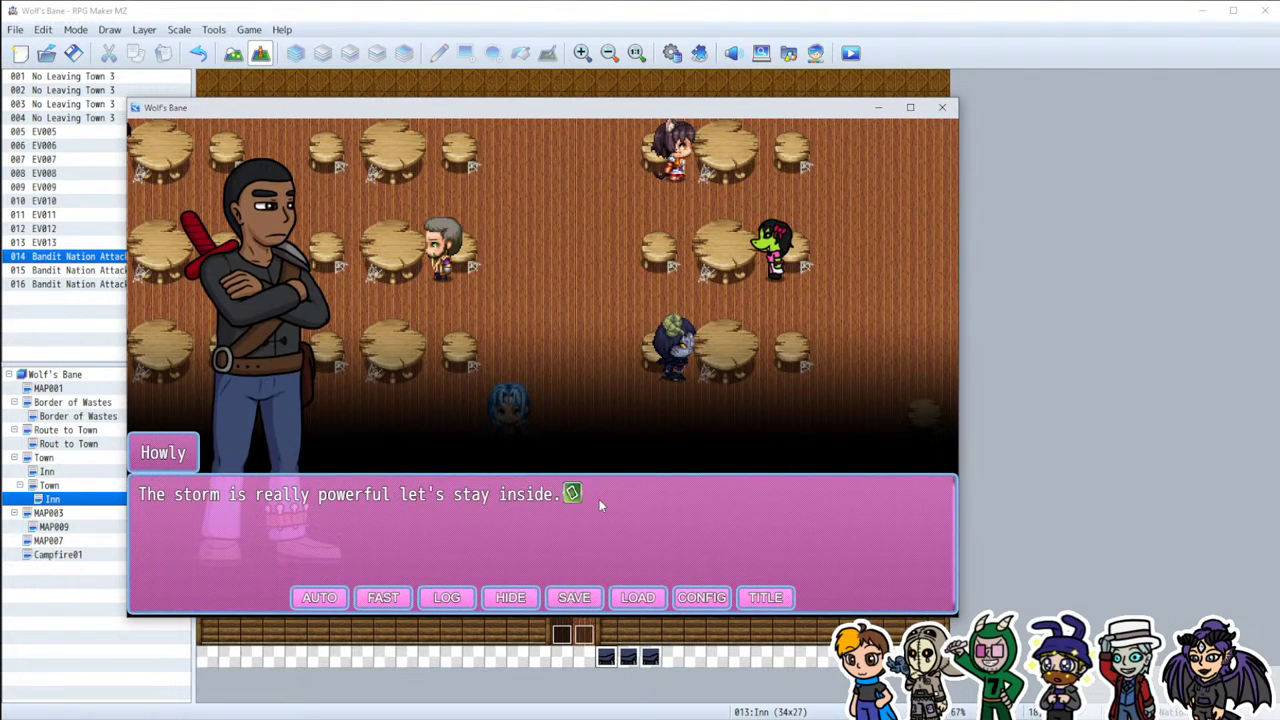
{"action": "left_click", "coordinate": [600, 506]}
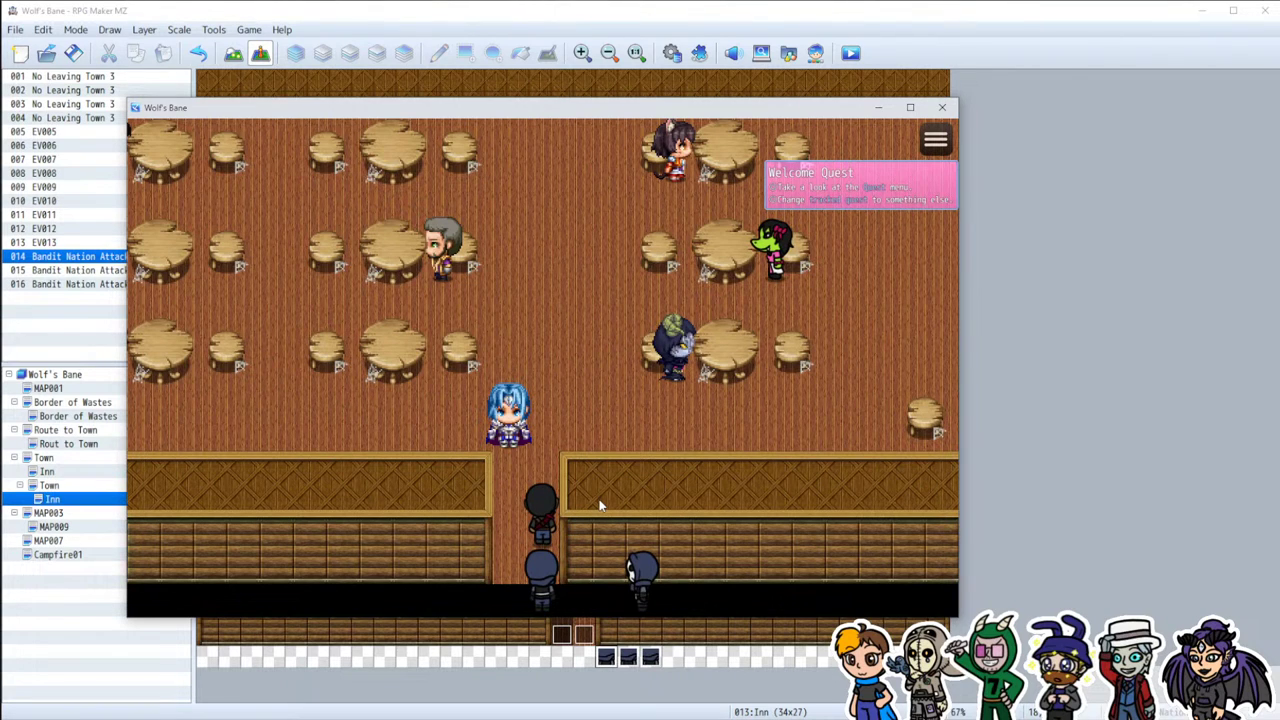
{"action": "left_click", "coordinate": [941, 107]}
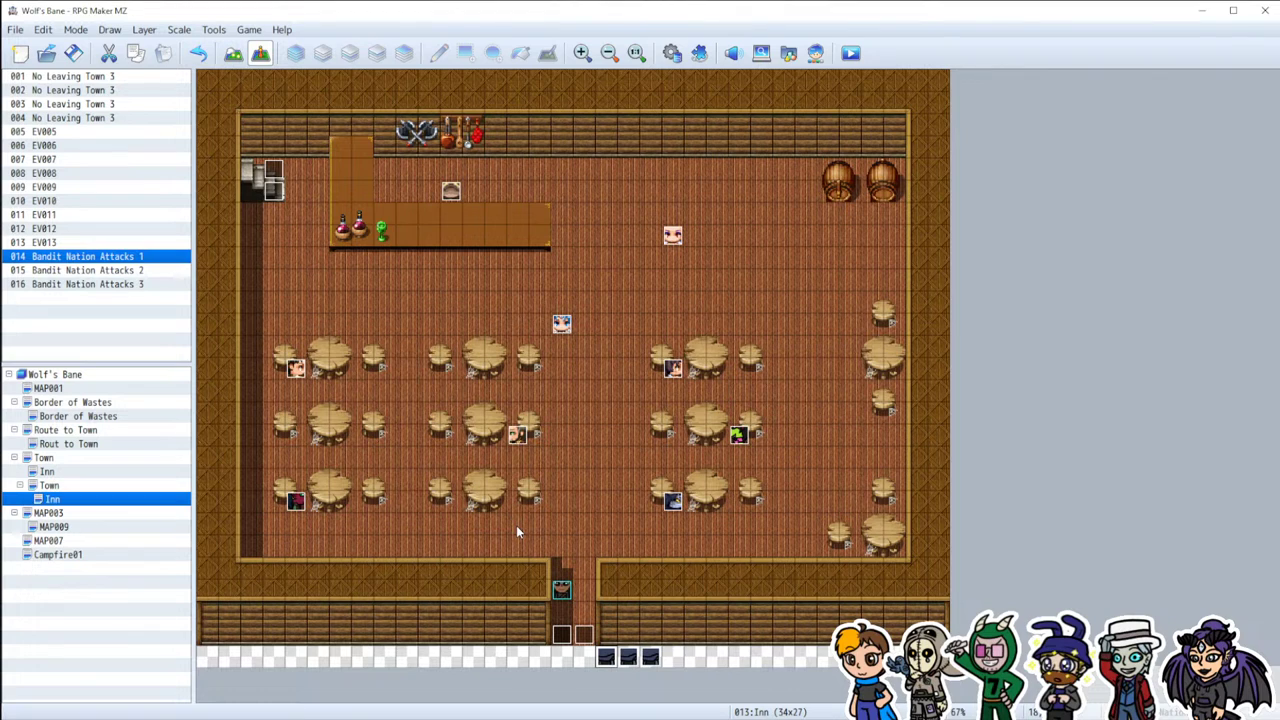
Step: Turn on Wait for Completion for the Bandit Nation Attacks 3 movement route on page 1 of the Bandit Nation Attacks 1 event
{"action": "double_click", "coordinate": [607, 660]}
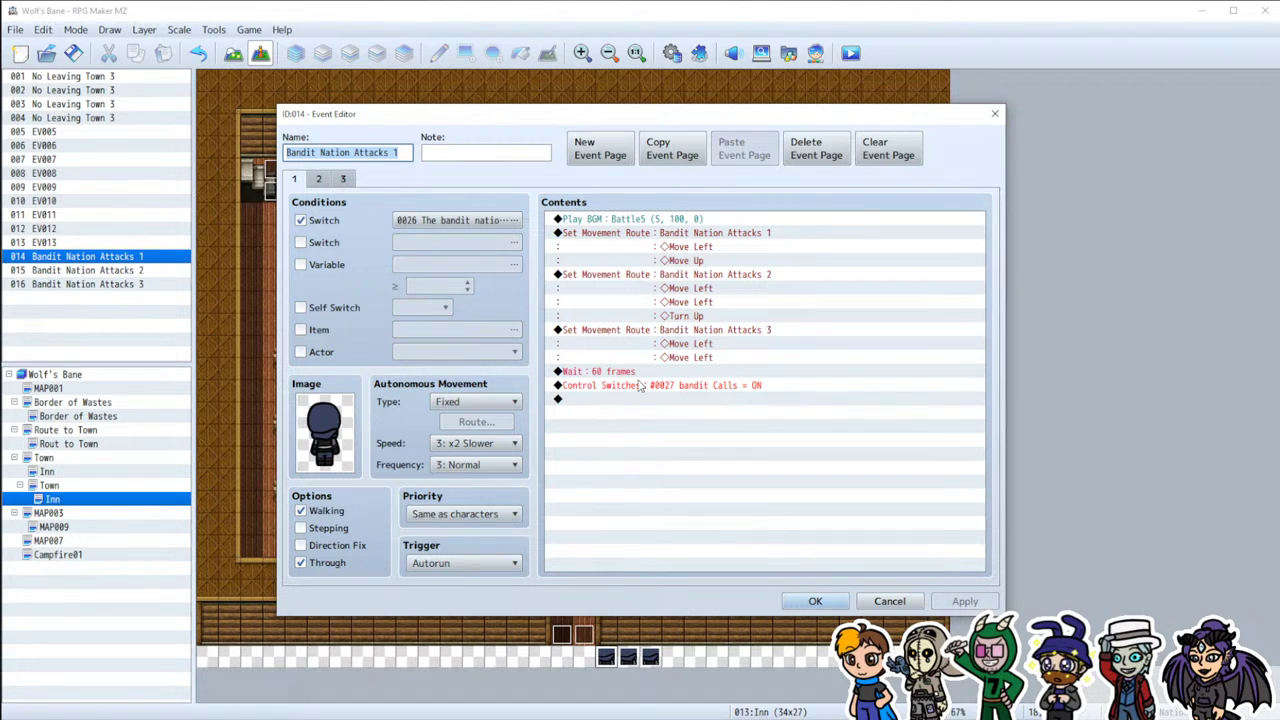
{"action": "left_click", "coordinate": [748, 329]}
{"action": "key", "text": "Insert"}
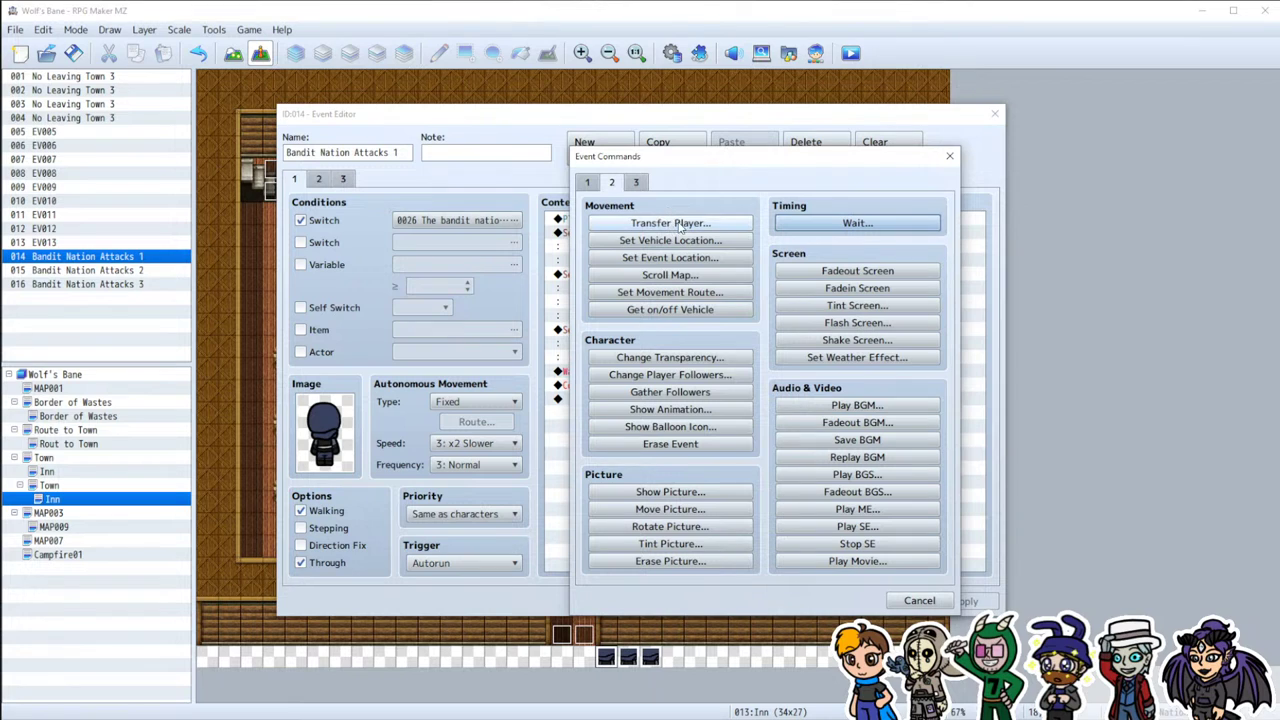
{"action": "left_click", "coordinate": [919, 600]}
{"action": "double_click", "coordinate": [700, 343]}
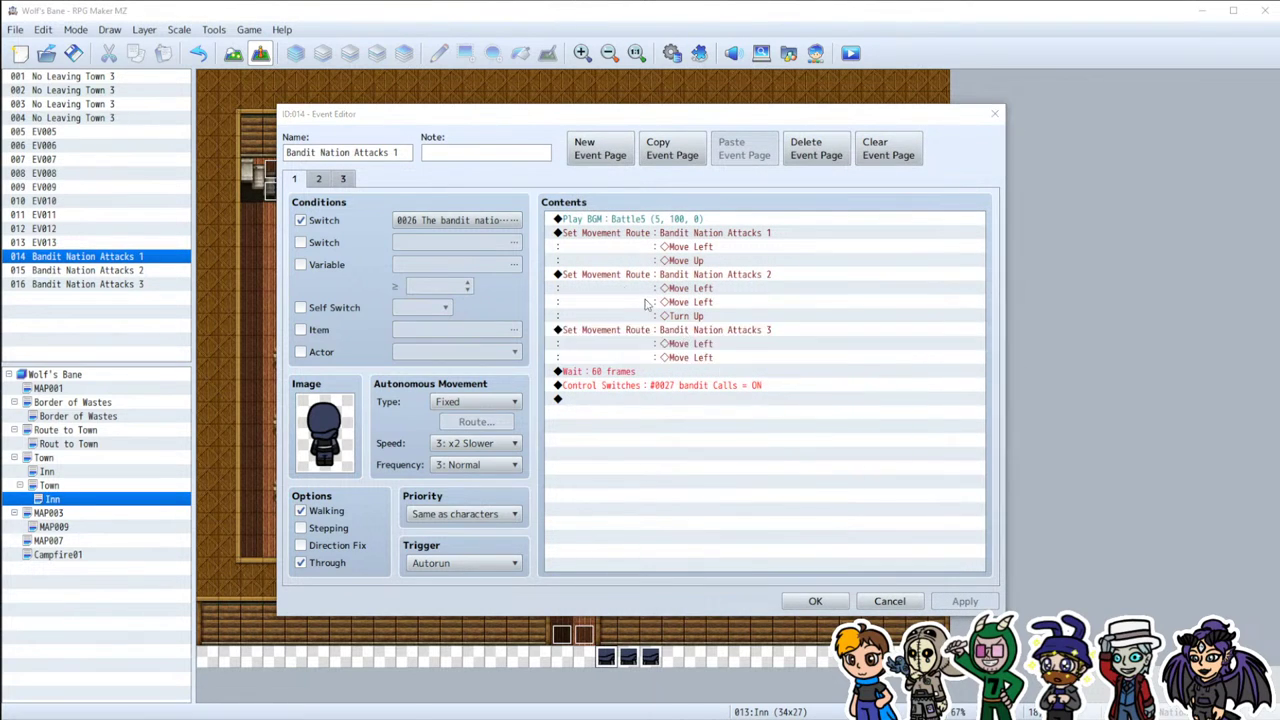
{"action": "left_click", "coordinate": [465, 514]}
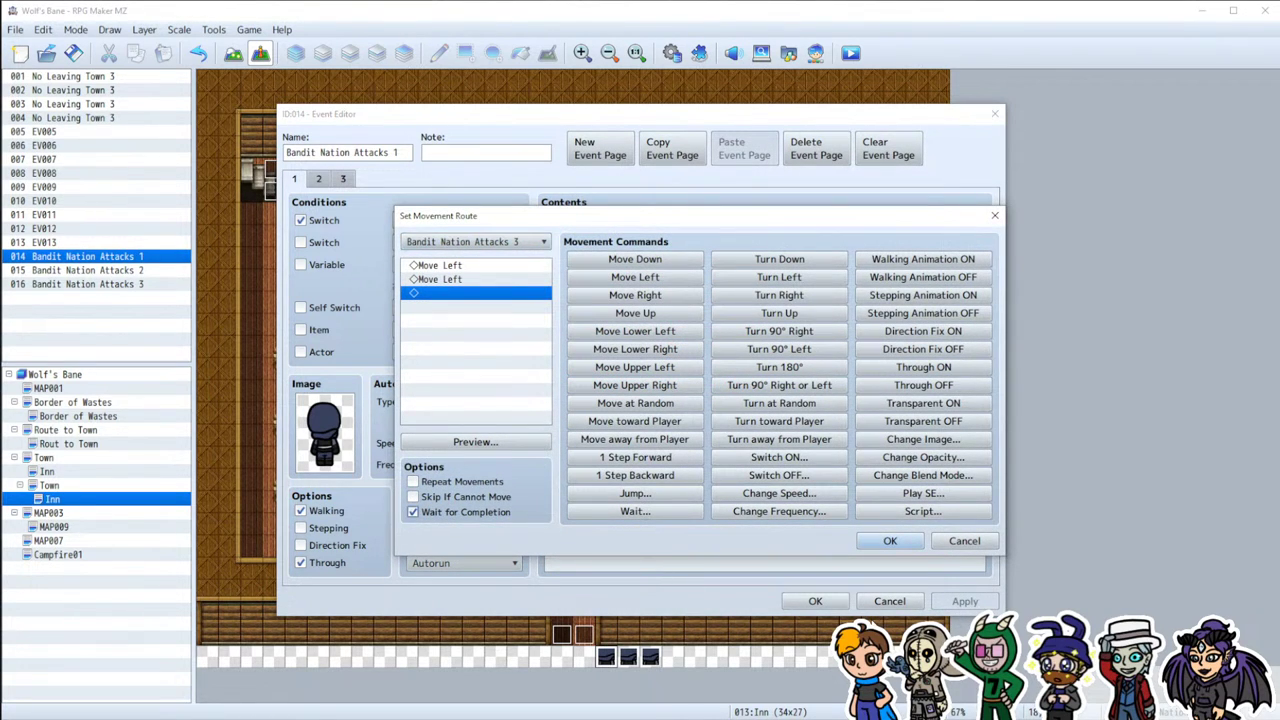
{"action": "left_click", "coordinate": [890, 541]}
Step: Turn on Wait for Completion for the Bandit Nation Attacks 2 and 1 movement routes on the same page and save the event
{"action": "double_click", "coordinate": [672, 293]}
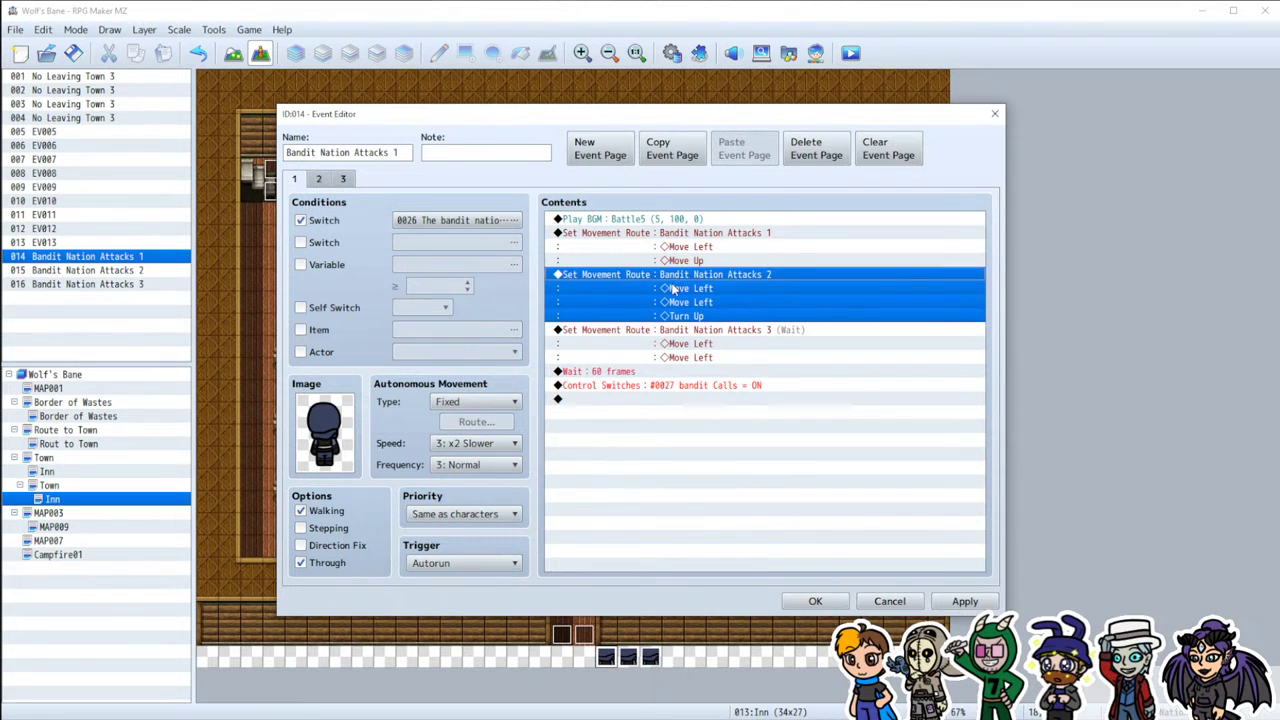
{"action": "left_click", "coordinate": [465, 512]}
{"action": "left_click", "coordinate": [886, 541]}
{"action": "double_click", "coordinate": [660, 232]}
{"action": "left_click", "coordinate": [465, 512]}
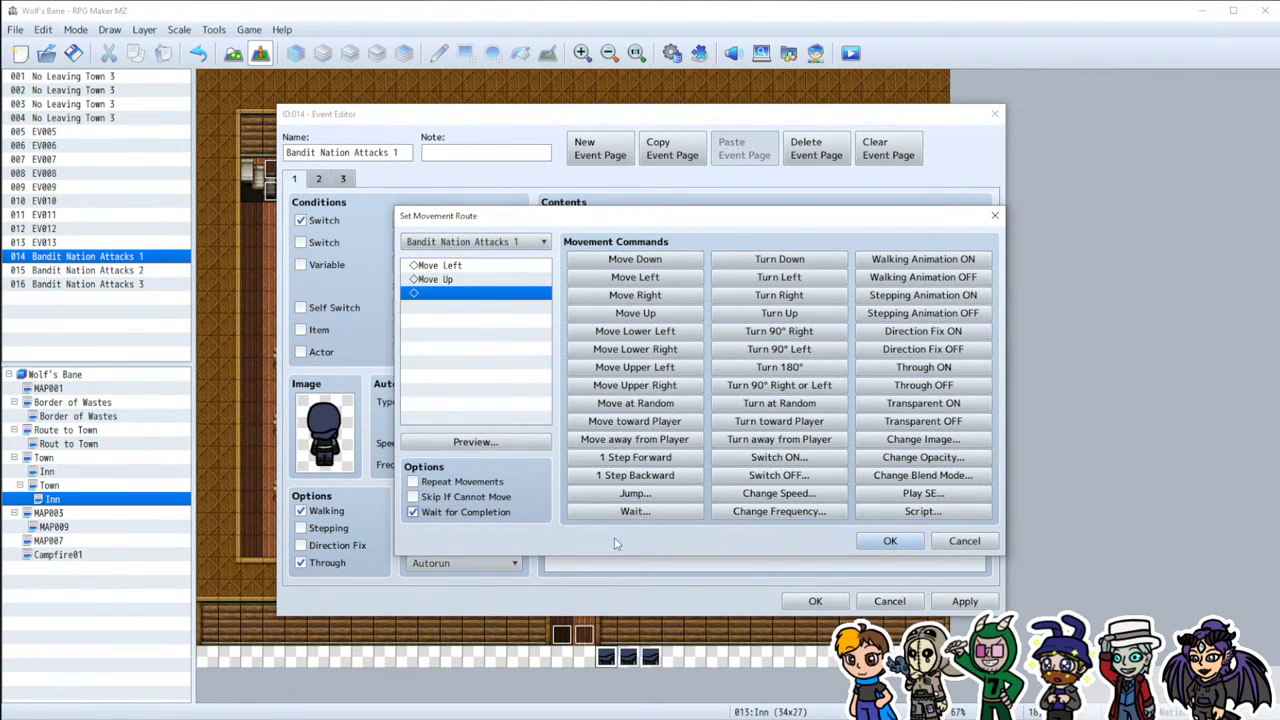
{"action": "left_click", "coordinate": [890, 541]}
{"action": "left_click", "coordinate": [964, 601]}
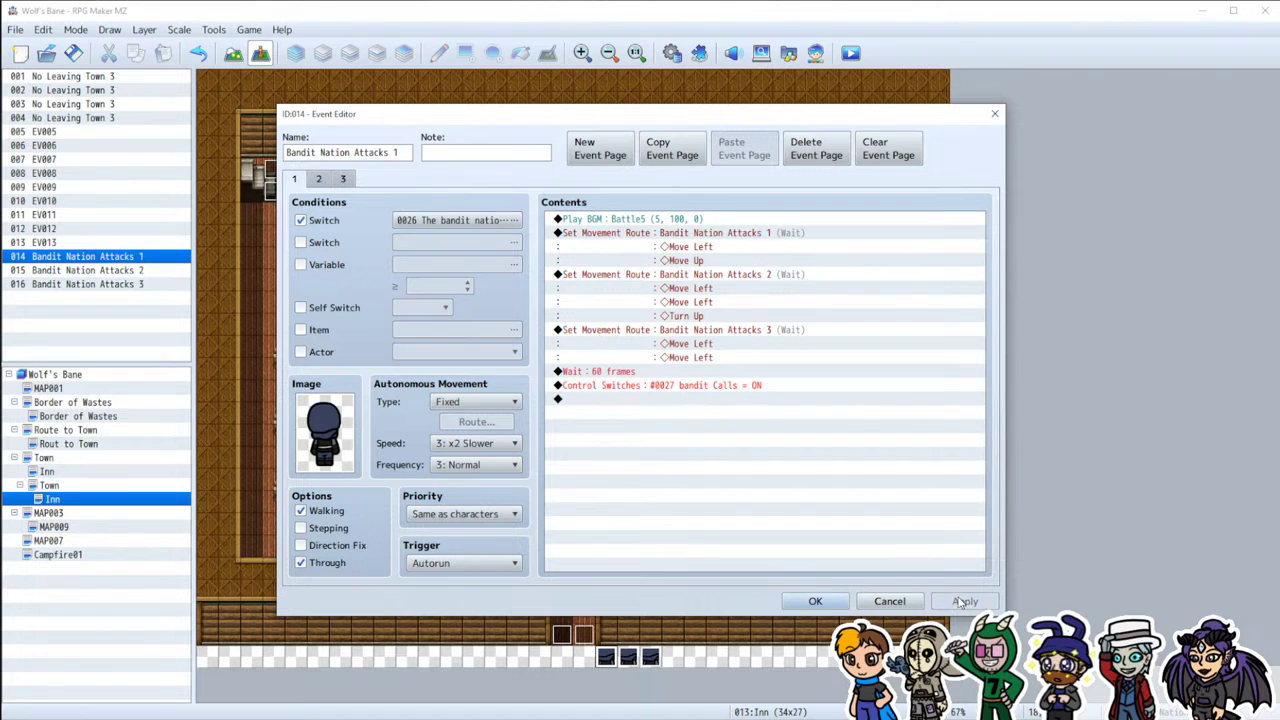
{"action": "left_click", "coordinate": [815, 601]}
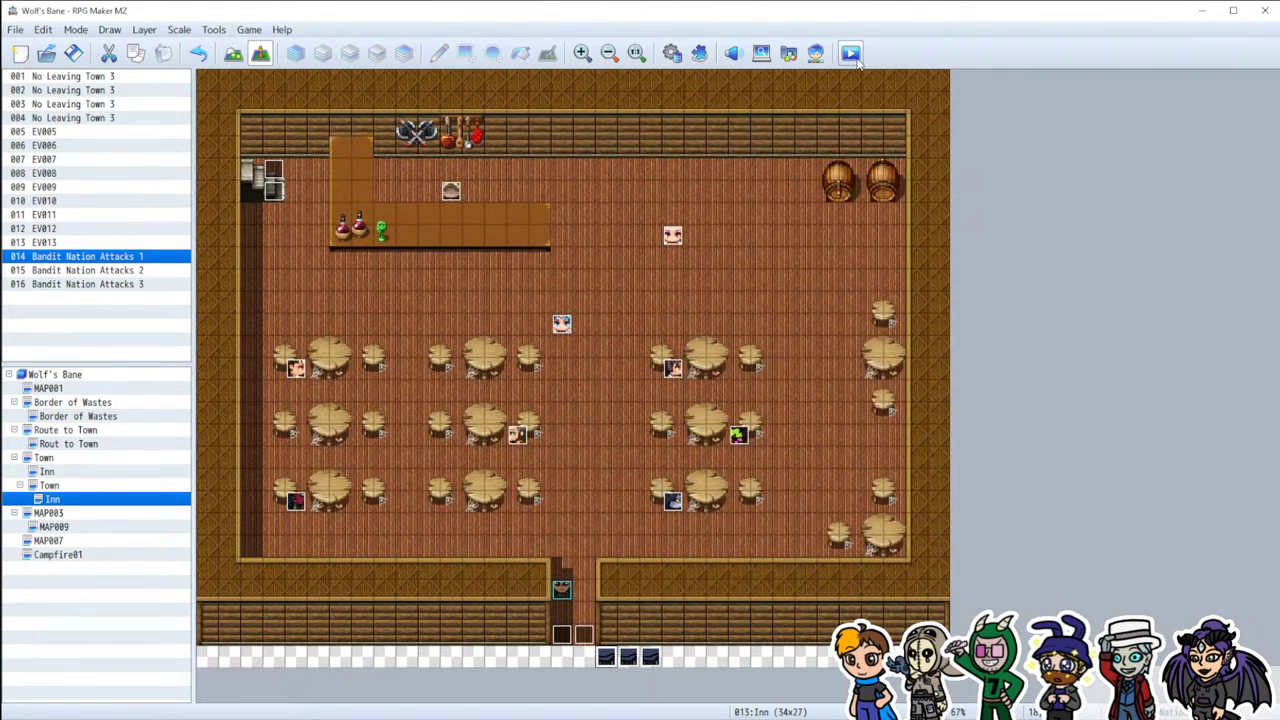
Step: Playtest the inn scene from a new game through the owner's dialogue and the bandits' entrance, and end the playtest
{"action": "left_click", "coordinate": [850, 53]}
{"action": "left_click", "coordinate": [612, 389]}
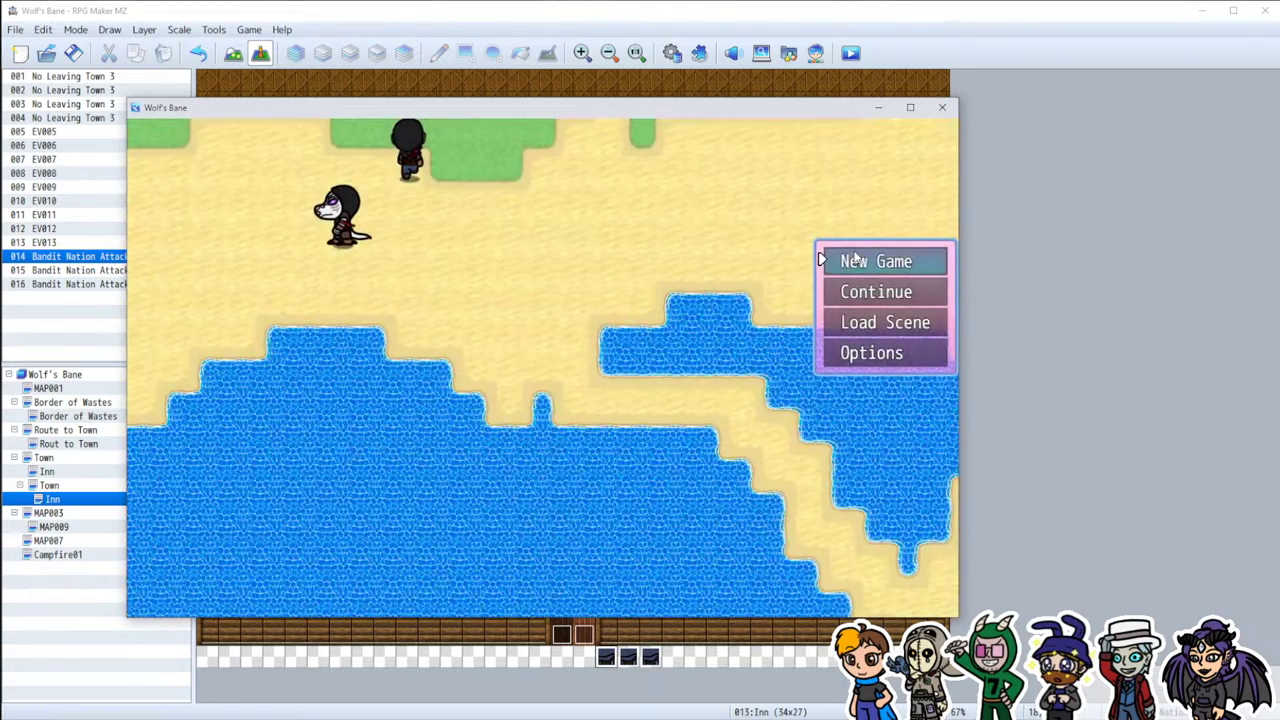
{"action": "left_click", "coordinate": [865, 270]}
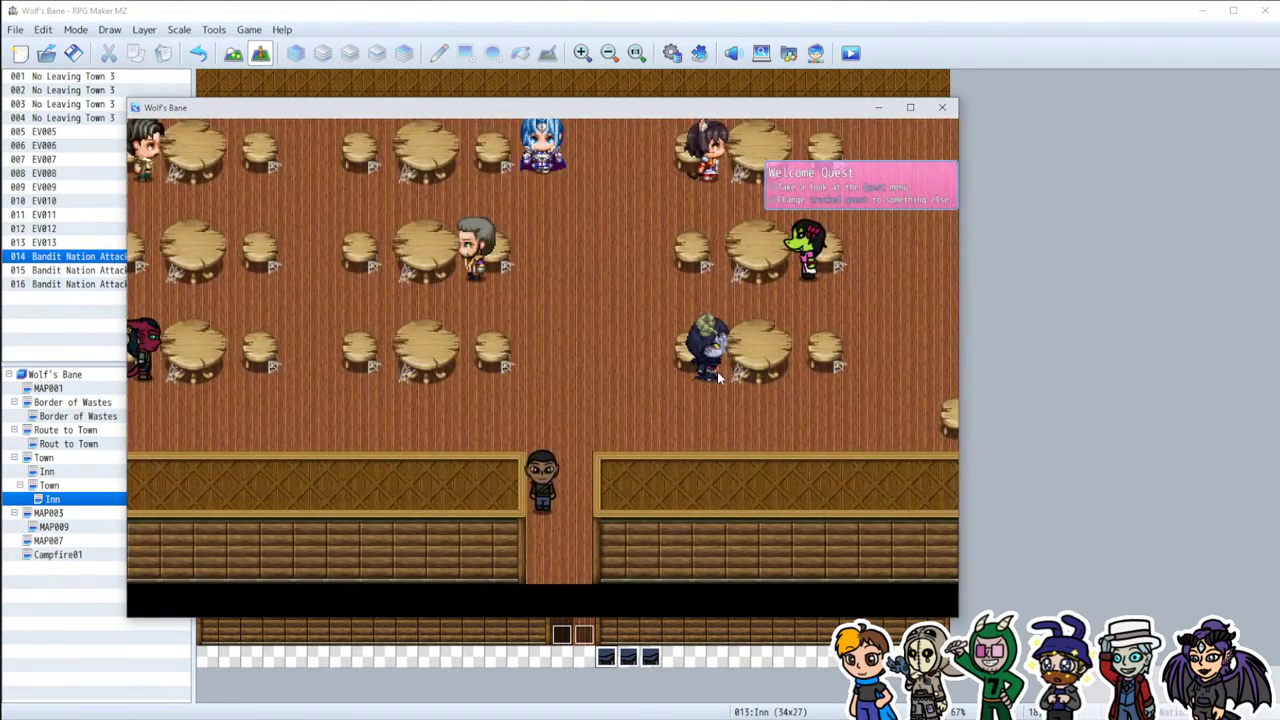
{"action": "left_click", "coordinate": [593, 456]}
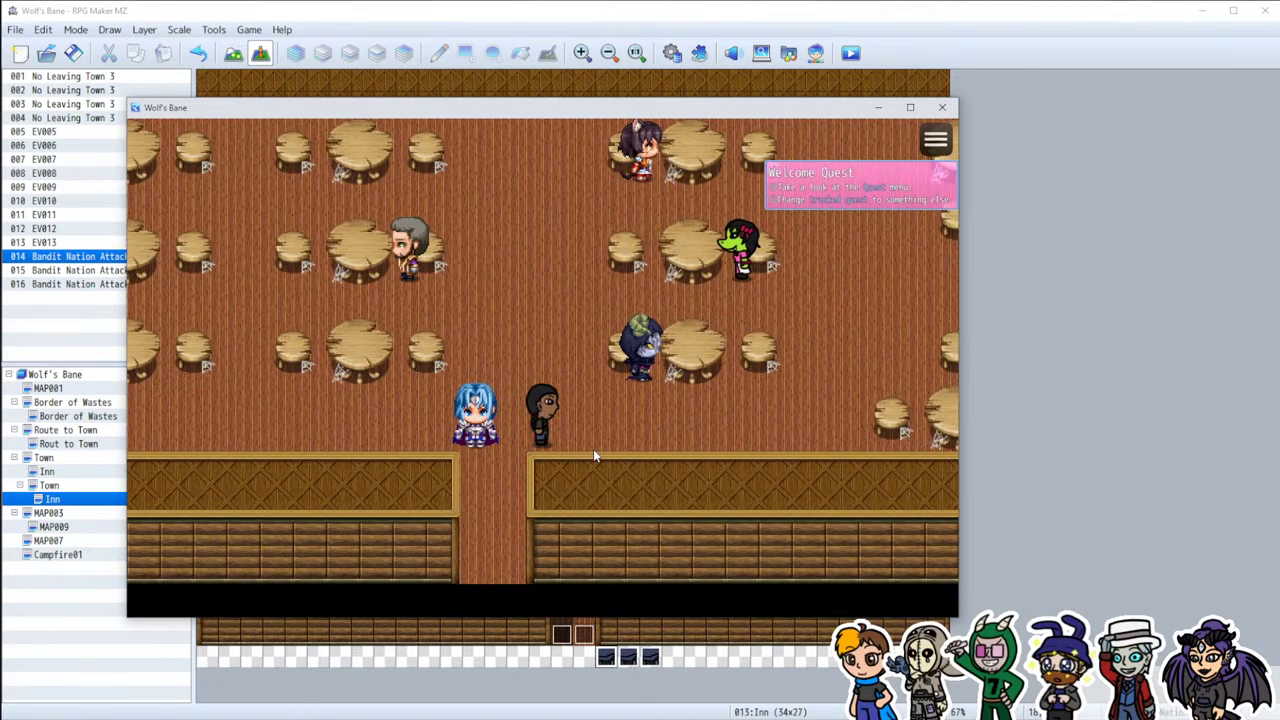
{"action": "left_click", "coordinate": [541, 430]}
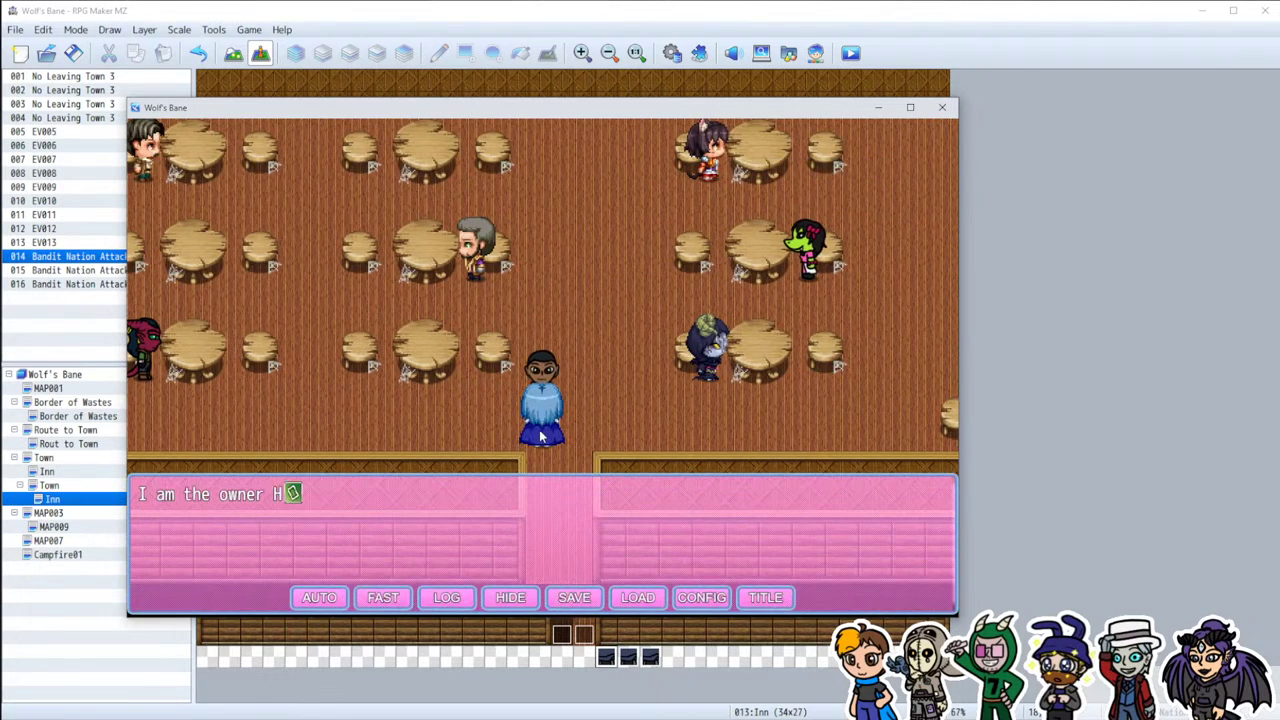
{"action": "left_click", "coordinate": [529, 460]}
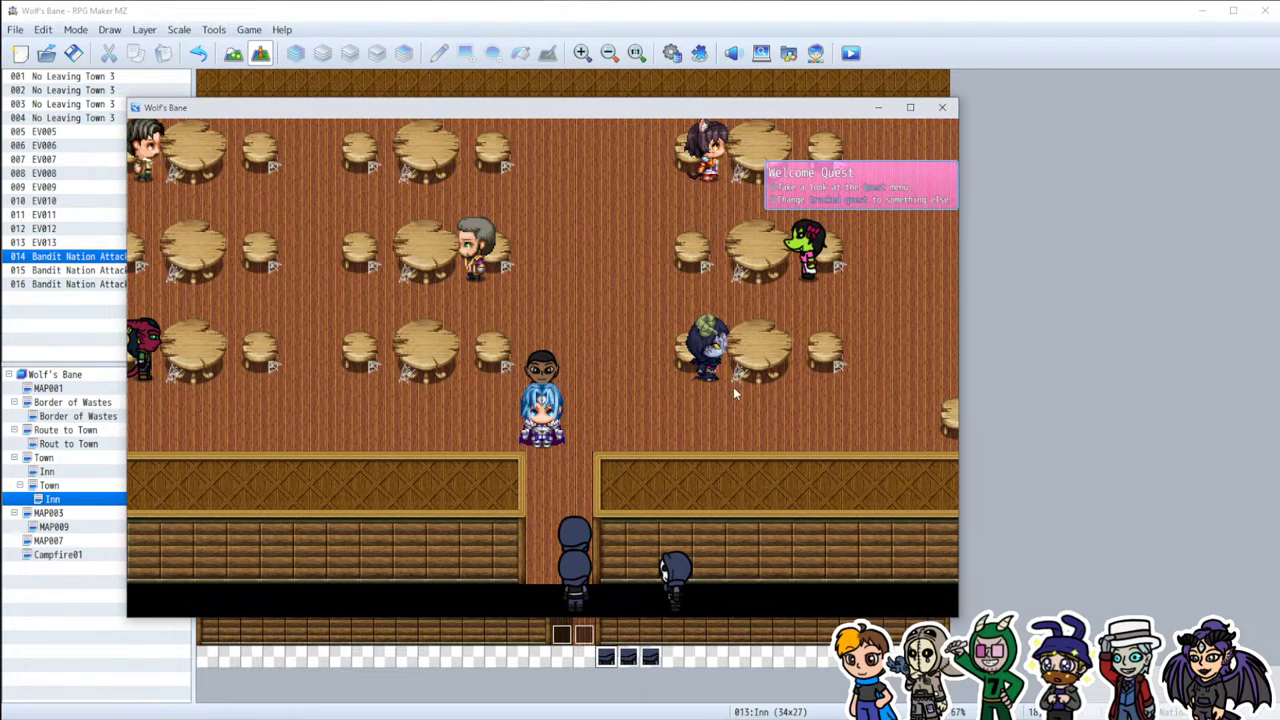
{"action": "left_click", "coordinate": [942, 108]}
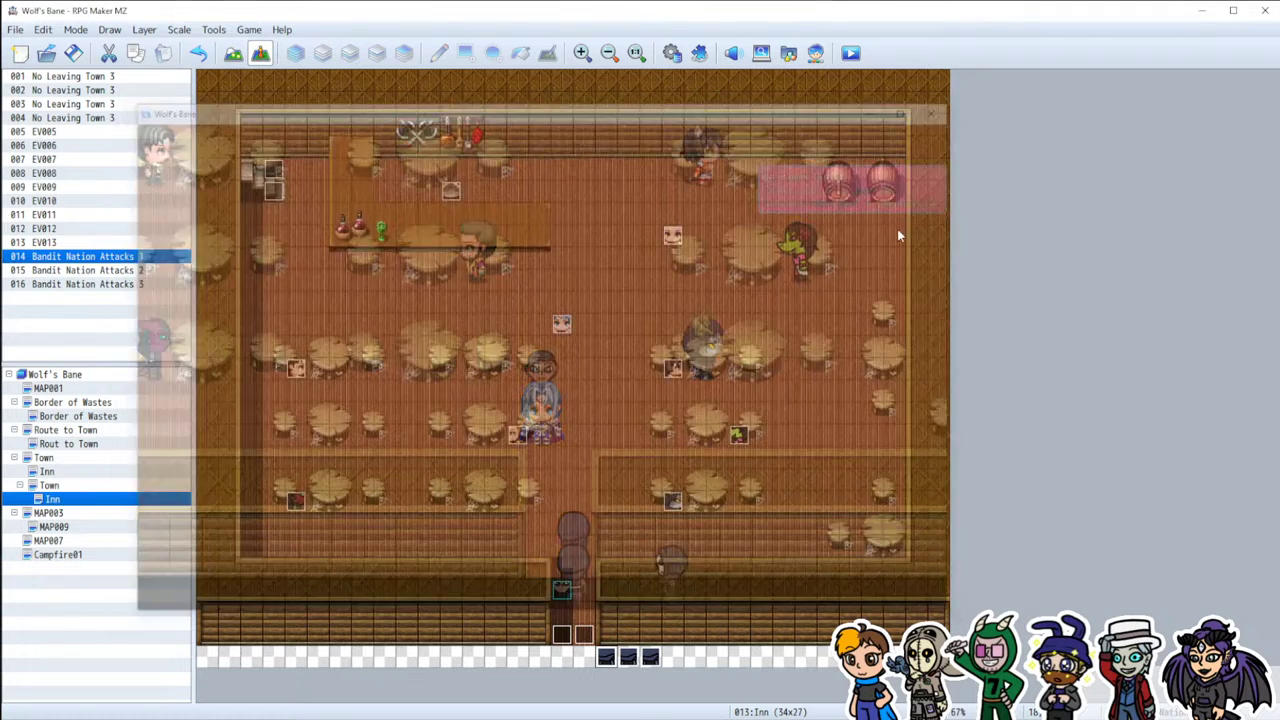
Step: Review pages 1 and 2 of the Bandit Nation Attacks 1 event and close it without changes
{"action": "double_click", "coordinate": [606, 652]}
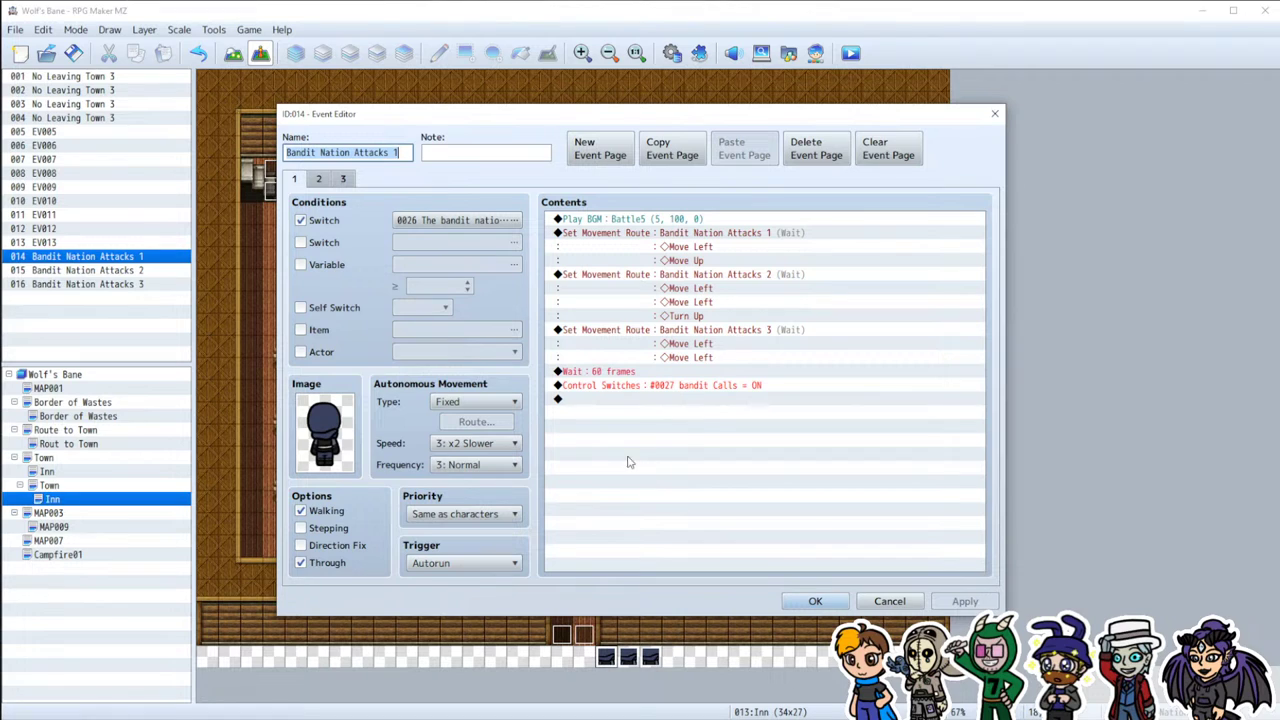
{"action": "left_click", "coordinate": [317, 182]}
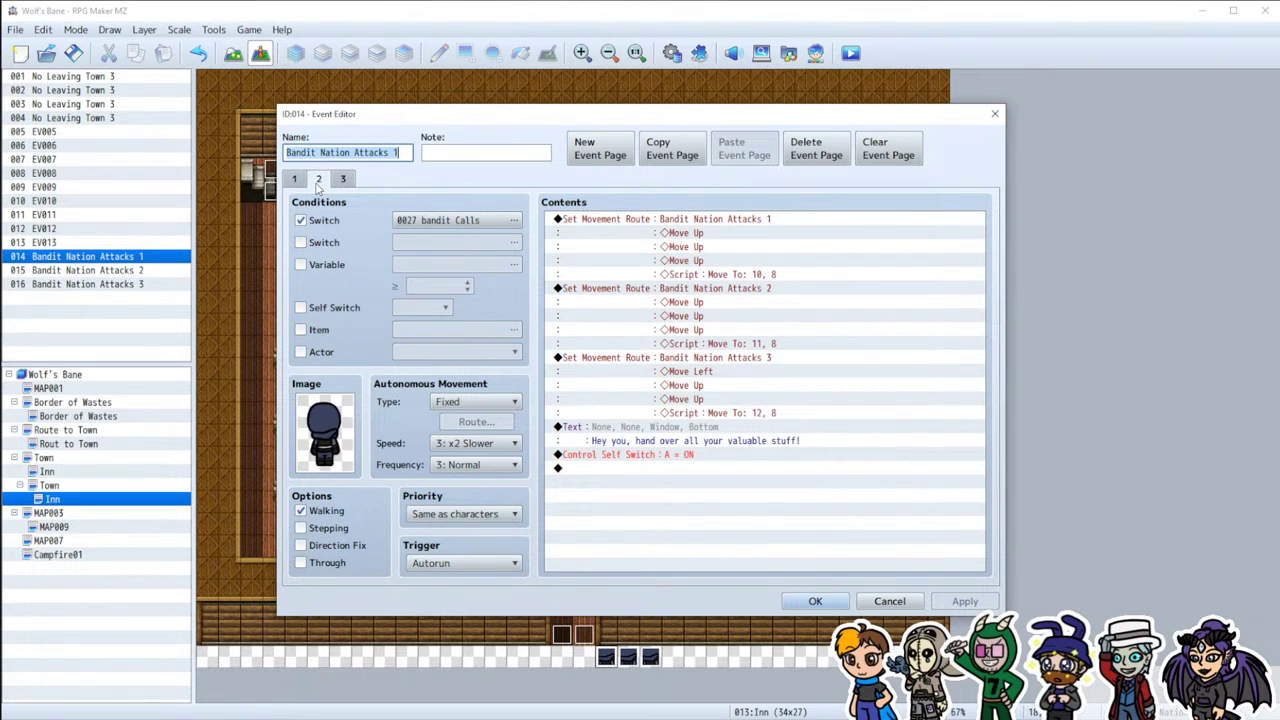
{"action": "left_click", "coordinate": [295, 180]}
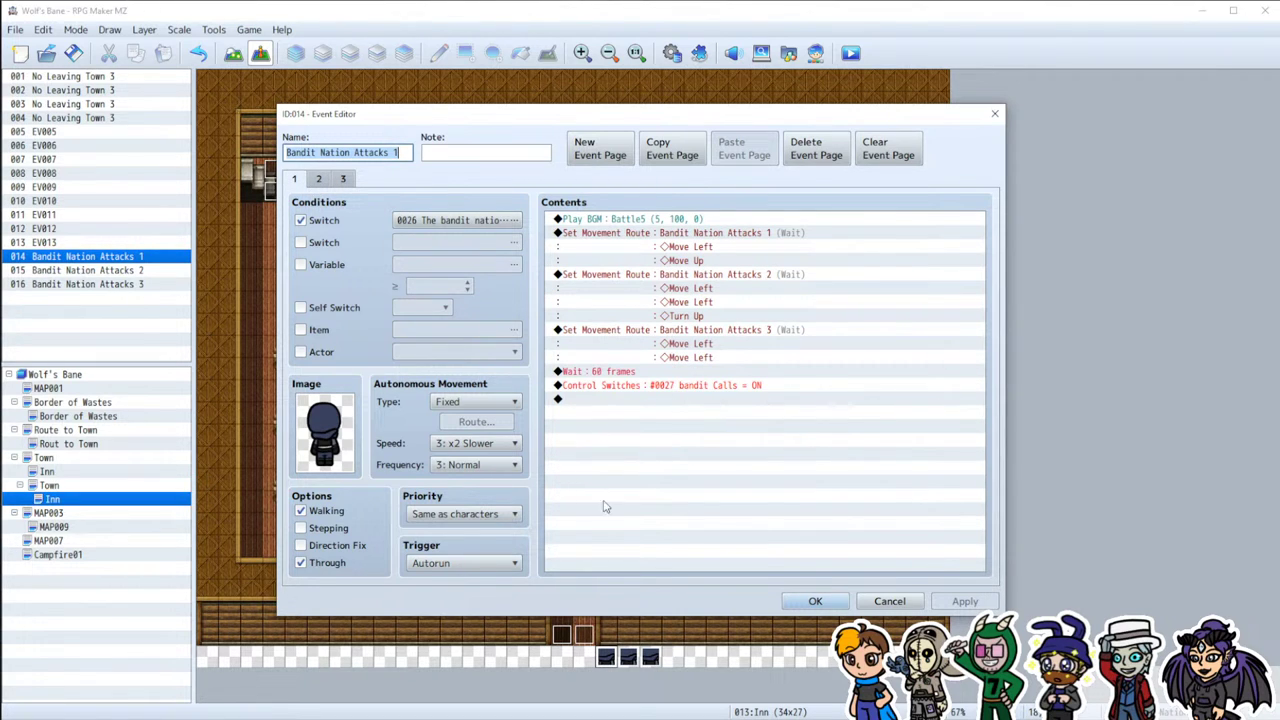
{"action": "left_click", "coordinate": [889, 601]}
Step: Delete the second event page of Bandit Nation Attacks 2 and save the event
{"action": "double_click", "coordinate": [628, 658]}
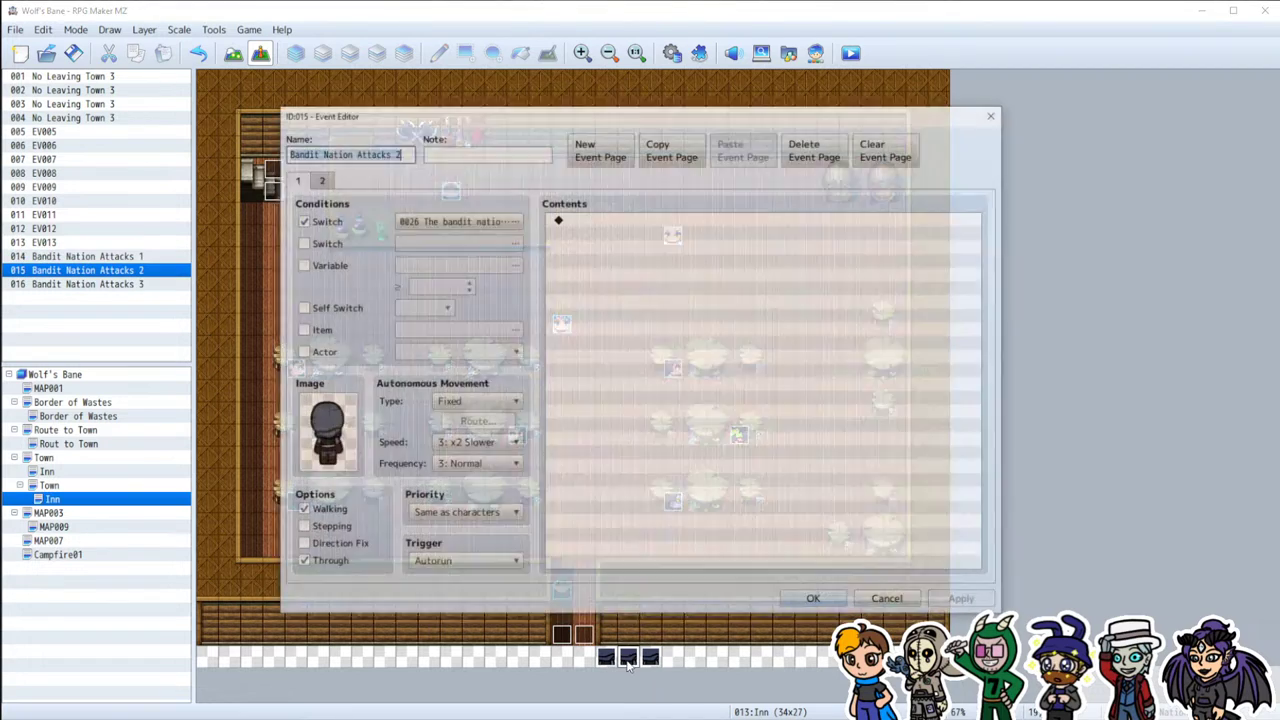
{"action": "left_click", "coordinate": [320, 180]}
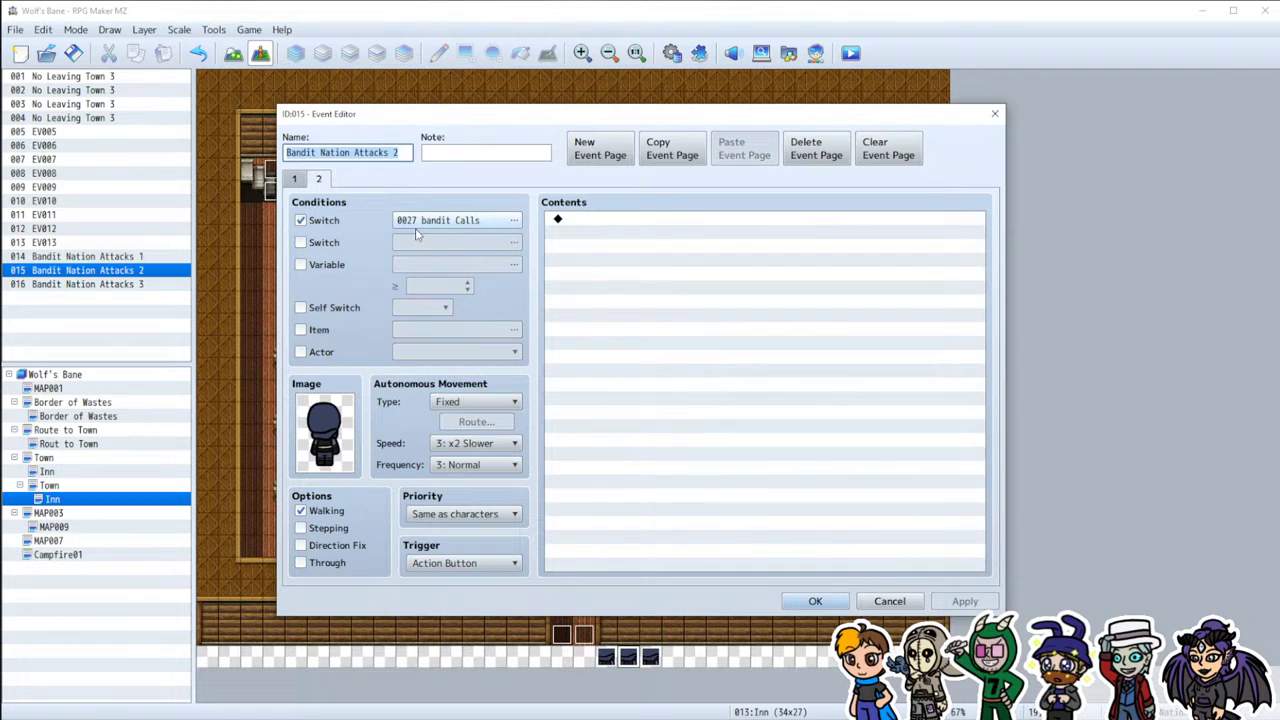
{"action": "key", "text": "BackSpace"}
{"action": "left_click", "coordinate": [321, 181]}
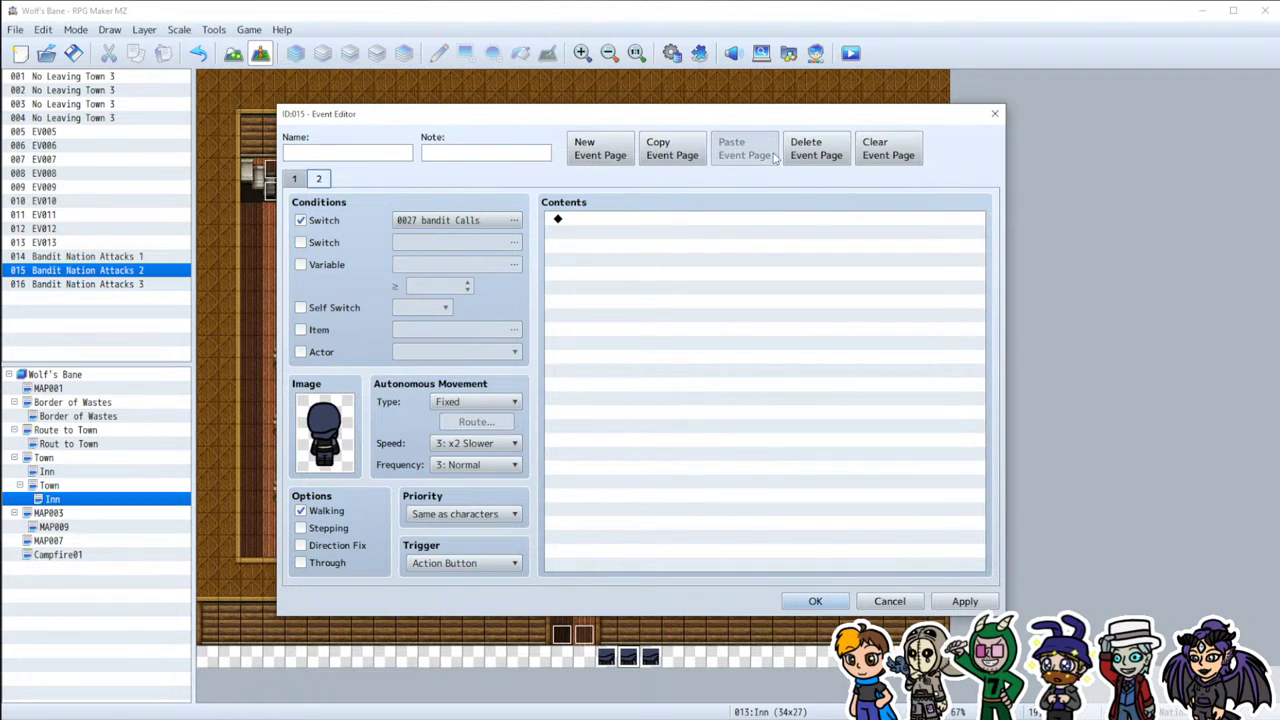
{"action": "left_click", "coordinate": [818, 156]}
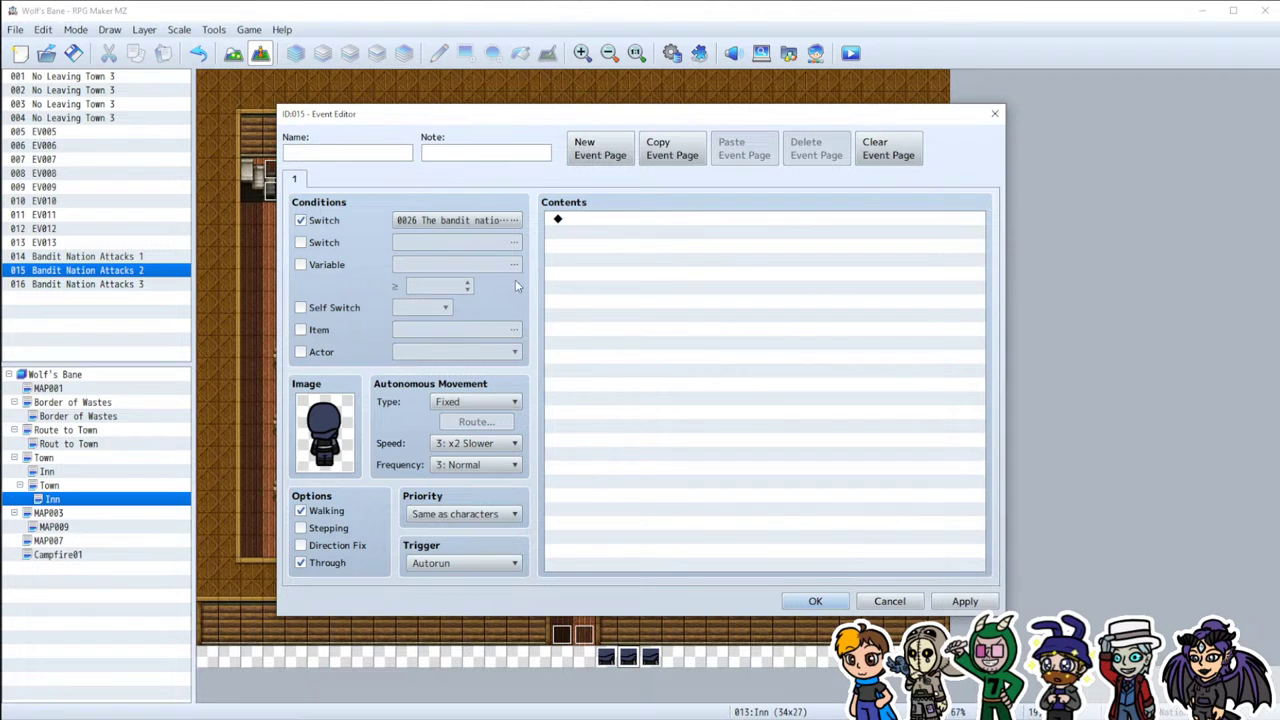
{"action": "left_click", "coordinate": [815, 601]}
Step: Delete the second event page of Bandit Nation Attacks 3 and save the event
{"action": "left_click", "coordinate": [652, 656]}
{"action": "double_click", "coordinate": [652, 656]}
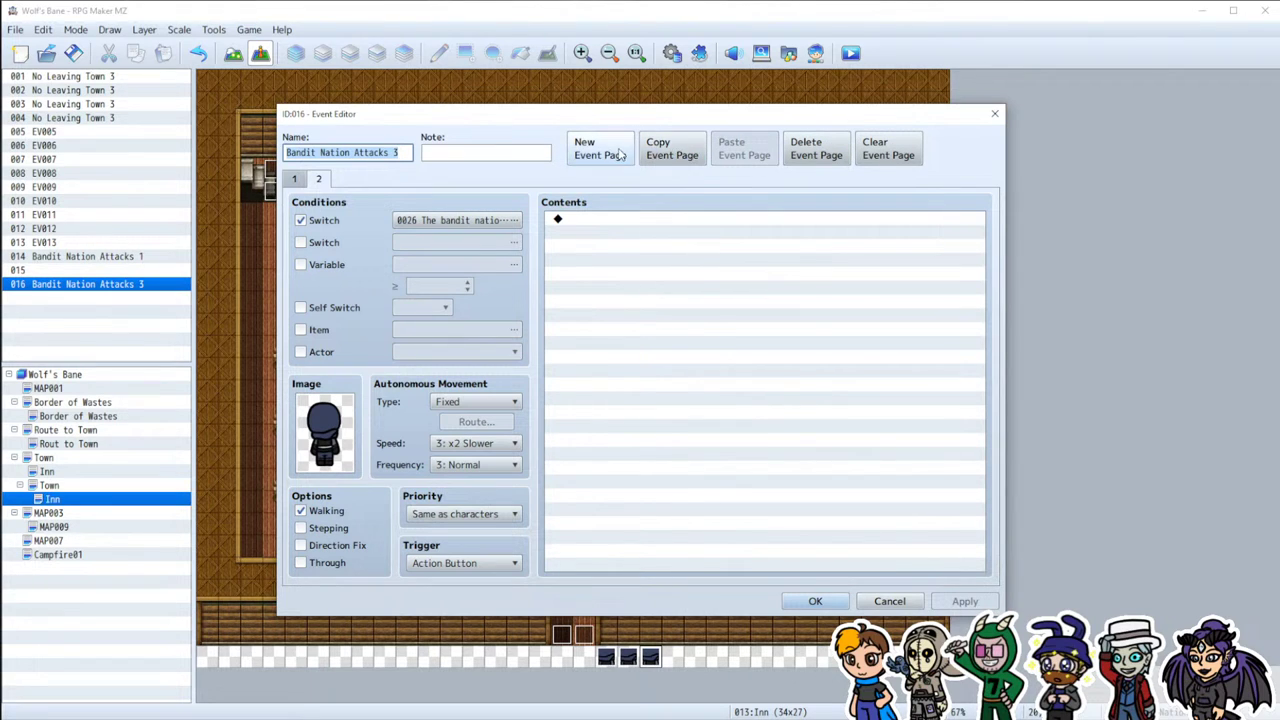
{"action": "left_click", "coordinate": [815, 150]}
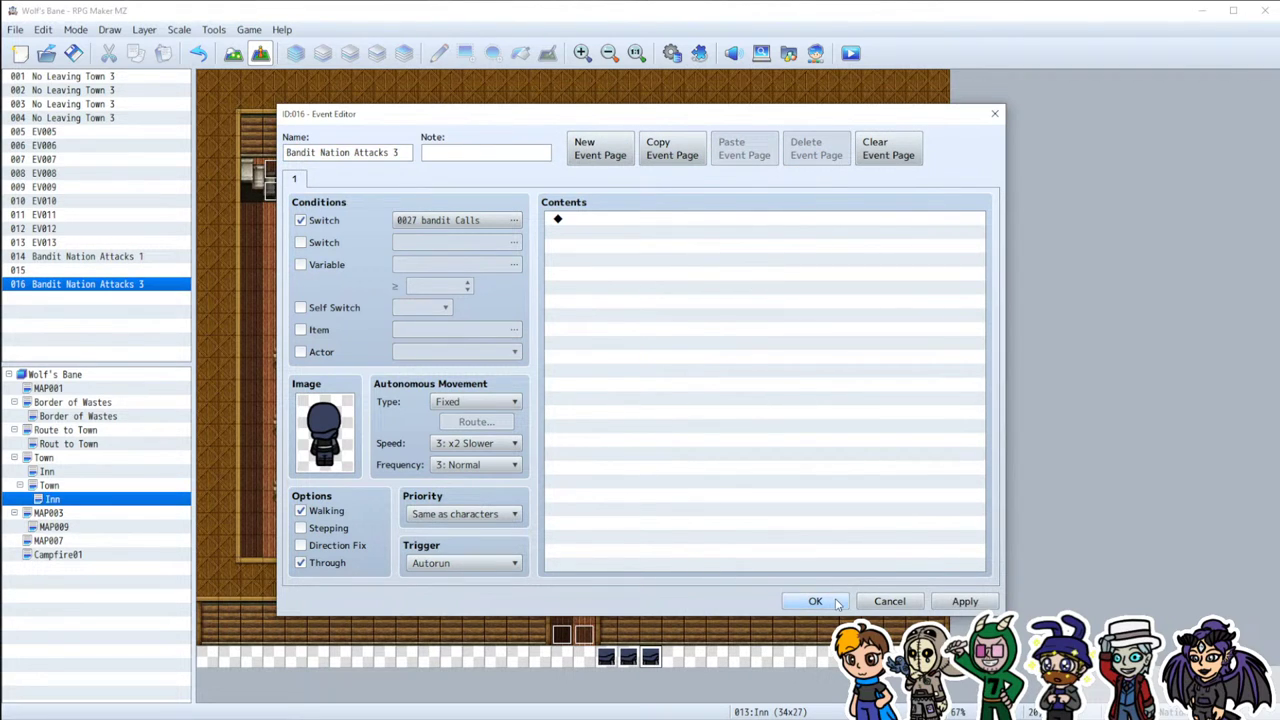
{"action": "left_click", "coordinate": [965, 601]}
{"action": "left_click", "coordinate": [815, 601]}
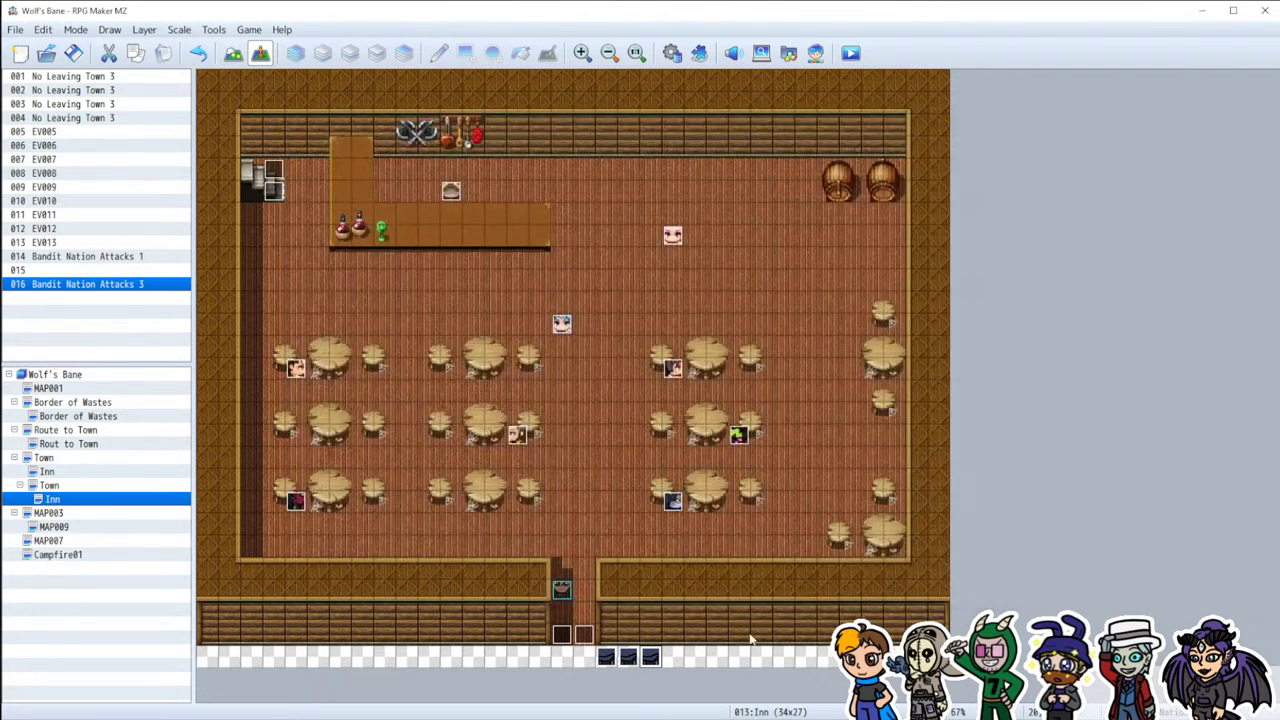
Step: Name the unnamed event 015 Bandit Nation Attacks 2 and save it
{"action": "double_click", "coordinate": [628, 657]}
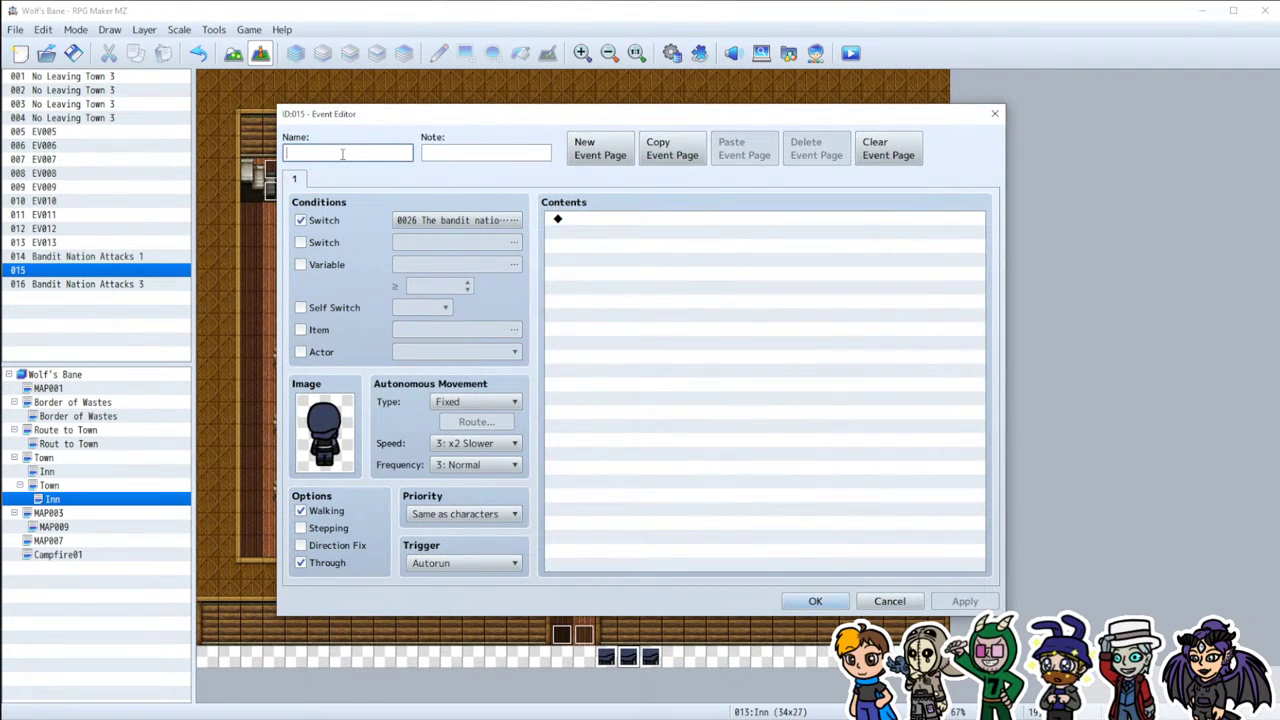
{"action": "type", "text": "Bandit Nation Attacks 2"}
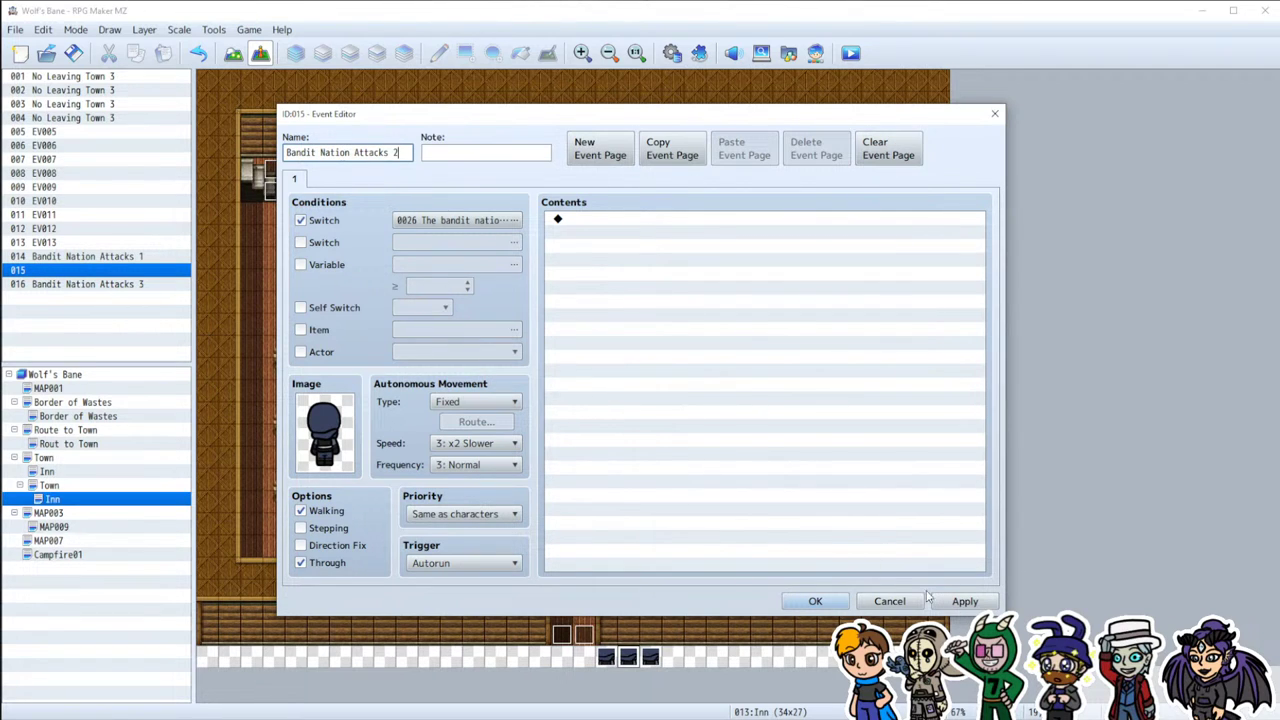
{"action": "left_click", "coordinate": [839, 601]}
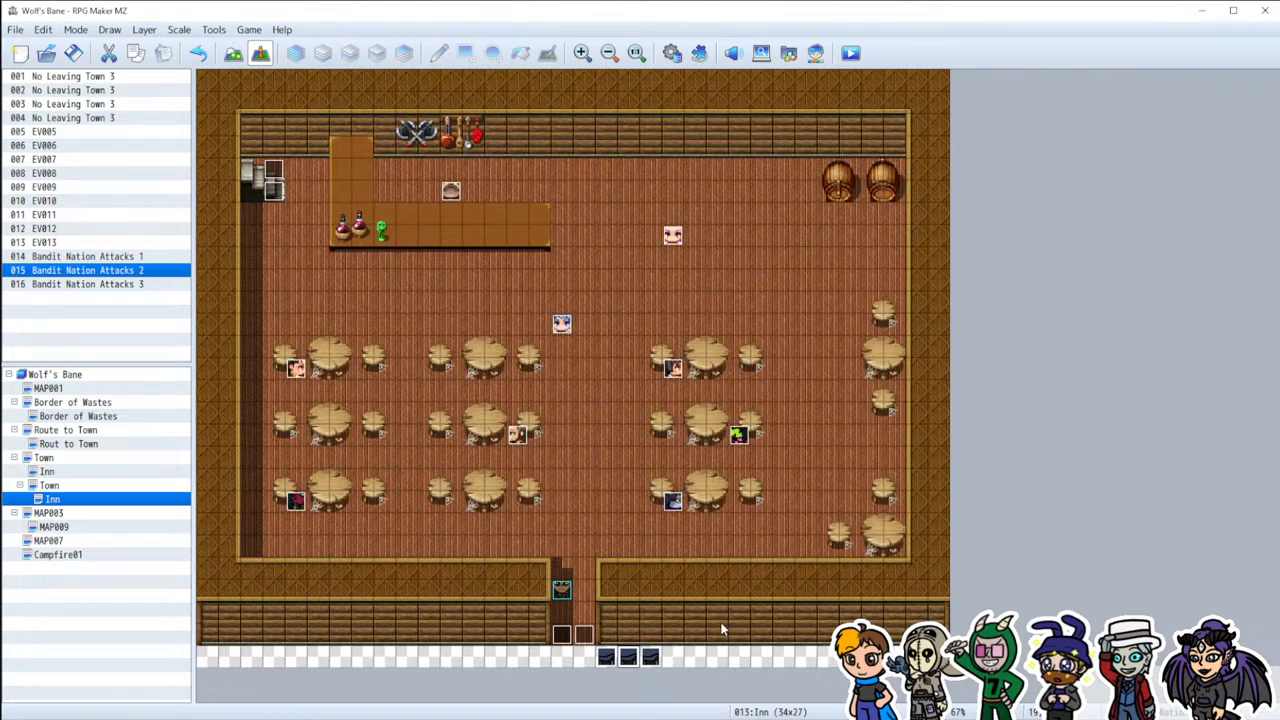
Step: Turn on the Through option on page 2 of the Bandit Nation Attacks 1 event and save the event
{"action": "double_click", "coordinate": [622, 659]}
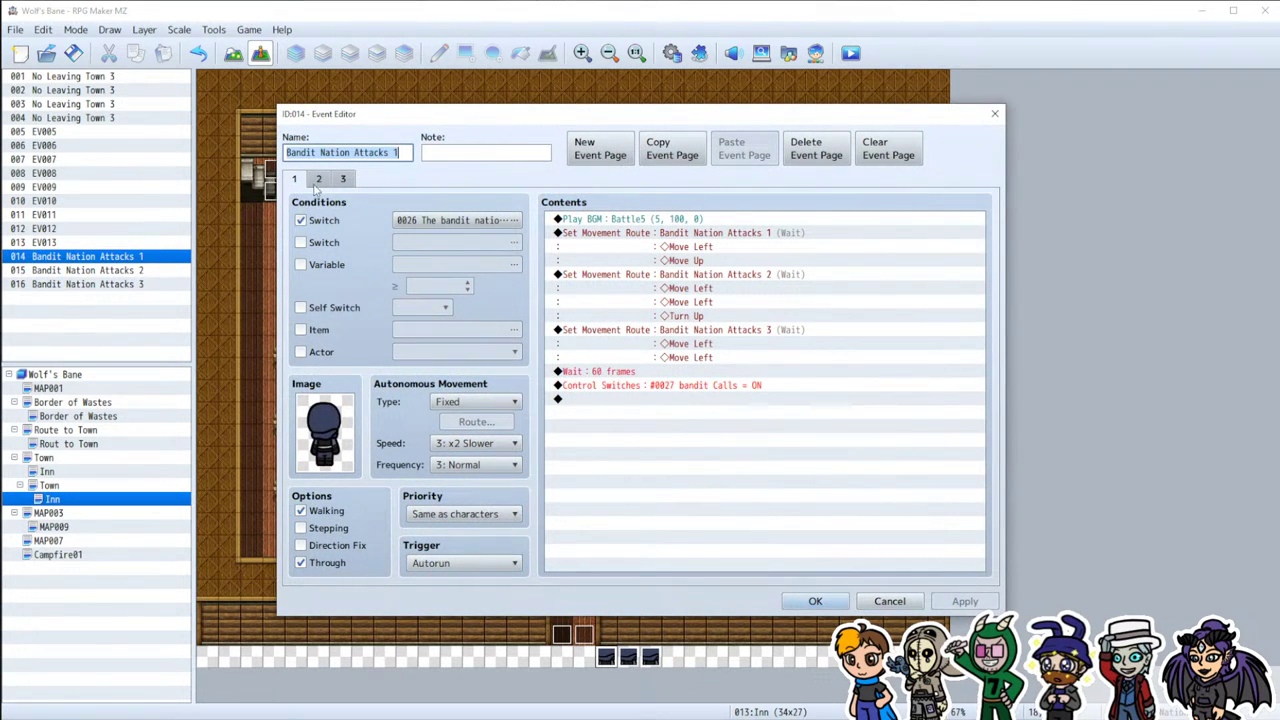
{"action": "left_click", "coordinate": [318, 180]}
{"action": "left_click", "coordinate": [314, 563]}
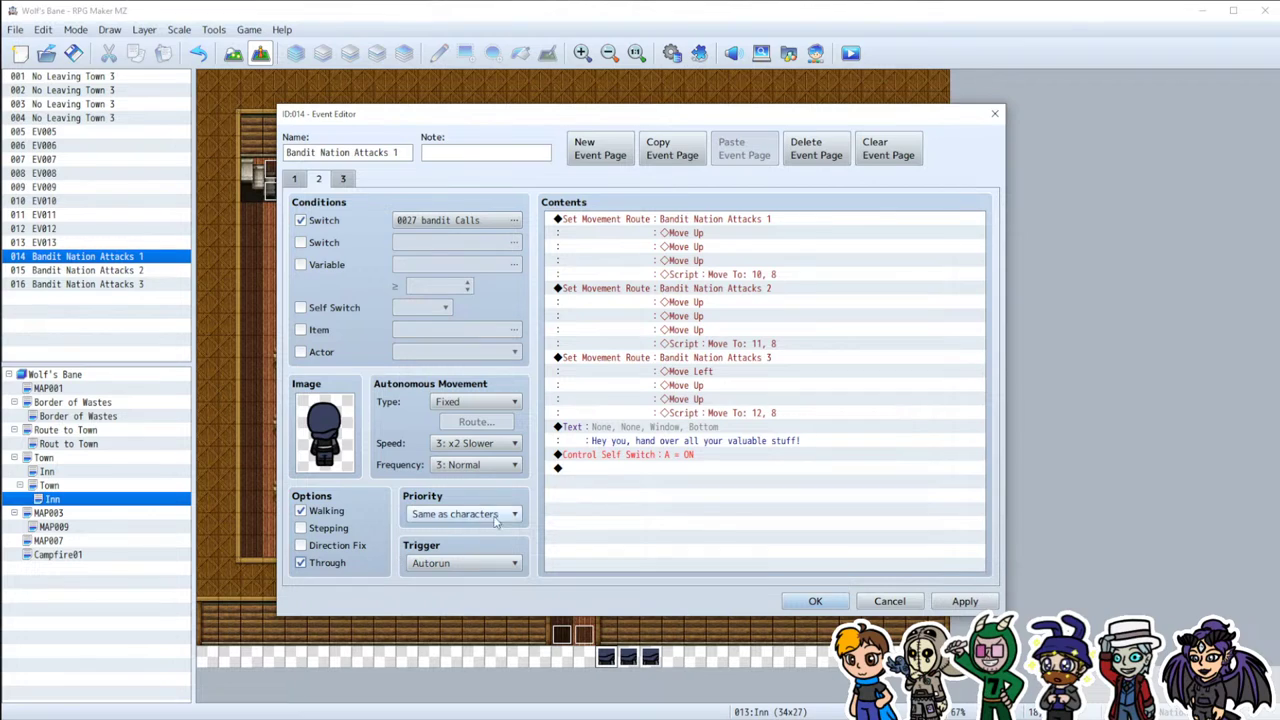
{"action": "left_click", "coordinate": [965, 601]}
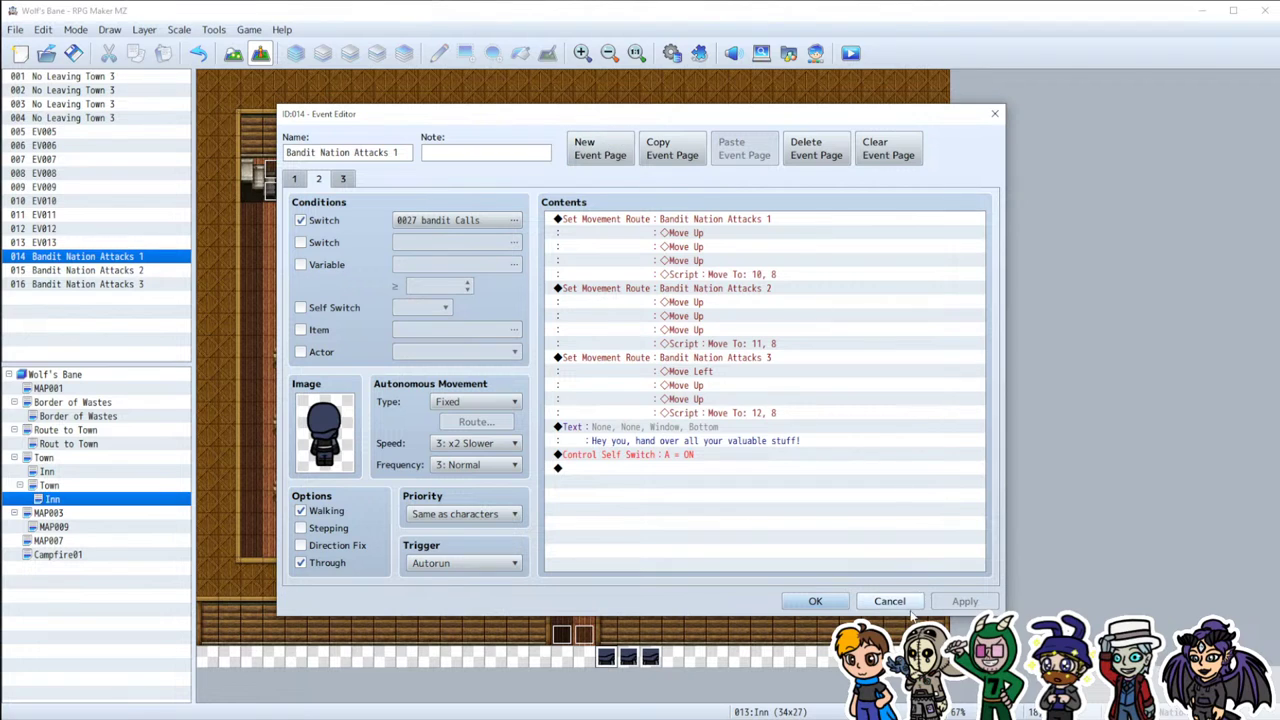
{"action": "left_click", "coordinate": [815, 601]}
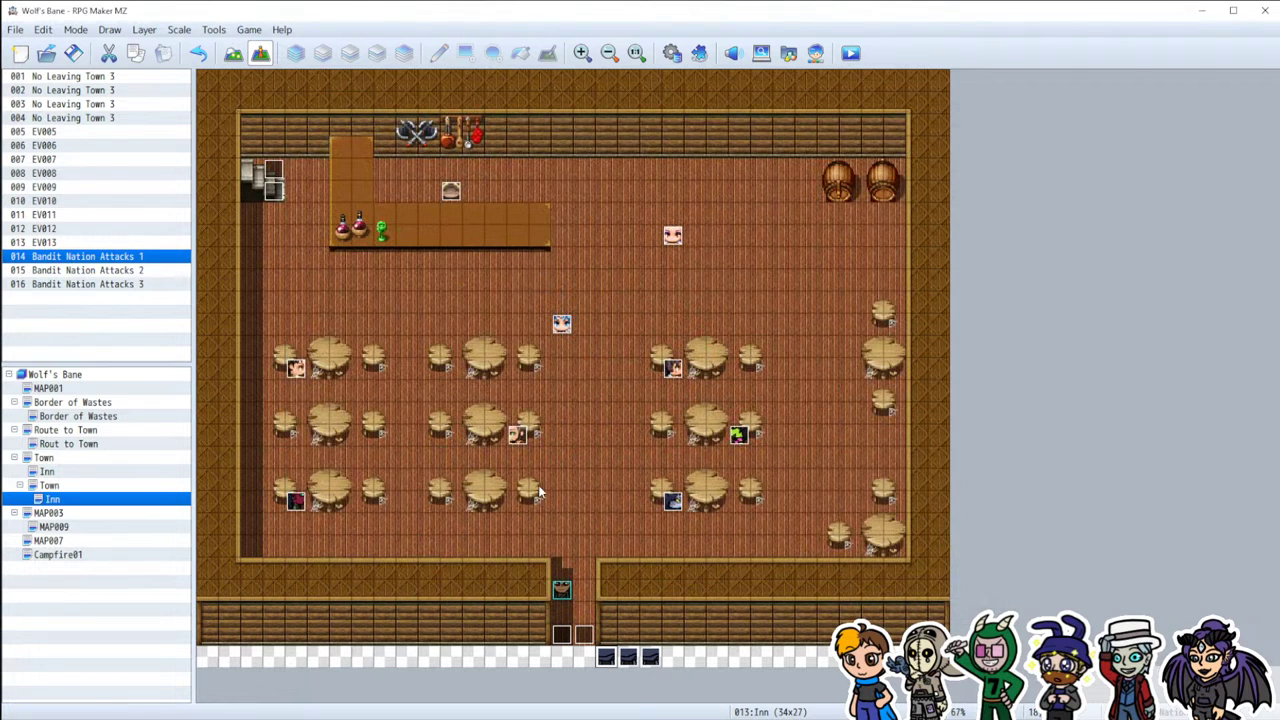
Step: Check the floor tiles beside the character standing in the middle of the inn, above the tables
{"action": "left_click", "coordinate": [584, 326]}
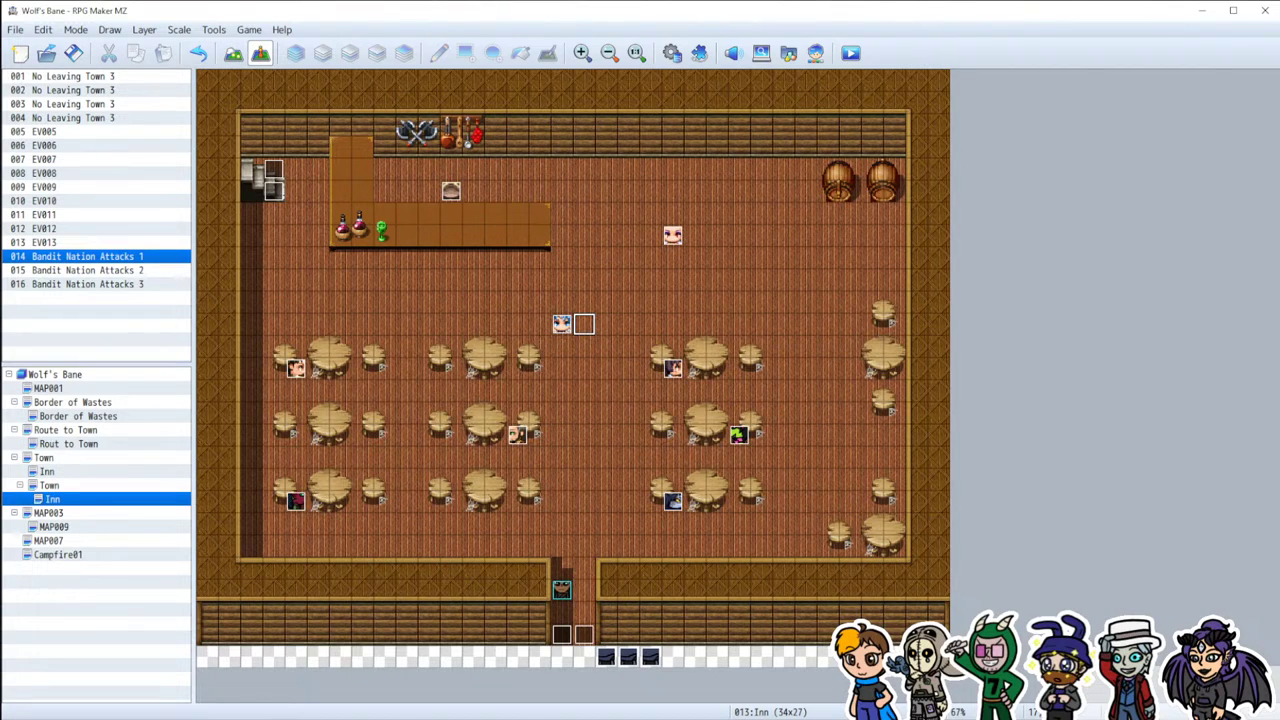
{"action": "left_click", "coordinate": [585, 303]}
{"action": "left_click", "coordinate": [585, 324]}
{"action": "left_click", "coordinate": [584, 350]}
Step: On page 2 of the Bandit Nation Attacks 1 event, duplicate the script command in bandit 1's movement route and set the copy to Move To: 17, 10
{"action": "double_click", "coordinate": [606, 656]}
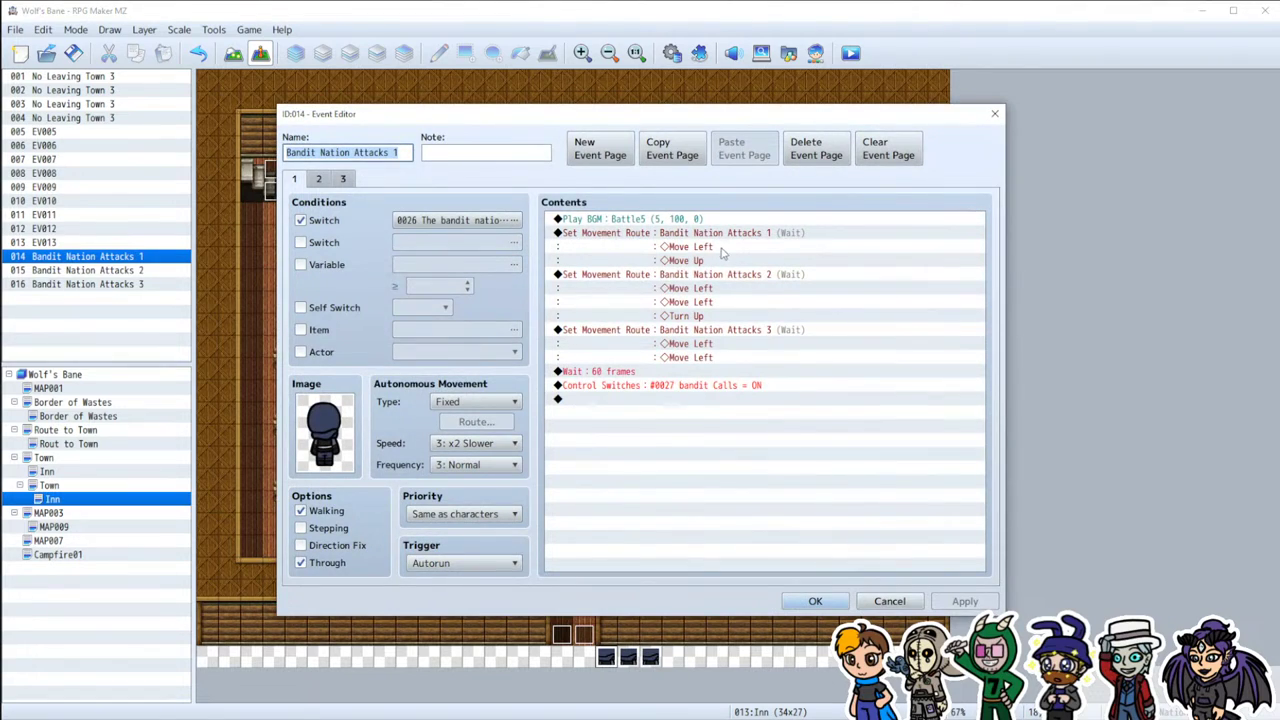
{"action": "left_click", "coordinate": [320, 181]}
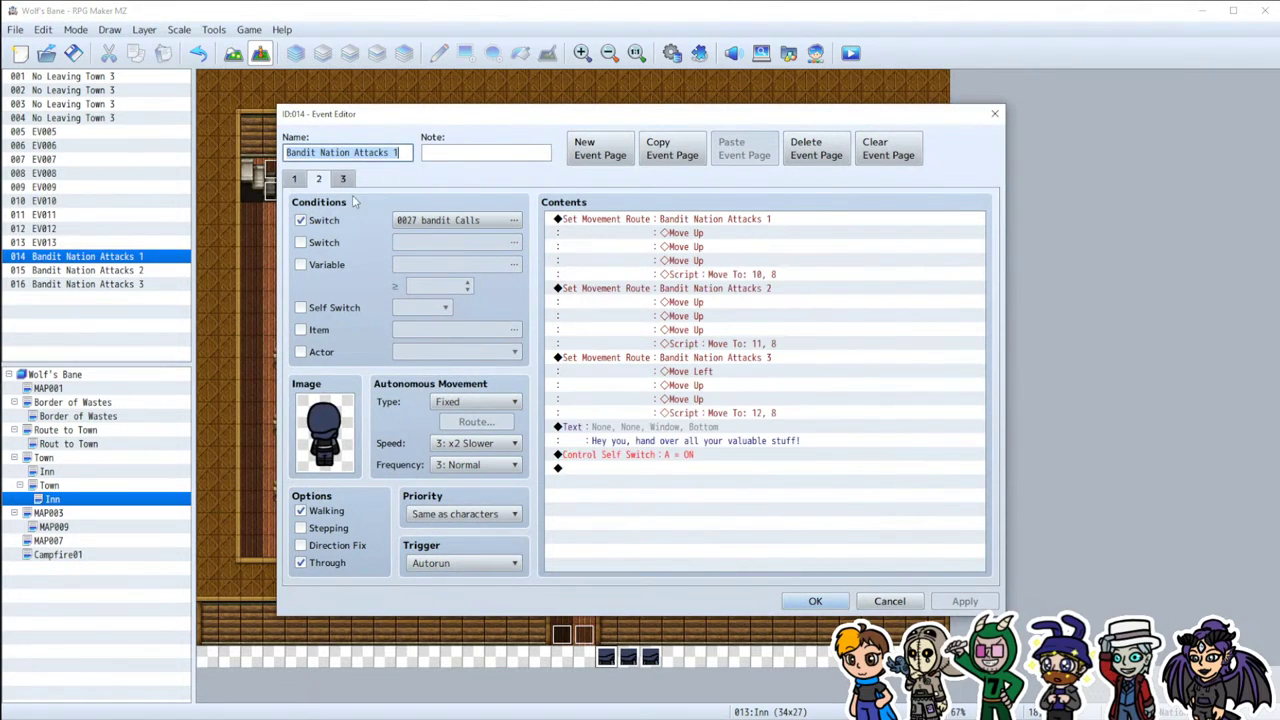
{"action": "left_click", "coordinate": [683, 228]}
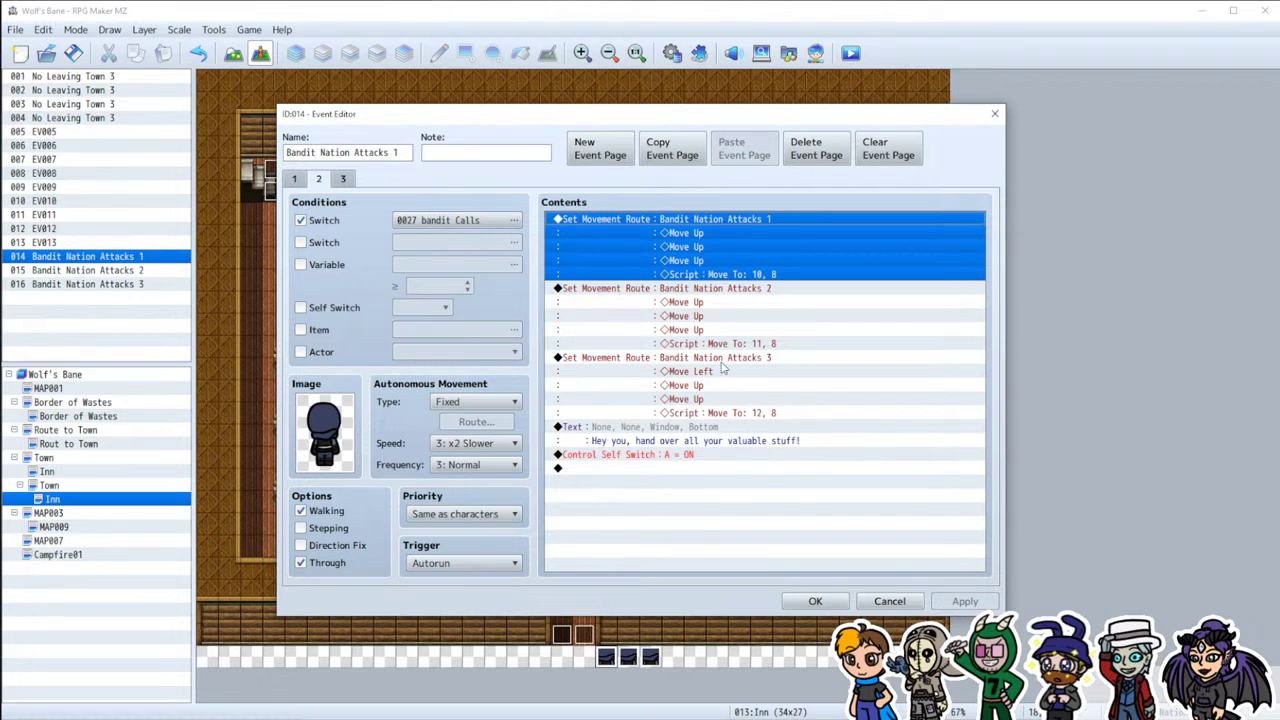
{"action": "key", "text": "Return"}
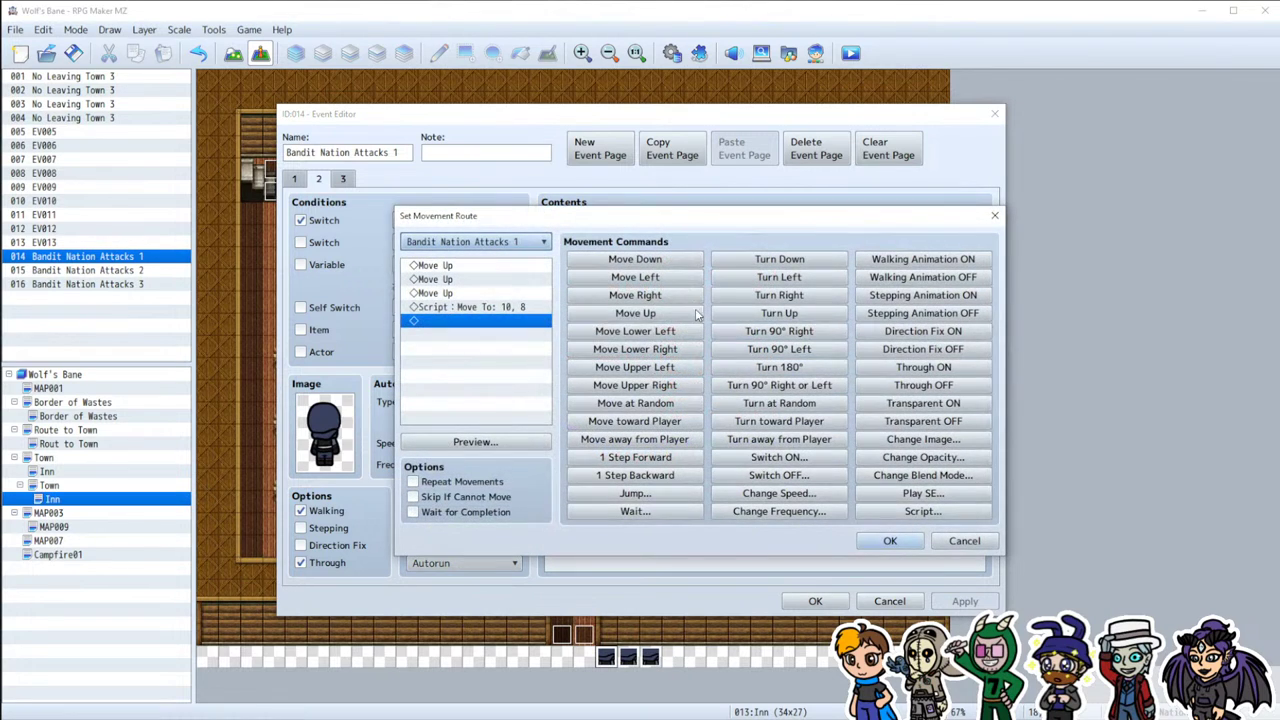
{"action": "left_click", "coordinate": [491, 308]}
{"action": "left_click", "coordinate": [481, 298]}
{"action": "left_click", "coordinate": [481, 304]}
{"action": "key", "text": "ctrl+c"}
{"action": "left_click", "coordinate": [481, 298]}
{"action": "key", "text": "ctrl+v"}
{"action": "double_click", "coordinate": [483, 293]}
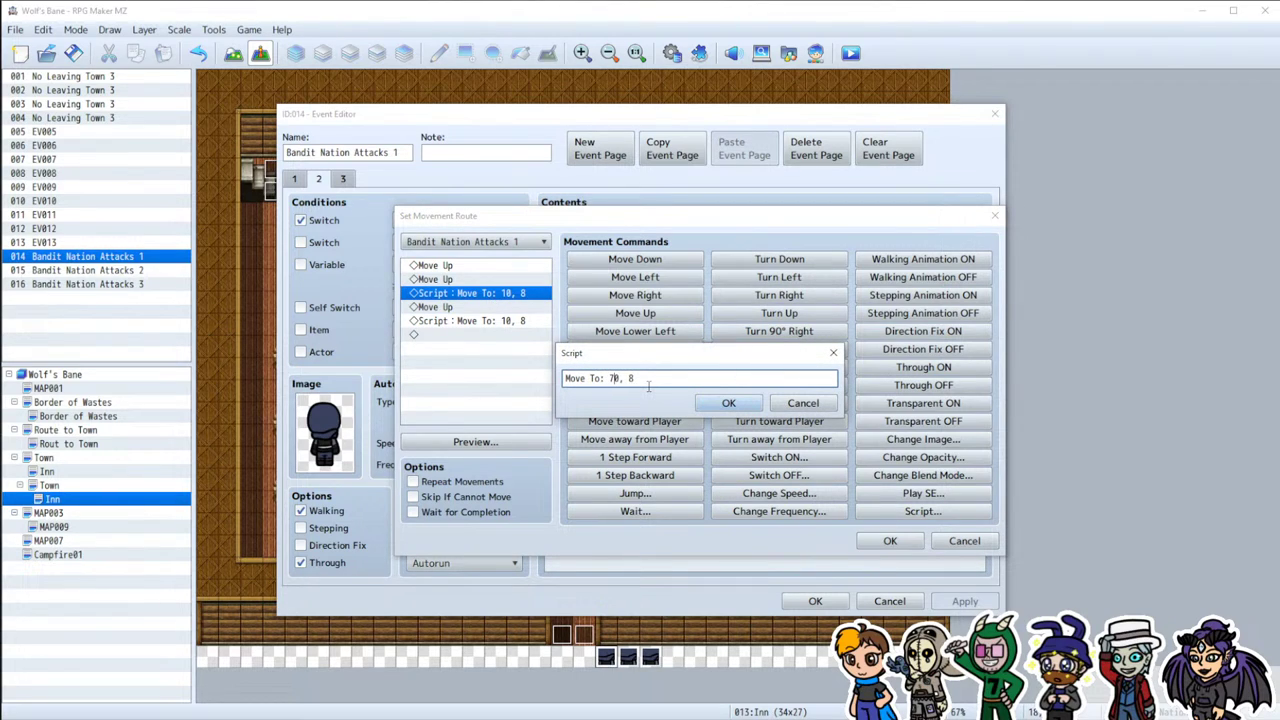
{"action": "key", "text": "BackSpace"}
{"action": "type", "text": "1"}
{"action": "key", "text": "ctrl+a"}
{"action": "left_click", "coordinate": [729, 403]}
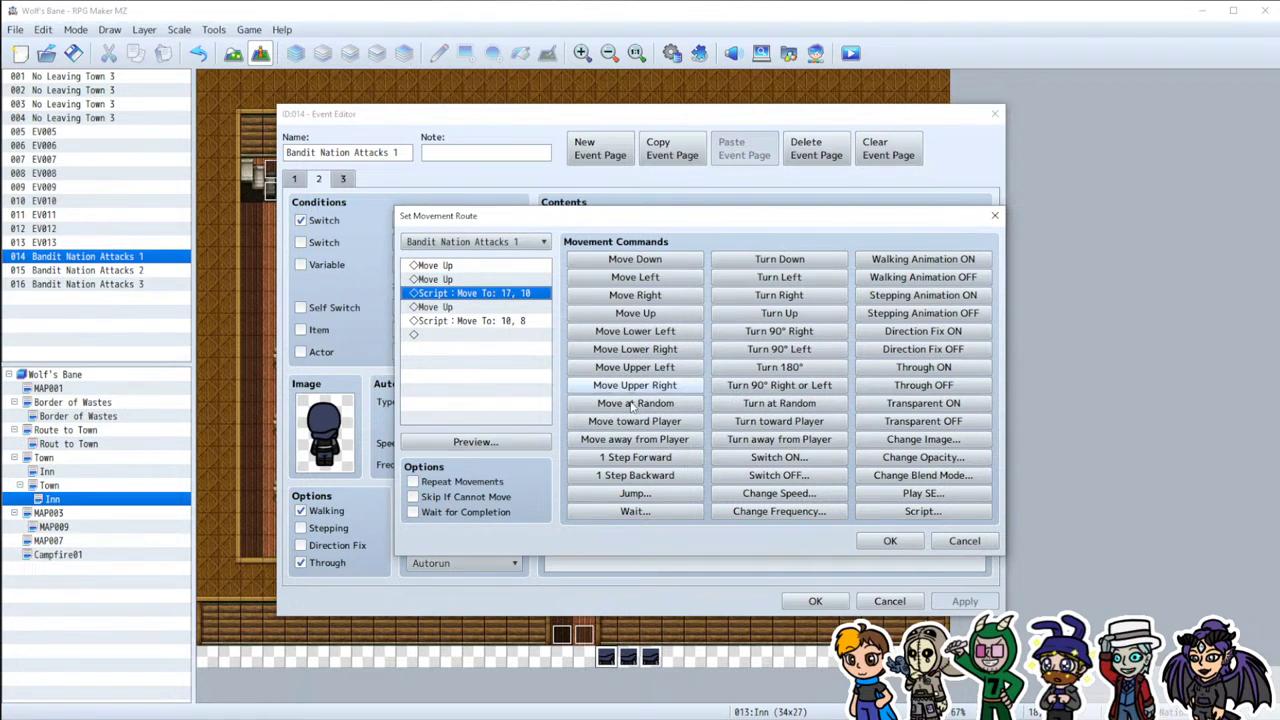
Step: Reorder bandit 1's route so the Move To: 17, 10 script follows the third Move Up, and accept the route
{"action": "left_click", "coordinate": [459, 307]}
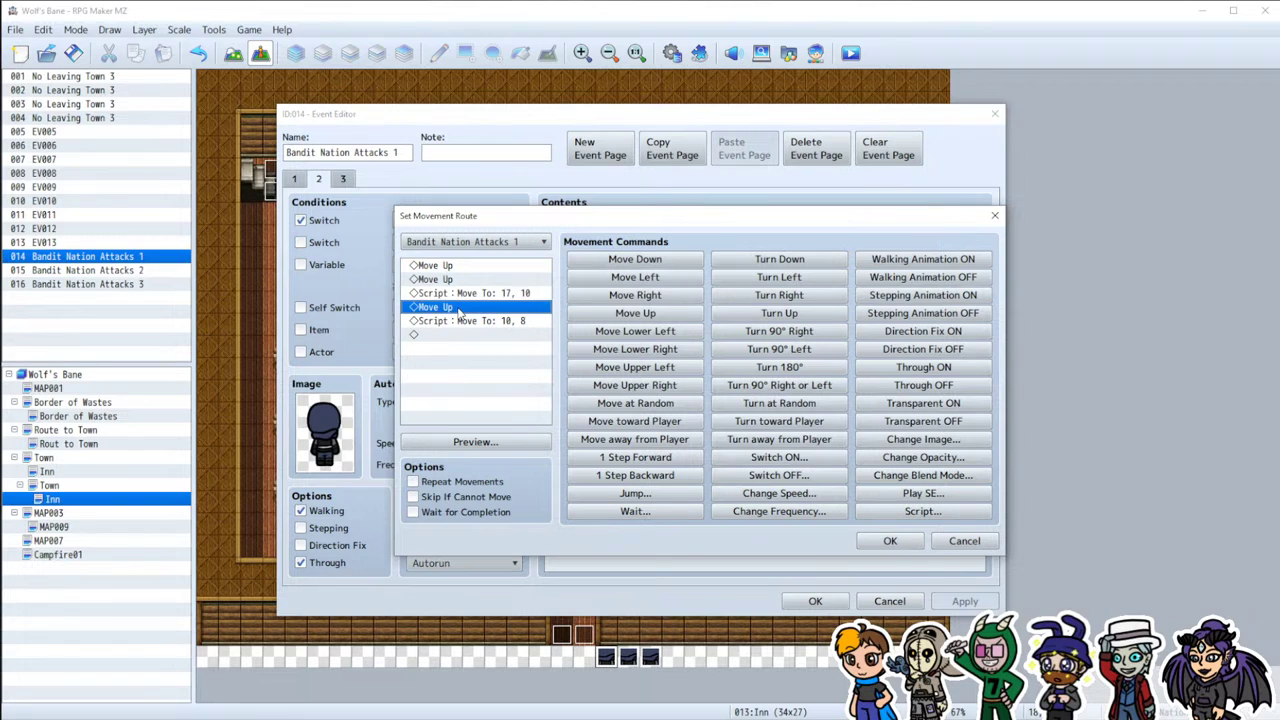
{"action": "key", "text": "Up"}
{"action": "key", "text": "ctrl+x"}
{"action": "key", "text": "ctrl+v"}
{"action": "key", "text": "Up"}
{"action": "key", "text": "ctrl+x"}
{"action": "key", "text": "Down"}
{"action": "key", "text": "ctrl+v"}
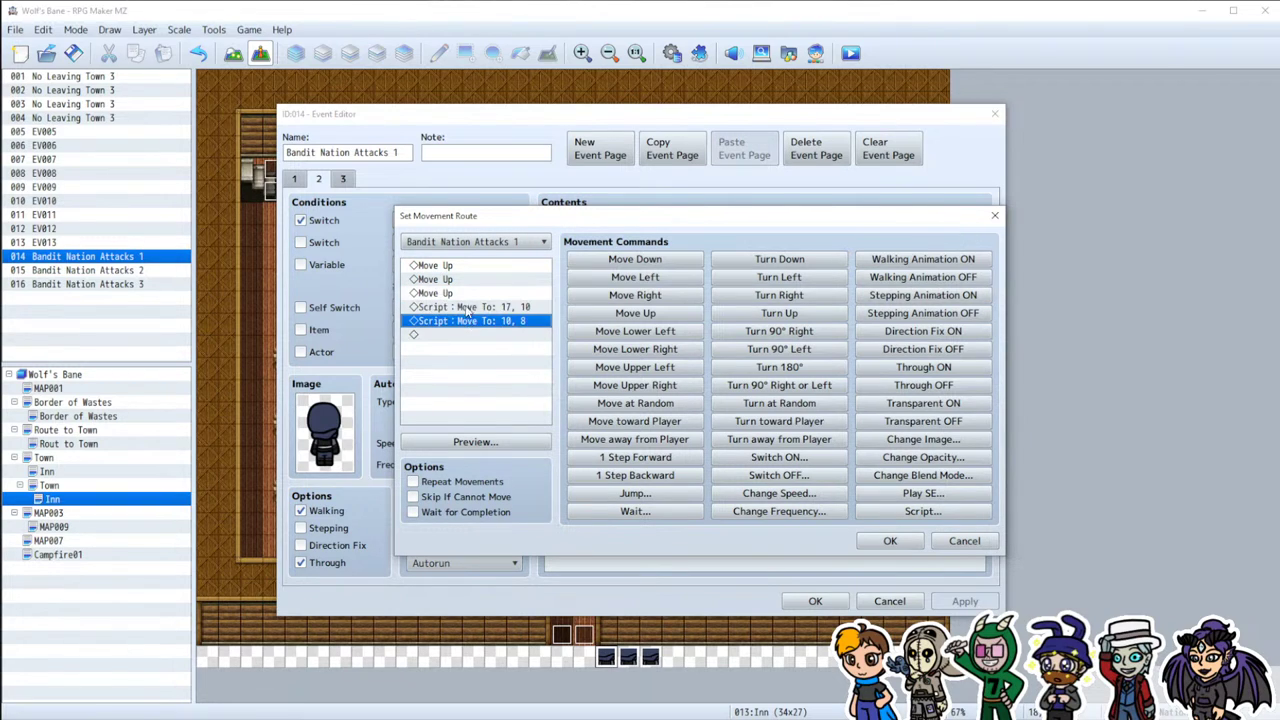
{"action": "left_click", "coordinate": [890, 541]}
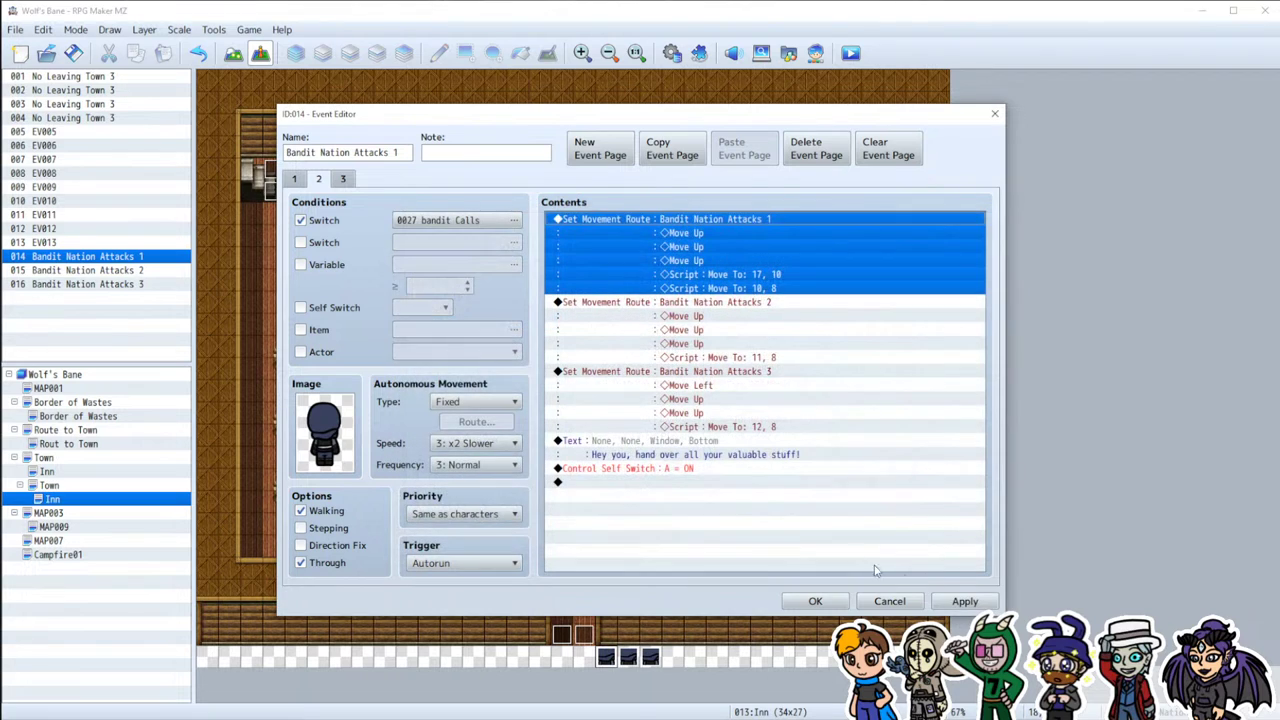
Step: Add a Move To: 17, 11 script before the final Move To in the Bandit Nation Attacks 2 movement route
{"action": "left_click", "coordinate": [690, 315]}
{"action": "double_click", "coordinate": [690, 315]}
{"action": "key", "text": "Up"}
{"action": "key", "text": "ctrl+v"}
{"action": "left_click", "coordinate": [505, 311]}
{"action": "double_click", "coordinate": [505, 311]}
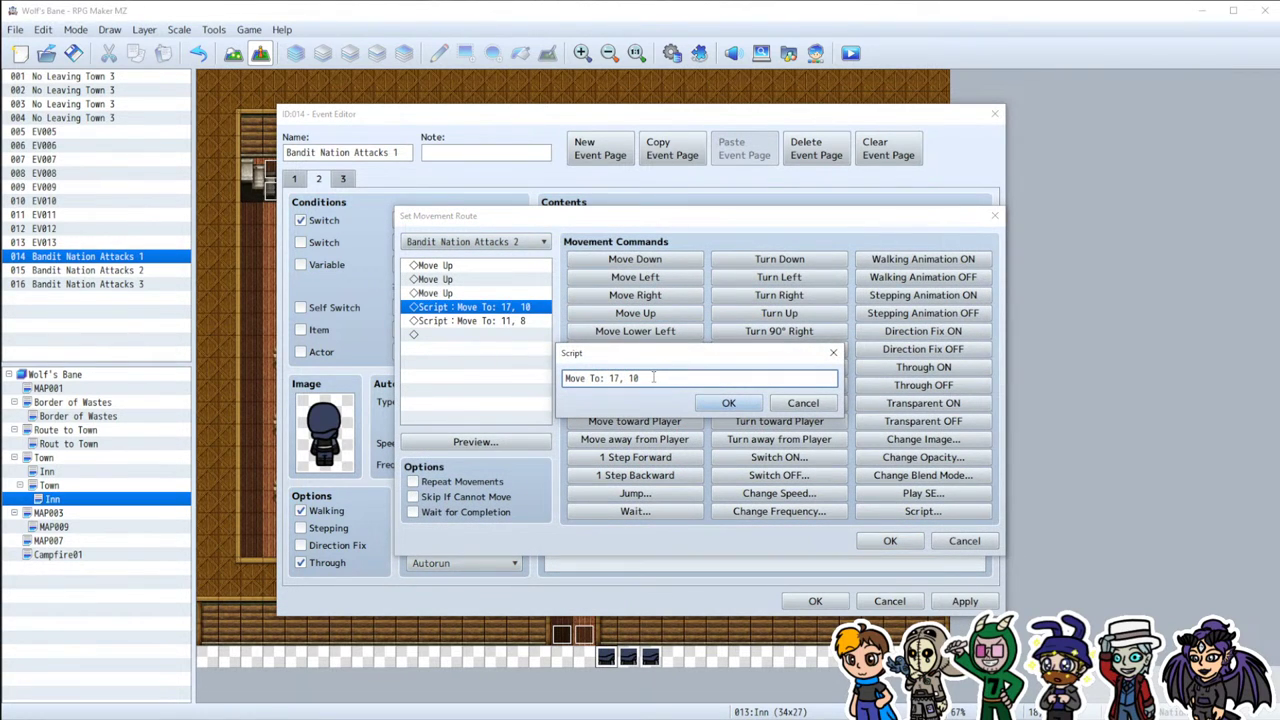
{"action": "type", "text": "1"}
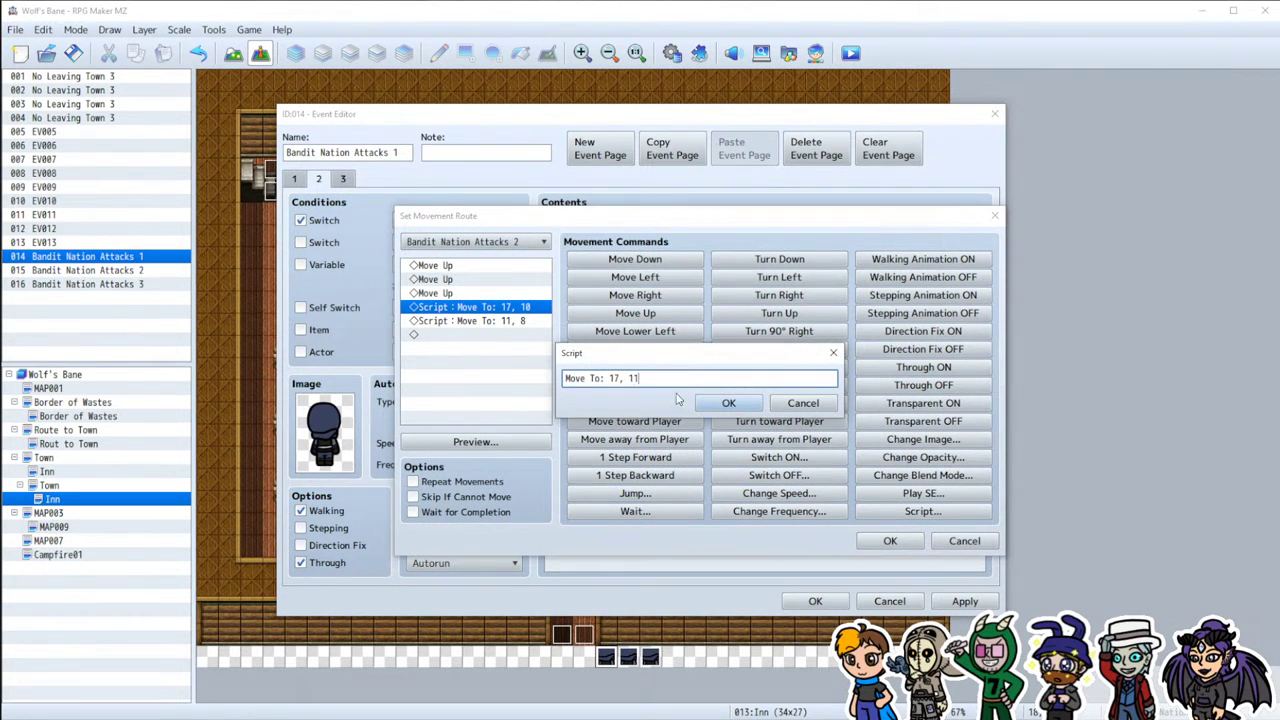
{"action": "left_click", "coordinate": [728, 403]}
{"action": "left_click", "coordinate": [779, 403]}
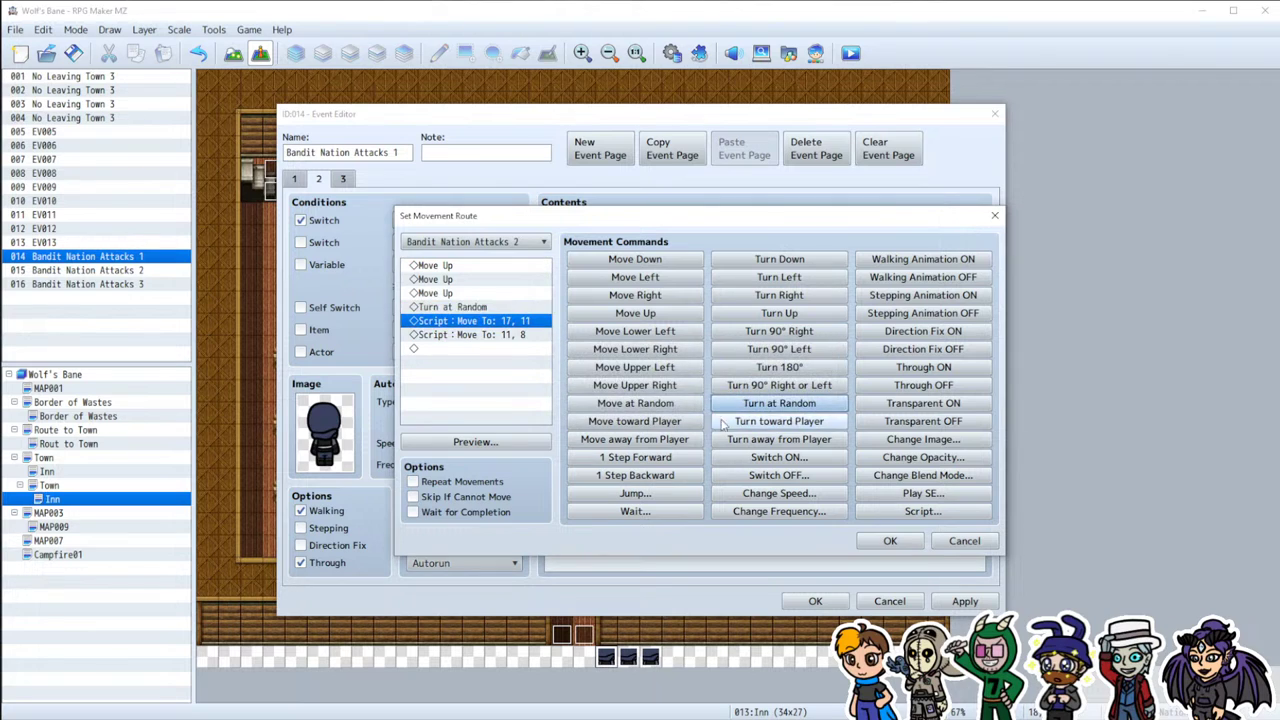
{"action": "left_click", "coordinate": [530, 307]}
{"action": "key", "text": "Delete"}
{"action": "left_click", "coordinate": [890, 541]}
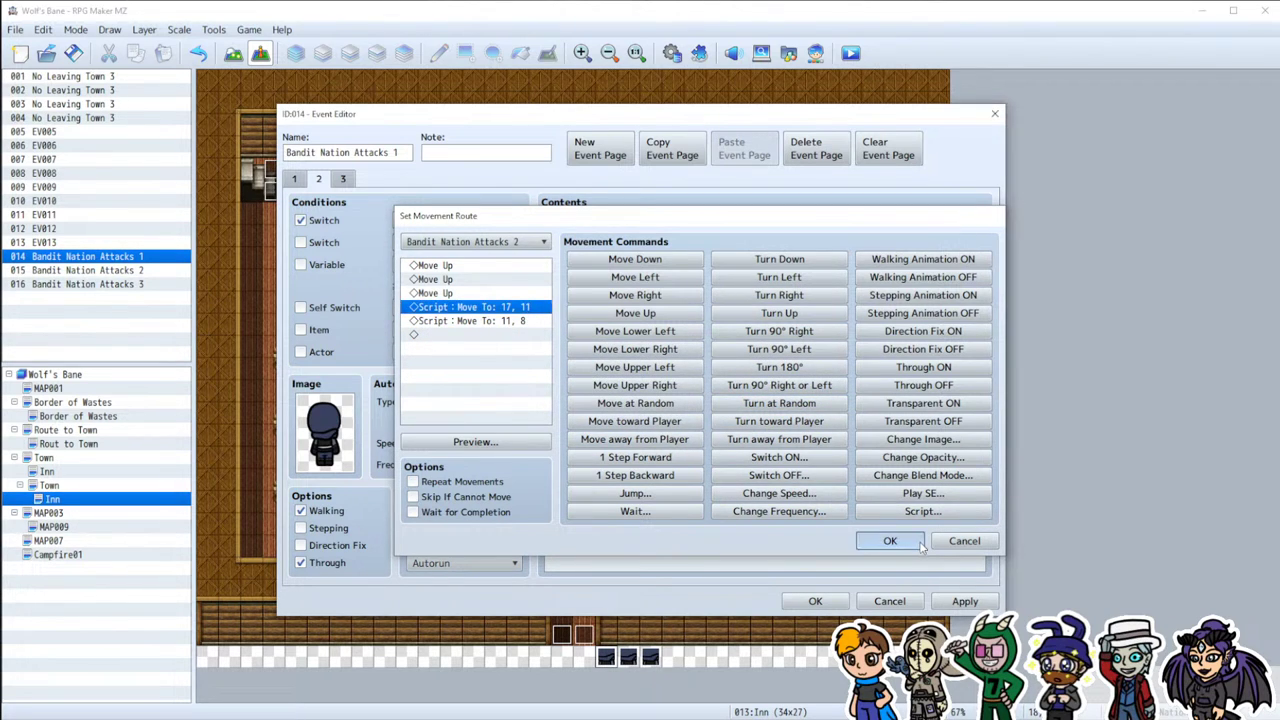
Step: Add a Move To: 17, 12 script before the final Move To in the Bandit Nation Attacks 3 route, and save the event
{"action": "double_click", "coordinate": [736, 382]}
{"action": "left_click", "coordinate": [527, 308]}
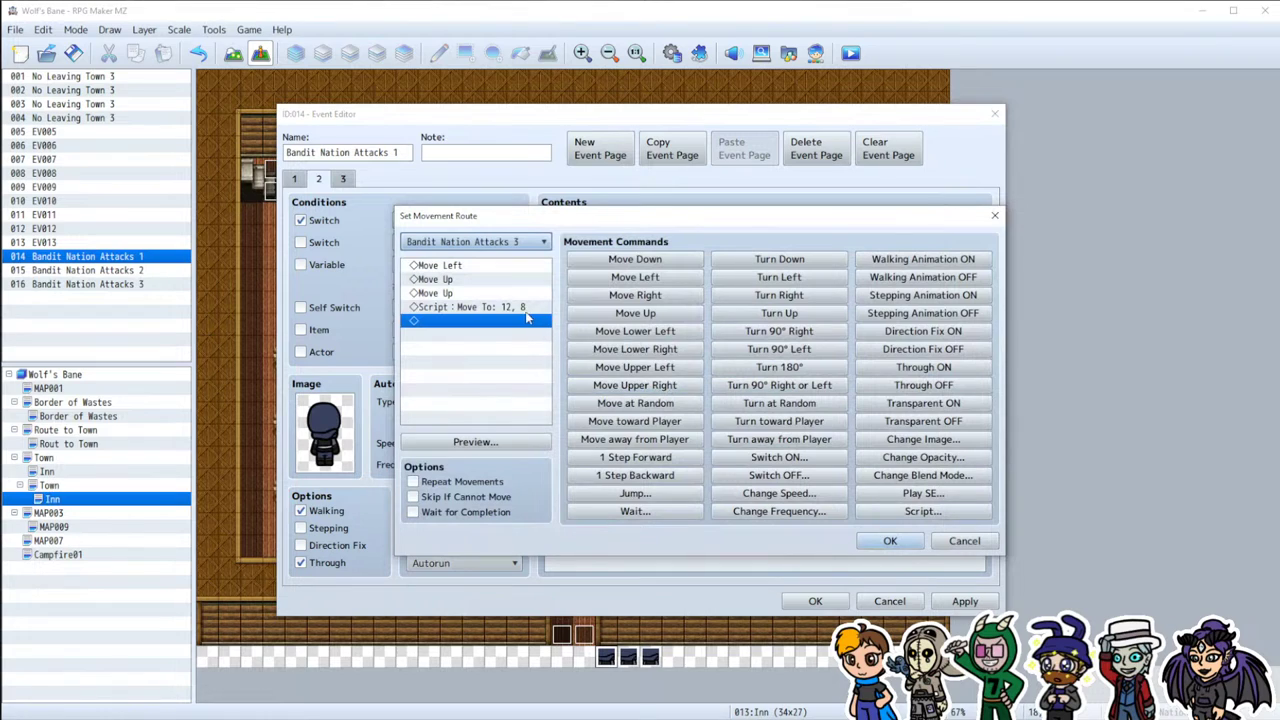
{"action": "key", "text": "ctrl+v"}
{"action": "double_click", "coordinate": [515, 308]}
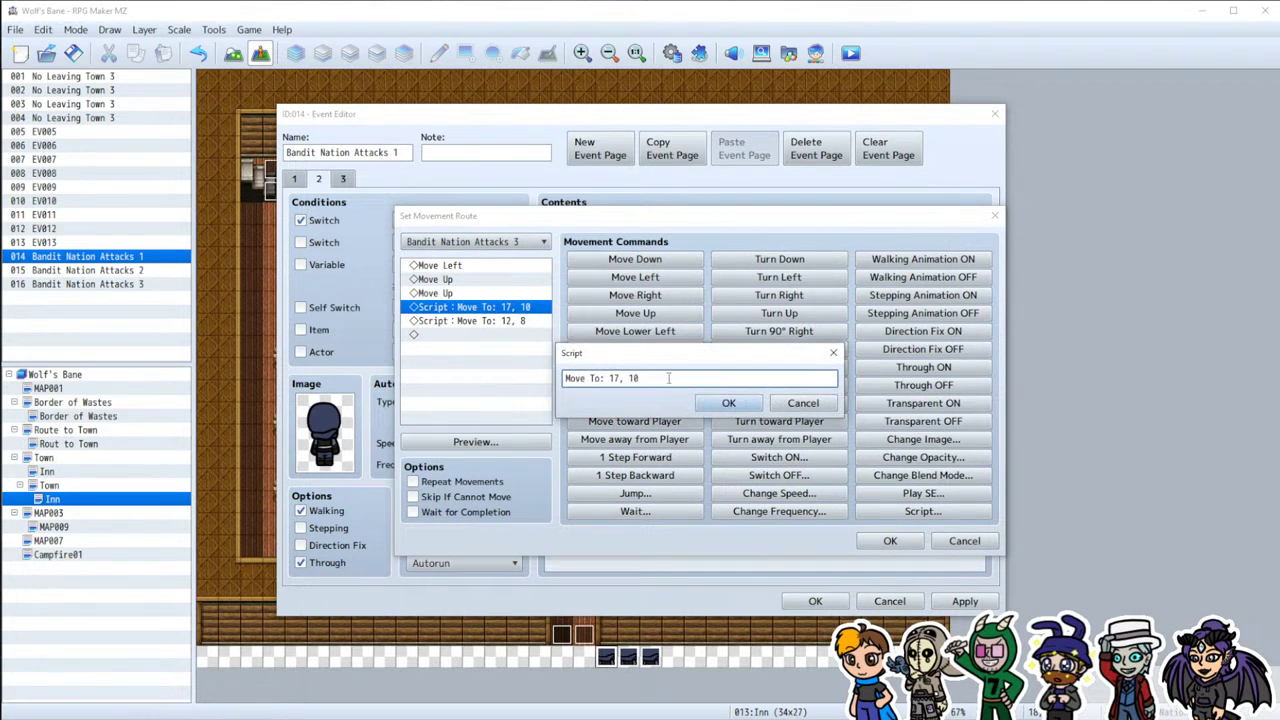
{"action": "type", "text": "2"}
{"action": "left_click", "coordinate": [728, 403]}
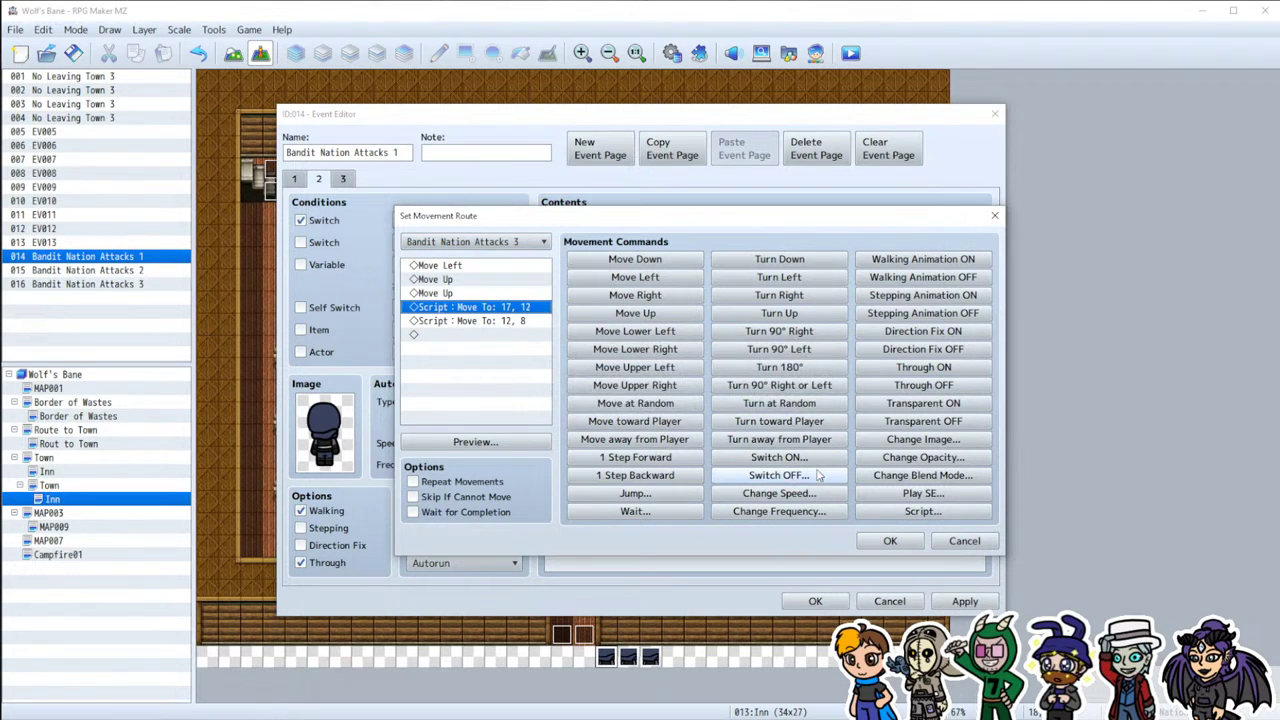
{"action": "left_click", "coordinate": [890, 541]}
{"action": "left_click", "coordinate": [965, 601]}
{"action": "left_click", "coordinate": [815, 601]}
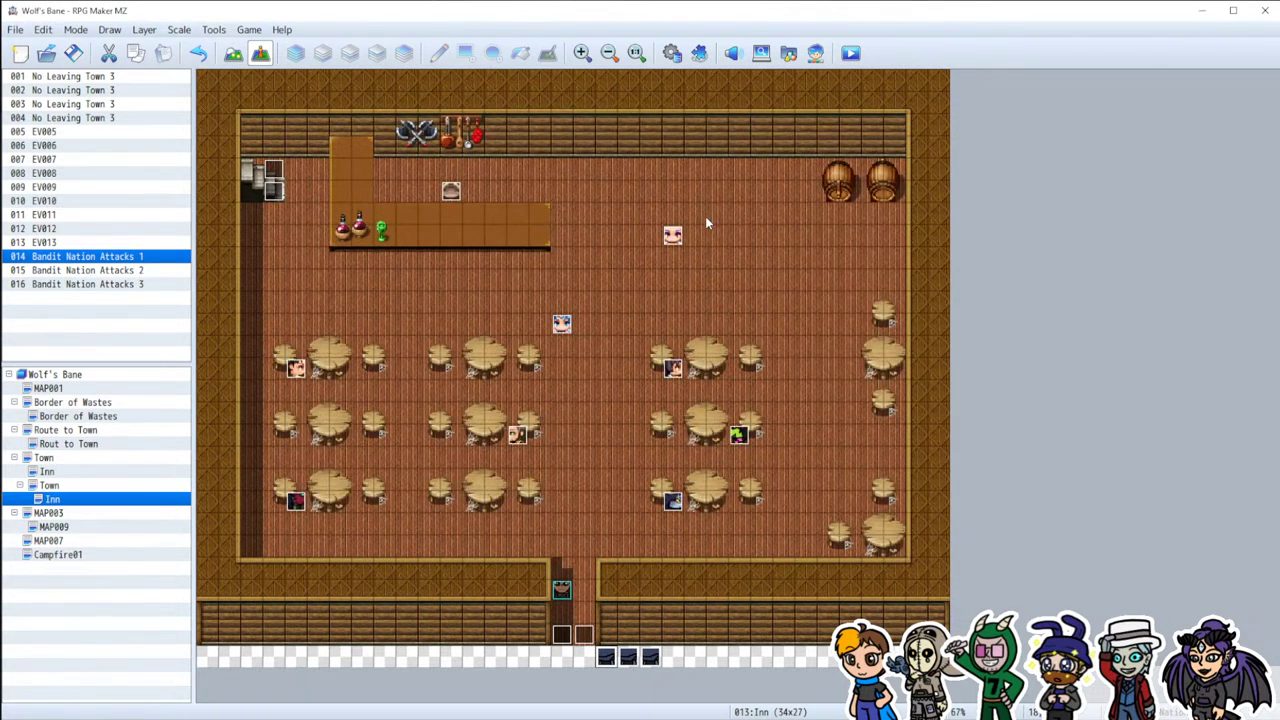
Step: Playtest a new game through the inn dialogue and the bandits' entrance, and close the game
{"action": "left_click", "coordinate": [850, 53]}
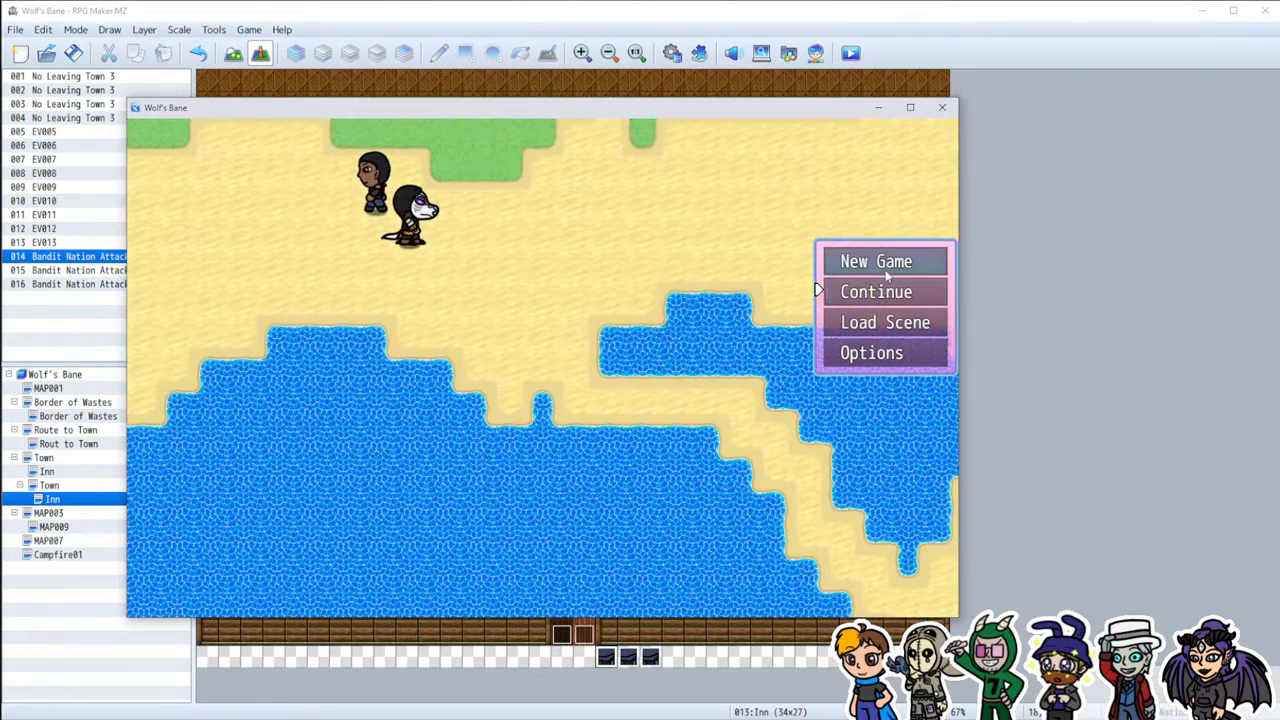
{"action": "left_click", "coordinate": [886, 263]}
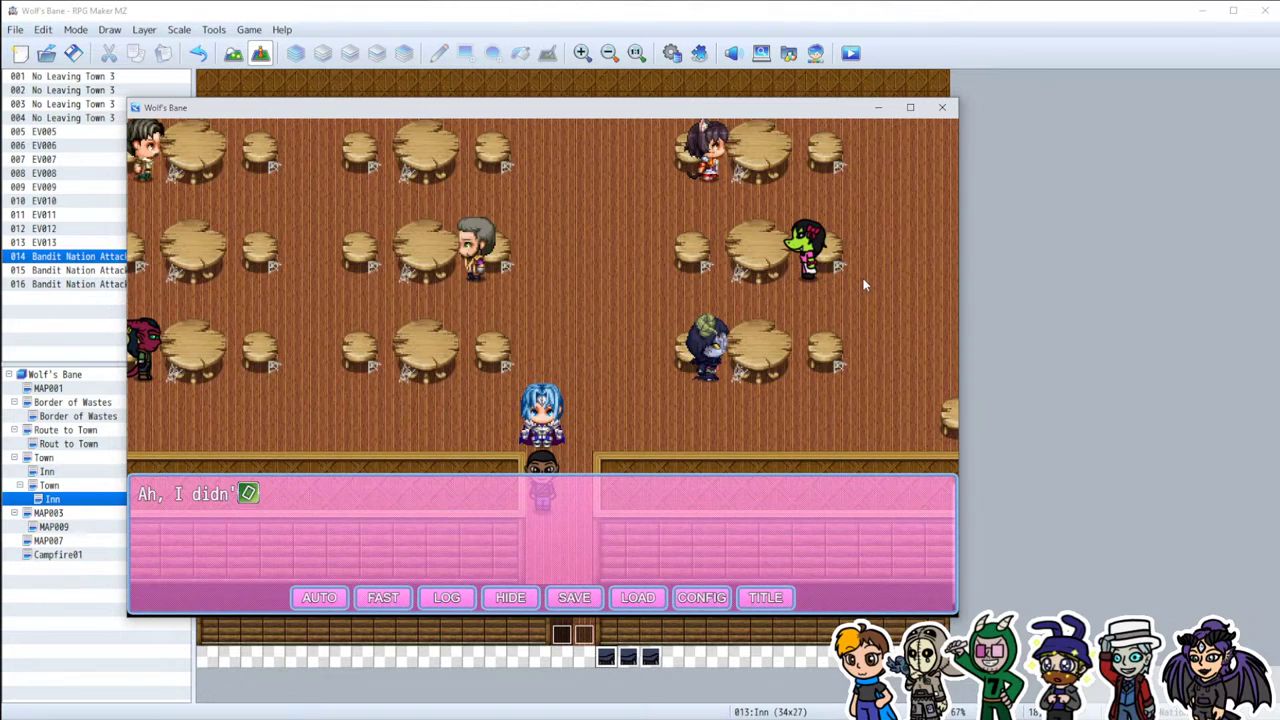
{"action": "left_click", "coordinate": [547, 505]}
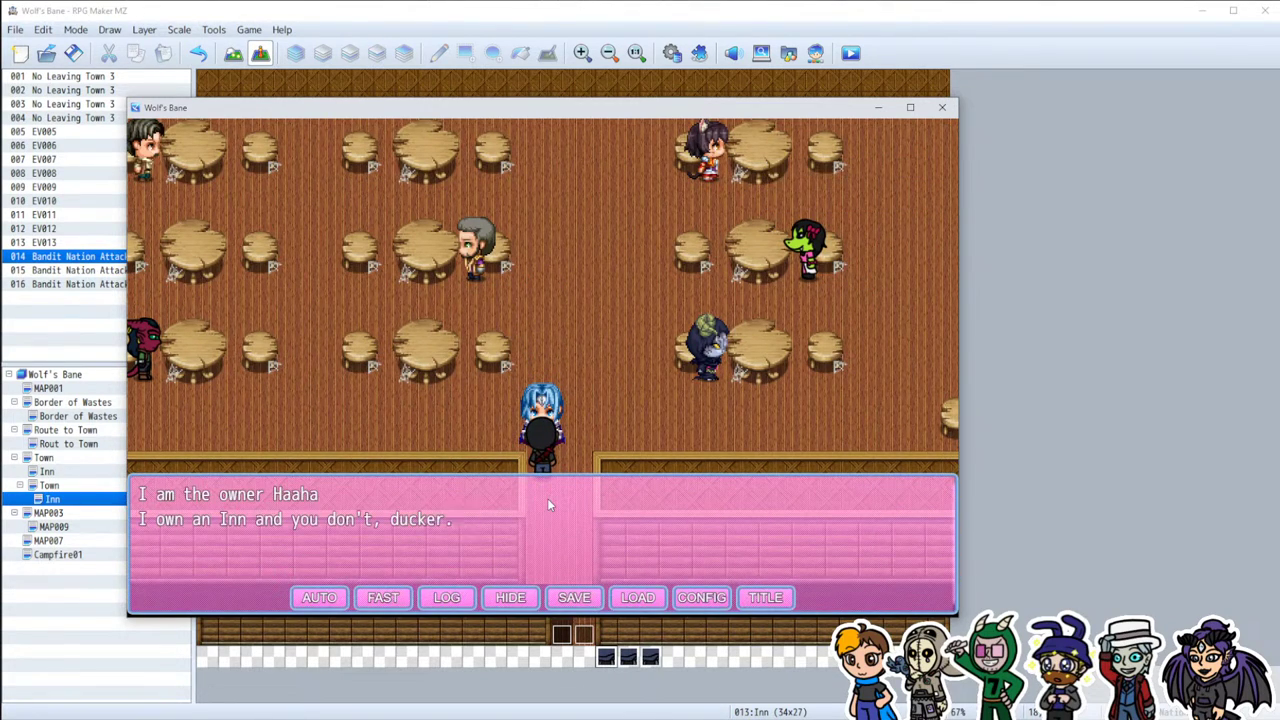
{"action": "left_click", "coordinate": [547, 503]}
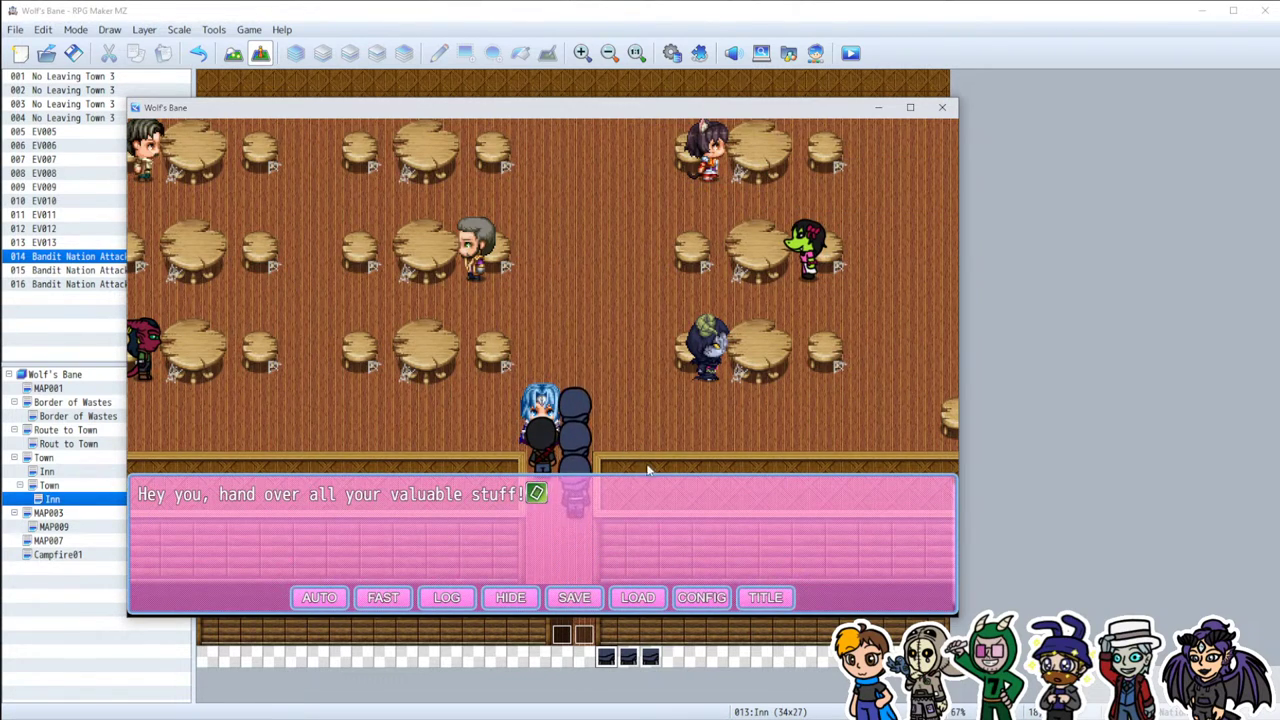
{"action": "left_click", "coordinate": [617, 521]}
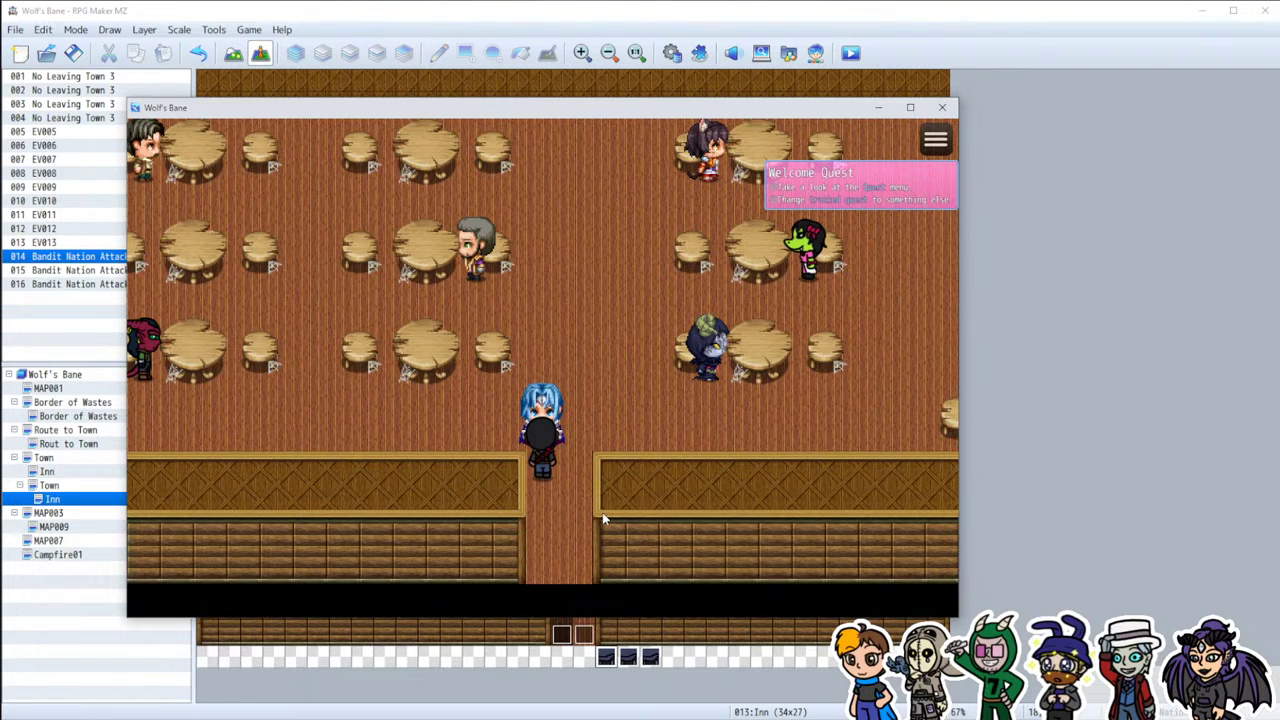
{"action": "left_click", "coordinate": [942, 107]}
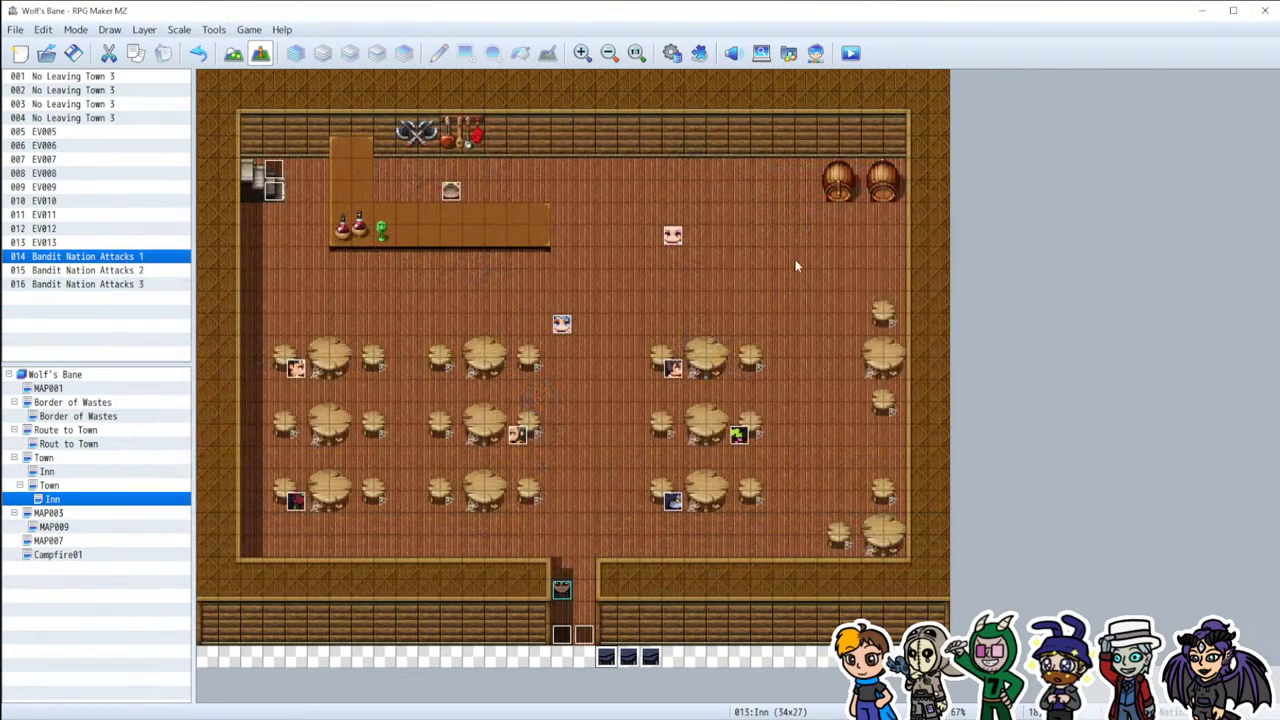
Step: Turn off Wait for Completion in all three bandit movement routes on page 1 of the Bandit Nation Attacks 1 event
{"action": "double_click", "coordinate": [605, 657]}
{"action": "left_click", "coordinate": [739, 245]}
{"action": "double_click", "coordinate": [741, 229]}
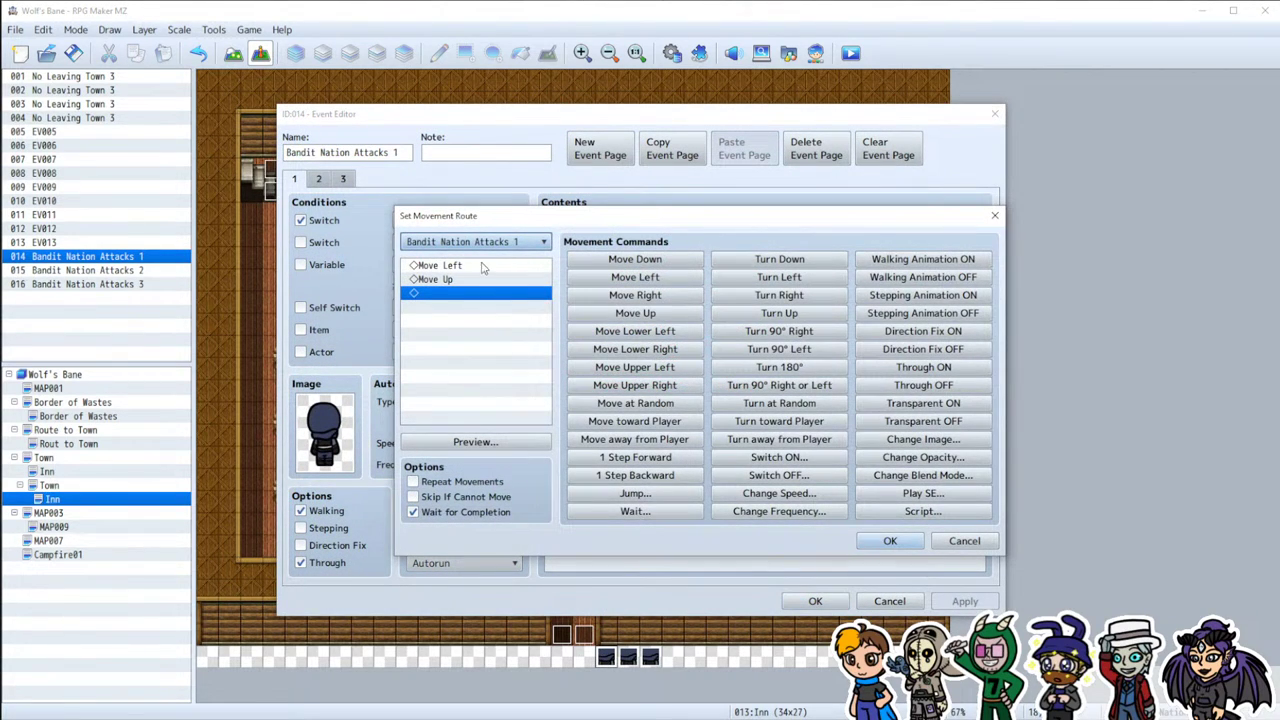
{"action": "left_click", "coordinate": [447, 513]}
{"action": "left_click", "coordinate": [890, 541]}
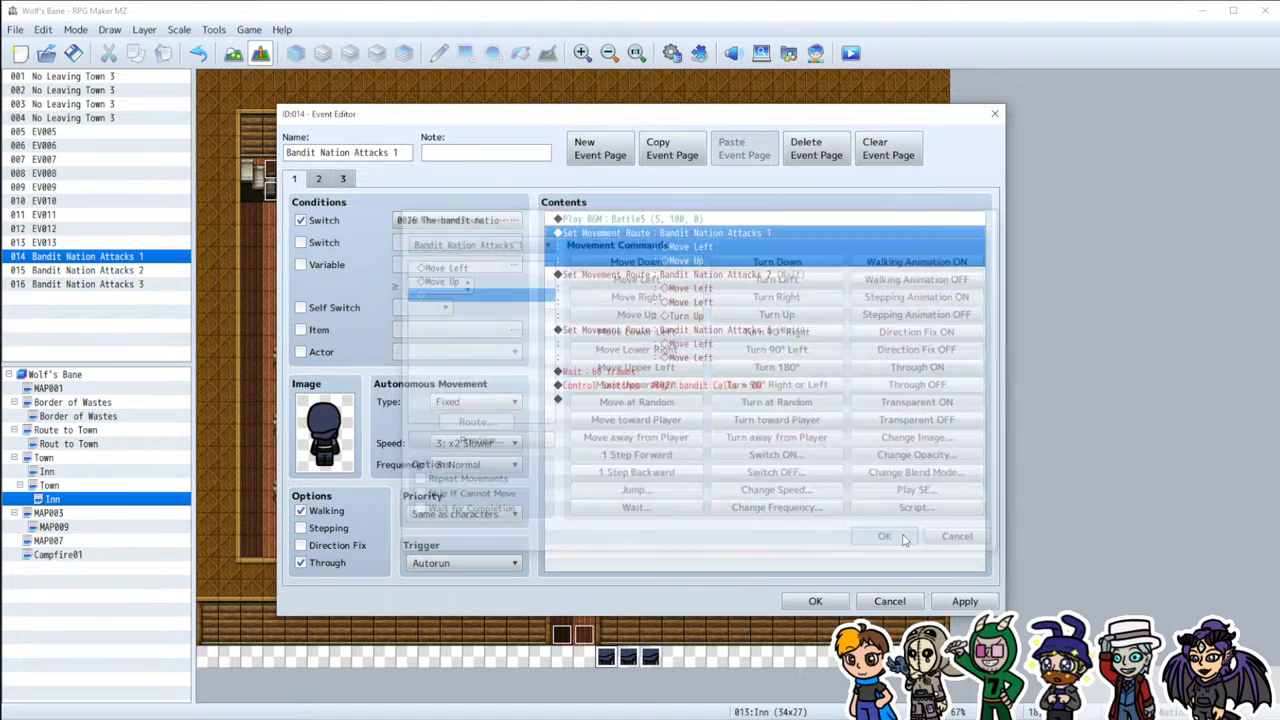
{"action": "double_click", "coordinate": [780, 281]}
{"action": "left_click", "coordinate": [412, 512]}
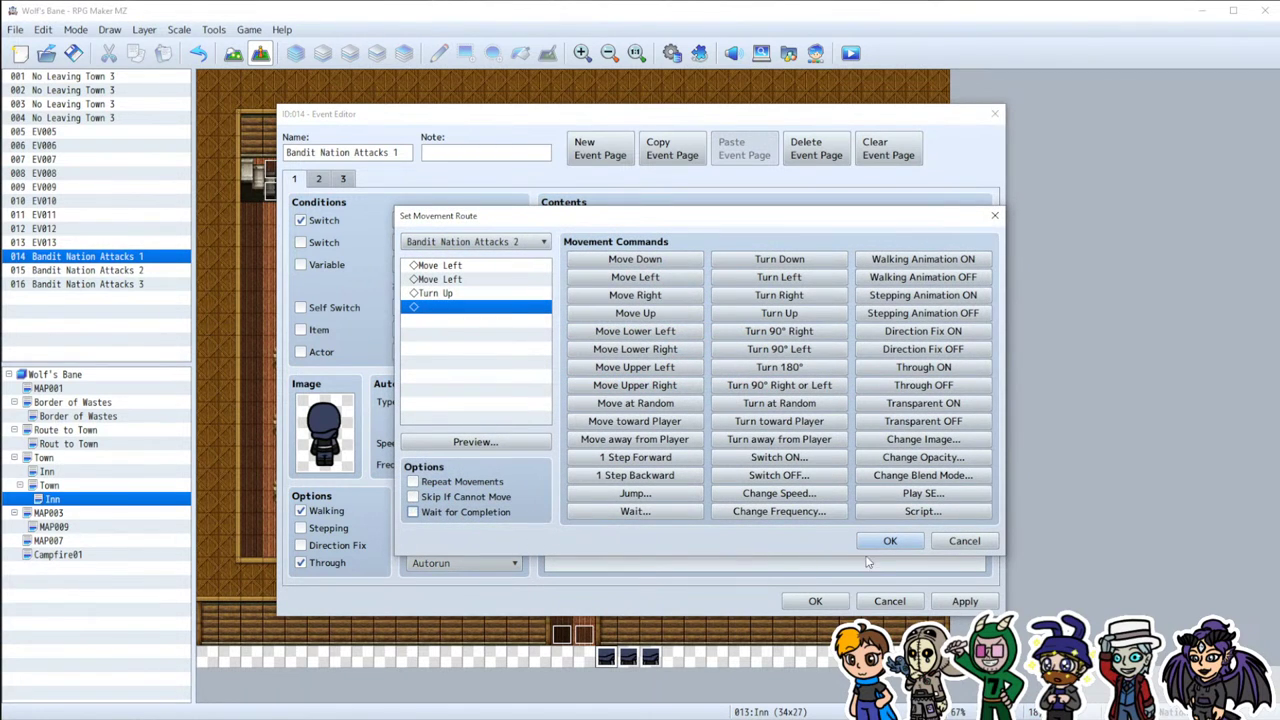
{"action": "left_click", "coordinate": [890, 545]}
{"action": "double_click", "coordinate": [741, 333]}
{"action": "left_click", "coordinate": [412, 512]}
{"action": "left_click", "coordinate": [888, 541]}
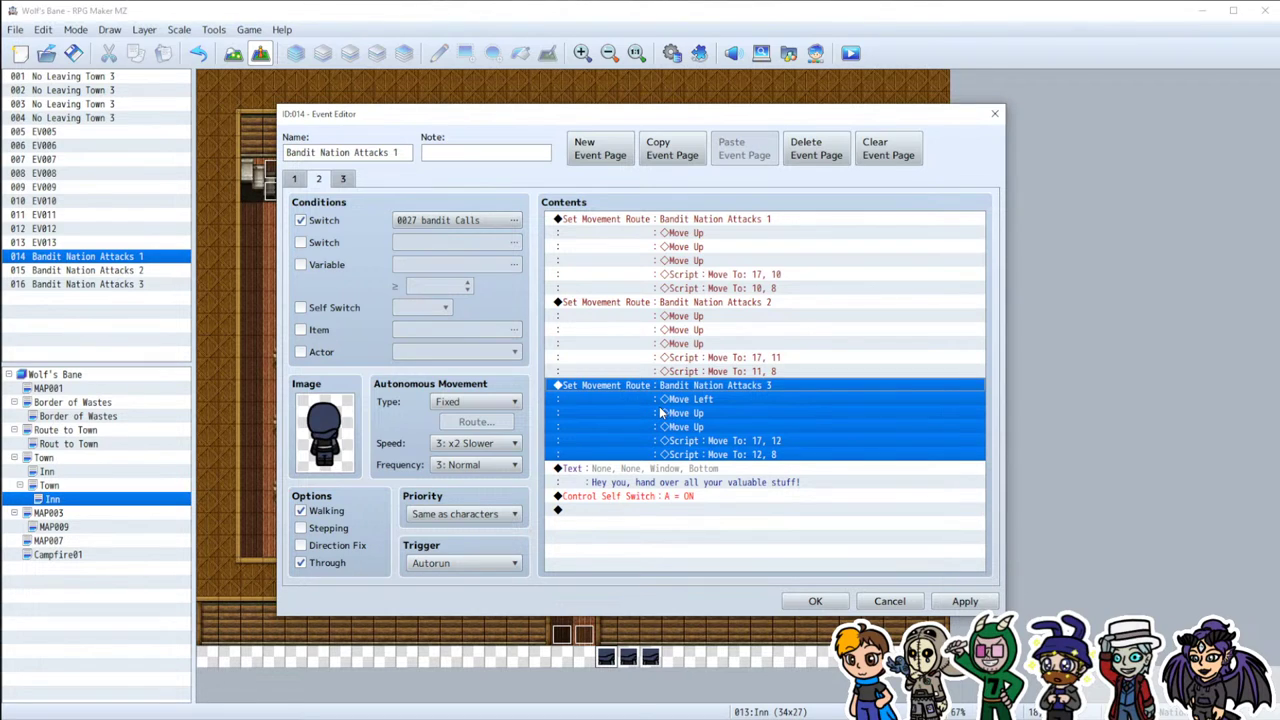
Step: Copy page 2's three bandit movement routes and paste them between the bandit's text and the Control Self Switch command
{"action": "left_click", "coordinate": [697, 222], "text": "shift"}
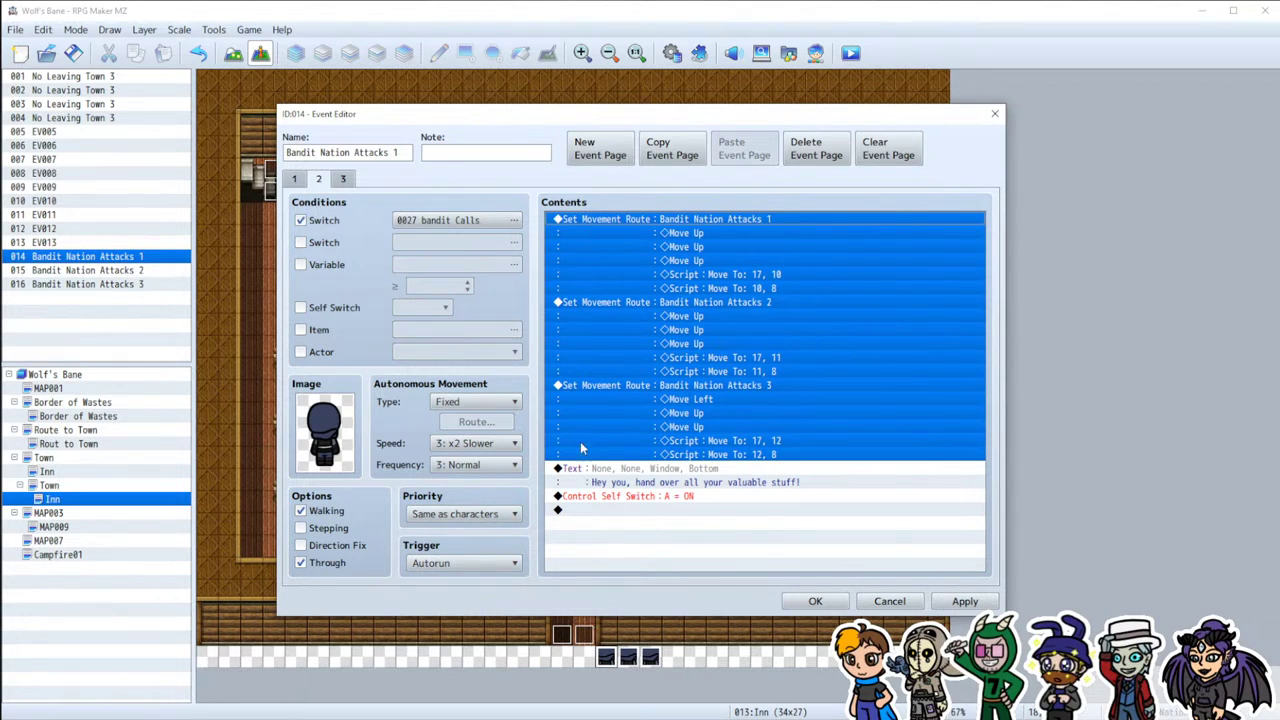
{"action": "left_click", "coordinate": [660, 496]}
{"action": "key", "text": "ctrl+v"}
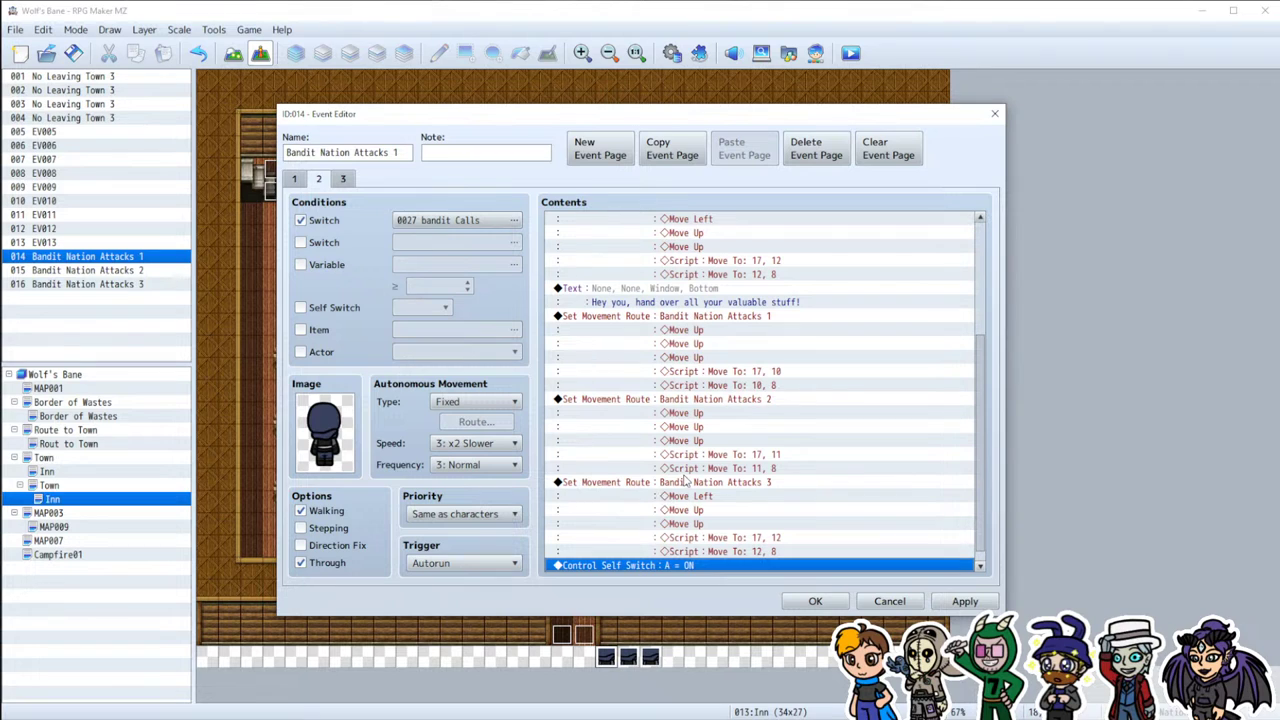
Step: Delete the Move Up commands from the copied Bandit Nation Attacks 1 route, keeping only its two Move To scripts
{"action": "double_click", "coordinate": [682, 324]}
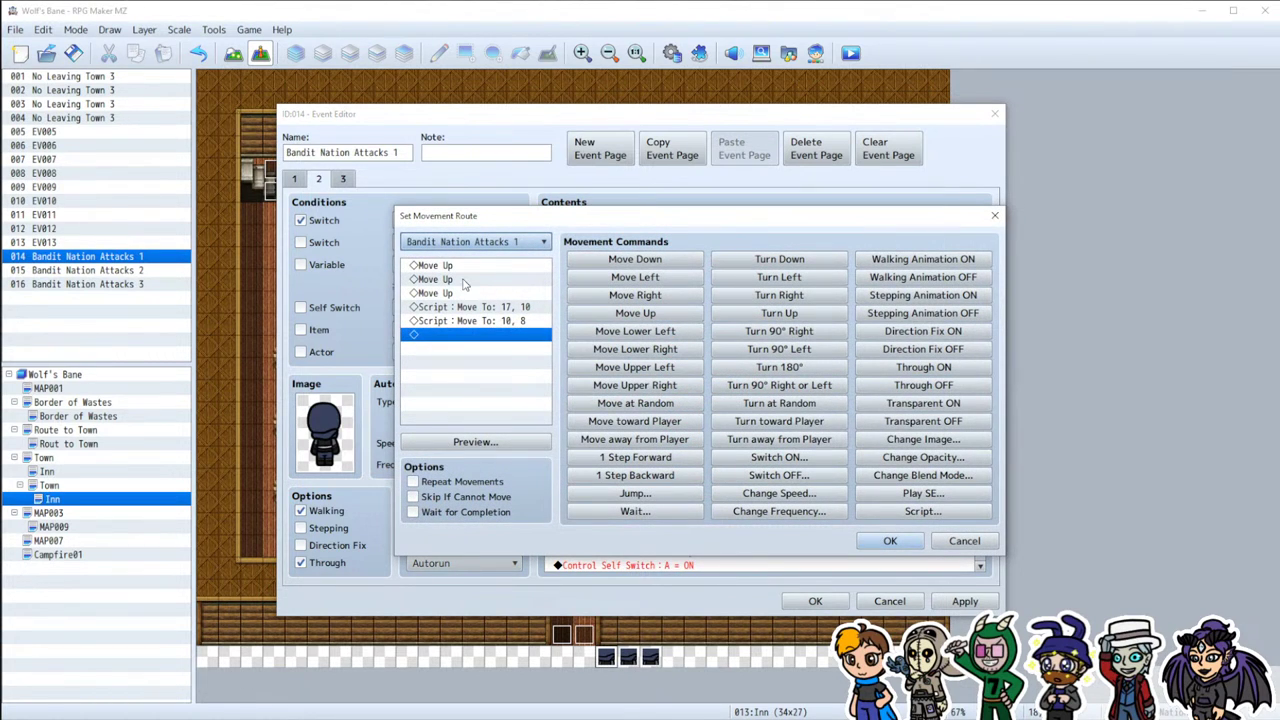
{"action": "left_click", "coordinate": [462, 268]}
{"action": "key", "text": "Delete"}
{"action": "key", "text": "Delete"}
{"action": "left_click", "coordinate": [890, 541]}
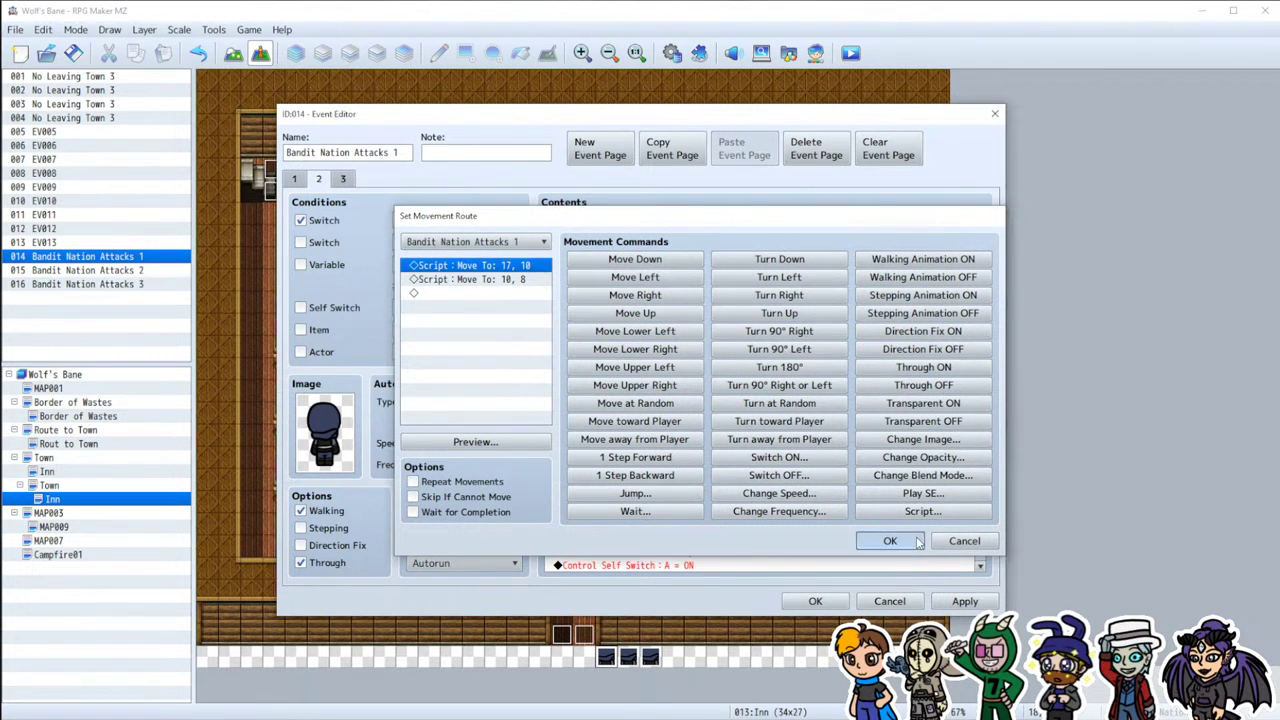
Step: Delete the three Move Up commands from the copied Bandit Nation Attacks 2 route below the text
{"action": "left_click", "coordinate": [699, 427]}
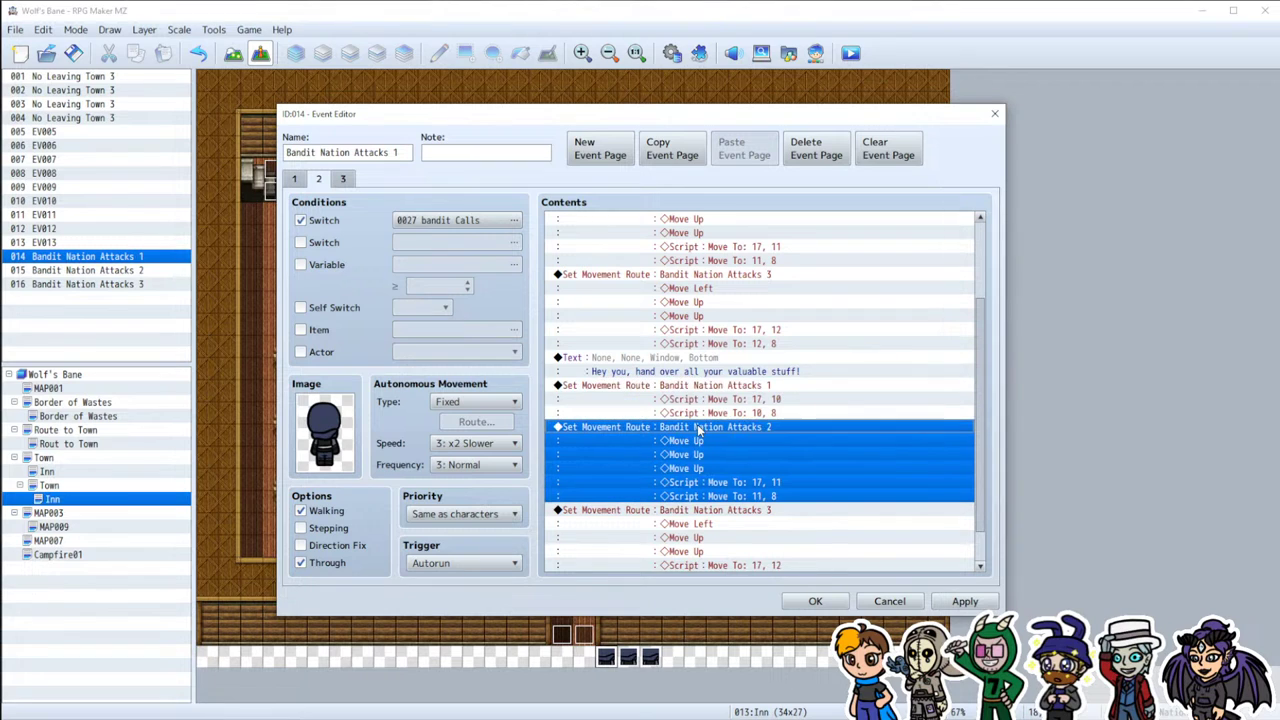
{"action": "double_click", "coordinate": [699, 428]}
{"action": "left_click", "coordinate": [446, 265]}
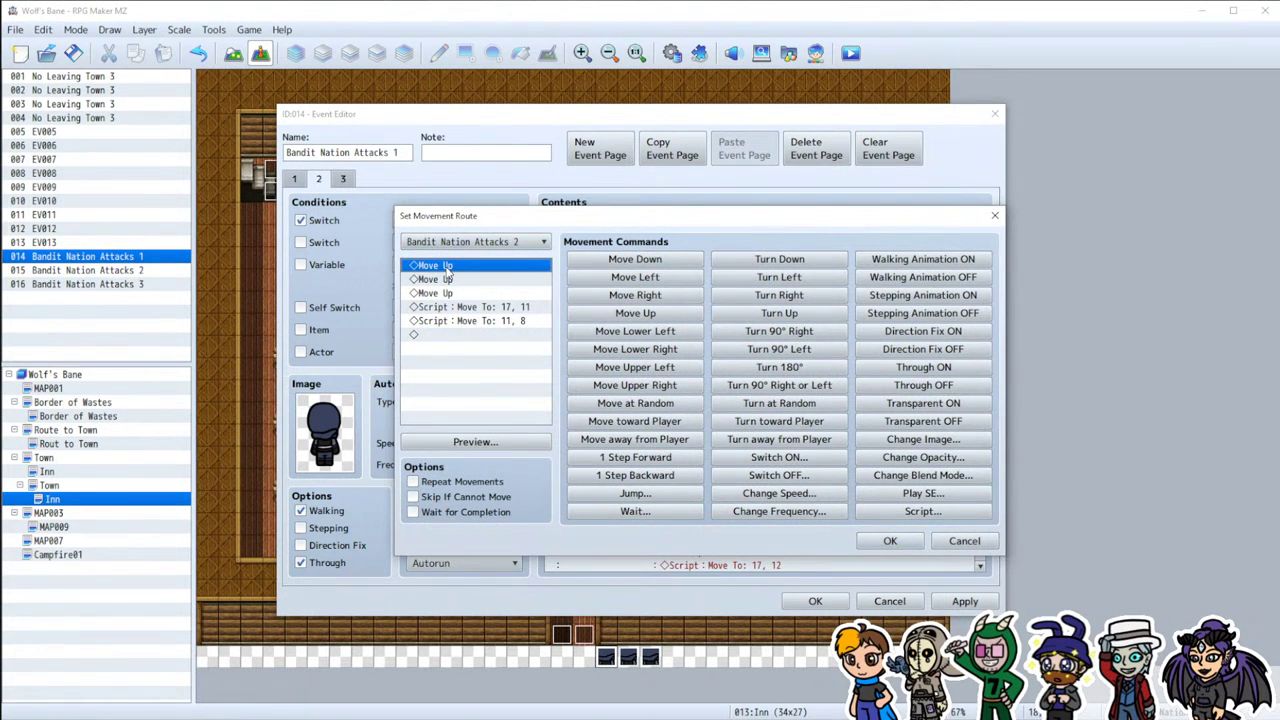
{"action": "key", "text": "Delete"}
{"action": "key", "text": "Delete"}
{"action": "key", "text": "Delete"}
{"action": "left_click", "coordinate": [889, 541]}
Step: Delete the Move Left and both Move Up commands from the copied Bandit Nation Attacks 3 route
{"action": "double_click", "coordinate": [736, 495]}
{"action": "left_click", "coordinate": [465, 267]}
{"action": "key", "text": "Delete"}
{"action": "key", "text": "Delete"}
{"action": "key", "text": "Delete"}
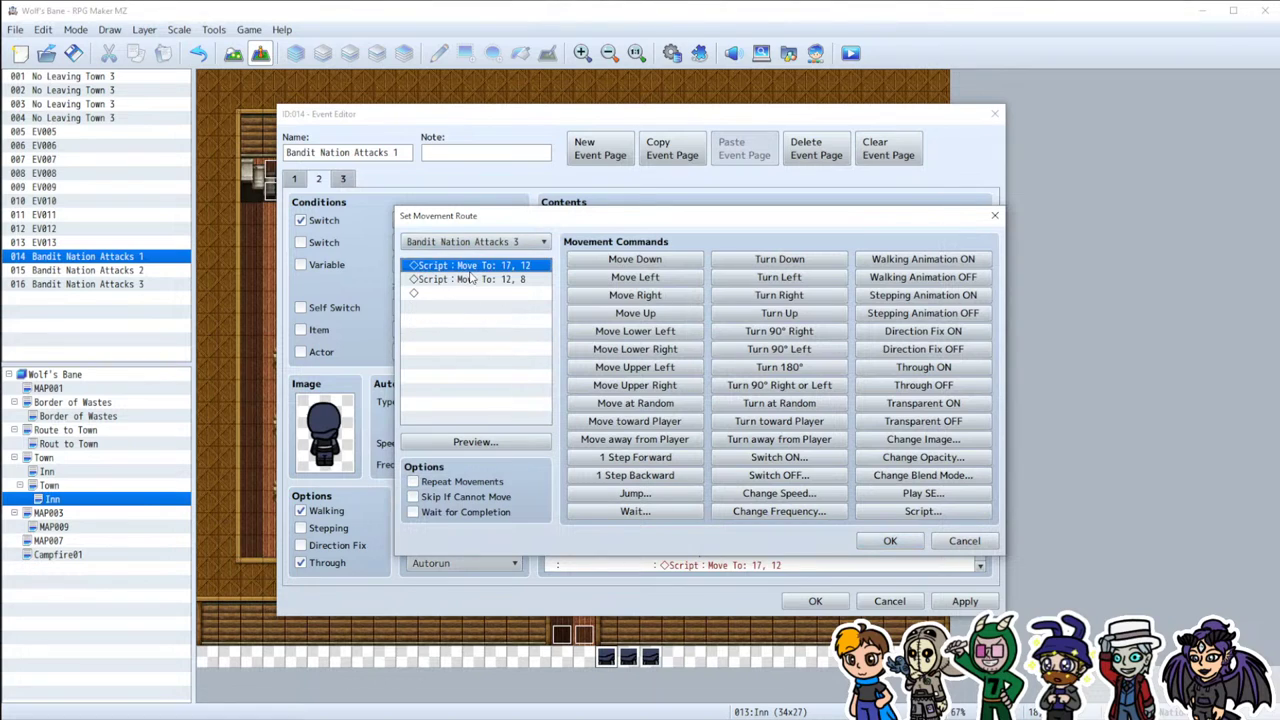
{"action": "left_click", "coordinate": [890, 541]}
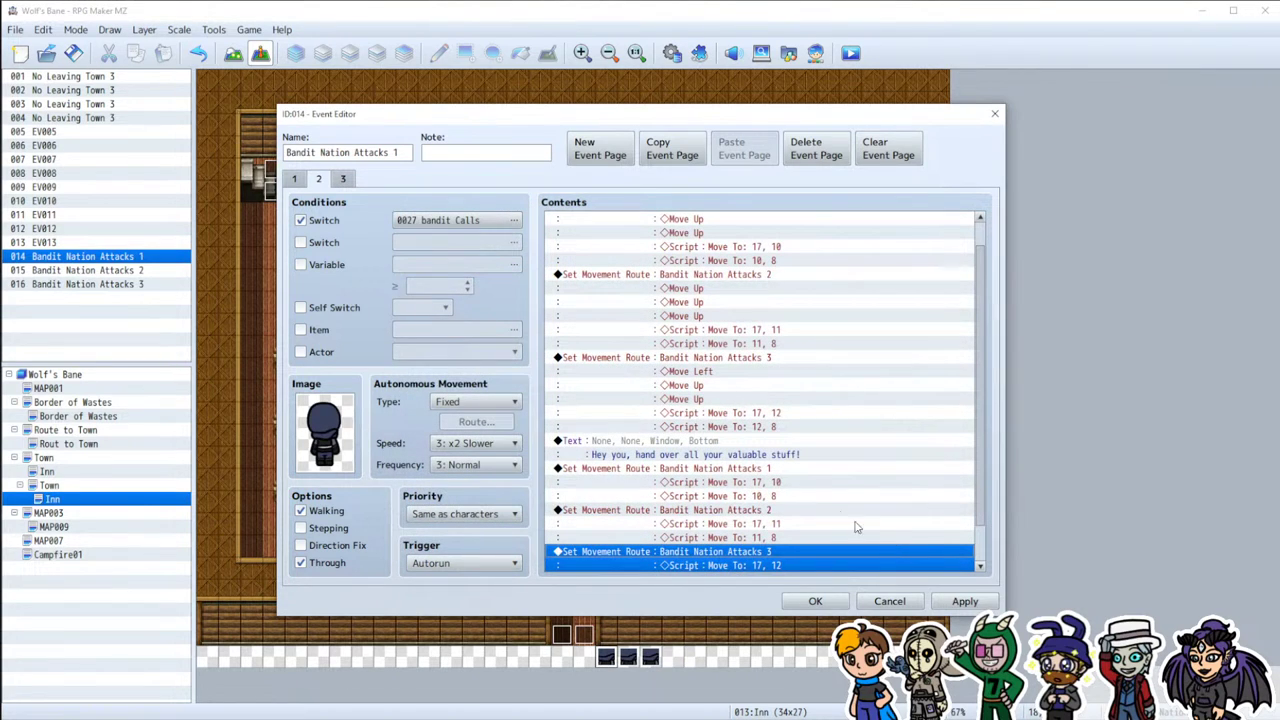
Step: Save the event, reopen Bandit Nation Attacks 1 page 2, and delete both Move To scripts from bandit 1's route above the text
{"action": "left_click", "coordinate": [945, 601]}
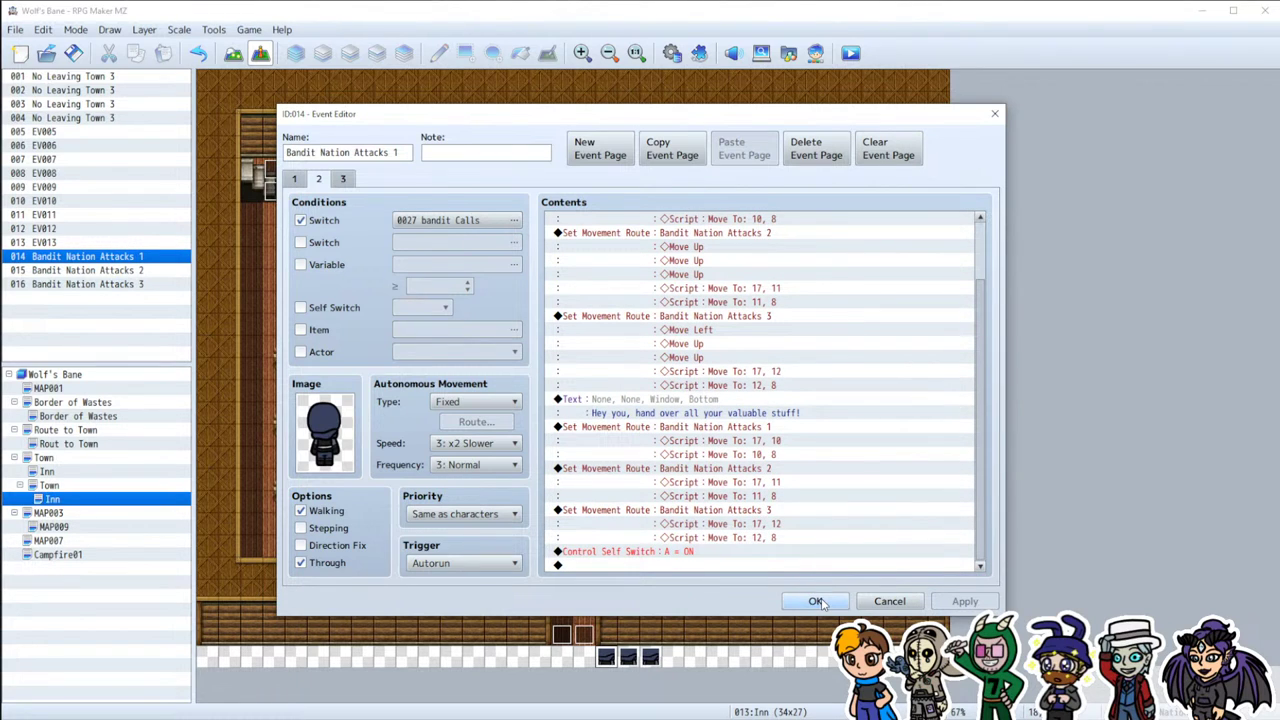
{"action": "left_click", "coordinate": [812, 601]}
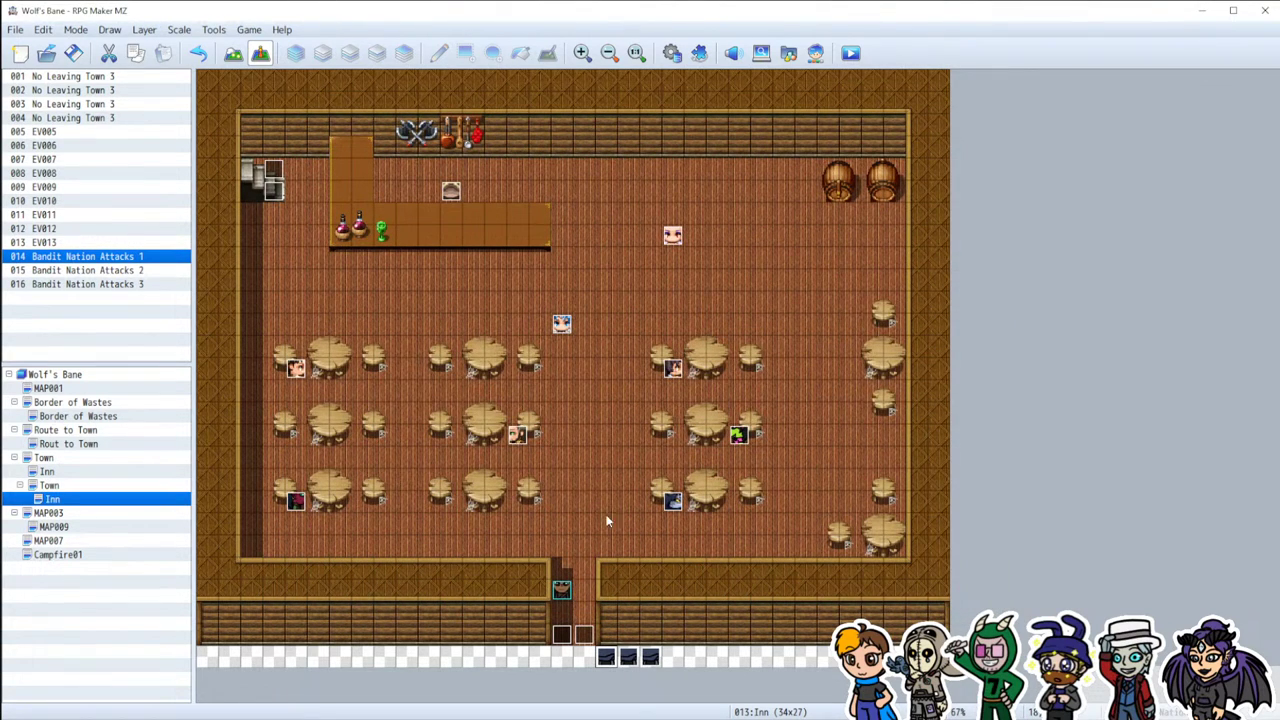
{"action": "double_click", "coordinate": [606, 657]}
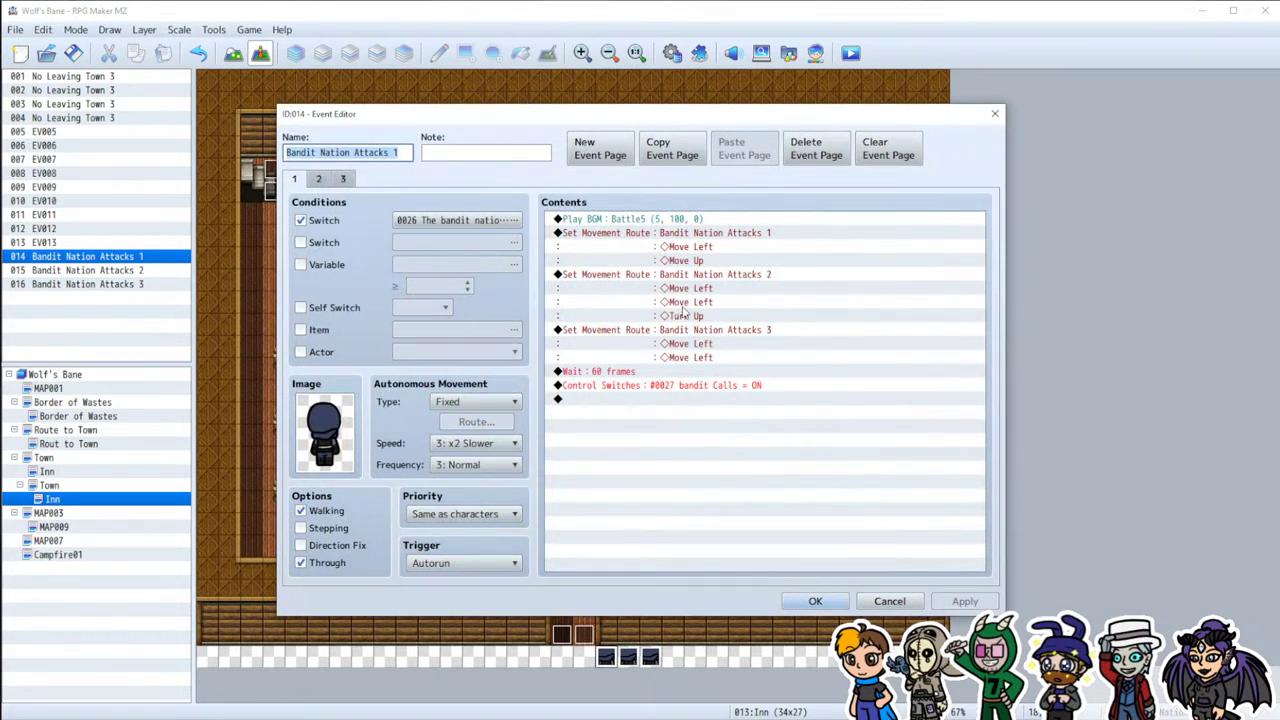
{"action": "left_click", "coordinate": [318, 178]}
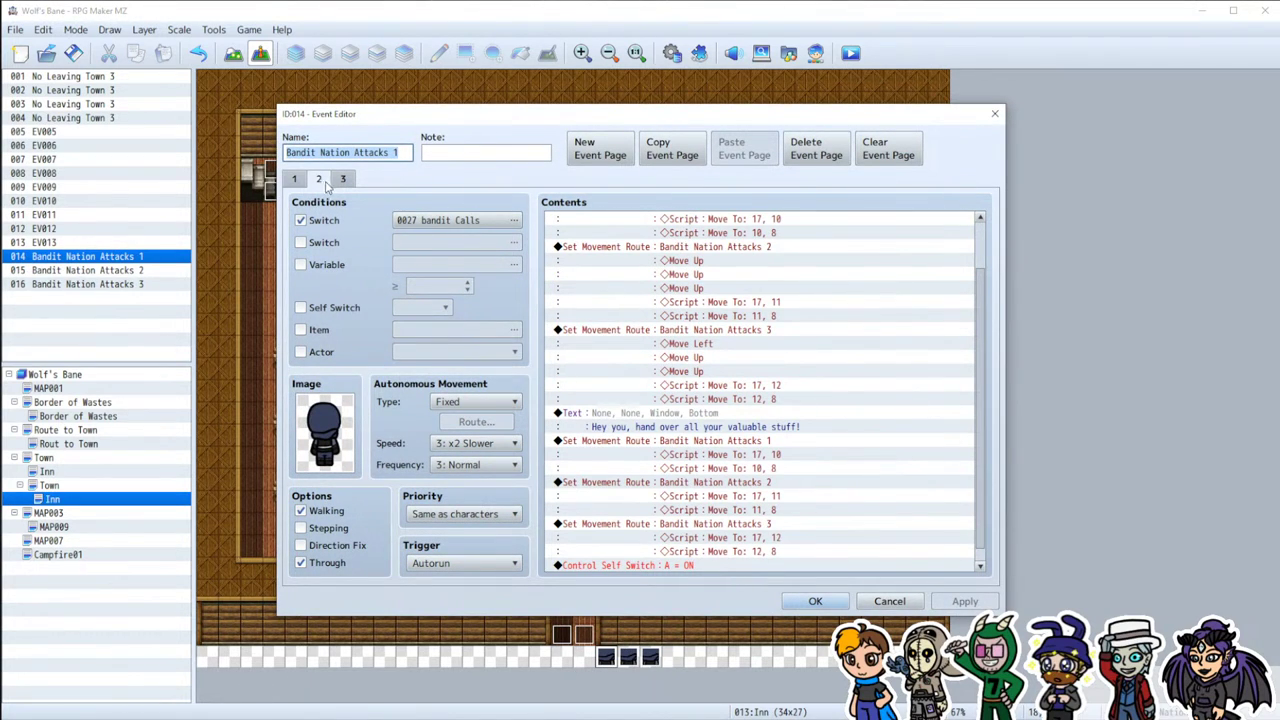
{"action": "scroll", "coordinate": [600, 220], "scroll_direction": "up", "scroll_amount": 2}
{"action": "double_click", "coordinate": [598, 292]}
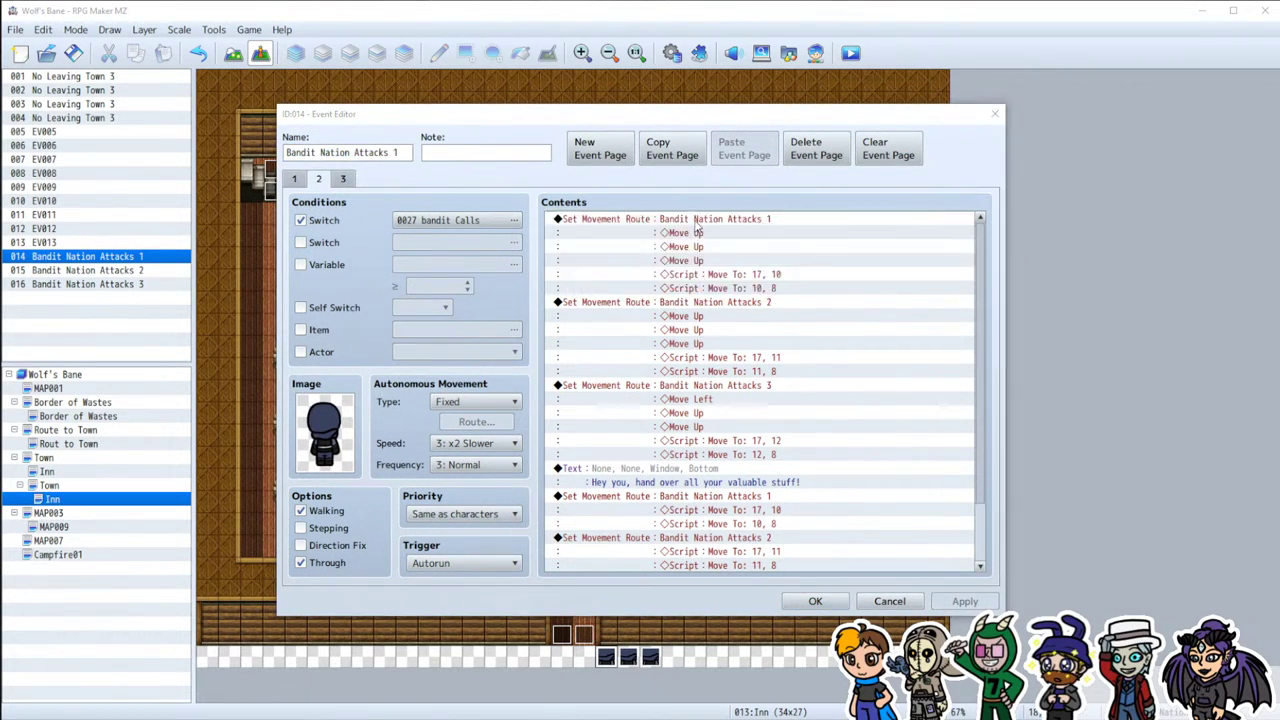
{"action": "left_click", "coordinate": [520, 307]}
{"action": "key", "text": "Delete"}
{"action": "key", "text": "Delete"}
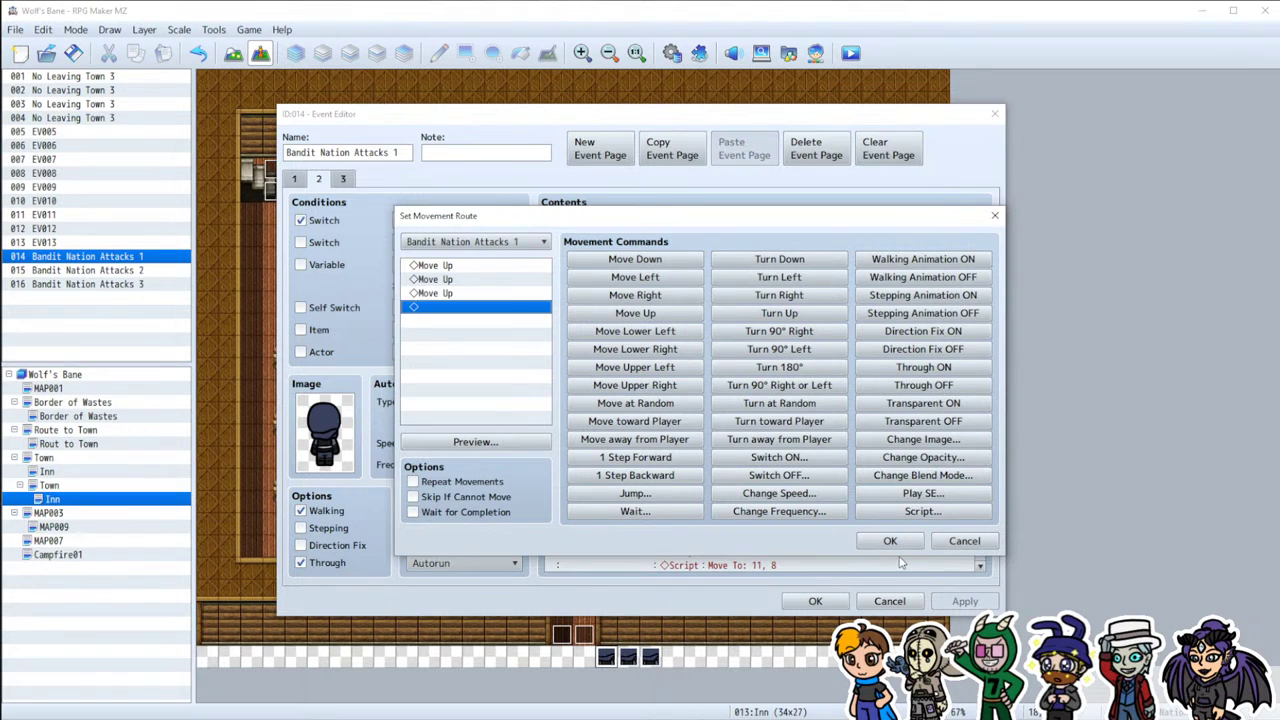
{"action": "left_click", "coordinate": [862, 541]}
Step: Delete the Move To 17, 11 and 11, 8 scripts from the Bandit Nation Attacks 2 route above the text
{"action": "double_click", "coordinate": [726, 273]}
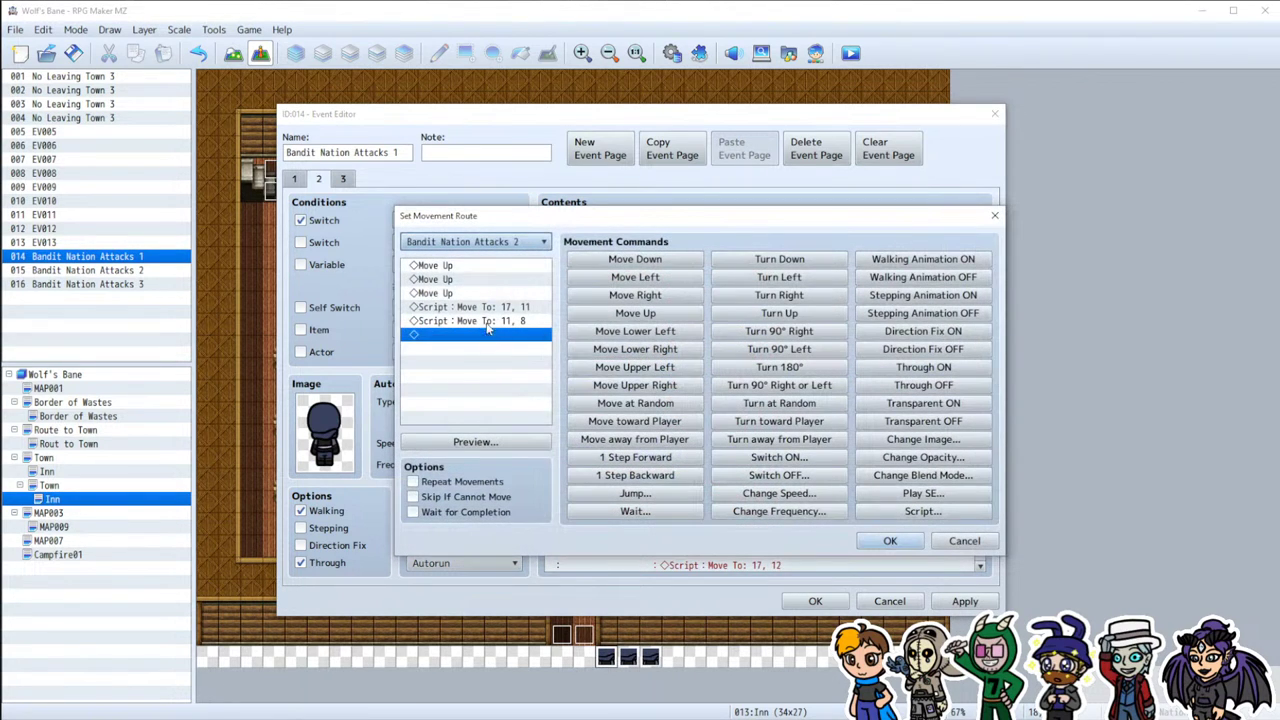
{"action": "left_click", "coordinate": [490, 308]}
{"action": "key", "text": "Delete"}
{"action": "key", "text": "Delete"}
{"action": "left_click", "coordinate": [890, 541]}
Step: Delete the Move To 17, 12 and 12, 8 scripts from the Bandit Nation Attacks 3 route above the text and save the event
{"action": "left_click", "coordinate": [724, 331]}
{"action": "double_click", "coordinate": [718, 344]}
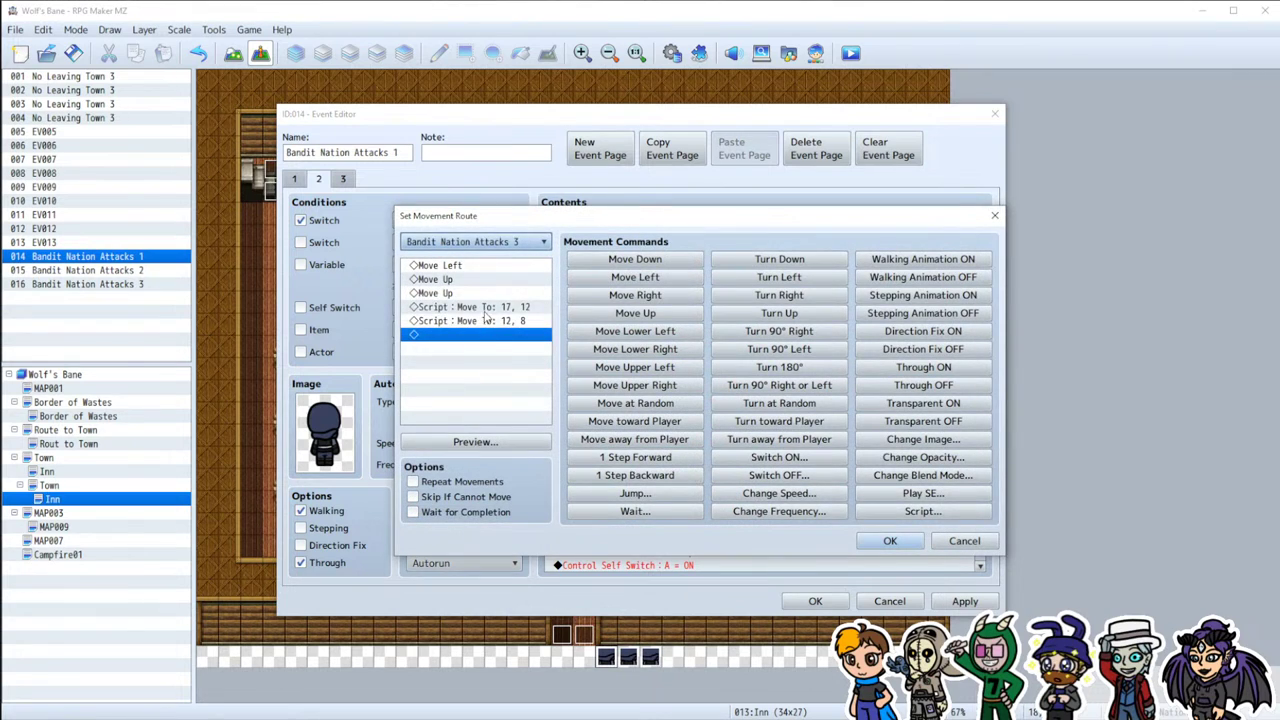
{"action": "left_click", "coordinate": [486, 310]}
{"action": "key", "text": "Delete"}
{"action": "key", "text": "Delete"}
{"action": "left_click", "coordinate": [890, 541]}
{"action": "left_click", "coordinate": [965, 601]}
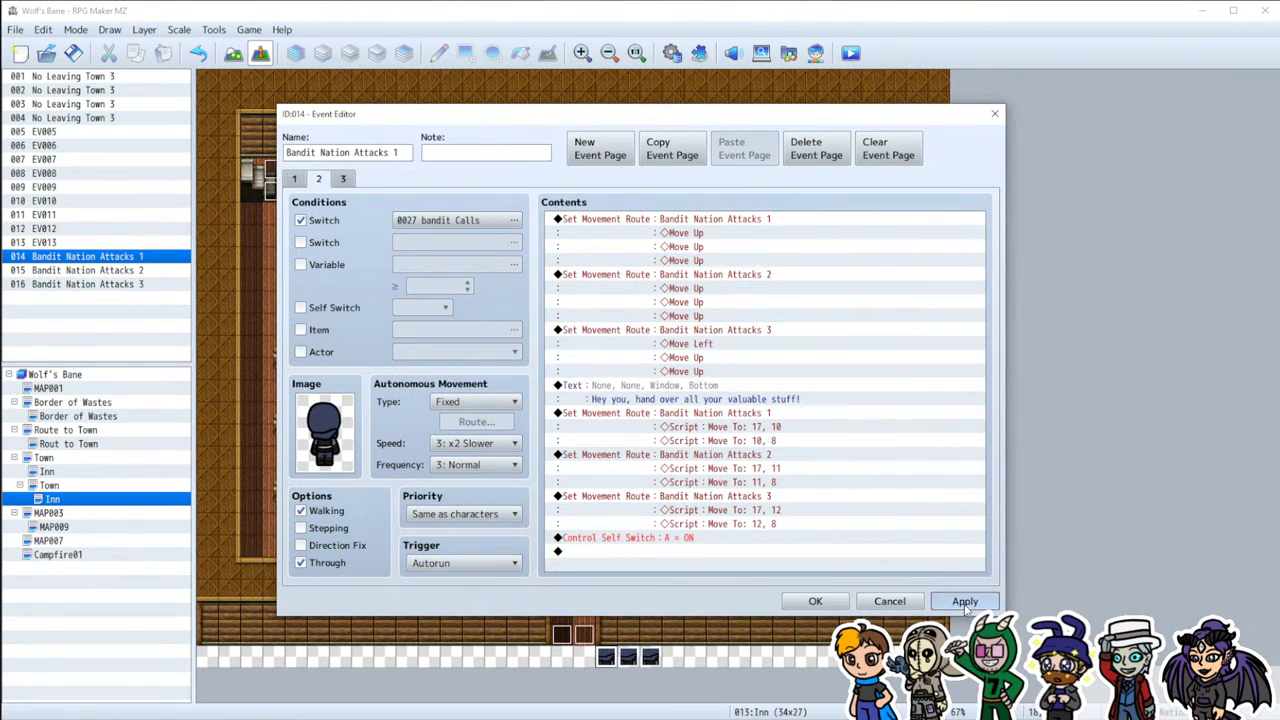
{"action": "left_click", "coordinate": [815, 601]}
Step: Save the project and playtest the bandit scene in a new game through the bandits' walk to the counter, closing the game at the end
{"action": "left_click", "coordinate": [851, 53]}
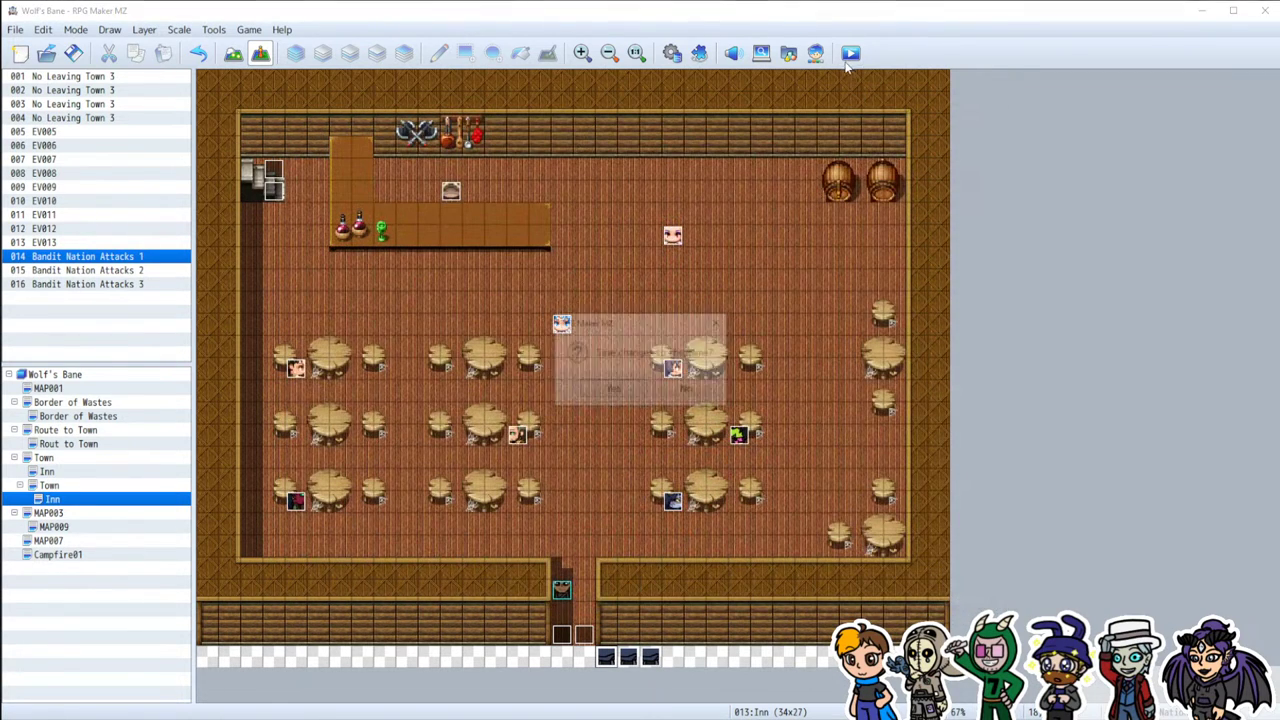
{"action": "left_click", "coordinate": [622, 390]}
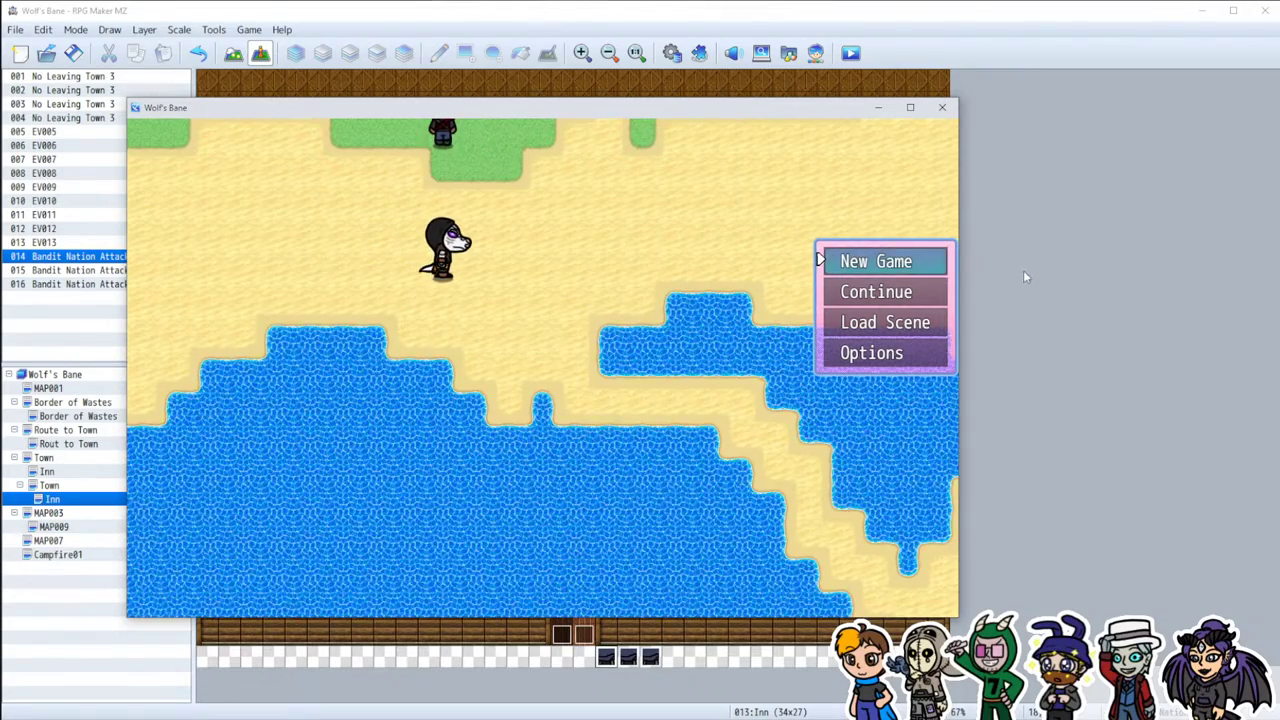
{"action": "left_click", "coordinate": [876, 268]}
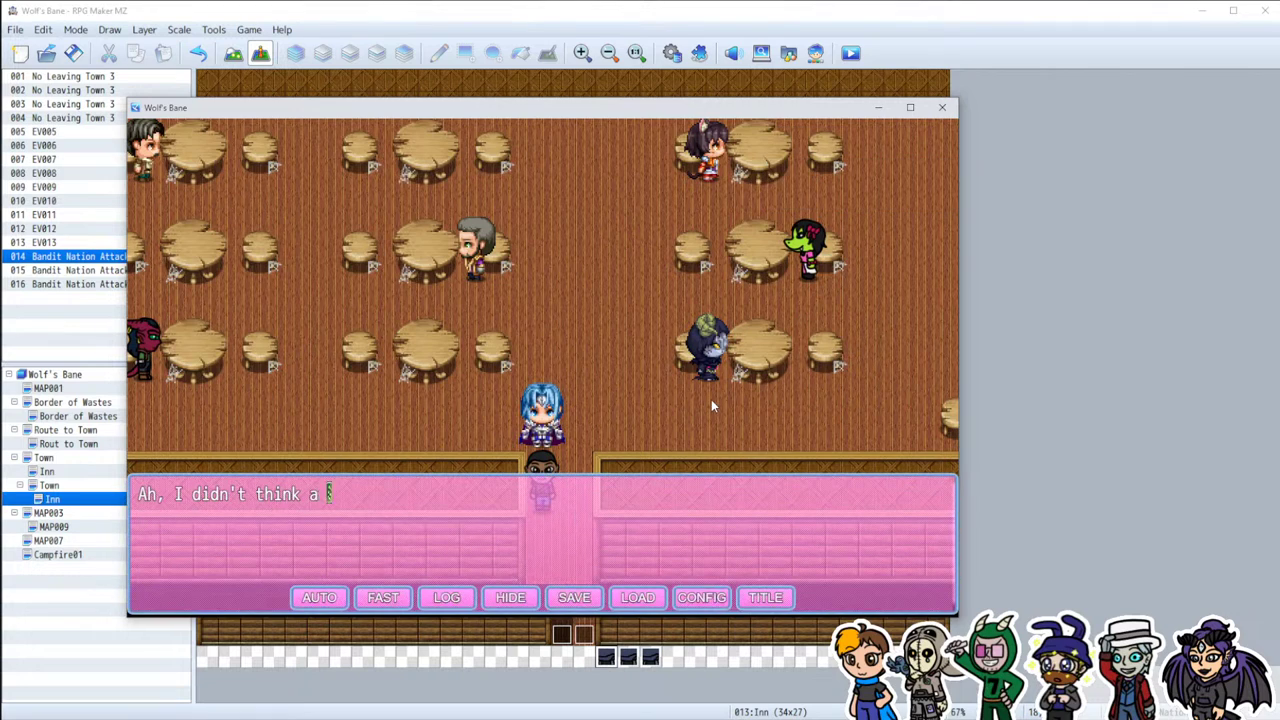
{"action": "key", "text": "Return"}
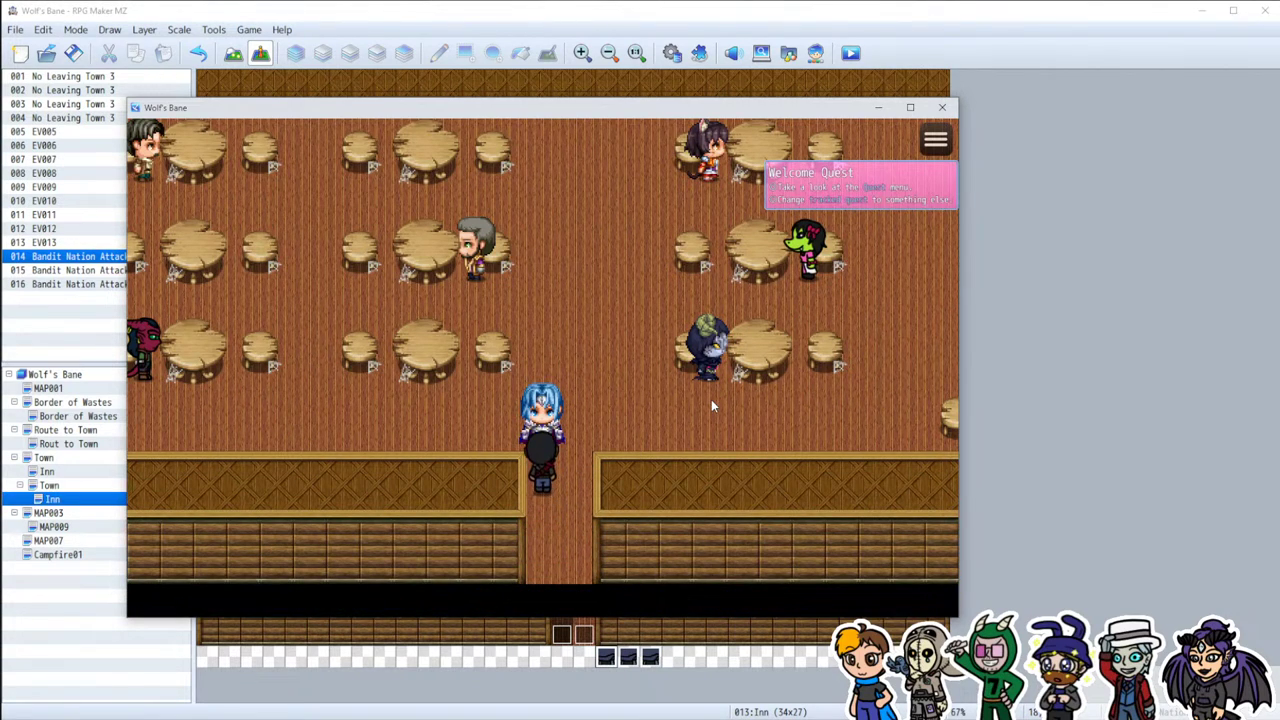
{"action": "key", "text": "Return"}
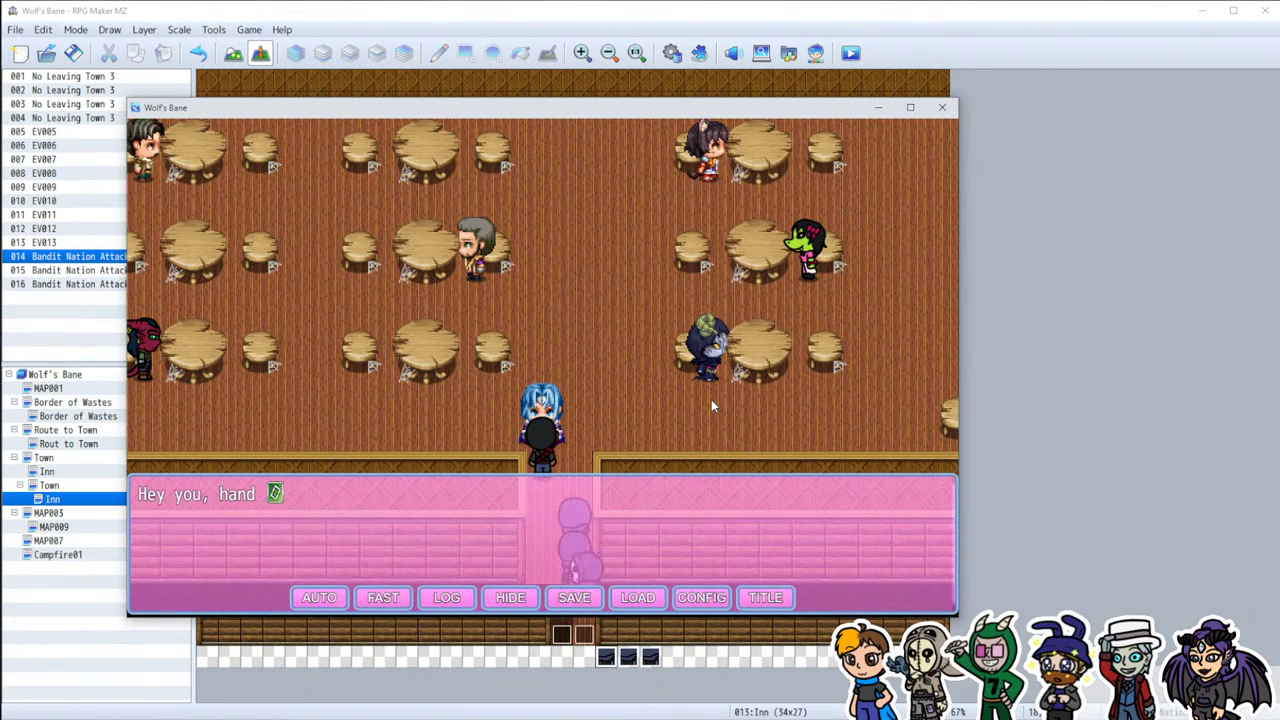
{"action": "key", "text": "Return"}
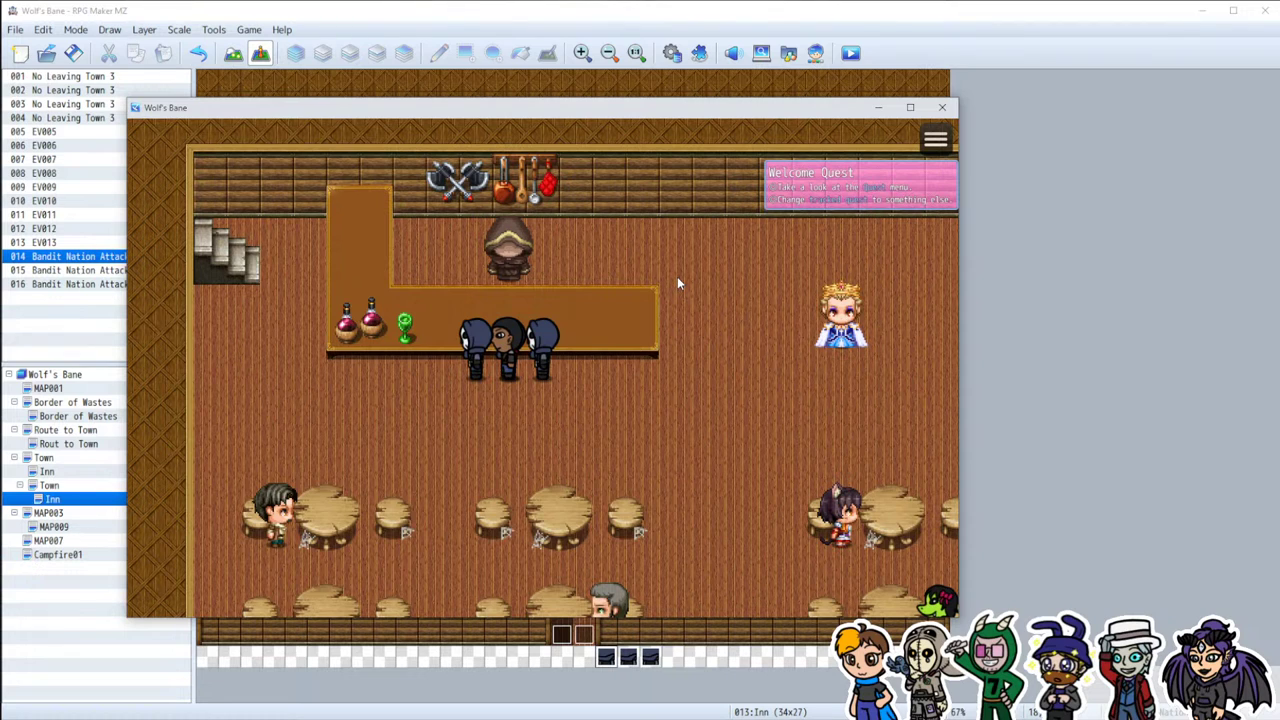
{"action": "left_click", "coordinate": [942, 107]}
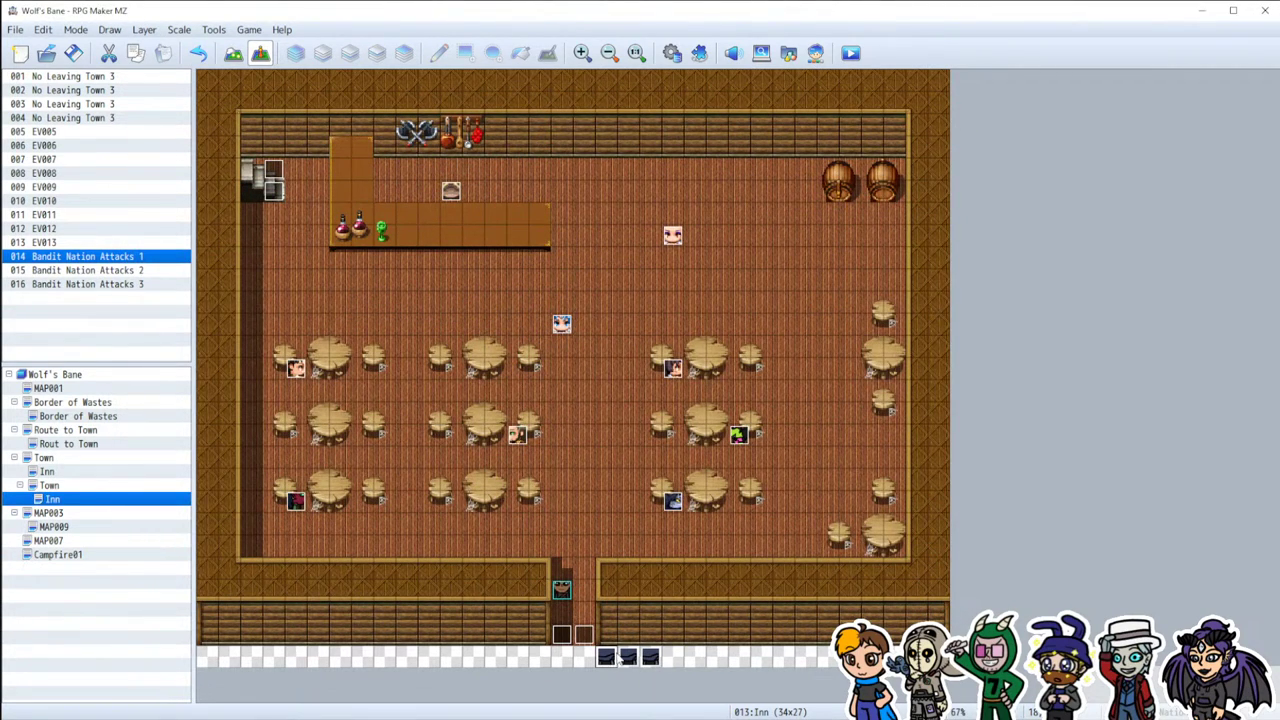
Step: Check the pages of Bandit Nation Attacks 1 and start inserting a command before page 2's Control Self Switch
{"action": "double_click", "coordinate": [606, 656]}
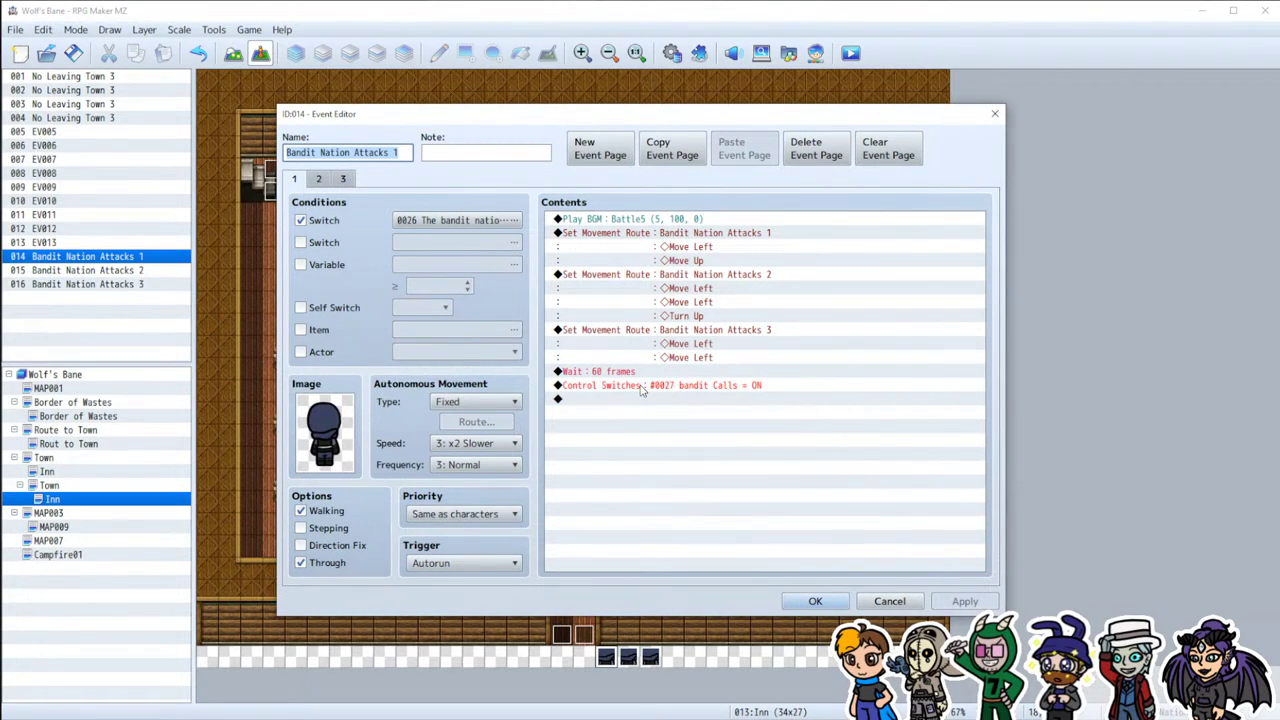
{"action": "left_click", "coordinate": [322, 180]}
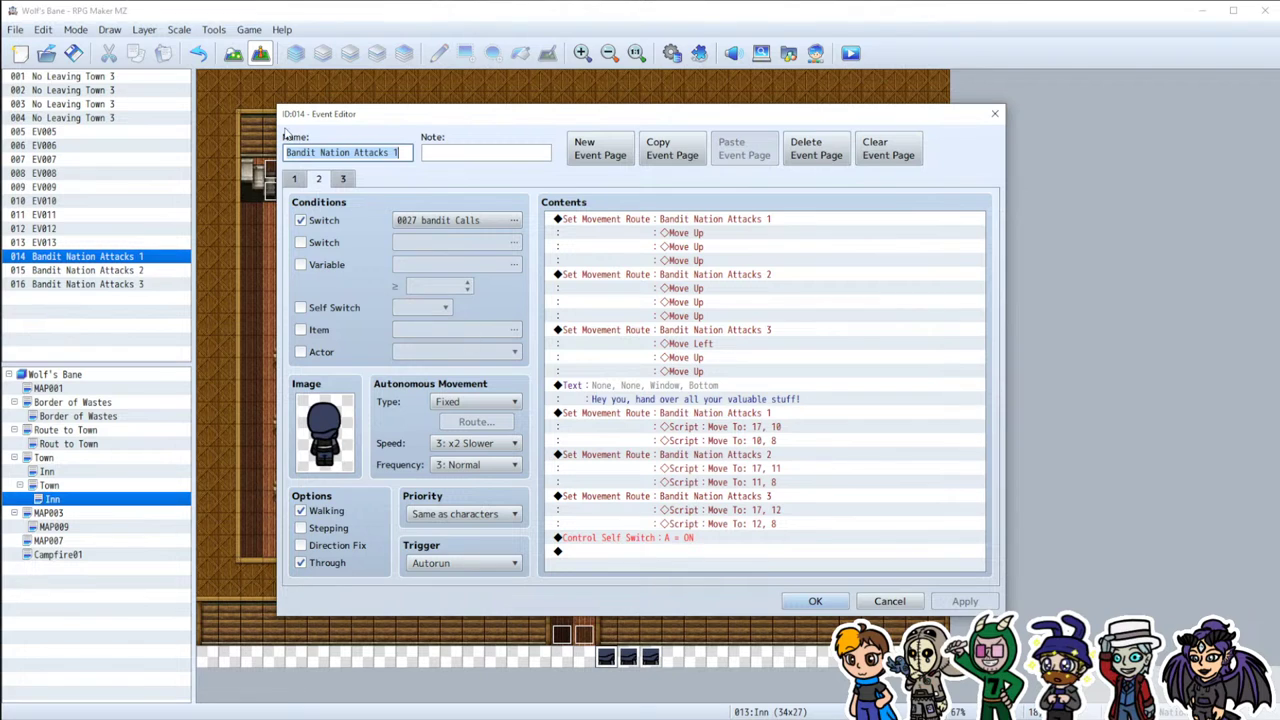
{"action": "left_click", "coordinate": [344, 180]}
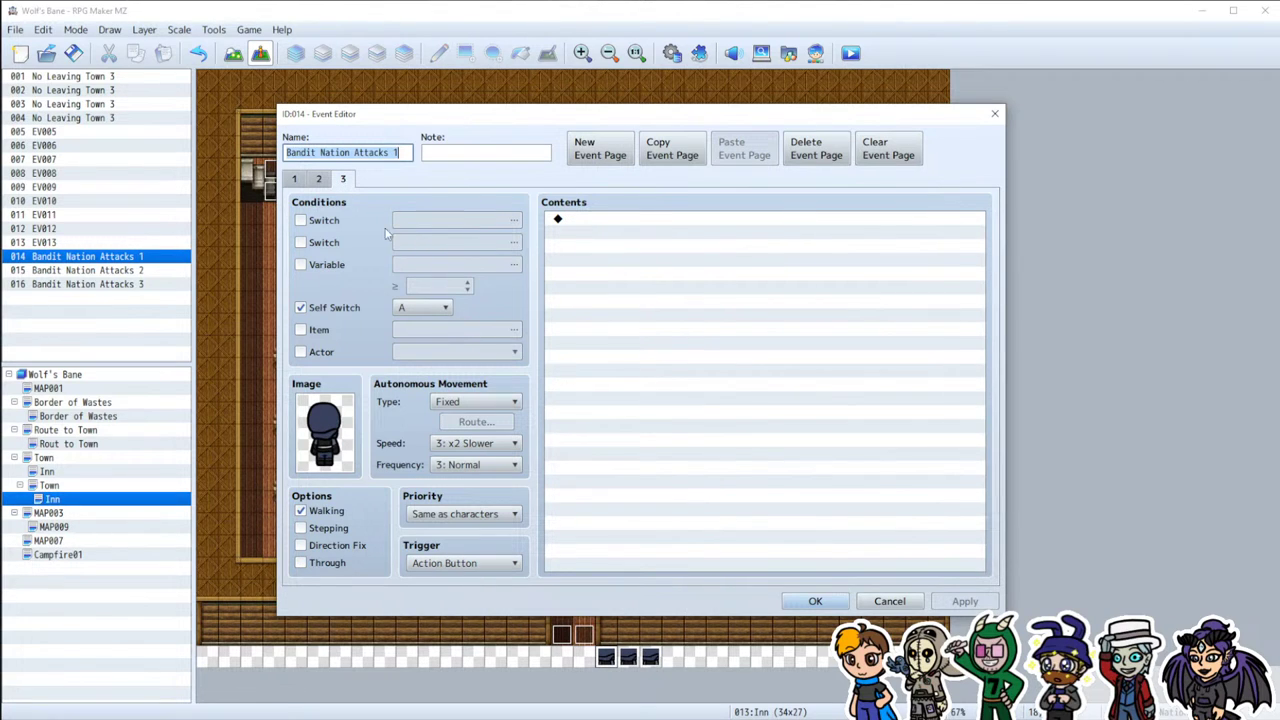
{"action": "left_click", "coordinate": [319, 179]}
{"action": "double_click", "coordinate": [698, 540]}
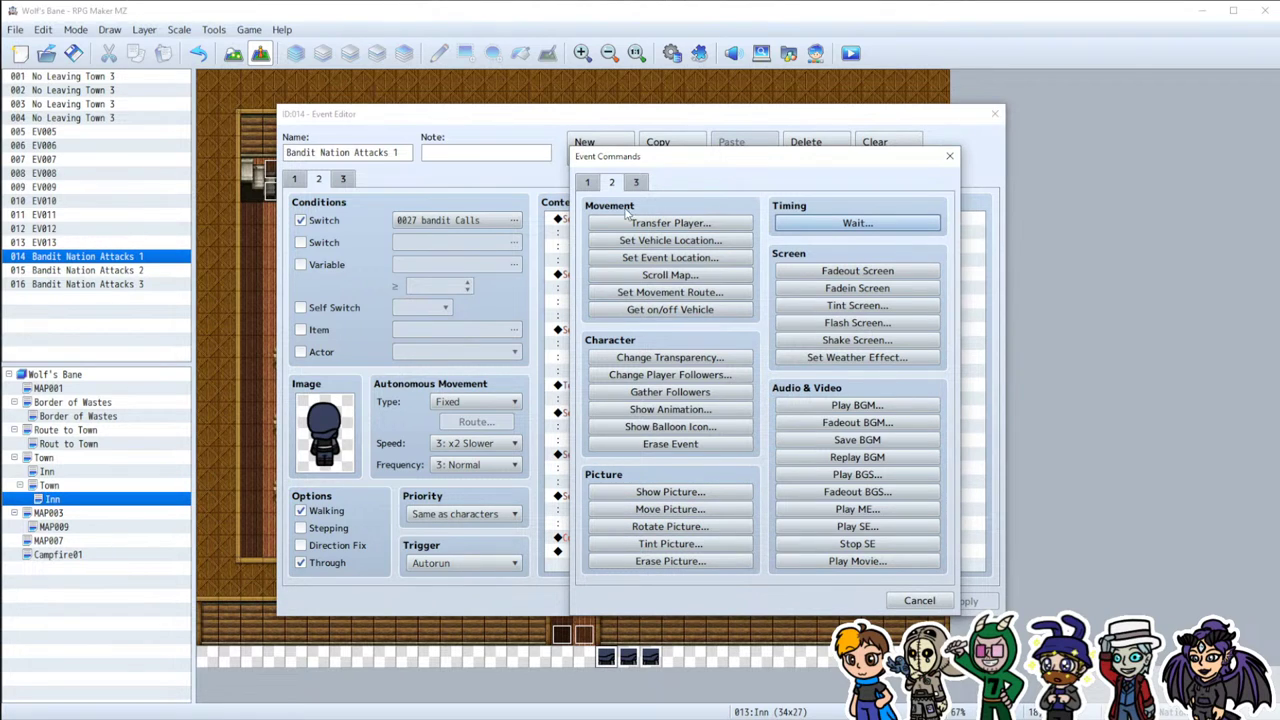
Step: Add a command turning ON switch 0029, named "Bandit solid", to page 2 and delete the Control Self Switch A command
{"action": "left_click", "coordinate": [587, 183]}
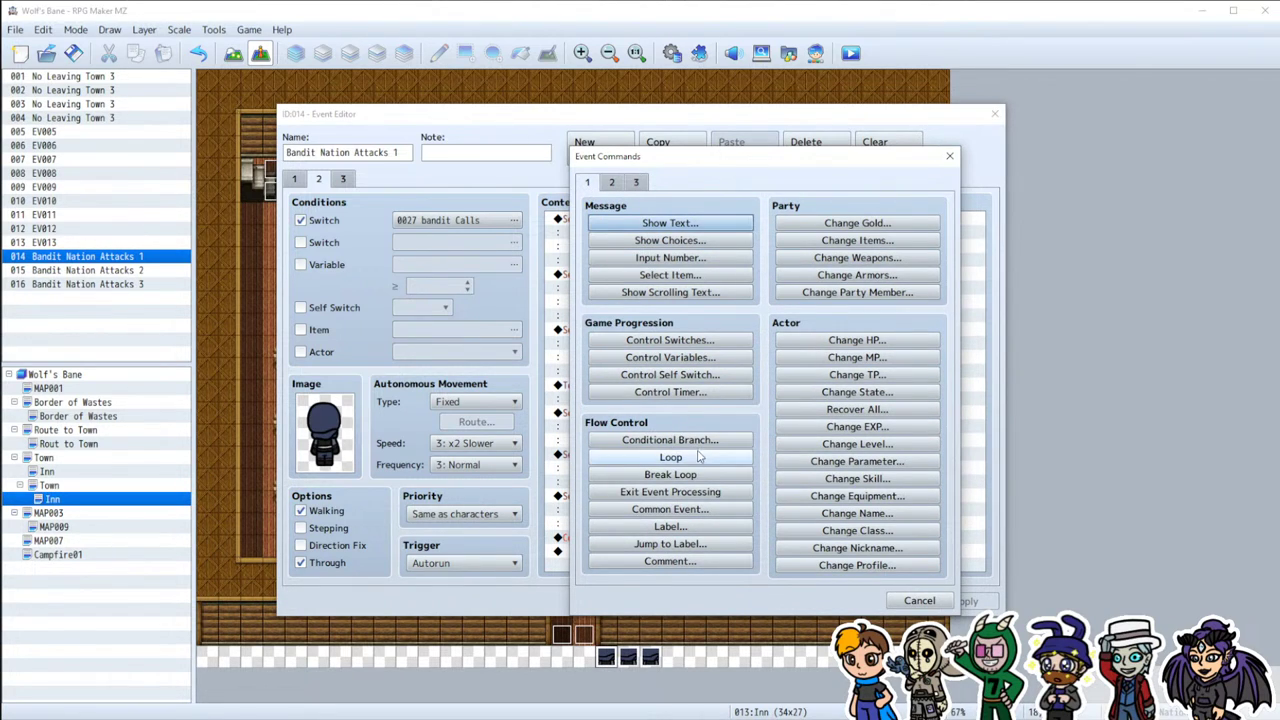
{"action": "left_click", "coordinate": [680, 341]}
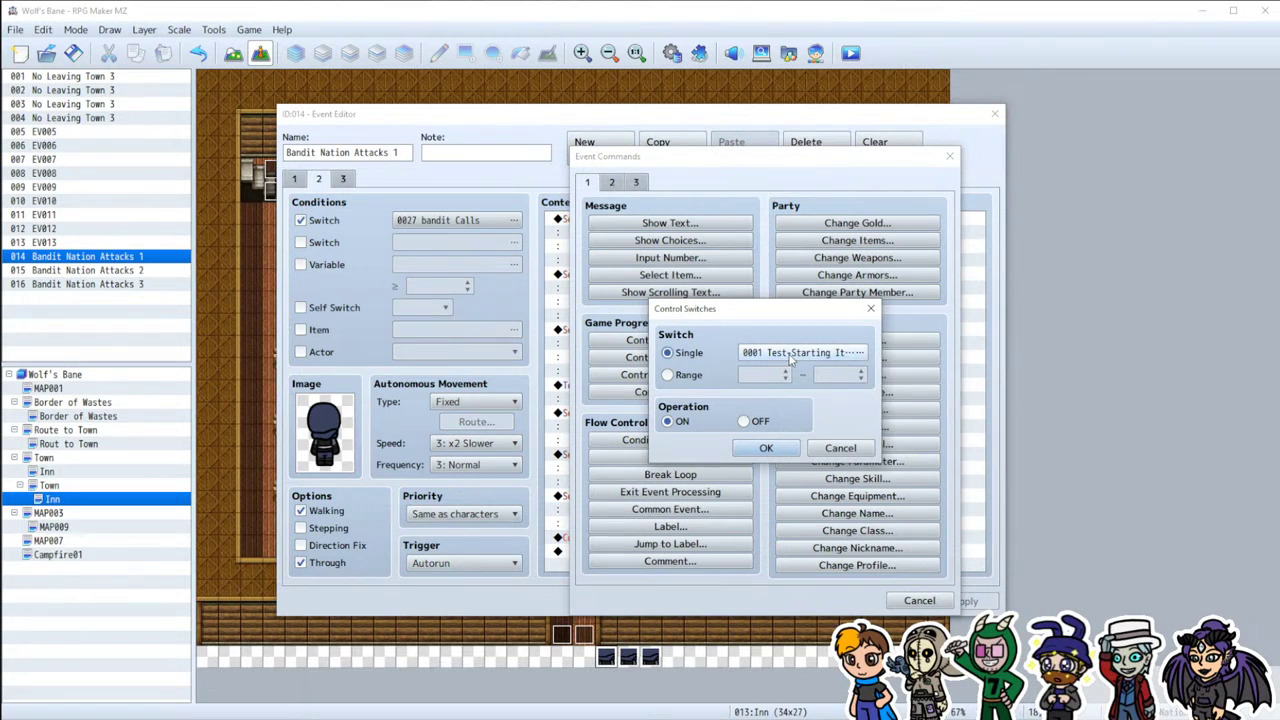
{"action": "left_click", "coordinate": [786, 355]}
{"action": "left_click", "coordinate": [790, 345]}
{"action": "left_click", "coordinate": [822, 521]}
{"action": "type", "text": "Ban"}
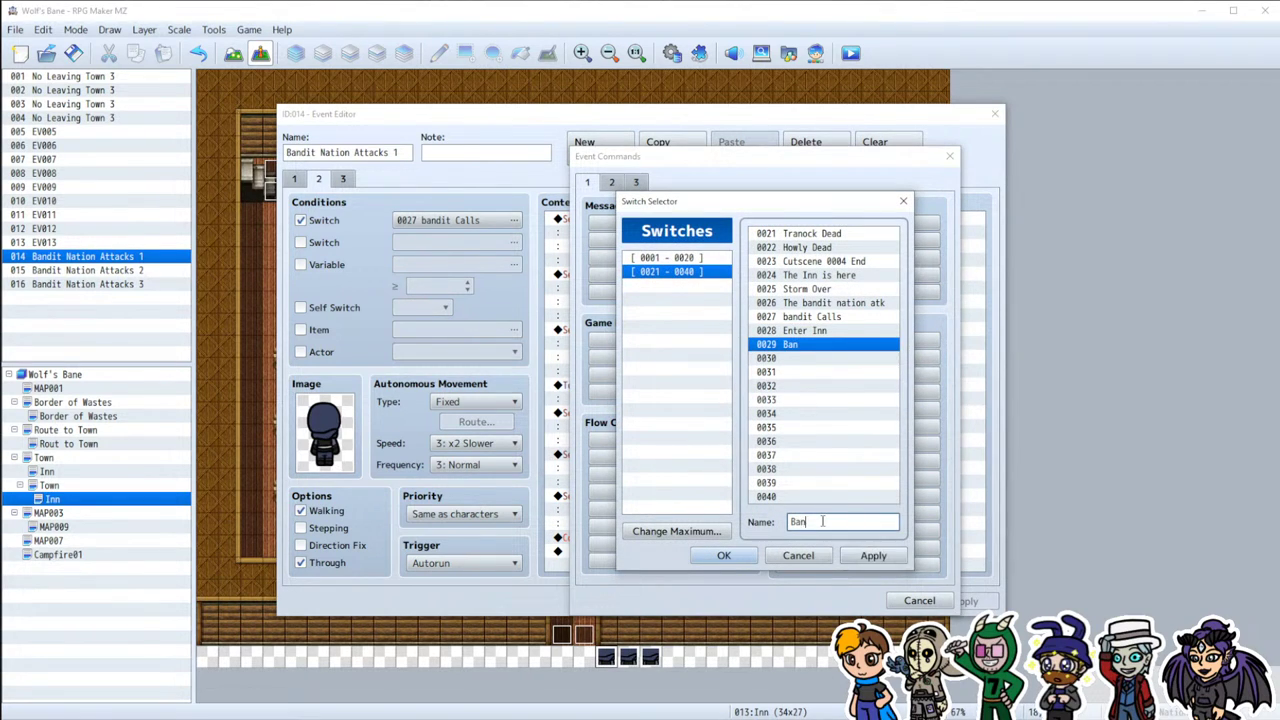
{"action": "type", "text": "dit solid"}
{"action": "key", "text": "ctrl+a"}
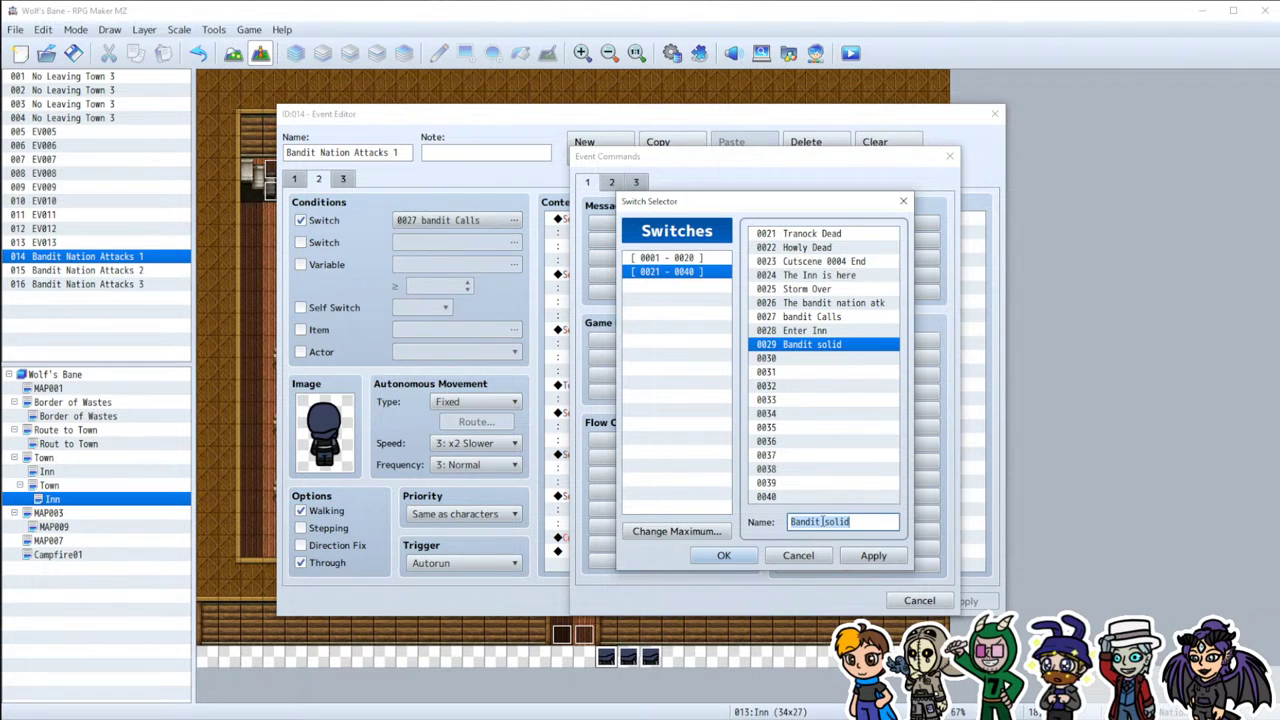
{"action": "left_click", "coordinate": [870, 558]}
{"action": "left_click", "coordinate": [736, 557]}
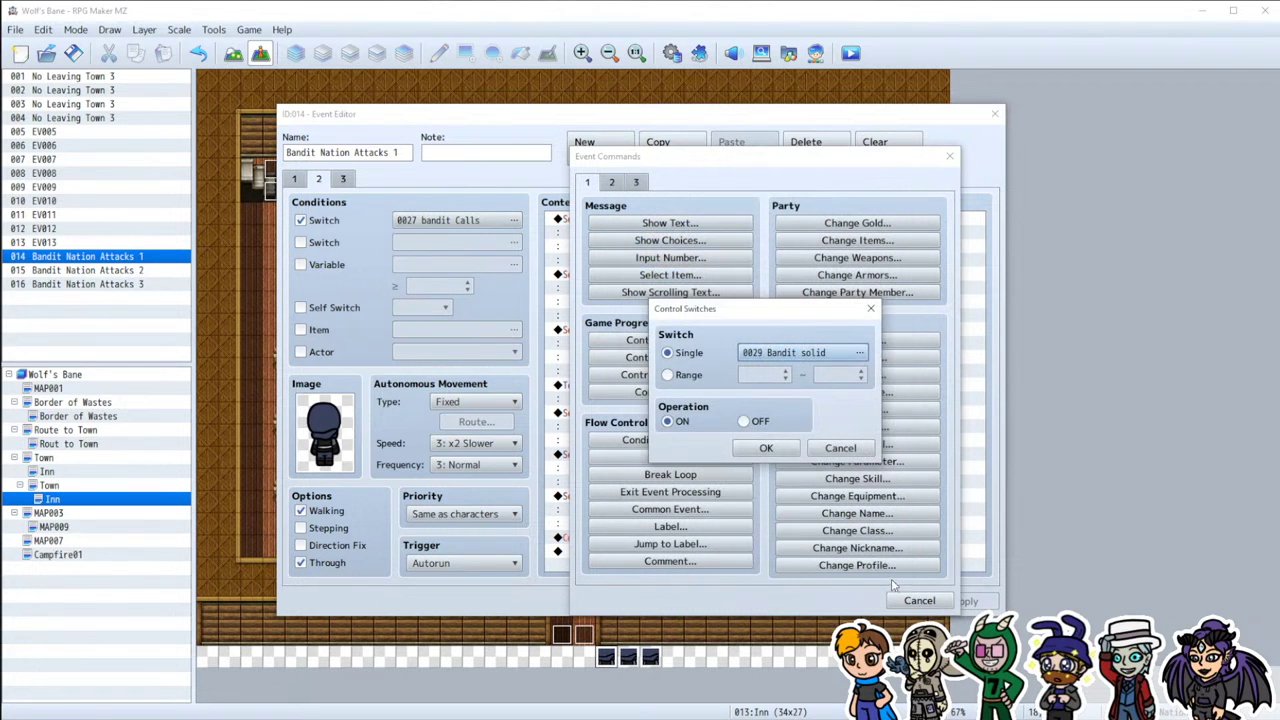
{"action": "left_click", "coordinate": [766, 448]}
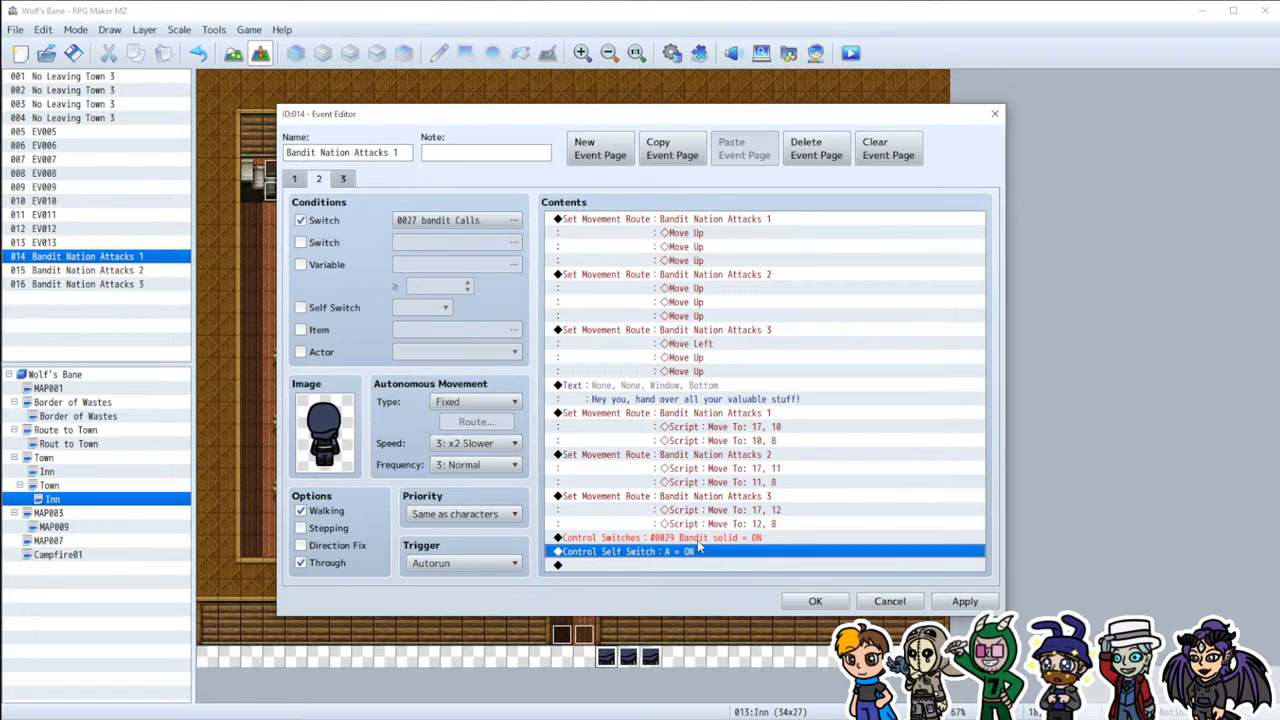
{"action": "key", "text": "Delete"}
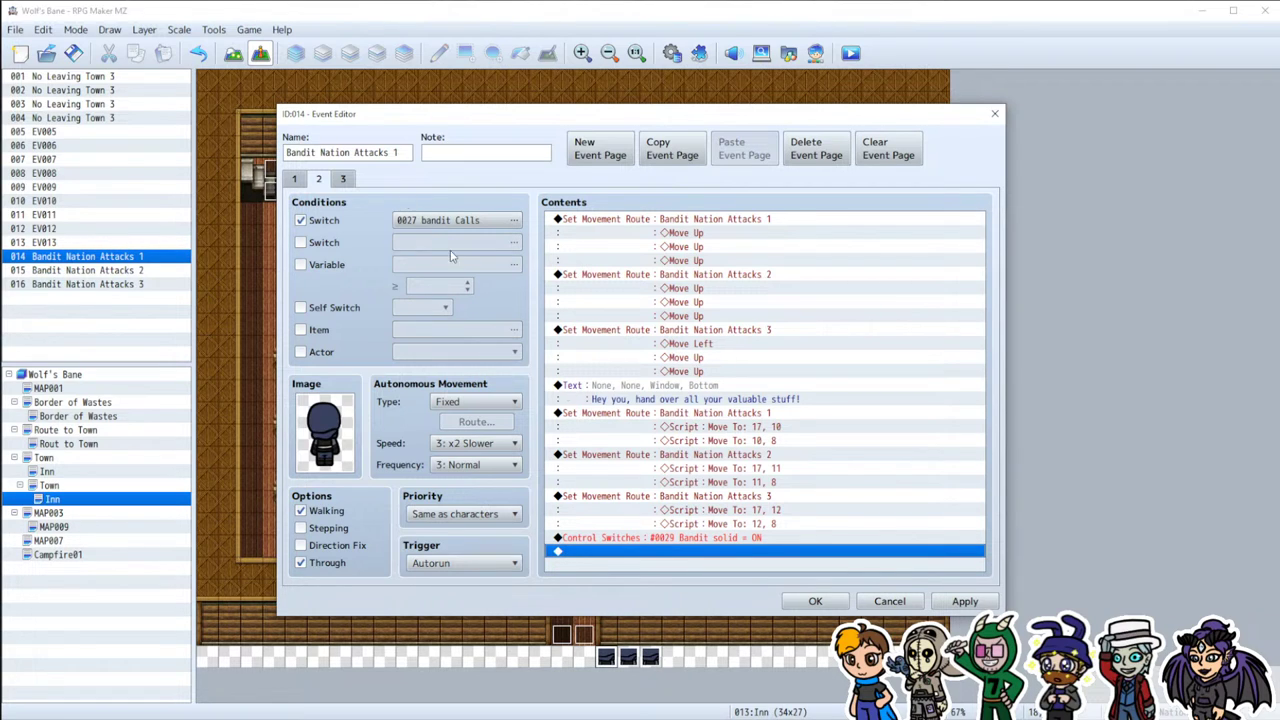
Step: Make page 3 of Bandit Nation Attacks 1 depend on switch 0029 Bandit solid instead of Self Switch A, and save the event
{"action": "left_click", "coordinate": [343, 178]}
{"action": "left_click", "coordinate": [331, 221]}
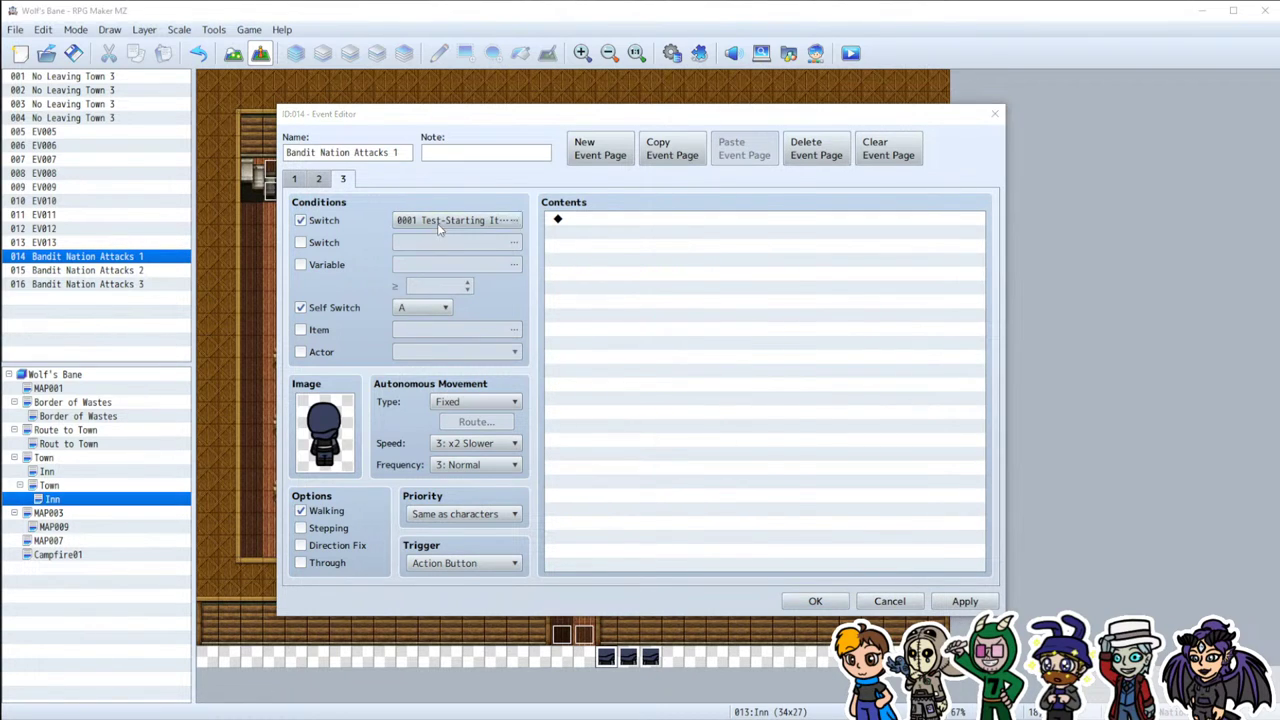
{"action": "left_click", "coordinate": [513, 220]}
{"action": "left_click", "coordinate": [600, 535]}
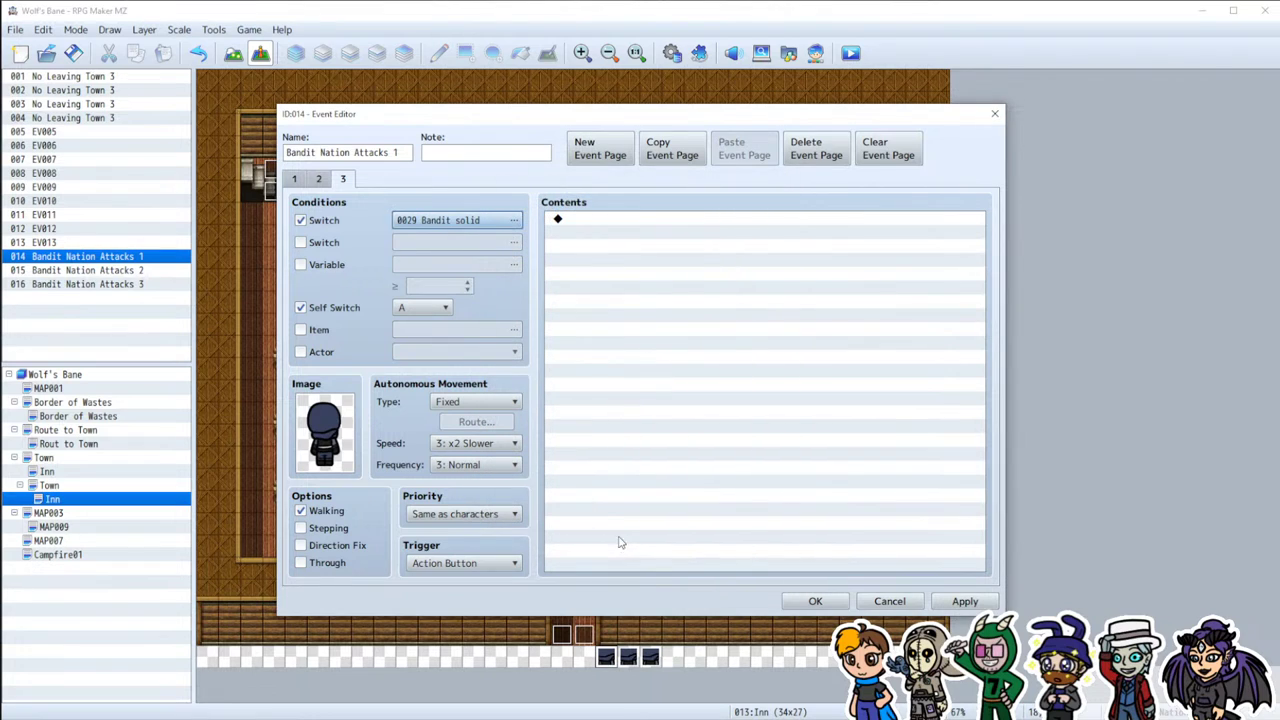
{"action": "left_click", "coordinate": [330, 308]}
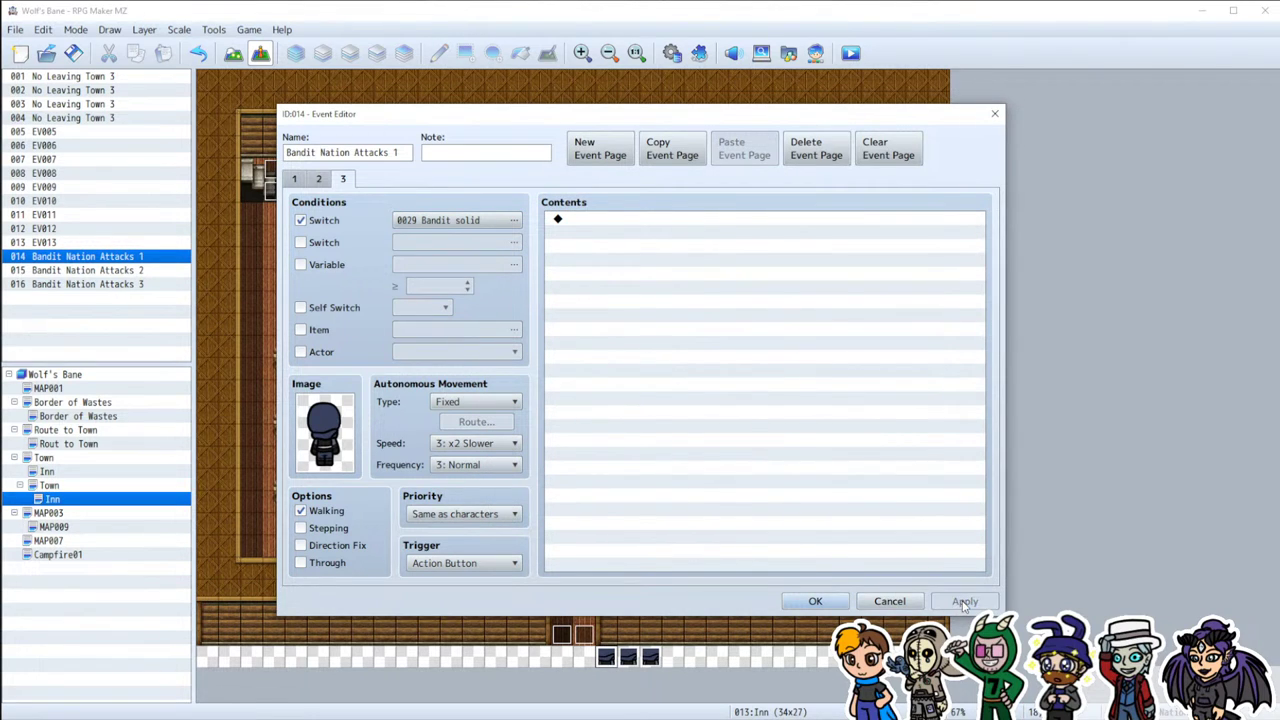
{"action": "left_click", "coordinate": [815, 601]}
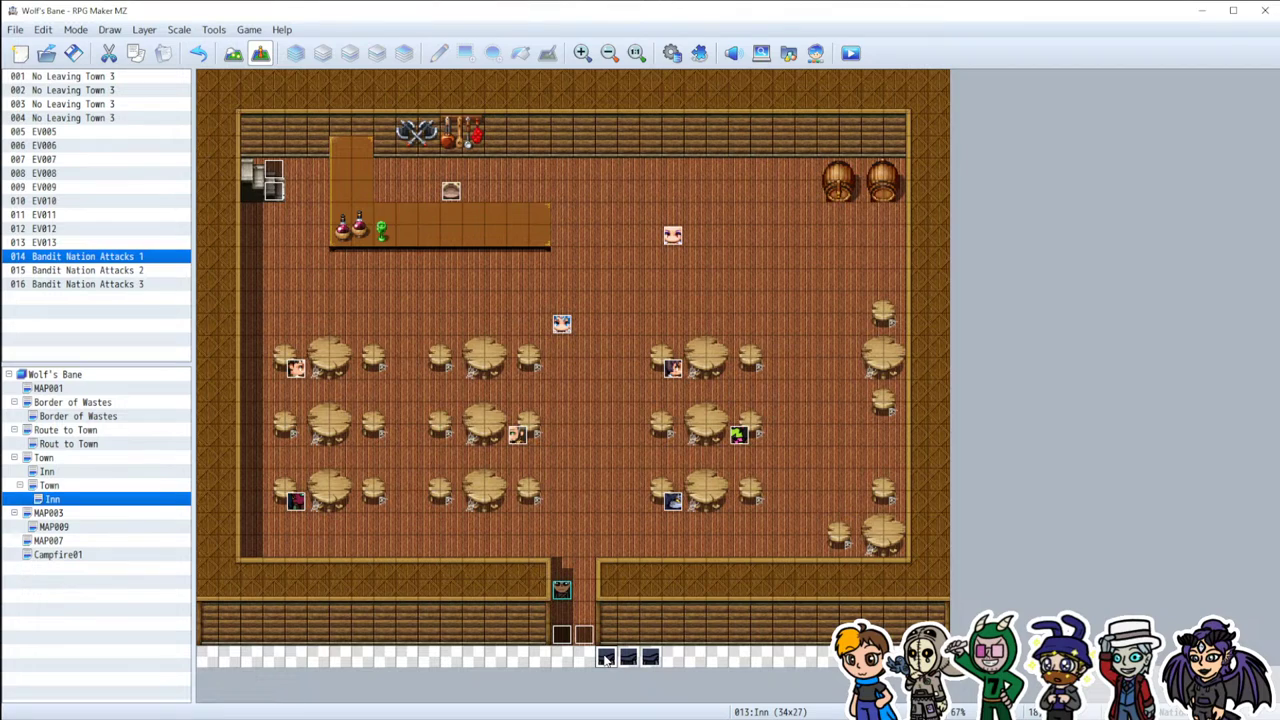
Step: Move event EV013 from the middle of the inn to the floor tile just inside the entrance, beside the doorway
{"action": "left_click_drag", "start_coordinate": [561, 324], "coordinate": [539, 546]}
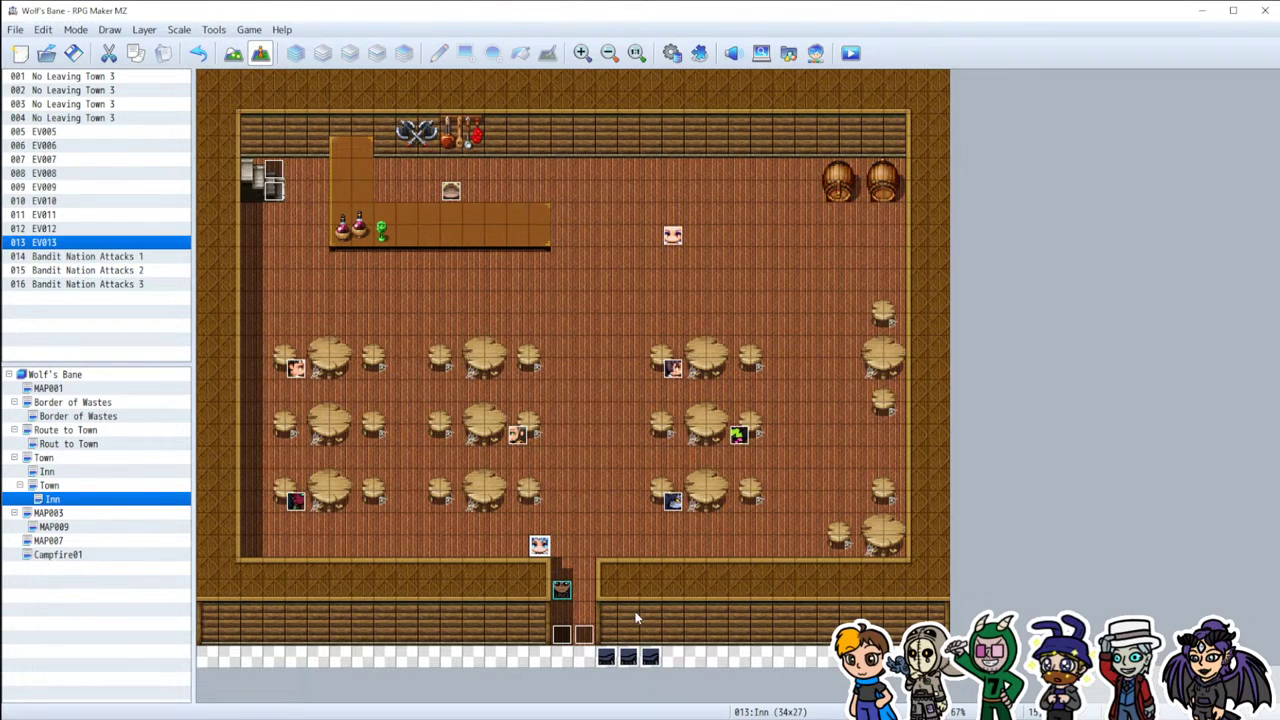
{"action": "left_click", "coordinate": [558, 546]}
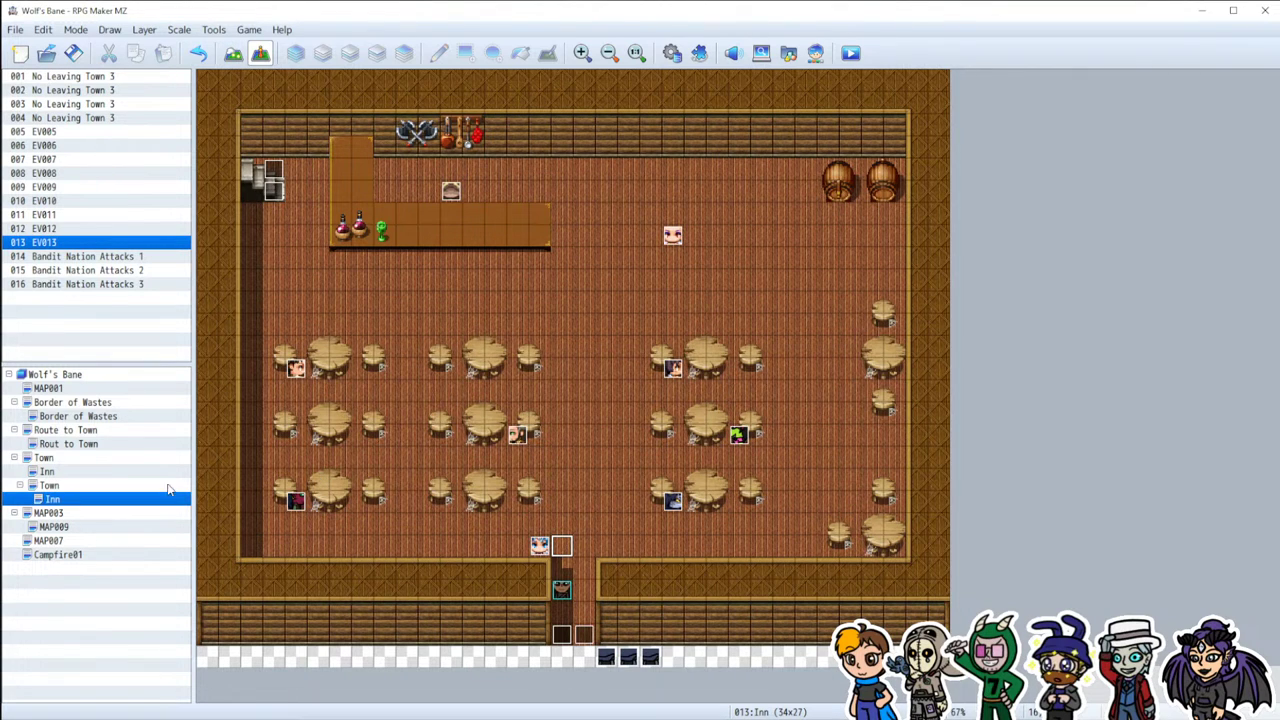
Step: Look through the Town, Inn, Route to Town and Rout to Town maps, and return to event EV013 on the Inn map
{"action": "left_click", "coordinate": [87, 488]}
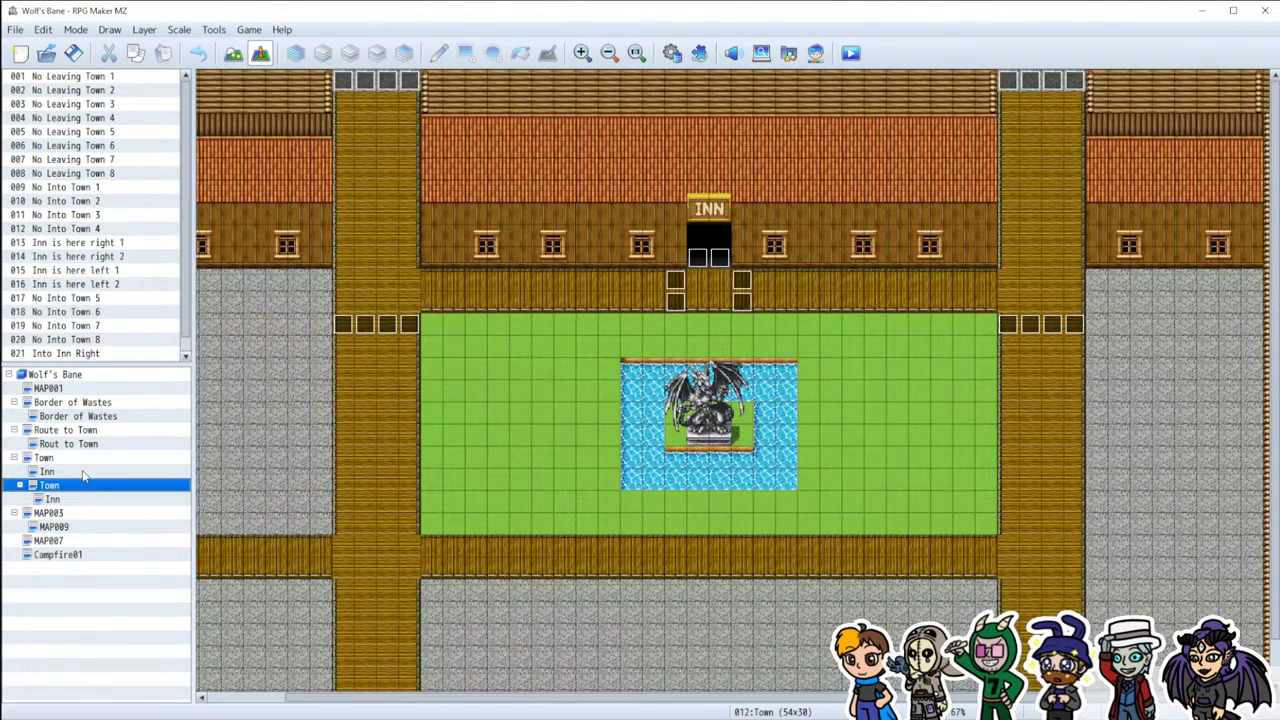
{"action": "left_click", "coordinate": [83, 476]}
{"action": "left_click", "coordinate": [83, 458]}
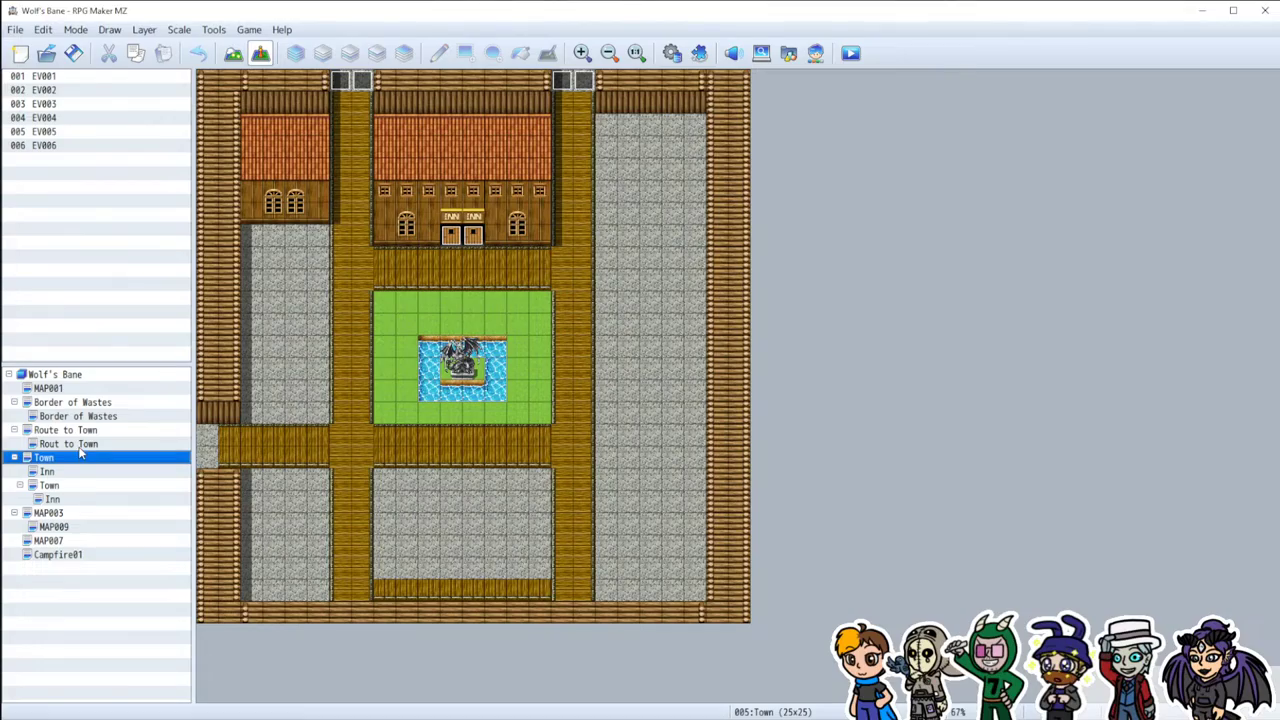
{"action": "left_click", "coordinate": [84, 445]}
{"action": "left_click", "coordinate": [85, 432]}
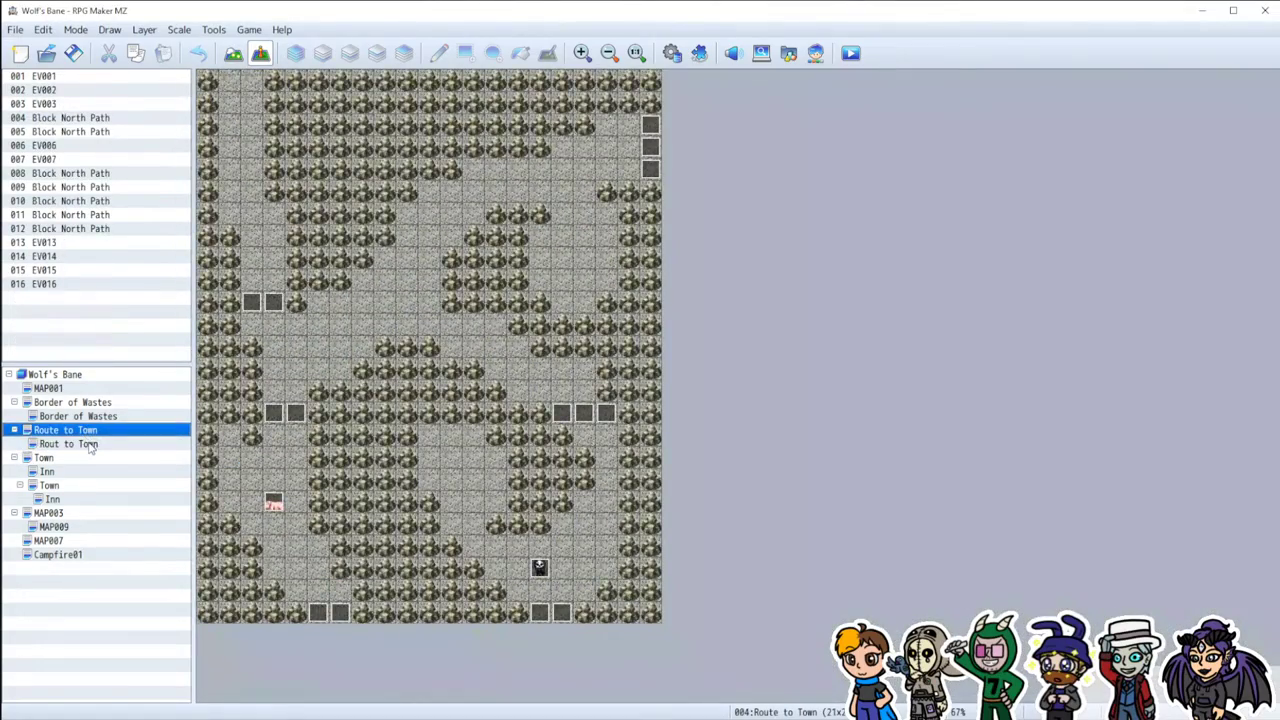
{"action": "left_click", "coordinate": [90, 445]}
{"action": "scroll", "coordinate": [452, 505], "scroll_direction": "down", "scroll_amount": 3}
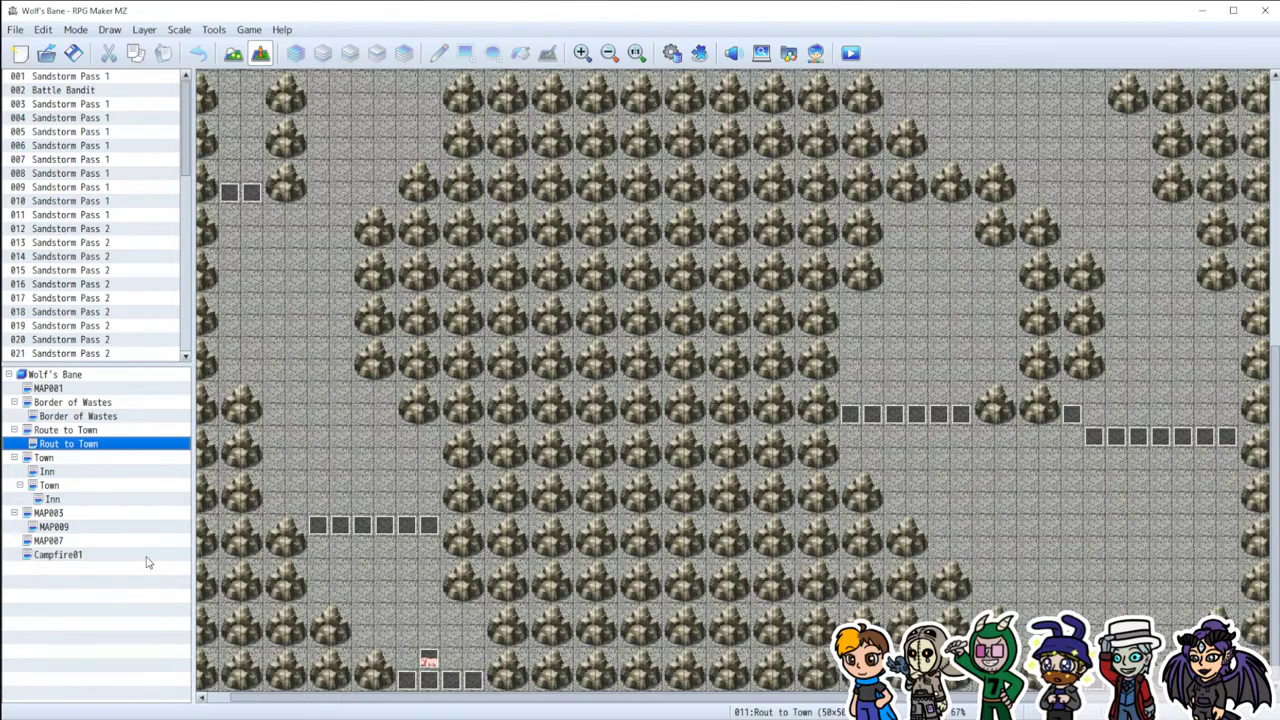
{"action": "left_click", "coordinate": [57, 500]}
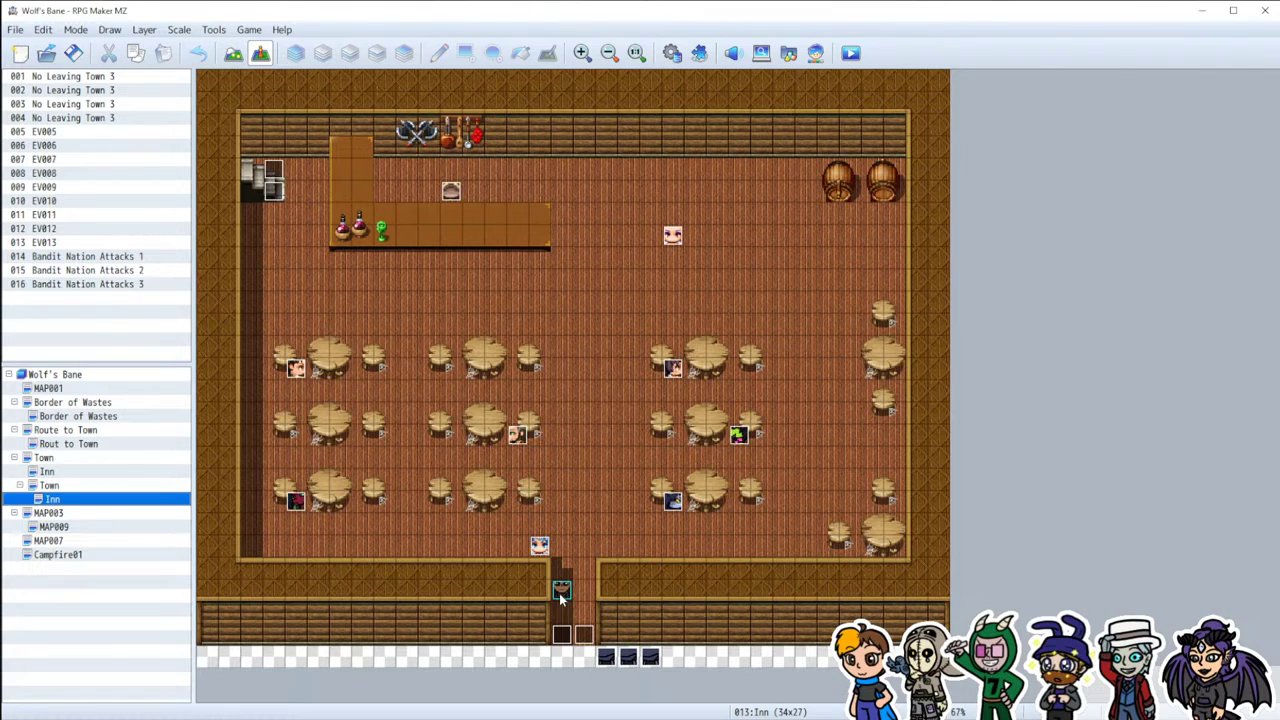
{"action": "left_click", "coordinate": [540, 547]}
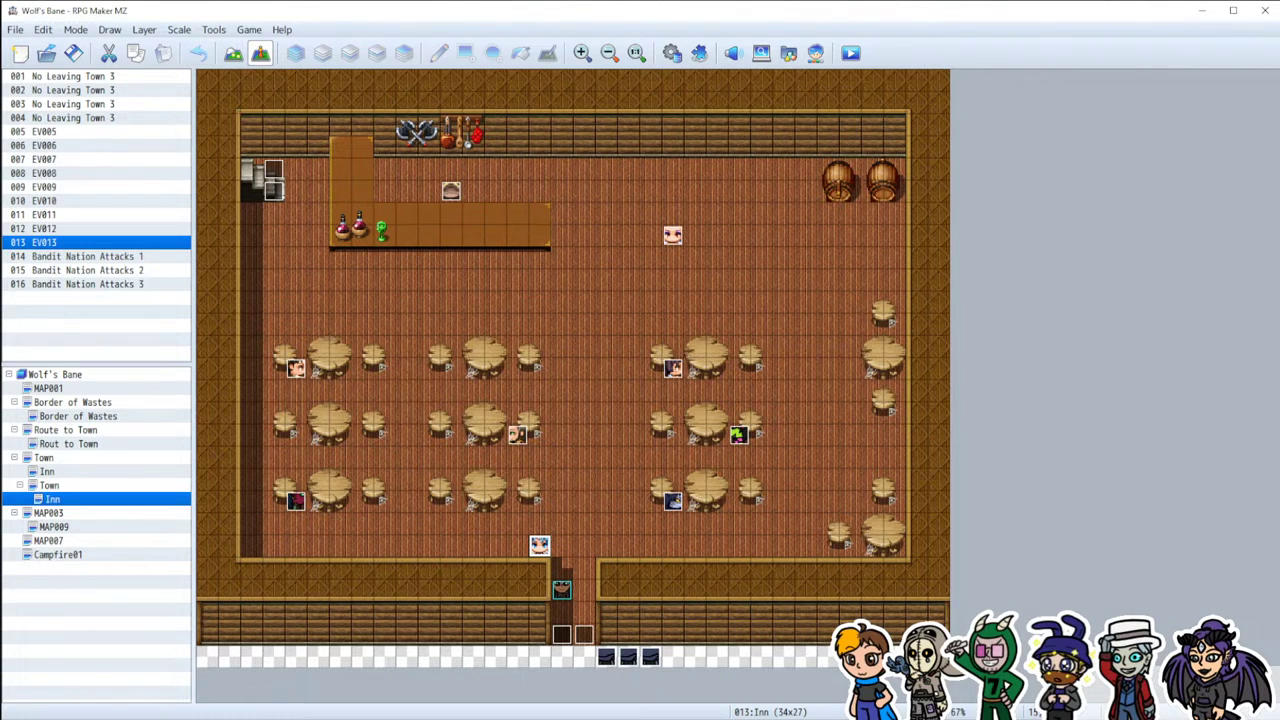
Step: Open a blank Notepad document and place it, enlarged, beside the inn map
{"action": "key", "text": "super"}
{"action": "type", "text": "notepad"}
{"action": "key", "text": "Return"}
{"action": "left_click_drag", "start_coordinate": [846, 343], "coordinate": [1071, 256]}
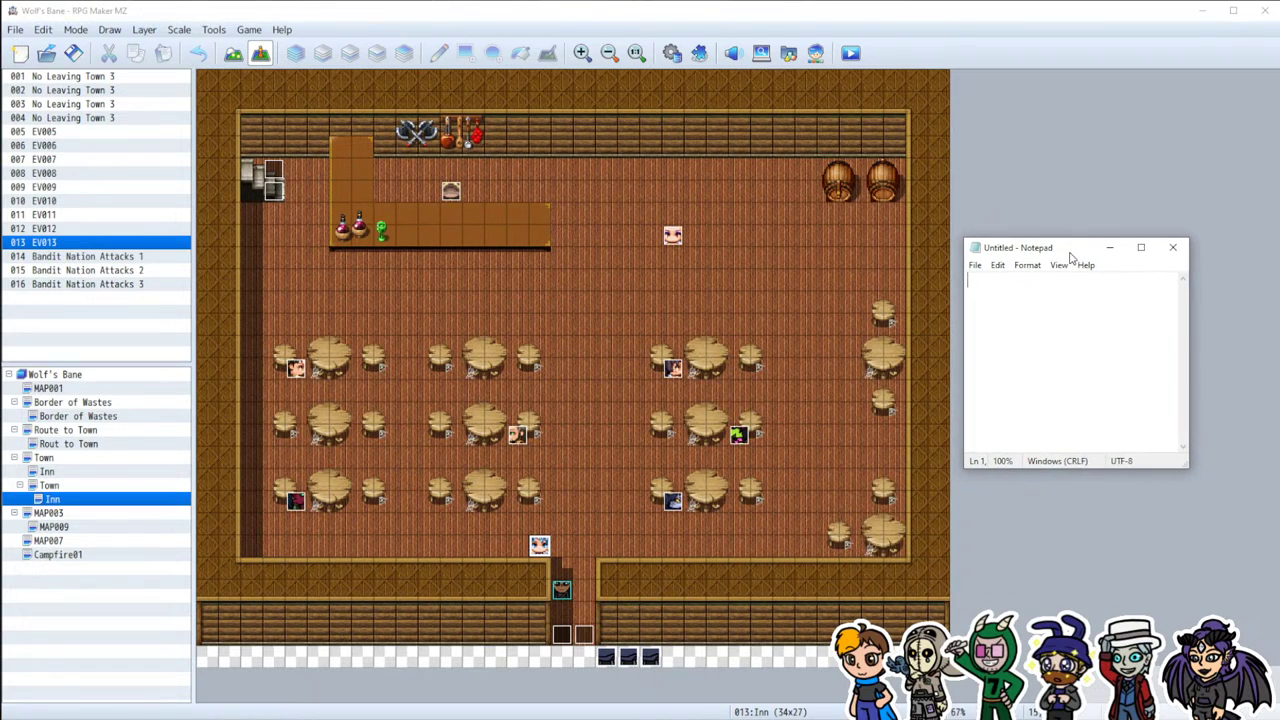
{"action": "left_click_drag", "start_coordinate": [1182, 463], "coordinate": [1279, 655]}
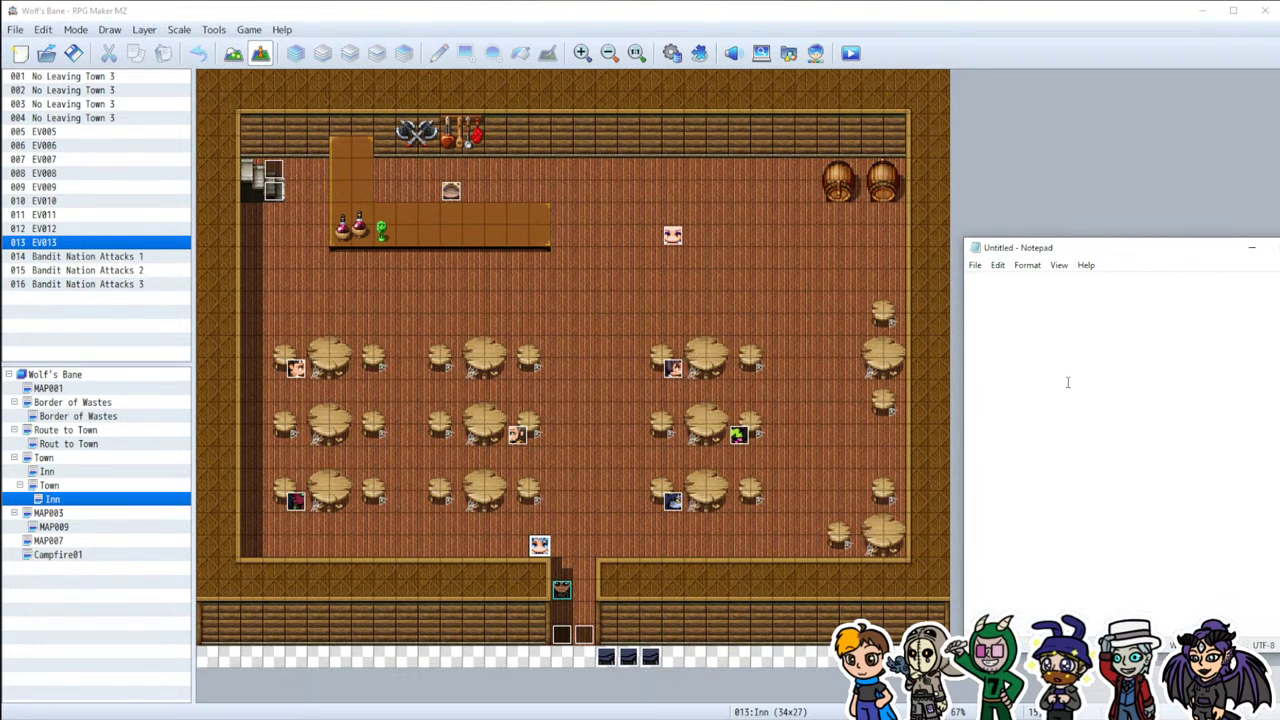
Step: Write the heading "Inn Scene" and the line "--Player enters and is greeted by Owner at door"
{"action": "type", "text": "Inn Scene"}
{"action": "key", "text": "Return"}
{"action": "type", "text": "--Play"}
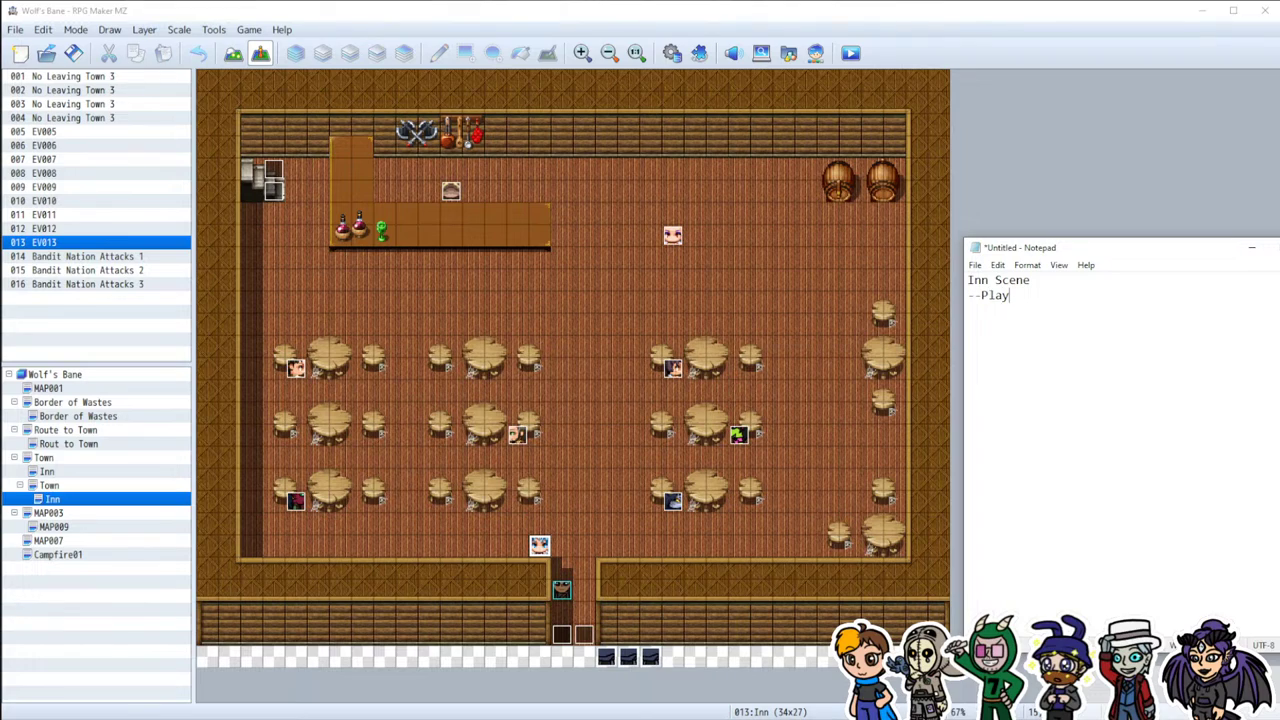
{"action": "type", "text": "er enters and"}
{"action": "key", "text": "Return"}
{"action": "type", "text": "--"}
{"action": "key", "text": "Up"}
{"action": "key", "text": "End"}
{"action": "type", "text": "is greeted by Owner at "}
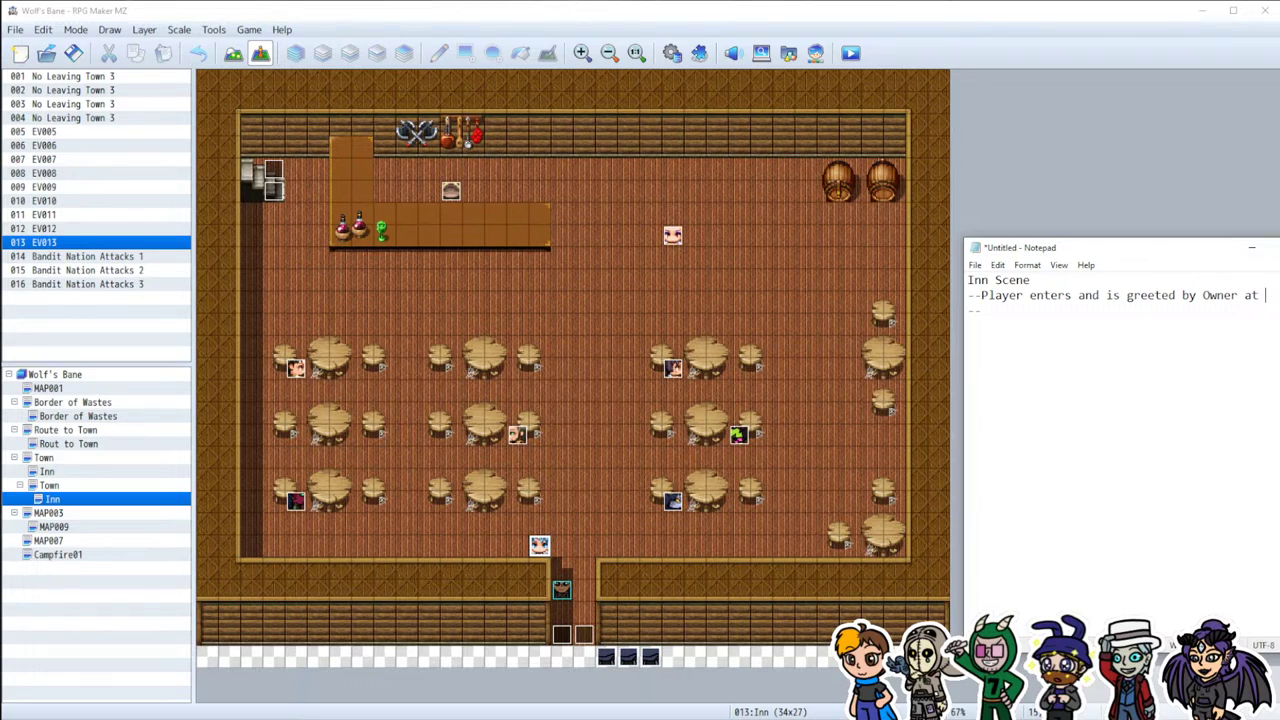
{"action": "type", "text": "do --"}
Step: Write the second scene note, "--Owner Runs up to where Bar is after greeting"
{"action": "type", "text": "Owner "}
{"action": "type", "text": "Runs up to "}
{"action": "type", "text": "where Bar is "}
{"action": "type", "text": "after greetin"}
{"action": "key", "text": "Return"}
Step: Add the note "--Player can walk around and talk with everyone however when wanting to move to next scene talk to owner again."
{"action": "type", "text": "--"}
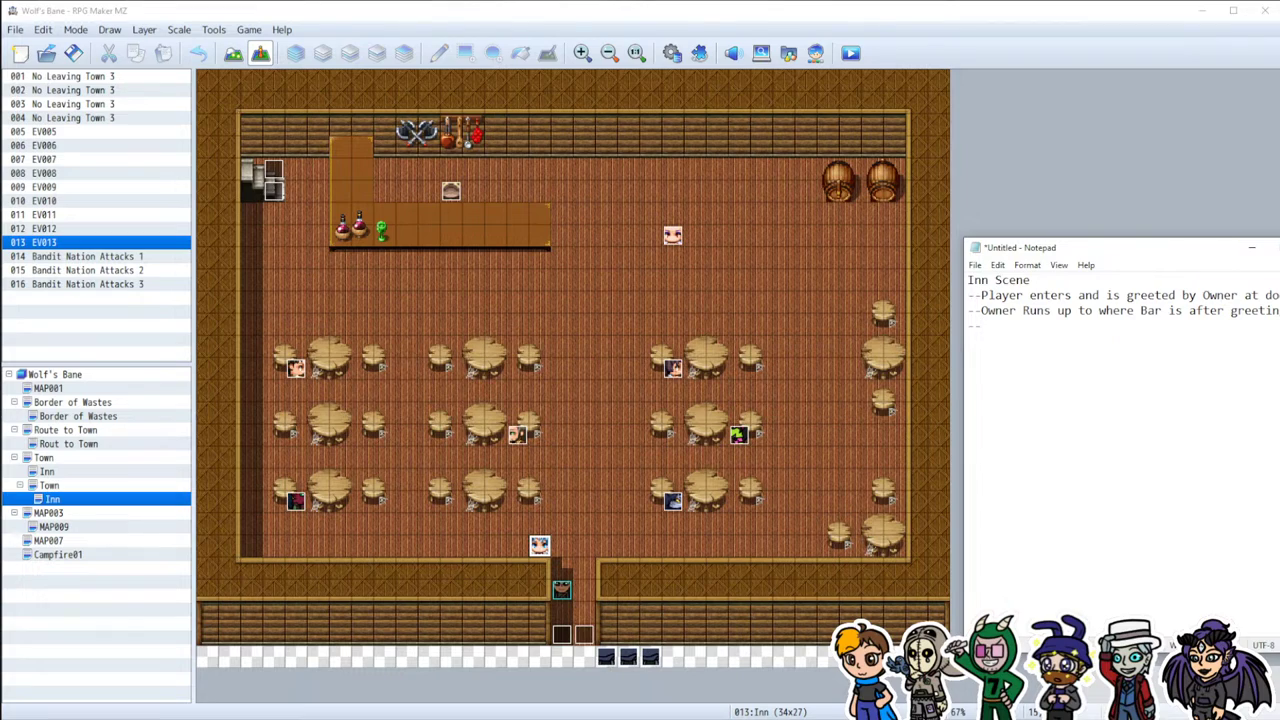
{"action": "type", "text": "Player can walk around and "}
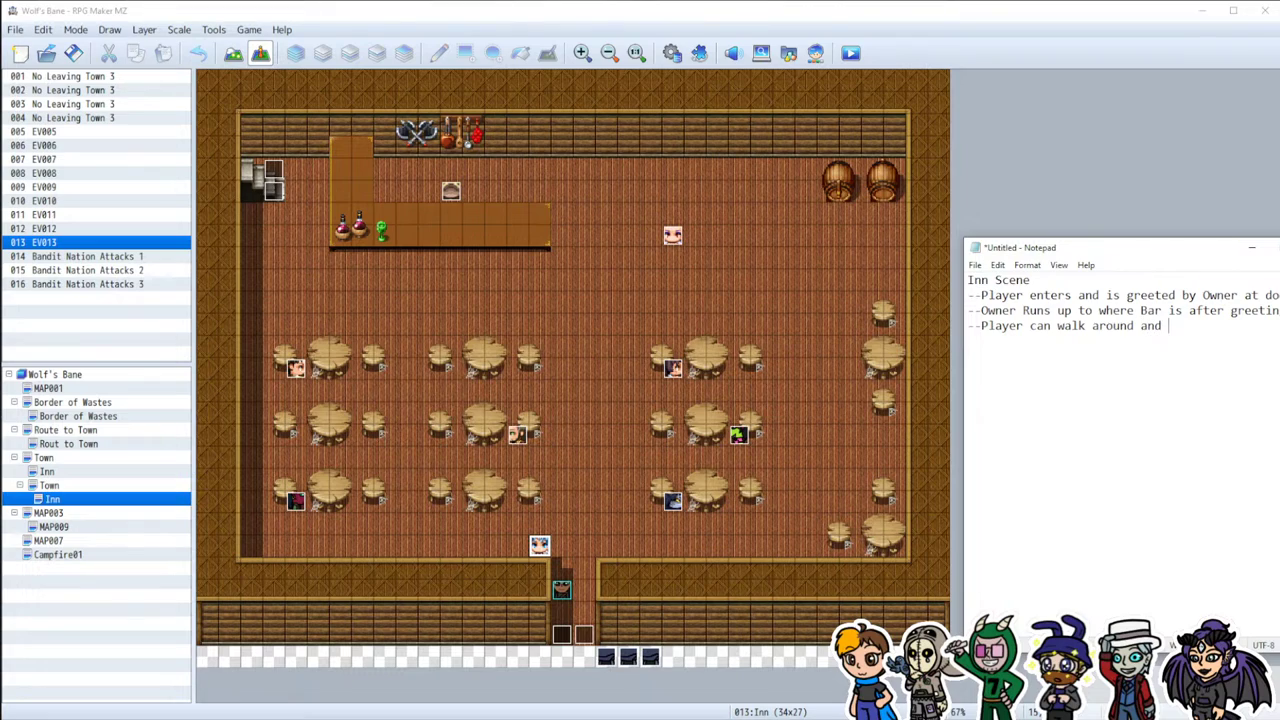
{"action": "type", "text": "talk with everyo"}
{"action": "key", "text": "Return"}
{"action": "type", "text": "Howeve"}
{"action": "key", "text": "shift+Home"}
{"action": "key", "text": "BackSpace"}
{"action": "type", "text": "however "}
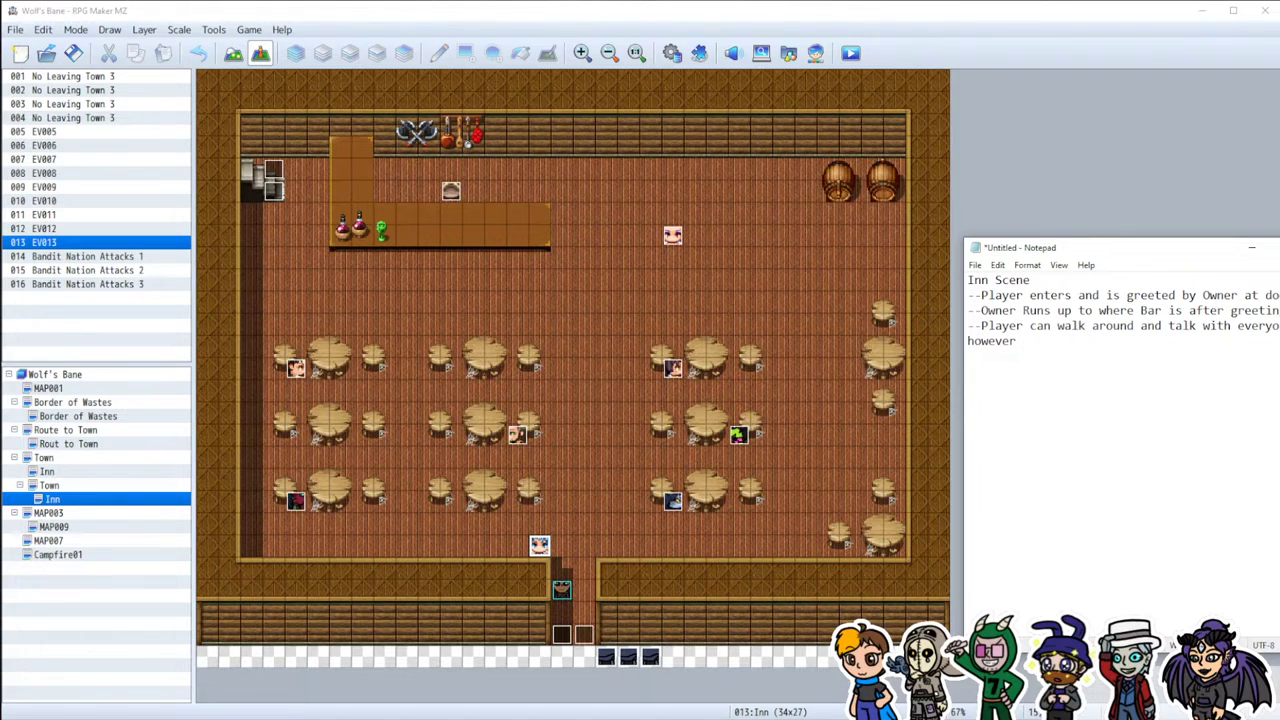
{"action": "type", "text": "when wanting to move to next"}
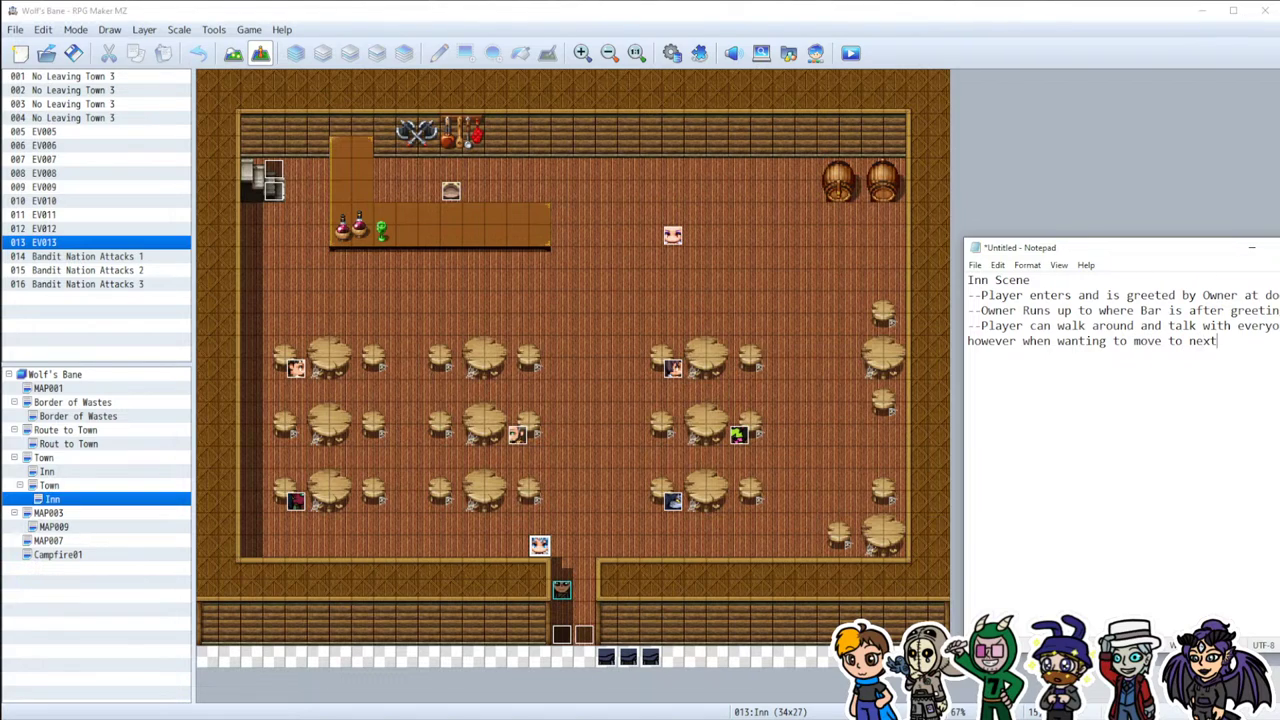
{"action": "type", "text": " scene g"}
{"action": "key", "text": "BackSpace"}
{"action": "type", "text": "ta owner again."}
Step: Add the closing note "--Bandits are triggered to enter into bar"
{"action": "key", "text": "Return"}
{"action": "type", "text": "--Bandits are triggered to"}
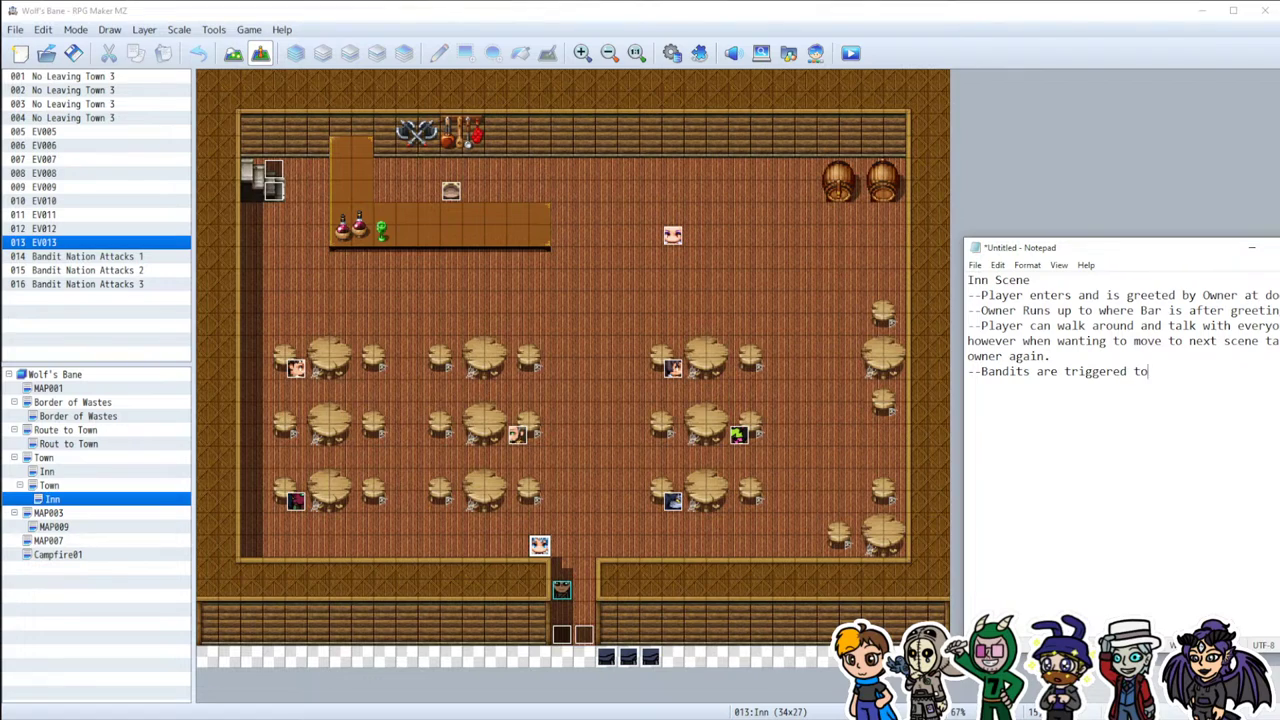
{"action": "type", "text": " enter into bar"}
Step: Insert the Inn Keeper dialogue starting "It's a little early to sleep." below the player-enters line, prefixed with "------", and bring the whole notes window into view
{"action": "left_click", "coordinate": [1068, 383]}
{"action": "key", "text": "Up"}
{"action": "key", "text": "Up"}
{"action": "key", "text": "Up"}
{"action": "key", "text": "Up"}
{"action": "key", "text": "Up"}
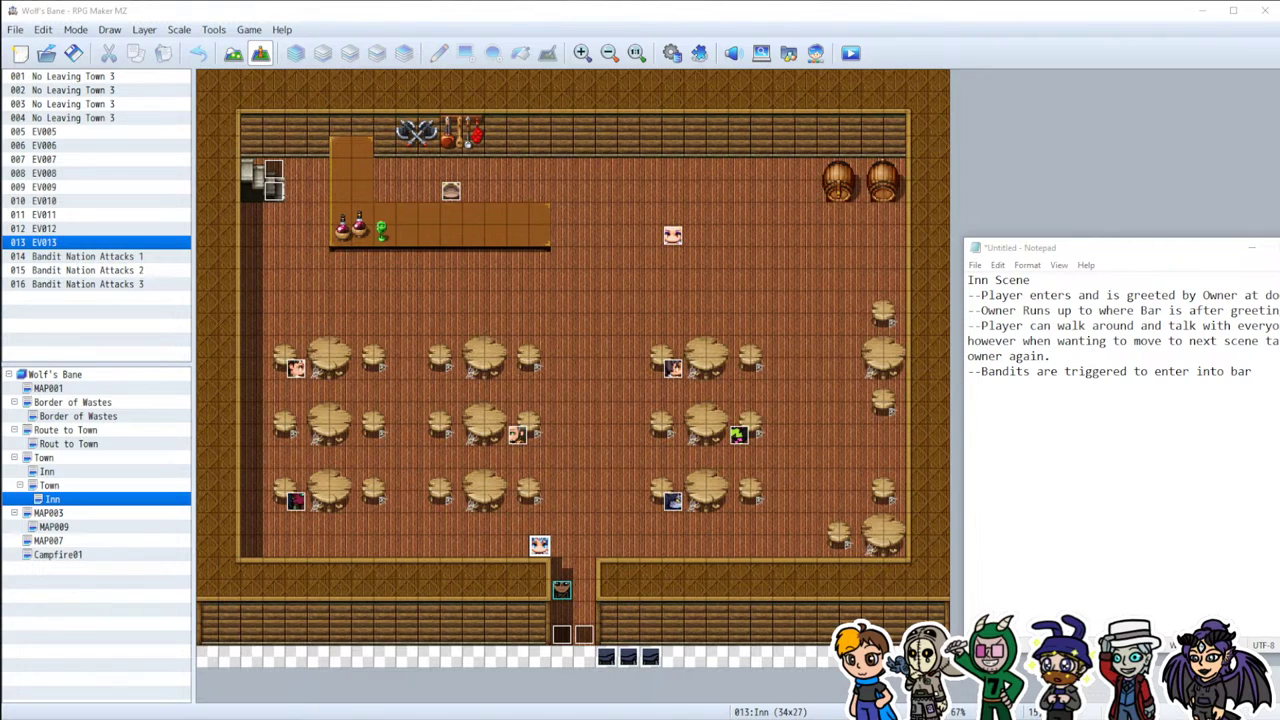
{"action": "key", "text": "alt+Tab"}
{"action": "key", "text": "Return"}
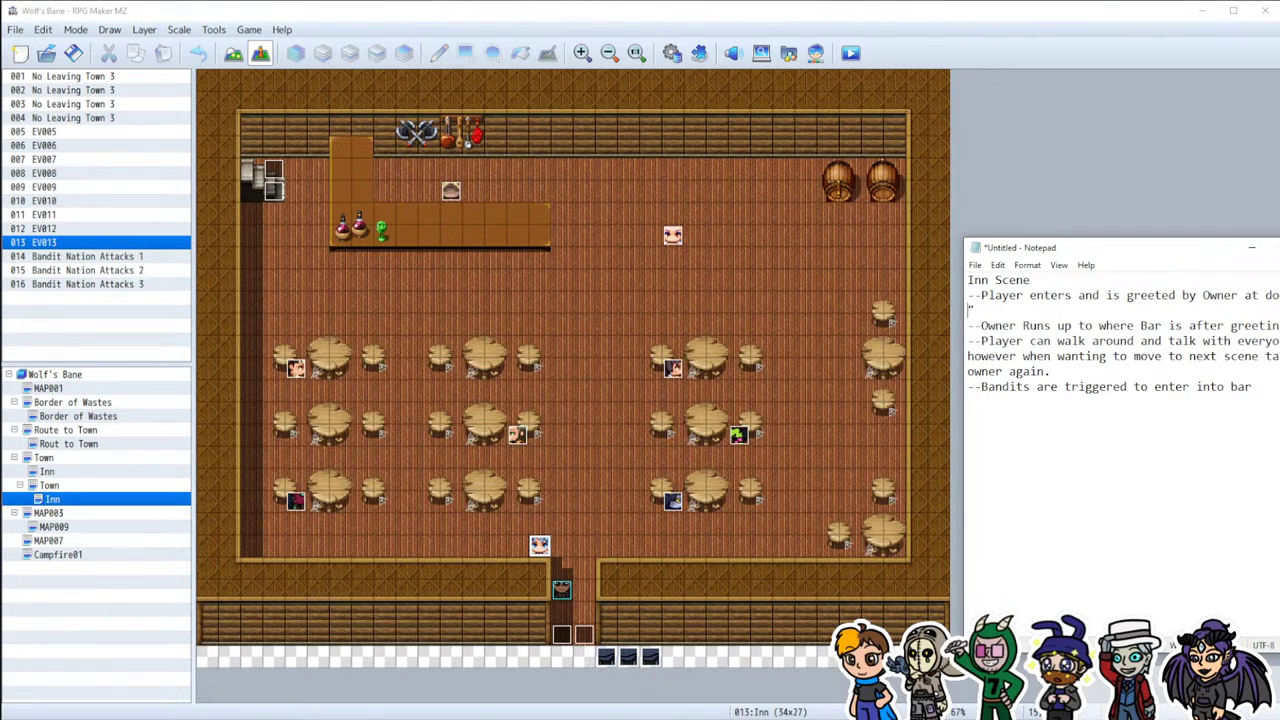
{"action": "type", "text": "------\""}
{"action": "key", "text": "ctrl+v"}
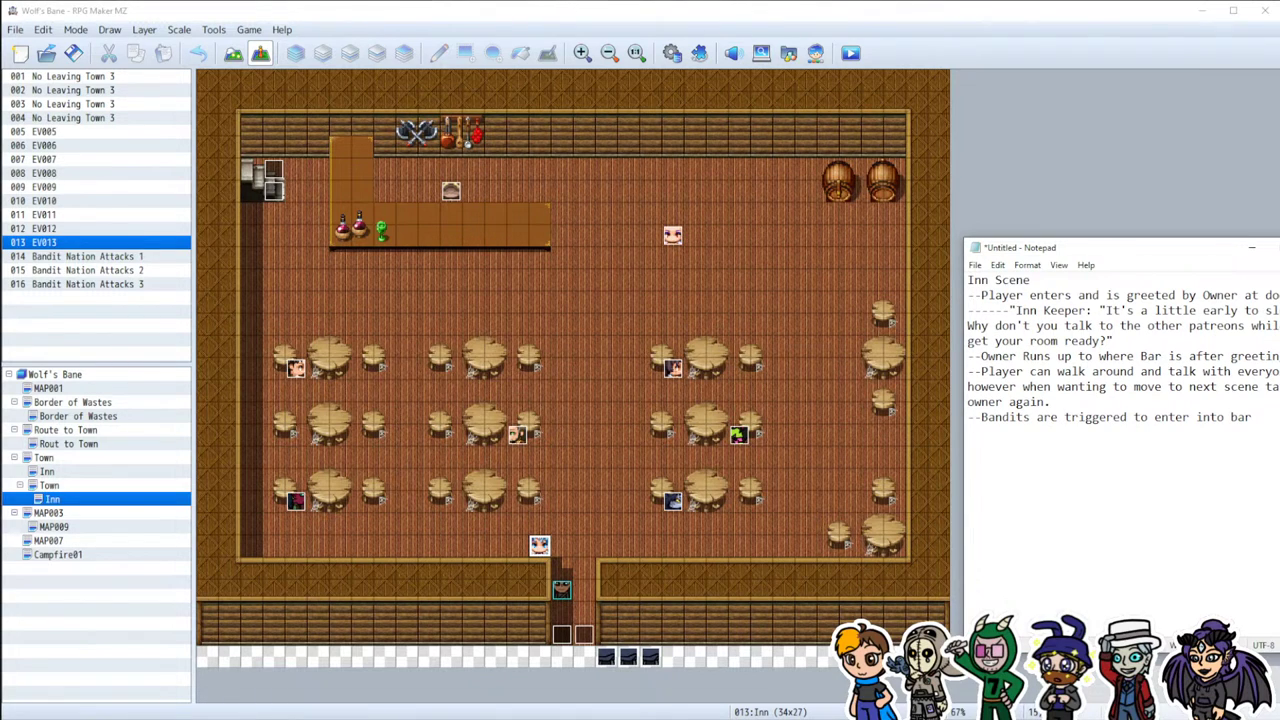
{"action": "left_click_drag", "start_coordinate": [1216, 251], "coordinate": [1160, 251]}
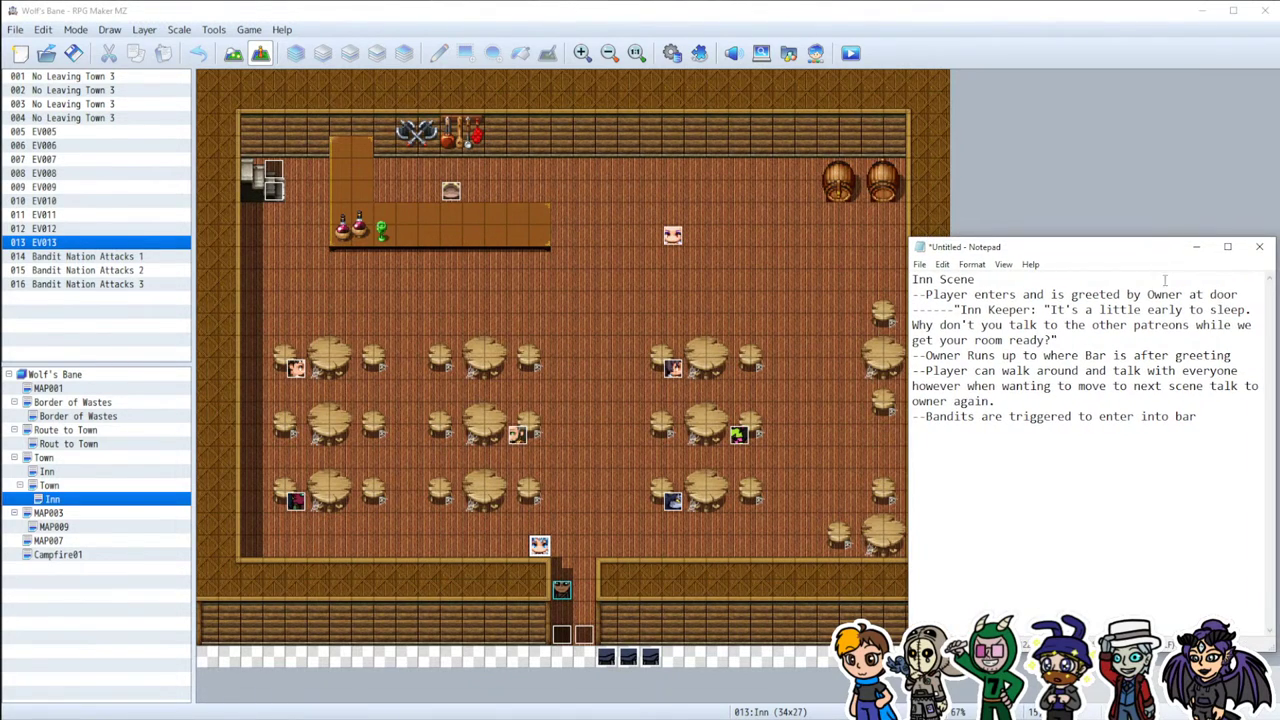
Step: Start a new line at the end of the scene notes, after the bandit line
{"action": "key", "text": "Down"}
{"action": "key", "text": "Down"}
{"action": "key", "text": "Down"}
{"action": "key", "text": "Down"}
{"action": "key", "text": "Down"}
{"action": "key", "text": "Down"}
{"action": "key", "text": "Return"}
{"action": "key", "text": "BackSpace"}
{"action": "key", "text": "Return"}
Step: Open the bartender event EV009 behind the inn's counter and examine its dialogue, Yes/No choices and recovery commands
{"action": "double_click", "coordinate": [454, 193]}
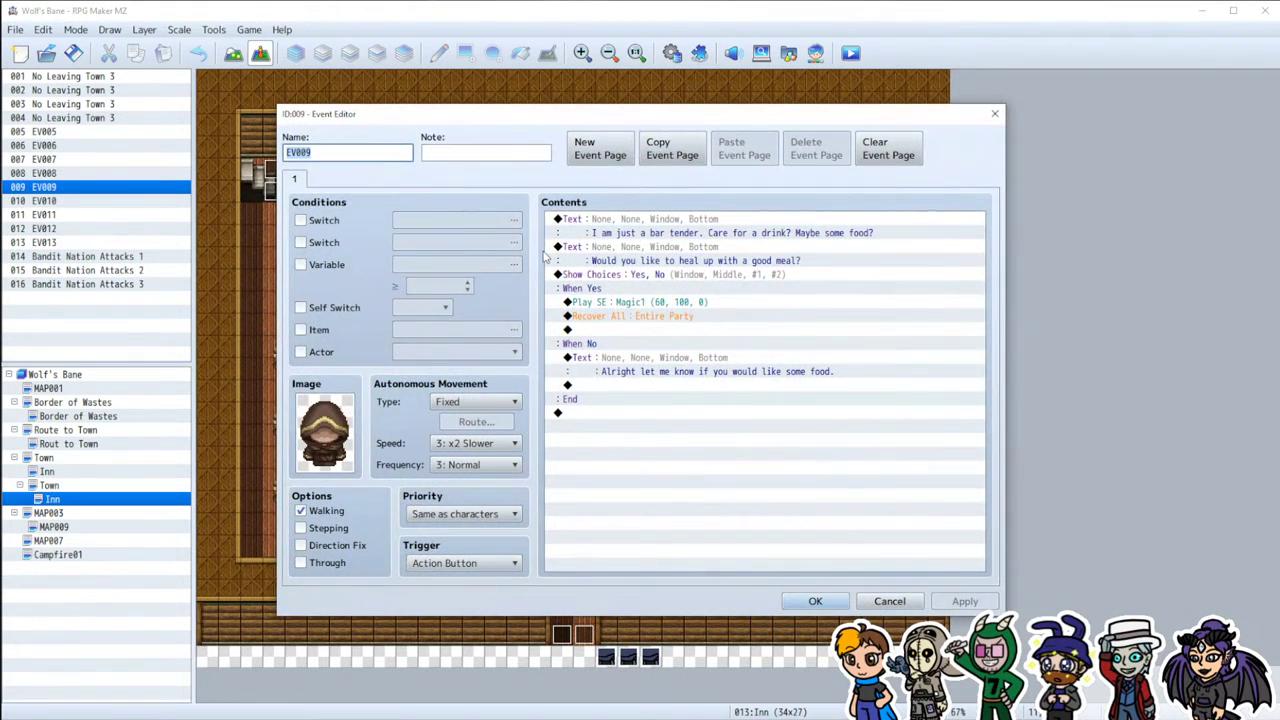
{"action": "left_click", "coordinate": [636, 316]}
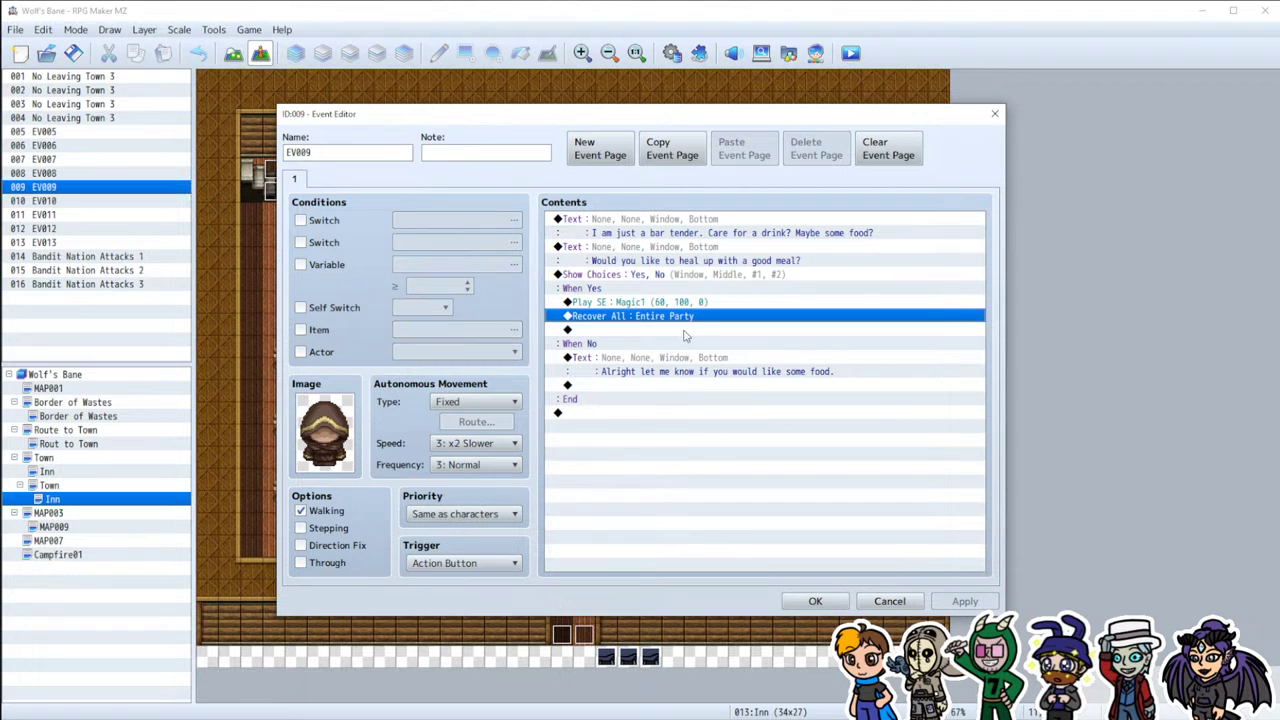
{"action": "left_click", "coordinate": [725, 238]}
{"action": "left_click", "coordinate": [758, 293]}
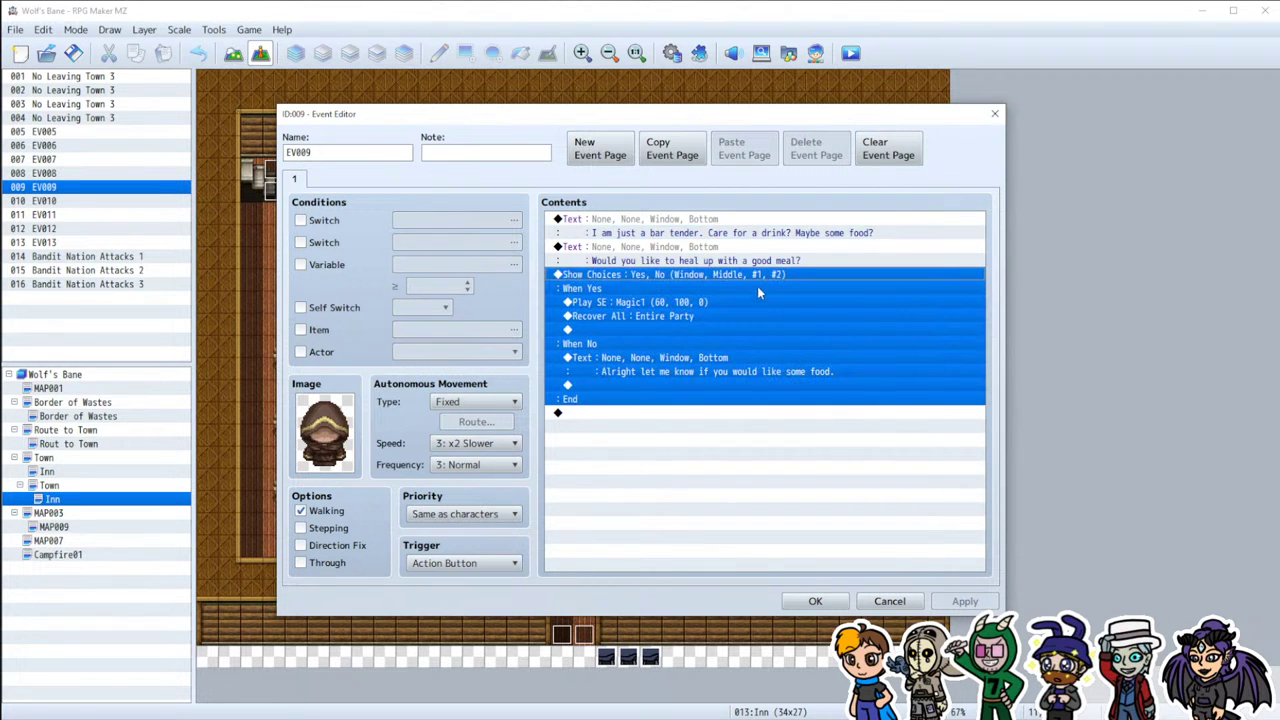
Step: Close the bartender event and surround the "Owner Runs up" line in the scene notes with blank lines
{"action": "left_click", "coordinate": [874, 598]}
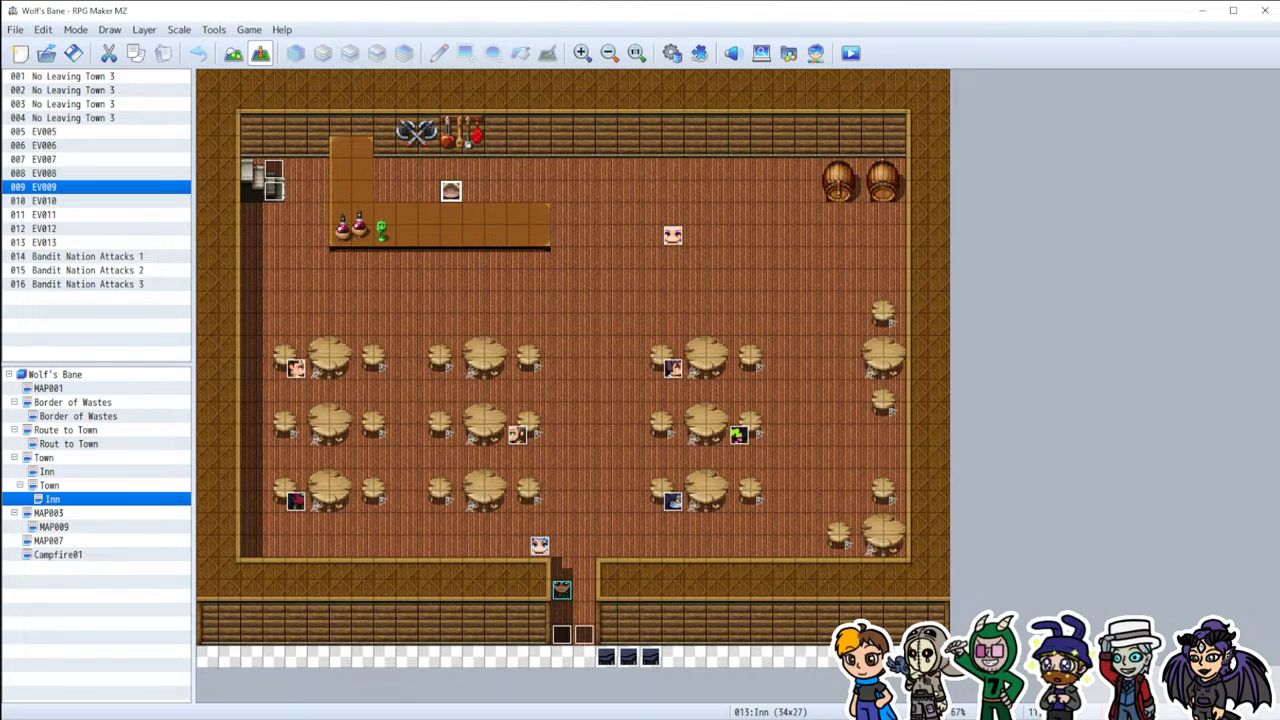
{"action": "key", "text": "alt+Tab"}
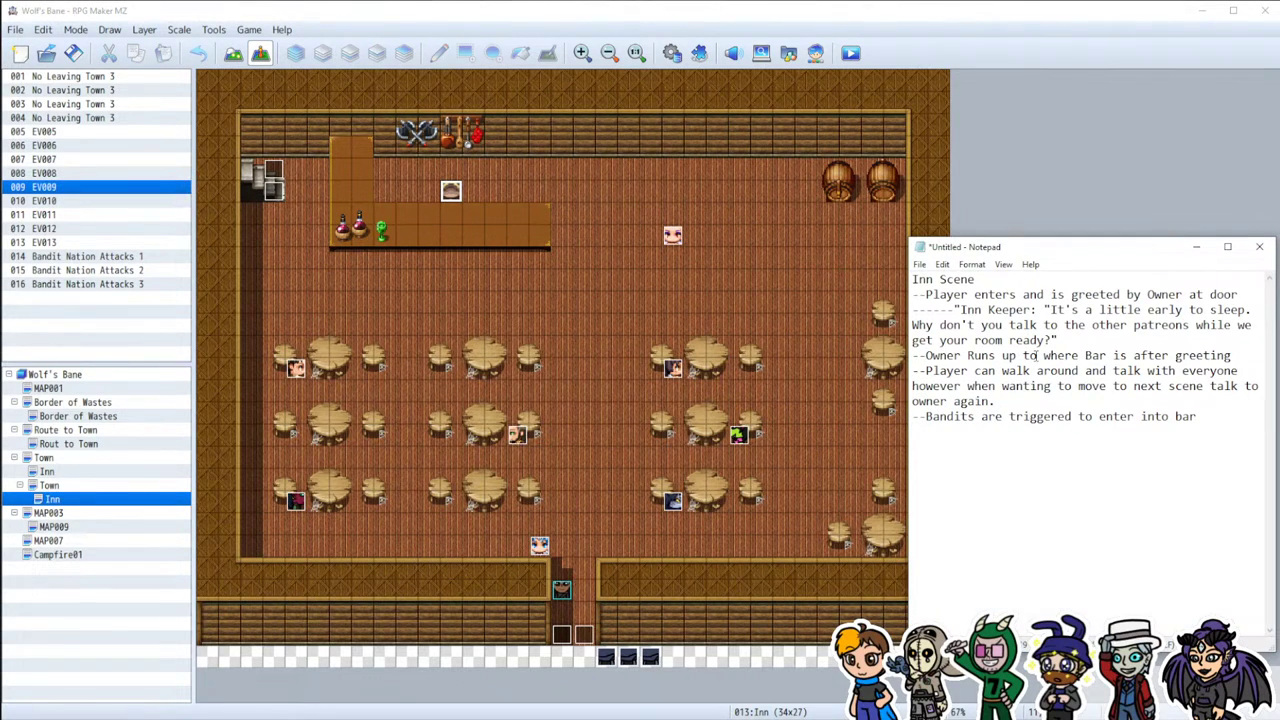
{"action": "left_click", "coordinate": [1058, 340]}
{"action": "key", "text": "Return"}
{"action": "key", "text": "Down"}
{"action": "key", "text": "Down"}
{"action": "key", "text": "Return"}
{"action": "key", "text": "Up"}
{"action": "key", "text": "Up"}
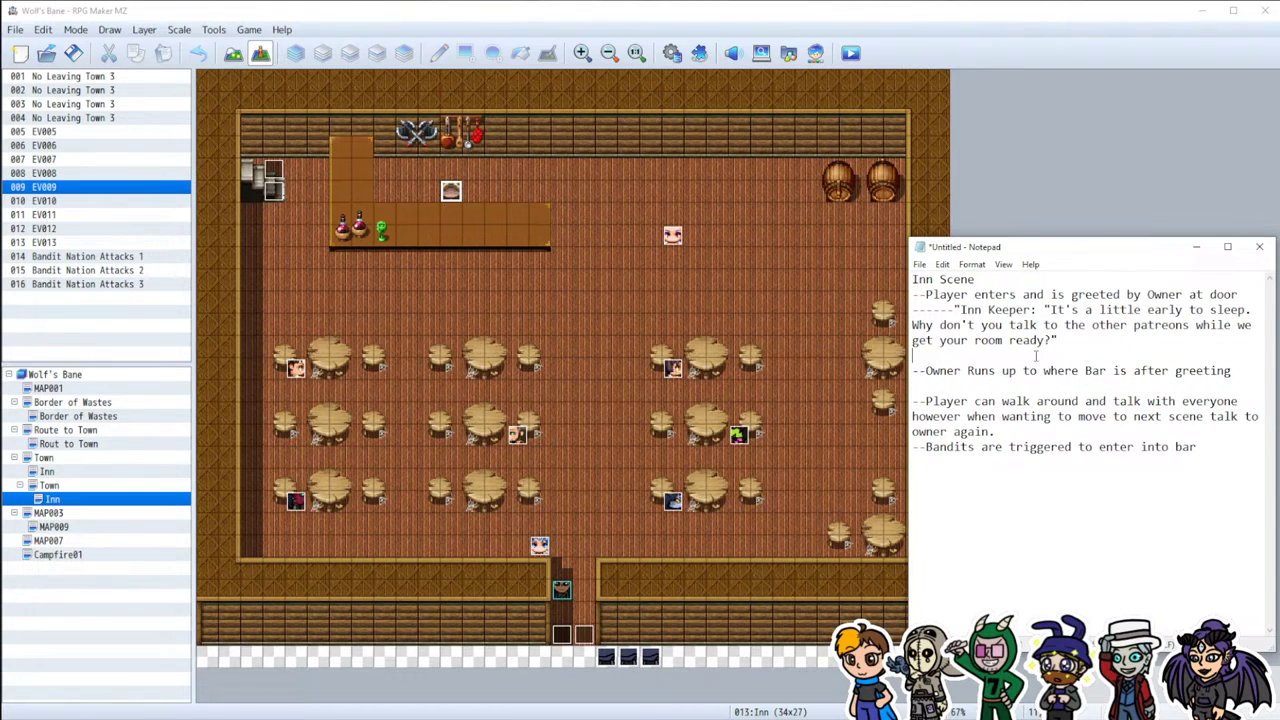
{"action": "key", "text": "Up"}
{"action": "key", "text": "End"}
{"action": "type", "text": "\"You can get a free meal"}
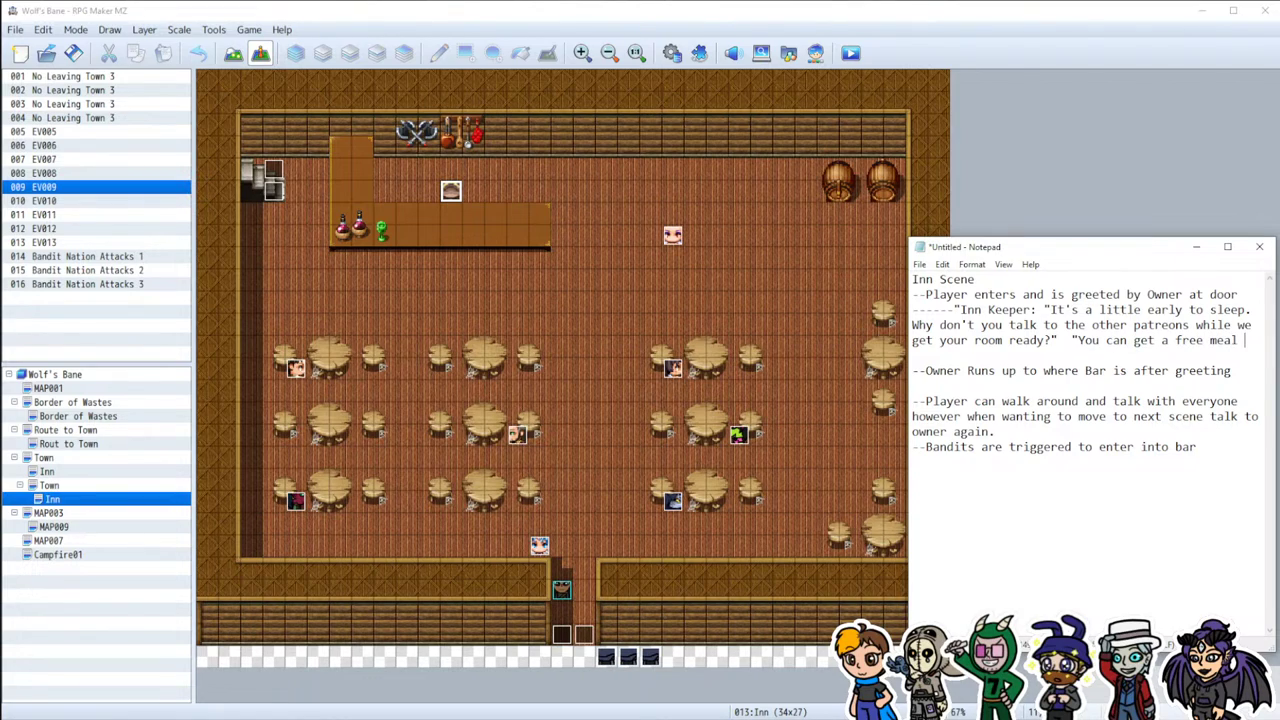
{"action": "type", "text": " with the bartender"}
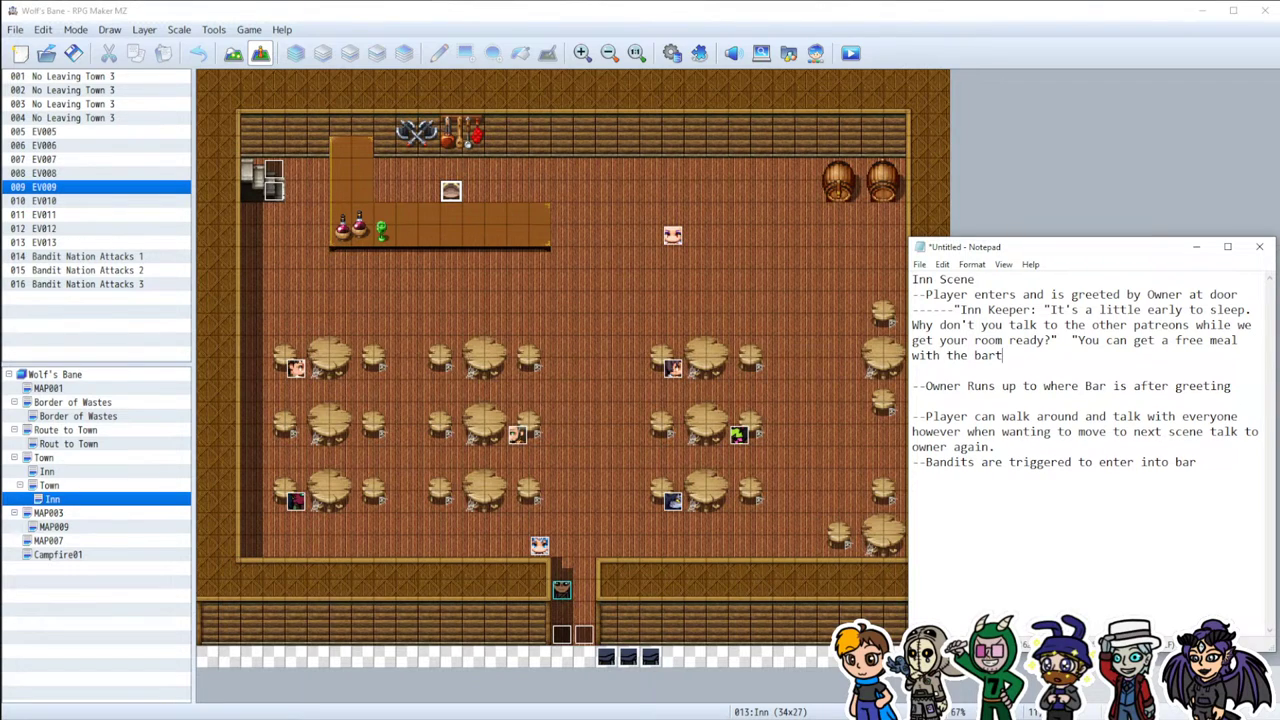
{"action": "key", "text": "ctrl+shift+Left"}
{"action": "key", "text": "BackSpace"}
{"action": "type", "text": "Tender"}
{"action": "key", "text": "ctrl+shift+Left"}
{"action": "key", "text": "BackSpace"}
{"action": "type", "text": "Bar Tender a"}
{"action": "key", "text": "BackSpace"}
{"action": "key", "text": "ctrl+shift+Left"}
{"action": "key", "text": "ctrl+shift+Left"}
{"action": "key", "text": "ctrl+shift+Left"}
{"action": "key", "text": "ctrl+shift+Left"}
{"action": "key", "text": "ctrl+shift+Left"}
{"action": "key", "text": "ctrl+shift+Left"}
{"action": "key", "text": "ctrl+shift+Left"}
{"action": "key", "text": "ctrl+shift+Left"}
{"action": "key", "text": "ctrl+shift+Left"}
{"action": "key", "text": "ctrl+shift+Left"}
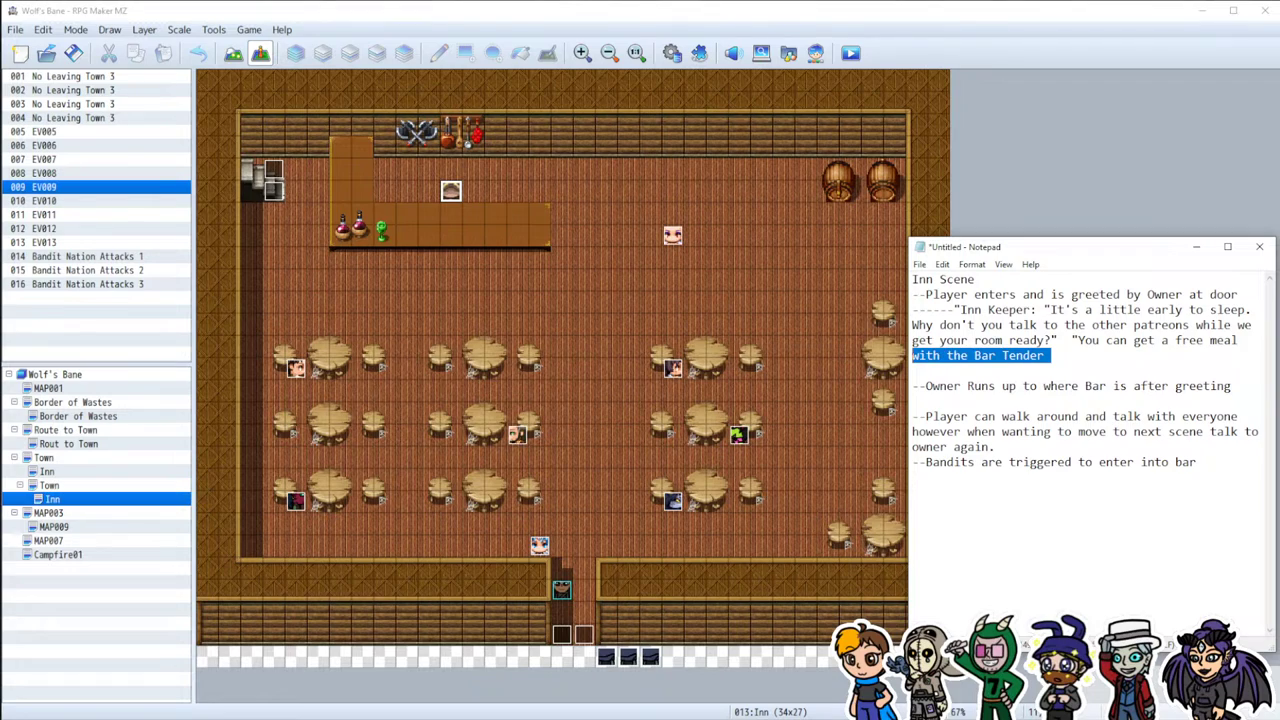
{"action": "key", "text": "shift+Right"}
Step: Extend the Inn Keeper dialogue with "If you're hungary talk to the bartender for something to eat, on the house."
{"action": "type", "text": "If y"}
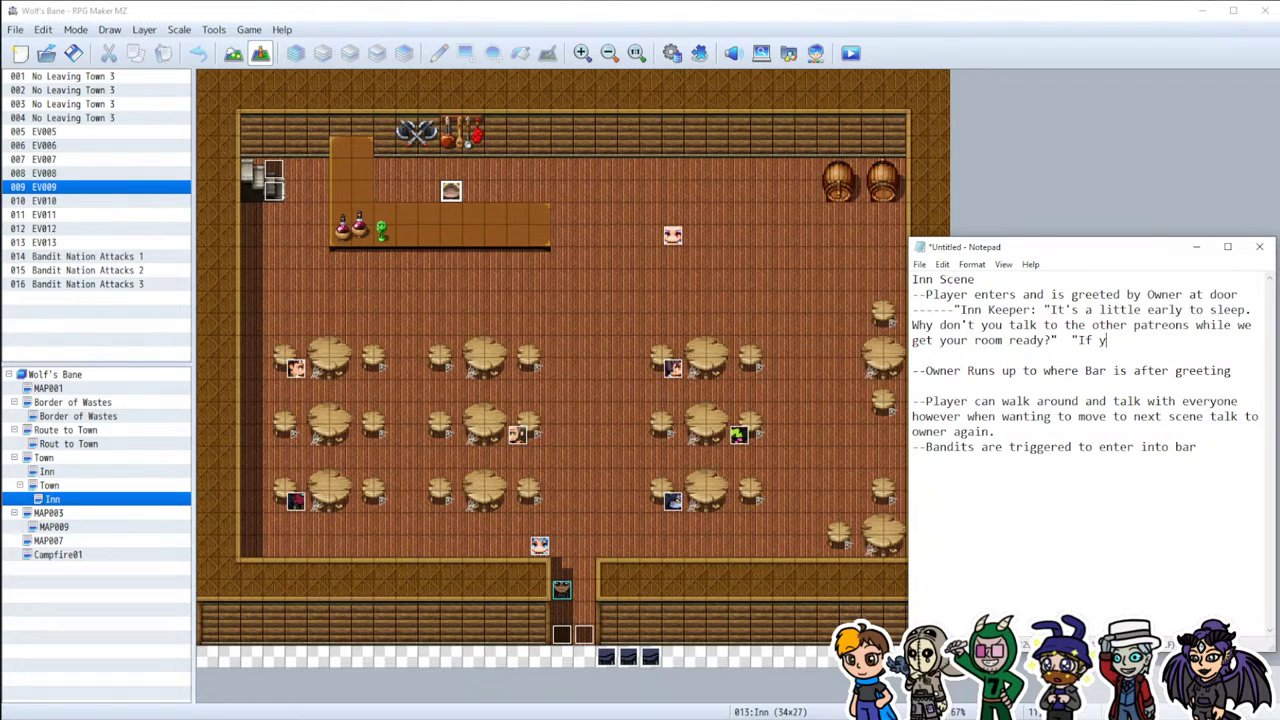
{"action": "type", "text": "ou're hungary talk to the bartender "}
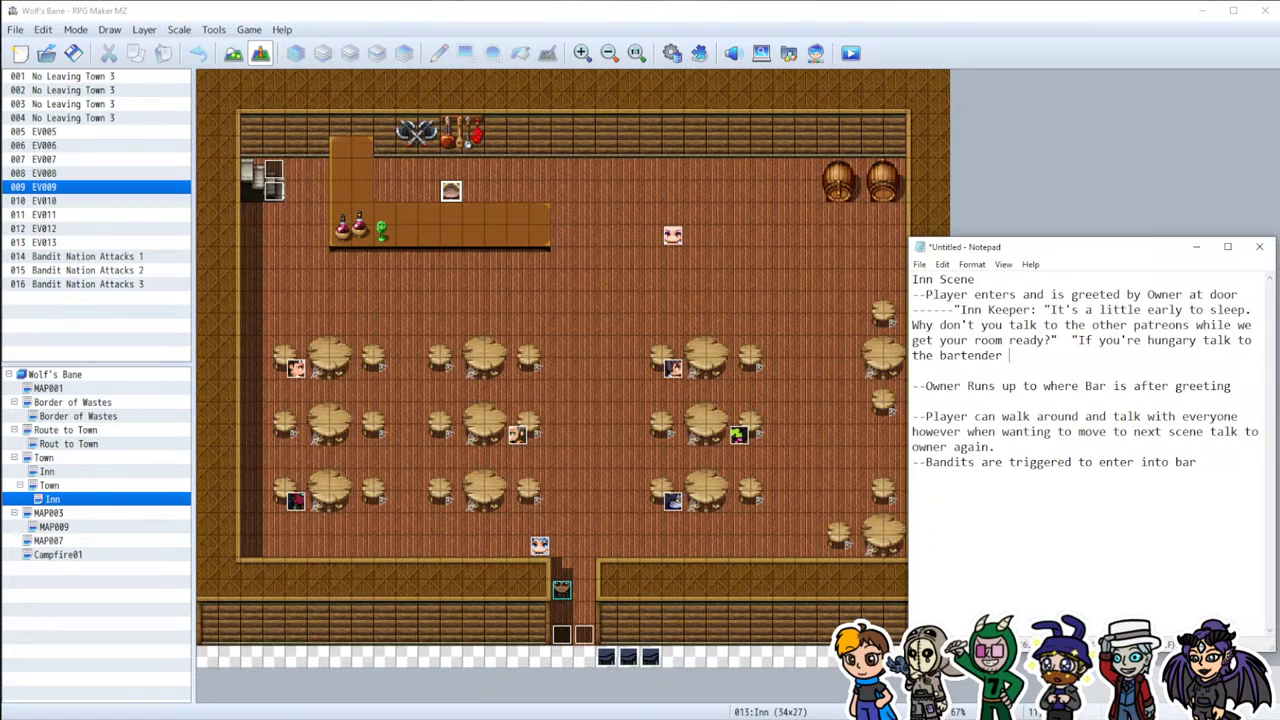
{"action": "type", "text": "for something to eat.\""}
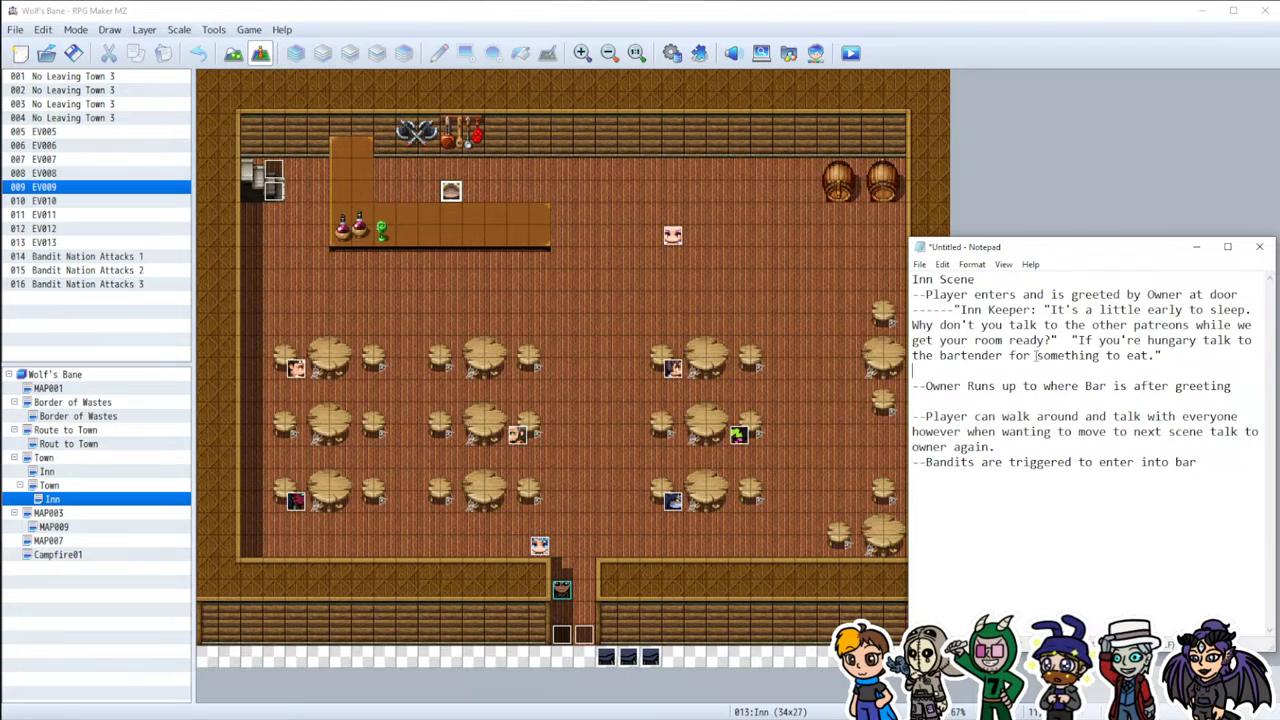
{"action": "key", "text": "Left"}
{"action": "type", "text": ", on the house"}
Step: Insert "the" before "greeting" in the owner line and add a blank line above the bandits line
{"action": "key", "text": "Up"}
{"action": "key", "text": "Up"}
{"action": "key", "text": "Up"}
{"action": "key", "text": "Up"}
{"action": "key", "text": "Up"}
{"action": "key", "text": "Up"}
{"action": "type", "text": "the"}
{"action": "key", "text": "Down"}
{"action": "key", "text": "Down"}
{"action": "key", "text": "Down"}
{"action": "key", "text": "Down"}
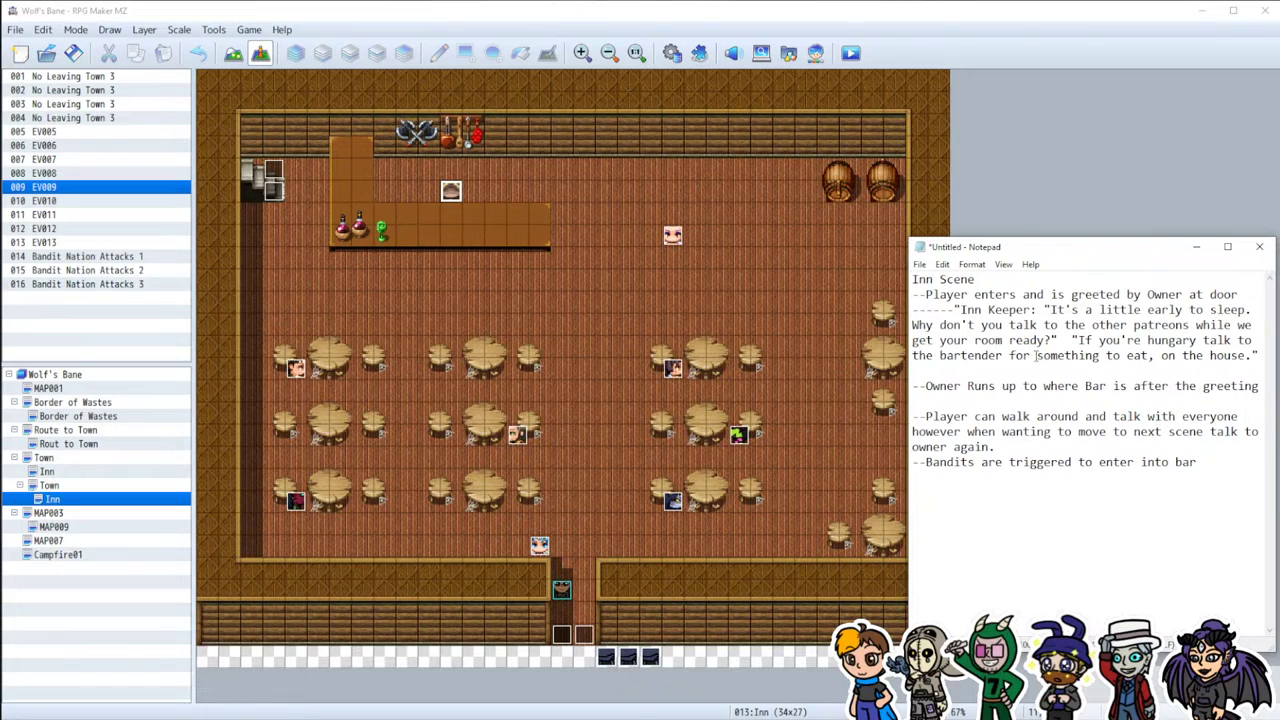
{"action": "key", "text": "Down"}
{"action": "key", "text": "Return"}
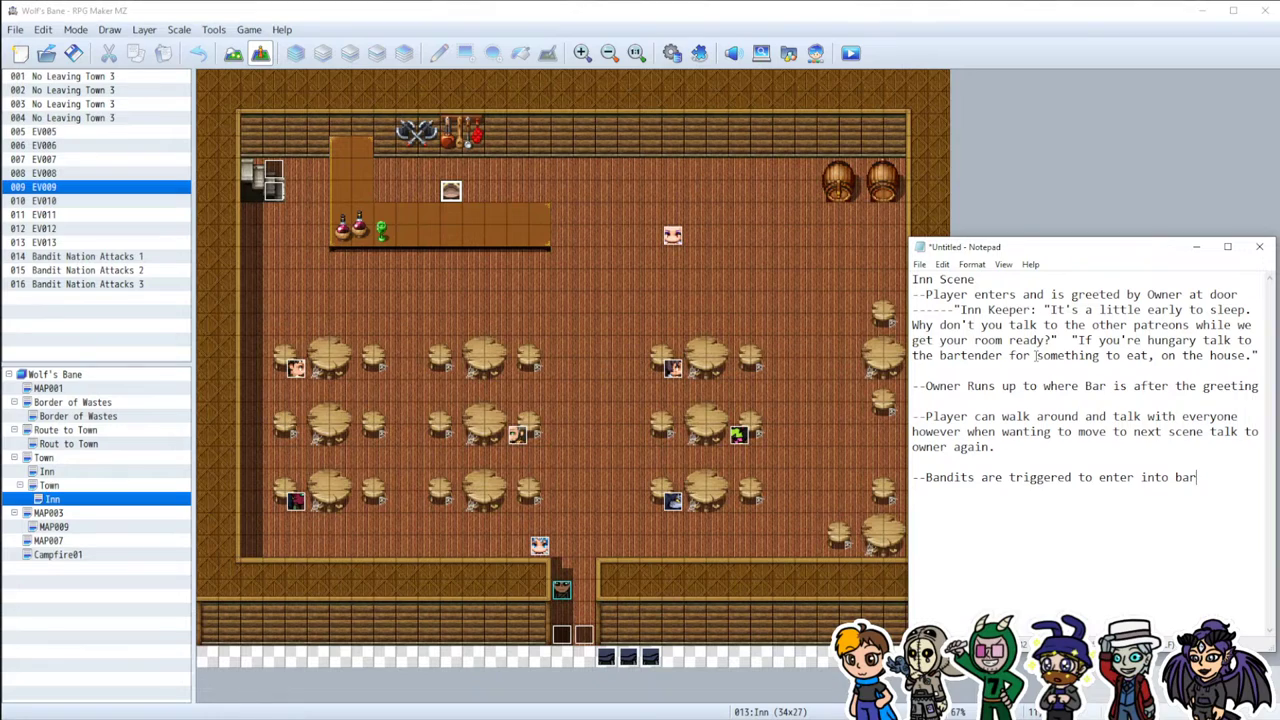
Step: Continue the bandits line in the notes with ". One bandit" and select those two words
{"action": "type", "text": ". One bandit"}
{"action": "key", "text": "ctrl+shift+Left"}
{"action": "key", "text": "ctrl+shift+Left"}
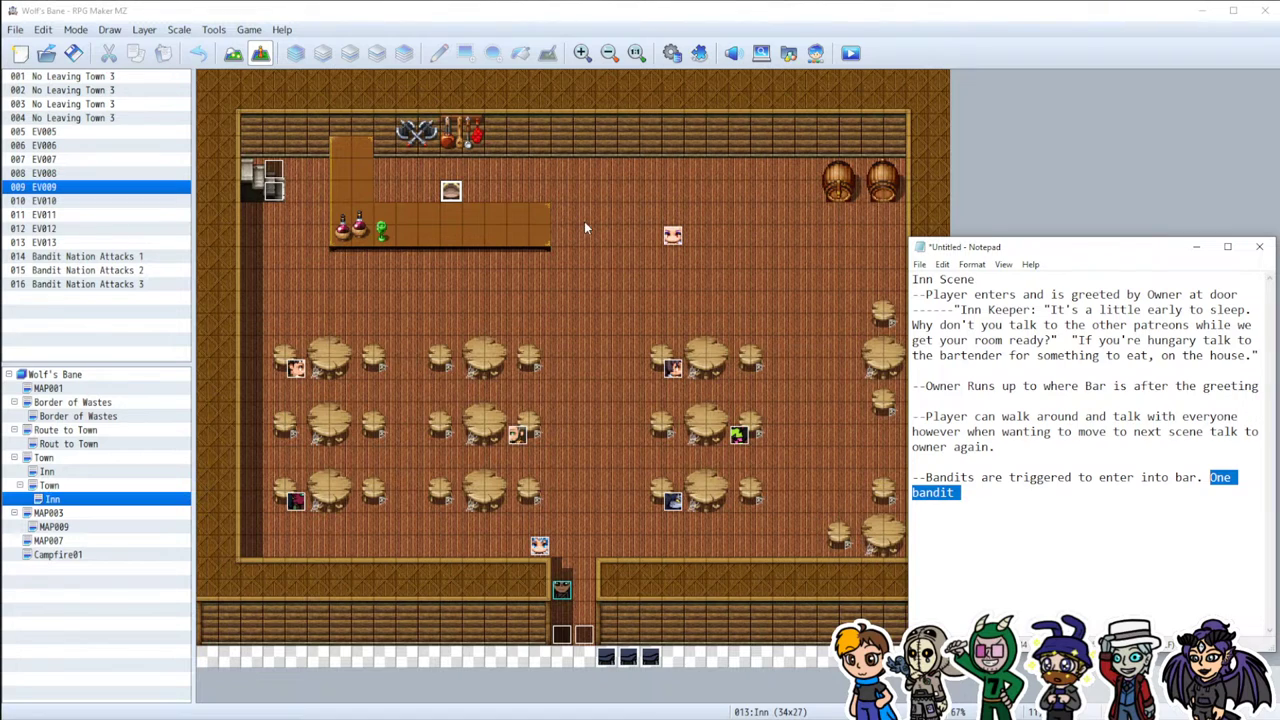
Step: Save the game changes, start a playtest with a new game and dismiss the opening dialogue in the inn
{"action": "left_click", "coordinate": [850, 53]}
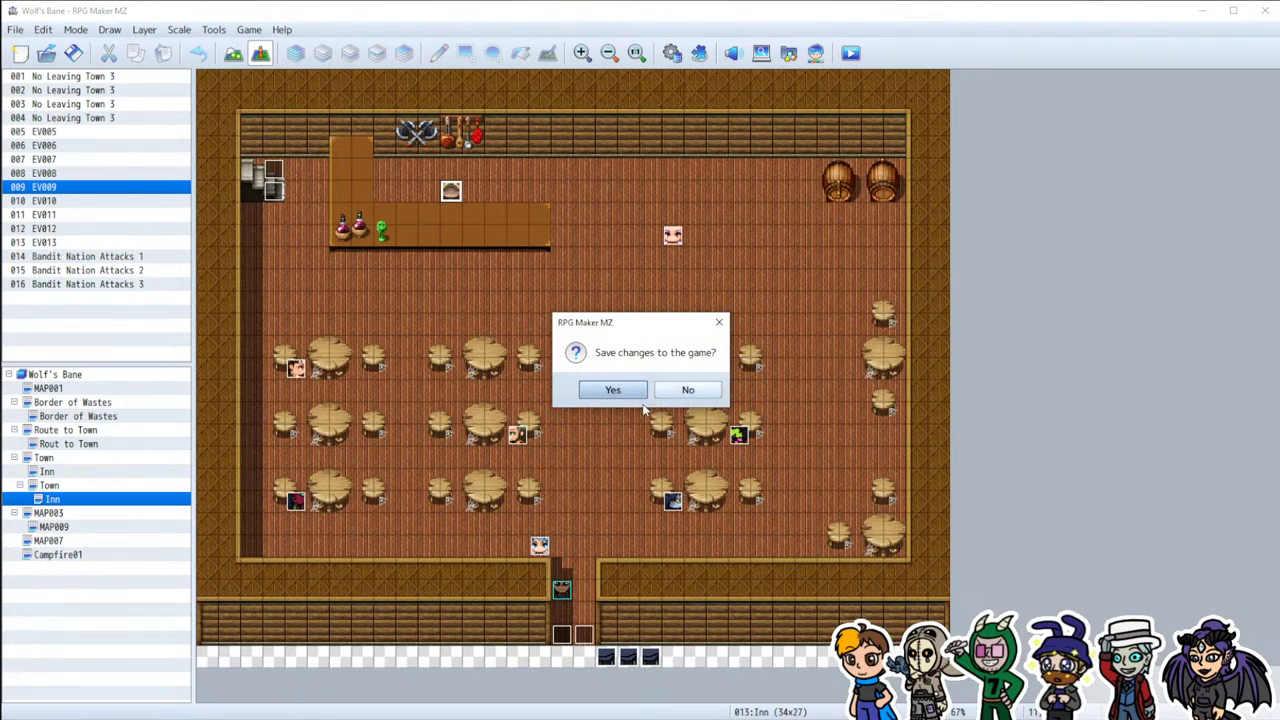
{"action": "left_click", "coordinate": [613, 390]}
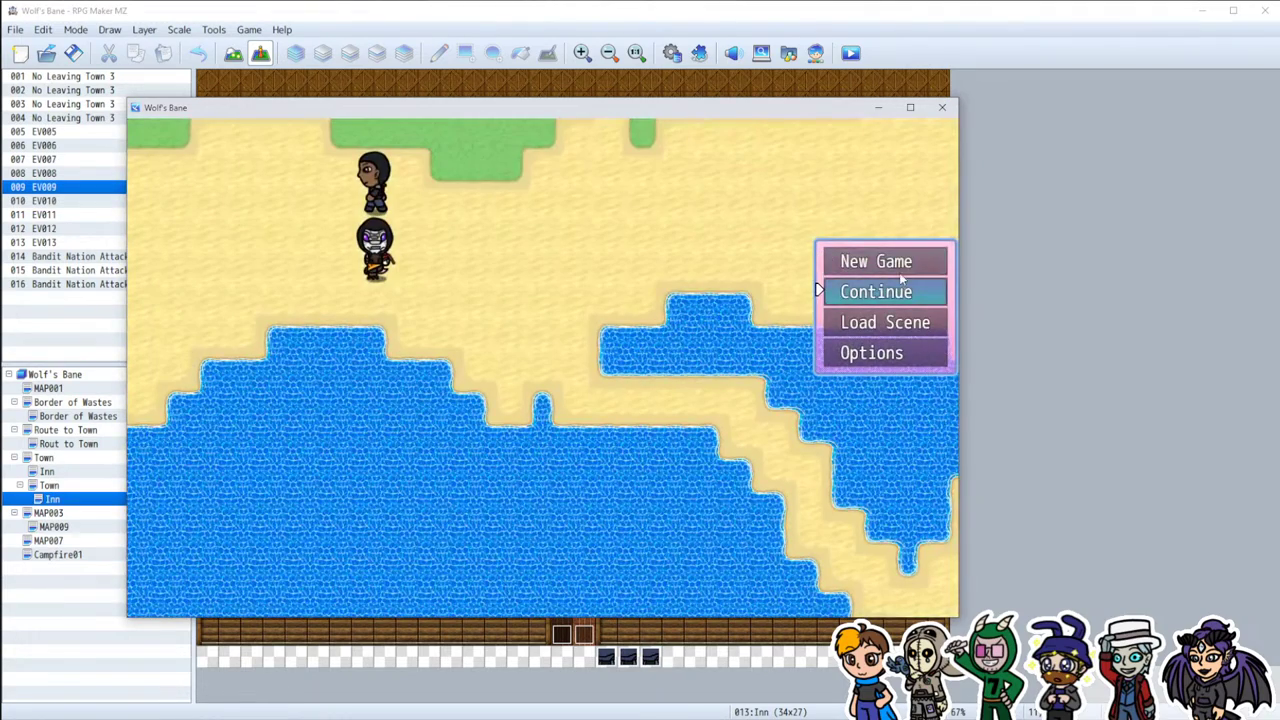
{"action": "left_click", "coordinate": [872, 260]}
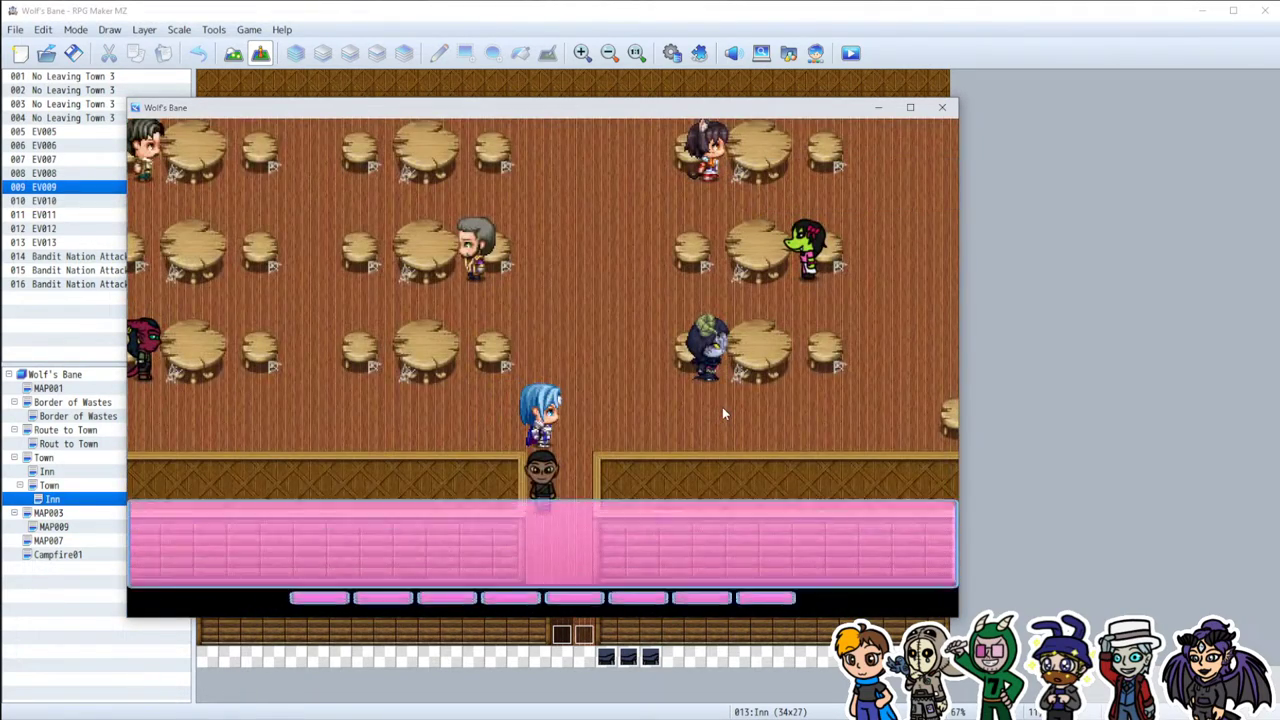
{"action": "left_click", "coordinate": [722, 407]}
{"action": "left_click", "coordinate": [722, 407]}
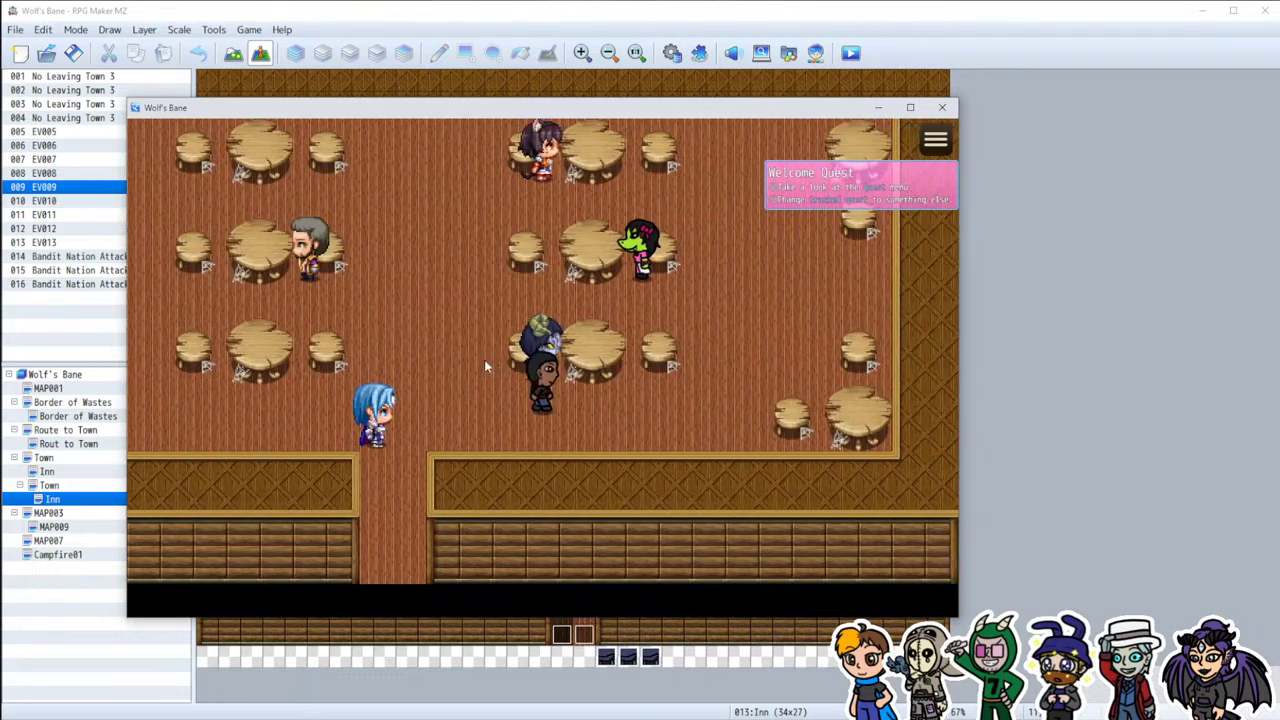
Step: Walk the character up past the bar, talk to the crowned woman beside it and close her dialogue
{"action": "left_click", "coordinate": [475, 352]}
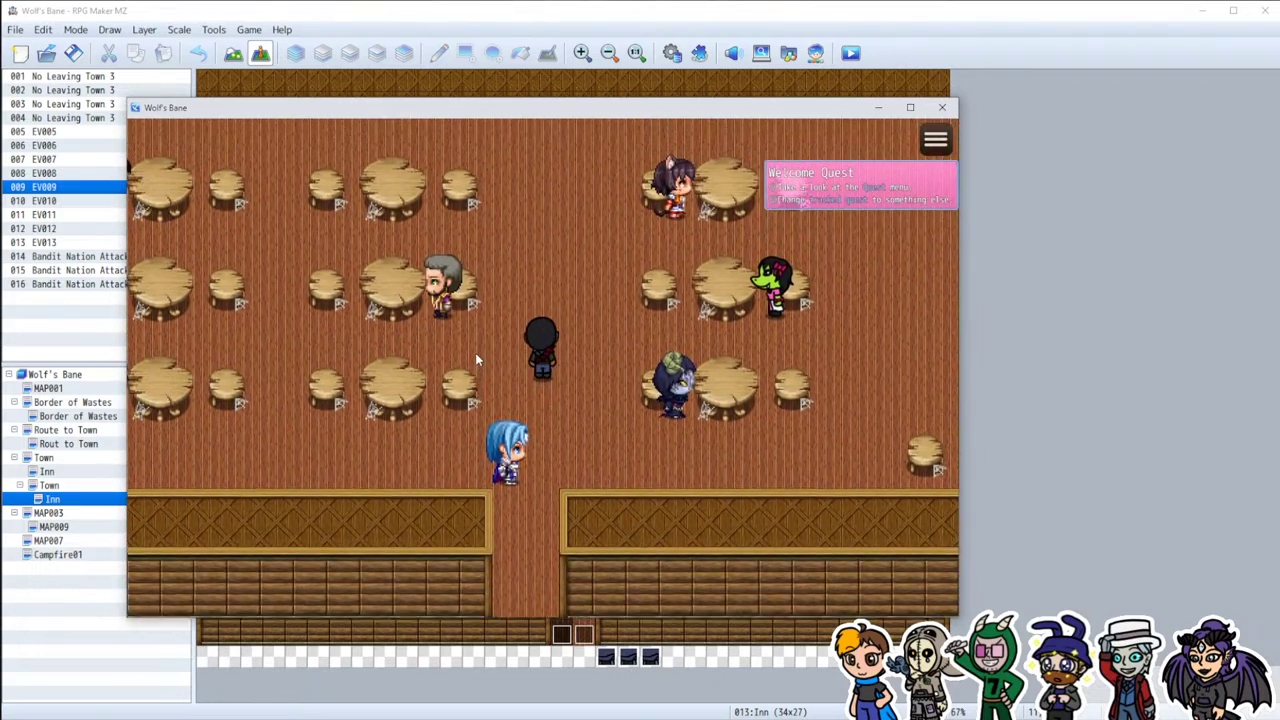
{"action": "key", "text": "Up"}
{"action": "key", "text": "Up"}
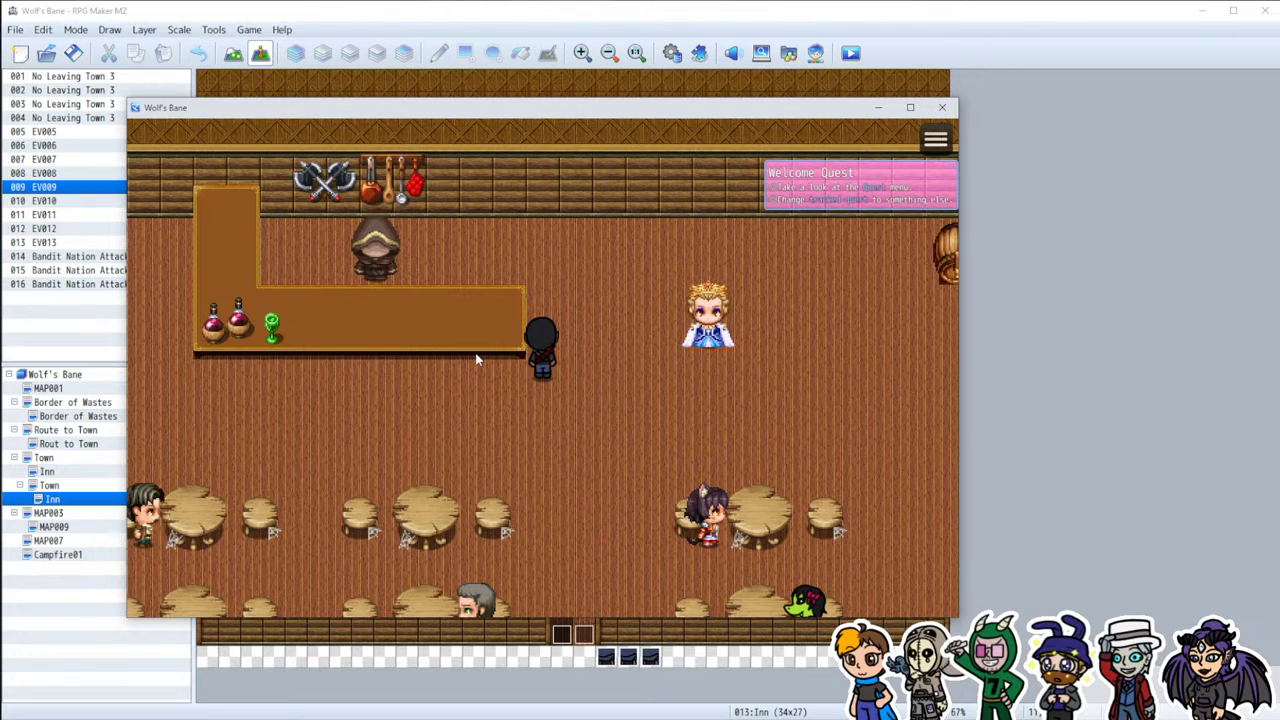
{"action": "key", "text": "Right"}
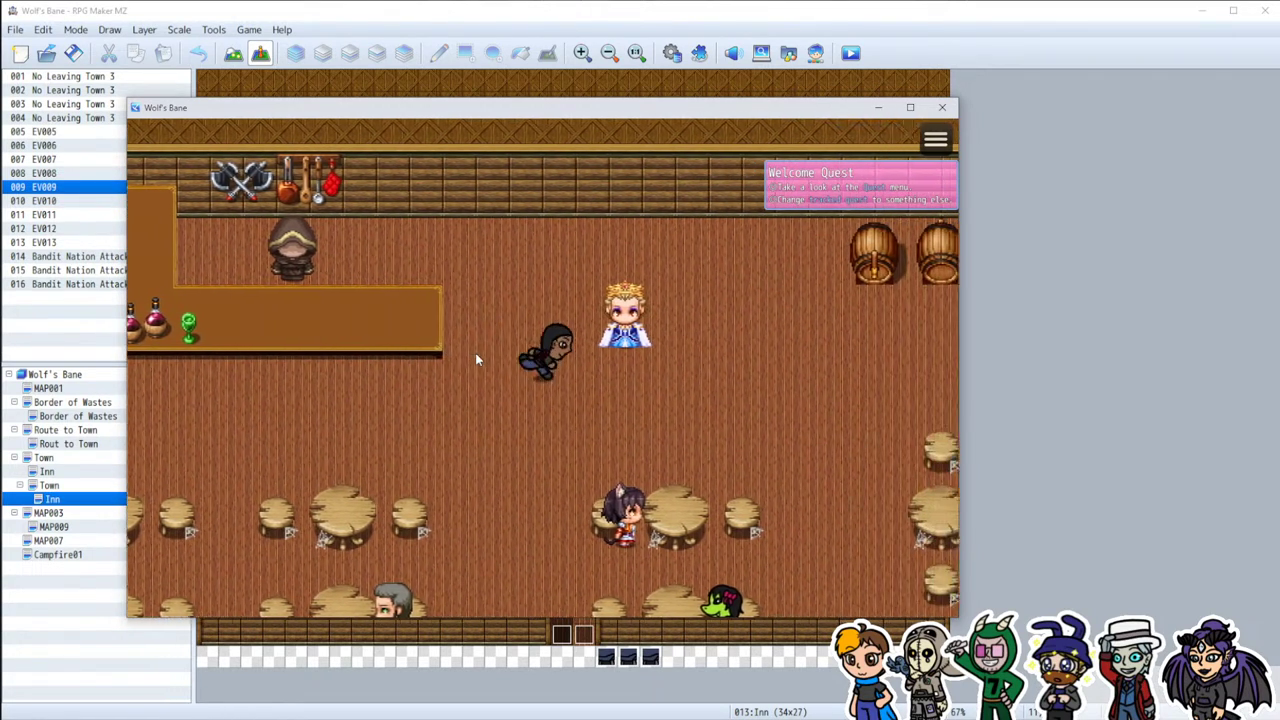
{"action": "key", "text": "Right"}
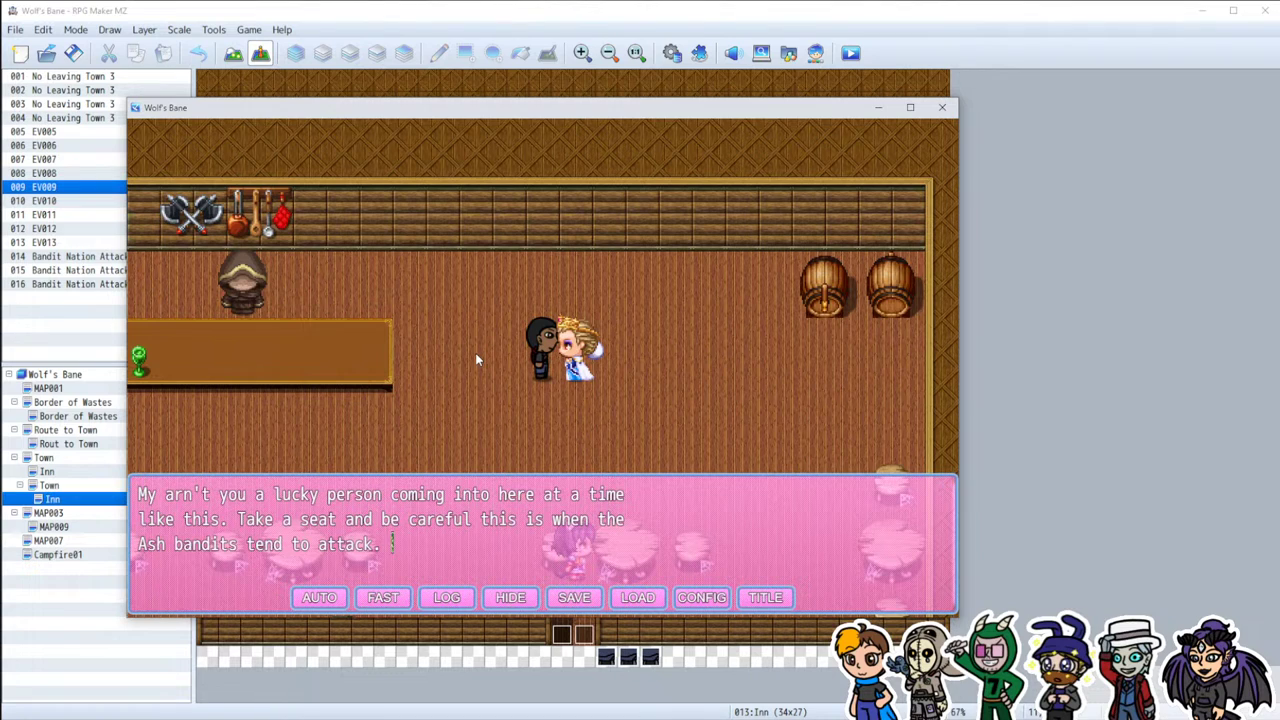
{"action": "key", "text": "Return"}
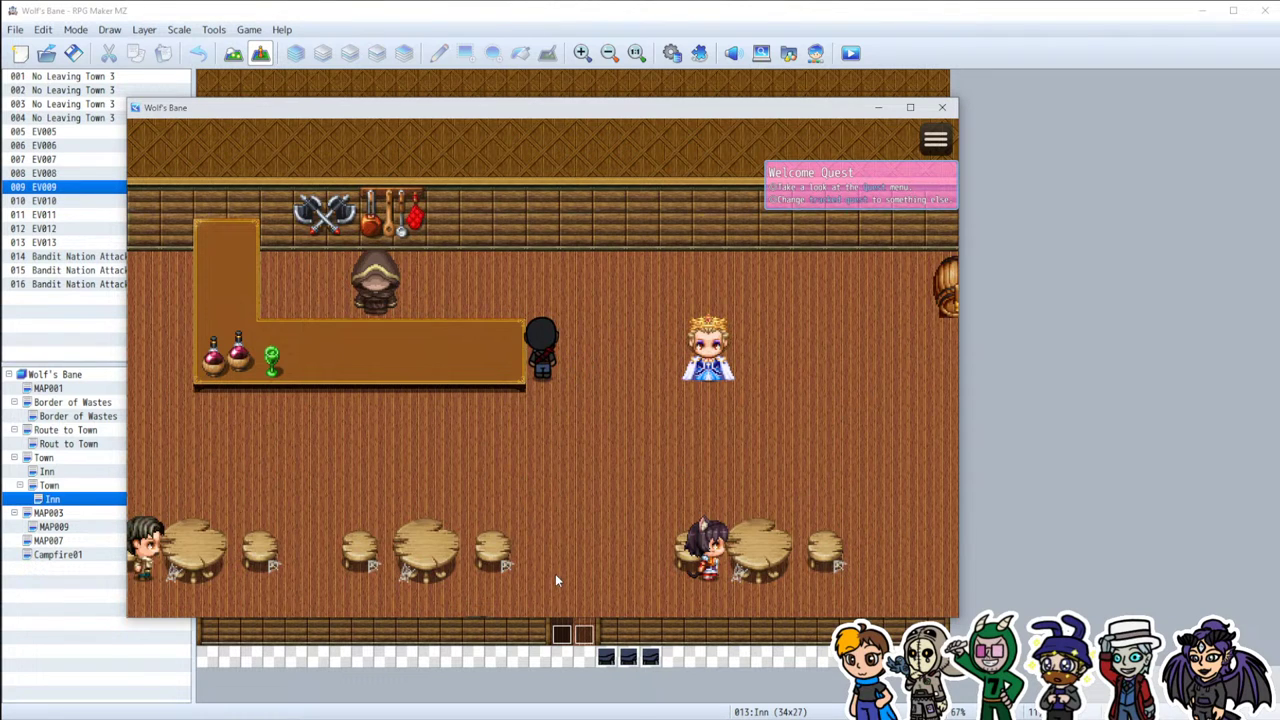
Step: Walk the character among the lower tables and around the red-skinned patron to examine the room's layout
{"action": "key", "text": "Down"}
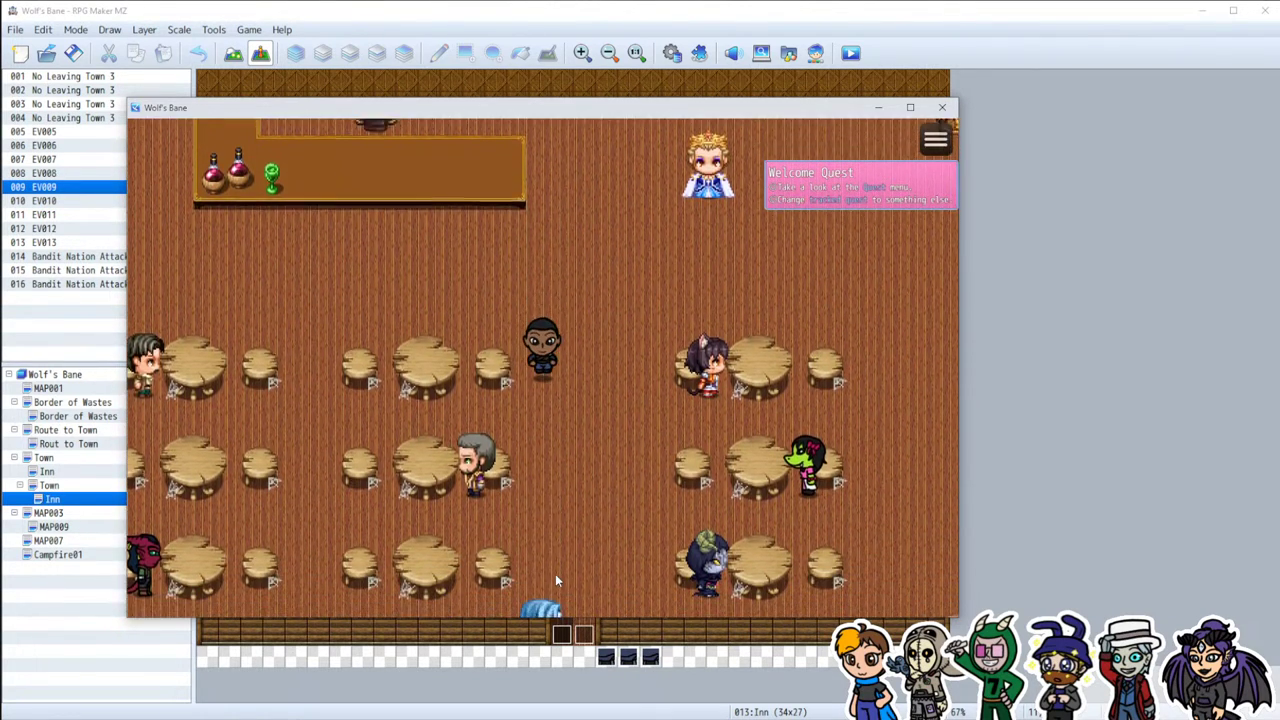
{"action": "key", "text": "Left"}
{"action": "key", "text": "Down"}
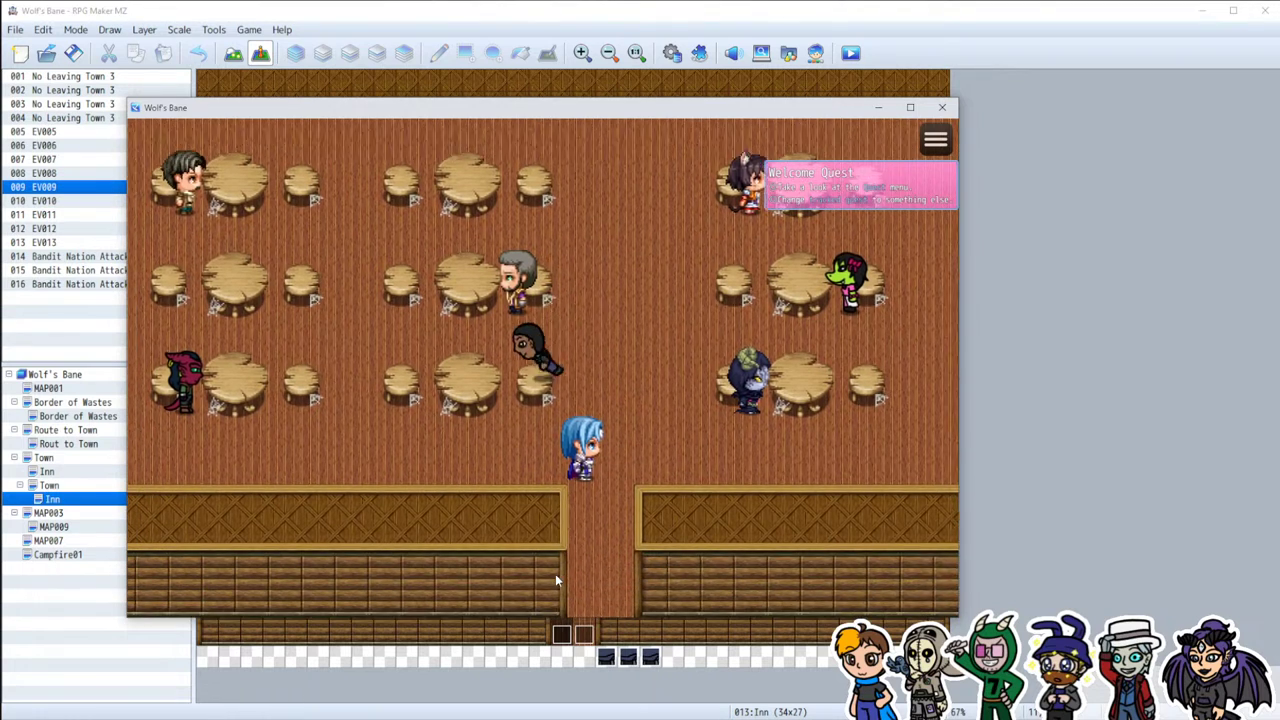
{"action": "key", "text": "Left"}
{"action": "key", "text": "Down"}
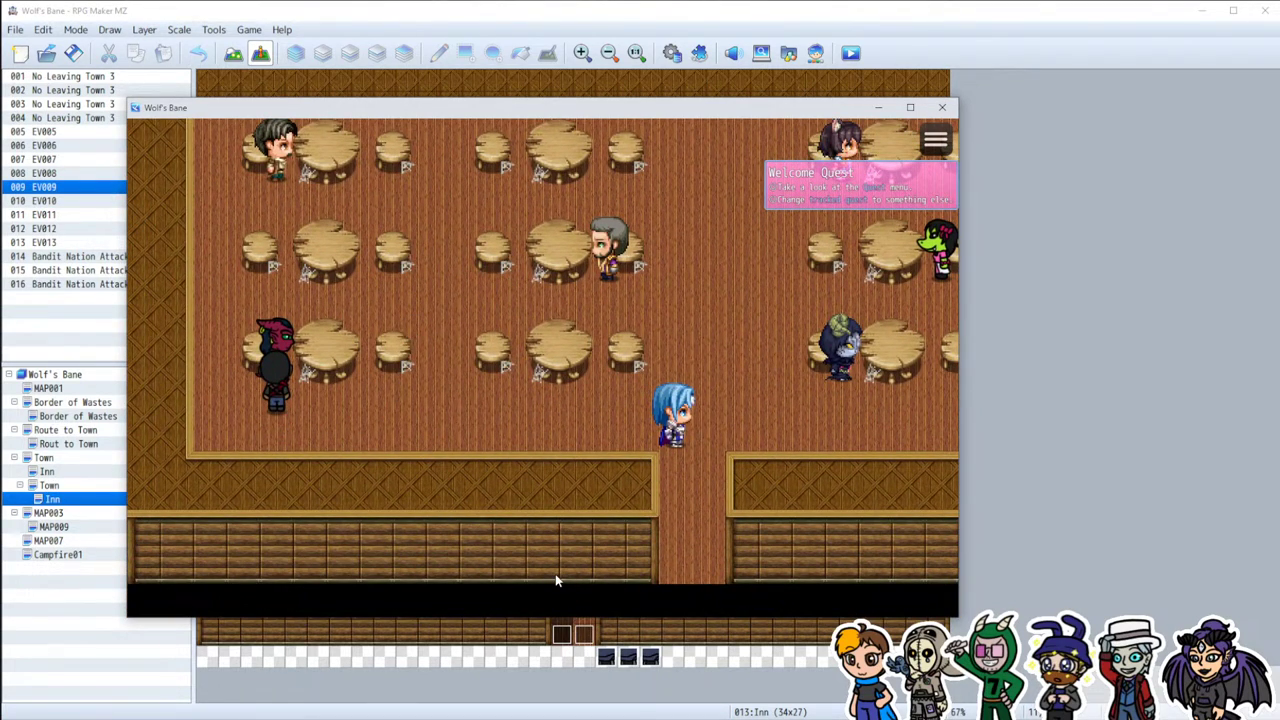
{"action": "key", "text": "Right"}
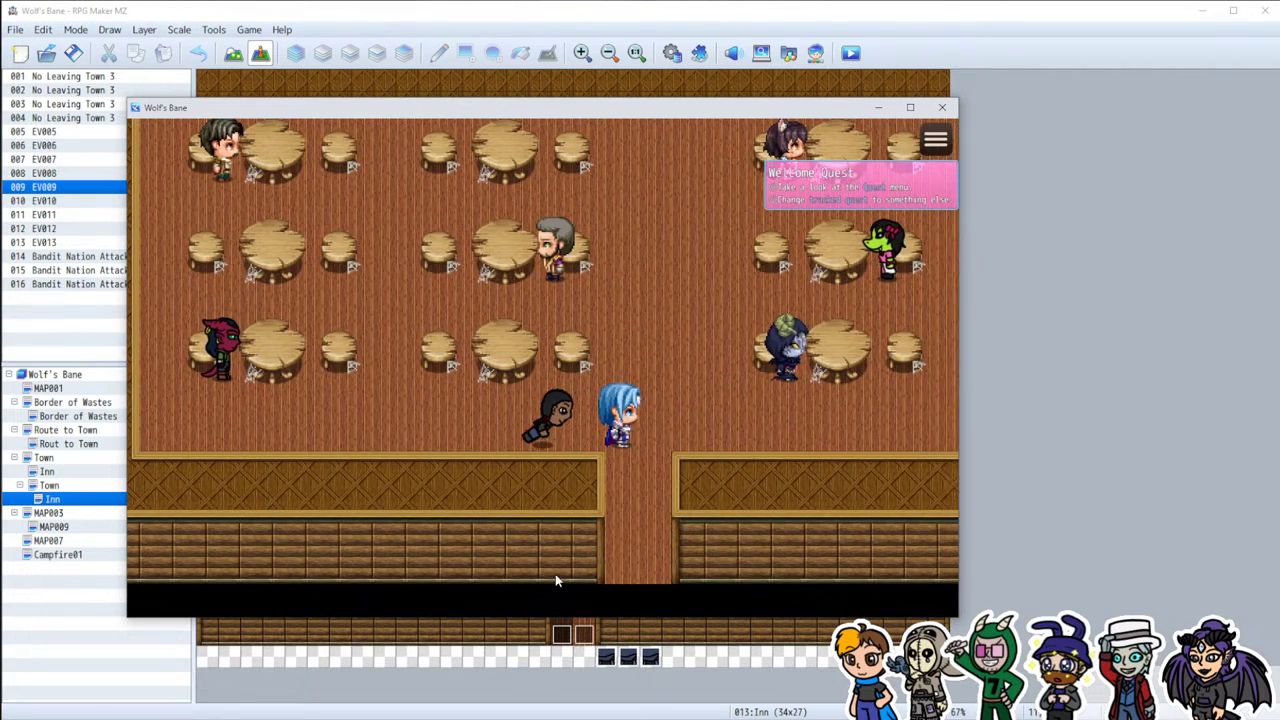
{"action": "key", "text": "Left"}
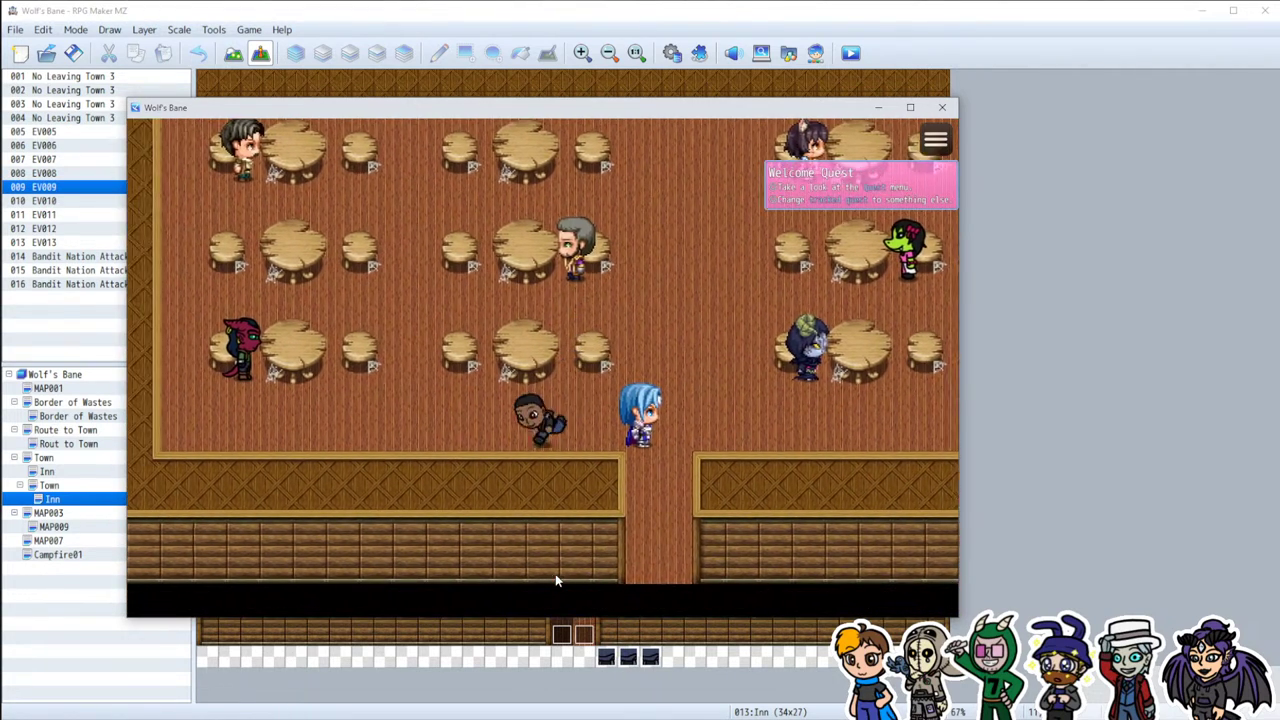
{"action": "key", "text": "Up"}
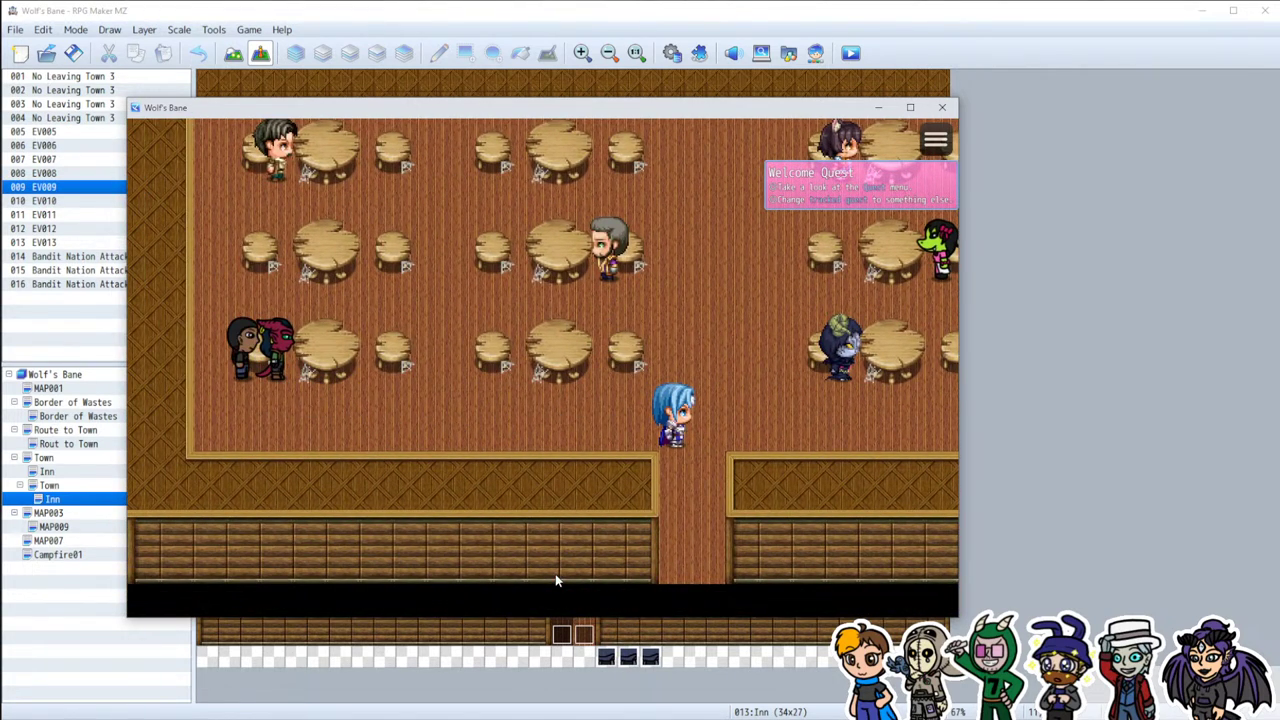
{"action": "key", "text": "Right"}
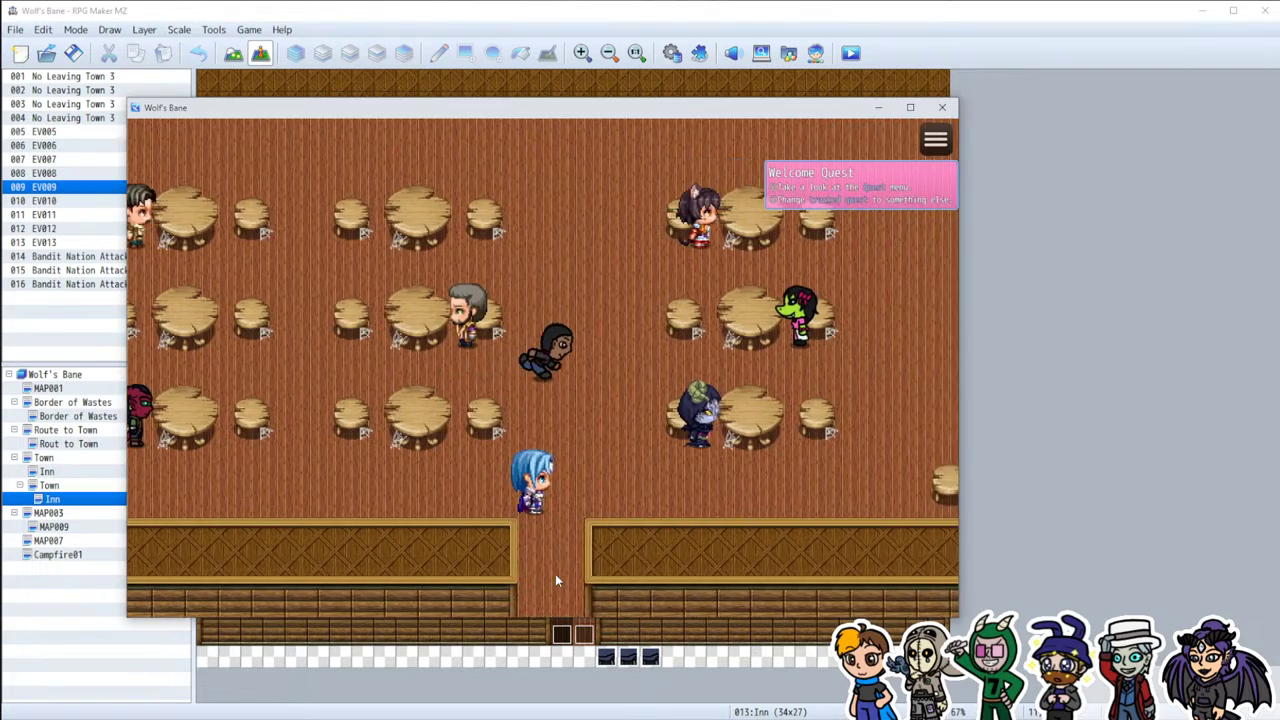
Step: Walk the character back to the end of the bar counter to examine the space around it
{"action": "key", "text": "Up"}
{"action": "key", "text": "Up"}
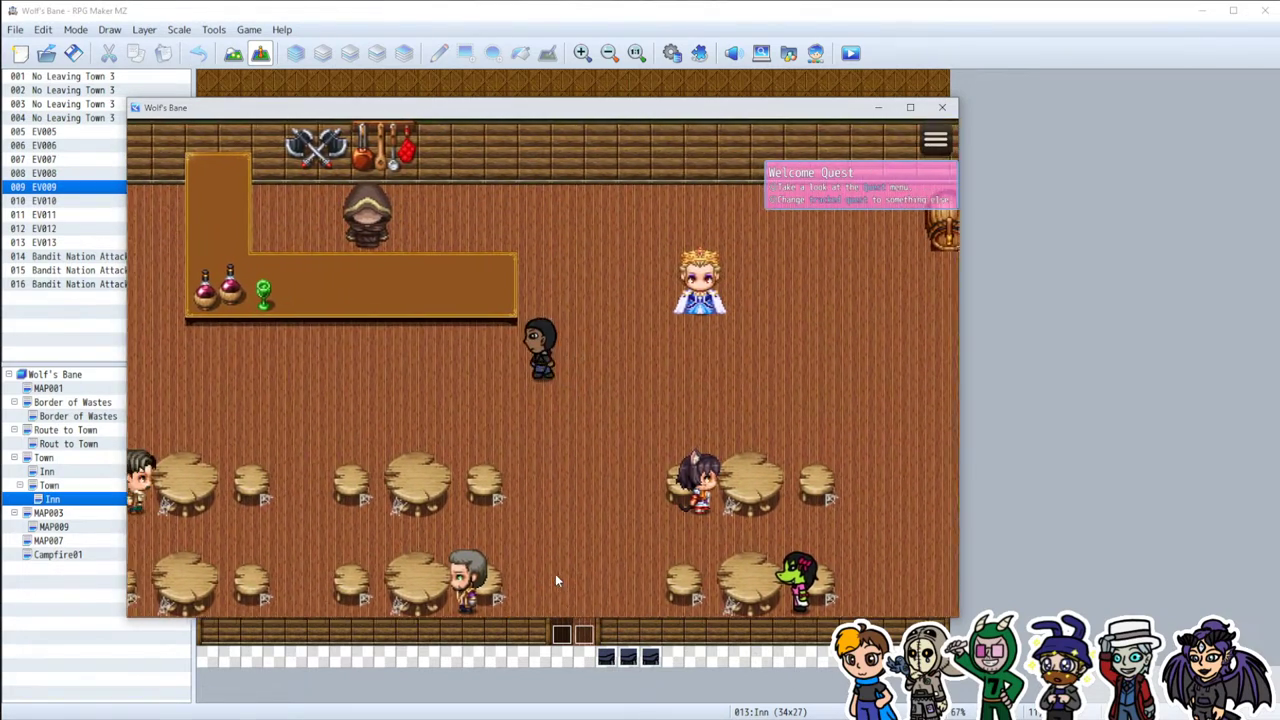
{"action": "key", "text": "Left"}
{"action": "key", "text": "Down"}
{"action": "key", "text": "Down"}
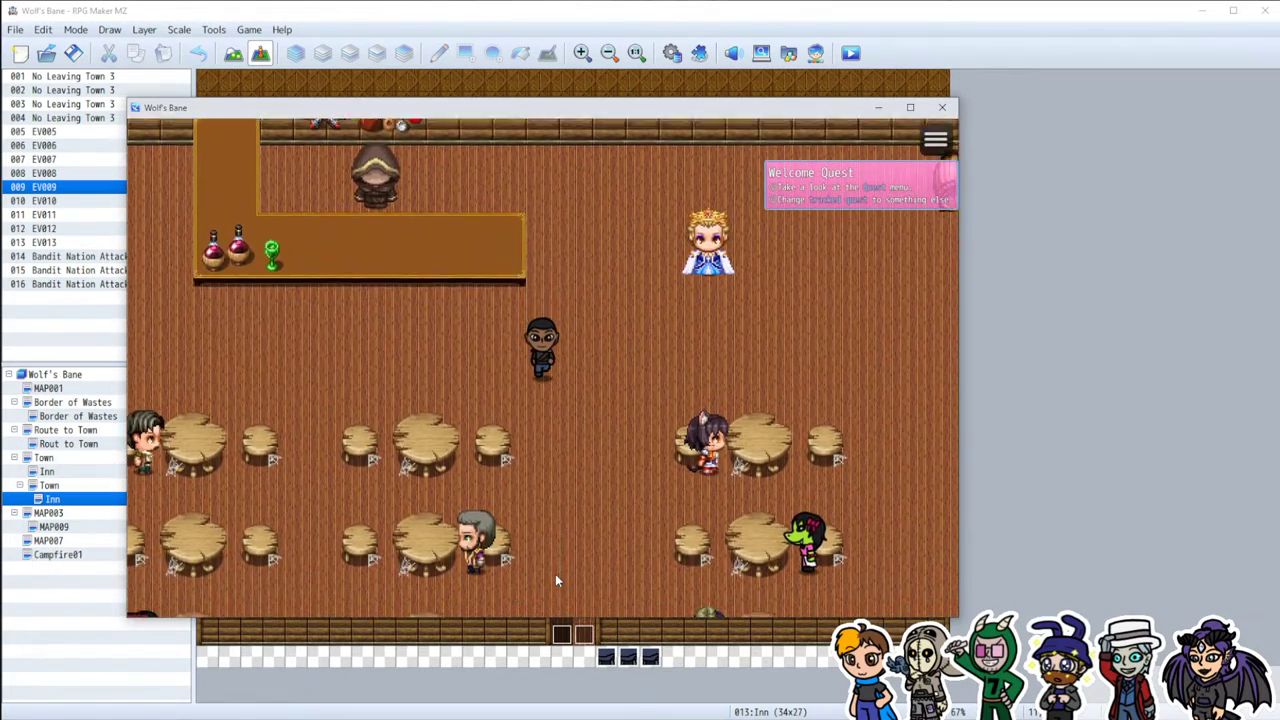
{"action": "key", "text": "Up"}
{"action": "key", "text": "Up"}
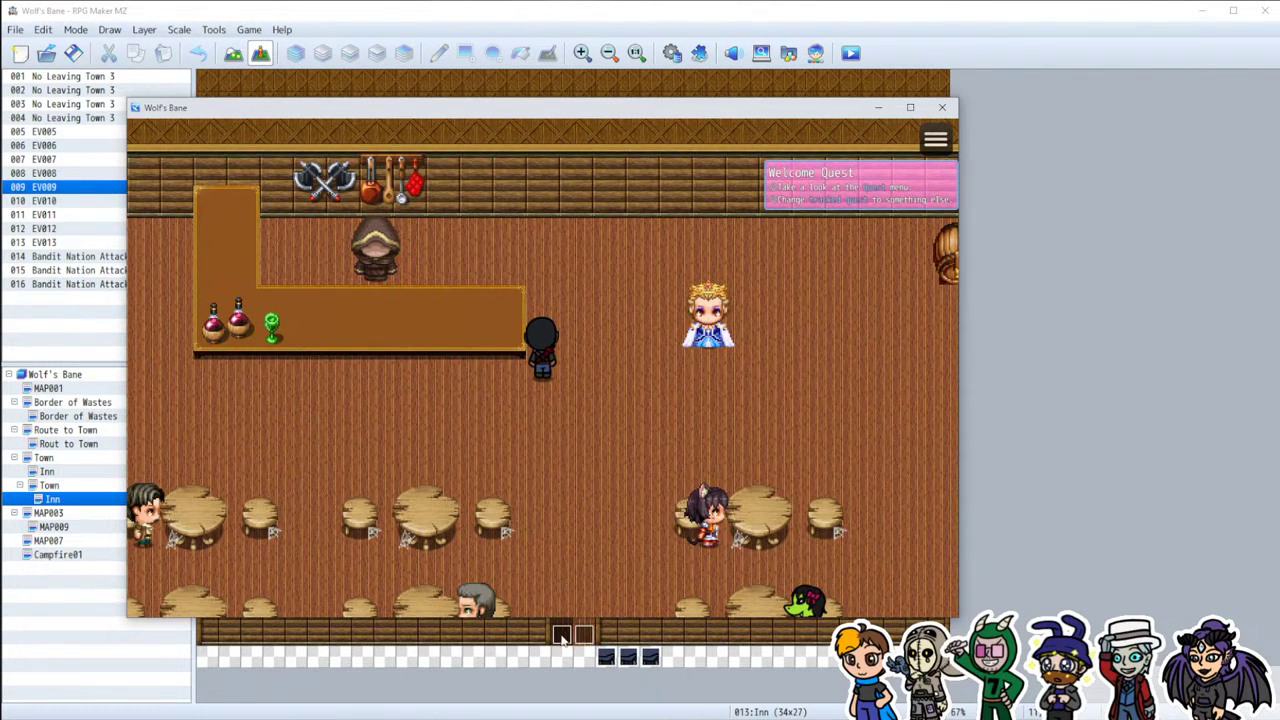
Step: Move the playtest window aside for comparison and use the Shadow Pen to mark a line through the inn's middle table row
{"action": "left_click_drag", "start_coordinate": [469, 108], "coordinate": [988, 53]}
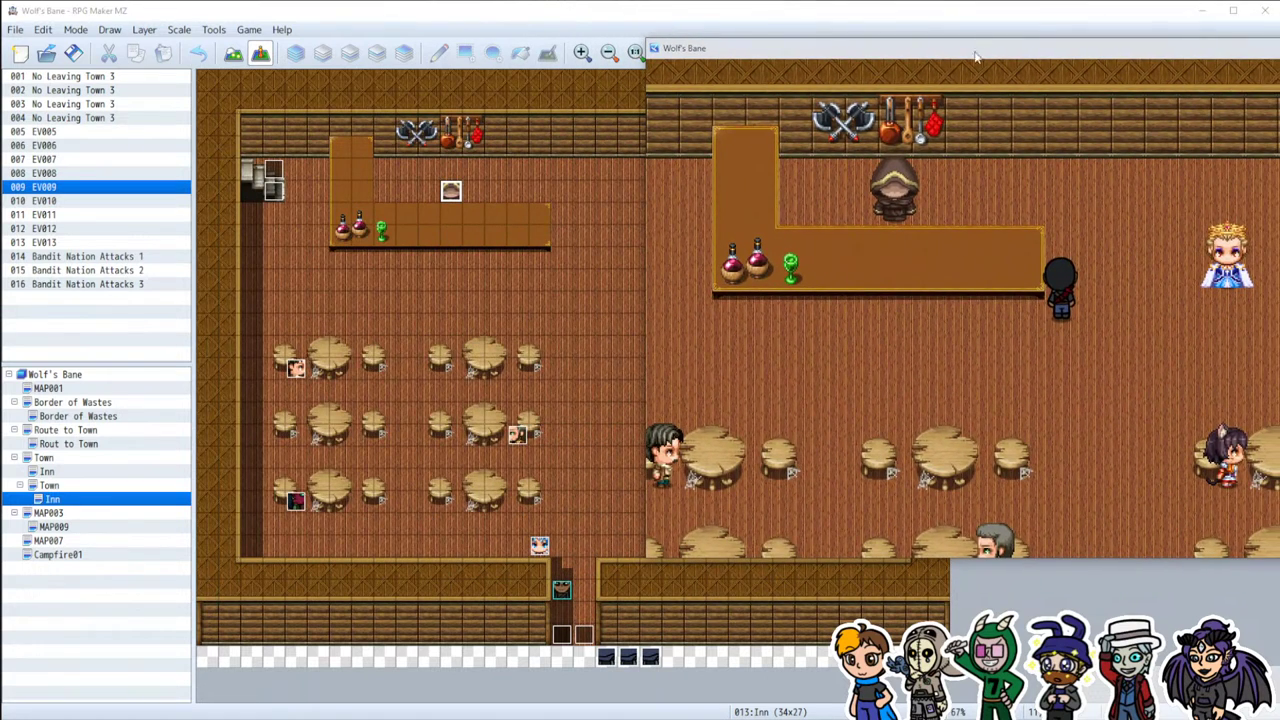
{"action": "left_click", "coordinate": [548, 456]}
{"action": "left_click", "coordinate": [517, 414]}
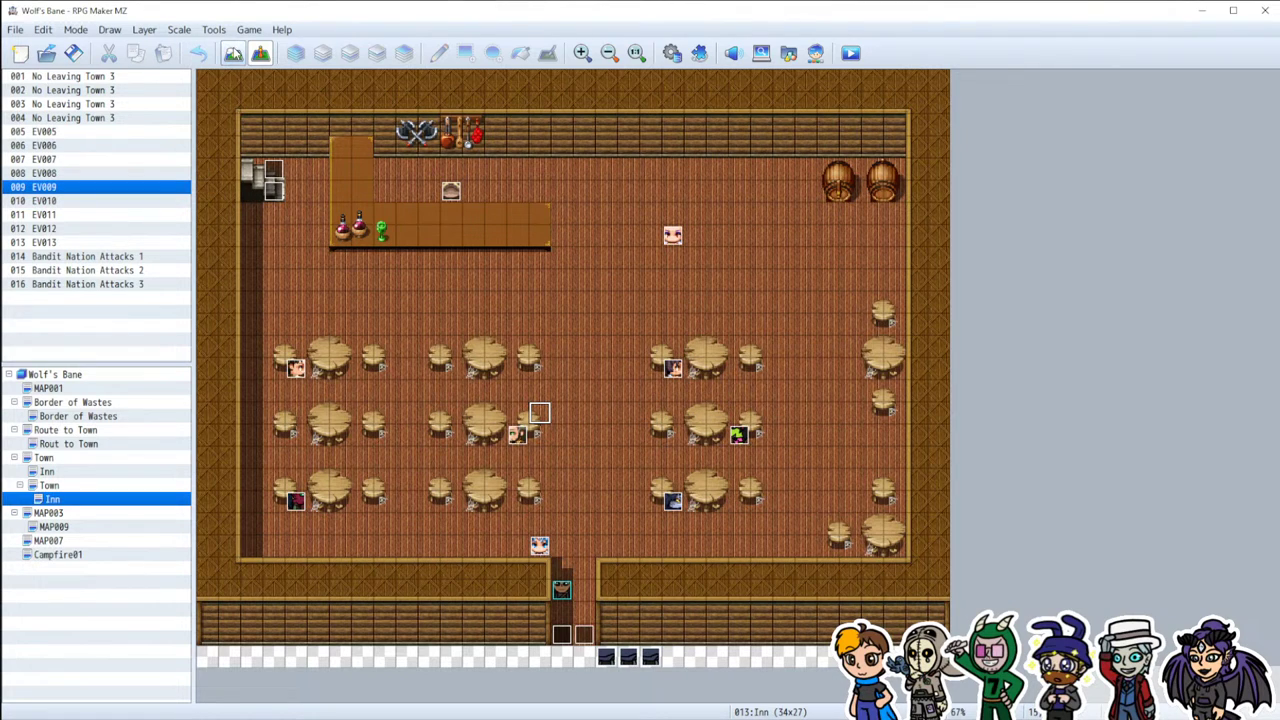
{"action": "left_click", "coordinate": [236, 54]}
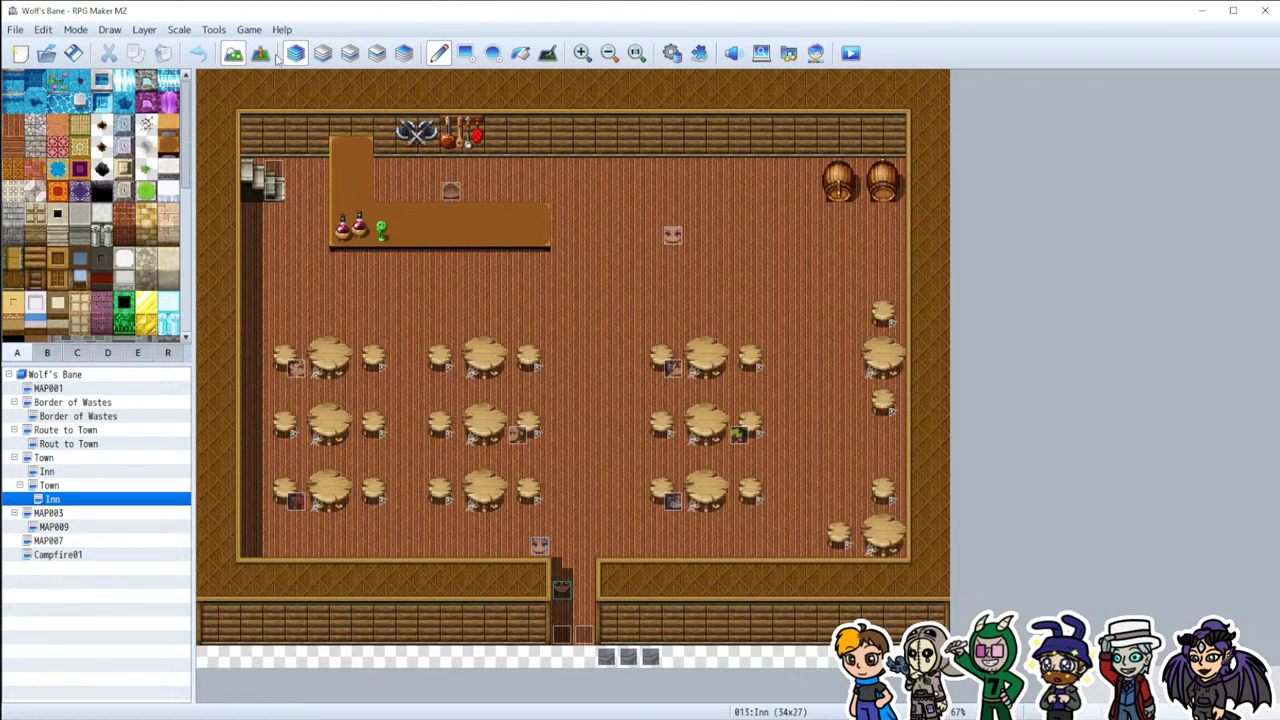
{"action": "left_click", "coordinate": [547, 53]}
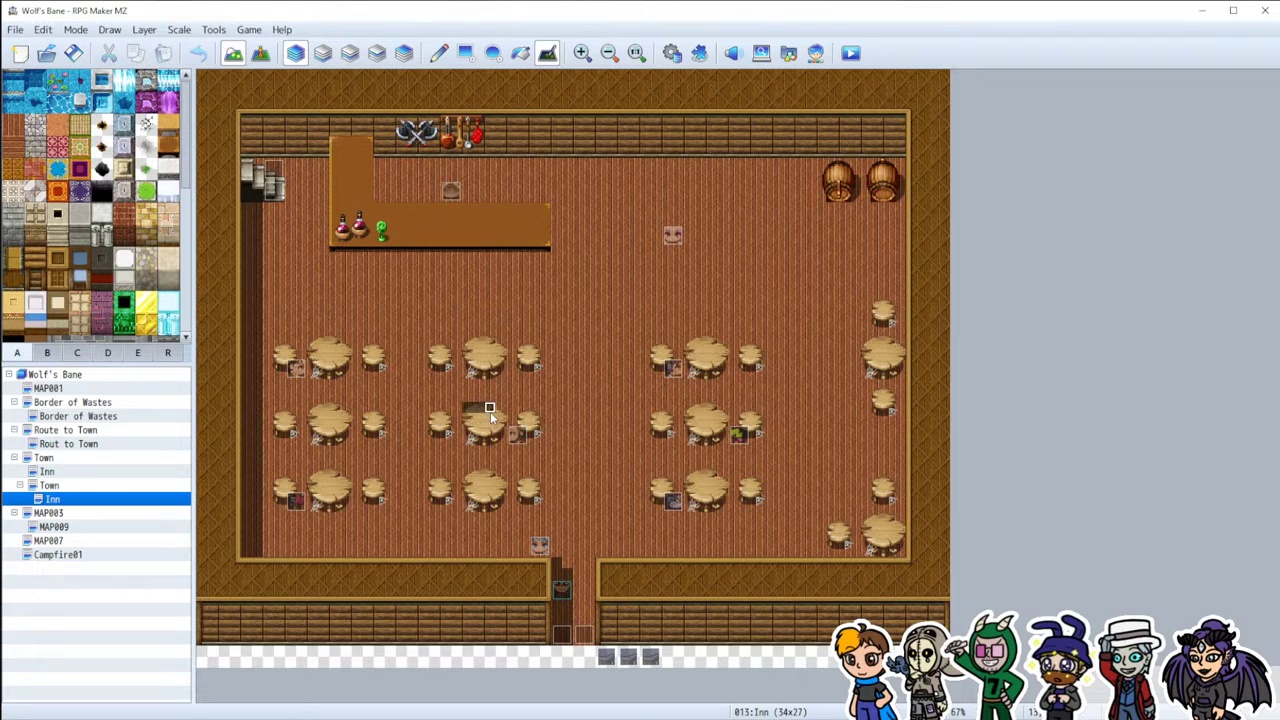
{"action": "left_click", "coordinate": [534, 419]}
{"action": "mouse_move", "coordinate": [522, 419]}
{"action": "left_mouse_down"}
{"action": "mouse_move", "coordinate": [479, 419]}
{"action": "mouse_move", "coordinate": [716, 418]}
{"action": "left_mouse_up"}
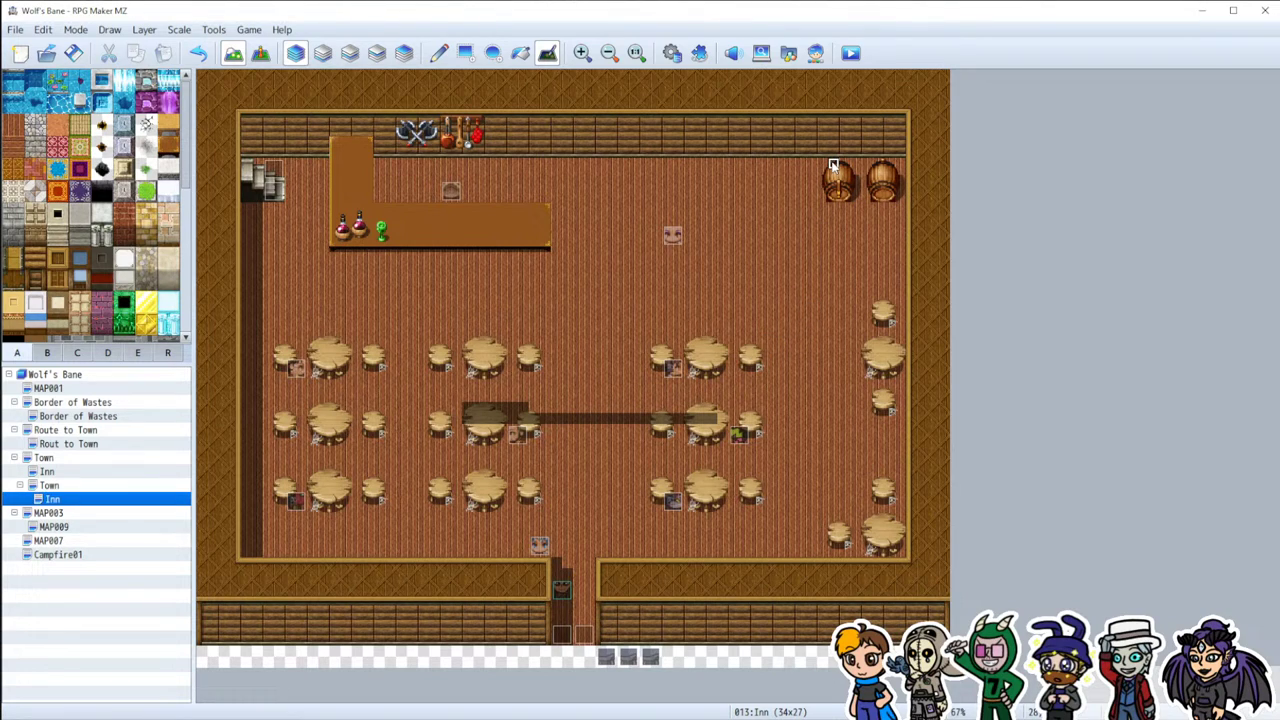
Step: Draw a vertical shadow line down from the left barrel, join it to the middle-row line, and erase the surplus shadow above the central table
{"action": "left_click_drag", "start_coordinate": [845, 244], "coordinate": [845, 344]}
{"action": "left_click_drag", "start_coordinate": [844, 396], "coordinate": [845, 402]}
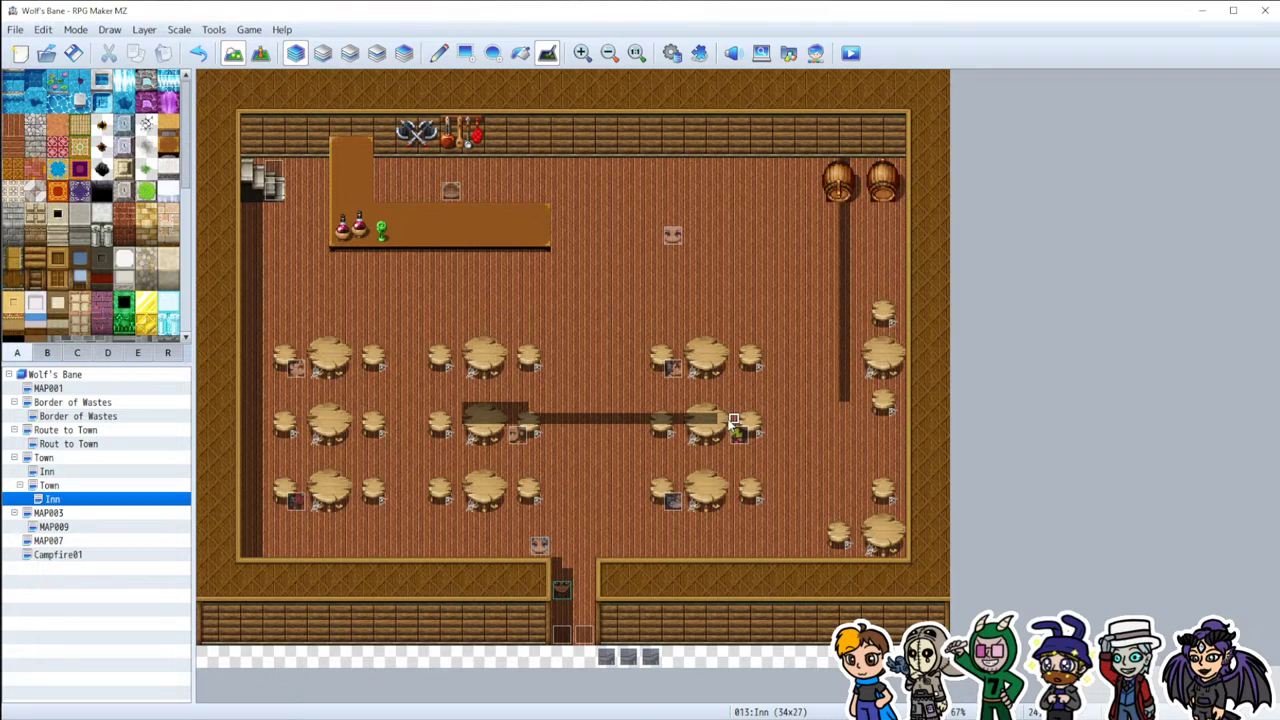
{"action": "mouse_move", "coordinate": [710, 420]}
{"action": "left_mouse_down"}
{"action": "mouse_move", "coordinate": [835, 427]}
{"action": "mouse_move", "coordinate": [848, 405]}
{"action": "mouse_move", "coordinate": [818, 428]}
{"action": "mouse_move", "coordinate": [864, 427]}
{"action": "mouse_move", "coordinate": [810, 427]}
{"action": "mouse_move", "coordinate": [866, 429]}
{"action": "left_mouse_up"}
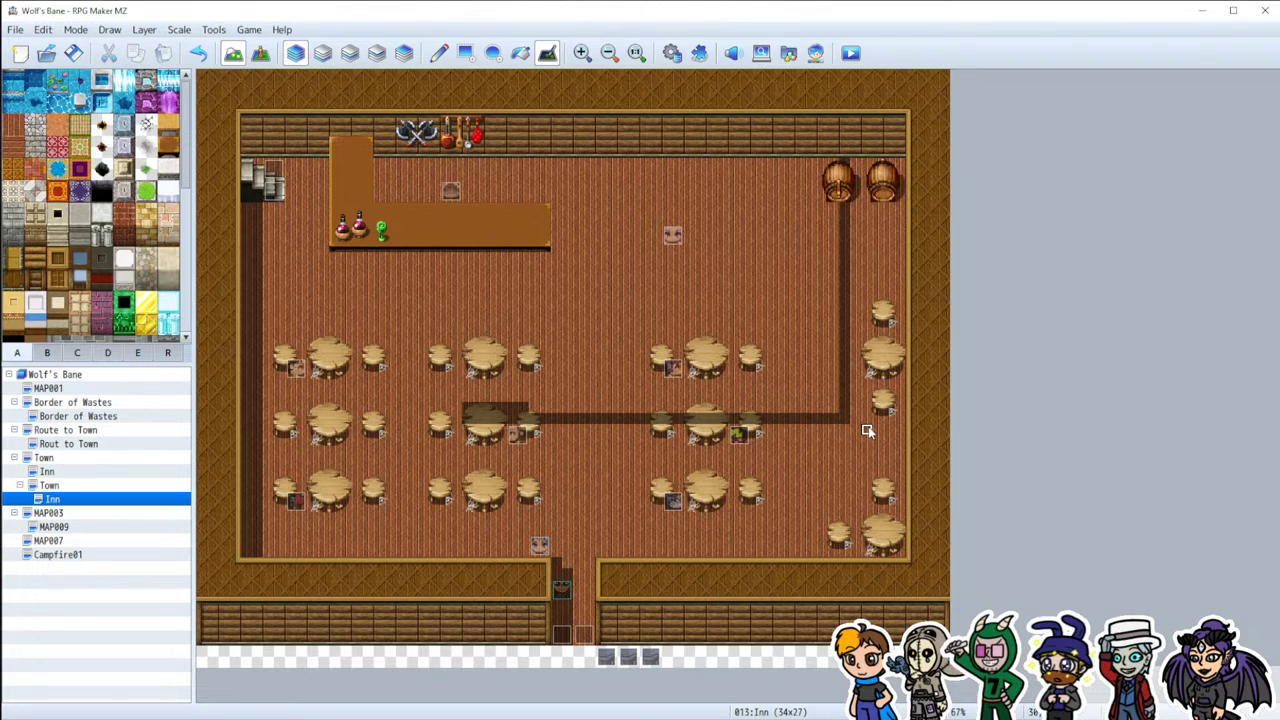
{"action": "left_click_drag", "start_coordinate": [535, 410], "coordinate": [468, 408]}
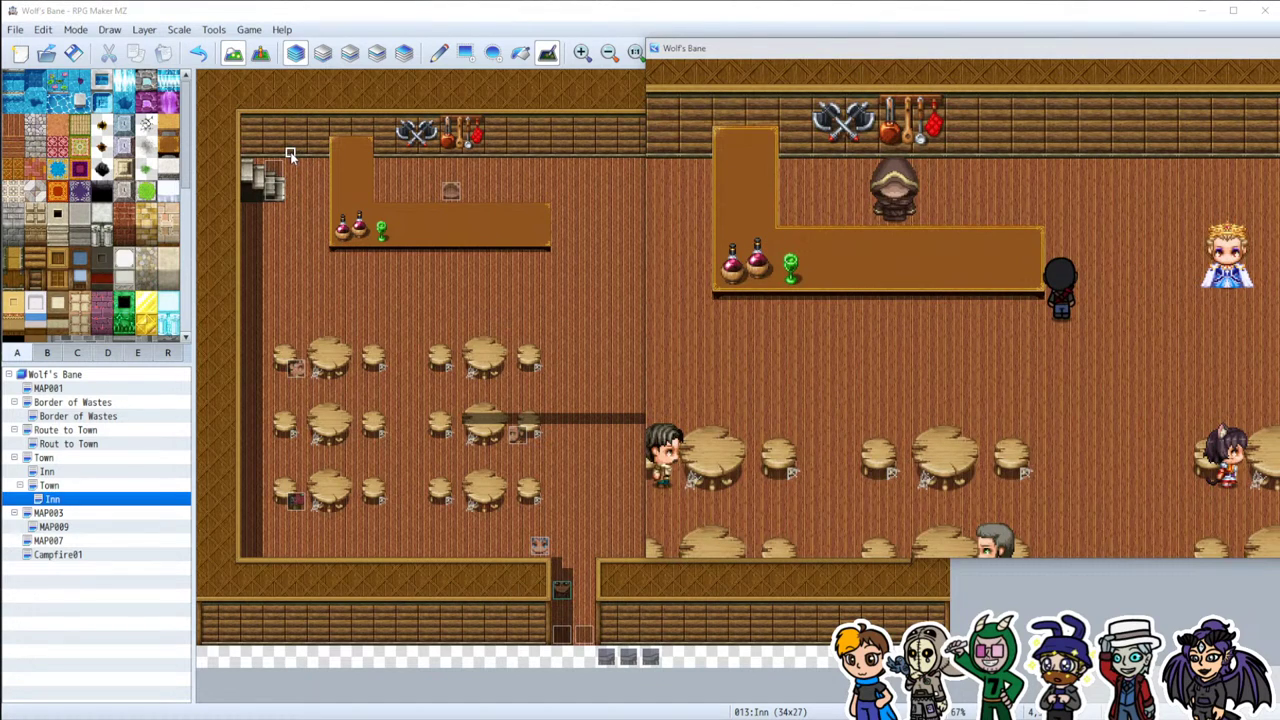
Step: Draw a shadow line down from beside the stairs, connect it to the middle-row line, and erase the stray shadows beside it
{"action": "key", "text": "alt+F4"}
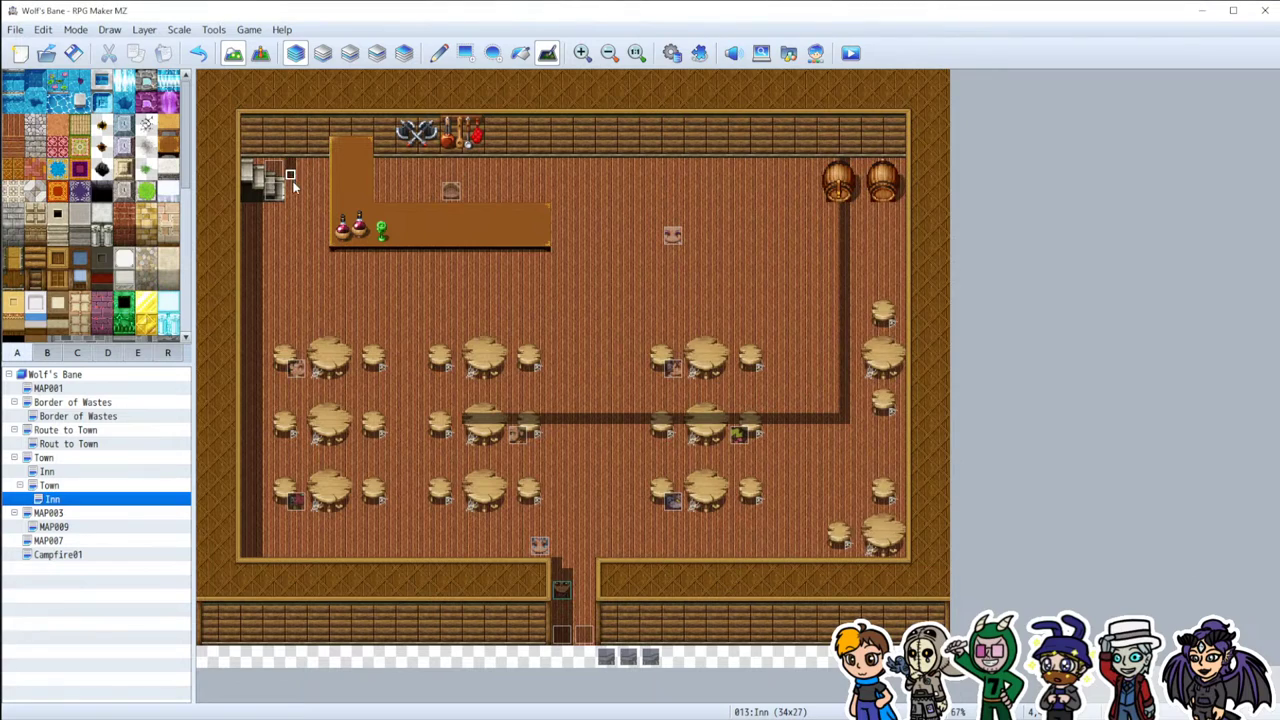
{"action": "left_click_drag", "start_coordinate": [295, 217], "coordinate": [300, 243]}
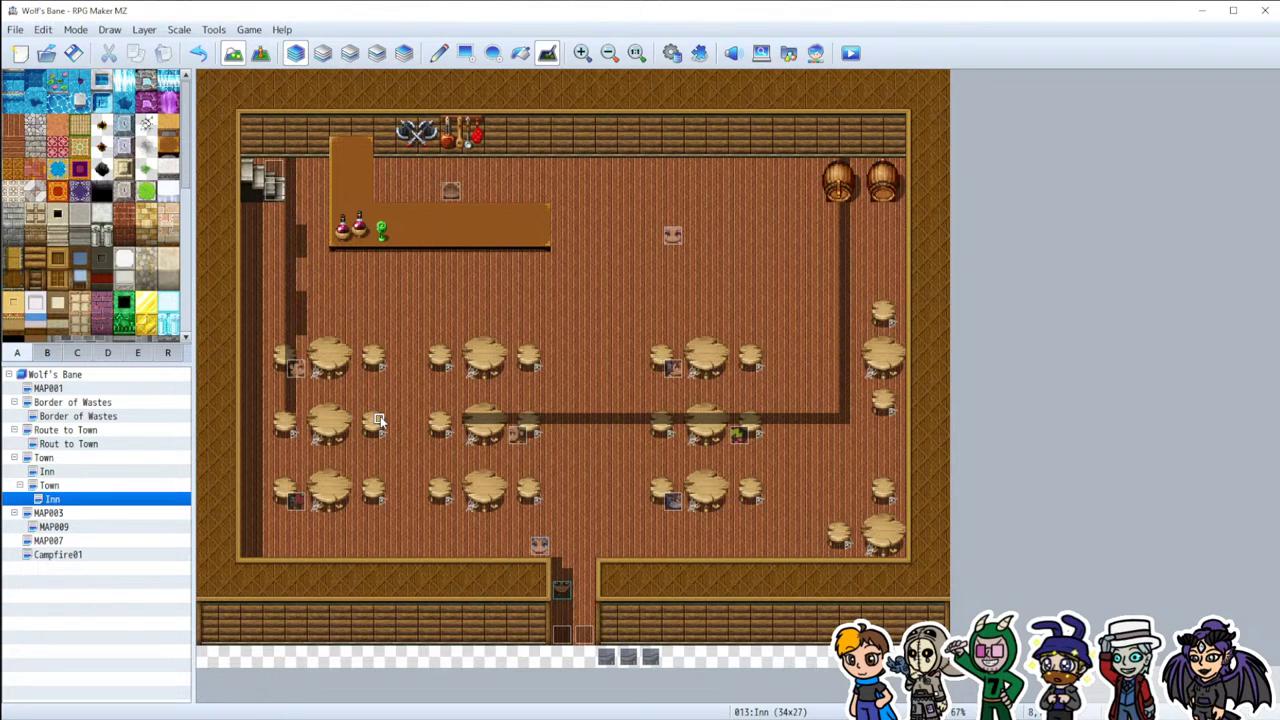
{"action": "left_click_drag", "start_coordinate": [292, 420], "coordinate": [457, 420]}
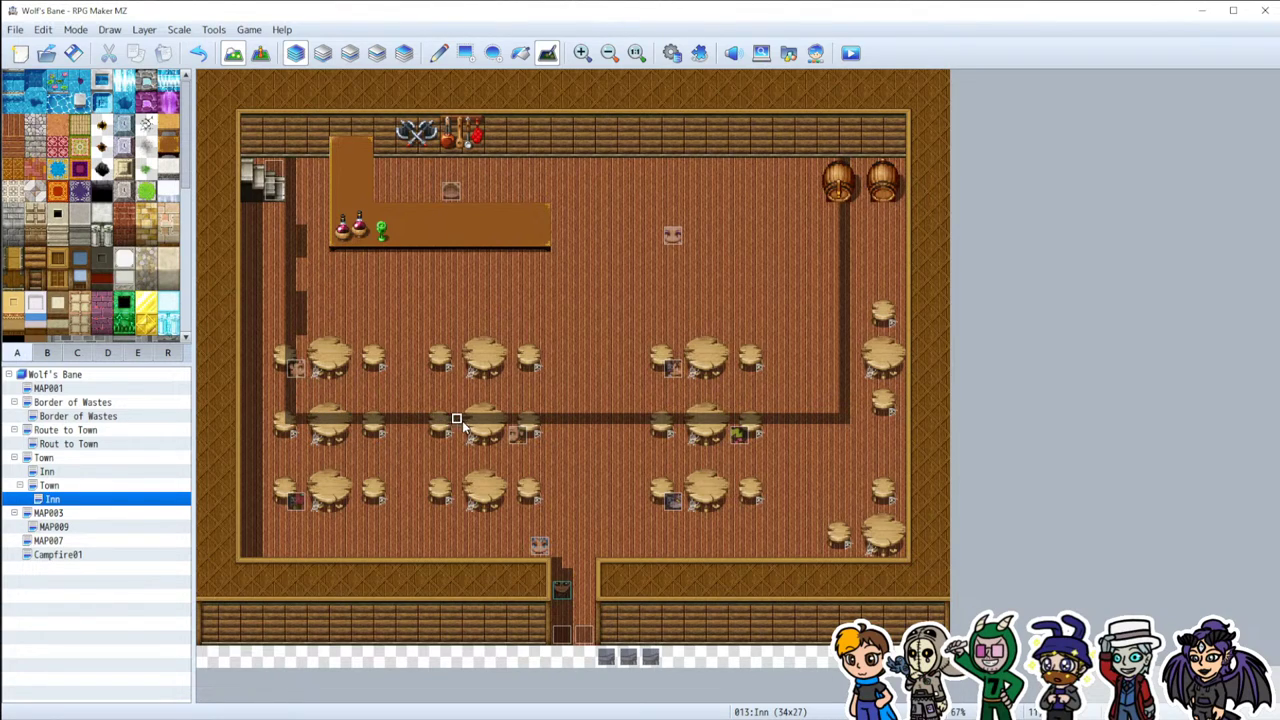
{"action": "left_click_drag", "start_coordinate": [298, 310], "coordinate": [297, 216]}
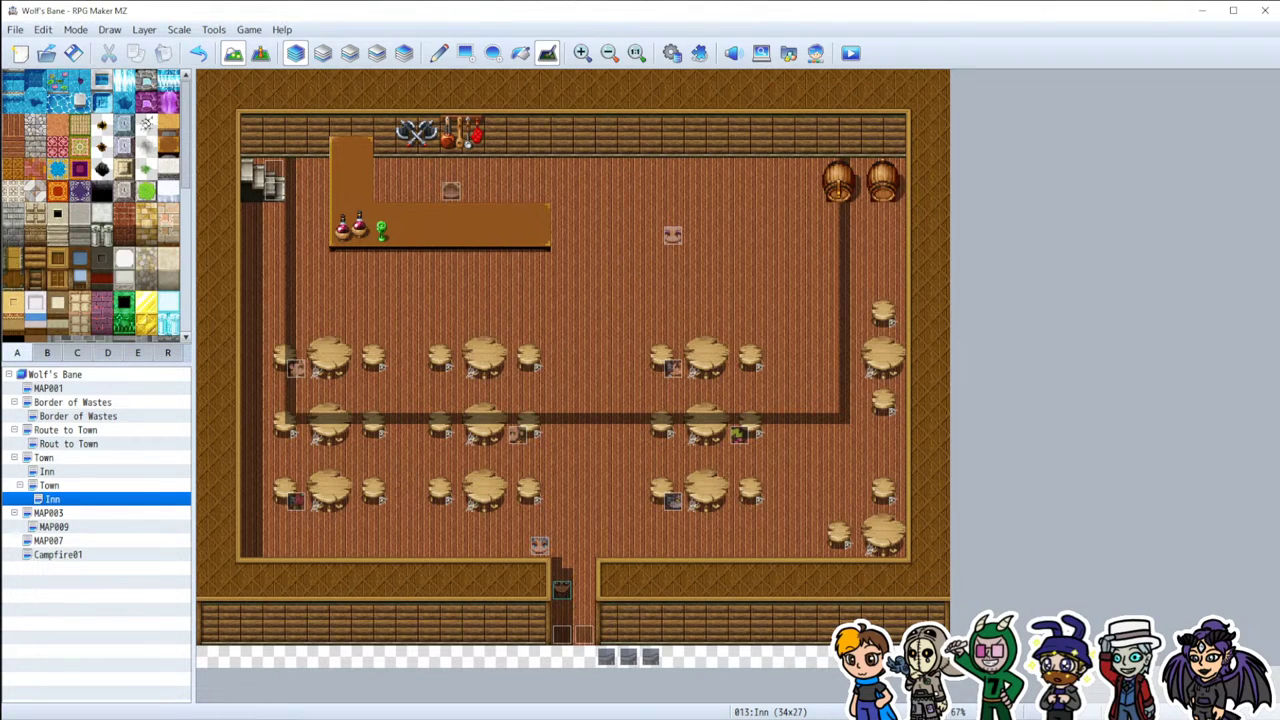
Step: Mark the floor tile at the bar counter's end to match the playtest character's position, and move the player's starting position from the doorway onto it
{"action": "key", "text": "ctrl+r"}
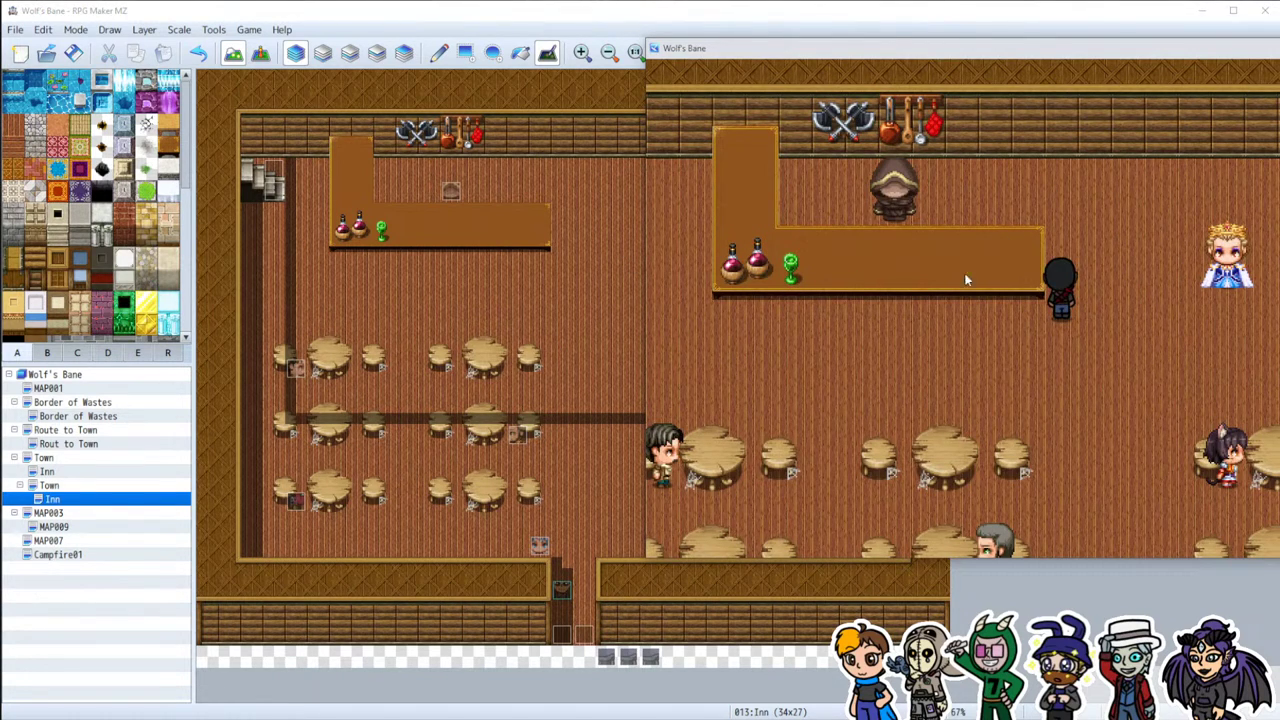
{"action": "left_click", "coordinate": [557, 261]}
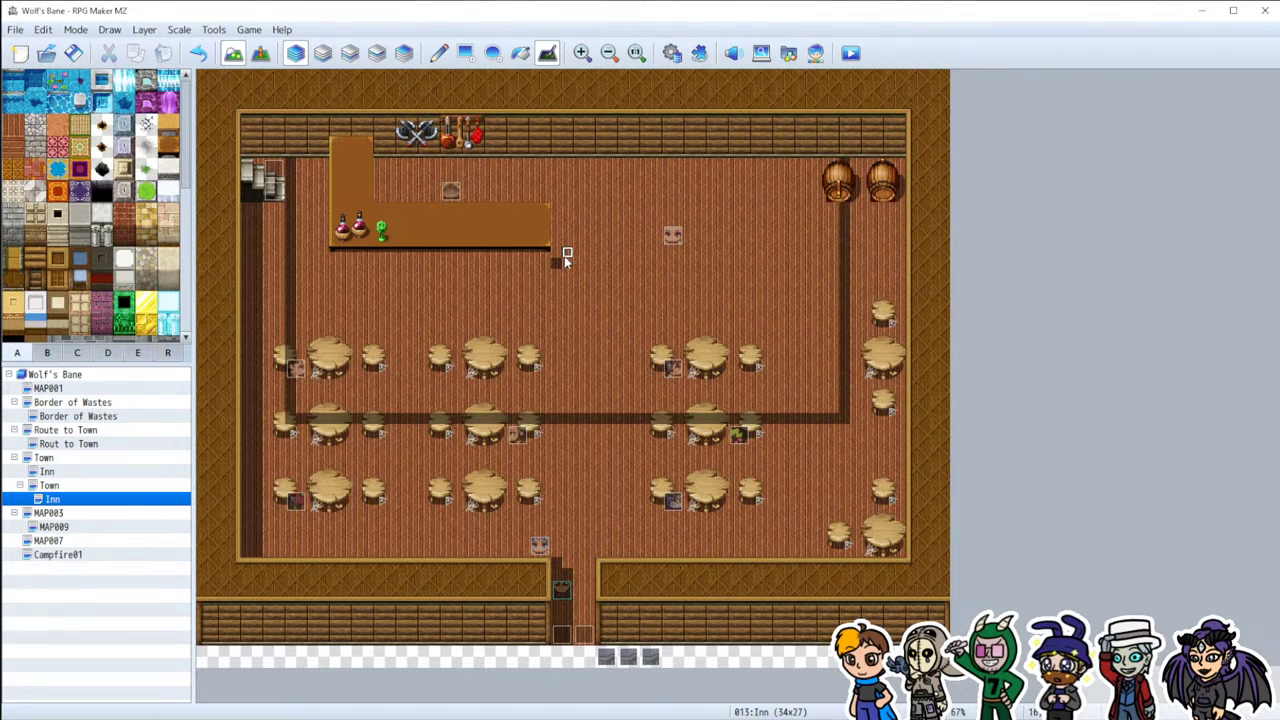
{"action": "left_click", "coordinate": [260, 53]}
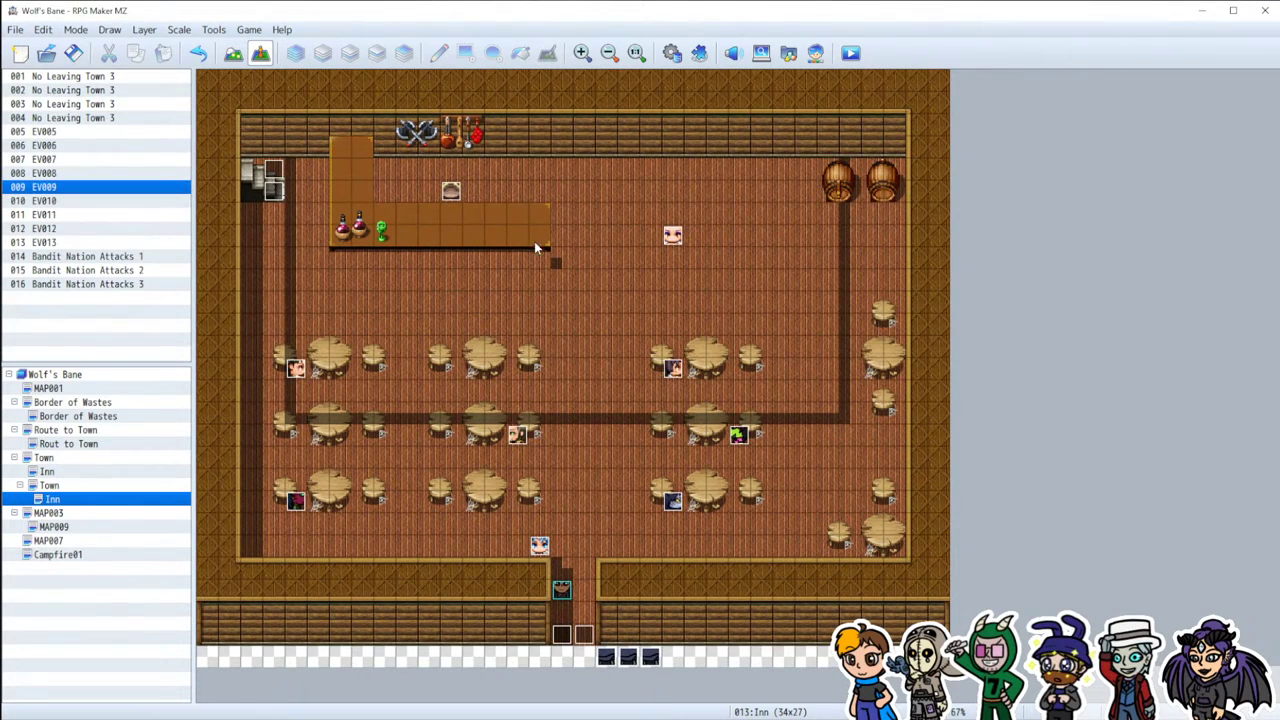
{"action": "left_click", "coordinate": [561, 588]}
{"action": "left_click_drag", "start_coordinate": [572, 306], "coordinate": [563, 258]}
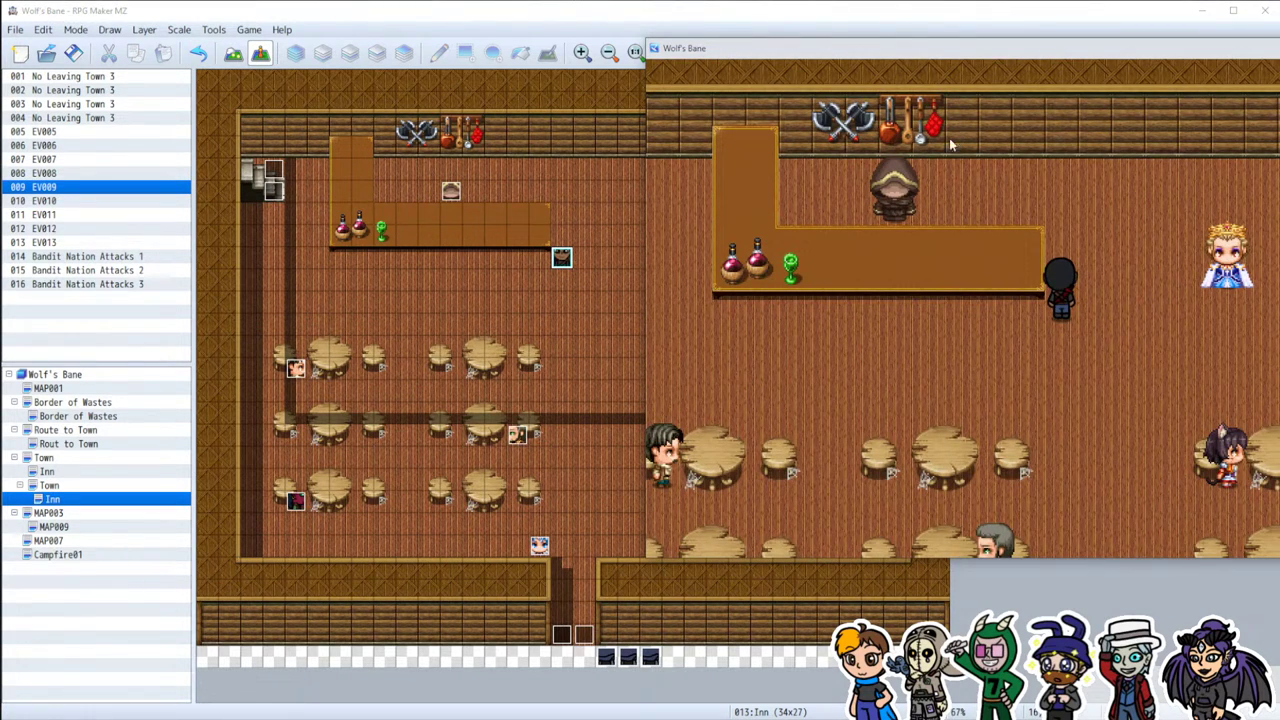
{"action": "left_click_drag", "start_coordinate": [815, 62], "coordinate": [473, 80]}
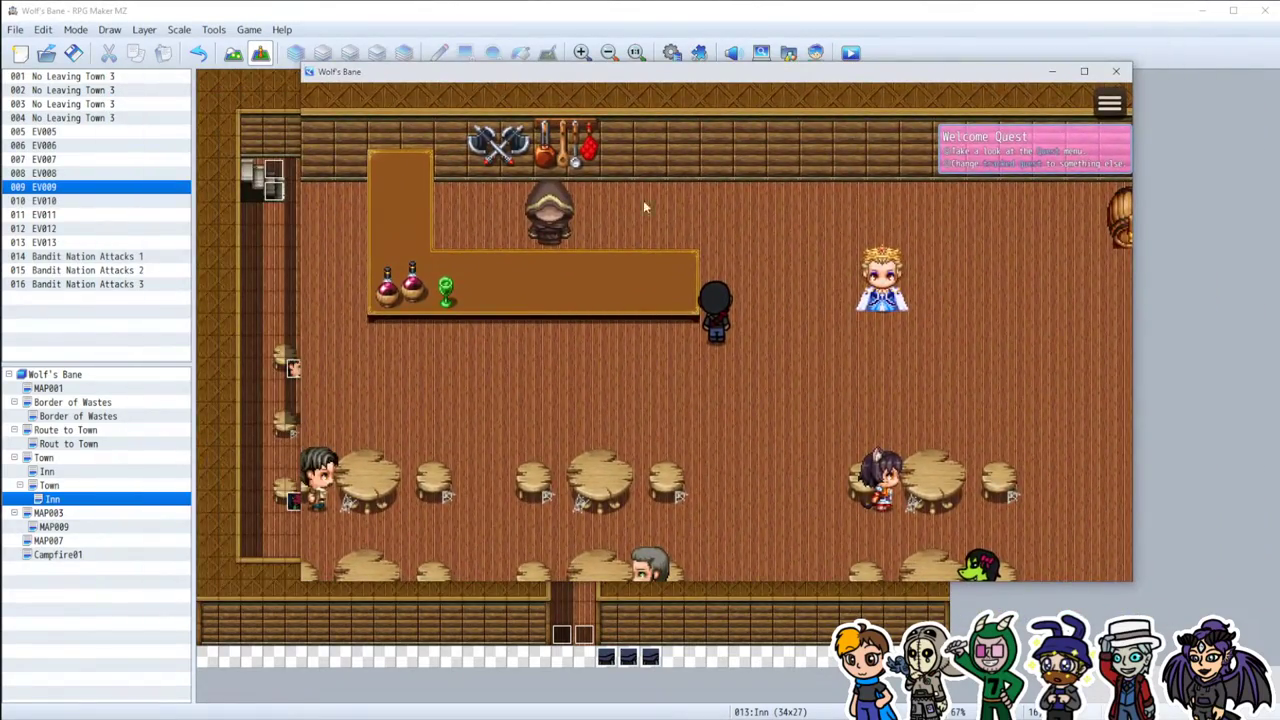
{"action": "left_click_drag", "start_coordinate": [575, 74], "coordinate": [911, 49]}
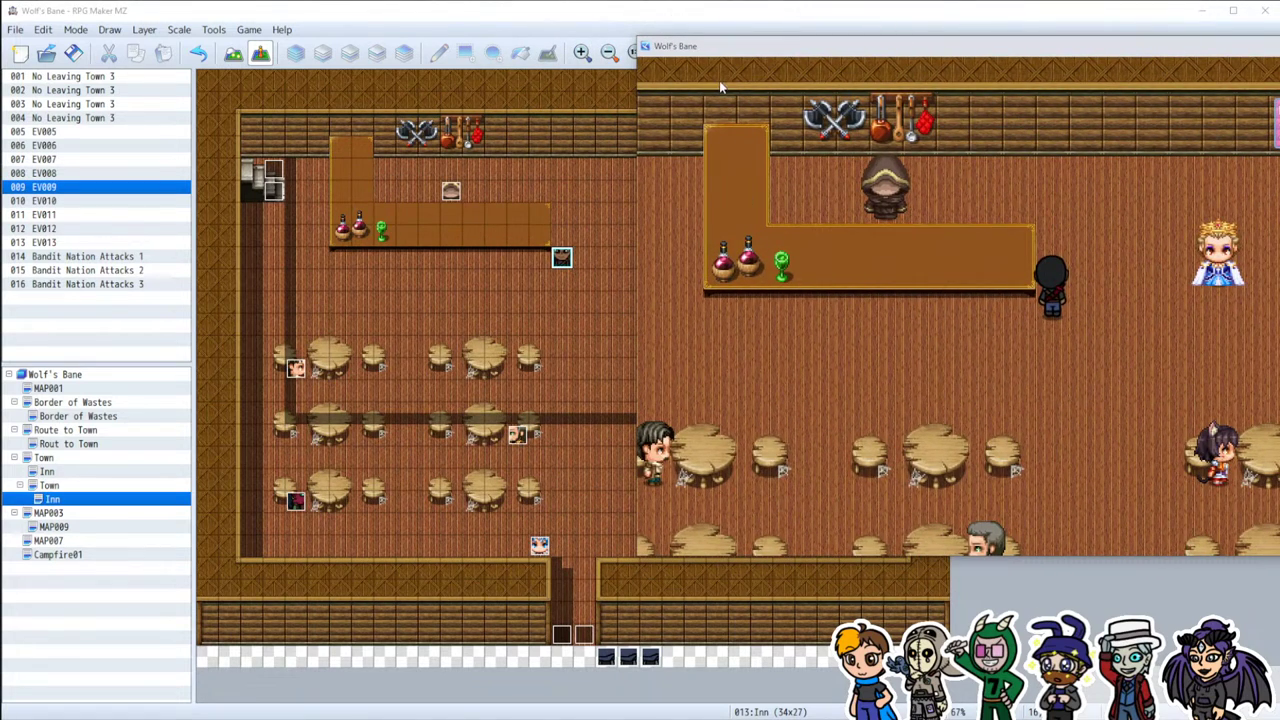
{"action": "left_click", "coordinate": [563, 256]}
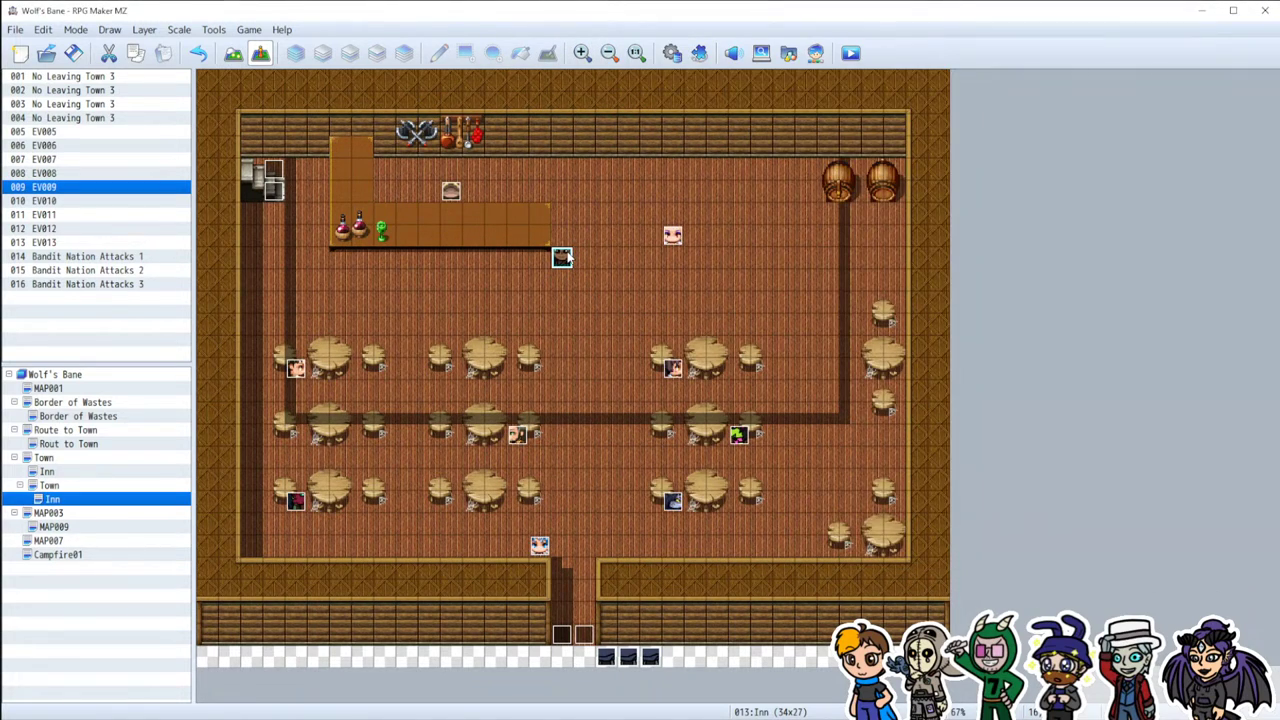
{"action": "key", "text": "alt+Tab"}
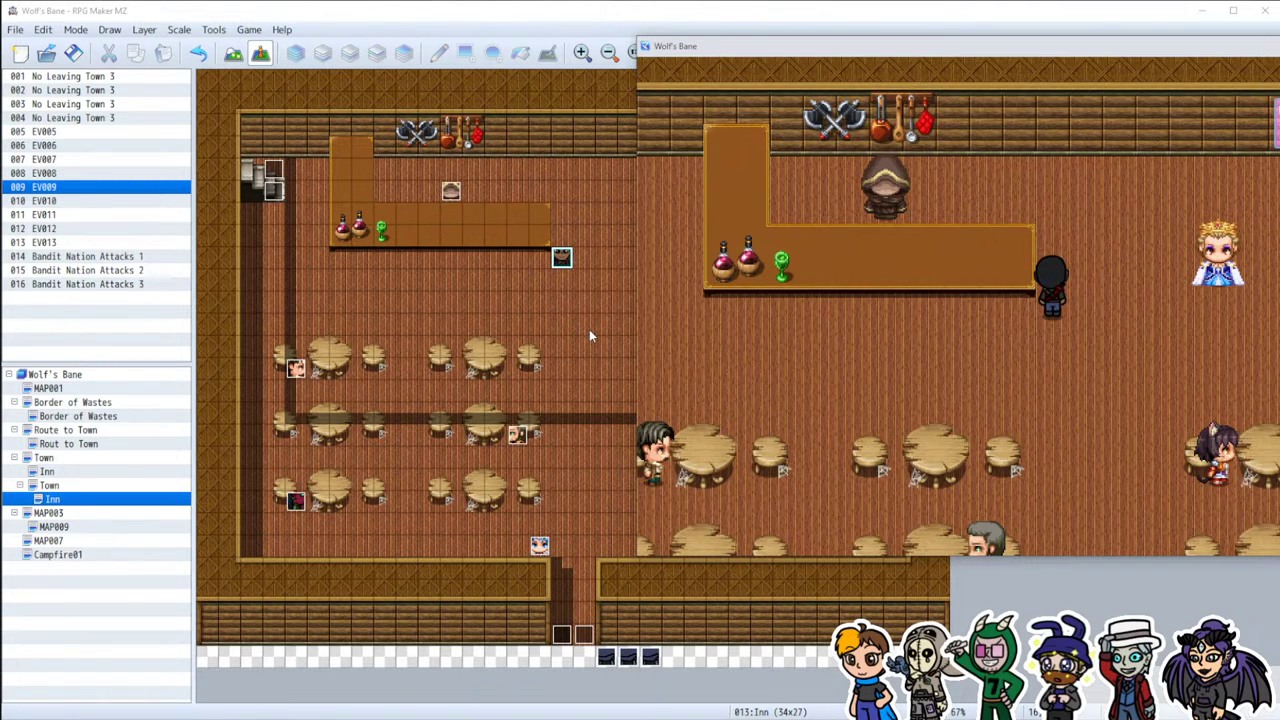
{"action": "left_click", "coordinate": [561, 258]}
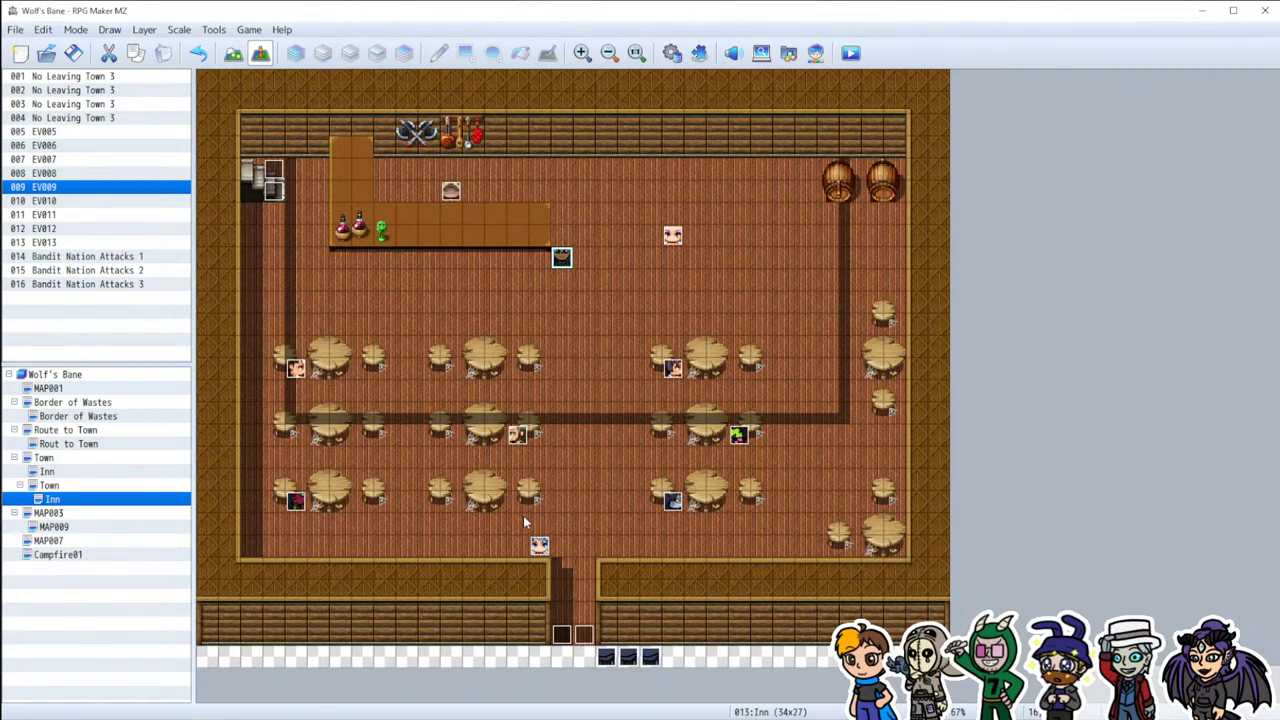
Step: Move Bandit Nation Attacks 2 below the patron at the lower-left table and Bandit Nation Attacks 3 beside the lower table under the green patron
{"action": "left_click", "coordinate": [631, 660]}
{"action": "left_click_drag", "start_coordinate": [617, 661], "coordinate": [296, 524]}
{"action": "left_click", "coordinate": [650, 658]}
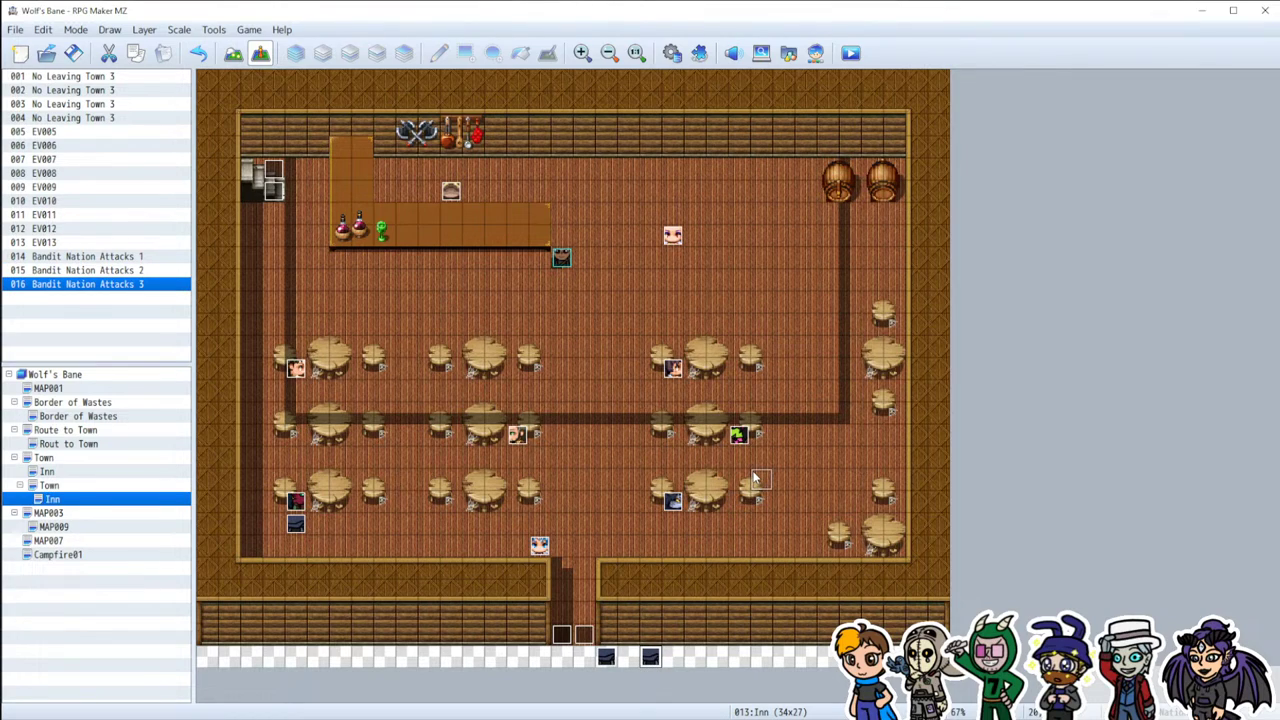
{"action": "left_click_drag", "start_coordinate": [744, 468], "coordinate": [745, 472]}
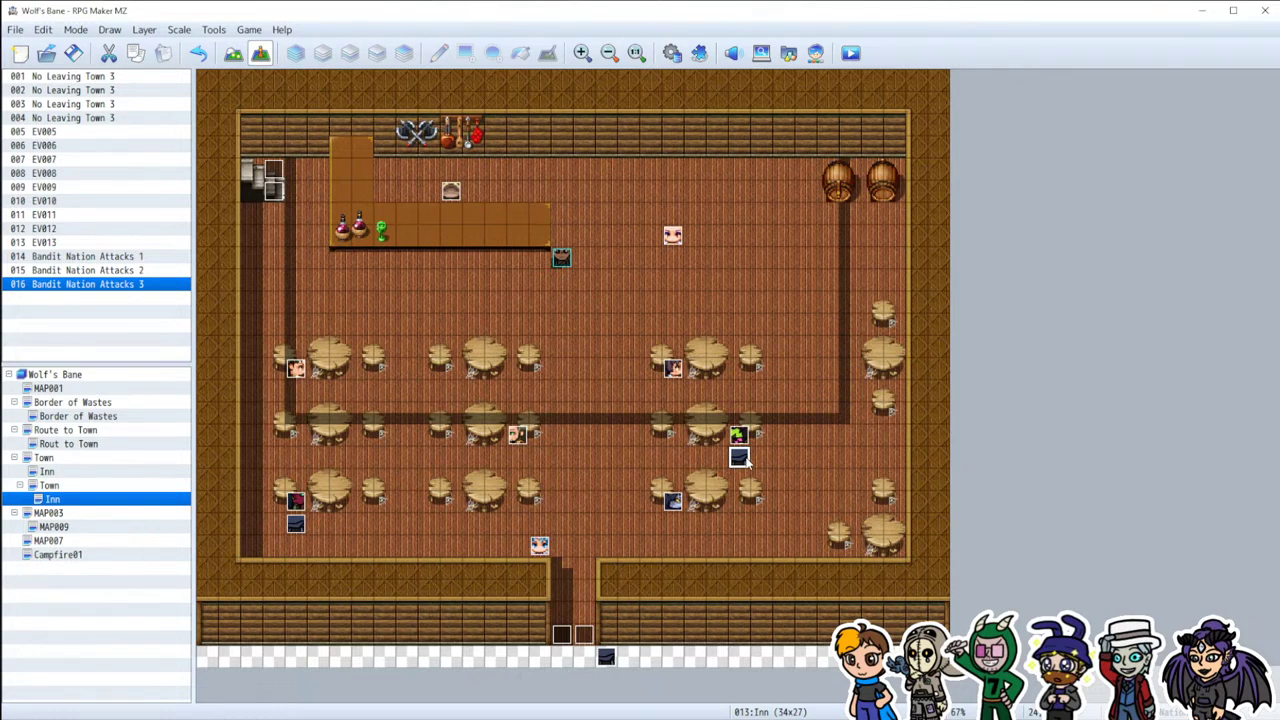
{"action": "left_click_drag", "start_coordinate": [745, 460], "coordinate": [742, 482]}
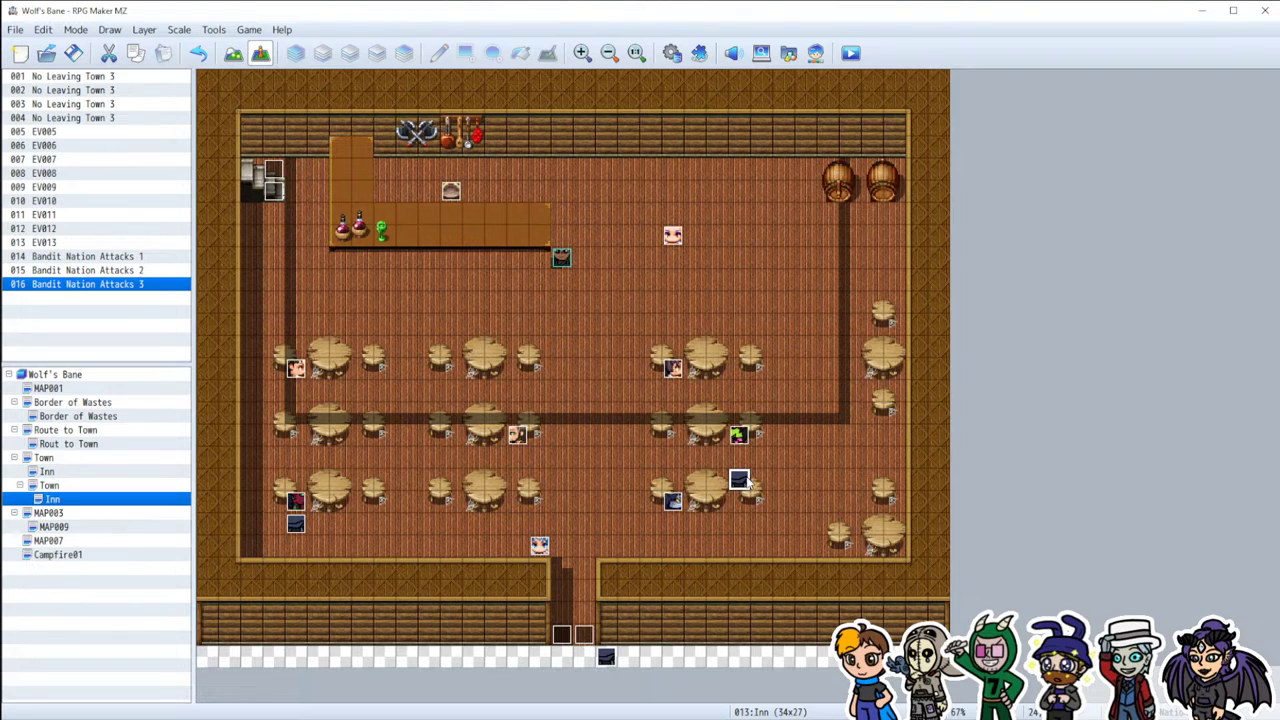
Step: Paste a copy of the third bandit event beside the lower table left of the entrance aisle and rename it Bandit Nation Attacks 4
{"action": "left_click", "coordinate": [539, 478]}
{"action": "key", "text": "ctrl+v"}
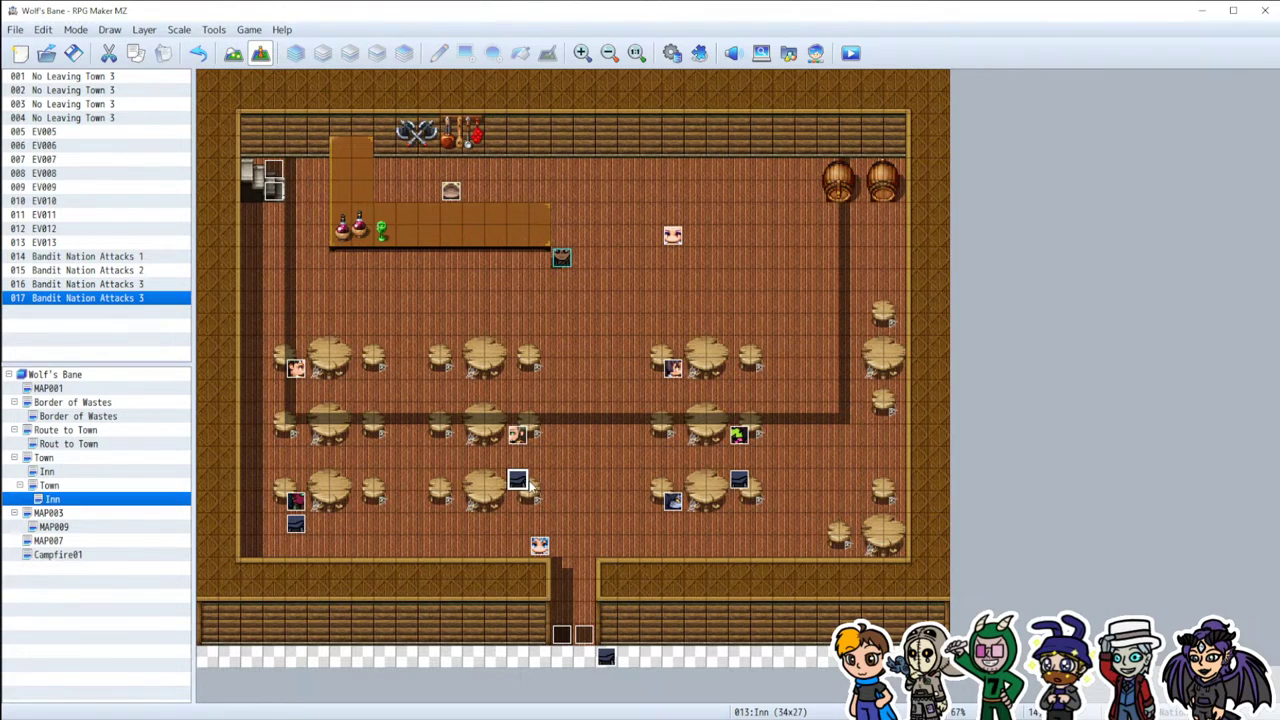
{"action": "left_click", "coordinate": [154, 298]}
{"action": "double_click", "coordinate": [145, 299]}
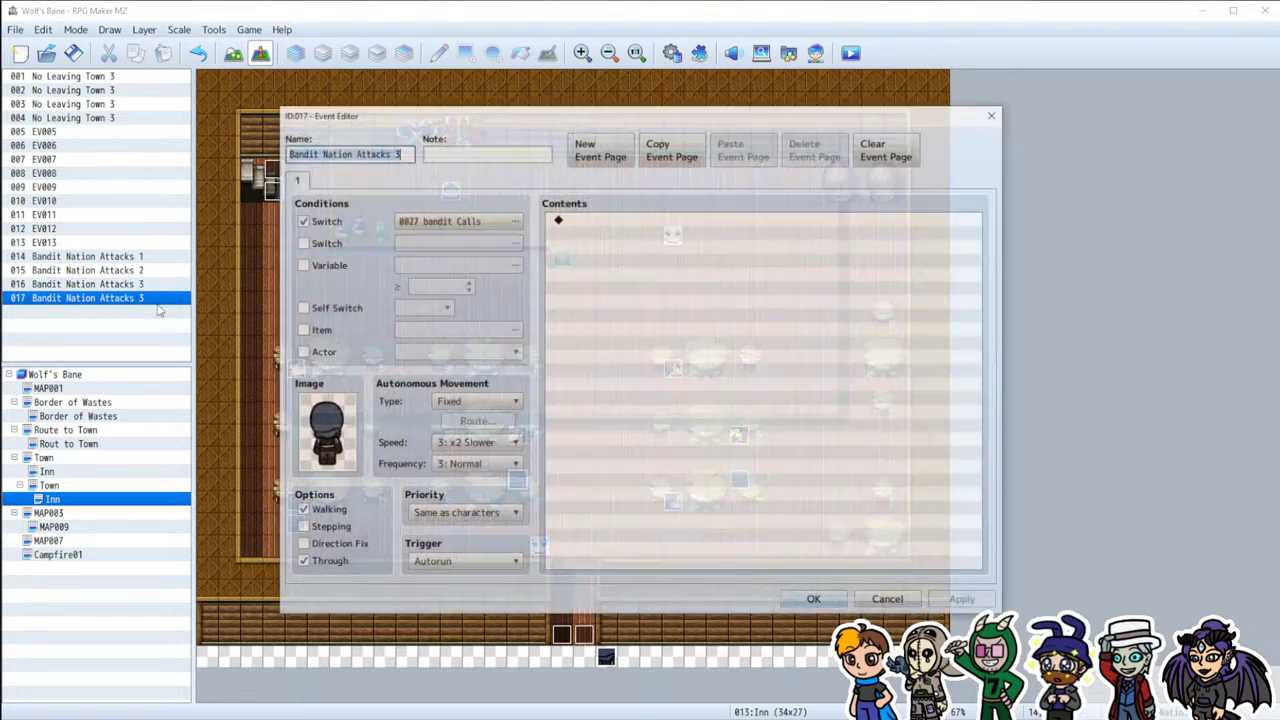
{"action": "left_click", "coordinate": [407, 152]}
{"action": "key", "text": "BackSpace"}
{"action": "type", "text": "4"}
{"action": "left_click", "coordinate": [876, 602]}
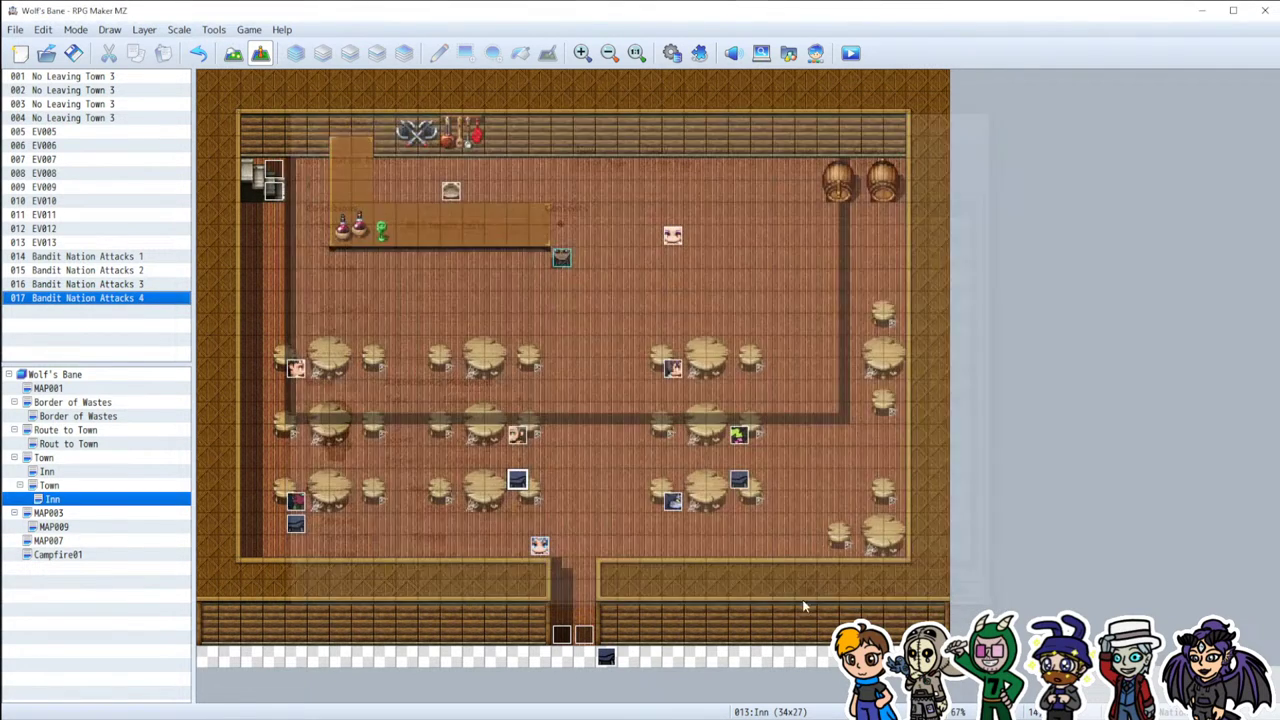
Step: Delete the movement routes for all three bandits from page 1 of the Bandit Nation Attacks 1 event
{"action": "double_click", "coordinate": [606, 657]}
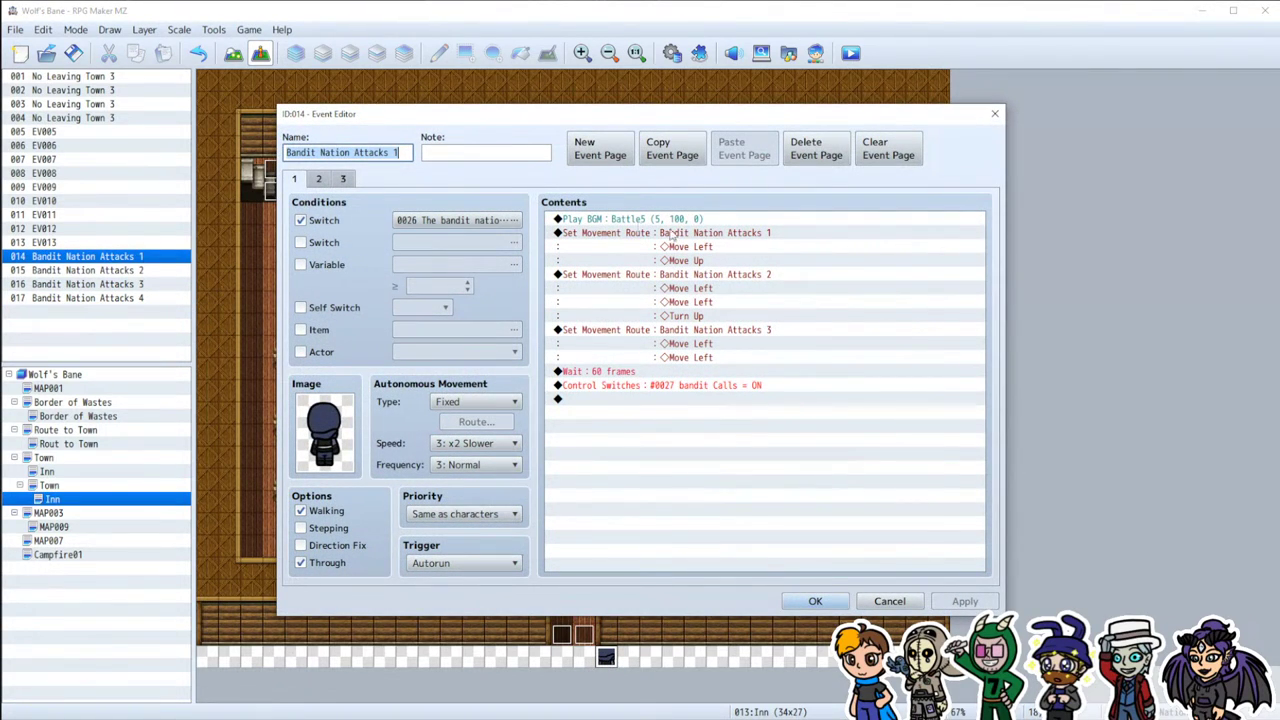
{"action": "left_click", "coordinate": [684, 242]}
{"action": "key", "text": "Delete"}
{"action": "key", "text": "Delete"}
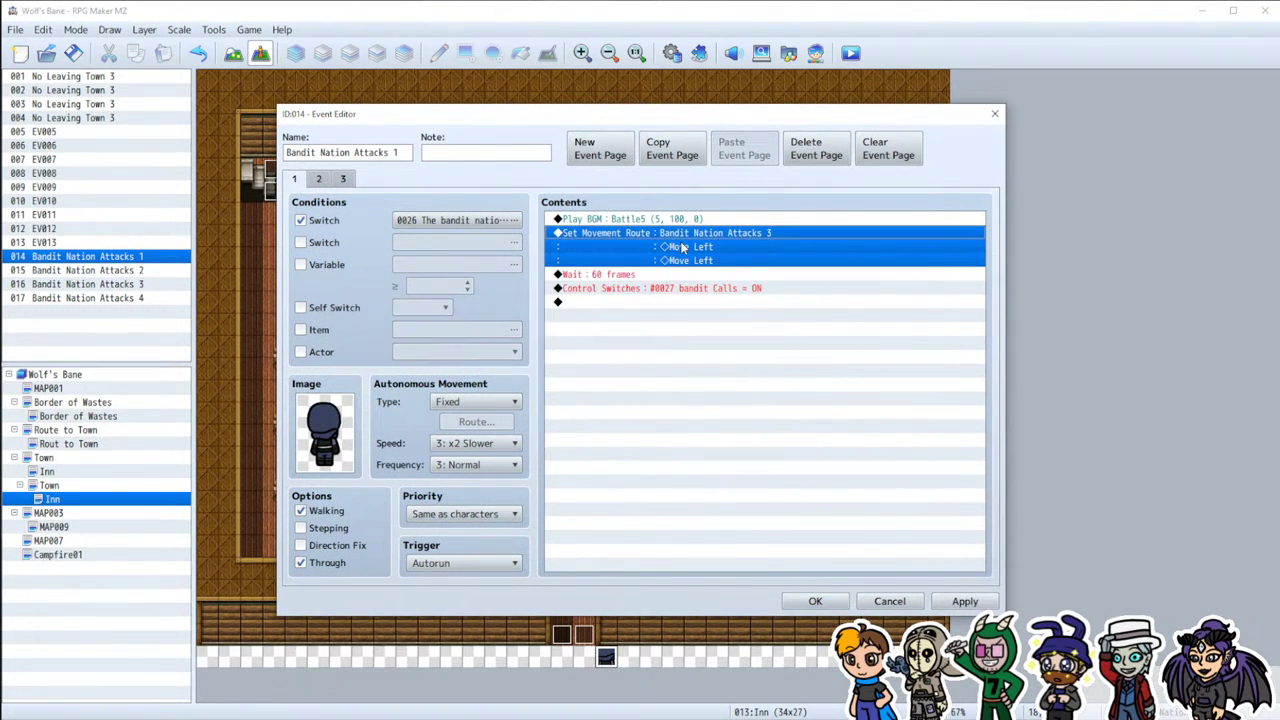
{"action": "key", "text": "Delete"}
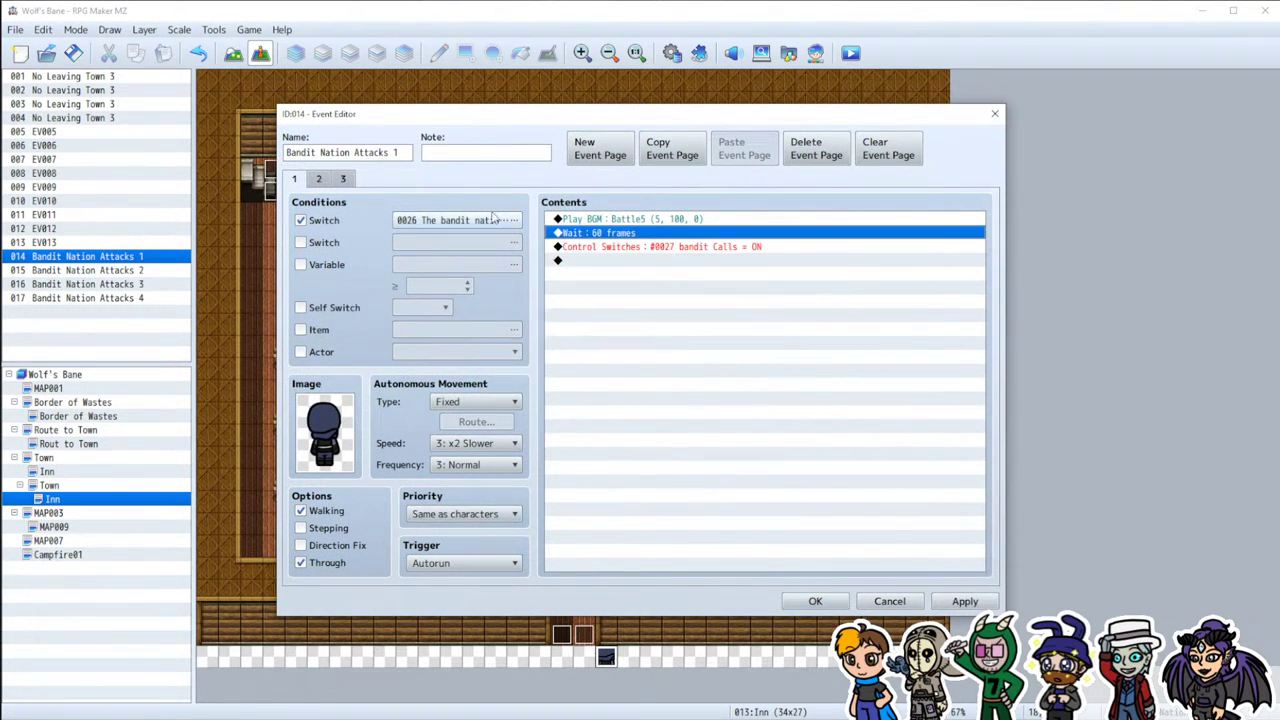
Step: Delete every command from page 2 of the Bandit Nation Attacks 1 event, including its movement routes, dialogue text and switch control
{"action": "left_click", "coordinate": [319, 178]}
{"action": "left_click", "coordinate": [684, 274]}
{"action": "key", "text": "Delete"}
{"action": "key", "text": "Delete"}
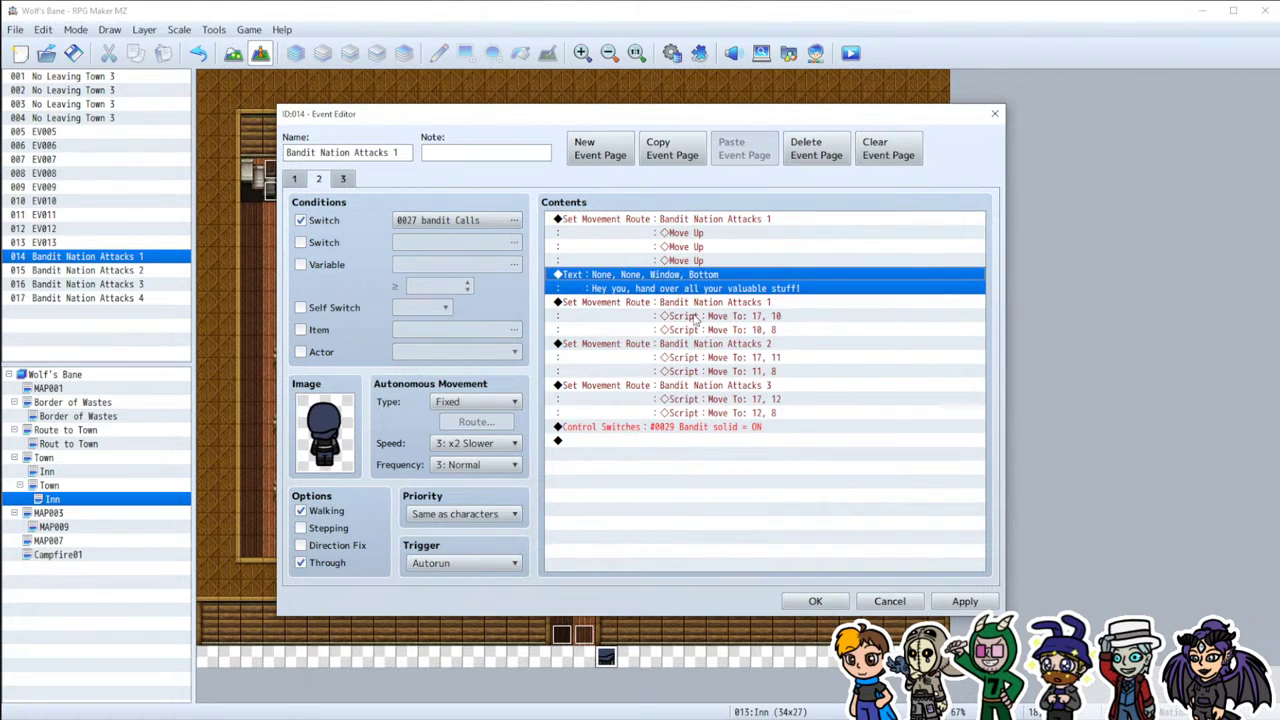
{"action": "left_click", "coordinate": [735, 343]}
{"action": "key", "text": "Delete"}
{"action": "key", "text": "Delete"}
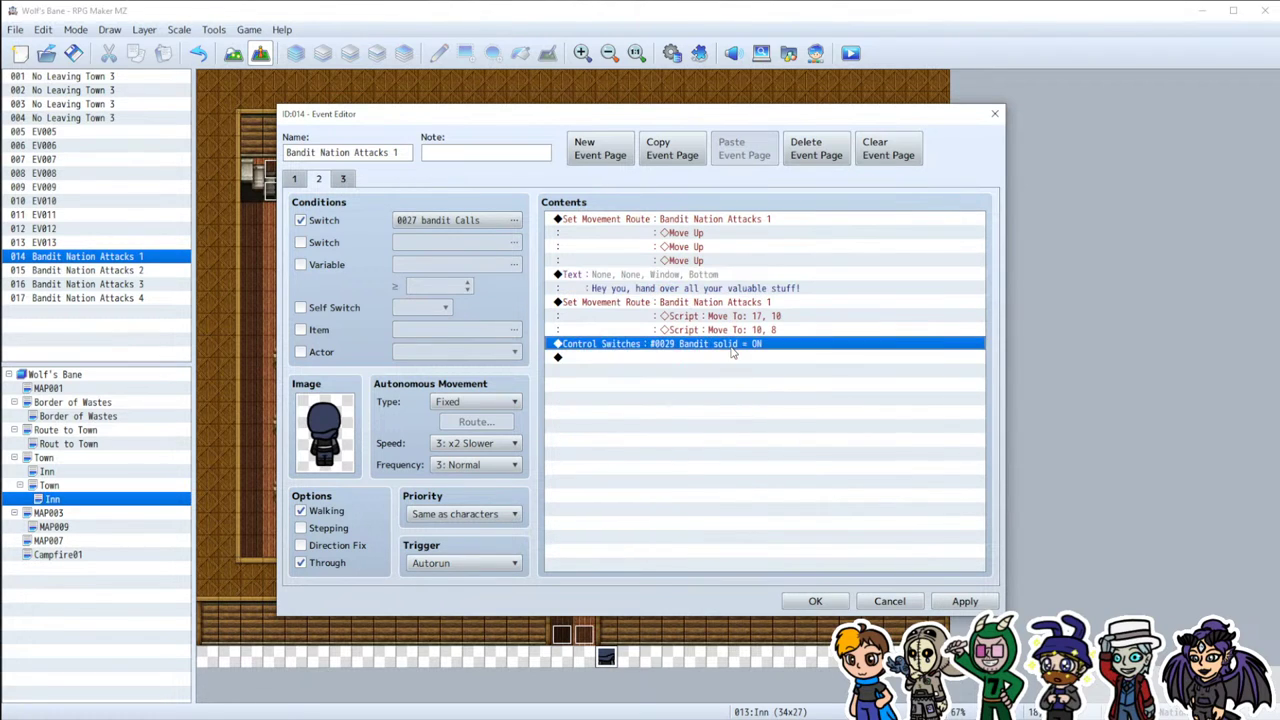
{"action": "left_click", "coordinate": [752, 304]}
{"action": "key", "text": "Delete"}
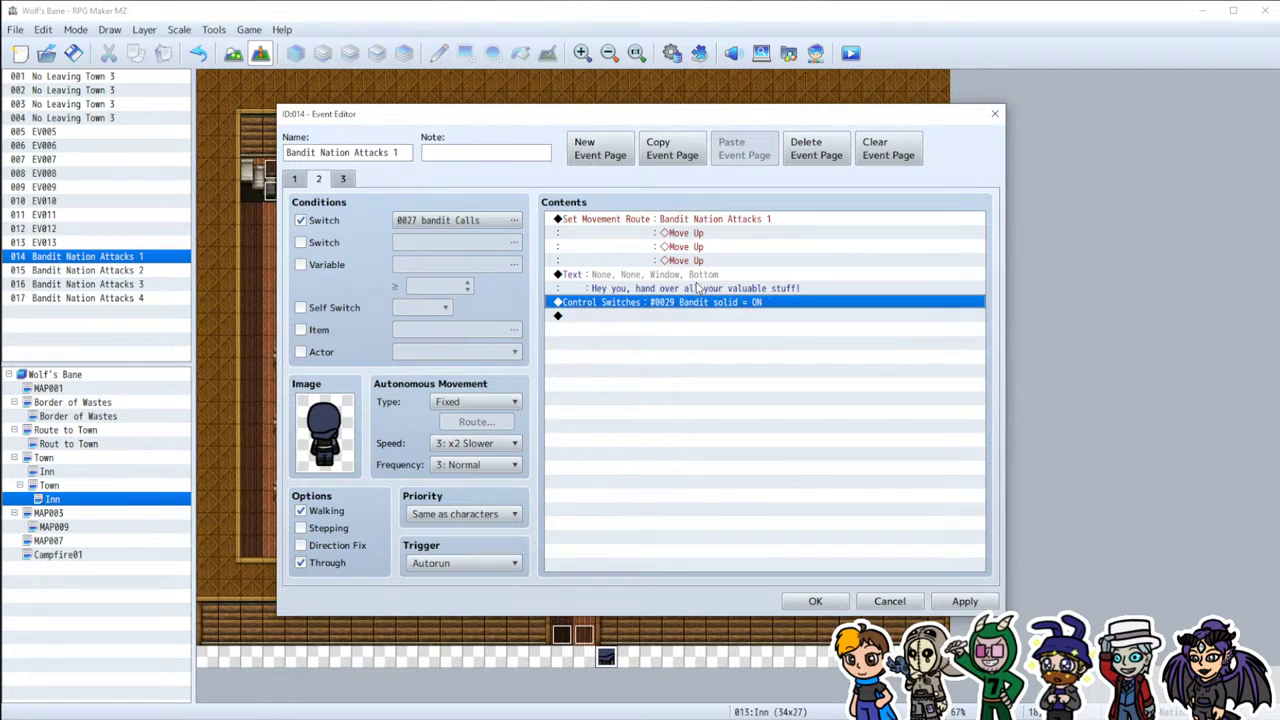
{"action": "left_click", "coordinate": [697, 275]}
{"action": "key", "text": "Delete"}
{"action": "left_click", "coordinate": [692, 221]}
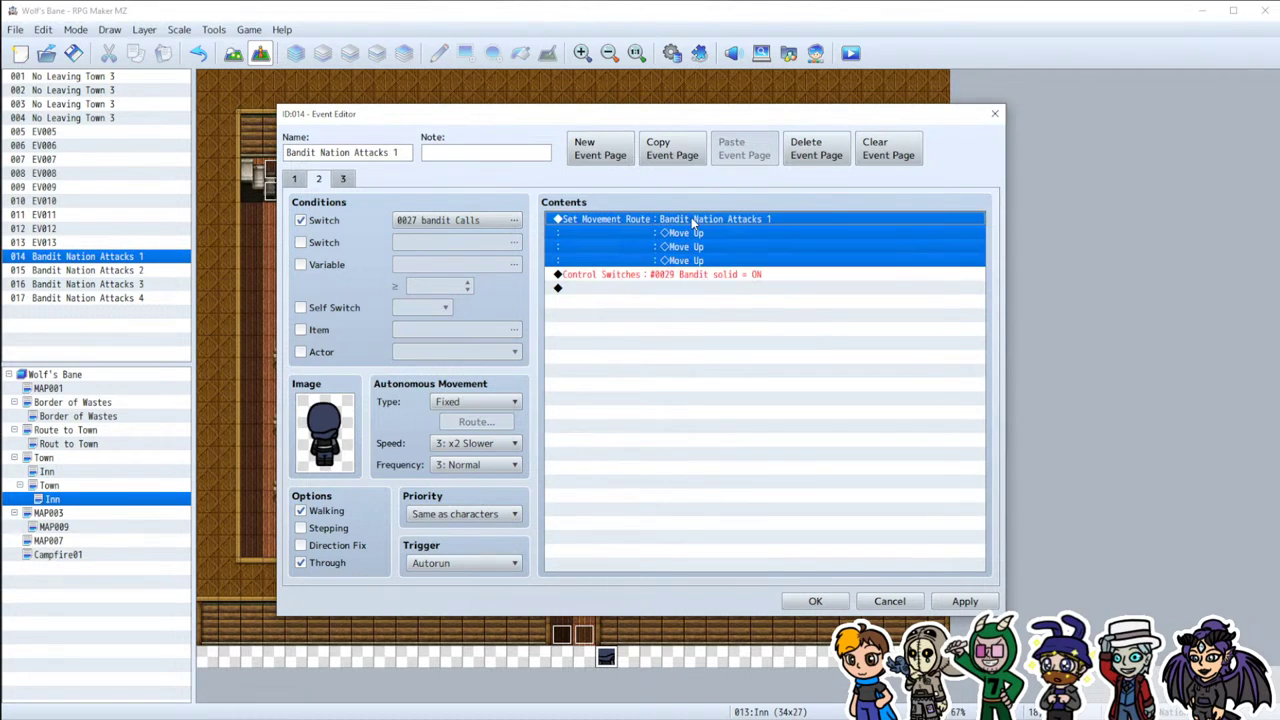
{"action": "key", "text": "Delete"}
{"action": "key", "text": "Delete"}
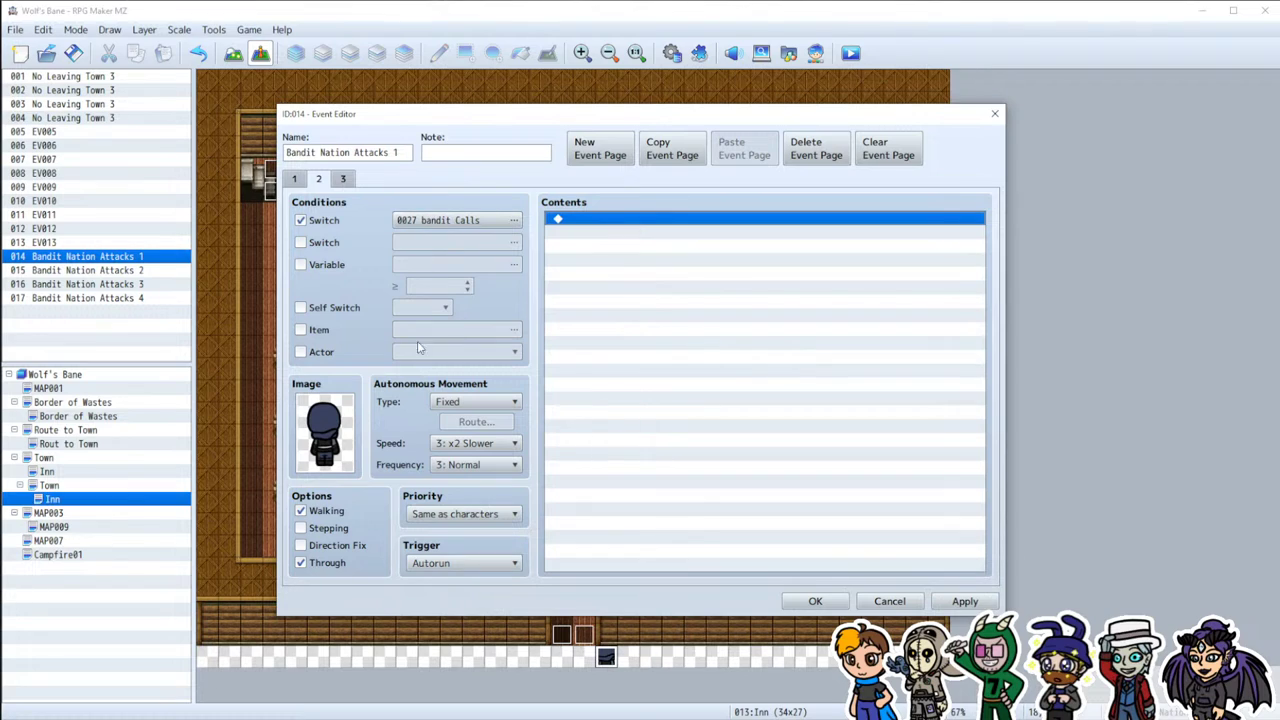
Step: Delete page 2, the page conditioned on the bandit Calls switch, from the Bandit Nation Attacks 1 event
{"action": "left_click", "coordinate": [330, 562]}
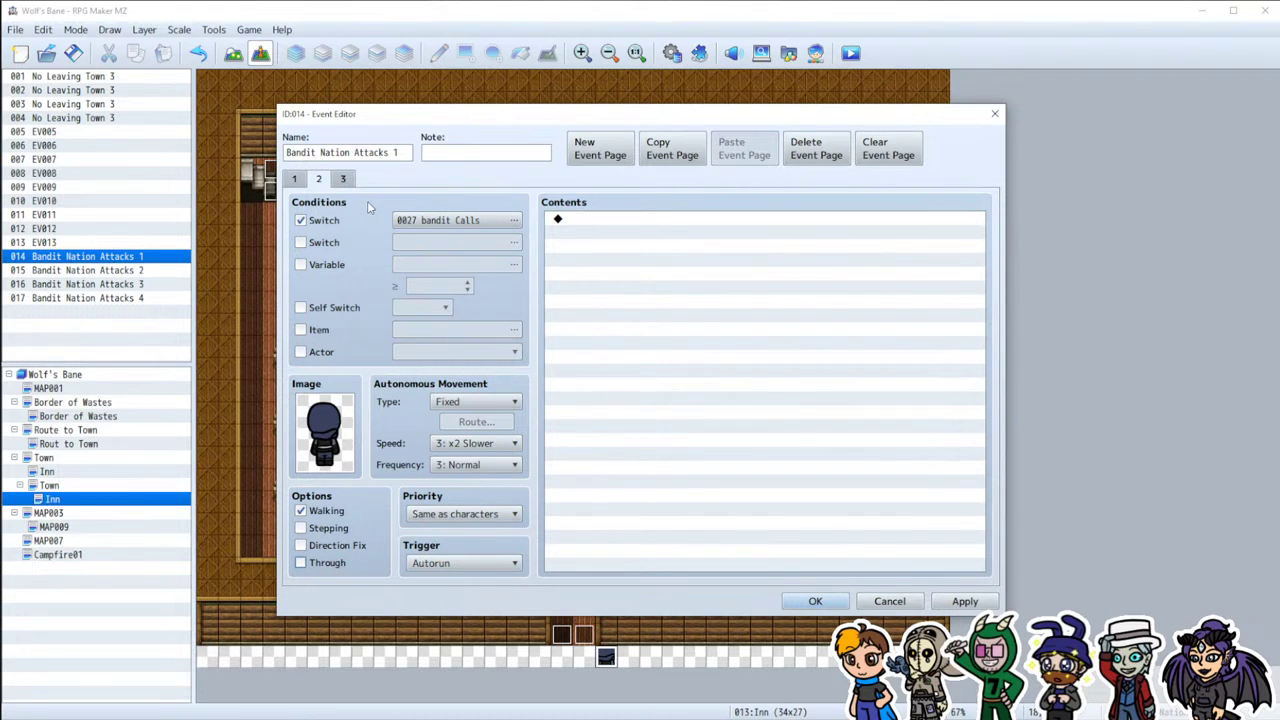
{"action": "left_click", "coordinate": [301, 221]}
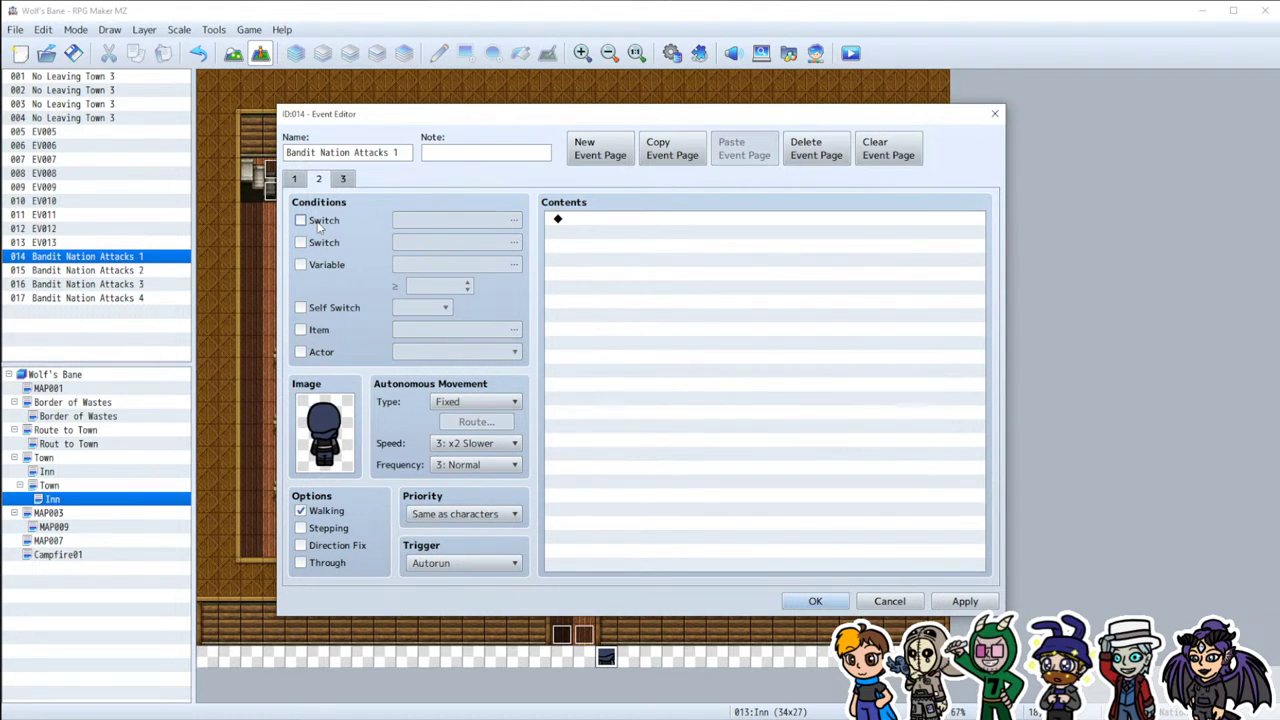
{"action": "left_click", "coordinate": [814, 150]}
{"action": "left_click", "coordinate": [296, 181]}
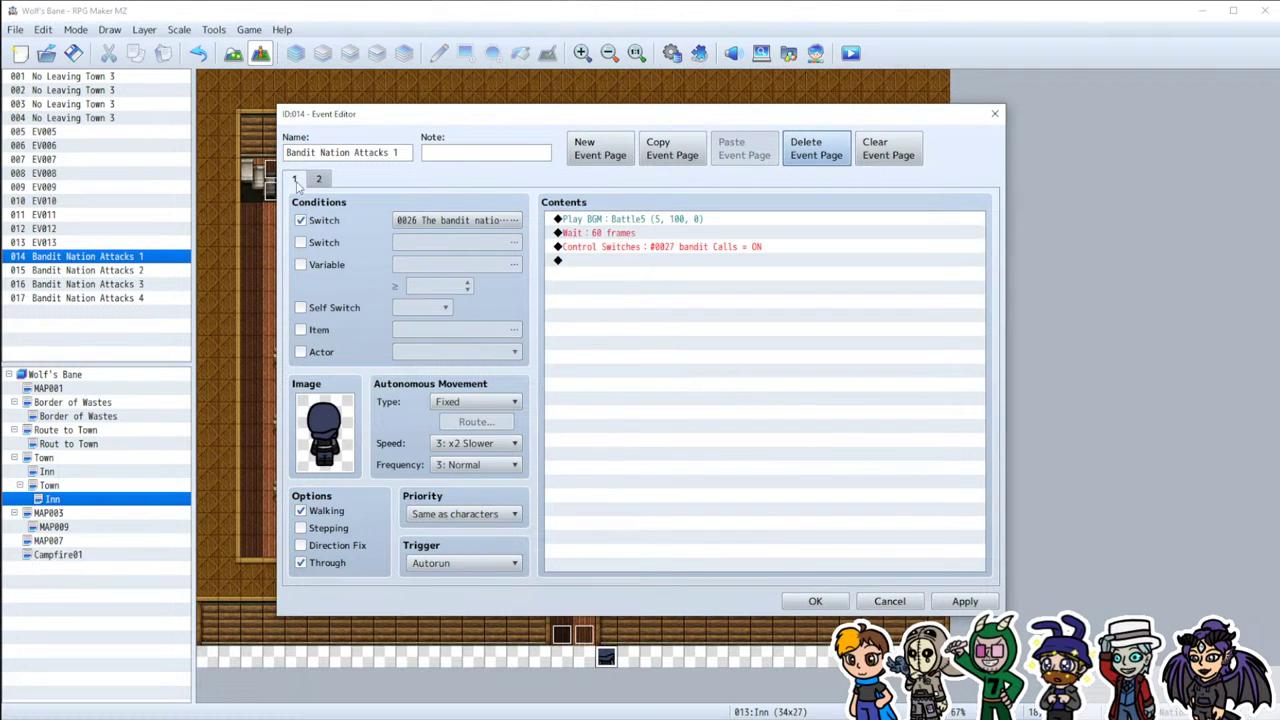
{"action": "left_click", "coordinate": [609, 236]}
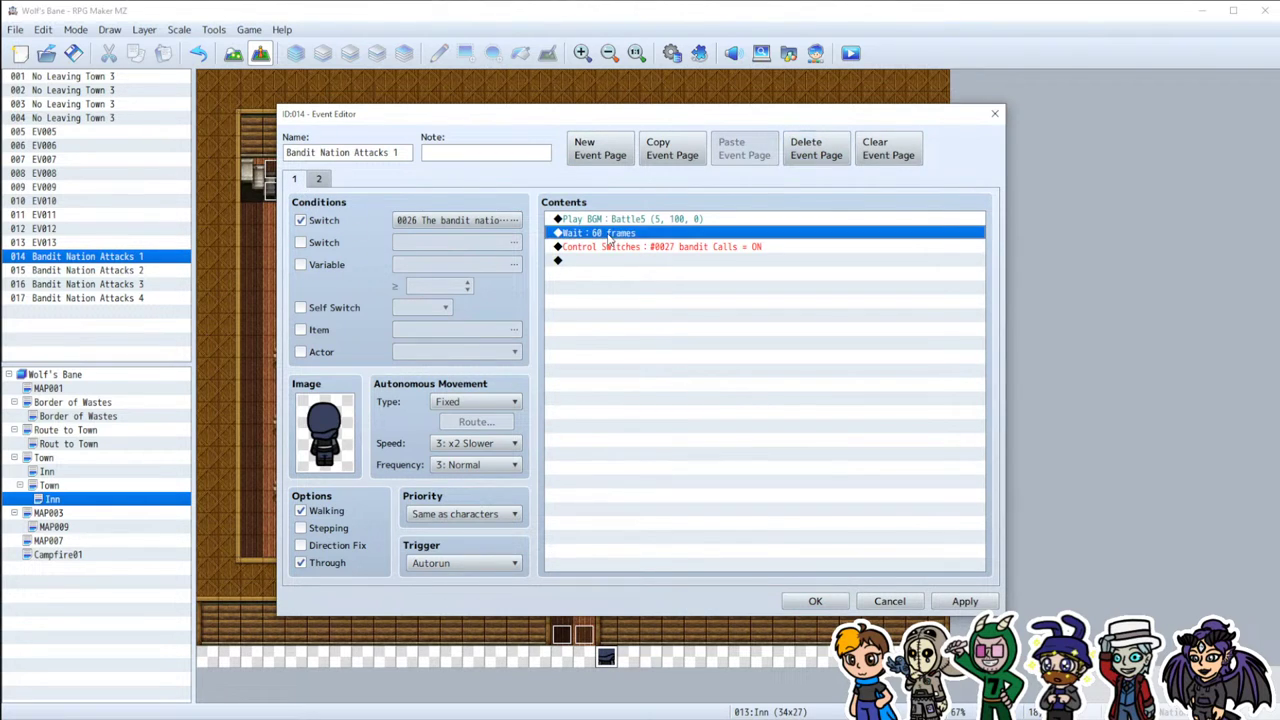
{"action": "key", "text": "Insert"}
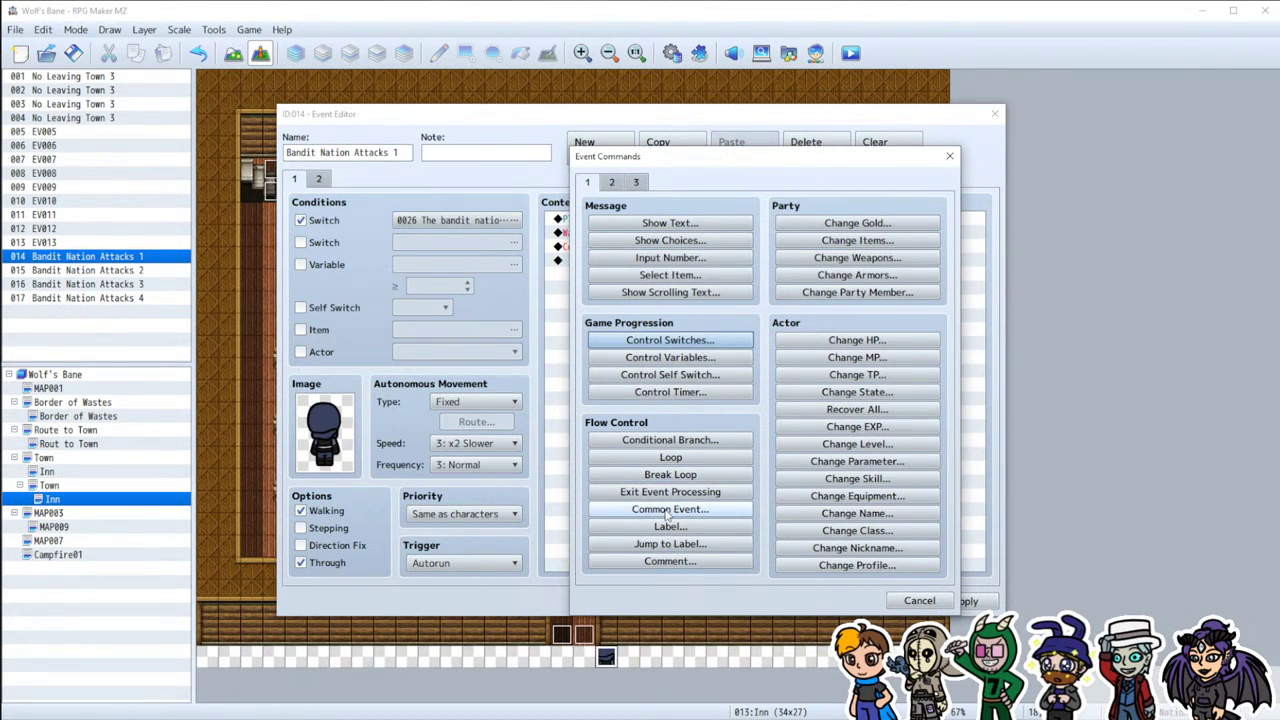
{"action": "left_click", "coordinate": [614, 185]}
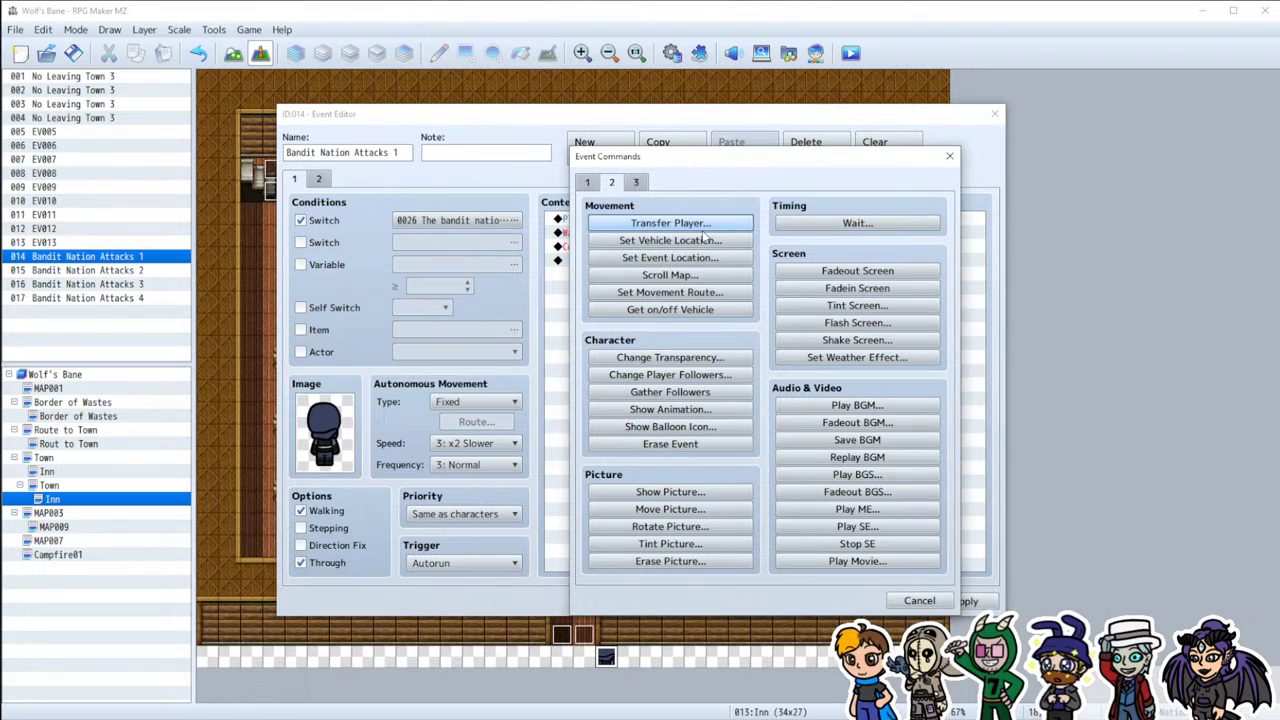
{"action": "left_click", "coordinate": [636, 184]}
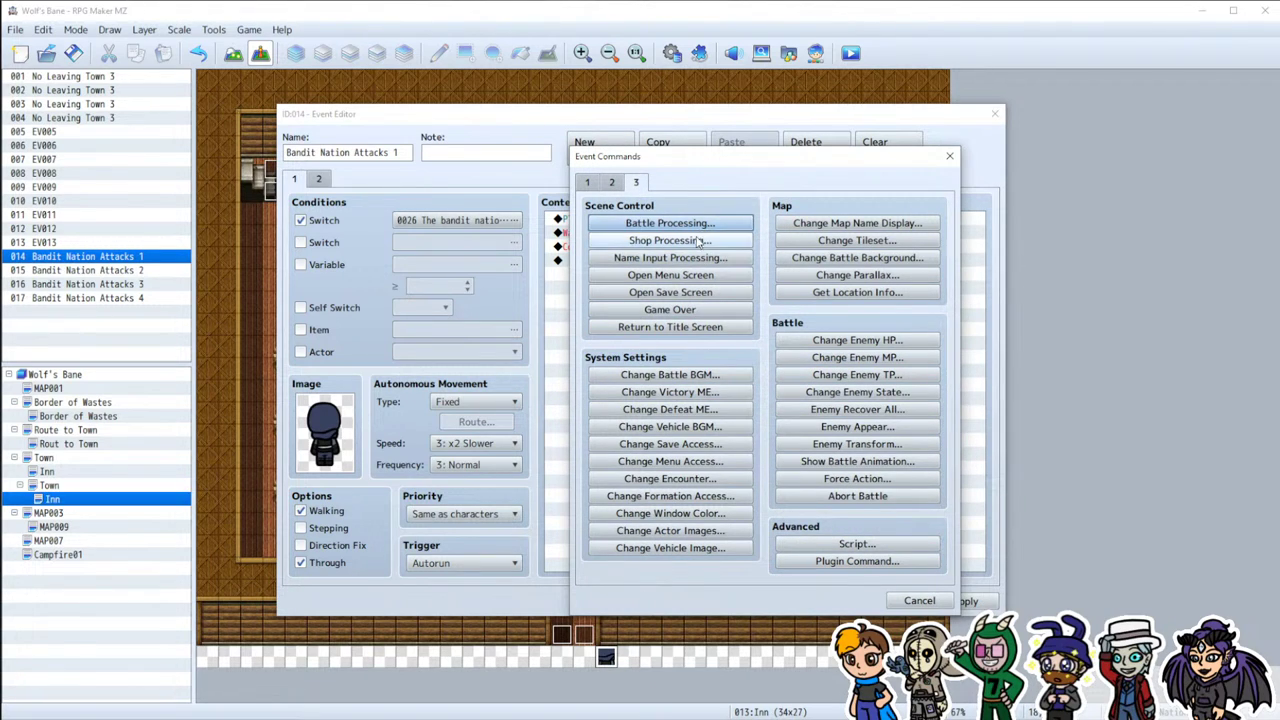
{"action": "left_click", "coordinate": [616, 184]}
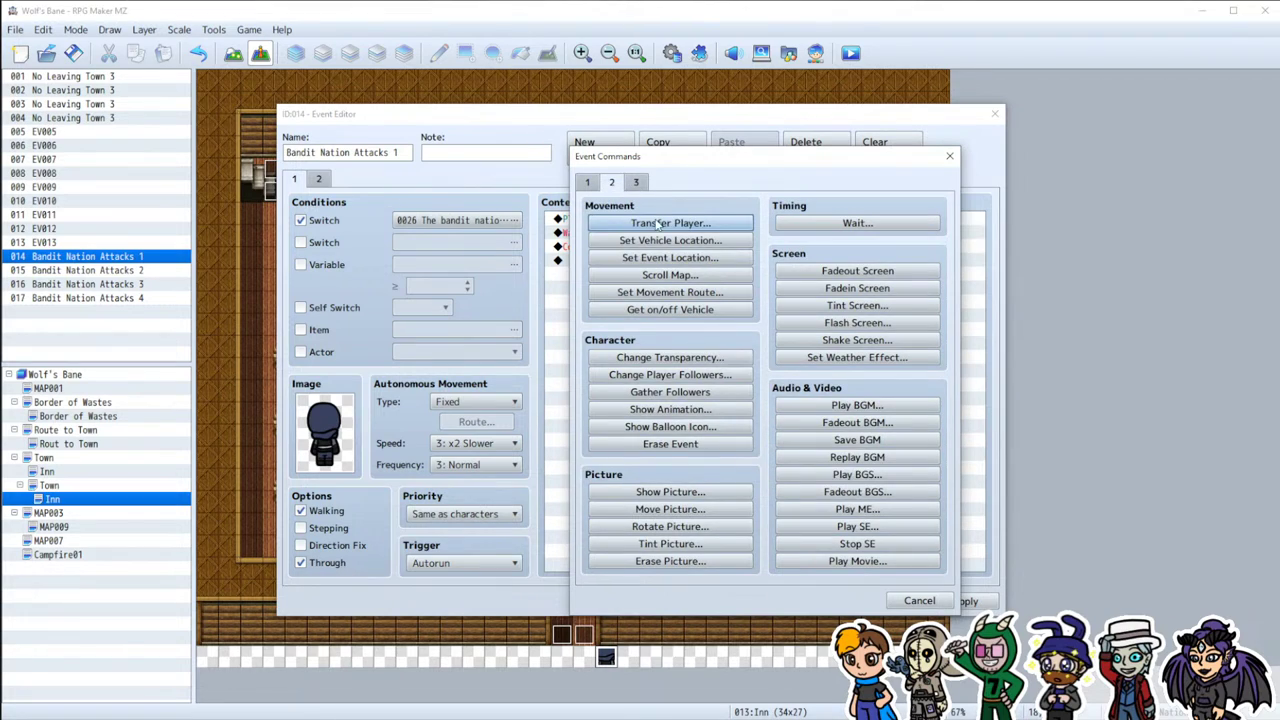
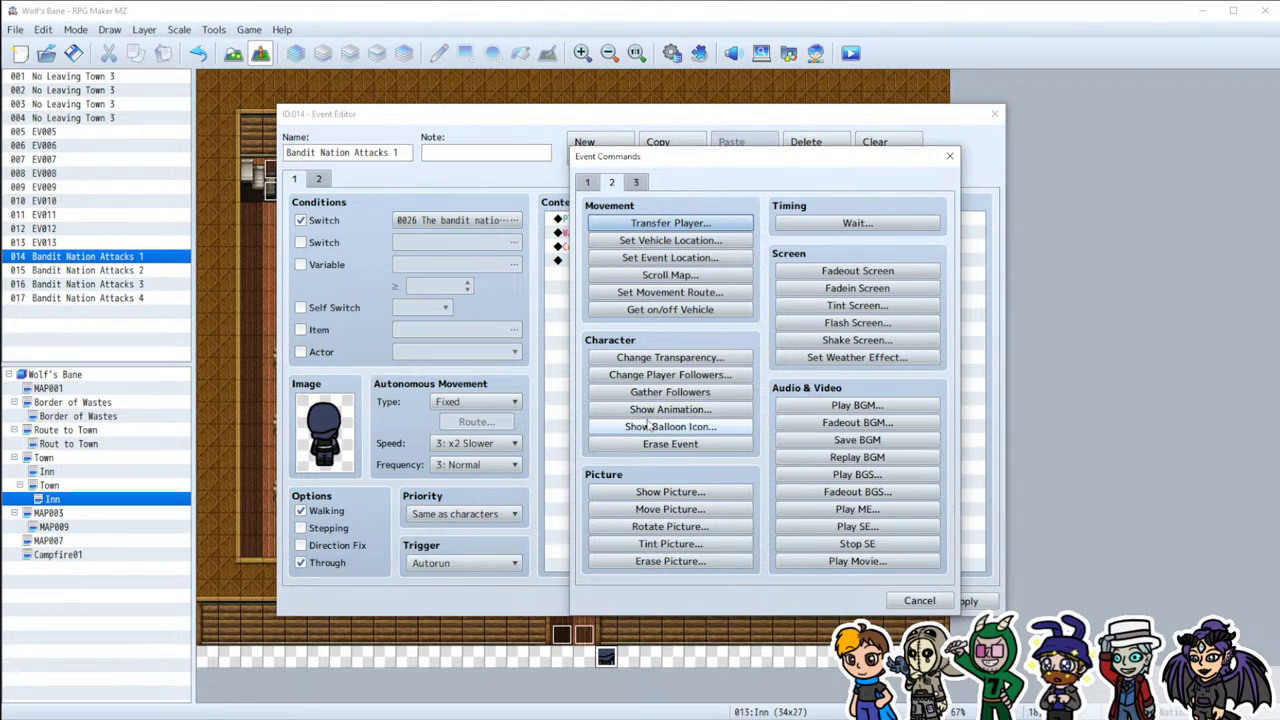
{"action": "left_click", "coordinate": [692, 296]}
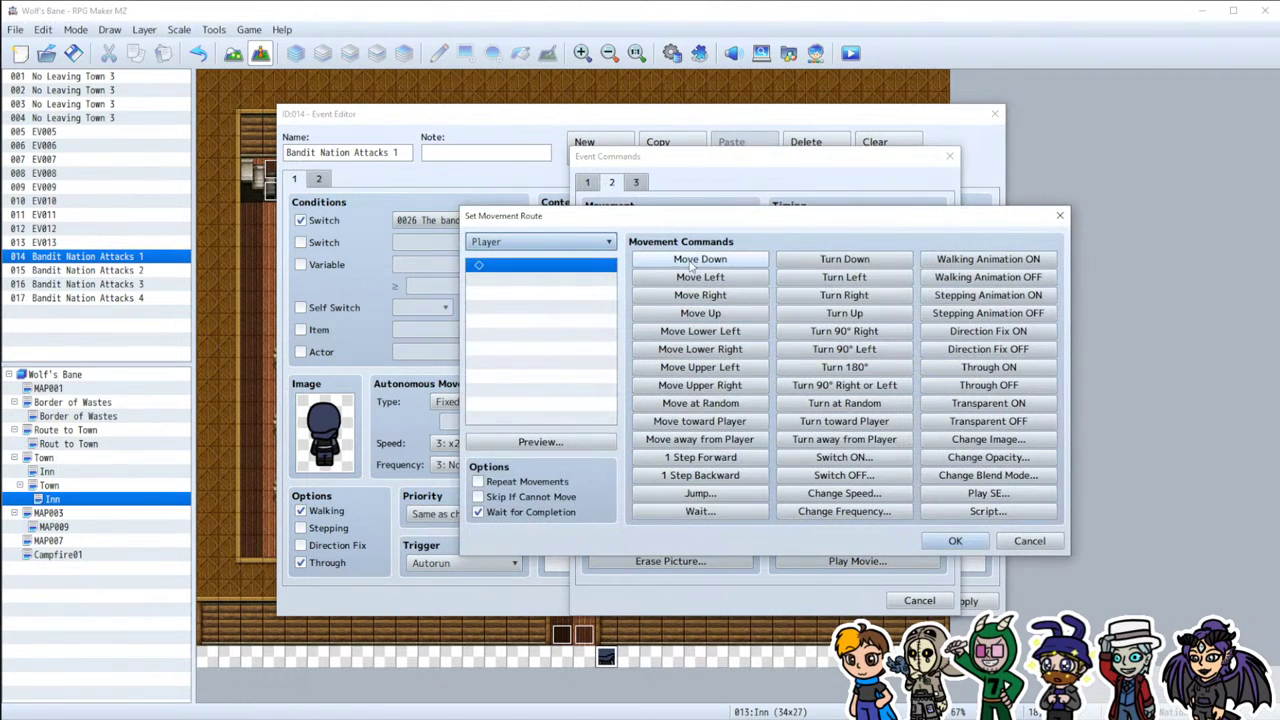
{"action": "left_click", "coordinate": [988, 511]}
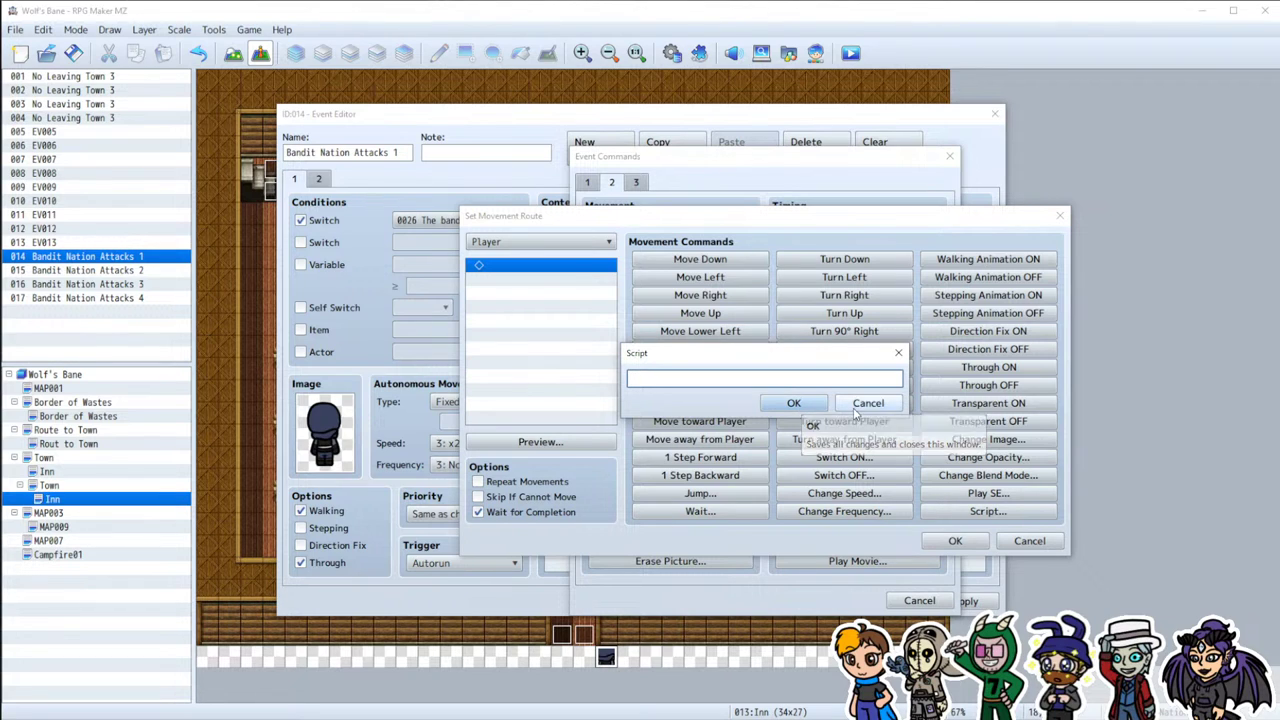
{"action": "left_click", "coordinate": [794, 403]}
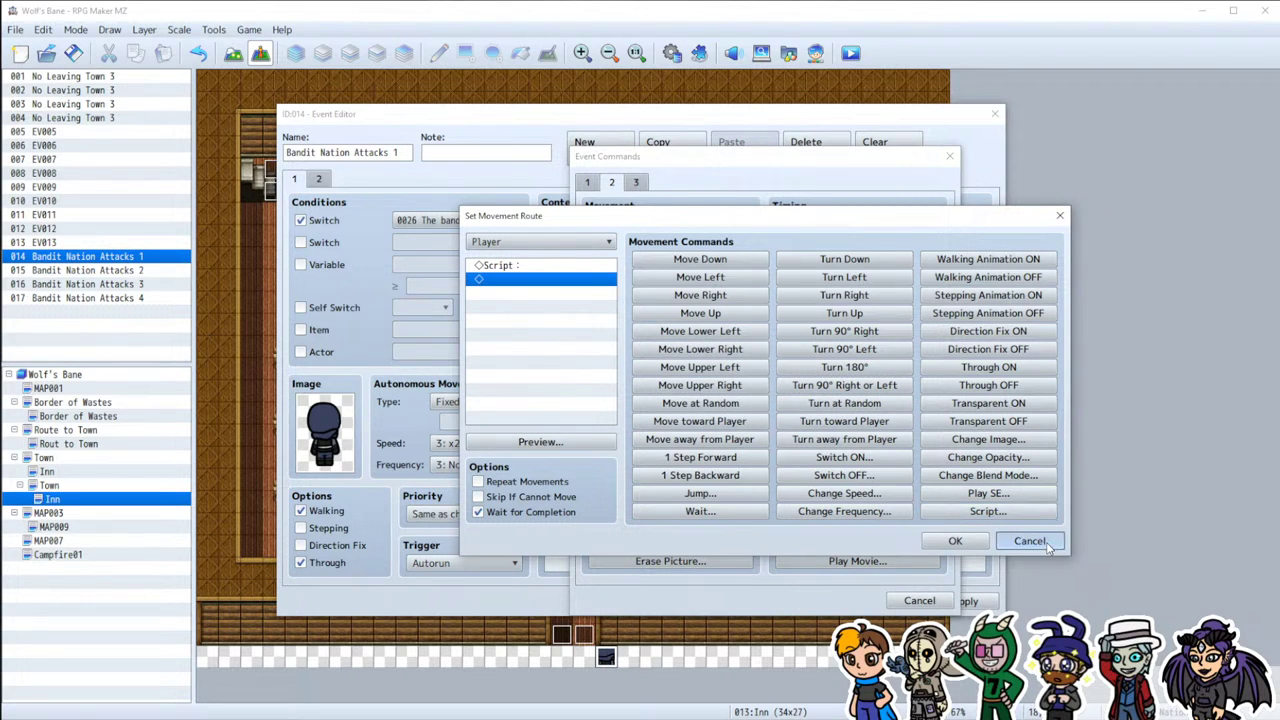
{"action": "left_click", "coordinate": [1003, 541]}
{"action": "left_click", "coordinate": [919, 600]}
Step: Save the Bandit Nation Attacks 1 changes and copy the script text "Move To: 16, 21" from EV013's page 1 movement route
{"action": "left_click", "coordinate": [965, 602]}
{"action": "left_click", "coordinate": [815, 601]}
{"action": "double_click", "coordinate": [541, 545]}
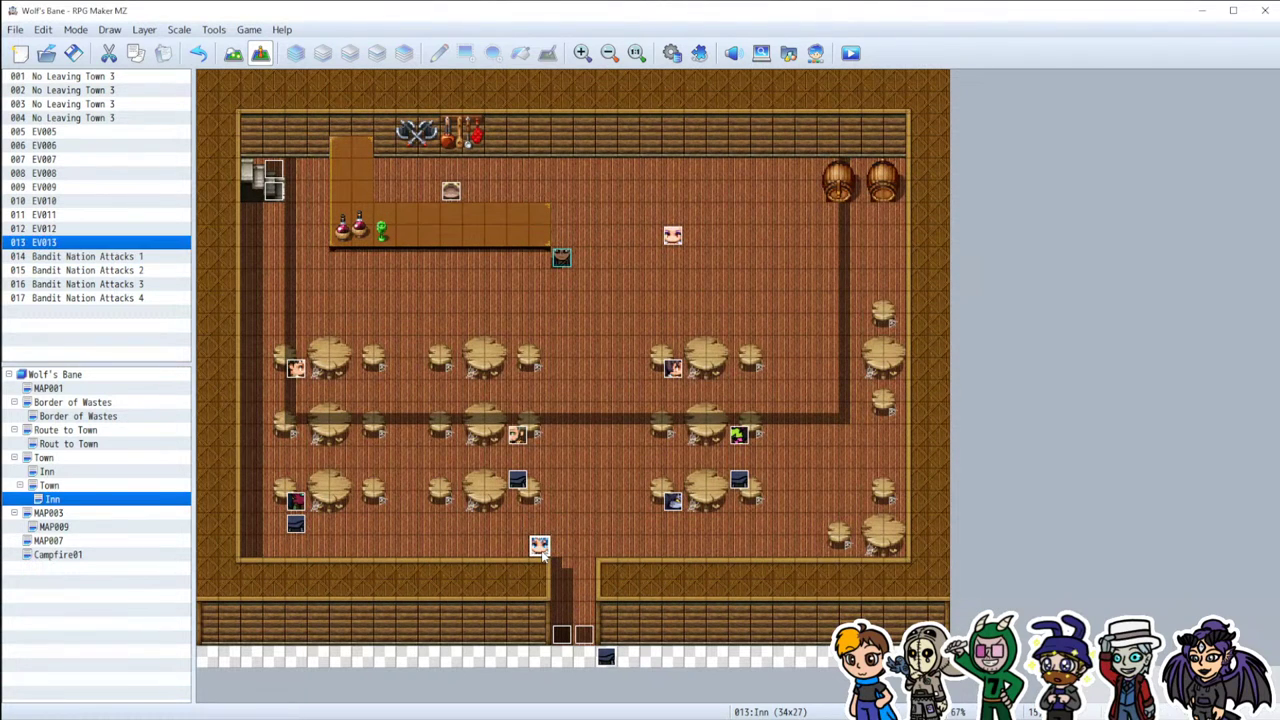
{"action": "left_click", "coordinate": [658, 262]}
{"action": "double_click", "coordinate": [658, 262]}
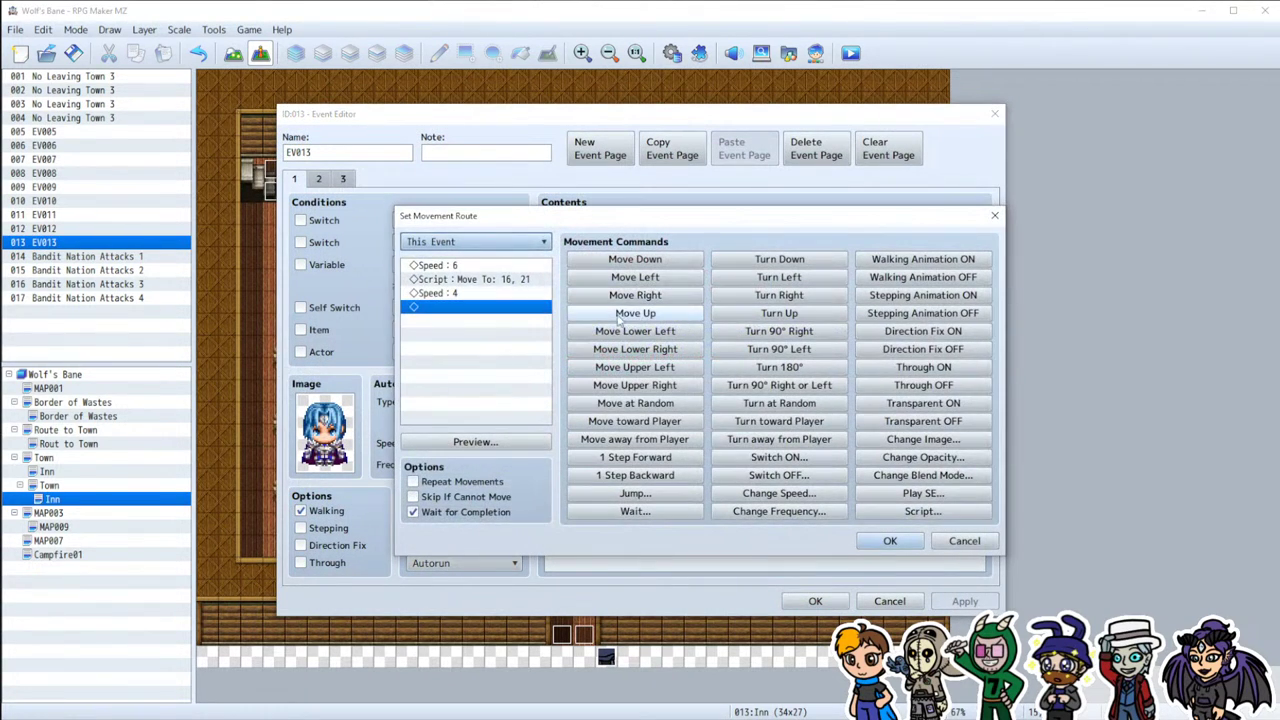
{"action": "left_click", "coordinate": [485, 280]}
{"action": "double_click", "coordinate": [485, 280]}
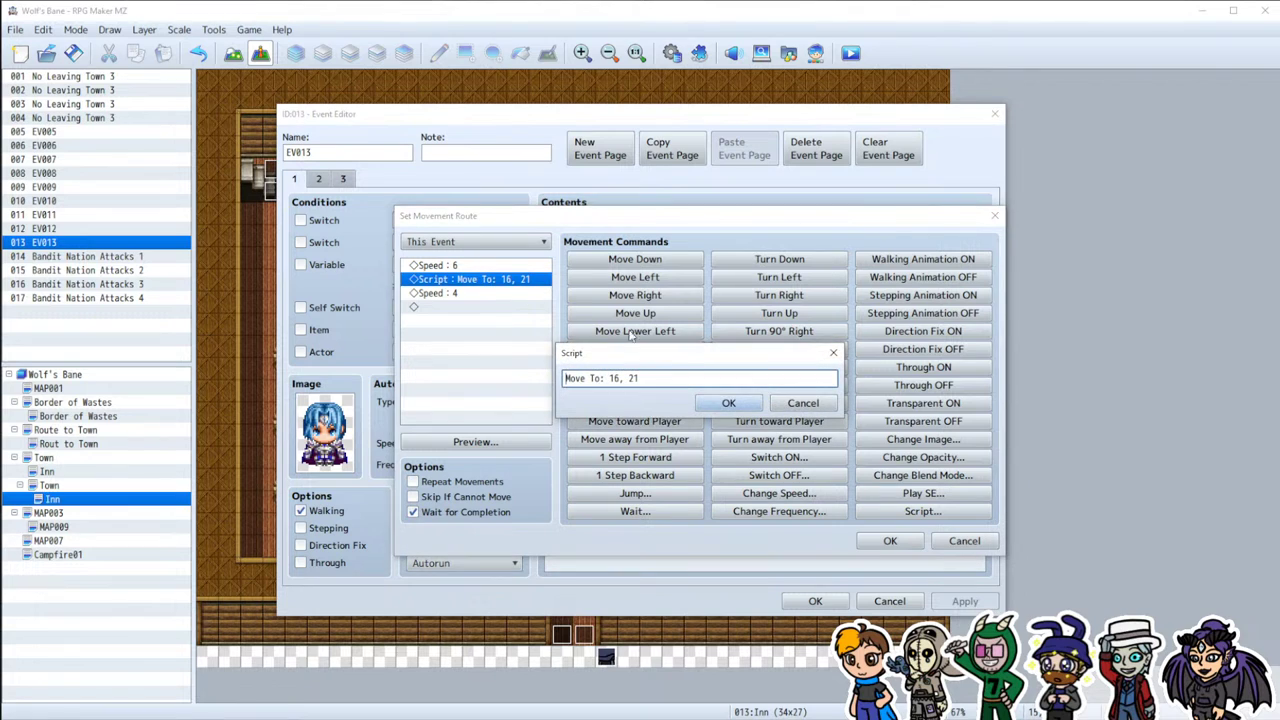
{"action": "key", "text": "ctrl+a"}
{"action": "left_click", "coordinate": [729, 403]}
{"action": "left_click", "coordinate": [890, 540]}
{"action": "left_click", "coordinate": [818, 602]}
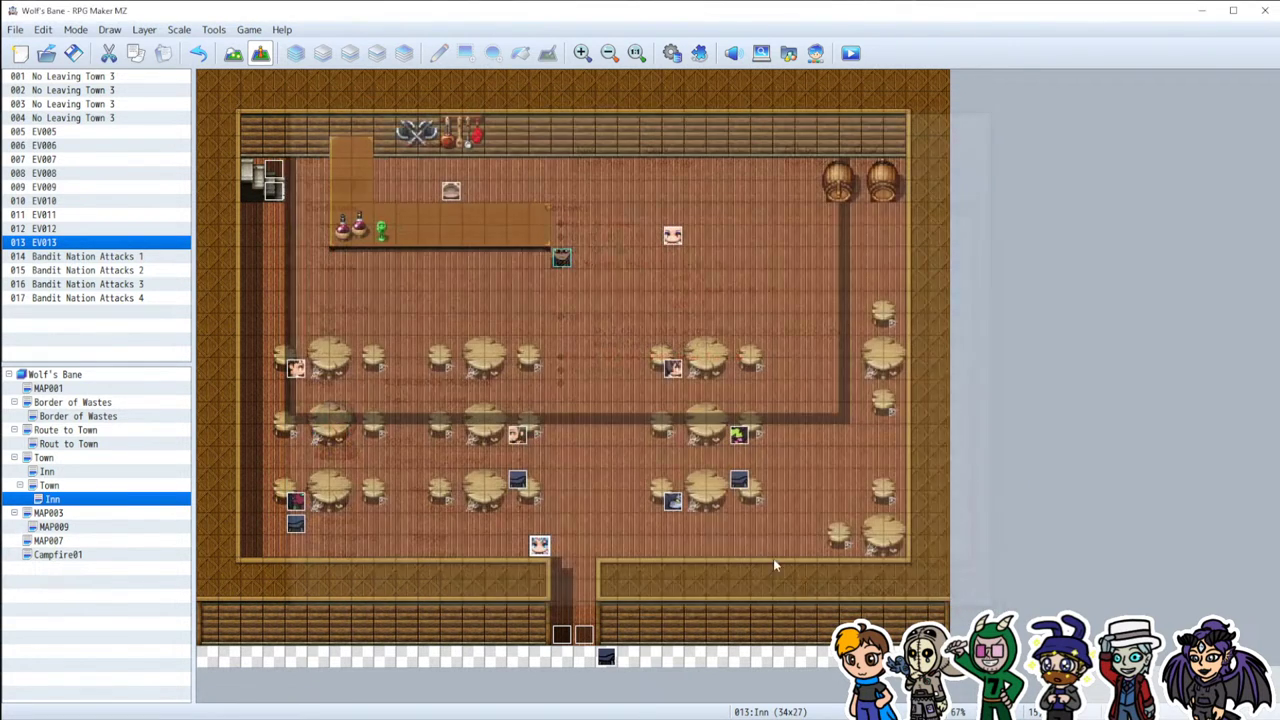
Step: Move Bandit Nation Attacks 1 into the aisle beside Bandit Nation Attacks 4 and check the coordinates of the tile below the bar-corner character
{"action": "left_click", "coordinate": [608, 655]}
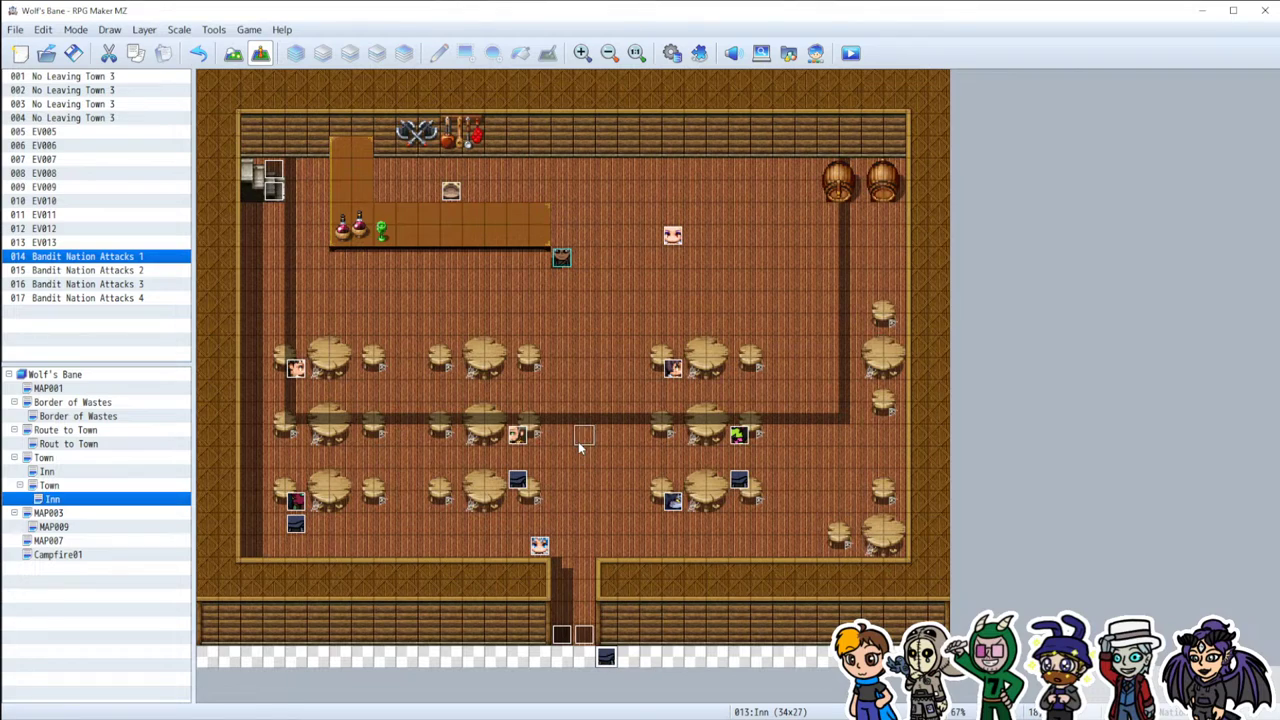
{"action": "left_click_drag", "start_coordinate": [608, 656], "coordinate": [561, 482]}
{"action": "left_click", "coordinate": [561, 259]}
{"action": "left_click", "coordinate": [562, 282]}
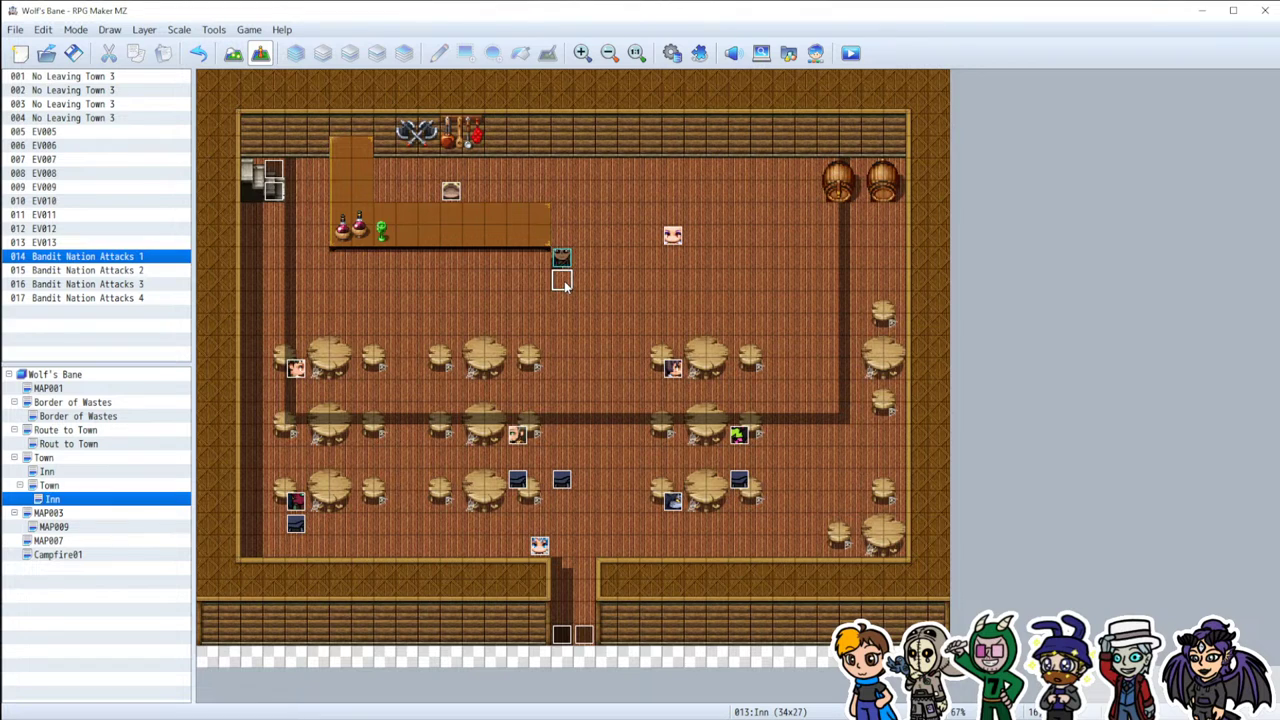
Step: Insert a Player movement route with the script "Move To: 16, 9" before the wait on page 1 of Bandit Nation Attacks 1
{"action": "double_click", "coordinate": [560, 477]}
{"action": "left_click", "coordinate": [601, 236]}
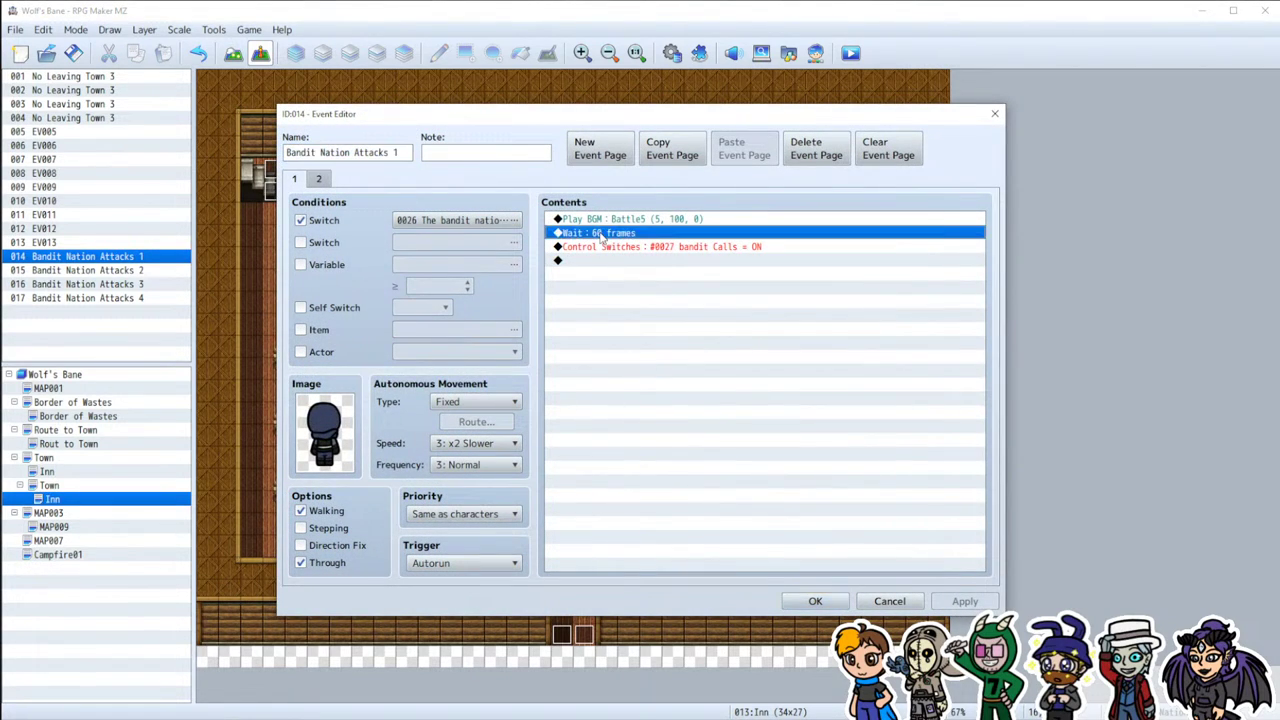
{"action": "key", "text": "Insert"}
{"action": "left_click", "coordinate": [670, 292]}
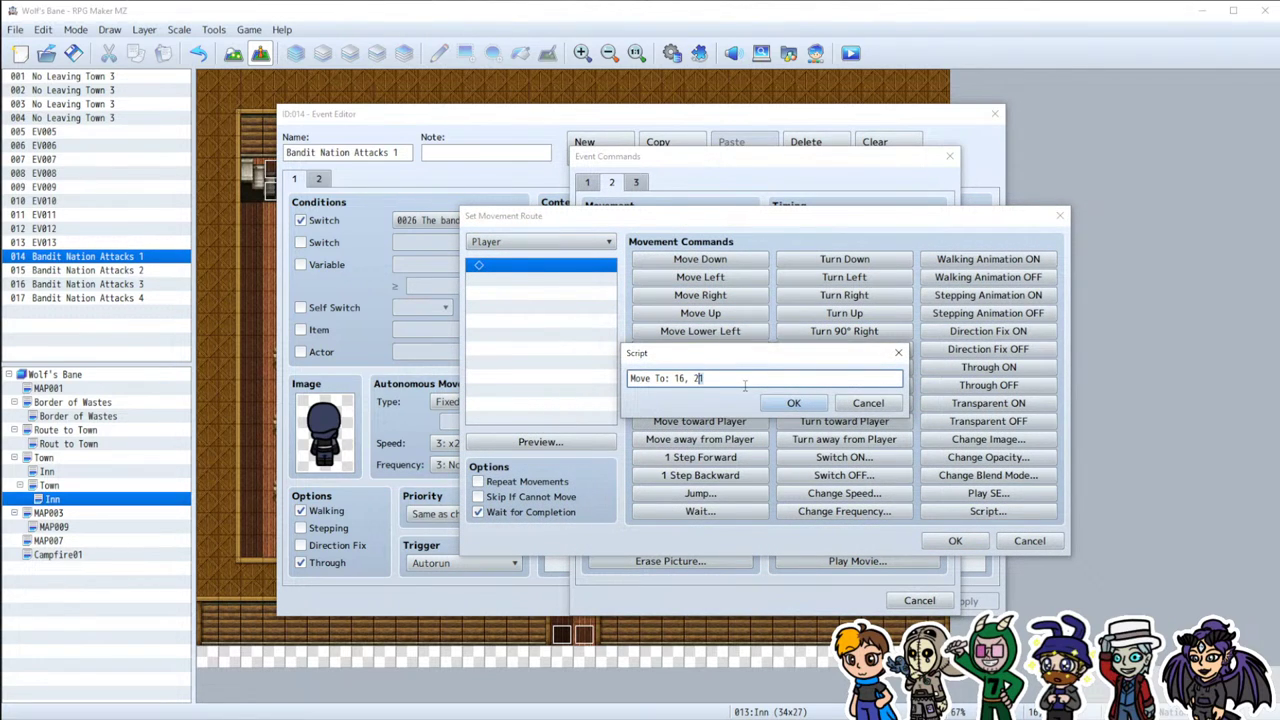
{"action": "left_click", "coordinate": [793, 403]}
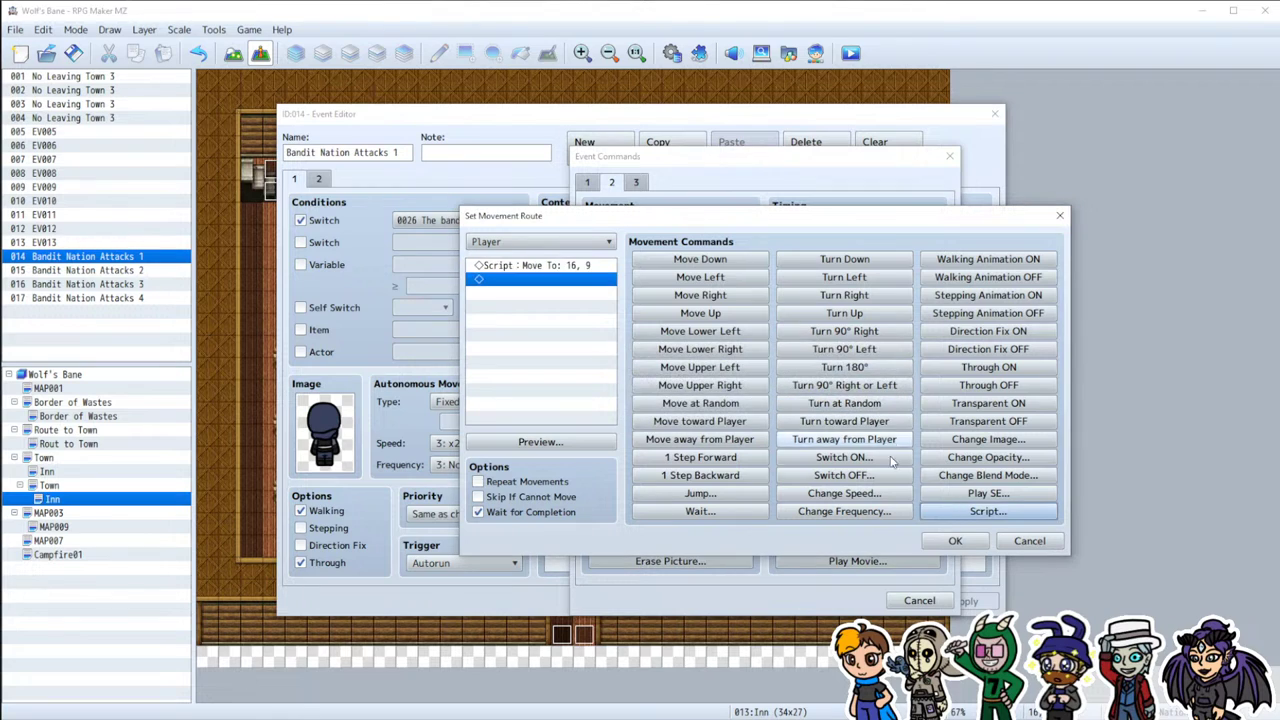
{"action": "left_click", "coordinate": [955, 540]}
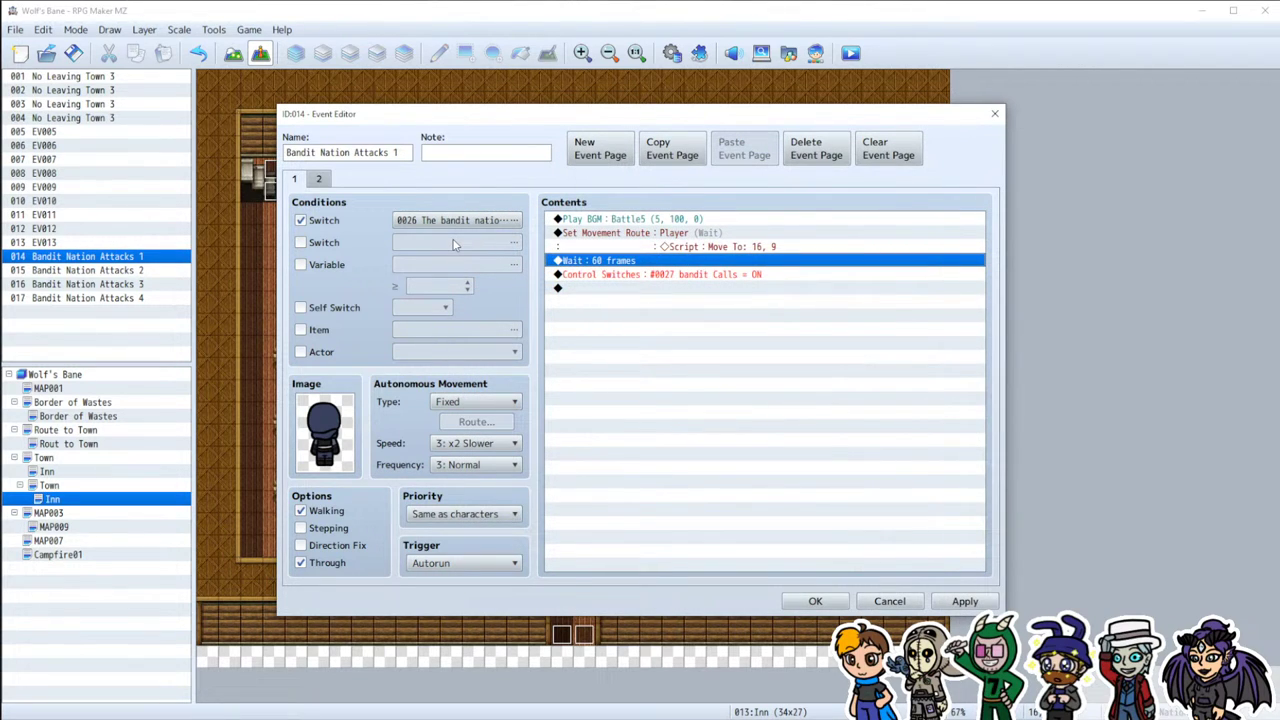
Step: Replace the 60-frame wait with the message "Hey, you. Drop everything you have and give it to me now" before the switch control
{"action": "key", "text": "Delete"}
{"action": "double_click", "coordinate": [600, 272]}
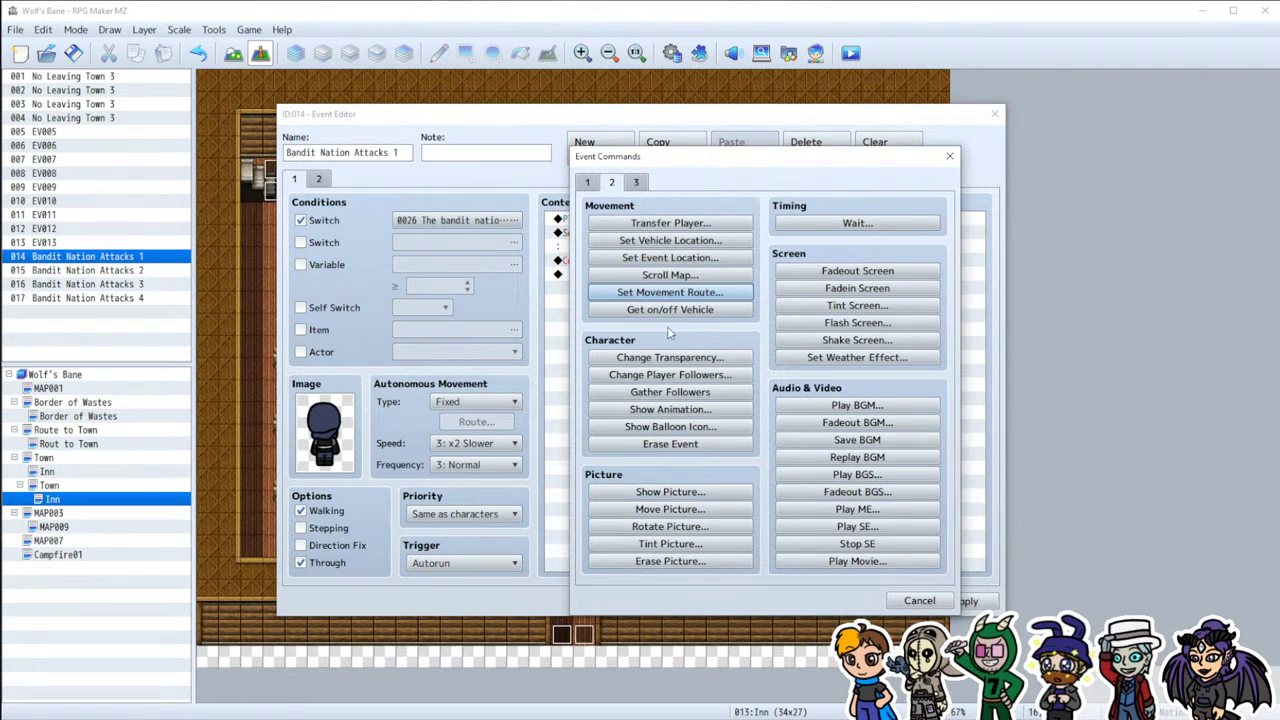
{"action": "left_click", "coordinate": [590, 184]}
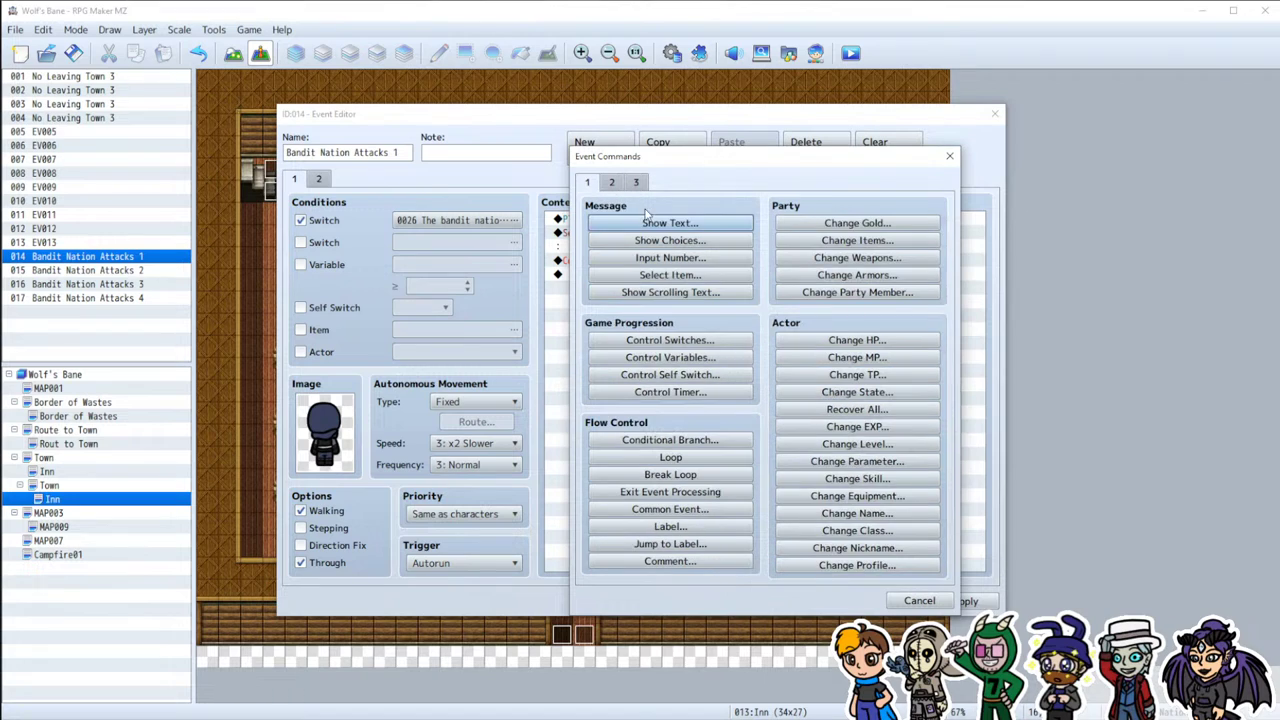
{"action": "left_click", "coordinate": [670, 223]}
{"action": "type", "text": "Hey, you. Drop everything you have and give it to me now"}
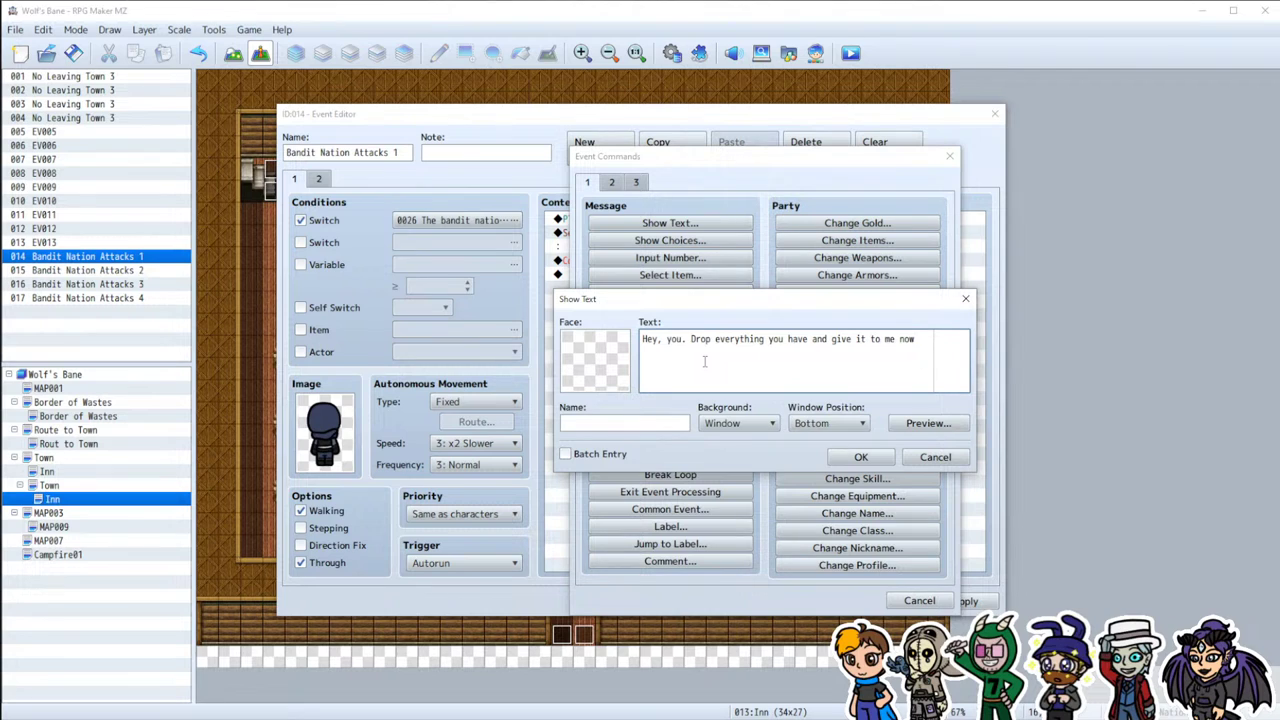
{"action": "left_click", "coordinate": [861, 457]}
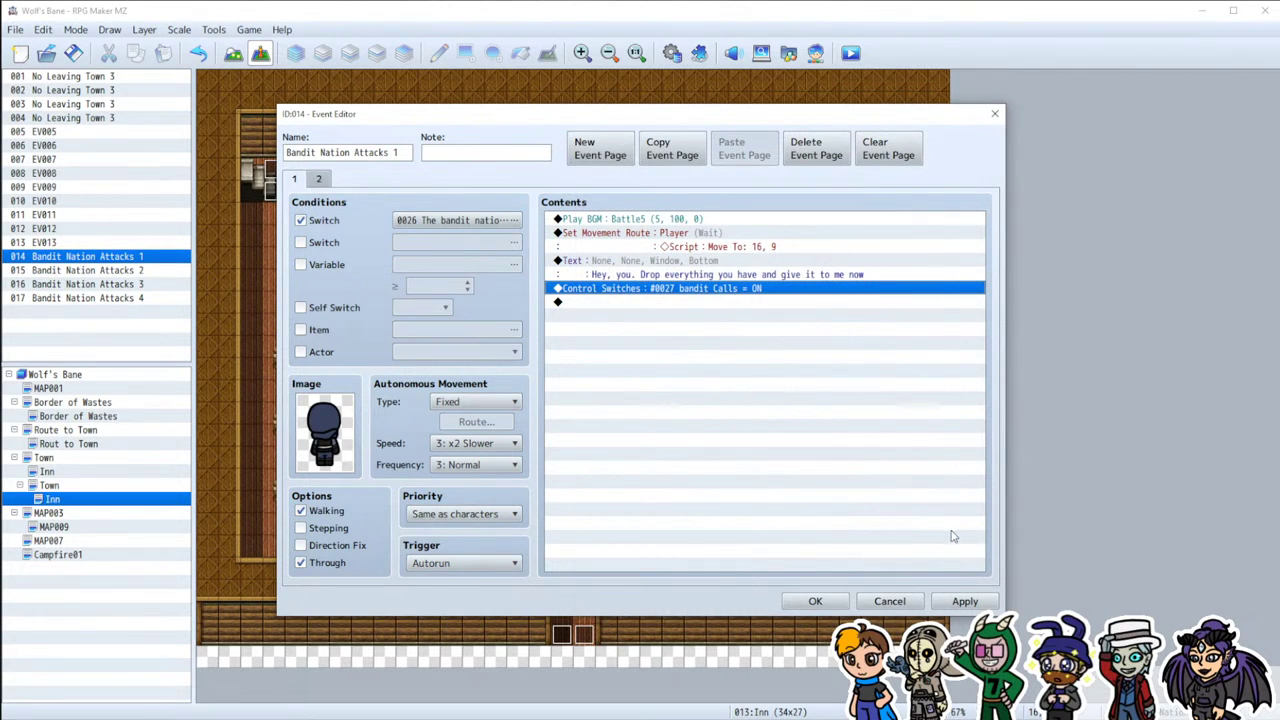
Step: Set the new message's speaker name to Bandit and save the Bandit Nation Attacks 1 event
{"action": "double_click", "coordinate": [717, 274]}
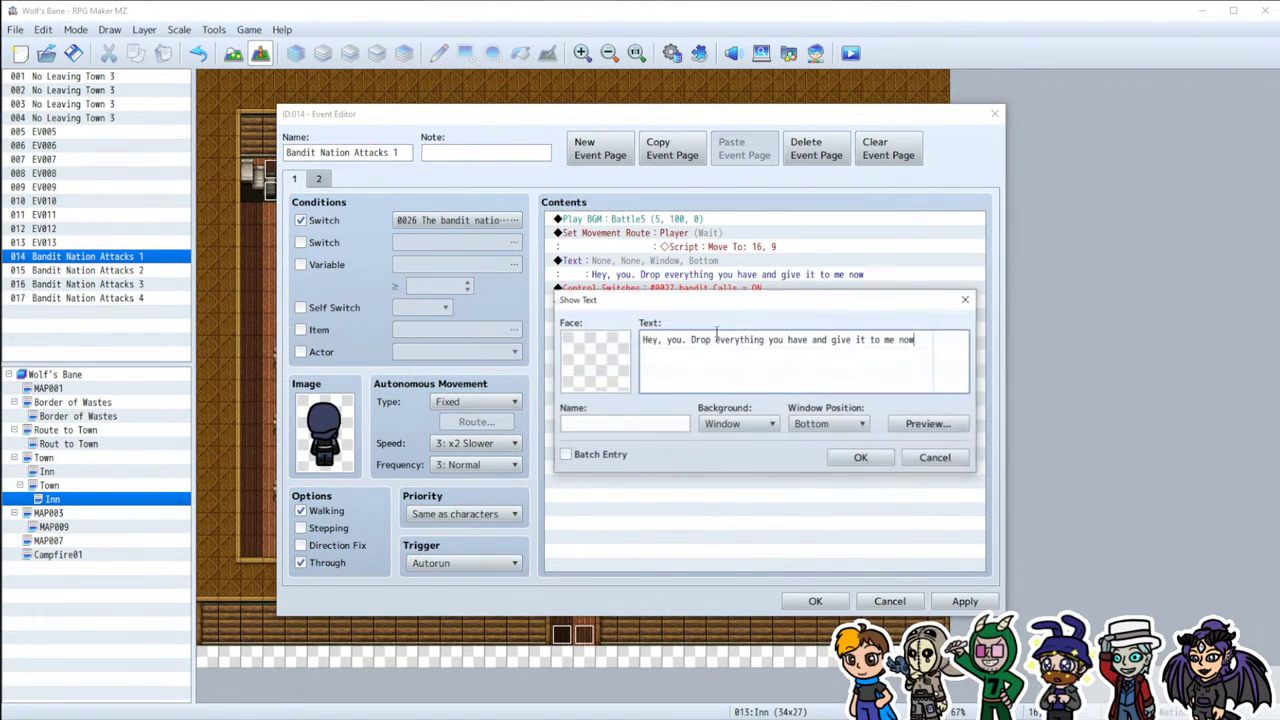
{"action": "left_click", "coordinate": [653, 425]}
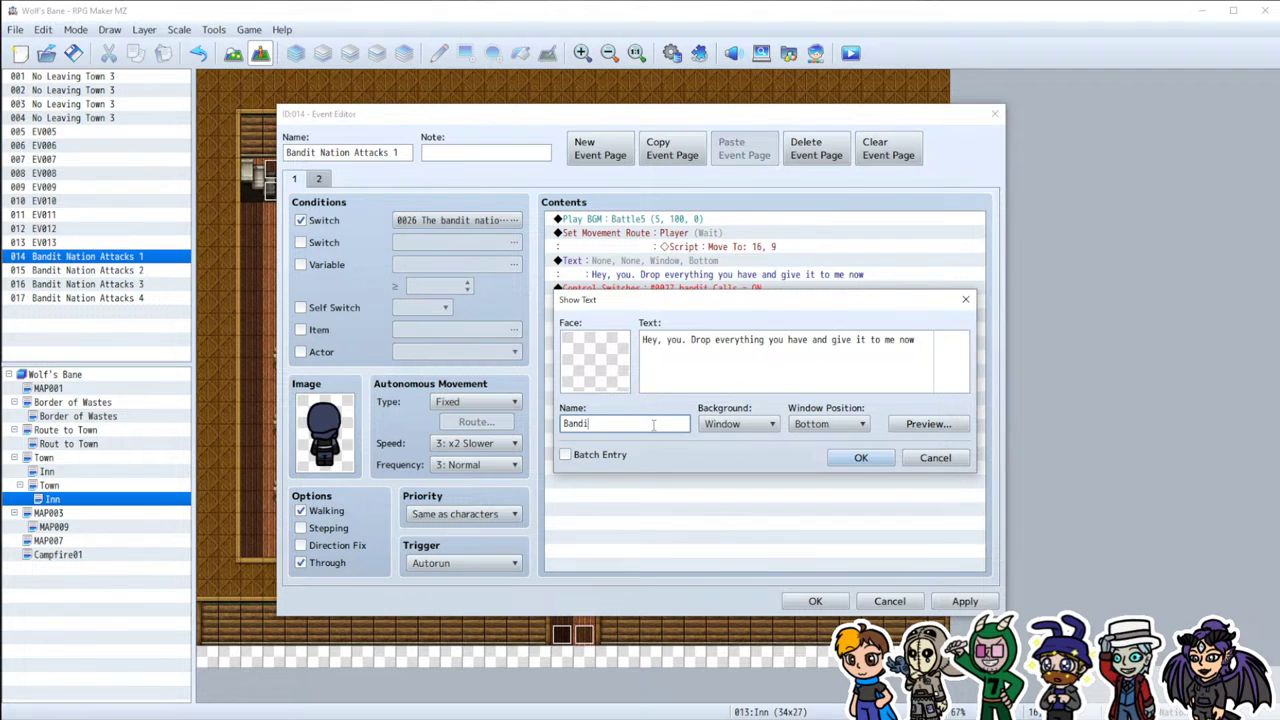
{"action": "left_click", "coordinate": [861, 457]}
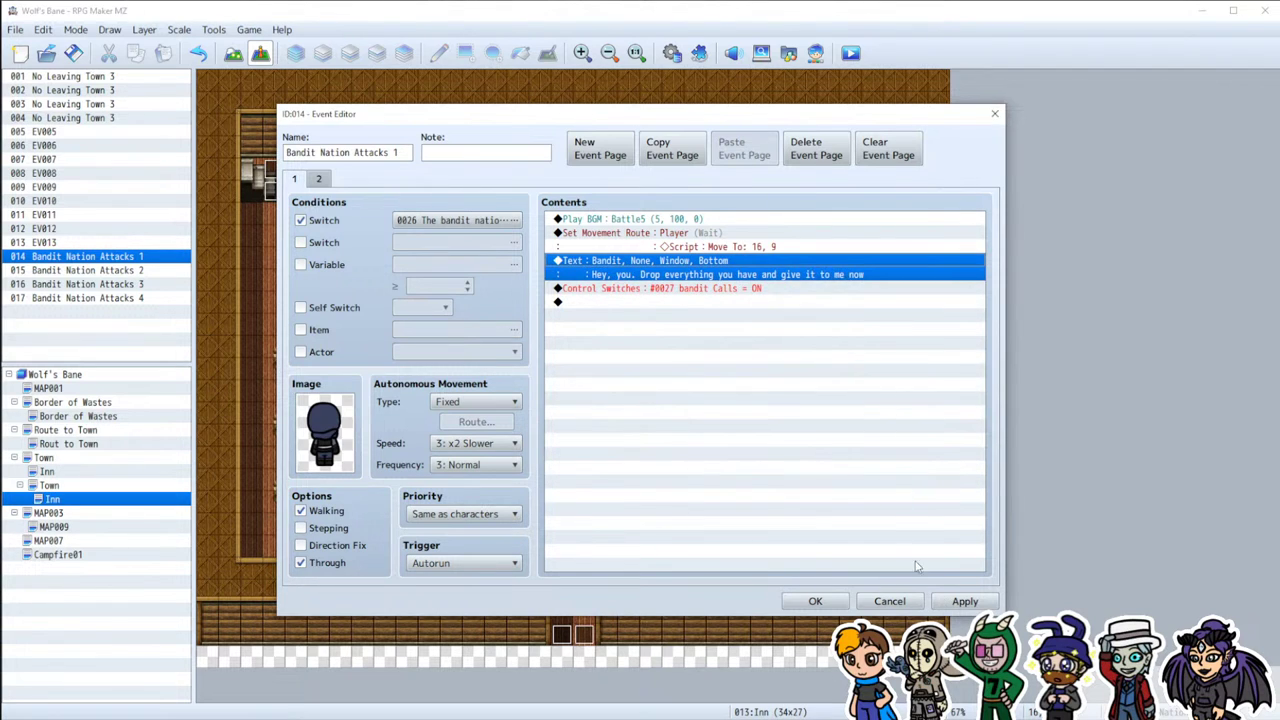
{"action": "left_click", "coordinate": [965, 601]}
{"action": "left_click", "coordinate": [815, 601]}
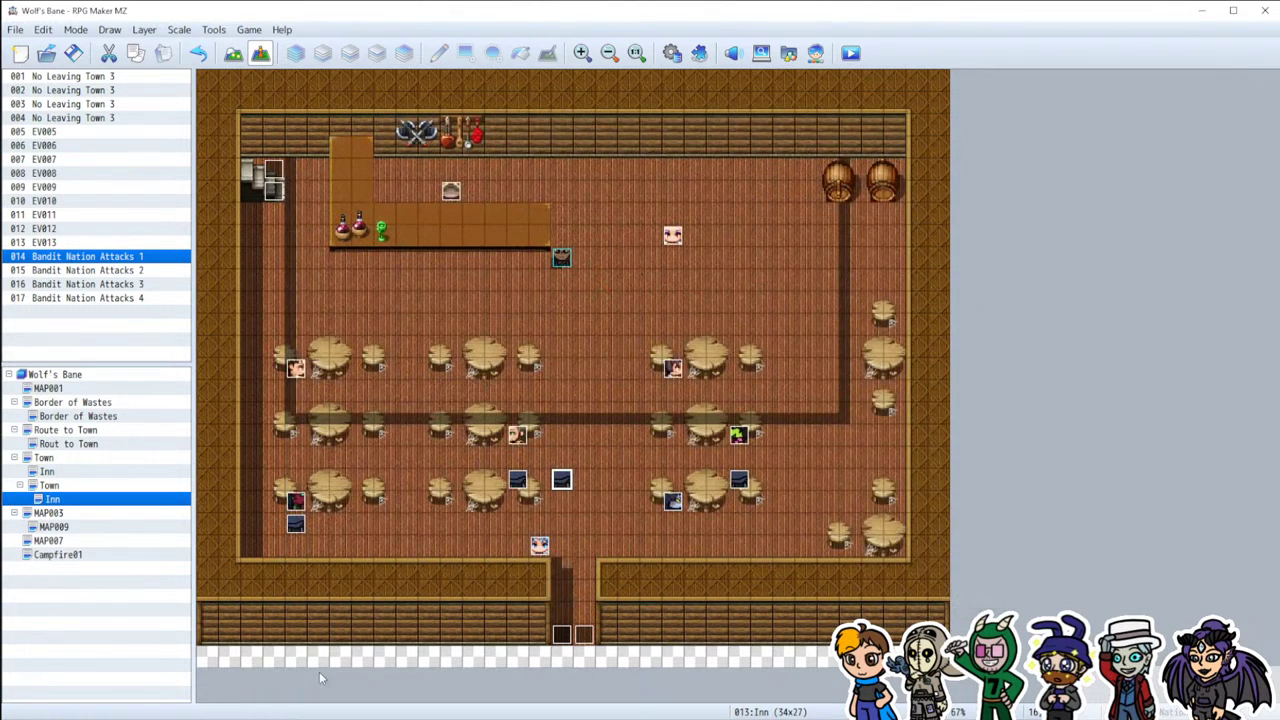
Step: Examine both pages of the Battle Bandit event on the Rout to Town map
{"action": "left_click", "coordinate": [60, 444]}
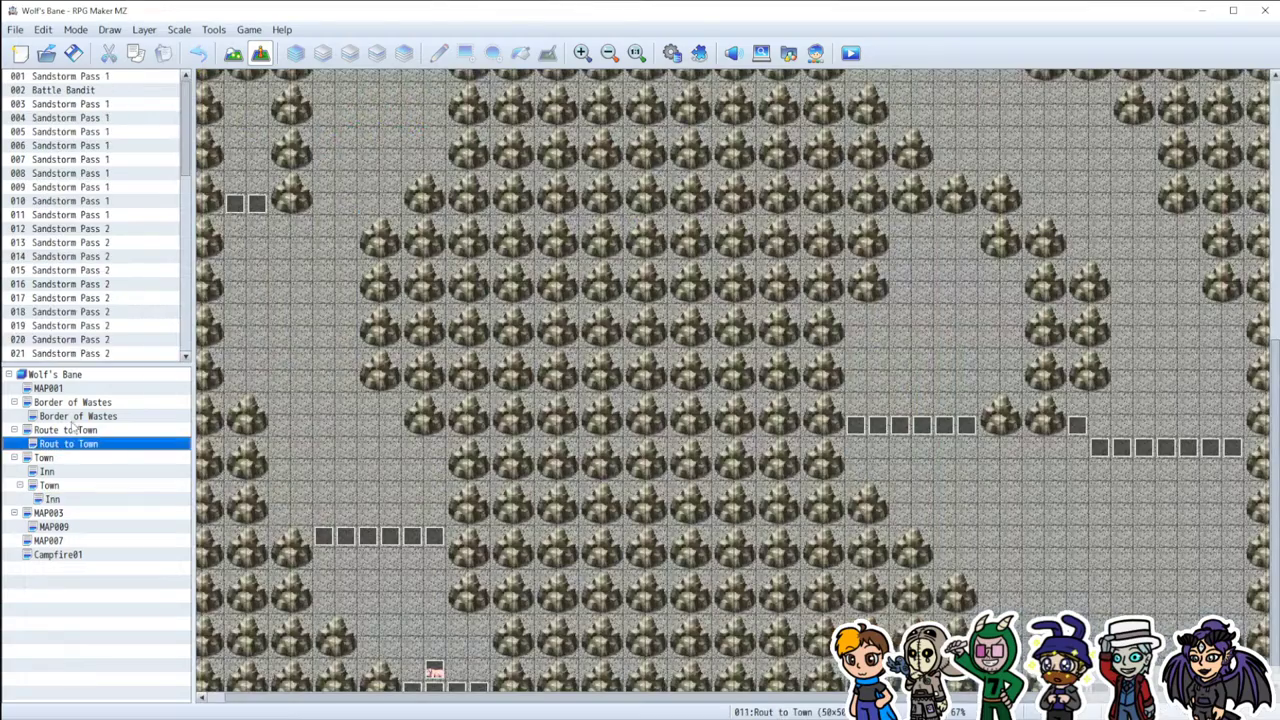
{"action": "left_click", "coordinate": [76, 417]}
{"action": "left_click", "coordinate": [79, 443]}
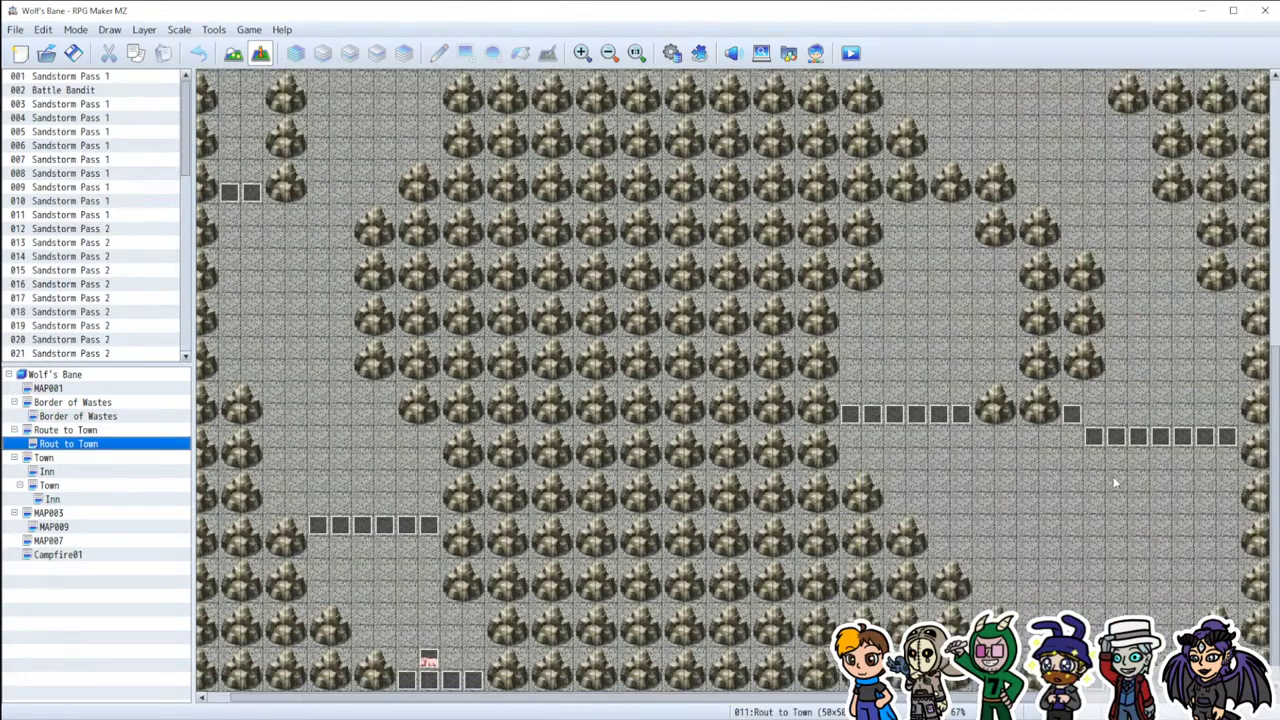
{"action": "double_click", "coordinate": [63, 90]}
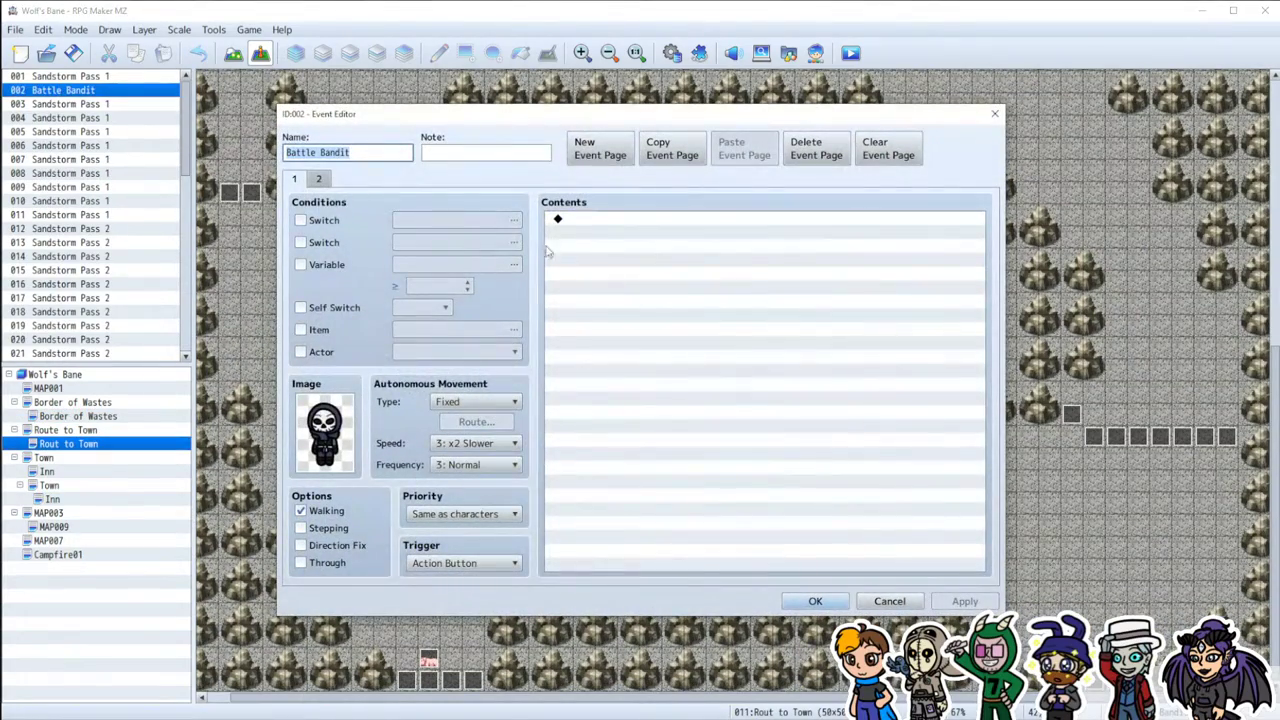
{"action": "left_click", "coordinate": [320, 180]}
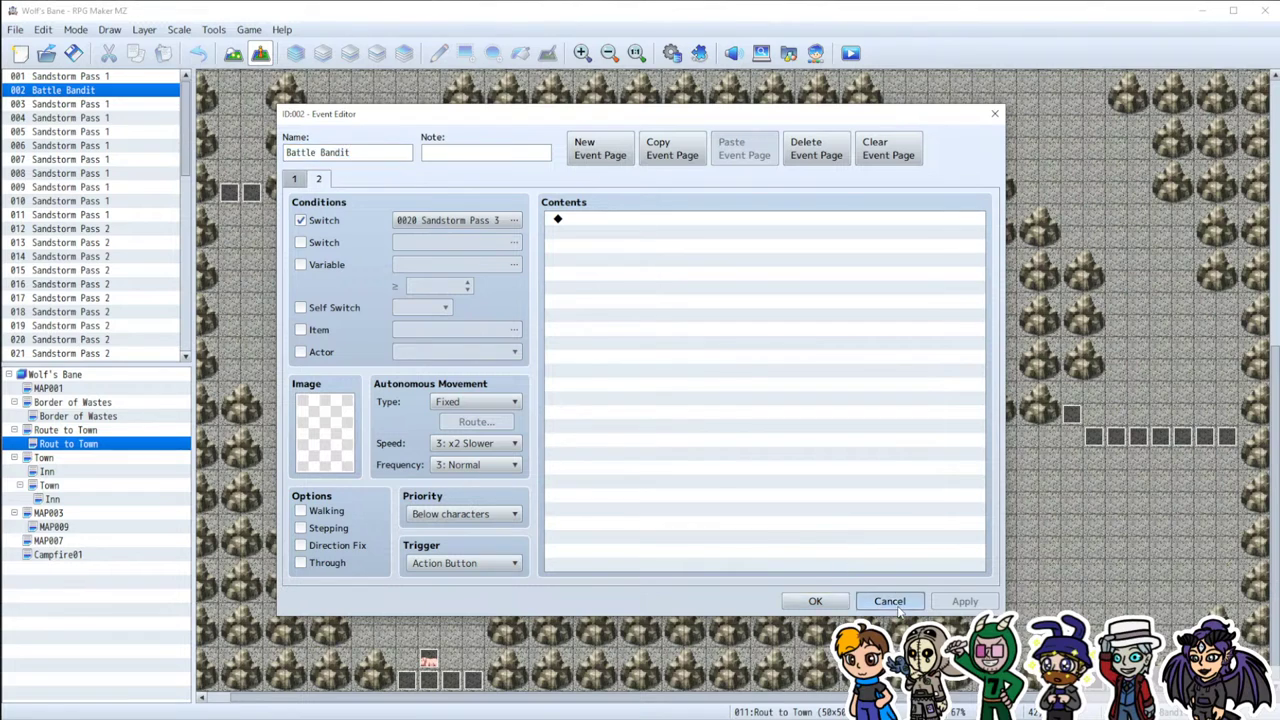
{"action": "left_click", "coordinate": [888, 600]}
Step: Review the picture and text commands on page 2 of the lower-row Sandstorm Pass 3 Right event, then recheck Battle Bandit's first page
{"action": "double_click", "coordinate": [1122, 440]}
{"action": "left_click", "coordinate": [320, 180]}
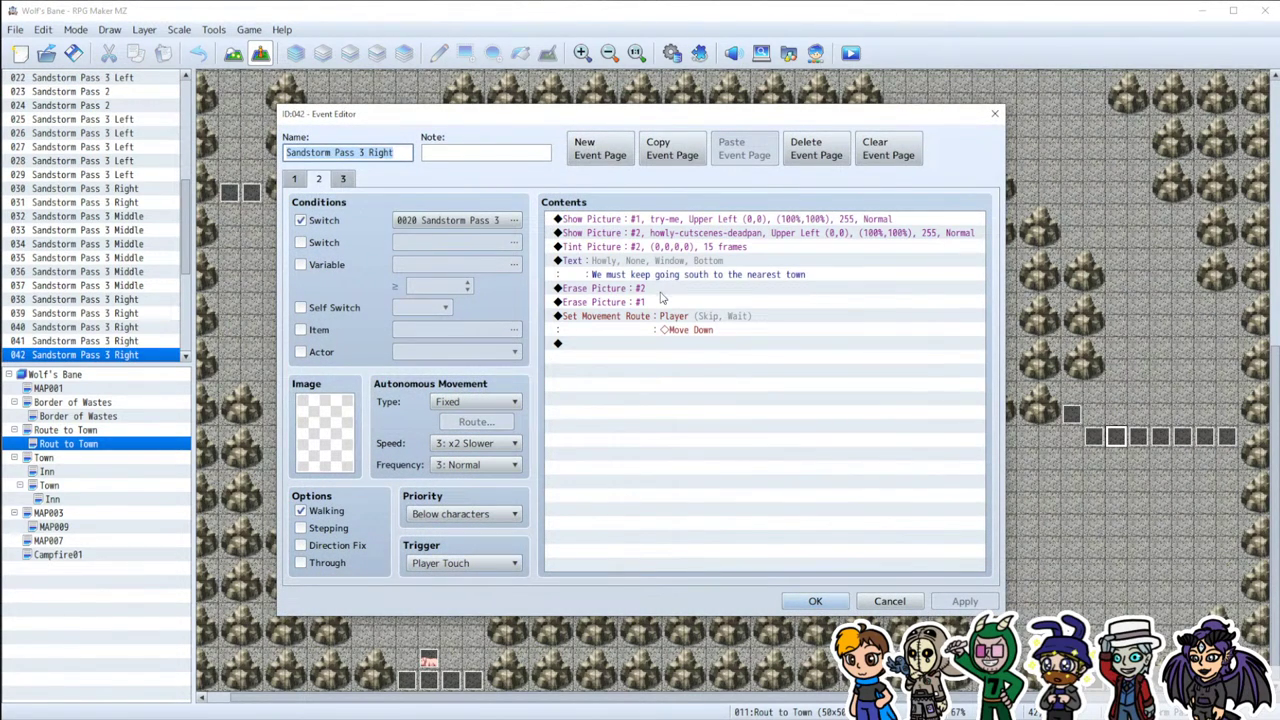
{"action": "left_click", "coordinate": [670, 224]}
{"action": "left_click", "coordinate": [673, 248], "text": "shift"}
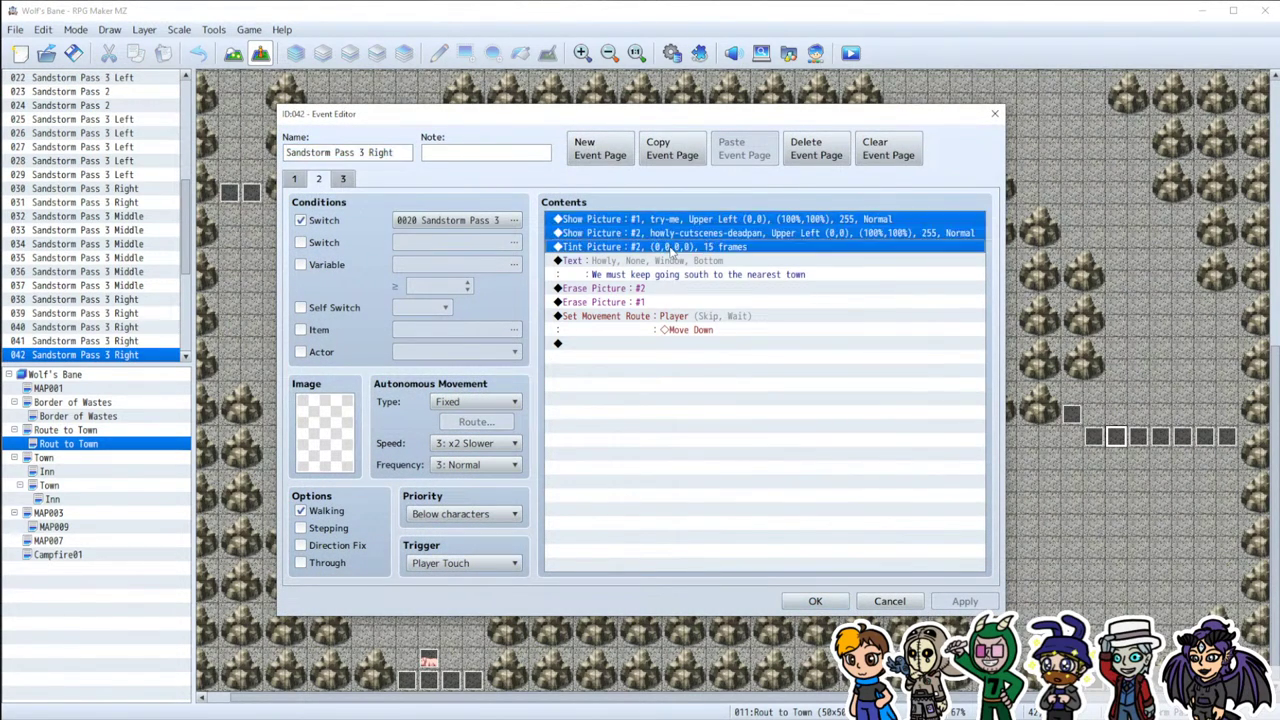
{"action": "left_click", "coordinate": [644, 303], "text": "shift"}
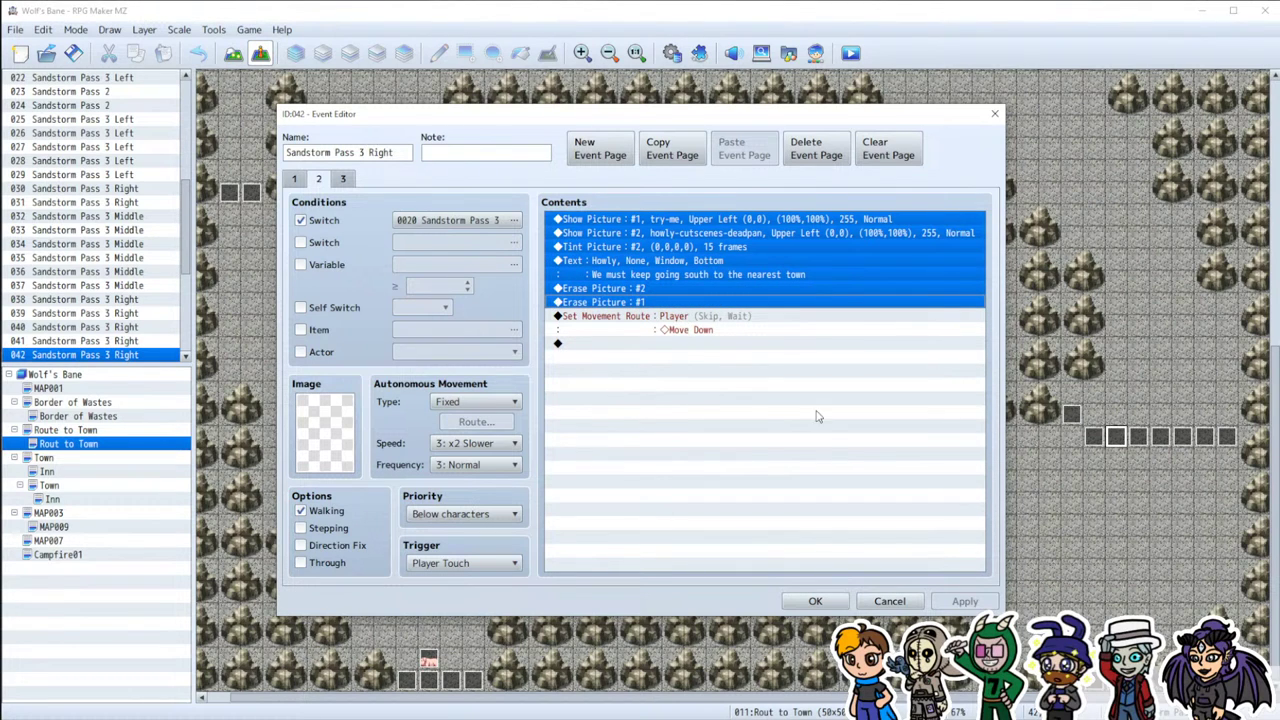
{"action": "left_click", "coordinate": [889, 601]}
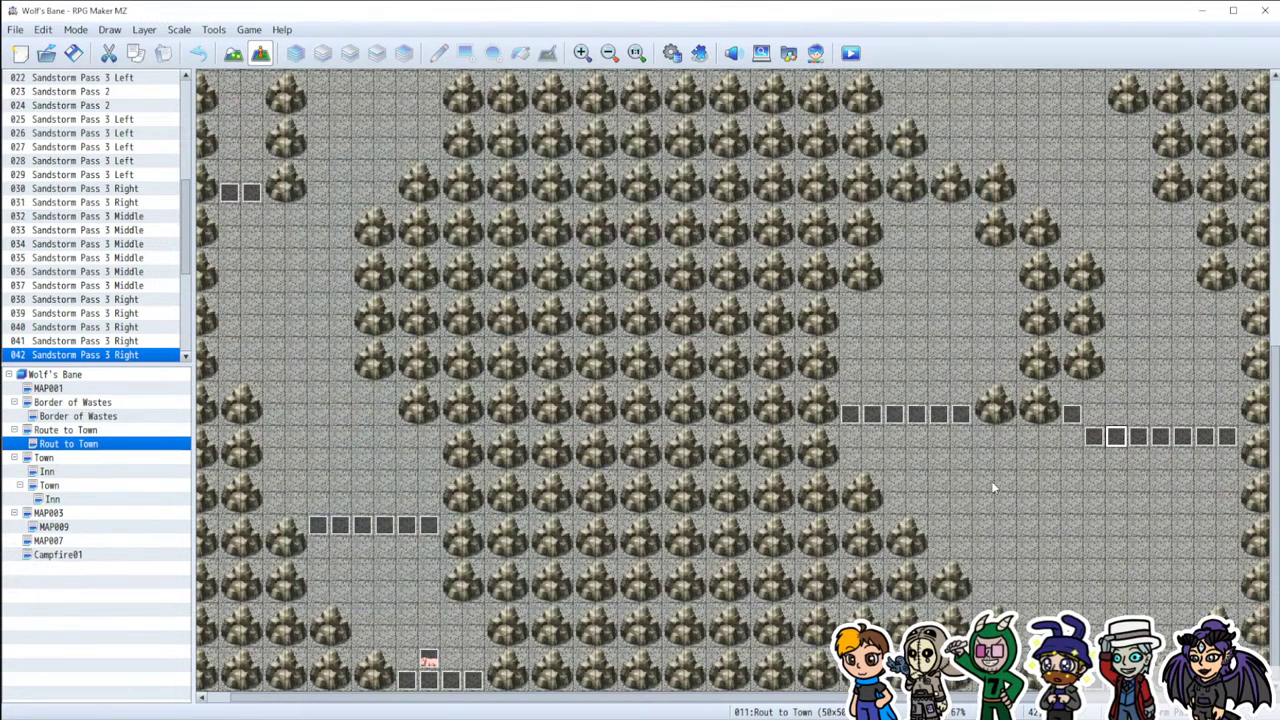
{"action": "key", "text": "Home"}
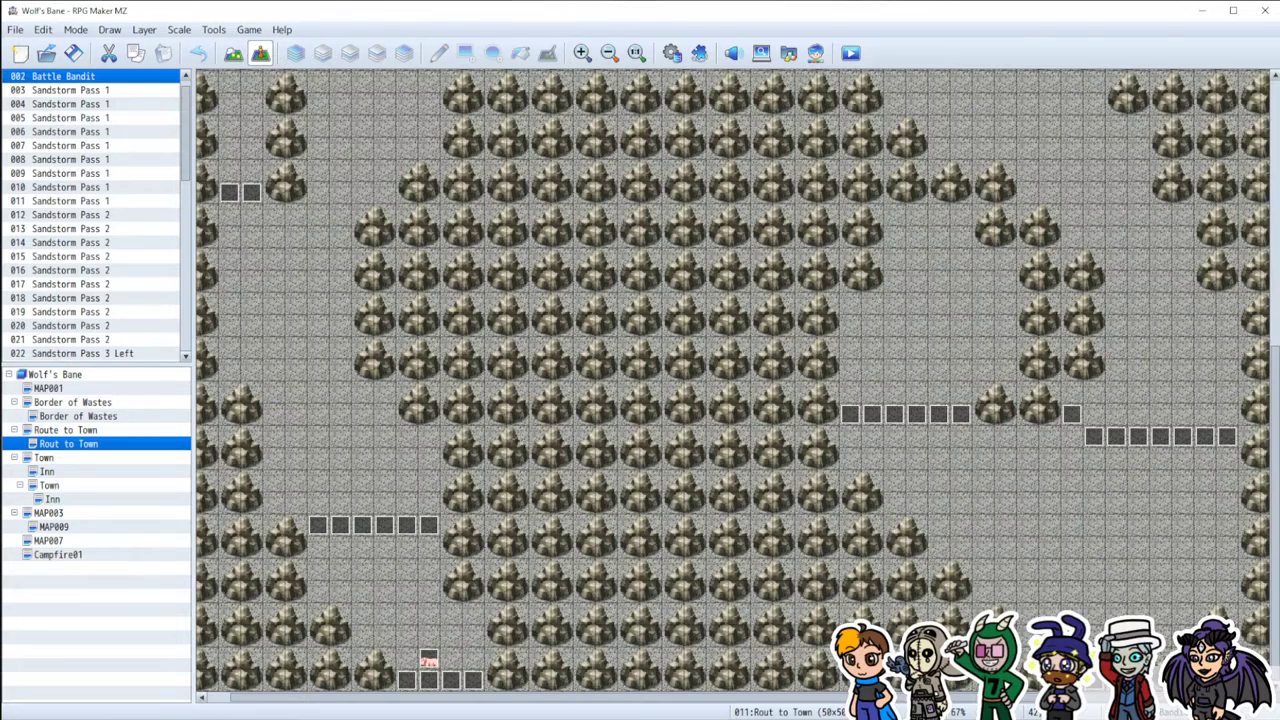
{"action": "key", "text": "Return"}
{"action": "left_click", "coordinate": [912, 603]}
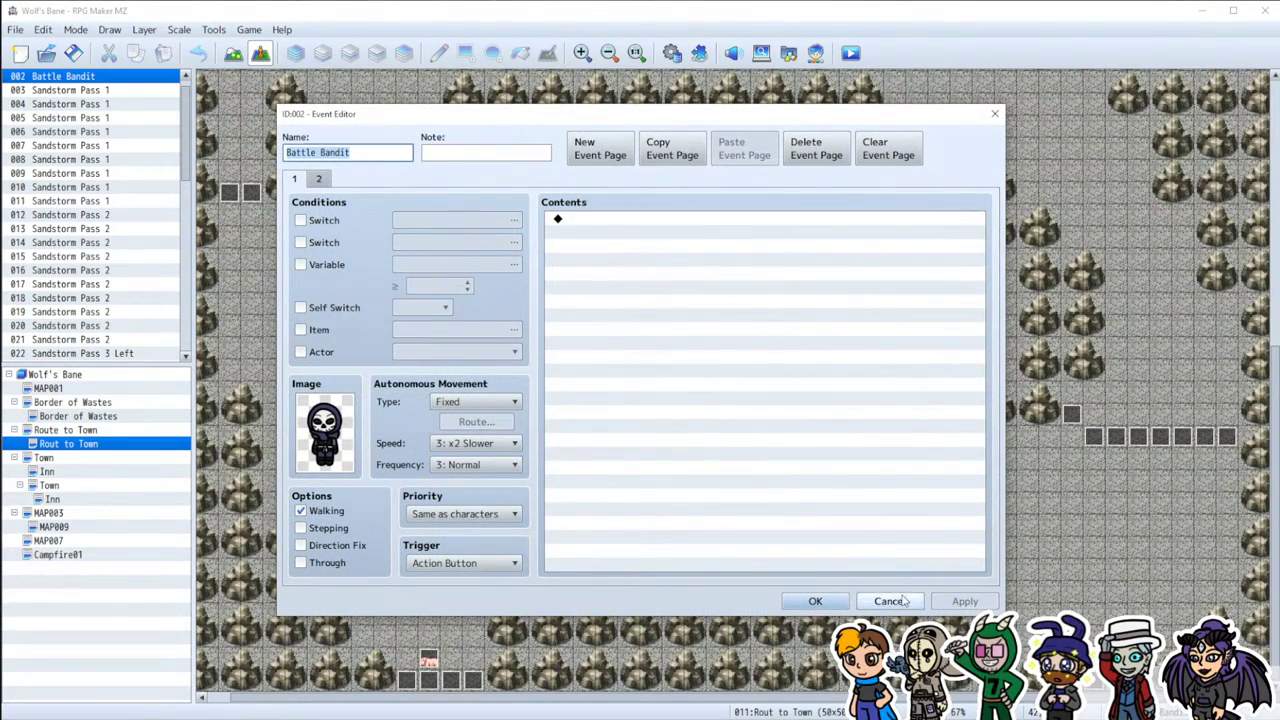
Step: Look through the database's common events for the bandit dialogue and rename common event 0004 to Pig in Storm Talk
{"action": "left_click", "coordinate": [672, 54]}
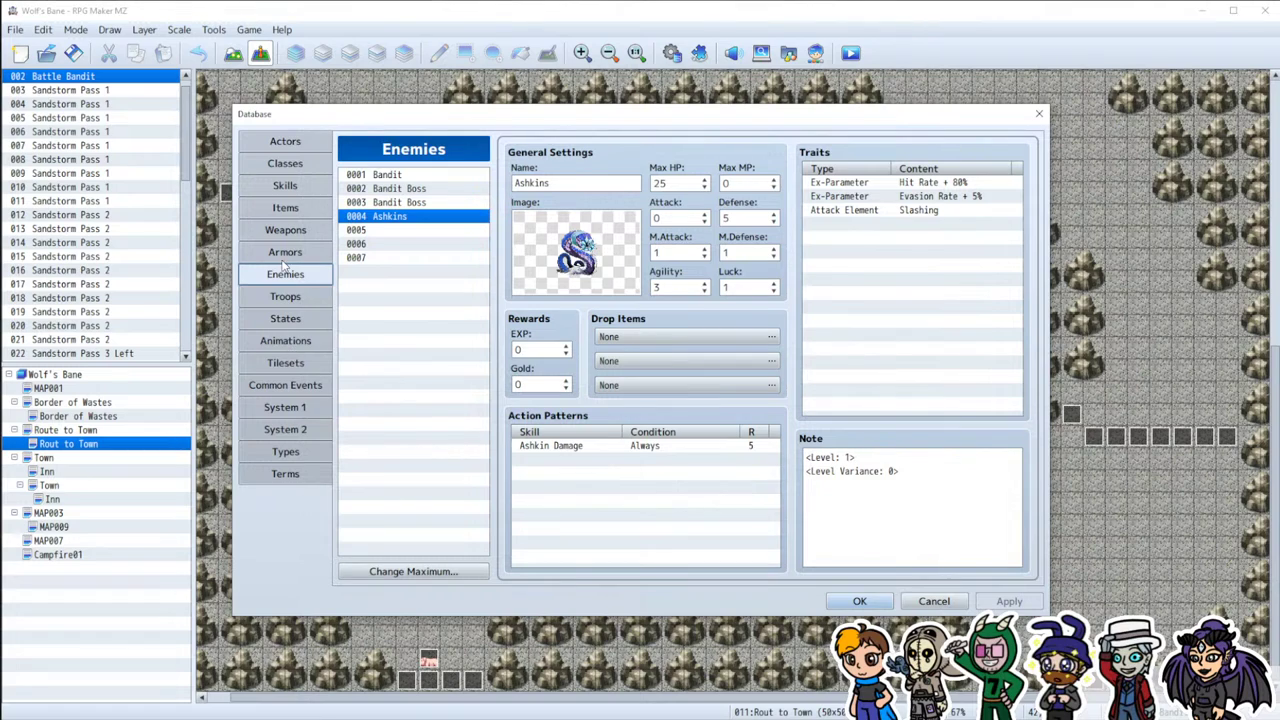
{"action": "left_click", "coordinate": [300, 385]}
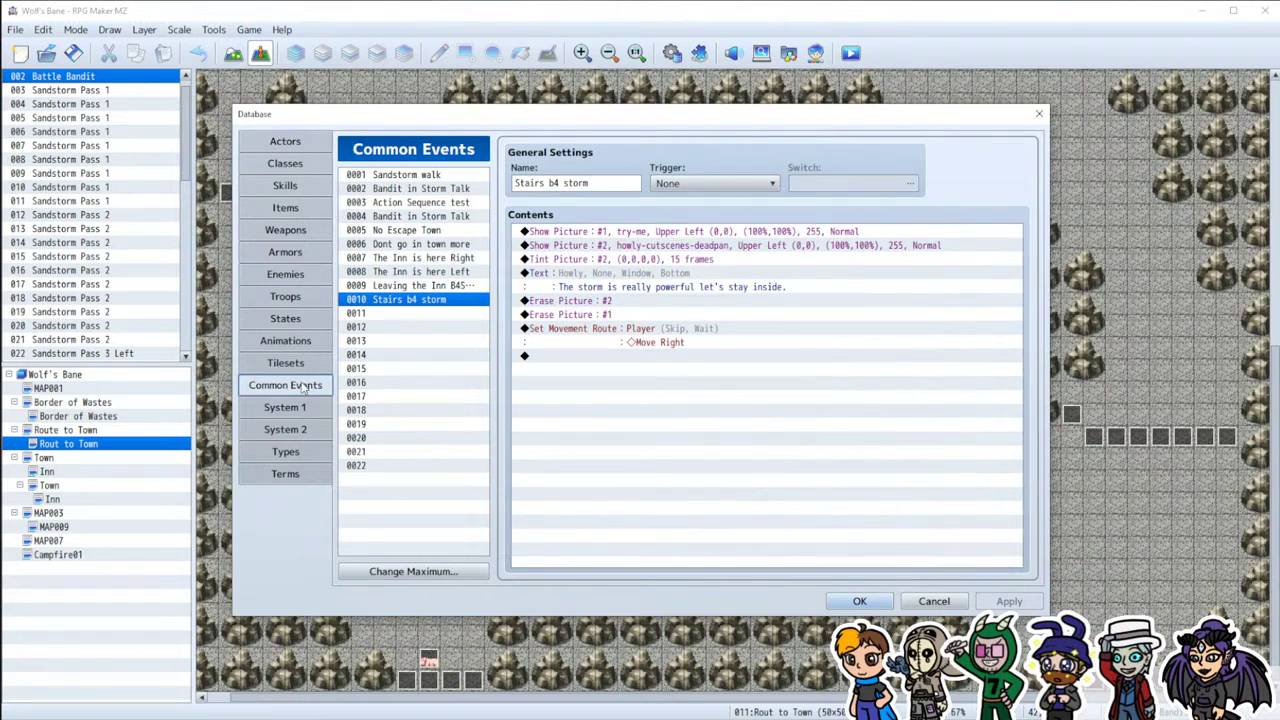
{"action": "left_click", "coordinate": [407, 285]}
{"action": "left_click", "coordinate": [410, 271]}
{"action": "left_click", "coordinate": [415, 299]}
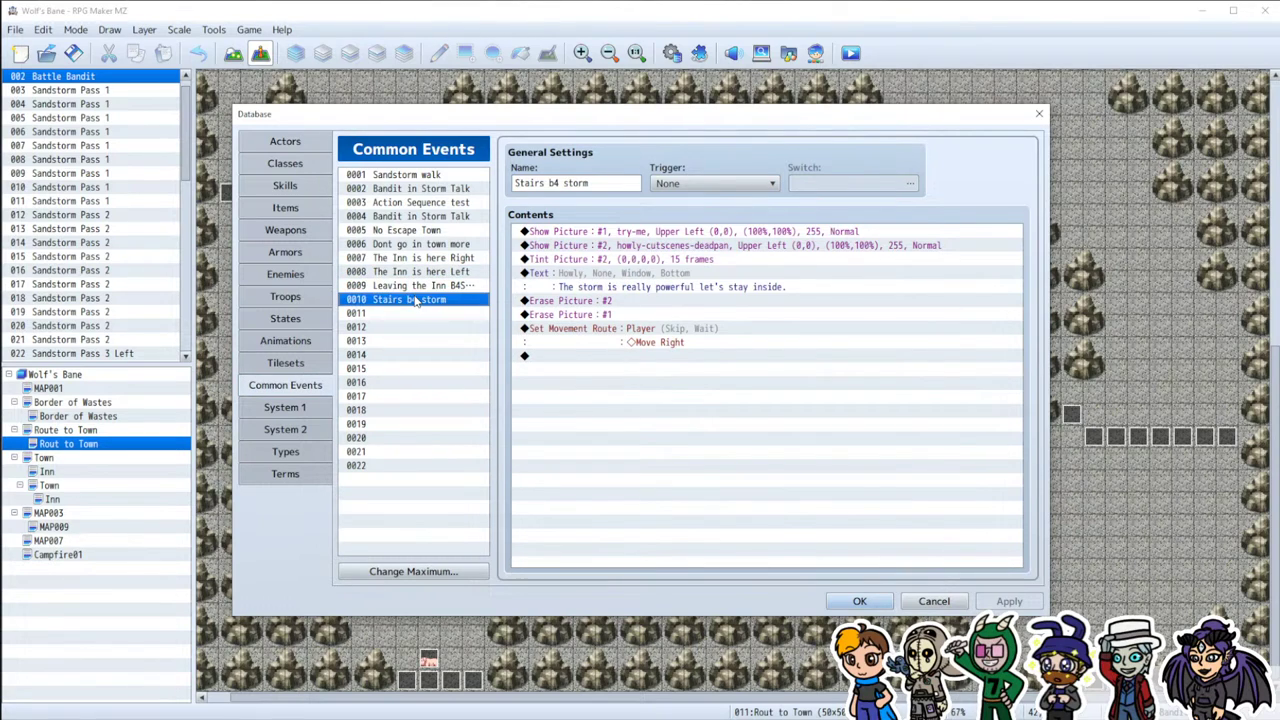
{"action": "left_click", "coordinate": [416, 204]}
{"action": "left_click", "coordinate": [418, 216]}
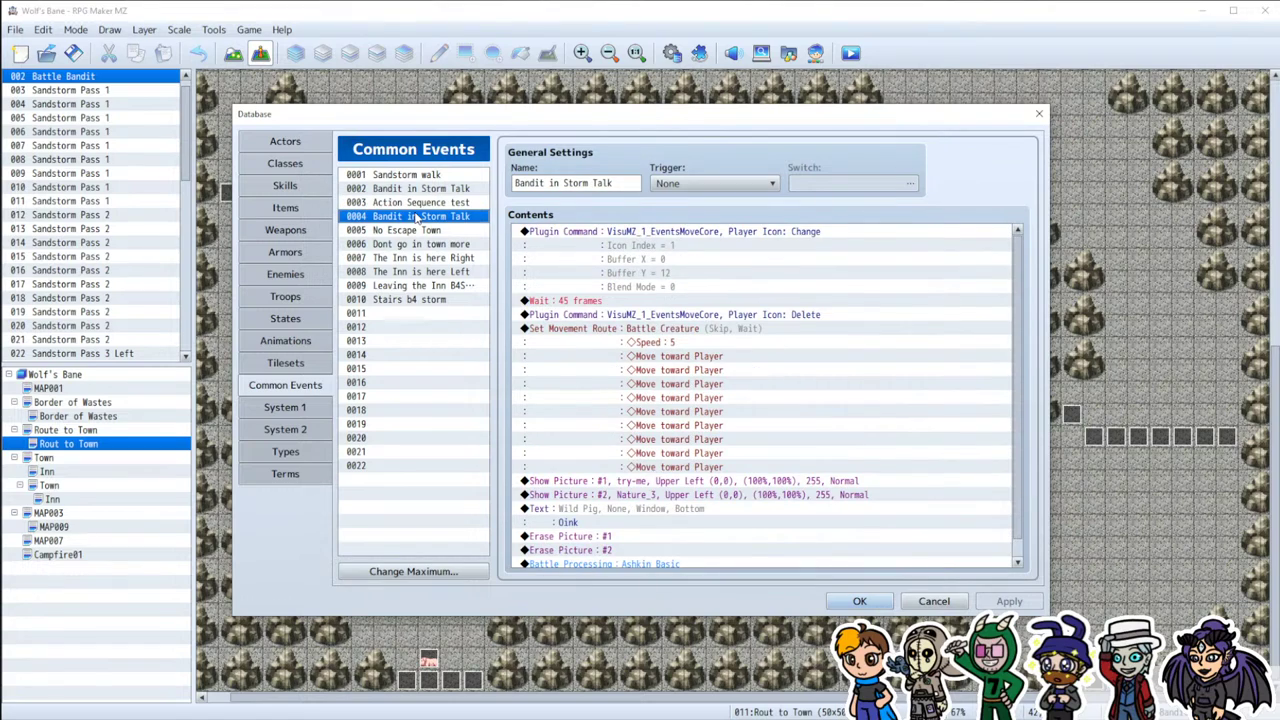
{"action": "scroll", "coordinate": [665, 400], "scroll_direction": "down", "scroll_amount": 1}
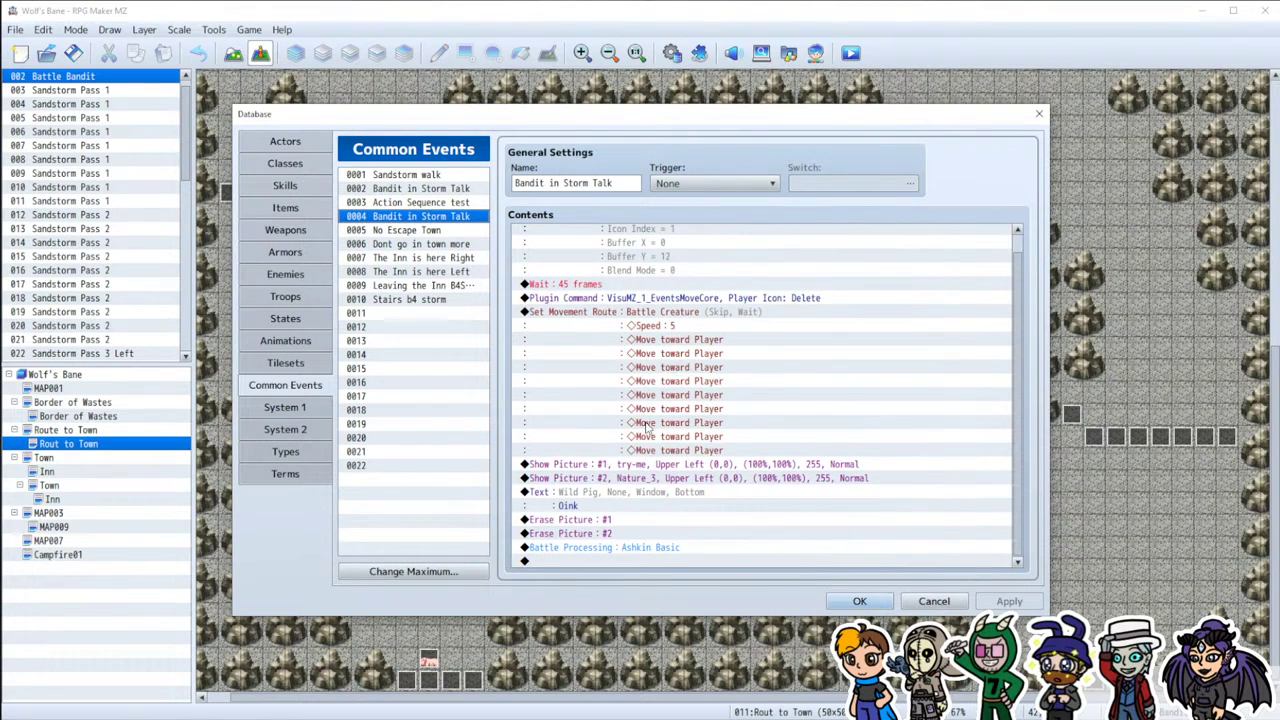
{"action": "left_click", "coordinate": [620, 466]}
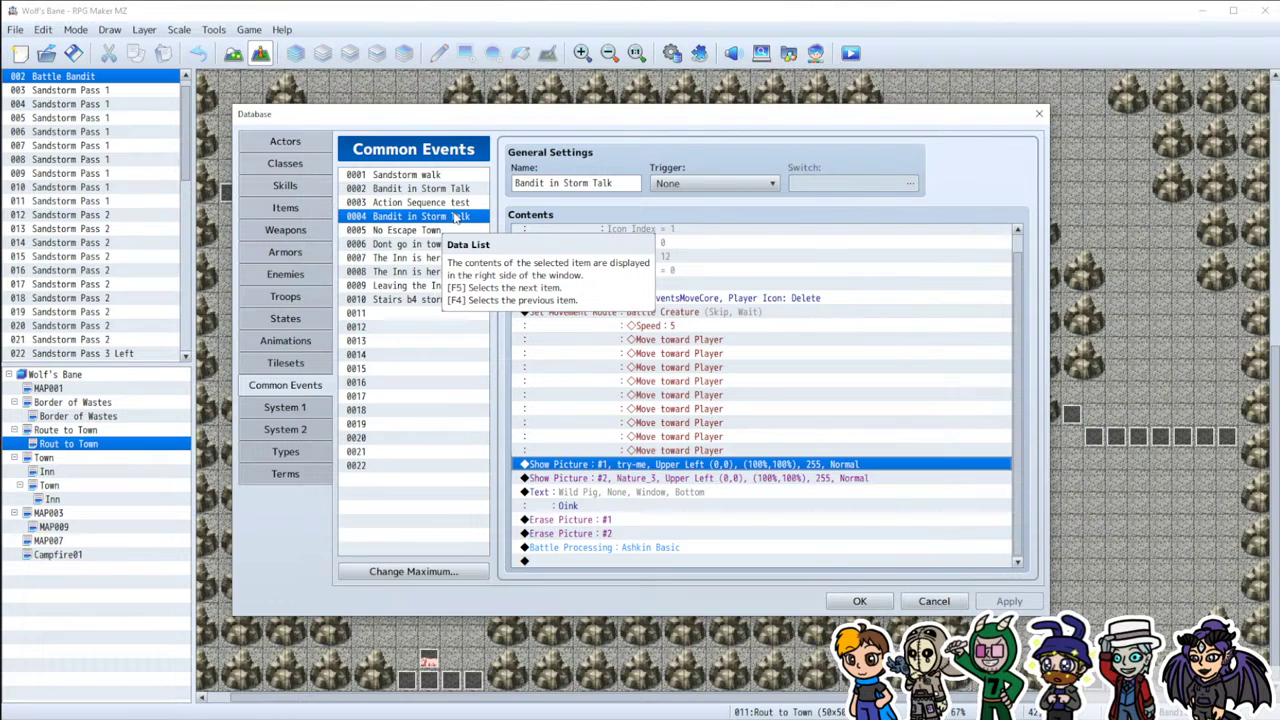
{"action": "double_click", "coordinate": [540, 183]}
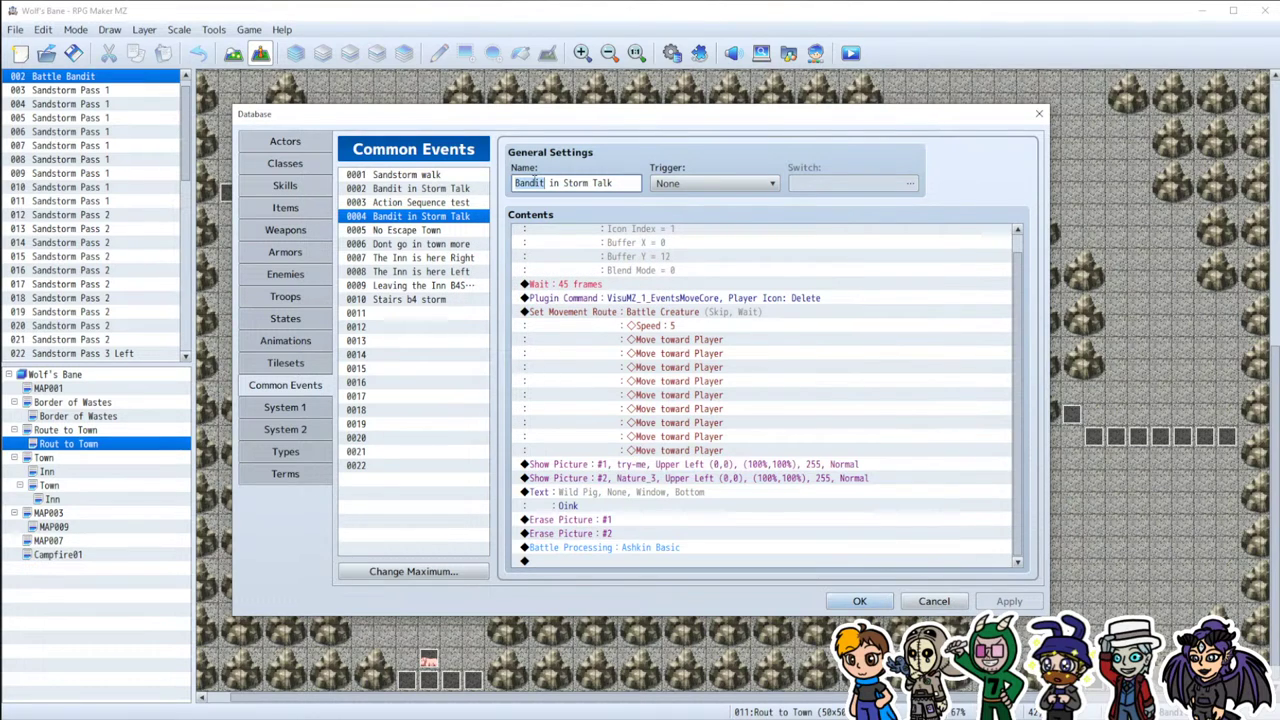
{"action": "type", "text": "Pig"}
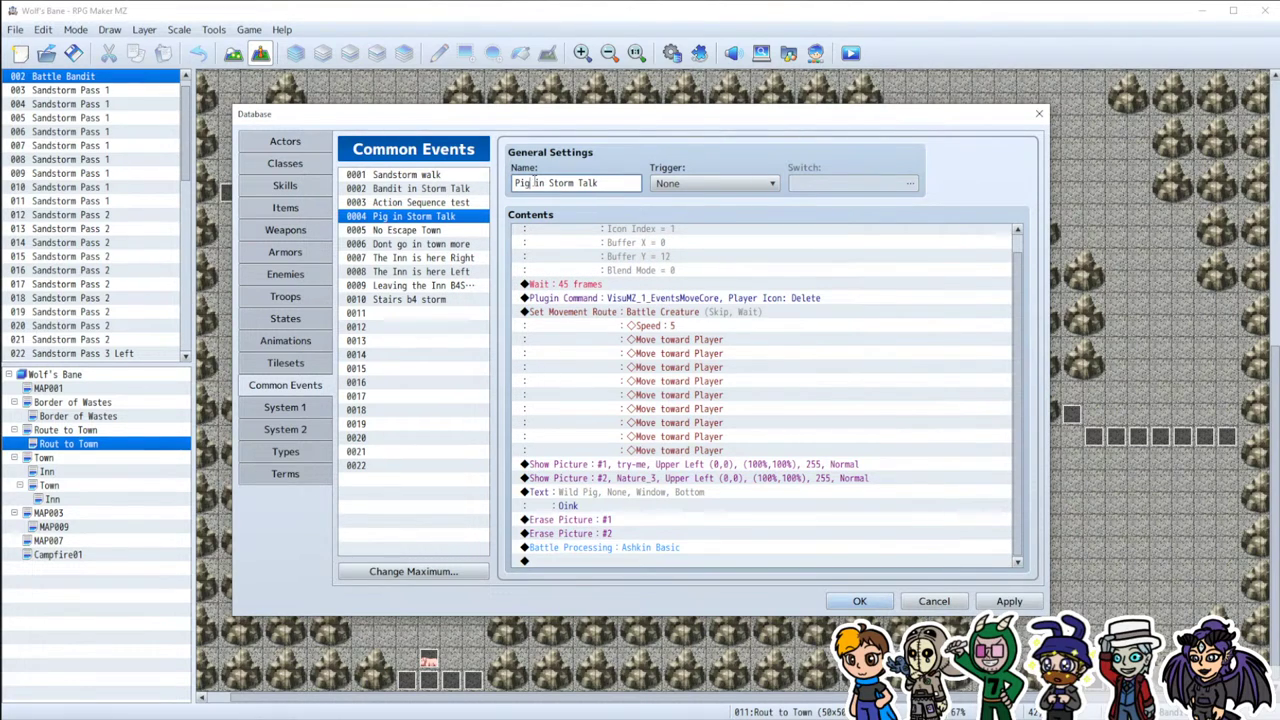
Step: Copy the Show Picture, Text and Erase Picture commands from common event 0002 Bandit in Storm Talk and save the database changes
{"action": "left_click", "coordinate": [428, 191]}
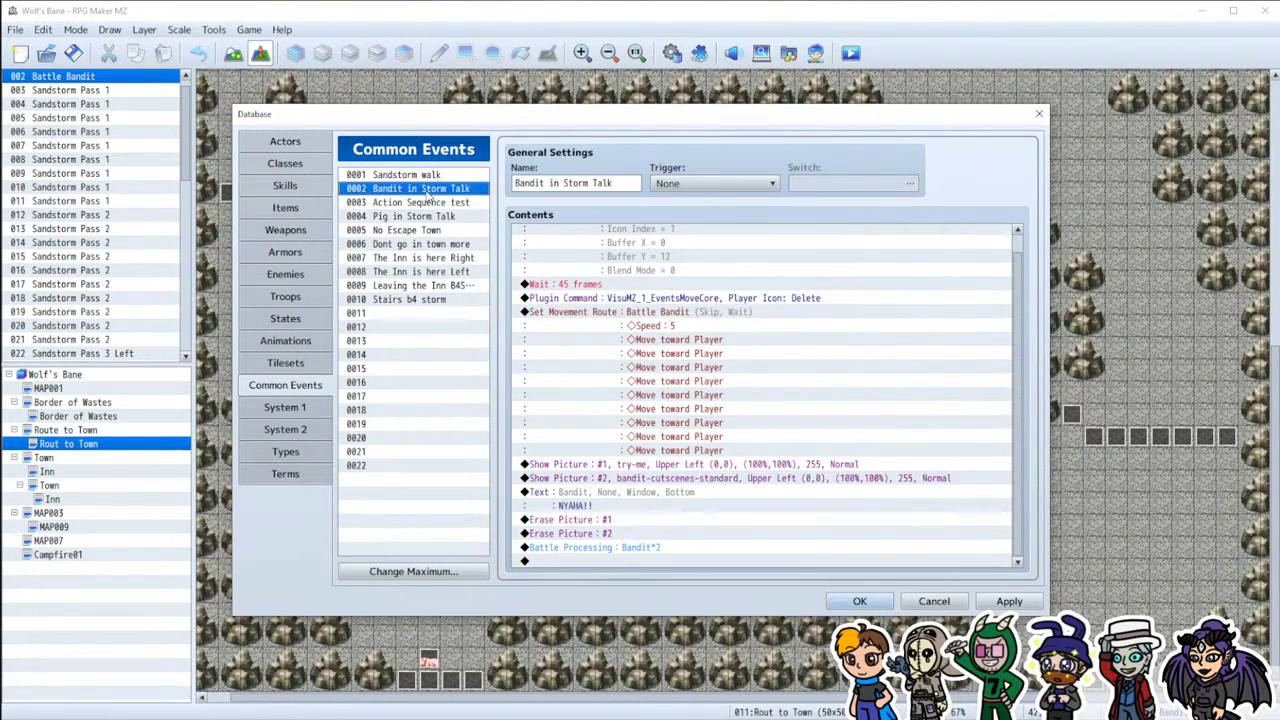
{"action": "left_click", "coordinate": [603, 465]}
{"action": "left_click", "coordinate": [590, 534], "text": "shift"}
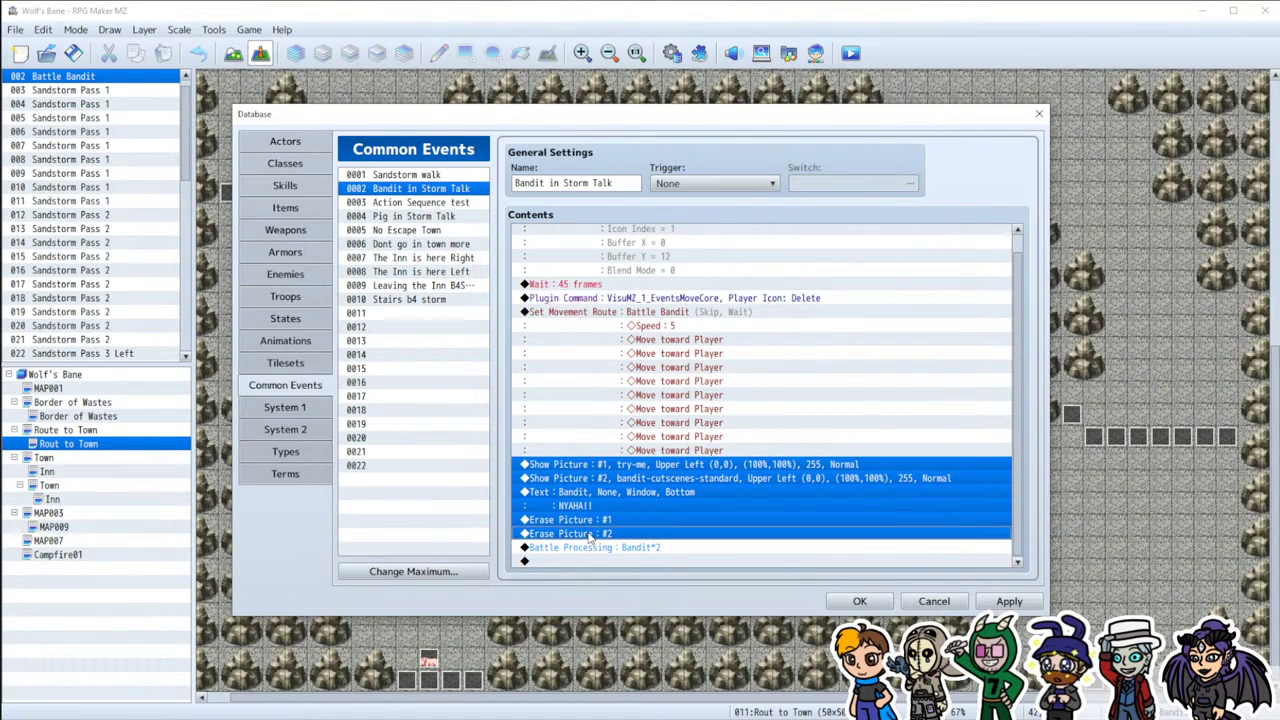
{"action": "left_click", "coordinate": [1009, 601]}
{"action": "left_click", "coordinate": [859, 601]}
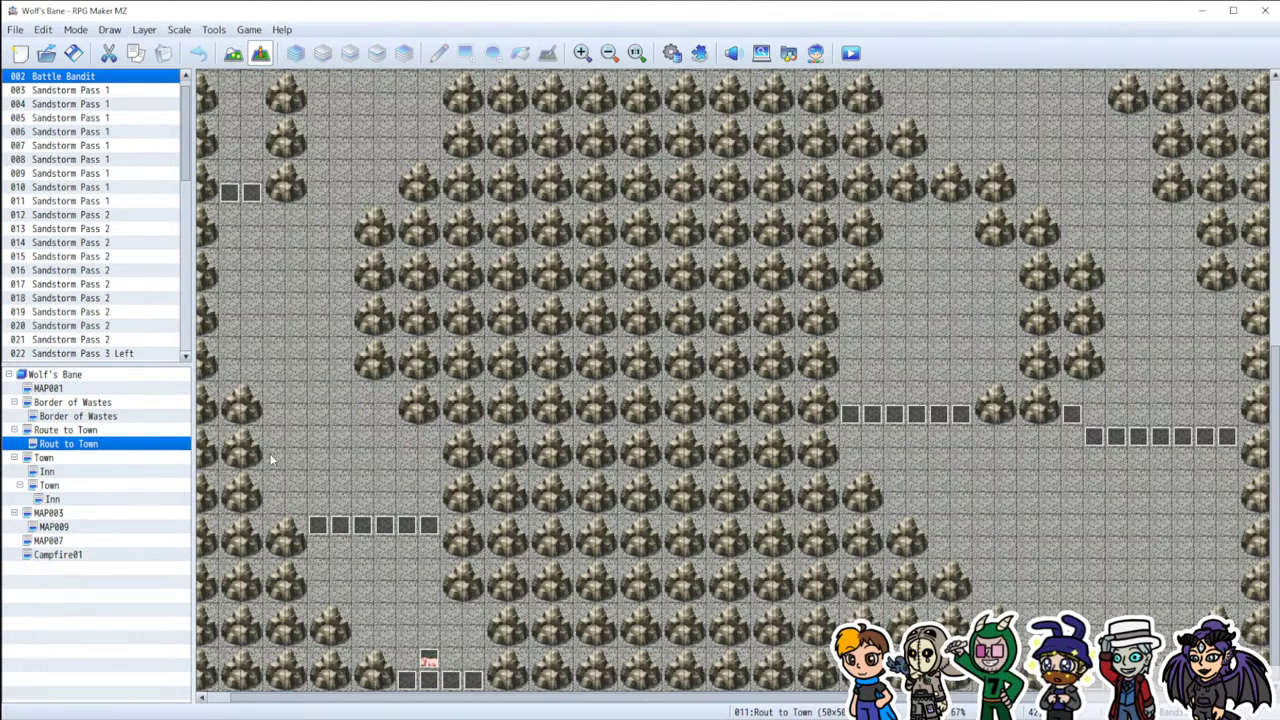
Step: Paste the copied picture and text commands before the bandit's message on page 1 of Bandit Nation Attacks 1 in the Inn
{"action": "left_click", "coordinate": [62, 499]}
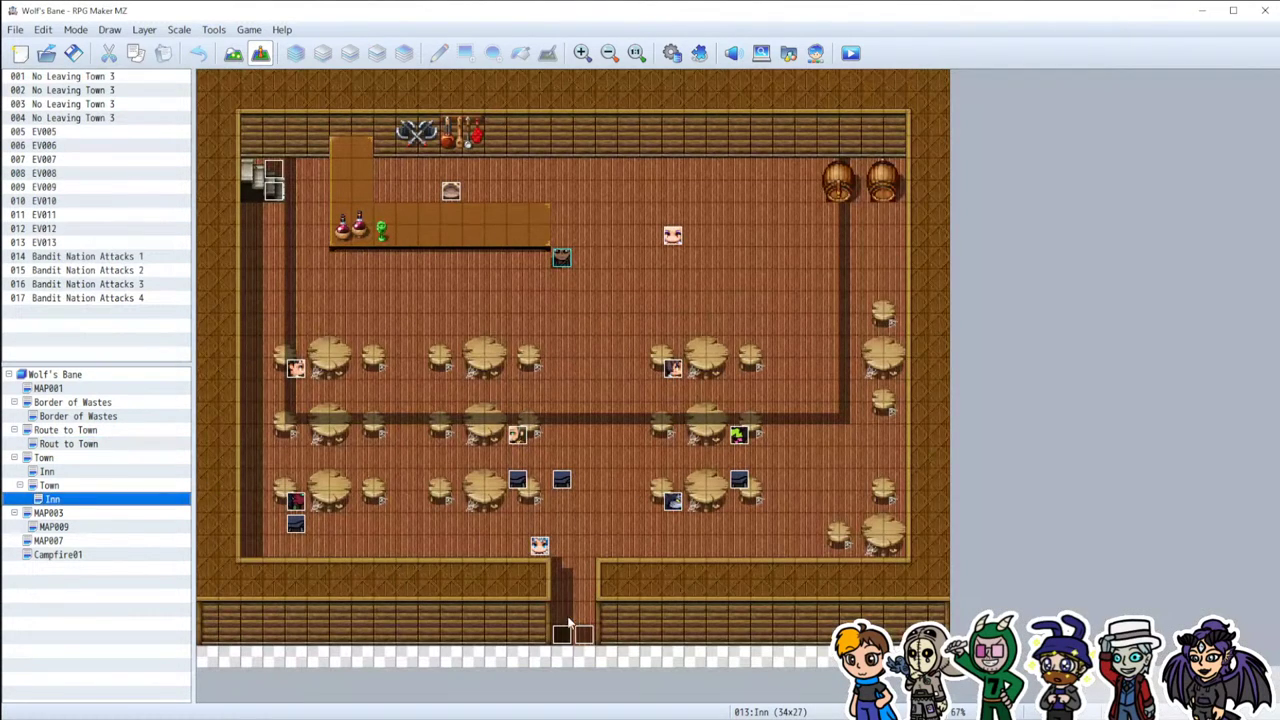
{"action": "double_click", "coordinate": [561, 479]}
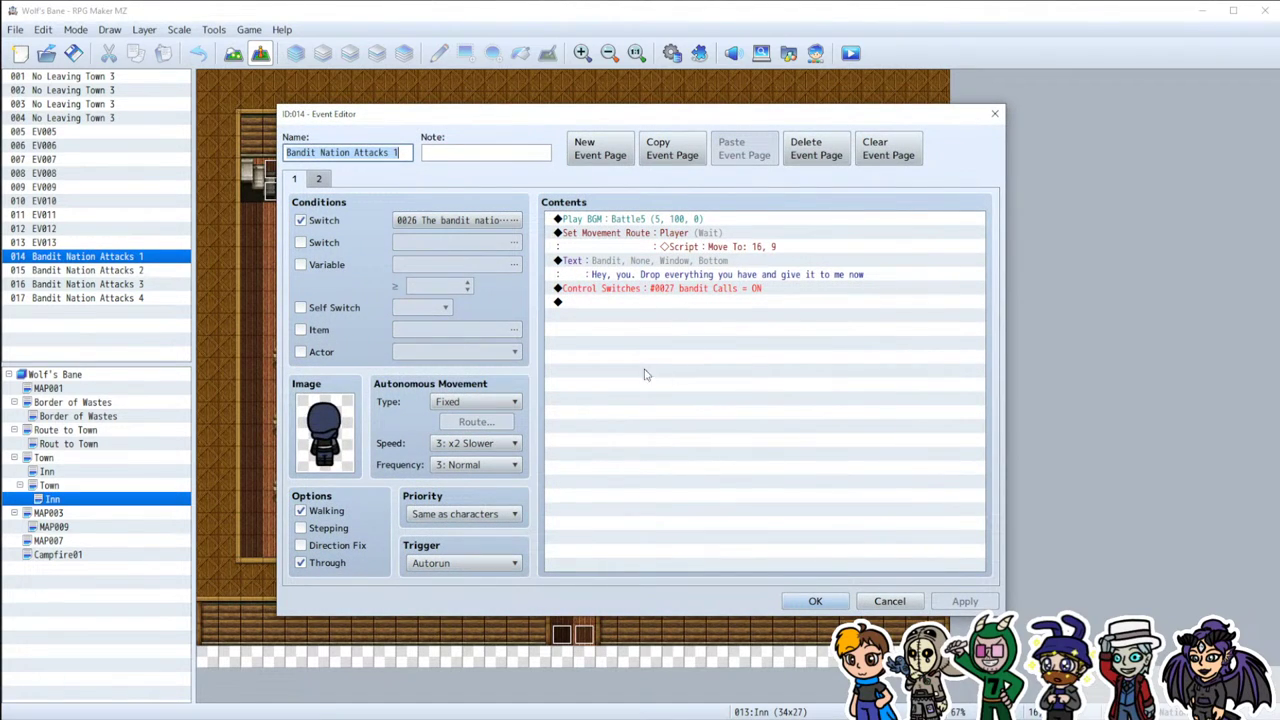
{"action": "left_click", "coordinate": [608, 304]}
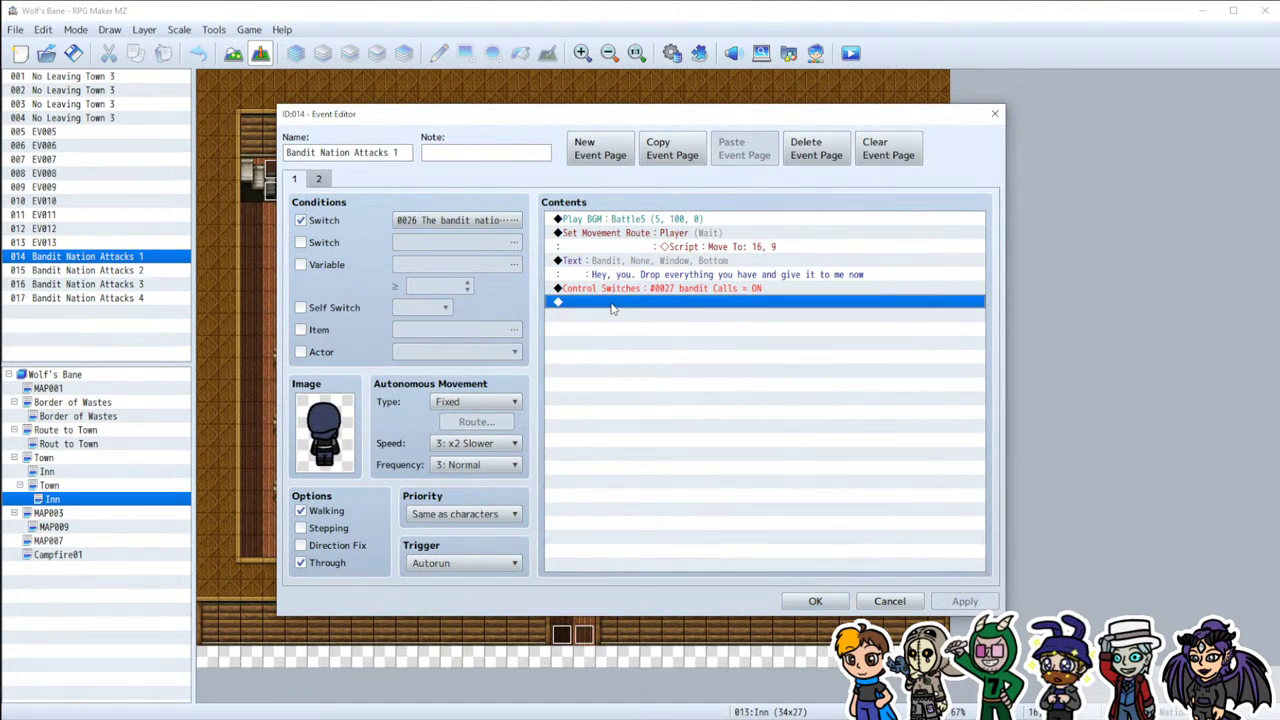
{"action": "left_click", "coordinate": [650, 263]}
{"action": "key", "text": "ctrl+v"}
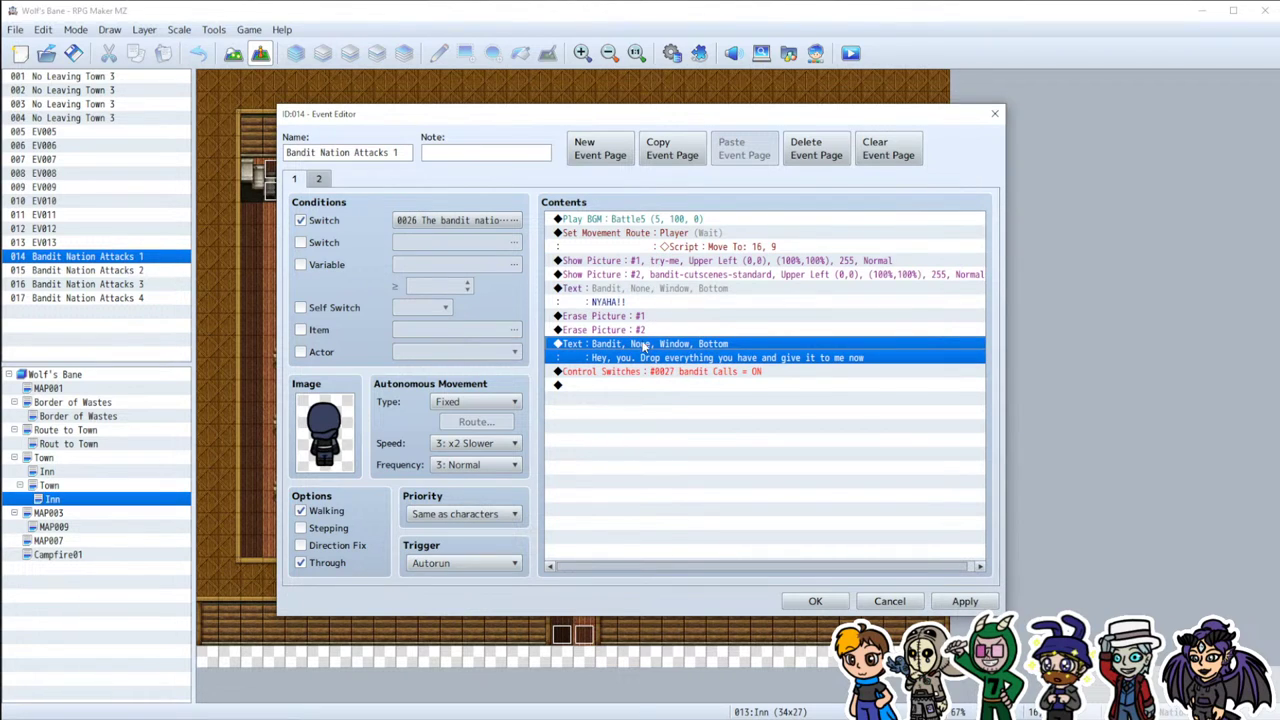
Step: Move the "Hey, you. Drop everything you have and give it to me now" message below the Show Picture commands and delete the "NYAHA!!" message
{"action": "key", "text": "ctrl+x"}
{"action": "left_click", "coordinate": [628, 289]}
{"action": "key", "text": "ctrl+v"}
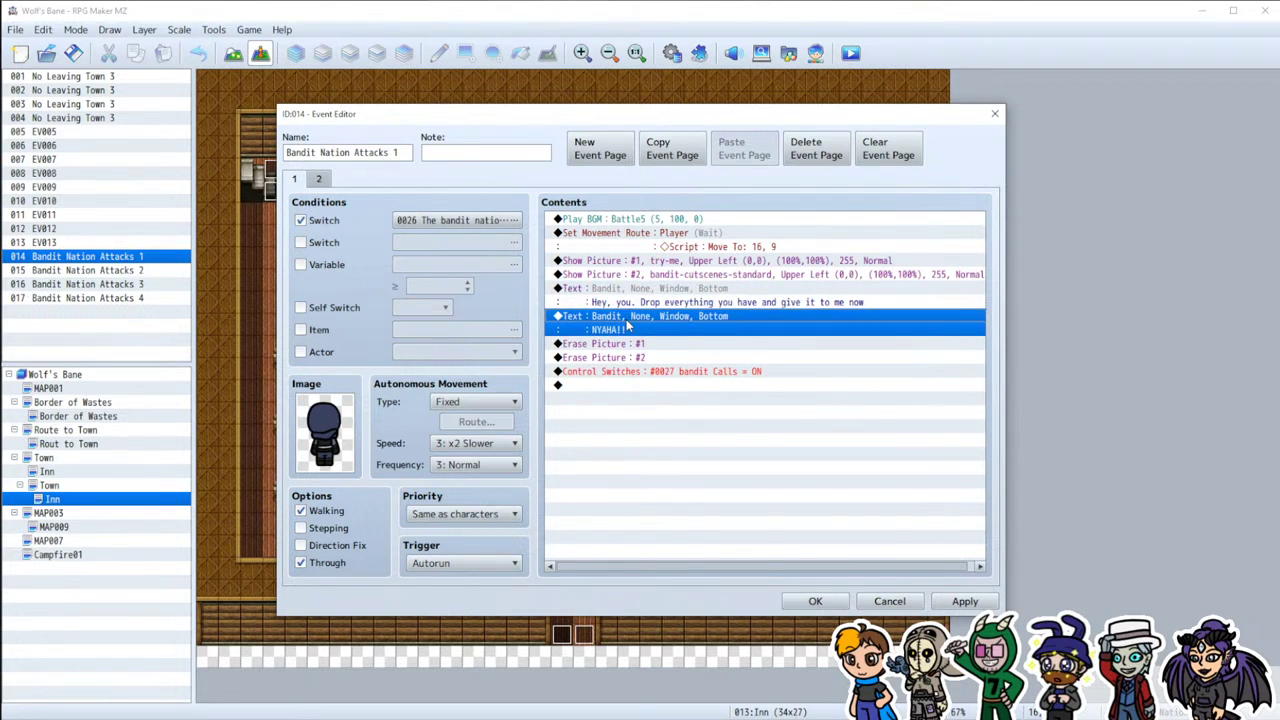
{"action": "key", "text": "Delete"}
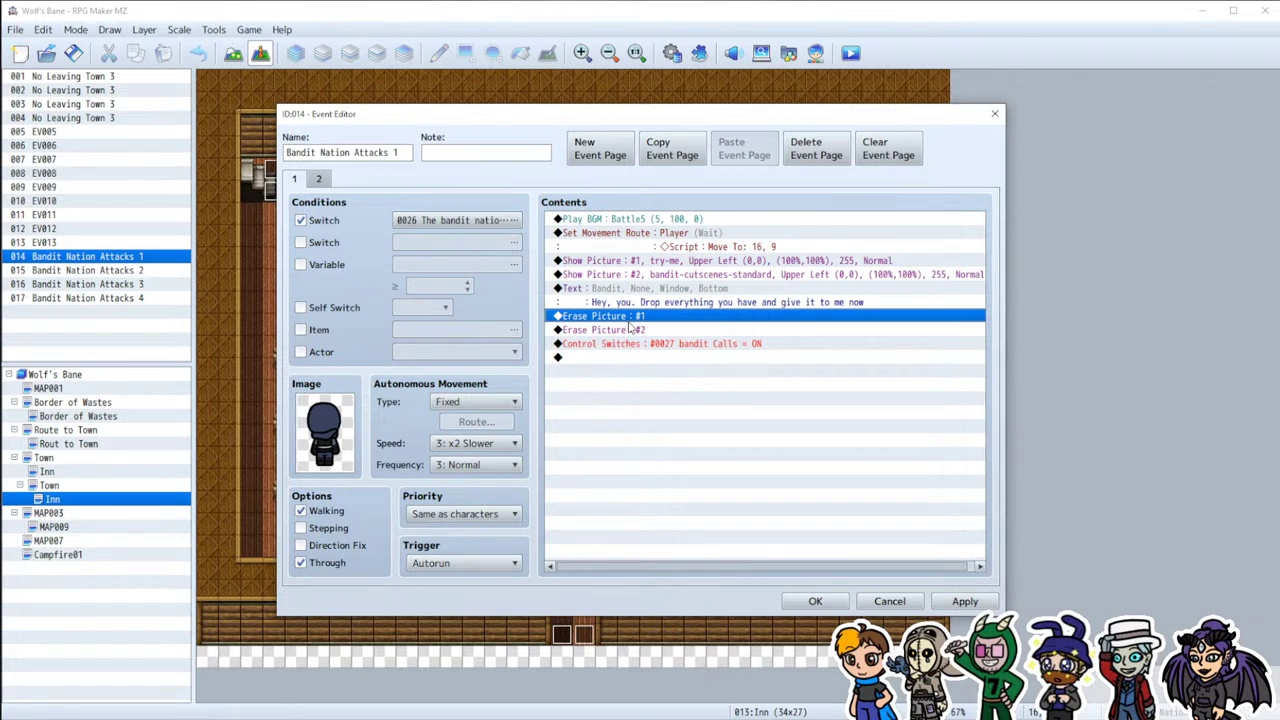
Step: Add a second copy of the bandit's message before the Erase Picture commands and change its text to "NYAHA"
{"action": "key", "text": "ctrl+v"}
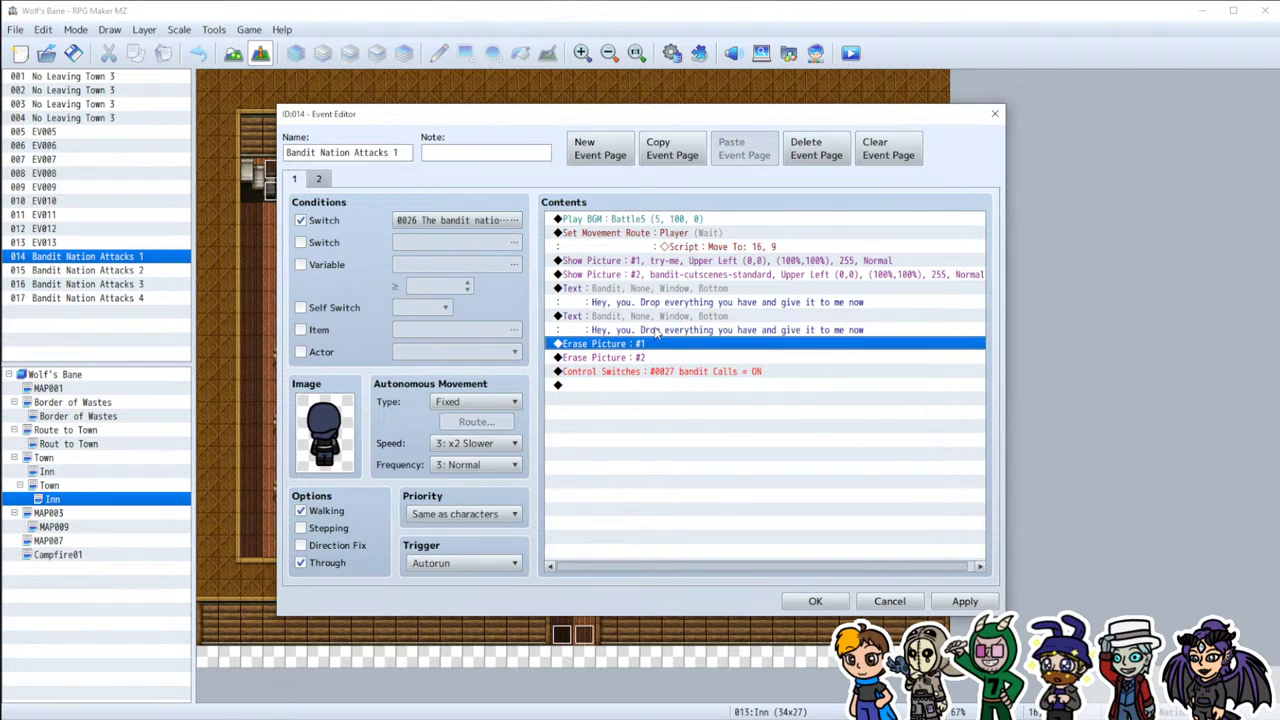
{"action": "left_click", "coordinate": [650, 330]}
{"action": "key", "text": "Insert"}
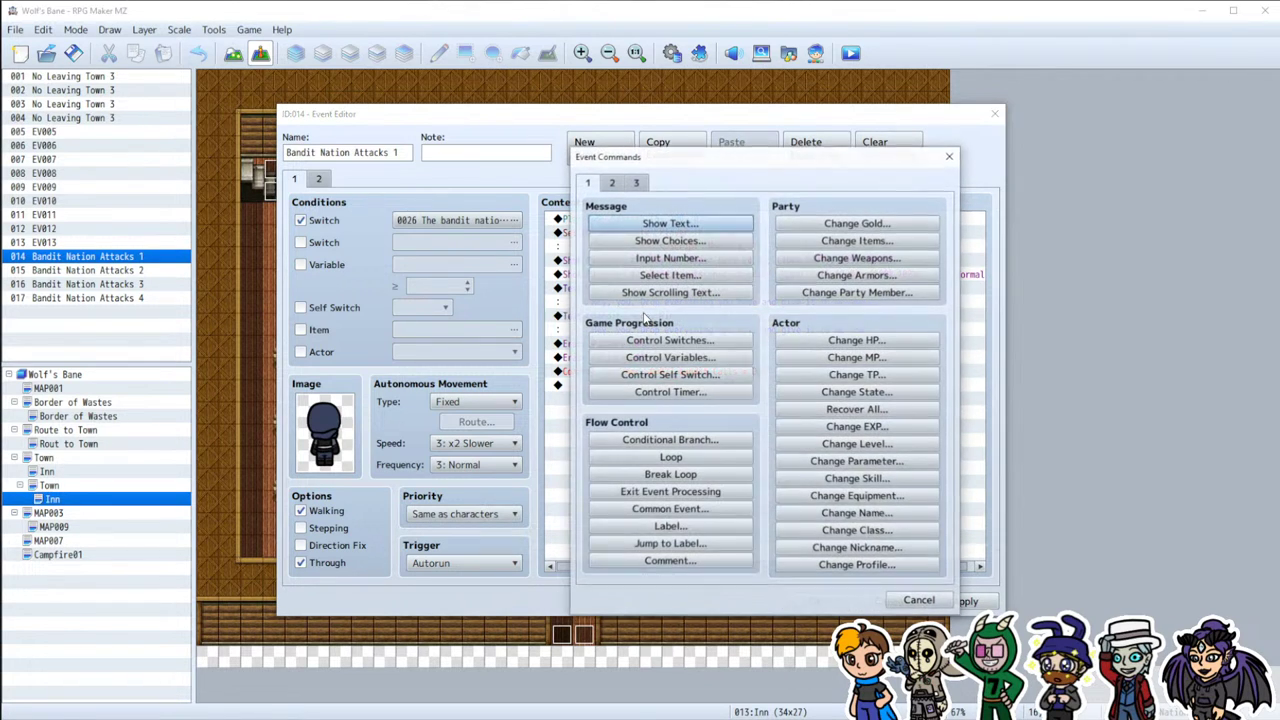
{"action": "left_click", "coordinate": [919, 600]}
{"action": "double_click", "coordinate": [660, 323]}
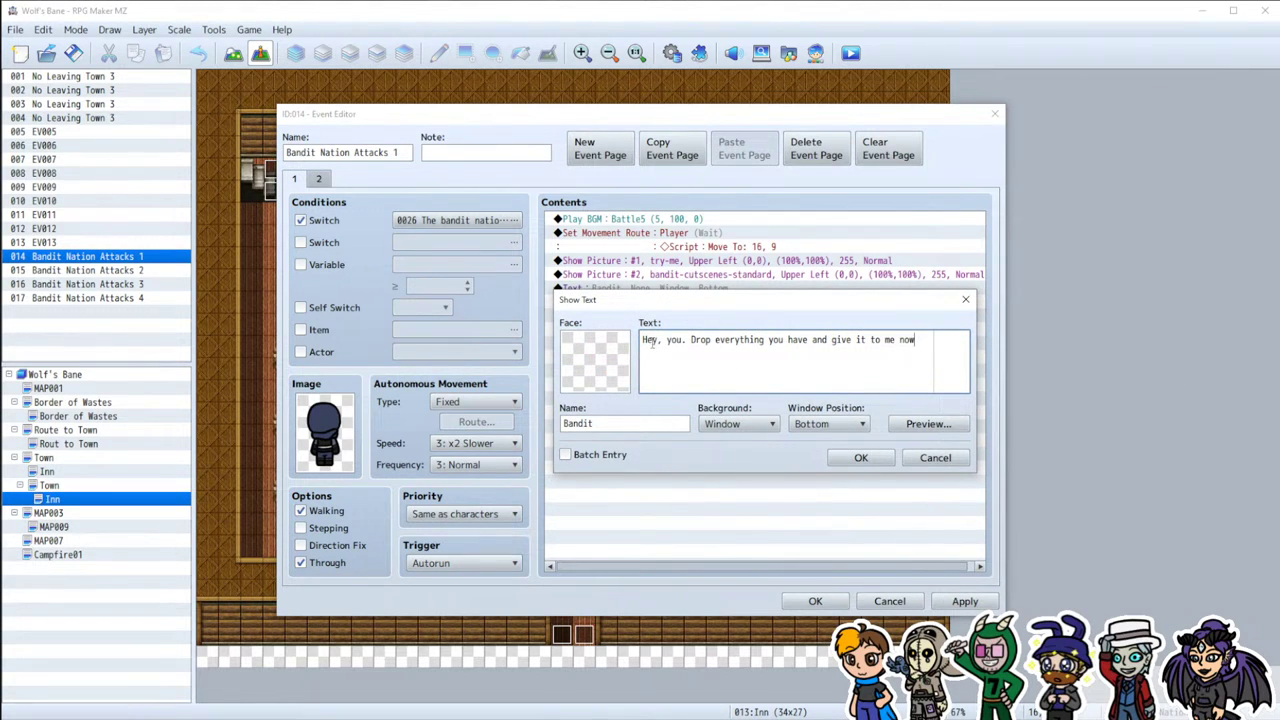
{"action": "key", "text": "ctrl+a"}
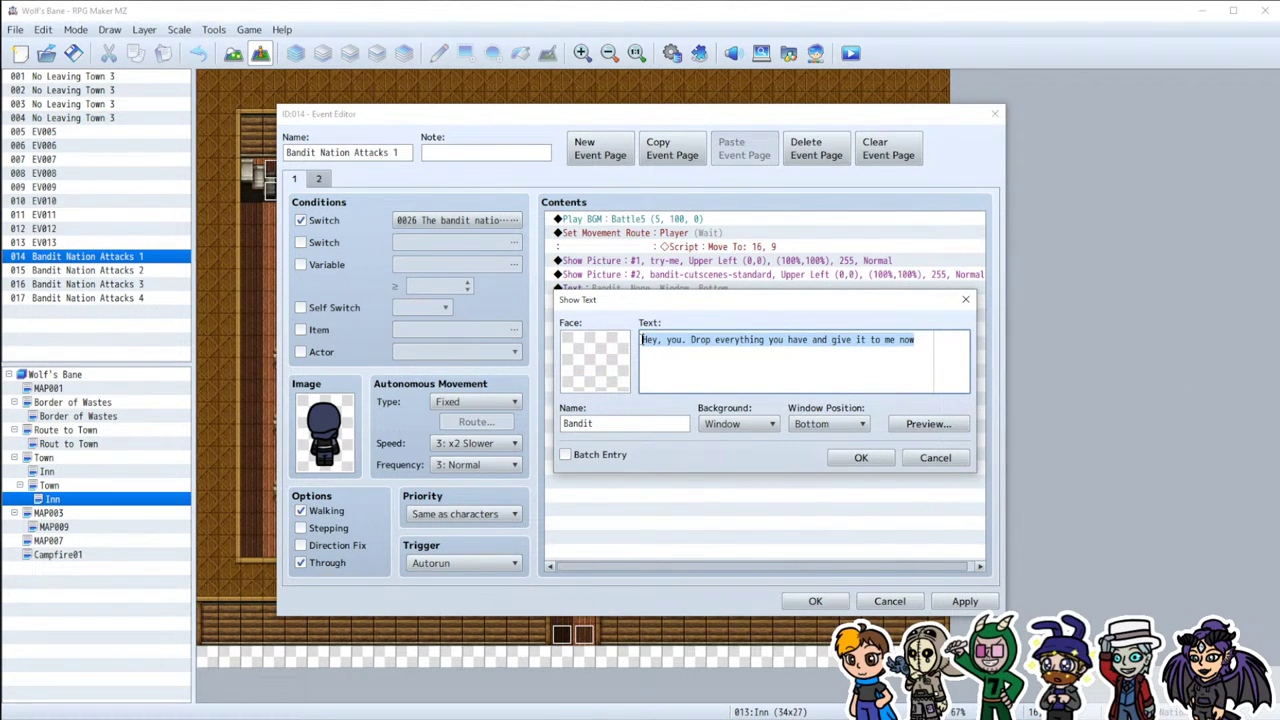
{"action": "type", "text": "NYAHA"}
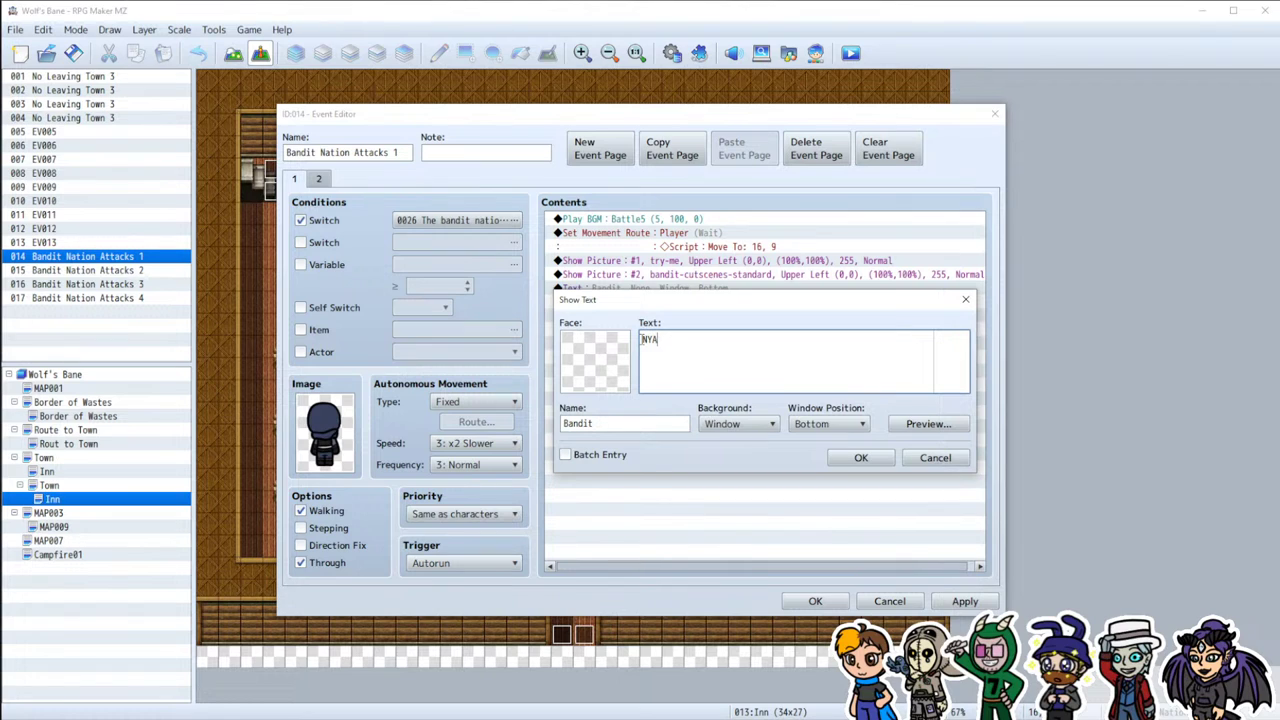
{"action": "left_click", "coordinate": [861, 457]}
Step: Save the Bandit Nation Attacks 1 event and start a playtest, saving the changes to the game
{"action": "left_click", "coordinate": [964, 603]}
{"action": "left_click", "coordinate": [815, 601]}
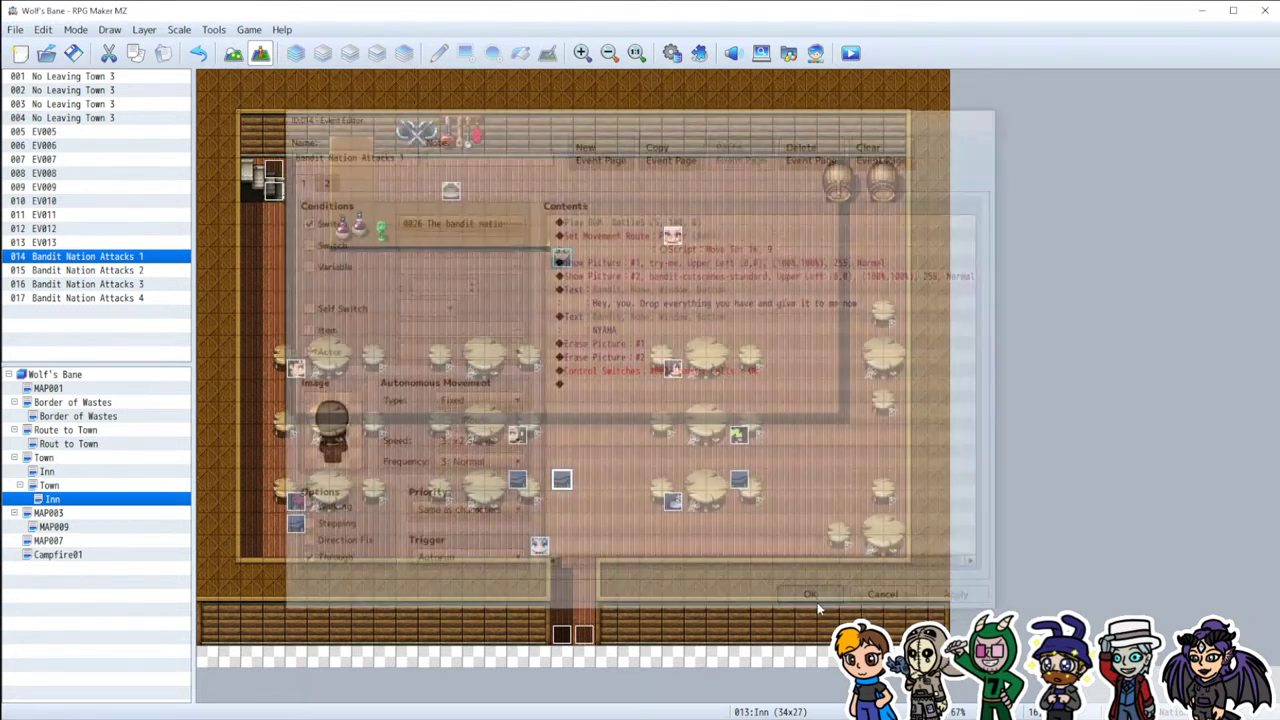
{"action": "left_click", "coordinate": [850, 53]}
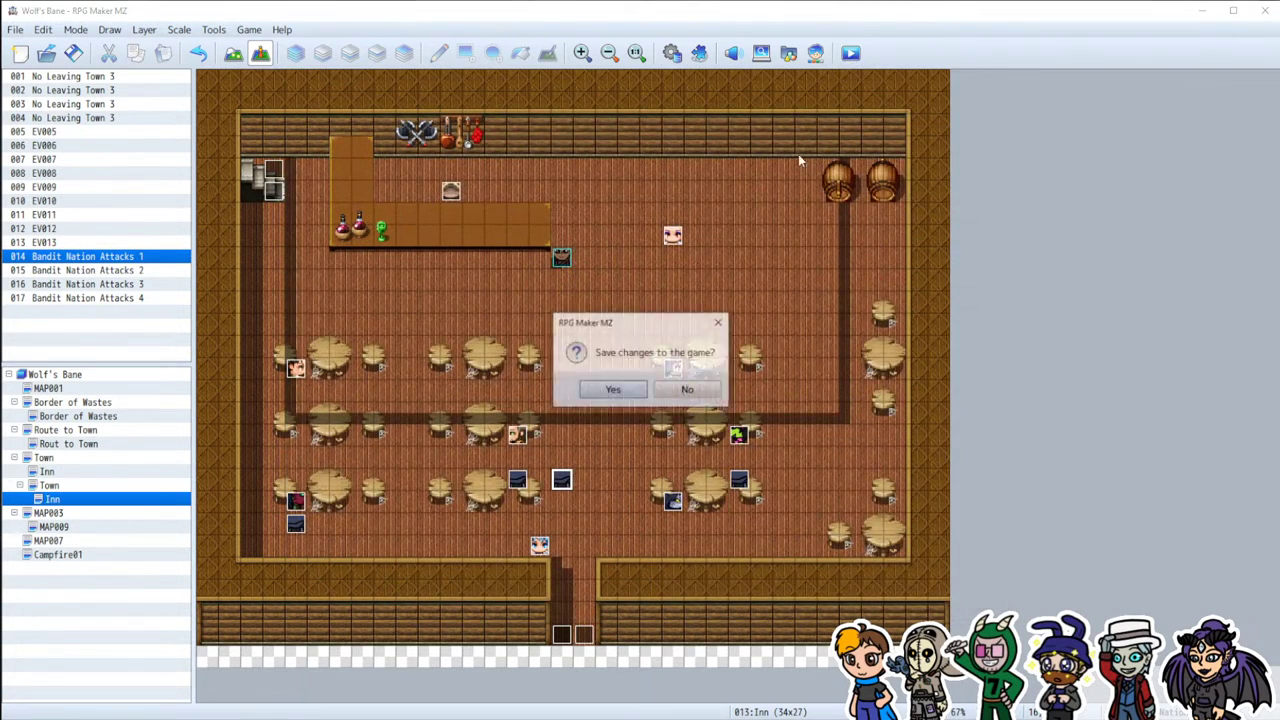
{"action": "left_click", "coordinate": [613, 389]}
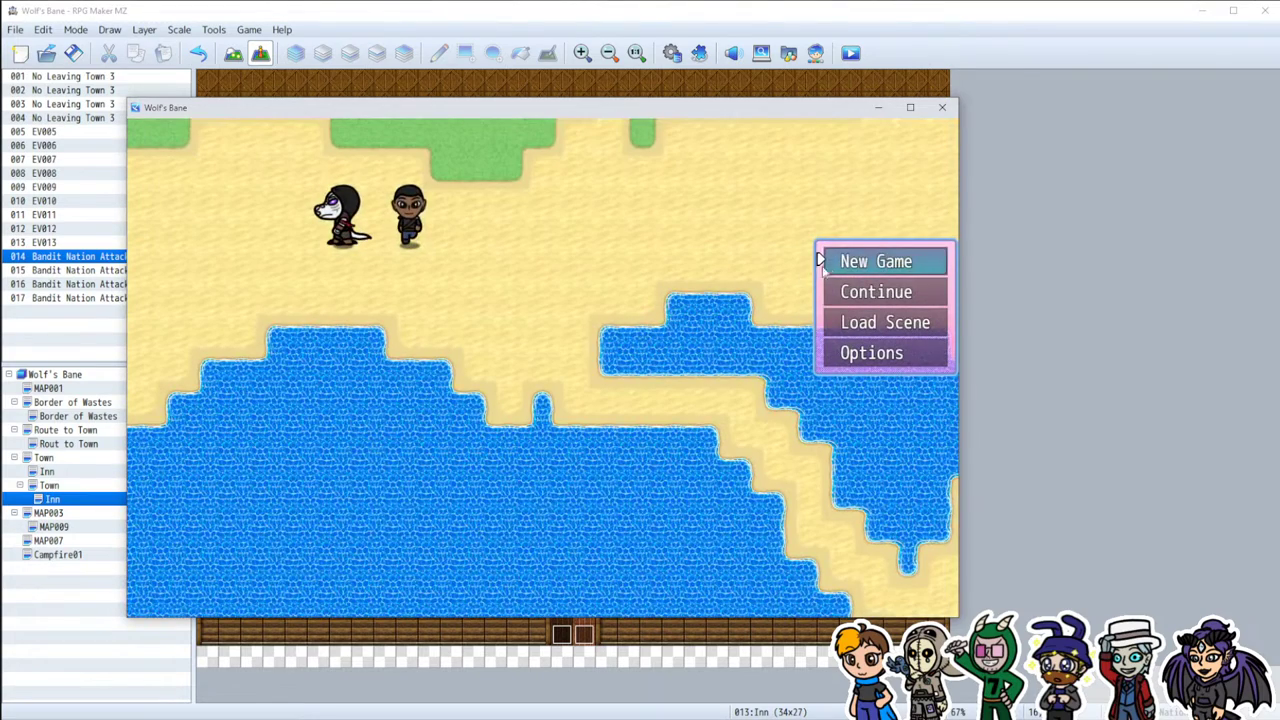
Step: Start a new game in the playtest, advance past the innkeeper's greeting, and close the playtest
{"action": "left_click", "coordinate": [853, 272]}
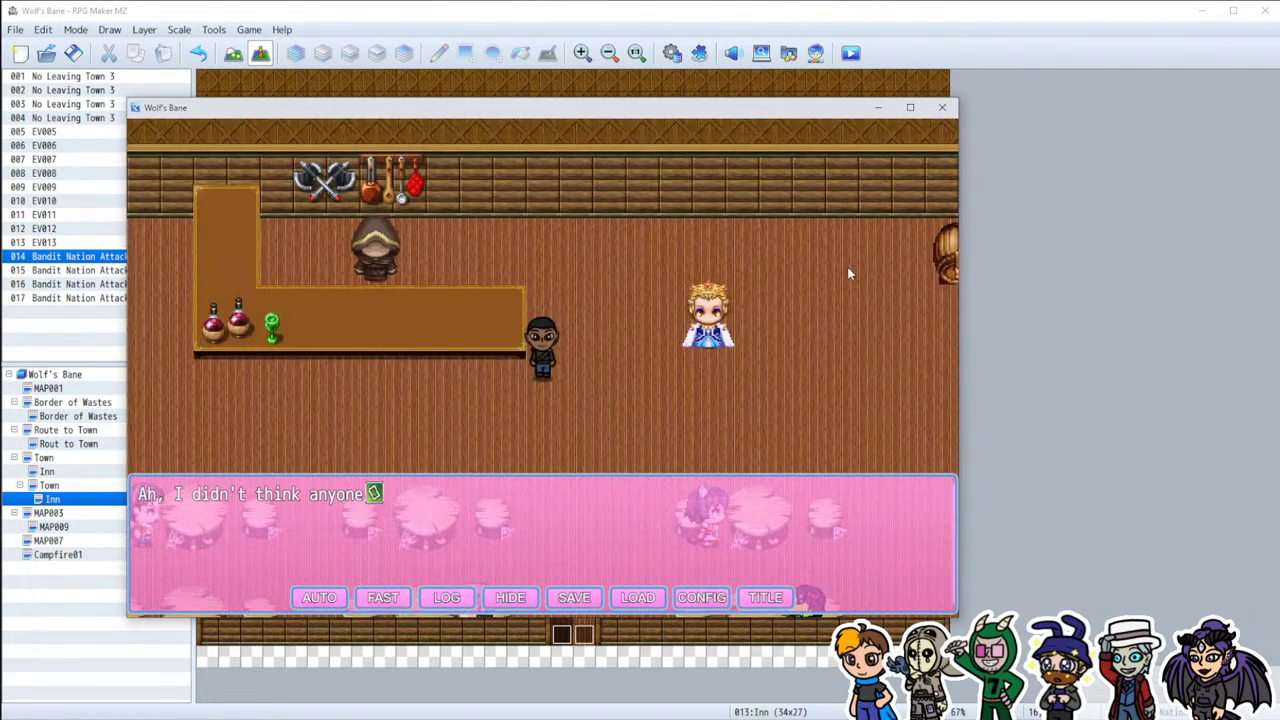
{"action": "left_click", "coordinate": [775, 522]}
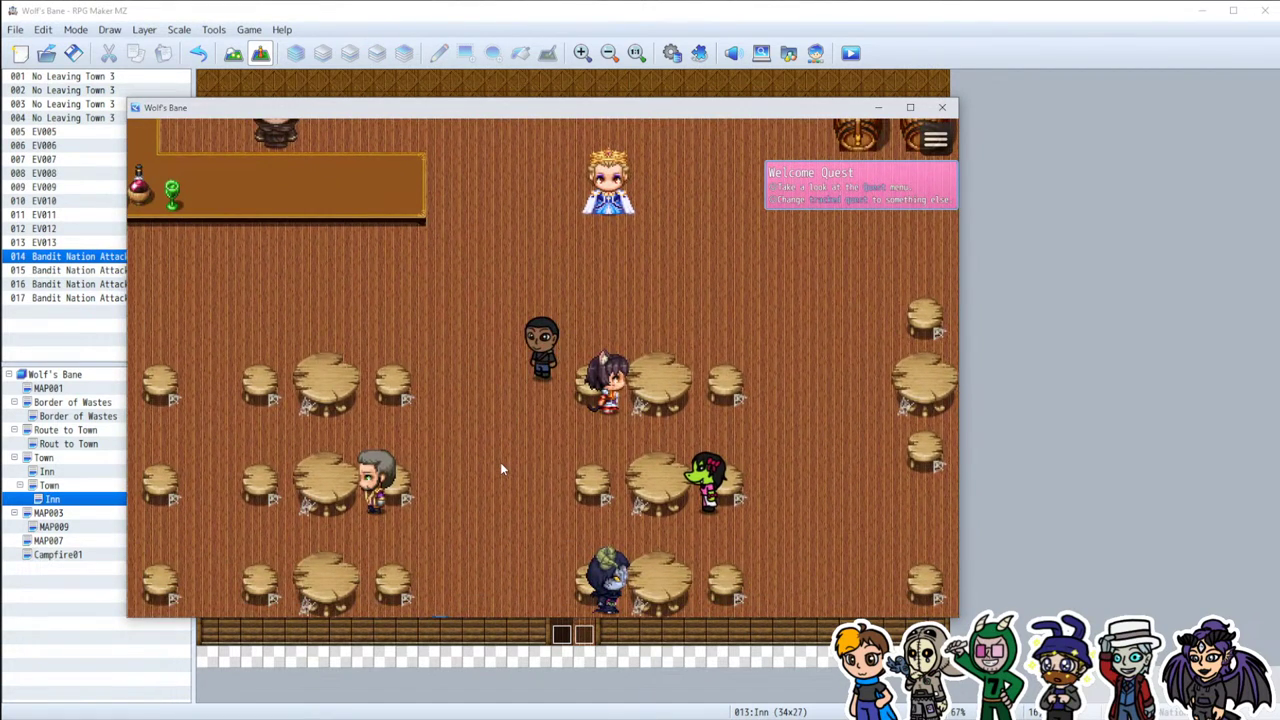
{"action": "left_click", "coordinate": [941, 107]}
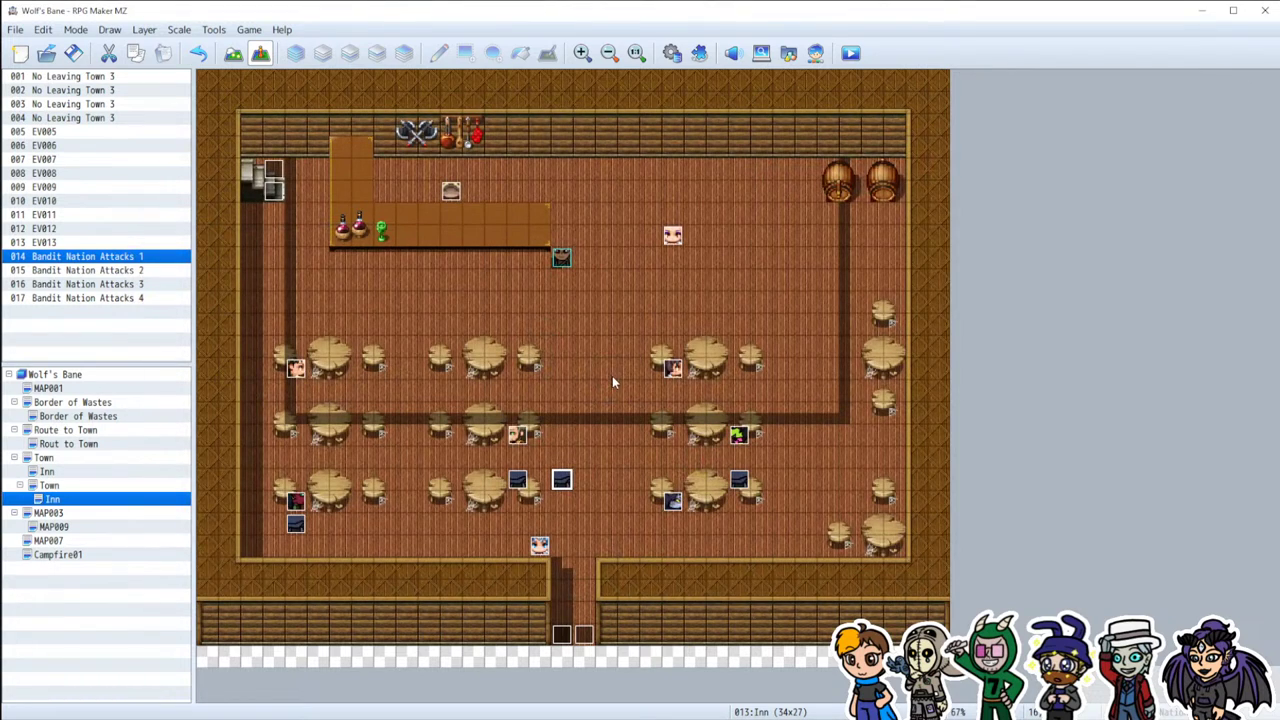
{"action": "double_click", "coordinate": [540, 548]}
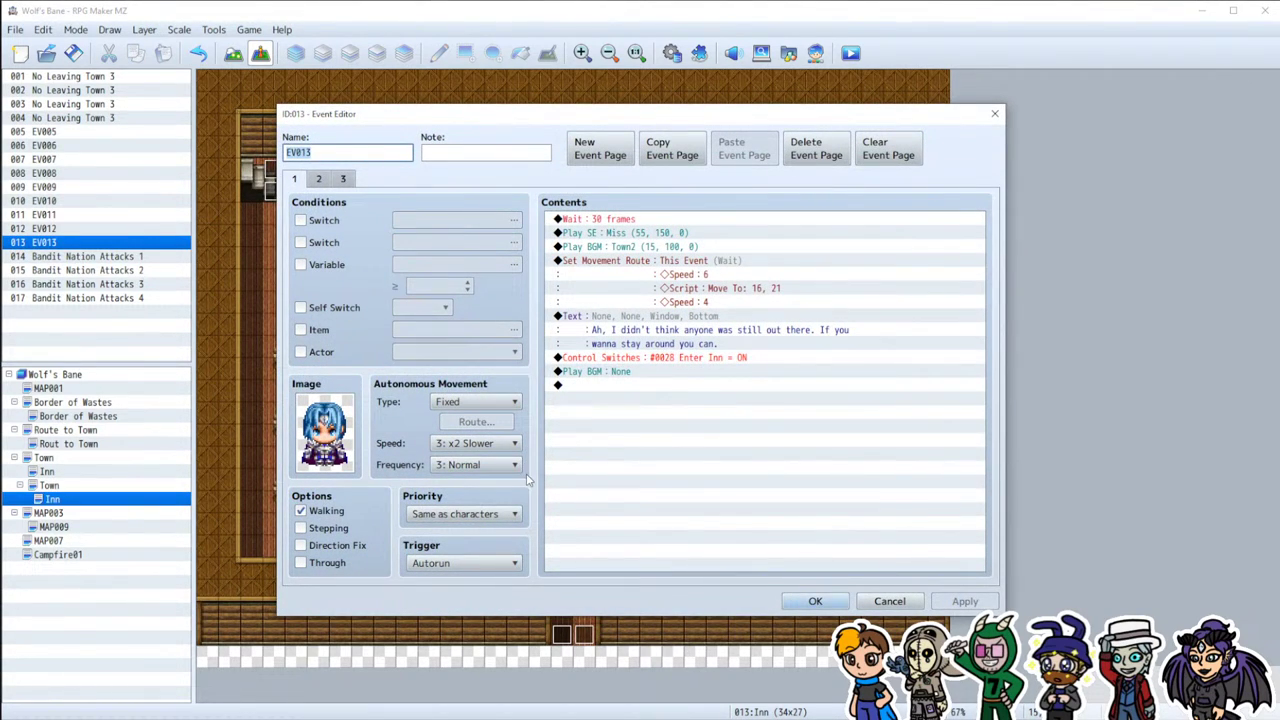
{"action": "left_click", "coordinate": [626, 265]}
{"action": "left_click", "coordinate": [889, 601]}
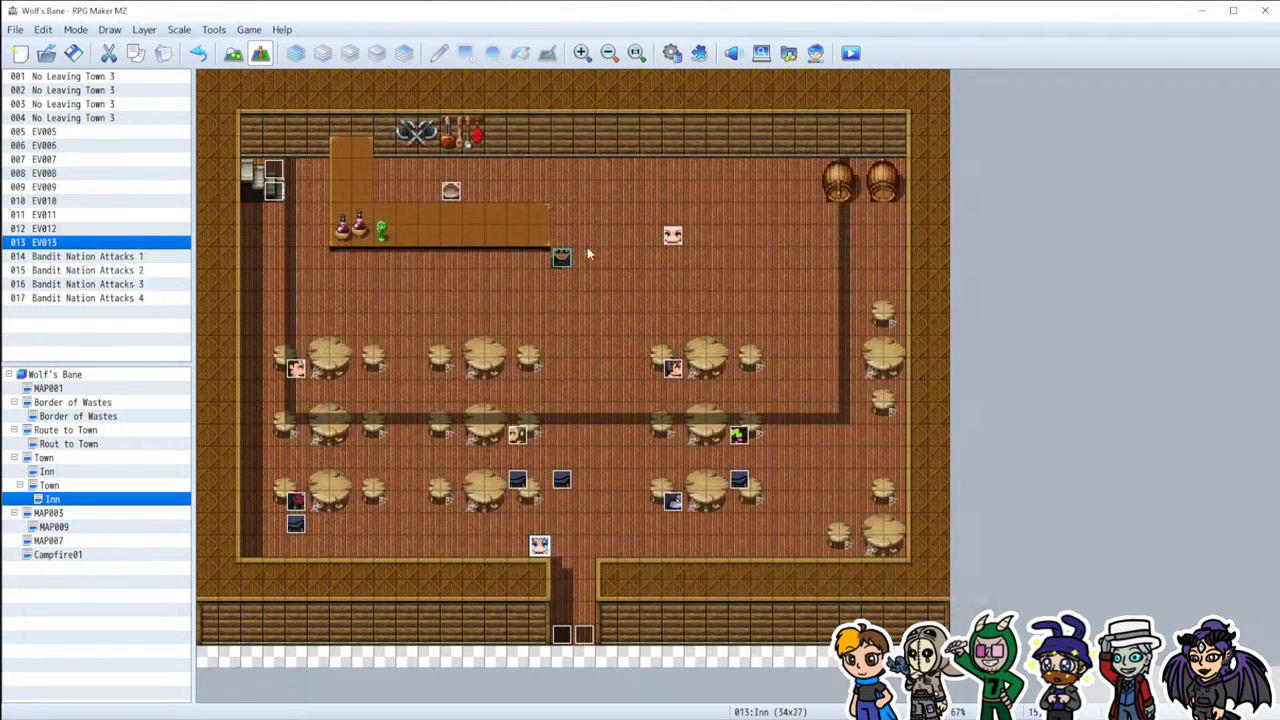
Step: Copy EV013's movement route on page 1 and paste it after the greeting message, before the Enter Inn switch command
{"action": "left_click", "coordinate": [567, 234]}
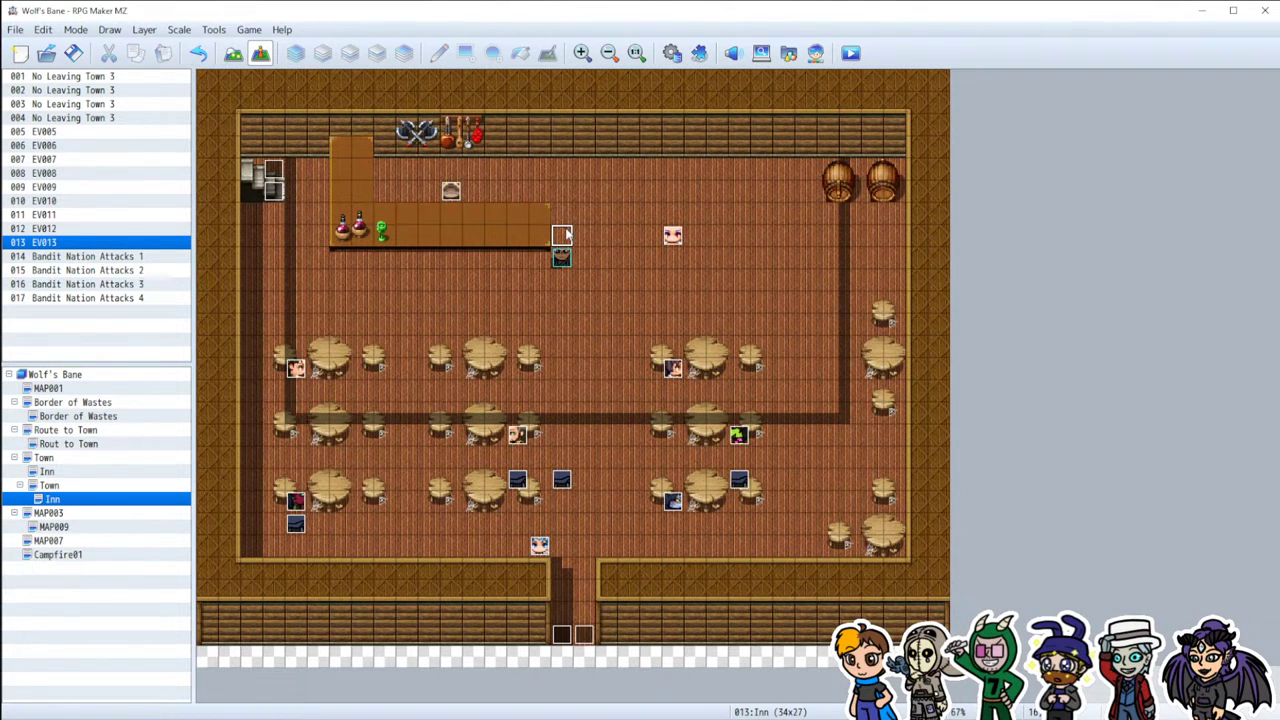
{"action": "double_click", "coordinate": [541, 547]}
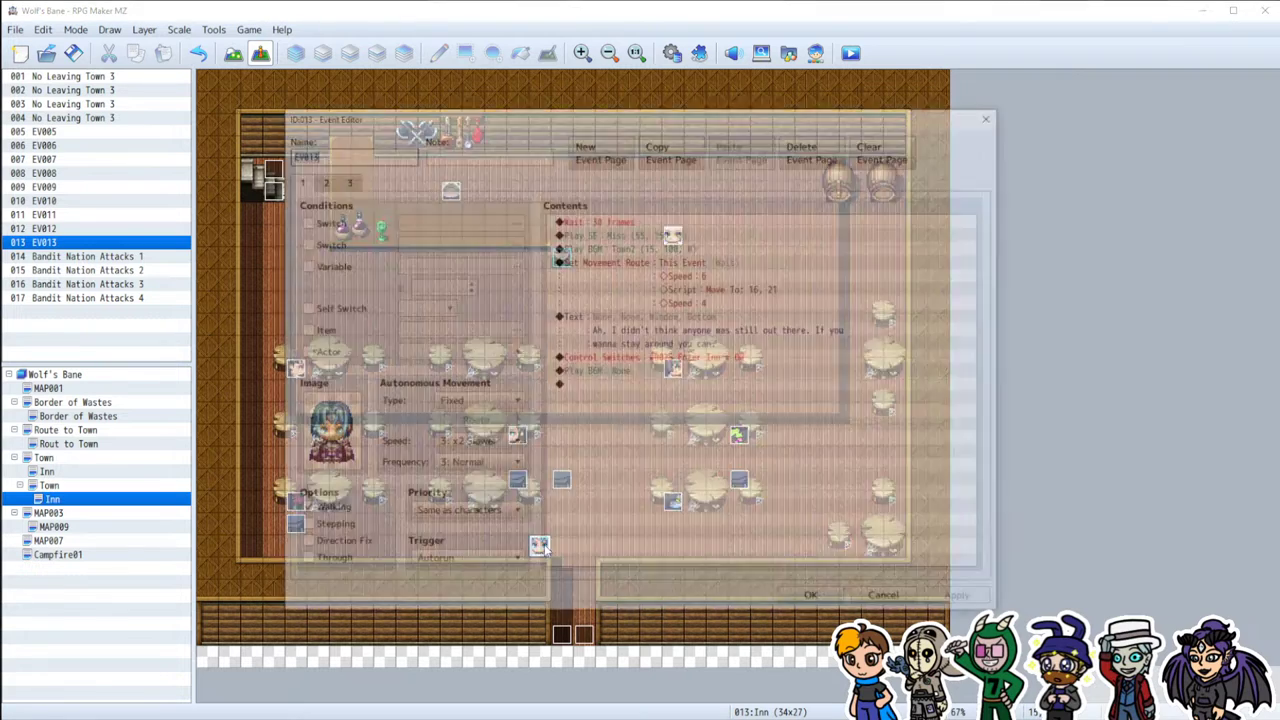
{"action": "left_click", "coordinate": [655, 272]}
{"action": "left_click", "coordinate": [659, 261]}
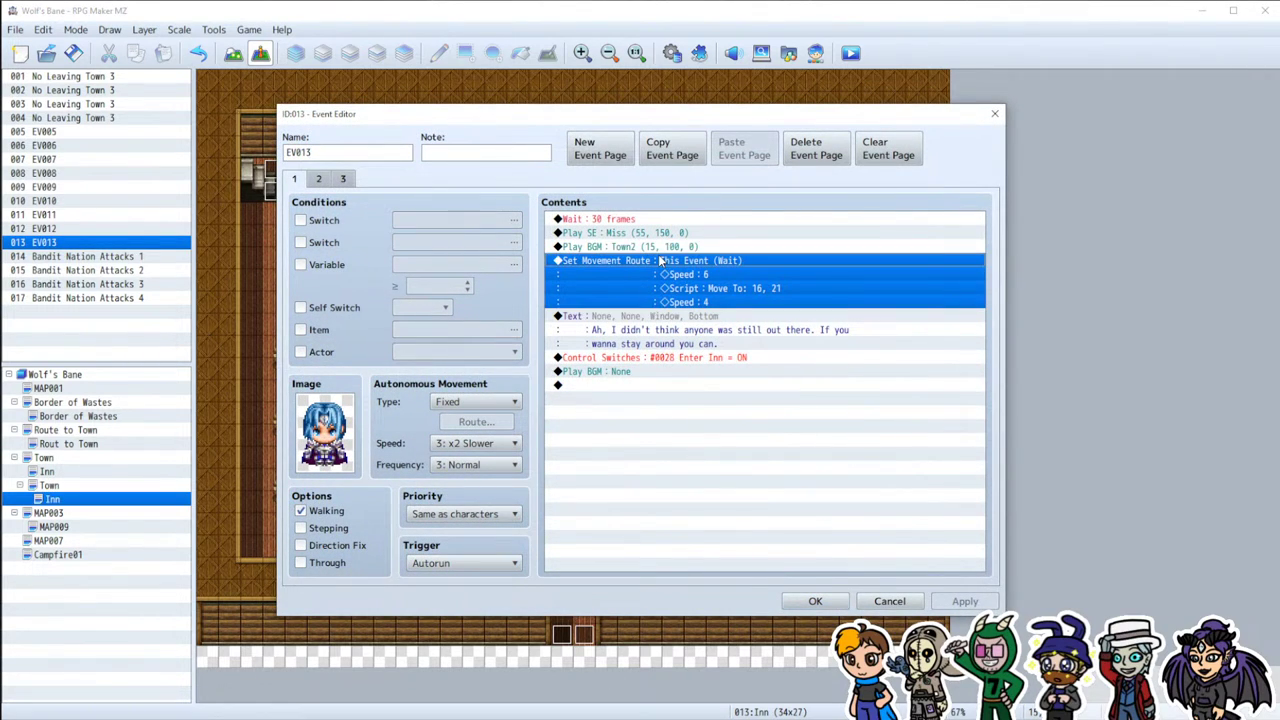
{"action": "left_click", "coordinate": [631, 360]}
{"action": "key", "text": "ctrl+v"}
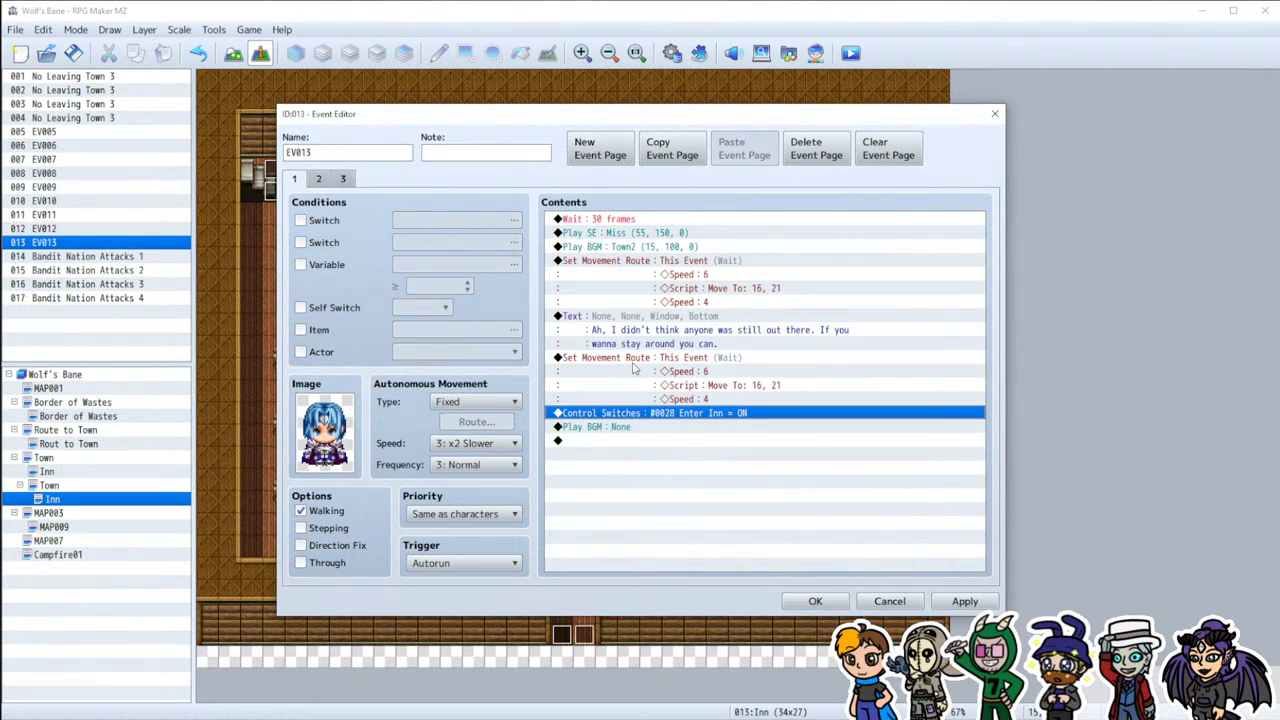
Step: Change the pasted movement route's script to "Move To: 16, 7" and save the EV013 event
{"action": "left_click", "coordinate": [616, 428]}
{"action": "double_click", "coordinate": [655, 360]}
{"action": "double_click", "coordinate": [525, 281]}
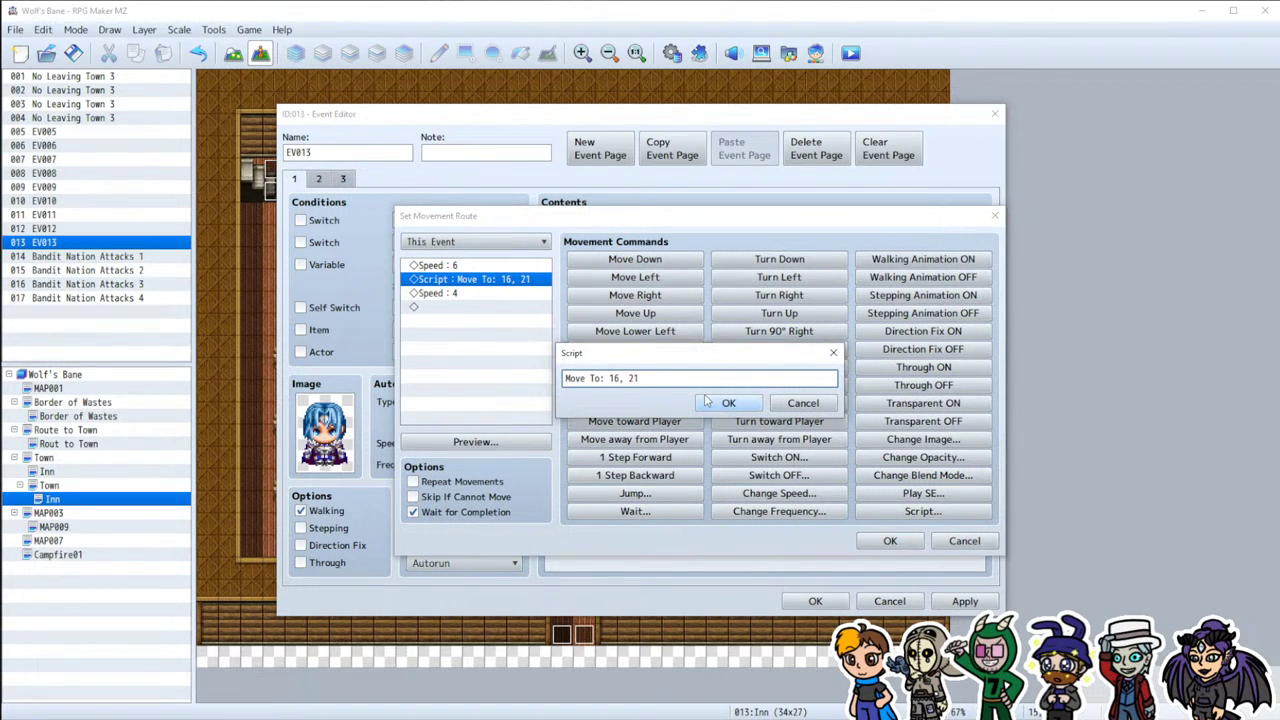
{"action": "left_click", "coordinate": [722, 402]}
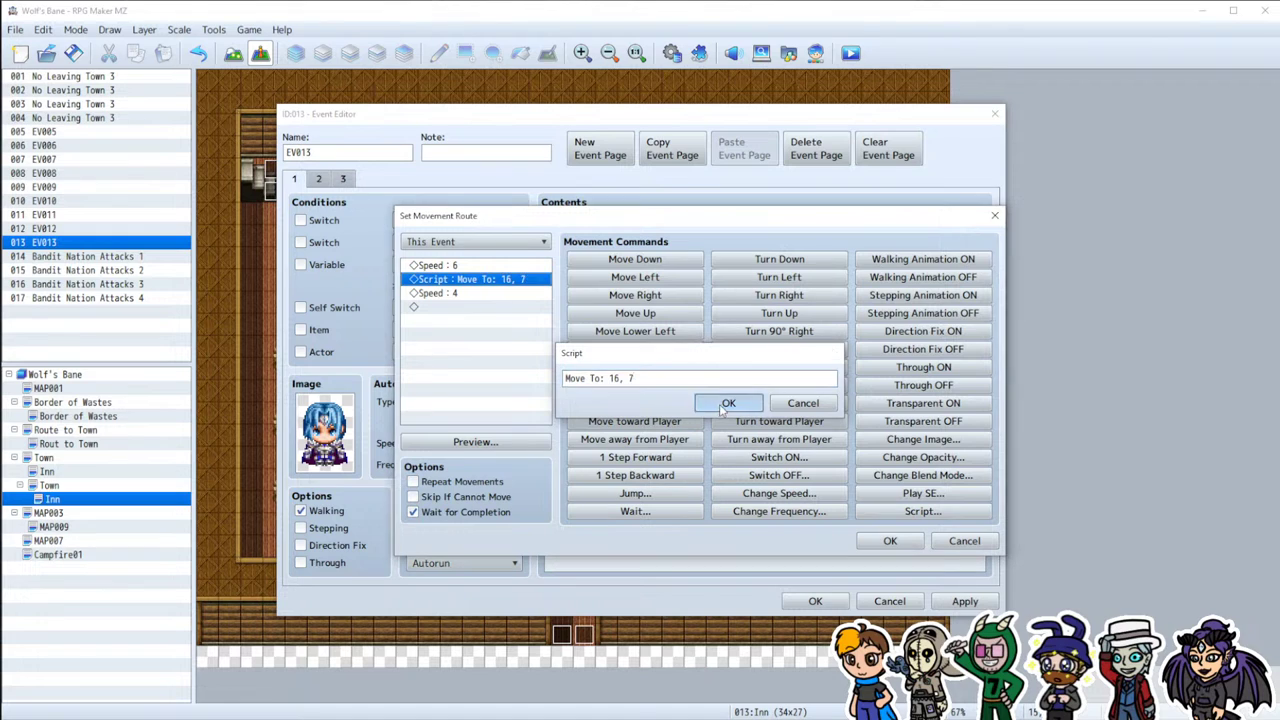
{"action": "left_click", "coordinate": [890, 540]}
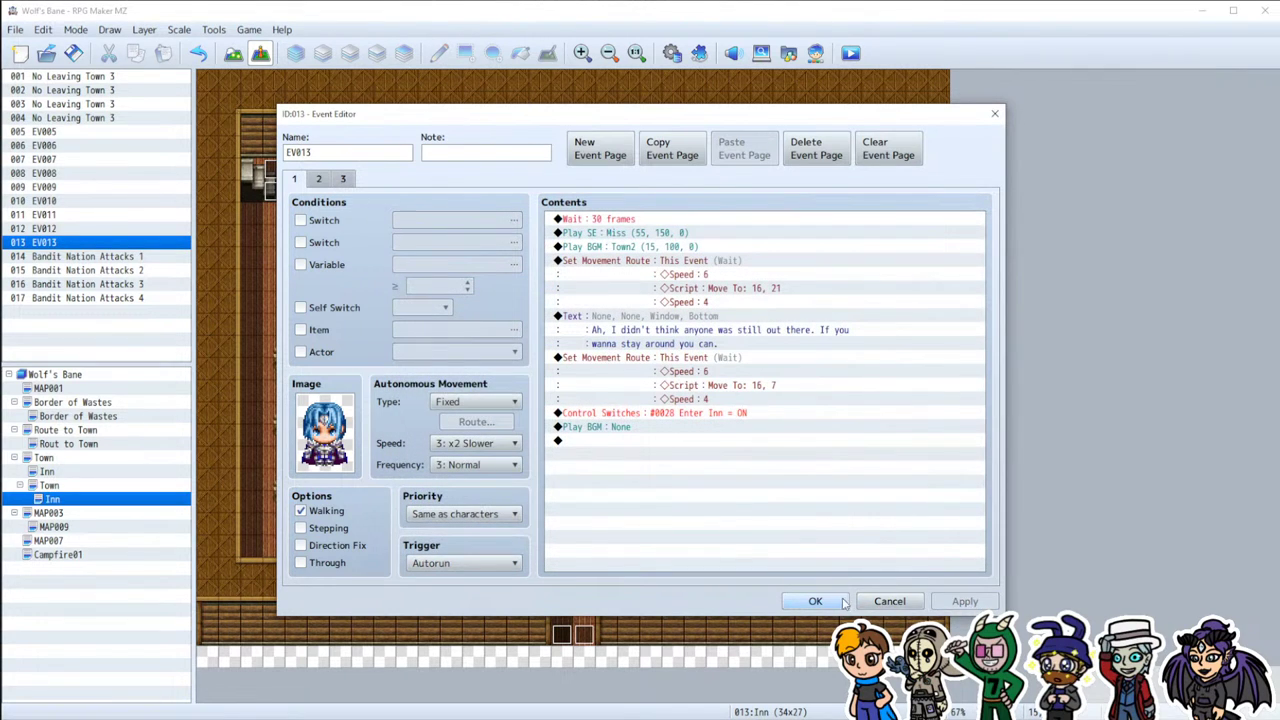
{"action": "left_click", "coordinate": [815, 601]}
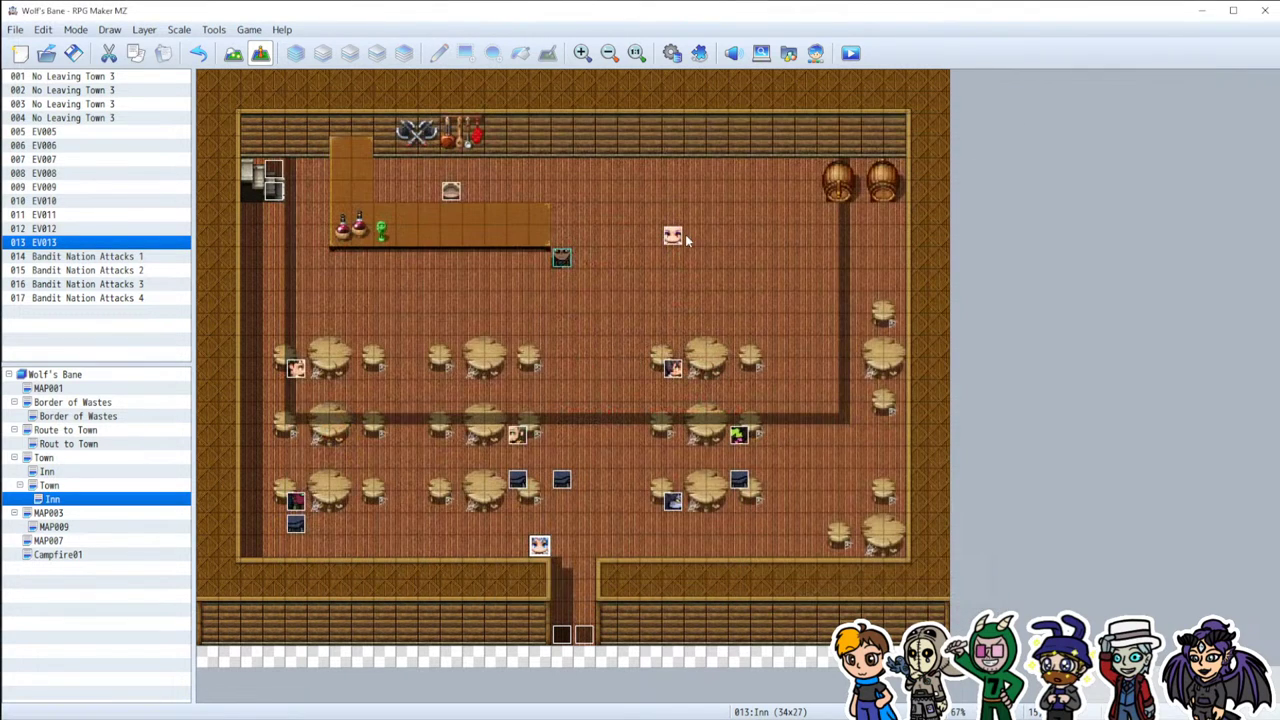
Step: Move the player's starting position from beside the counter to the inn's entrance passage
{"action": "key", "text": "ctrl+x"}
{"action": "left_click", "coordinate": [563, 573]}
{"action": "key", "text": "ctrl+v"}
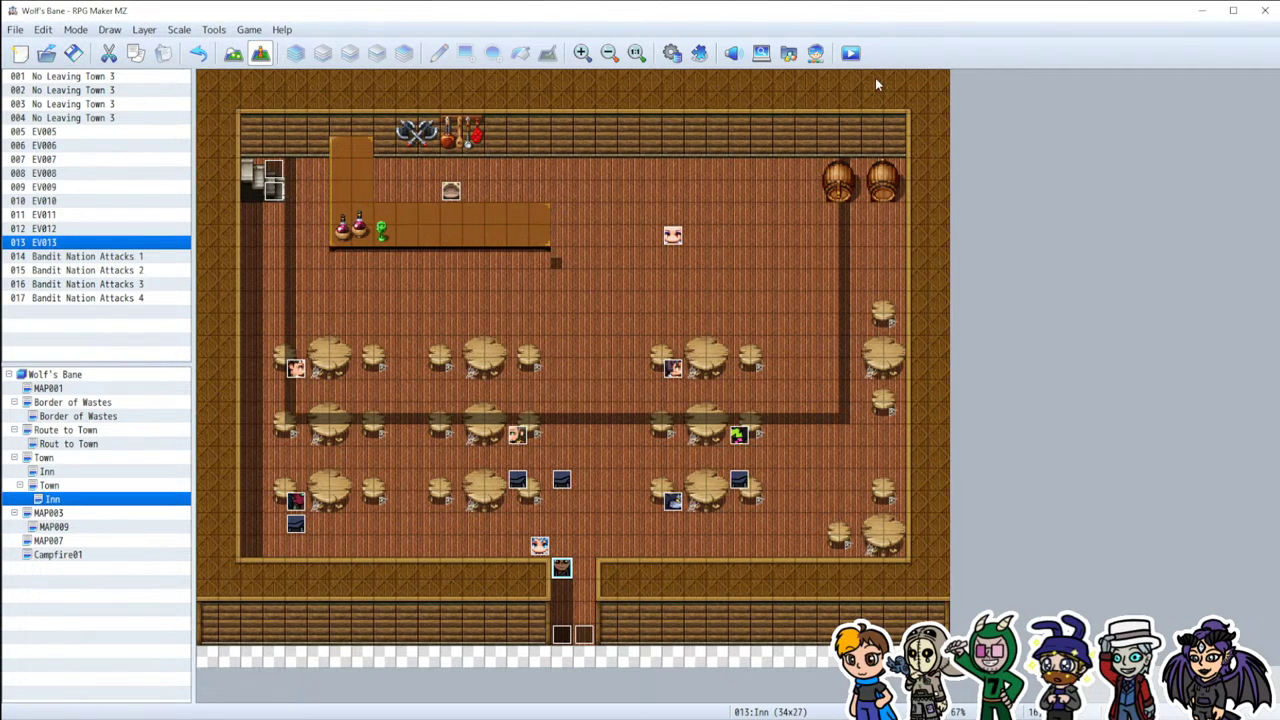
Step: Playtest a new game, saving the changes, advance past the greeting, and walk the player up to the counter
{"action": "double_click", "coordinate": [747, 298]}
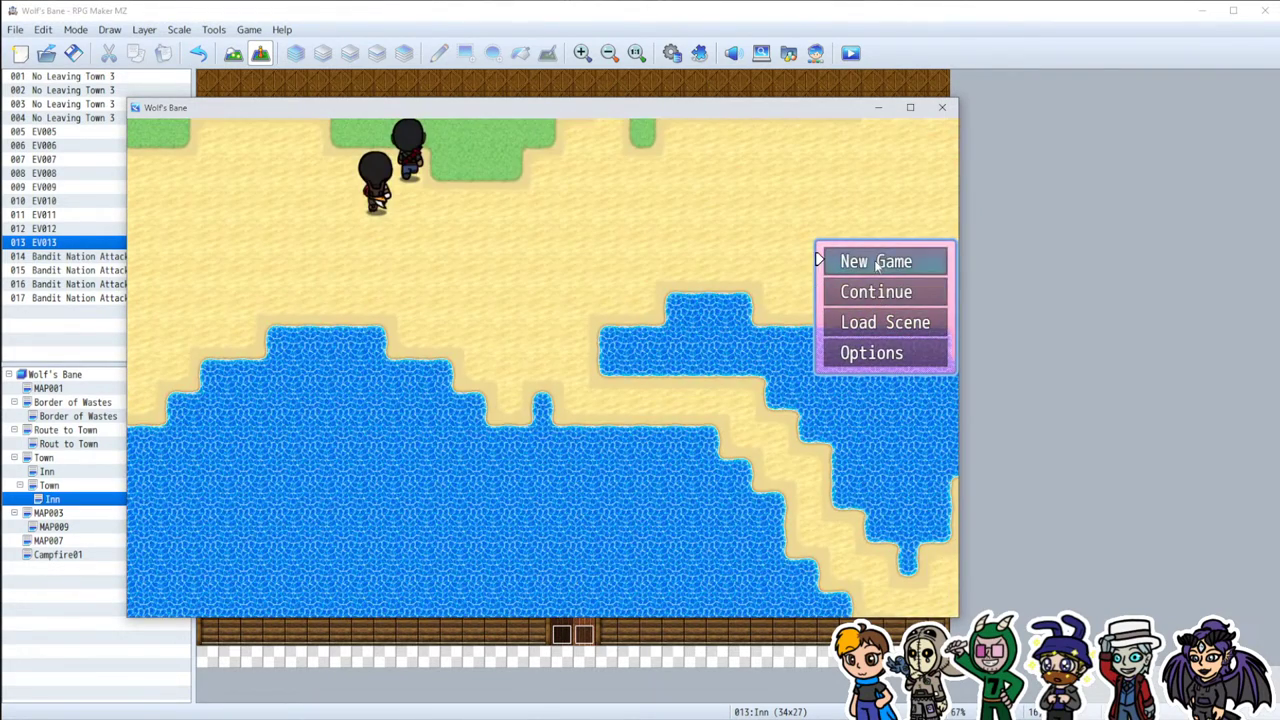
{"action": "left_click", "coordinate": [876, 262]}
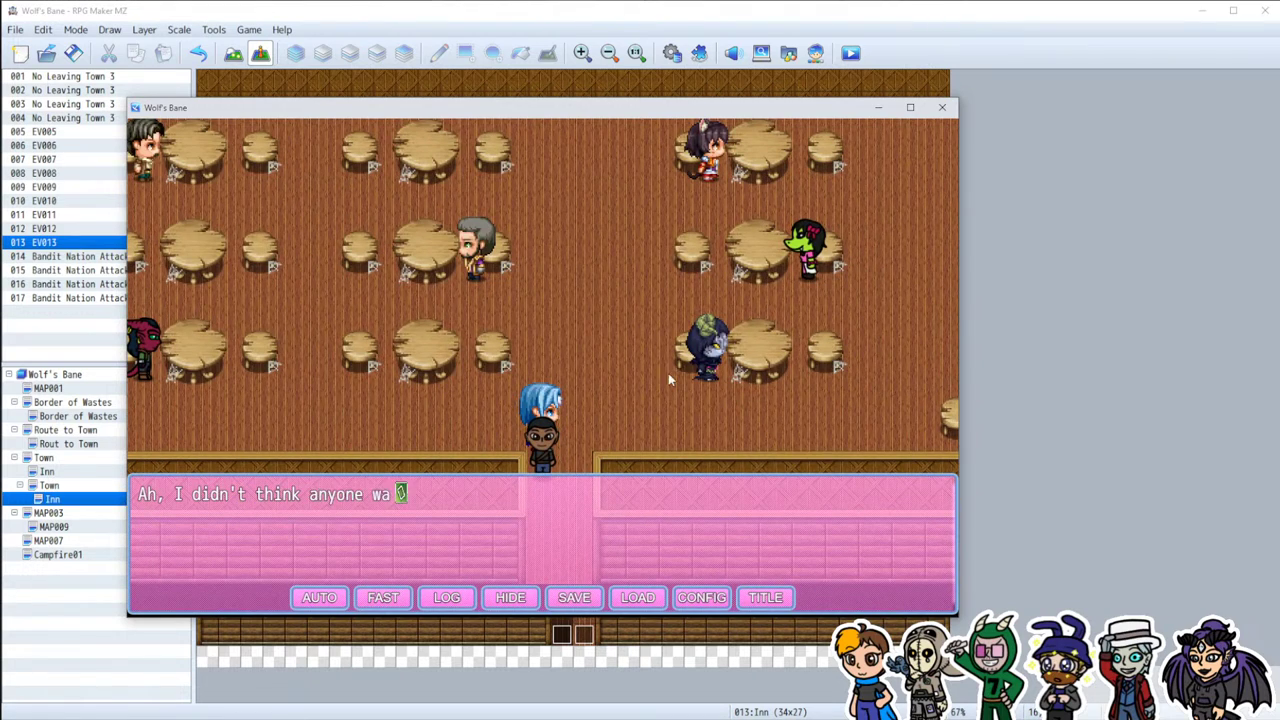
{"action": "left_click", "coordinate": [559, 557]}
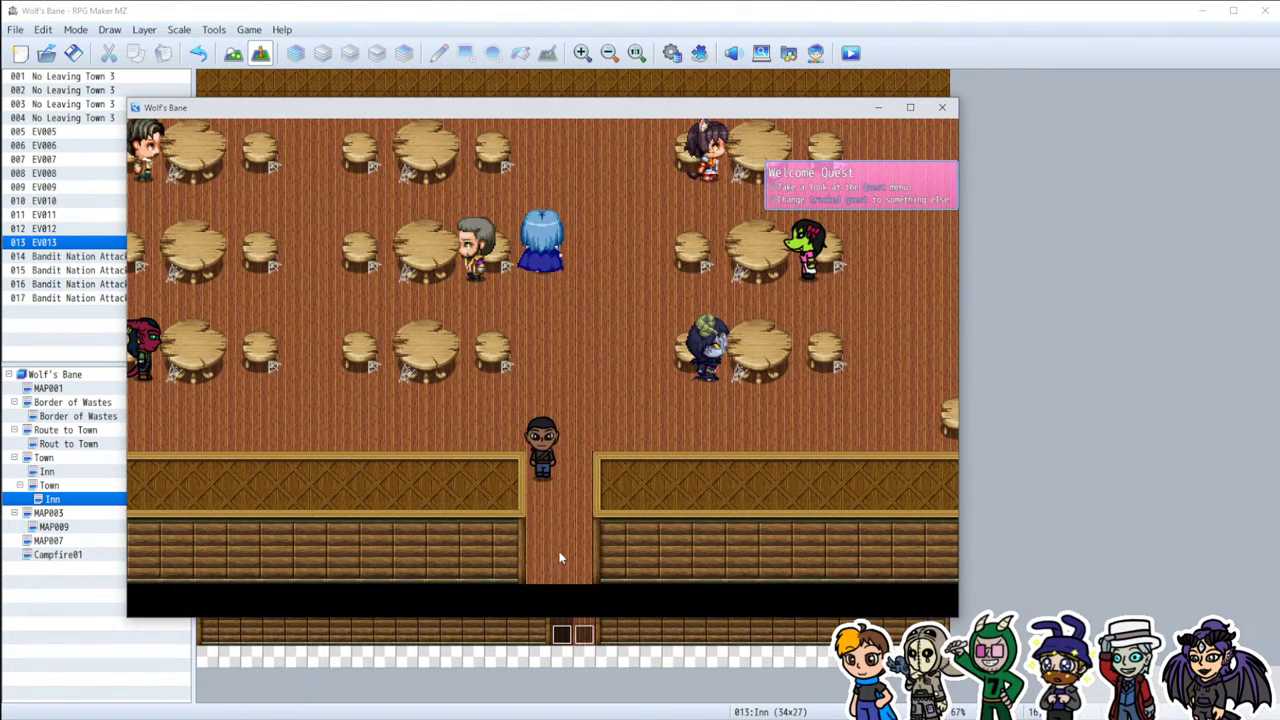
{"action": "key", "text": "Up"}
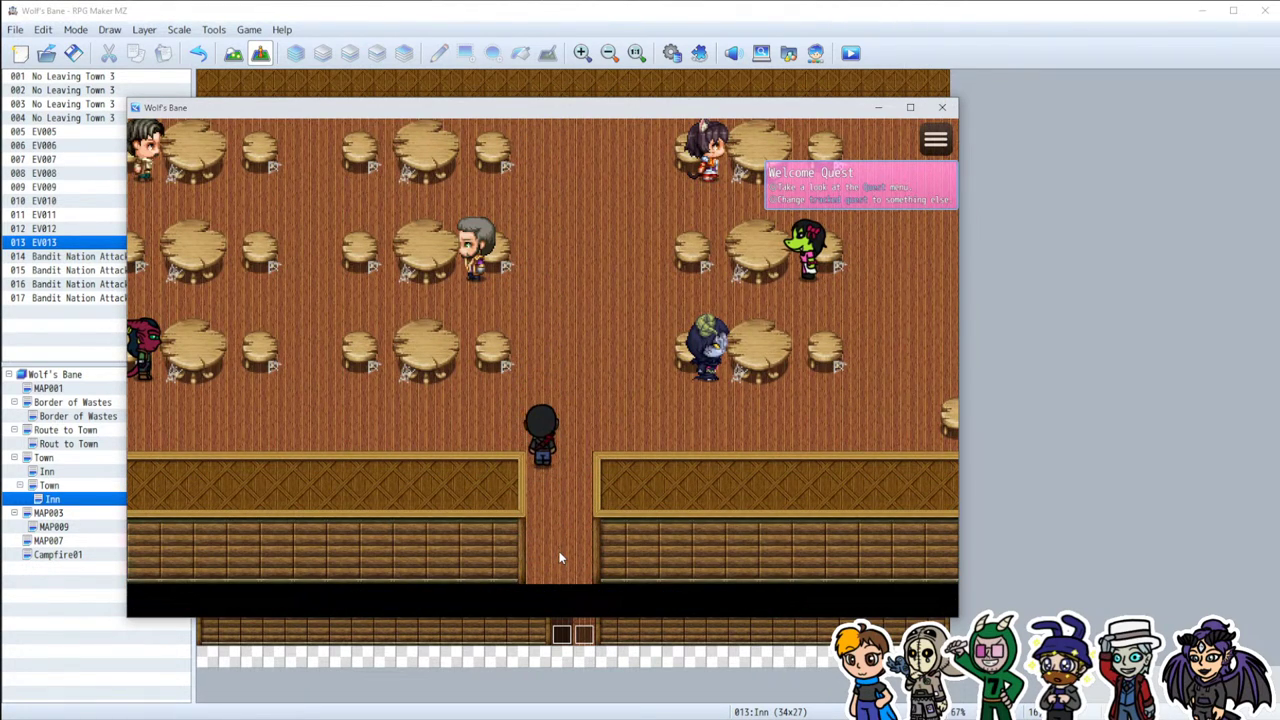
{"action": "key", "text": "Up"}
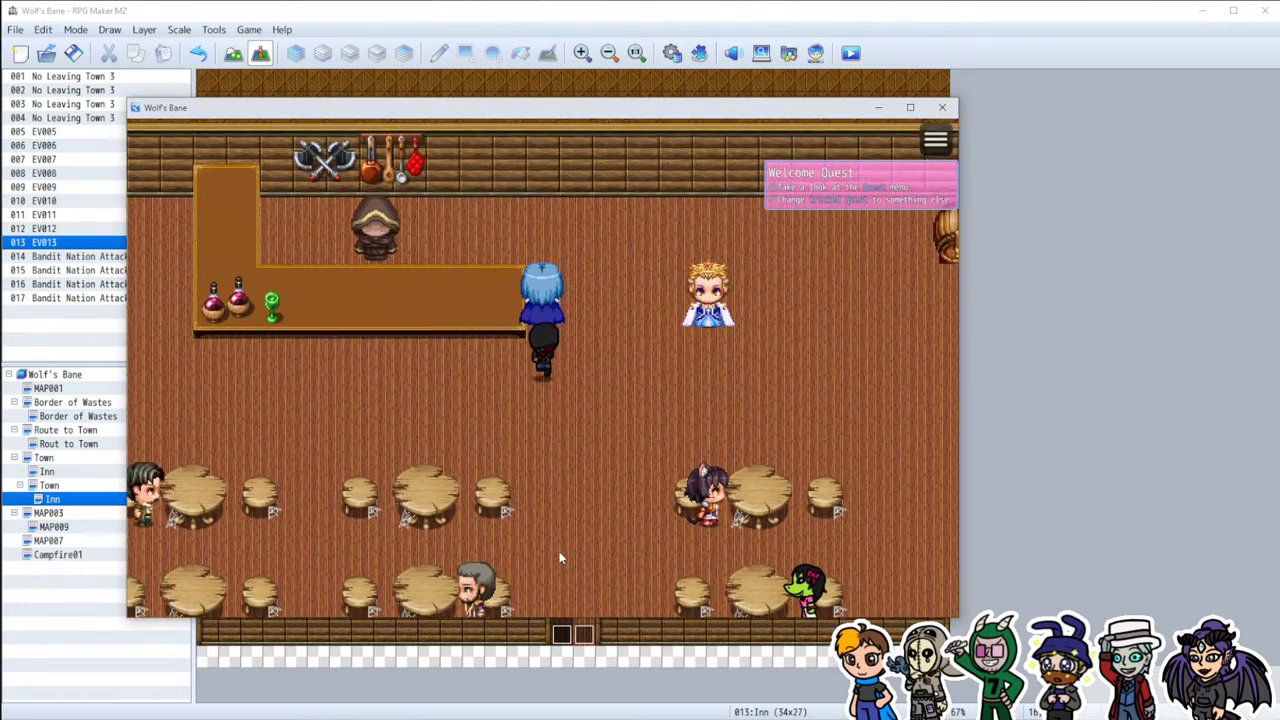
Step: Trigger the bandit cutscene at the counter, step through its repeated messages, and close the playtest
{"action": "key", "text": "Return"}
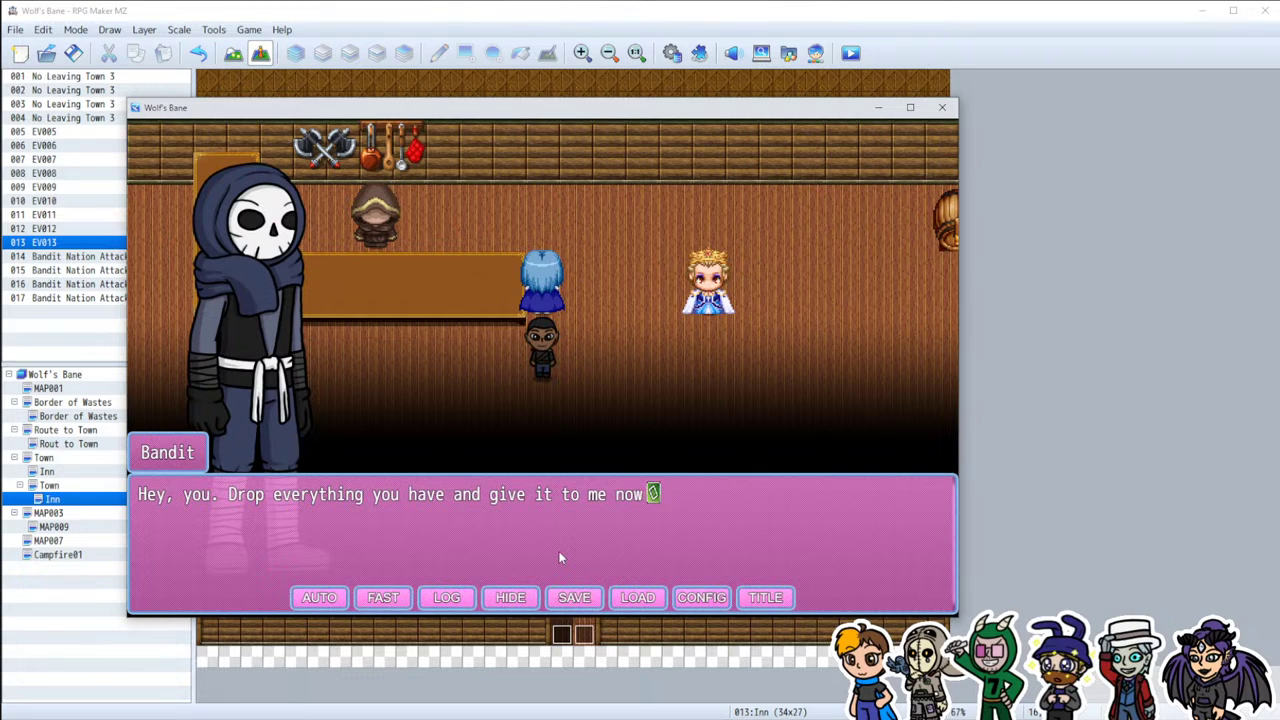
{"action": "key", "text": "Return"}
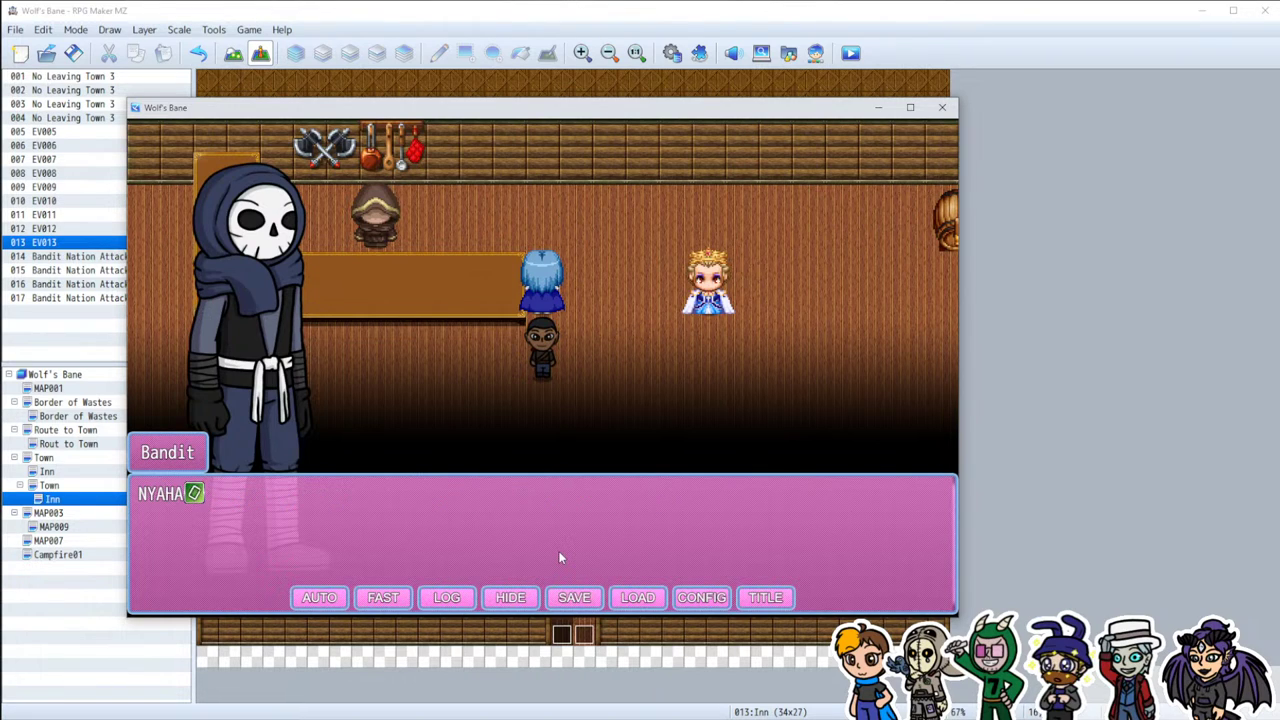
{"action": "key", "text": "Return"}
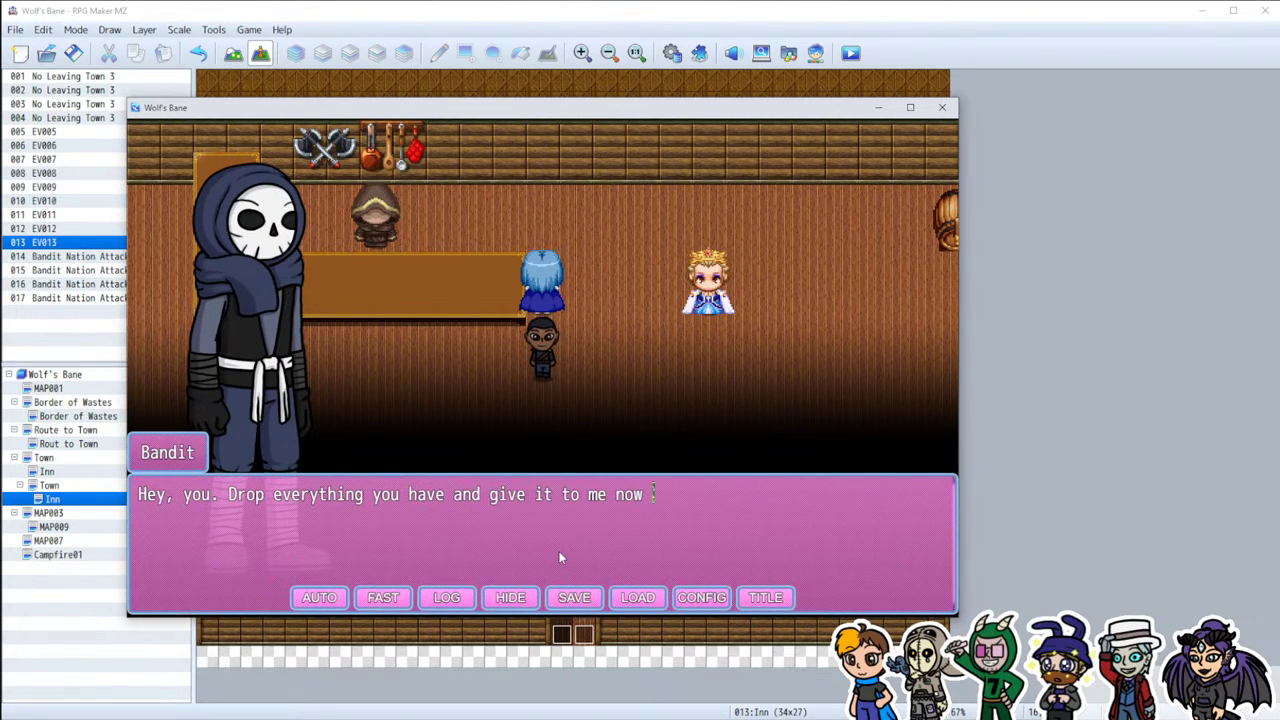
{"action": "key", "text": "Return"}
{"action": "key", "text": "Return"}
{"action": "key", "text": "Return"}
{"action": "left_click", "coordinate": [560, 558]}
{"action": "left_click", "coordinate": [560, 558]}
{"action": "key", "text": "alt+F4"}
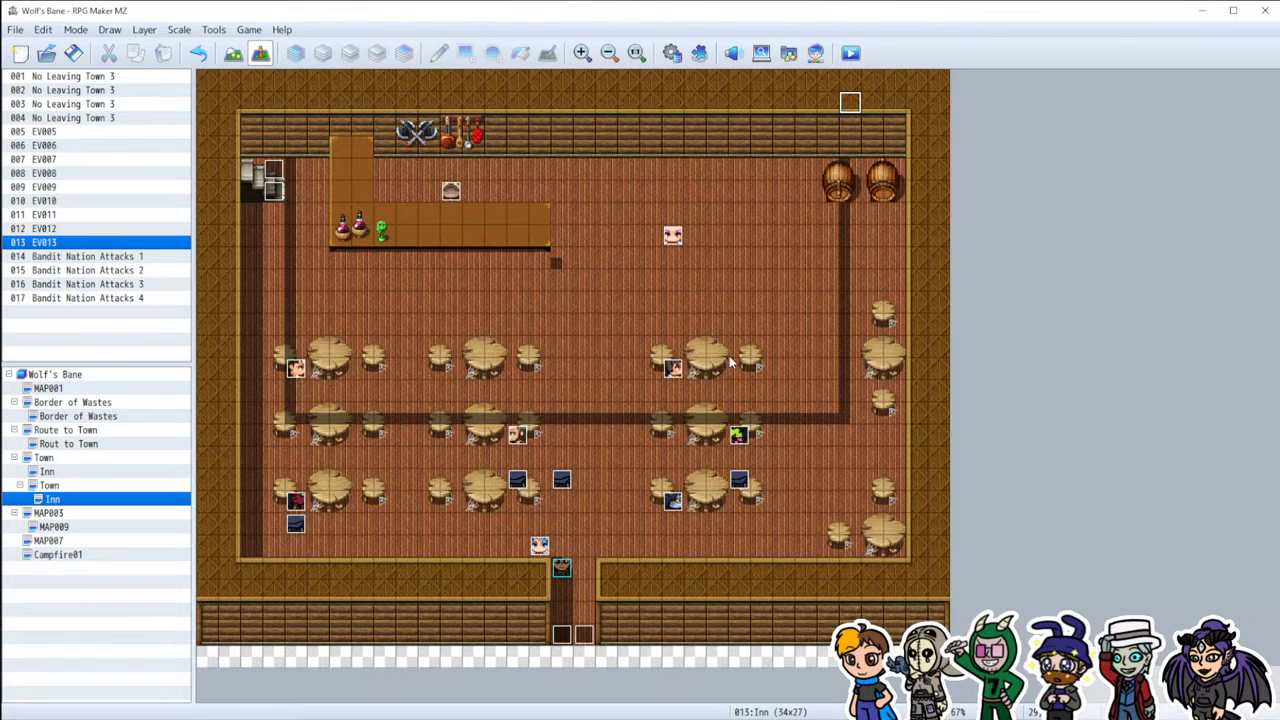
Step: Set the switch condition on page 2 of Bandit Nation Attacks 1 to 0027 bandit Calls and save the event
{"action": "double_click", "coordinate": [563, 481]}
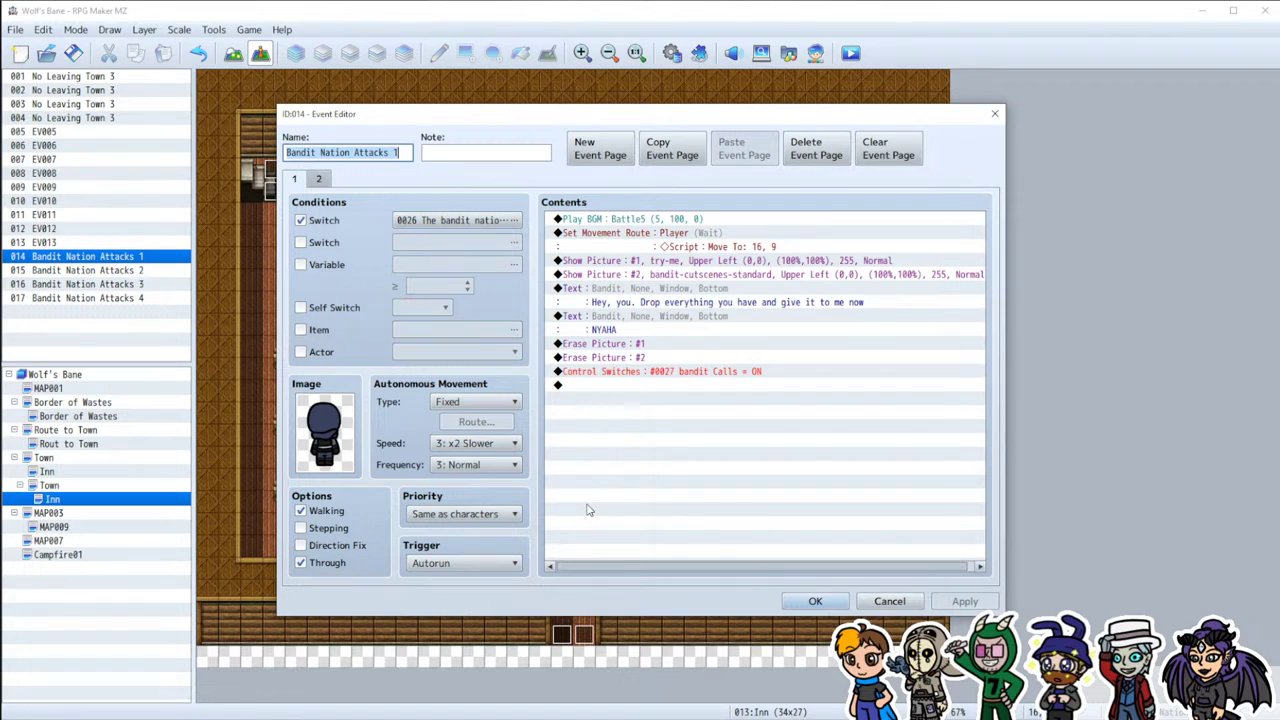
{"action": "left_click", "coordinate": [319, 179]}
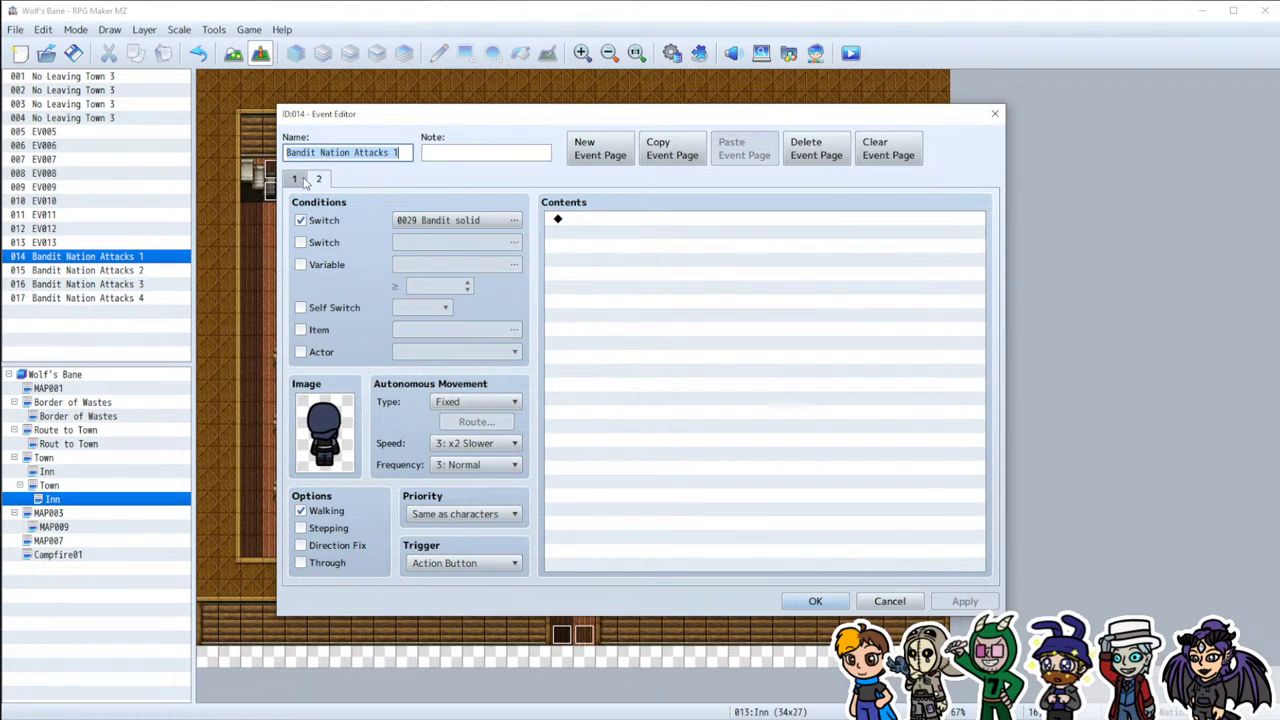
{"action": "left_click", "coordinate": [296, 179]}
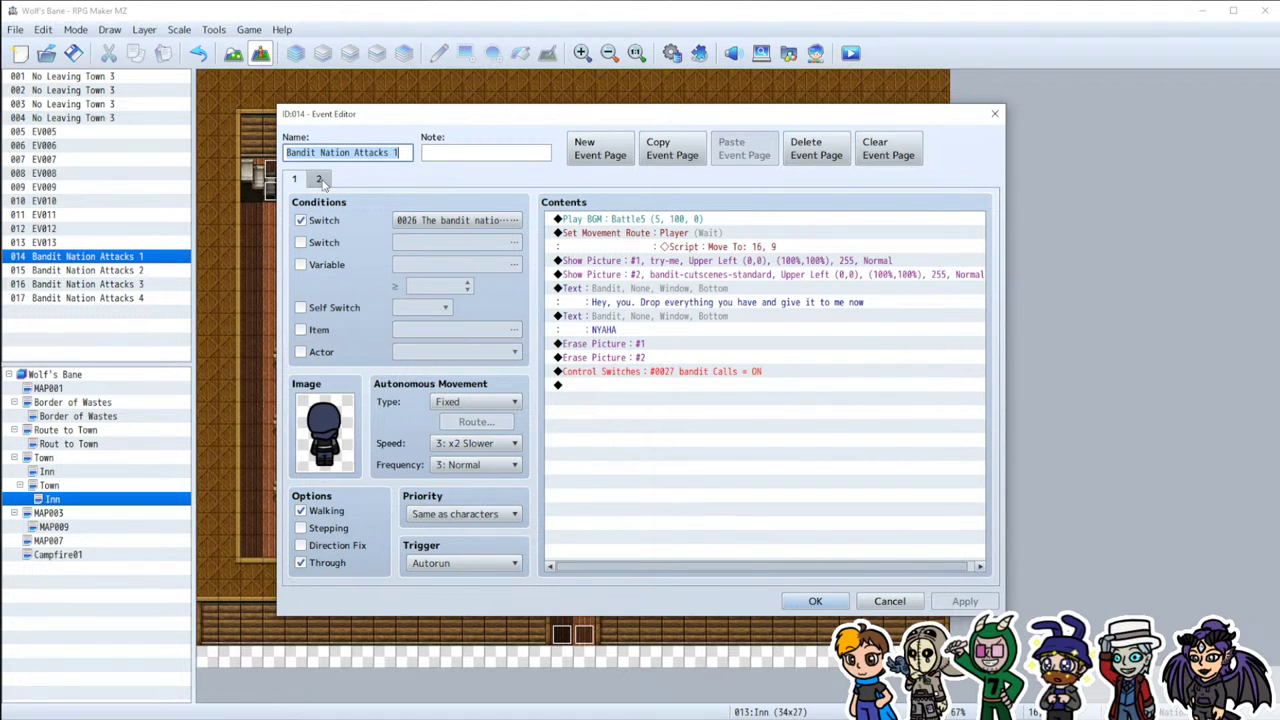
{"action": "left_click", "coordinate": [319, 179]}
{"action": "left_click", "coordinate": [478, 221]}
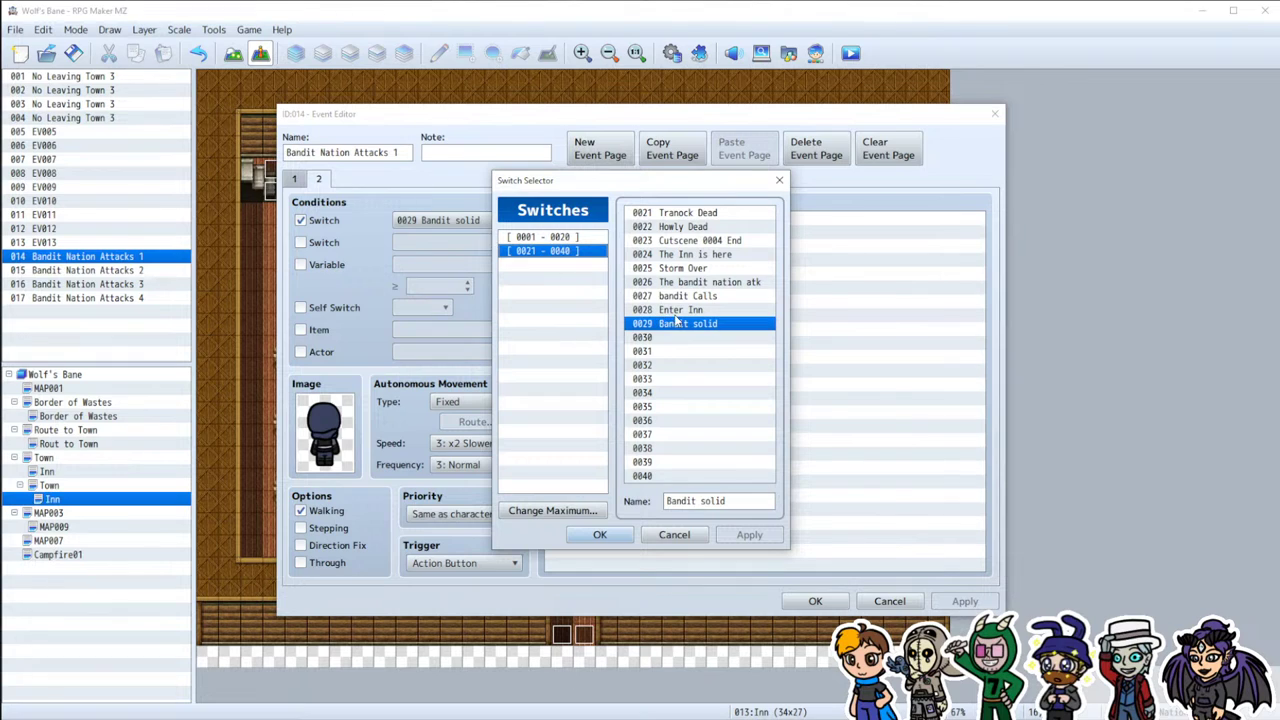
{"action": "left_click", "coordinate": [690, 297]}
{"action": "left_click", "coordinate": [600, 535]}
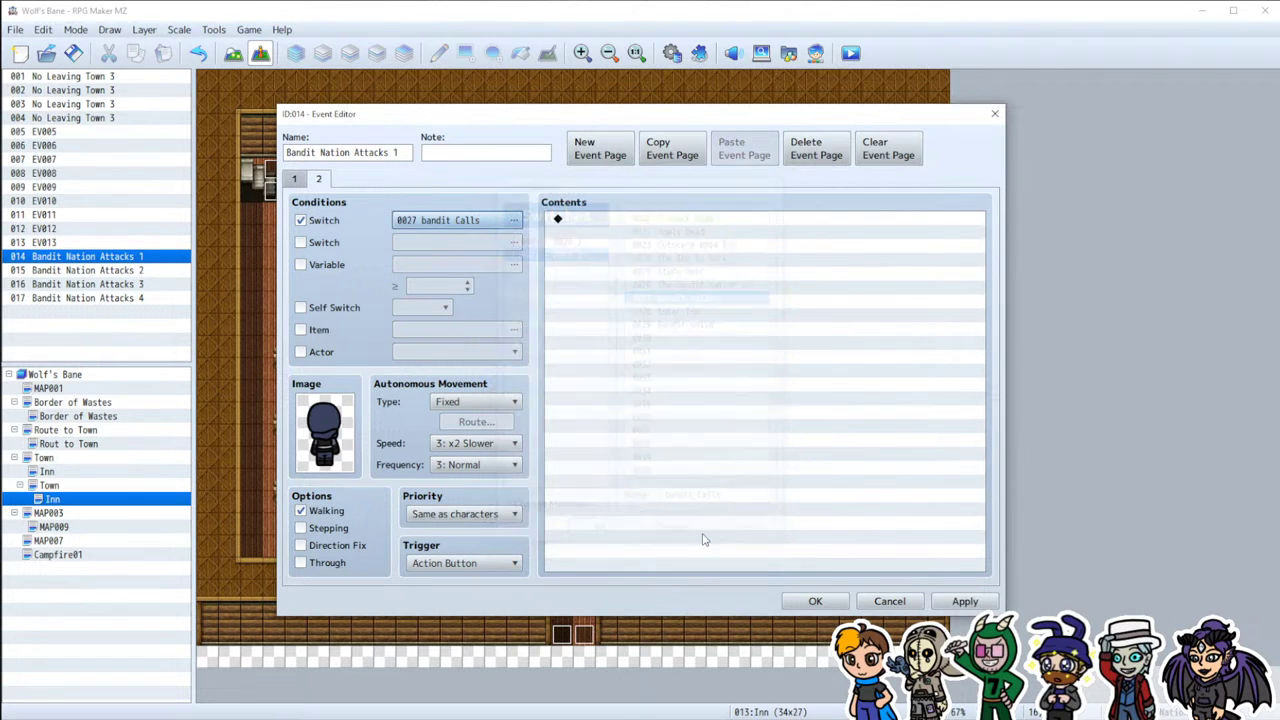
{"action": "left_click", "coordinate": [965, 601]}
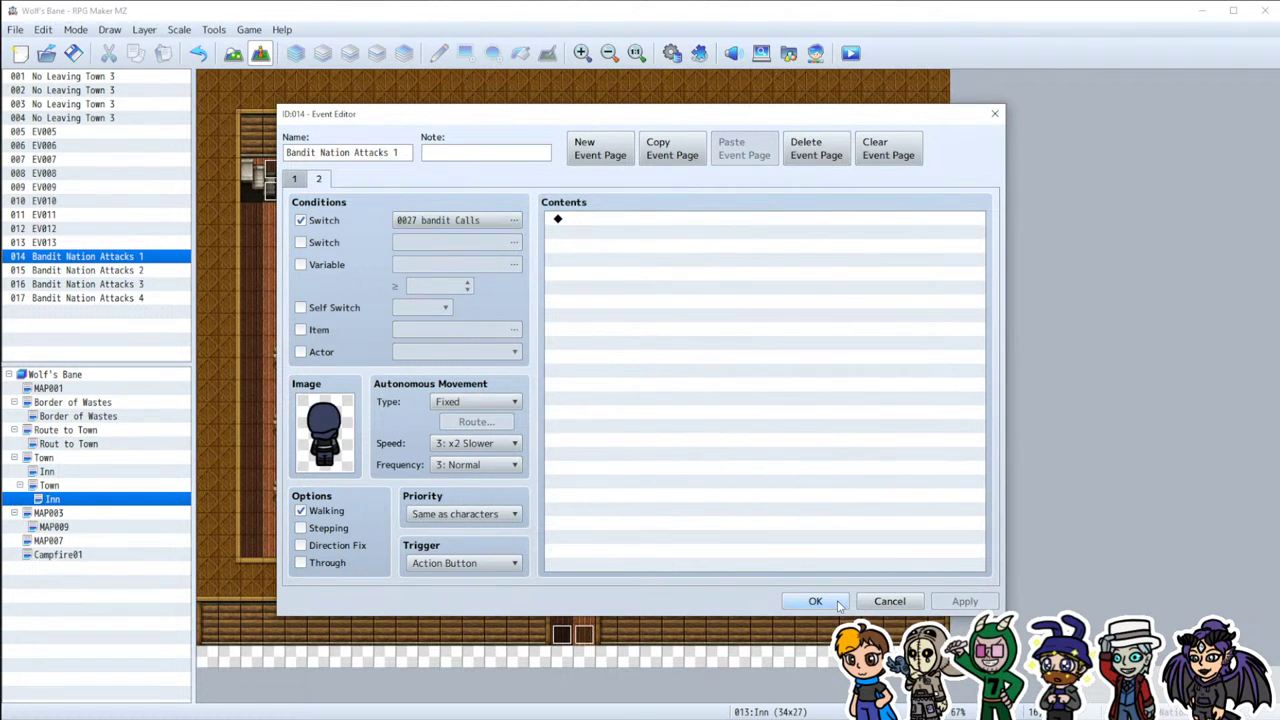
{"action": "left_click", "coordinate": [816, 602]}
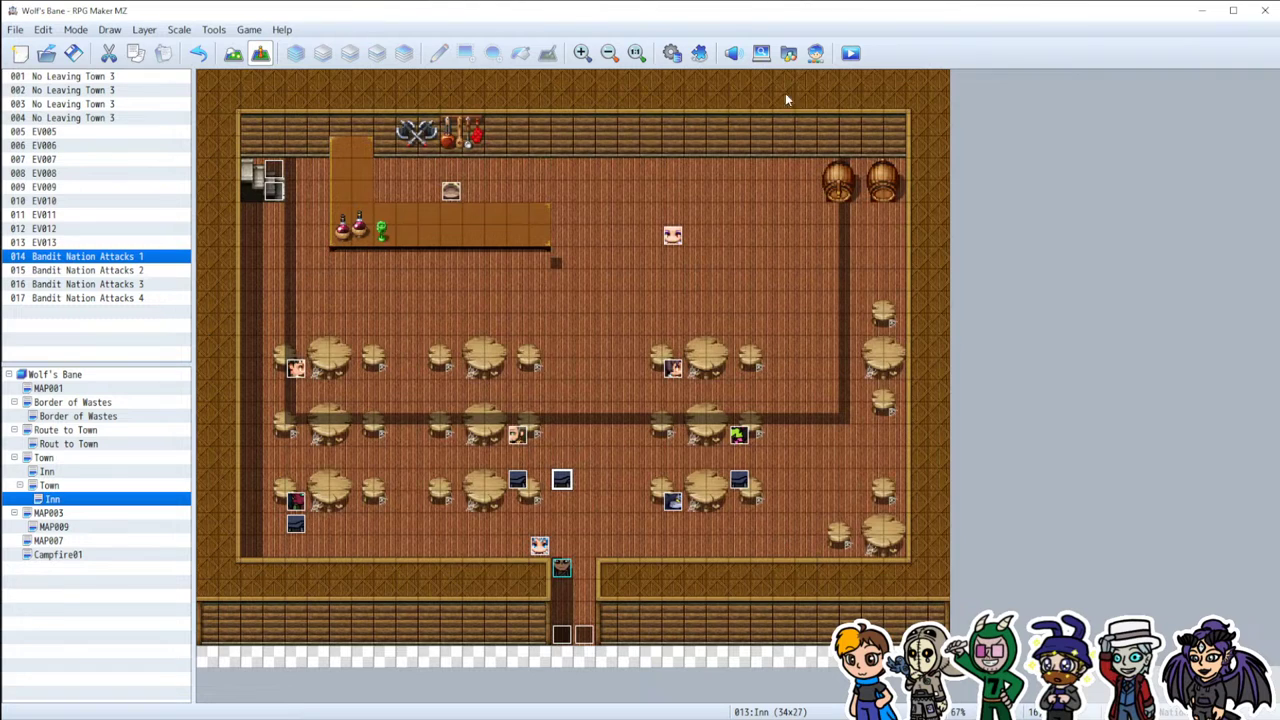
Step: Set the switch condition of Bandit Nation Attacks 2 to 0027 bandit Calls and save the event
{"action": "double_click", "coordinate": [295, 525]}
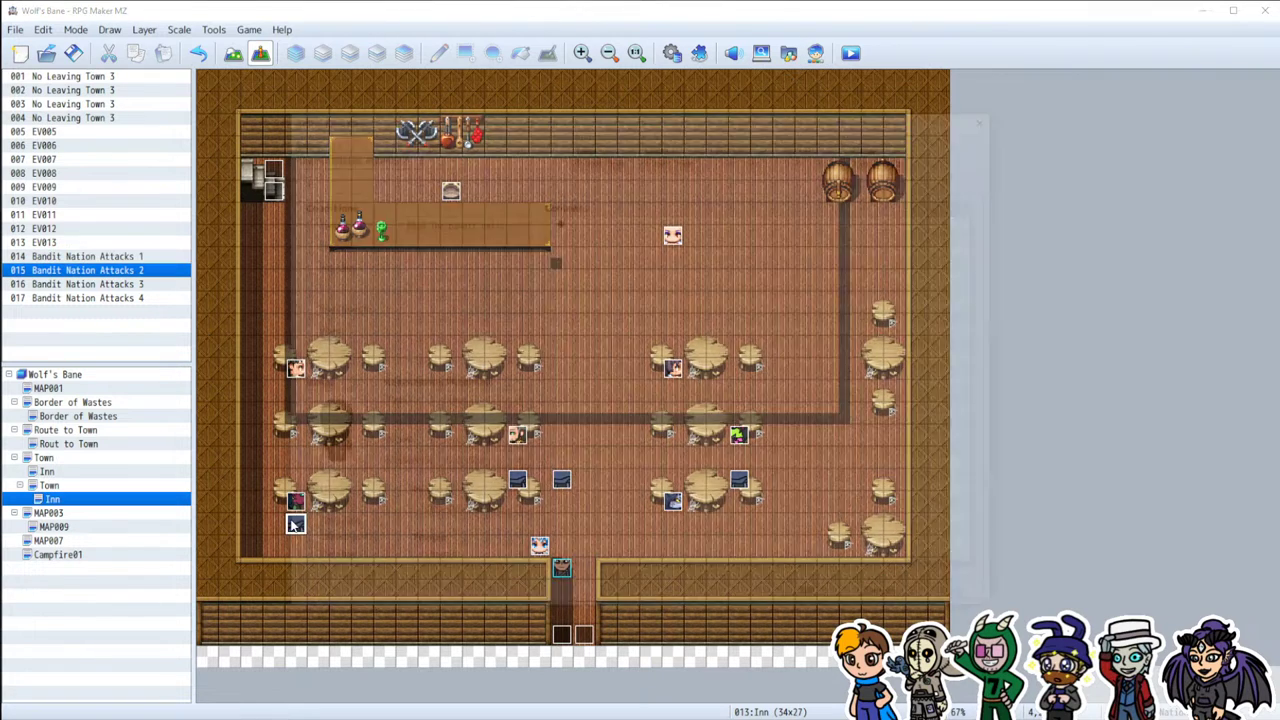
{"action": "left_click", "coordinate": [469, 220]}
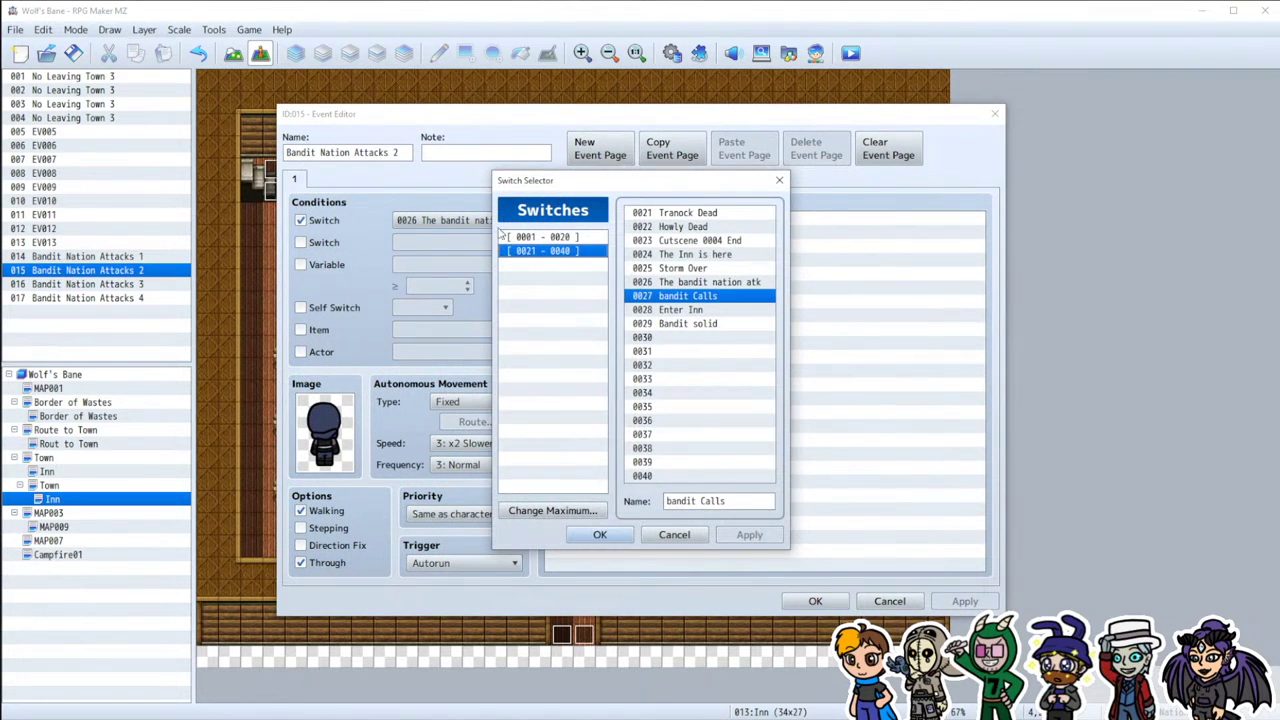
{"action": "left_click", "coordinate": [600, 534]}
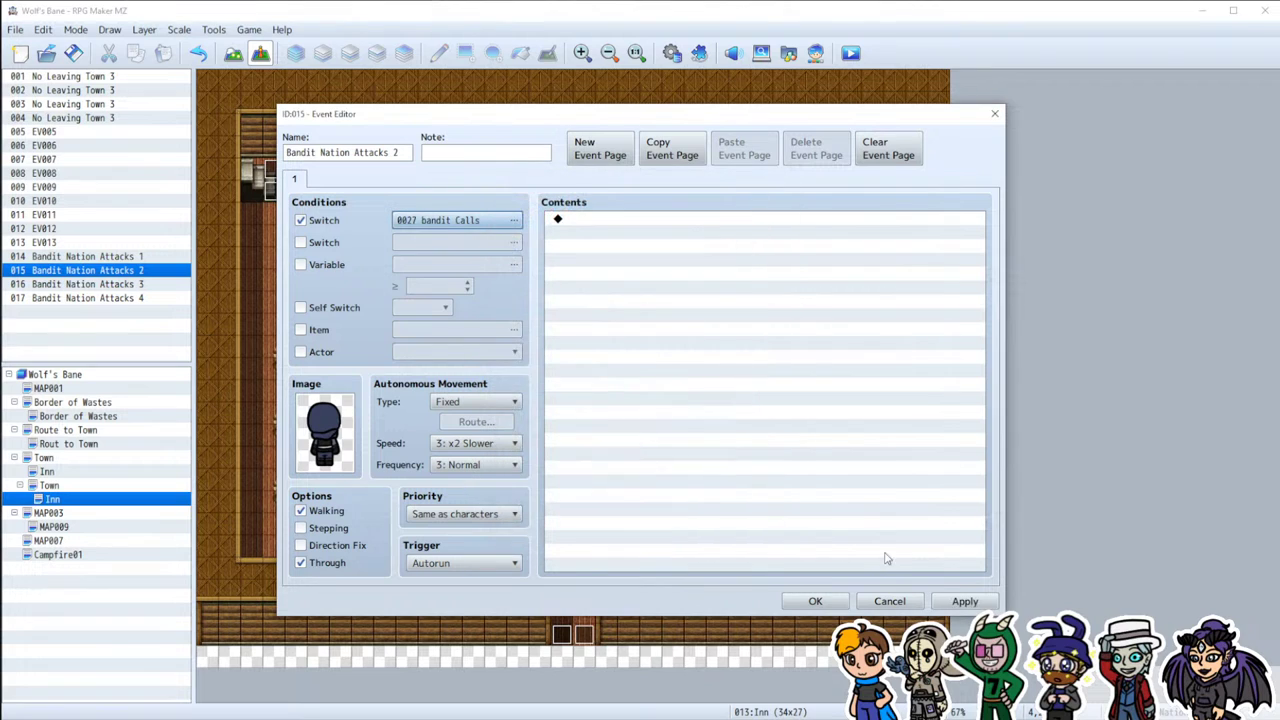
{"action": "left_click", "coordinate": [818, 600]}
Step: Start another playtest of the inn cutscene, saving the switch condition changes to the game
{"action": "left_click", "coordinate": [850, 53]}
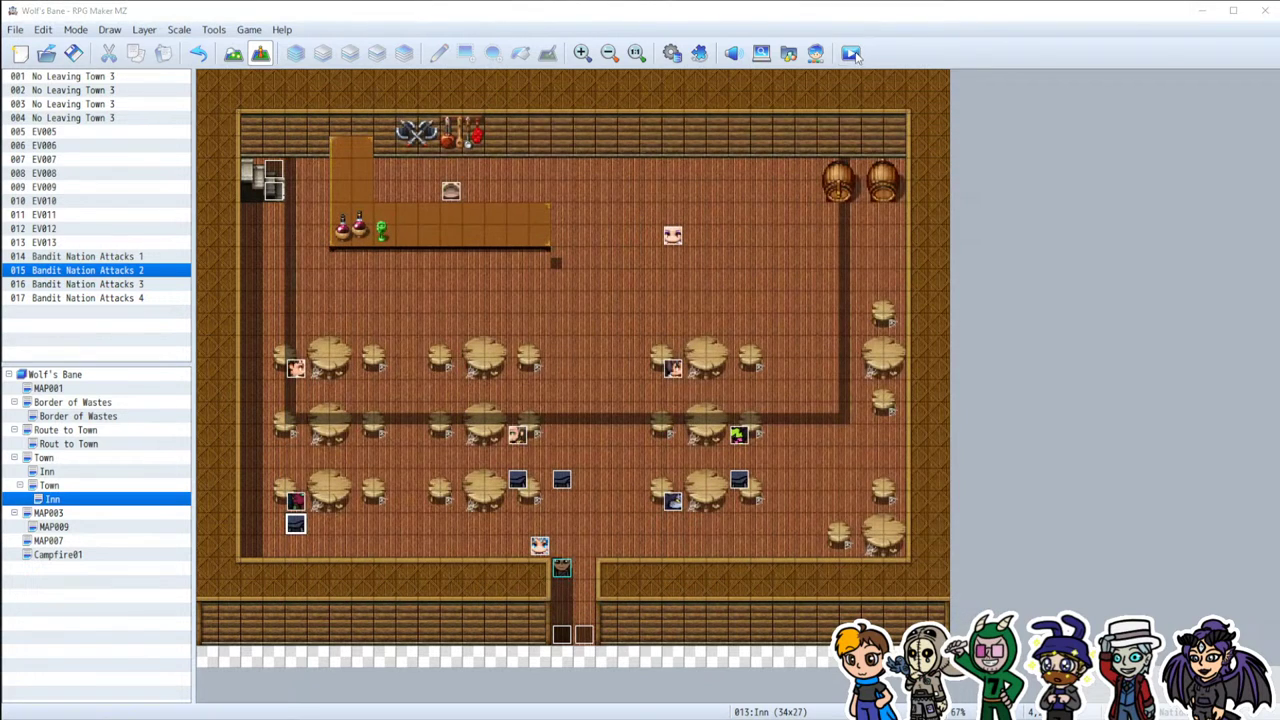
{"action": "left_click", "coordinate": [629, 390]}
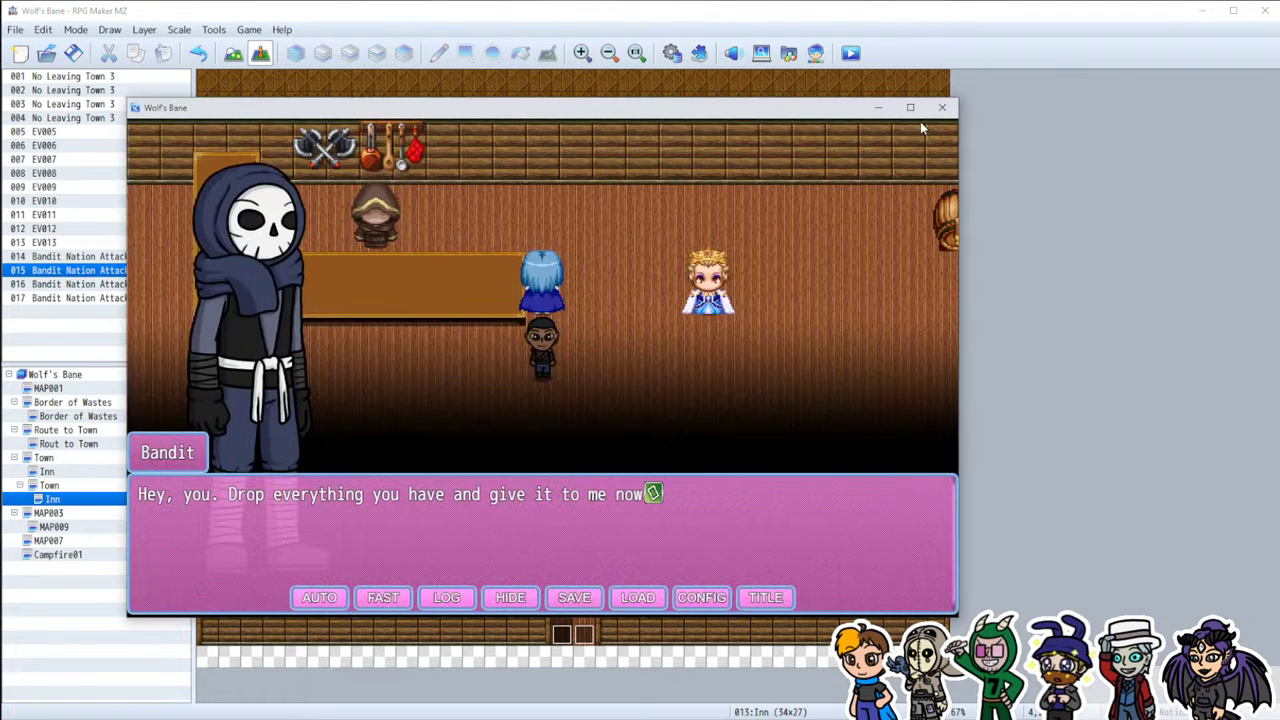
Step: Close the running playtest and launch a fresh one with a new game in the inn
{"action": "left_click", "coordinate": [945, 100]}
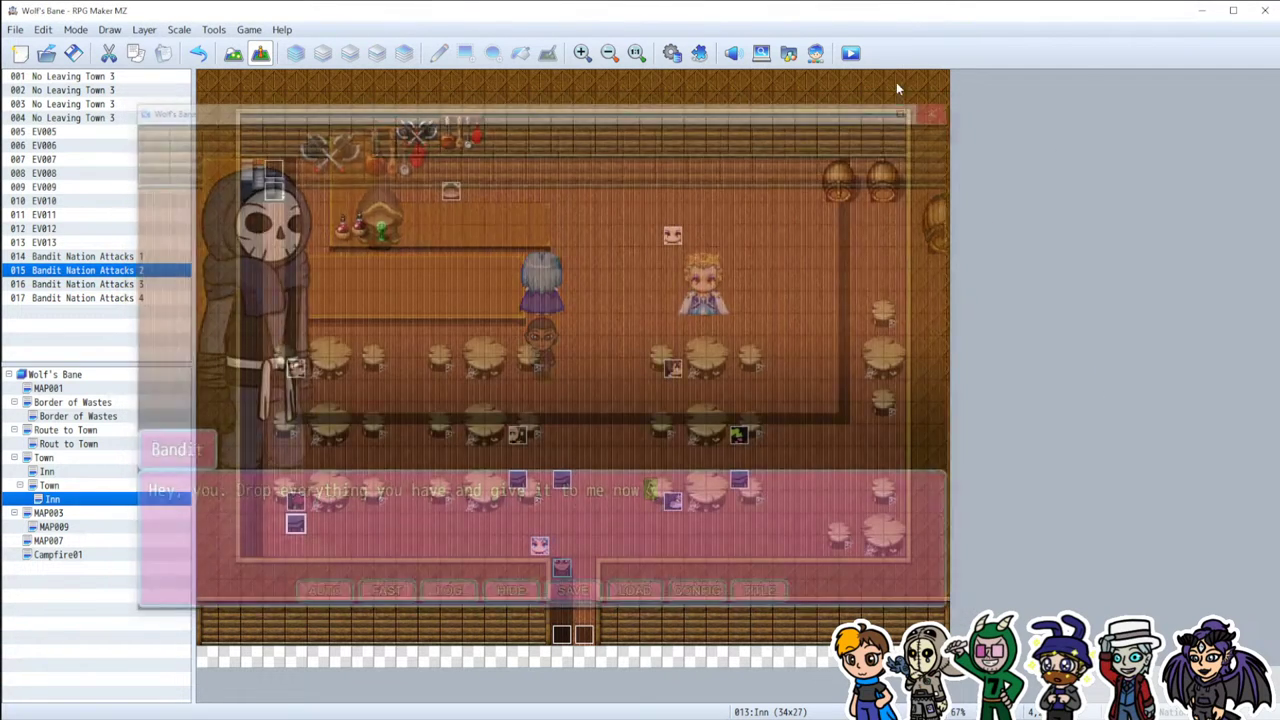
{"action": "left_click", "coordinate": [850, 53]}
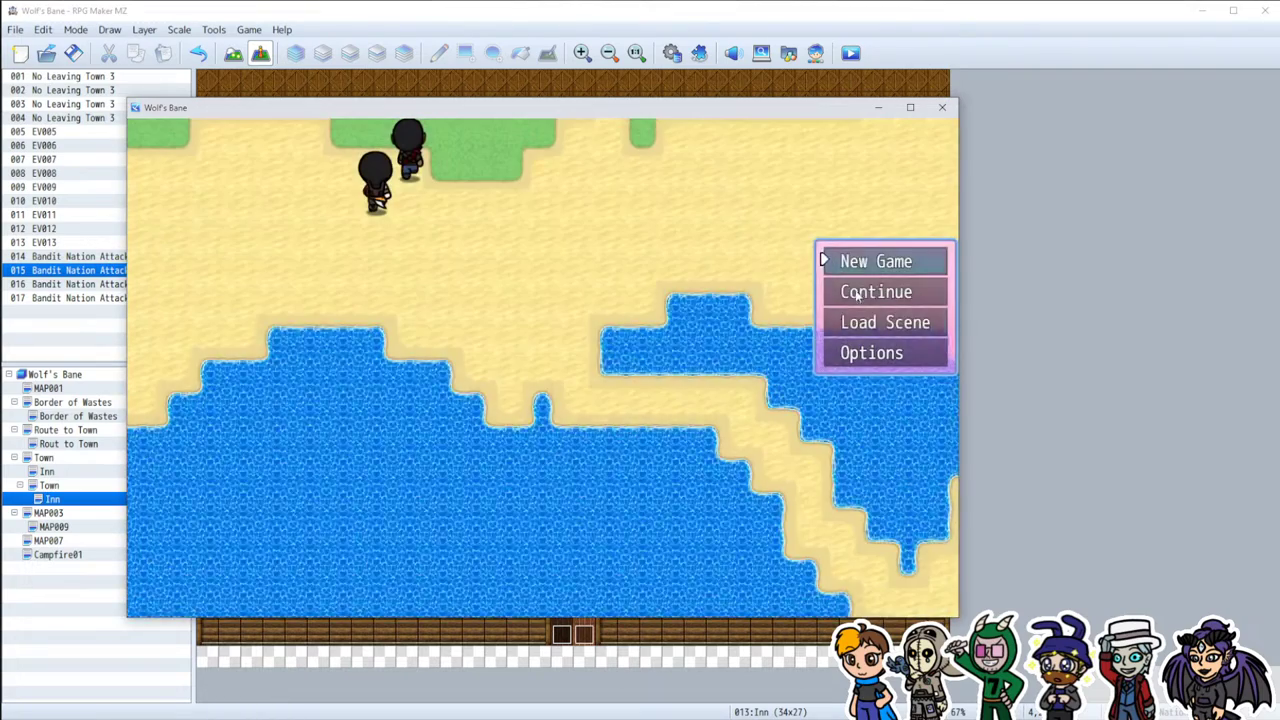
{"action": "left_click", "coordinate": [858, 260]}
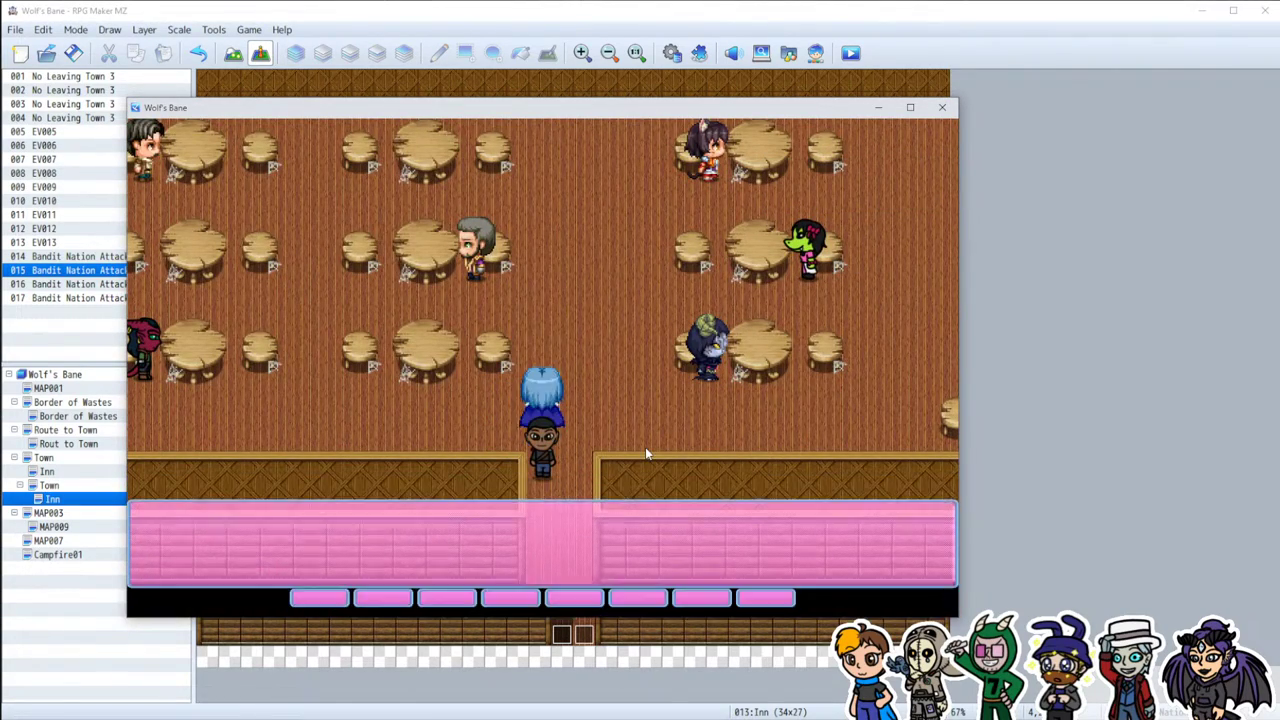
Step: Walk up to the innkeeper at the counter, play through the bandit cutscene, and close the playtest
{"action": "key", "text": "Up"}
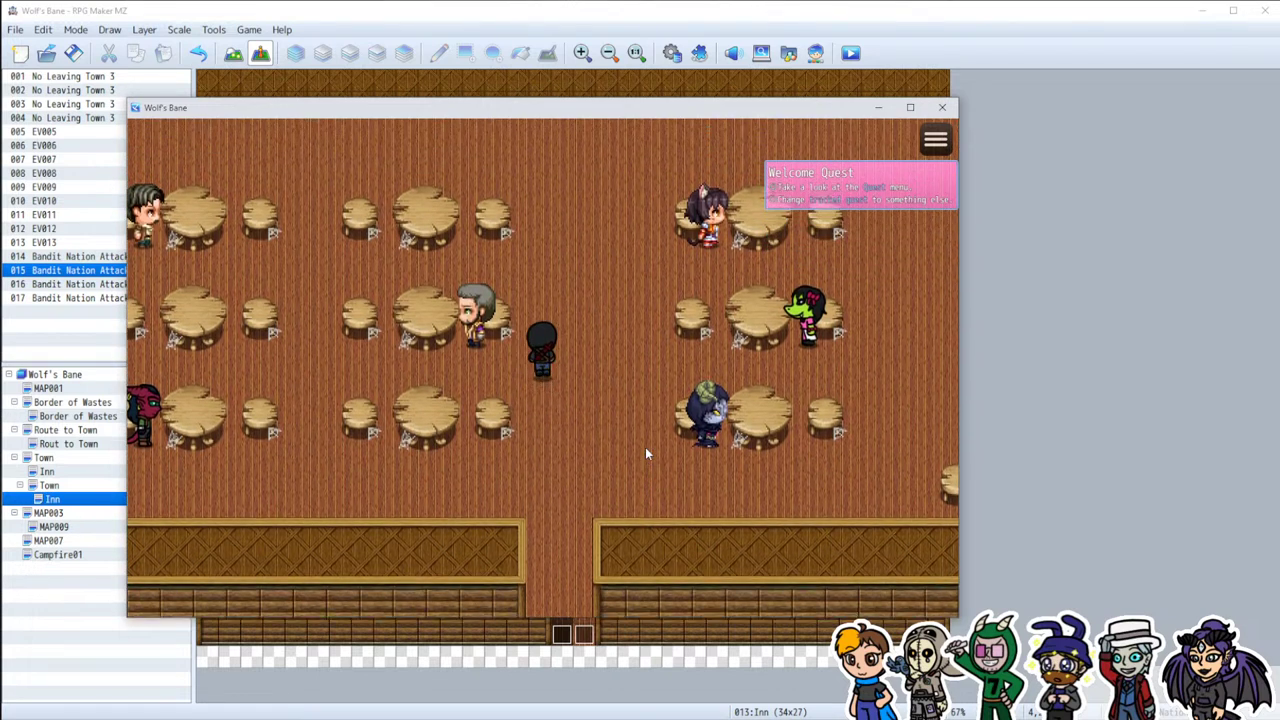
{"action": "key", "text": "Return"}
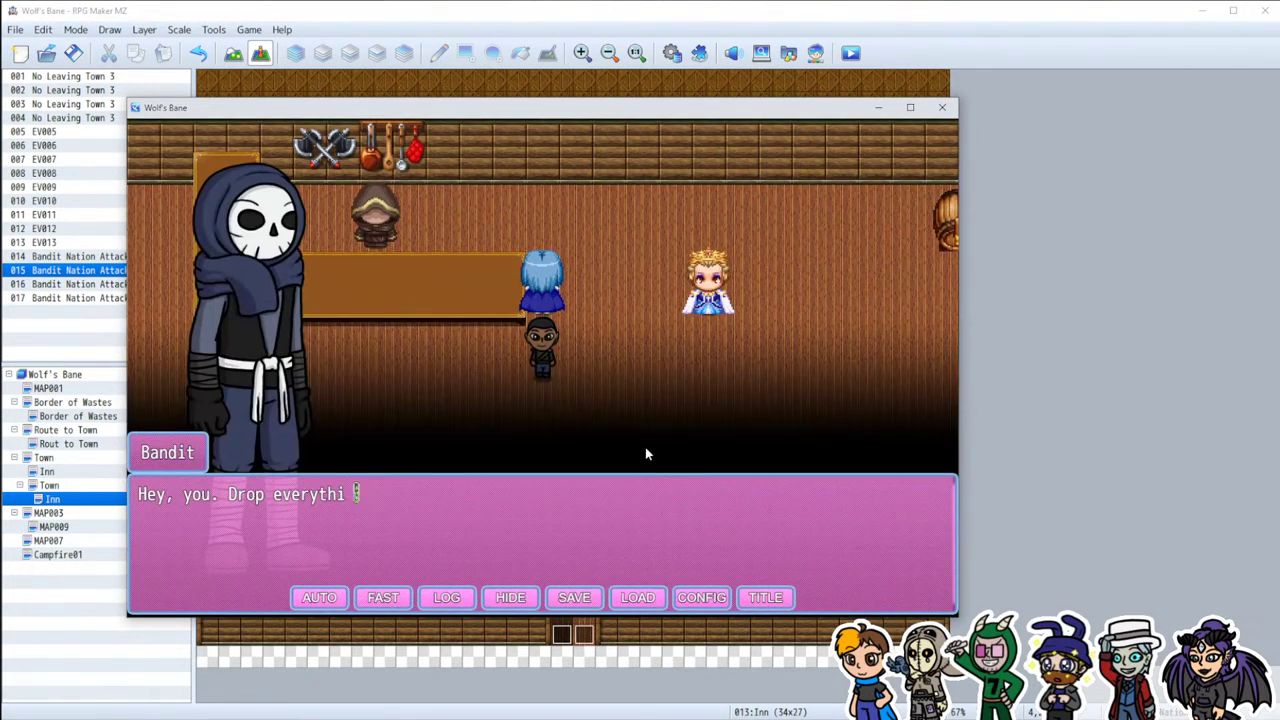
{"action": "key", "text": "Return"}
{"action": "key", "text": "Return"}
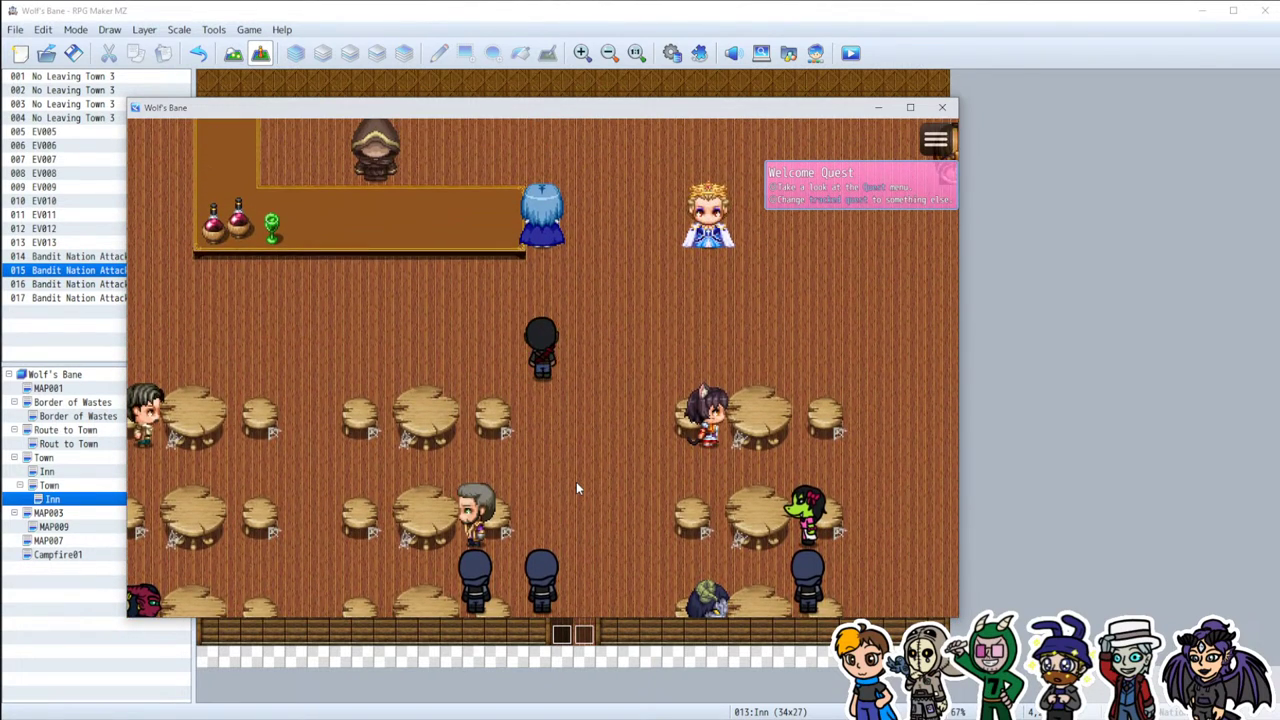
{"action": "left_click", "coordinate": [942, 107]}
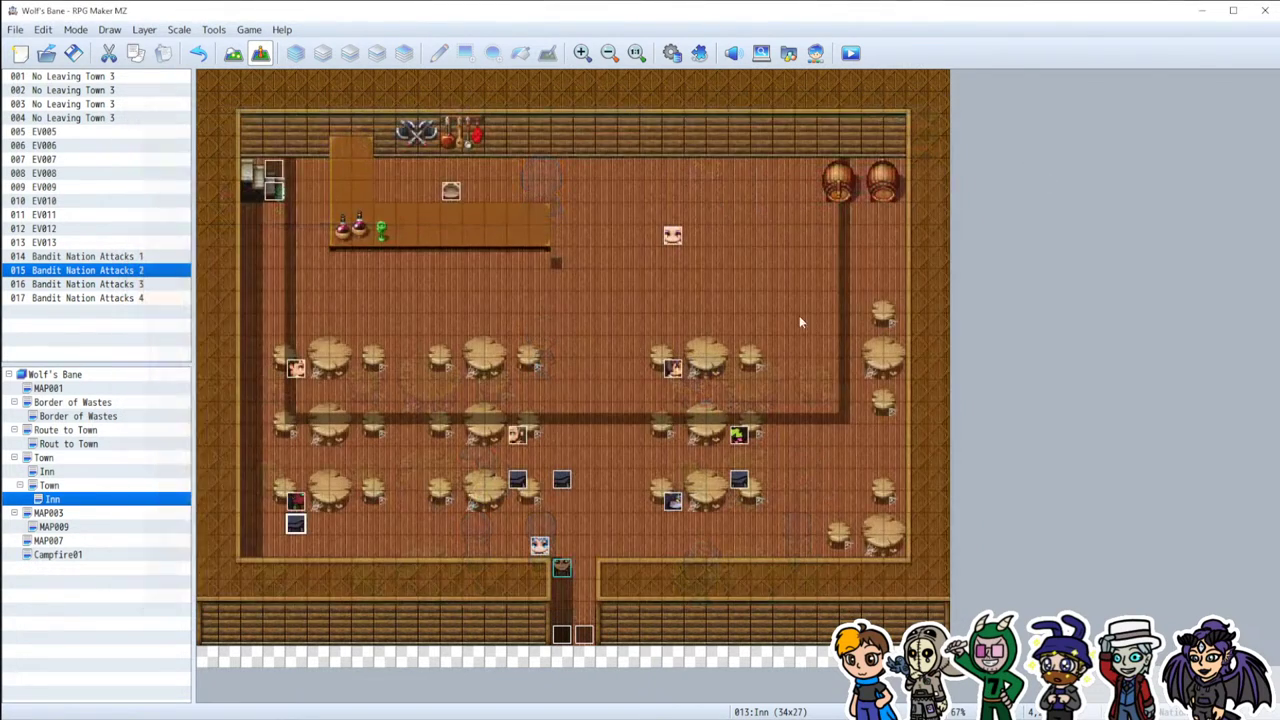
Step: Examine the movement route on page 1 of Bandit Nation Attacks 1 and check the map tiles below the counter's end
{"action": "left_click", "coordinate": [563, 480]}
{"action": "double_click", "coordinate": [563, 480]}
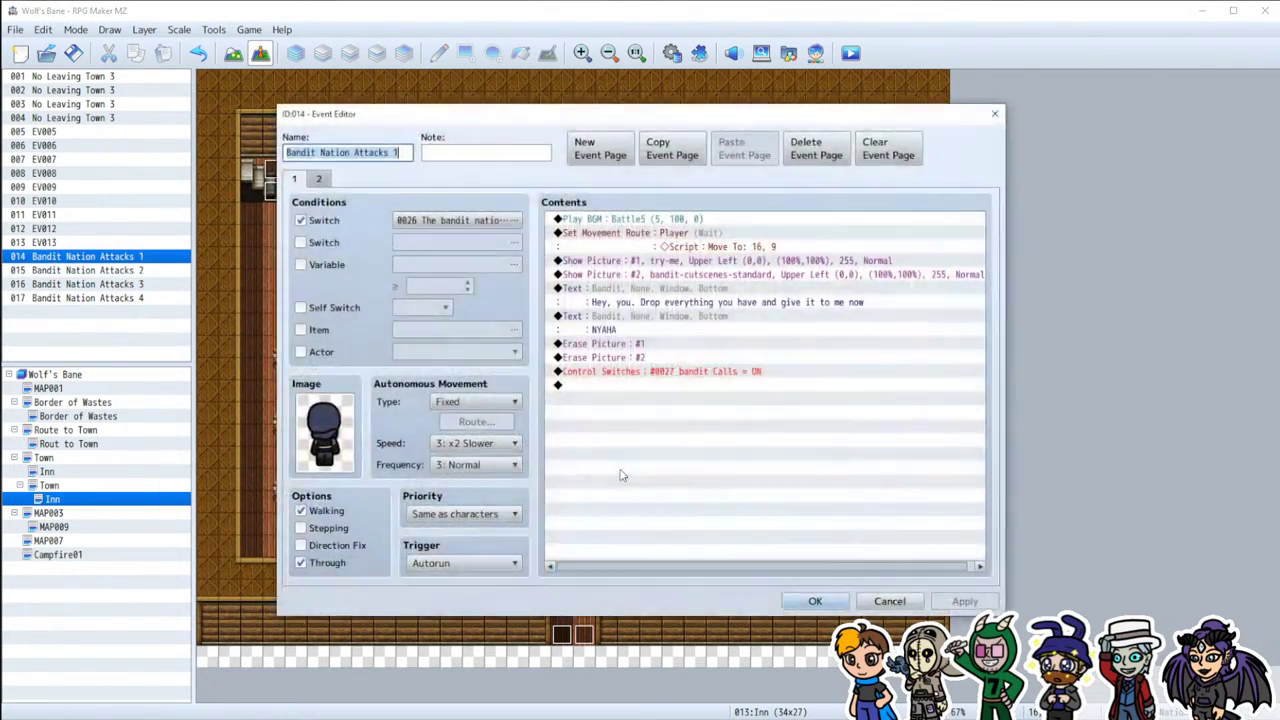
{"action": "left_click", "coordinate": [683, 243]}
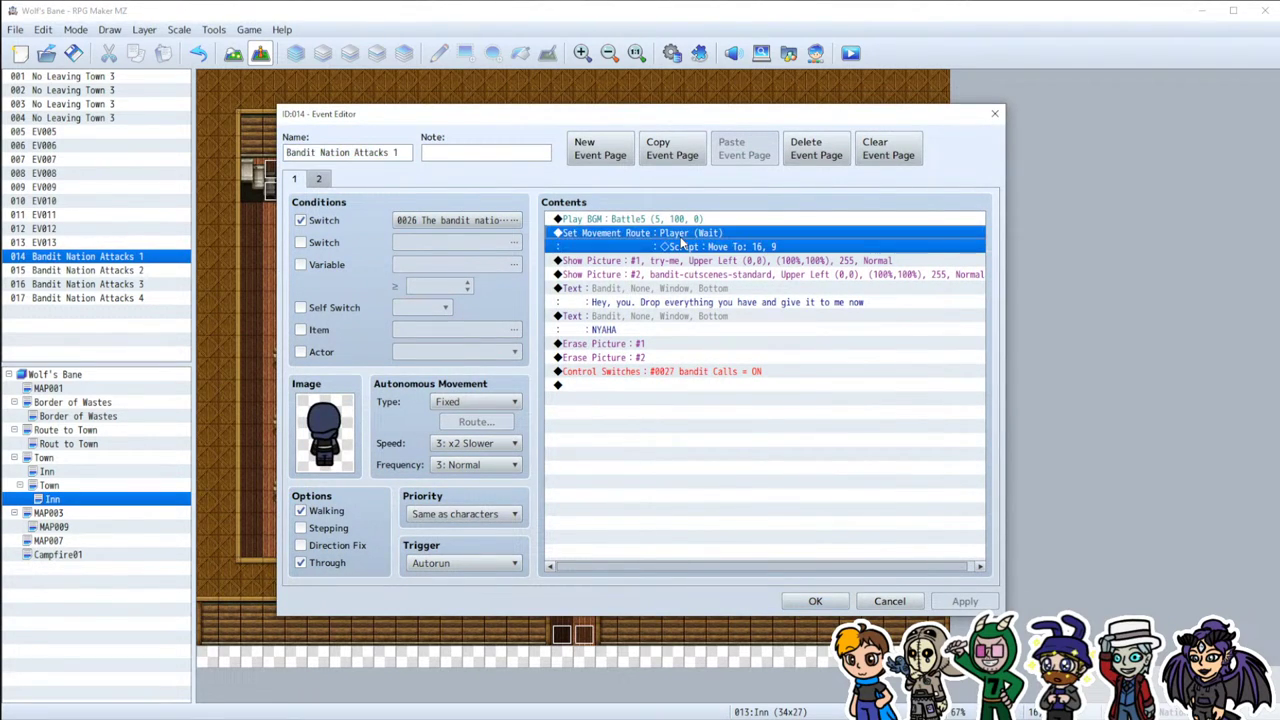
{"action": "left_click", "coordinate": [885, 599]}
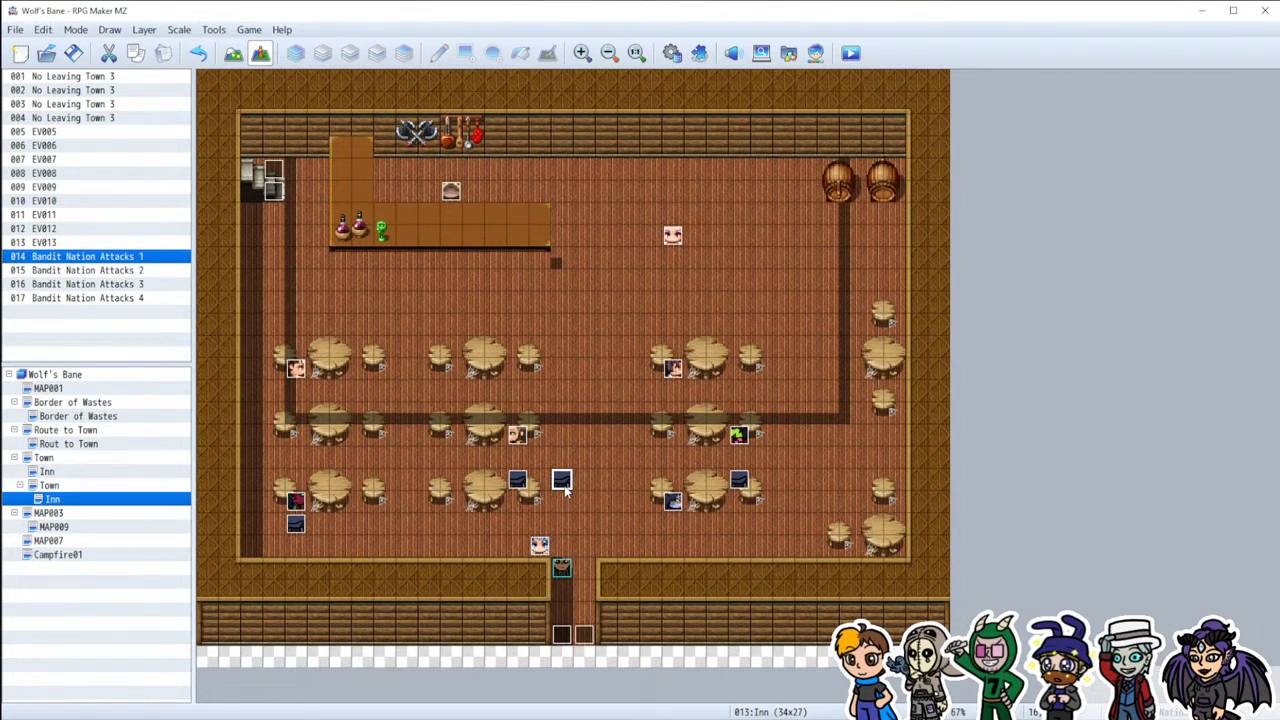
{"action": "left_click", "coordinate": [558, 295]}
{"action": "left_click", "coordinate": [563, 316]}
{"action": "left_click", "coordinate": [563, 284]}
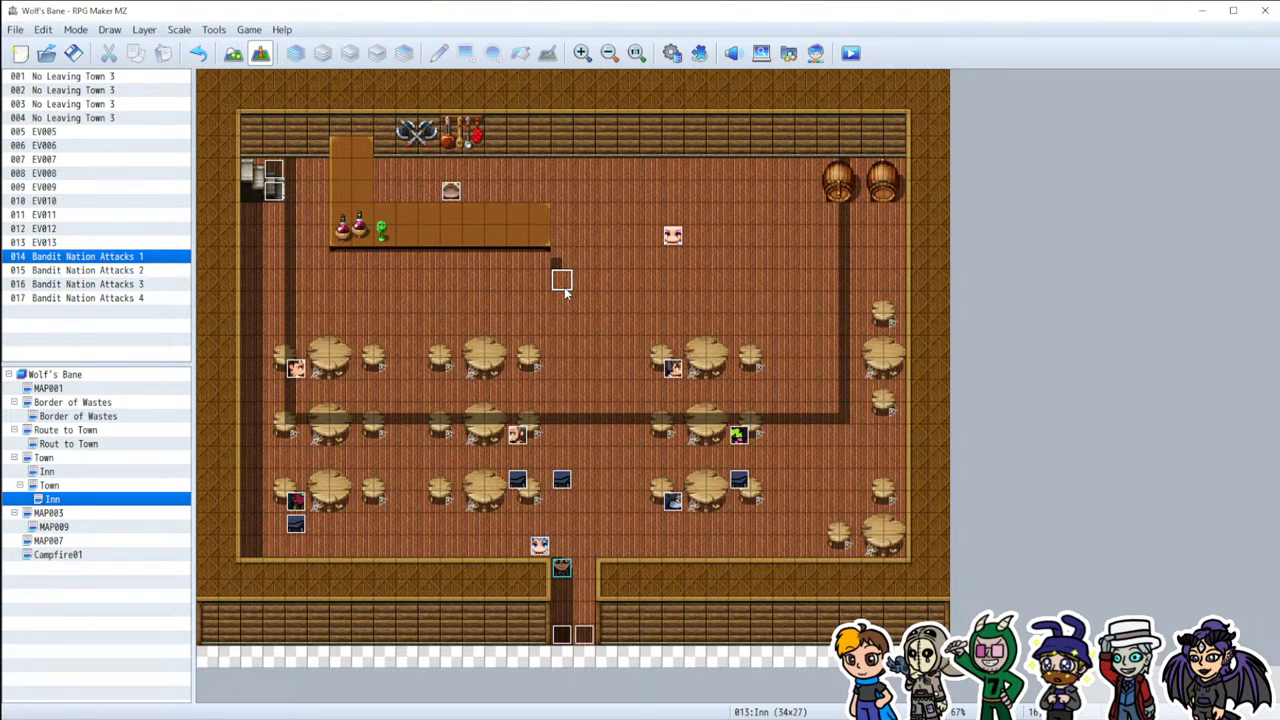
Step: Change the target of the movement route on page 1 of Bandit Nation Attacks 1 to This Event and save the event
{"action": "double_click", "coordinate": [562, 486]}
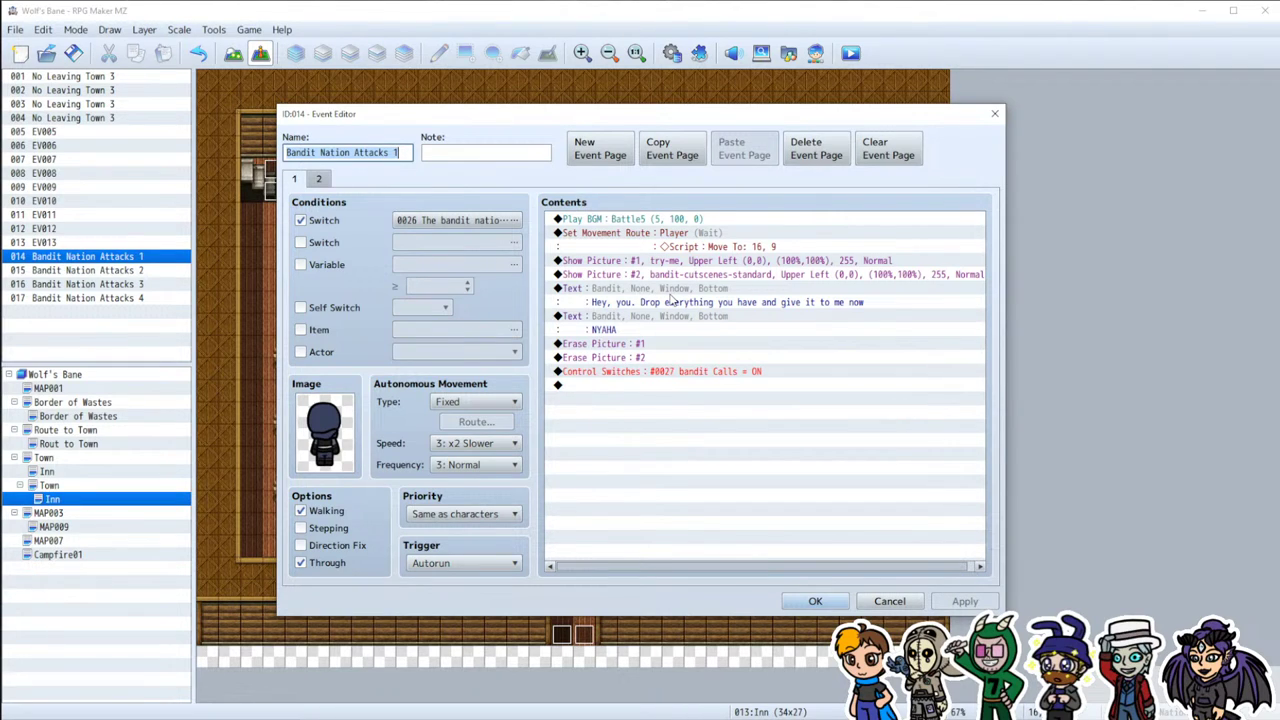
{"action": "double_click", "coordinate": [675, 235]}
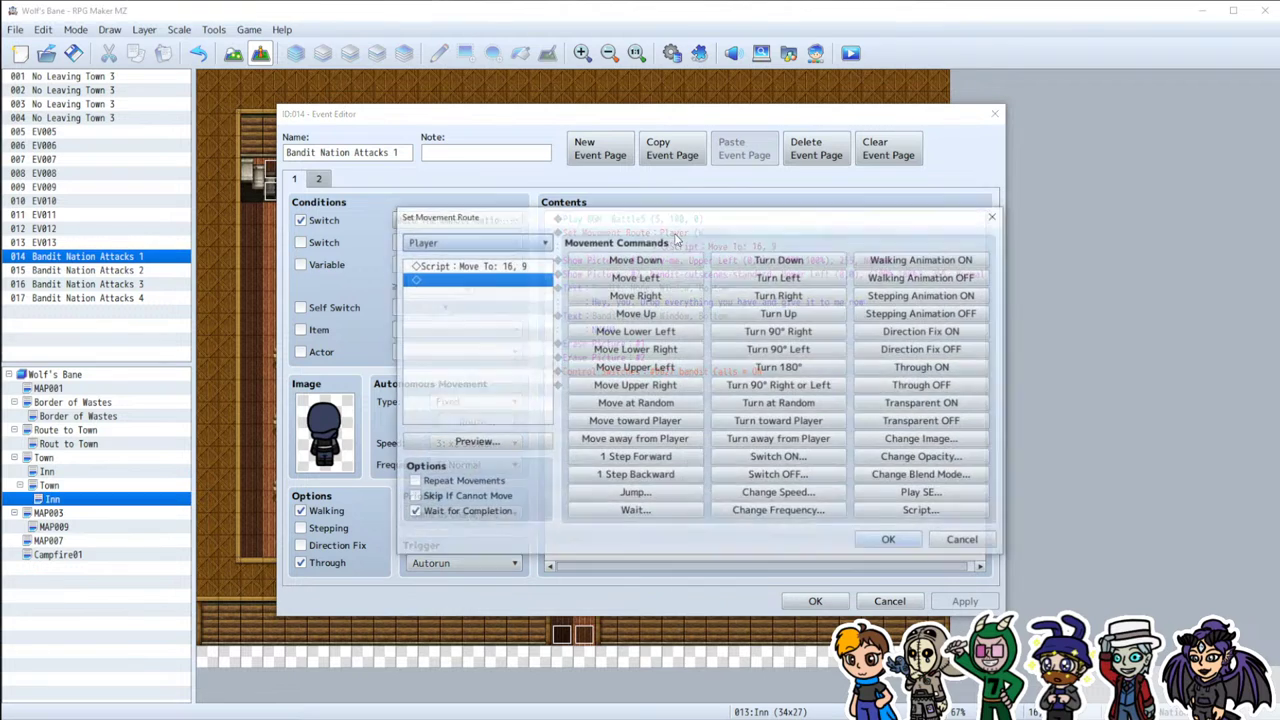
{"action": "left_click", "coordinate": [531, 244]}
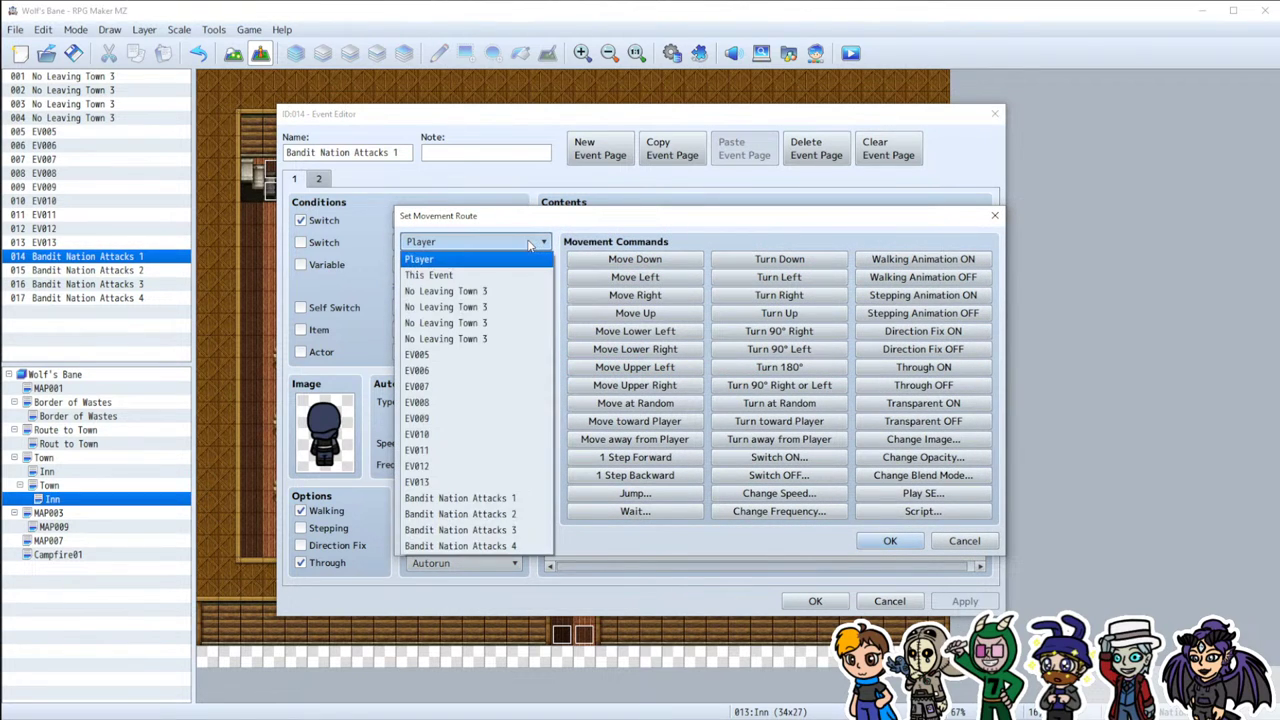
{"action": "left_click", "coordinate": [520, 262]}
{"action": "left_click", "coordinate": [525, 250]}
{"action": "left_click", "coordinate": [510, 275]}
{"action": "left_click", "coordinate": [890, 541]}
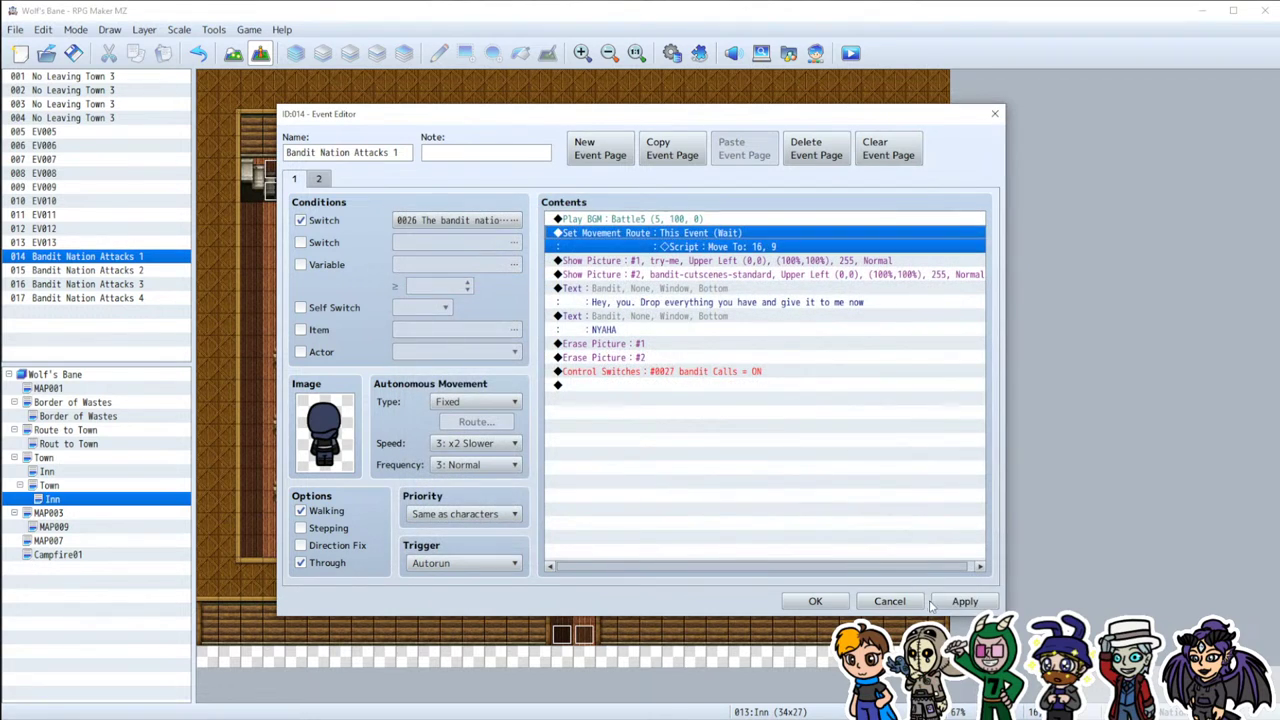
{"action": "left_click", "coordinate": [825, 600]}
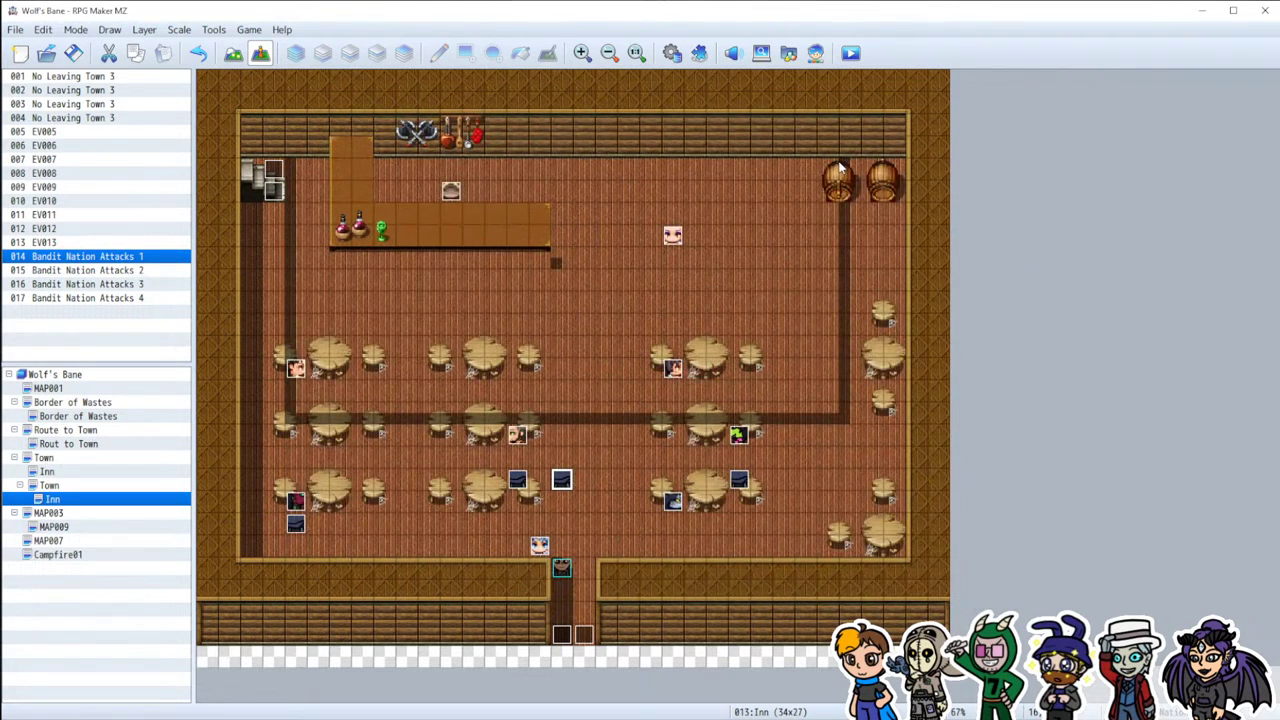
Step: Playtest from a new game, trigger the bandit cutscene at the counter, and step through the bandit's messages
{"action": "left_click", "coordinate": [851, 53]}
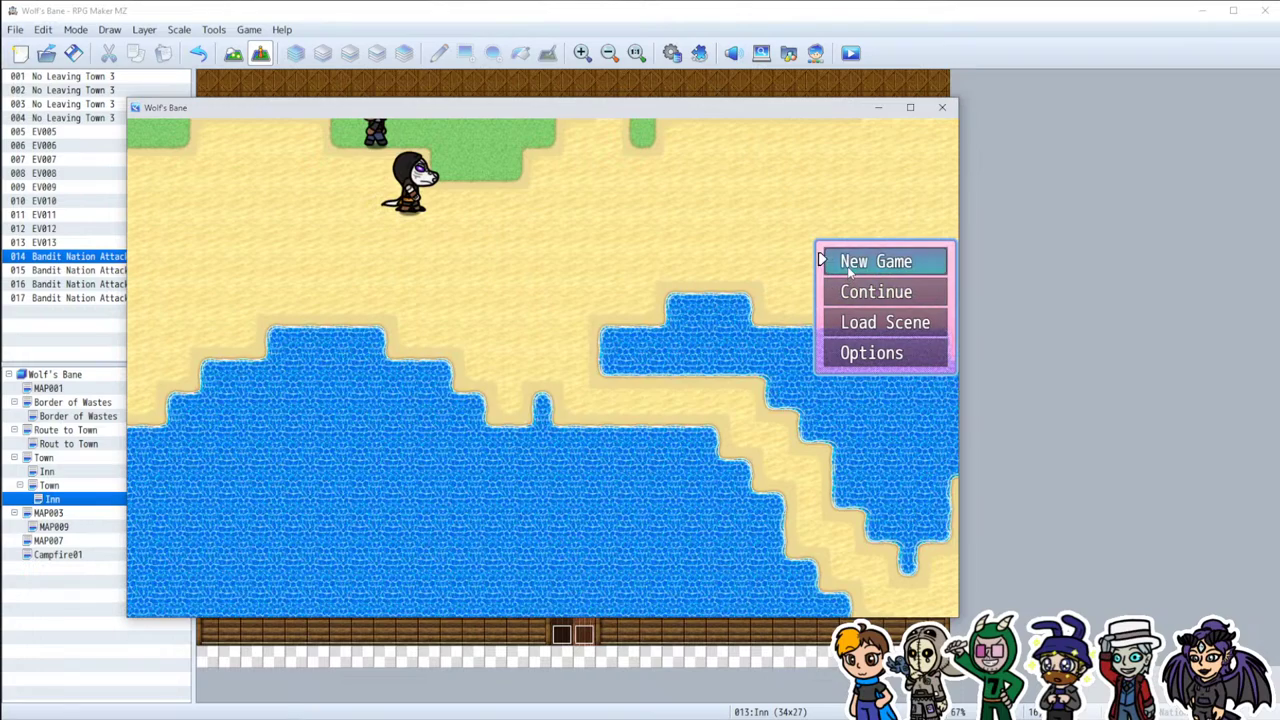
{"action": "left_click", "coordinate": [848, 272]}
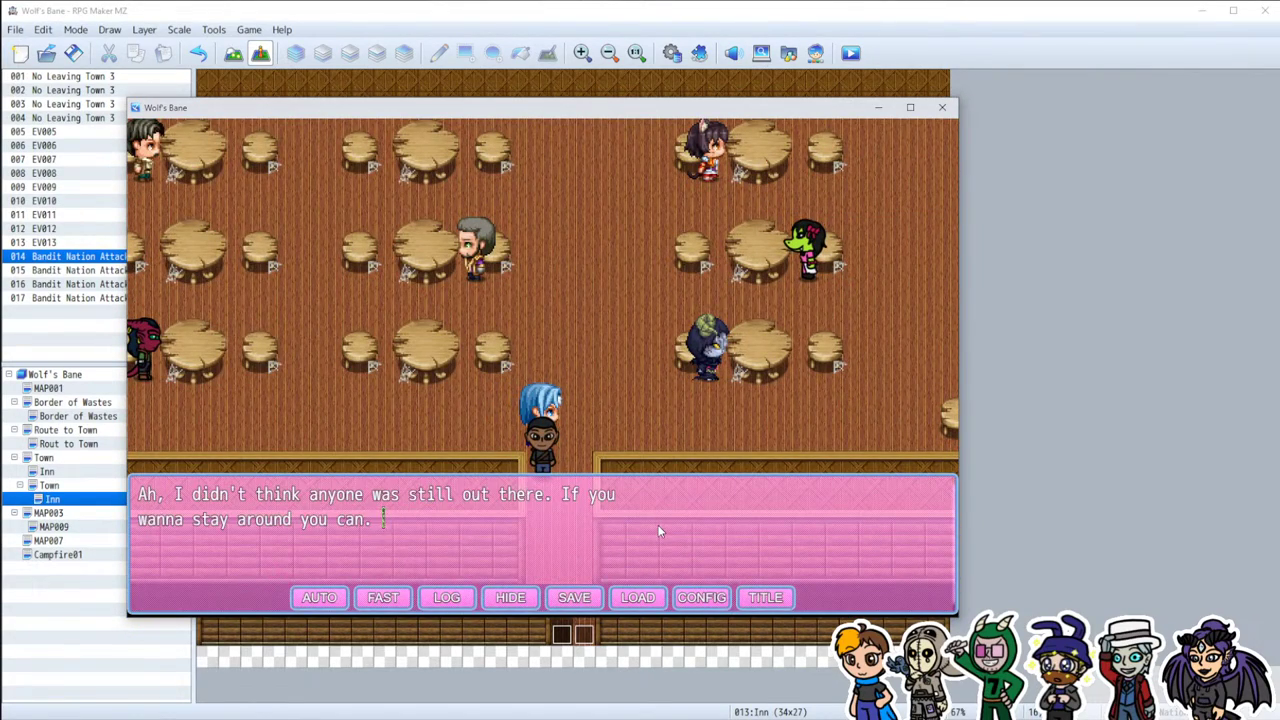
{"action": "left_click", "coordinate": [659, 531]}
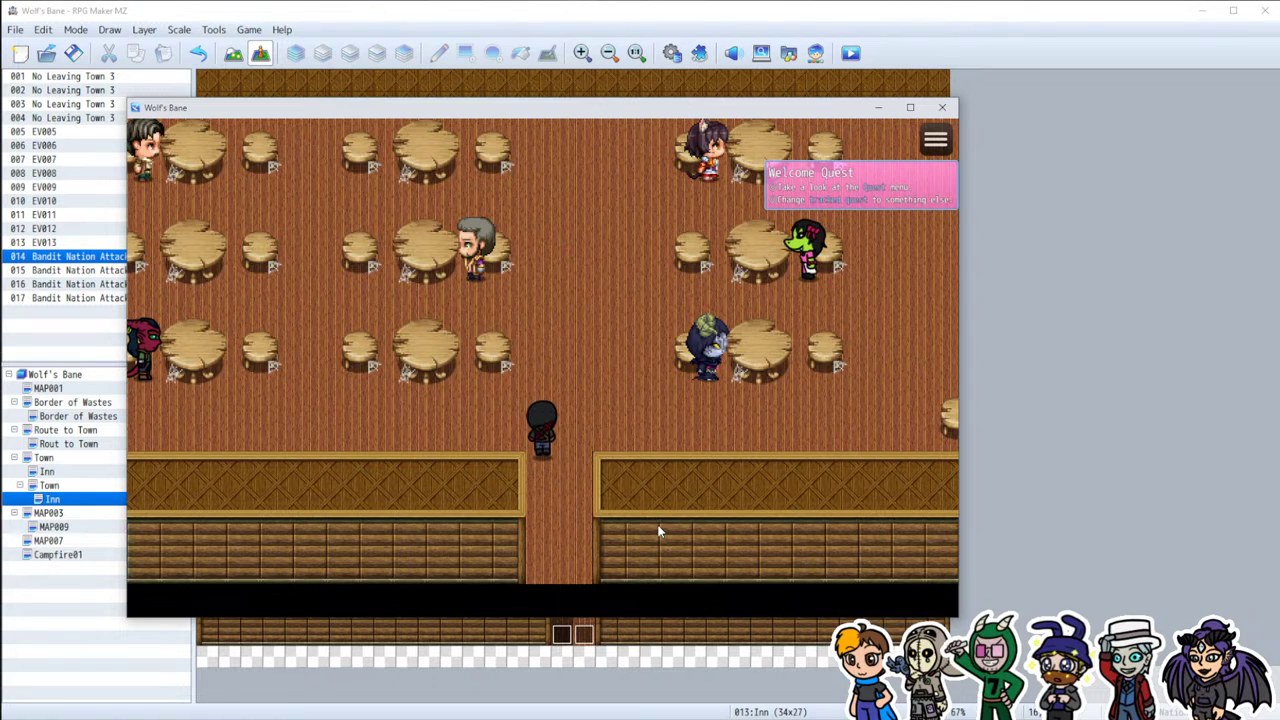
{"action": "key", "text": "Up"}
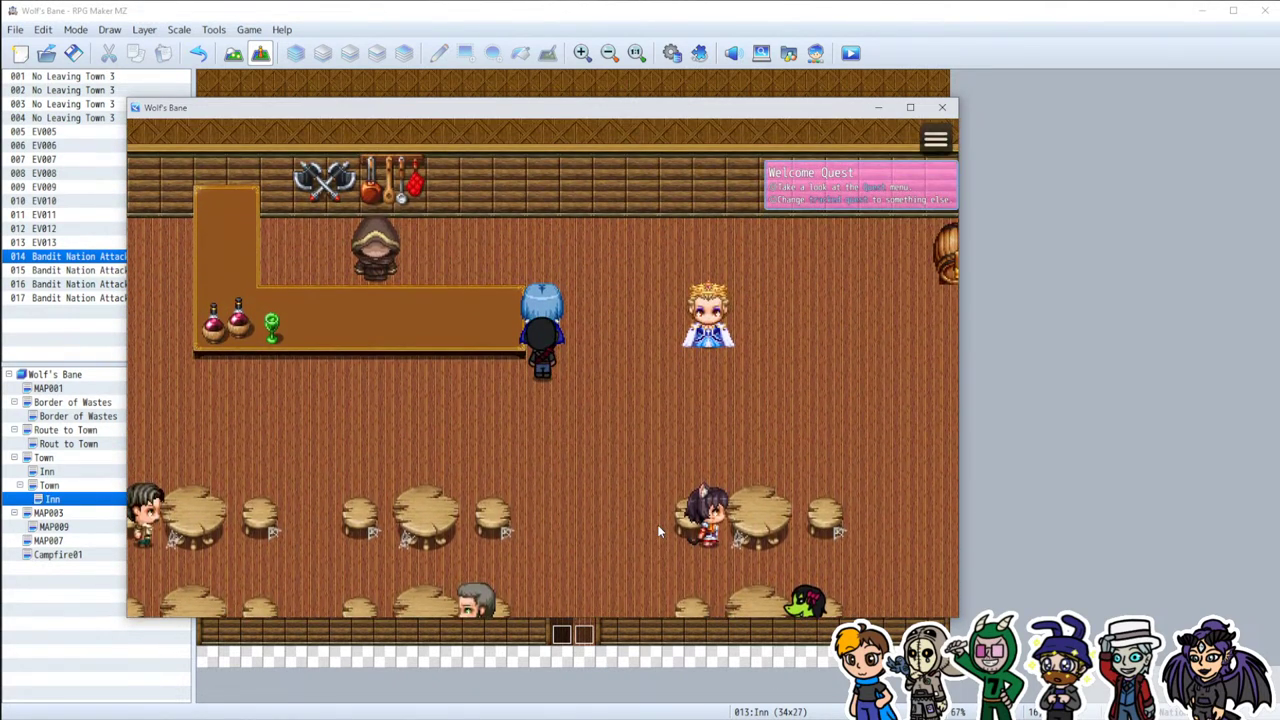
{"action": "key", "text": "Return"}
{"action": "left_click", "coordinate": [659, 531]}
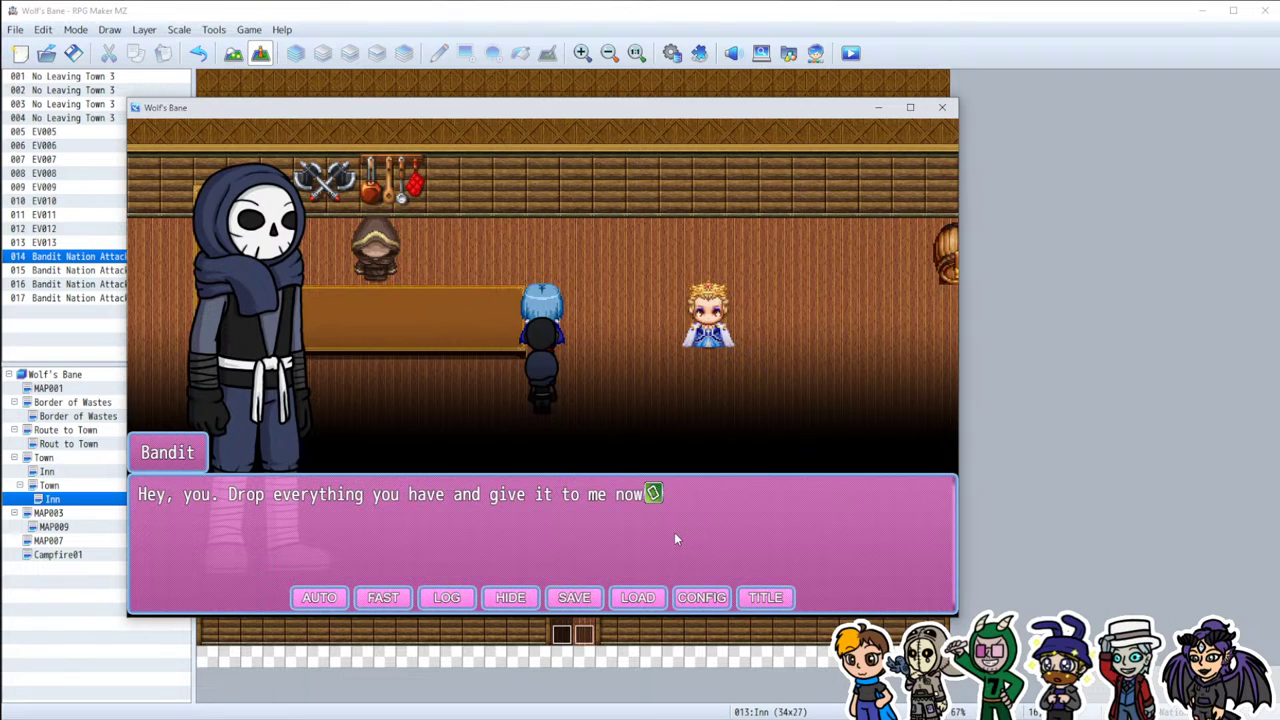
{"action": "left_click", "coordinate": [672, 539]}
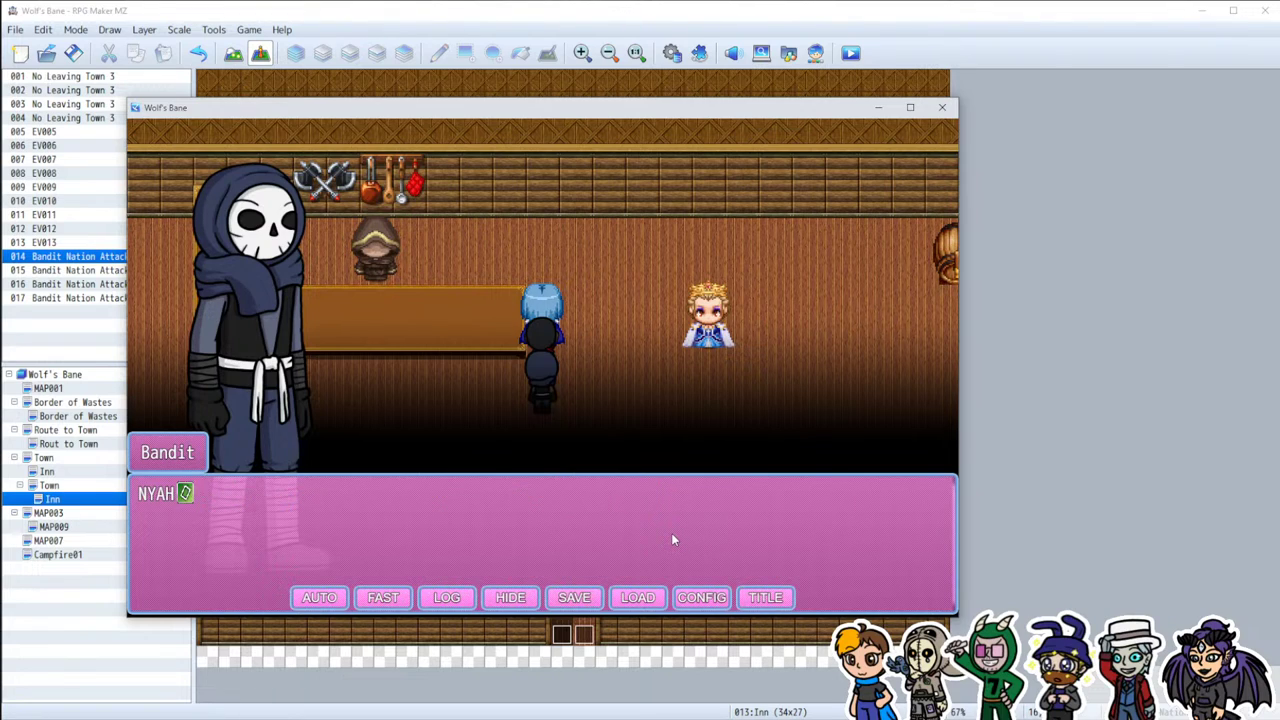
{"action": "left_click", "coordinate": [672, 540]}
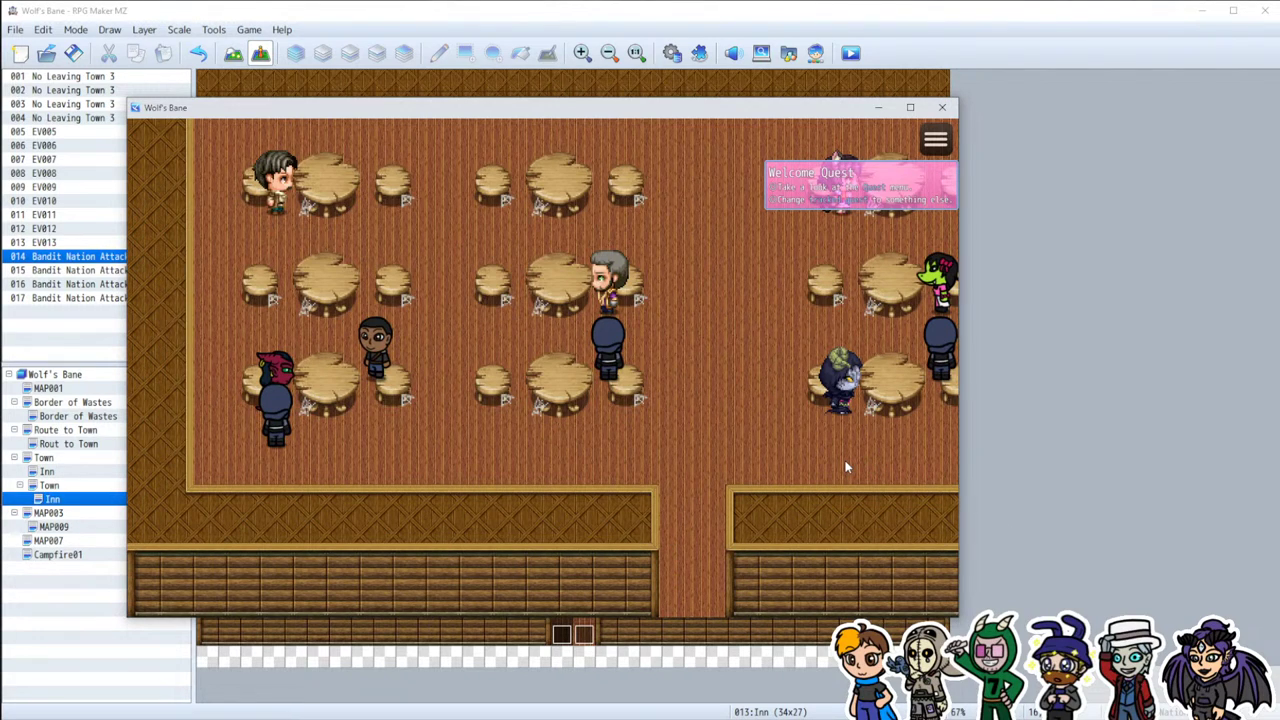
Step: Walk the player around the inn's tables and back to the counter to inspect the bandits' positions and collisions
{"action": "key", "text": "Right"}
{"action": "key", "text": "Right"}
{"action": "key", "text": "Right"}
{"action": "key", "text": "Right"}
{"action": "key", "text": "Up"}
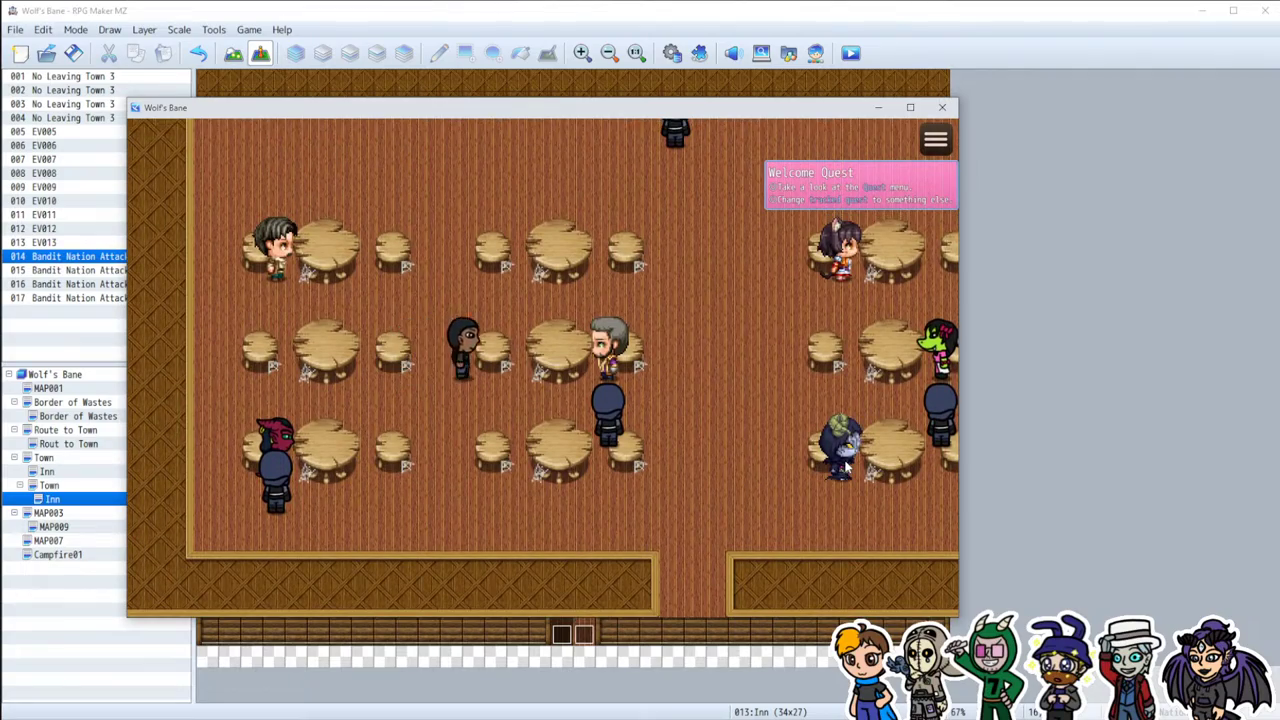
{"action": "key", "text": "Right"}
{"action": "key", "text": "Right"}
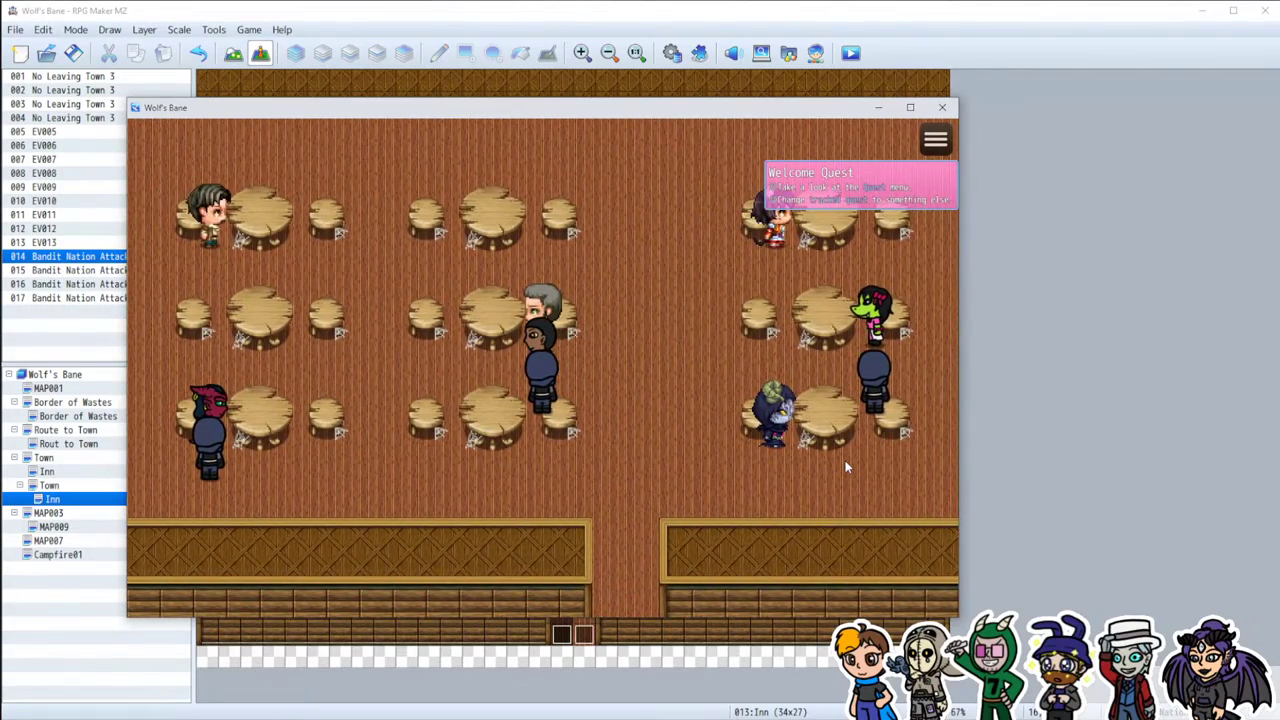
{"action": "key", "text": "Right"}
{"action": "key", "text": "Up"}
{"action": "key", "text": "Up"}
{"action": "key", "text": "Up"}
{"action": "key", "text": "Up"}
{"action": "key", "text": "Up"}
{"action": "key", "text": "Up"}
{"action": "key", "text": "Up"}
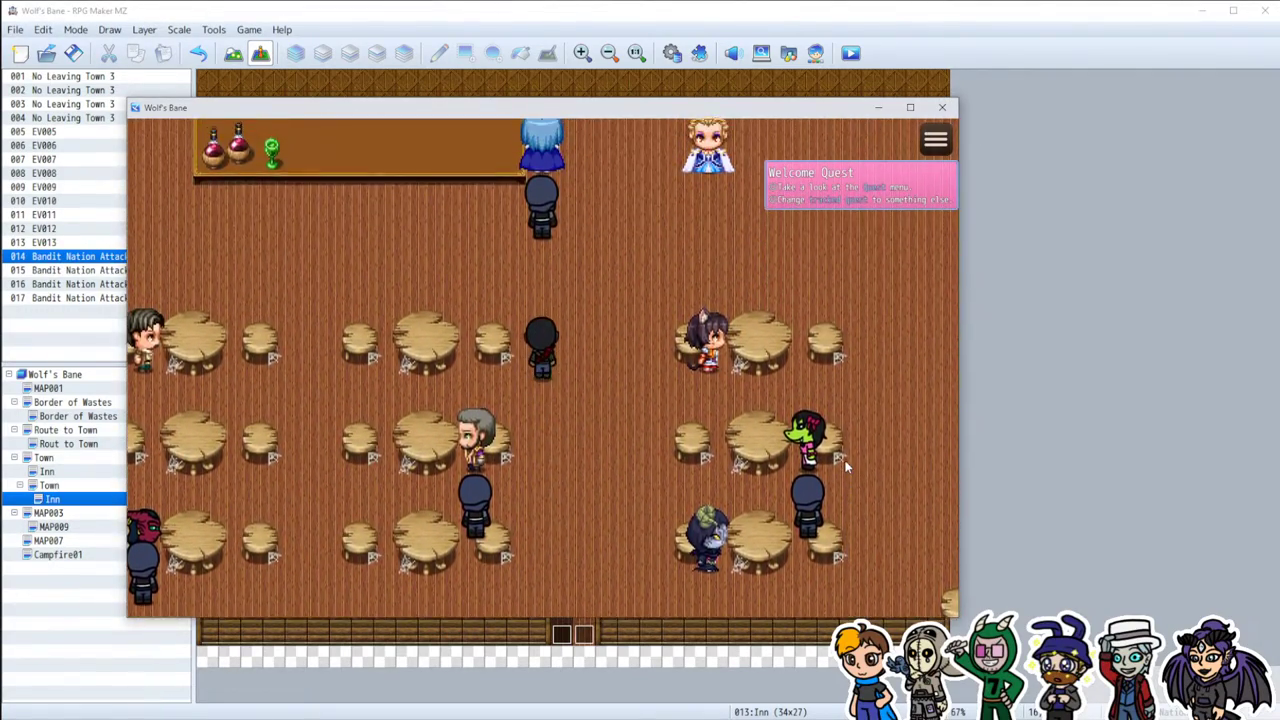
{"action": "key", "text": "Left"}
{"action": "key", "text": "Left"}
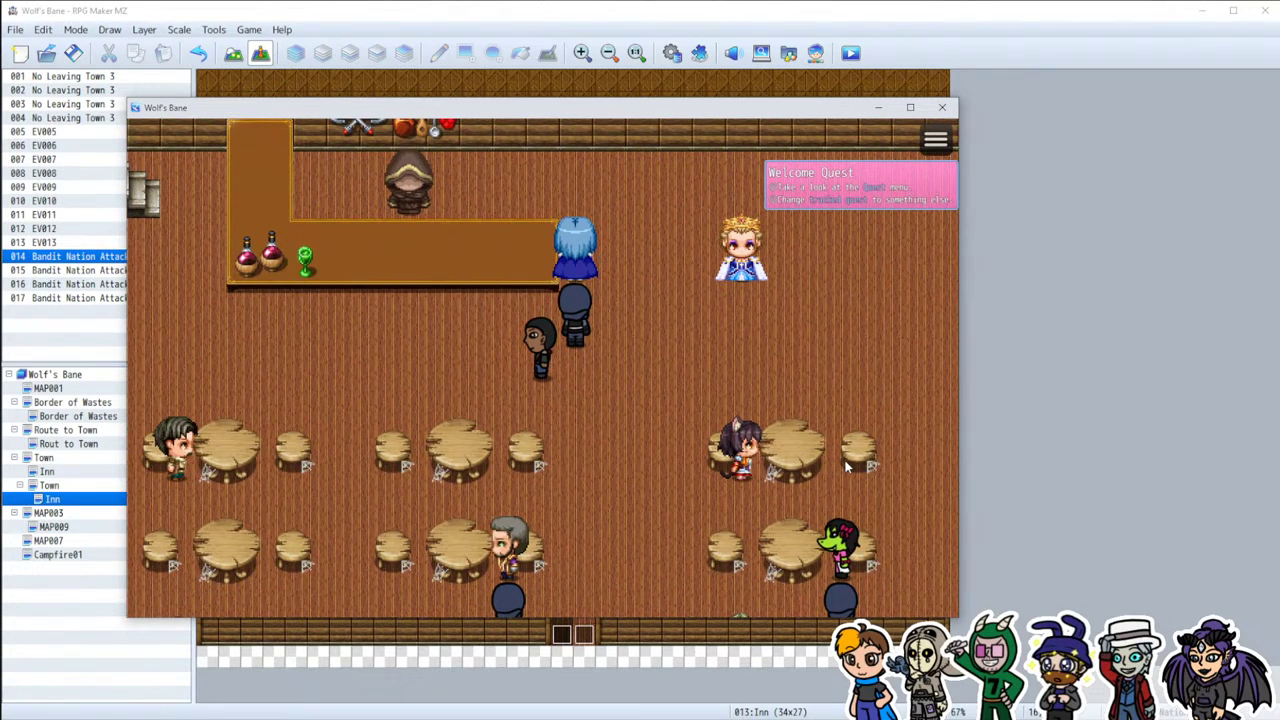
Step: Switch to the Notepad scene notes, end the "One bandit" line with a period, and begin a new paragraph
{"action": "key", "text": "alt+Tab"}
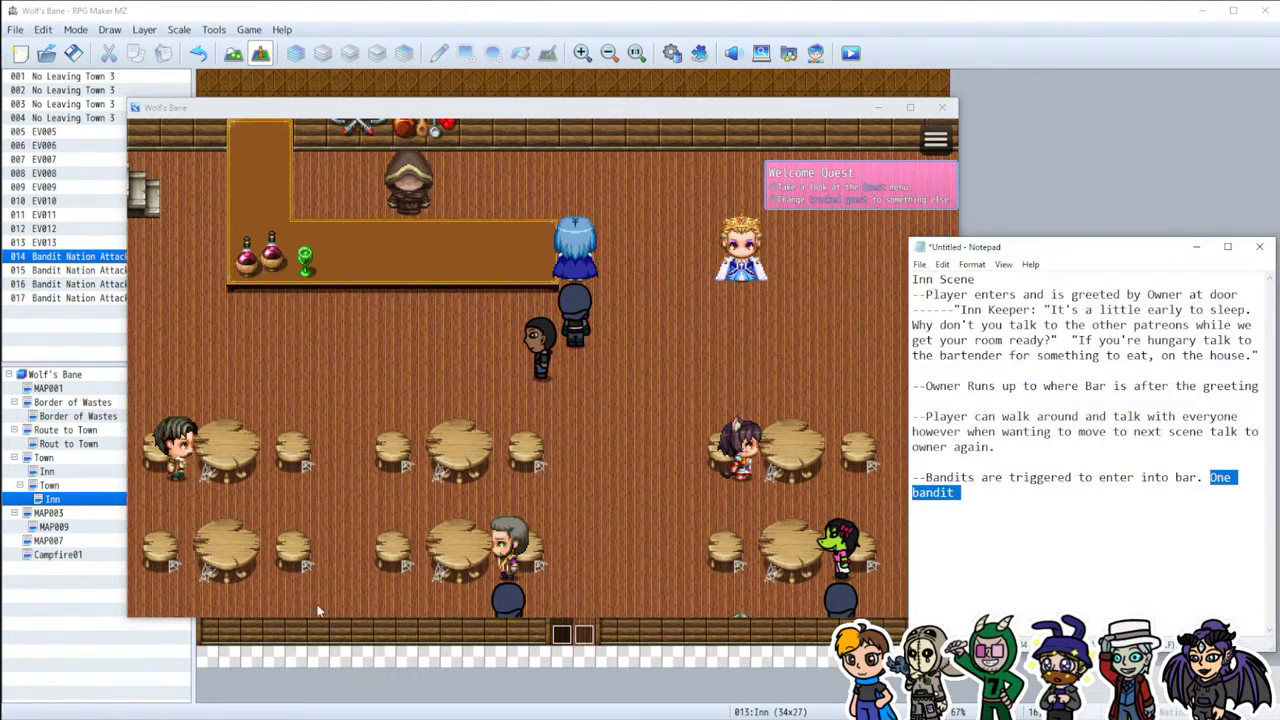
{"action": "left_click", "coordinate": [990, 492]}
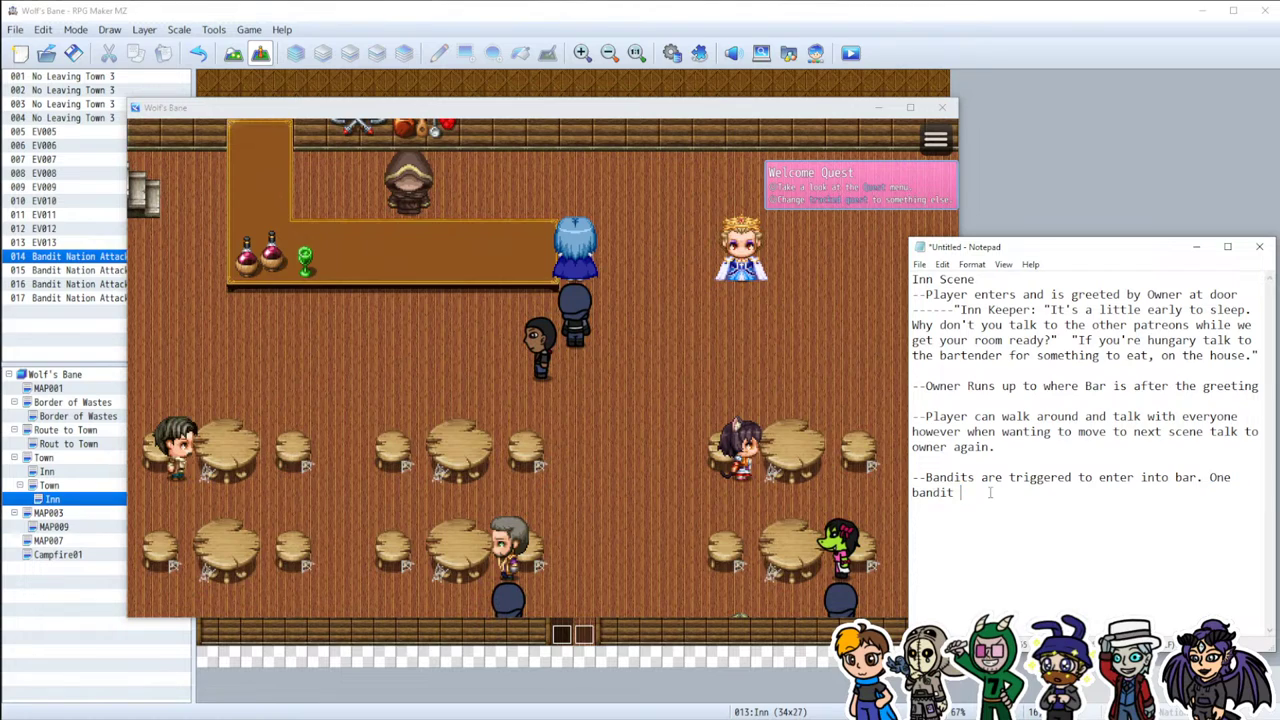
{"action": "type", "text": "."}
{"action": "key", "text": "Return"}
{"action": "key", "text": "Return"}
Step: Close the playtest and add the line "--Bandit autobattle" to the Notepad scene notes
{"action": "left_click", "coordinate": [727, 353]}
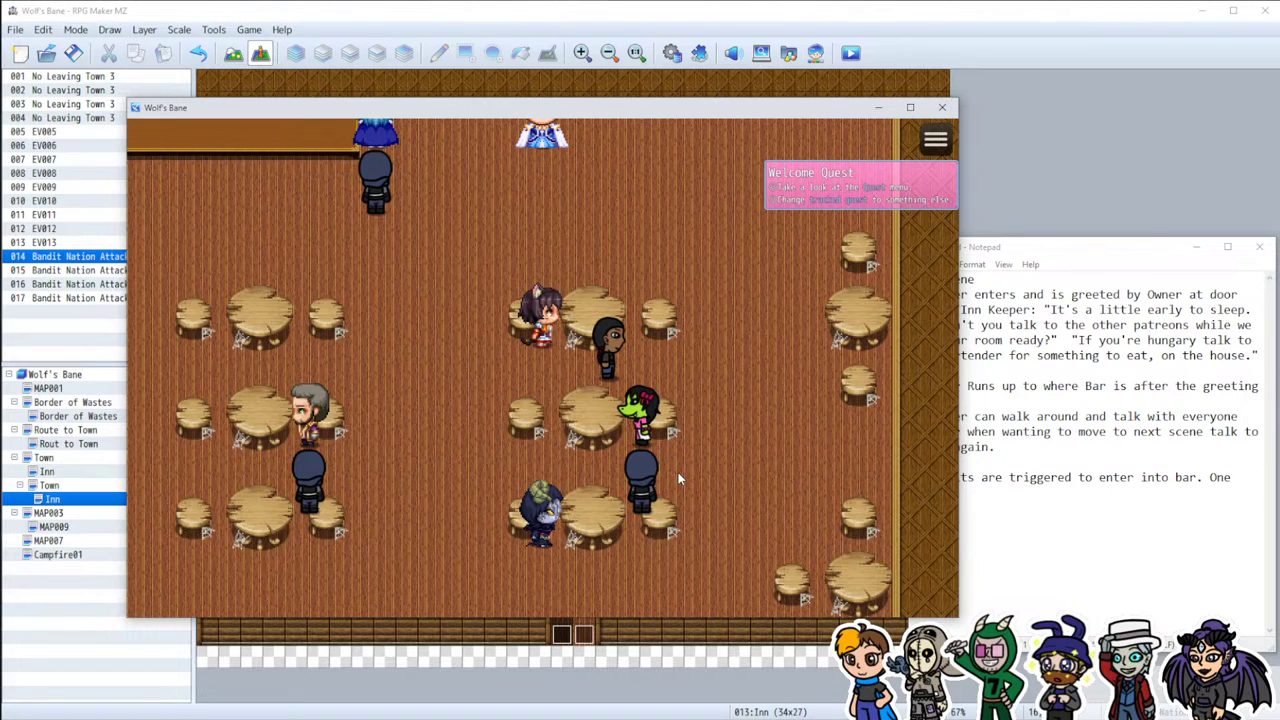
{"action": "left_click", "coordinate": [704, 30]}
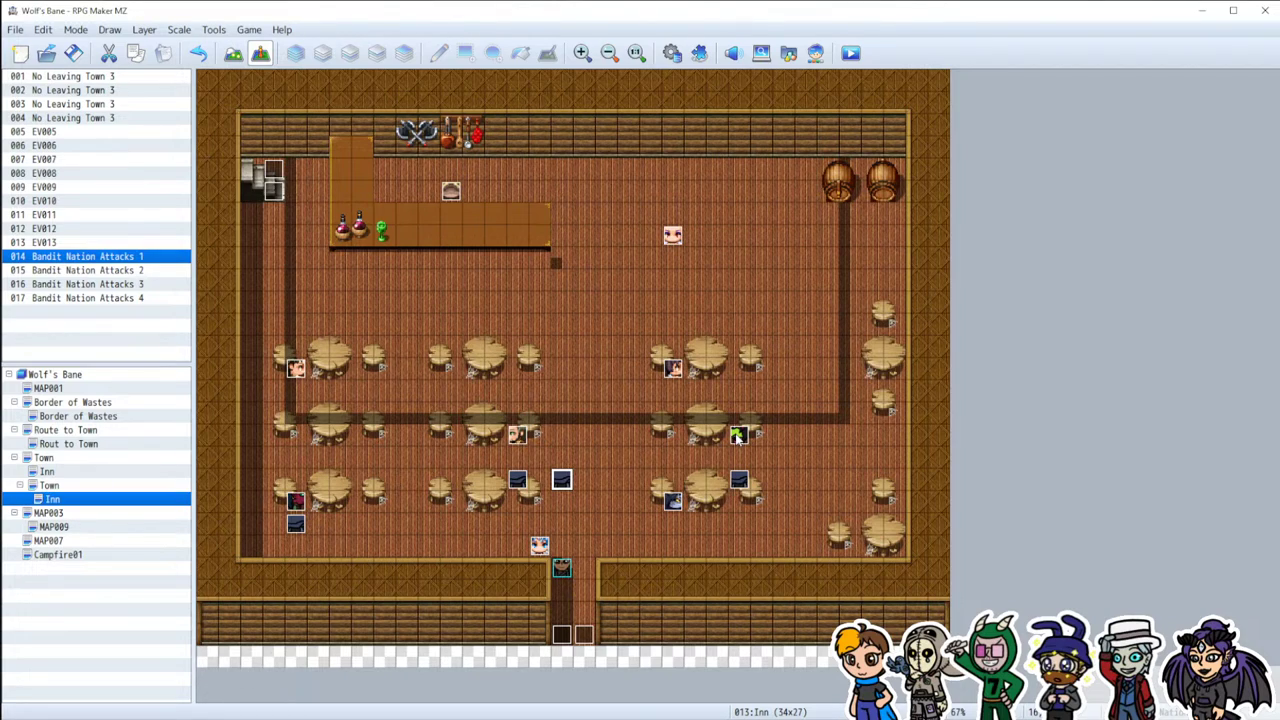
{"action": "key", "text": "alt+Tab"}
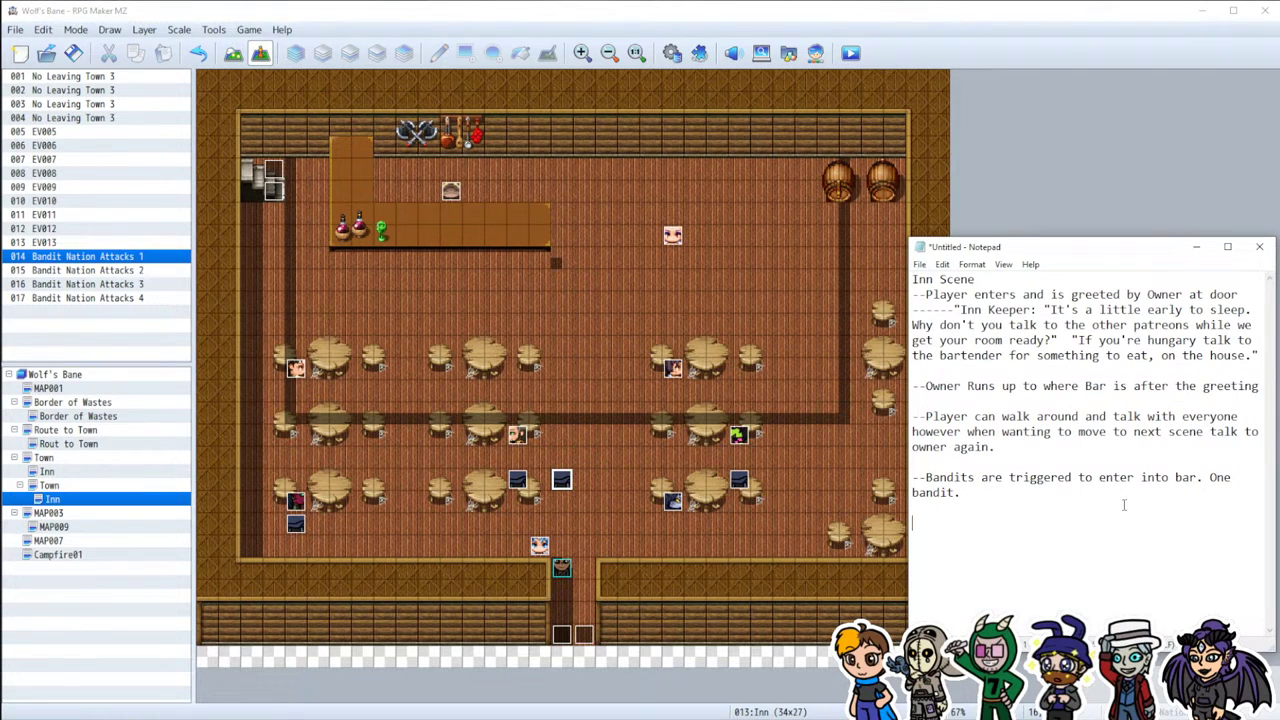
{"action": "key", "text": "Return"}
{"action": "key", "text": "Return"}
{"action": "type", "text": "--Bandit autobattle"}
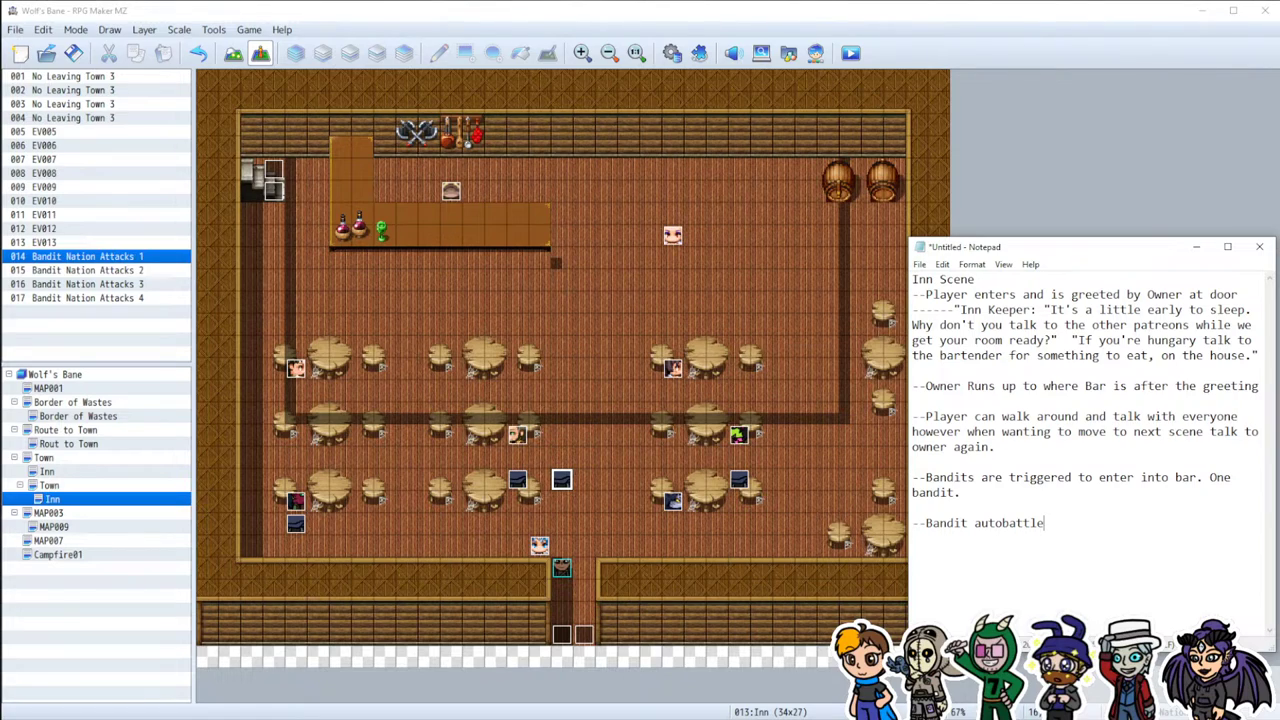
Step: Add the paragraph "--Bandit at Vivii and Yasio battle with swaping one character to do the fight." to the scene notes
{"action": "key", "text": "Return"}
{"action": "key", "text": "Return"}
{"action": "type", "text": "--Bandit at Vivii and Yasio"}
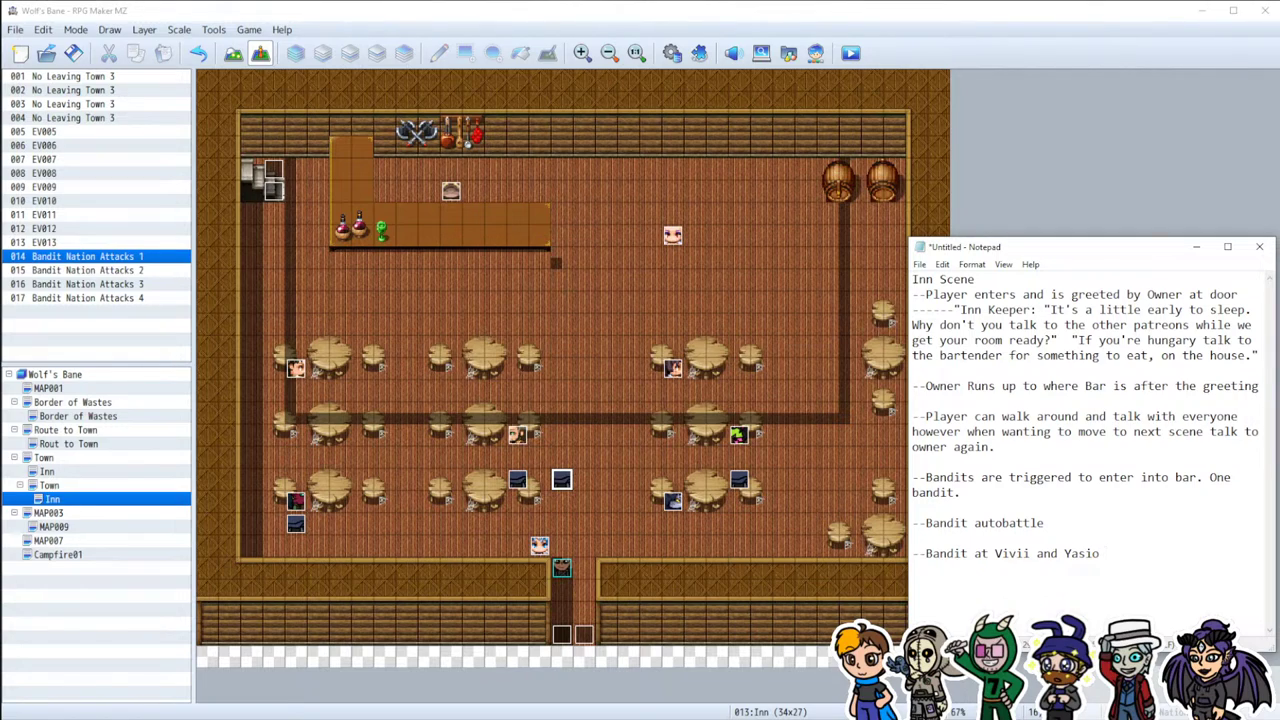
{"action": "type", "text": "battle with swaping for"}
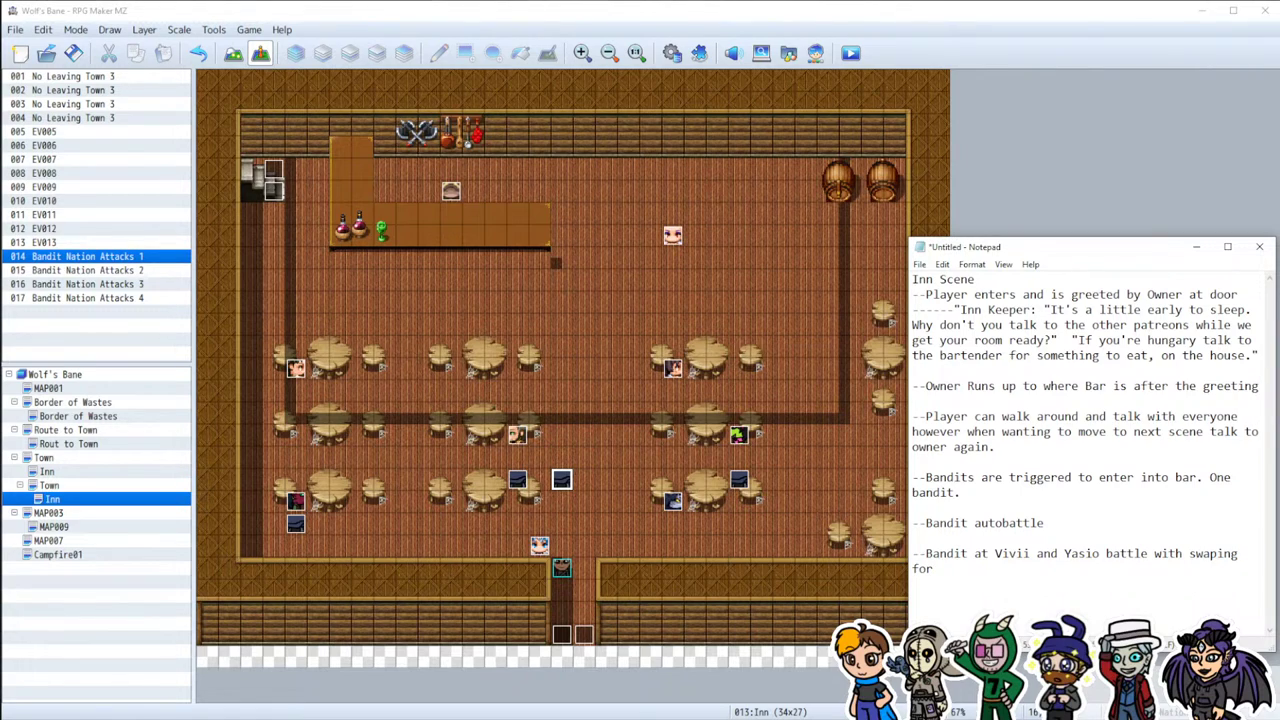
{"action": "key", "text": "ctrl+shift+Left"}
{"action": "type", "text": "one character to"}
{"action": "type", "text": "do the"}
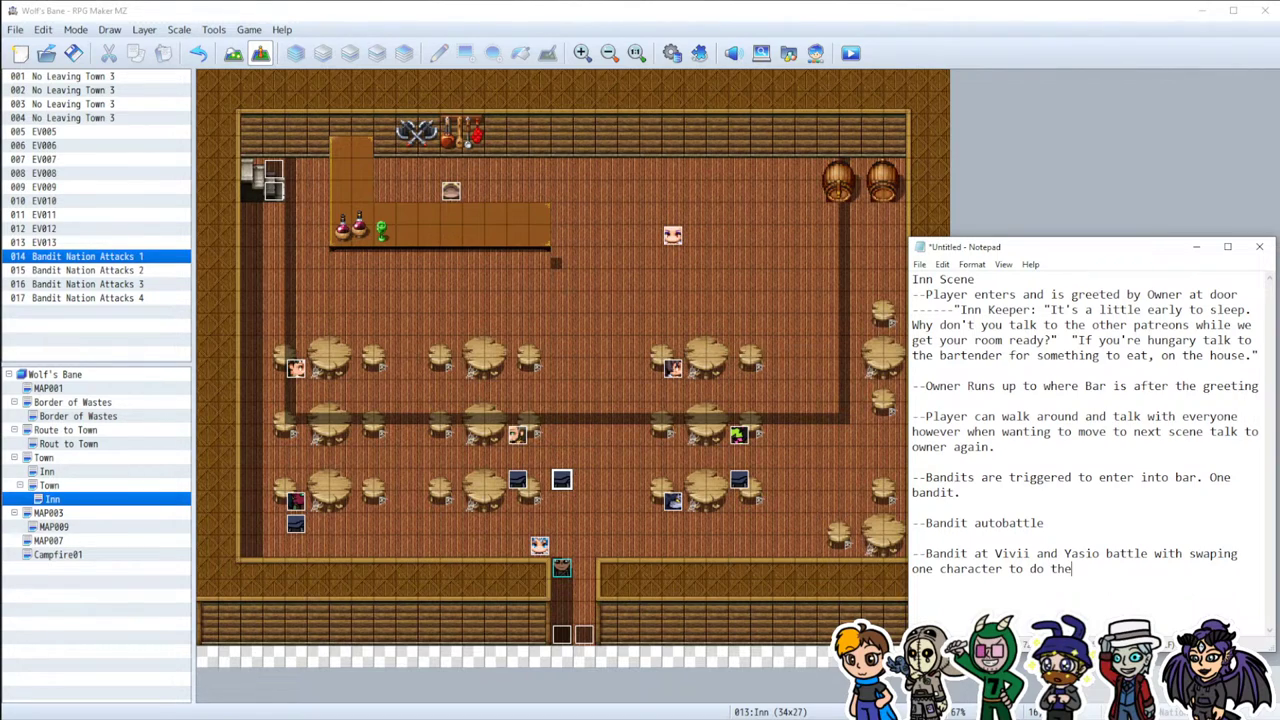
{"action": "type", "text": " fight.  "}
Step: Start a new paragraph in the scene notes reading "--Cutscene happens after the 3 bandit battles"
{"action": "type", "text": "--"}
{"action": "type", "text": "Cutsce"}
{"action": "type", "text": "ne happens"}
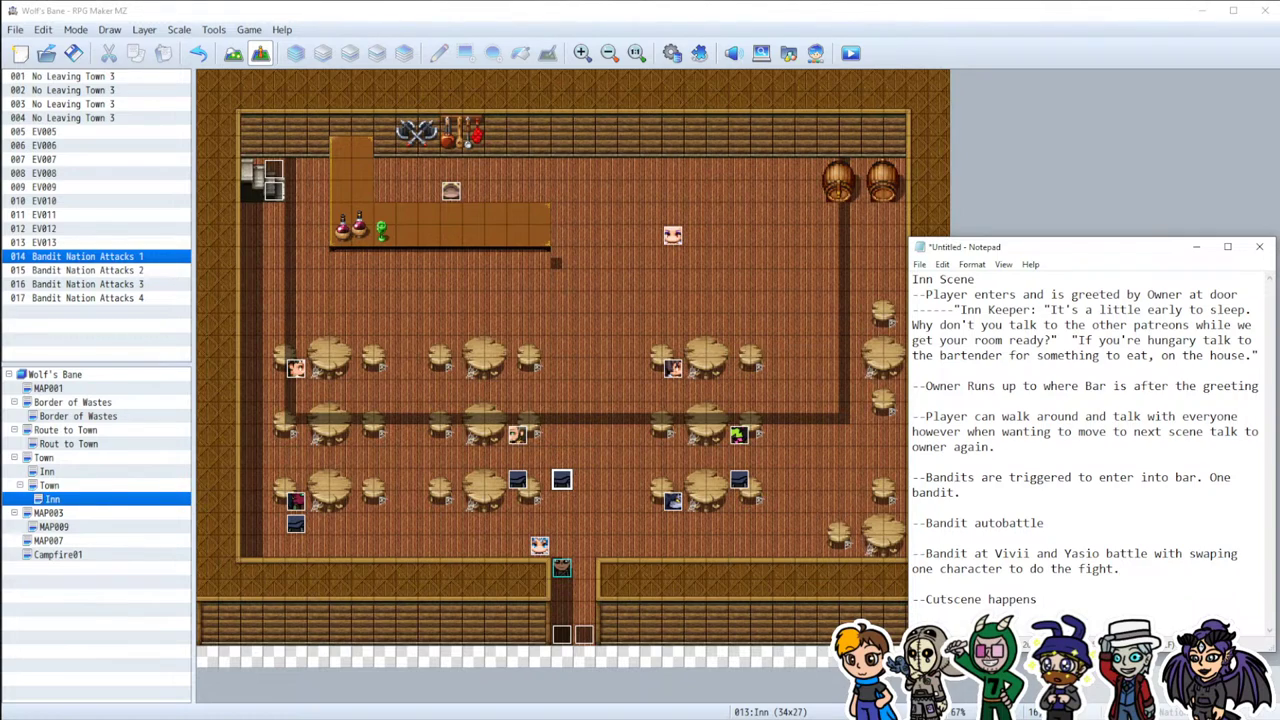
{"action": "type", "text": "after all"}
{"action": "key", "text": "BackSpace"}
{"action": "key", "text": "BackSpace"}
{"action": "key", "text": "BackSpace"}
{"action": "type", "text": "the 3 bandit battles"}
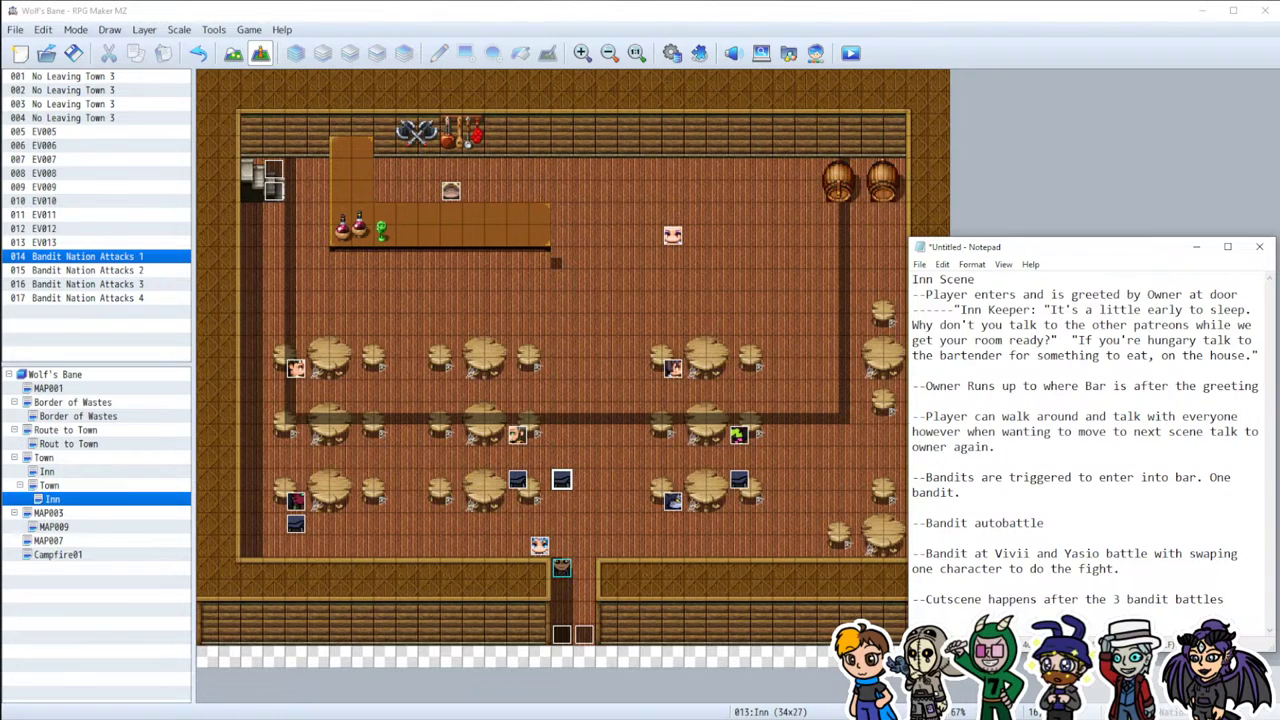
Step: Continue the cutscene note with "where Bandits run away and players need to rest up as ash storm is too strong to chase after them."
{"action": "type", "text": " that"}
{"action": "key", "text": "ctrl+shift+Left"}
{"action": "type", "text": "where"}
{"action": "key", "text": "BackSpace"}
{"action": "key", "text": "BackSpace"}
{"action": "key", "text": "BackSpace"}
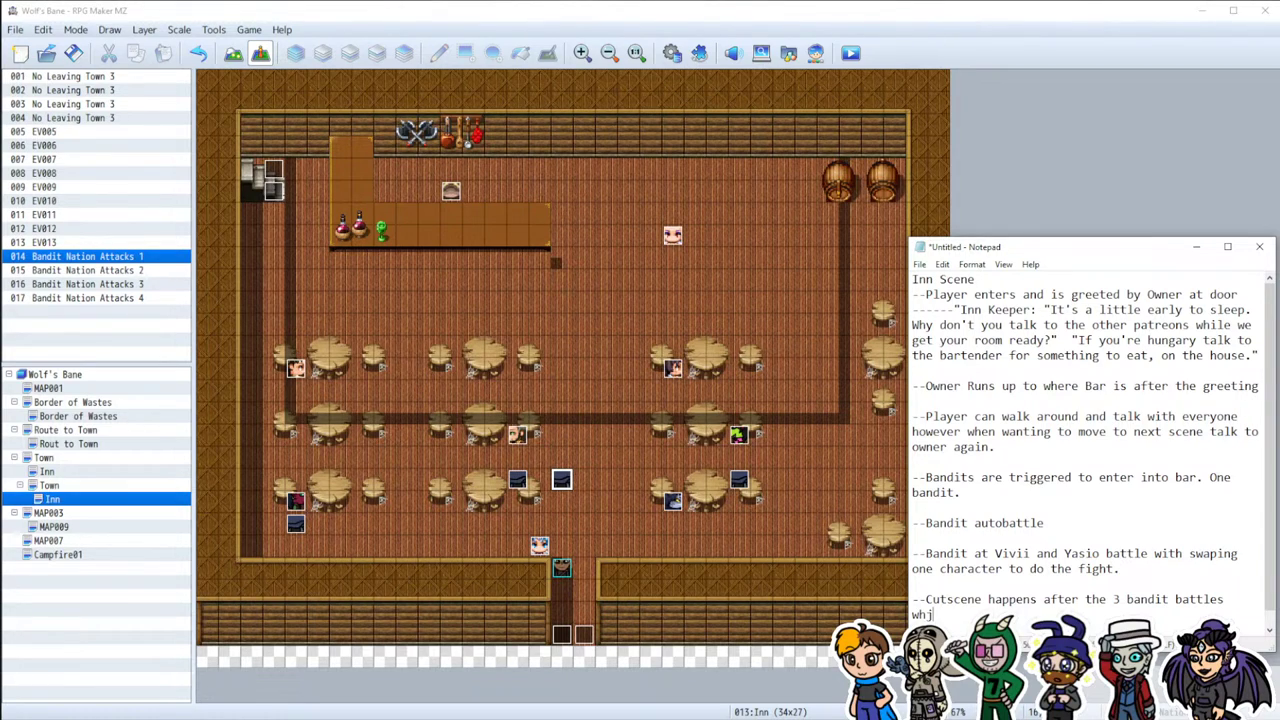
{"action": "type", "text": "her"}
{"action": "key", "text": "BackSpace"}
{"action": "key", "text": "BackSpace"}
{"action": "key", "text": "BackSpace"}
{"action": "type", "text": "ere B"}
{"action": "type", "text": "and"}
{"action": "type", "text": "its run awa"}
{"action": "type", "text": "y and"}
{"action": "type", "text": "chang"}
{"action": "key", "text": "ctrl+shift+Left"}
{"action": "type", "text": "playe"}
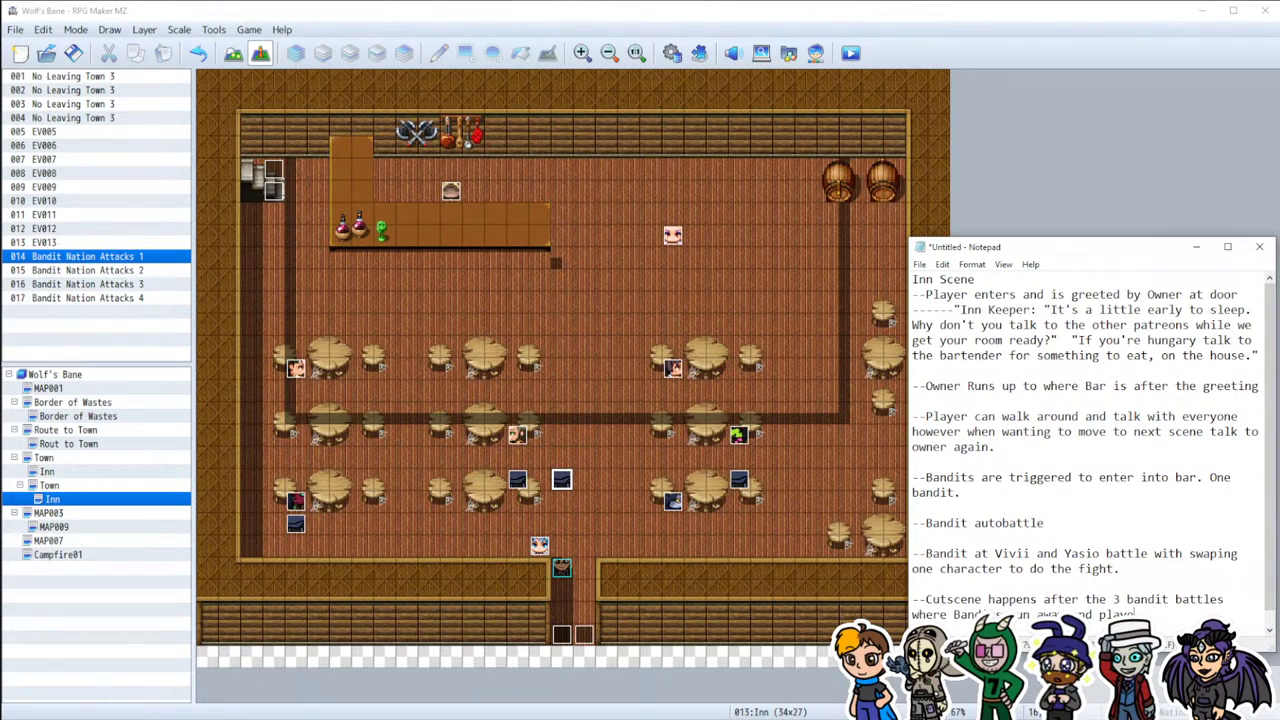
{"action": "type", "text": "rs need to rest up as sandst"}
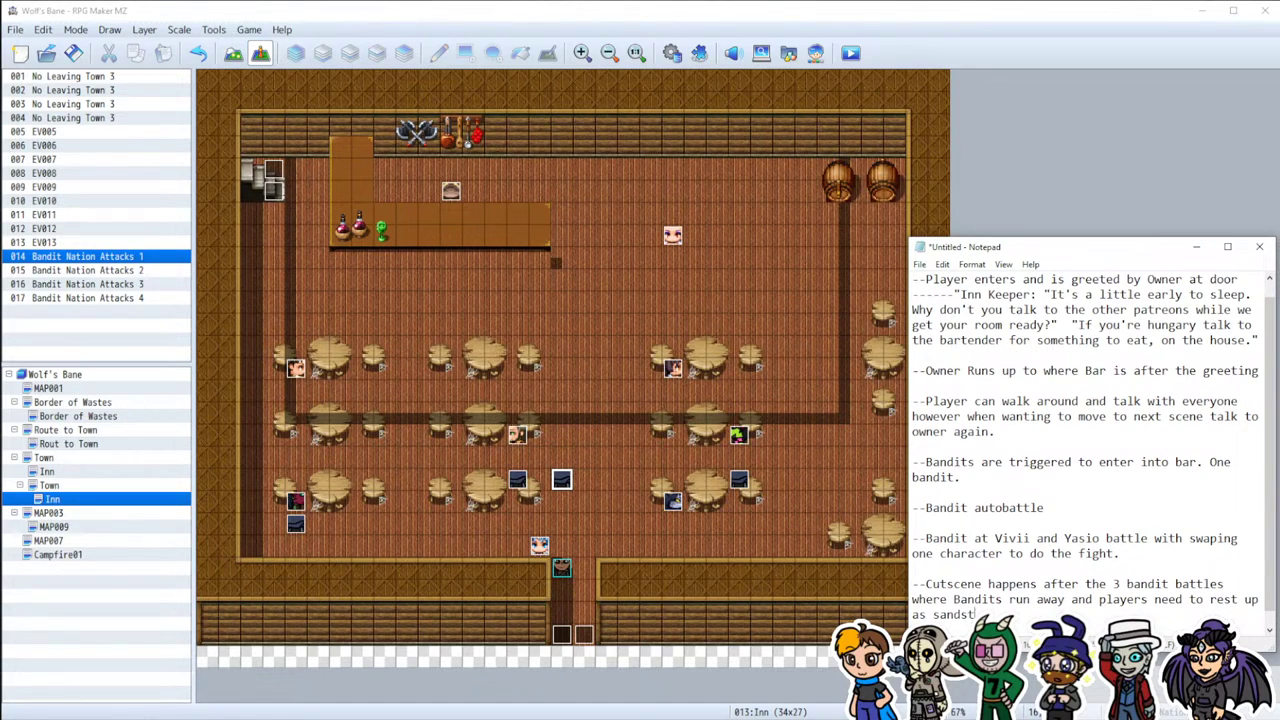
{"action": "key", "text": "ctrl+shift+Left"}
{"action": "type", "text": "ash storm is too strong to chase after them."}
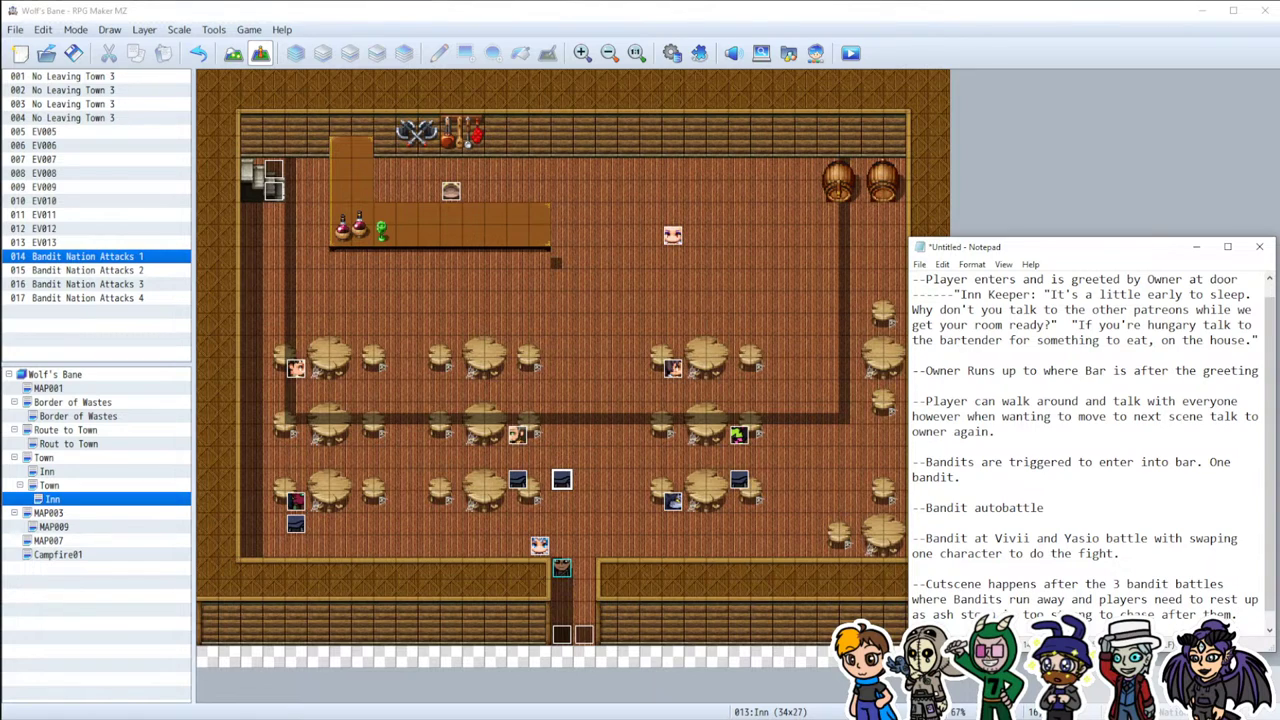
Step: Add the paragraph "--Cutscene of Night time as a recap of events and what to do in the future." to the scene notes
{"action": "key", "text": "Return"}
{"action": "key", "text": "Return"}
{"action": "type", "text": "--"}
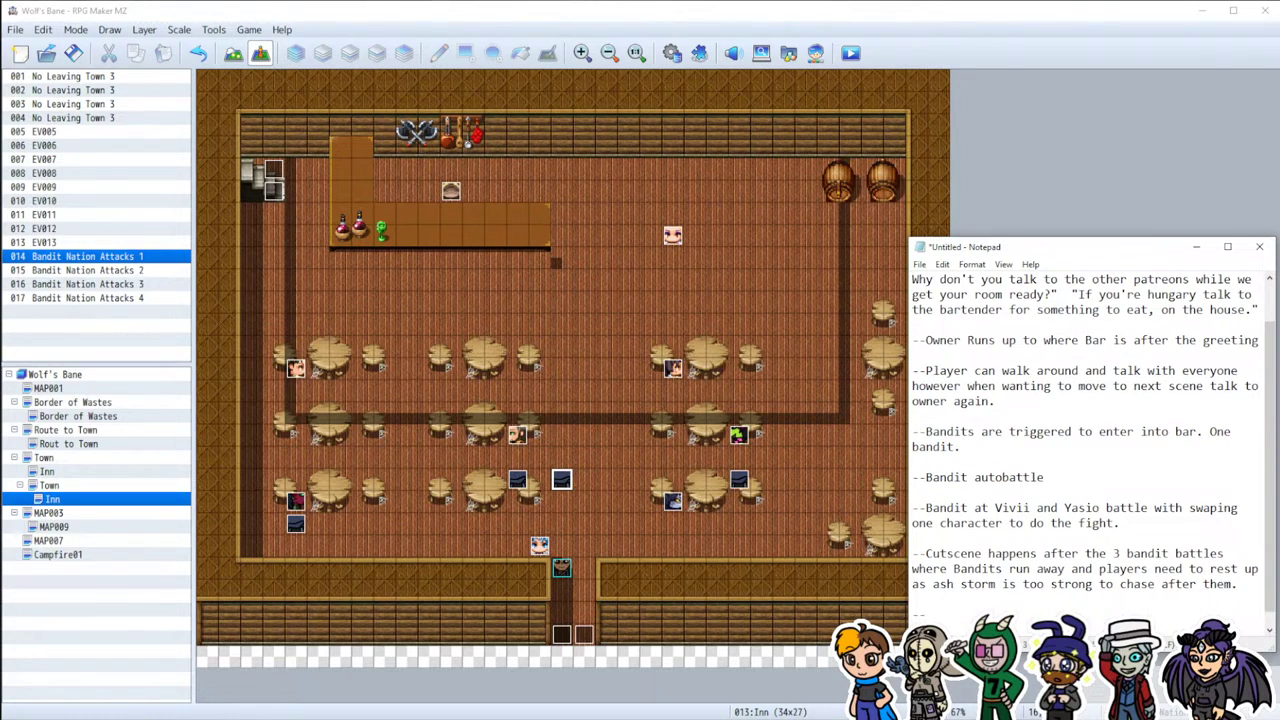
{"action": "type", "text": "Cutsce"}
{"action": "type", "text": "n"}
{"action": "type", "text": "e f"}
{"action": "type", "text": "rom"}
{"action": "key", "text": "BackSpace"}
{"action": "key", "text": "BackSpace"}
{"action": "key", "text": "BackSpace"}
{"action": "type", "text": "ight th"}
{"action": "type", "text": "me as a recap of e"}
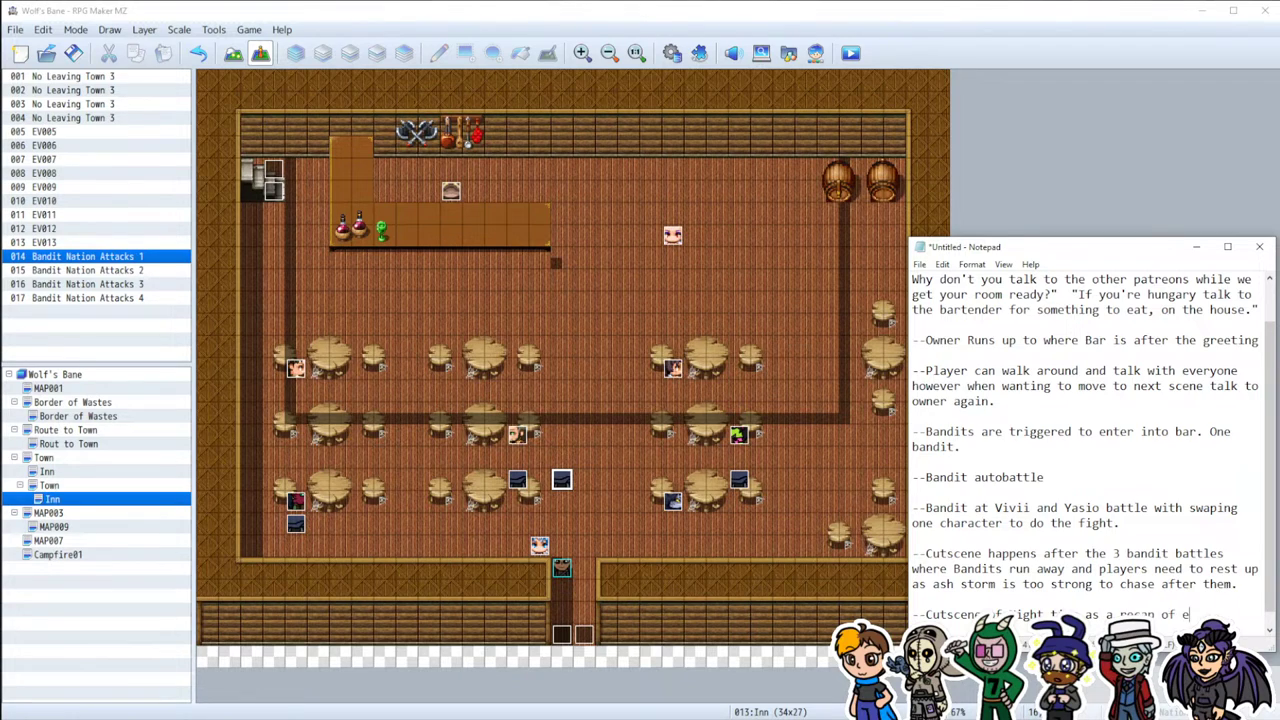
{"action": "type", "text": "vents and what "}
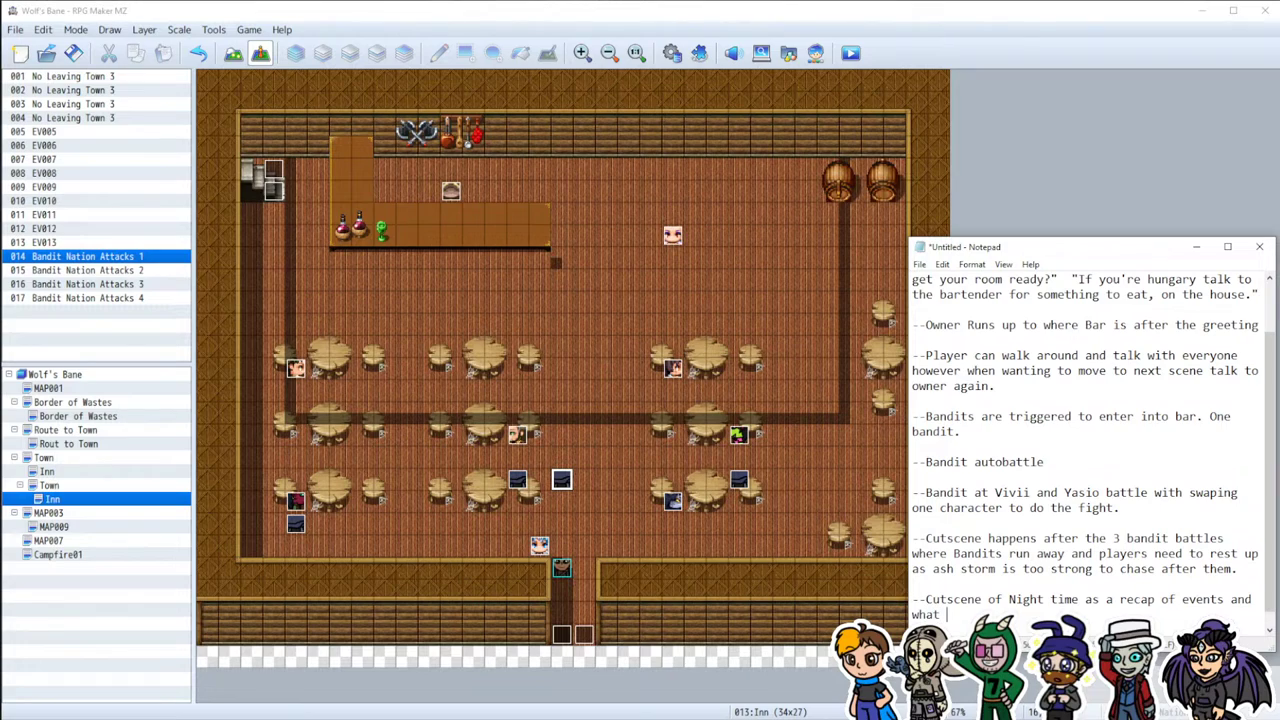
{"action": "type", "text": "to d"}
{"action": "type", "text": "o r"}
{"action": "type", "text": "he "}
{"action": "type", "text": "future"}
Step: Append the alternative "OR Fade to next morning." to the night-time cutscene note
{"action": "type", "text": "OR Fa"}
{"action": "type", "text": "de to next "}
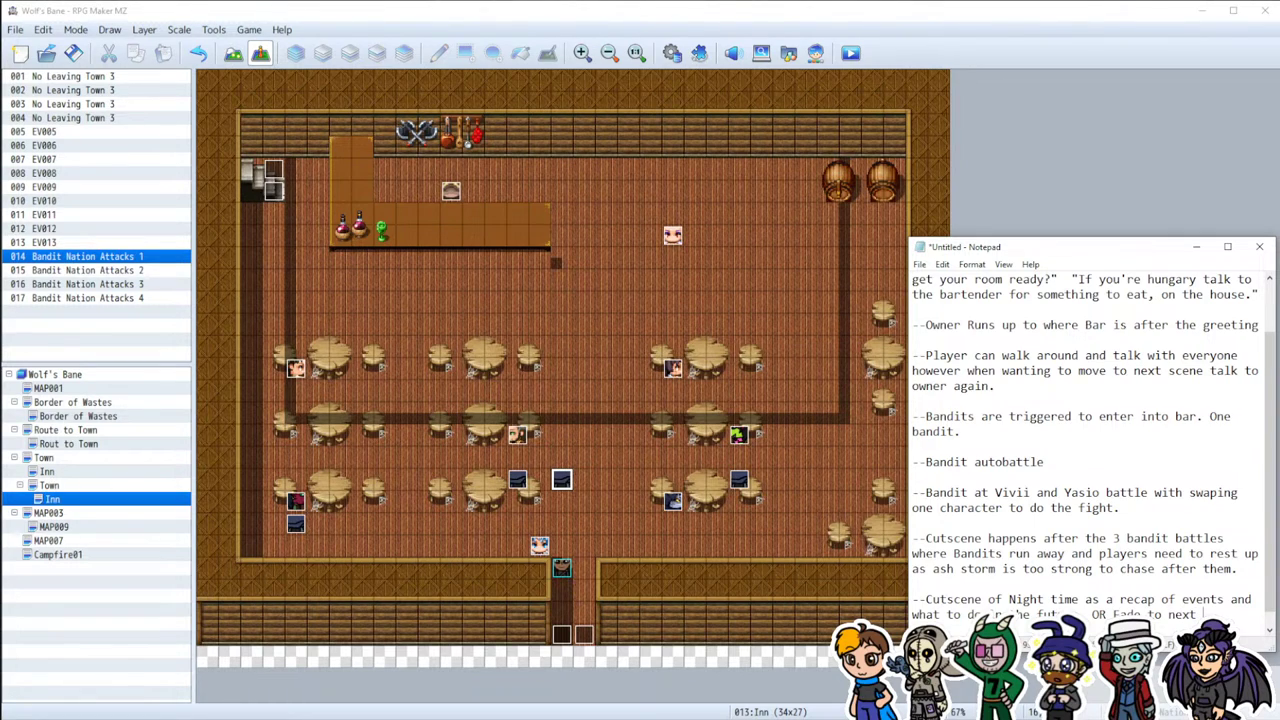
{"action": "type", "text": "morning."}
Step: Reposition the notes window, save the notes as TnH-Script.txt, and switch back to RPG Maker MZ
{"action": "left_click_drag", "start_coordinate": [1018, 254], "coordinate": [998, 216]}
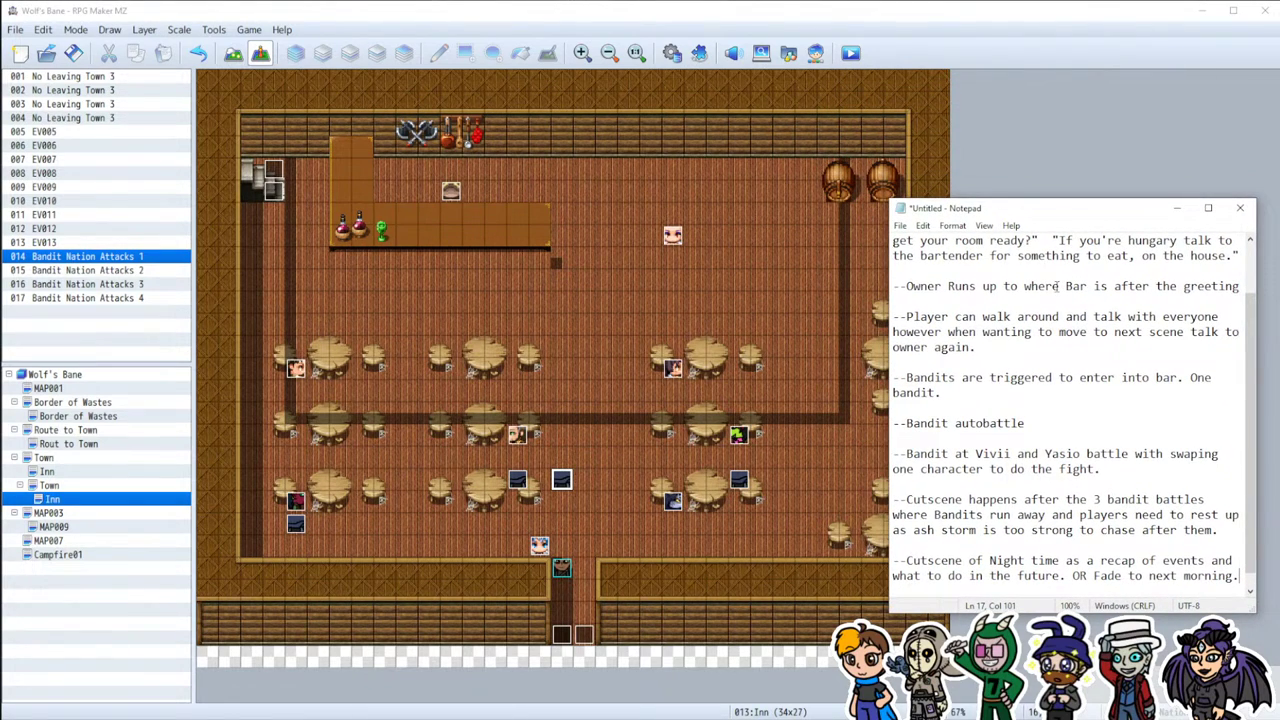
{"action": "scroll", "coordinate": [1068, 393], "scroll_direction": "down", "scroll_amount": 1}
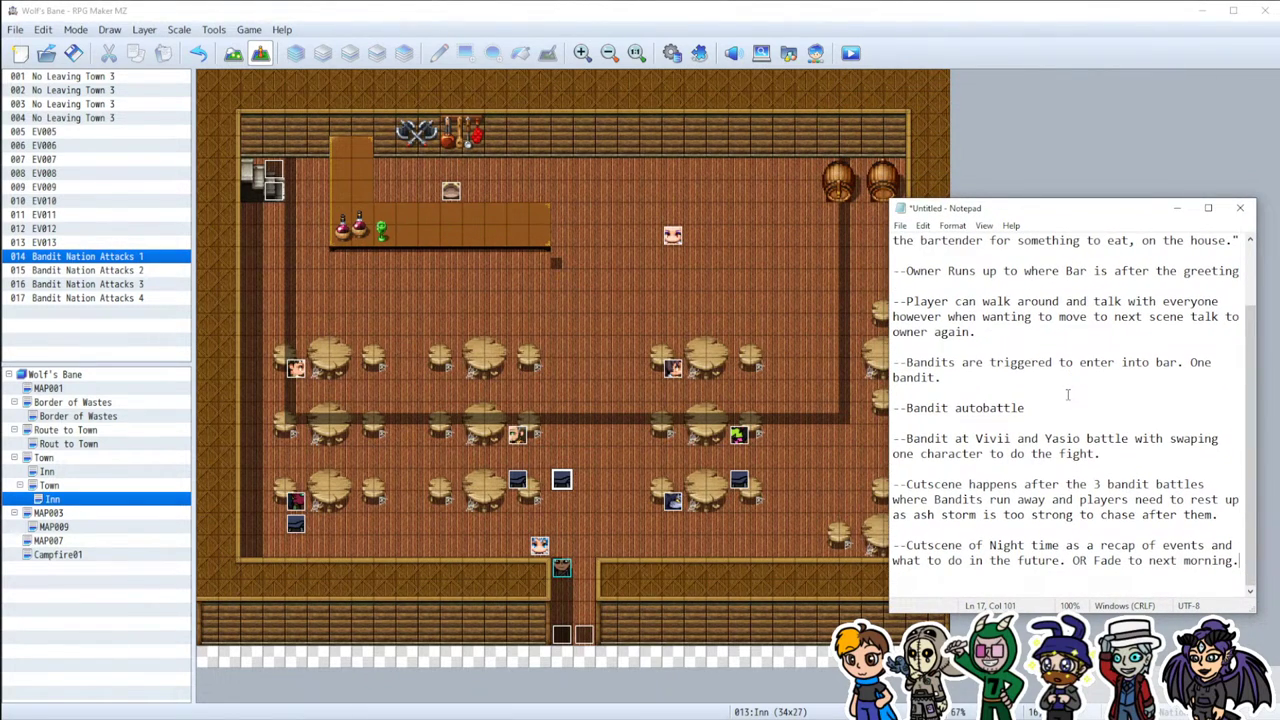
{"action": "key", "text": "ctrl+s"}
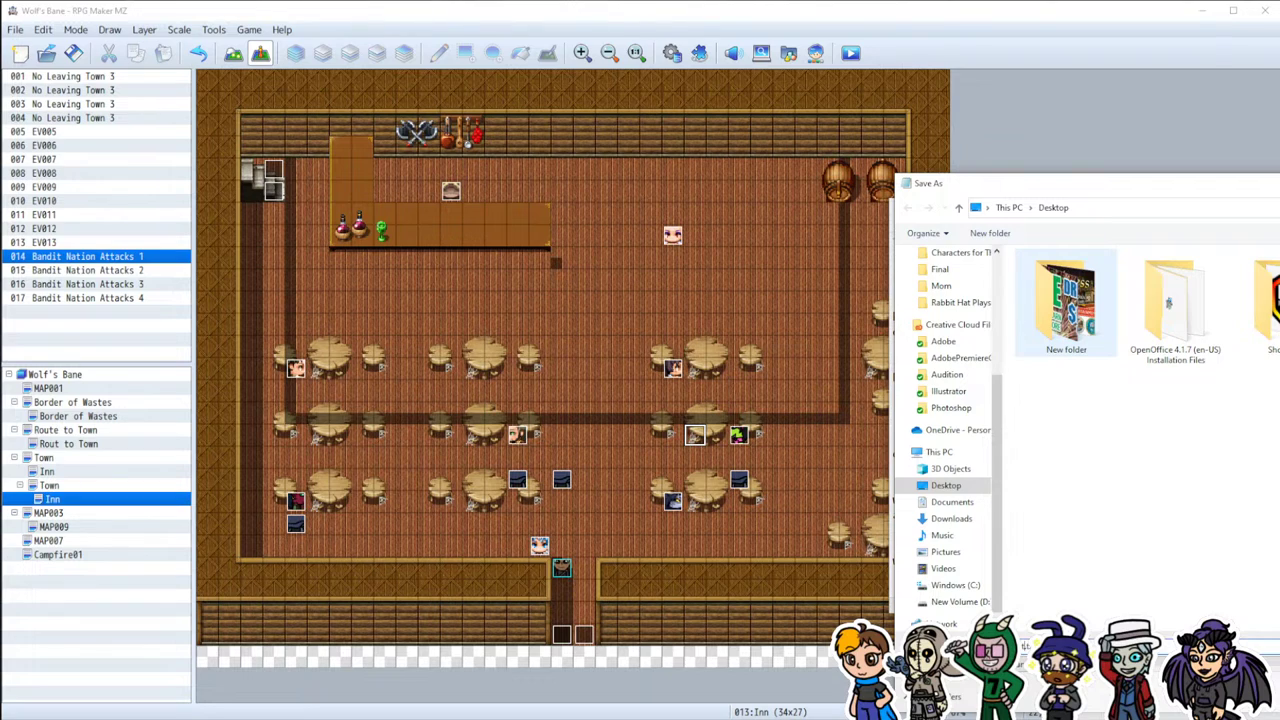
{"action": "key", "text": "Return"}
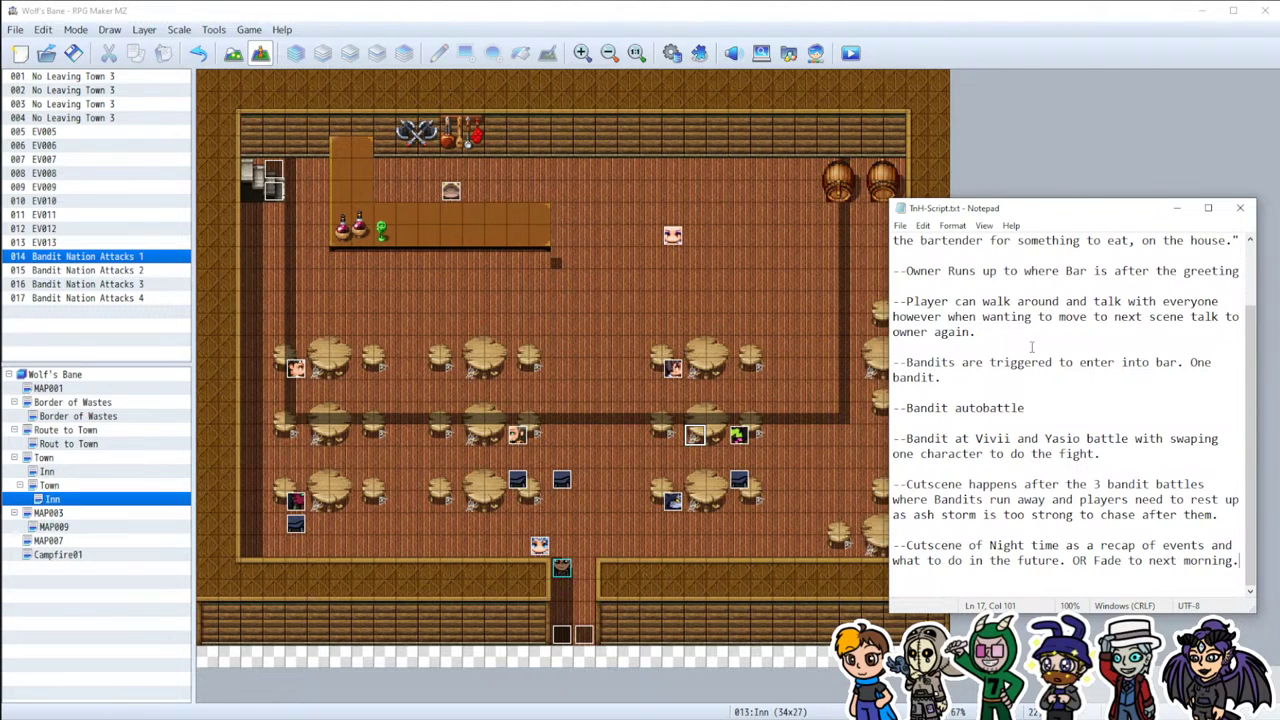
{"action": "left_click", "coordinate": [1004, 100]}
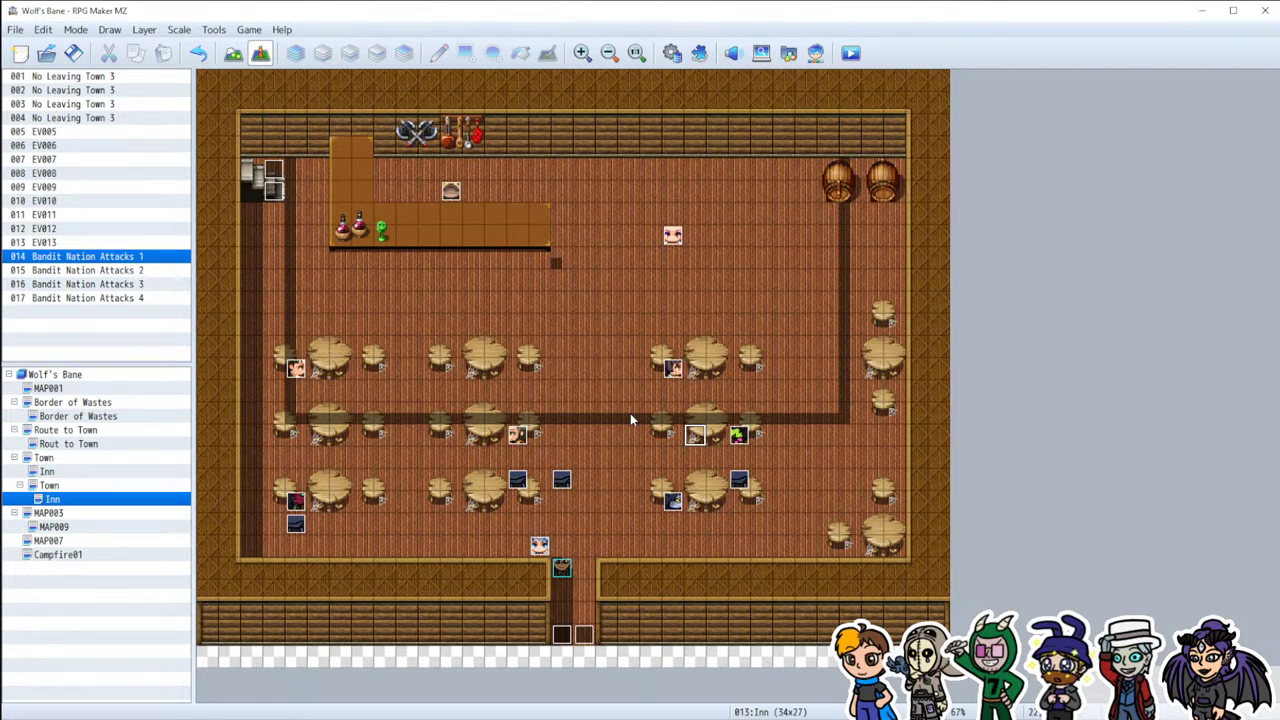
{"action": "left_click", "coordinate": [562, 568]}
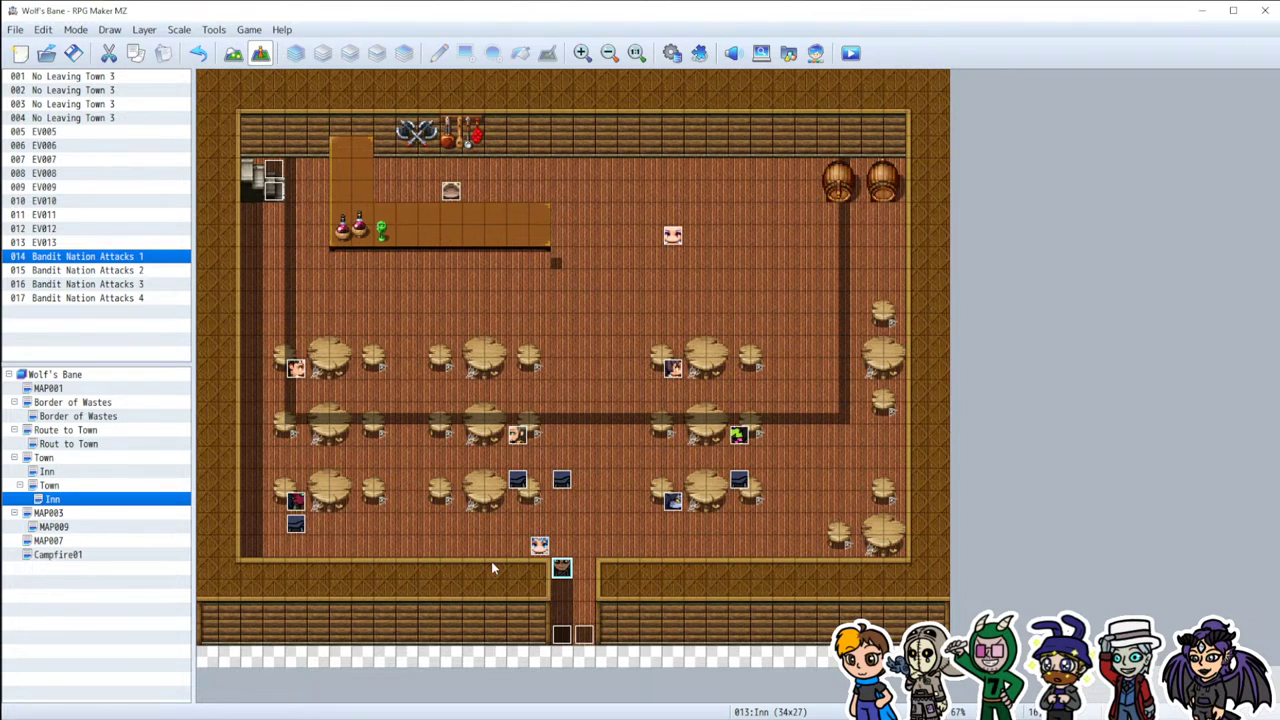
{"action": "double_click", "coordinate": [558, 548]}
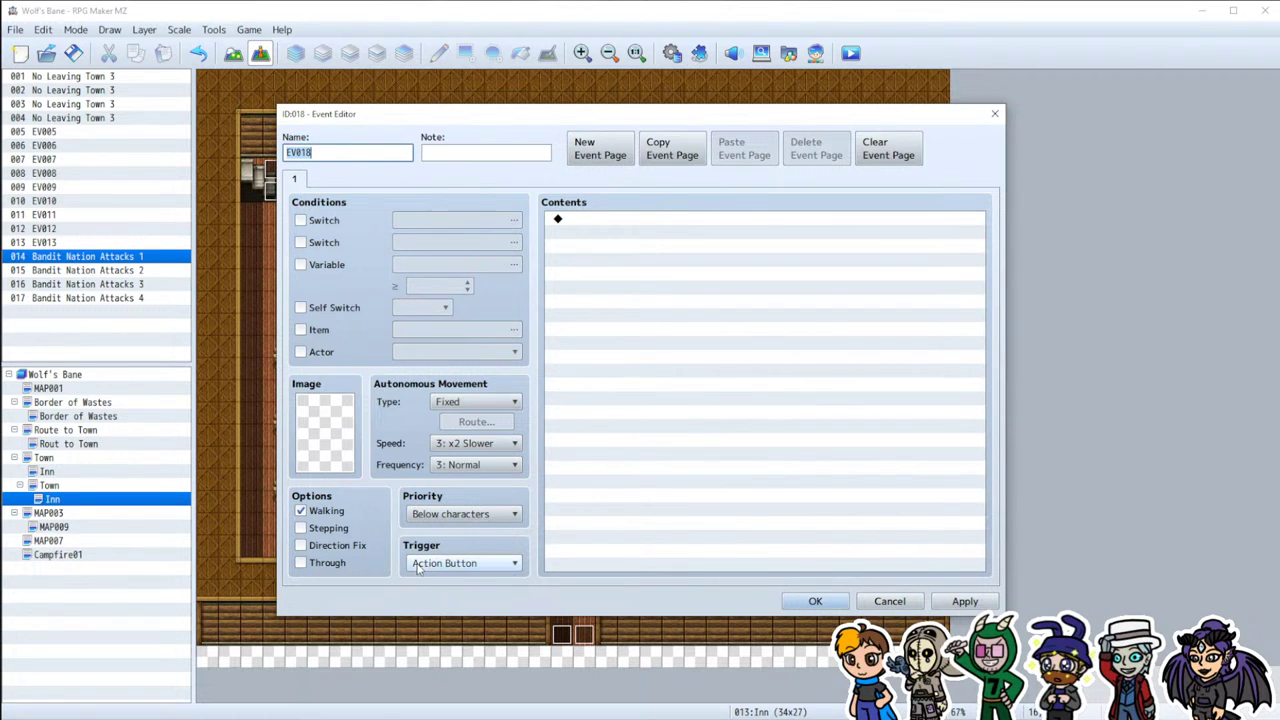
{"action": "left_click", "coordinate": [889, 601]}
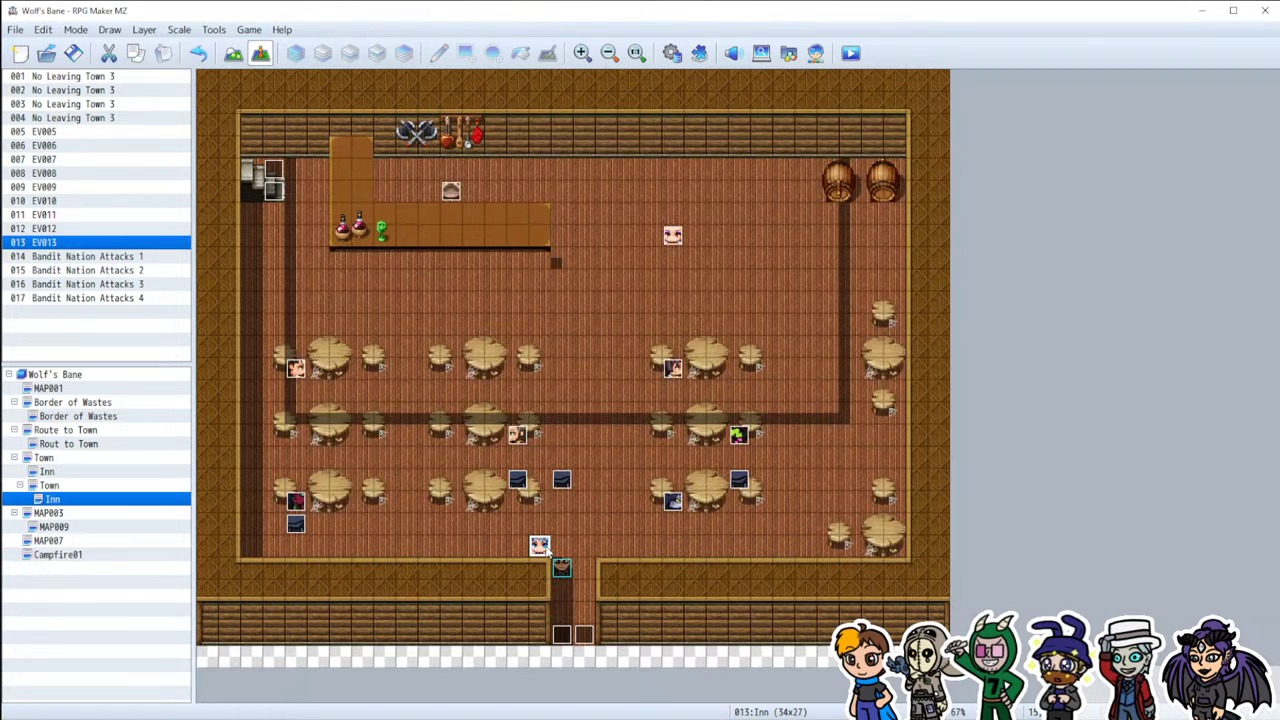
{"action": "double_click", "coordinate": [556, 563]}
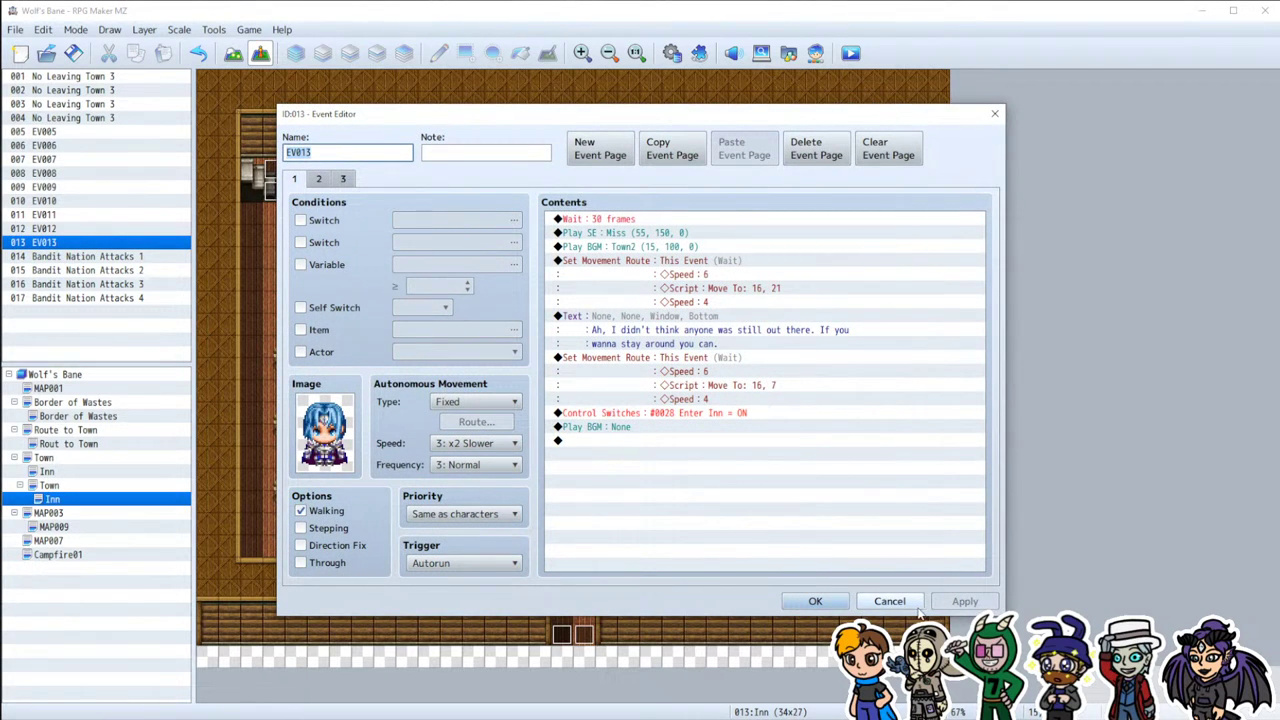
{"action": "key", "text": "Escape"}
Step: Move the inn owner's event EV013 to the tile directly above the doorway event and set its first page's trigger to Action Button
{"action": "left_click_drag", "start_coordinate": [539, 545], "coordinate": [563, 547]}
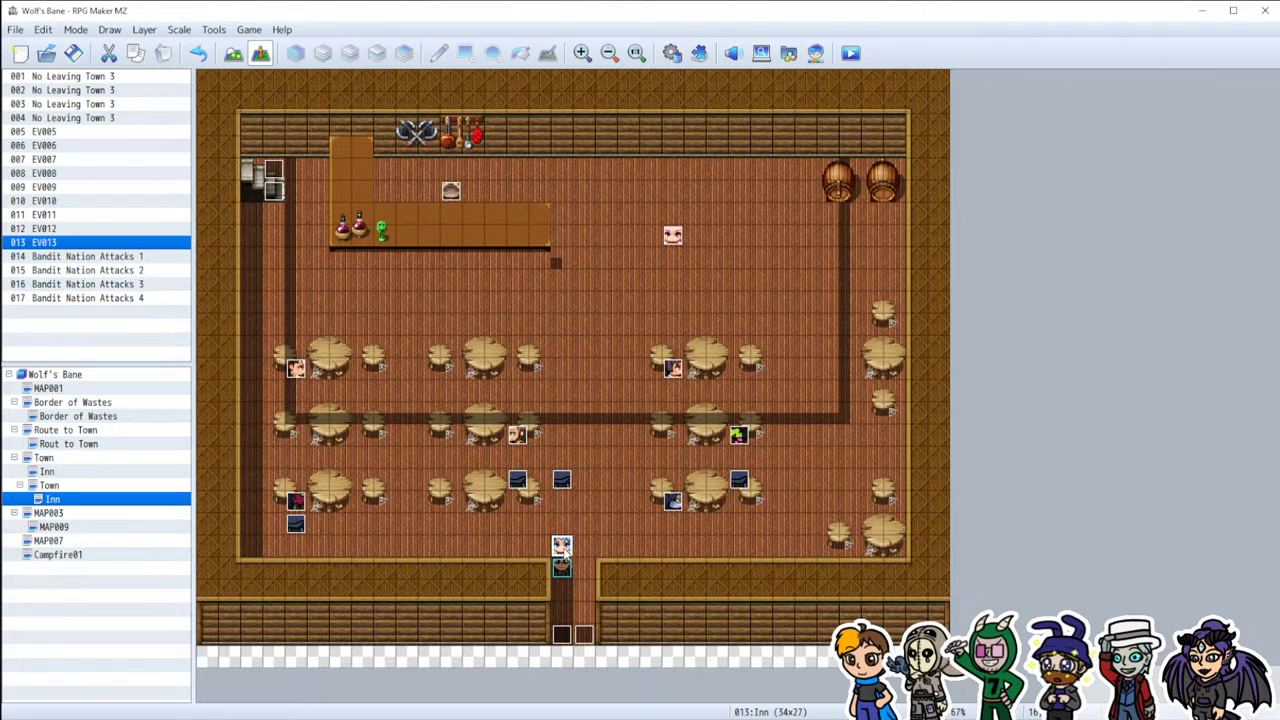
{"action": "double_click", "coordinate": [563, 547]}
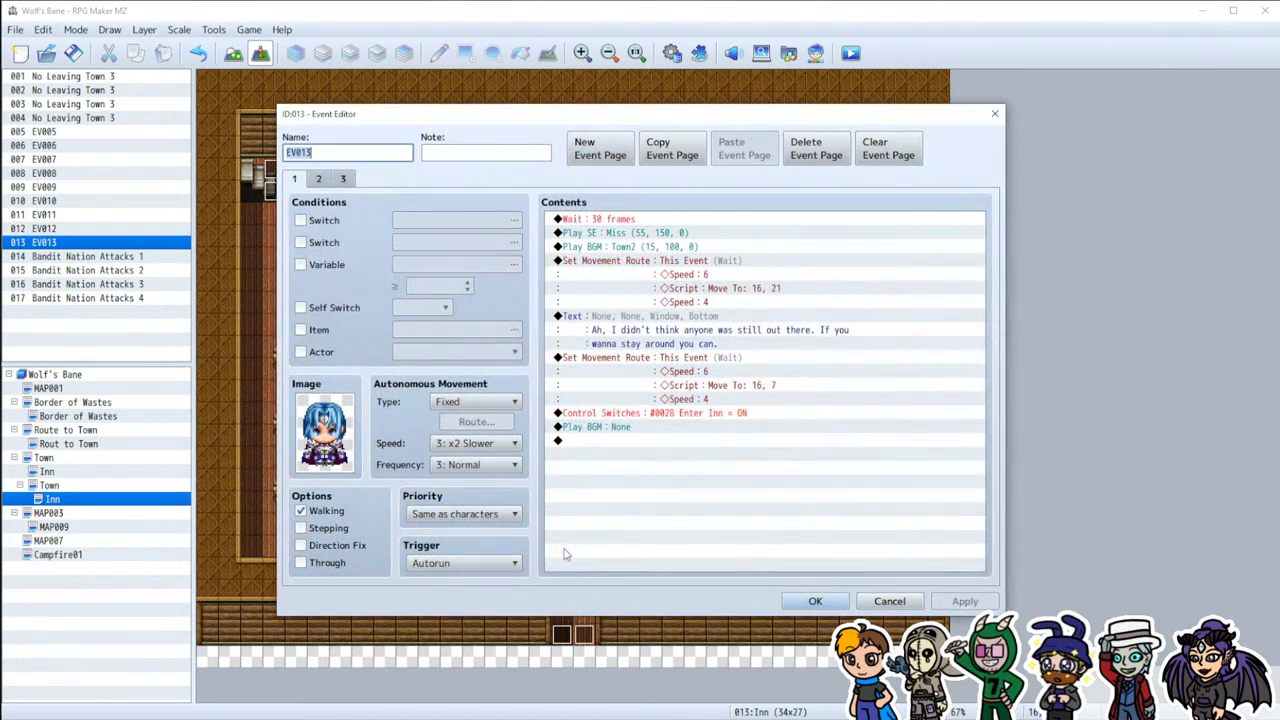
{"action": "left_click", "coordinate": [484, 566]}
{"action": "left_click", "coordinate": [490, 568]}
{"action": "left_click", "coordinate": [490, 566]}
{"action": "left_click", "coordinate": [490, 566]}
{"action": "left_click", "coordinate": [490, 566]}
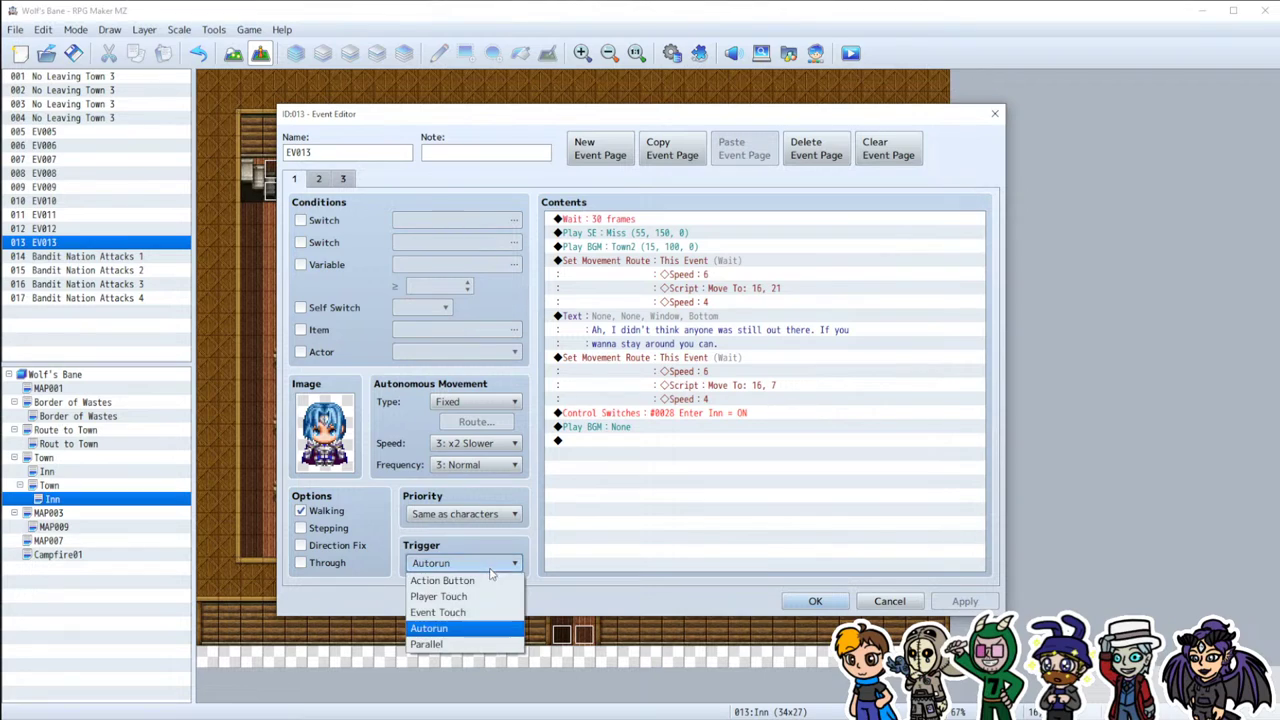
{"action": "left_click", "coordinate": [486, 581]}
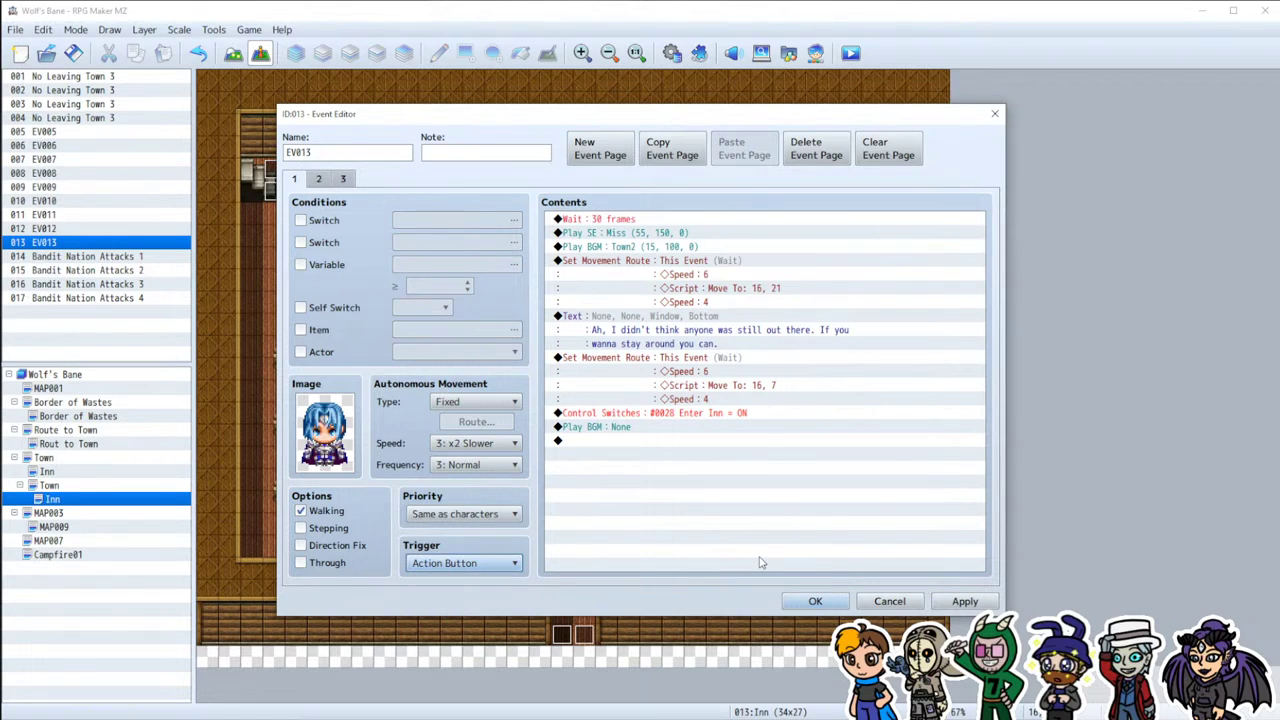
{"action": "left_click", "coordinate": [966, 601]}
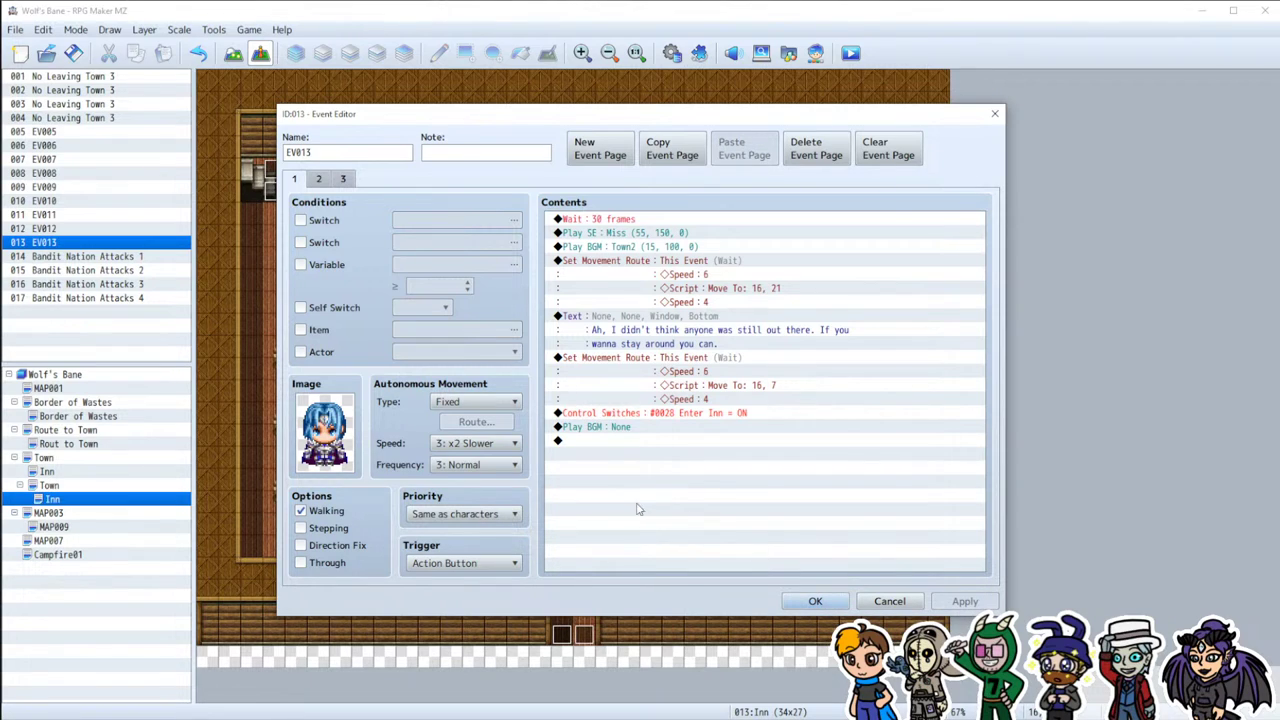
{"action": "left_click", "coordinate": [318, 179]}
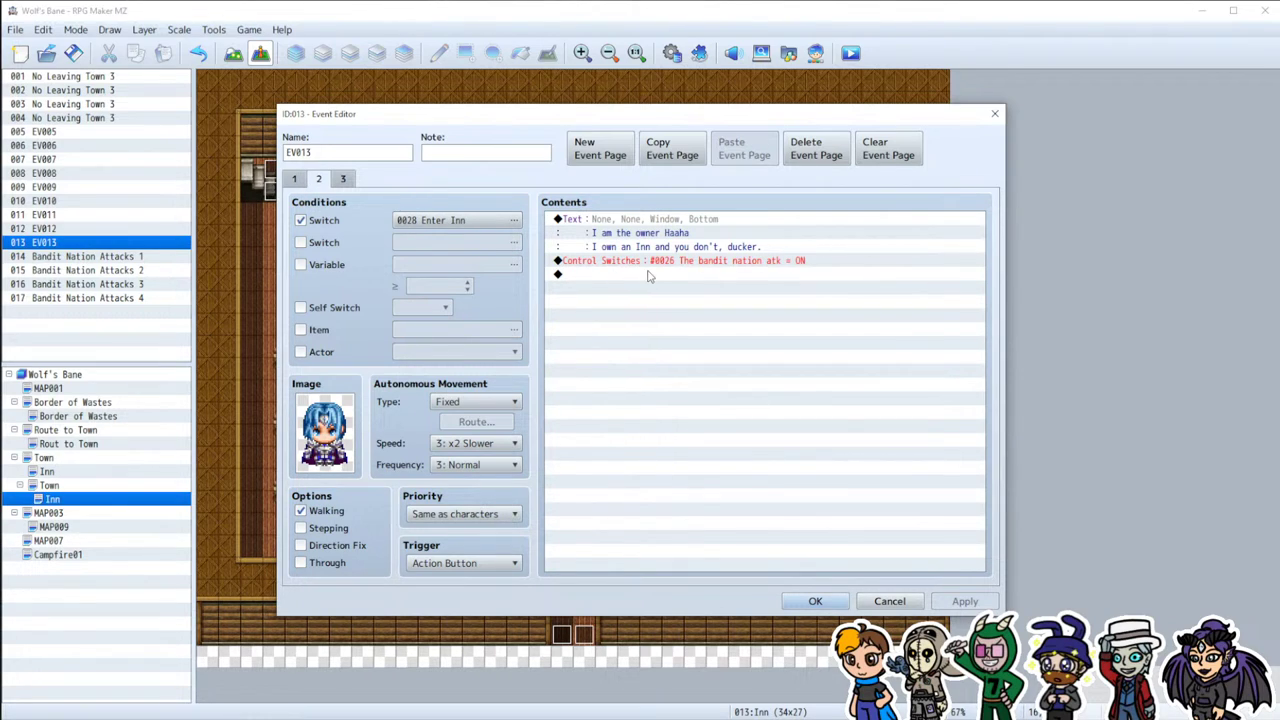
{"action": "left_click", "coordinate": [815, 601]}
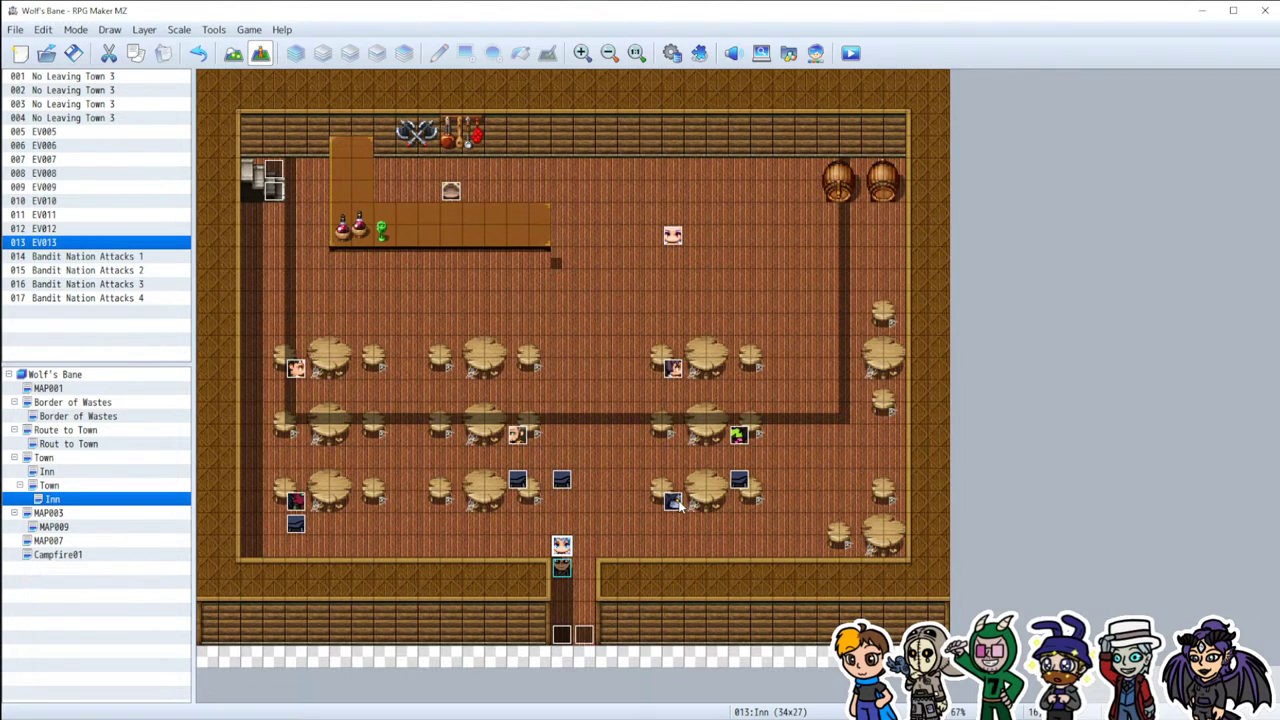
Step: Place a copy of the Bandit Nation Attacks 4 event directly below the patron at the lower table east of the entrance
{"action": "left_click", "coordinate": [563, 480]}
{"action": "left_click", "coordinate": [520, 482]}
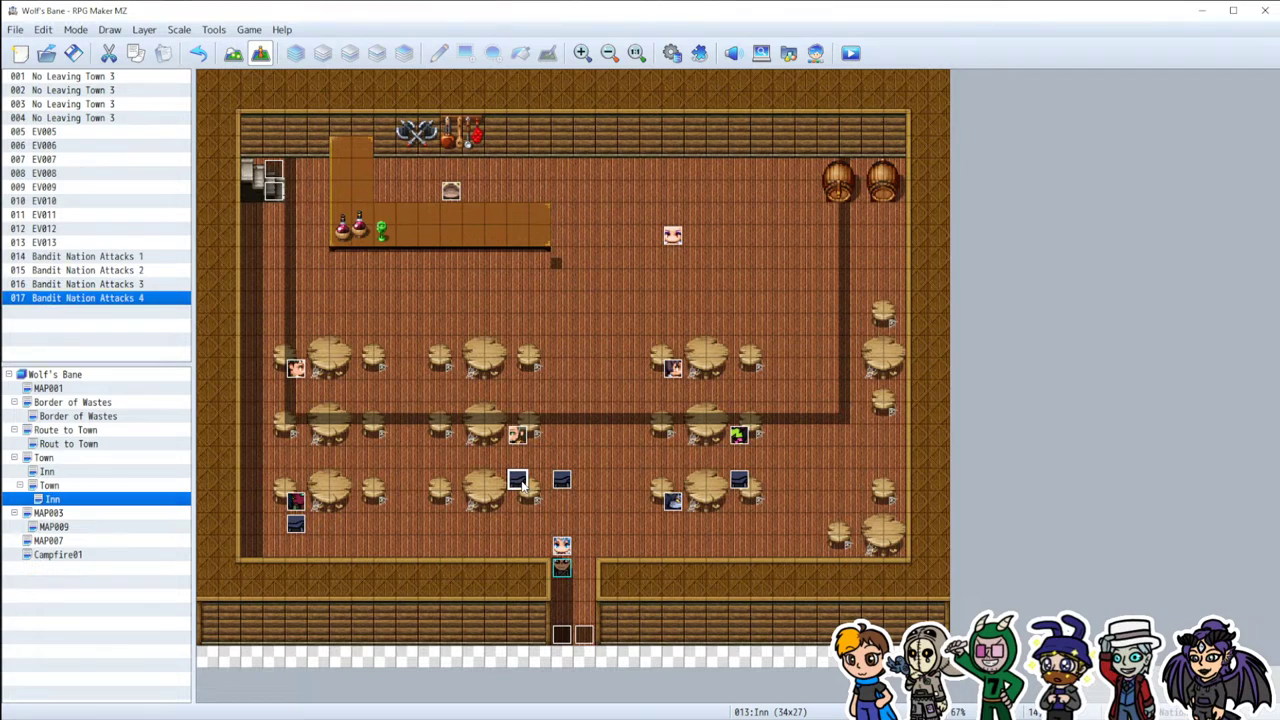
{"action": "left_click", "coordinate": [688, 528]}
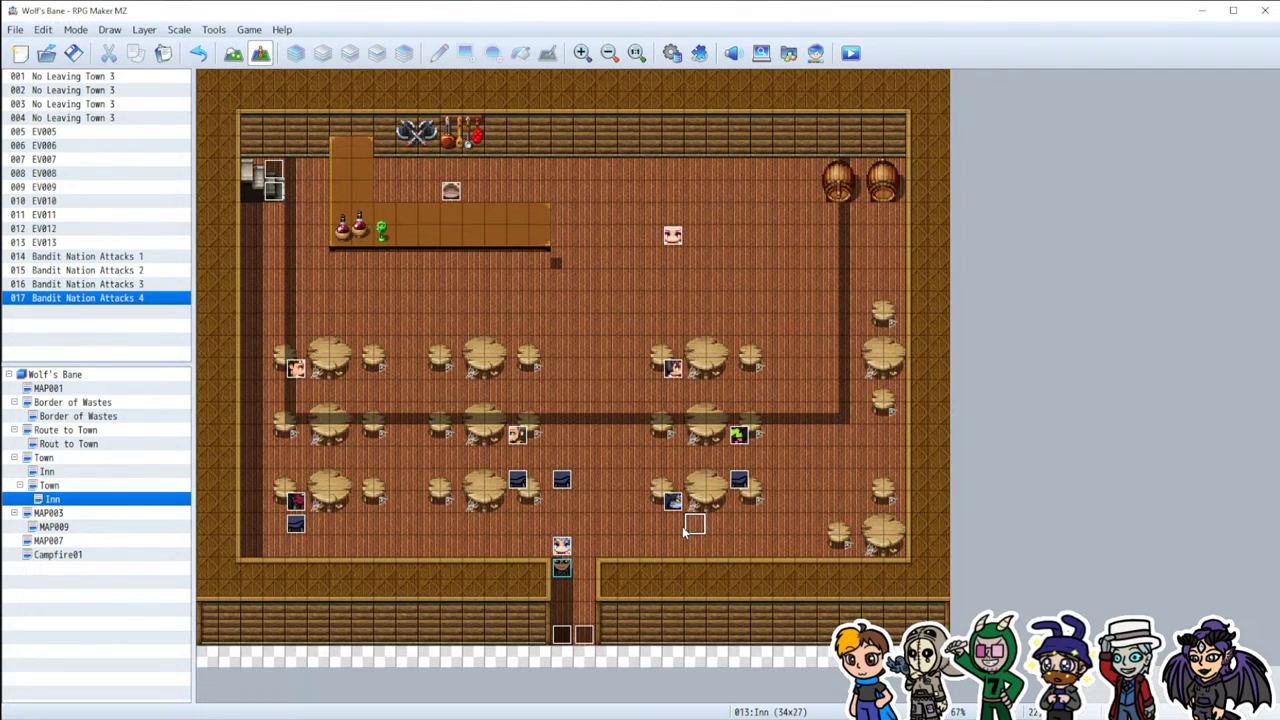
{"action": "key", "text": "ctrl+v"}
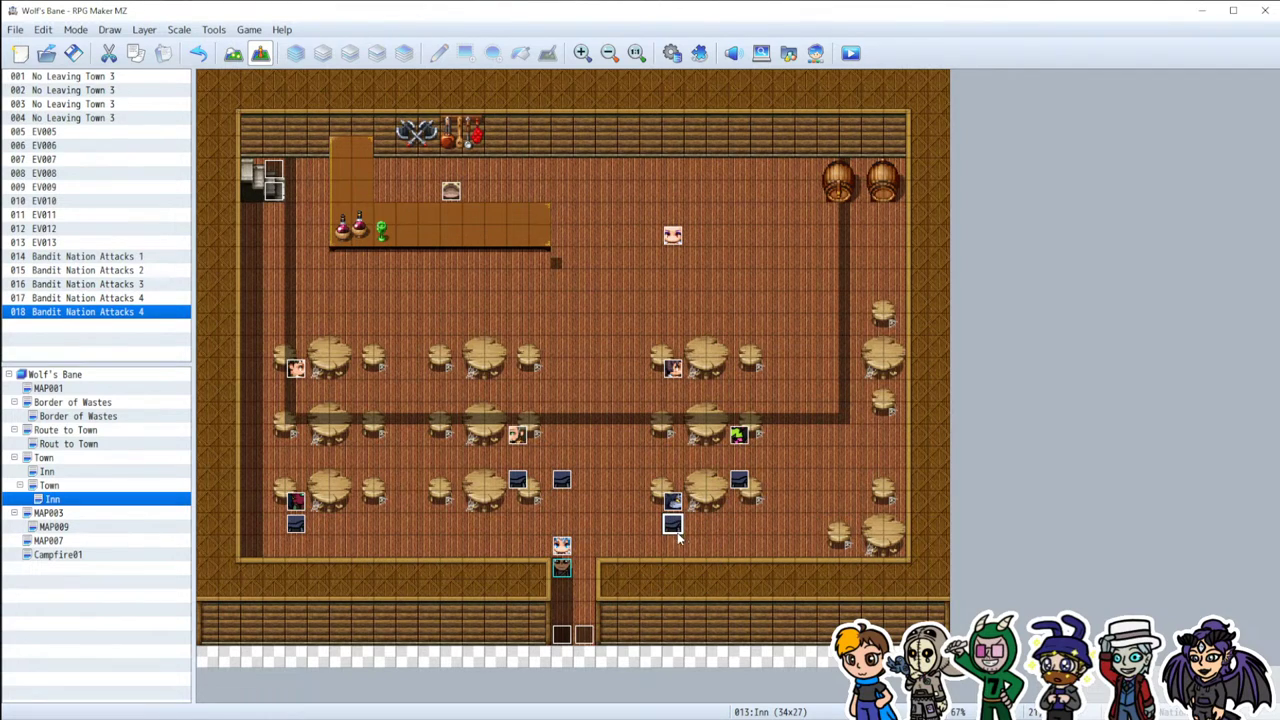
Step: Place another copy of the Bandit Nation Attacks 4 event near the west wall, diagonally below the patron at the upper table
{"action": "left_click", "coordinate": [518, 482]}
{"action": "left_click", "coordinate": [273, 395]}
{"action": "key", "text": "ctrl+v"}
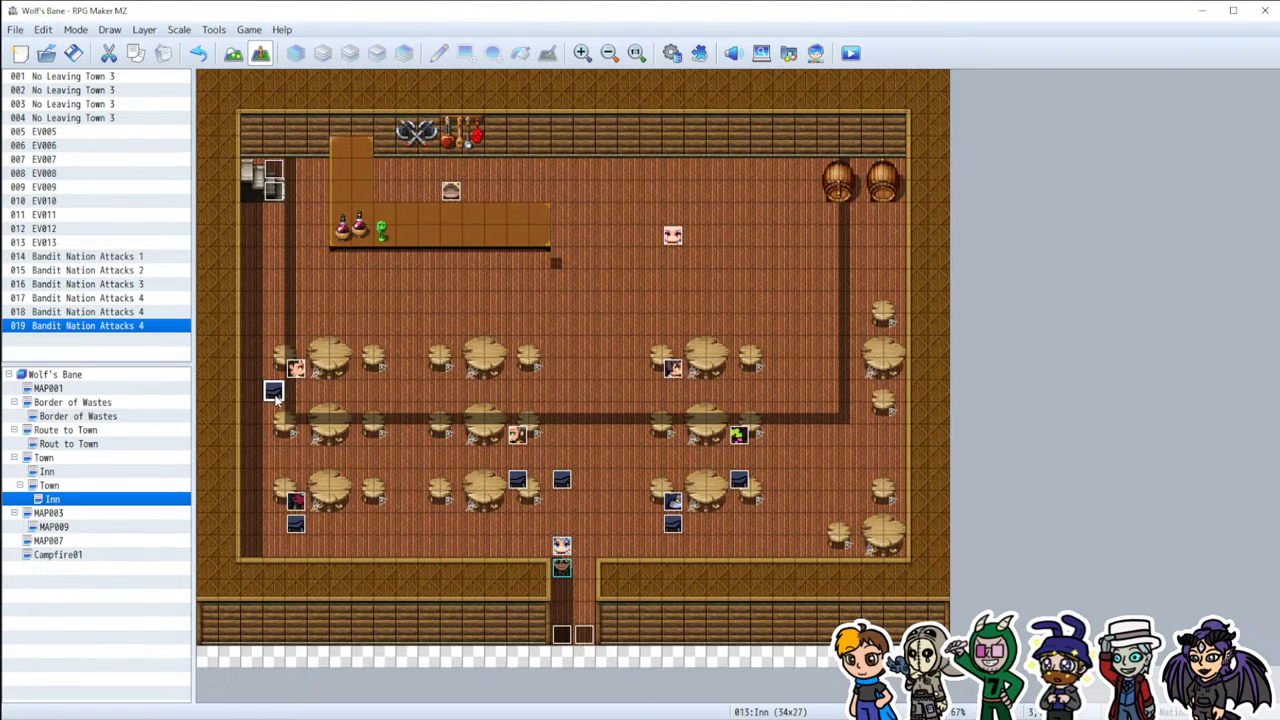
Step: Set the west-wall Bandit Nation Attacks 4 event's image to the right-facing bandit-sprites-big-[VS8] sprite and enable Stepping
{"action": "double_click", "coordinate": [275, 395]}
{"action": "double_click", "coordinate": [323, 430]}
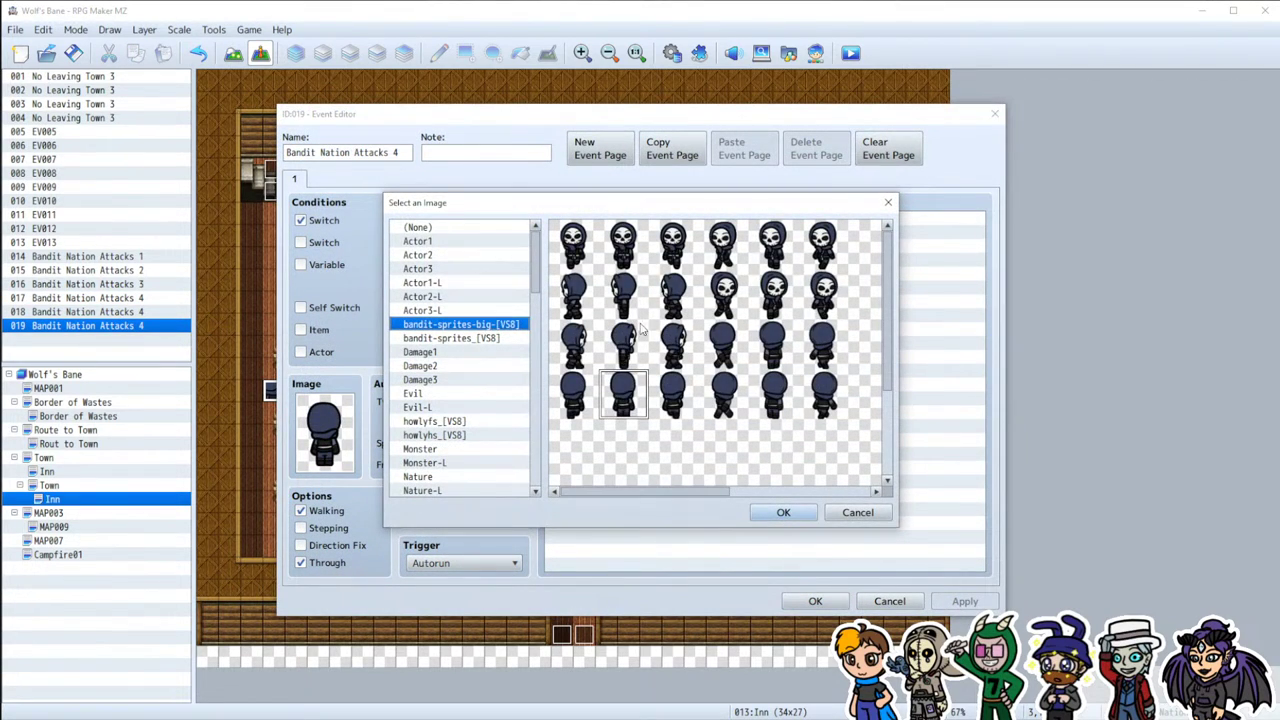
{"action": "left_click", "coordinate": [624, 300]}
{"action": "left_click", "coordinate": [630, 343]}
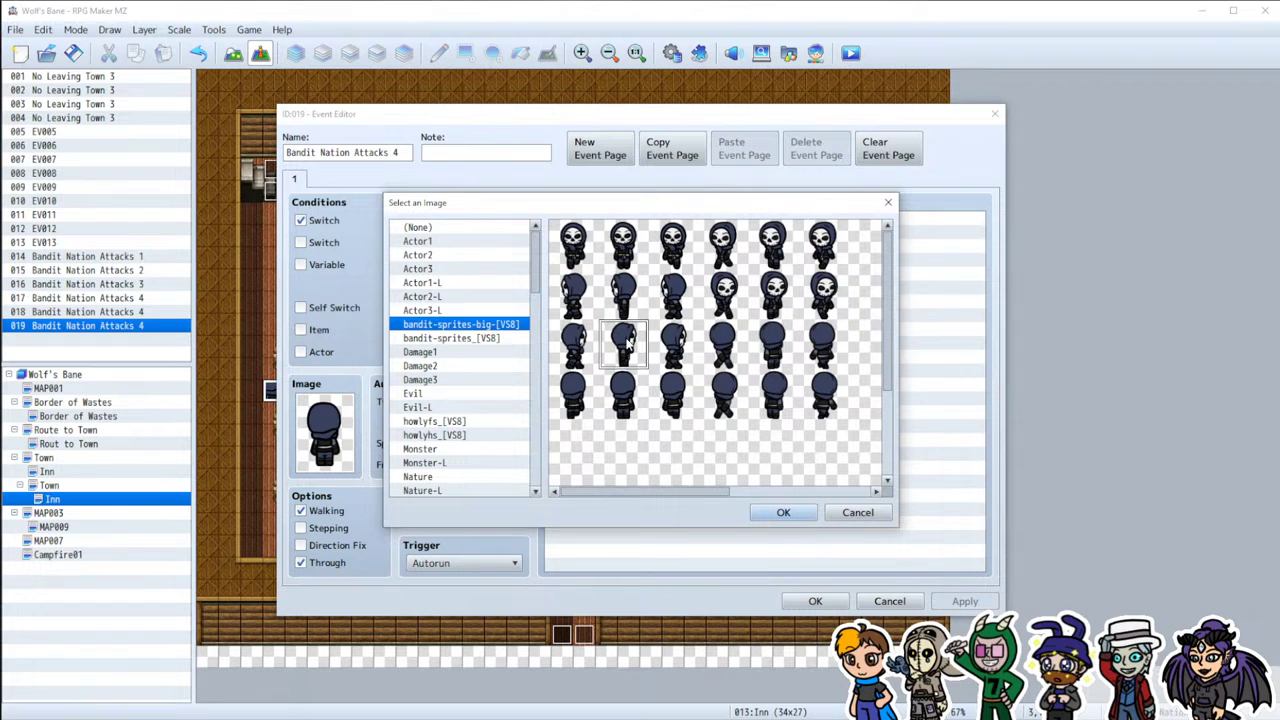
{"action": "left_click", "coordinate": [784, 512]}
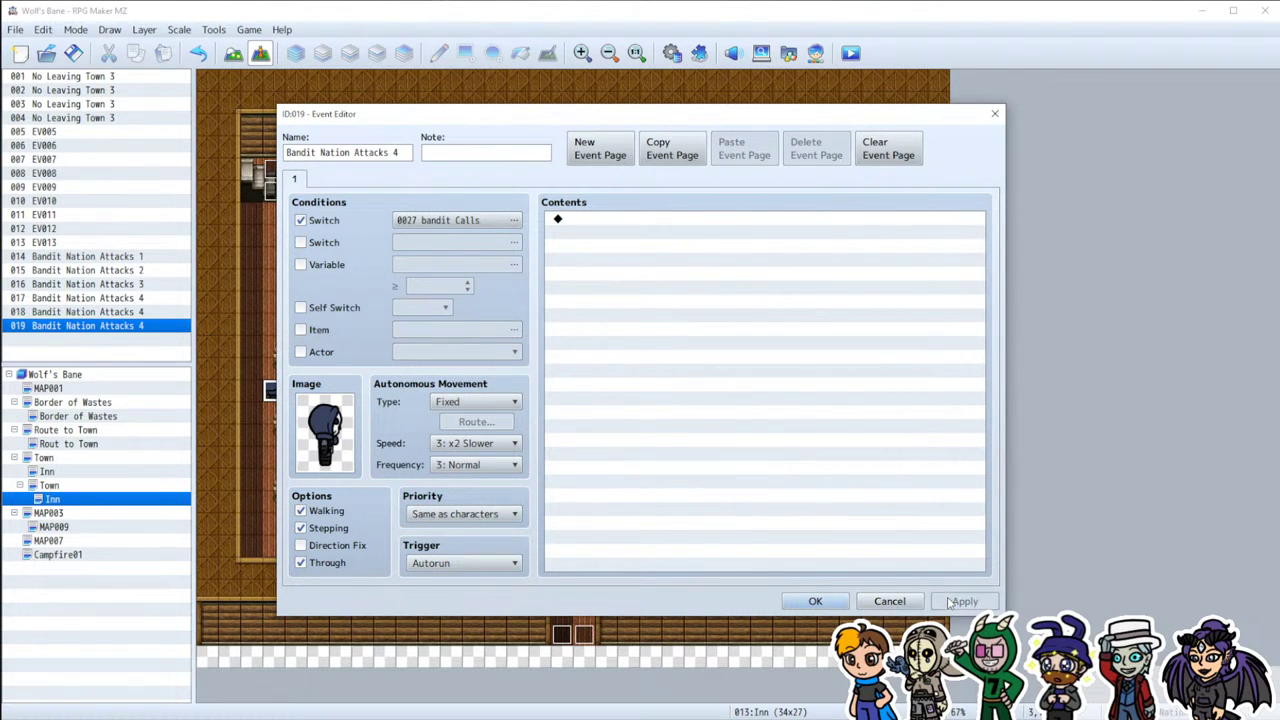
{"action": "left_click", "coordinate": [815, 601]}
Step: Enable Stepping on the Bandit Nation Attacks 2 and 3 events and on the Bandit Nation Attacks 4 copy at the lower table east of the entrance
{"action": "double_click", "coordinate": [297, 525]}
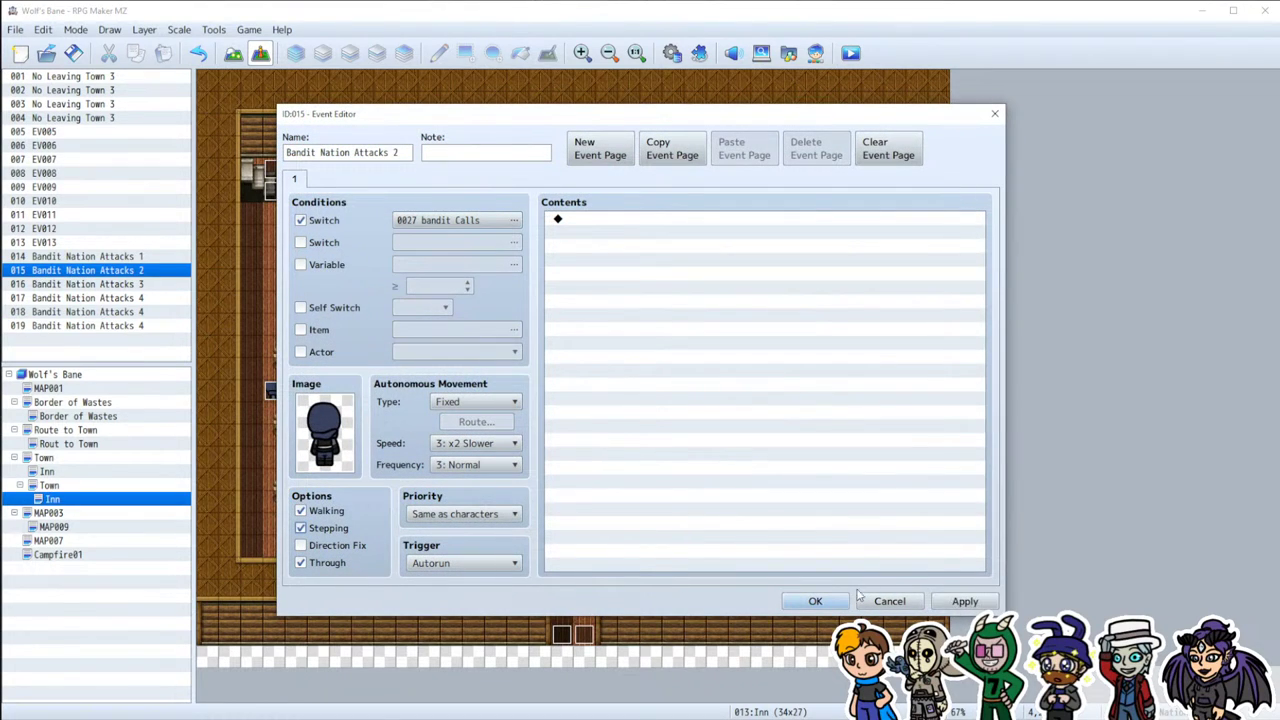
{"action": "left_click", "coordinate": [832, 606]}
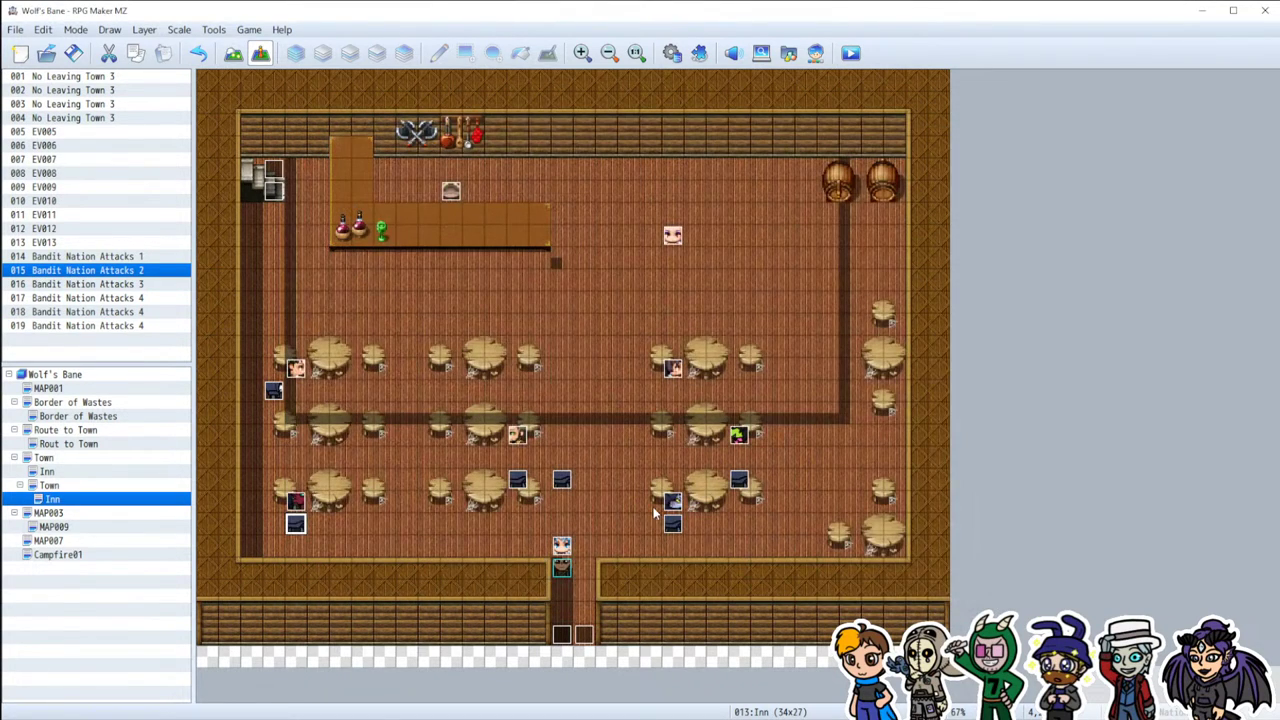
{"action": "double_click", "coordinate": [670, 518]}
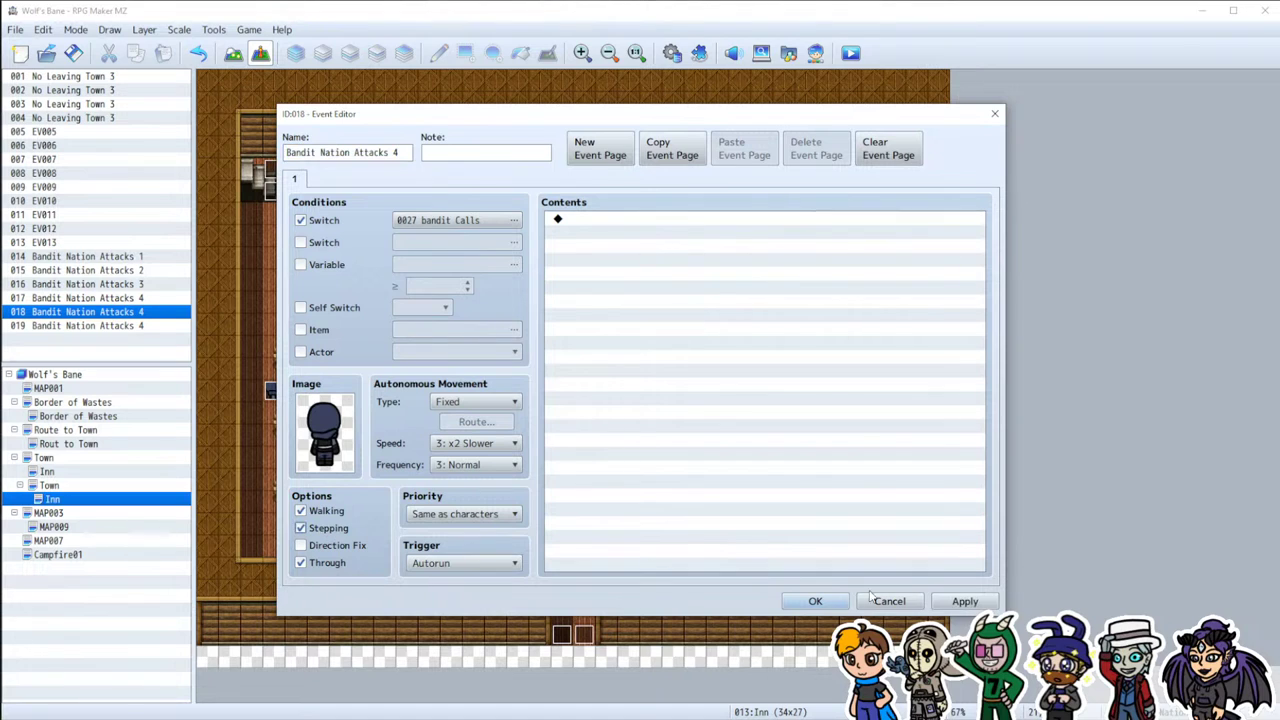
{"action": "left_click", "coordinate": [815, 601]}
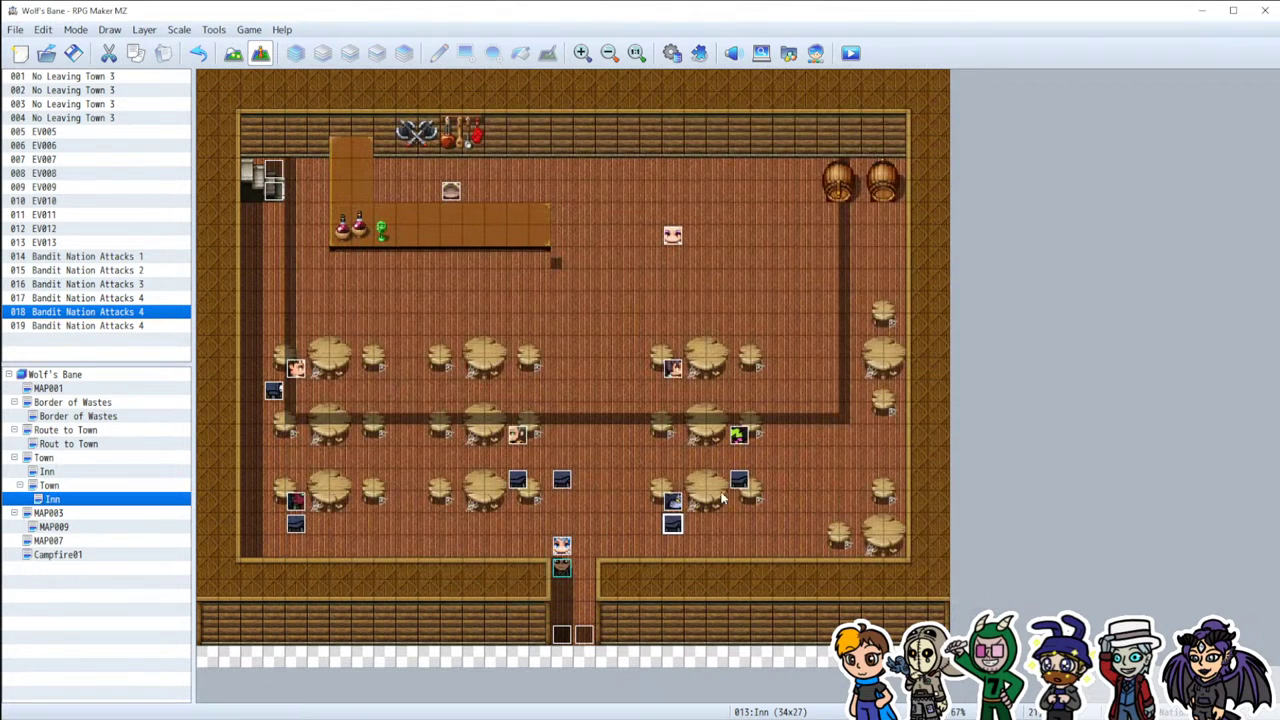
{"action": "double_click", "coordinate": [713, 503]}
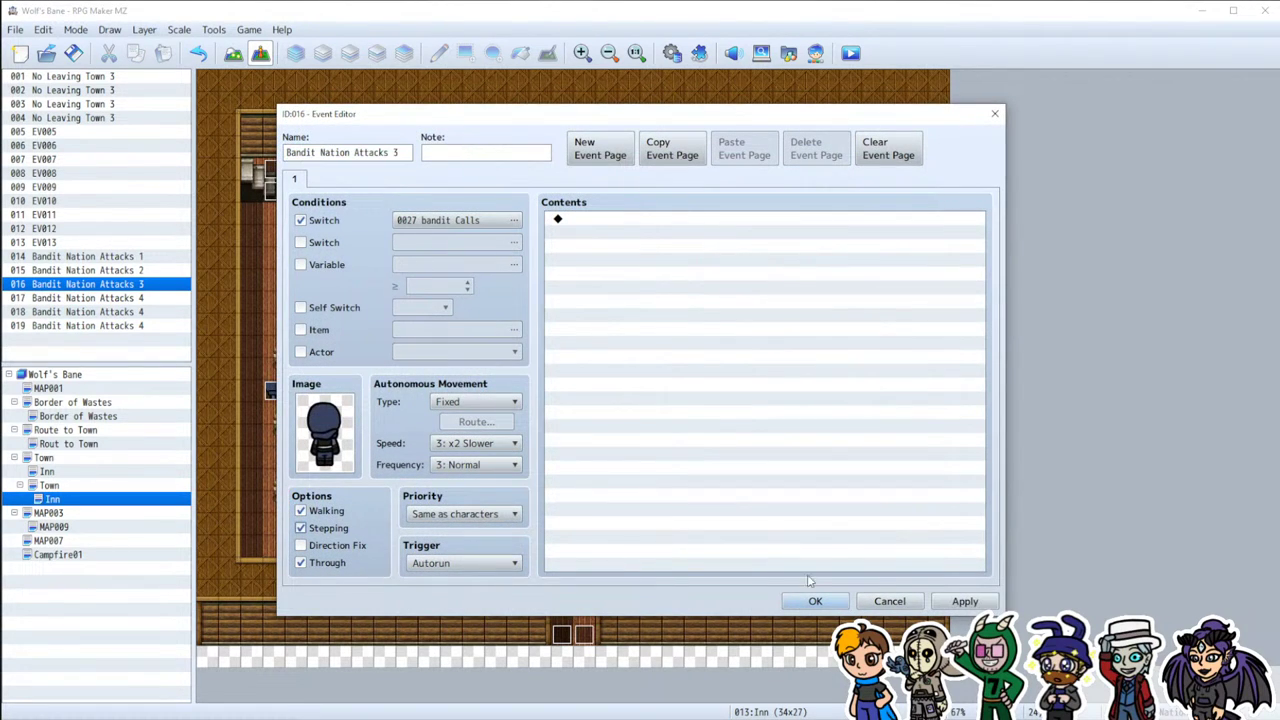
{"action": "left_click", "coordinate": [815, 601]}
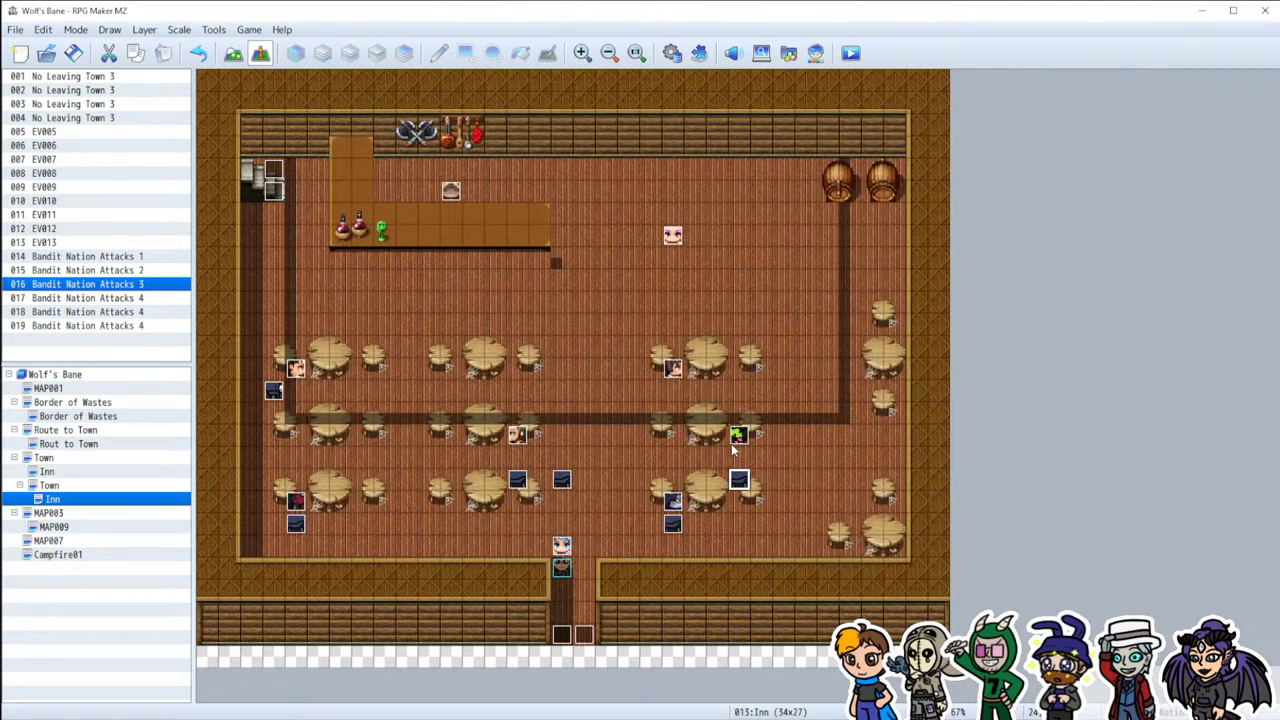
{"action": "double_click", "coordinate": [740, 482]}
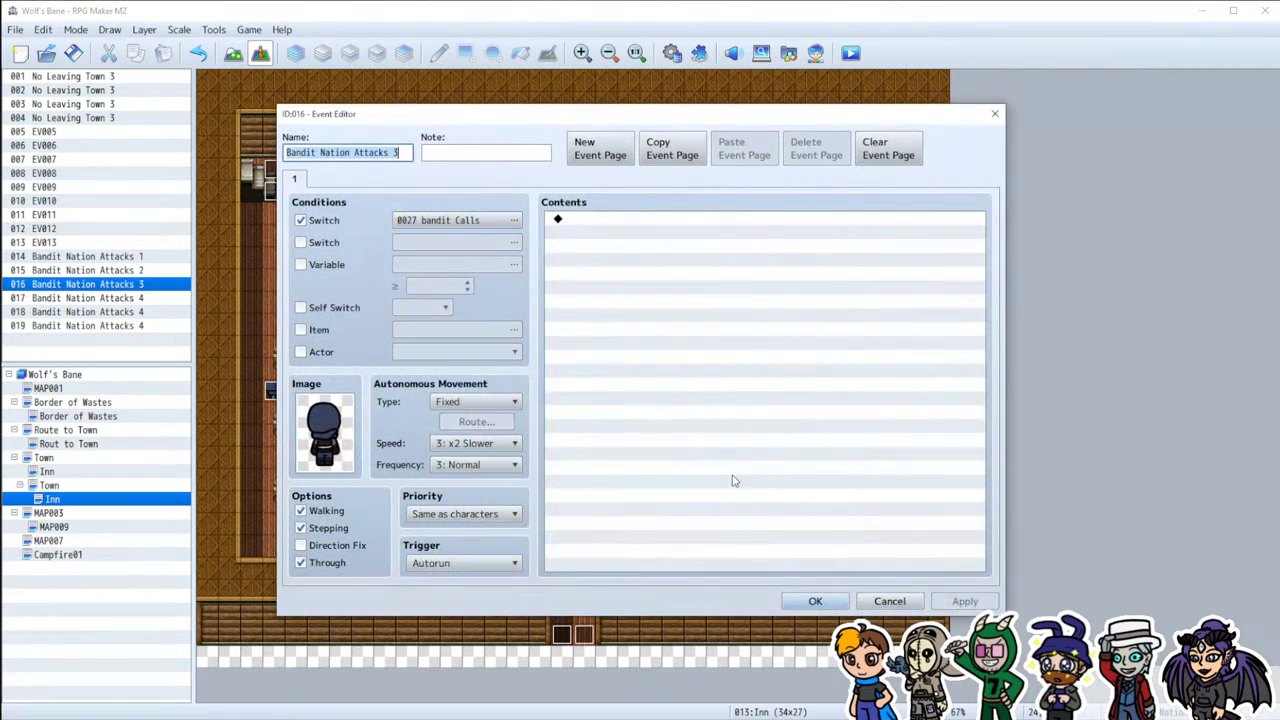
{"action": "left_click", "coordinate": [916, 596]}
Step: Add a second page to the green patron's event EV011, conditioned on switch 0027 bandit Calls
{"action": "double_click", "coordinate": [731, 450]}
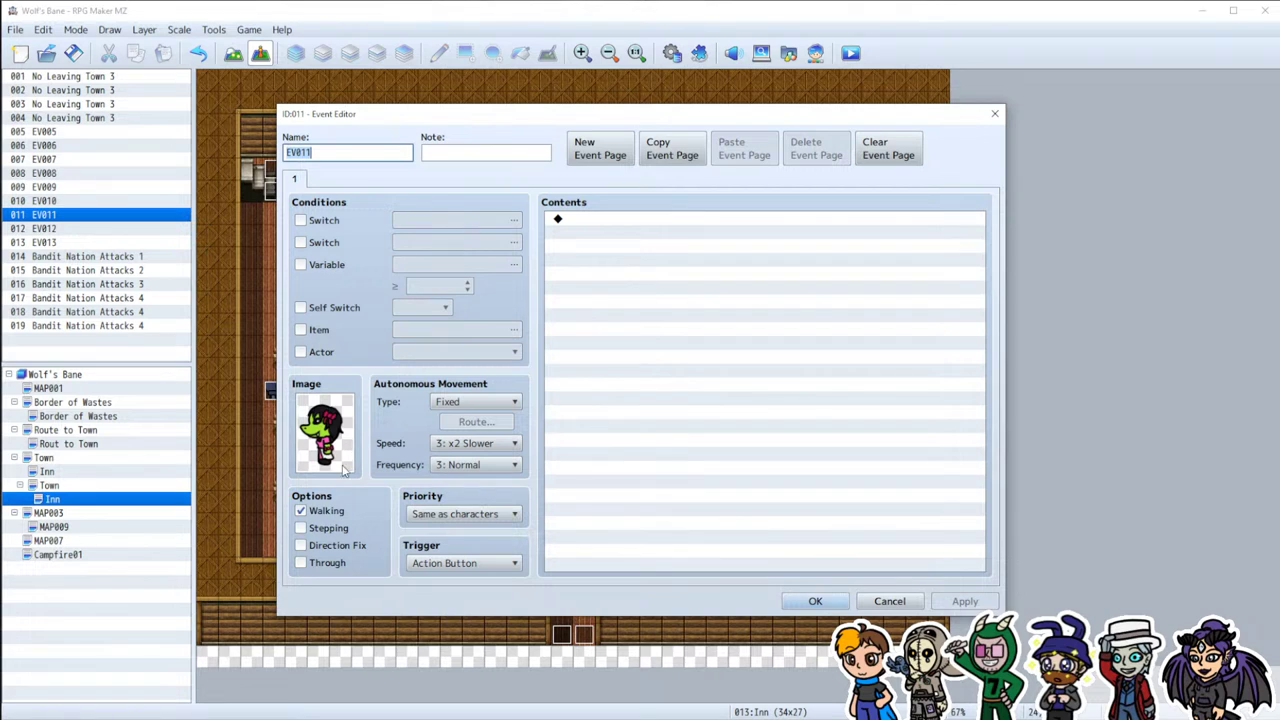
{"action": "left_click", "coordinate": [600, 148]}
{"action": "left_click", "coordinate": [300, 220]}
{"action": "left_click", "coordinate": [513, 220]}
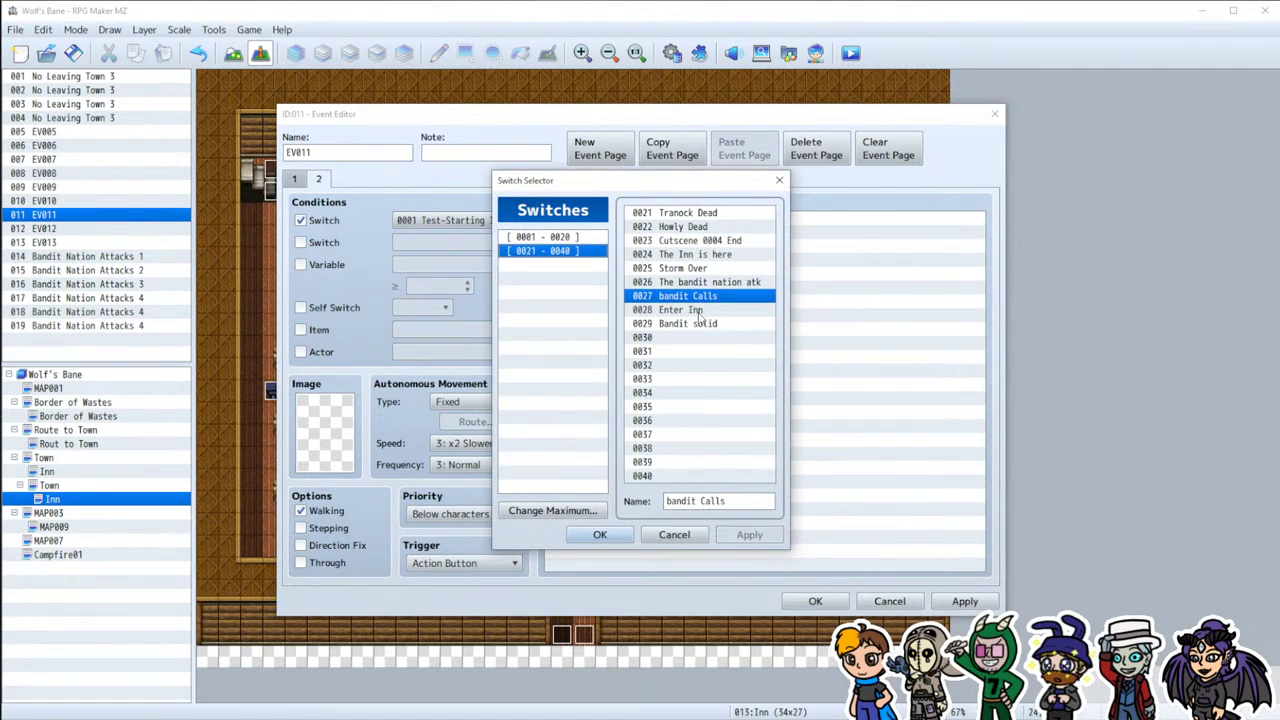
{"action": "left_click", "coordinate": [600, 534]}
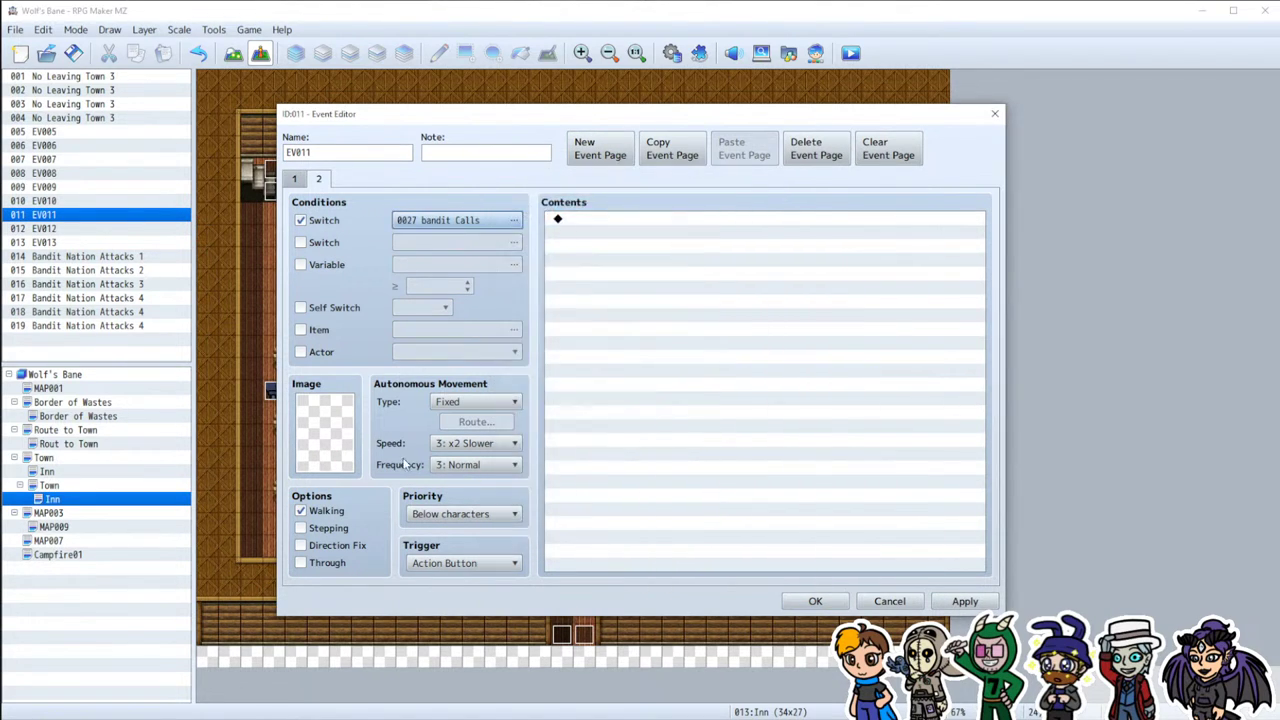
Step: Give EV011's second page the front-facing vivii-sprites-fullsize image and enable Stepping
{"action": "double_click", "coordinate": [343, 435]}
{"action": "scroll", "coordinate": [450, 400], "scroll_direction": "down", "scroll_amount": 8}
{"action": "scroll", "coordinate": [437, 447], "scroll_direction": "down", "scroll_amount": 3}
{"action": "left_click", "coordinate": [431, 422]}
{"action": "left_click", "coordinate": [432, 436]}
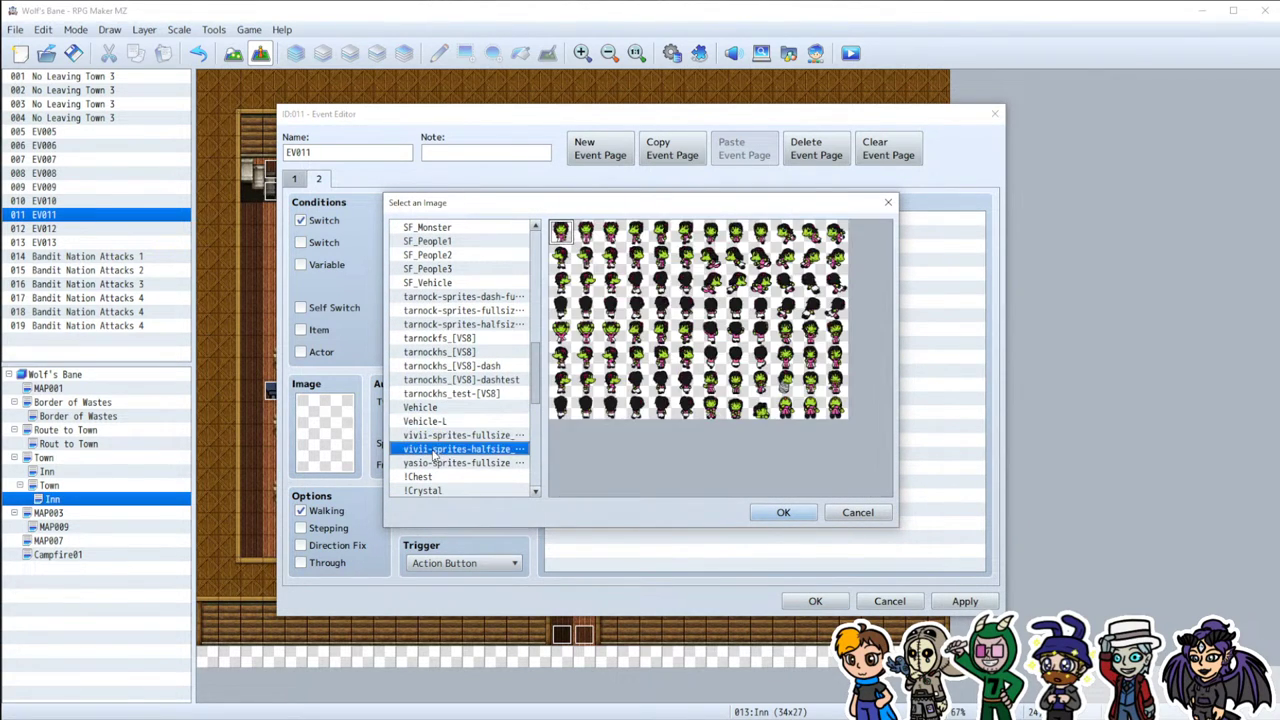
{"action": "left_click", "coordinate": [622, 250]}
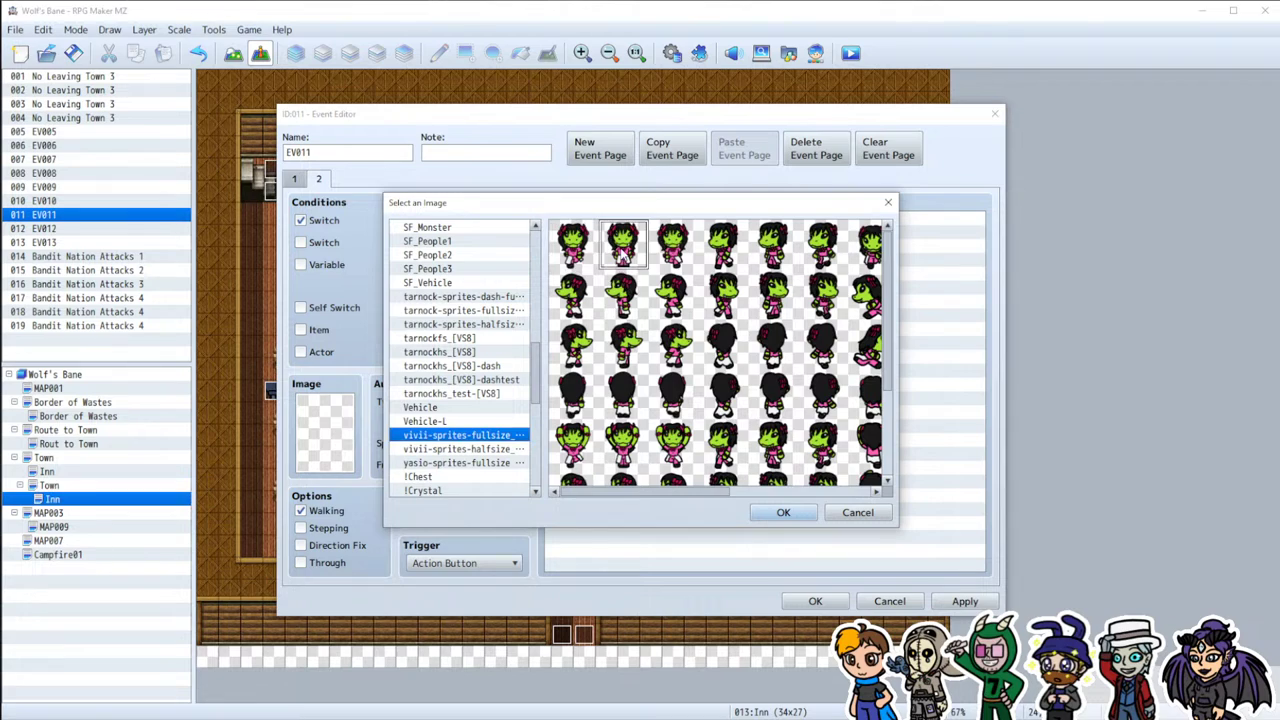
{"action": "double_click", "coordinate": [622, 250]}
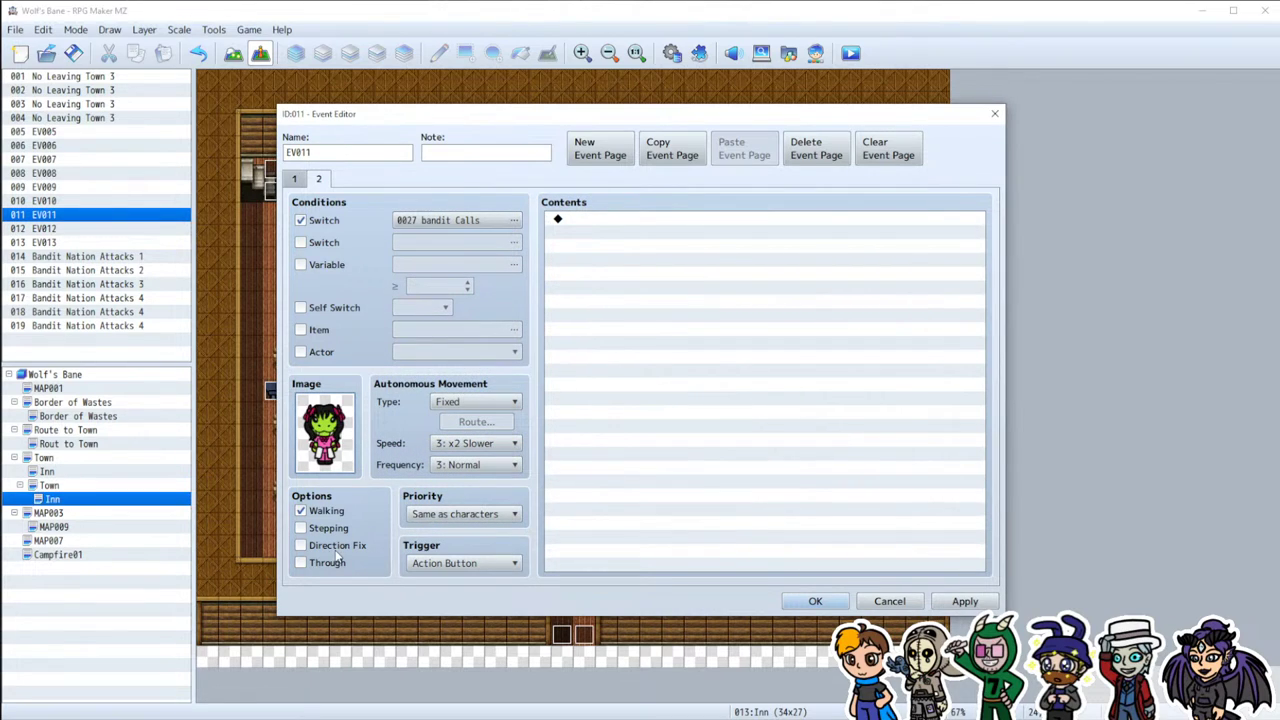
{"action": "left_click", "coordinate": [332, 528]}
{"action": "left_click", "coordinate": [964, 601]}
{"action": "left_click", "coordinate": [813, 604]}
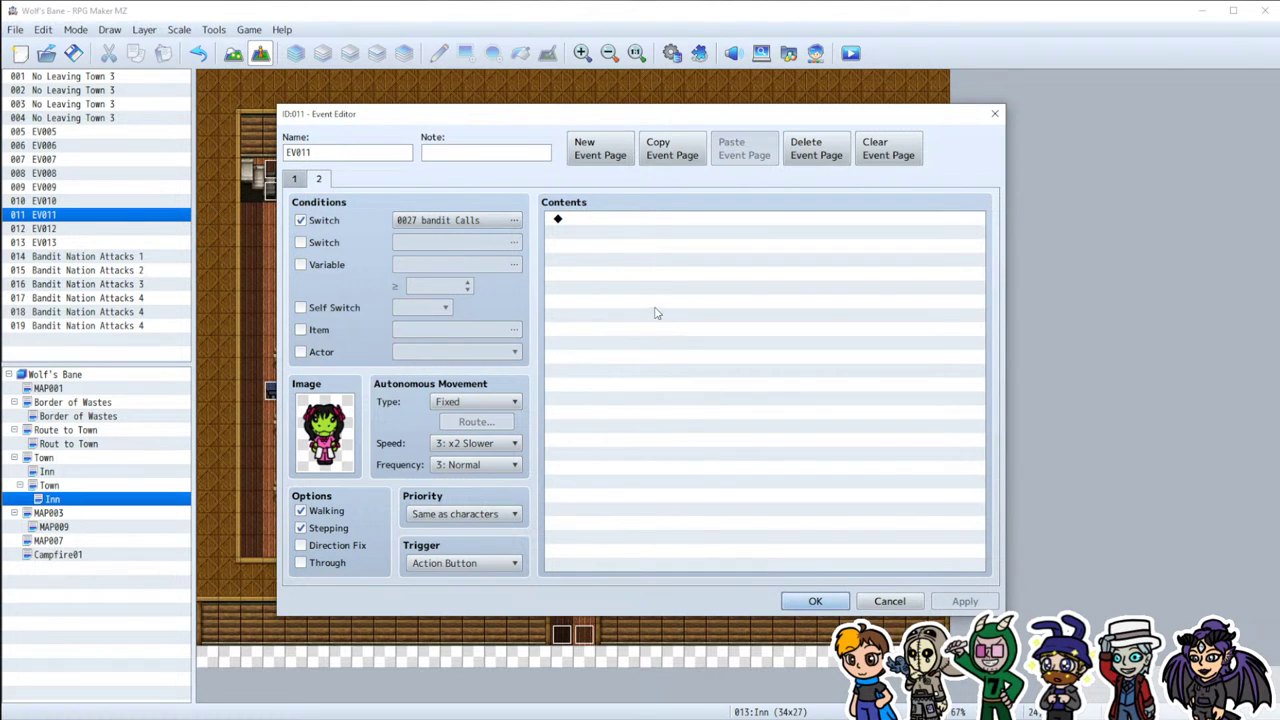
Step: Add a Show Text command to EV011's second page reading "Hey you wanna help me fight this guy?" with the speaker name ????
{"action": "double_click", "coordinate": [580, 220]}
{"action": "left_click", "coordinate": [643, 222]}
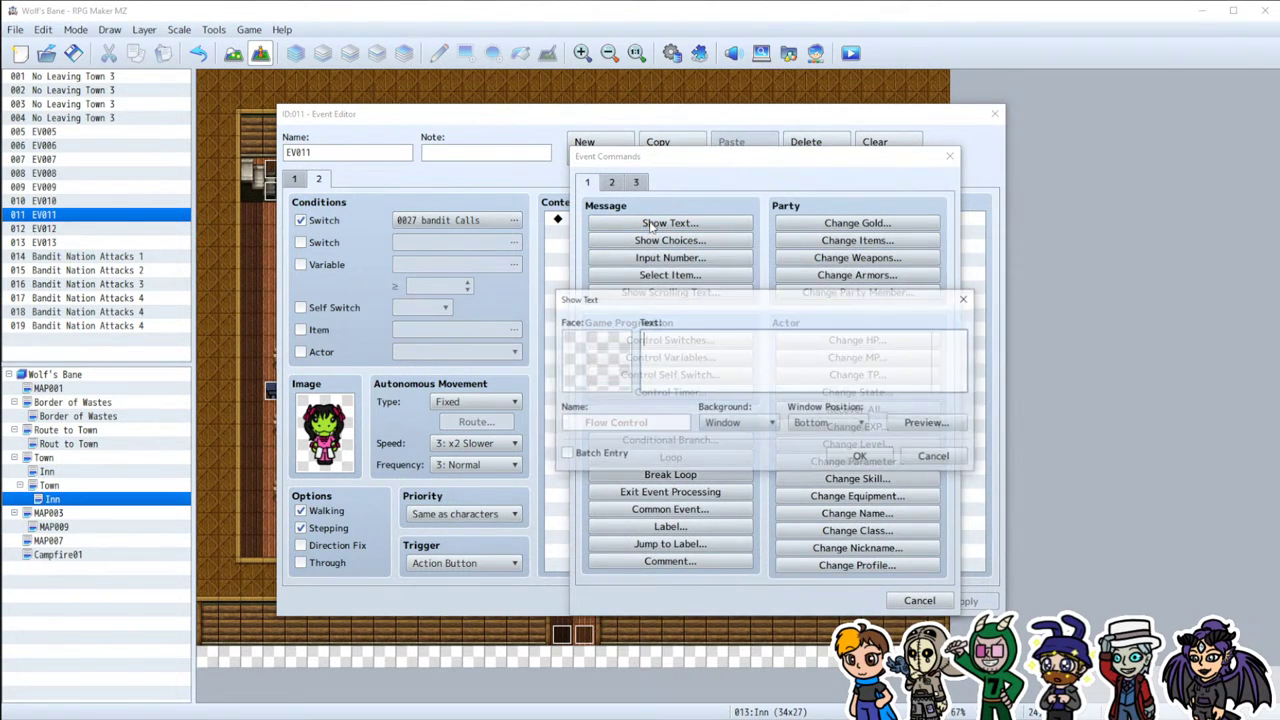
{"action": "type", "text": "Hey you wanna"}
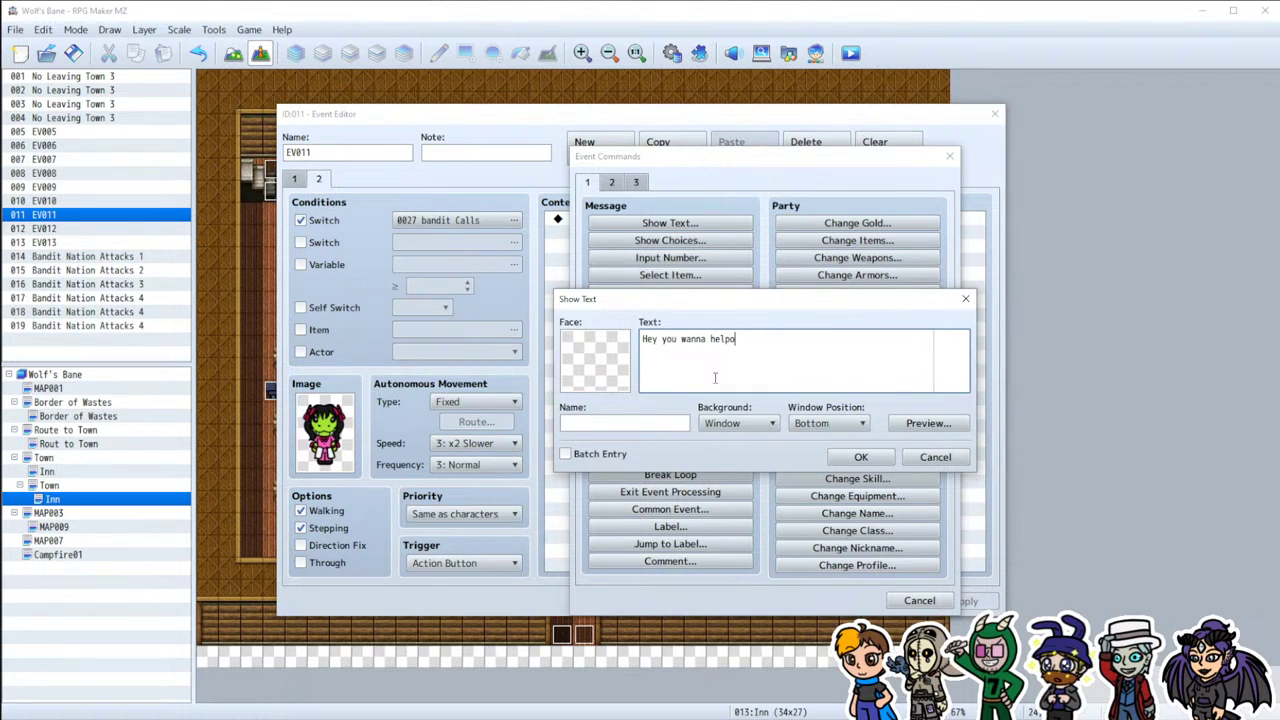
{"action": "type", "text": " help me fight this guy?"}
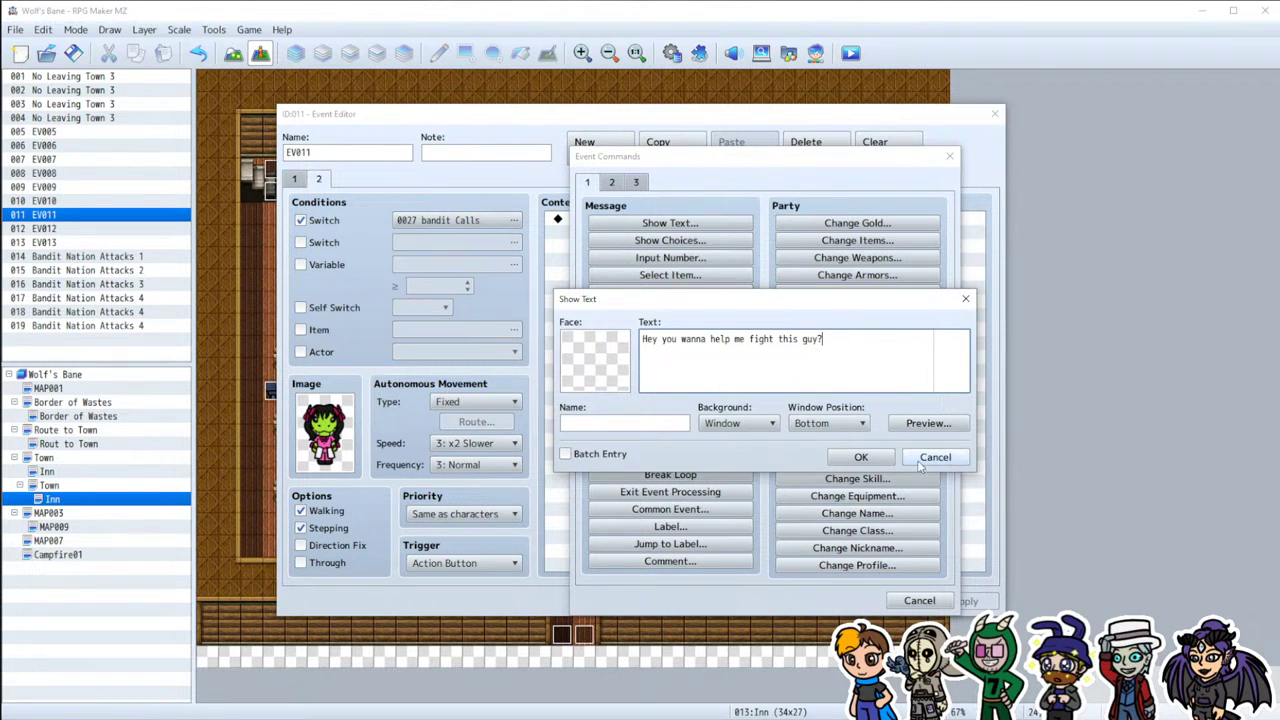
{"action": "left_click", "coordinate": [659, 425]}
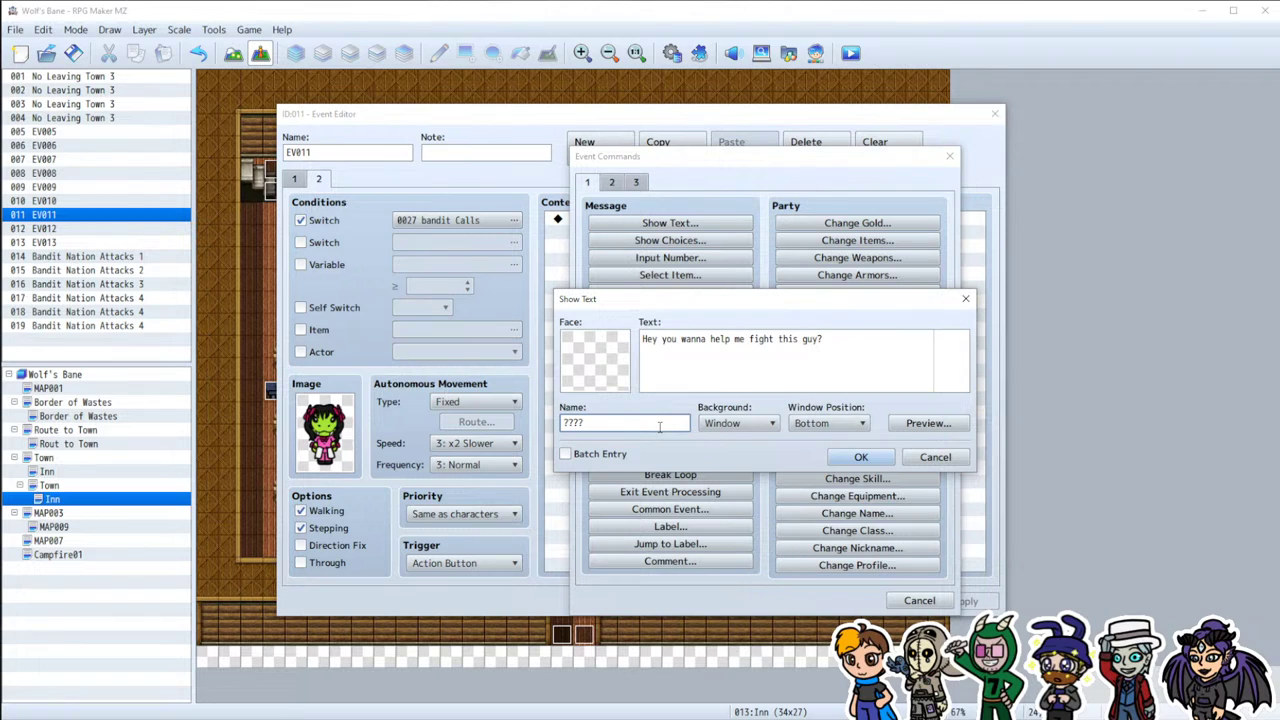
{"action": "left_click", "coordinate": [861, 459]}
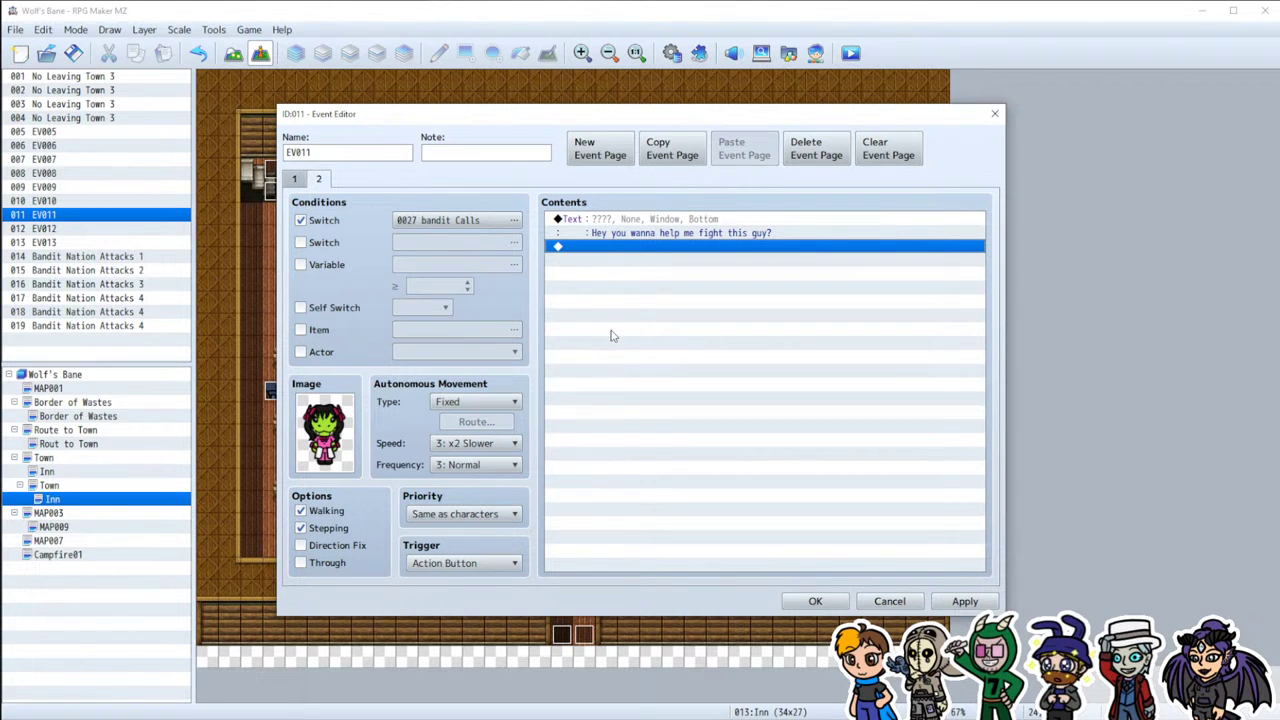
{"action": "double_click", "coordinate": [598, 249]}
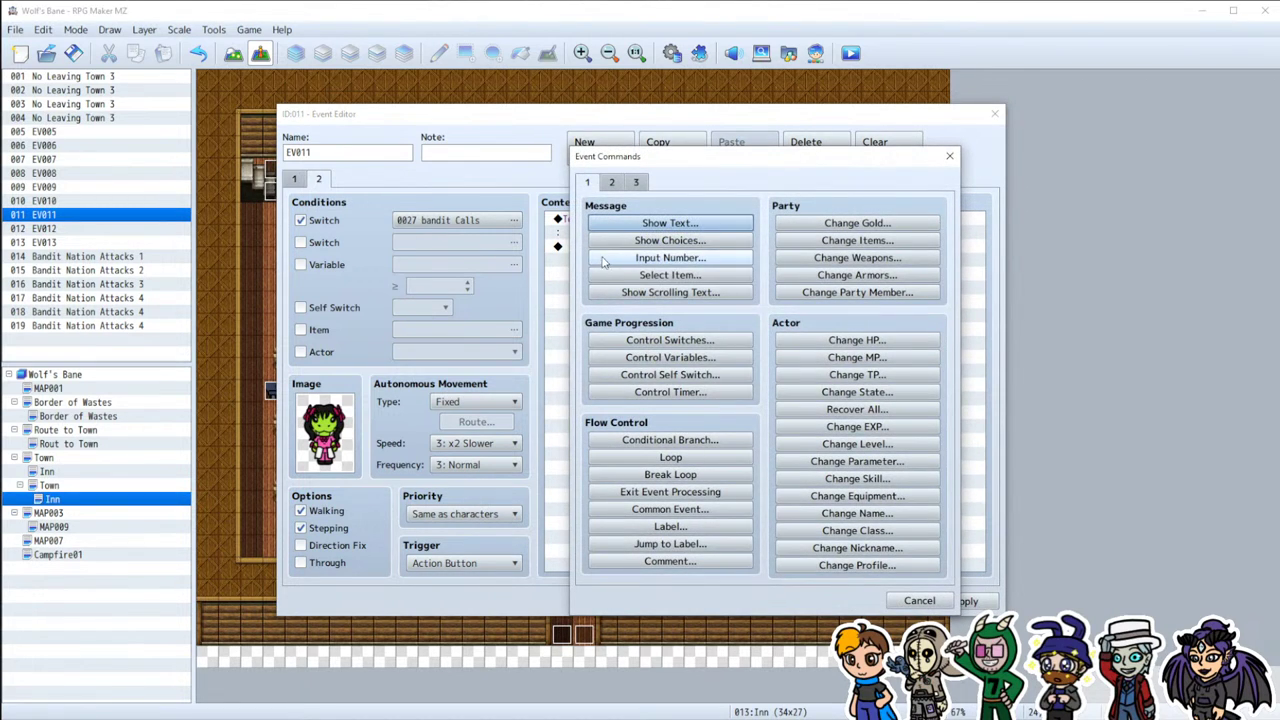
{"action": "left_click", "coordinate": [611, 182]}
{"action": "left_click", "coordinate": [635, 182]}
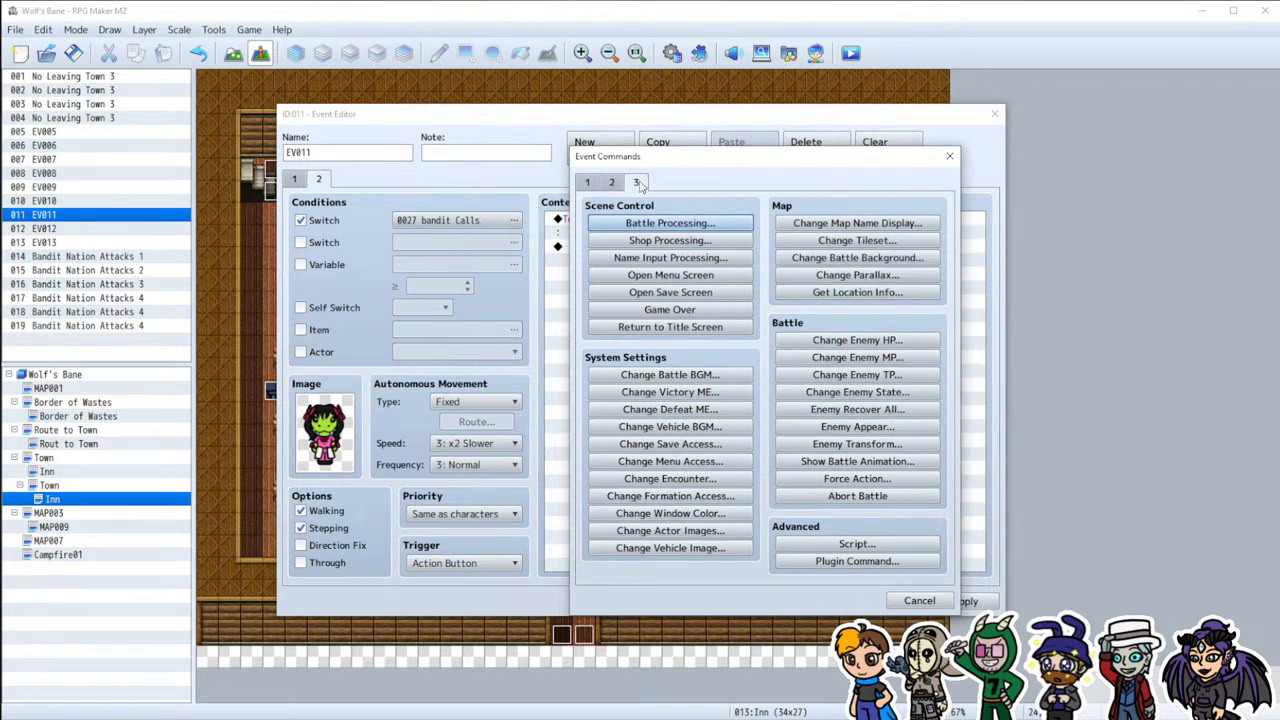
{"action": "left_click", "coordinate": [857, 544]}
{"action": "left_click", "coordinate": [902, 514]}
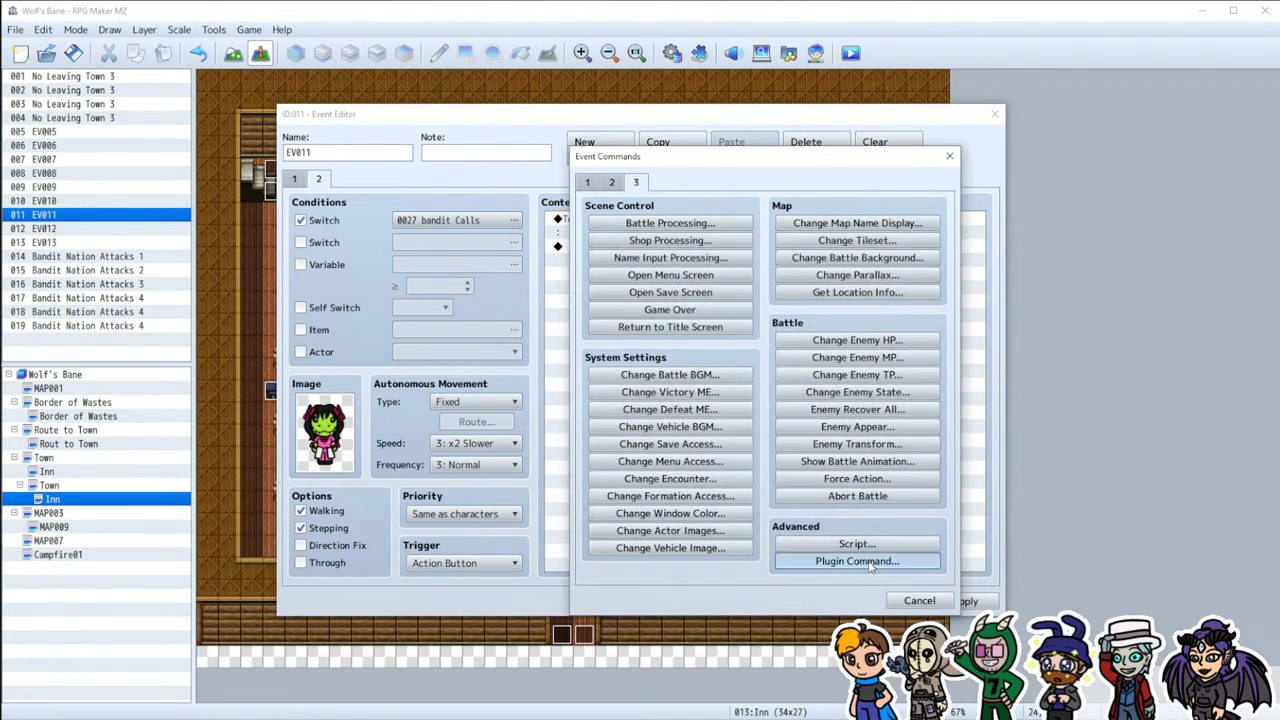
{"action": "left_click", "coordinate": [857, 561]}
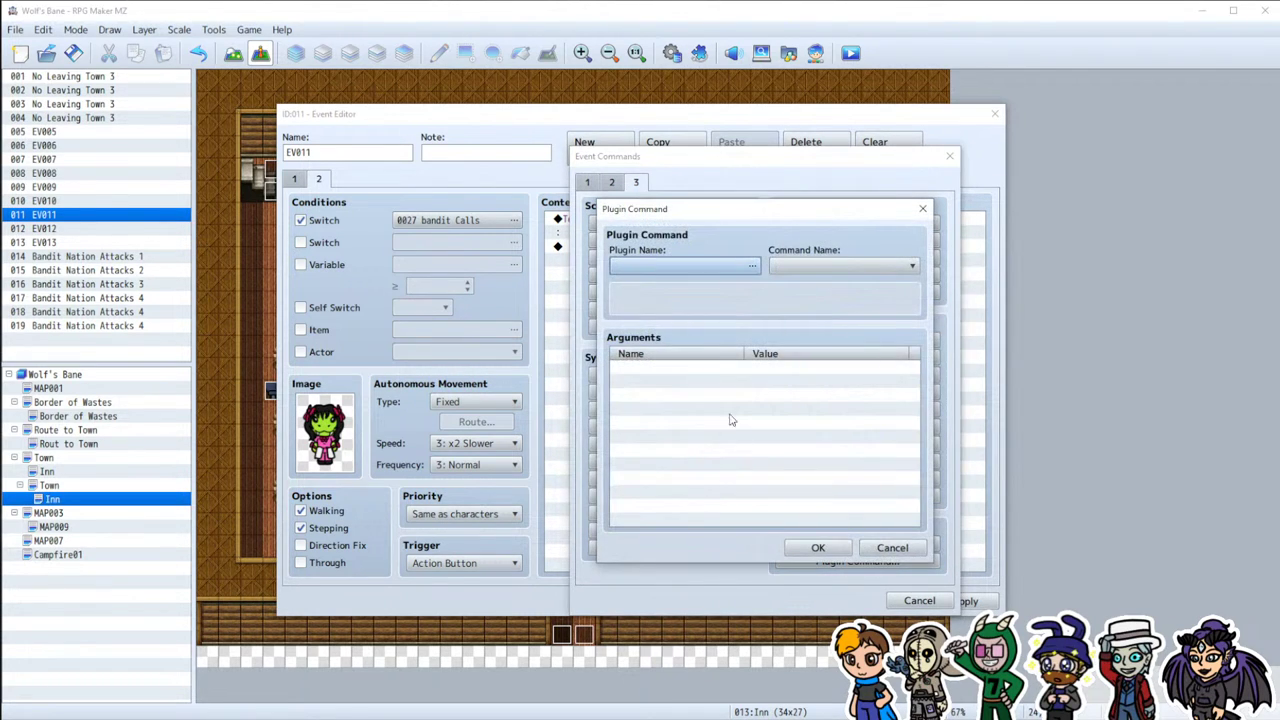
{"action": "double_click", "coordinate": [655, 270]}
{"action": "left_click", "coordinate": [1005, 533]}
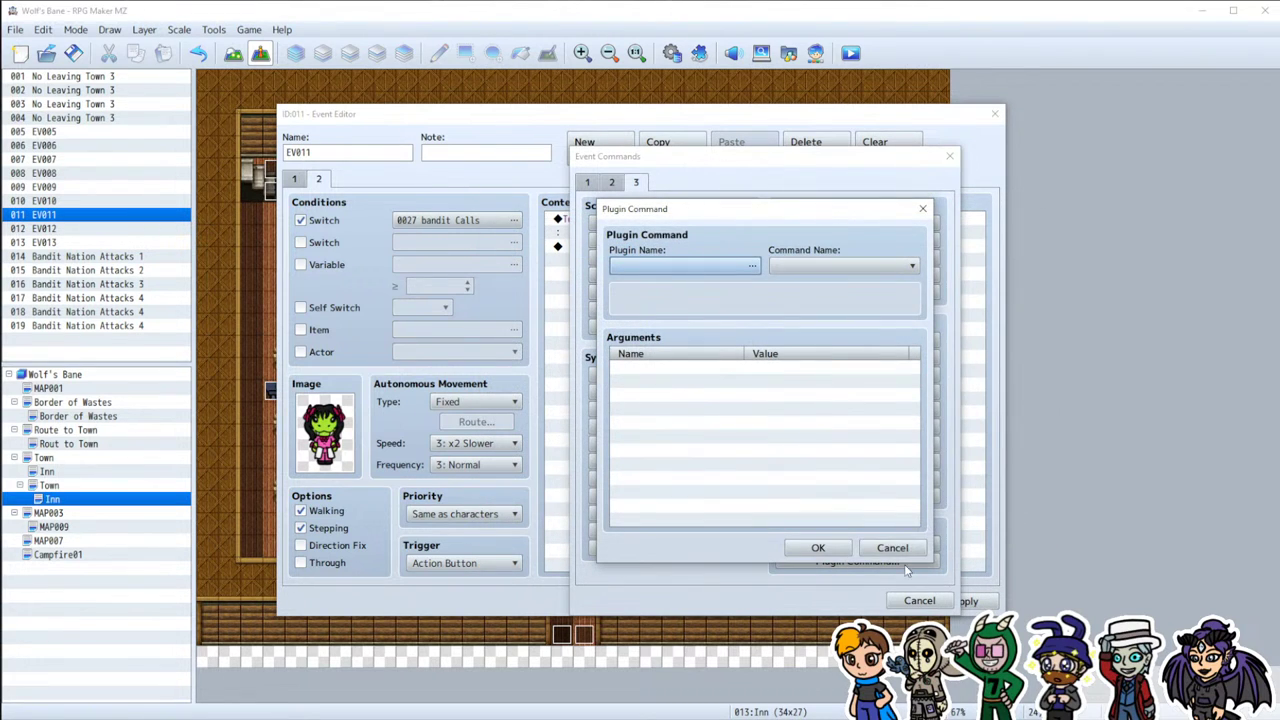
{"action": "left_click", "coordinate": [818, 548]}
{"action": "left_click", "coordinate": [893, 602]}
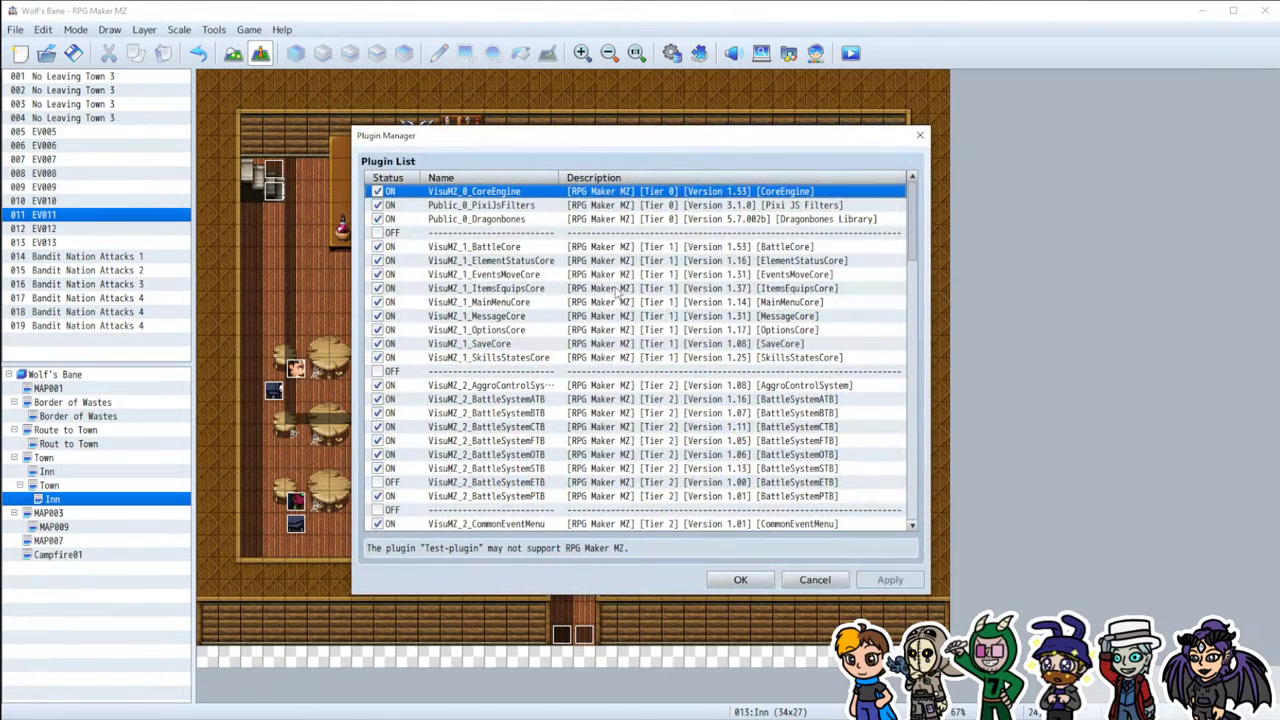
Step: Open the VisuMZ_2_PartySystem settings in the Plugin Manager and follow the link to its wiki page
{"action": "scroll", "coordinate": [521, 314], "scroll_direction": "down", "scroll_amount": 4}
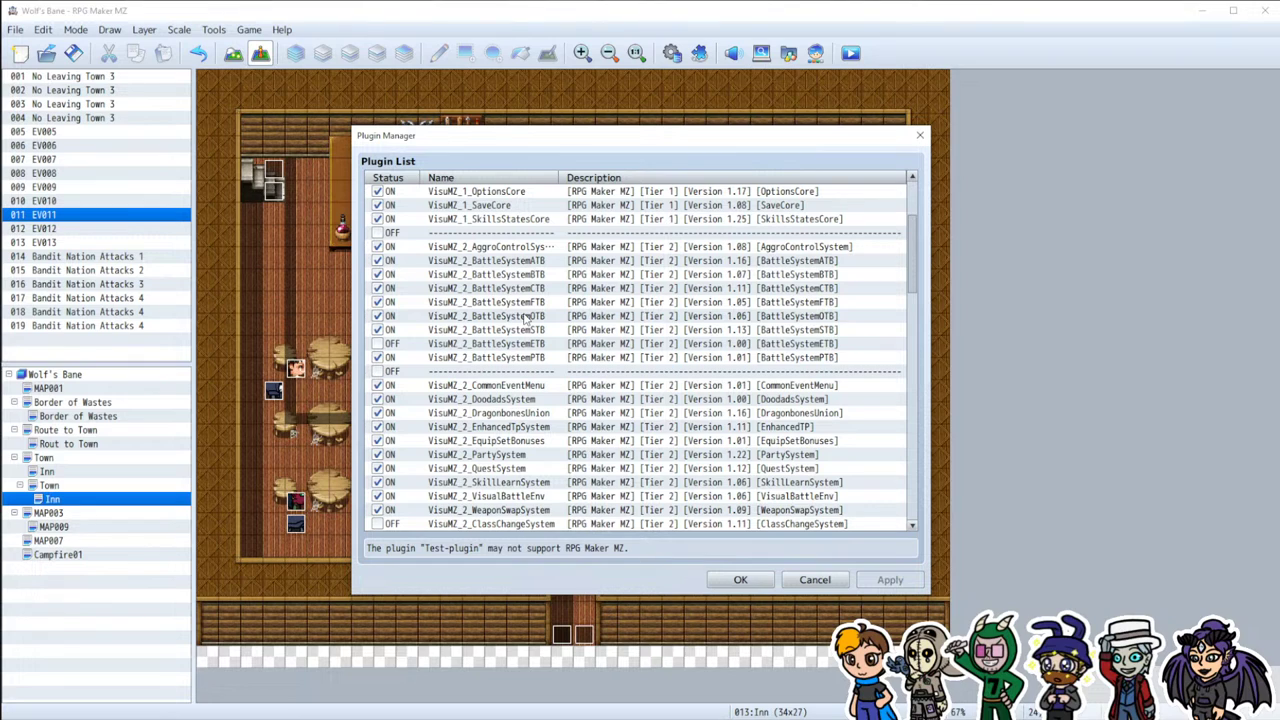
{"action": "scroll", "coordinate": [524, 316], "scroll_direction": "down", "scroll_amount": 3}
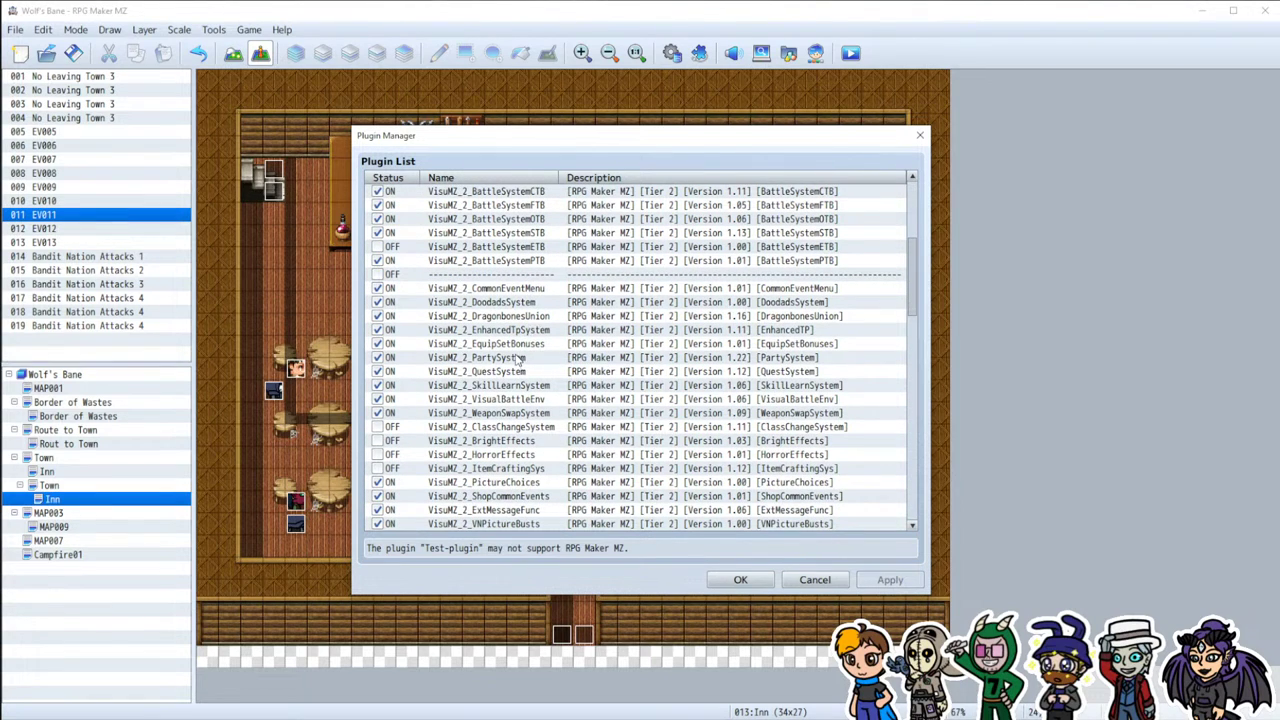
{"action": "double_click", "coordinate": [519, 358]}
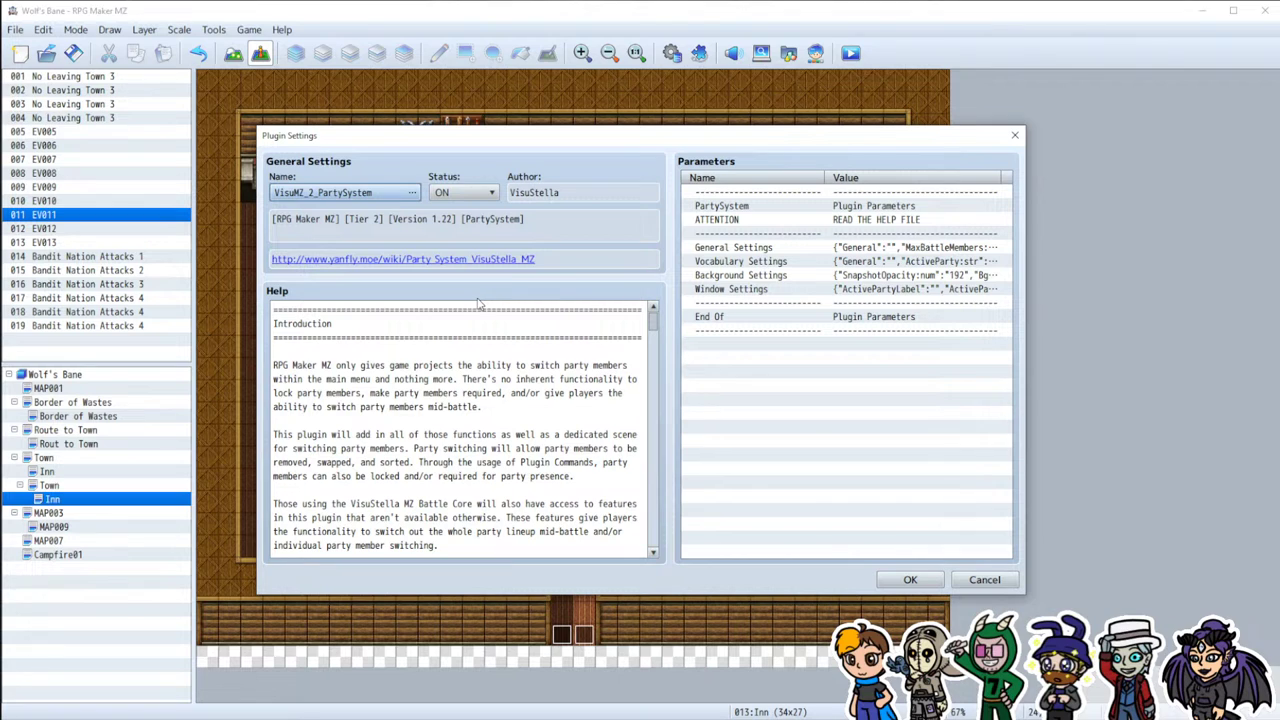
{"action": "scroll", "coordinate": [484, 310], "scroll_direction": "down", "scroll_amount": 3}
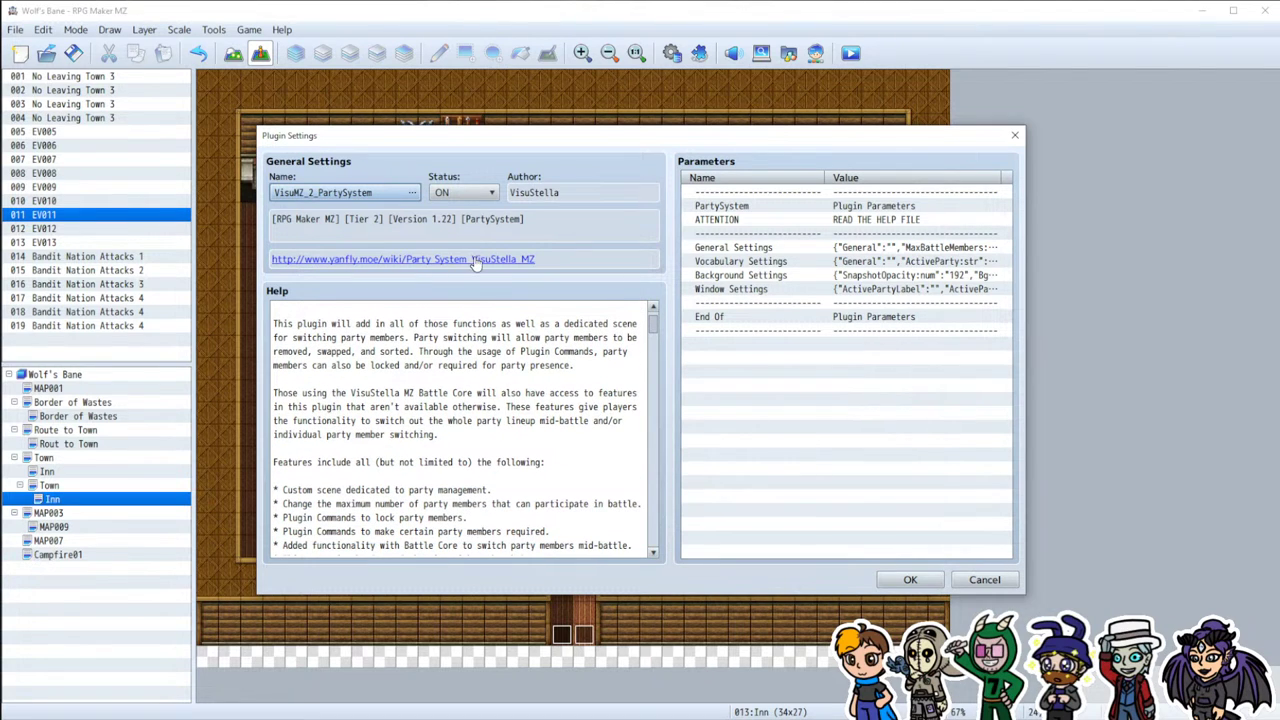
{"action": "left_click", "coordinate": [197, 141]}
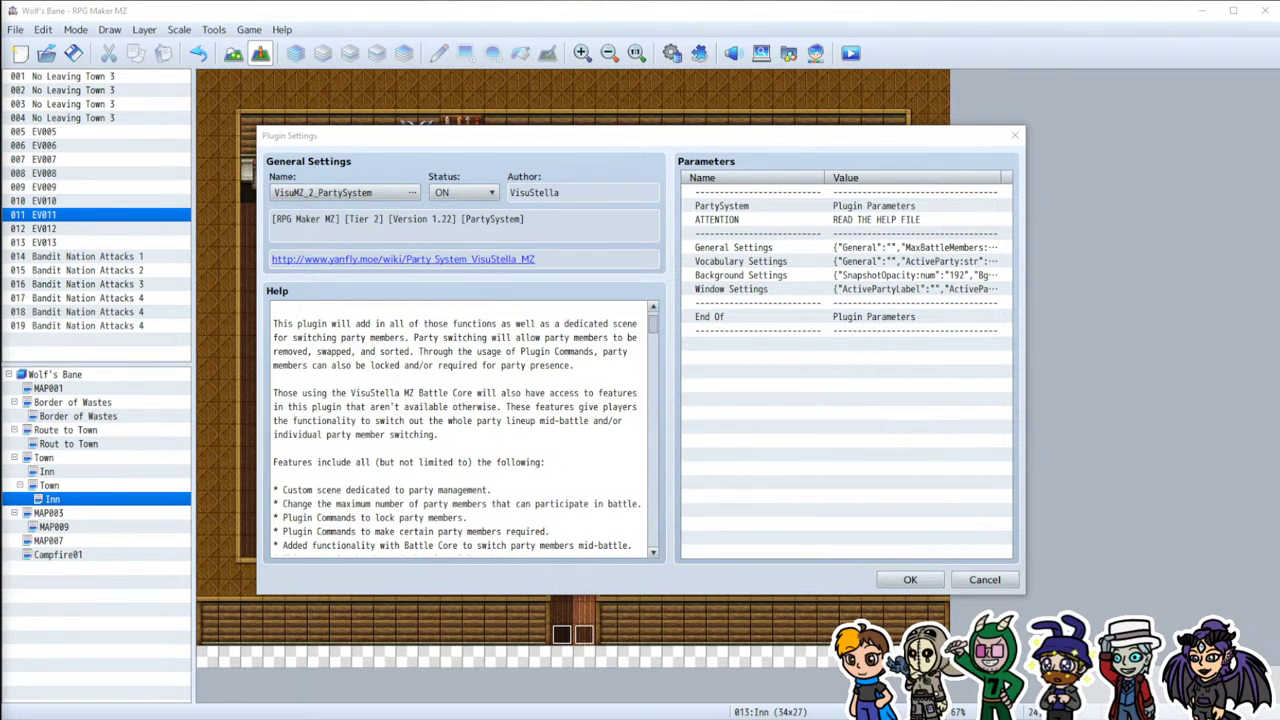
Step: Read through the Party System wiki page down to the party plugin commands, including Change Max Battle Members and Lock/Unlock Member(s)
{"action": "scroll", "coordinate": [151, 348], "scroll_direction": "down", "scroll_amount": 15}
{"action": "scroll", "coordinate": [272, 374], "scroll_direction": "down", "scroll_amount": 10}
{"action": "scroll", "coordinate": [274, 383], "scroll_direction": "up", "scroll_amount": 4}
{"action": "scroll", "coordinate": [274, 383], "scroll_direction": "down", "scroll_amount": 14}
{"action": "scroll", "coordinate": [276, 378], "scroll_direction": "up", "scroll_amount": 2}
{"action": "scroll", "coordinate": [276, 378], "scroll_direction": "down", "scroll_amount": 15}
{"action": "scroll", "coordinate": [282, 377], "scroll_direction": "down", "scroll_amount": 10}
{"action": "scroll", "coordinate": [285, 387], "scroll_direction": "down", "scroll_amount": 5}
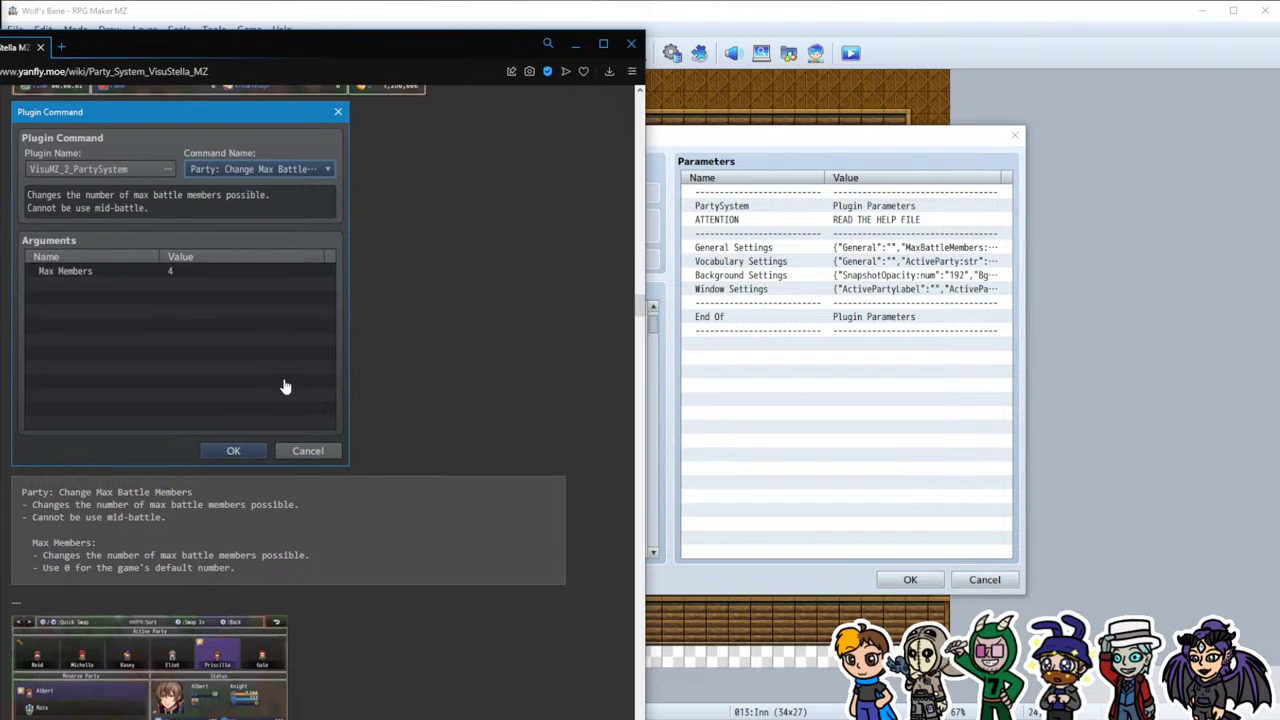
{"action": "scroll", "coordinate": [285, 387], "scroll_direction": "down", "scroll_amount": 3}
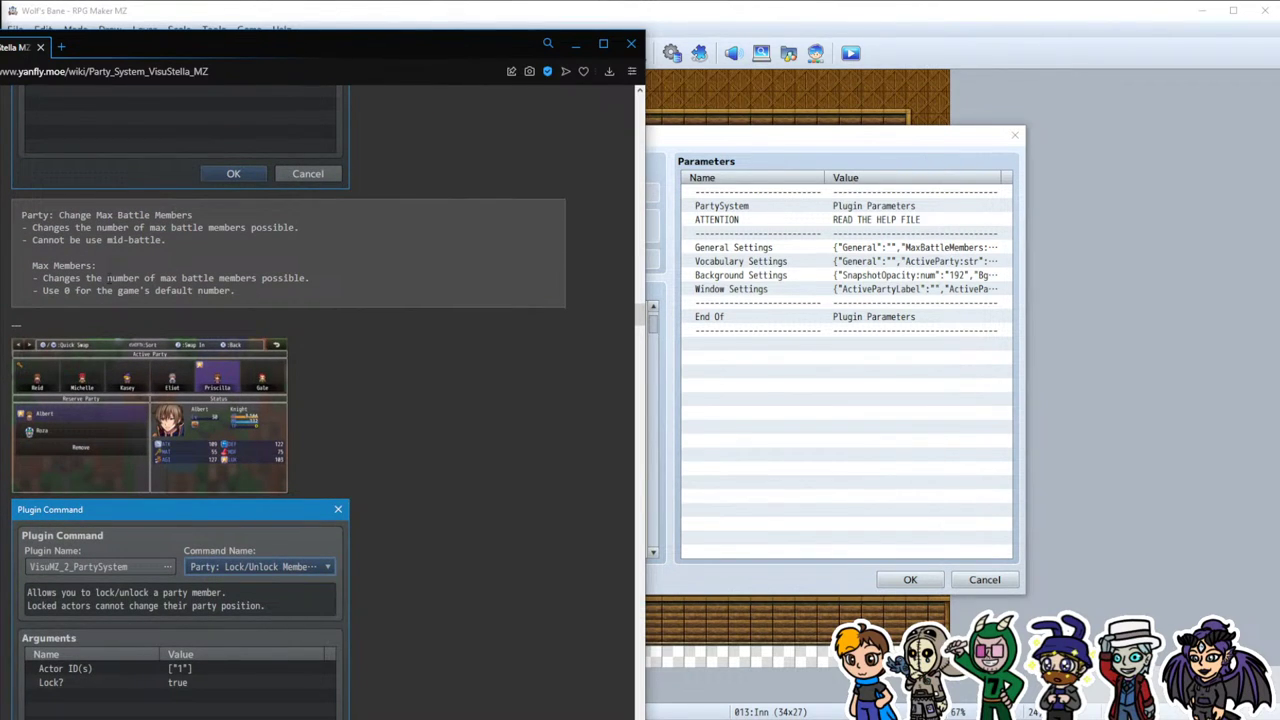
{"action": "scroll", "coordinate": [289, 374], "scroll_direction": "down", "scroll_amount": 3}
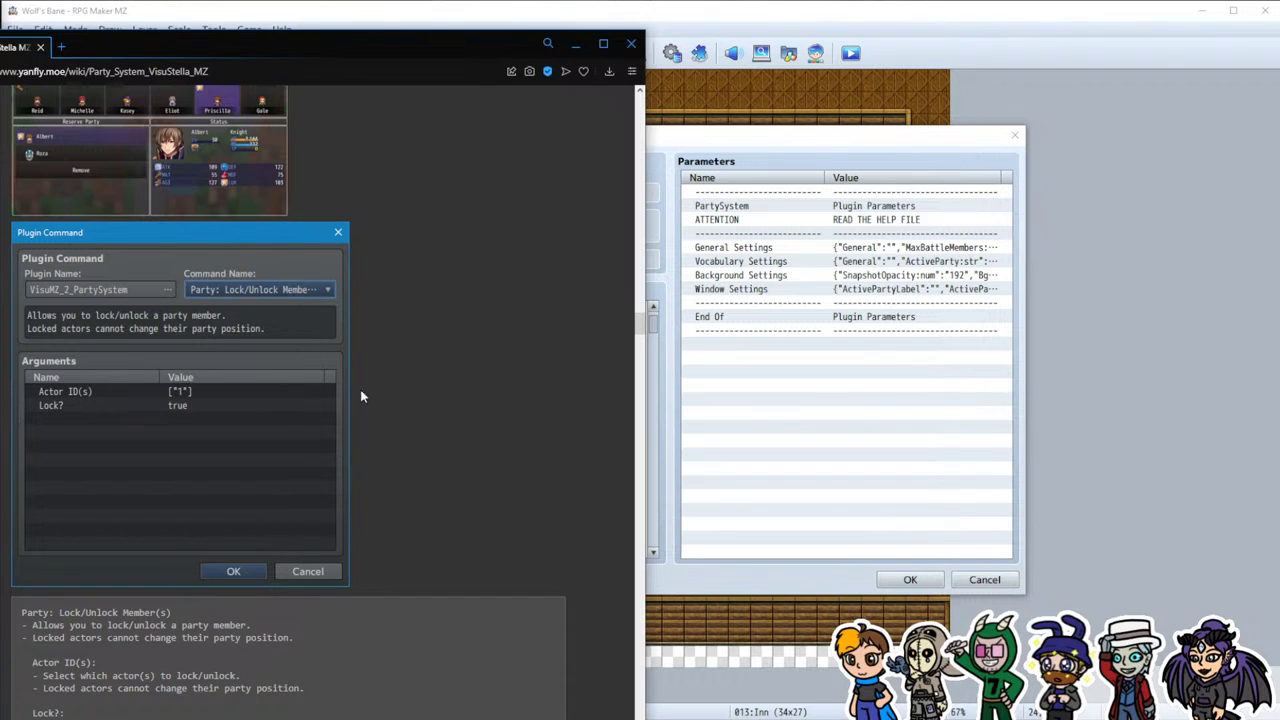
Step: Search the wiki page for "swap" and read the Button Assist and Battle Scene vocabulary entries
{"action": "key", "text": "ctrl+f"}
{"action": "type", "text": "swap"}
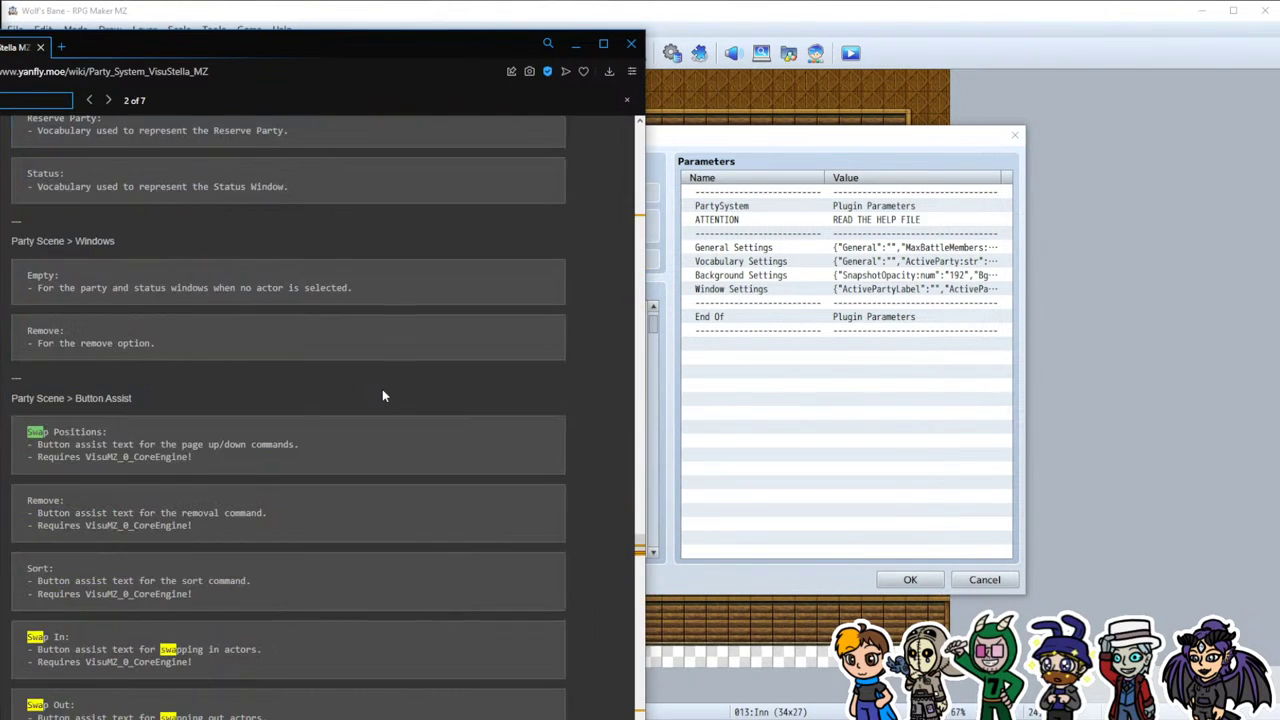
{"action": "scroll", "coordinate": [252, 406], "scroll_direction": "down", "scroll_amount": 2}
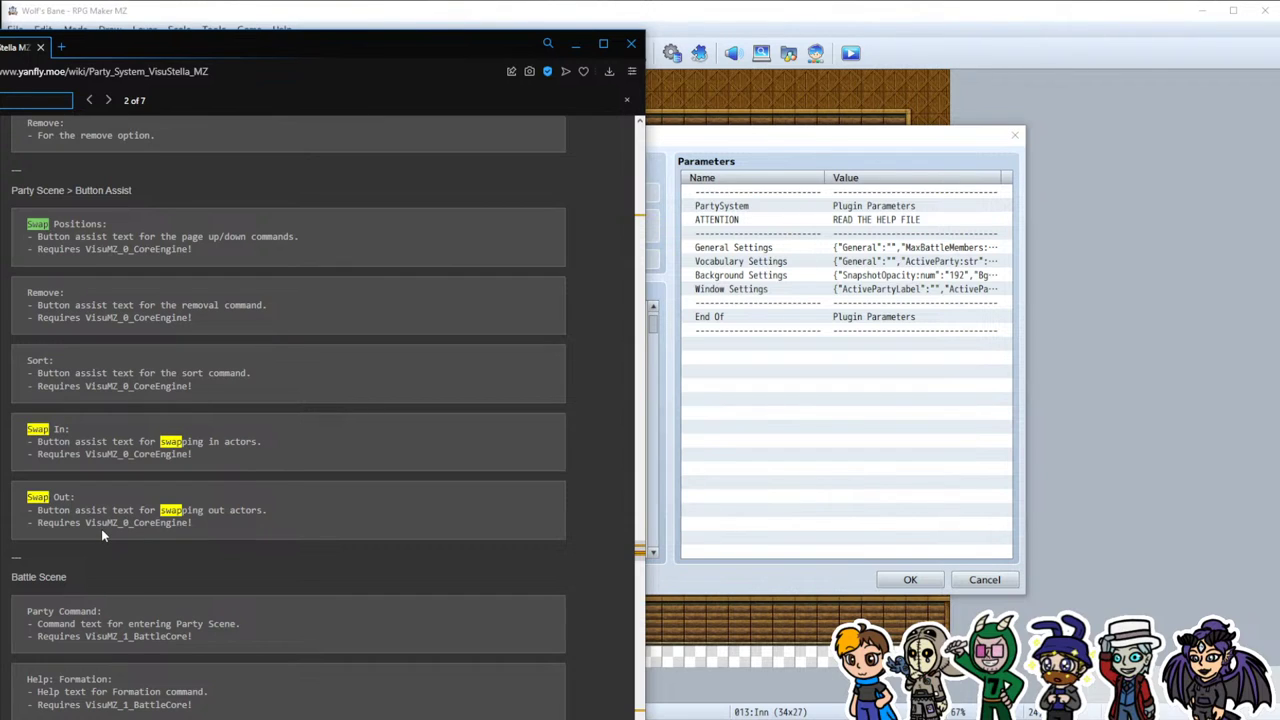
{"action": "scroll", "coordinate": [105, 529], "scroll_direction": "down", "scroll_amount": 2}
{"action": "scroll", "coordinate": [110, 530], "scroll_direction": "down", "scroll_amount": 3}
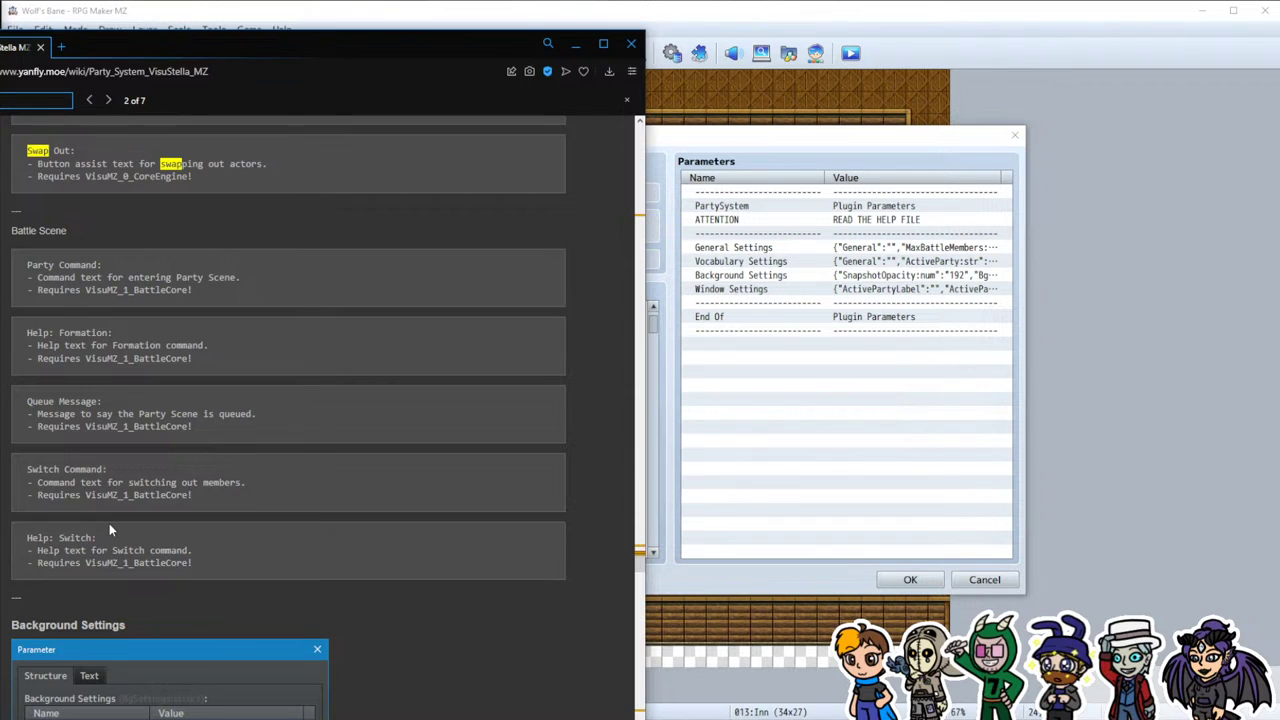
{"action": "scroll", "coordinate": [110, 530], "scroll_direction": "down", "scroll_amount": 4}
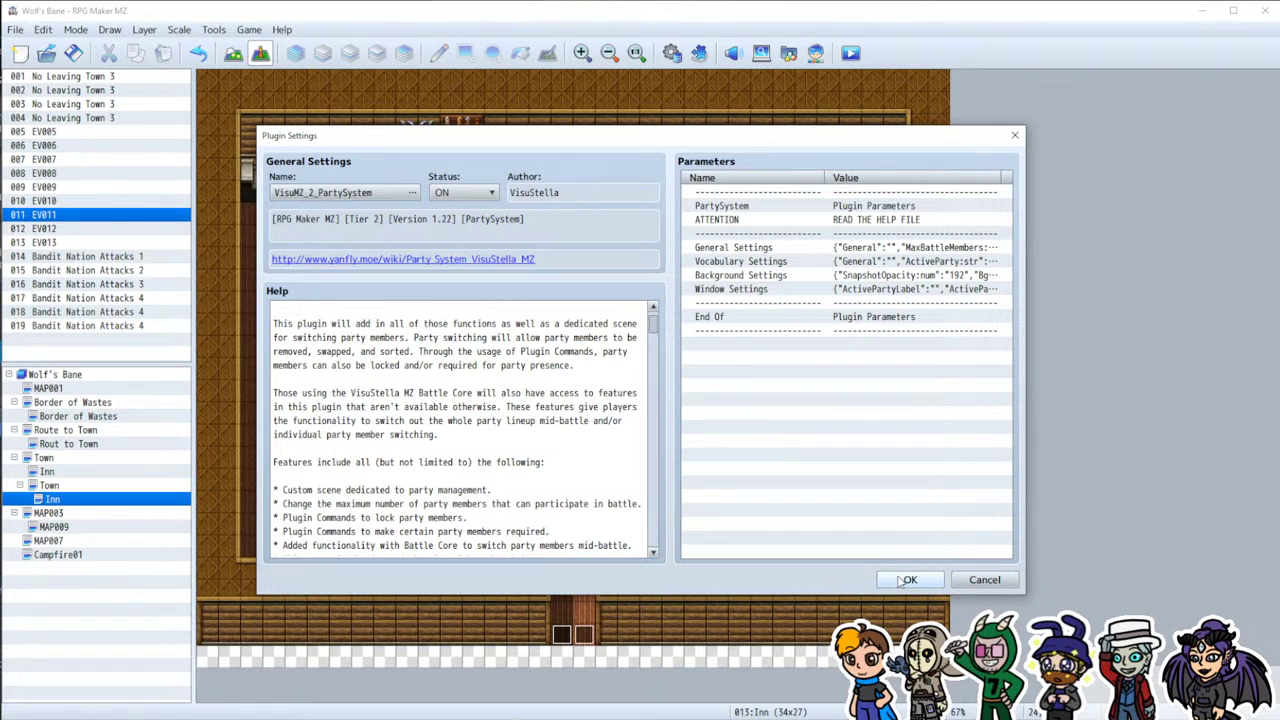
Step: Close the plugin settings and the Plugin Manager, and open the second page of the green patron's event EV011
{"action": "left_click", "coordinate": [905, 580]}
{"action": "left_click", "coordinate": [890, 580]}
{"action": "left_click", "coordinate": [740, 580]}
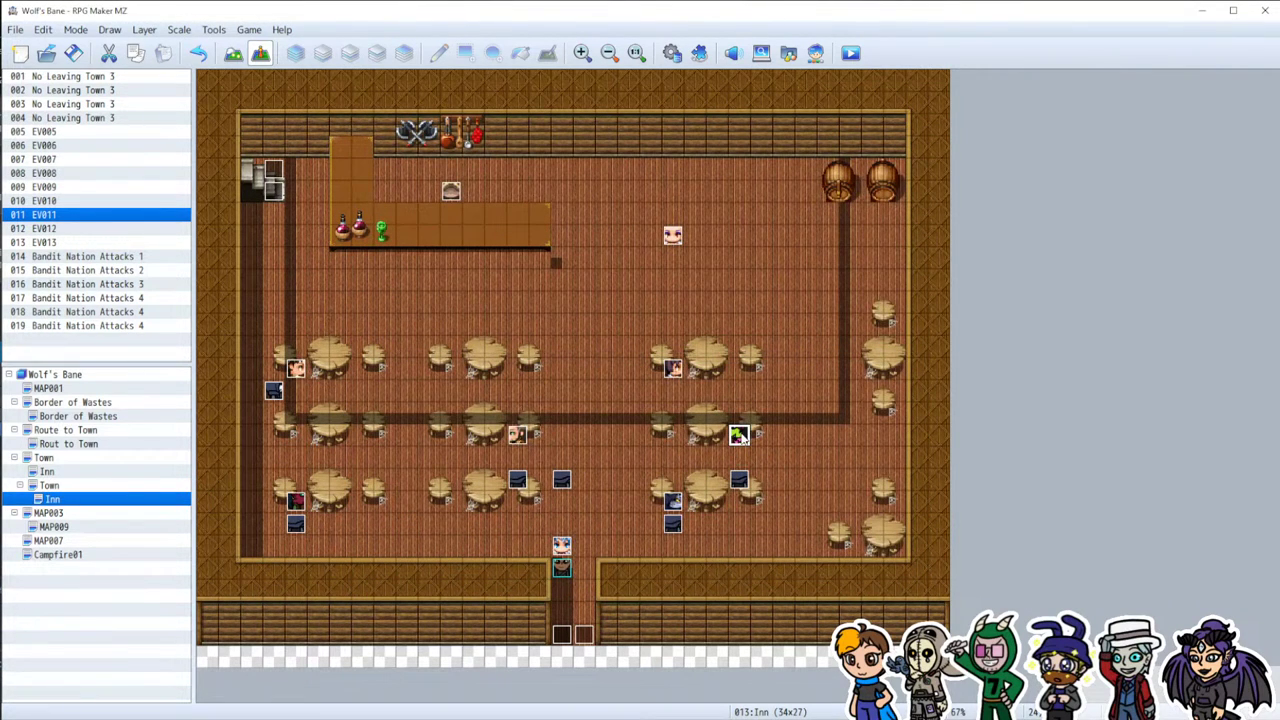
{"action": "double_click", "coordinate": [740, 436]}
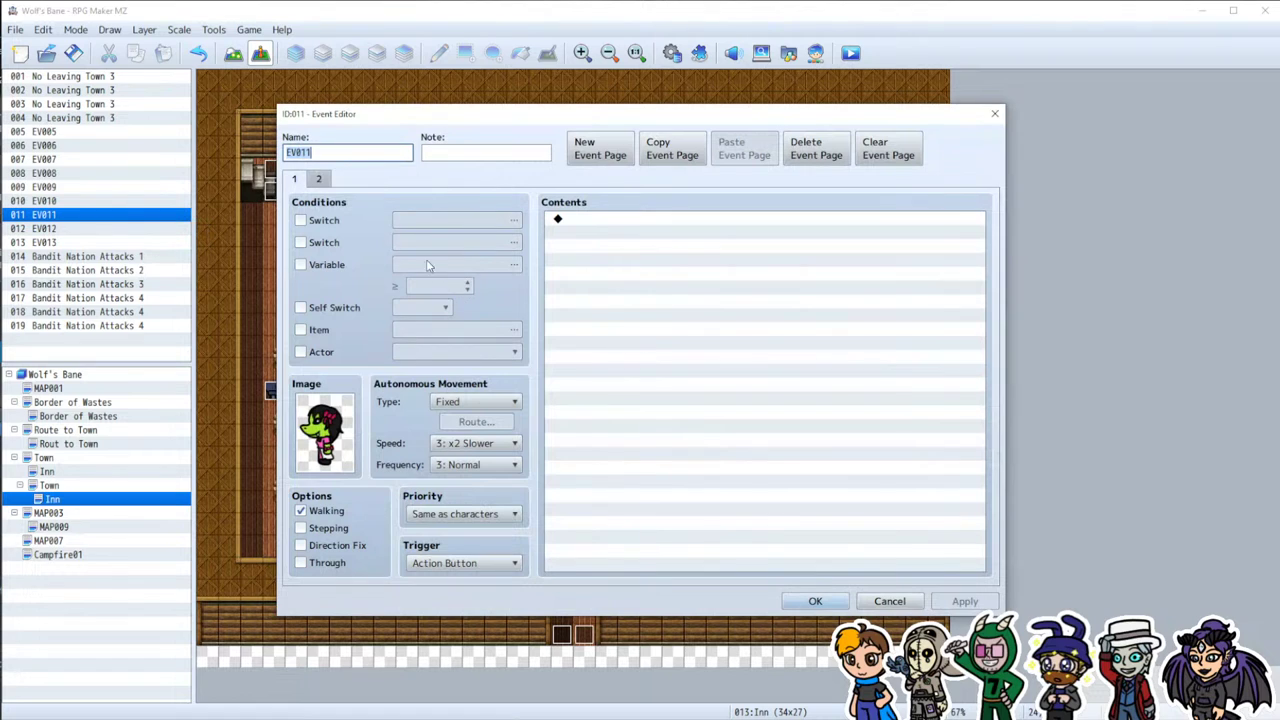
{"action": "left_click", "coordinate": [320, 179]}
{"action": "left_click", "coordinate": [603, 252]}
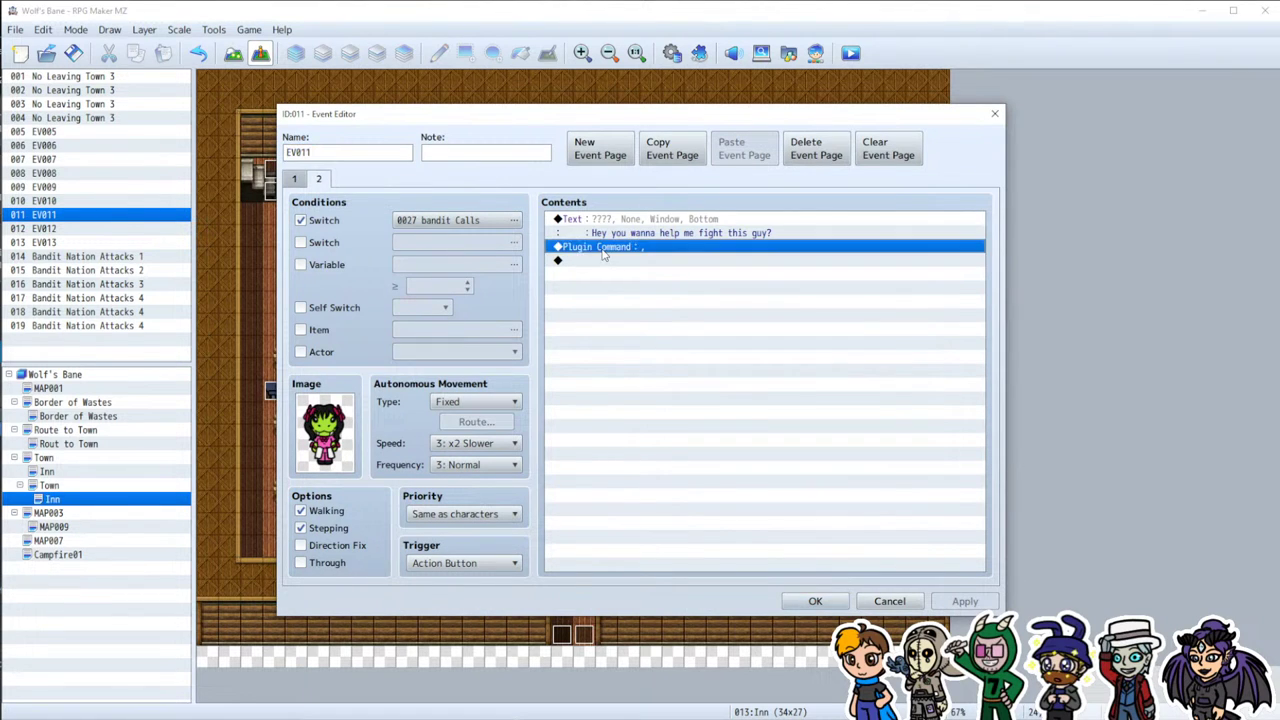
Step: Open the plugin selection for the blank Plugin Command on EV011's second page and browse to the VisuMZ_2 plugins
{"action": "double_click", "coordinate": [603, 254]}
{"action": "left_click", "coordinate": [858, 560]}
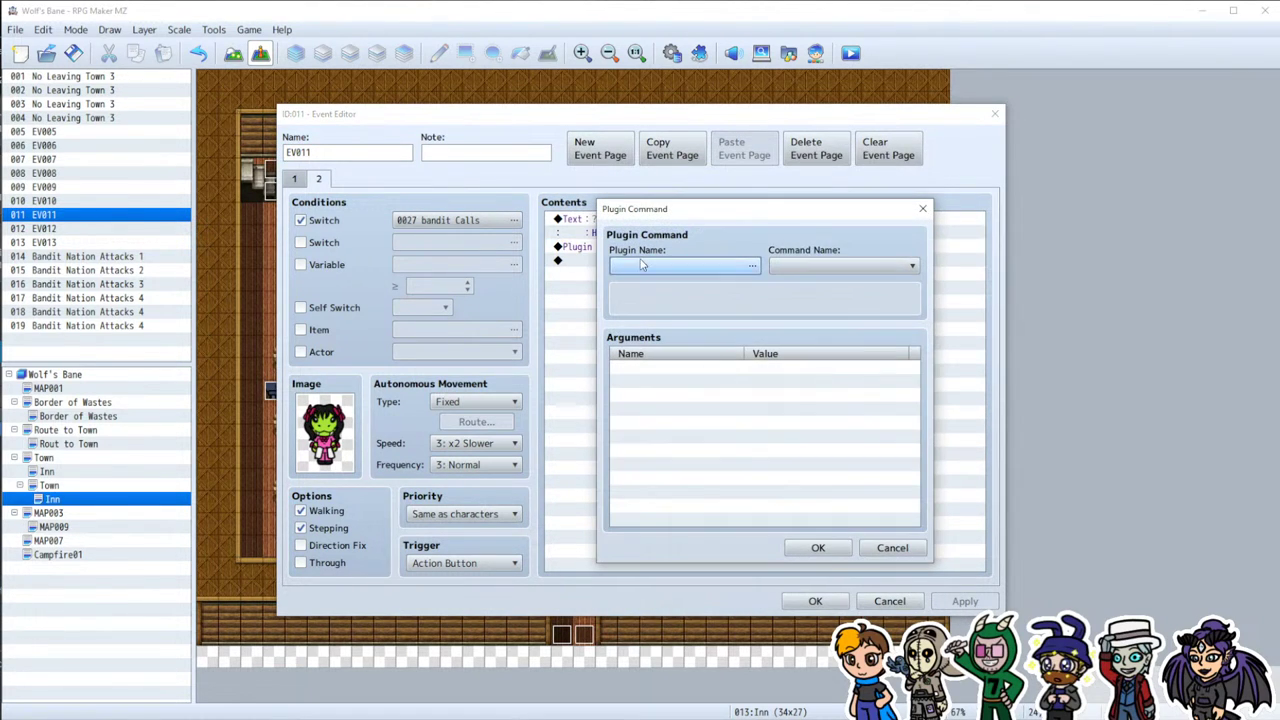
{"action": "left_click", "coordinate": [667, 272]}
{"action": "scroll", "coordinate": [595, 380], "scroll_direction": "down", "scroll_amount": 4}
{"action": "scroll", "coordinate": [595, 381], "scroll_direction": "down", "scroll_amount": 2}
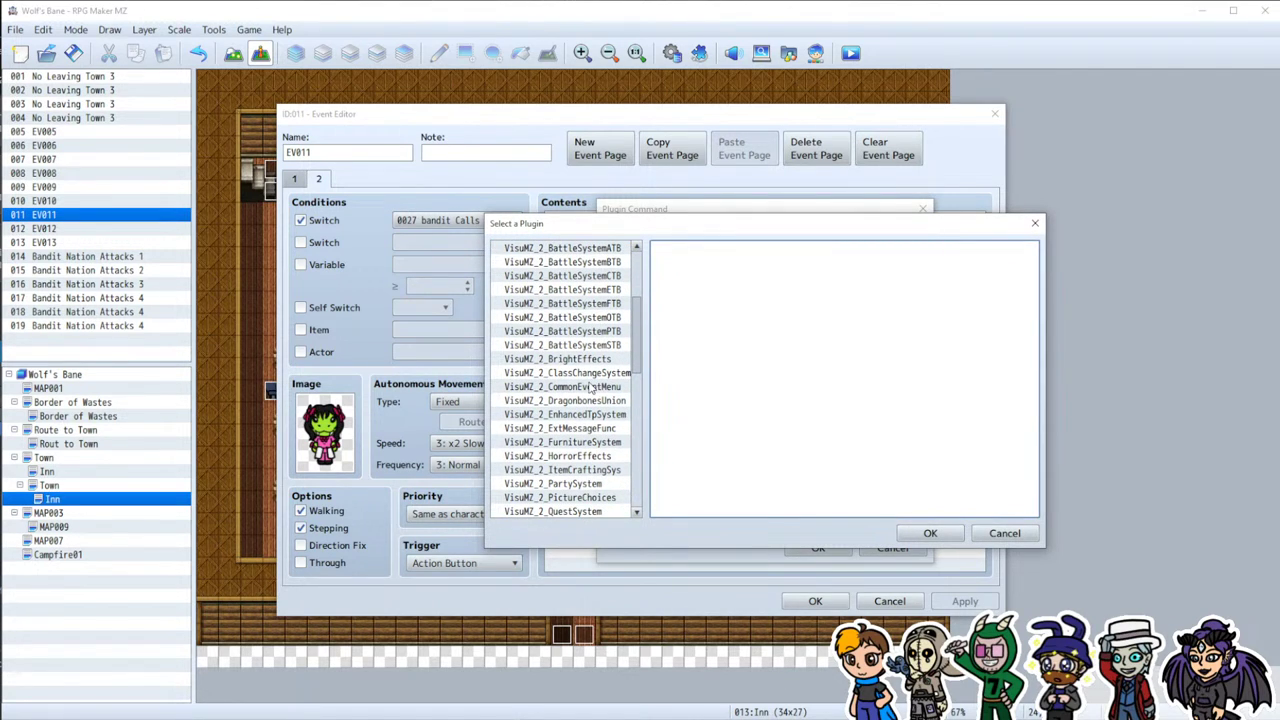
Step: Return to the Party System wiki page in the browser and examine its table of contents and Introduction section
{"action": "key", "text": "alt+Tab"}
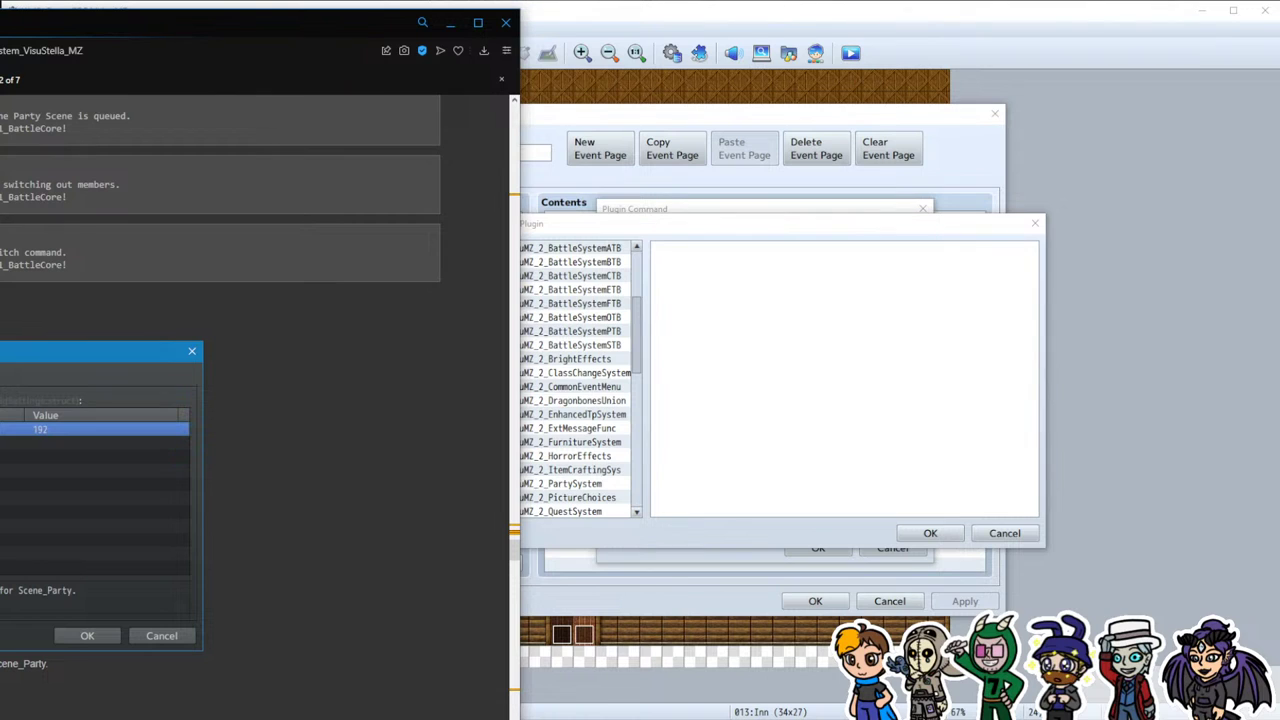
{"action": "scroll", "coordinate": [220, 400], "scroll_direction": "up", "scroll_amount": 3}
{"action": "scroll", "coordinate": [220, 400], "scroll_direction": "up", "scroll_amount": 15}
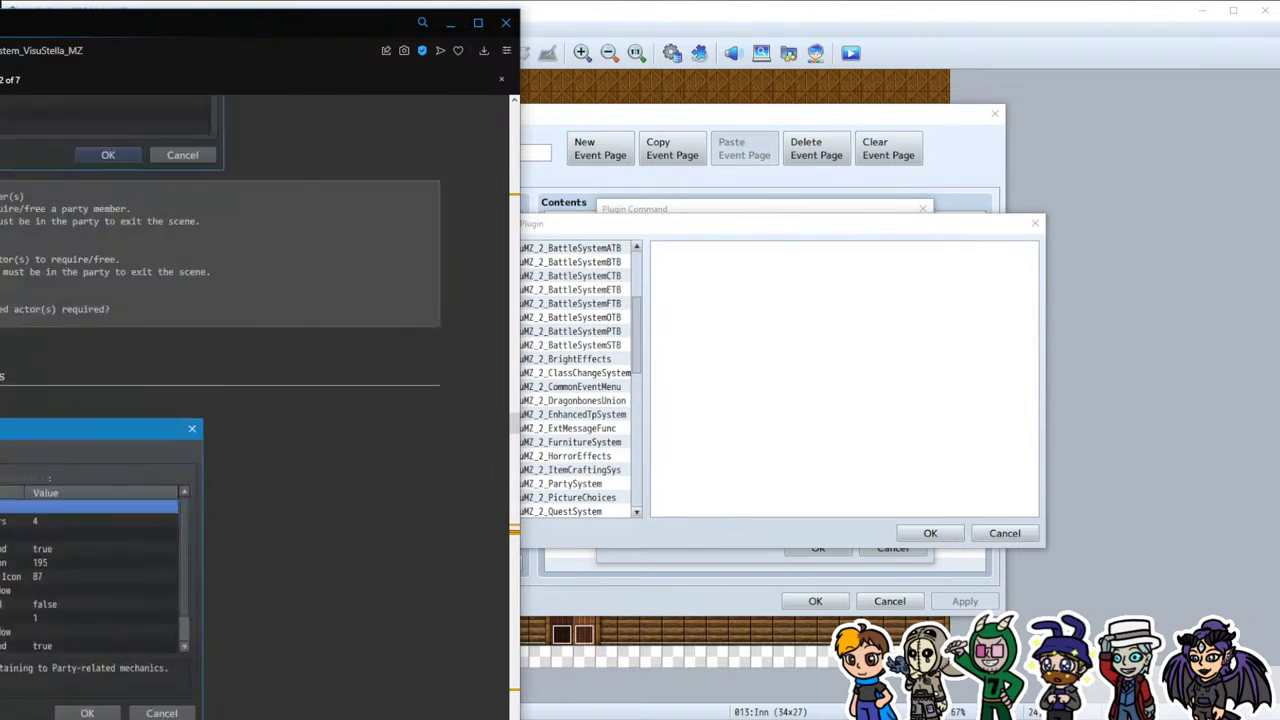
{"action": "scroll", "coordinate": [250, 400], "scroll_direction": "up", "scroll_amount": 5}
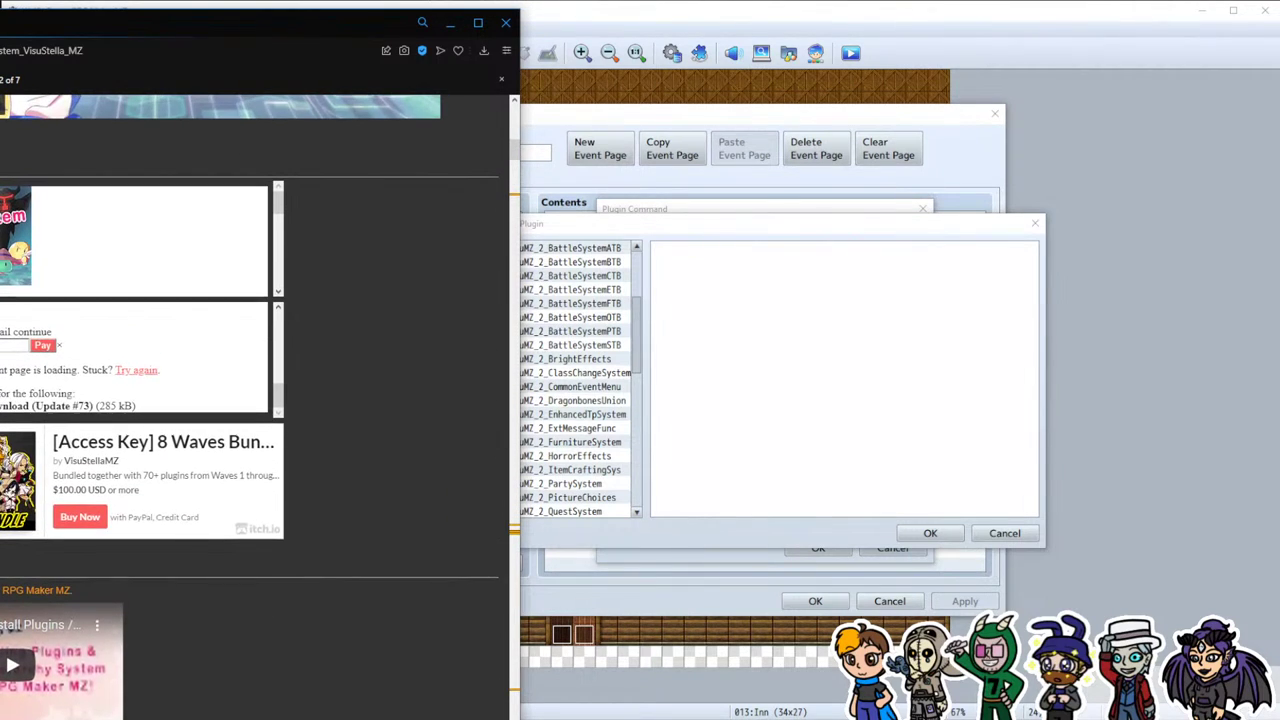
{"action": "scroll", "coordinate": [250, 400], "scroll_direction": "down", "scroll_amount": 2}
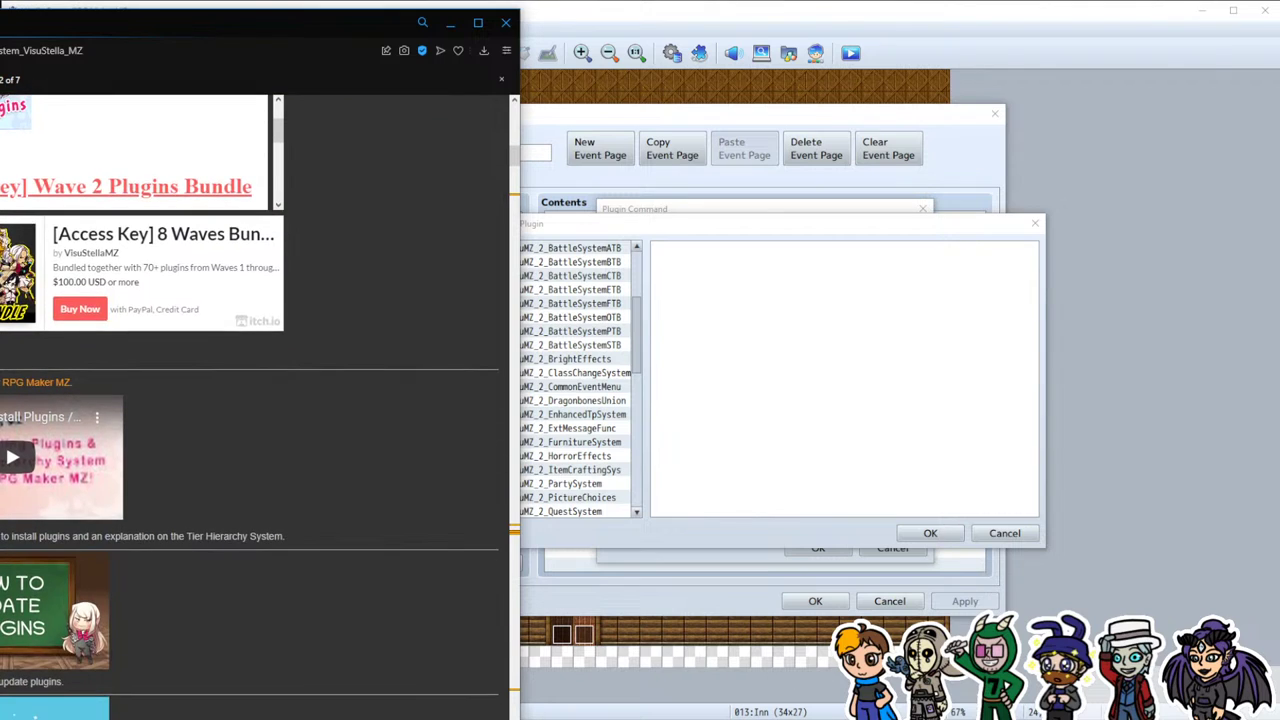
{"action": "scroll", "coordinate": [250, 400], "scroll_direction": "down", "scroll_amount": 12}
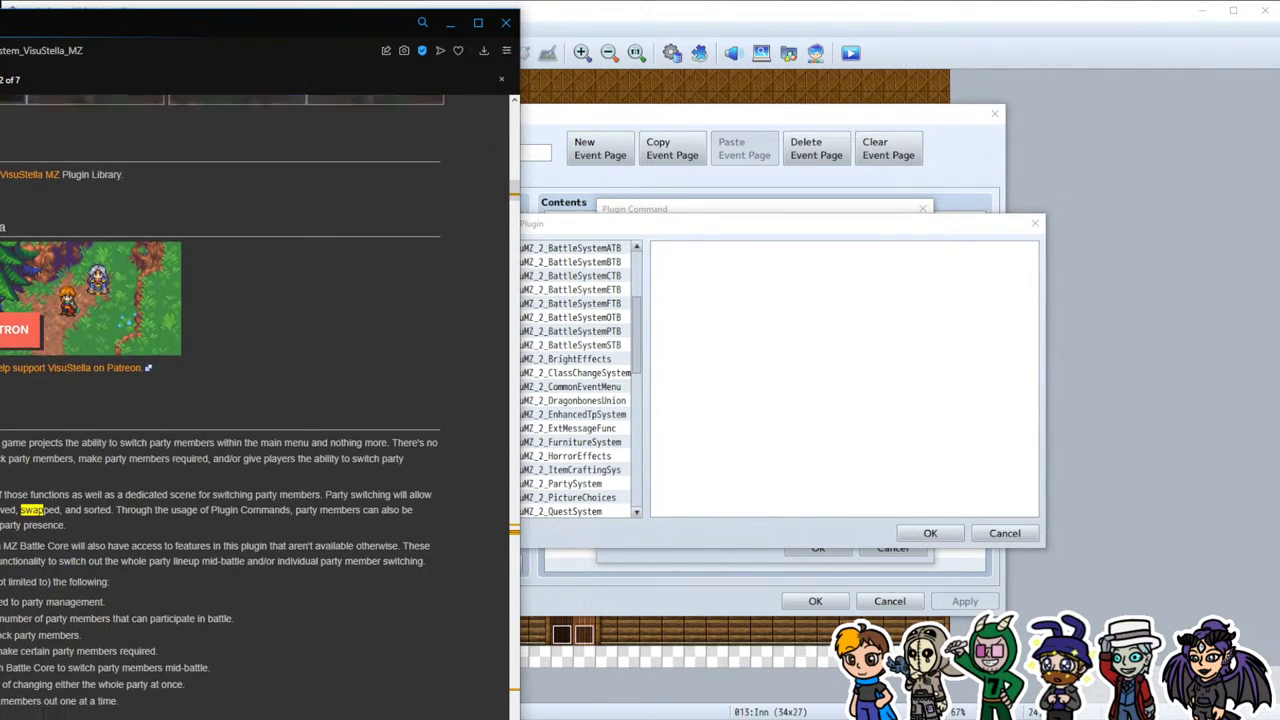
{"action": "scroll", "coordinate": [250, 400], "scroll_direction": "up", "scroll_amount": 10}
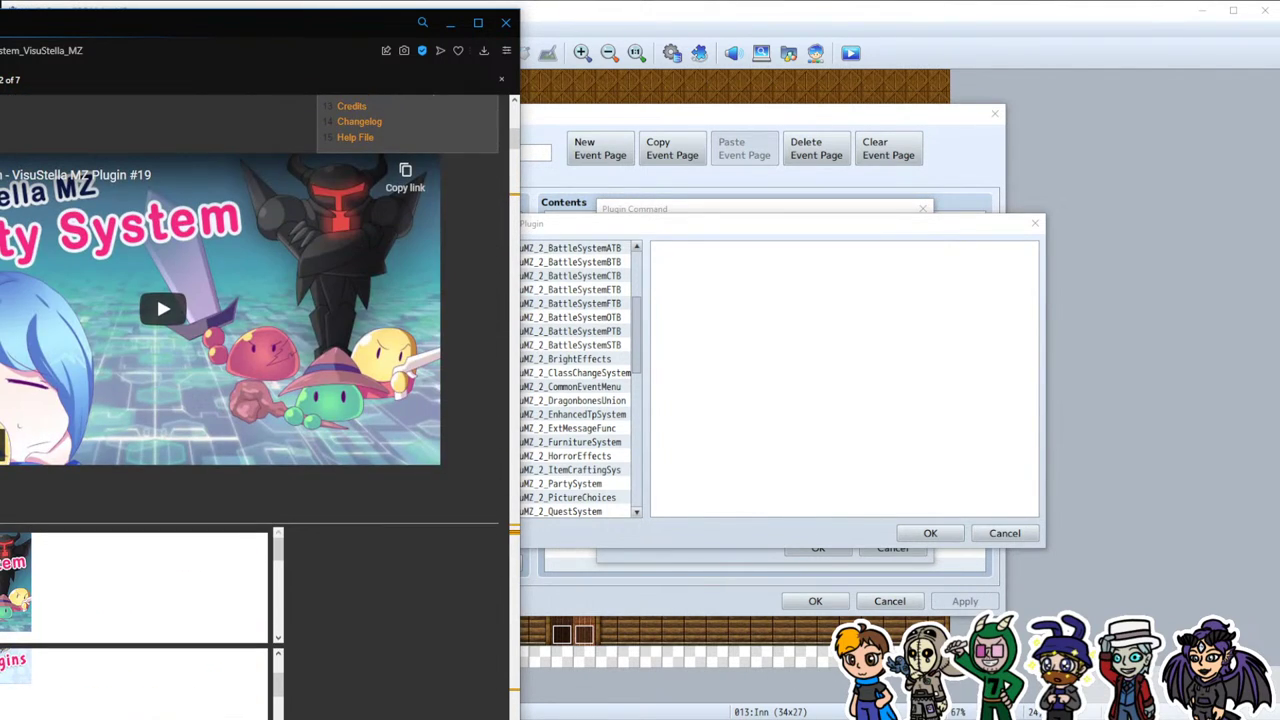
{"action": "scroll", "coordinate": [250, 400], "scroll_direction": "up", "scroll_amount": 4}
{"action": "scroll", "coordinate": [250, 400], "scroll_direction": "up", "scroll_amount": 3}
{"action": "scroll", "coordinate": [250, 400], "scroll_direction": "down", "scroll_amount": 3}
{"action": "scroll", "coordinate": [250, 400], "scroll_direction": "down", "scroll_amount": 2}
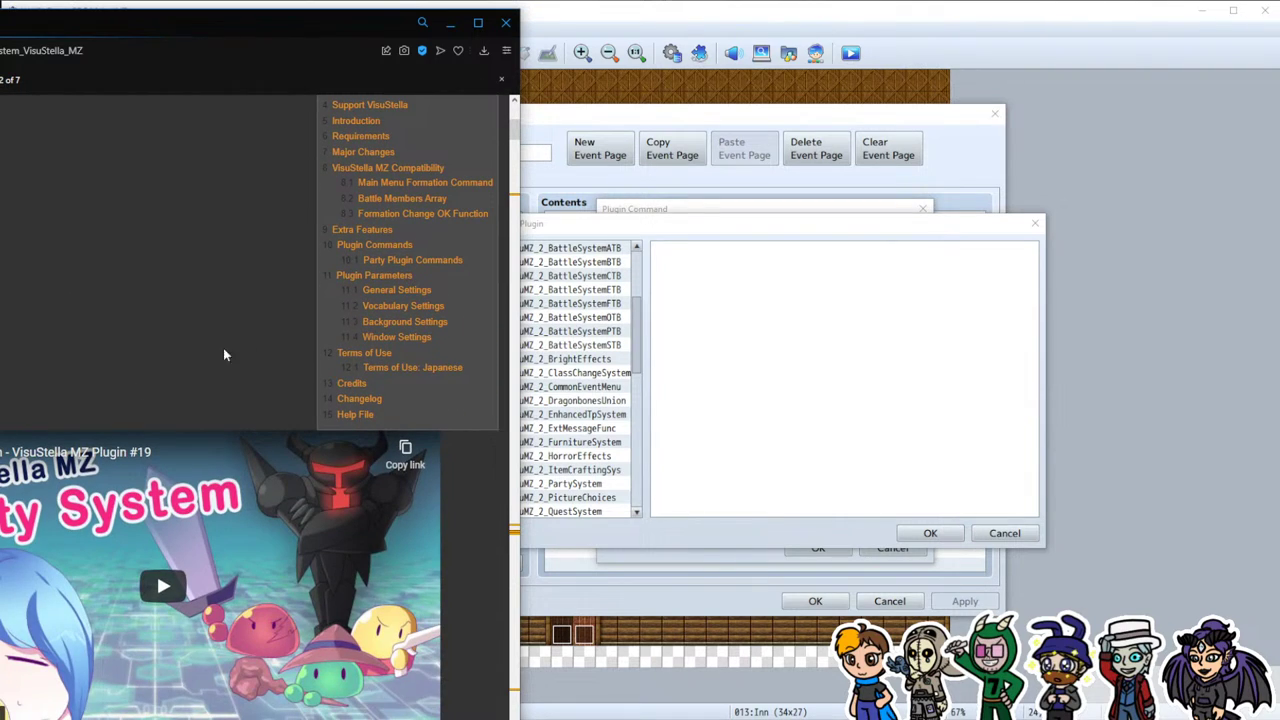
{"action": "scroll", "coordinate": [354, 220], "scroll_direction": "up", "scroll_amount": 1}
{"action": "left_click", "coordinate": [358, 203]}
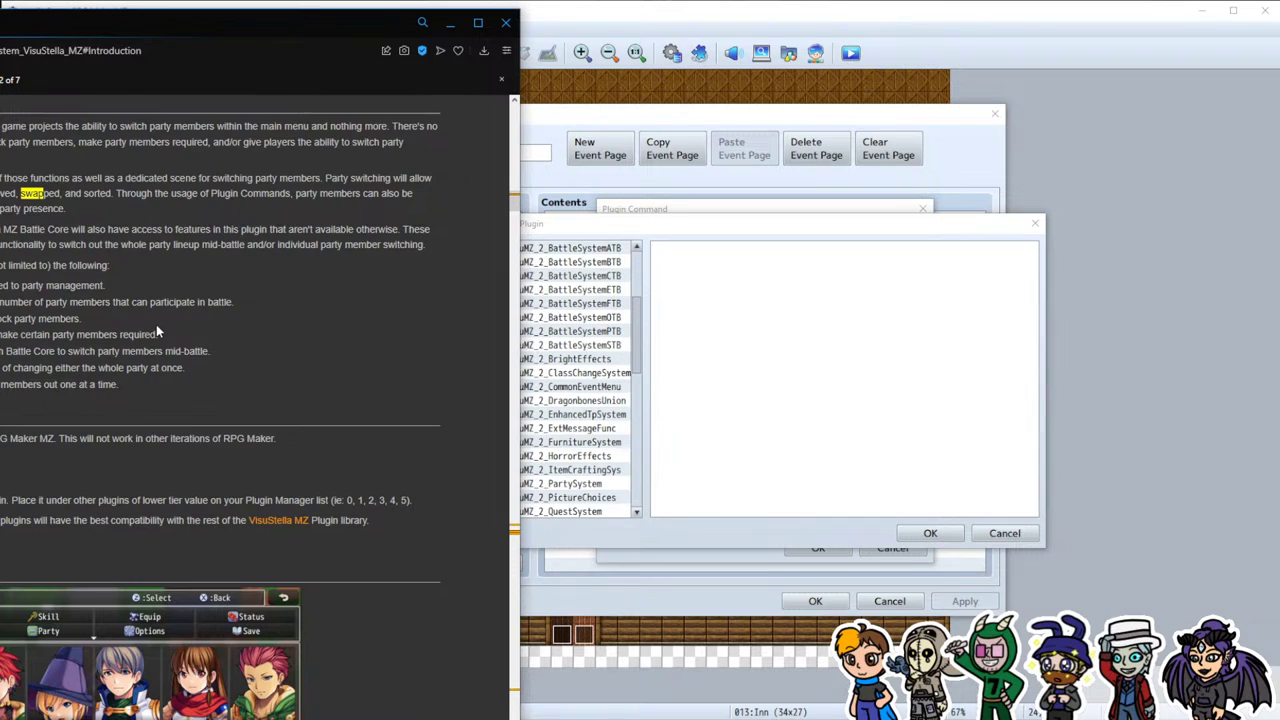
Step: Try the VisuMZ_2_PartySystem command Party: Move Actor(s) to Reserve with actor ID 1 in EV011's plugin command
{"action": "scroll", "coordinate": [550, 360], "scroll_direction": "down", "scroll_amount": 2}
{"action": "scroll", "coordinate": [530, 367], "scroll_direction": "down", "scroll_amount": 1}
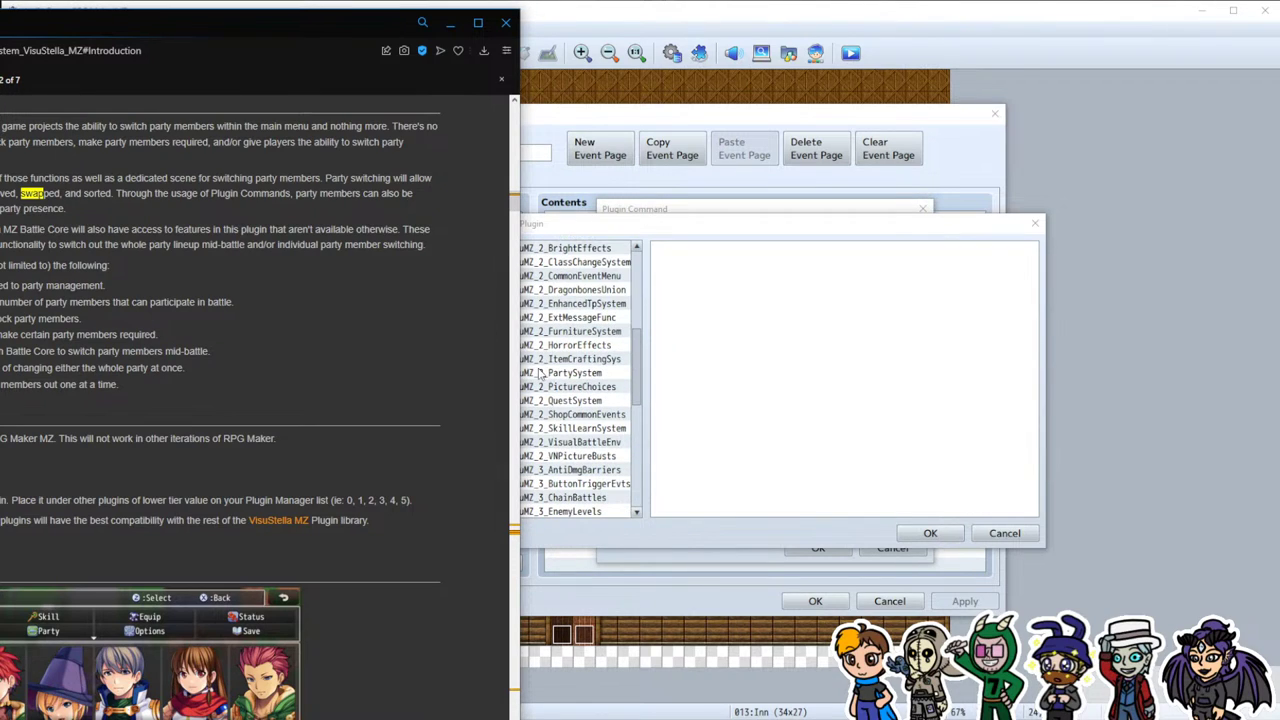
{"action": "left_click", "coordinate": [575, 373]}
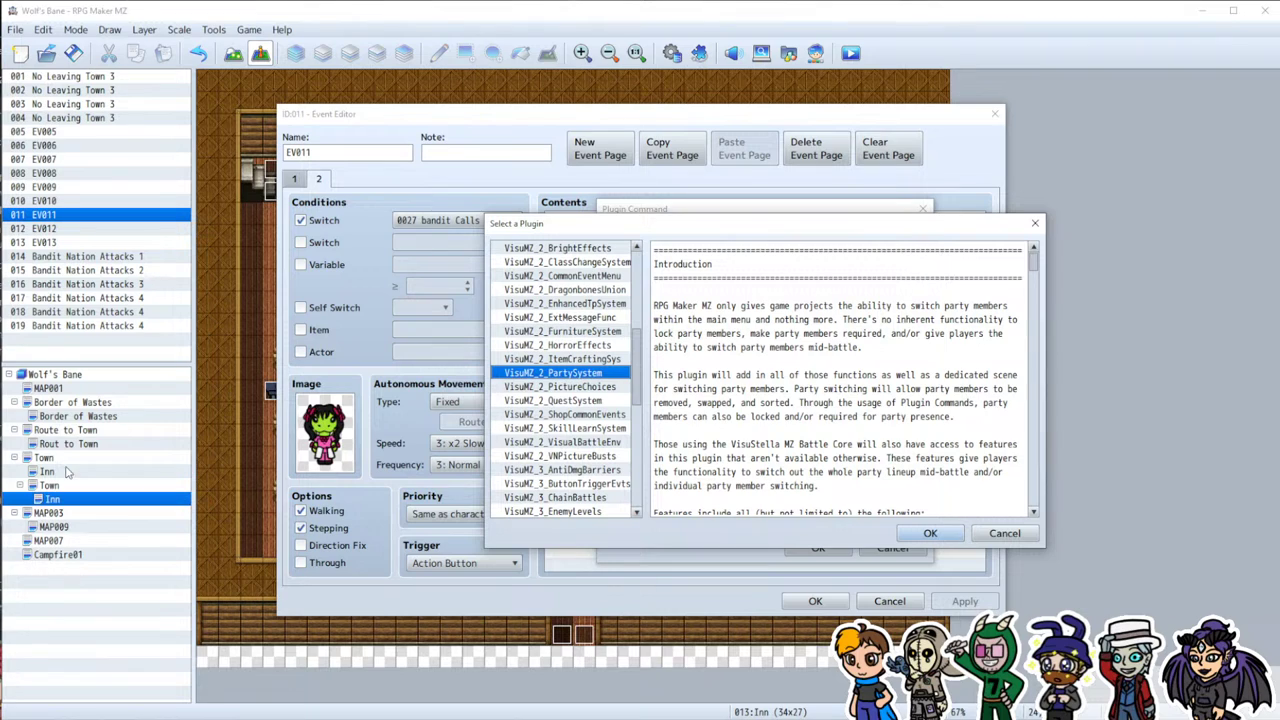
{"action": "key", "text": "alt+Tab"}
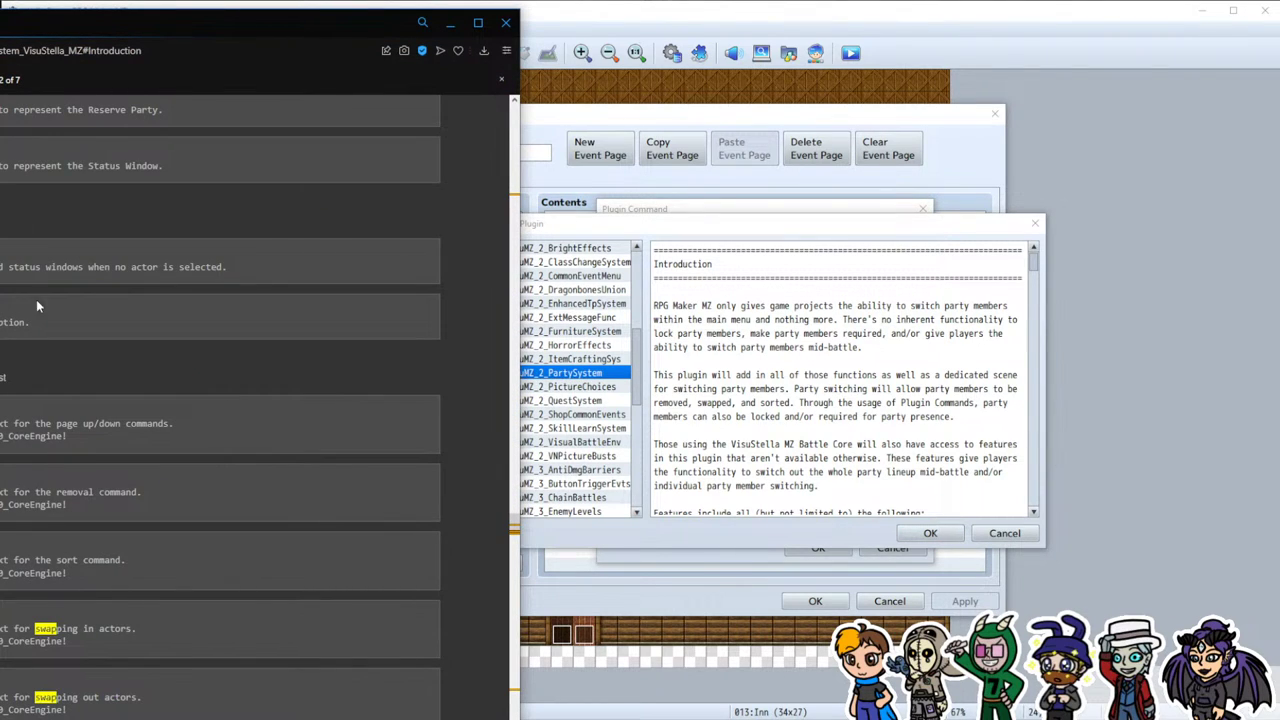
{"action": "scroll", "coordinate": [220, 400], "scroll_direction": "down", "scroll_amount": 5}
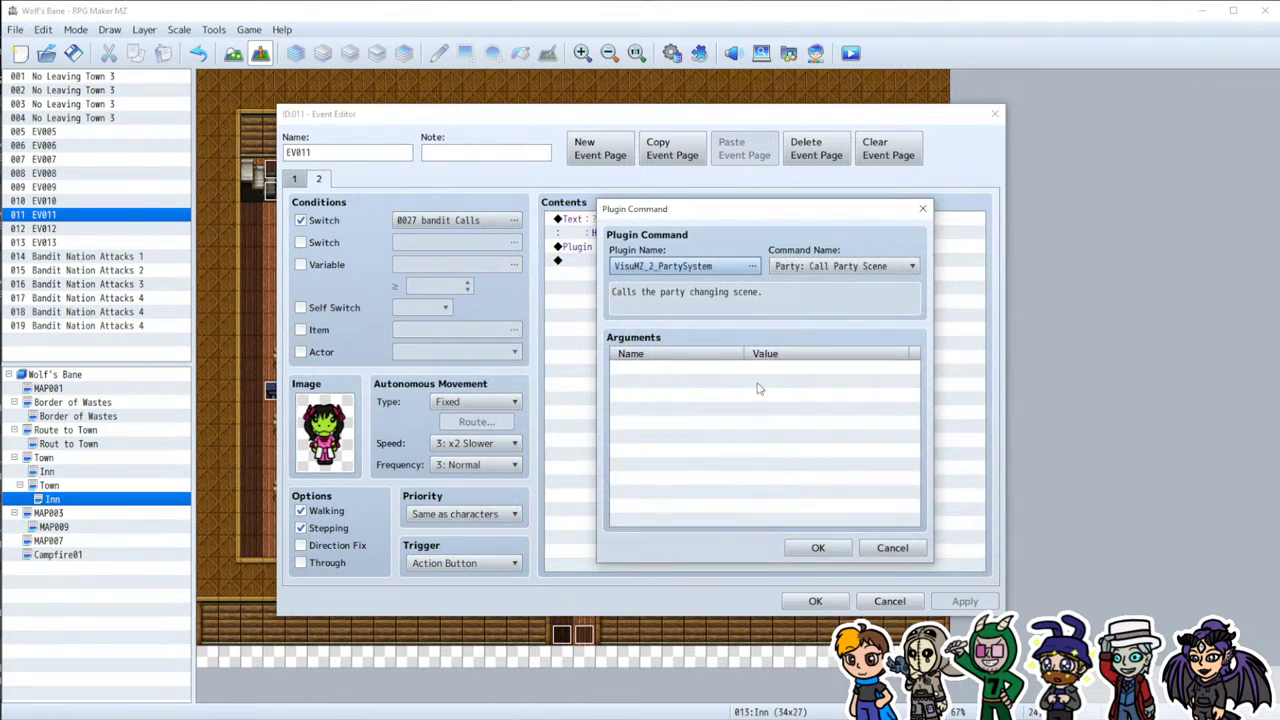
{"action": "left_click", "coordinate": [826, 268]}
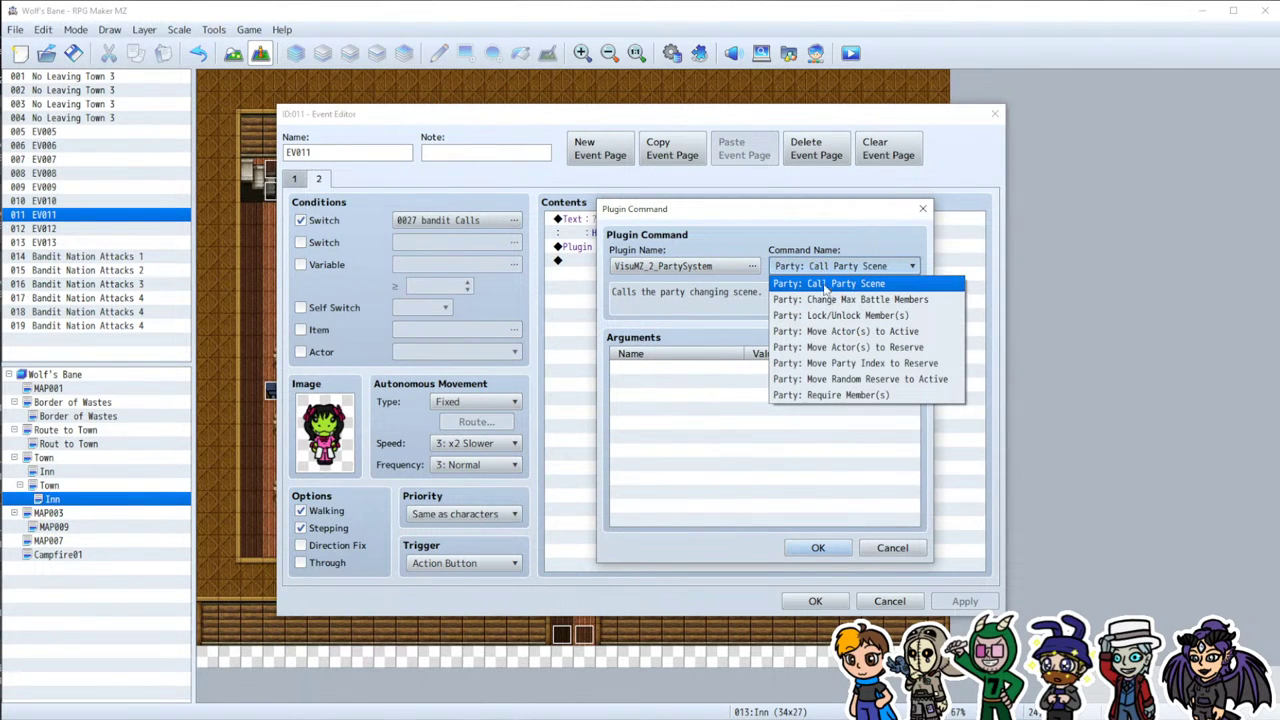
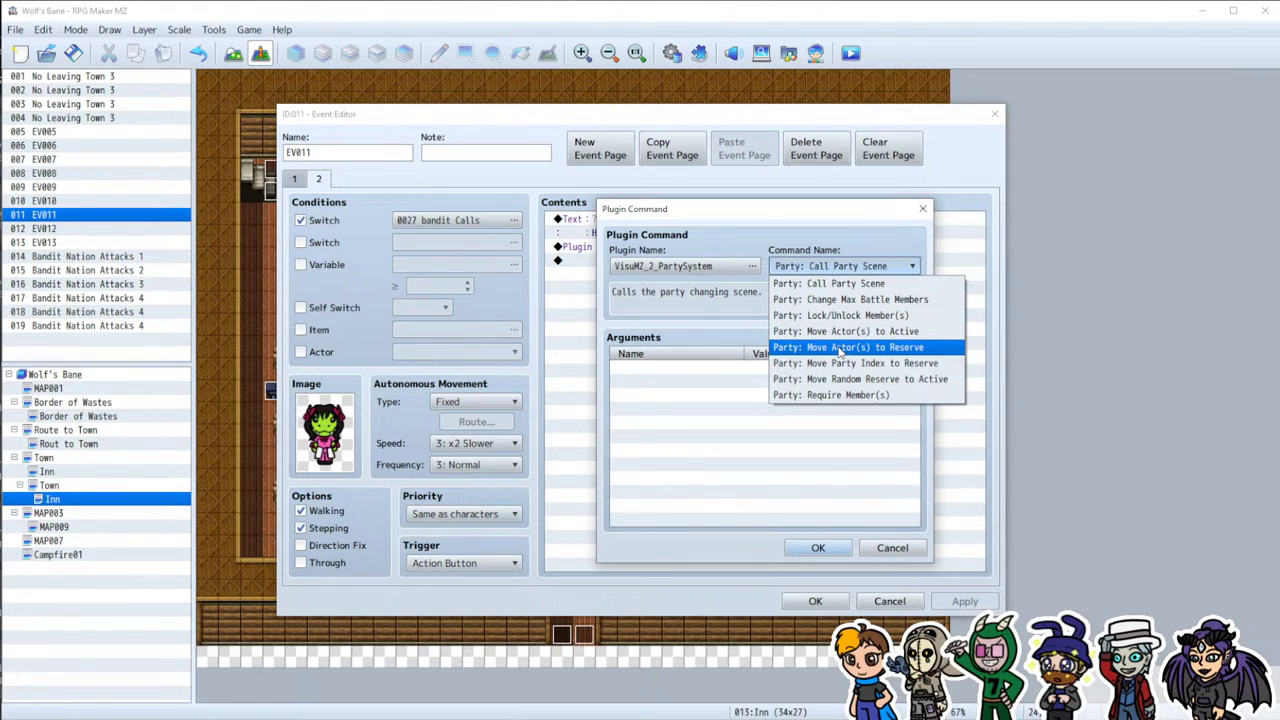
{"action": "left_click", "coordinate": [838, 348]}
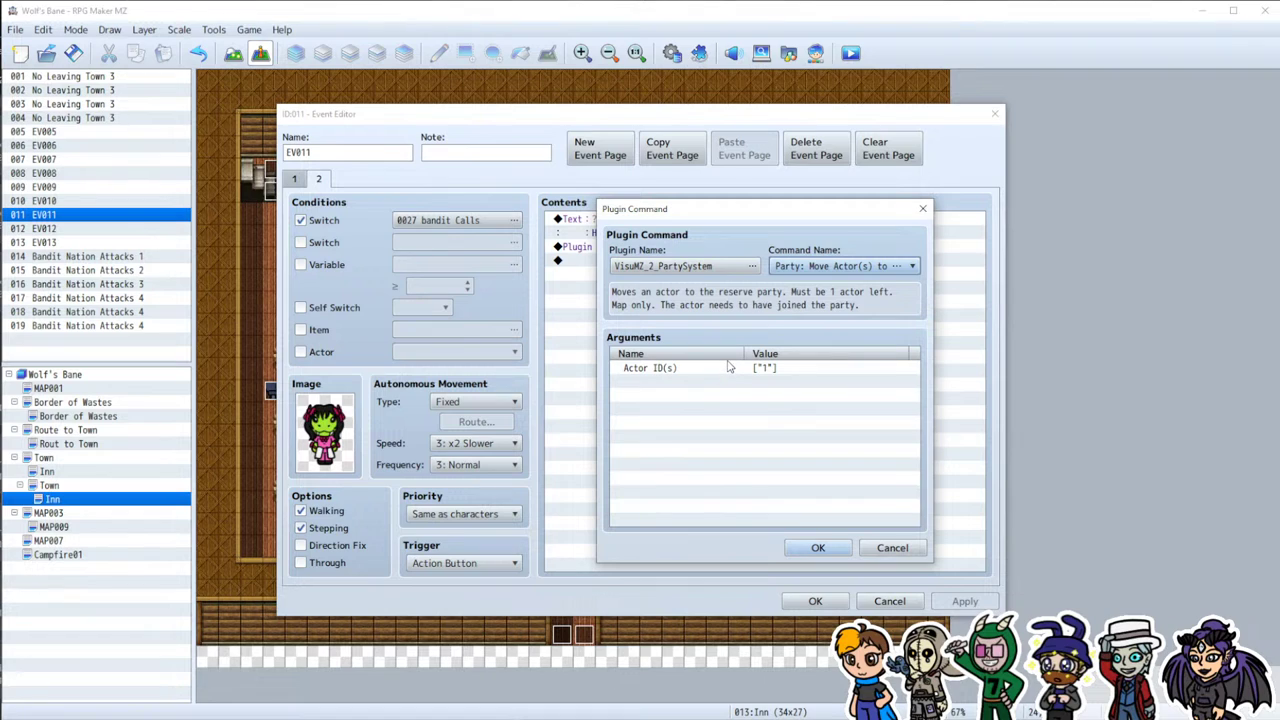
{"action": "double_click", "coordinate": [729, 369]}
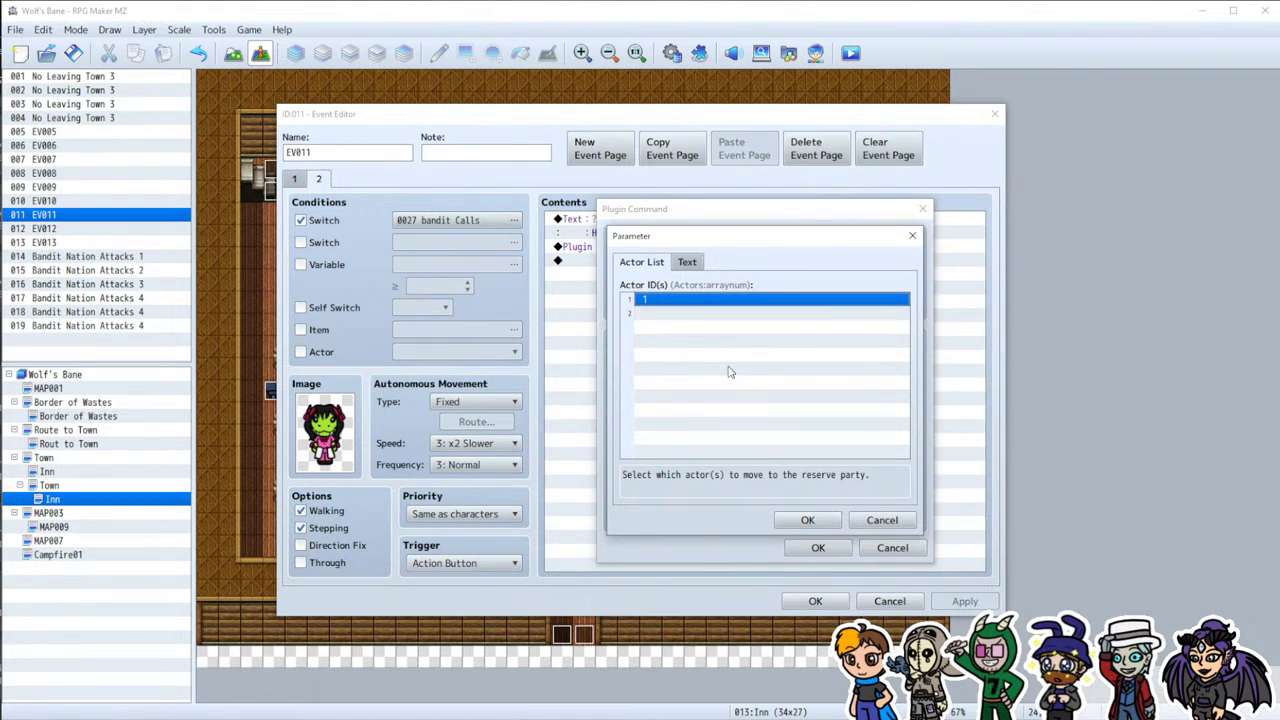
{"action": "key", "text": "Return"}
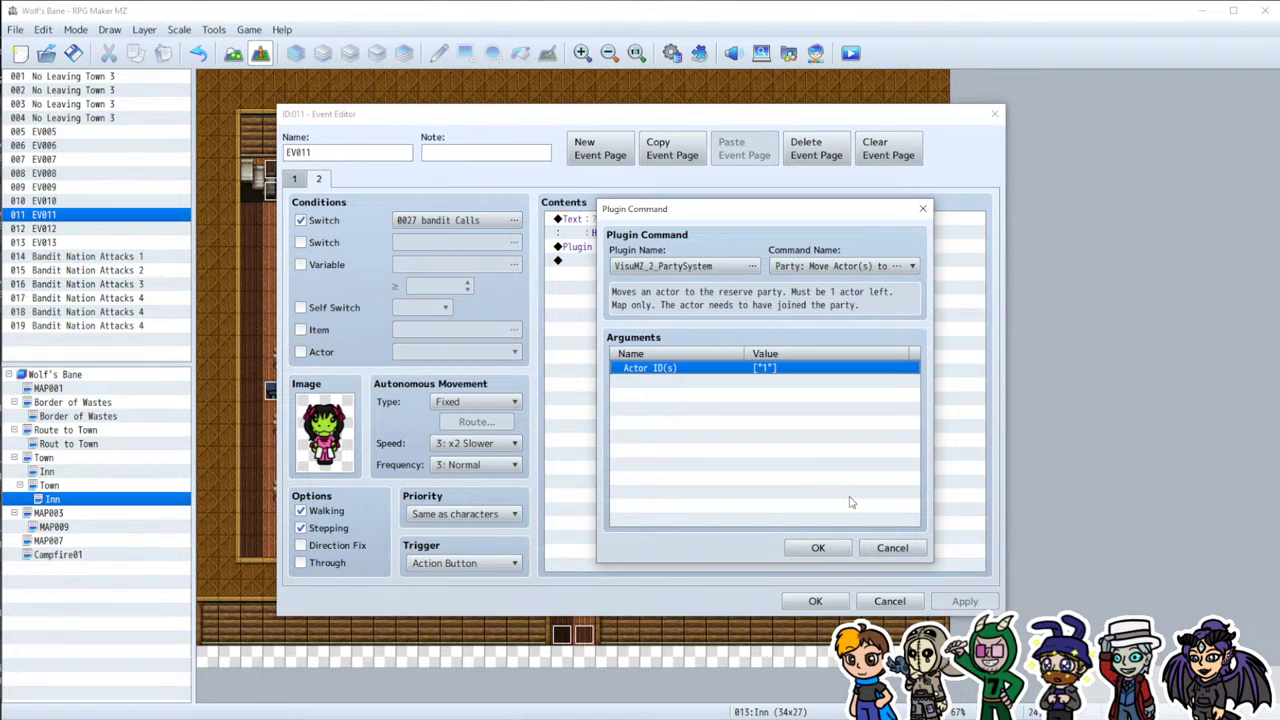
{"action": "left_click", "coordinate": [866, 542]}
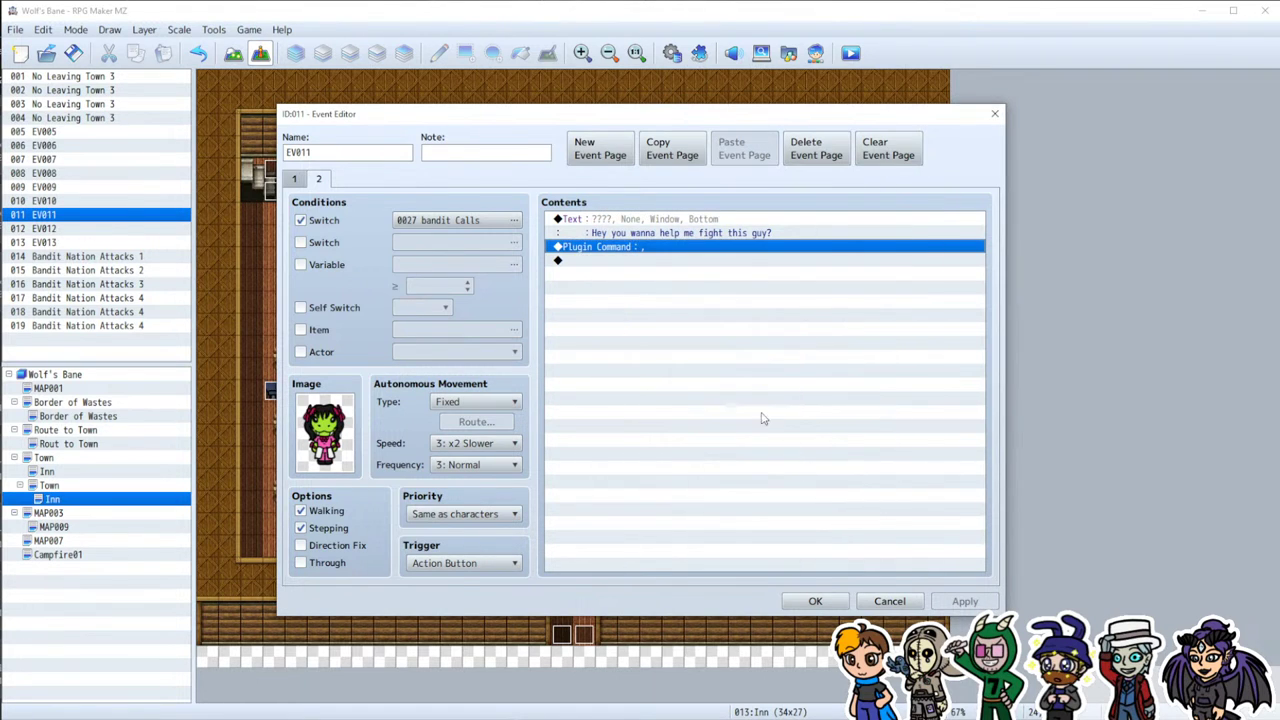
{"action": "double_click", "coordinate": [631, 251]}
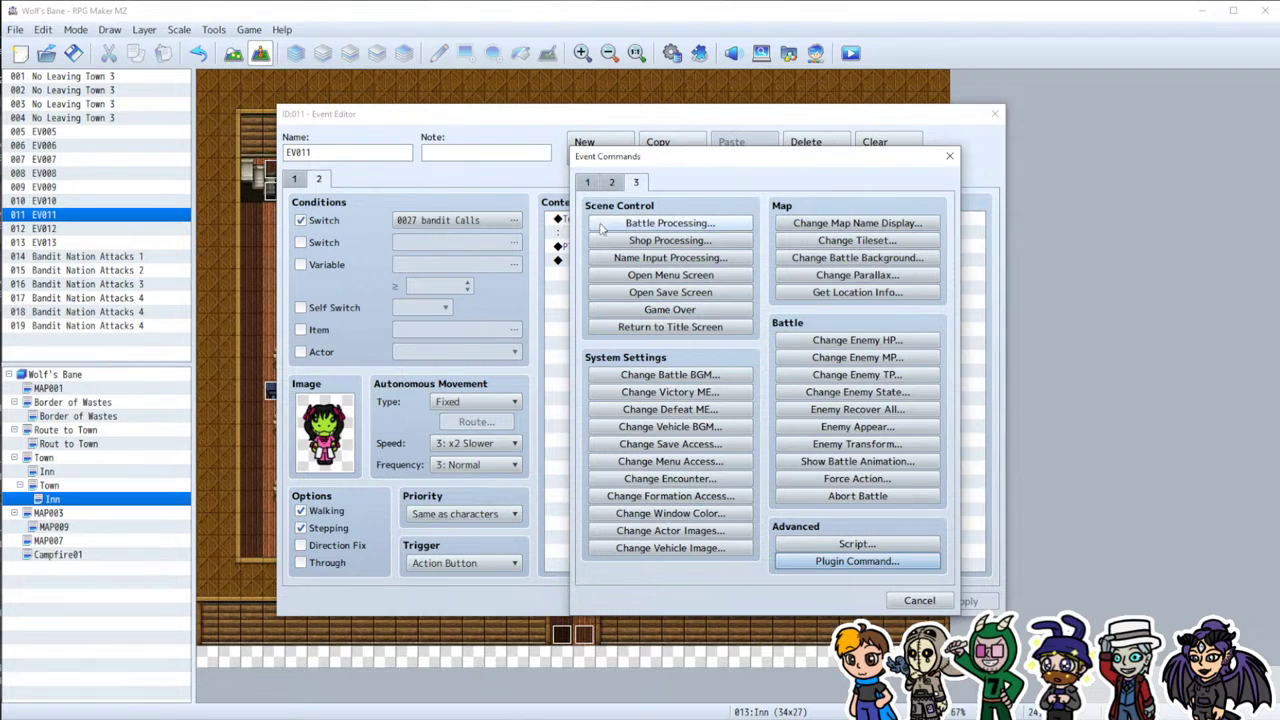
{"action": "left_click", "coordinate": [590, 183]}
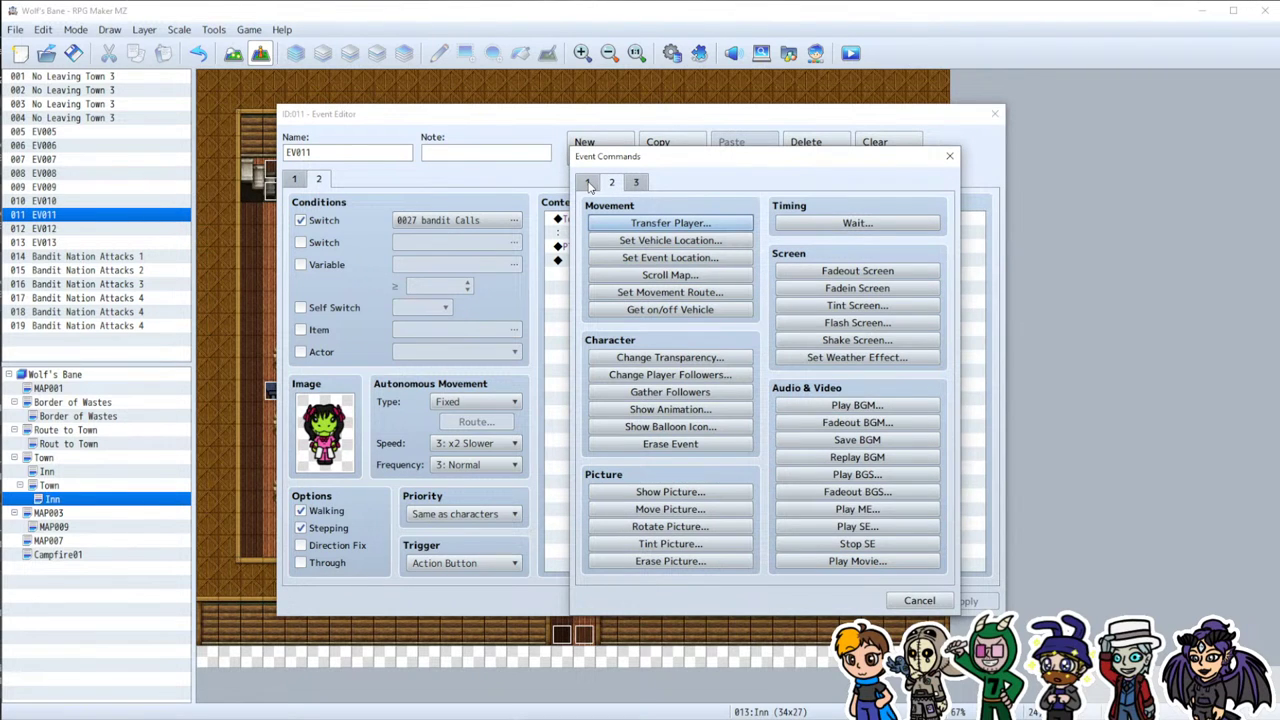
{"action": "left_click", "coordinate": [919, 600]}
Step: Look through the Conditional Branch condition types for a check that suits the green patron's request
{"action": "double_click", "coordinate": [631, 251]}
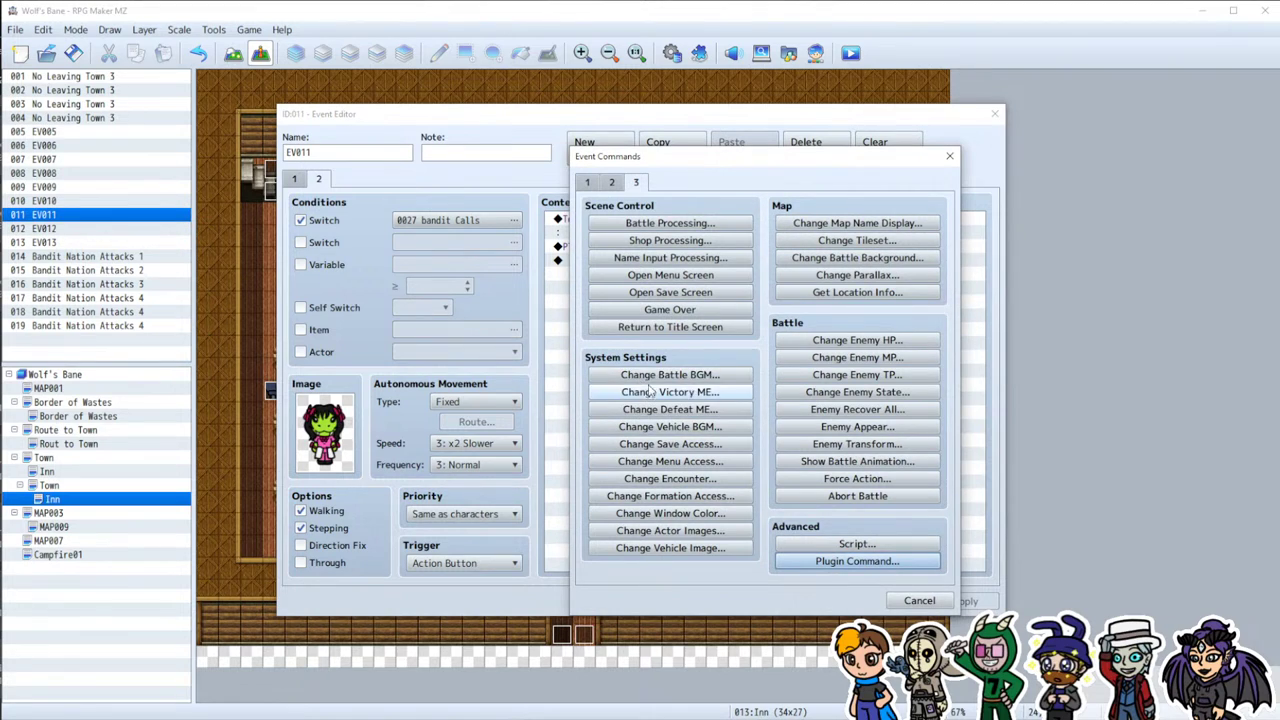
{"action": "left_click", "coordinate": [588, 182]}
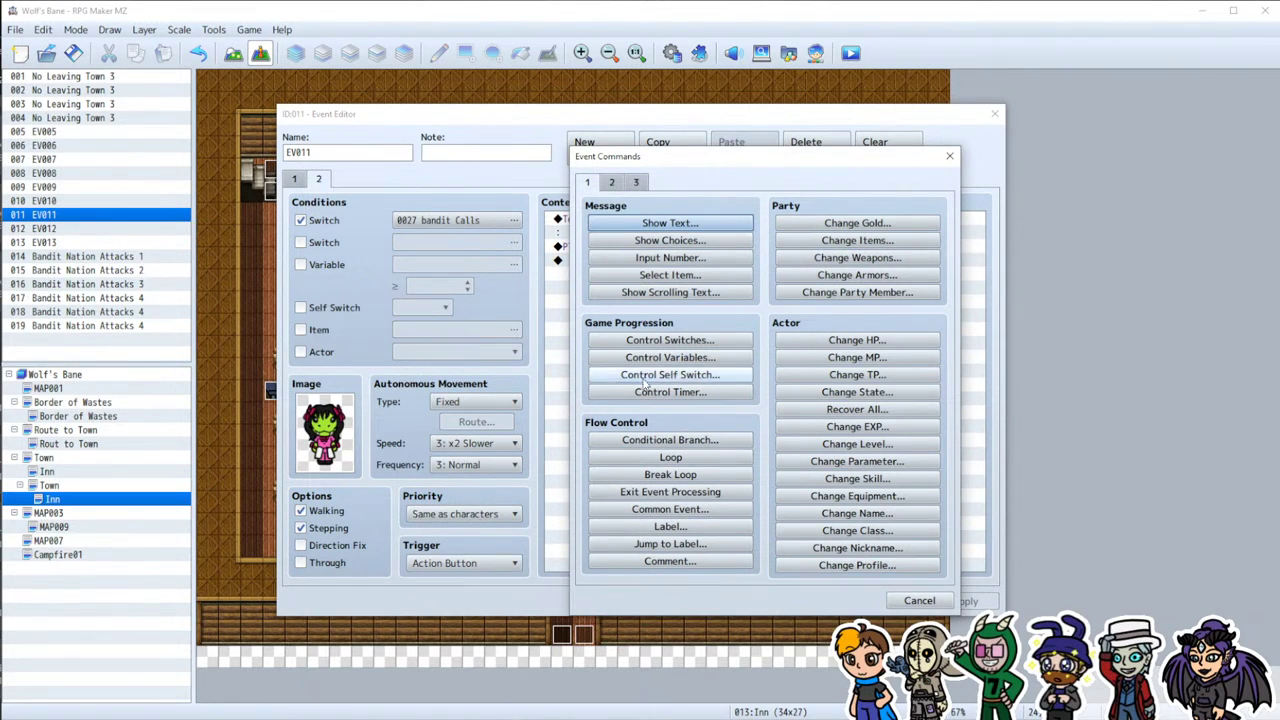
{"action": "left_click", "coordinate": [670, 440]}
{"action": "left_click", "coordinate": [643, 275]}
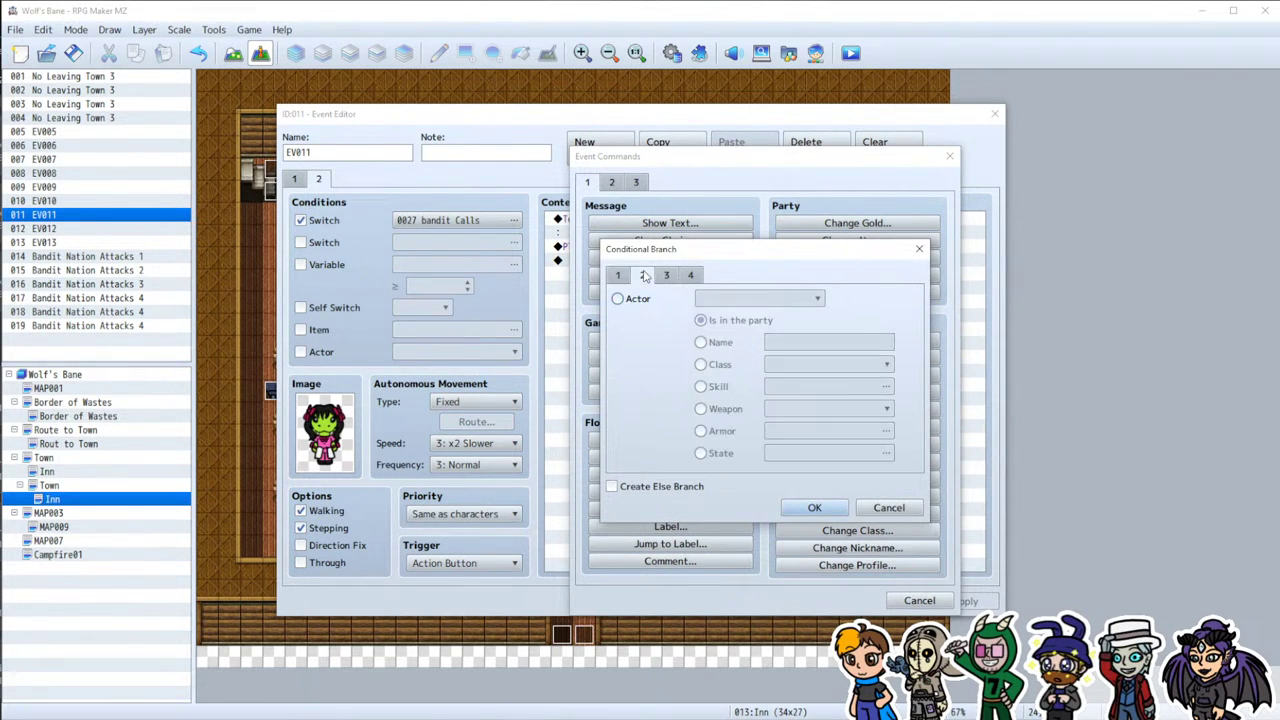
{"action": "left_click", "coordinate": [628, 278]}
{"action": "left_click", "coordinate": [666, 275]}
{"action": "left_click", "coordinate": [690, 275]}
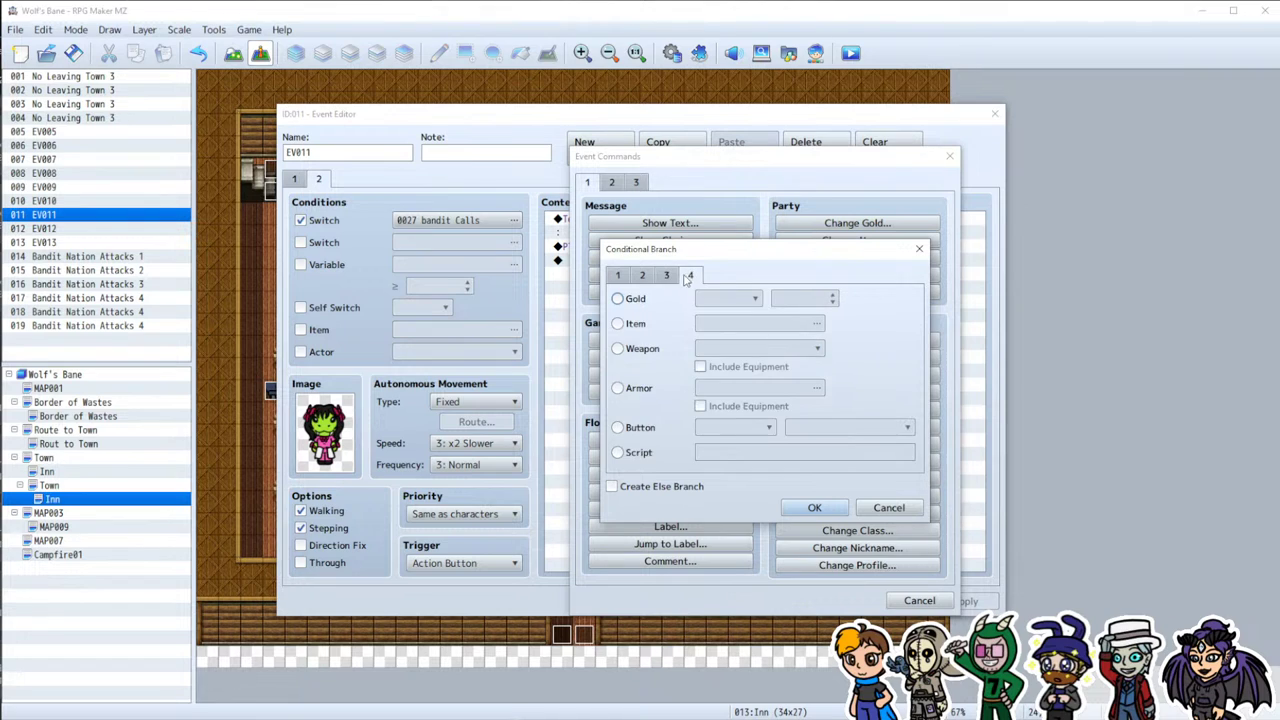
{"action": "left_click", "coordinate": [617, 276]}
{"action": "left_click", "coordinate": [884, 508]}
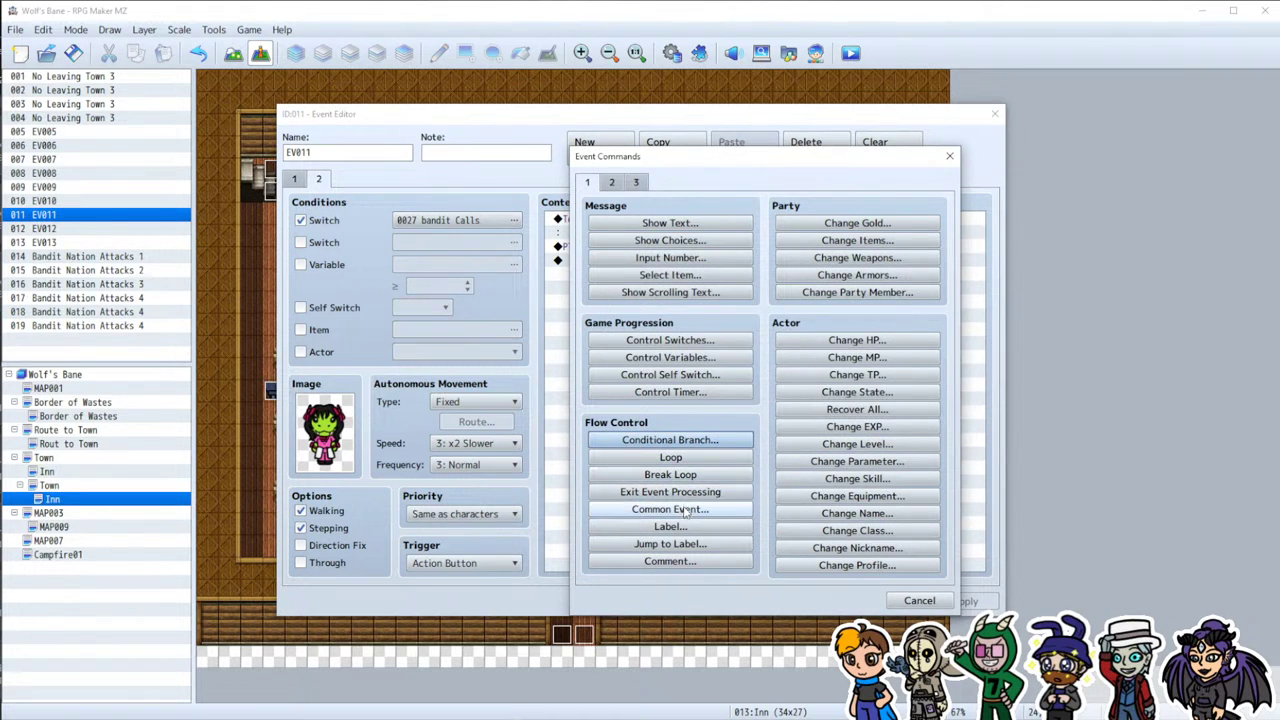
{"action": "left_click", "coordinate": [696, 440]}
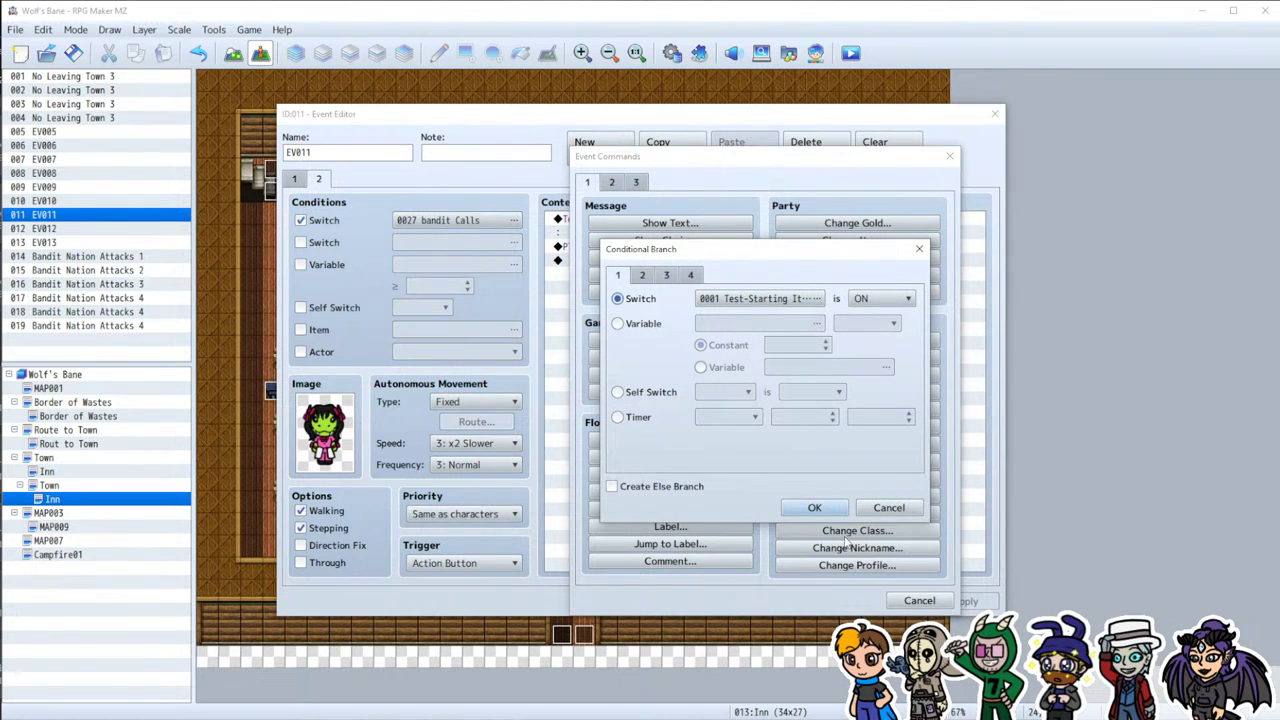
{"action": "left_click", "coordinate": [890, 508]}
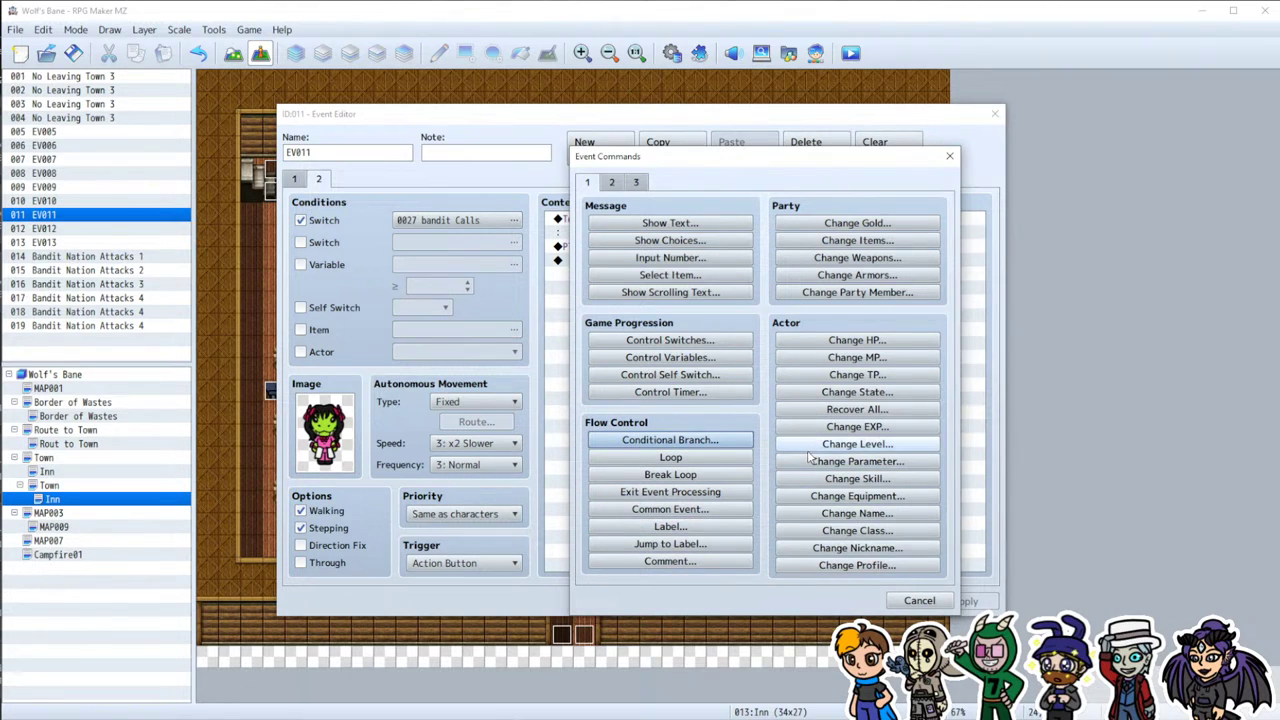
Step: Insert a Yes/No choice after the patron's question and answer No with the message "Okay Suit yourssself <3"
{"action": "left_click", "coordinate": [670, 240]}
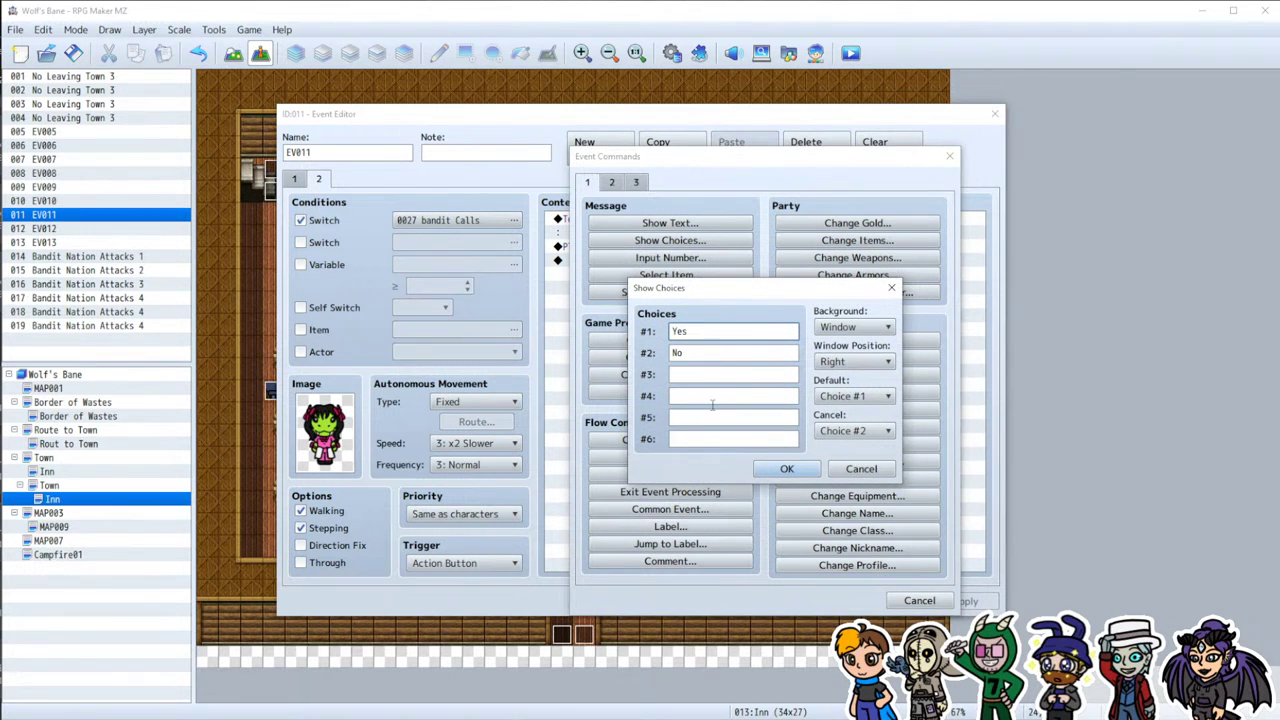
{"action": "left_click", "coordinate": [787, 470]}
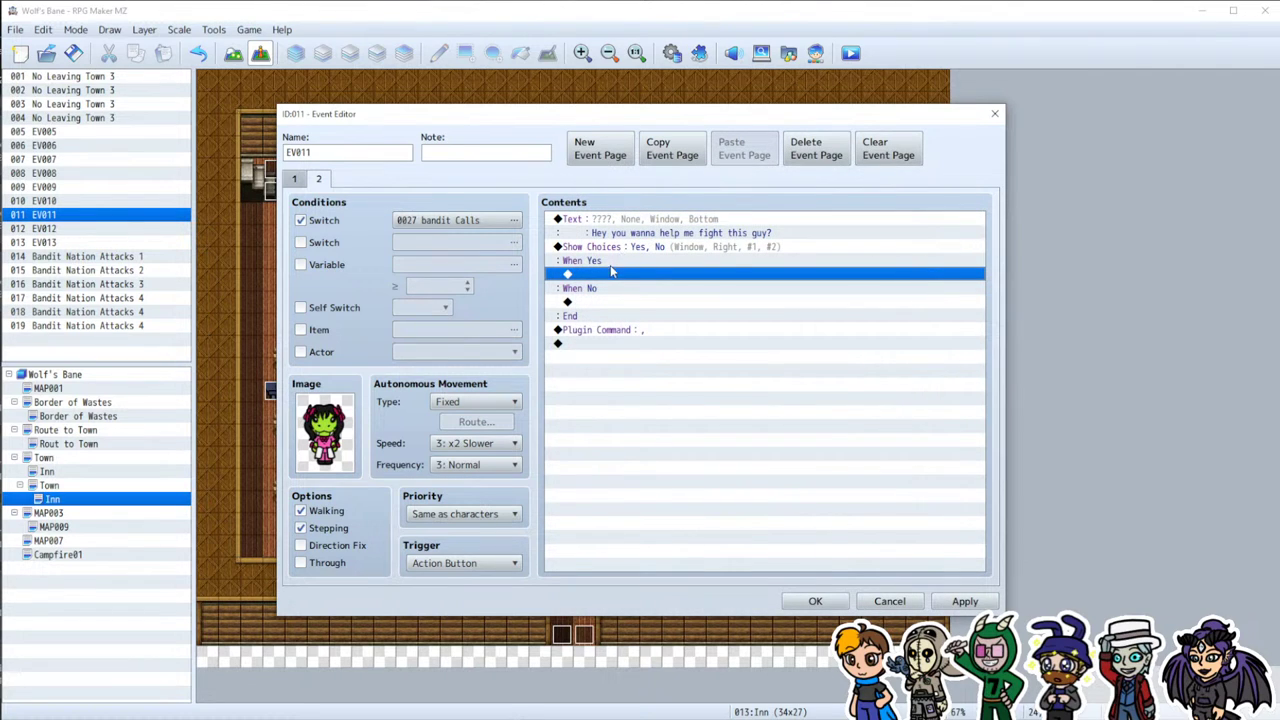
{"action": "double_click", "coordinate": [603, 302]}
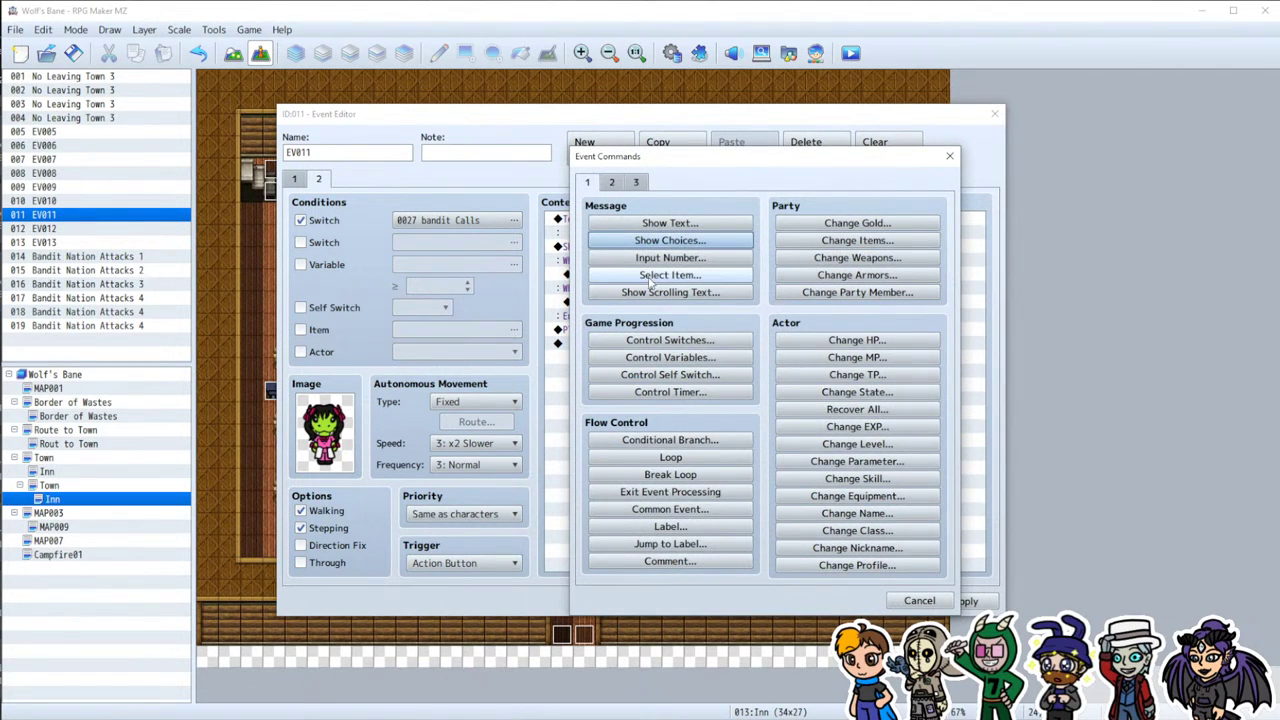
{"action": "left_click", "coordinate": [667, 222]}
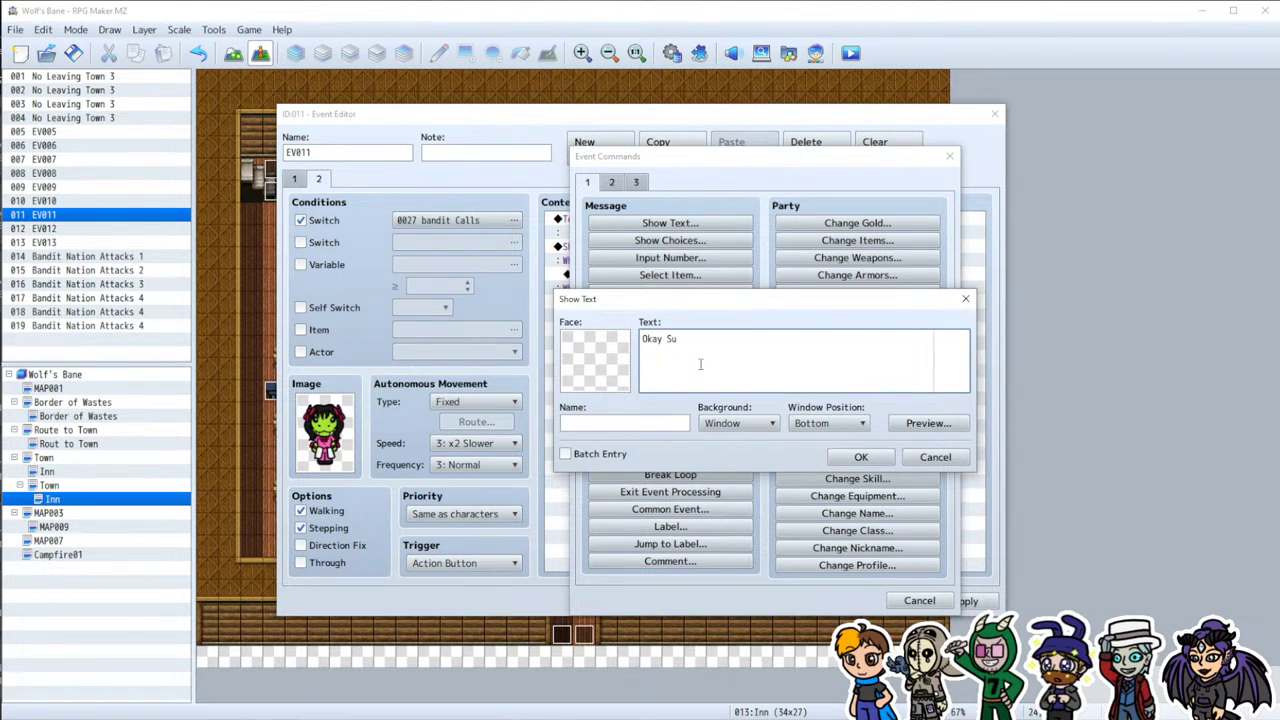
{"action": "type", "text": "Okay Suit yourselfss"}
{"action": "left_click", "coordinate": [848, 459]}
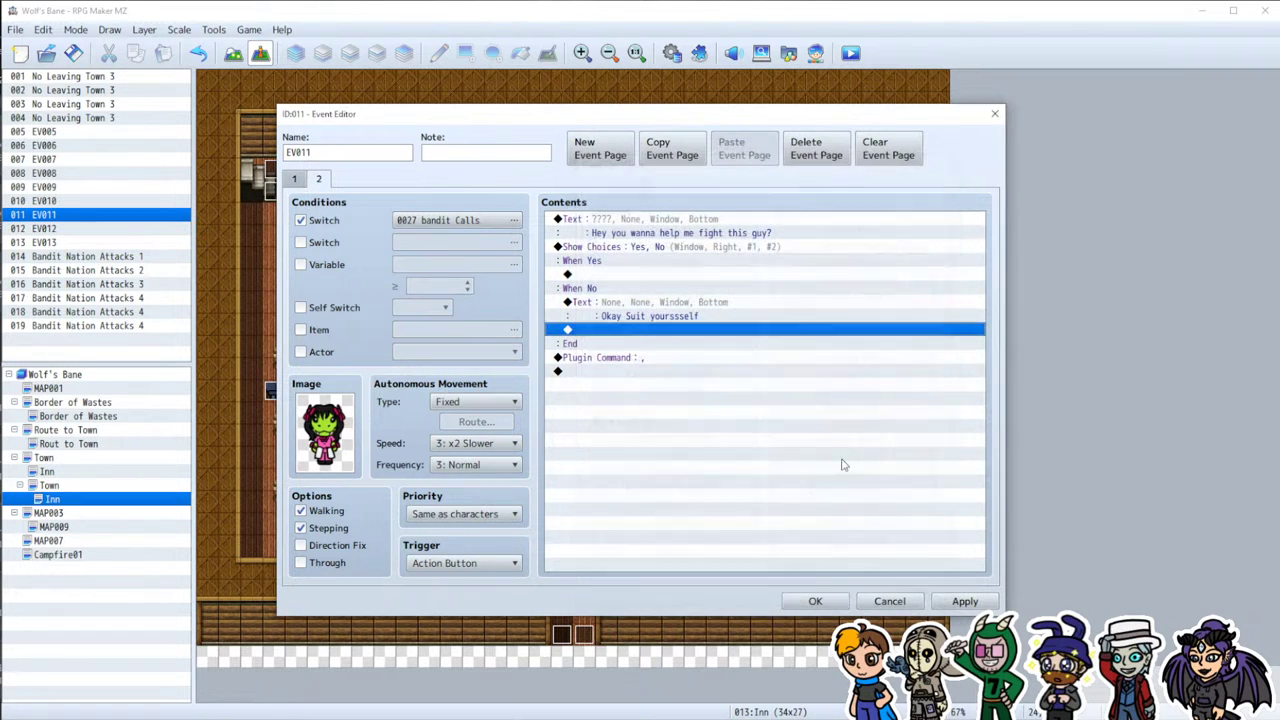
{"action": "double_click", "coordinate": [692, 304]}
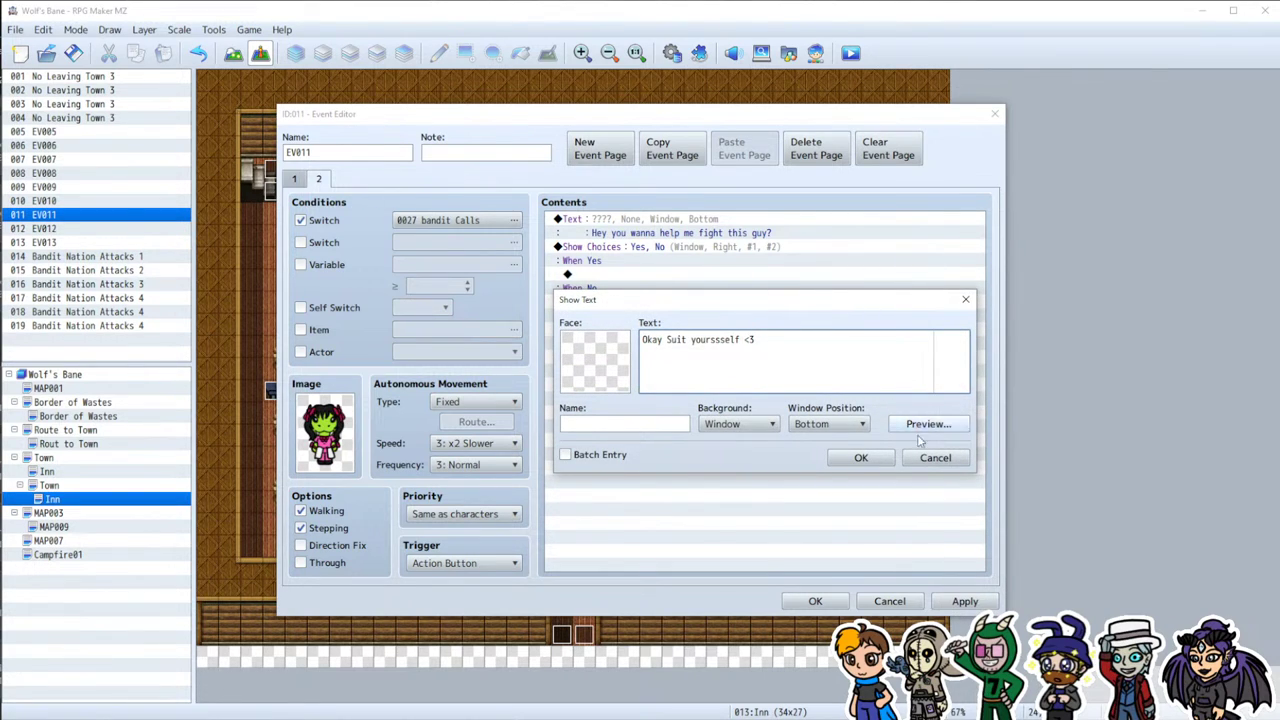
{"action": "left_click", "coordinate": [862, 458]}
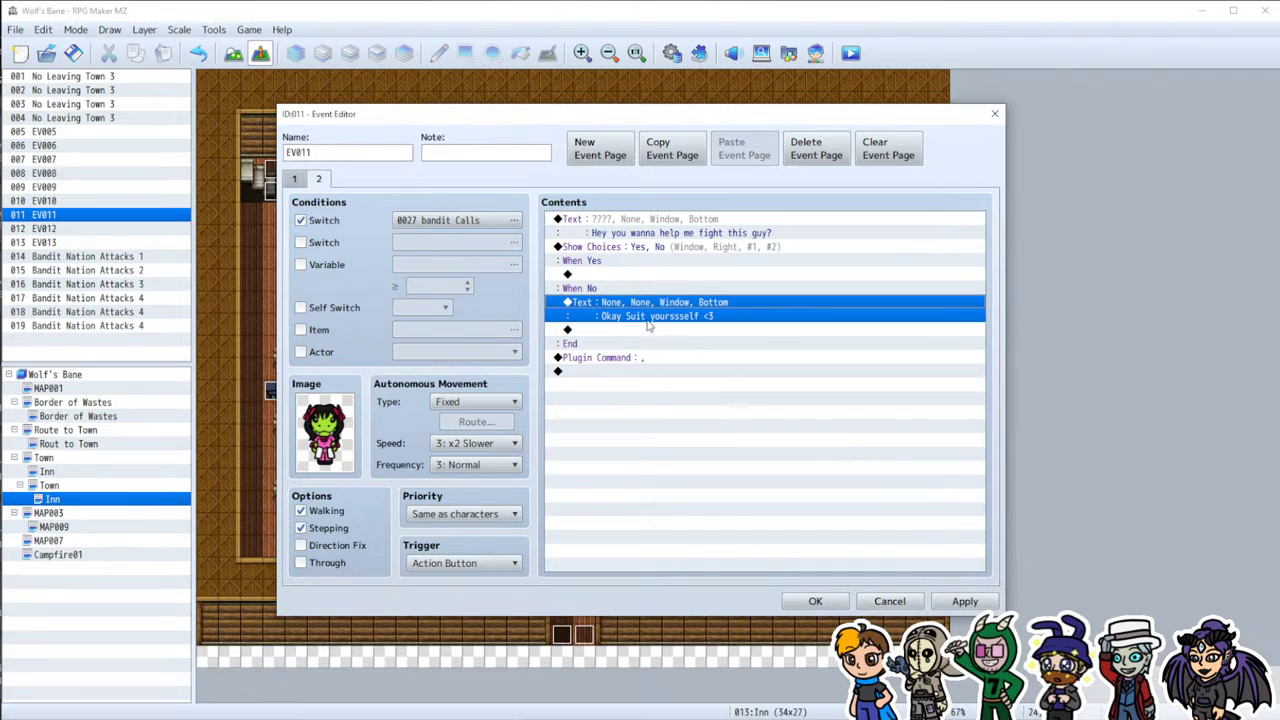
Step: Move the blank Plugin Command from the end of the event into the When Yes branch
{"action": "left_click", "coordinate": [625, 234]}
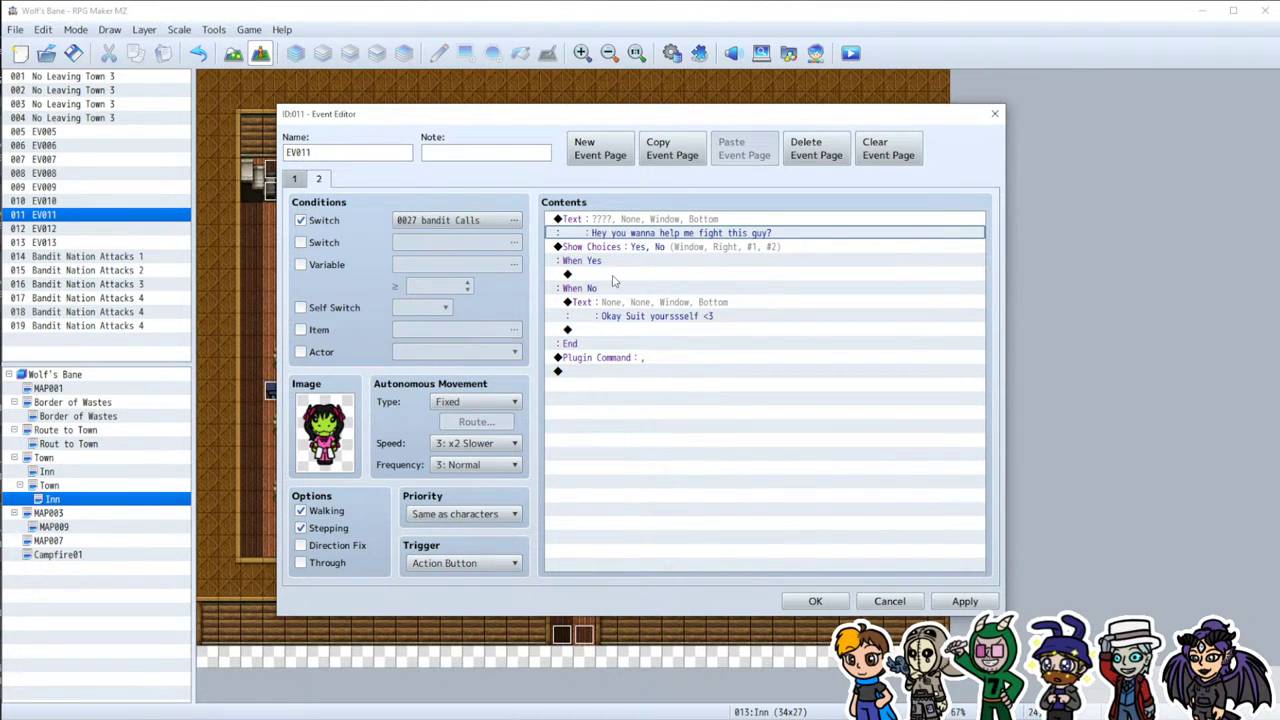
{"action": "double_click", "coordinate": [605, 273]}
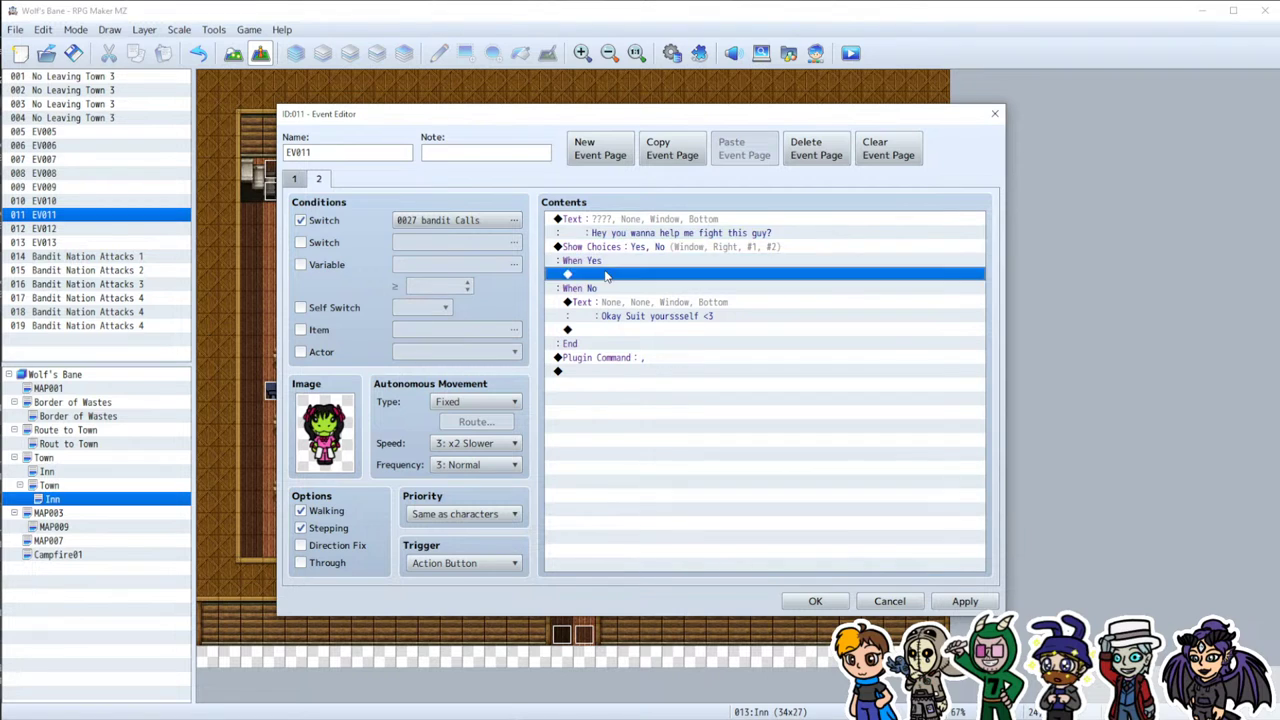
{"action": "left_click", "coordinate": [910, 601]}
{"action": "left_click", "coordinate": [603, 362]}
{"action": "left_click", "coordinate": [600, 330]}
{"action": "left_click", "coordinate": [610, 274]}
{"action": "left_click", "coordinate": [612, 260]}
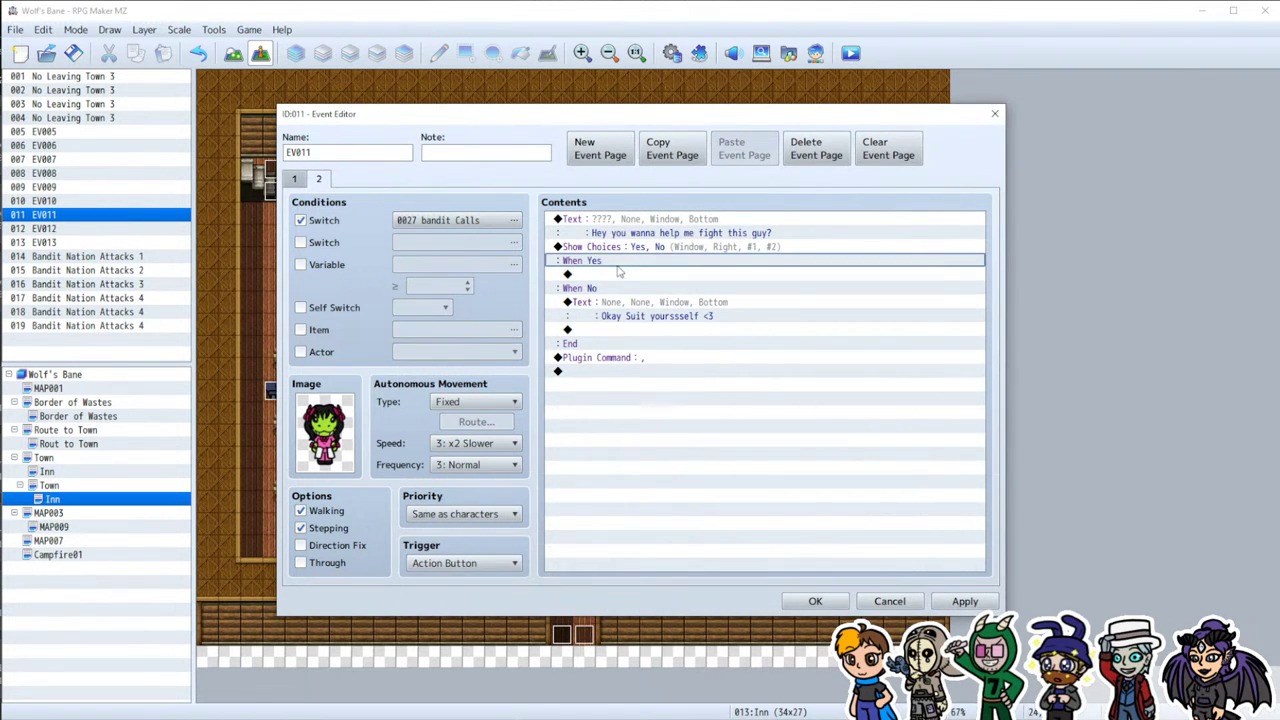
{"action": "left_click", "coordinate": [617, 278]}
{"action": "left_click", "coordinate": [618, 360]}
{"action": "key", "text": "Delete"}
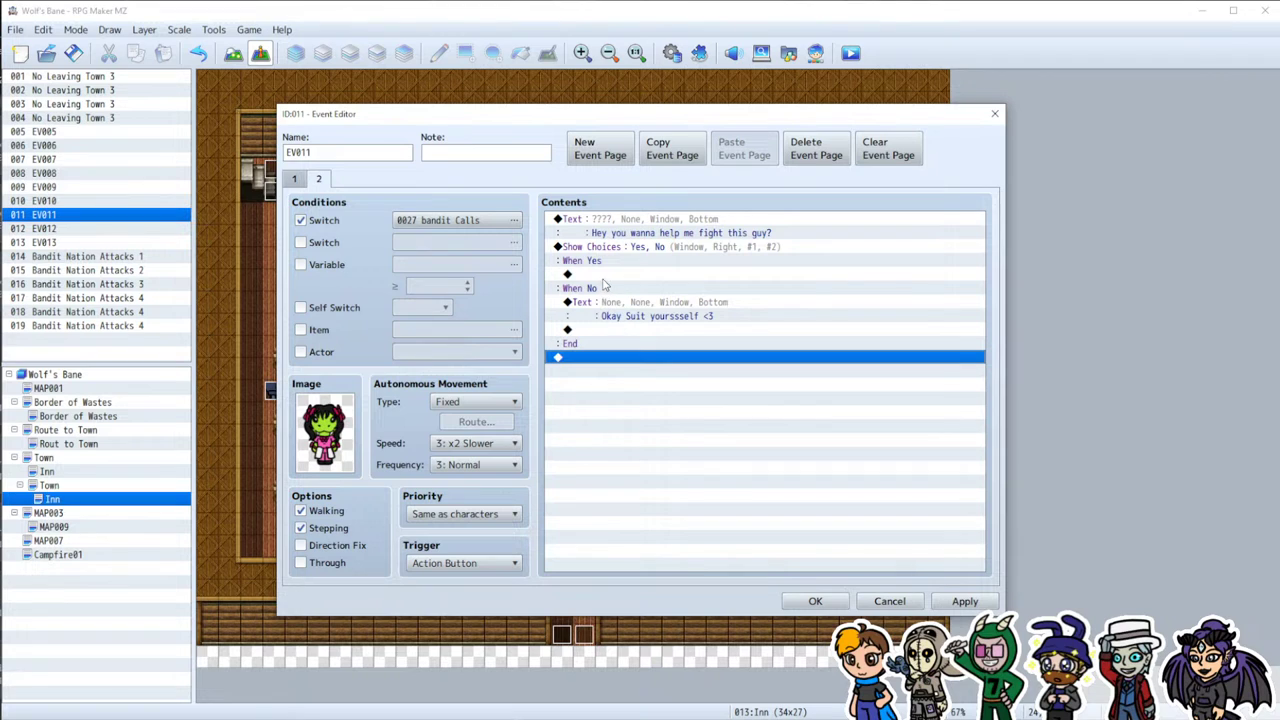
{"action": "left_click", "coordinate": [605, 280]}
{"action": "key", "text": "ctrl+v"}
Step: Add the message "Okay who sit out fight?" below the Plugin Command in the When Yes branch
{"action": "double_click", "coordinate": [605, 288]}
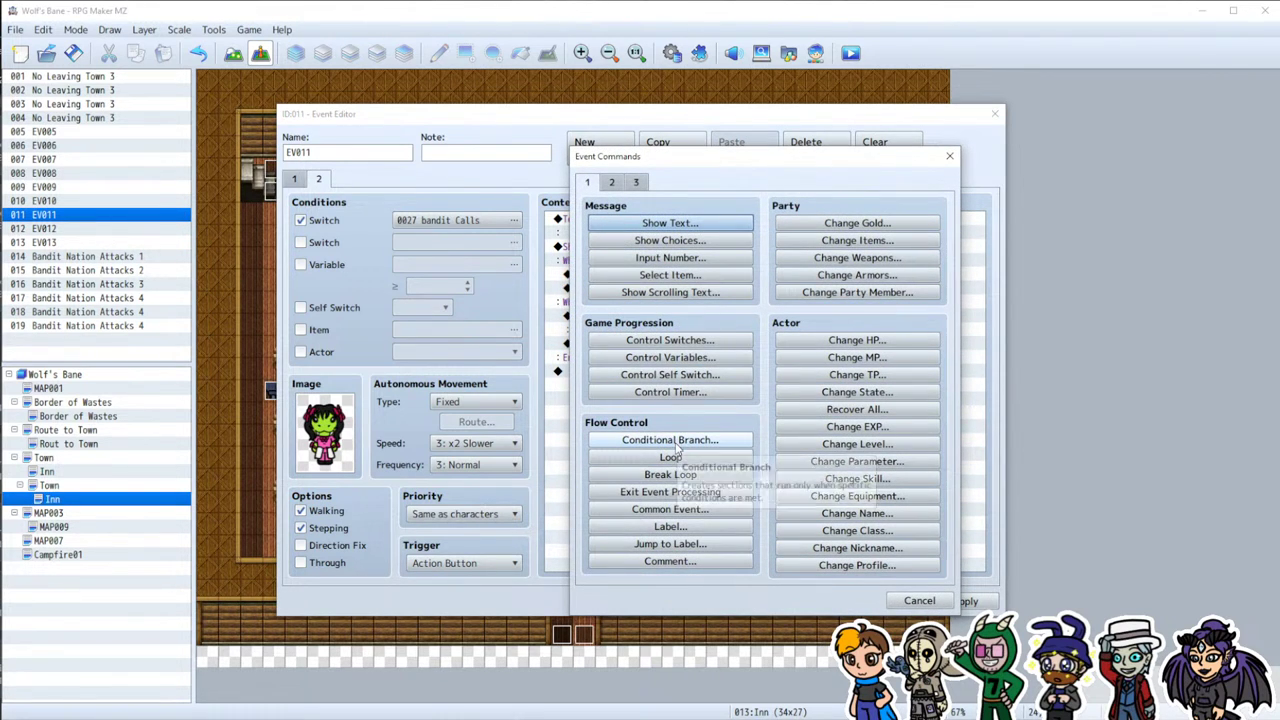
{"action": "left_click", "coordinate": [679, 223]}
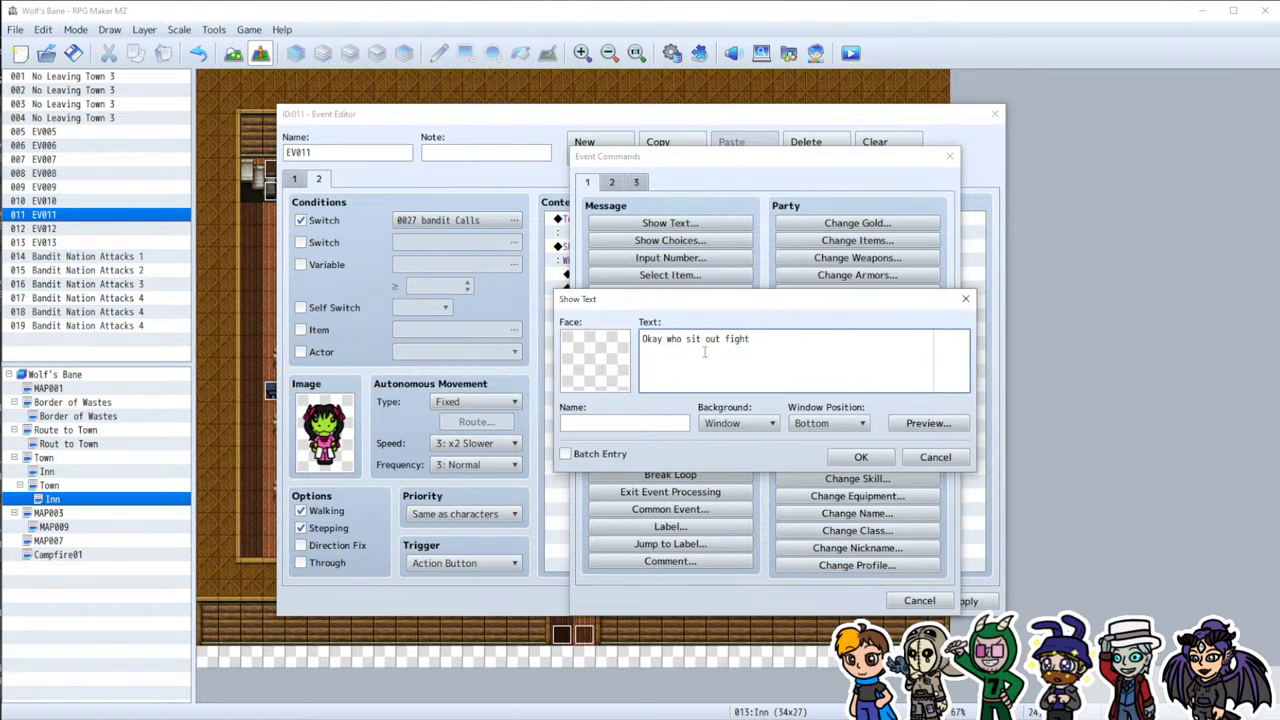
{"action": "left_click", "coordinate": [840, 455]}
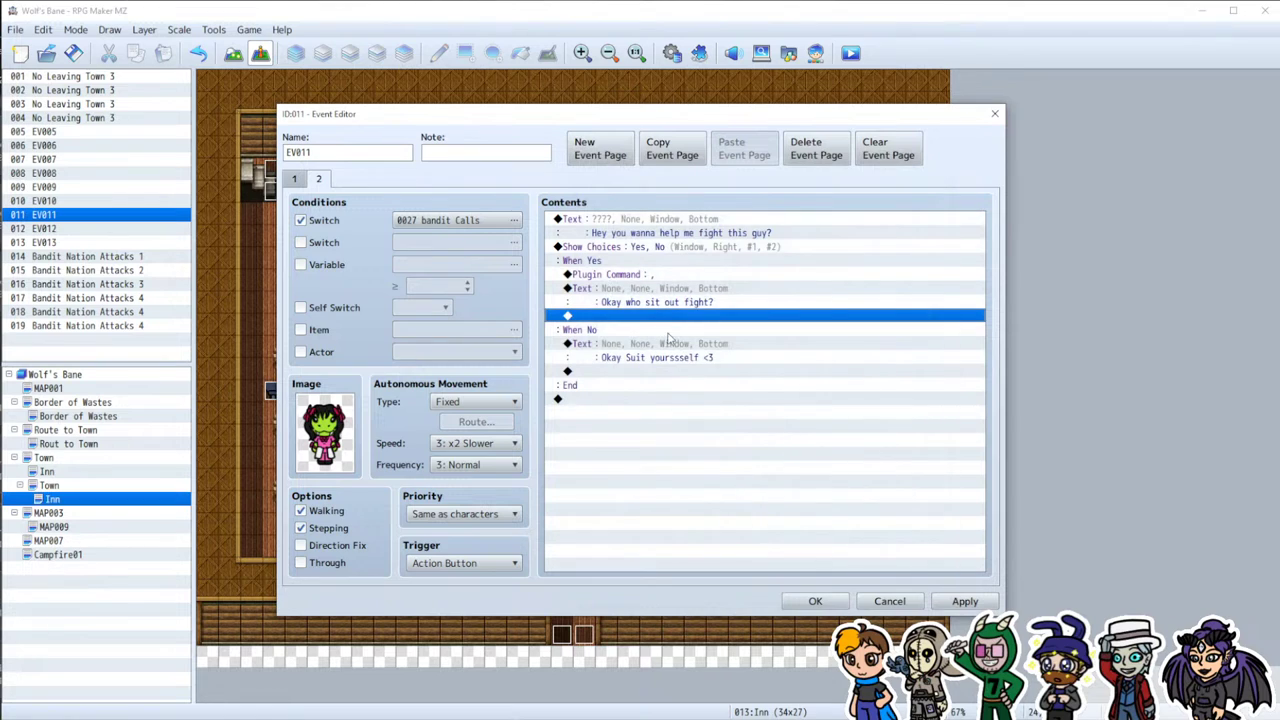
Step: Insert a choice between Tarnock and Howly after the "Okay who sit out fight?" message
{"action": "double_click", "coordinate": [628, 323]}
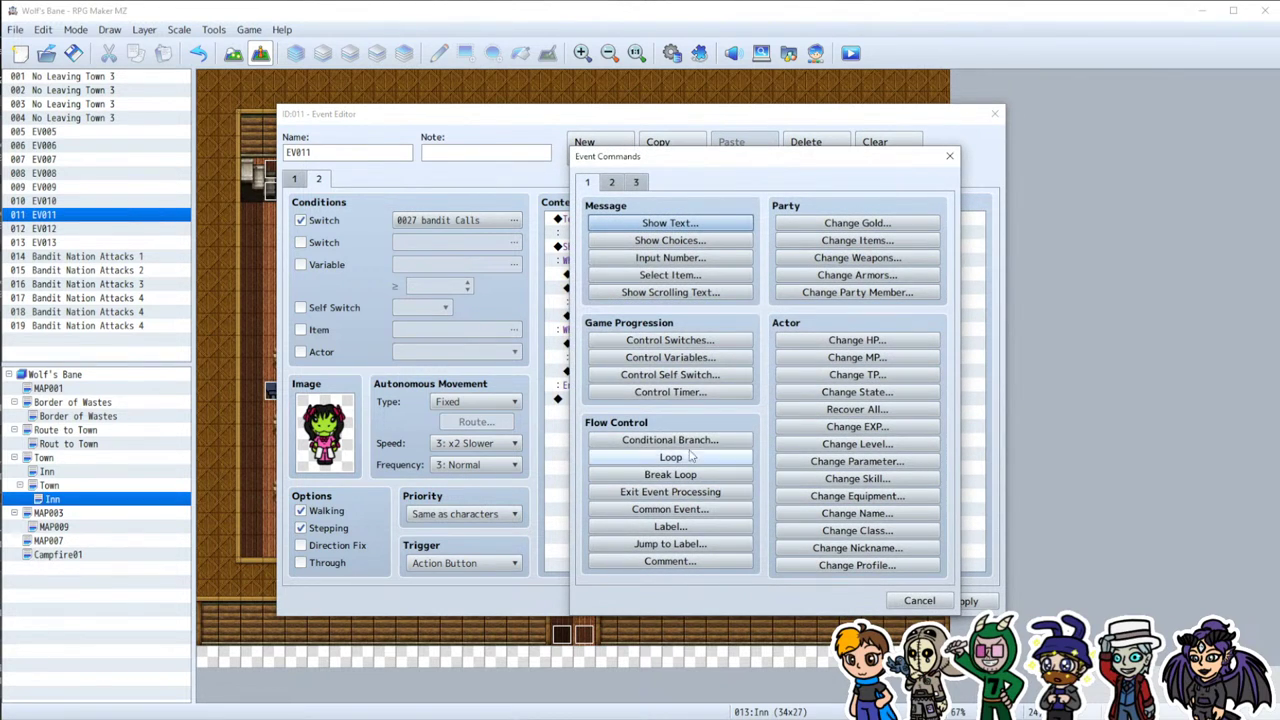
{"action": "left_click", "coordinate": [664, 244]}
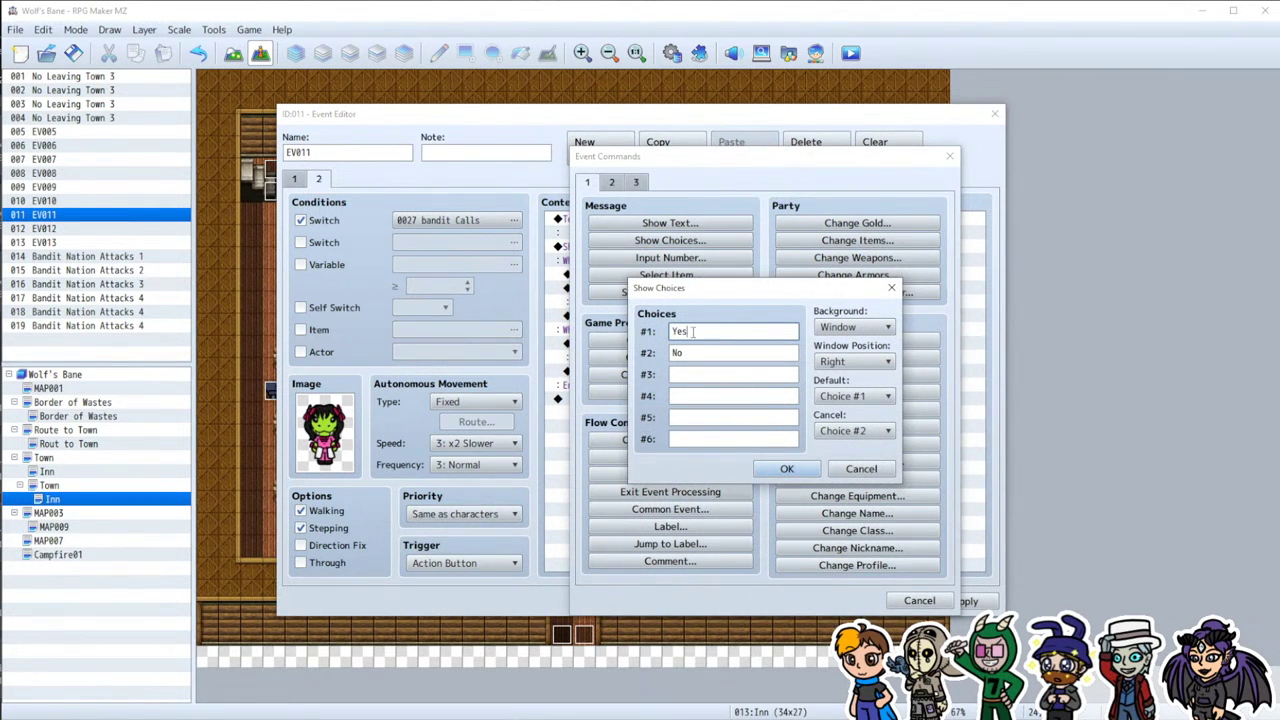
{"action": "type", "text": "Howly"}
{"action": "left_click_drag", "start_coordinate": [716, 336], "coordinate": [669, 333]}
{"action": "key", "text": "ctrl+c"}
{"action": "key", "text": "BackSpace"}
{"action": "left_click", "coordinate": [675, 352]}
{"action": "double_click", "coordinate": [676, 352]}
{"action": "key", "text": "ctrl+v"}
{"action": "left_click", "coordinate": [690, 331]}
{"action": "left_click", "coordinate": [787, 468]}
Step: Replace the blank Plugin Command at the start of the When Yes branch with a Change Party Member command adding 0005 Vivii
{"action": "left_click", "coordinate": [645, 276]}
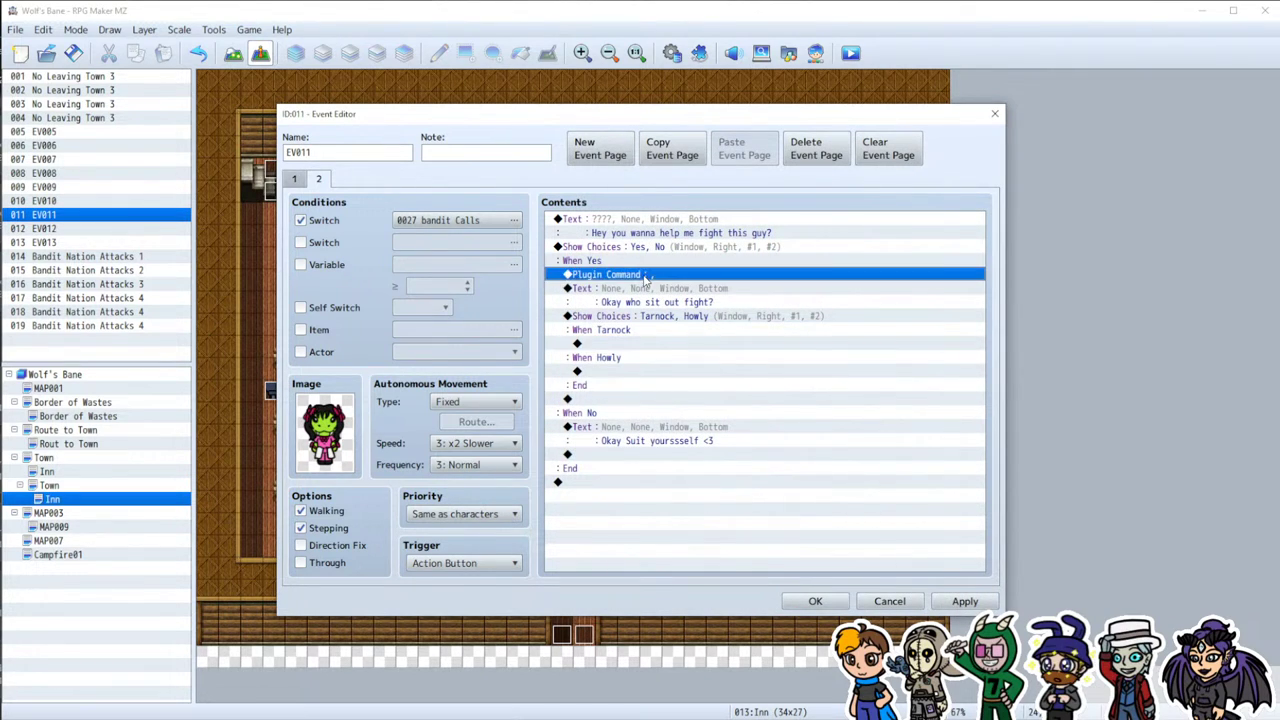
{"action": "key", "text": "Delete"}
{"action": "left_click", "coordinate": [641, 330]}
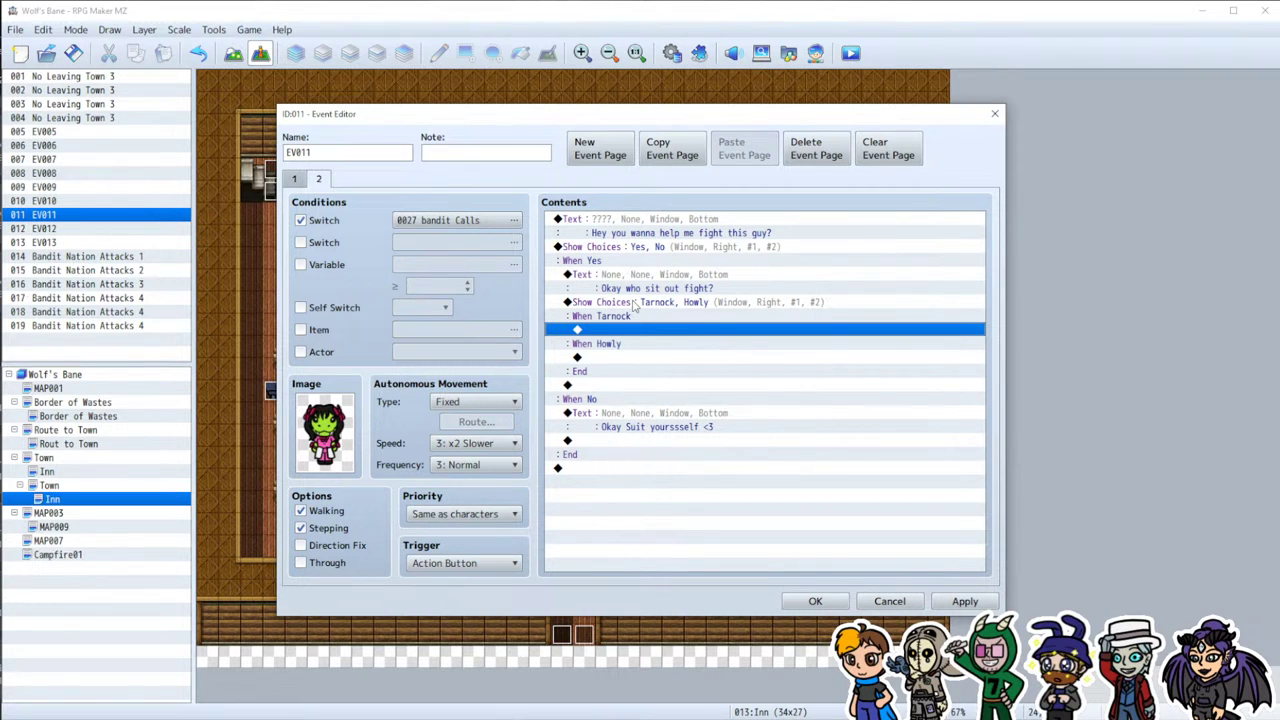
{"action": "key", "text": "Return"}
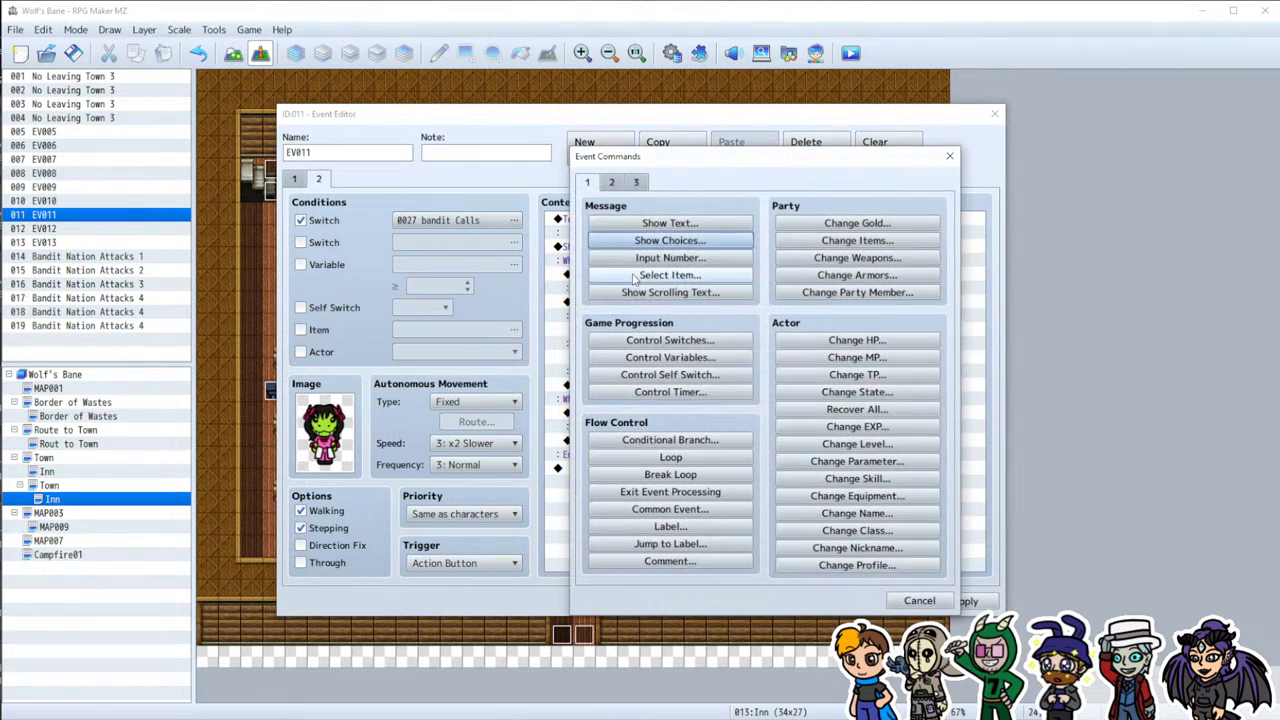
{"action": "left_click", "coordinate": [848, 293]}
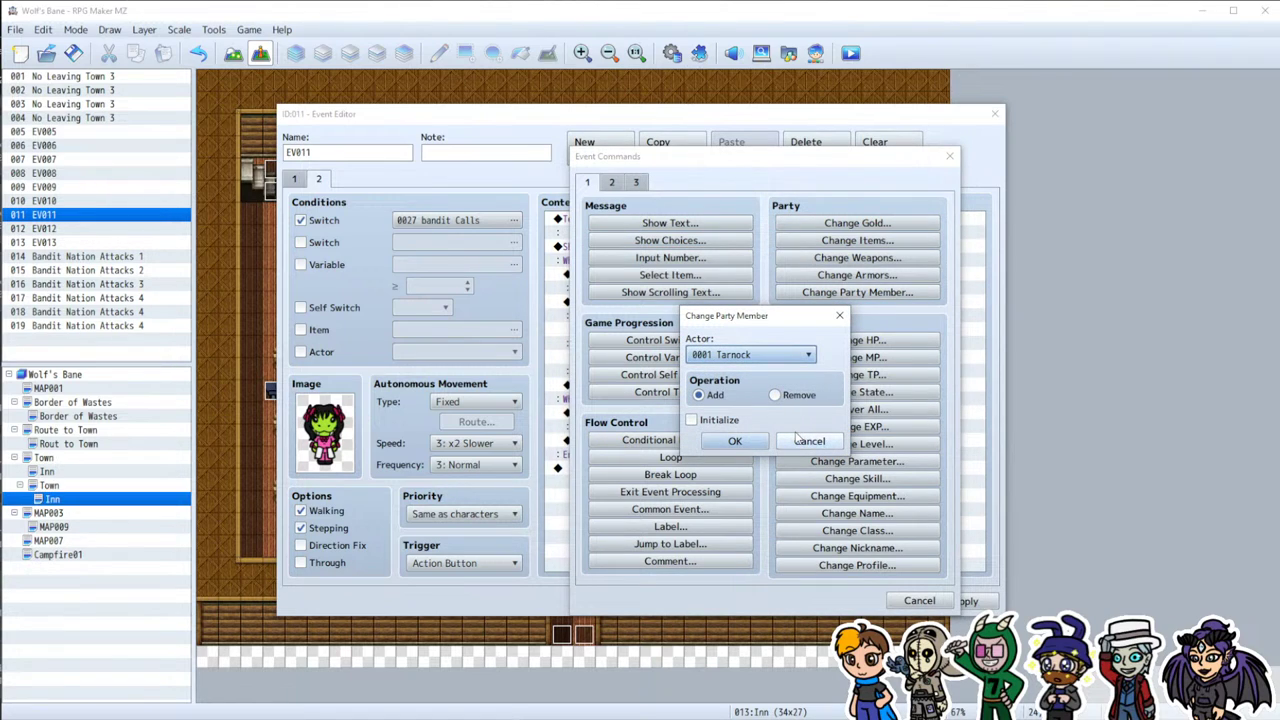
{"action": "left_click", "coordinate": [763, 357]}
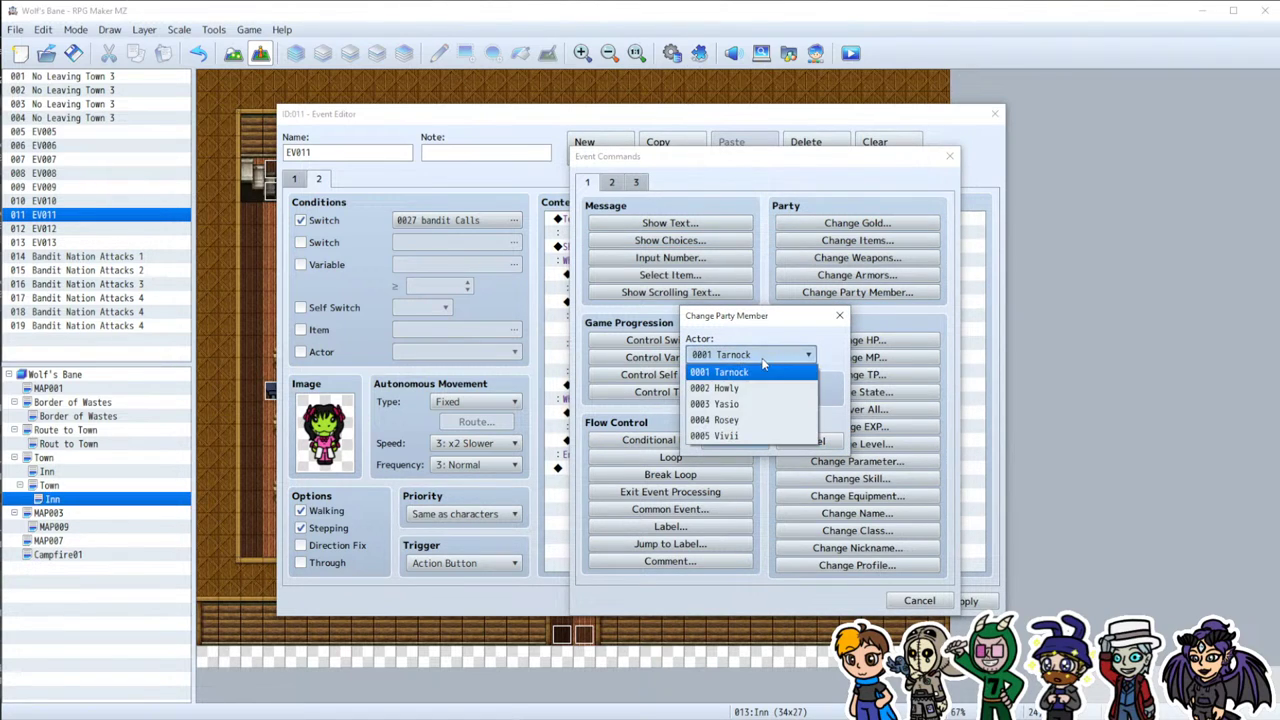
{"action": "left_click", "coordinate": [735, 436]}
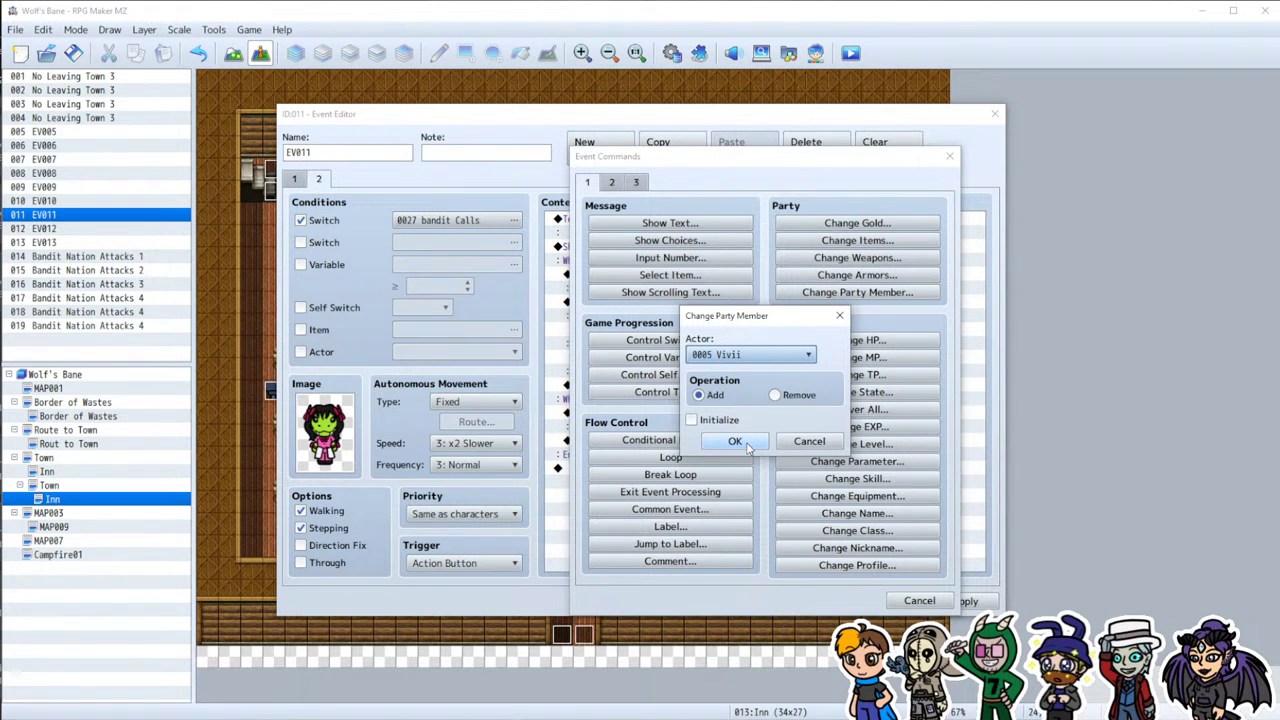
{"action": "left_click", "coordinate": [735, 442]}
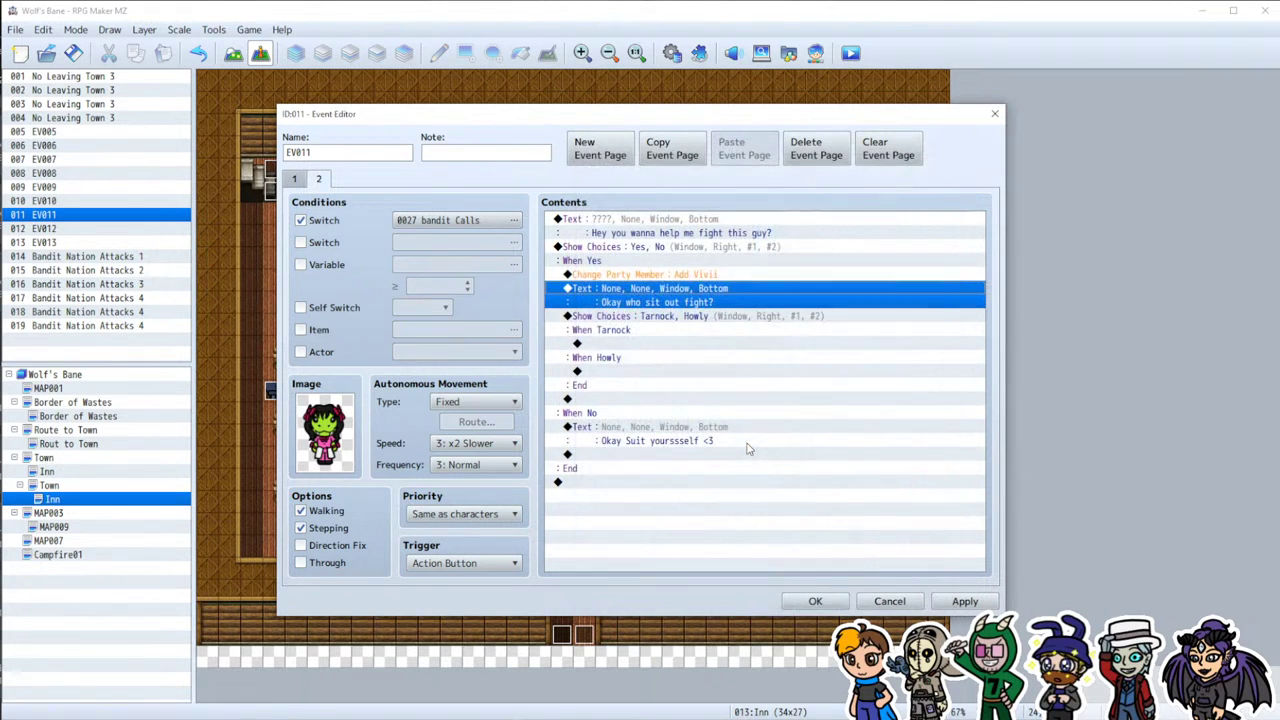
Step: Paste the blank Plugin Command into the When Tarnock branch
{"action": "double_click", "coordinate": [636, 348]}
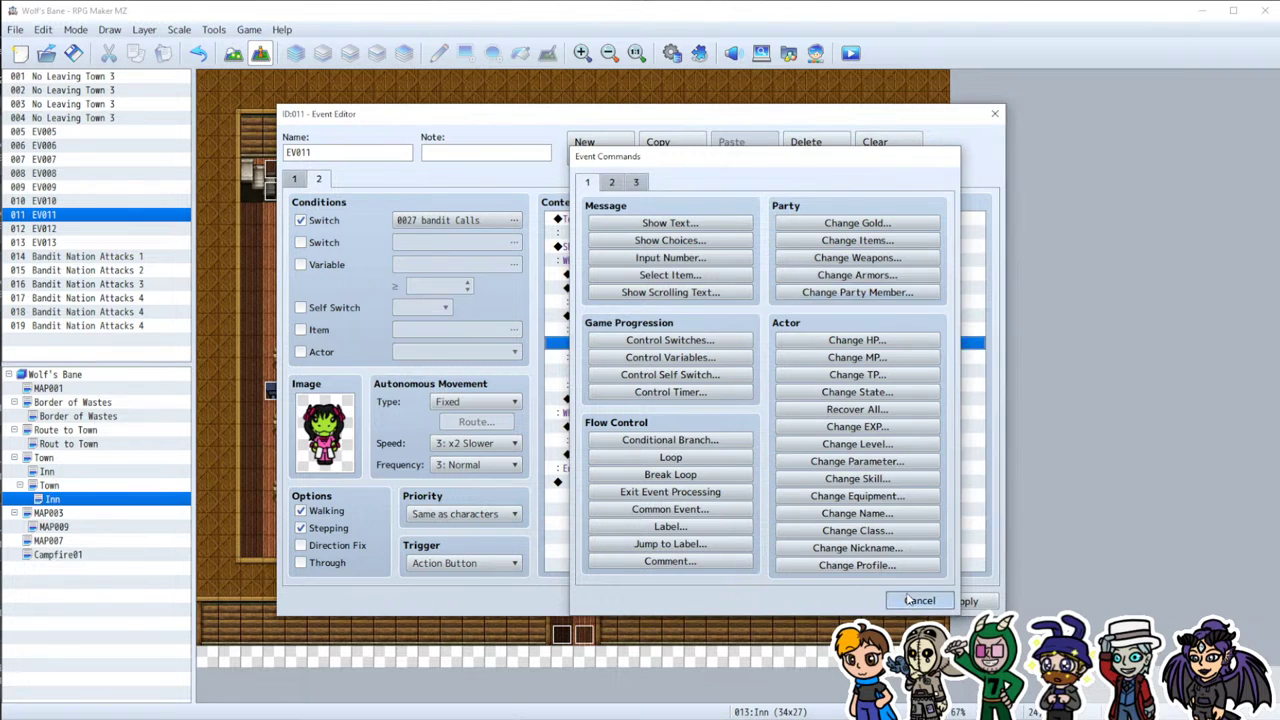
{"action": "left_click", "coordinate": [908, 600]}
{"action": "key", "text": "Down"}
Step: Assign the VisuMZ_2_PartySystem plugin to the Plugin Command in the When Tarnock branch
{"action": "double_click", "coordinate": [641, 343]}
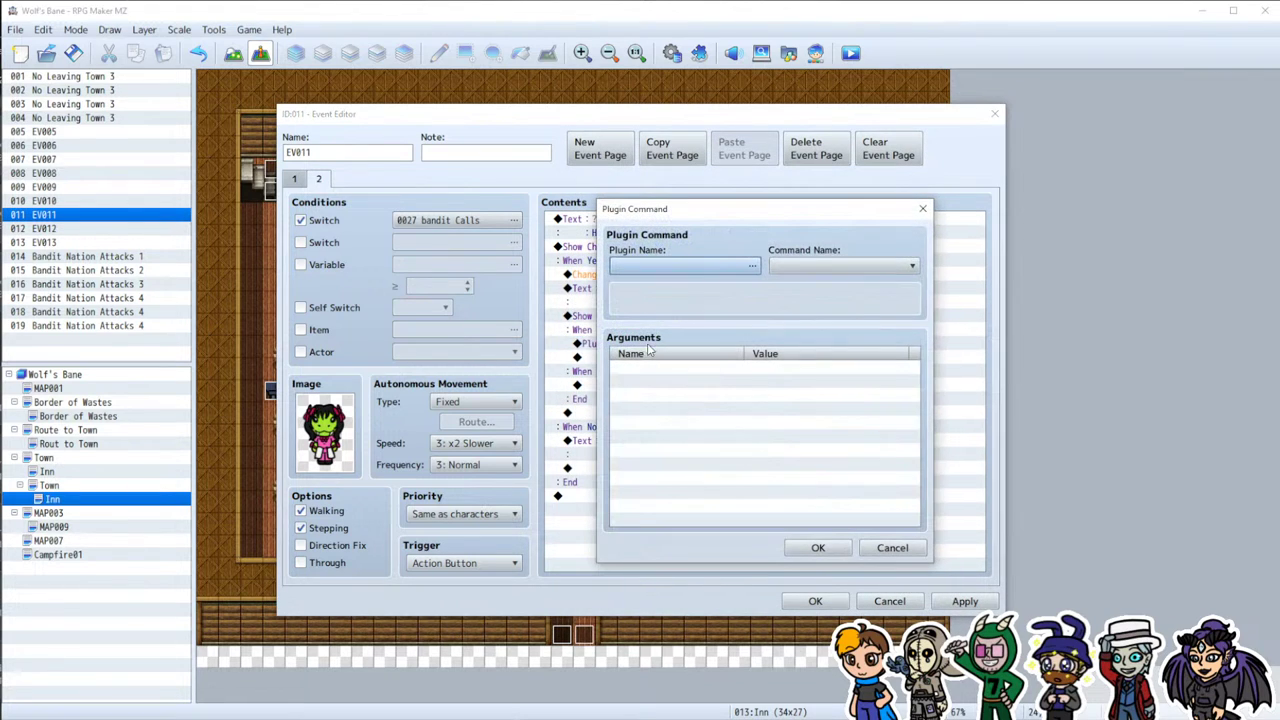
{"action": "left_click", "coordinate": [688, 266]}
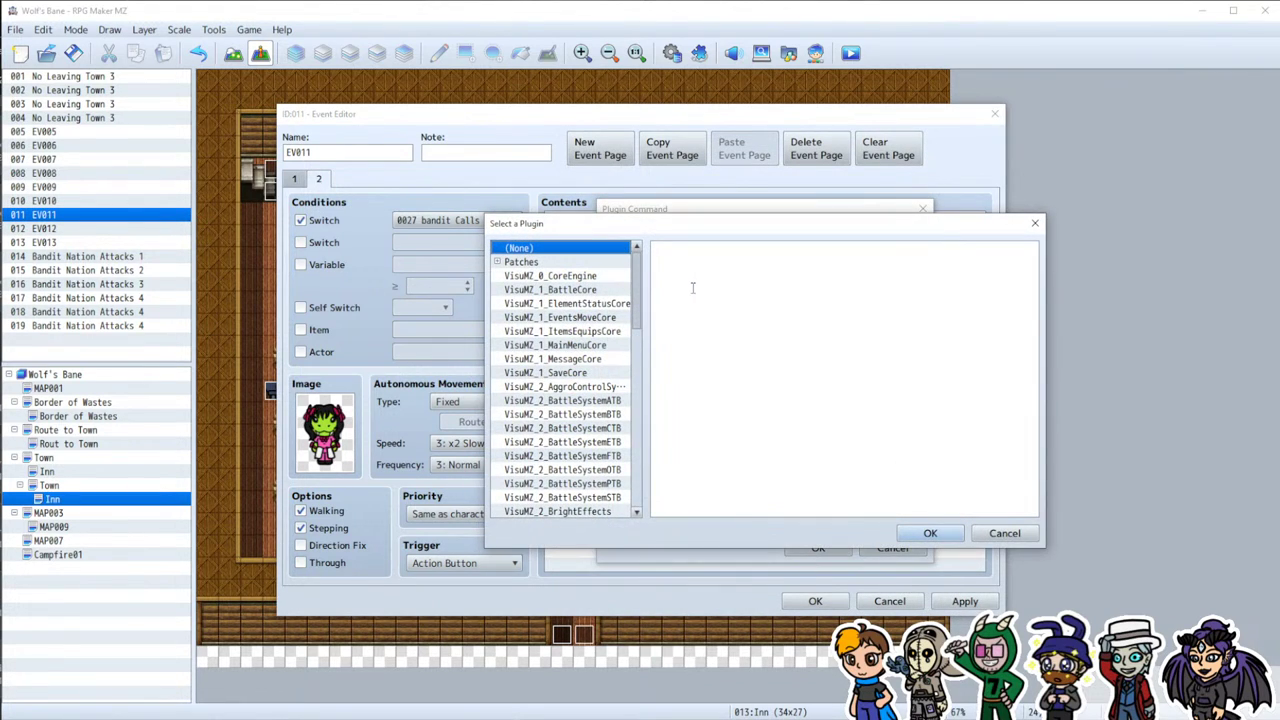
{"action": "scroll", "coordinate": [566, 474], "scroll_direction": "down", "scroll_amount": 4}
{"action": "scroll", "coordinate": [568, 470], "scroll_direction": "down", "scroll_amount": 5}
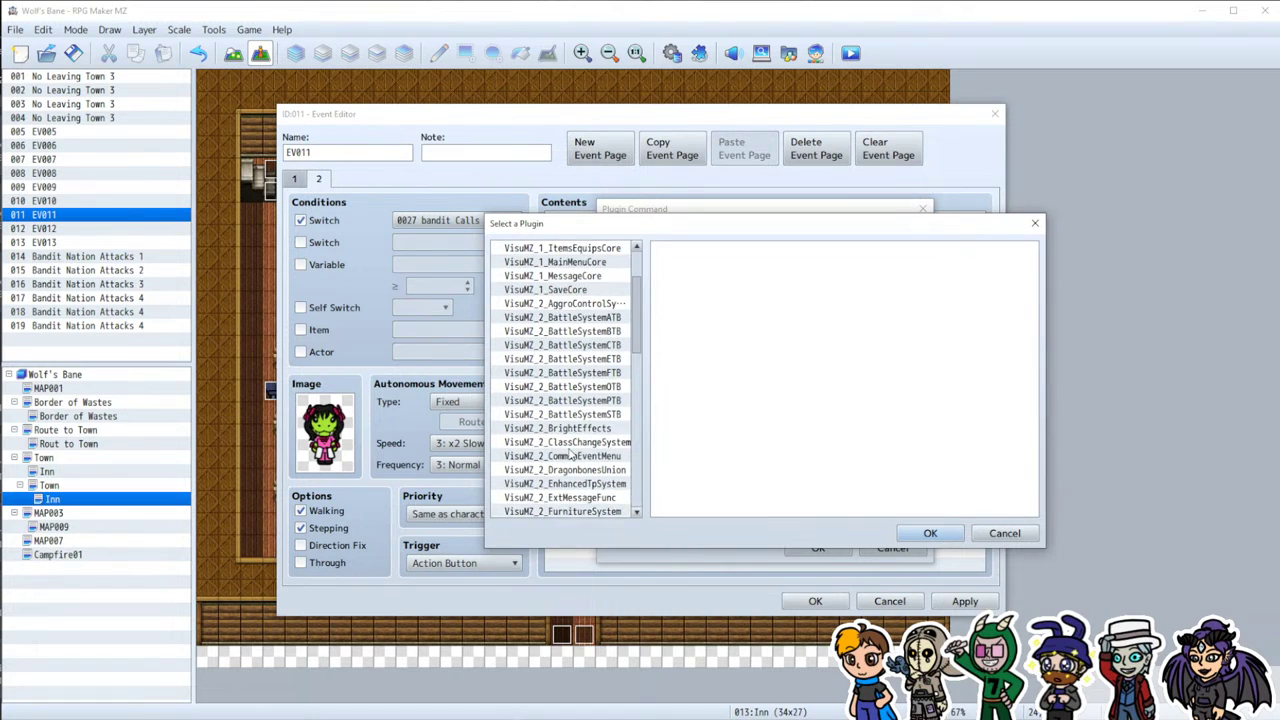
{"action": "left_click", "coordinate": [577, 442]}
{"action": "double_click", "coordinate": [577, 442]}
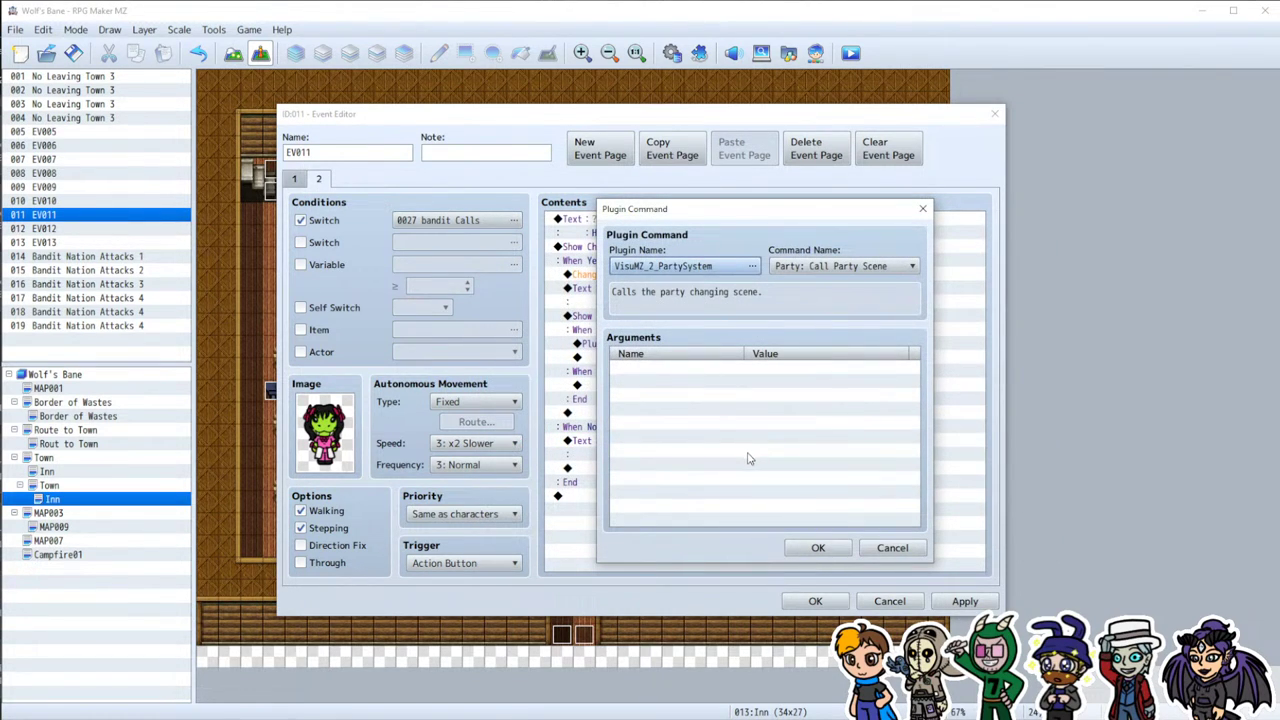
Step: Try the Party: Move Actor(s) to Active command and inspect its Actor ID(s) list without editing it
{"action": "left_click", "coordinate": [835, 266]}
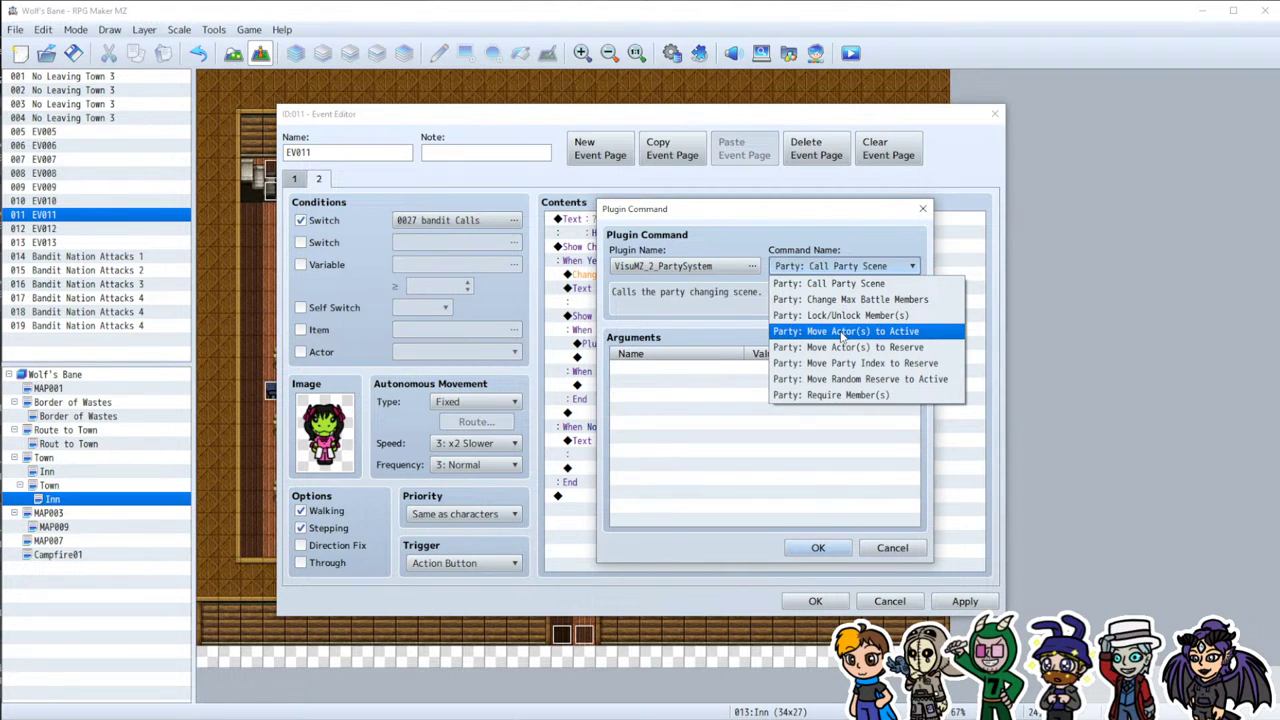
{"action": "left_click", "coordinate": [842, 333]}
{"action": "left_click", "coordinate": [767, 372]}
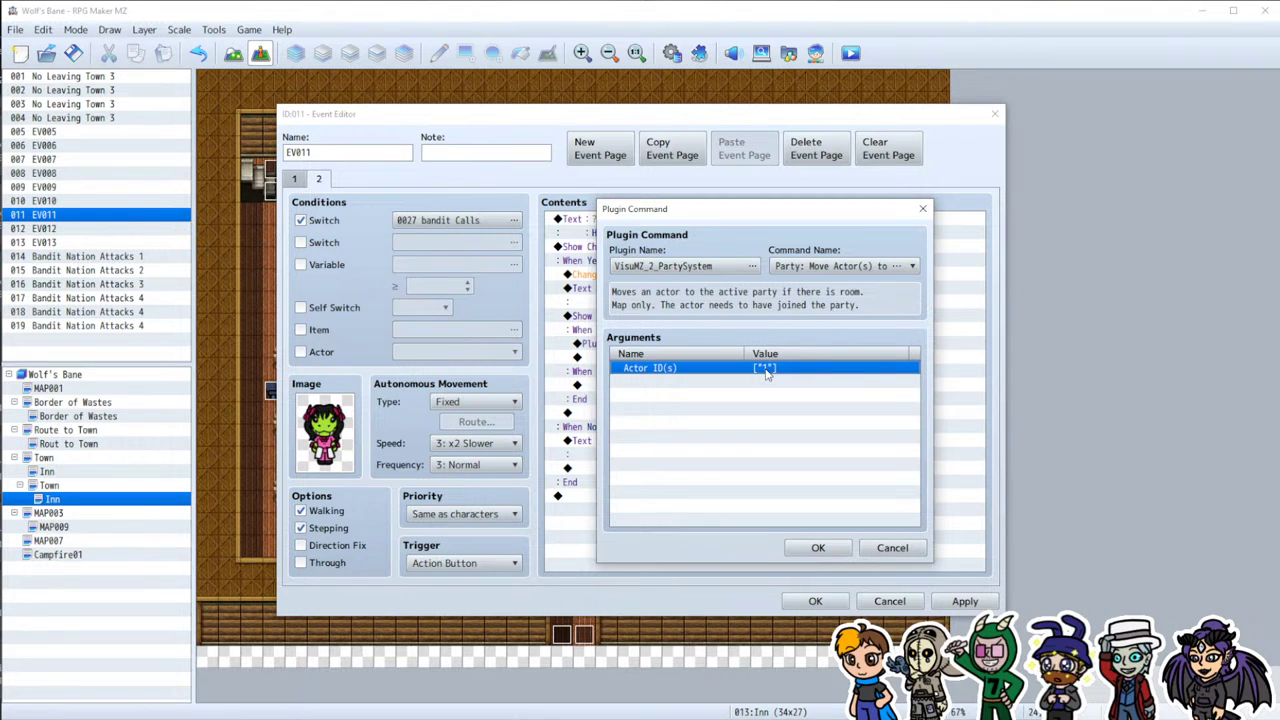
{"action": "double_click", "coordinate": [767, 372]}
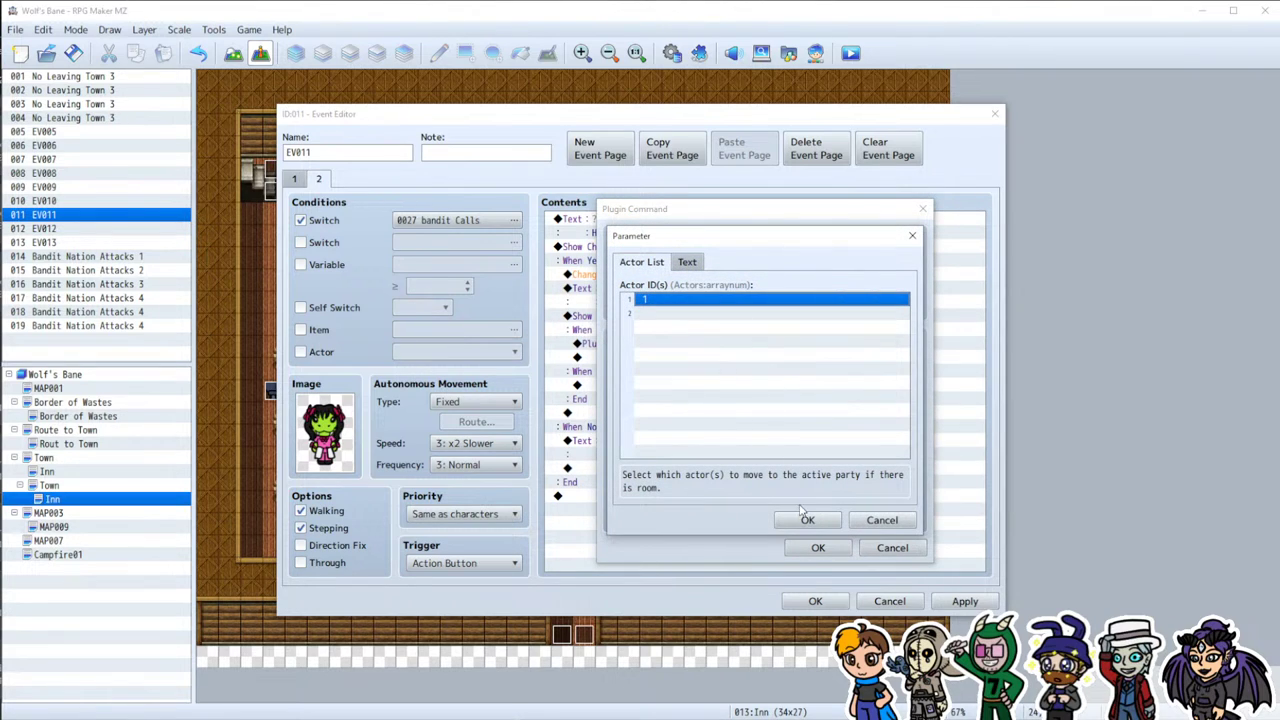
{"action": "left_click", "coordinate": [880, 520]}
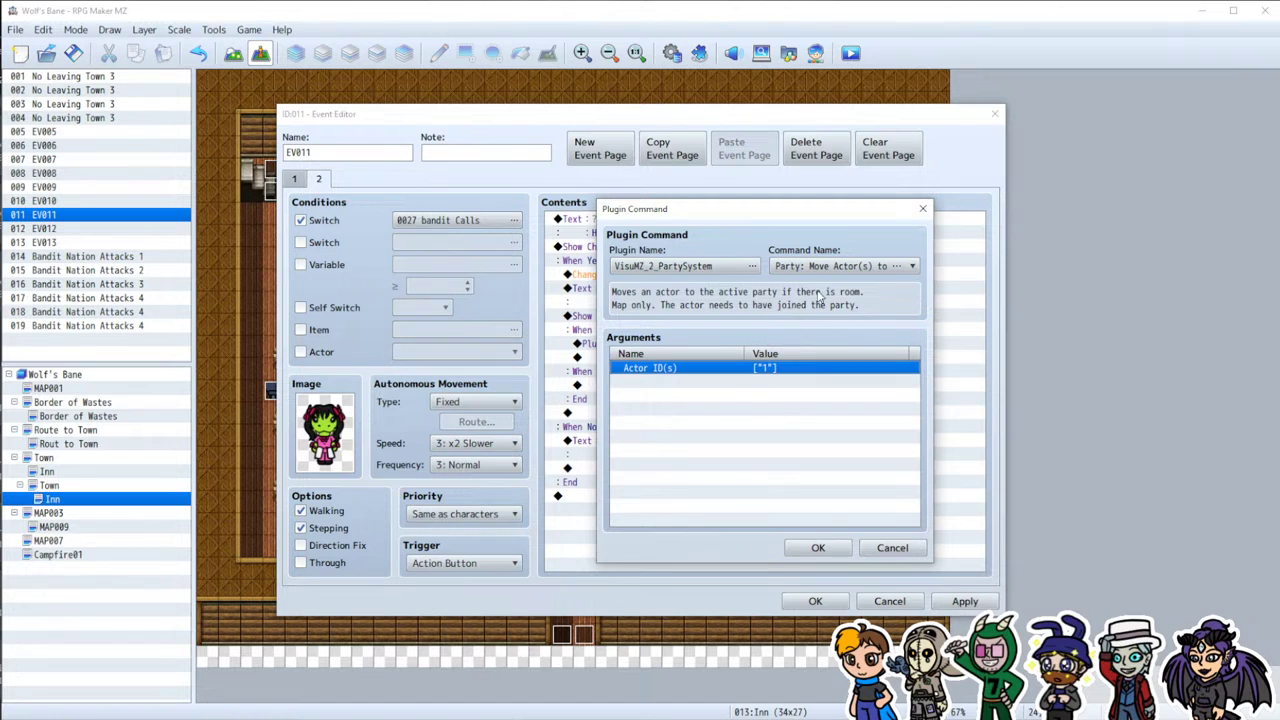
Step: Try the Party: Require Member(s) command with 0005 Vivii as the actor
{"action": "left_click", "coordinate": [838, 268]}
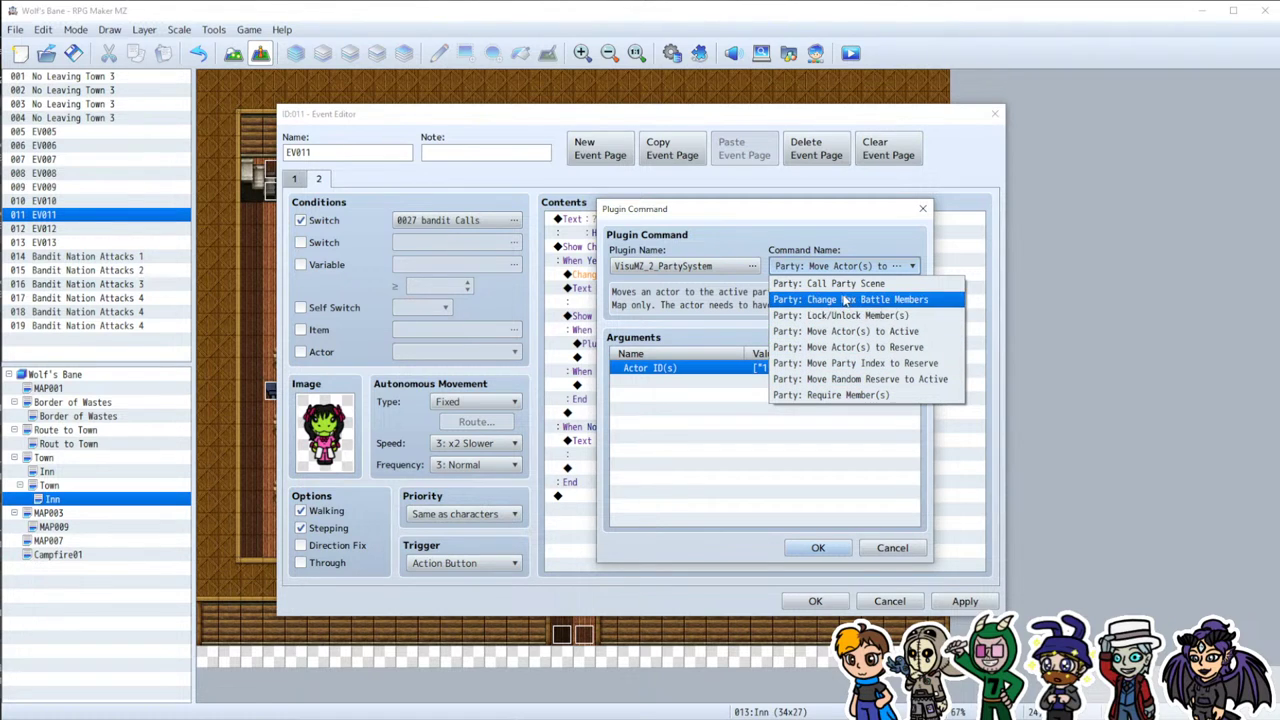
{"action": "left_click", "coordinate": [845, 396]}
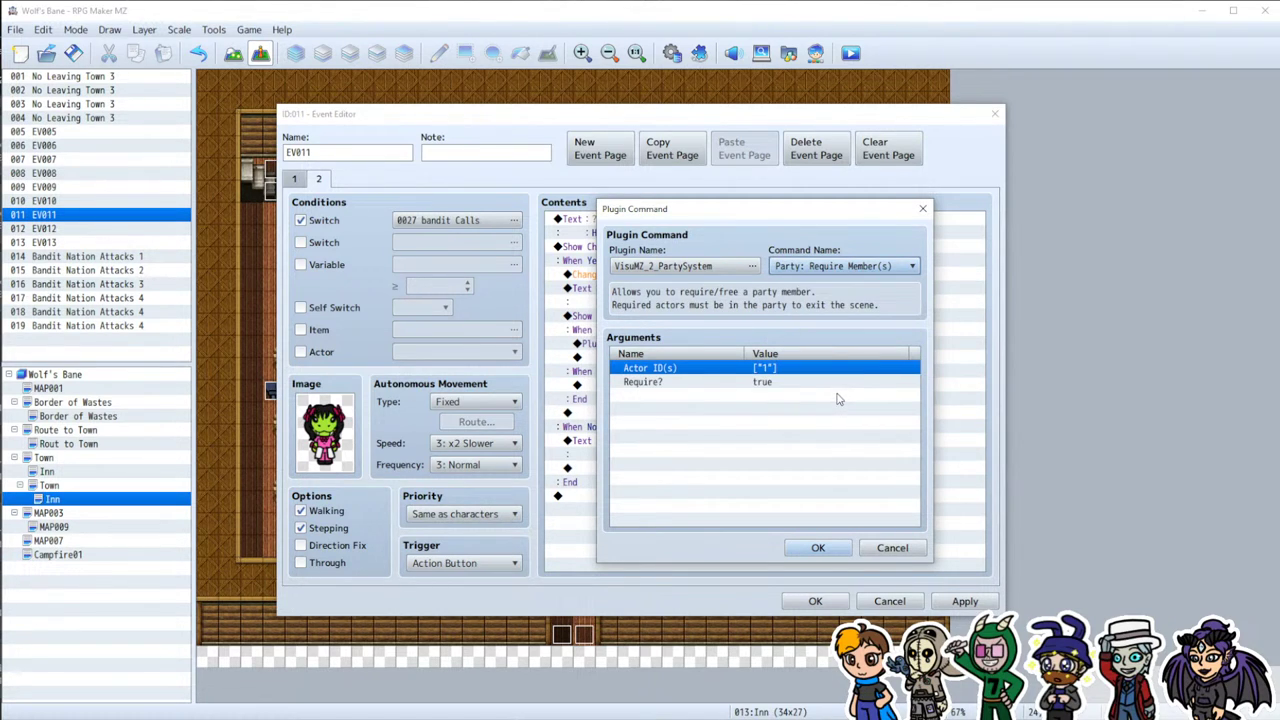
{"action": "left_click", "coordinate": [771, 384]}
{"action": "double_click", "coordinate": [785, 369]}
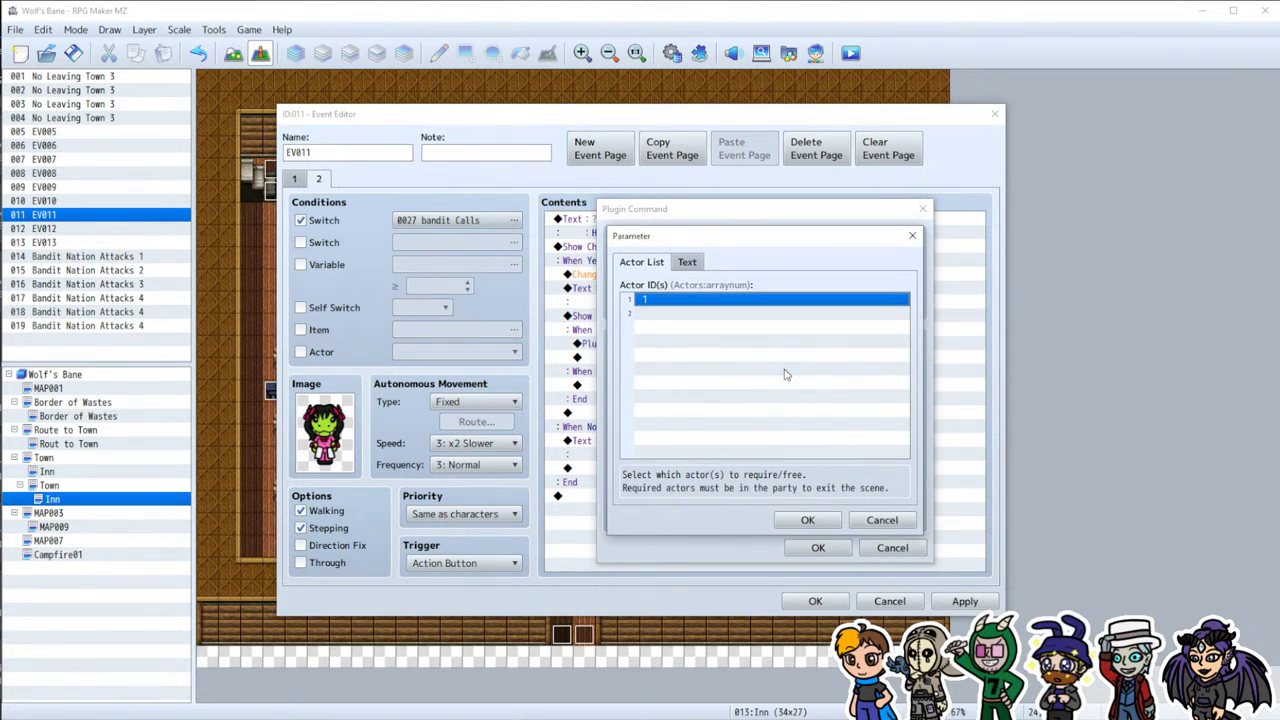
{"action": "double_click", "coordinate": [710, 300]}
{"action": "left_click", "coordinate": [707, 376]}
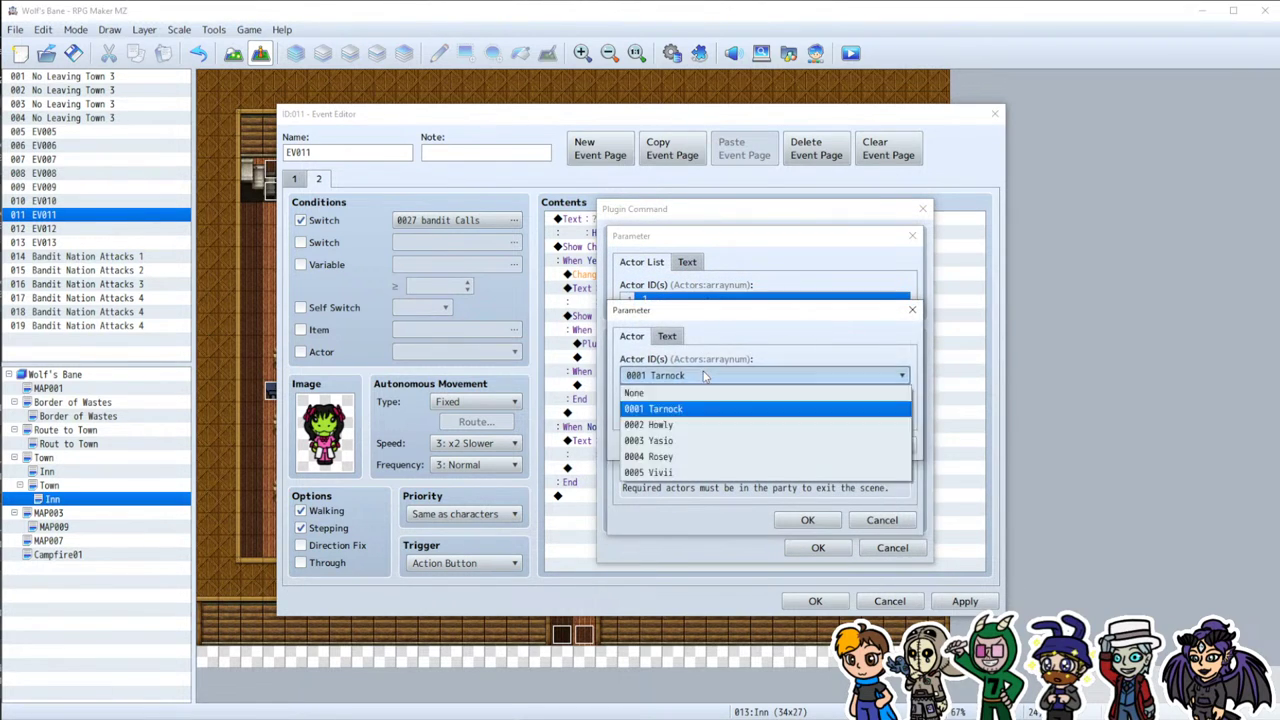
{"action": "left_click", "coordinate": [660, 472]}
{"action": "key", "text": "Return"}
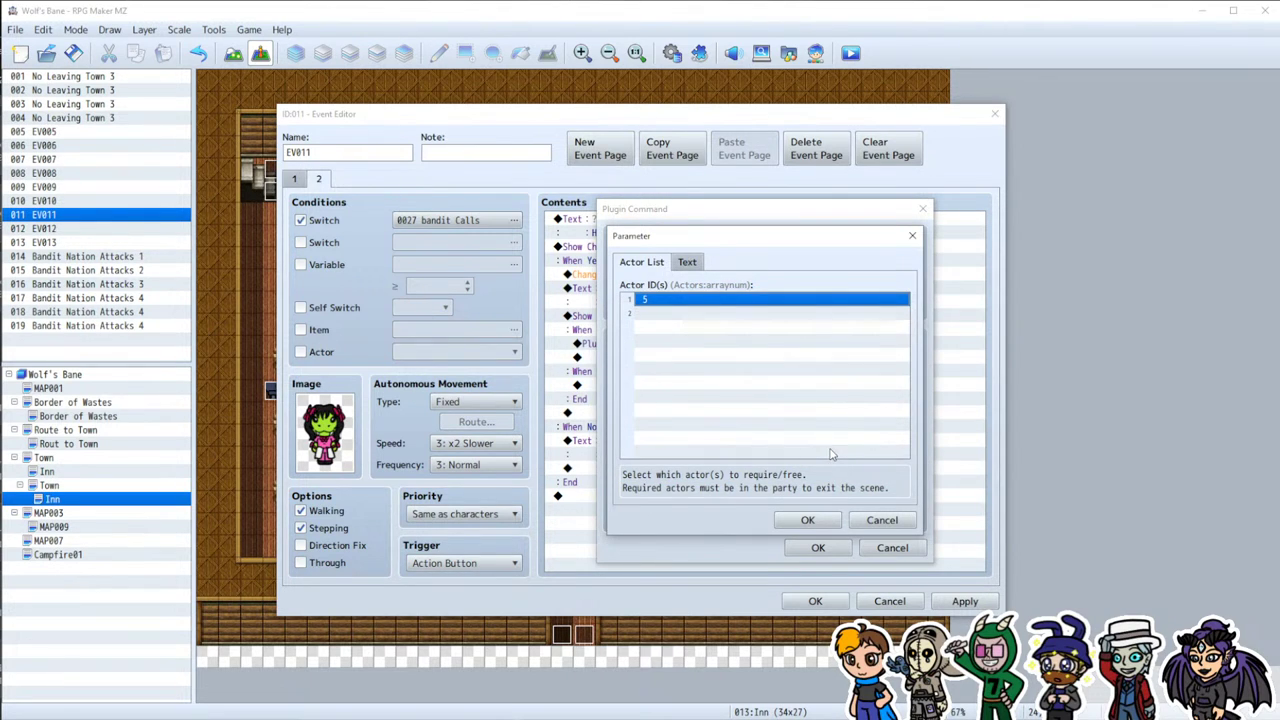
{"action": "key", "text": "Return"}
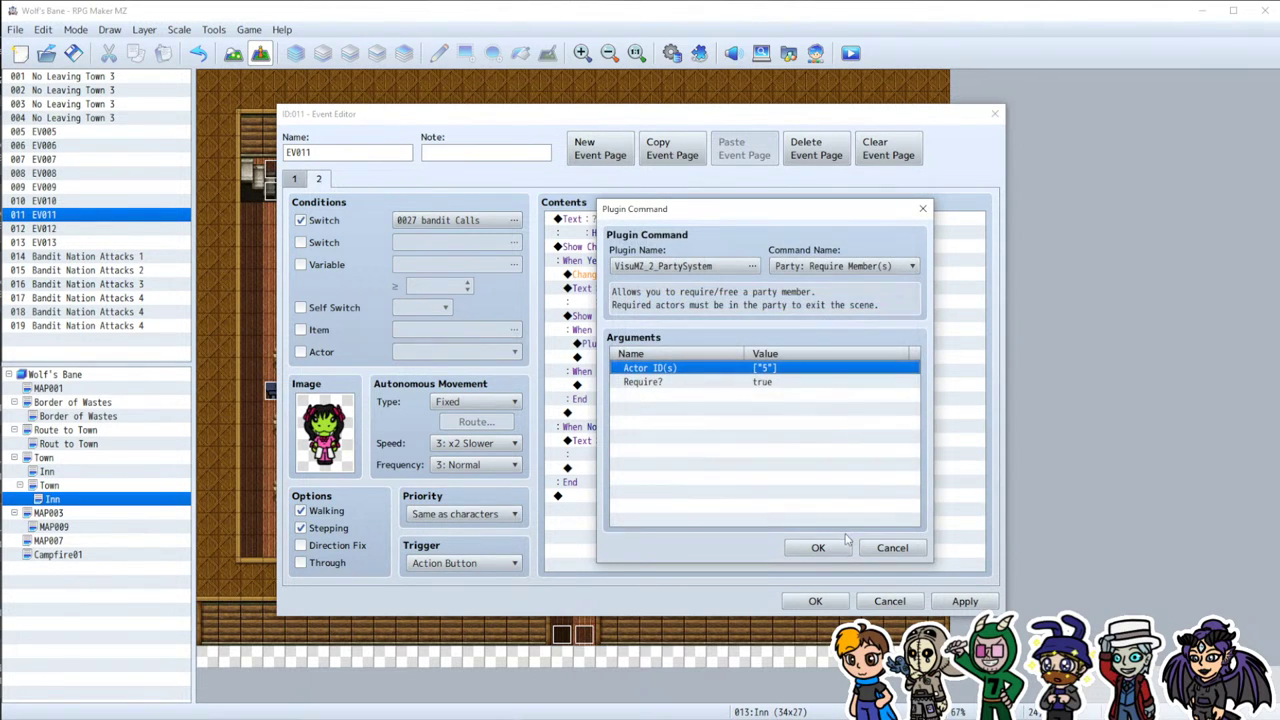
{"action": "left_click", "coordinate": [768, 389]}
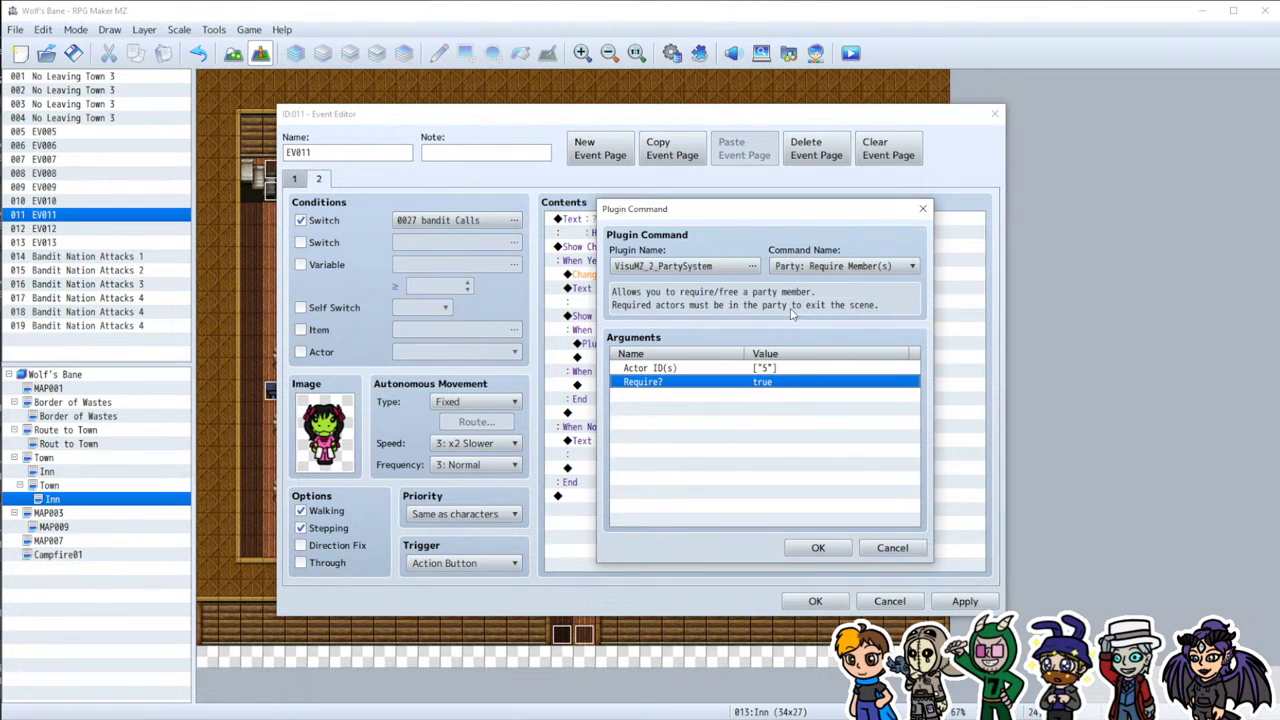
Step: Change the plugin command to Party: Move Actor(s) to Reserve and open the actor choices for its first Actor ID(s) entry
{"action": "left_click", "coordinate": [808, 268]}
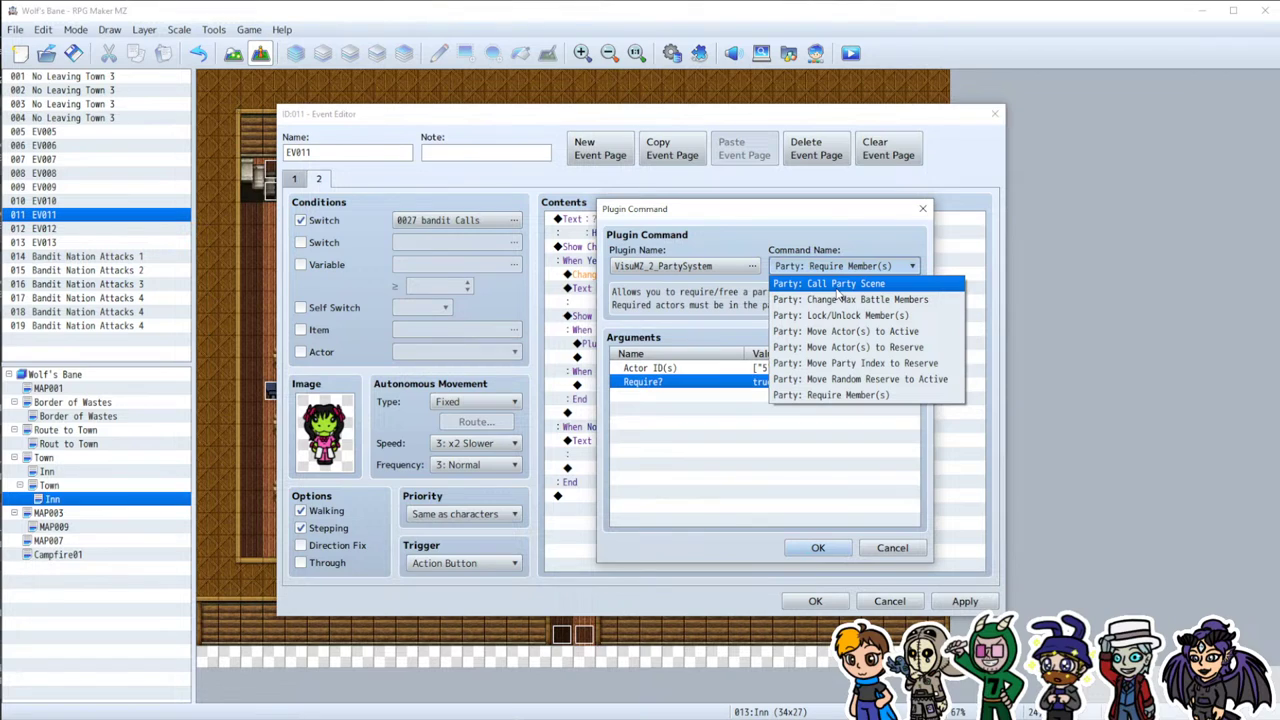
{"action": "left_click", "coordinate": [835, 347]}
{"action": "double_click", "coordinate": [766, 367]}
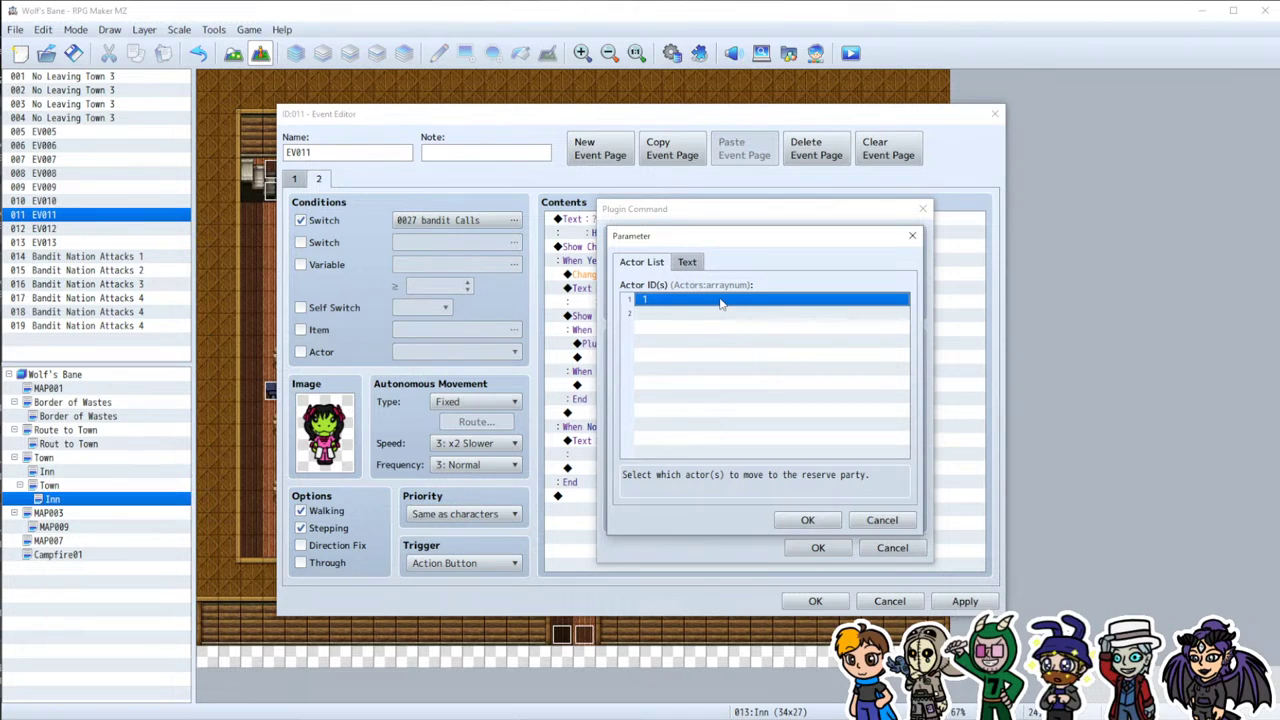
{"action": "double_click", "coordinate": [722, 300]}
{"action": "left_click", "coordinate": [710, 375]}
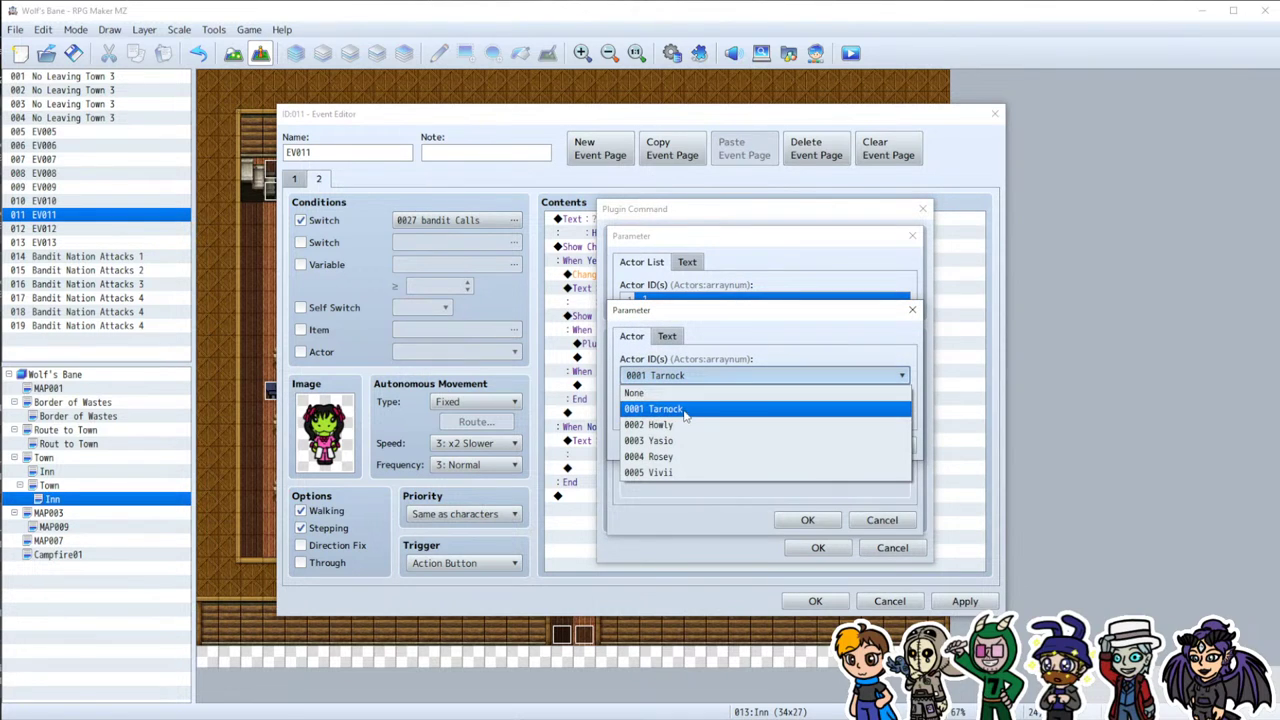
Step: Set the actor to move to reserve to 0001 Tarnock and confirm the plugin command in the When Tarnock branch
{"action": "left_click", "coordinate": [690, 409]}
{"action": "left_click", "coordinate": [826, 450]}
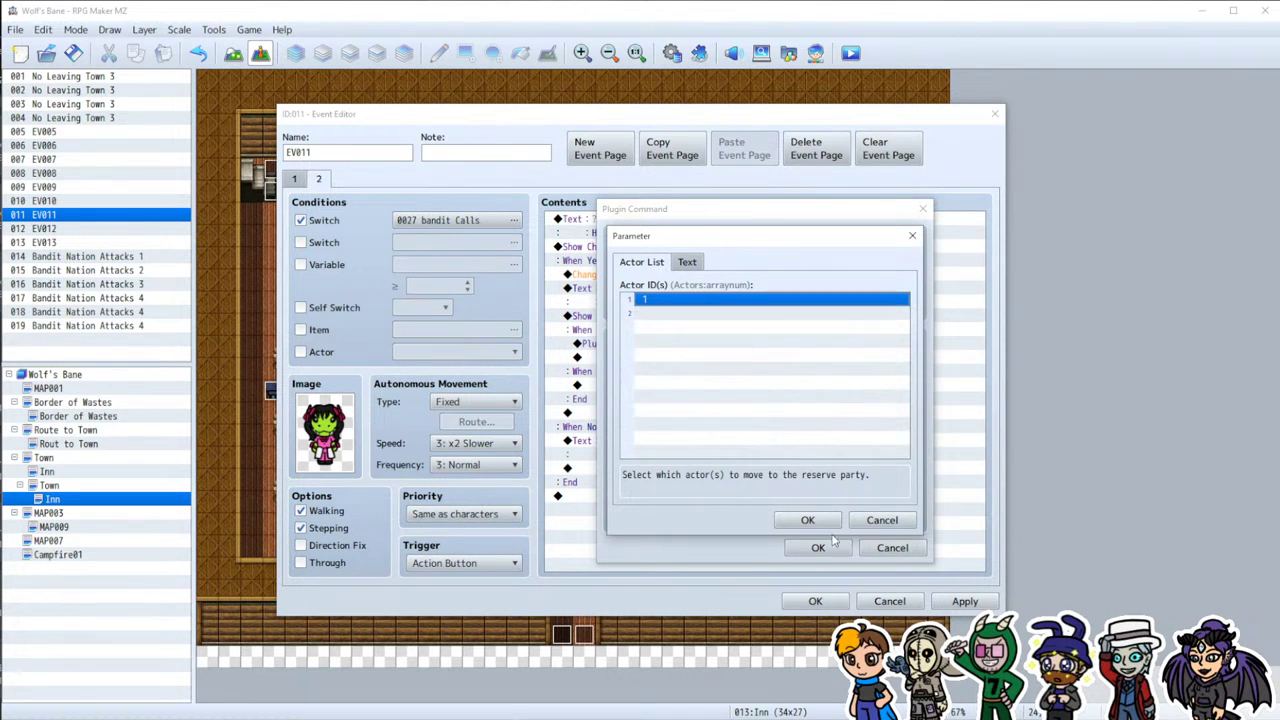
{"action": "left_click_drag", "start_coordinate": [730, 248], "coordinate": [892, 280]}
{"action": "left_click", "coordinate": [950, 553]}
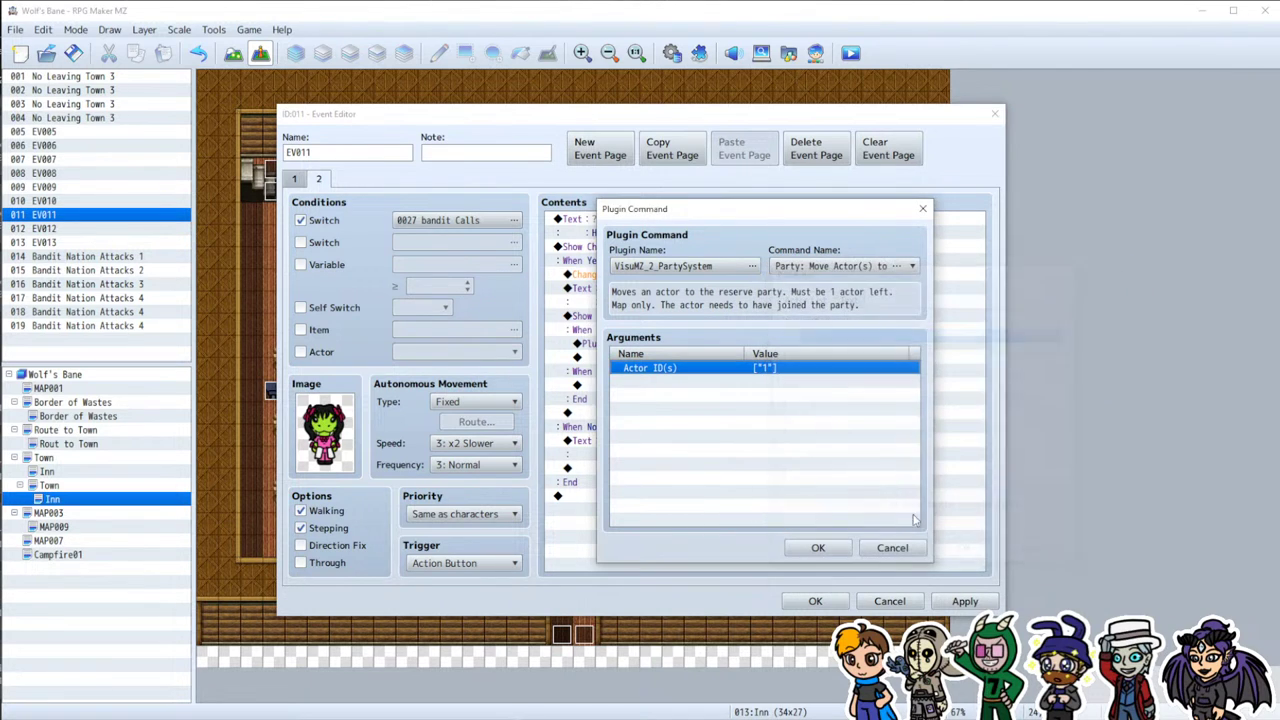
{"action": "left_click_drag", "start_coordinate": [697, 217], "coordinate": [649, 211]}
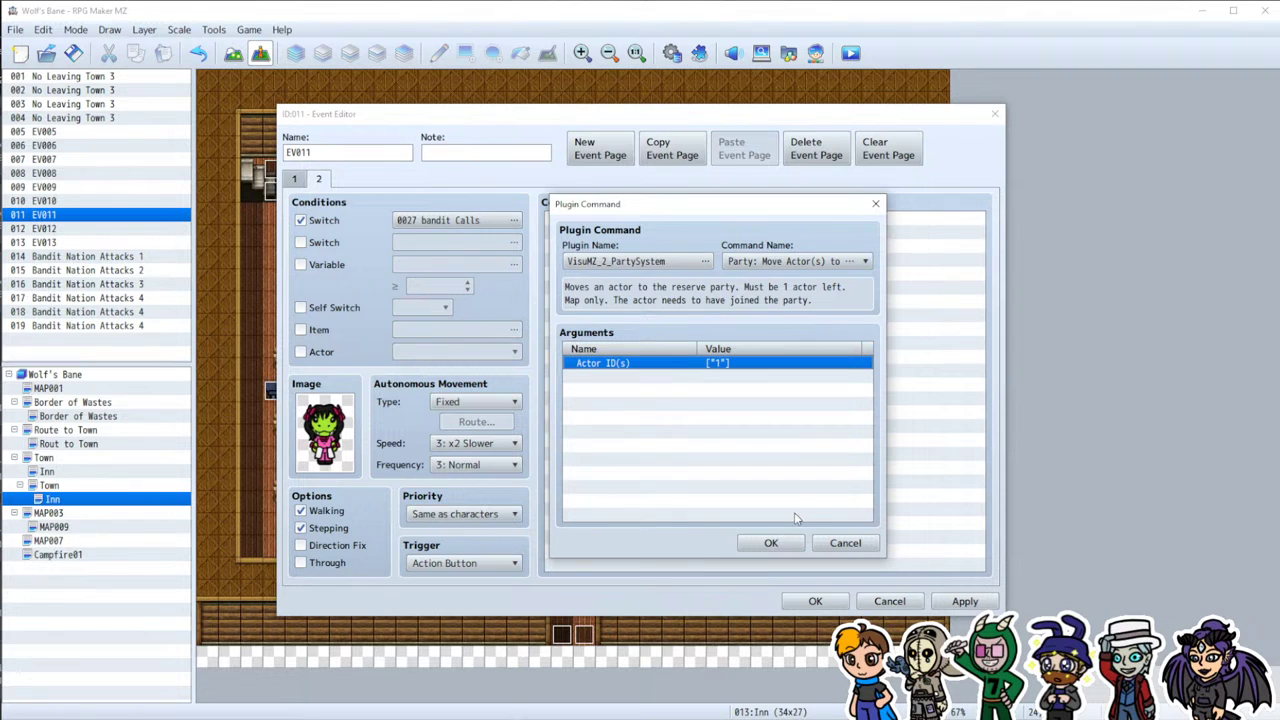
{"action": "left_click", "coordinate": [771, 544]}
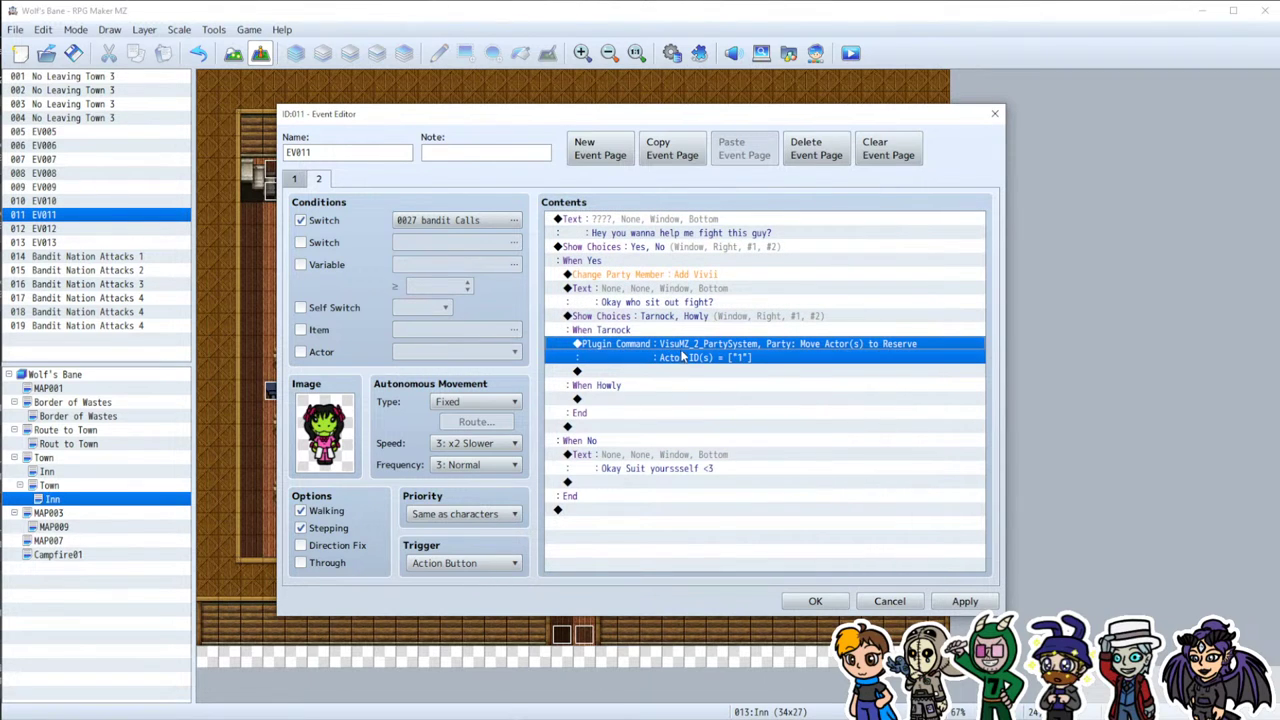
Step: Duplicate the reserve plugin command in the When Tarnock branch and change the copy to Party: Move Actor(s) to Active
{"action": "key", "text": "ctrl+c"}
{"action": "key", "text": "ctrl+v"}
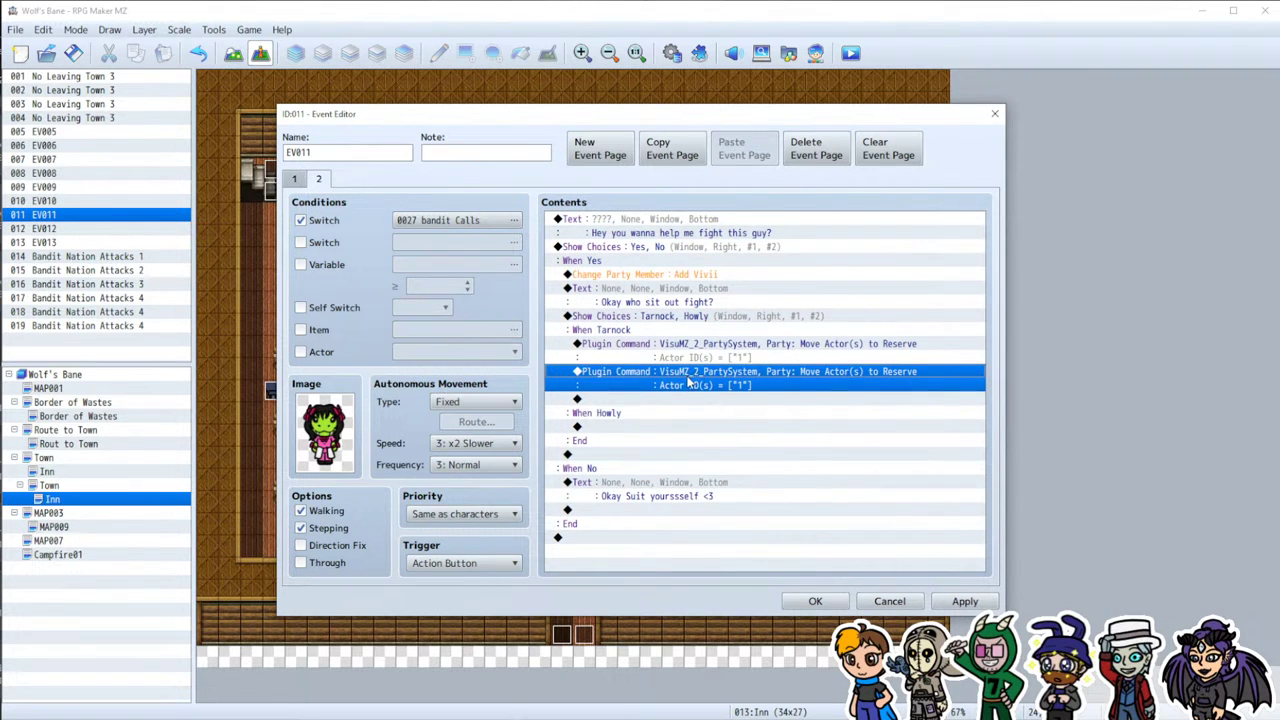
{"action": "double_click", "coordinate": [688, 382]}
{"action": "left_click", "coordinate": [826, 267]}
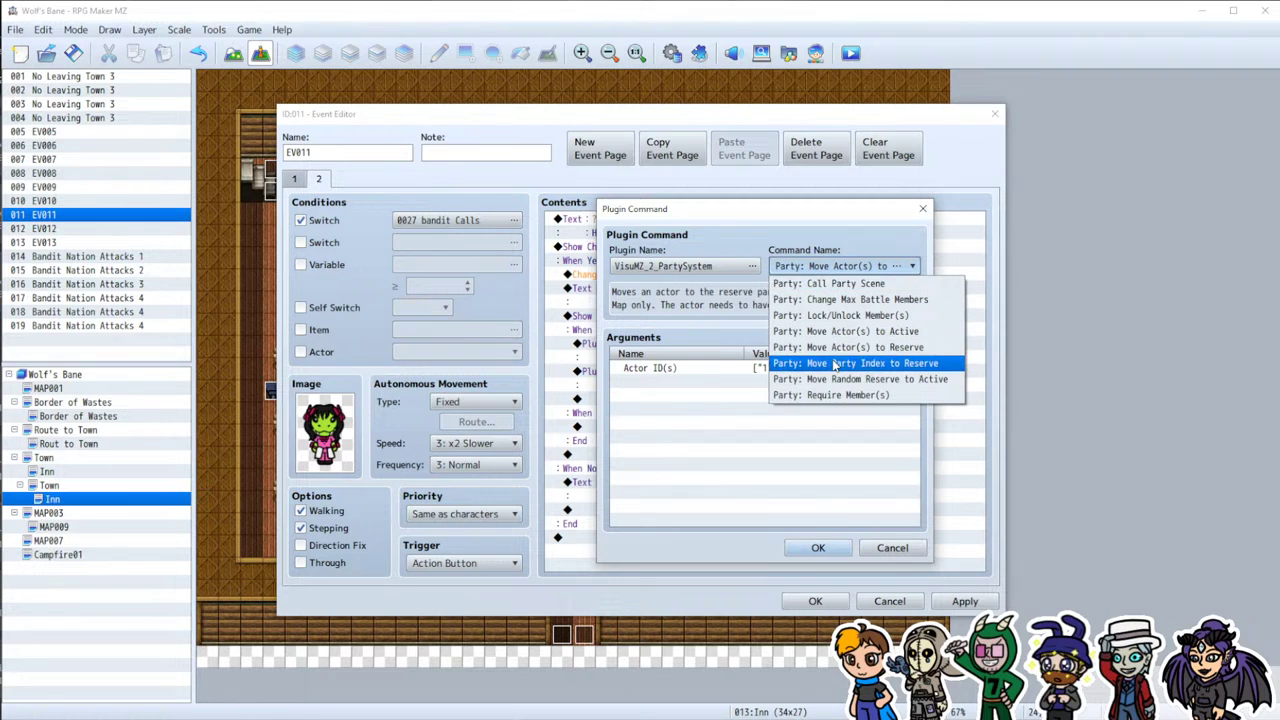
{"action": "left_click", "coordinate": [845, 331]}
Step: Set the Move Actor(s) to Active command's actor to 0005 Vivii and confirm it
{"action": "double_click", "coordinate": [688, 370]}
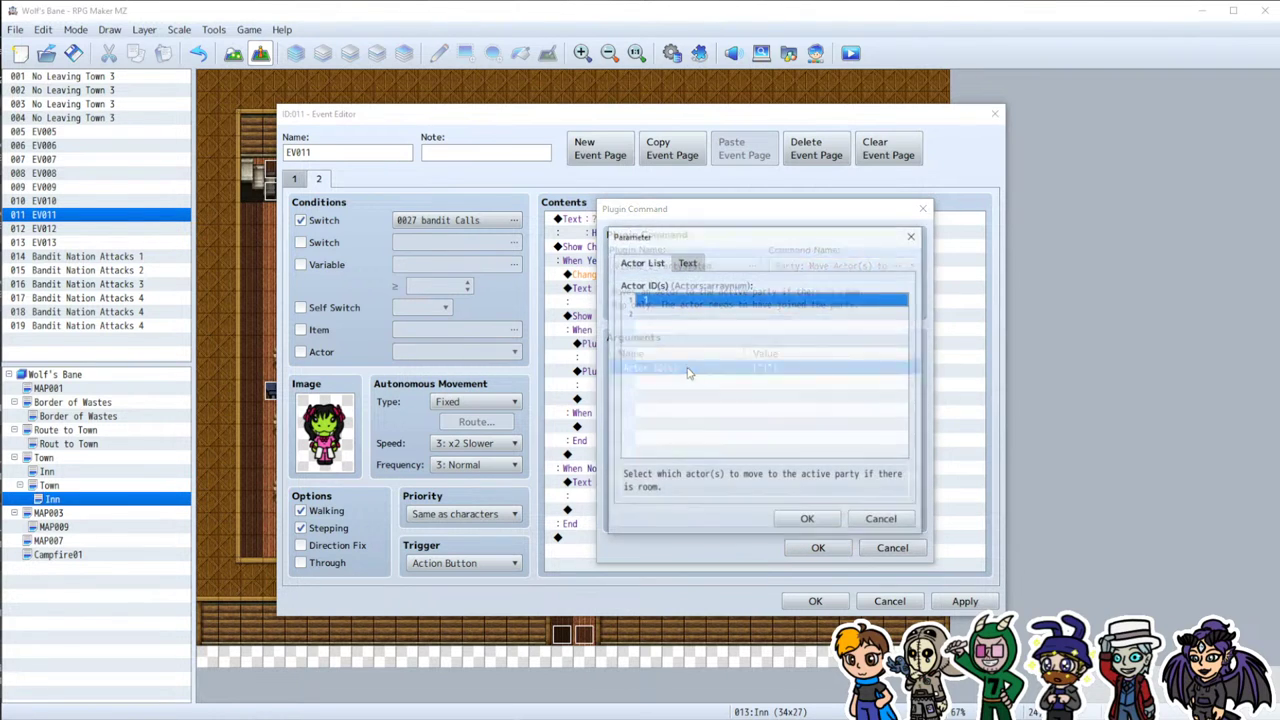
{"action": "double_click", "coordinate": [712, 298]}
{"action": "left_click", "coordinate": [700, 375]}
{"action": "left_click", "coordinate": [672, 472]}
{"action": "left_click", "coordinate": [807, 521]}
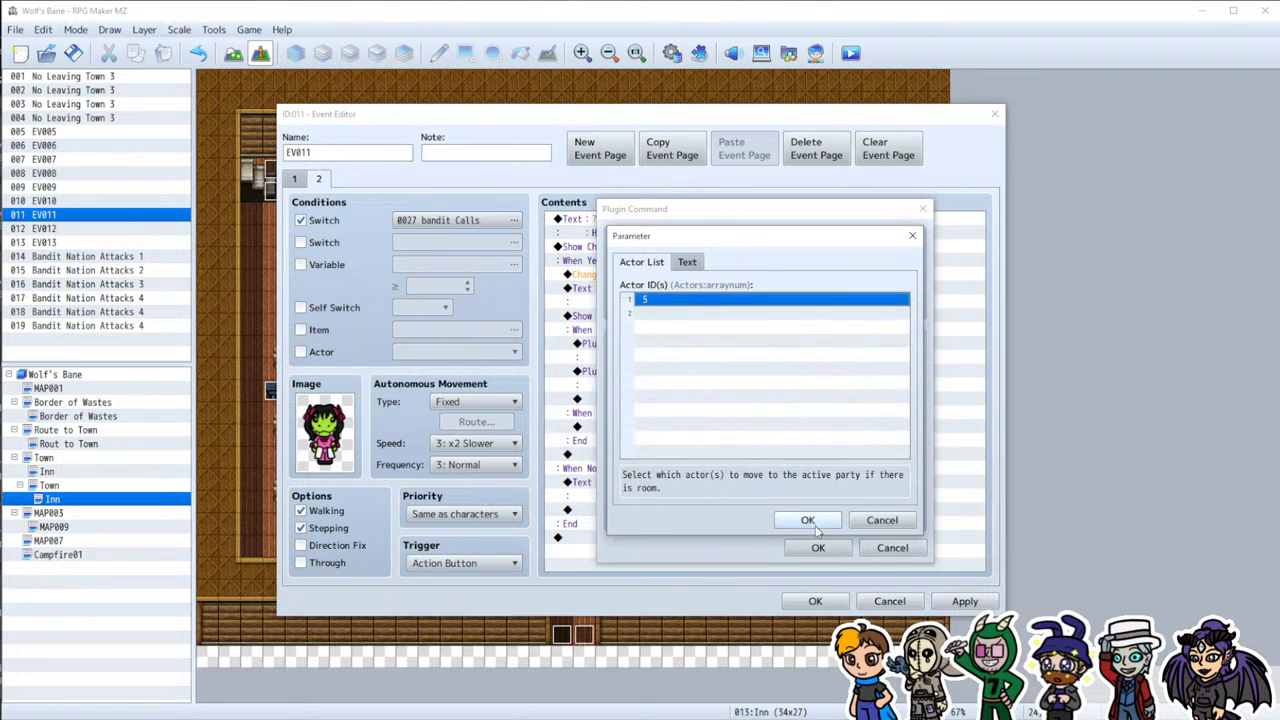
{"action": "left_click", "coordinate": [807, 520]}
{"action": "left_click", "coordinate": [817, 547]}
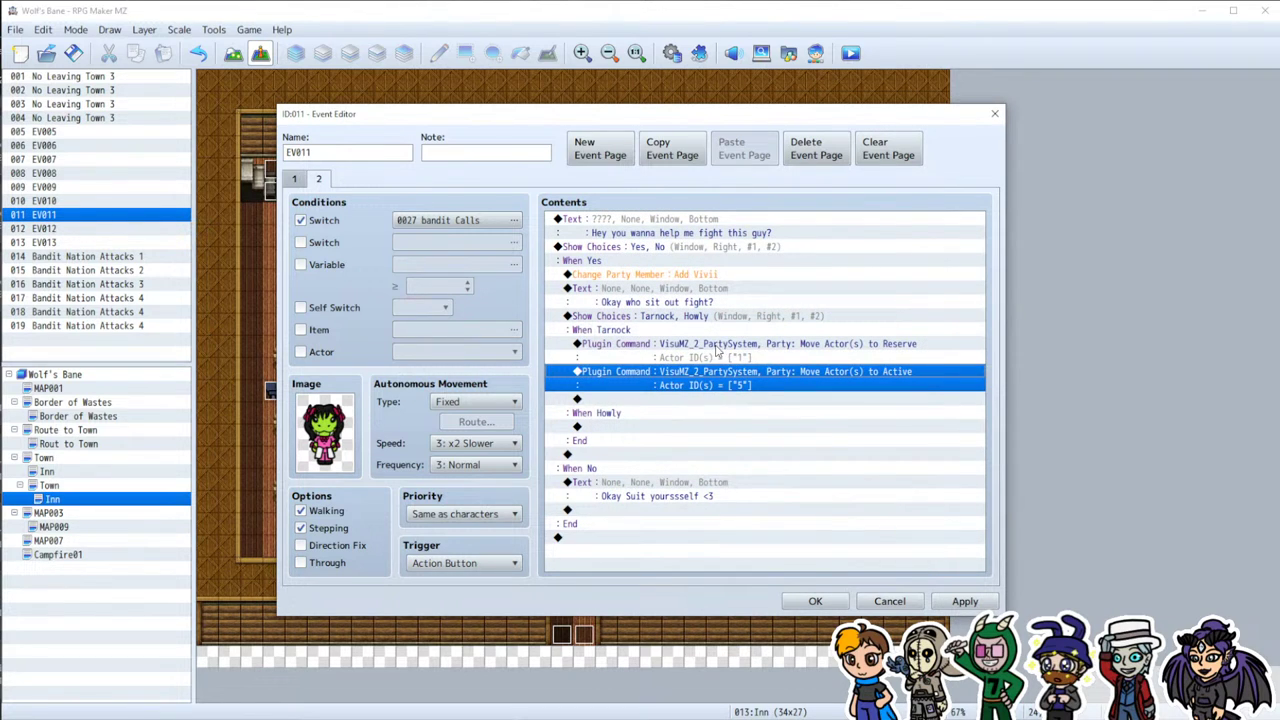
Step: Copy both party plugin commands from the When Tarnock branch into the When Howly branch
{"action": "left_click", "coordinate": [716, 348], "text": "shift"}
{"action": "key", "text": "ctrl+c"}
{"action": "left_click", "coordinate": [628, 430]}
{"action": "key", "text": "ctrl+v"}
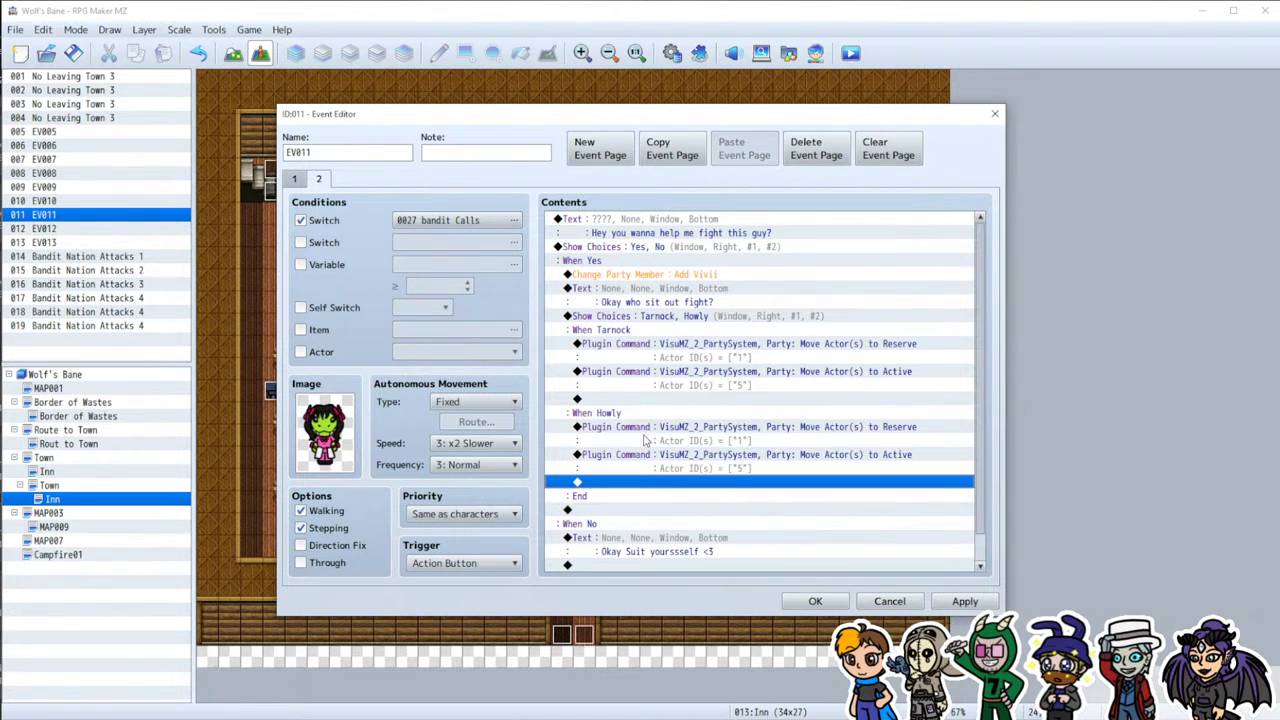
Step: Change the When Howly branch's Move Actor(s) to Reserve command to 0002 Howly and apply the event changes
{"action": "double_click", "coordinate": [714, 436]}
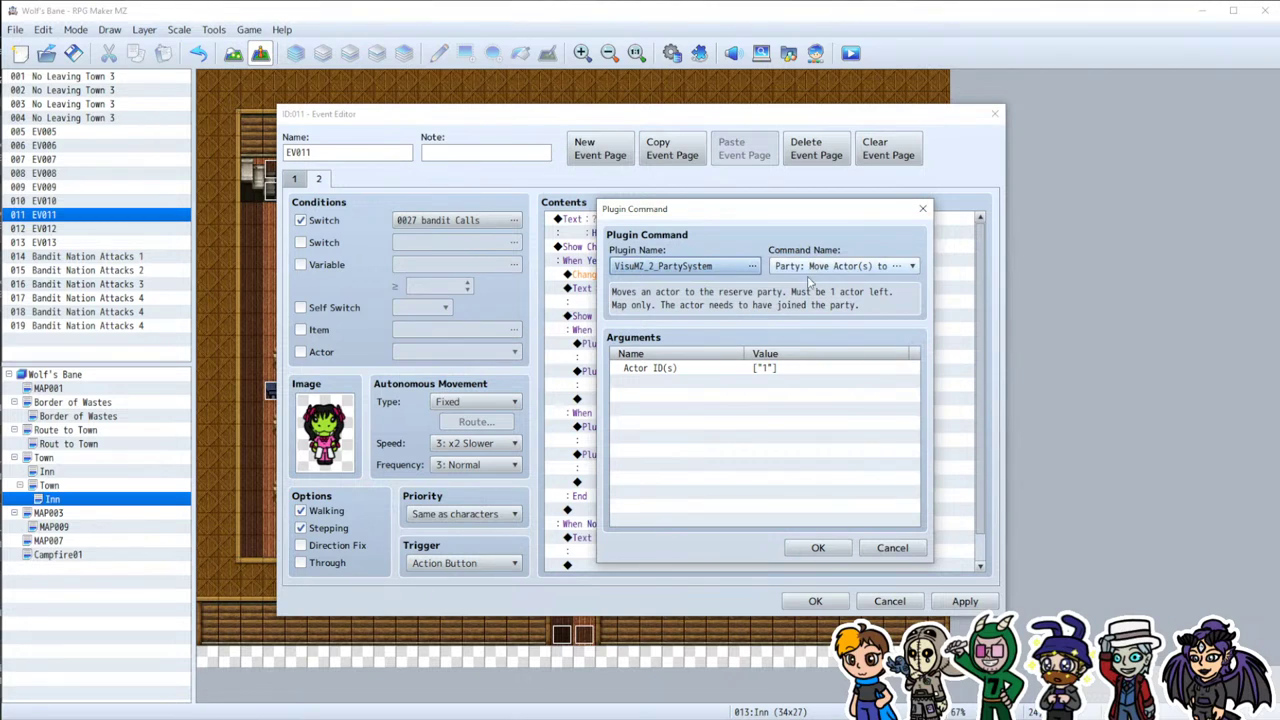
{"action": "left_click", "coordinate": [754, 370]}
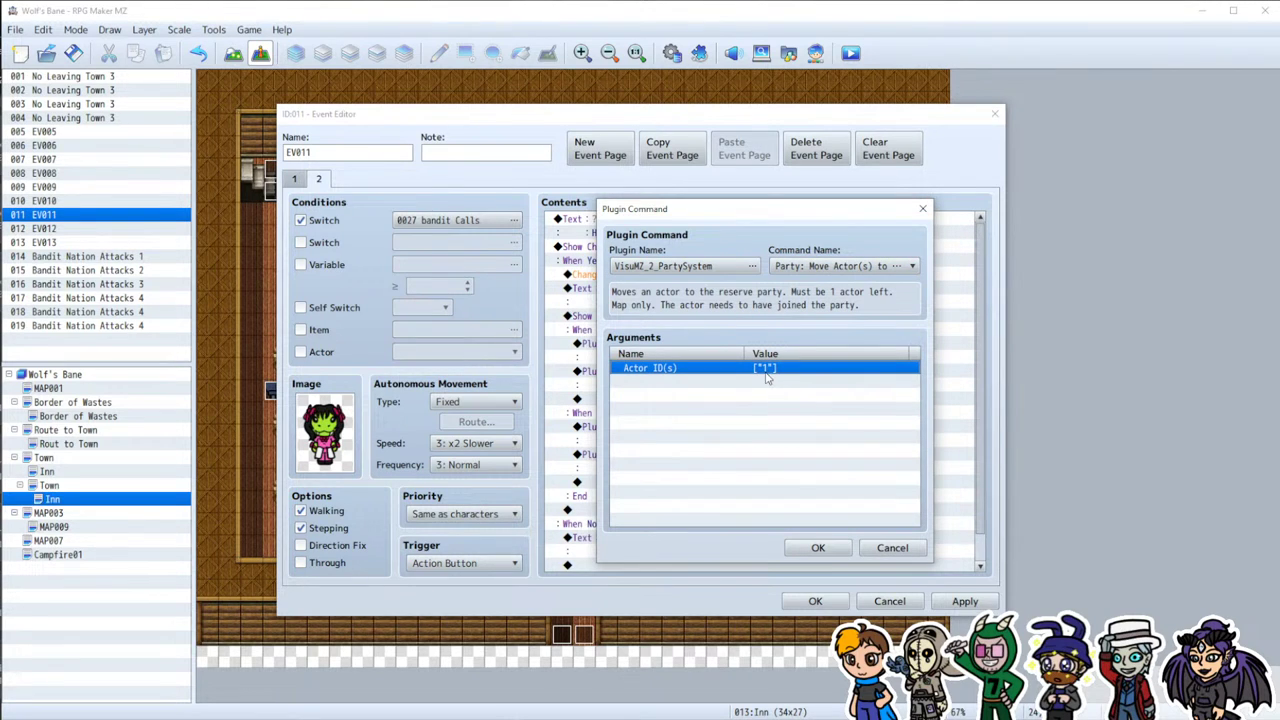
{"action": "double_click", "coordinate": [767, 370]}
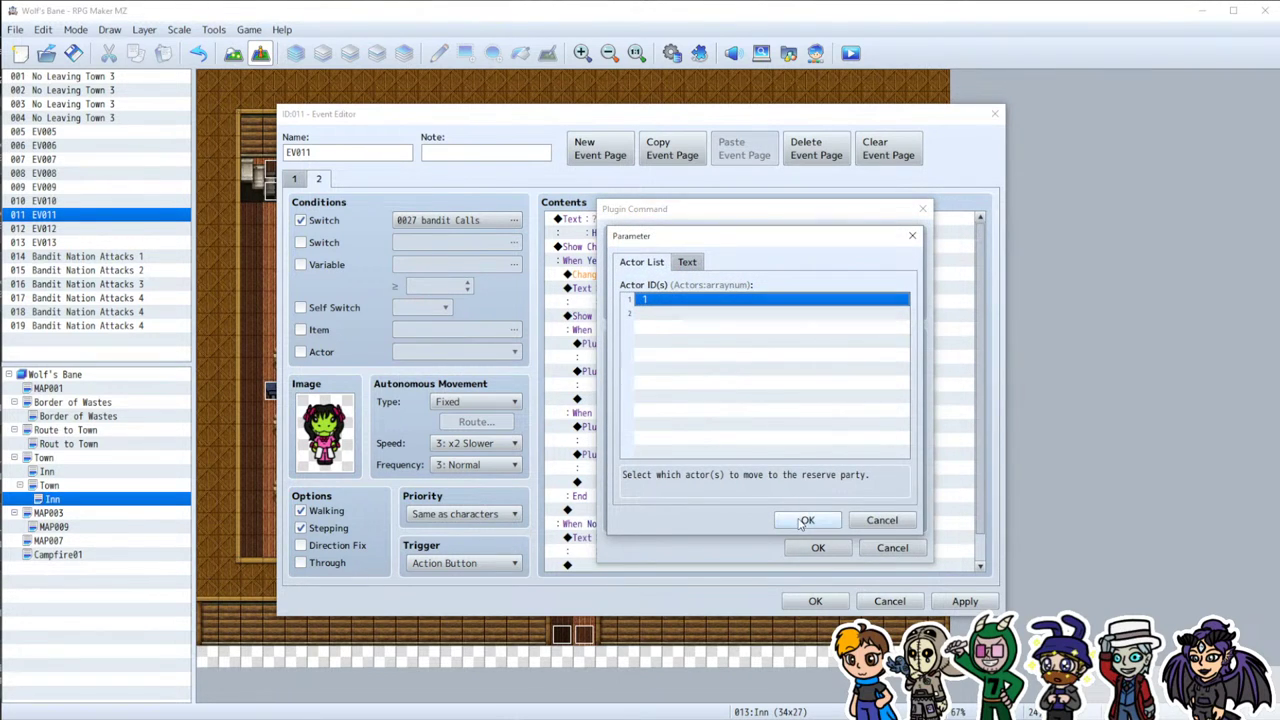
{"action": "left_click", "coordinate": [807, 520]}
{"action": "double_click", "coordinate": [771, 370]}
{"action": "double_click", "coordinate": [729, 299]}
{"action": "left_click", "coordinate": [712, 375]}
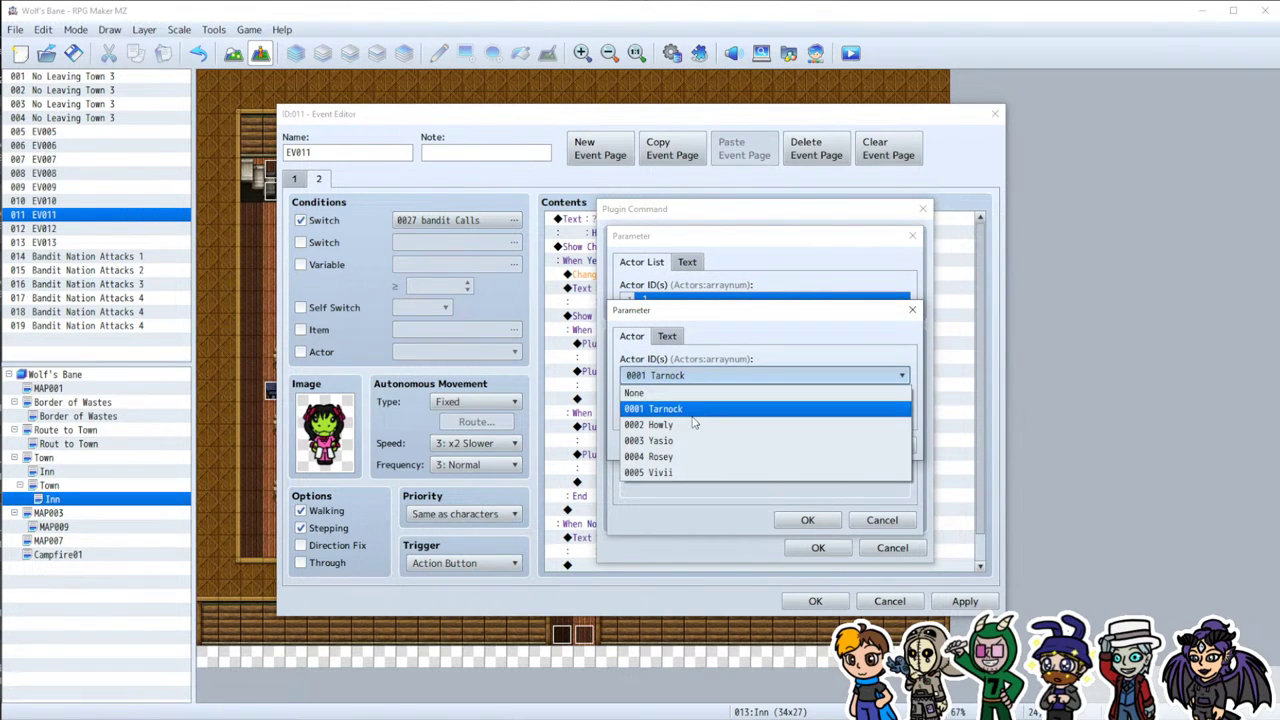
{"action": "left_click", "coordinate": [700, 424]}
{"action": "left_click", "coordinate": [826, 462]}
{"action": "left_click", "coordinate": [807, 520]}
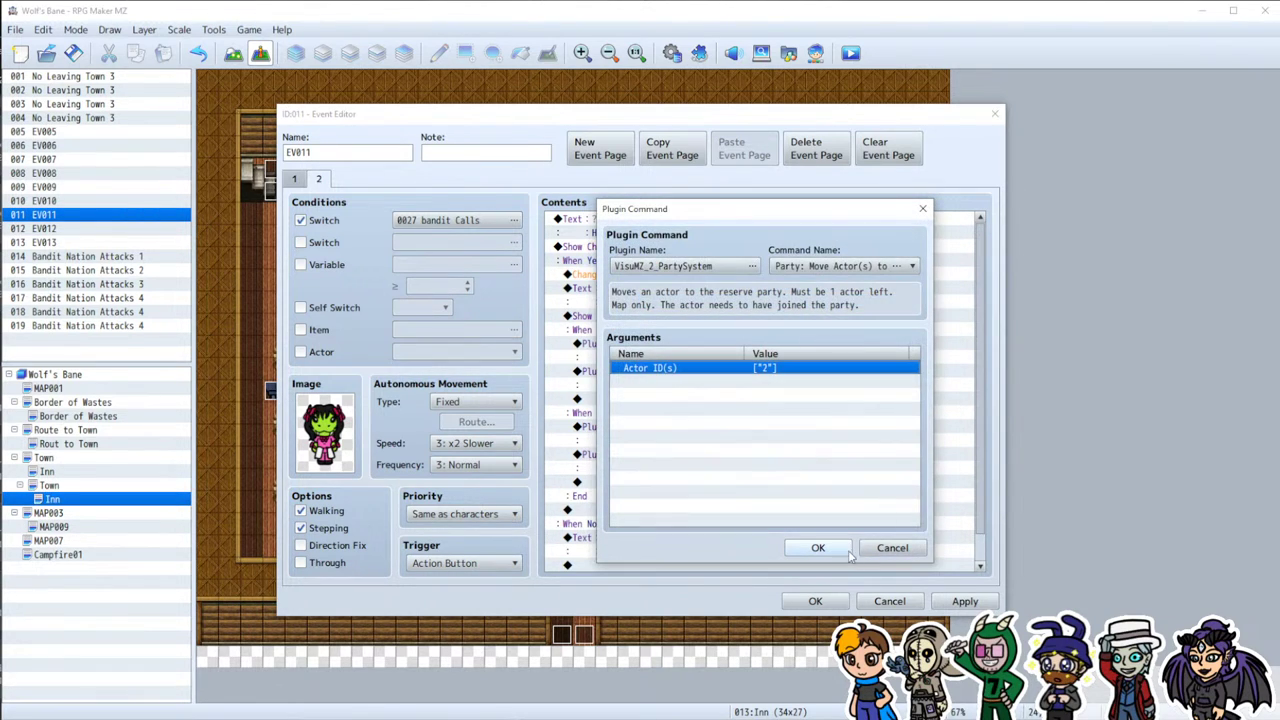
{"action": "left_click", "coordinate": [836, 550]}
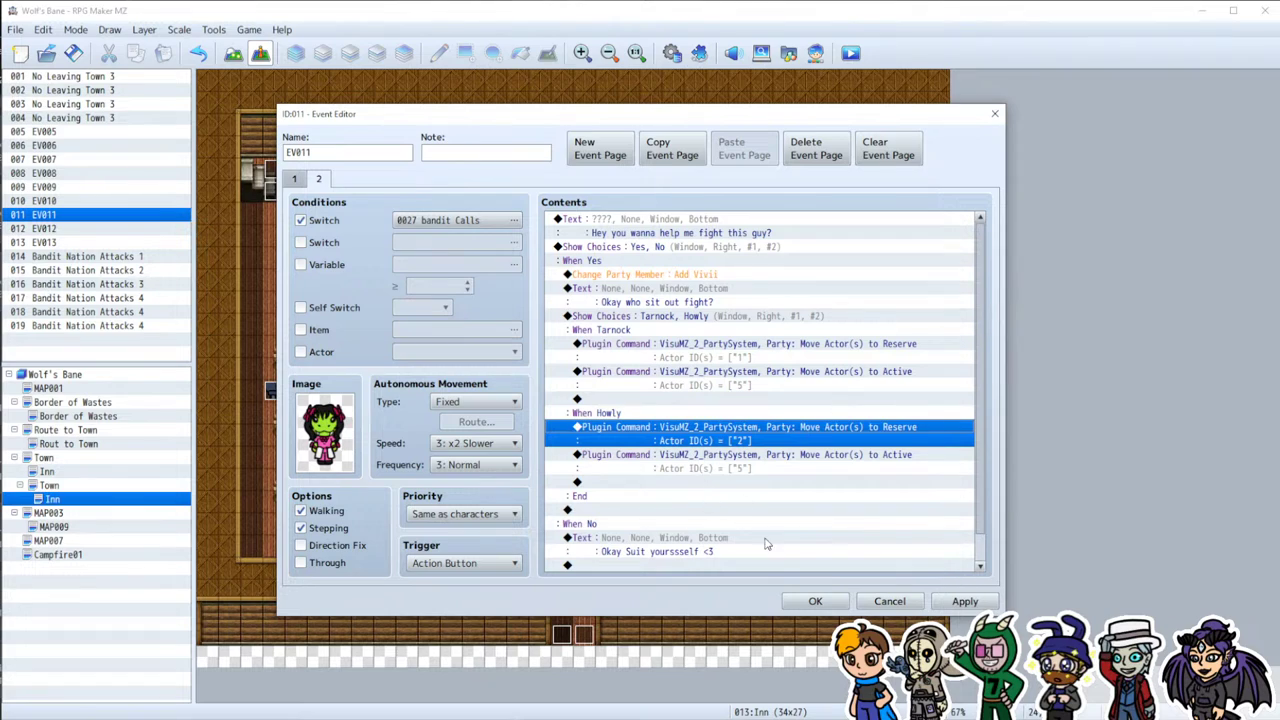
{"action": "left_click", "coordinate": [962, 603]}
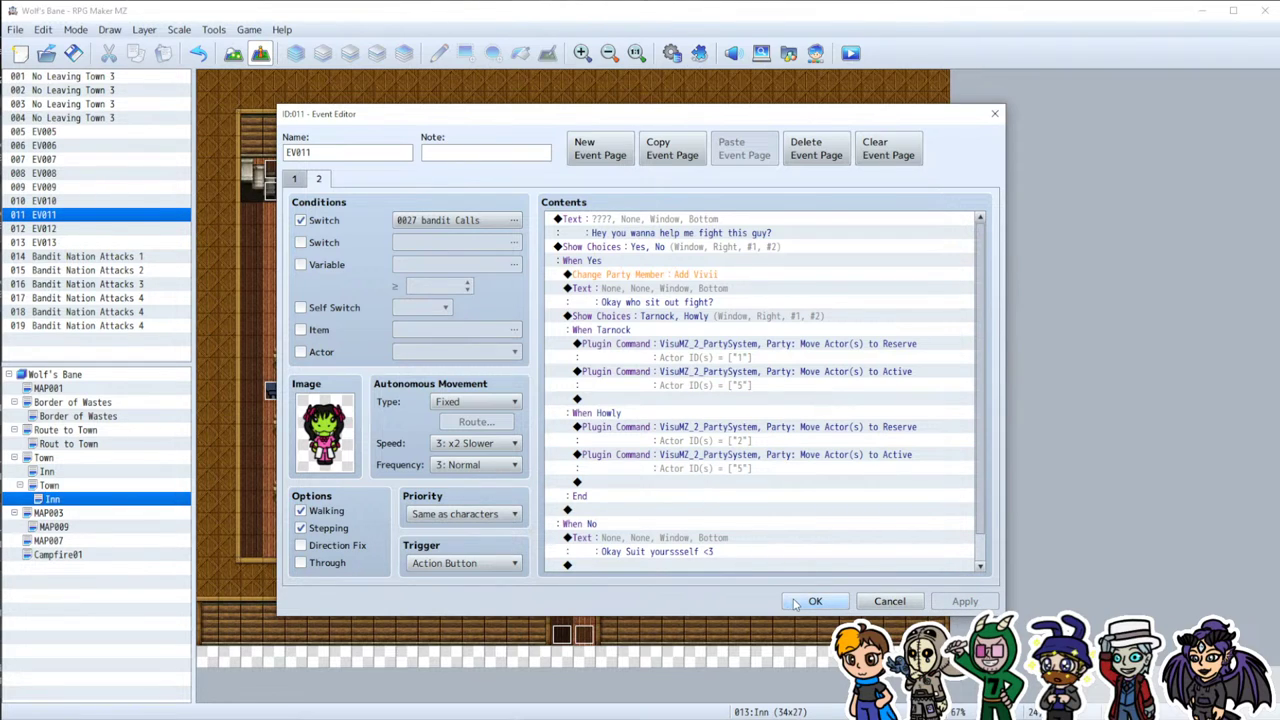
Step: Insert Battle Processing for troop 0001 Bandit*2 after the Tarnock/Howly choices, with Can Escape and Can Lose enabled
{"action": "scroll", "coordinate": [652, 522], "scroll_direction": "down", "scroll_amount": 1}
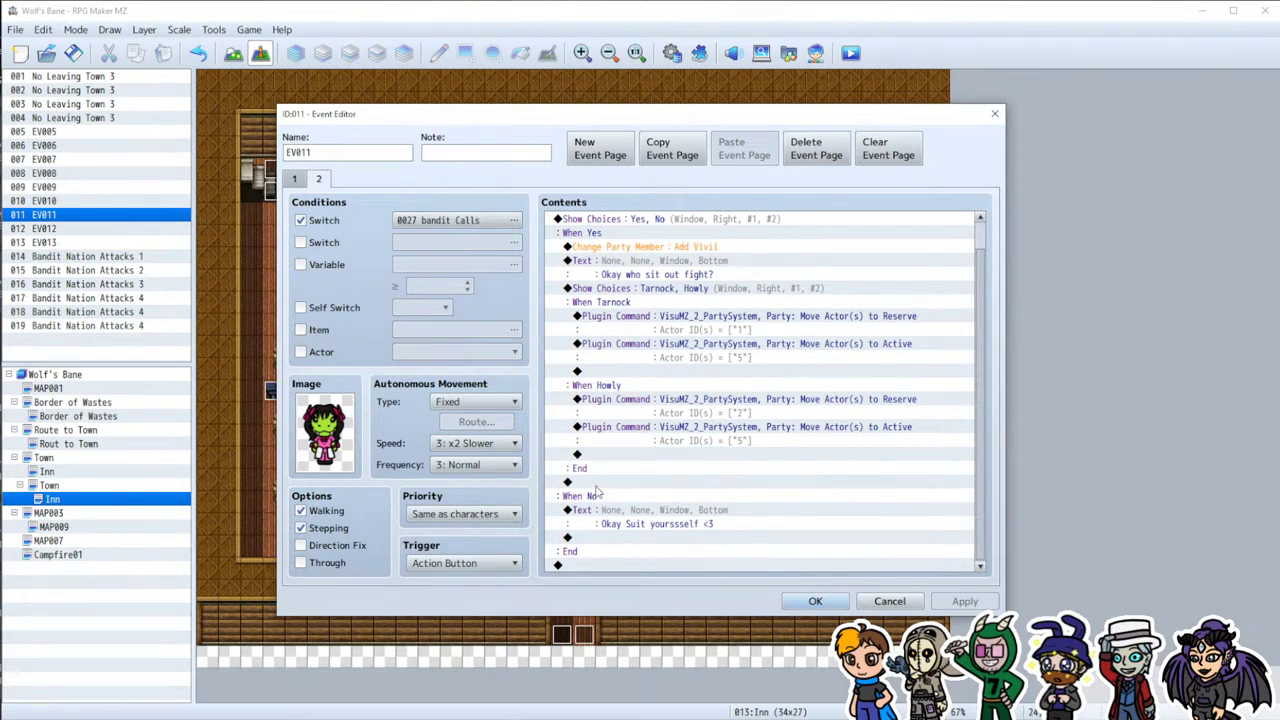
{"action": "left_click", "coordinate": [613, 458]}
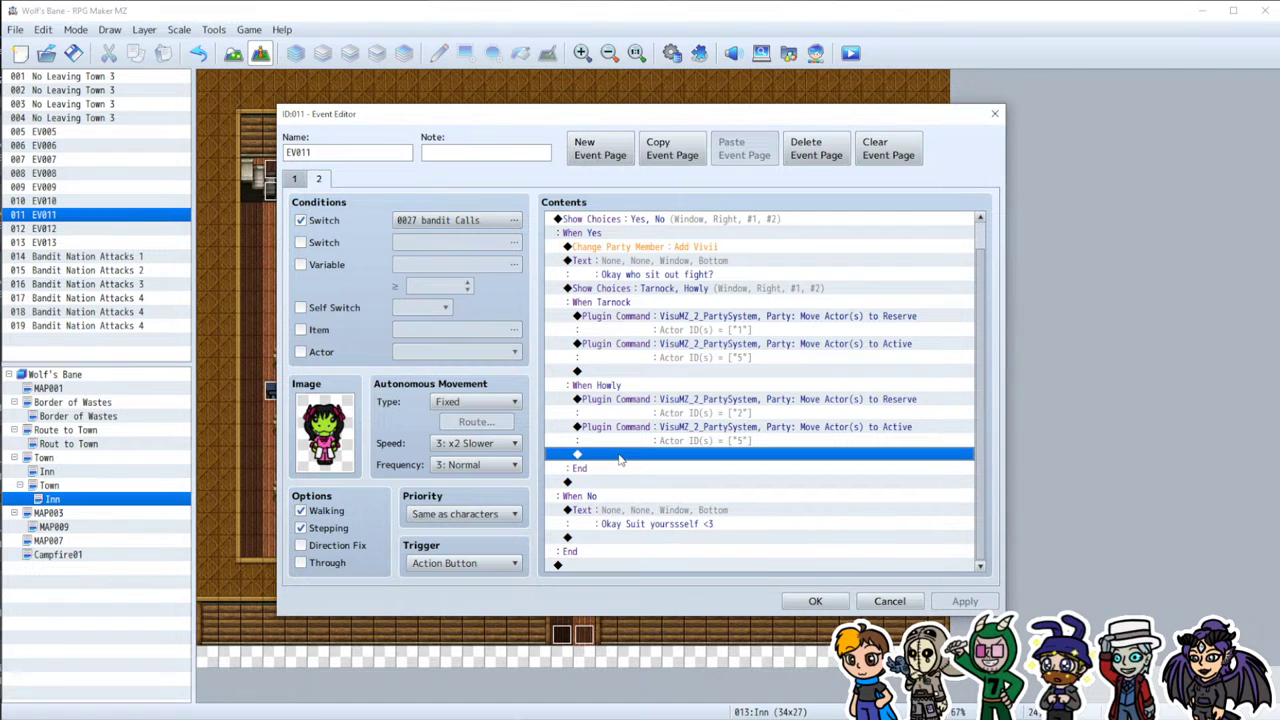
{"action": "left_click", "coordinate": [594, 484]}
{"action": "double_click", "coordinate": [598, 486]}
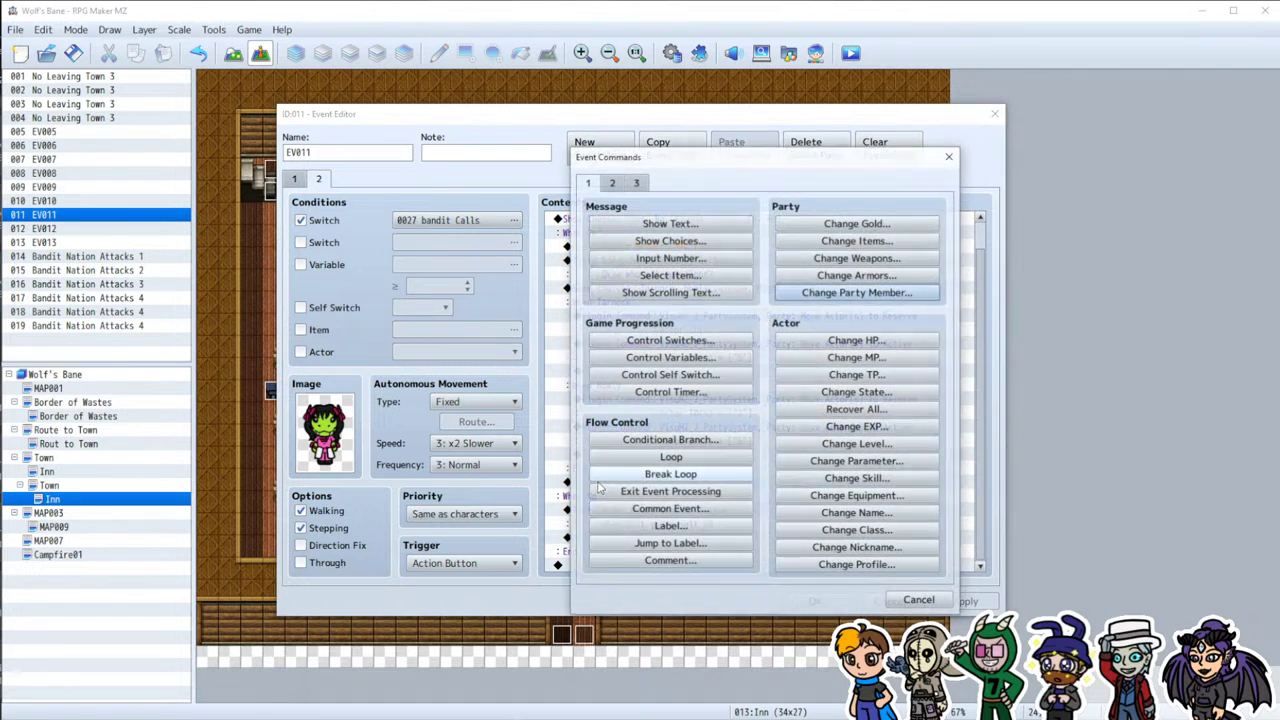
{"action": "left_click", "coordinate": [615, 184]}
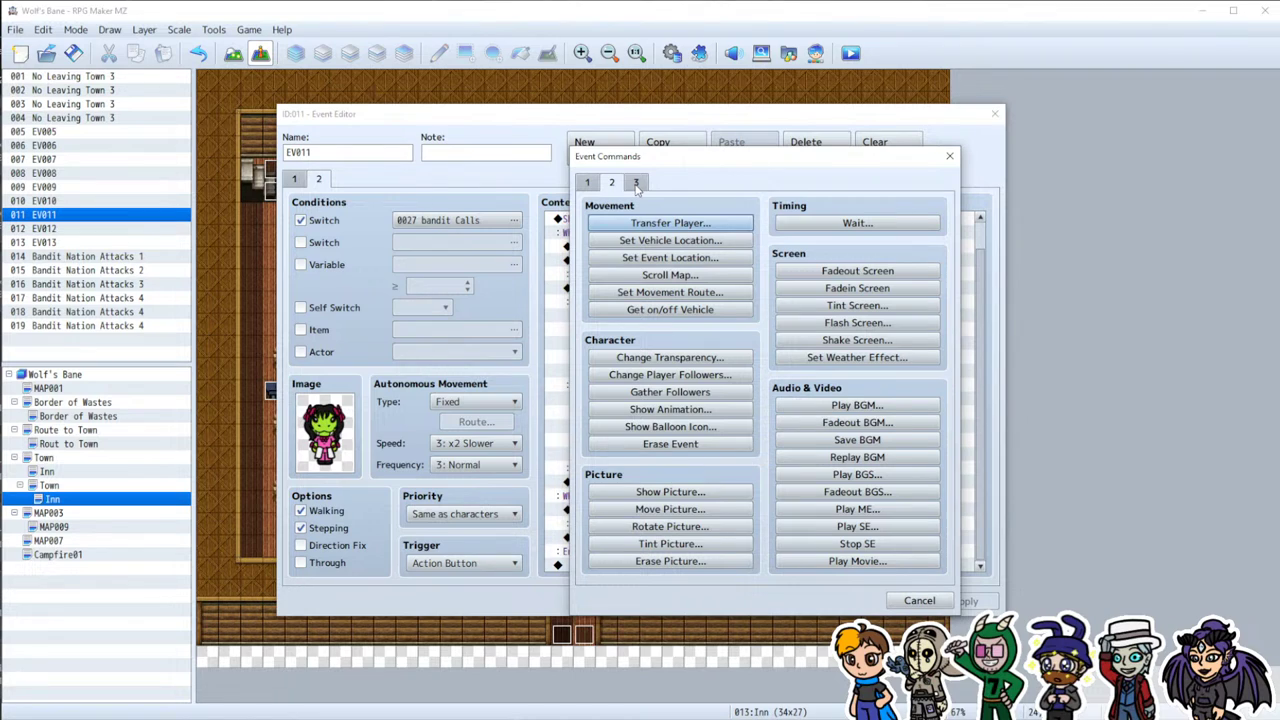
{"action": "left_click", "coordinate": [636, 184]}
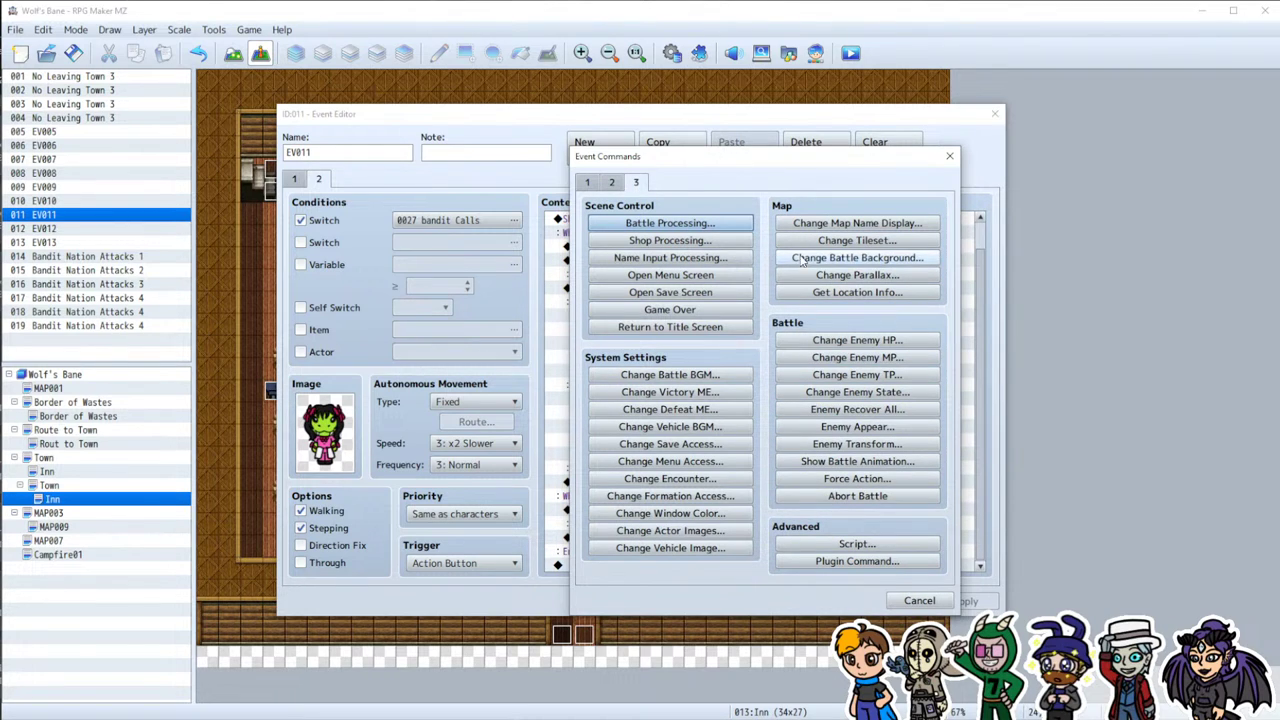
{"action": "left_click", "coordinate": [678, 224]}
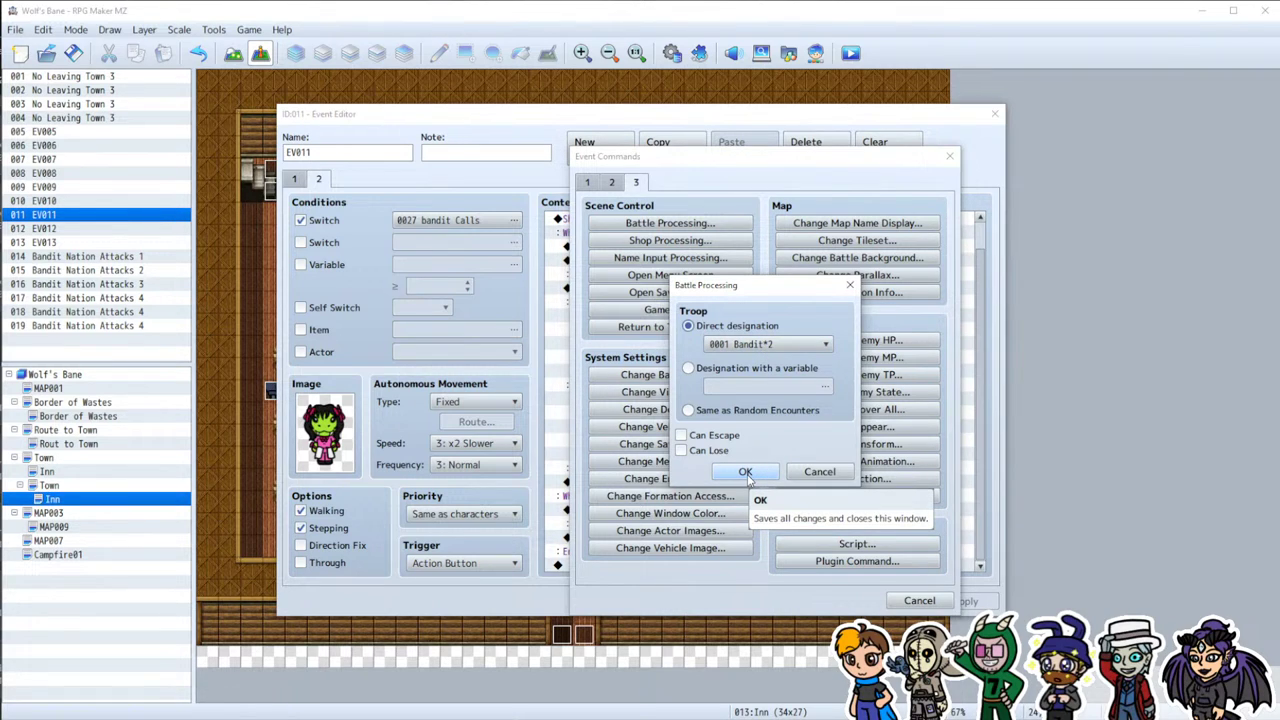
{"action": "left_click", "coordinate": [711, 435]}
{"action": "left_click", "coordinate": [681, 450]}
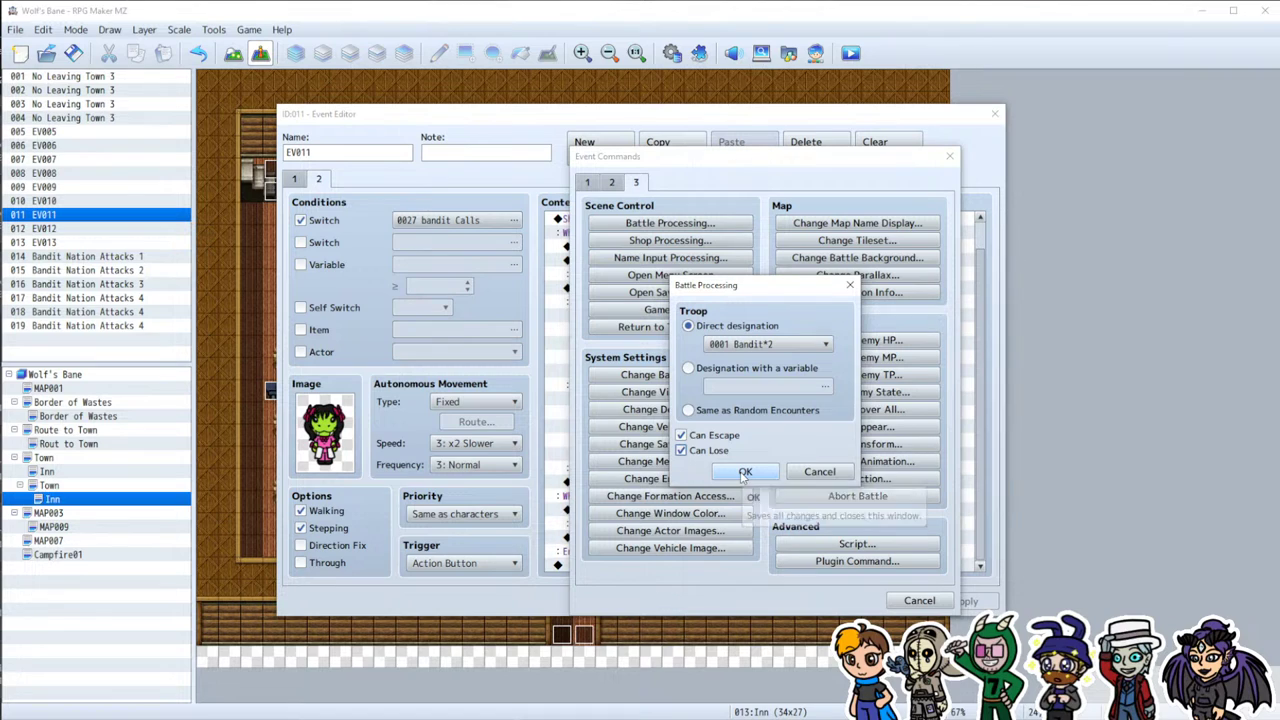
{"action": "left_click", "coordinate": [744, 473]}
Step: Apply and close the event, then start a playtest with the changes saved to the game
{"action": "left_click", "coordinate": [950, 604]}
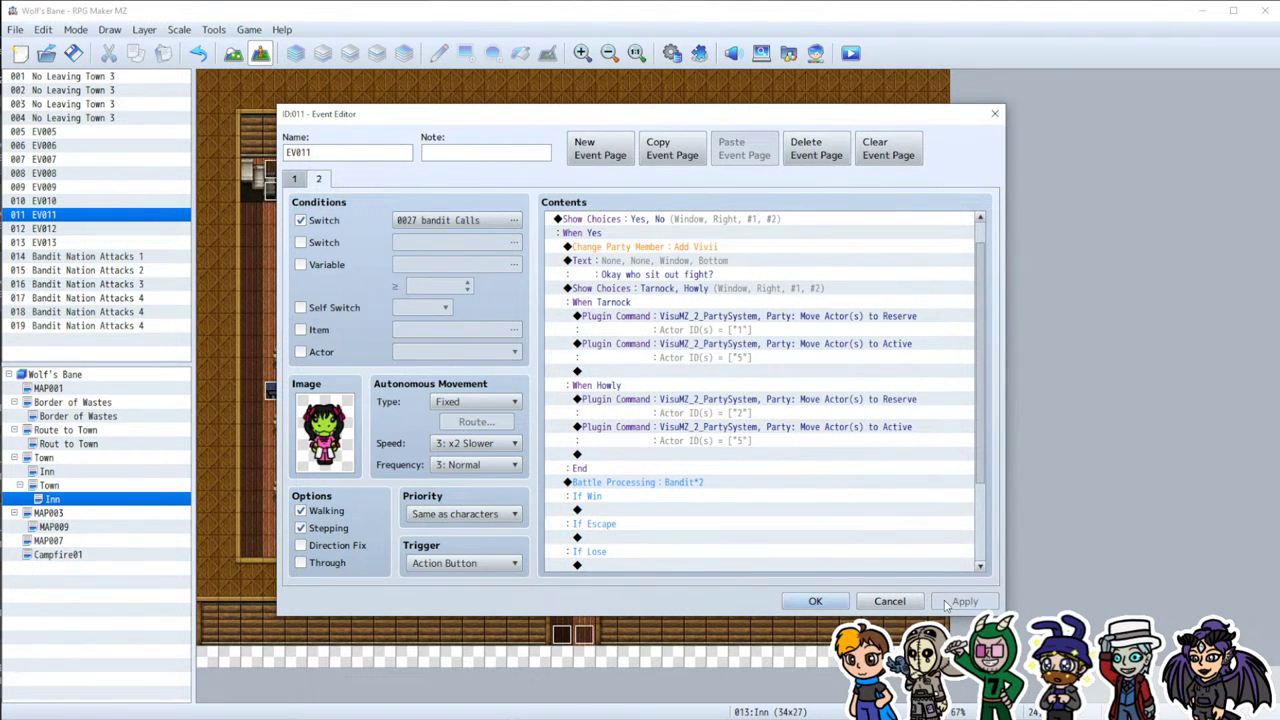
{"action": "left_click", "coordinate": [815, 602]}
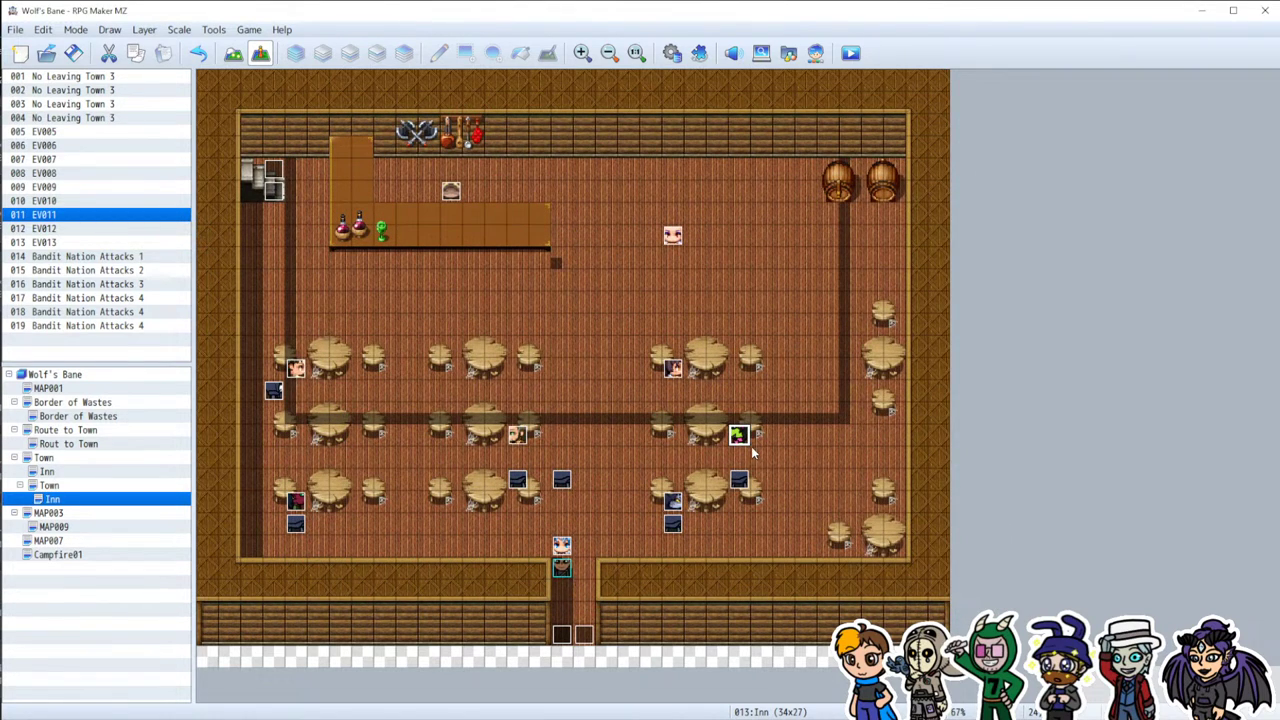
{"action": "left_click", "coordinate": [851, 53]}
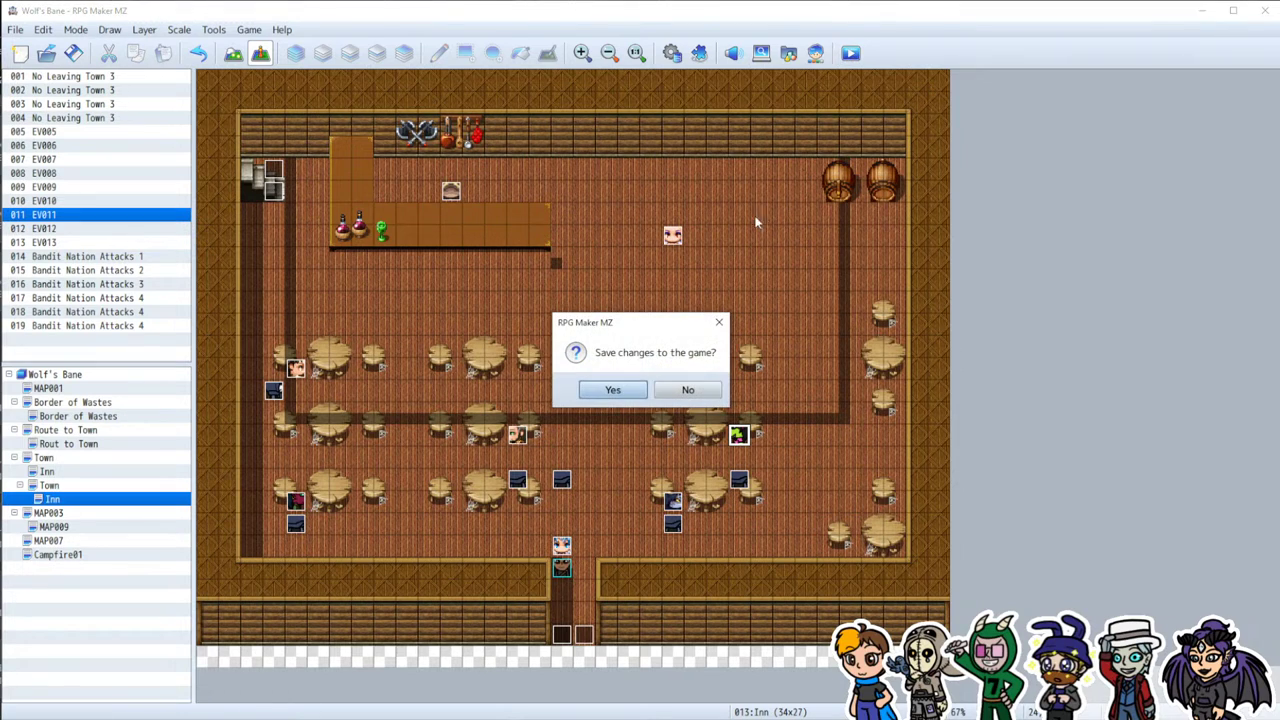
{"action": "left_click", "coordinate": [627, 389]}
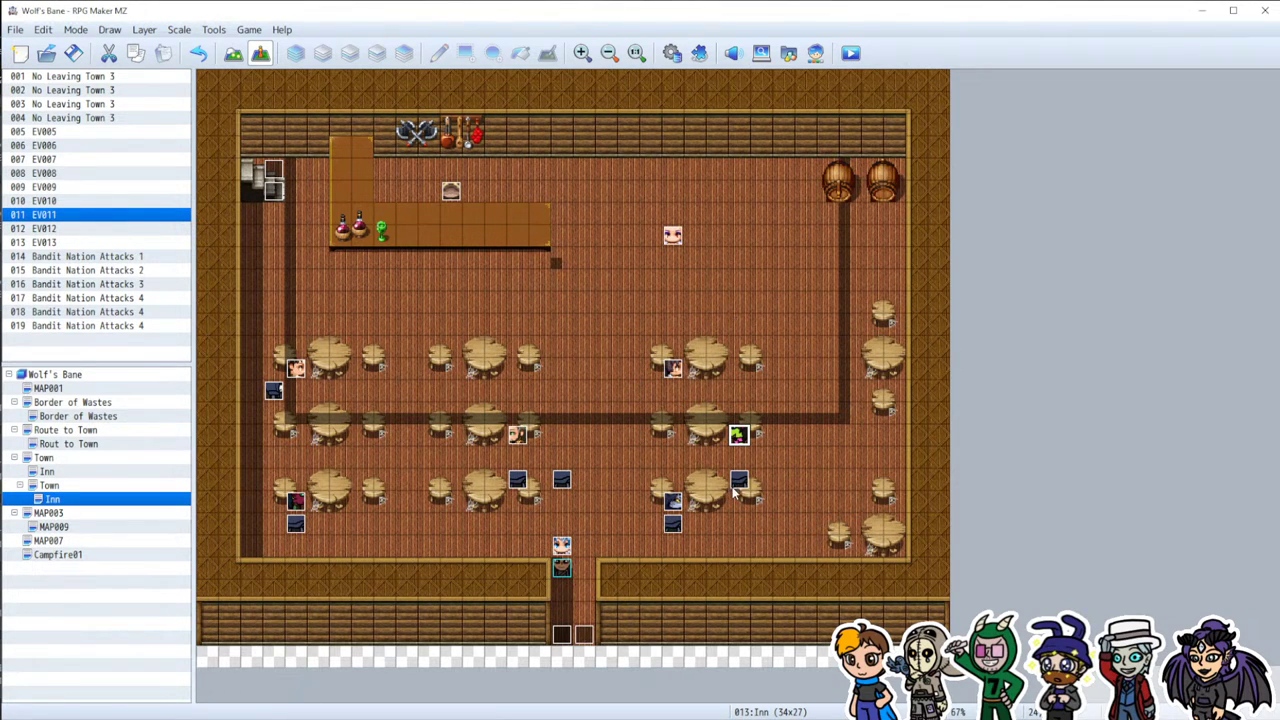
Step: Move the Bandit*2 battle block on page 2 of EV011 from the When Yes branch to the end of the event
{"action": "double_click", "coordinate": [740, 440]}
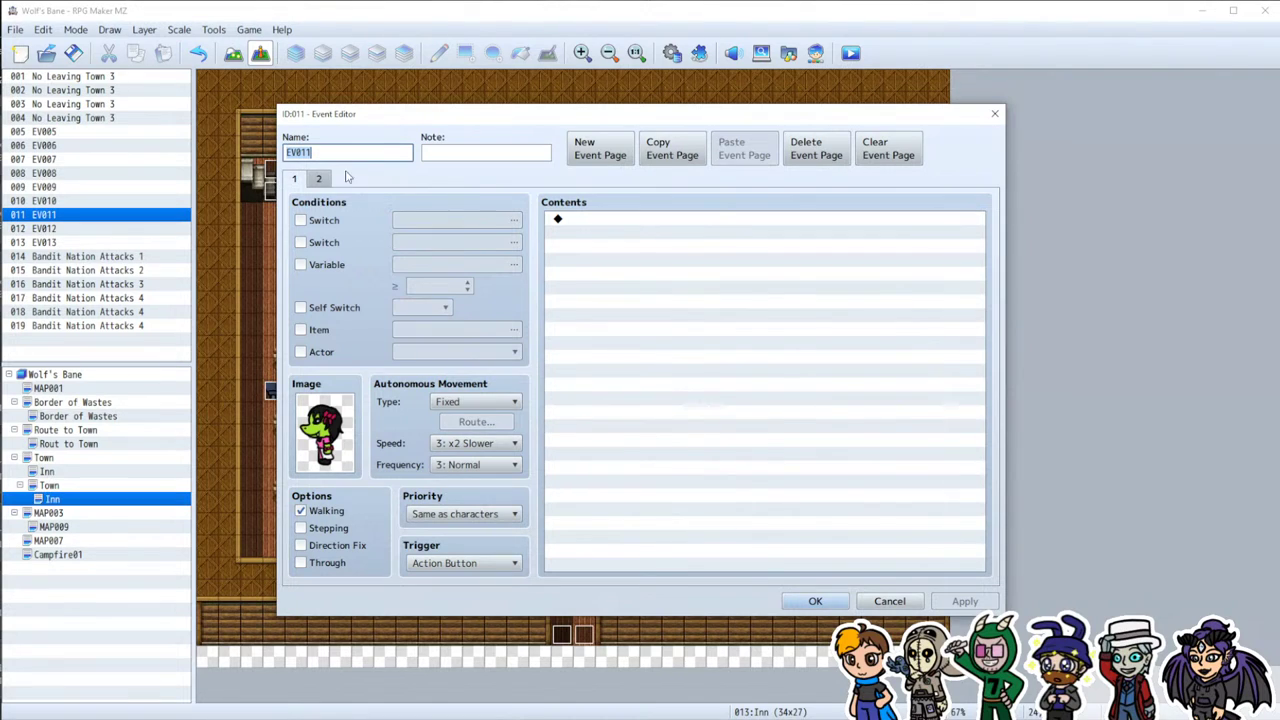
{"action": "left_click", "coordinate": [320, 180]}
{"action": "left_click", "coordinate": [616, 482]}
{"action": "scroll", "coordinate": [645, 420], "scroll_direction": "down", "scroll_amount": 2}
{"action": "key", "text": "Delete"}
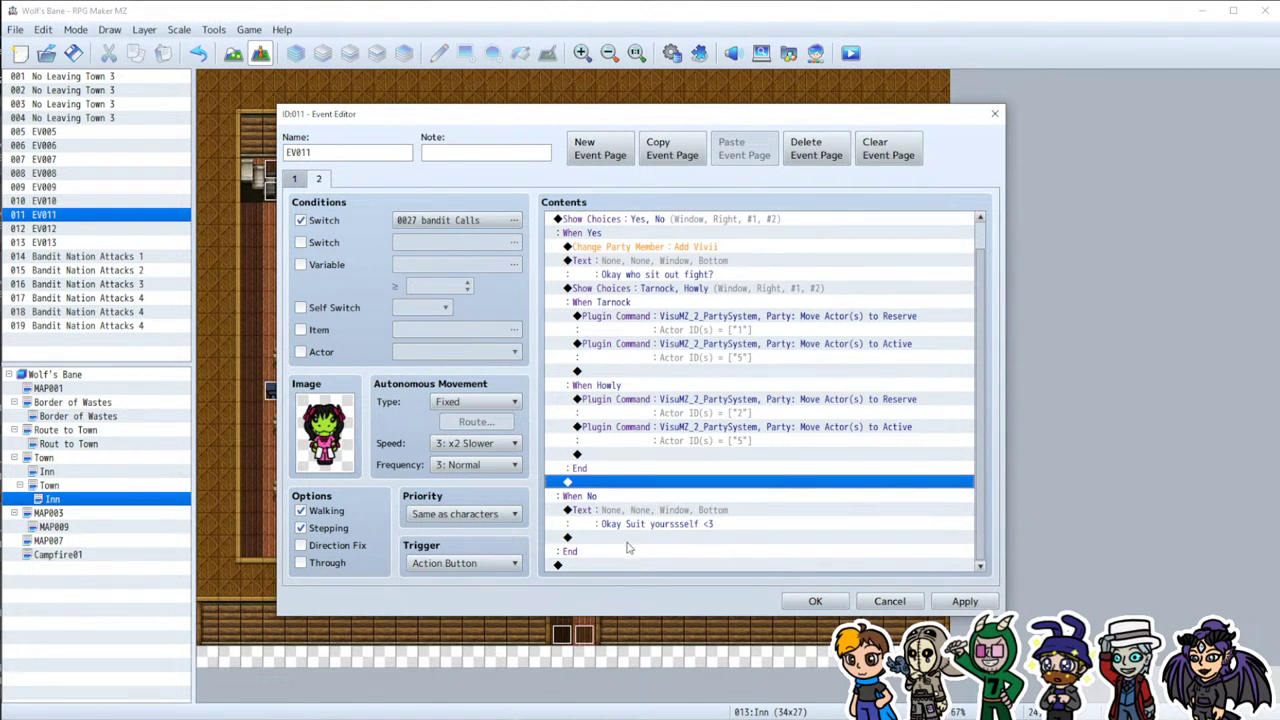
{"action": "left_click", "coordinate": [592, 566]}
{"action": "key", "text": "ctrl+v"}
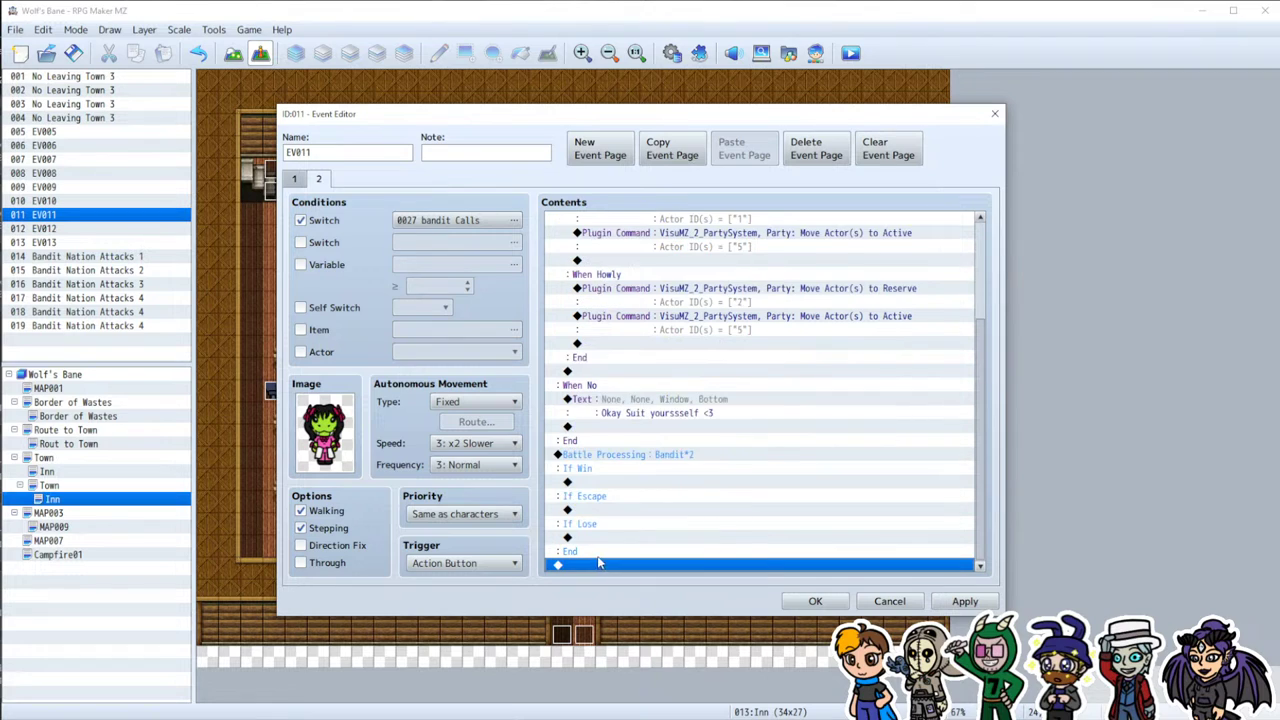
Step: Apply and close EV011, switch to the running Wolf's Bane playtest, and restart it on the inn map
{"action": "left_click", "coordinate": [960, 603]}
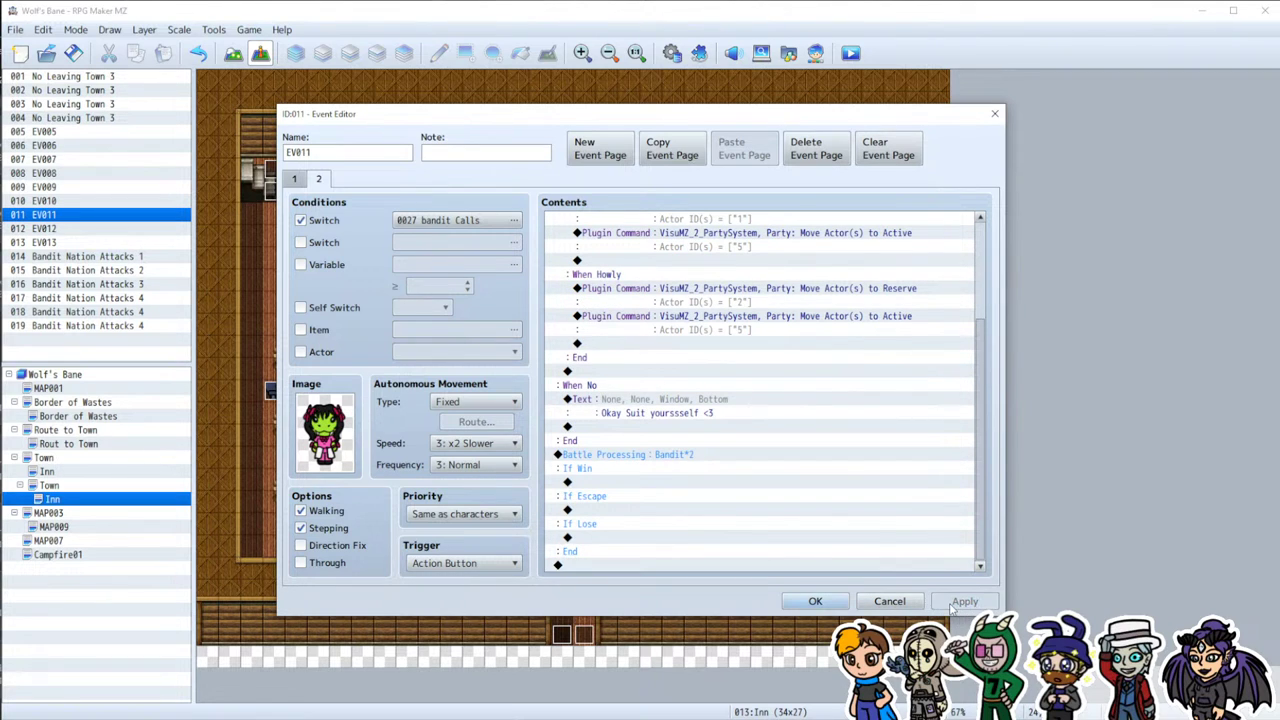
{"action": "left_click", "coordinate": [815, 601]}
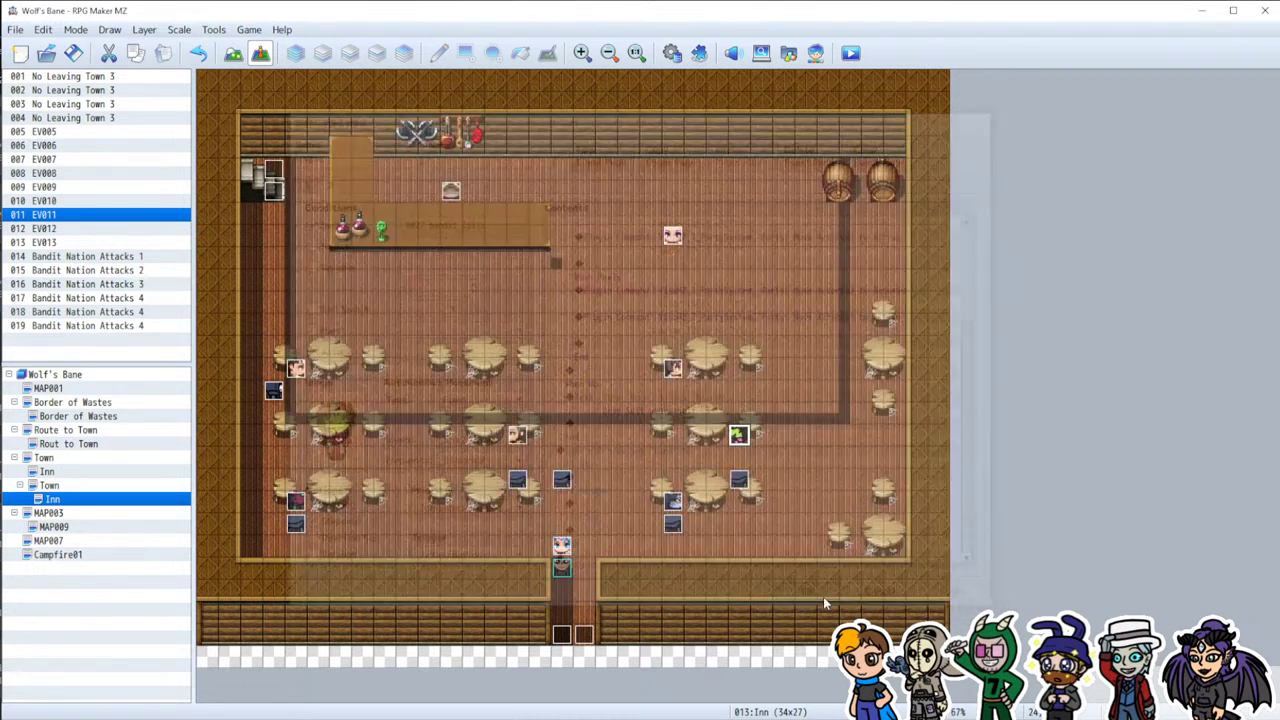
{"action": "left_click", "coordinate": [850, 54]}
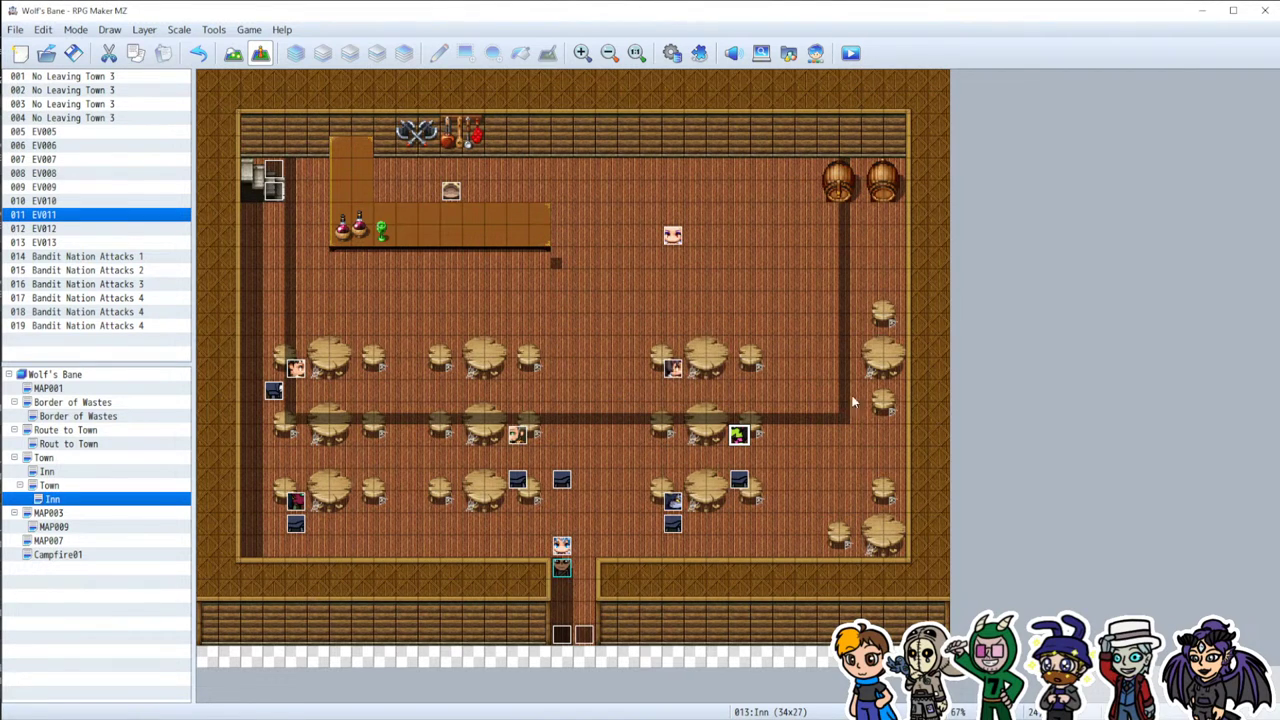
{"action": "key", "text": "alt+Tab"}
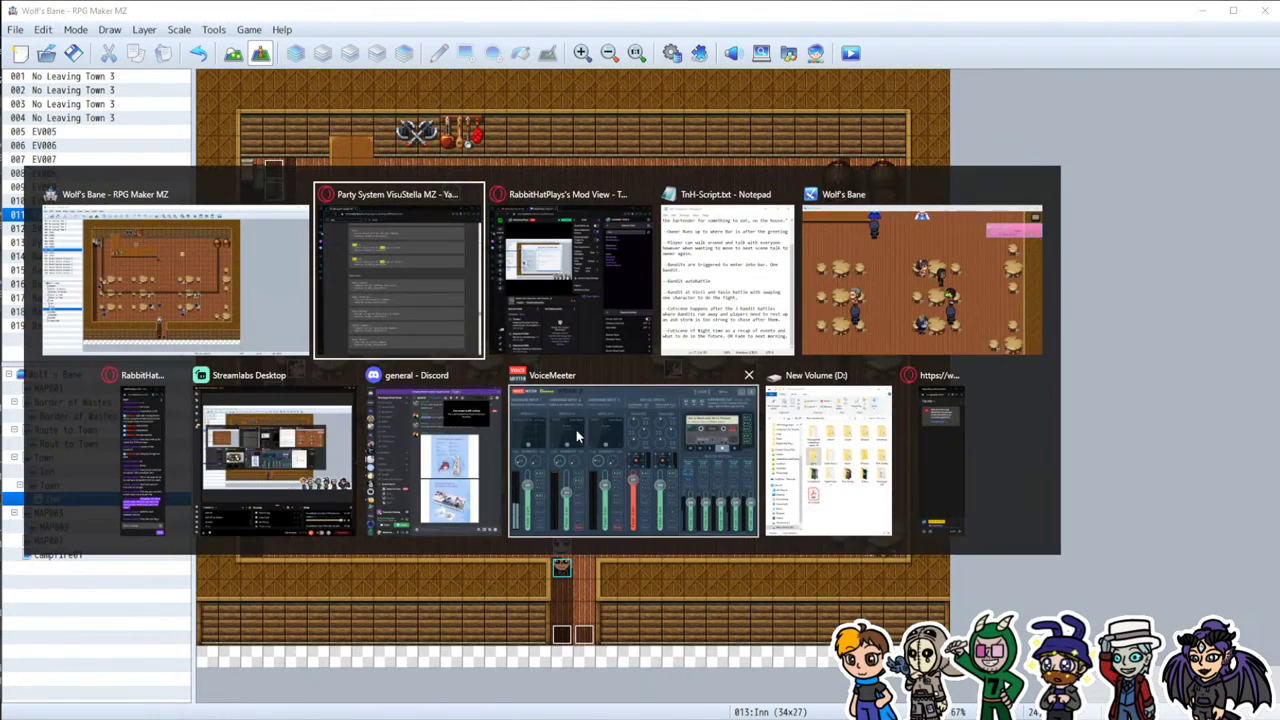
{"action": "left_click", "coordinate": [838, 190]}
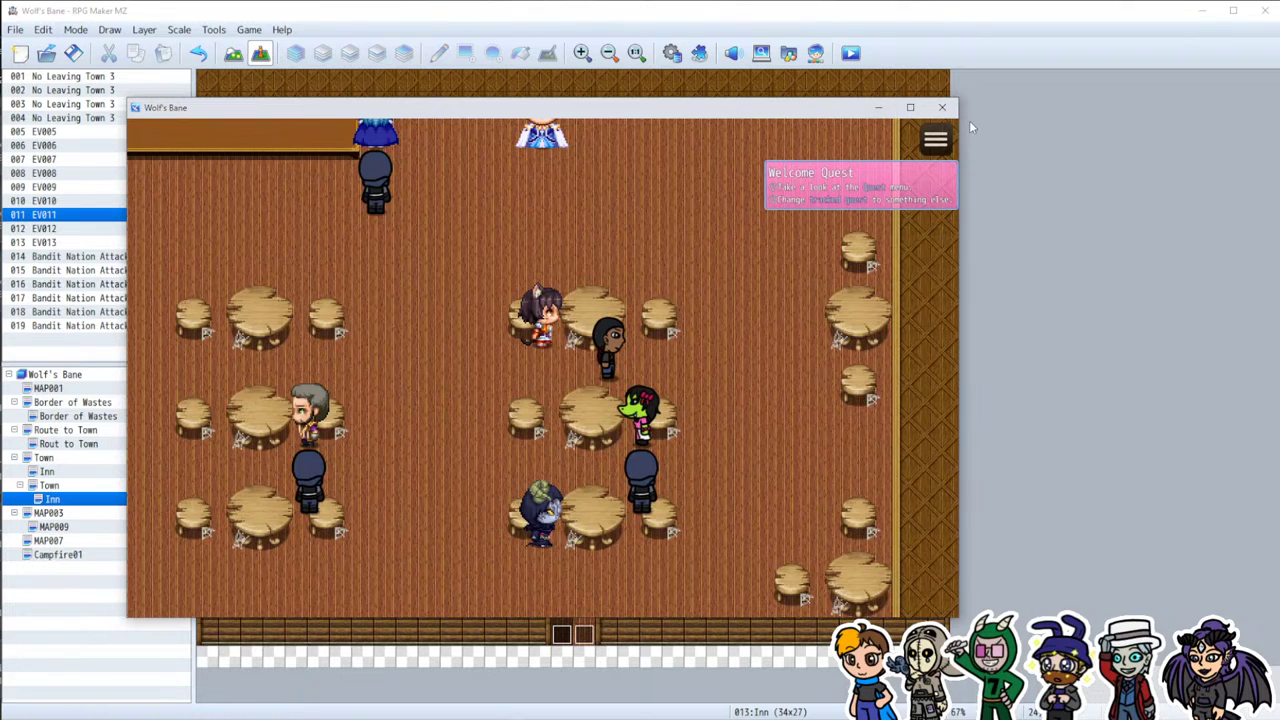
{"action": "left_click", "coordinate": [916, 90]}
{"action": "key", "text": "ctrl+r"}
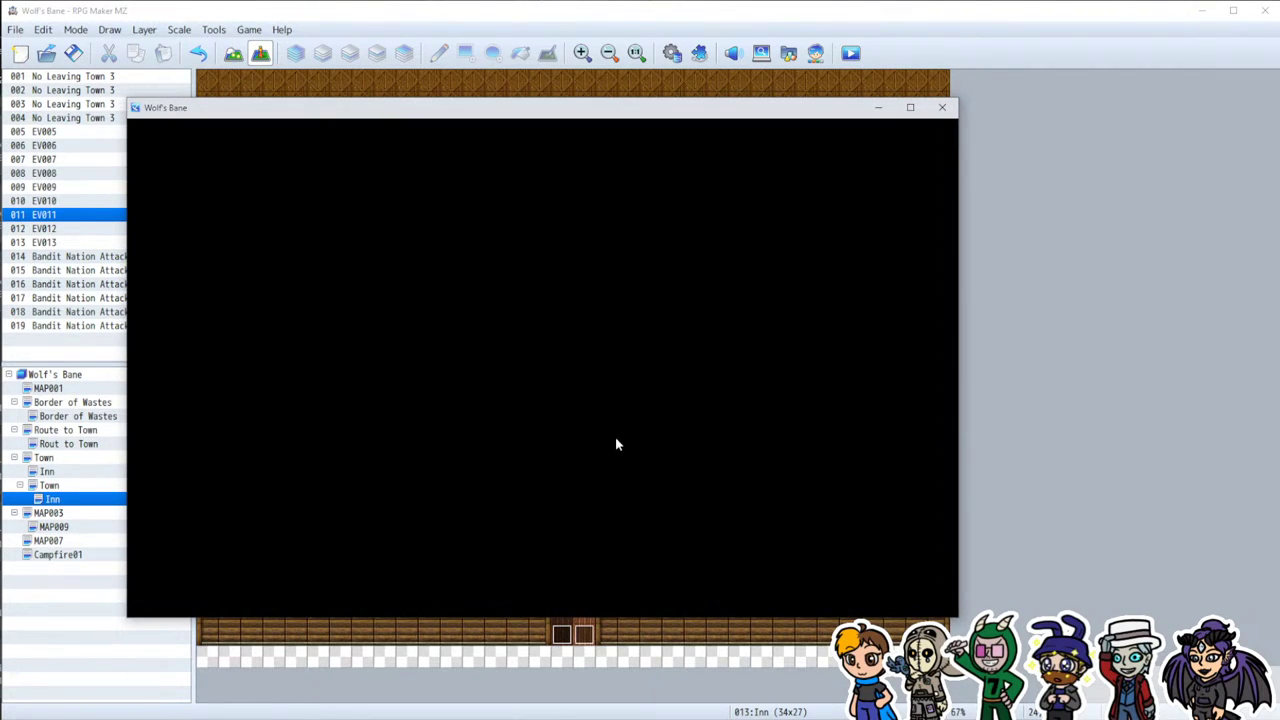
{"action": "key", "text": "Return"}
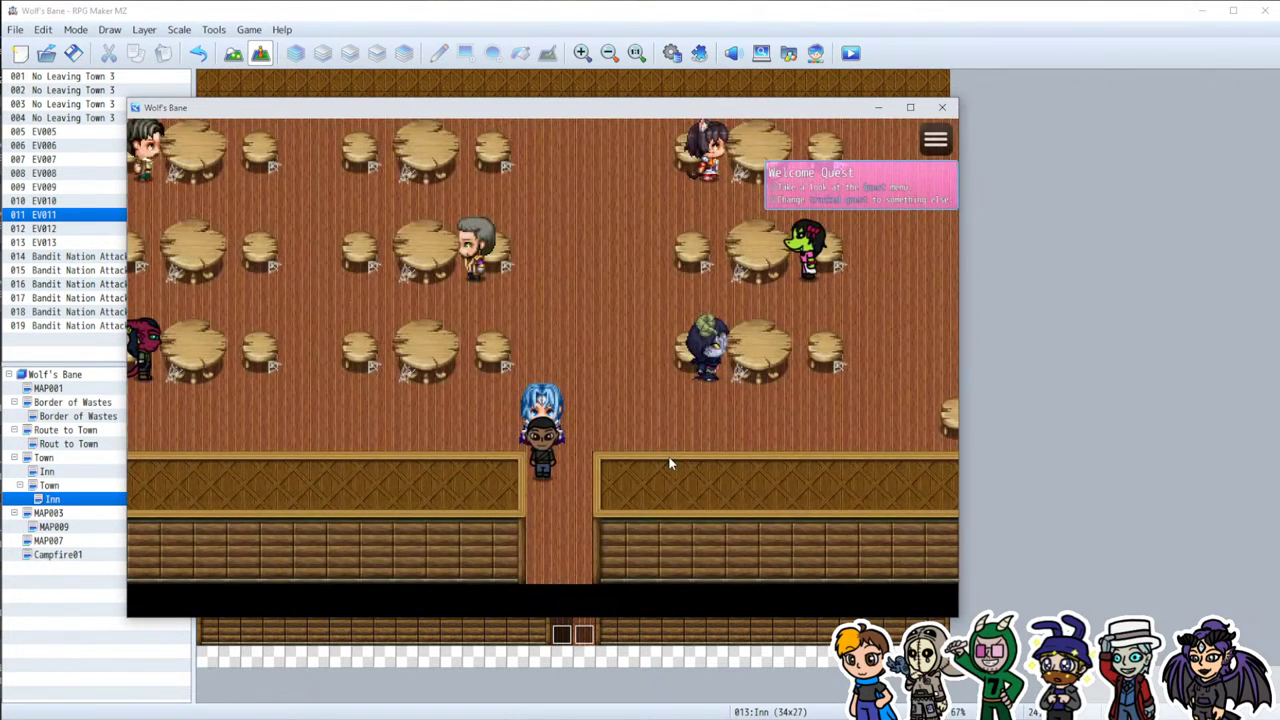
Step: Walk up to the blue-haired character at the inn entrance and play through the greeting dialogue
{"action": "key", "text": "Up"}
{"action": "key", "text": "Up"}
{"action": "key", "text": "Up"}
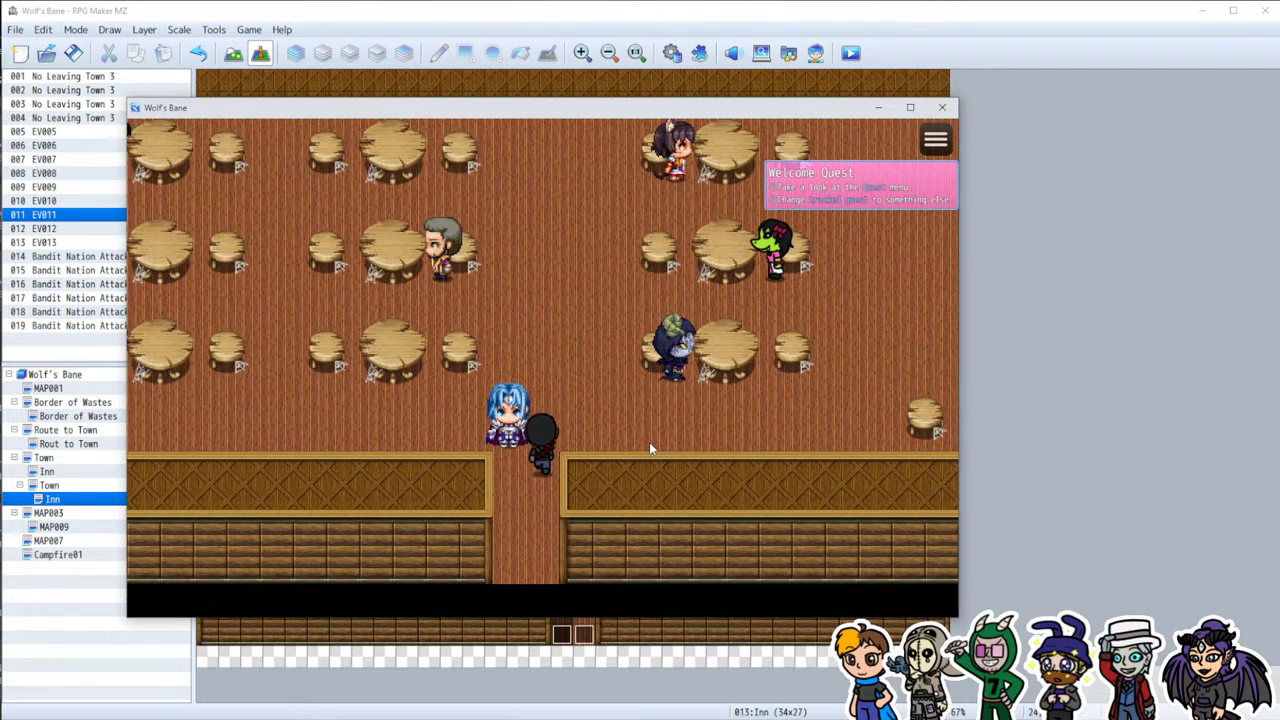
{"action": "key", "text": "Down"}
{"action": "key", "text": "Up"}
{"action": "key", "text": "Return"}
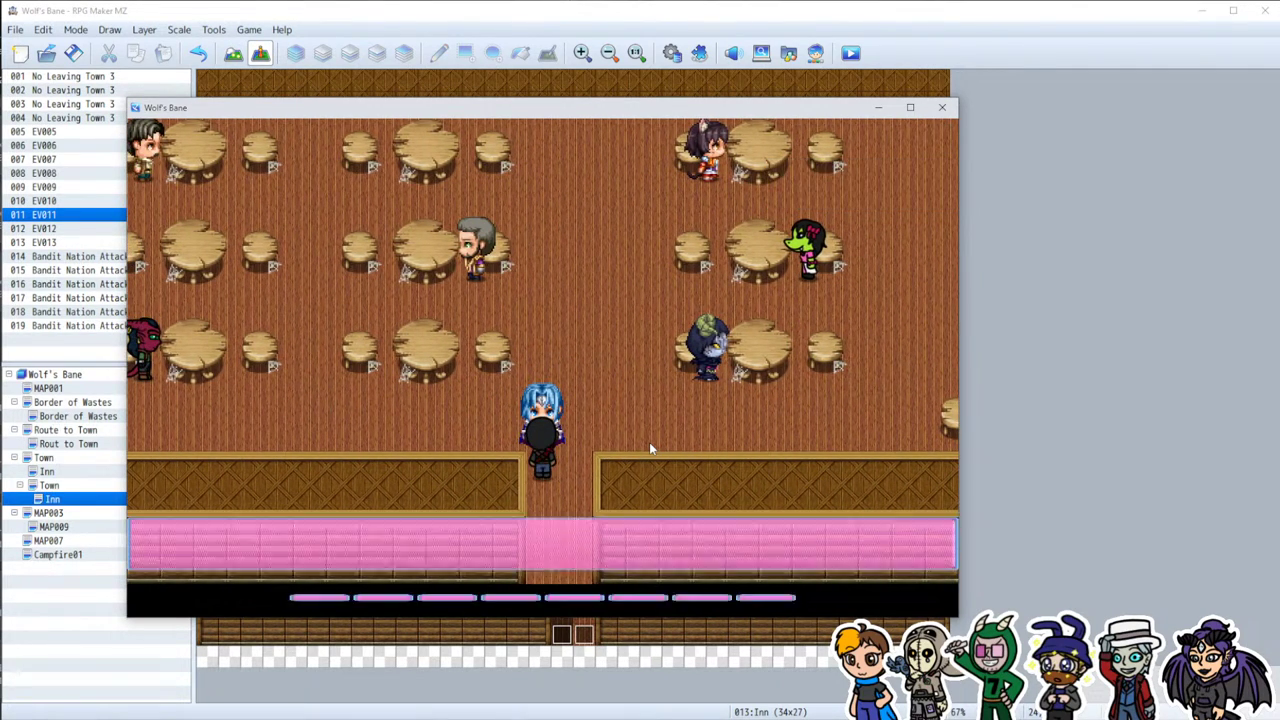
{"action": "key", "text": "Return"}
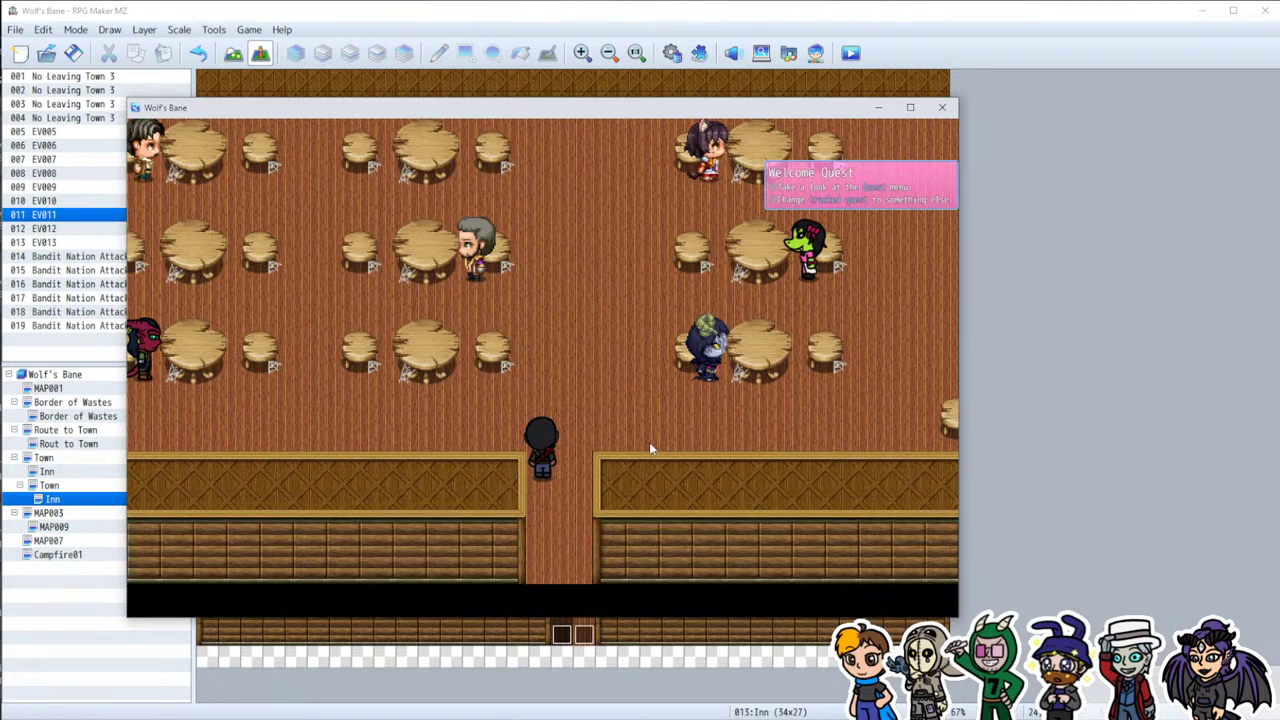
Step: Follow the blue-haired character to the bar, talk to her, and advance through the Bandit's dialogue
{"action": "key", "text": "Up"}
{"action": "key", "text": "Down"}
{"action": "key", "text": "Up"}
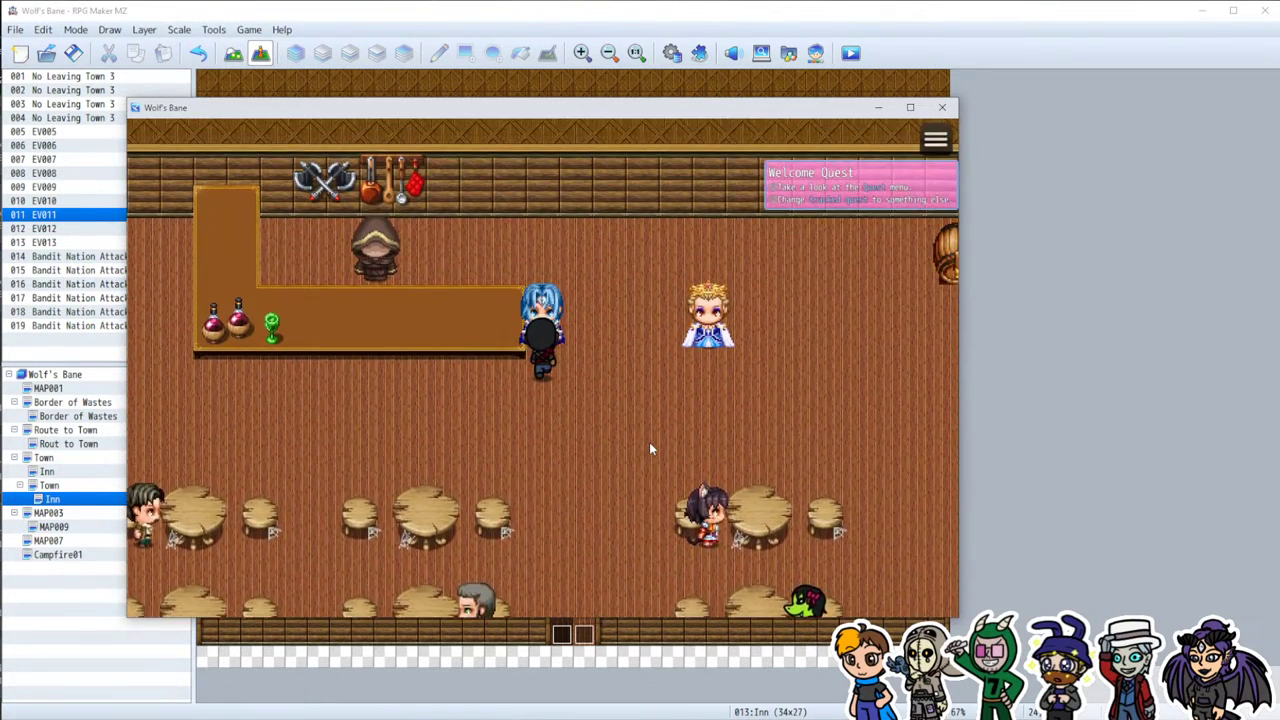
{"action": "key", "text": "Return"}
{"action": "key", "text": "Return"}
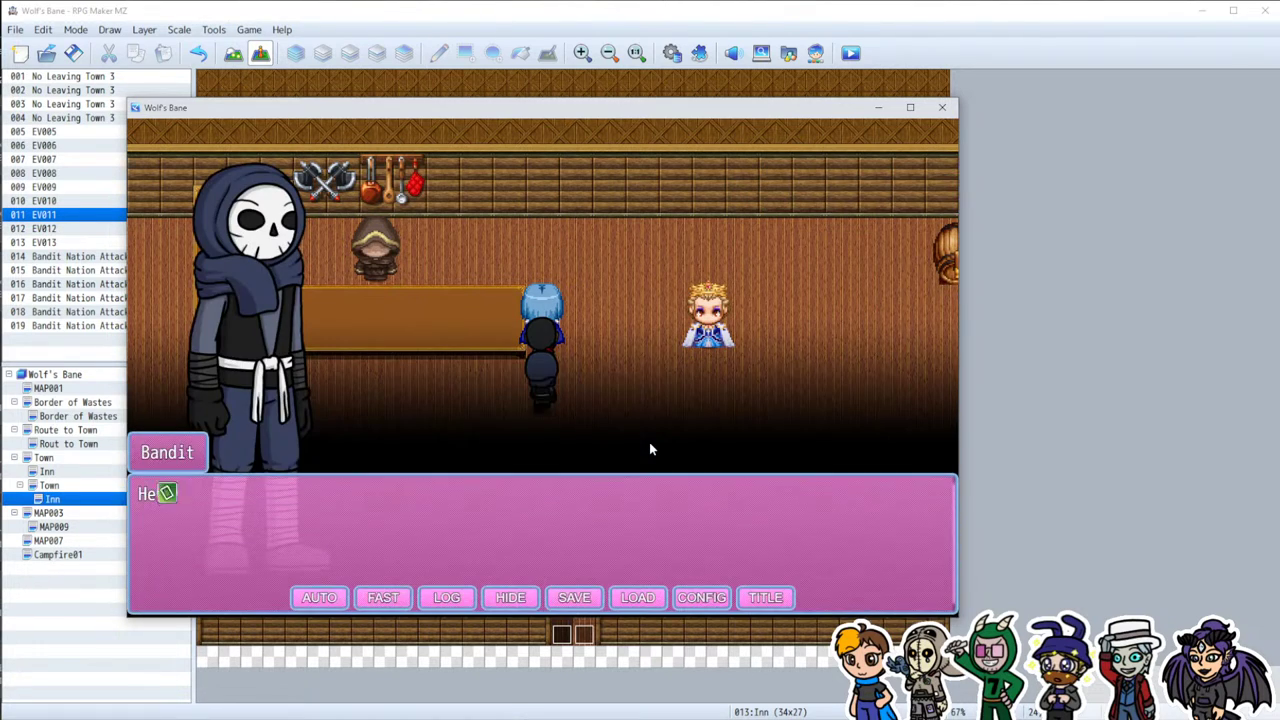
{"action": "key", "text": "Return"}
Step: Answer Yes to Vivii's fight offer, choose Howly to sit out, and close the playtest once the battle starts
{"action": "key", "text": "Return"}
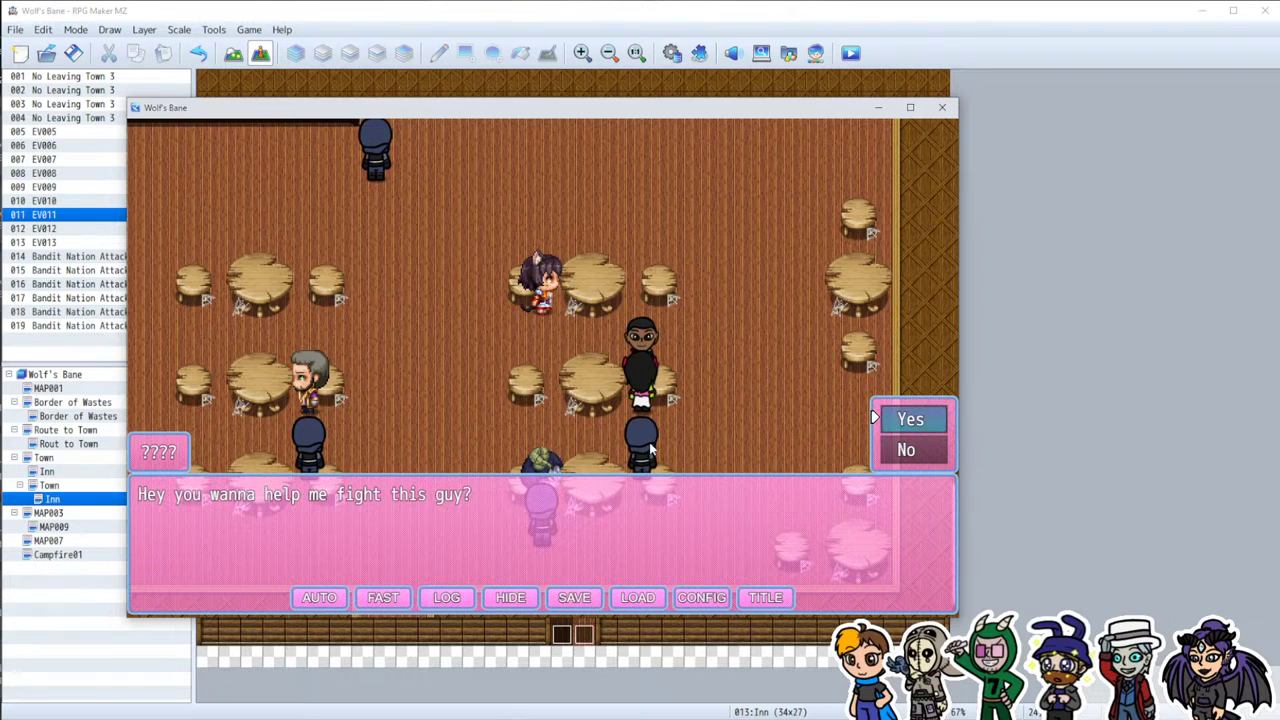
{"action": "key", "text": "Down"}
{"action": "key", "text": "Up"}
{"action": "key", "text": "Return"}
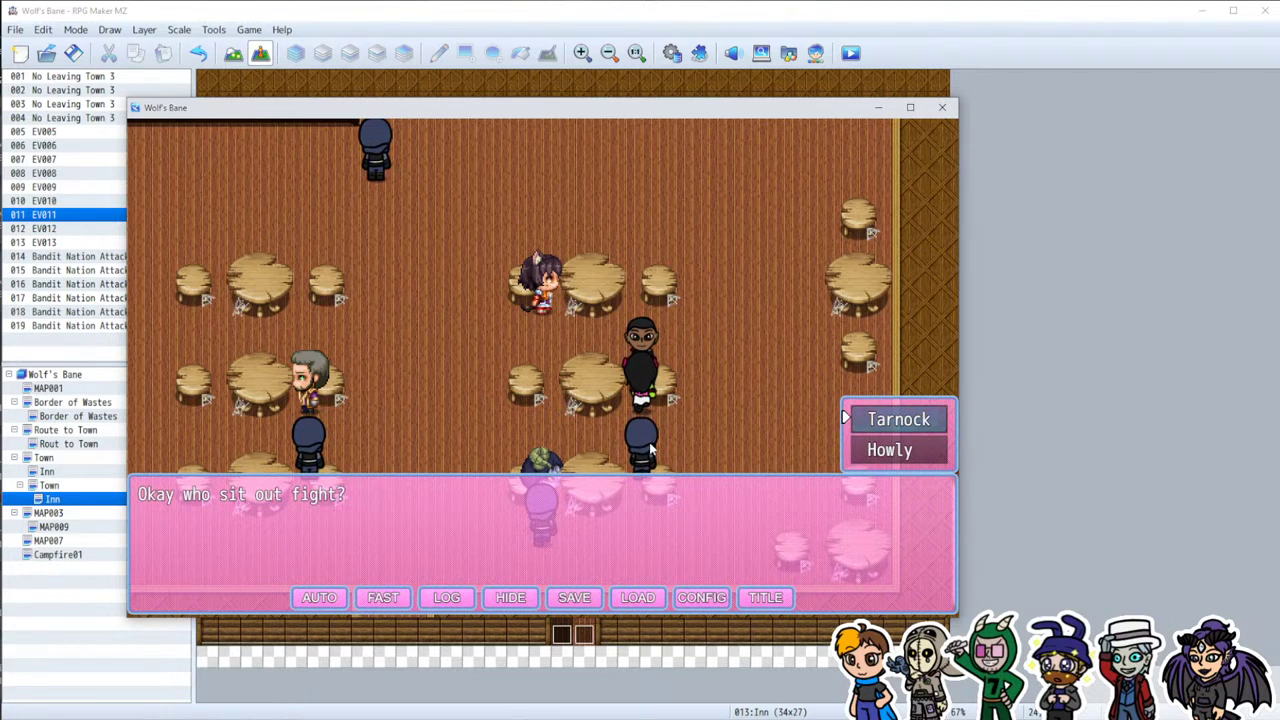
{"action": "key", "text": "Down"}
{"action": "key", "text": "Return"}
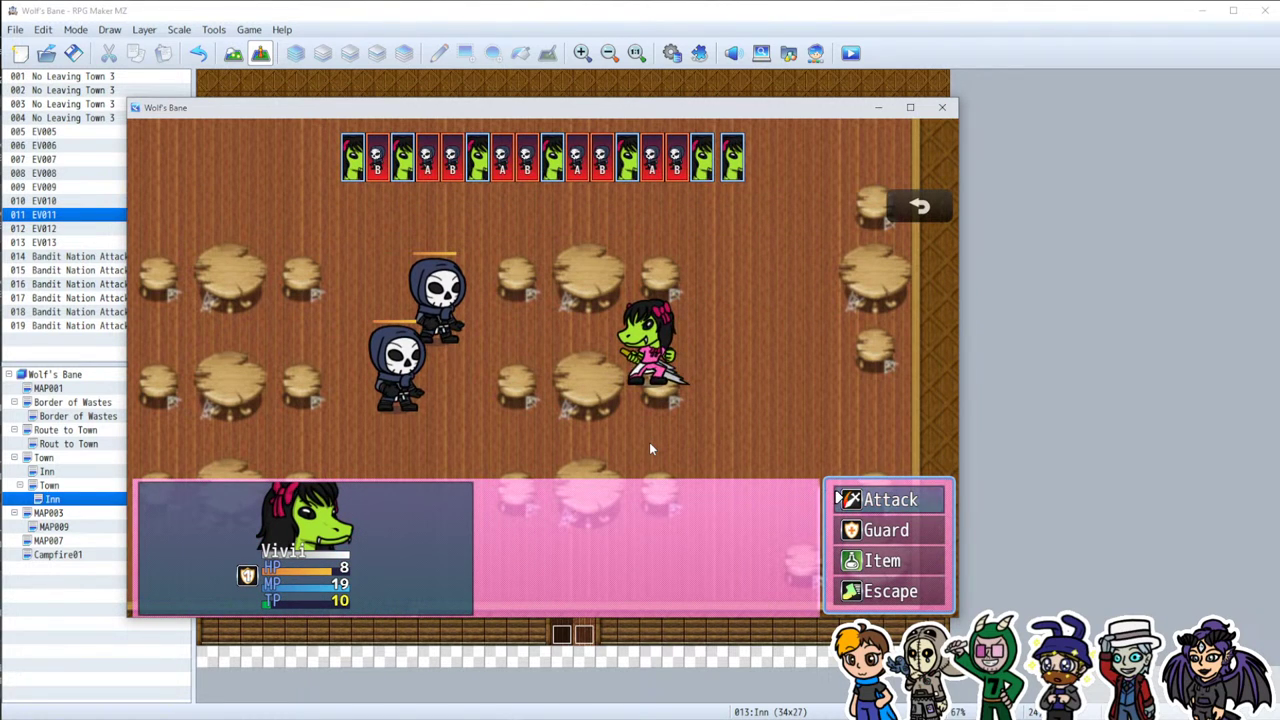
{"action": "left_click", "coordinate": [942, 107]}
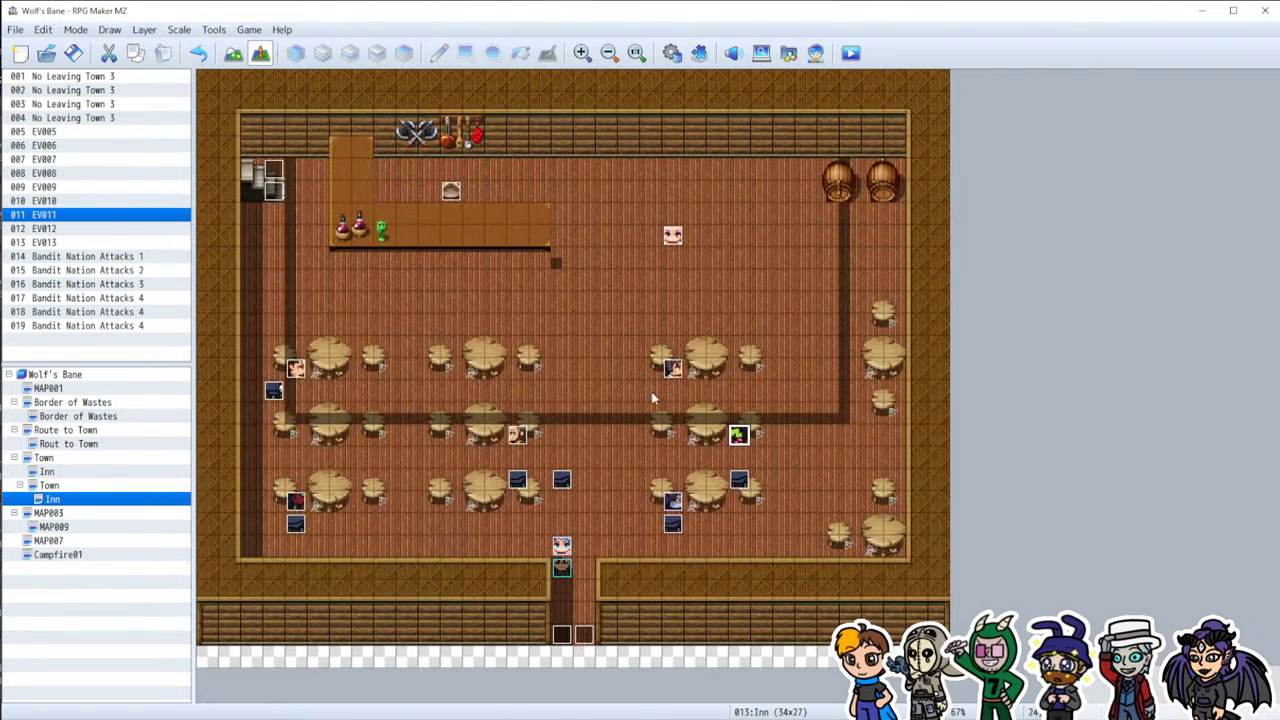
Step: Create a new event on the wall tile beside the inn entrance with a Change Party Member command adding 0001 Tarnock
{"action": "double_click", "coordinate": [612, 583]}
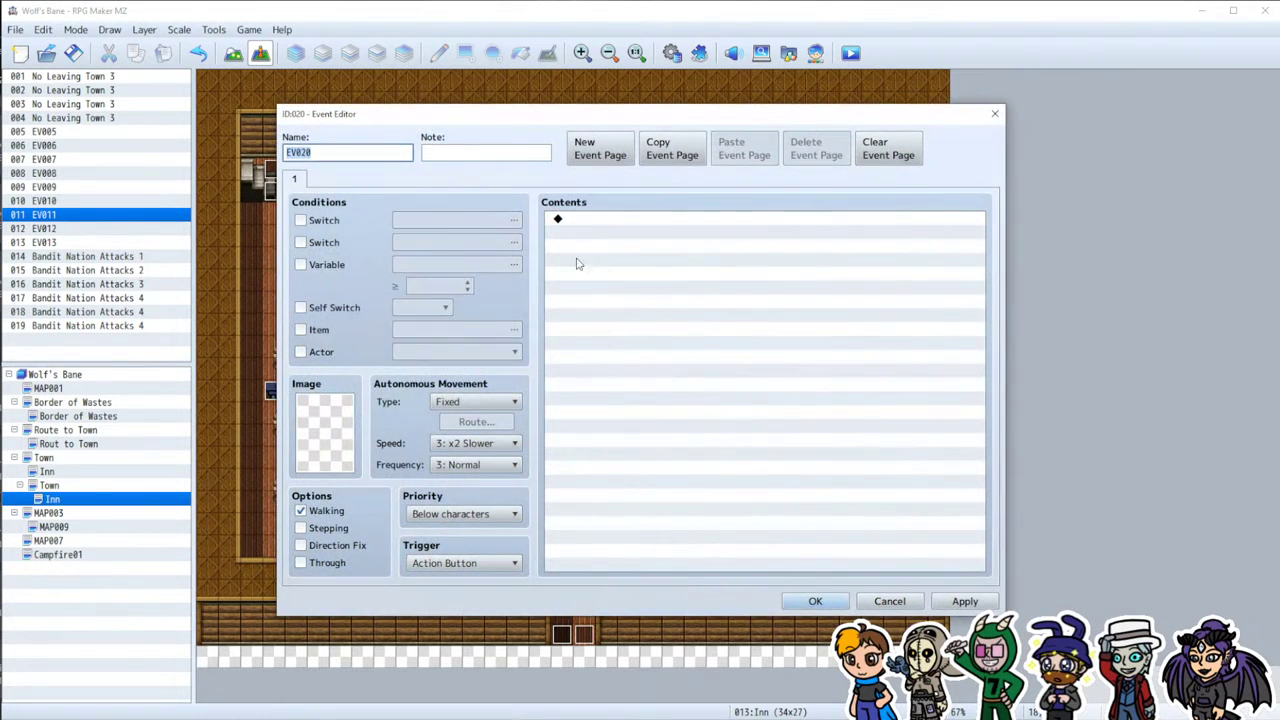
{"action": "double_click", "coordinate": [598, 232]}
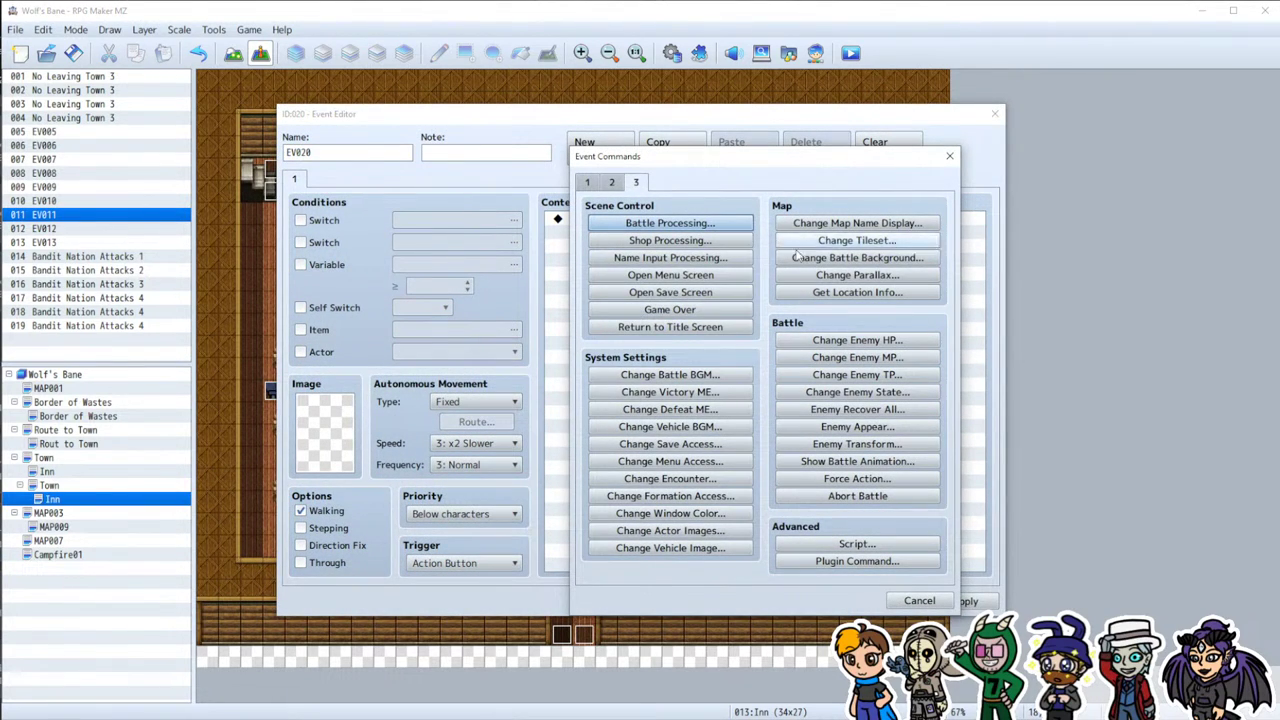
{"action": "left_click", "coordinate": [612, 182]}
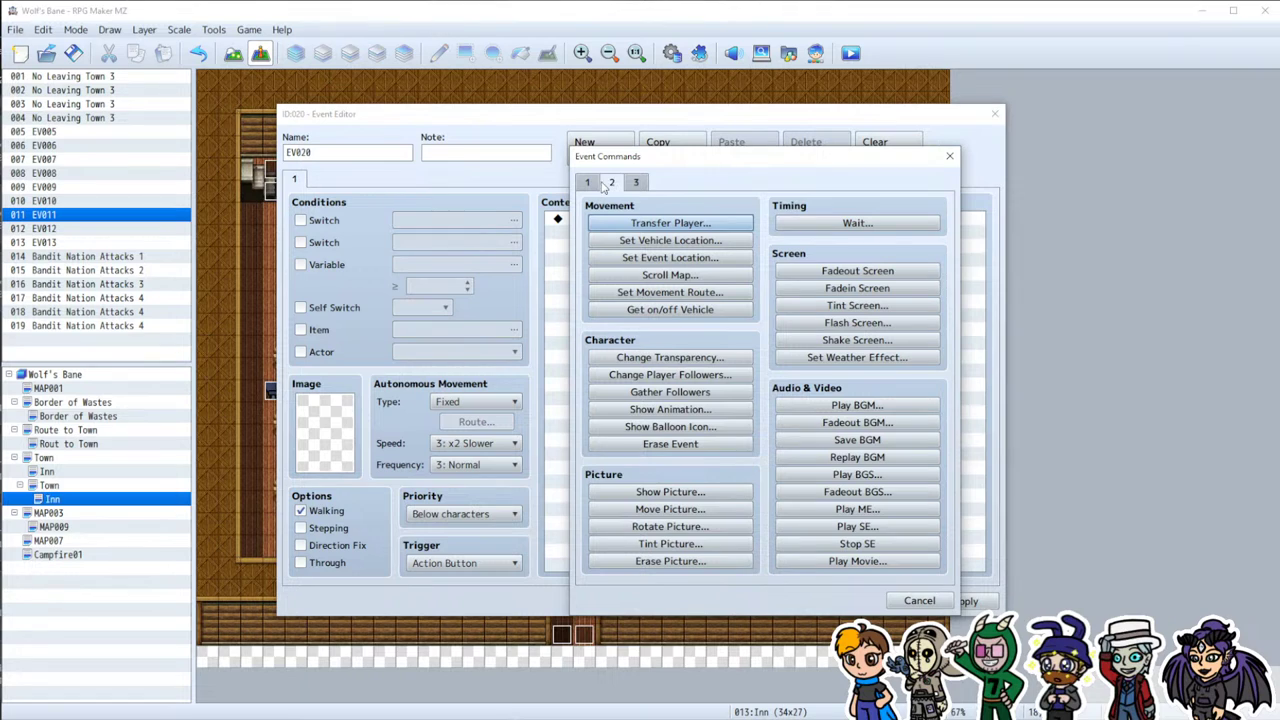
{"action": "left_click", "coordinate": [596, 184]}
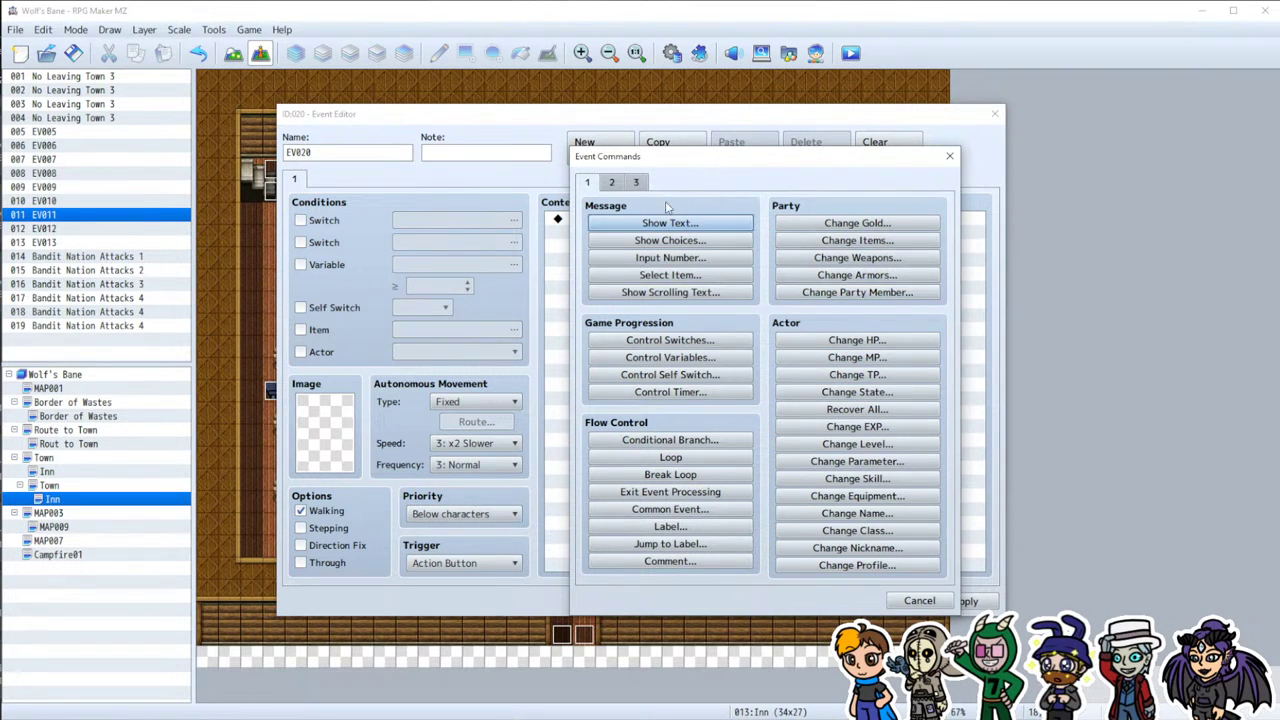
{"action": "left_click", "coordinate": [612, 181]}
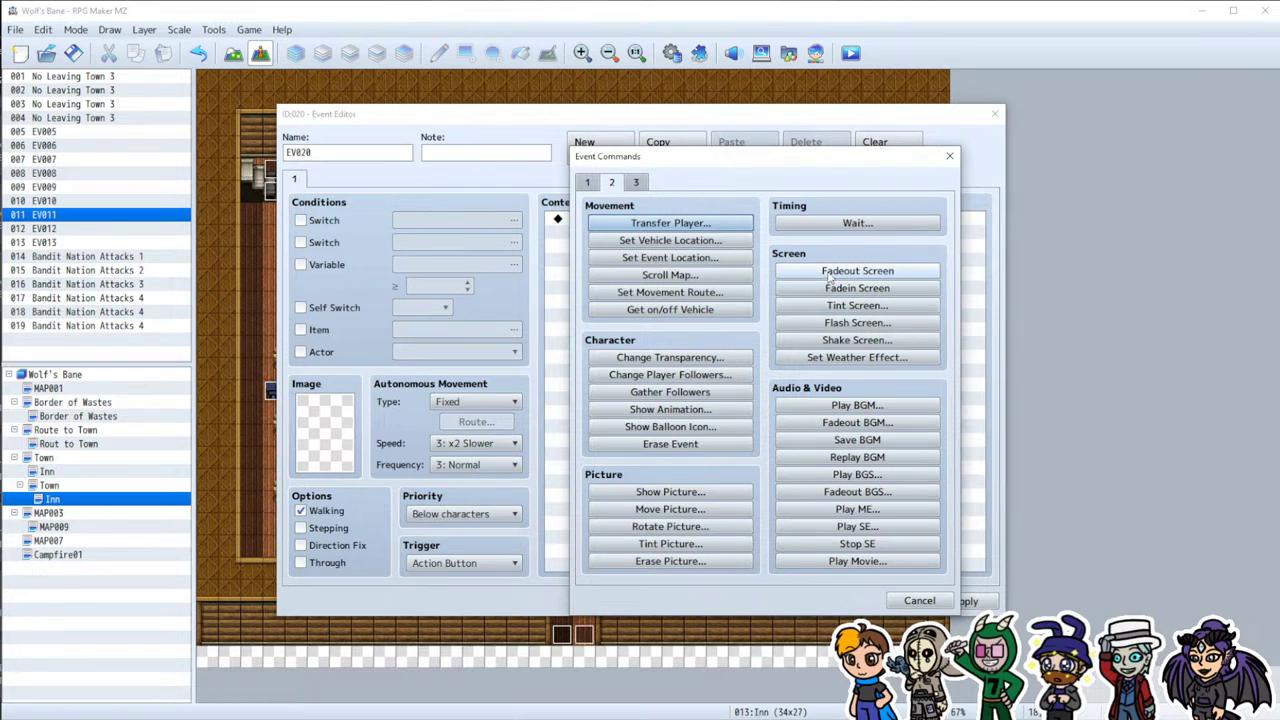
{"action": "left_click", "coordinate": [594, 183]}
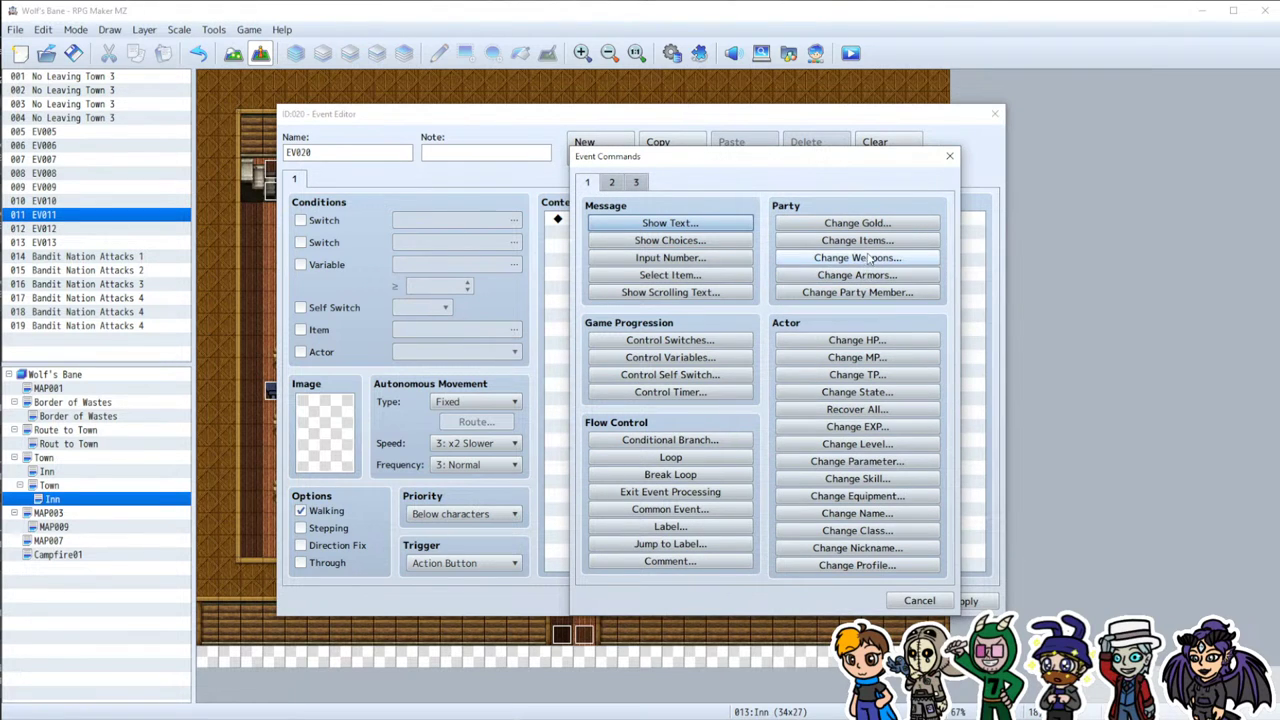
{"action": "left_click", "coordinate": [869, 297]}
{"action": "left_click", "coordinate": [740, 353]}
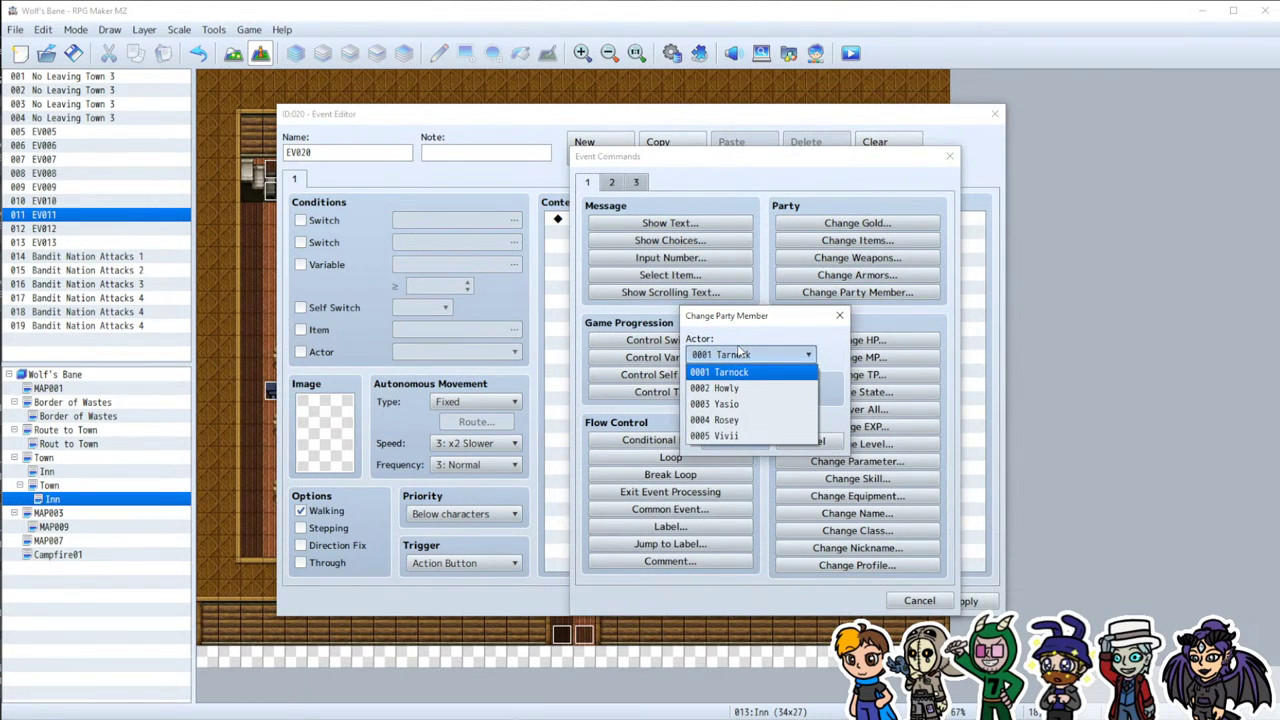
{"action": "left_click", "coordinate": [745, 366]}
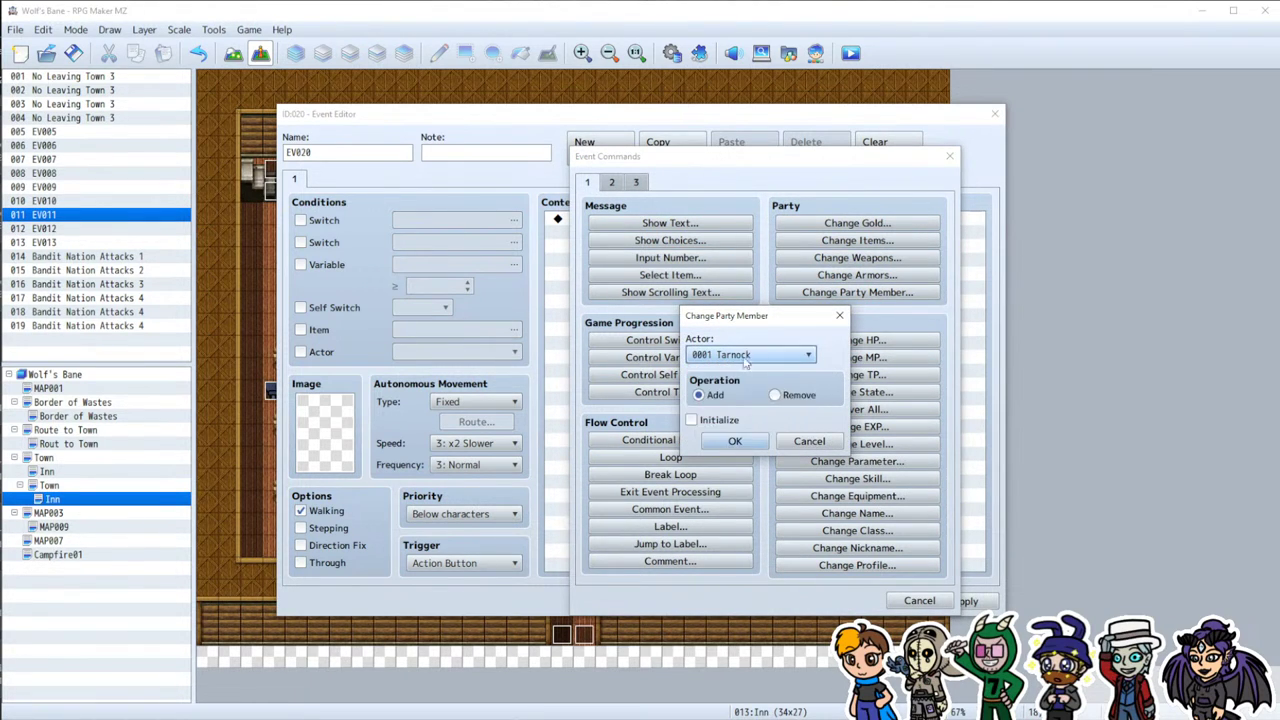
{"action": "left_click", "coordinate": [742, 446]}
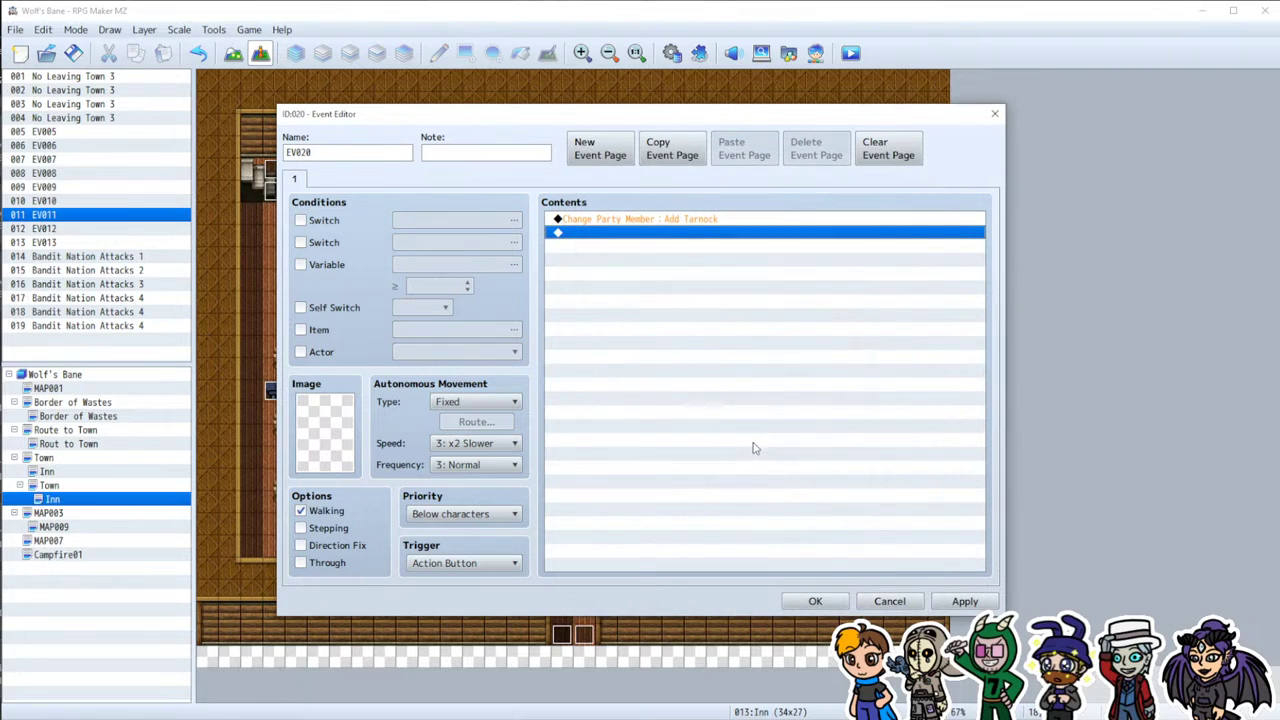
Step: Set the new event's trigger to Autorun and add a Control Self Switch command turning A ON
{"action": "left_click", "coordinate": [443, 566]}
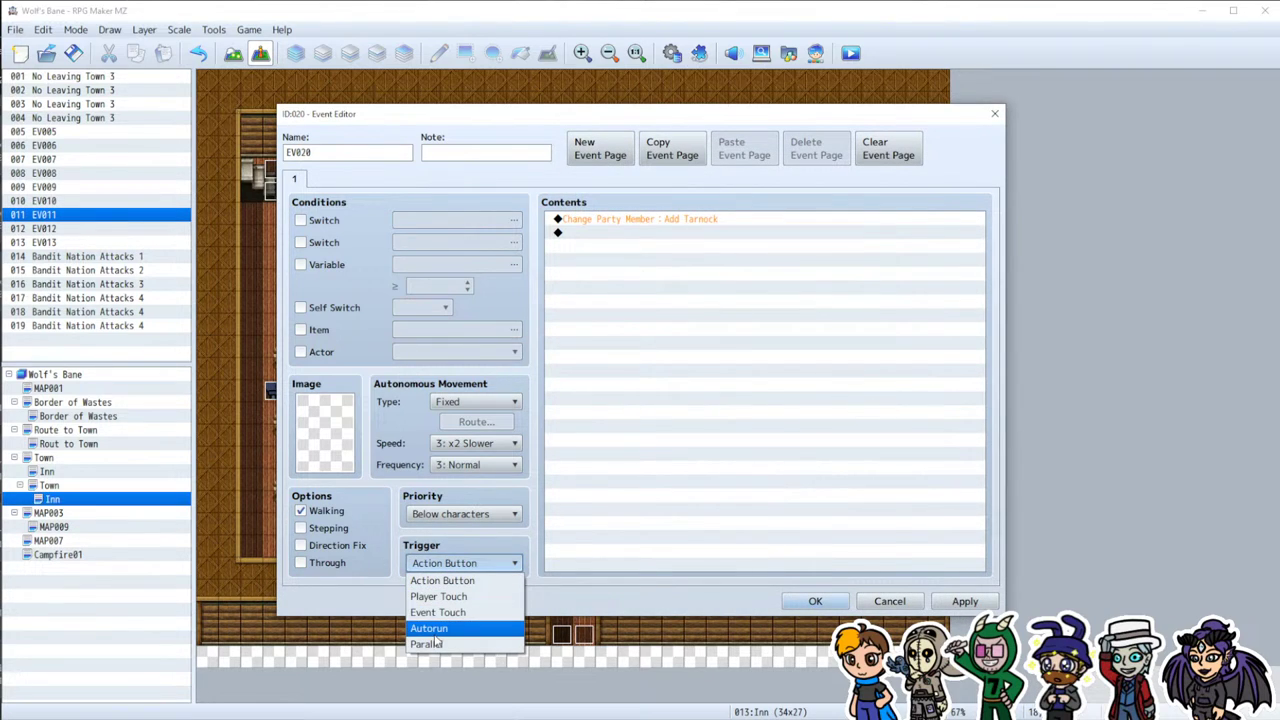
{"action": "left_click", "coordinate": [435, 630]}
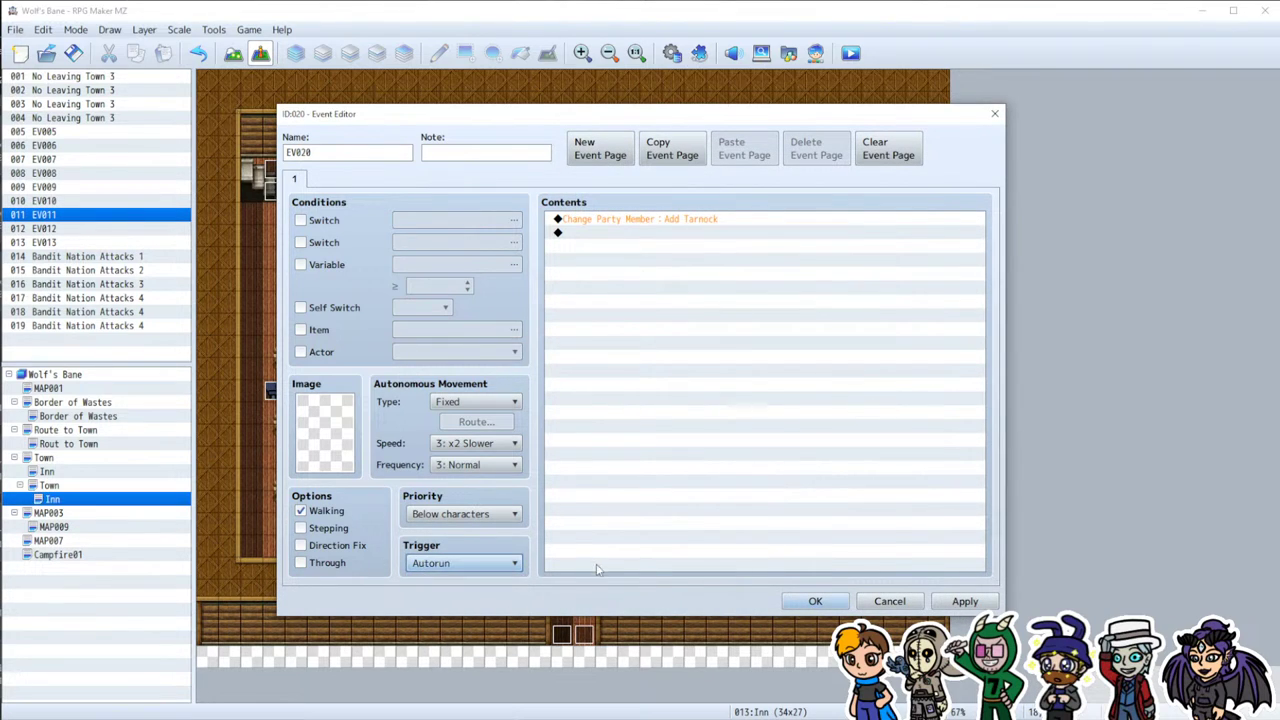
{"action": "left_click", "coordinate": [466, 564]}
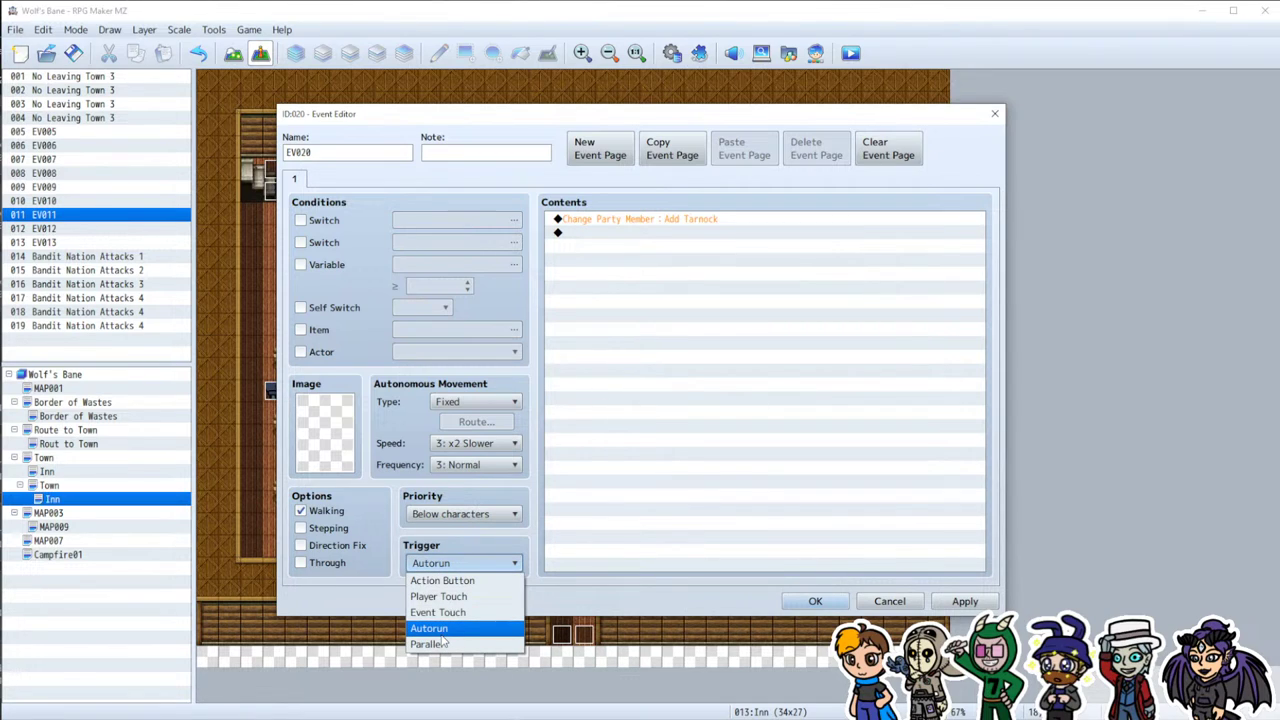
{"action": "left_click", "coordinate": [574, 449]}
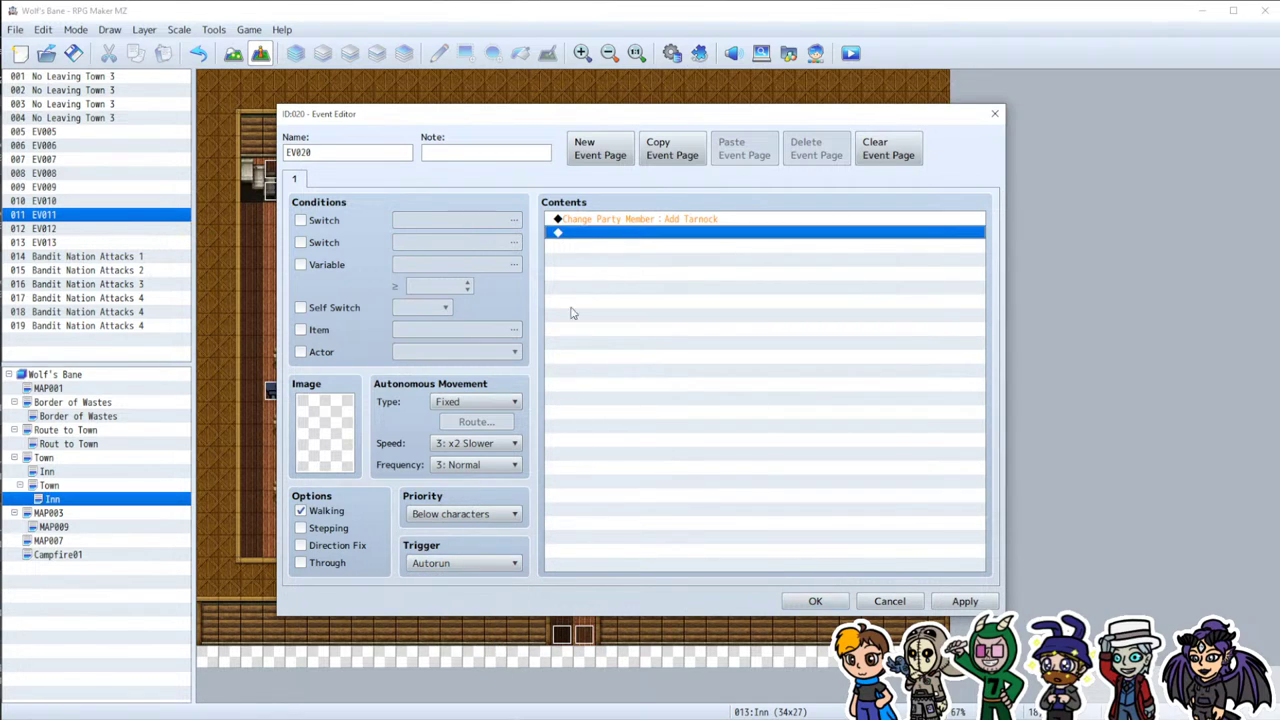
{"action": "double_click", "coordinate": [576, 236]}
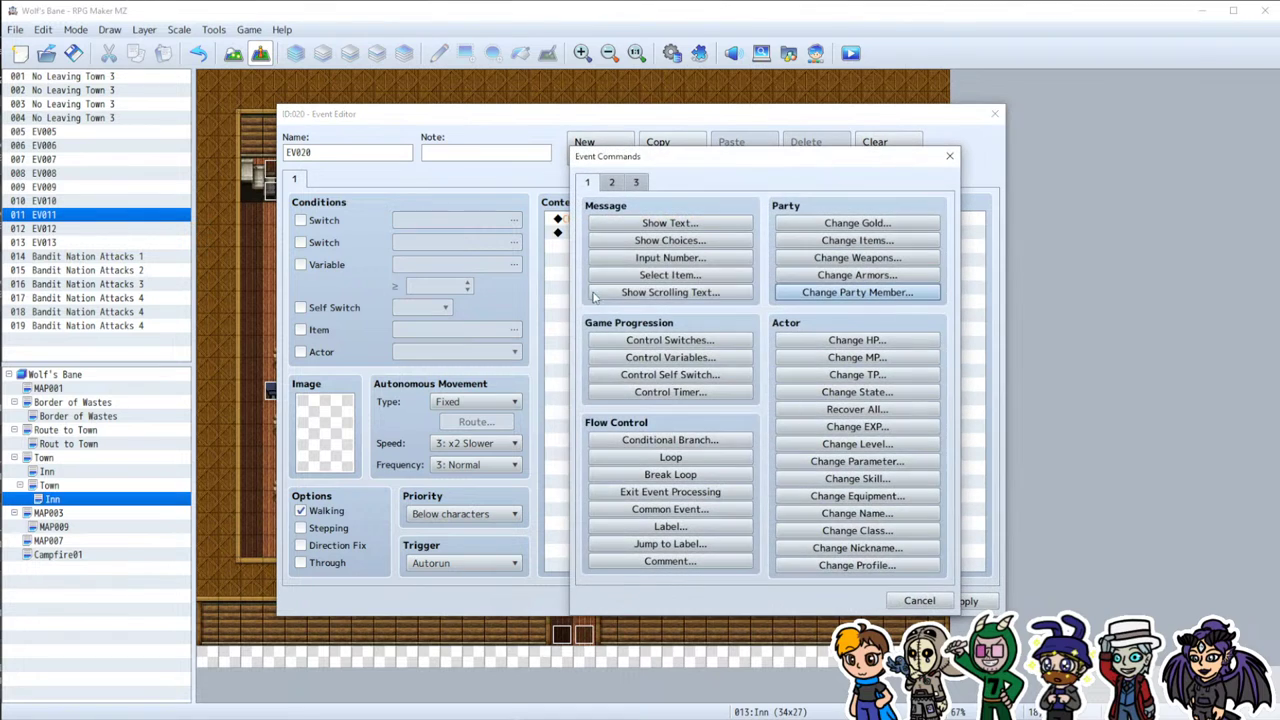
{"action": "left_click", "coordinate": [686, 380]}
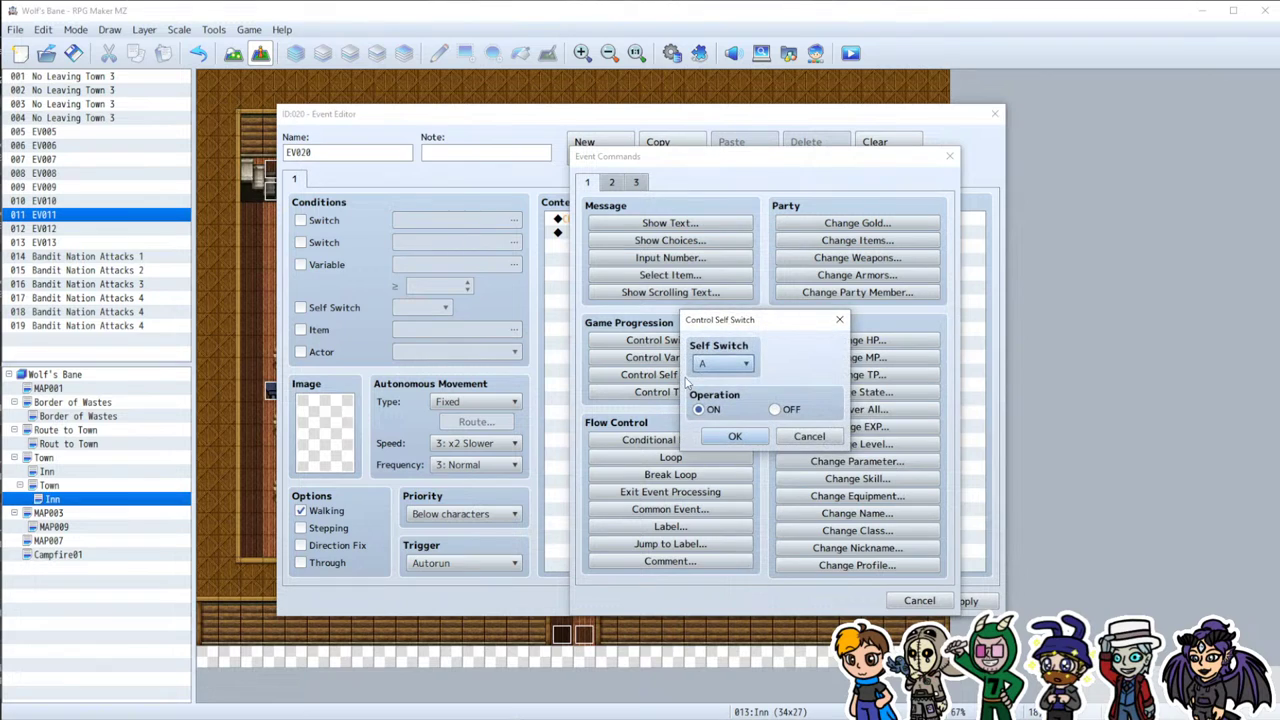
{"action": "left_click", "coordinate": [735, 436]}
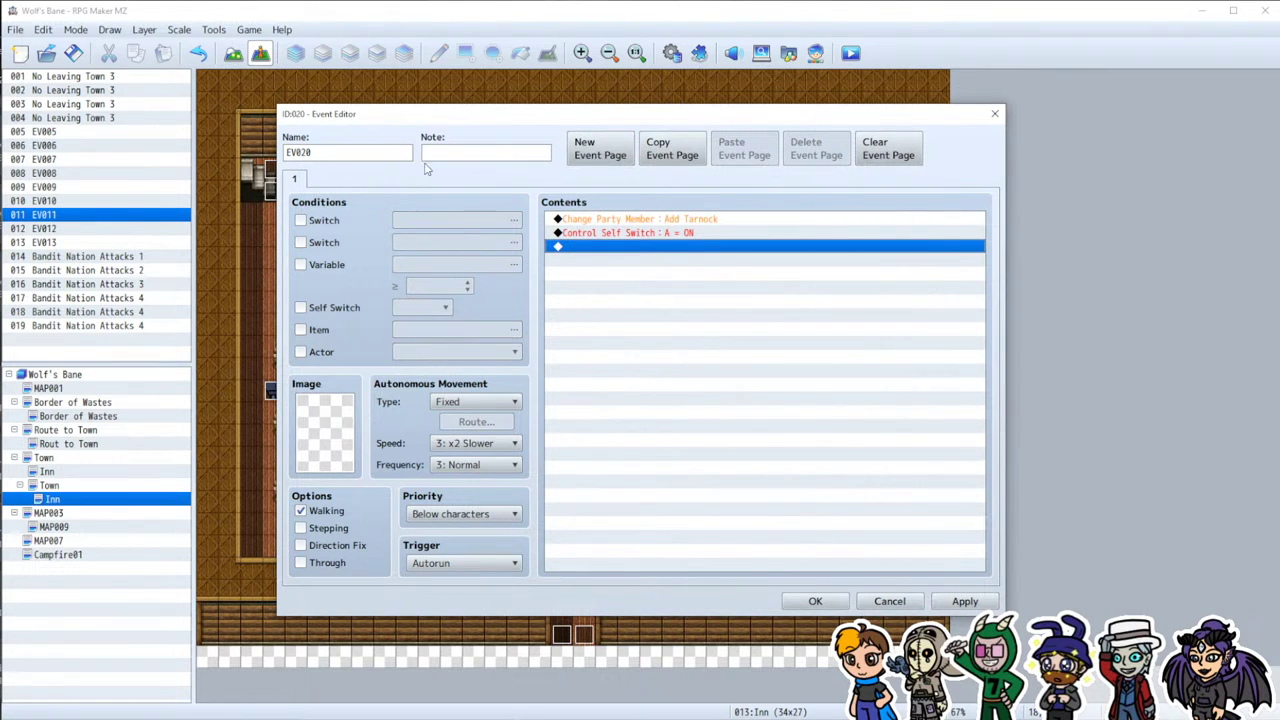
Step: Add an empty second page to EV020 conditioned on Self Switch A, then apply and close the event
{"action": "left_click", "coordinate": [579, 160]}
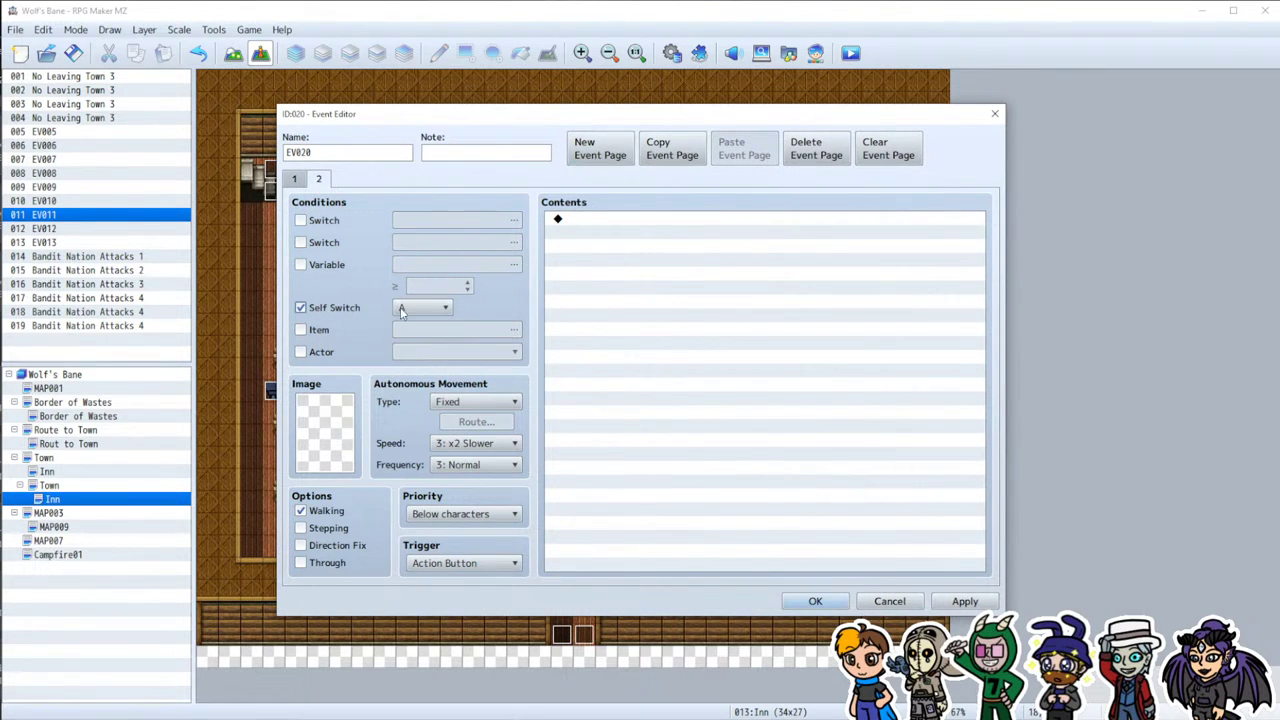
{"action": "left_click", "coordinate": [943, 606]}
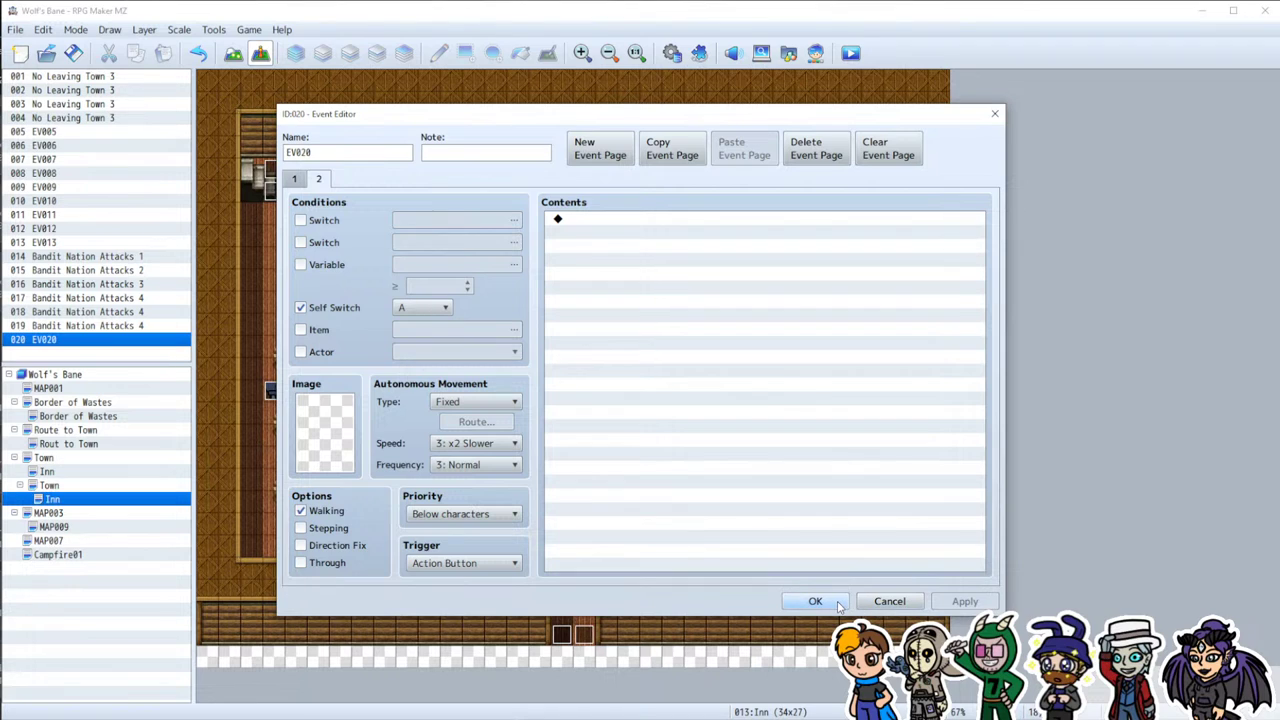
{"action": "left_click", "coordinate": [836, 603]}
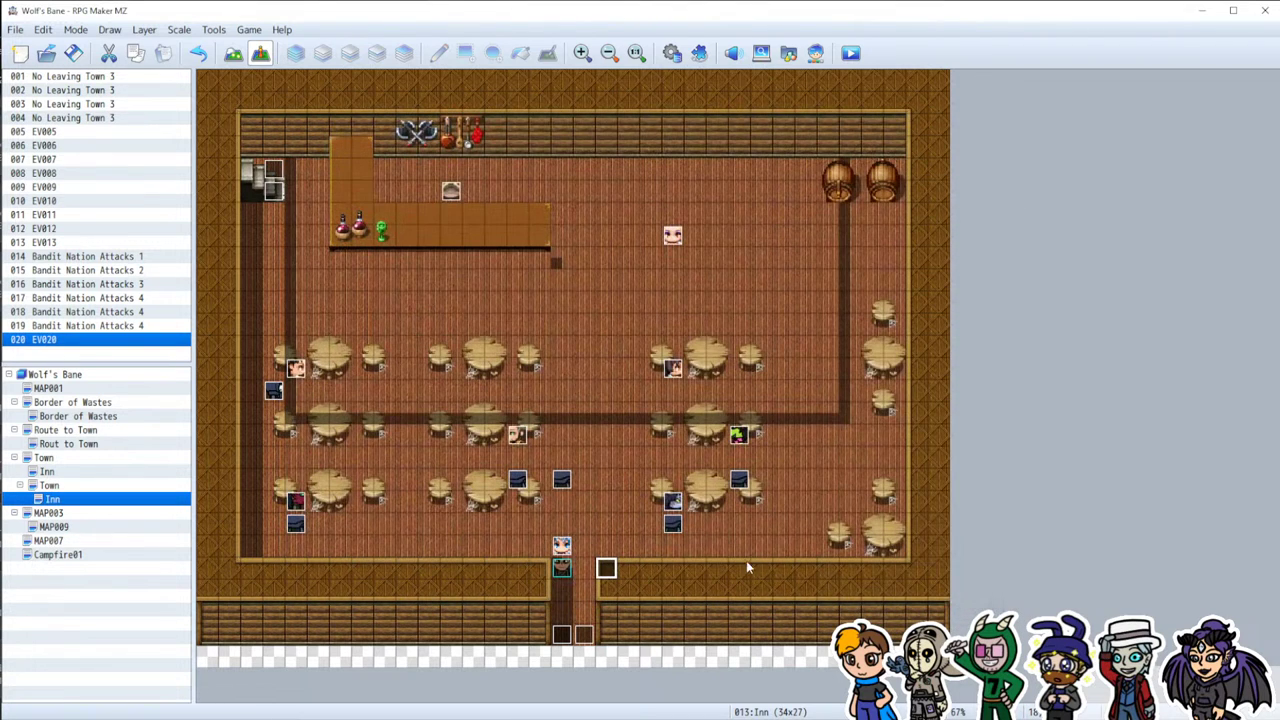
Step: Save the changes, start a playtest, and play through the inn greeting and the Bandit dialogue at the counter
{"action": "left_click", "coordinate": [848, 56]}
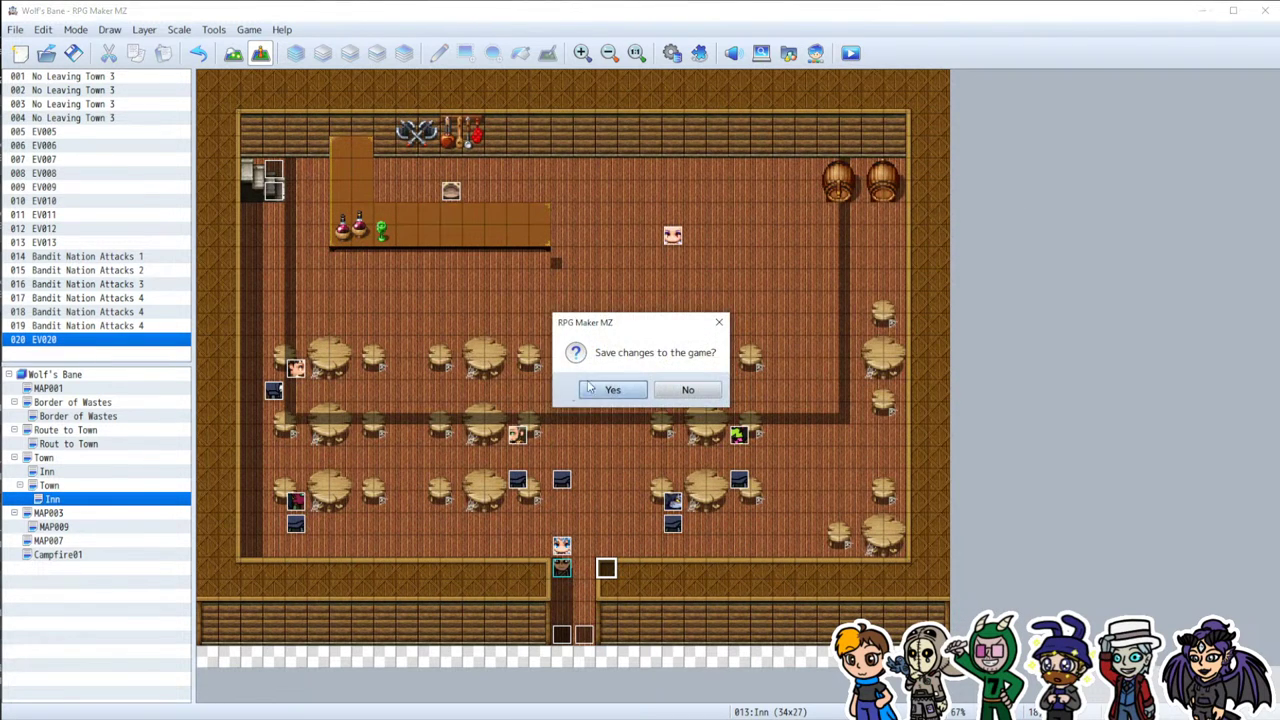
{"action": "left_click", "coordinate": [612, 389]}
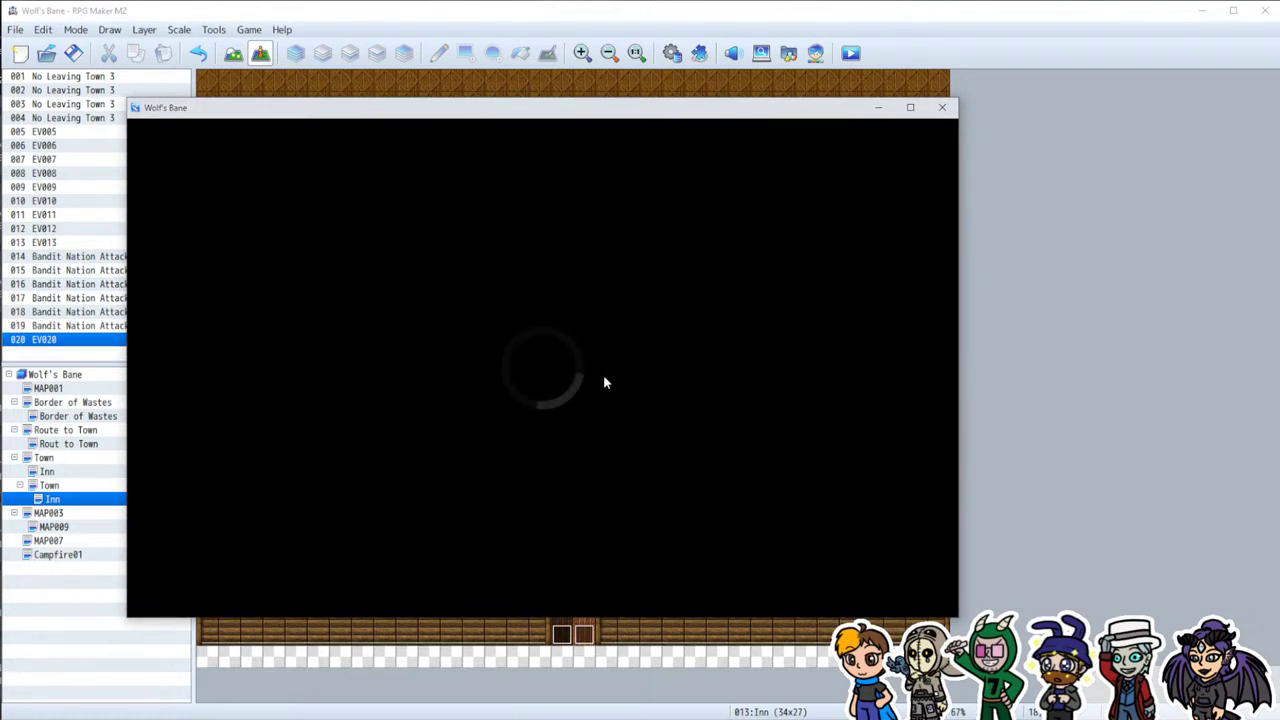
{"action": "key", "text": "Return"}
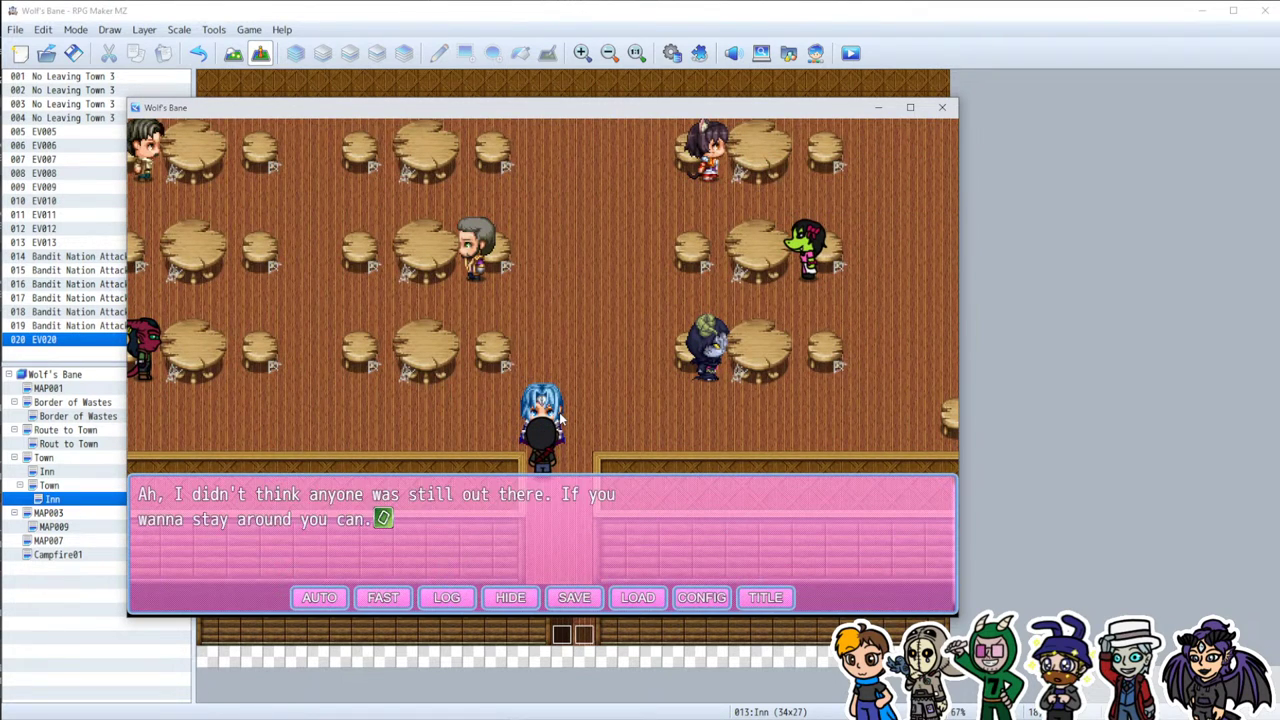
{"action": "key", "text": "Return"}
{"action": "key", "text": "Up"}
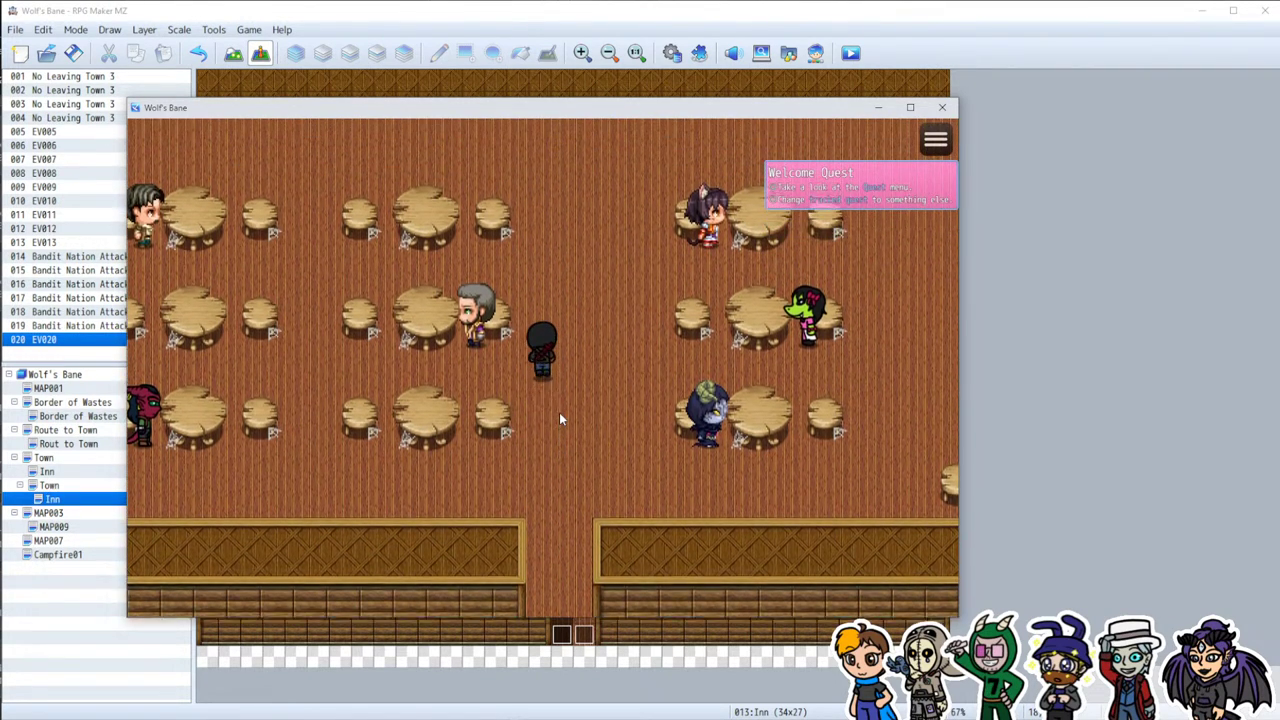
{"action": "key", "text": "Up"}
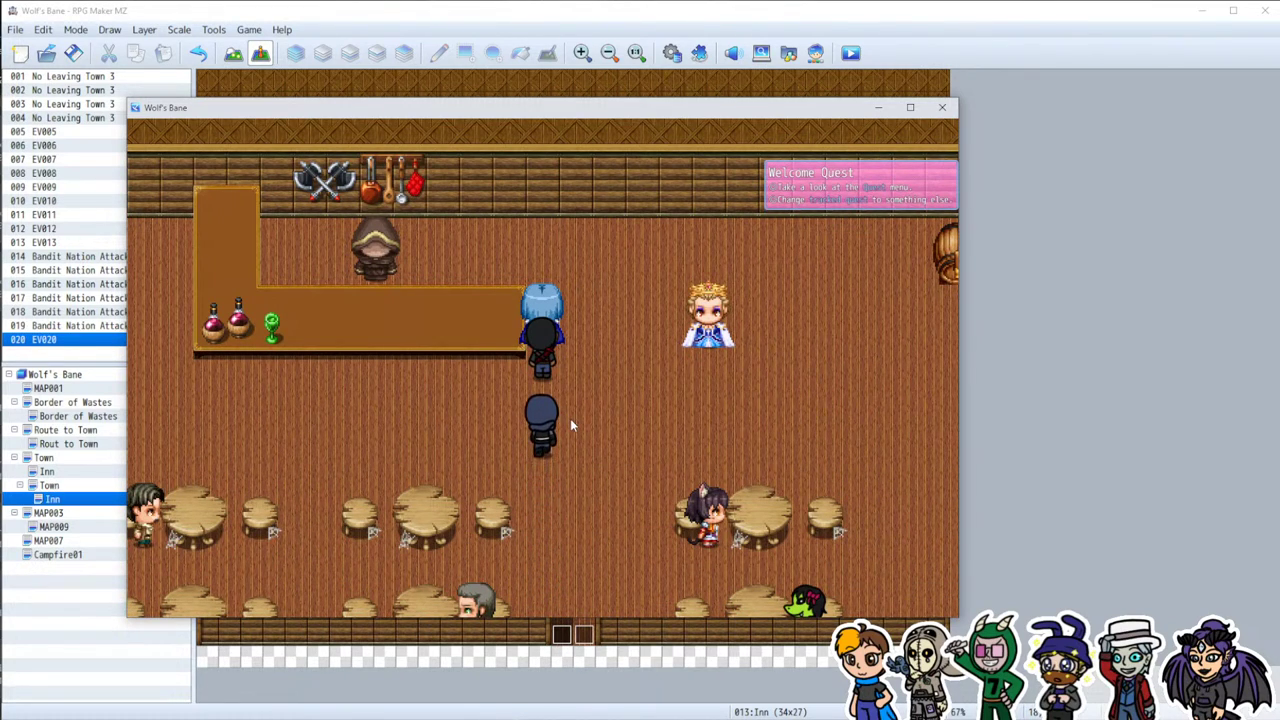
{"action": "key", "text": "Return"}
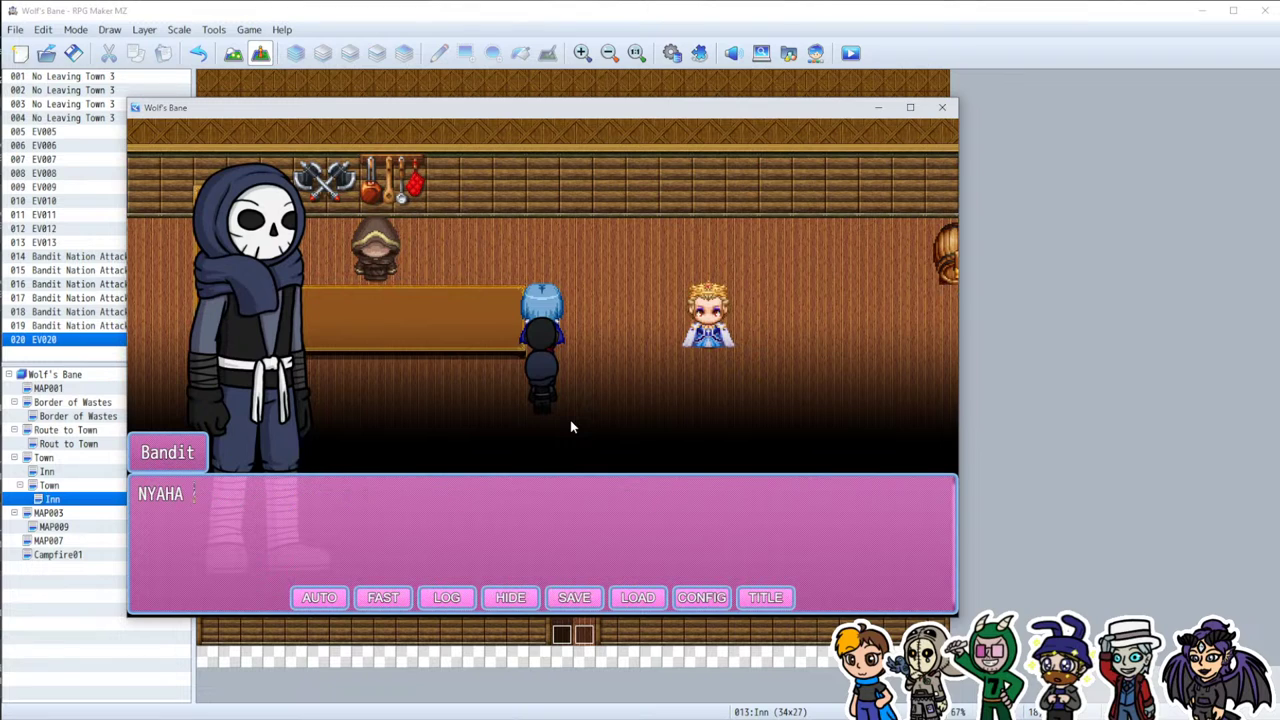
{"action": "key", "text": "Return"}
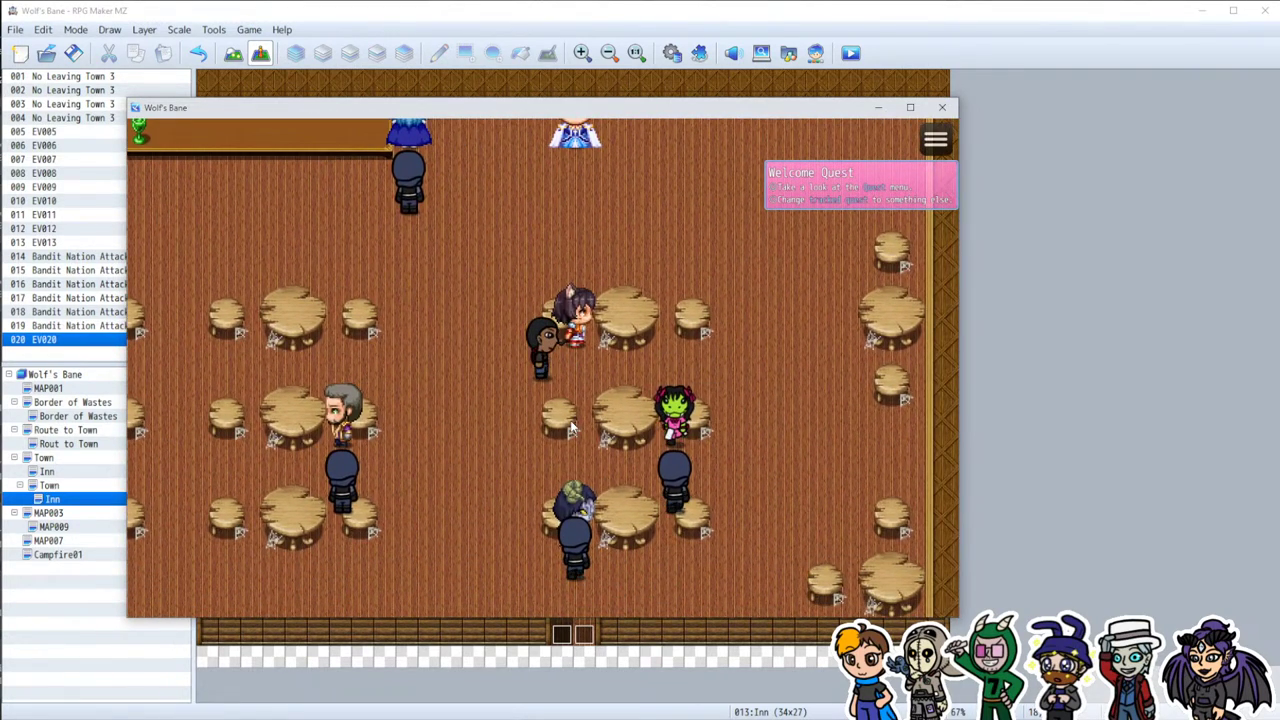
Step: Check the party members in the game menu, then accept Vivii's fight offer with Howly sitting out
{"action": "left_click", "coordinate": [937, 146]}
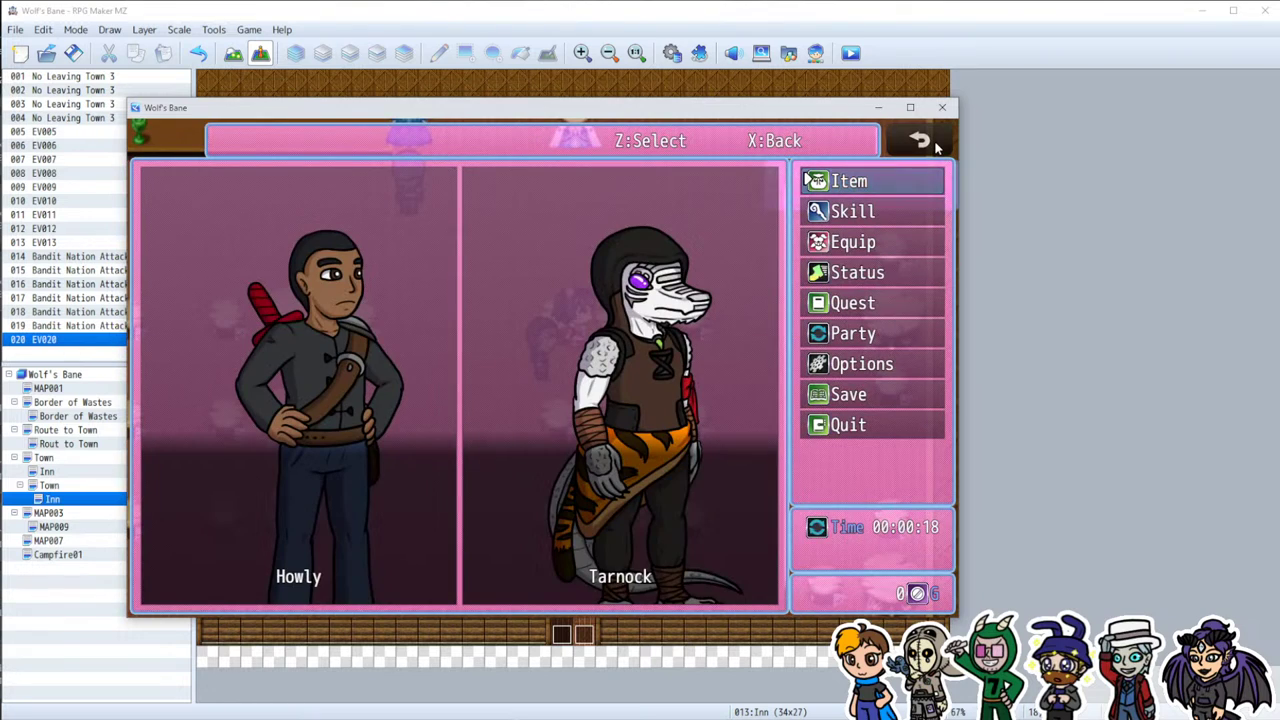
{"action": "left_click", "coordinate": [937, 146]}
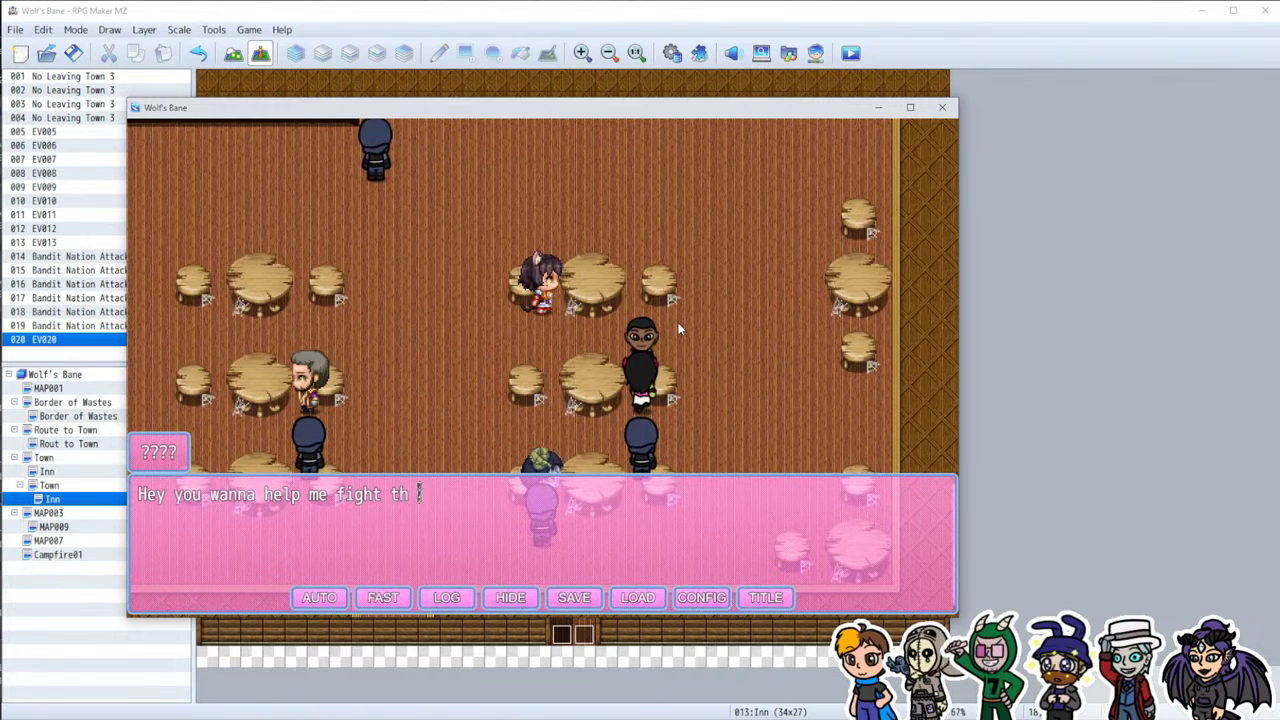
{"action": "key", "text": "Return"}
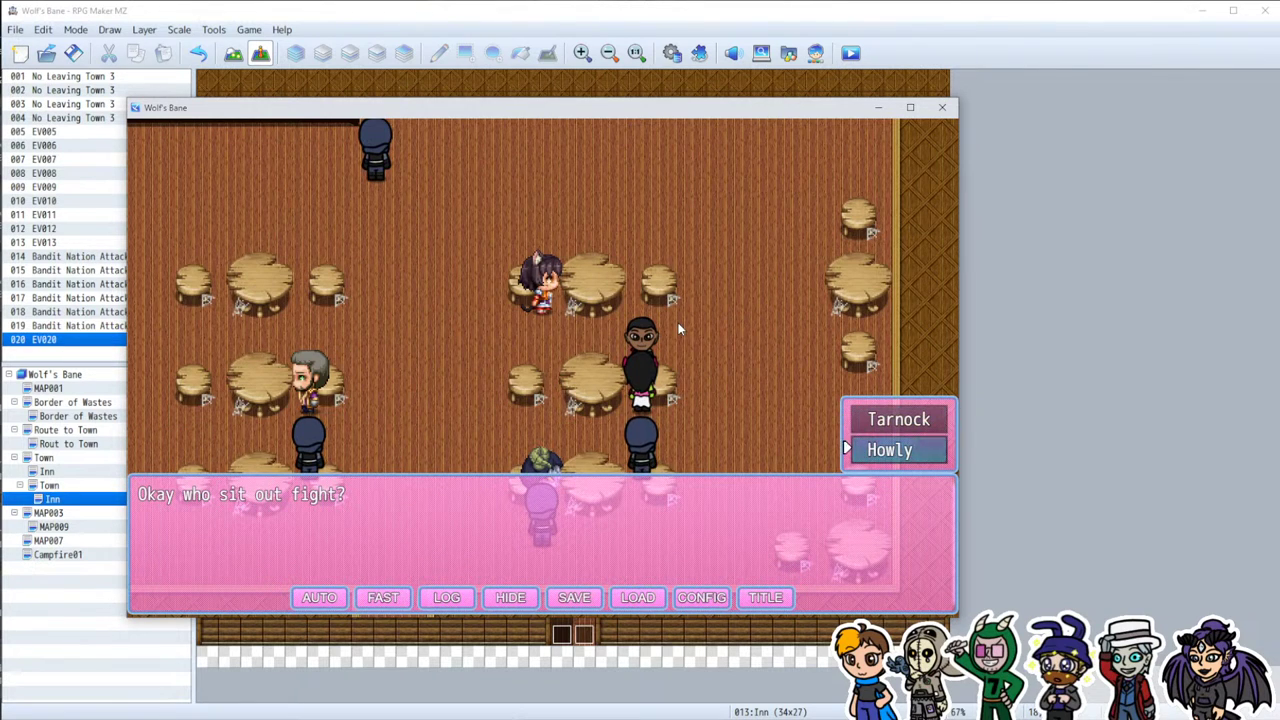
{"action": "key", "text": "Return"}
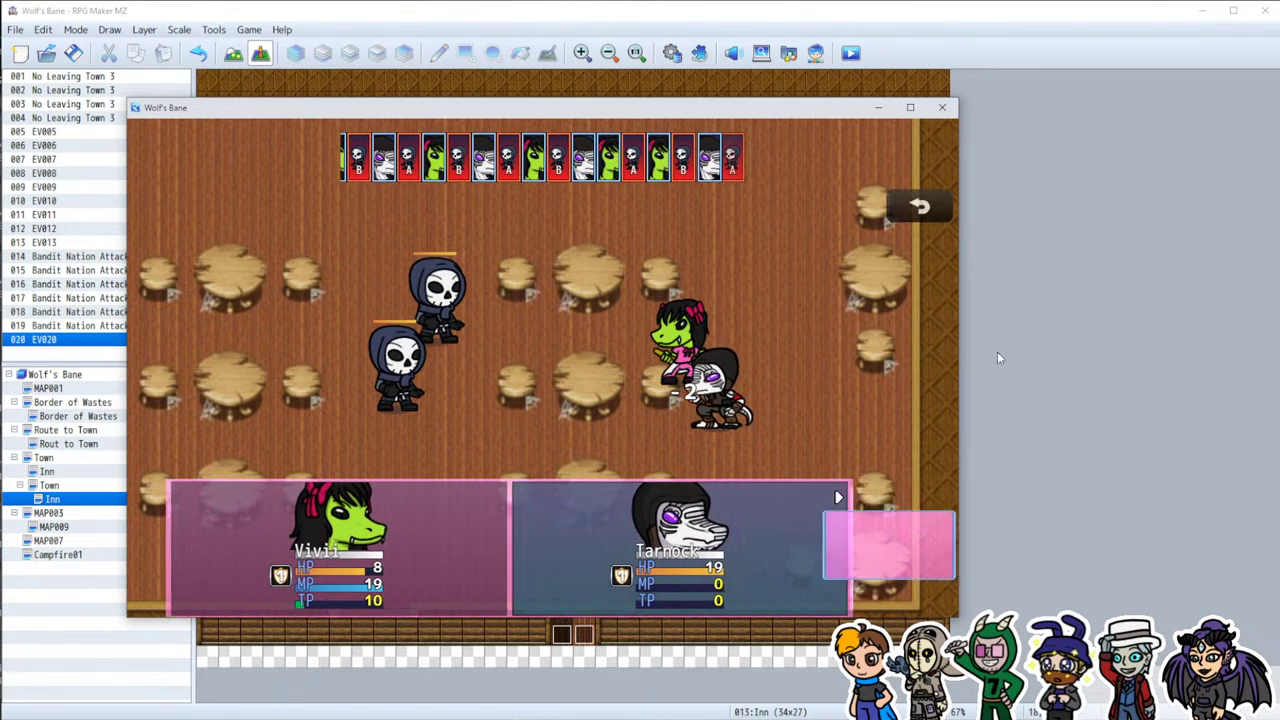
Step: Attack the two bandits with Vivii and Tarnock over several turns
{"action": "key", "text": "Return"}
{"action": "key", "text": "Return"}
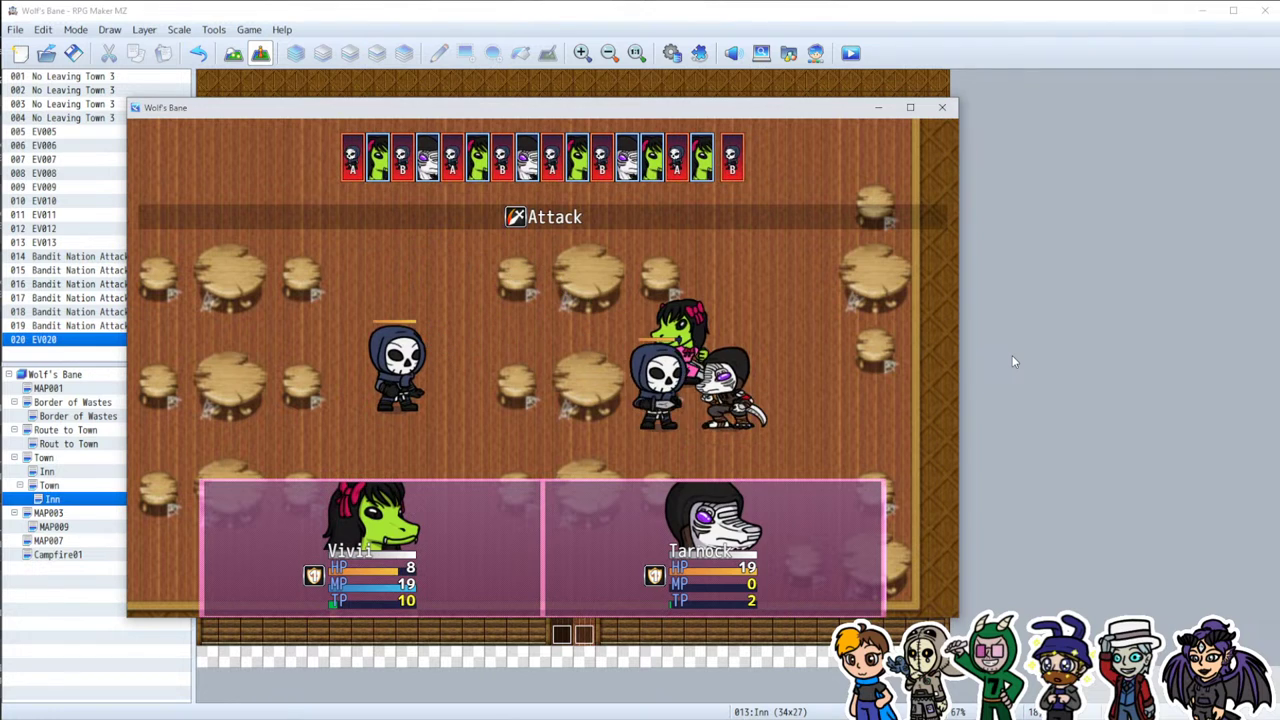
{"action": "key", "text": "Return"}
{"action": "key", "text": "Return"}
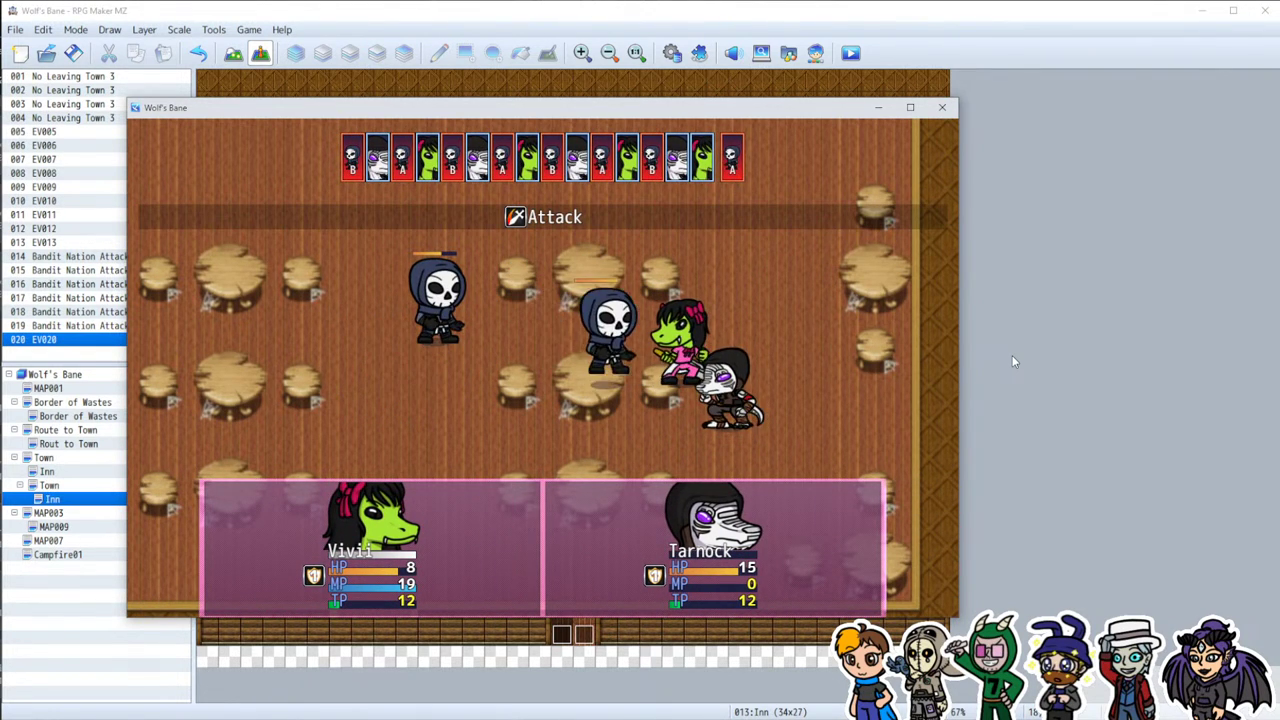
{"action": "key", "text": "Return"}
{"action": "key", "text": "Return"}
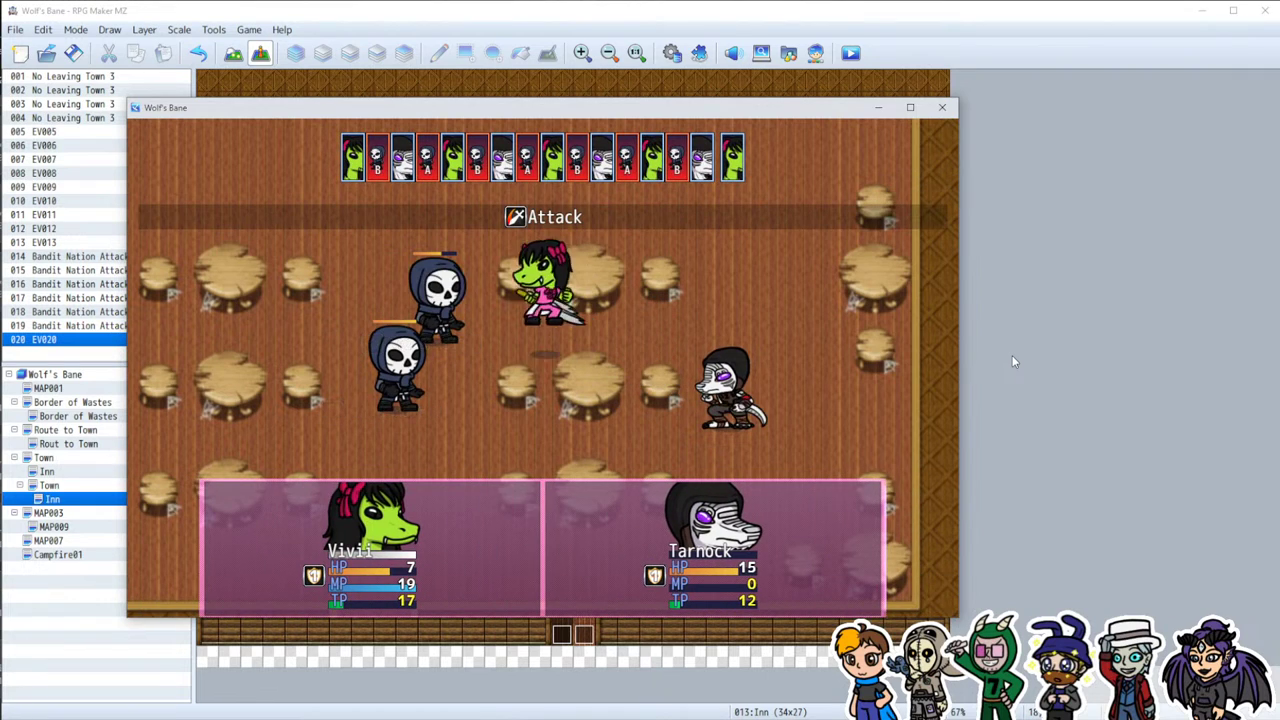
{"action": "key", "text": "Return"}
{"action": "key", "text": "Return"}
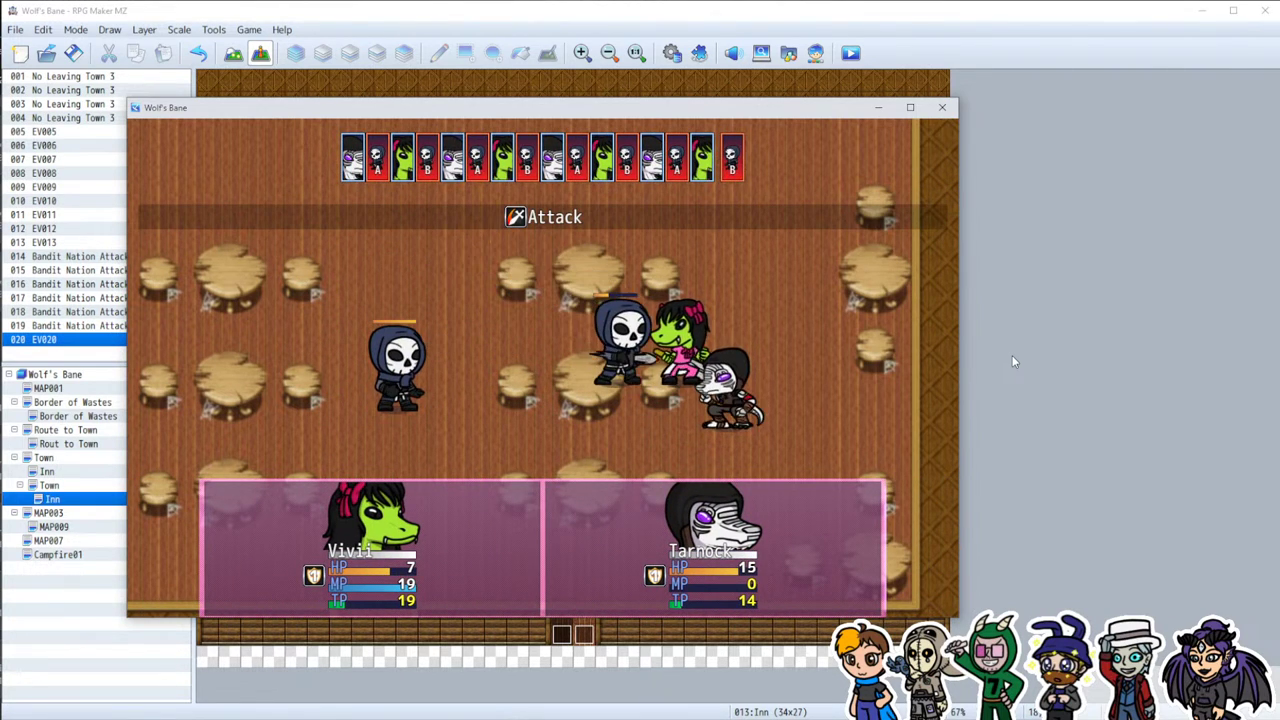
{"action": "key", "text": "Return"}
{"action": "key", "text": "Return"}
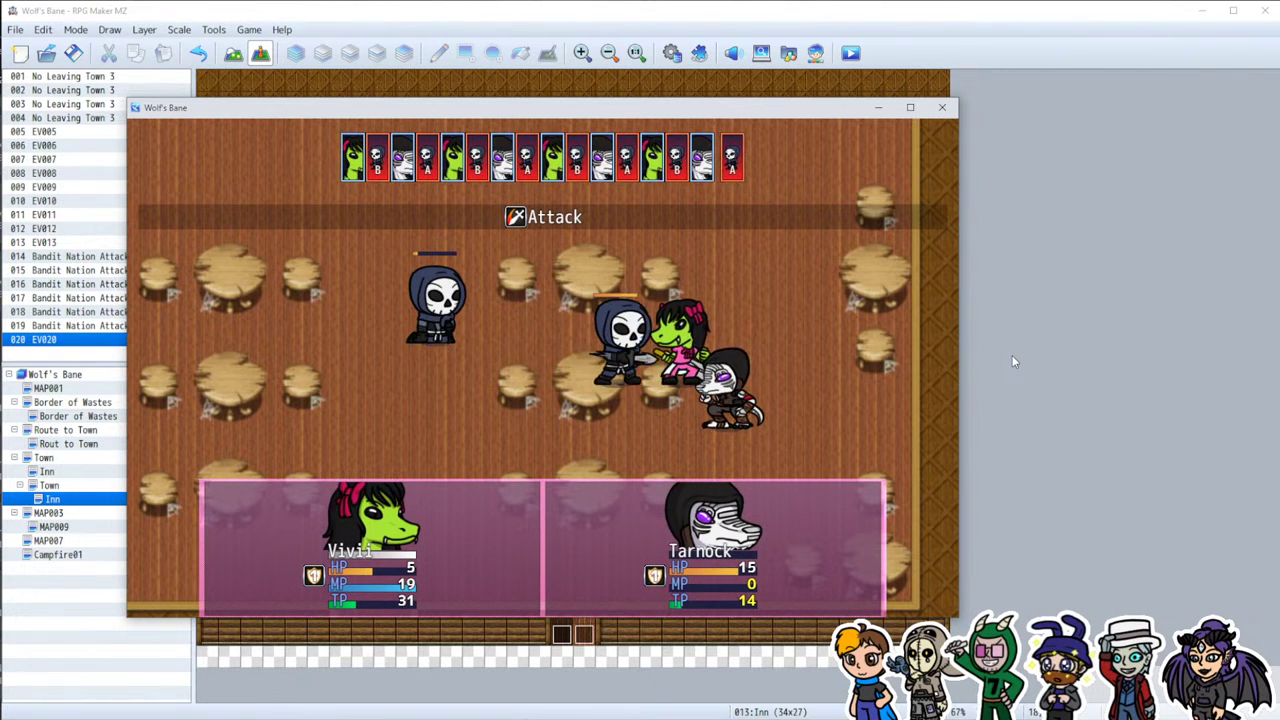
{"action": "key", "text": "Return"}
{"action": "key", "text": "Return"}
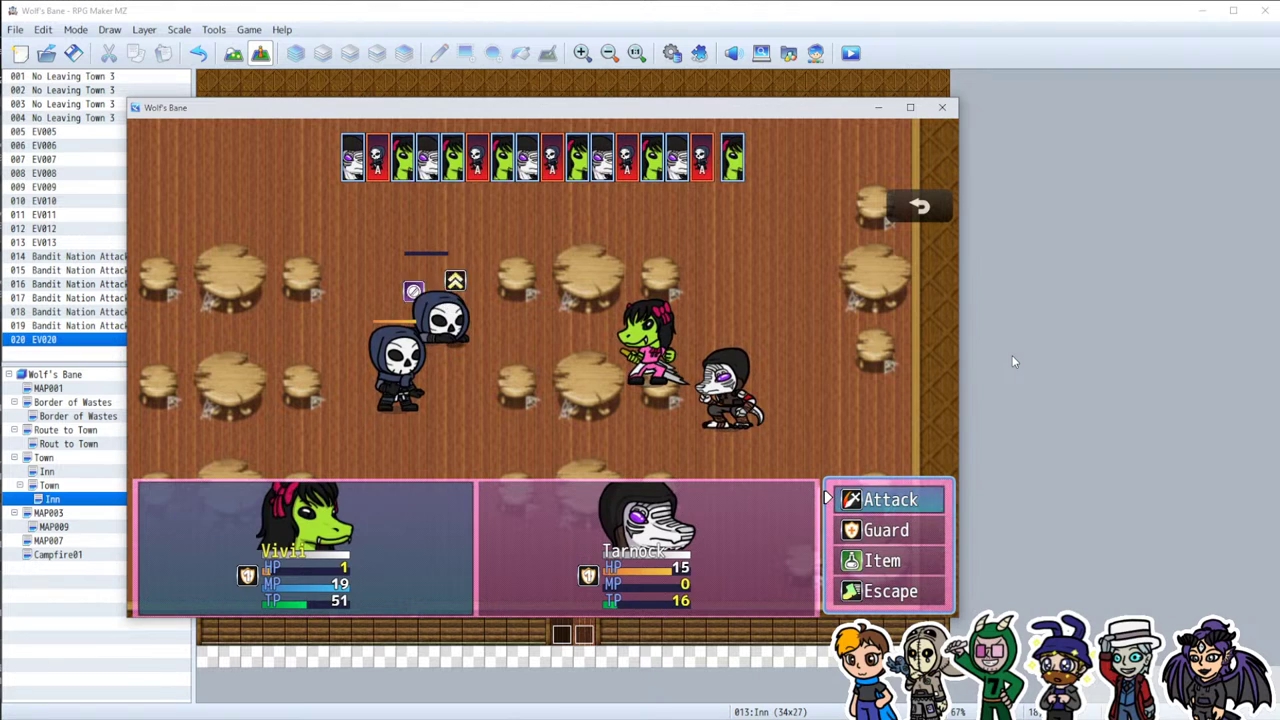
Step: Look through Vivii's battle commands, then continue attacking the remaining bandit with Vivii and Tarnock
{"action": "key", "text": "Down"}
{"action": "key", "text": "Down"}
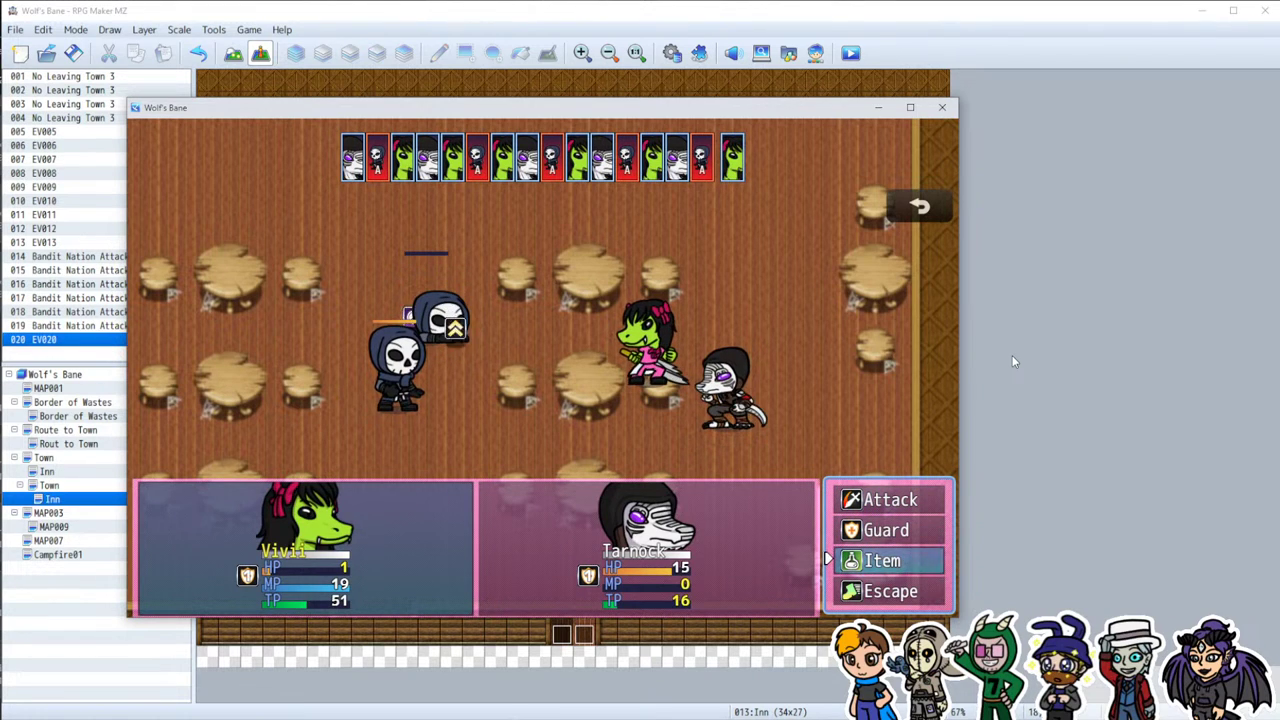
{"action": "key", "text": "Up"}
{"action": "key", "text": "Up"}
{"action": "key", "text": "Return"}
{"action": "key", "text": "Return"}
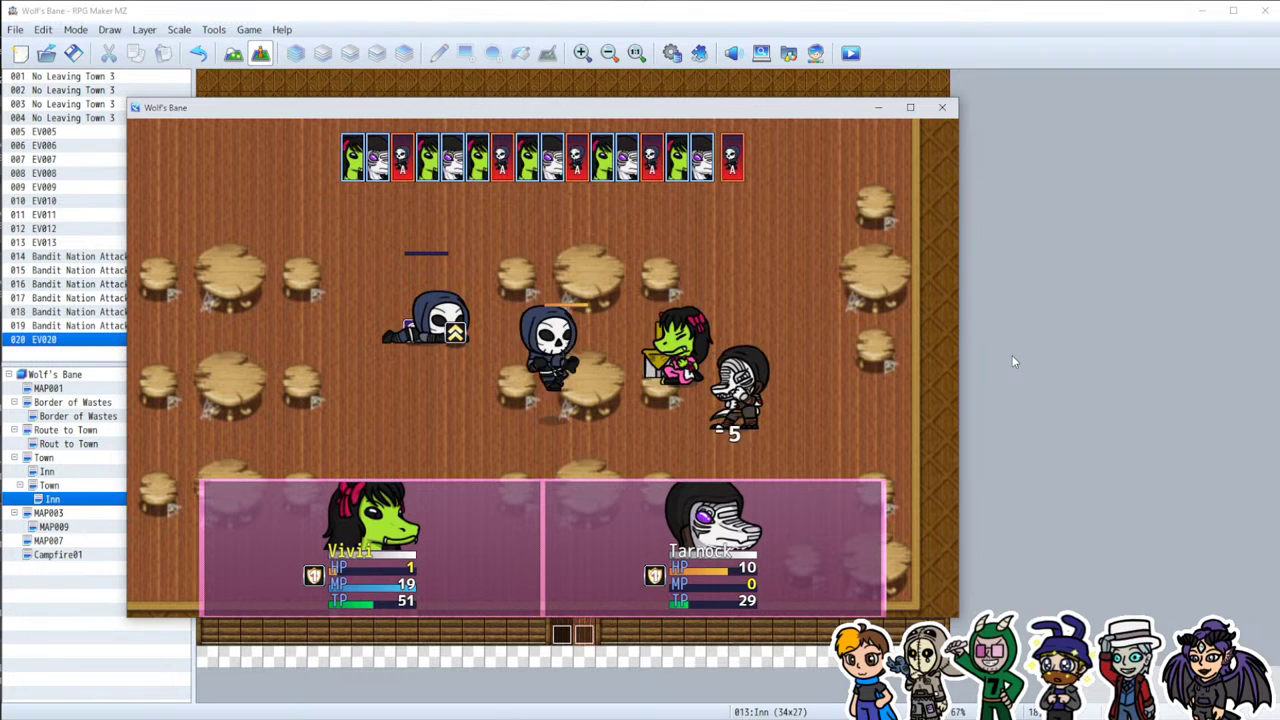
{"action": "key", "text": "Return"}
{"action": "key", "text": "Return"}
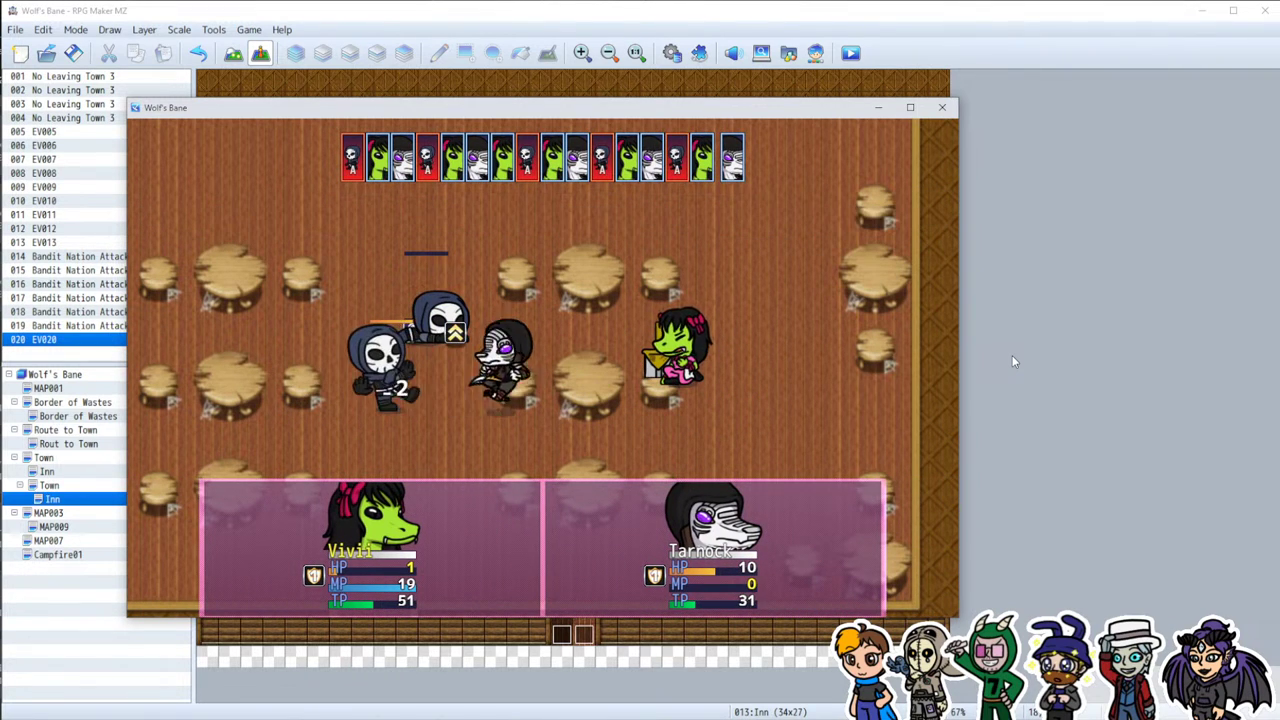
{"action": "key", "text": "Return"}
{"action": "key", "text": "Return"}
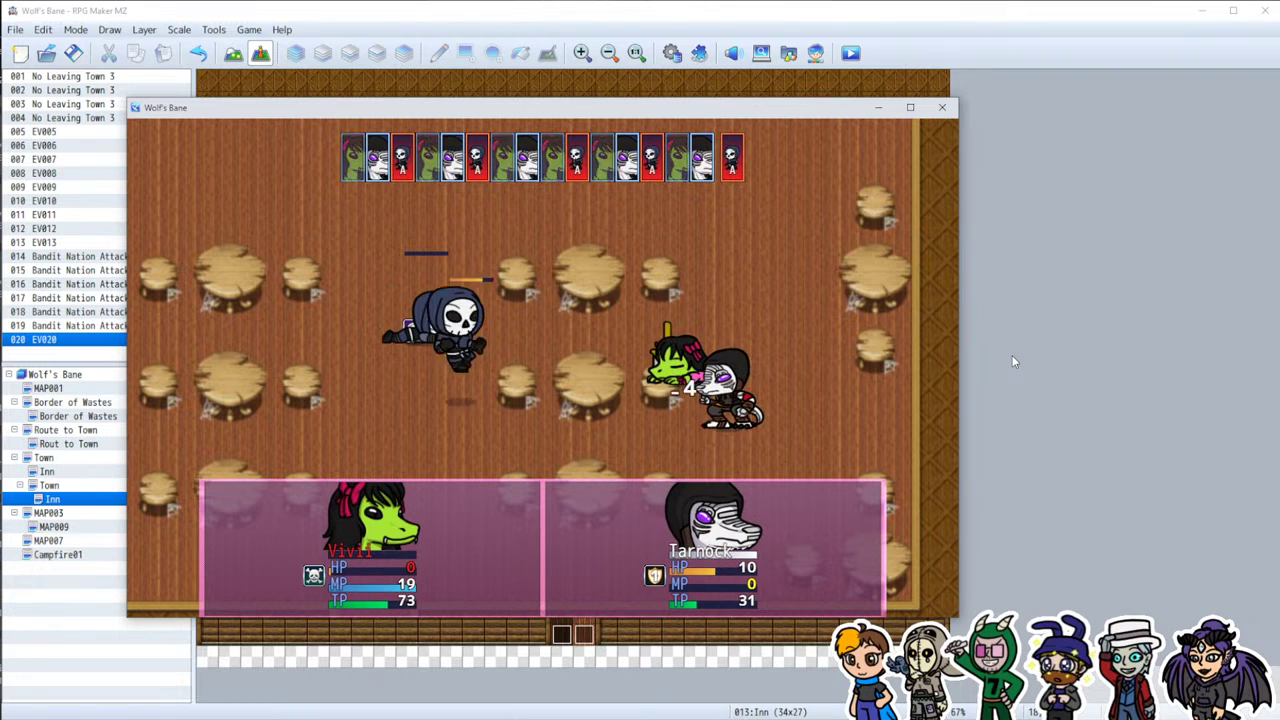
Step: Finish off the last bandit with Tarnock's attacks and pass the victory and level-up screens
{"action": "key", "text": "Return"}
{"action": "key", "text": "Return"}
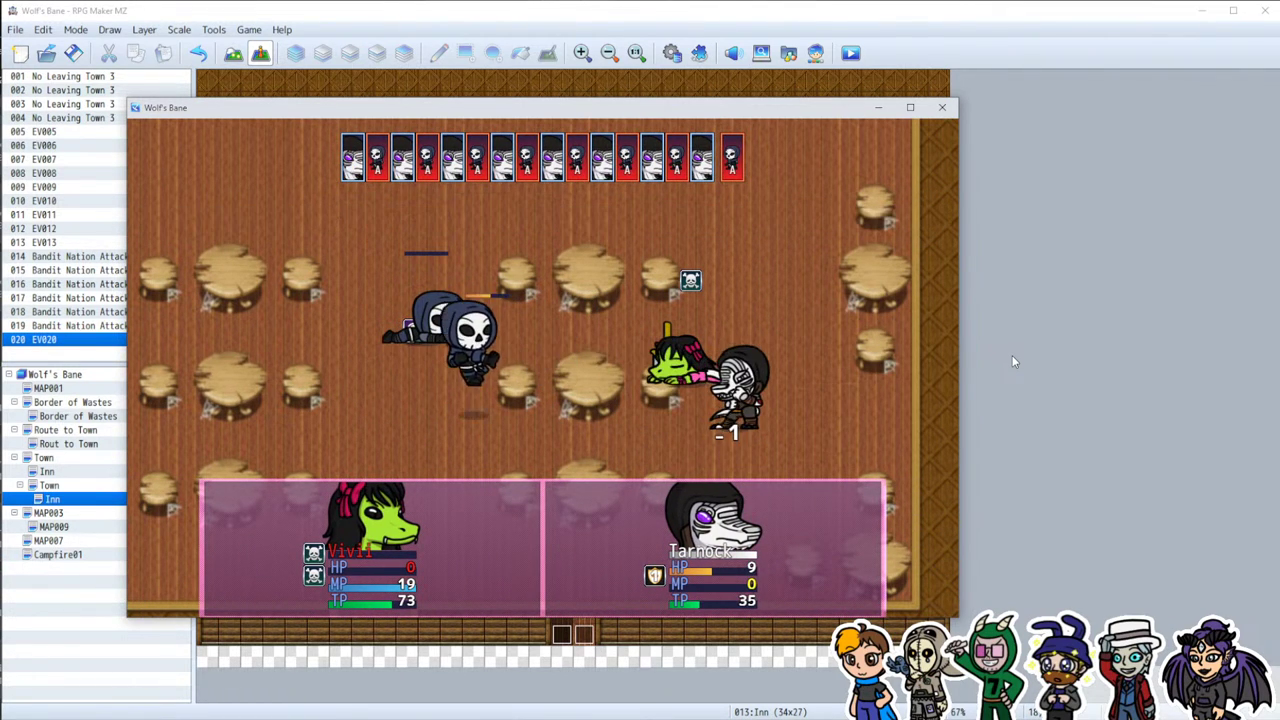
{"action": "key", "text": "Return"}
{"action": "key", "text": "Return"}
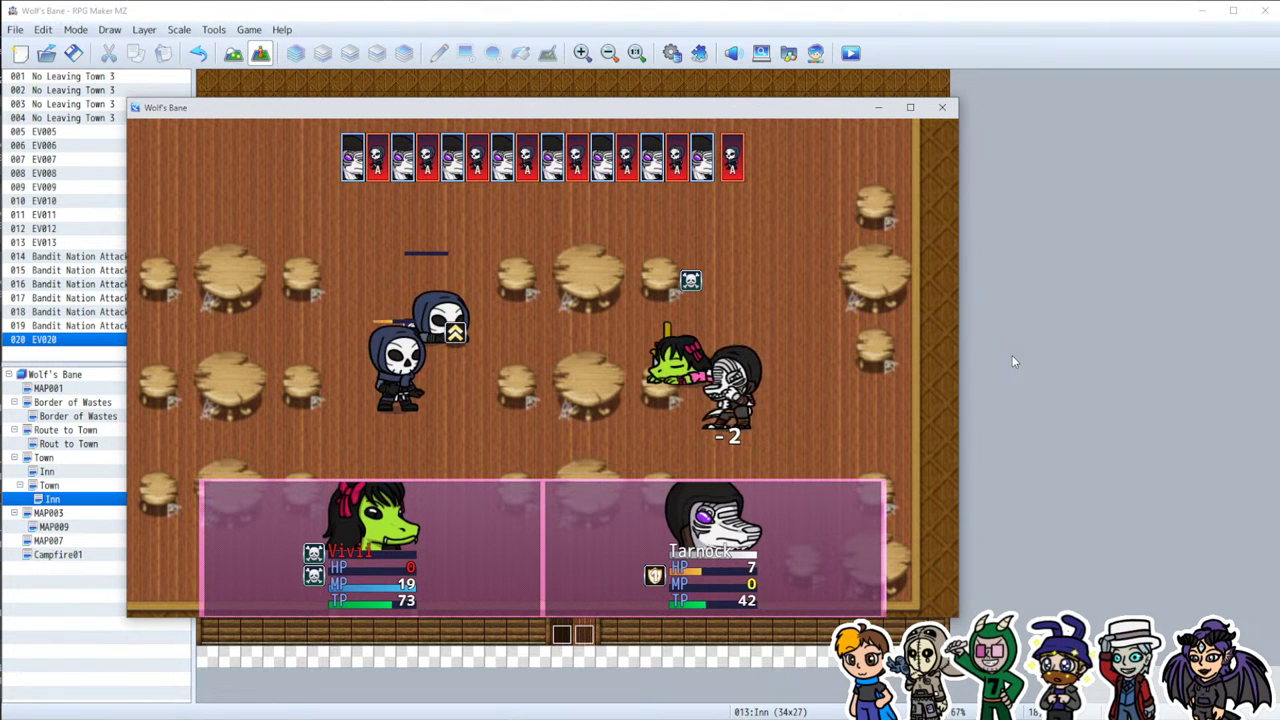
{"action": "key", "text": "Return"}
{"action": "key", "text": "Return"}
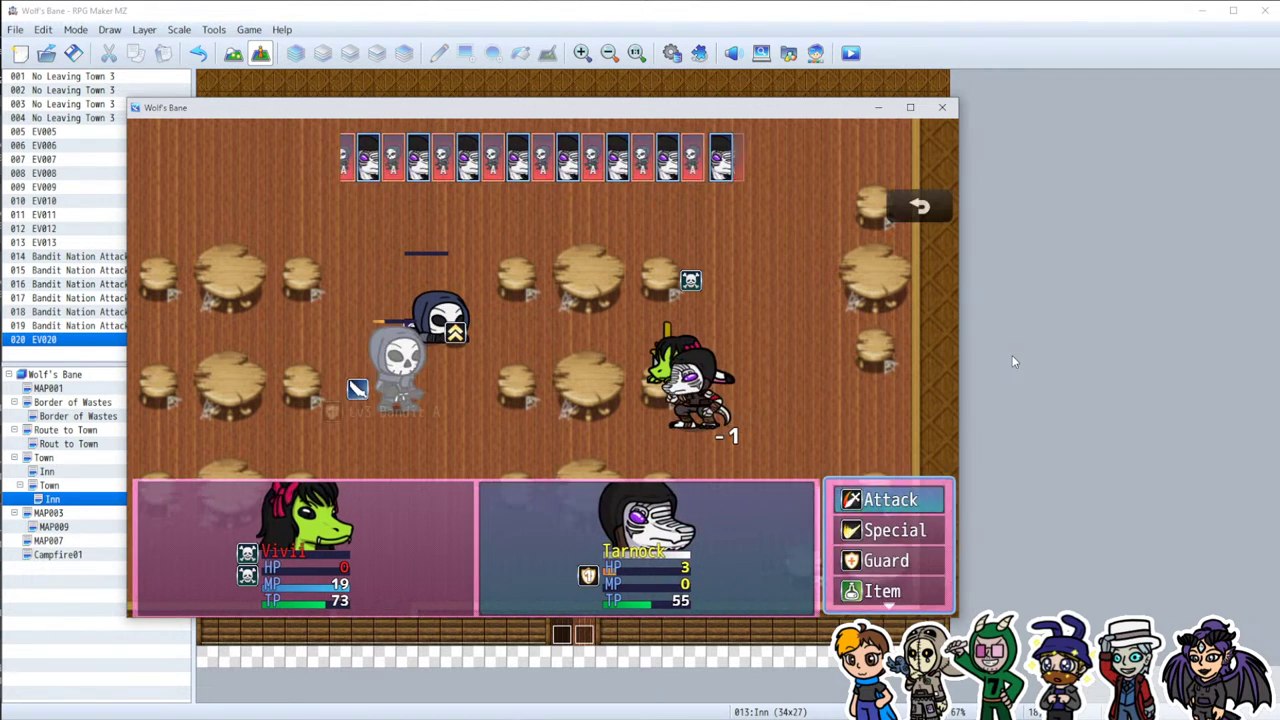
{"action": "key", "text": "Return"}
{"action": "key", "text": "Return"}
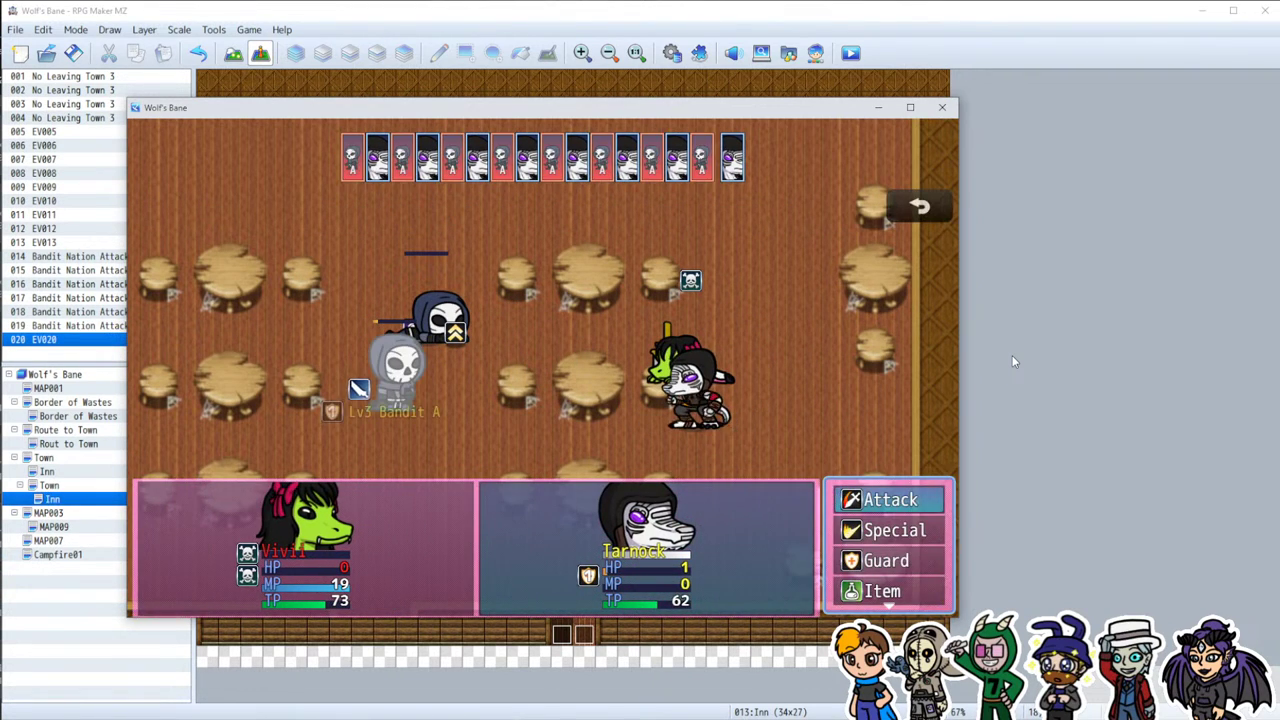
{"action": "key", "text": "Return"}
{"action": "key", "text": "Return"}
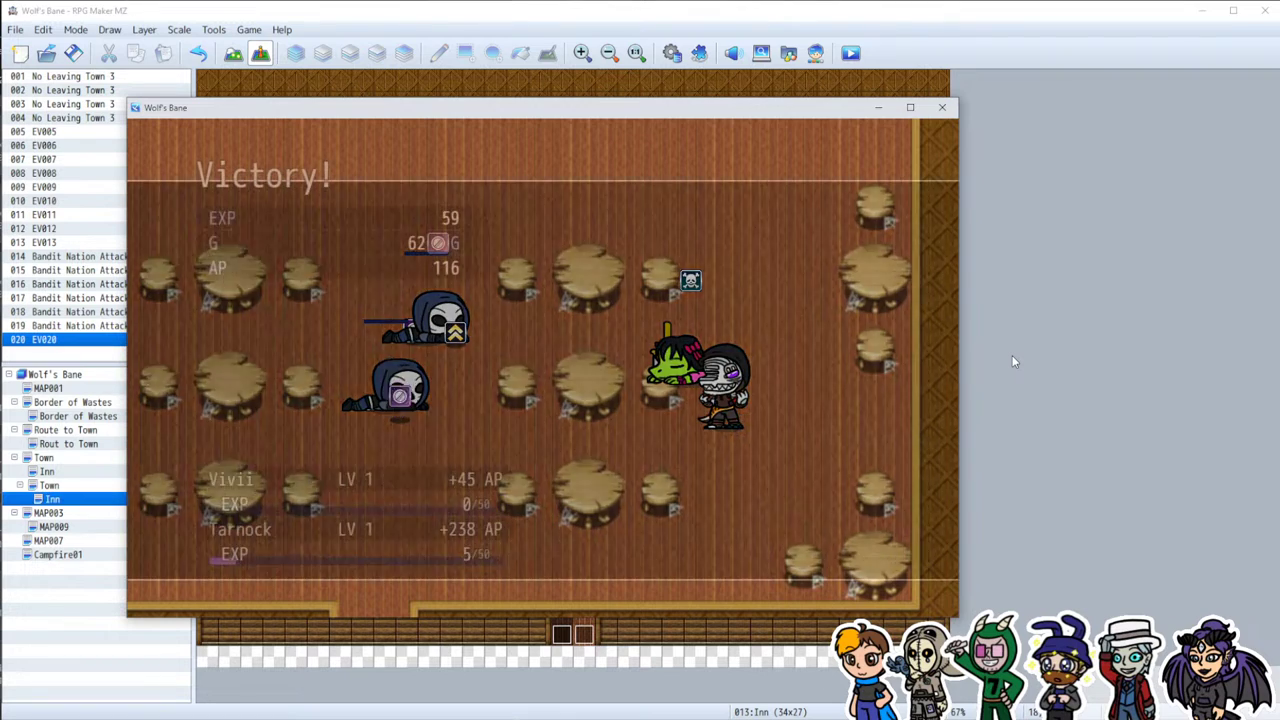
{"action": "key", "text": "Return"}
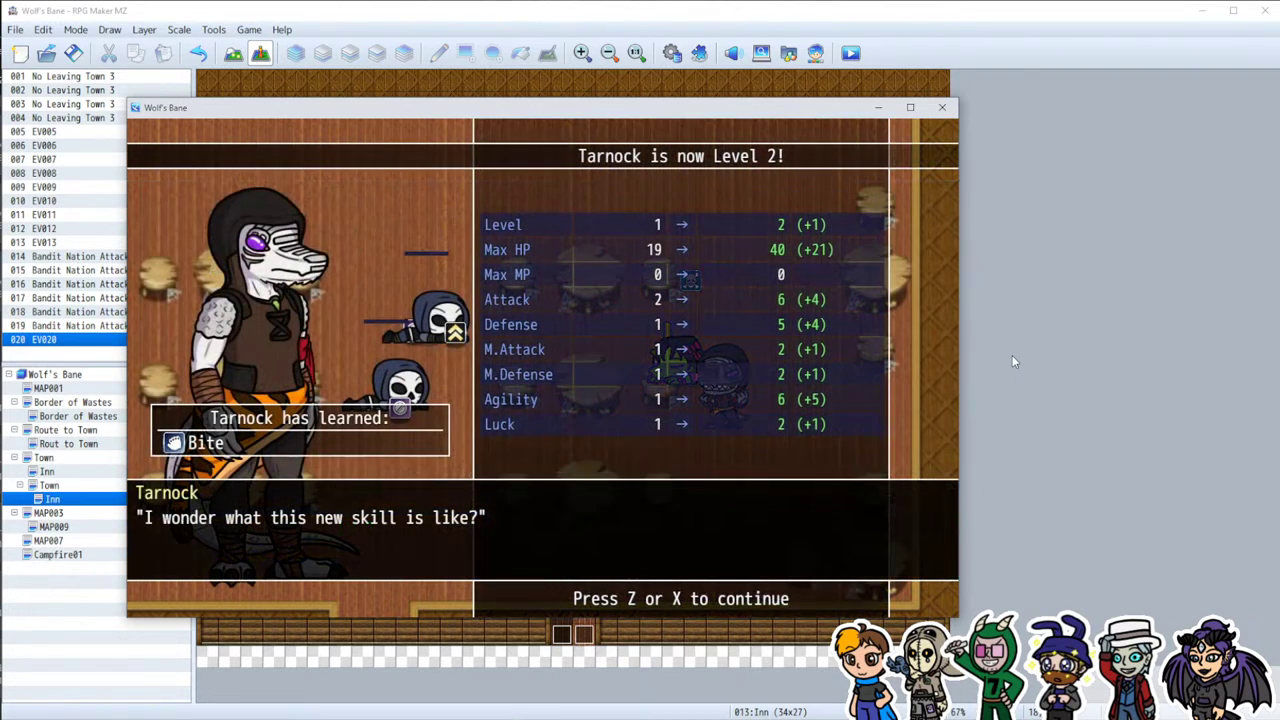
{"action": "key", "text": "Return"}
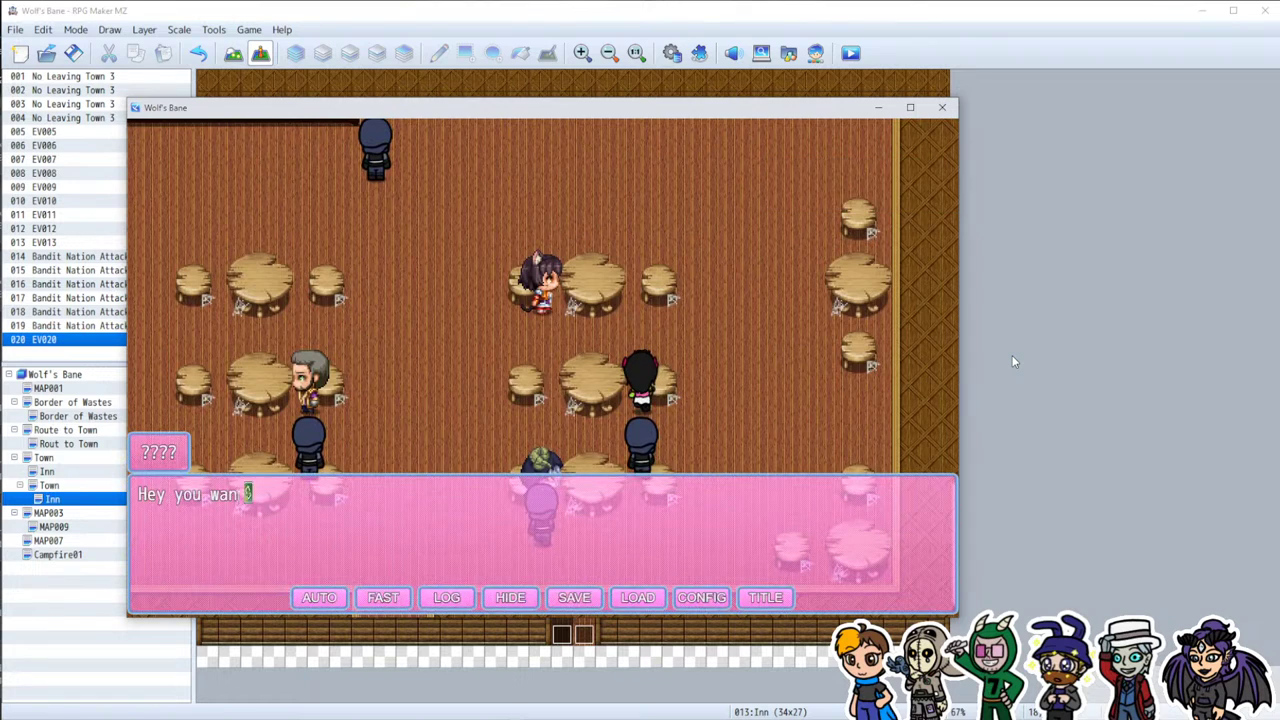
Step: Accept Vivii's fight offer again and choose Howly to sit out
{"action": "key", "text": "Return"}
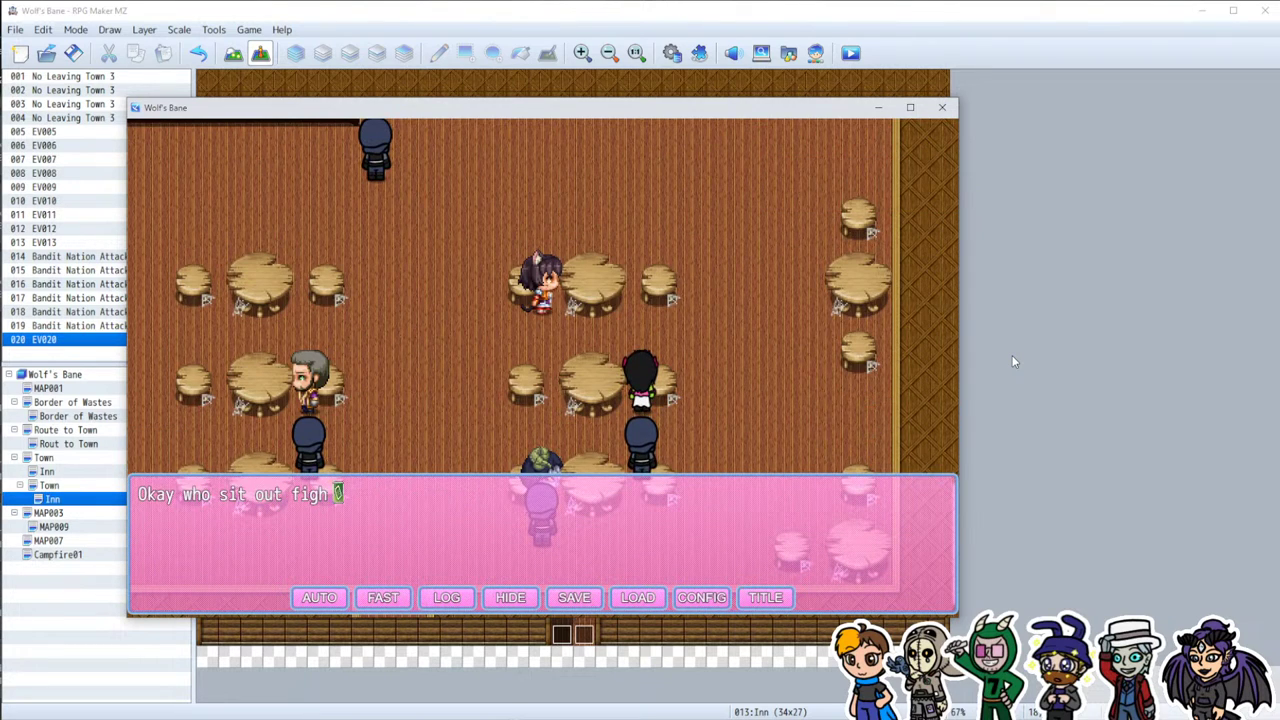
{"action": "key", "text": "Down"}
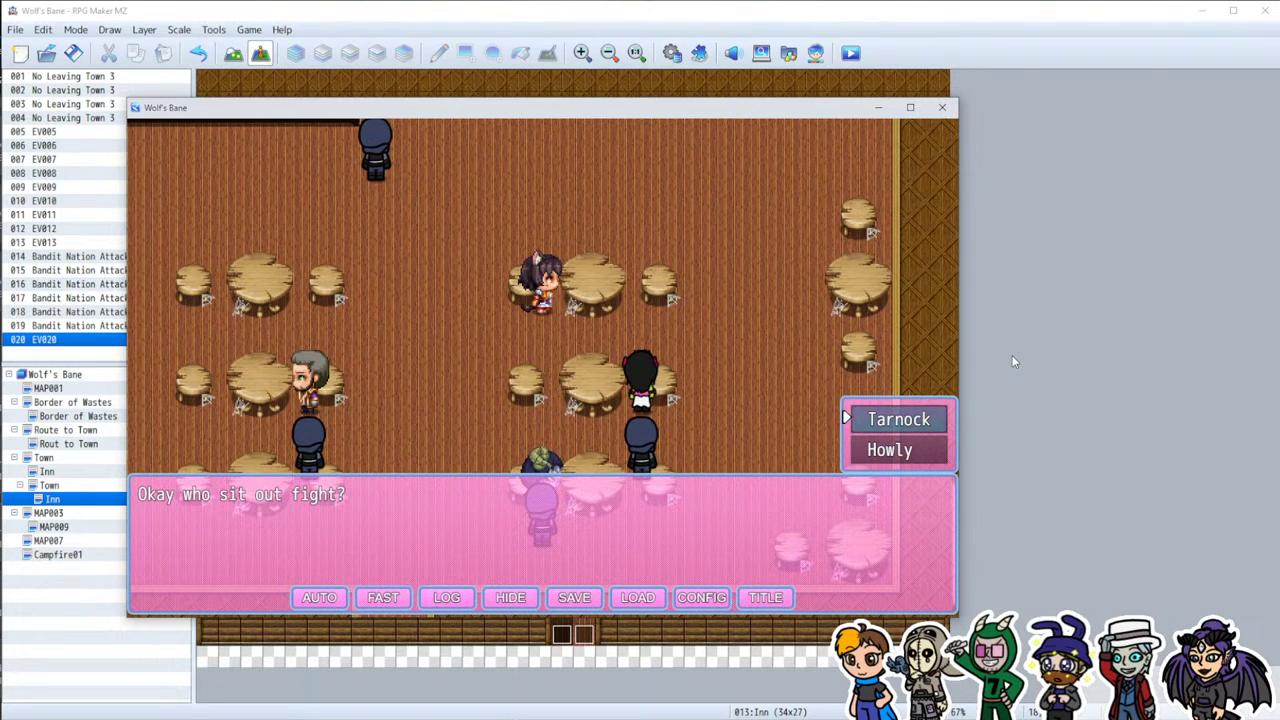
{"action": "key", "text": "Return"}
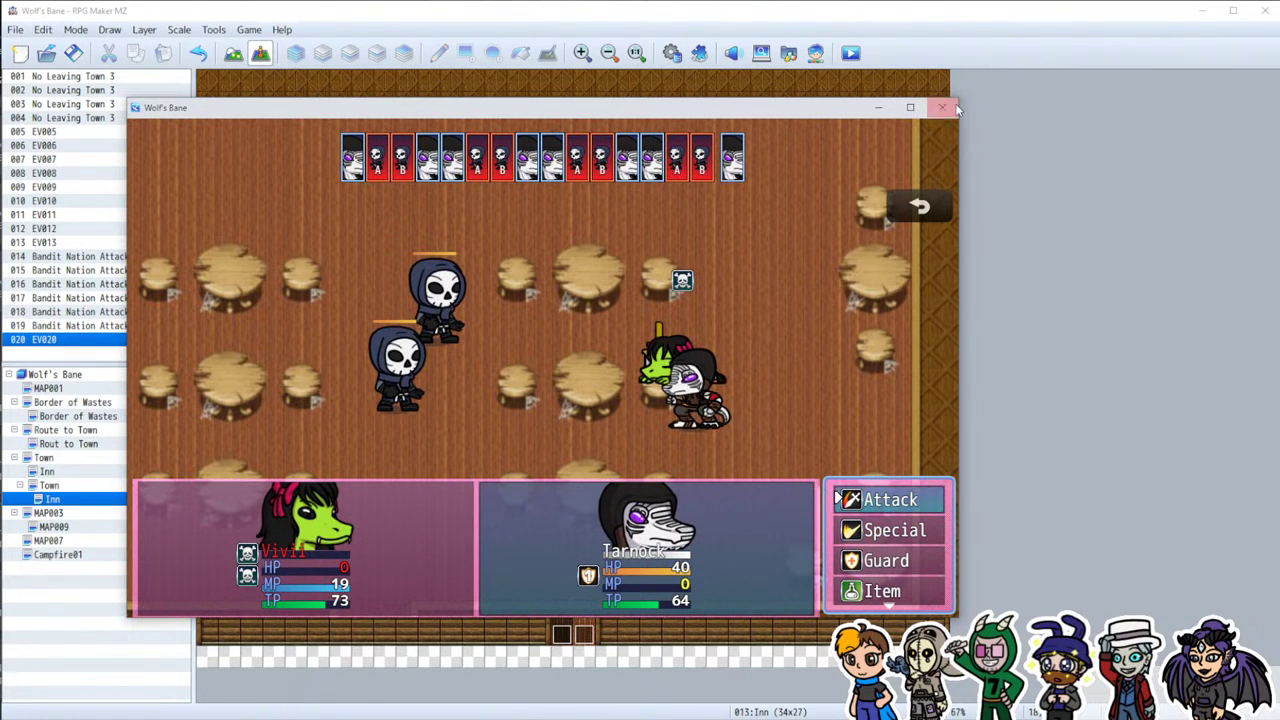
Step: Run the second bandit battle with the Auto party command and pass the victory screen to return to the inn
{"action": "left_click", "coordinate": [918, 207]}
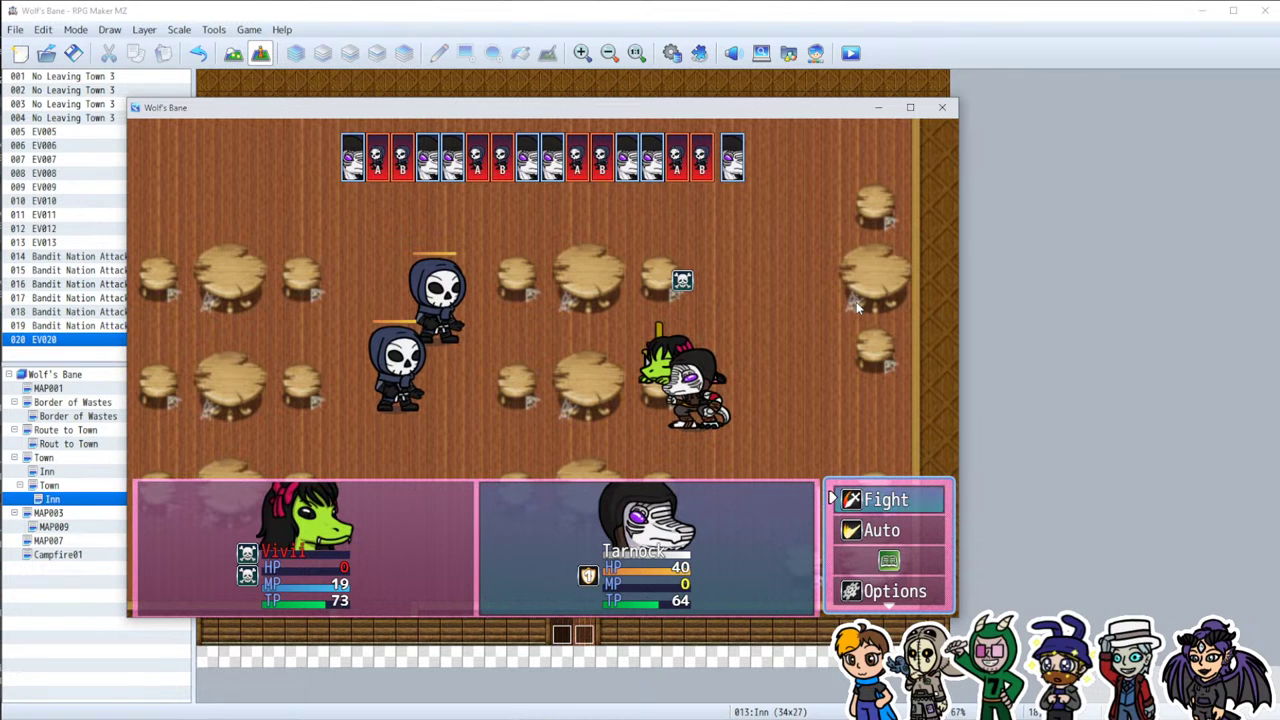
{"action": "key", "text": "Down"}
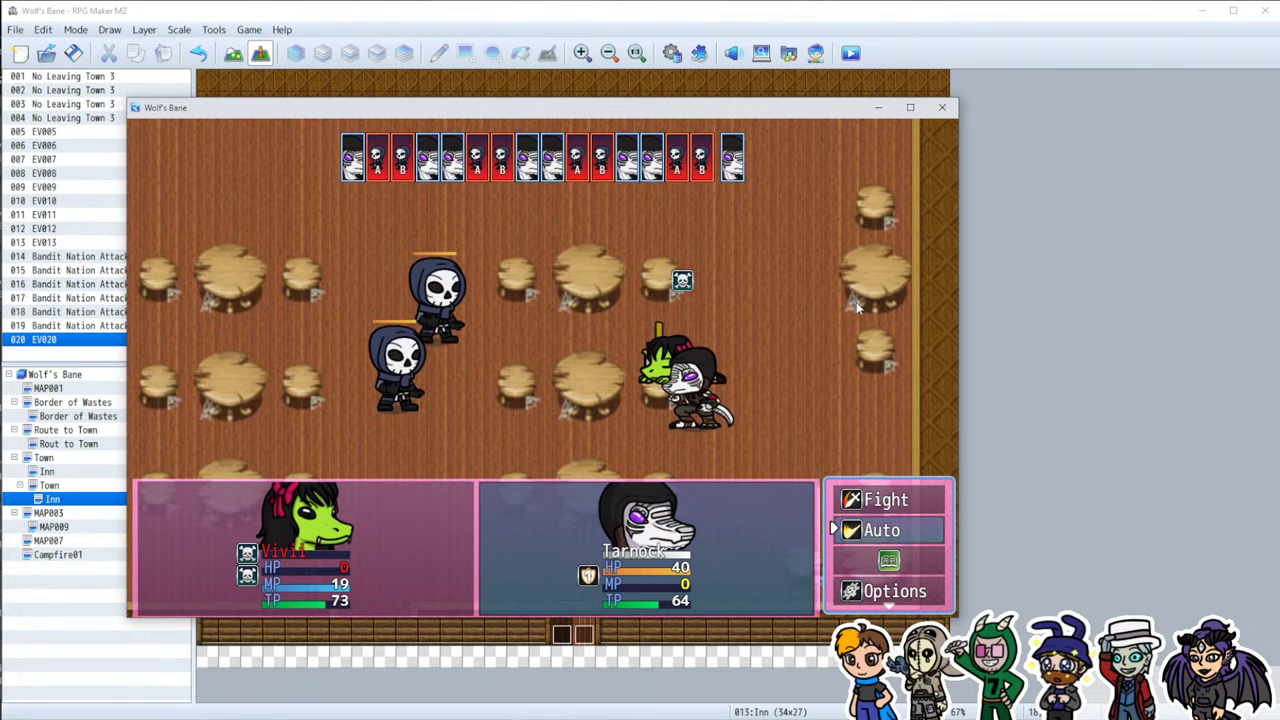
{"action": "key", "text": "F9"}
{"action": "key", "text": "Left"}
{"action": "key", "text": "Up"}
{"action": "key", "text": "Down"}
{"action": "key", "text": "Right"}
{"action": "key", "text": "Return"}
{"action": "key", "text": "Return"}
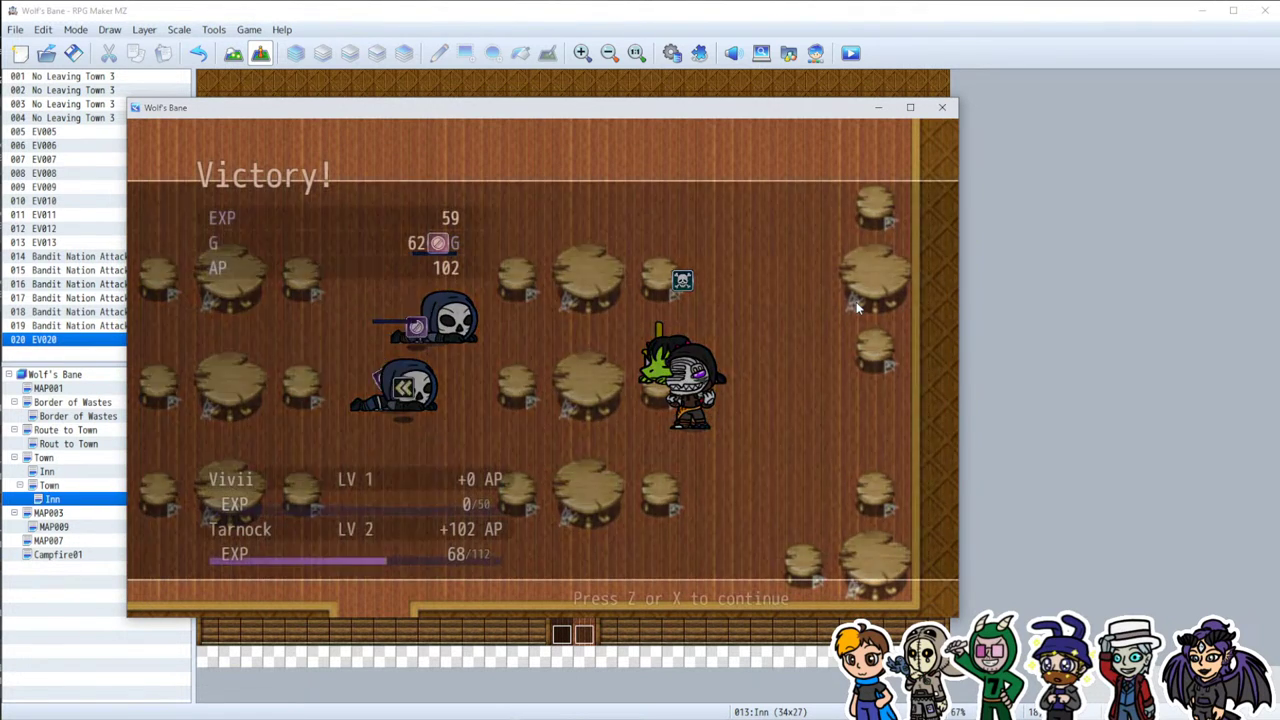
{"action": "key", "text": "Return"}
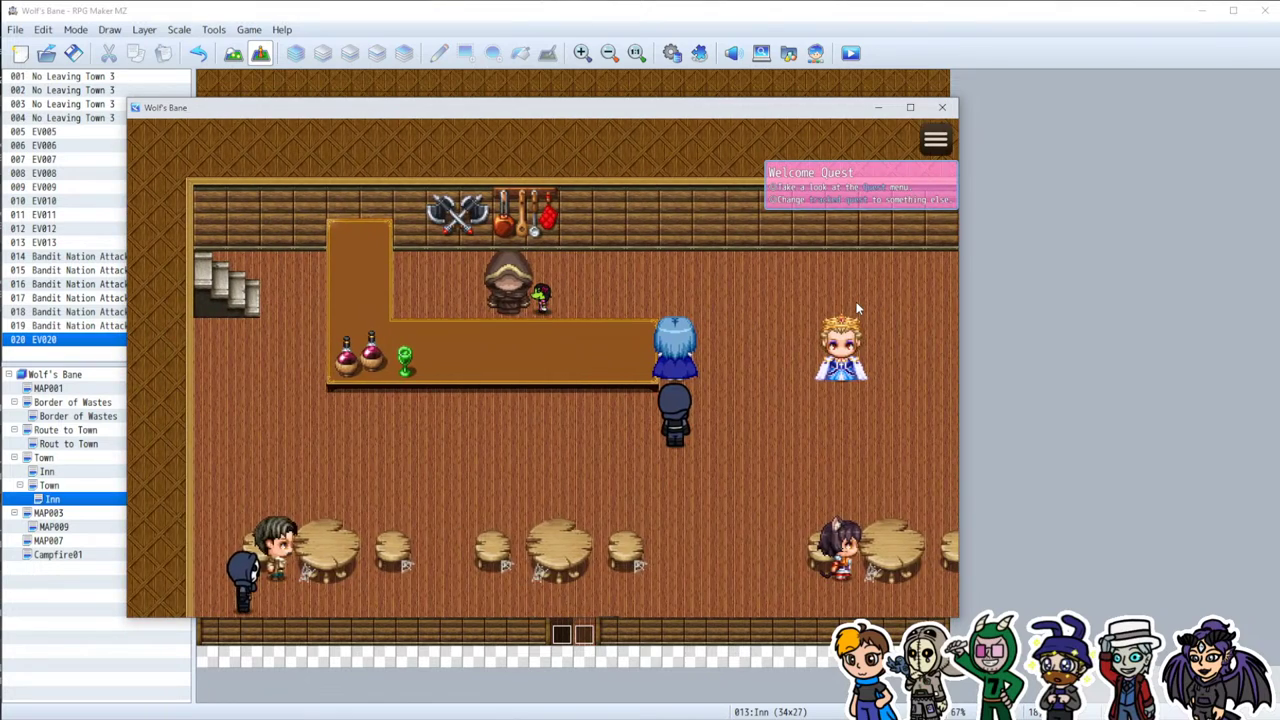
Step: Return to Vivii at her table, accept her fight offer, and choose Tarnock to sit out
{"action": "key", "text": "Return"}
{"action": "key", "text": "Right"}
{"action": "key", "text": "Down"}
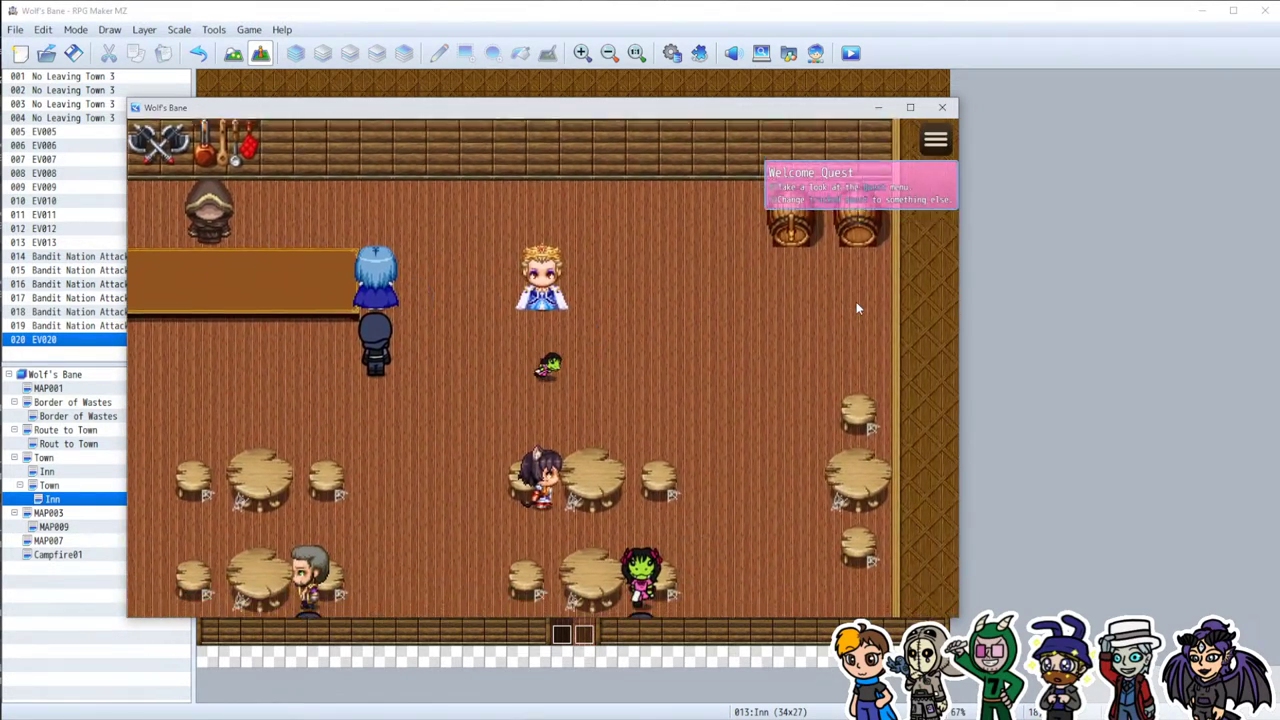
{"action": "key", "text": "Right"}
{"action": "key", "text": "Down"}
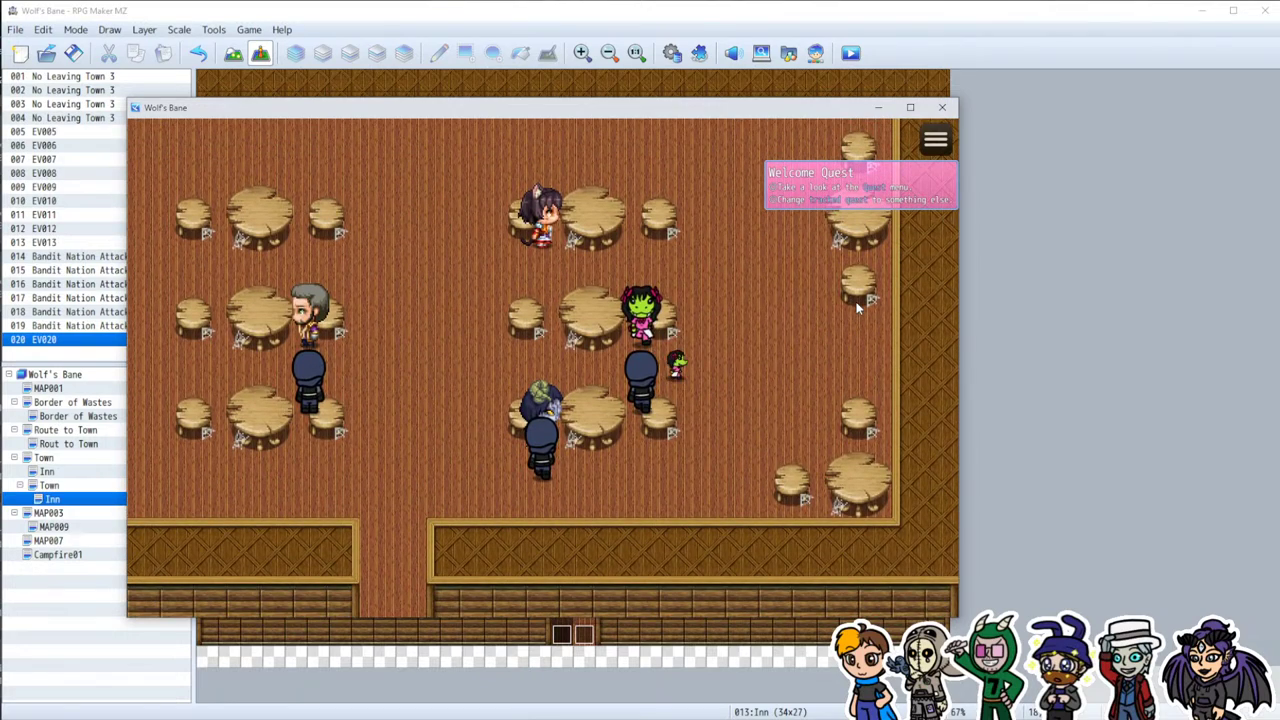
{"action": "key", "text": "Return"}
{"action": "key", "text": "Return"}
{"action": "key", "text": "Return"}
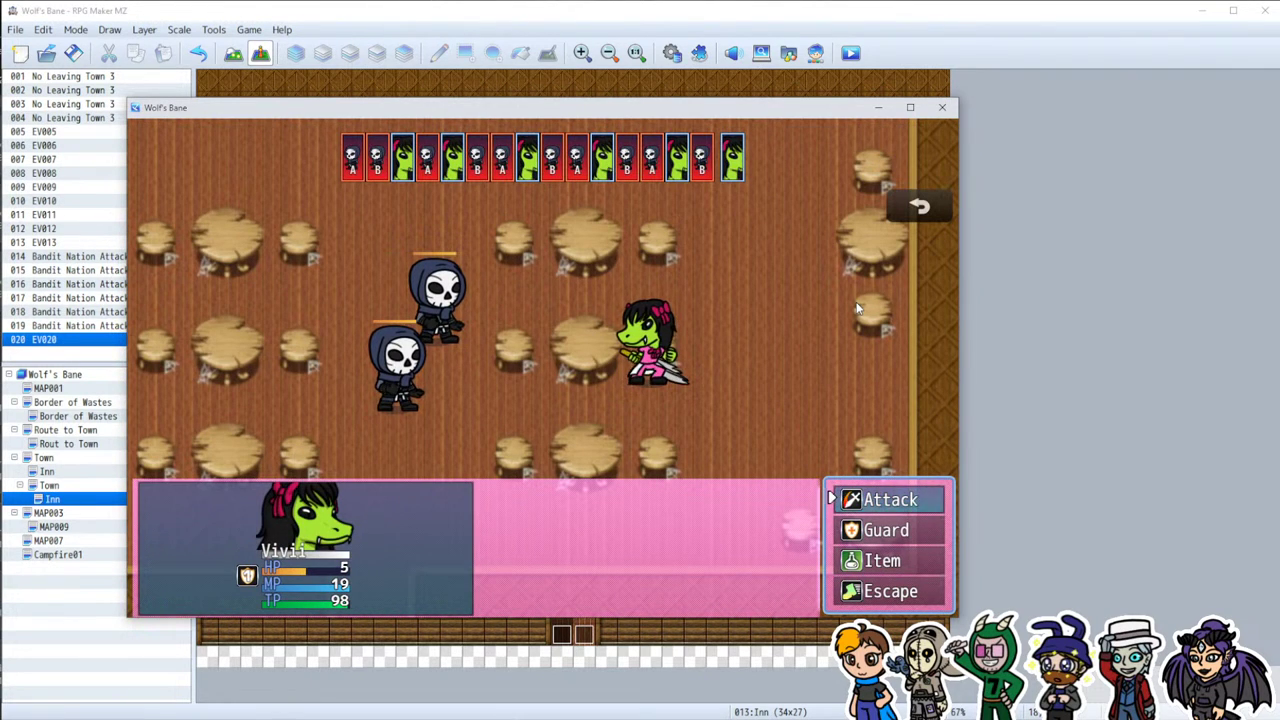
Step: Win Vivii's solo bandit battle with the Quick debug action and pass the victory screen
{"action": "key", "text": "F9"}
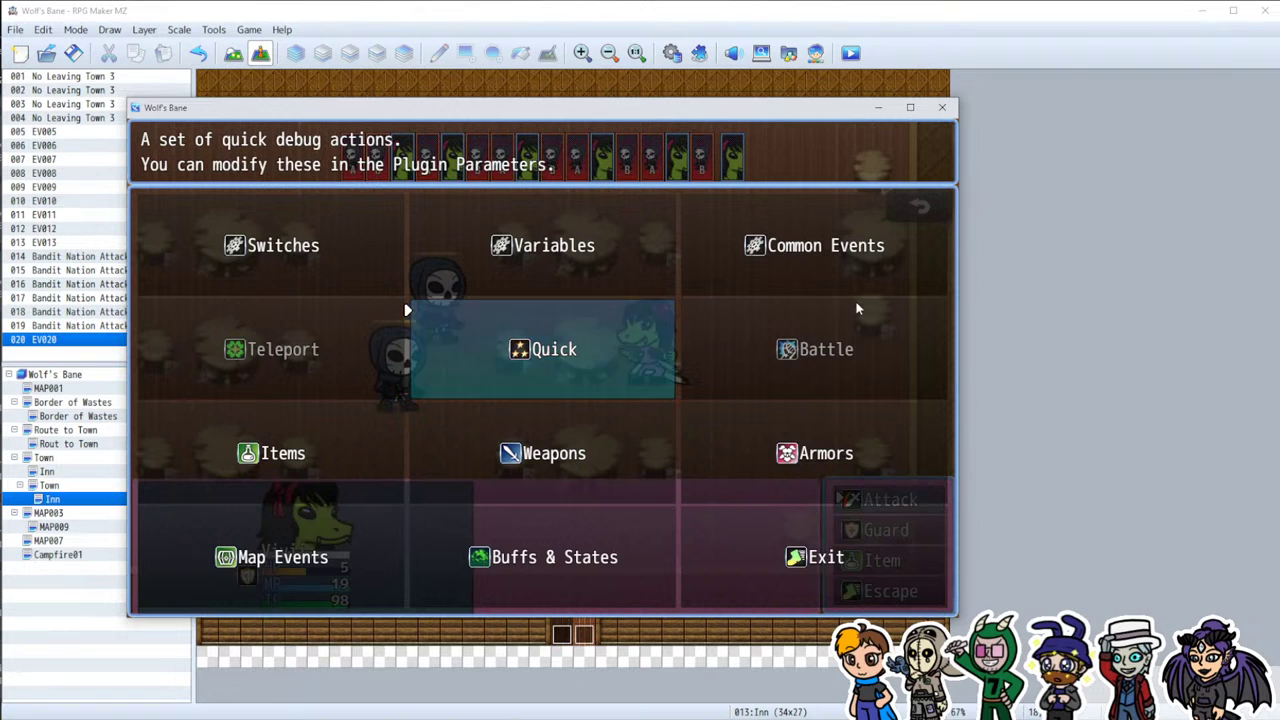
{"action": "key", "text": "Return"}
{"action": "key", "text": "Return"}
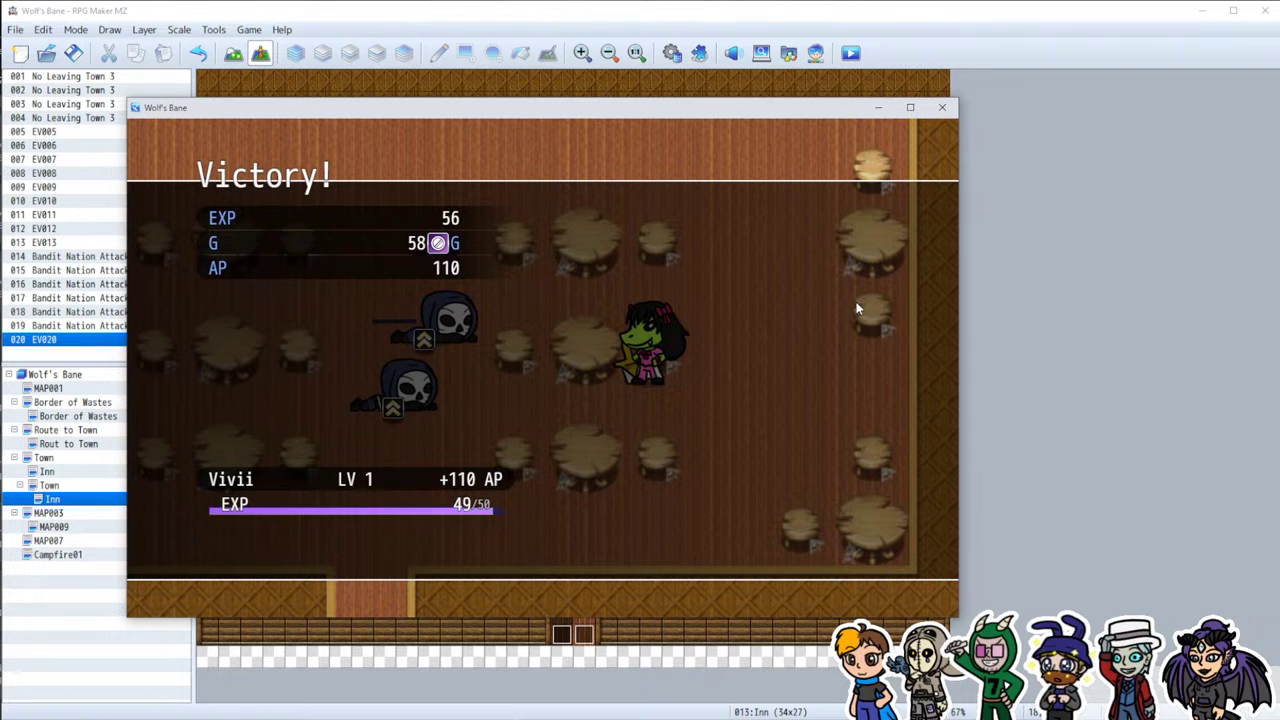
{"action": "key", "text": "Return"}
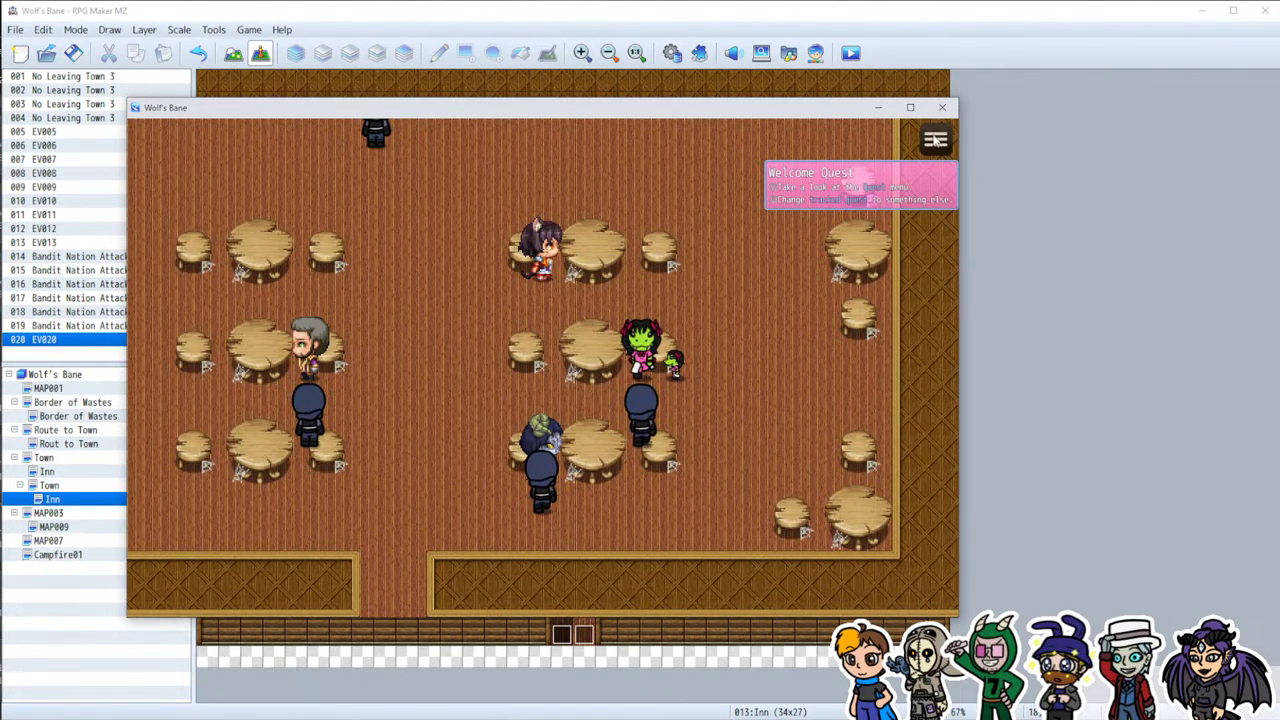
Step: Swap Howly and Tarnock in turn into the first active party slot from the Party menu, then close the playtest
{"action": "left_click", "coordinate": [935, 140]}
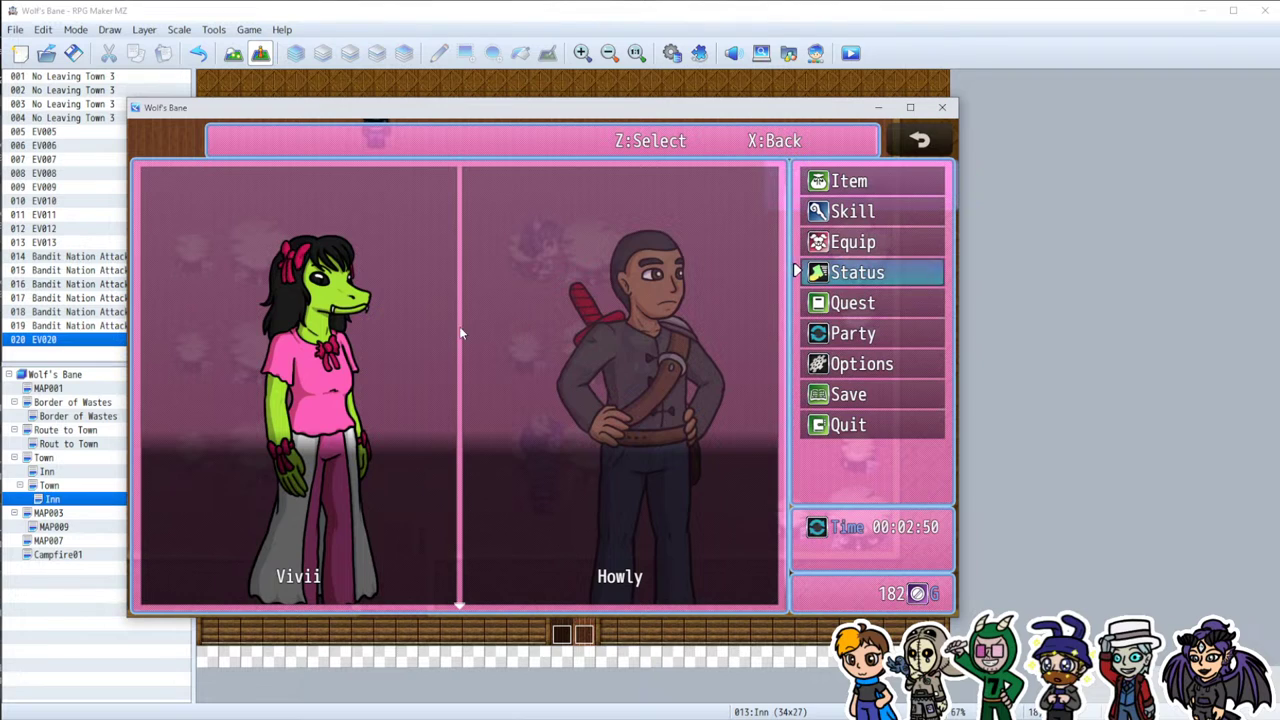
{"action": "left_click", "coordinate": [852, 336]}
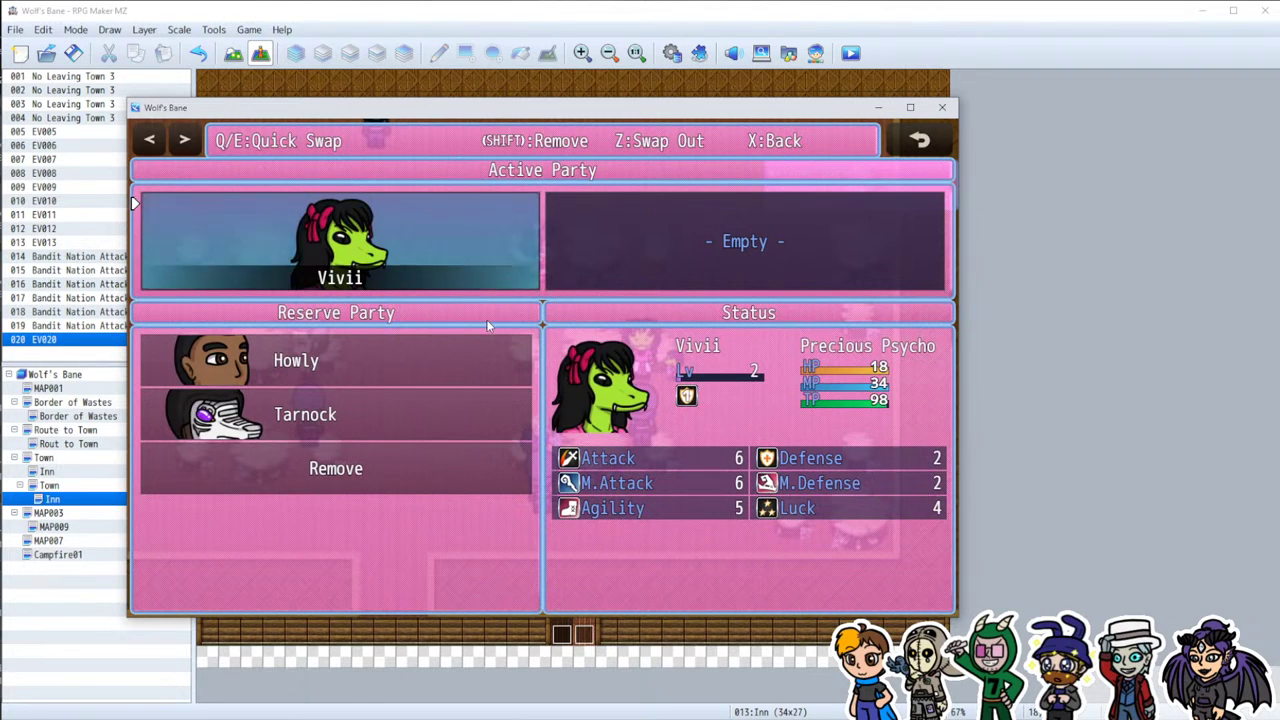
{"action": "left_click", "coordinate": [371, 347]}
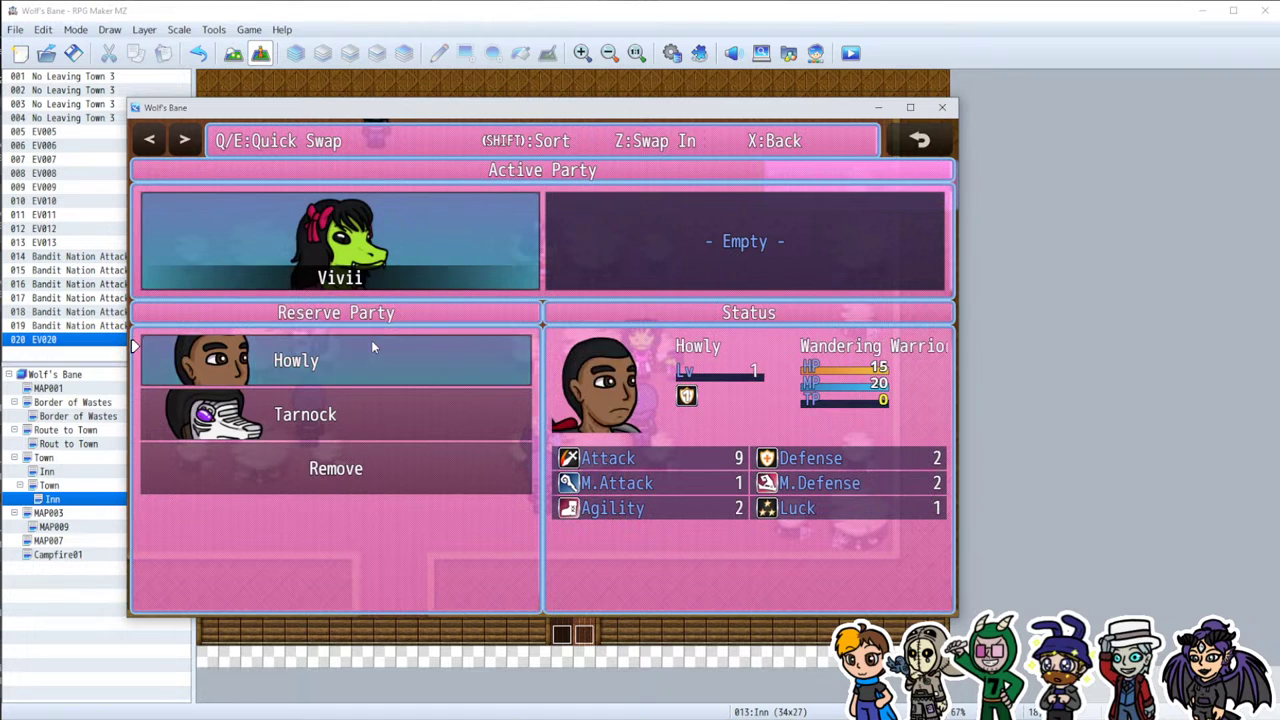
{"action": "left_click", "coordinate": [371, 347]}
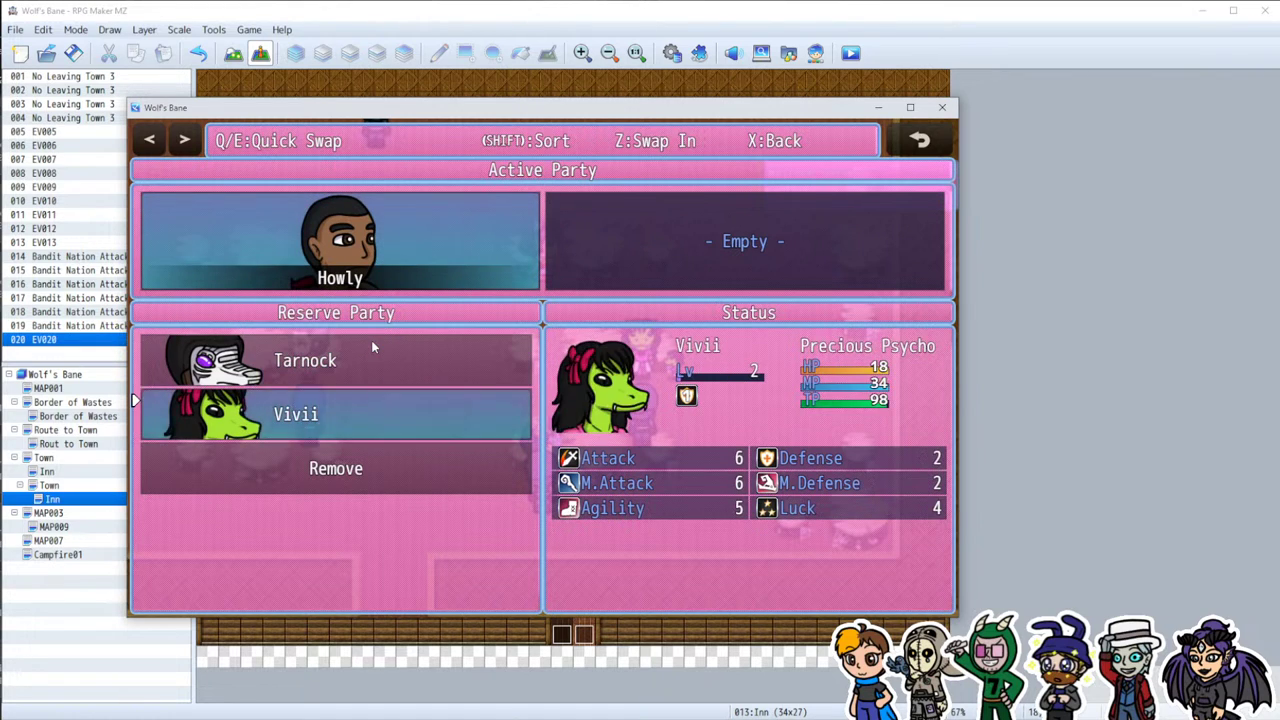
{"action": "double_click", "coordinate": [371, 347]}
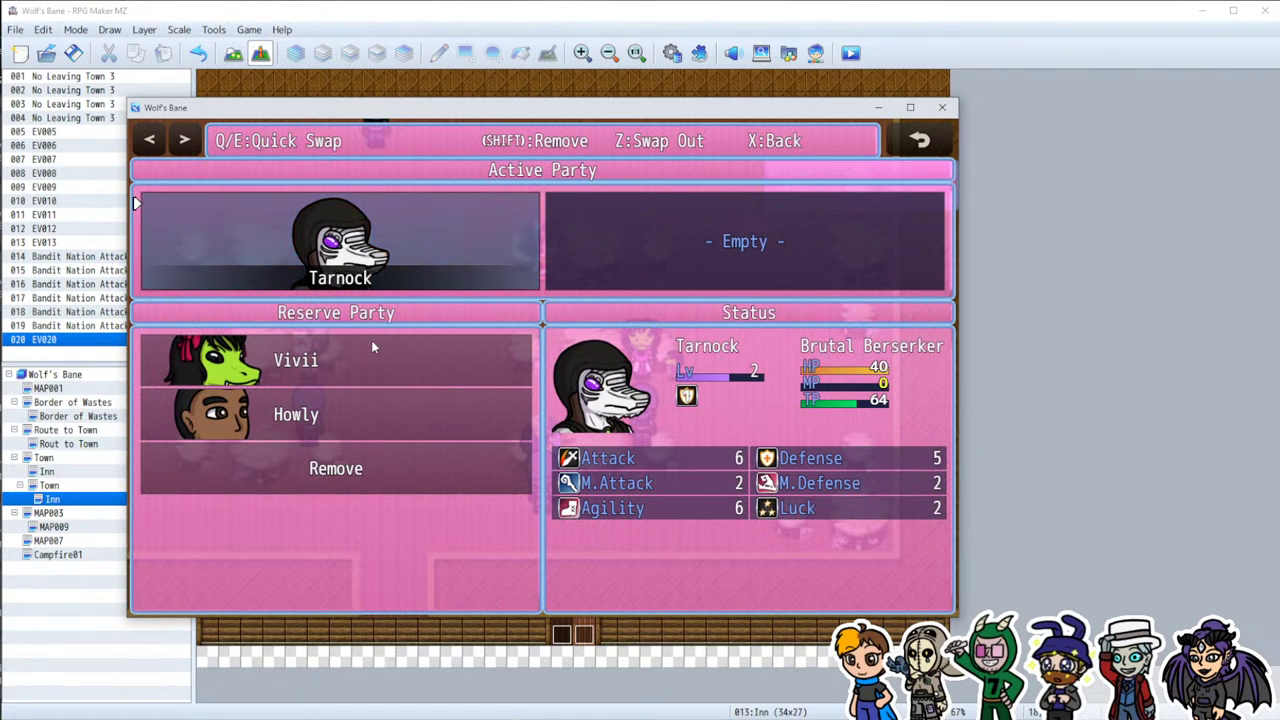
{"action": "key", "text": "Right"}
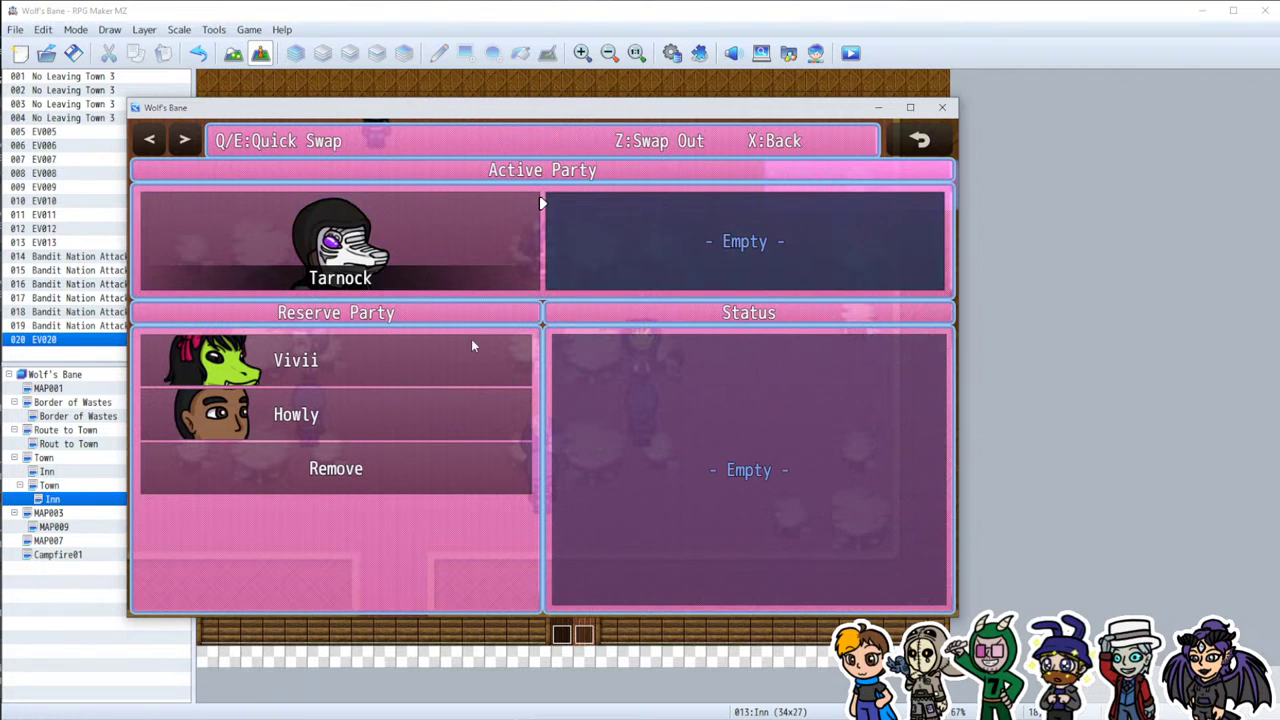
{"action": "left_click", "coordinate": [942, 107]}
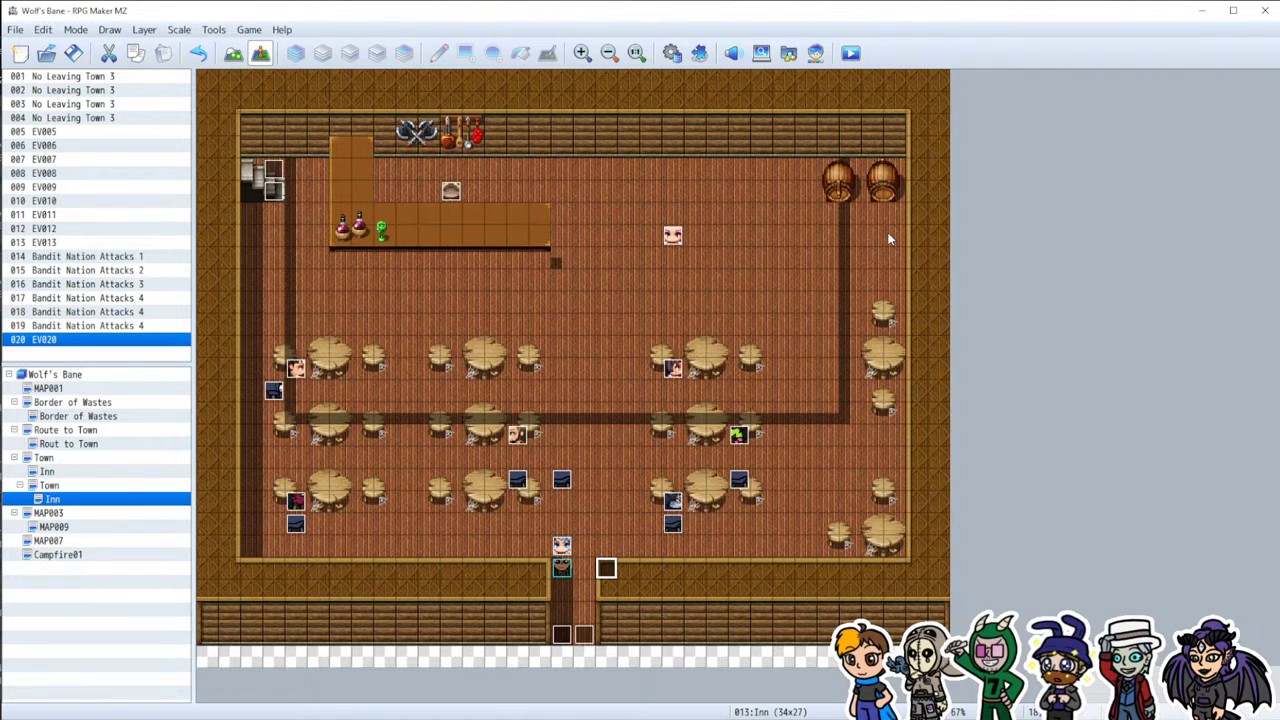
Step: On page 2 of Vivii's event EV011, start a switch-based conditional branch under the battle's If Win section
{"action": "double_click", "coordinate": [753, 436]}
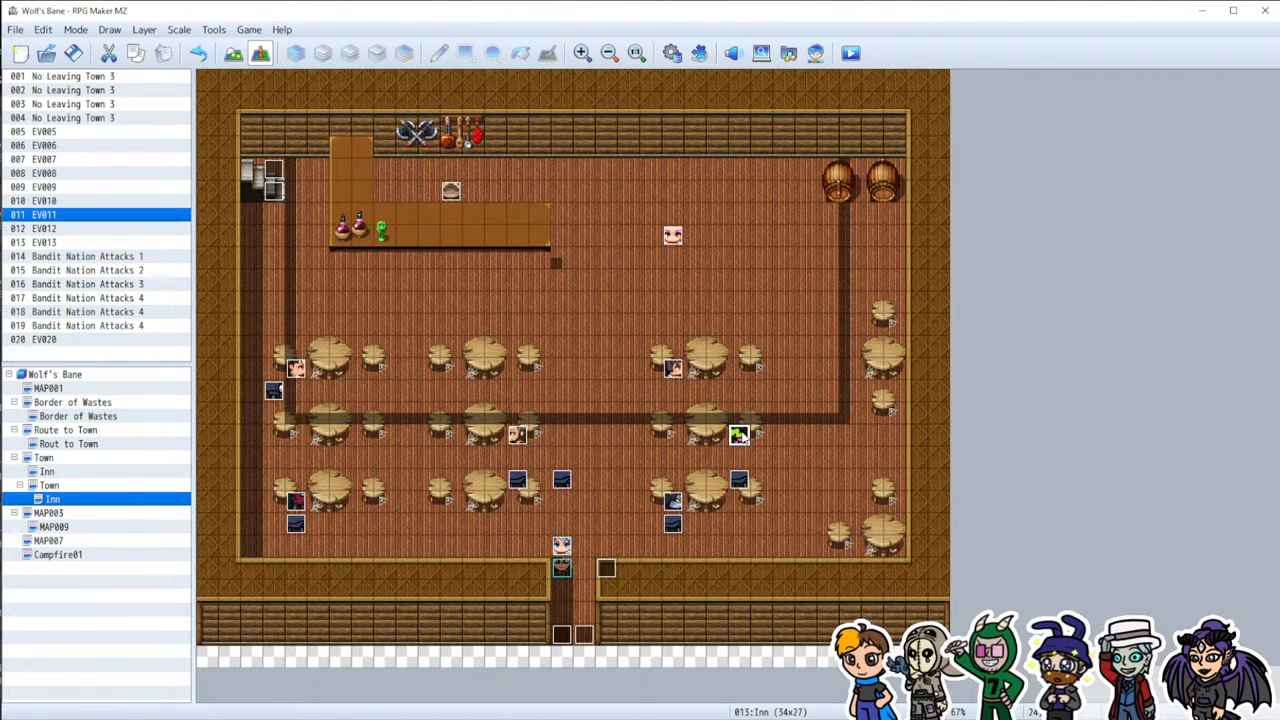
{"action": "left_click", "coordinate": [322, 183]}
{"action": "scroll", "coordinate": [610, 470], "scroll_direction": "down", "scroll_amount": 5}
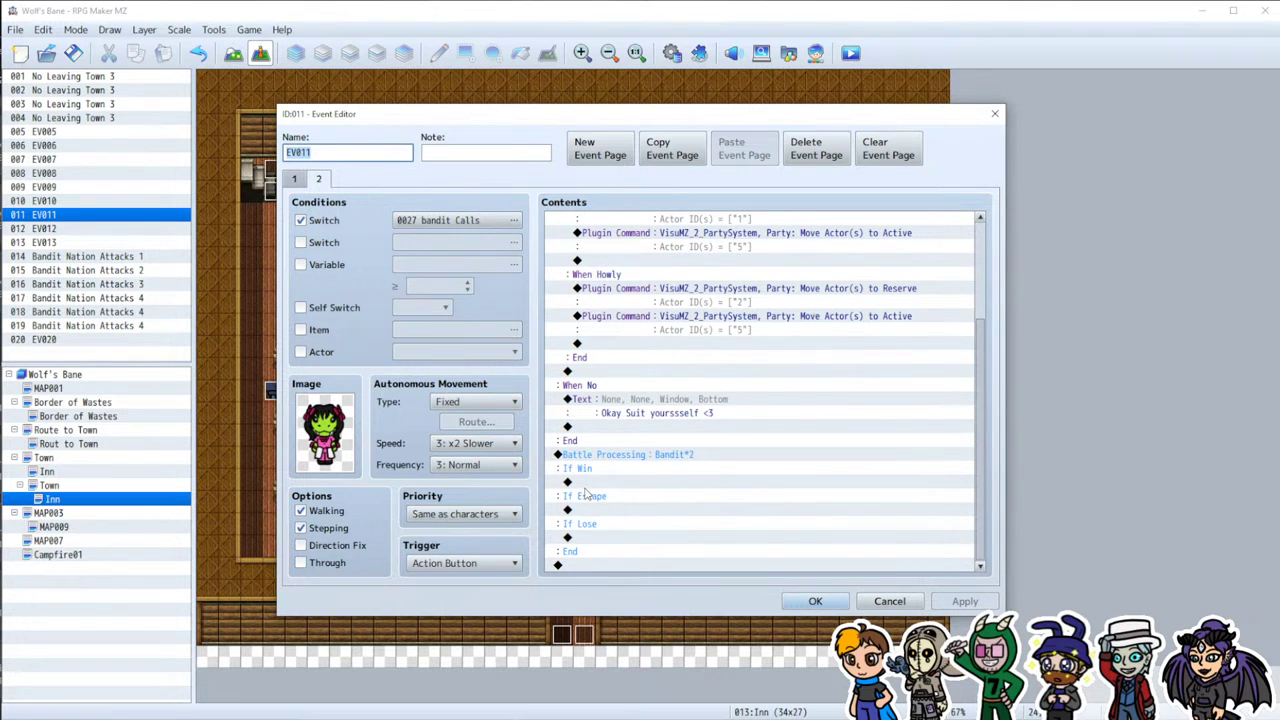
{"action": "left_click", "coordinate": [589, 483]}
{"action": "double_click", "coordinate": [595, 485]}
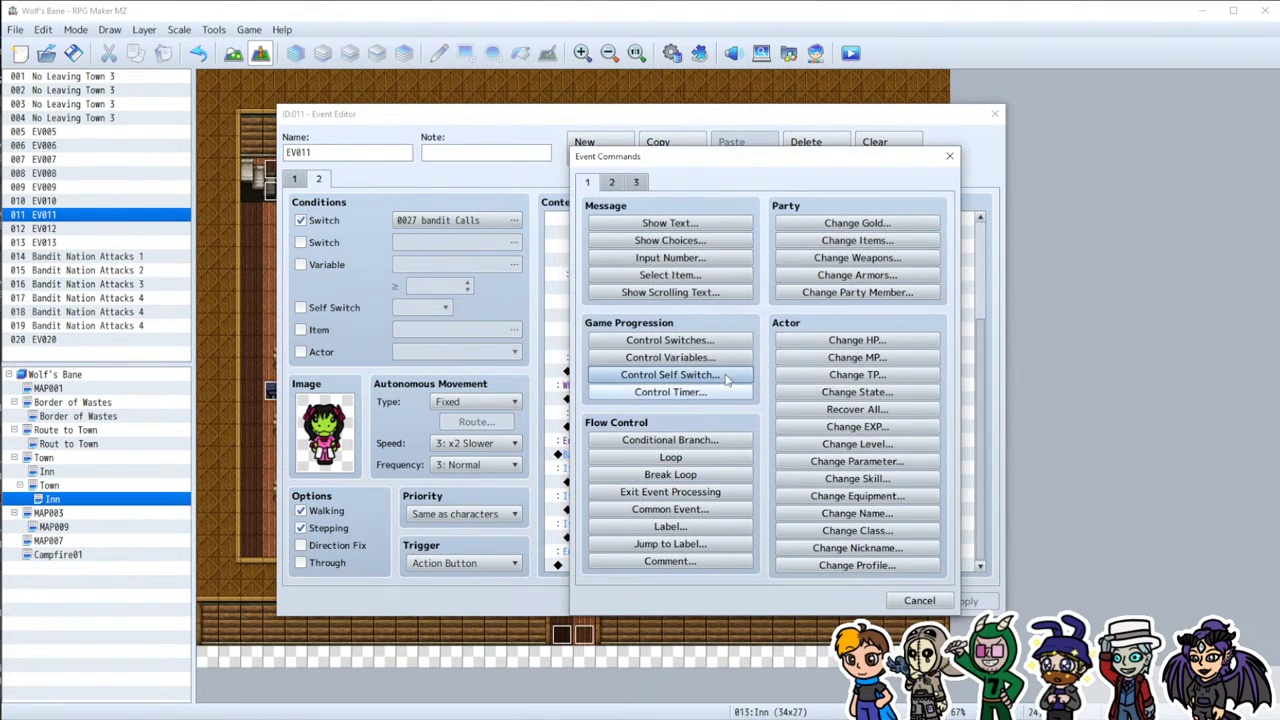
{"action": "left_click", "coordinate": [670, 440]}
{"action": "left_click", "coordinate": [645, 276]}
{"action": "left_click", "coordinate": [620, 276]}
{"action": "left_click", "coordinate": [735, 299]}
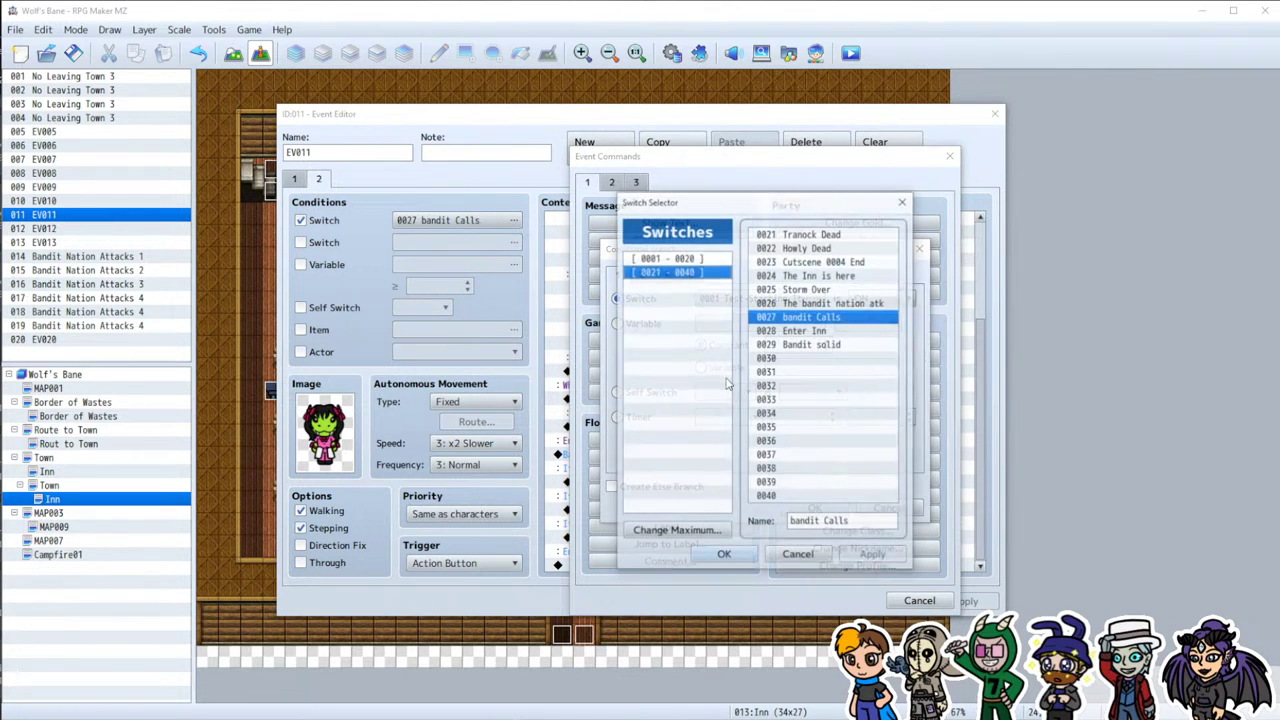
Step: Name switch 0030 "Vivii Bandit" and use it being ON as the branch condition
{"action": "left_click", "coordinate": [804, 359]}
{"action": "left_click", "coordinate": [816, 520]}
{"action": "type", "text": "Voi"}
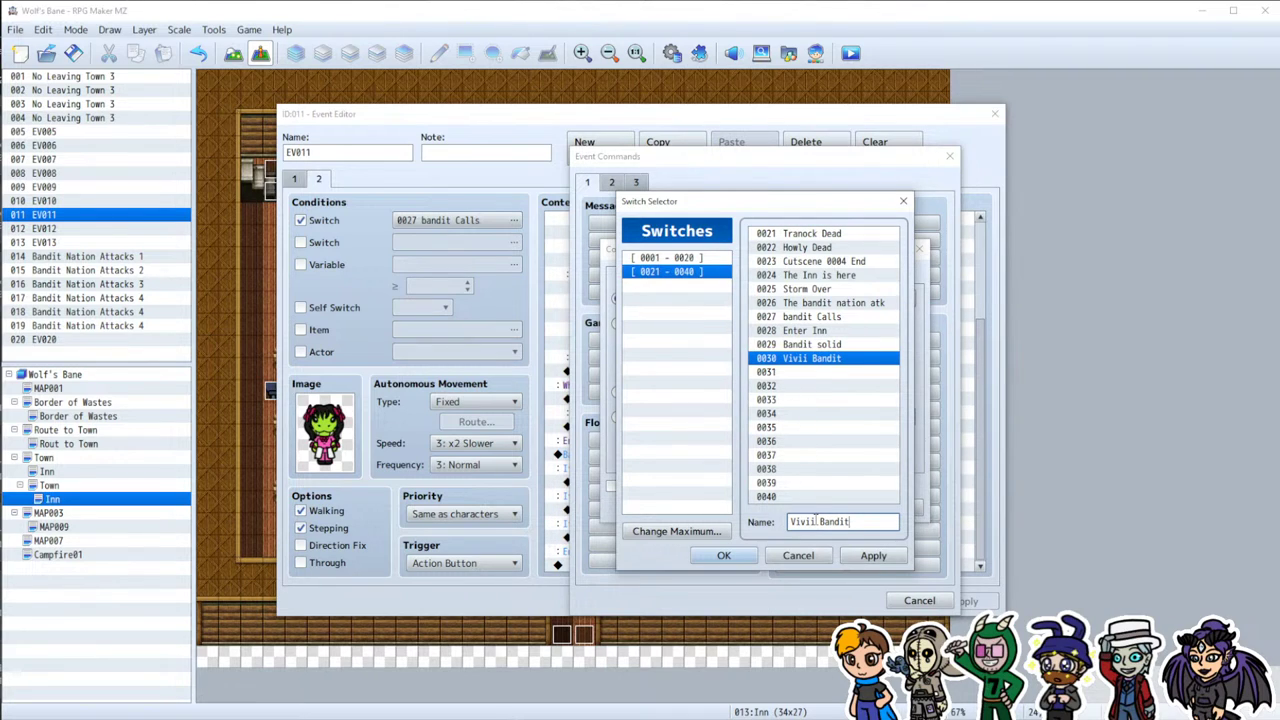
{"action": "left_click", "coordinate": [856, 556]}
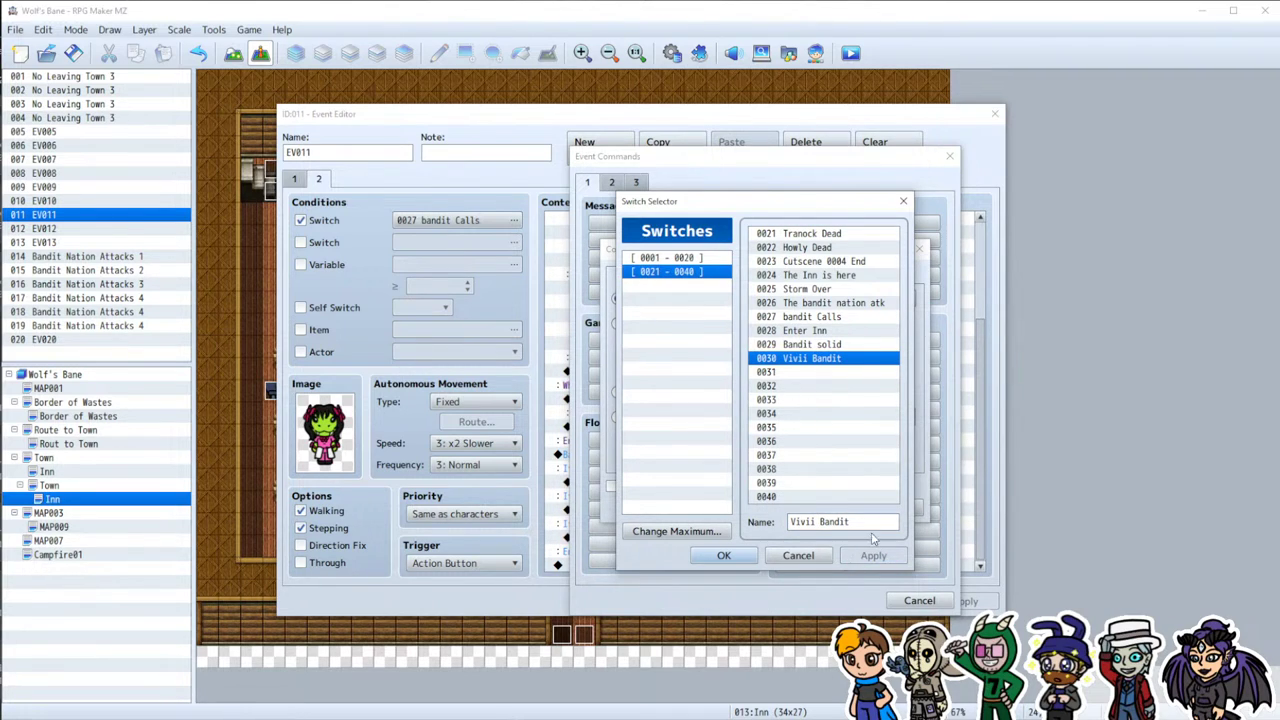
{"action": "left_click", "coordinate": [735, 558]}
{"action": "left_click", "coordinate": [845, 509]}
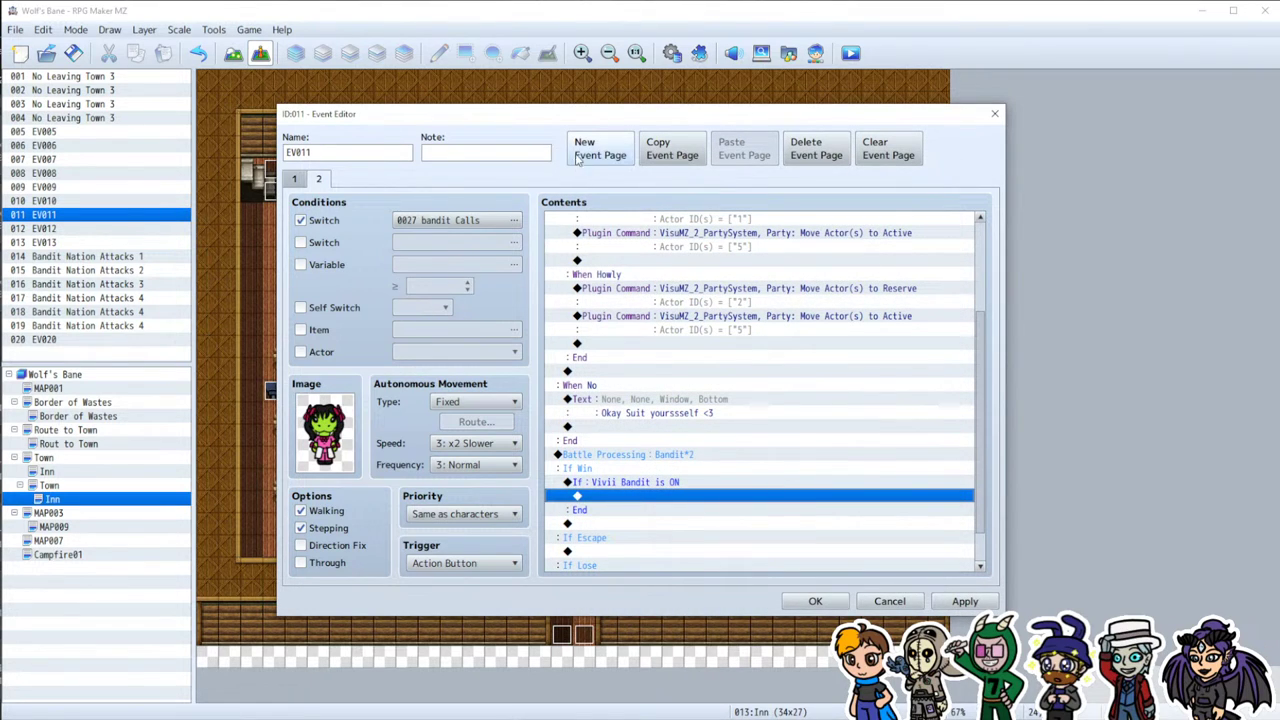
Step: Review the commands around the Vivii Bandit branch and apply the event changes
{"action": "left_click", "coordinate": [638, 484]}
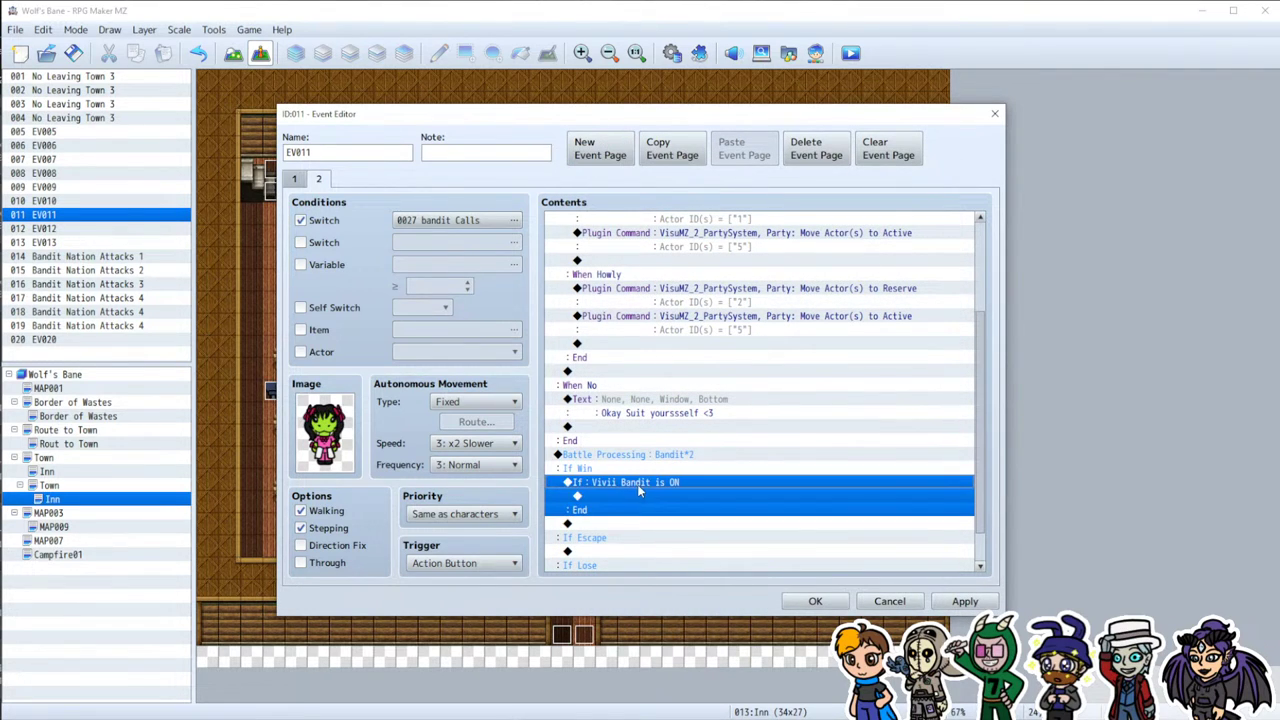
{"action": "scroll", "coordinate": [603, 555], "scroll_direction": "down", "scroll_amount": 1}
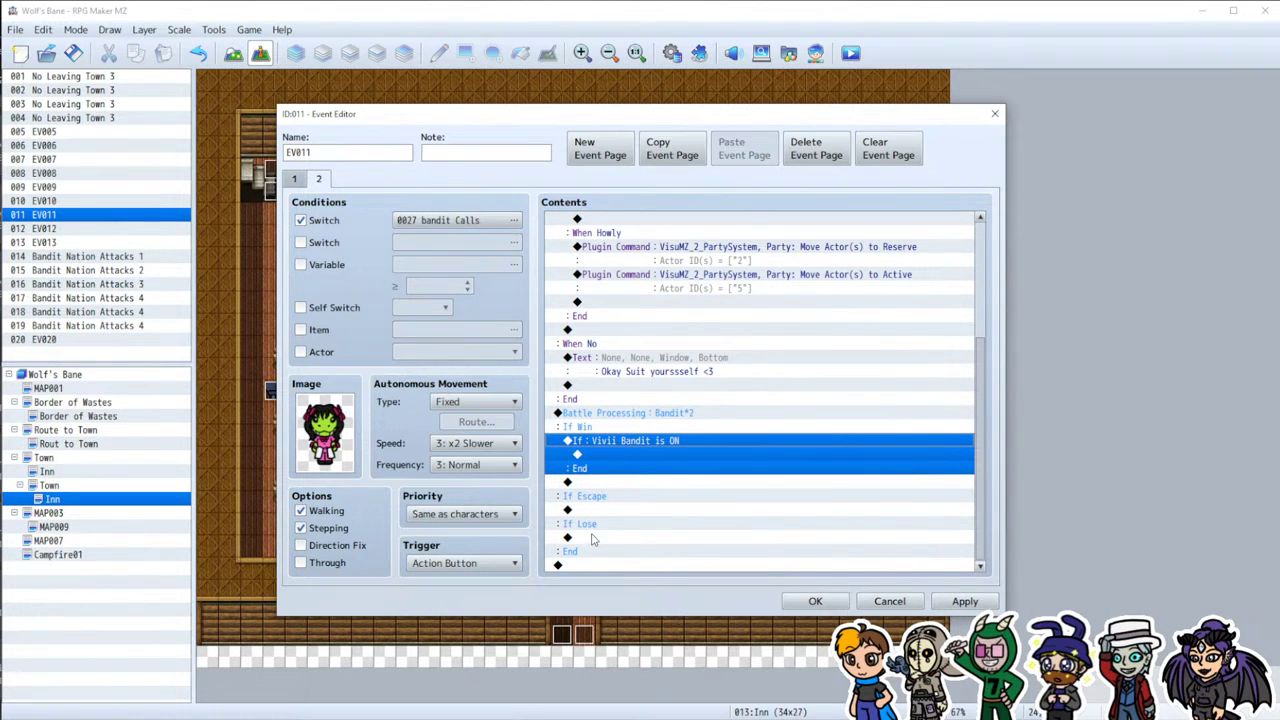
{"action": "scroll", "coordinate": [591, 540], "scroll_direction": "up", "scroll_amount": 4}
{"action": "scroll", "coordinate": [601, 540], "scroll_direction": "down", "scroll_amount": 2}
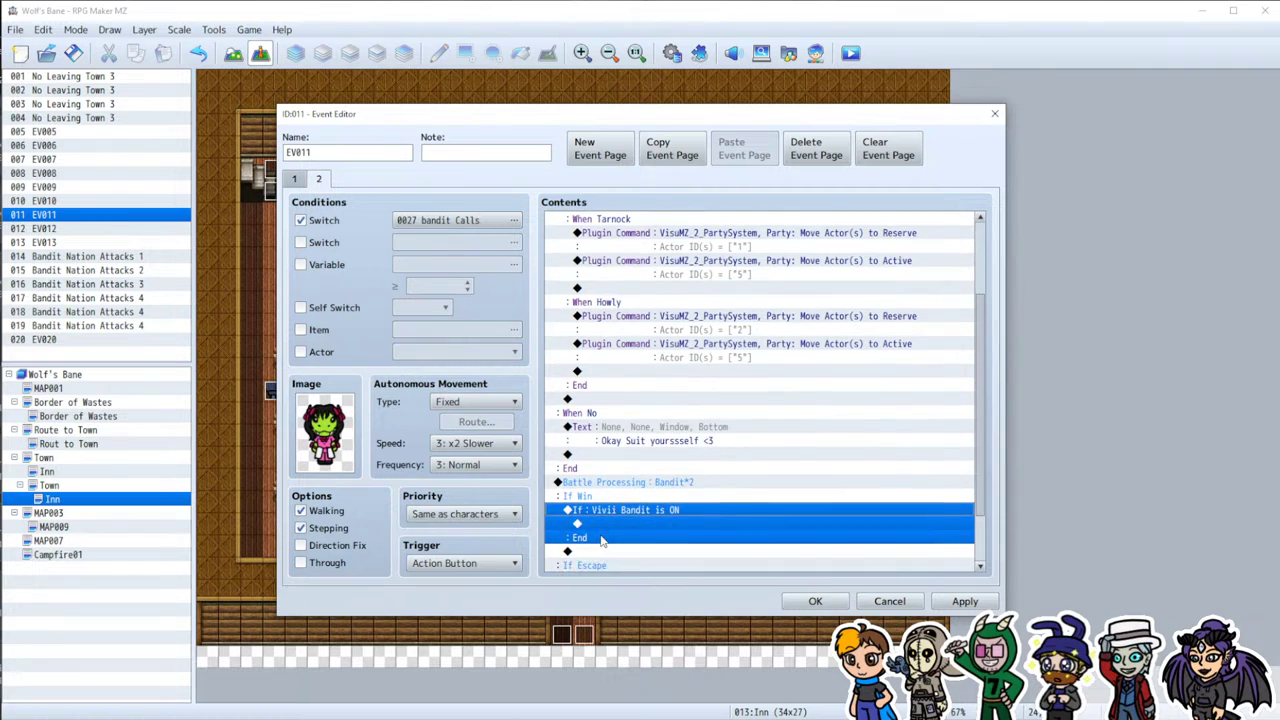
{"action": "scroll", "coordinate": [601, 540], "scroll_direction": "down", "scroll_amount": 2}
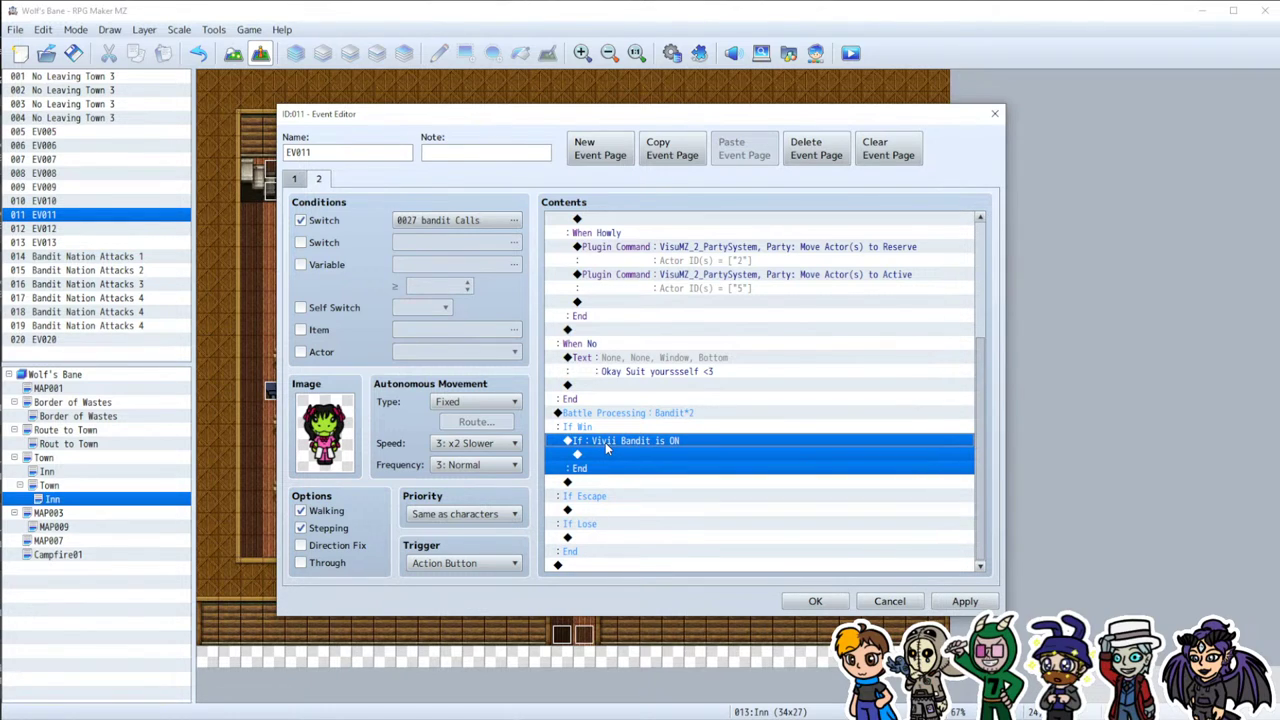
{"action": "left_click", "coordinate": [955, 601]}
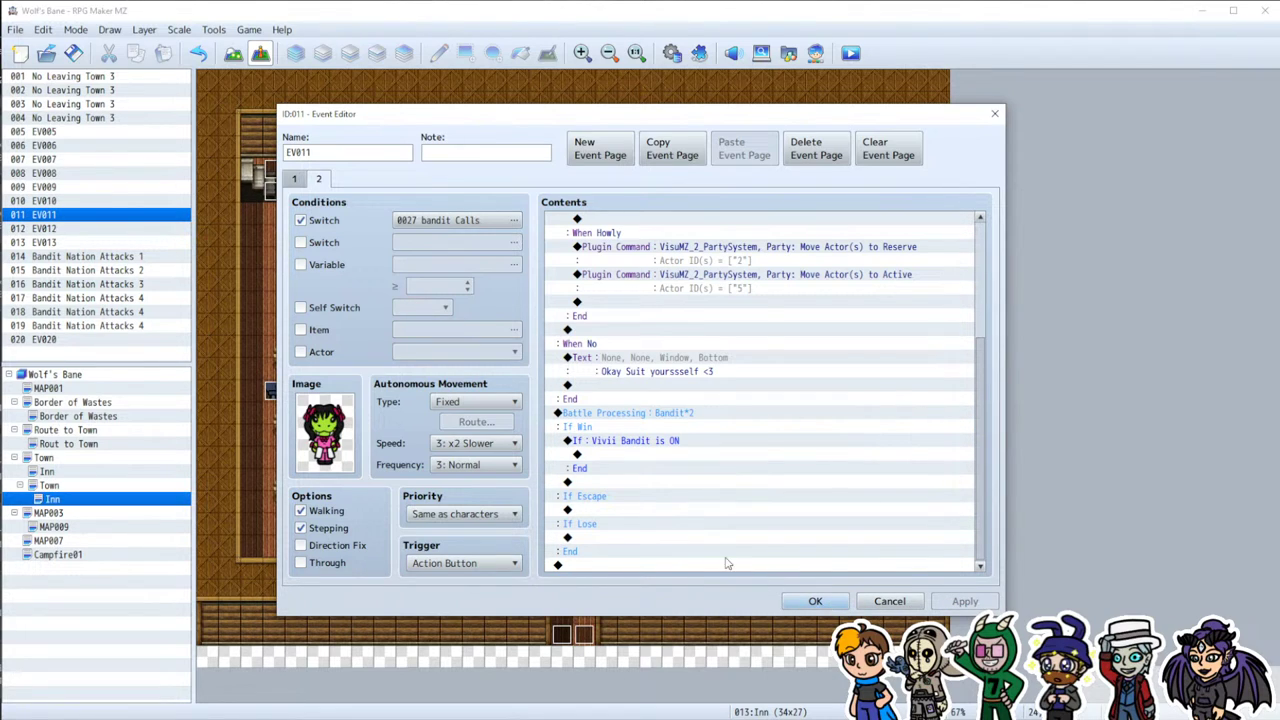
Step: Disable Can Lose in the event's Bandit*2 battle processing and apply the change
{"action": "scroll", "coordinate": [673, 523], "scroll_direction": "up", "scroll_amount": 3}
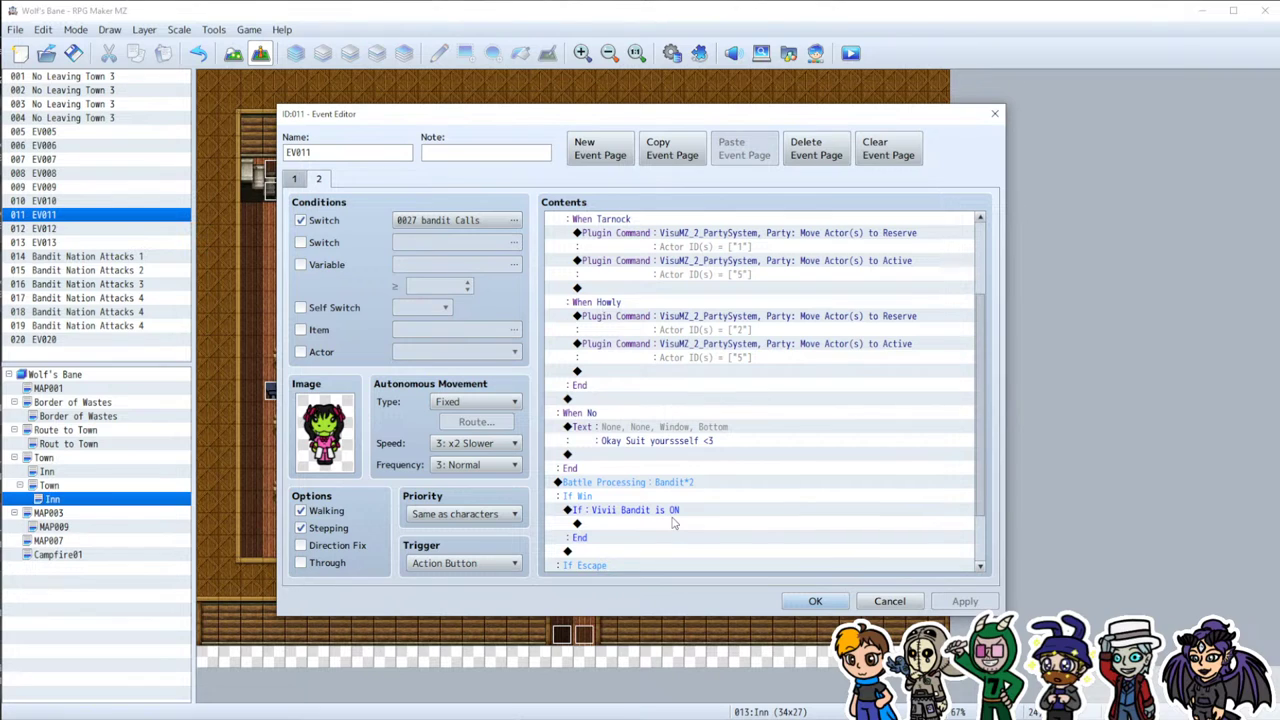
{"action": "scroll", "coordinate": [673, 523], "scroll_direction": "up", "scroll_amount": 5}
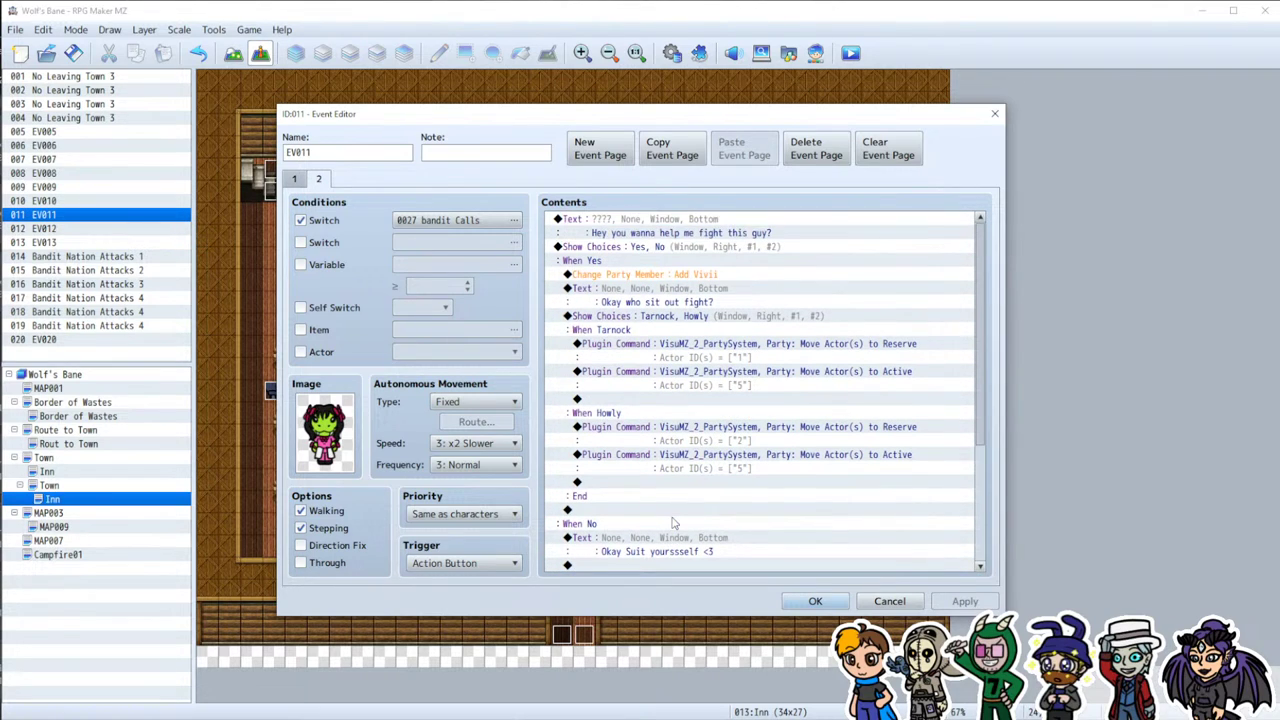
{"action": "scroll", "coordinate": [673, 523], "scroll_direction": "down", "scroll_amount": 8}
{"action": "double_click", "coordinate": [631, 413]}
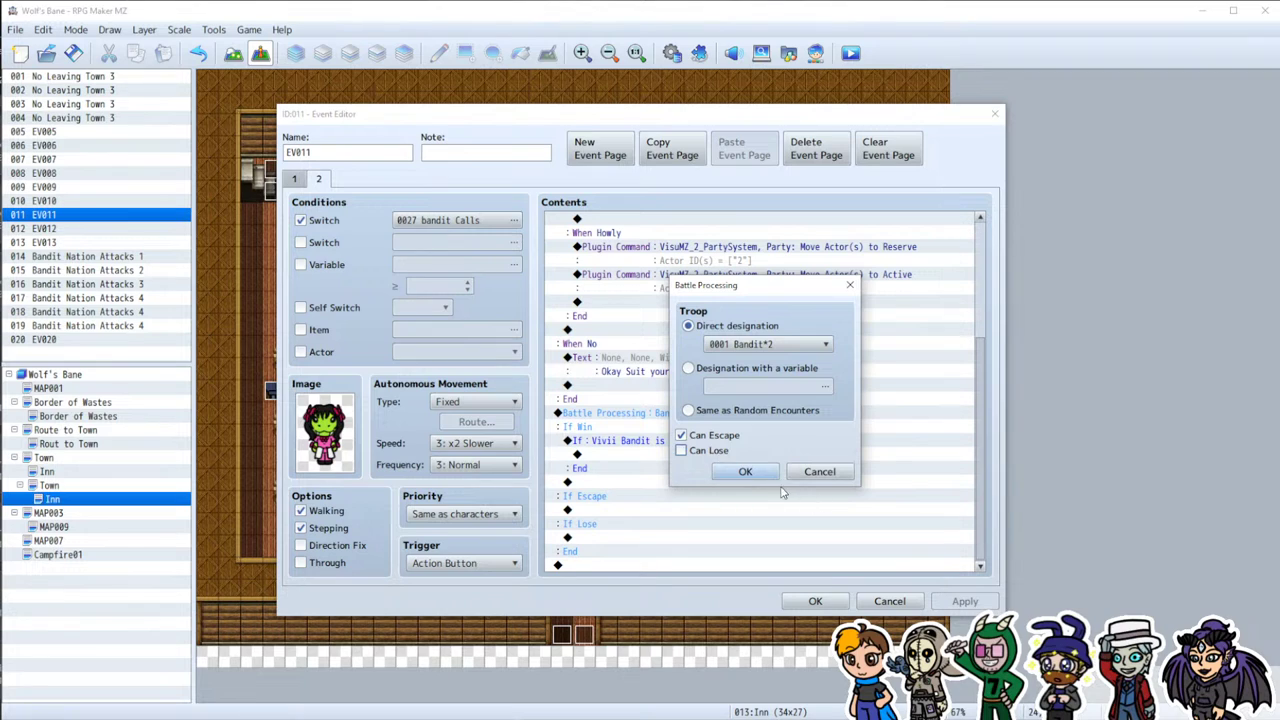
{"action": "left_click", "coordinate": [745, 471]}
{"action": "scroll", "coordinate": [766, 519], "scroll_direction": "down", "scroll_amount": 3}
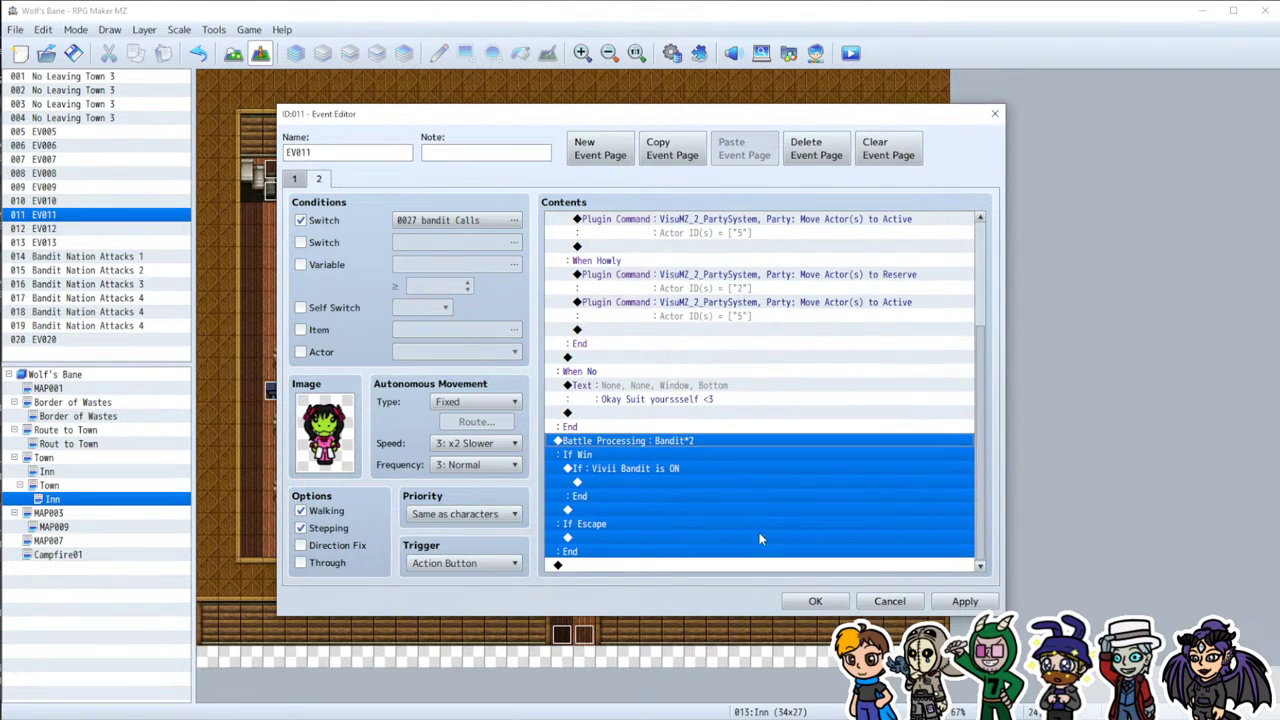
{"action": "left_click", "coordinate": [956, 600]}
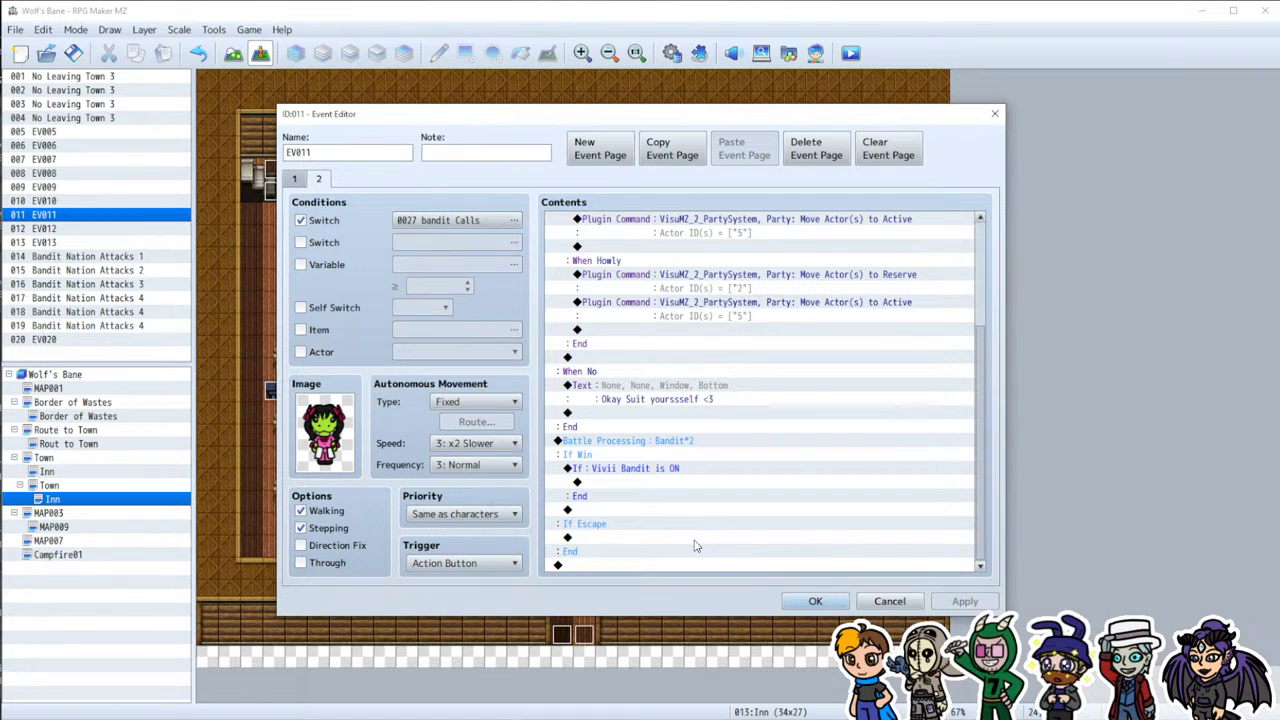
Step: Disable Can Escape for the Bandit*2 battle, then recheck its settings without altering them
{"action": "double_click", "coordinate": [648, 443]}
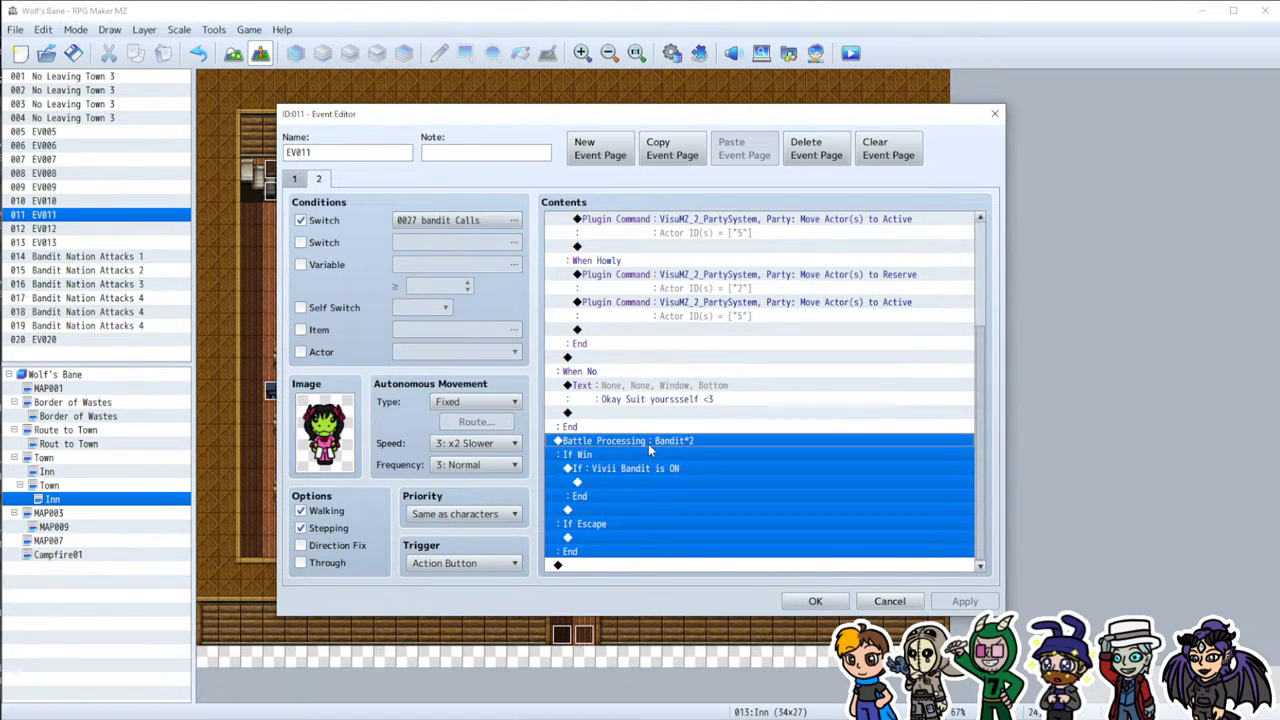
{"action": "left_click", "coordinate": [698, 437]}
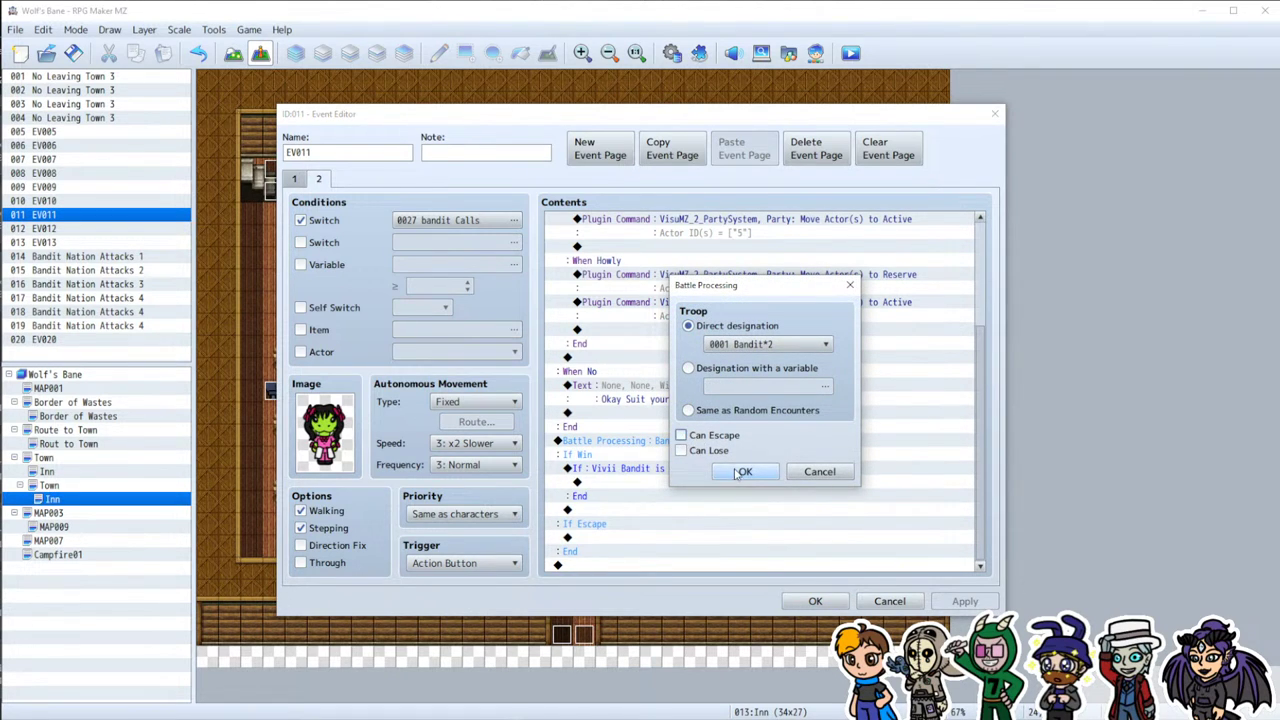
{"action": "left_click", "coordinate": [745, 471]}
{"action": "scroll", "coordinate": [795, 510], "scroll_direction": "down", "scroll_amount": 1}
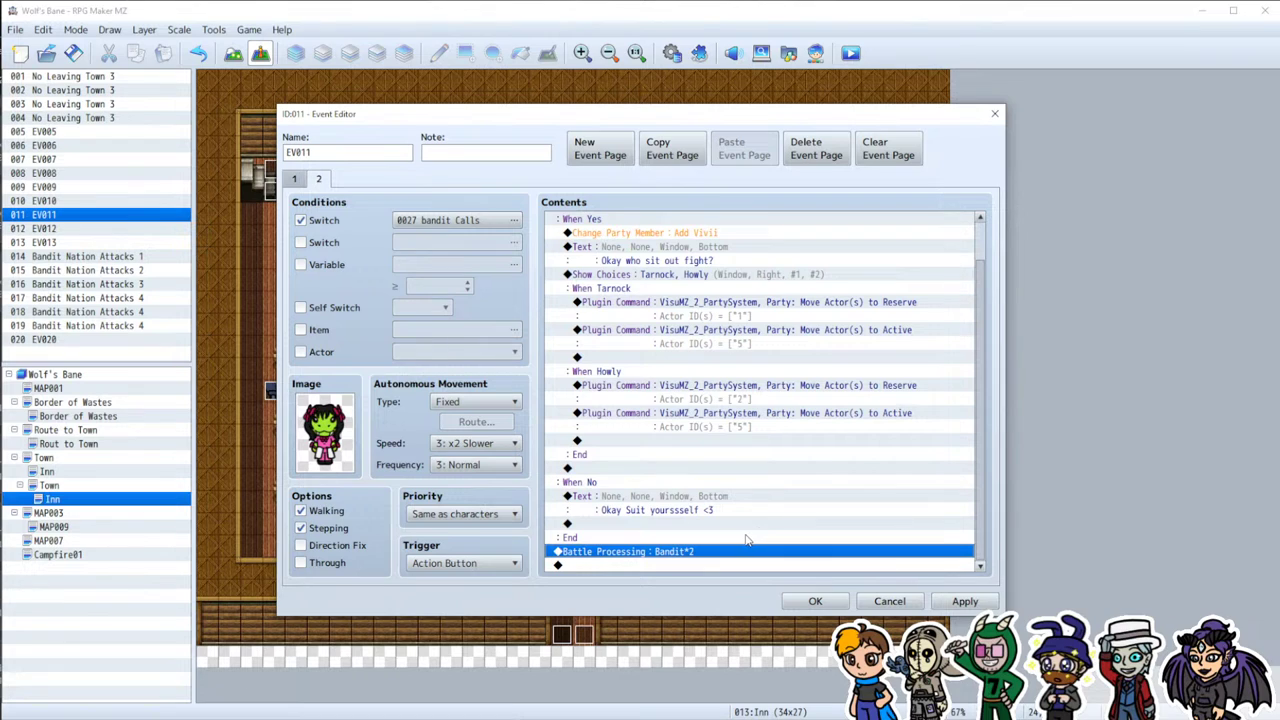
{"action": "double_click", "coordinate": [717, 552]}
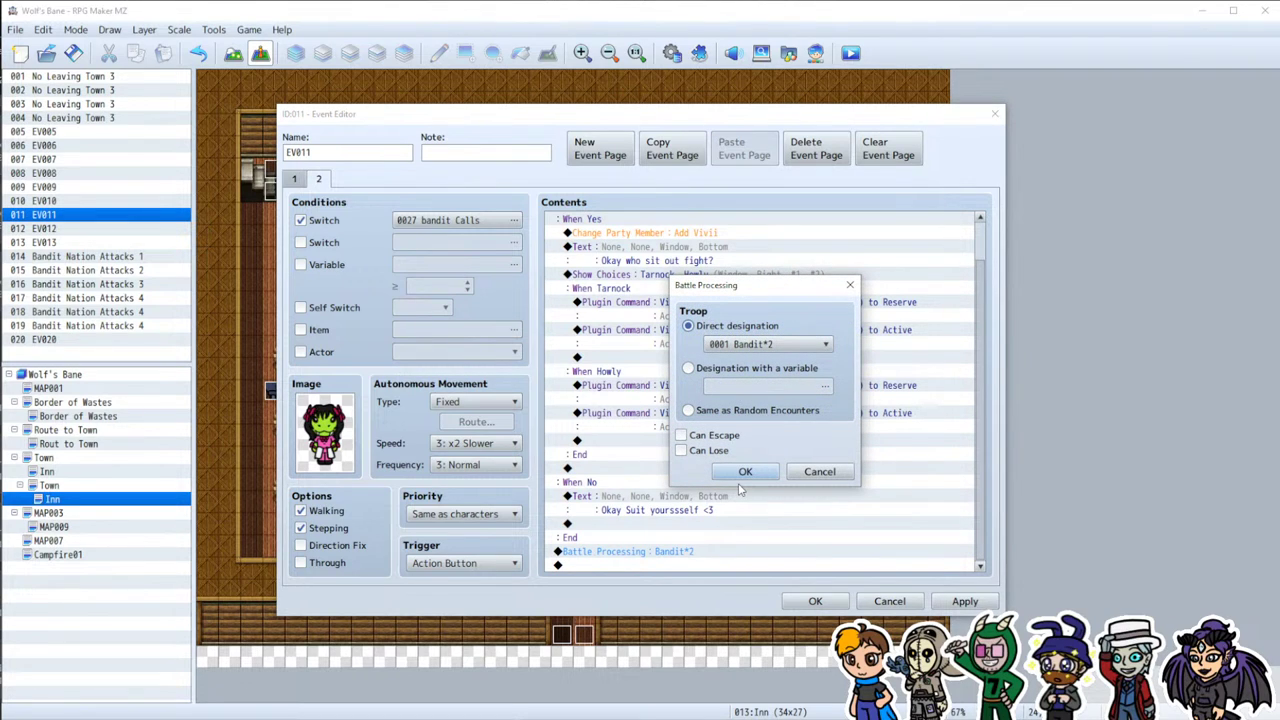
{"action": "left_click", "coordinate": [820, 472]}
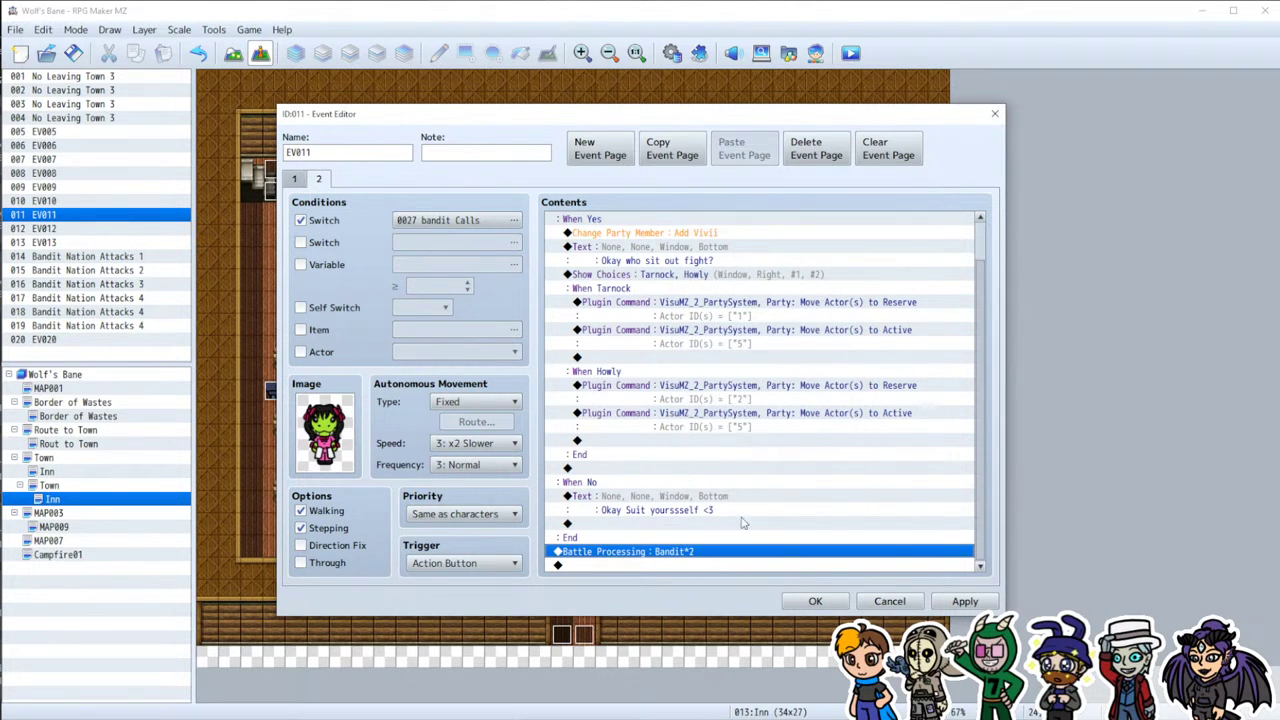
Step: Enable Can Escape for the event's Bandit*2 battle processing
{"action": "double_click", "coordinate": [687, 555]}
{"action": "left_click", "coordinate": [715, 436]}
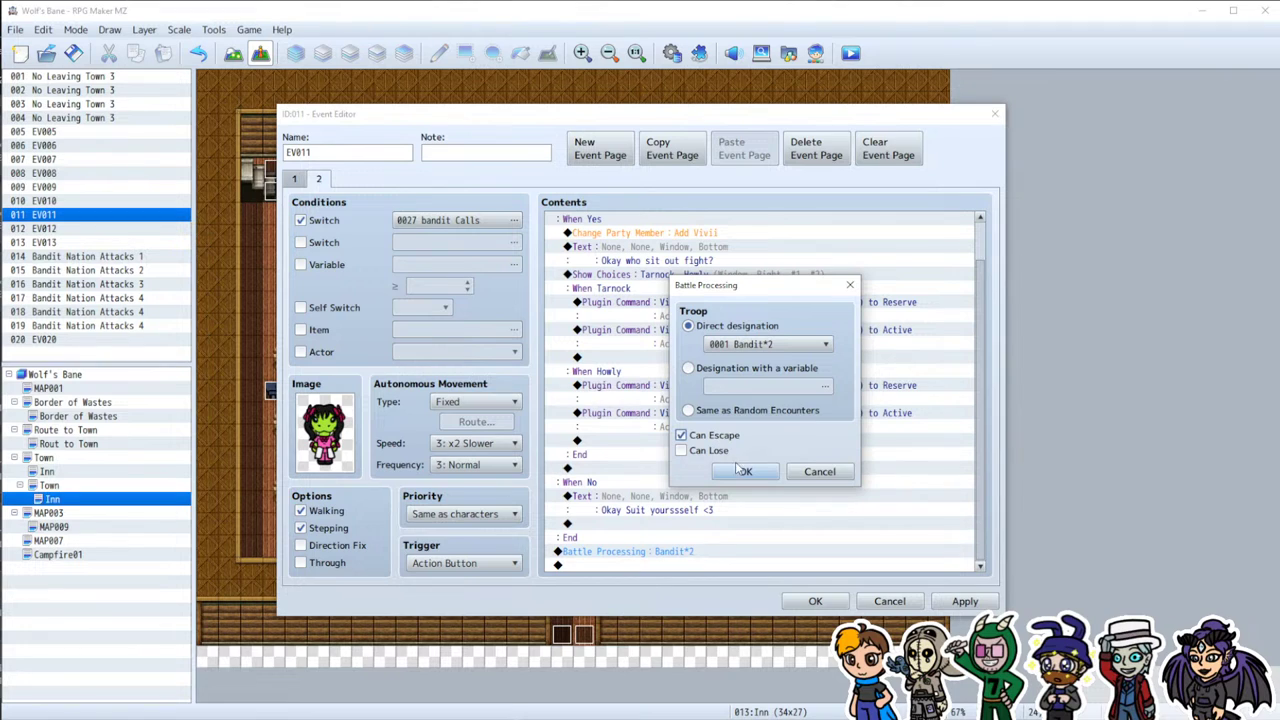
{"action": "left_click", "coordinate": [745, 472]}
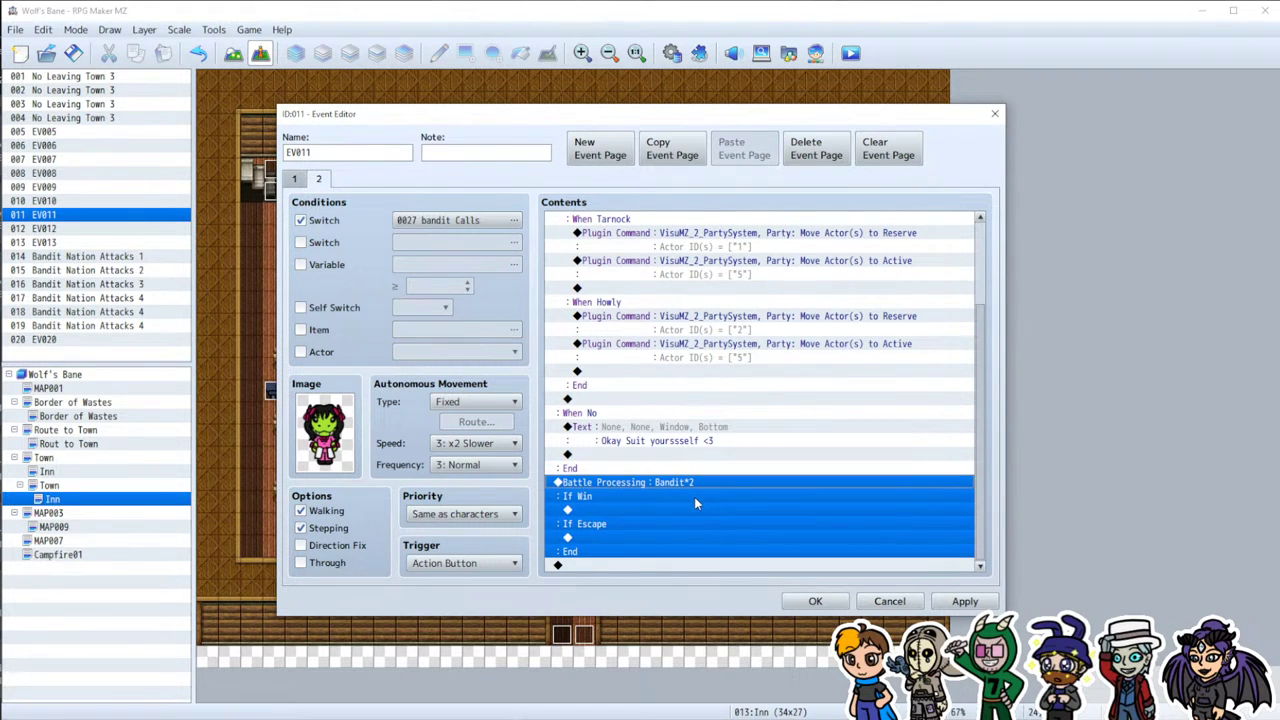
Step: Add a Control Switches command that turns 0030 Vivii Bandit ON in the battle's If Win branch
{"action": "left_click", "coordinate": [694, 497]}
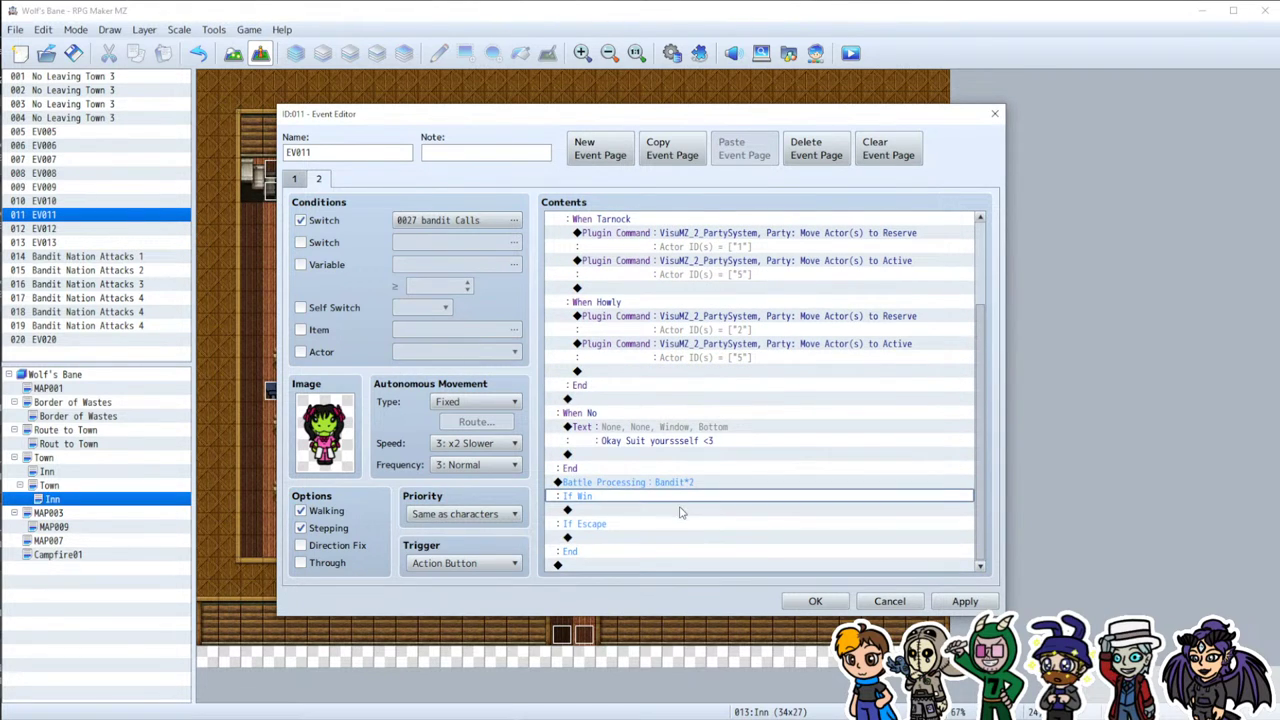
{"action": "double_click", "coordinate": [684, 510]}
{"action": "left_click", "coordinate": [678, 340]}
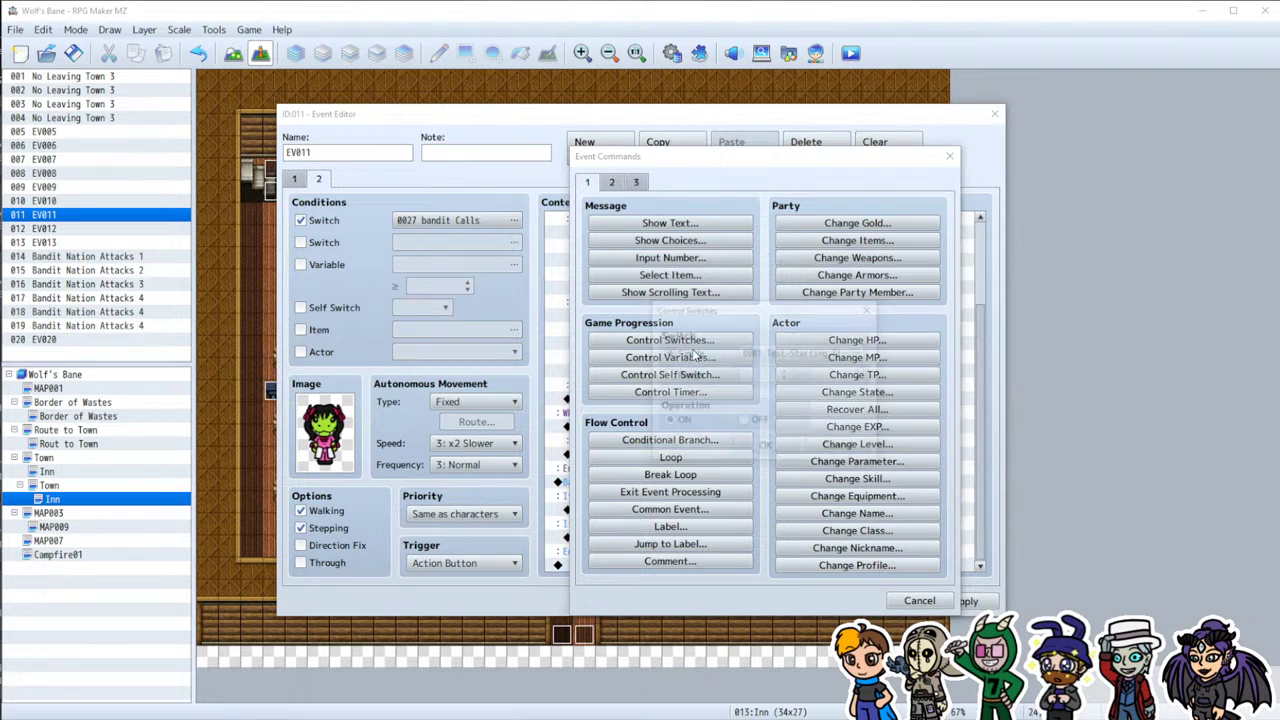
{"action": "left_click", "coordinate": [810, 356]}
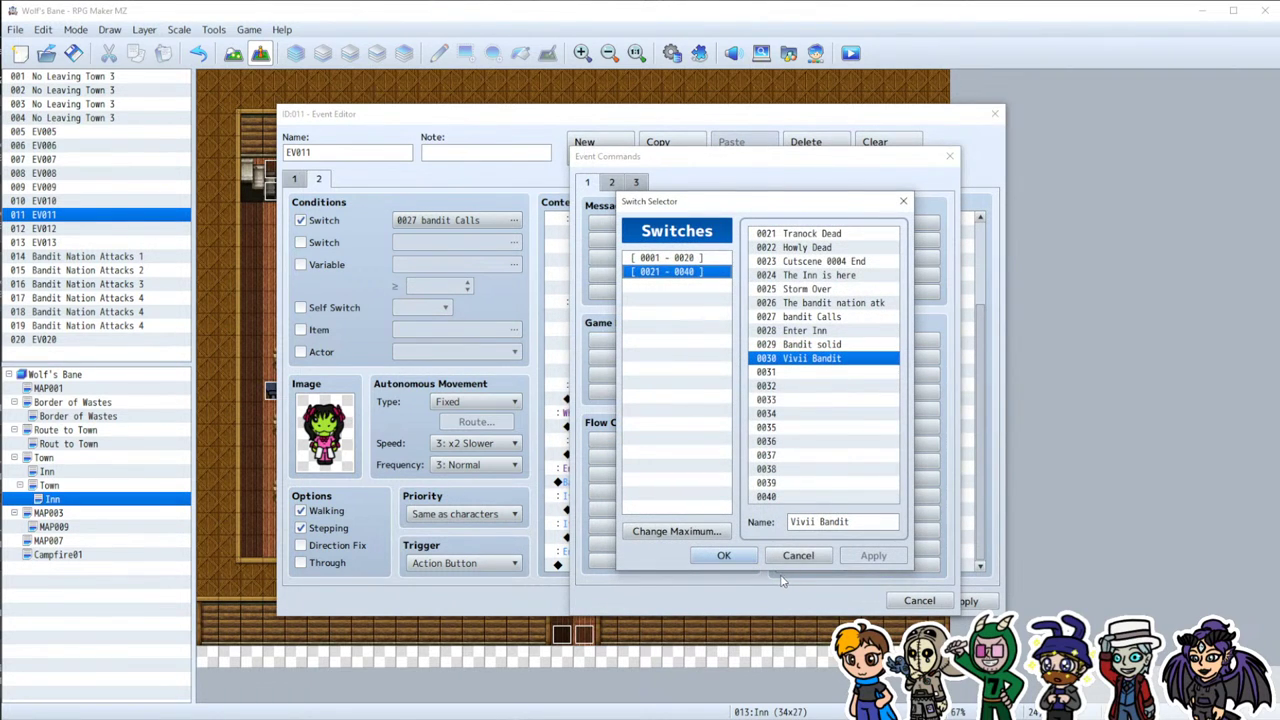
{"action": "left_click", "coordinate": [723, 555]}
{"action": "left_click", "coordinate": [768, 456]}
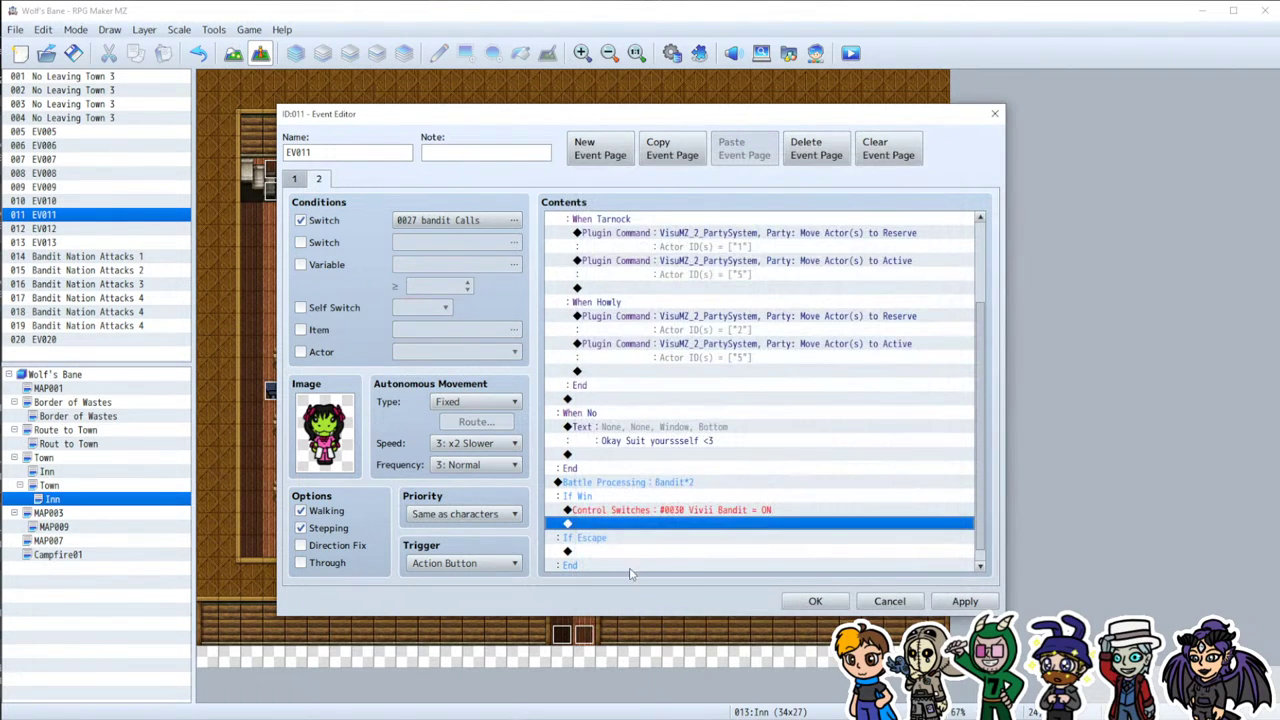
{"action": "scroll", "coordinate": [625, 532], "scroll_direction": "down", "scroll_amount": 1}
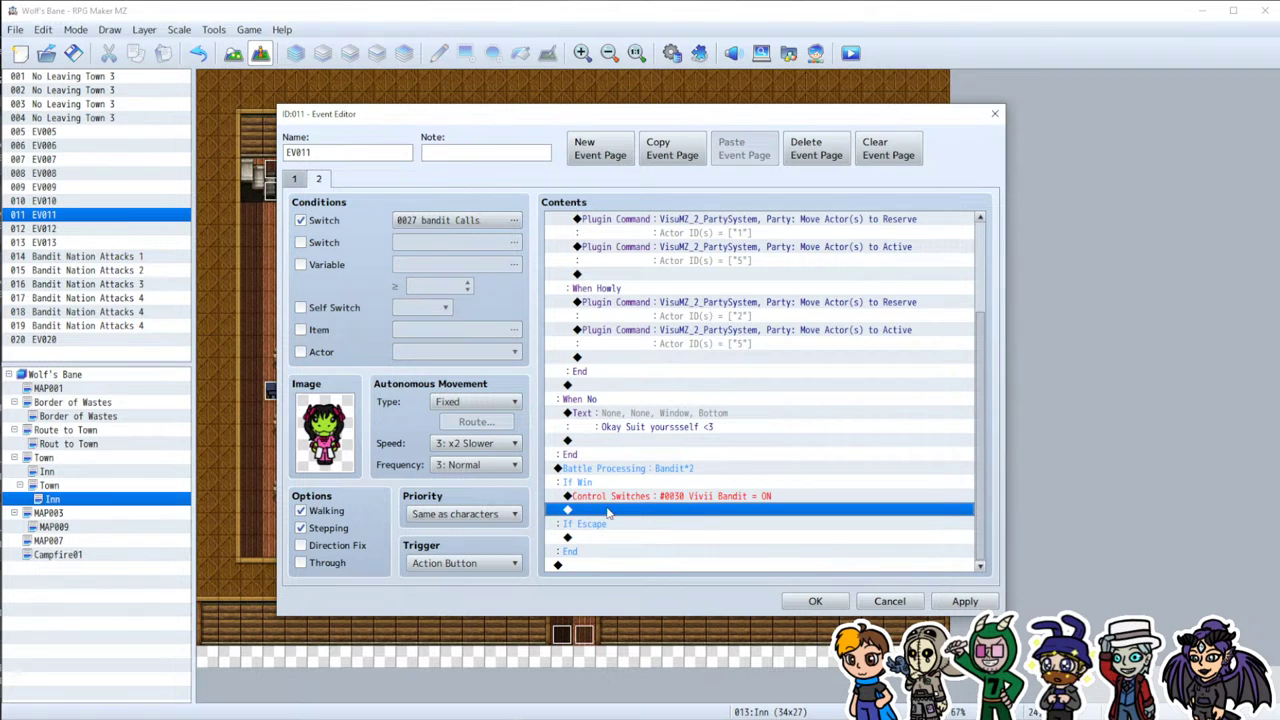
Step: Cut the Vivii Bandit switch command out of the battle's If Win branch
{"action": "left_click", "coordinate": [607, 497]}
{"action": "key", "text": "Delete"}
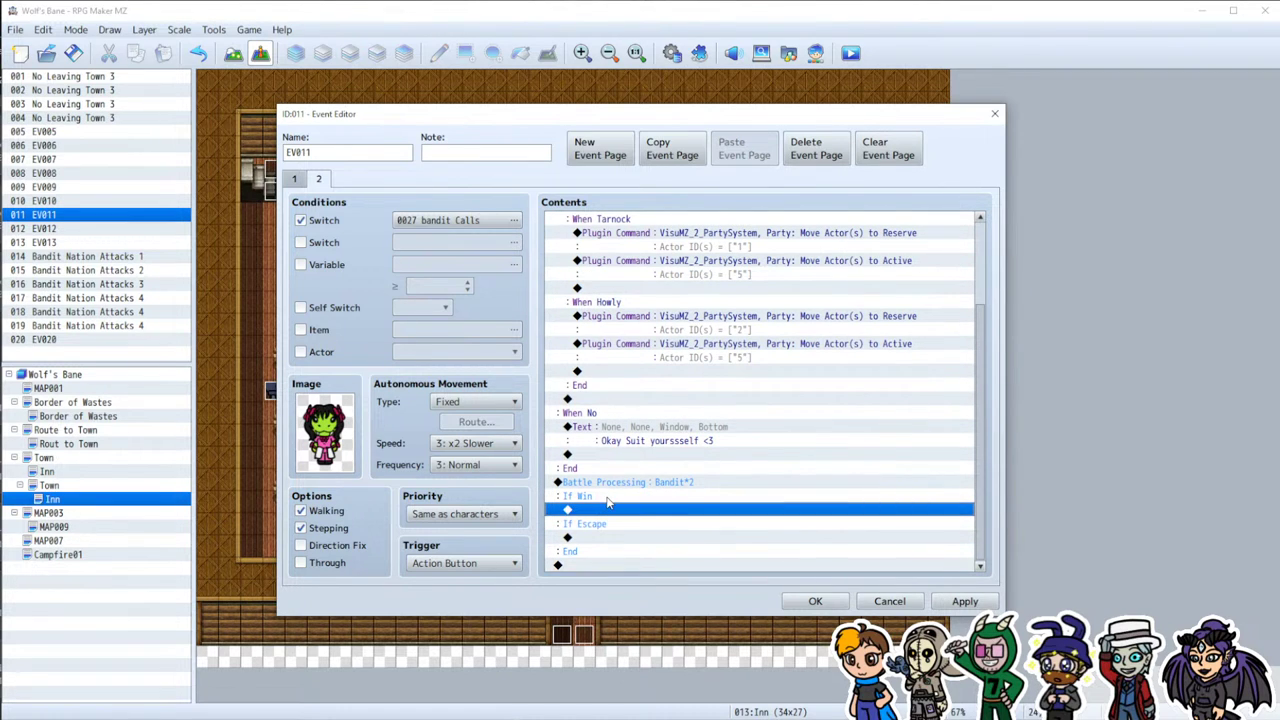
{"action": "double_click", "coordinate": [618, 510]}
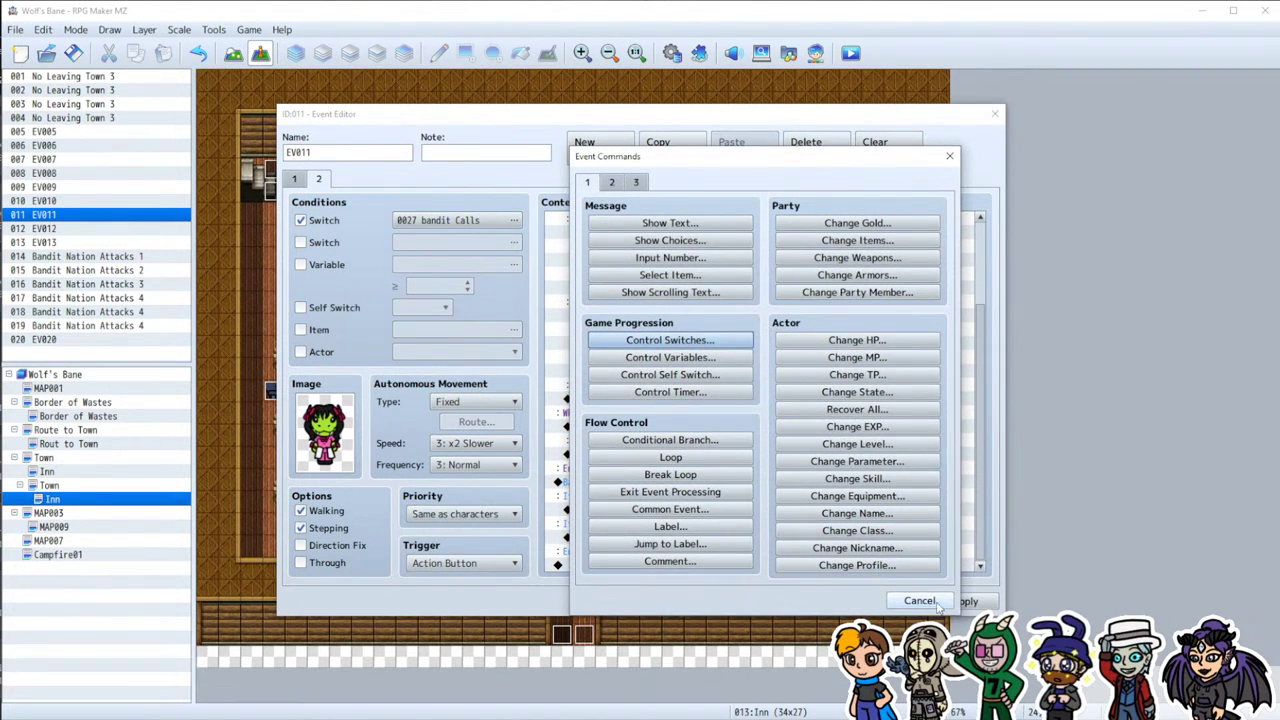
{"action": "left_click", "coordinate": [918, 600]}
Step: Disable Can Escape for the Bandit*2 battle processing
{"action": "left_click", "coordinate": [731, 548]}
{"action": "double_click", "coordinate": [731, 548]}
{"action": "left_click", "coordinate": [681, 434]}
{"action": "left_click", "coordinate": [745, 478]}
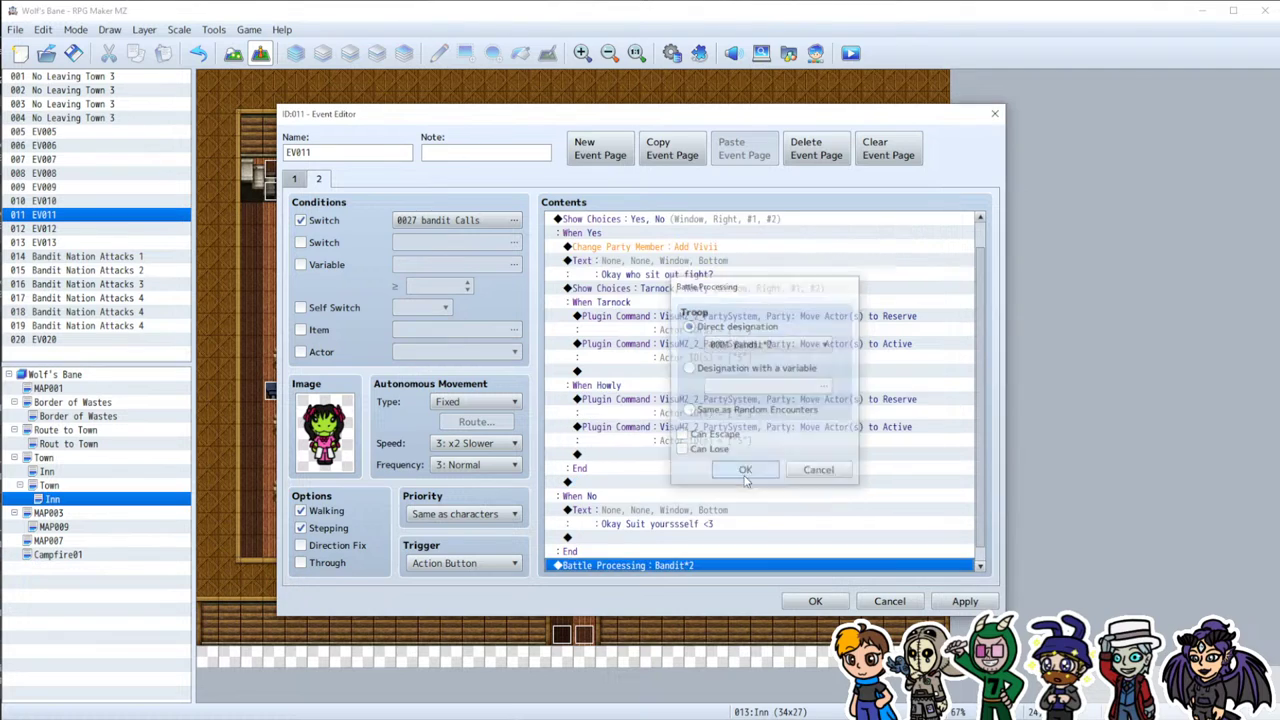
Step: Place the cut Vivii Bandit = ON switch command directly after the Bandit*2 battle processing and apply the event changes
{"action": "key", "text": "ctrl+v"}
{"action": "left_click", "coordinate": [662, 551]}
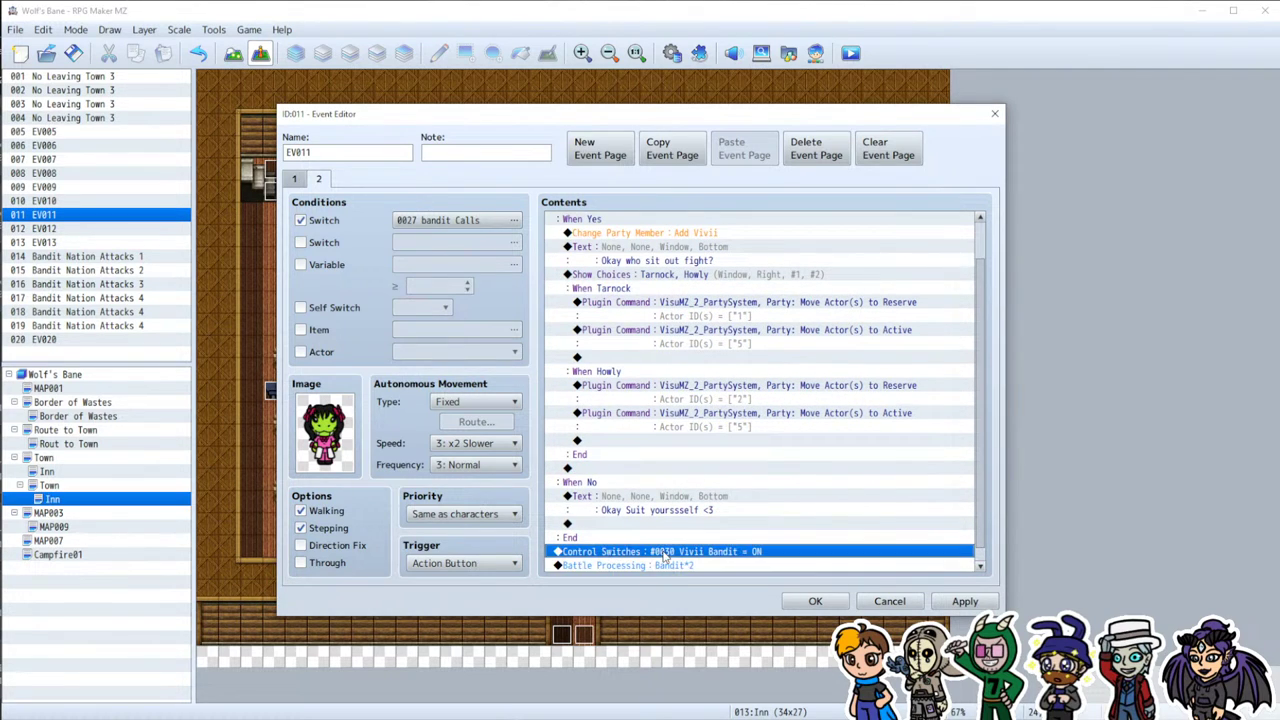
{"action": "left_click", "coordinate": [660, 566]}
{"action": "key", "text": "ctrl+x"}
{"action": "key", "text": "ctrl+v"}
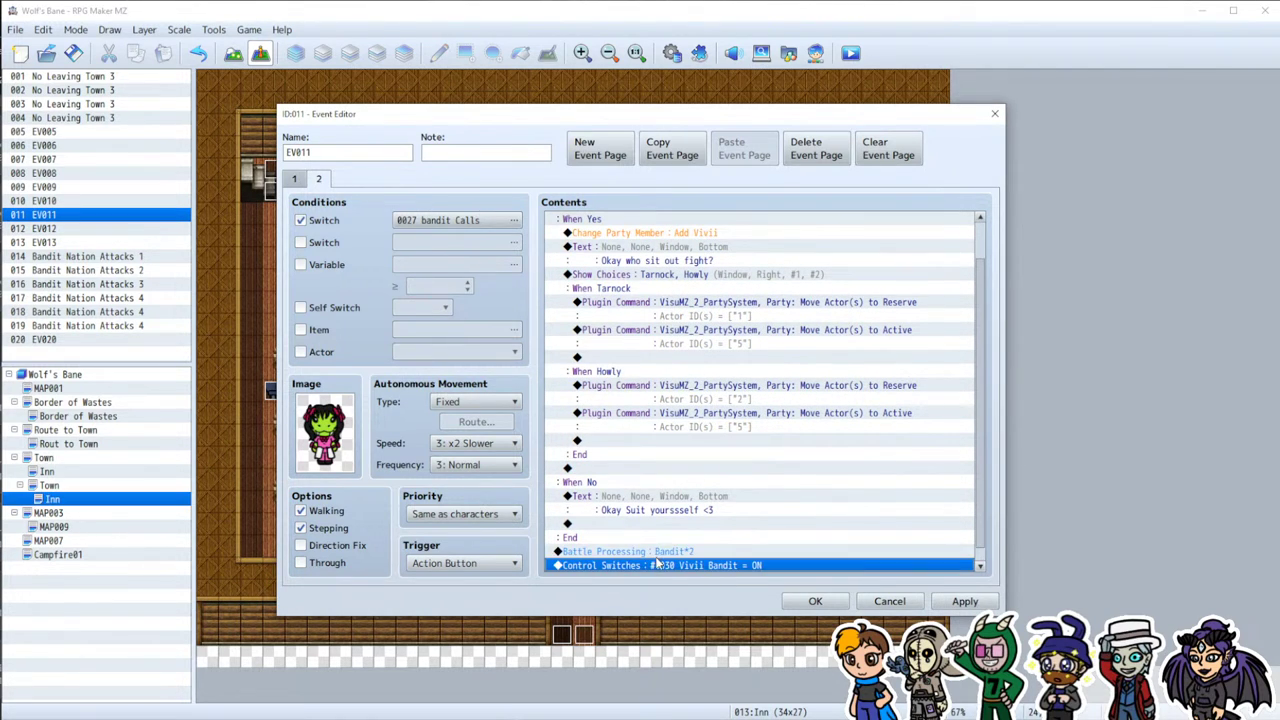
{"action": "scroll", "coordinate": [666, 573], "scroll_direction": "down", "scroll_amount": 1}
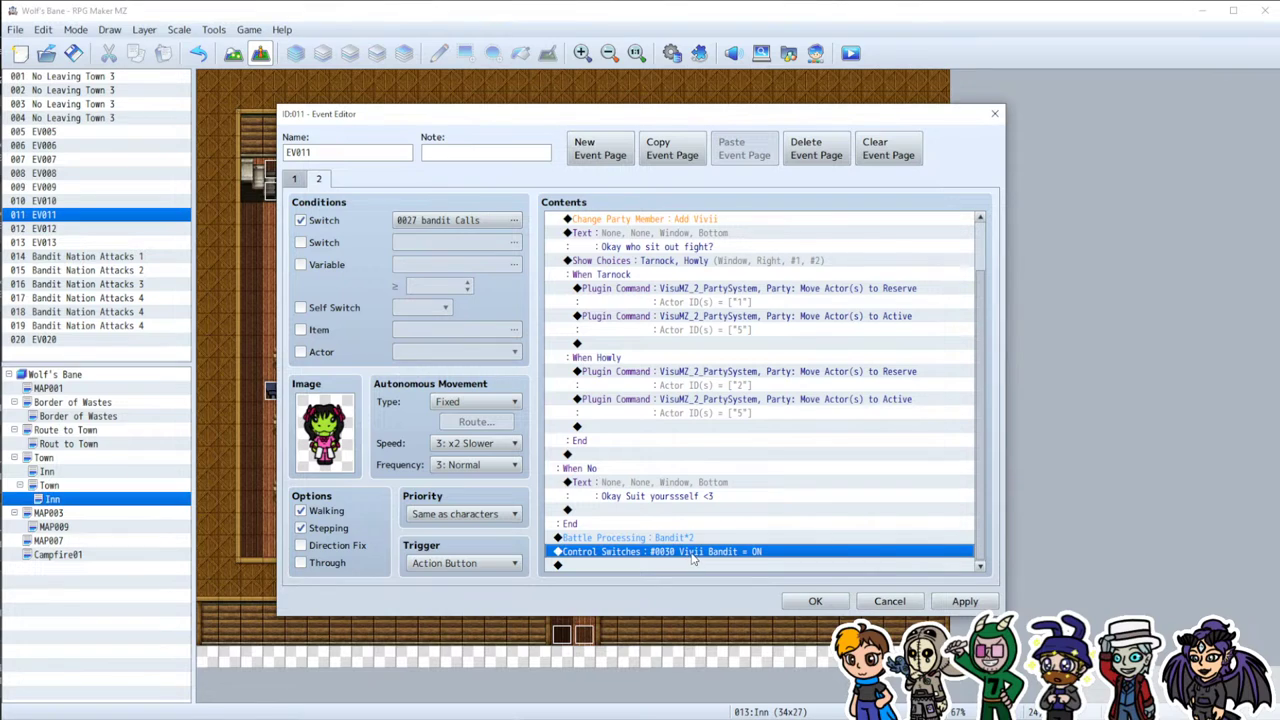
{"action": "left_click", "coordinate": [964, 601]}
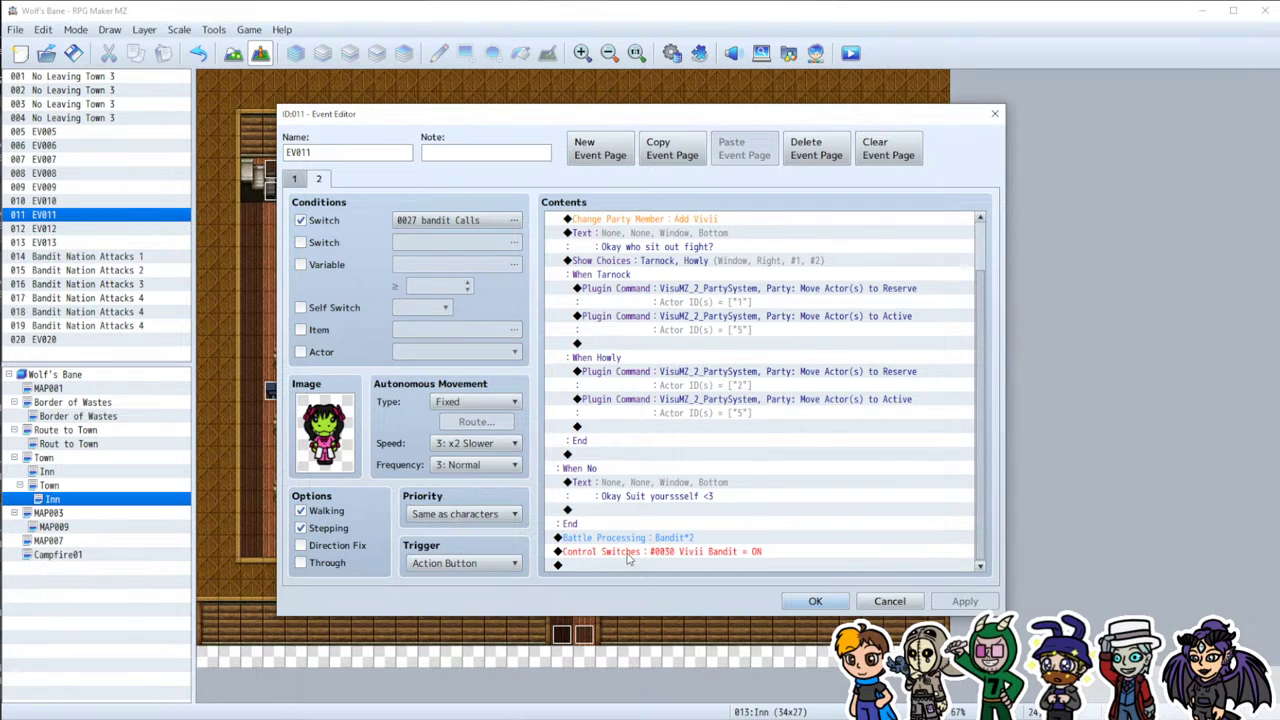
Step: Add a third event page to EV011
{"action": "left_click", "coordinate": [598, 150]}
{"action": "left_click", "coordinate": [317, 180]}
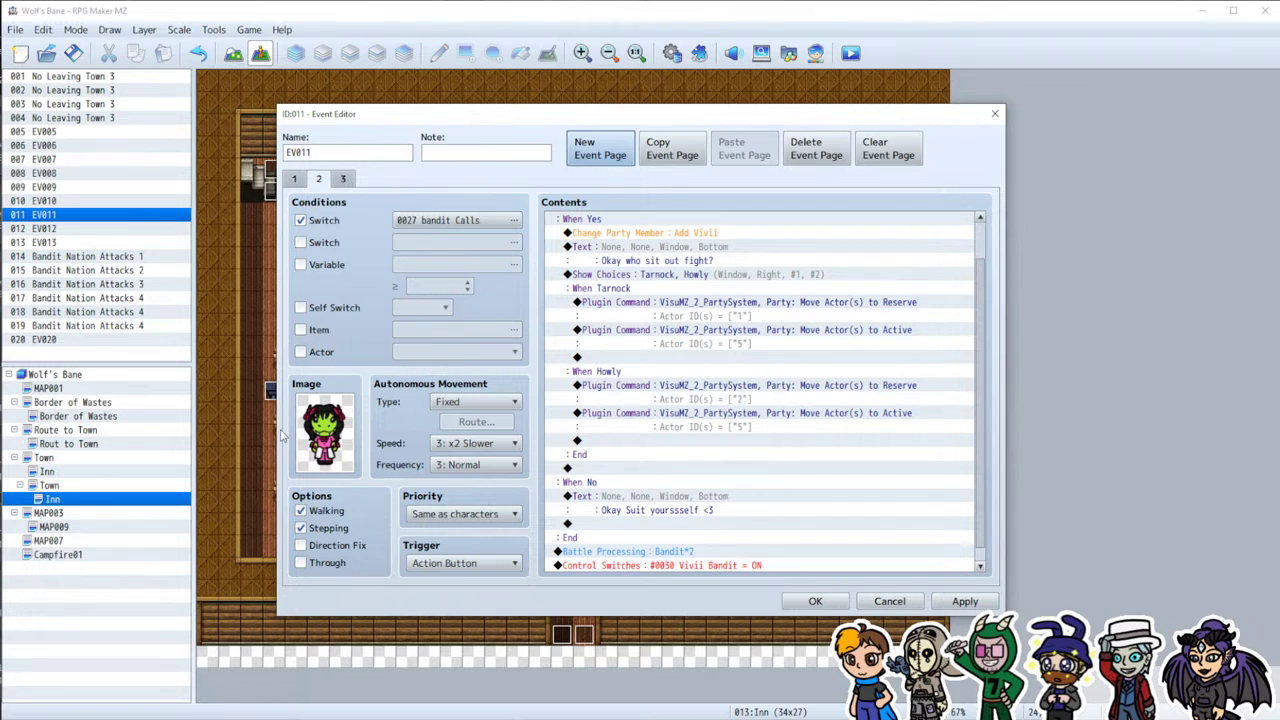
{"action": "left_click", "coordinate": [341, 178]}
Step: Set the third page's image to a Vivii sprite from the vivii-sprites-fullsize sheet
{"action": "double_click", "coordinate": [324, 432]}
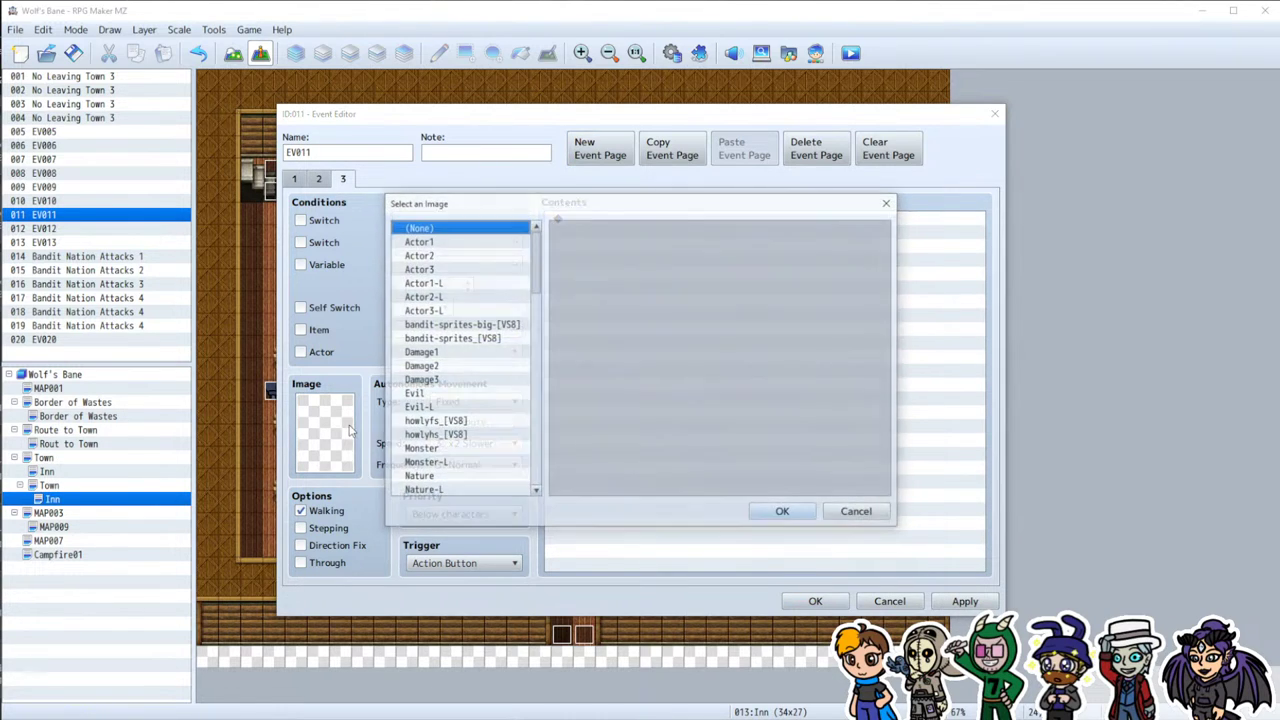
{"action": "left_click", "coordinate": [440, 435]}
{"action": "scroll", "coordinate": [445, 463], "scroll_direction": "down", "scroll_amount": 13}
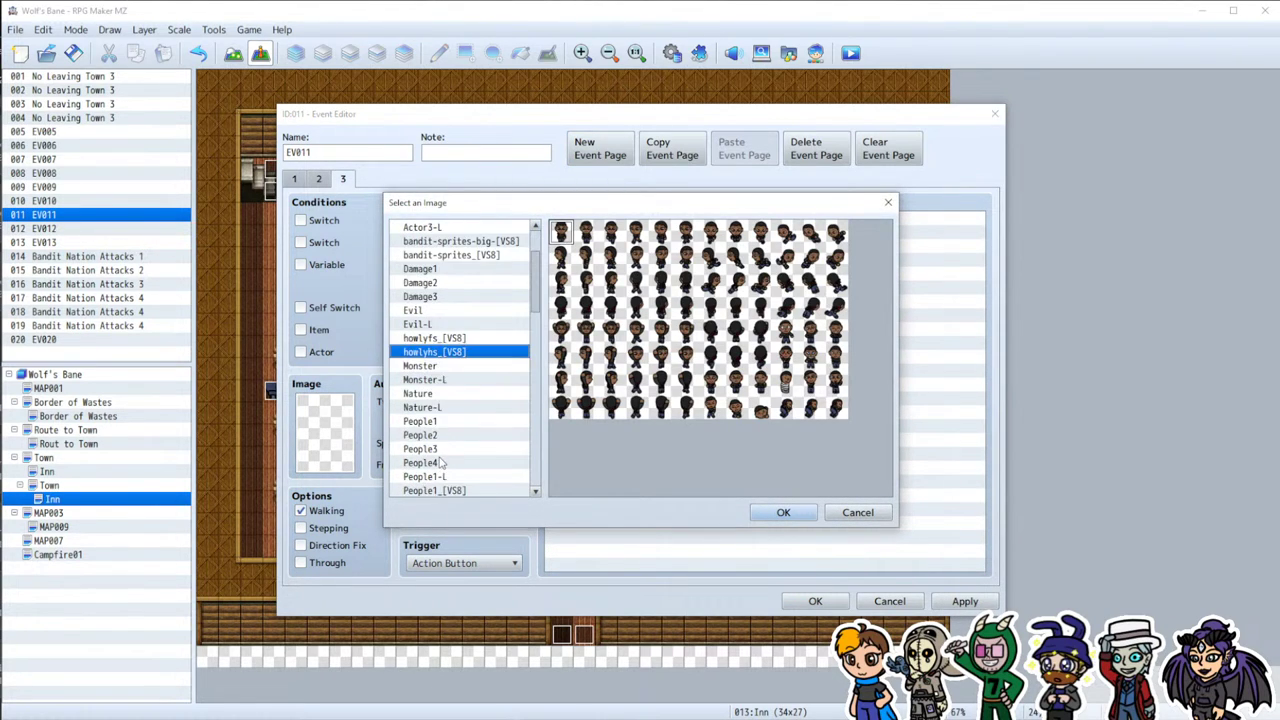
{"action": "scroll", "coordinate": [450, 468], "scroll_direction": "down", "scroll_amount": 2}
{"action": "left_click", "coordinate": [447, 326]}
{"action": "left_click", "coordinate": [455, 298]}
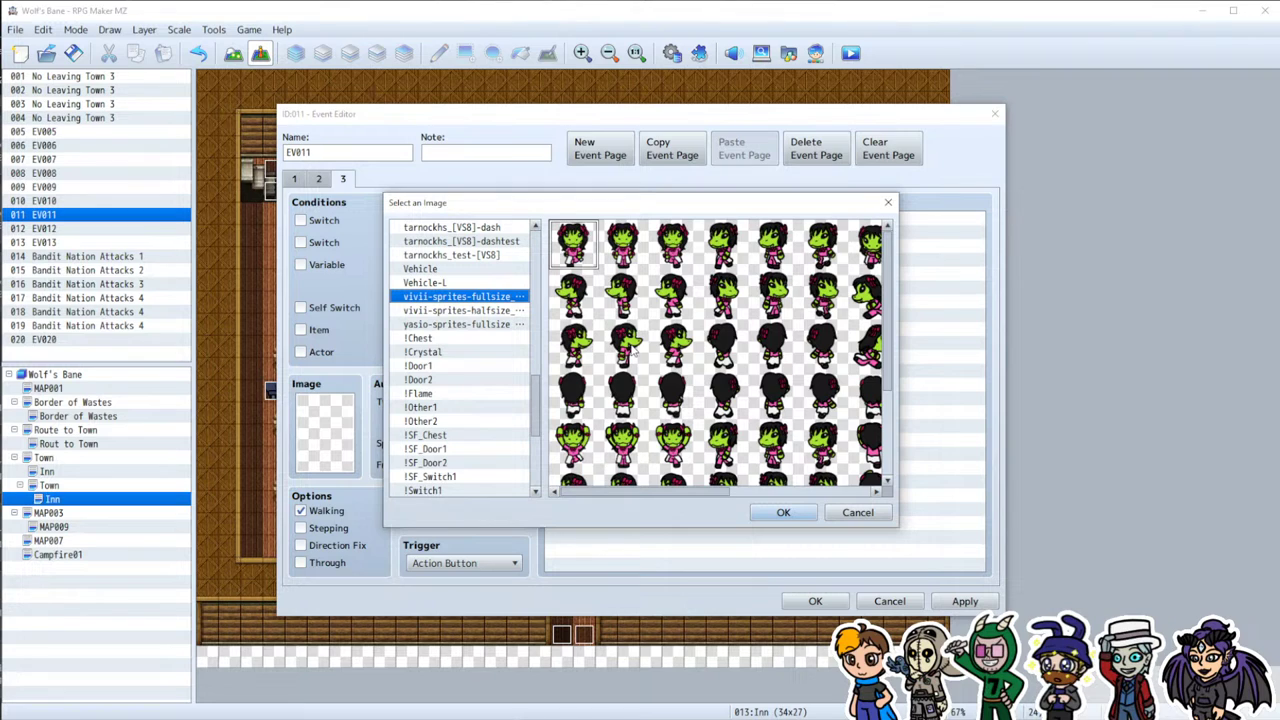
{"action": "left_click", "coordinate": [637, 303]}
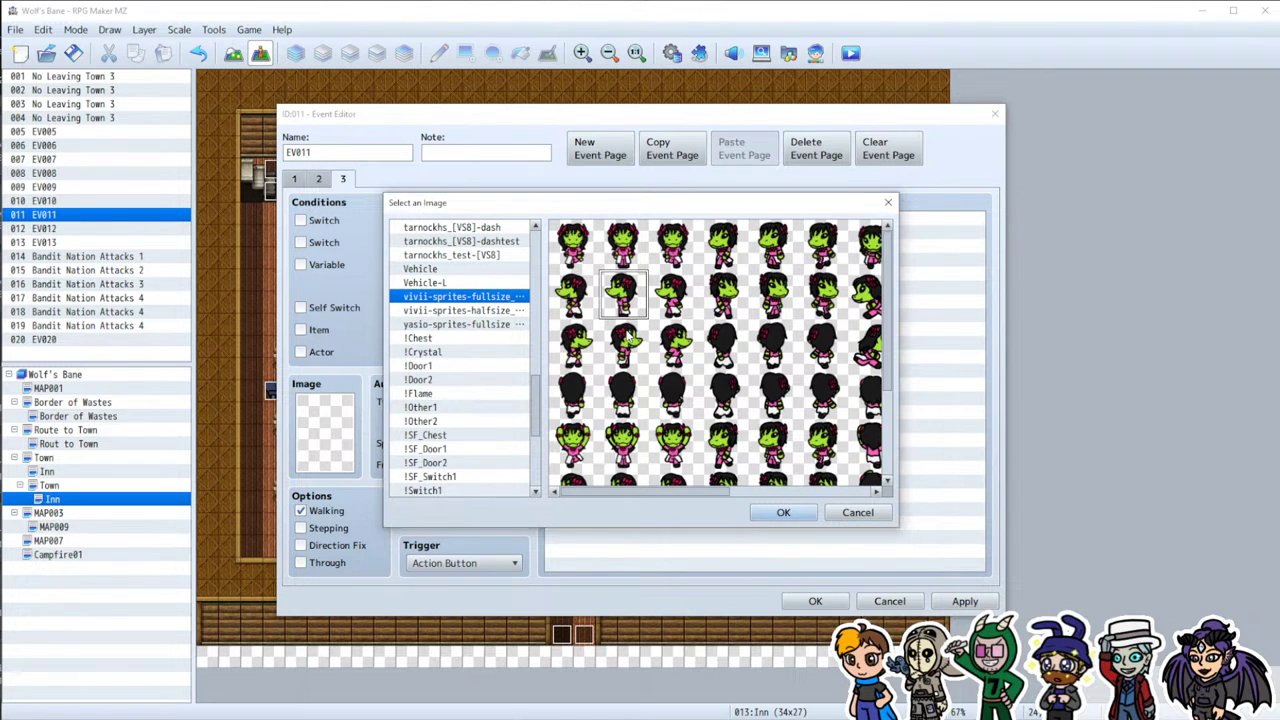
{"action": "scroll", "coordinate": [780, 420], "scroll_direction": "down", "scroll_amount": 5}
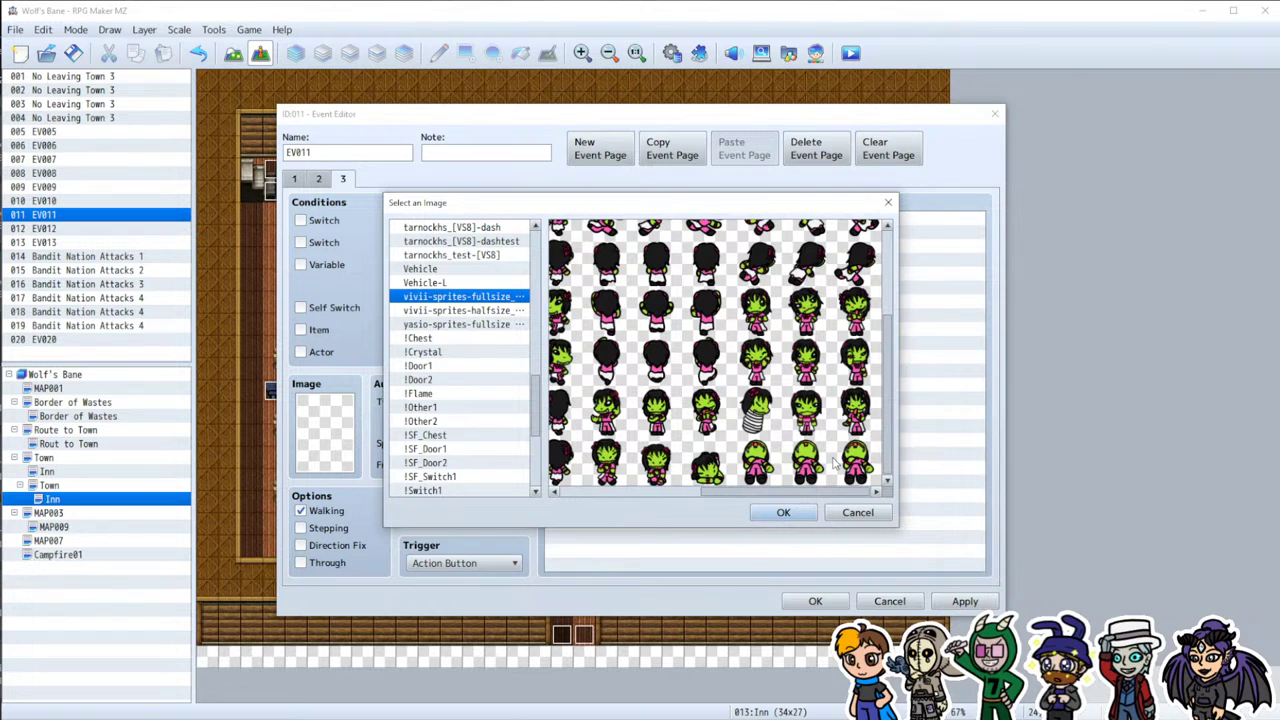
{"action": "left_click_drag", "start_coordinate": [767, 487], "coordinate": [806, 492]}
{"action": "left_click_drag", "start_coordinate": [763, 493], "coordinate": [608, 477]}
{"action": "left_click", "coordinate": [646, 411]}
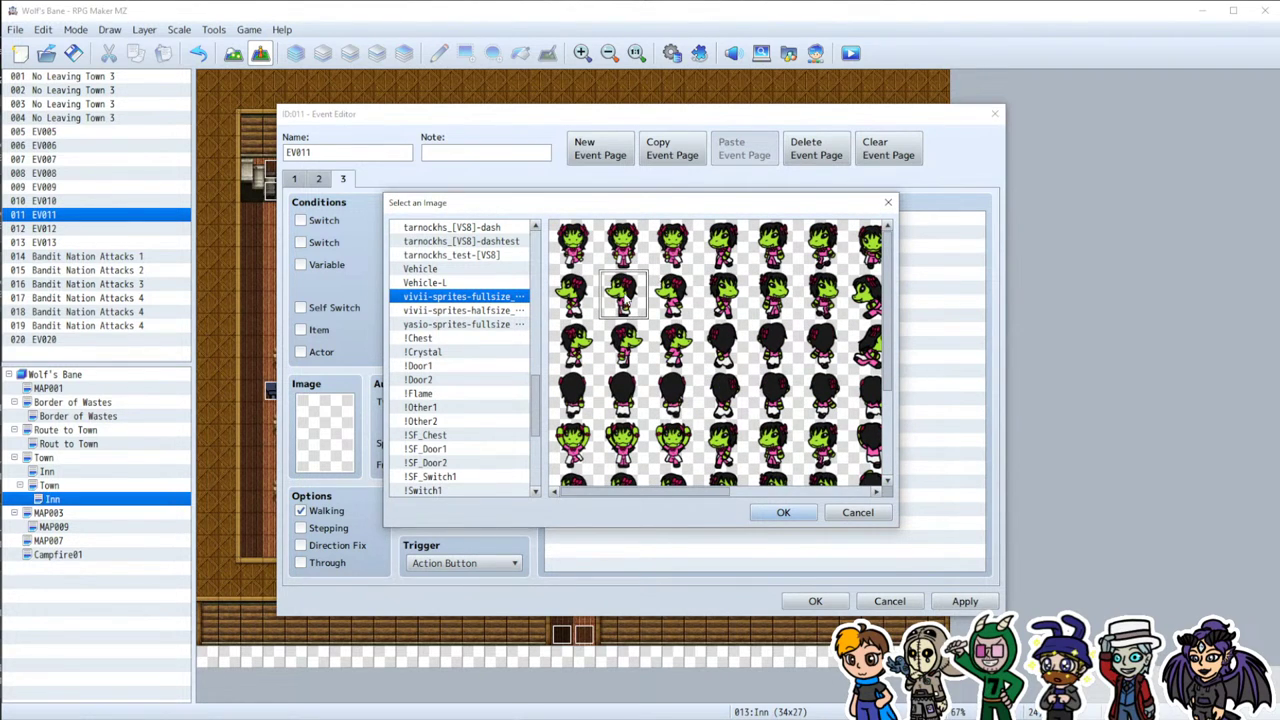
{"action": "double_click", "coordinate": [624, 298]}
Step: Enable Stepping on the third page, require switch 0030 Vivii Bandit as its condition, and confirm the event
{"action": "left_click", "coordinate": [302, 529]}
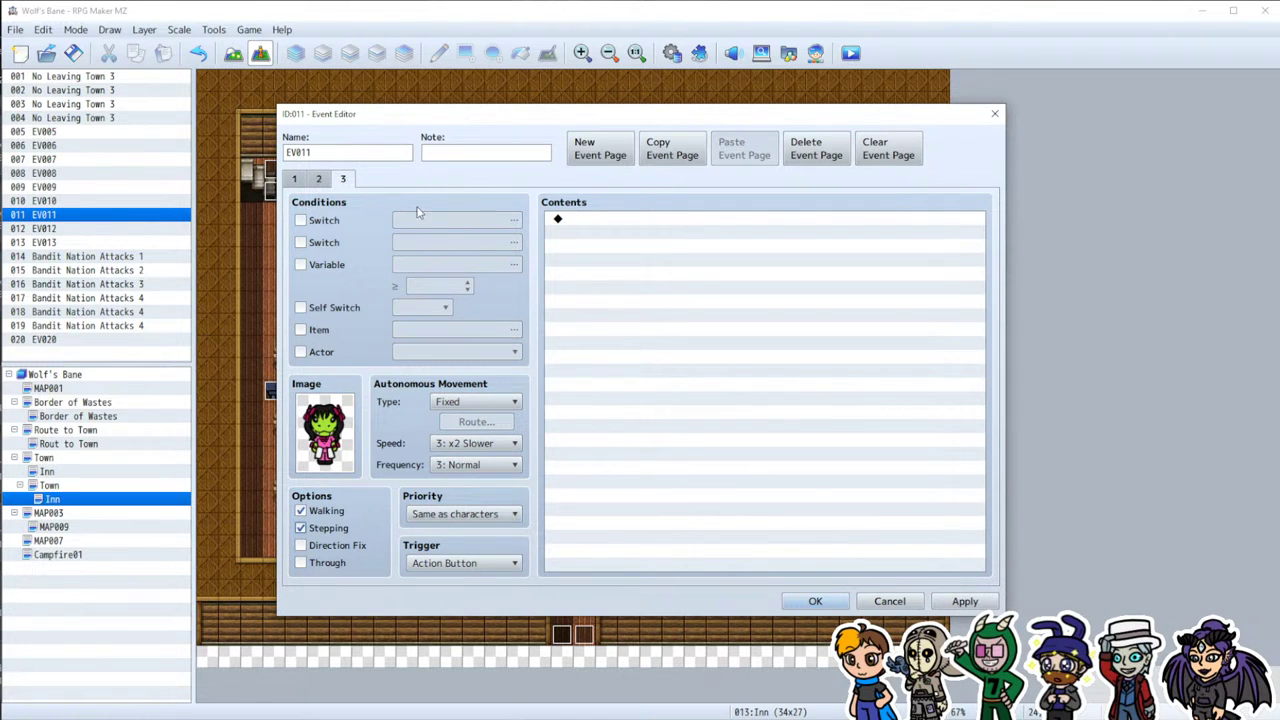
{"action": "left_click", "coordinate": [301, 220]}
{"action": "left_click", "coordinate": [514, 220]}
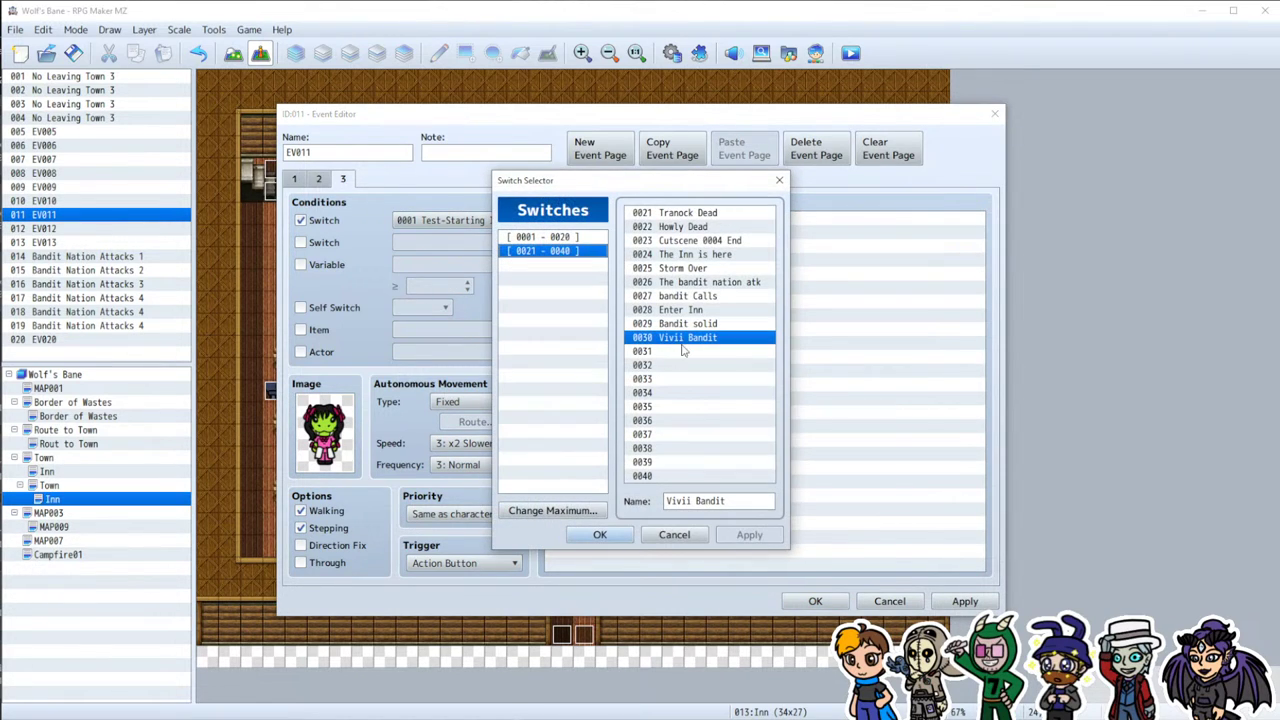
{"action": "left_click", "coordinate": [600, 535]}
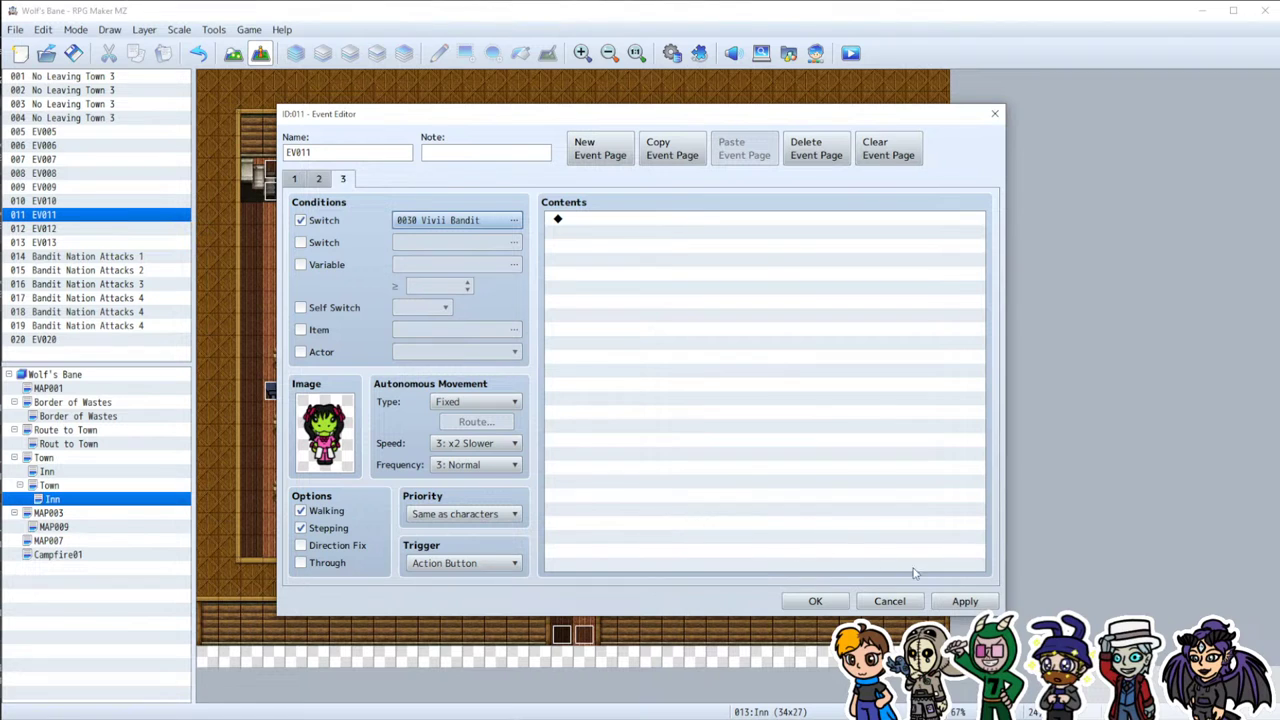
{"action": "left_click", "coordinate": [815, 601]}
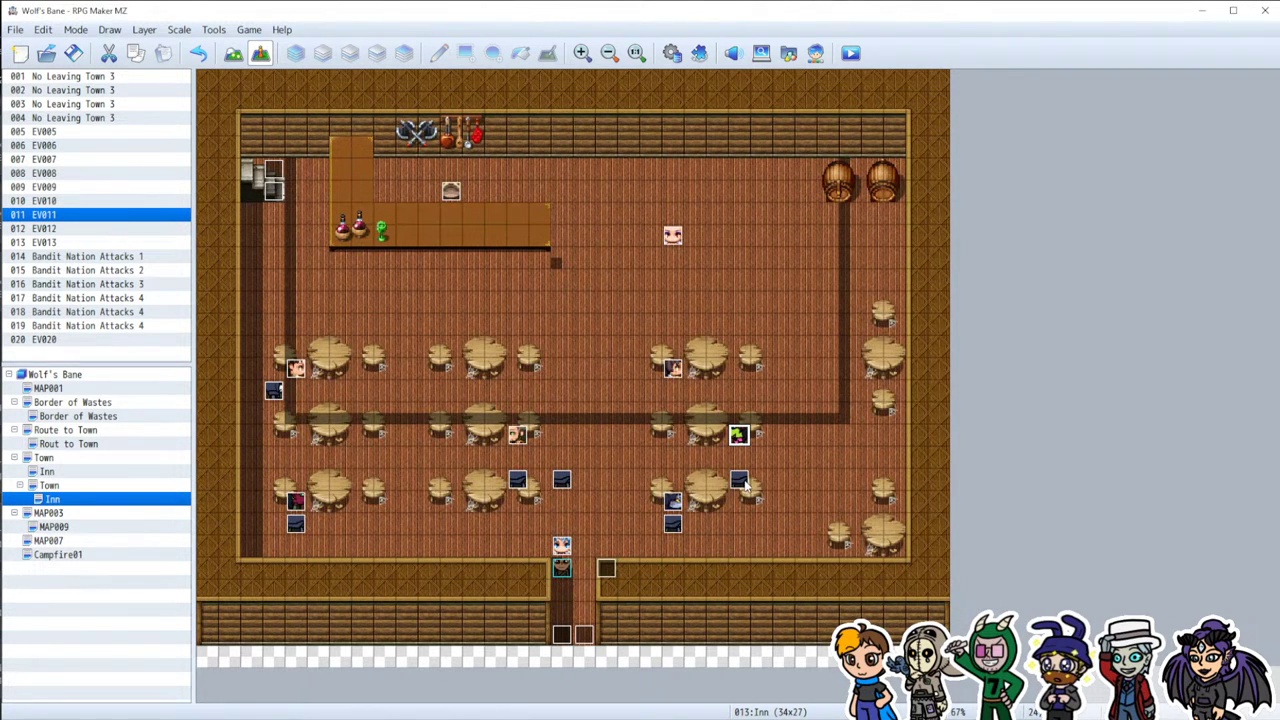
Step: Add a blank second page to the Bandit Nation Attacks 3 event, conditioned on switch 0030 Vivii Bandit
{"action": "double_click", "coordinate": [744, 484]}
{"action": "left_click", "coordinate": [600, 148]}
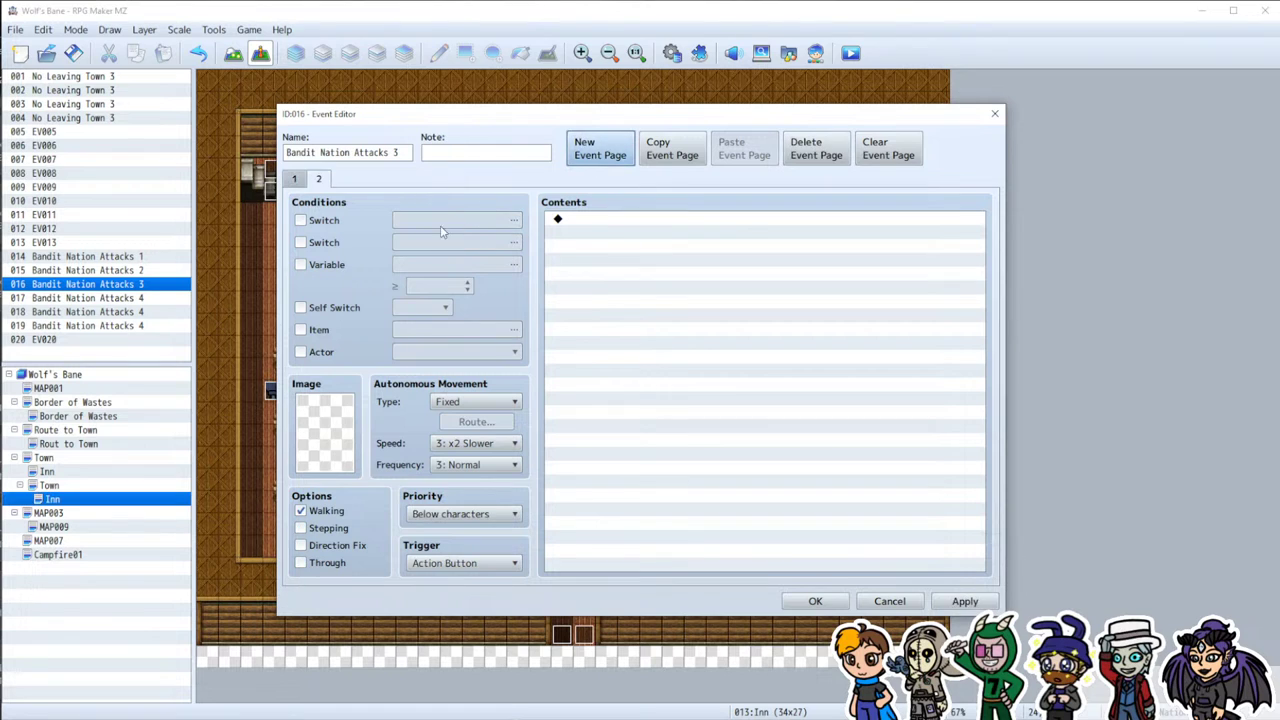
{"action": "left_click", "coordinate": [323, 221]}
{"action": "left_click", "coordinate": [513, 220]}
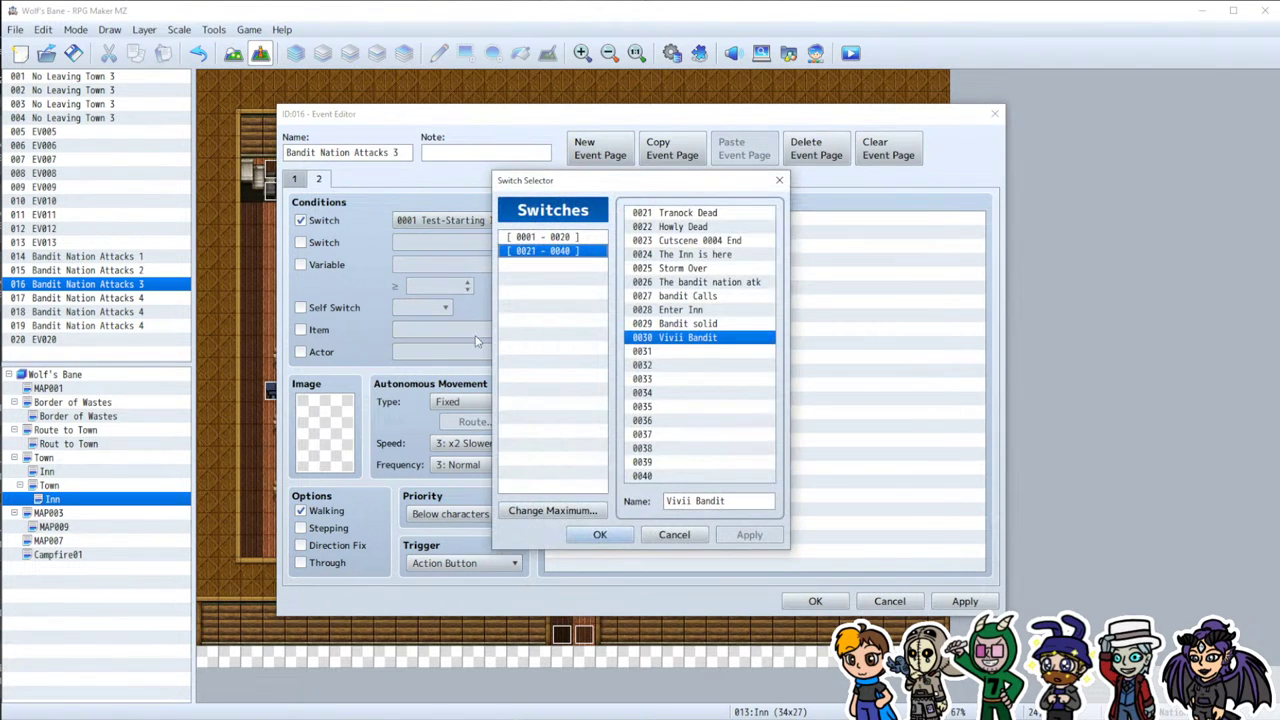
{"action": "left_click", "coordinate": [600, 534]}
{"action": "left_click", "coordinate": [965, 601]}
{"action": "left_click", "coordinate": [815, 601]}
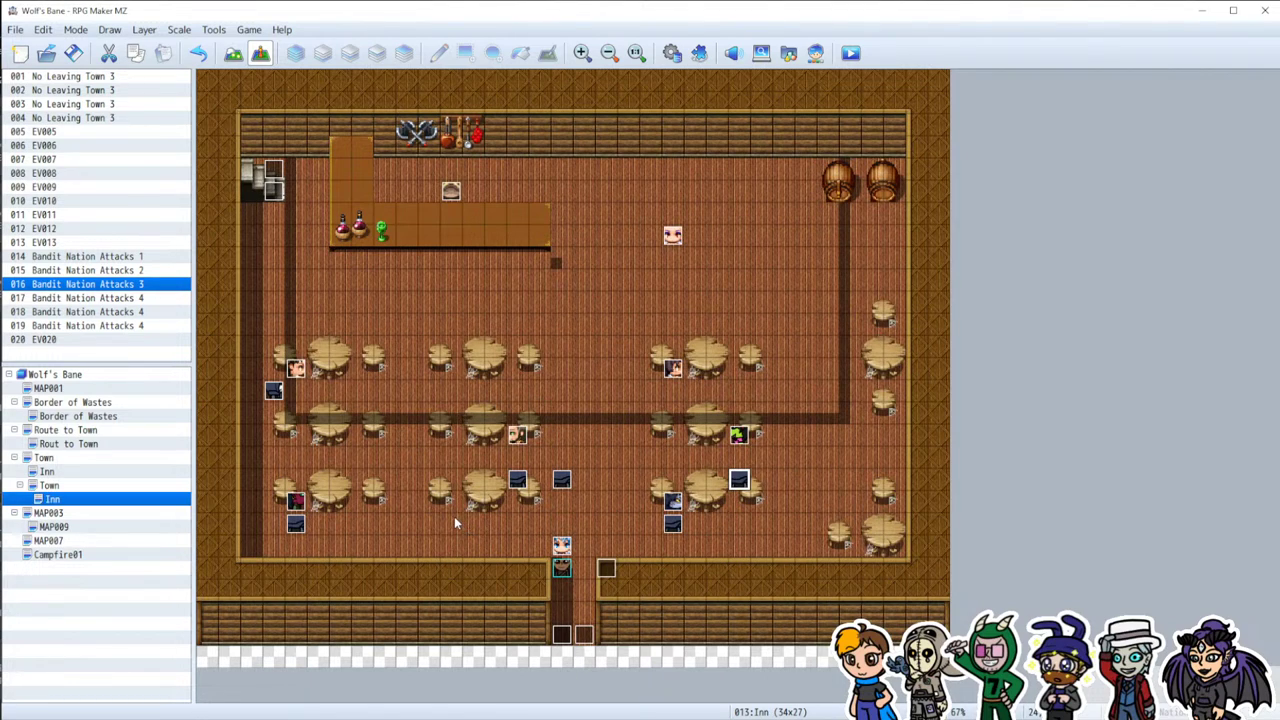
Step: Copy all commands from the second page of Vivii's event EV011 and close the event
{"action": "left_click", "coordinate": [297, 503]}
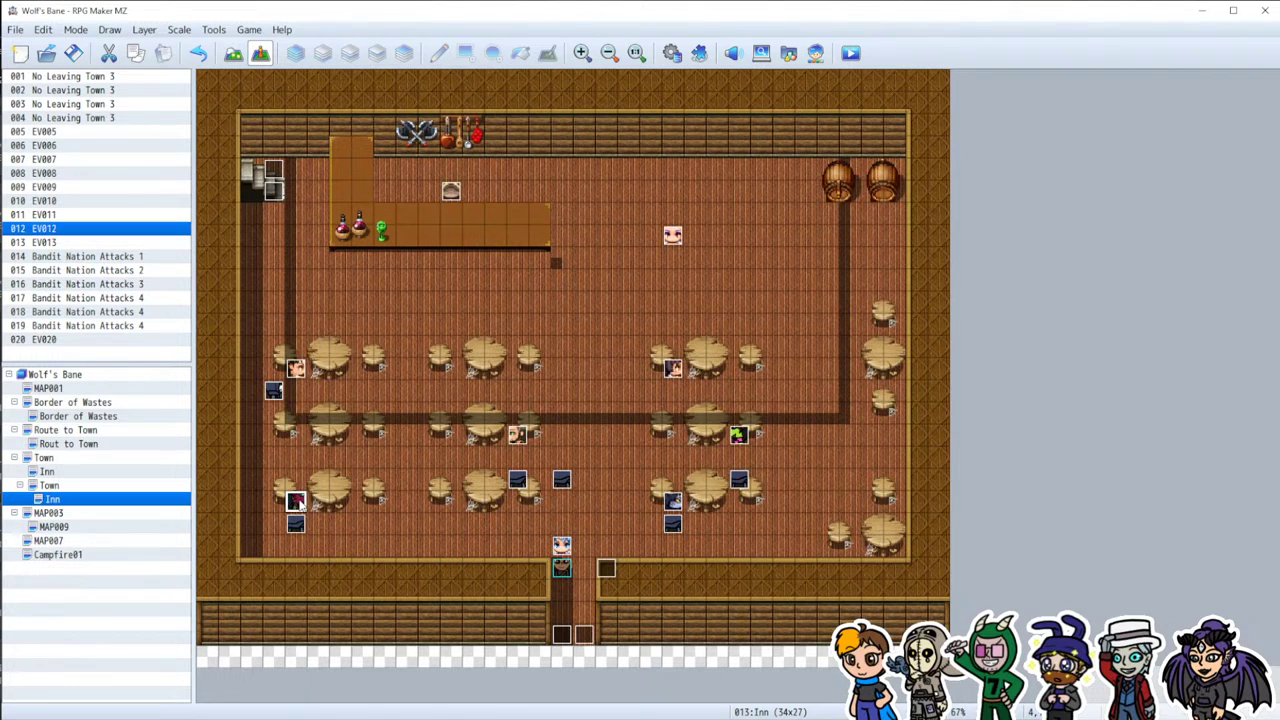
{"action": "double_click", "coordinate": [737, 434]}
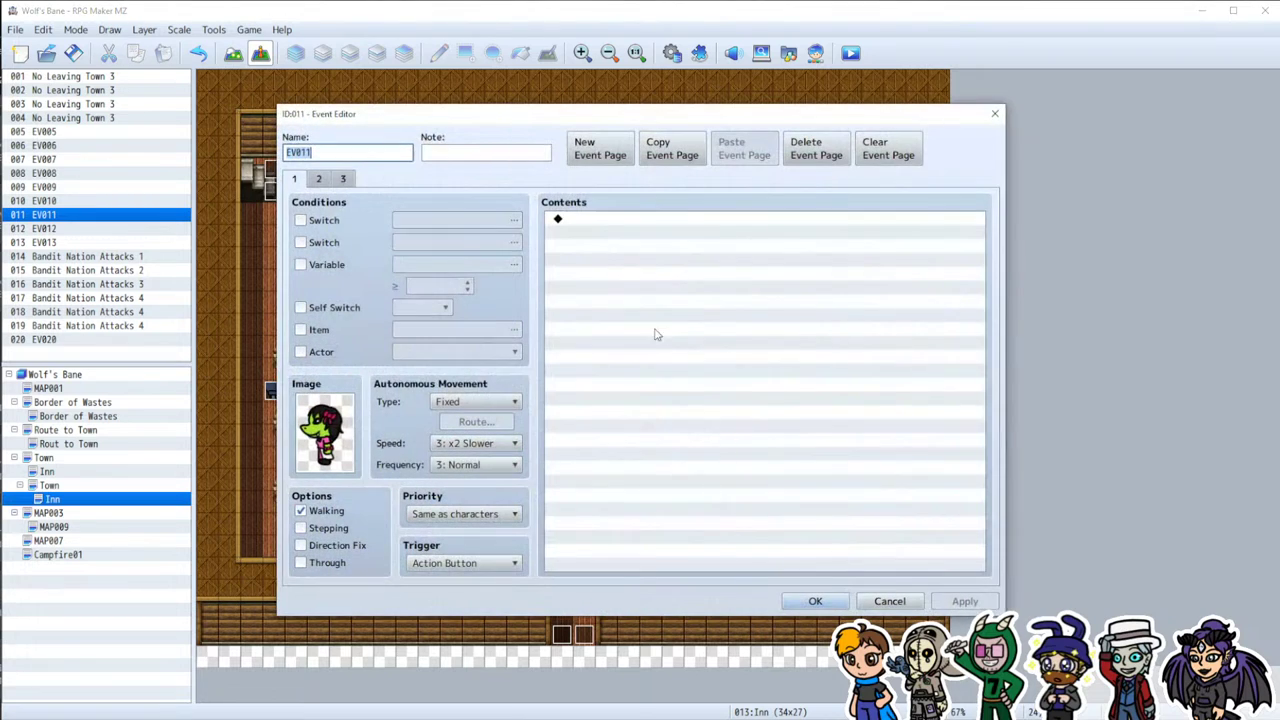
{"action": "left_click", "coordinate": [325, 180]}
{"action": "left_click", "coordinate": [619, 230]}
{"action": "scroll", "coordinate": [637, 311], "scroll_direction": "down", "scroll_amount": 1}
{"action": "key", "text": "ctrl+a"}
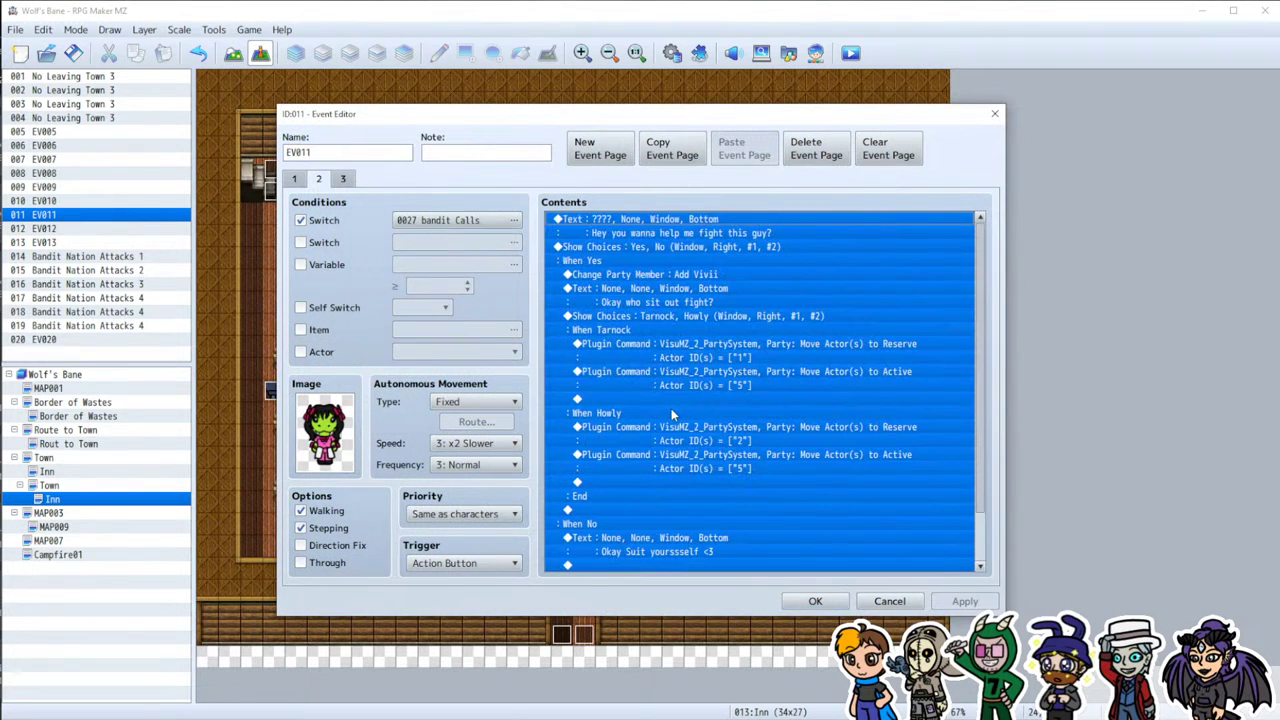
{"action": "left_click", "coordinate": [815, 601]}
Step: Add a second page to EV012 and paste the copied Vivii battle commands into it
{"action": "double_click", "coordinate": [308, 505]}
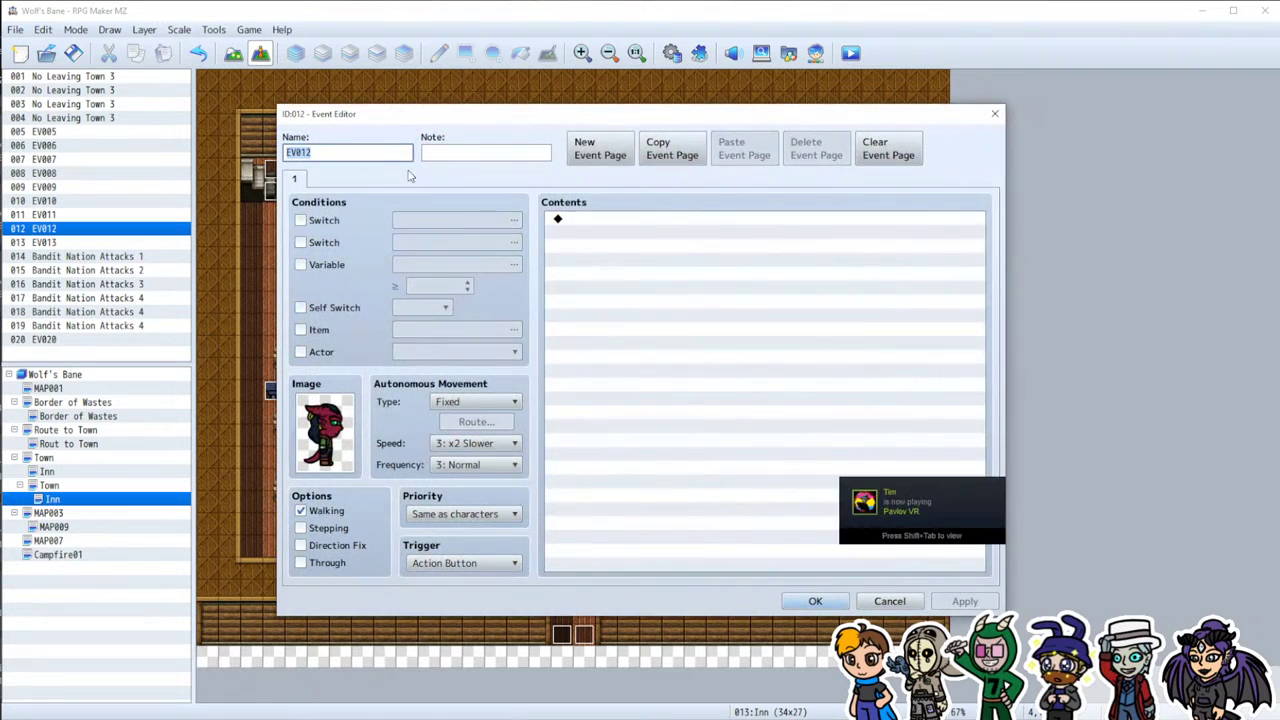
{"action": "left_click", "coordinate": [598, 150]}
{"action": "left_click", "coordinate": [595, 219]}
{"action": "key", "text": "ctrl+v"}
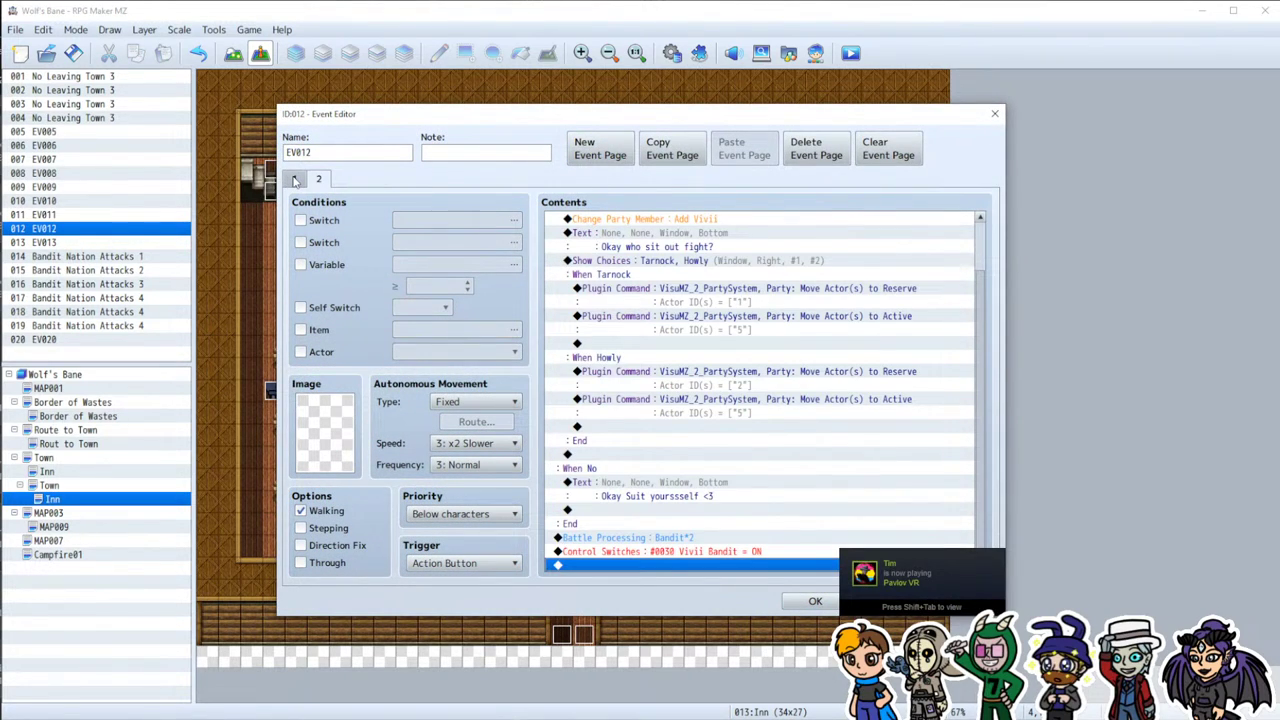
Step: Set the image of EV012's second page to the front-facing middle frame of the yasio-sprites-fullsize sheet
{"action": "double_click", "coordinate": [330, 432]}
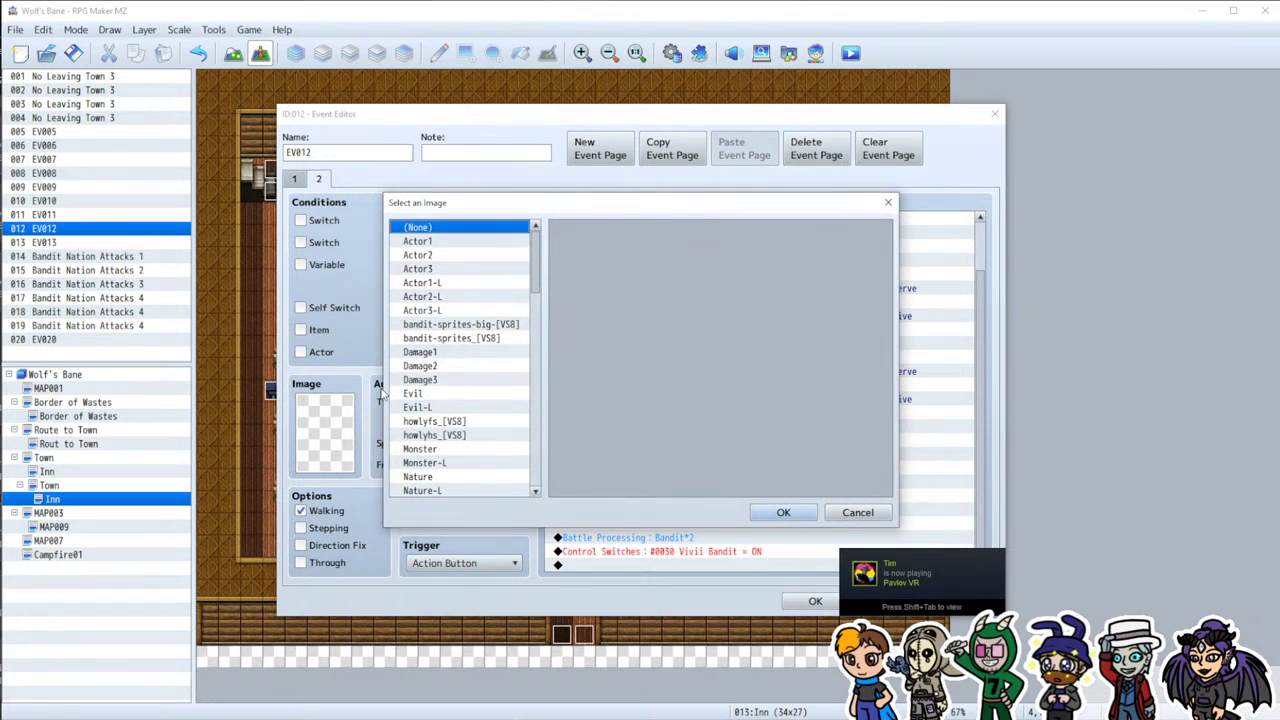
{"action": "scroll", "coordinate": [433, 370], "scroll_direction": "down", "scroll_amount": 12}
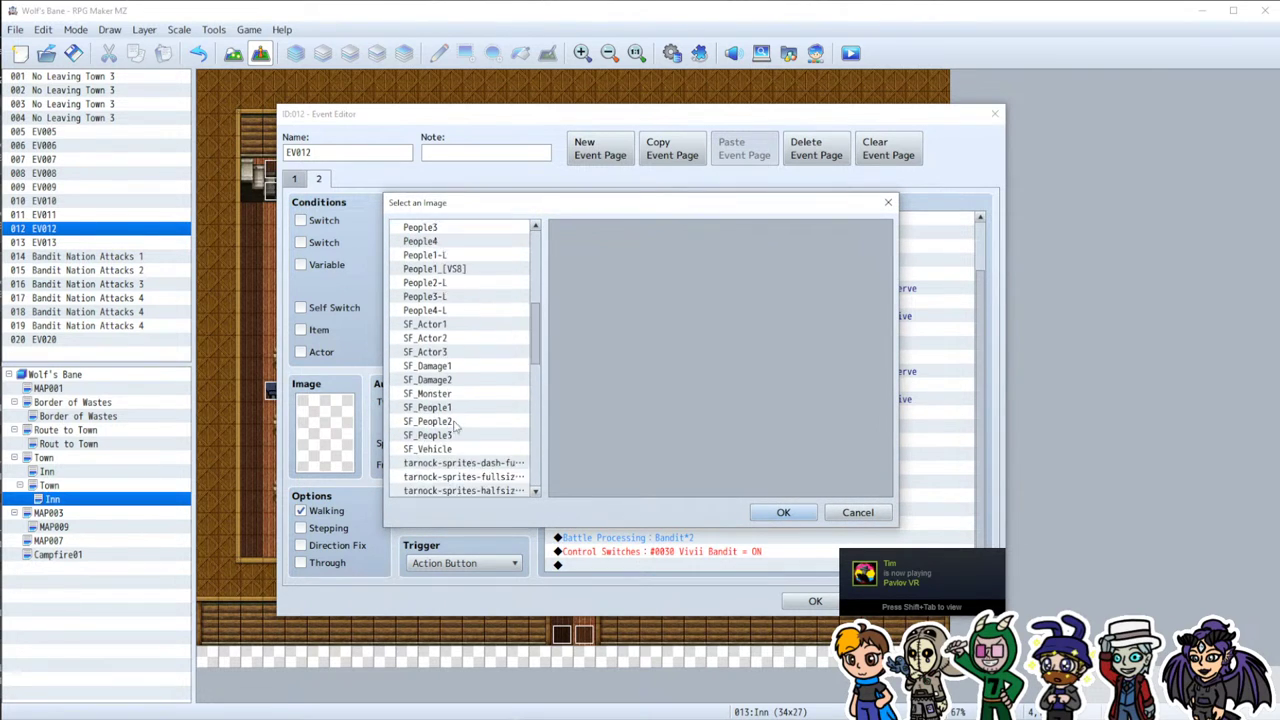
{"action": "scroll", "coordinate": [455, 435], "scroll_direction": "down", "scroll_amount": 10}
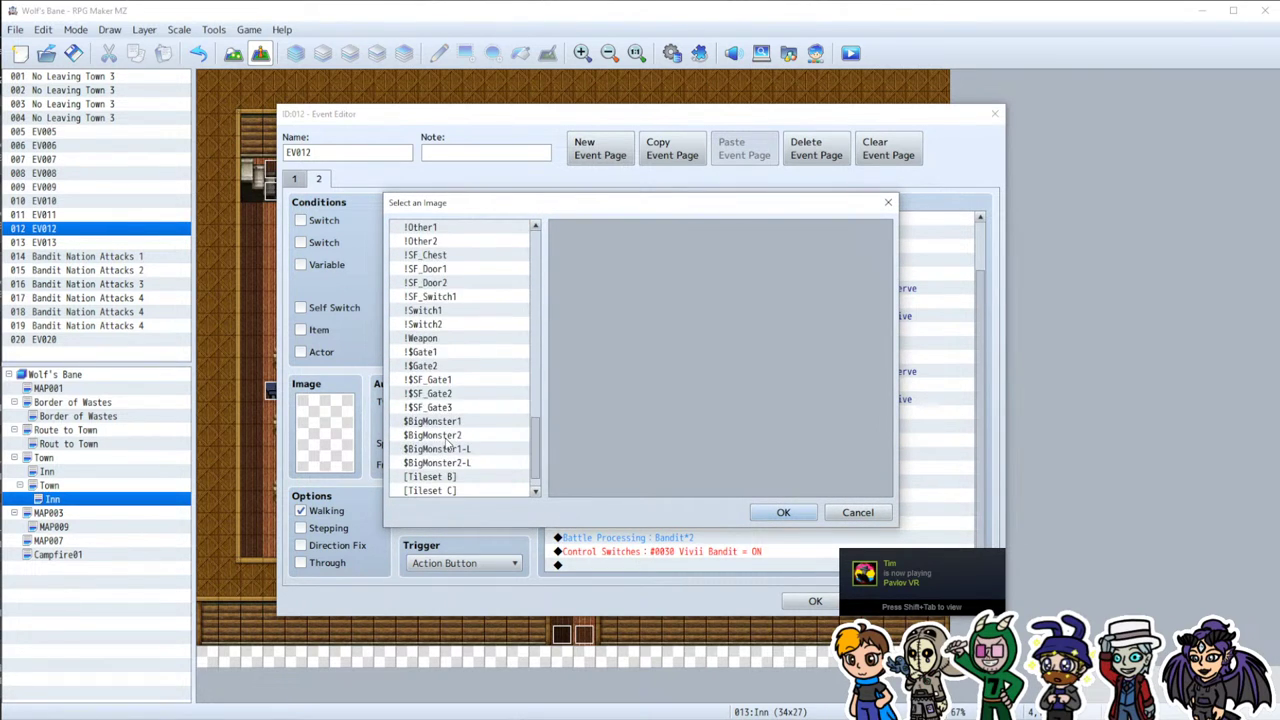
{"action": "scroll", "coordinate": [447, 447], "scroll_direction": "up", "scroll_amount": 10}
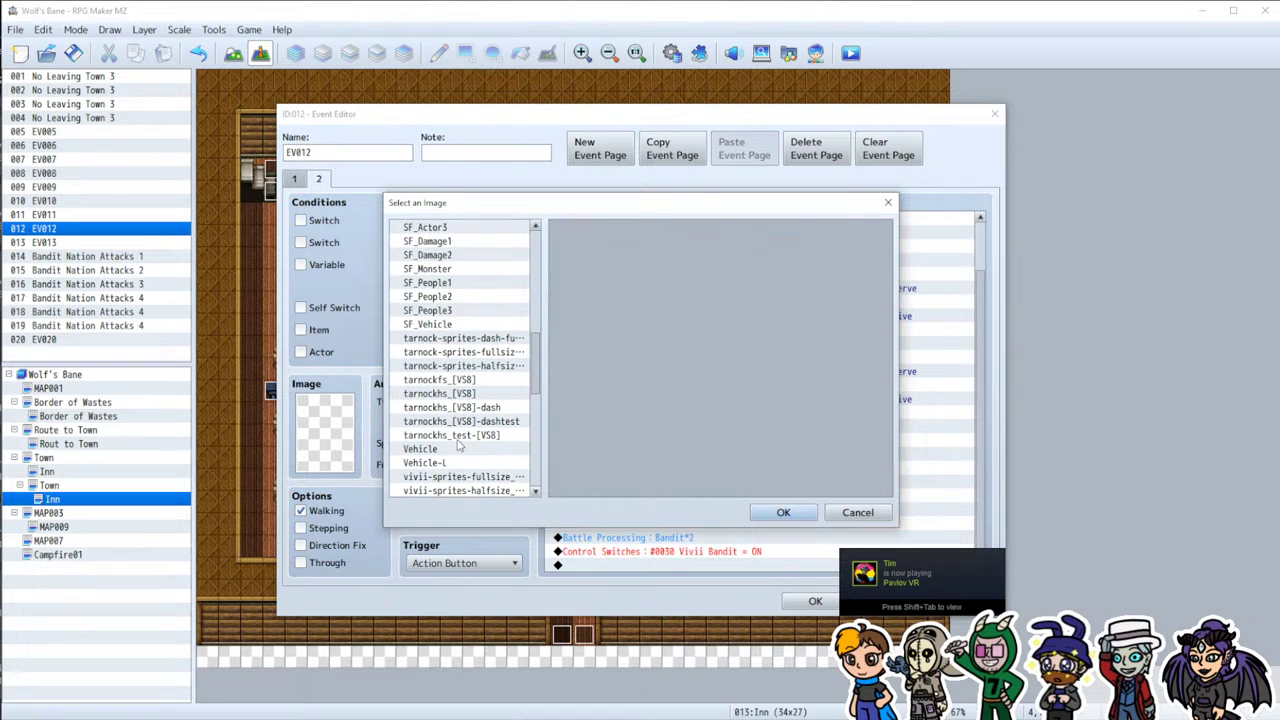
{"action": "scroll", "coordinate": [480, 410], "scroll_direction": "up", "scroll_amount": 5}
{"action": "scroll", "coordinate": [452, 455], "scroll_direction": "down", "scroll_amount": 3}
{"action": "scroll", "coordinate": [452, 443], "scroll_direction": "down", "scroll_amount": 3}
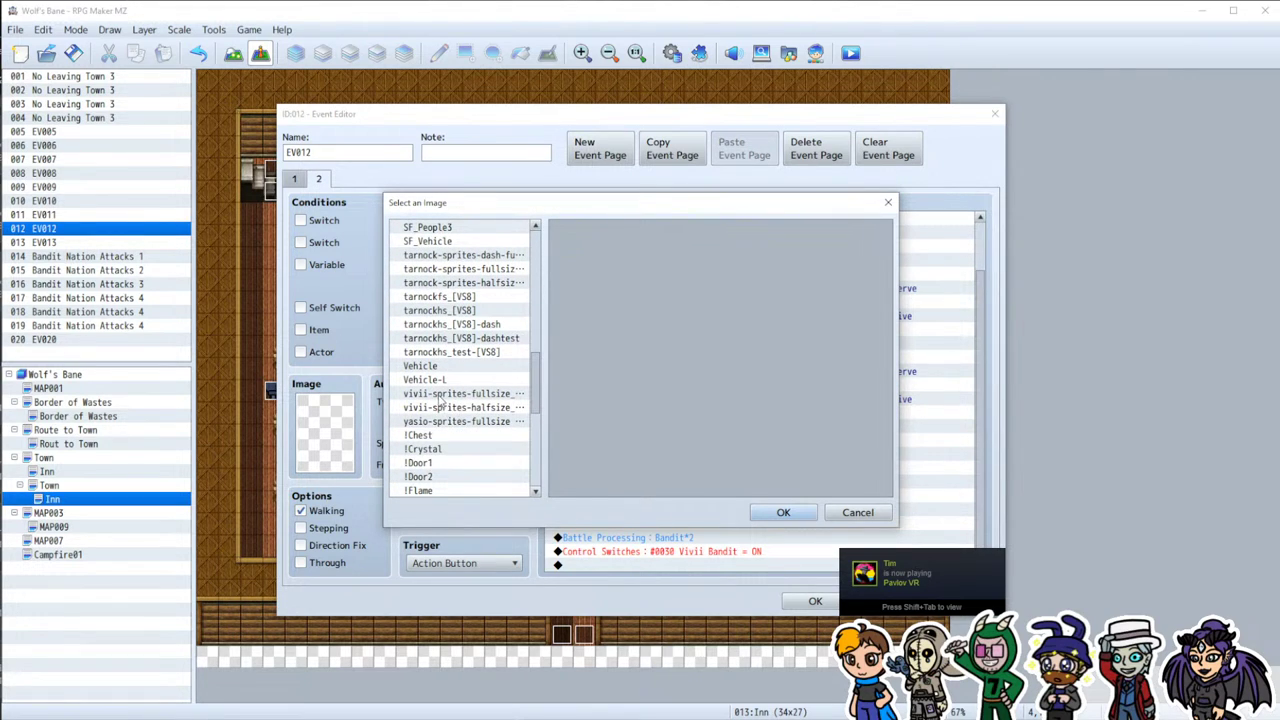
{"action": "left_click", "coordinate": [422, 424]}
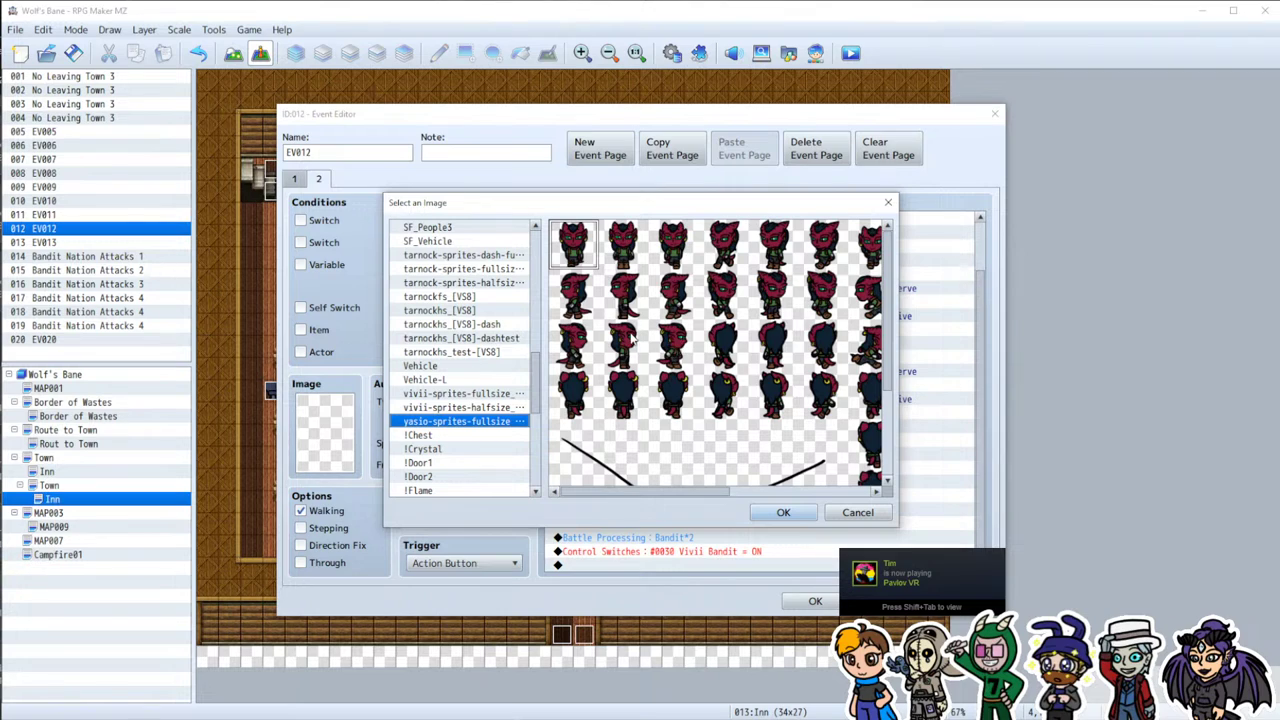
{"action": "left_click", "coordinate": [622, 245]}
{"action": "double_click", "coordinate": [622, 258]}
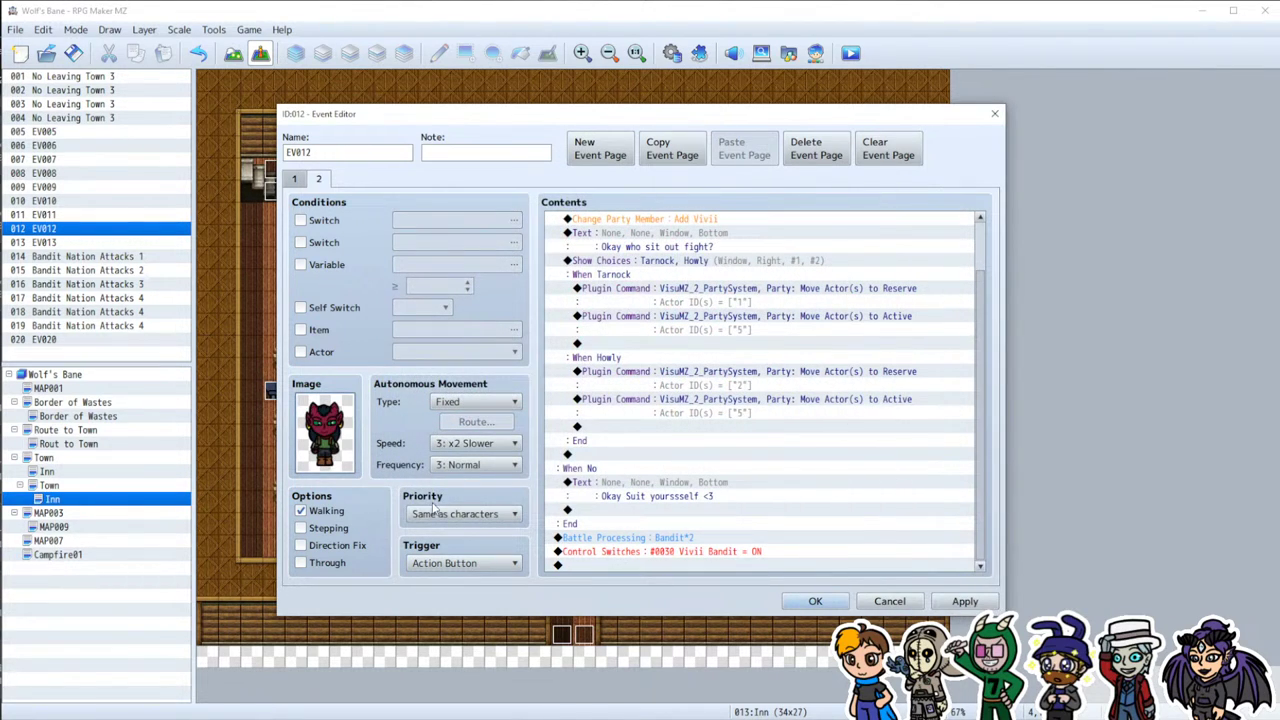
Step: Enable Stepping on EV012's second page and require switch 0027 bandit Calls as its condition
{"action": "left_click", "coordinate": [320, 531]}
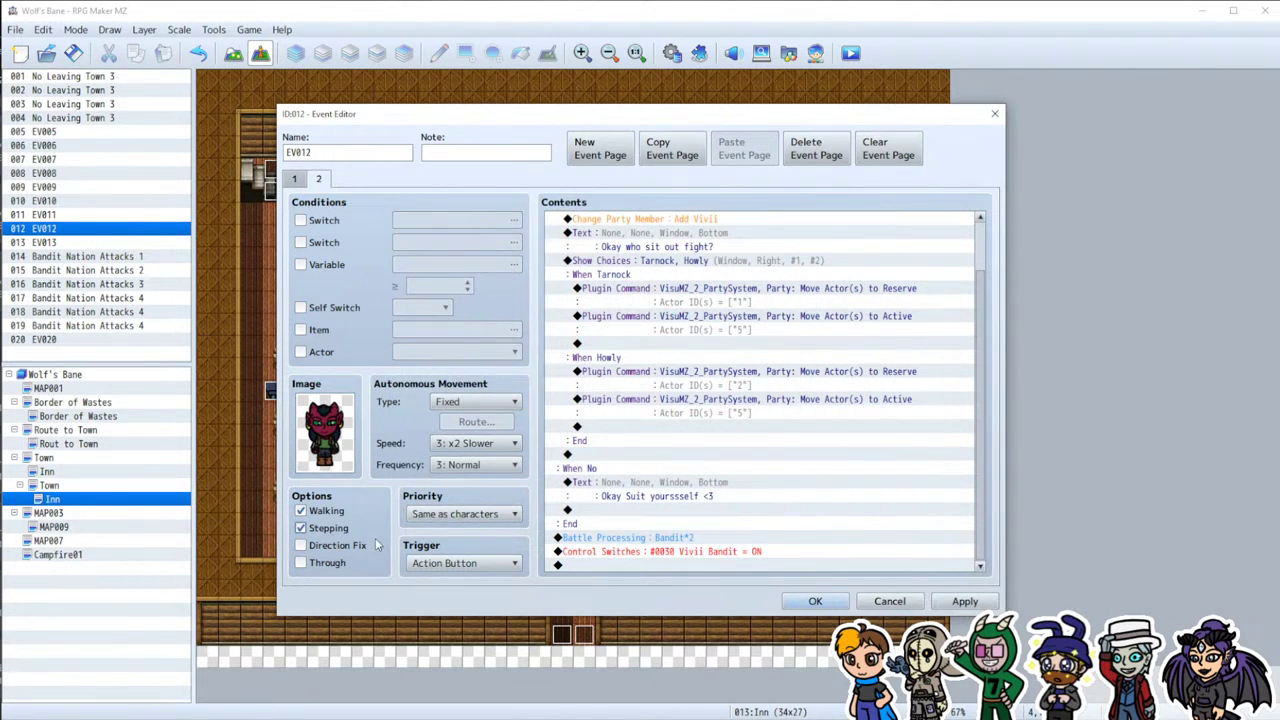
{"action": "left_click", "coordinate": [962, 604]}
{"action": "left_click", "coordinate": [815, 601]}
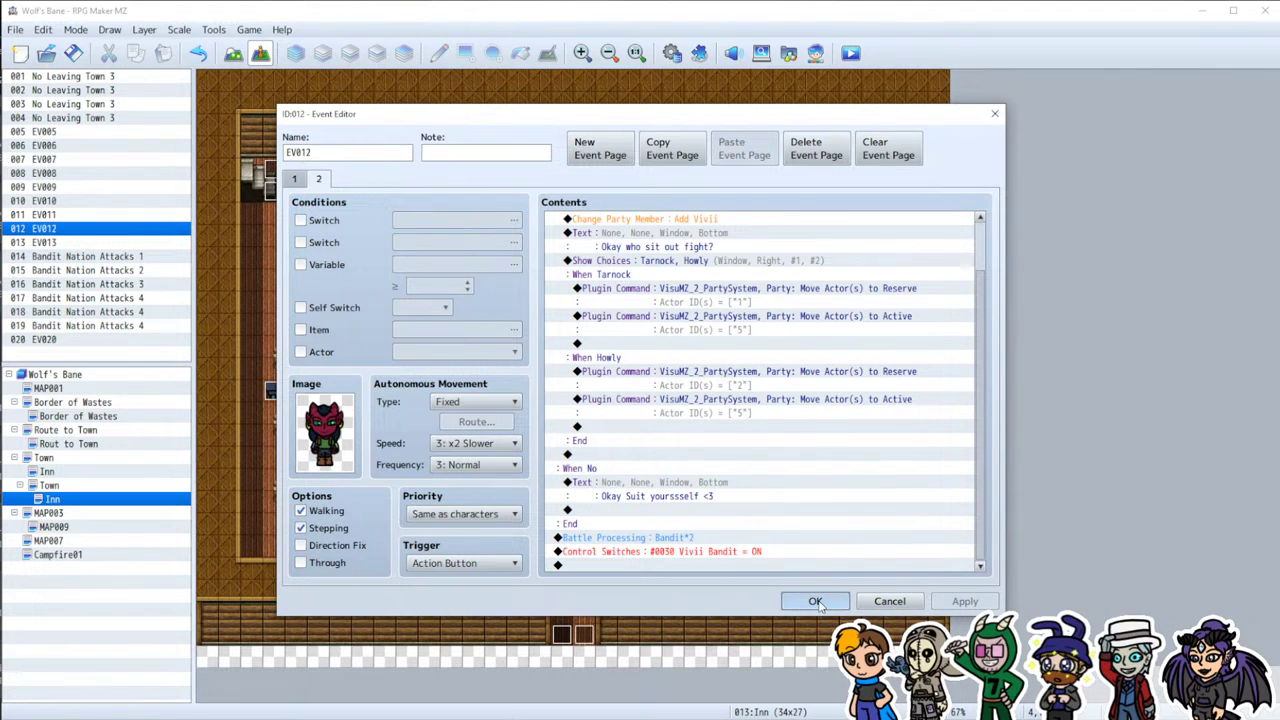
{"action": "left_click", "coordinate": [301, 220]}
{"action": "left_click", "coordinate": [475, 222]}
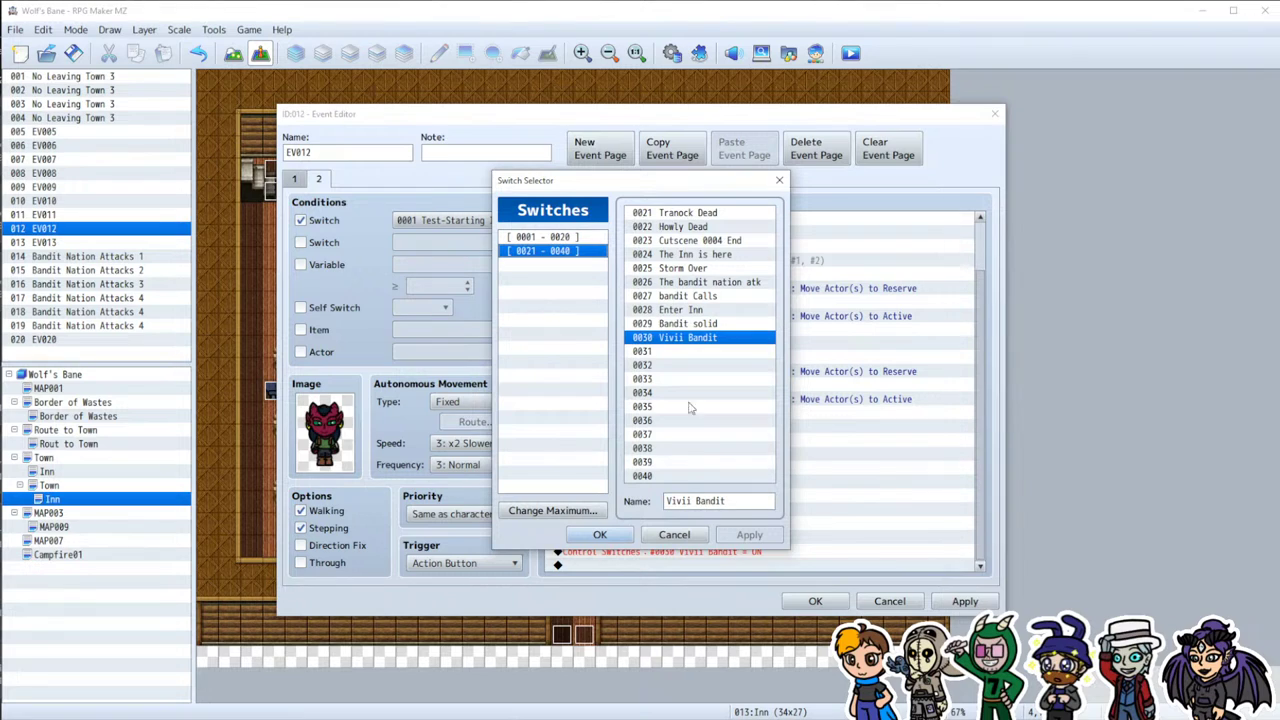
{"action": "left_click", "coordinate": [688, 323]}
{"action": "double_click", "coordinate": [688, 296]}
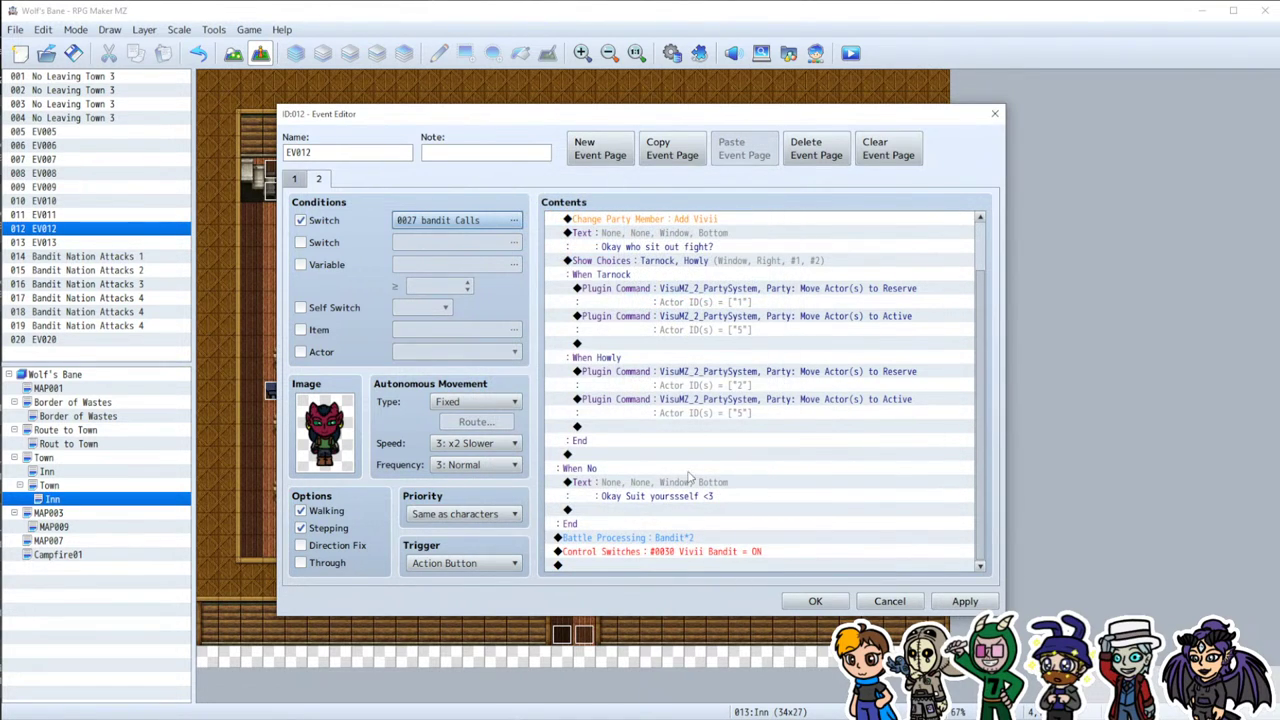
Step: Add a blank third page to EV012 and confirm the event
{"action": "left_click", "coordinate": [600, 148]}
{"action": "left_click", "coordinate": [964, 602]}
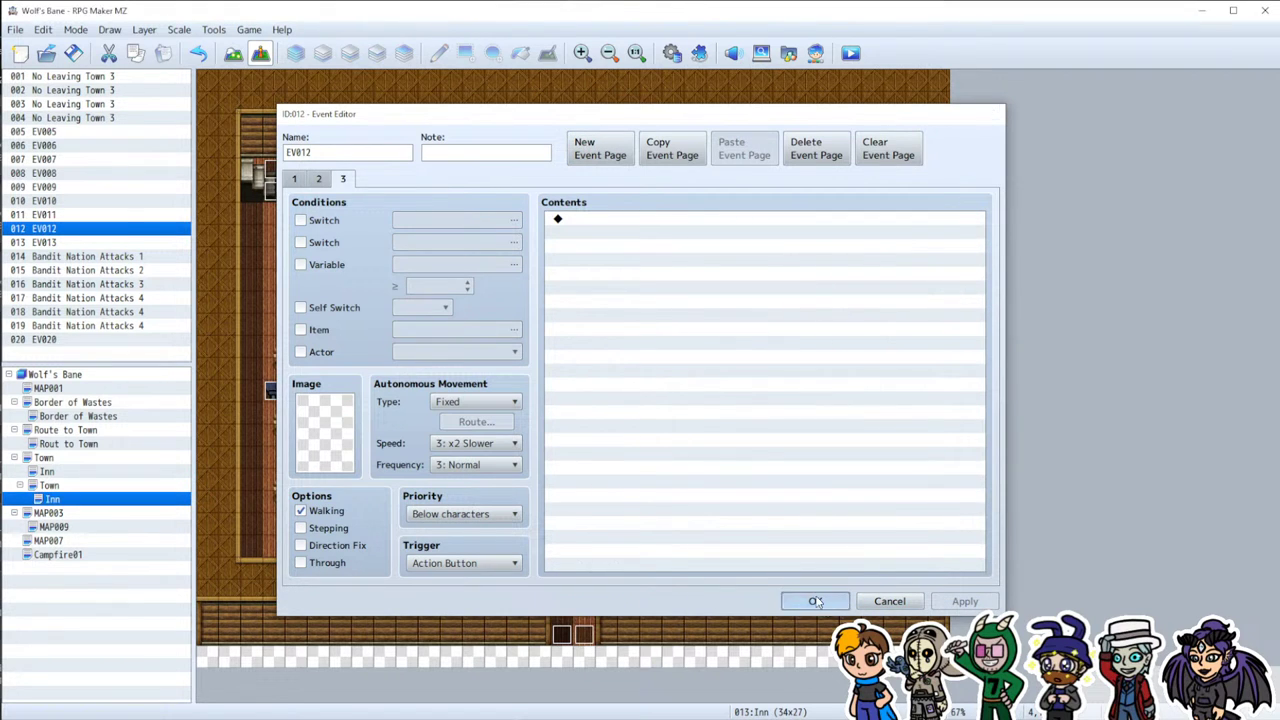
{"action": "left_click", "coordinate": [815, 601]}
Step: Check the second page of Vivii's event EV011 for reference and close the event
{"action": "double_click", "coordinate": [739, 435]}
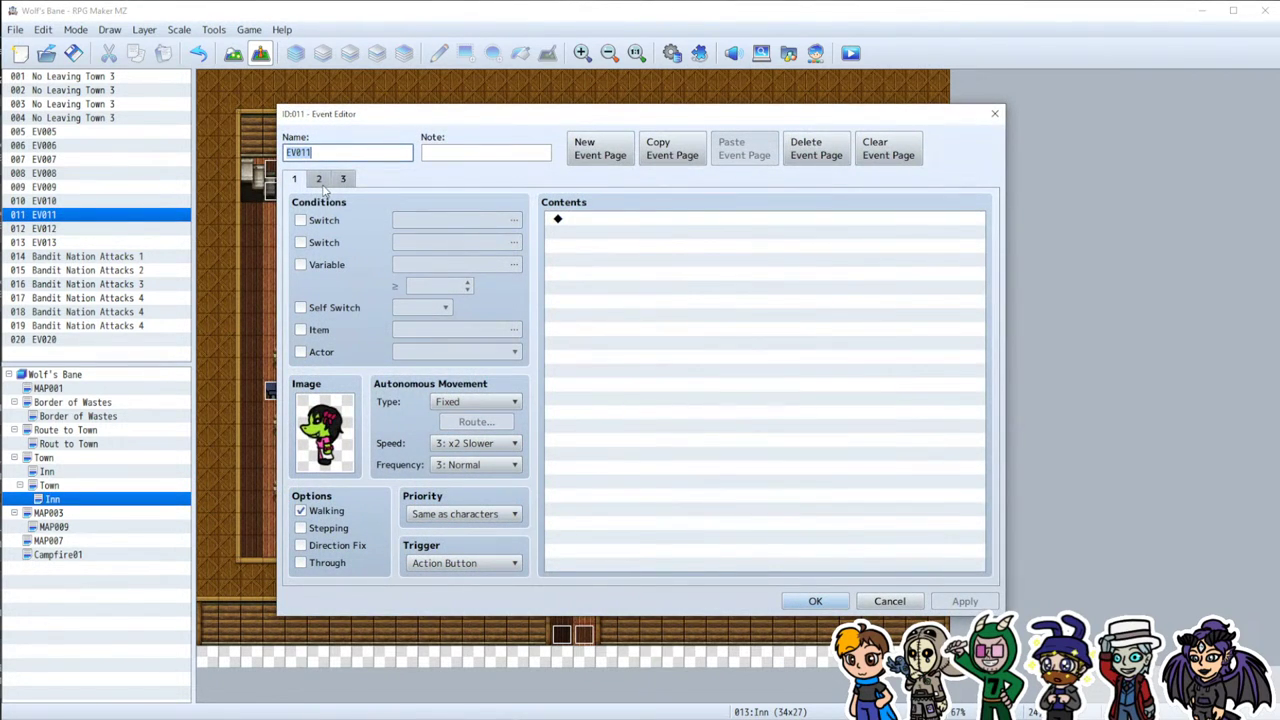
{"action": "left_click", "coordinate": [320, 182]}
{"action": "left_click", "coordinate": [797, 602]}
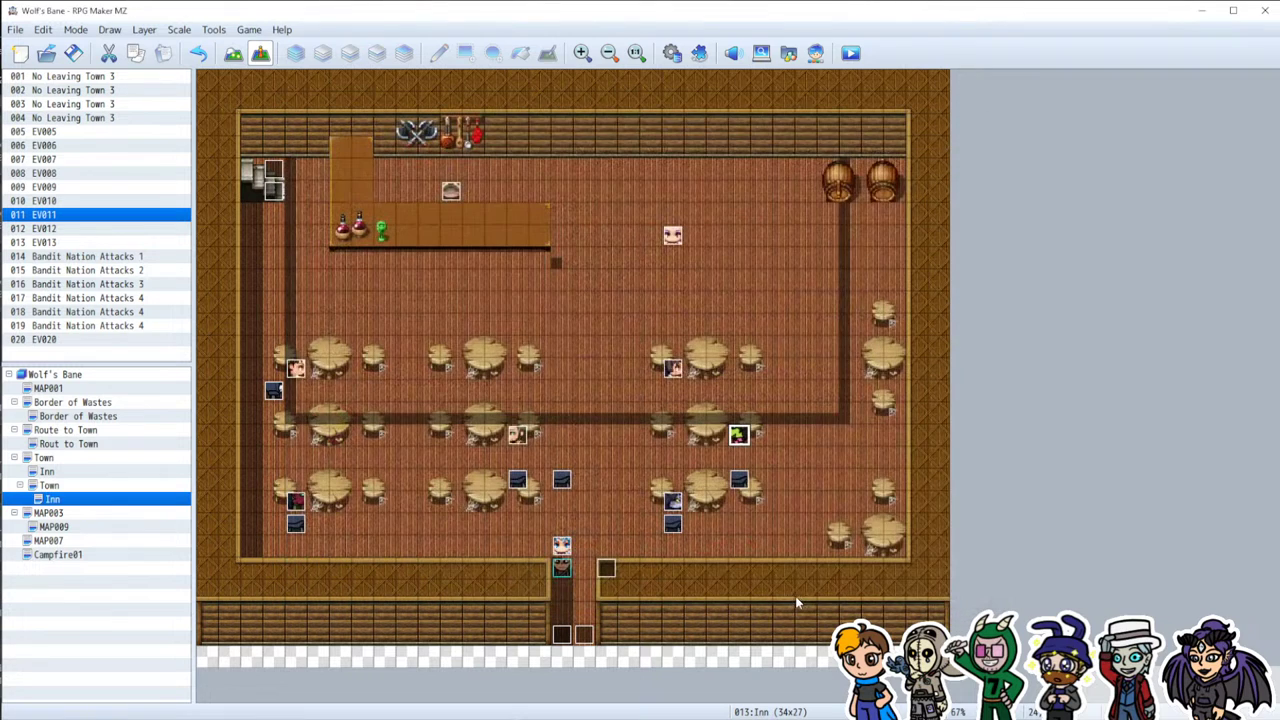
Step: Change the final Control Switches command on EV012's second page to switch 0031, naming that switch Yasio Bandit
{"action": "double_click", "coordinate": [297, 502]}
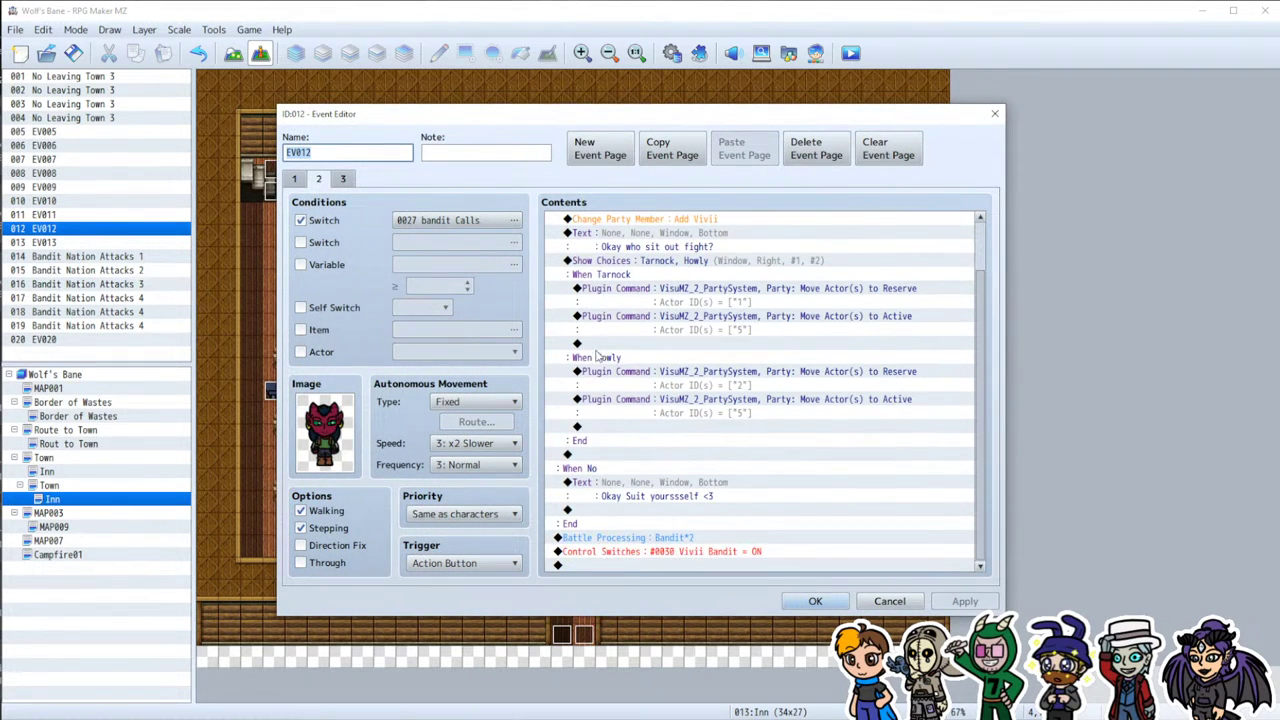
{"action": "double_click", "coordinate": [652, 553]}
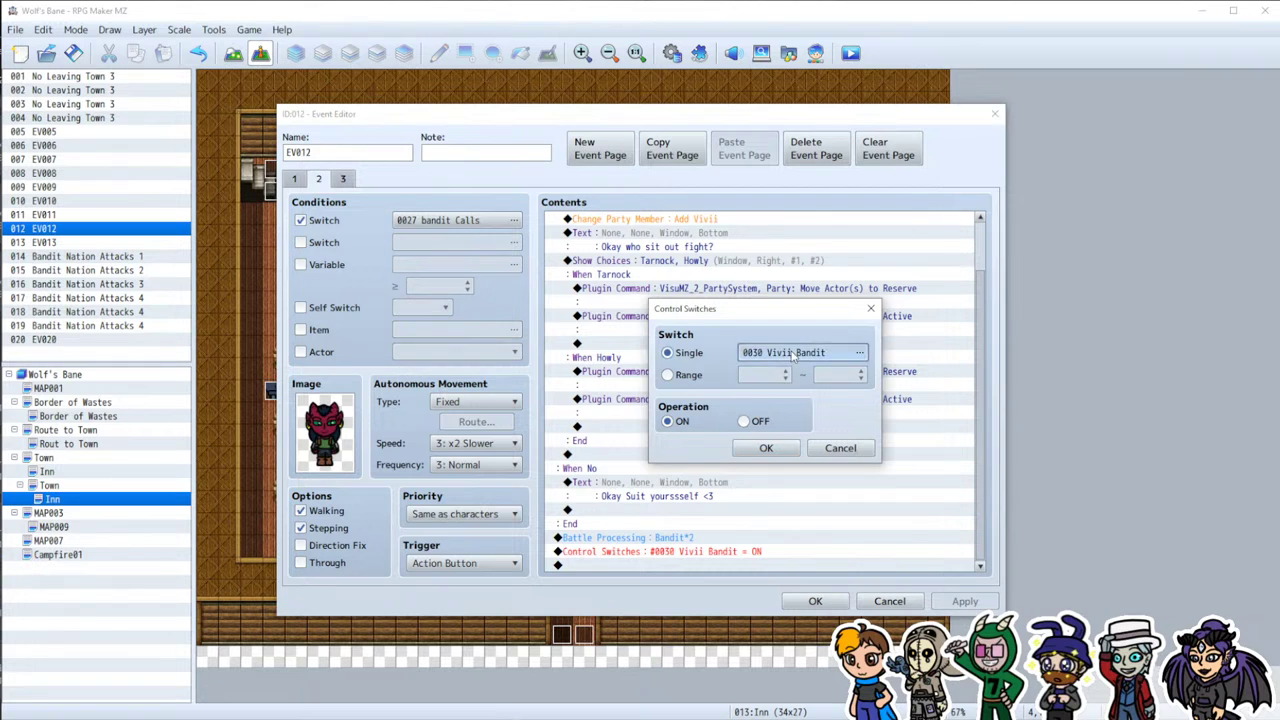
{"action": "left_click", "coordinate": [848, 352]}
{"action": "left_click", "coordinate": [812, 372]}
{"action": "double_click", "coordinate": [812, 372]}
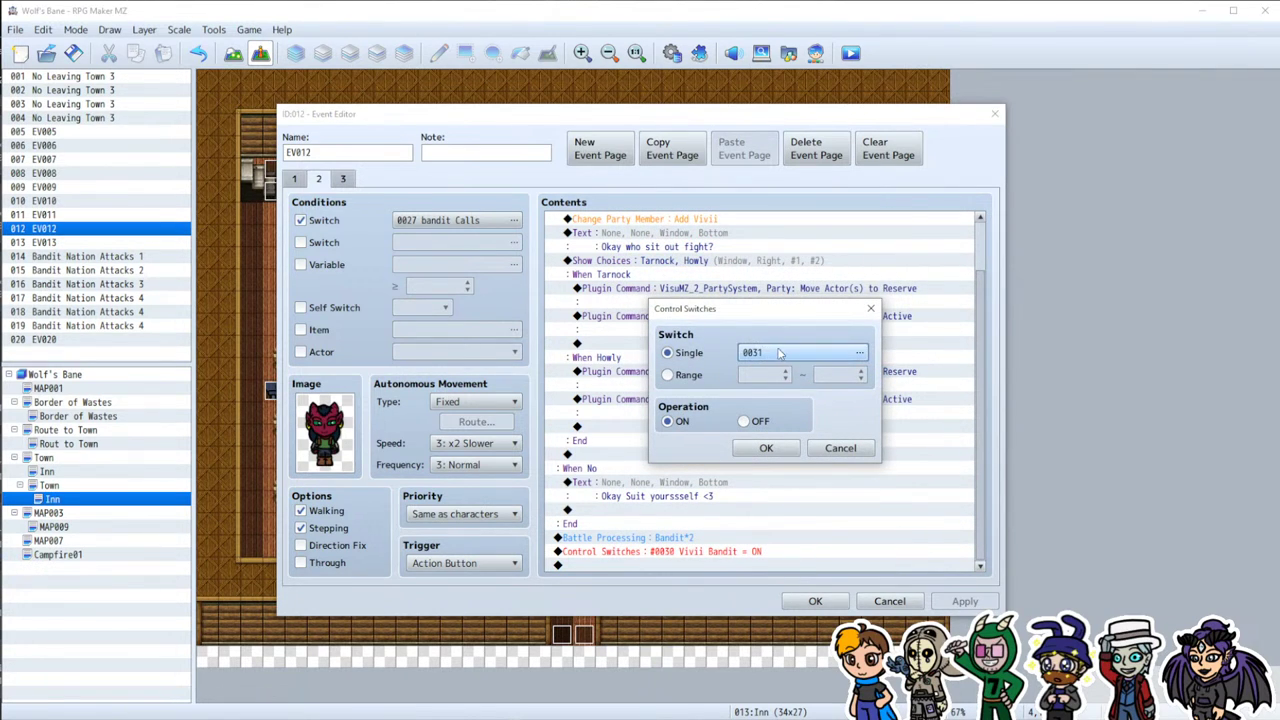
{"action": "left_click", "coordinate": [840, 355]}
{"action": "left_click", "coordinate": [816, 522]}
{"action": "type", "text": "Yasio Bandit"}
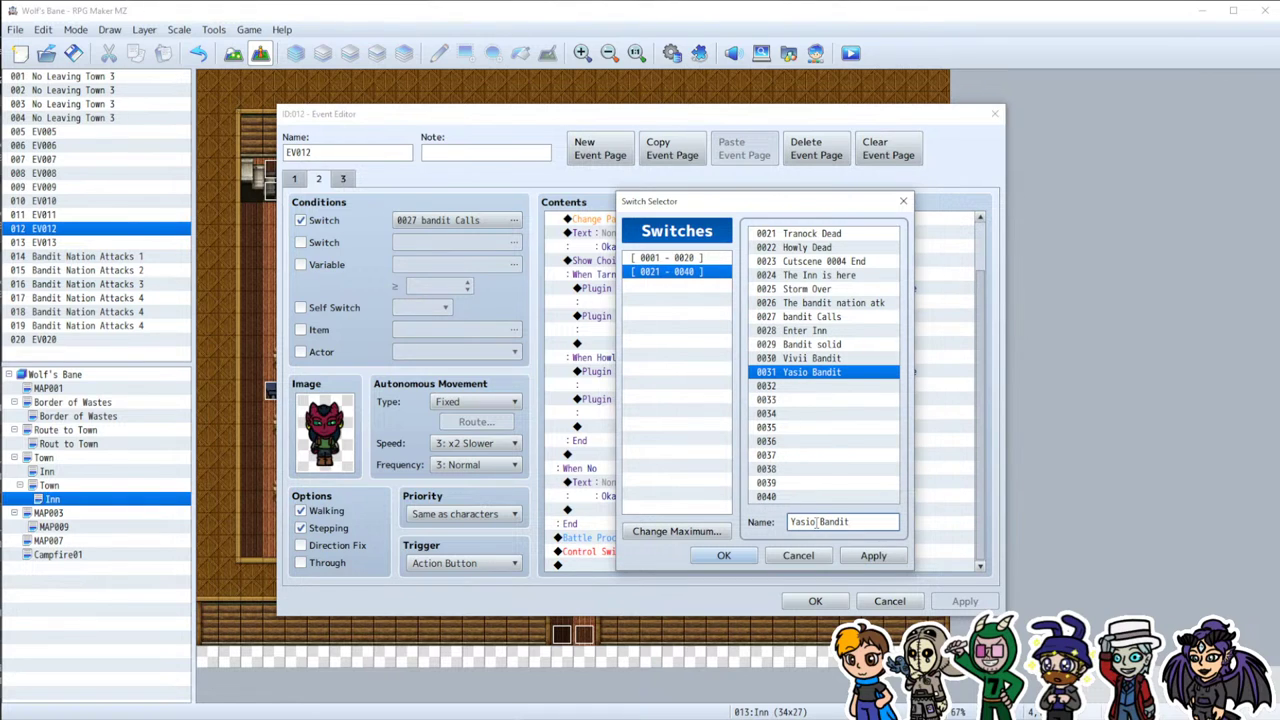
{"action": "left_click", "coordinate": [724, 556]}
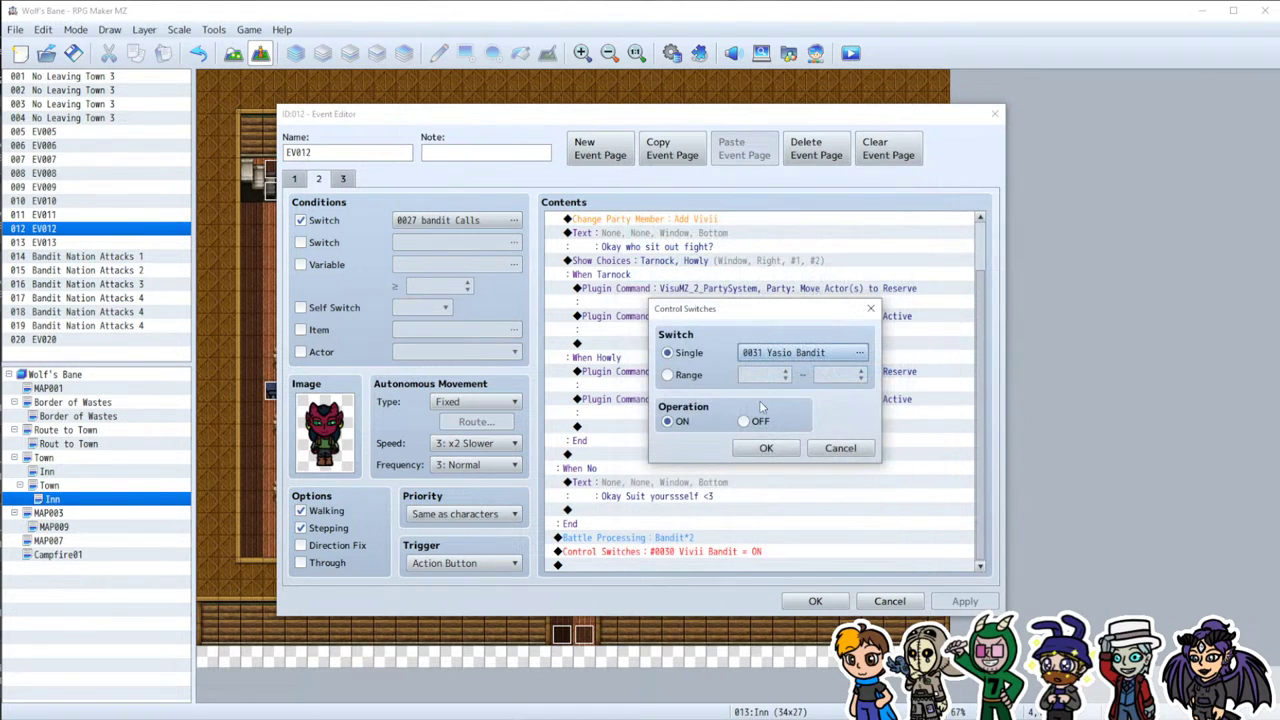
{"action": "left_click", "coordinate": [766, 449]}
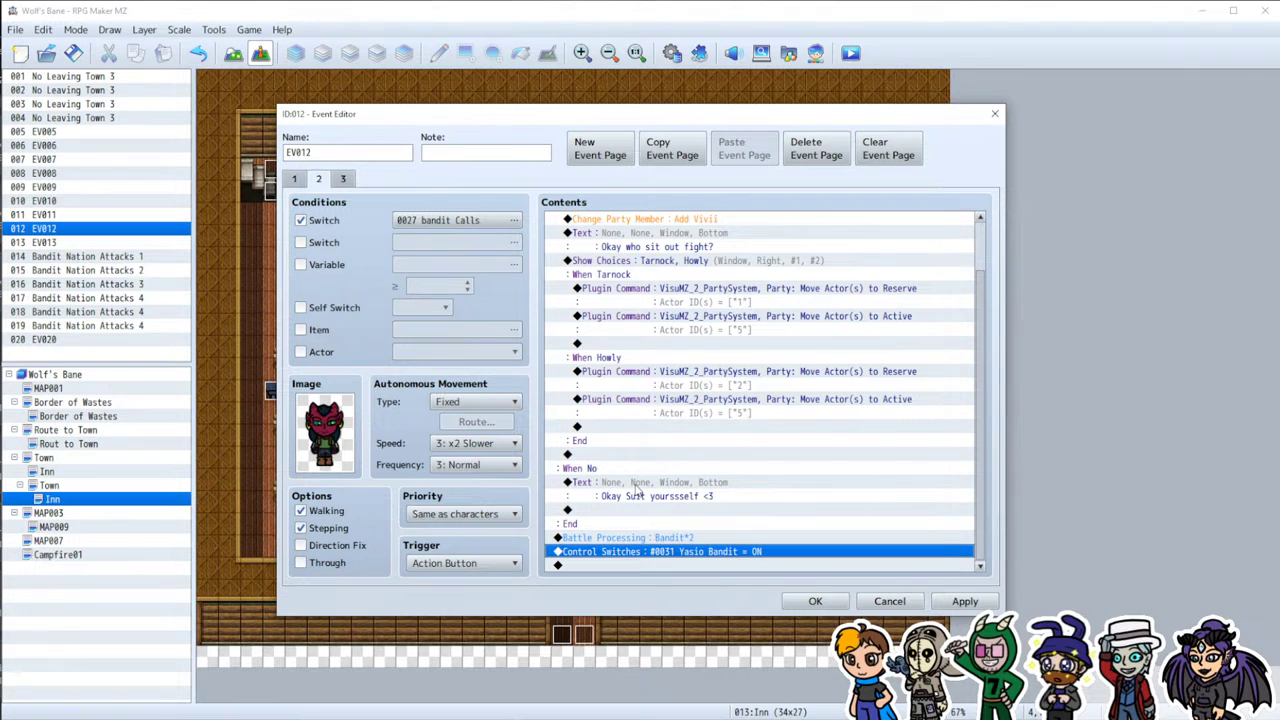
Step: In the When Tarnock branch, change the actor moved to the active party to 0003 Yasio
{"action": "scroll", "coordinate": [636, 490], "scroll_direction": "up", "scroll_amount": 2}
{"action": "left_click", "coordinate": [787, 352]}
{"action": "left_click", "coordinate": [770, 380]}
{"action": "double_click", "coordinate": [768, 385]}
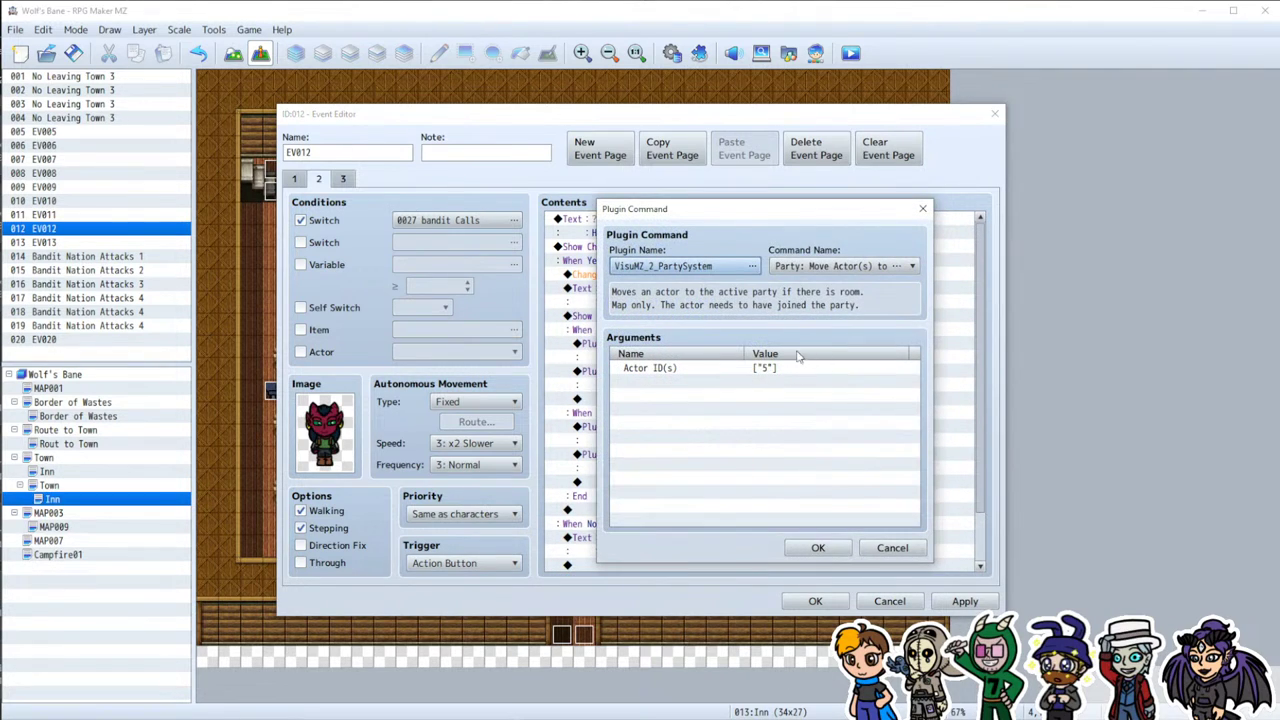
{"action": "left_click", "coordinate": [828, 267]}
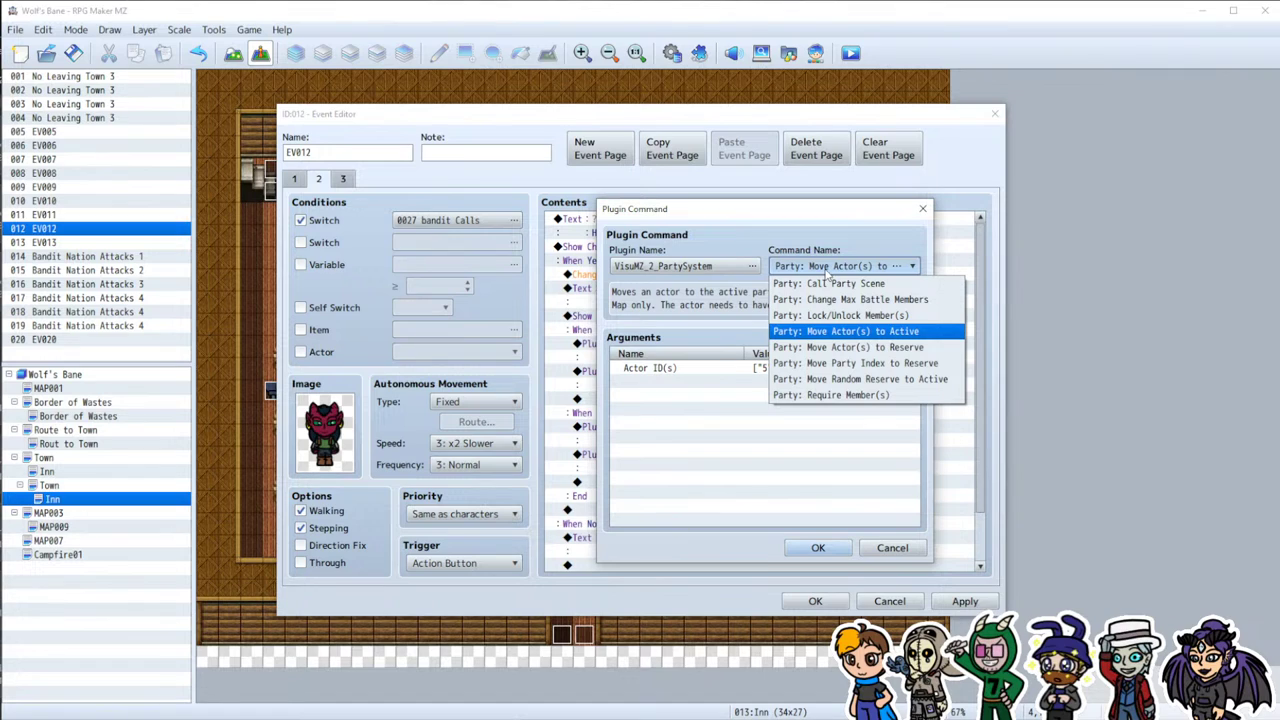
{"action": "left_click", "coordinate": [826, 271]}
{"action": "left_click", "coordinate": [750, 370]}
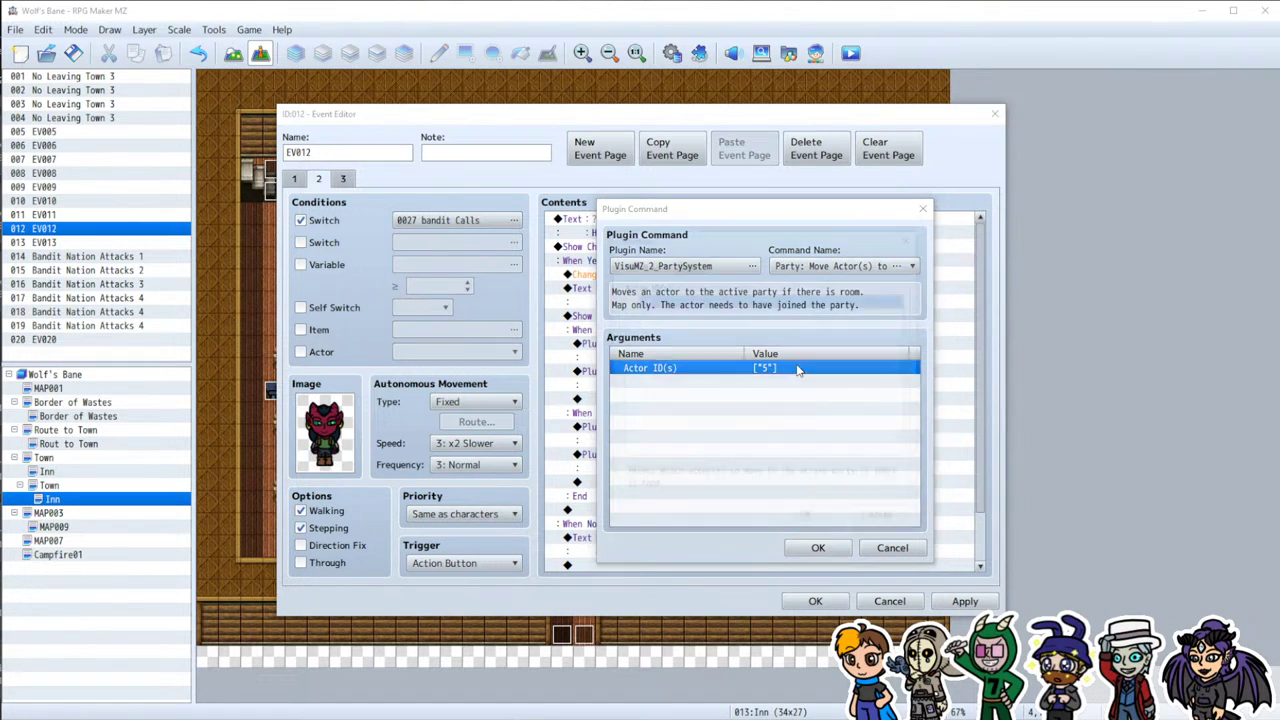
{"action": "double_click", "coordinate": [798, 370]}
{"action": "double_click", "coordinate": [735, 300]}
{"action": "left_click", "coordinate": [751, 376]}
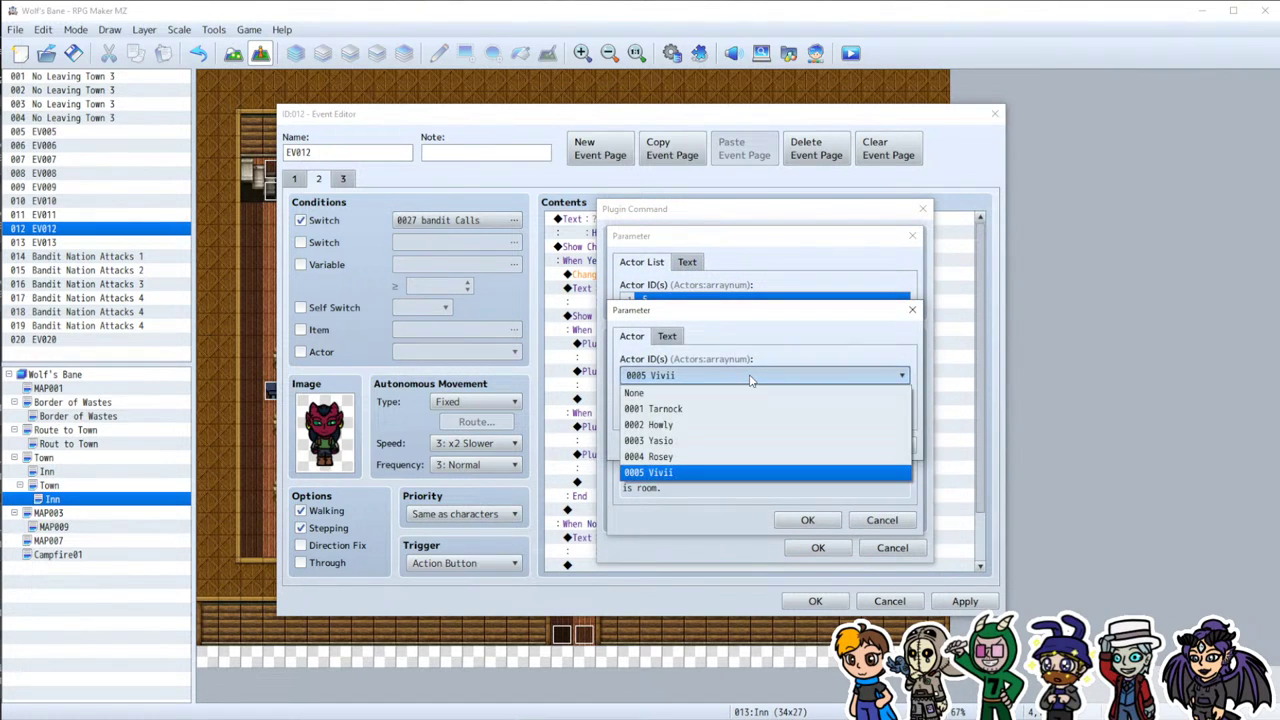
{"action": "left_click", "coordinate": [757, 440]}
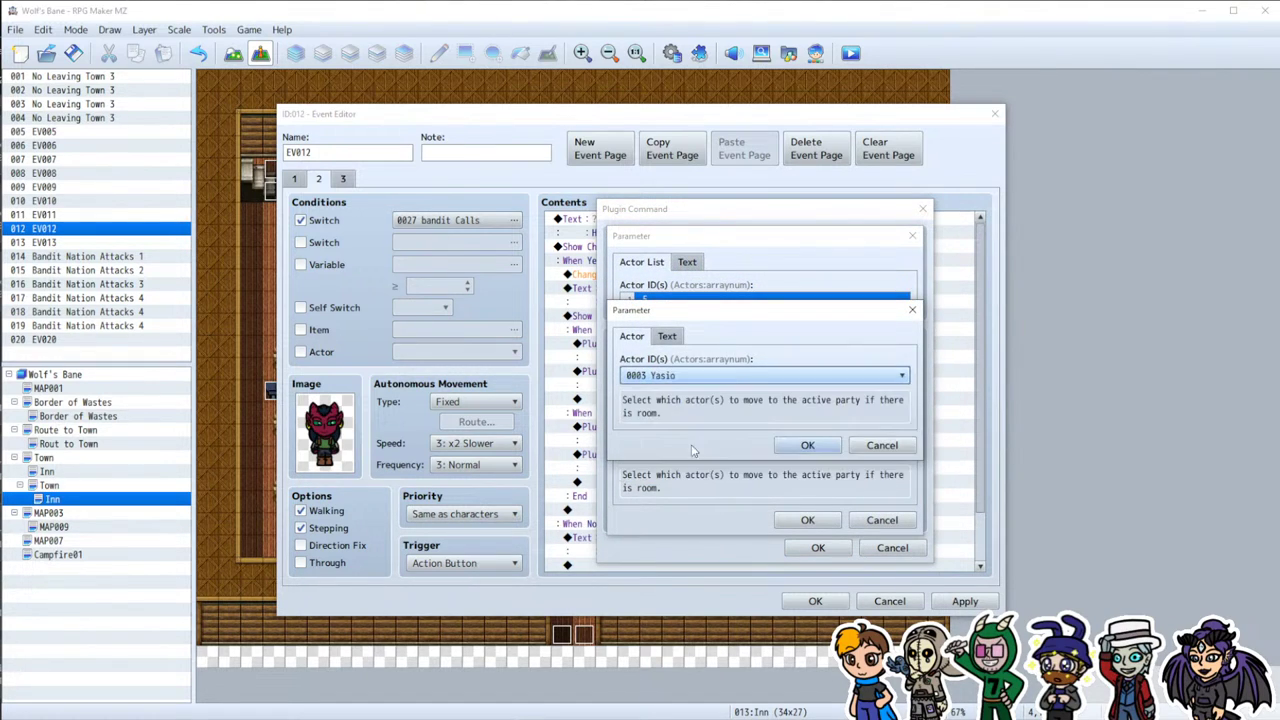
{"action": "left_click", "coordinate": [808, 445]}
{"action": "left_click", "coordinate": [808, 520]}
{"action": "left_click", "coordinate": [818, 548]}
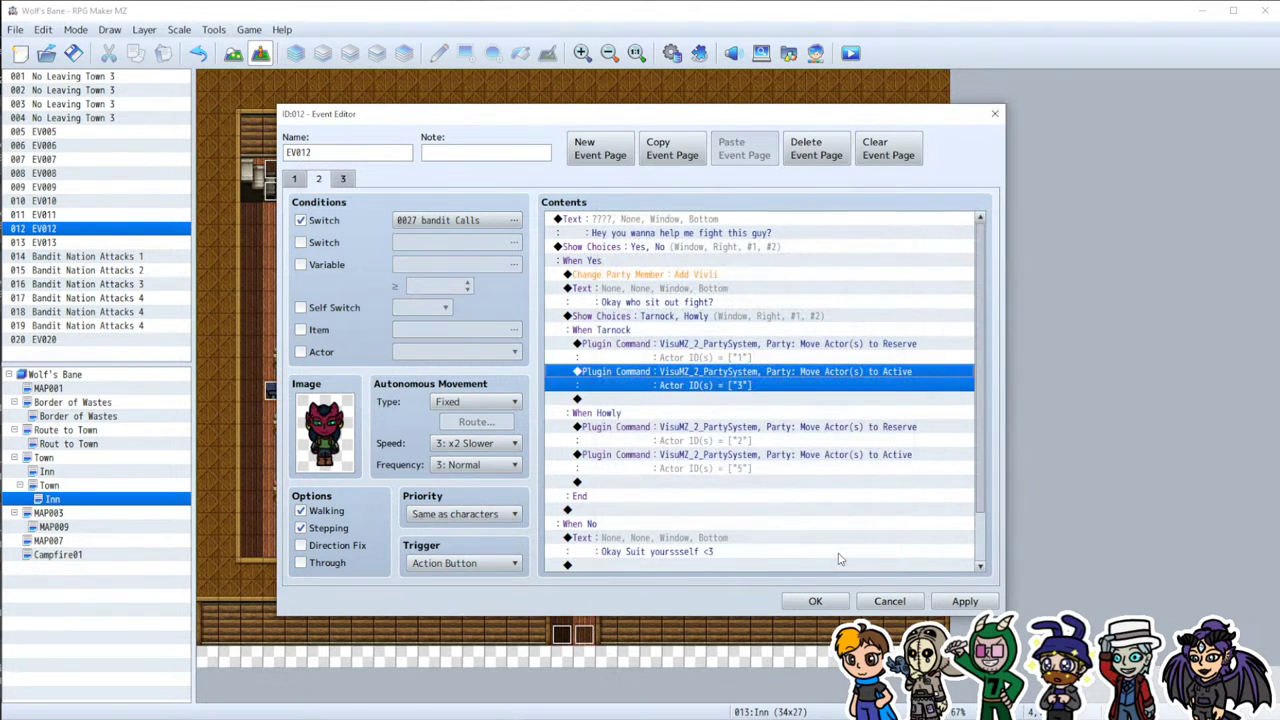
Step: In the When Howly branch, change the actor moved to the active party to 0003 Yasio and apply the event changes
{"action": "left_click", "coordinate": [743, 459]}
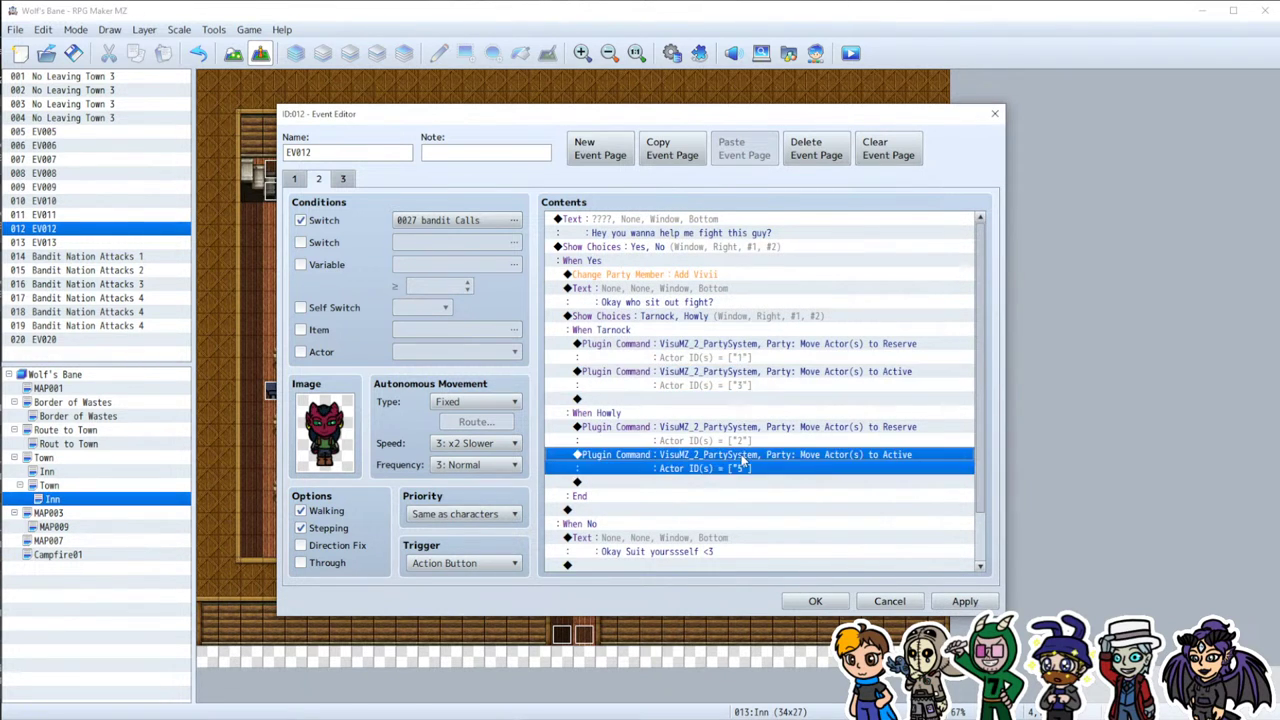
{"action": "double_click", "coordinate": [743, 482]}
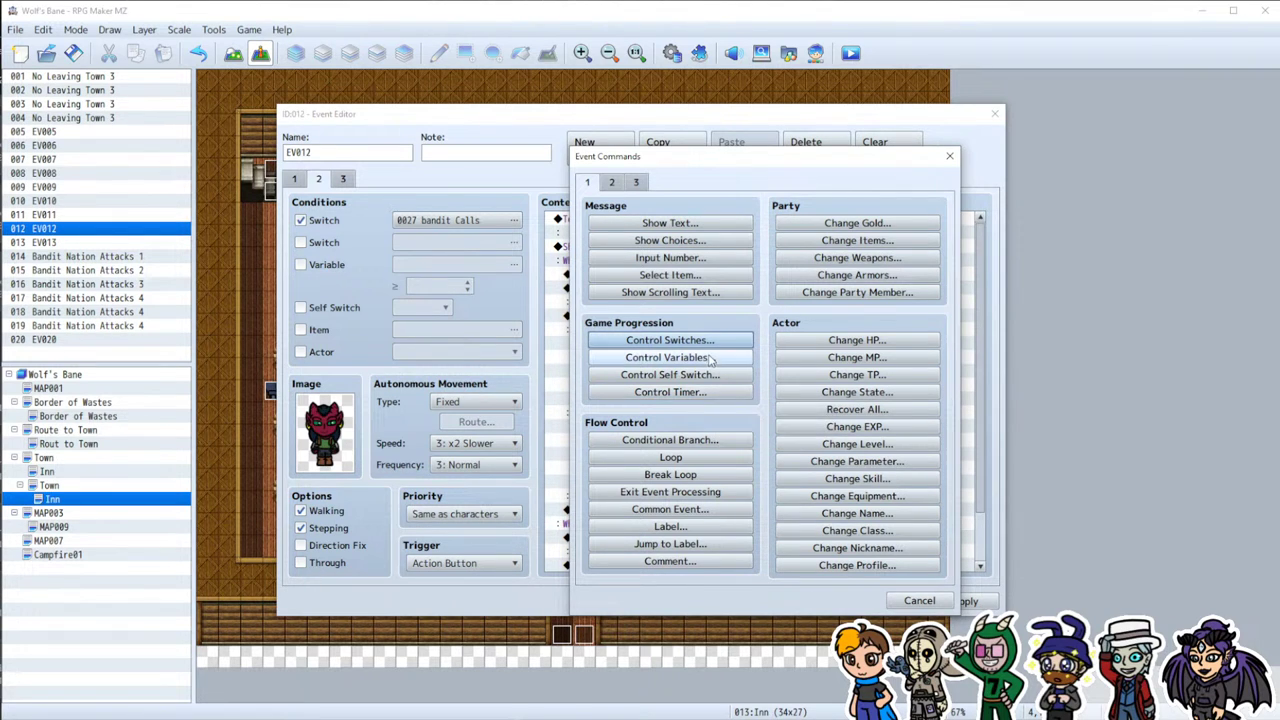
{"action": "left_click", "coordinate": [919, 600]}
{"action": "key", "text": "Return"}
{"action": "double_click", "coordinate": [742, 368]}
{"action": "double_click", "coordinate": [715, 300]}
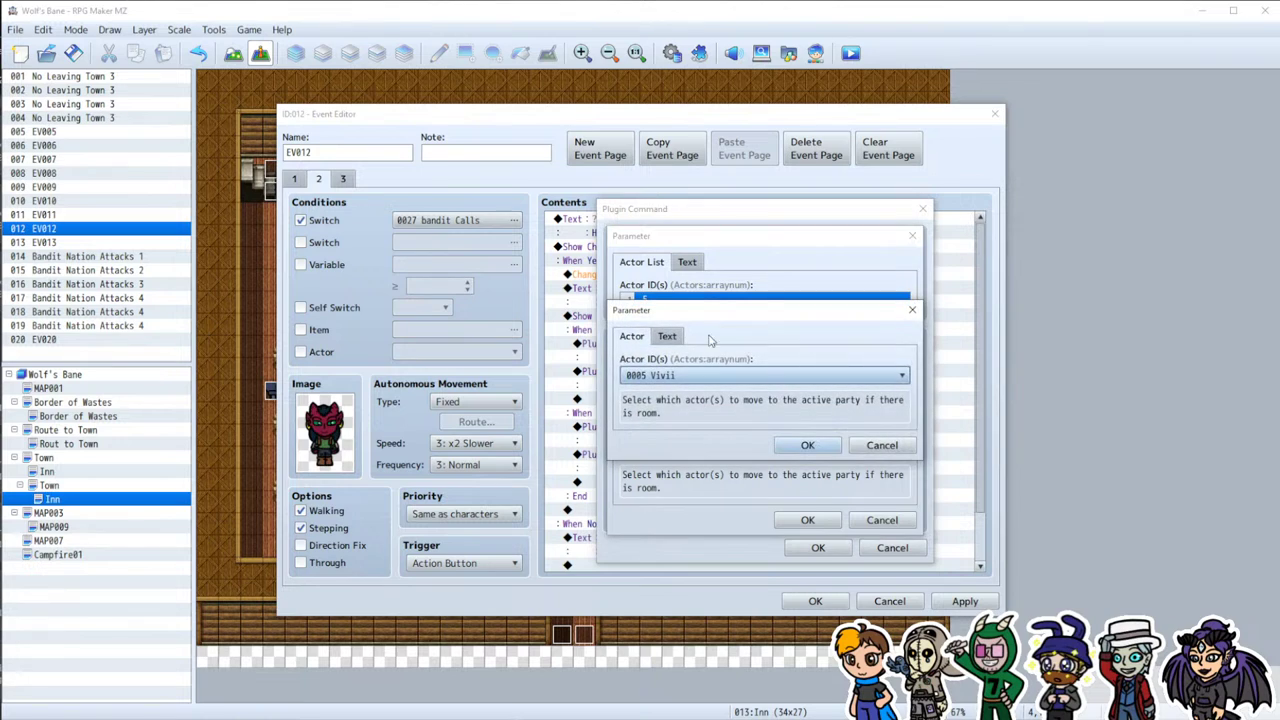
{"action": "left_click", "coordinate": [702, 376]}
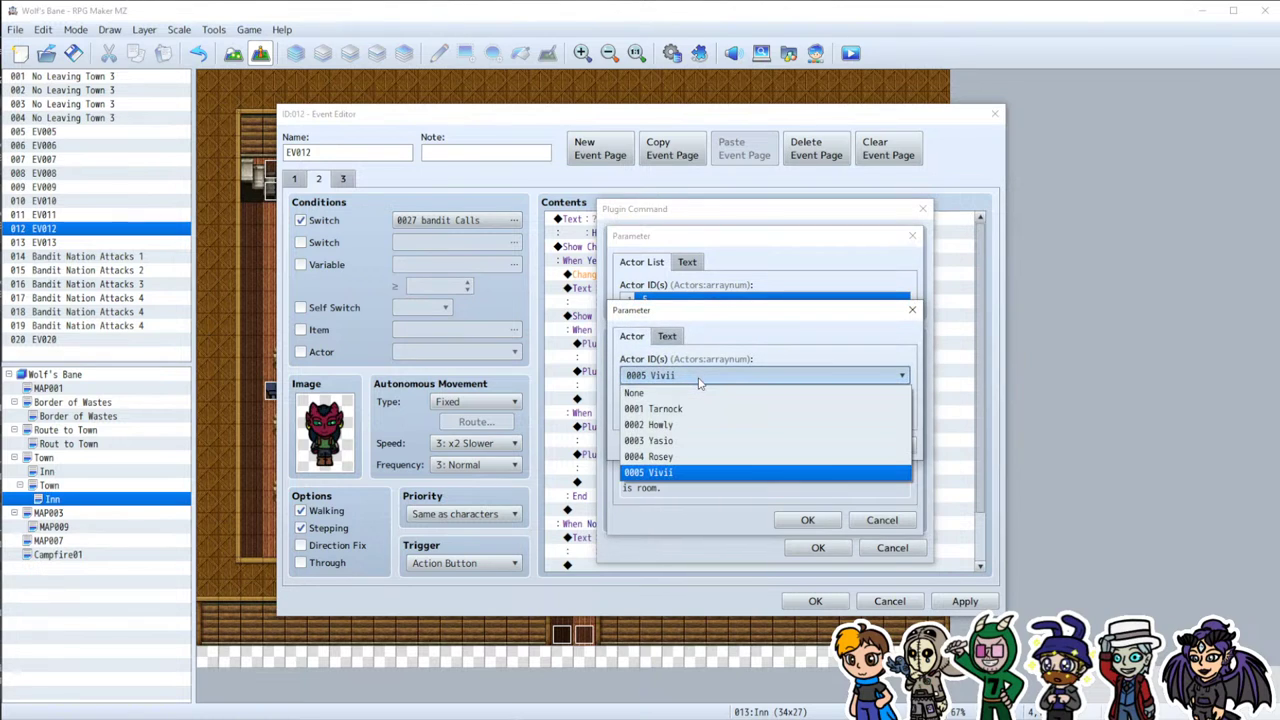
{"action": "left_click", "coordinate": [660, 441]}
{"action": "left_click", "coordinate": [812, 451]}
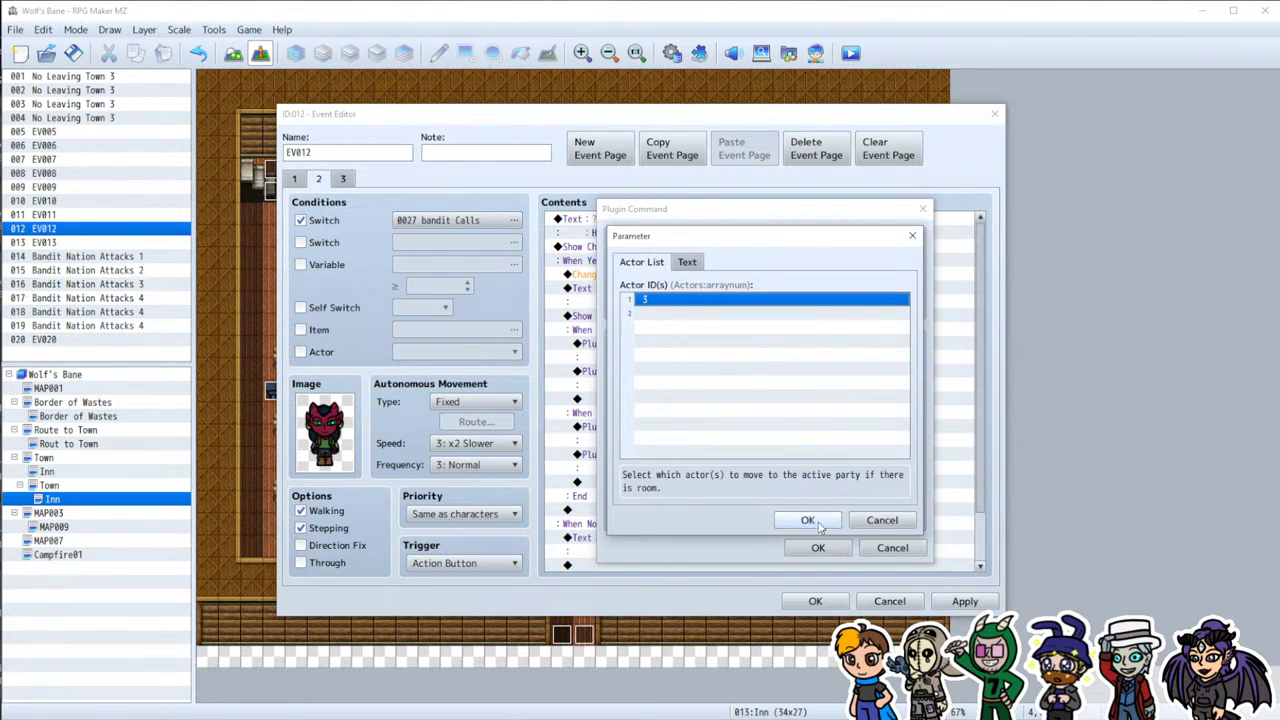
{"action": "left_click", "coordinate": [808, 520]}
{"action": "left_click", "coordinate": [818, 547]}
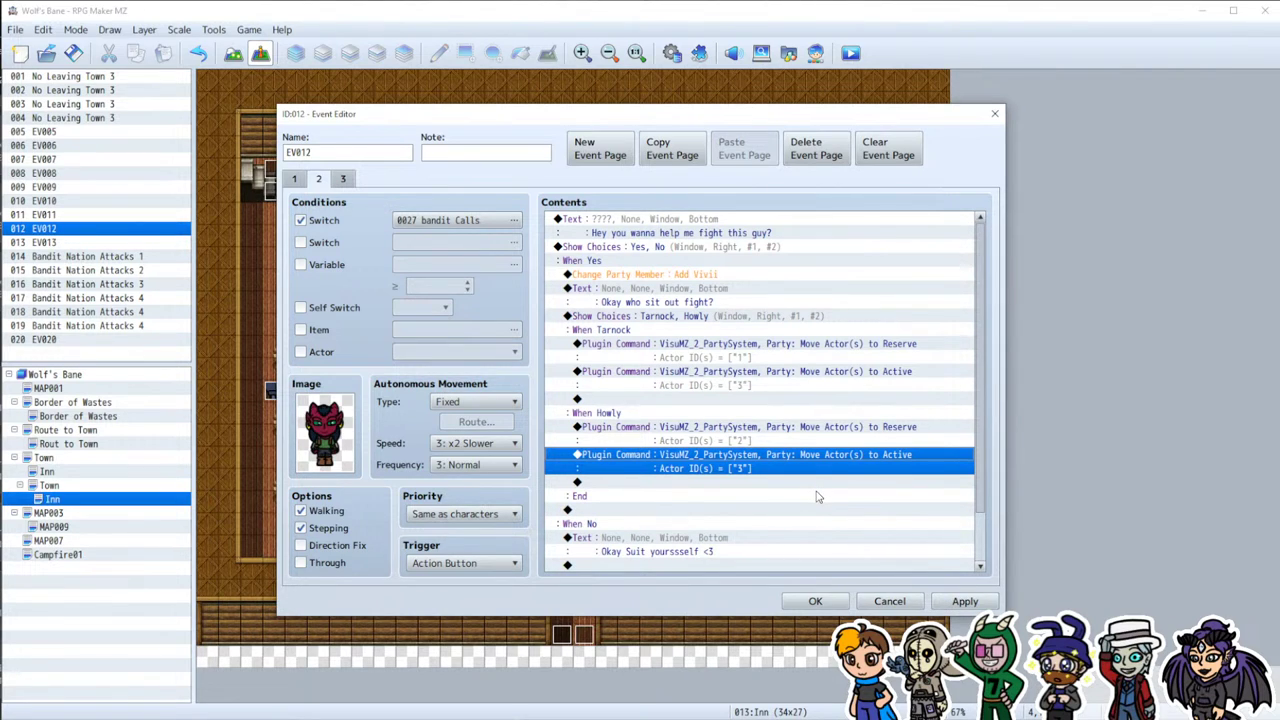
{"action": "scroll", "coordinate": [816, 497], "scroll_direction": "down", "scroll_amount": 1}
{"action": "left_click", "coordinate": [965, 601]}
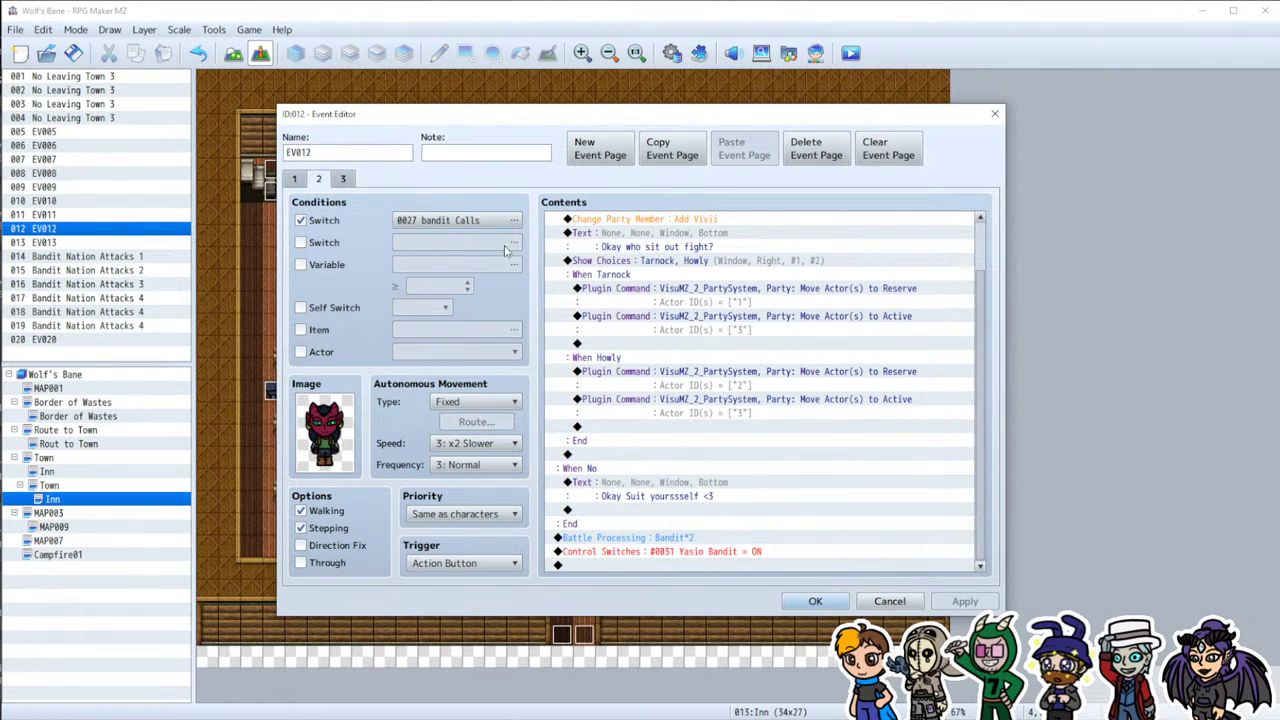
Step: Require switch 0031 Yasio Bandit as the condition of EV012's third page
{"action": "left_click", "coordinate": [343, 180]}
{"action": "left_click", "coordinate": [316, 222]}
{"action": "left_click", "coordinate": [422, 222]}
{"action": "double_click", "coordinate": [670, 352]}
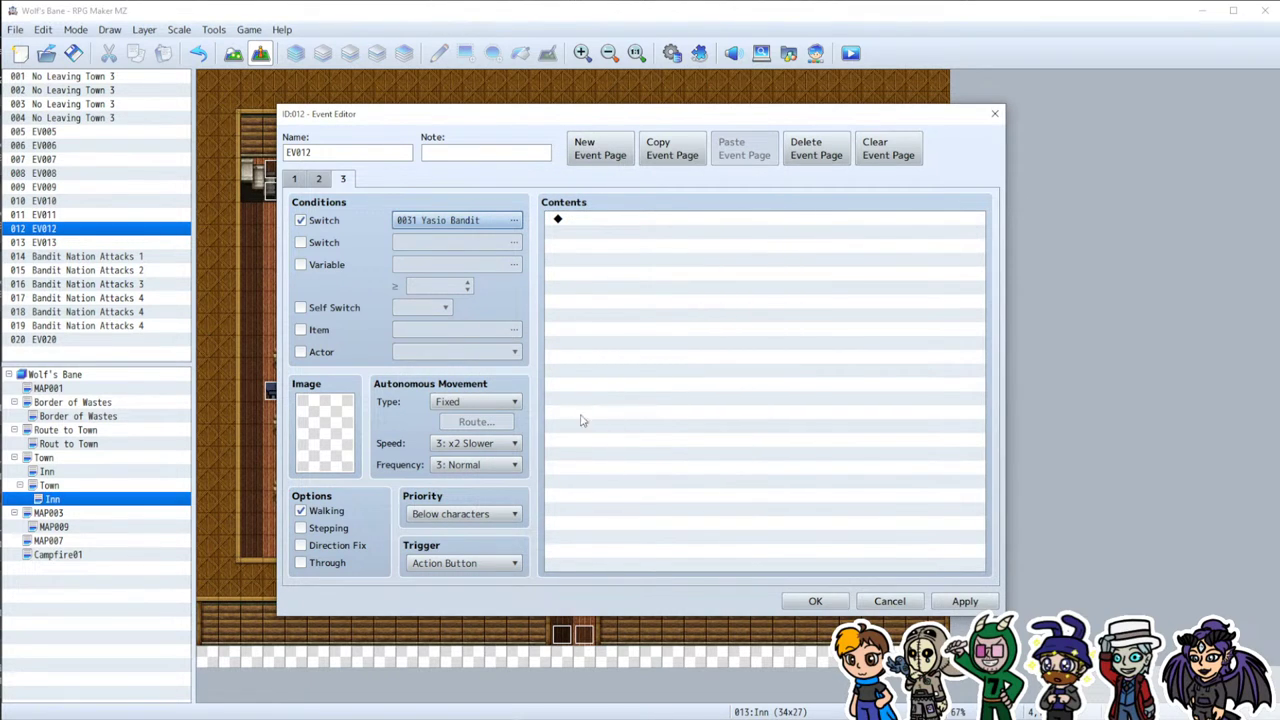
Step: Give EV012's third page the front-facing yasio-sprites-fullsize image, Stepping animation and Same as characters priority, and save the event
{"action": "double_click", "coordinate": [348, 410]}
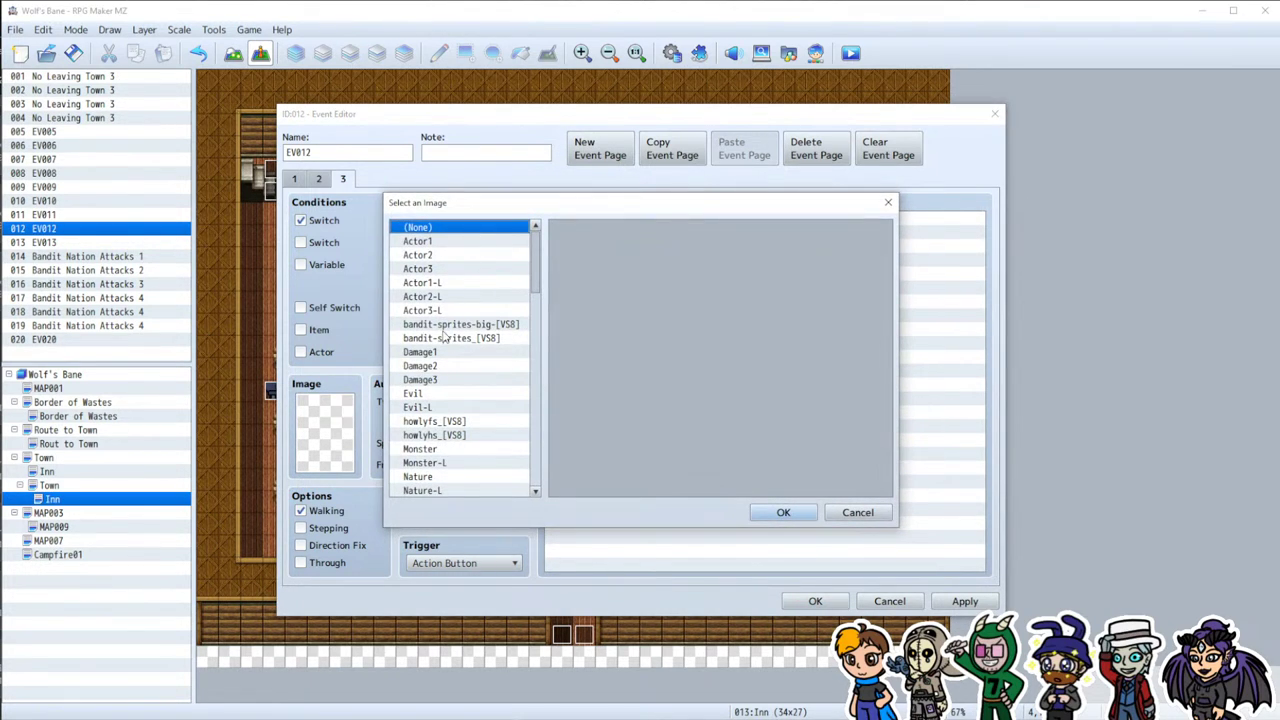
{"action": "scroll", "coordinate": [447, 412], "scroll_direction": "down", "scroll_amount": 7}
{"action": "scroll", "coordinate": [447, 412], "scroll_direction": "down", "scroll_amount": 5}
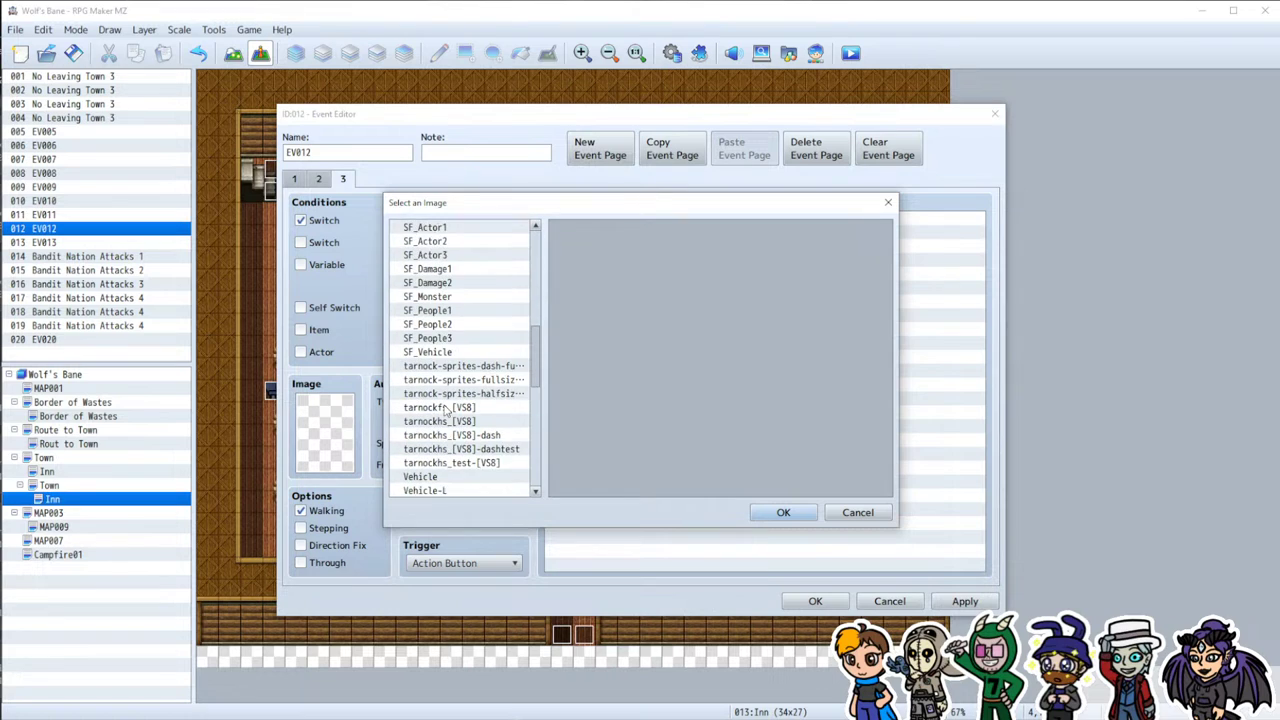
{"action": "left_click", "coordinate": [437, 439]}
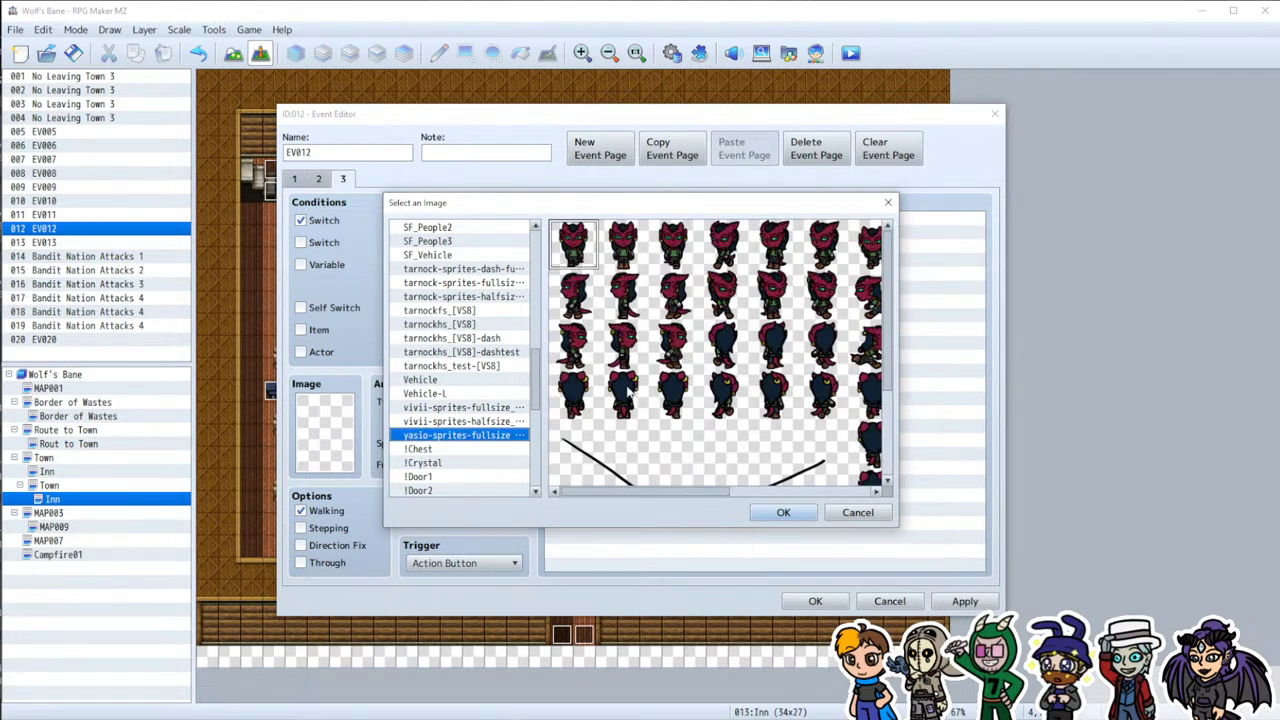
{"action": "double_click", "coordinate": [632, 255]}
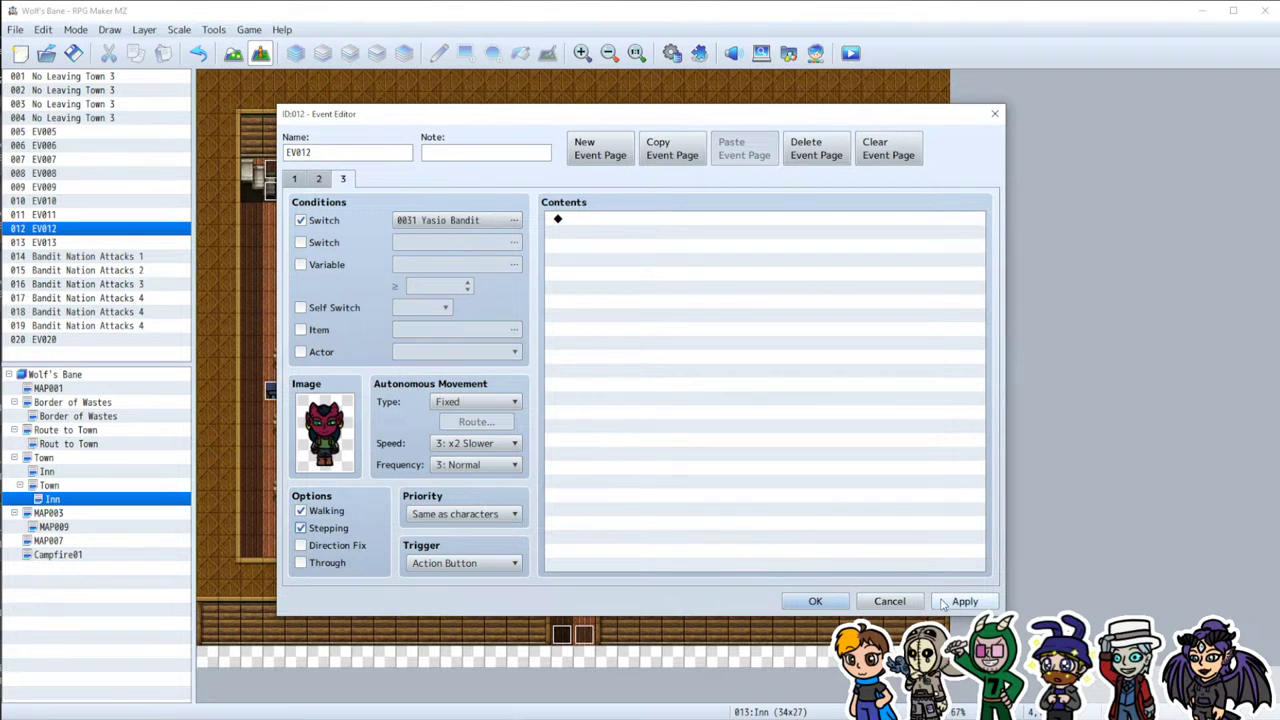
{"action": "left_click", "coordinate": [826, 604]}
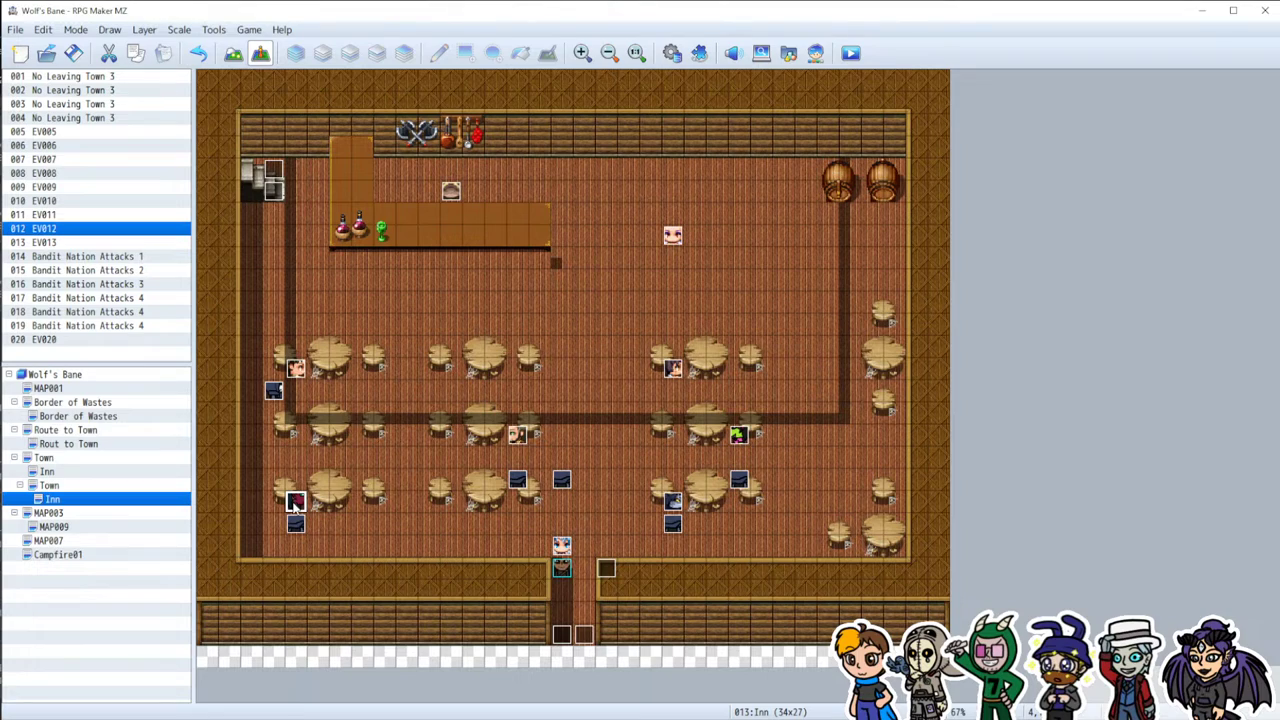
{"action": "left_click", "coordinate": [313, 508]}
{"action": "left_click", "coordinate": [739, 482]}
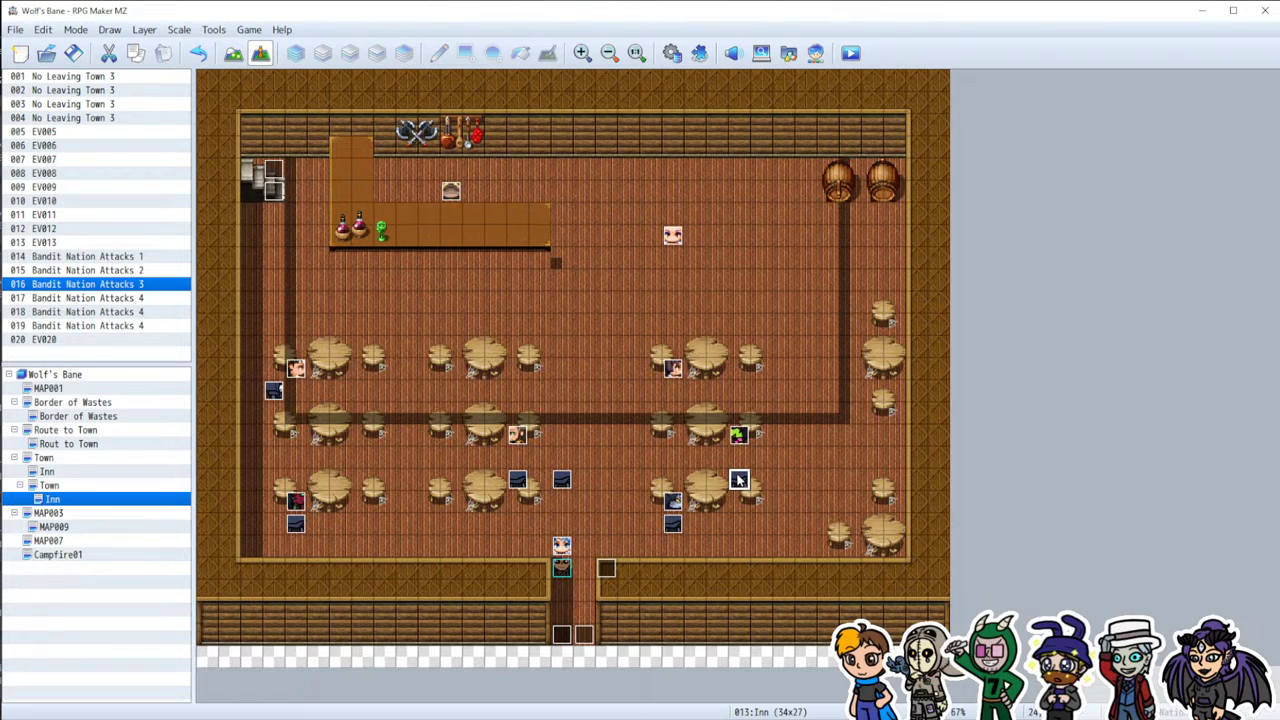
Step: In the database, change actor Vivii's character image to the first character of the vivii-sprites-fullsize sheet
{"action": "left_click", "coordinate": [672, 53]}
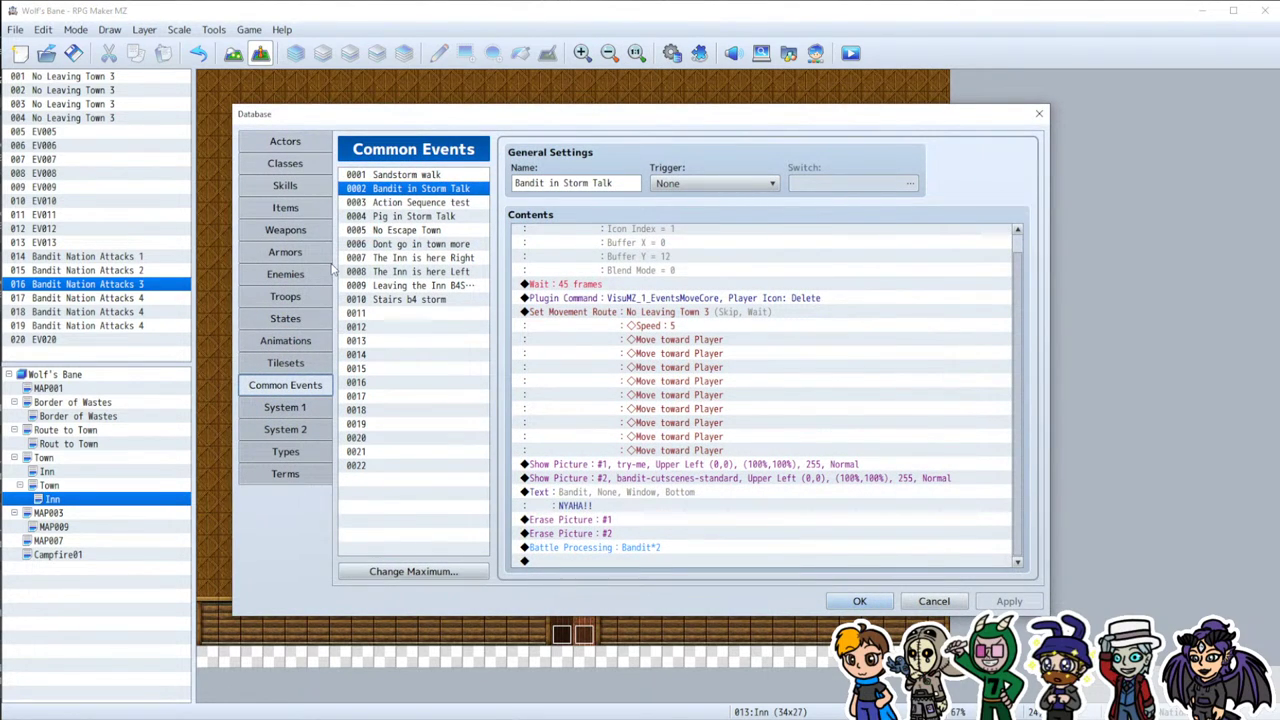
{"action": "left_click", "coordinate": [295, 210]}
{"action": "left_click", "coordinate": [290, 254]}
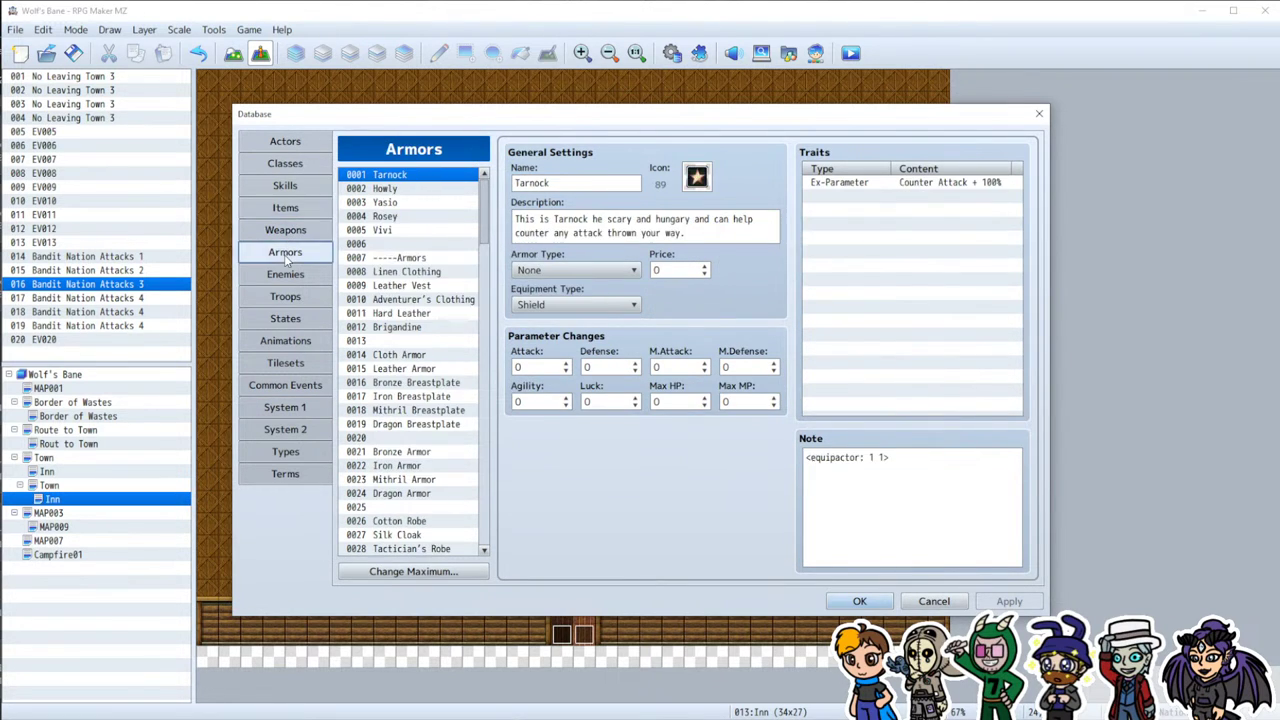
{"action": "left_click", "coordinate": [288, 276]}
{"action": "left_click", "coordinate": [293, 297]}
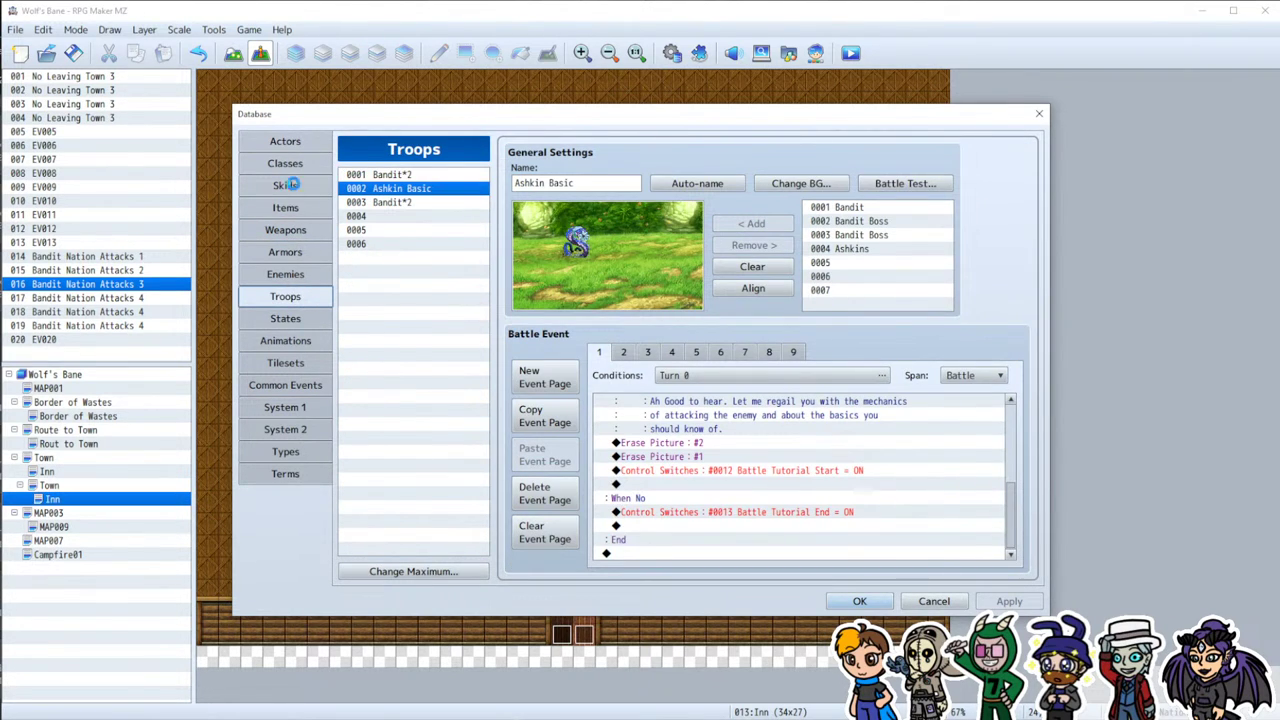
{"action": "left_click", "coordinate": [292, 186]}
{"action": "left_click", "coordinate": [300, 147]}
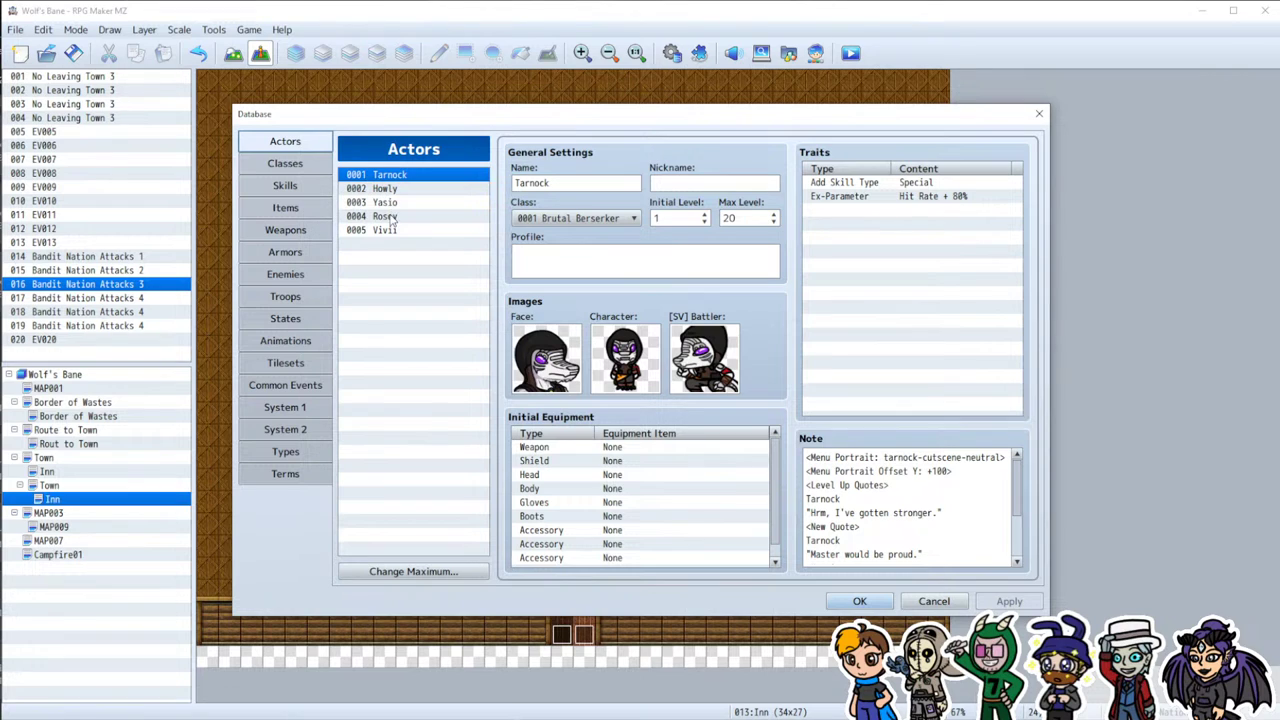
{"action": "left_click", "coordinate": [386, 230]}
{"action": "double_click", "coordinate": [624, 358]}
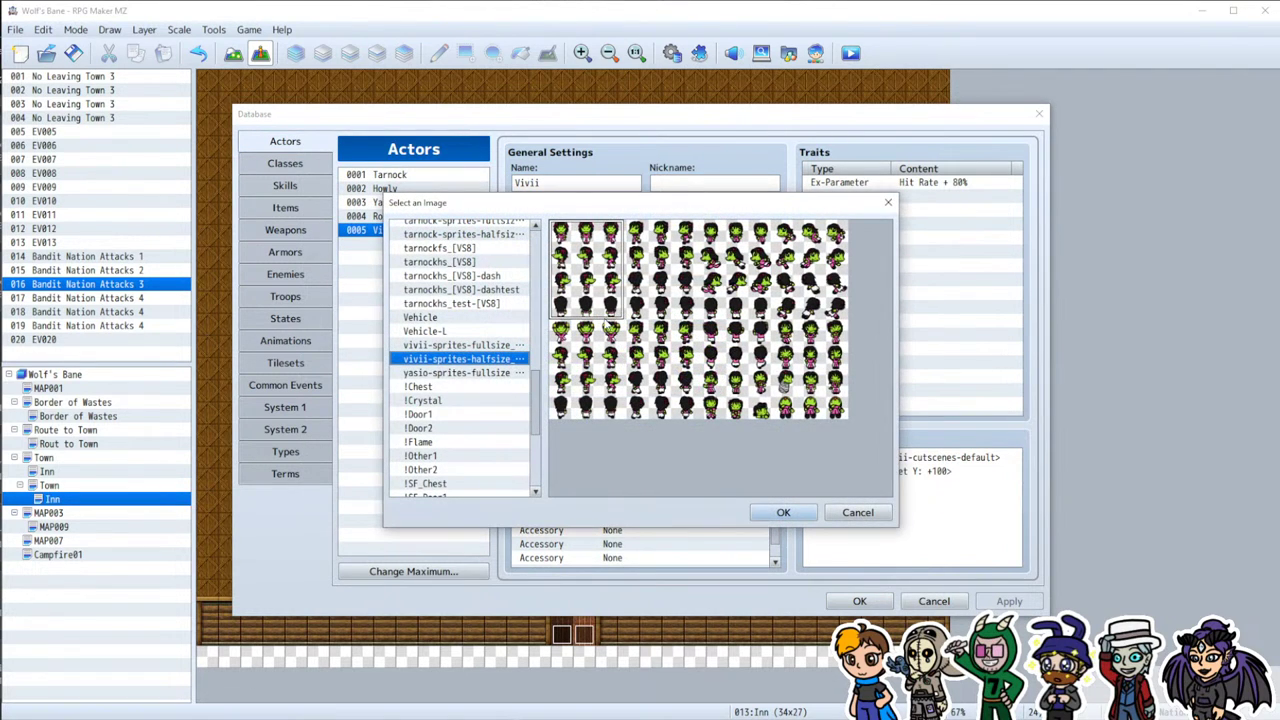
{"action": "left_click", "coordinate": [459, 346]}
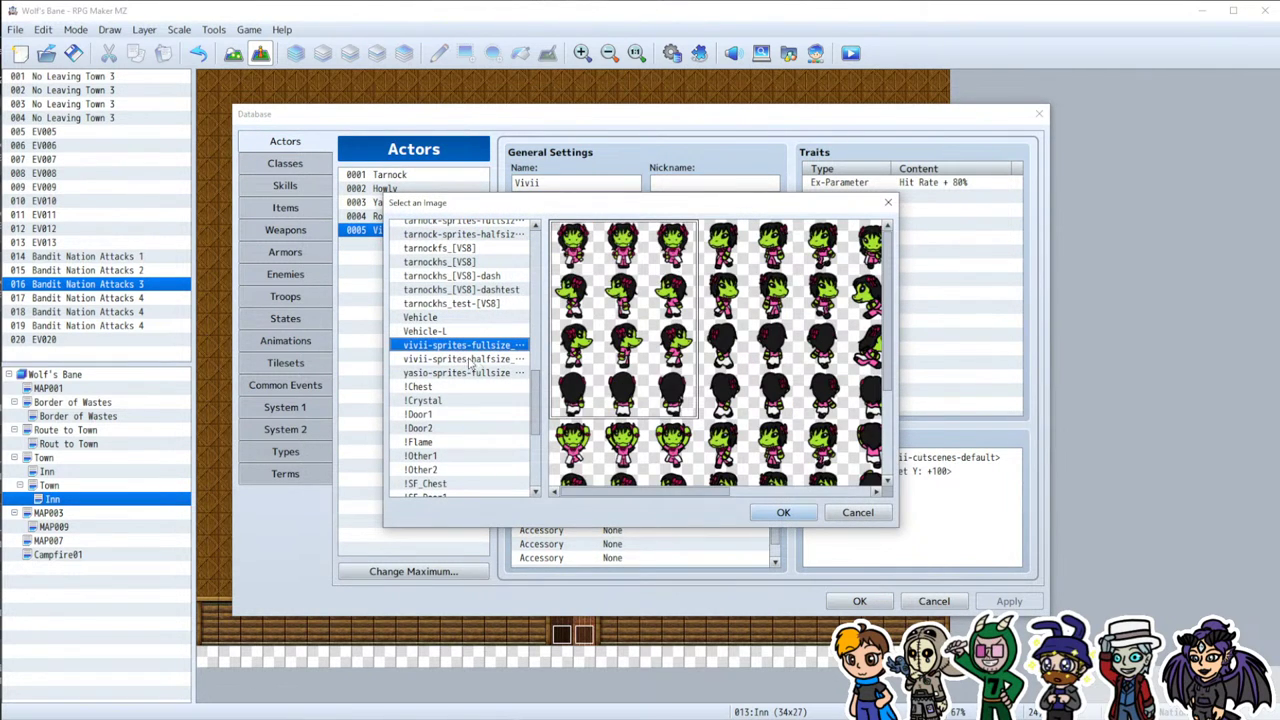
{"action": "left_click", "coordinate": [463, 359]}
{"action": "left_click", "coordinate": [476, 345]}
{"action": "left_click", "coordinate": [812, 518]}
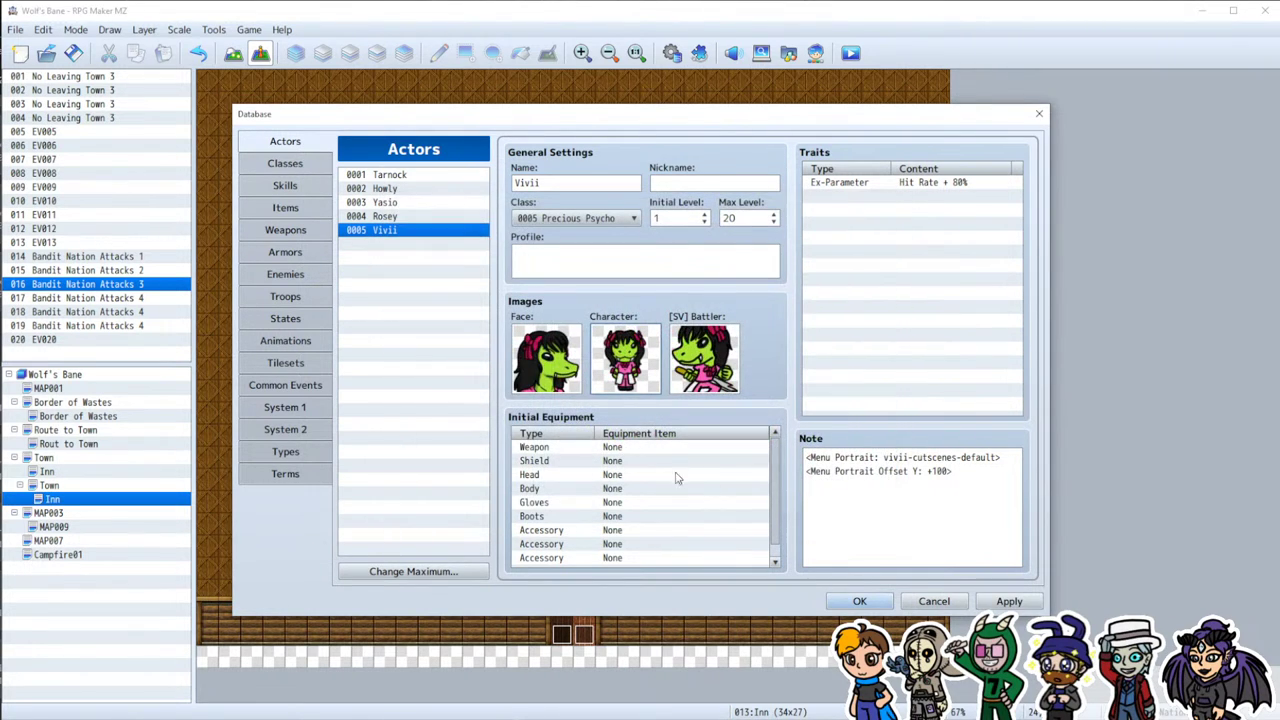
Step: Change actor Yasio's character image to the front-facing character of the yasio-sprites-fullsize sheet
{"action": "left_click", "coordinate": [384, 202]}
{"action": "double_click", "coordinate": [622, 356]}
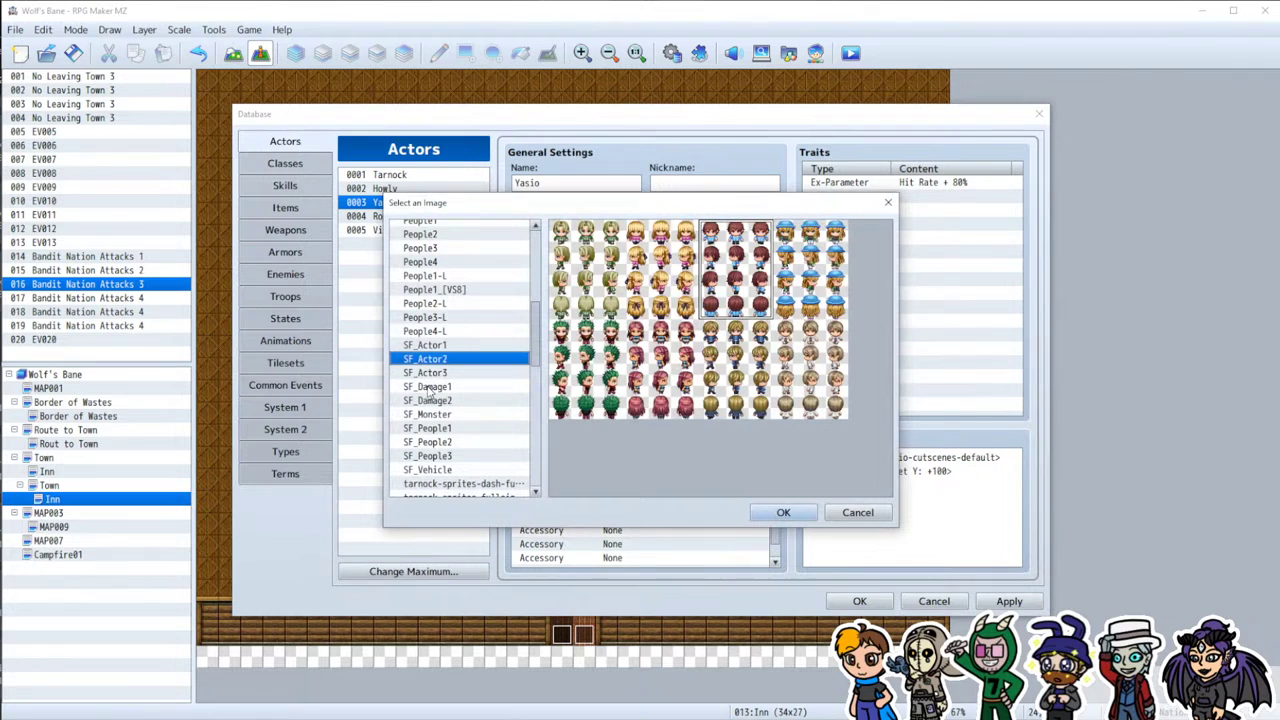
{"action": "scroll", "coordinate": [455, 405], "scroll_direction": "down", "scroll_amount": 8}
{"action": "scroll", "coordinate": [455, 405], "scroll_direction": "down", "scroll_amount": 3}
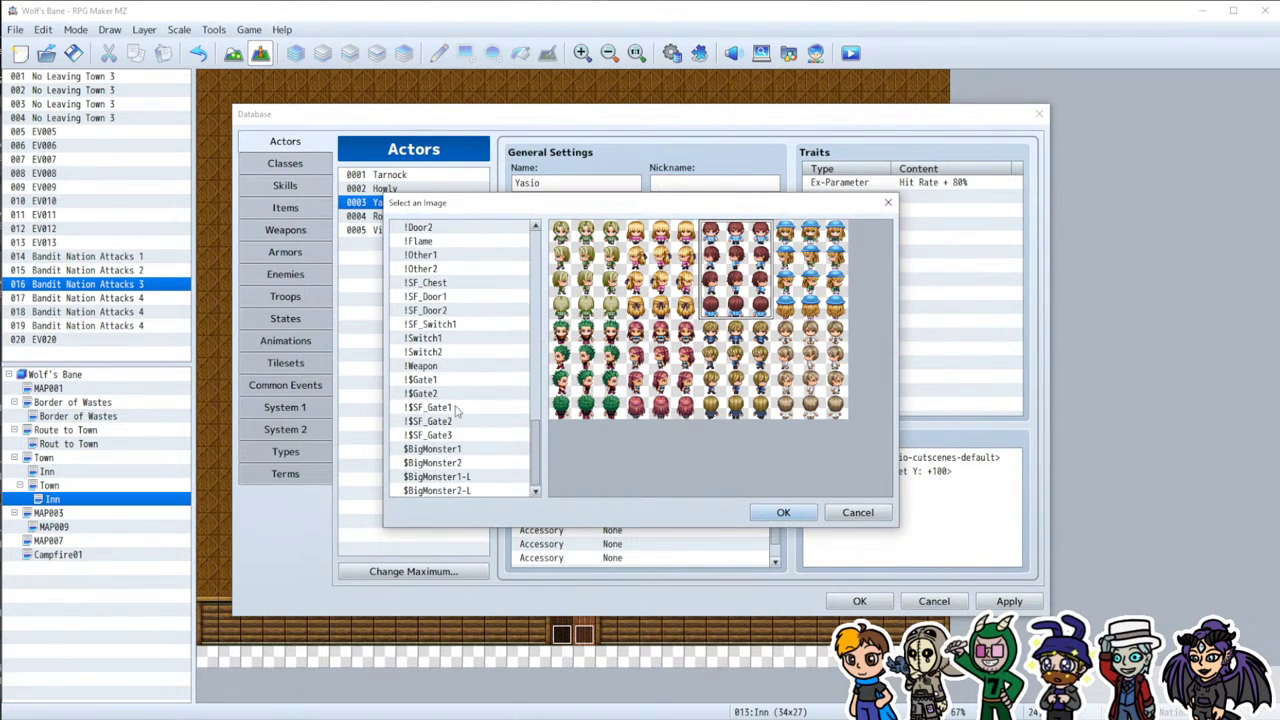
{"action": "scroll", "coordinate": [451, 415], "scroll_direction": "up", "scroll_amount": 6}
{"action": "left_click", "coordinate": [471, 325]}
{"action": "left_click", "coordinate": [486, 339]}
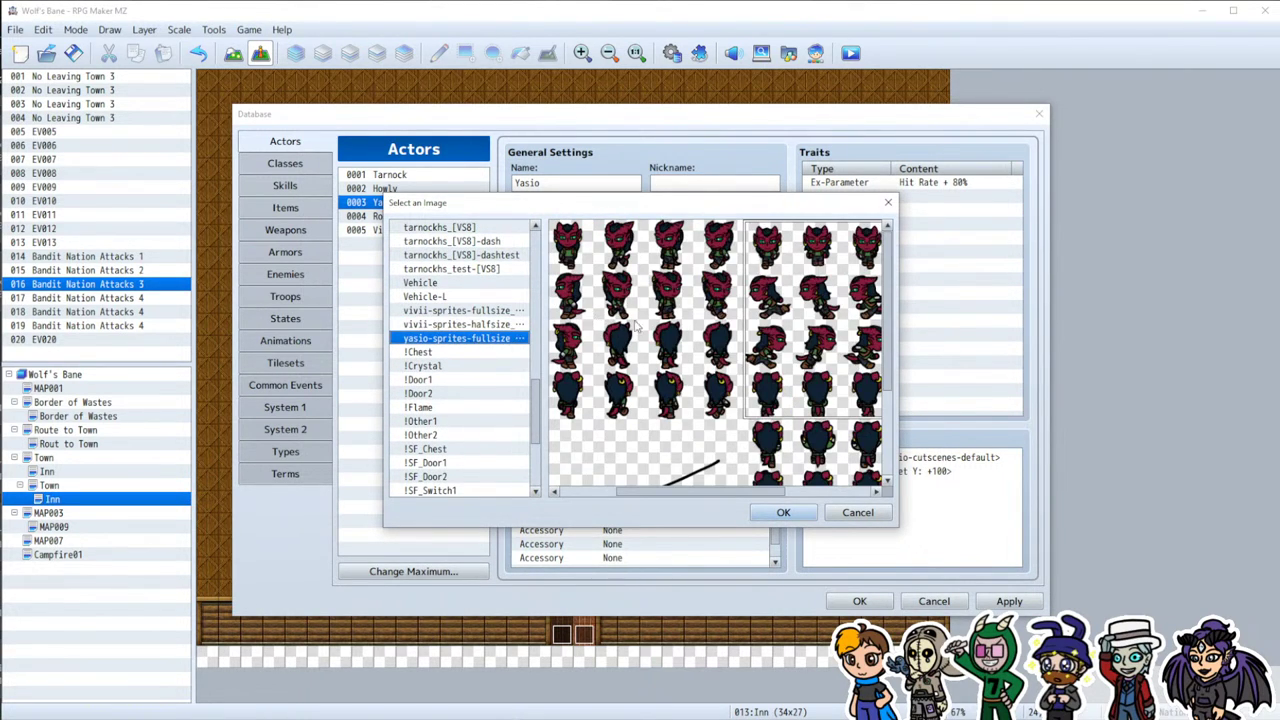
{"action": "left_click", "coordinate": [440, 325]}
{"action": "left_click", "coordinate": [465, 311]}
{"action": "left_click", "coordinate": [466, 341]}
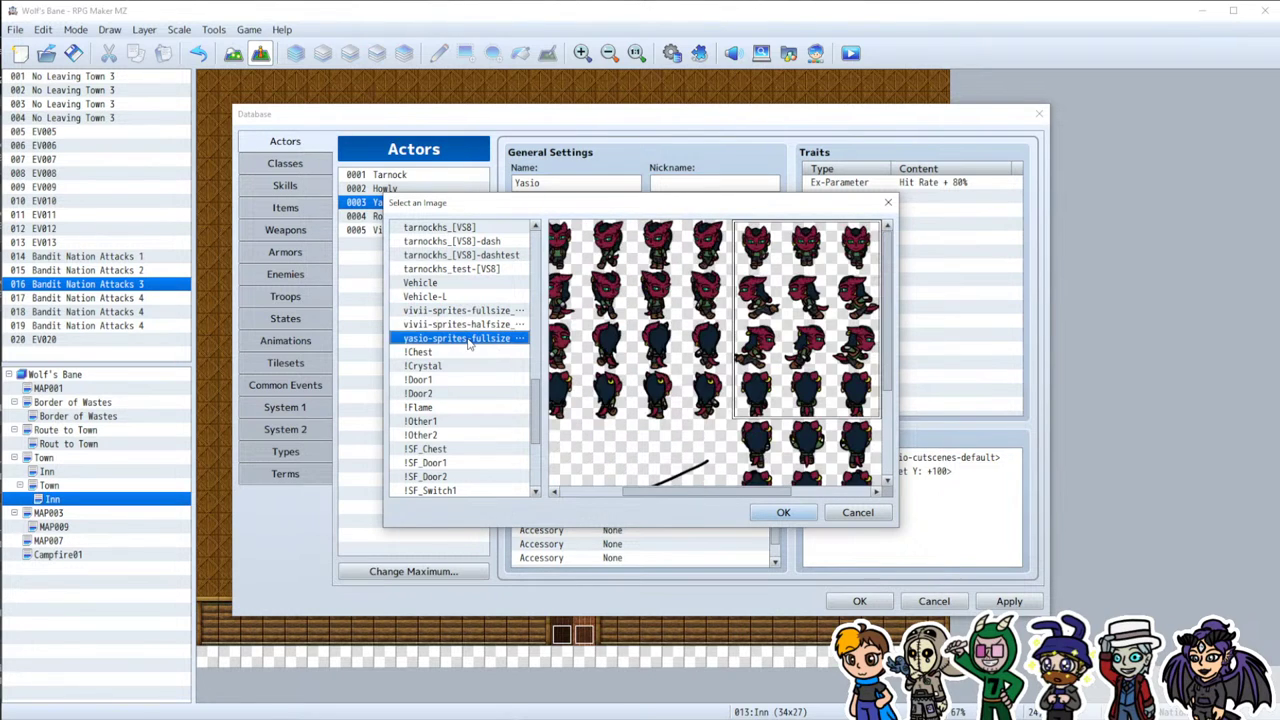
{"action": "left_click", "coordinate": [672, 318]}
{"action": "left_click_drag", "start_coordinate": [672, 492], "coordinate": [600, 492]}
{"action": "left_click", "coordinate": [618, 310]}
{"action": "left_click", "coordinate": [783, 512]}
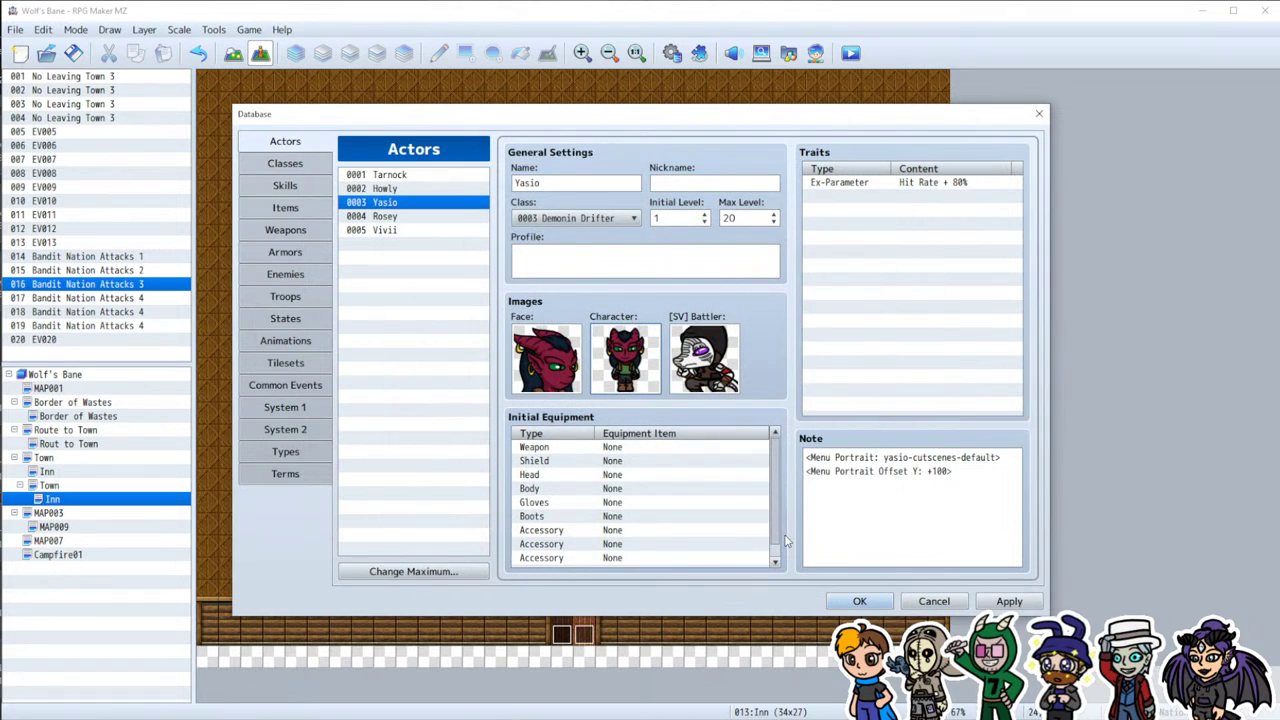
Step: Examine the Tarnock, Vivii and Yasio sheets offered for Yasio's side-view battler image
{"action": "double_click", "coordinate": [704, 358]}
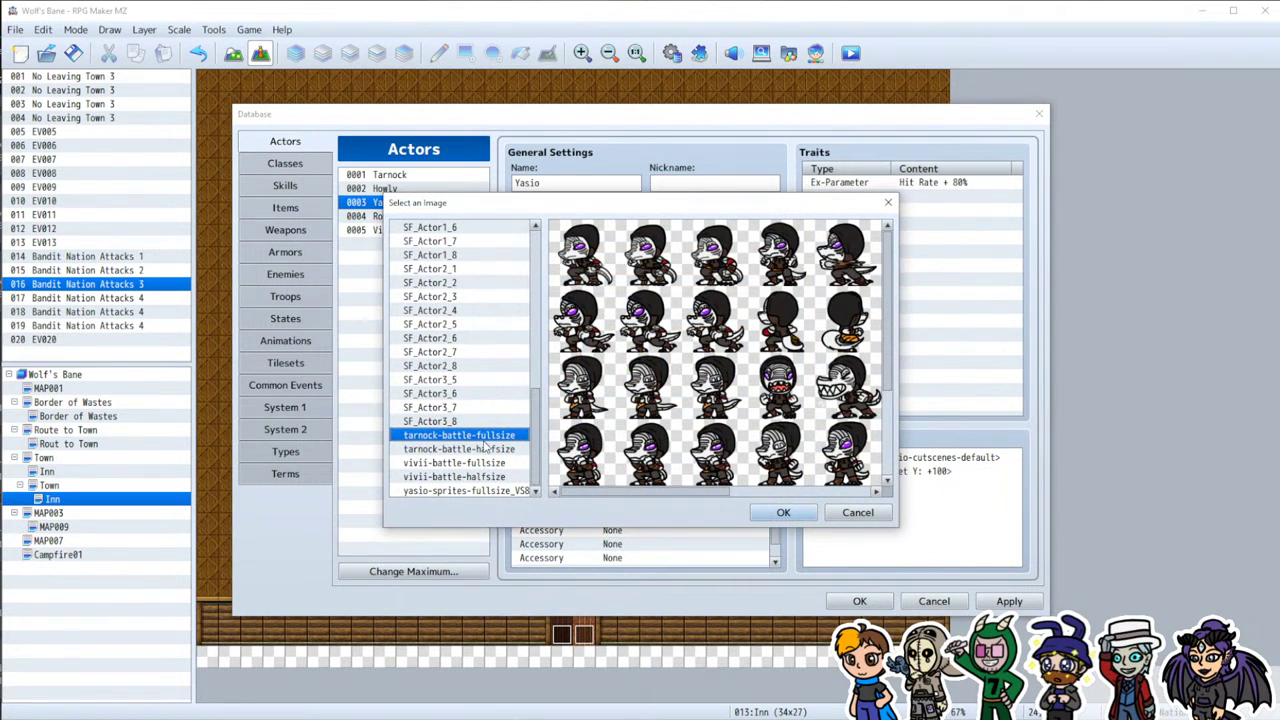
{"action": "left_click", "coordinate": [463, 490]}
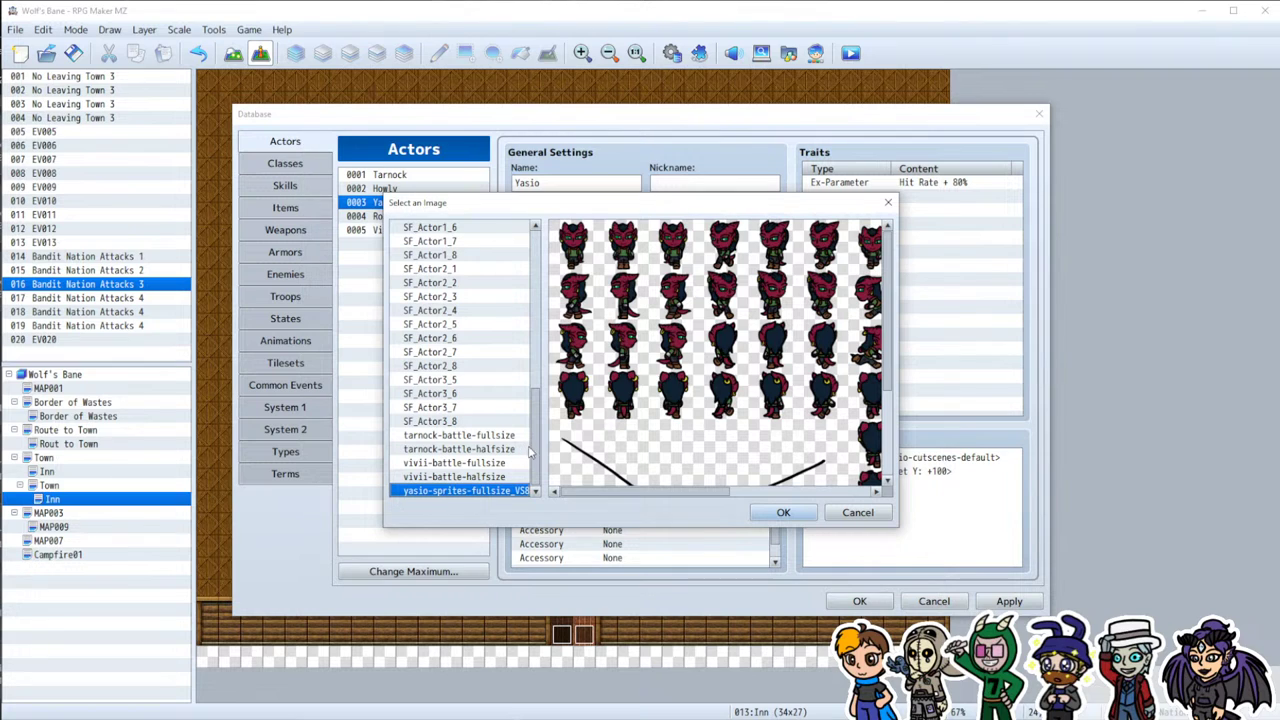
{"action": "mouse_move", "coordinate": [623, 491]}
{"action": "left_mouse_down"}
{"action": "mouse_move", "coordinate": [700, 491]}
{"action": "mouse_move", "coordinate": [623, 491]}
{"action": "left_mouse_up"}
{"action": "left_click", "coordinate": [499, 464]}
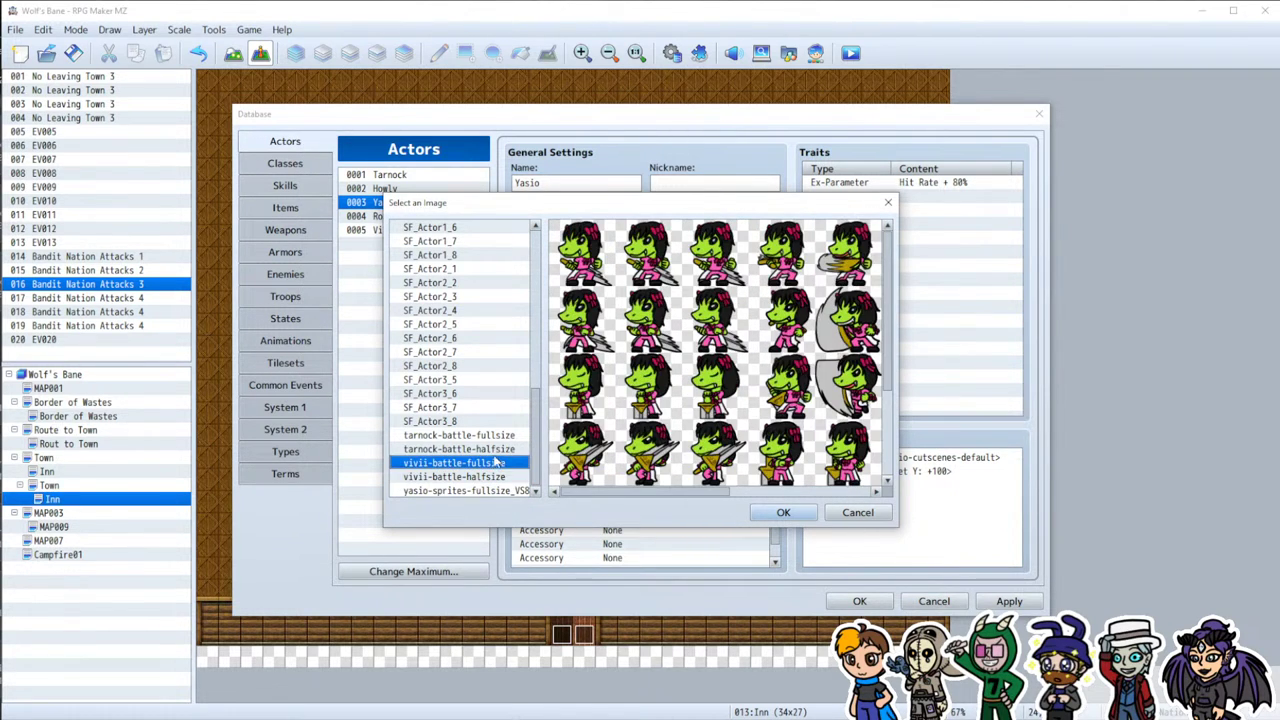
{"action": "left_click", "coordinate": [501, 437]}
{"action": "left_click", "coordinate": [496, 450]}
{"action": "left_click", "coordinate": [488, 464]}
{"action": "left_click", "coordinate": [485, 477]}
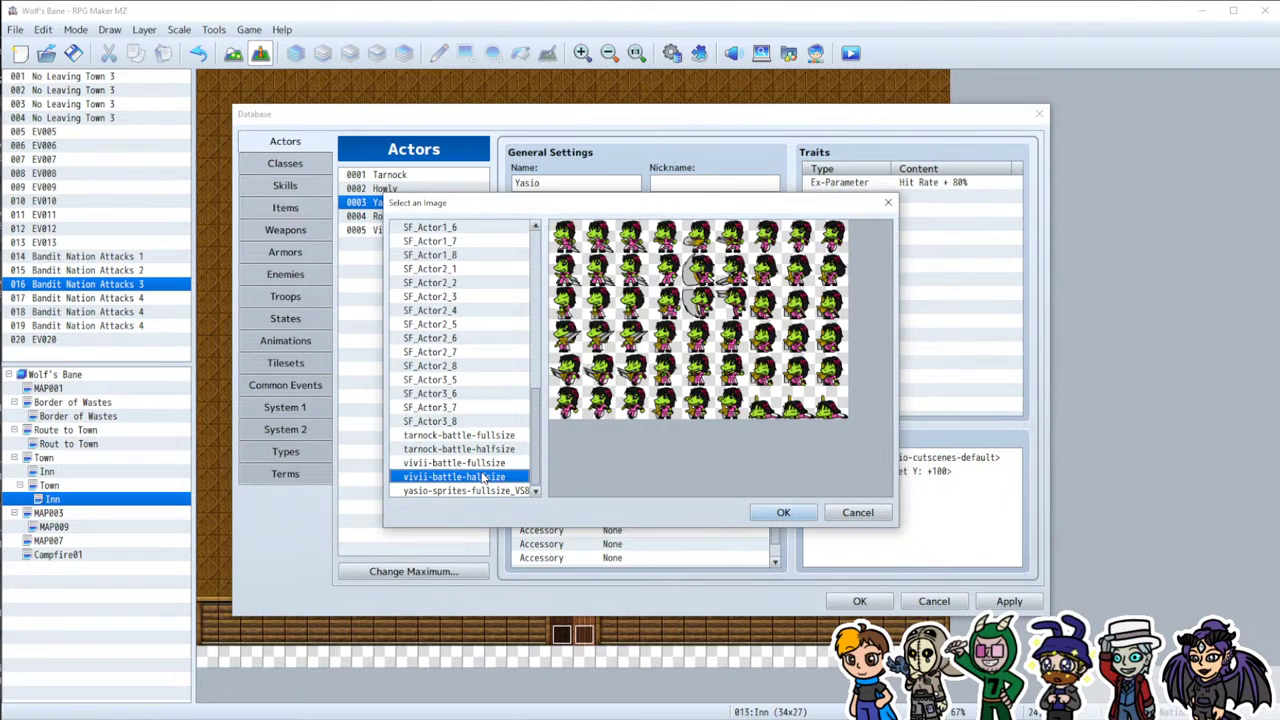
{"action": "left_click", "coordinate": [482, 491]}
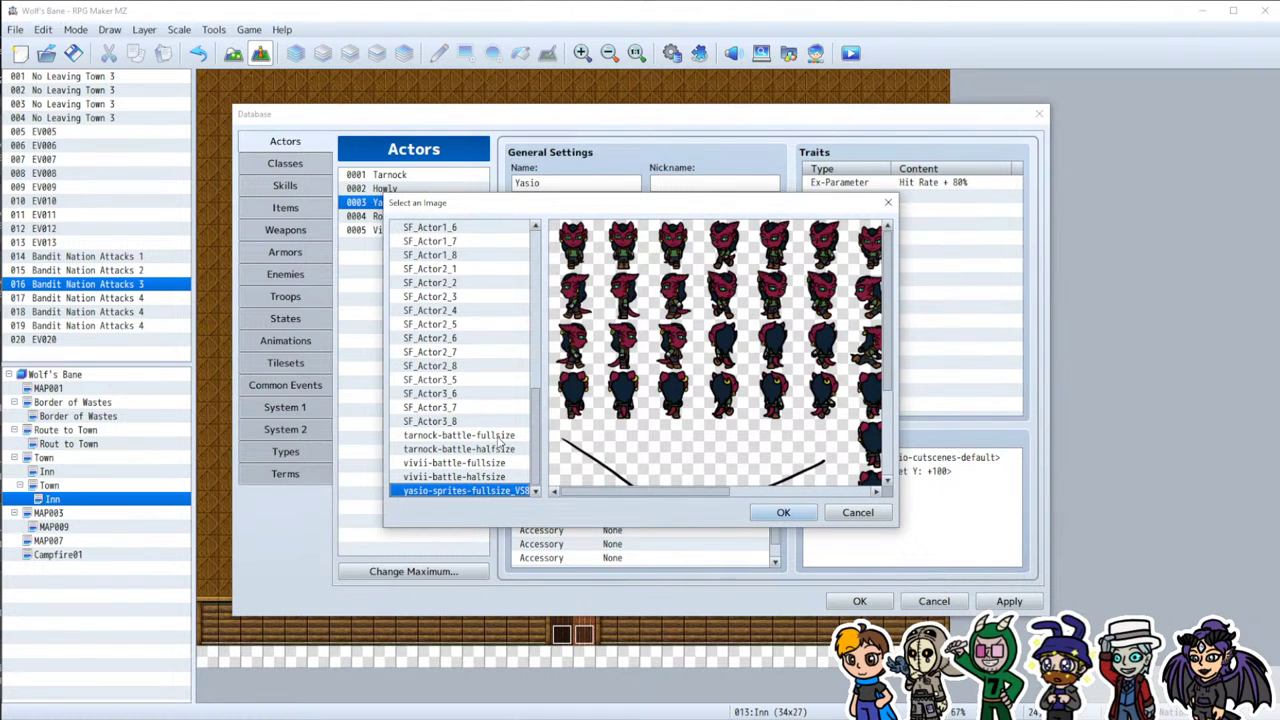
Step: Set Yasio's side-view battler image to bandit-battle-big and apply the database changes
{"action": "scroll", "coordinate": [500, 443], "scroll_direction": "up", "scroll_amount": 7}
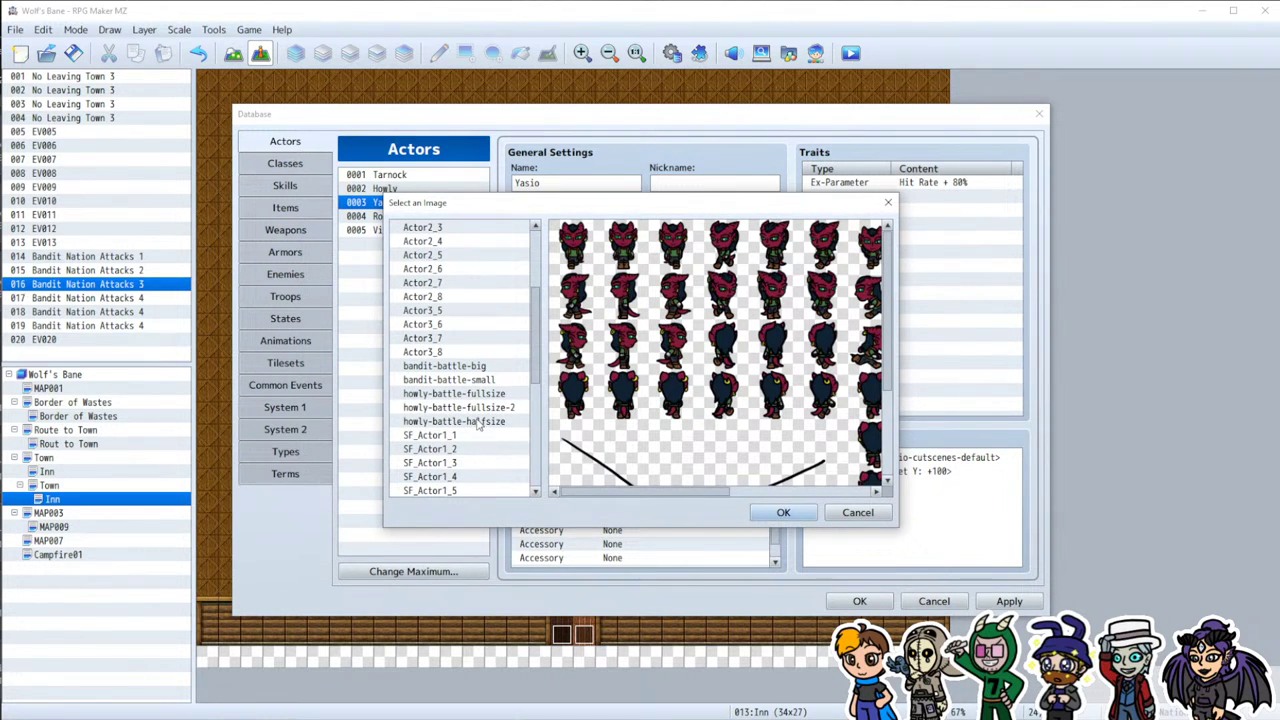
{"action": "left_click", "coordinate": [478, 422]}
{"action": "left_click", "coordinate": [483, 408]}
{"action": "left_click", "coordinate": [485, 395]}
{"action": "left_click", "coordinate": [478, 380]}
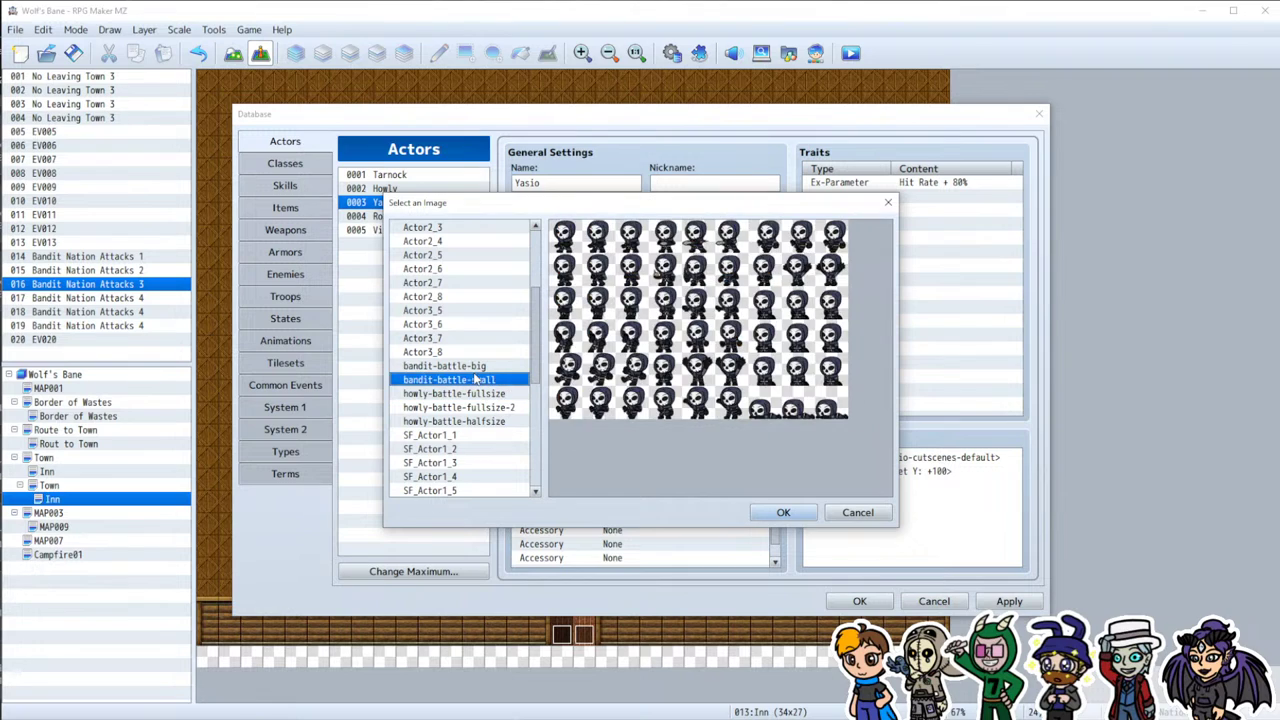
{"action": "left_click", "coordinate": [479, 367]}
{"action": "scroll", "coordinate": [478, 380], "scroll_direction": "up", "scroll_amount": 1}
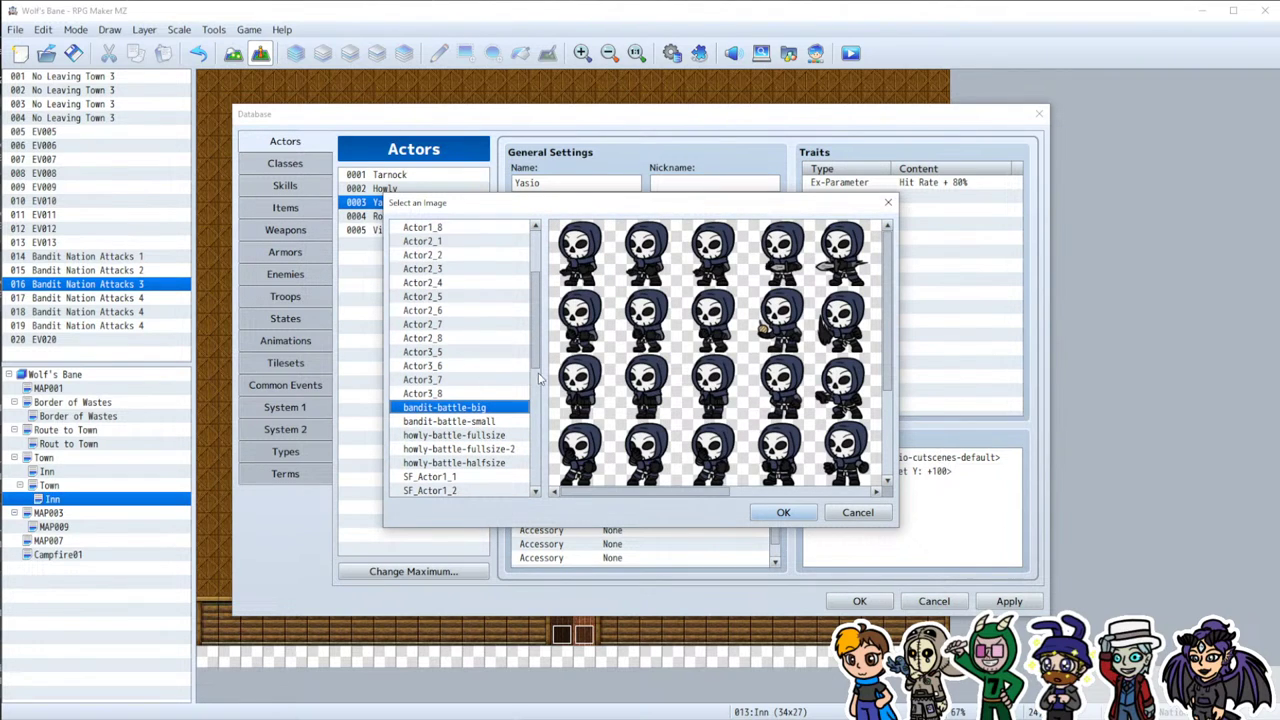
{"action": "double_click", "coordinate": [649, 255]}
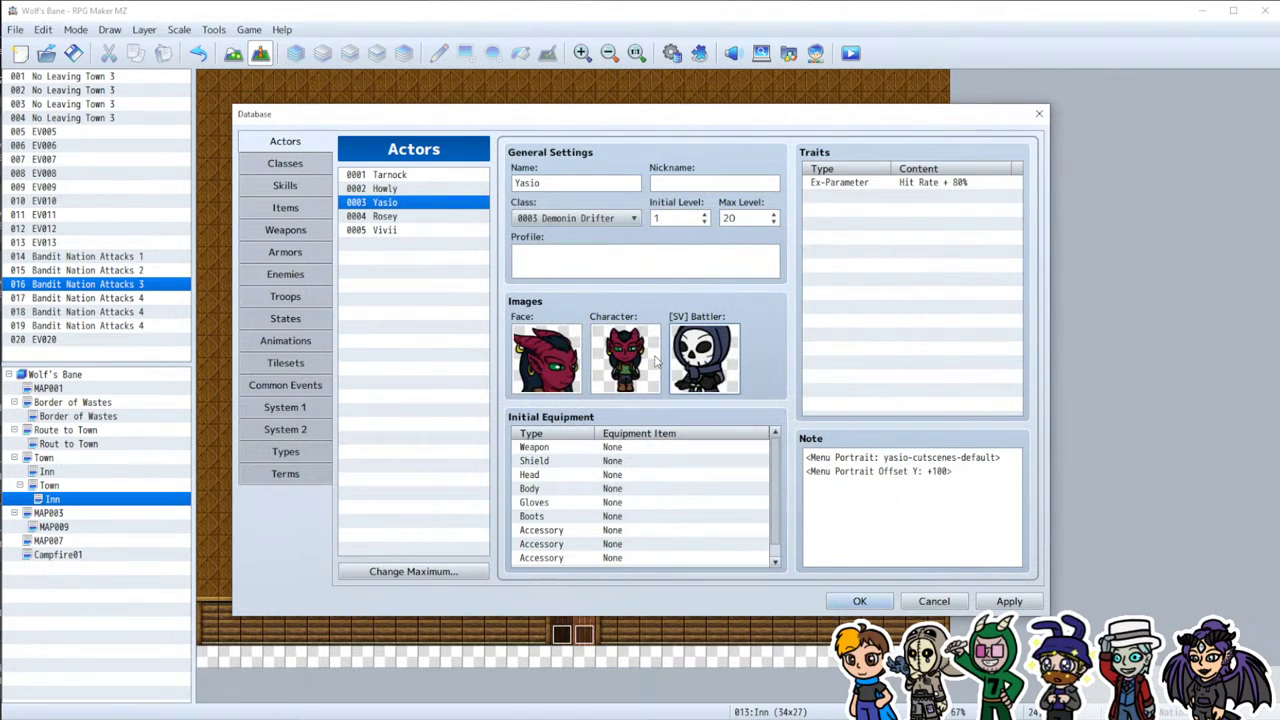
{"action": "left_click", "coordinate": [1009, 601]}
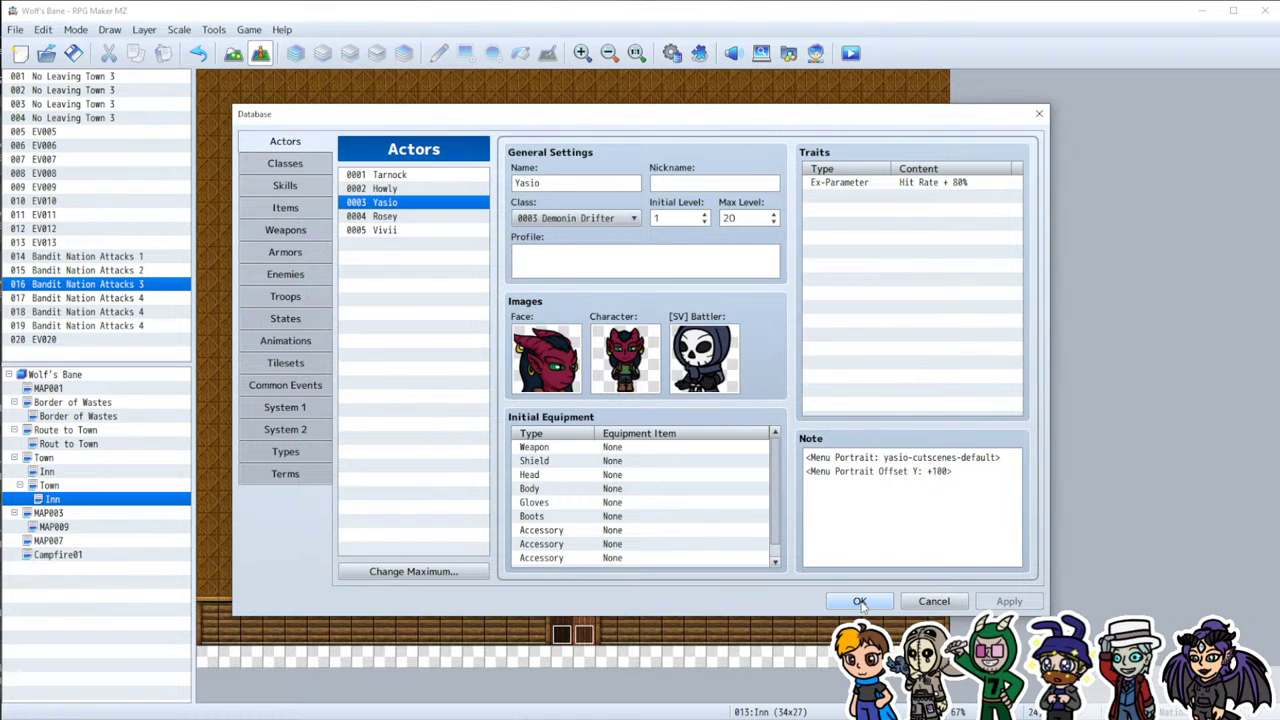
Step: Set Yasio's side-view battler image to Actor3_5
{"action": "double_click", "coordinate": [712, 365]}
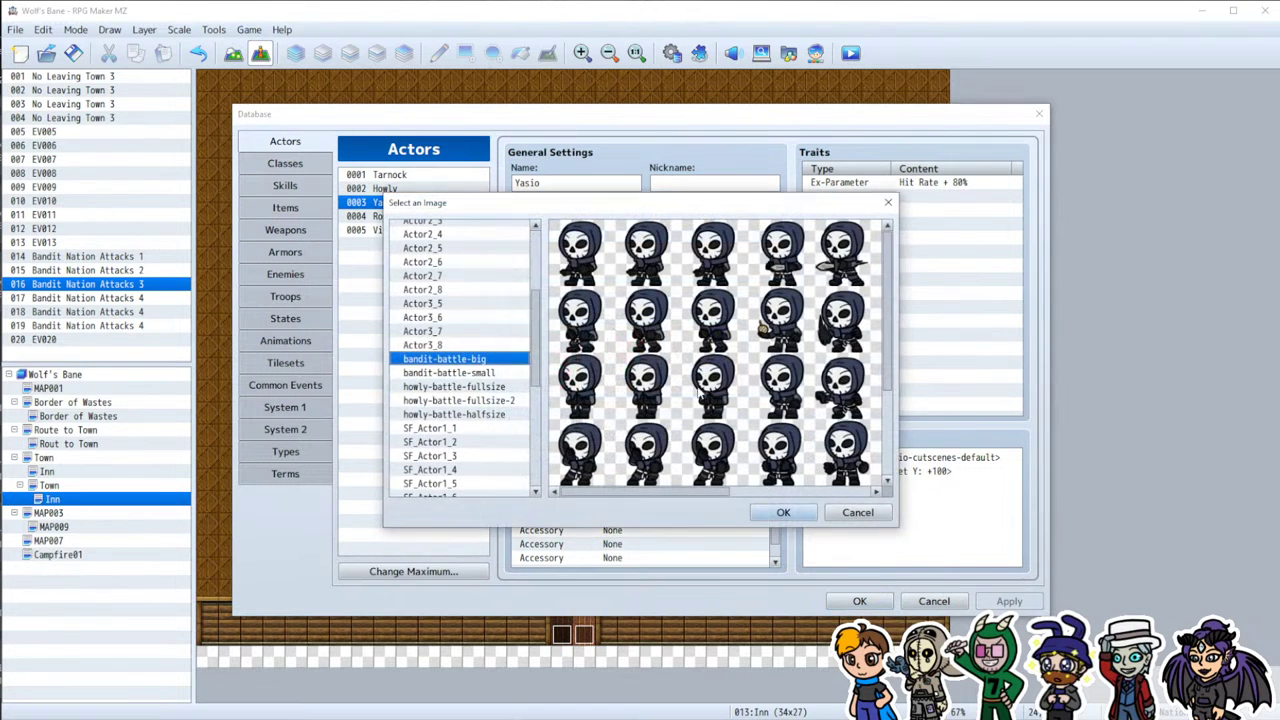
{"action": "left_click", "coordinate": [462, 304]}
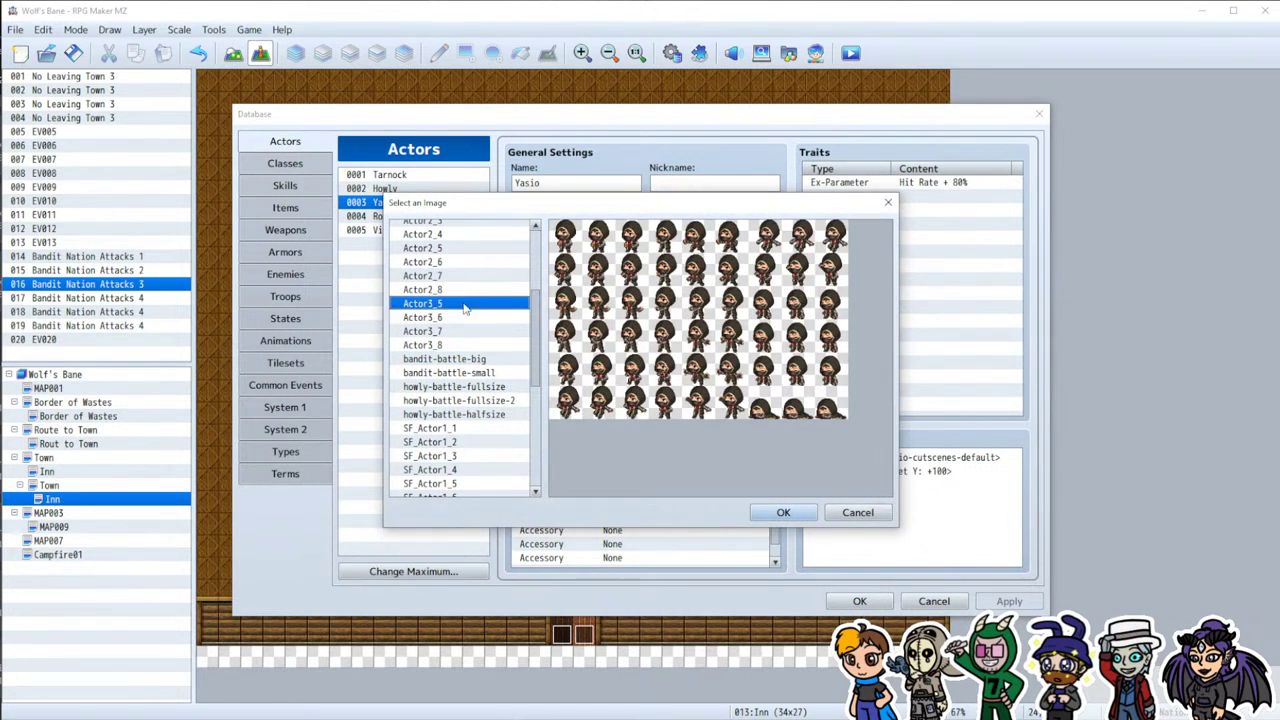
{"action": "double_click", "coordinate": [584, 246]}
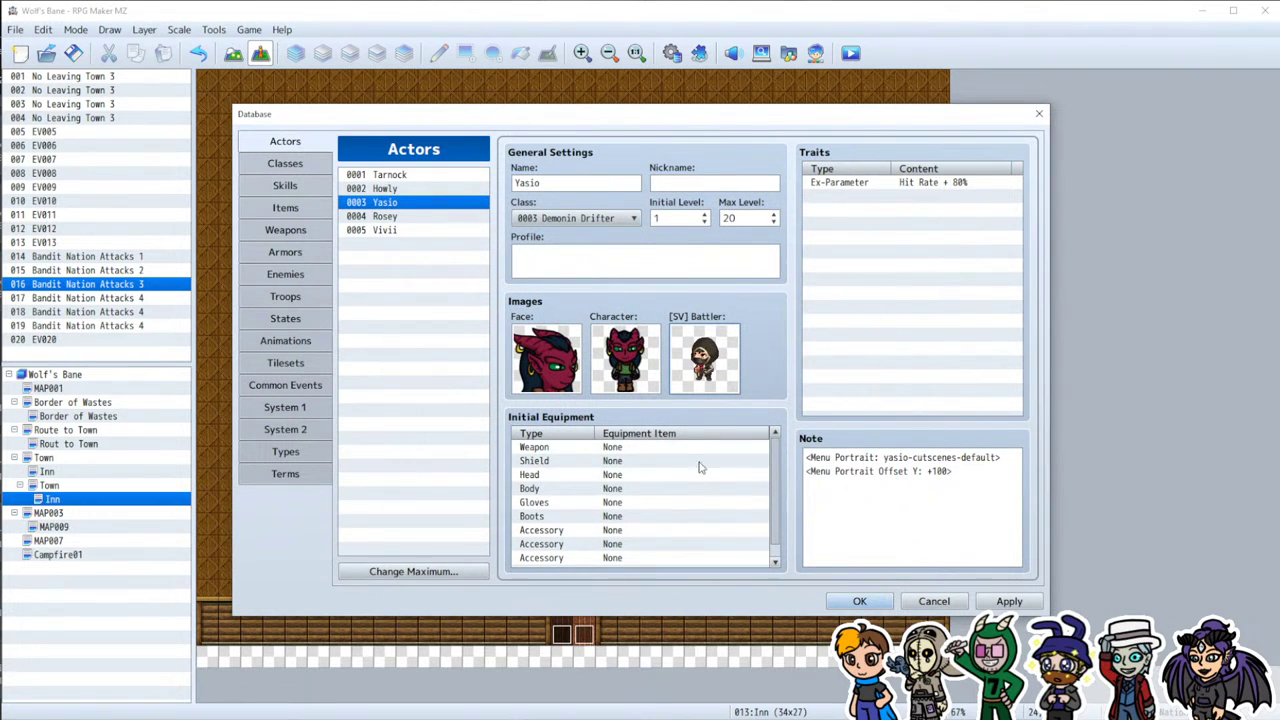
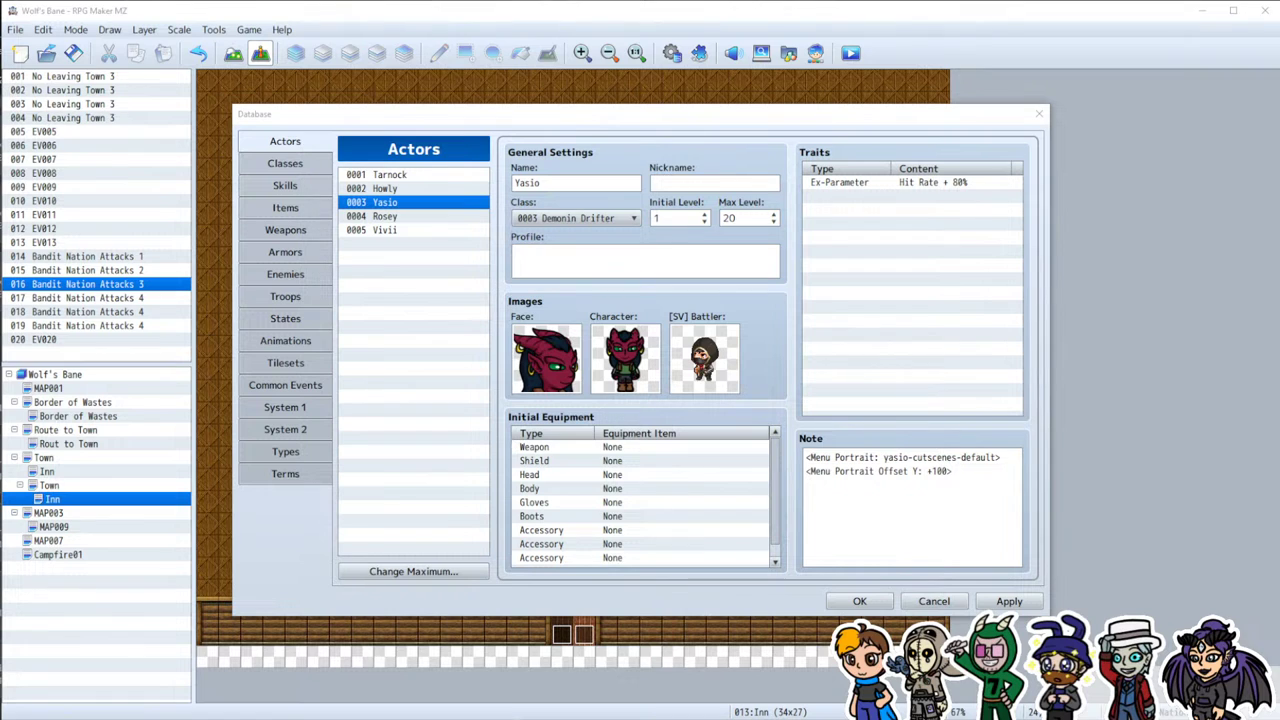
Step: Switch to the browser and start saving the yasio-battle-fullsize.png image
{"action": "key", "text": "alt+Tab"}
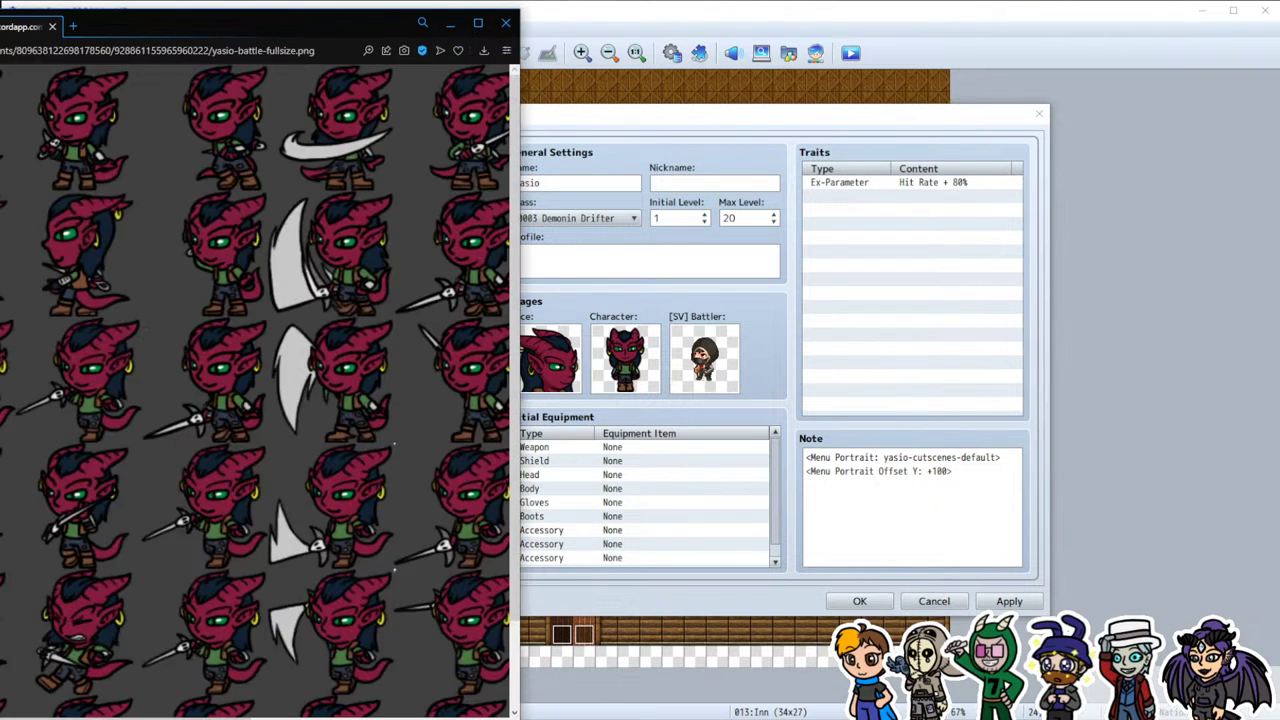
{"action": "left_click_drag", "start_coordinate": [138, 26], "coordinate": [228, 30]}
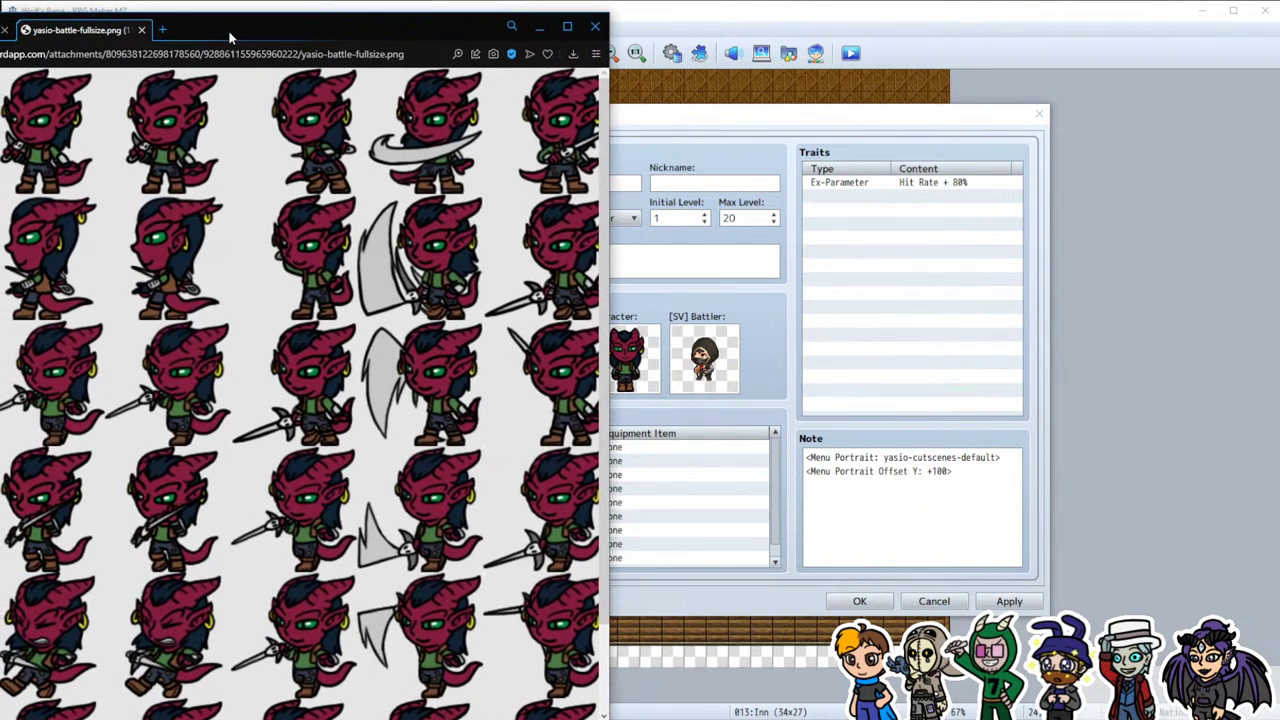
{"action": "right_click", "coordinate": [145, 176]}
{"action": "left_click", "coordinate": [125, 211]}
{"action": "right_click", "coordinate": [111, 207]}
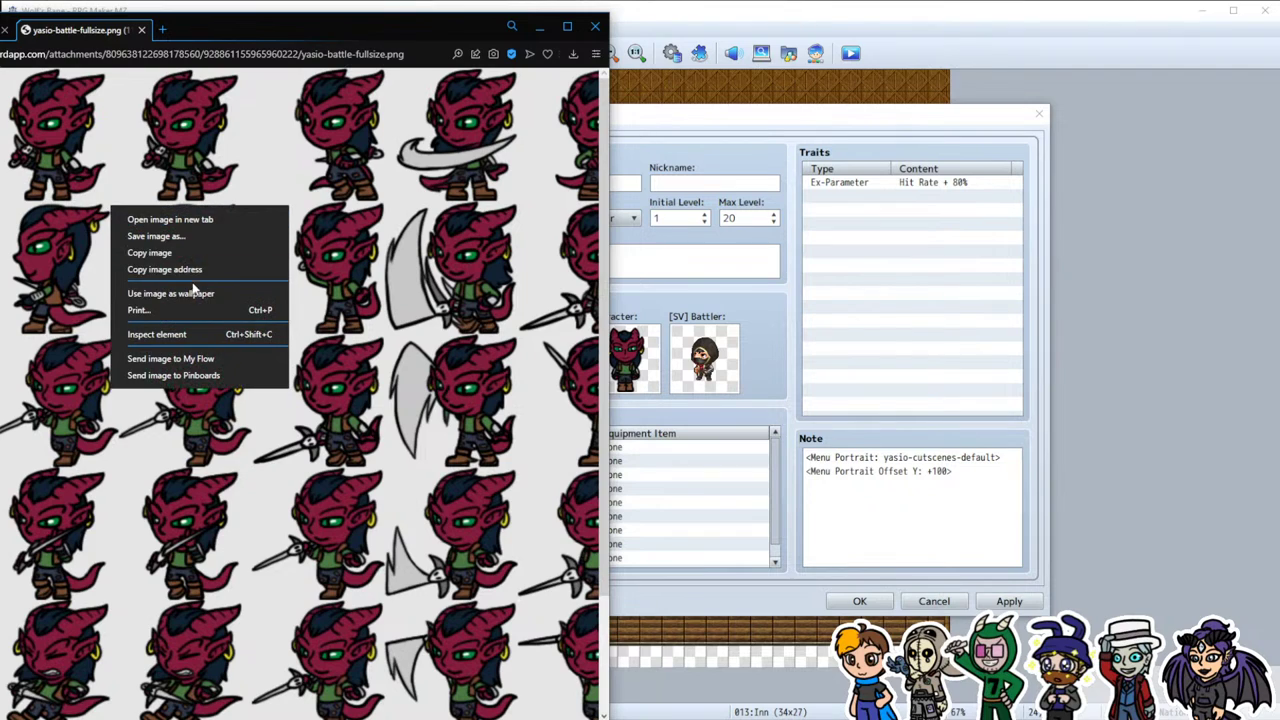
{"action": "left_click", "coordinate": [183, 240]}
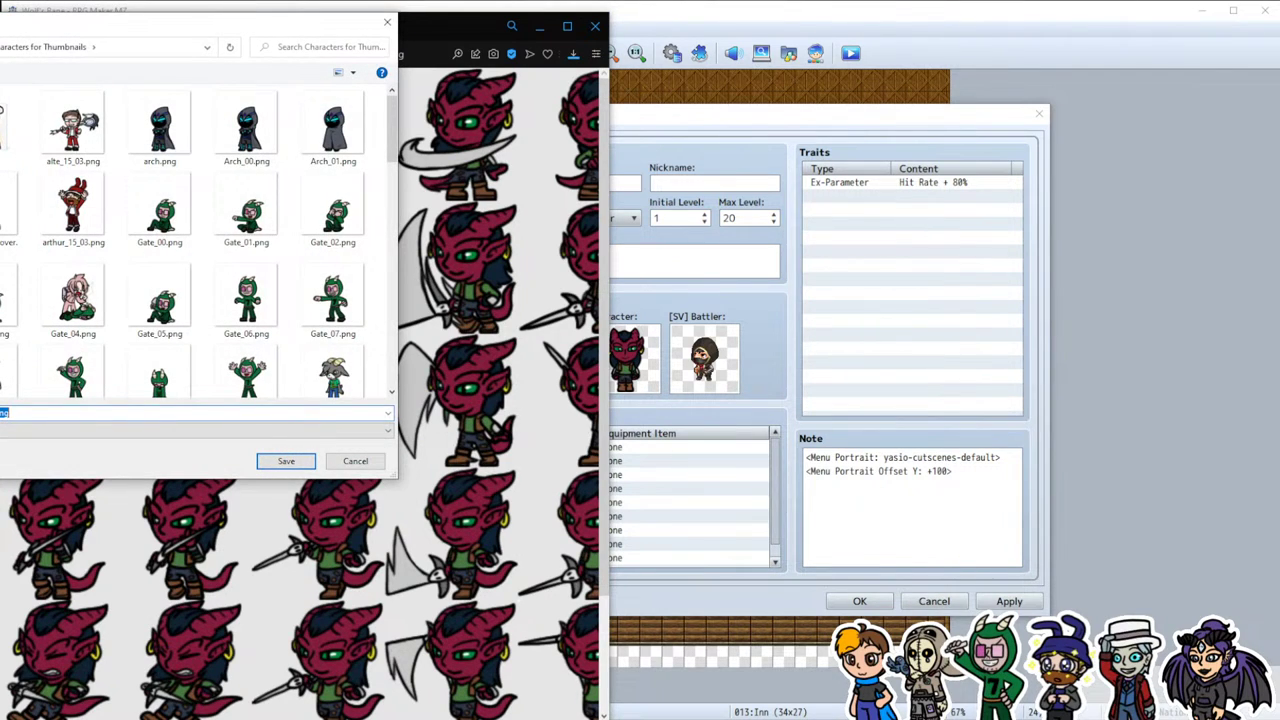
Step: Save the image into the img/sv_actors folder of the 2022-01-06-TnH project, close its browser tab and minimize the browser
{"action": "left_click", "coordinate": [3, 110]}
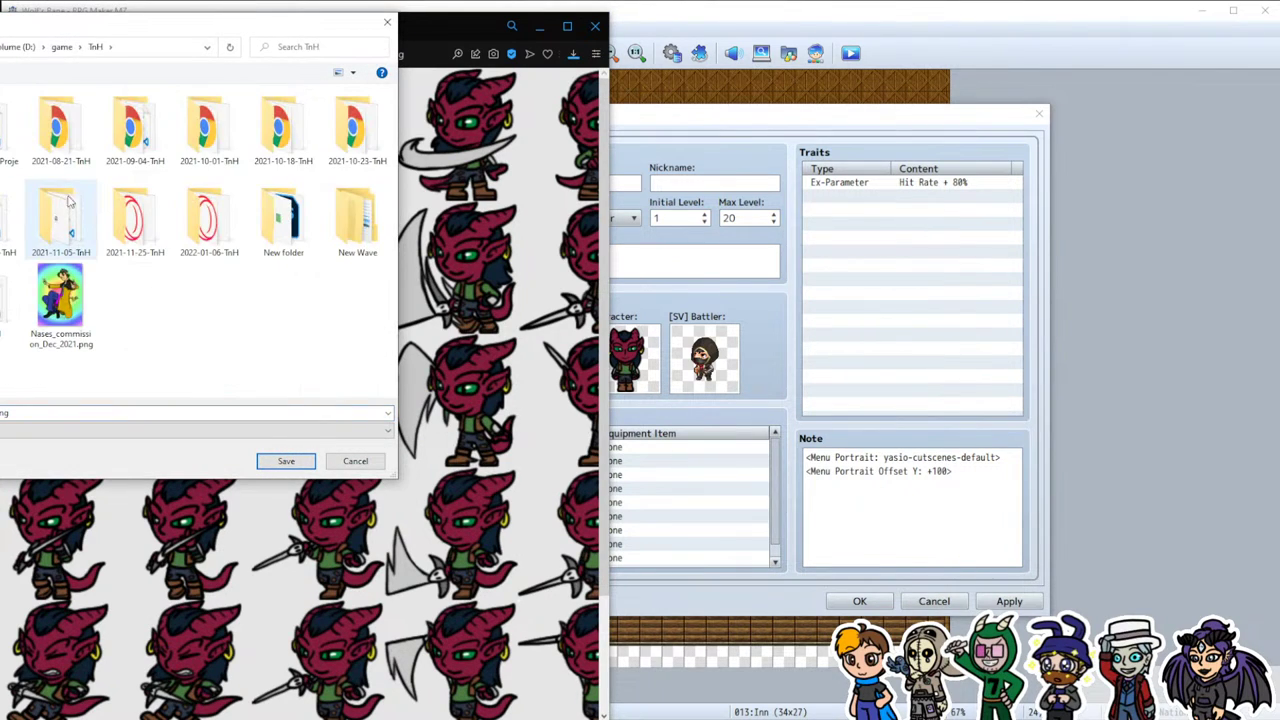
{"action": "double_click", "coordinate": [45, 140]}
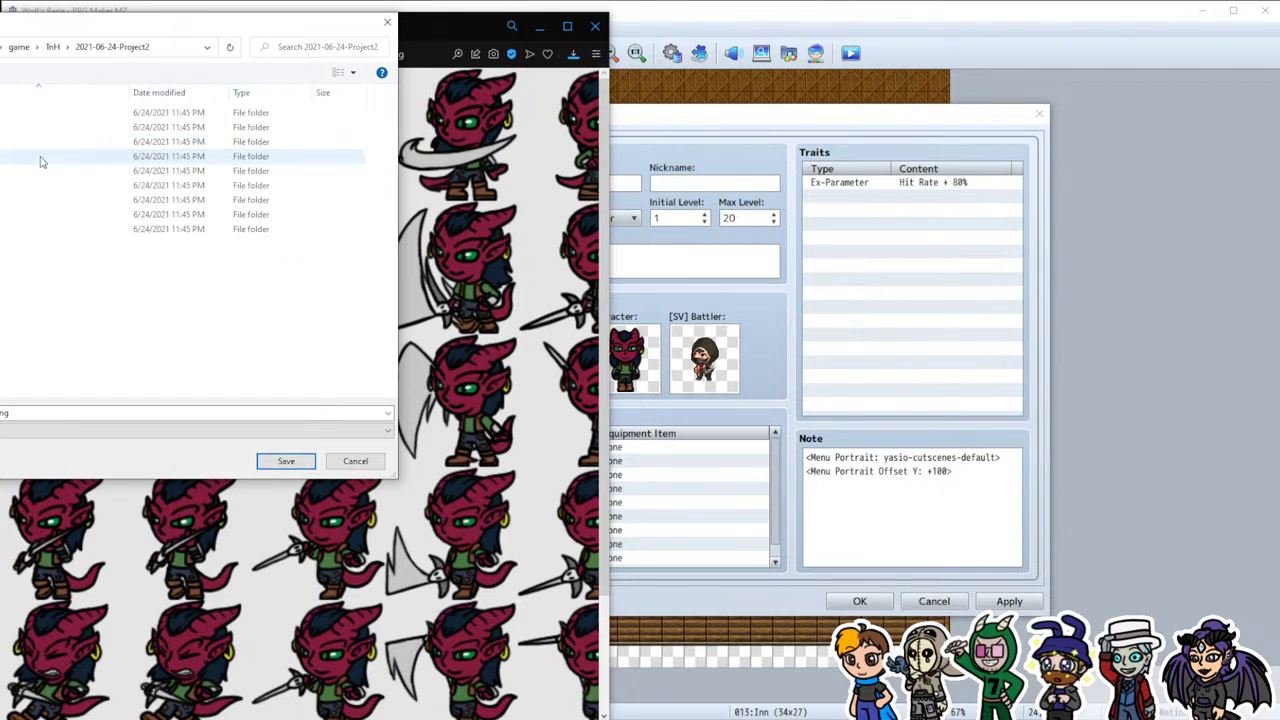
{"action": "left_click", "coordinate": [52, 46]}
{"action": "double_click", "coordinate": [216, 228]}
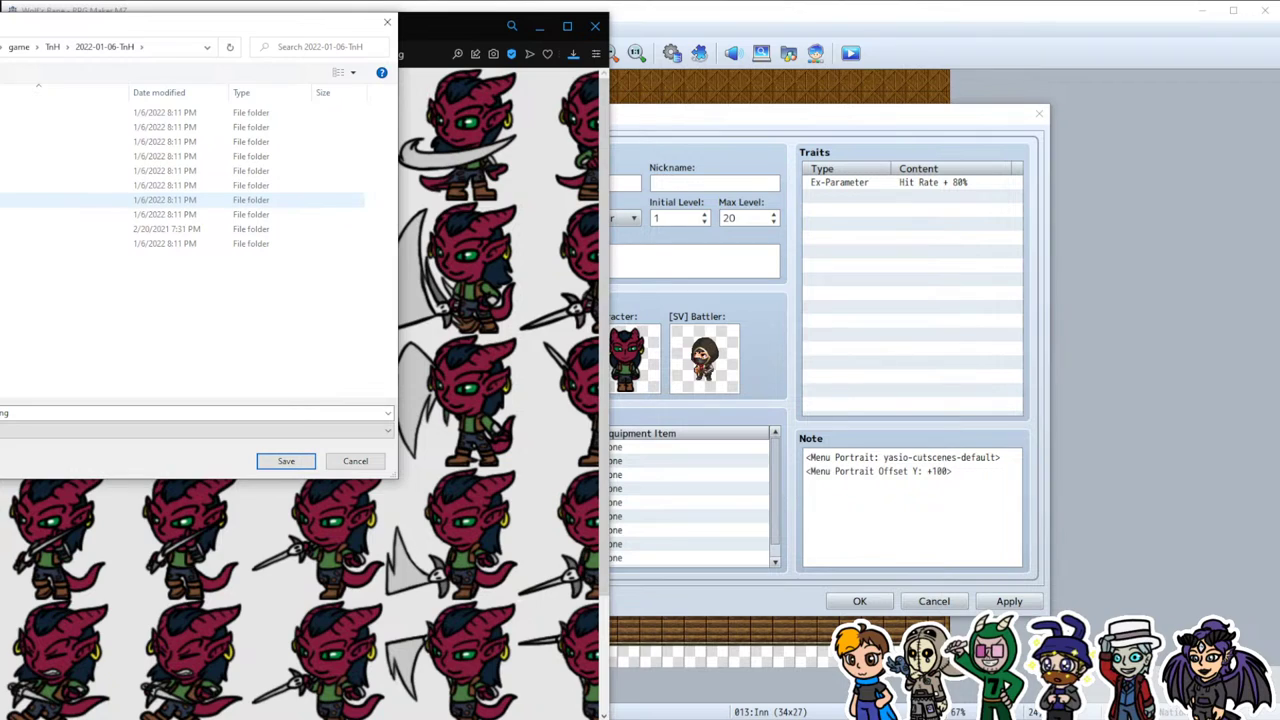
{"action": "double_click", "coordinate": [50, 200]}
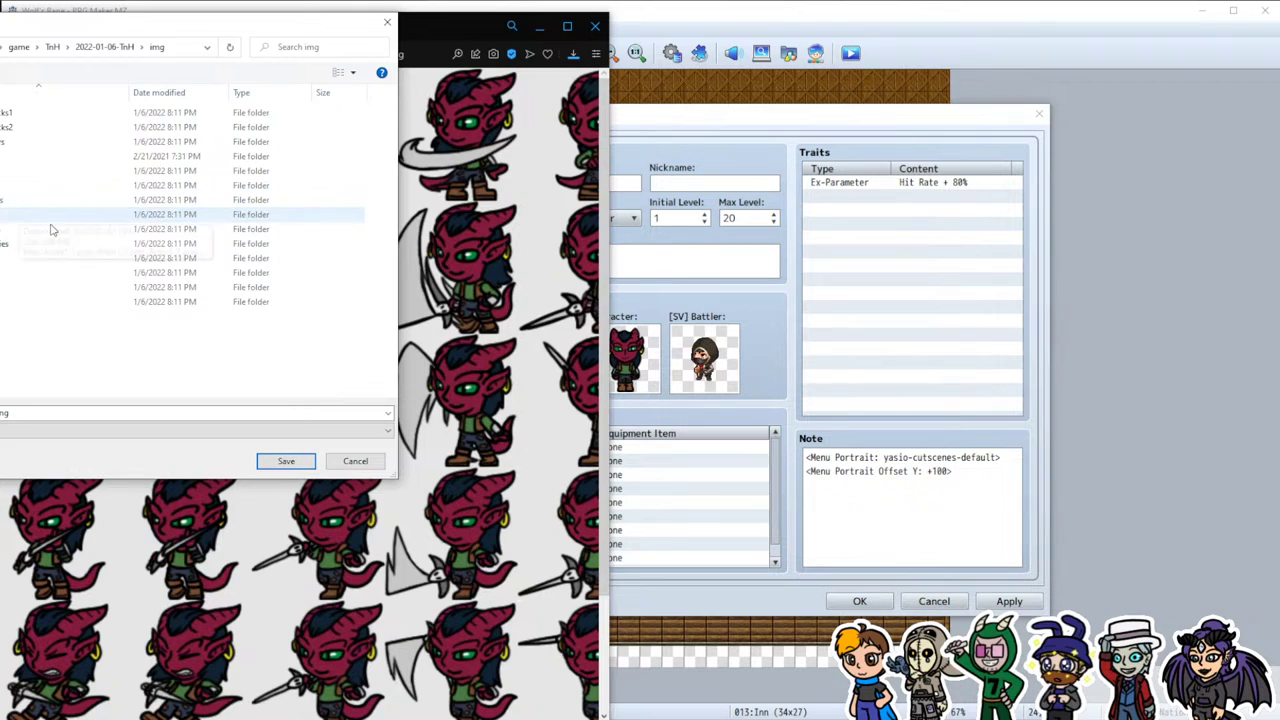
{"action": "left_click", "coordinate": [5, 246]}
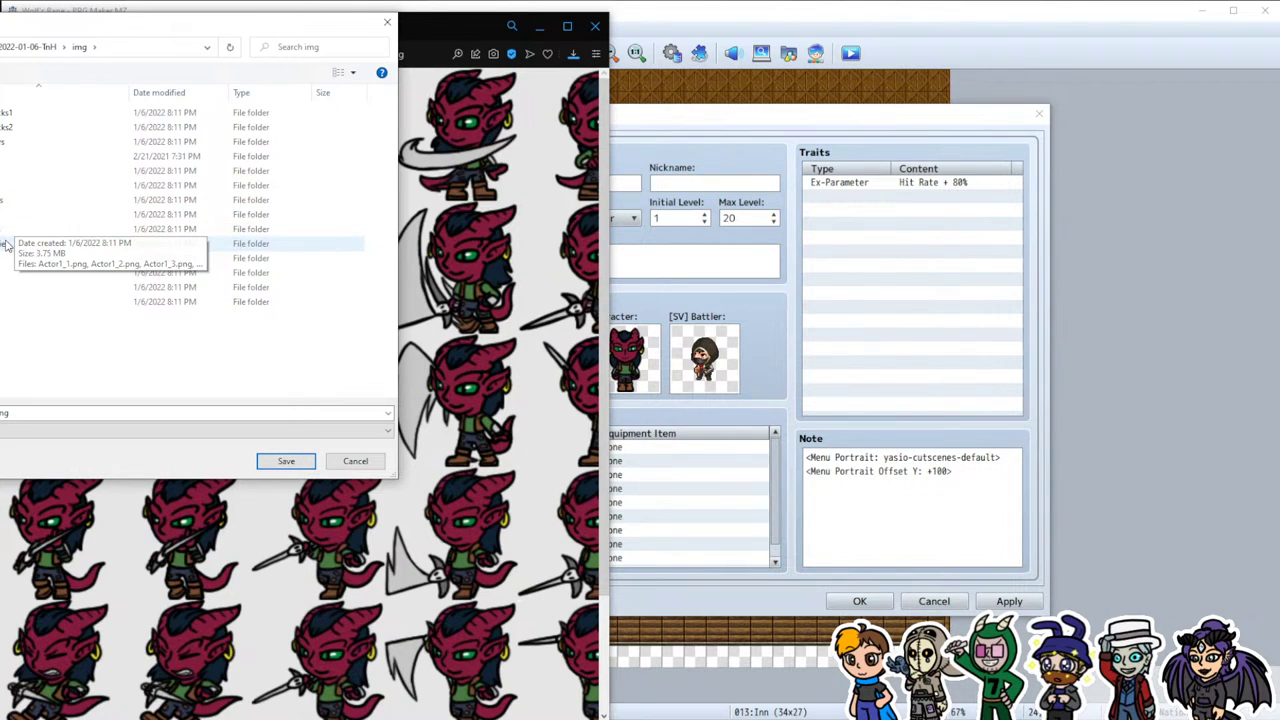
{"action": "double_click", "coordinate": [3, 231]}
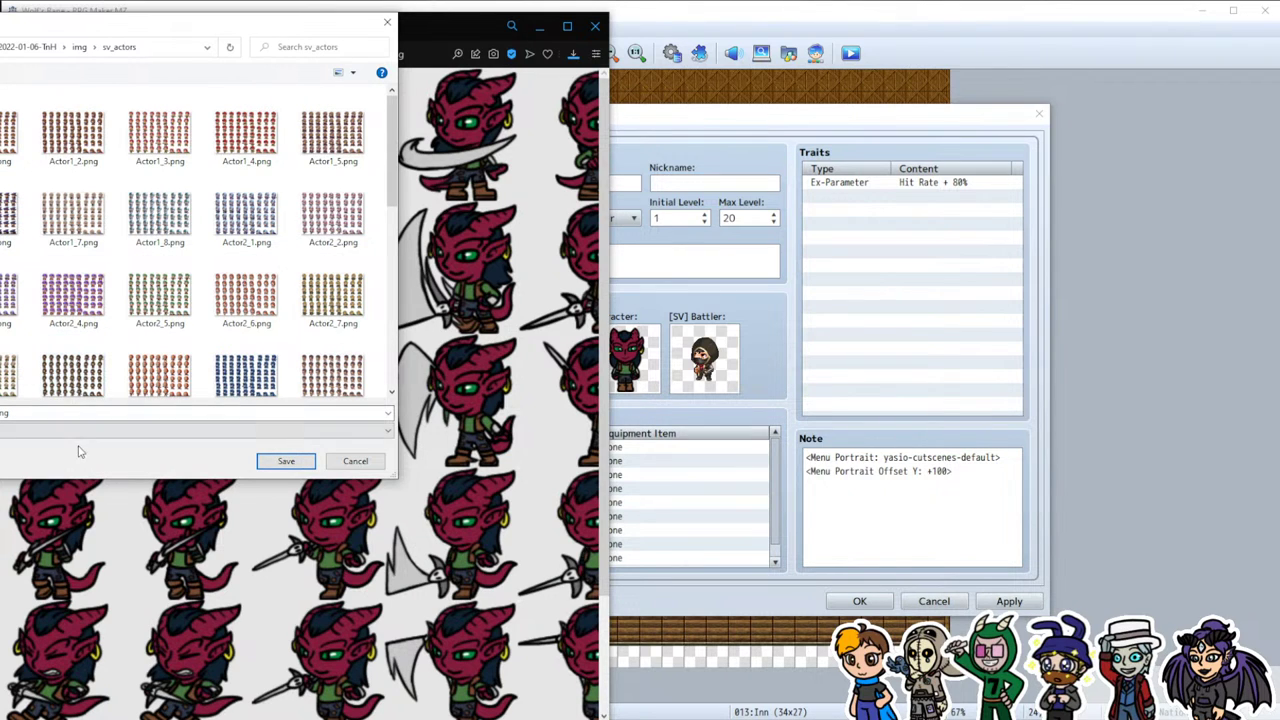
{"action": "left_click", "coordinate": [262, 464]}
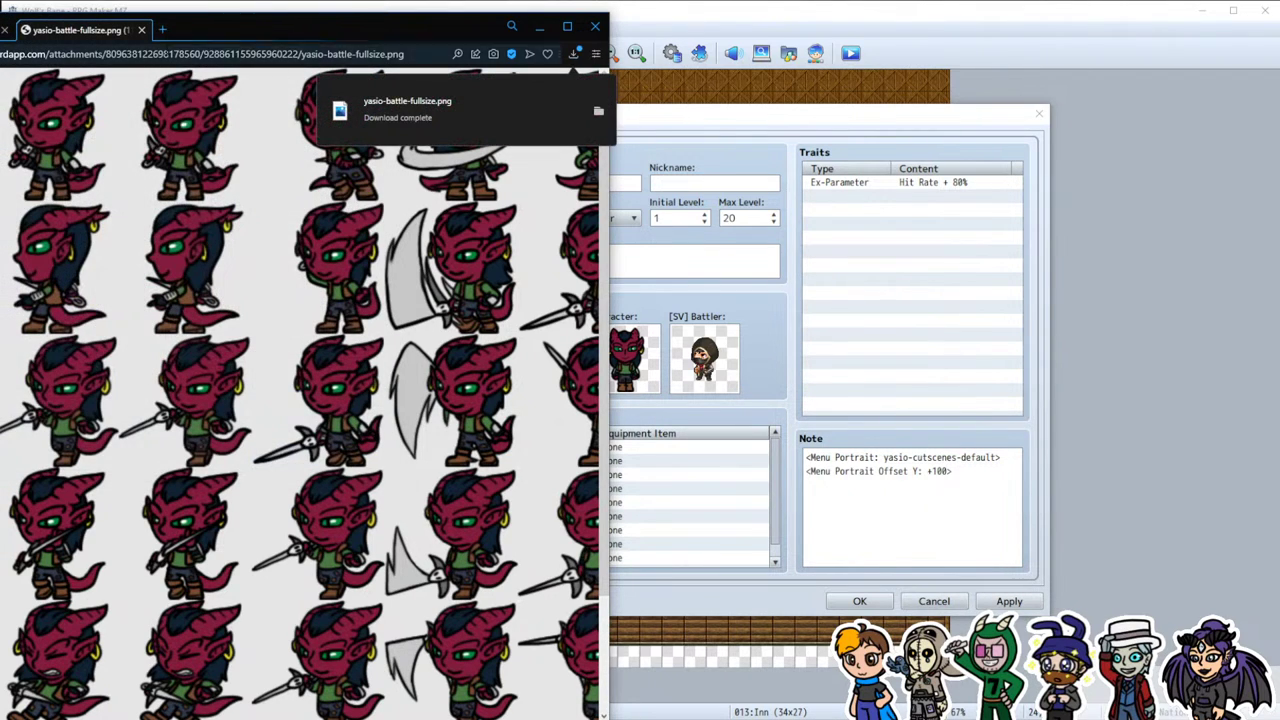
{"action": "left_click", "coordinate": [142, 31]}
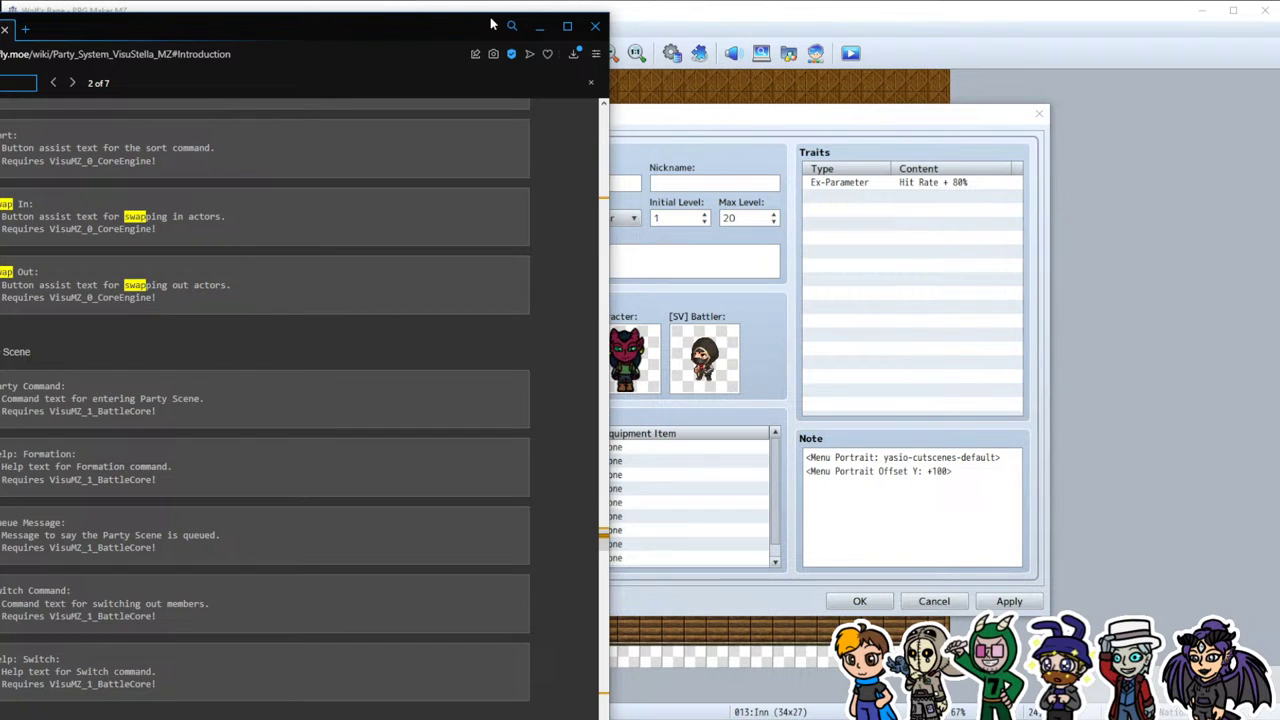
{"action": "left_click", "coordinate": [539, 26]}
Step: Set Yasio's side-view battler image to yasio-battle-fullsize
{"action": "double_click", "coordinate": [676, 355]}
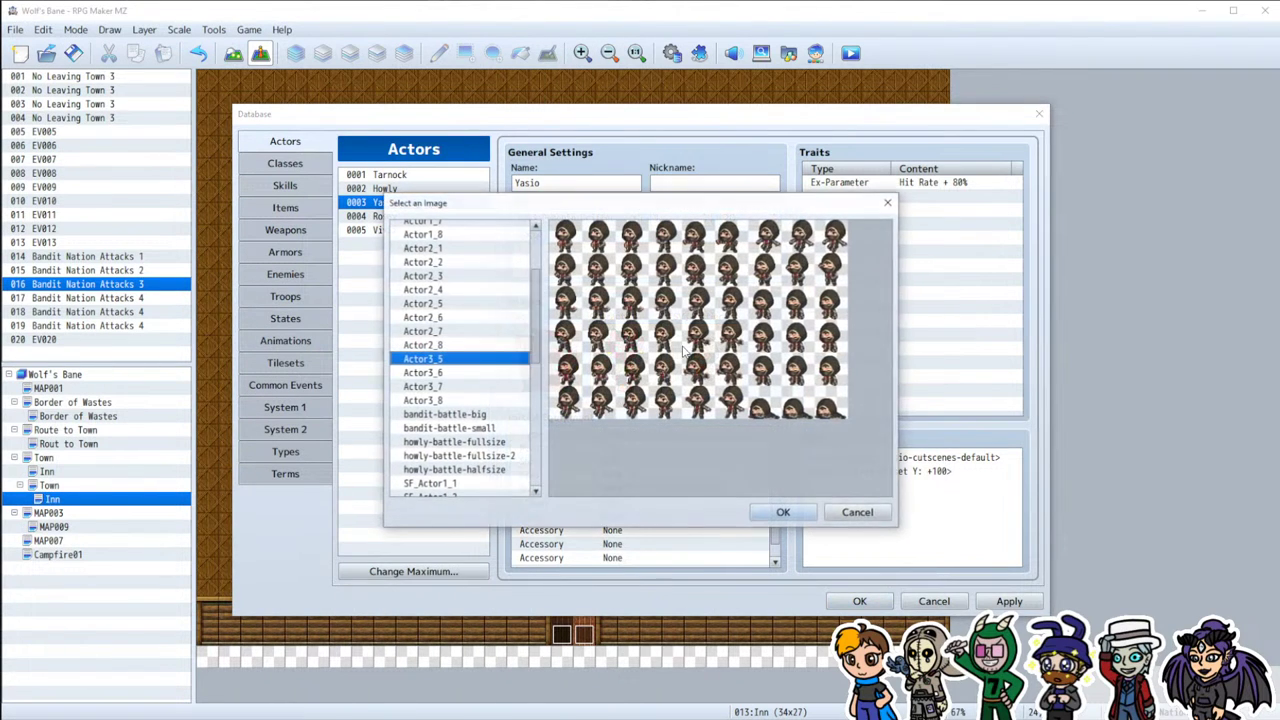
{"action": "scroll", "coordinate": [453, 397], "scroll_direction": "down", "scroll_amount": 3}
{"action": "scroll", "coordinate": [455, 396], "scroll_direction": "down", "scroll_amount": 5}
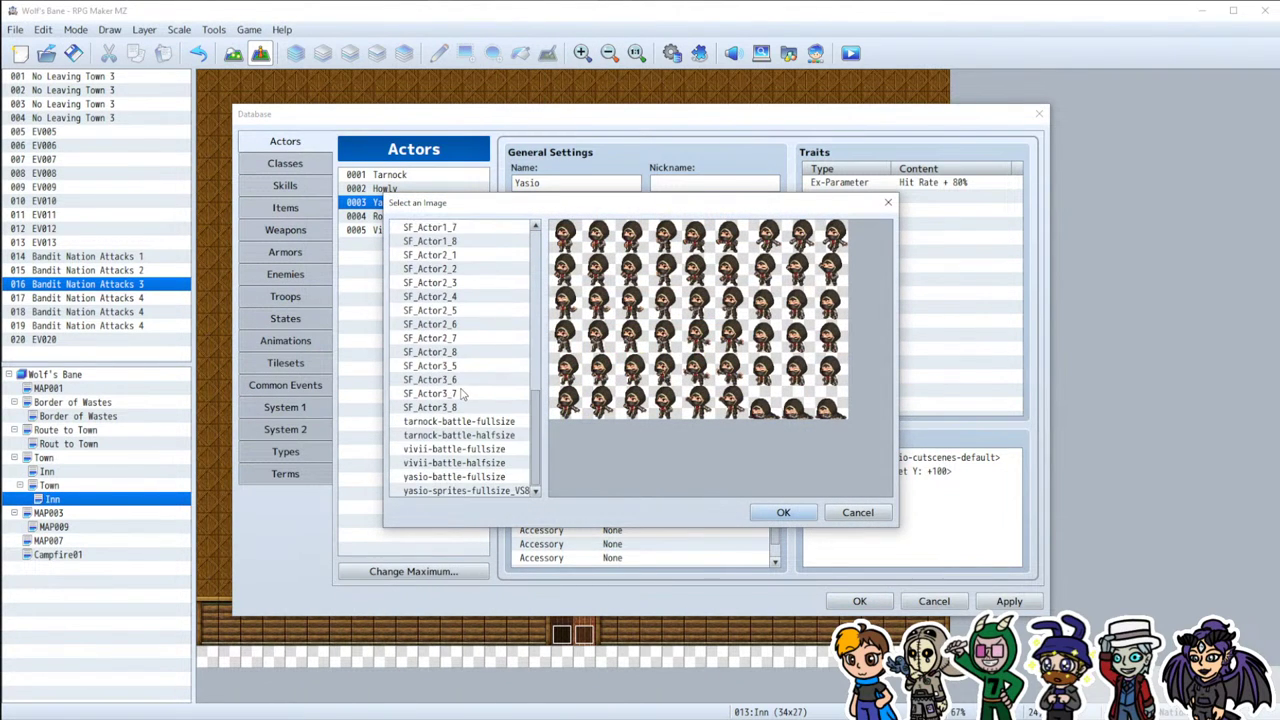
{"action": "left_click", "coordinate": [477, 491]}
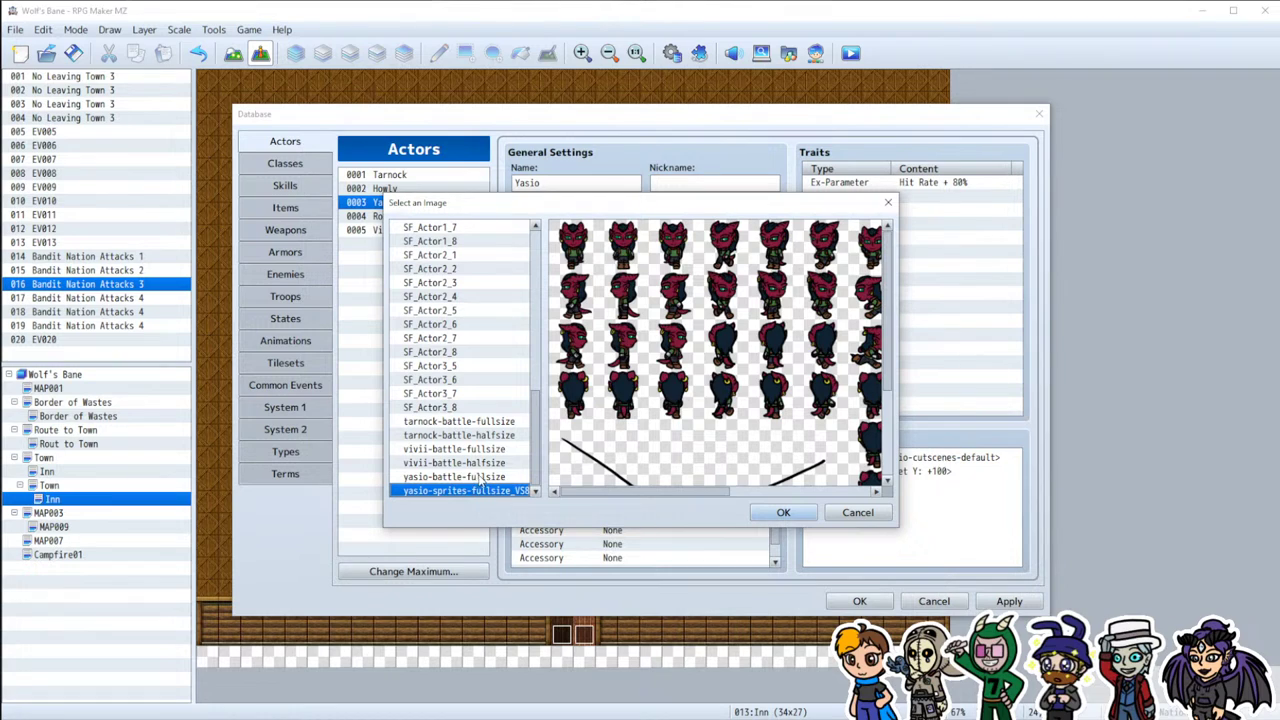
{"action": "left_click", "coordinate": [483, 477]}
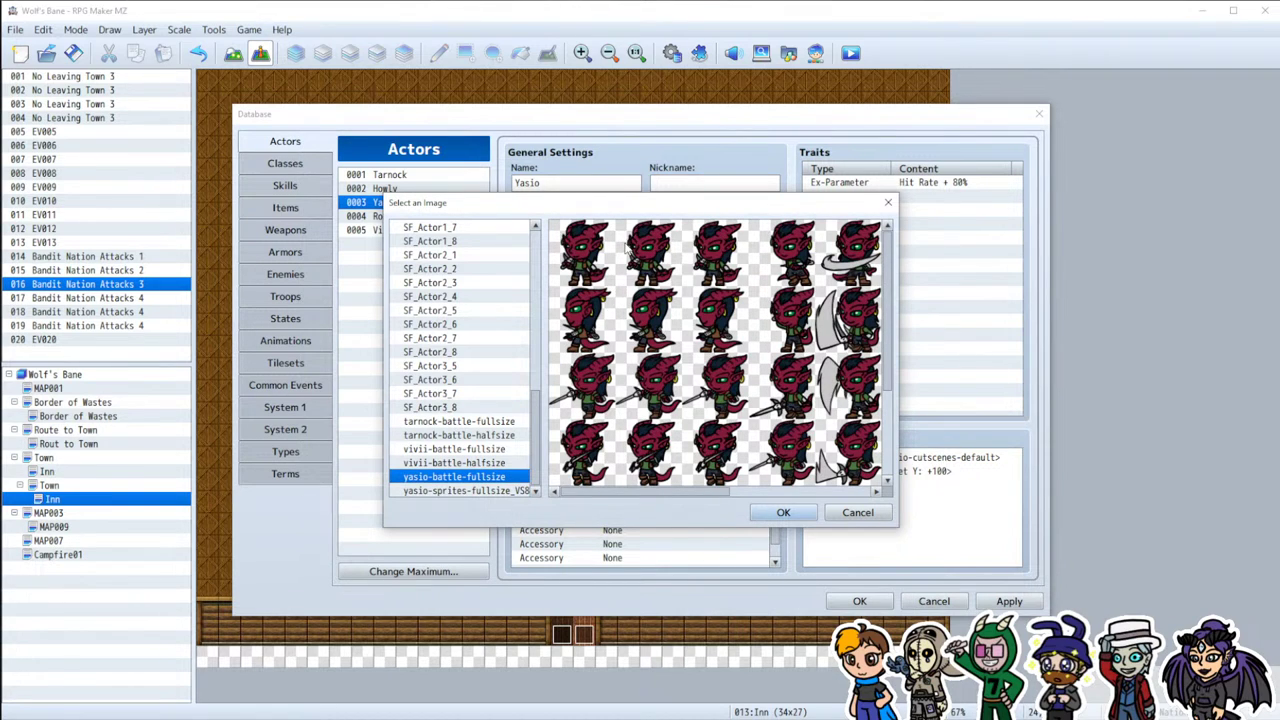
{"action": "double_click", "coordinate": [490, 477]}
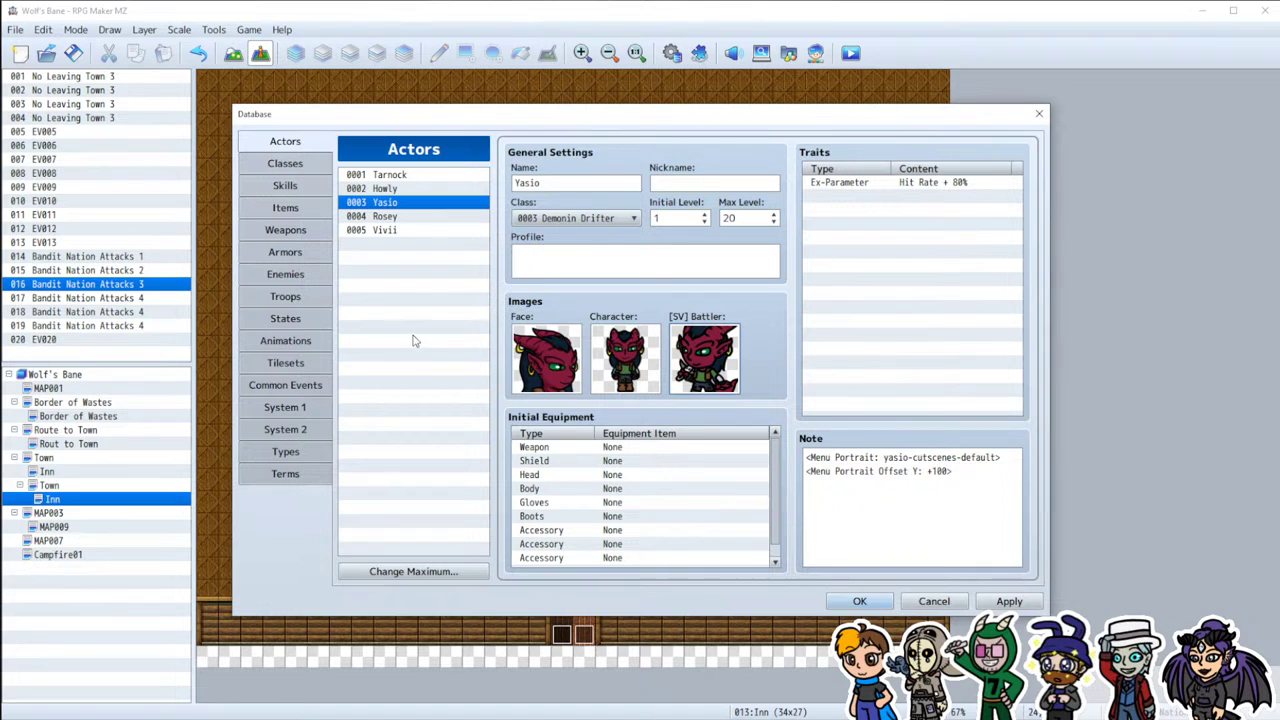
Step: Compare the face, character and side-view battler images of actors Tarnock, Howly, Yasio, Rosey and Vivii
{"action": "left_click", "coordinate": [386, 217]}
{"action": "left_click", "coordinate": [387, 231]}
{"action": "left_click", "coordinate": [388, 217]}
{"action": "left_click", "coordinate": [396, 190]}
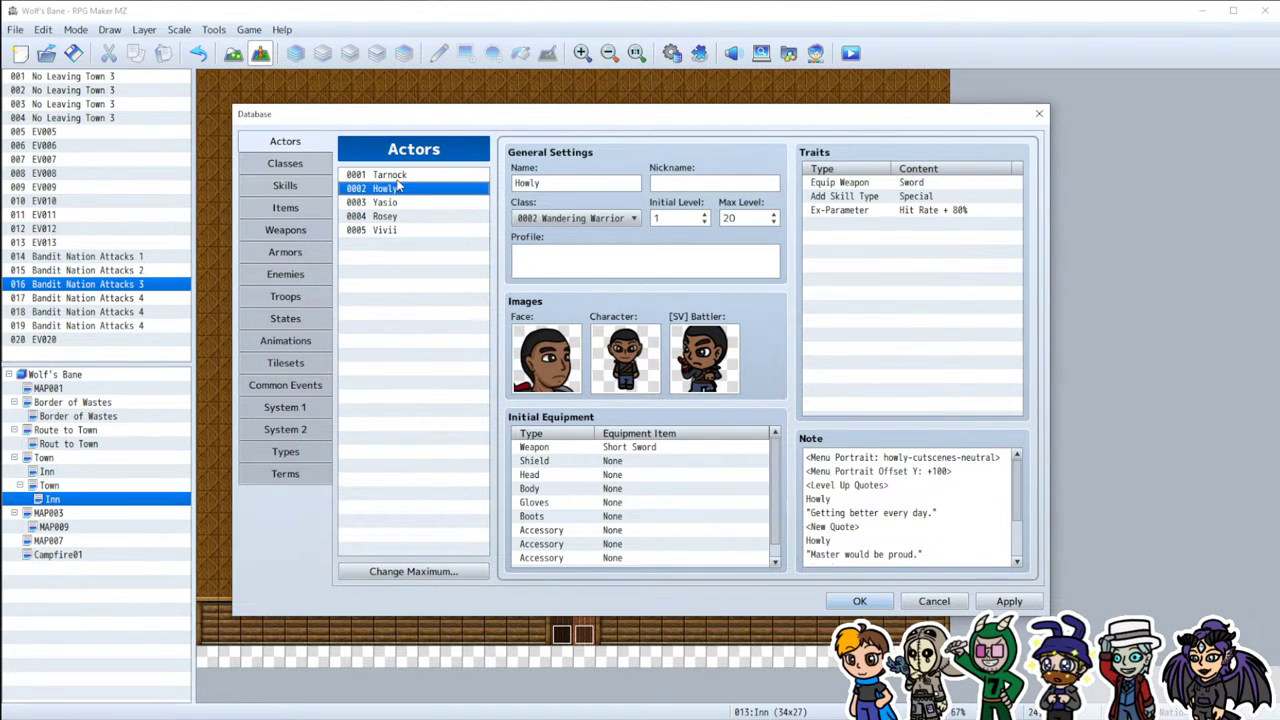
{"action": "left_click", "coordinate": [396, 177]}
{"action": "left_click", "coordinate": [396, 202]}
{"action": "left_click", "coordinate": [392, 217]}
{"action": "left_click", "coordinate": [390, 231]}
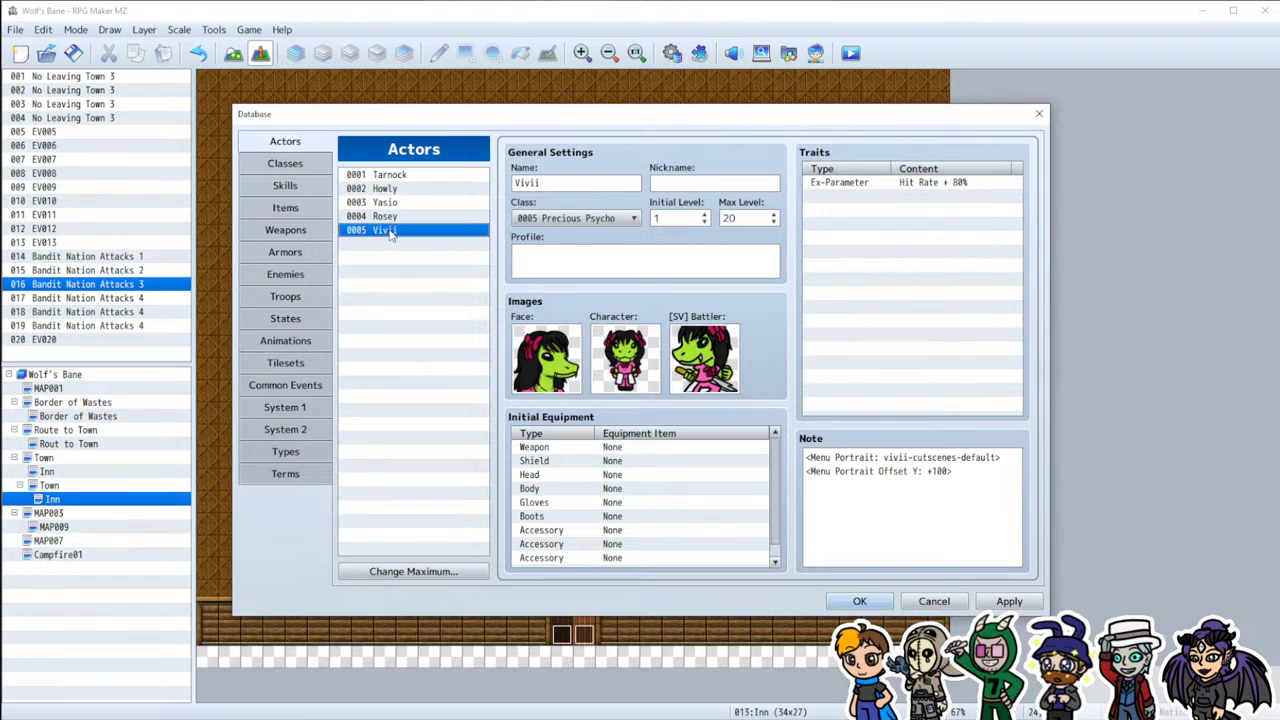
{"action": "left_click", "coordinate": [389, 203]}
{"action": "left_click", "coordinate": [392, 217]}
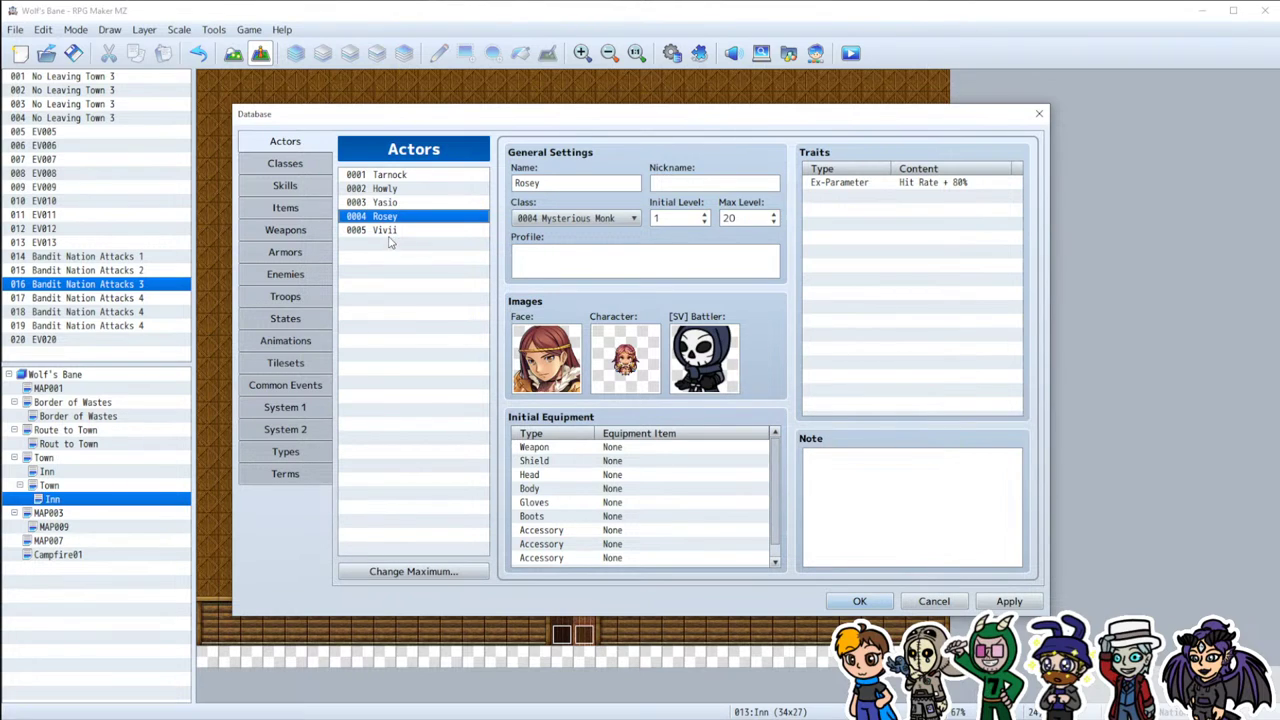
{"action": "left_click", "coordinate": [389, 234]}
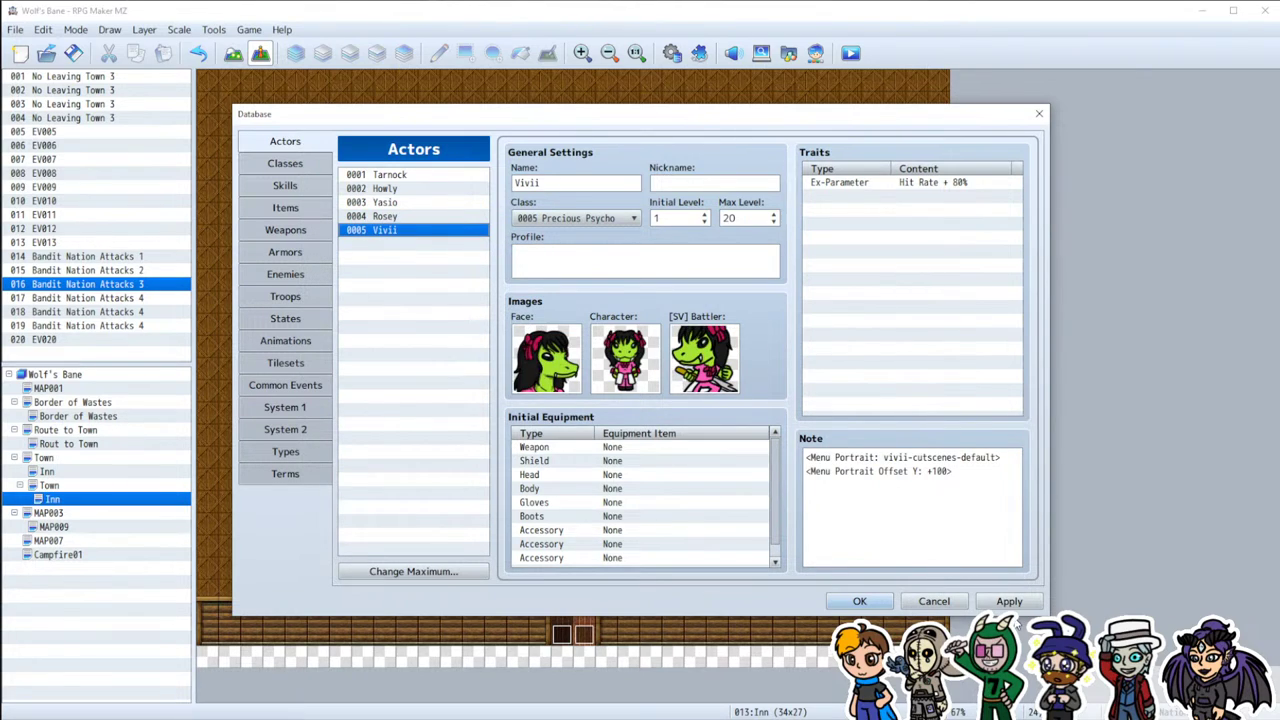
{"action": "left_click", "coordinate": [392, 204]}
{"action": "left_click", "coordinate": [394, 189]}
{"action": "left_click", "coordinate": [395, 176]}
Step: Check Howly's howlyfs_[VS8] character sheet, keep it as the image, and apply the database changes and close the database
{"action": "left_click", "coordinate": [388, 190]}
{"action": "double_click", "coordinate": [645, 365]}
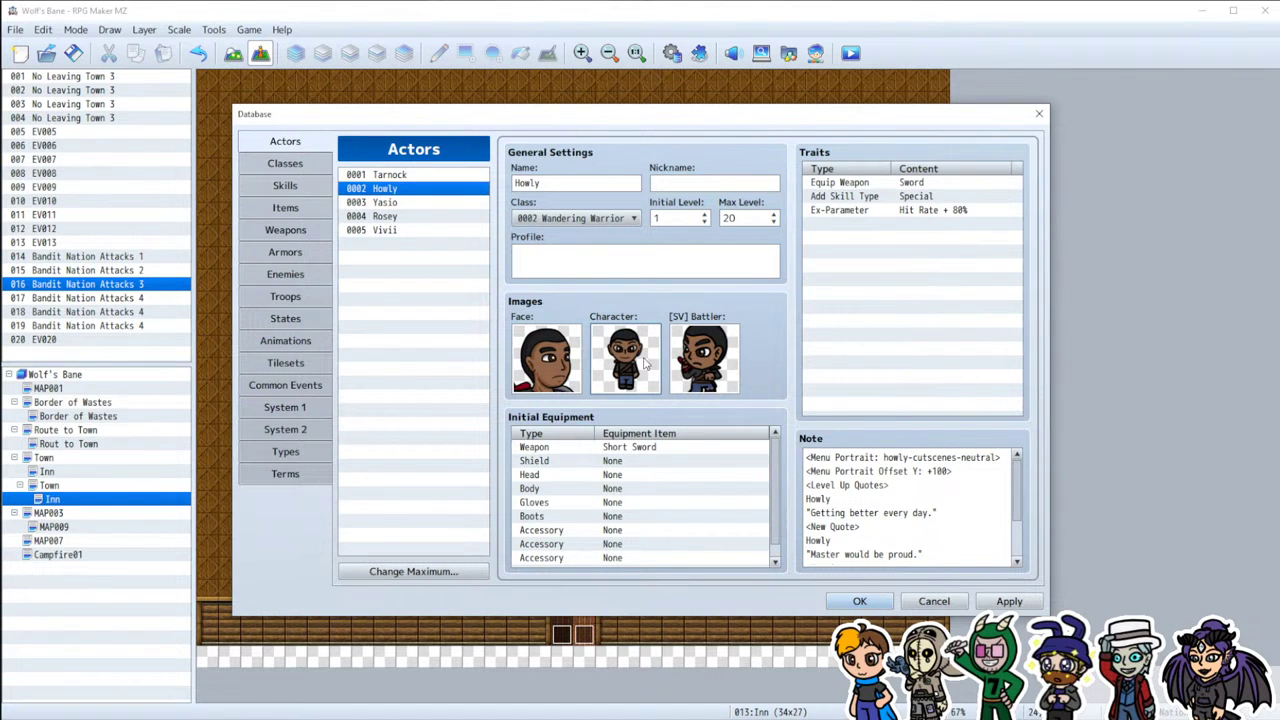
{"action": "scroll", "coordinate": [668, 404], "scroll_direction": "down", "scroll_amount": 2}
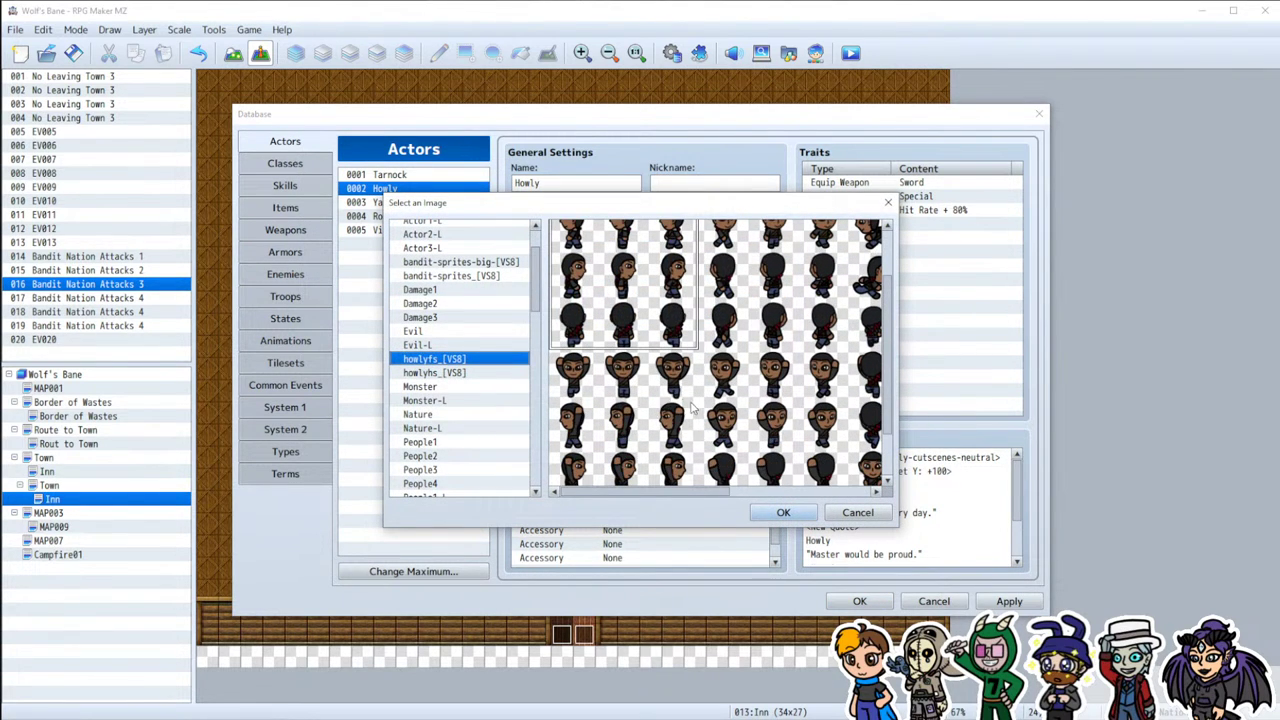
{"action": "scroll", "coordinate": [688, 404], "scroll_direction": "up", "scroll_amount": 2}
{"action": "left_click_drag", "start_coordinate": [642, 492], "coordinate": [755, 484]}
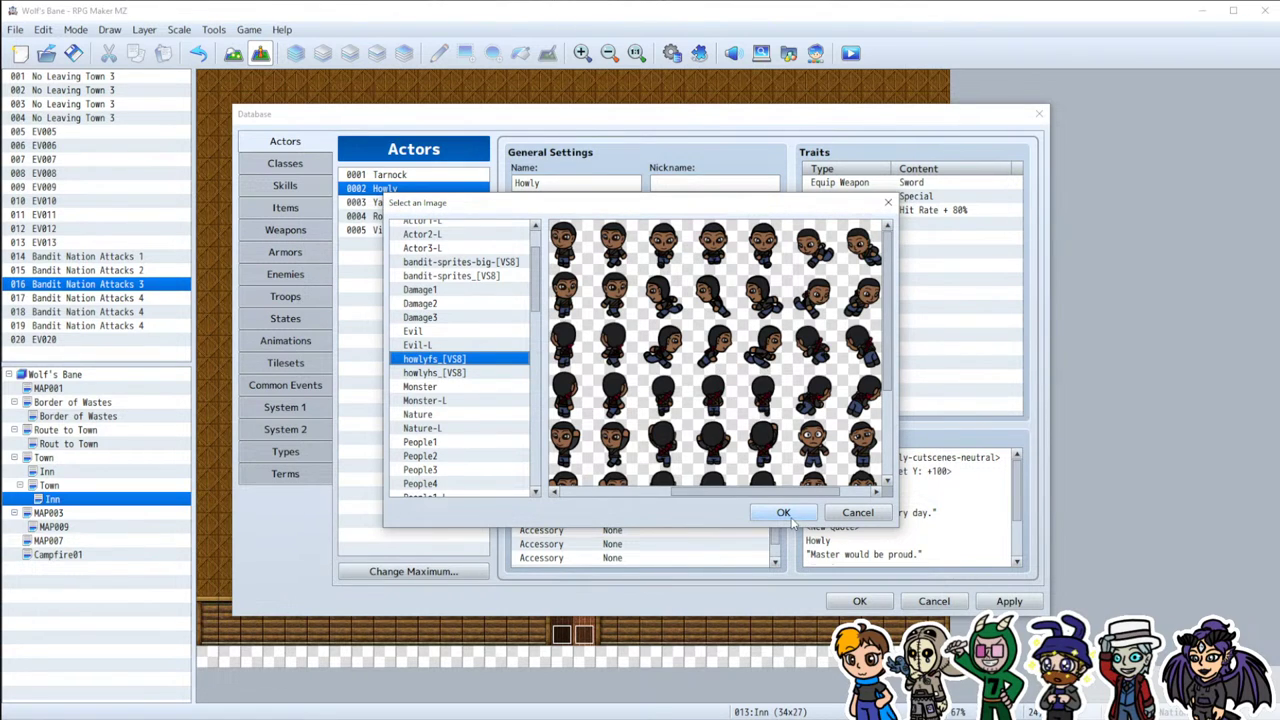
{"action": "scroll", "coordinate": [767, 488], "scroll_direction": "down", "scroll_amount": 2}
{"action": "left_click_drag", "start_coordinate": [760, 497], "coordinate": [631, 487]}
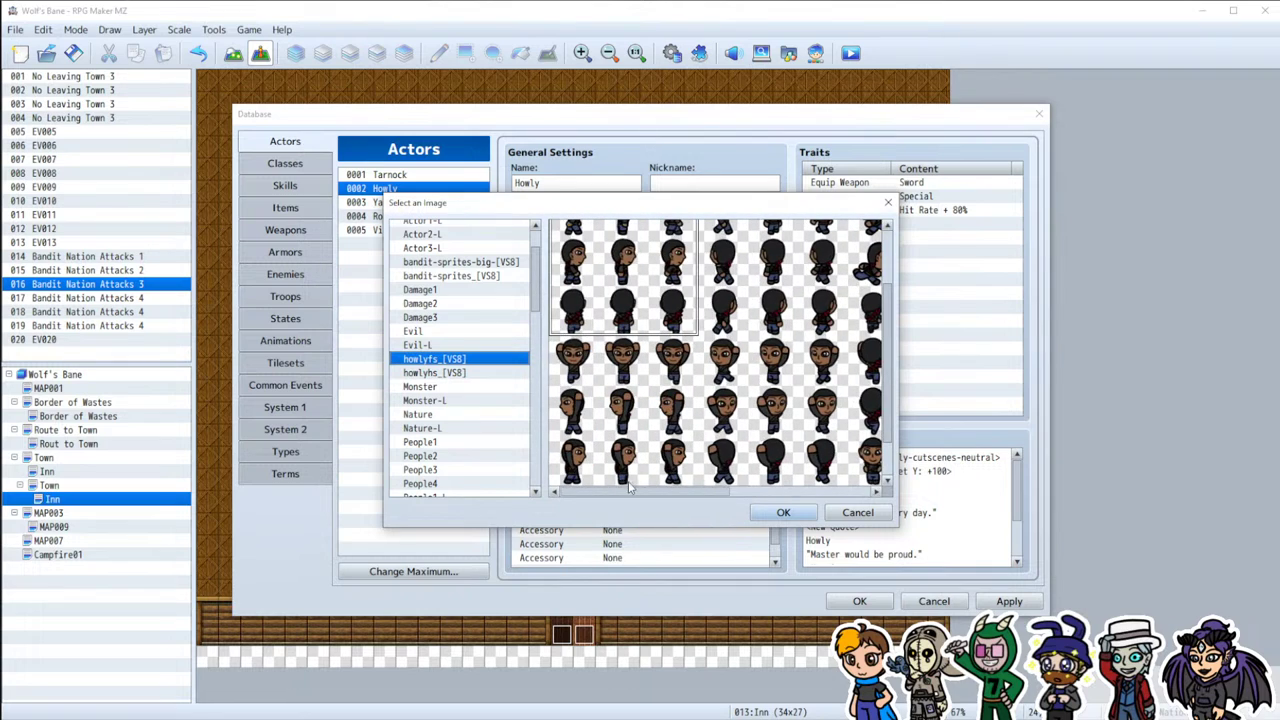
{"action": "left_click", "coordinate": [783, 512]}
{"action": "left_click", "coordinate": [1015, 606]}
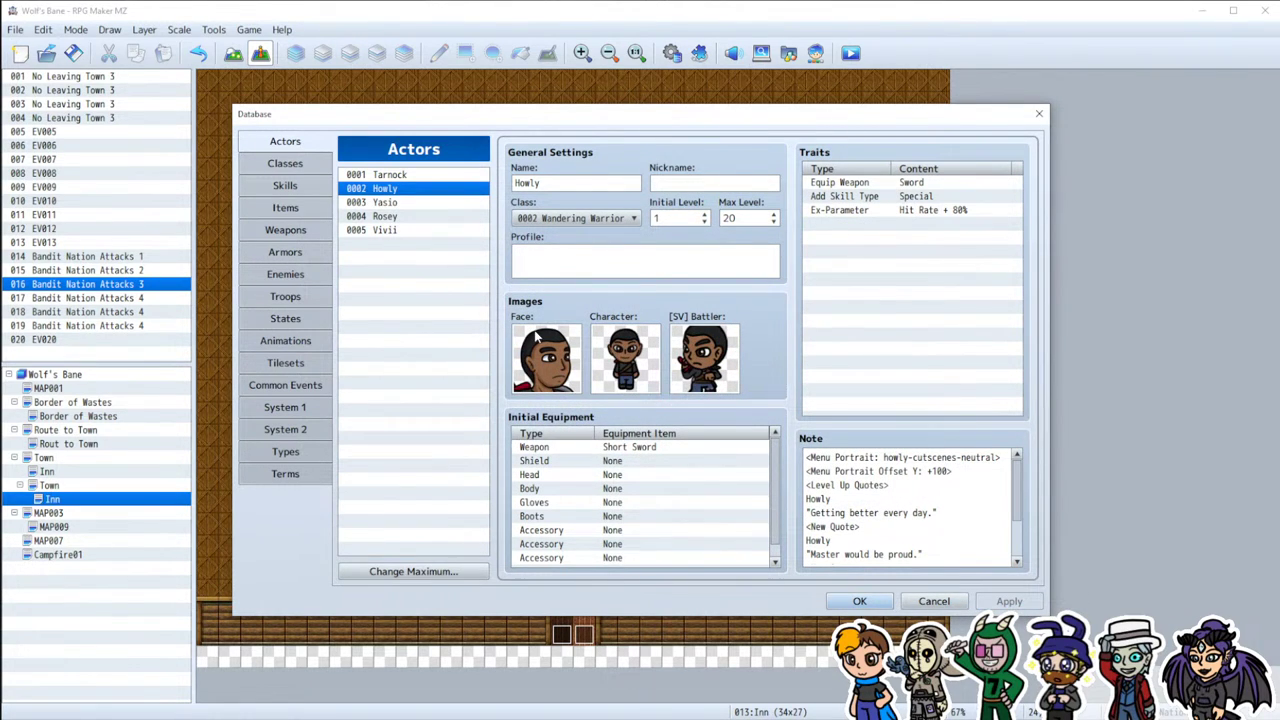
{"action": "left_click", "coordinate": [860, 602]}
Step: Add a Change Party Member command that removes Vivii to page 3 of the Vivii event EV011
{"action": "double_click", "coordinate": [739, 435]}
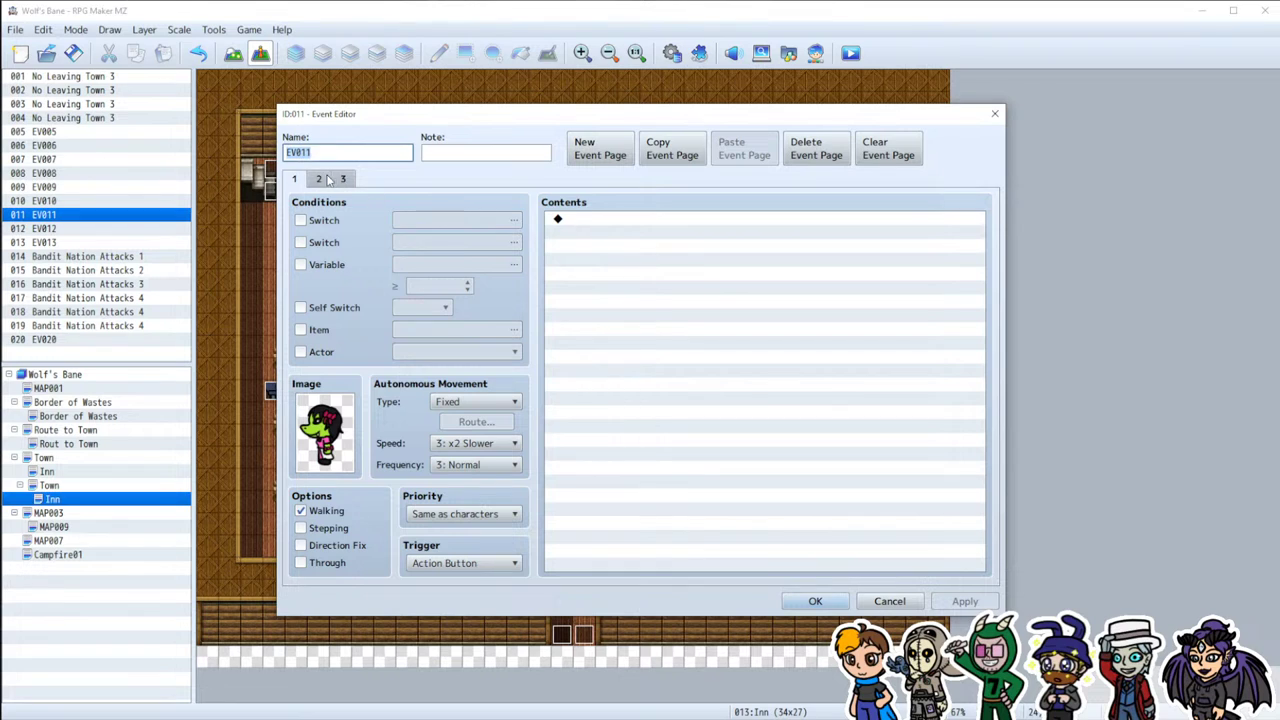
{"action": "left_click", "coordinate": [340, 179]}
{"action": "double_click", "coordinate": [626, 224]}
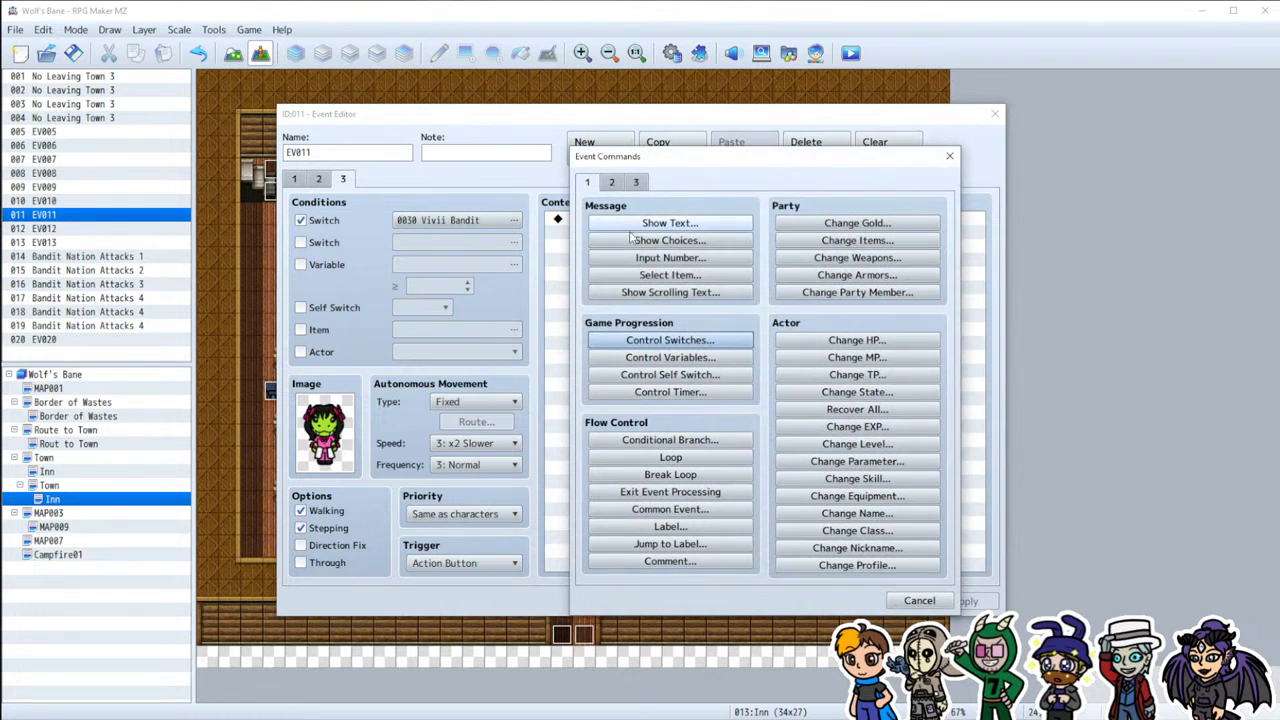
{"action": "left_click", "coordinate": [846, 292]}
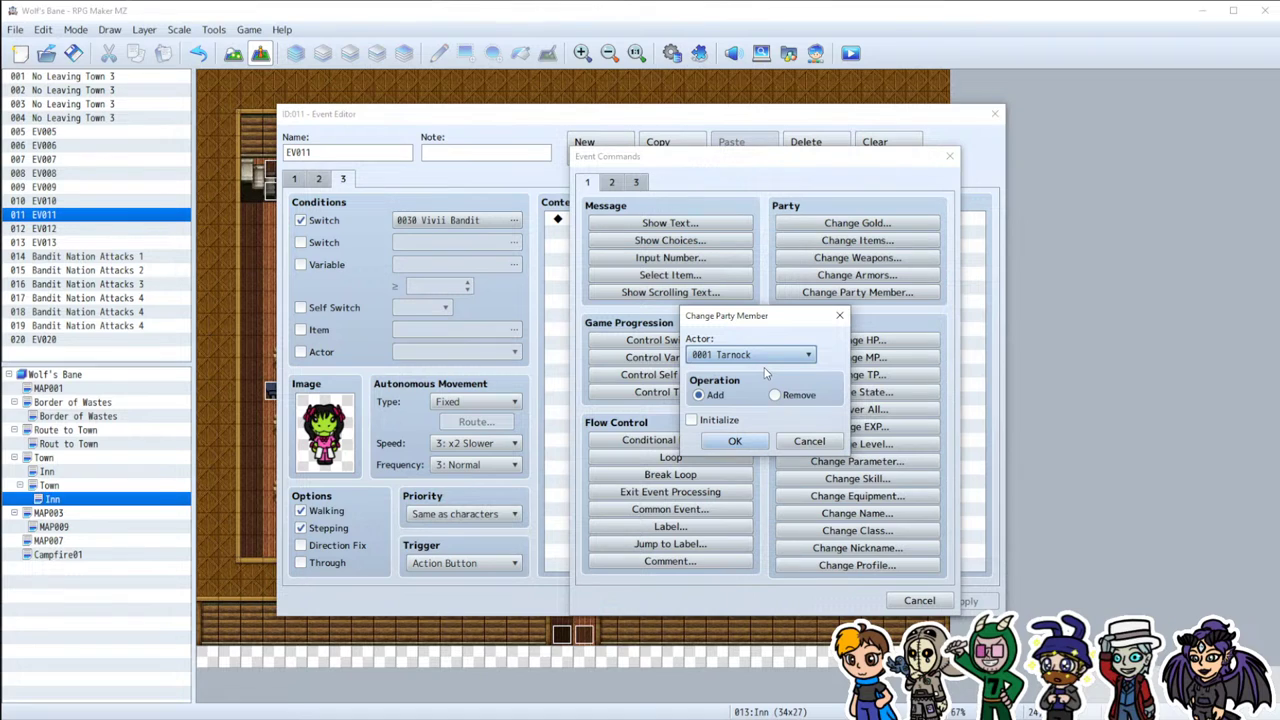
{"action": "left_click", "coordinate": [760, 356]}
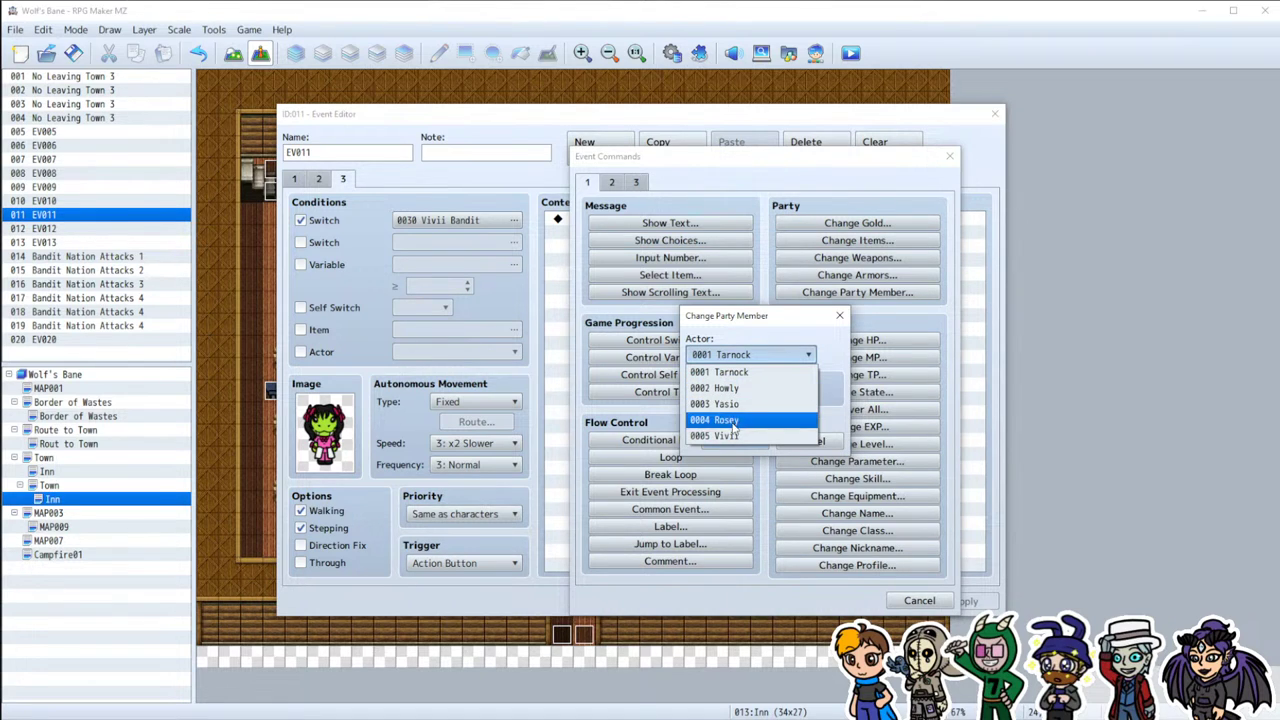
{"action": "left_click", "coordinate": [765, 440]}
{"action": "left_click", "coordinate": [777, 395]}
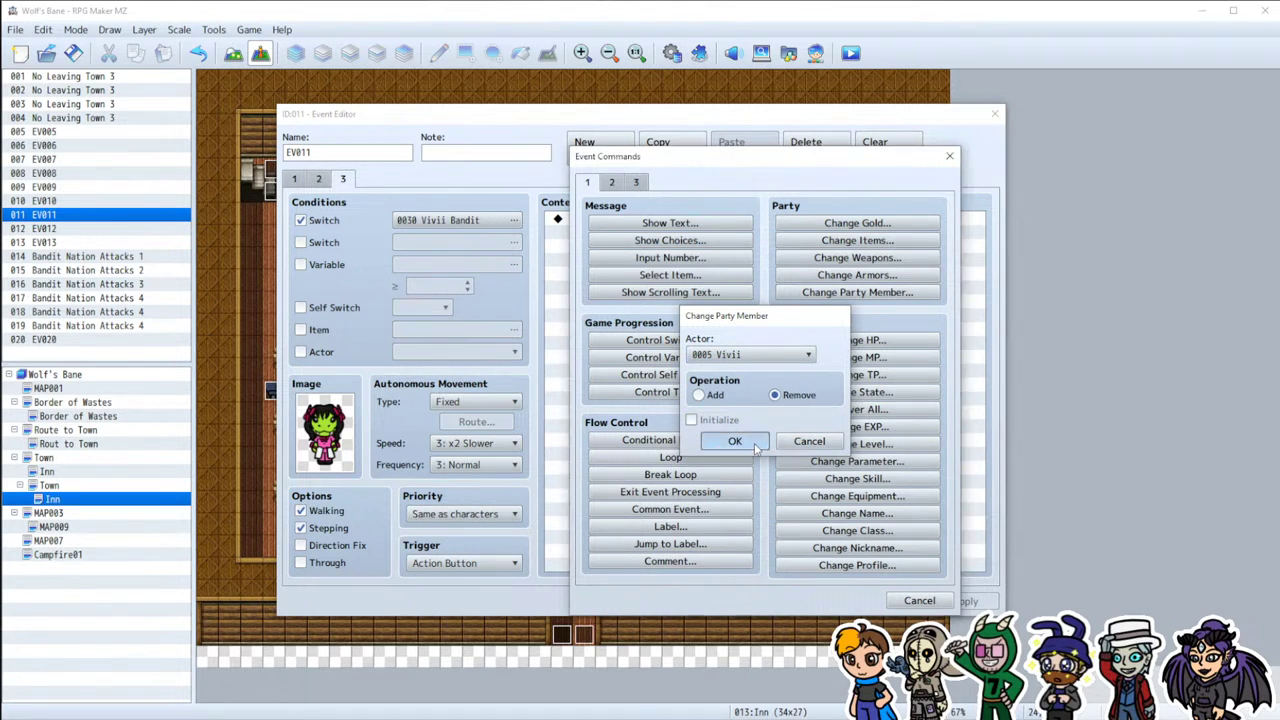
{"action": "left_click", "coordinate": [735, 441]}
Step: Start a VisuMZ_2_PartySystem plugin command below the Vivii removal on page 3 of EV011, using Party: Move Actor(s) to Active
{"action": "double_click", "coordinate": [623, 237]}
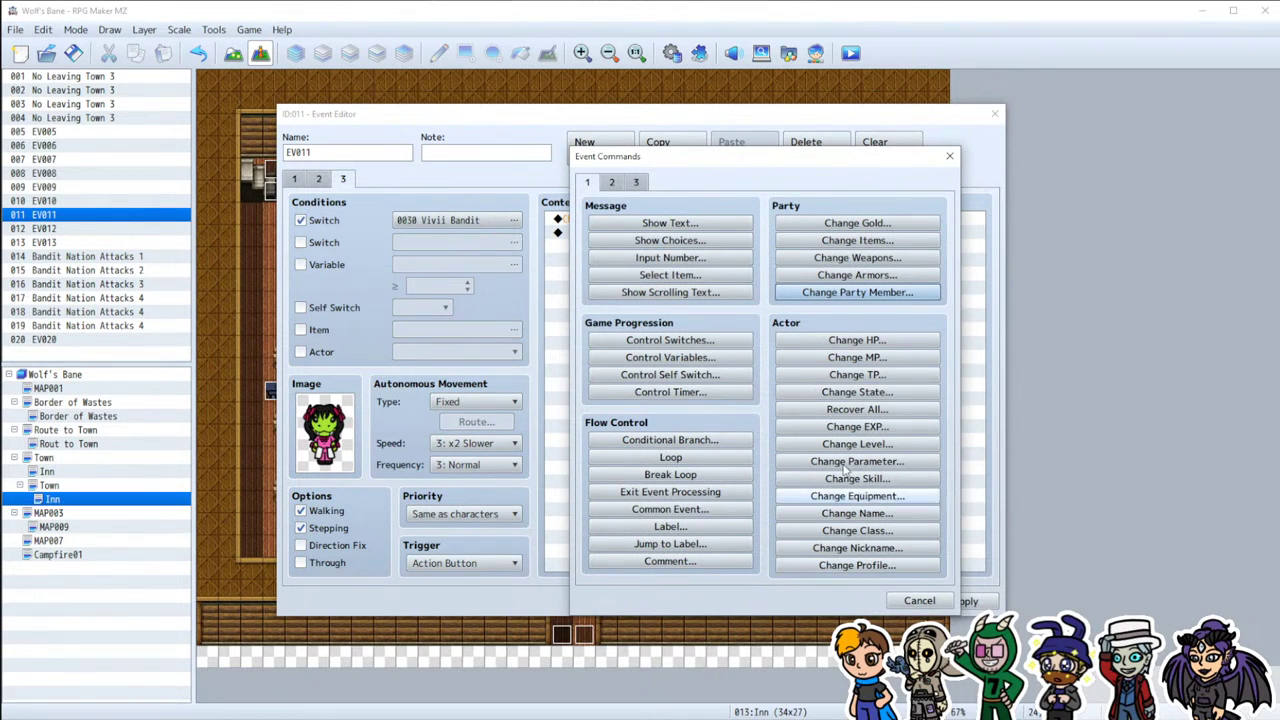
{"action": "left_click", "coordinate": [638, 182]}
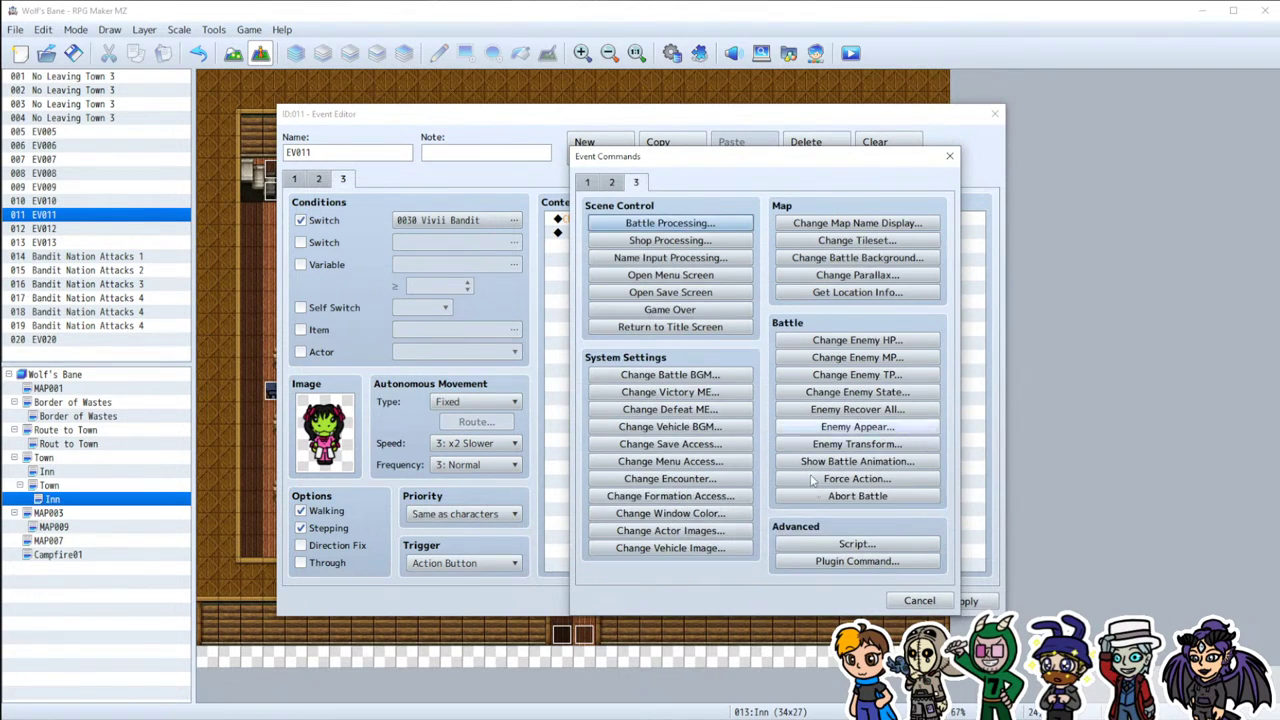
{"action": "left_click", "coordinate": [857, 561]}
{"action": "left_click", "coordinate": [706, 266]}
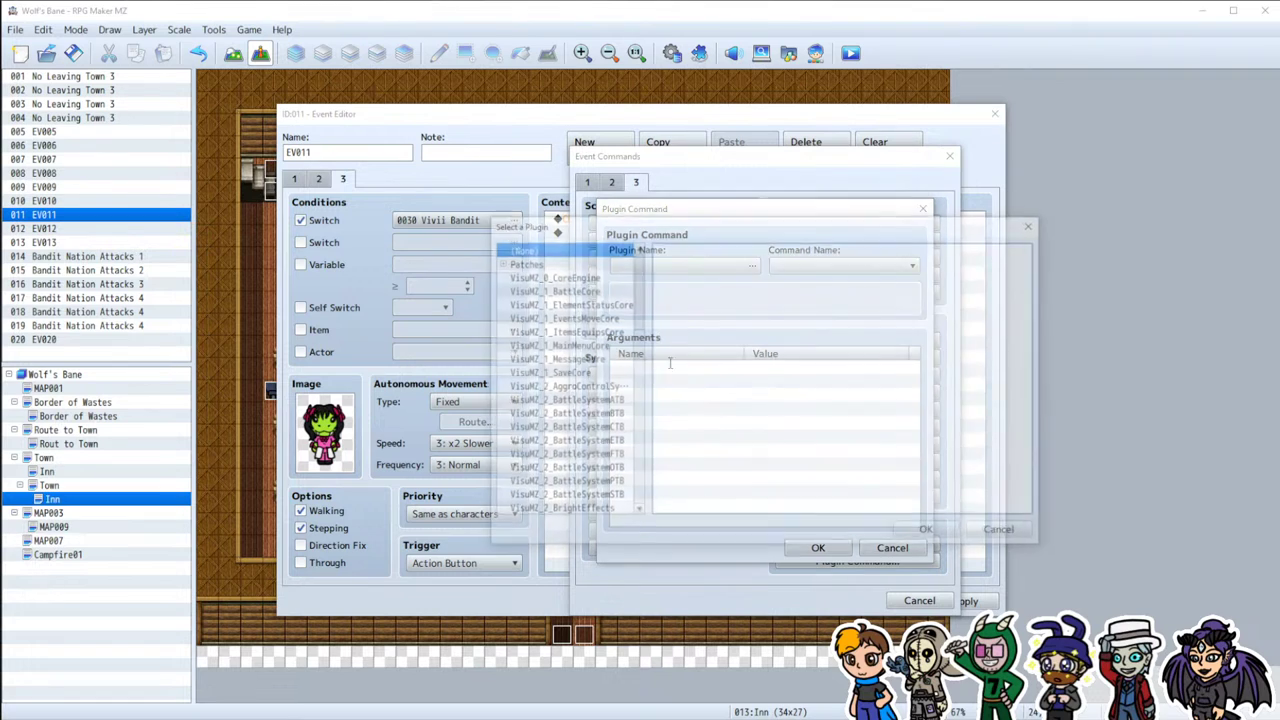
{"action": "scroll", "coordinate": [588, 458], "scroll_direction": "down", "scroll_amount": 5}
{"action": "scroll", "coordinate": [586, 460], "scroll_direction": "down", "scroll_amount": 2}
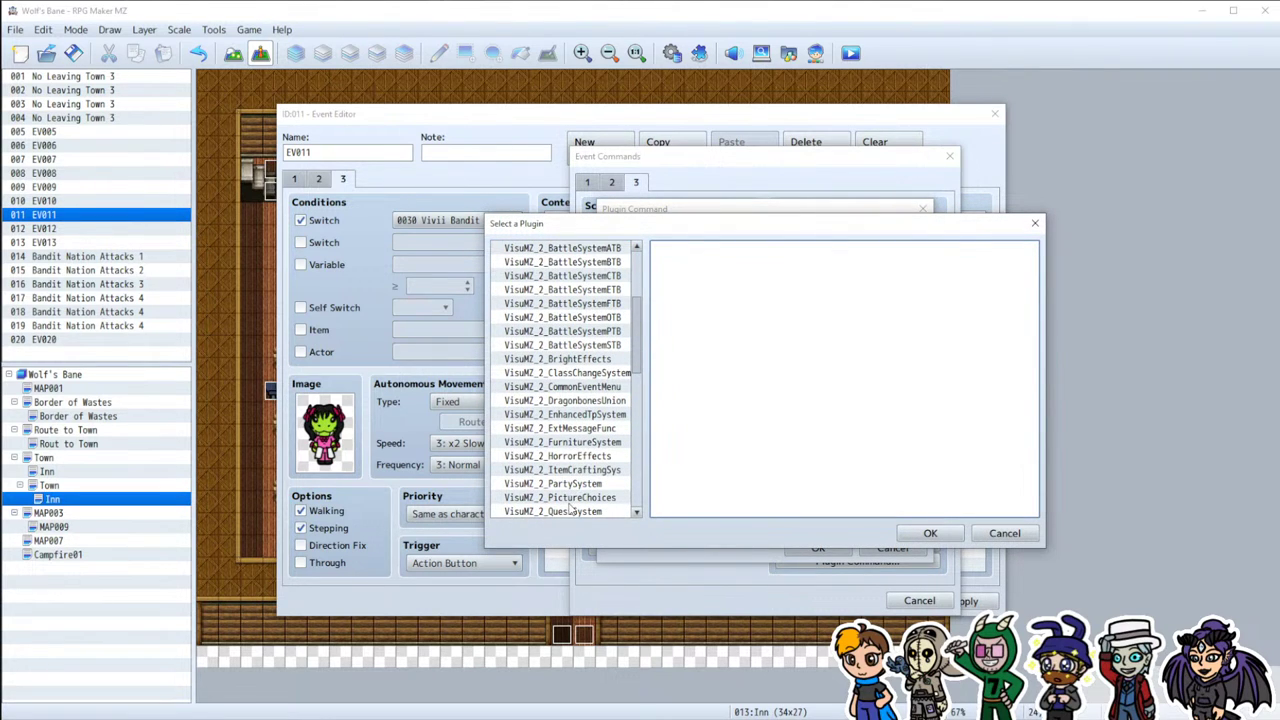
{"action": "double_click", "coordinate": [560, 484]}
{"action": "left_click", "coordinate": [846, 265]}
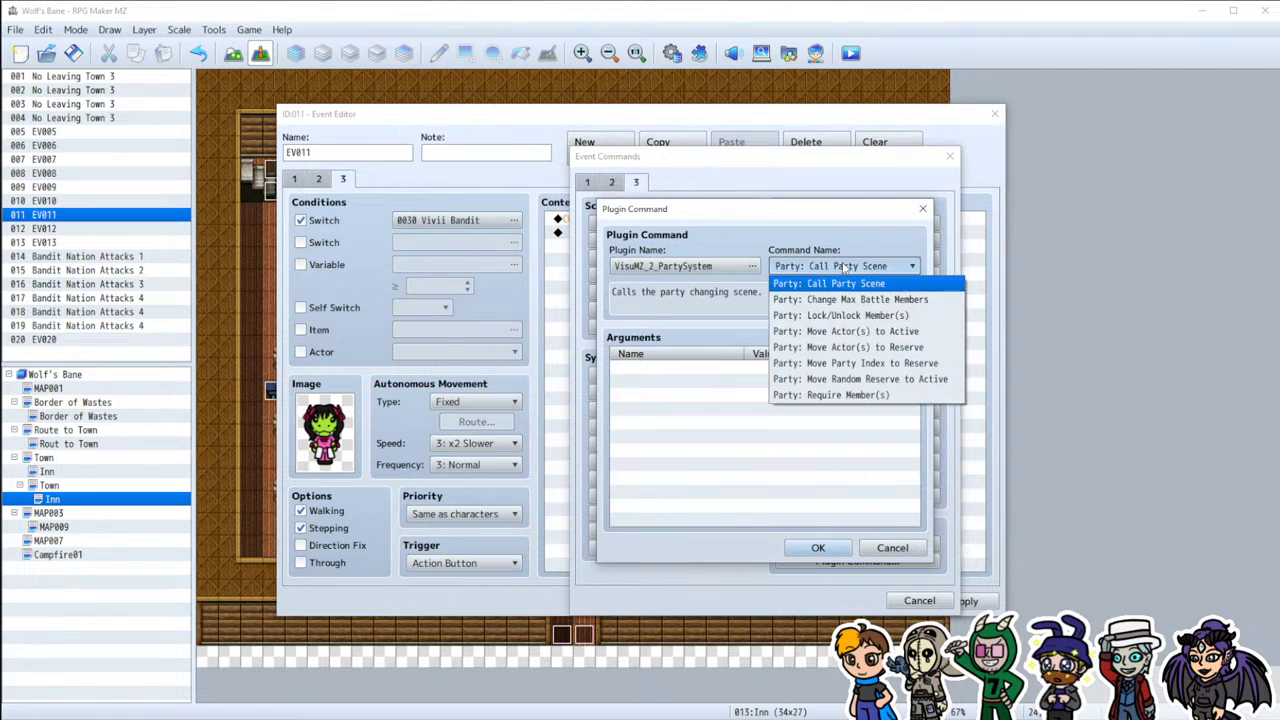
{"action": "left_click", "coordinate": [855, 333]}
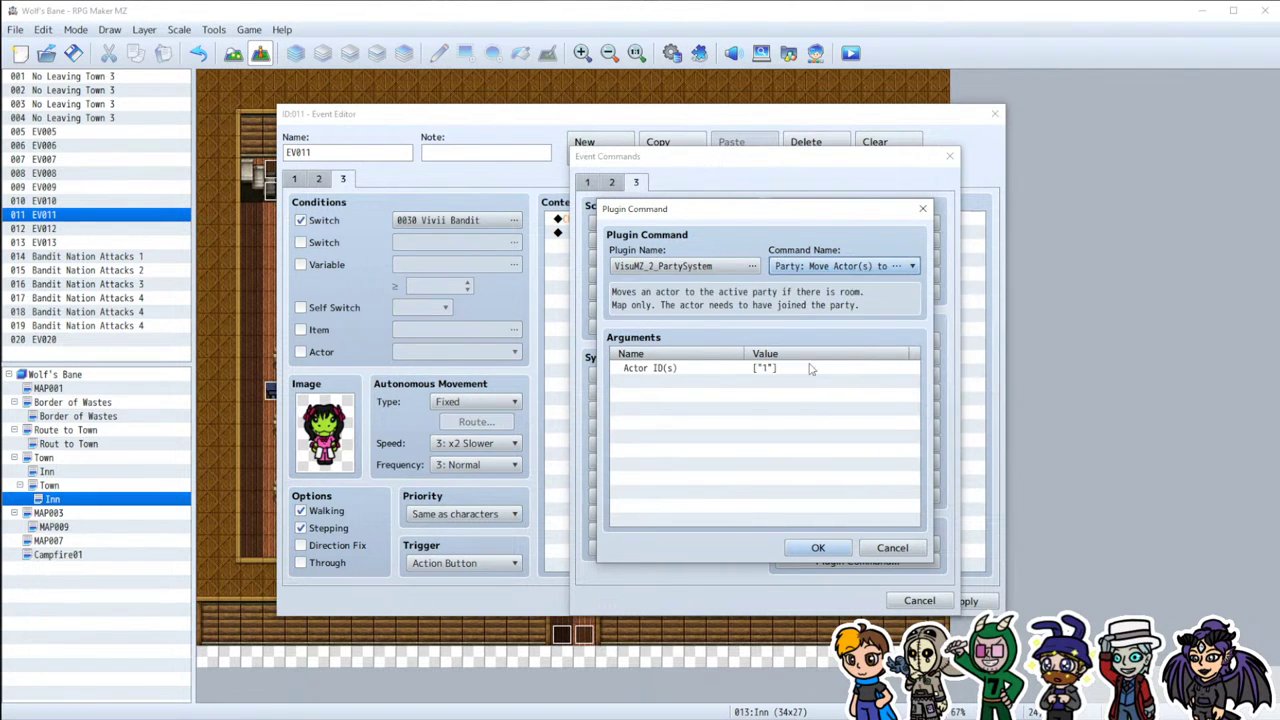
Step: Set the plugin command's actor to 0001 Tarnock and add the command to the event page
{"action": "double_click", "coordinate": [748, 369]}
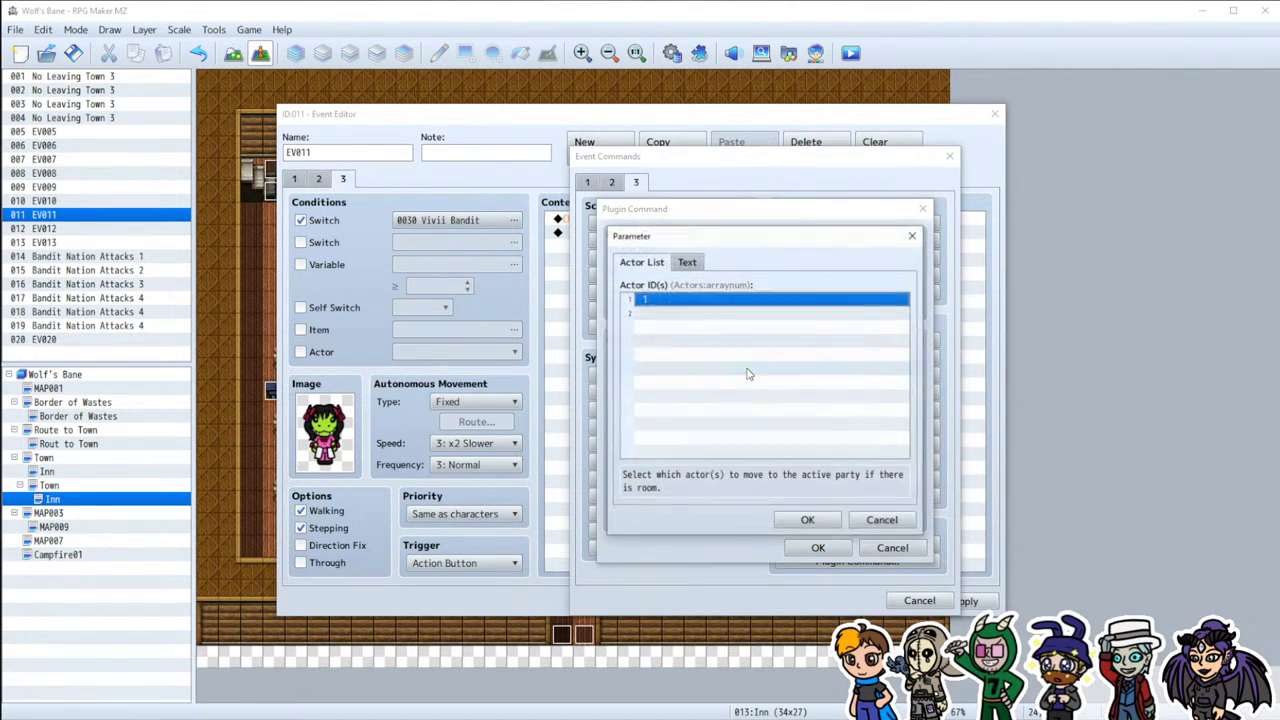
{"action": "double_click", "coordinate": [668, 300]}
{"action": "left_click", "coordinate": [687, 375]}
{"action": "left_click", "coordinate": [700, 408]}
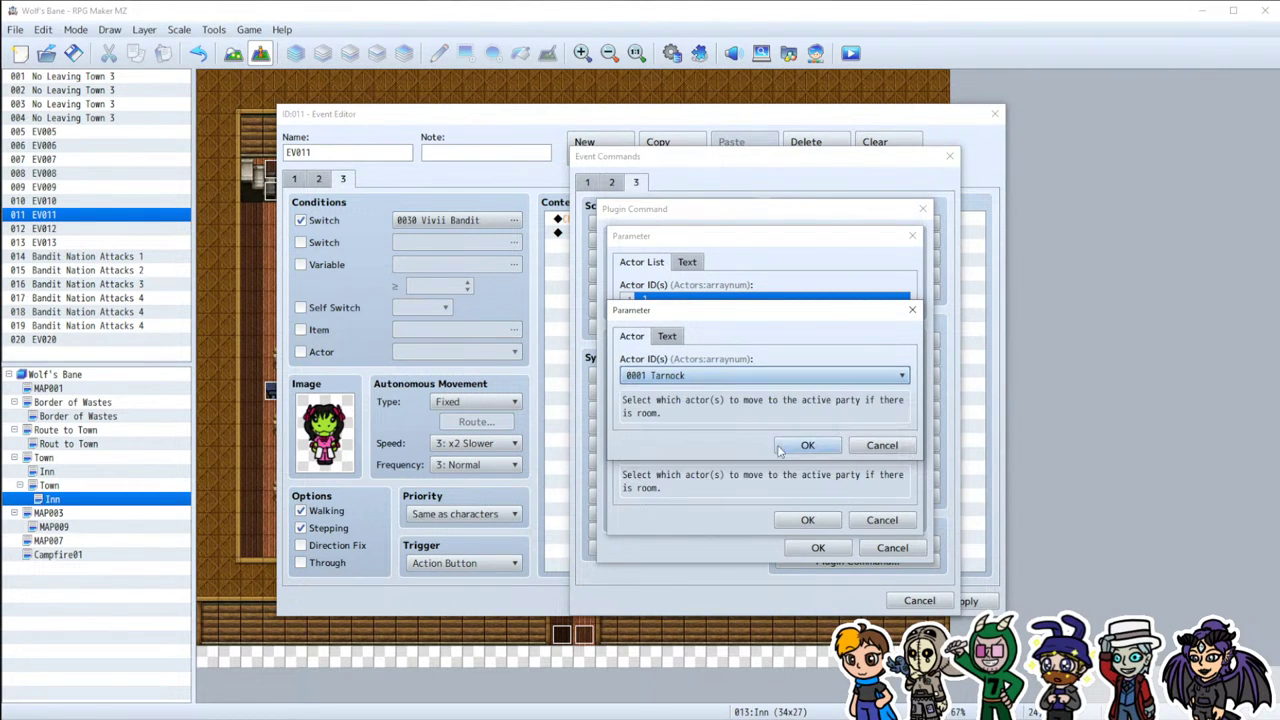
{"action": "left_click", "coordinate": [812, 449]}
{"action": "left_click", "coordinate": [807, 520]}
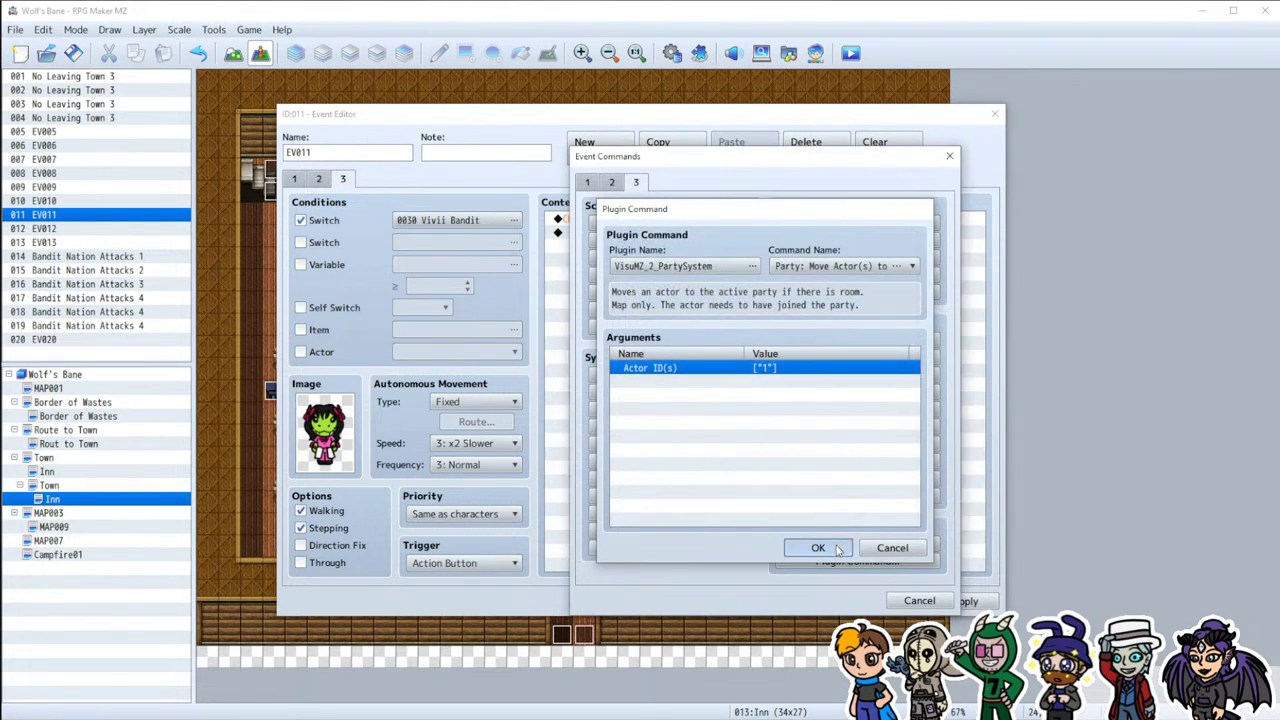
{"action": "left_click", "coordinate": [819, 547]}
Step: Duplicate the Move Actor(s) to Active plugin command and set the copy's actor to 0002 Howly
{"action": "left_click", "coordinate": [714, 240]}
{"action": "key", "text": "ctrl+c"}
{"action": "key", "text": "ctrl+v"}
{"action": "double_click", "coordinate": [716, 262]}
{"action": "left_click", "coordinate": [870, 267]}
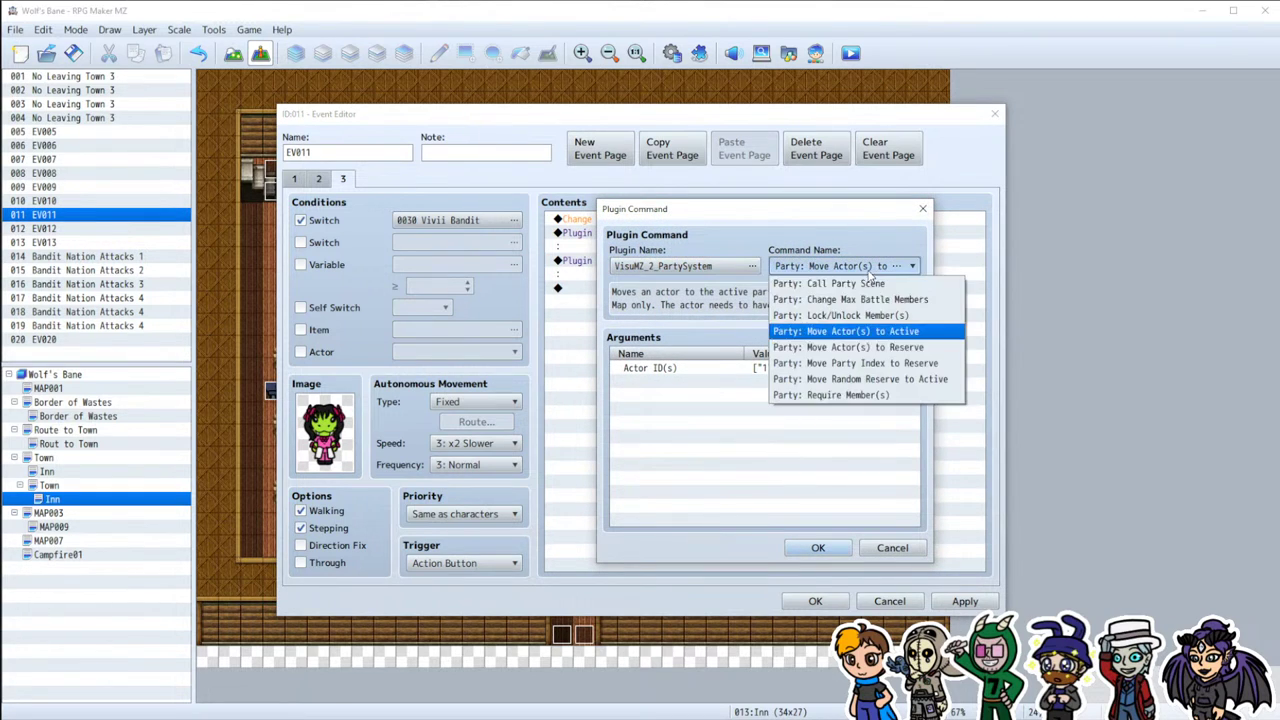
{"action": "left_click", "coordinate": [820, 331]}
{"action": "double_click", "coordinate": [700, 368]}
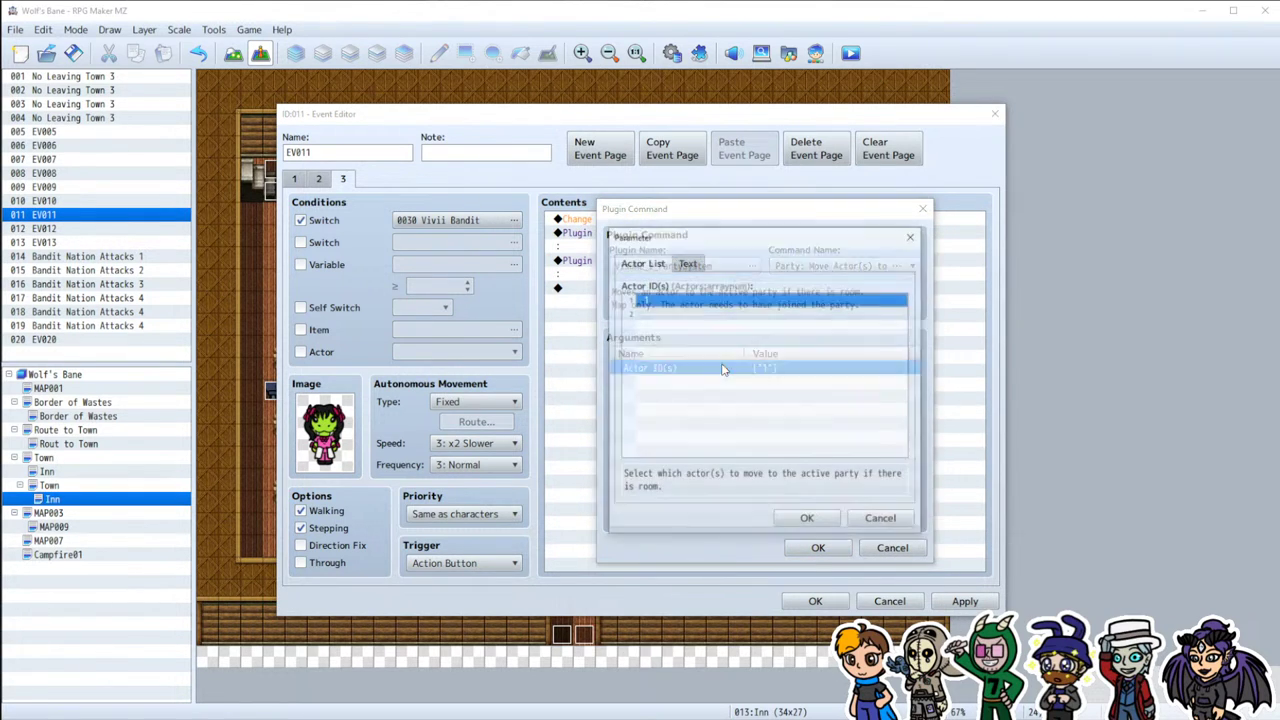
{"action": "double_click", "coordinate": [706, 301]}
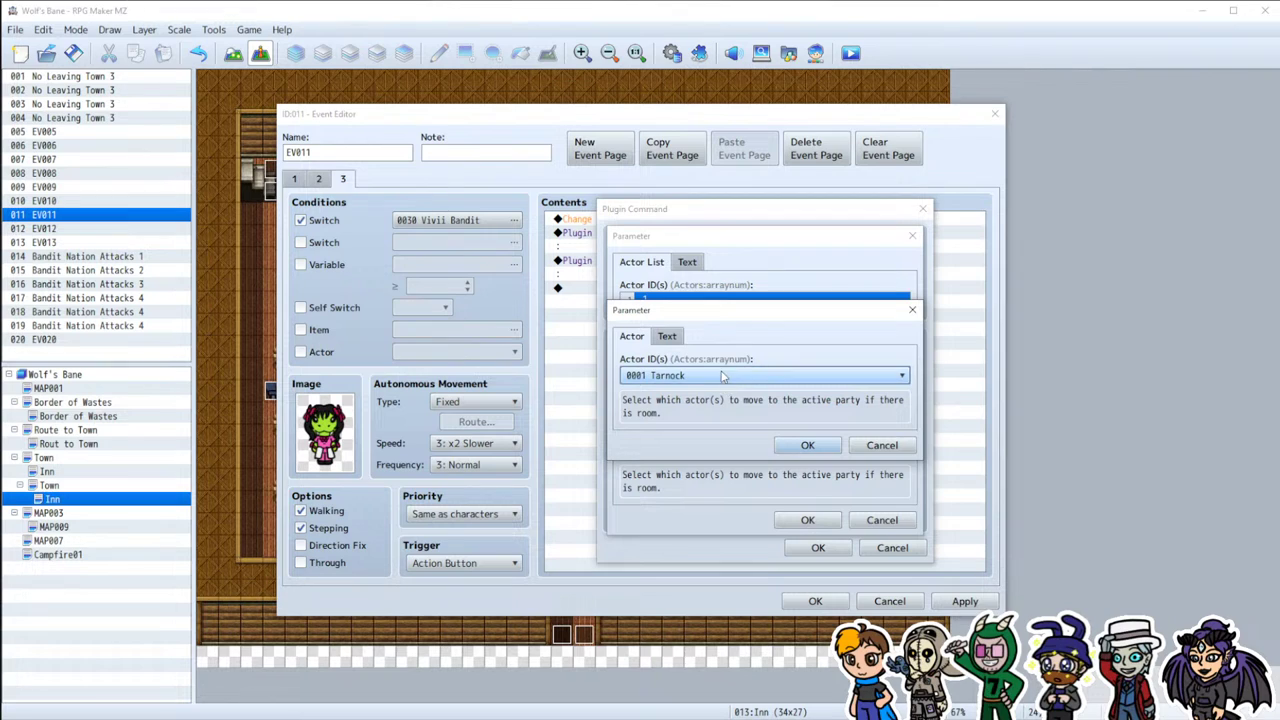
{"action": "left_click", "coordinate": [715, 377]}
{"action": "left_click", "coordinate": [700, 424]}
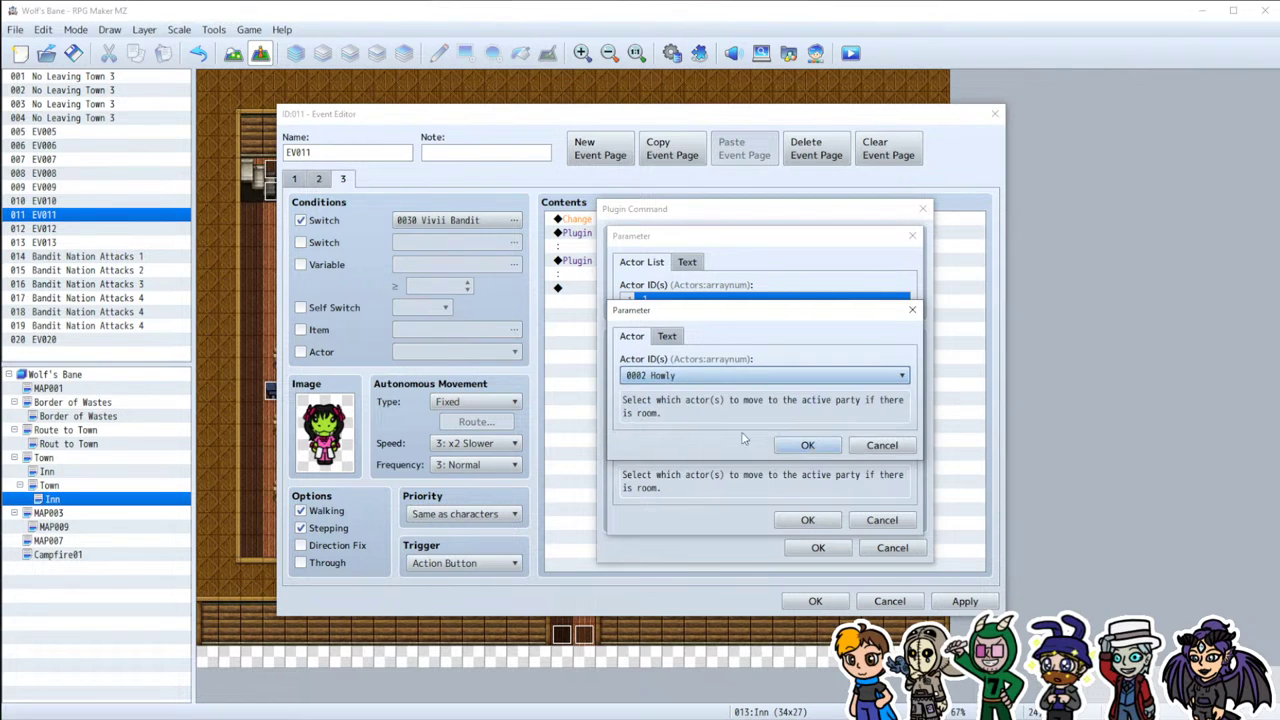
{"action": "left_click", "coordinate": [808, 445]}
{"action": "left_click", "coordinate": [811, 516]}
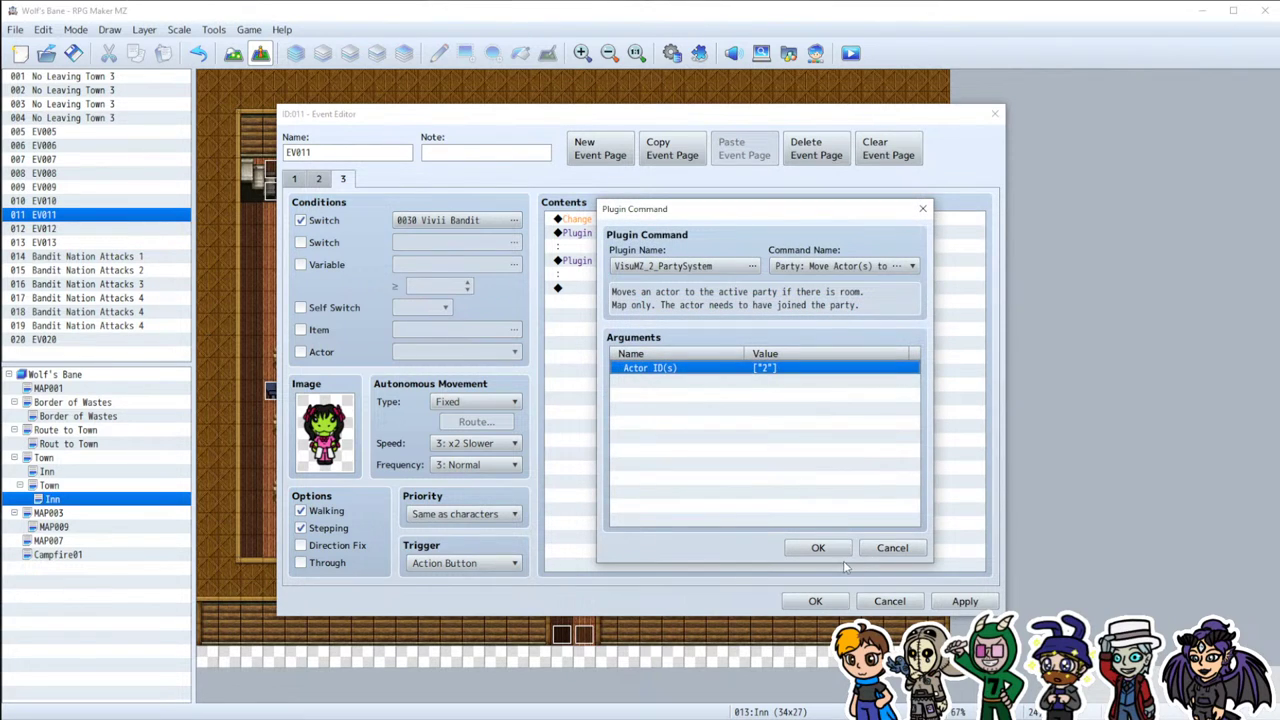
{"action": "left_click", "coordinate": [832, 550]}
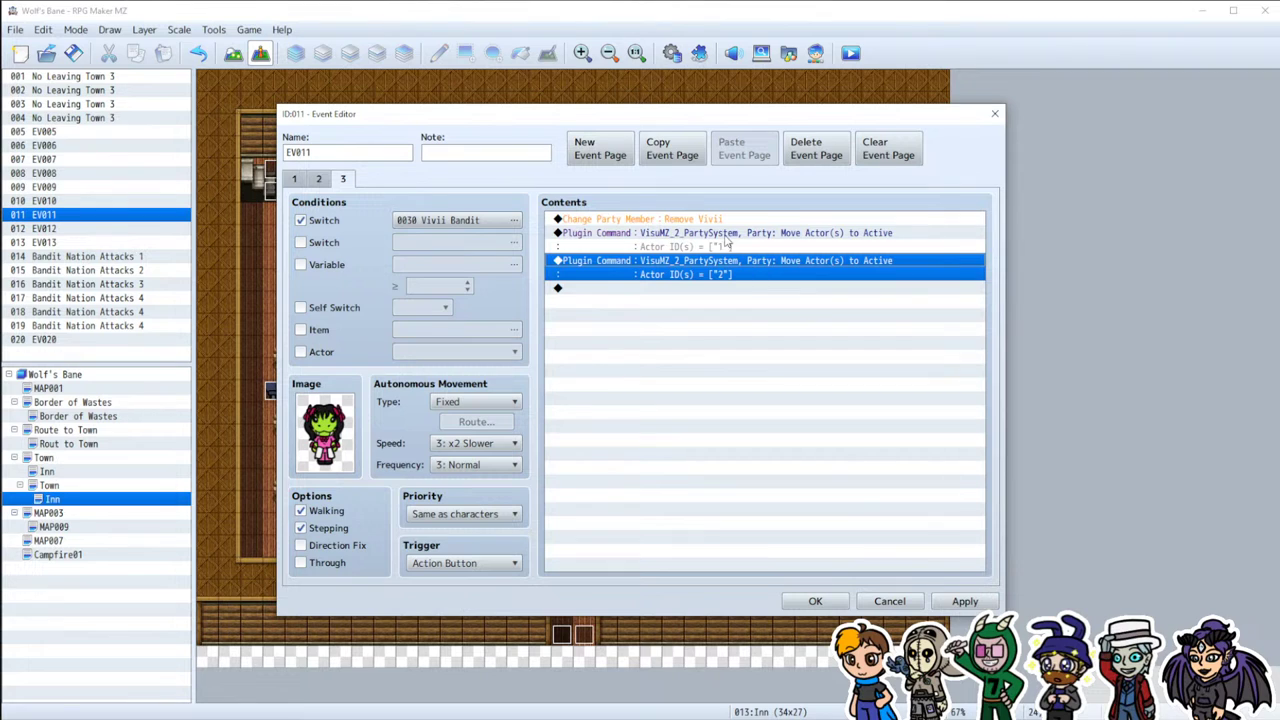
Step: Copy all three party commands, save EV011, and paste them into page 3 of Yasio's event EV012
{"action": "left_click_drag", "start_coordinate": [618, 263], "coordinate": [628, 218]}
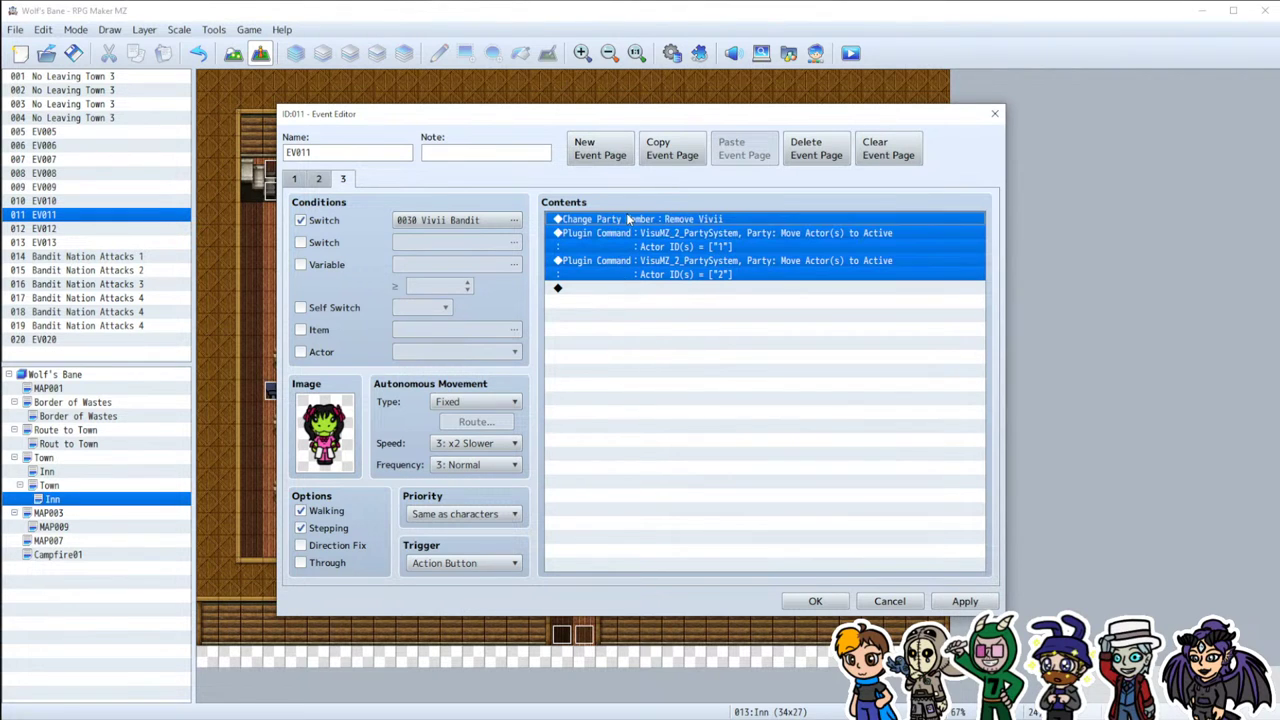
{"action": "left_click", "coordinate": [965, 601]}
{"action": "left_click", "coordinate": [812, 600]}
{"action": "double_click", "coordinate": [303, 507]}
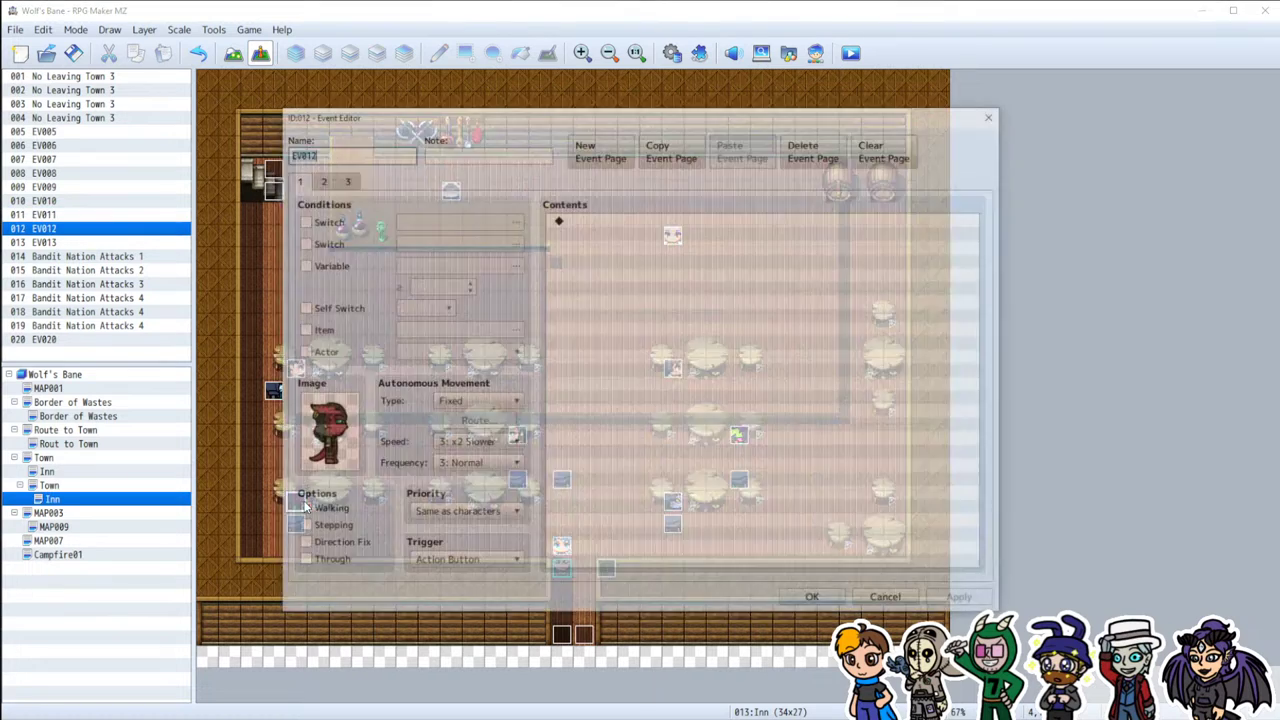
{"action": "left_click", "coordinate": [349, 180]}
{"action": "double_click", "coordinate": [601, 231]}
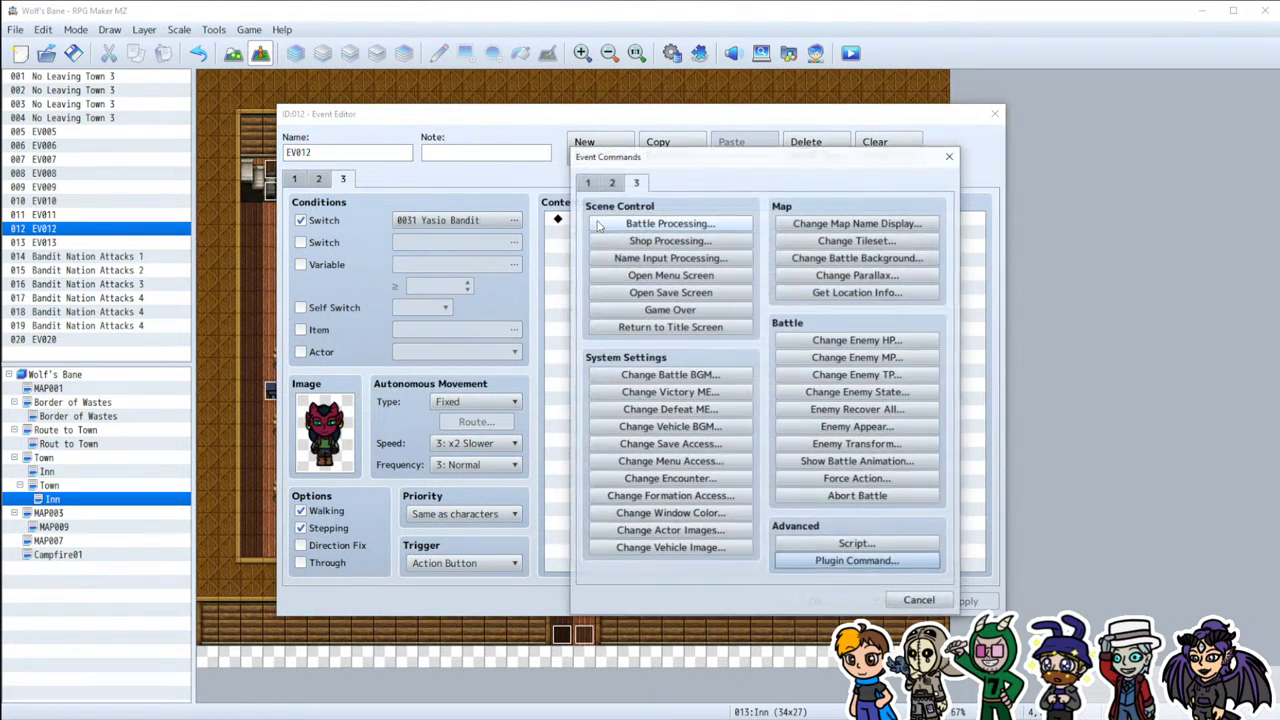
{"action": "left_click", "coordinate": [912, 600]}
{"action": "key", "text": "ctrl+v"}
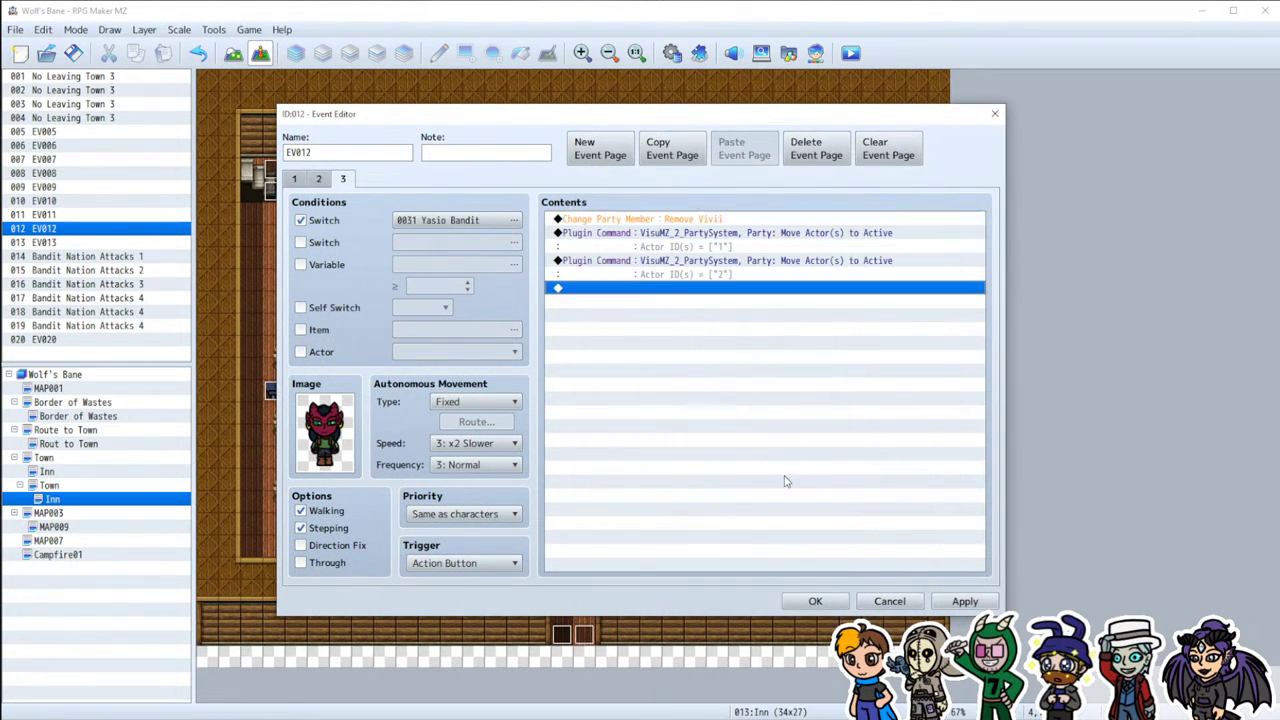
Step: Change the pasted Change Party Member command to remove Yasio, and save event EV012
{"action": "left_click", "coordinate": [661, 220]}
{"action": "double_click", "coordinate": [661, 228]}
{"action": "left_click", "coordinate": [750, 354]}
{"action": "left_click", "coordinate": [730, 403]}
{"action": "left_click", "coordinate": [735, 441]}
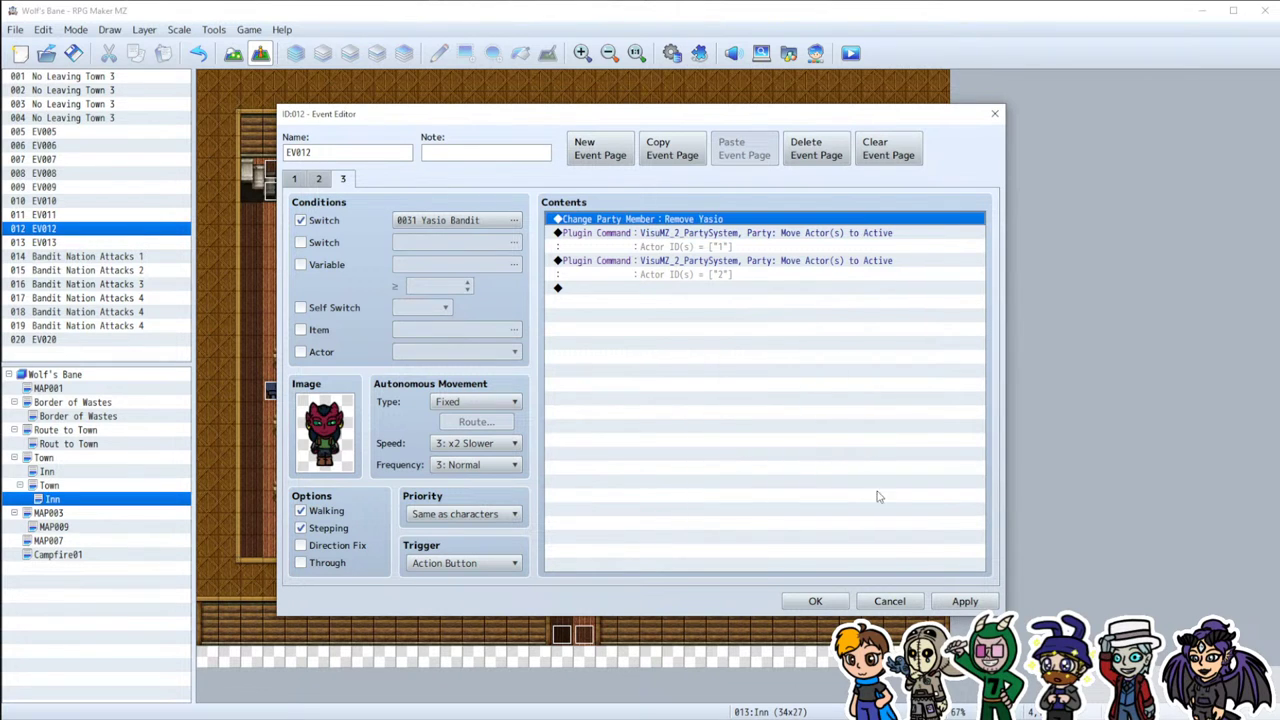
{"action": "left_click", "coordinate": [965, 601]}
{"action": "left_click", "coordinate": [815, 602]}
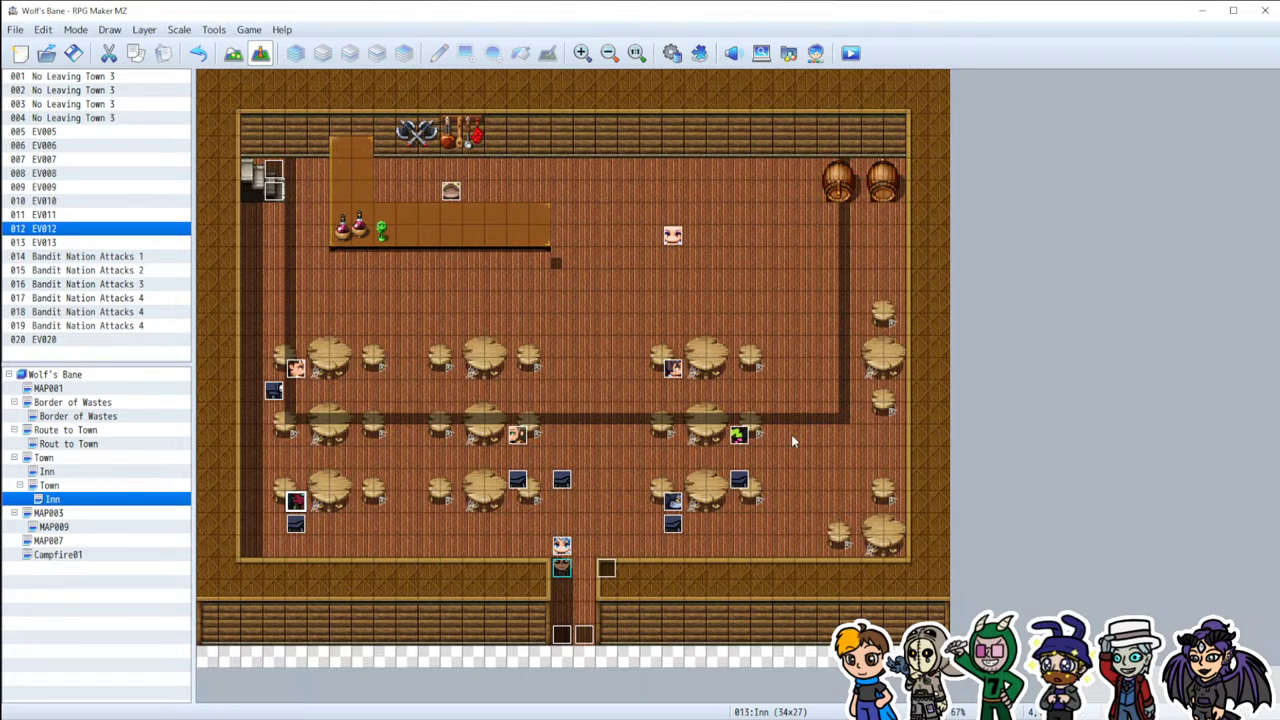
Step: Save the project and playtest a new game in the inn through the bandit's dialogue at the counter
{"action": "left_click", "coordinate": [852, 55]}
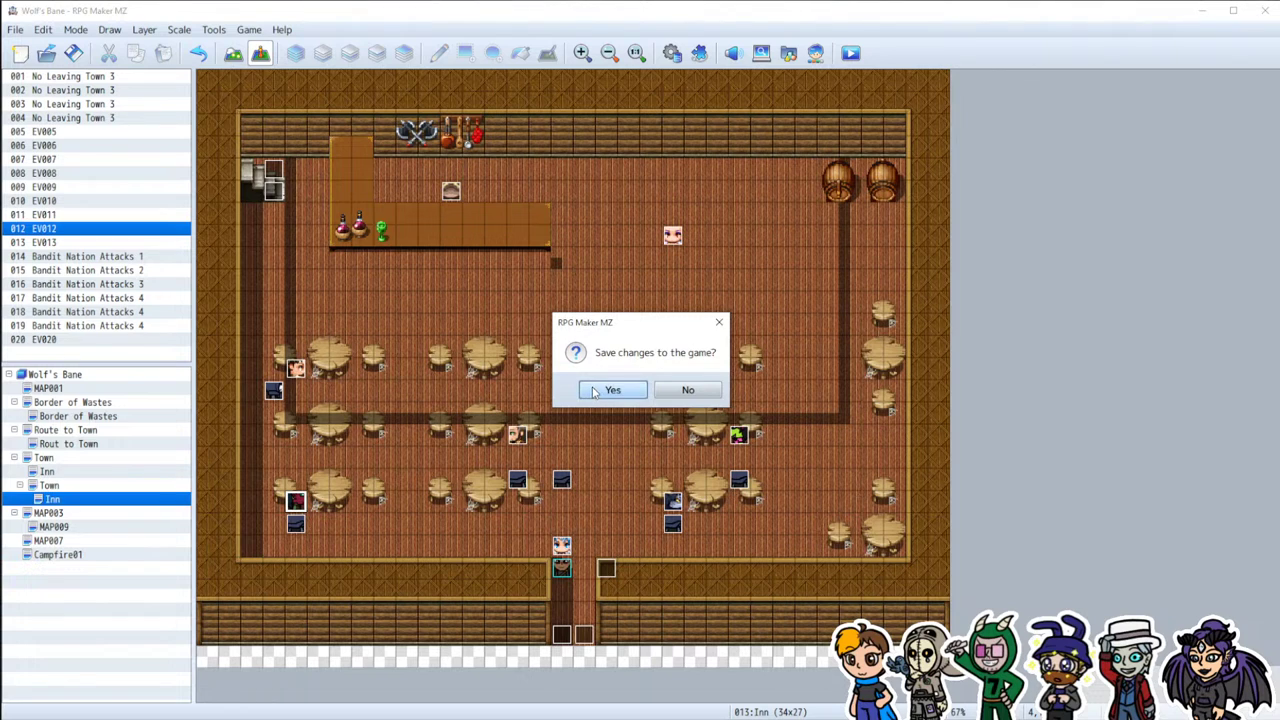
{"action": "left_click", "coordinate": [603, 392]}
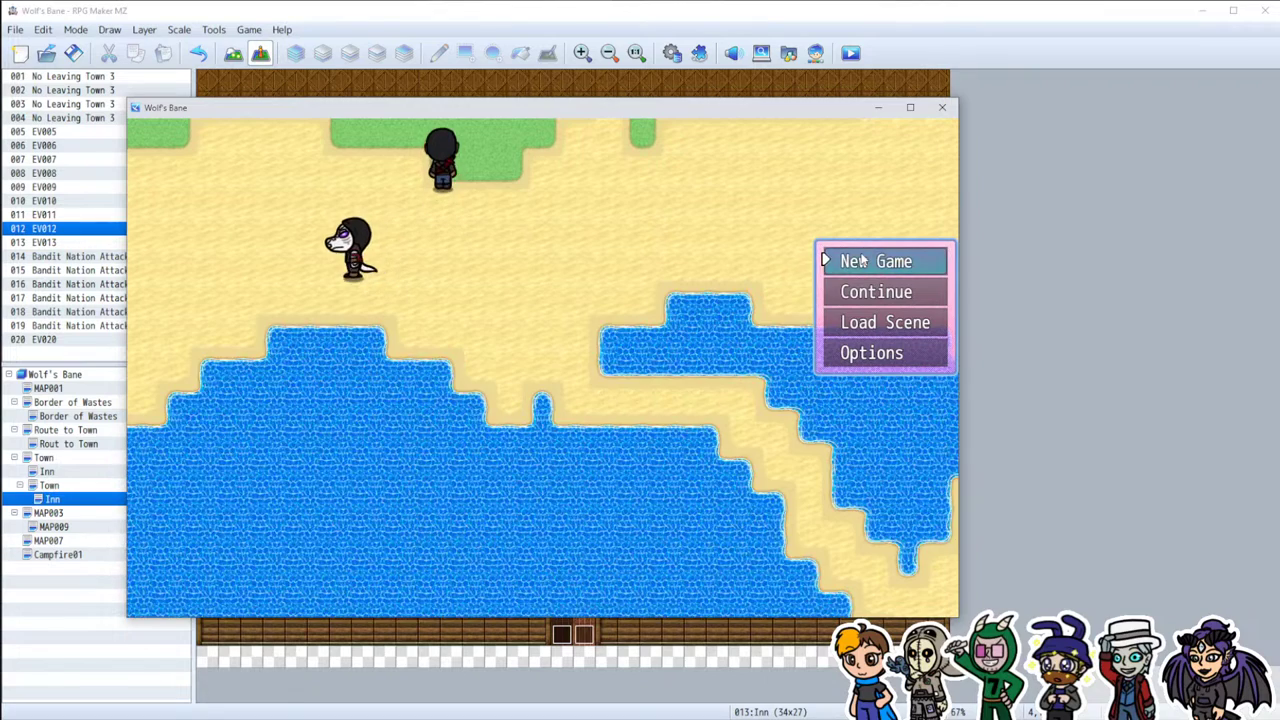
{"action": "left_click", "coordinate": [858, 259]}
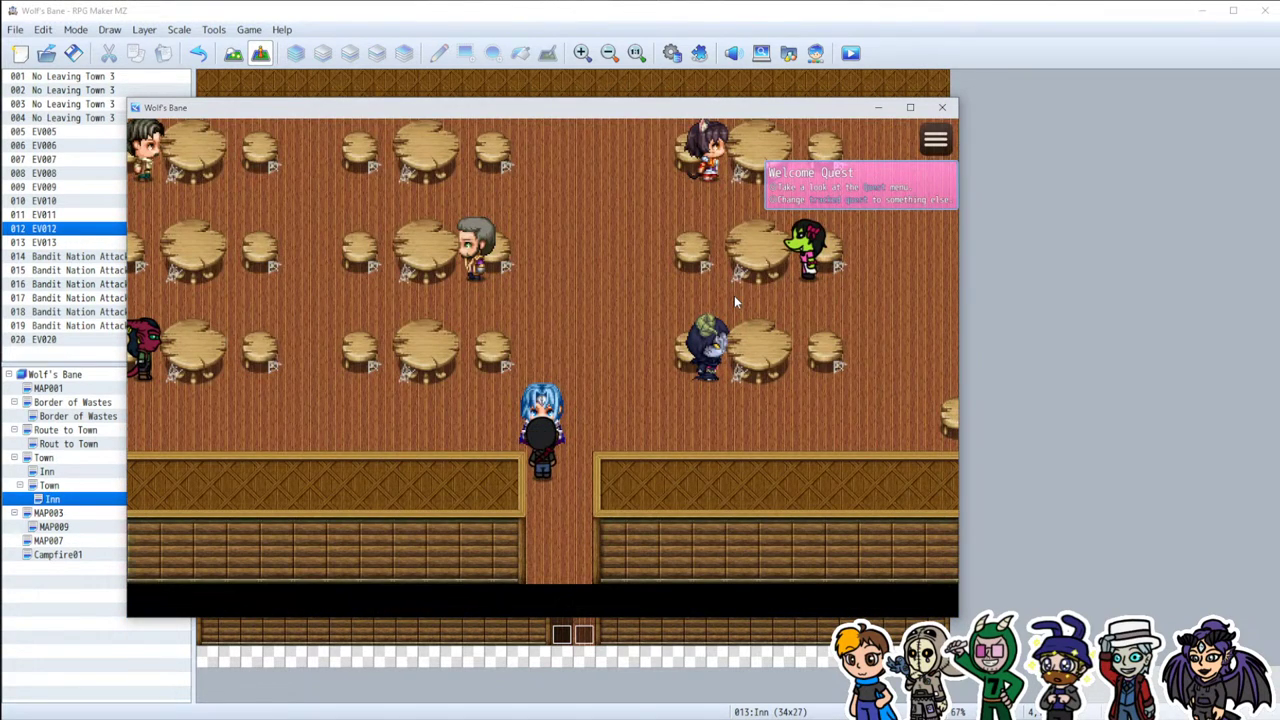
{"action": "key", "text": "Return"}
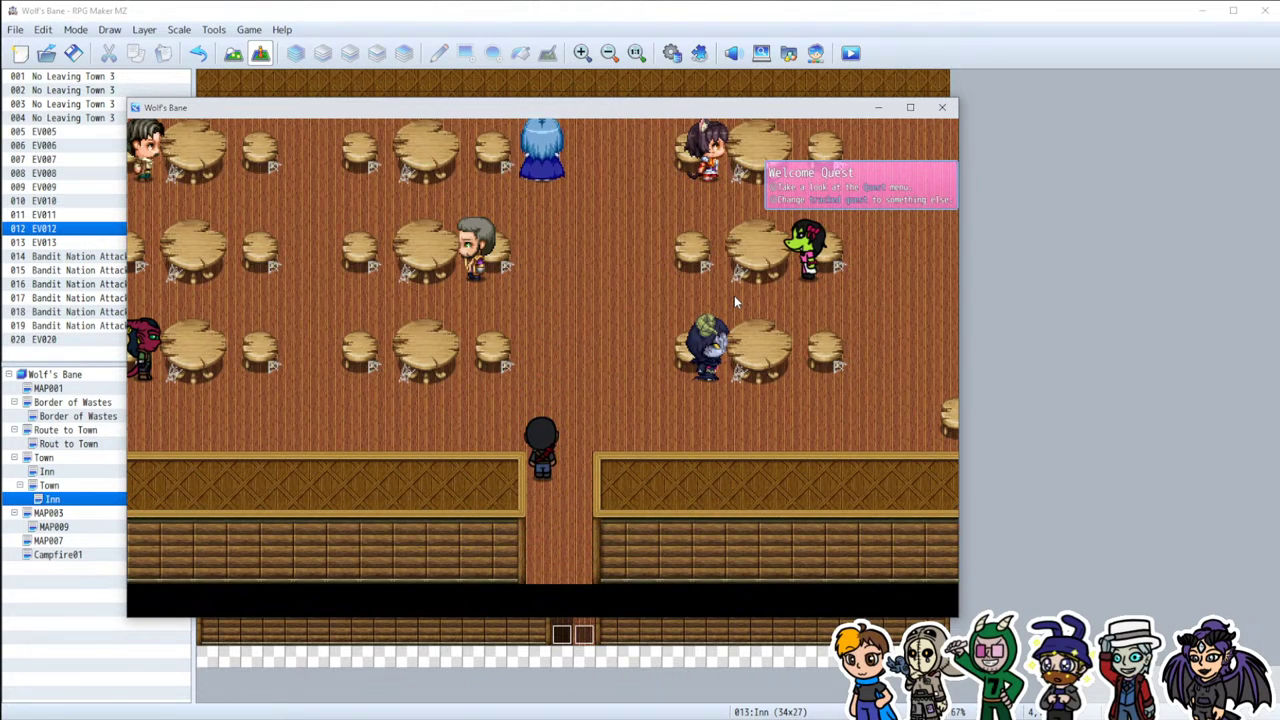
{"action": "key", "text": "Up"}
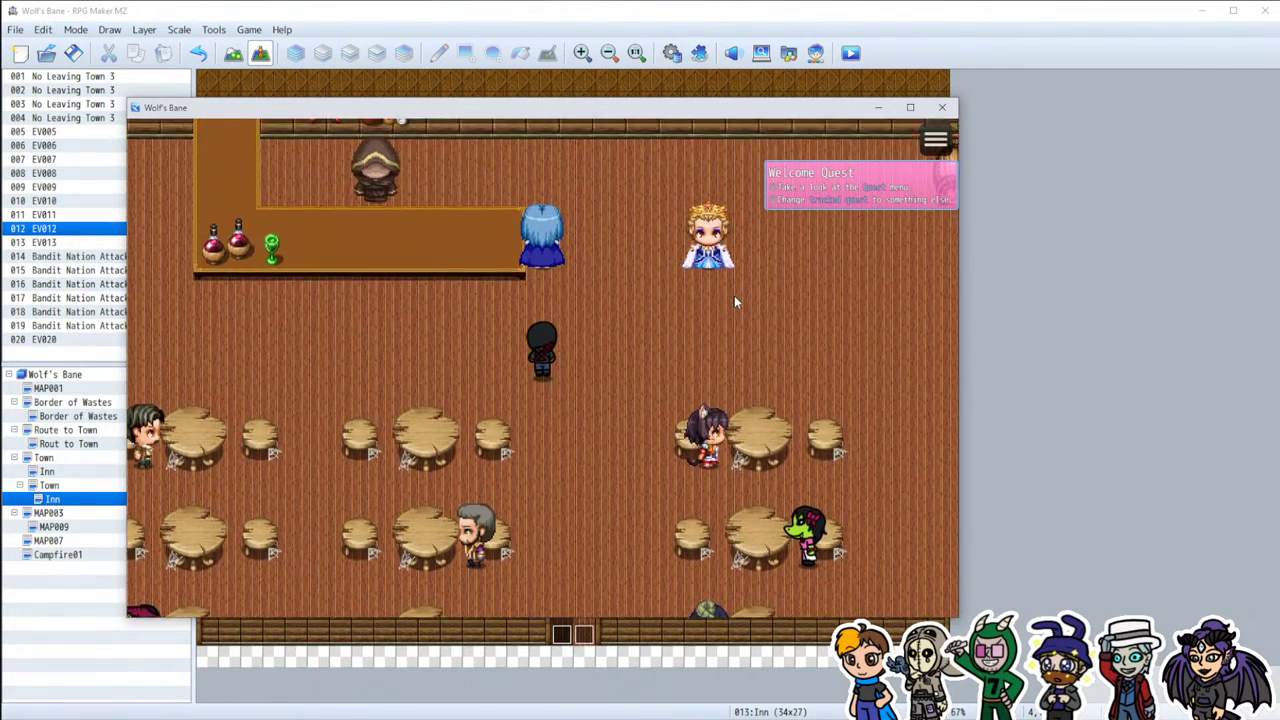
{"action": "key", "text": "Return"}
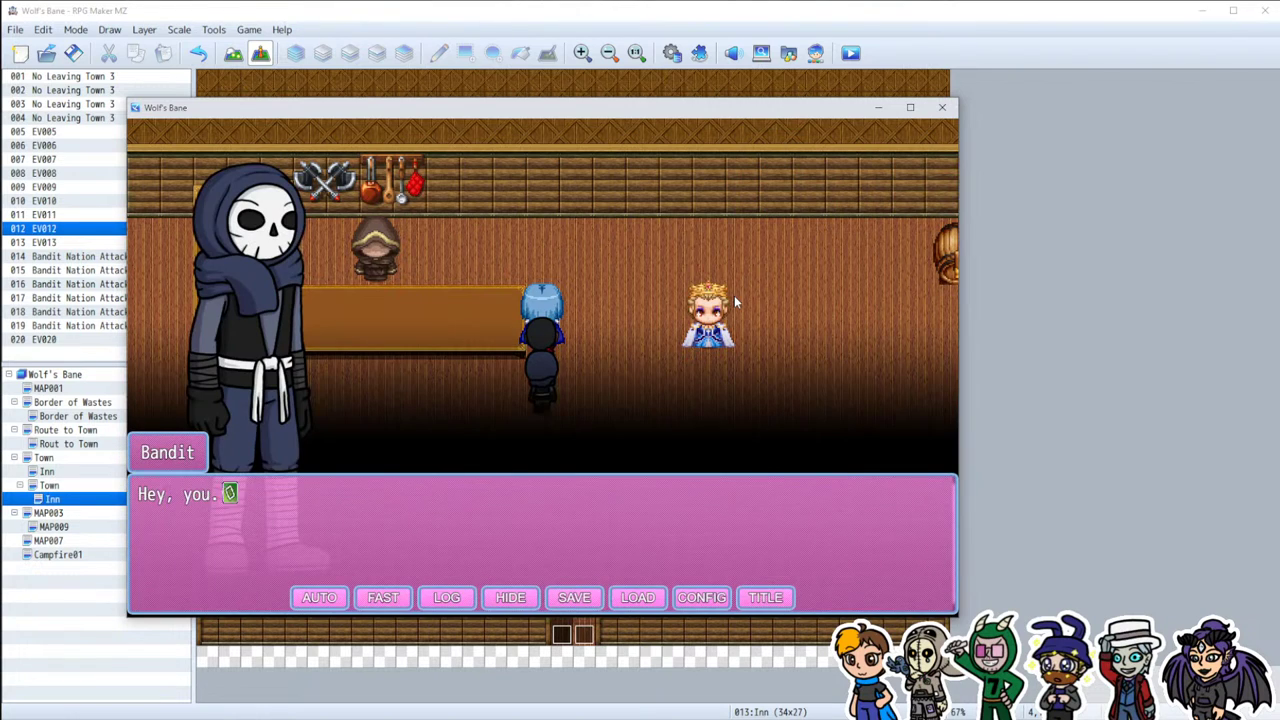
{"action": "key", "text": "Return"}
{"action": "key", "text": "Return"}
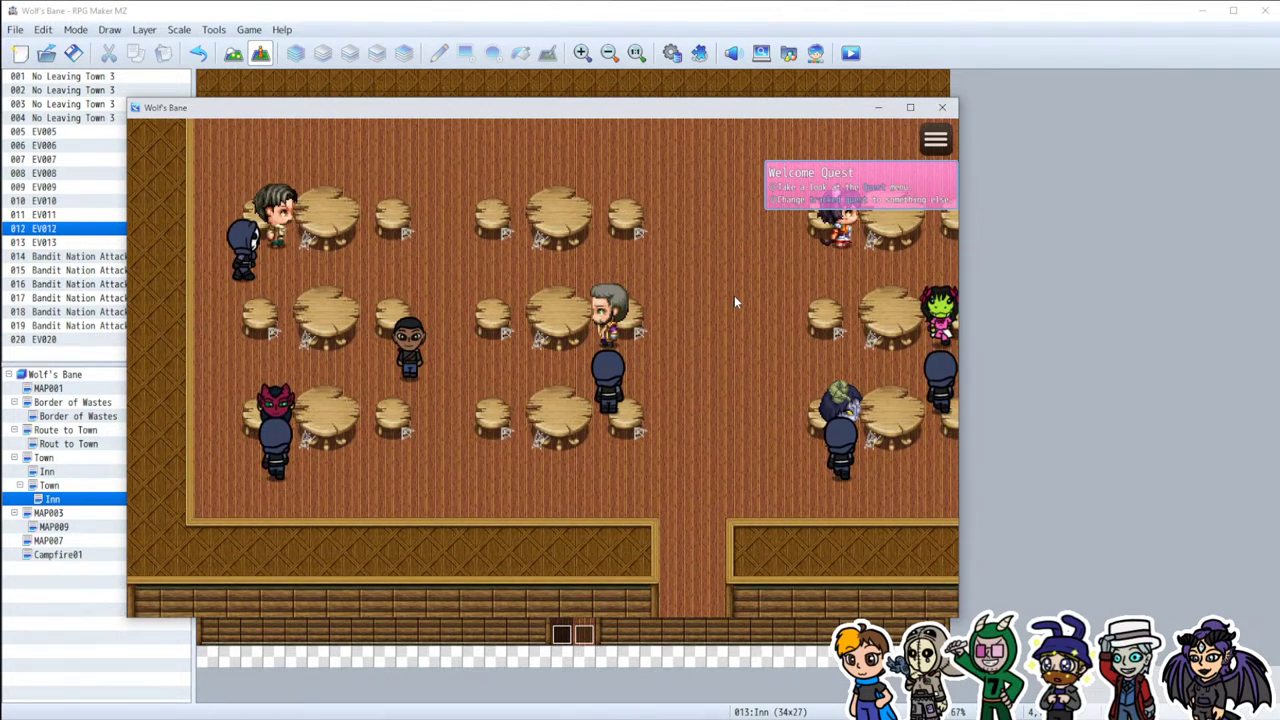
Step: Test Yasio's event by agreeing to help in the fight with Tarnock sitting out, and close the playtest
{"action": "left_click", "coordinate": [617, 400]}
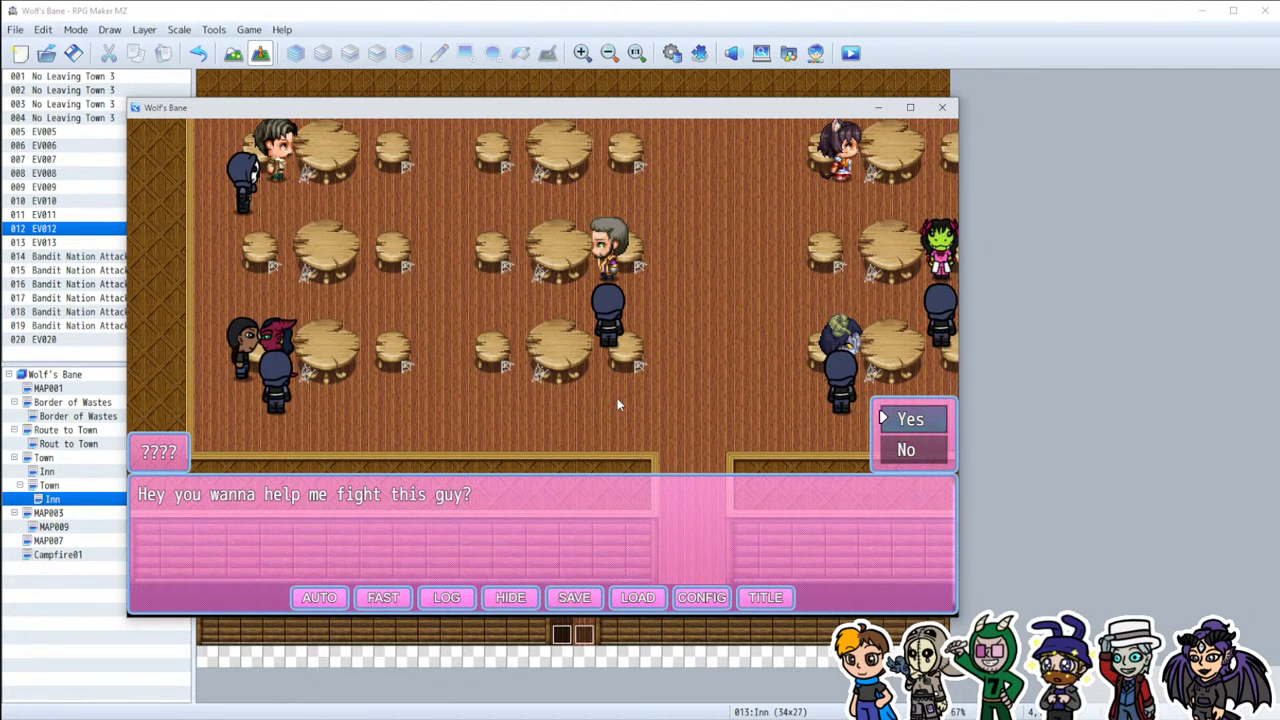
{"action": "key", "text": "Return"}
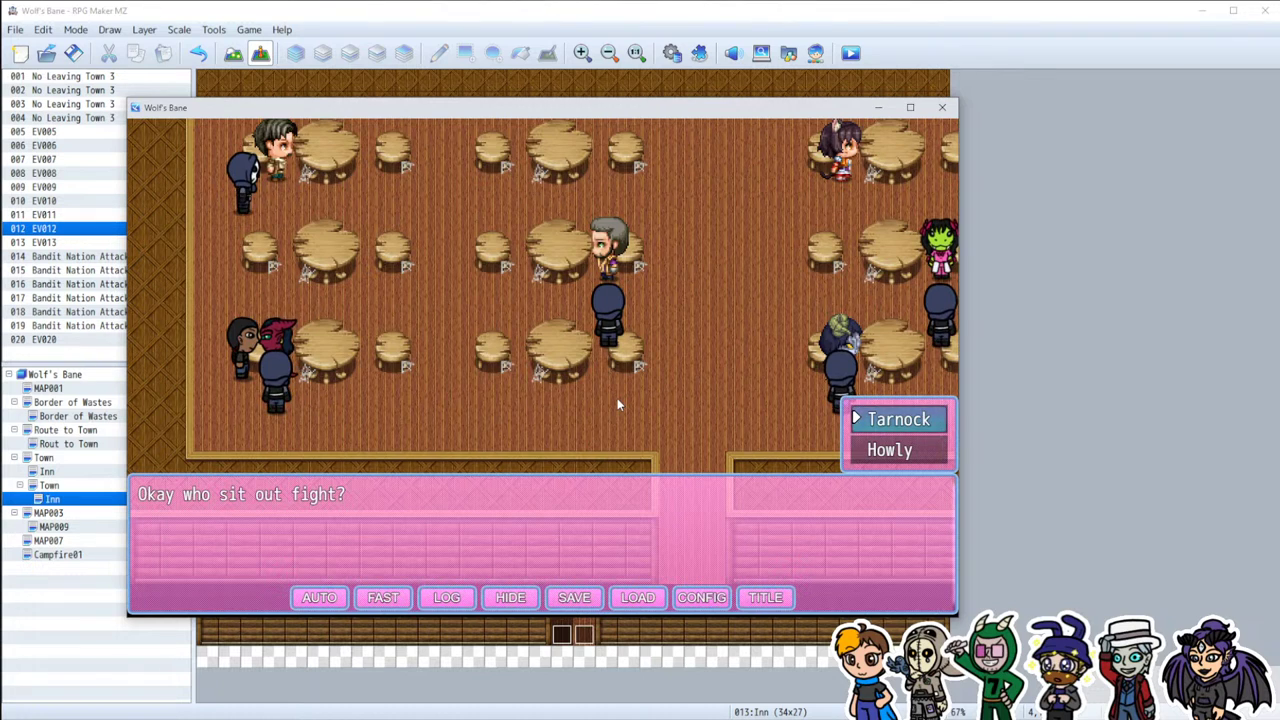
{"action": "key", "text": "Return"}
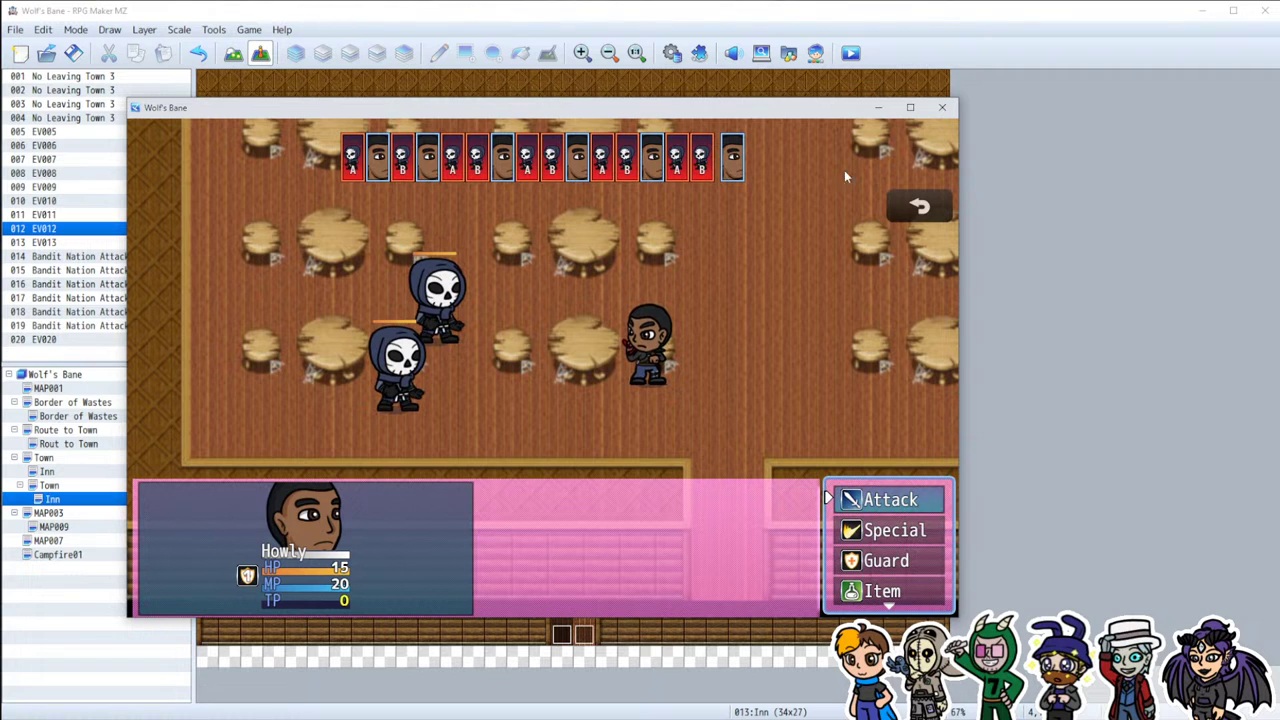
{"action": "left_click", "coordinate": [942, 107]}
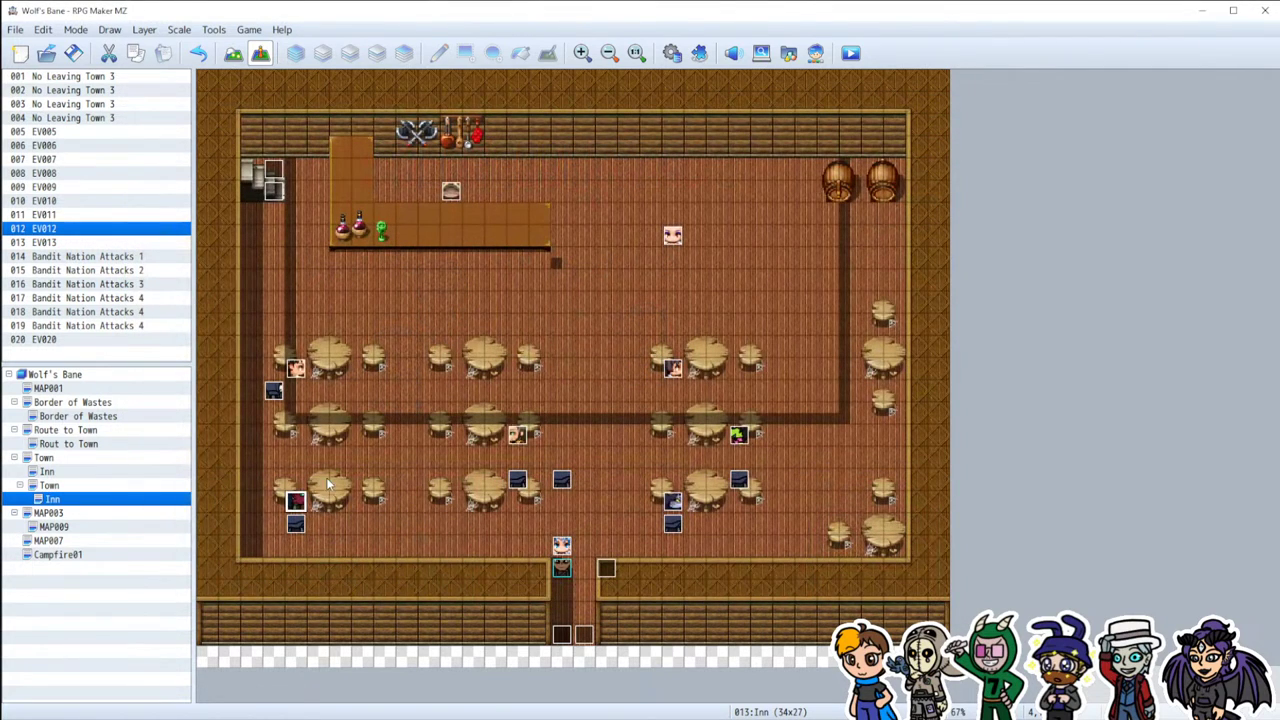
Step: Change the Change Party Member command on page 2 of Yasio's event EV012 to add Yasio, and save the event
{"action": "double_click", "coordinate": [297, 508]}
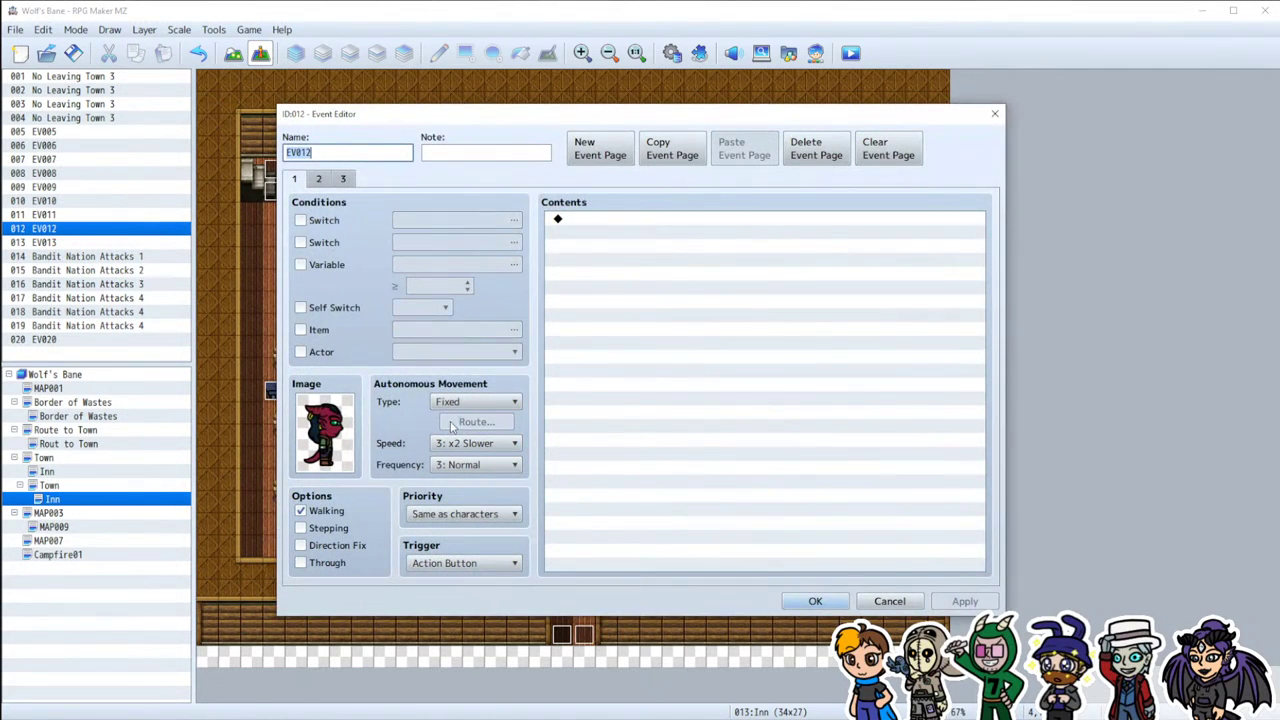
{"action": "left_click", "coordinate": [319, 179]}
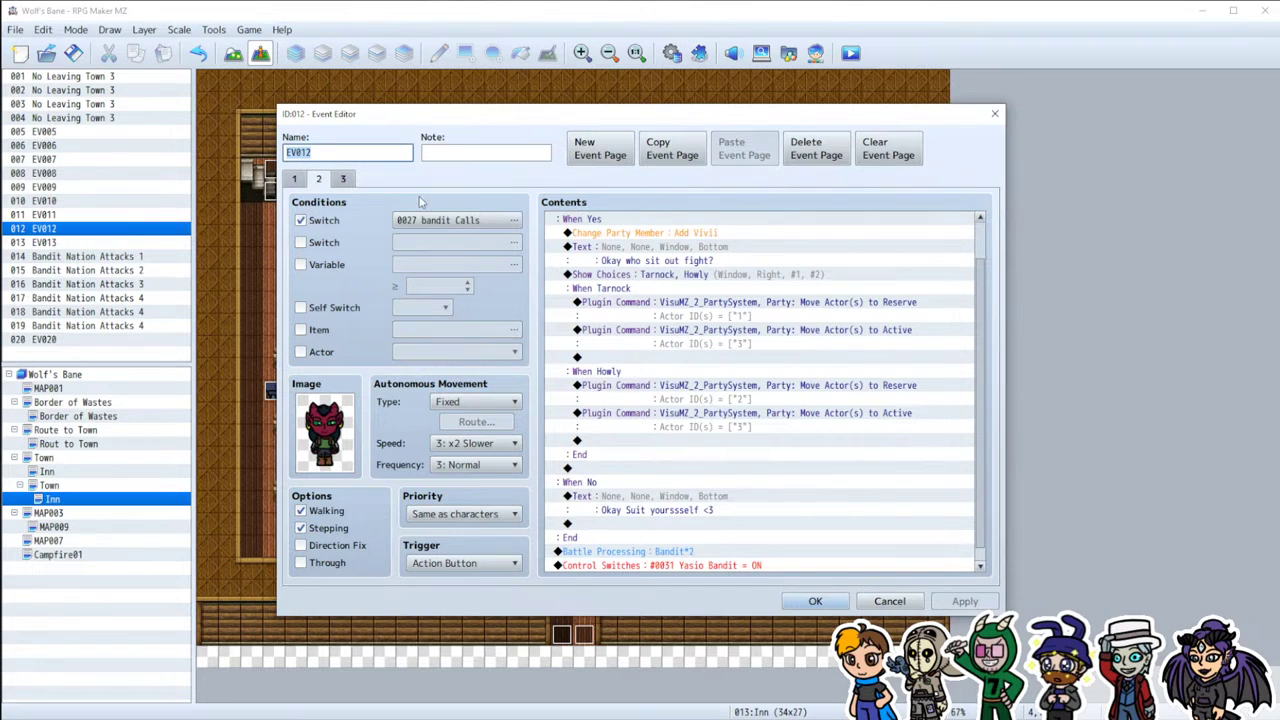
{"action": "double_click", "coordinate": [665, 231]}
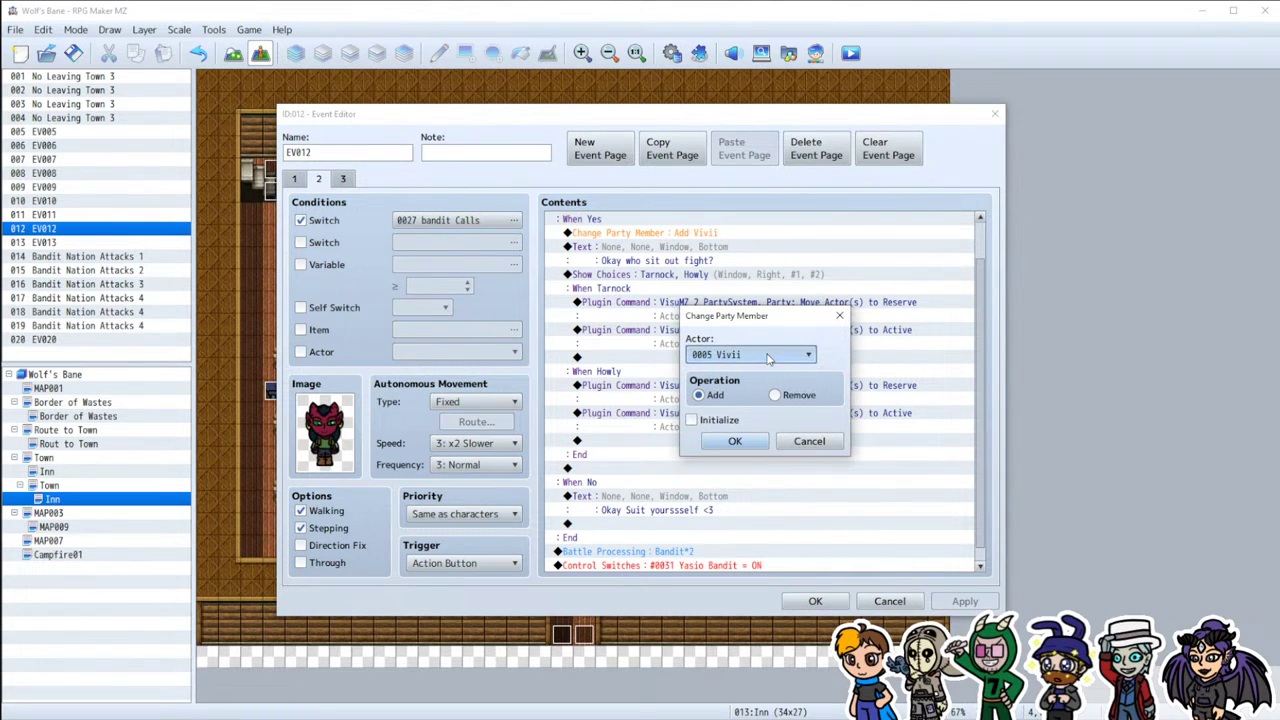
{"action": "left_click", "coordinate": [758, 356]}
{"action": "left_click", "coordinate": [749, 403]}
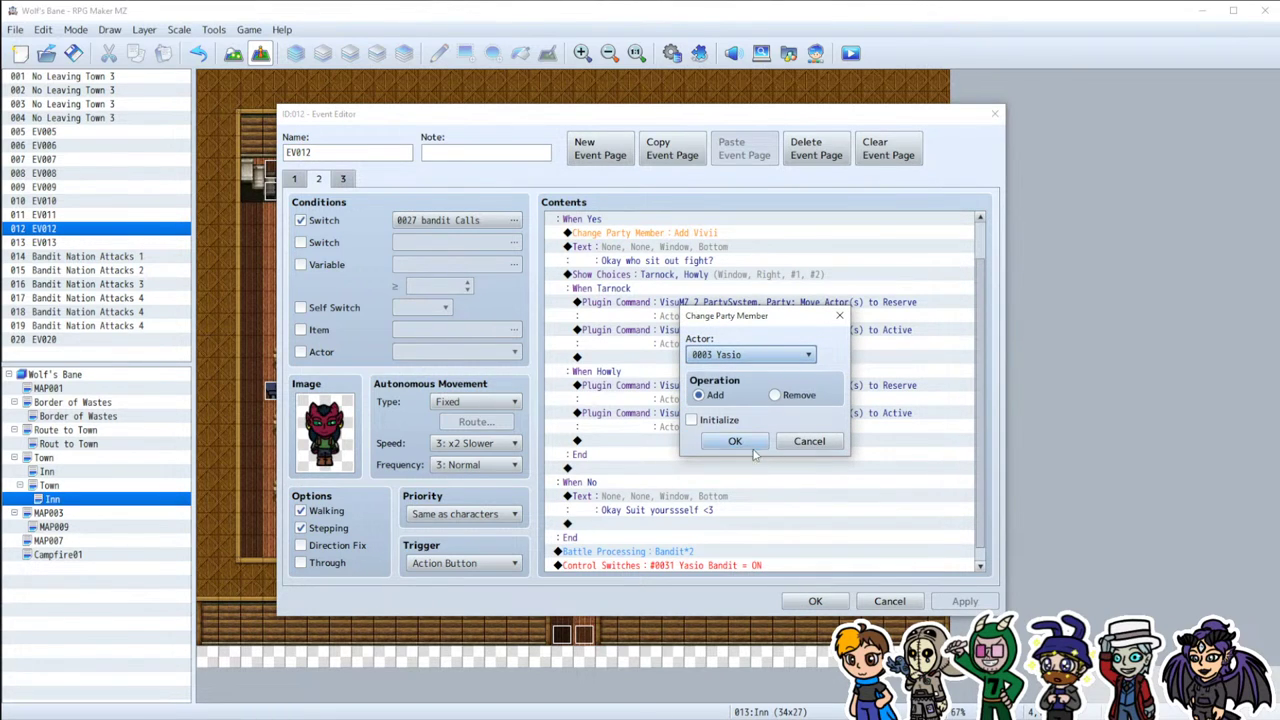
{"action": "left_click", "coordinate": [740, 443]}
{"action": "scroll", "coordinate": [816, 490], "scroll_direction": "down", "scroll_amount": 1}
{"action": "scroll", "coordinate": [825, 505], "scroll_direction": "up", "scroll_amount": 3}
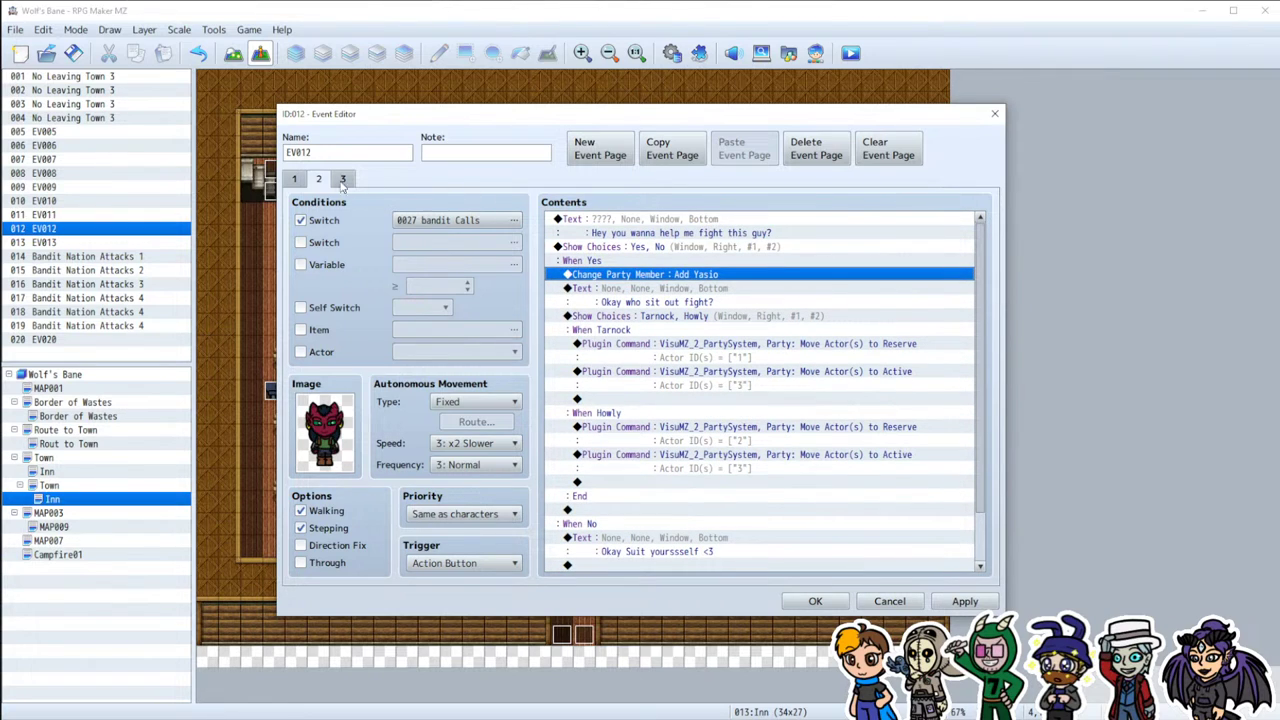
{"action": "left_click", "coordinate": [342, 180]}
{"action": "left_click", "coordinate": [318, 179]}
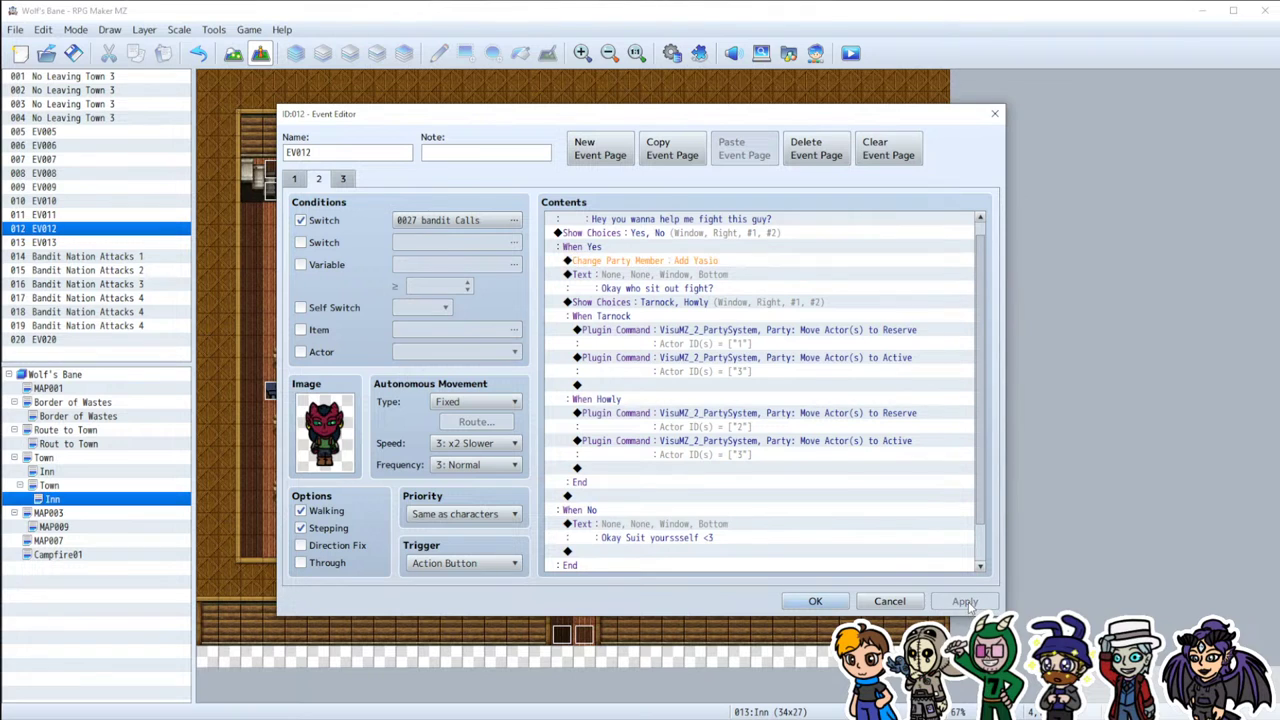
{"action": "left_click", "coordinate": [815, 601]}
Step: Set bandit event 017 to Stepping with Through off, turn Through off for event 016, and save both
{"action": "double_click", "coordinate": [533, 481]}
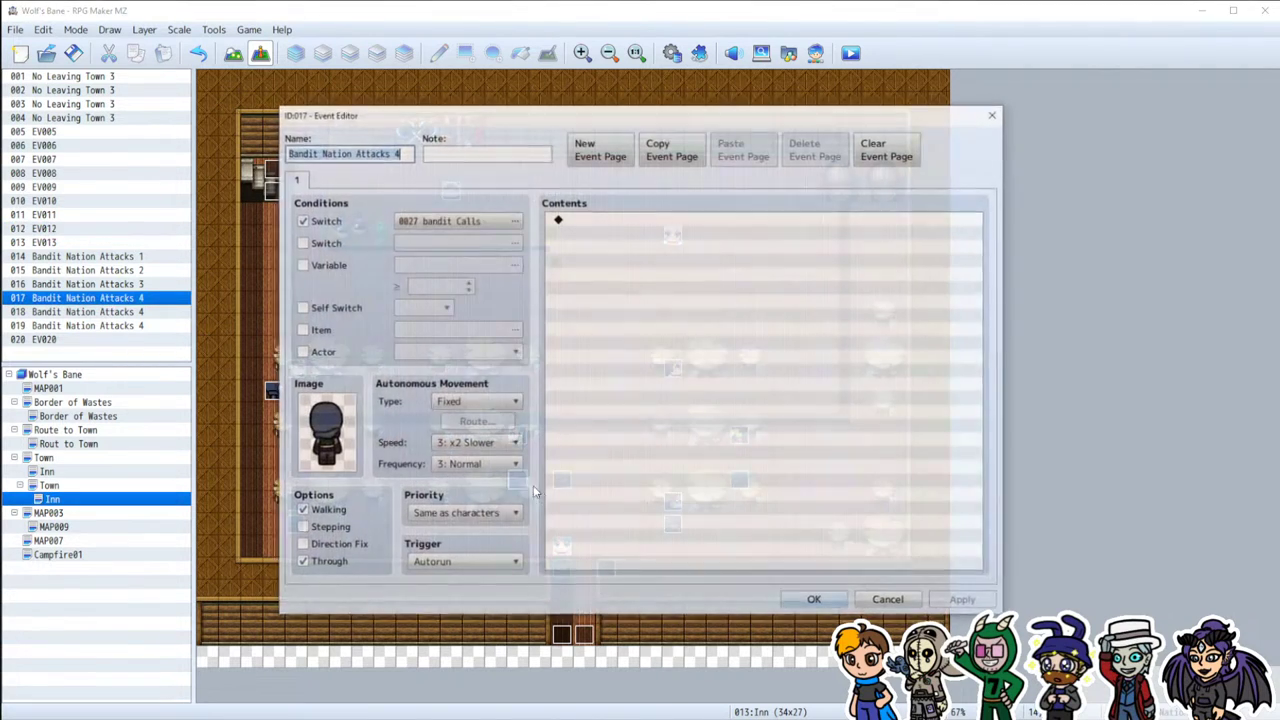
{"action": "left_click", "coordinate": [302, 528]}
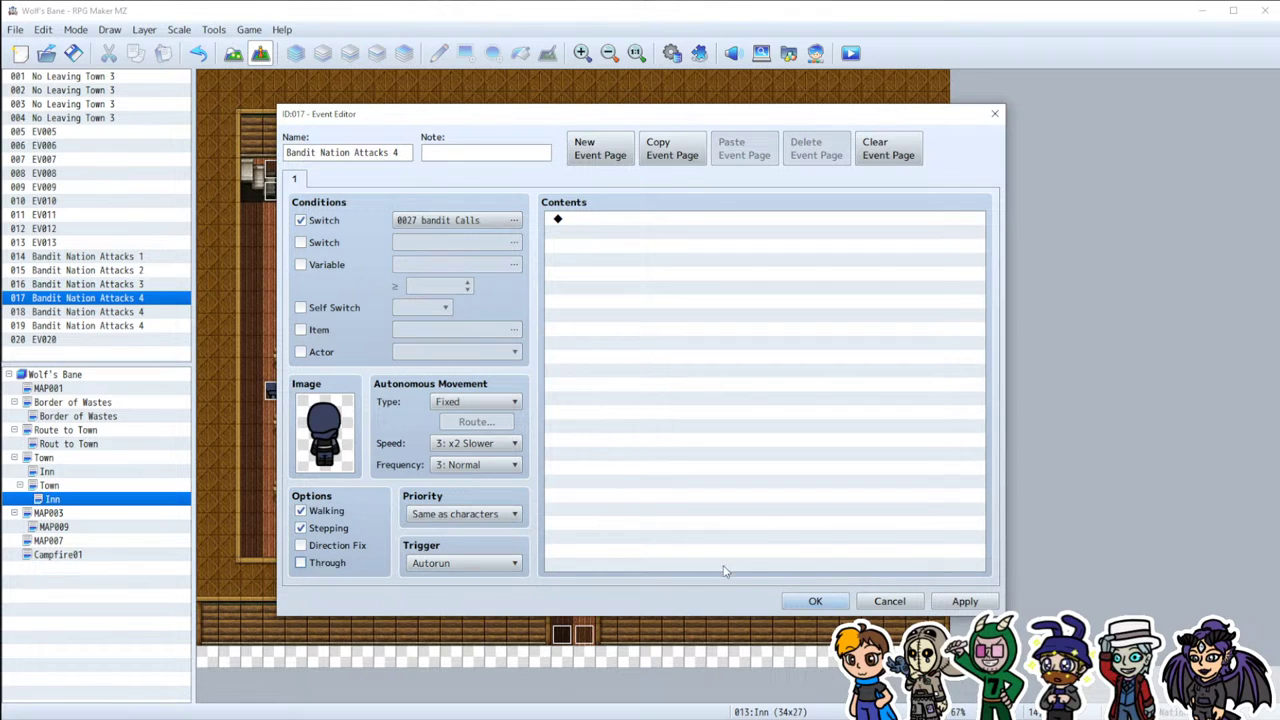
{"action": "left_click", "coordinate": [816, 601]}
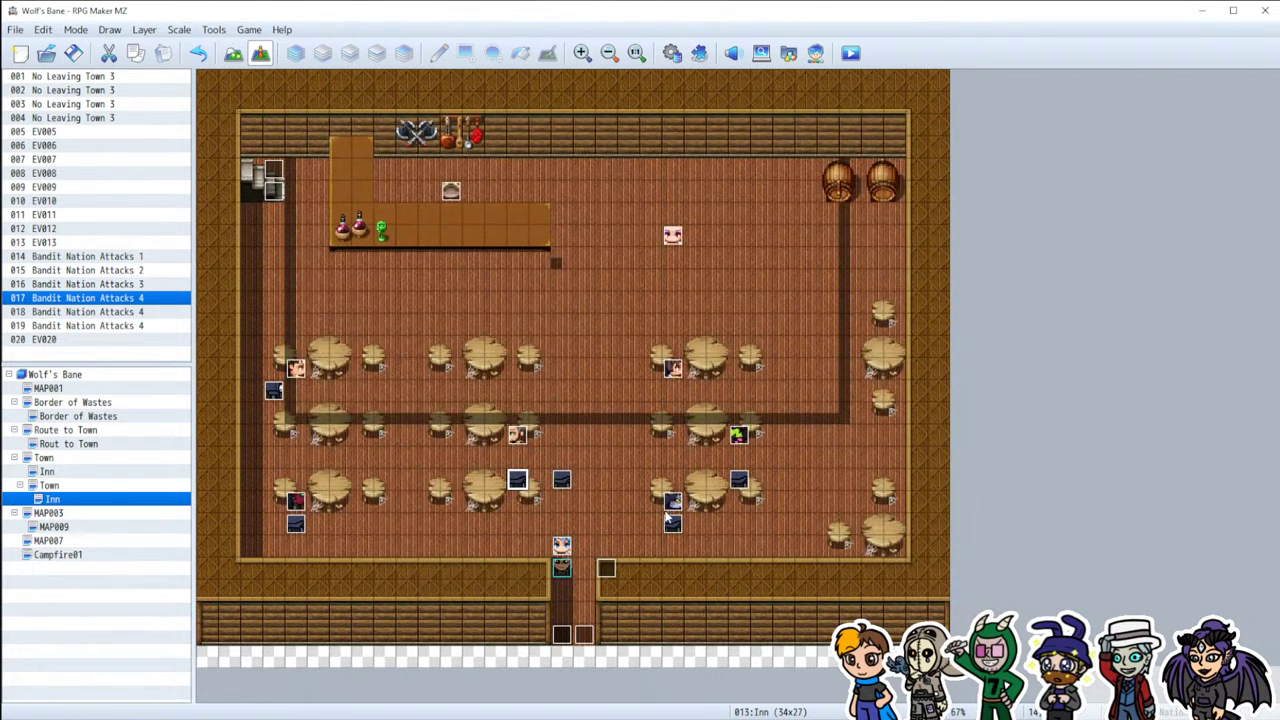
{"action": "double_click", "coordinate": [732, 484]}
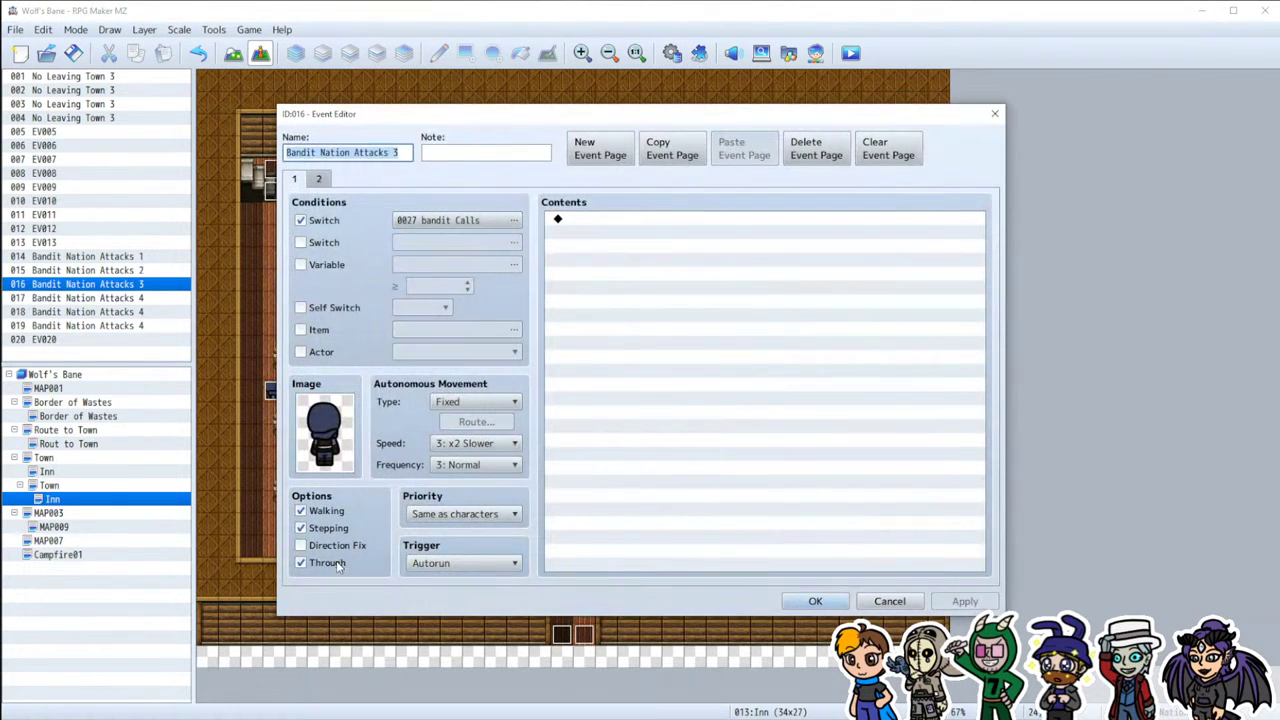
{"action": "left_click", "coordinate": [336, 563]}
{"action": "left_click", "coordinate": [815, 601]}
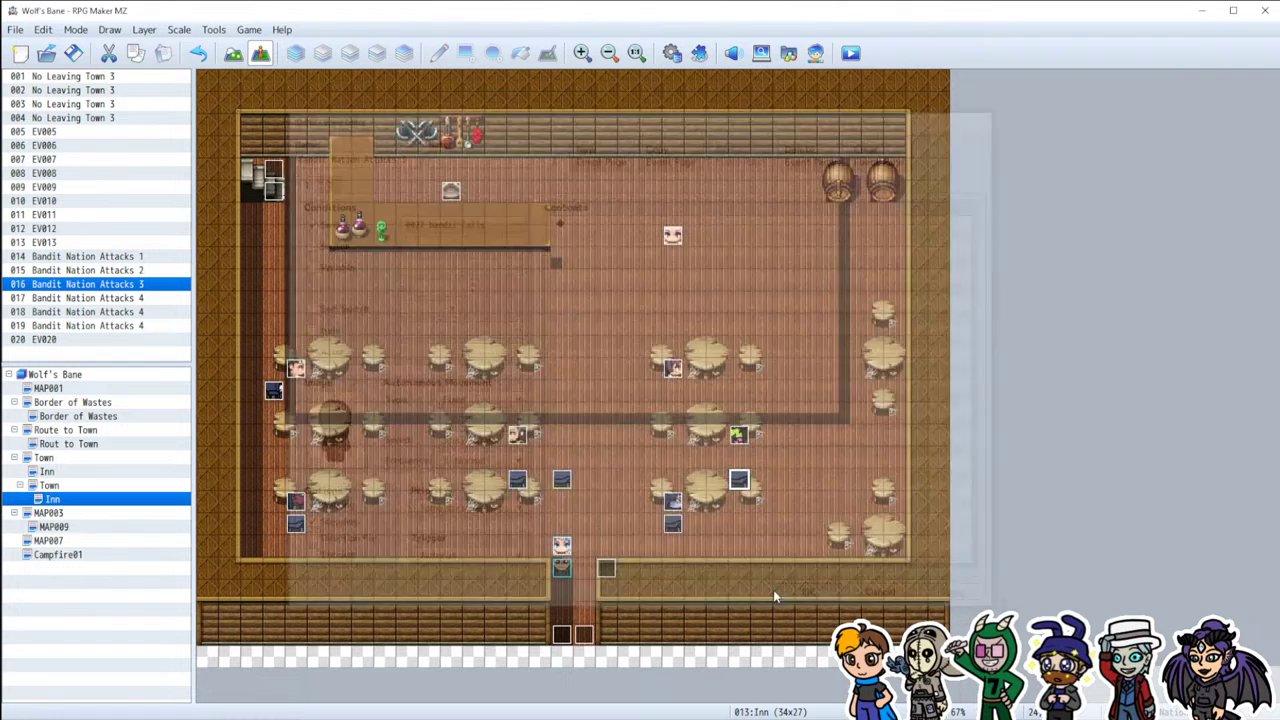
Step: Turn Through off for bandit events 018 and 015, leaving Stepping enabled, and save both events
{"action": "double_click", "coordinate": [670, 528]}
{"action": "left_click", "coordinate": [338, 563]}
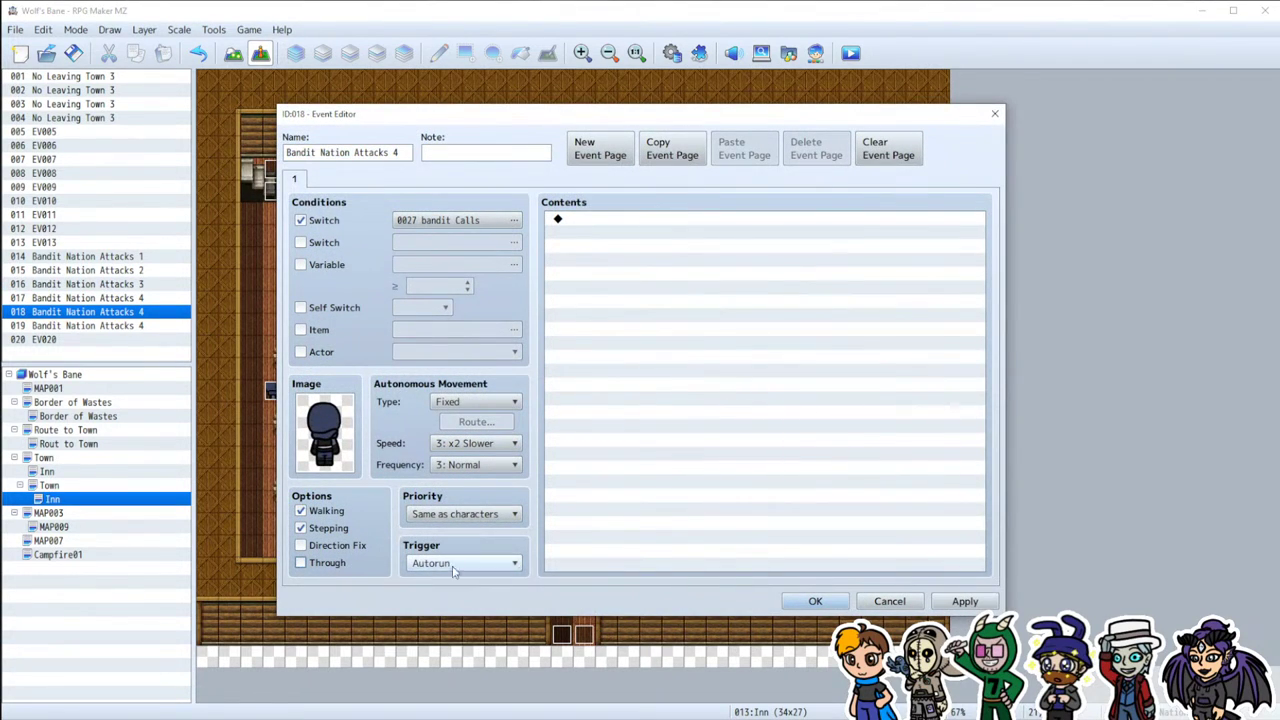
{"action": "left_click", "coordinate": [815, 601]}
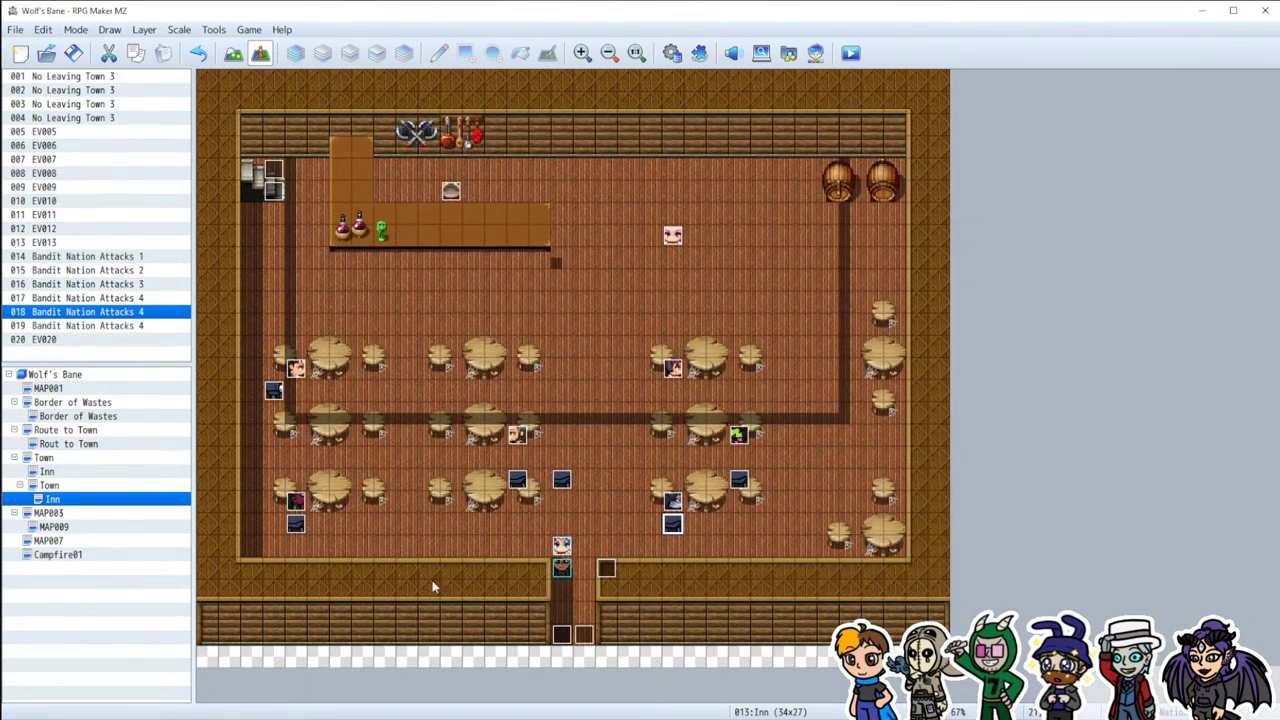
{"action": "double_click", "coordinate": [300, 525]}
{"action": "left_click", "coordinate": [301, 562]}
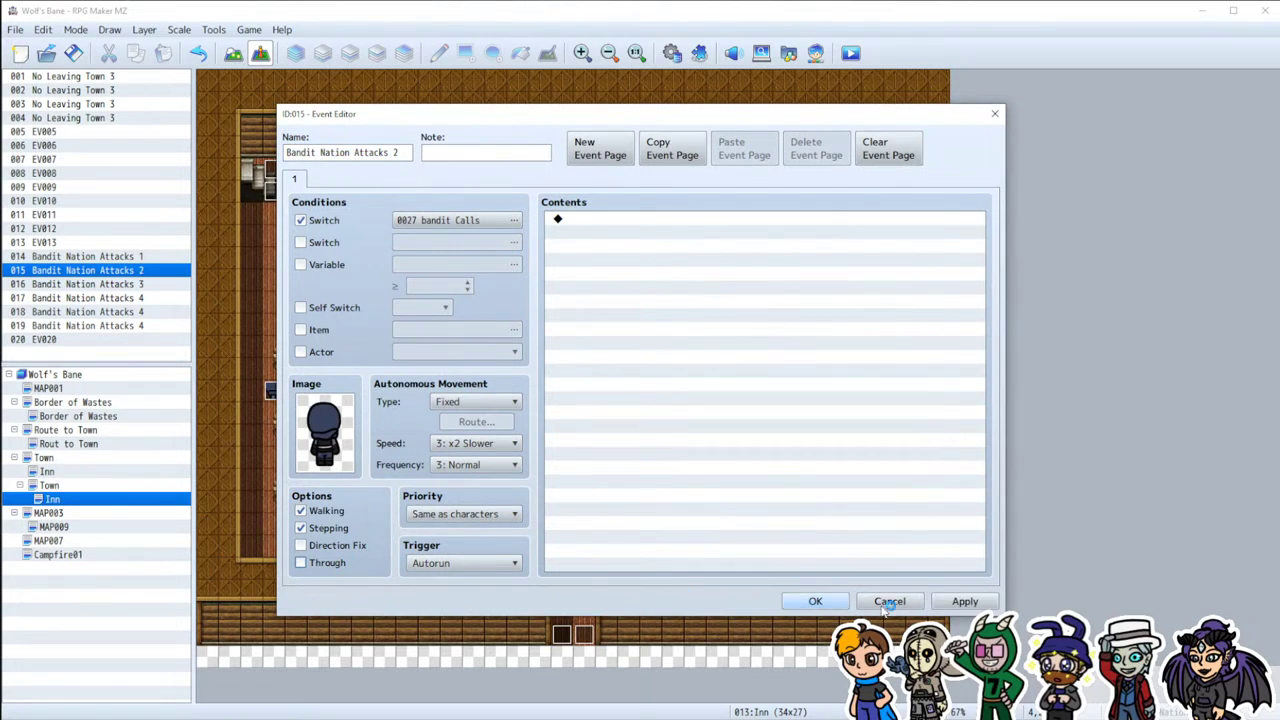
{"action": "left_click", "coordinate": [965, 601]}
{"action": "left_click", "coordinate": [815, 601]}
Step: Check the party removal and active-member commands on page 3 of Yasio's event EV012
{"action": "double_click", "coordinate": [366, 526]}
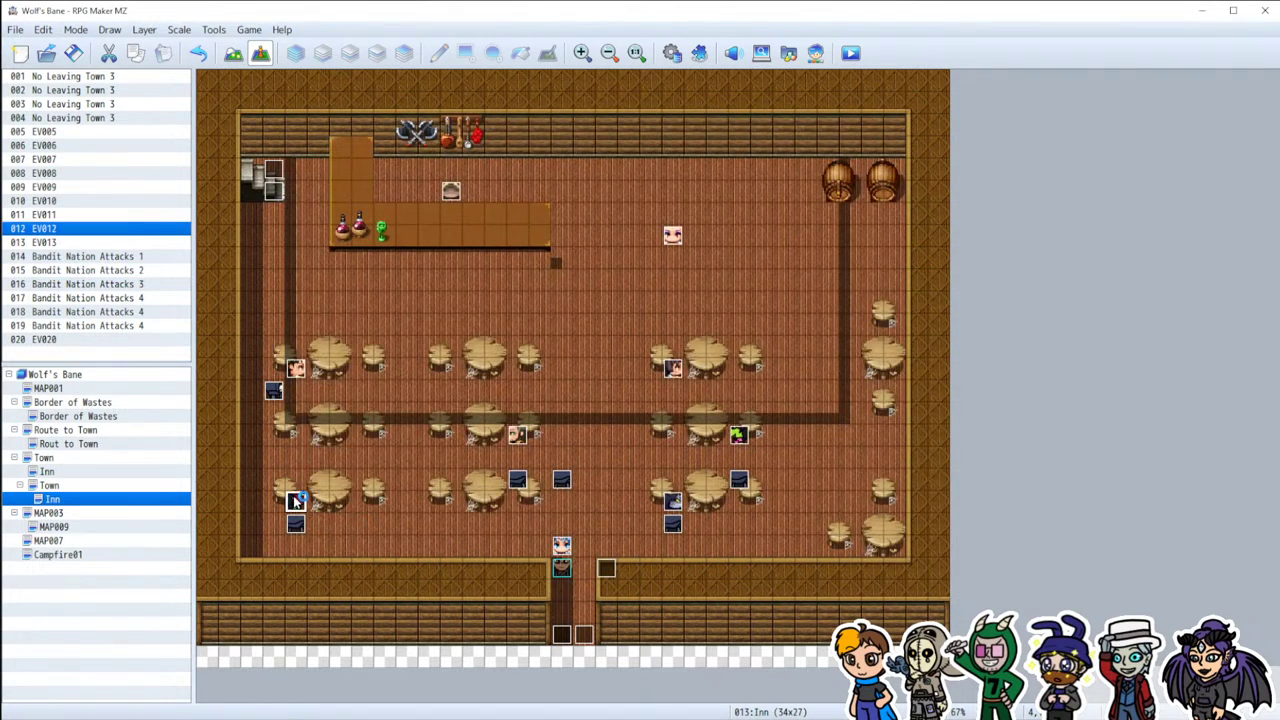
{"action": "left_click", "coordinate": [343, 178]}
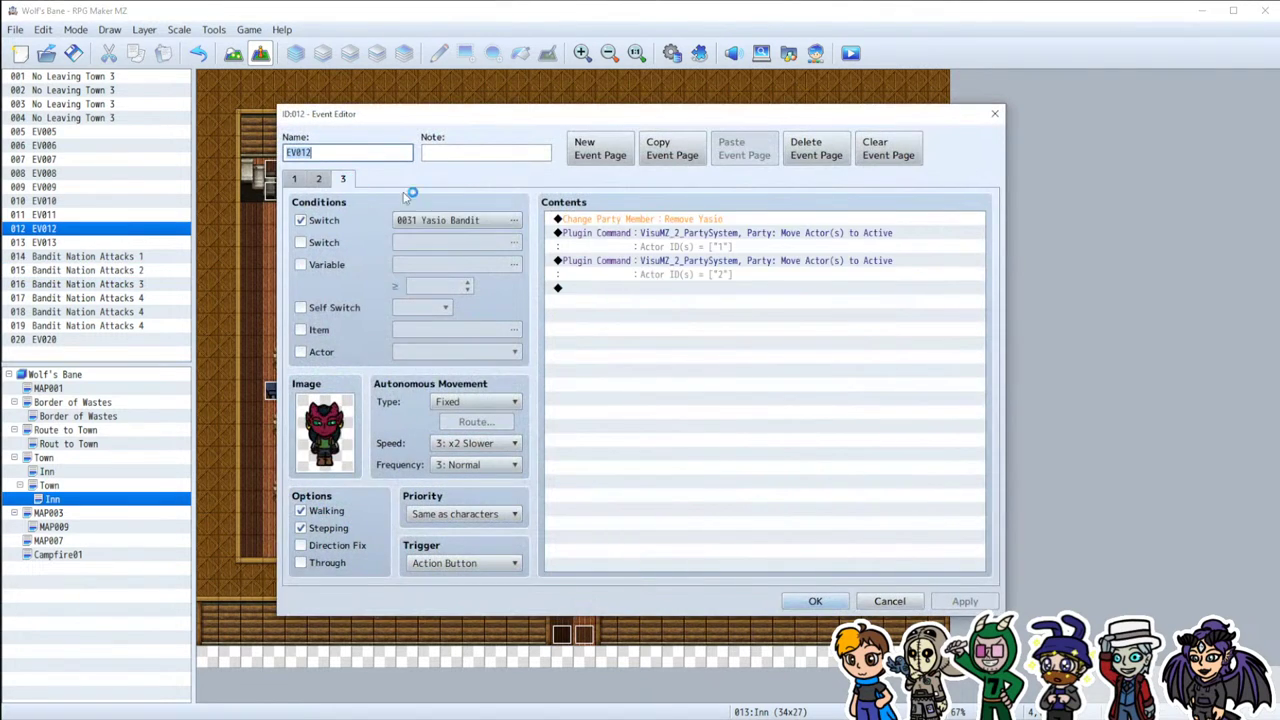
{"action": "left_click", "coordinate": [659, 219]}
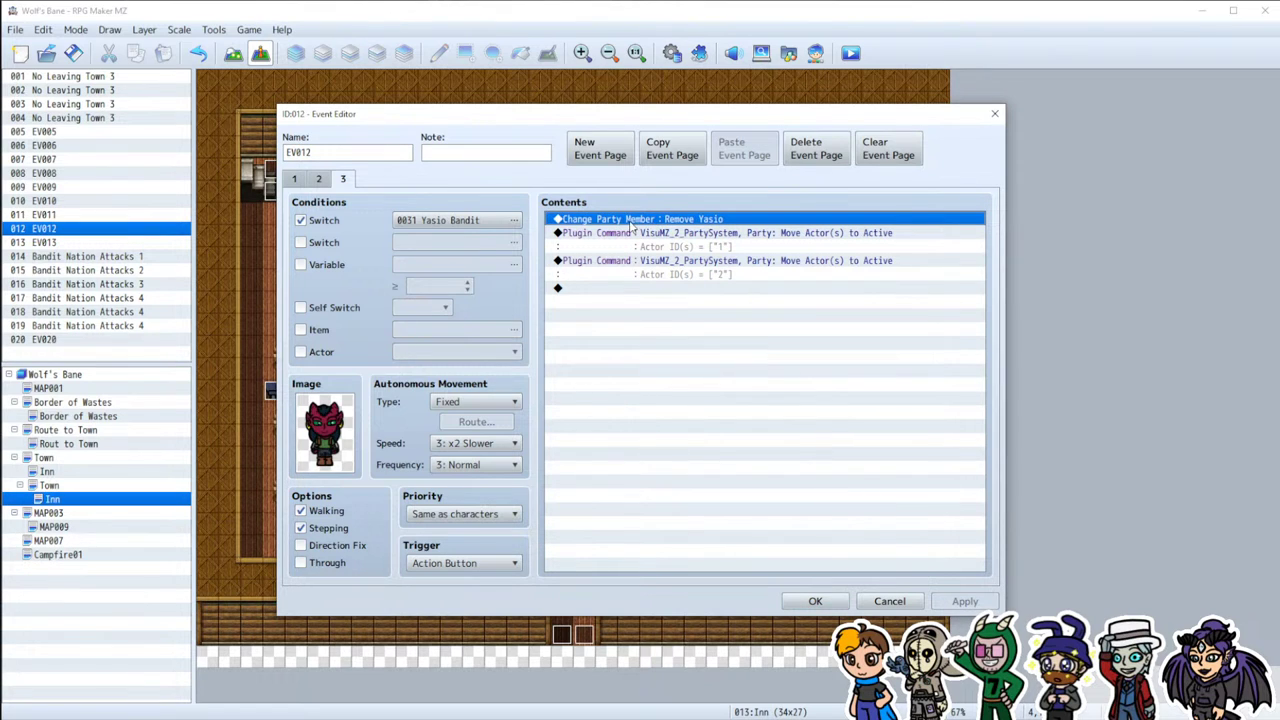
{"action": "left_click", "coordinate": [815, 601]}
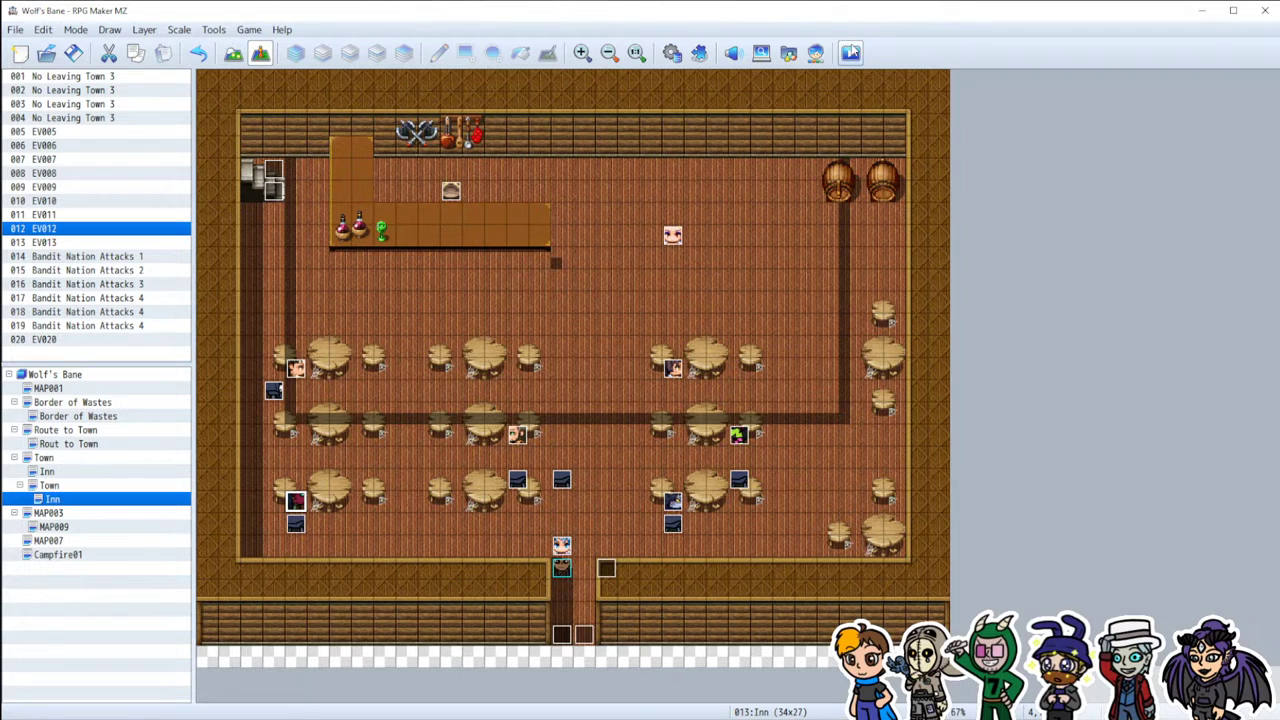
Step: Save the project, playtest a new game, and walk to the inn counter to go through the bandit's dialogue
{"action": "left_click", "coordinate": [850, 52]}
{"action": "left_click", "coordinate": [626, 385]}
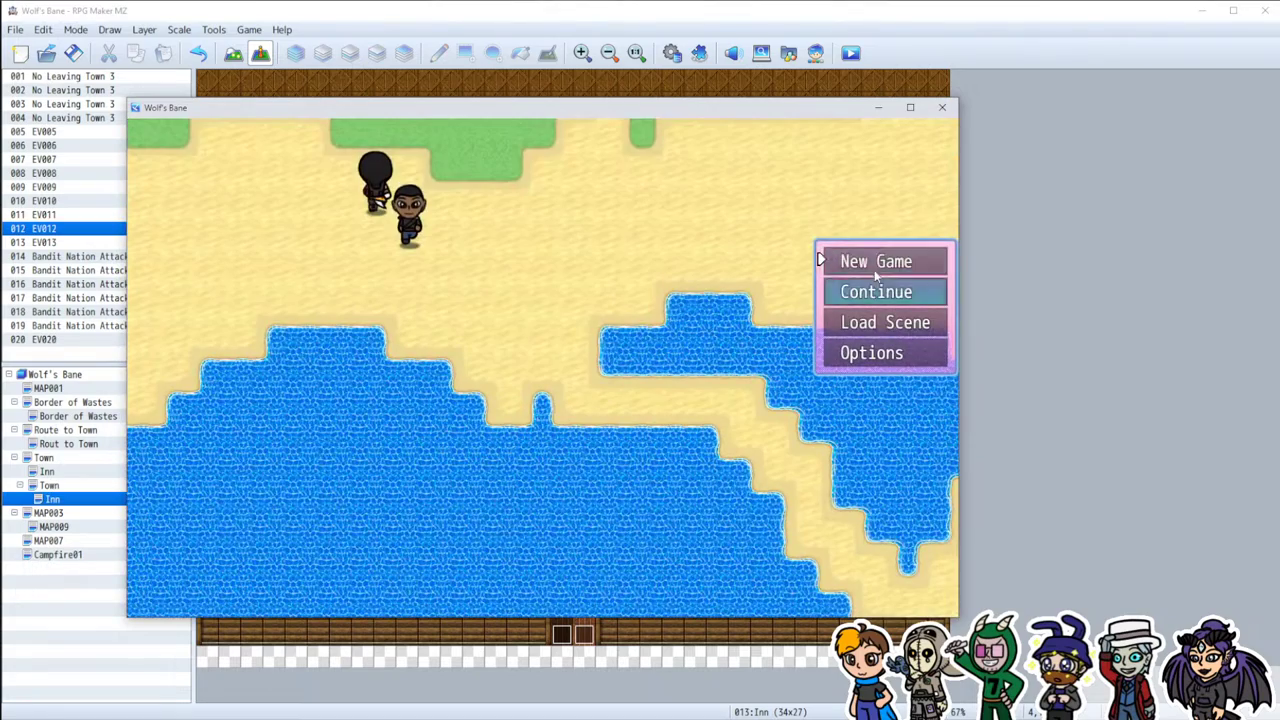
{"action": "left_click", "coordinate": [876, 268]}
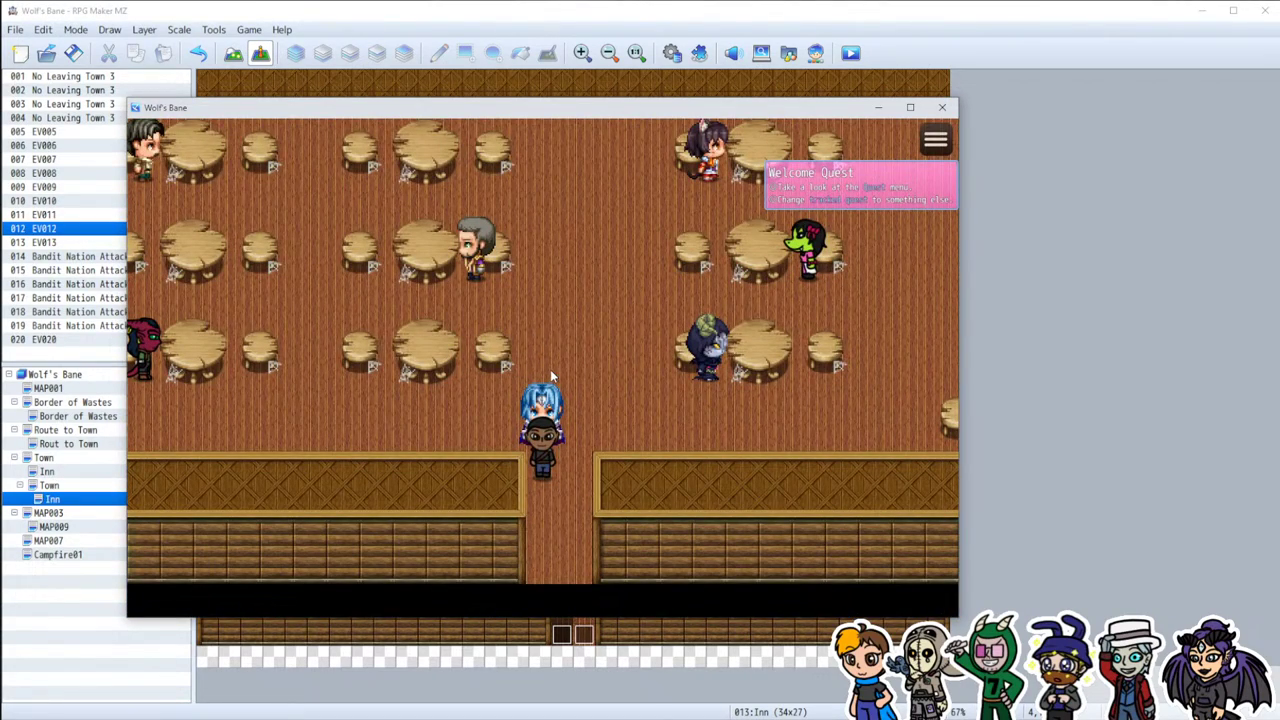
{"action": "key", "text": "Return"}
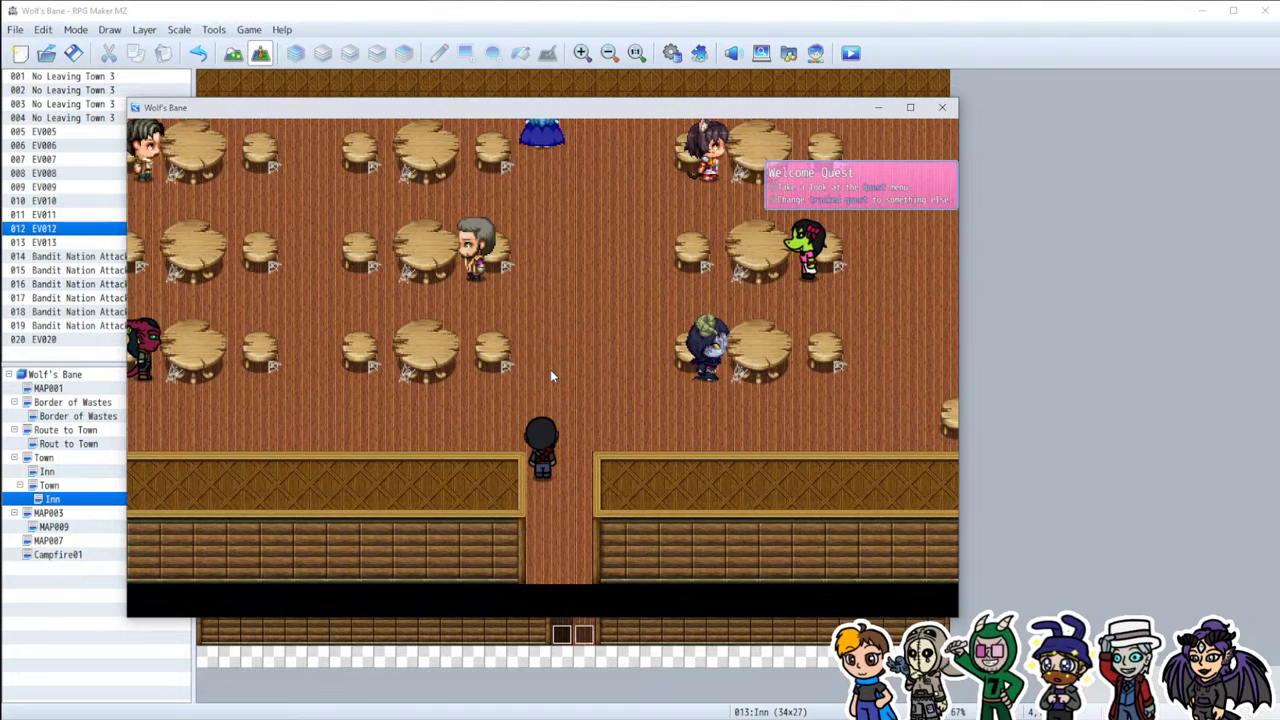
{"action": "key", "text": "Up"}
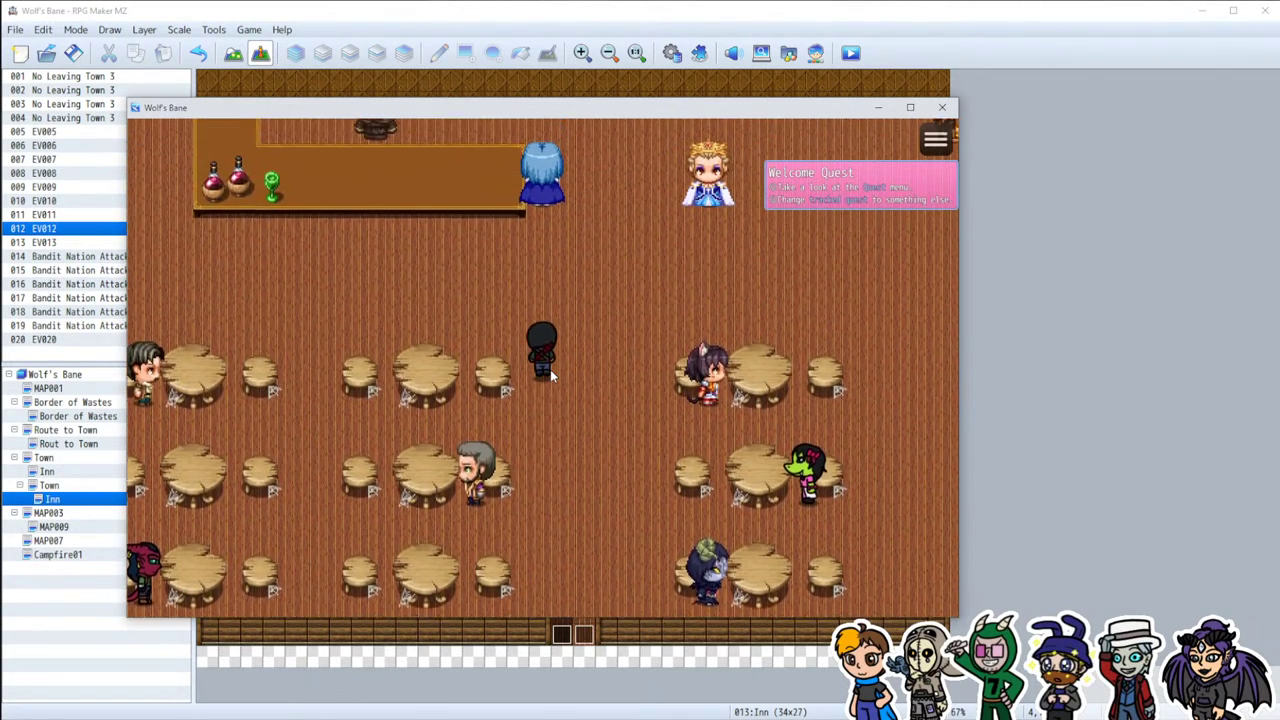
{"action": "key", "text": "Up"}
{"action": "key", "text": "Return"}
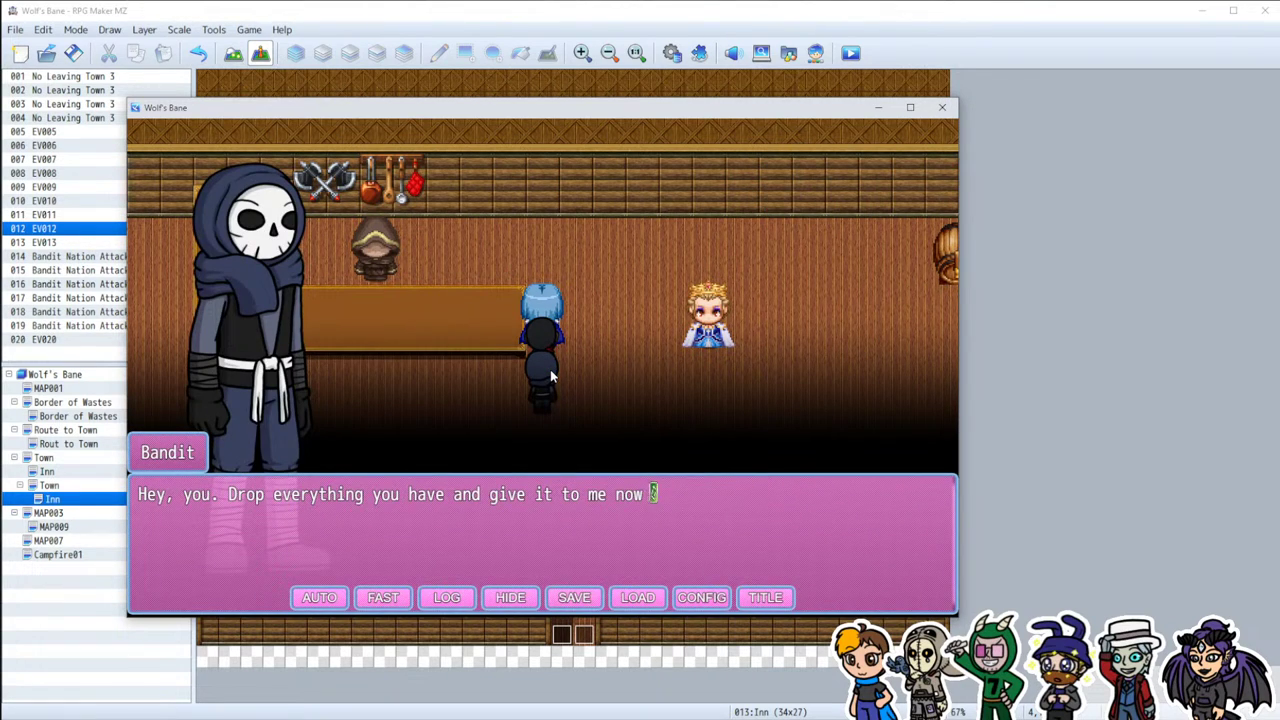
{"action": "key", "text": "Return"}
Step: Talk to Yasio, agree to help in the fight, and have Howly sit it out
{"action": "key", "text": "Return"}
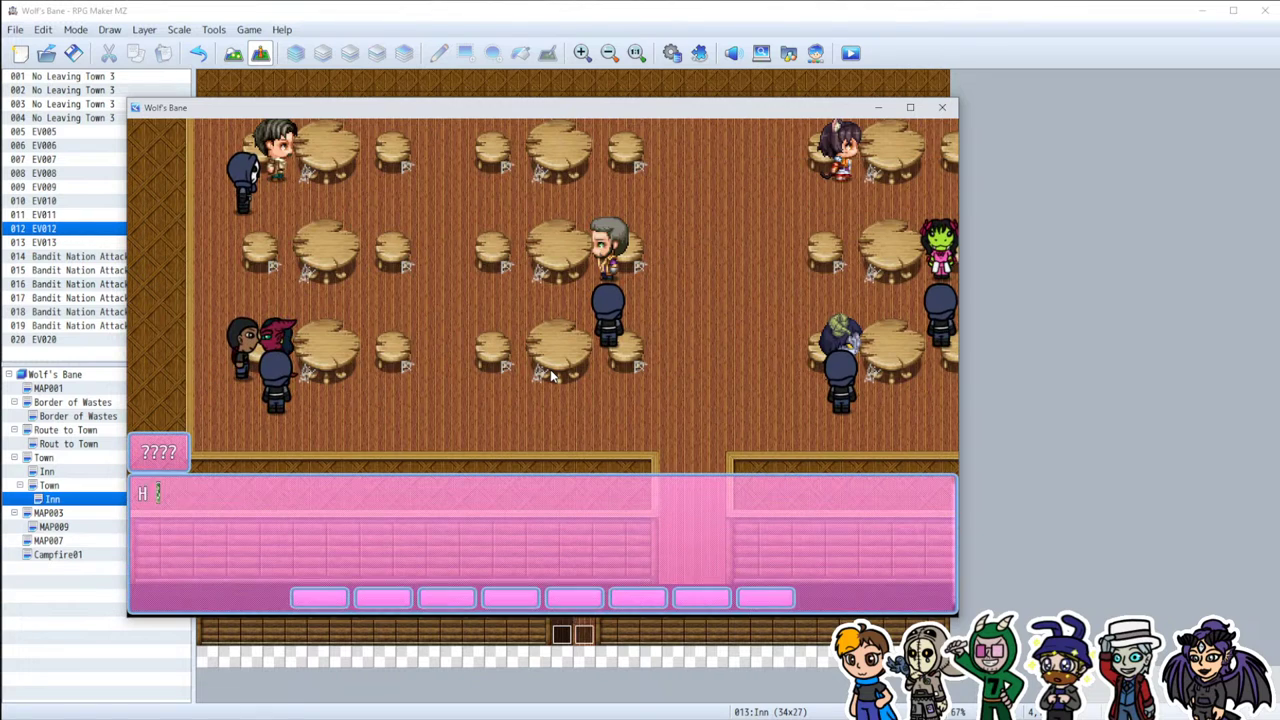
{"action": "key", "text": "Return"}
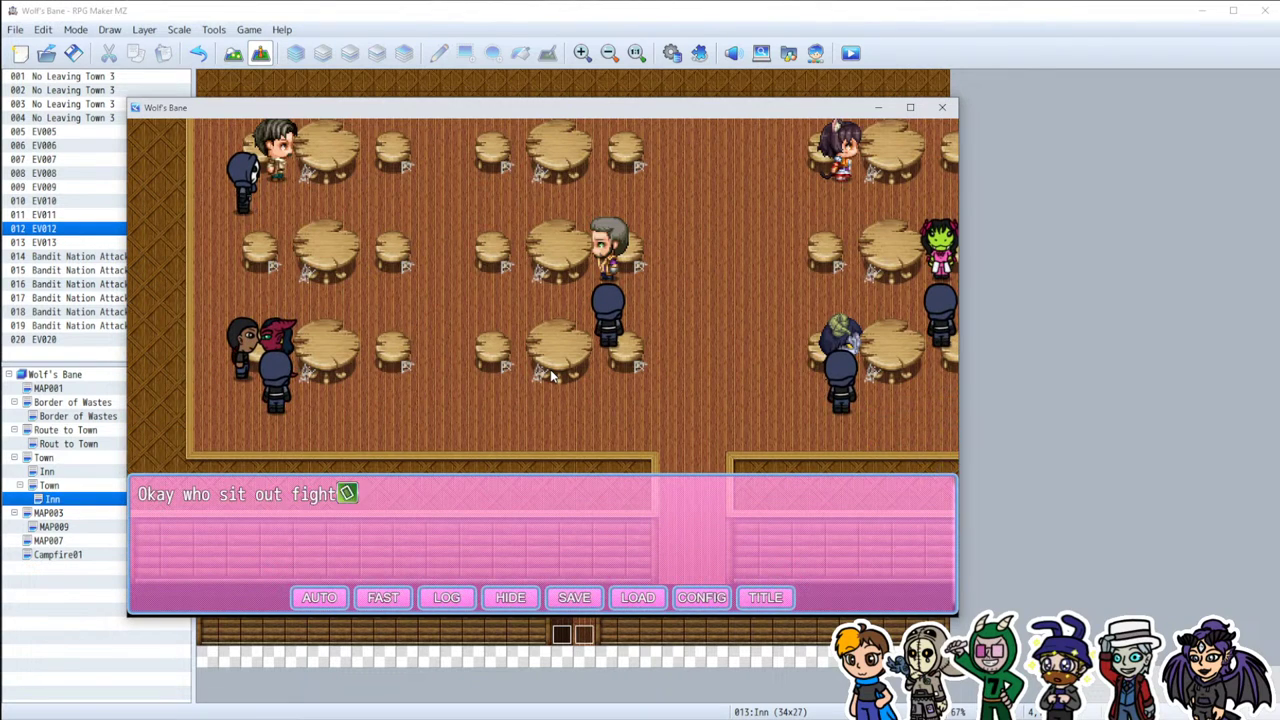
{"action": "key", "text": "Down"}
{"action": "key", "text": "Return"}
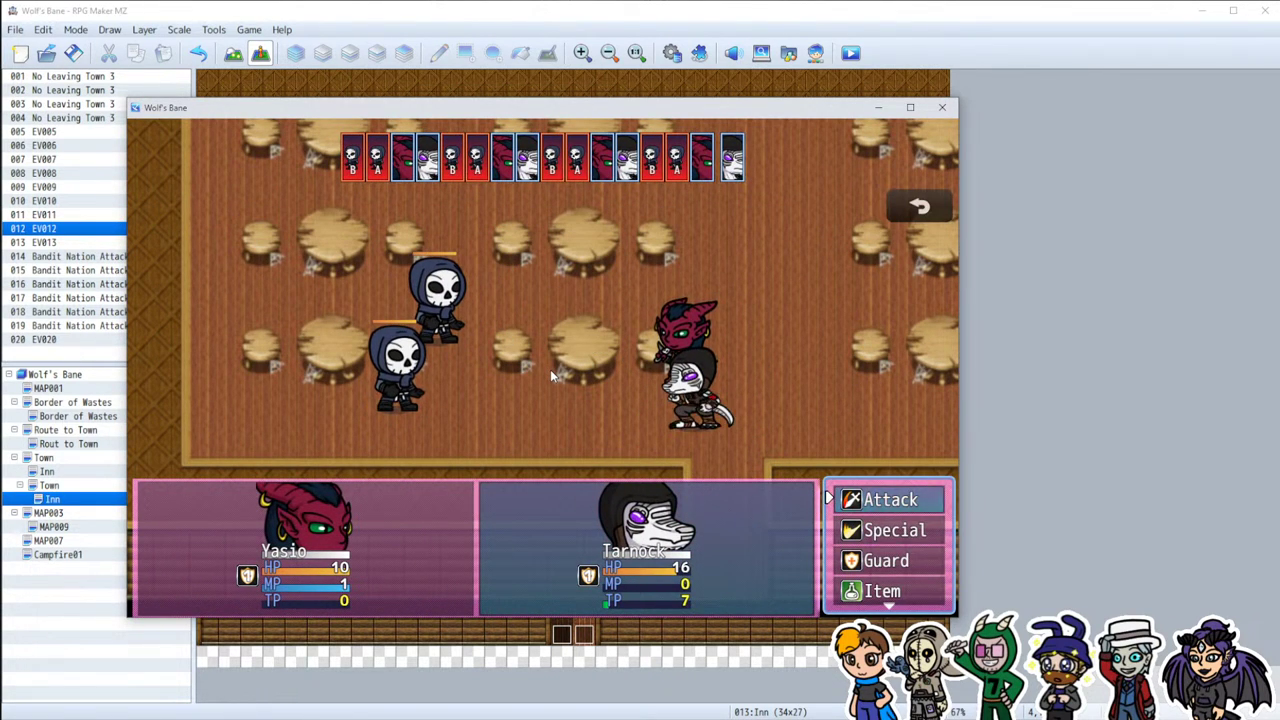
Step: Fight the two bandits with Yasio's and Tarnock's attacks until both are defeated, and dismiss the victory and level-up screens
{"action": "key", "text": "Return"}
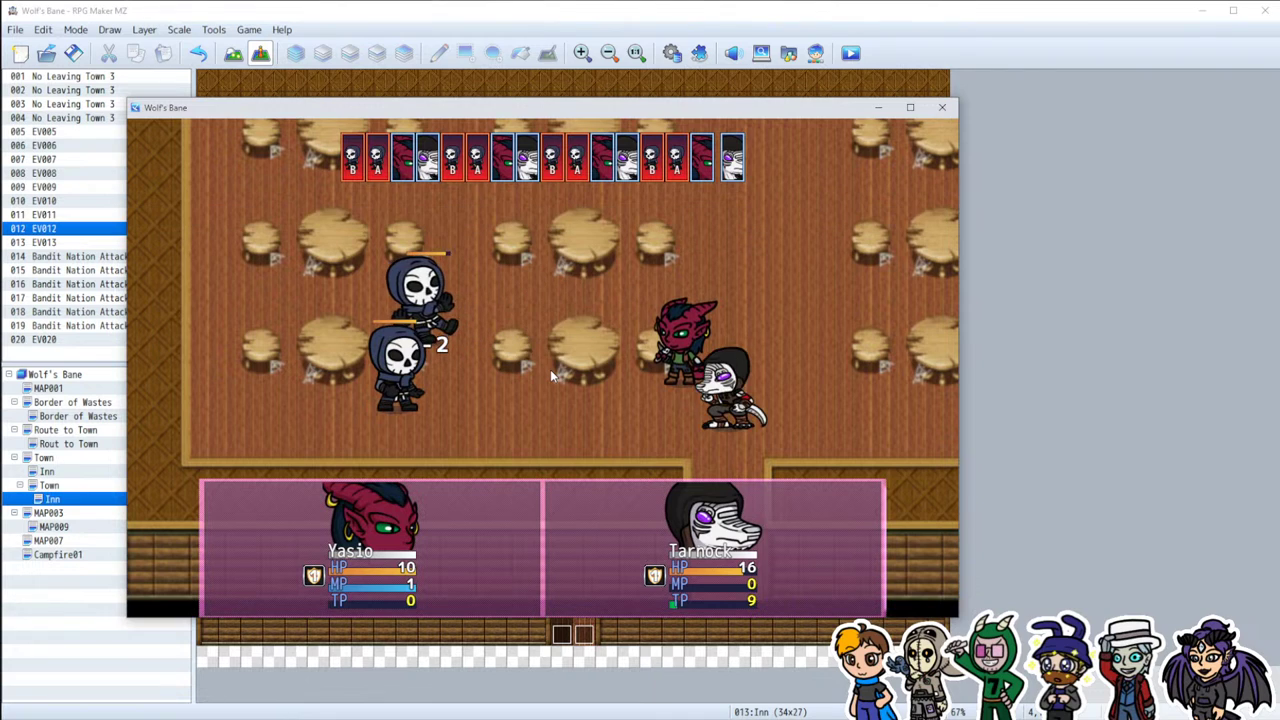
{"action": "key", "text": "Return"}
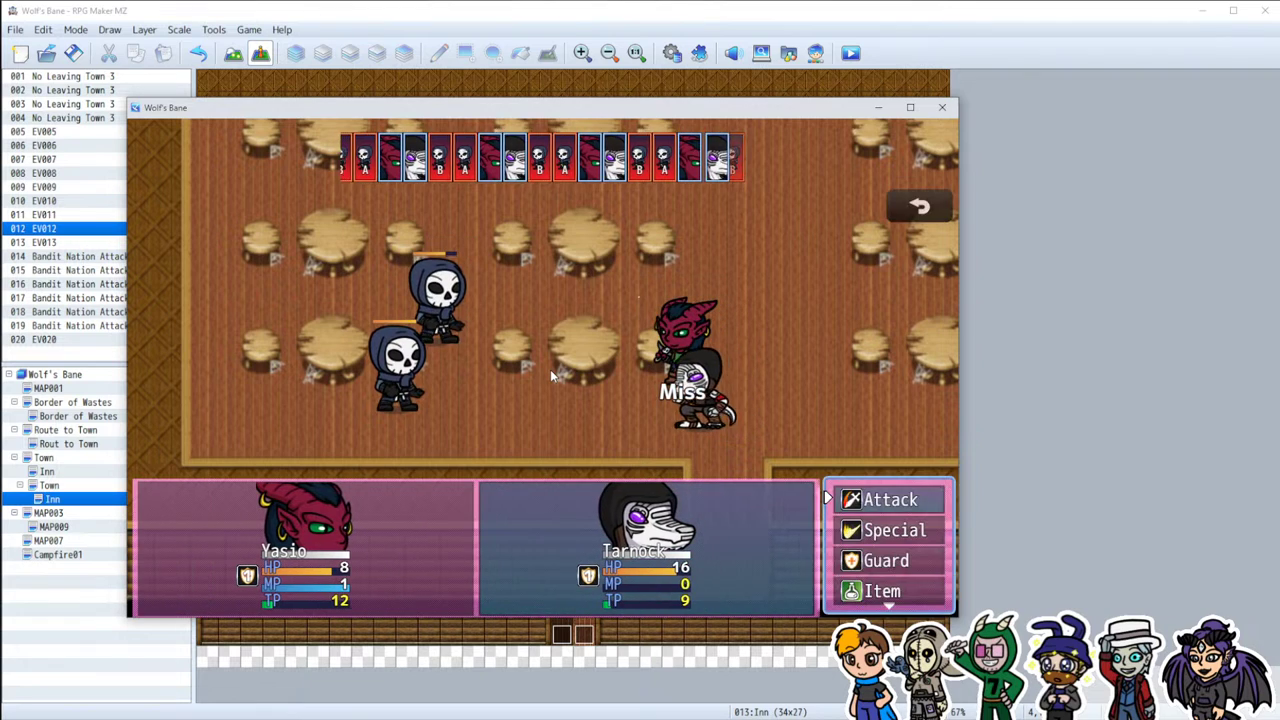
{"action": "key", "text": "Return"}
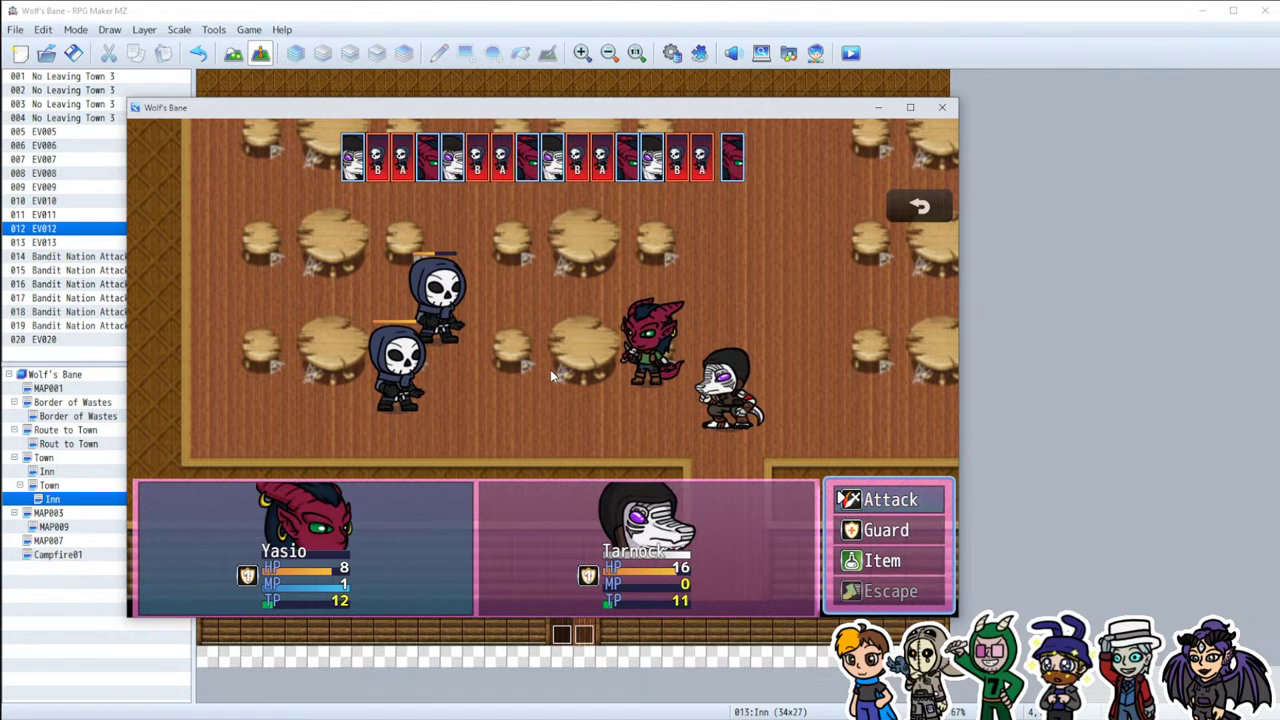
{"action": "key", "text": "Return"}
{"action": "key", "text": "Return"}
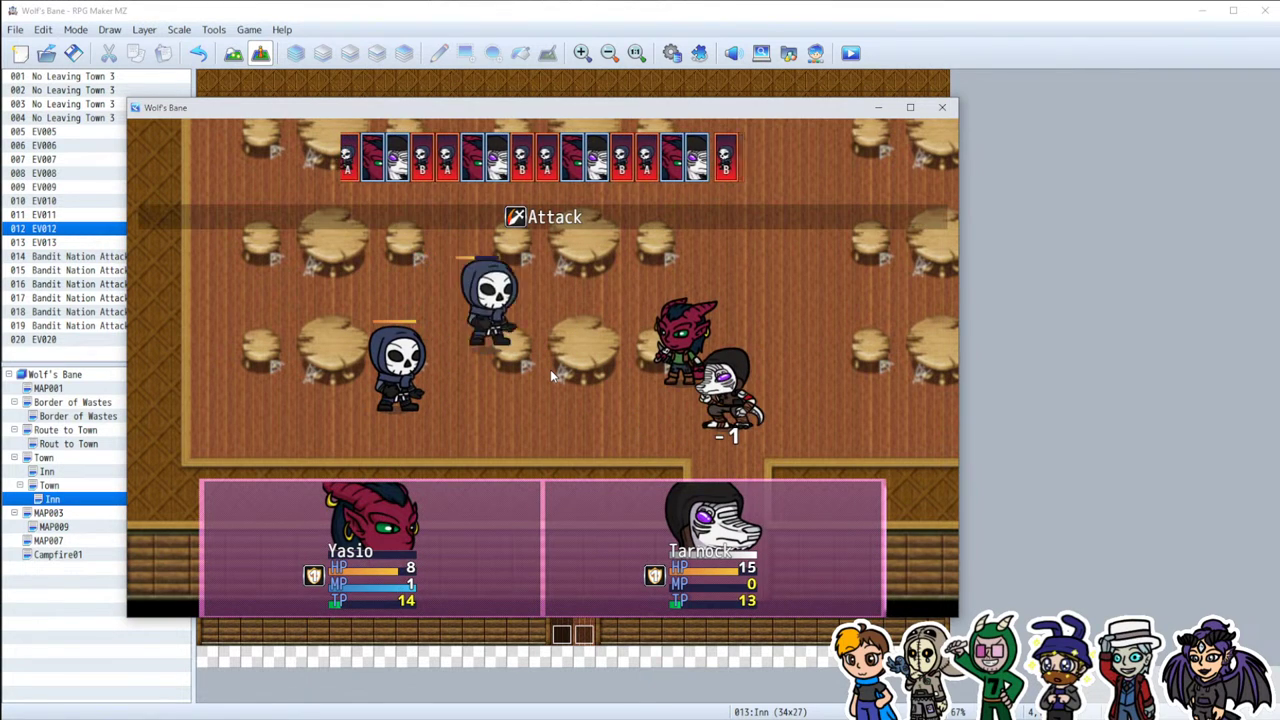
{"action": "key", "text": "Return"}
{"action": "key", "text": "Return"}
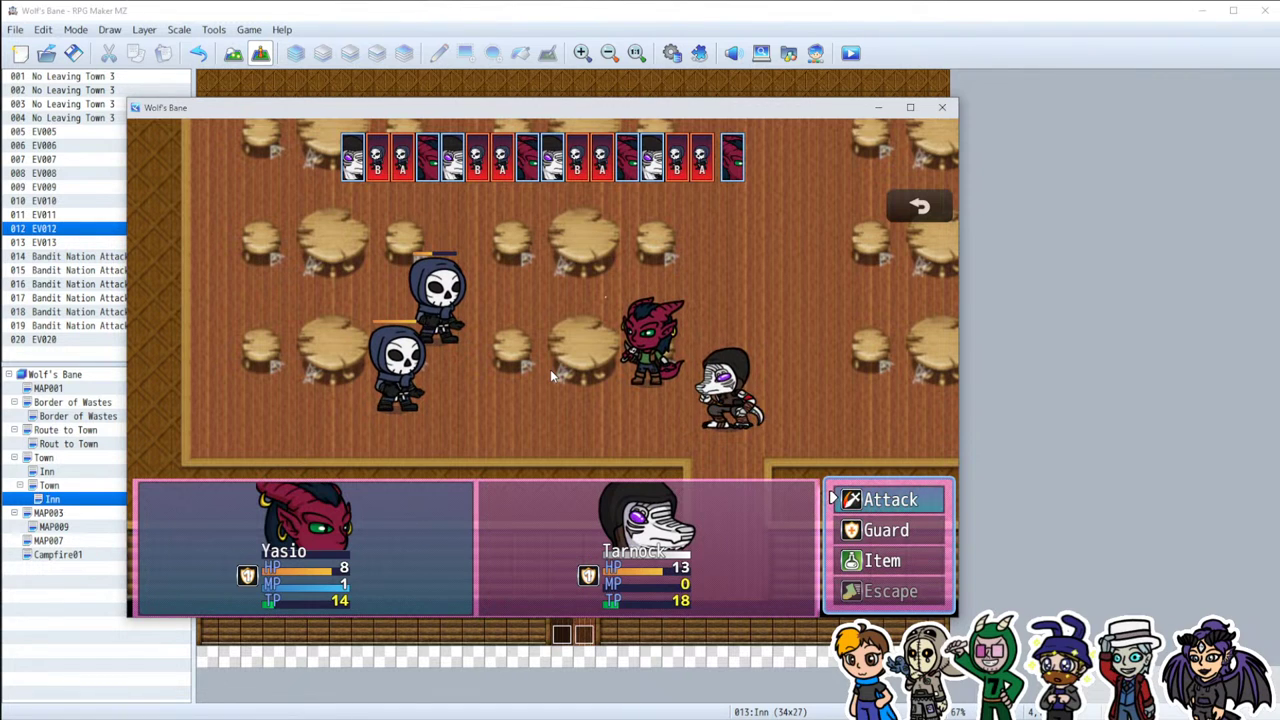
{"action": "key", "text": "Return"}
{"action": "key", "text": "Return"}
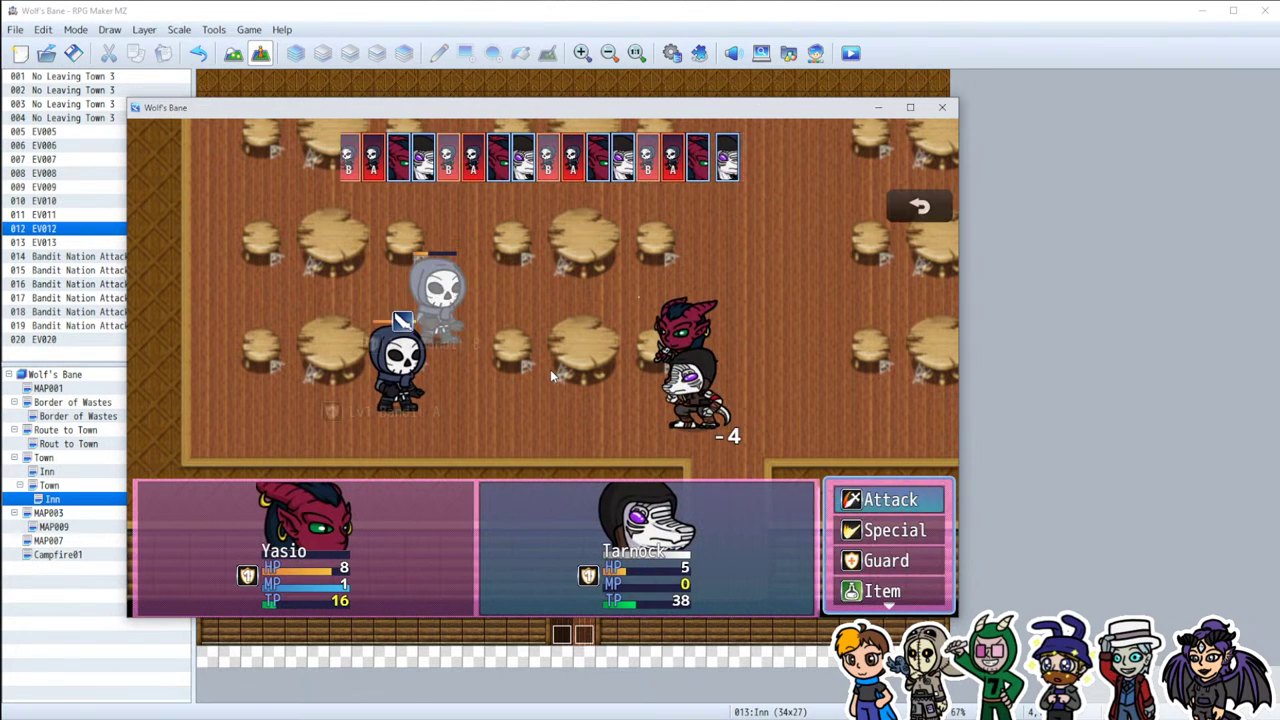
{"action": "key", "text": "Return"}
{"action": "key", "text": "Return"}
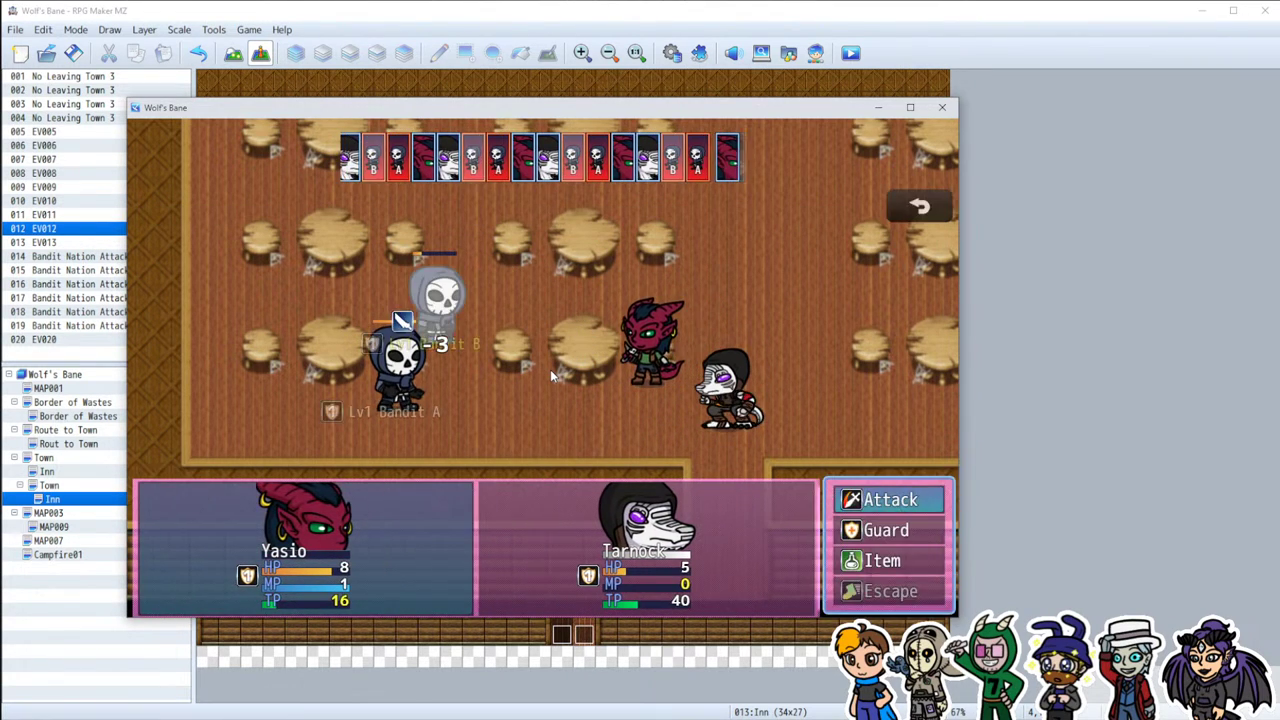
{"action": "key", "text": "Return"}
{"action": "key", "text": "Return"}
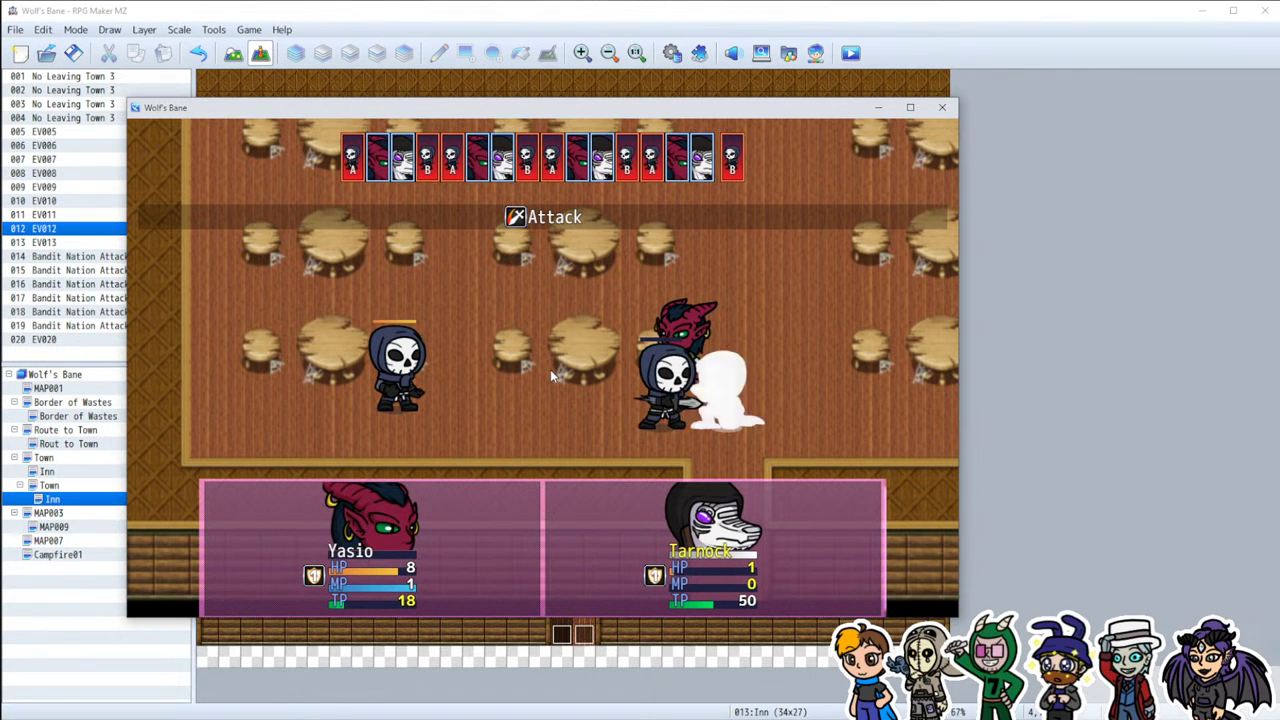
{"action": "key", "text": "Return"}
{"action": "key", "text": "Return"}
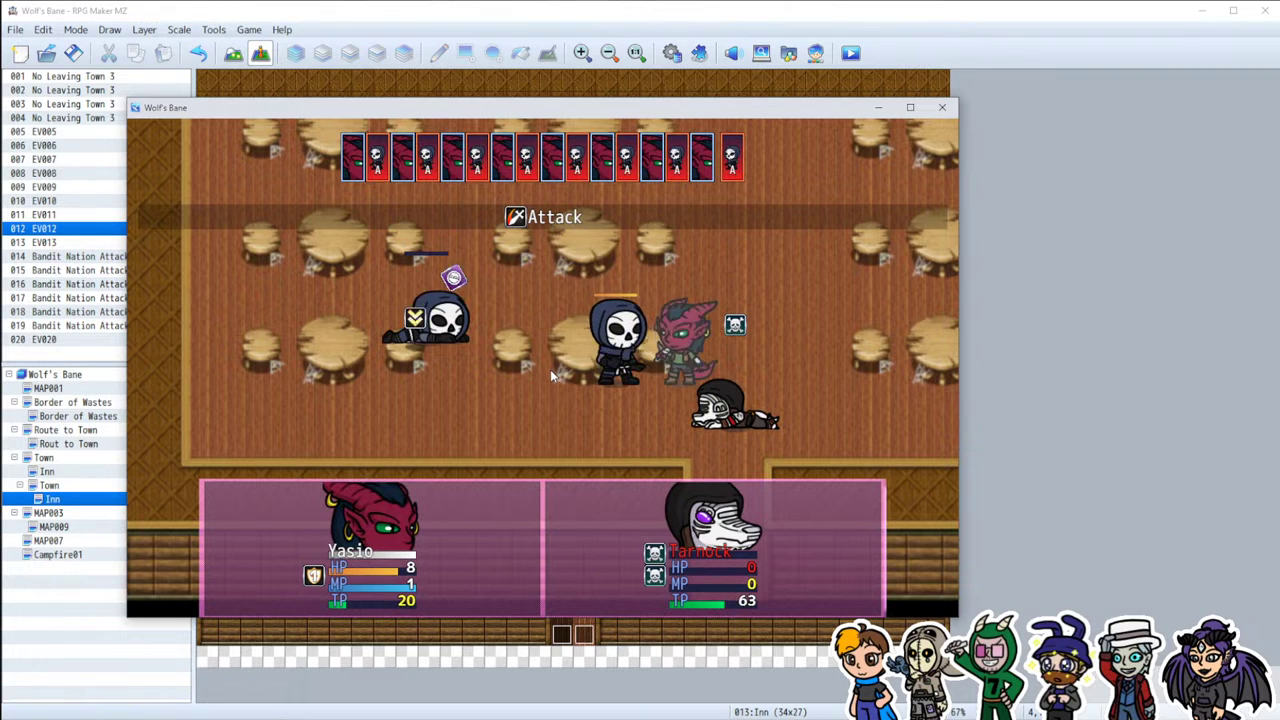
{"action": "key", "text": "Return"}
{"action": "key", "text": "Return"}
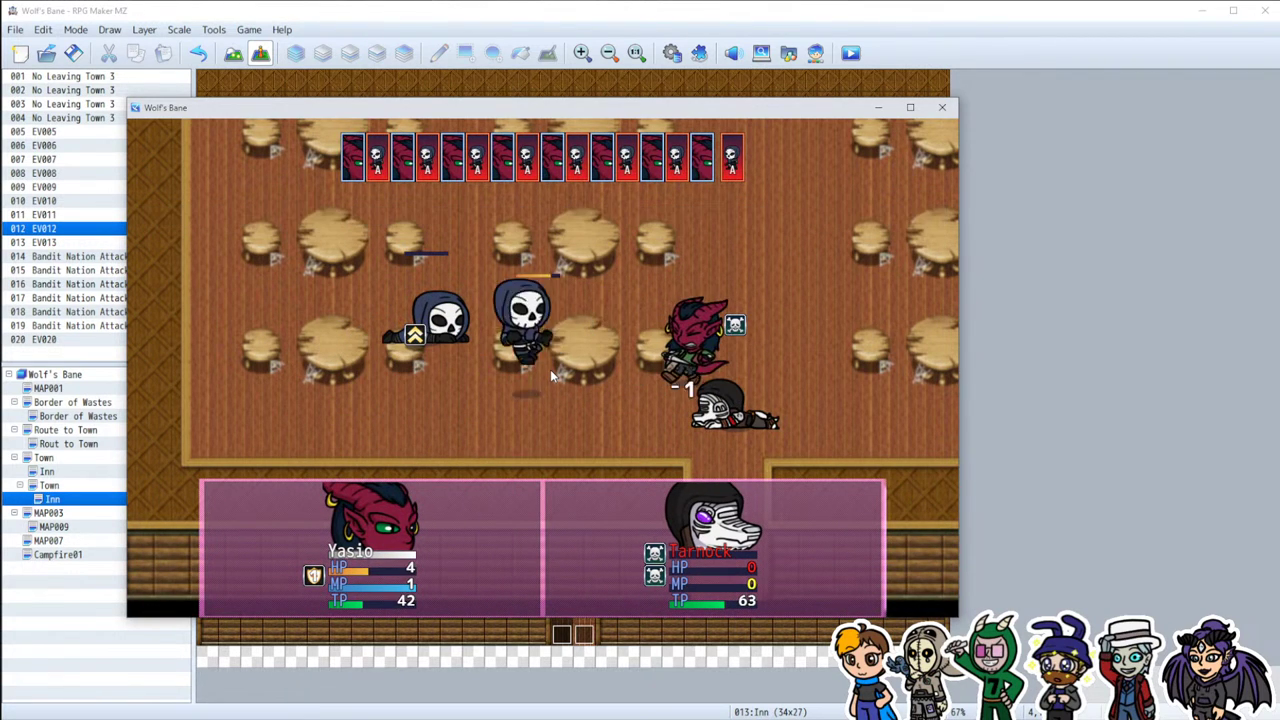
{"action": "key", "text": "Return"}
{"action": "key", "text": "Return"}
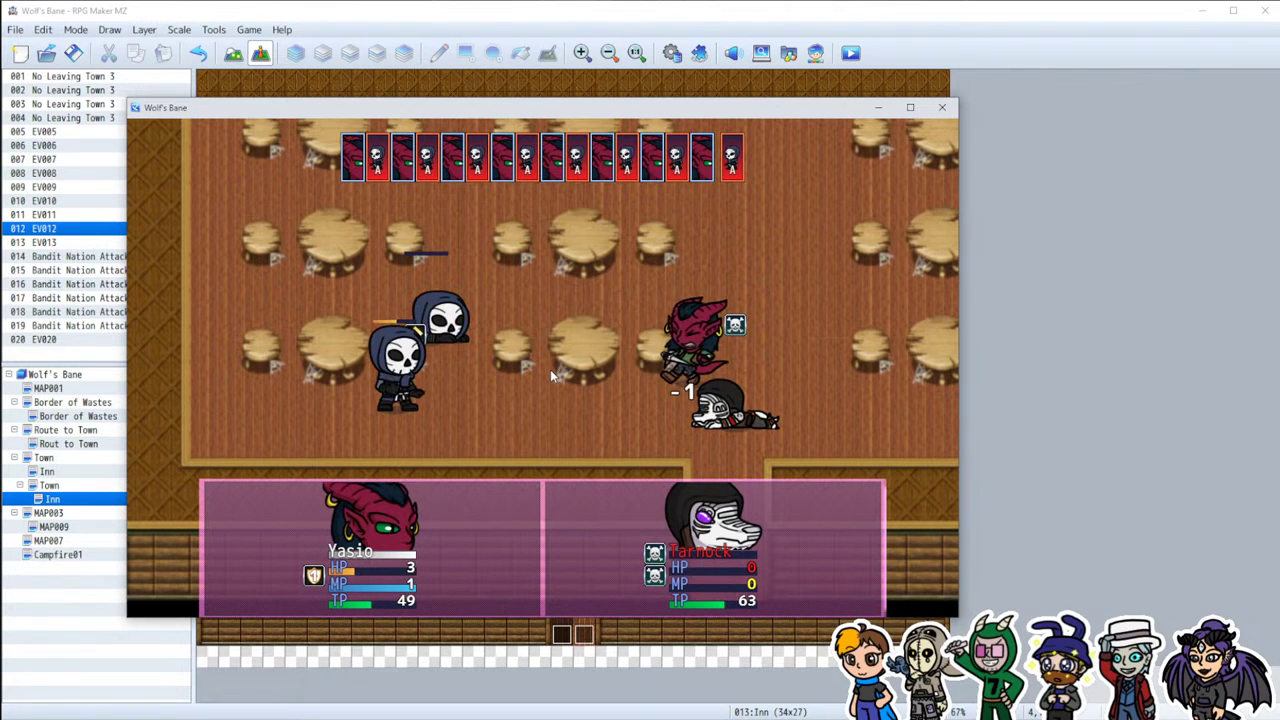
{"action": "key", "text": "Return"}
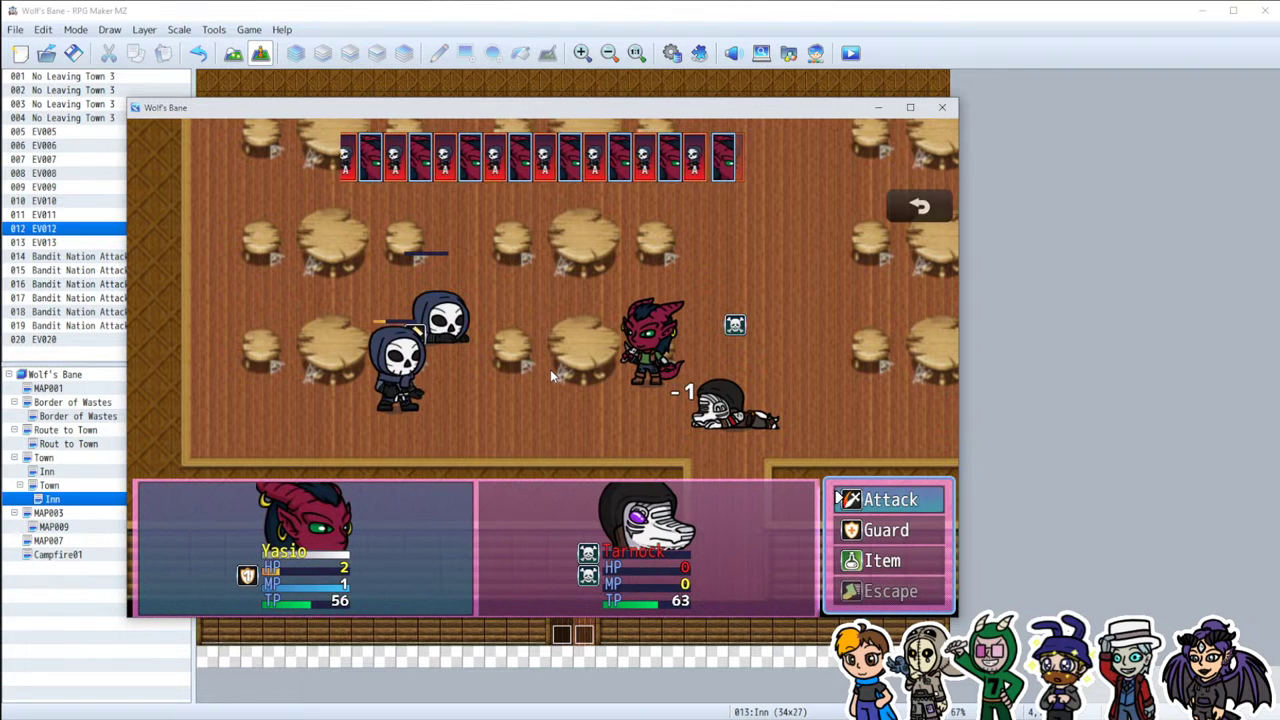
{"action": "key", "text": "Return"}
{"action": "key", "text": "Return"}
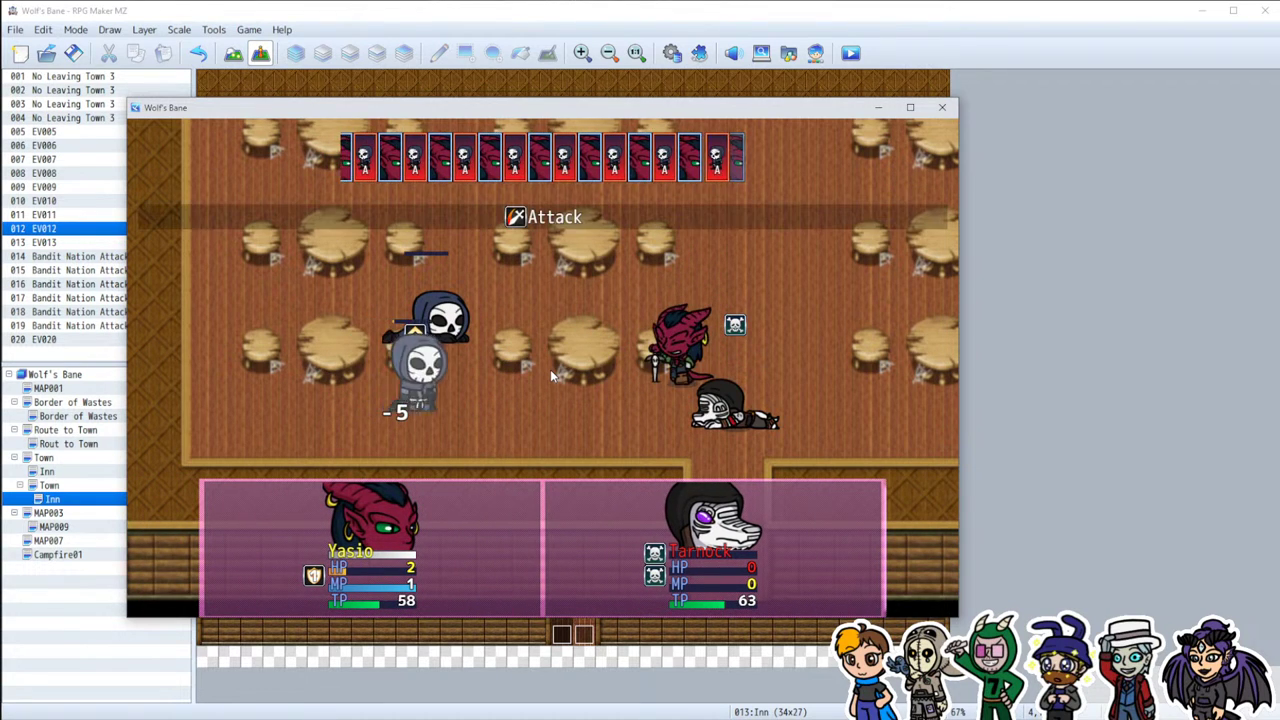
{"action": "key", "text": "Return"}
{"action": "key", "text": "Return"}
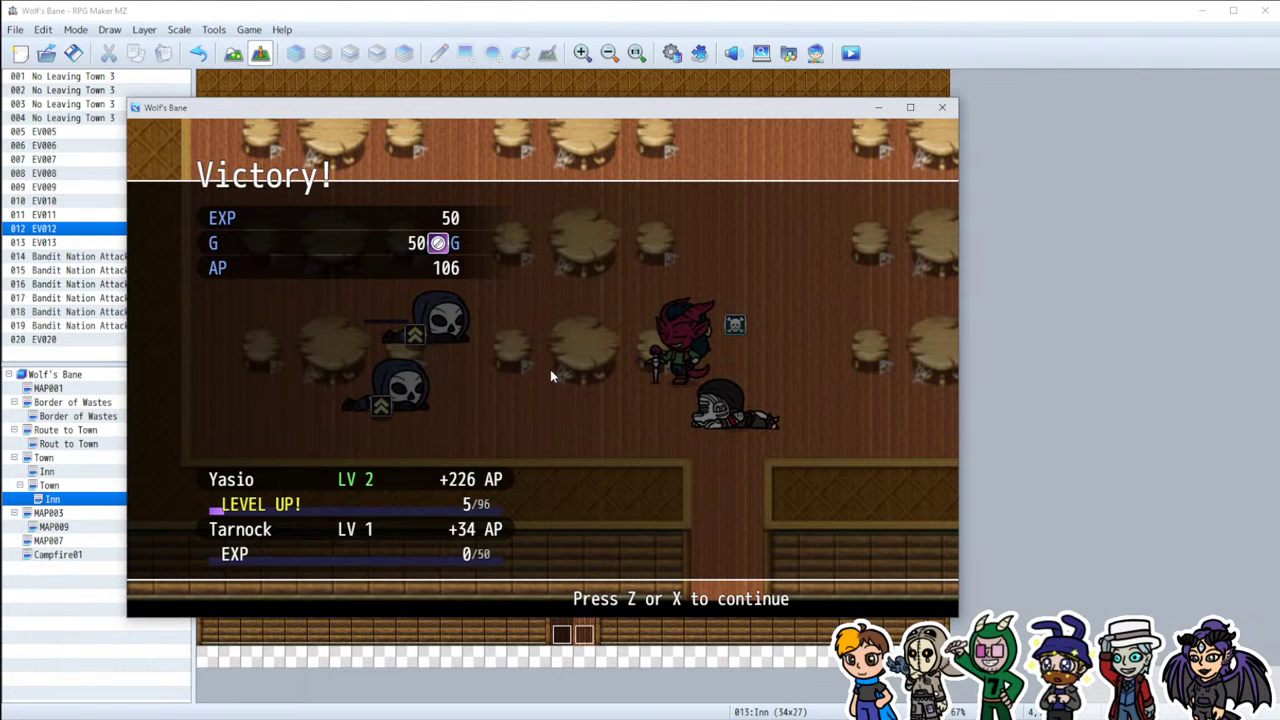
{"action": "key", "text": "z"}
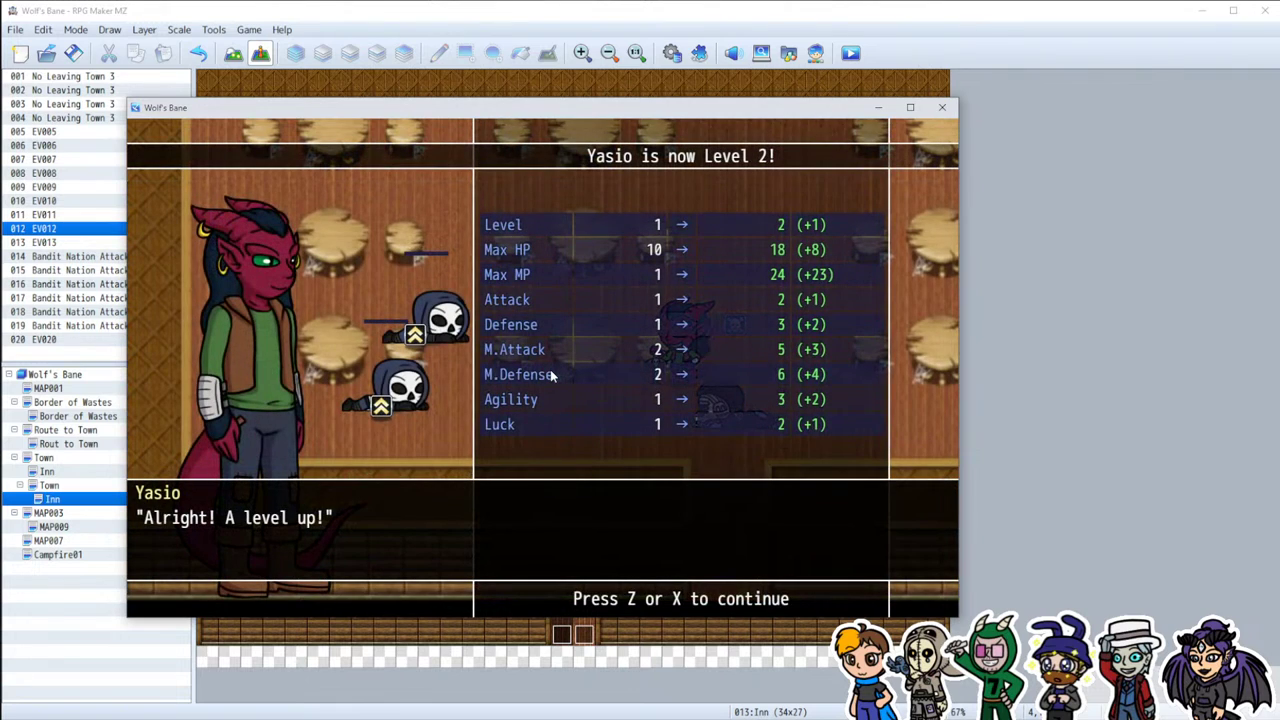
{"action": "key", "text": "z"}
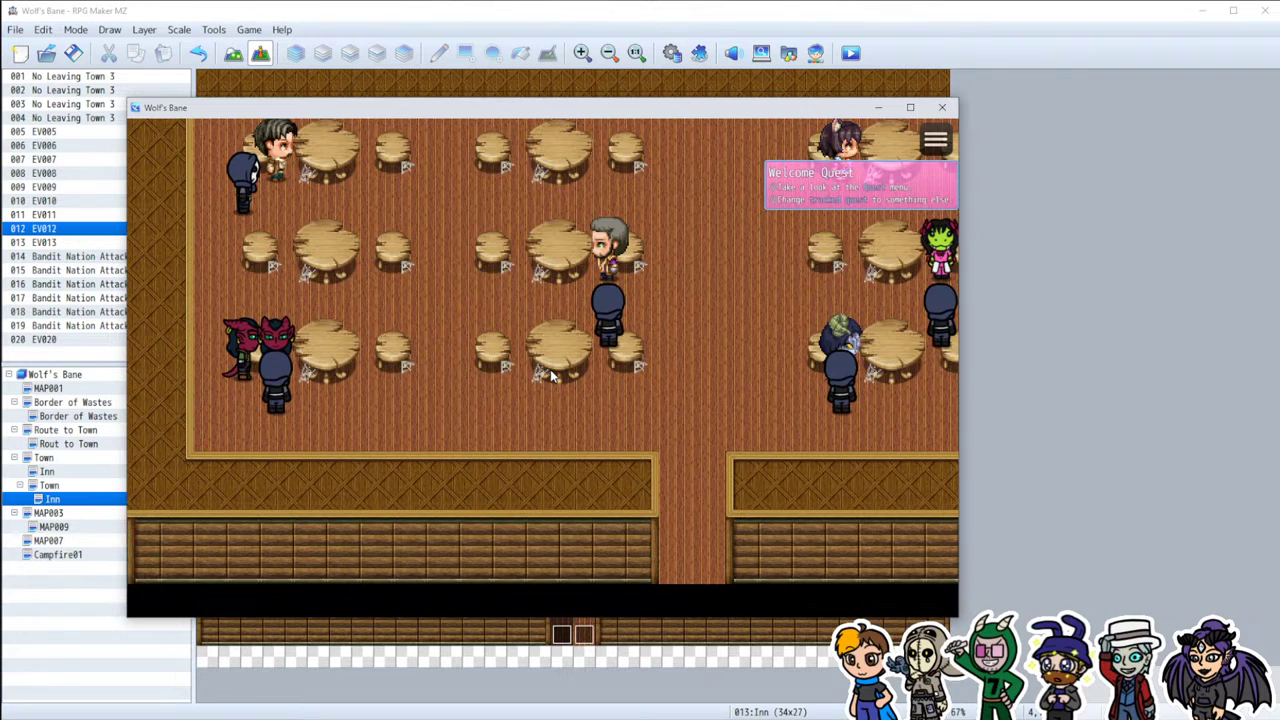
Step: Walk away from Yasio's table, check the party lineup in the game menu, and end the playtest
{"action": "key", "text": "Left"}
{"action": "key", "text": "Down"}
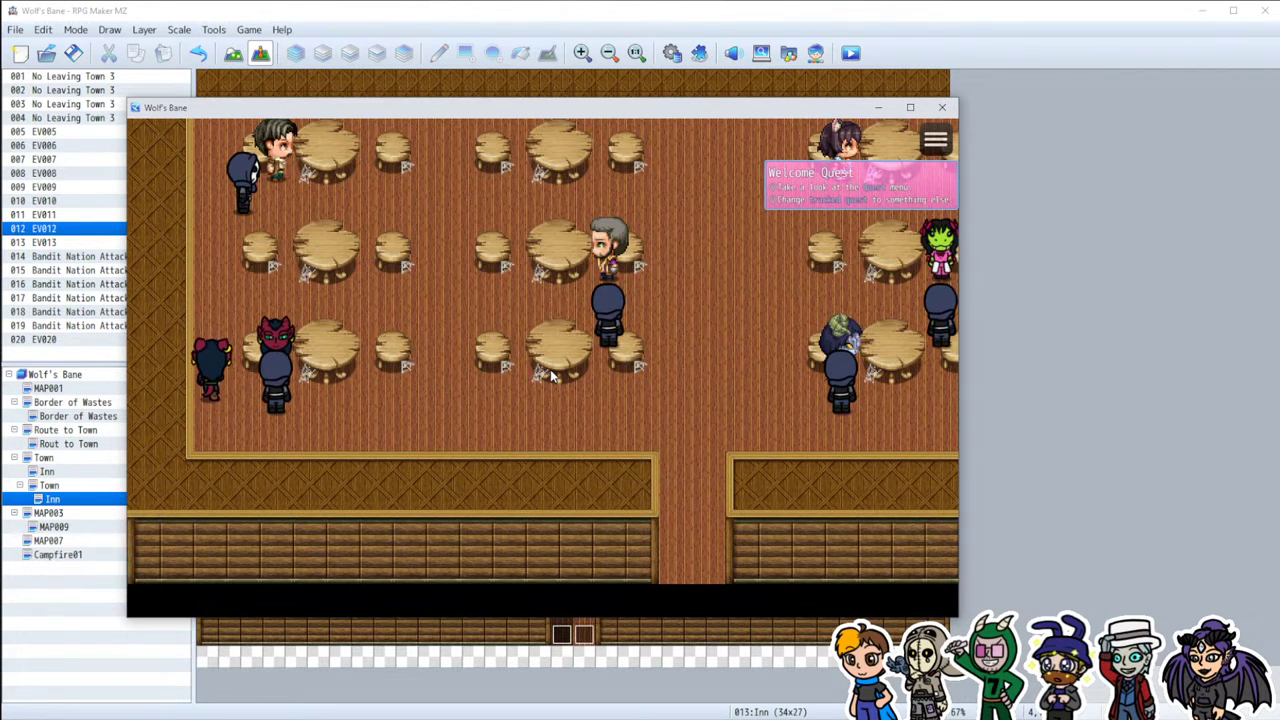
{"action": "key", "text": "Up"}
{"action": "key", "text": "Down"}
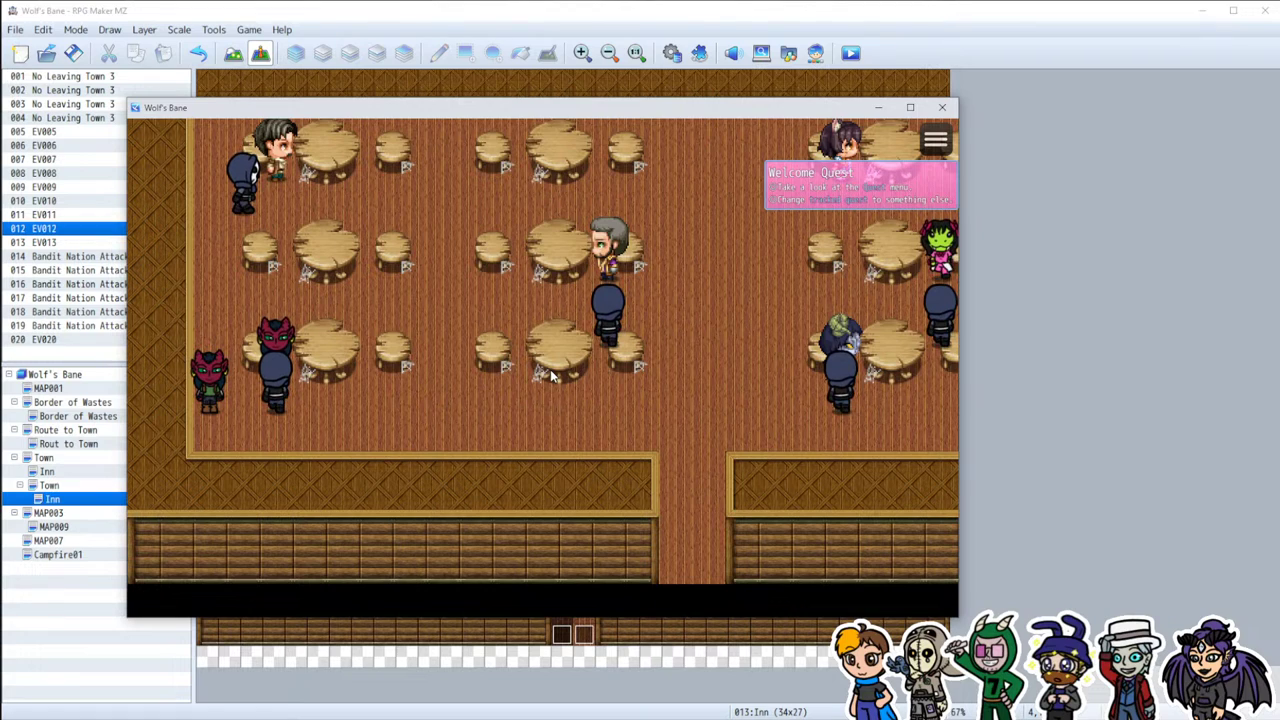
{"action": "left_click", "coordinate": [927, 157]}
{"action": "left_click", "coordinate": [938, 139]}
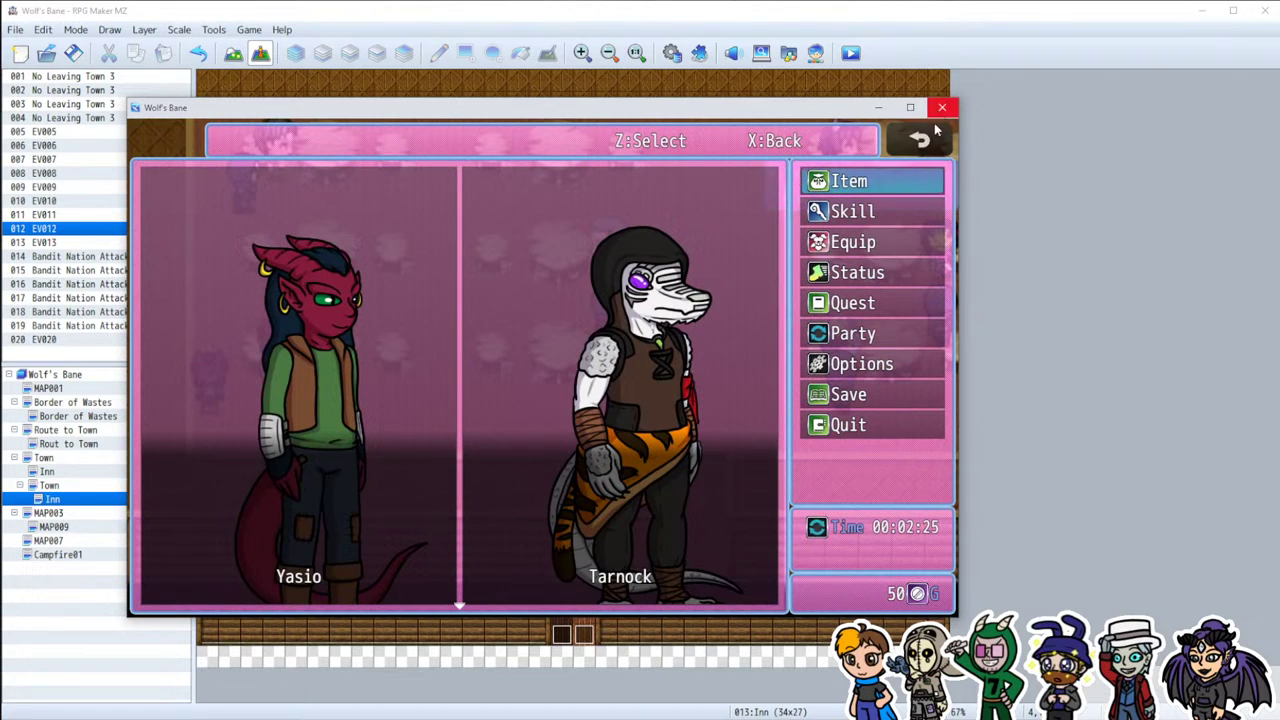
{"action": "left_click", "coordinate": [944, 108]}
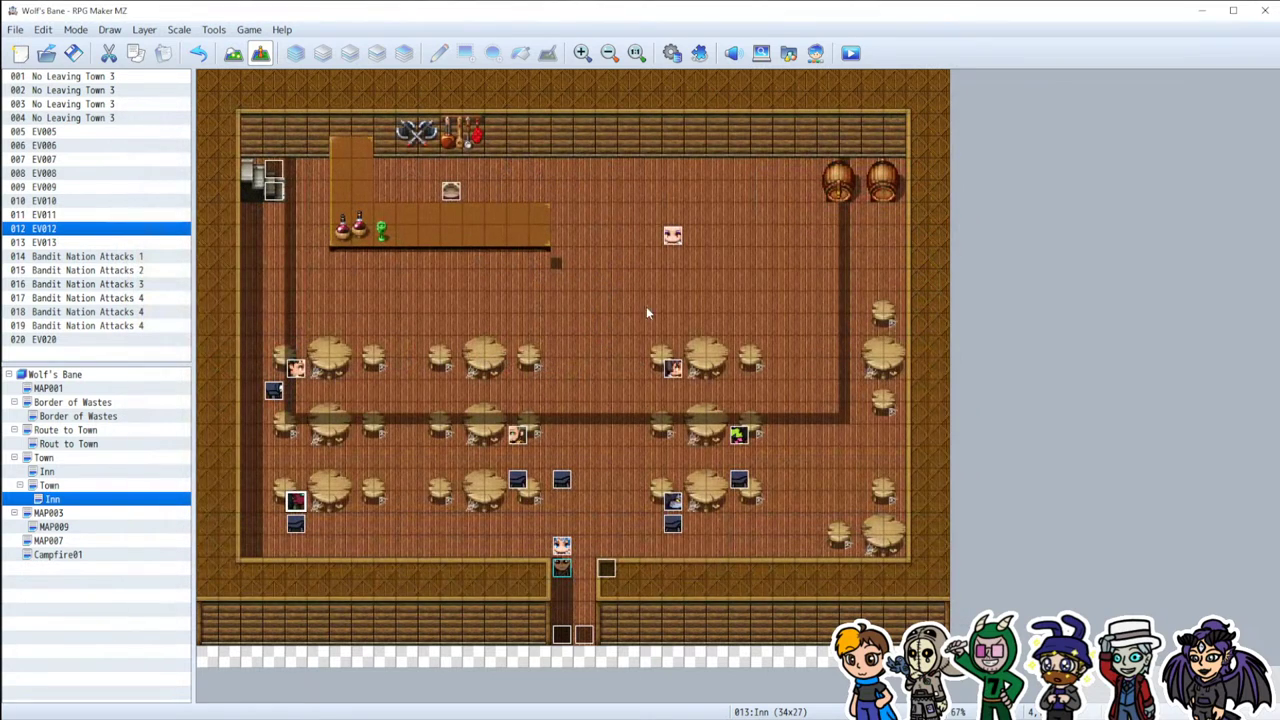
Step: Review pages 2 and 3 of Yasio's event EV012, and cut the Remove Yasio and both Move Actor(s) to Active commands from page 3
{"action": "double_click", "coordinate": [296, 503]}
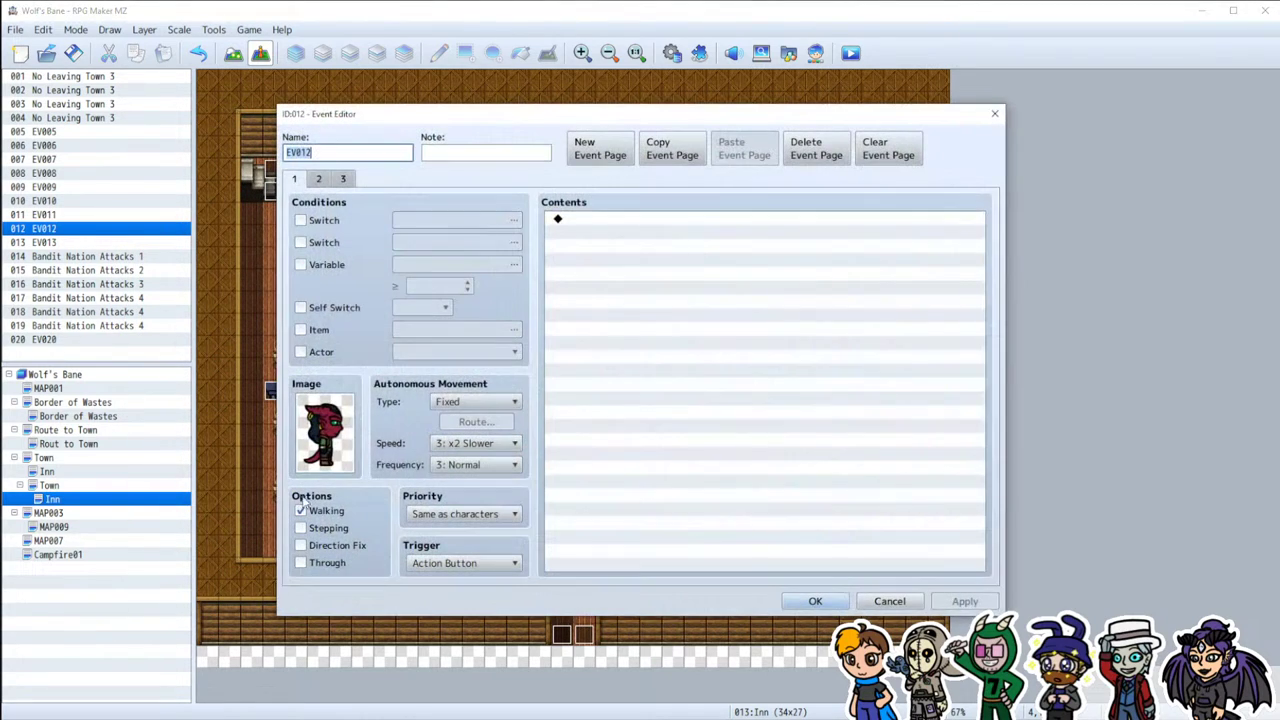
{"action": "left_click", "coordinate": [341, 179]}
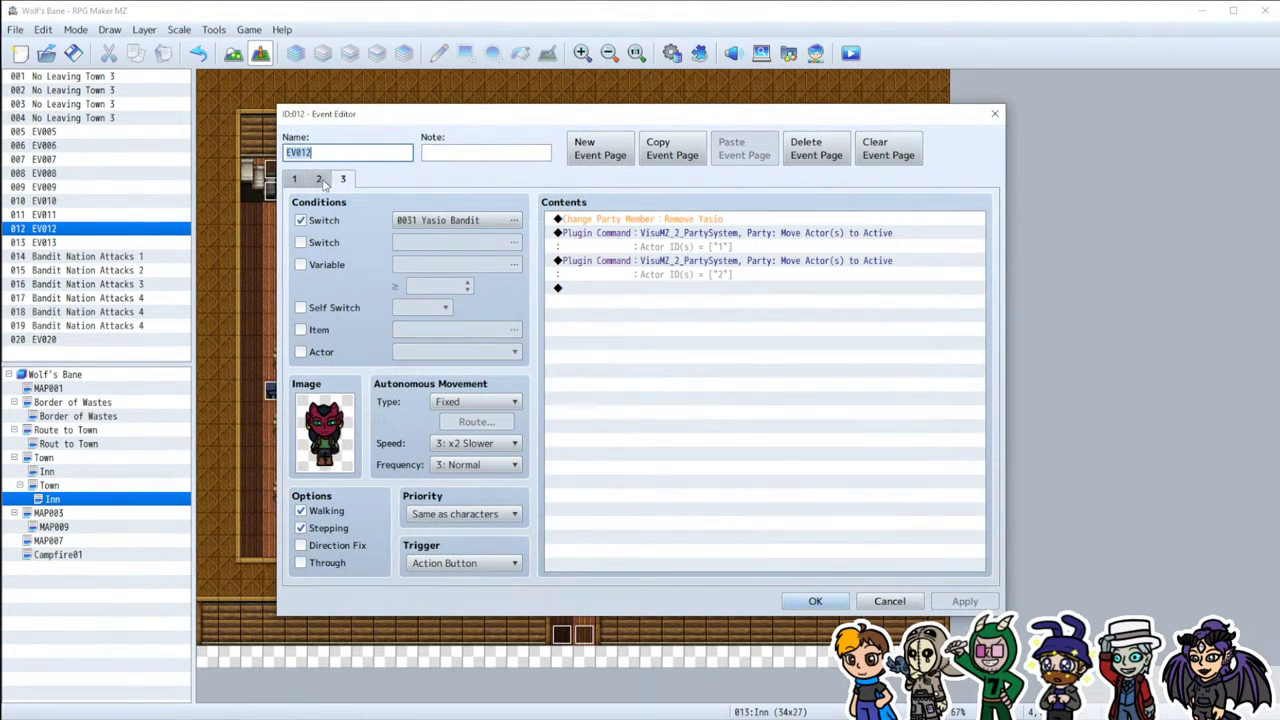
{"action": "left_click", "coordinate": [319, 180]}
{"action": "scroll", "coordinate": [764, 524], "scroll_direction": "down", "scroll_amount": 1}
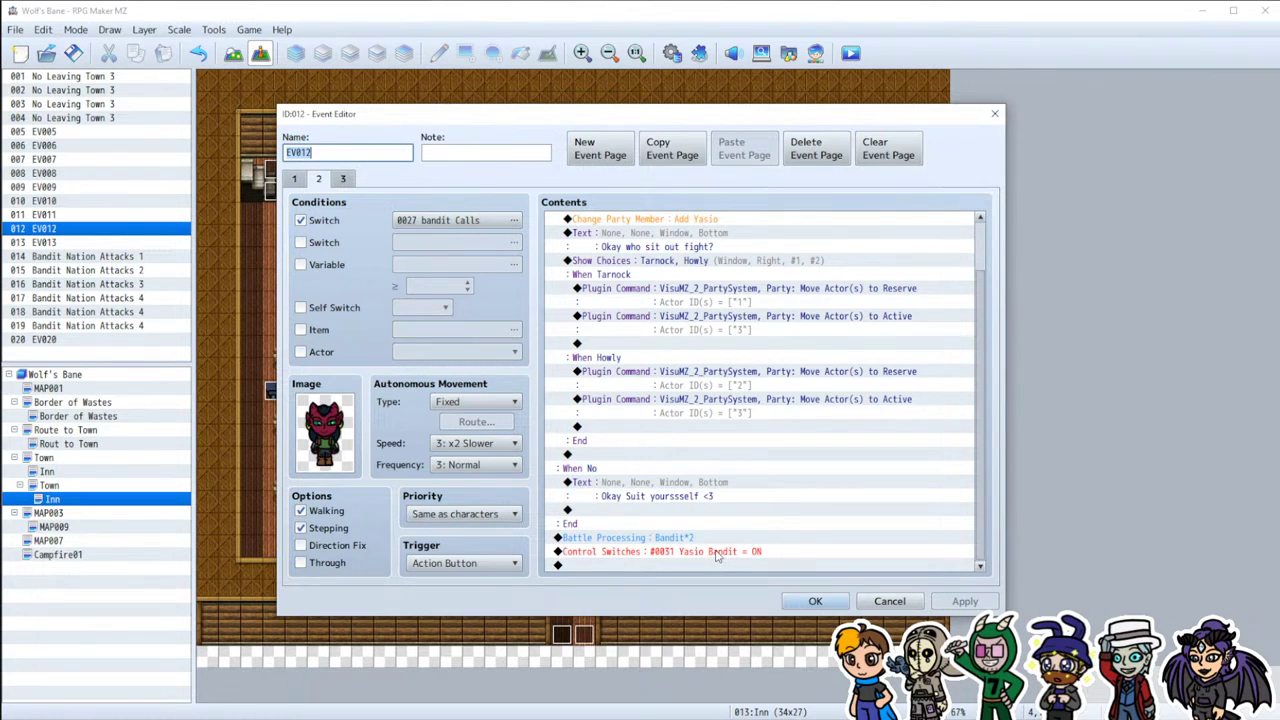
{"action": "left_click", "coordinate": [344, 180]}
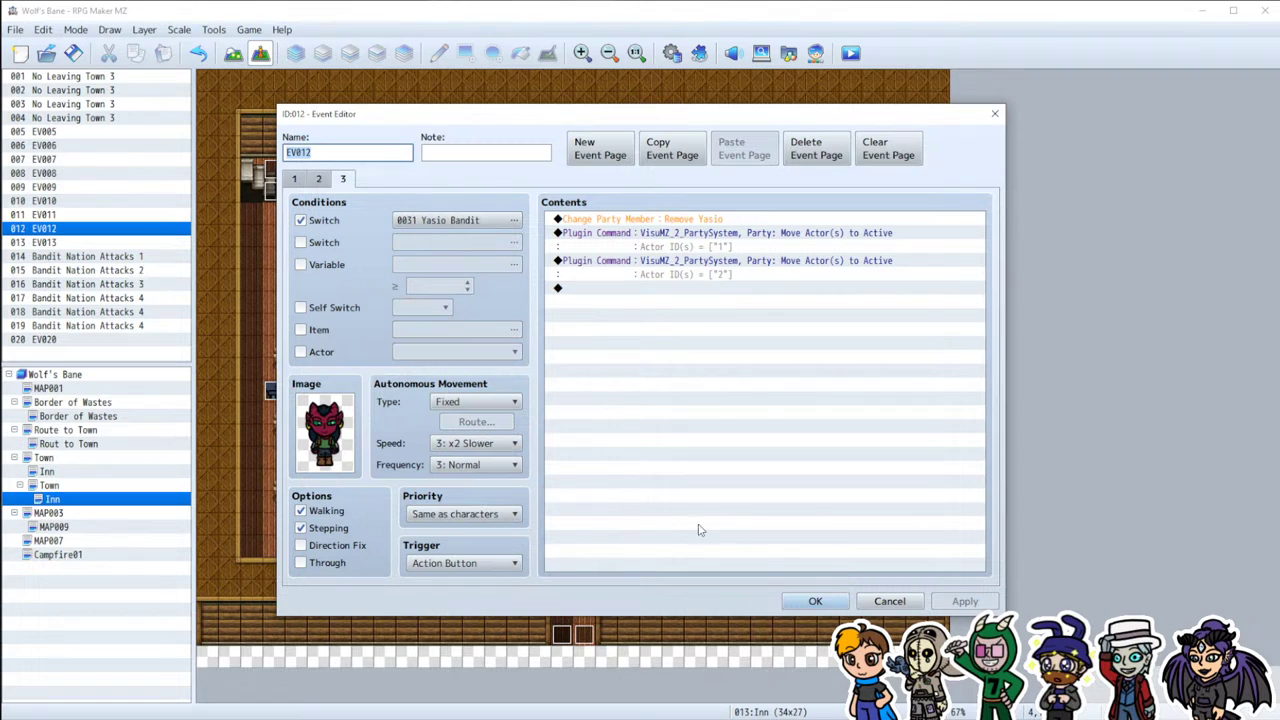
{"action": "mouse_move", "coordinate": [484, 568]}
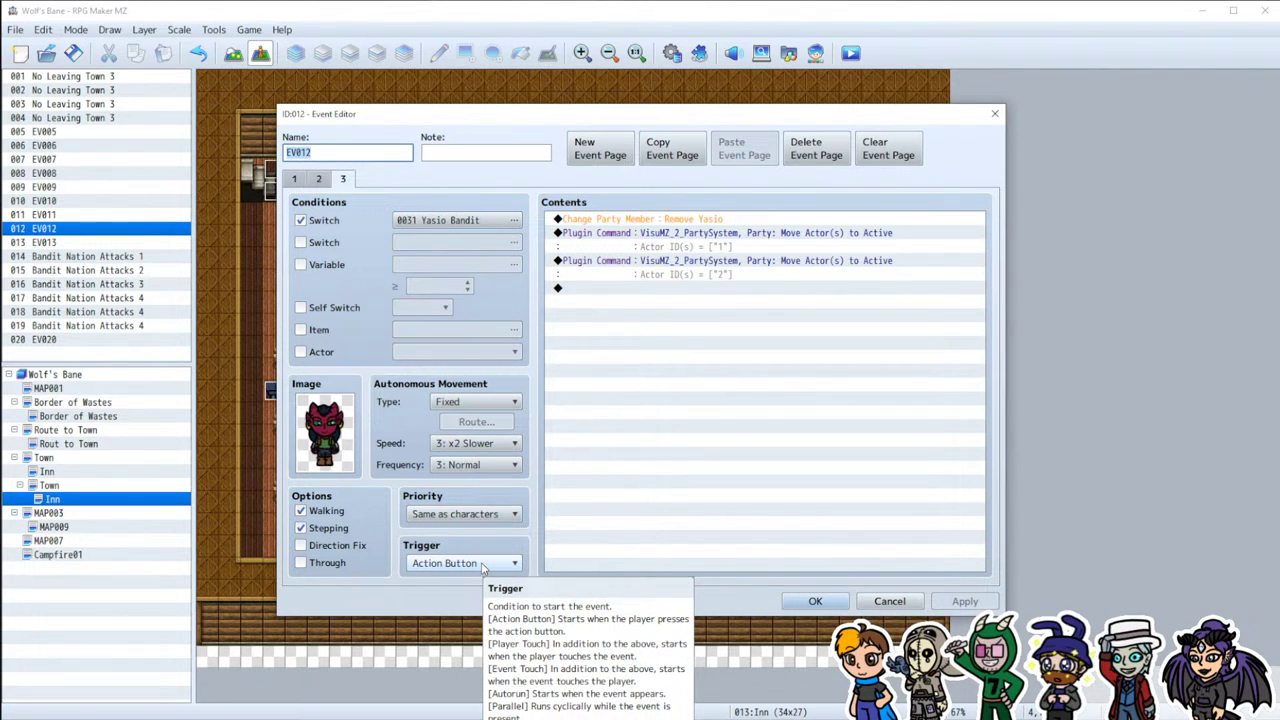
{"action": "left_click", "coordinate": [630, 219]}
{"action": "left_click", "coordinate": [624, 263], "text": "shift"}
{"action": "key", "text": "Delete"}
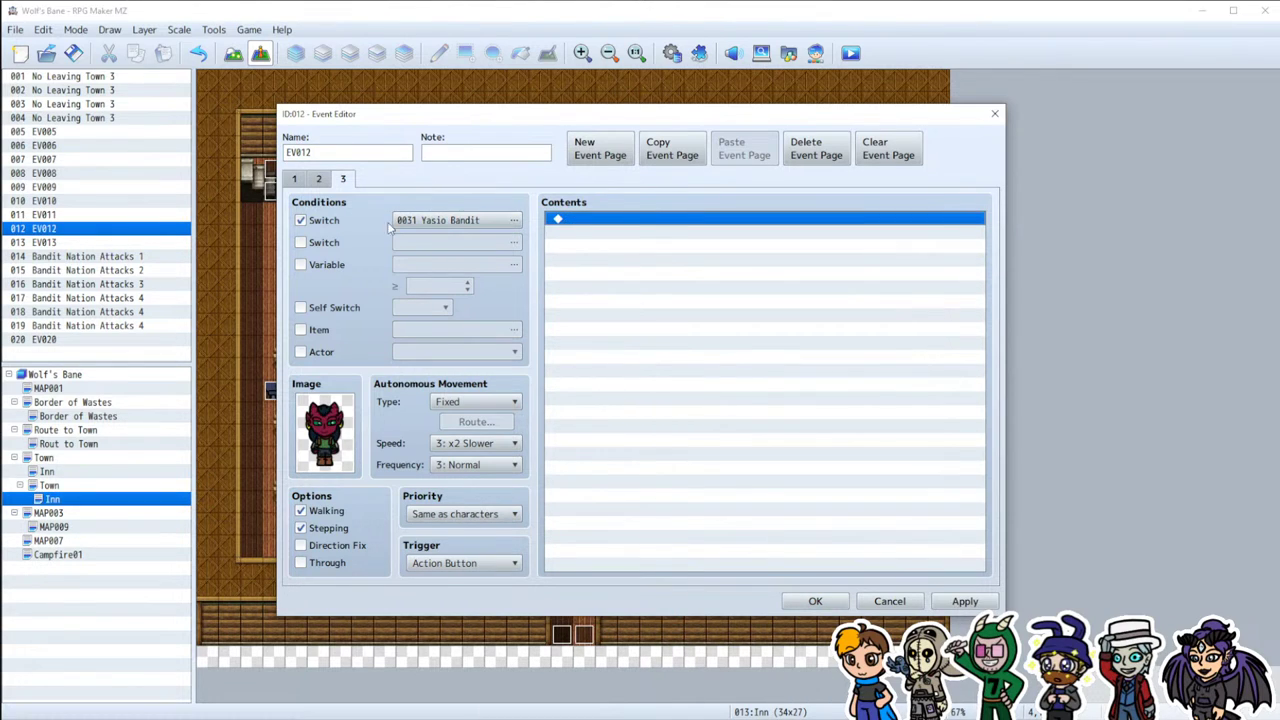
Step: Paste the party commands on page 2 between the Bandit*2 battle and the Yasio Bandit switch command, and save the event
{"action": "left_click", "coordinate": [317, 182]}
{"action": "scroll", "coordinate": [660, 553], "scroll_direction": "down", "scroll_amount": 1}
{"action": "left_click", "coordinate": [700, 555]}
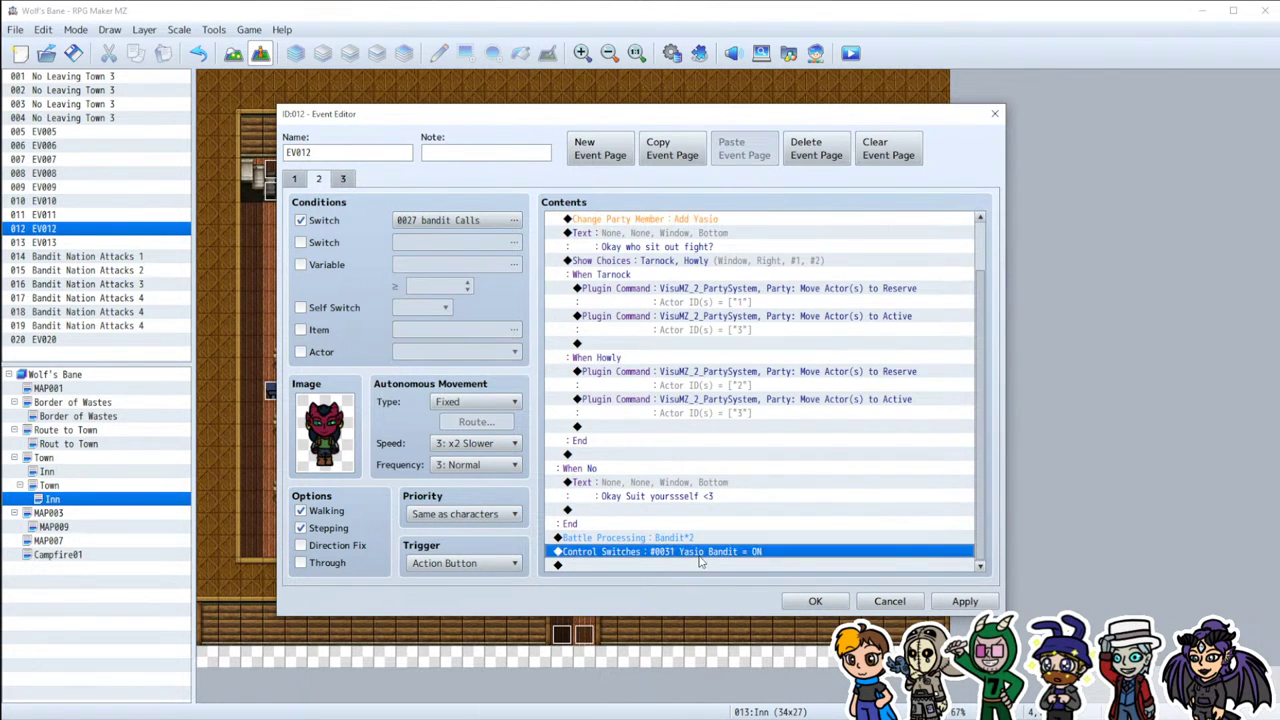
{"action": "key", "text": "ctrl+v"}
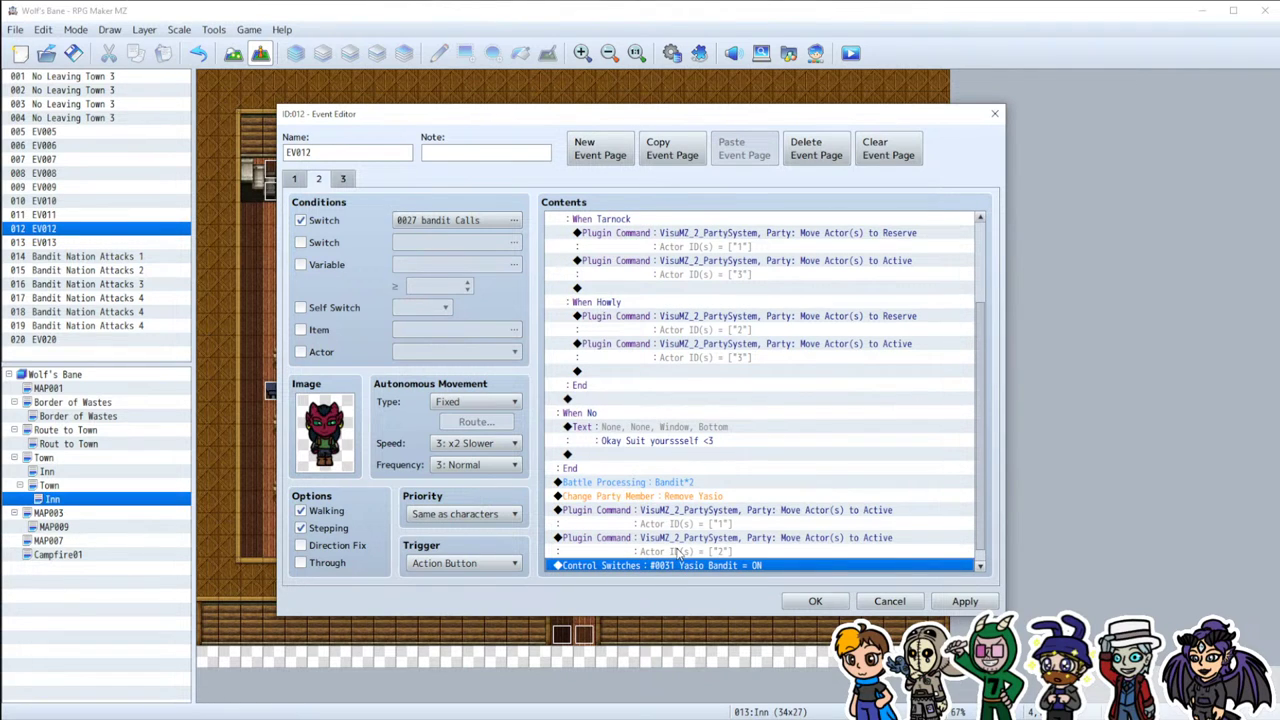
{"action": "left_click", "coordinate": [963, 601]}
{"action": "left_click", "coordinate": [815, 601]}
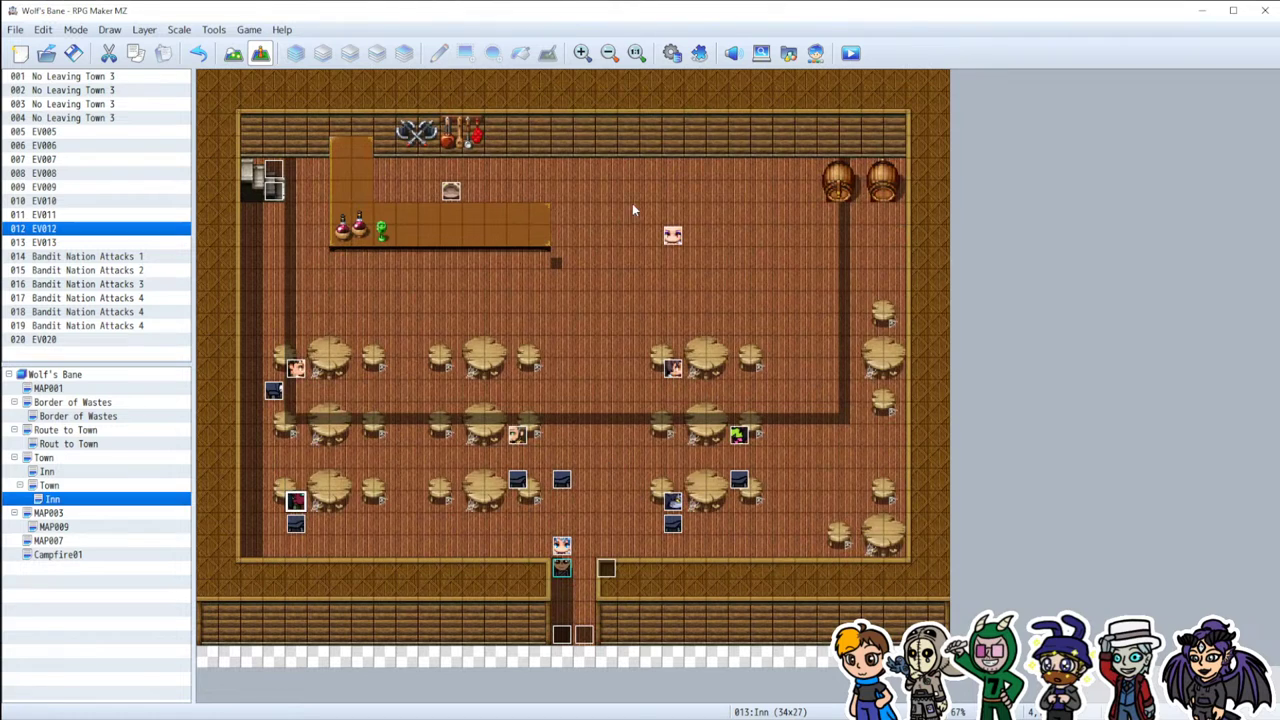
Step: Add a Show Text command reading "HAHA" to page 3 of Yasio's event EV012
{"action": "double_click", "coordinate": [296, 502]}
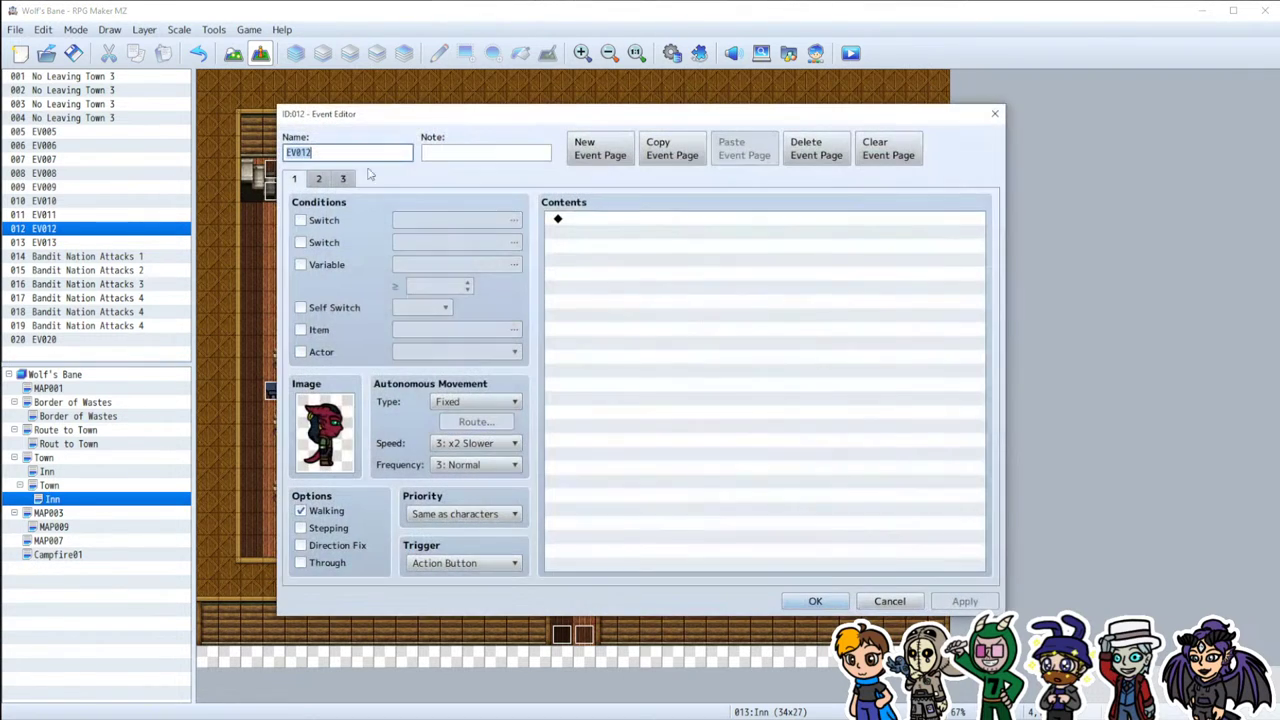
{"action": "left_click", "coordinate": [343, 179]}
{"action": "double_click", "coordinate": [600, 219]}
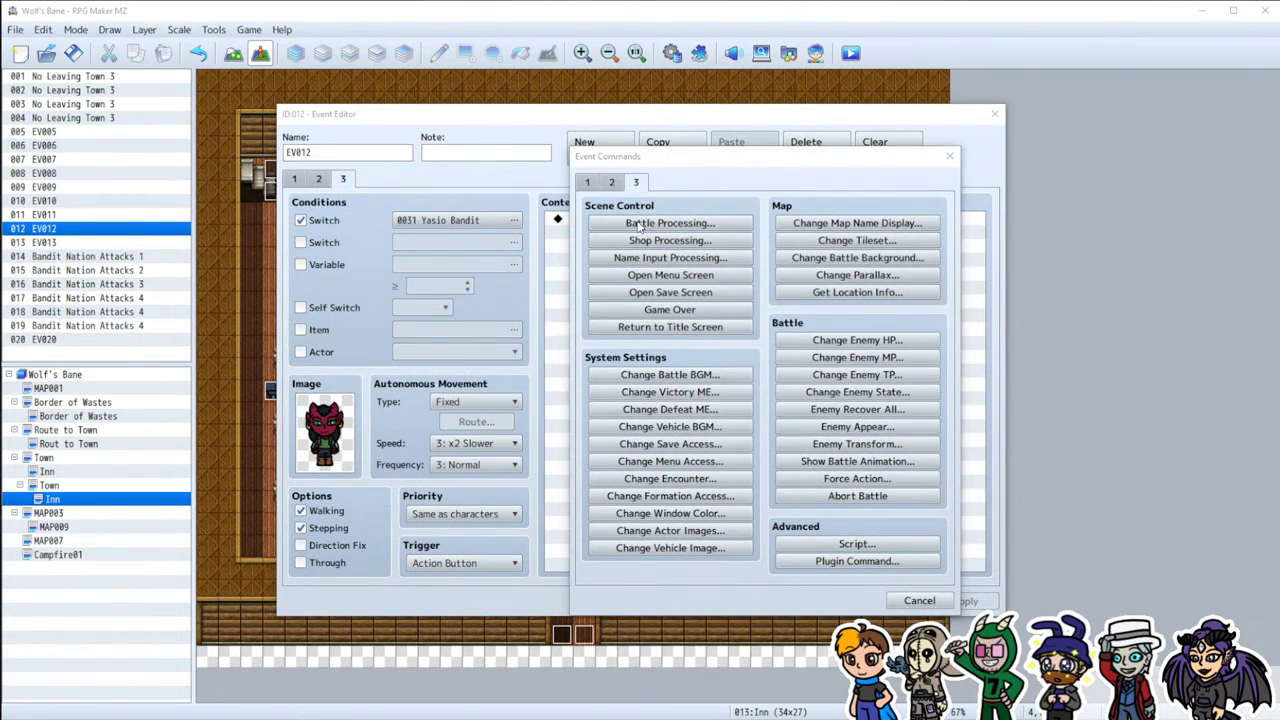
{"action": "left_click", "coordinate": [670, 223]}
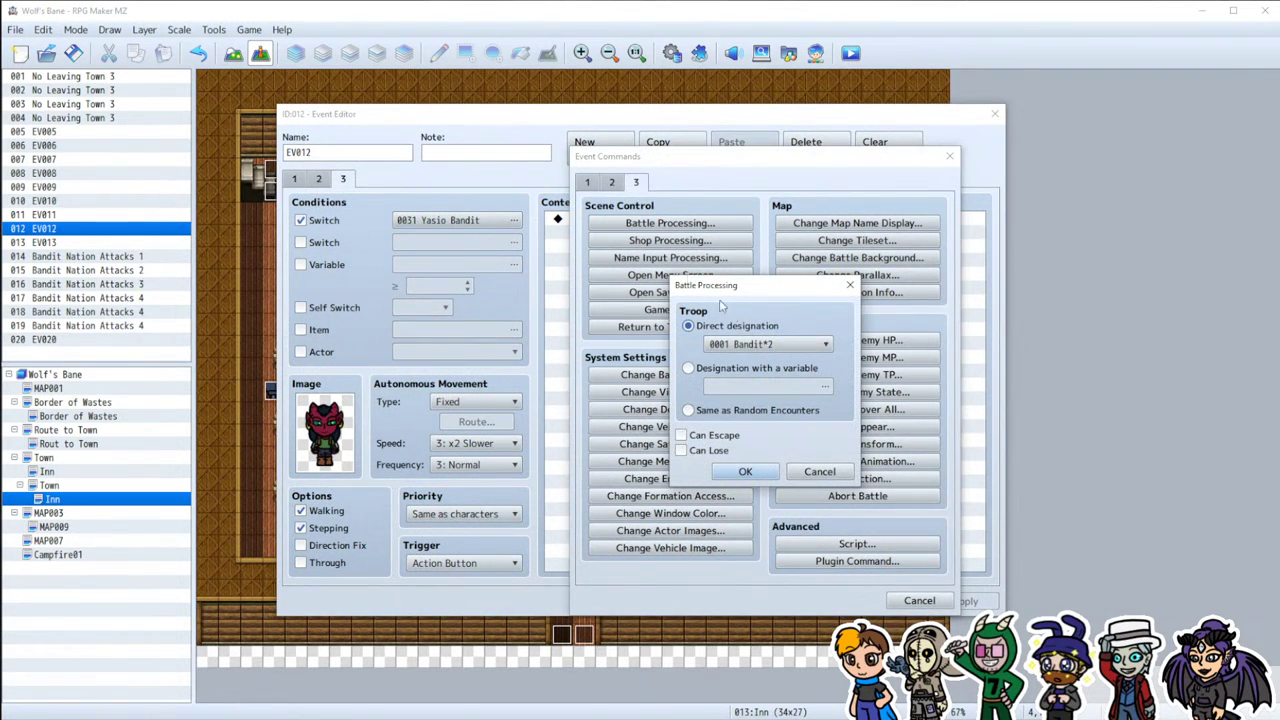
{"action": "left_click", "coordinate": [819, 471]}
{"action": "left_click", "coordinate": [587, 182]}
{"action": "left_click", "coordinate": [670, 223]}
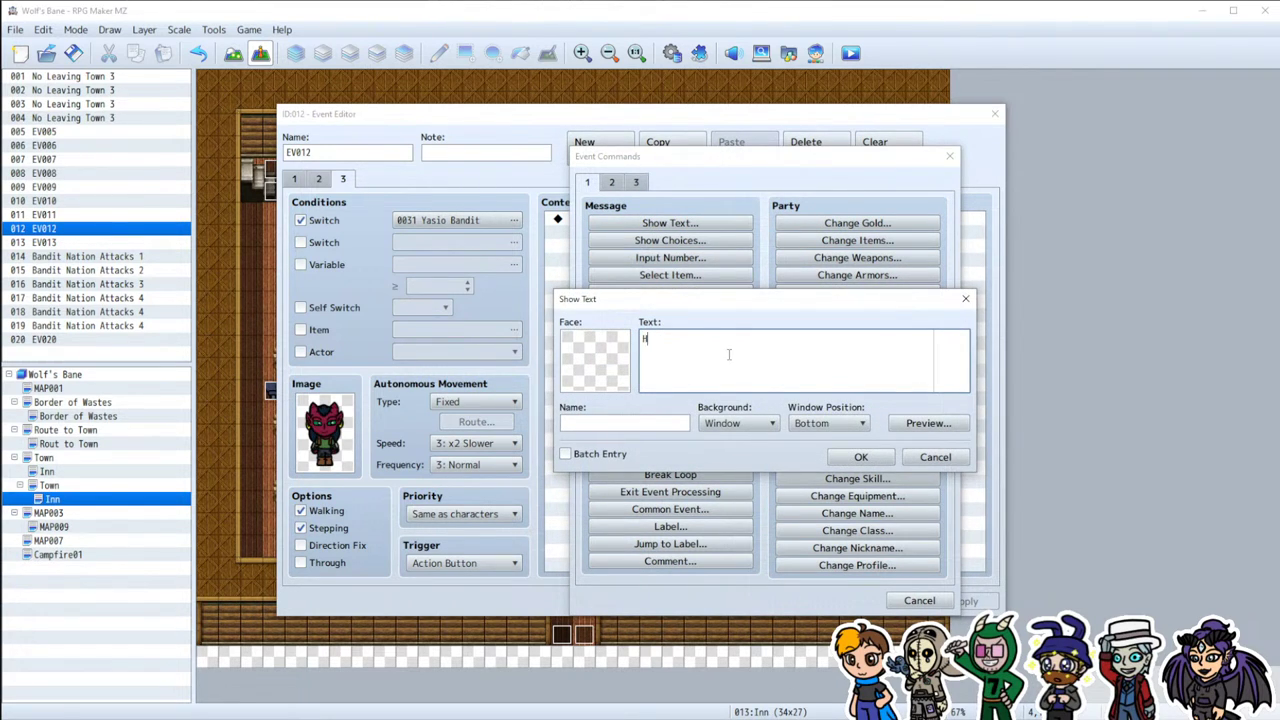
{"action": "left_click", "coordinate": [843, 454]}
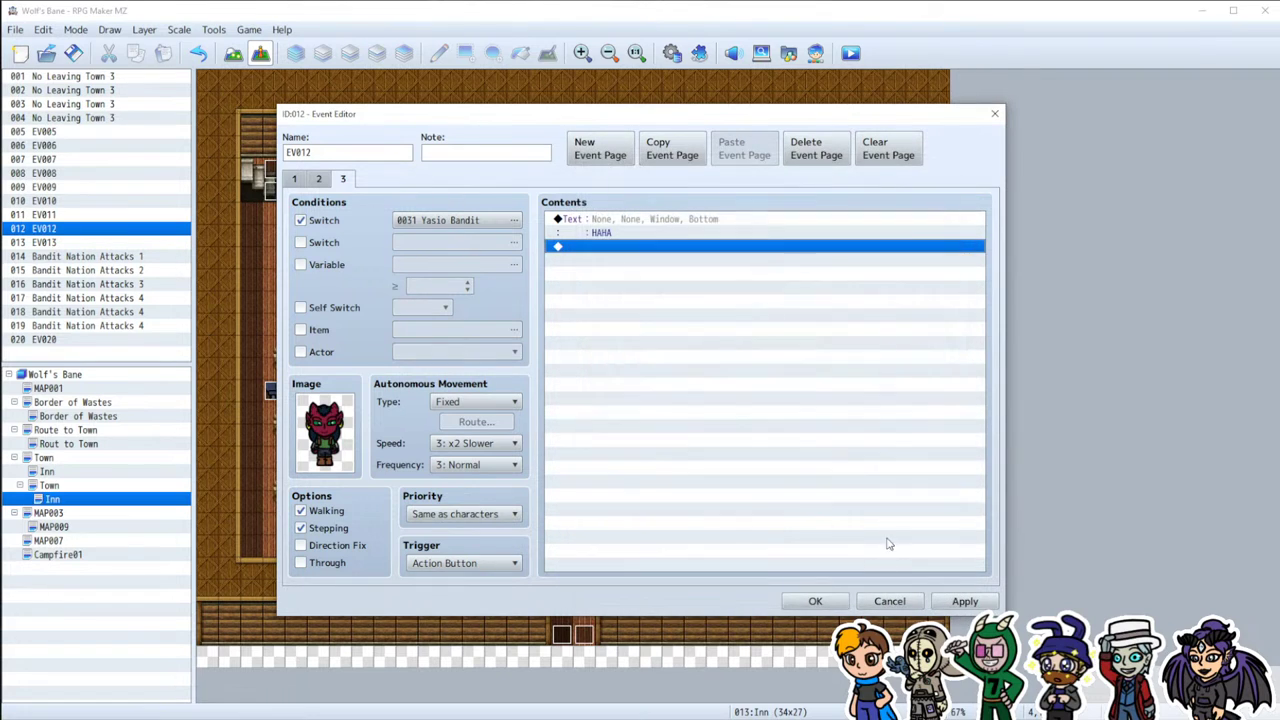
{"action": "left_click", "coordinate": [683, 220]}
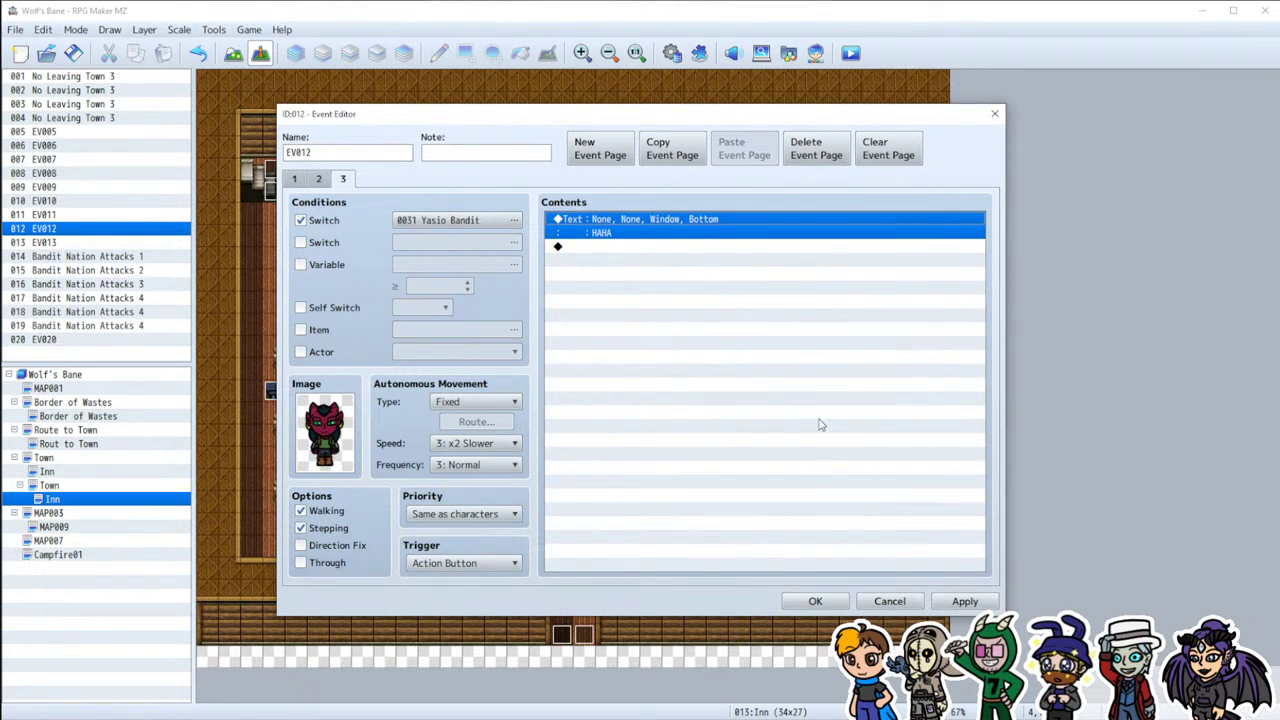
Step: Save Yasio's event, and cut the Remove Vivii and both Move Actor(s) to Active commands from page 3 of Vivii's event EV011
{"action": "left_click", "coordinate": [960, 600]}
{"action": "left_click", "coordinate": [812, 602]}
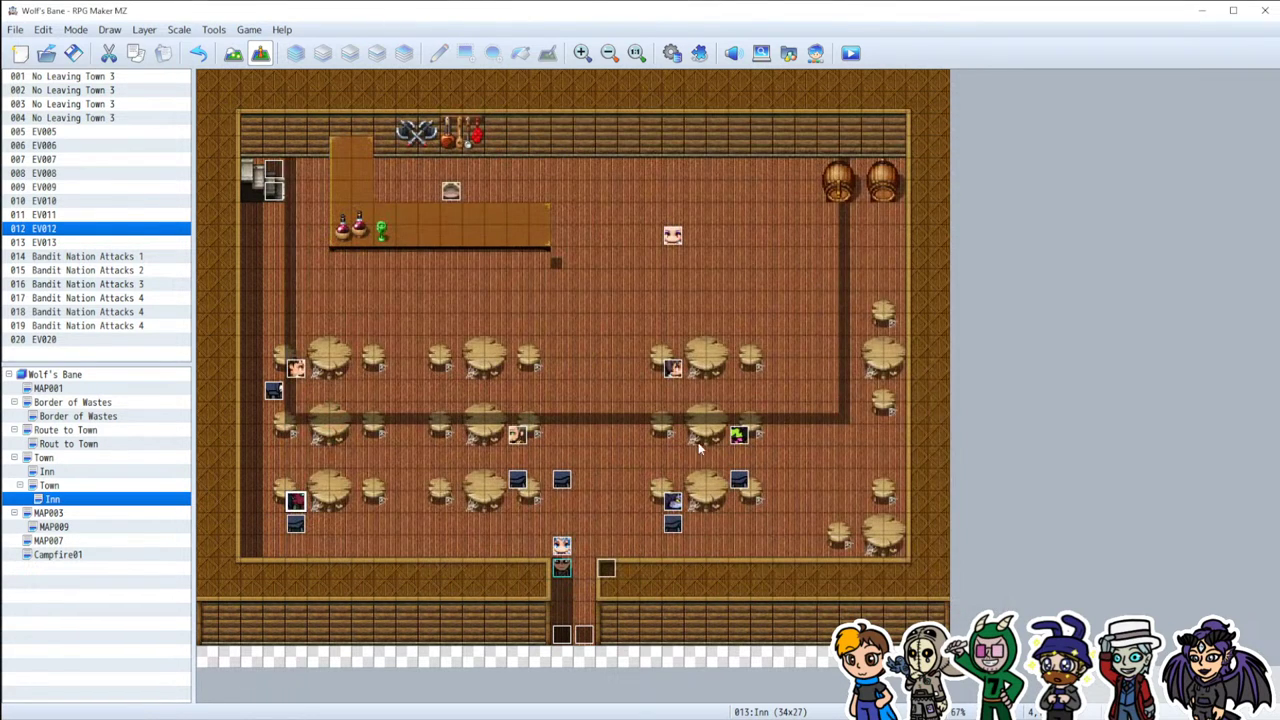
{"action": "double_click", "coordinate": [738, 436]}
{"action": "left_click", "coordinate": [343, 179]}
{"action": "left_click", "coordinate": [614, 224]}
{"action": "key", "text": "Down"}
{"action": "left_click", "coordinate": [641, 290], "text": "shift"}
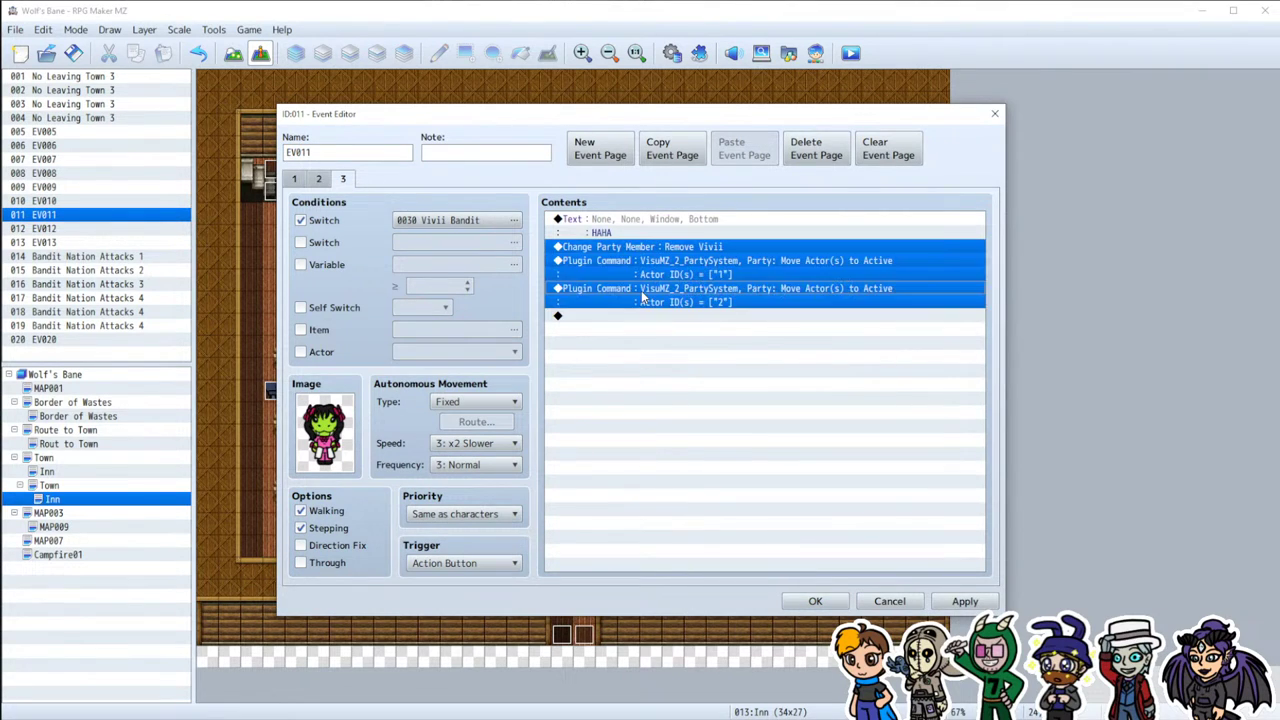
{"action": "key", "text": "Delete"}
Step: Paste the party commands on page 2 of EV011 between the Bandit*2 battle and the Vivii Bandit switch command, and save the event
{"action": "left_click", "coordinate": [318, 180]}
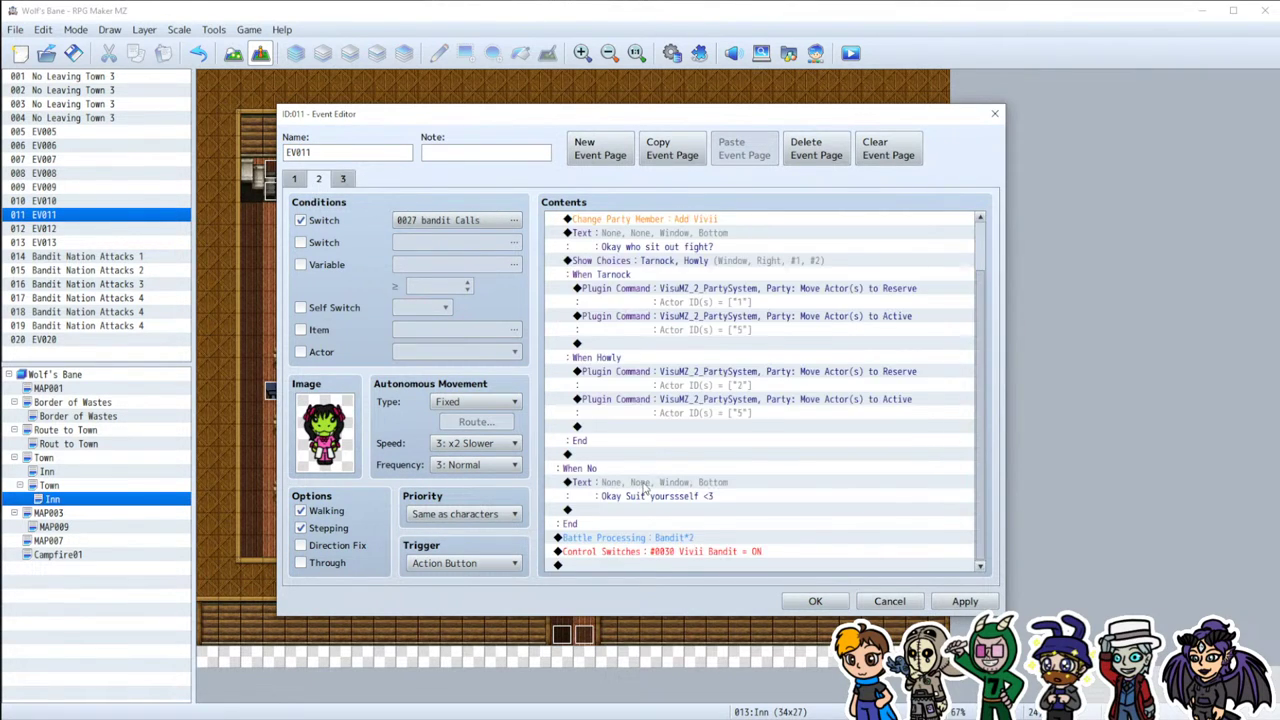
{"action": "left_click", "coordinate": [645, 551]}
{"action": "key", "text": "ctrl+v"}
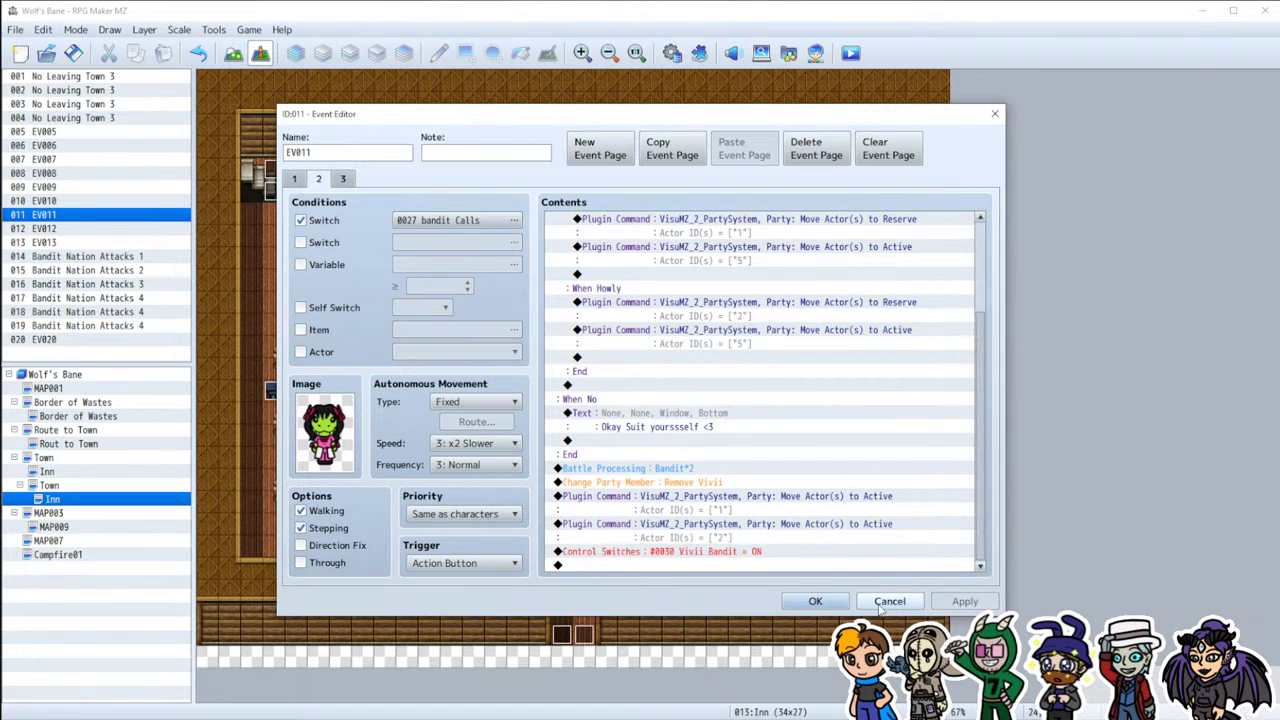
{"action": "left_click", "coordinate": [815, 601]}
Step: Start a new game in a playtest, get through the welcome dialogue, and walk up to the inn's counter to trigger the bandit scene
{"action": "left_click", "coordinate": [851, 53]}
{"action": "key", "text": "Return"}
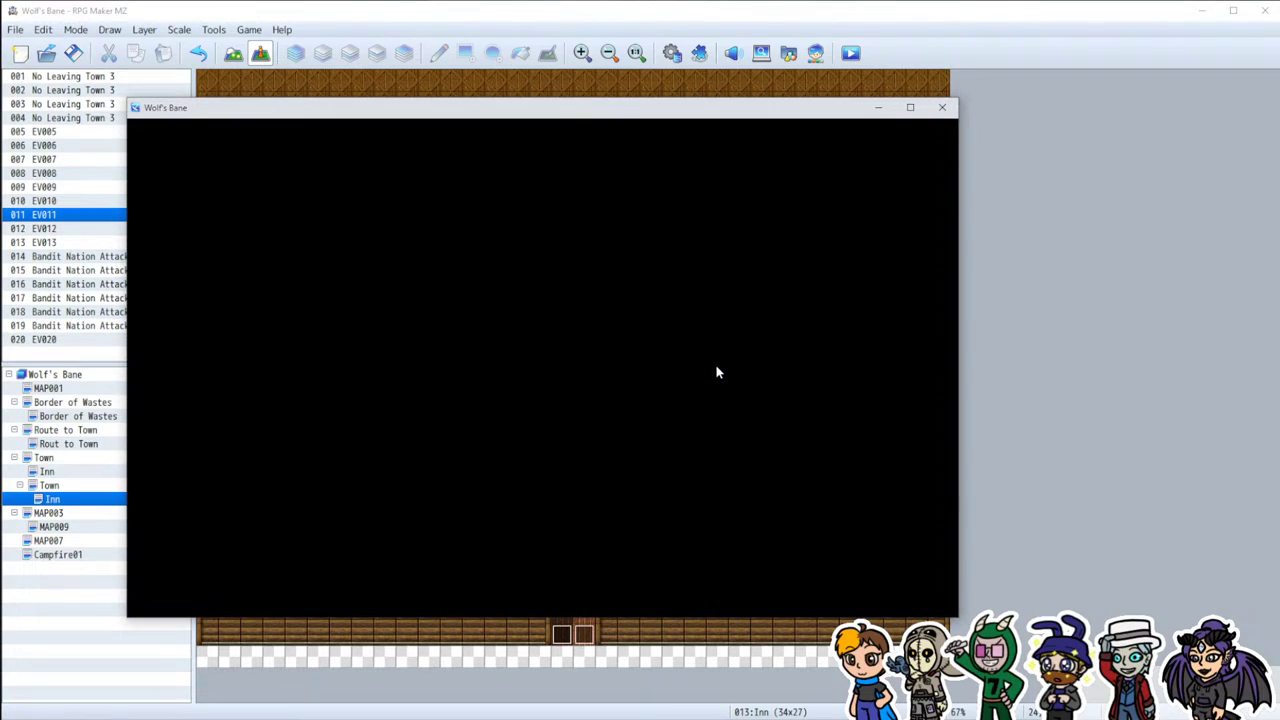
{"action": "key", "text": "Return"}
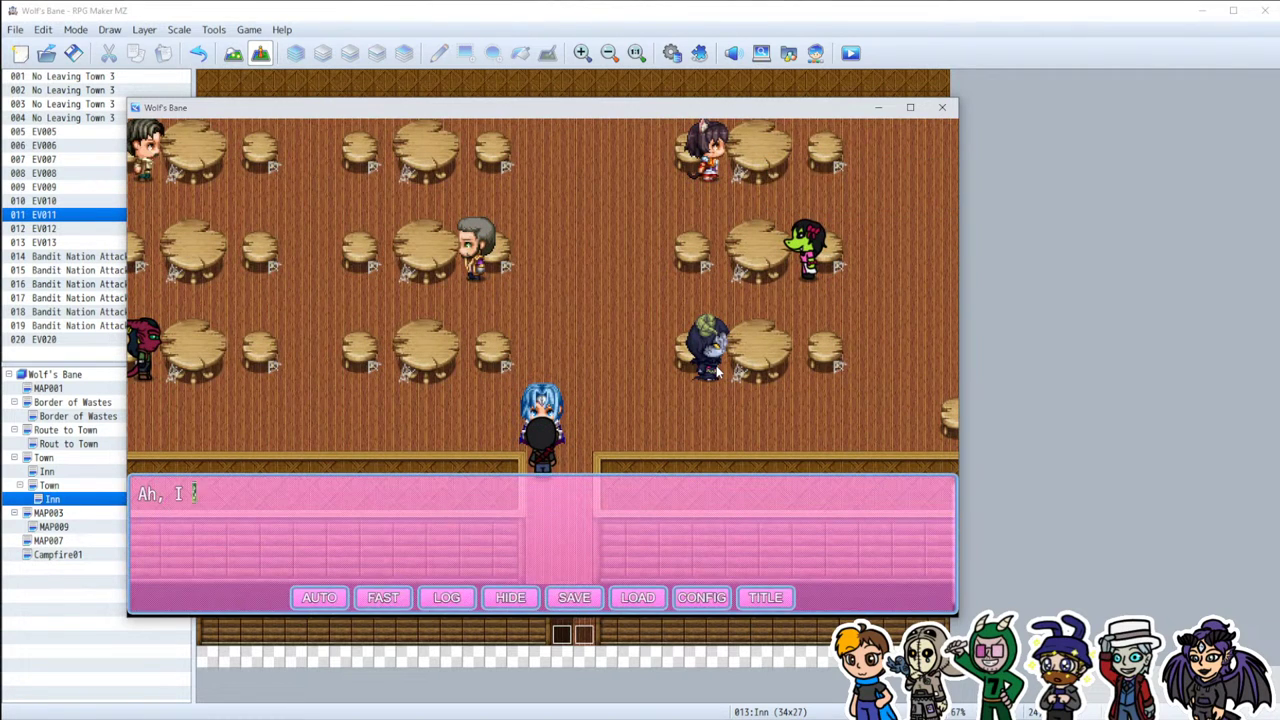
{"action": "key", "text": "Return"}
{"action": "key", "text": "Up"}
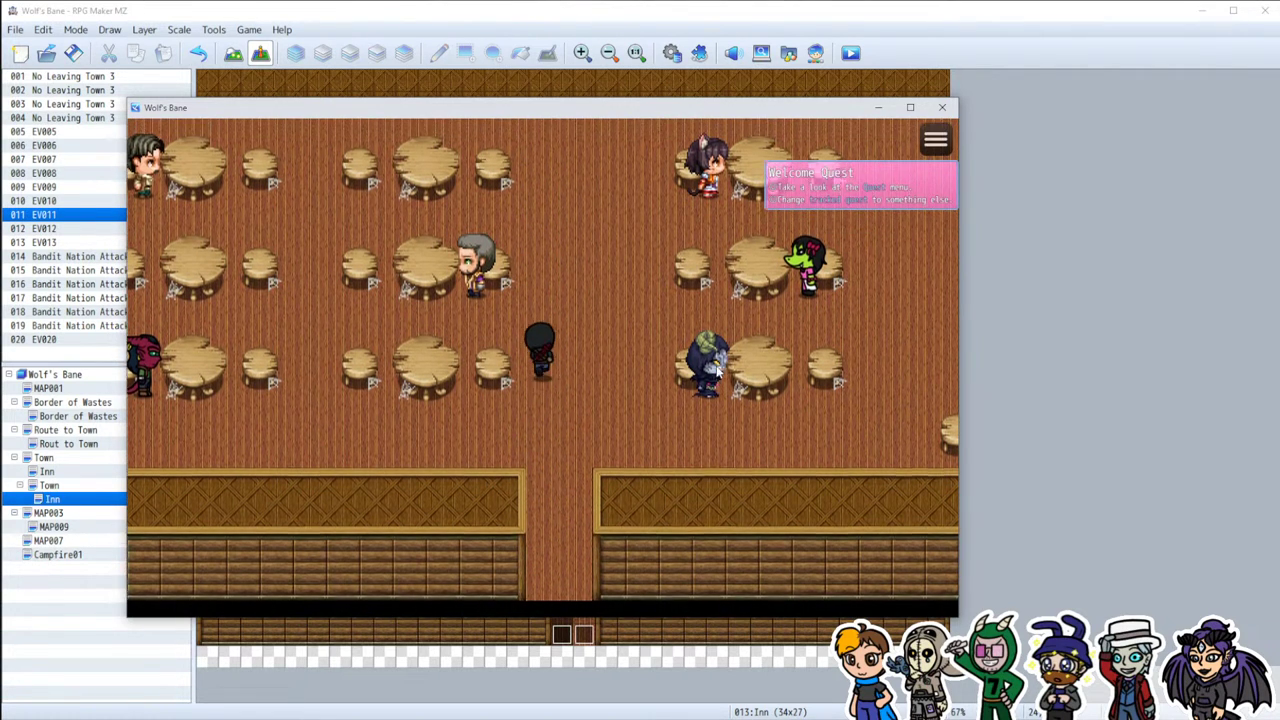
{"action": "key", "text": "Return"}
{"action": "key", "text": "Return"}
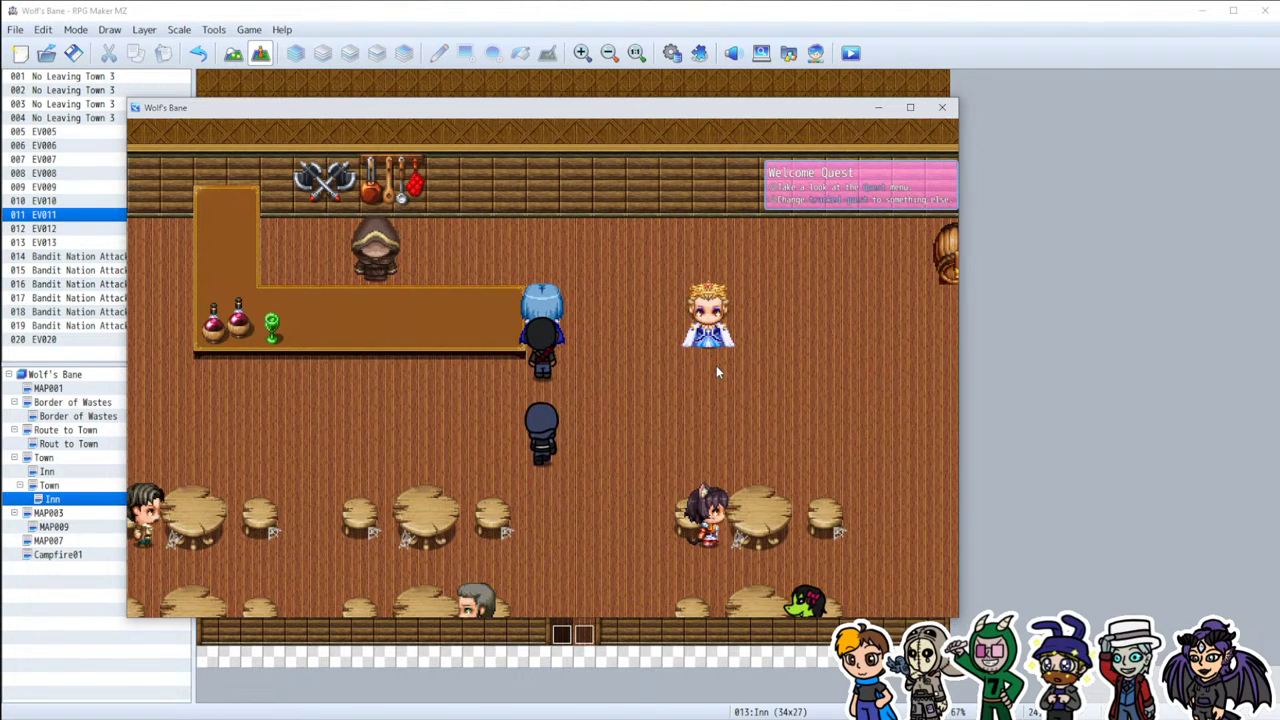
{"action": "key", "text": "Return"}
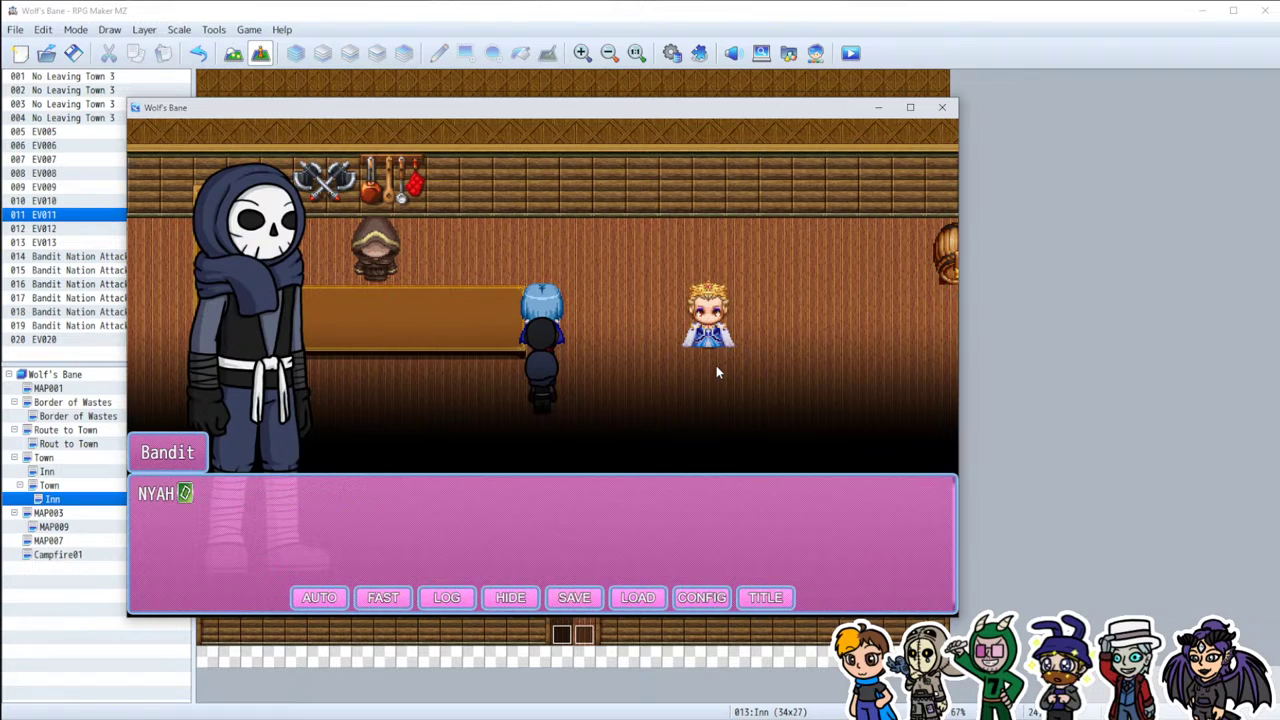
Step: Talk to Yasio at his table, agree to help him fight, and choose Tarnock to sit out
{"action": "key", "text": "Return"}
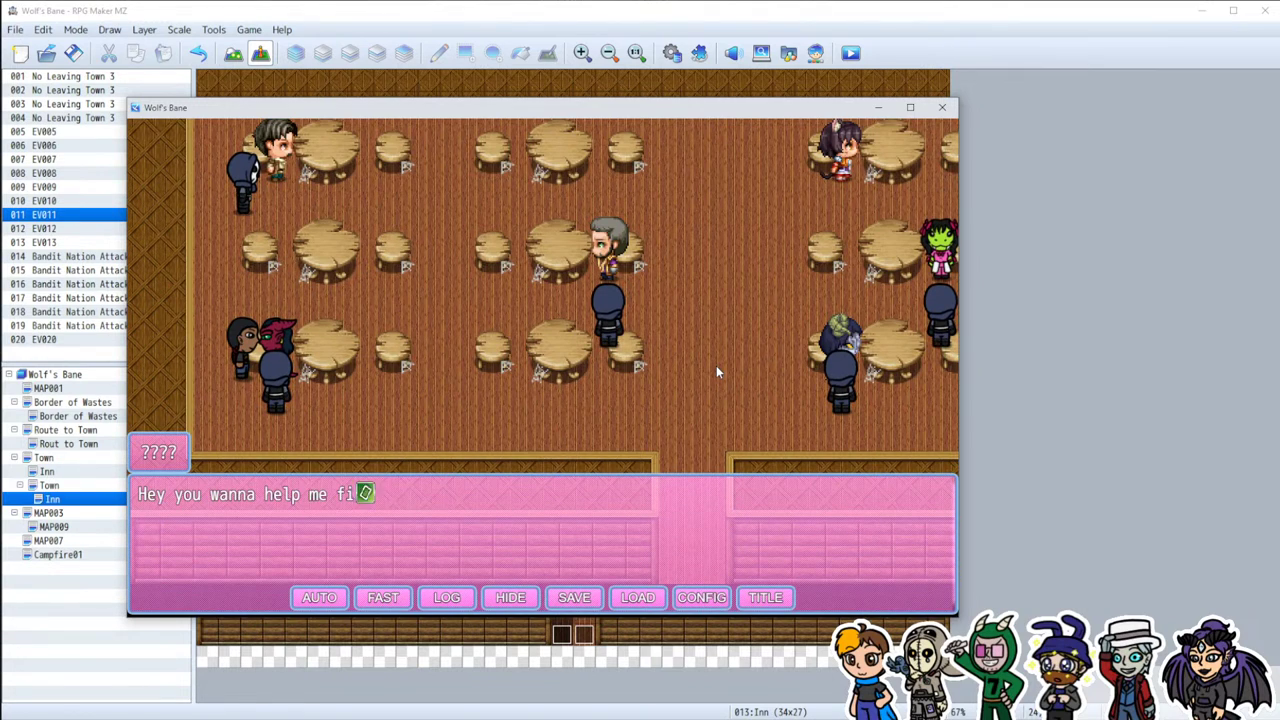
{"action": "key", "text": "Return"}
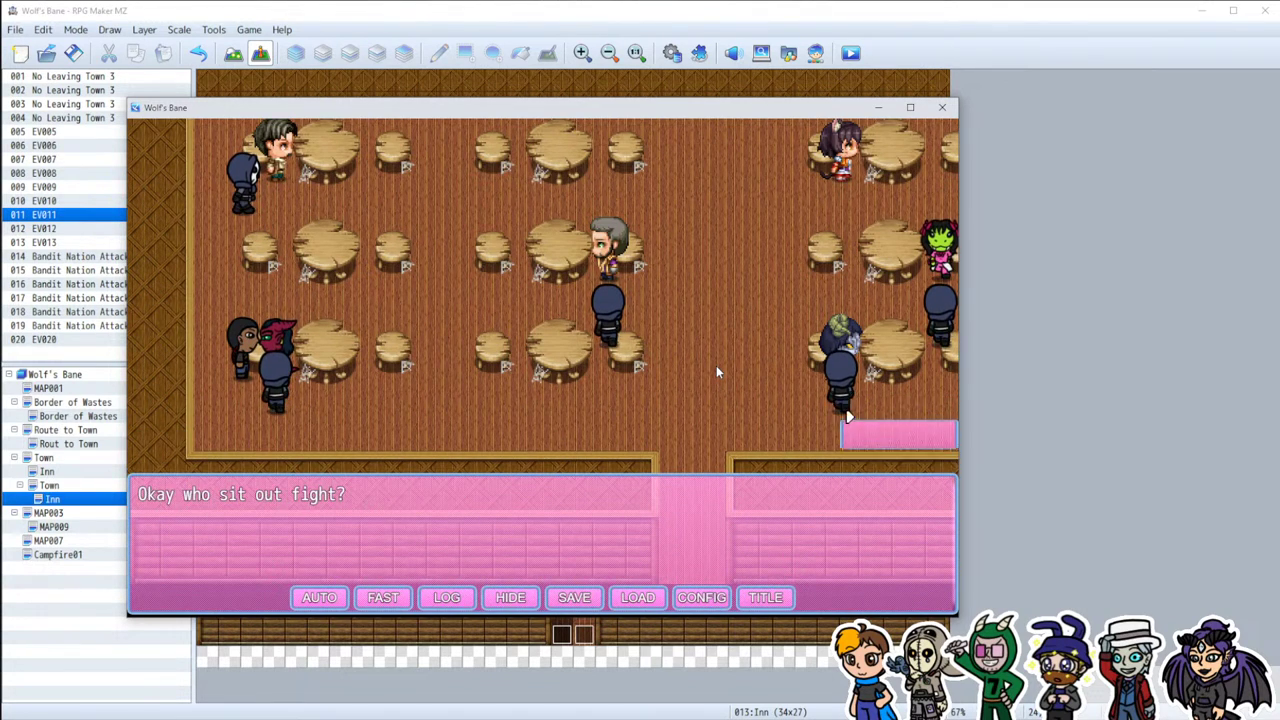
{"action": "key", "text": "Down"}
{"action": "key", "text": "Up"}
{"action": "key", "text": "Return"}
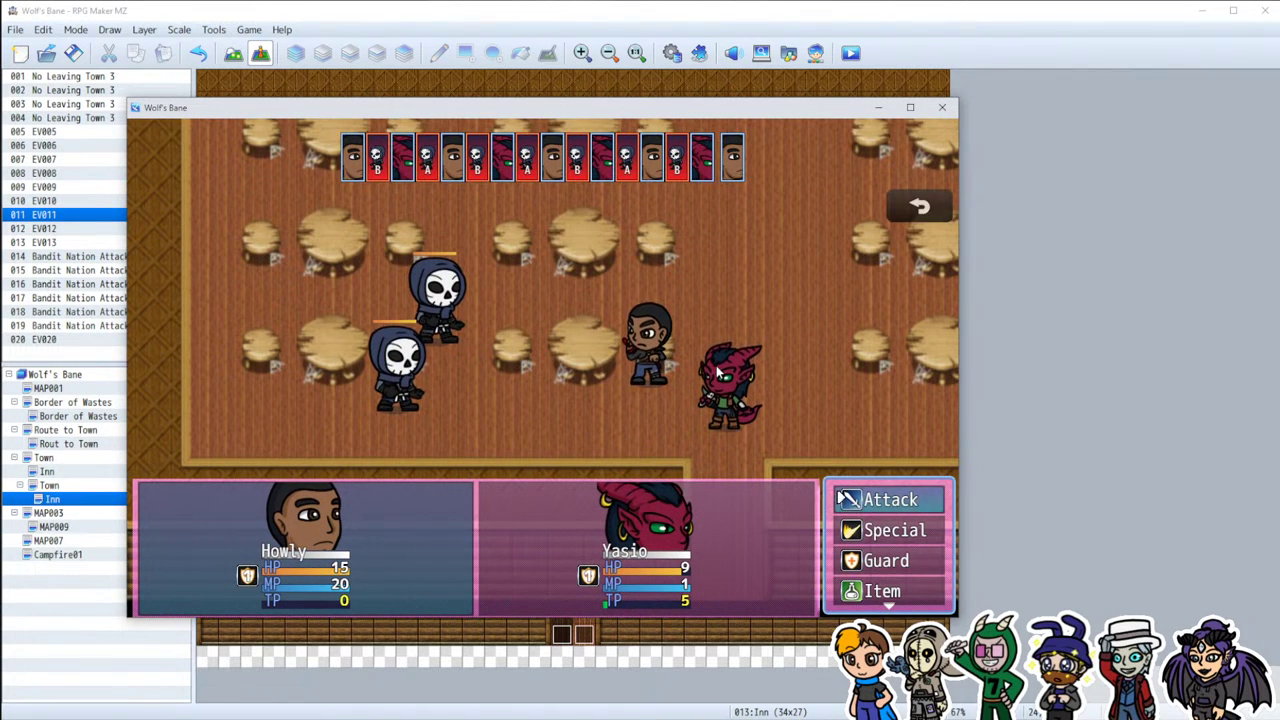
Step: Defeat both bandits instantly in Yasio's battle and advance through the victory and level-up screens
{"action": "key", "text": "F9"}
{"action": "key", "text": "Return"}
{"action": "key", "text": "Return"}
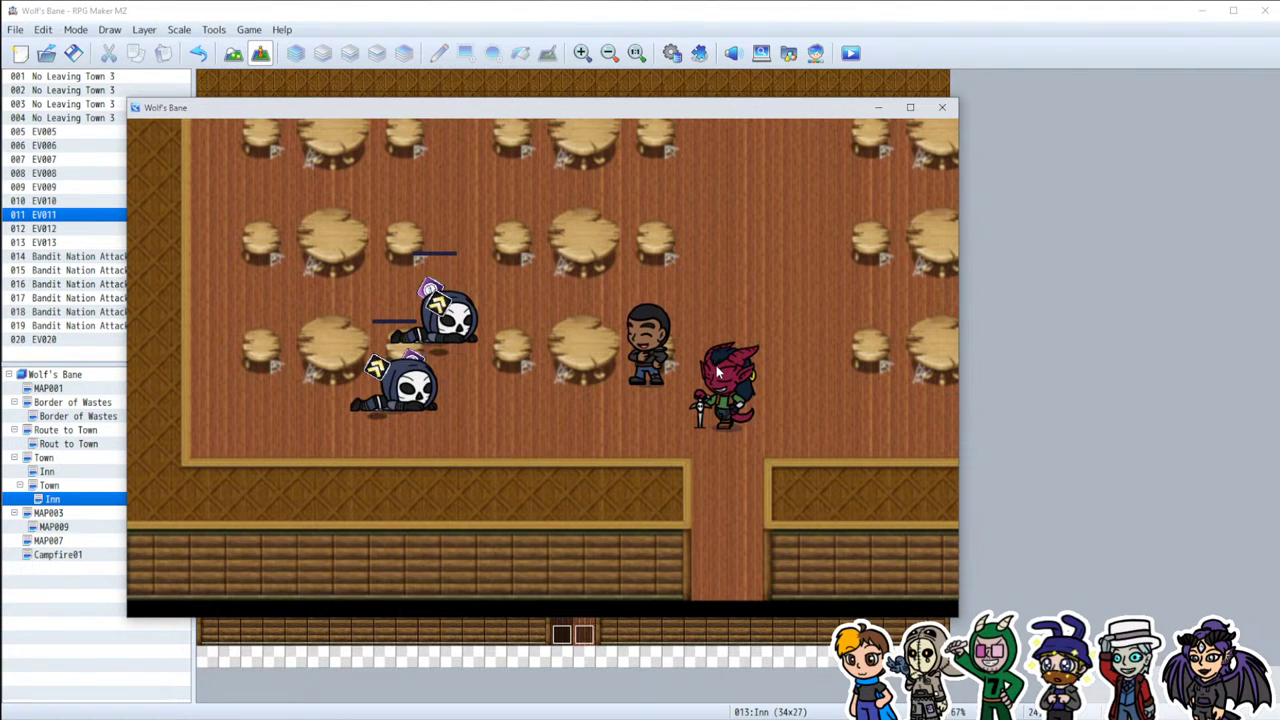
{"action": "key", "text": "Return"}
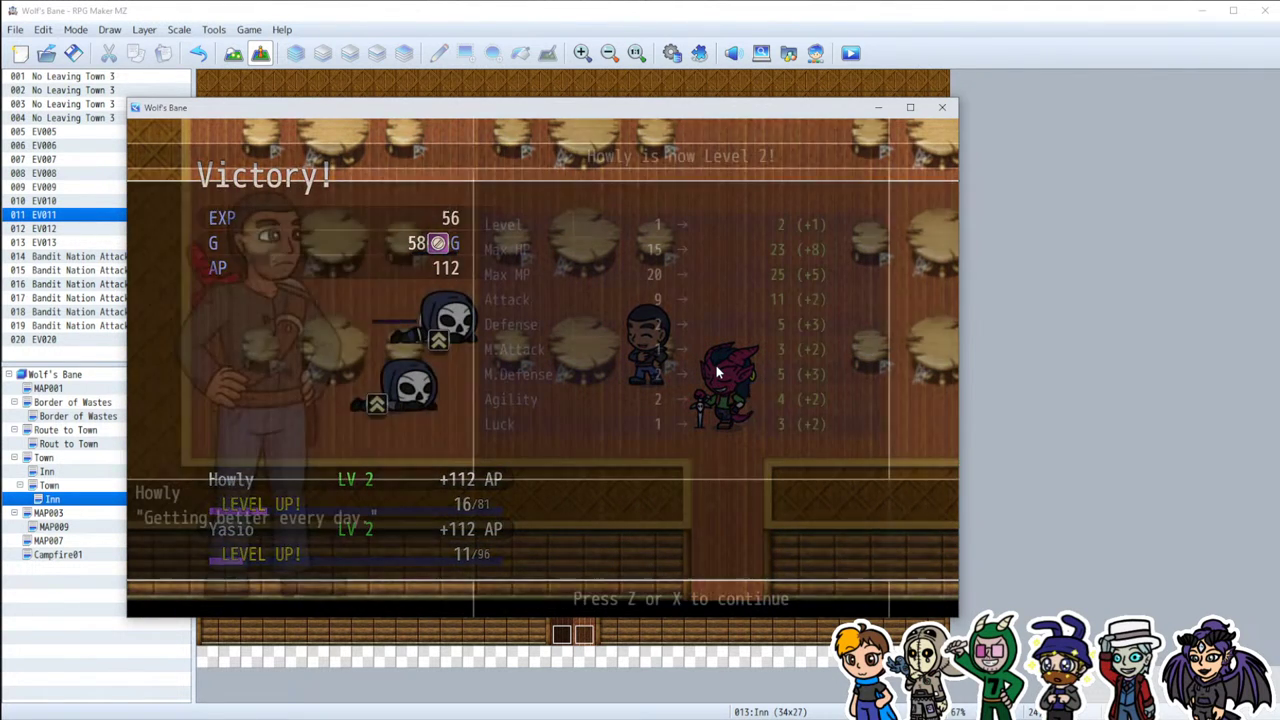
{"action": "key", "text": "Return"}
{"action": "key", "text": "Return"}
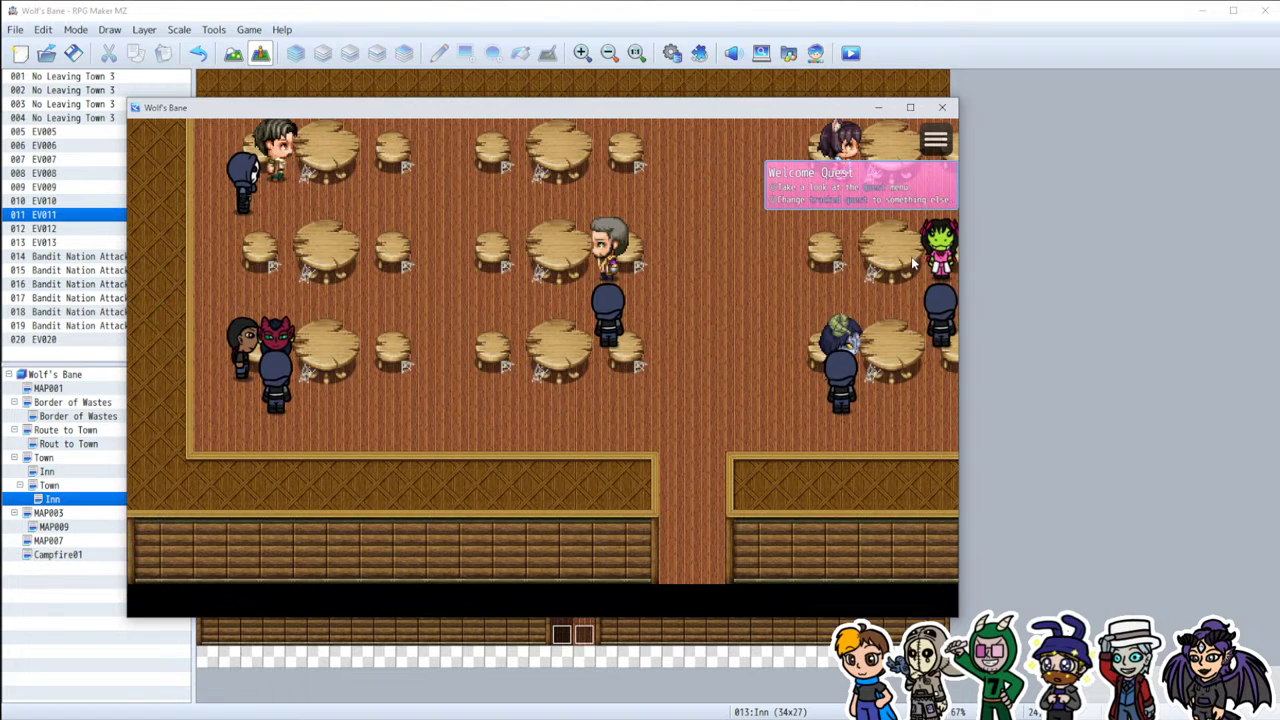
Step: Check the active and reserve party in the game menu after the battle, and end the playtest
{"action": "left_click", "coordinate": [936, 141]}
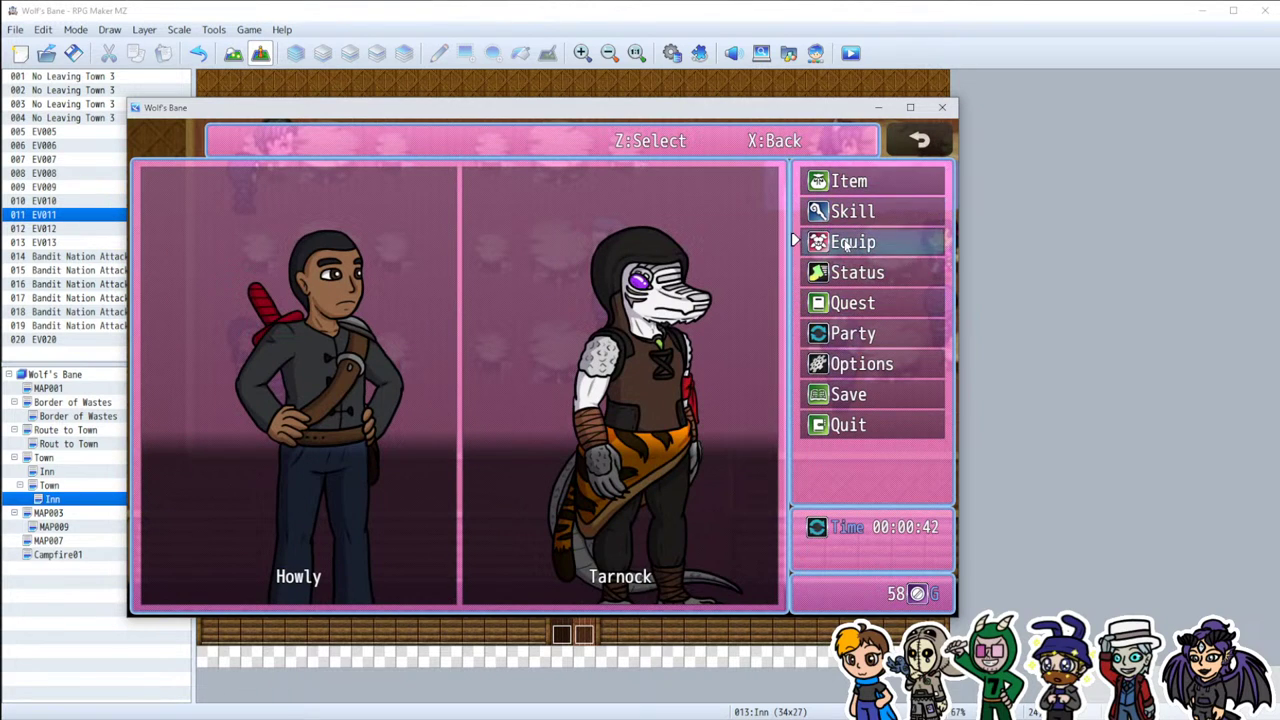
{"action": "left_click", "coordinate": [849, 334]}
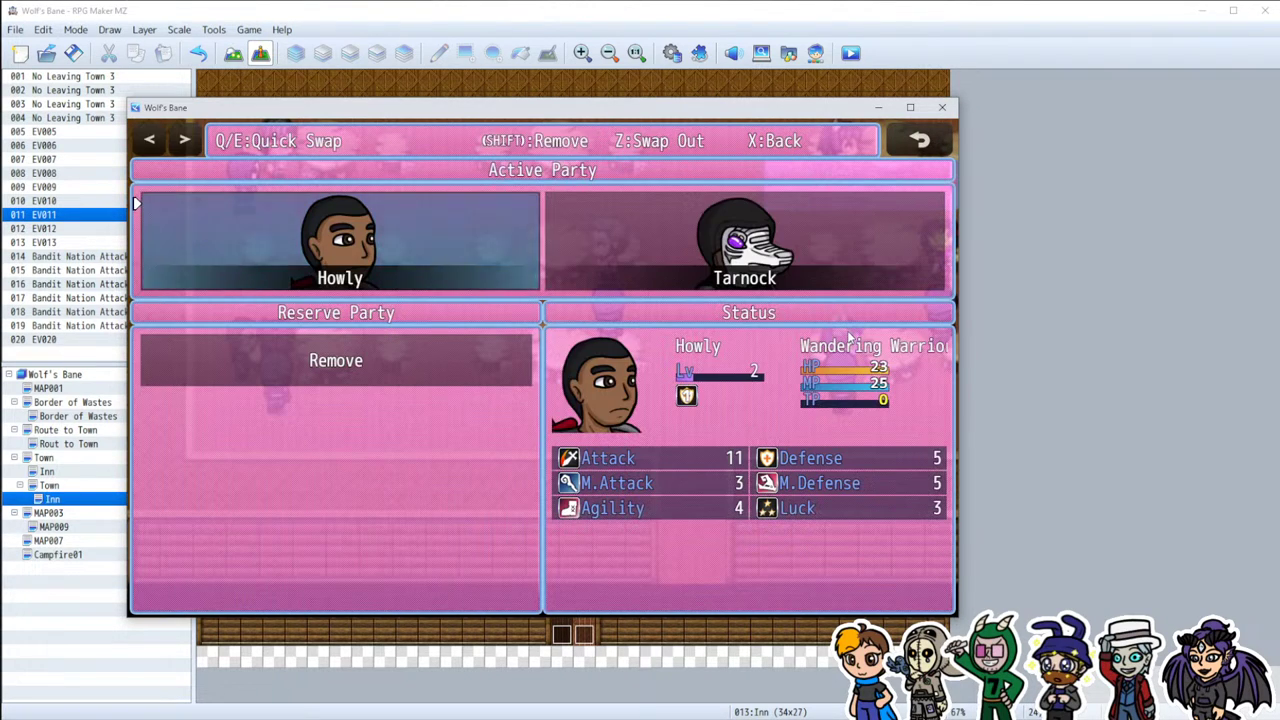
{"action": "left_click", "coordinate": [920, 141]}
{"action": "left_click", "coordinate": [943, 108]}
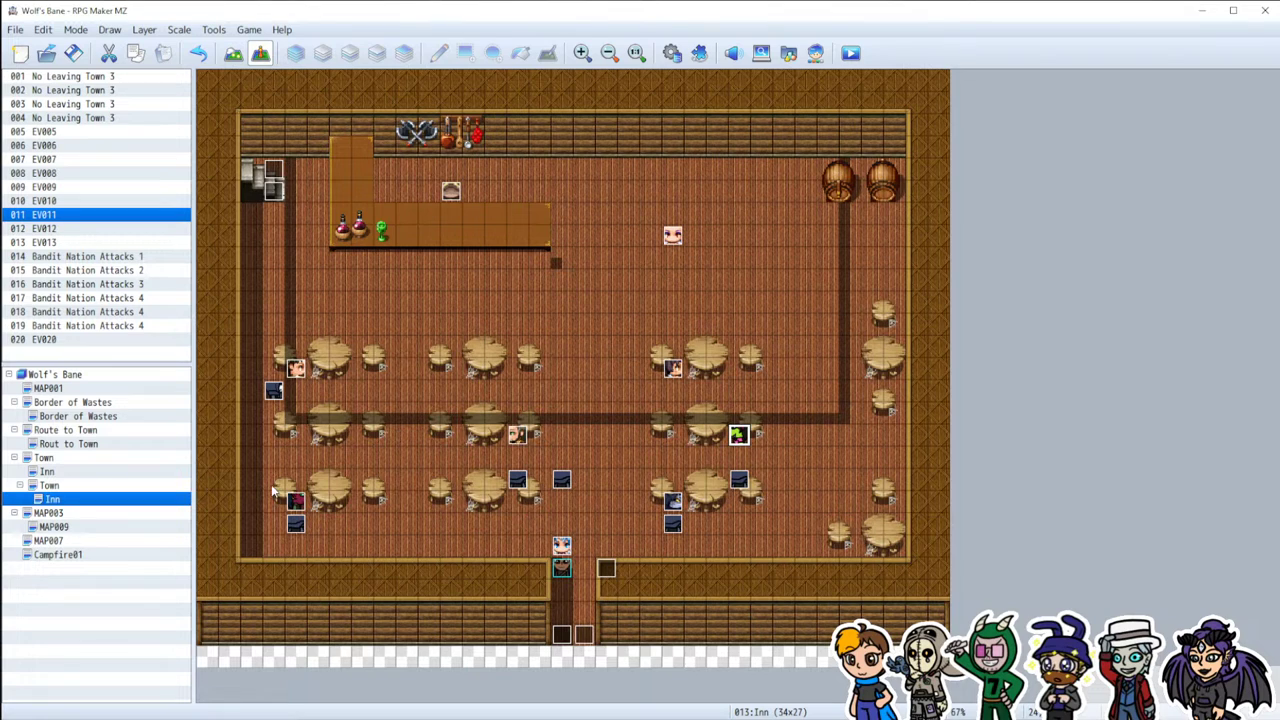
Step: Add a blank second page to the Bandit Nation Attacks 2 event, conditioned on switch 0031 Yasio Bandit, and save the event
{"action": "double_click", "coordinate": [296, 525]}
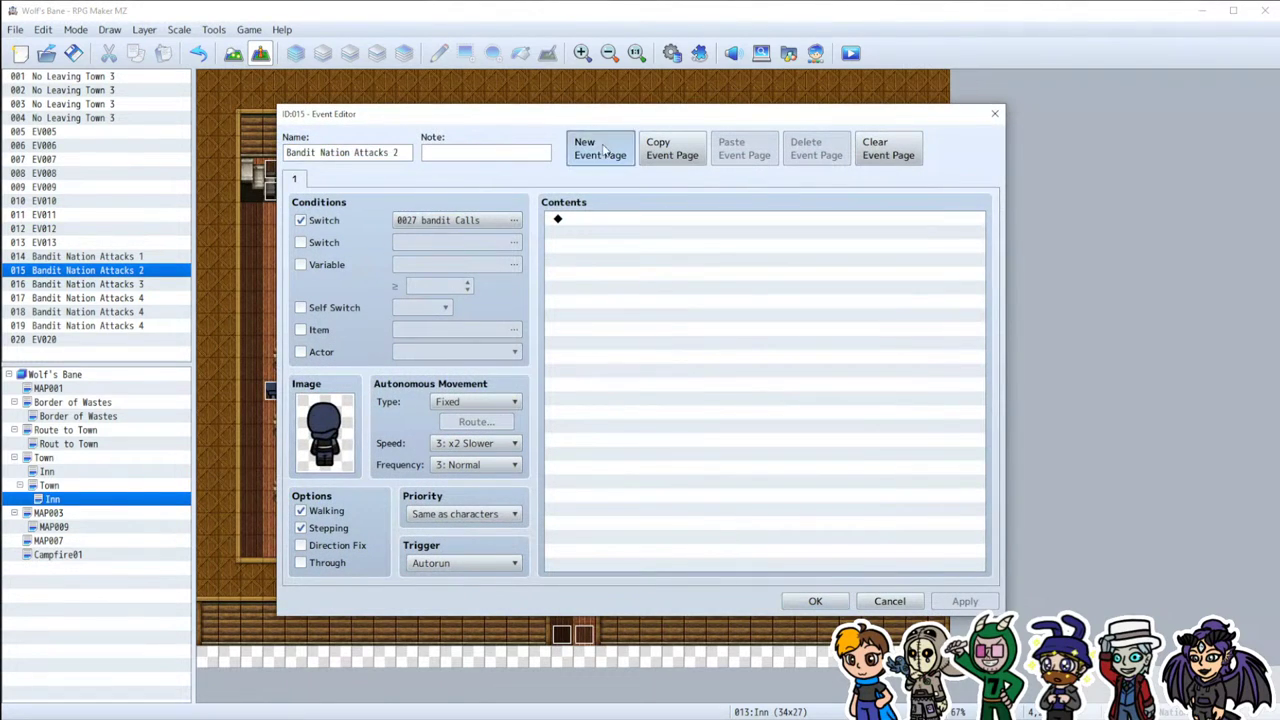
{"action": "left_click", "coordinate": [600, 148]}
{"action": "left_click", "coordinate": [338, 222]}
{"action": "left_click", "coordinate": [452, 222]}
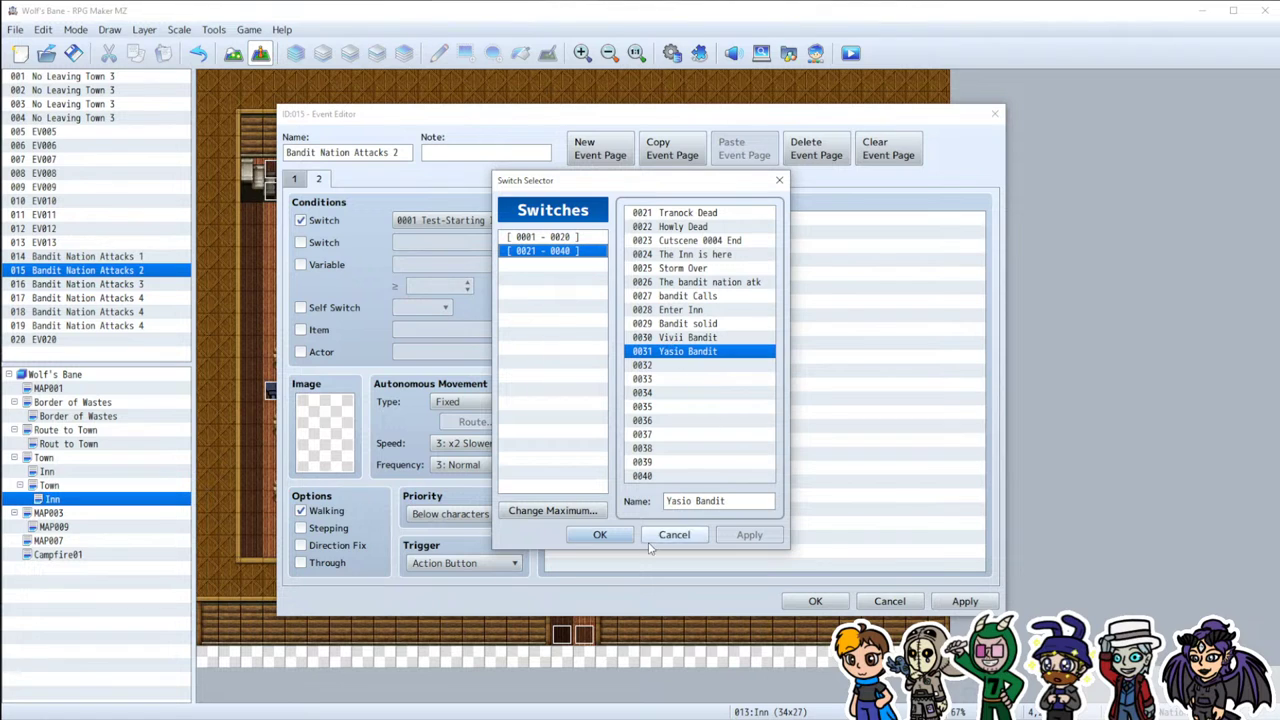
{"action": "left_click", "coordinate": [600, 535]}
{"action": "left_click", "coordinate": [965, 601]}
{"action": "left_click", "coordinate": [812, 604]}
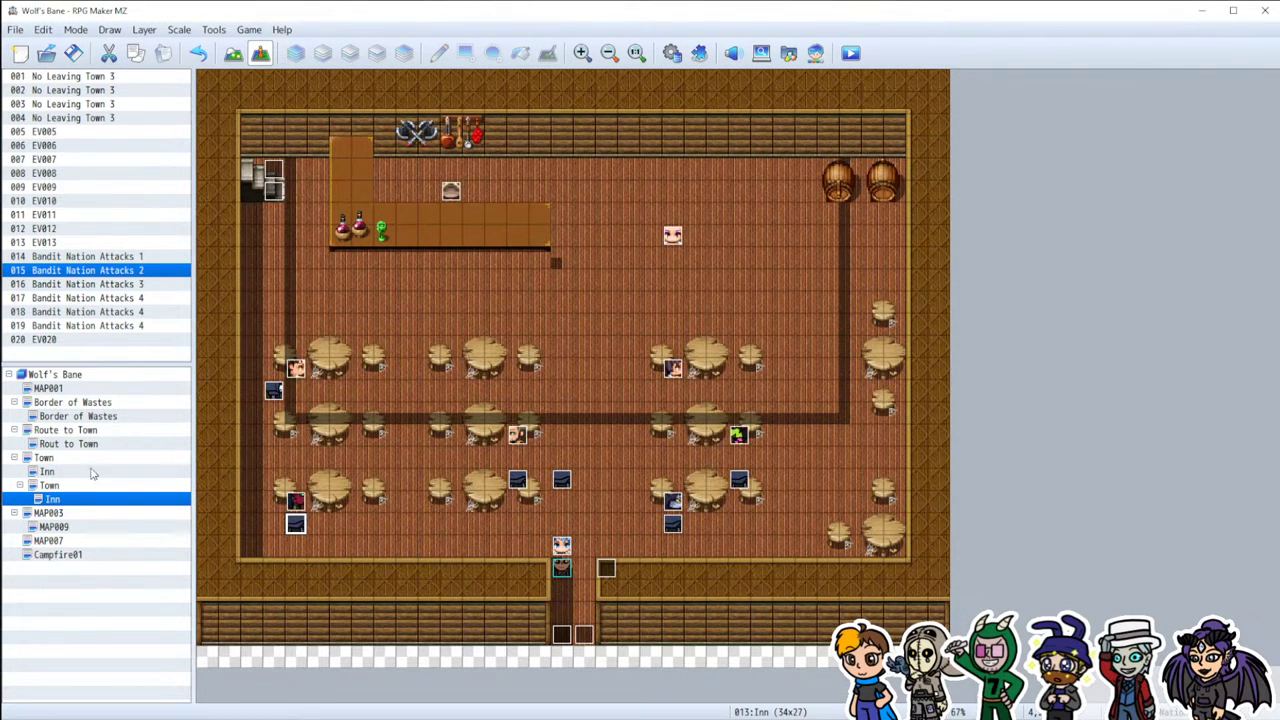